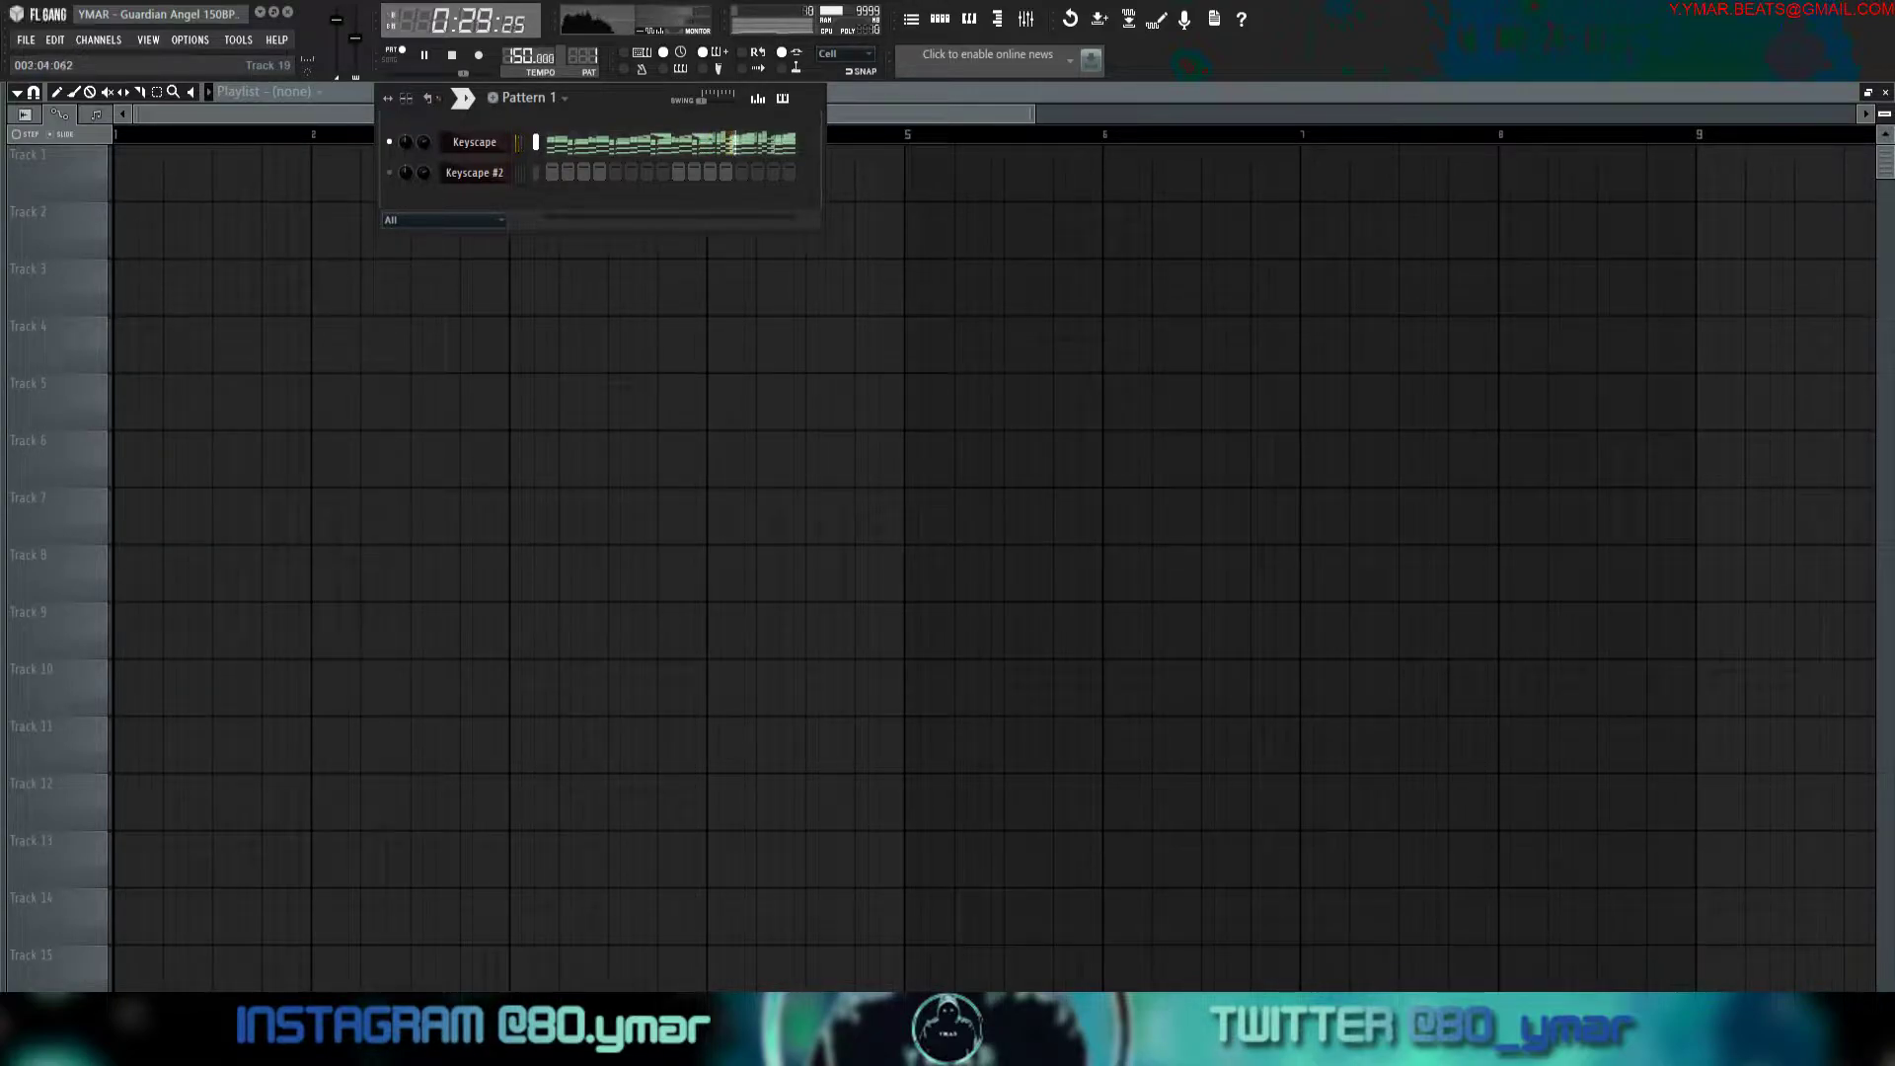
Open the first Keyscape channel's melody in the piano roll and play it back.
click(640, 145)
scroll(642, 150, down, 8)
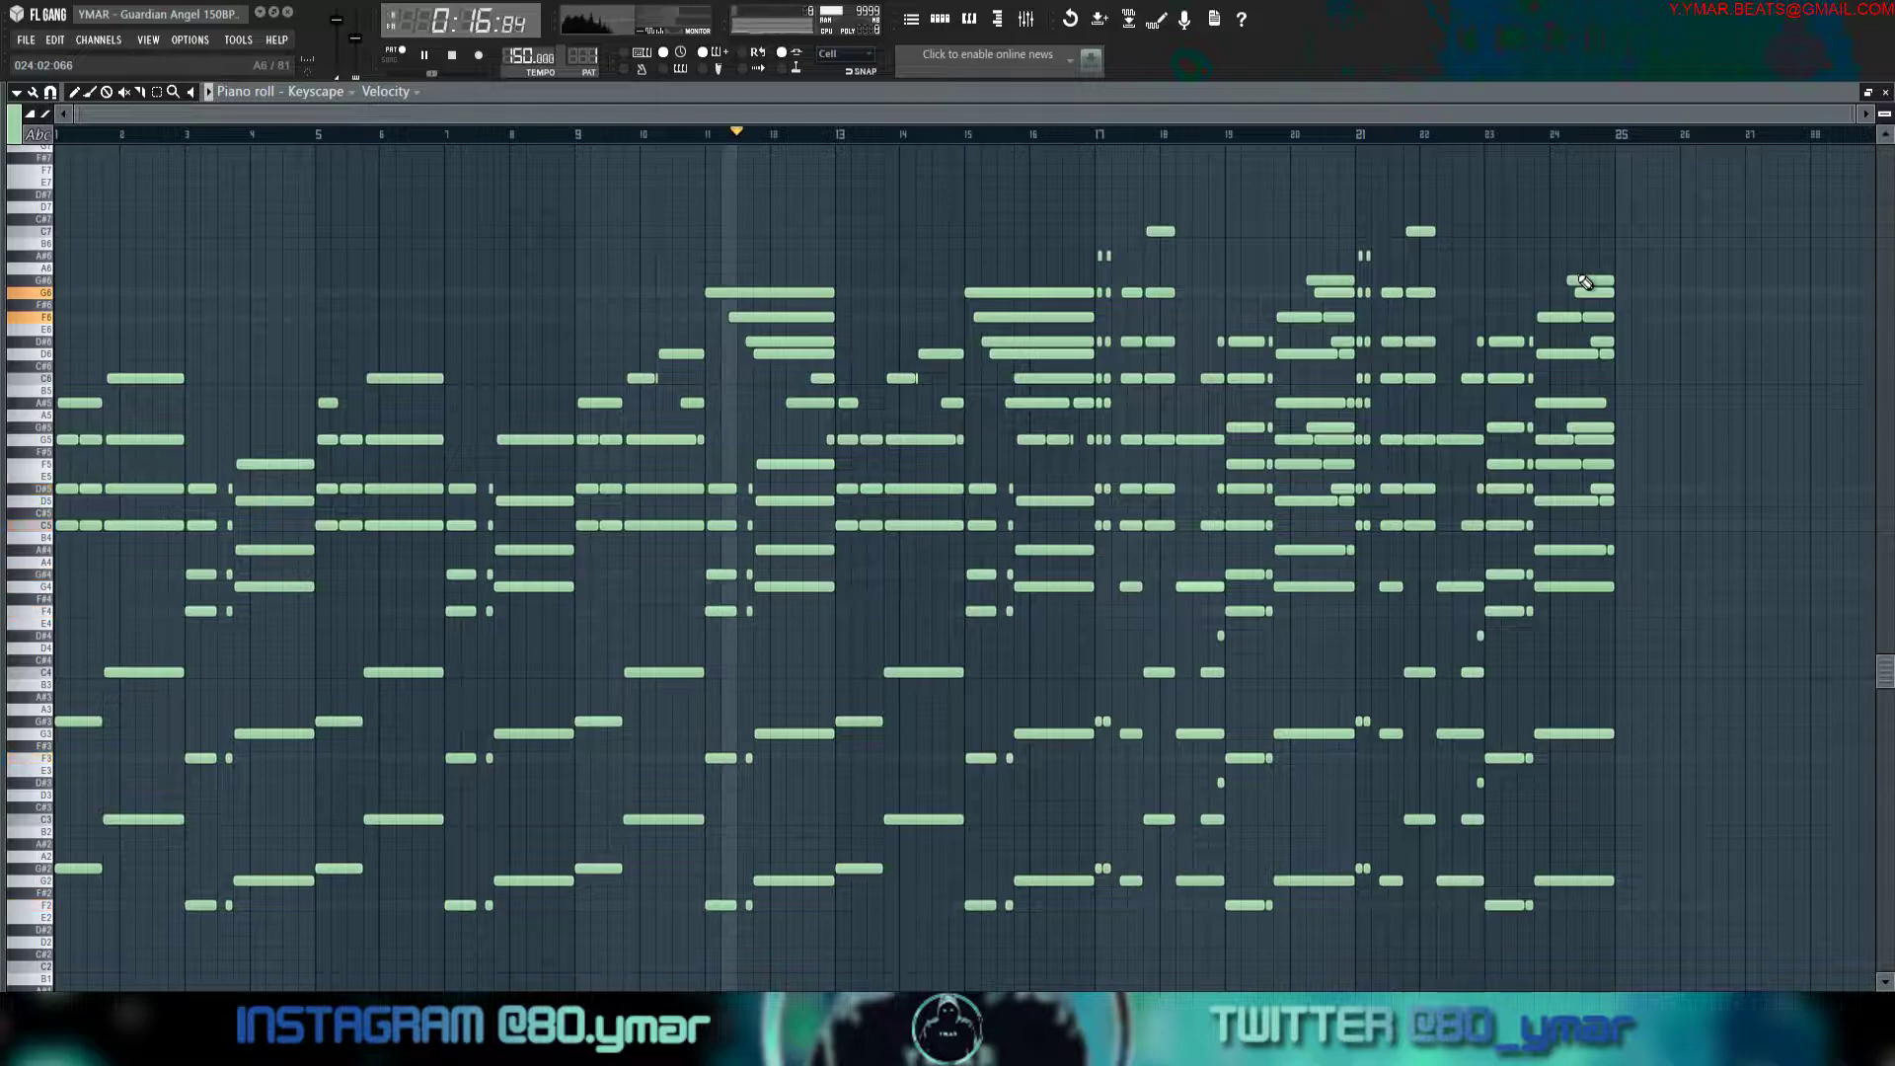
key(space)
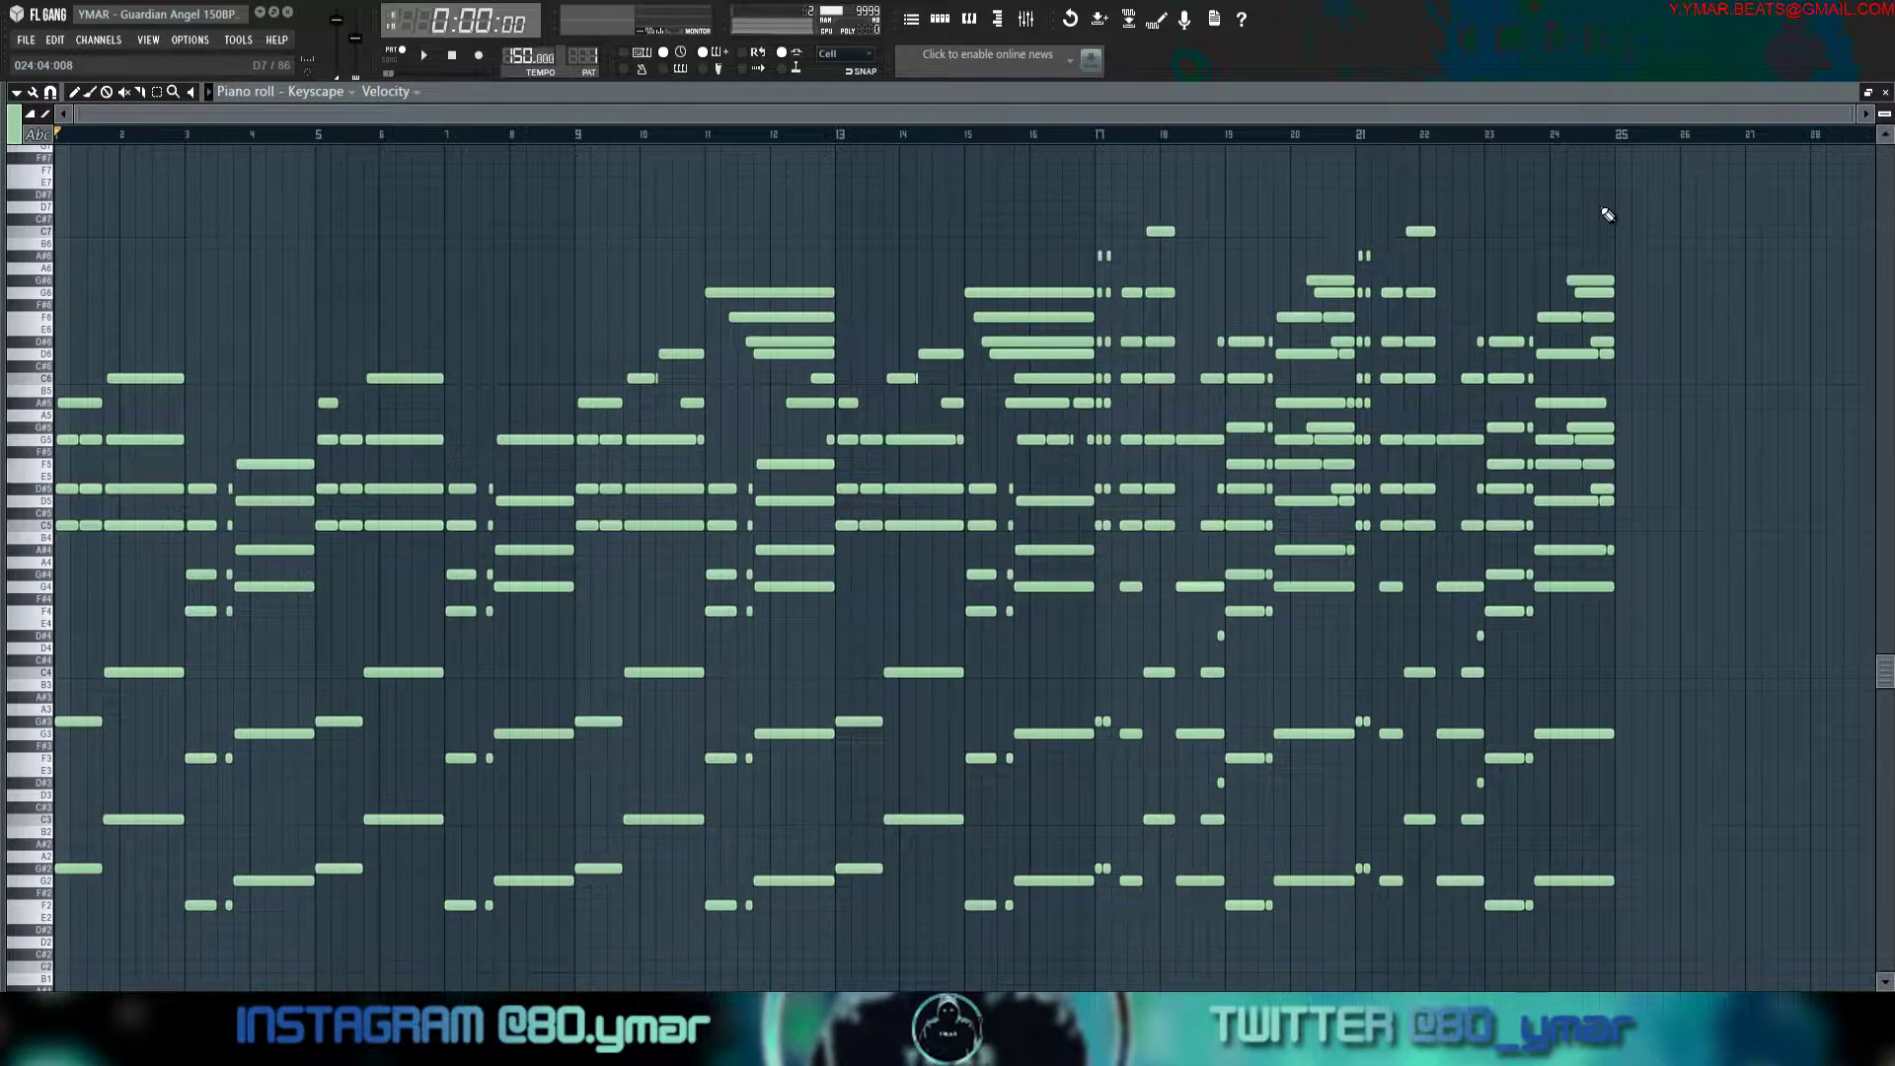
key(space)
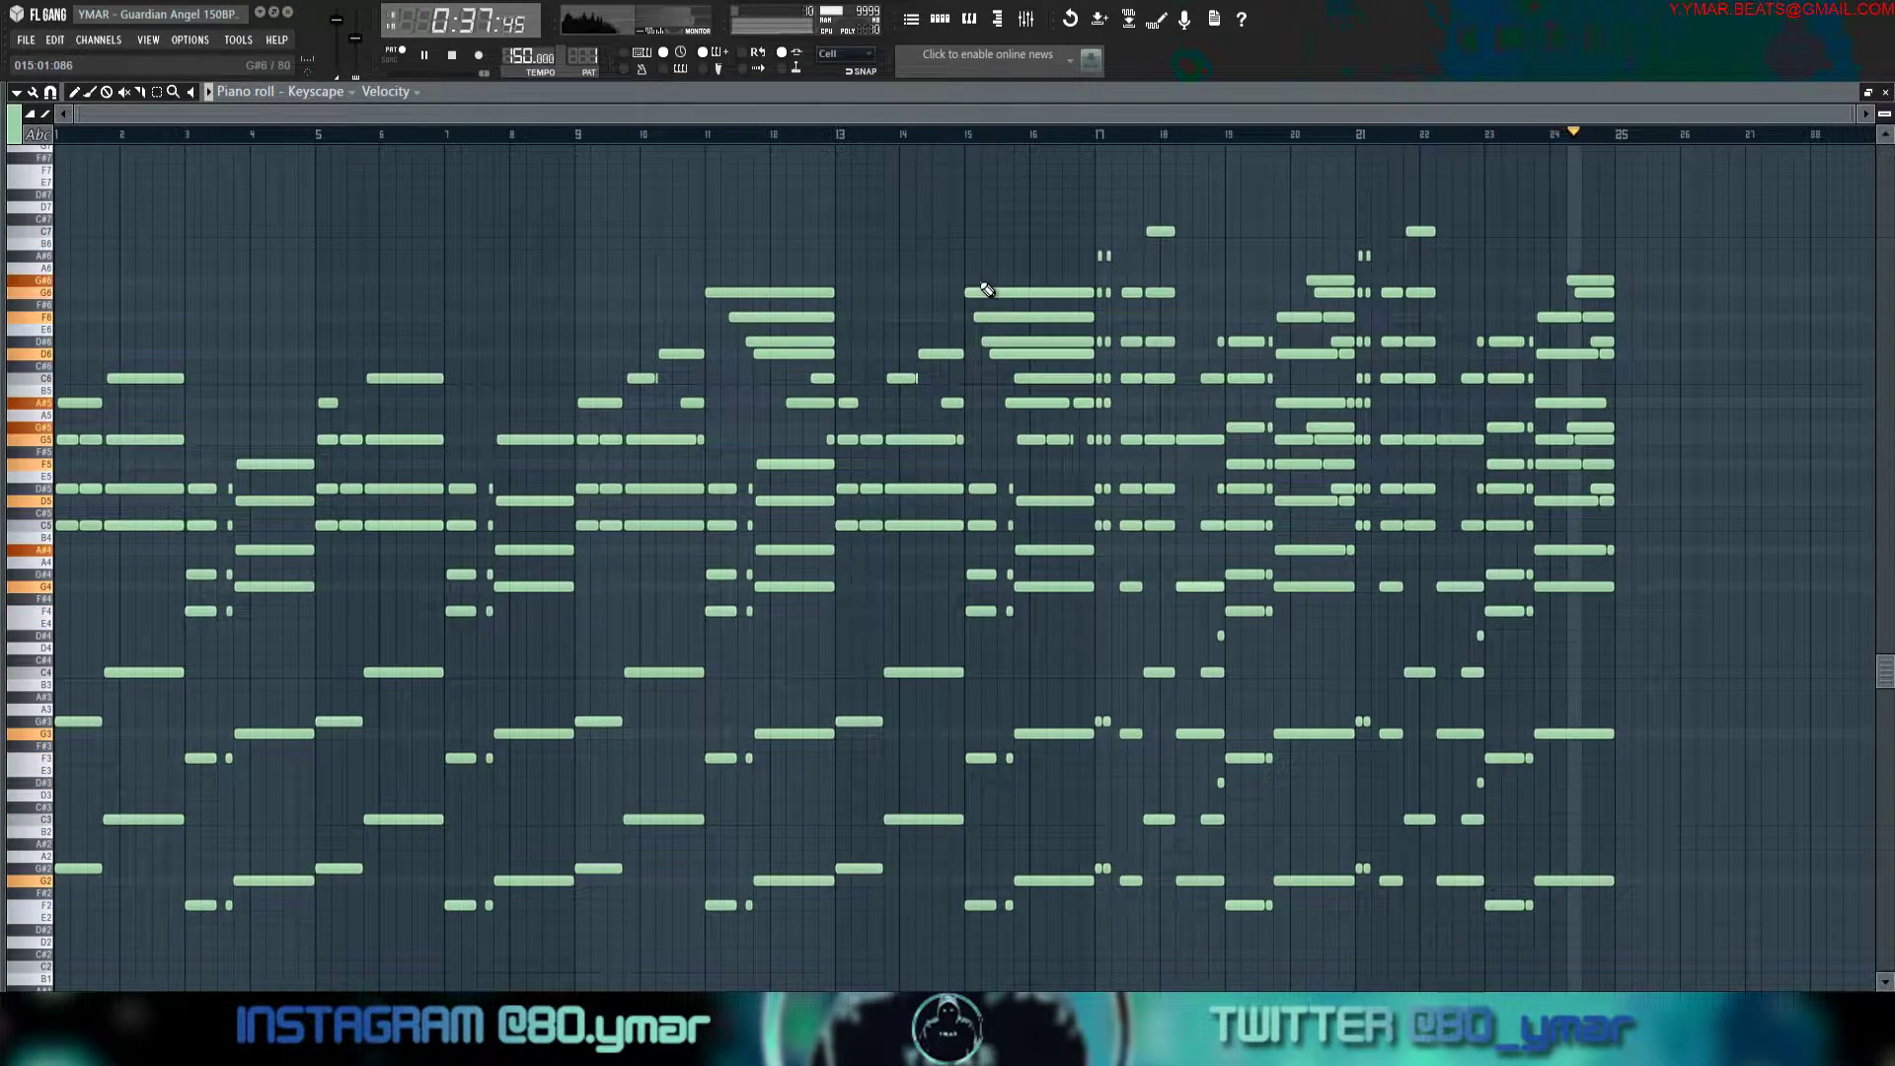
key(space)
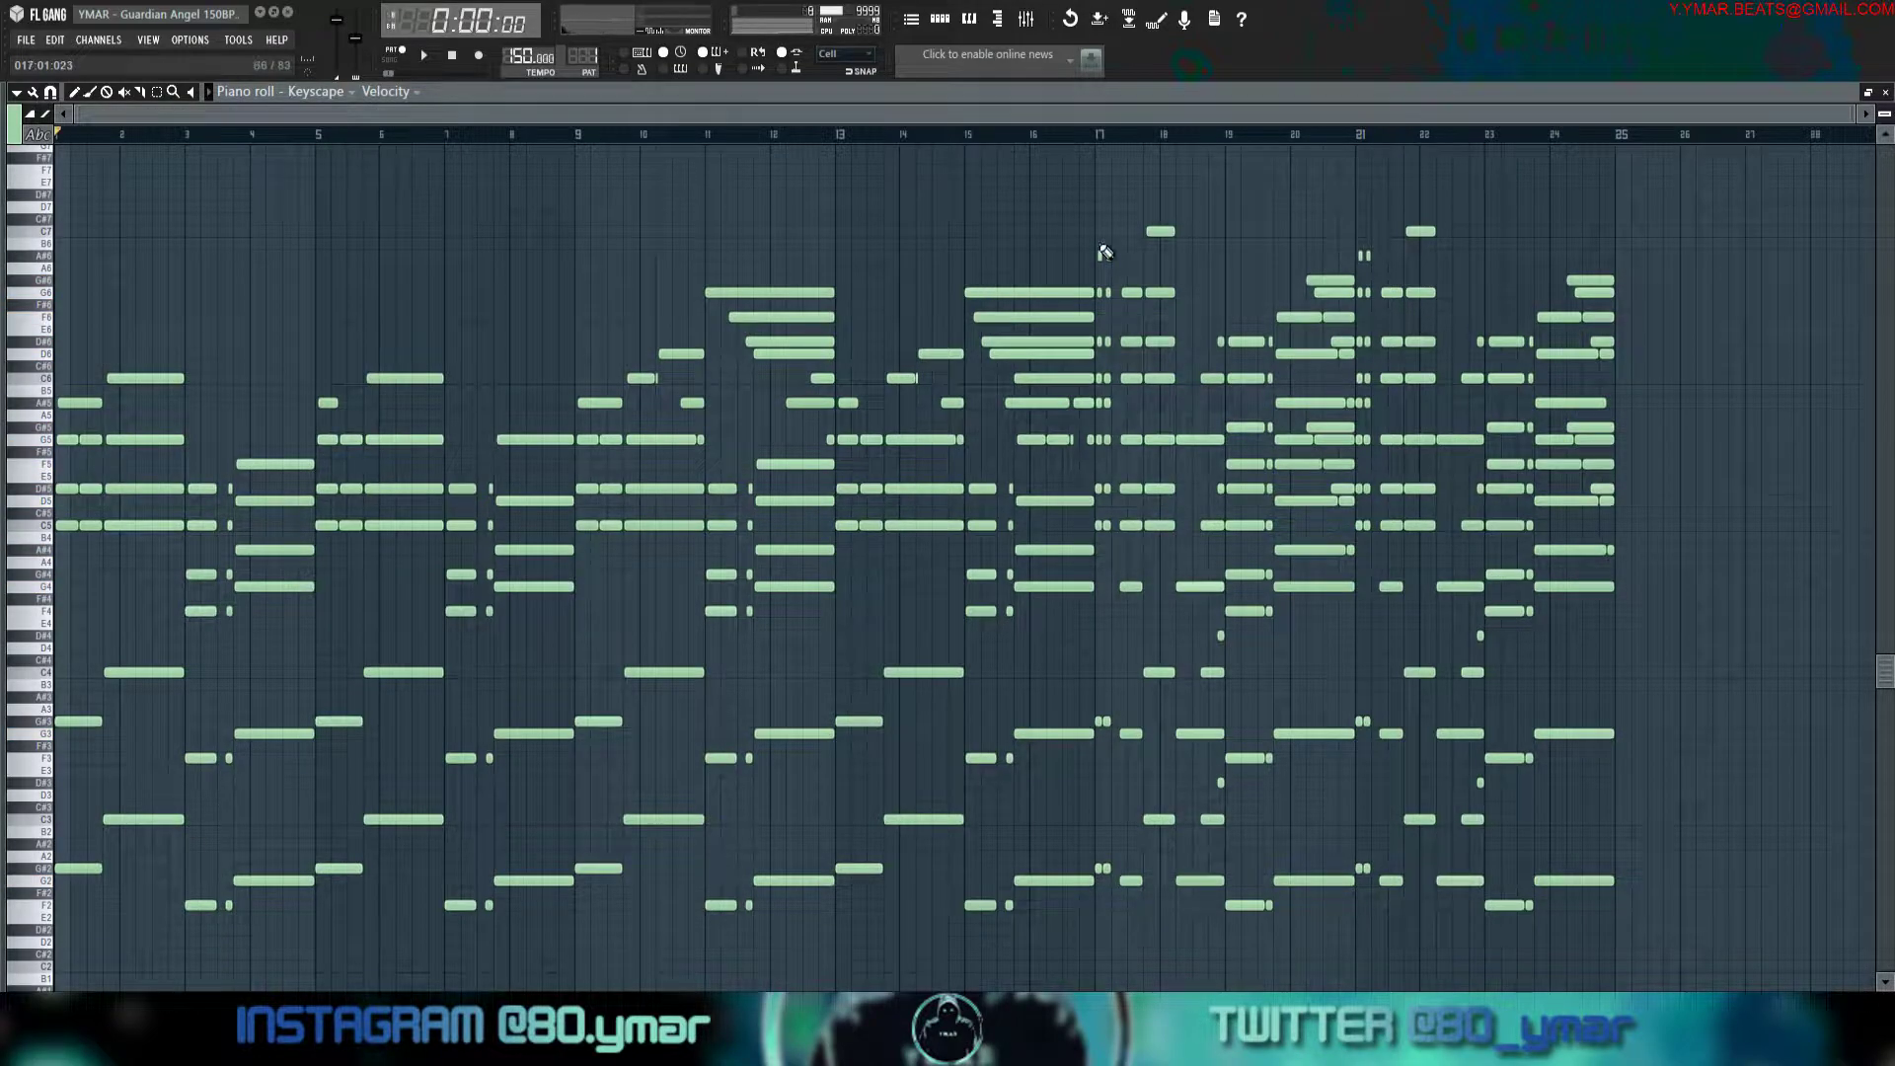
drag(1884, 115, 1884, 97)
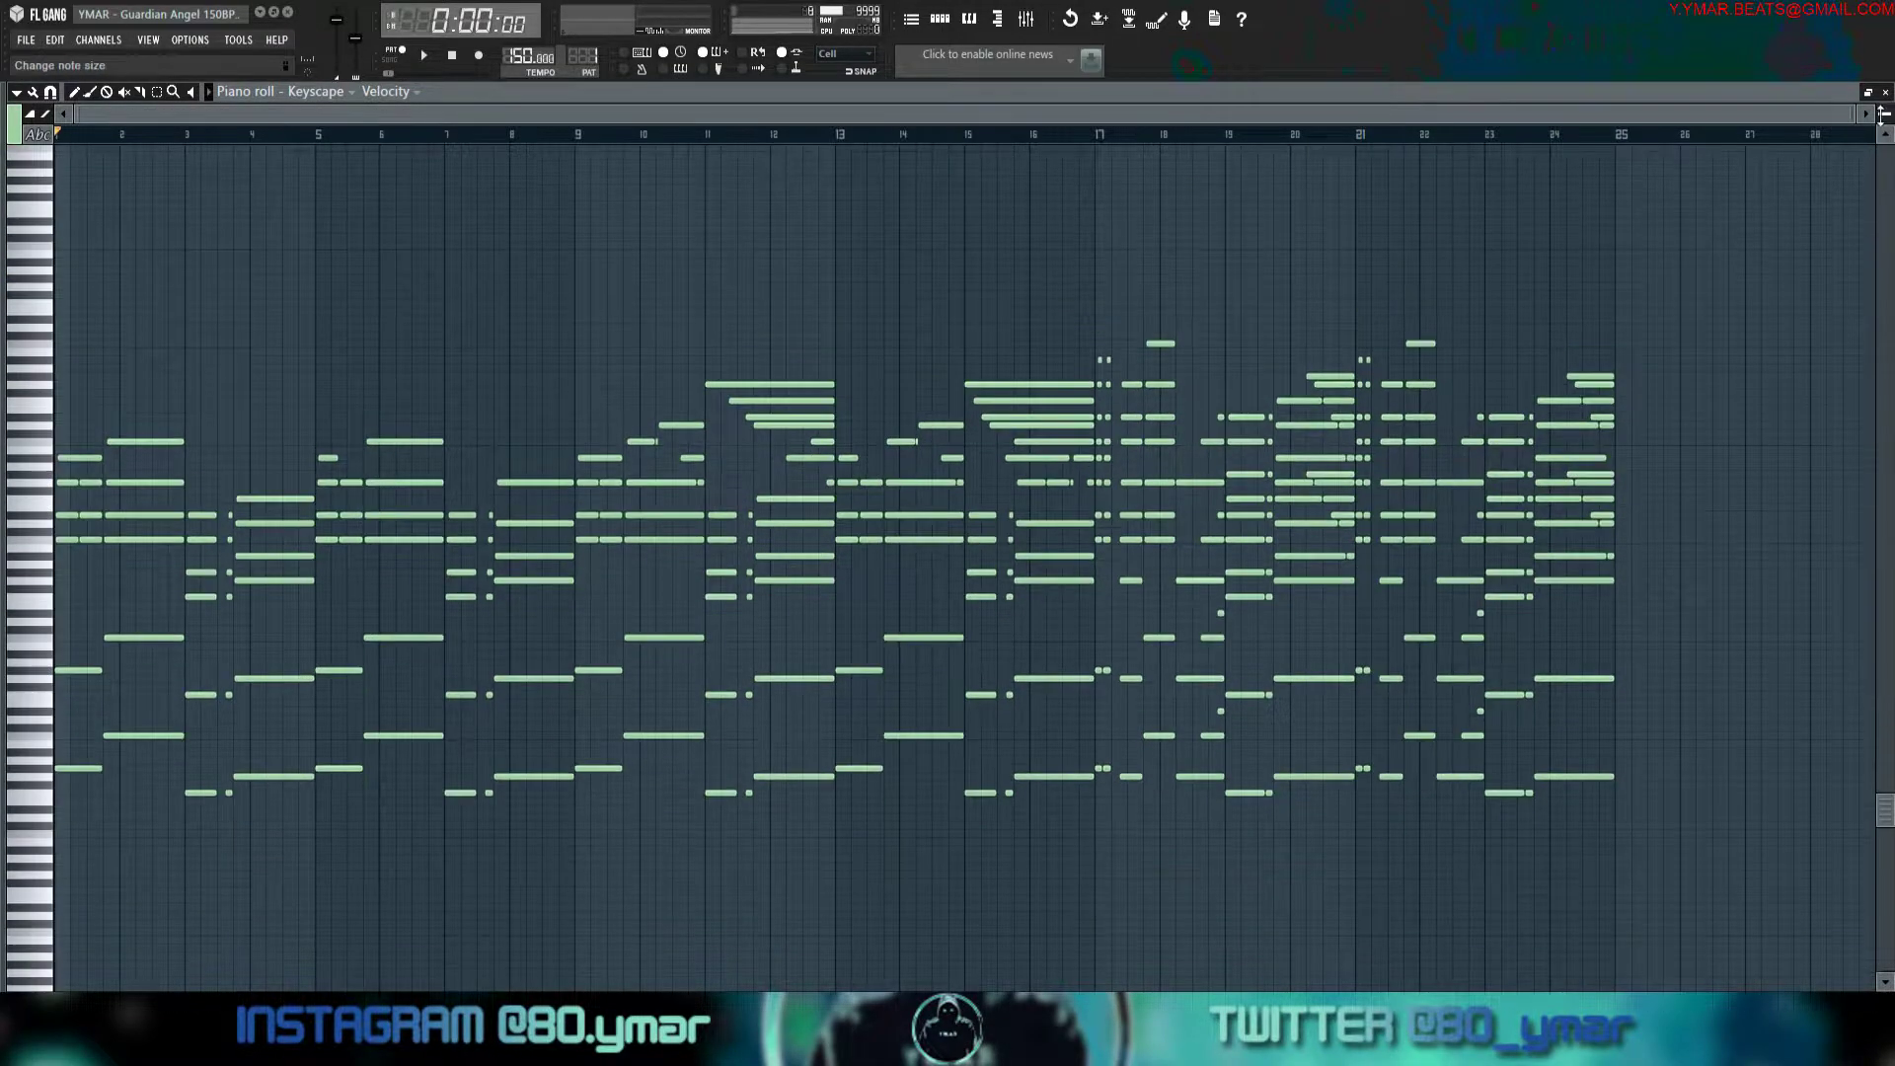
Start a new project and replace the default Sampler channel with the Keyscape instrument.
key(ctrl+s)
click(939, 22)
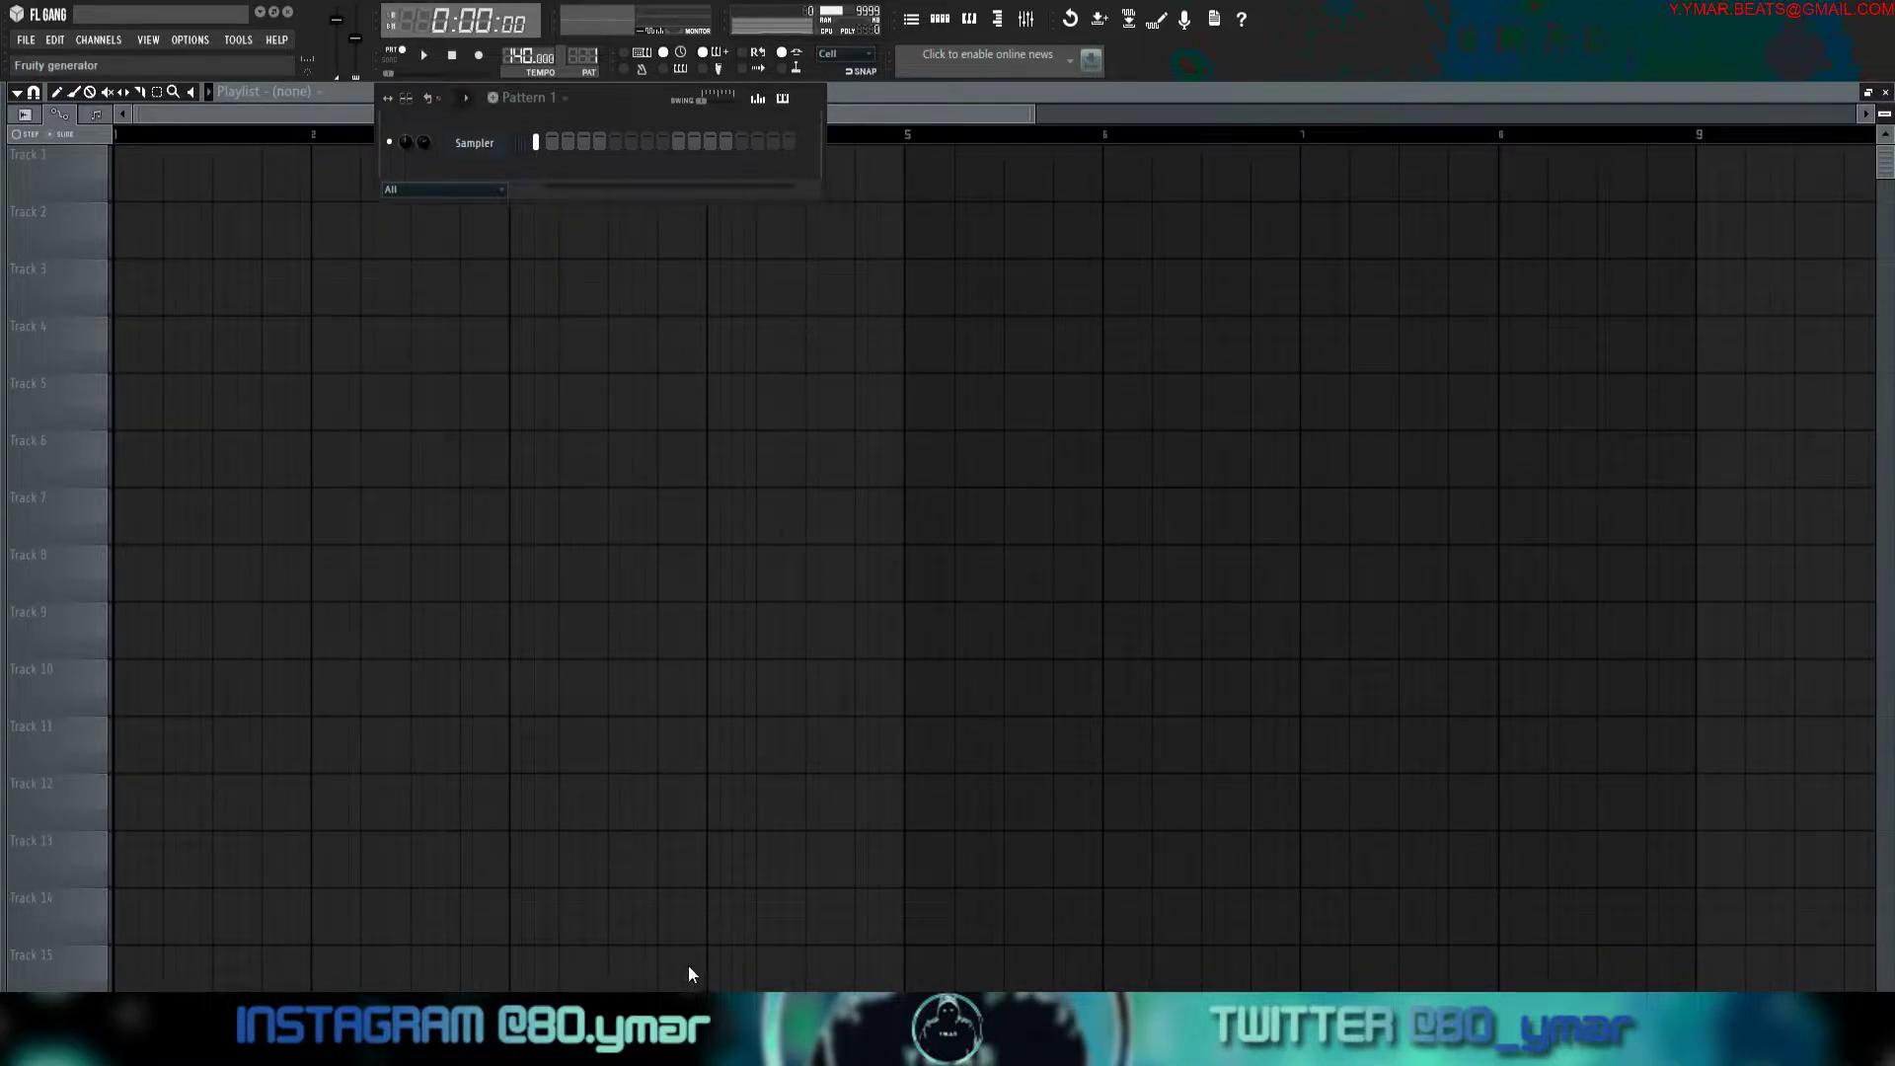
click(688, 777)
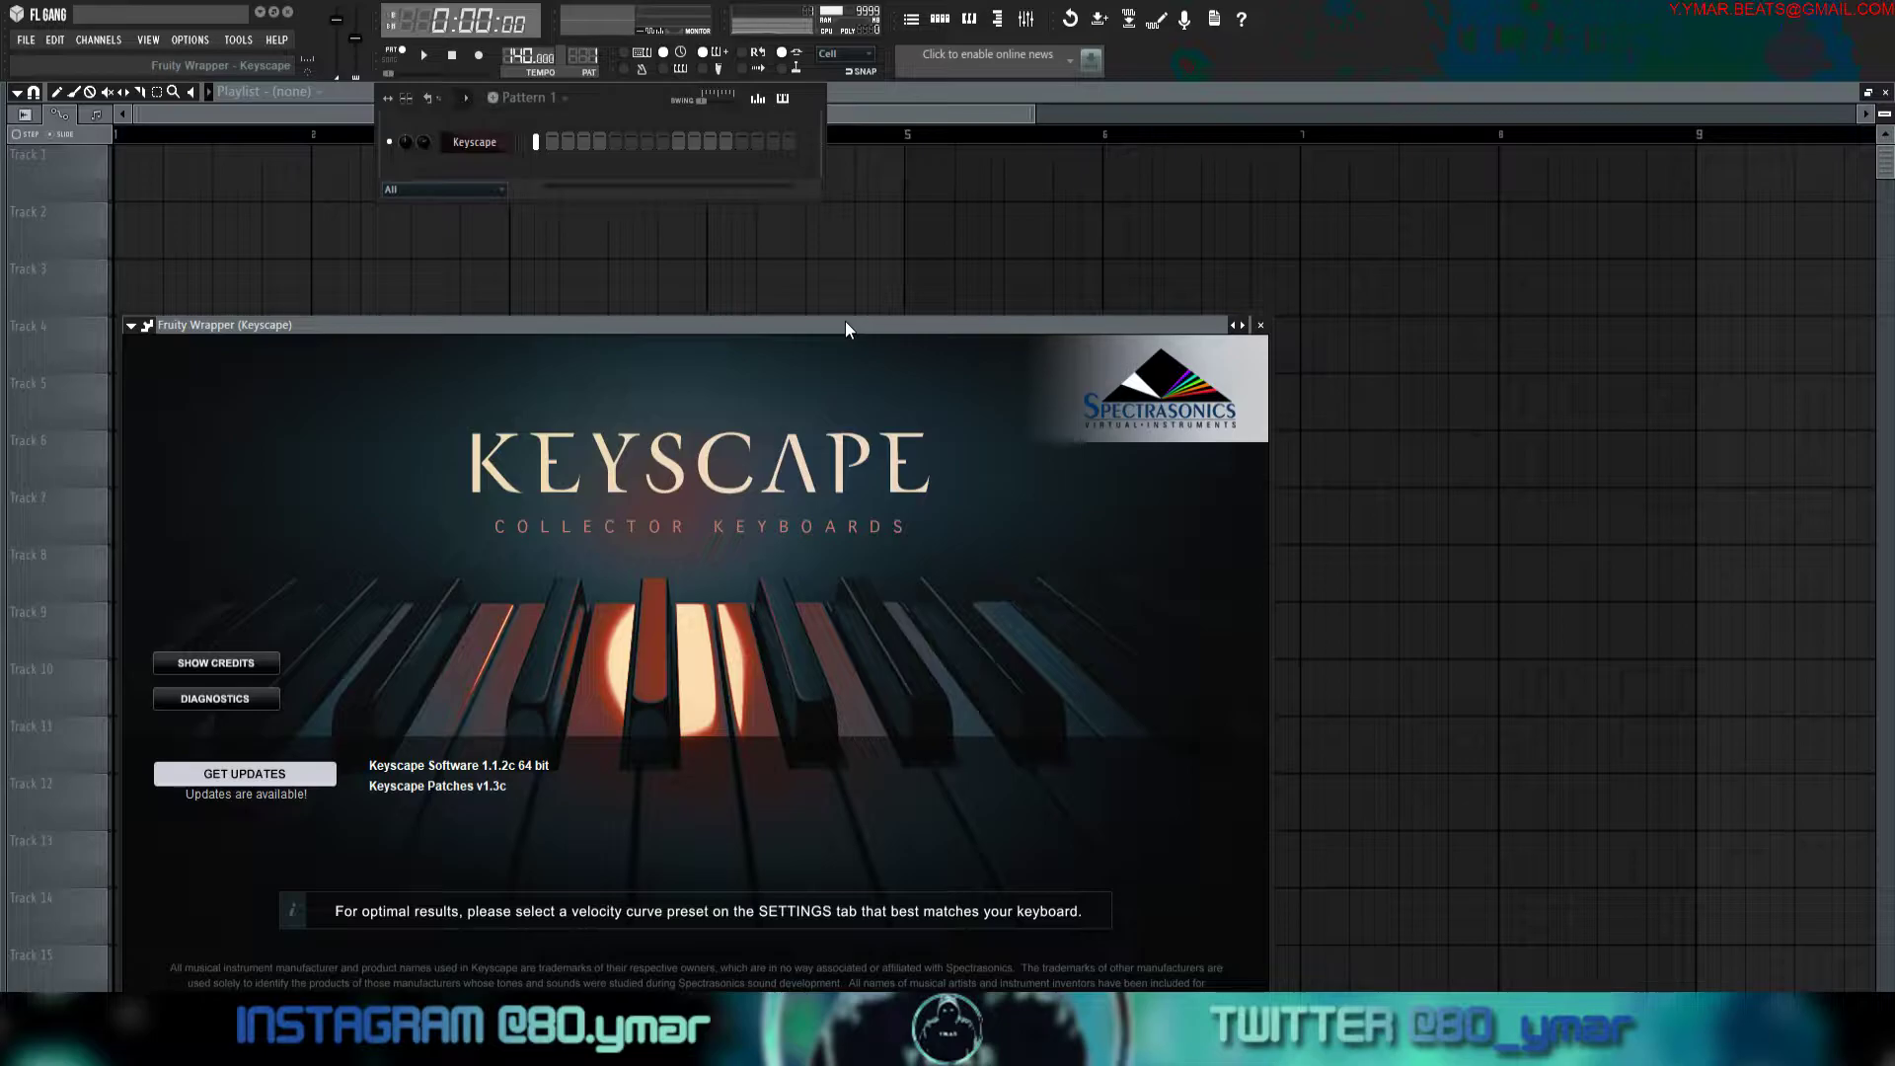
click(803, 464)
Place a C#5 note in the Keyscape channel's piano roll and load the LA Custom C7 Grand Piano patch.
right_click(499, 142)
click(544, 152)
scroll(328, 387, down, 2)
drag(68, 476, 67, 546)
key(F6)
click(473, 142)
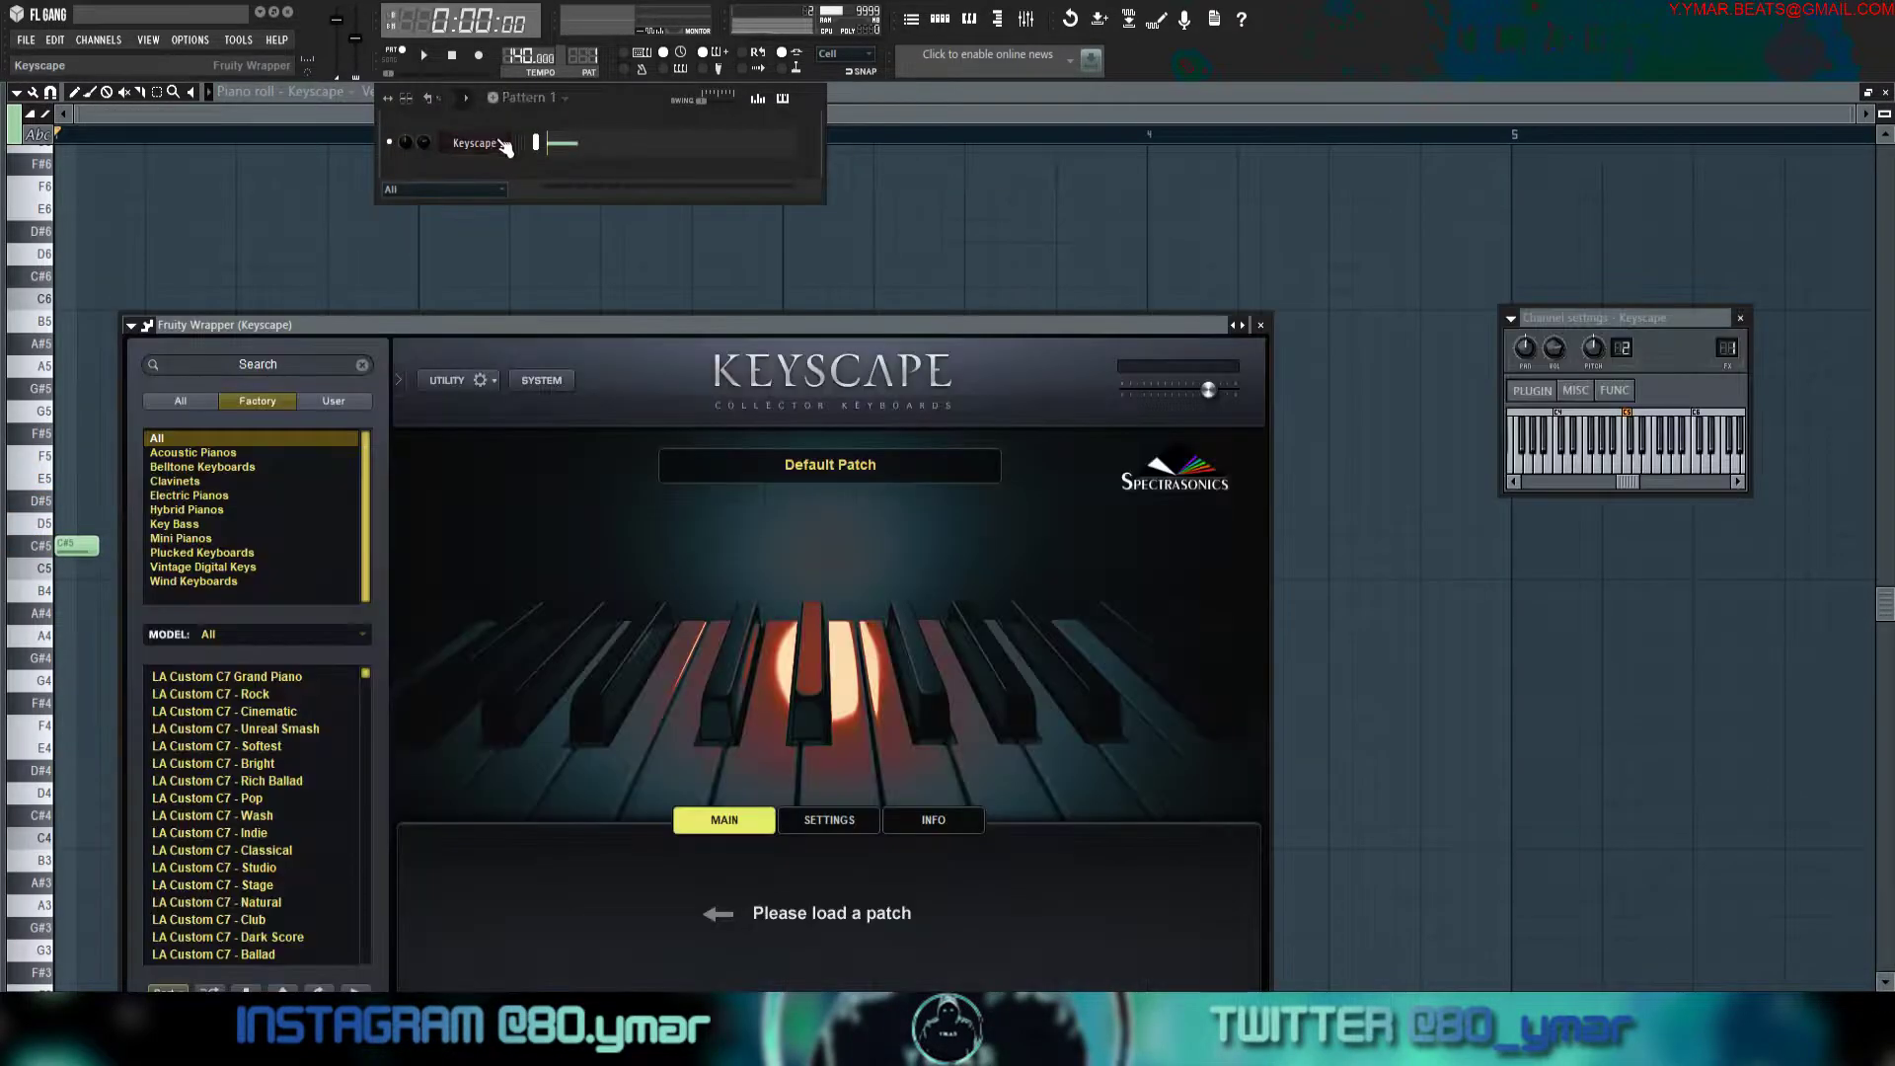
click(227, 677)
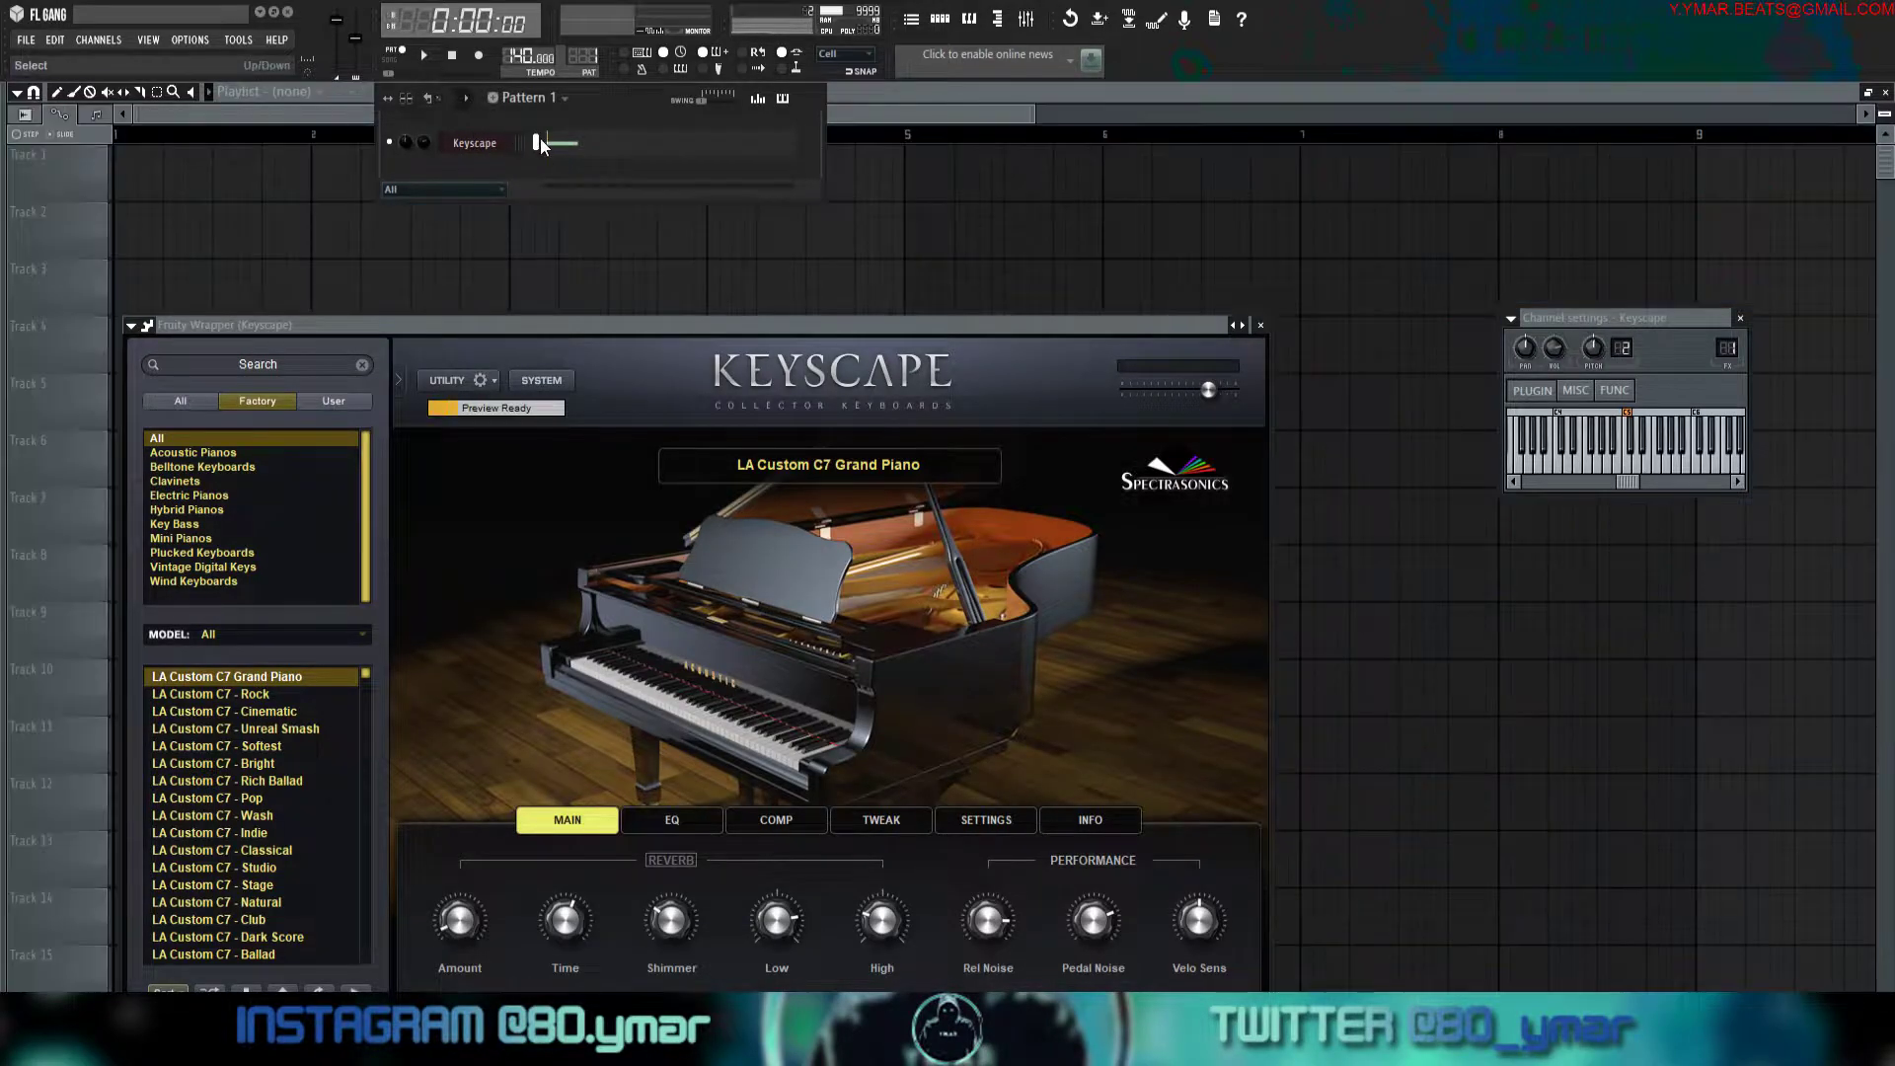
Build a rising arpeggio of D#5, G#5, B5 and D#6 with staggered starts in bar 1 and play it back.
click(541, 141)
click(567, 145)
drag(71, 658, 71, 523)
click(88, 400)
drag(88, 400, 111, 402)
mouse_move(157, 318)
mouse_down()
mouse_move(155, 364)
mouse_move(156, 342)
mouse_up()
drag(243, 298, 202, 261)
key(space)
key(space)
key(space)
Make all four arpeggio notes finish at the end of bar 1.
key(ctrl+a)
drag(96, 524, 434, 153)
key(c)
key(p)
key(space)
Add one-bar bass notes, G#3 in bar 1 and B3 in bar 2, and play them.
click(67, 789)
drag(67, 788, 39, 983)
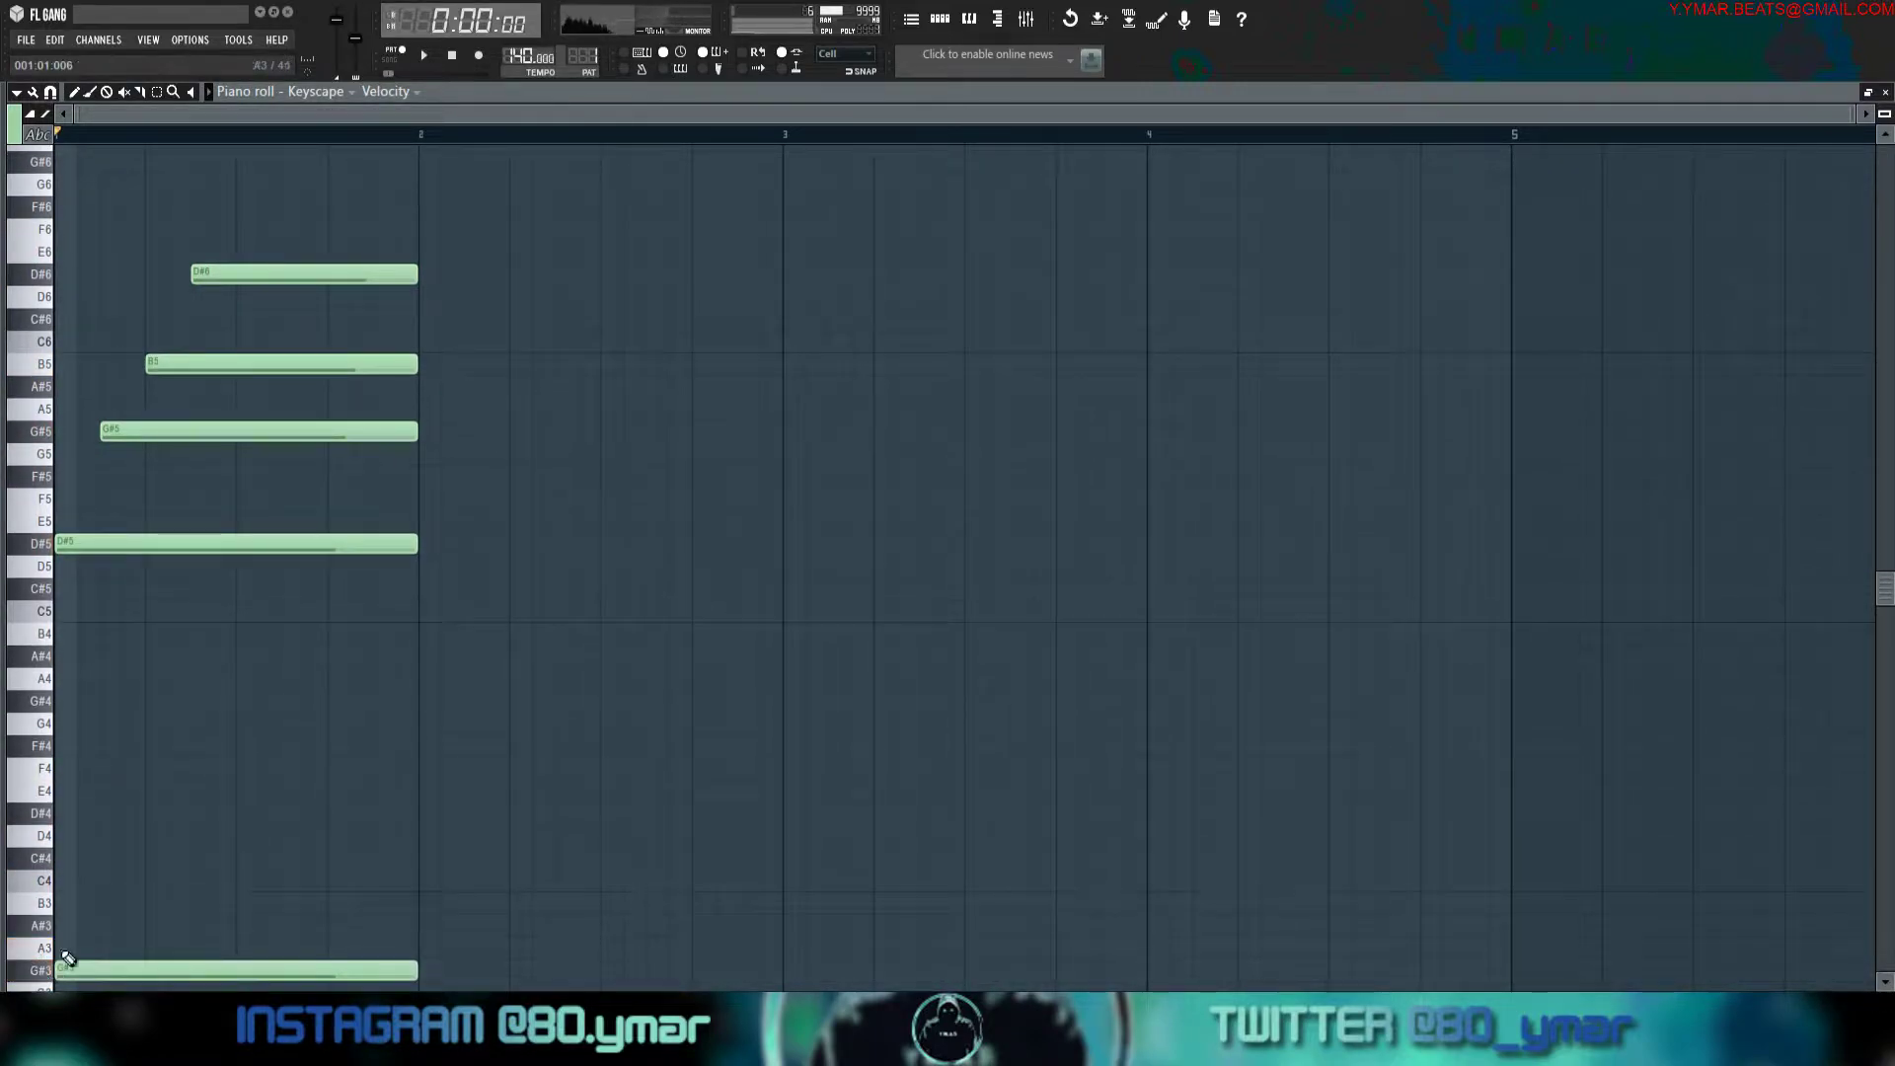
key(space)
key(space)
click(435, 903)
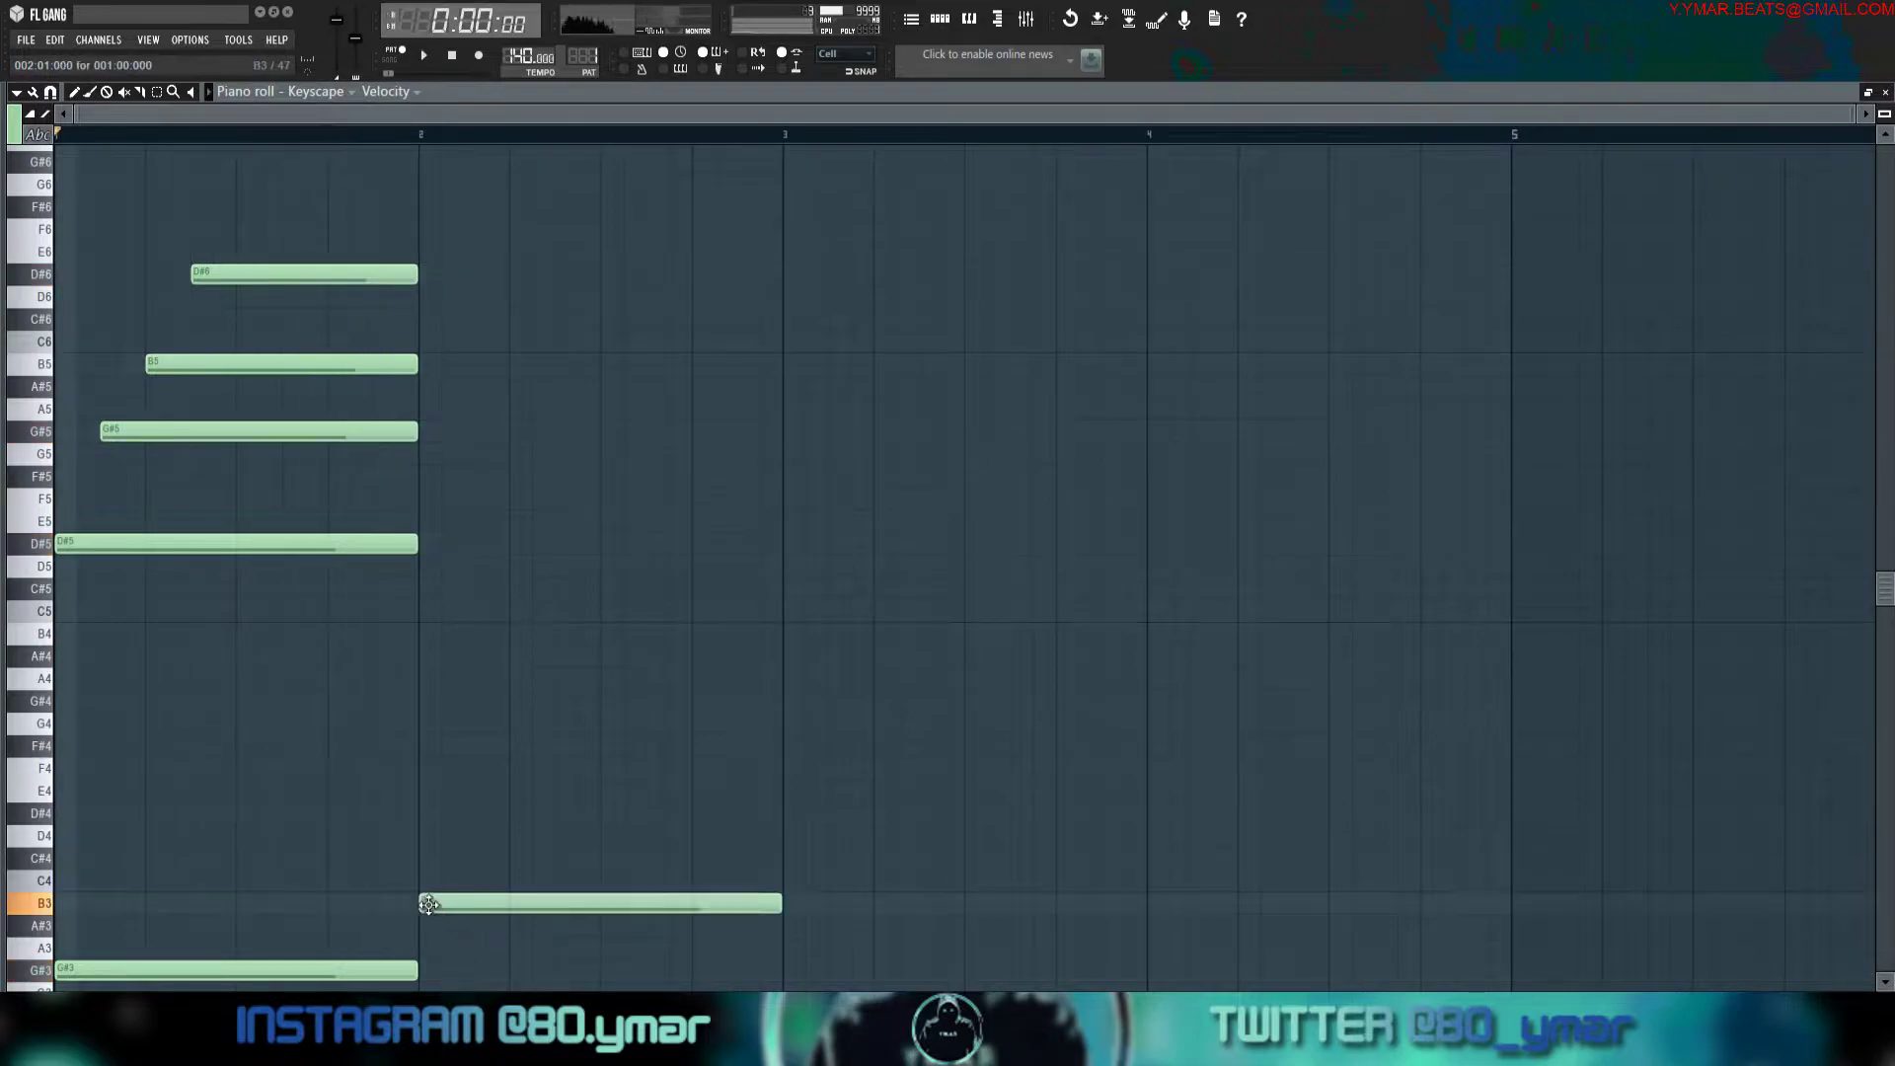
scroll(656, 878, down, 2)
scroll(657, 878, down, 3)
key(space)
Duplicate the four-note arpeggio of bar 1 into bar 2 and play both bars.
scroll(668, 605, up, 5)
drag(562, 621, 237, 237)
key(ctrl+b)
ctrl+click(1142, 593)
key(space)
click(468, 539)
key(space)
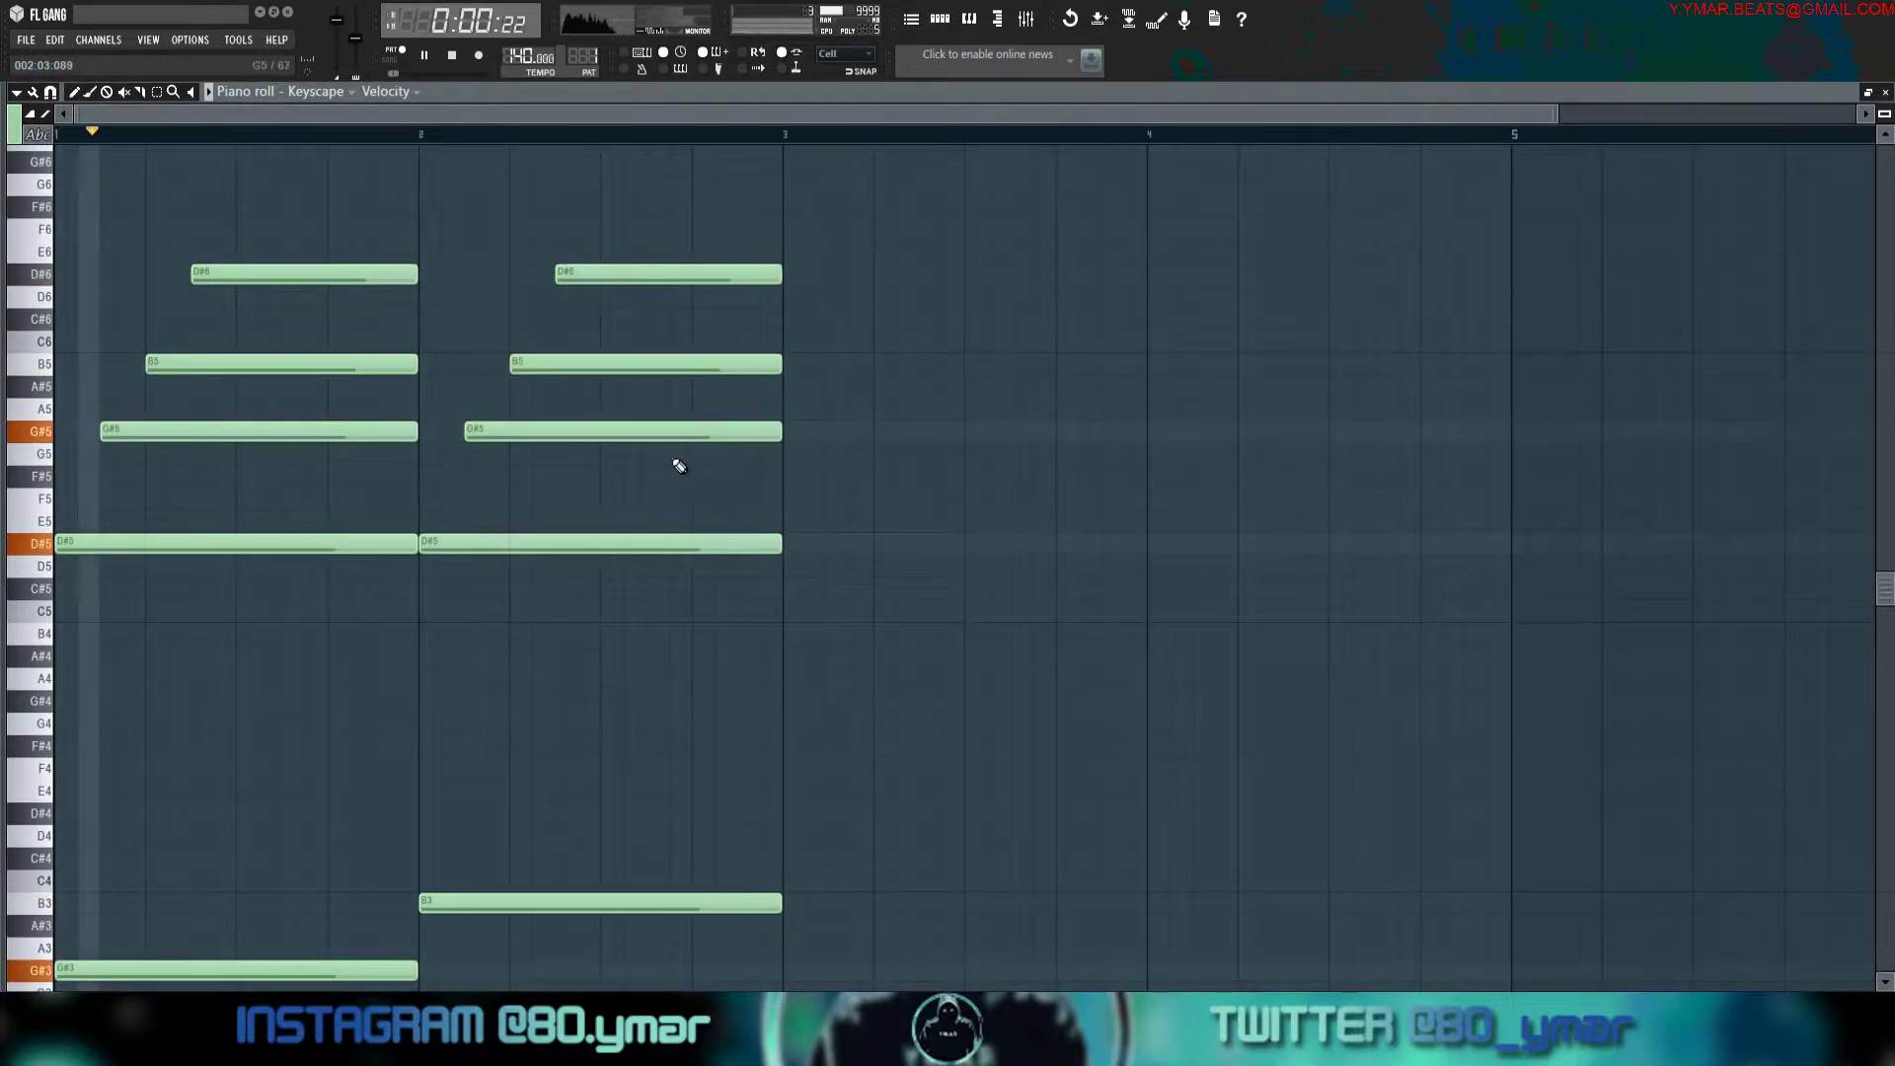
scroll(681, 452, down, 1)
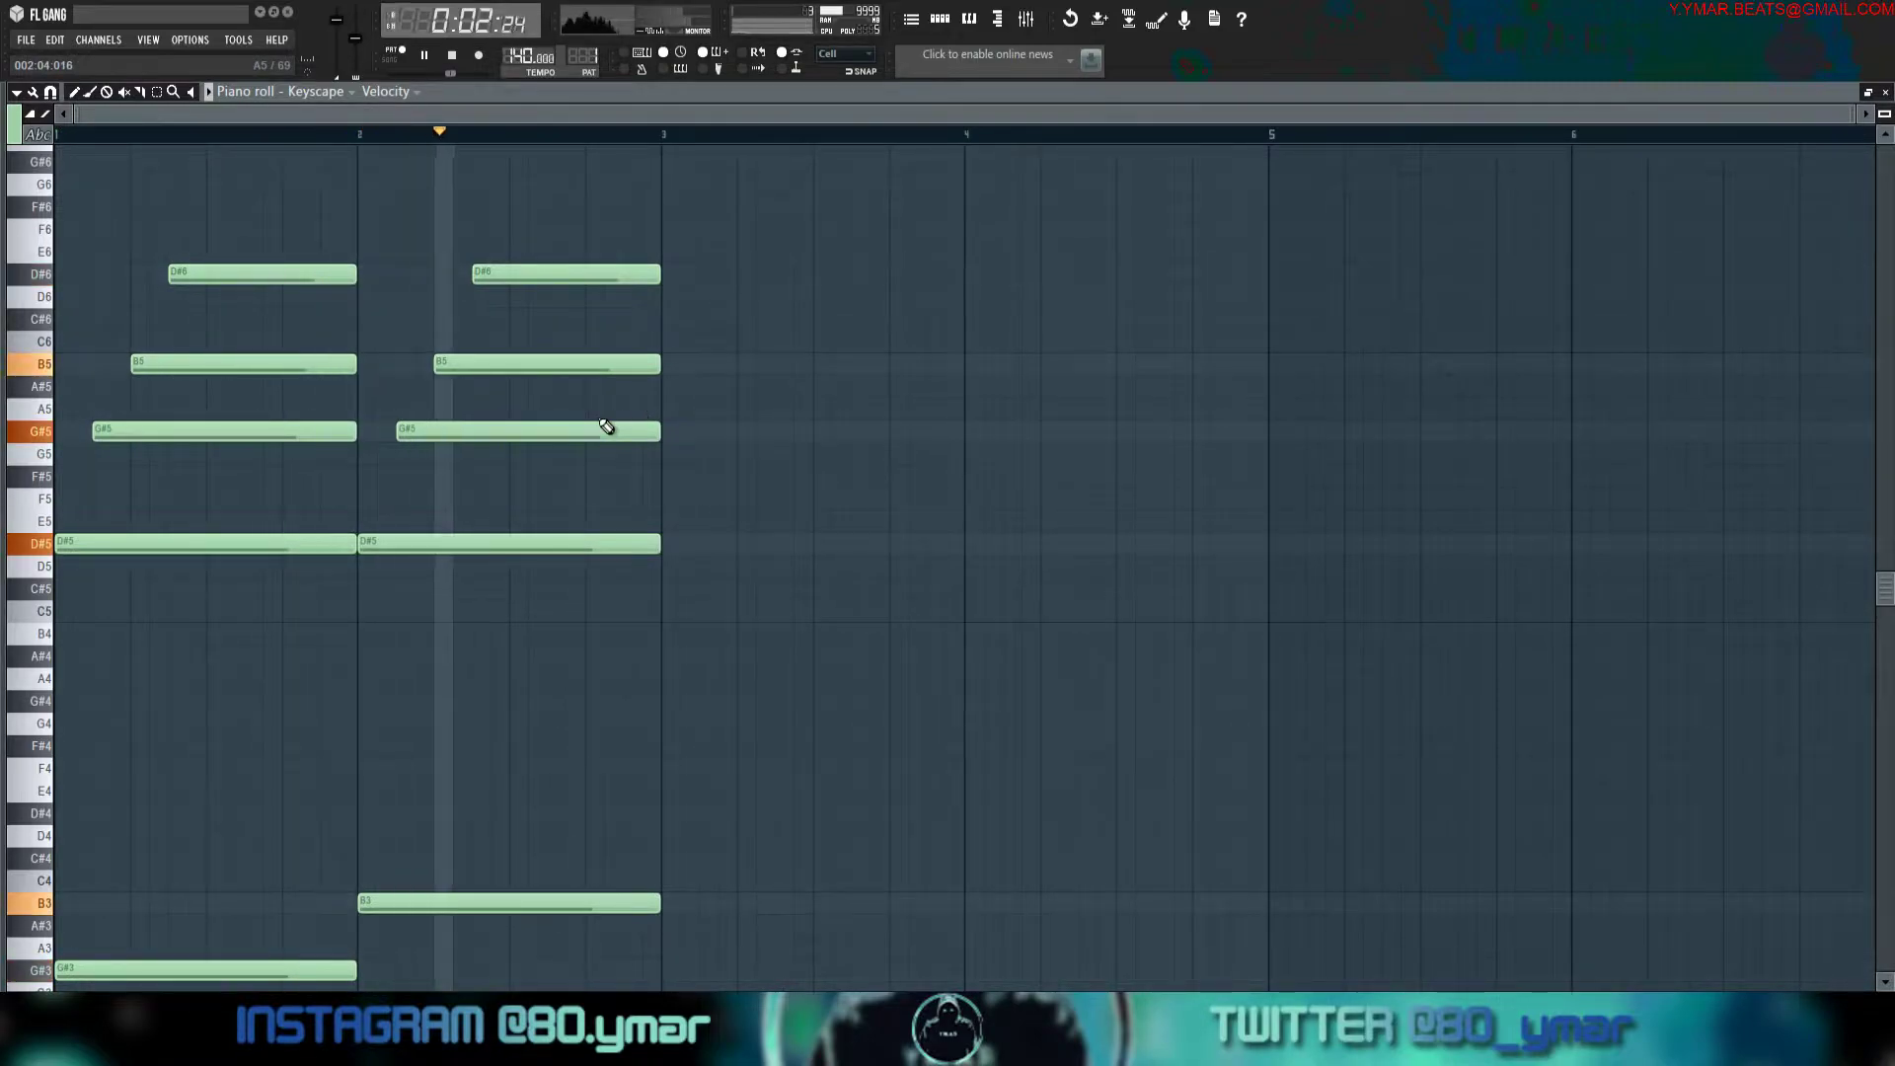
key(space)
Continue the bass line with one-bar notes, E3 in bar 3 and F#3 in bar 4.
scroll(812, 719, down, 5)
click(671, 564)
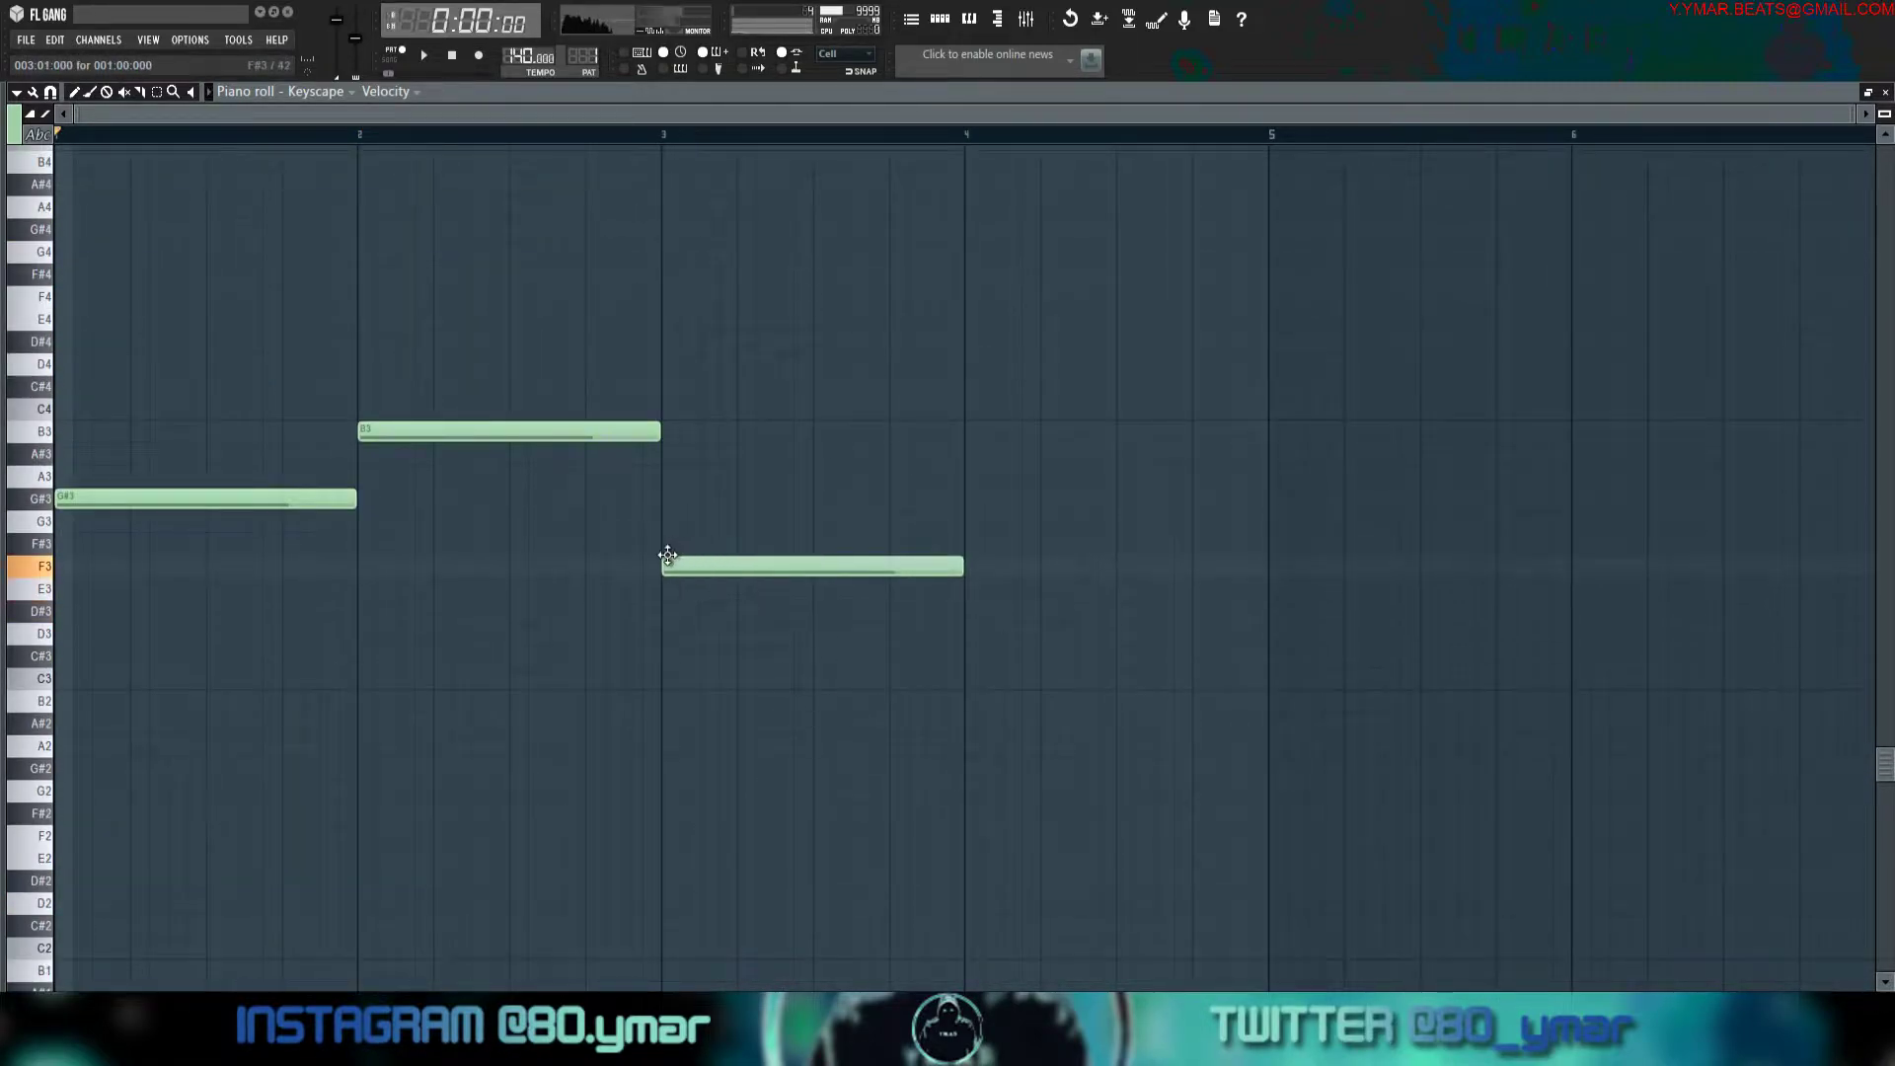
drag(671, 565, 668, 588)
click(944, 521)
mouse_move(944, 521)
mouse_down()
mouse_move(981, 544)
mouse_move(964, 545)
mouse_up()
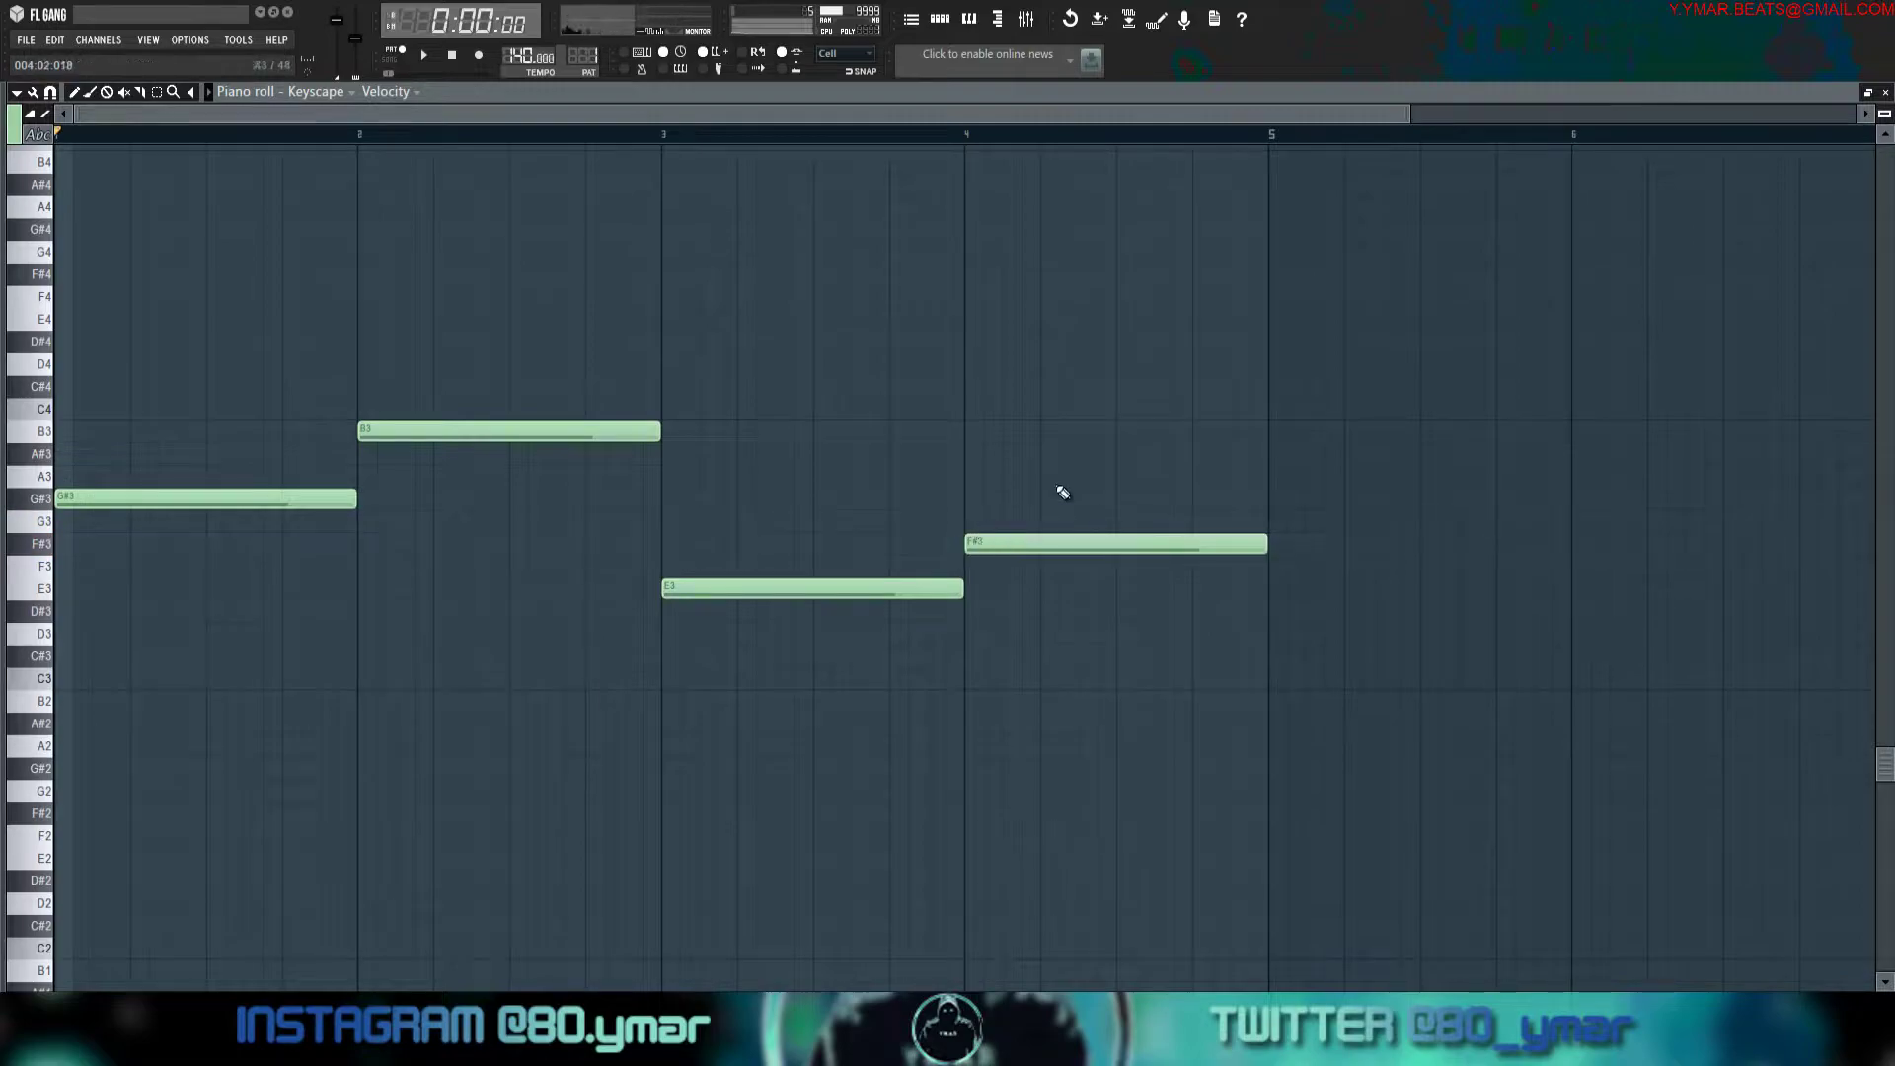
Duplicate the arpeggio notes of bars 1 and 2 into bars 3 and 4.
scroll(1108, 455, up, 9)
drag(974, 656, 271, 397)
drag(400, 553, 158, 390)
key(ctrl+b)
ctrl+click(1629, 621)
key(space)
key(space)
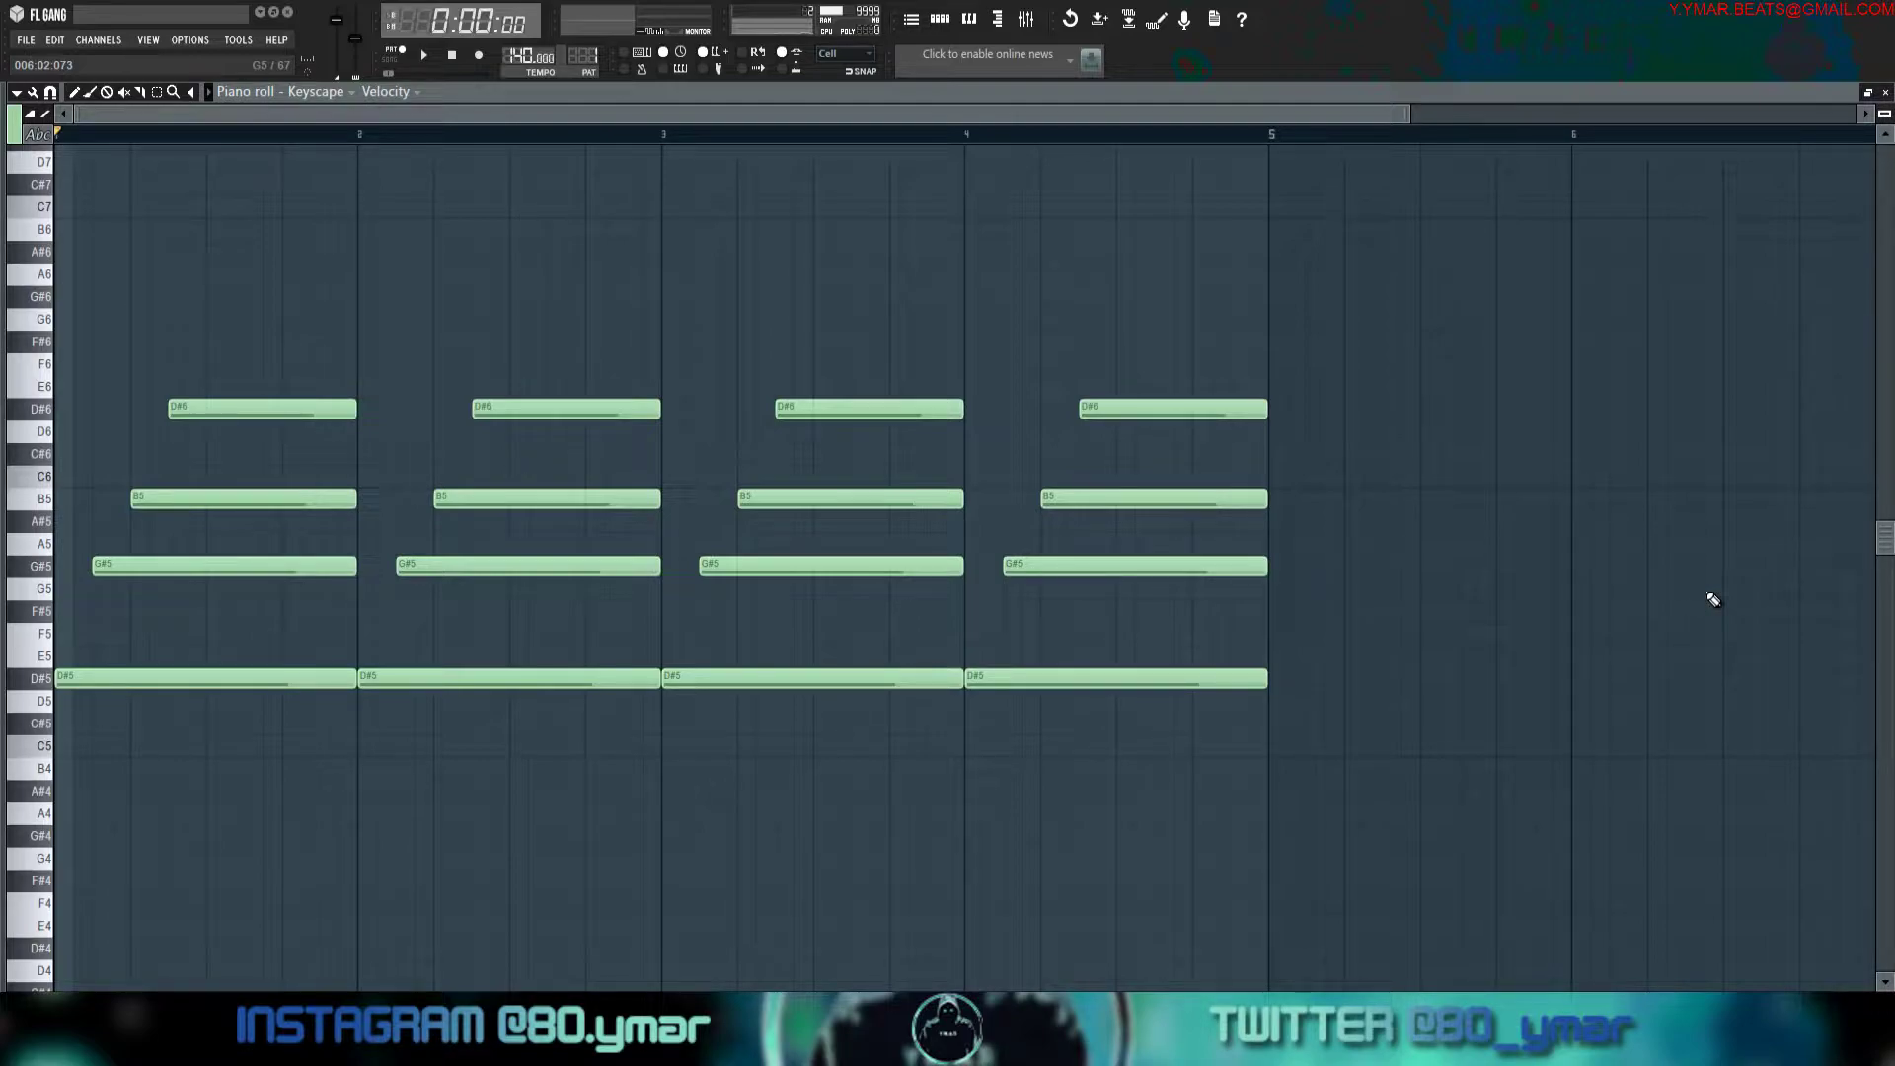
Play back the four-bar progression with both the bass line and the arpeggios in view.
key(space)
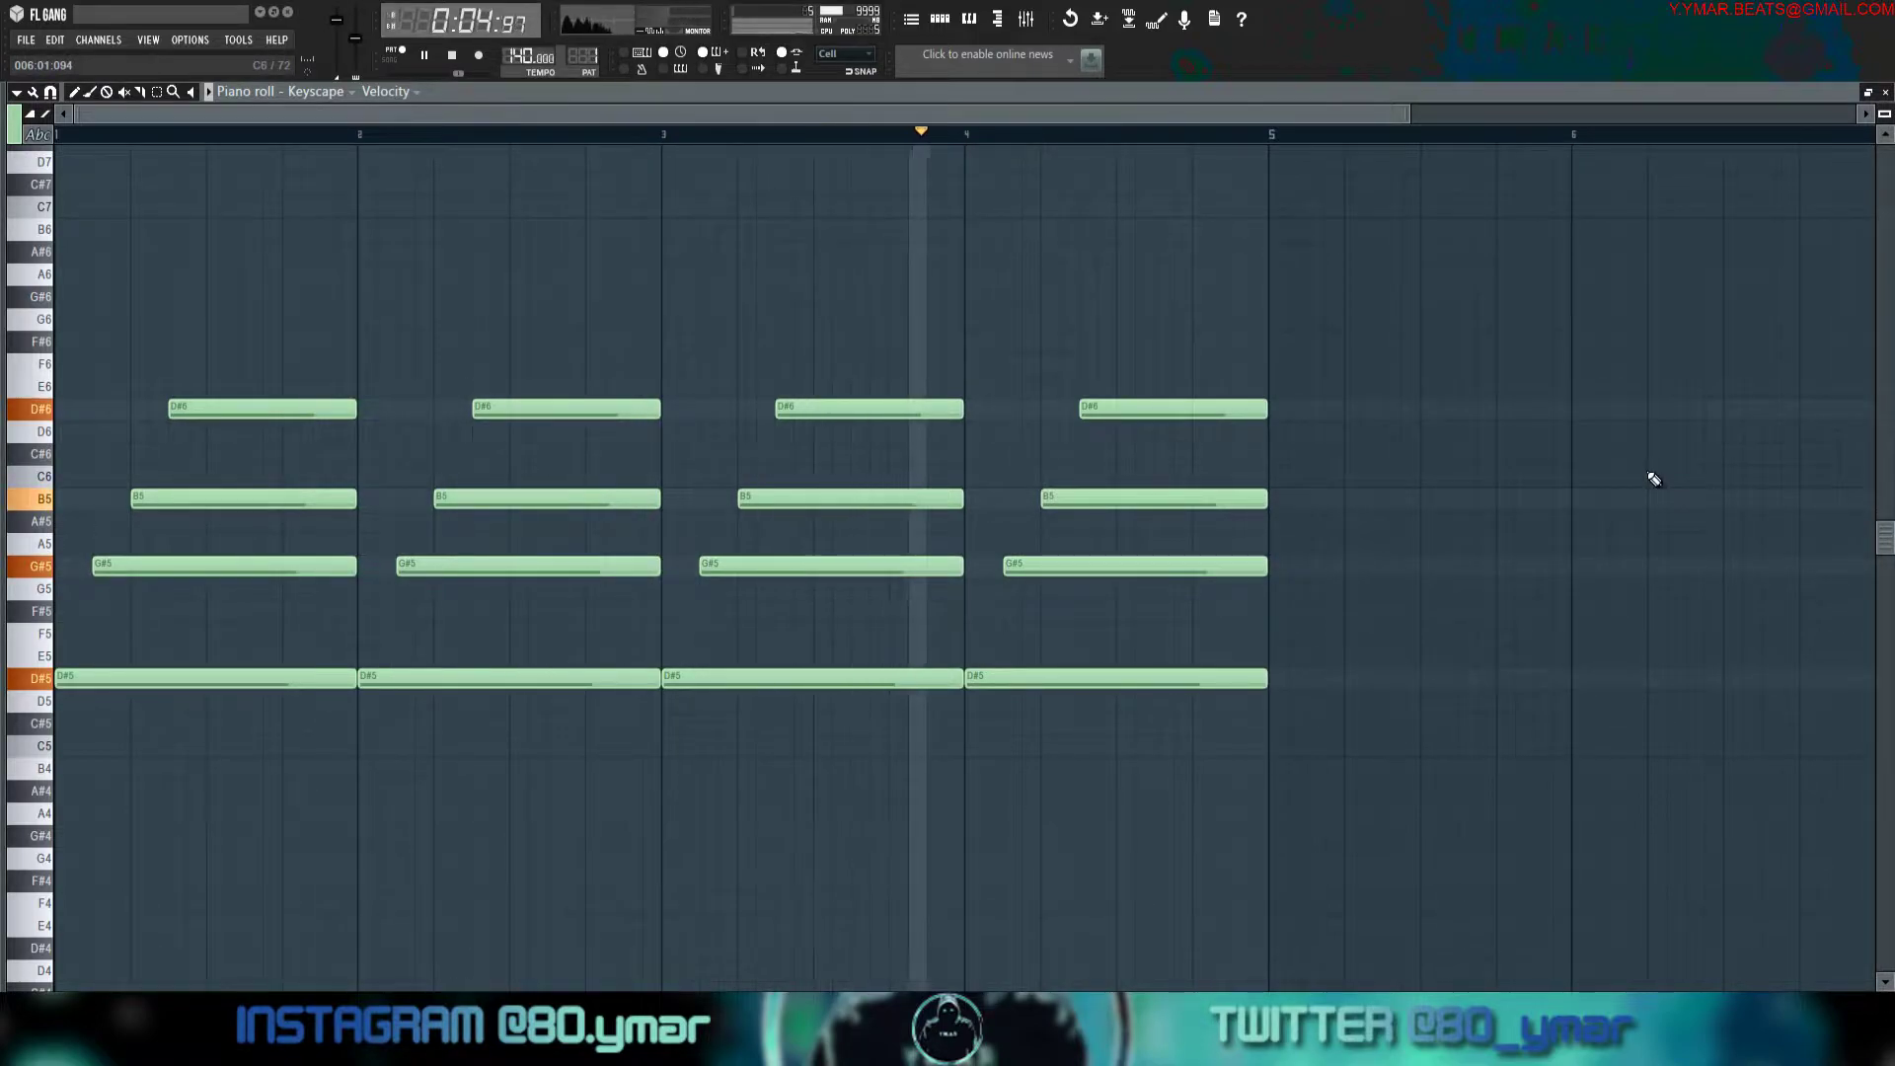
key(space)
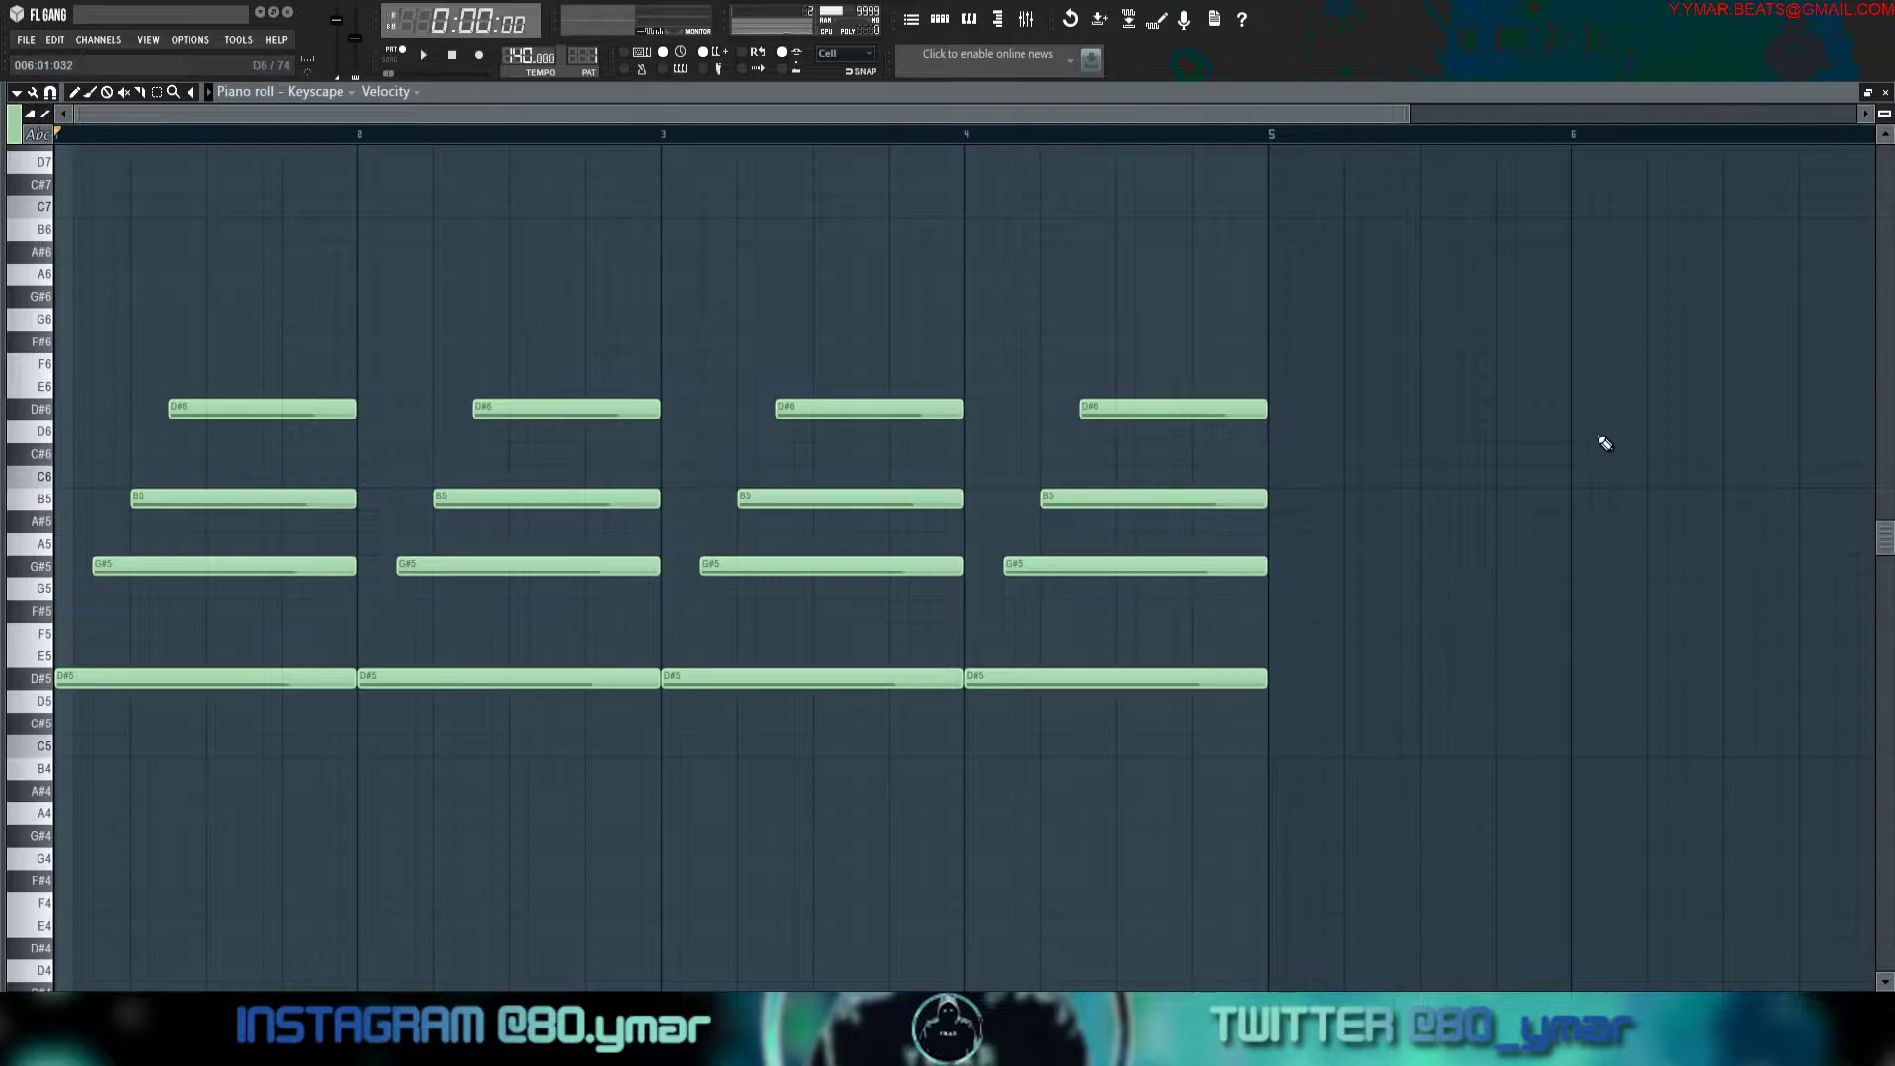
drag(1884, 115, 1884, 138)
key(space)
key(space)
key(space)
scroll(521, 589, down, 3)
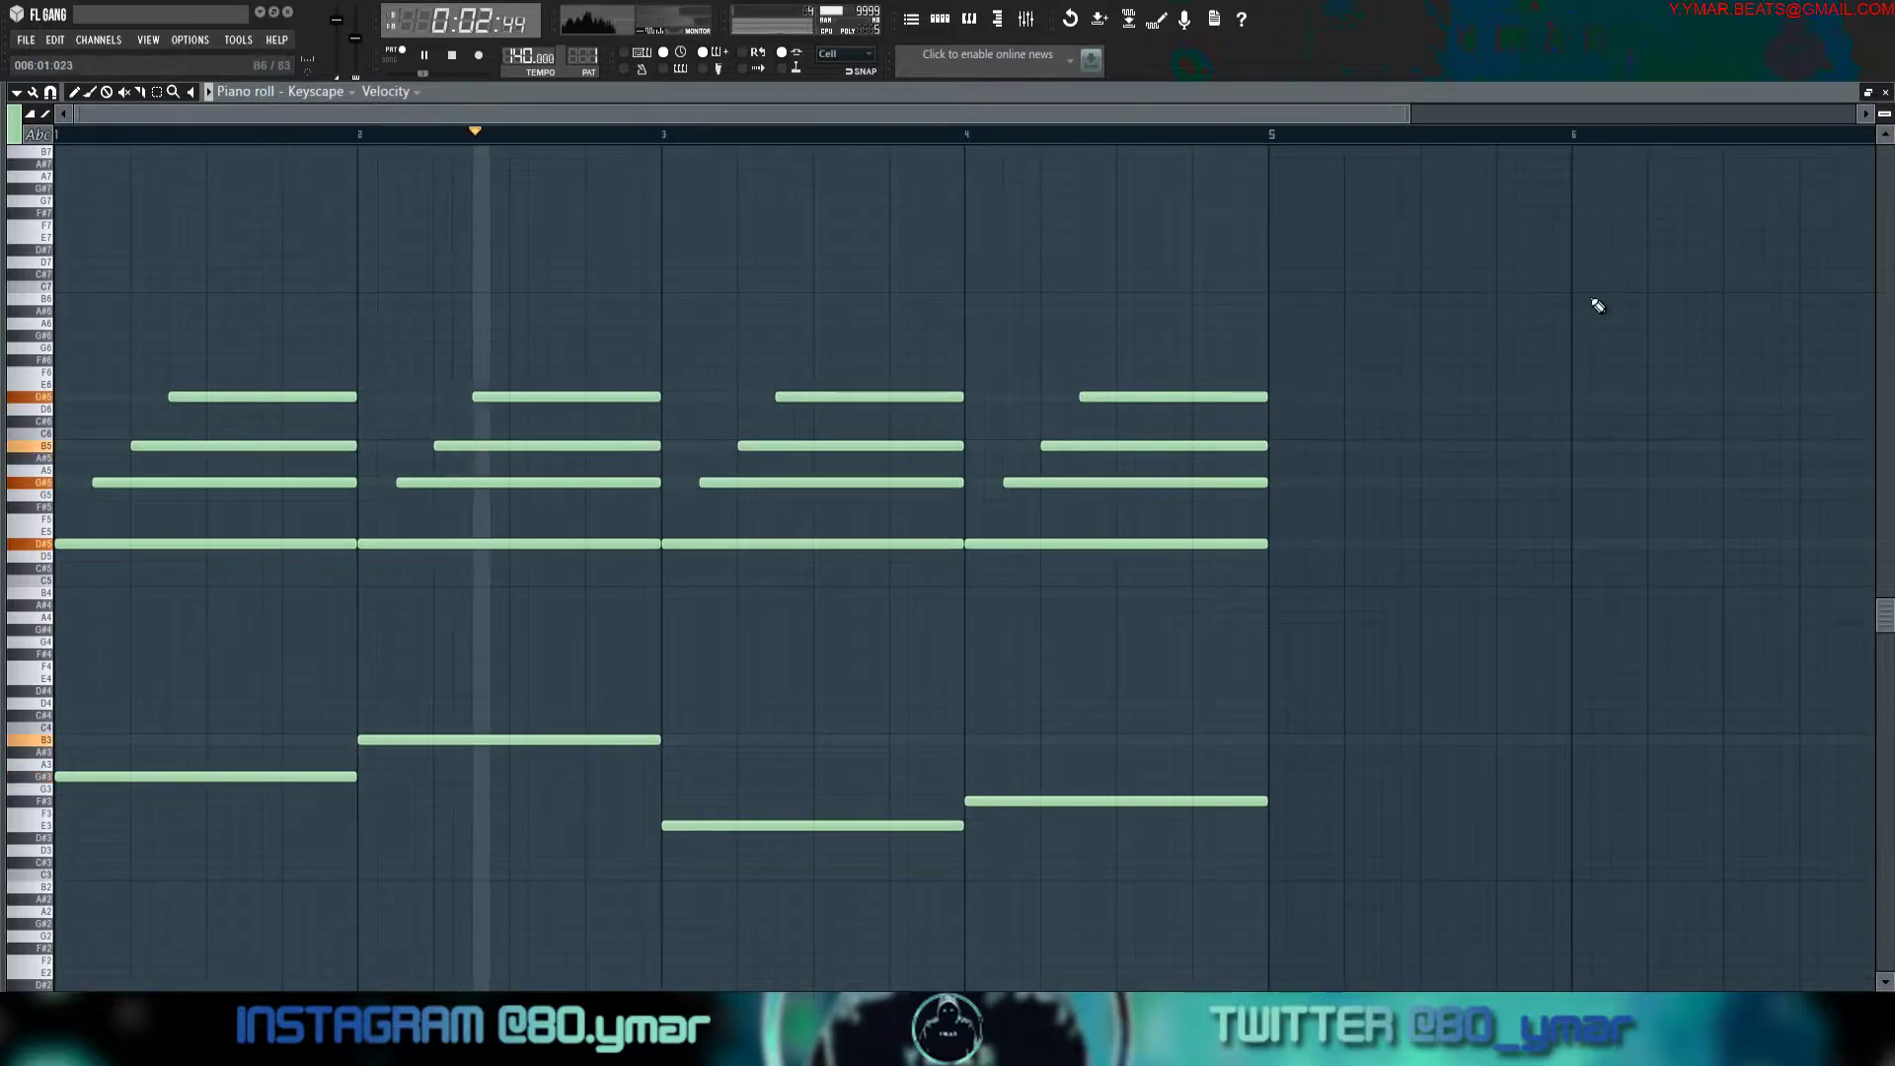
key(space)
Raise the one-bar D#5 note in bar 3 to E5 and play the progression.
mouse_move(710, 546)
mouse_down()
mouse_move(702, 638)
mouse_move(701, 526)
mouse_up()
drag(545, 542, 483, 556)
key(space)
key(space)
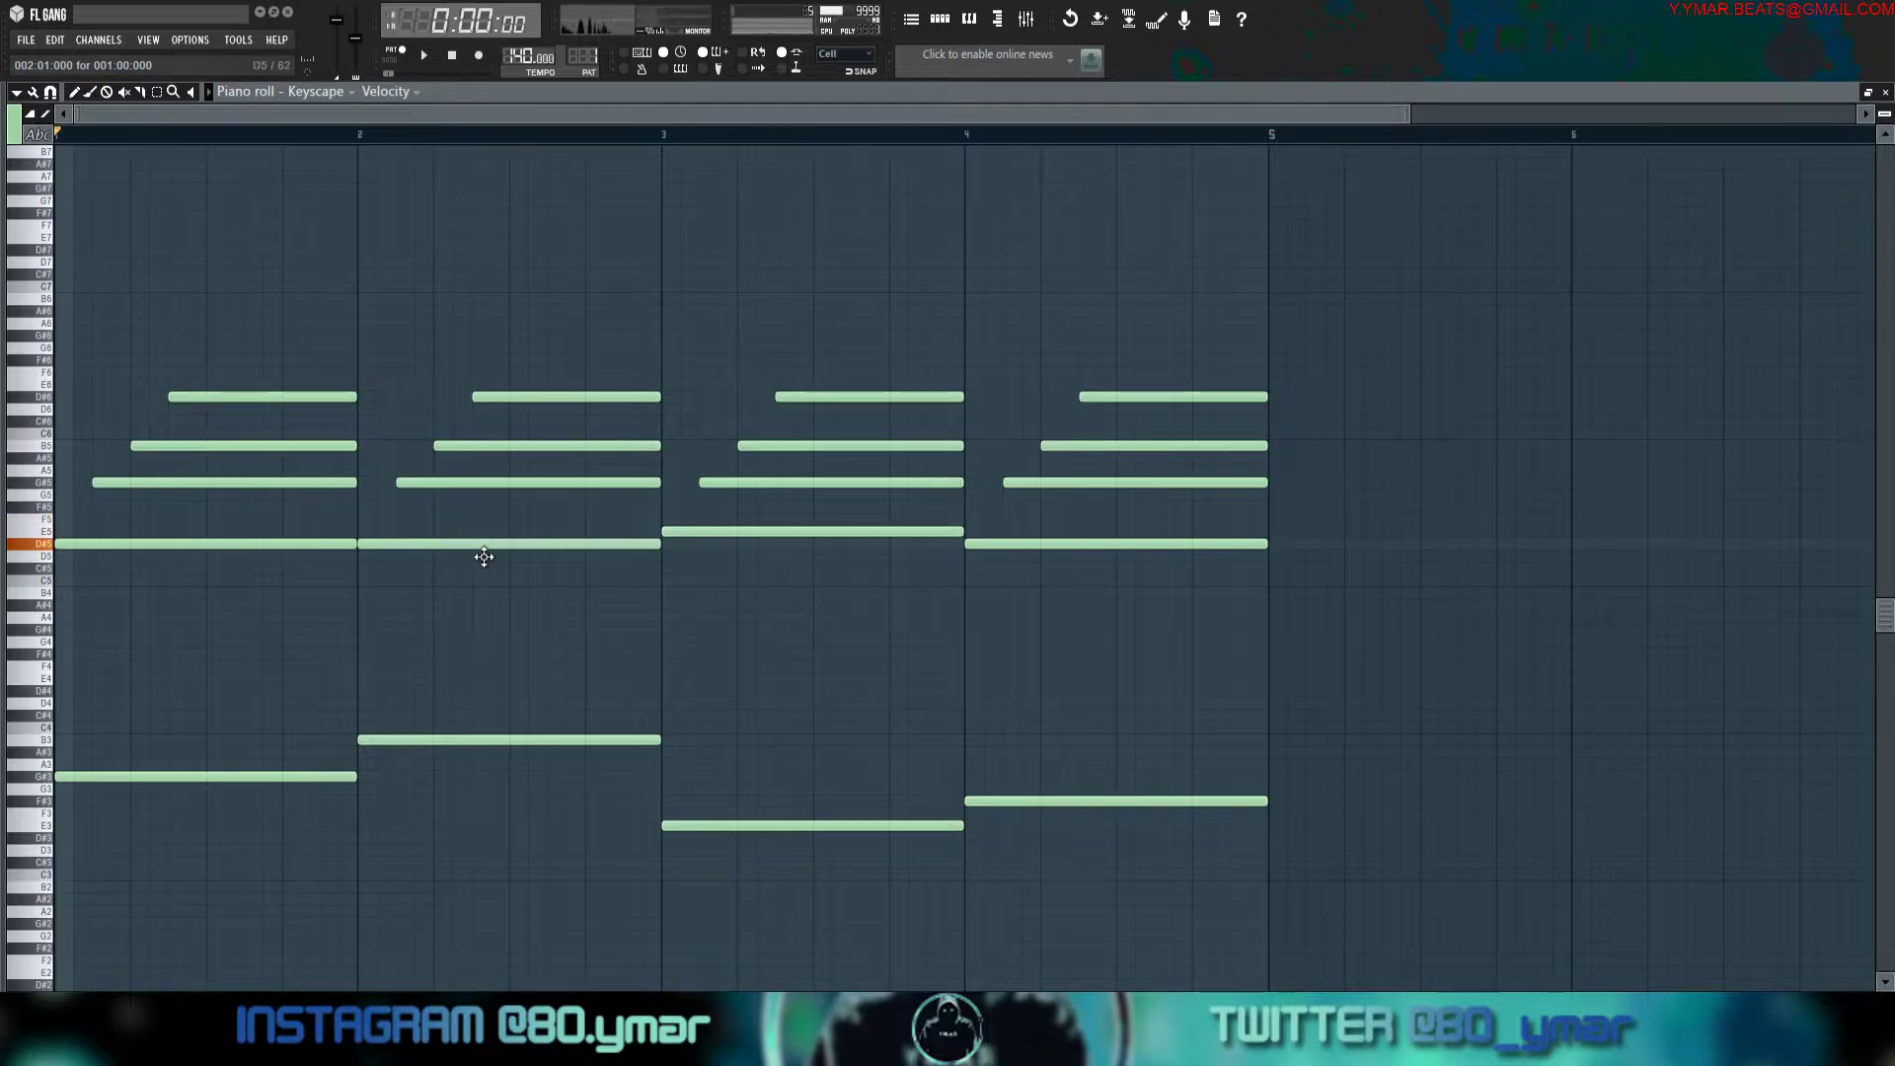
Lower the one-bar D#5 notes to G#4 in bar 1 and to B4 in bar 2.
drag(118, 546, 94, 629)
key(space)
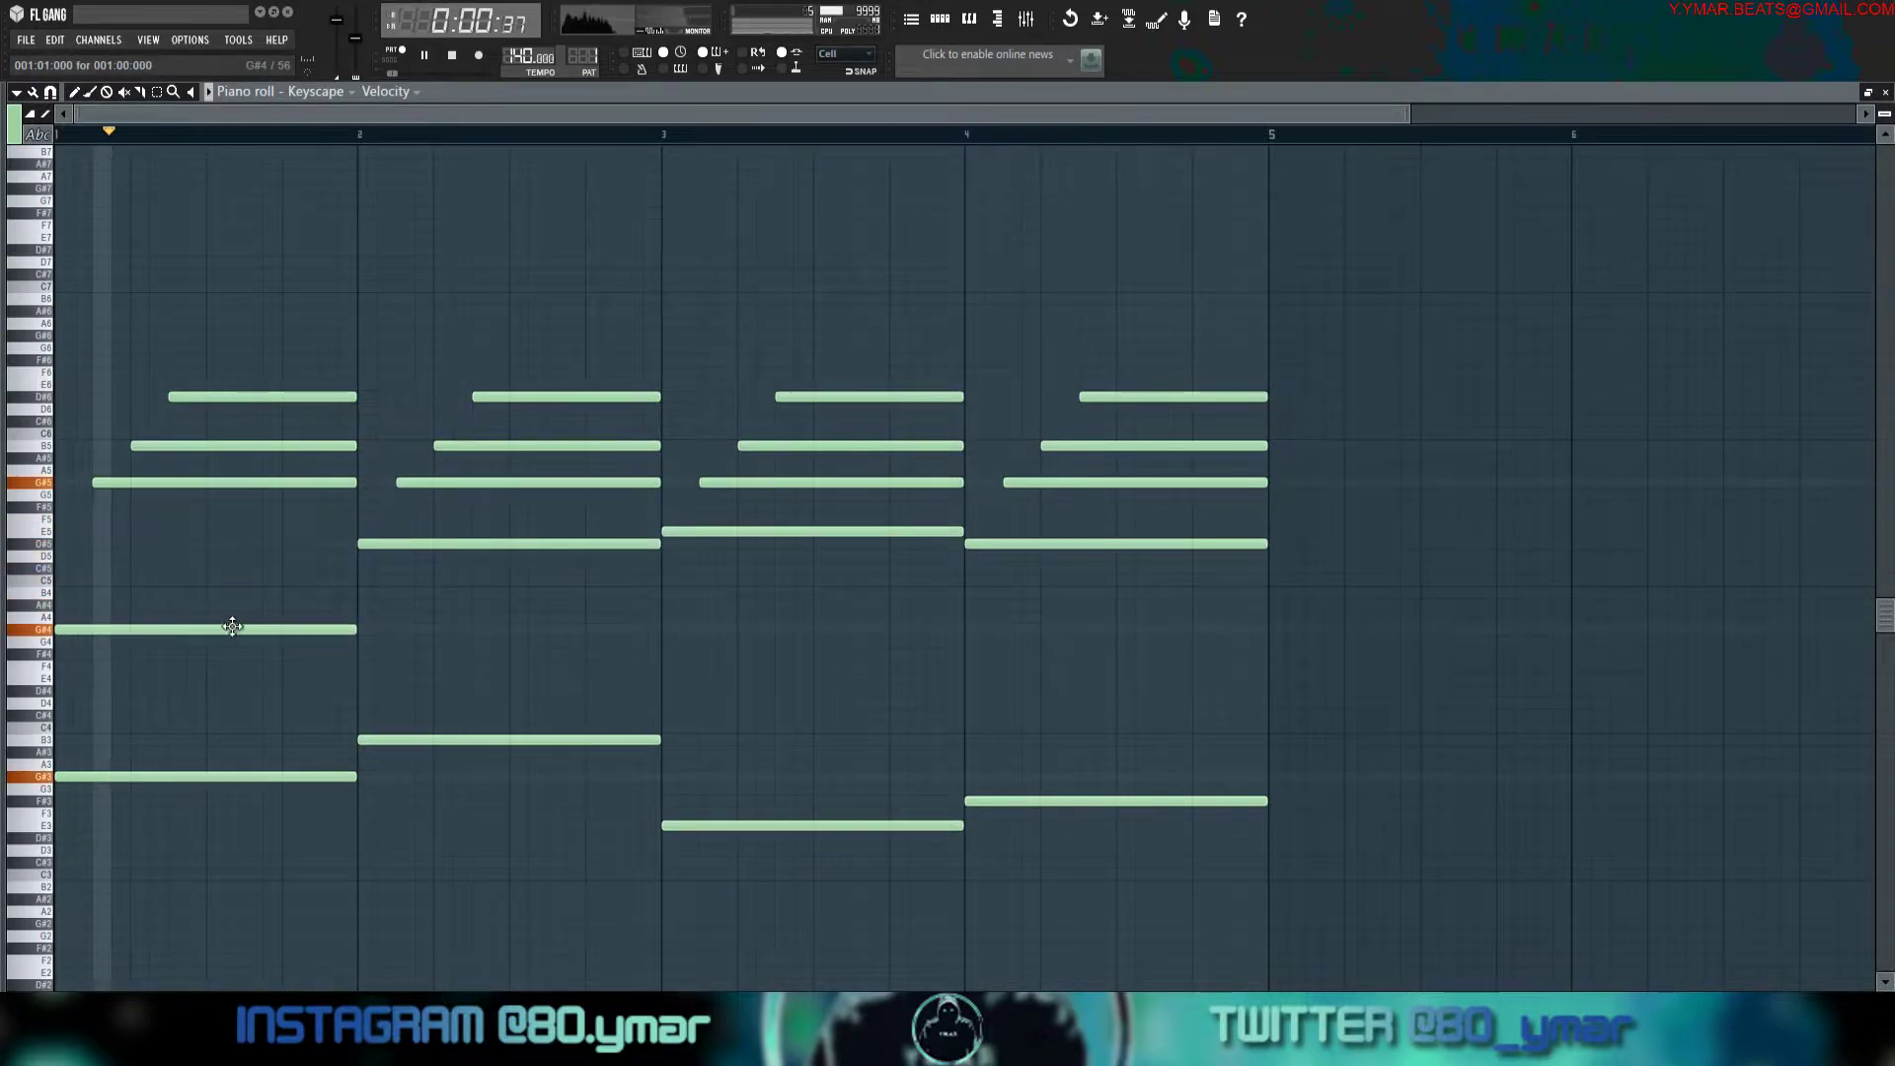
key(space)
click(501, 550)
drag(502, 549, 500, 592)
Add a one-bar E4 note below the E5 in bar 3 and play the progression.
drag(732, 554, 664, 677)
ctrl+click(689, 532)
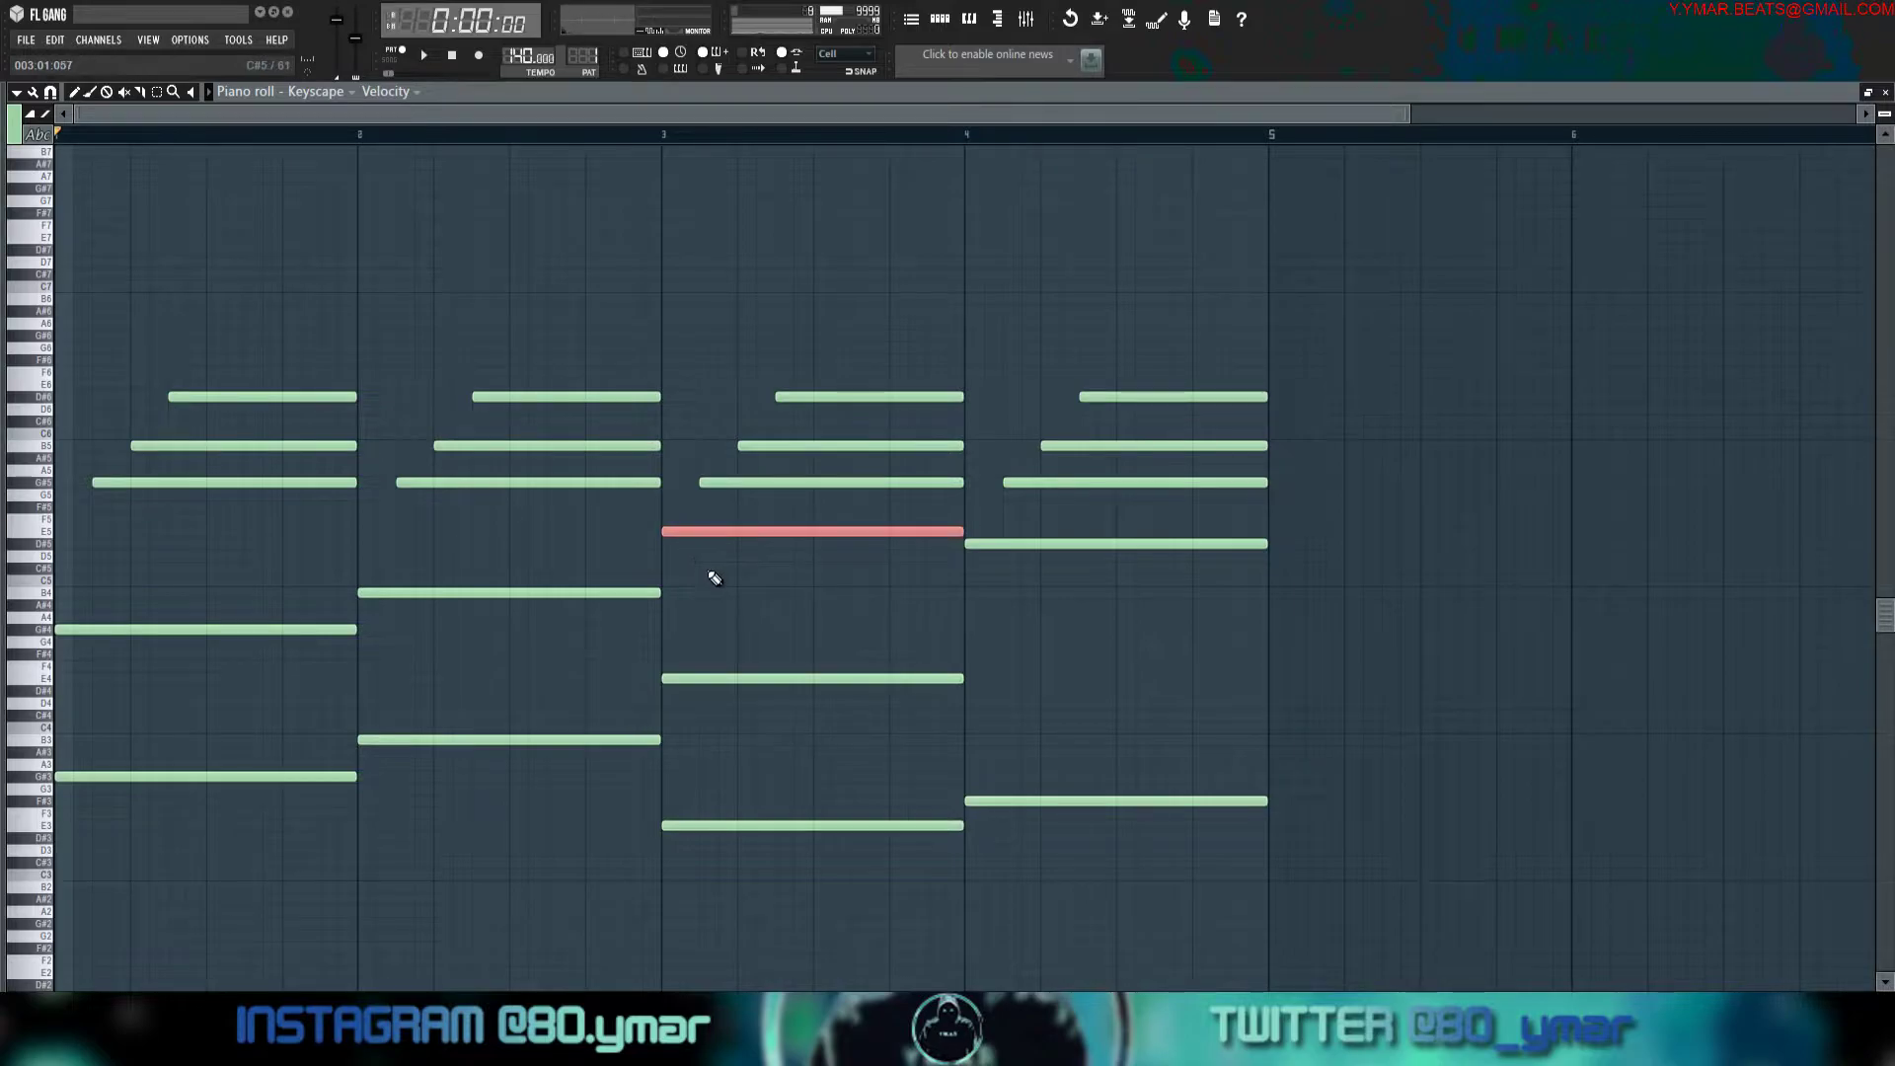
scroll(714, 578, up, 1)
key(ctrl+Down)
key(ctrl+Up)
key(space)
ctrl+click(779, 567)
scroll(779, 566, down, 1)
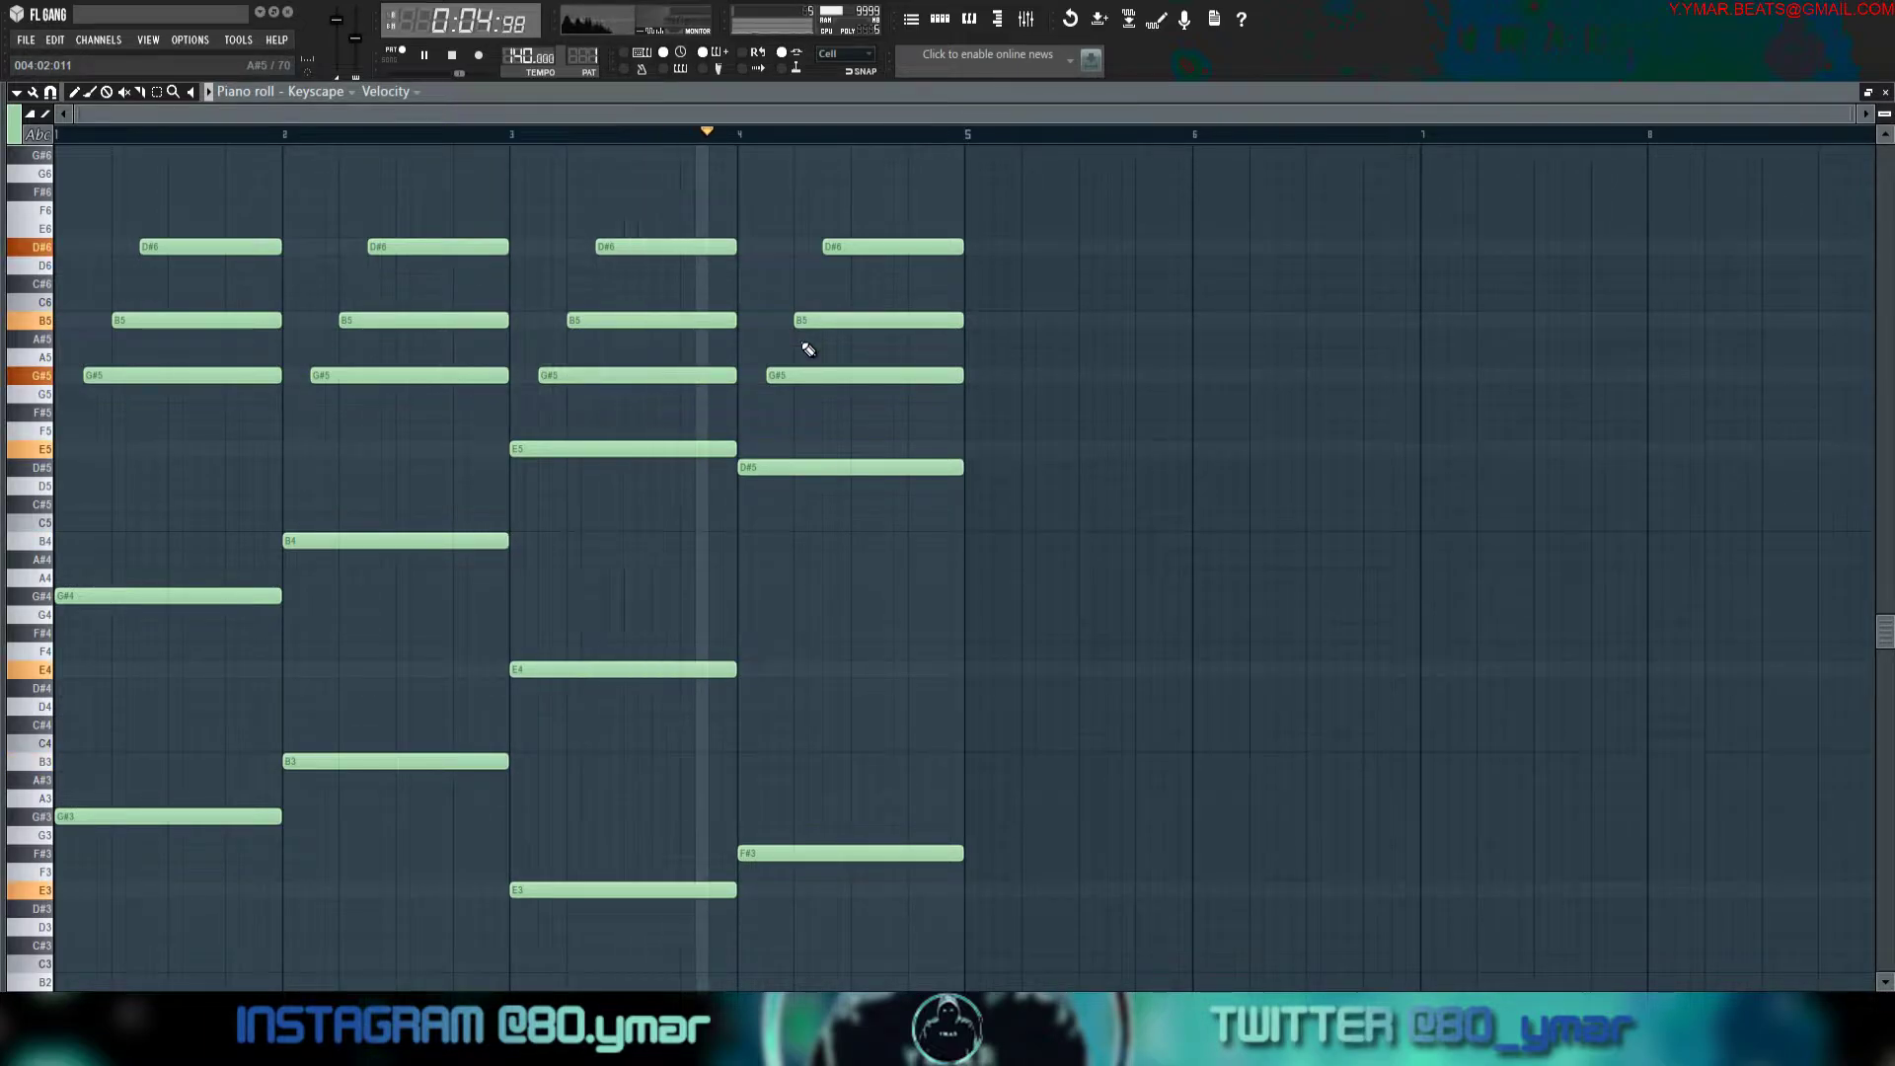
key(space)
Lower the one-bar D#5 in bar 4 to C#5, add a one-bar F#4 below it, and play the result.
mouse_move(784, 466)
mouse_down()
mouse_move(773, 539)
mouse_move(783, 504)
mouse_up()
mouse_move(807, 651)
mouse_down()
mouse_move(742, 644)
mouse_move(742, 626)
mouse_up()
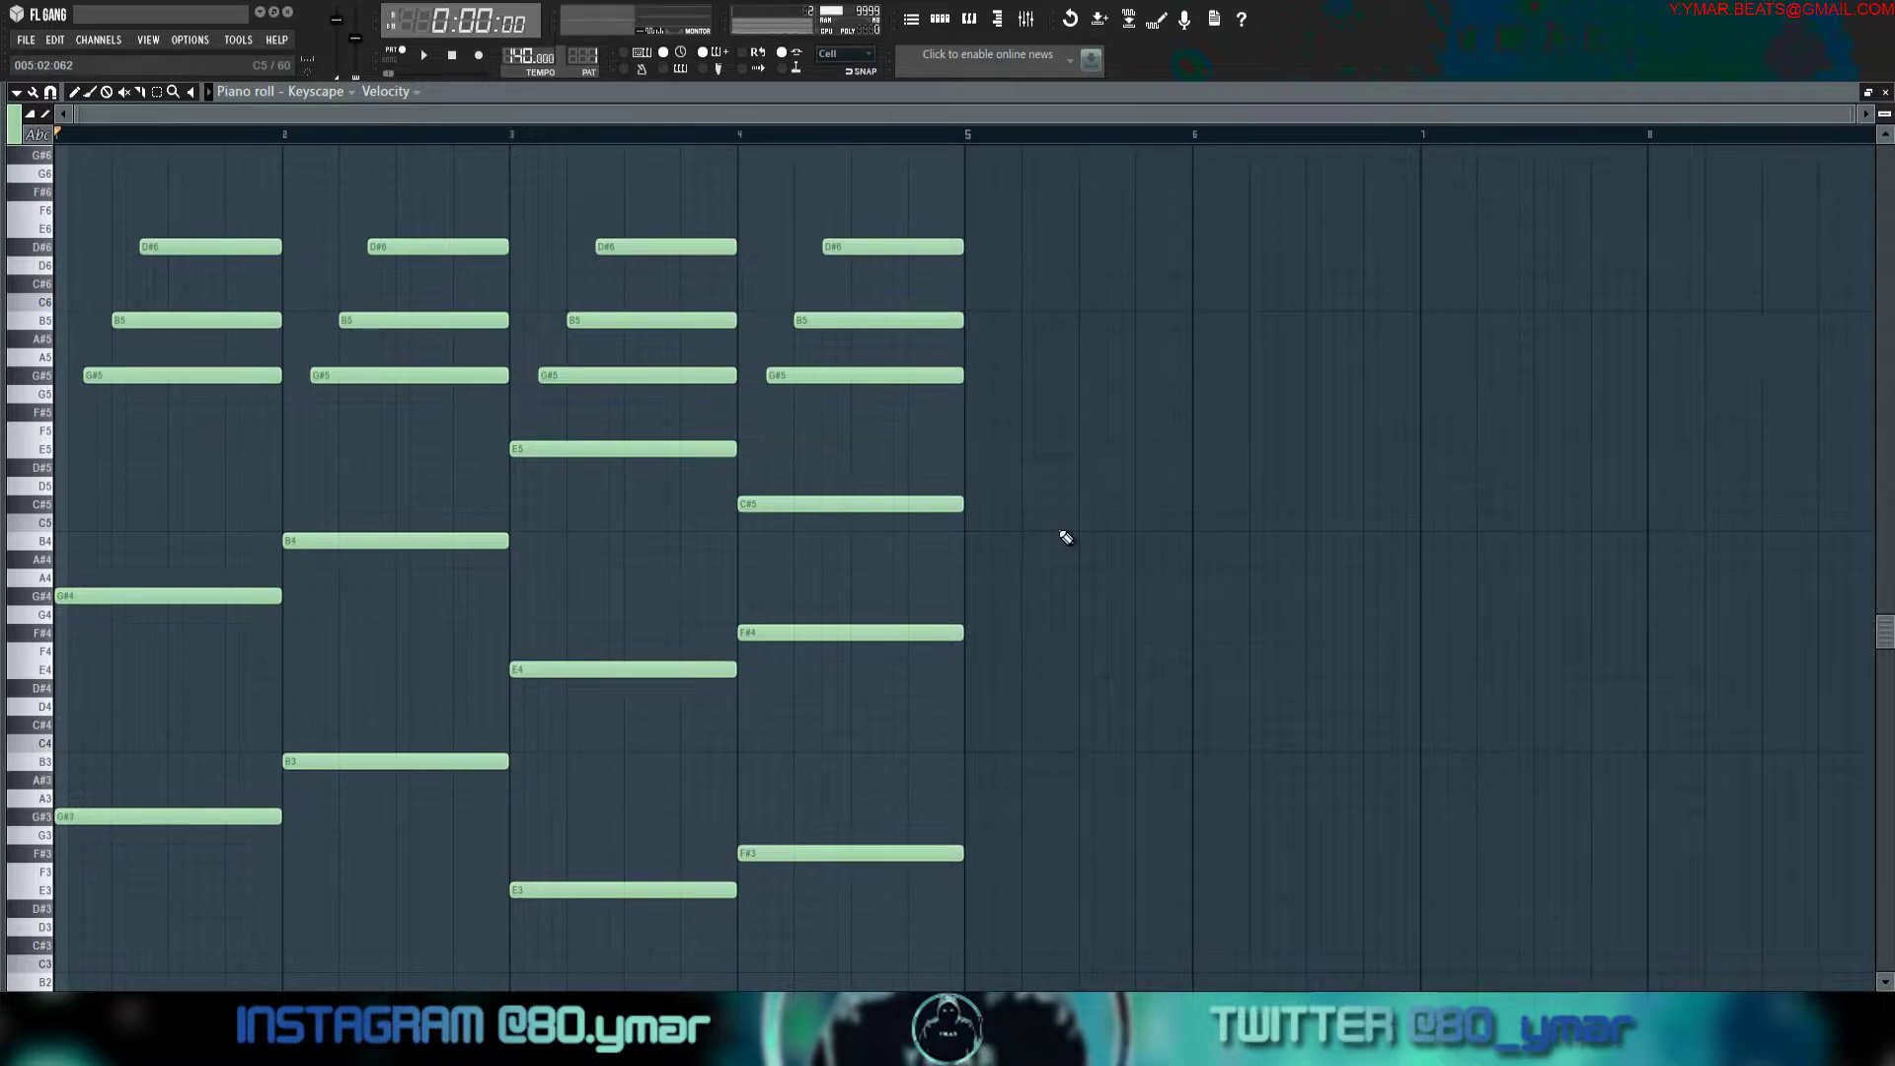
key(space)
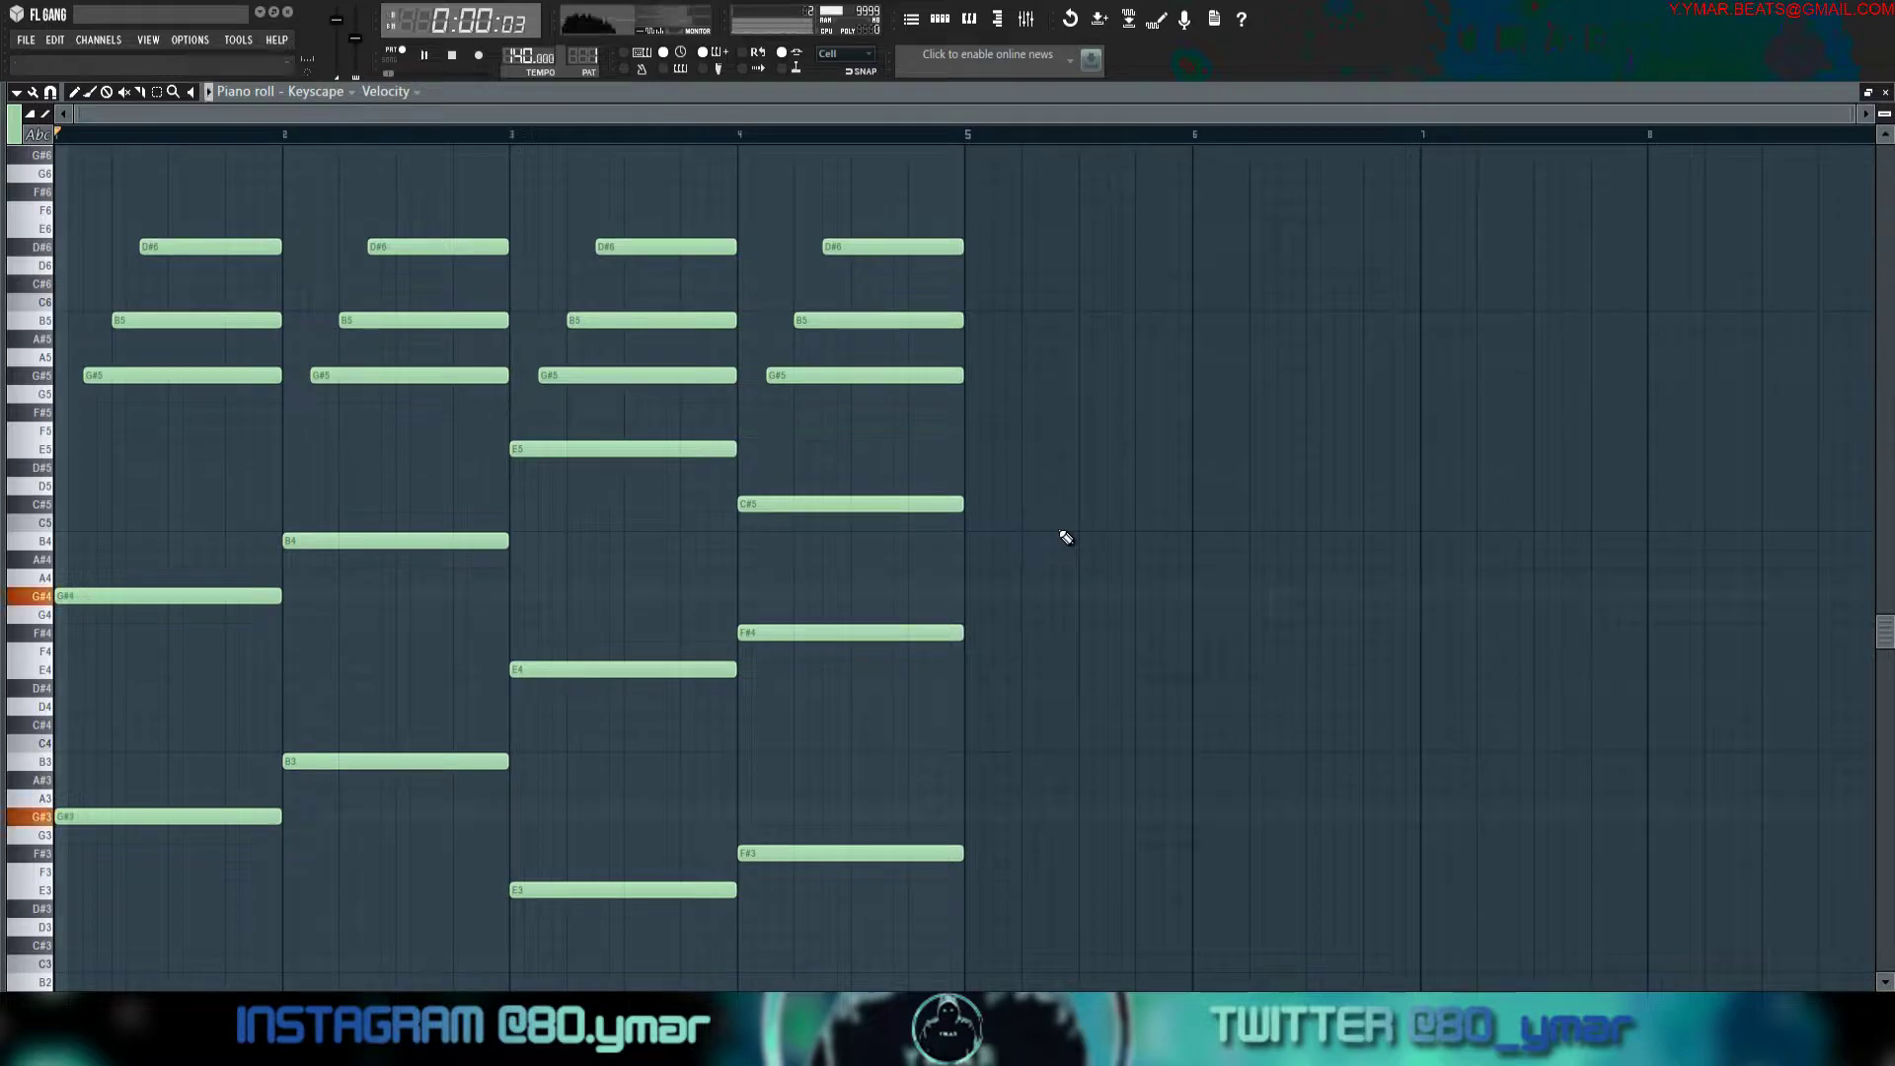
drag(1884, 115, 1884, 134)
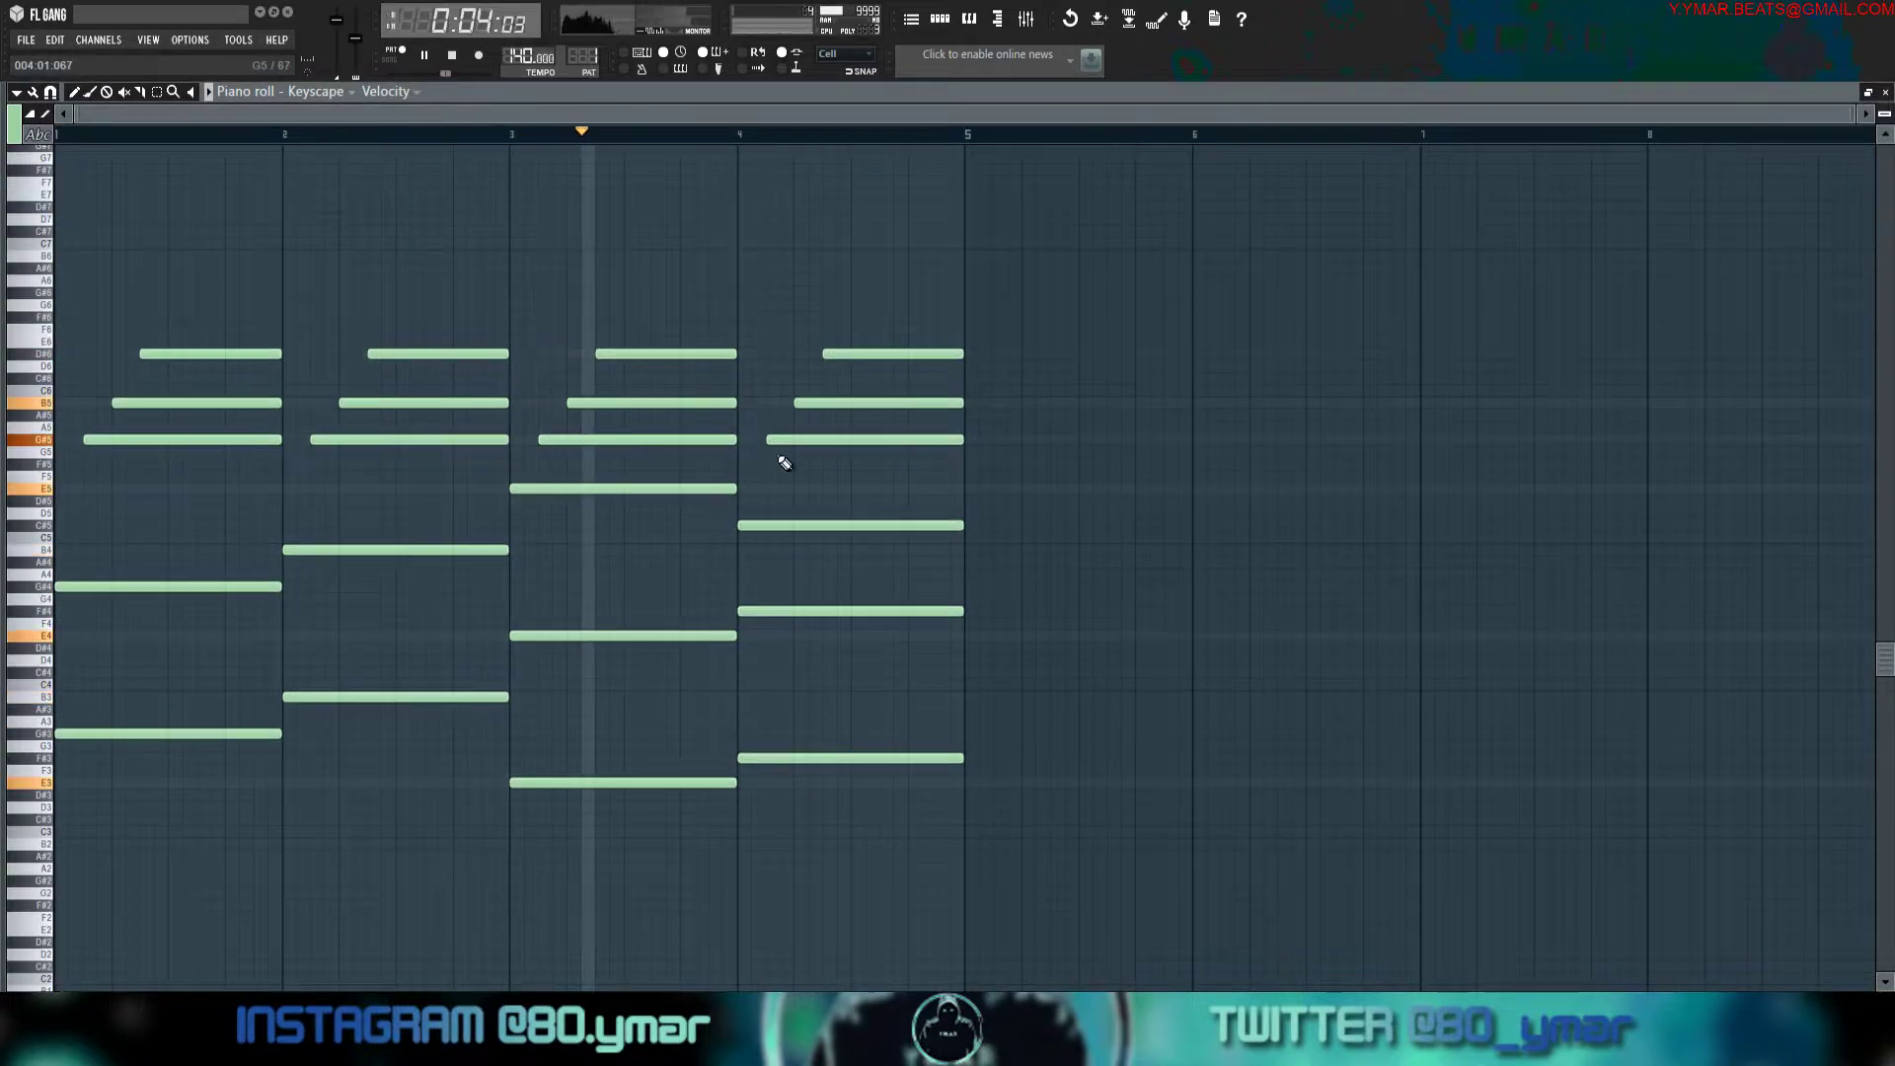
key(space)
Lower the G#5 arpeggio note in bar 4 to F#5, keeping the bar's B5 and D#6 in place.
drag(812, 443, 813, 468)
click(825, 418)
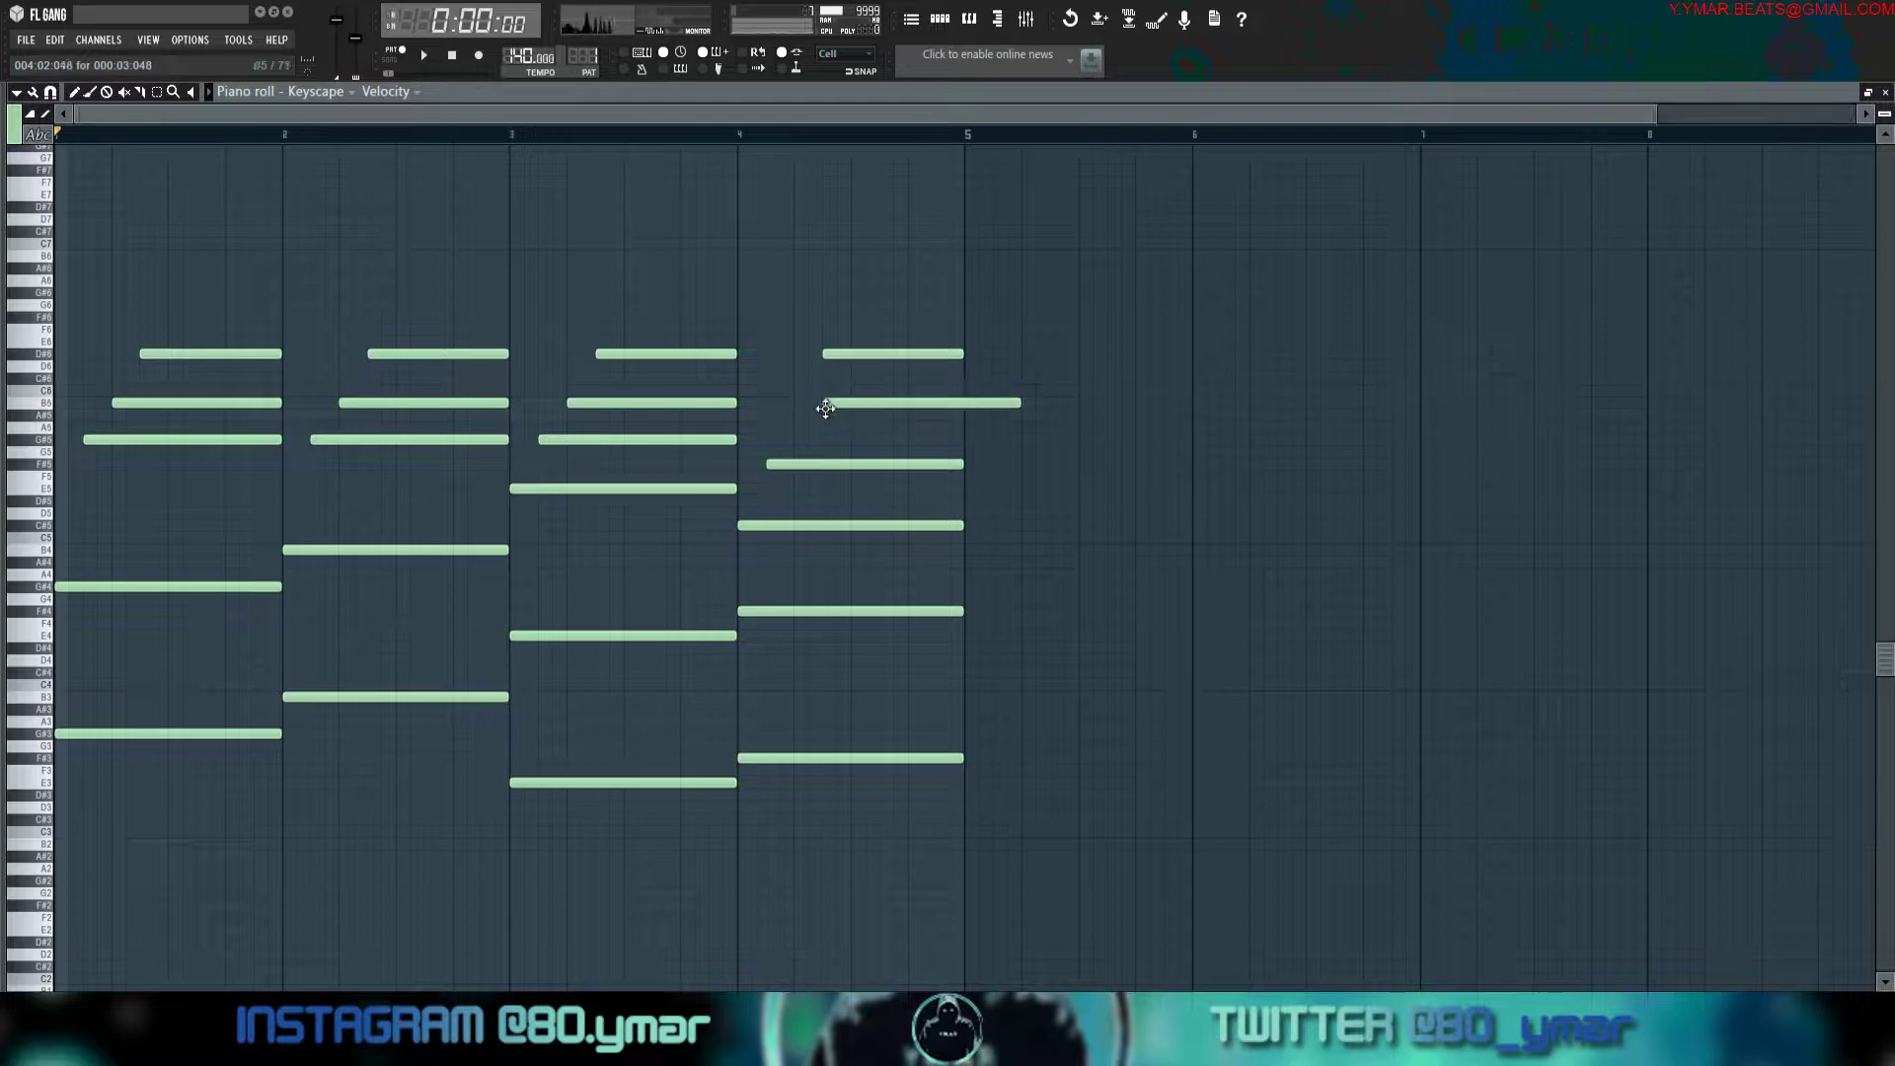
right_click(972, 418)
click(933, 366)
right_click(938, 365)
key(space)
Duplicate the four-bar progression into bars 5 to 8 and play it back.
key(ctrl+b)
key(space)
key(space)
key(ctrl+d)
Add overlapping G#6 and F#6 melody notes above the arpeggio in the second half of bar 1.
click(163, 221)
drag(163, 221, 143, 293)
scroll(131, 274, up, 3)
drag(260, 292, 309, 292)
click(351, 316)
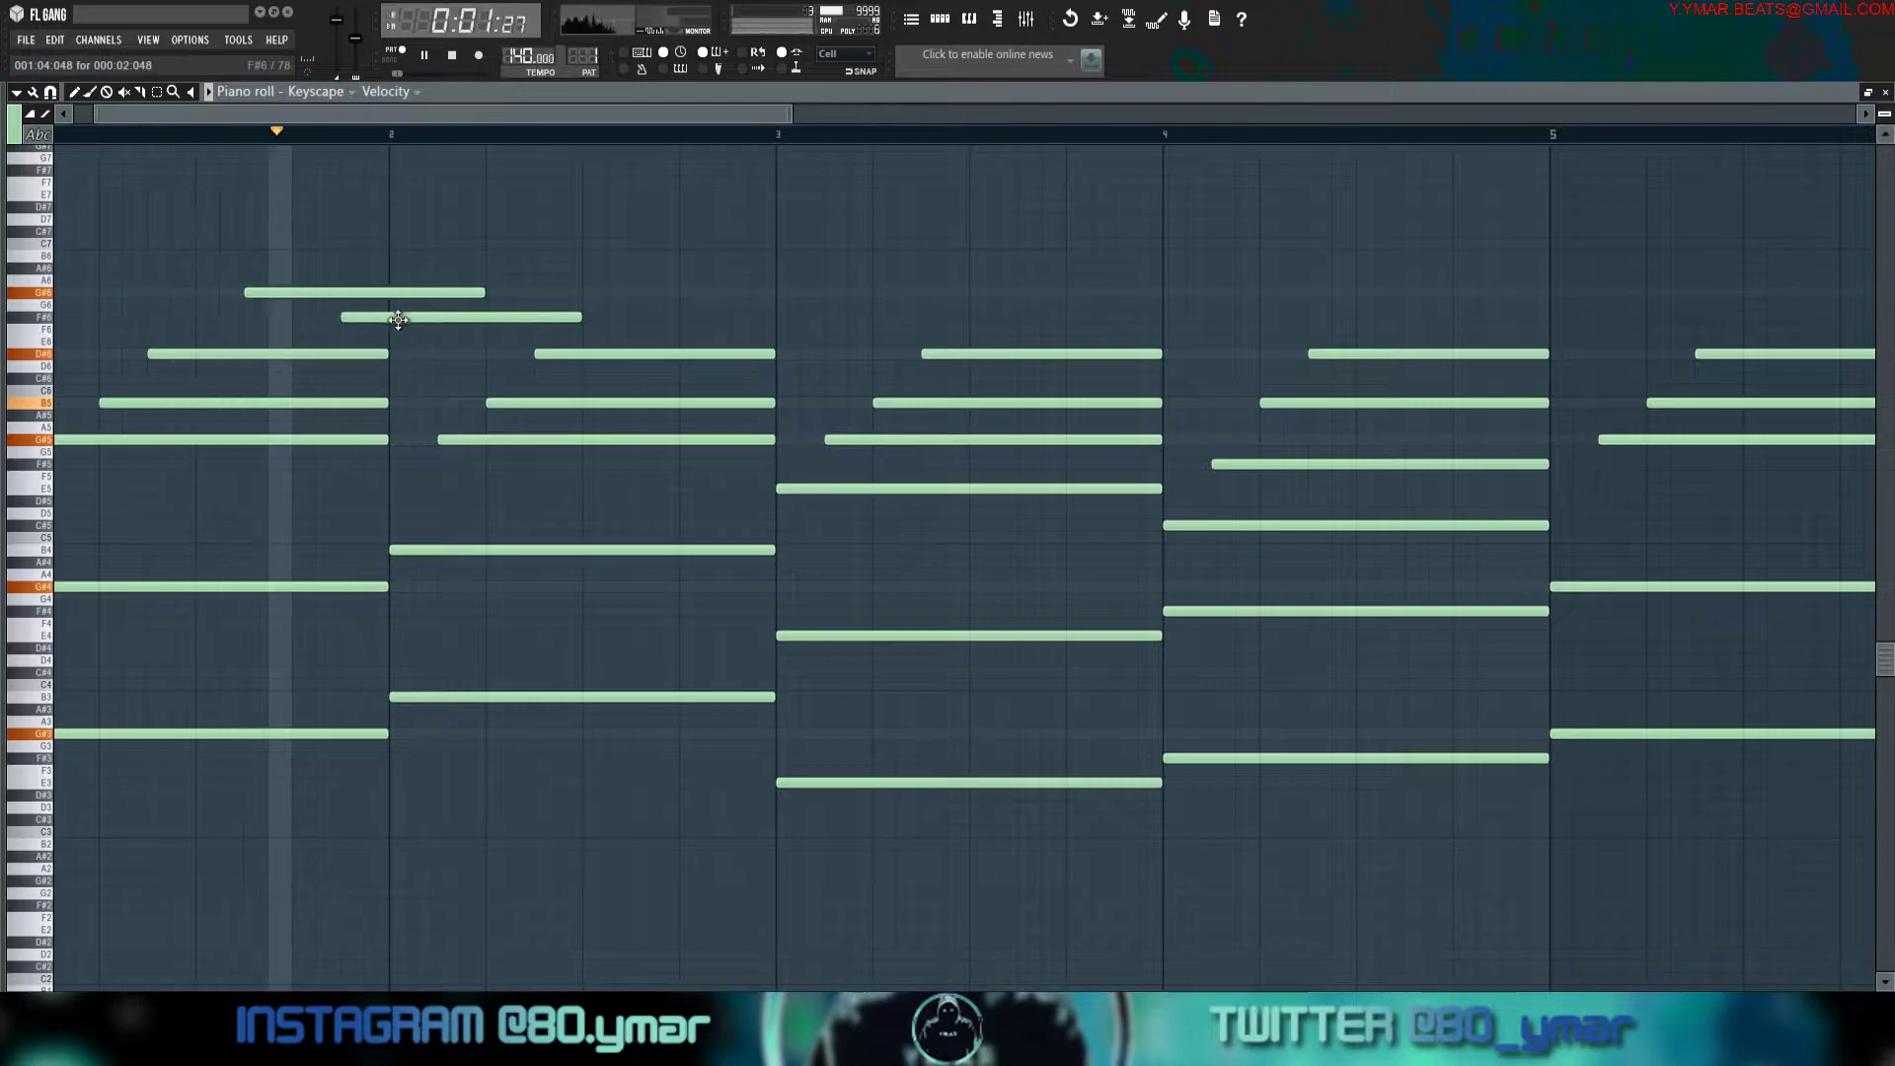
Add an E6 melody note starting on beat 2 of bar 2 and play the melody.
key(space)
click(491, 340)
key(space)
drag(444, 272, 775, 337)
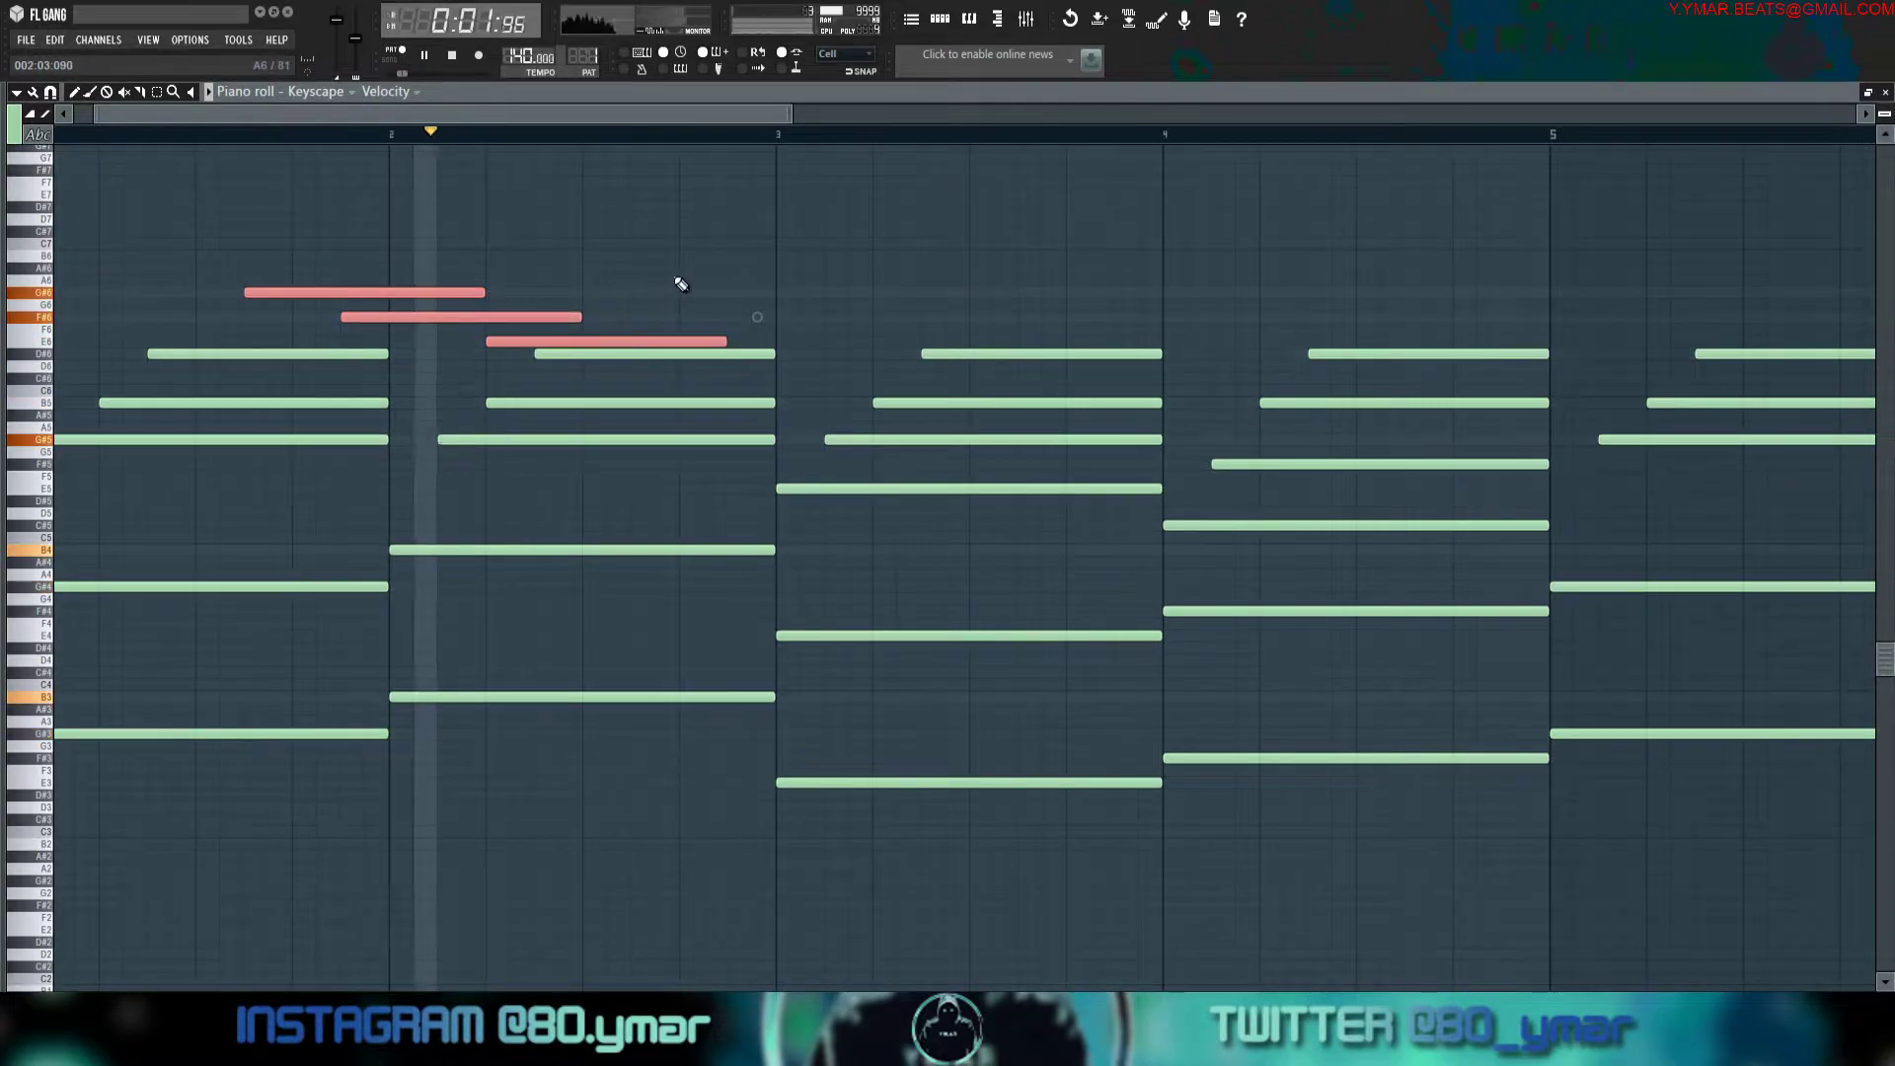
key(space)
Add C#6 and D#6 melody notes near the end of bar 2 and trim both to the bar's end.
click(656, 378)
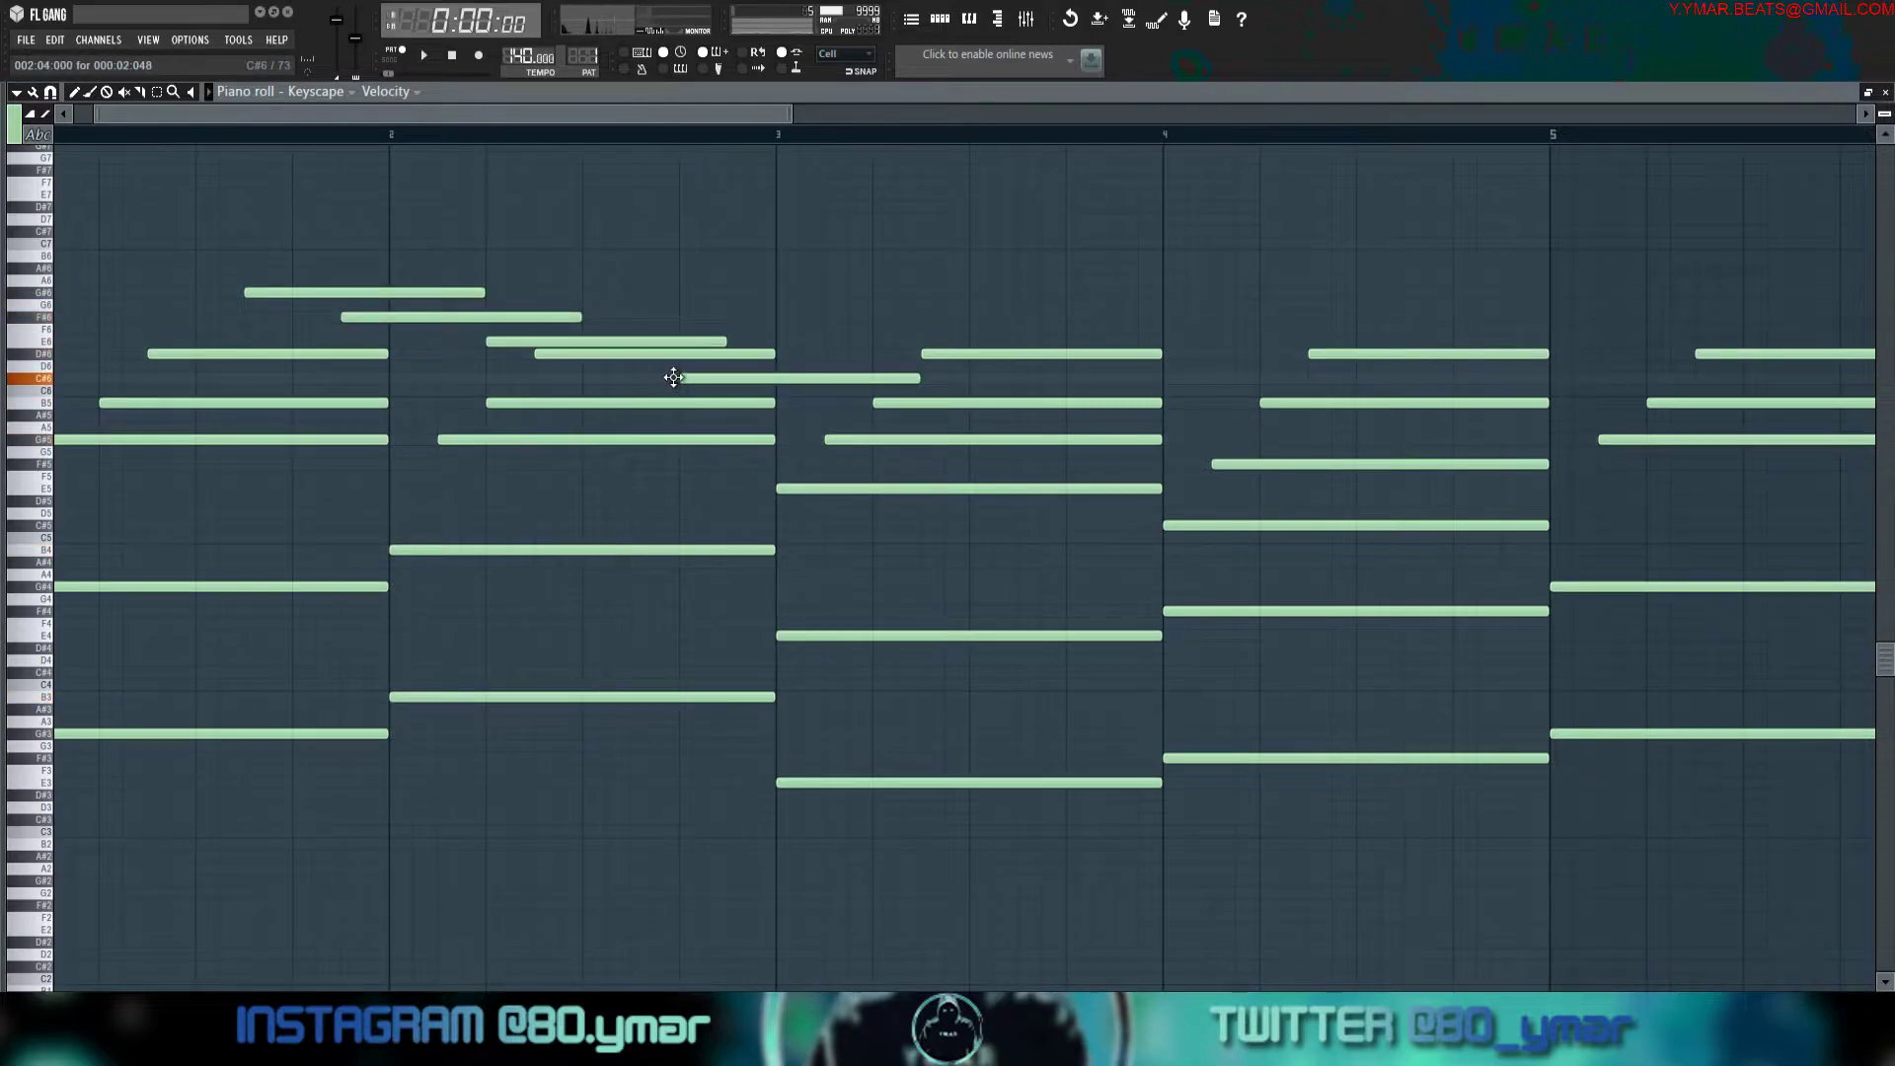
drag(701, 378, 654, 378)
drag(718, 391, 698, 353)
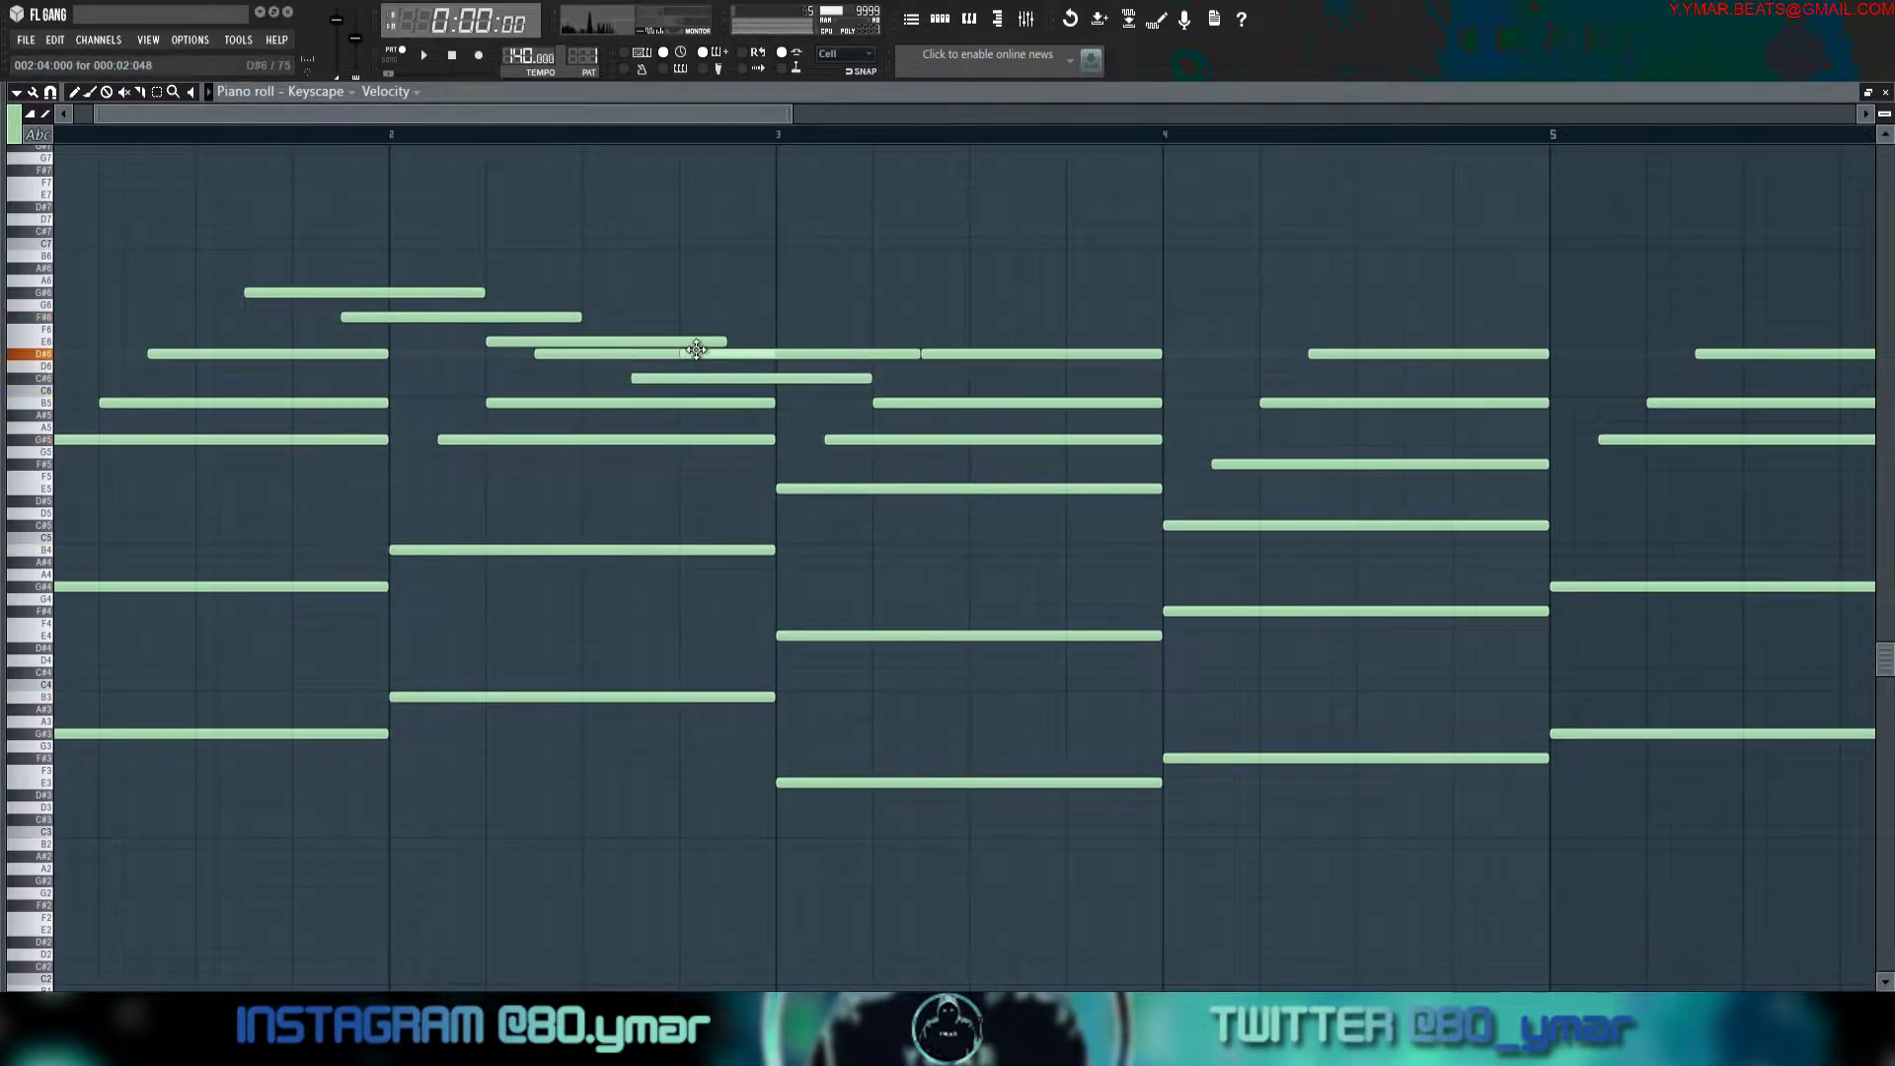
drag(872, 379, 776, 379)
key(space)
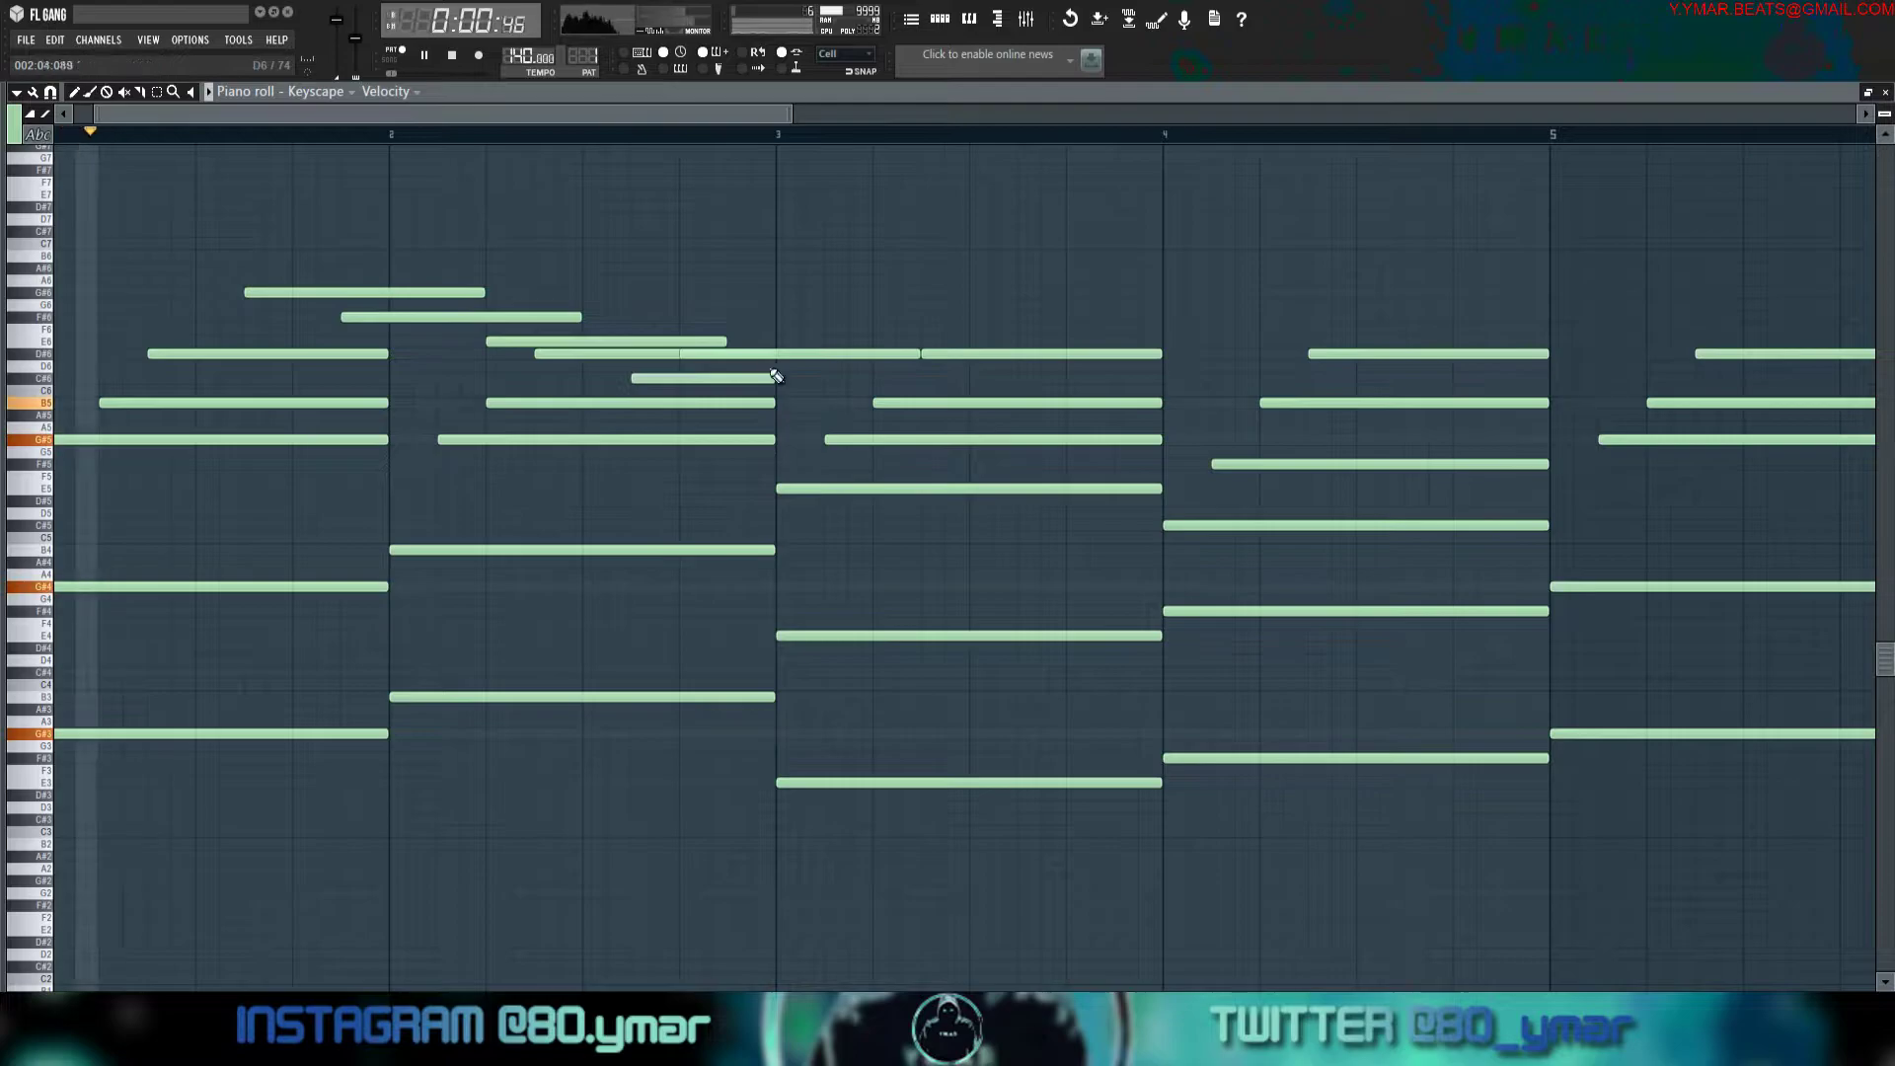
drag(913, 352, 782, 349)
key(space)
Place short G#6 and F#6 notes around beat 2 of bar 3 and extend the earlier melody notes to bar 2's end.
drag(780, 247, 930, 318)
key(space)
scroll(825, 280, down, 3)
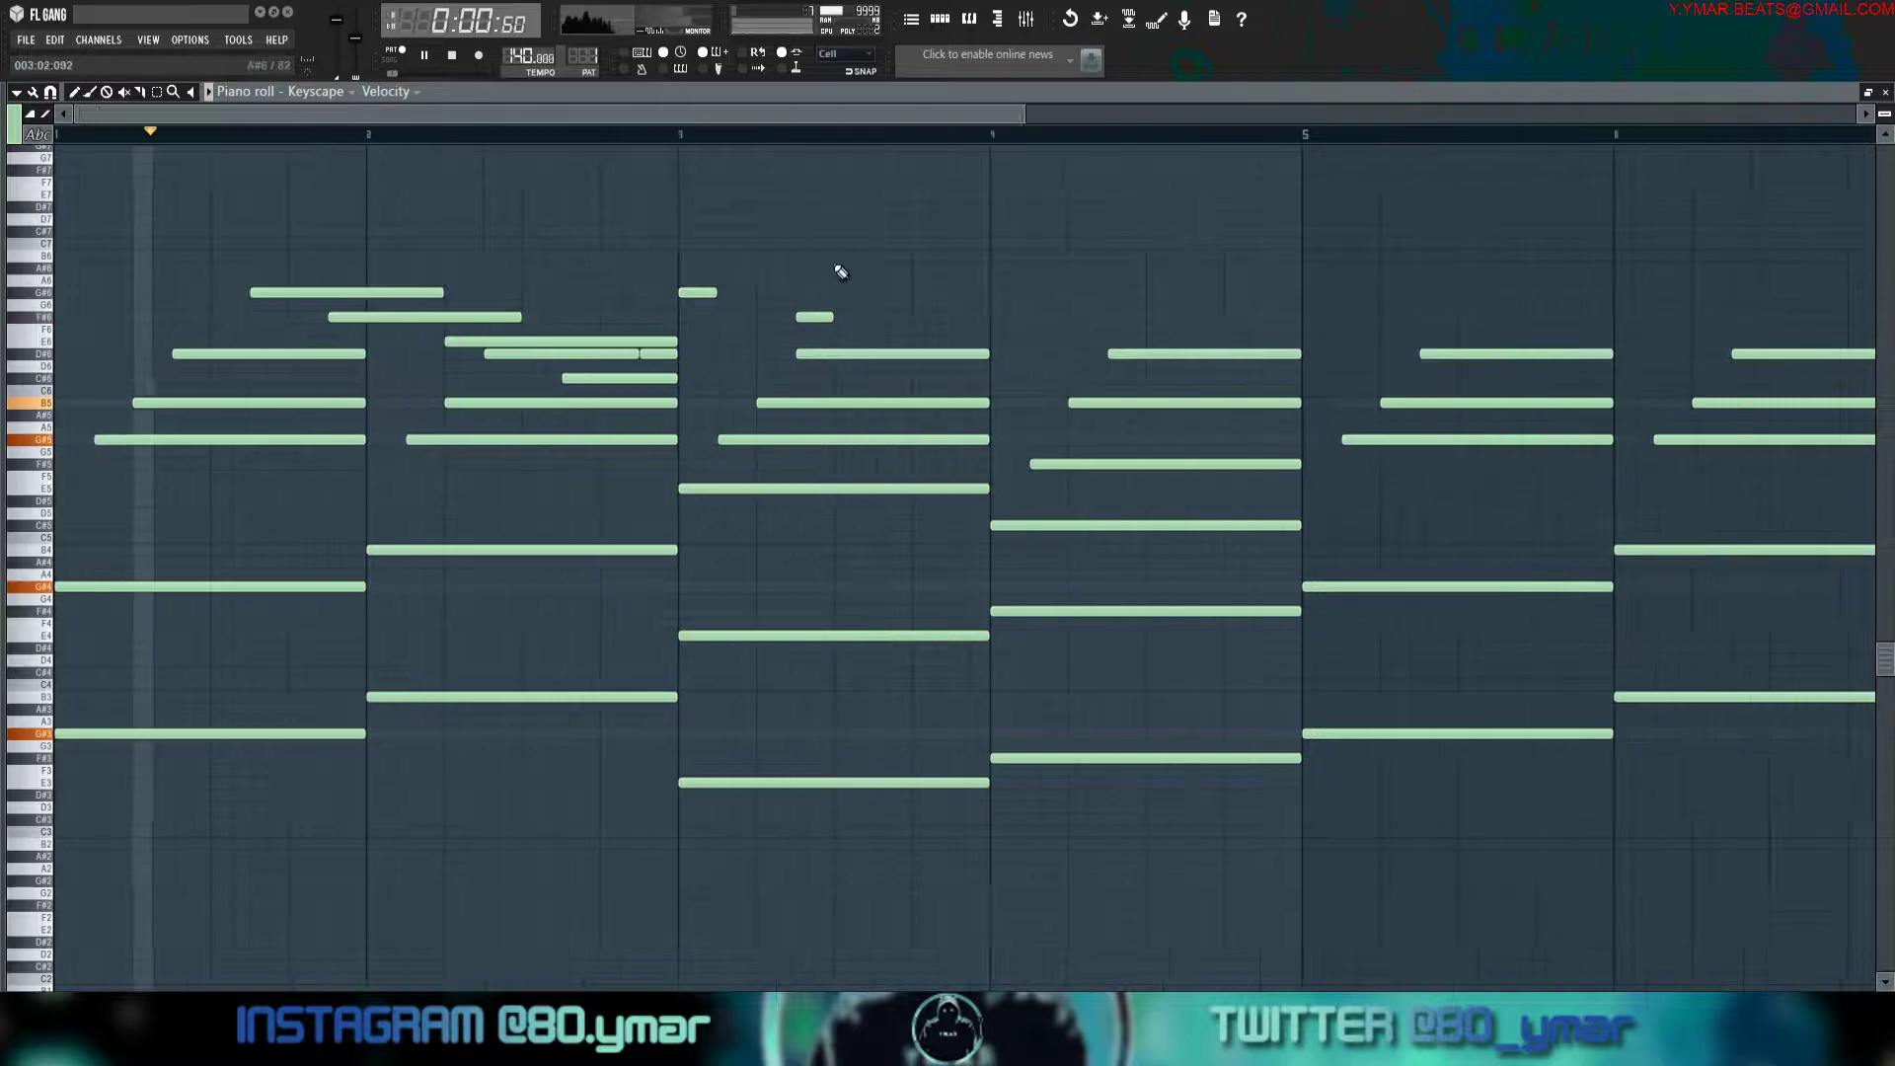
drag(294, 292, 505, 292)
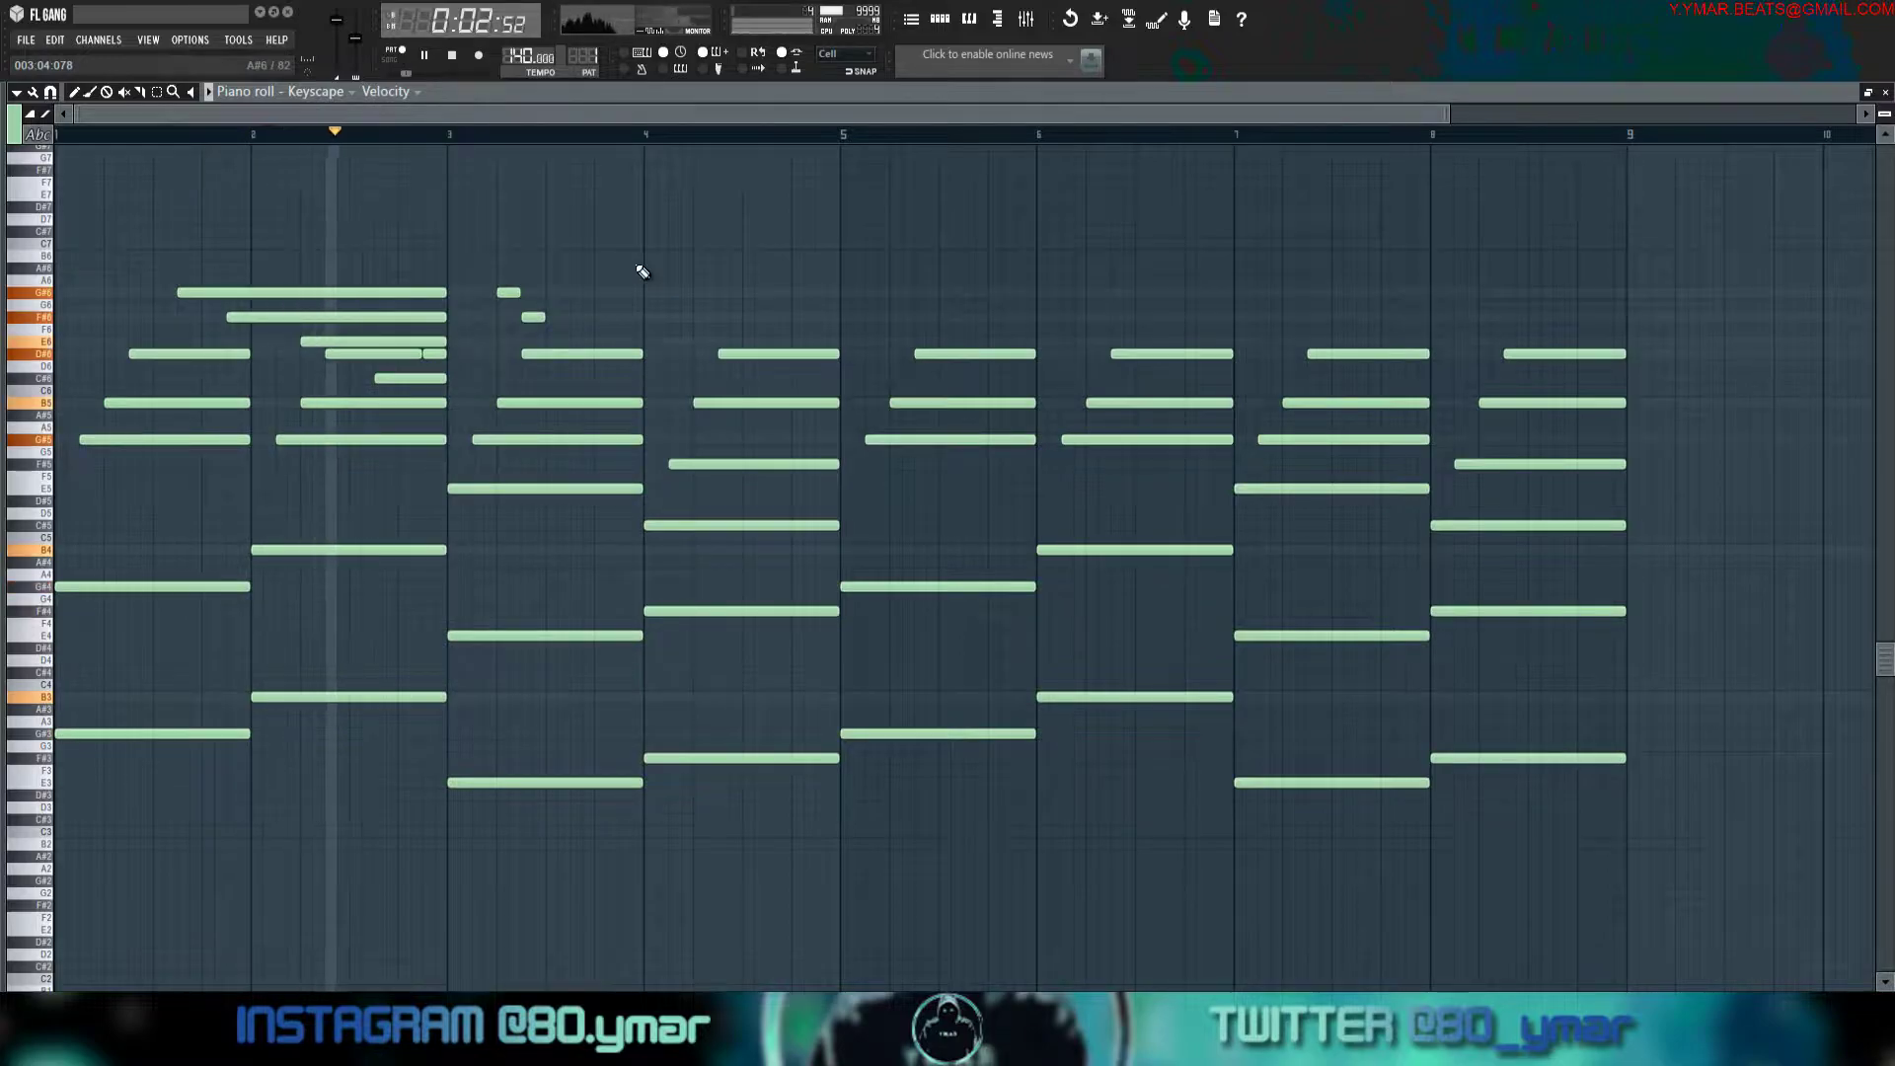
key(space)
click(524, 313)
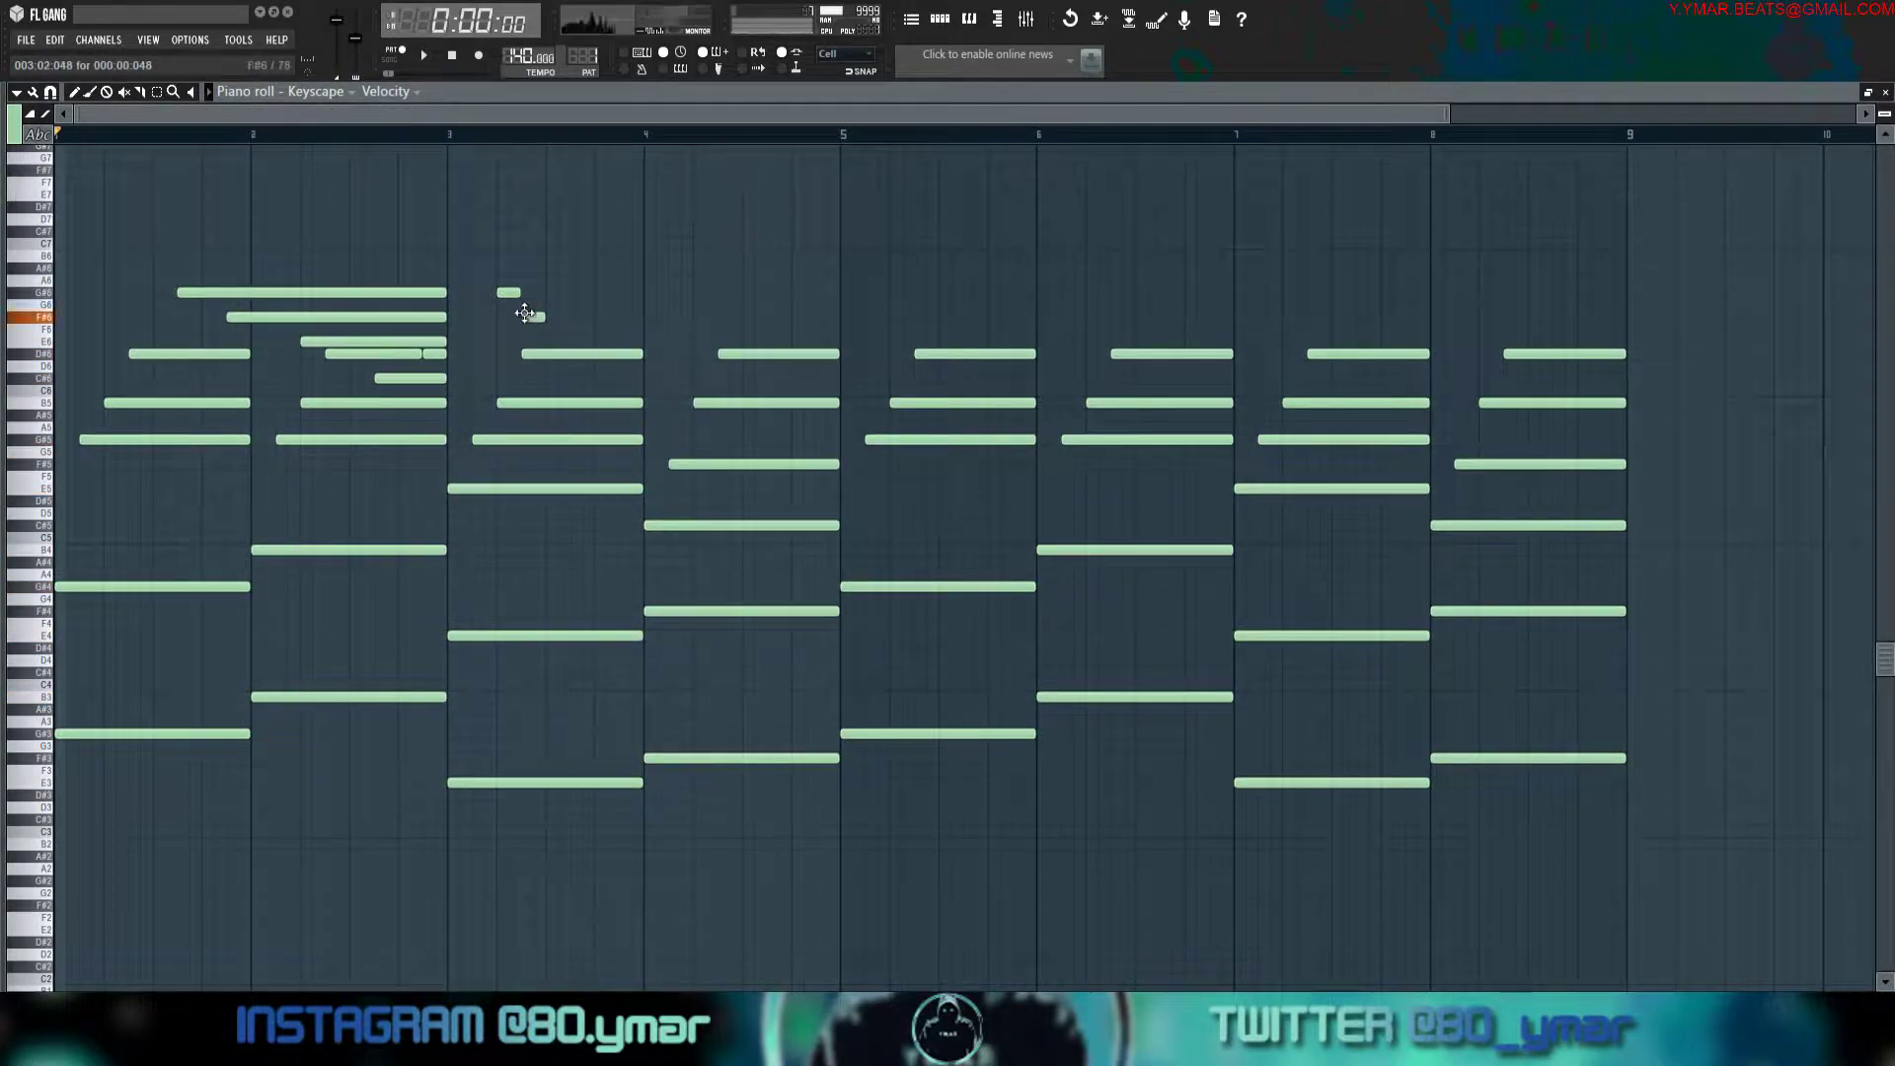
Add short E6 and D#6 notes in the second half of bar 3 and shift both one grid step later.
click(596, 331)
key(space)
scroll(597, 353, up, 2)
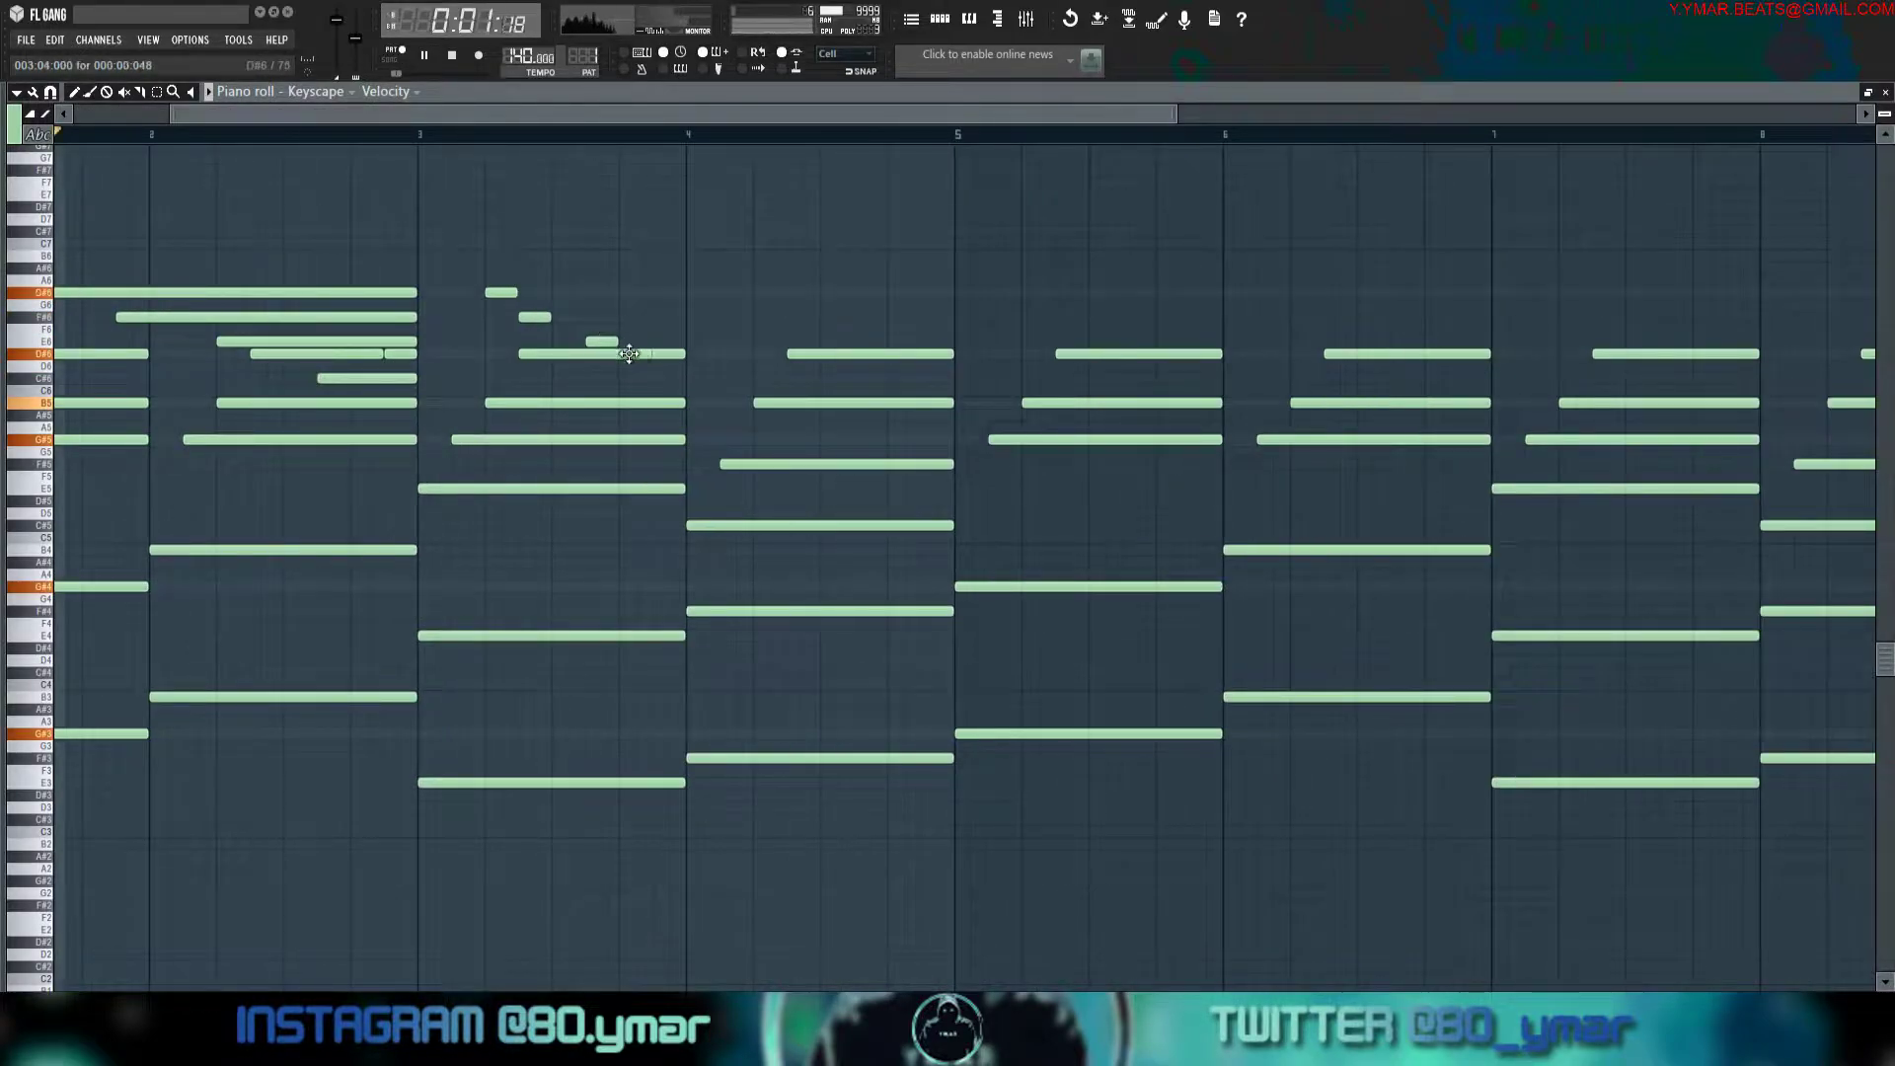
ctrl+shift+click(604, 342)
ctrl+shift+click(634, 352)
ctrl+shift+click(612, 352)
ctrl+shift+click(602, 350)
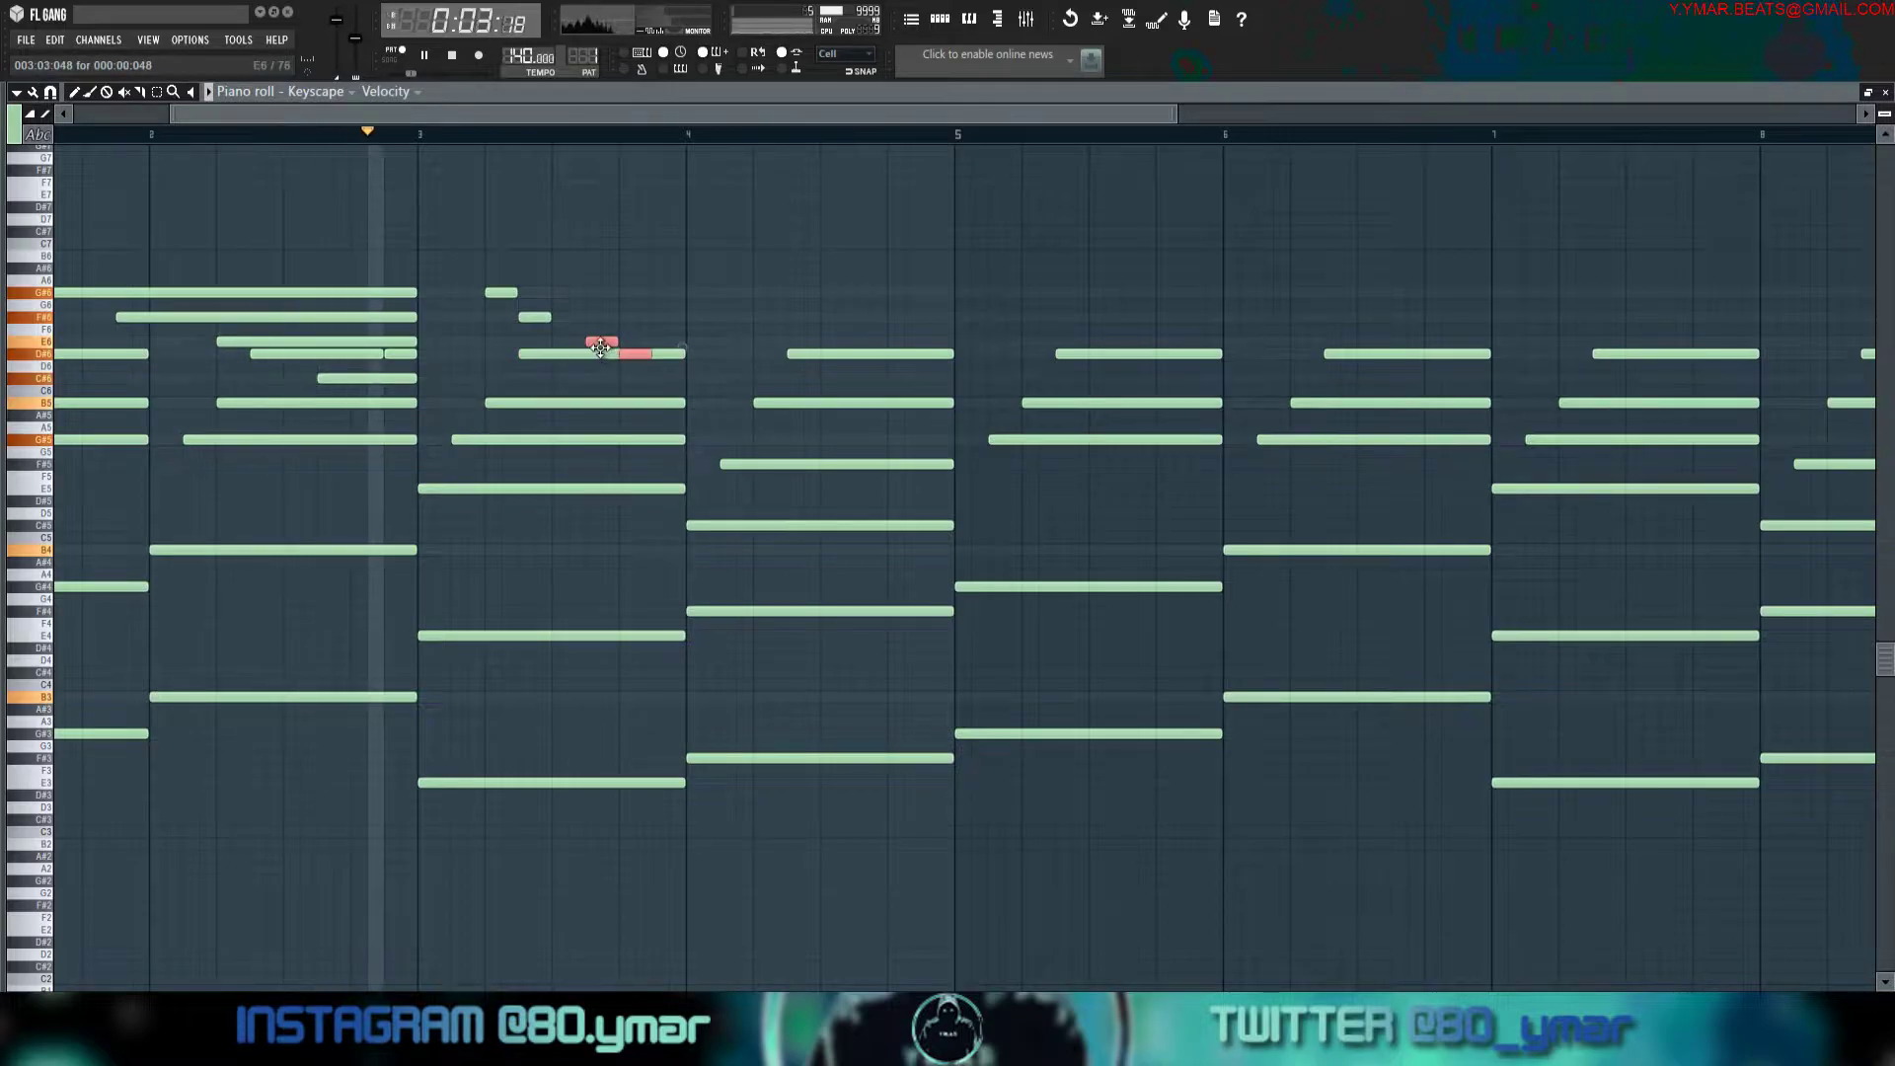
drag(602, 348, 635, 348)
Add a C#6 note at the start of bar 4 and A#5 and B5 notes in its second half, and play the melody.
click(706, 379)
key(space)
click(757, 355)
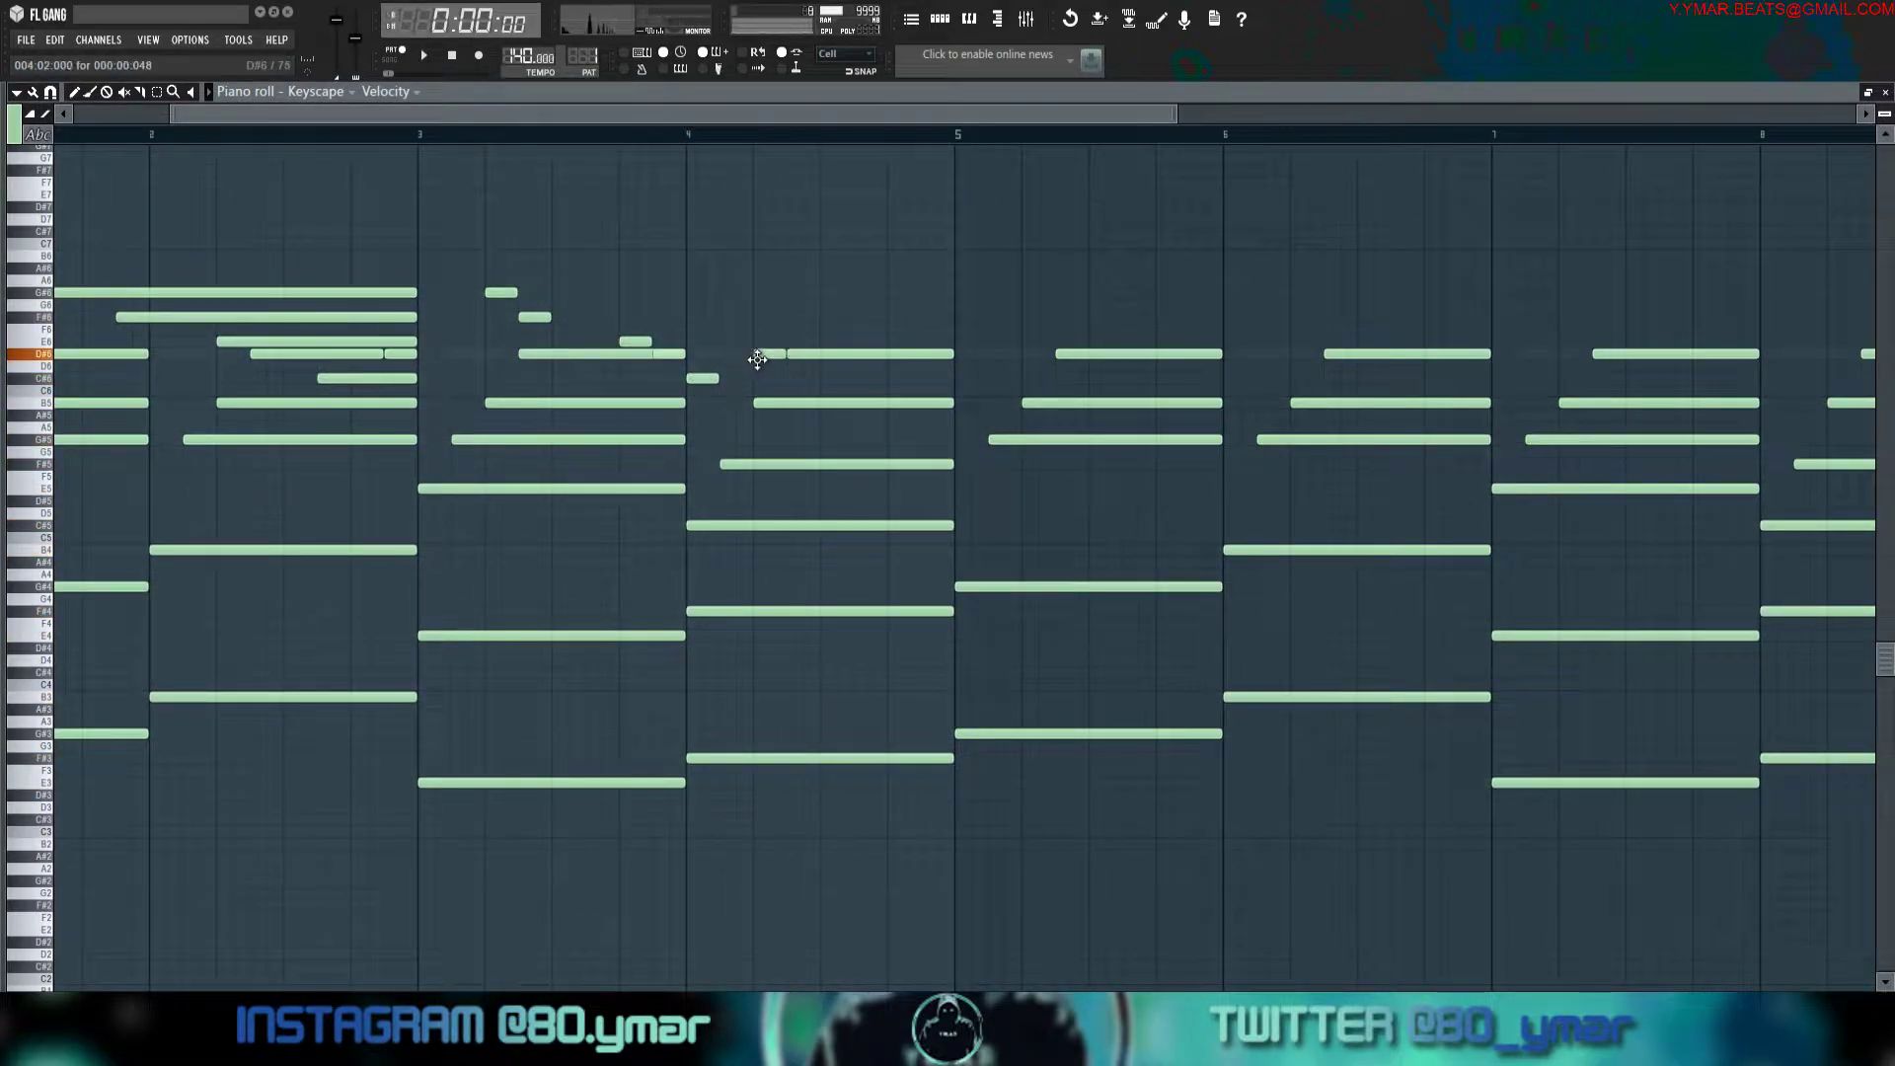
mouse_move(872, 378)
mouse_down()
mouse_move(859, 423)
mouse_move(929, 401)
mouse_up()
key(space)
scroll(604, 309, down, 3)
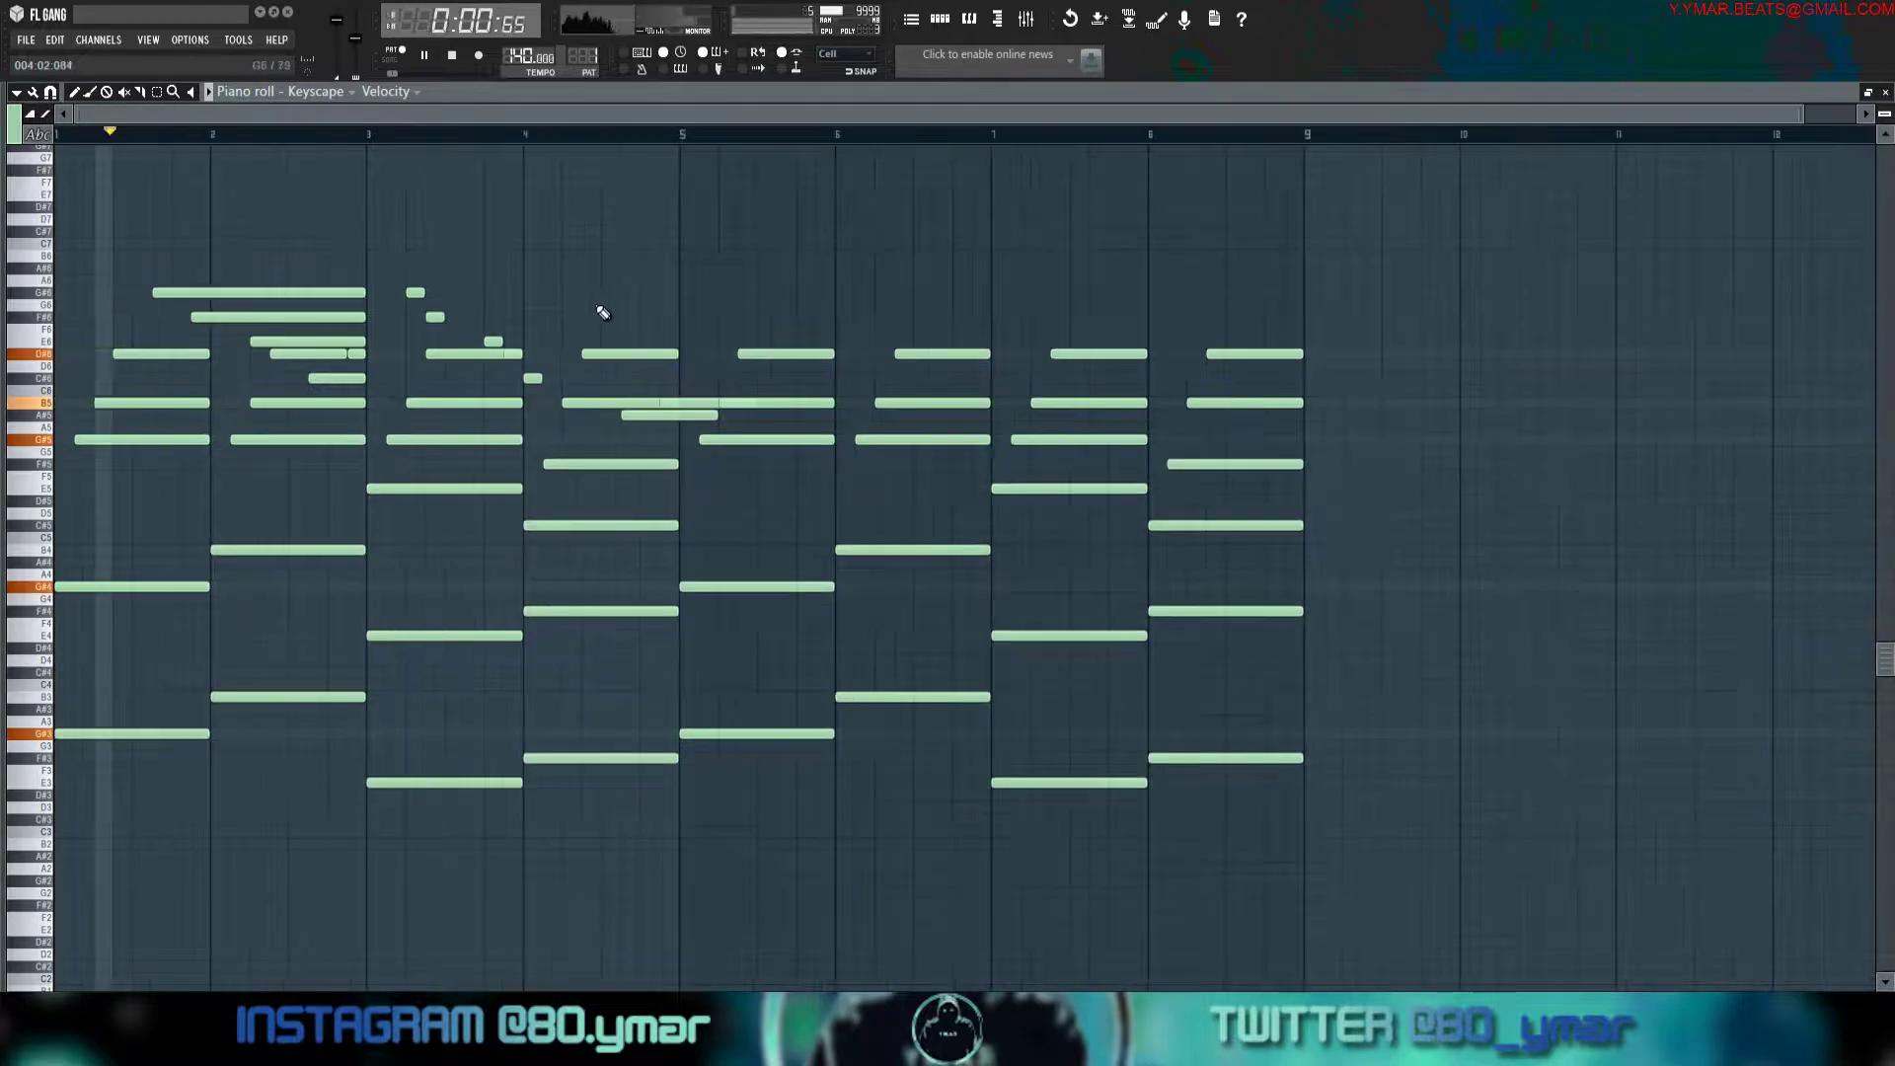
Extend the G#6, F#6, E6 and D#6 melody notes of bar 3 to the bar's end.
drag(423, 293, 502, 354)
ctrl+click(515, 355)
ctrl+click(681, 367)
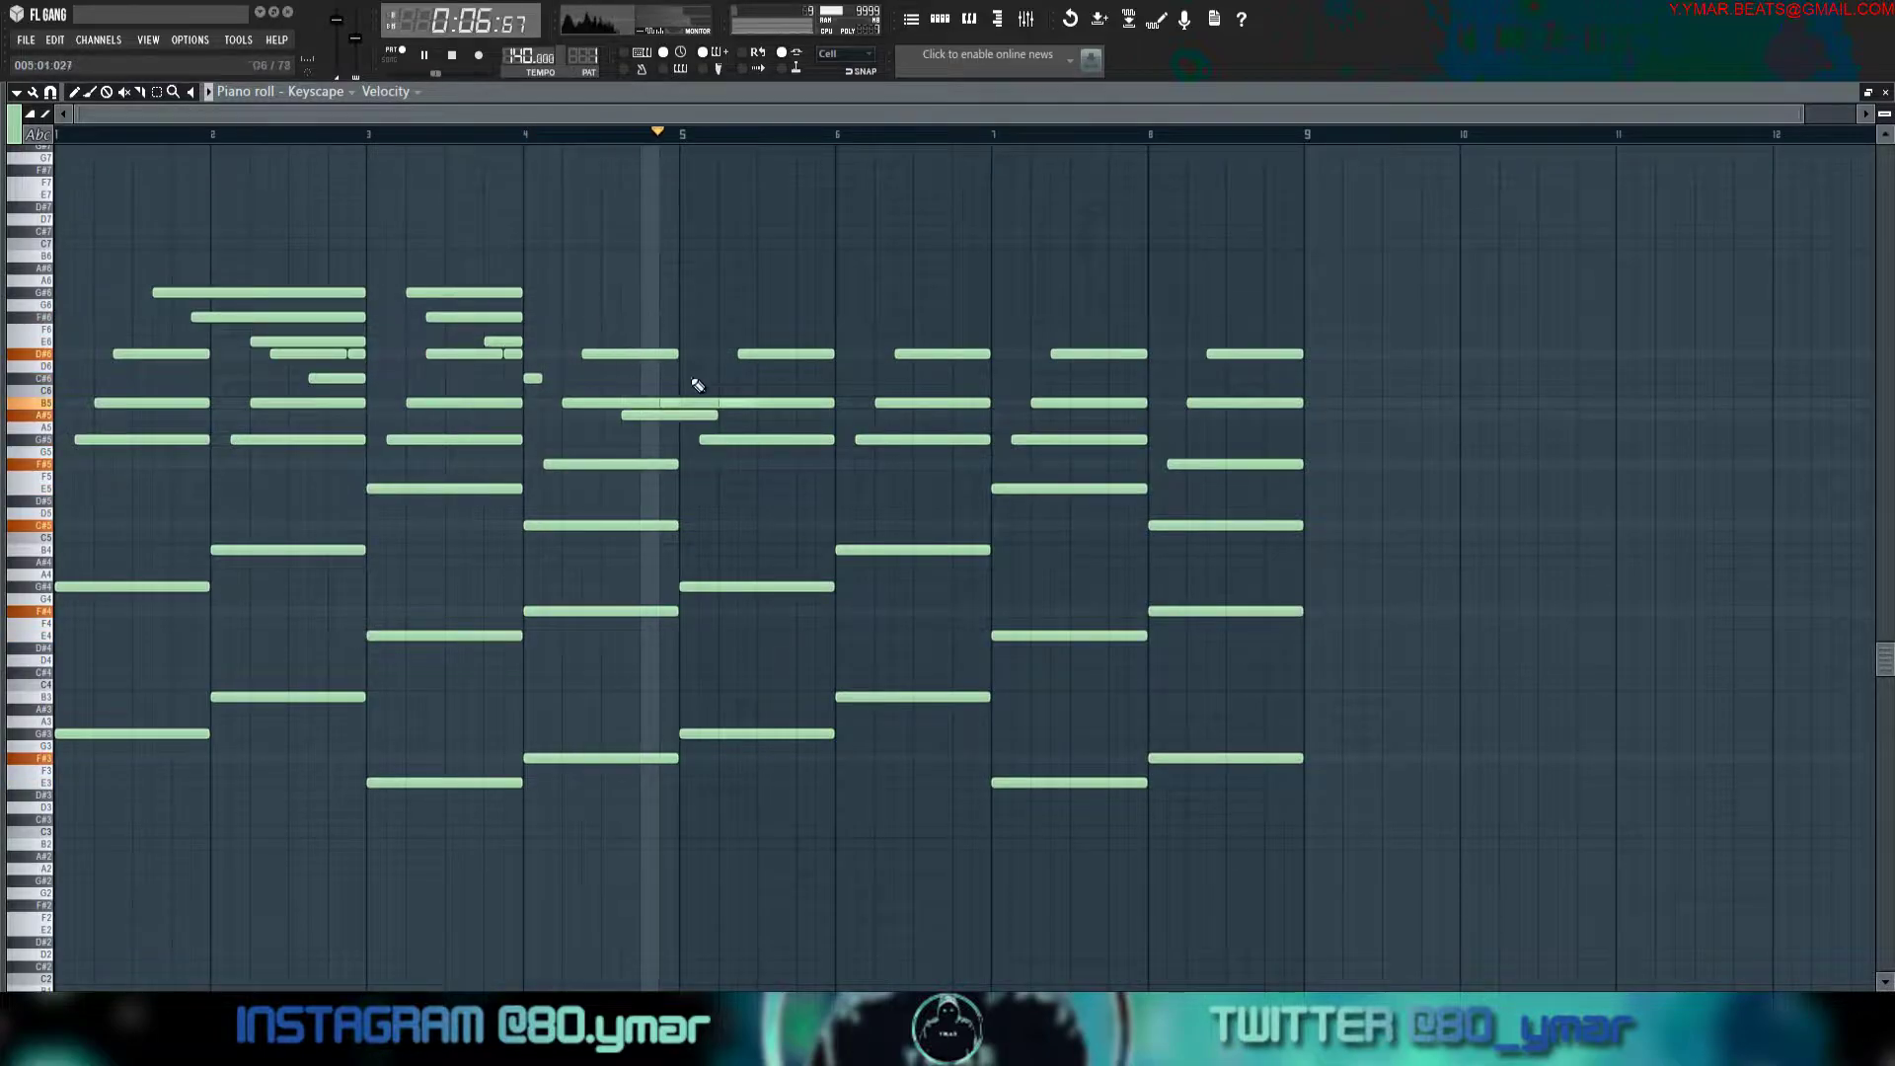
Trim the A#5 and B5 melody notes near the end of bar 4 so both finish at the bar line.
scroll(583, 330, up, 3)
ctrl+click(720, 402)
drag(786, 402, 744, 399)
drag(875, 415, 791, 415)
ctrl+click(835, 406)
drag(962, 403, 794, 403)
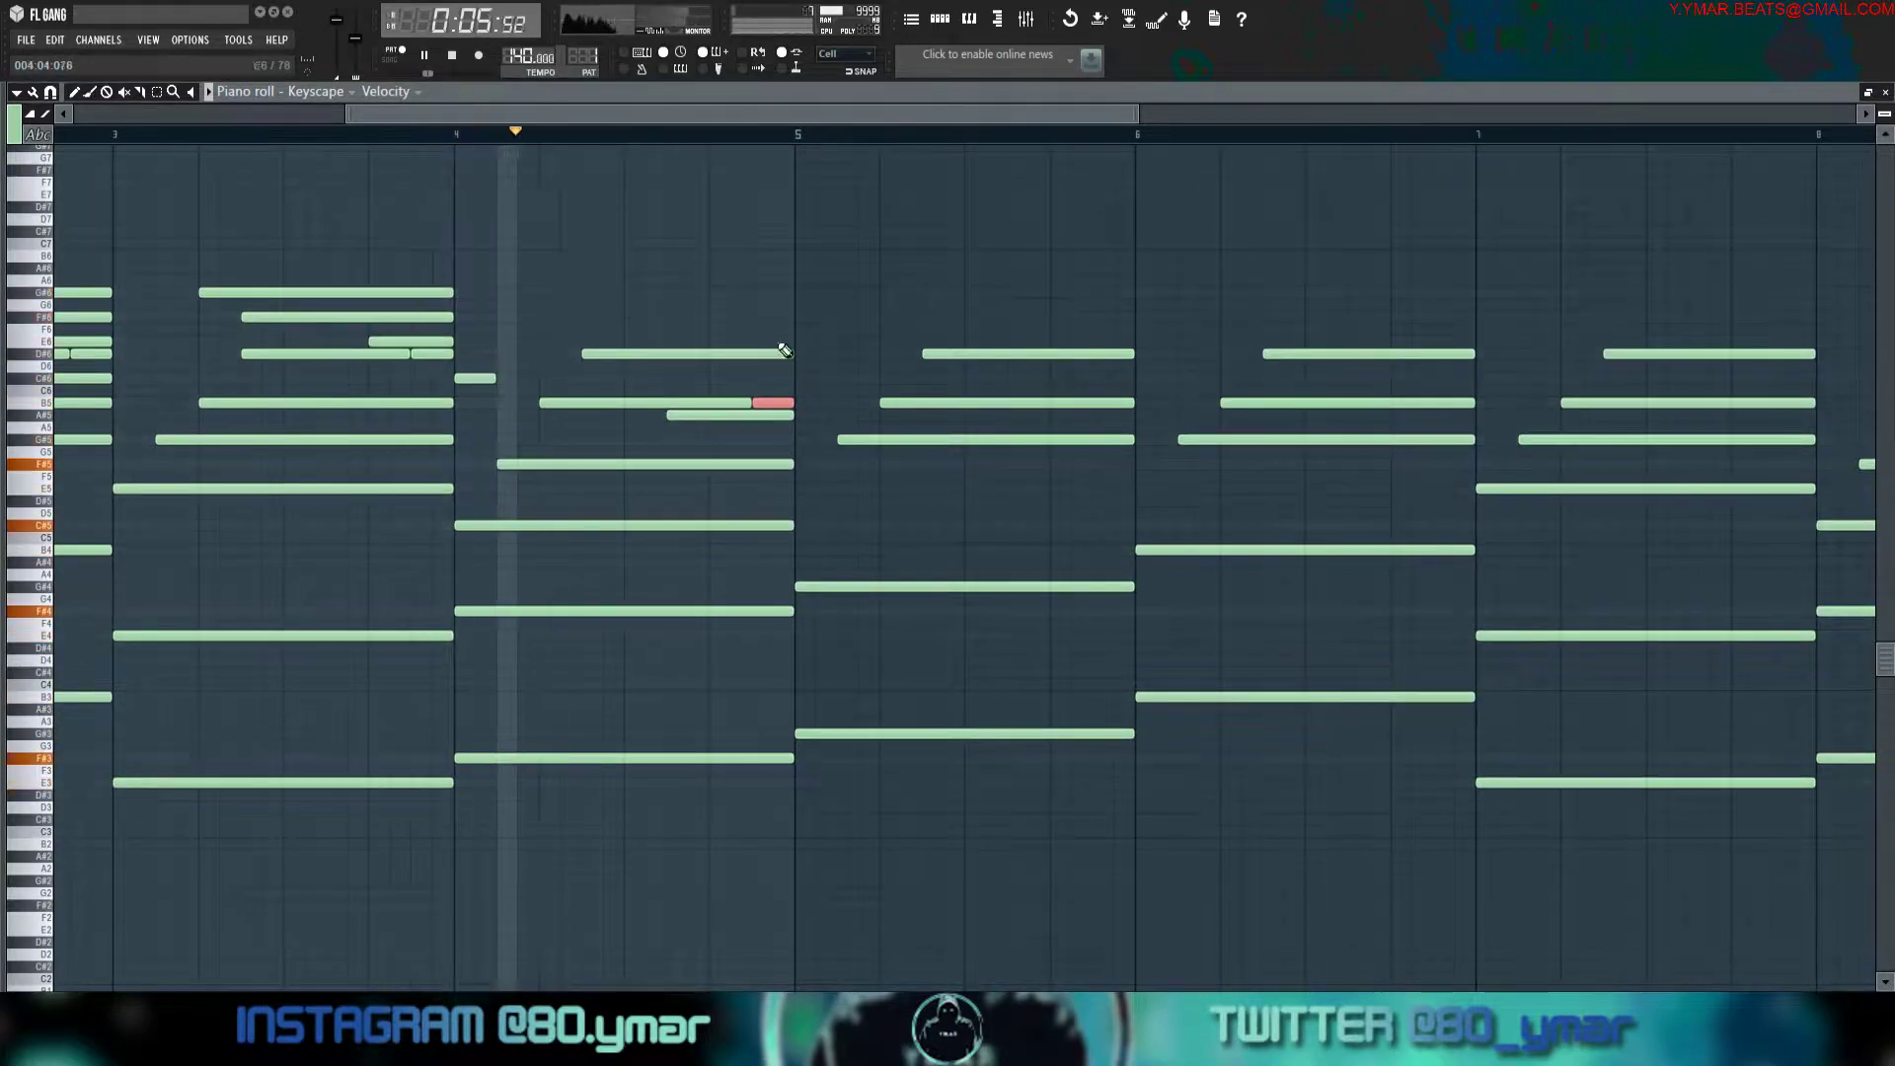
scroll(691, 296, down, 3)
Transpose the whole pattern down four semitones so the first bass note is E3, and play it.
key(space)
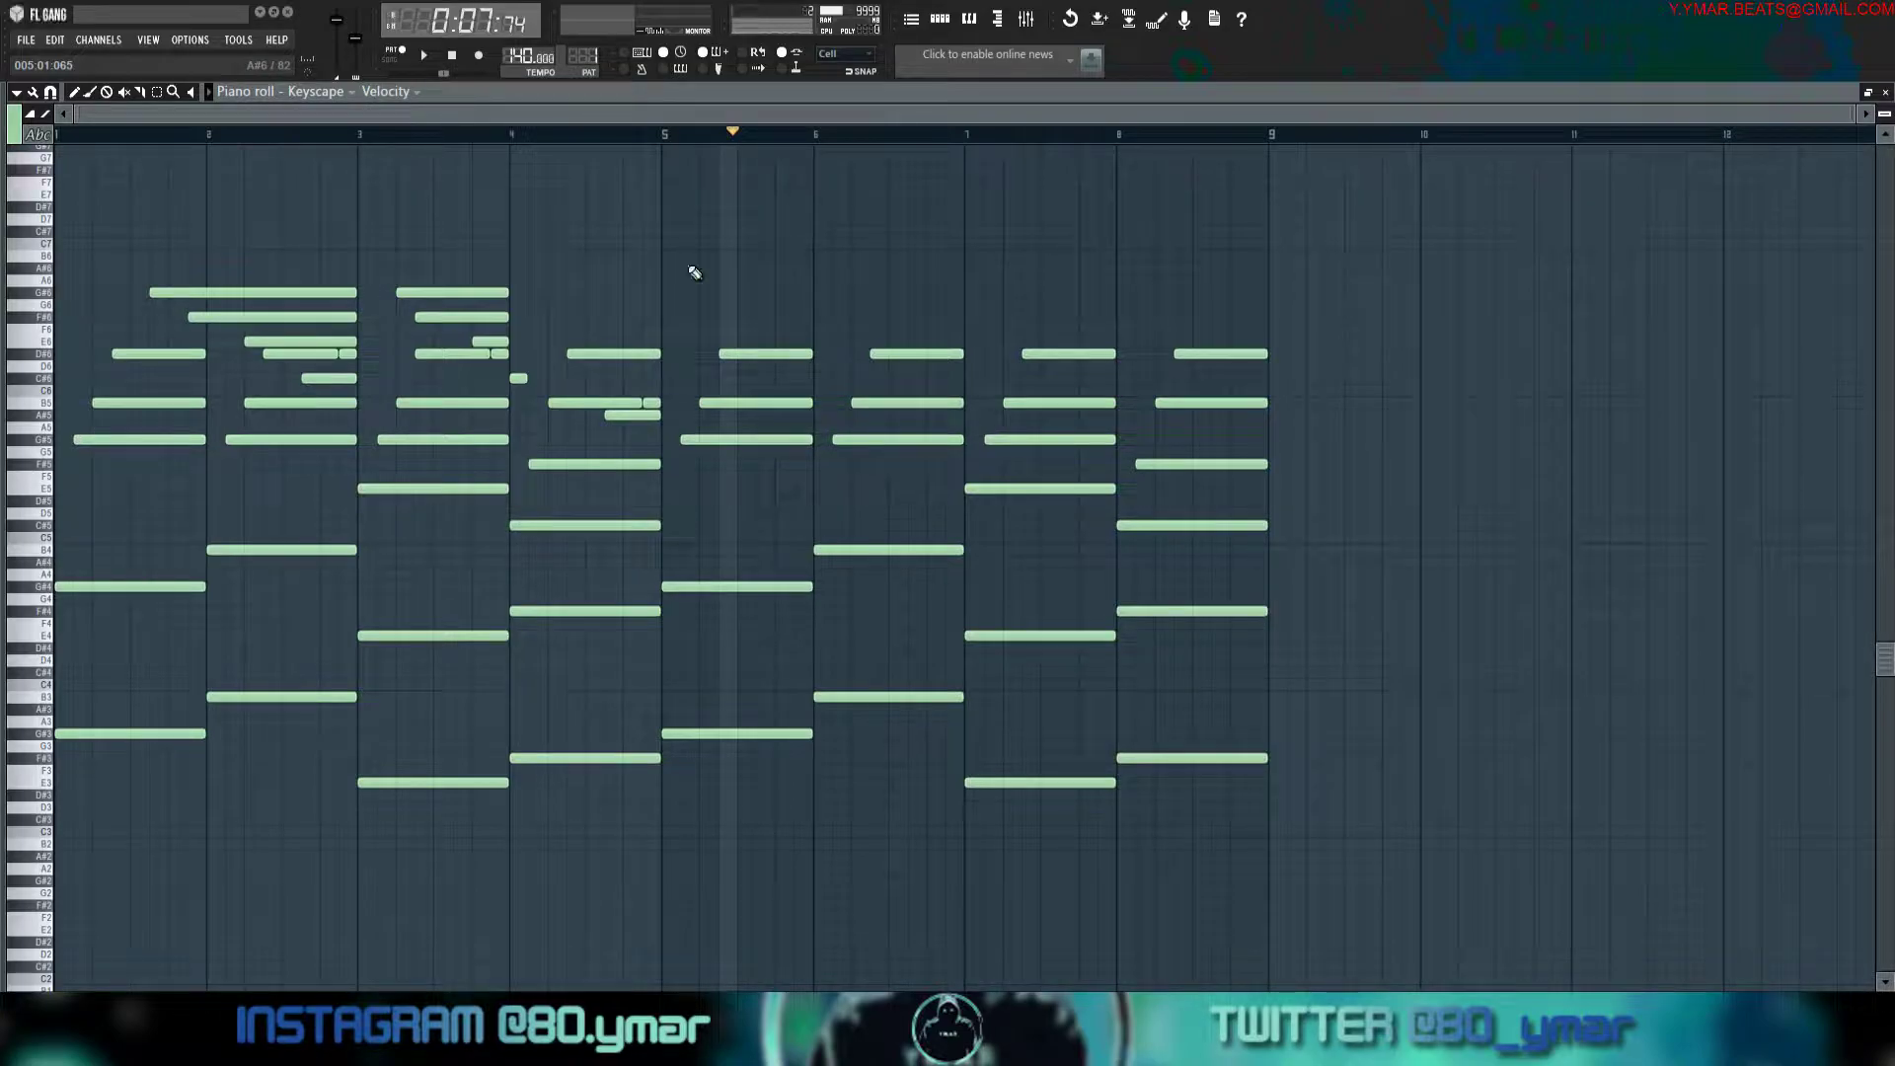
click(79, 134)
click(79, 134)
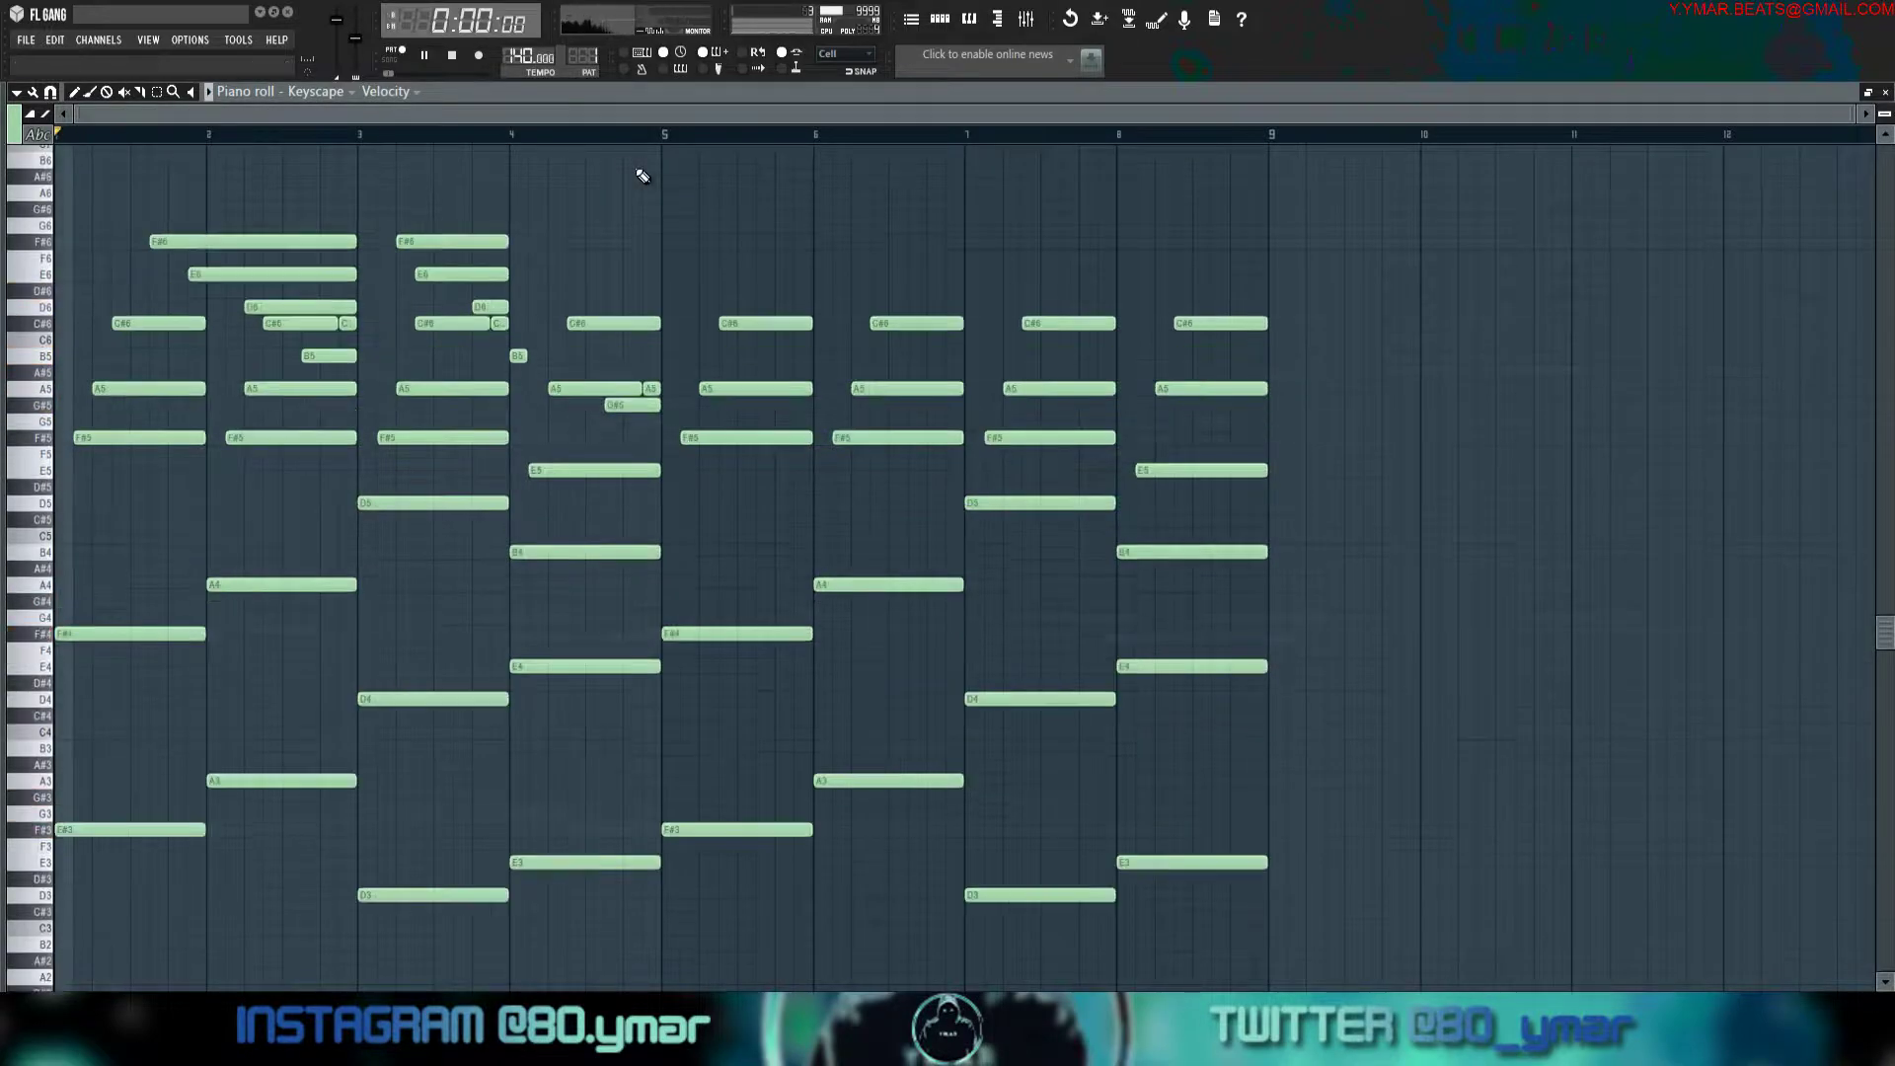
key(space)
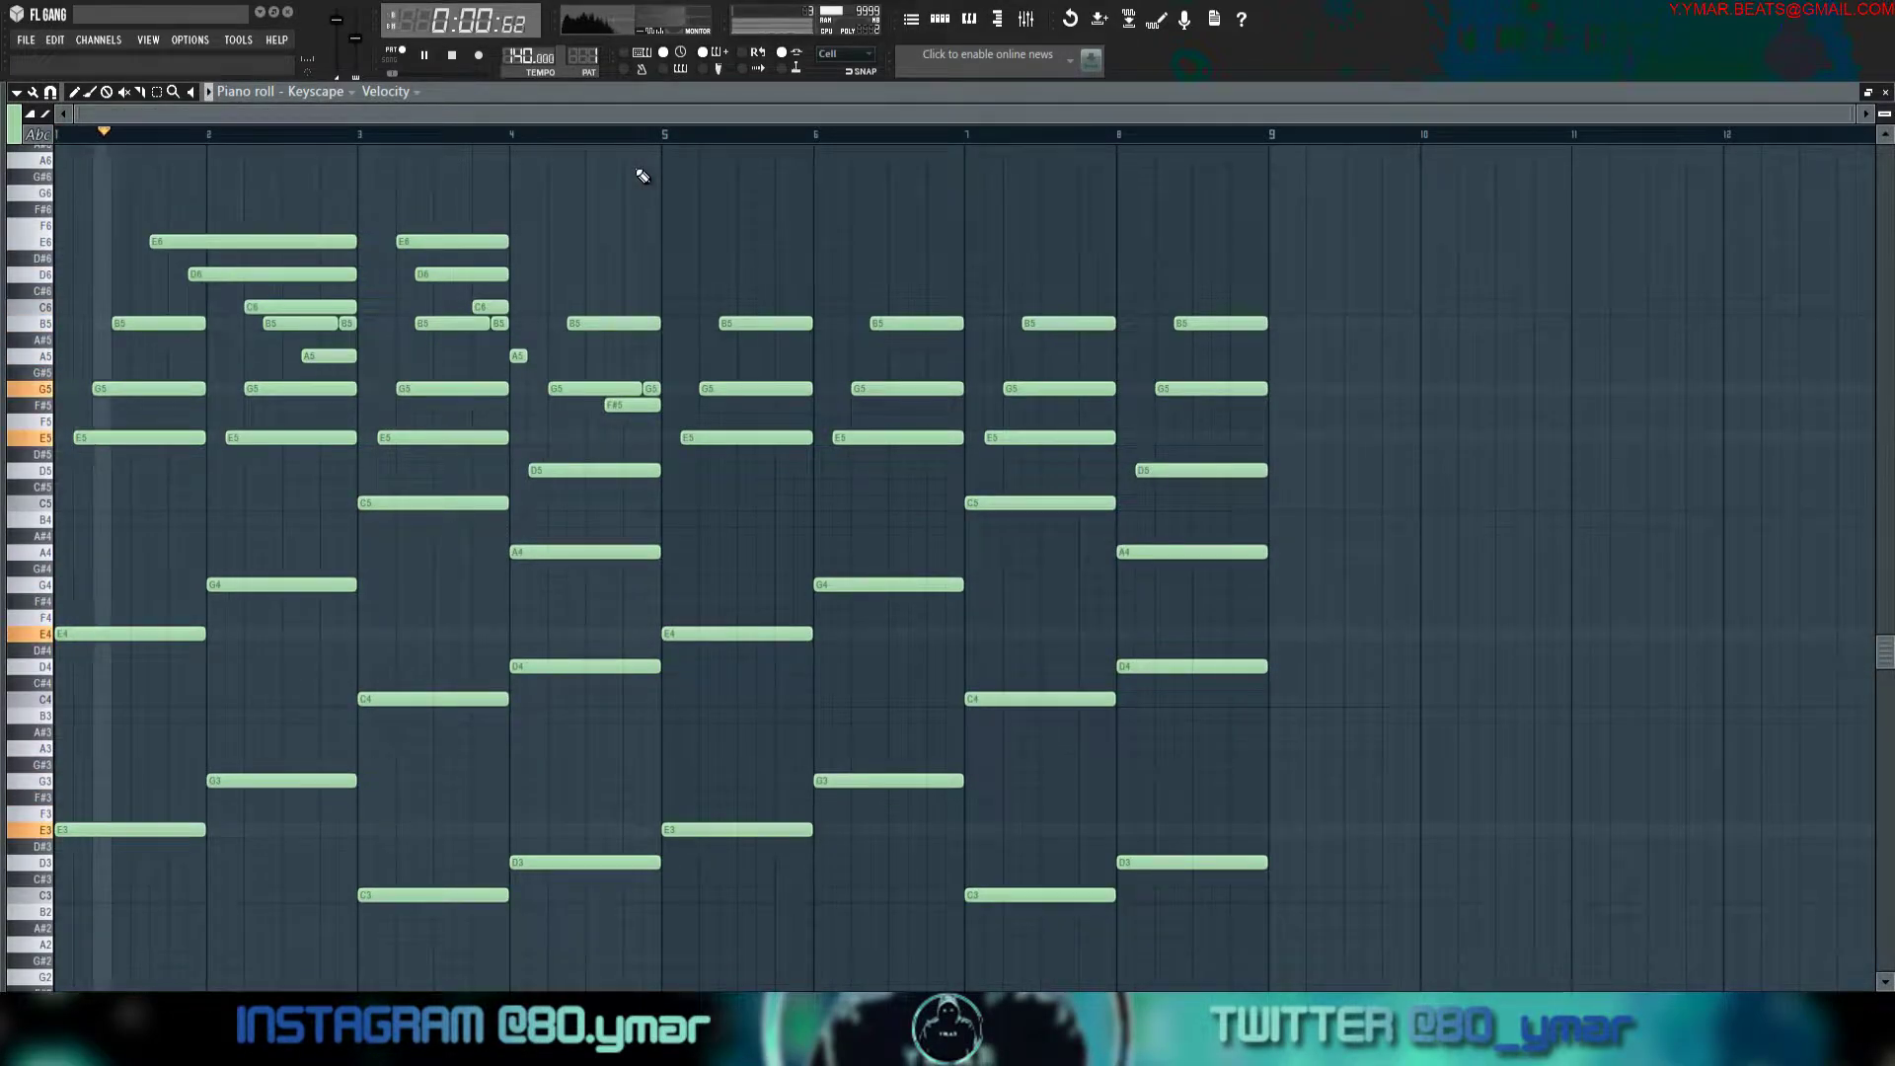
Extend the A5 melody note at the start of bar 4 to the bar's end and play the pattern.
scroll(767, 243, down, 5)
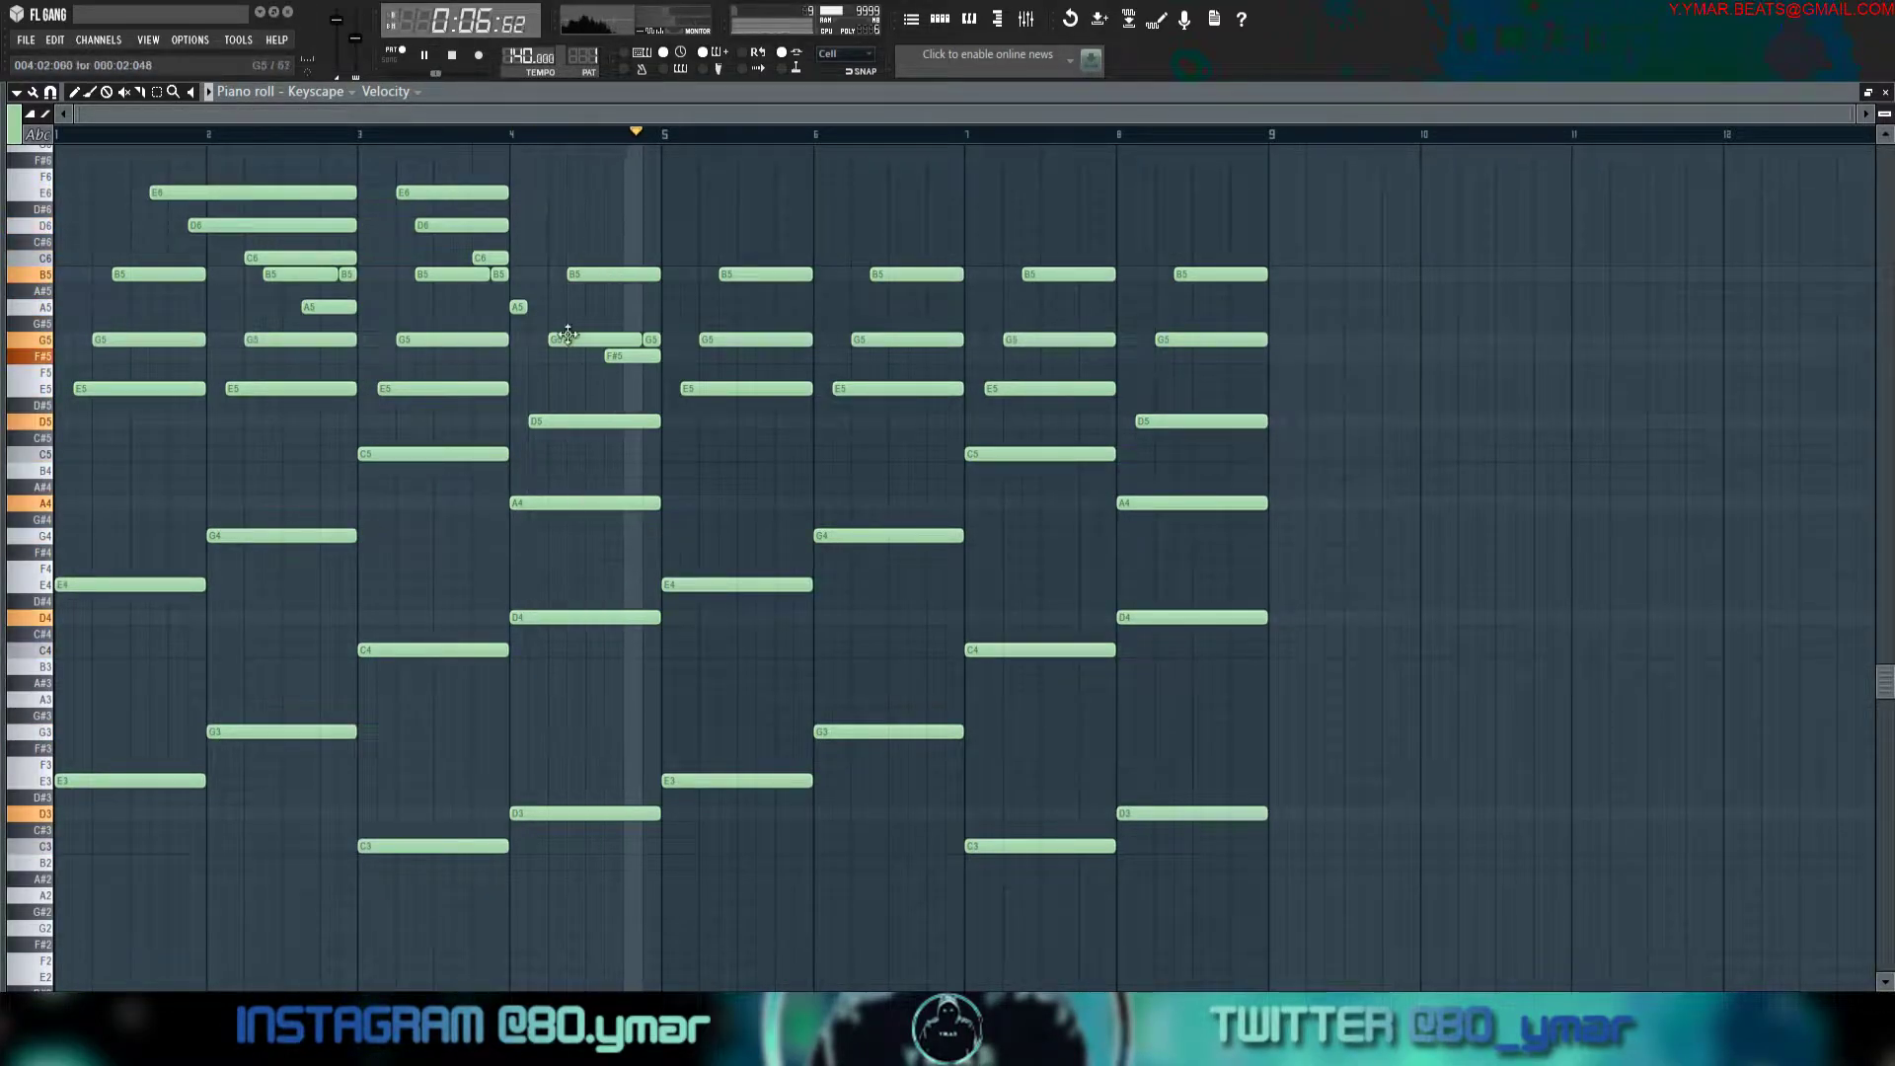
drag(525, 307, 659, 306)
key(space)
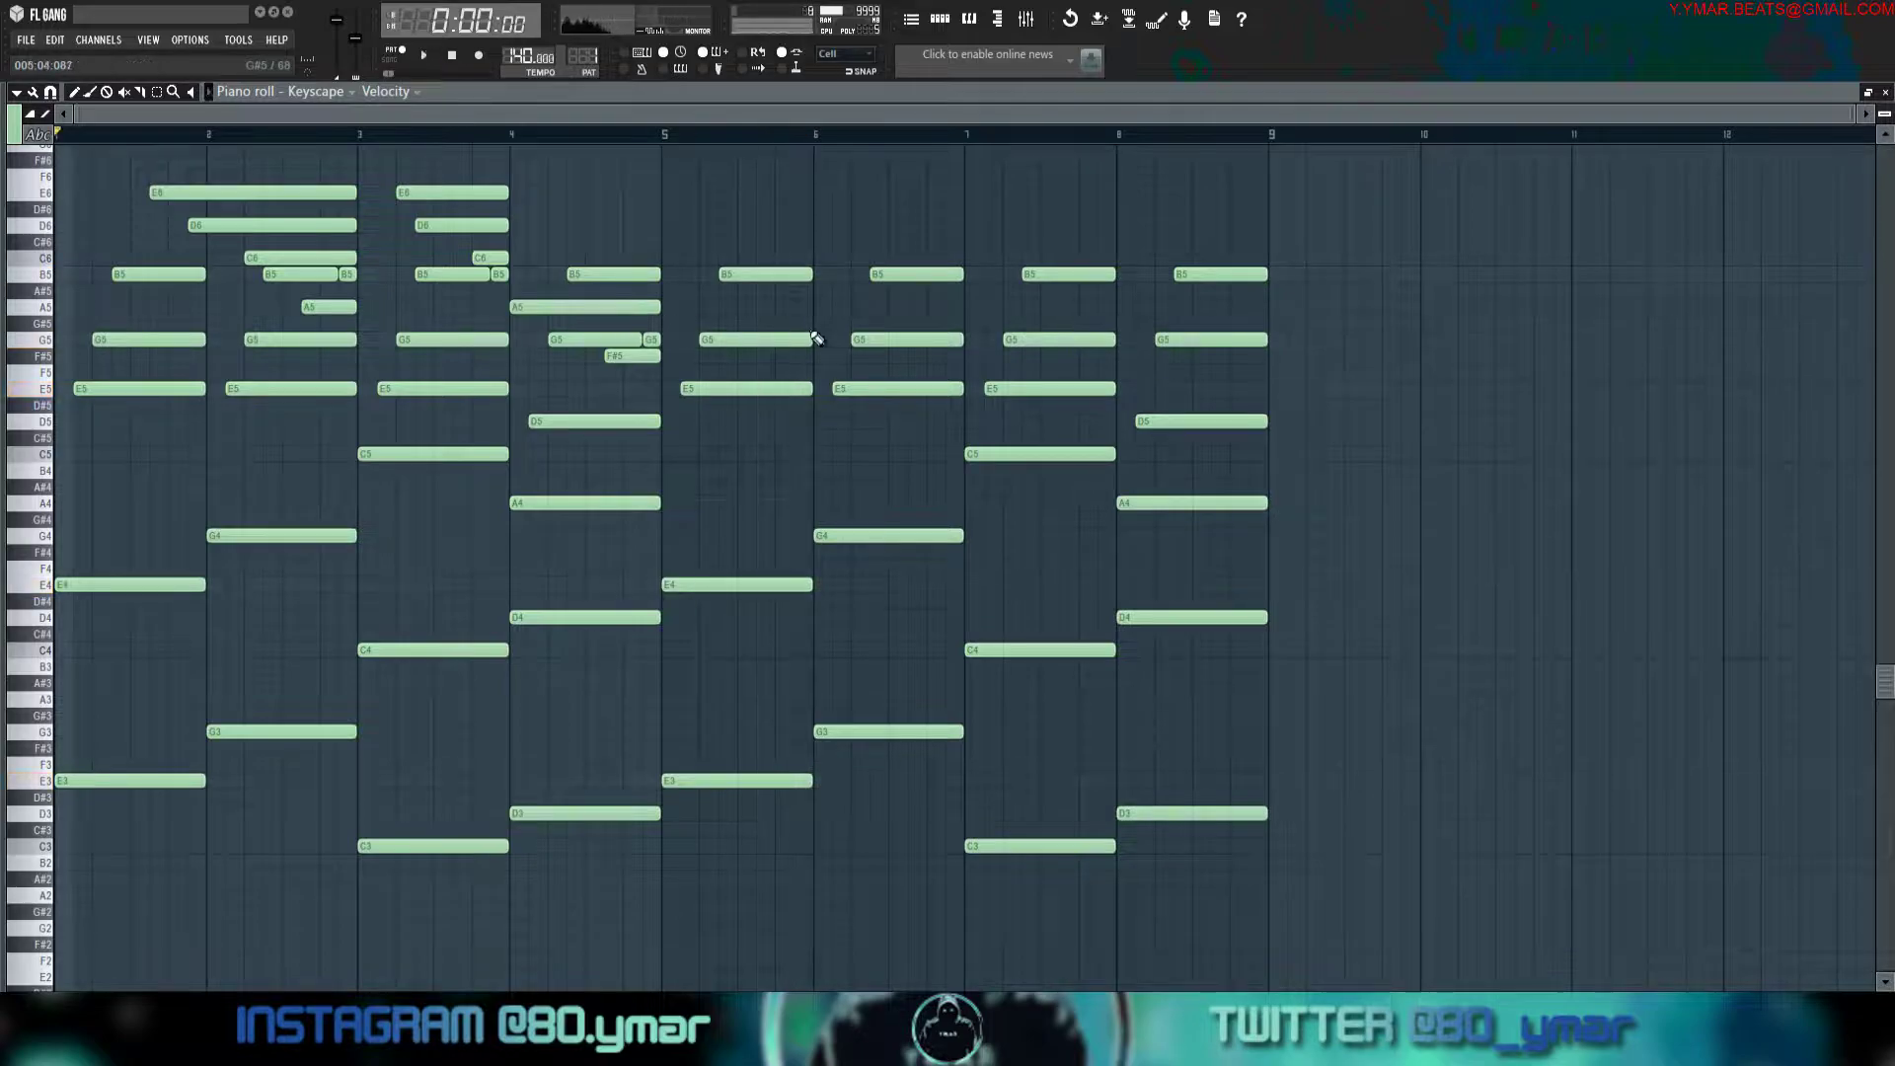
key(space)
Replace bars 5 to 8 with a duplicate of the first four bars and play the result.
scroll(987, 474, up, 4)
scroll(1367, 817, down, 5)
drag(1396, 884, 706, 148)
key(Delete)
key(ctrl+b)
ctrl+click(1694, 525)
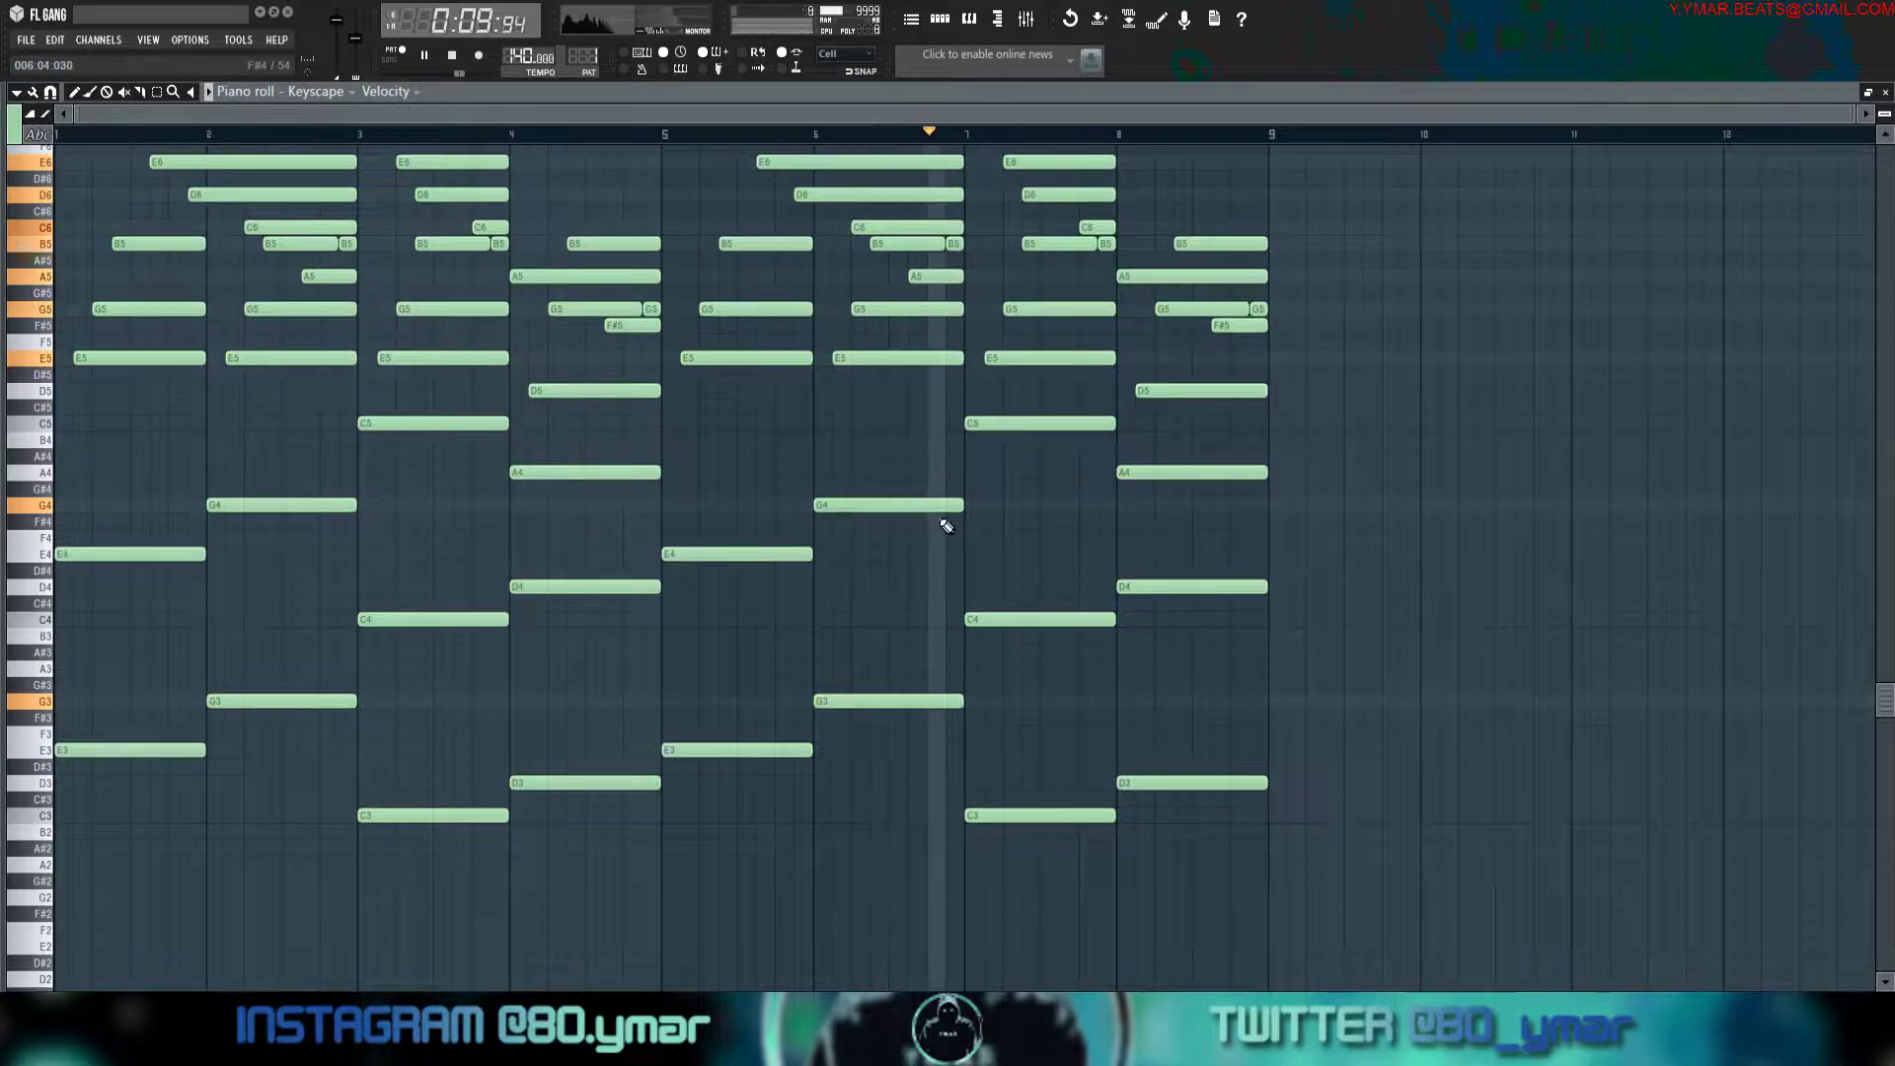
key(space)
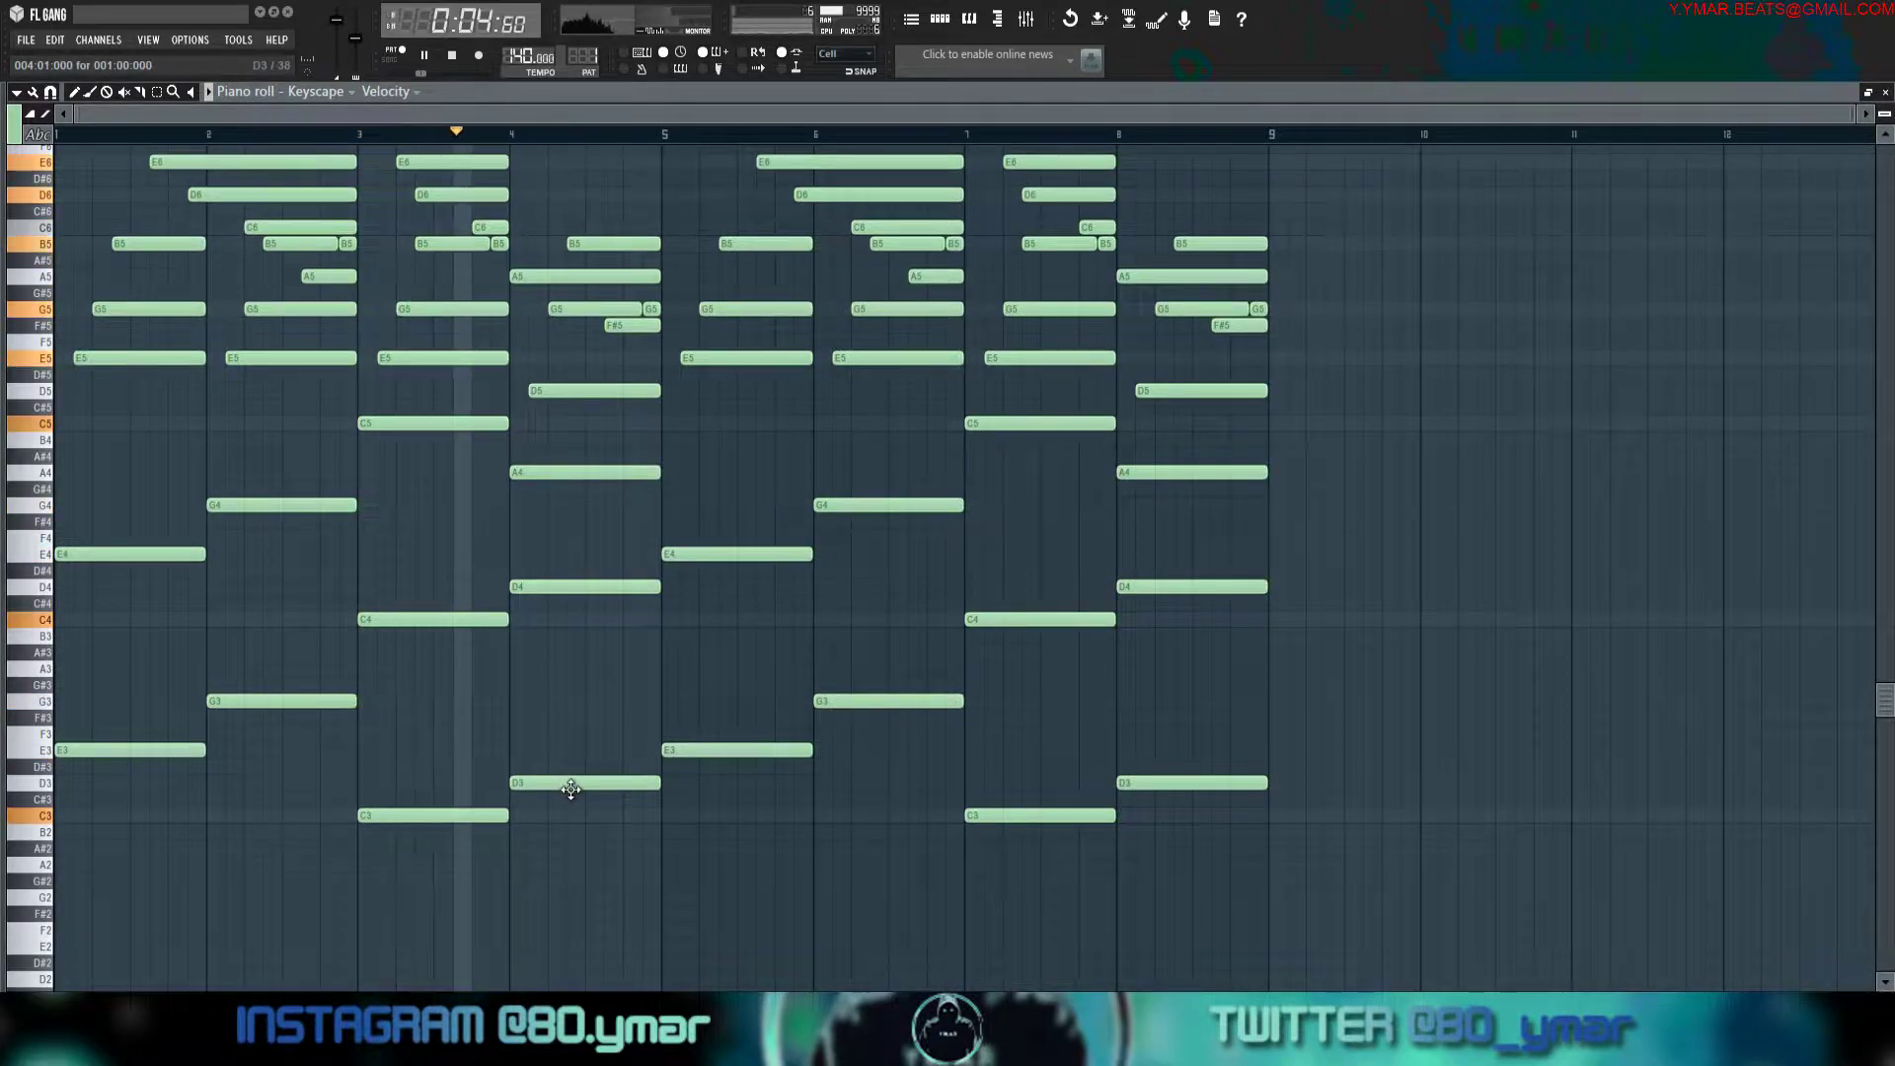
Lower the bar 4 bass notes to B2 and B3 and its A4 note to F#4, and play the pattern.
key(space)
drag(565, 787, 552, 803)
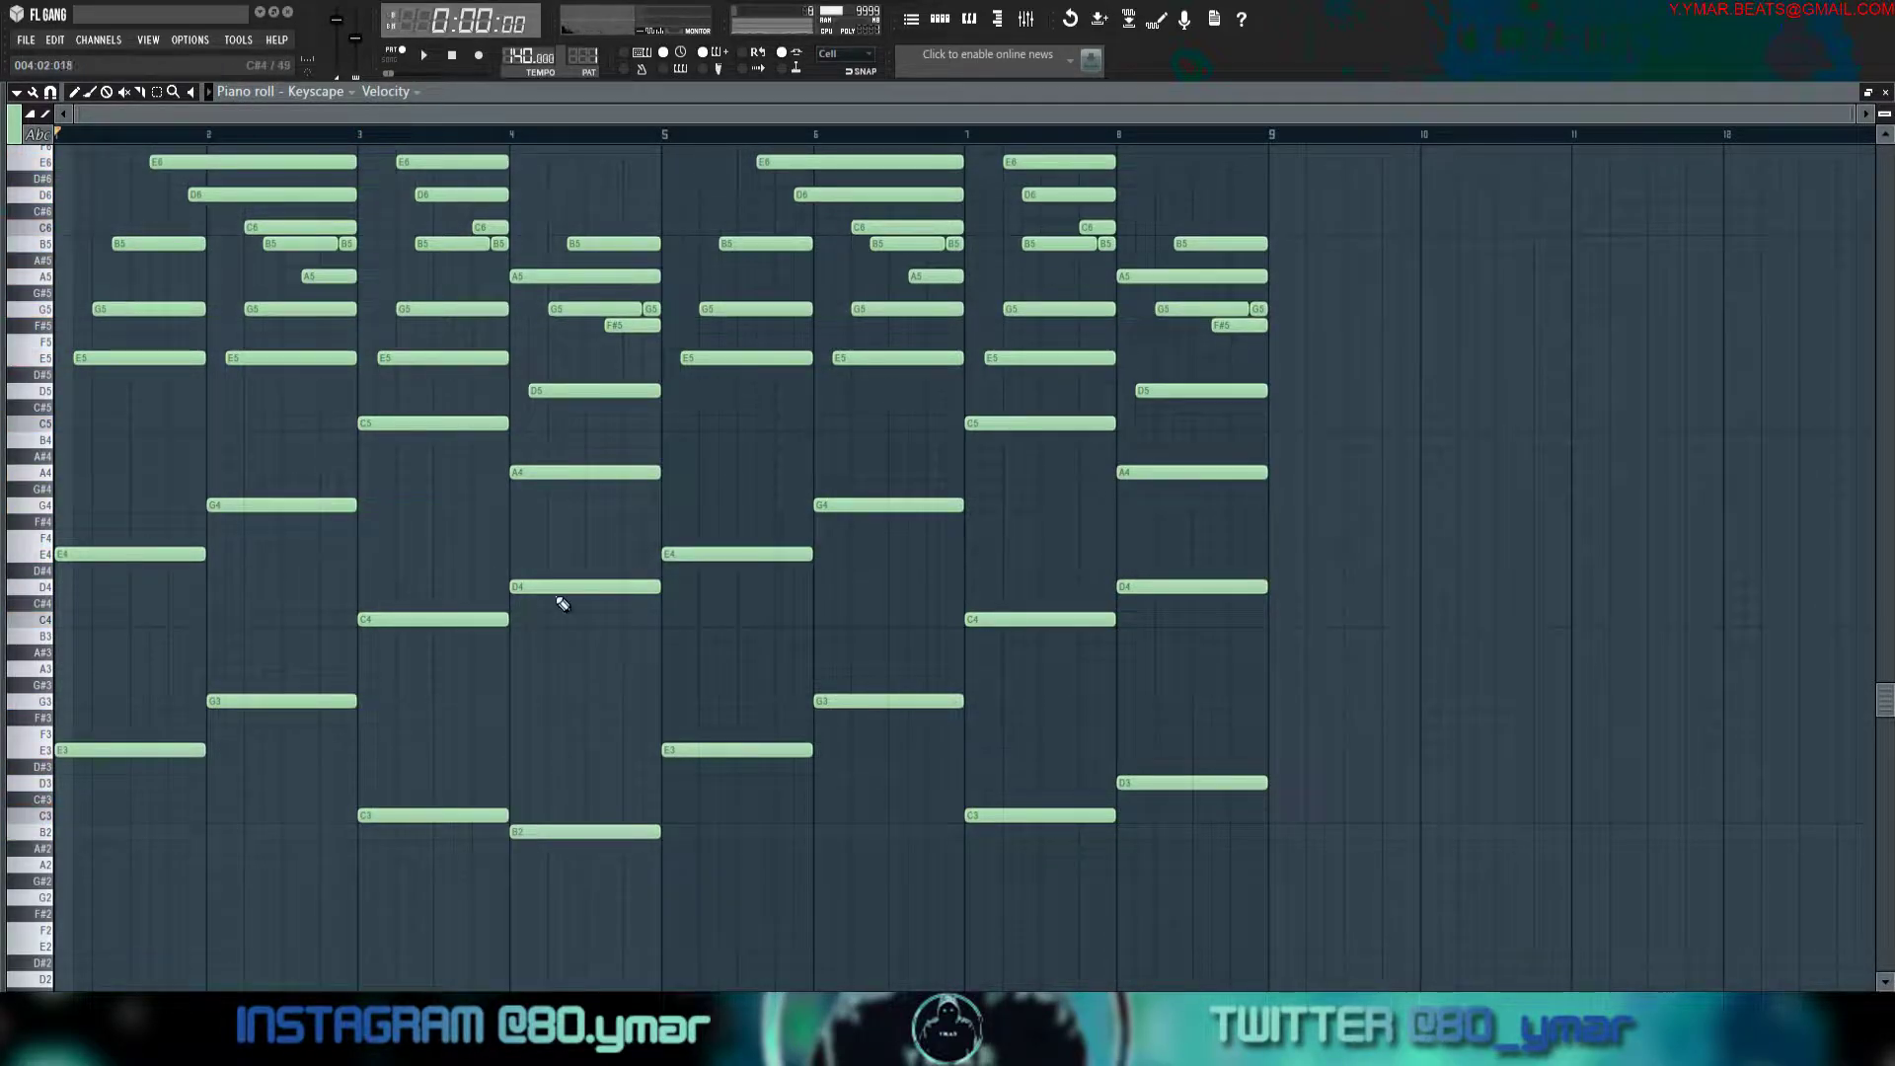
drag(550, 626, 550, 641)
mouse_move(535, 476)
mouse_down()
mouse_move(538, 543)
mouse_move(533, 489)
mouse_up()
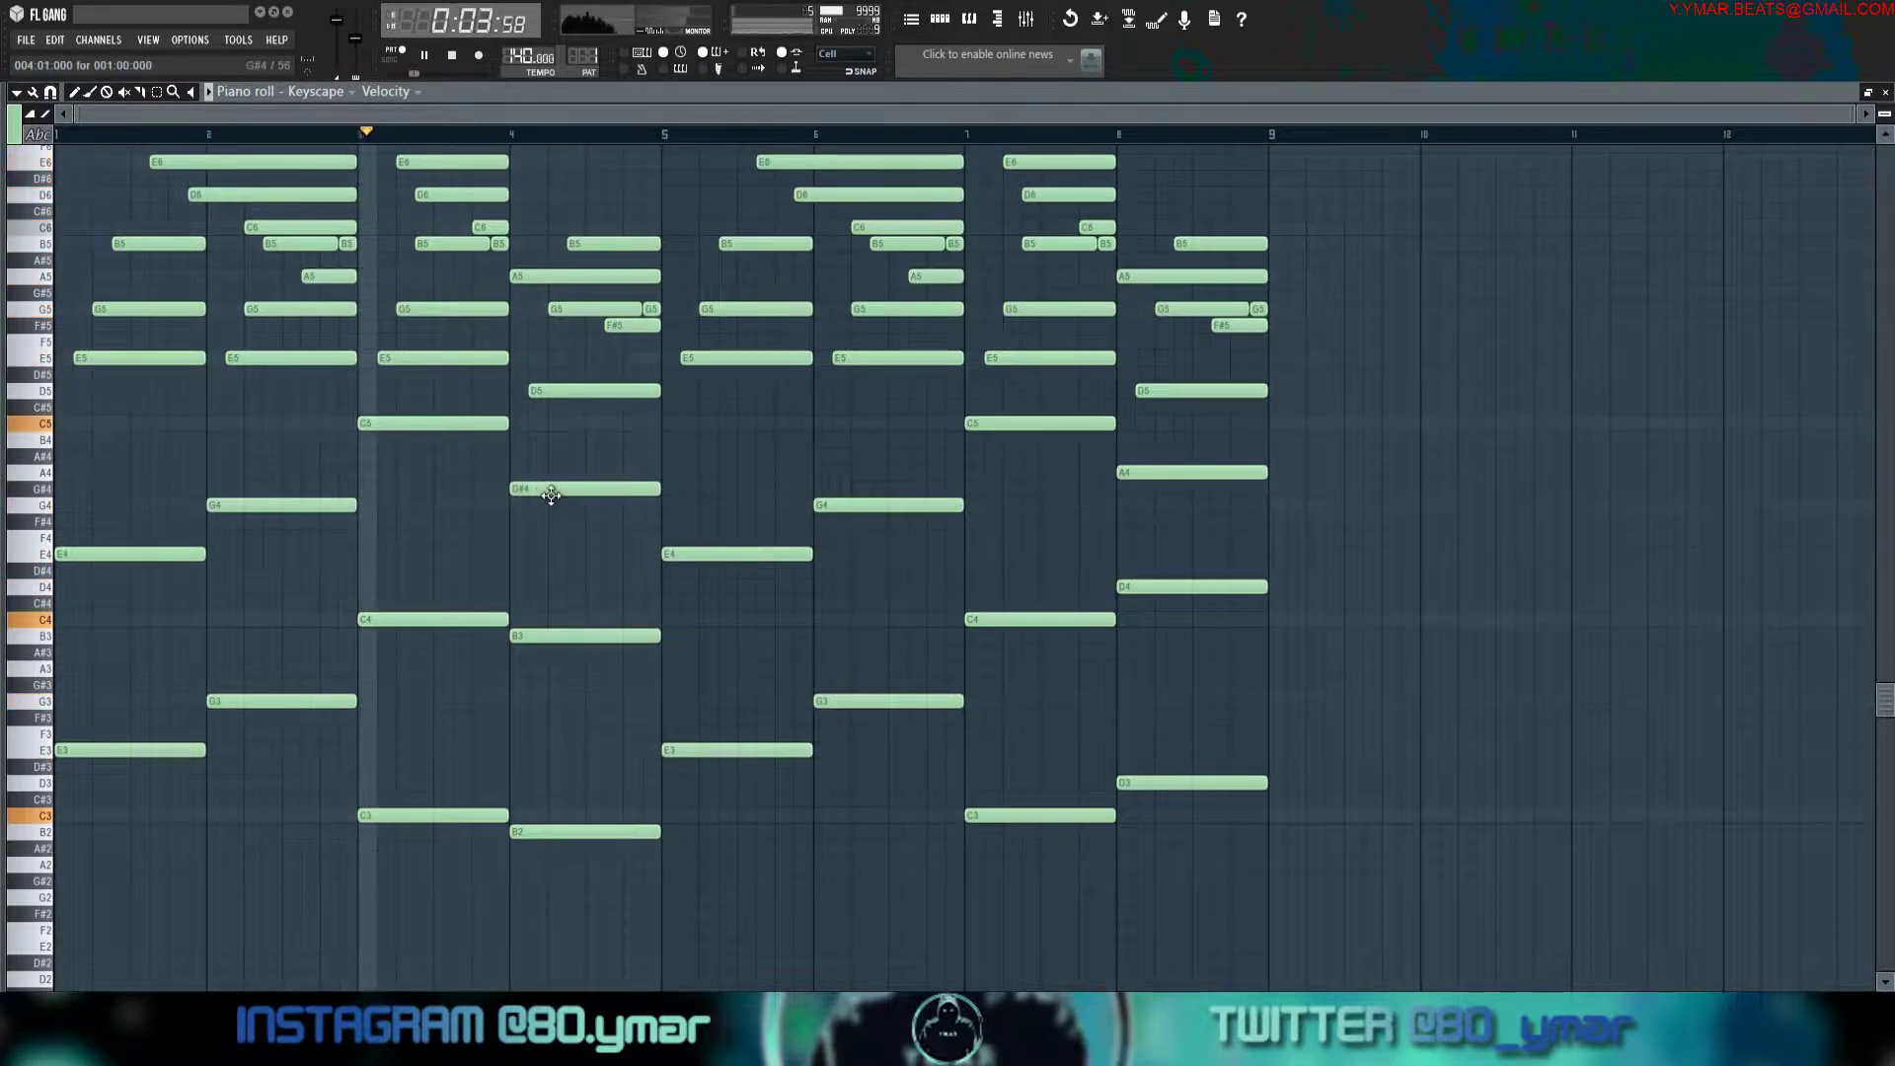
scroll(592, 543, up, 3)
drag(563, 586, 563, 570)
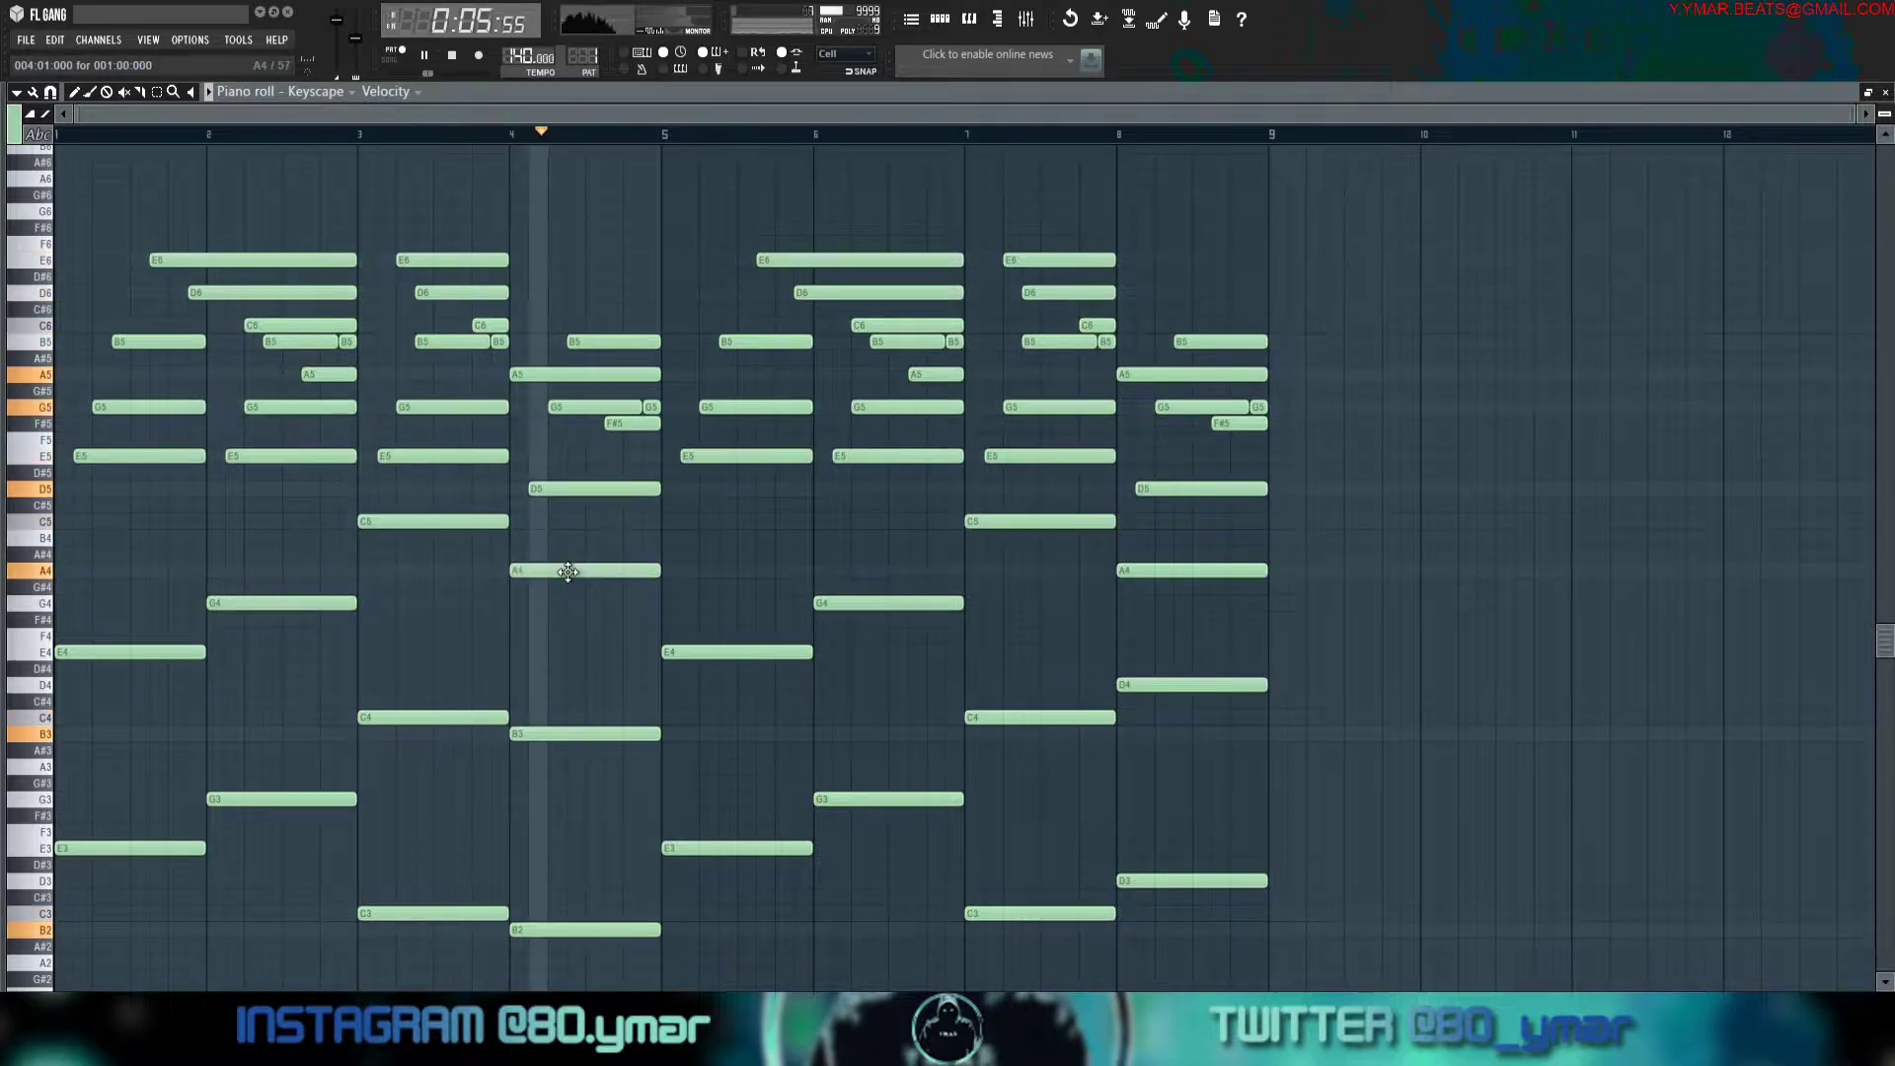
key(space)
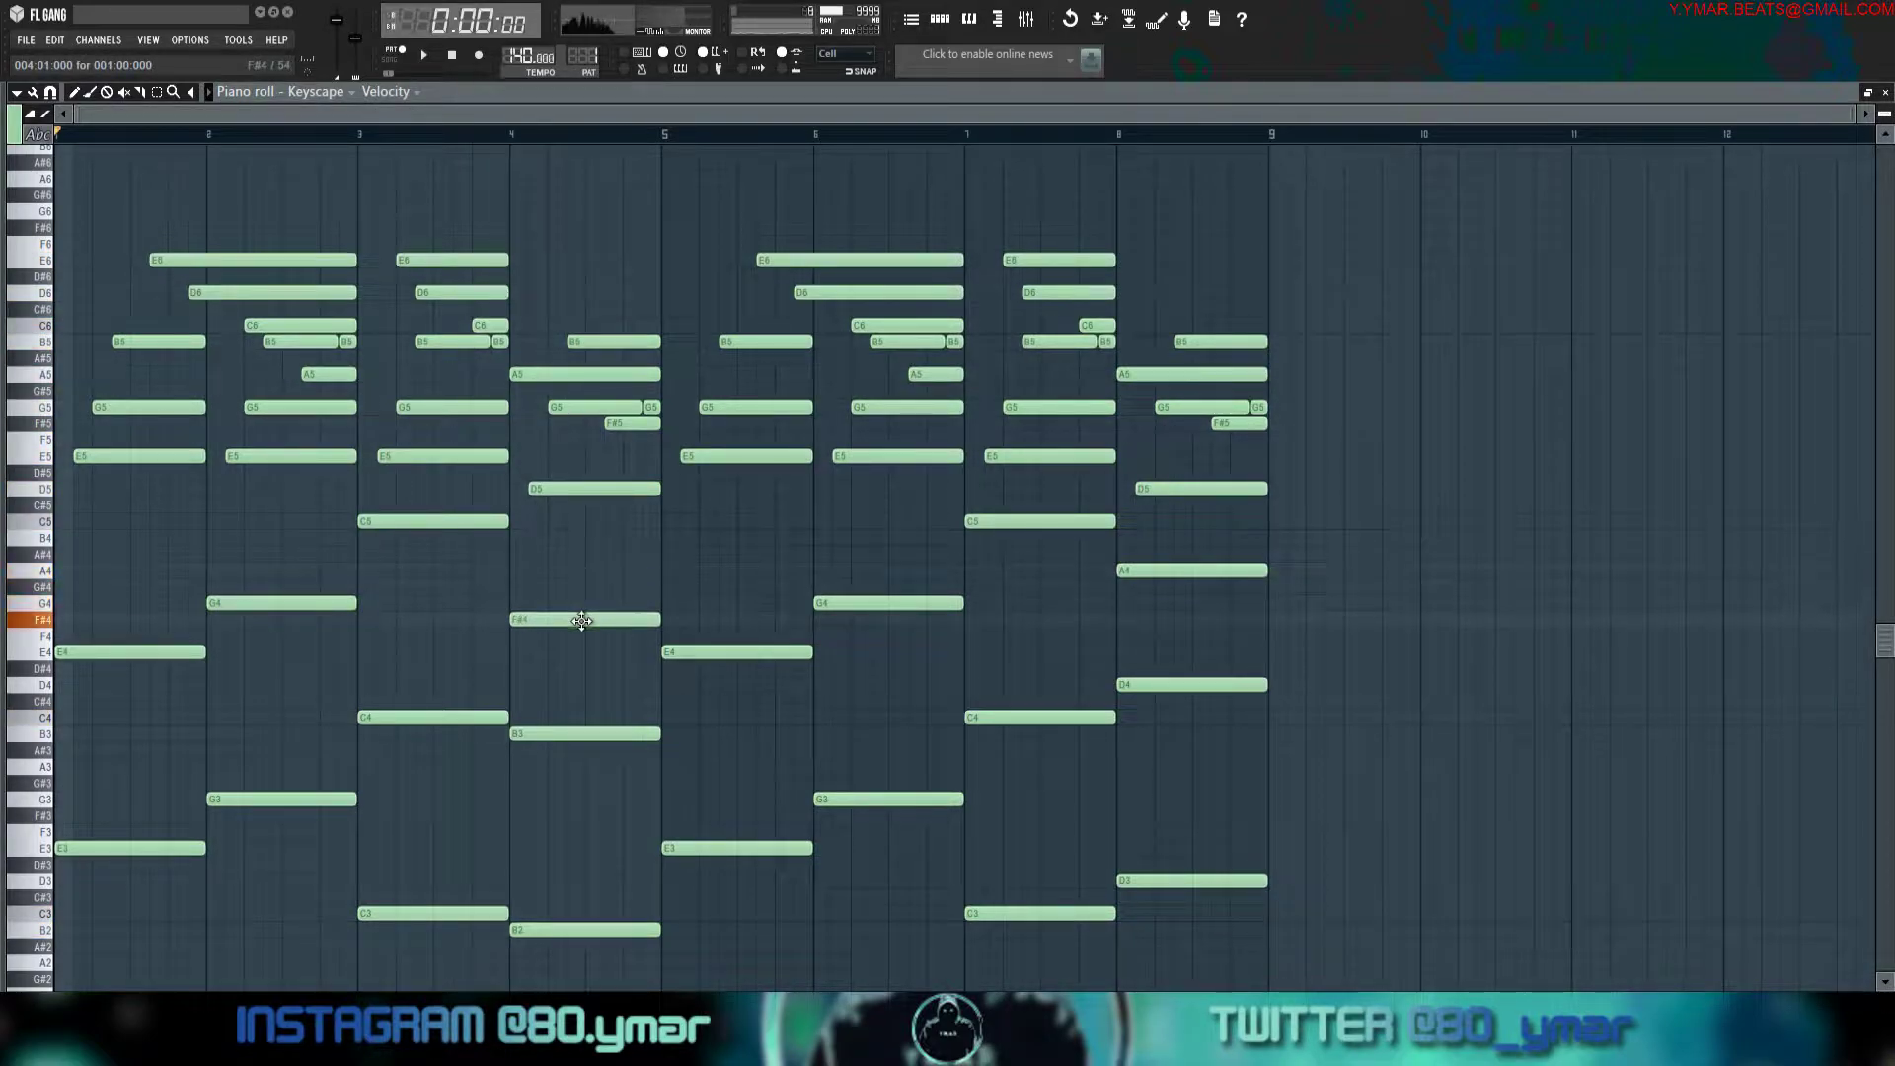
key(space)
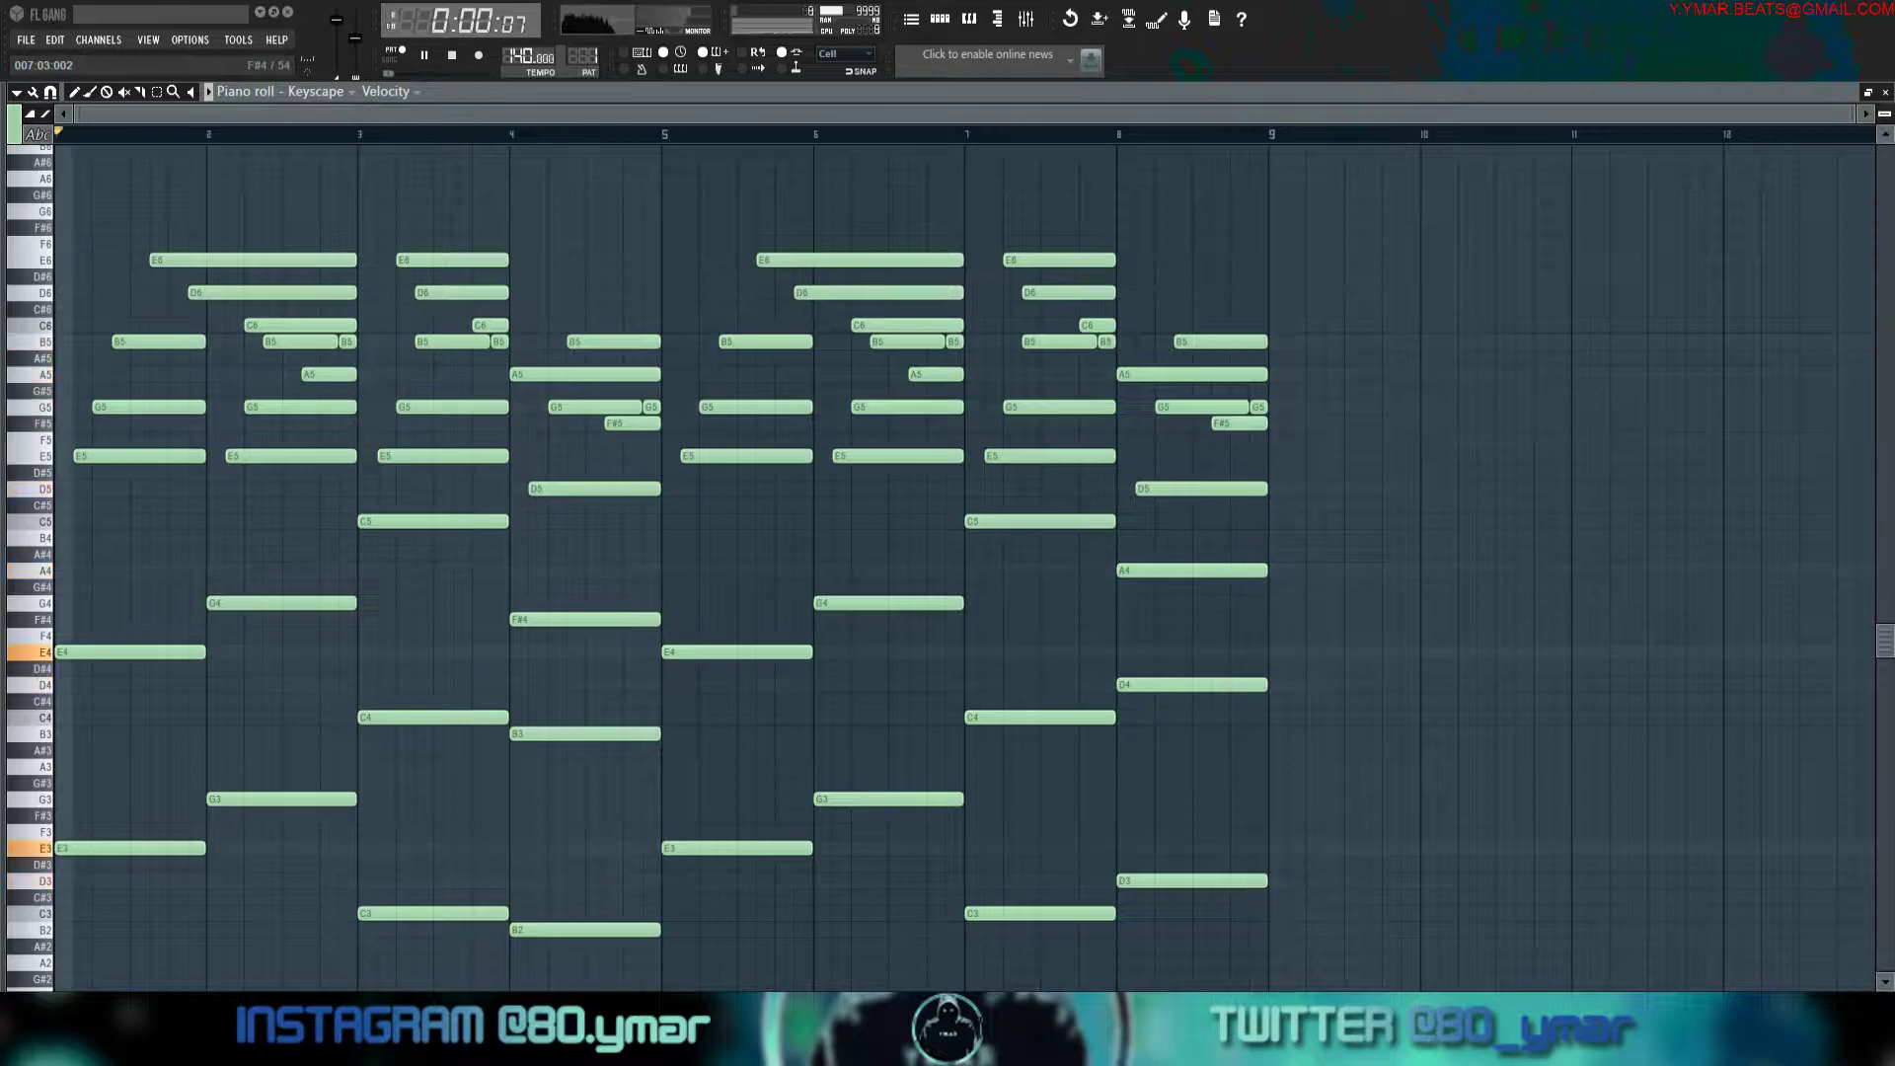
key(space)
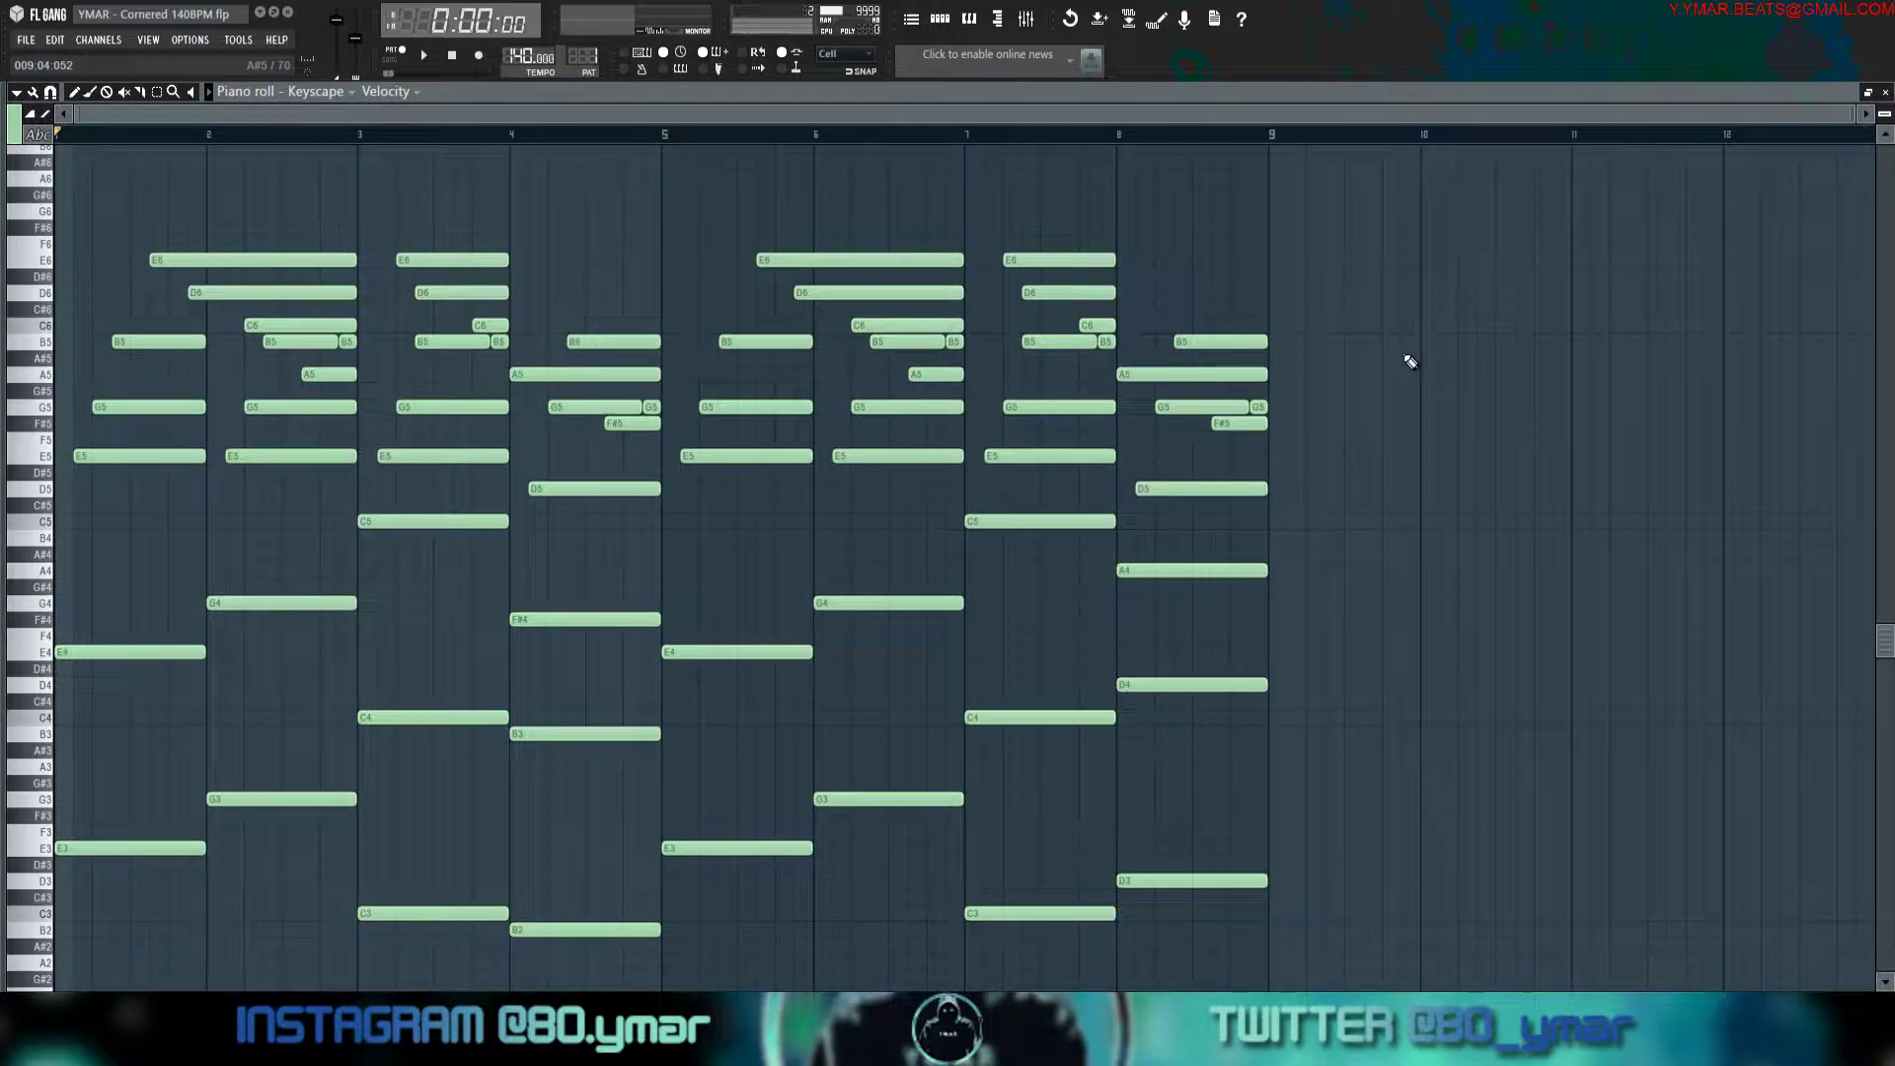
Duplicate the eight-bar pattern into bars 9 to 16.
key(space)
key(ctrl+b)
ctrl+click(1642, 622)
Delete the added melody notes over bars 9 and 10, raise the remaining bar 10 B5 note to E6, and play from bar 9.
right_click(885, 259)
right_click(908, 294)
right_click(928, 324)
click(786, 135)
right_click(959, 341)
right_click(945, 375)
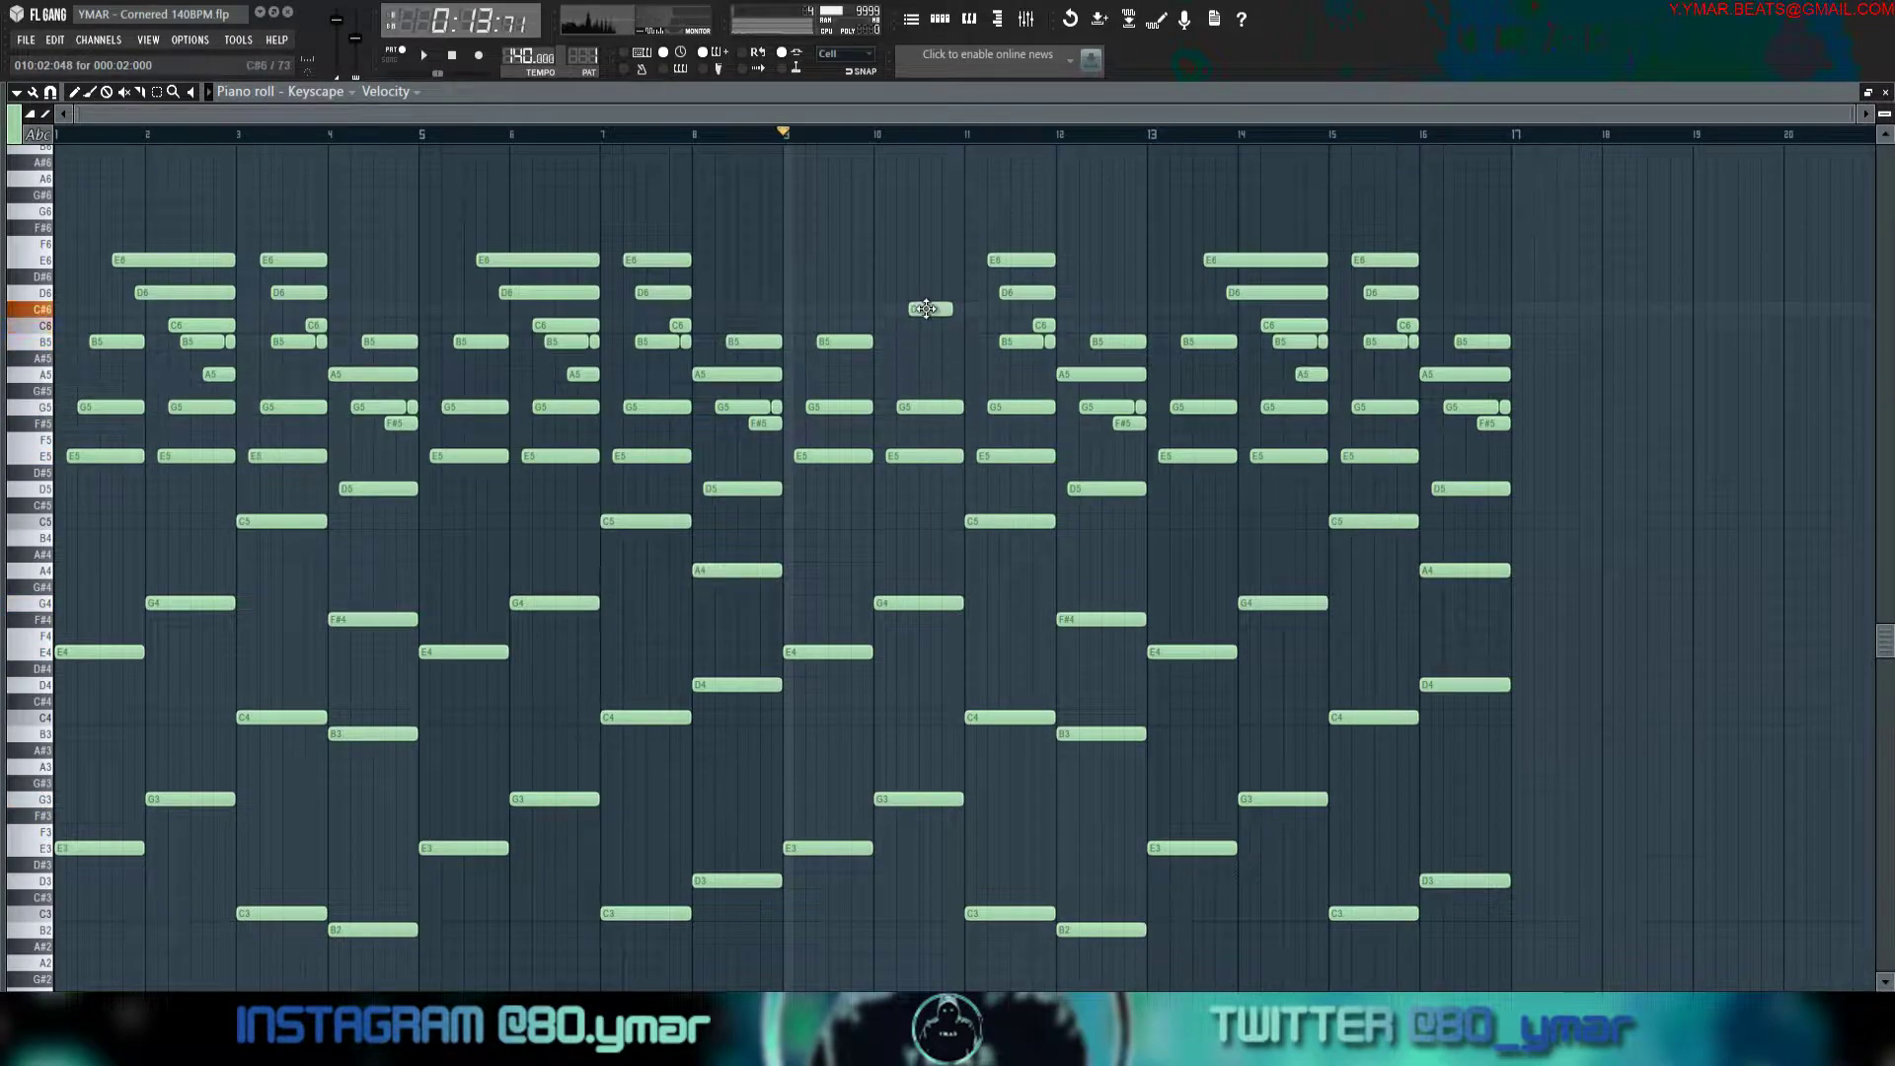
key(space)
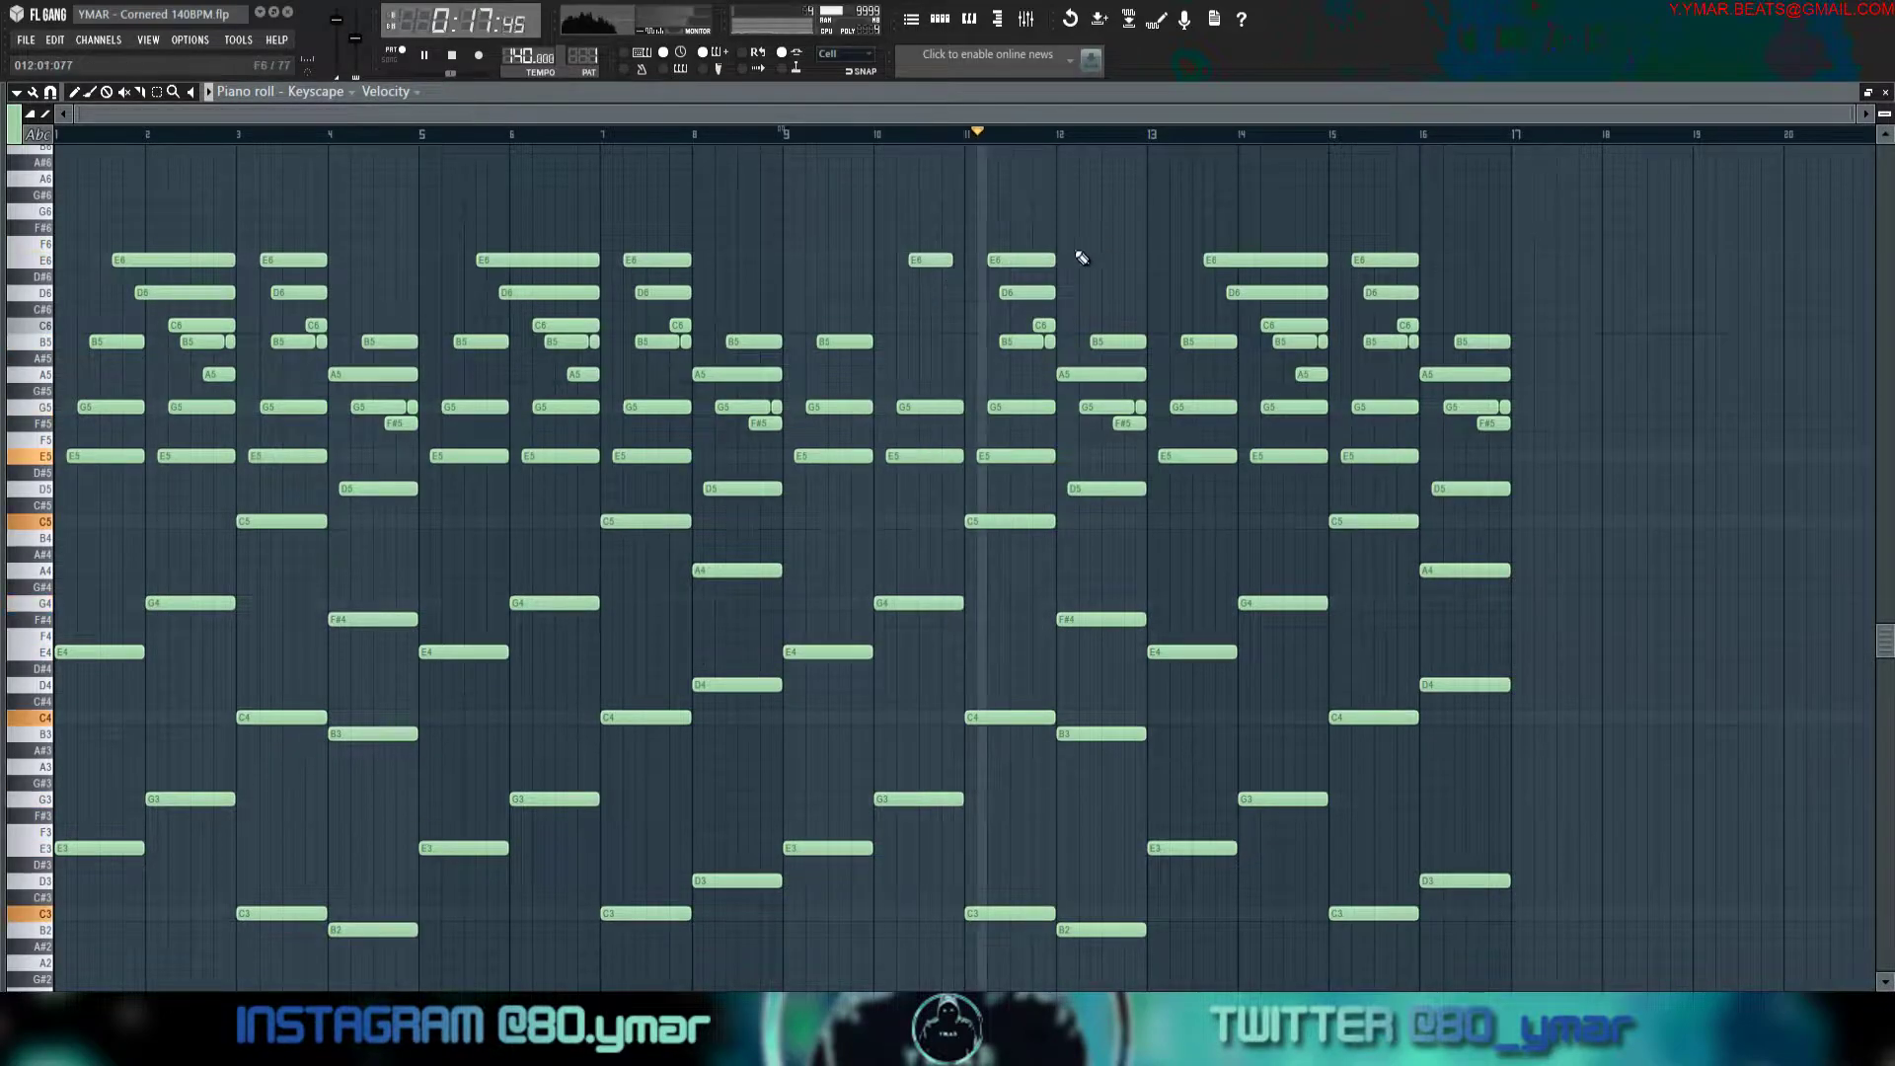
Delete the E6, C6 and short B5 melody notes from bar 11 and play the section.
right_click(1048, 260)
right_click(1044, 324)
right_click(1049, 342)
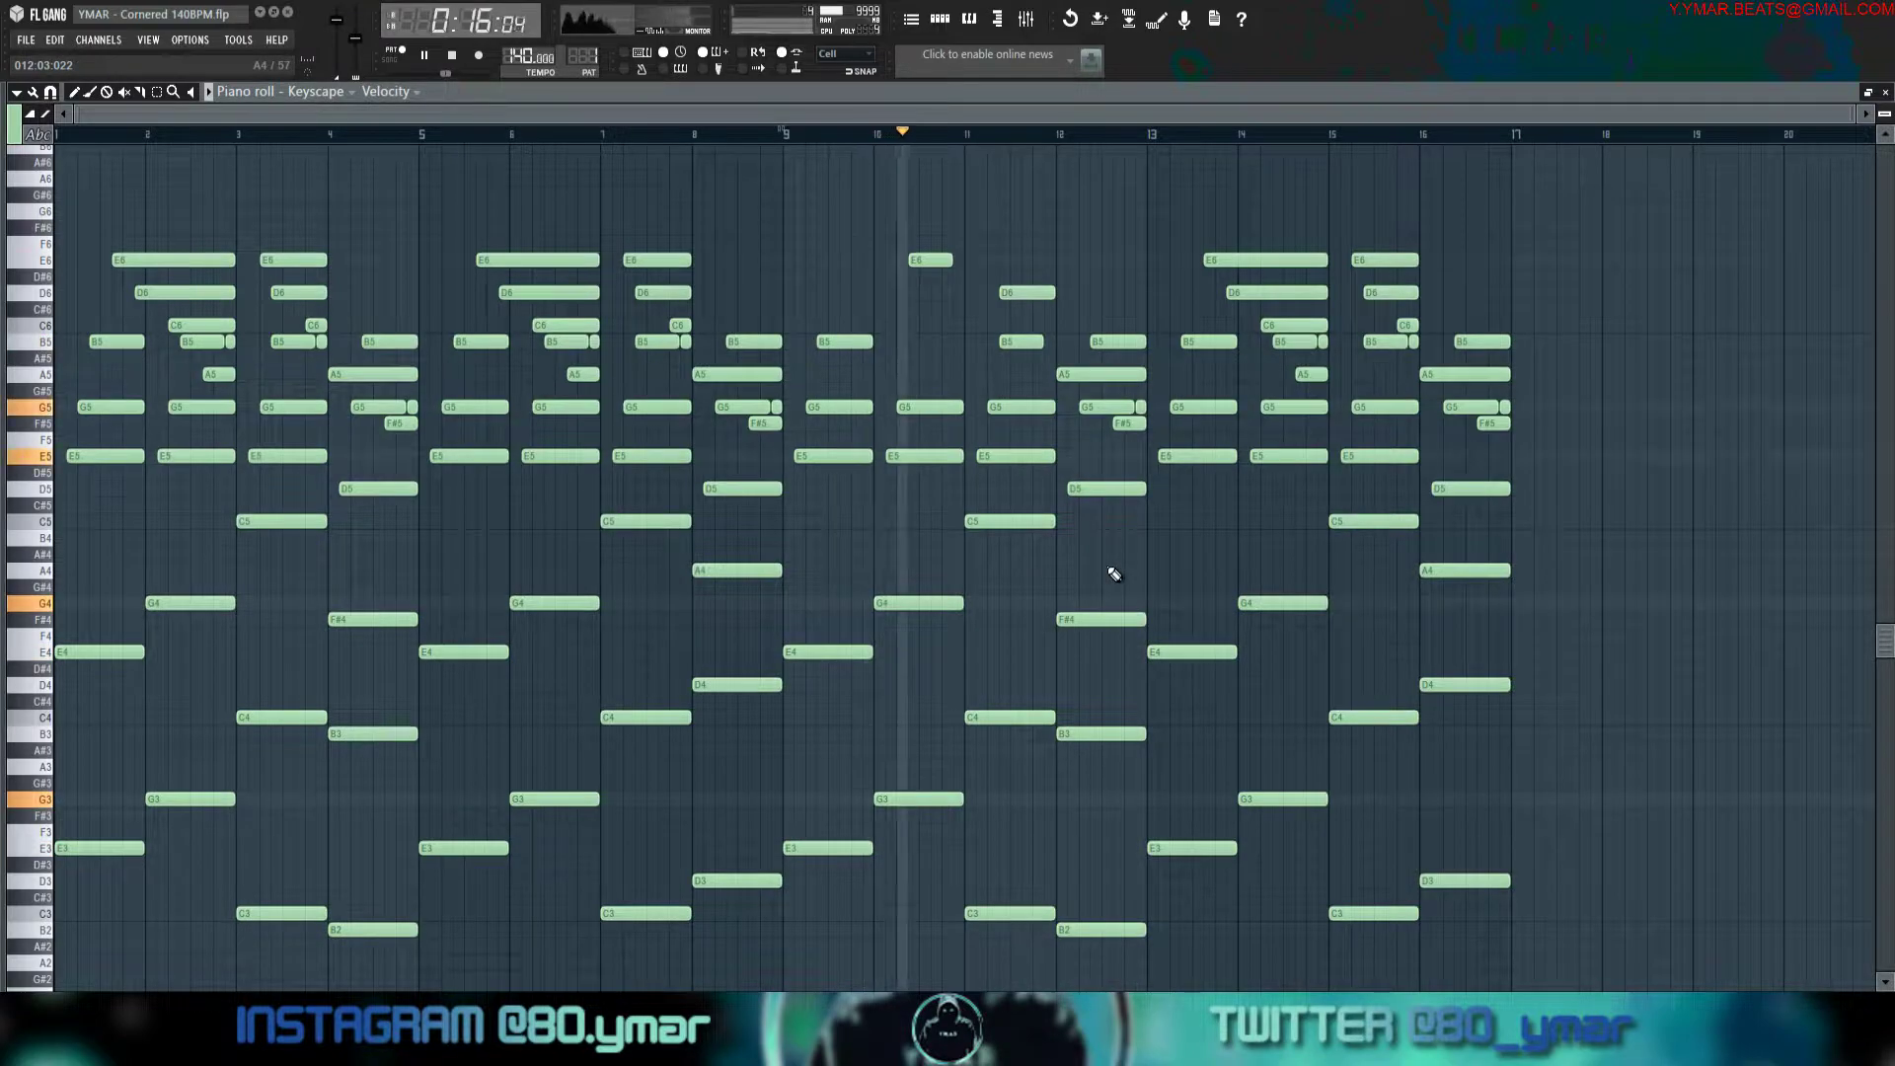
key(space)
key(space)
Set the top notes to B5 in bar 10 and A5 in bars 11 and 12, clearing the leftover melody notes.
drag(923, 259, 923, 346)
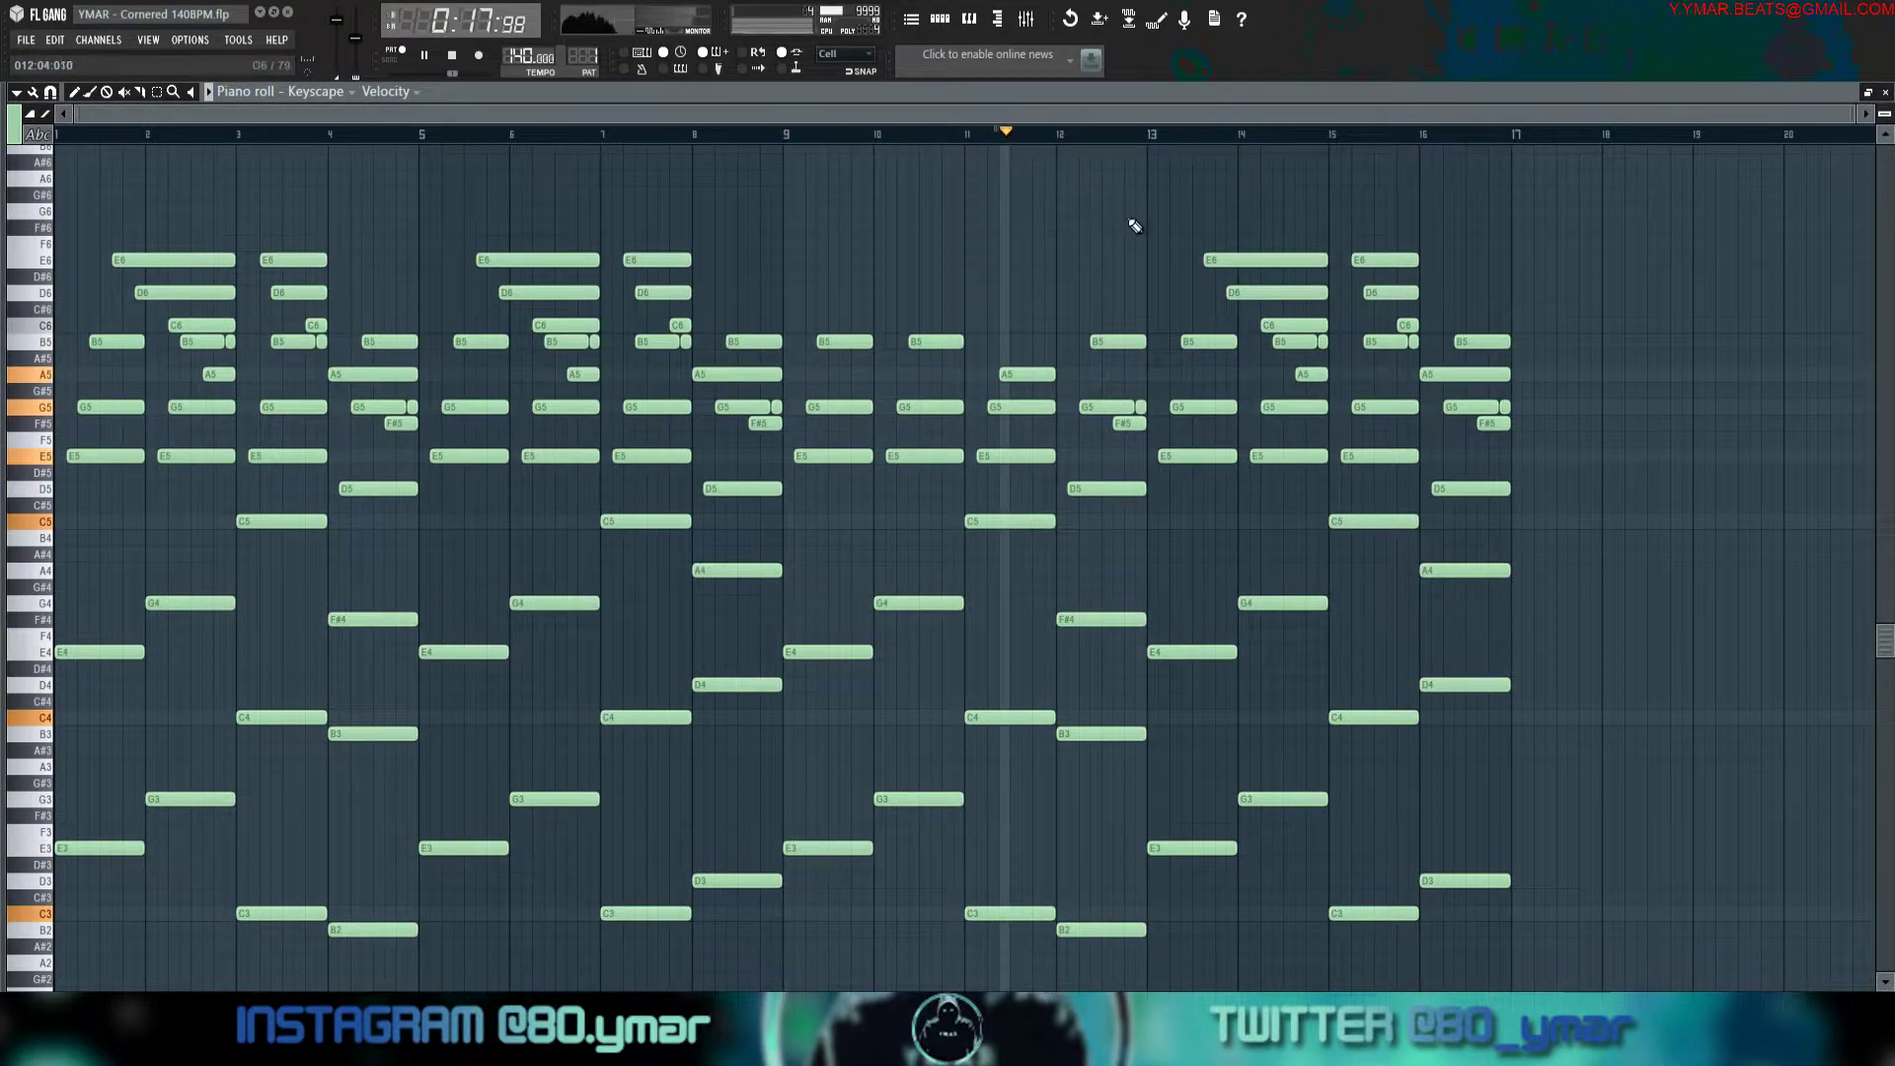
scroll(1135, 220, up, 3)
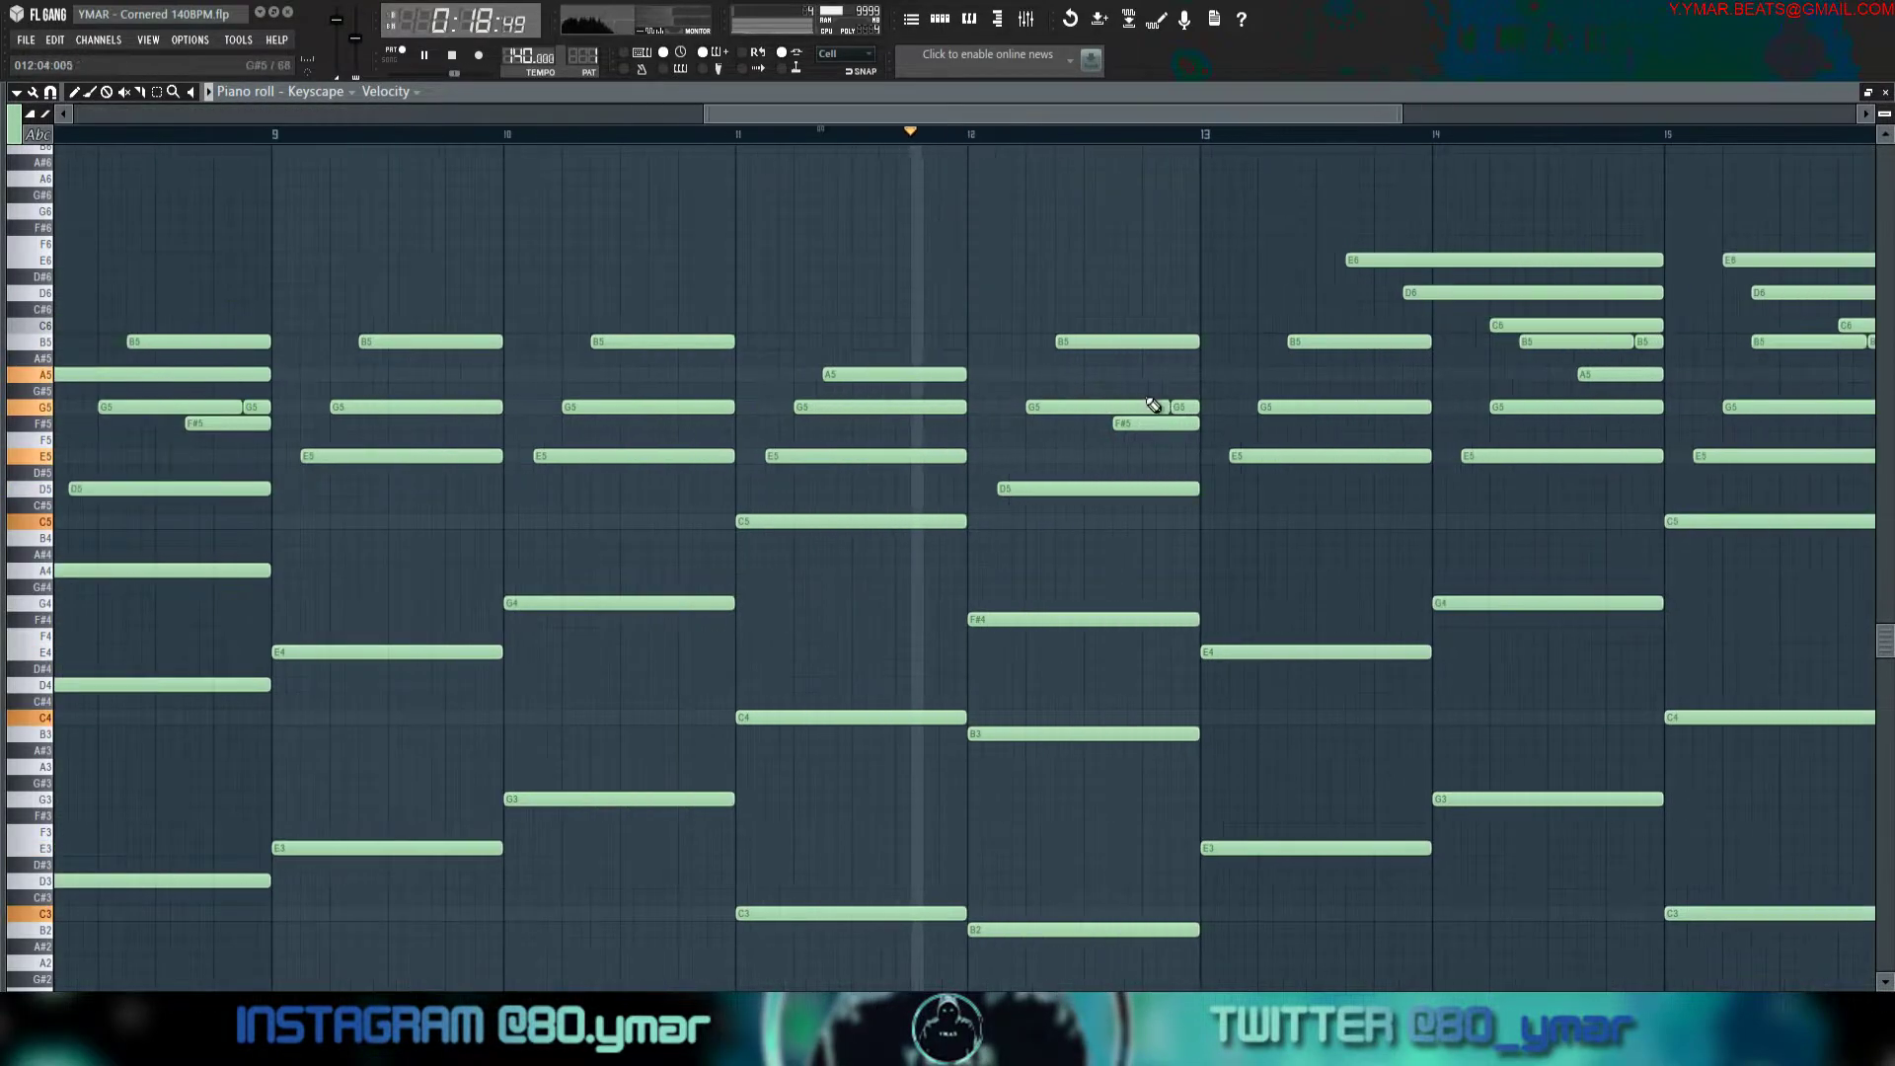
key(space)
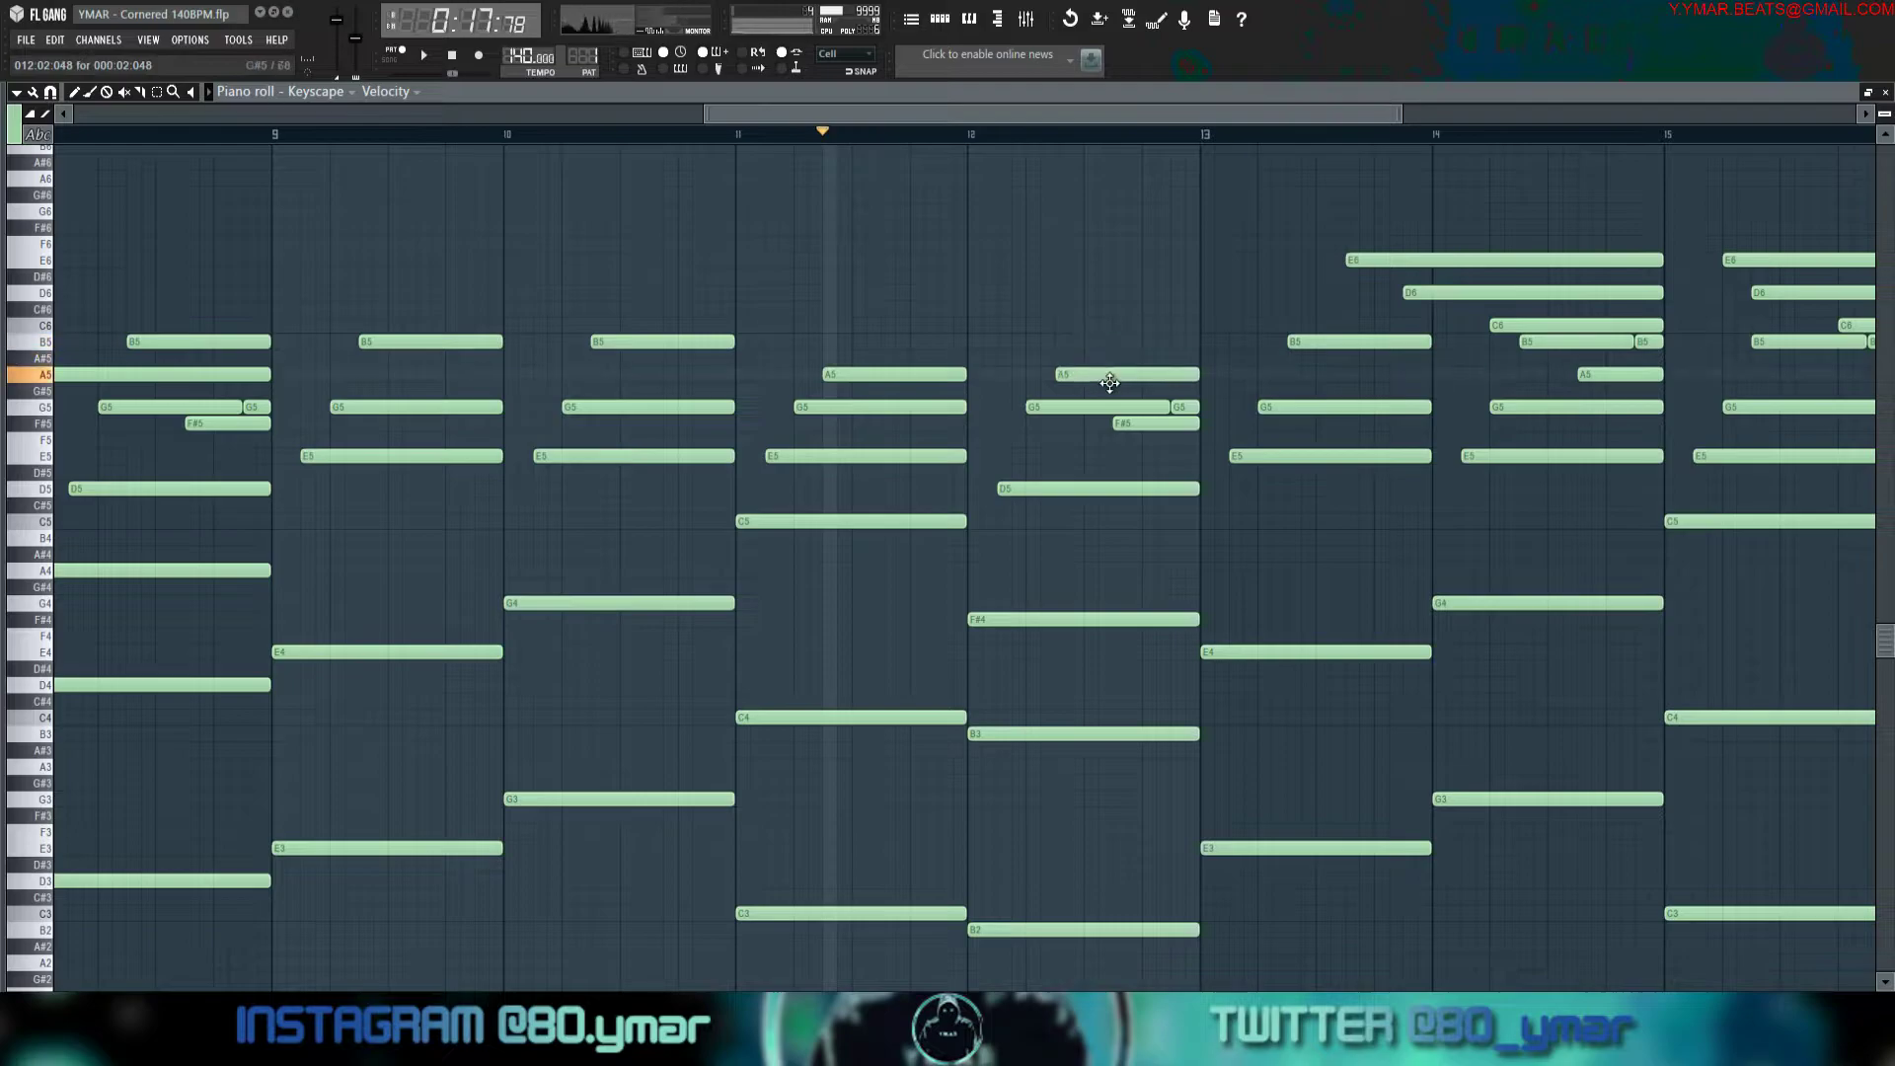
key(space)
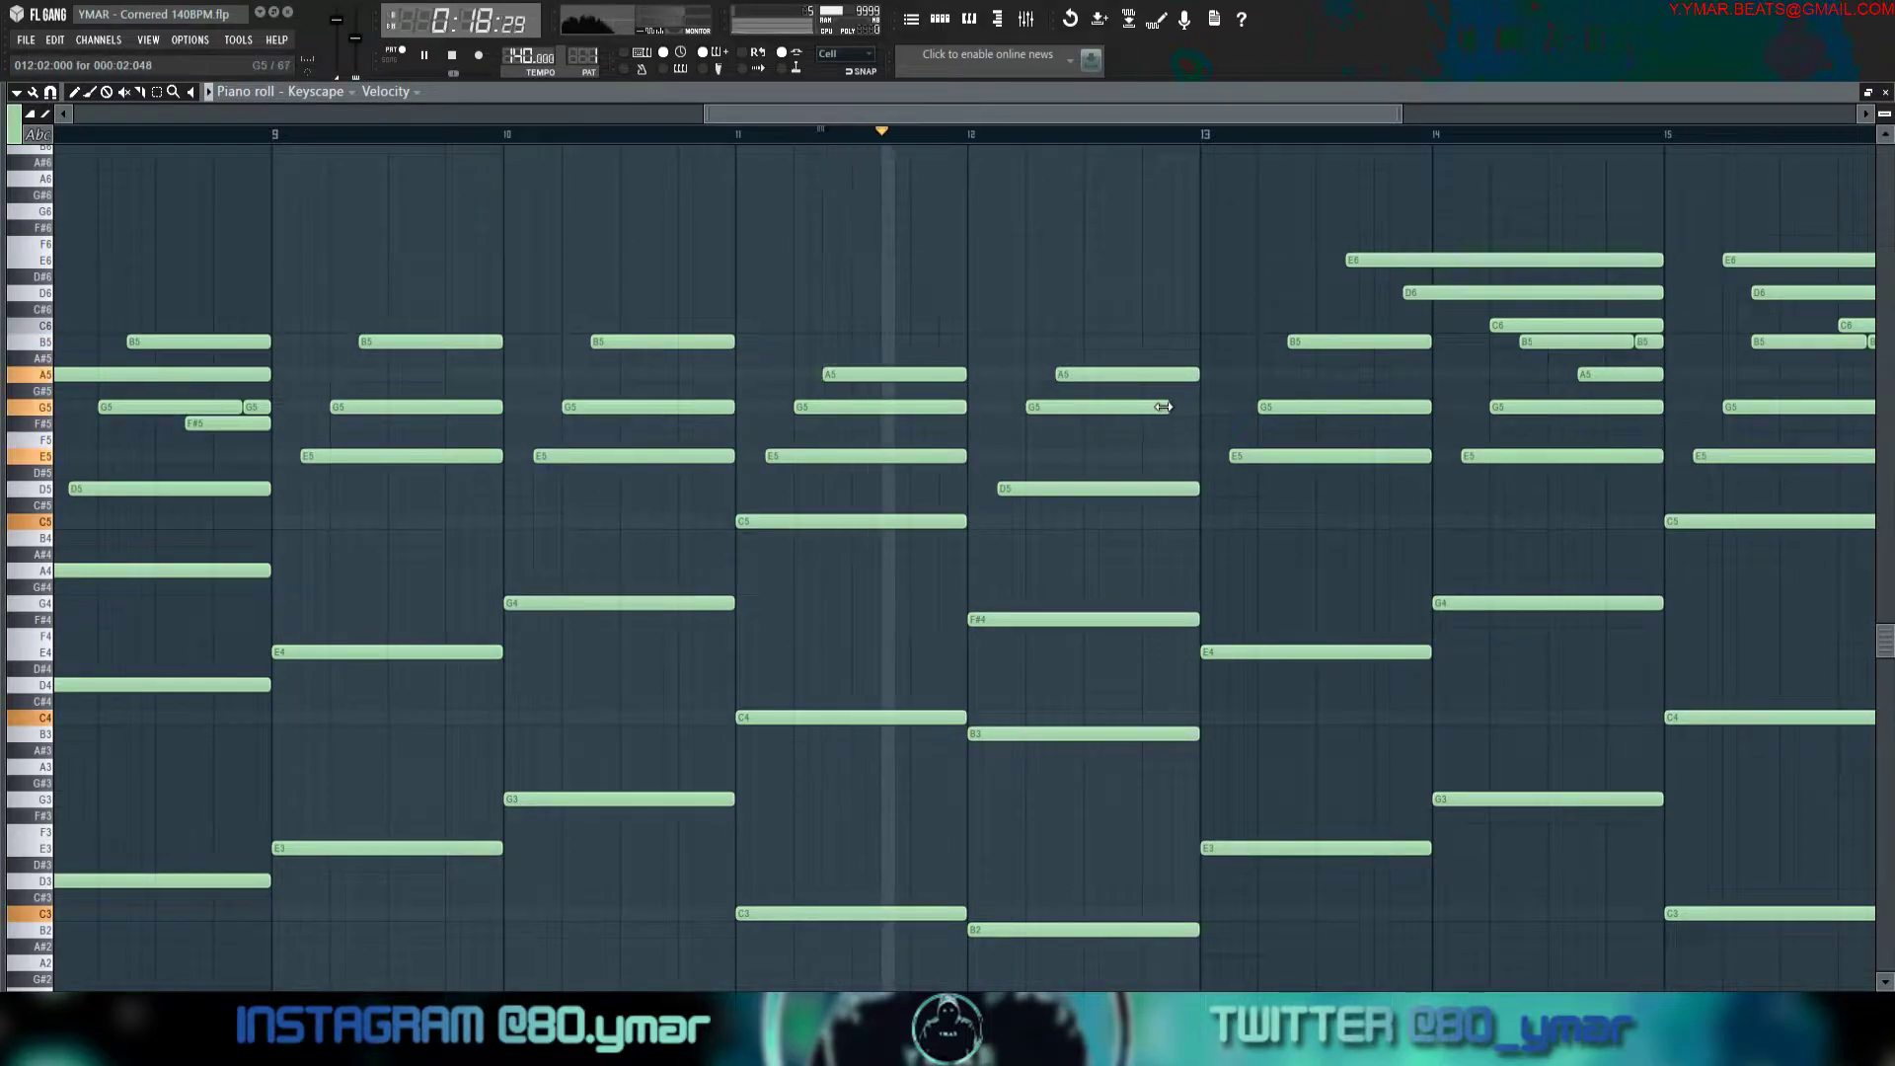
scroll(1205, 394, down, 3)
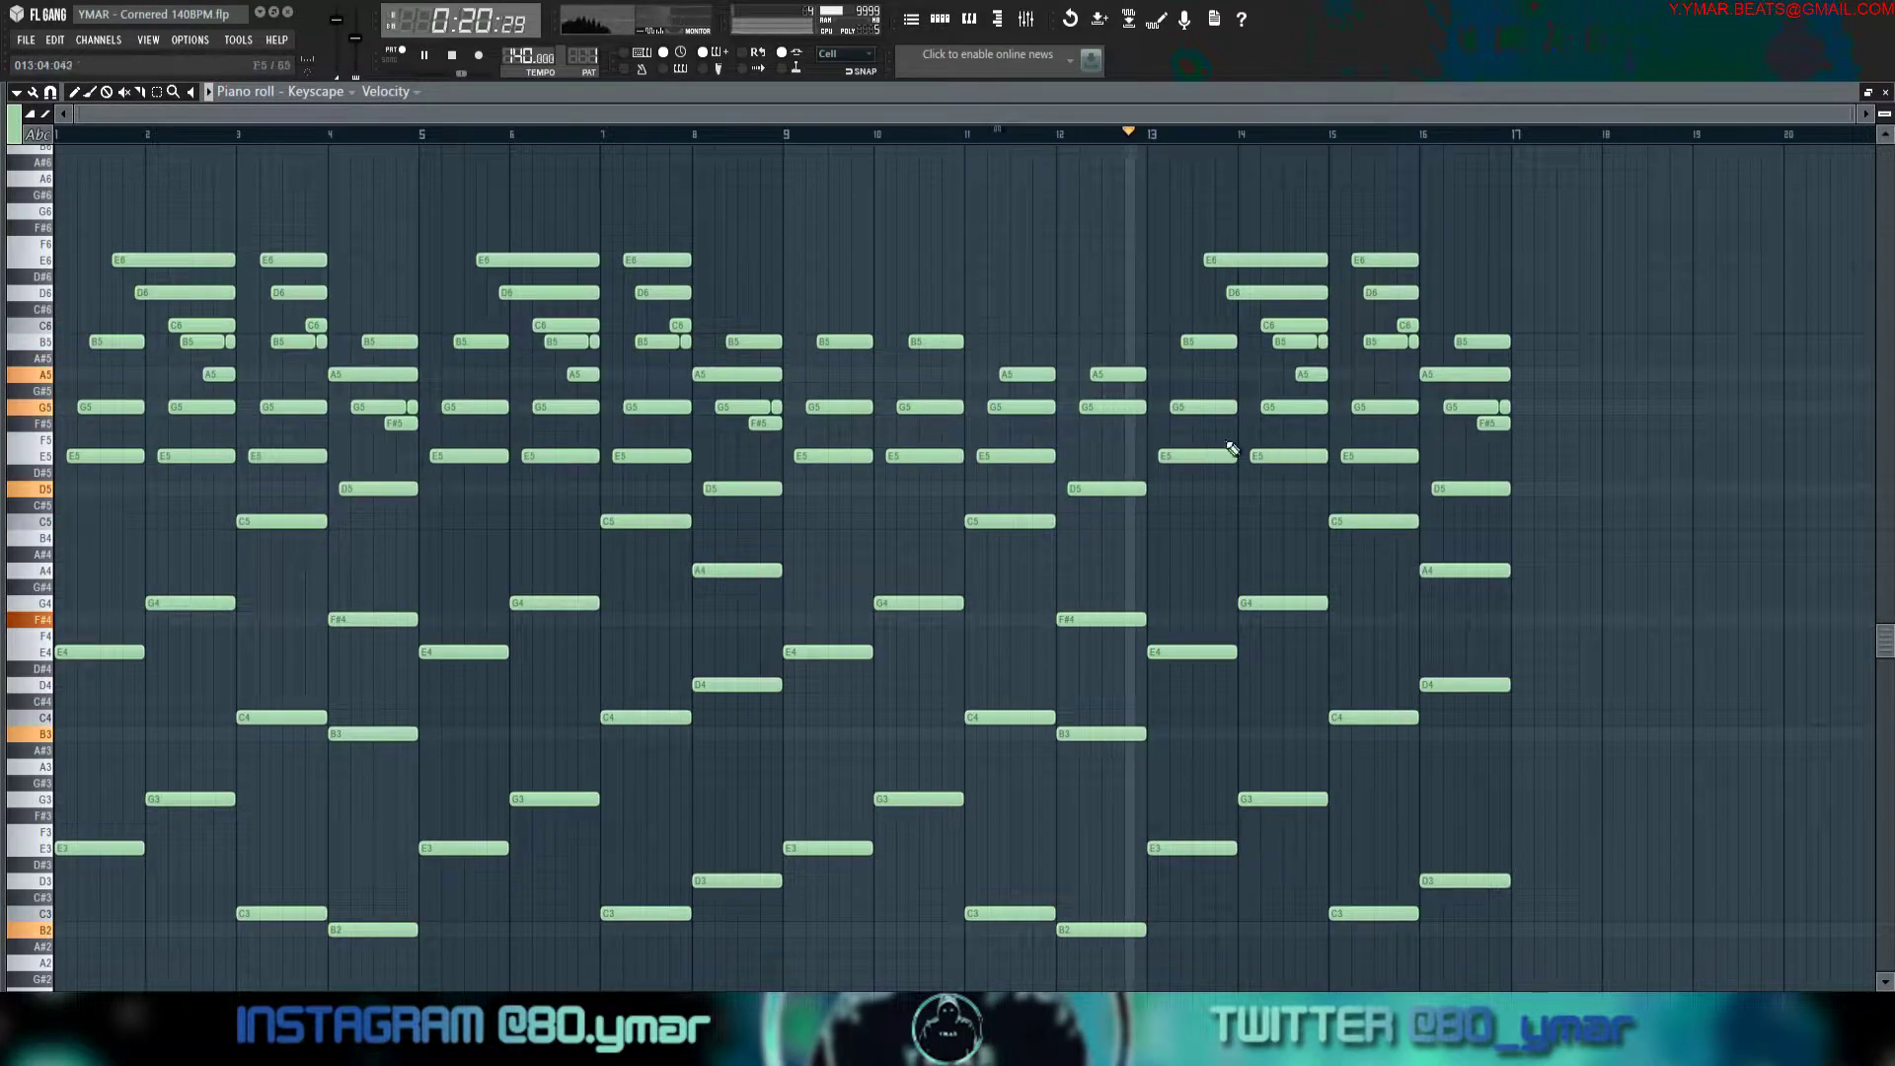
Delete the E6, D6, C6, A5 and short B5 melody notes over bars 13 and 14, keeping the E5-G5-B5 arpeggio.
right_click(1270, 259)
right_click(1283, 292)
right_click(1293, 325)
right_click(1300, 341)
right_click(1324, 341)
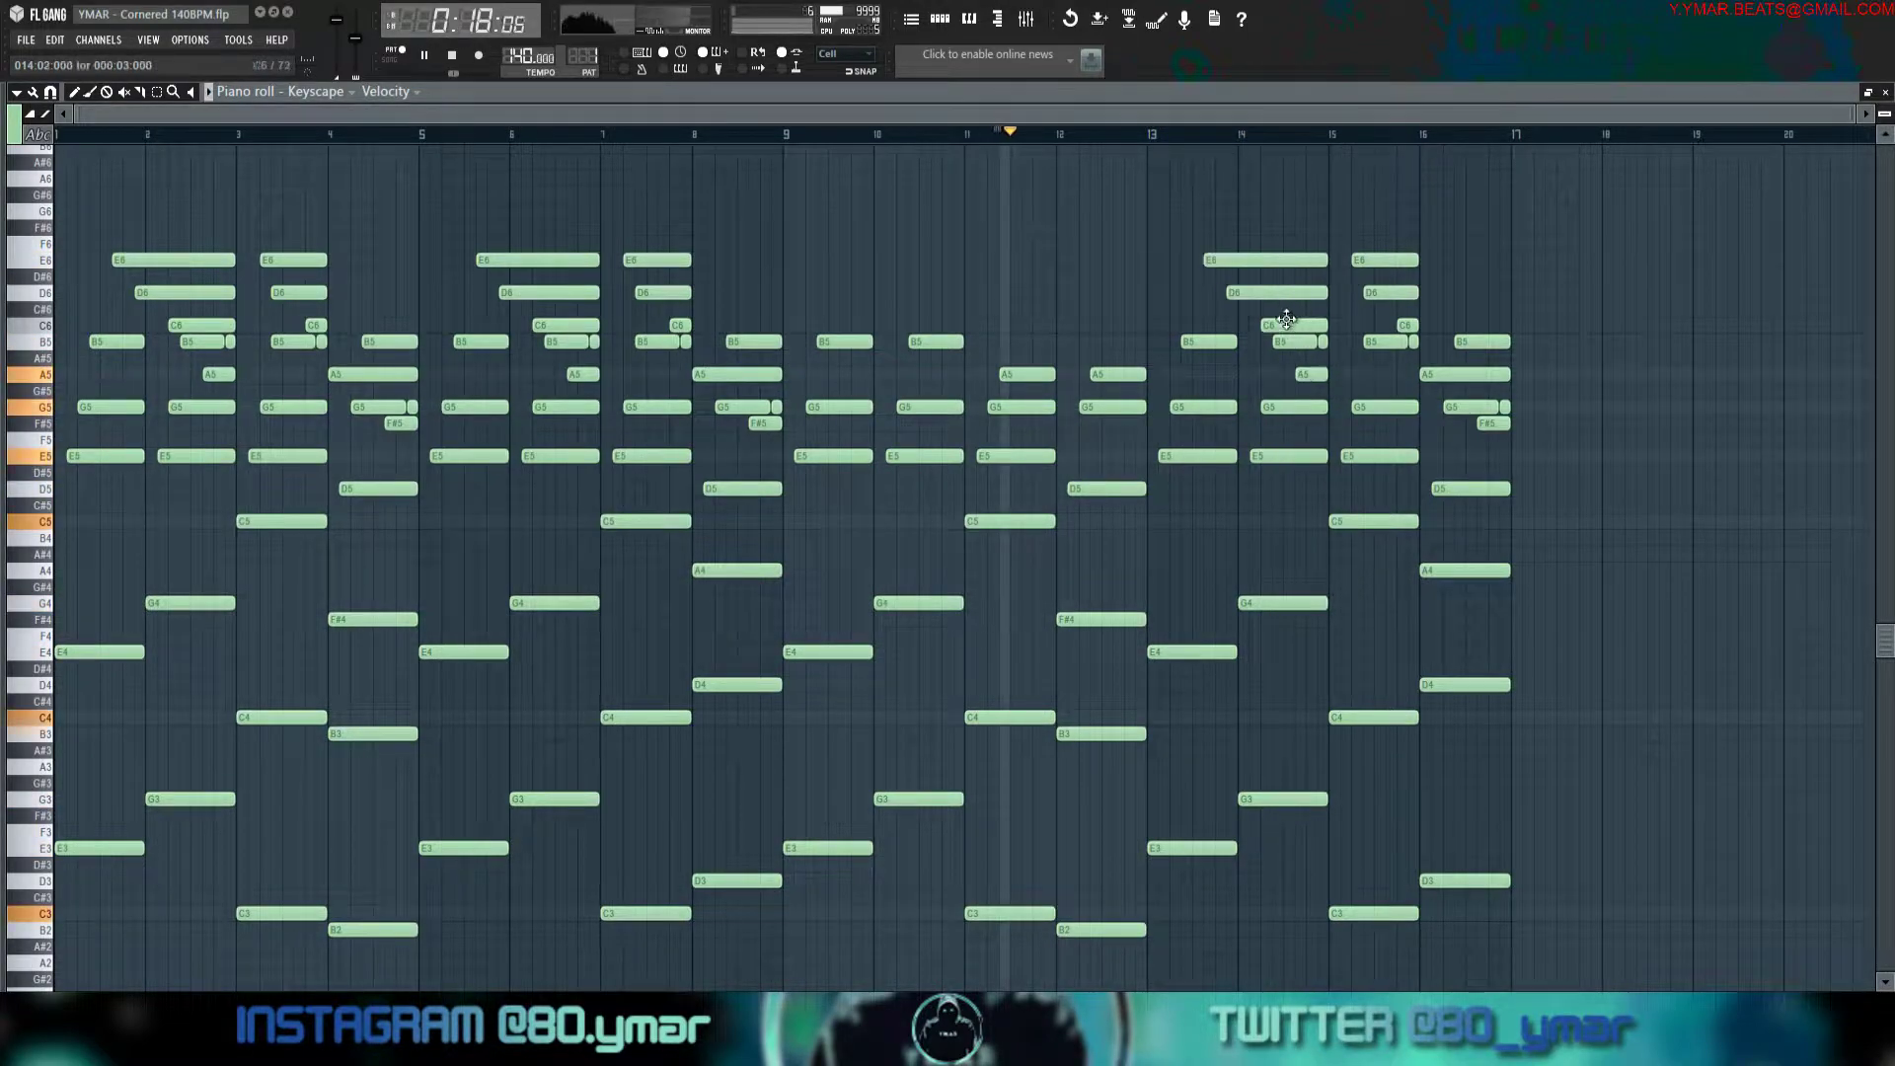
right_click(1321, 374)
right_click(1295, 260)
right_click(1299, 293)
right_click(1305, 325)
right_click(1322, 342)
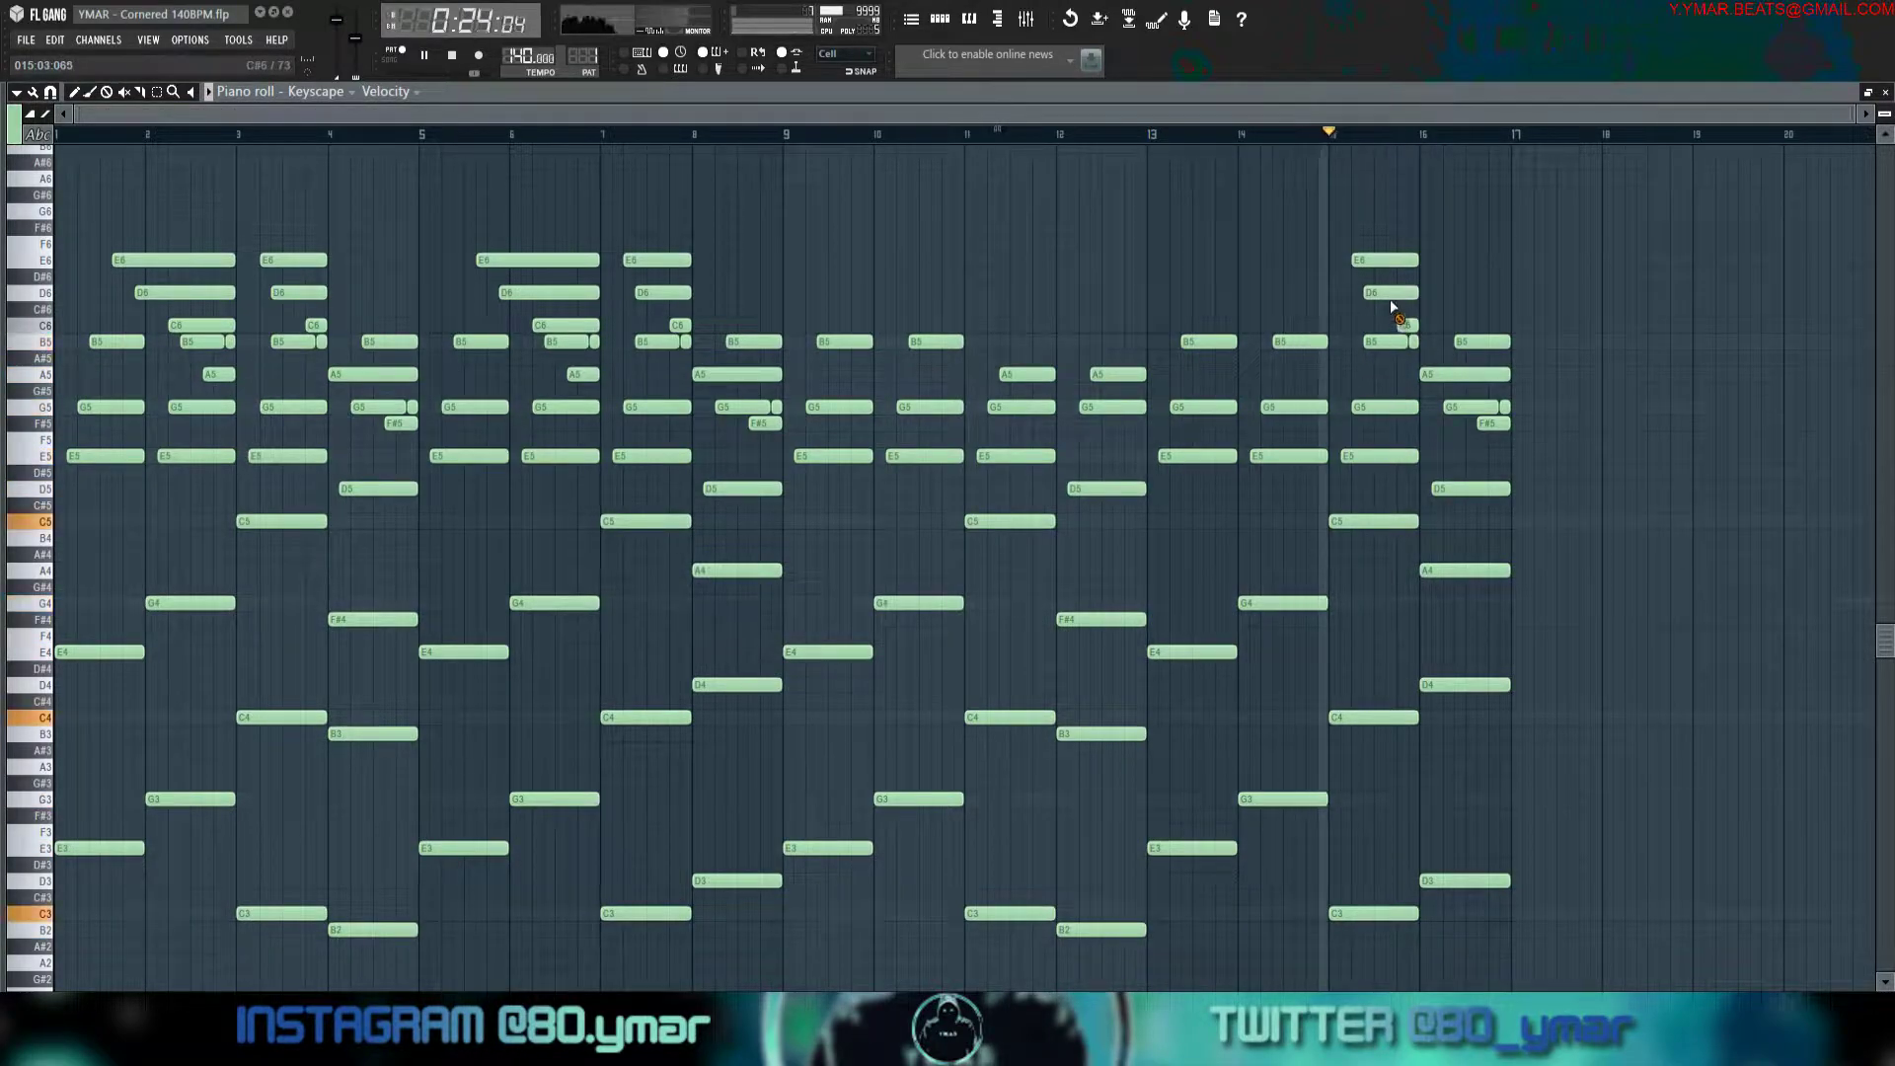
Clear the extra melody notes from bars 15 and 16, raising bar 15's B5 note to E6, and save the project.
right_click(1418, 341)
key(space)
drag(1379, 334, 1378, 284)
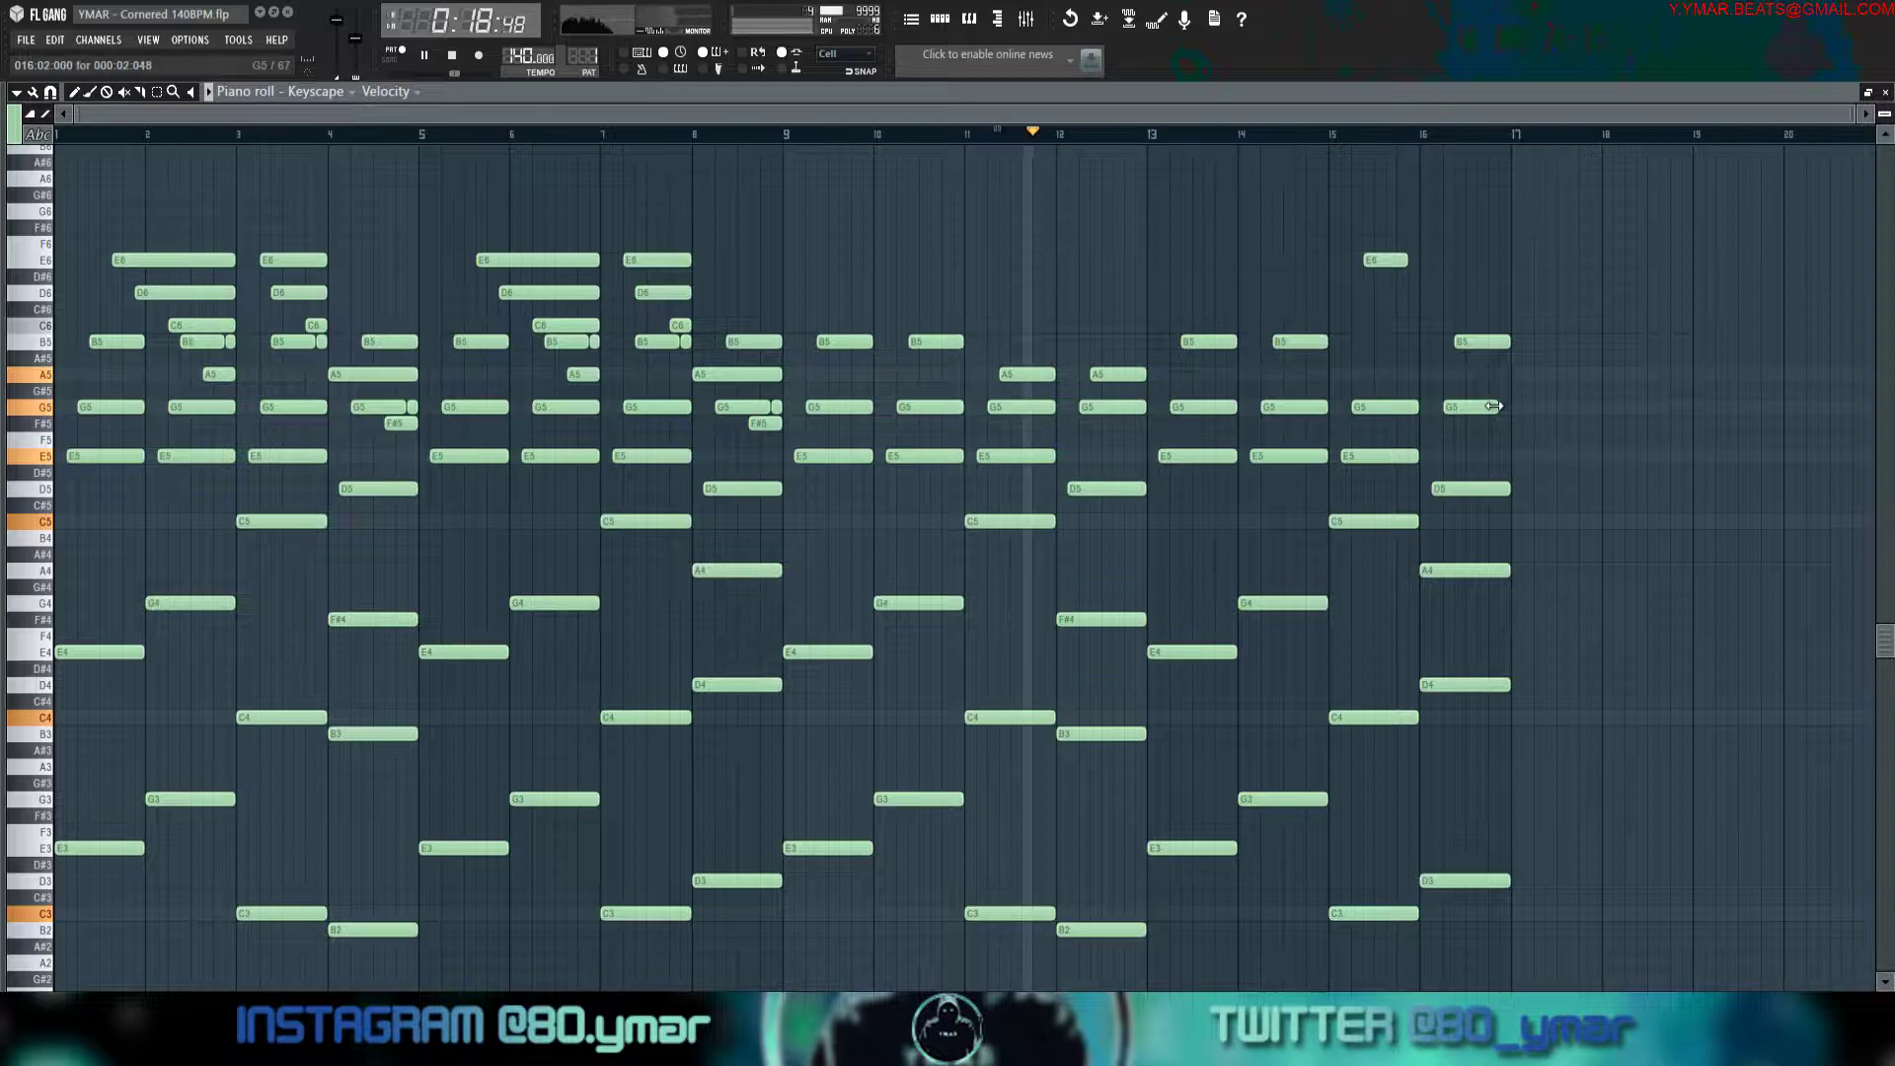
key(ctrl+s)
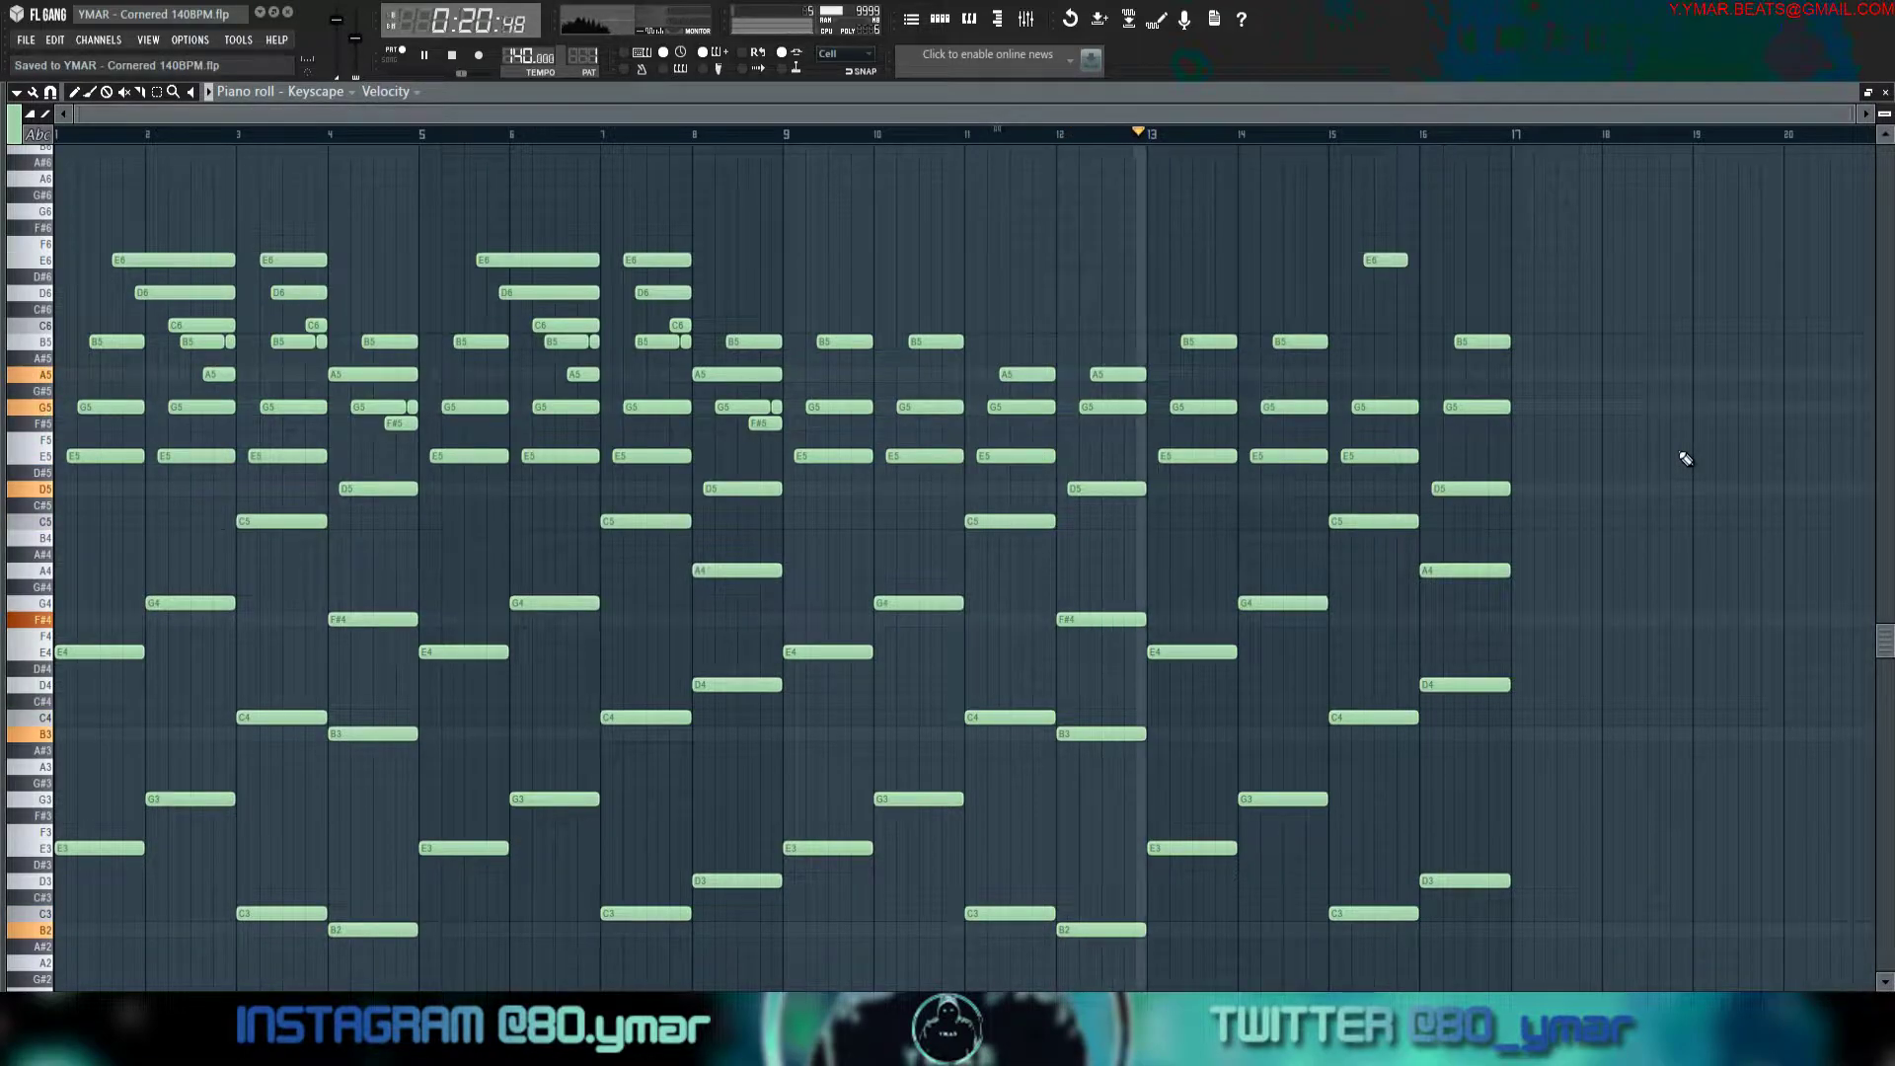
Change the bar 10 arpeggio to G5, B5 and E6 and play from bar 9.
key(space)
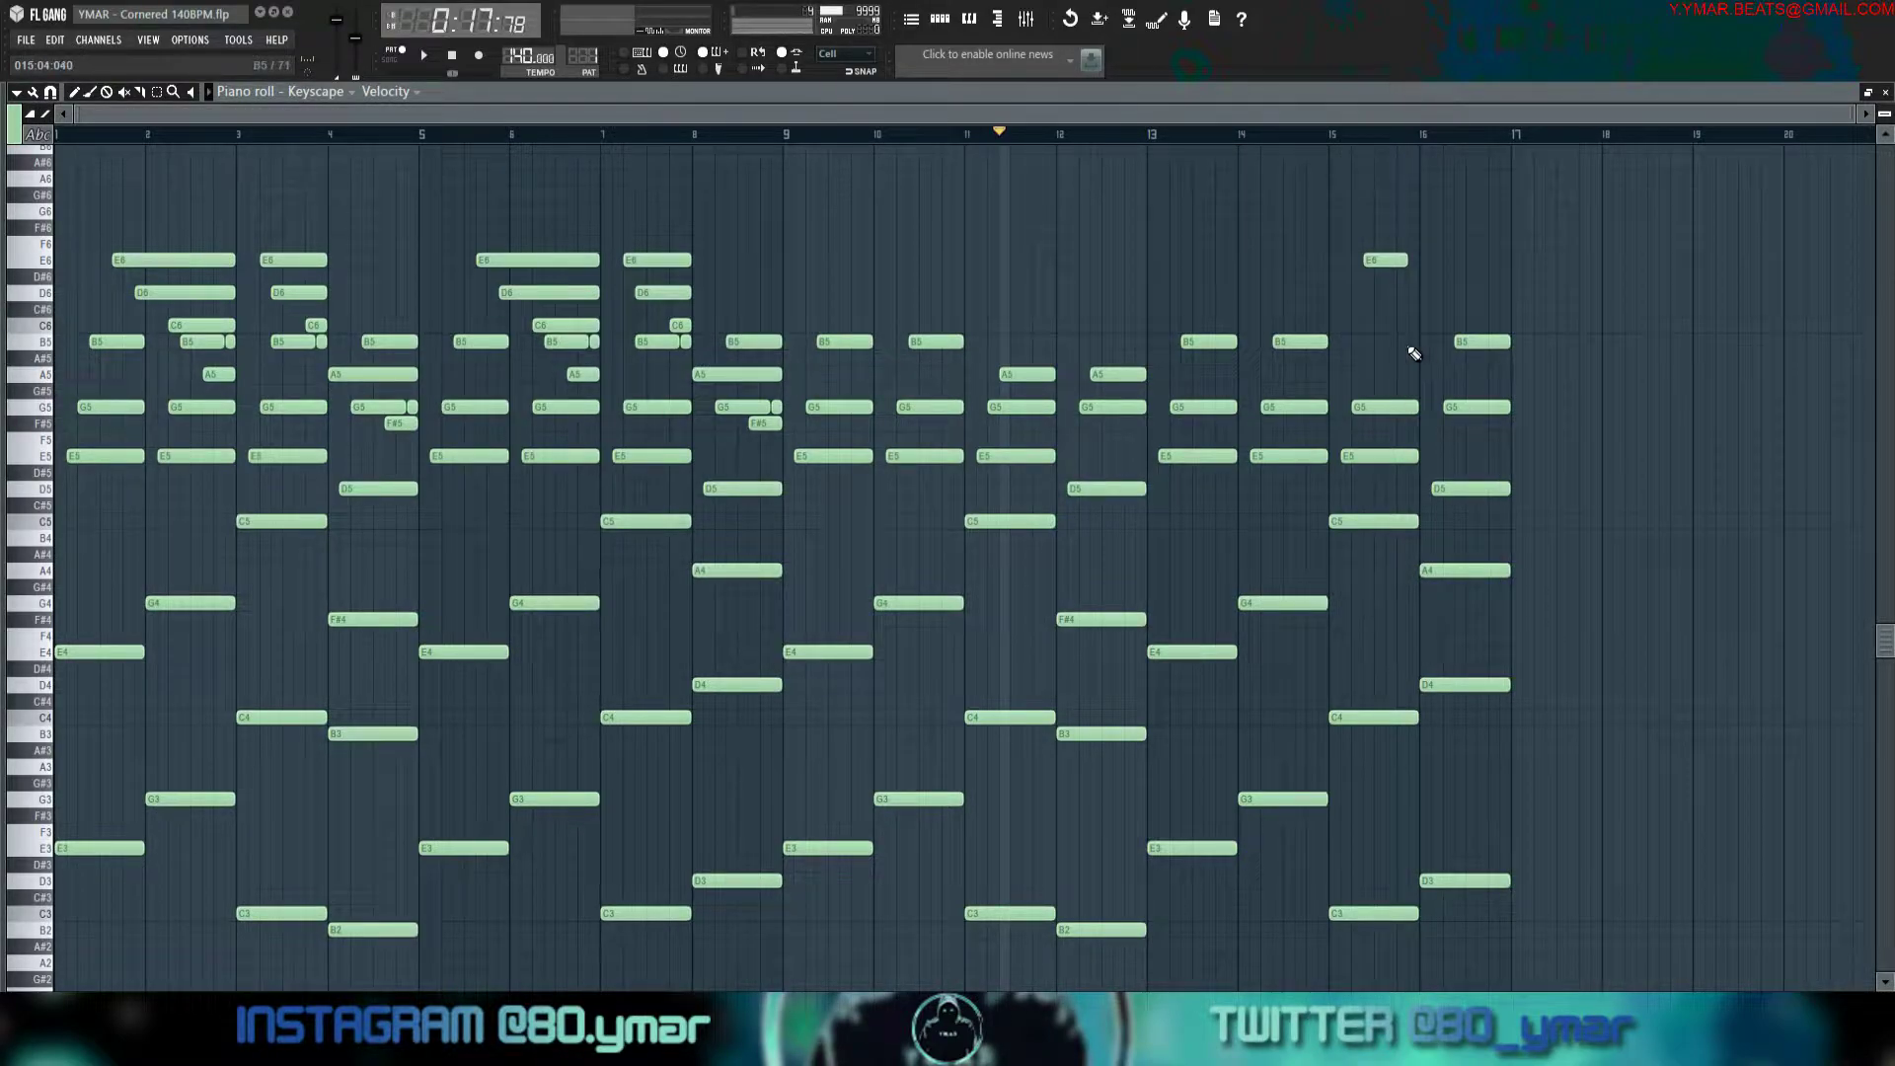
key(space)
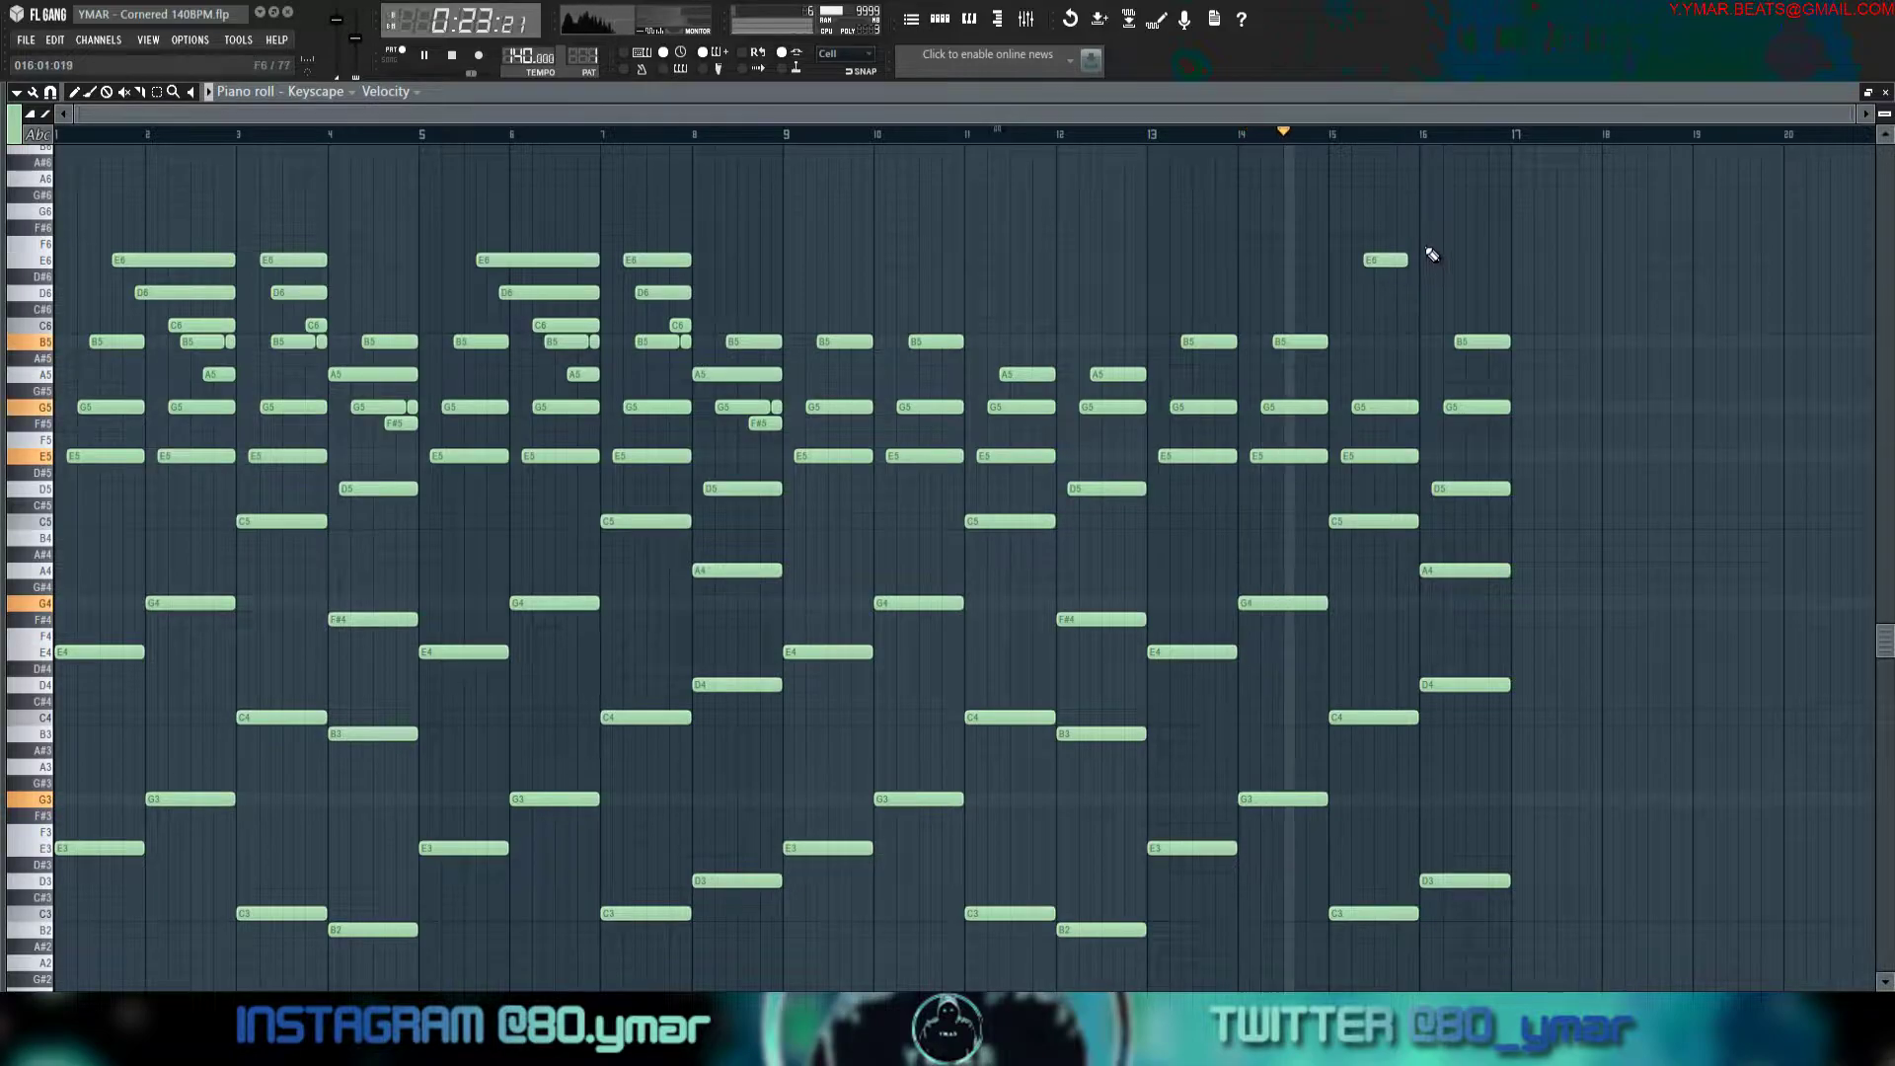
key(space)
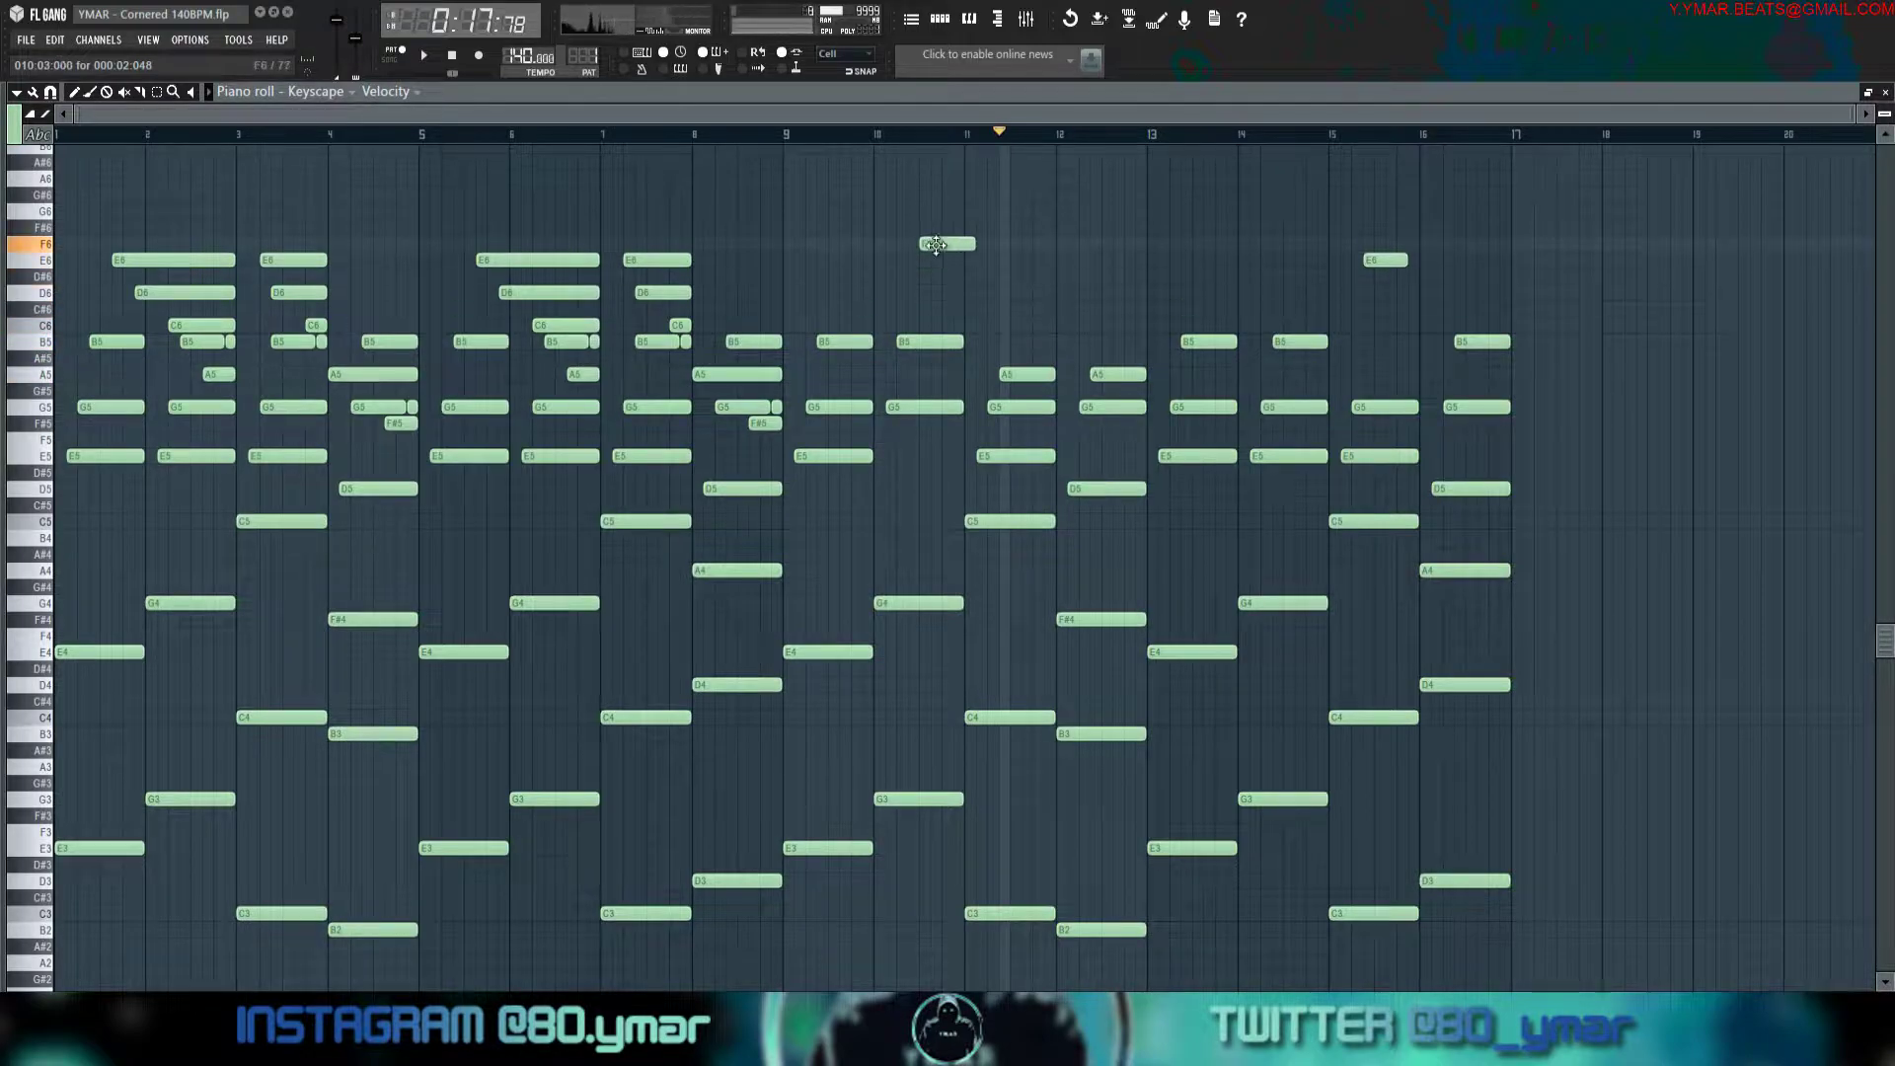
click(789, 134)
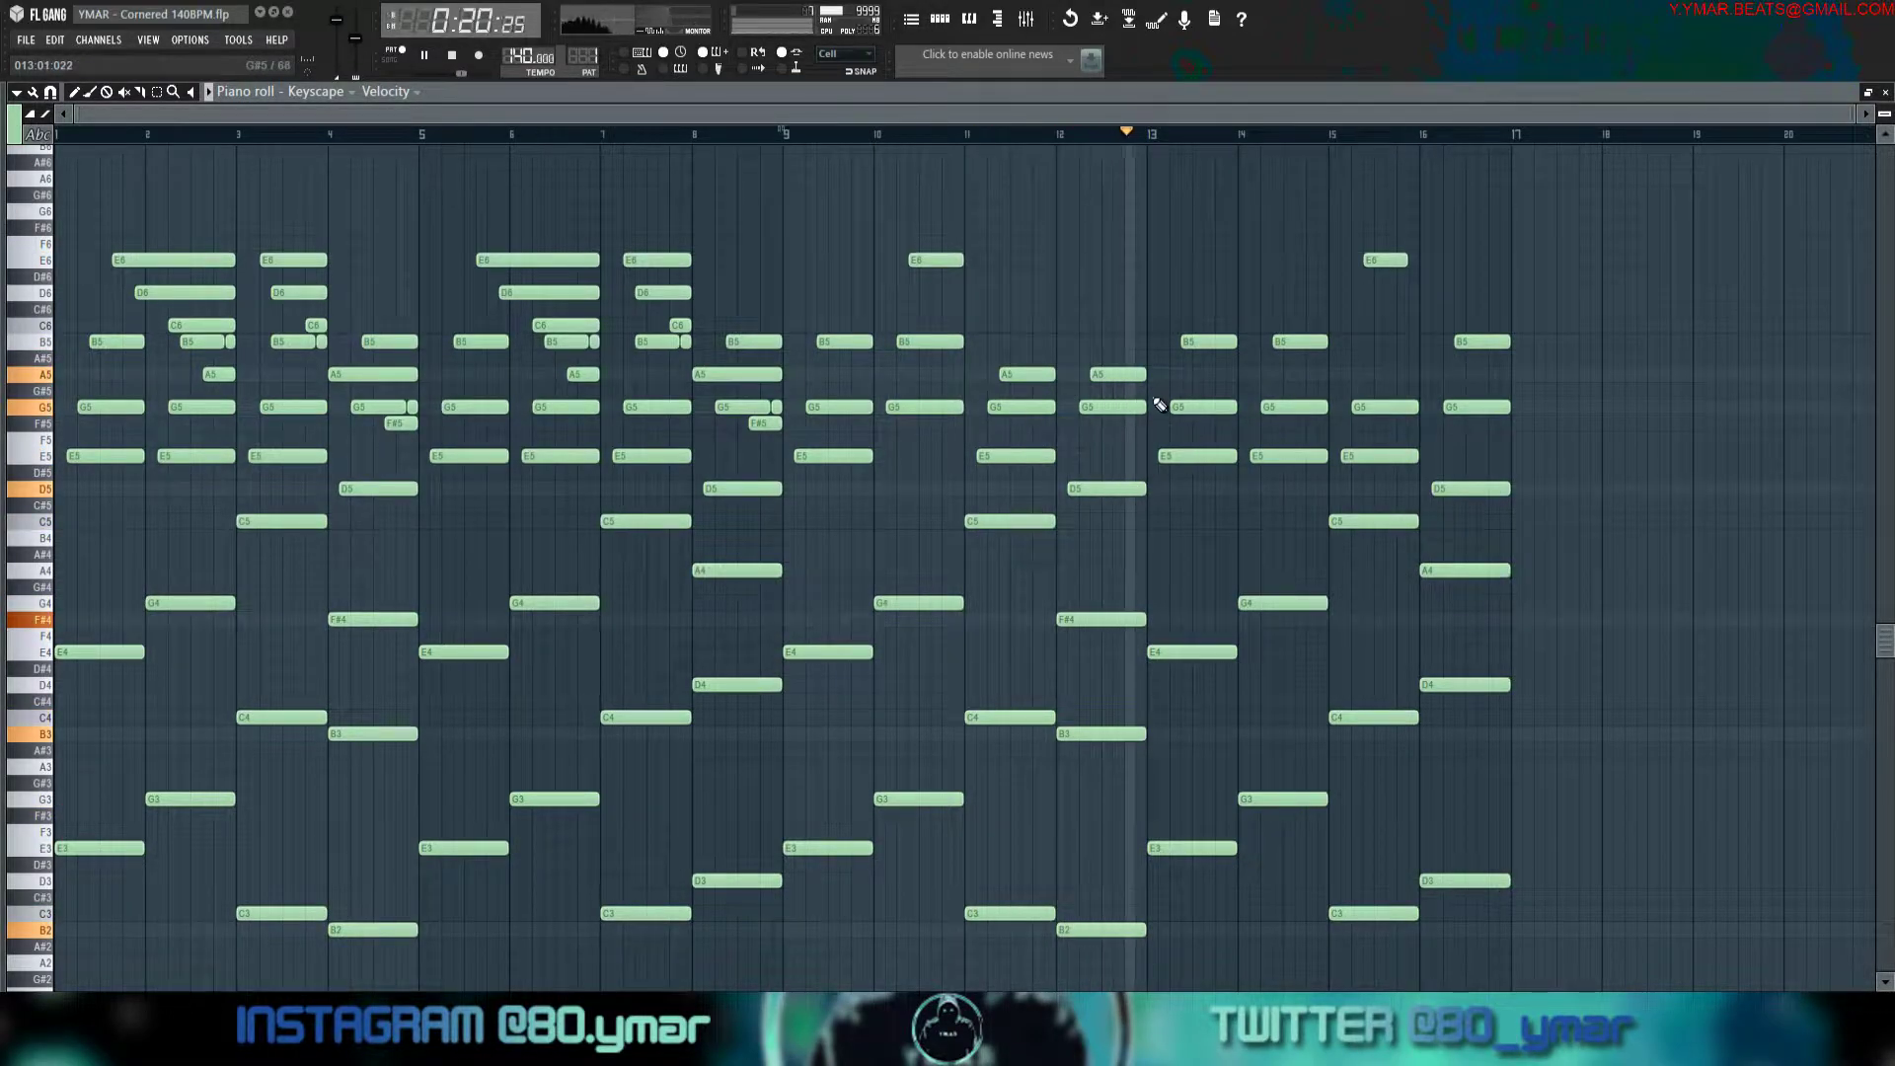
Raise the top note of the bar 11 arpeggio to B5 and play the section.
key(space)
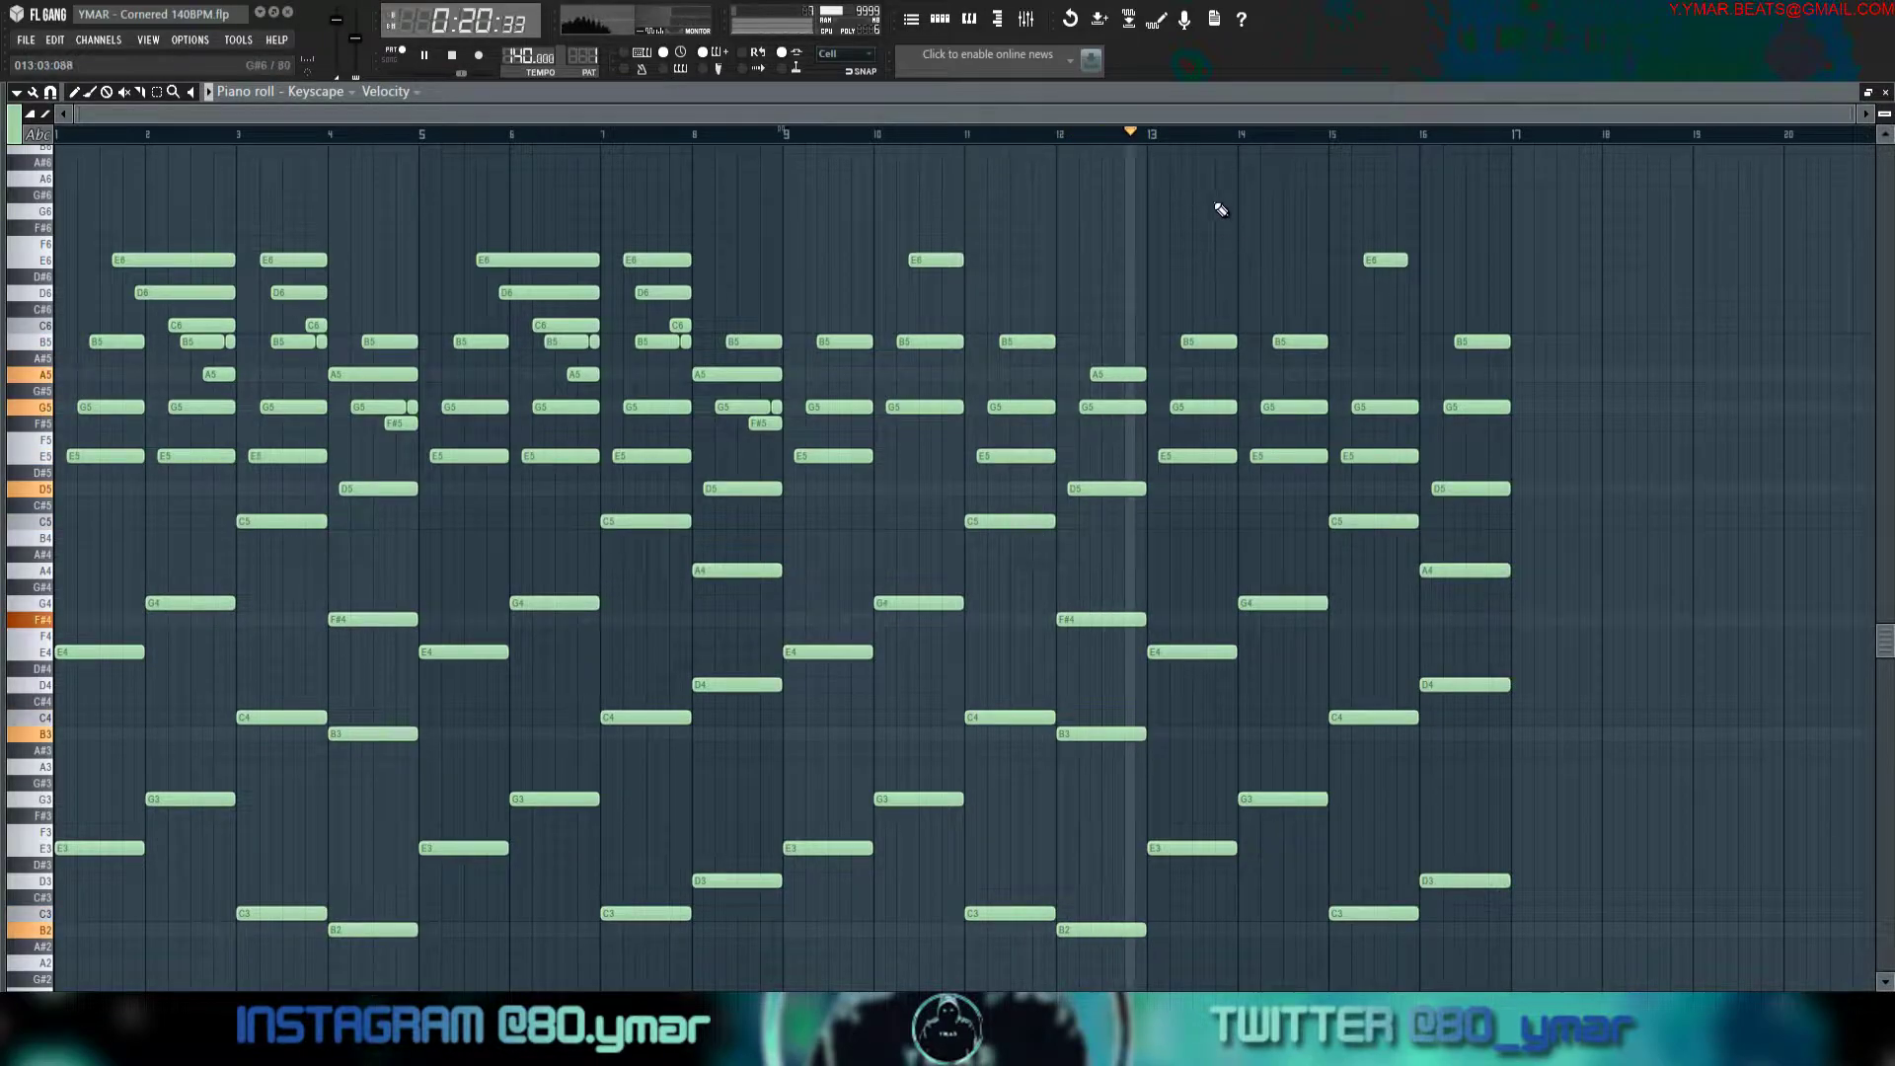
Try replacing the notes in bars 13 to 16 with a duplicate of bars 9 to 12.
drag(1556, 952, 1191, 161)
key(Delete)
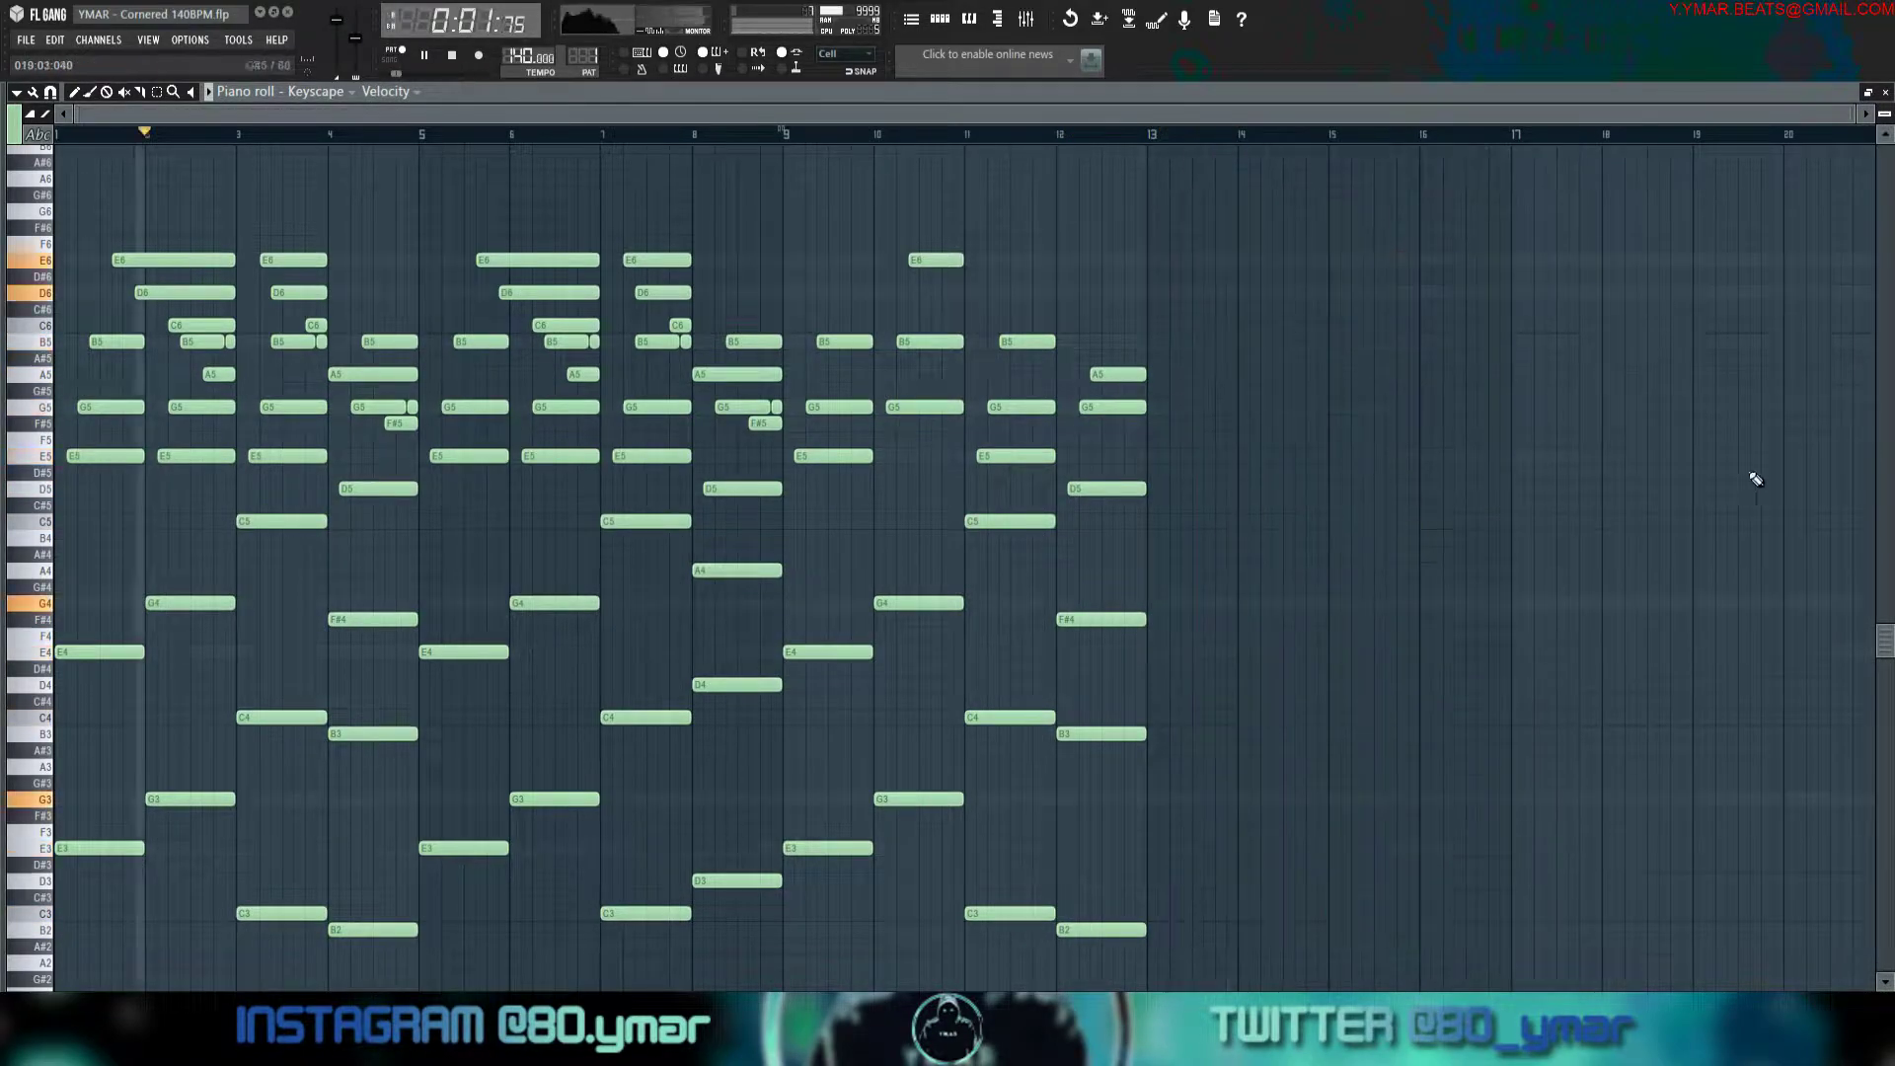
drag(1224, 986, 860, 211)
key(ctrl+b)
key(space)
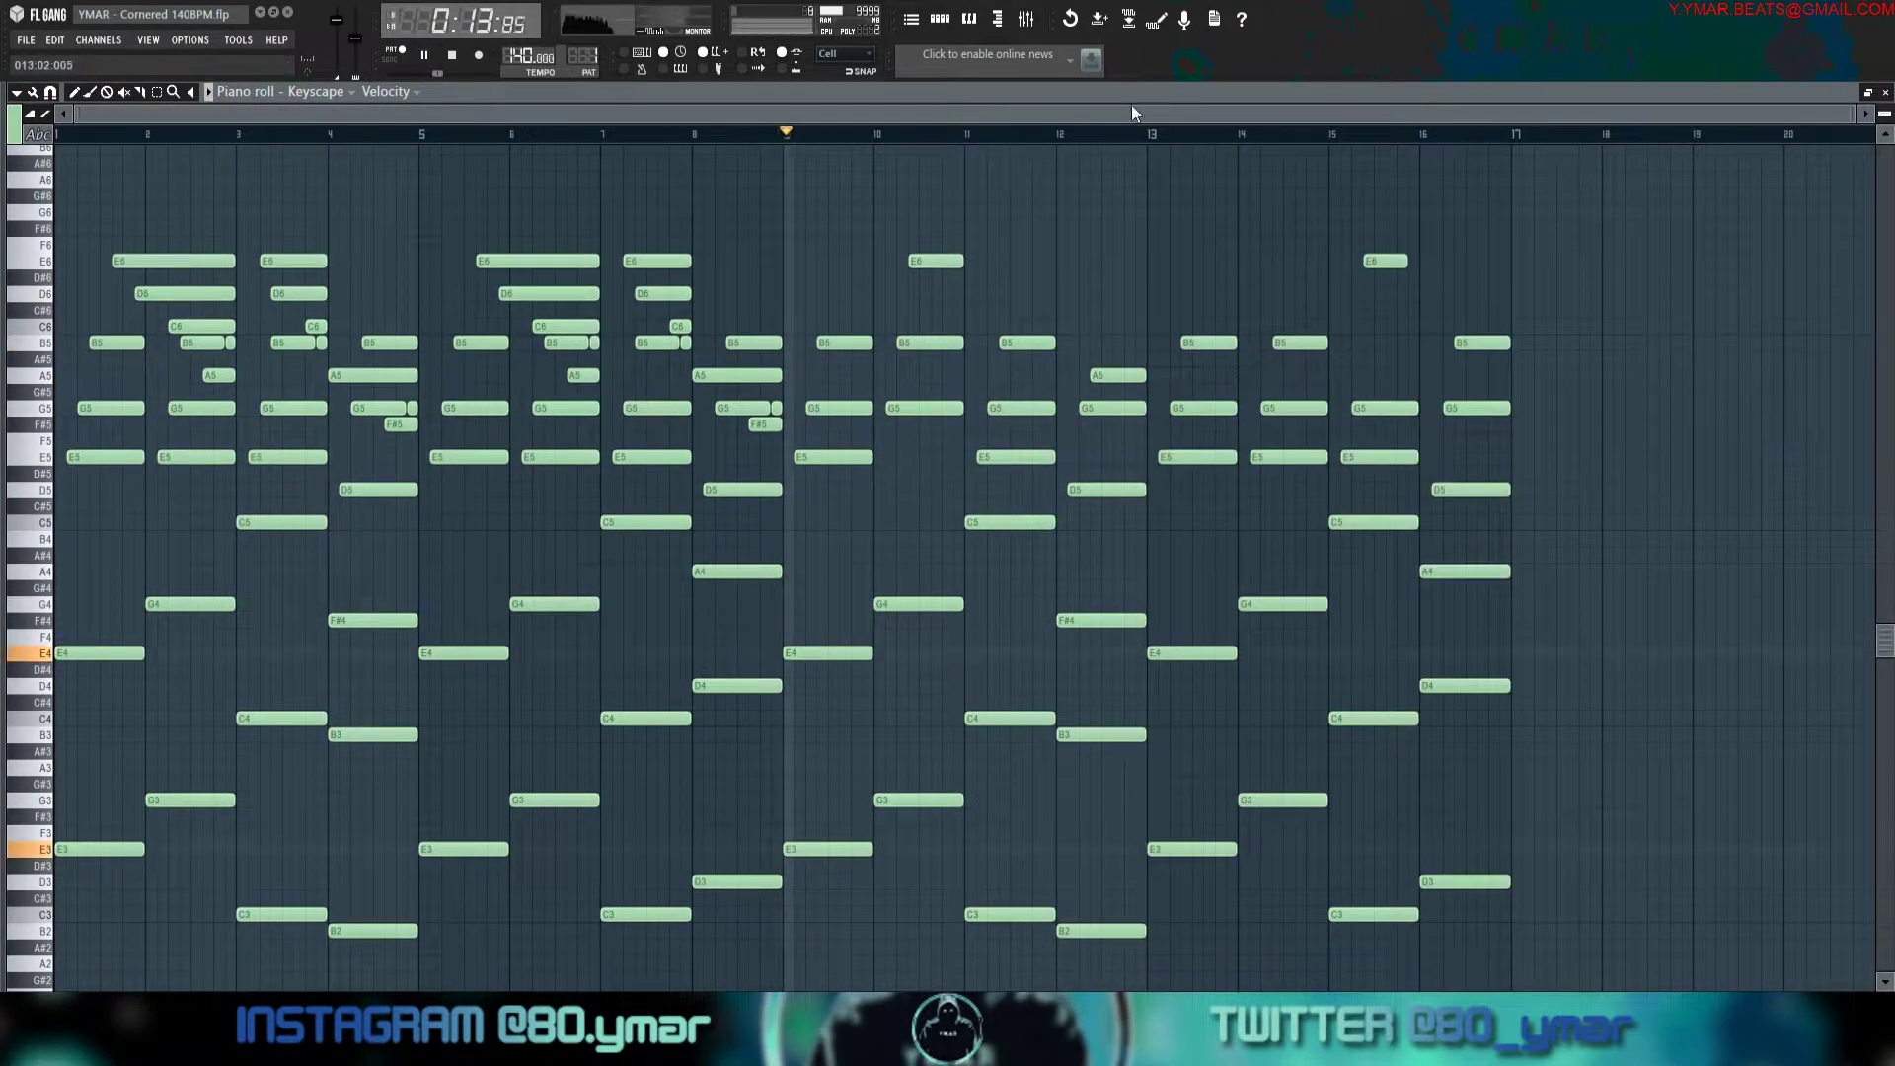
Change the bar 14 arpeggio to G5, B5 and E6, each held to the bar's end, and play from bar 13.
click(1147, 133)
key(space)
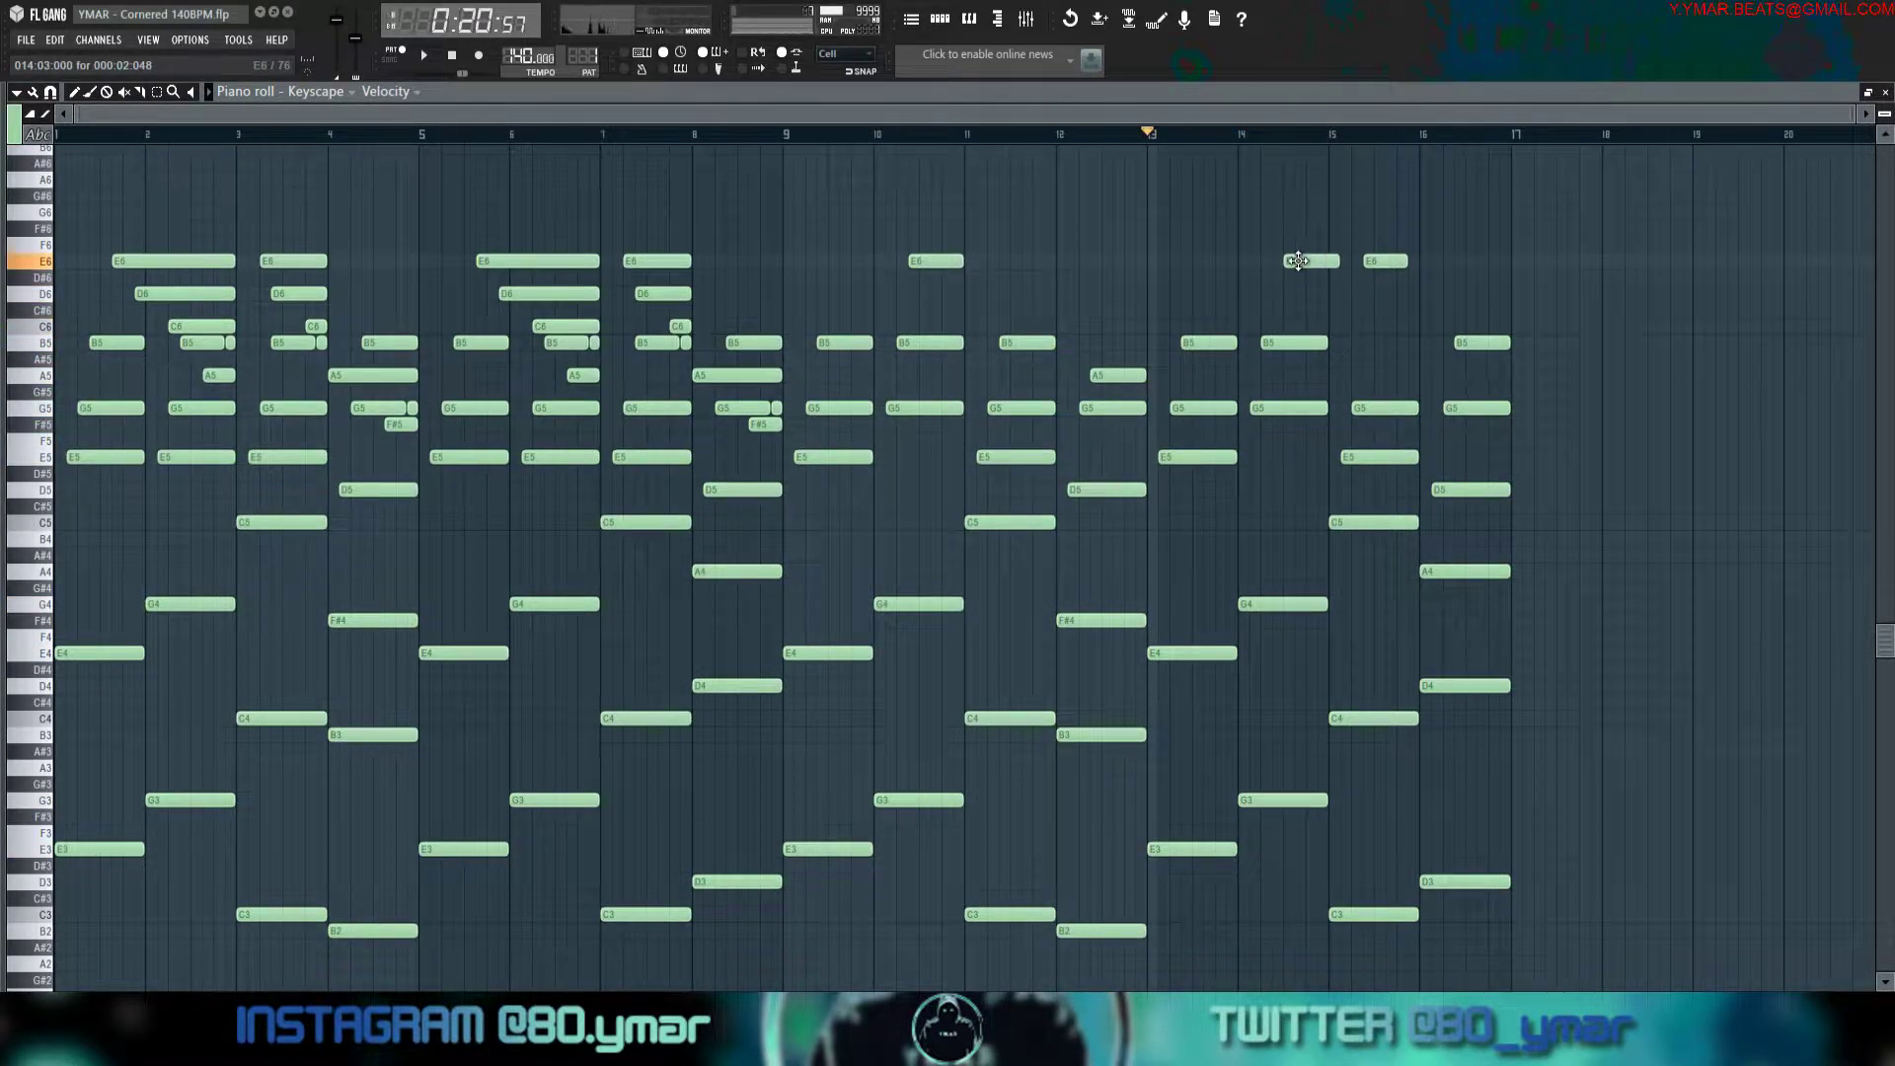
key(space)
scroll(1506, 401, up, 4)
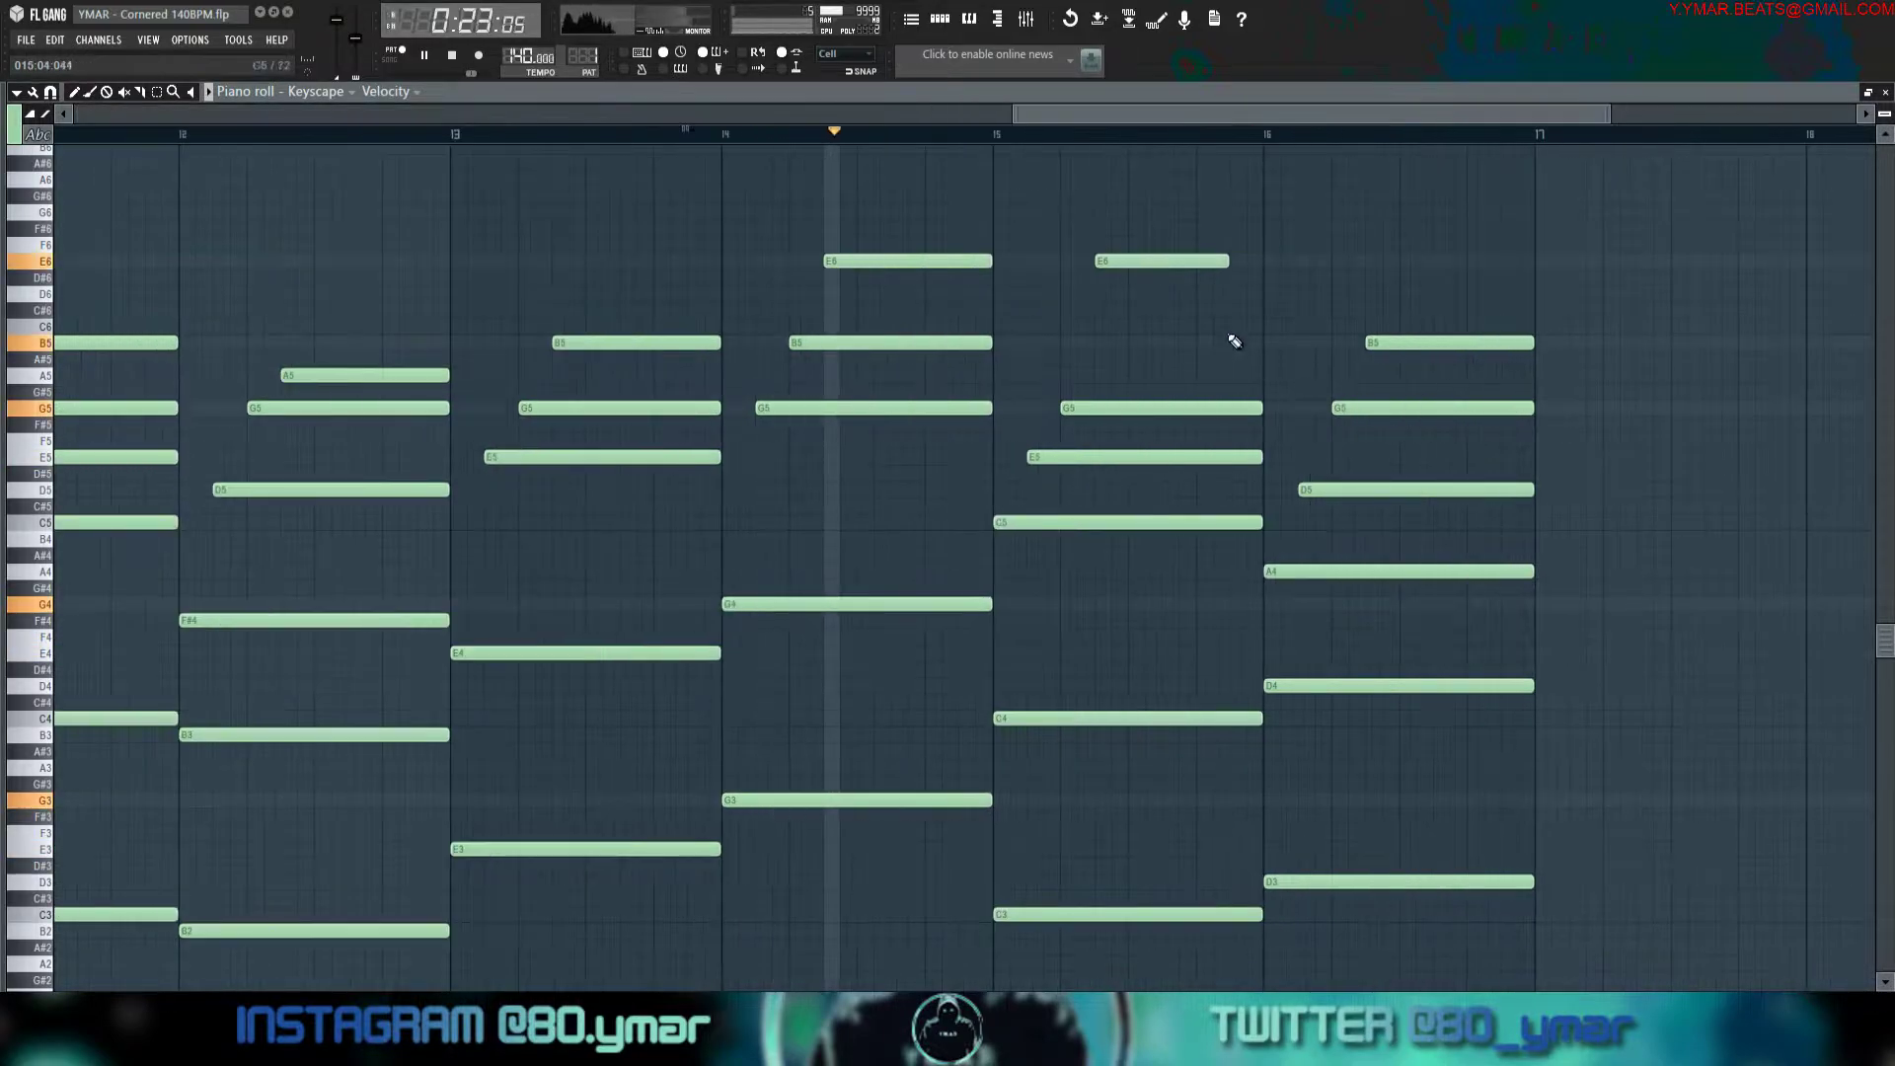
scroll(1214, 364, down, 4)
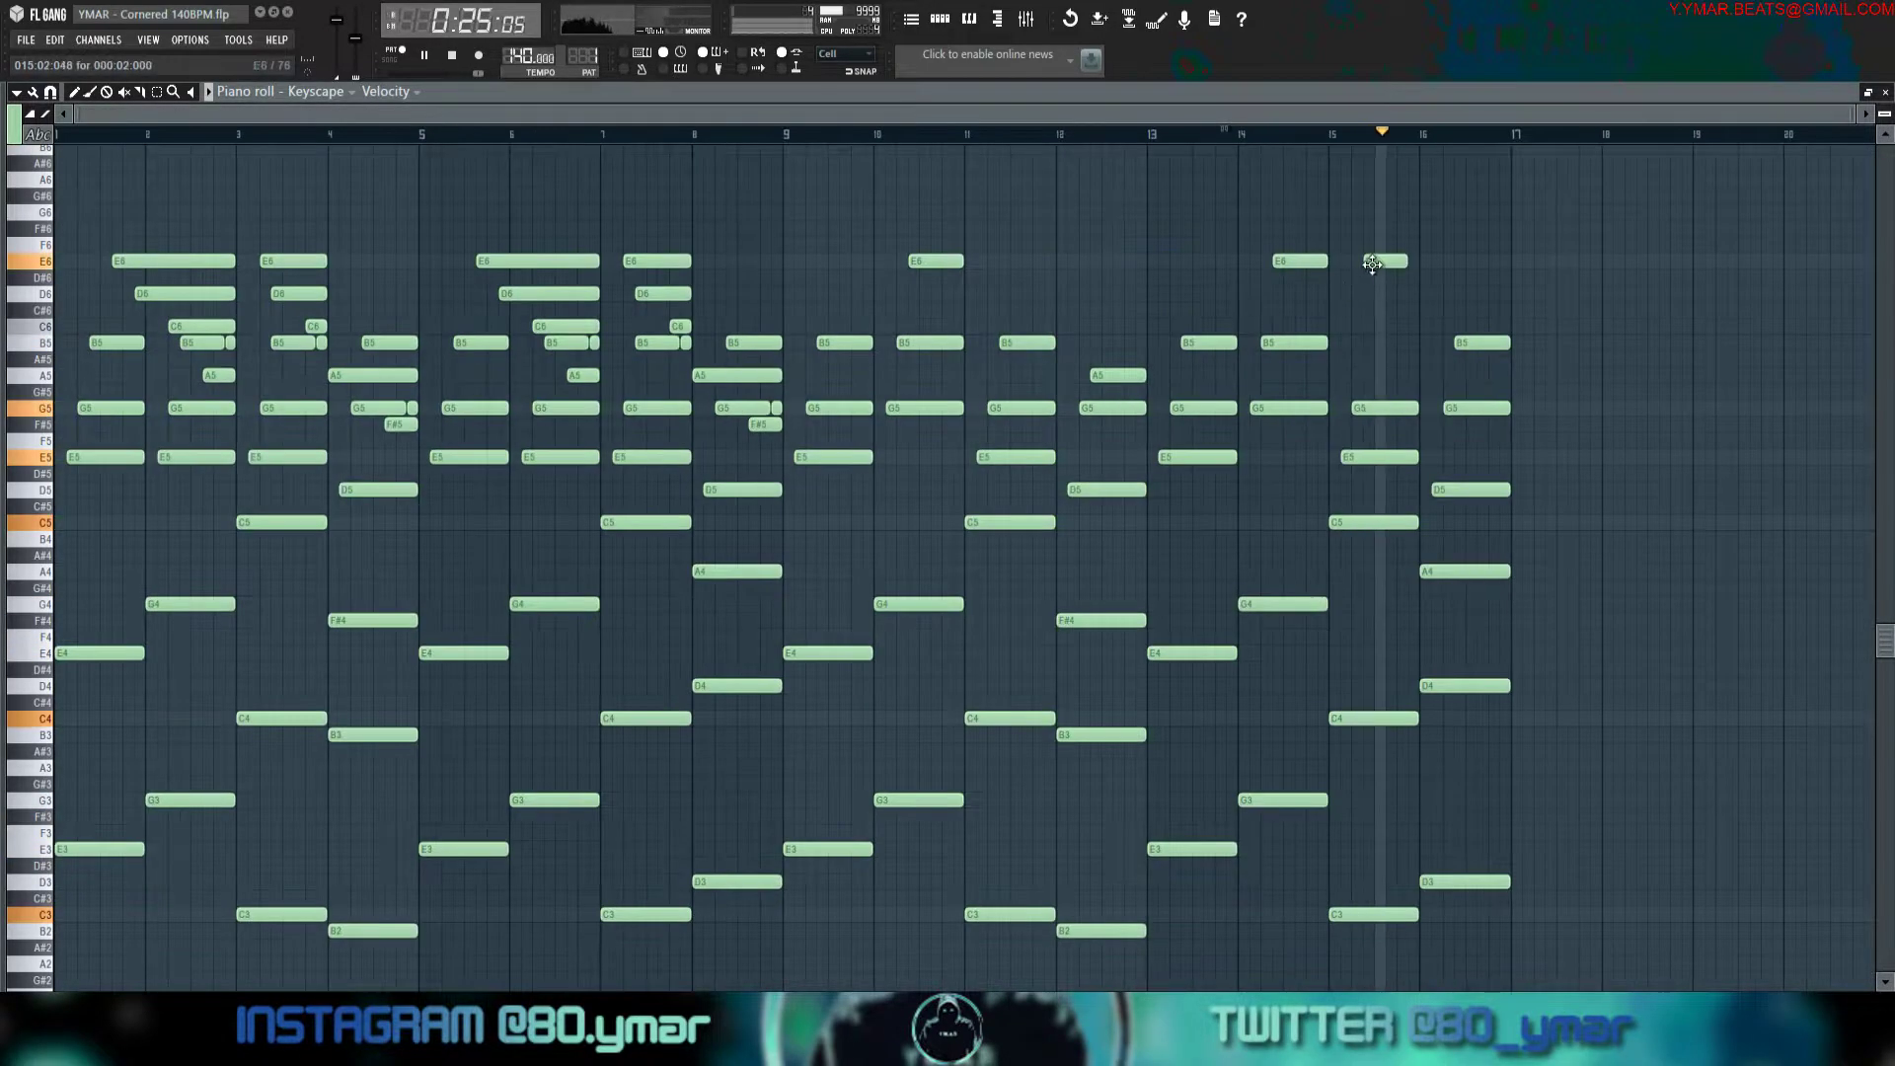
Raise the top note of the bar 16 arpeggio to D6 and play the last bars.
drag(1485, 342, 1482, 308)
key(space)
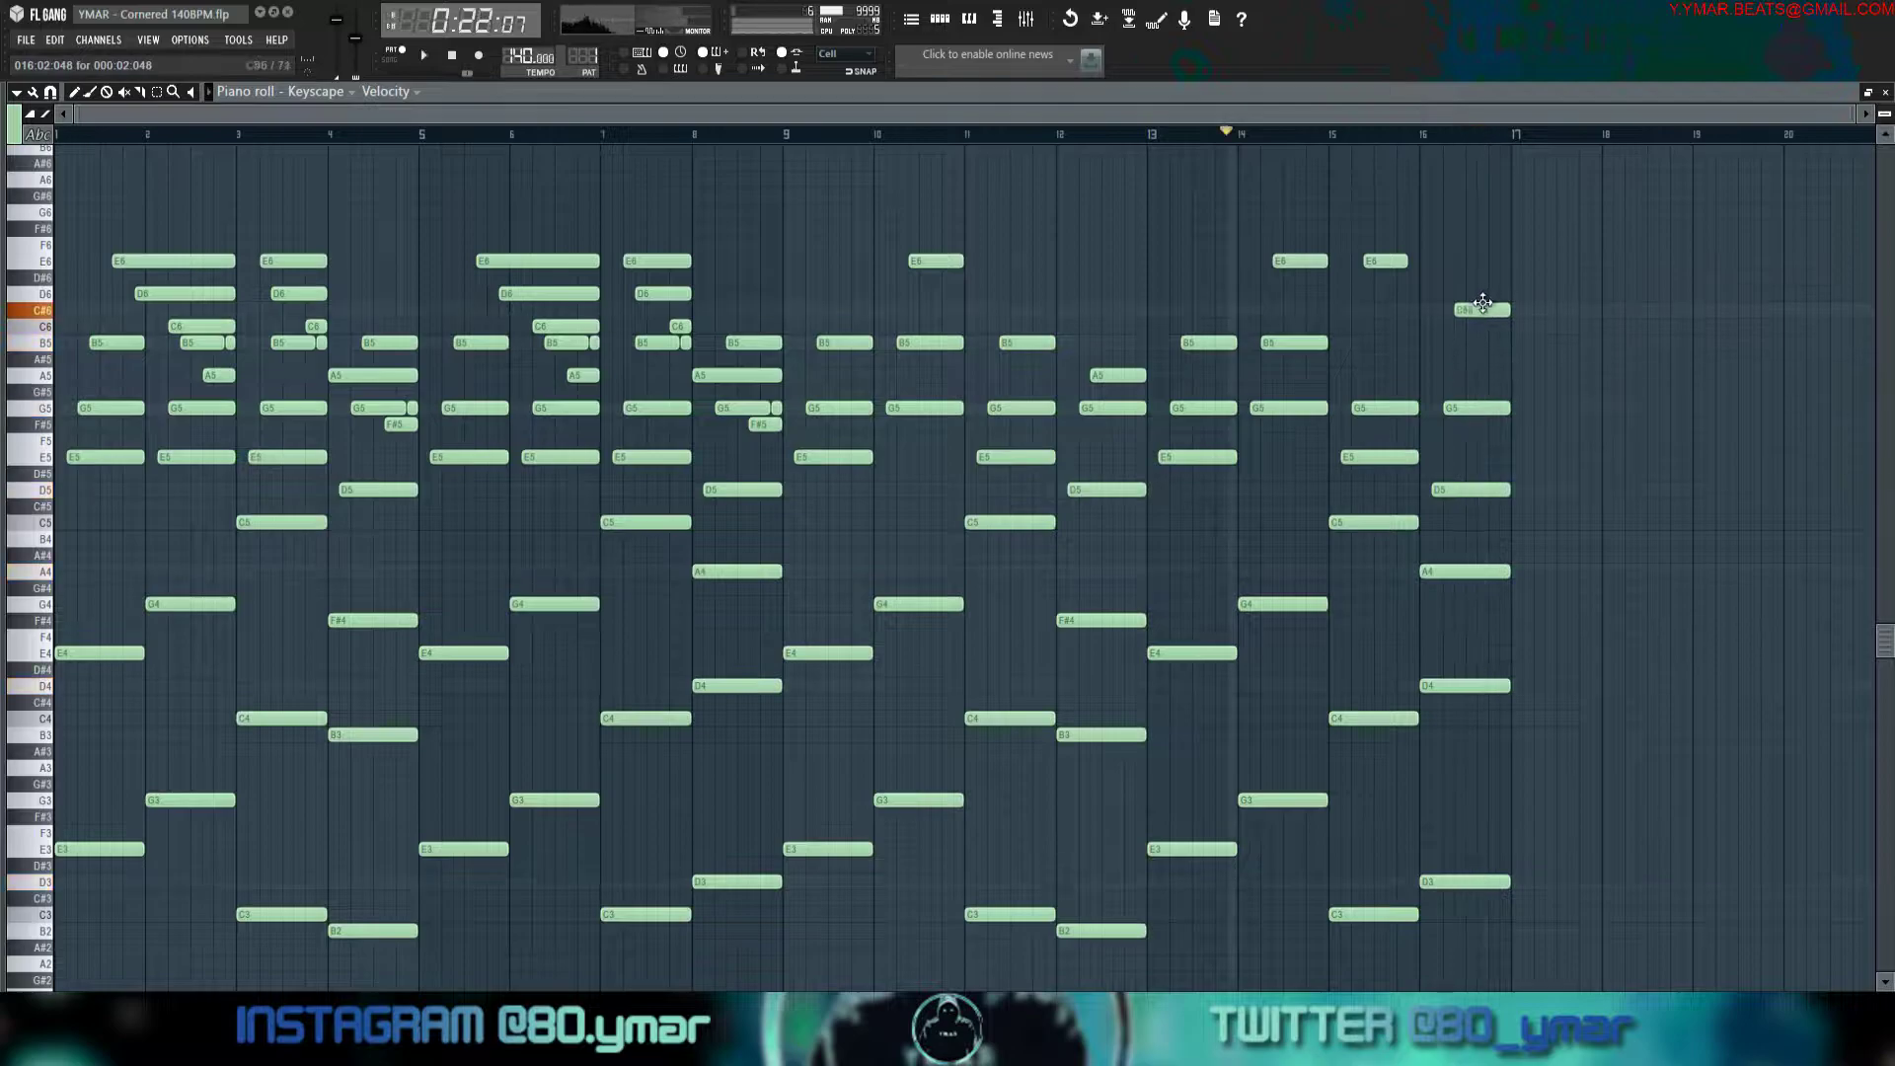
key(space)
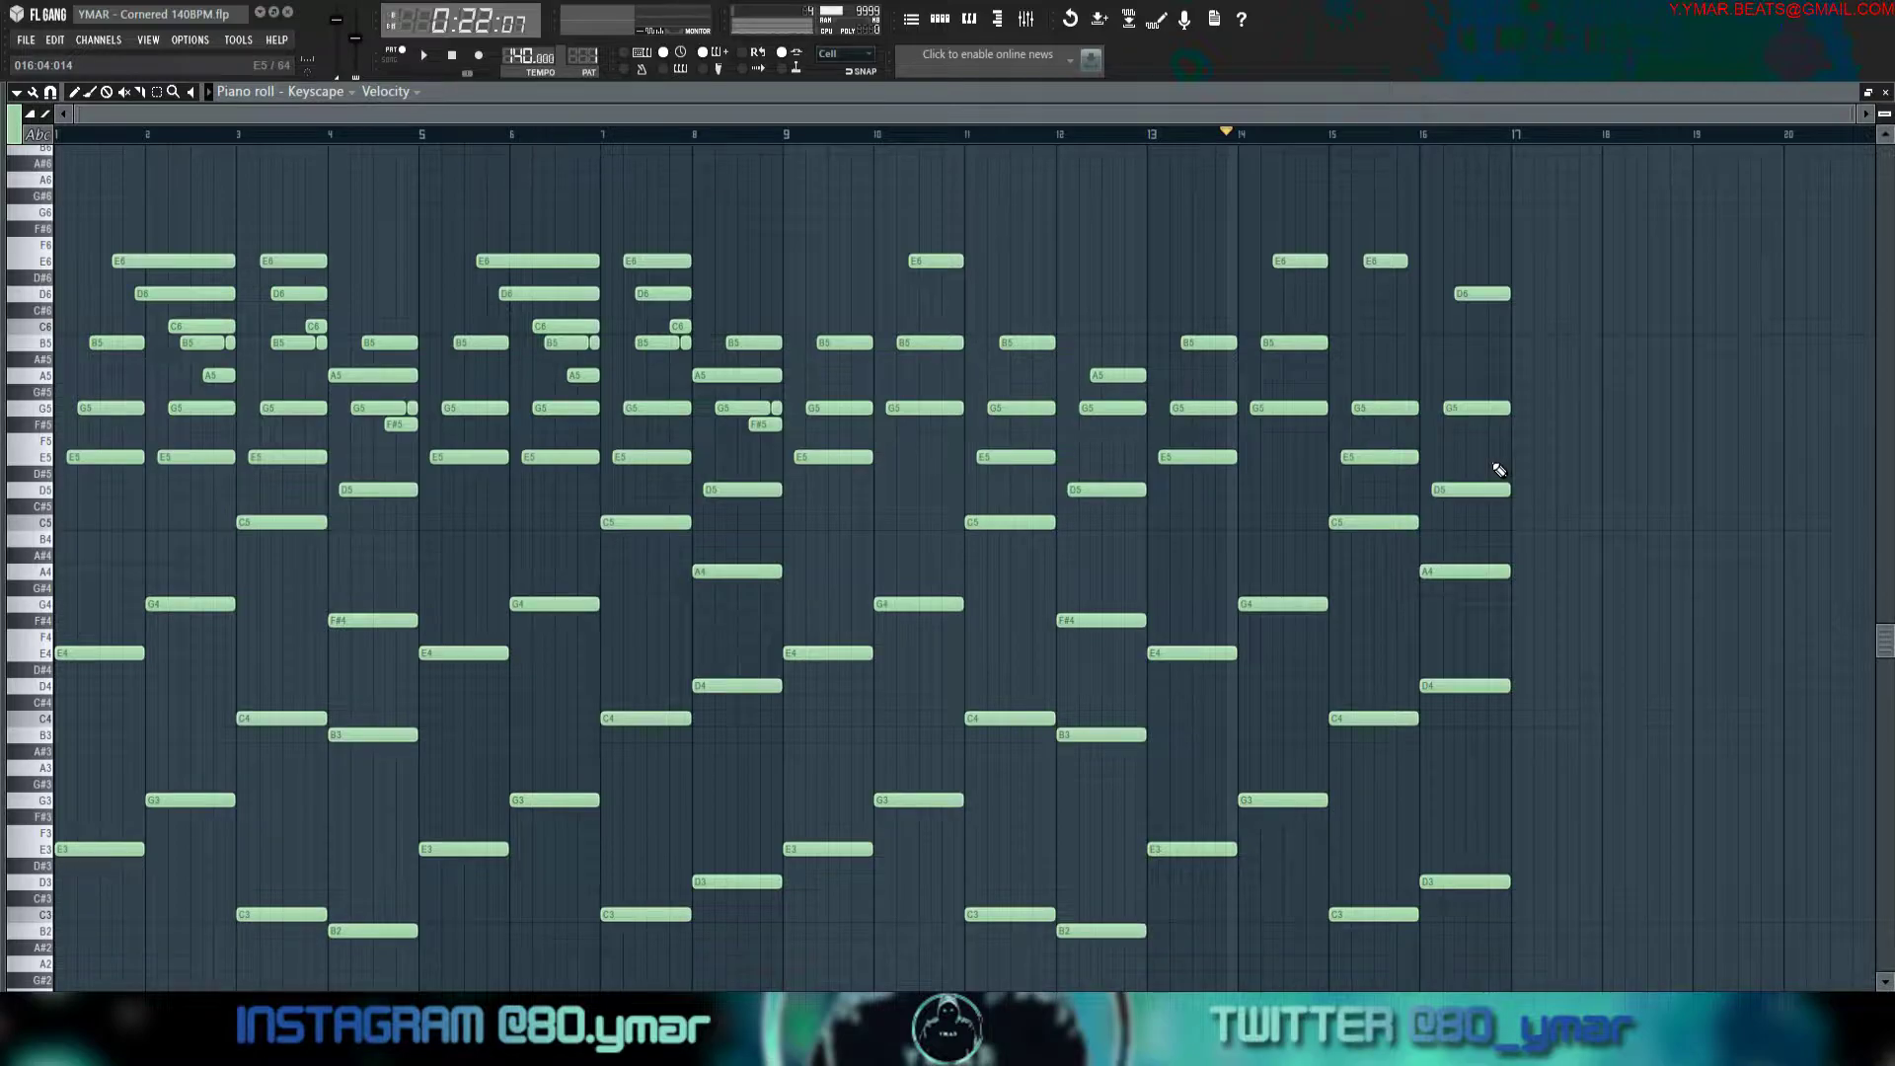
Enlarge the velocity lane and try drawing varied note velocities freehand across the pattern.
drag(1014, 990, 1016, 728)
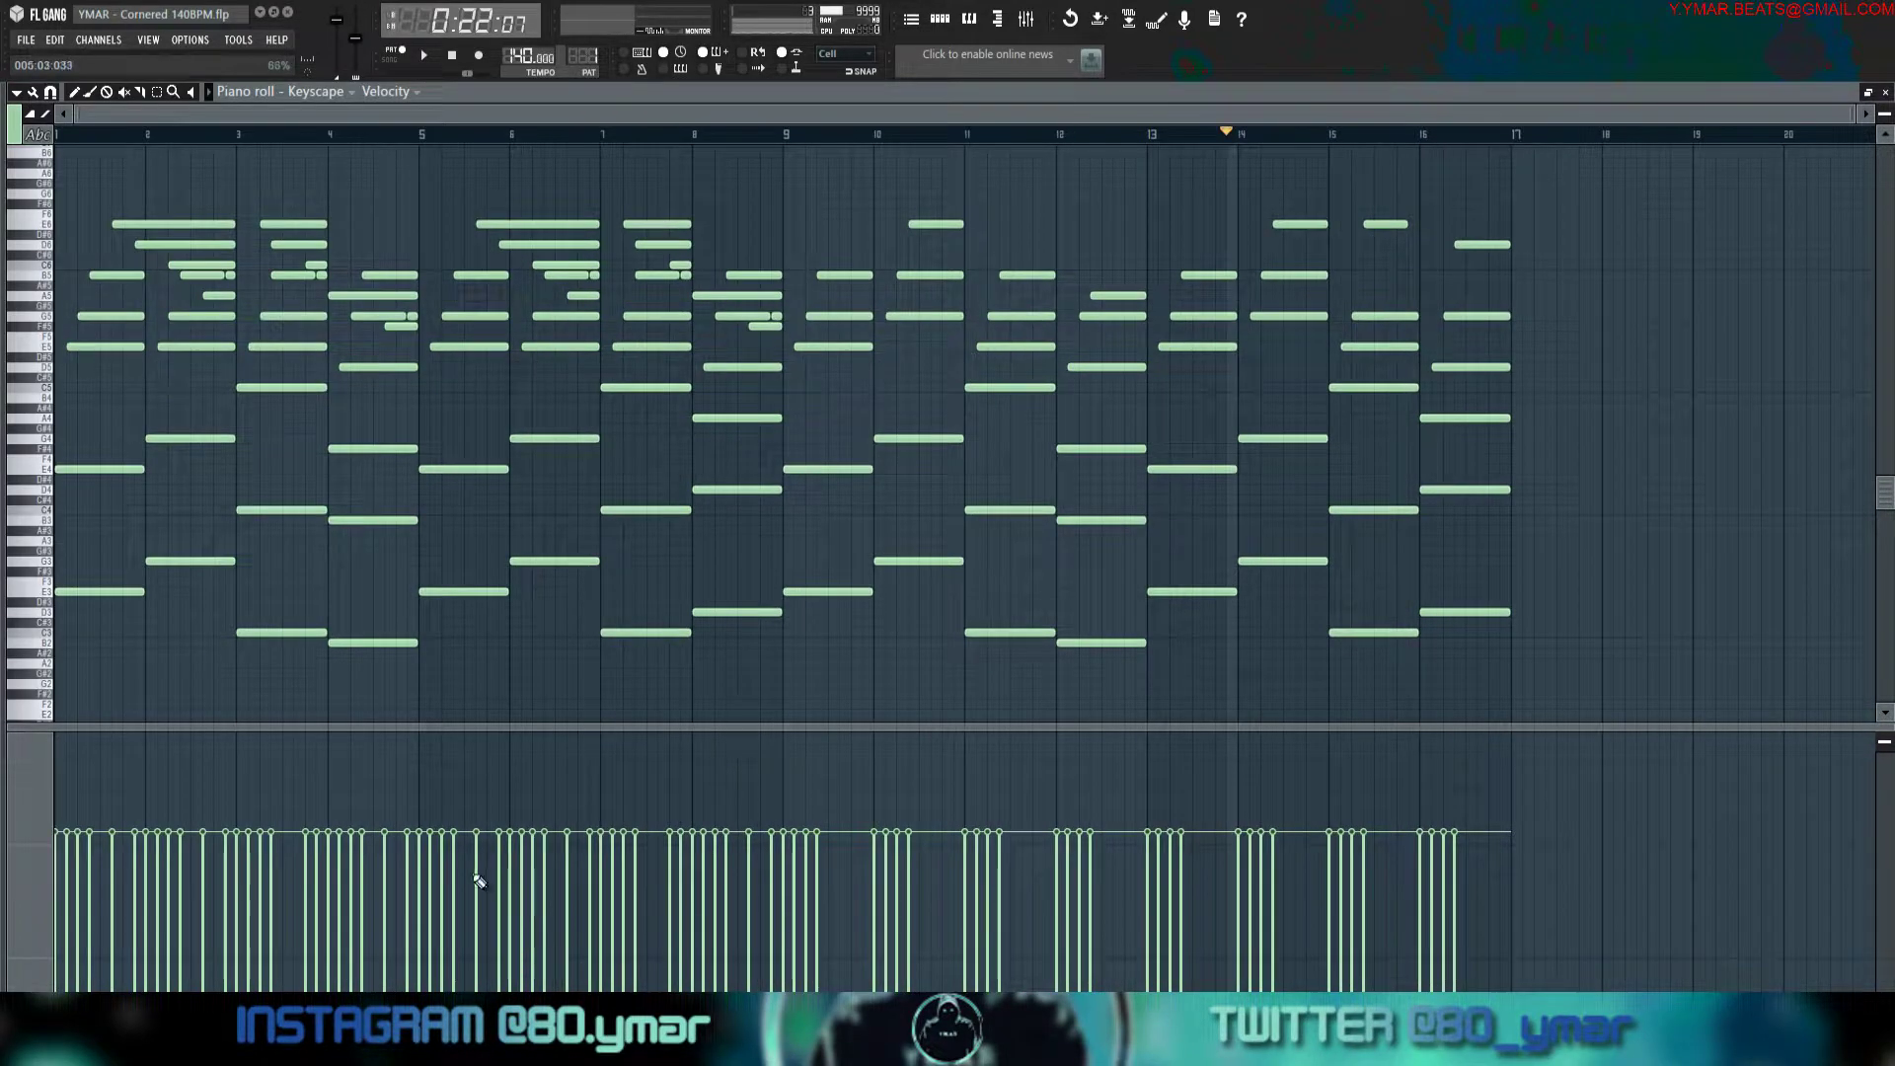
mouse_move(477, 860)
mouse_down()
mouse_move(888, 868)
mouse_move(1501, 922)
mouse_move(830, 959)
mouse_up()
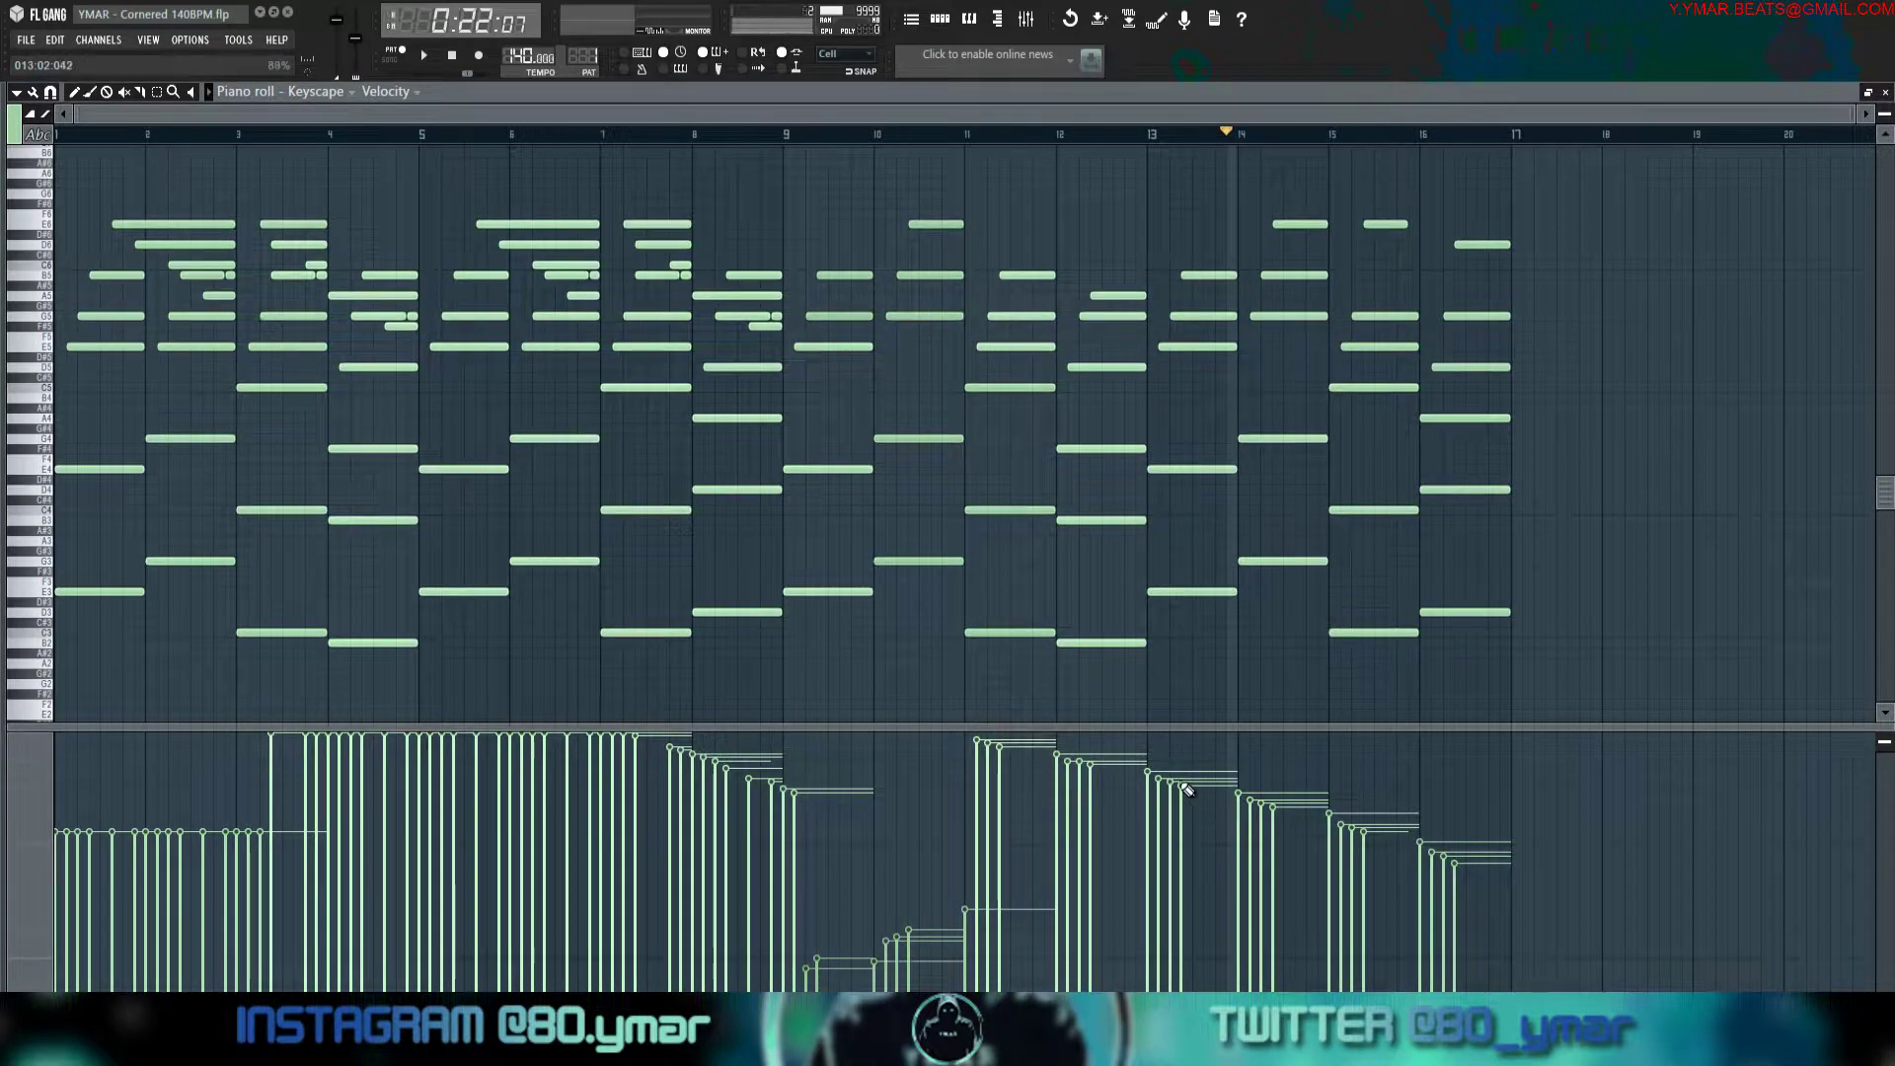
key(ctrl+z)
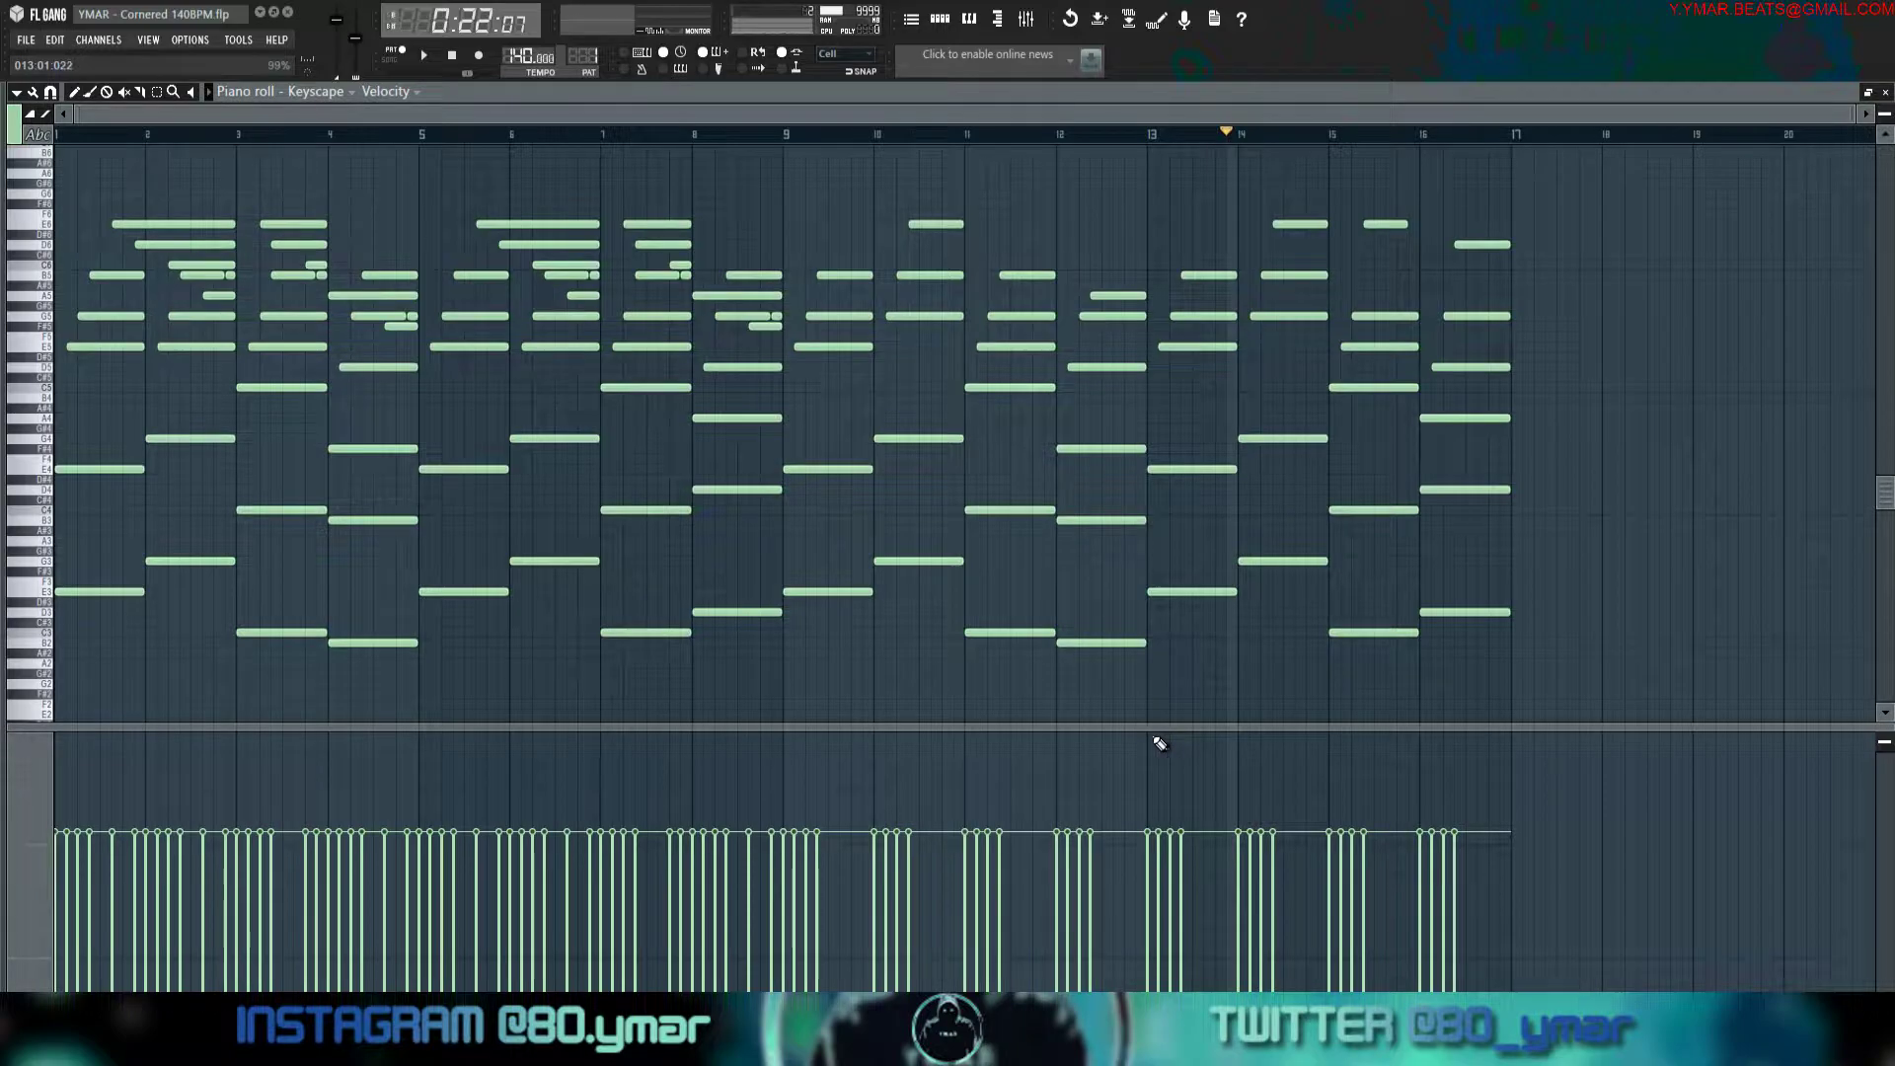
Randomize the note velocities by a small amount, leaving the random pattern generation off so the pitches are kept.
key(alt+r)
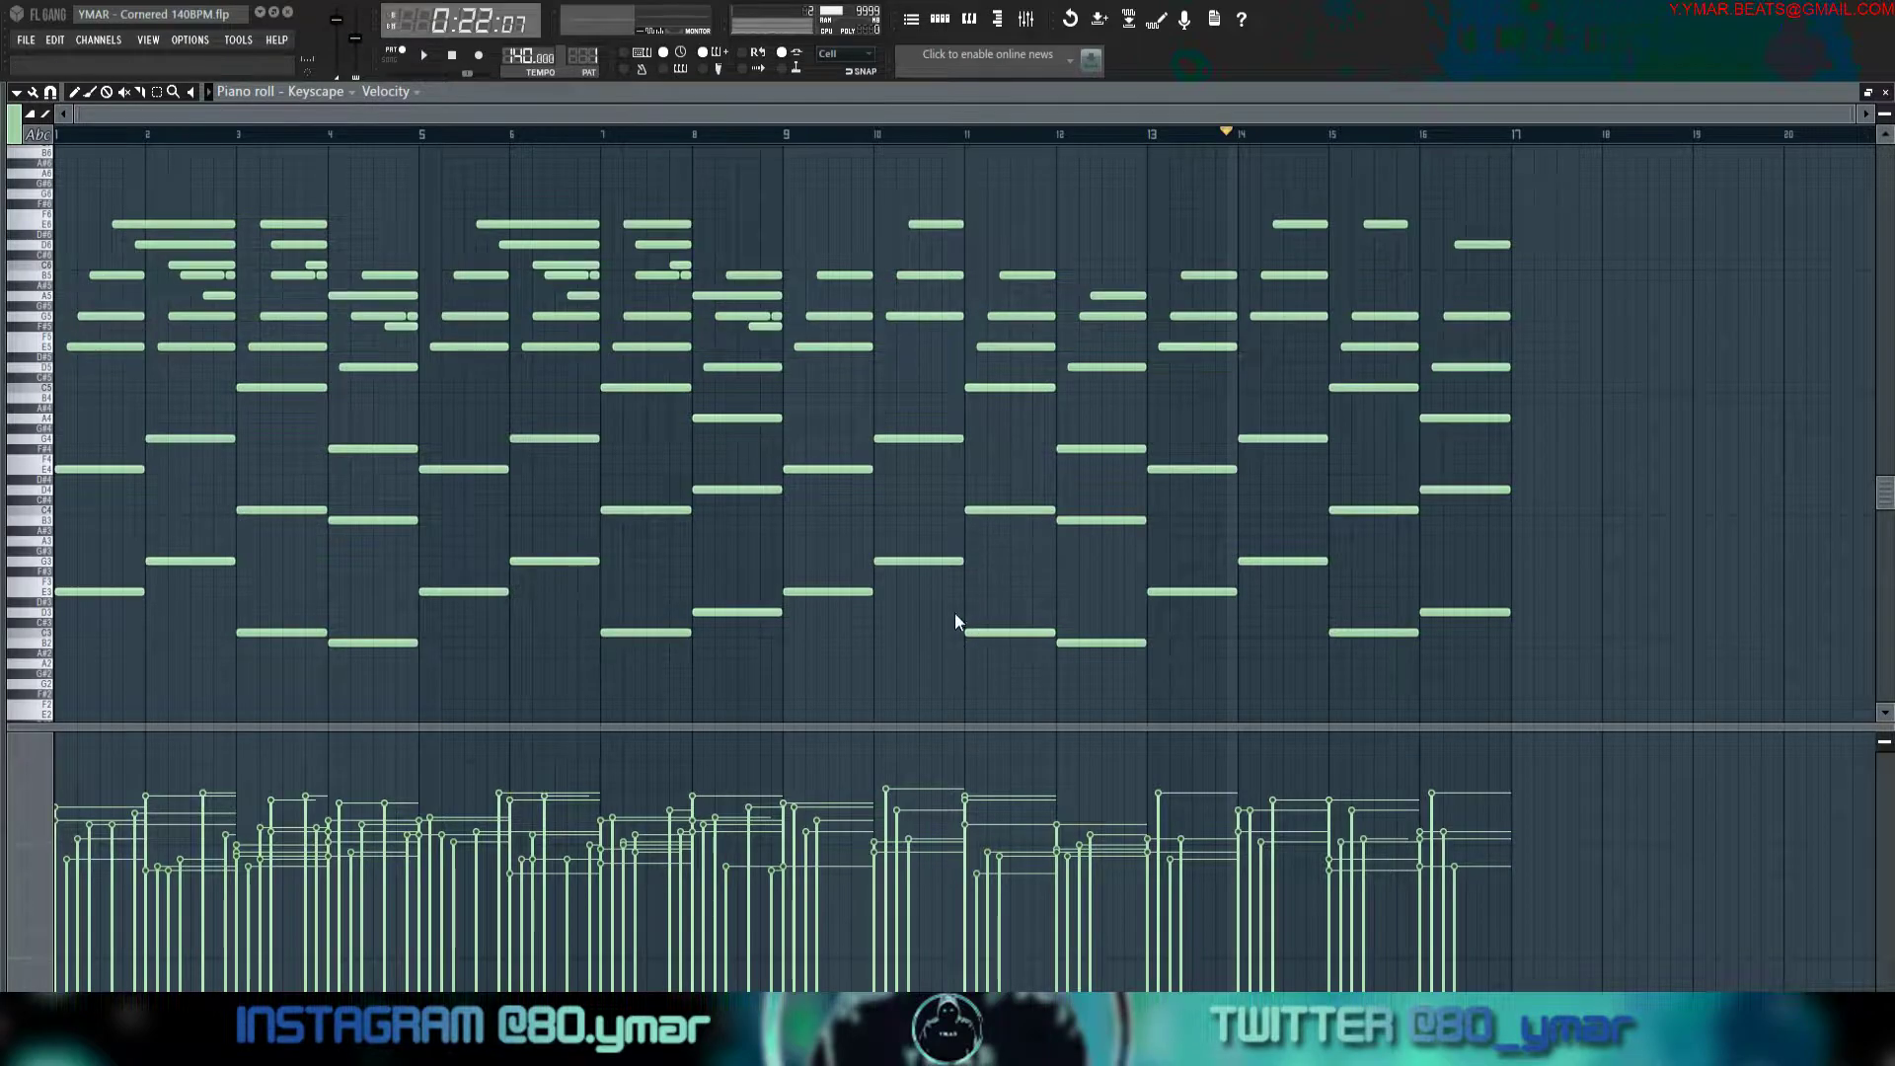
click(870, 417)
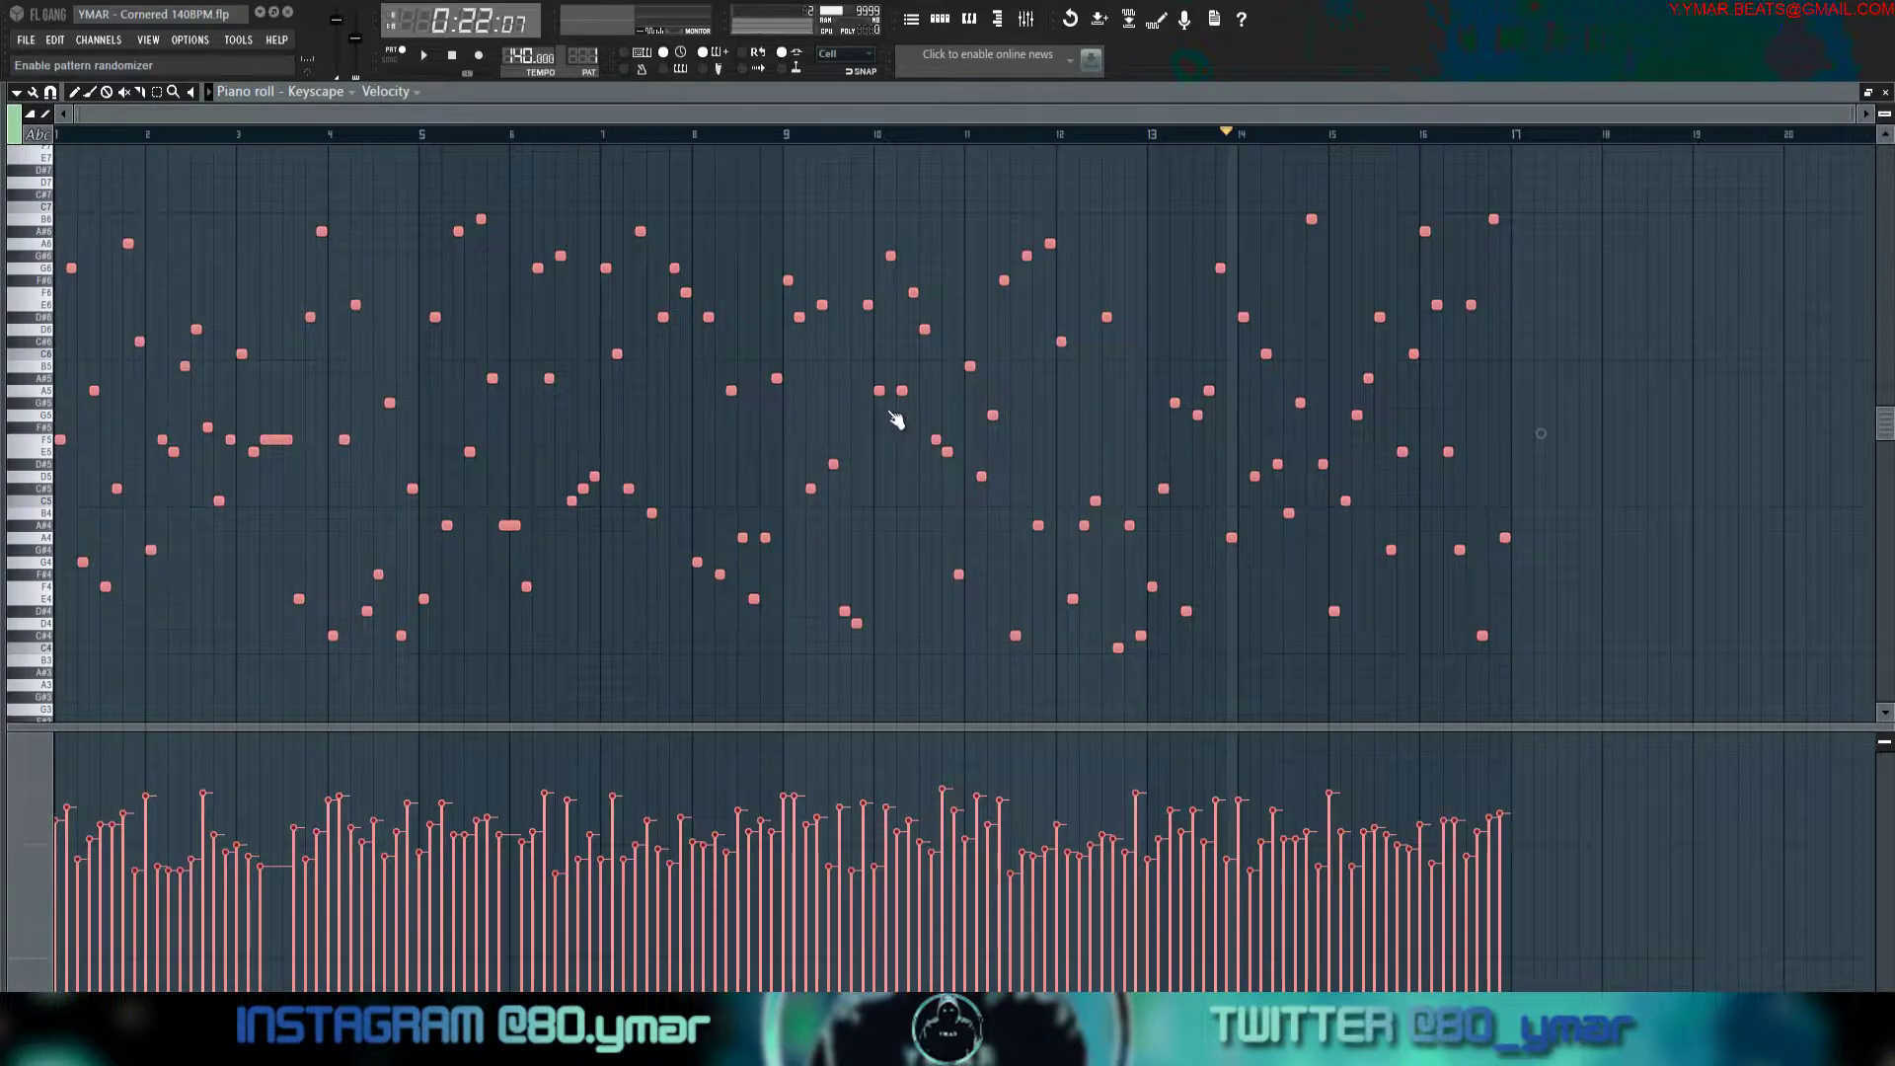
click(887, 415)
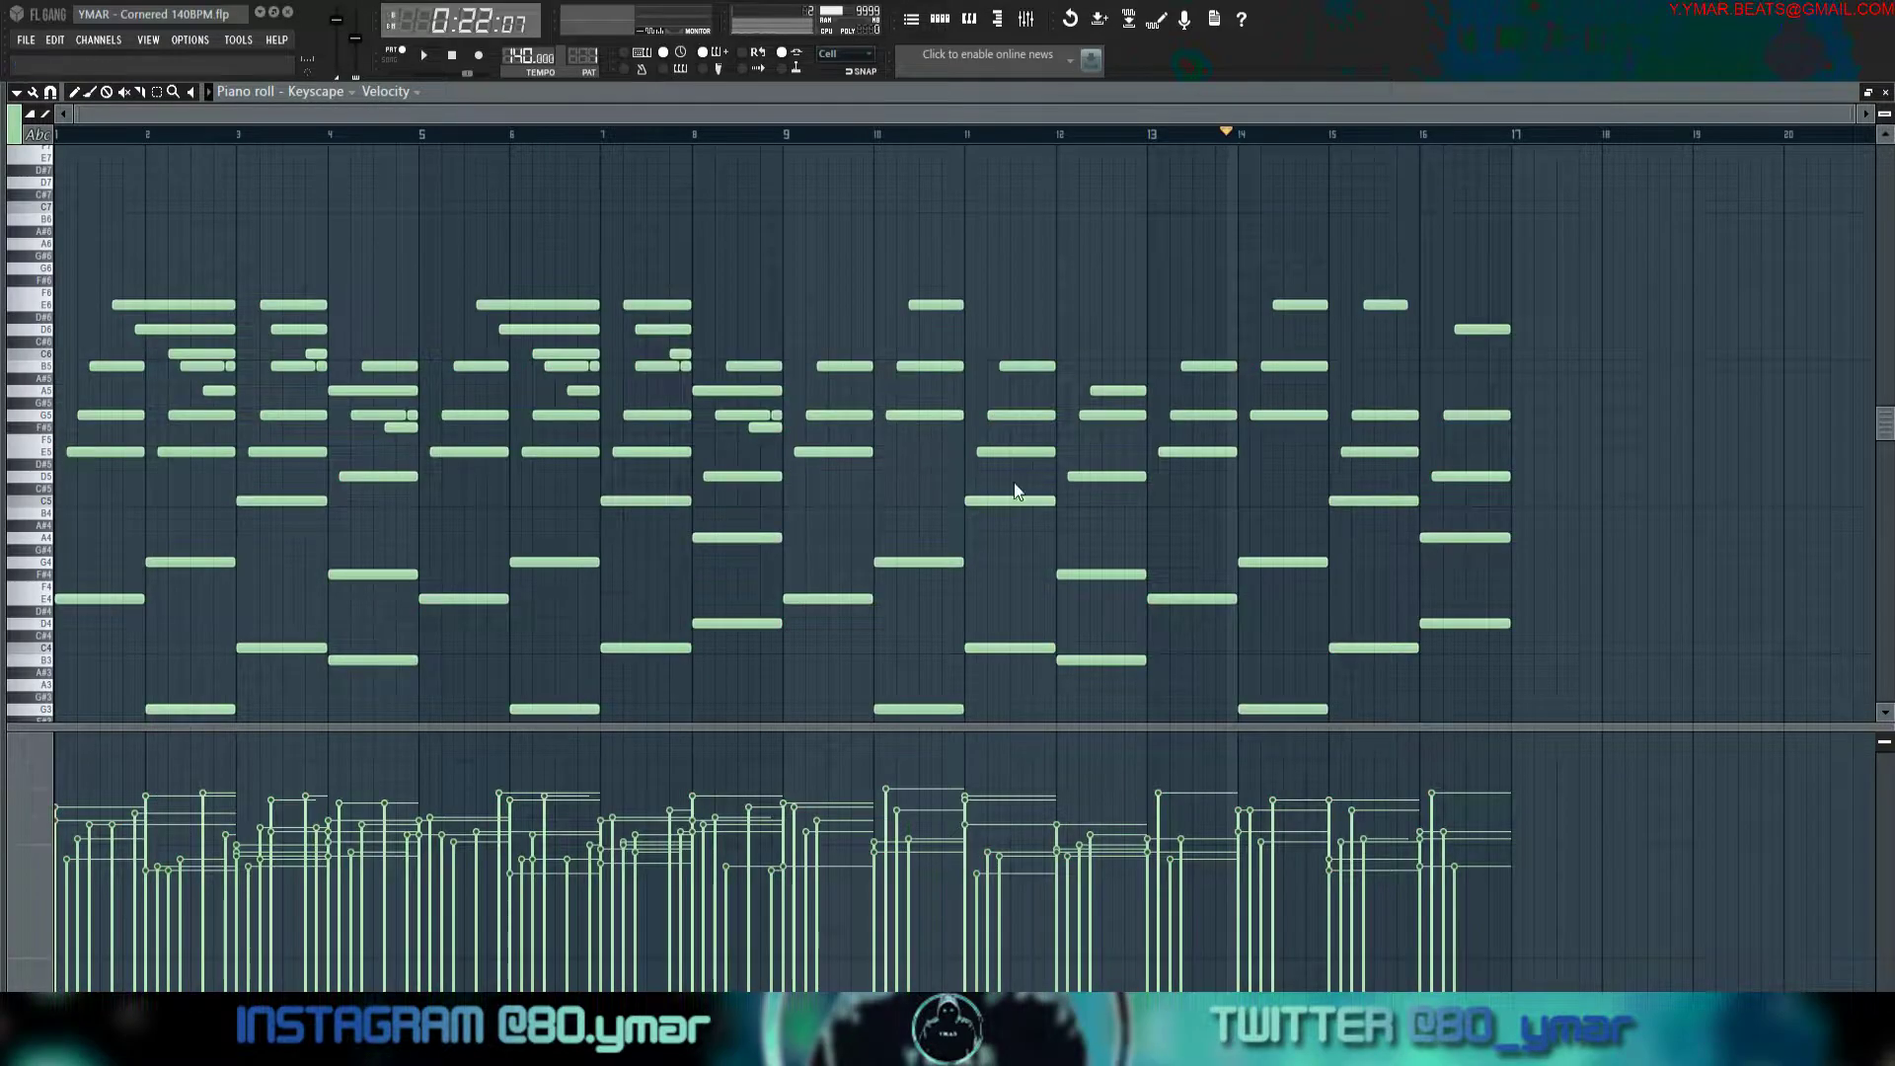
mouse_move(965, 637)
mouse_down()
mouse_move(966, 686)
mouse_move(966, 612)
mouse_move(965, 686)
mouse_move(967, 633)
mouse_up()
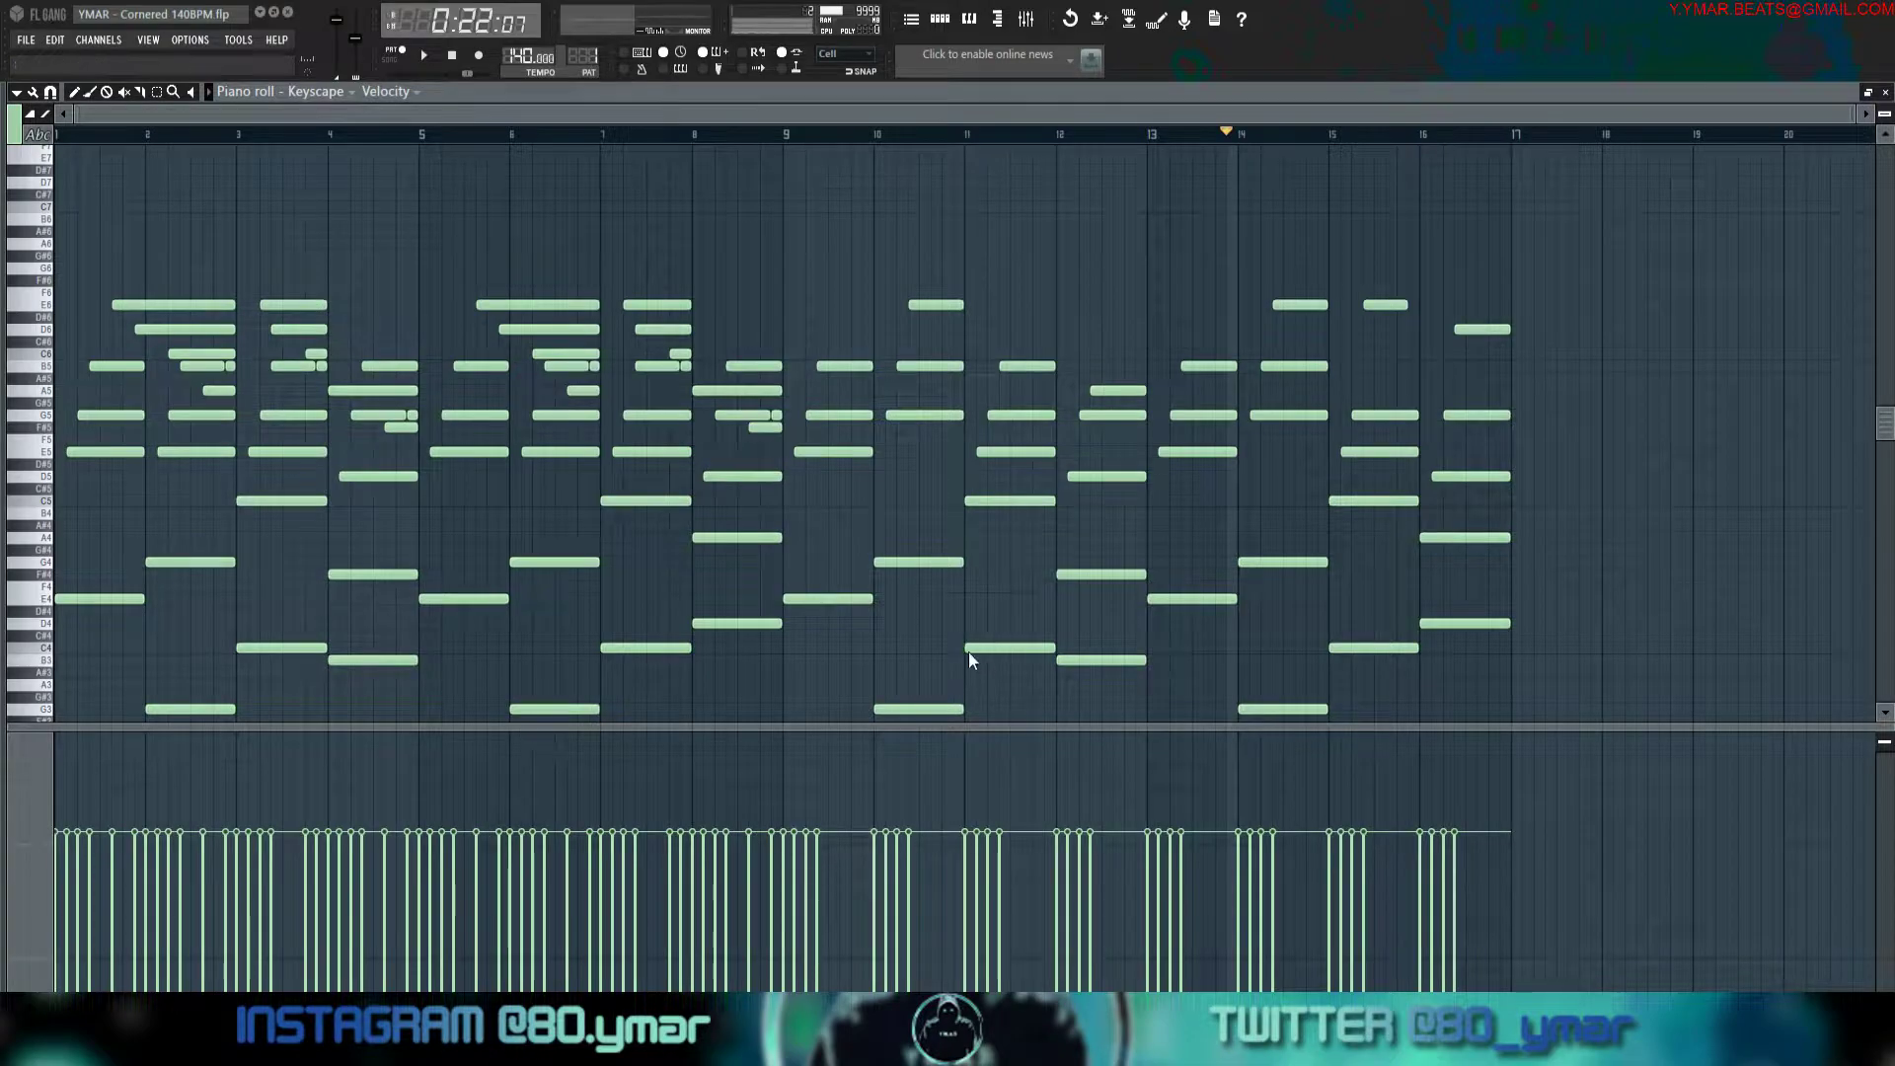
scroll(969, 638, up, 5)
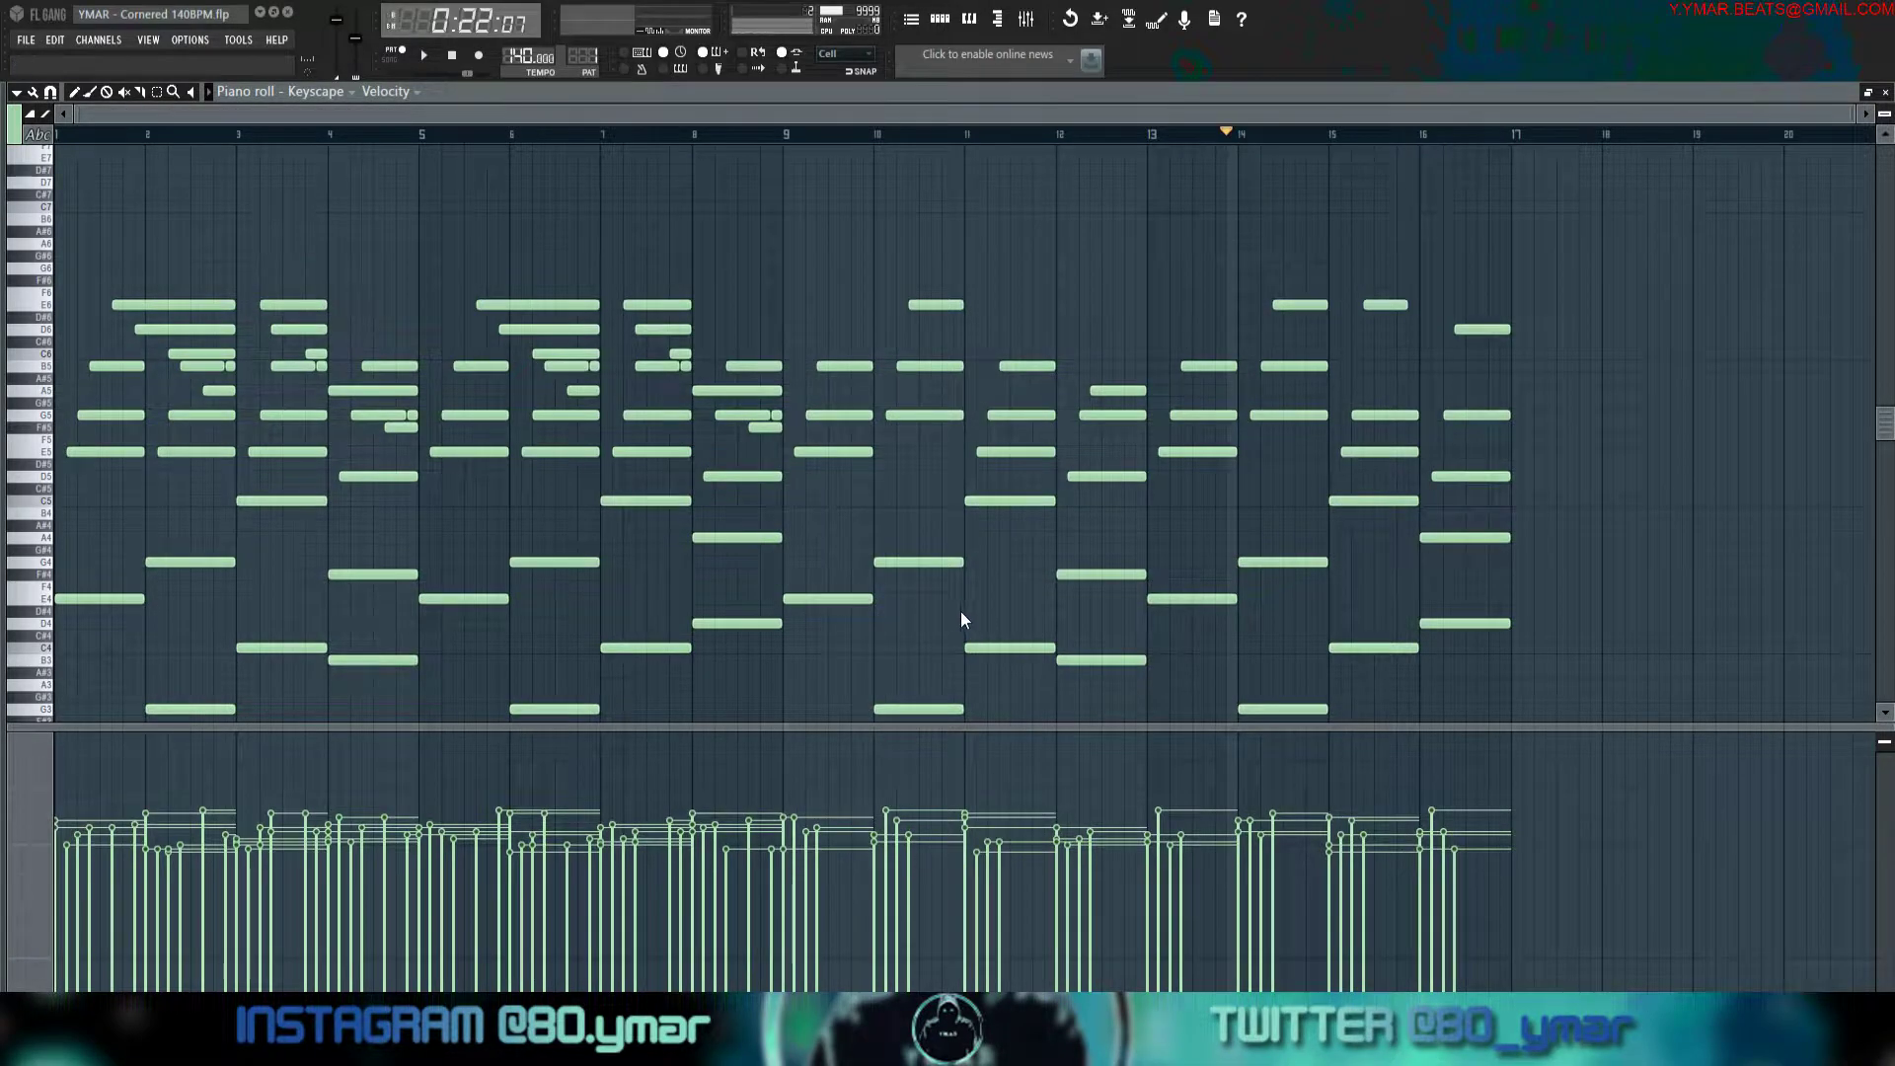
scroll(970, 637, up, 5)
scroll(969, 638, down, 8)
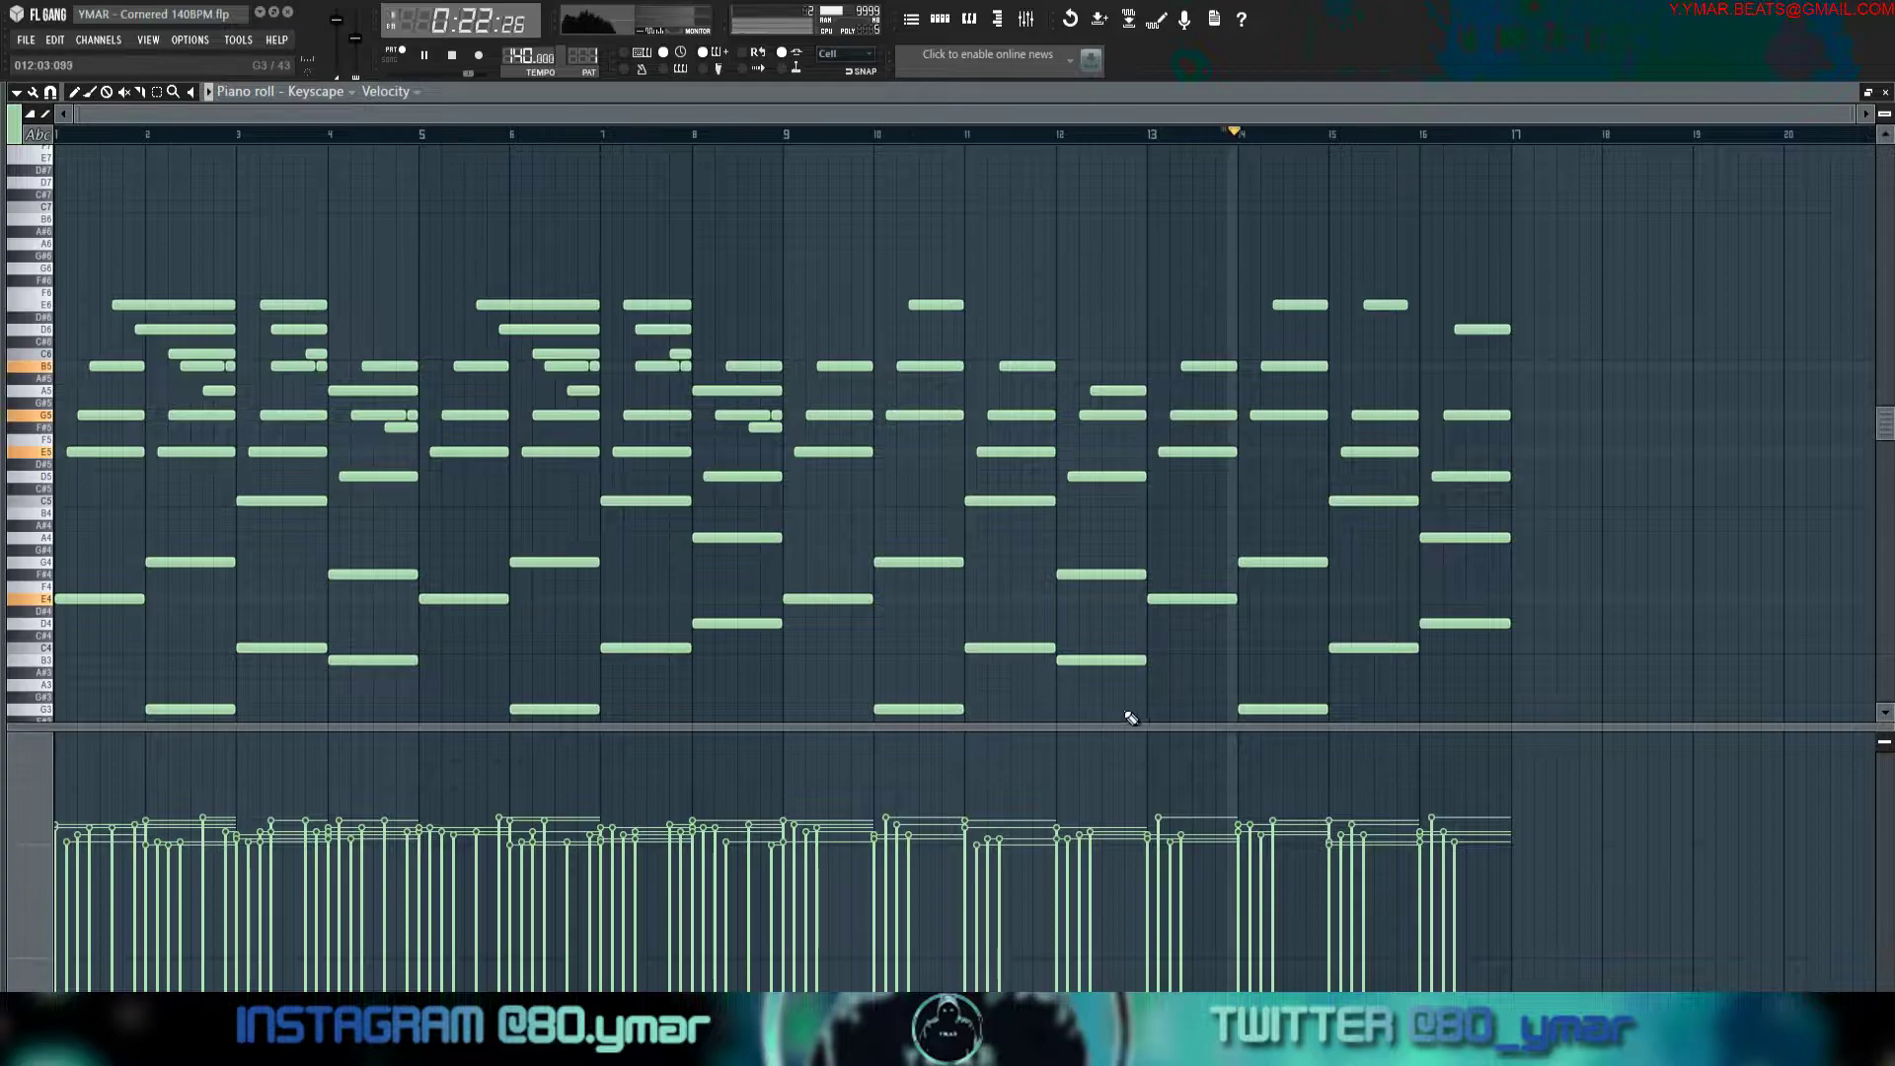
Select all notes, lower their velocities together, and play the melody from the start.
click(452, 55)
key(space)
drag(1884, 115, 1884, 99)
scroll(1696, 254, down, 3)
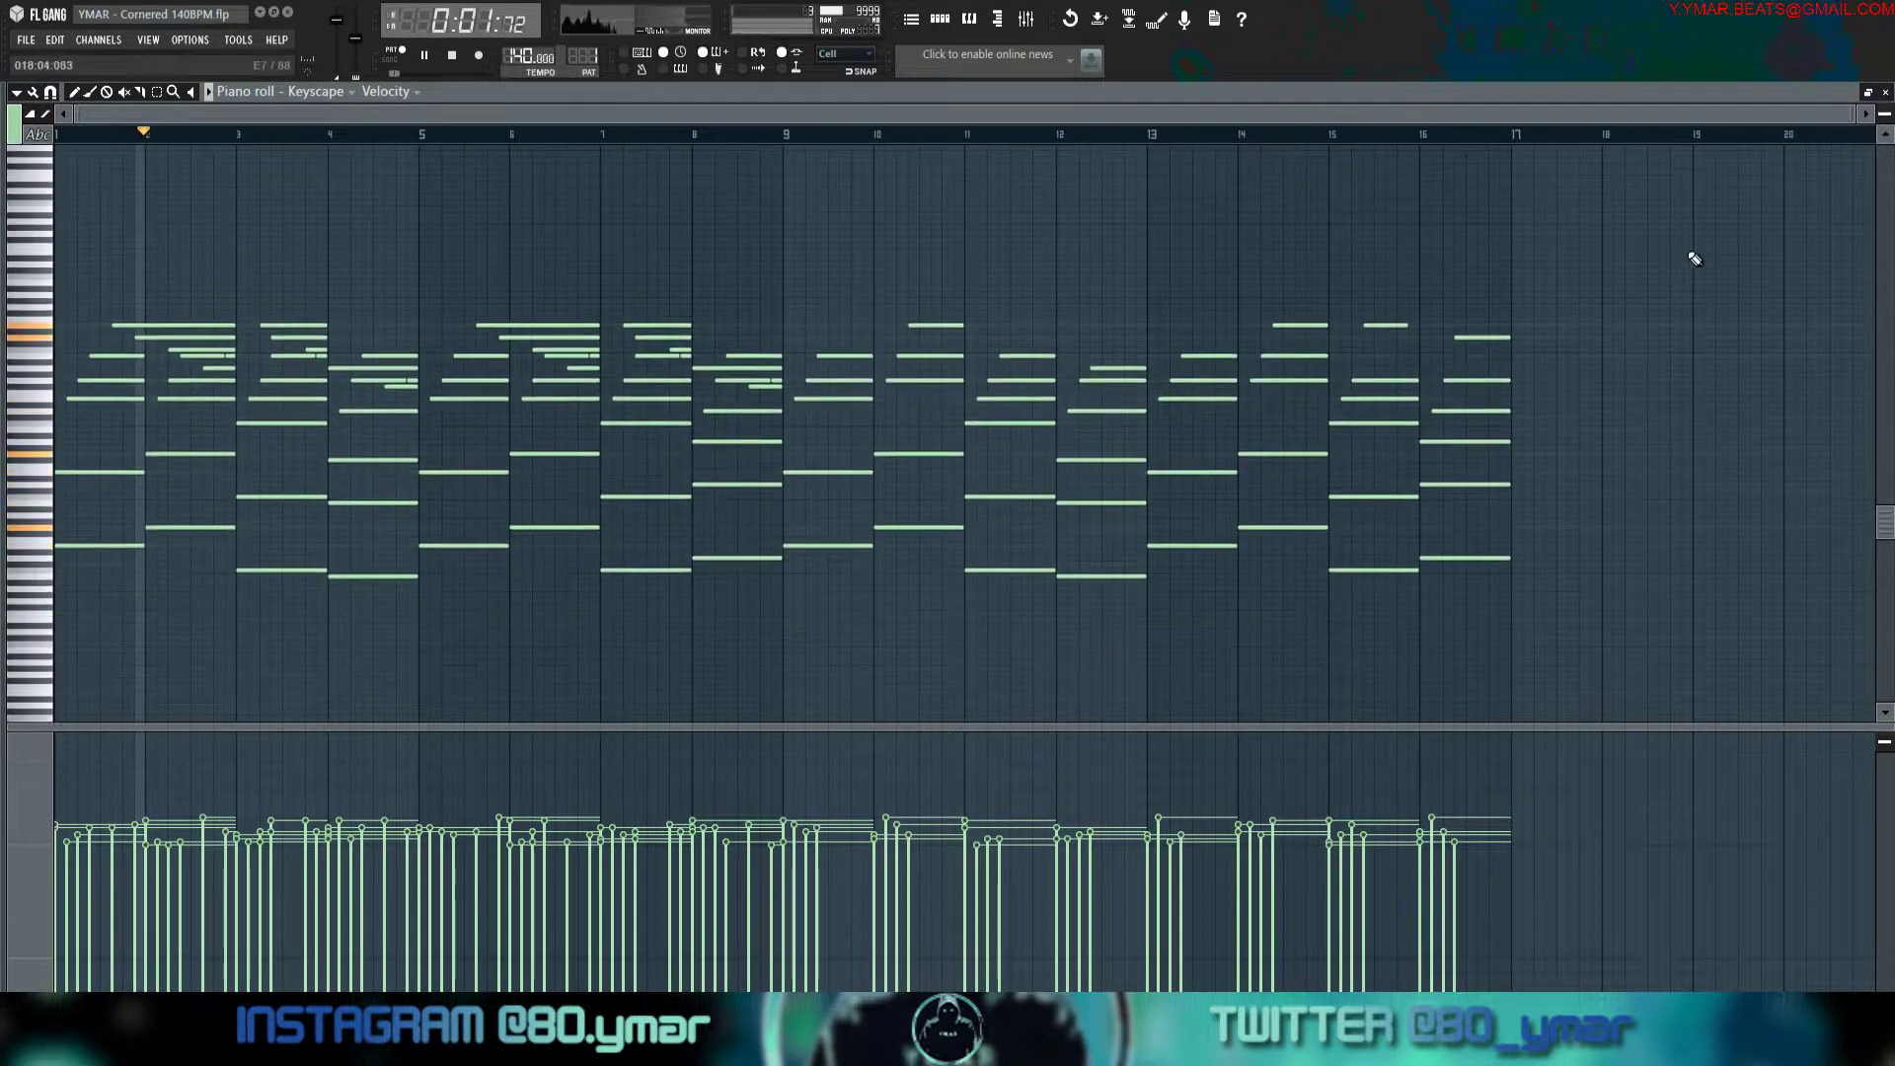
key(ctrl+a)
scroll(1646, 284, down, 3)
key(space)
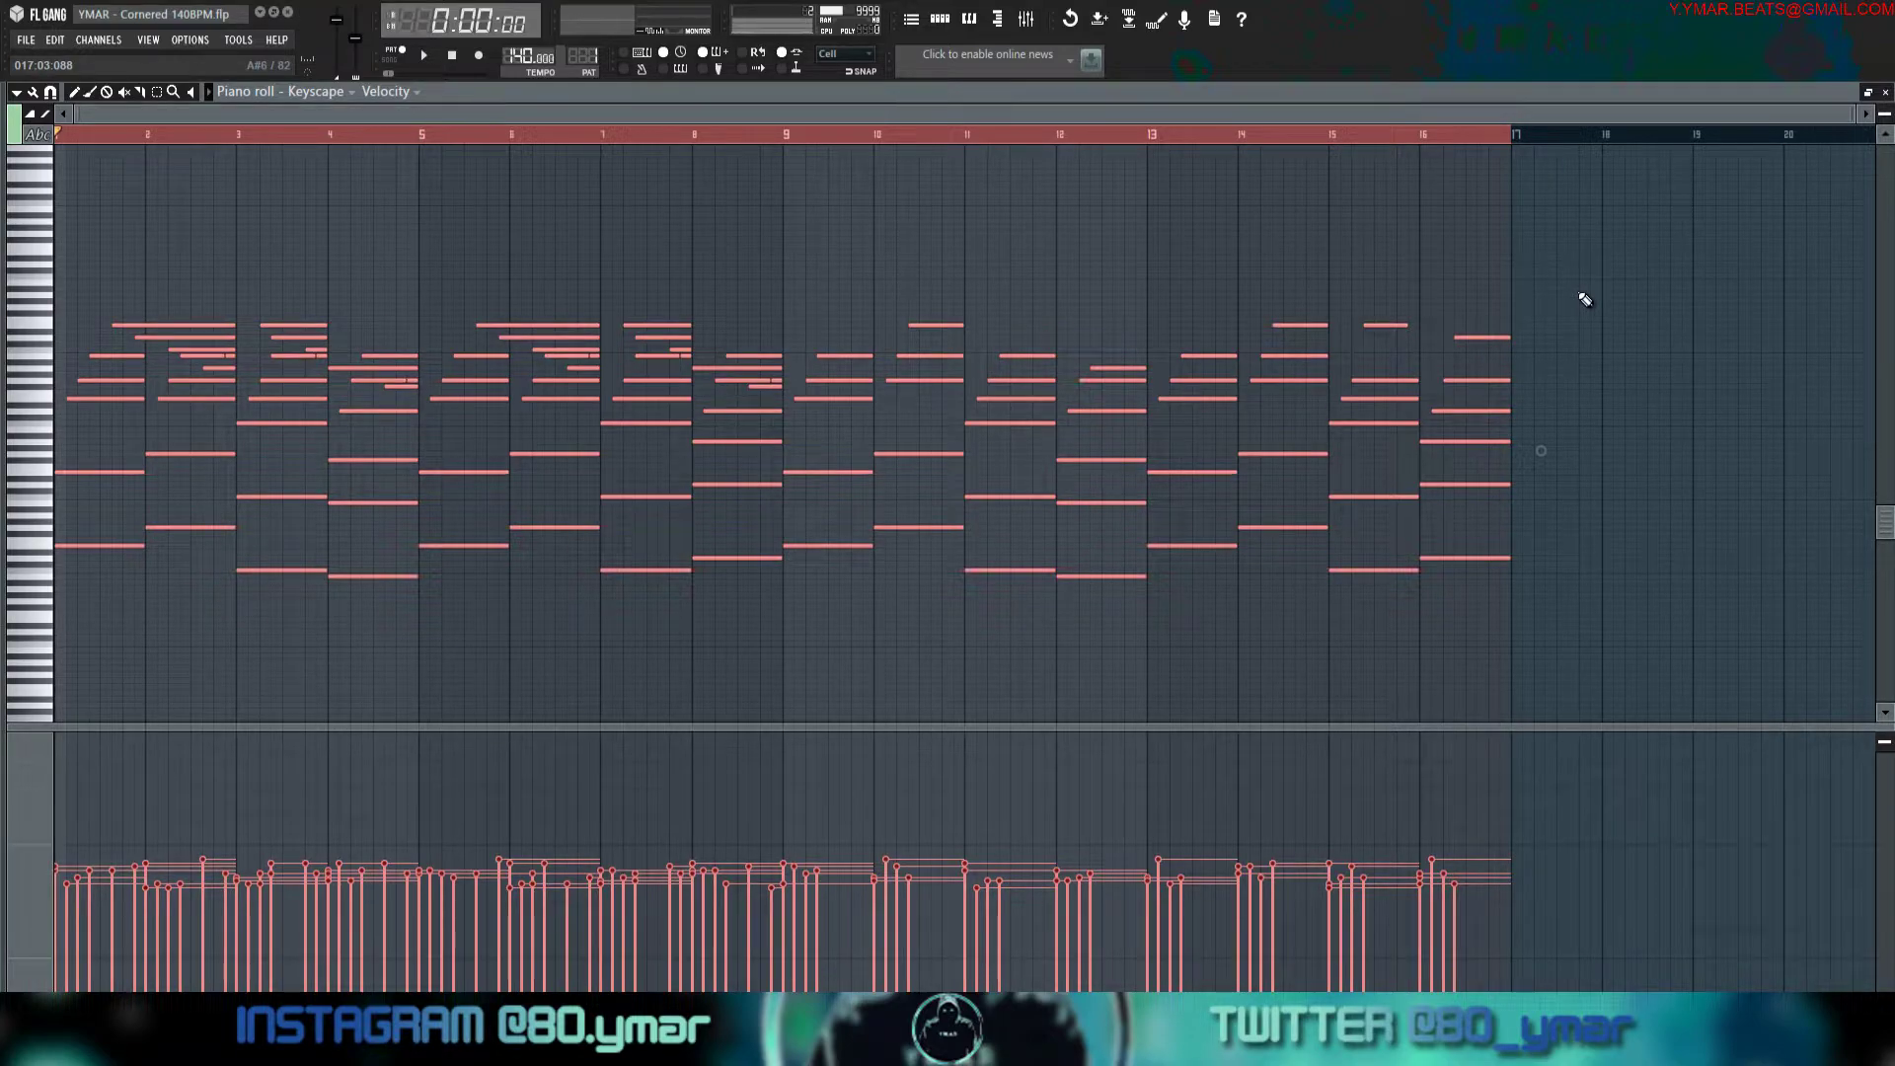
key(space)
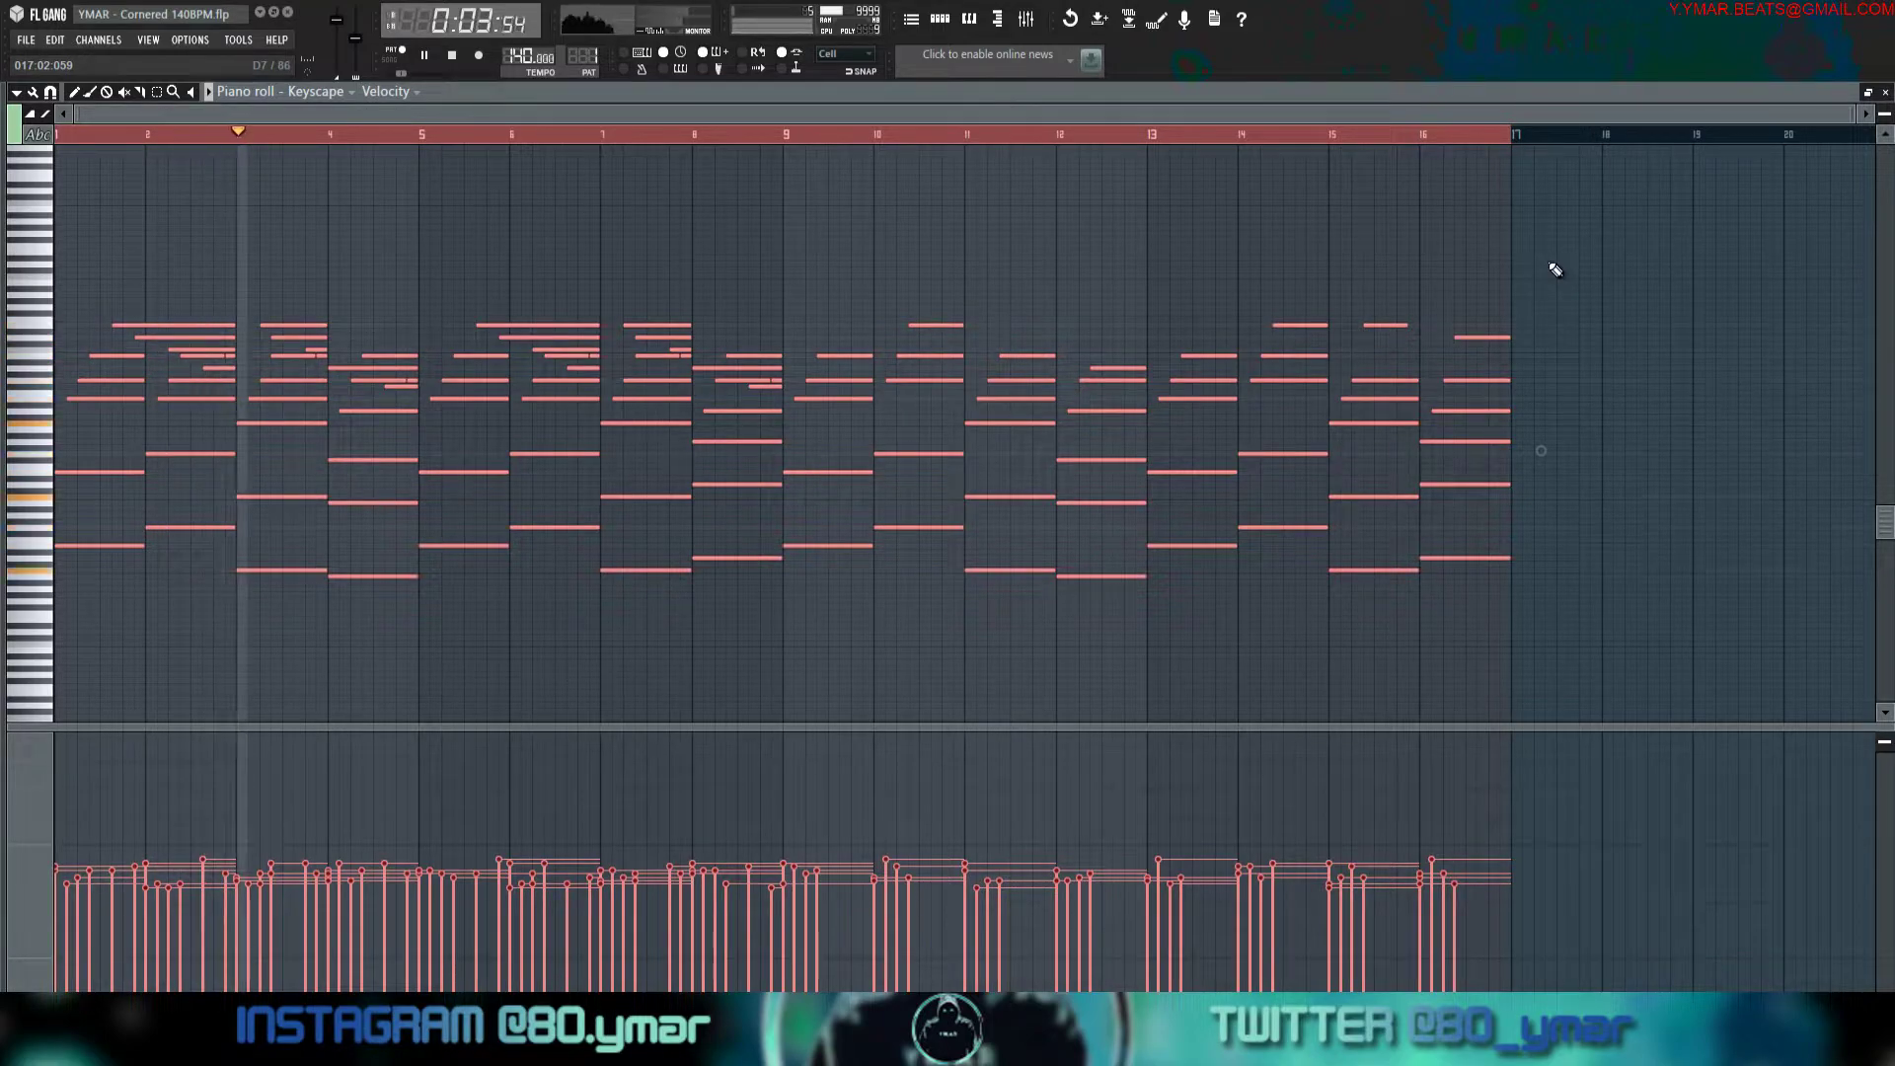
key(space)
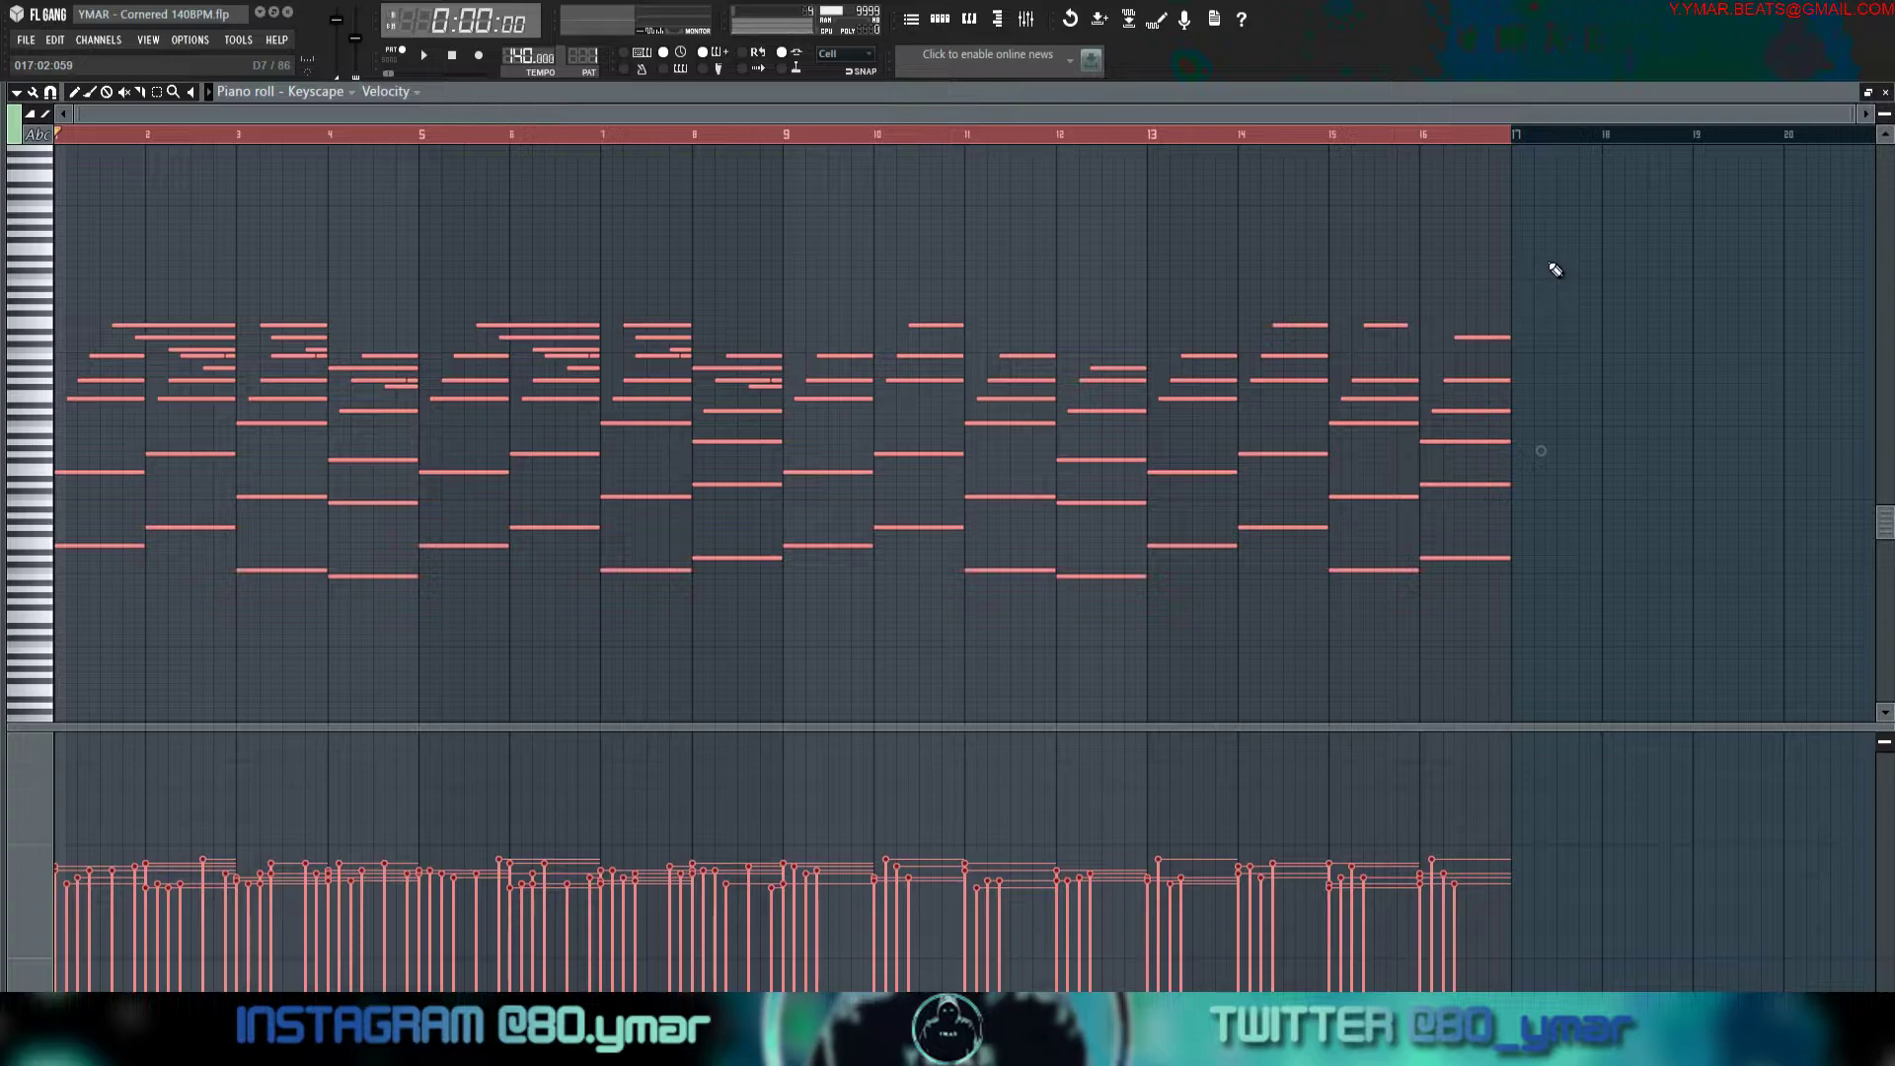
Randomize the selected notes' velocities again with a wider variation and play from the start.
key(alt+r)
drag(958, 642, 957, 633)
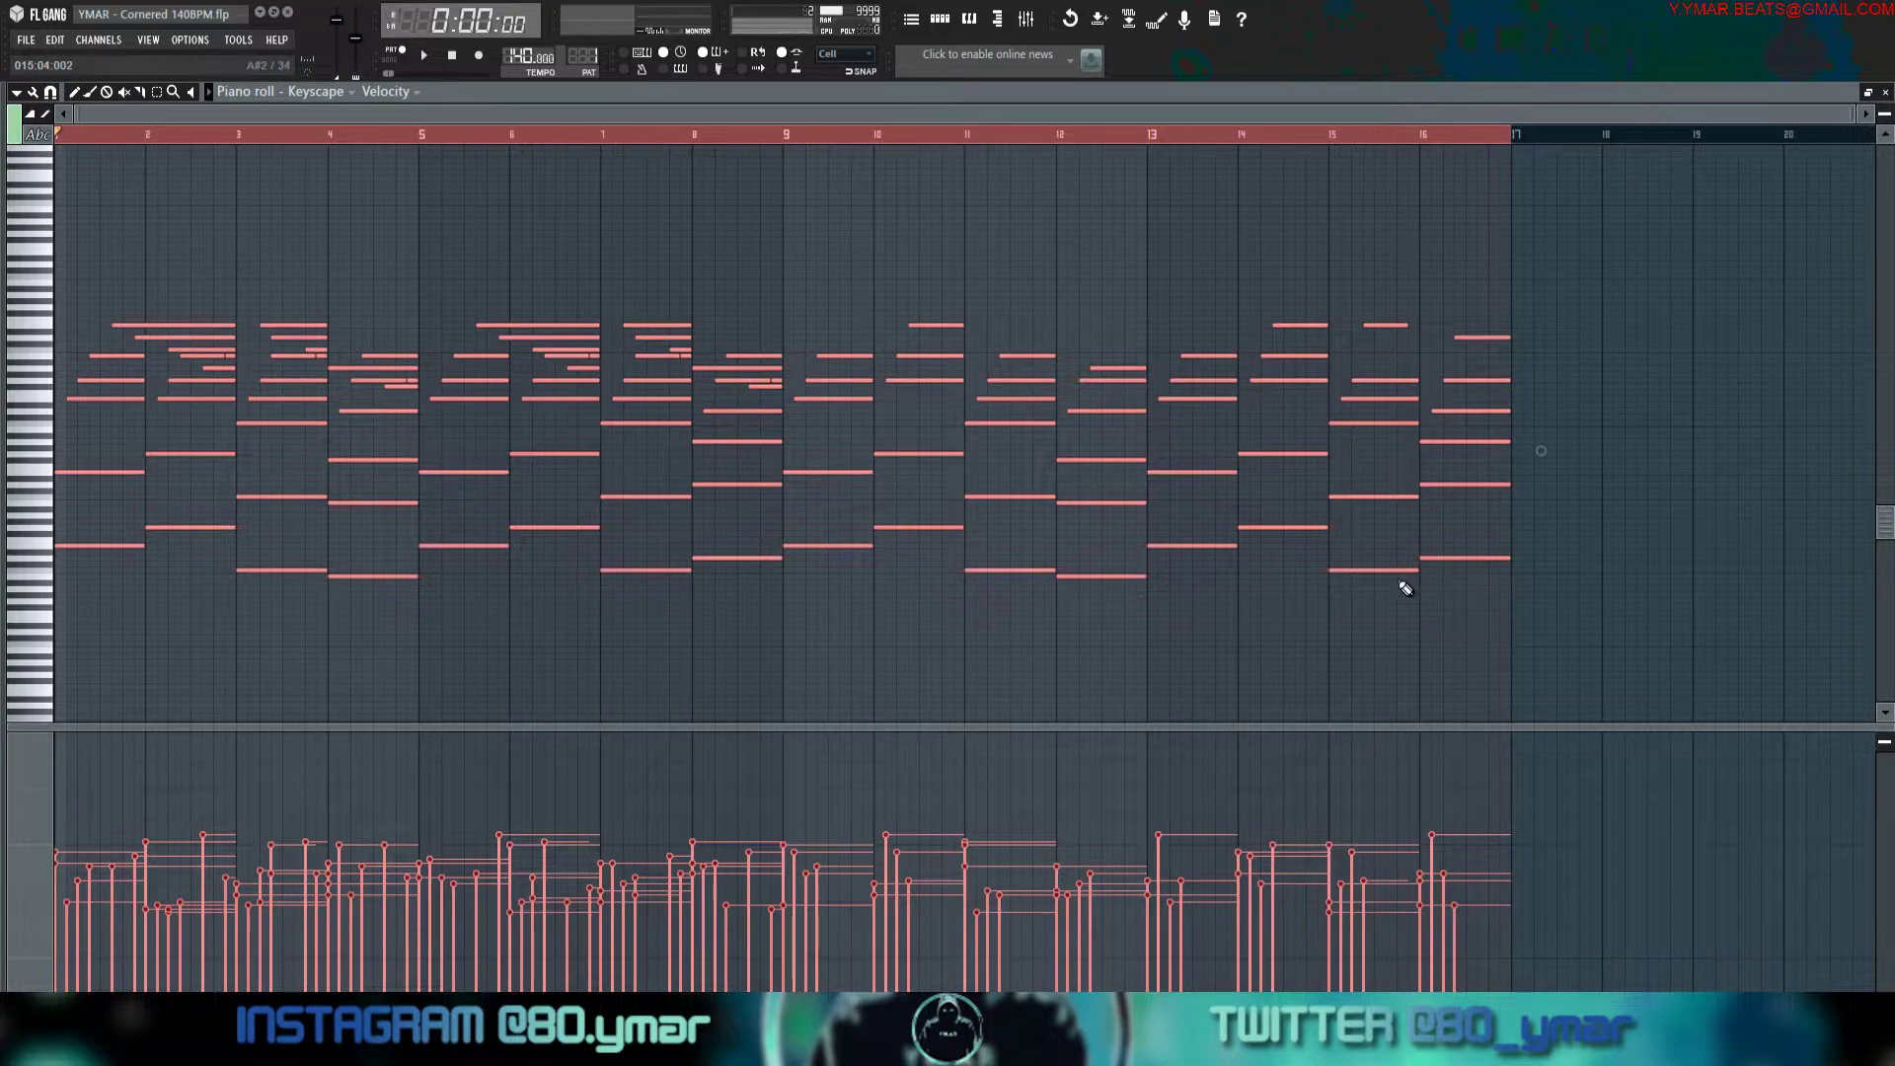
key(space)
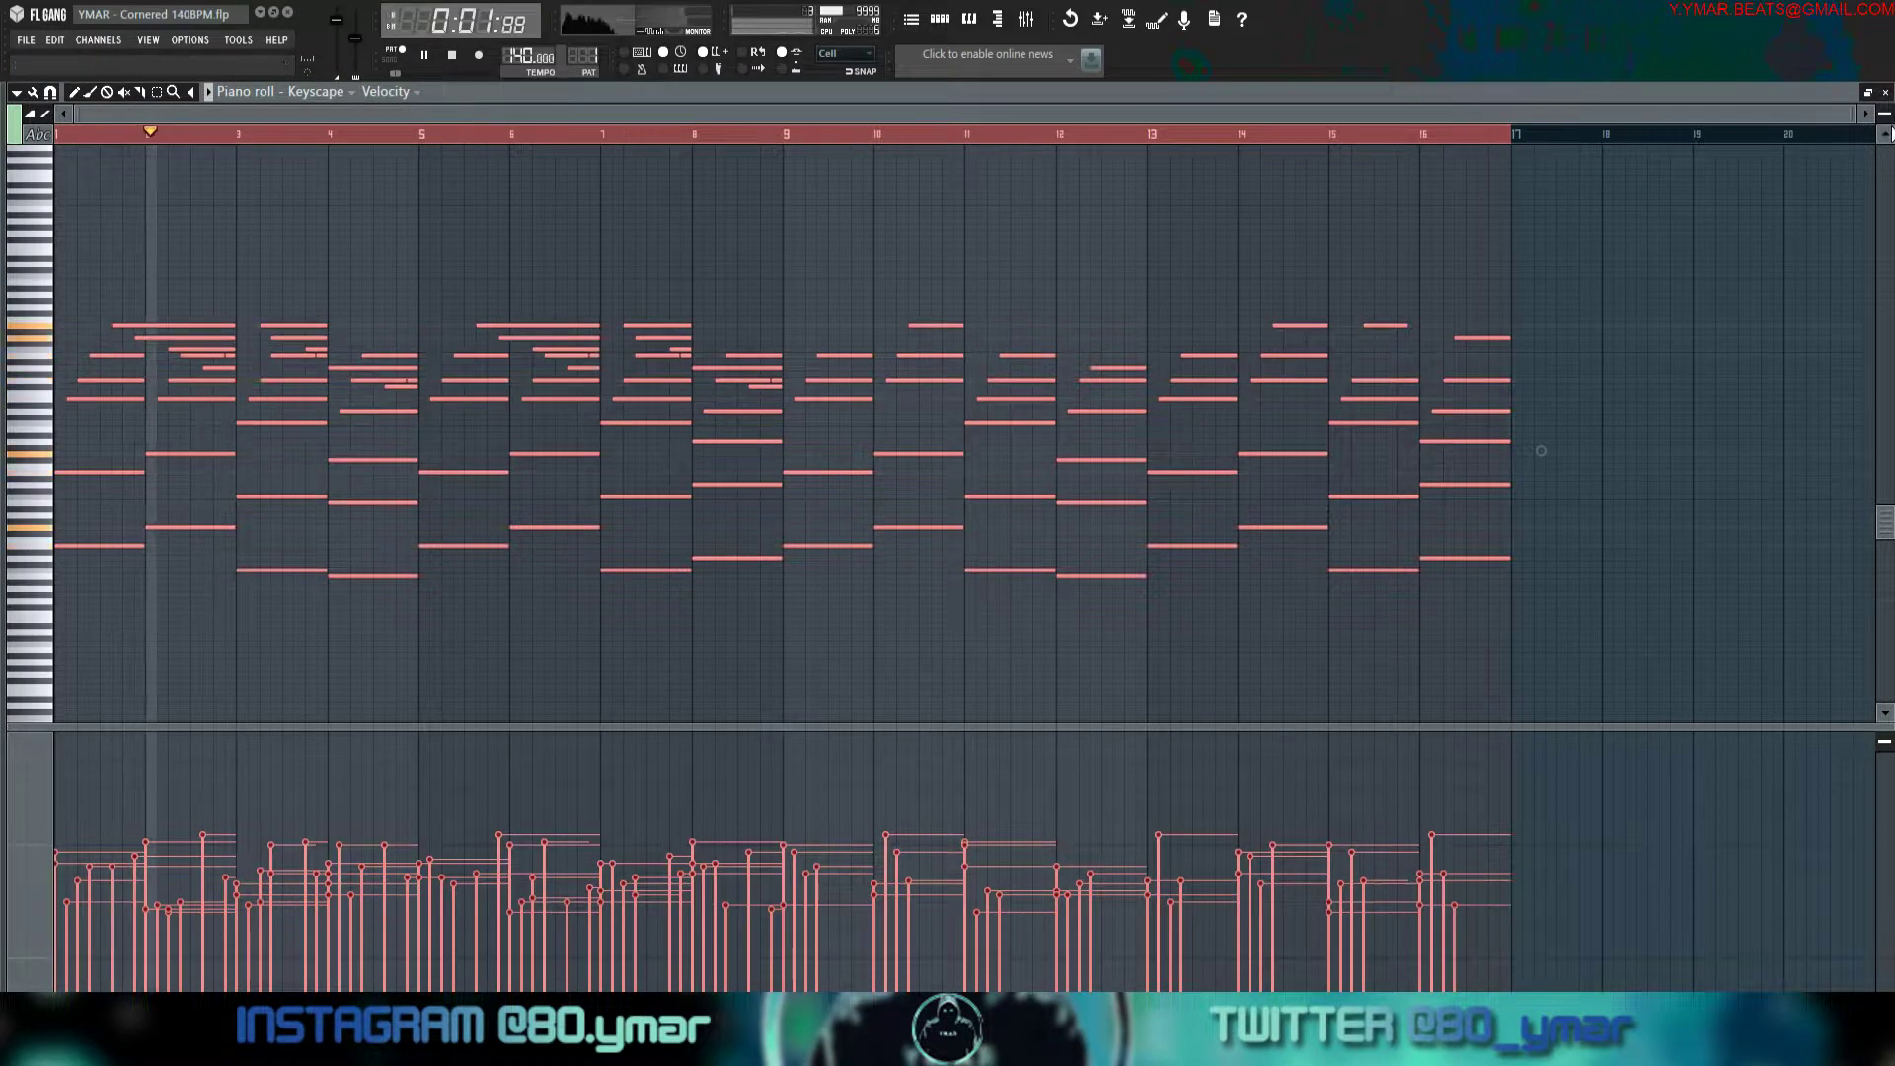
scroll(1540, 486, up, 2)
scroll(1541, 486, down, 2)
scroll(1541, 487, up, 2)
scroll(1541, 487, down, 2)
Deselect all notes, collapse the velocity lane, and enlarge the note rows to fill the piano roll.
drag(1697, 115, 1618, 128)
key(ctrl+d)
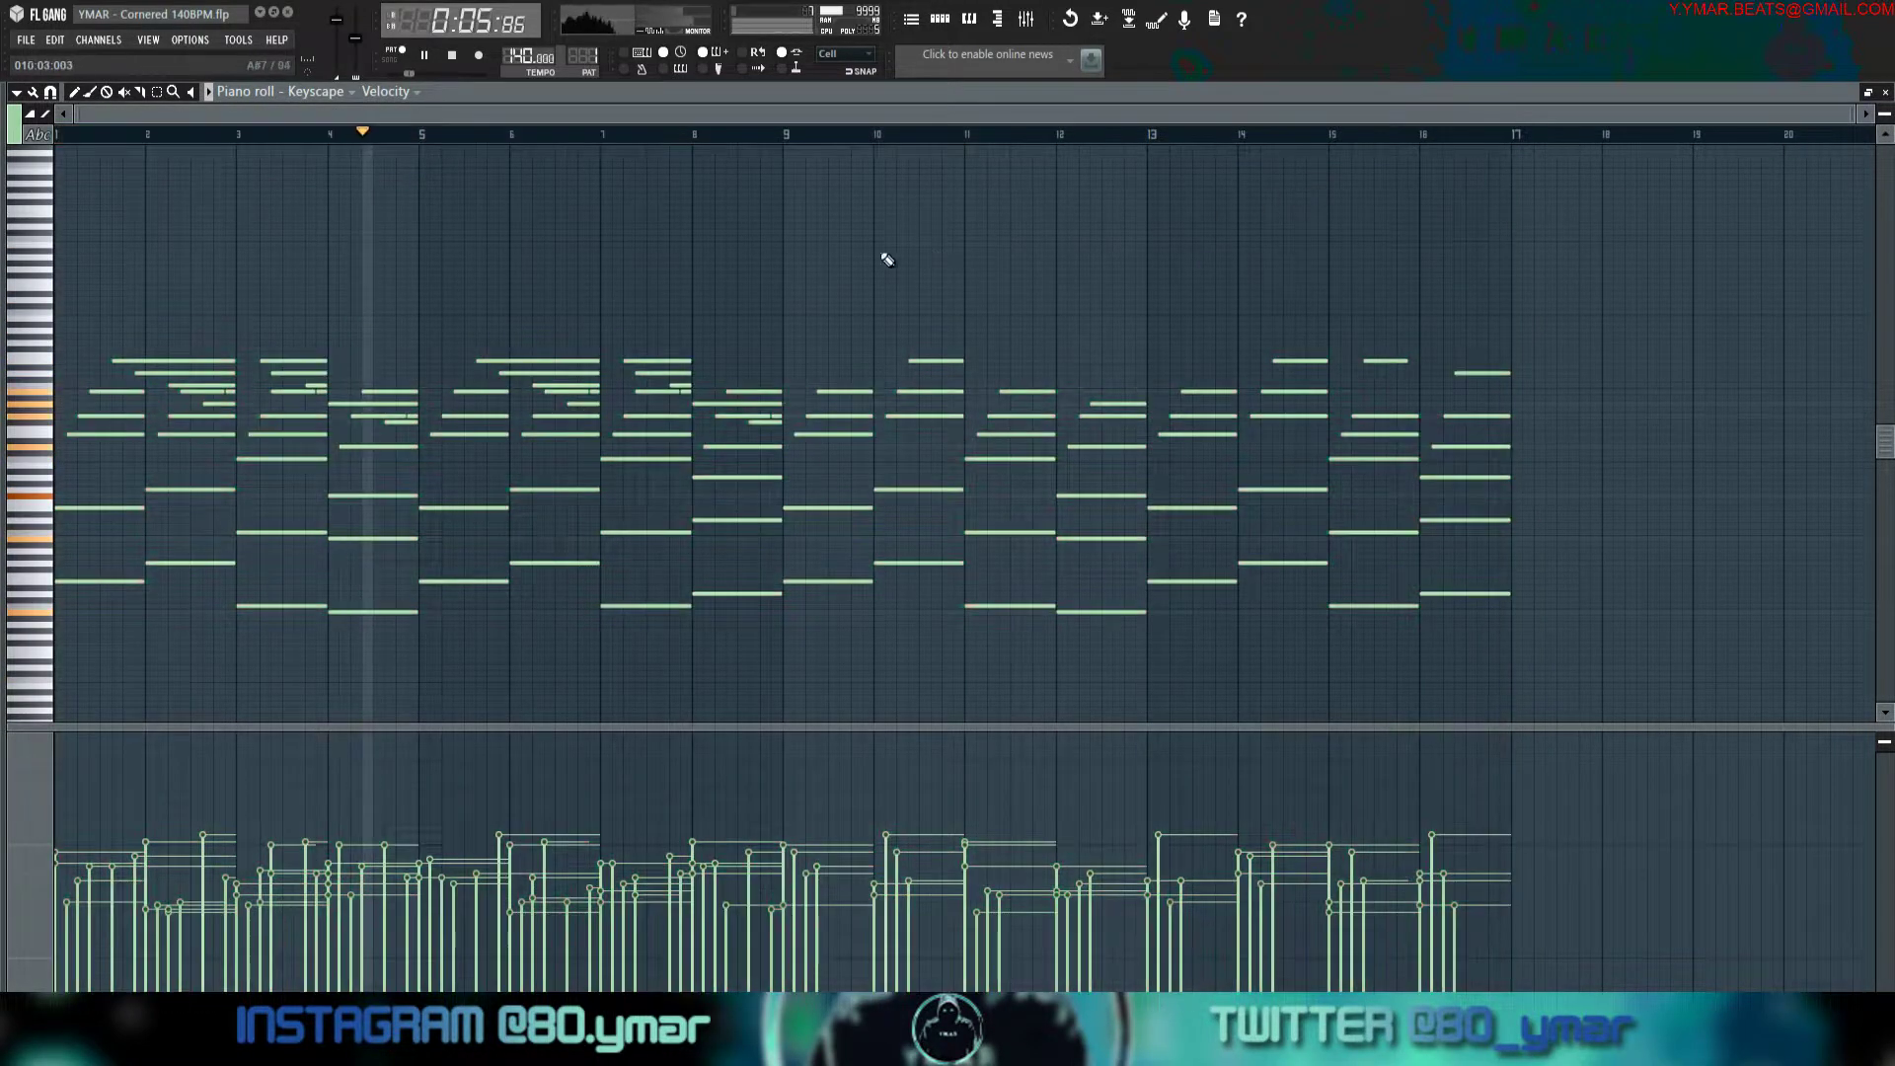
drag(1398, 728, 1352, 1026)
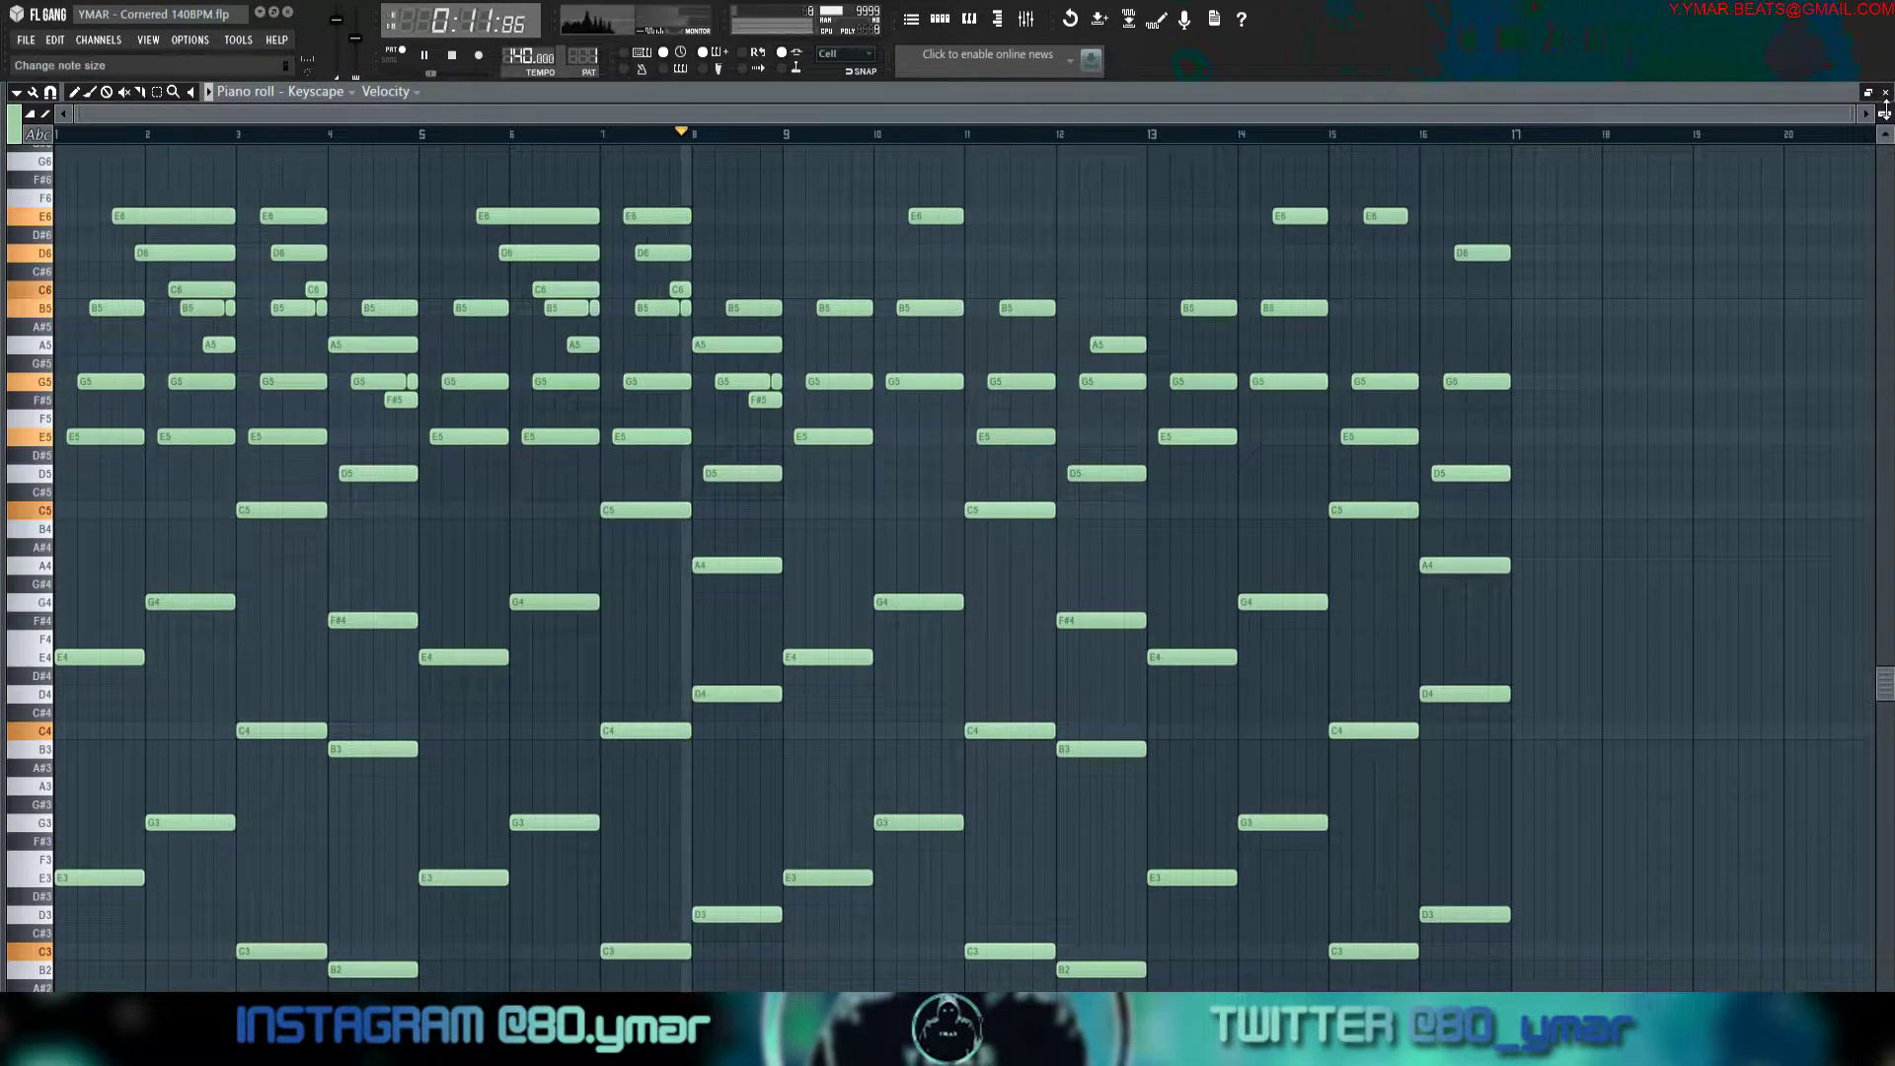
drag(1885, 113, 1886, 121)
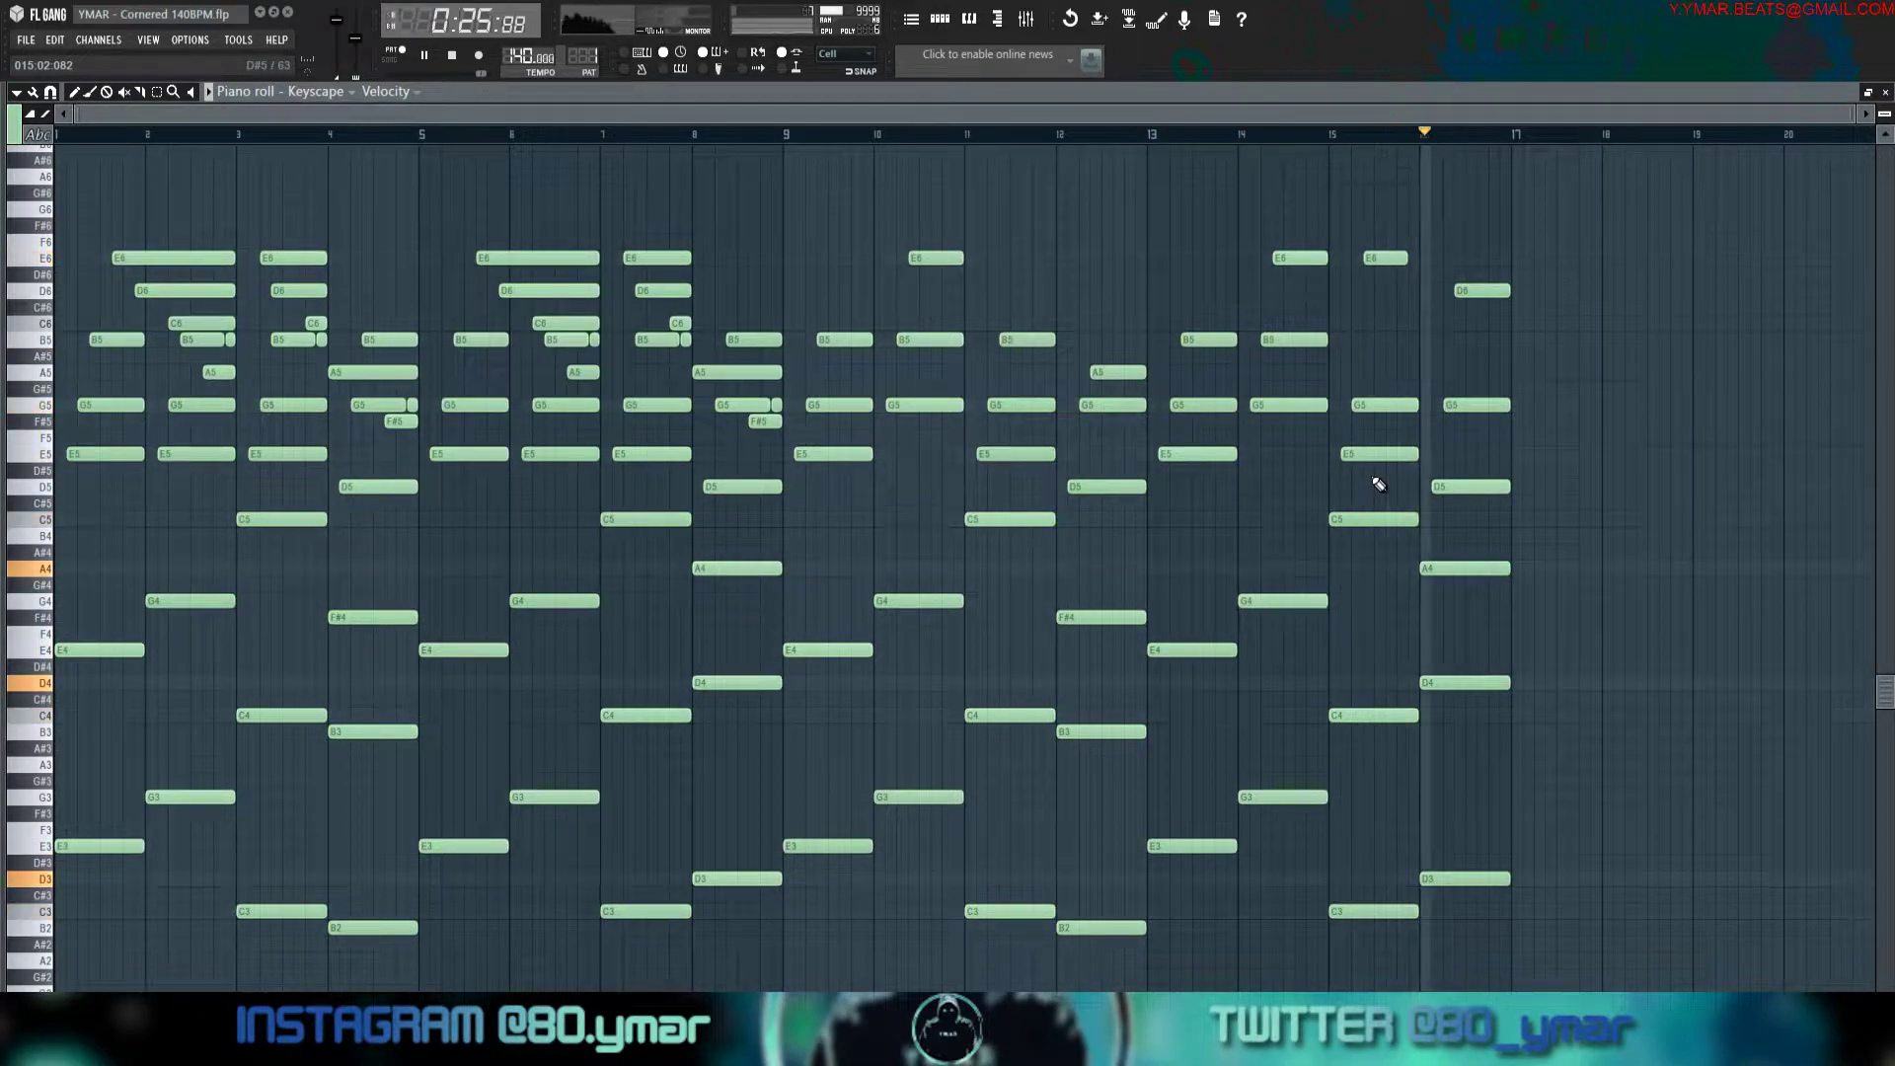
Lower bar 15's top note to D6, extended to the bar's end, set bar 16's top note to B5, and check playback.
key(space)
key(space)
drag(1391, 258, 1488, 346)
key(space)
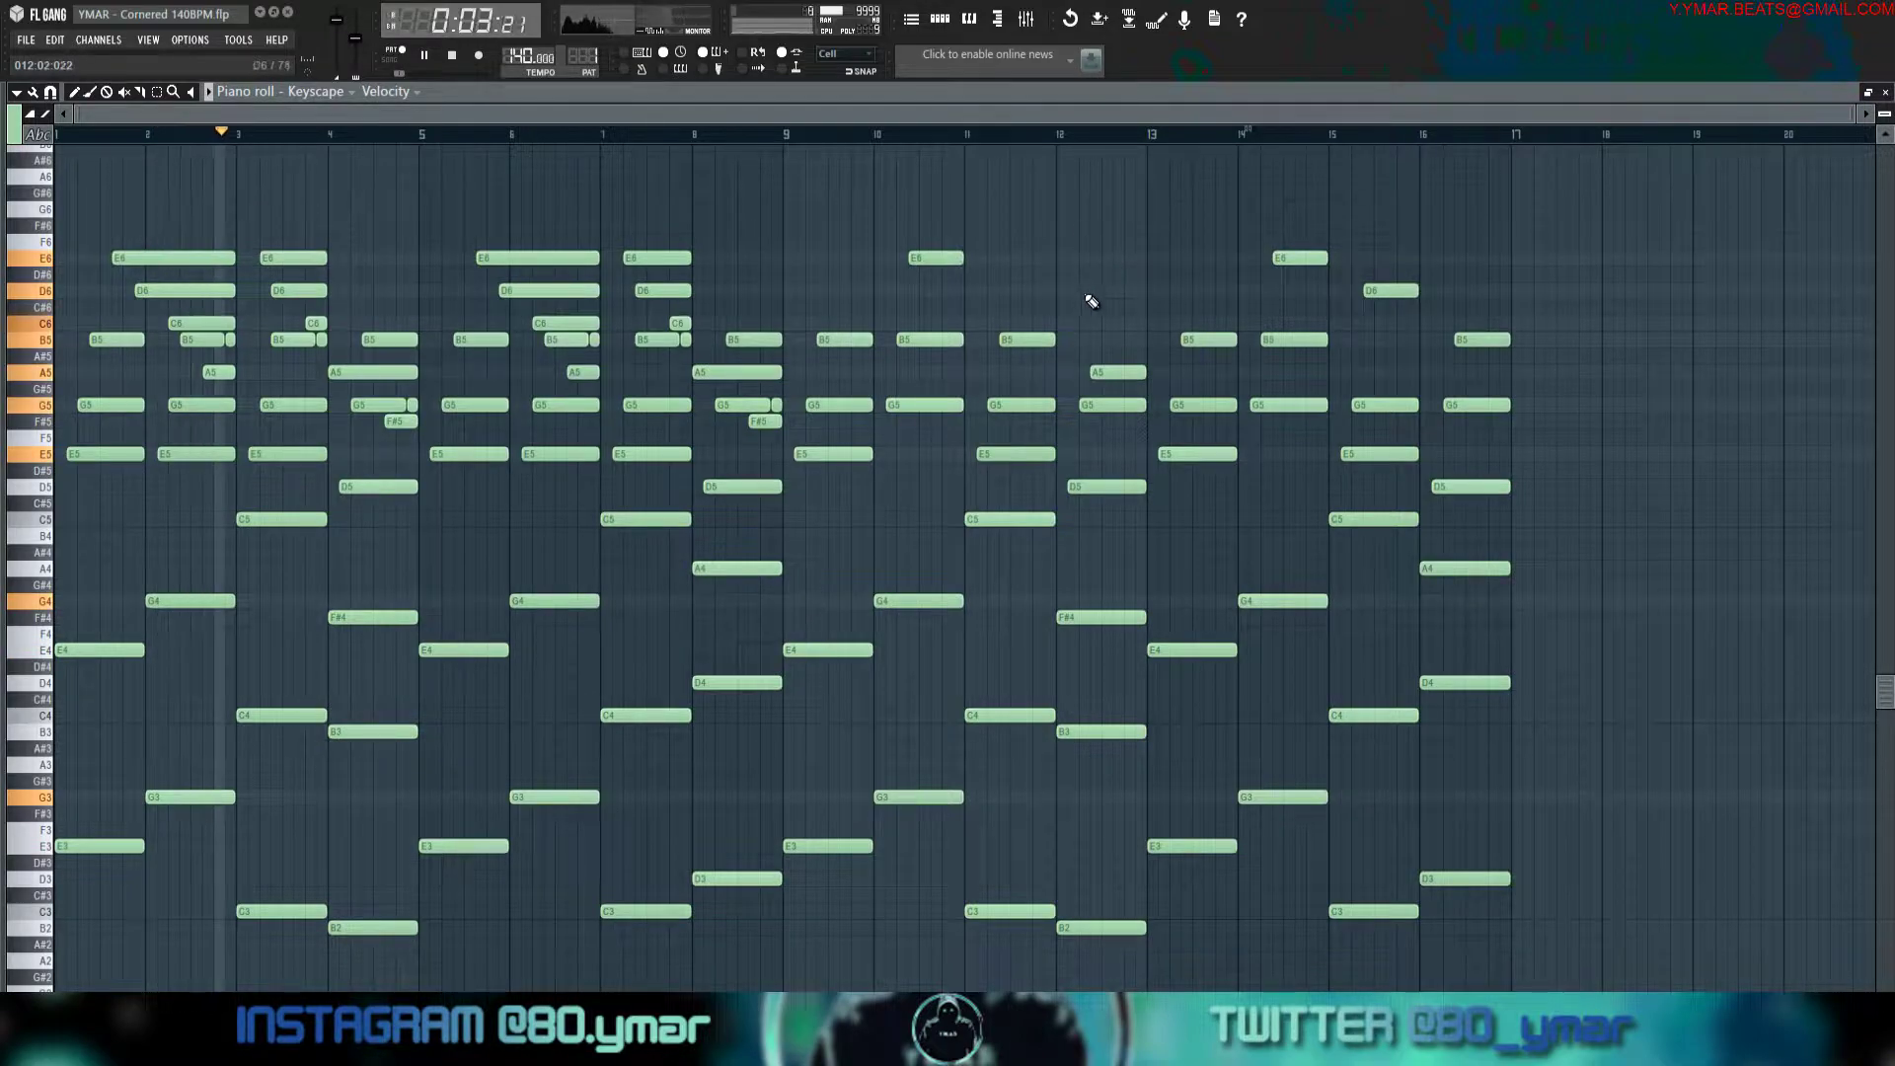
key(space)
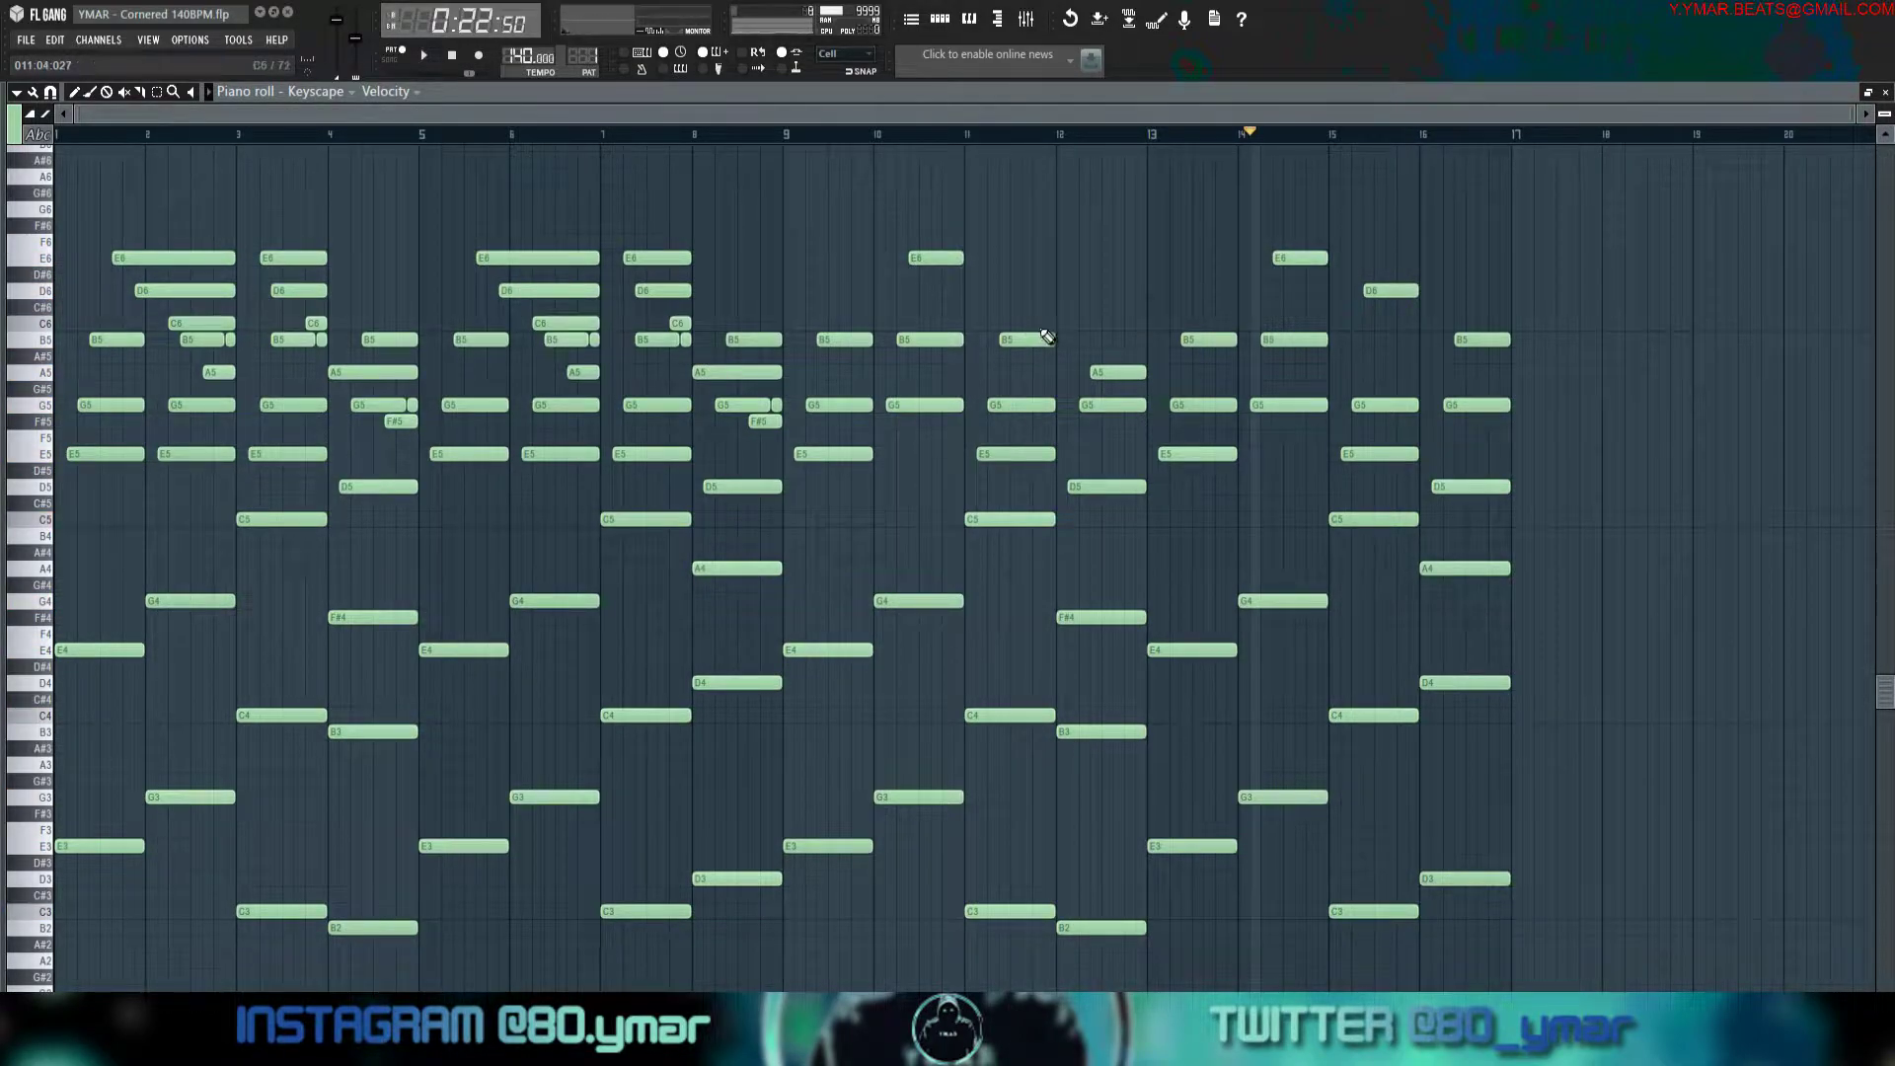
Try the whole melody transposed up one semitone and at two semitones below its original key, playing each version.
key(space)
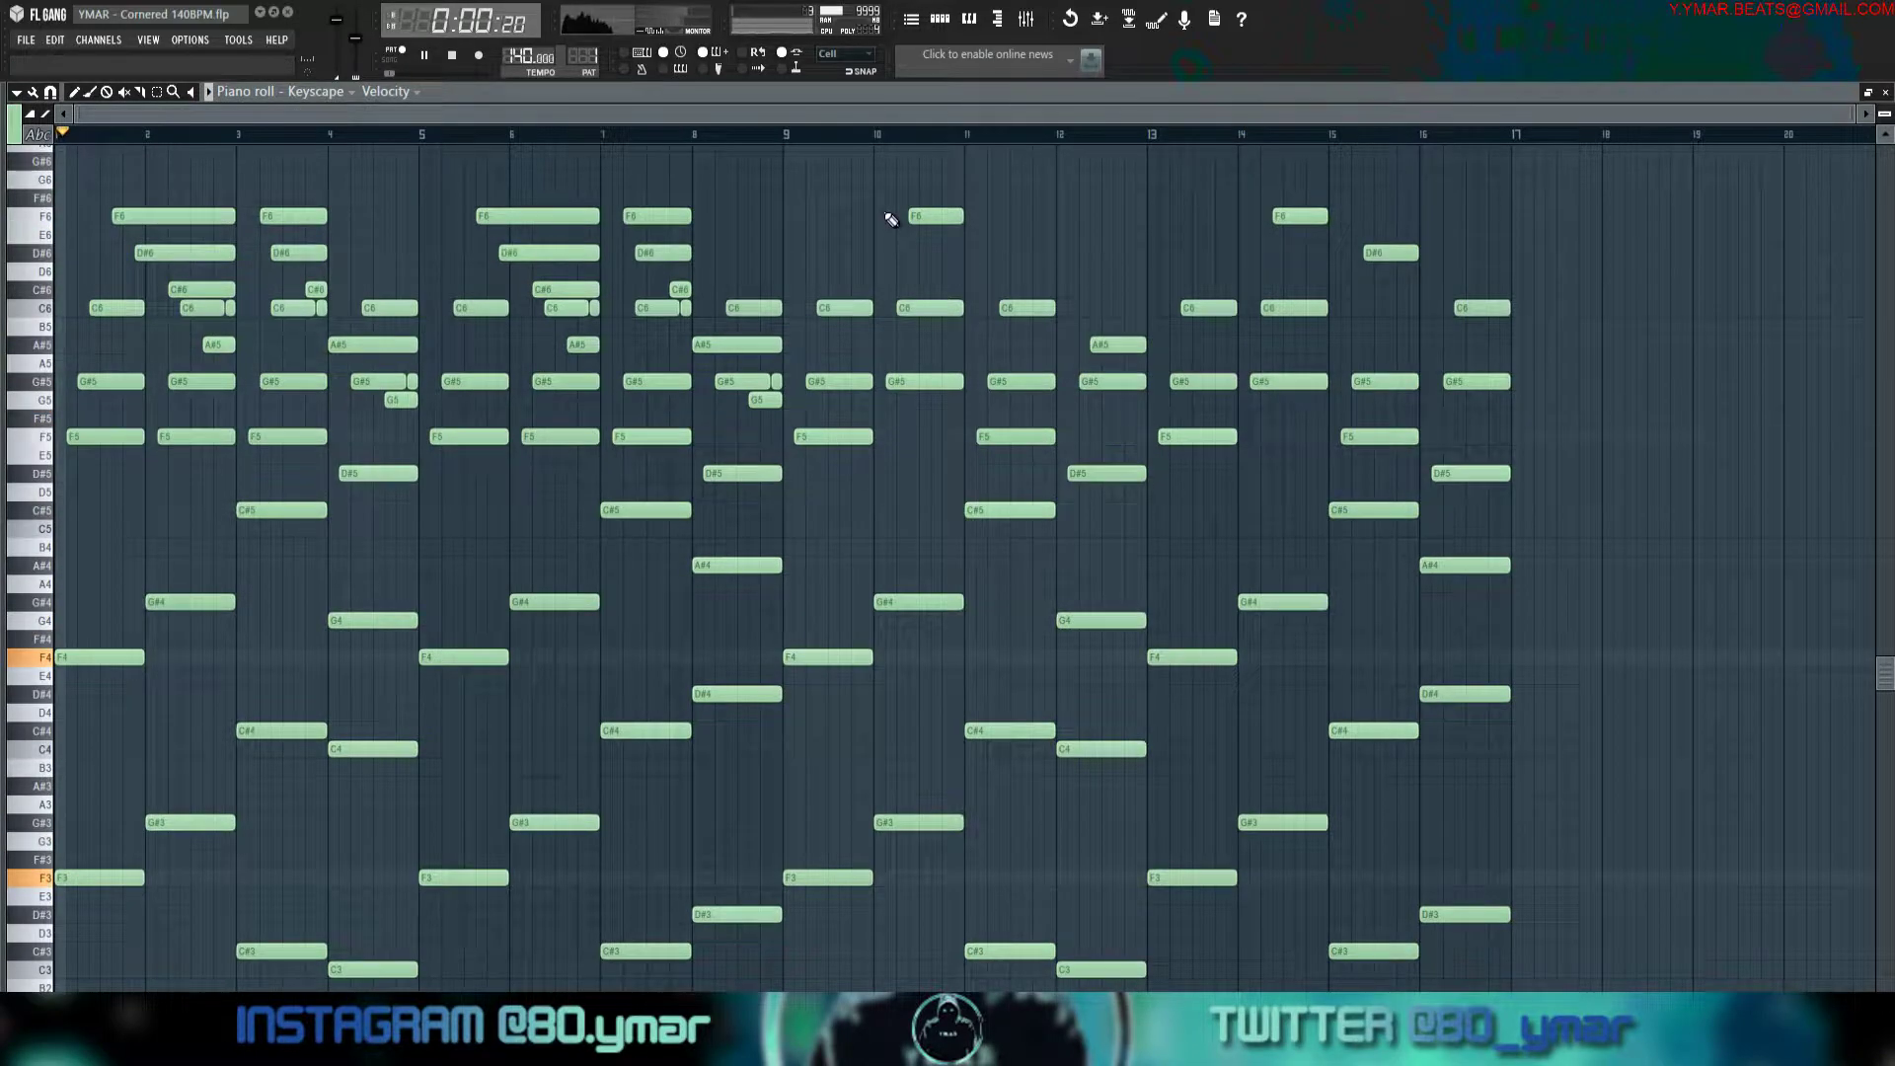
key(space)
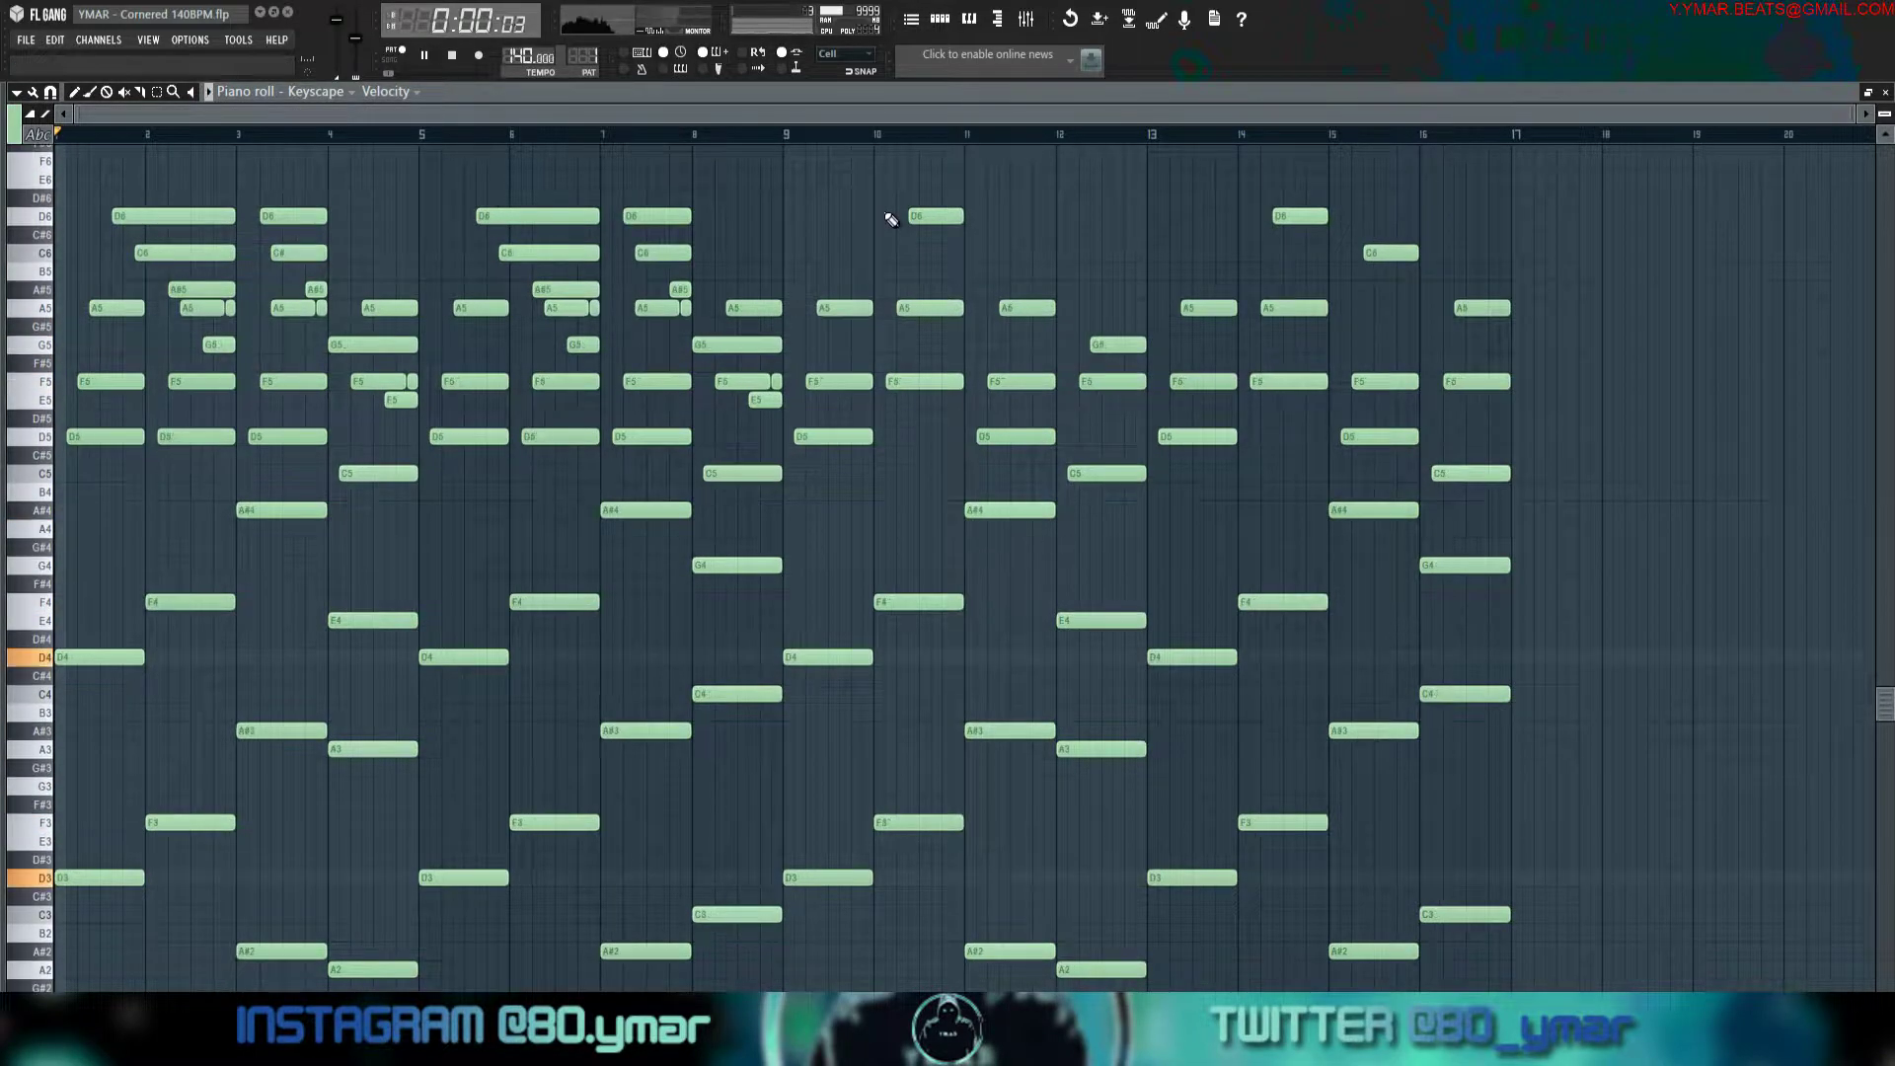
key(space)
key(space)
key(space)
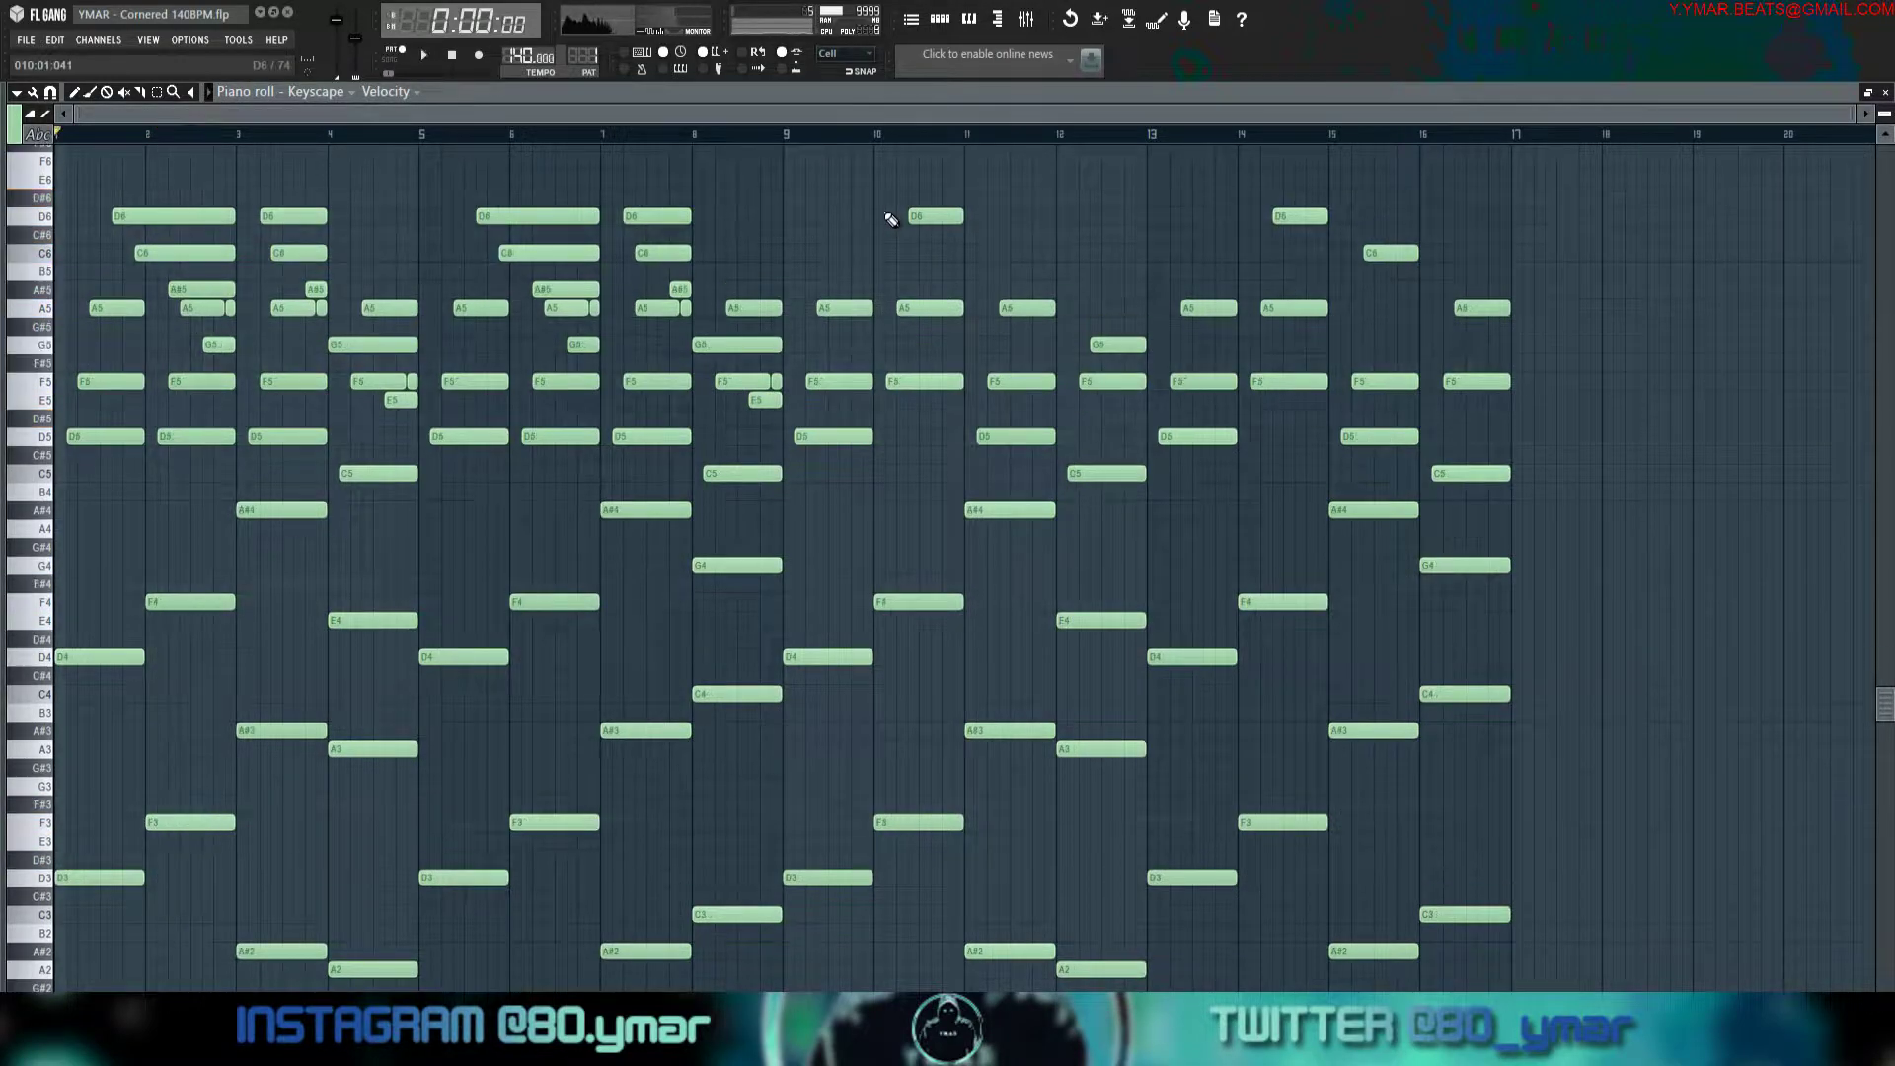
Transpose the whole melody so the opening bass note is D#3, and play it from the start.
key(space)
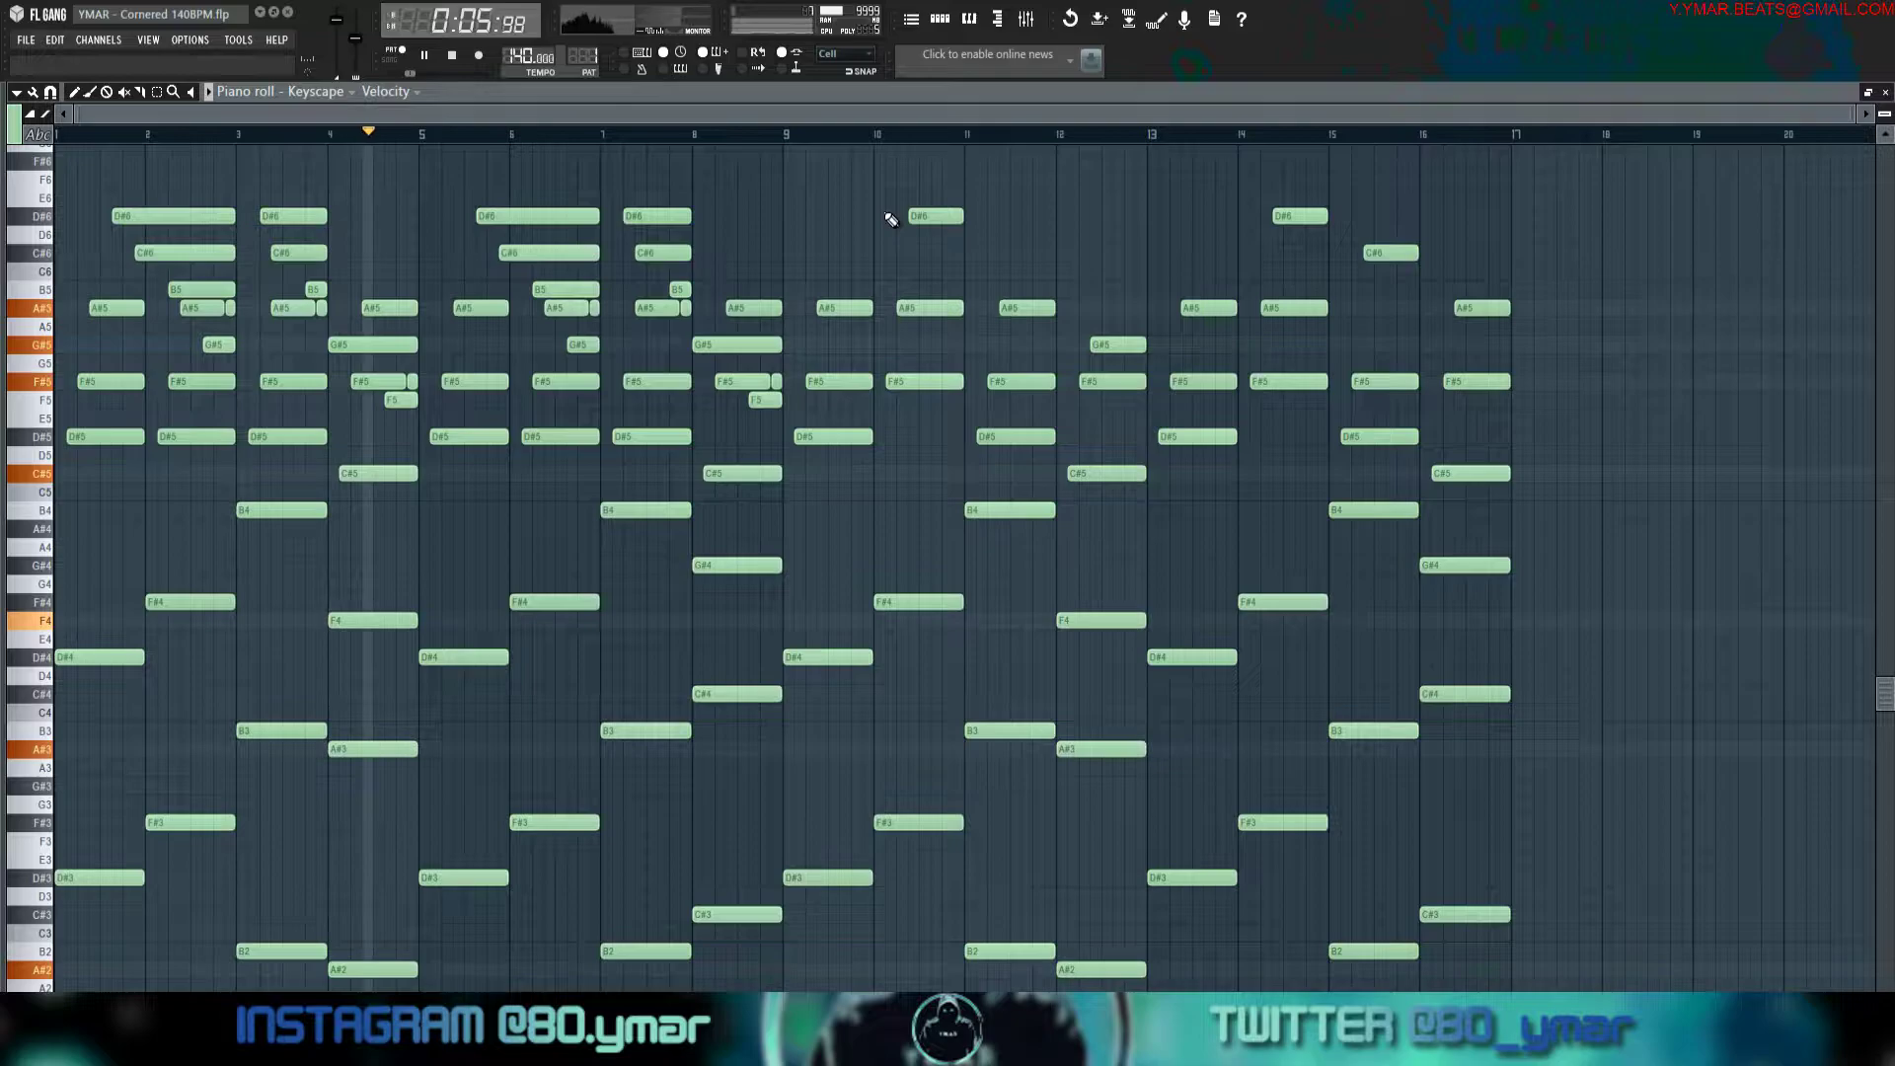
key(space)
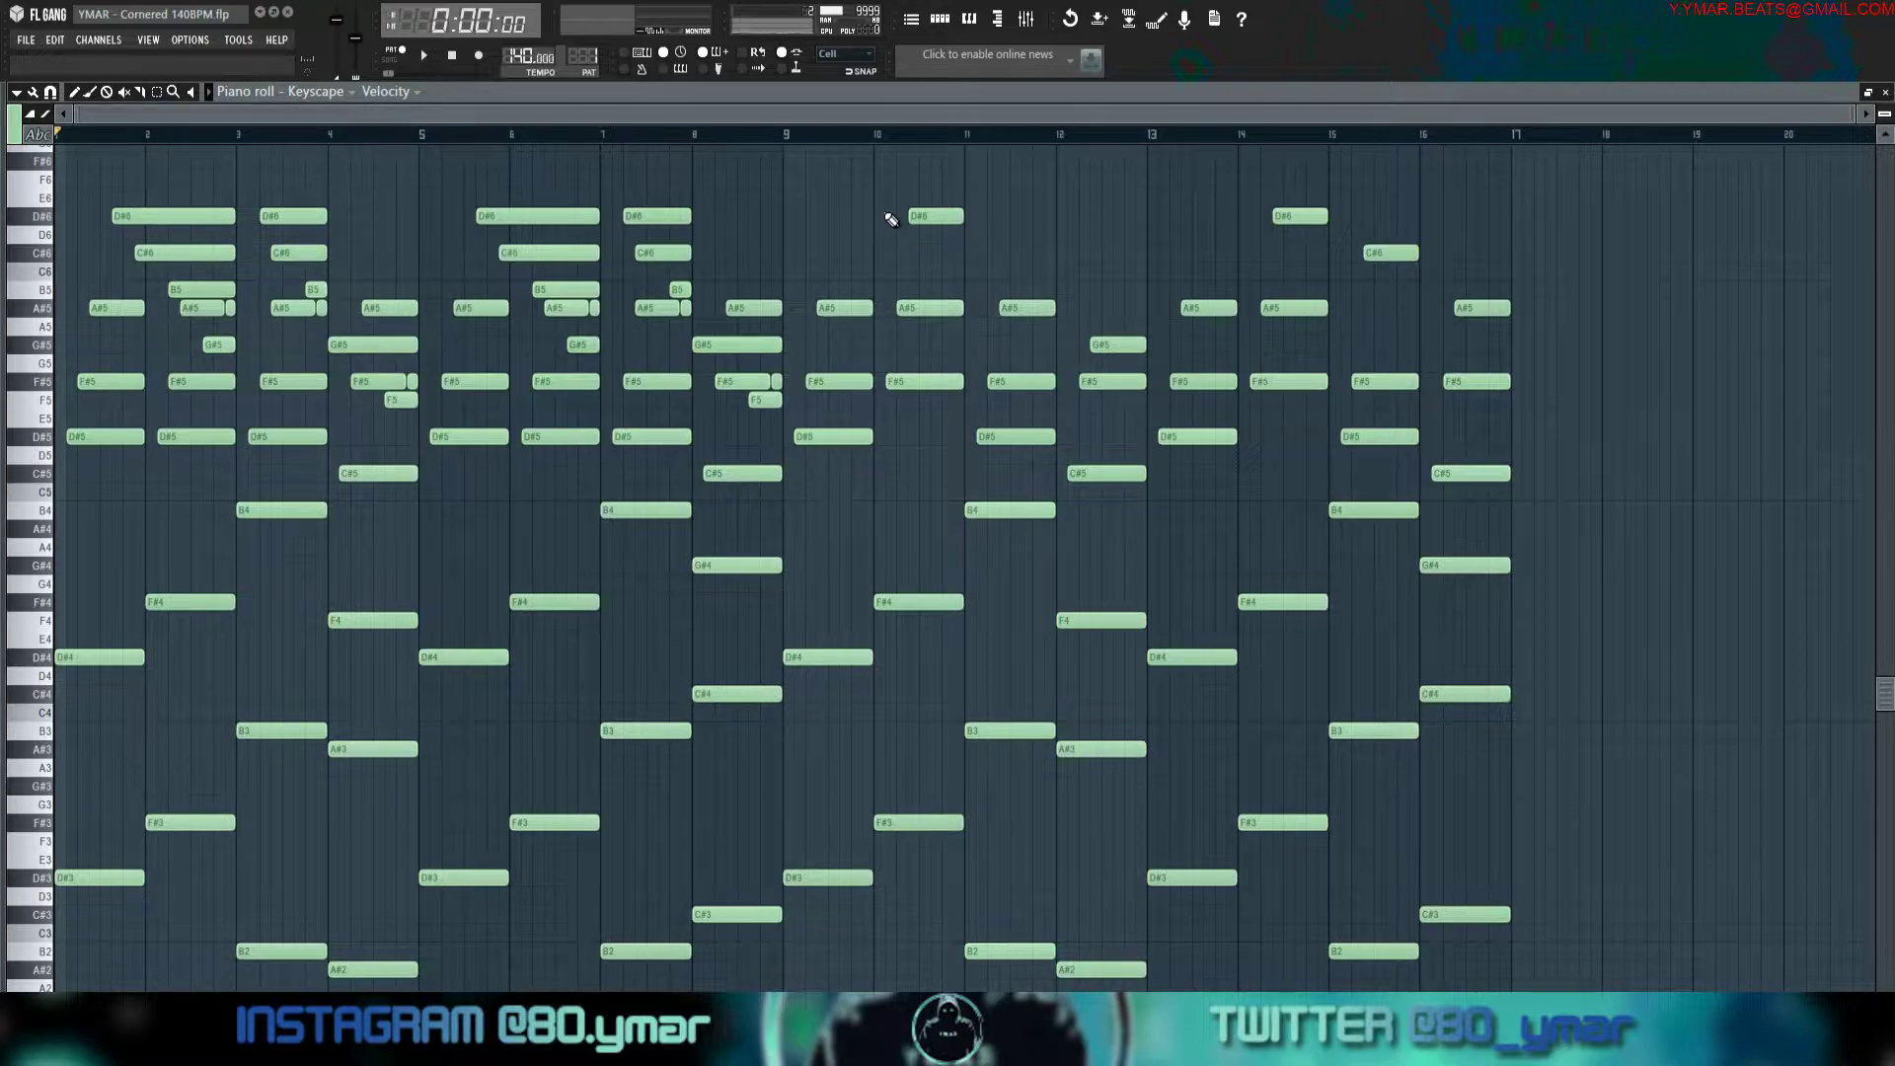
key(space)
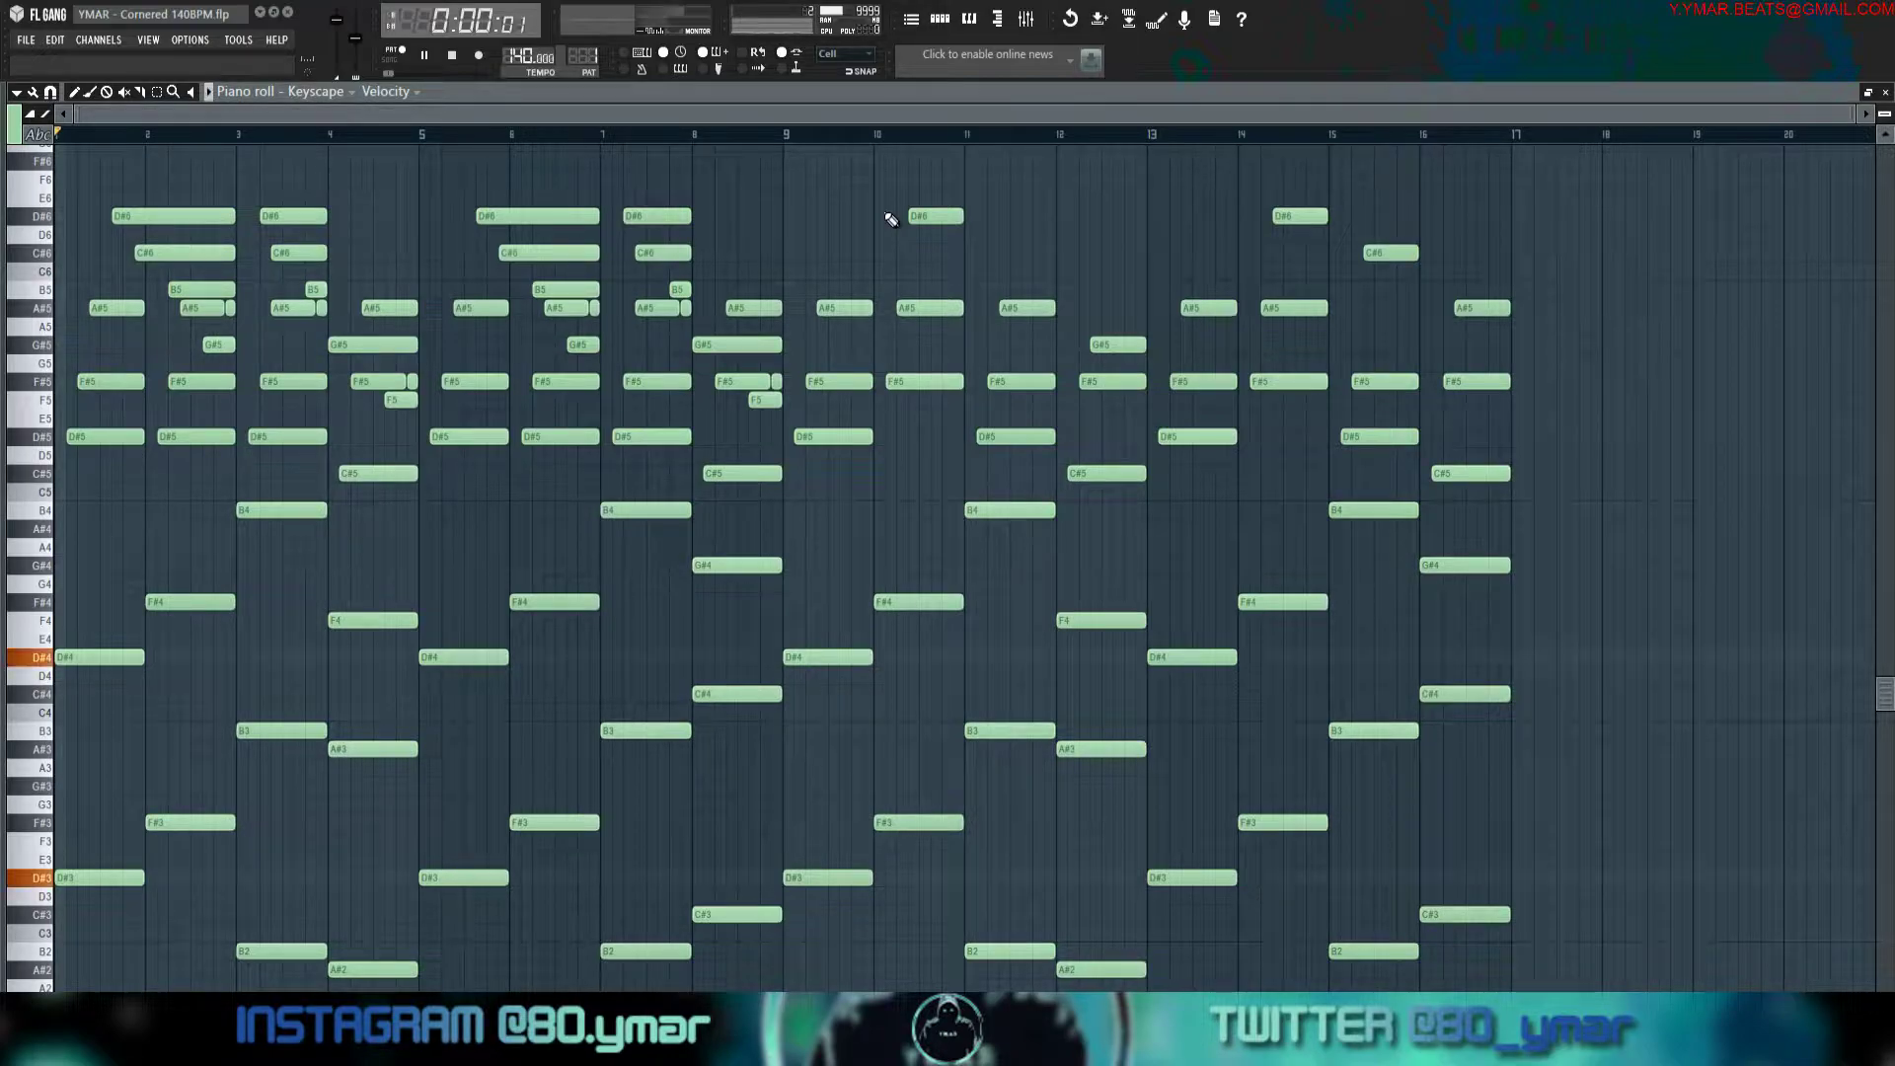
Try the whole melody with its opening bass note at F3, transpose it to start on E3, and play it from the start.
click(140, 92)
drag(1518, 946, 1506, 305)
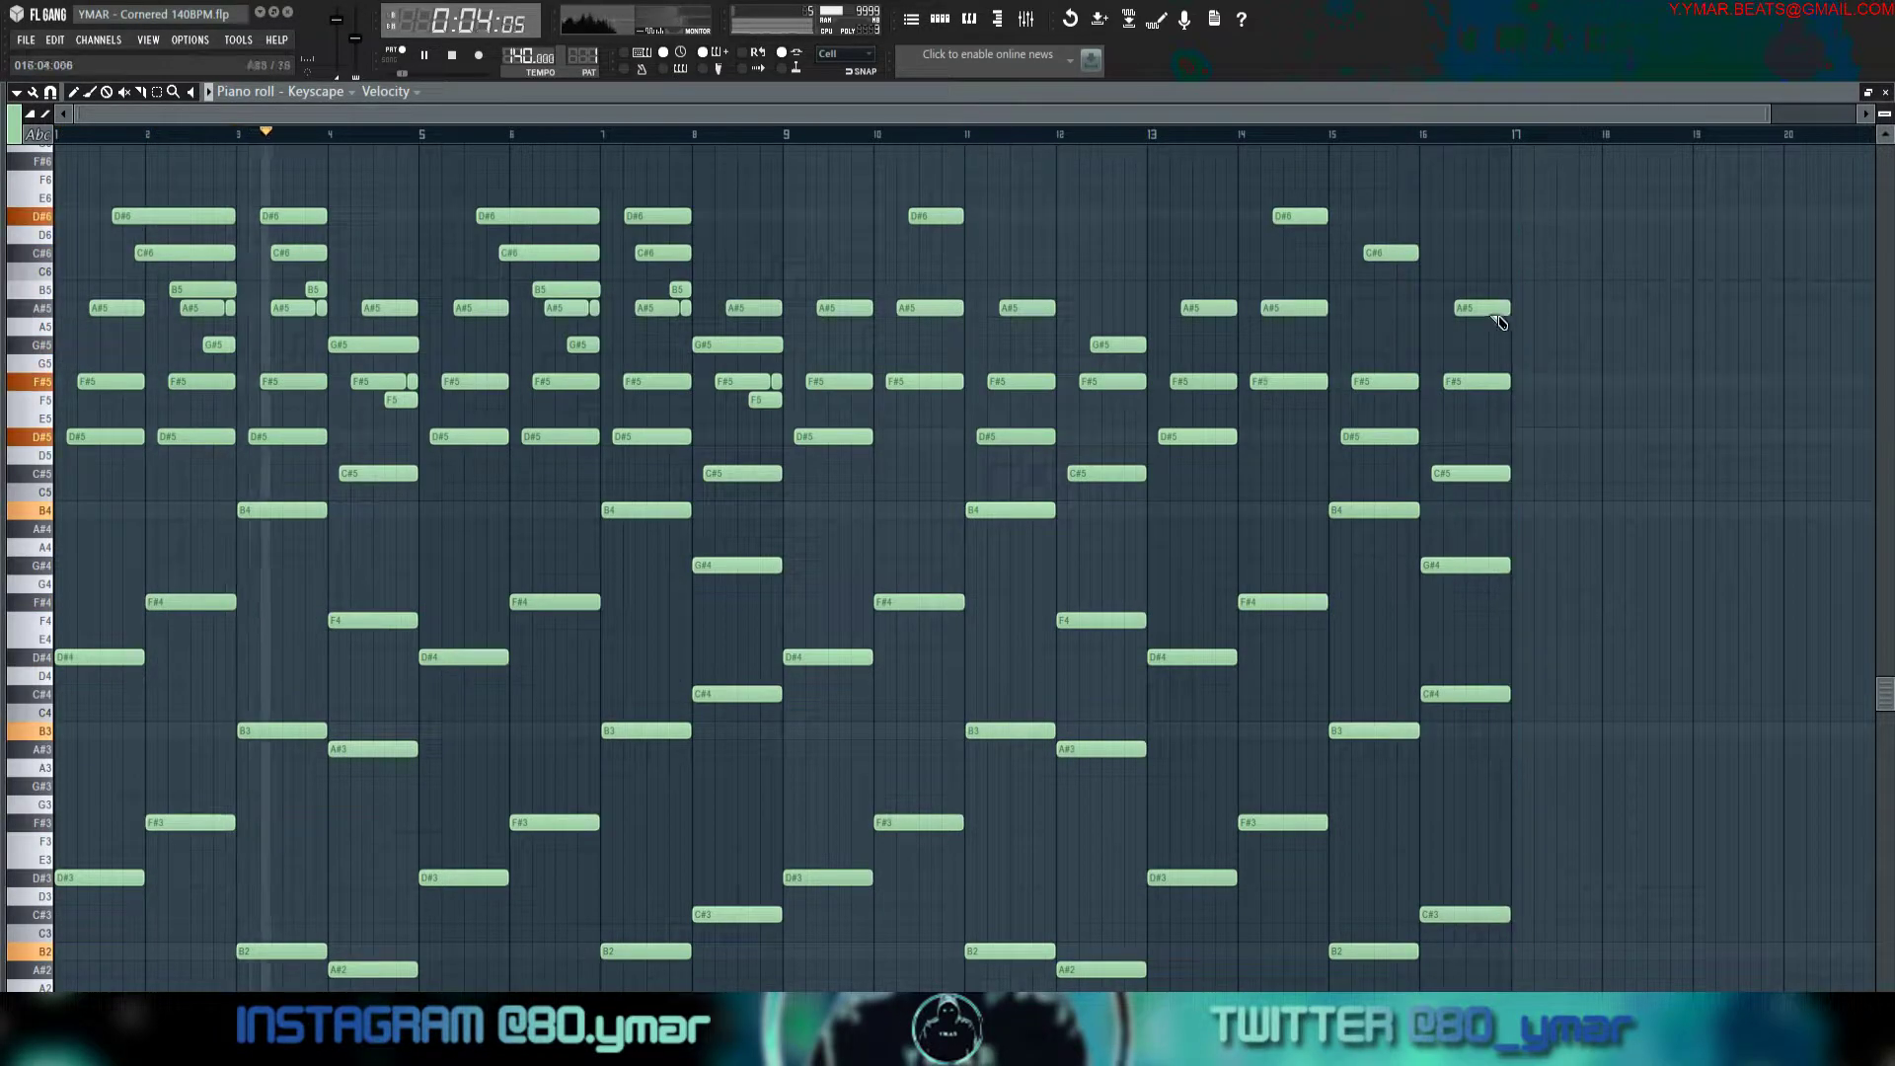
mouse_move(627, 664)
mouse_down()
mouse_move(629, 244)
mouse_move(610, 142)
mouse_up()
key(shift+Up)
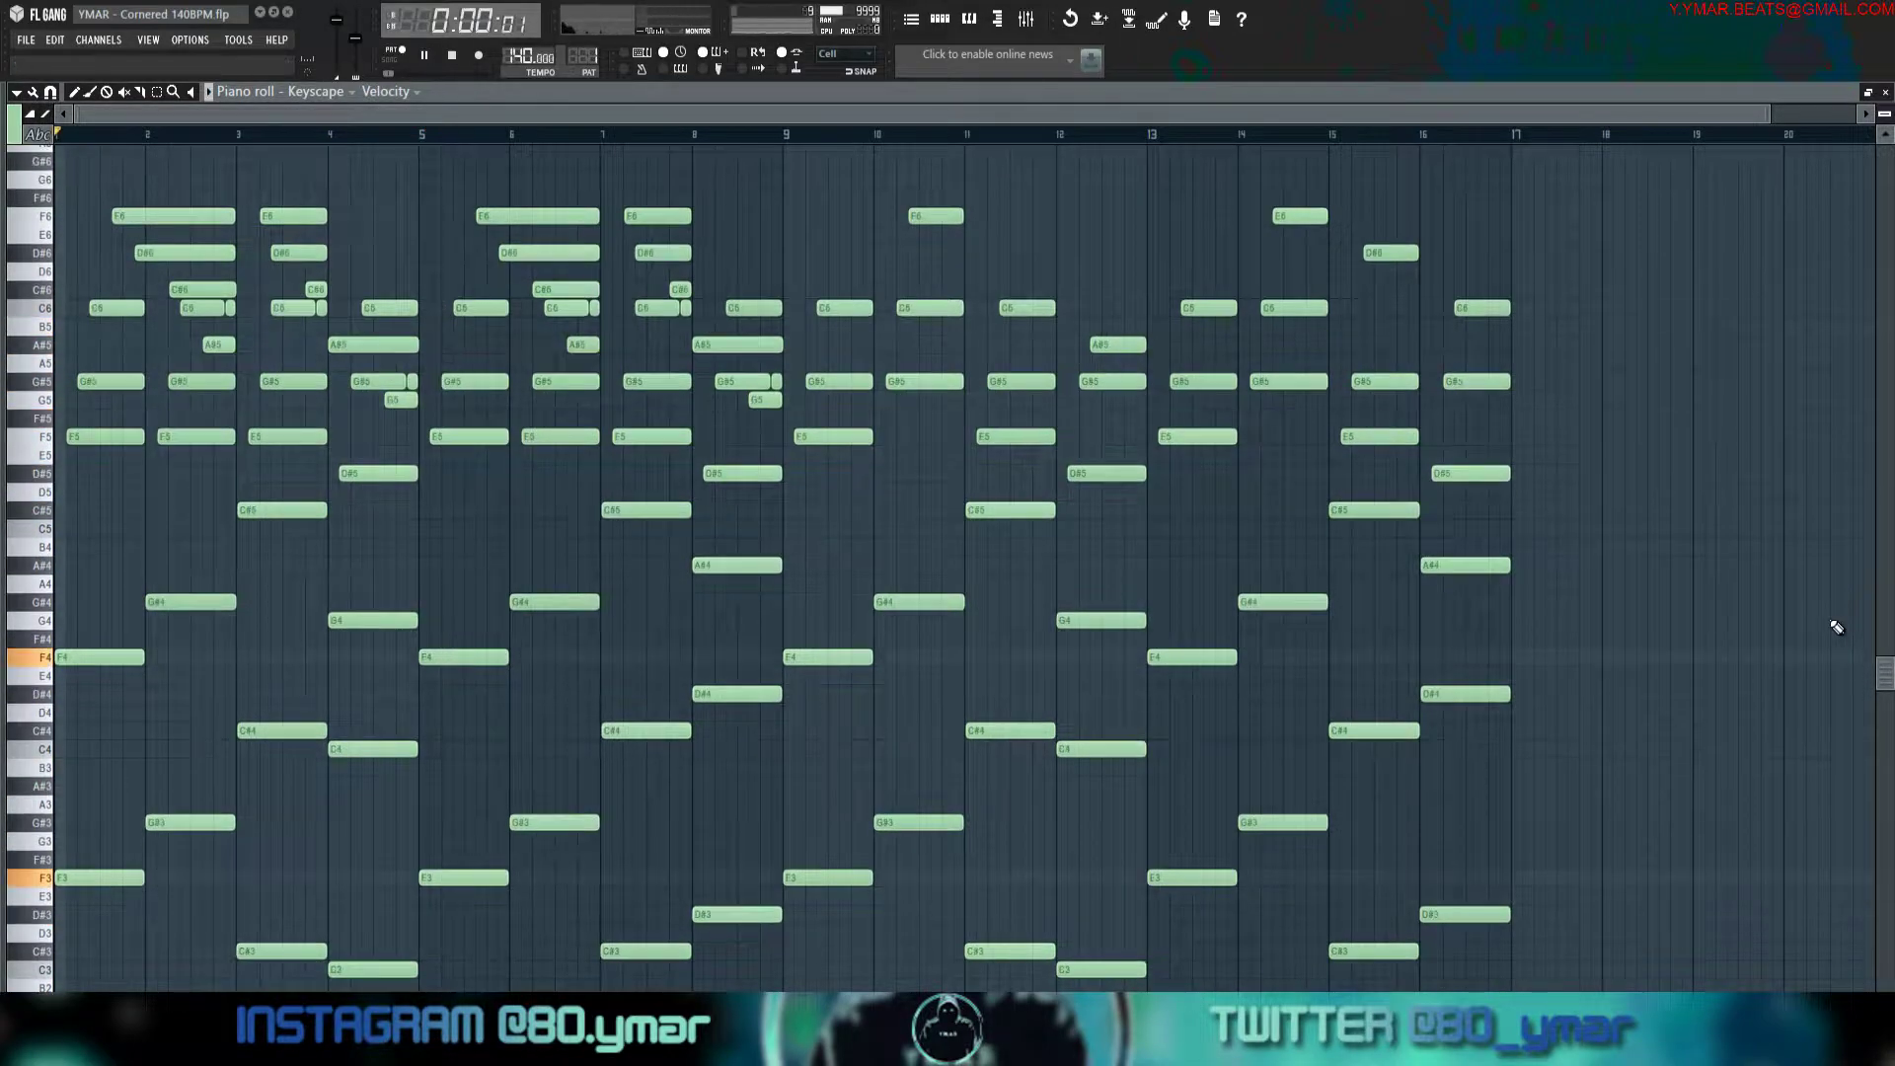
key(space)
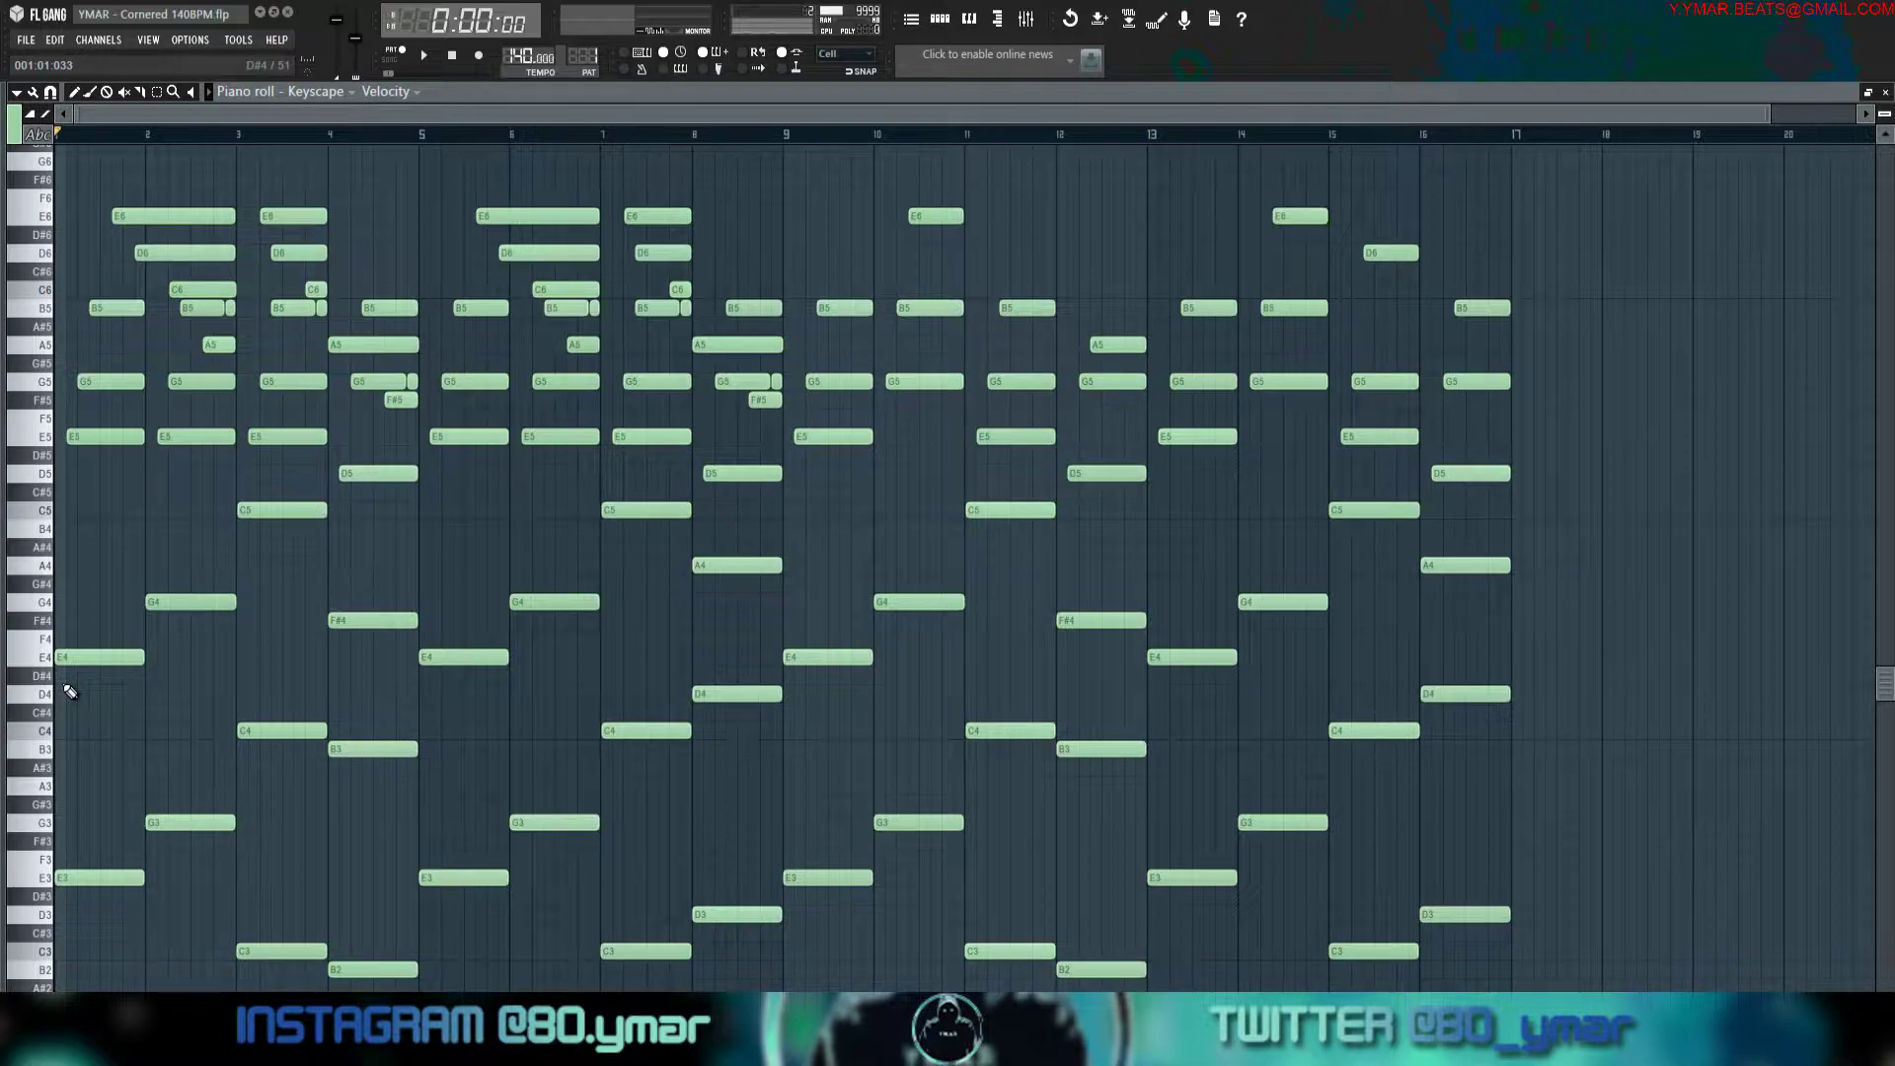
key(space)
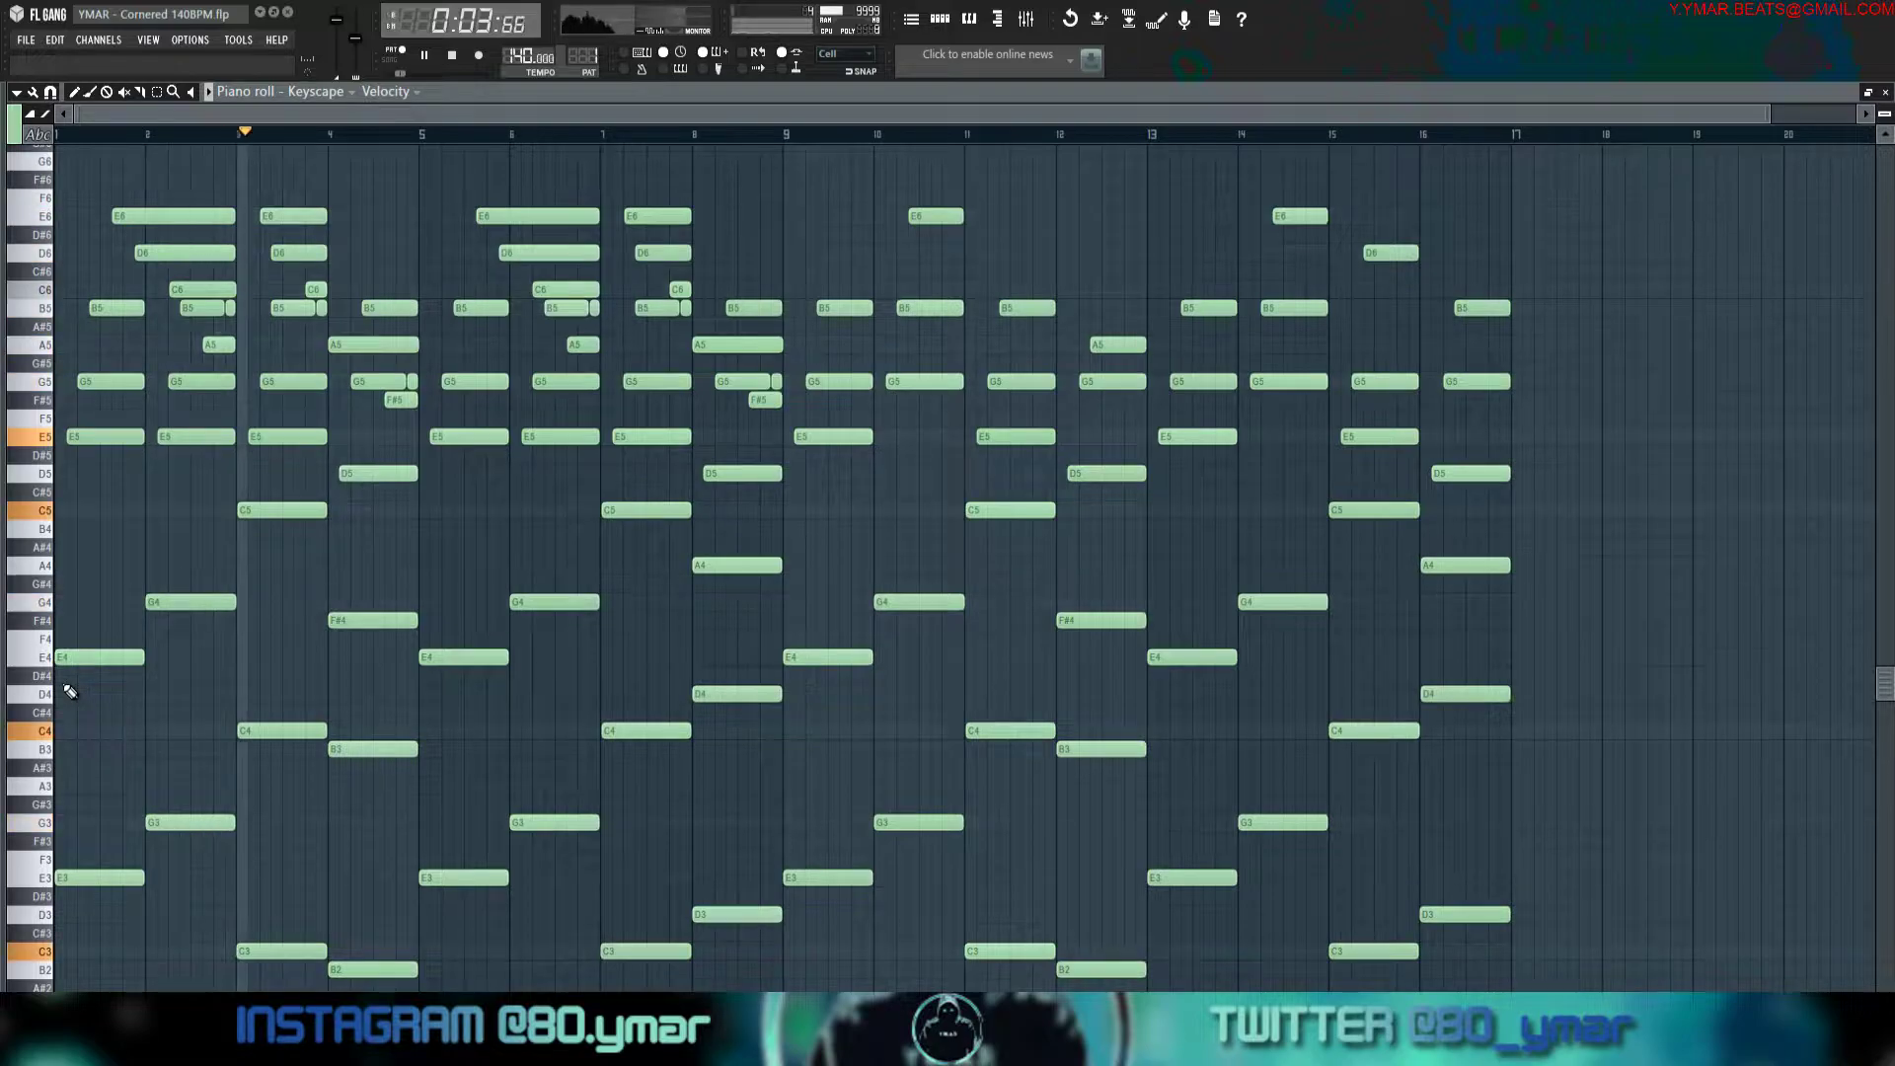
key(space)
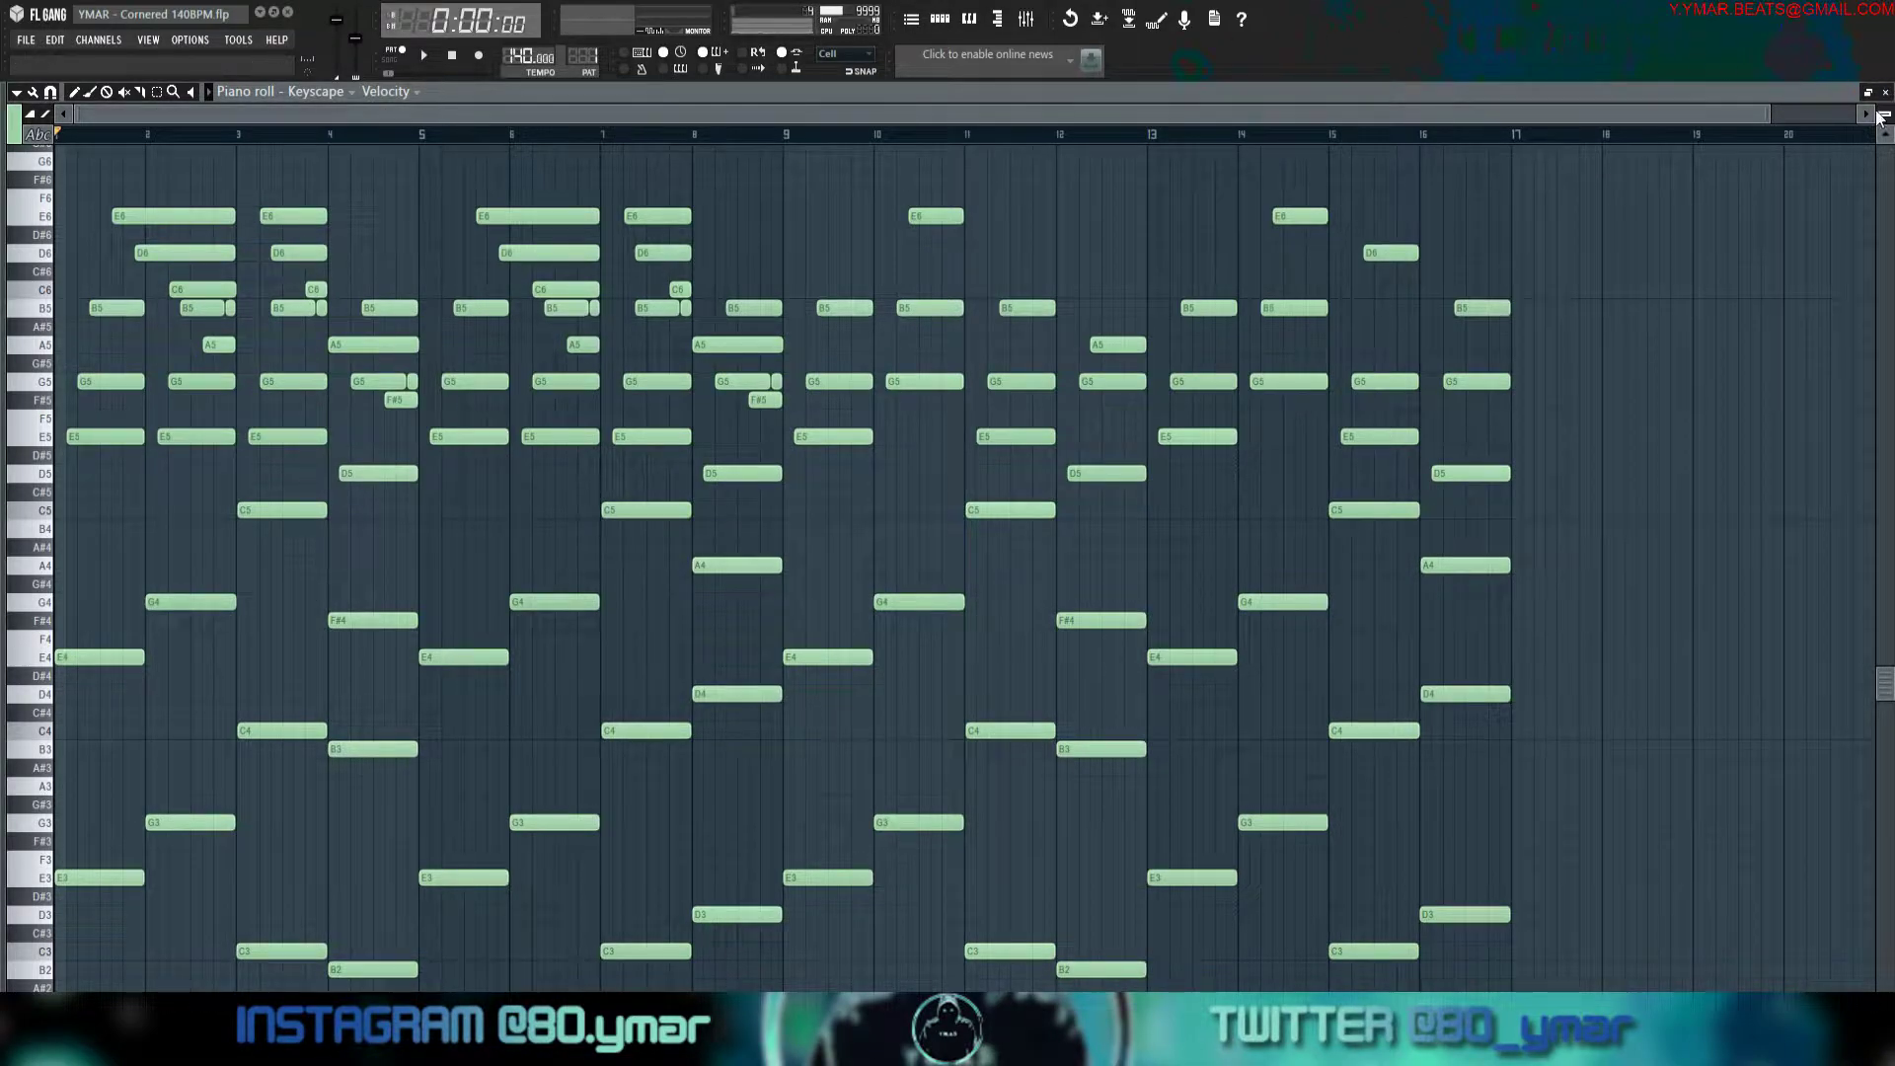
Fit all 16 bars and the full note range of the melody into the piano roll view.
drag(1761, 112, 1855, 115)
scroll(1556, 199, down, 6)
scroll(1470, 203, up, 5)
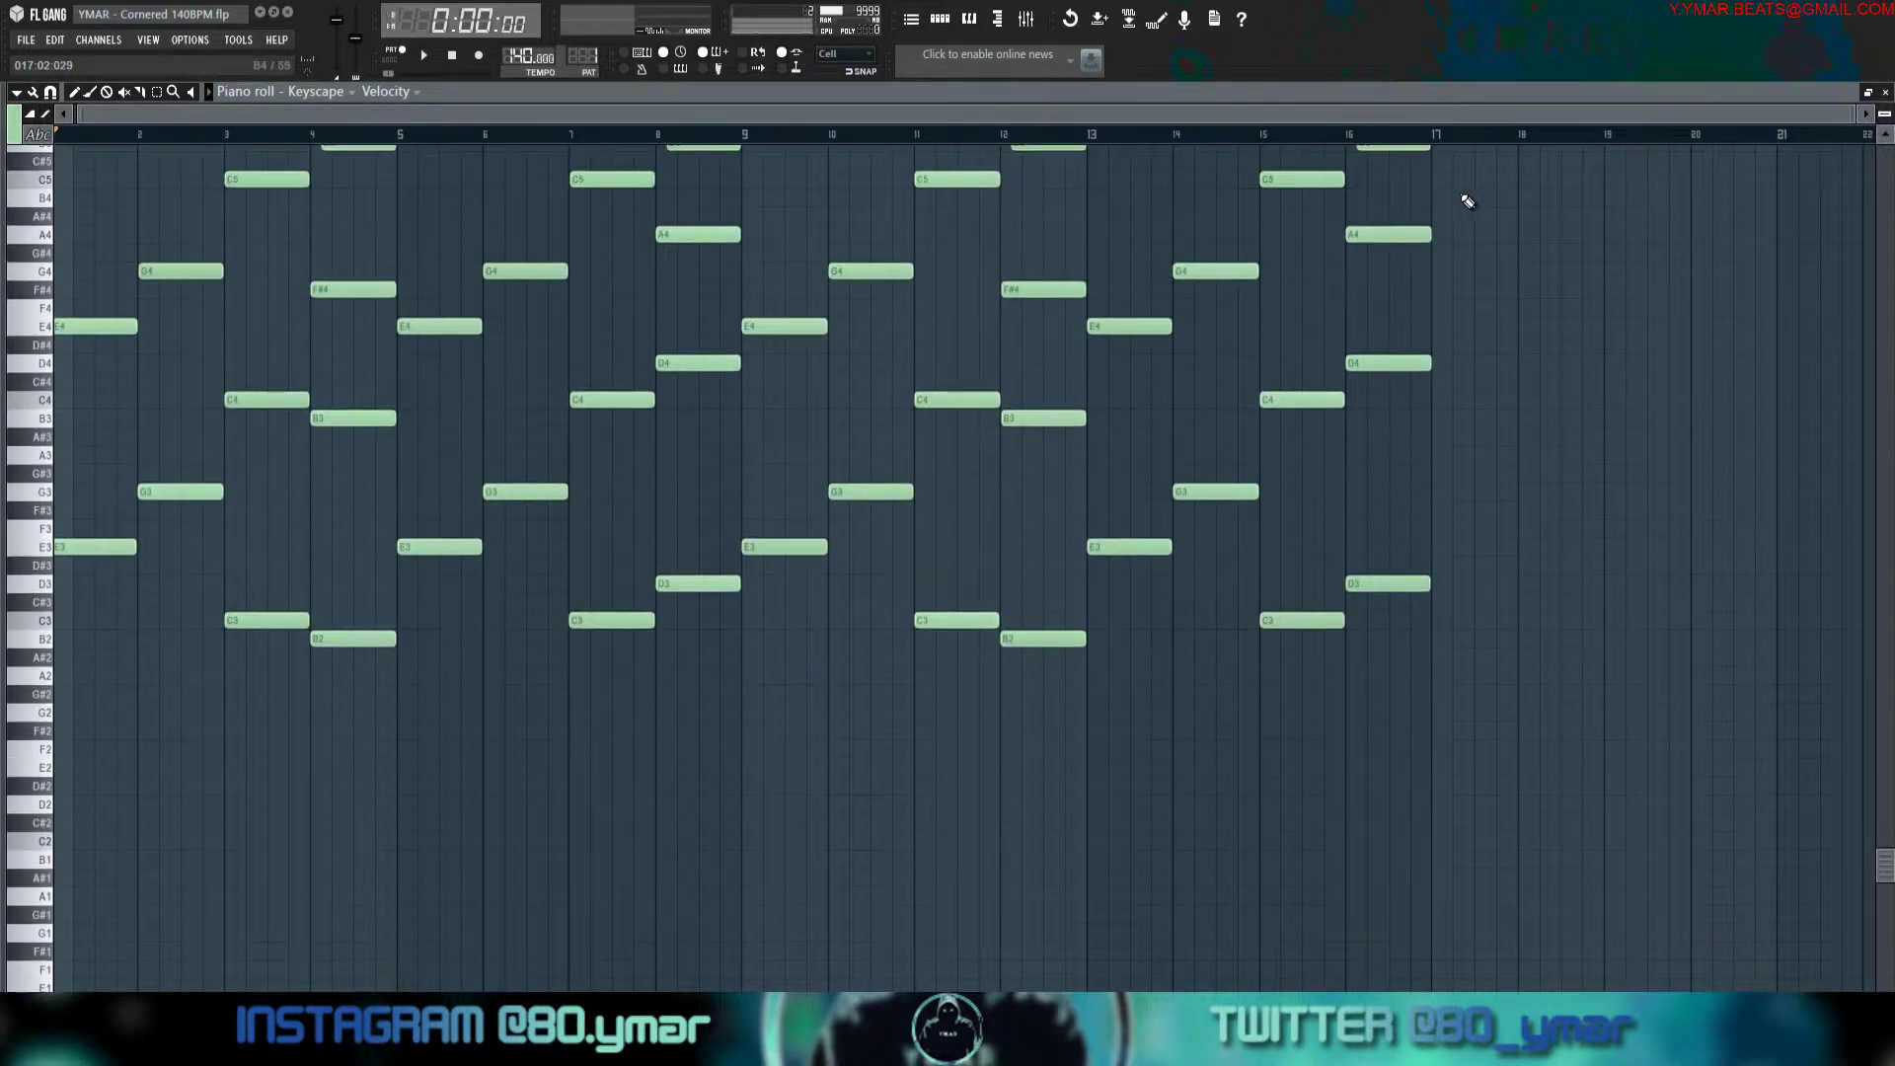
scroll(1431, 180, up, 1)
scroll(1447, 163, down, 1)
drag(1844, 114, 1834, 114)
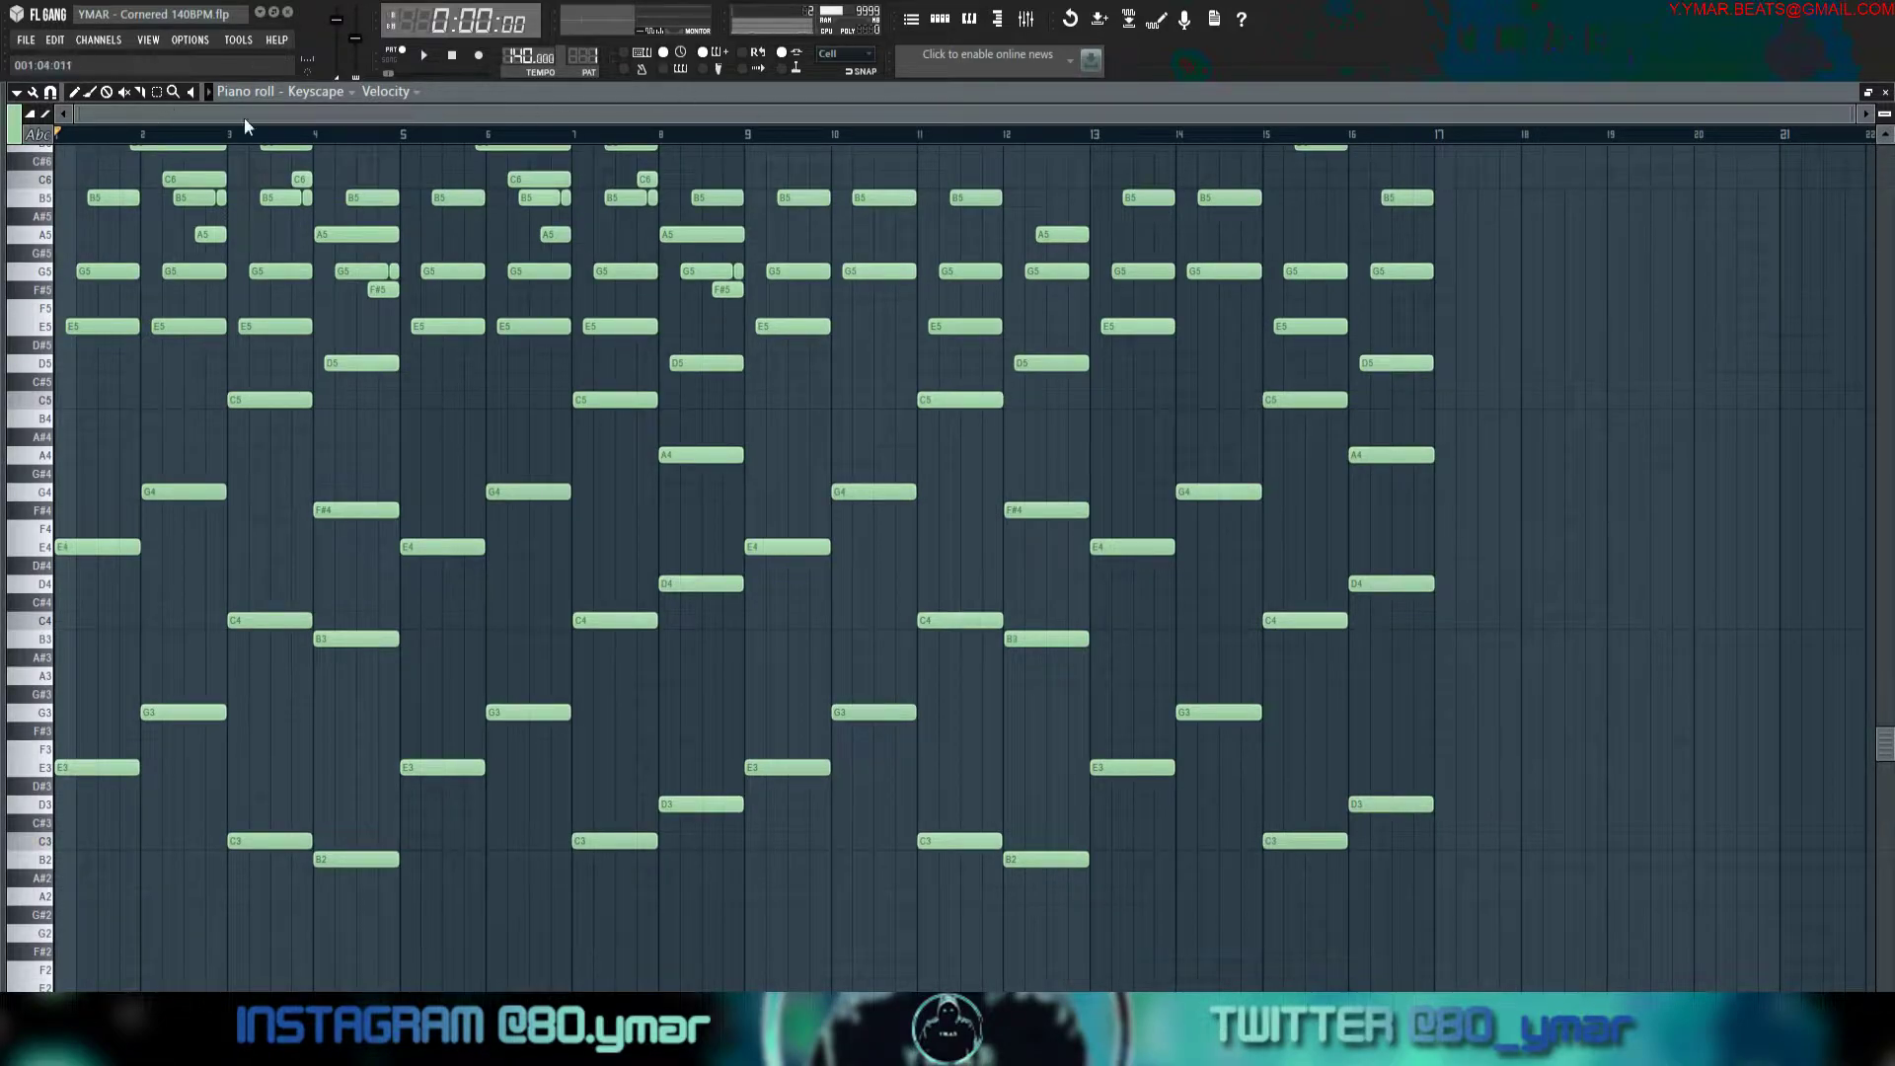
drag(1885, 115, 1885, 122)
scroll(1766, 204, up, 2)
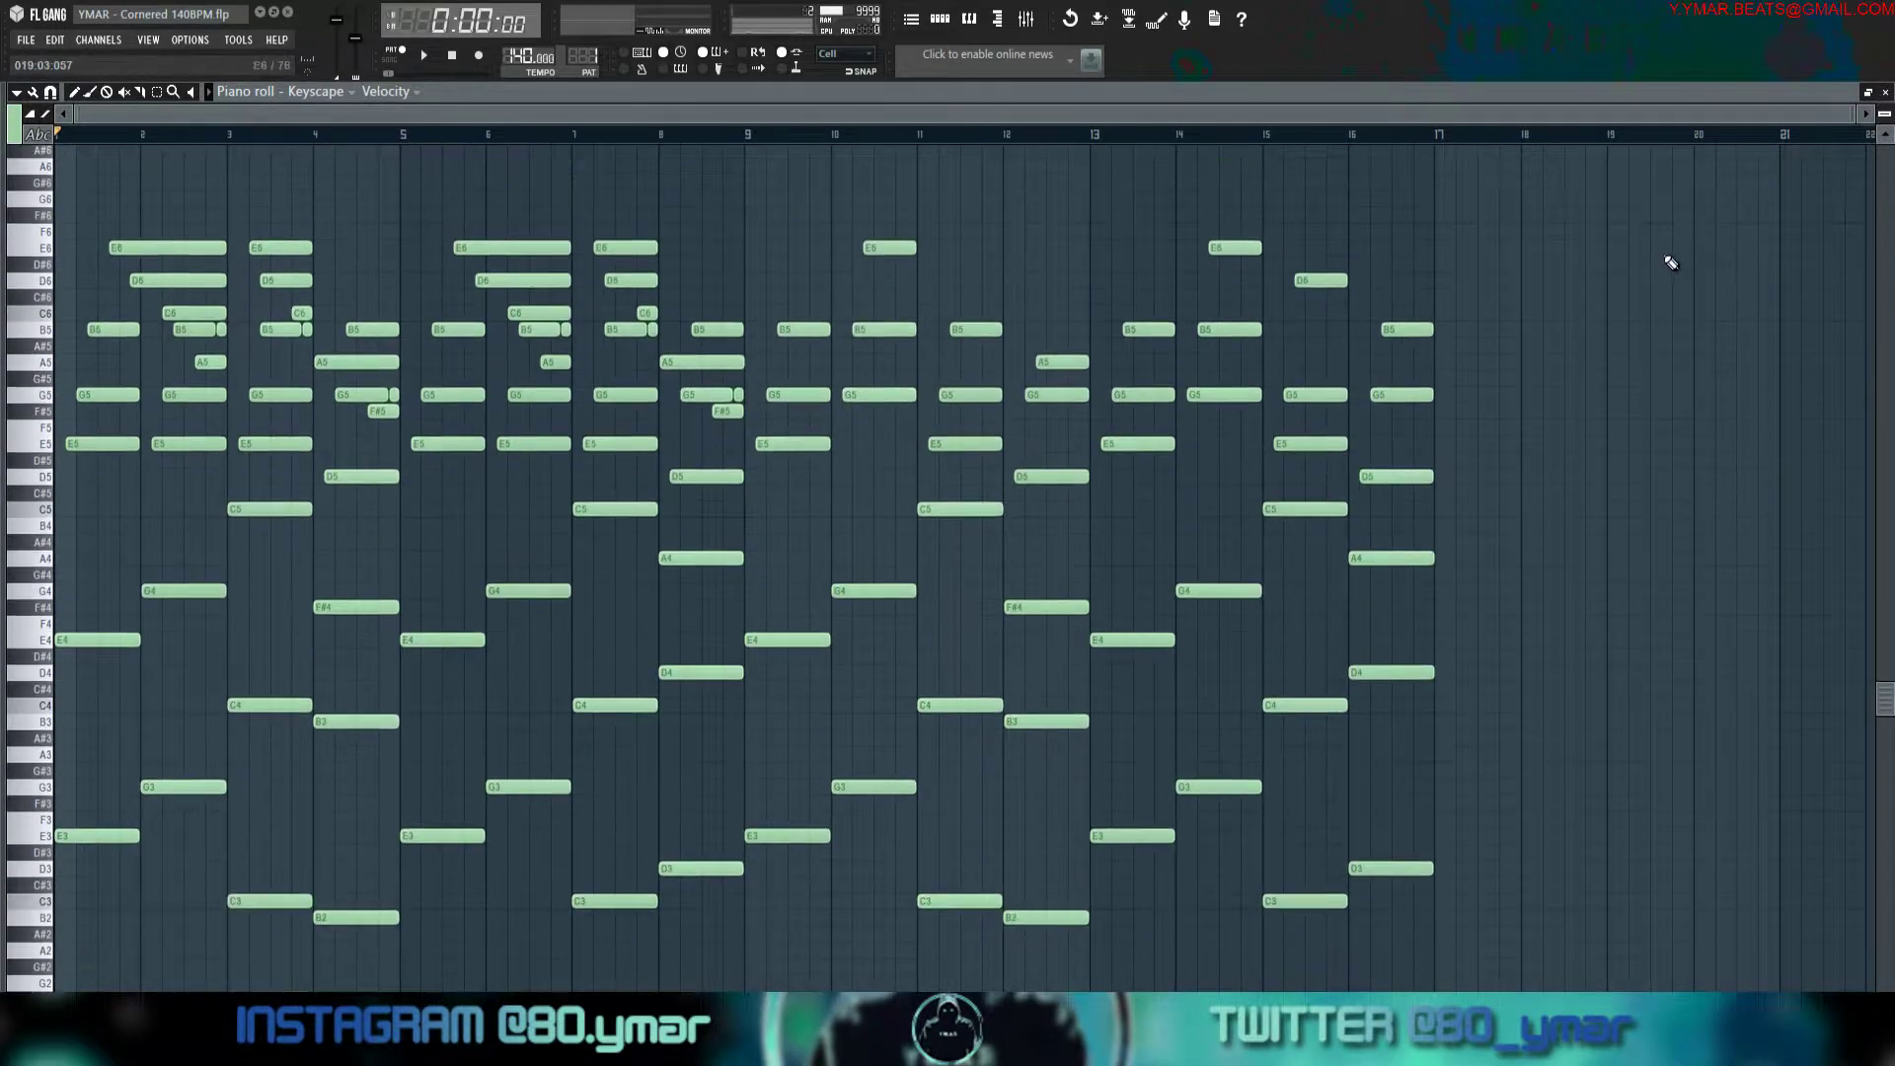
Play the transposed melody from the start and replay its second half from bar 9.
key(space)
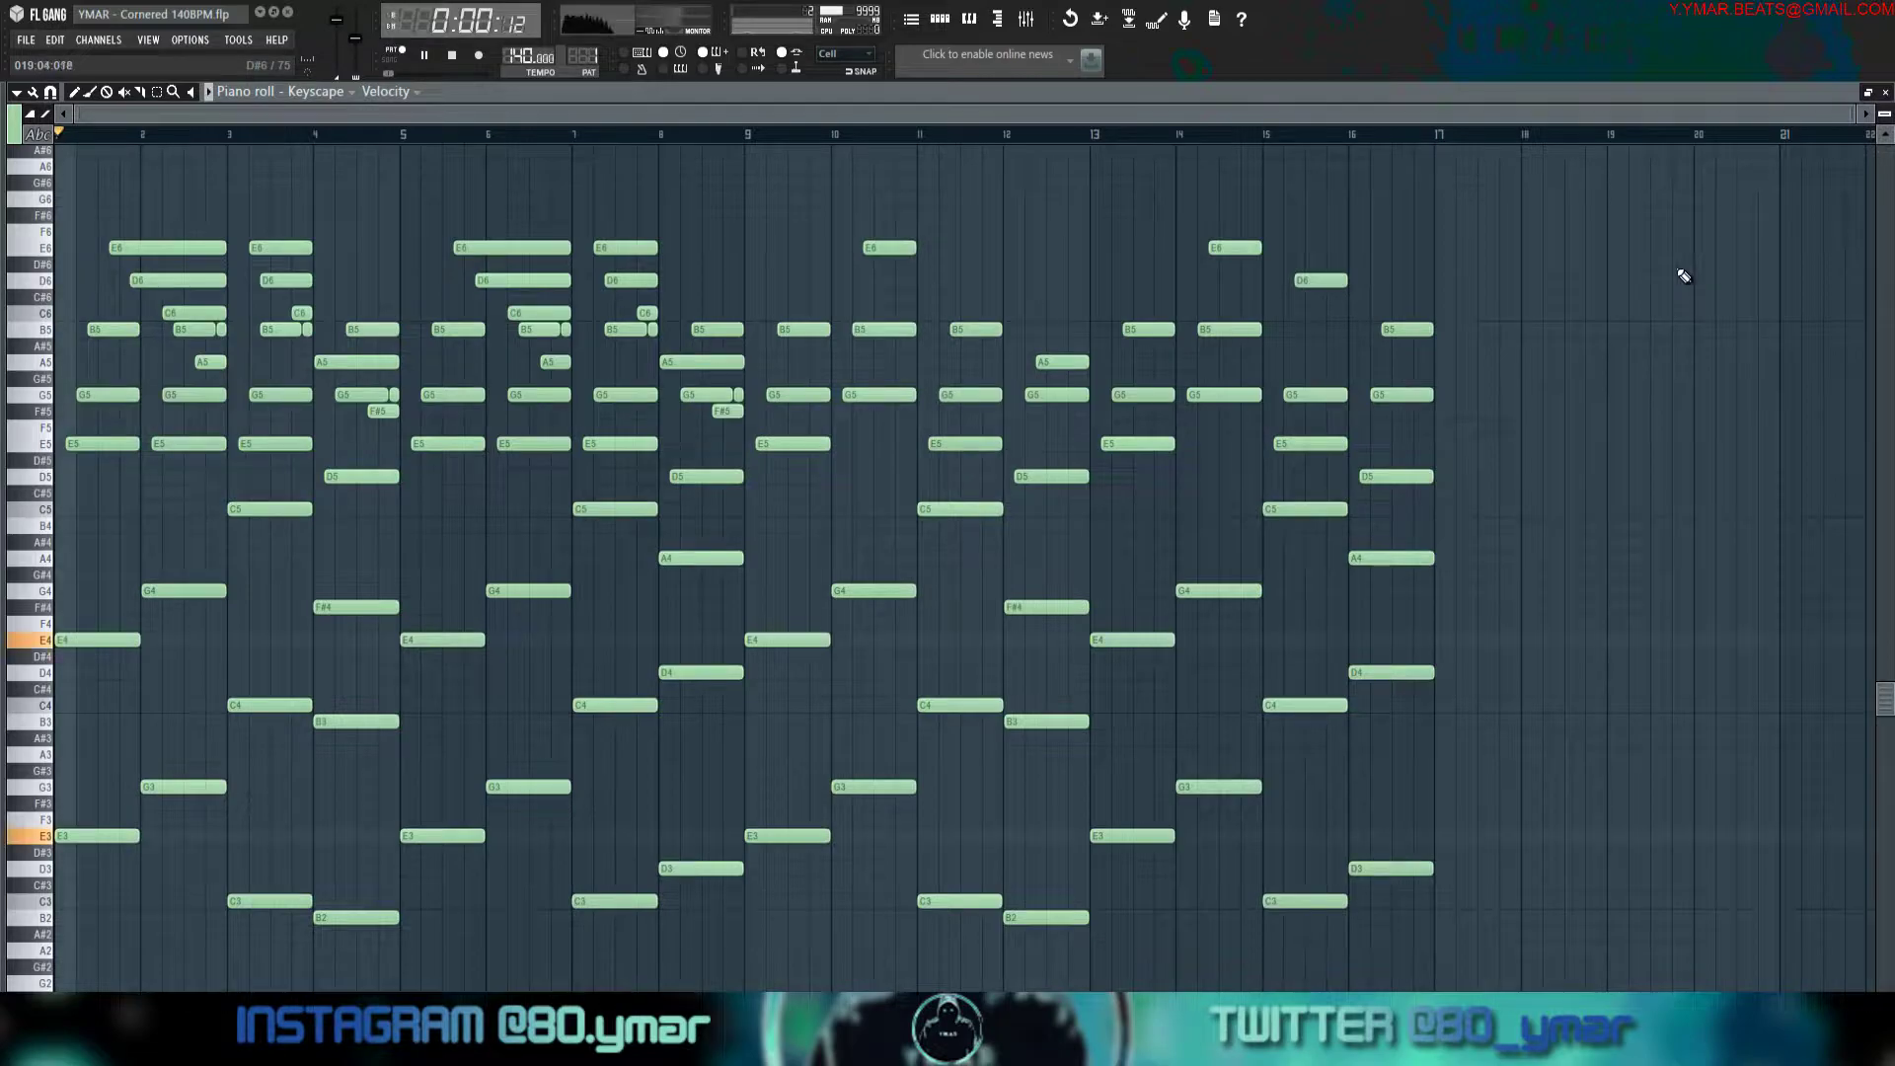
click(666, 150)
key(ctrl+z)
click(745, 140)
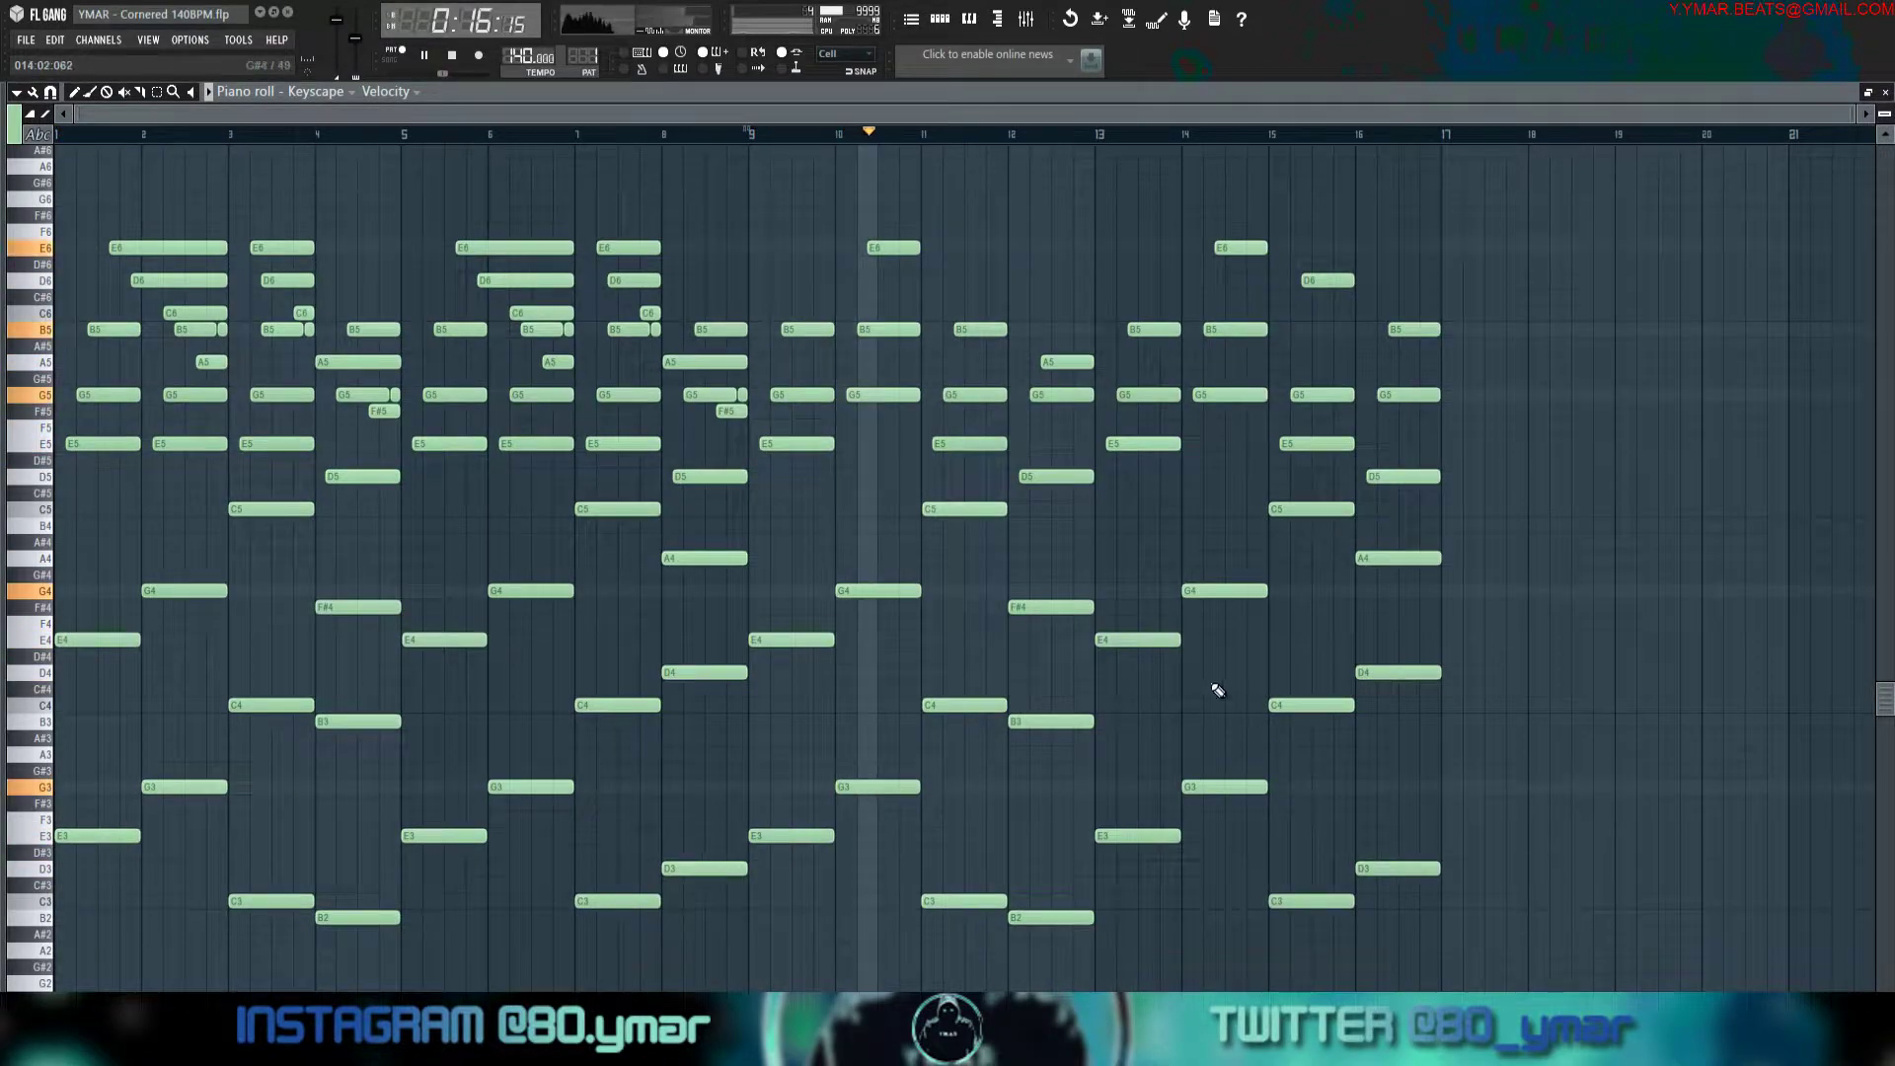
scroll(879, 710, down, 4)
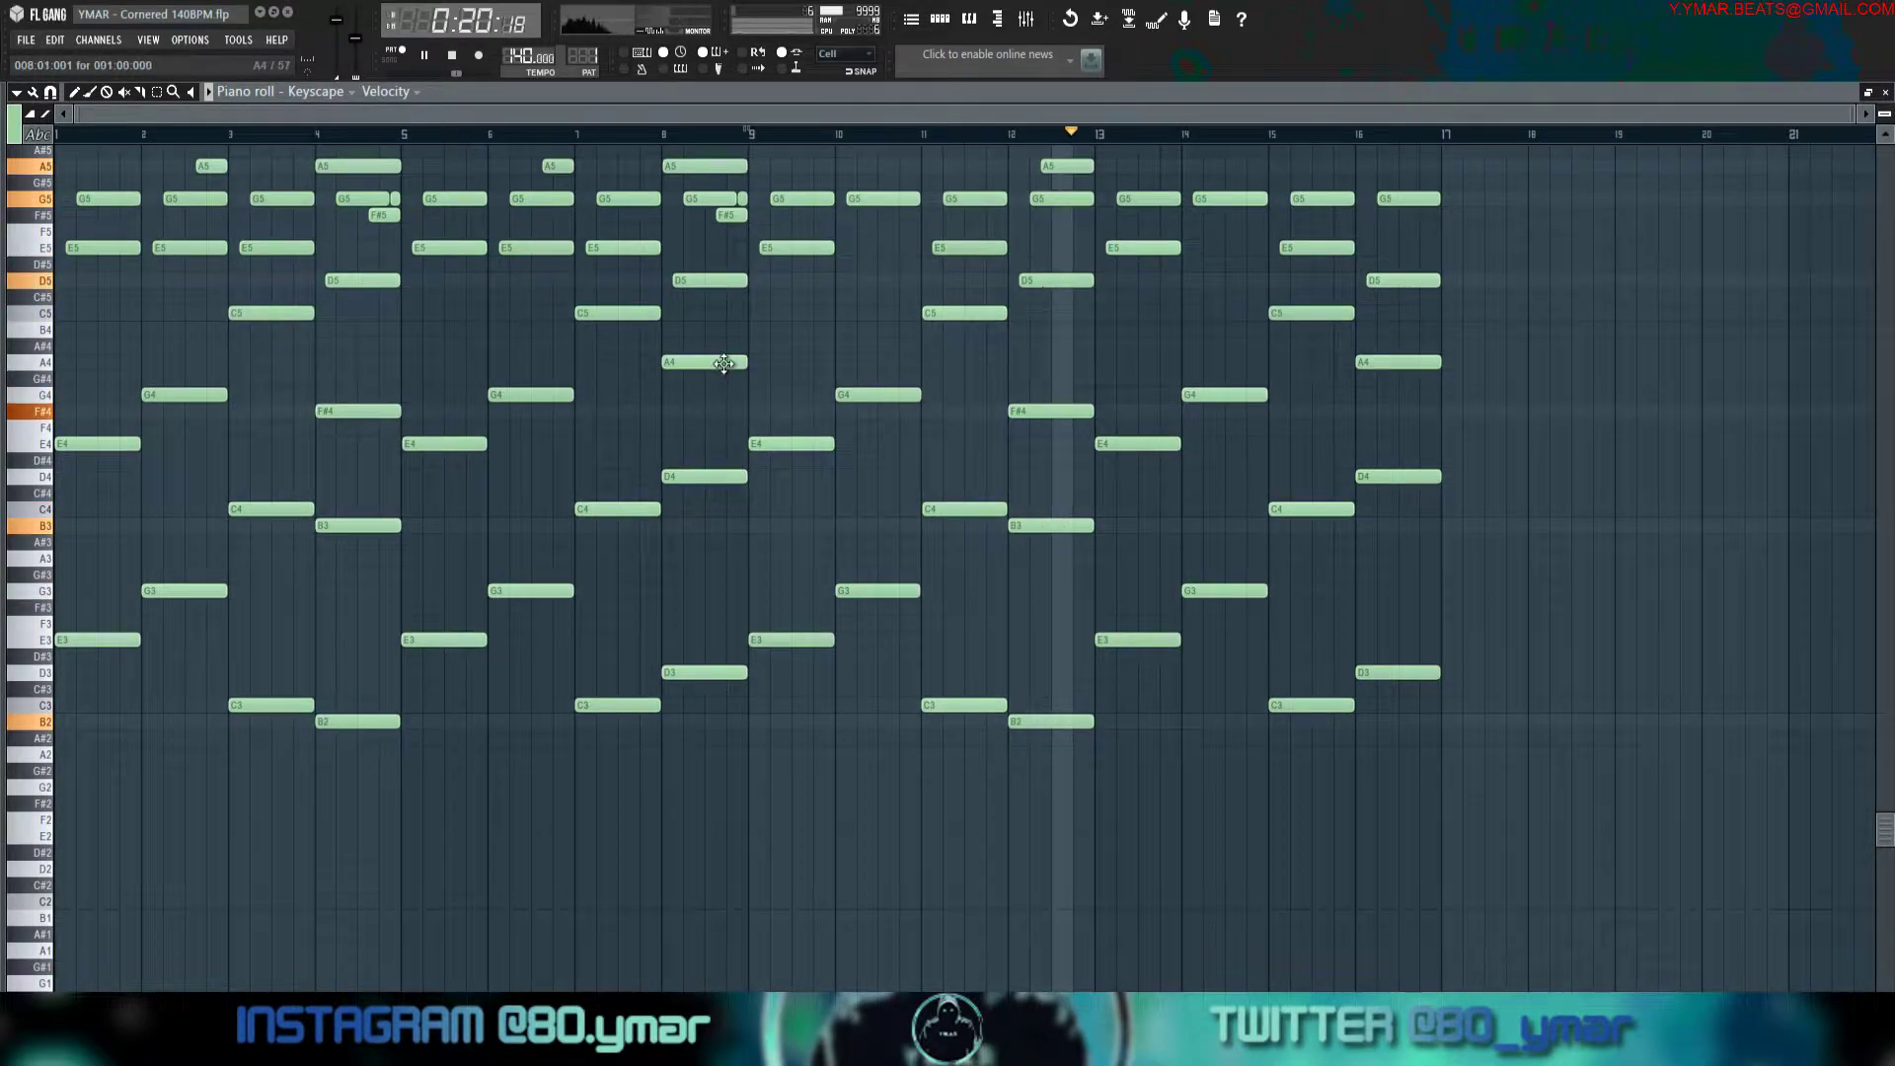
key(space)
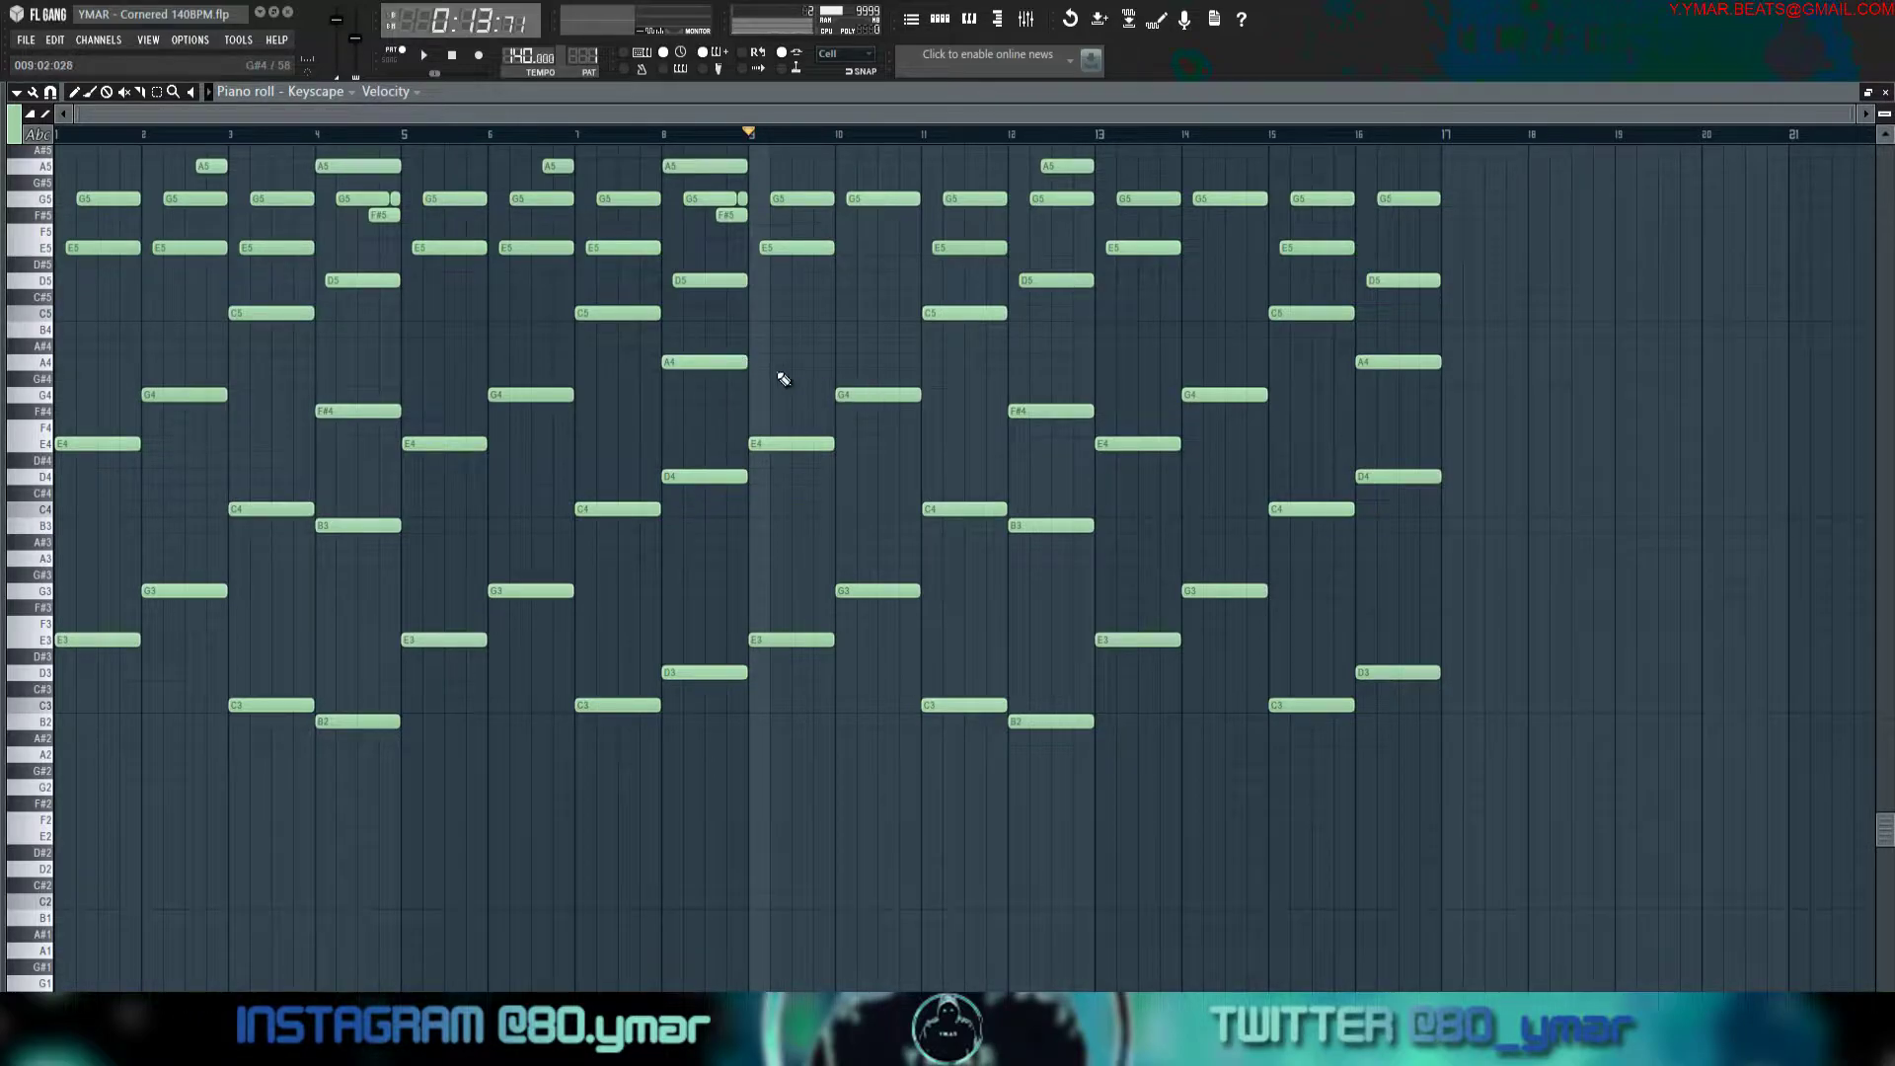
key(space)
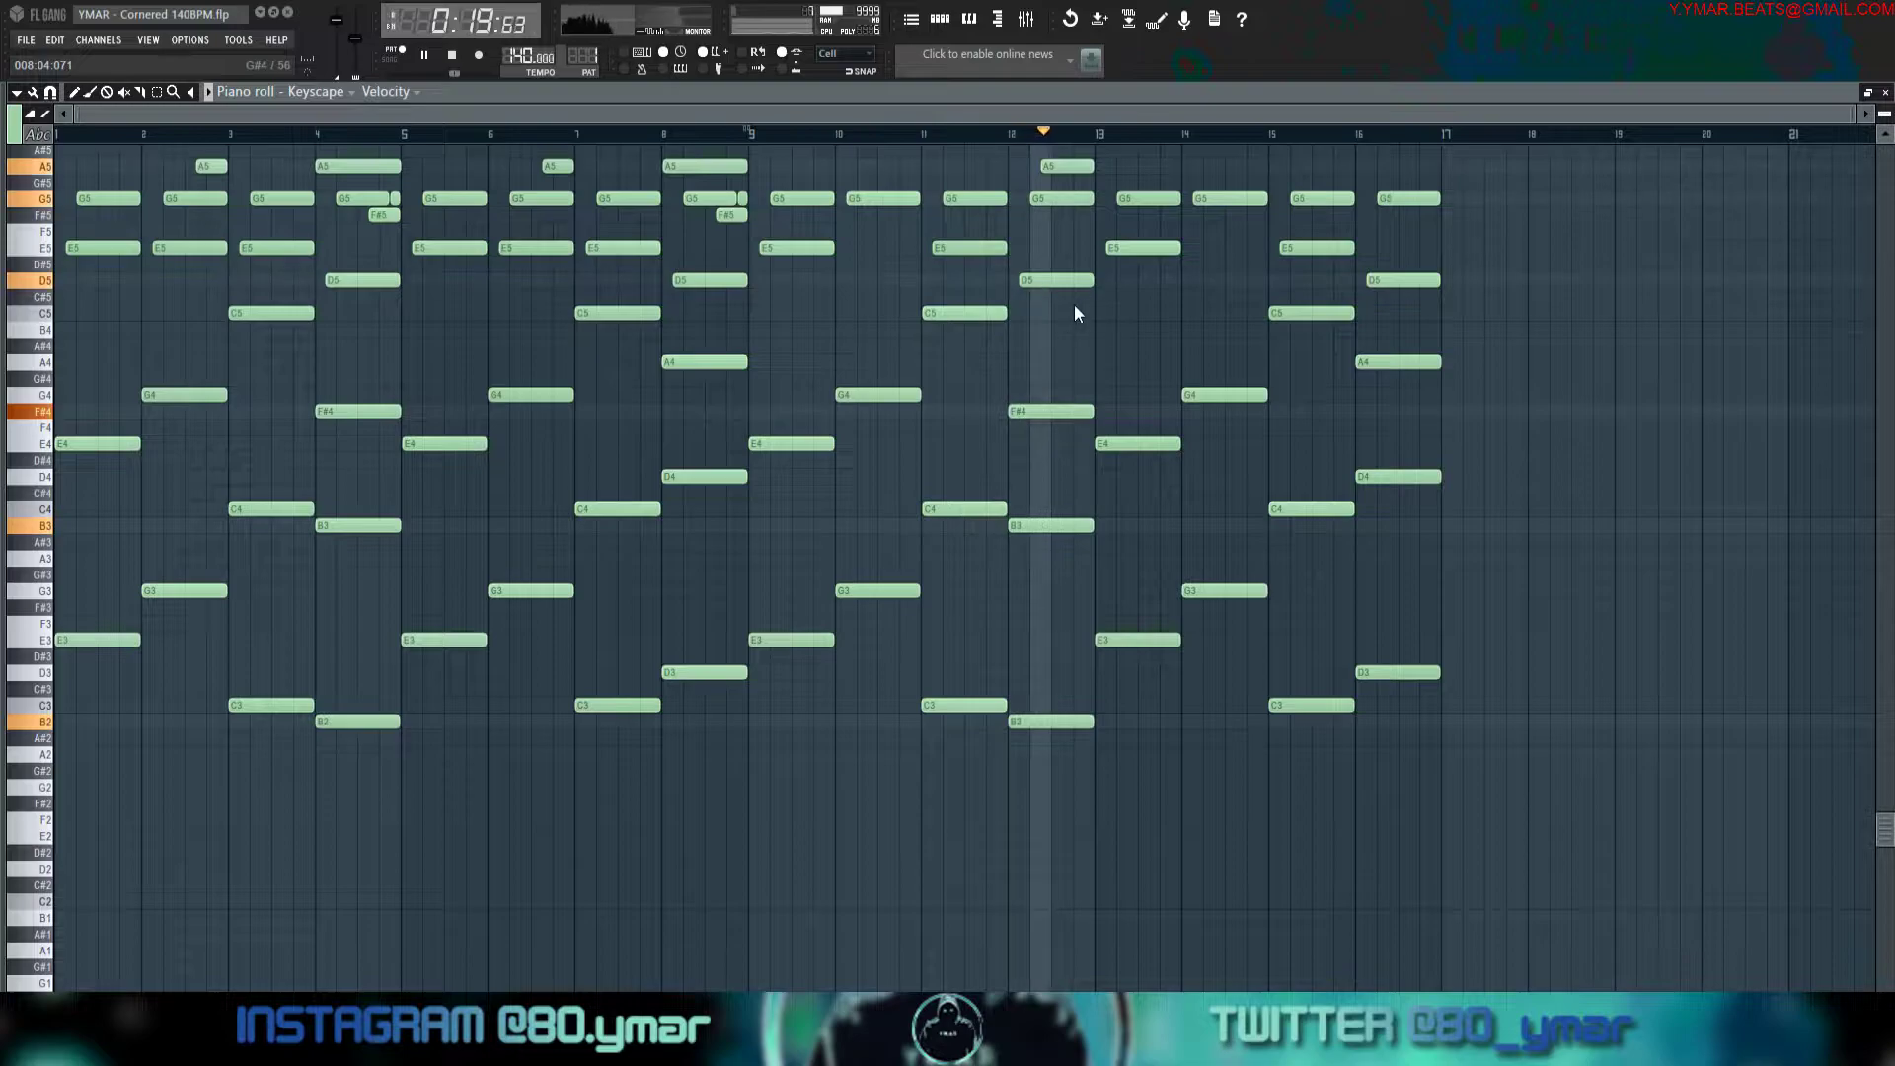
Select all notes, reopen the velocity lane below them, deselect everything, save the project, and stop playback.
key(ctrl+a)
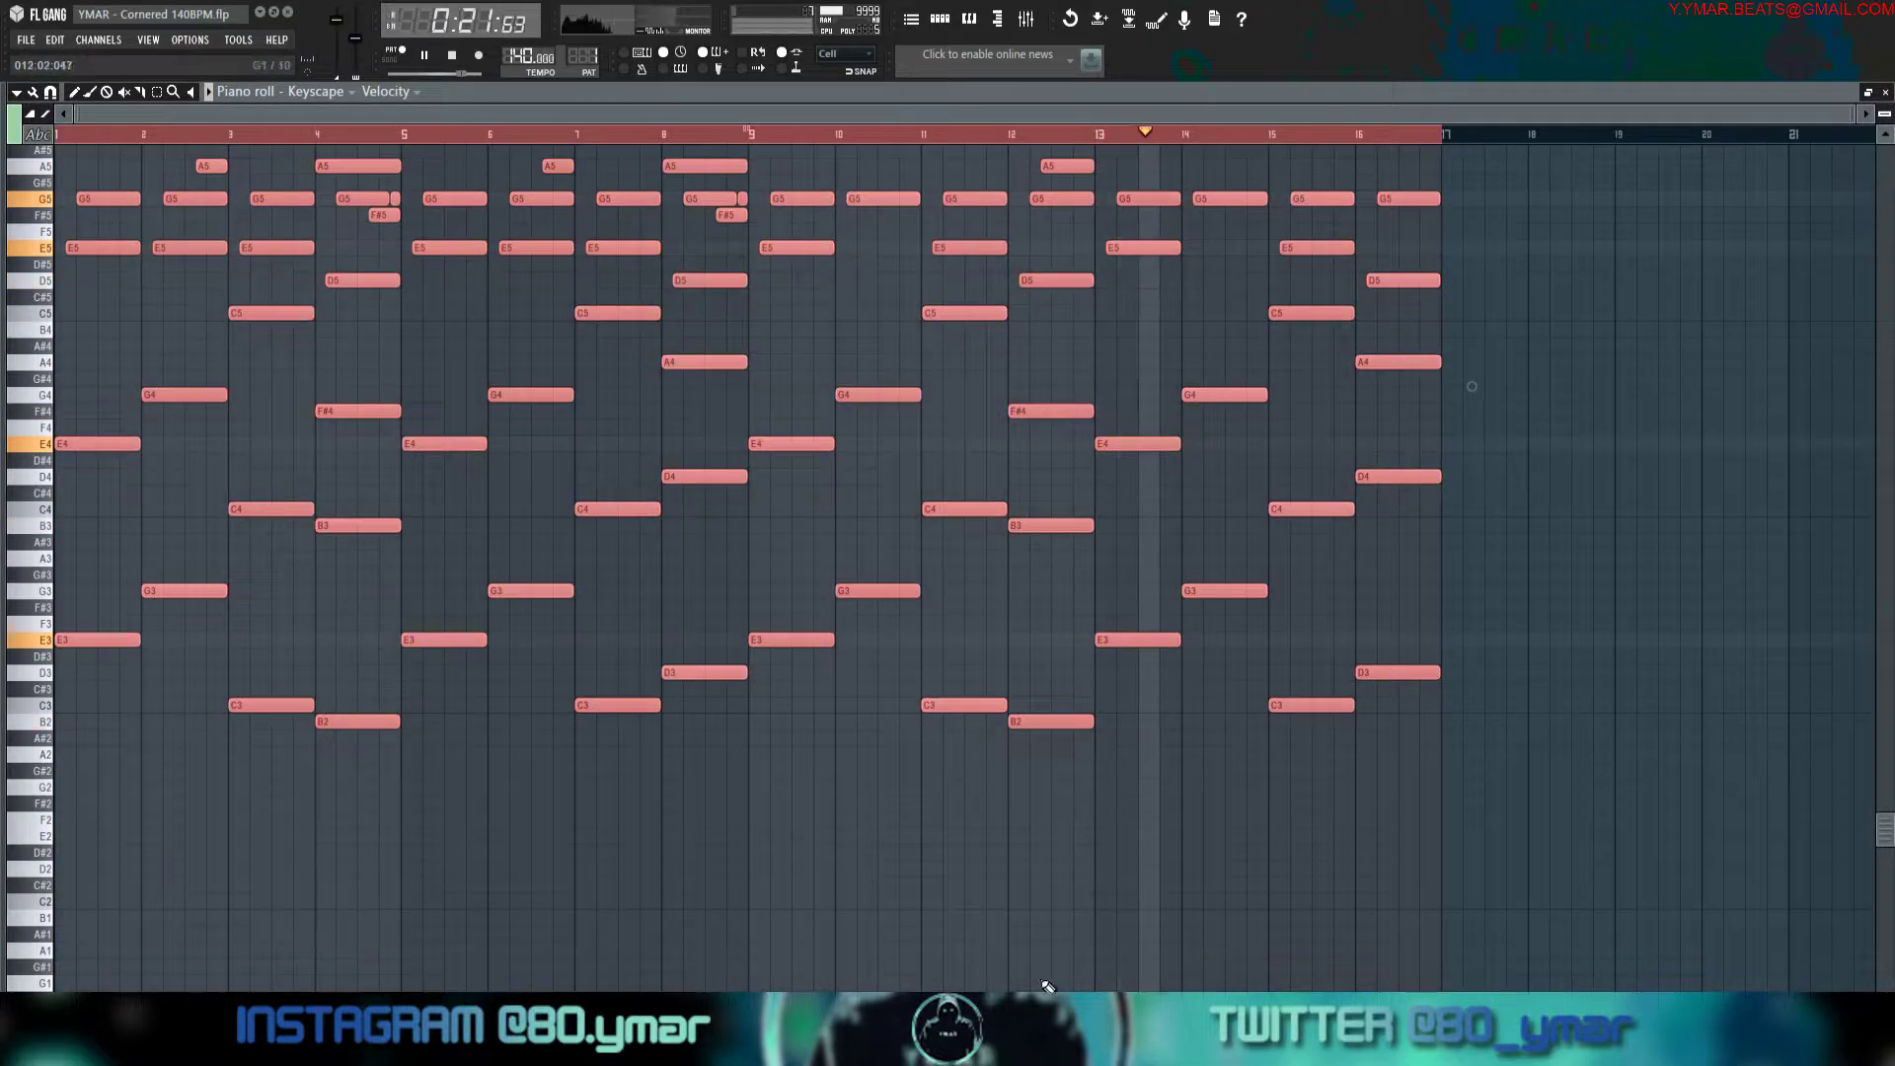
drag(992, 988, 982, 793)
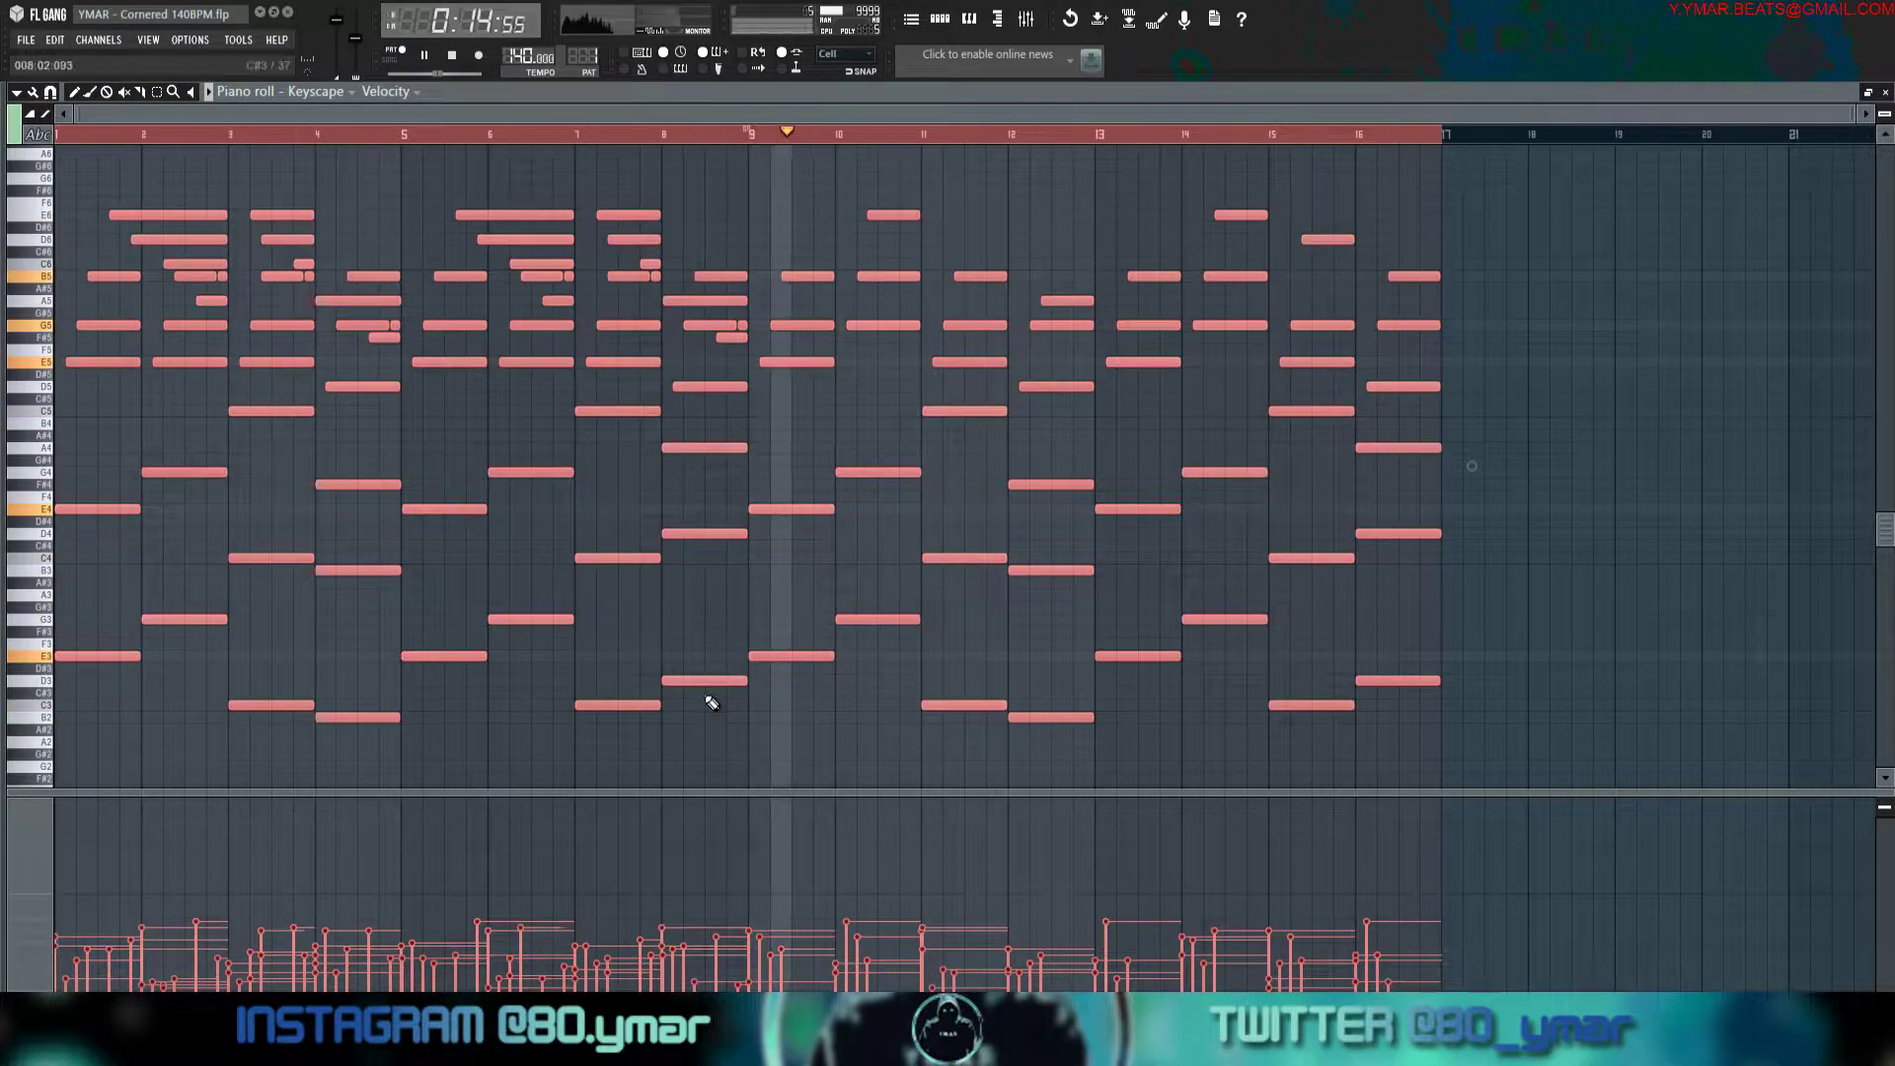
key(ctrl+d)
key(ctrl+s)
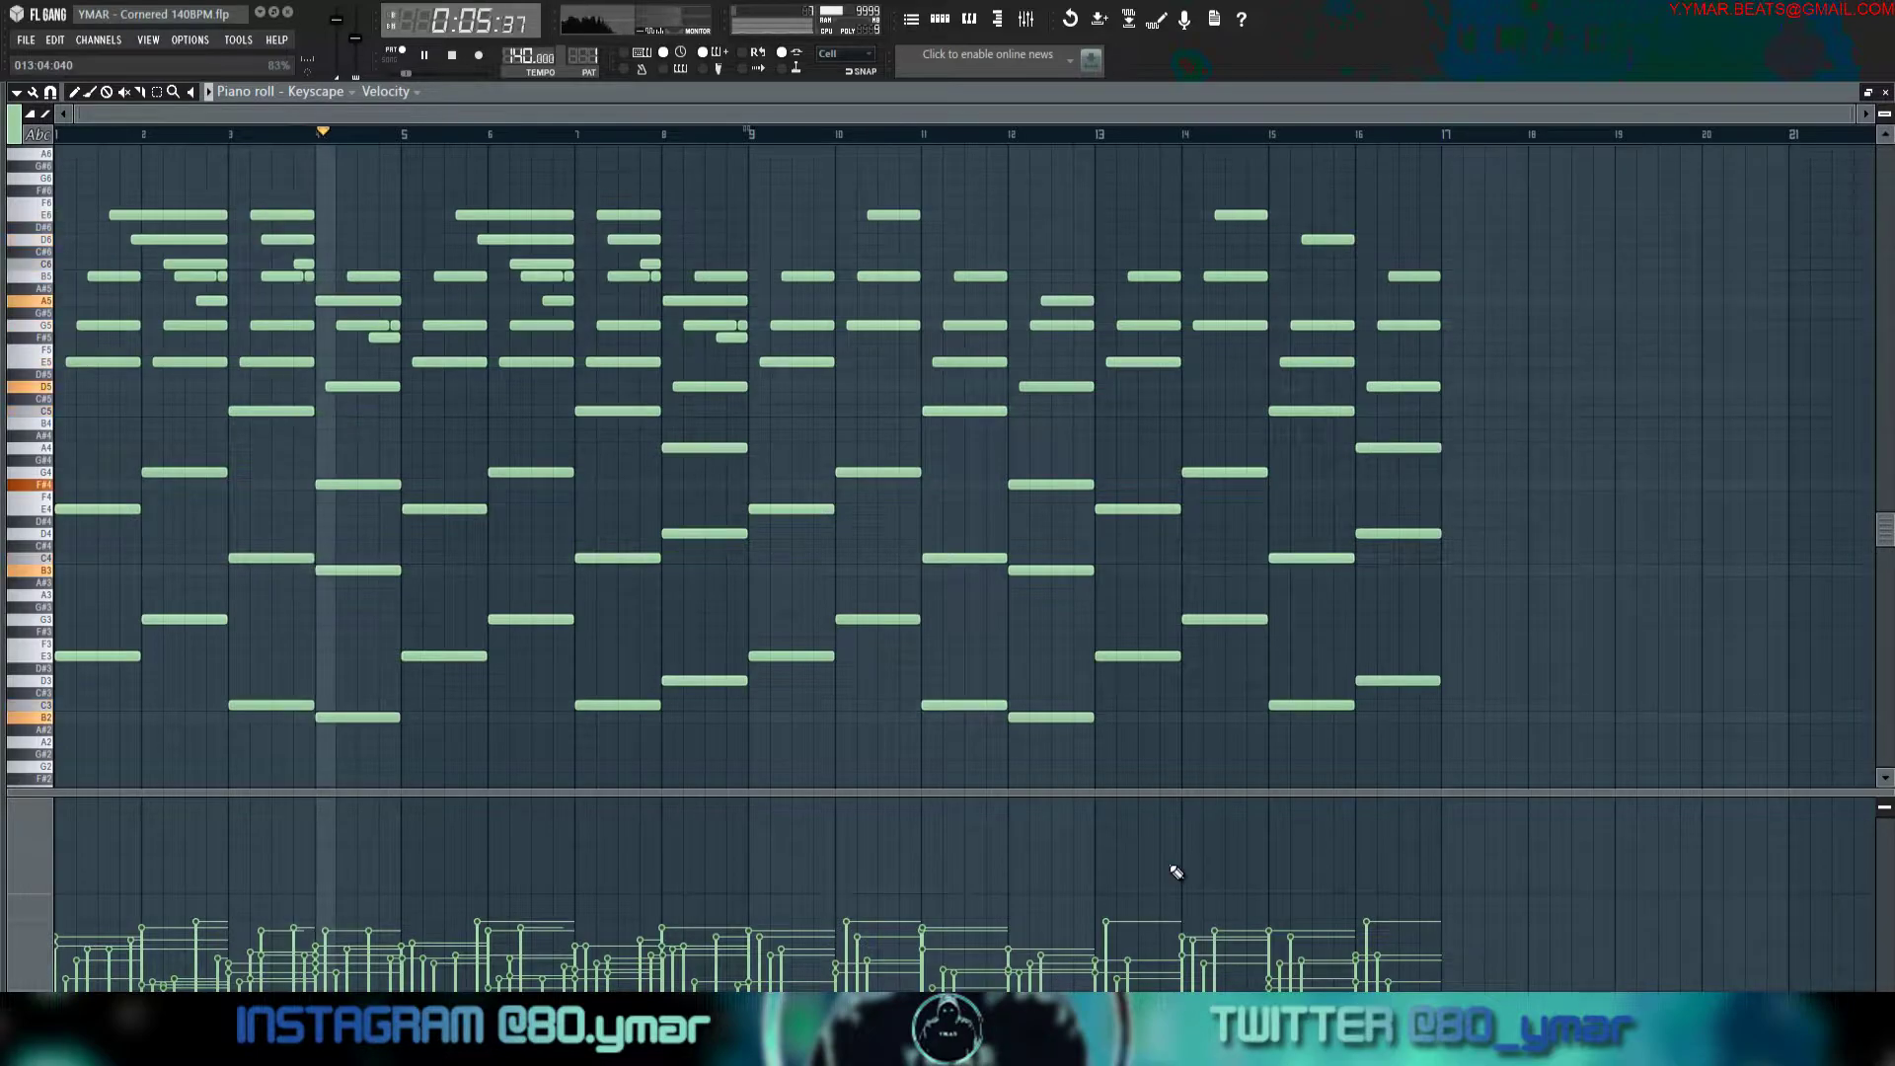
key(space)
Zoom so the 16 bars fill the piano roll, save the project, and play the melody through.
scroll(1470, 690, up, 5)
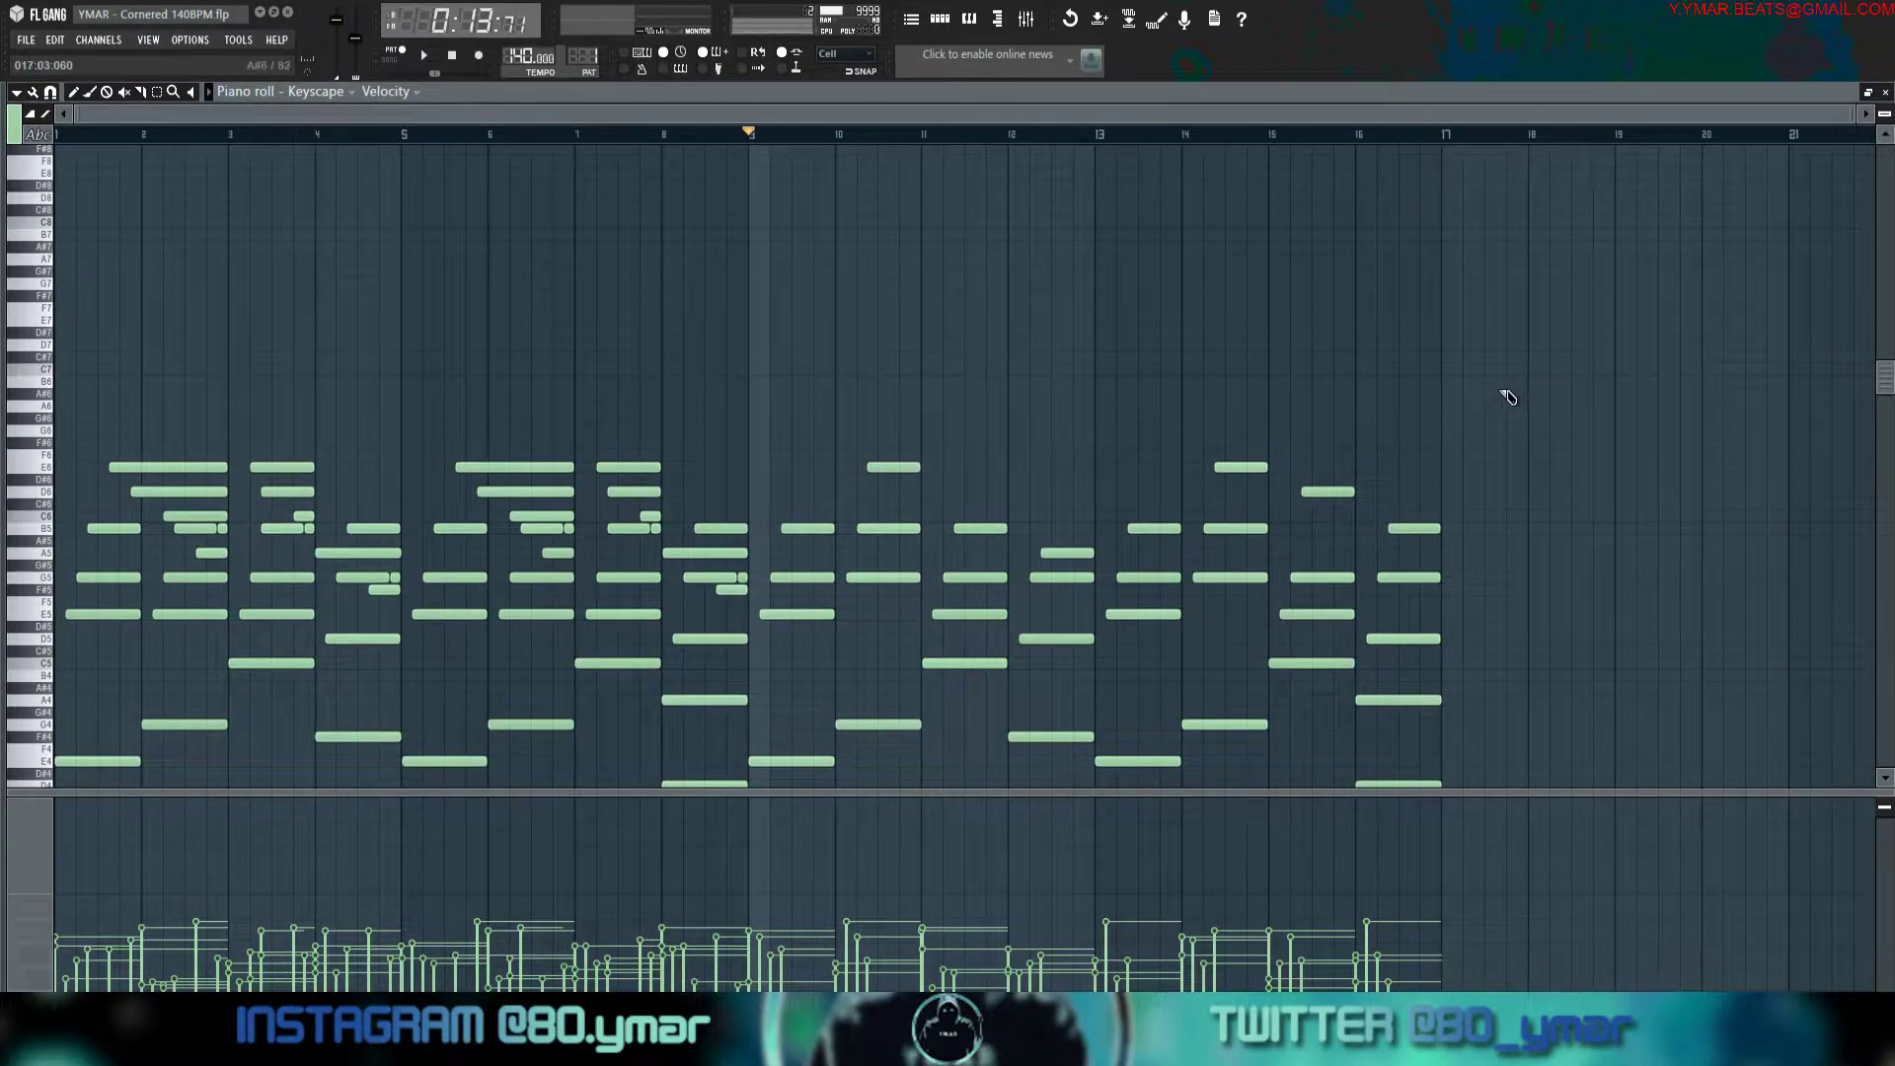
scroll(1495, 474, down, 3)
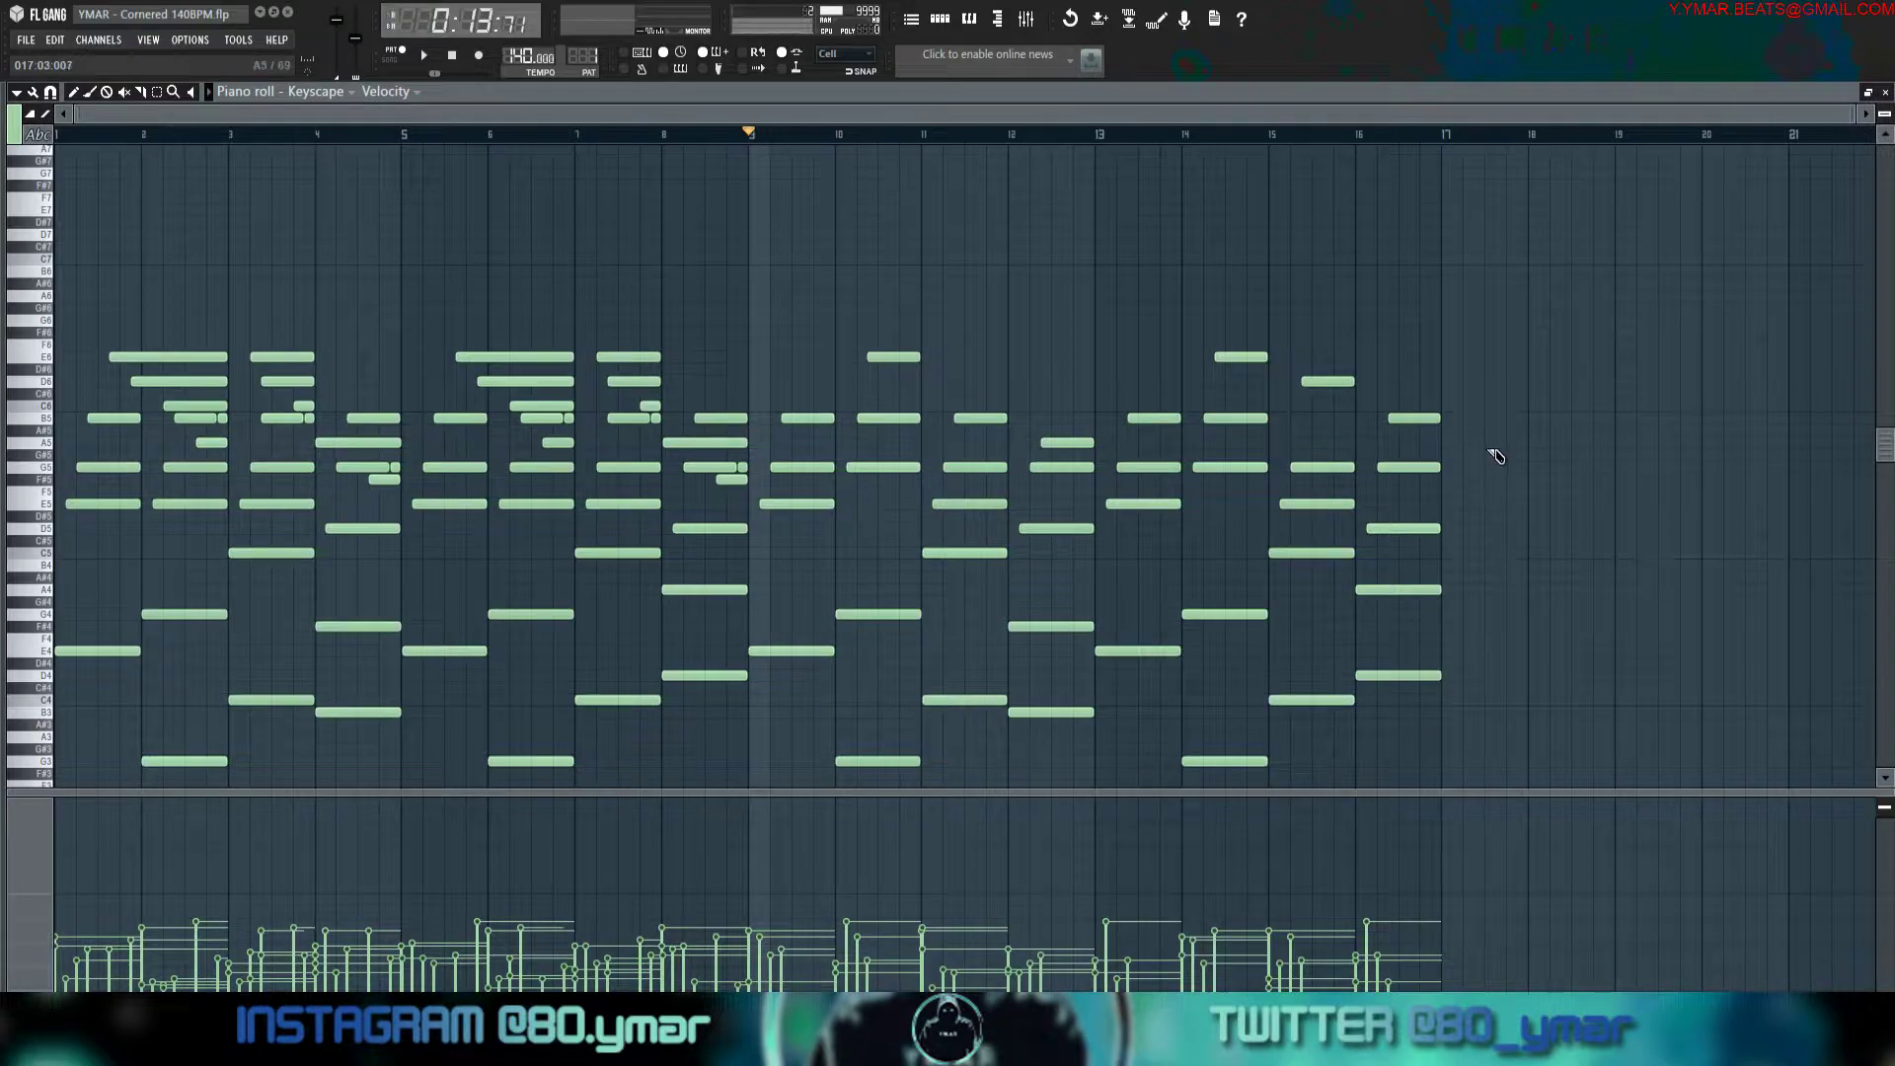
click(144, 94)
drag(1447, 736, 1444, 285)
scroll(1404, 520, up, 5)
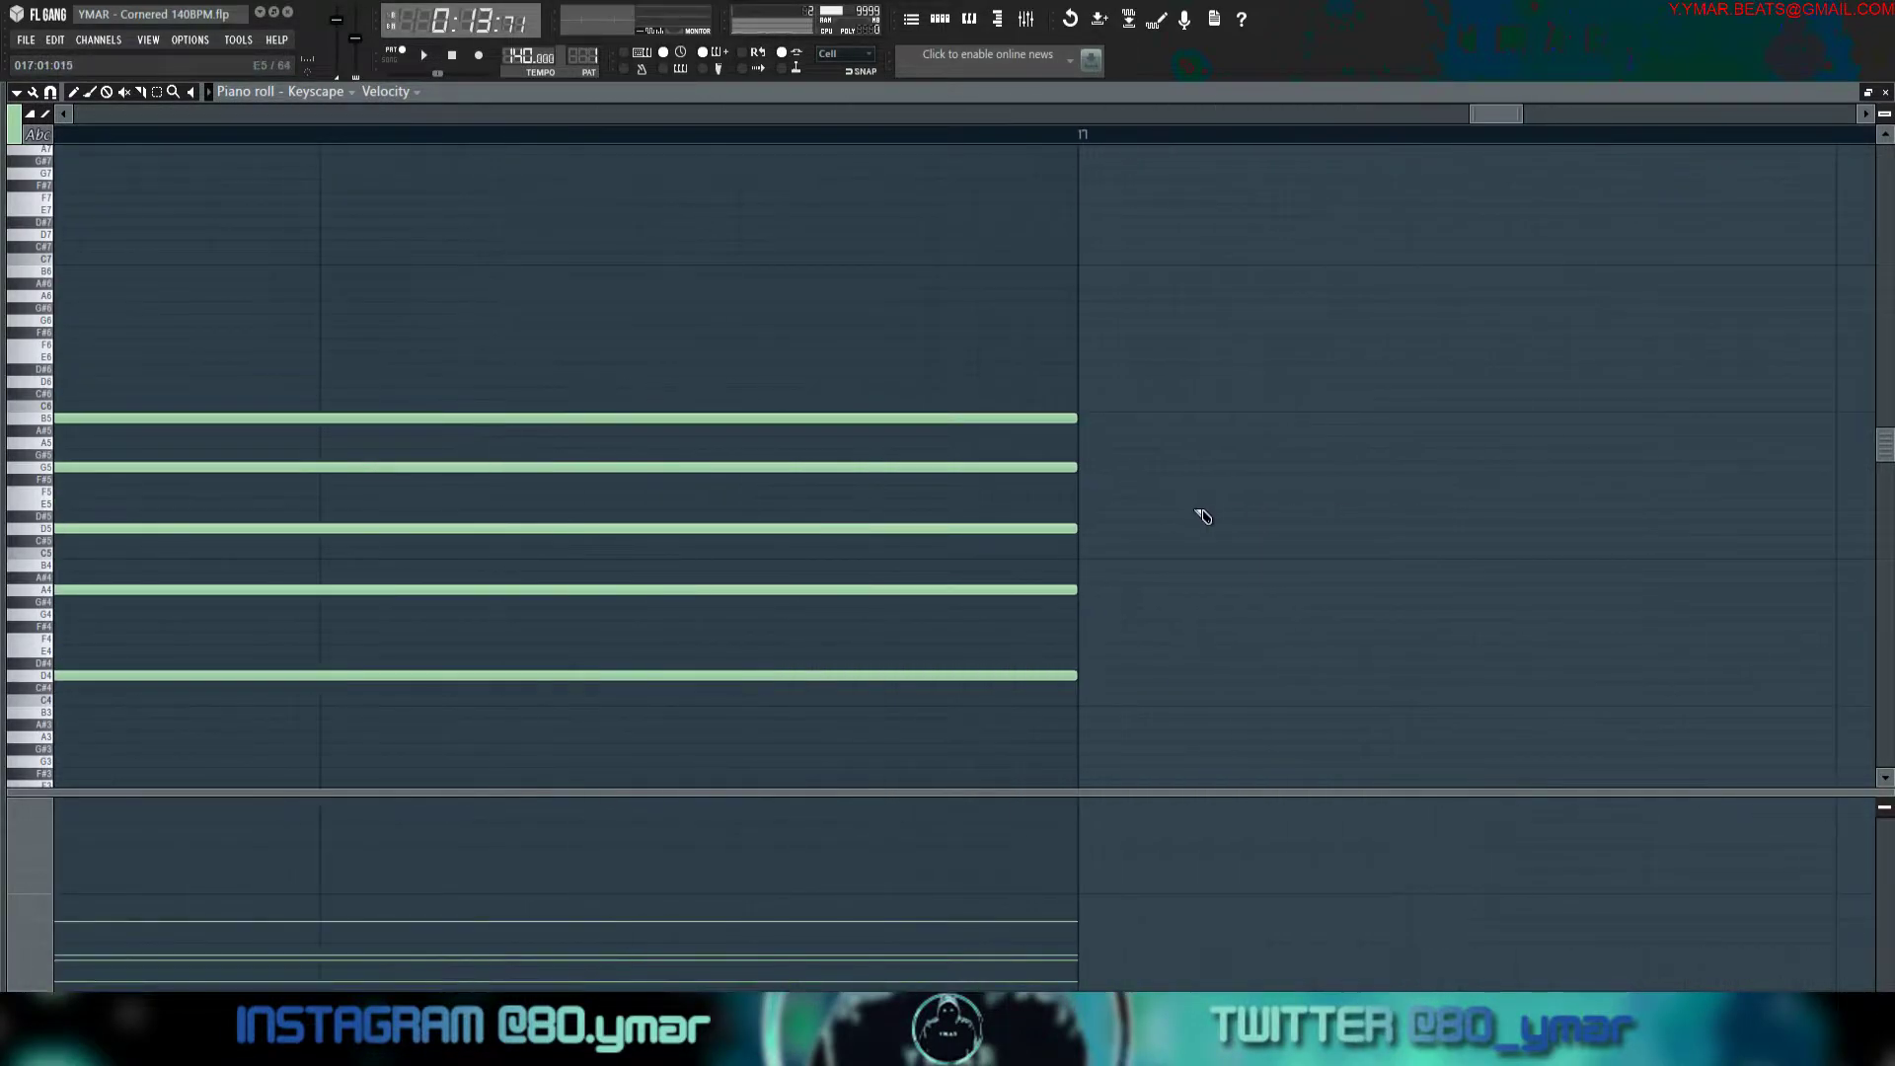
drag(1102, 709, 1089, 338)
ctrl+right_click(947, 364)
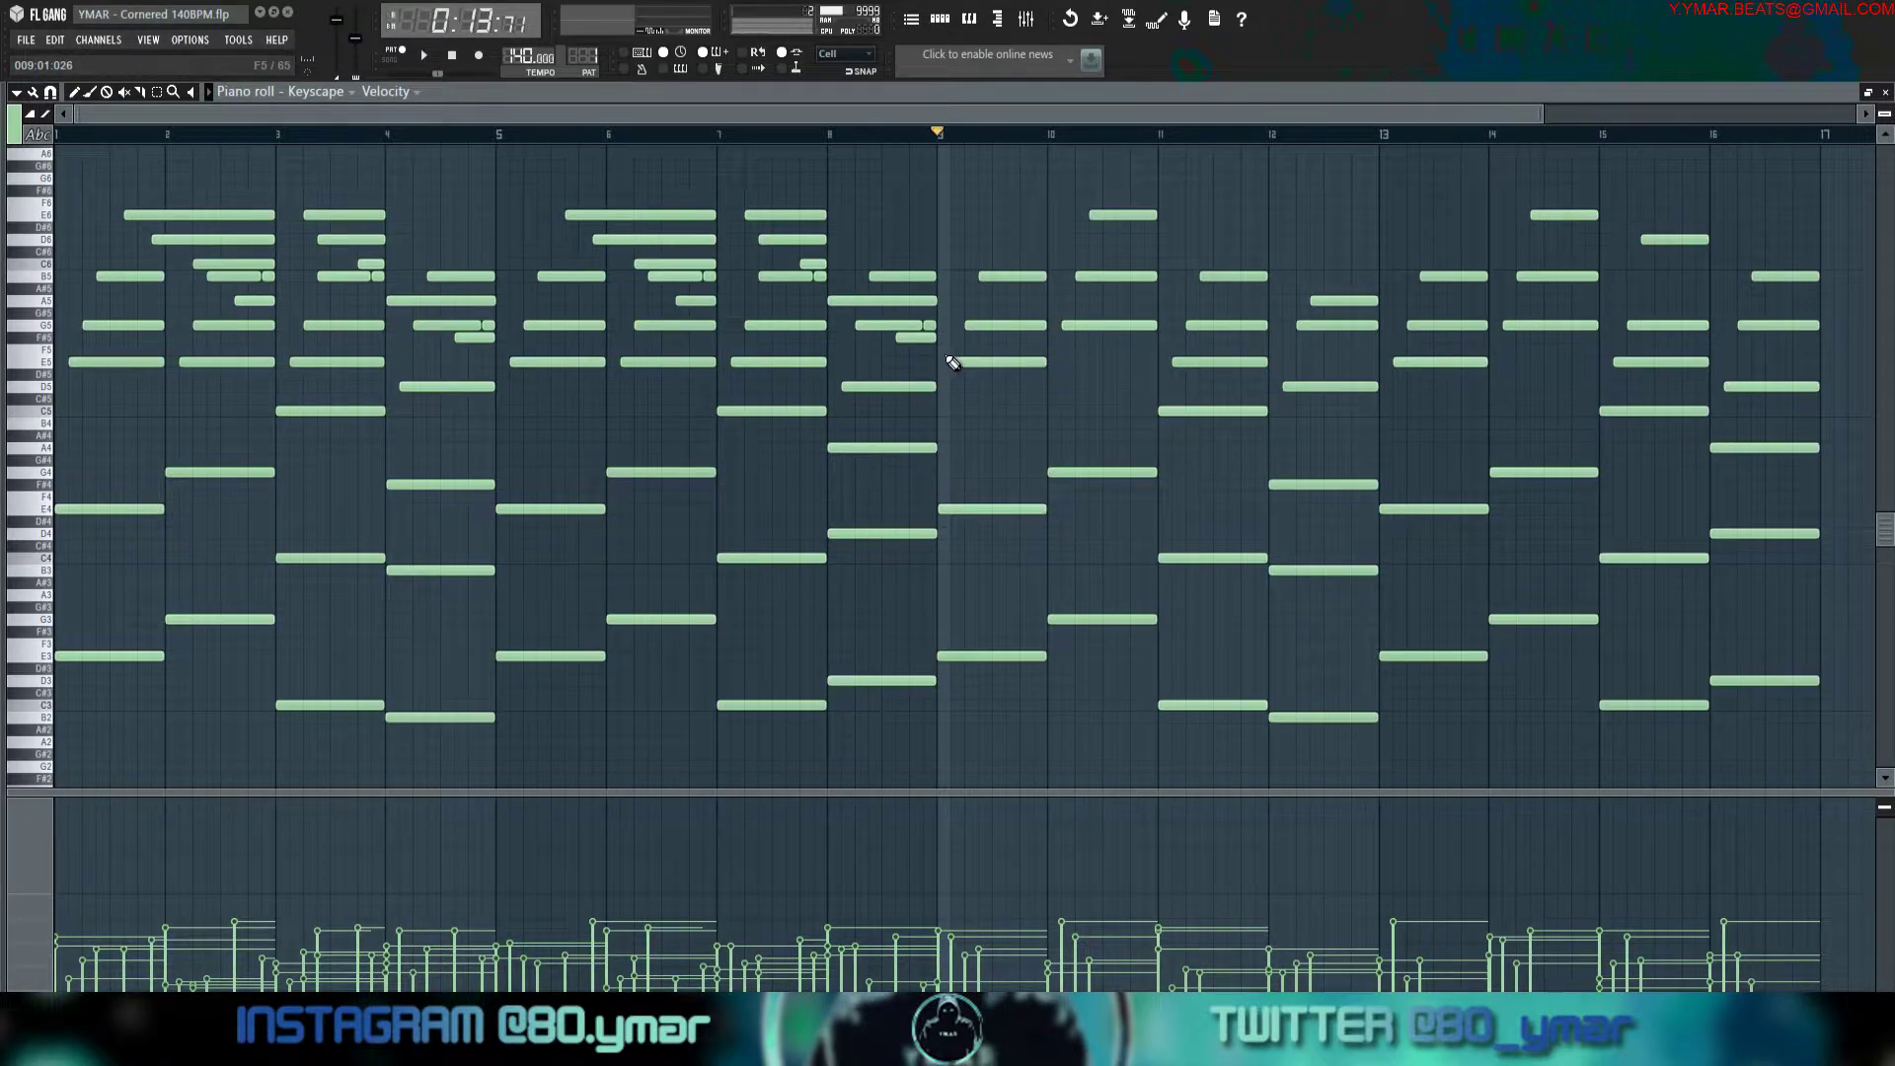
key(ctrl+s)
key(space)
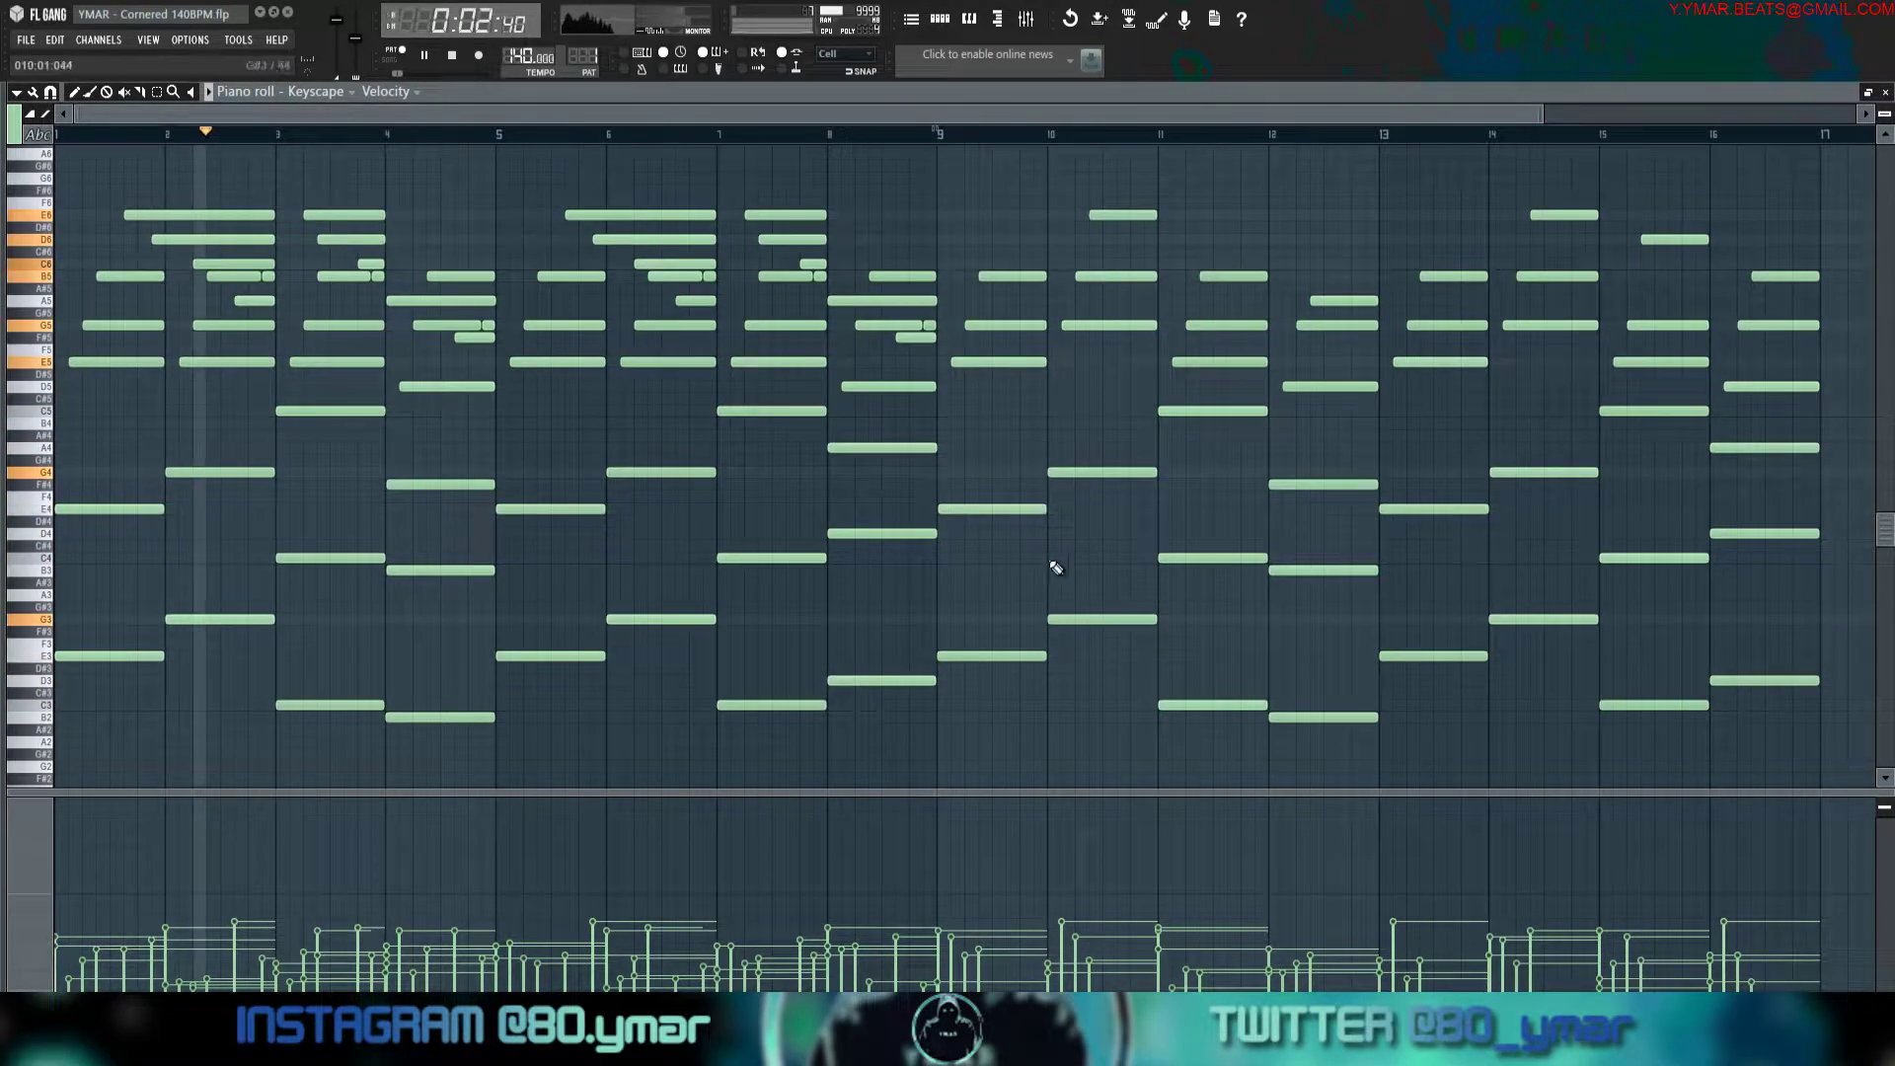
key(space)
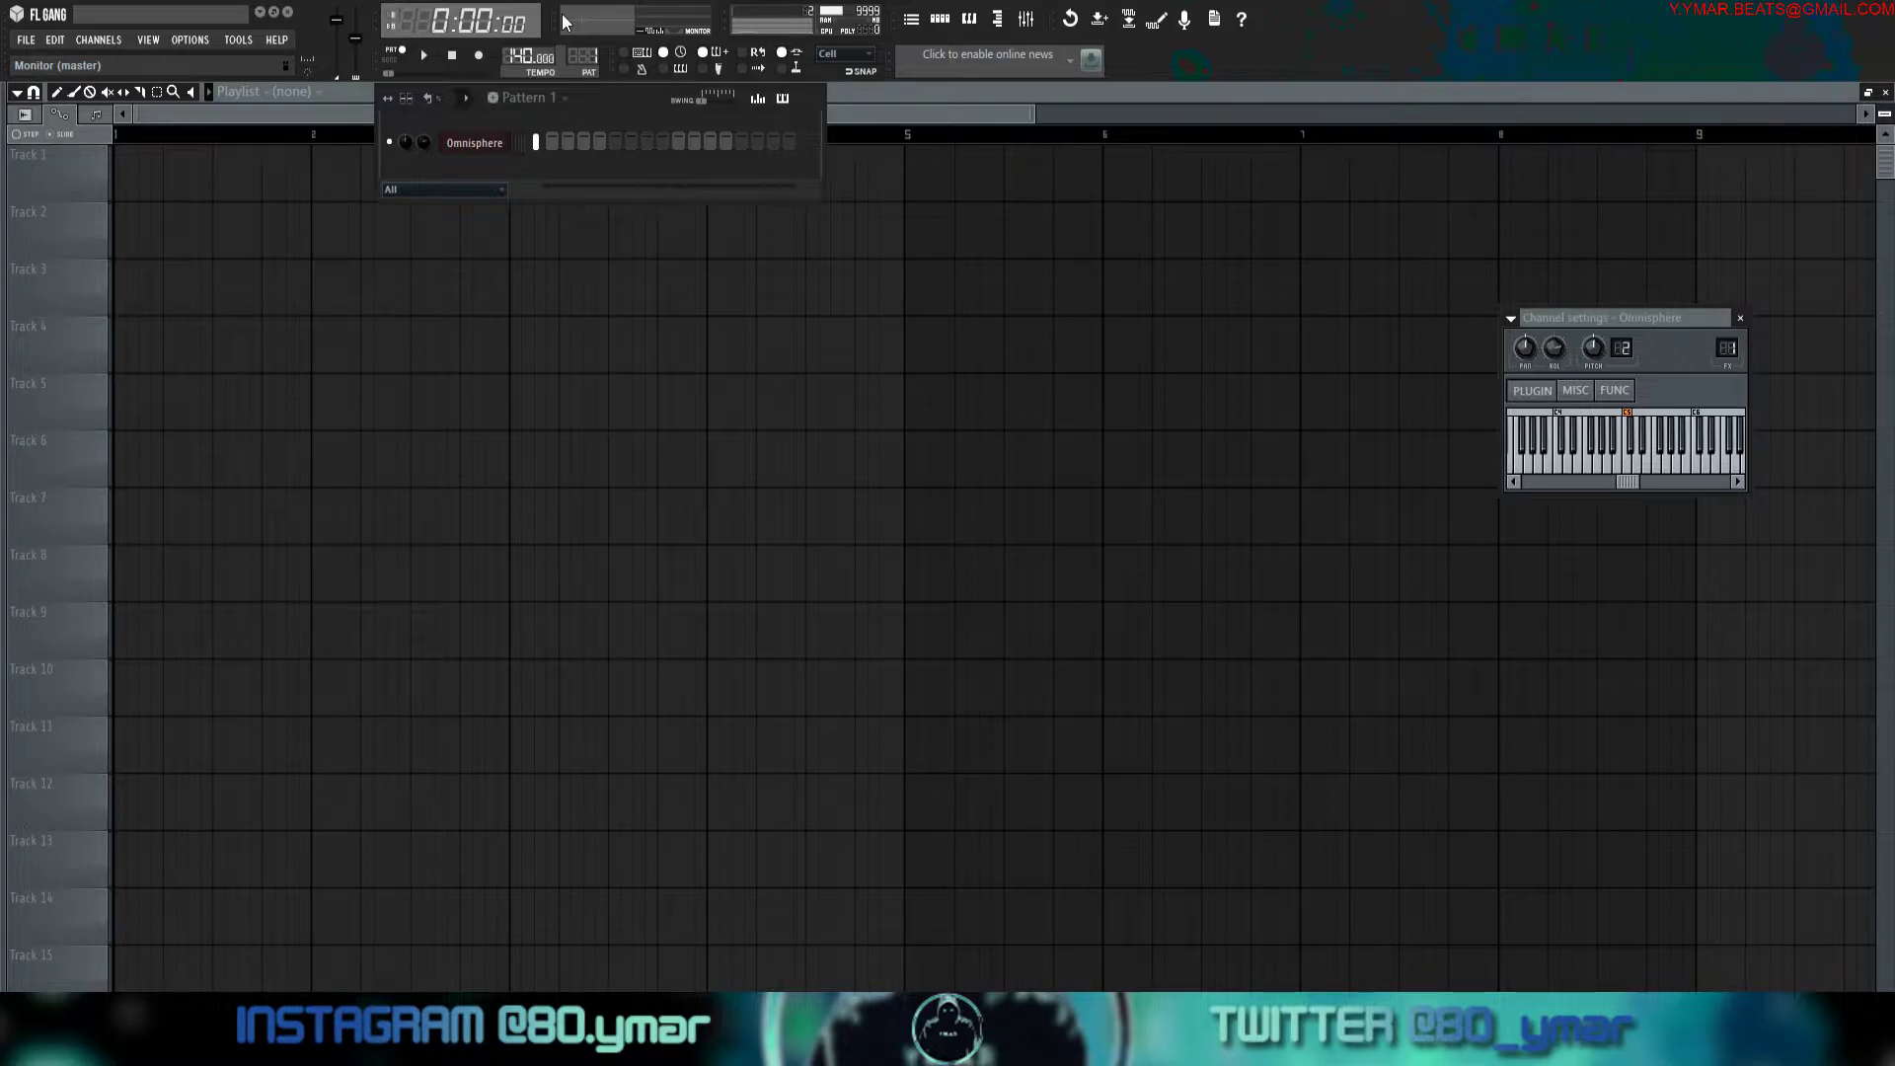
Open the Omnisphere channel's plugin window from the channel rack and expand its patch browser to full size.
click(706, 391)
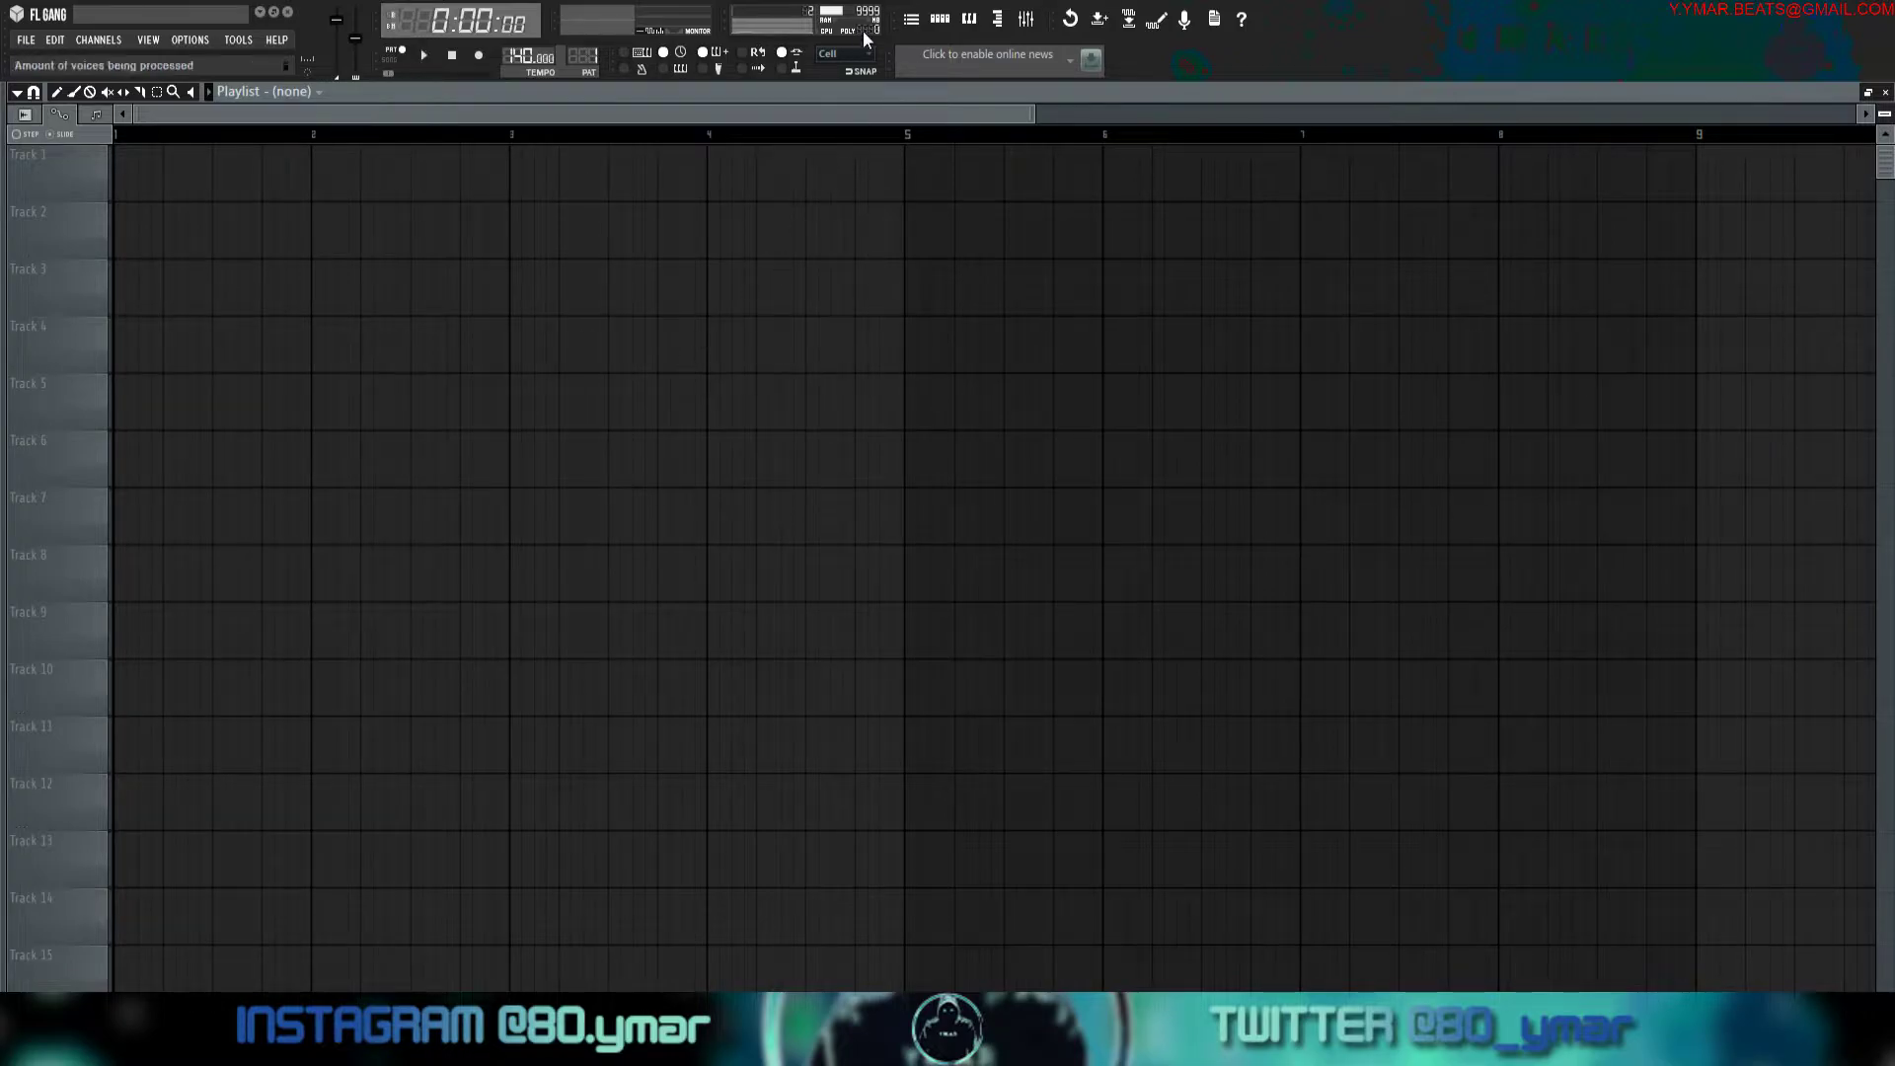
click(939, 20)
click(474, 143)
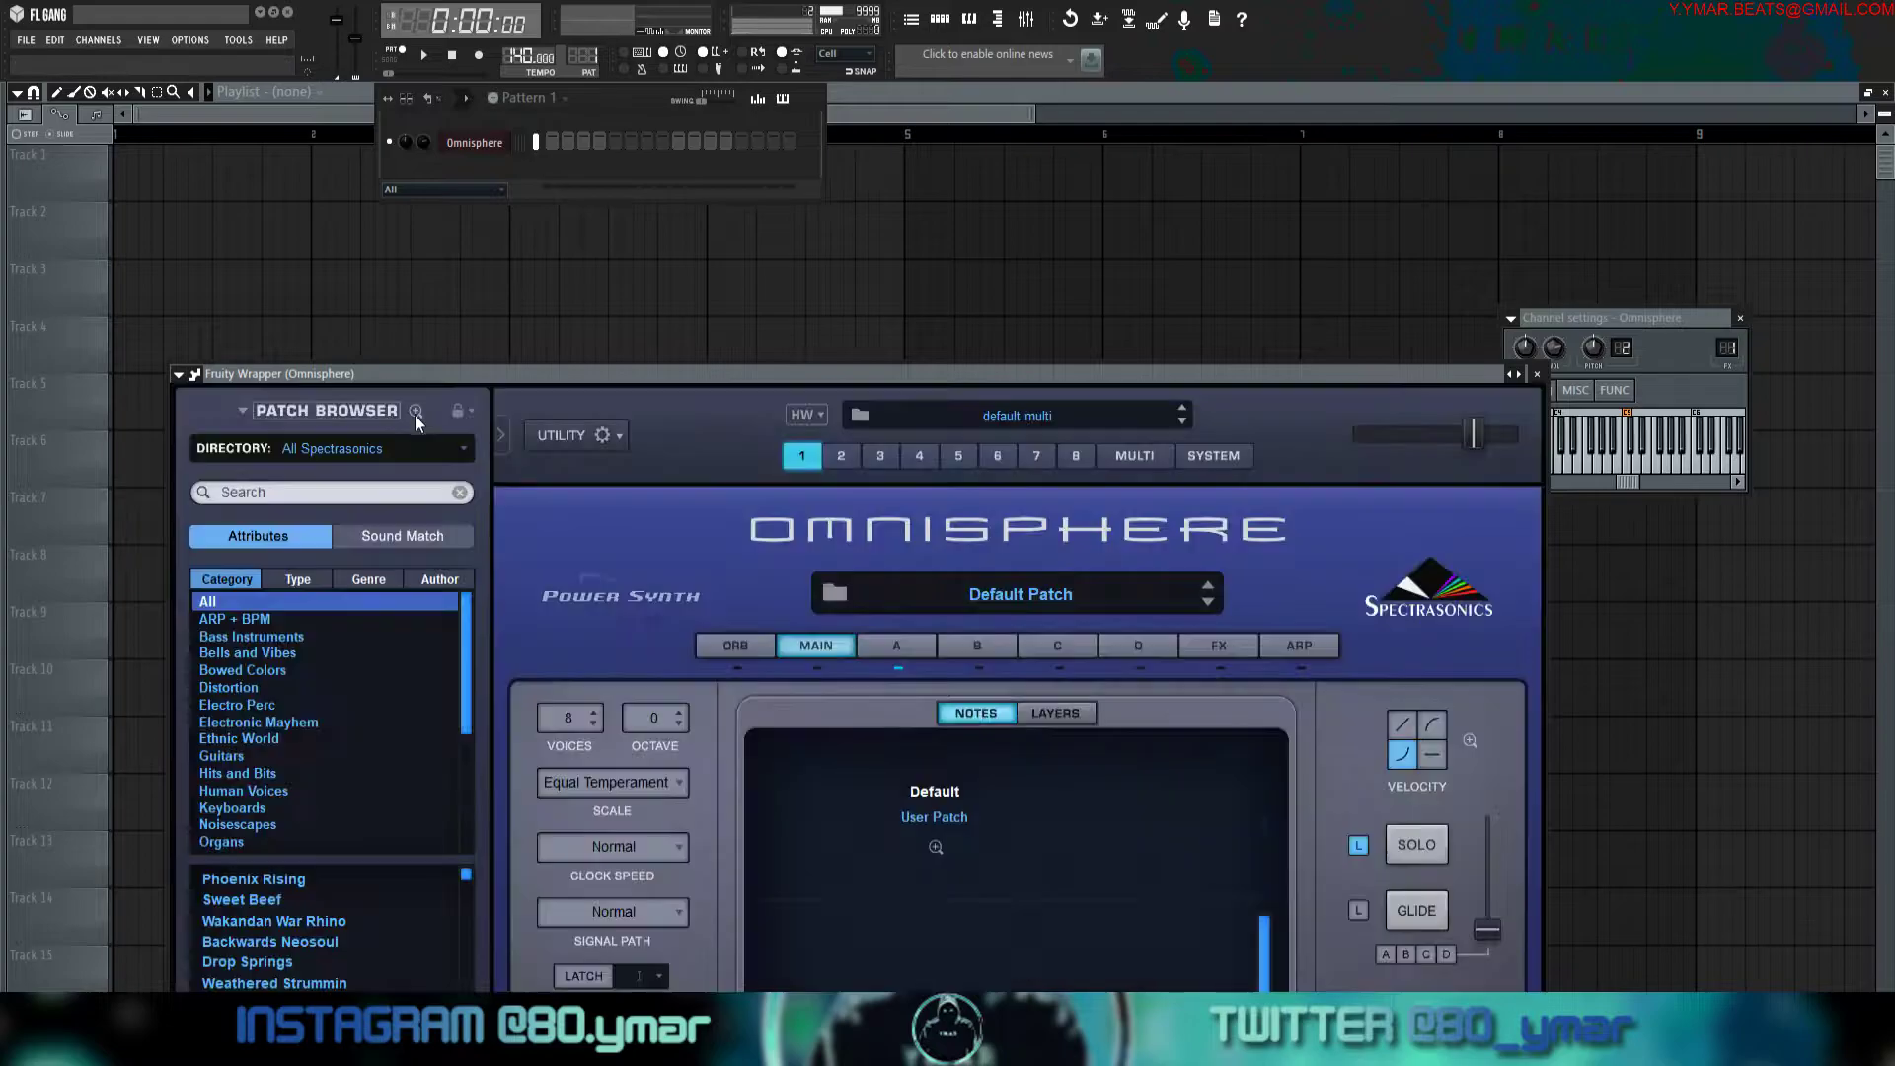
click(415, 422)
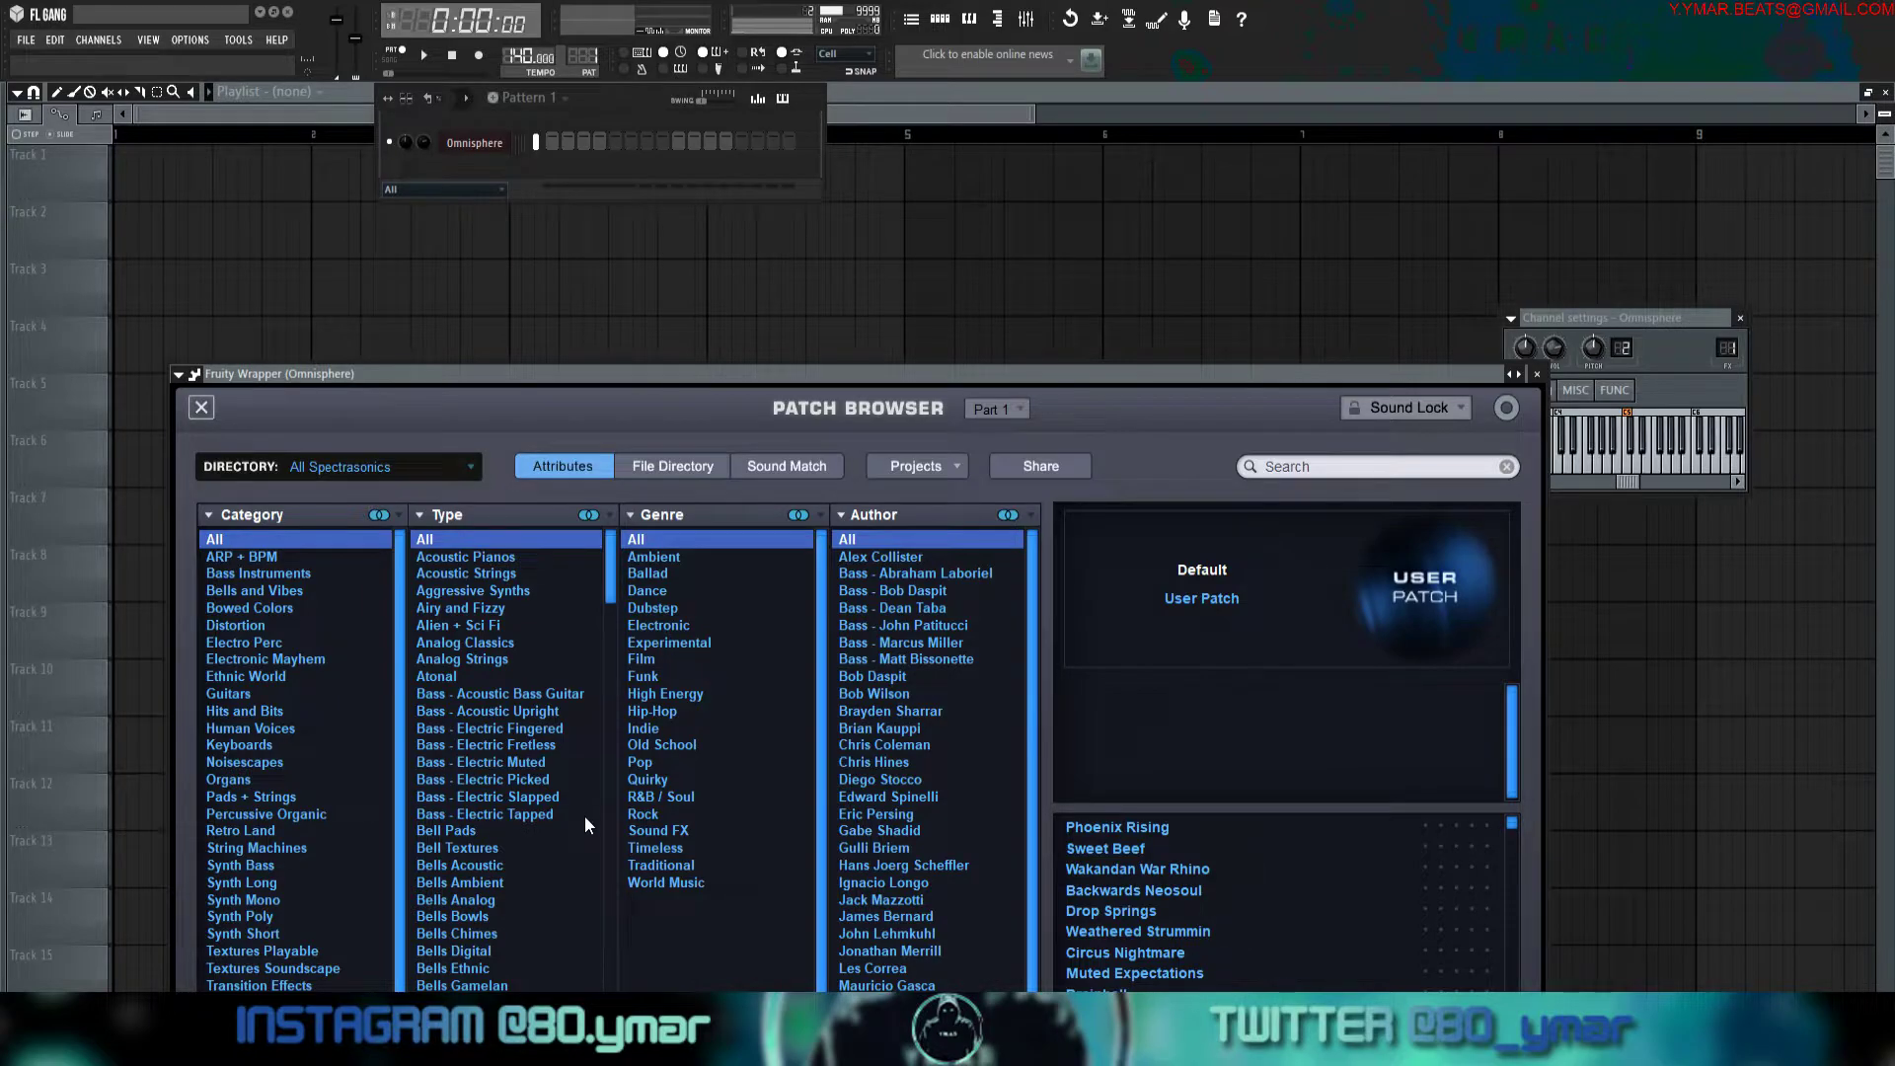
Switch the patch browser to the Banks directory, choose the third !PVLACE 808 Mafia bank, and load BELL - Amsterdam.
click(225, 619)
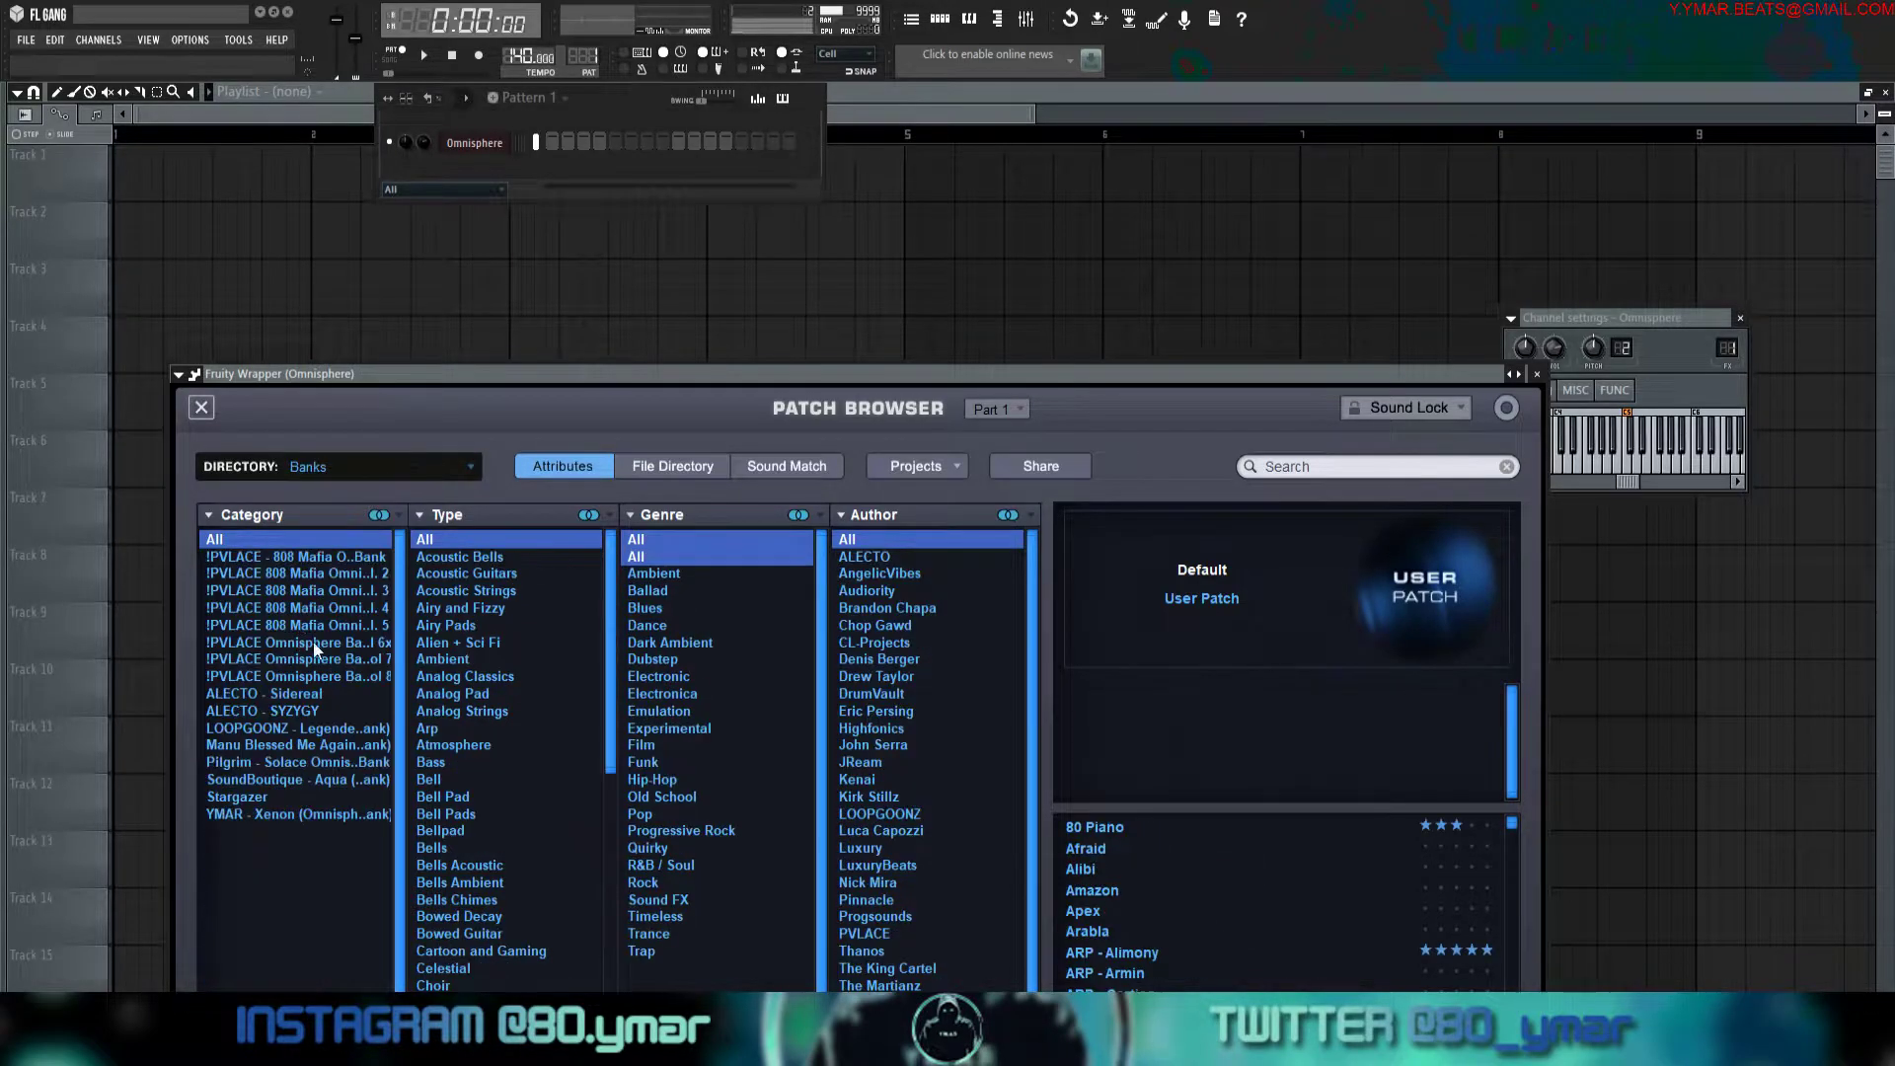
click(376, 592)
scroll(1137, 884, down, 3)
scroll(1178, 897, up, 3)
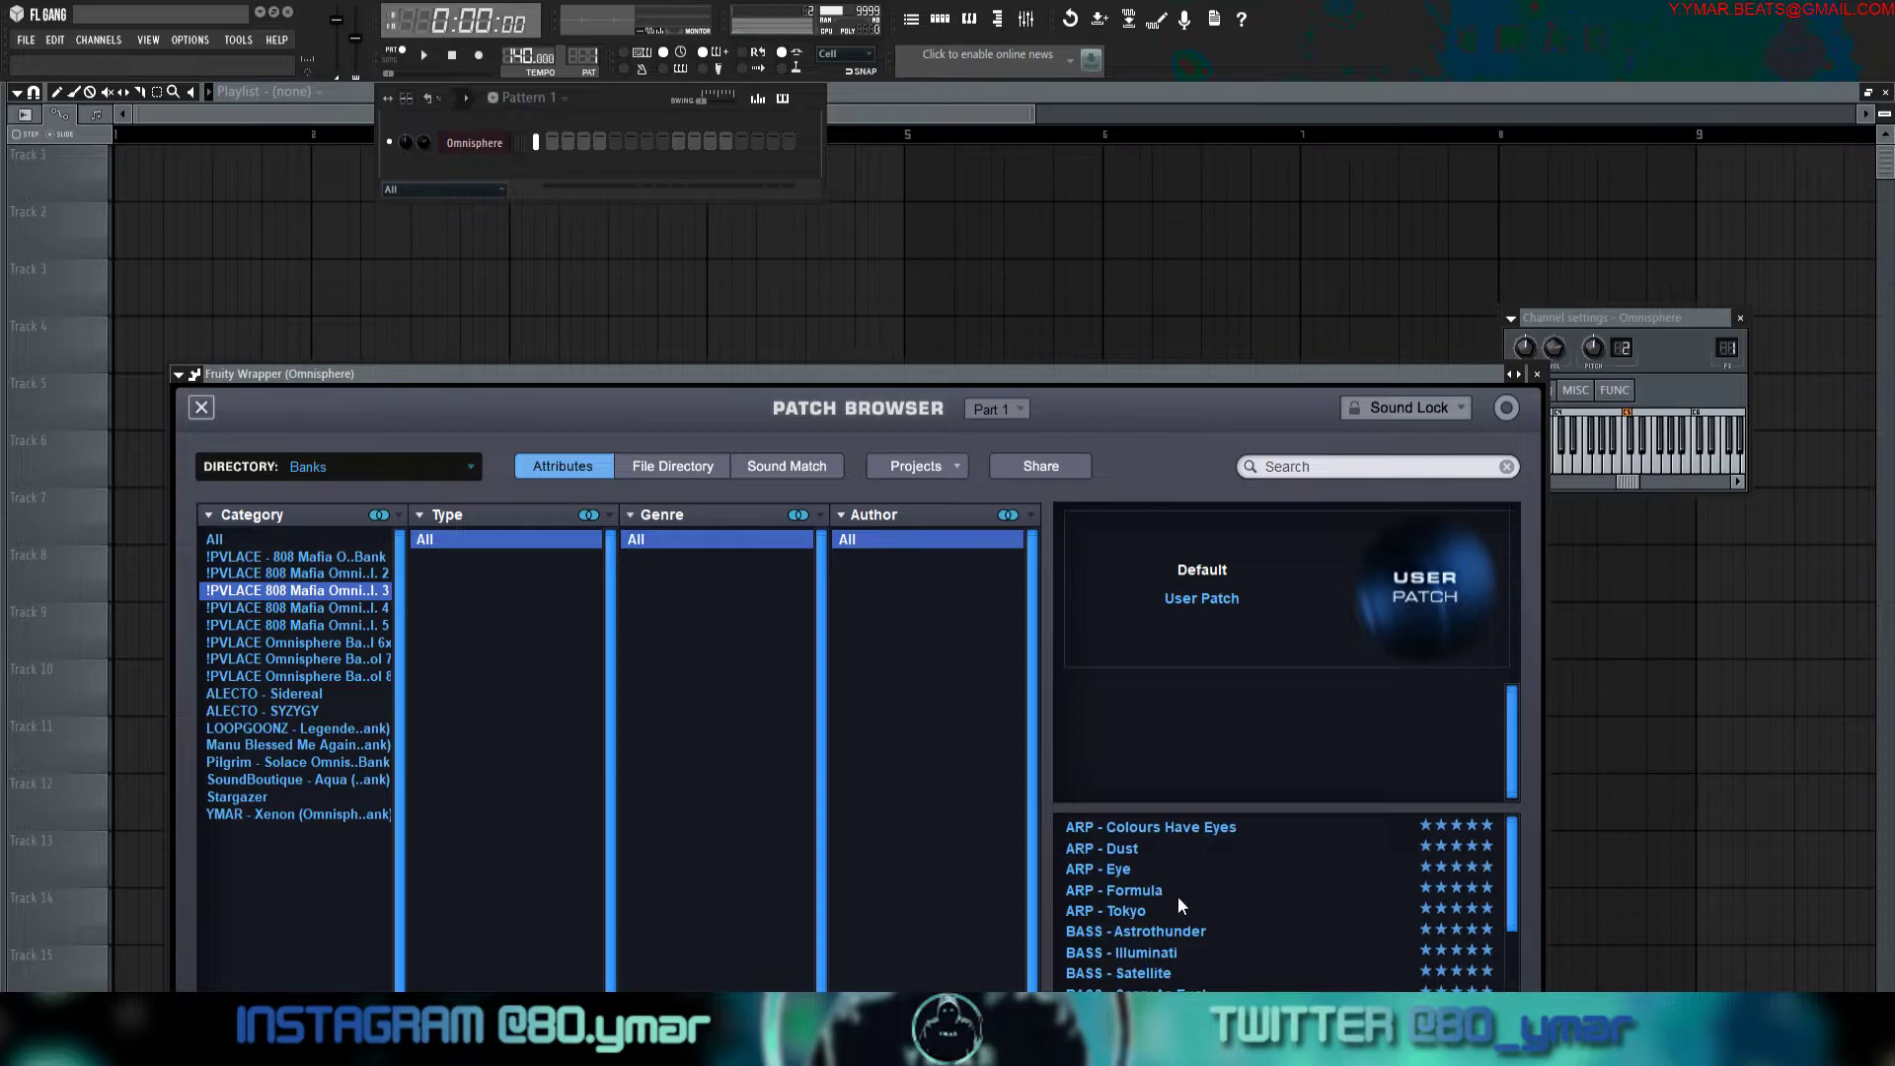
scroll(1219, 950, down, 2)
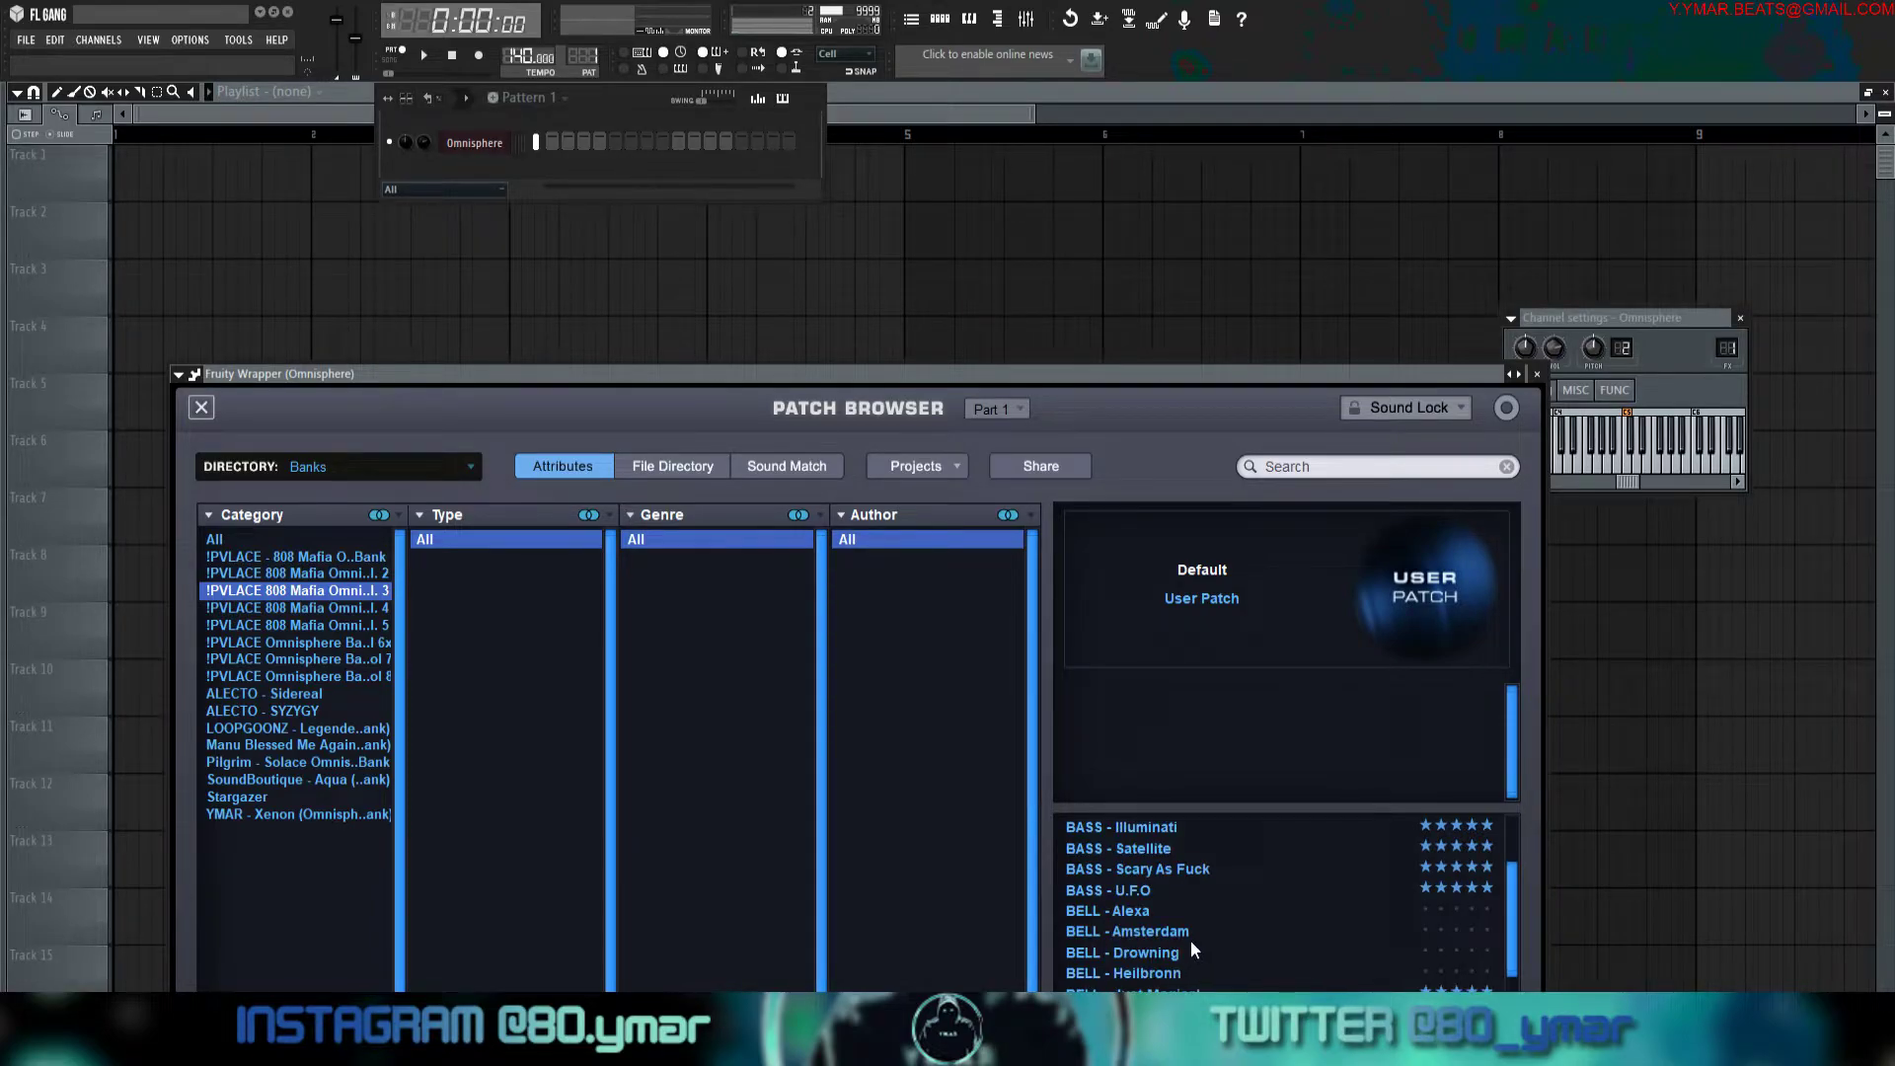
click(1206, 932)
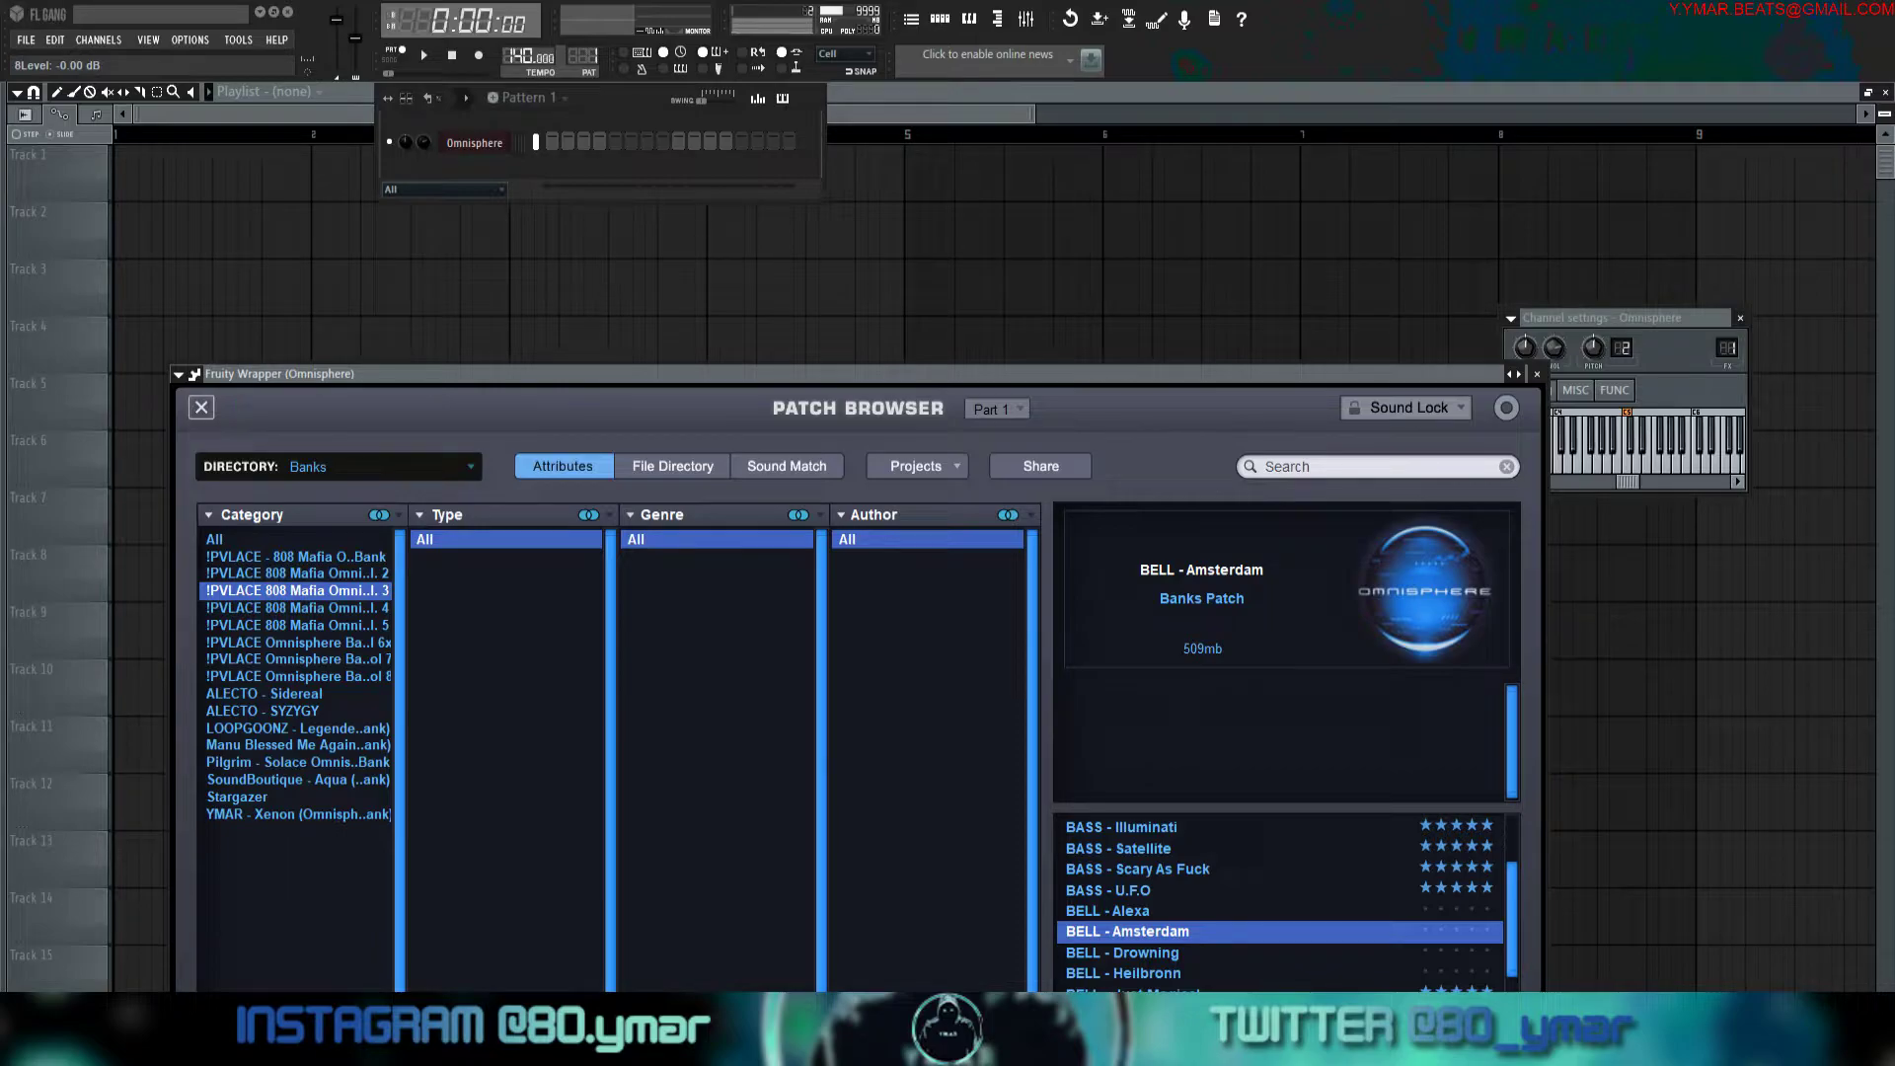
Close the Omnisphere and channel settings windows and open the Omnisphere channel's empty piano roll.
click(1537, 374)
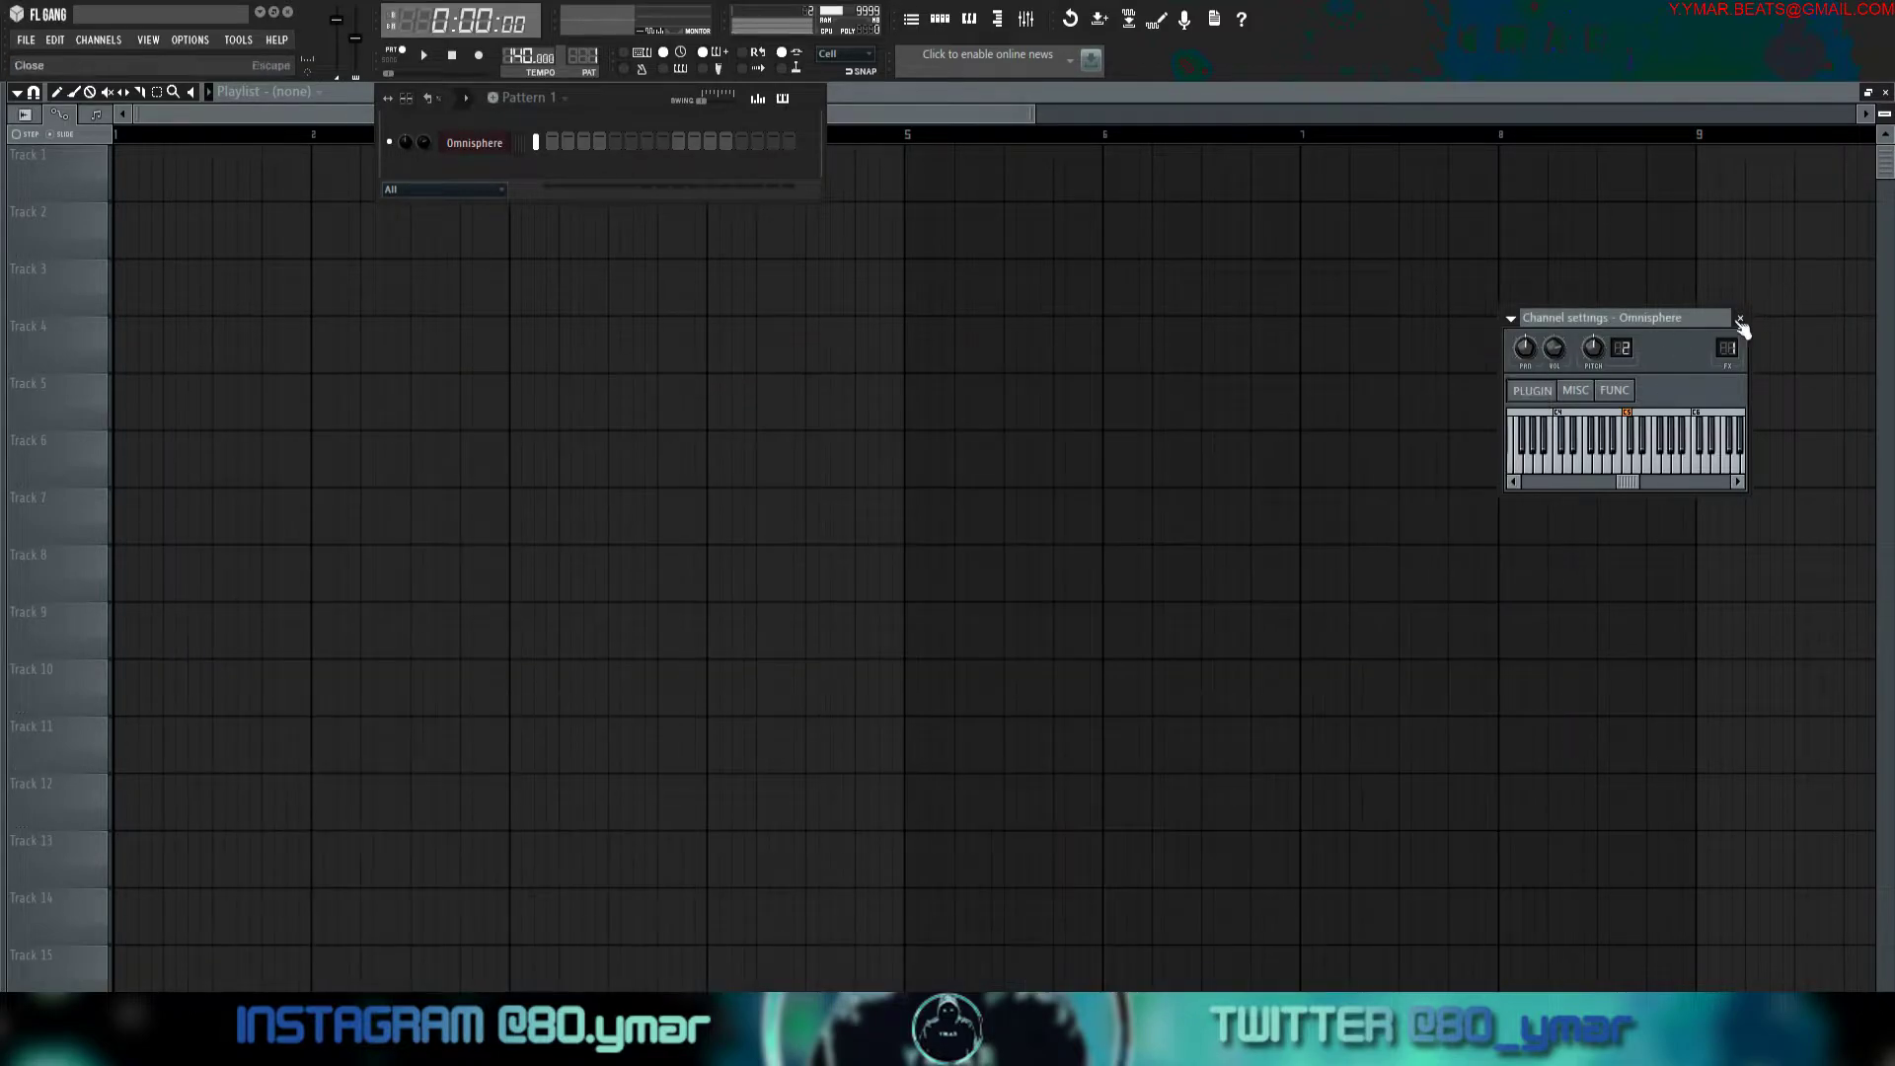
click(1740, 317)
right_click(451, 140)
click(573, 145)
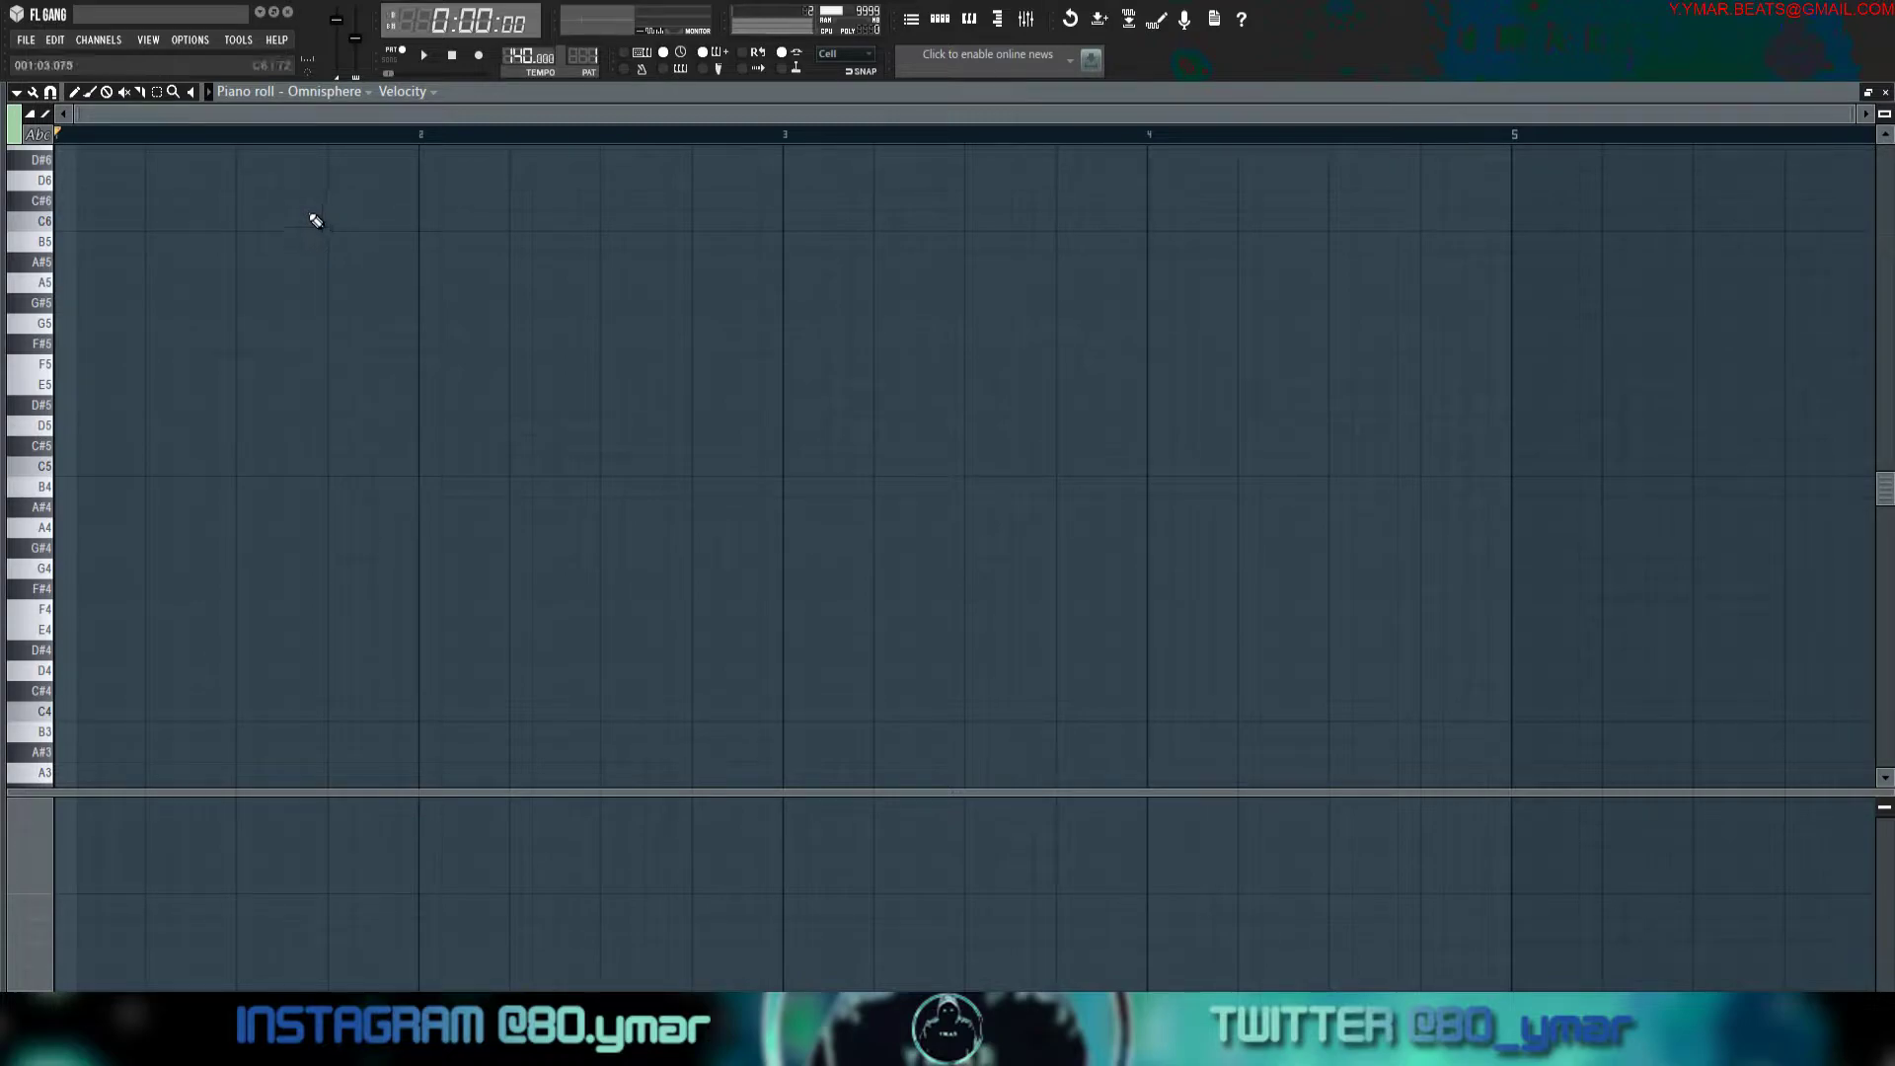
Show the channel rack, replace the Omnisphere channel with ReWired, and close its channel settings.
click(938, 18)
click(559, 357)
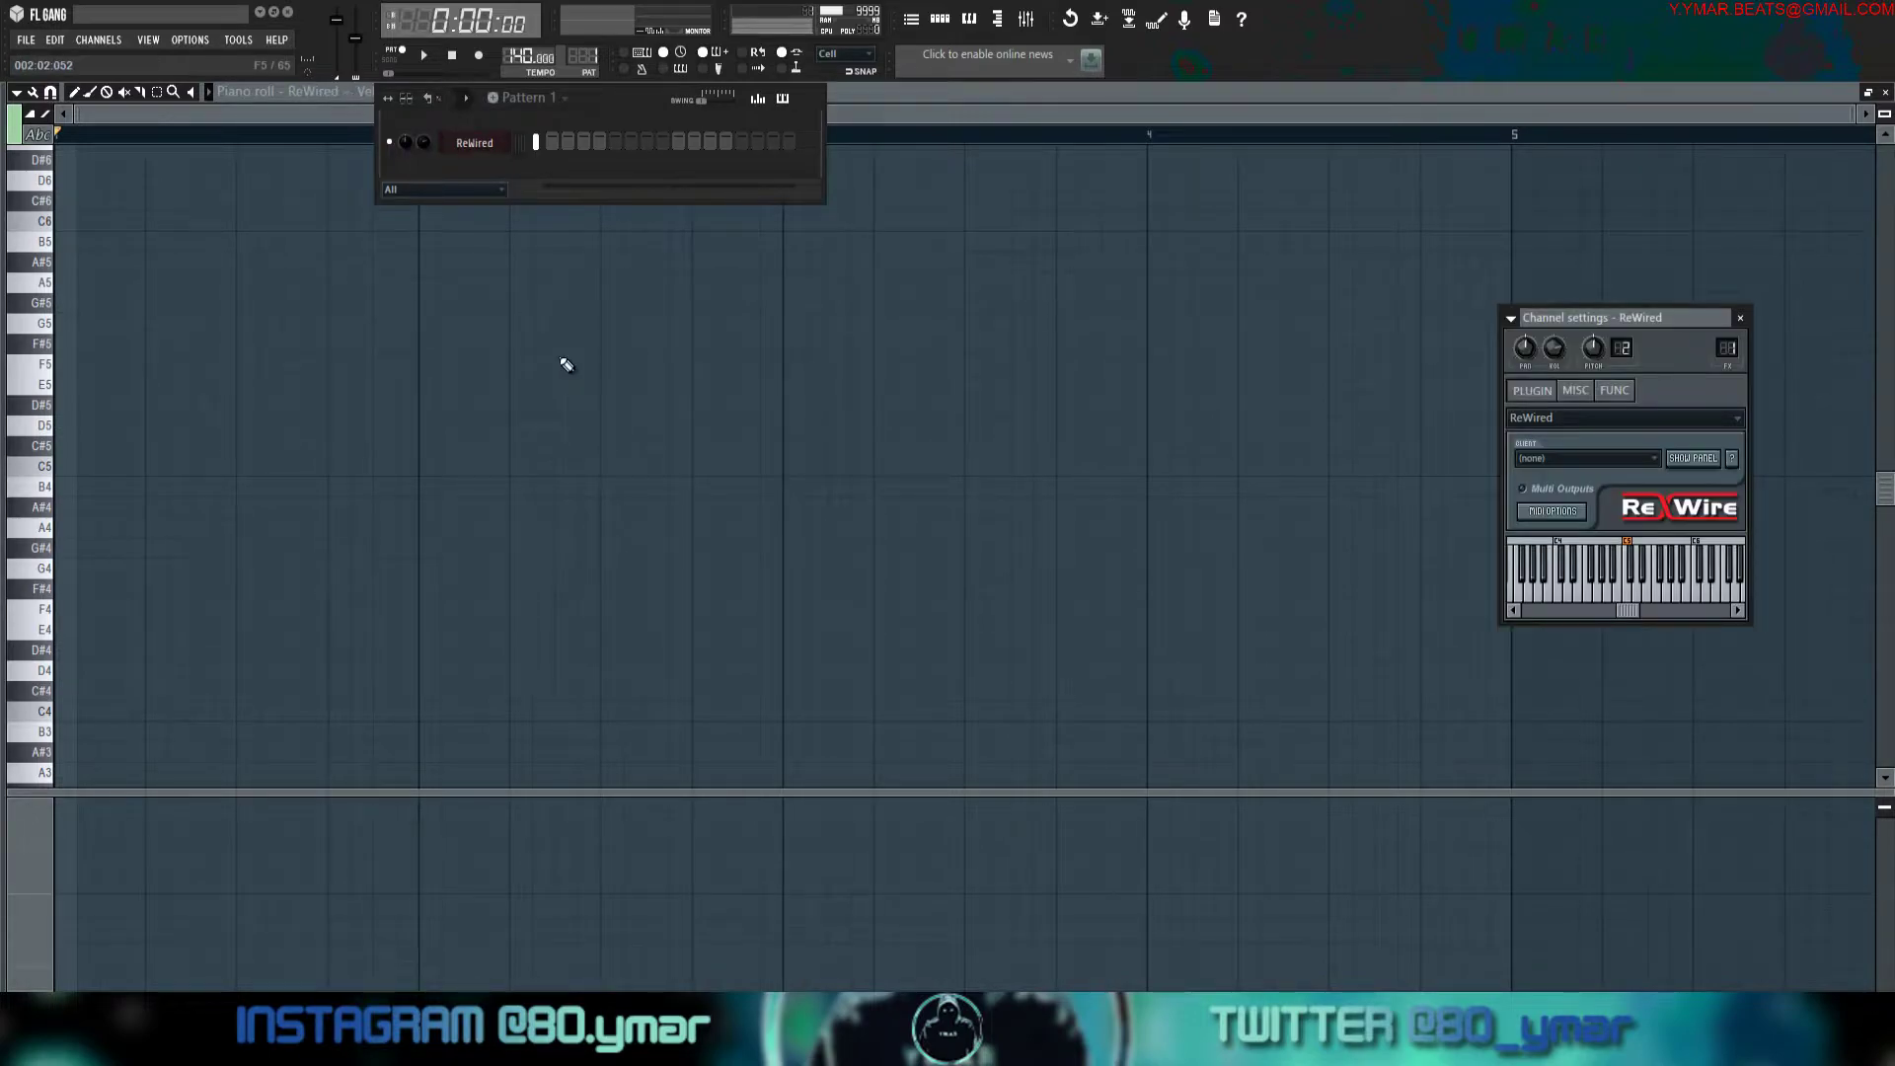
click(1740, 317)
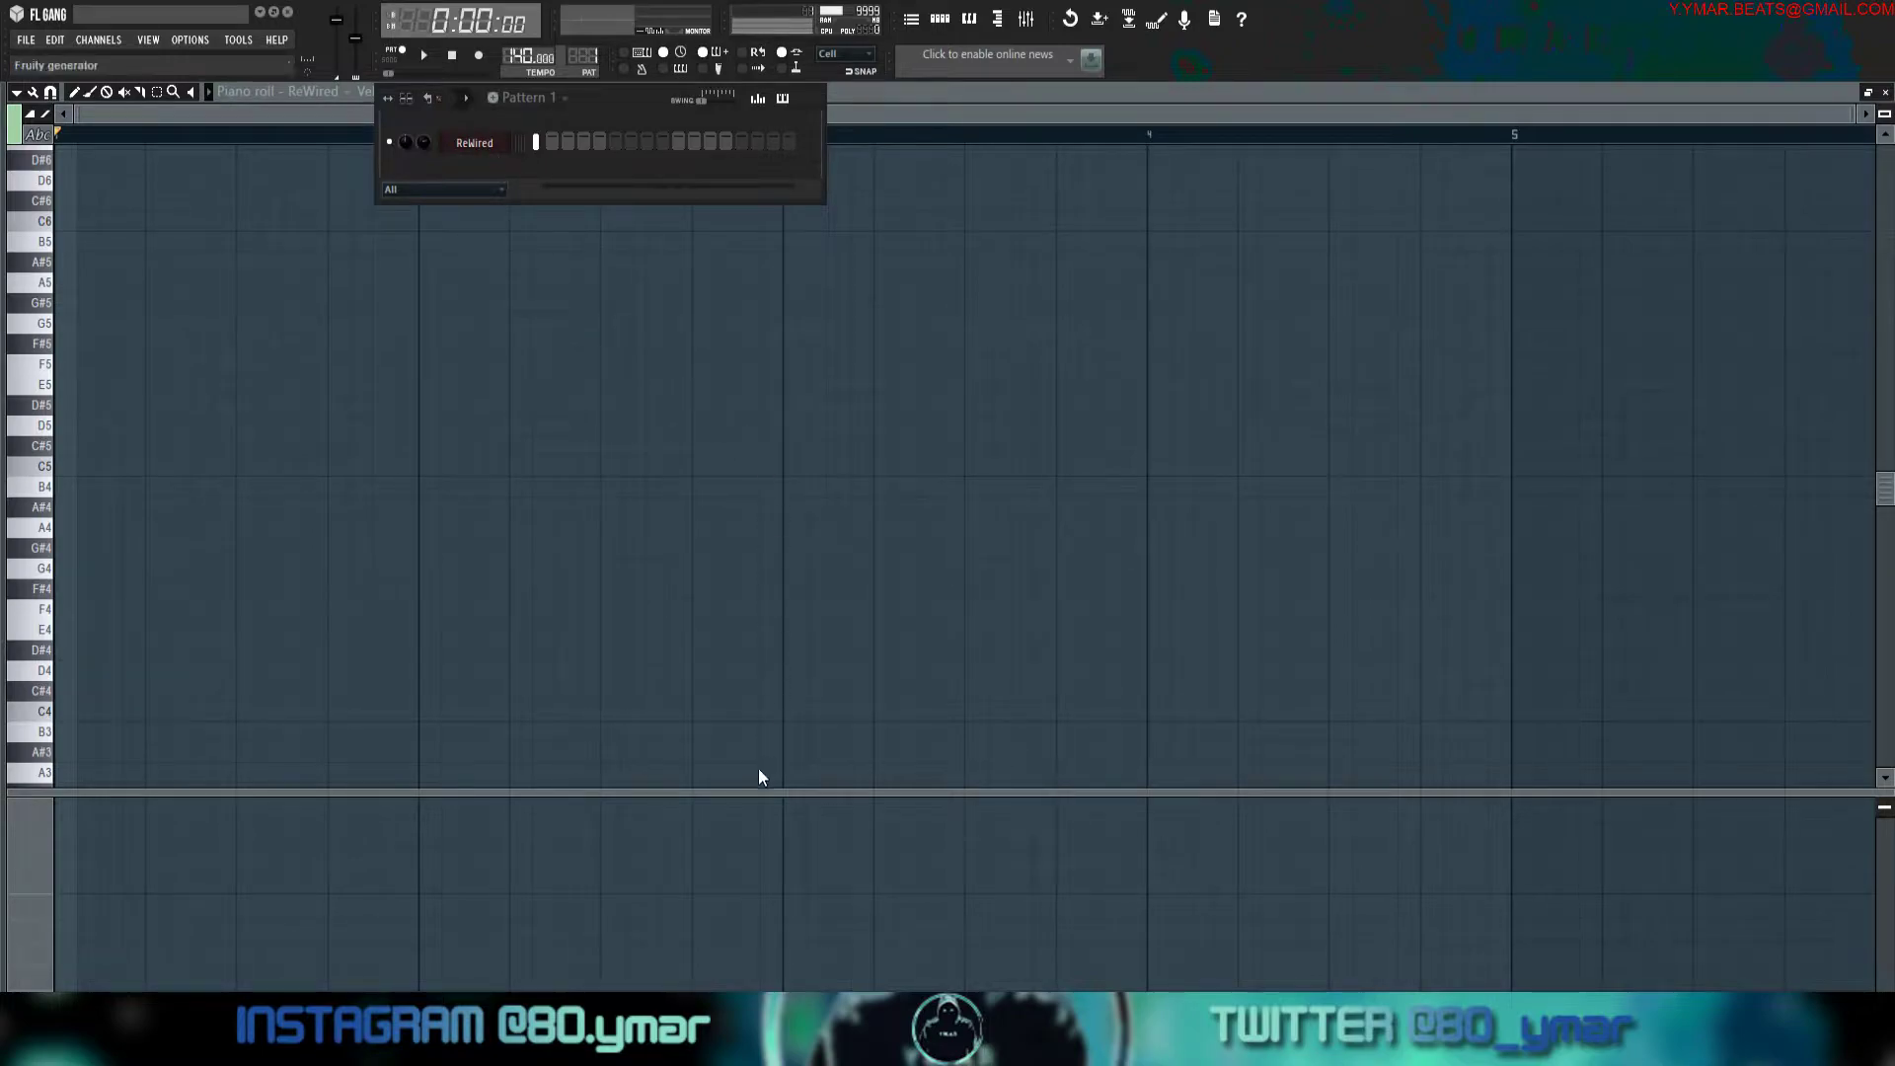
Replace the ReWired channel with a new Omnisphere channel named AT2035.
click(395, 271)
middle_click(501, 150)
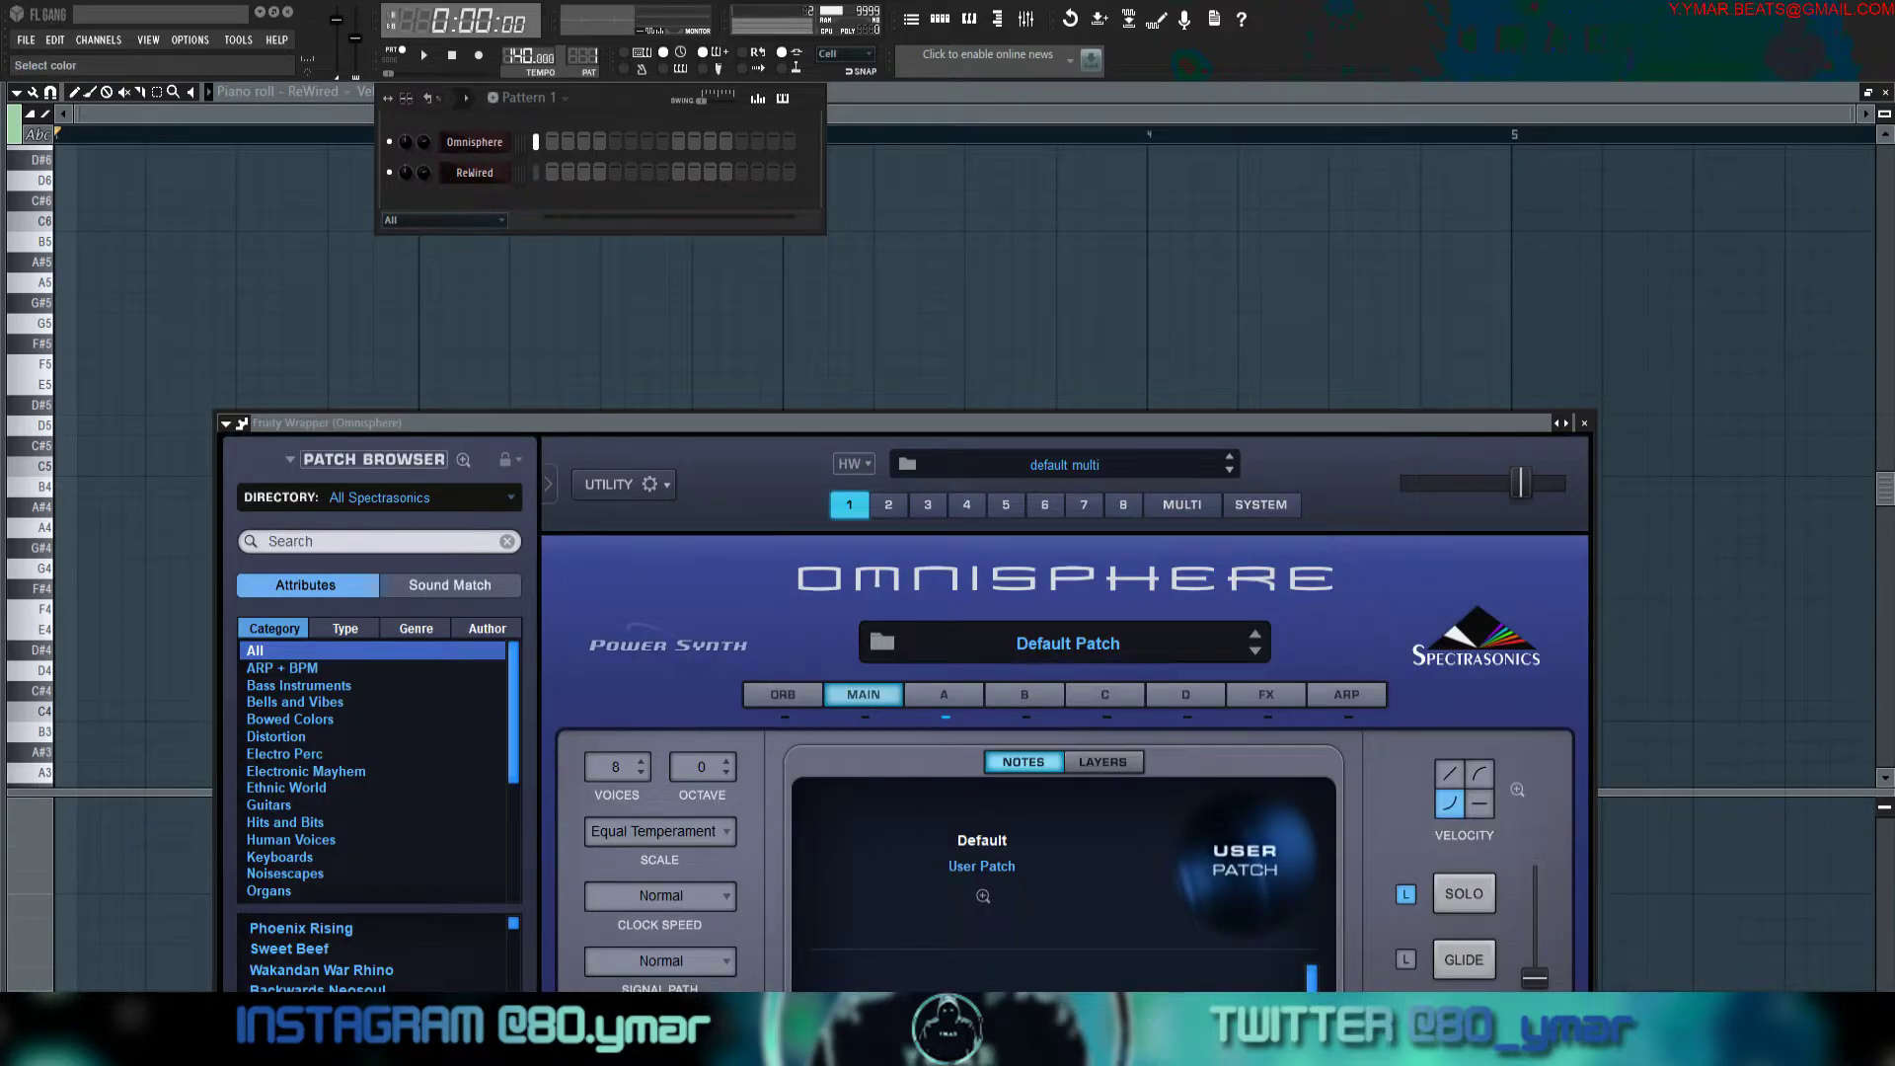
text(AT2035)
key(Return)
right_click(499, 183)
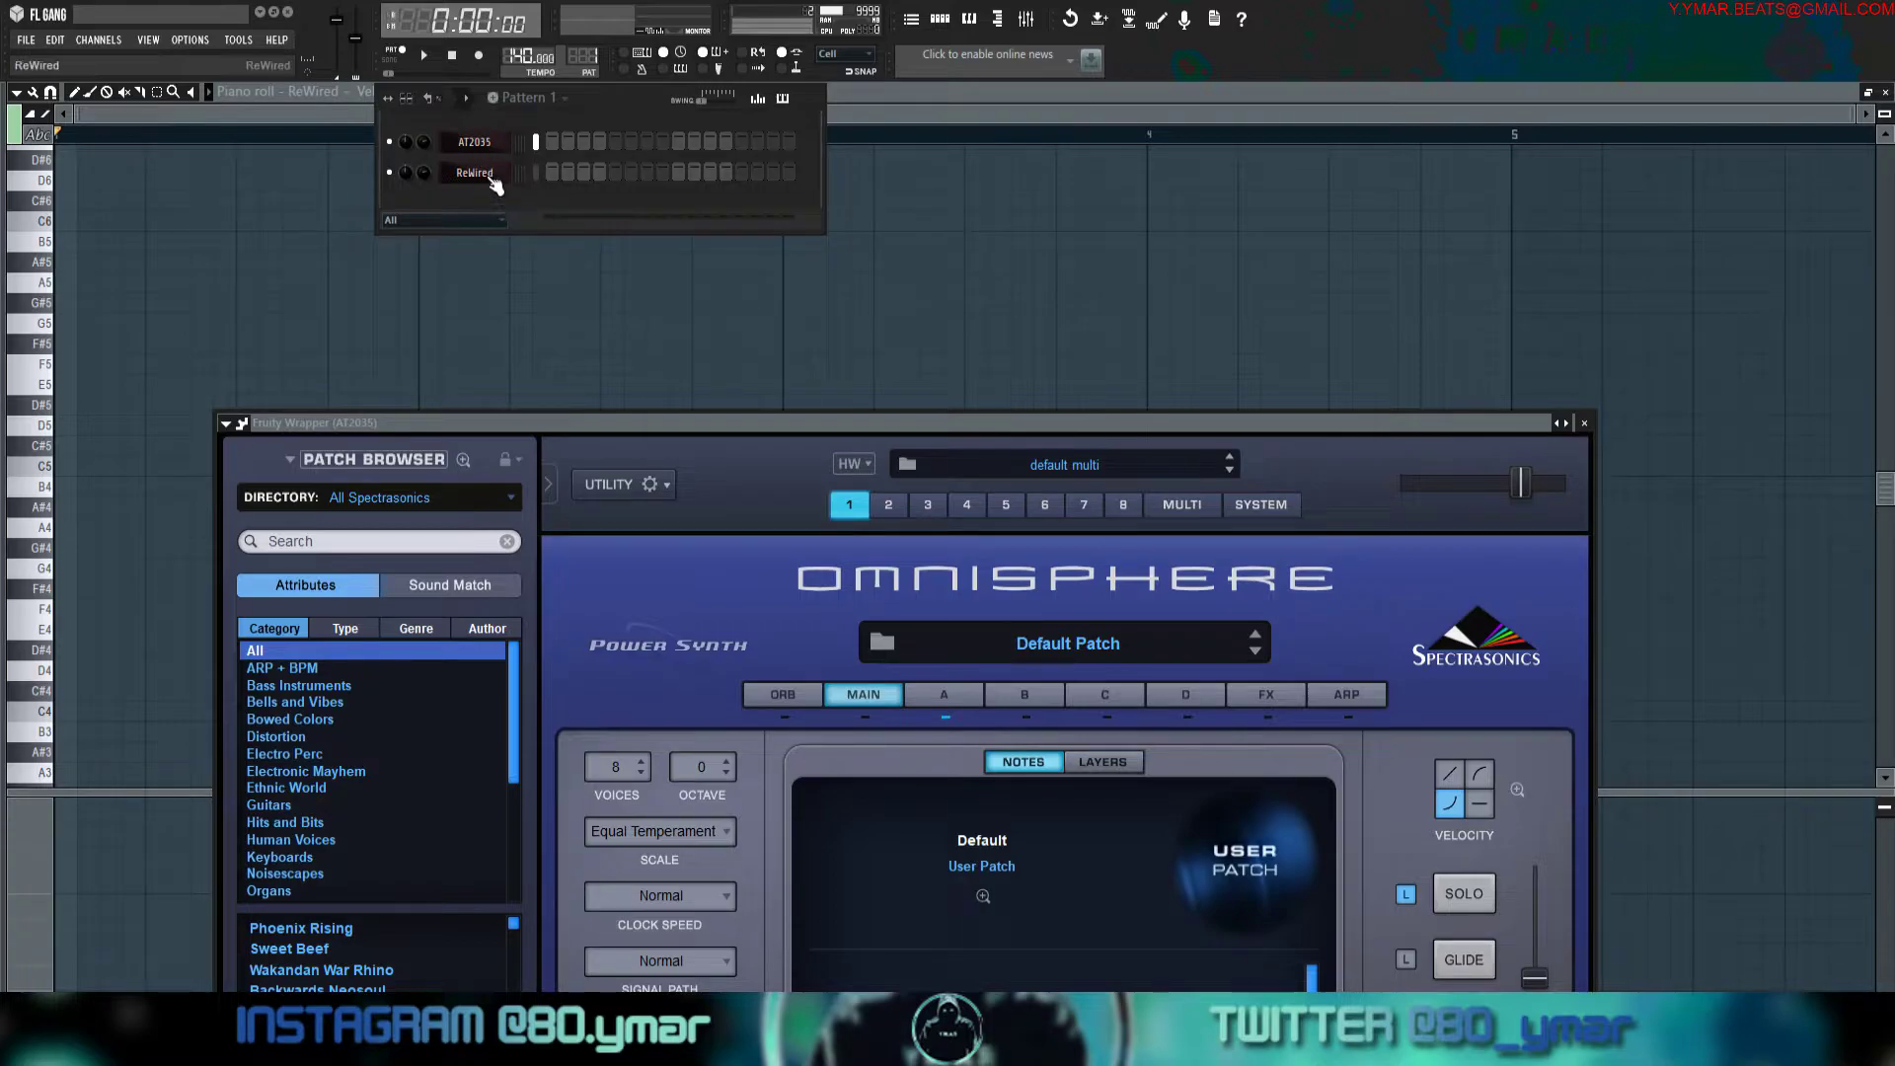
click(494, 151)
In the Banks directory of the expanded patch browser, load a patch below BASS - Astrothunder from the third !PVLACE 808 Mafia bank, and close the plugin.
click(460, 462)
click(460, 461)
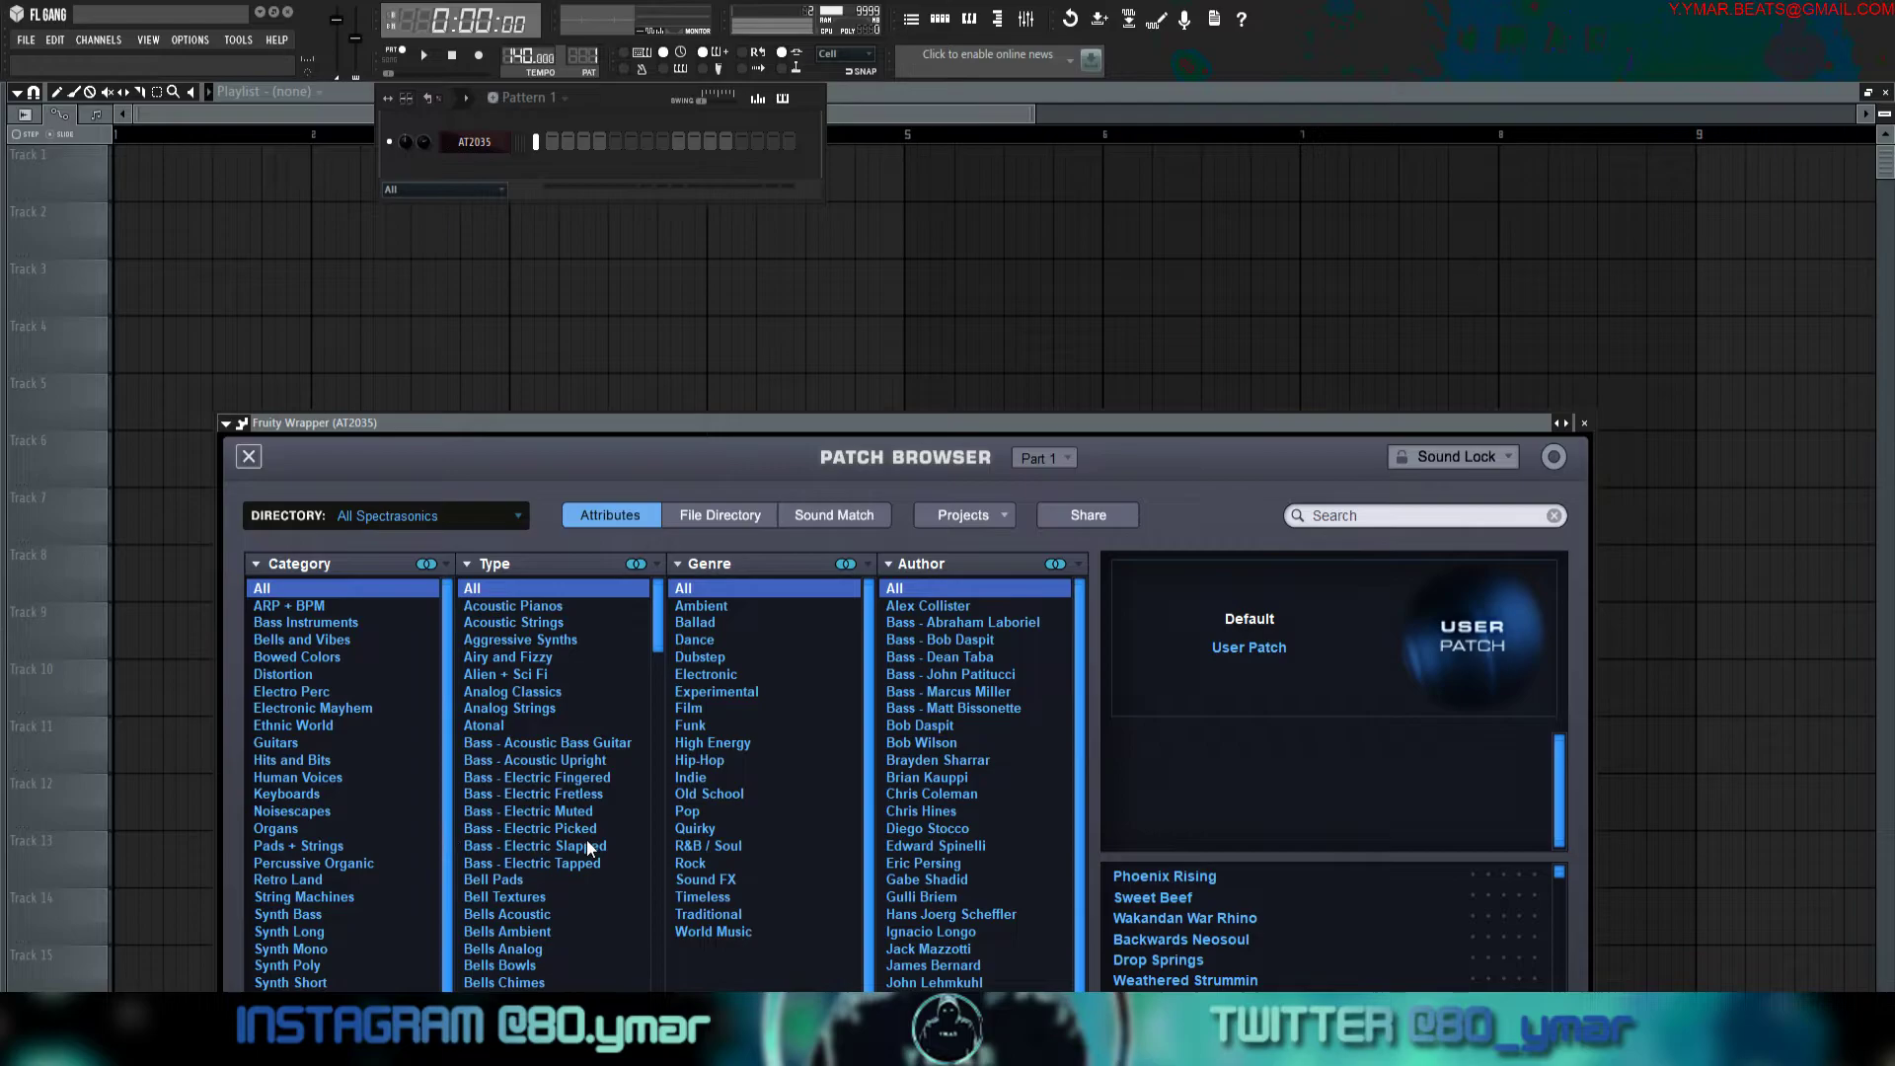
click(400, 775)
click(412, 642)
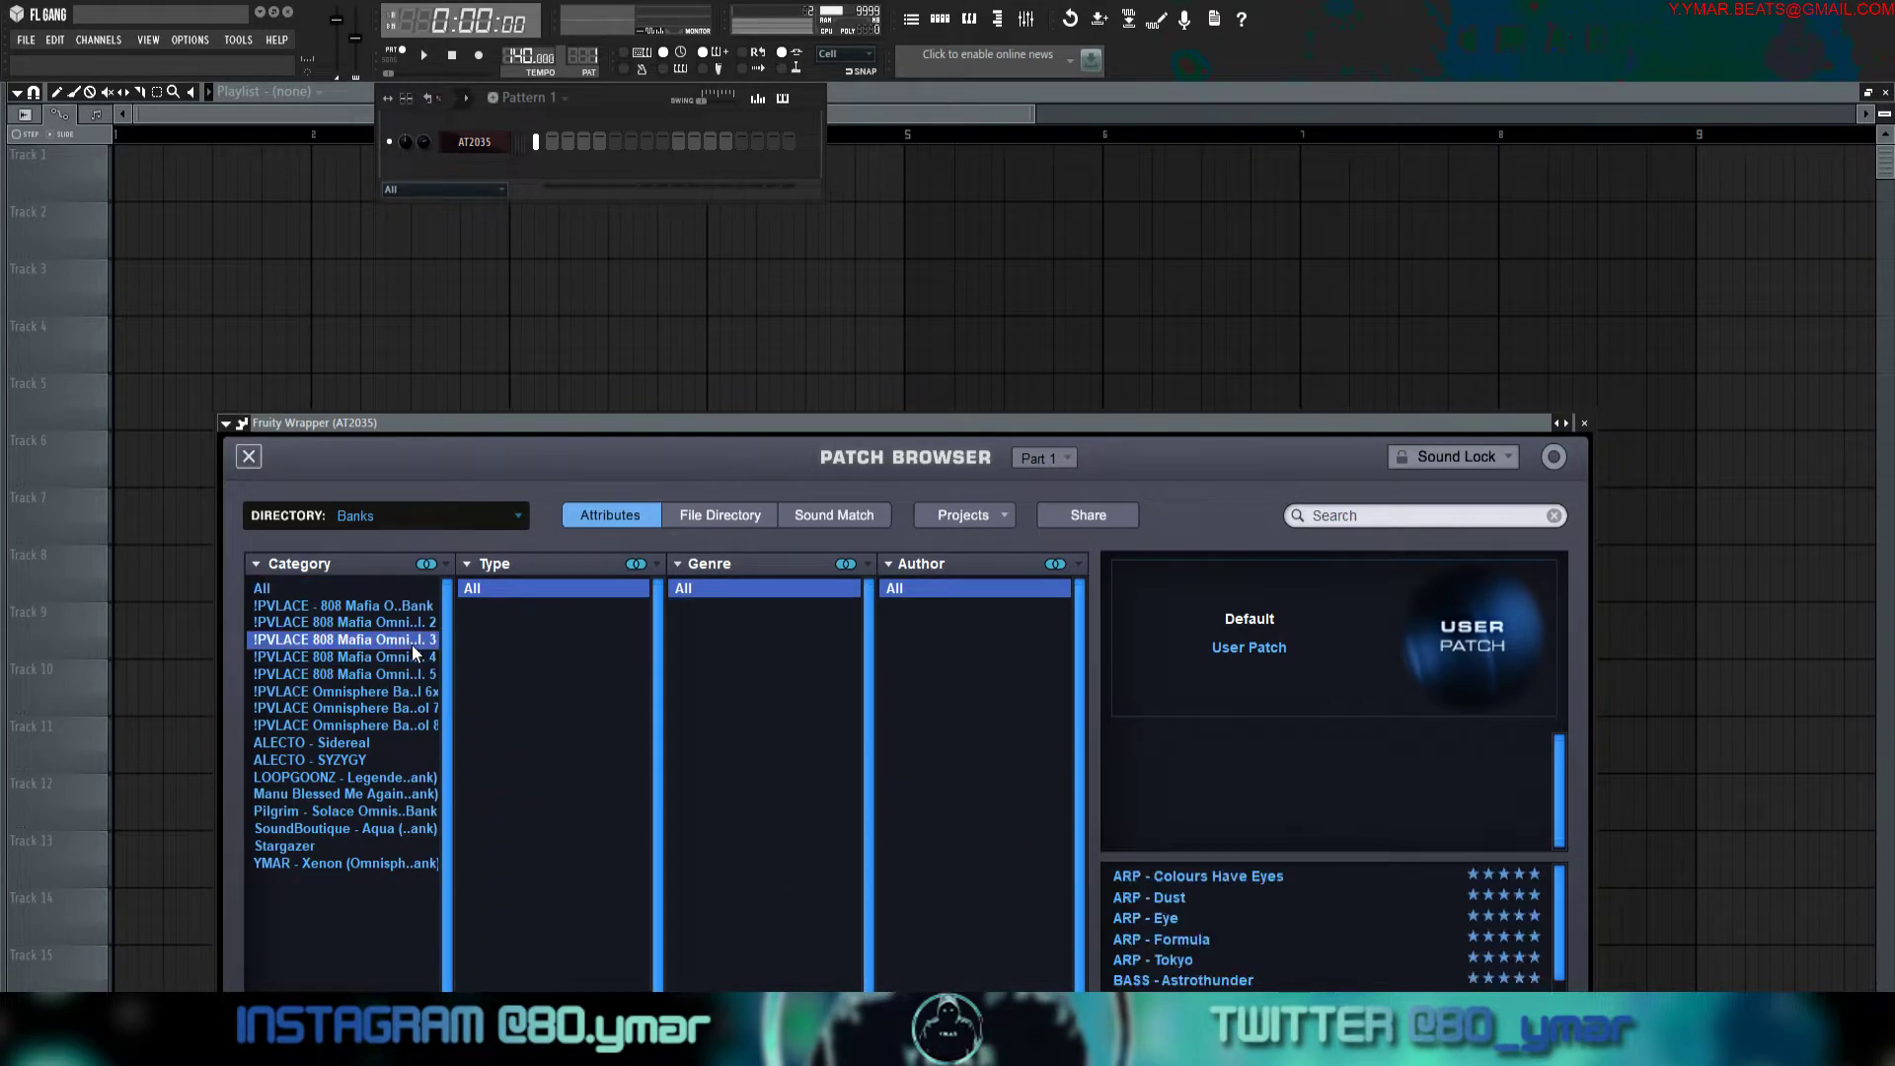
click(1175, 1022)
click(1584, 422)
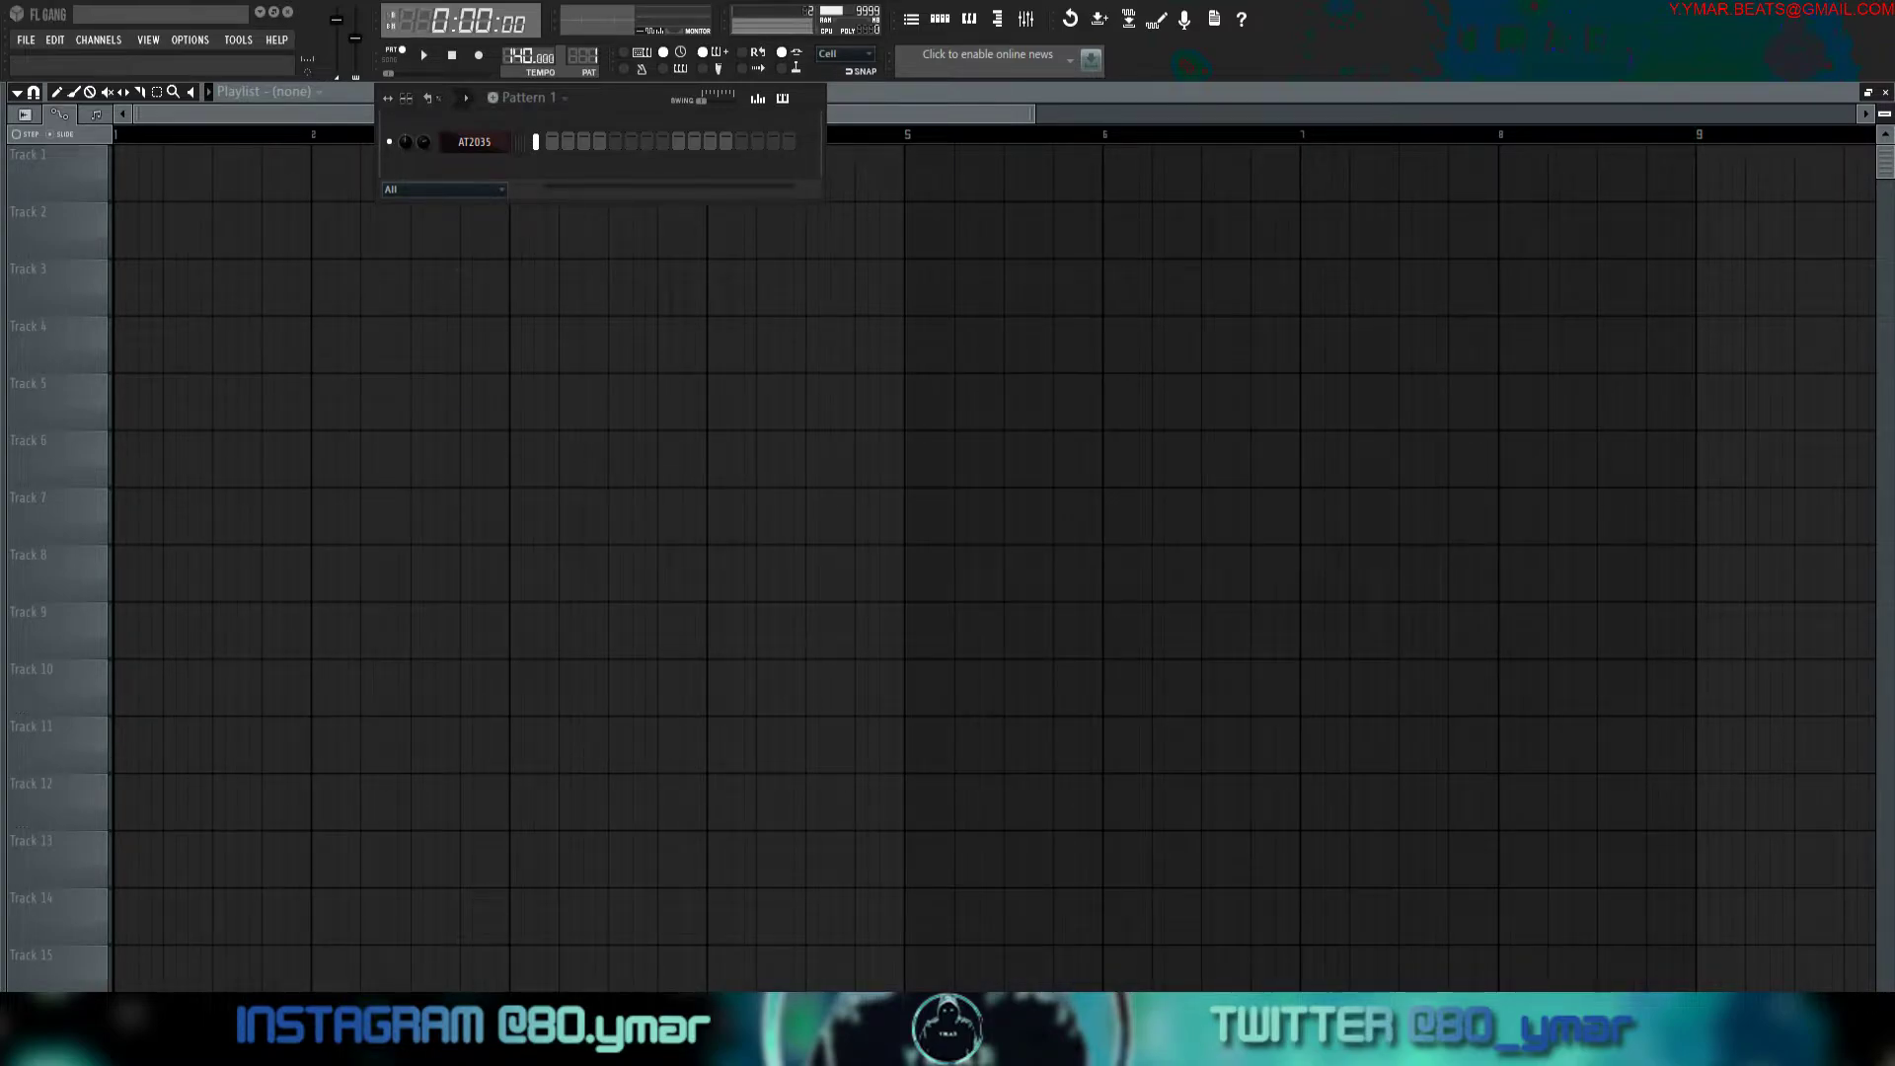
Open the AT2035 channel's piano roll and place an F#4 note at the start of bar 1.
click(476, 146)
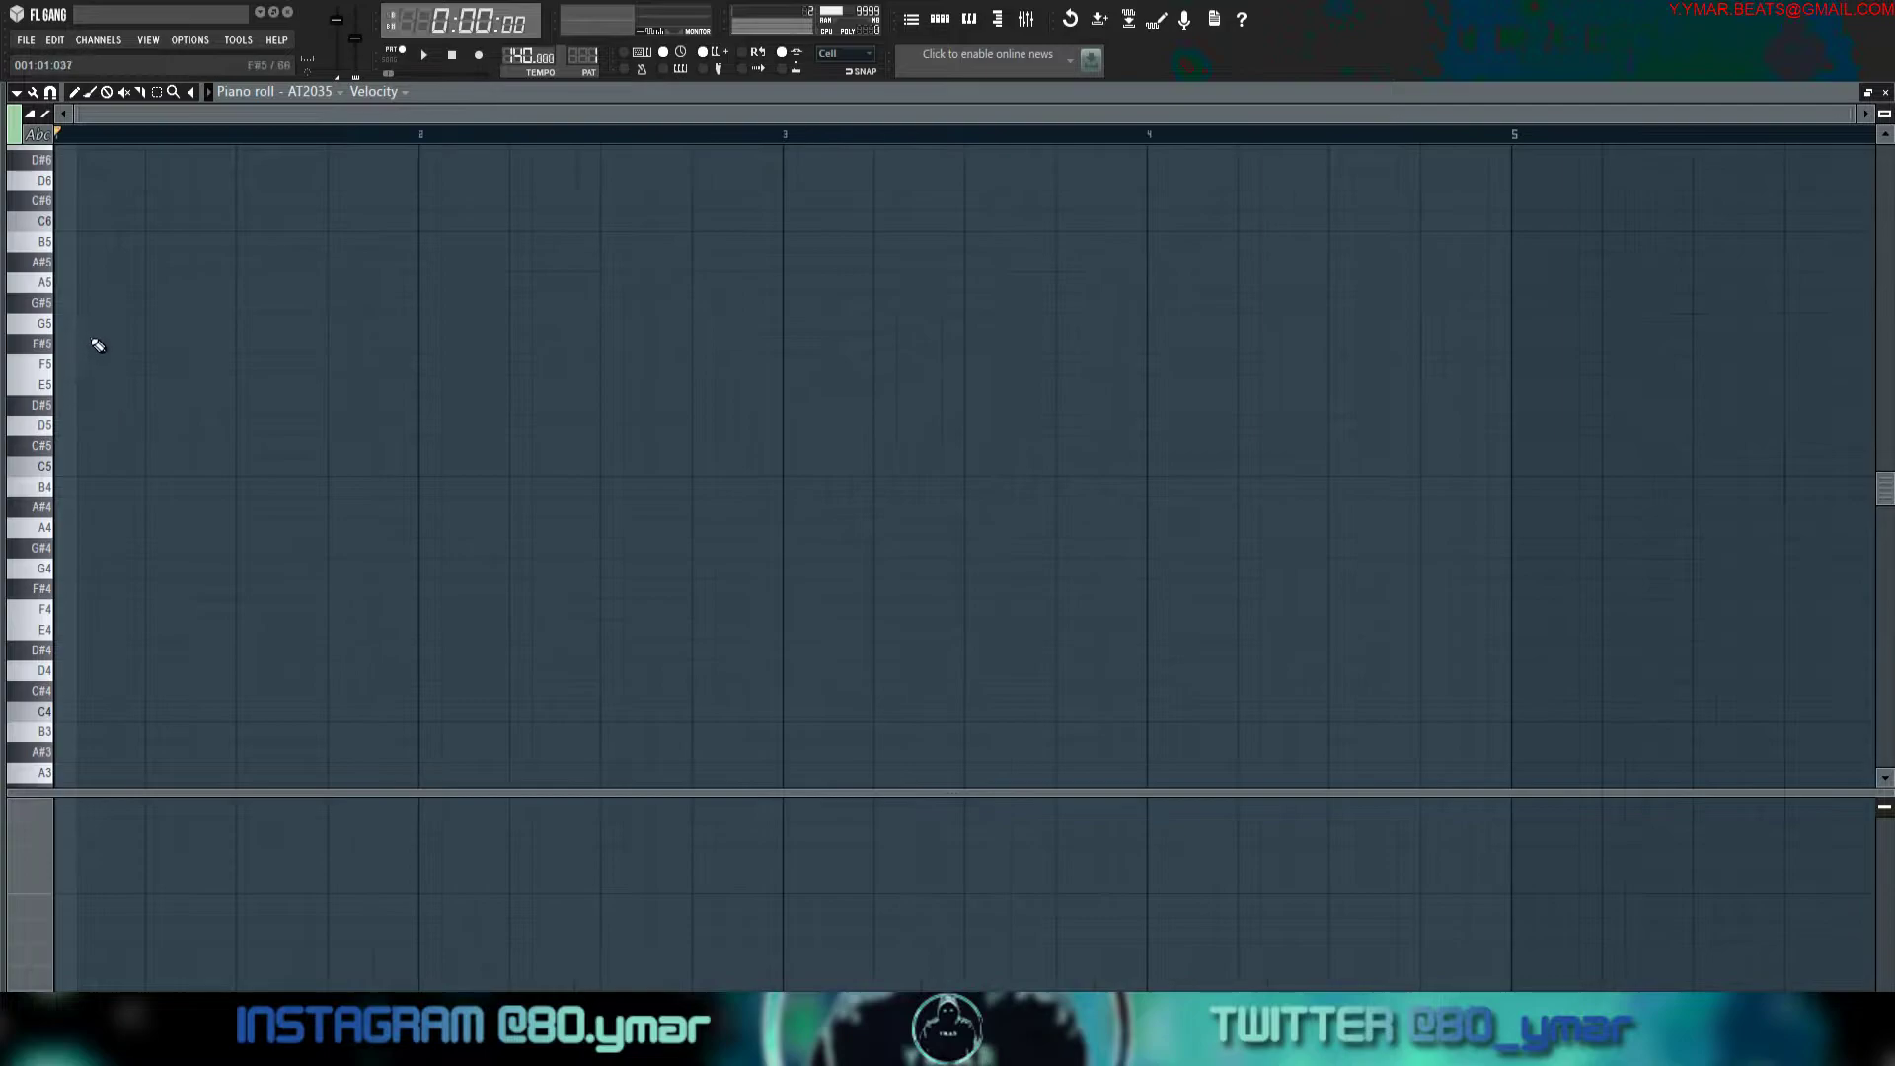
click(67, 341)
click(106, 444)
right_click(212, 344)
drag(114, 445, 69, 588)
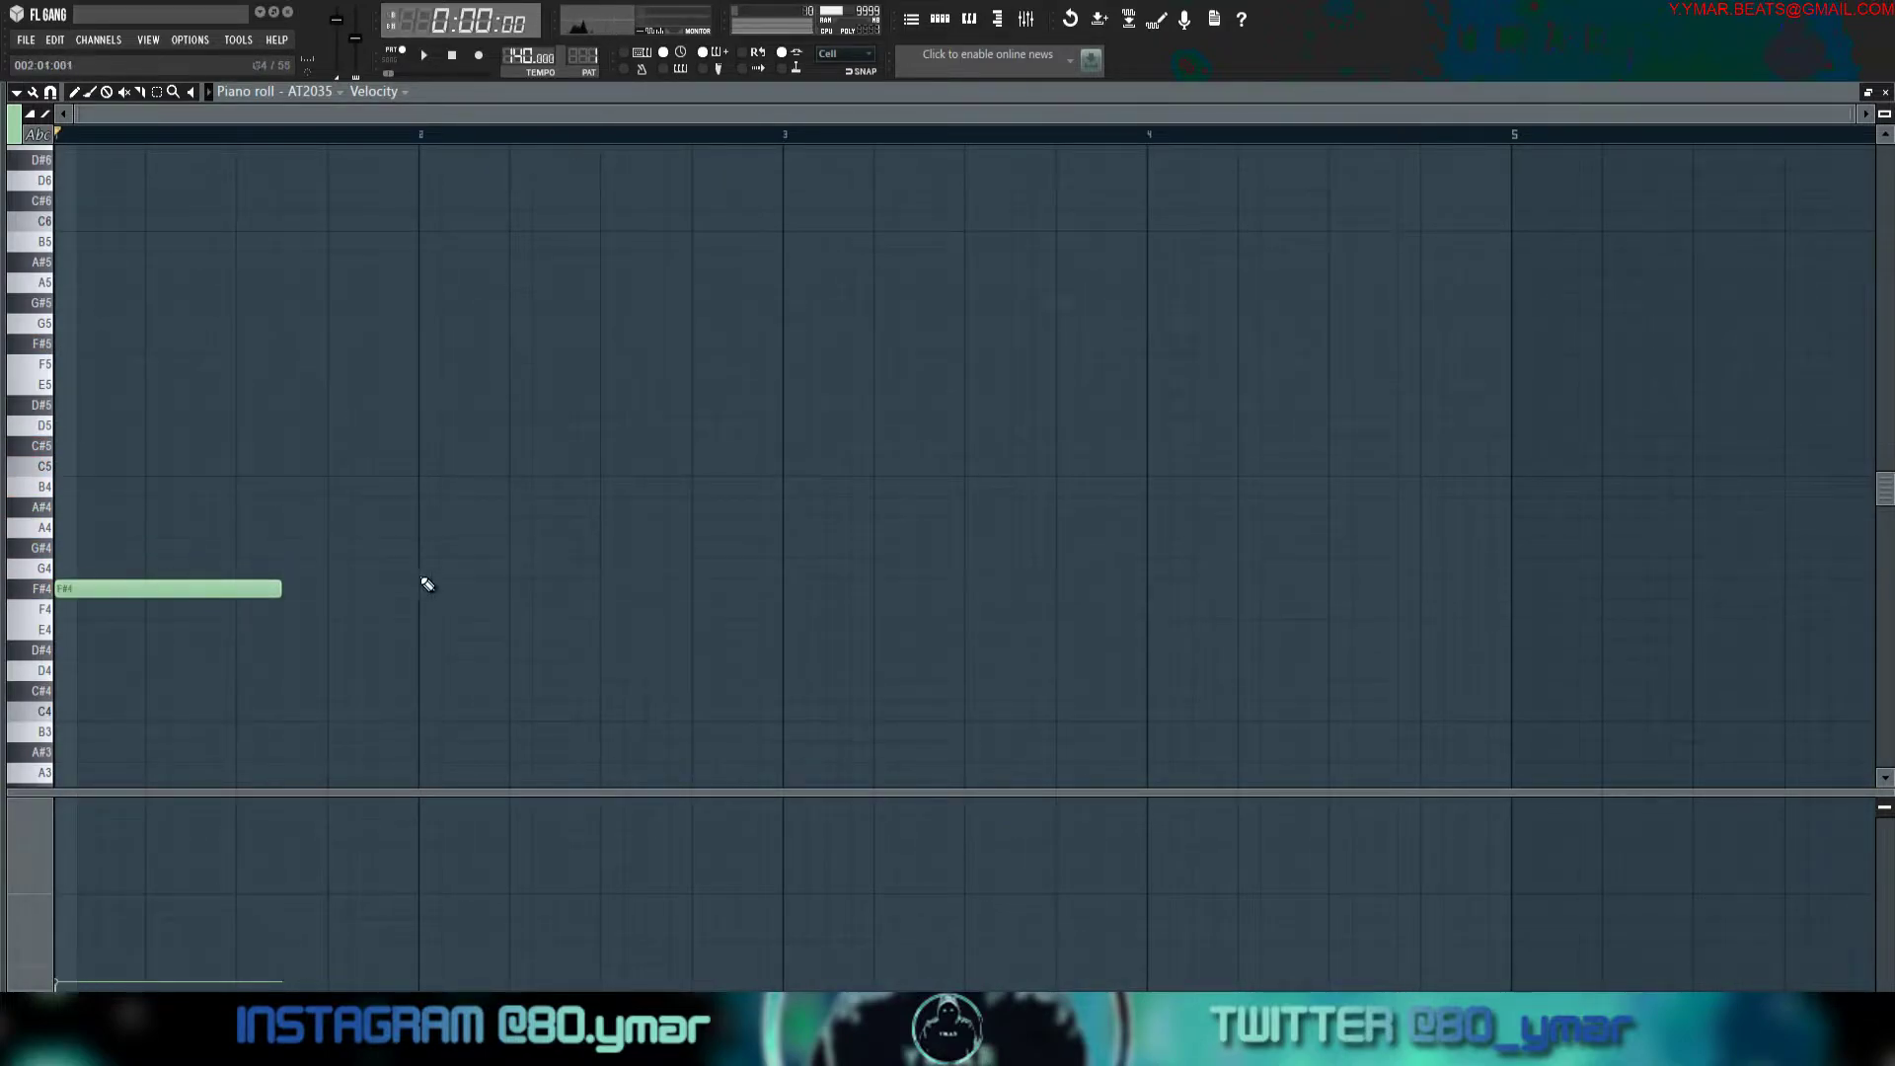
Add a C#5 note 1.5 beats long, half a beat into bar 1, and extend the F#4 bass note to the full bar.
click(124, 424)
drag(123, 425, 109, 444)
key(space)
key(space)
key(shift+d)
key(space)
key(space)
drag(74, 589, 417, 589)
key(space)
key(space)
drag(114, 444, 235, 445)
Add overlapping E5, B5 and A5 notes after the C#5 in bar 1 and play the phrase back.
click(191, 383)
mouse_move(190, 374)
mouse_down()
mouse_move(169, 374)
mouse_move(191, 375)
mouse_up()
click(237, 241)
click(315, 303)
mouse_move(314, 303)
mouse_down()
mouse_move(271, 282)
mouse_move(338, 282)
mouse_up()
key(space)
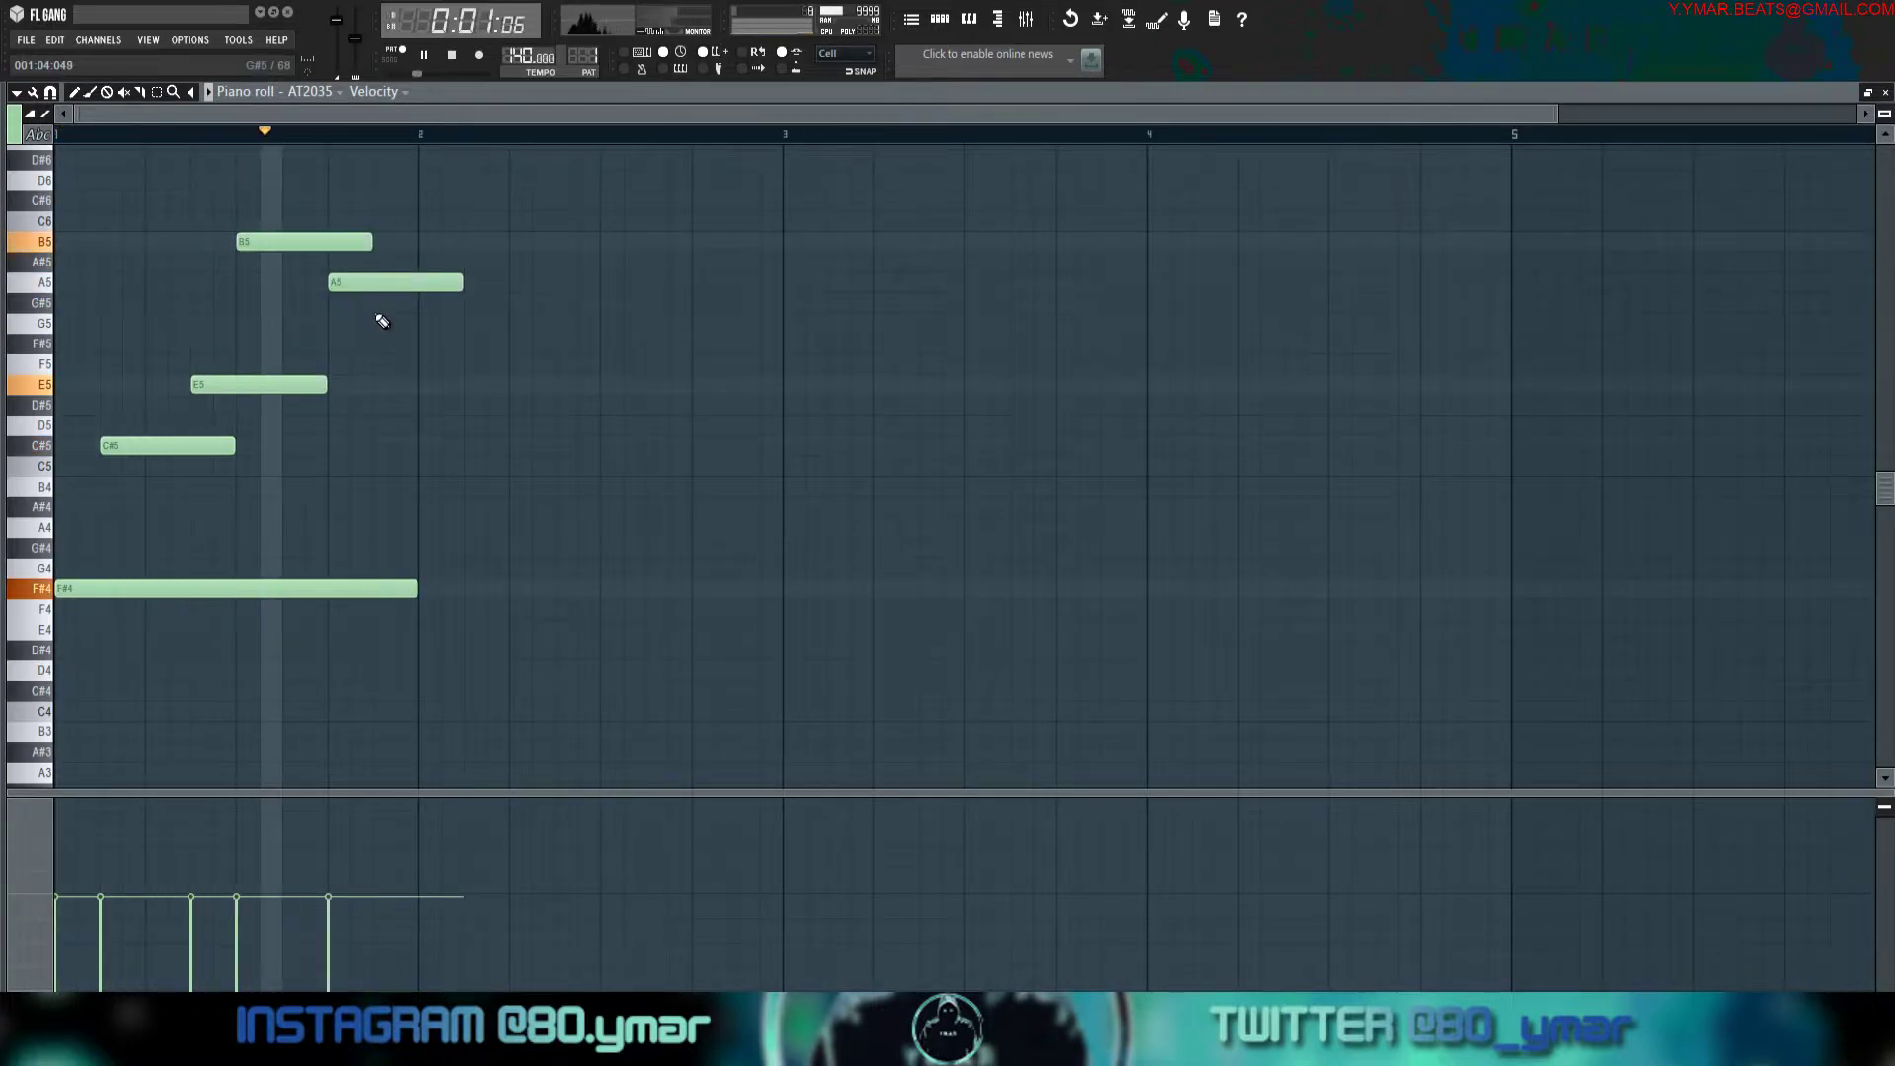
key(space)
Finish the bar 1 melody with an F#5 note and add a full-bar A4 bass note in bar 2.
mouse_move(410, 357)
mouse_down()
mouse_move(387, 324)
mouse_move(389, 346)
mouse_up()
drag(407, 546, 437, 510)
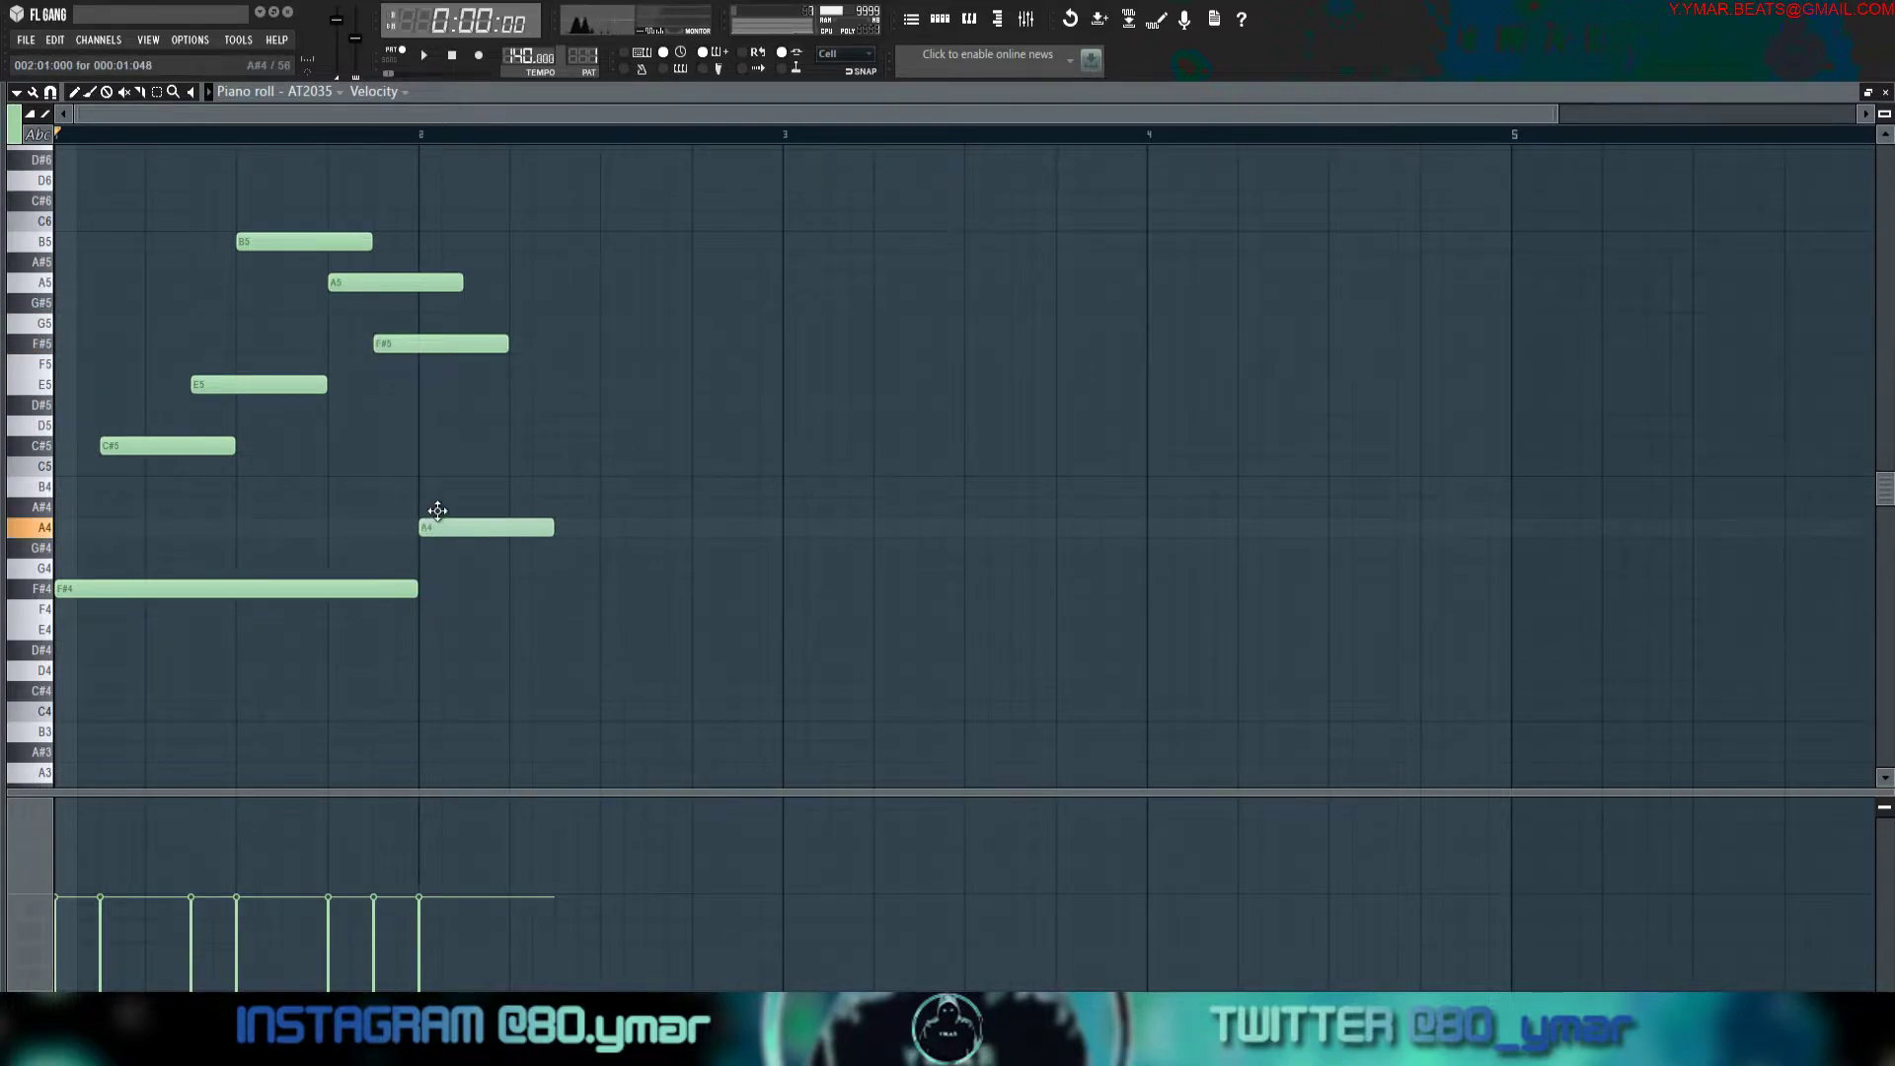
drag(553, 528, 779, 524)
key(space)
Copy the five melody notes from bar 1 into bar 2 above the A4 bass note.
drag(533, 459, 220, 273)
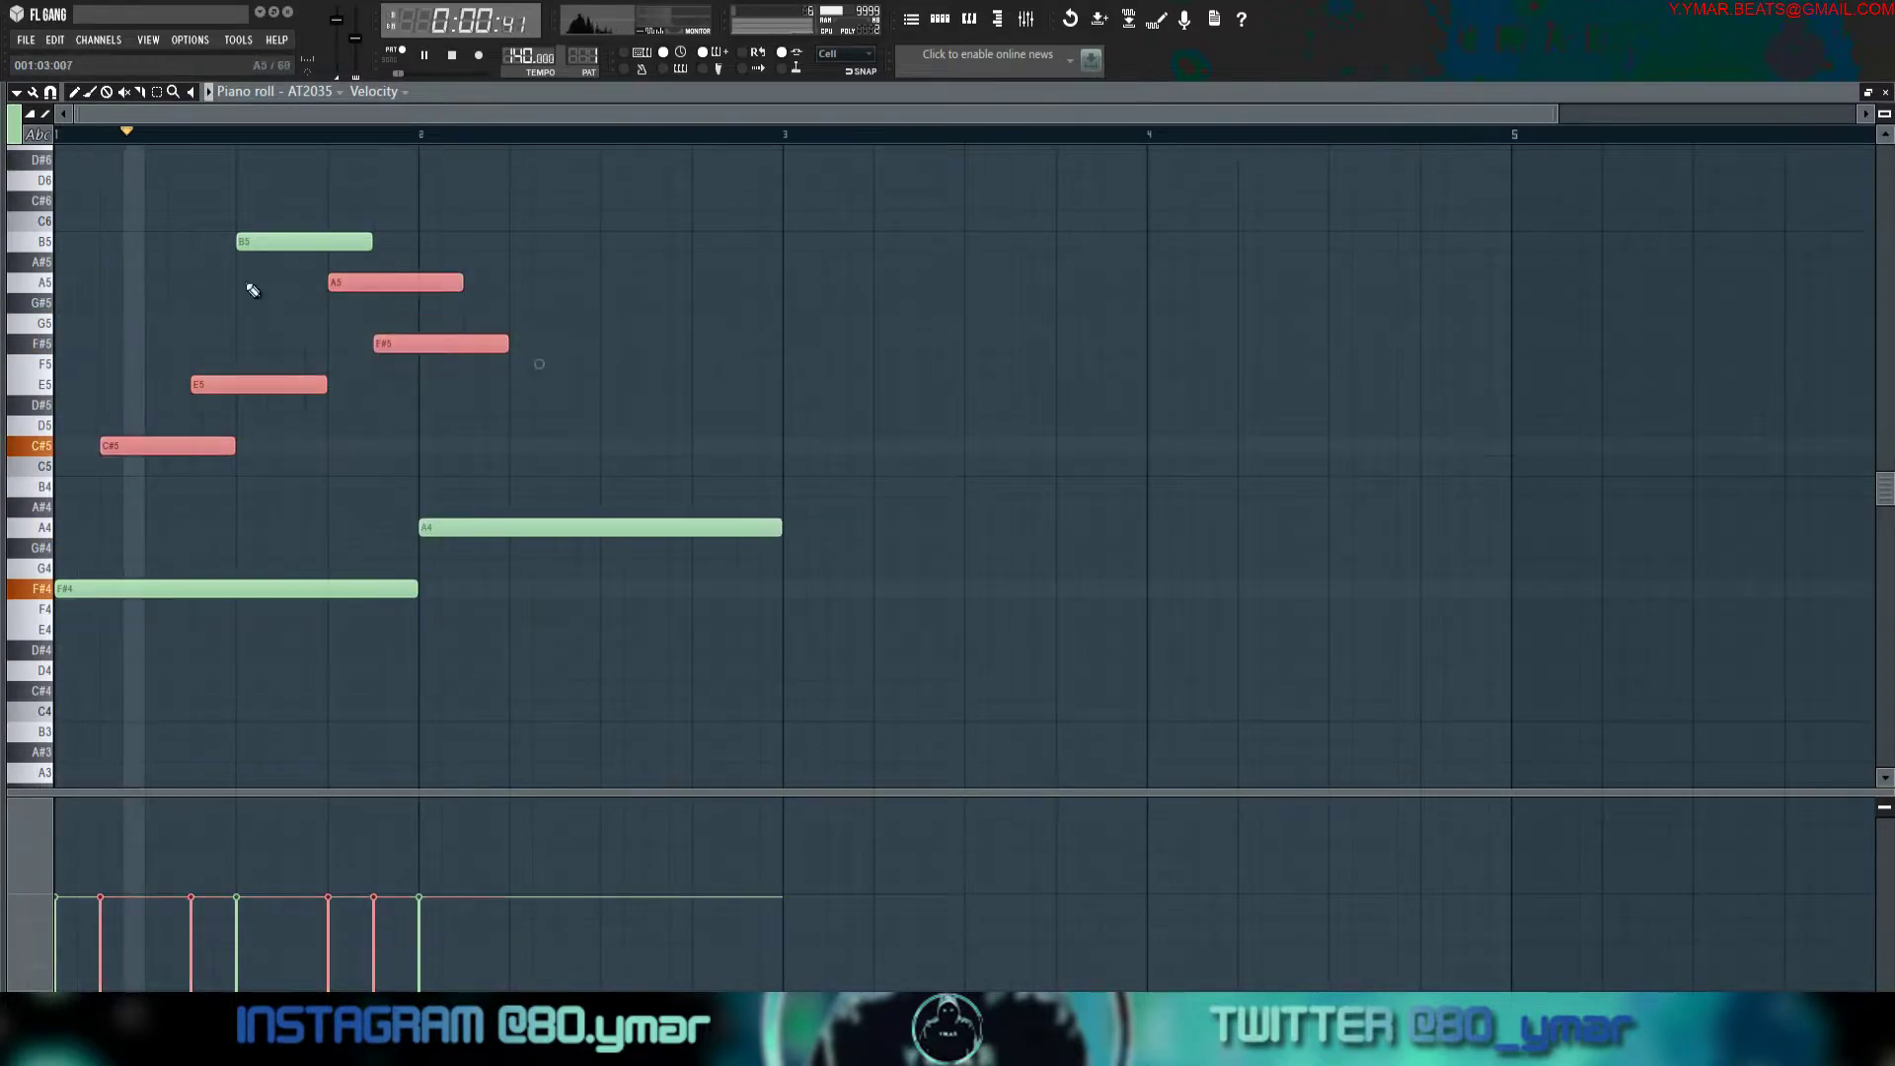
ctrl+shift+click(270, 240)
mouse_move(221, 384)
mouse_down()
mouse_move(655, 400)
mouse_move(606, 396)
mouse_up()
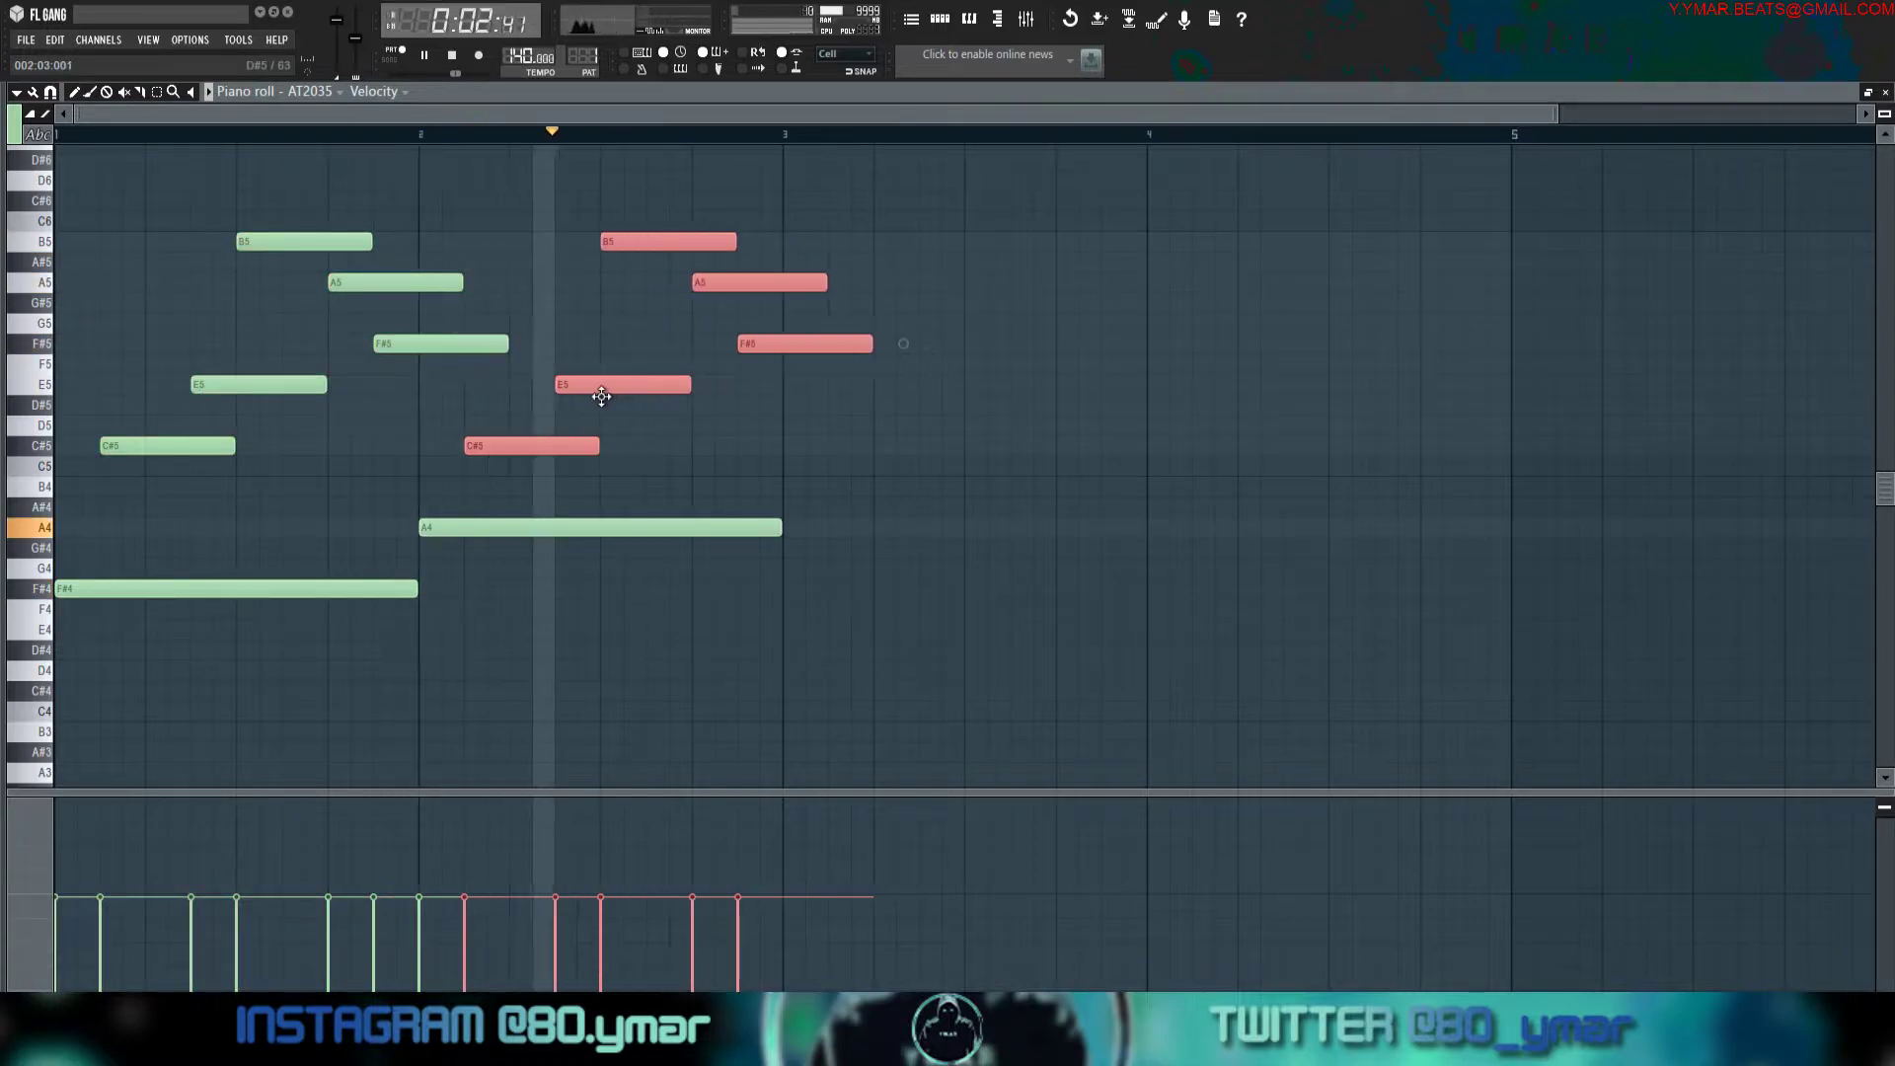
key(space)
key(space)
ctrl+click(826, 453)
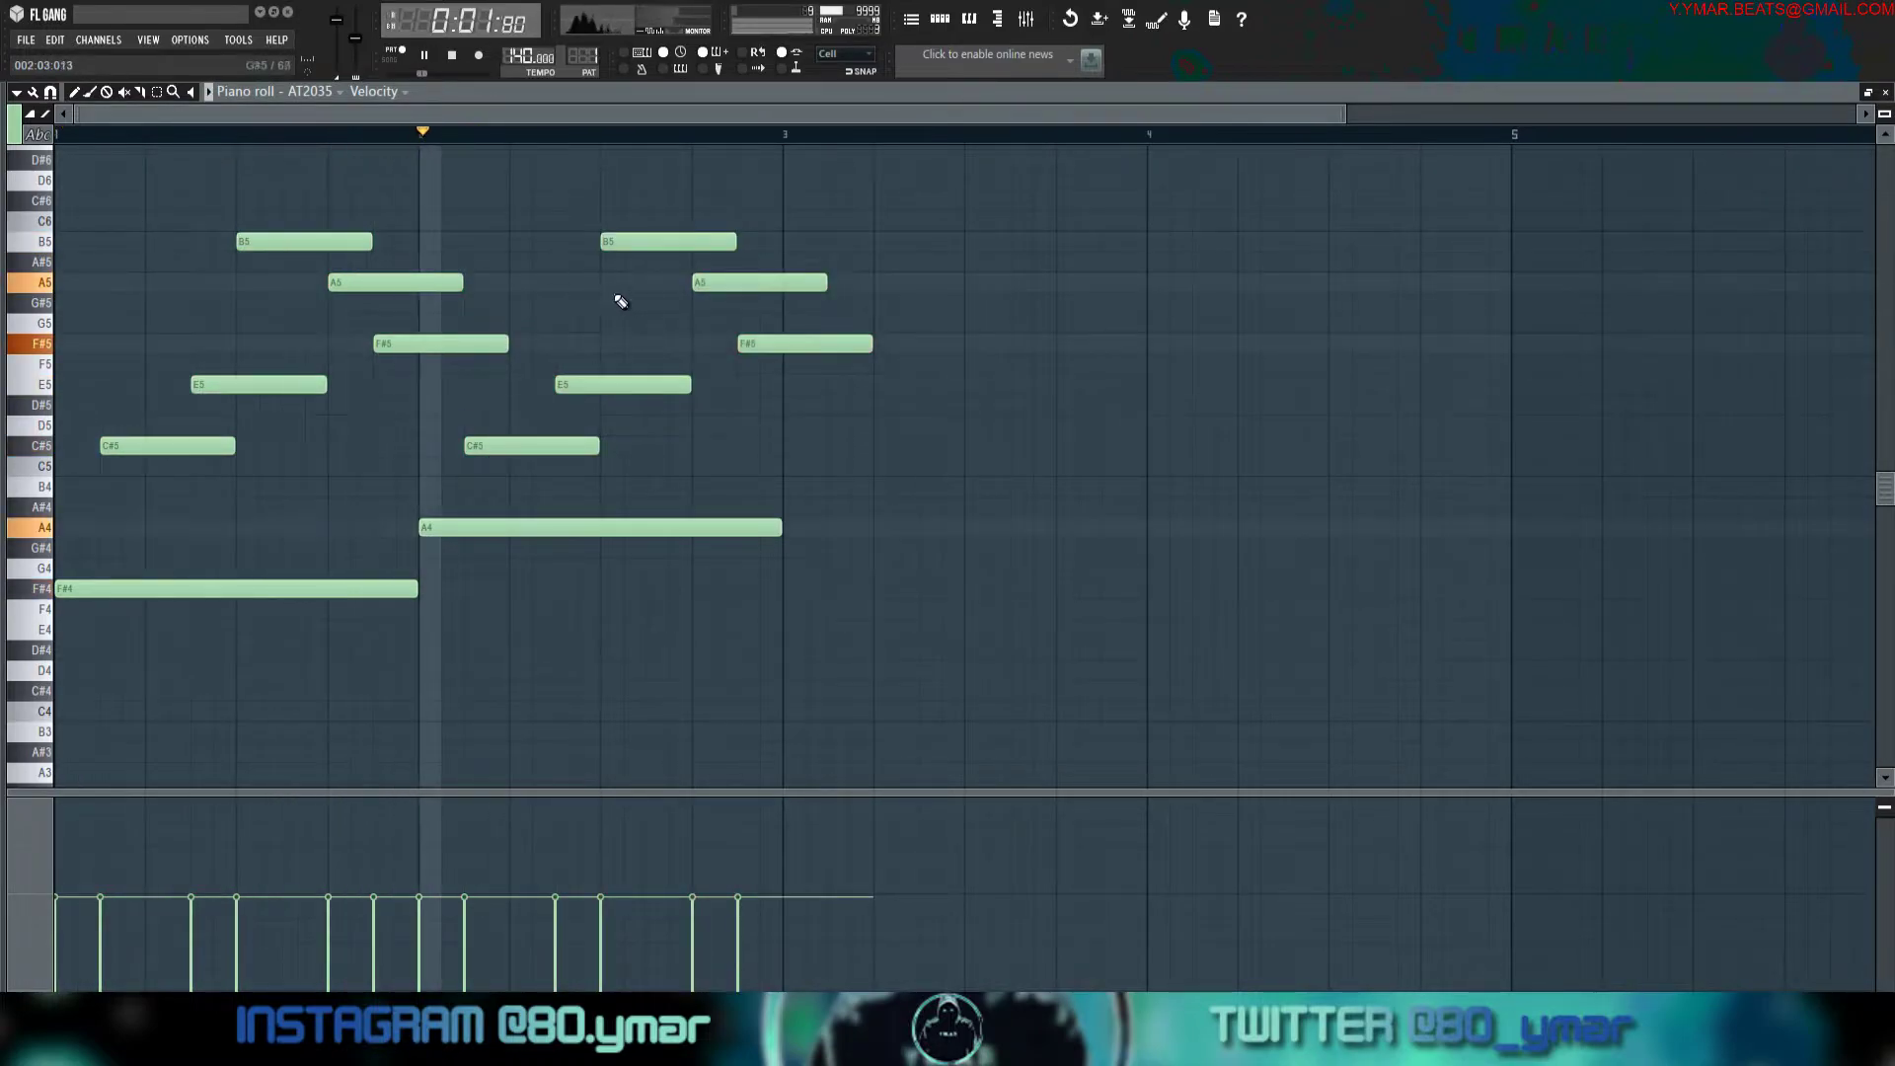
Raise the last melody note of bar 2 to C#6 and play the pattern back.
key(space)
drag(794, 342, 792, 200)
key(space)
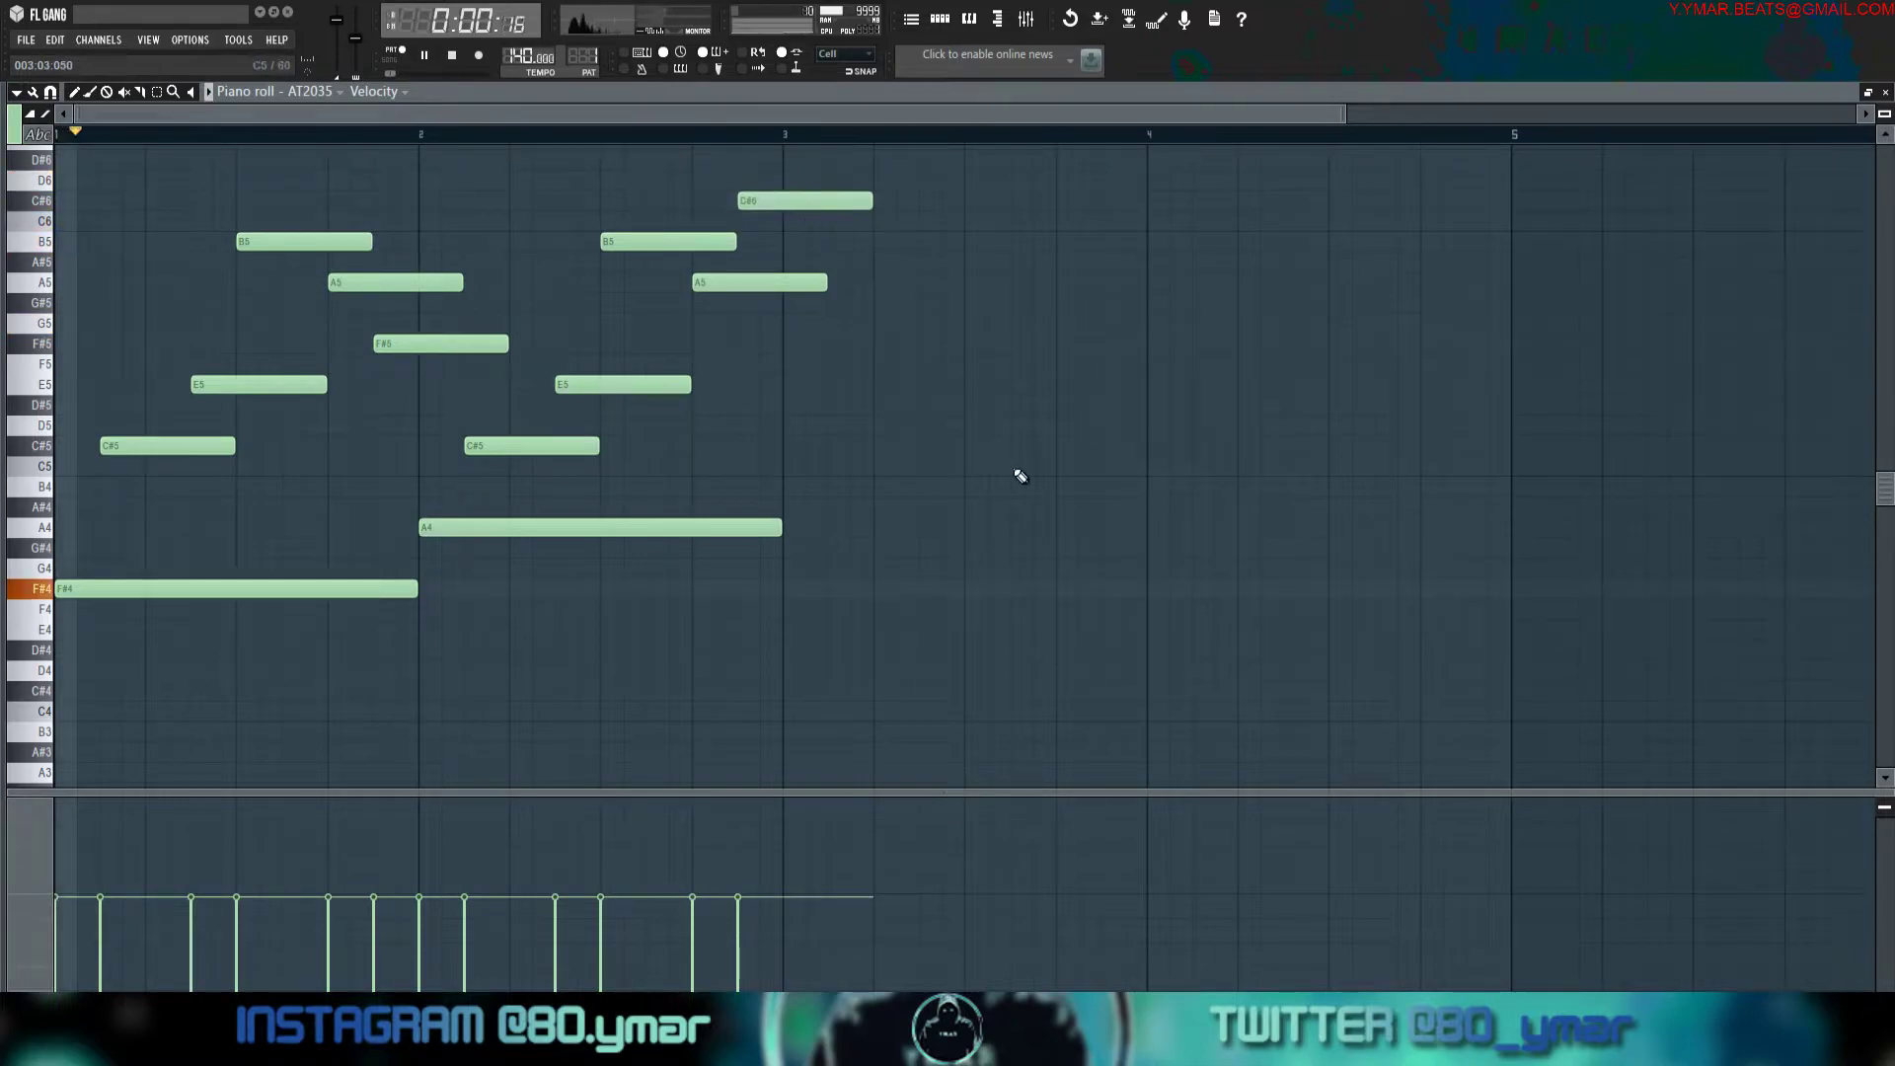
Slice off the parts of the A5 and C#6 notes that extend past the end of bar 2.
scroll(1005, 464, down, 2)
key(c)
mouse_move(592, 369)
mouse_down()
mouse_move(576, 141)
mouse_move(597, 153)
mouse_move(585, 213)
mouse_up()
key(p)
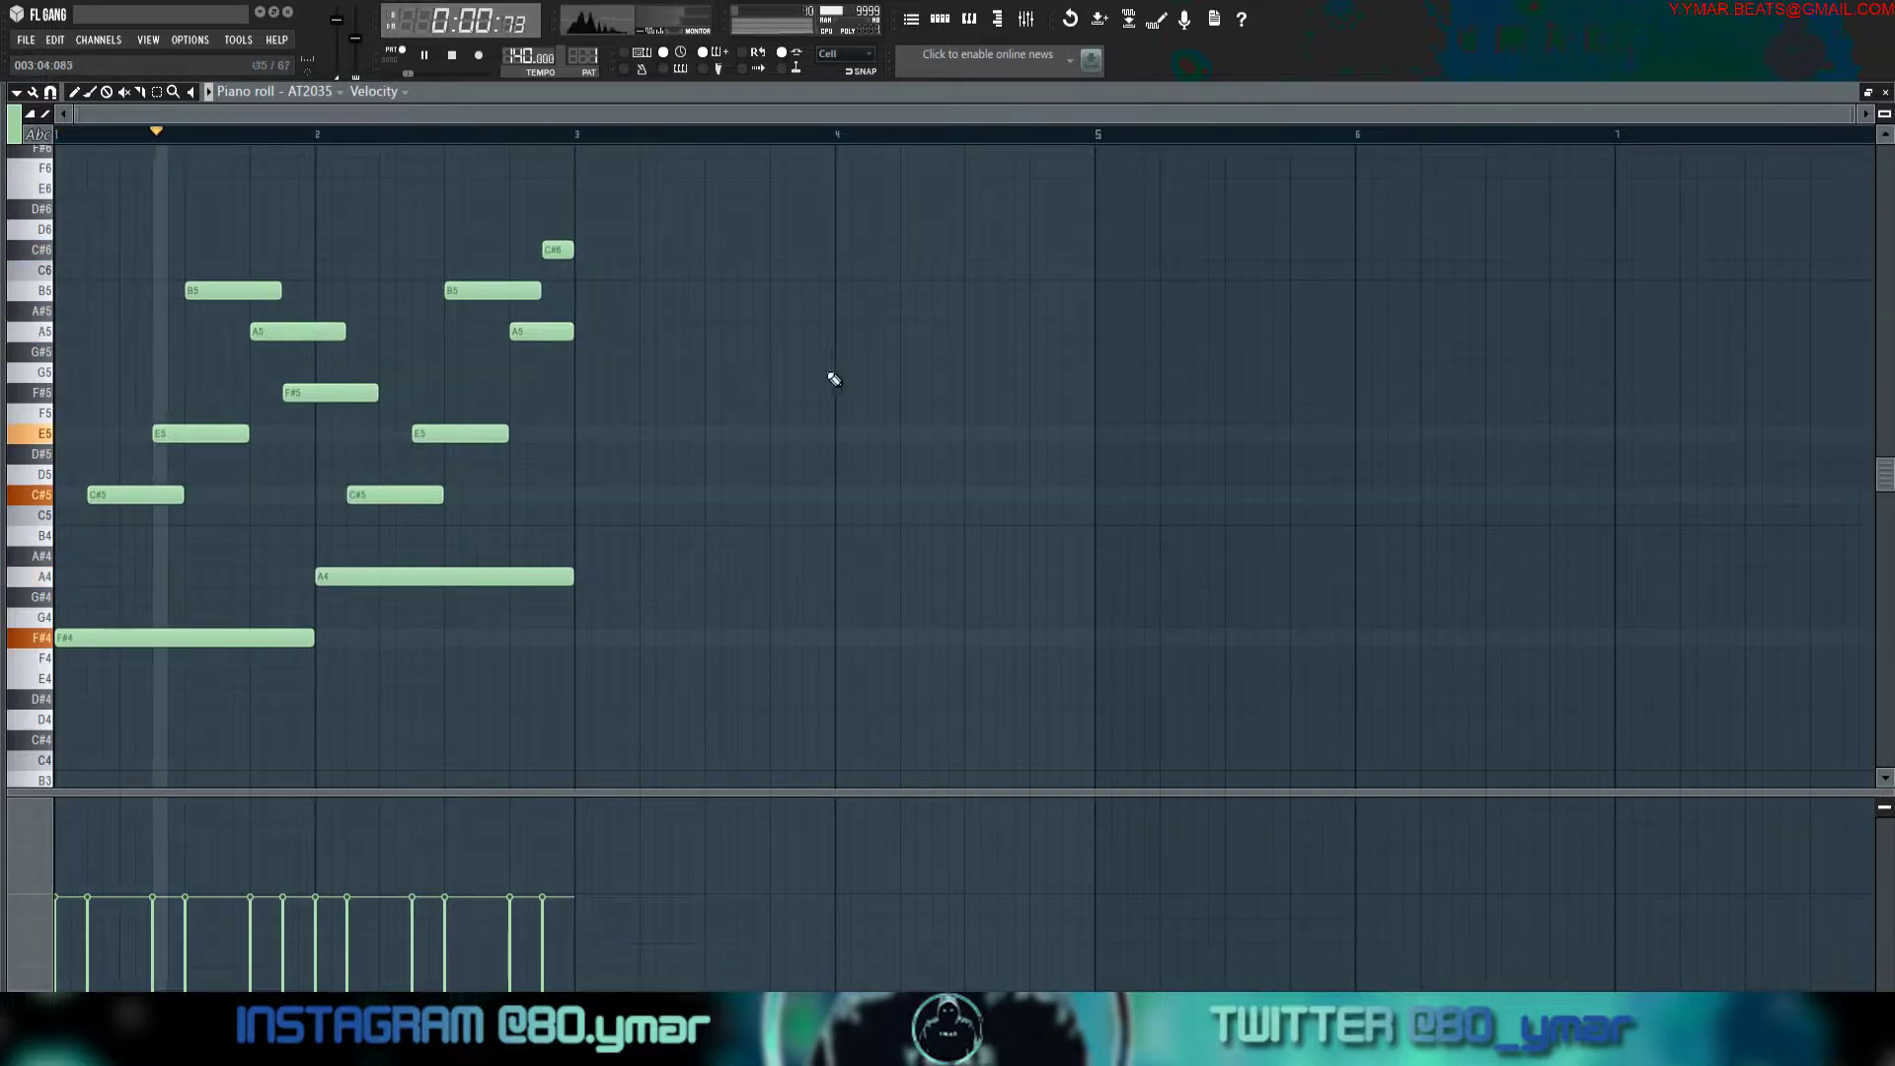
Duplicate the two-bar phrase into bars 3 and 4.
key(ctrl+b)
key(ctrl+d)
key(space)
Move the bass note in bar 3 to D4 and the bass note in bar 4 to A3.
mouse_move(632, 637)
mouse_down()
mouse_move(633, 571)
mouse_move(629, 614)
mouse_up()
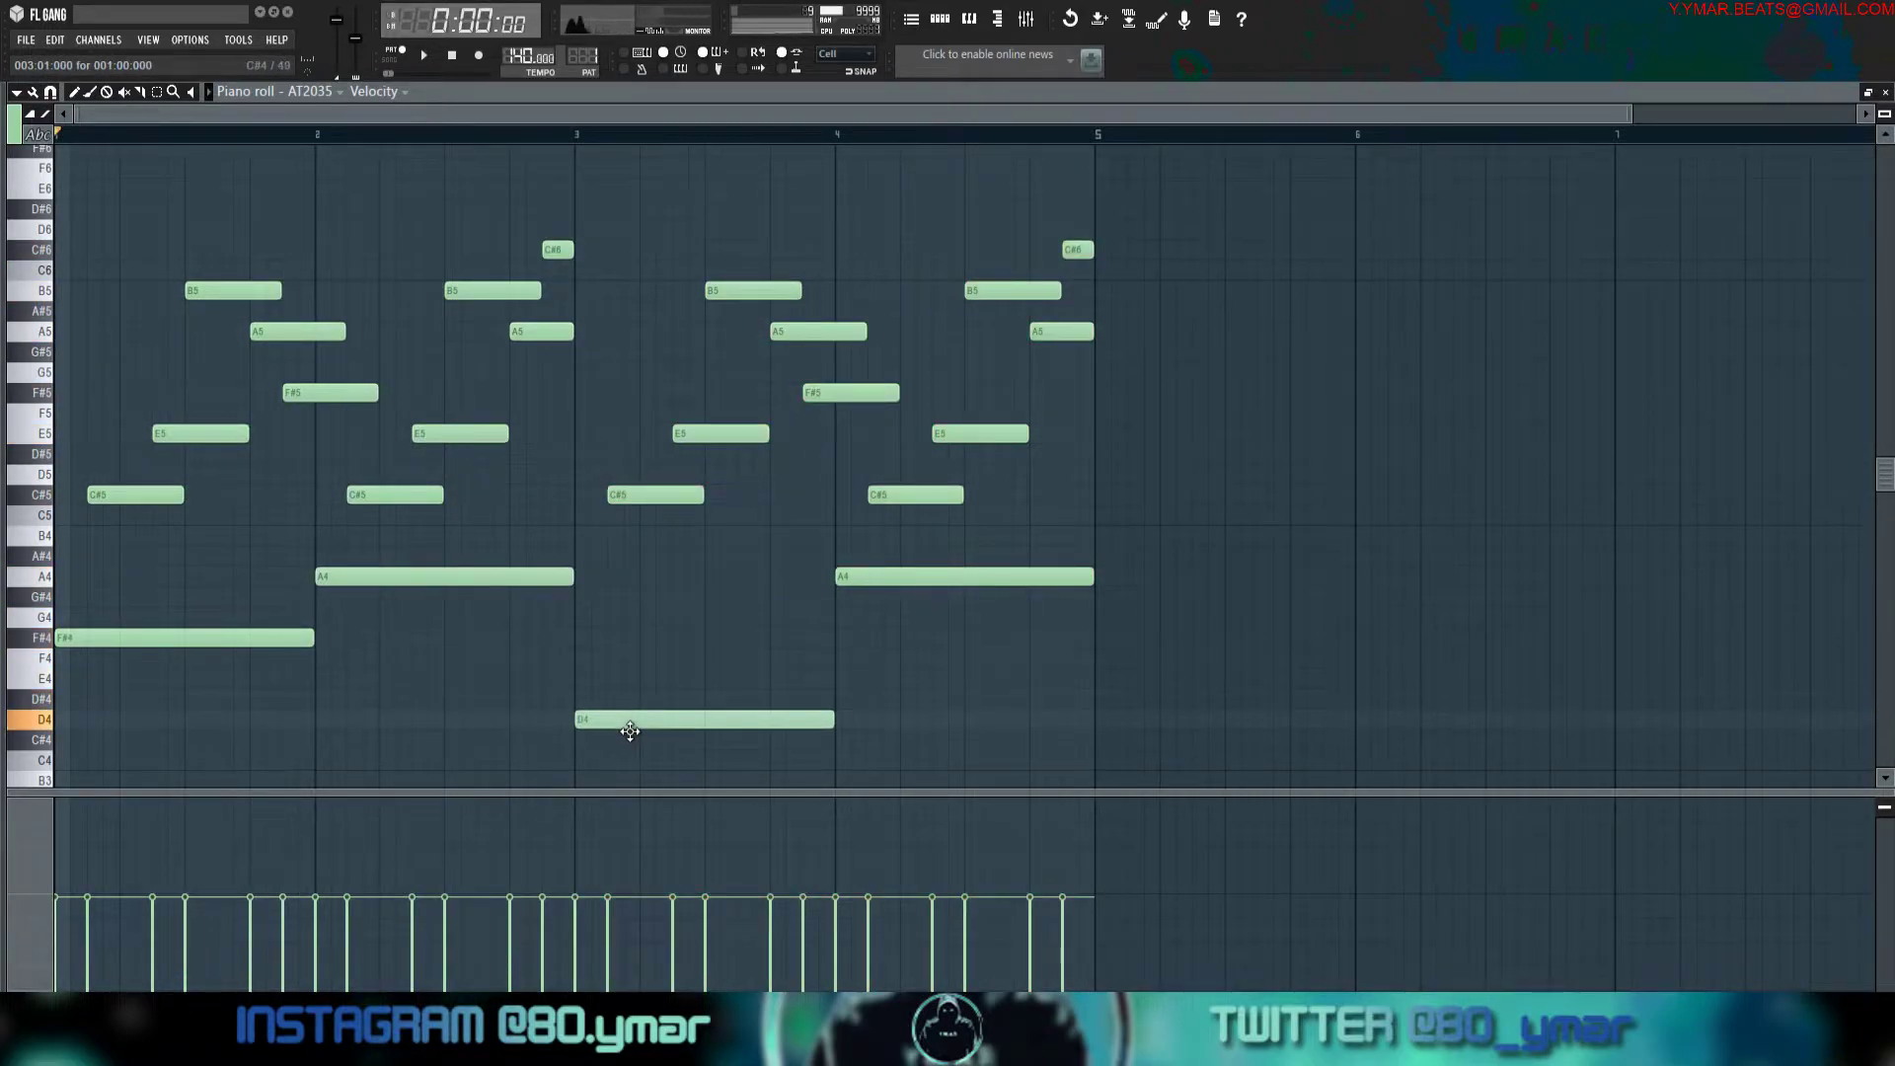
key(ctrl+z)
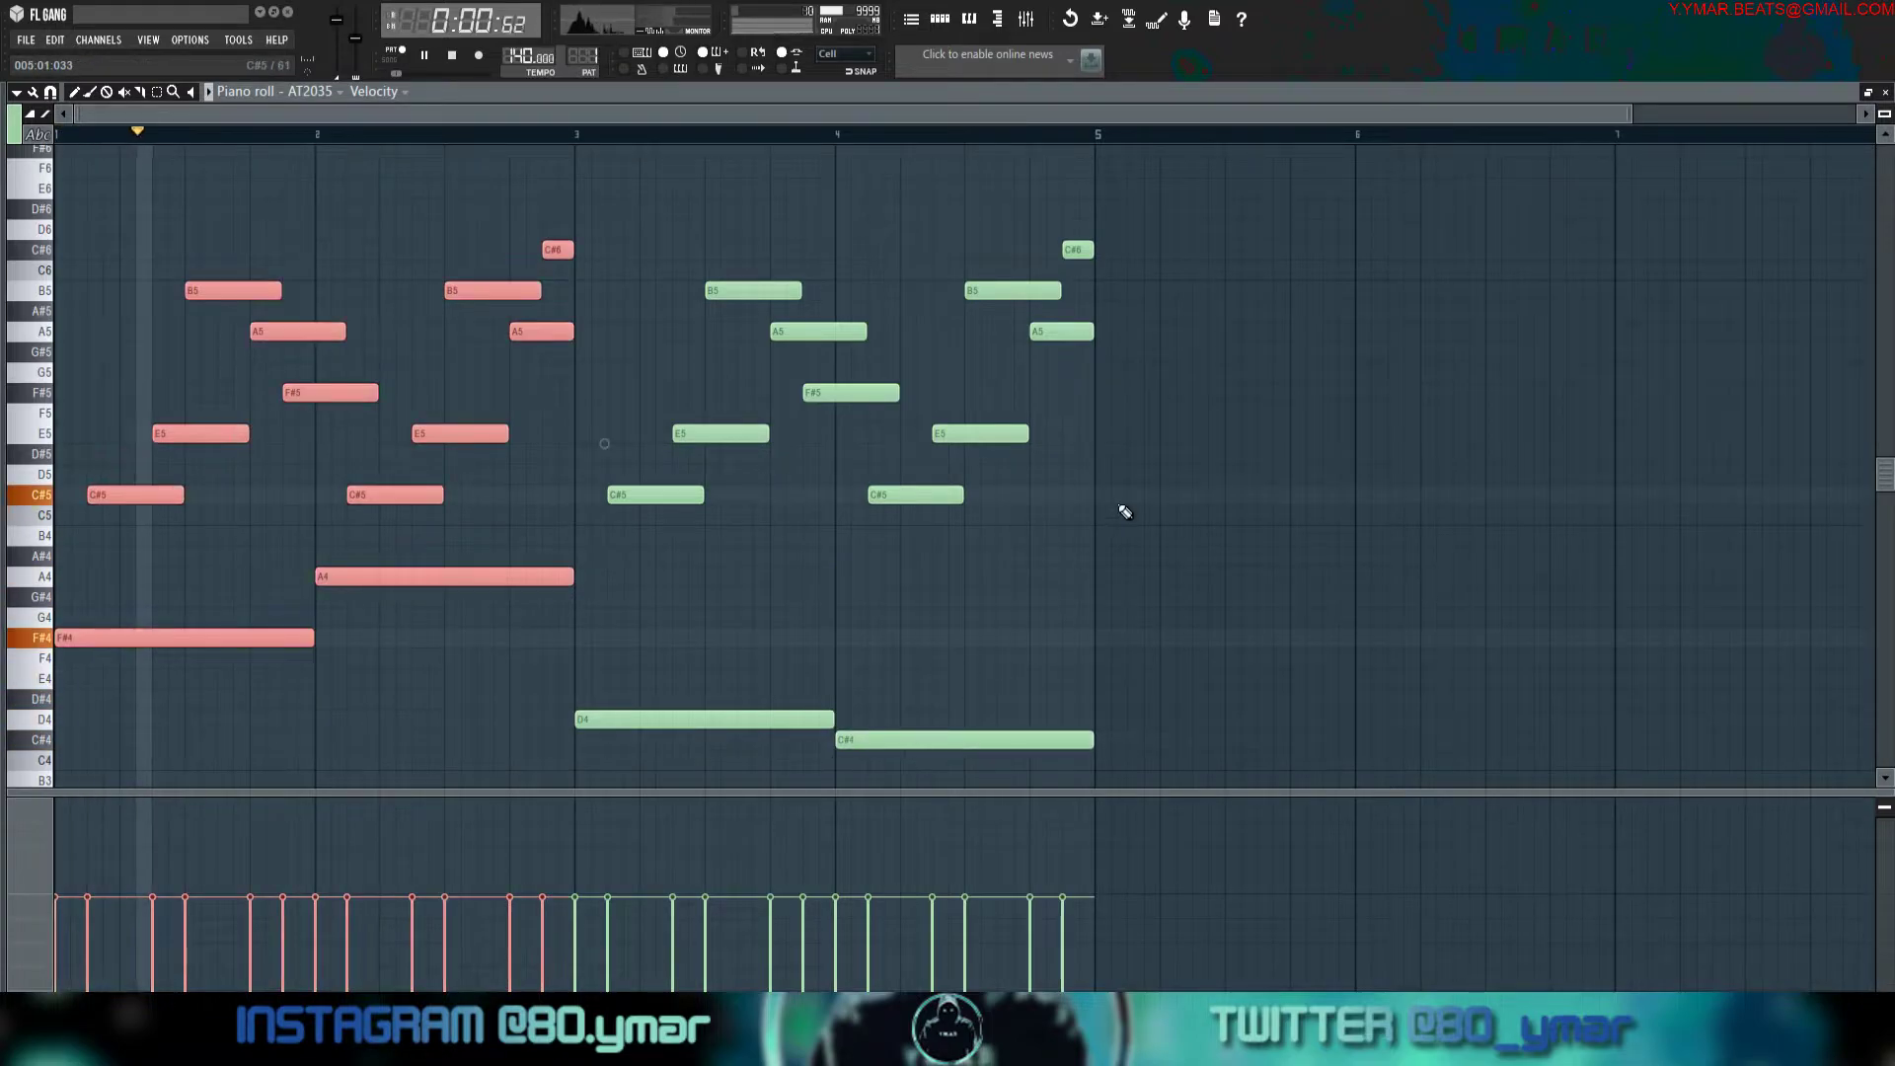
click(1124, 509)
drag(985, 739, 986, 576)
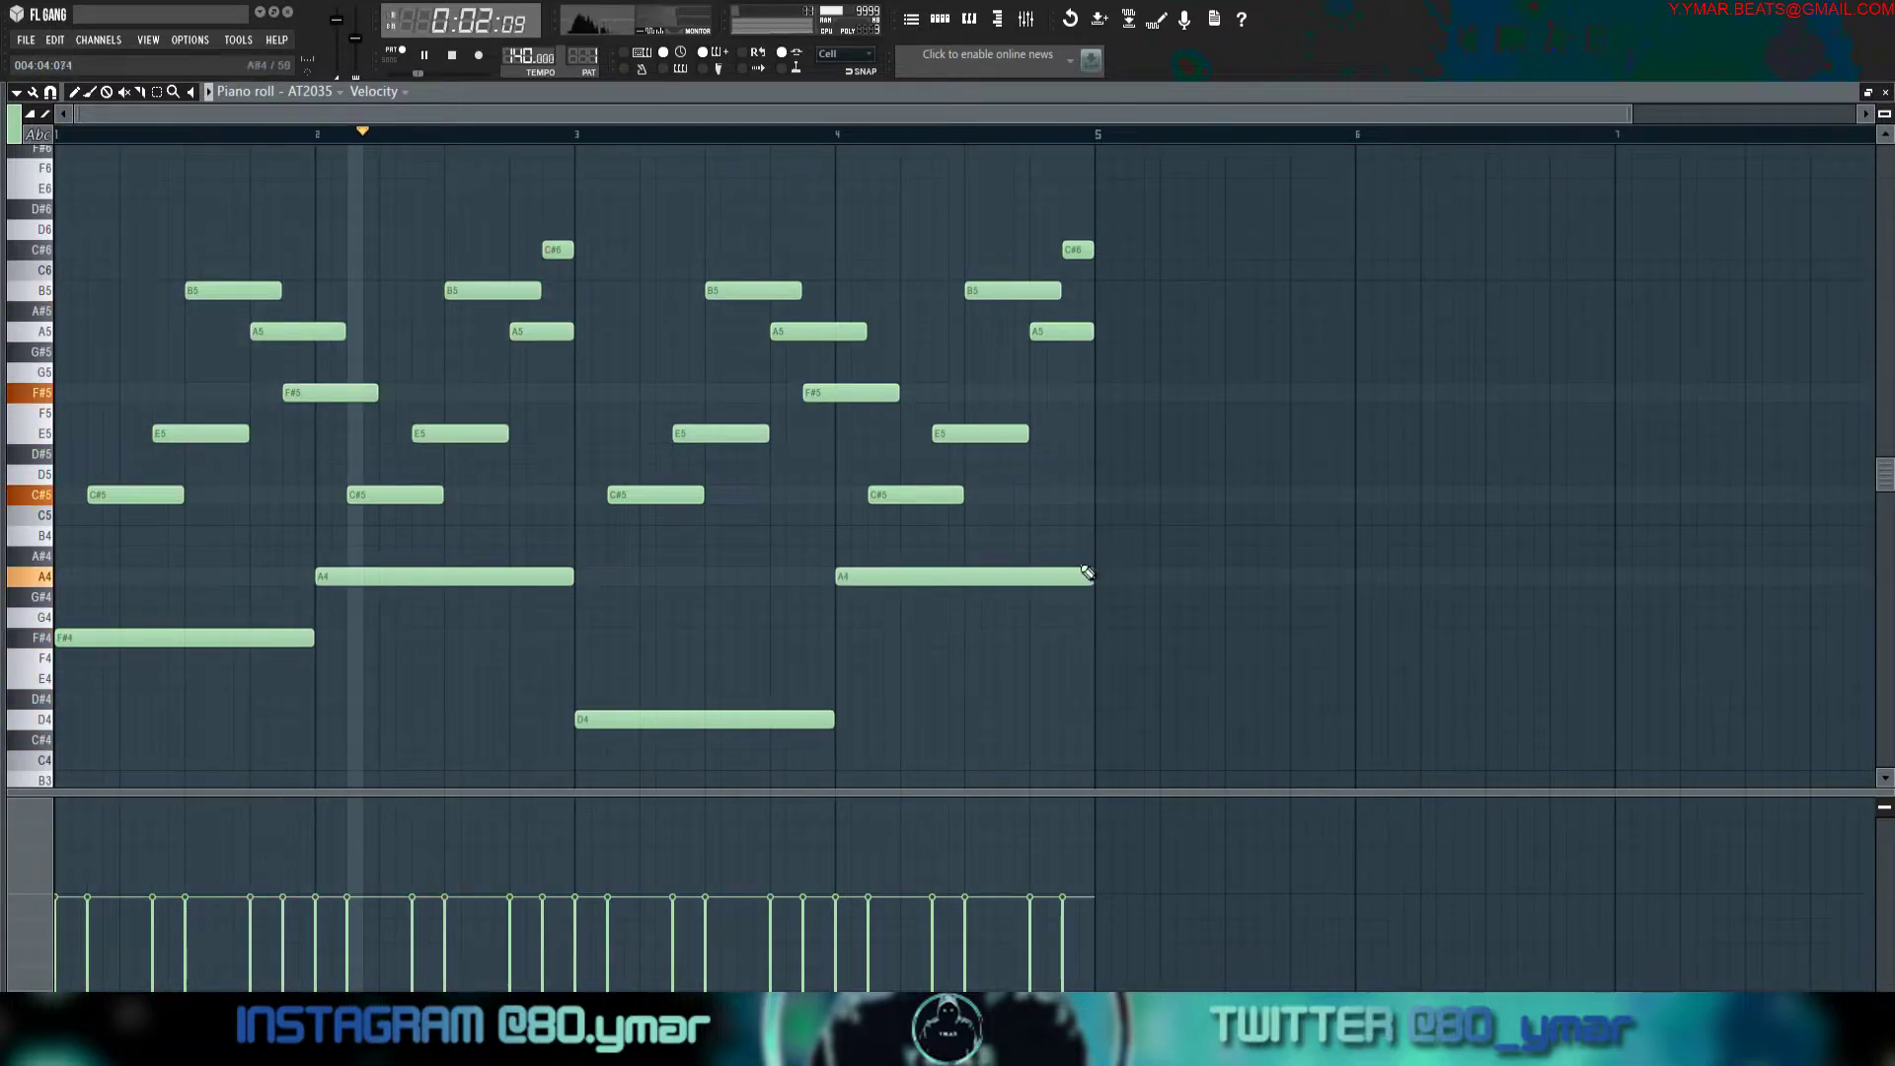
key(ctrl+Down)
ctrl+click(987, 556)
scroll(985, 555, down, 1)
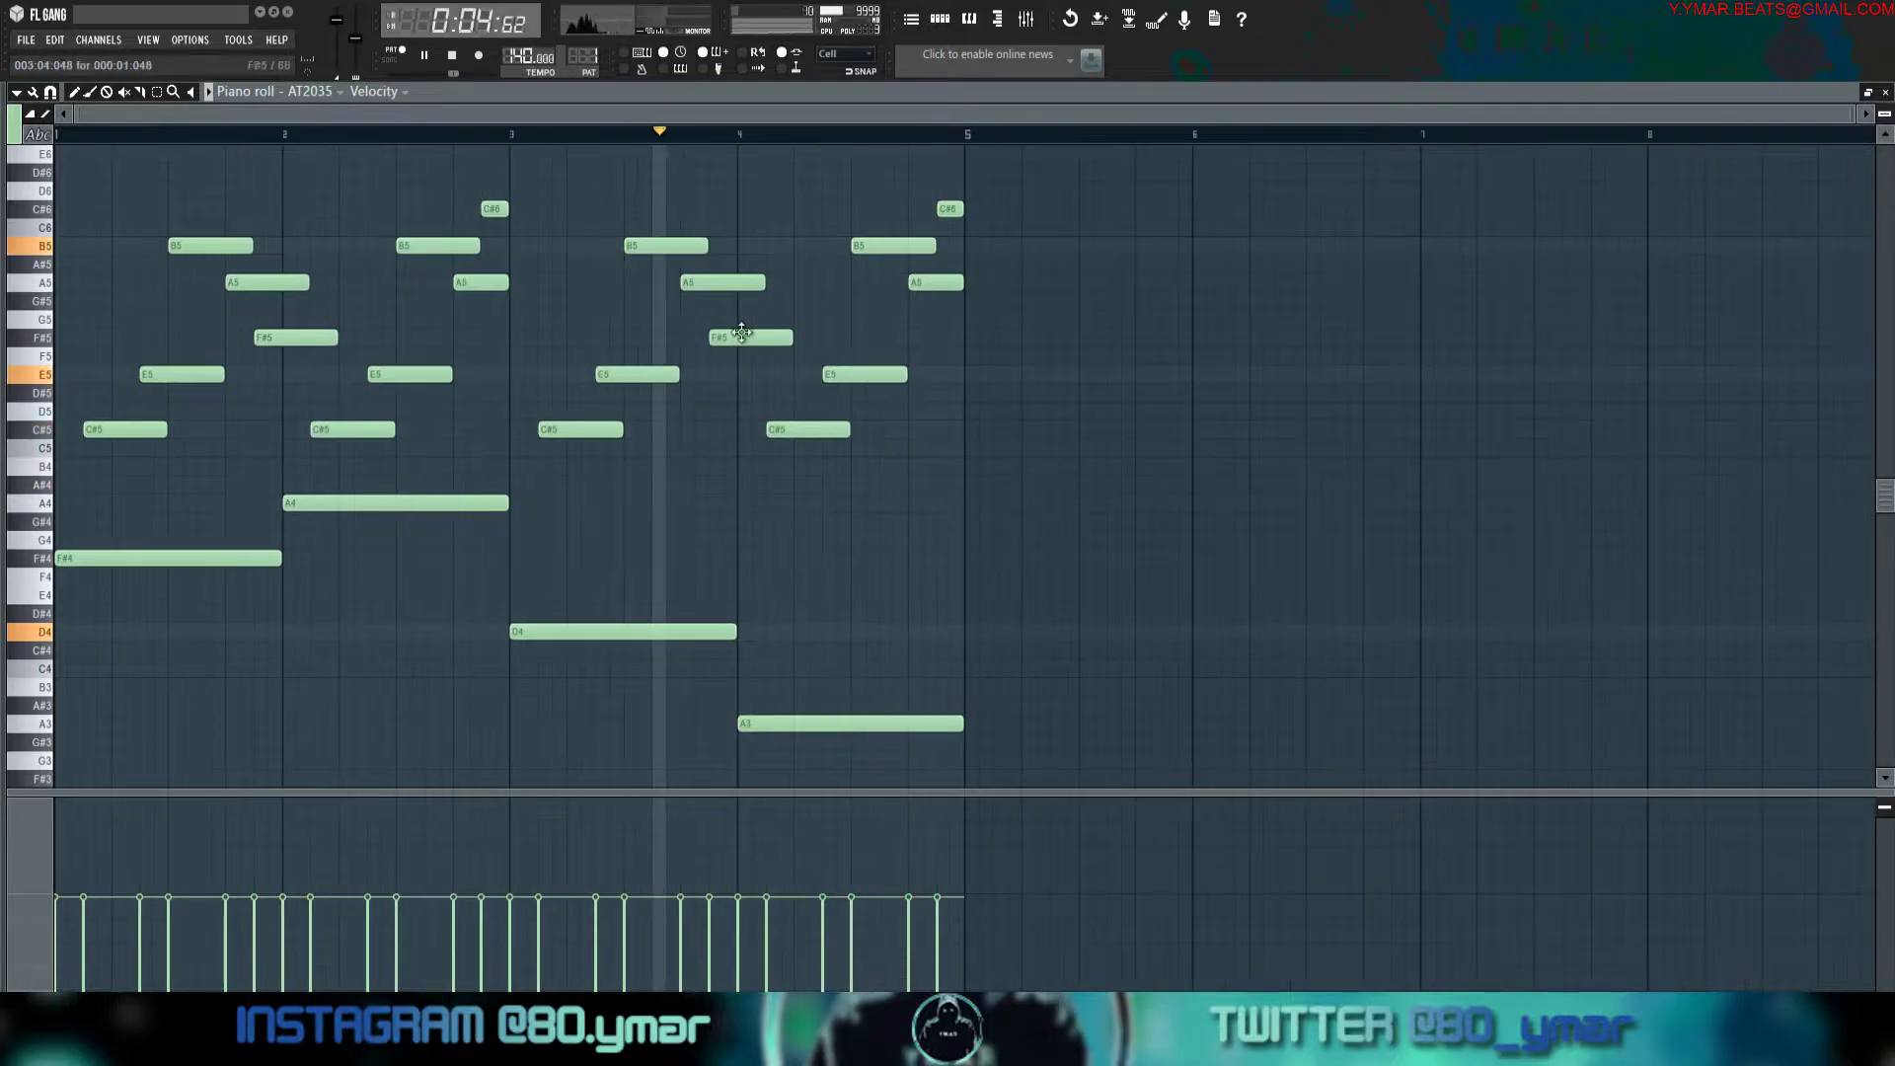
Duplicate the four-bar phrase into bars 5 to 8 and raise the bar 8 bass note to E4.
key(ctrl+b)
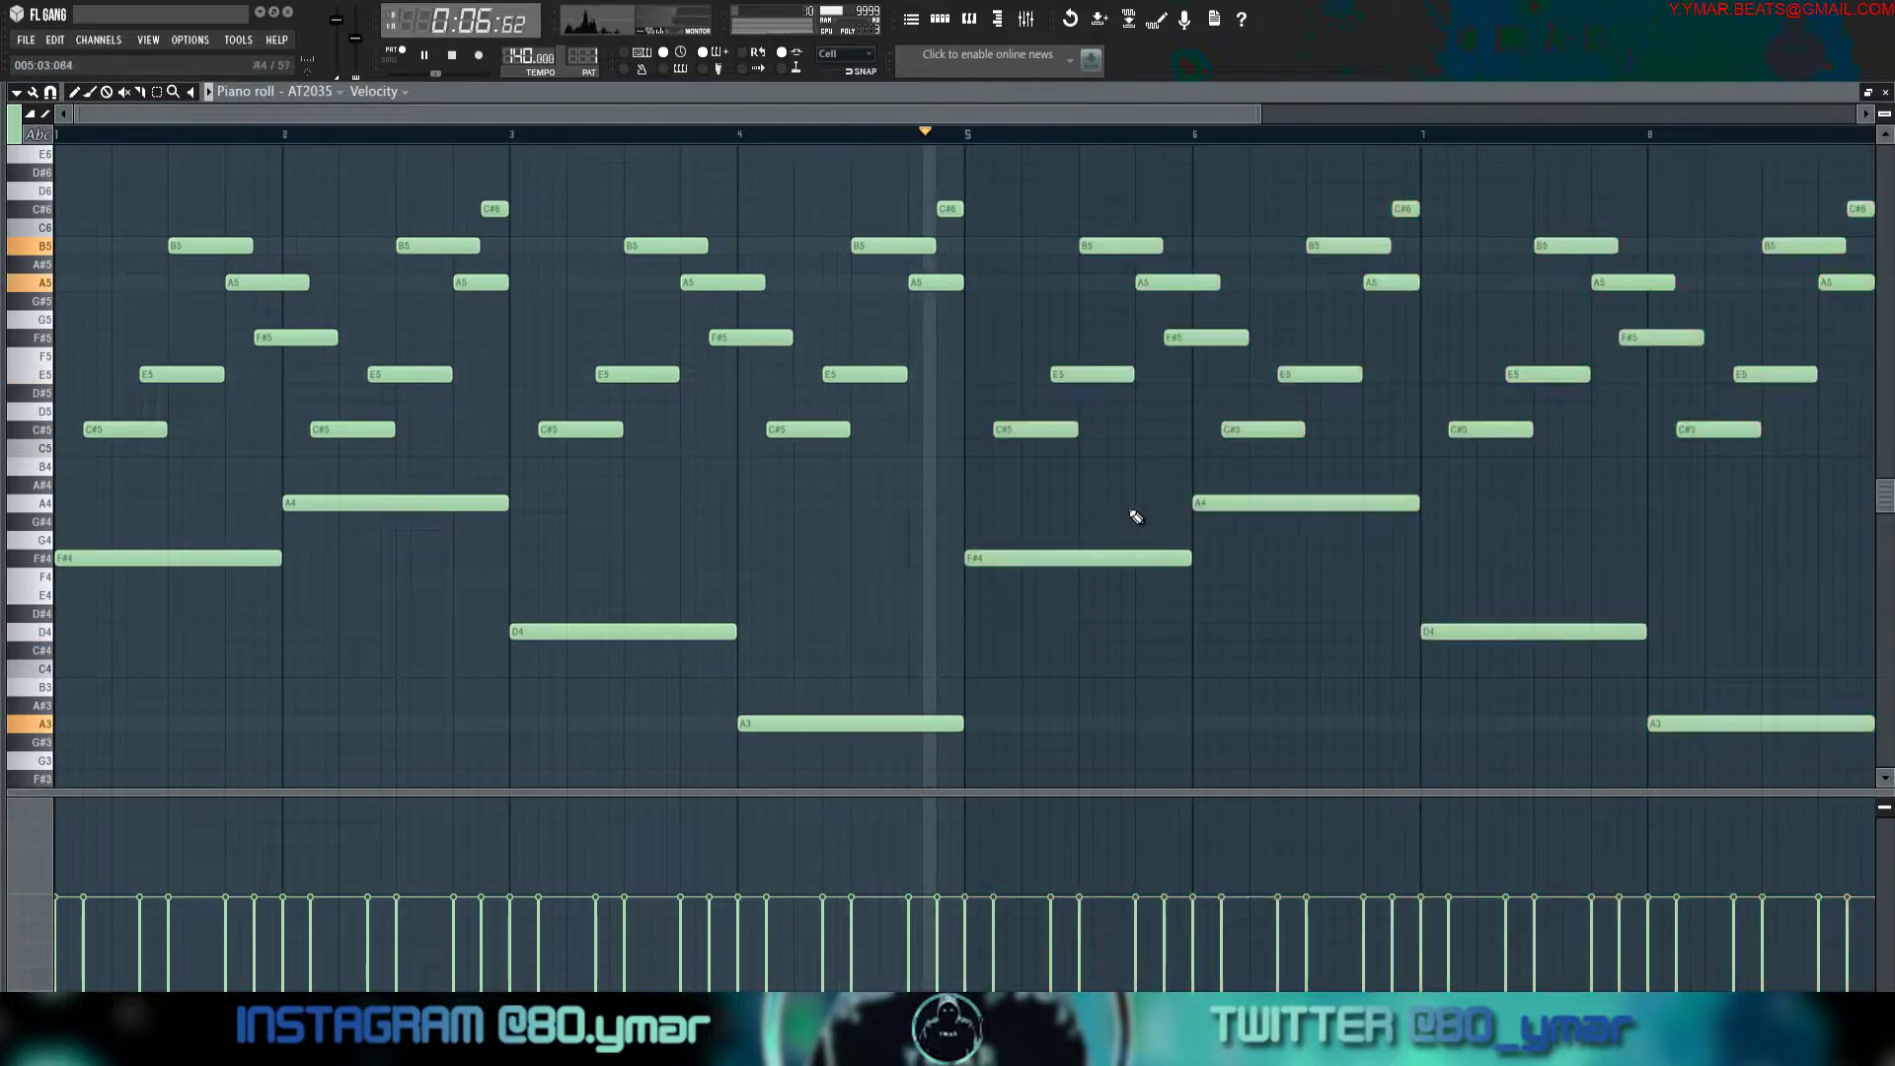
scroll(1006, 625, down, 1)
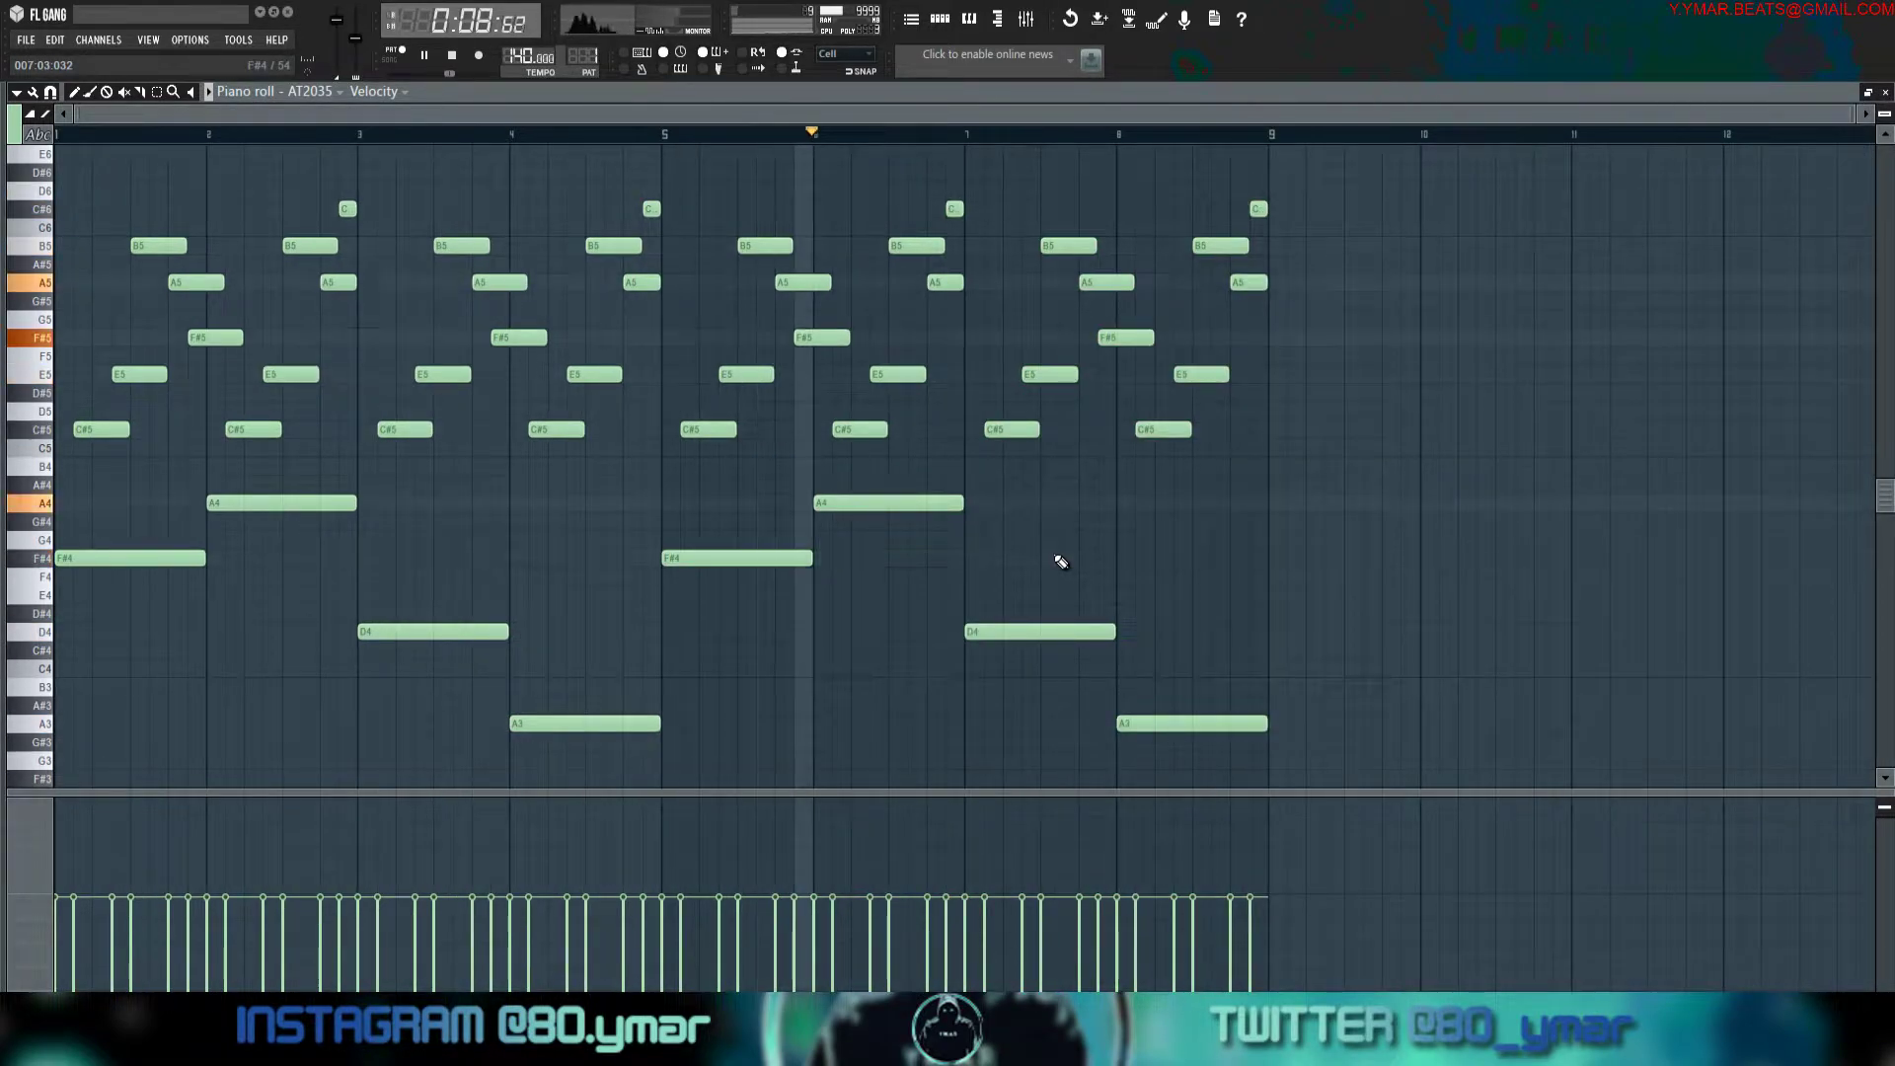
ctrl+click(1188, 727)
key(ctrl+Up)
ctrl+click(1215, 755)
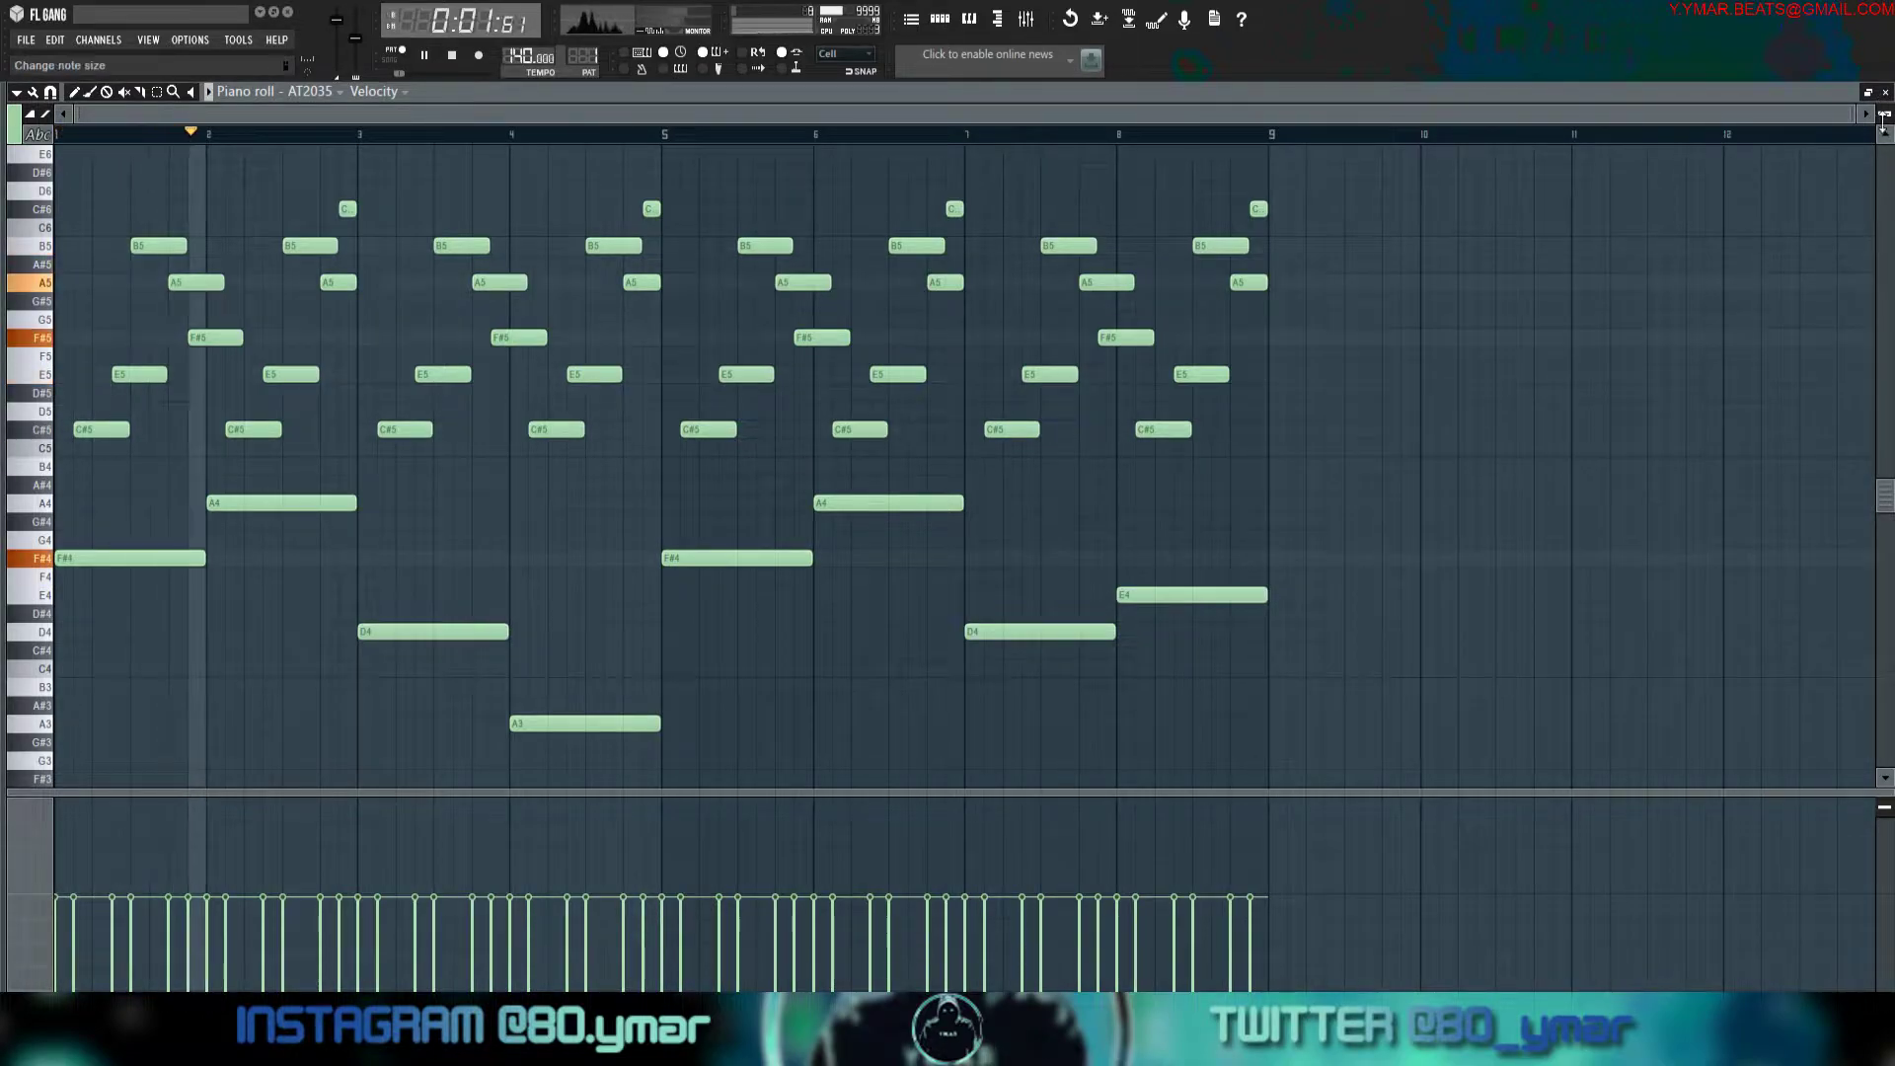
Add a high melody of long F#6, E6 and C#6 notes over bar 1, starting half a beat in.
drag(1884, 116, 1884, 99)
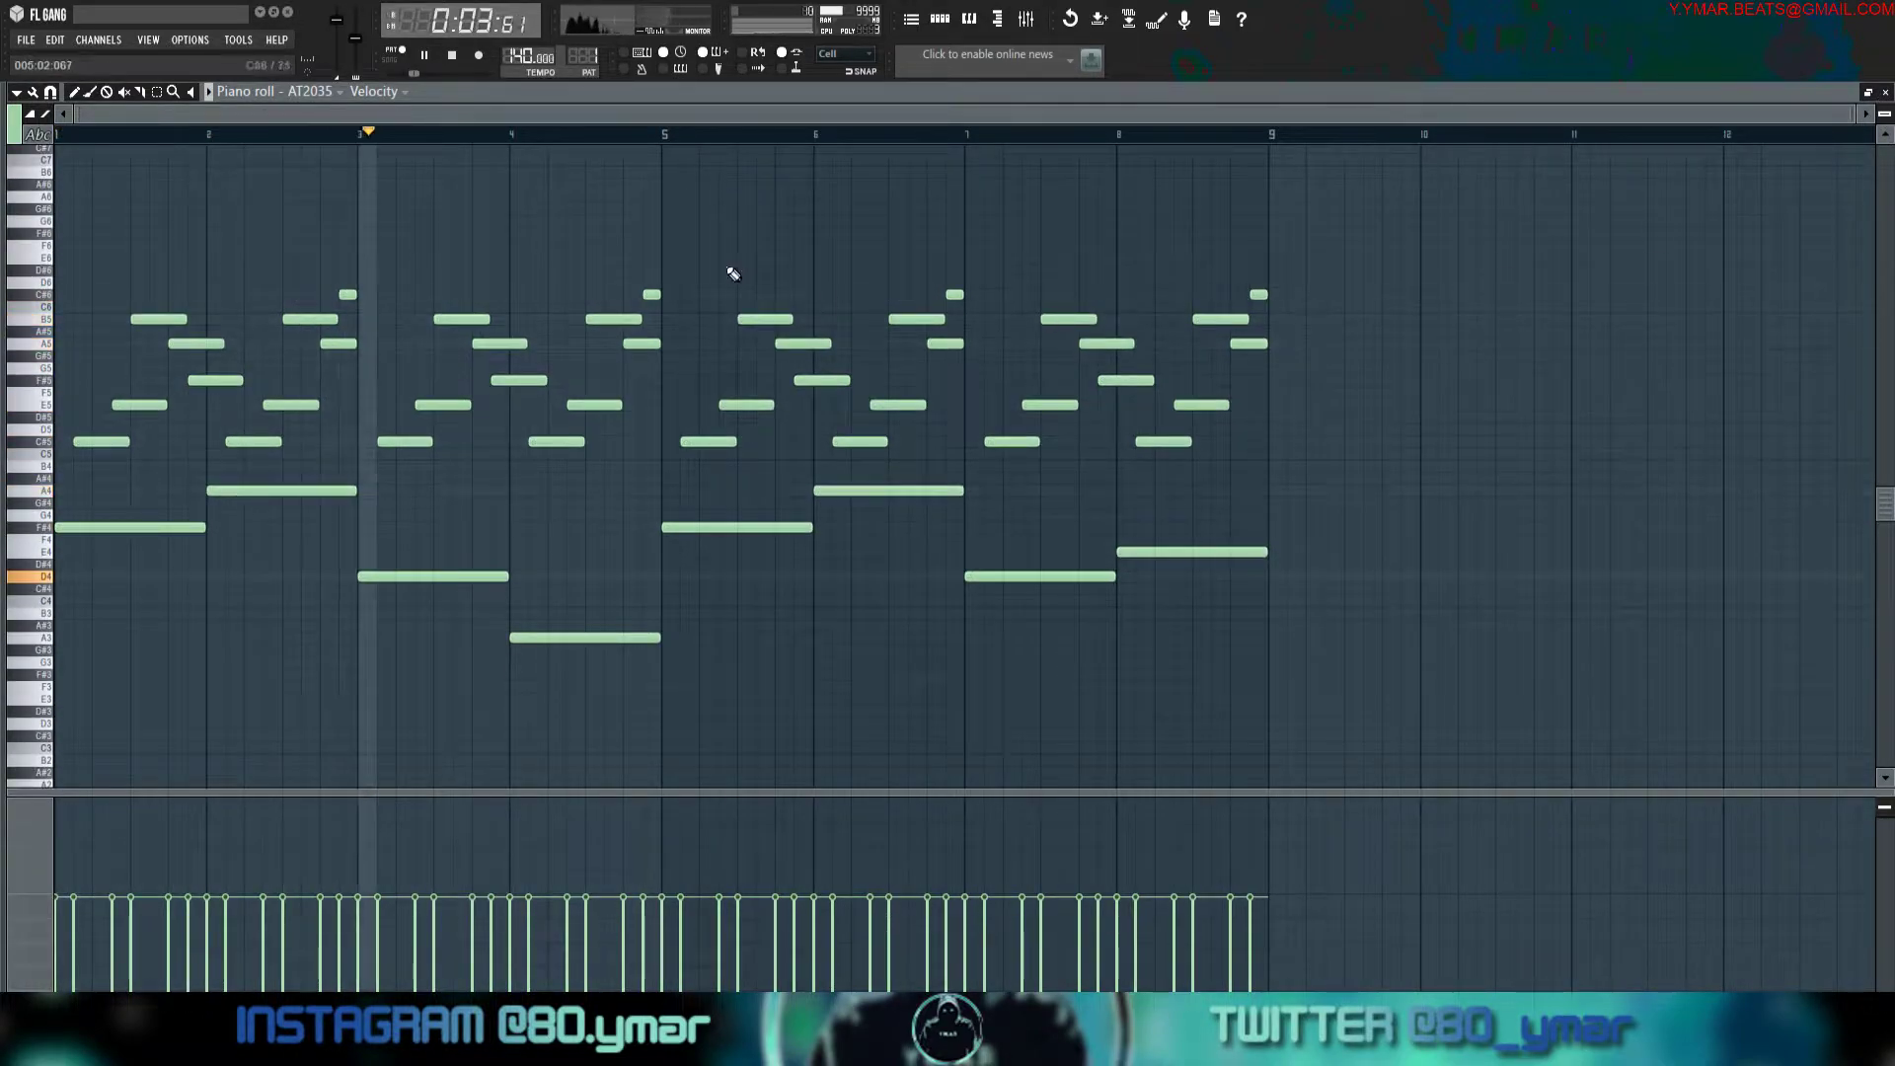
scroll(592, 296, up, 3)
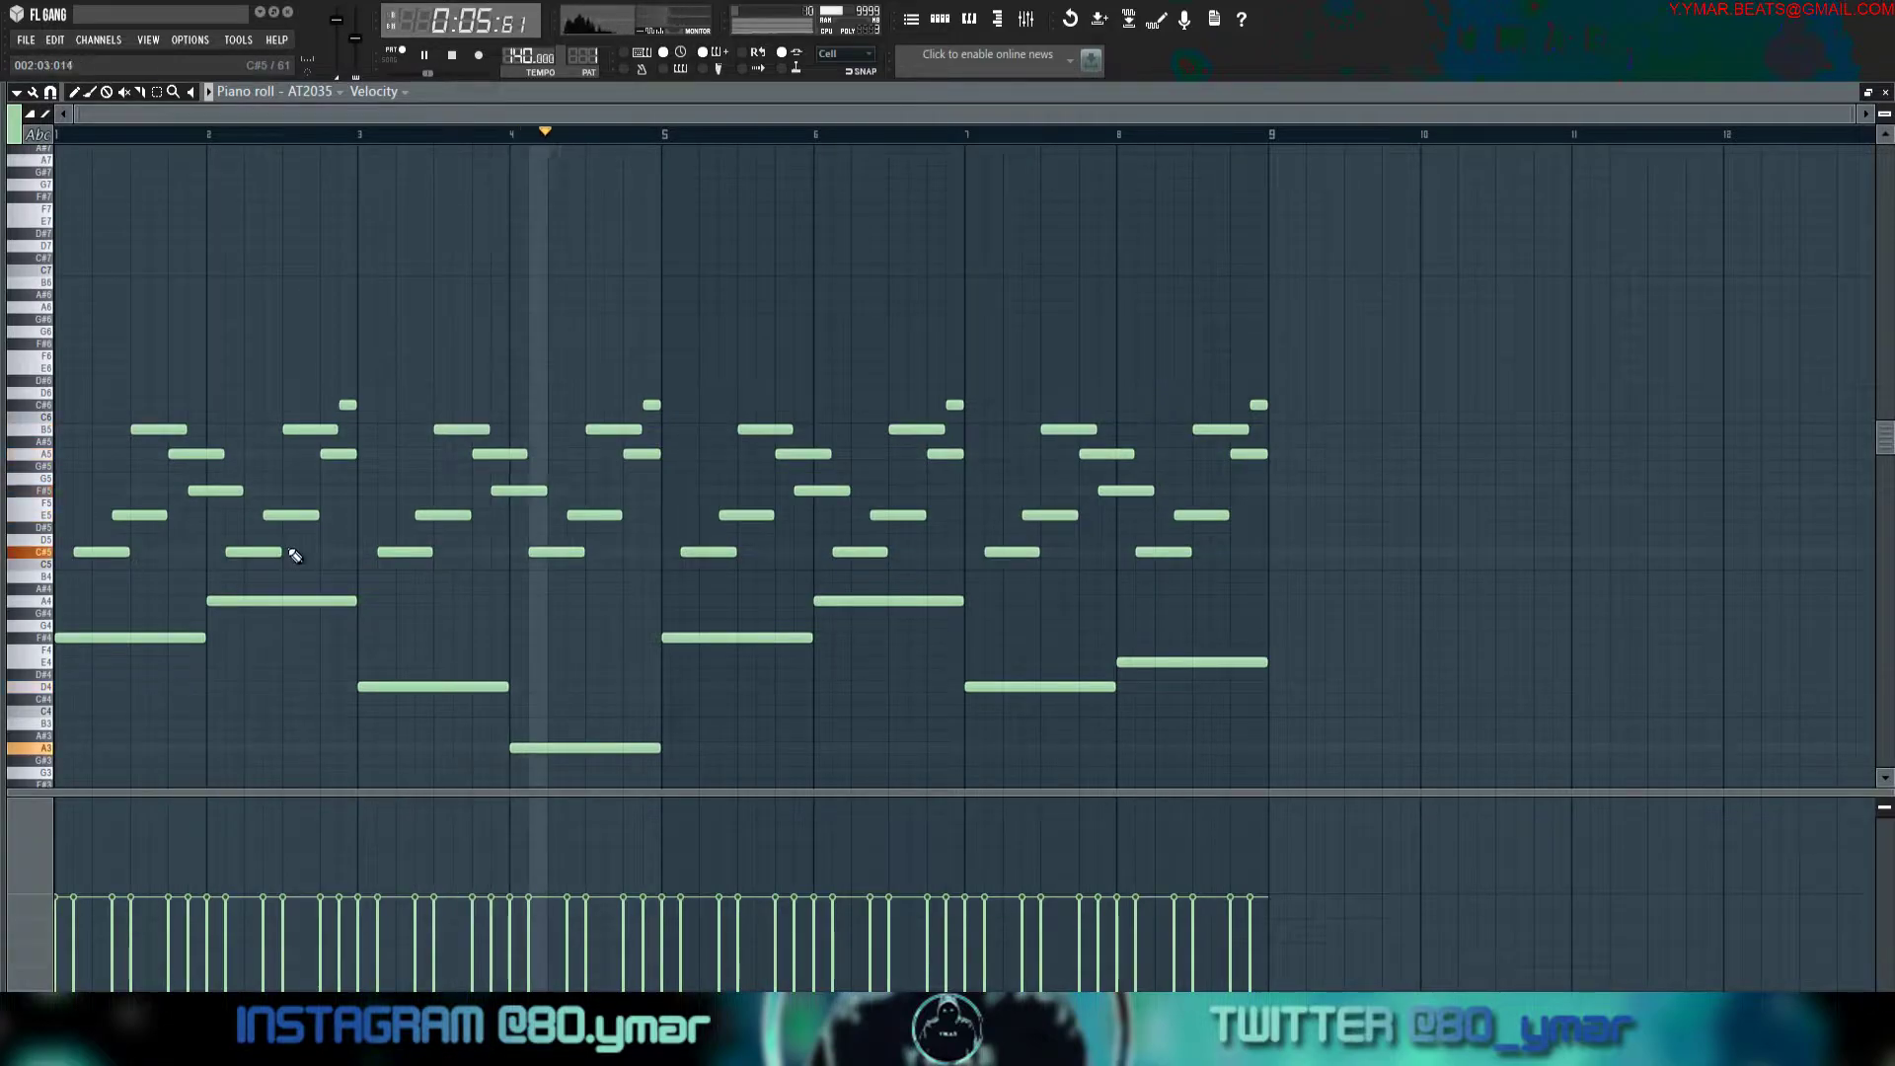
key(space)
click(92, 345)
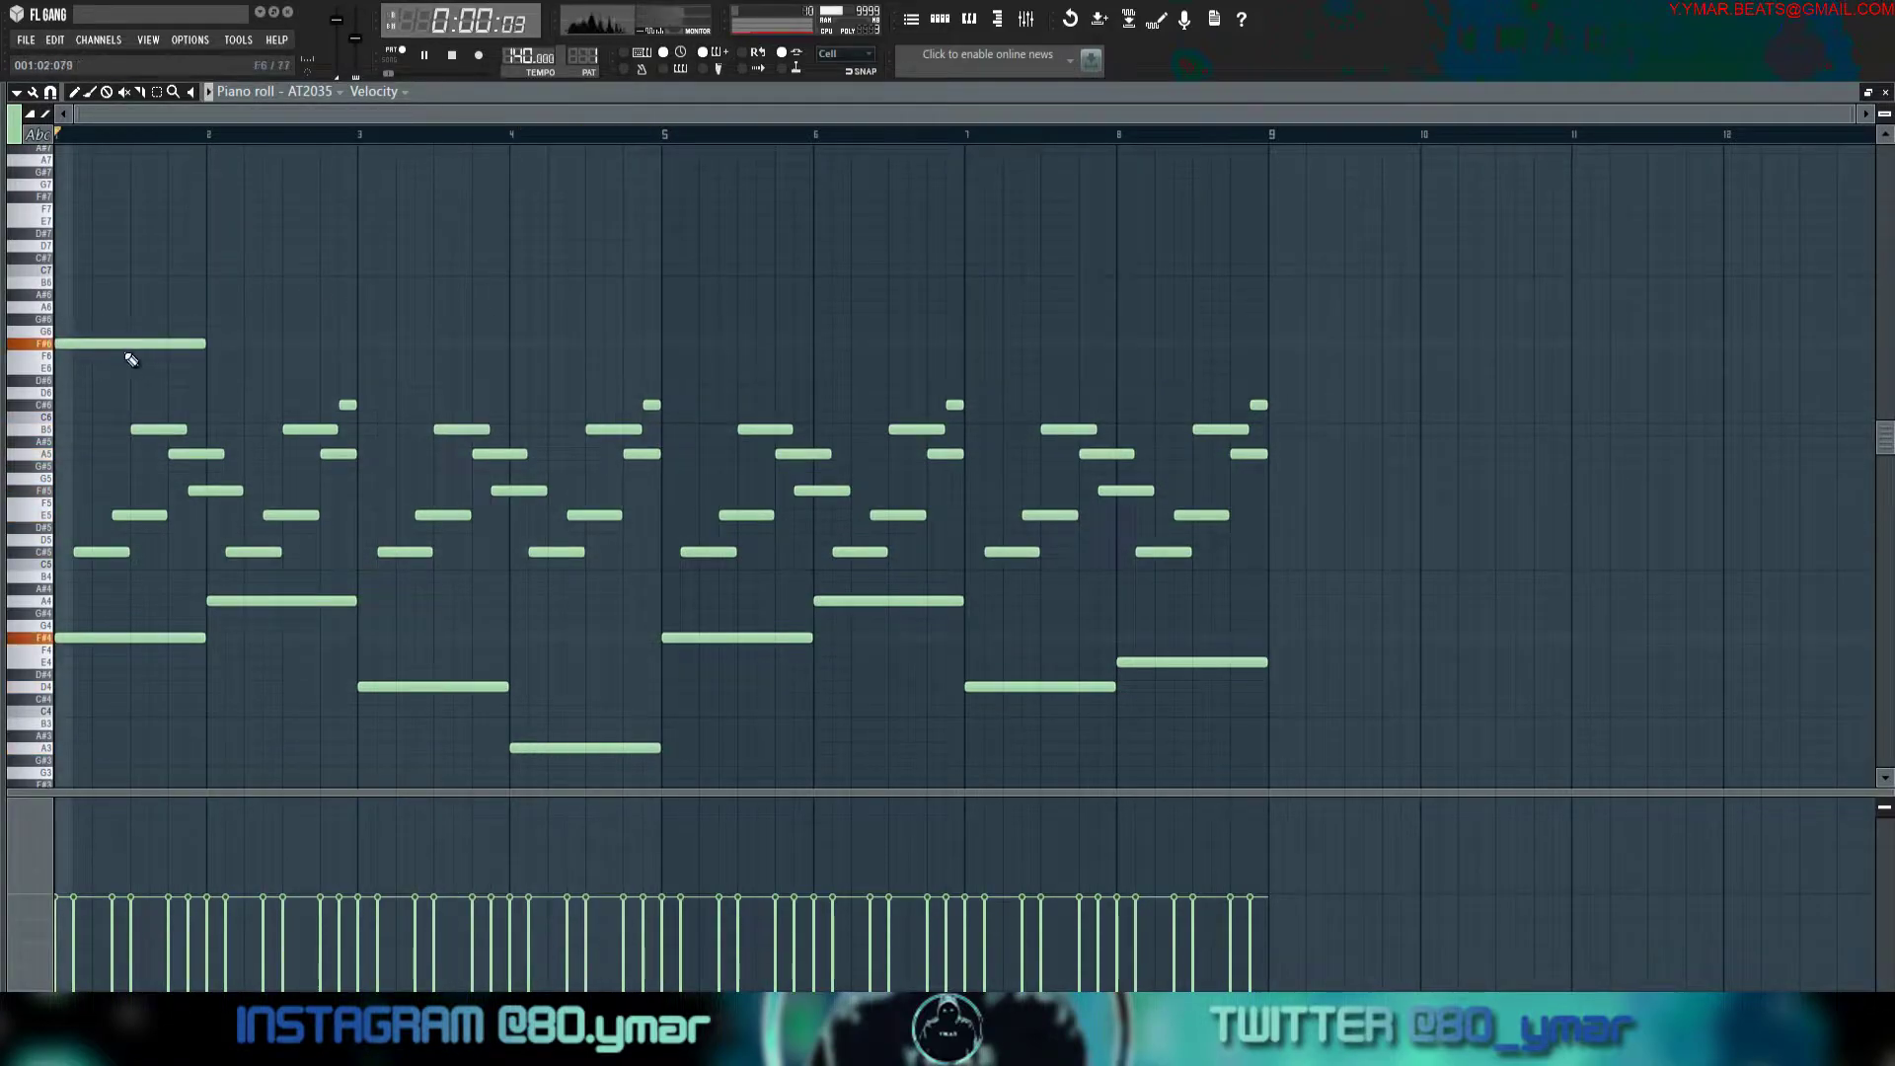
drag(98, 341, 116, 336)
key(space)
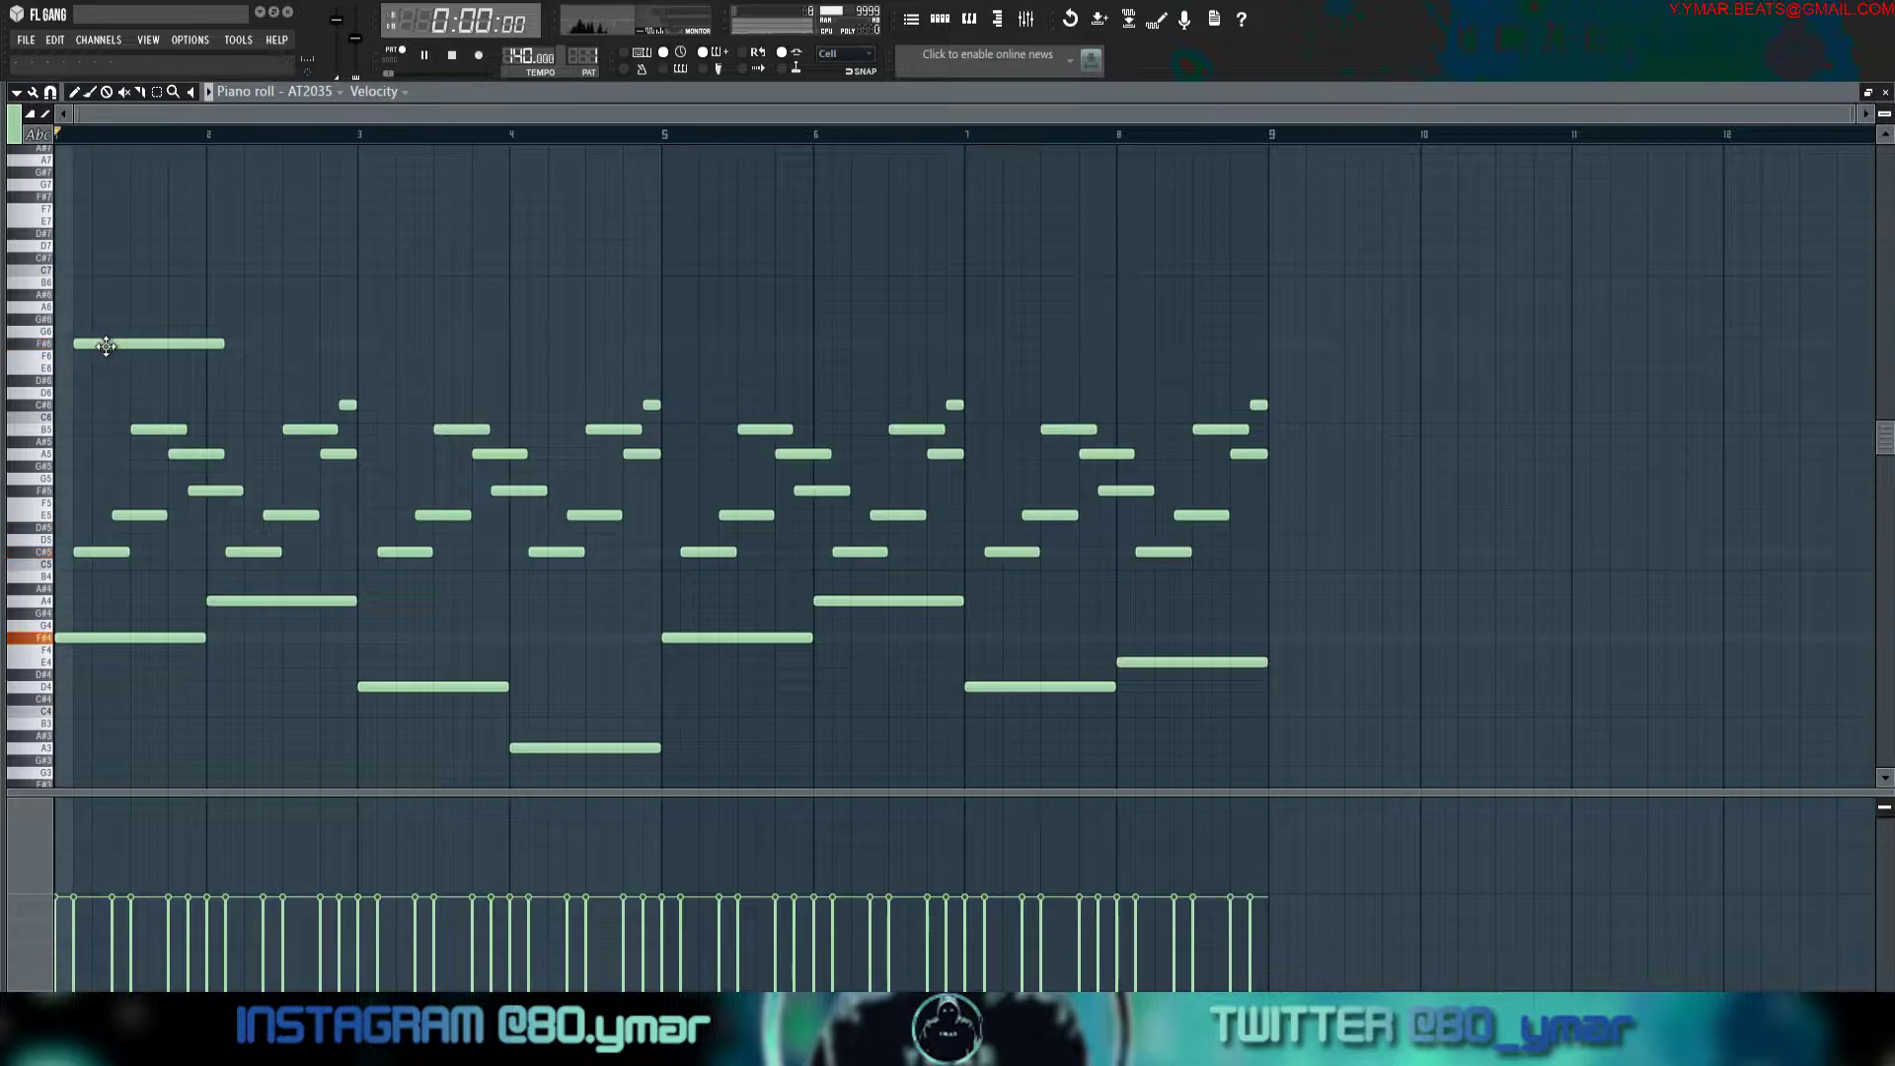
key(space)
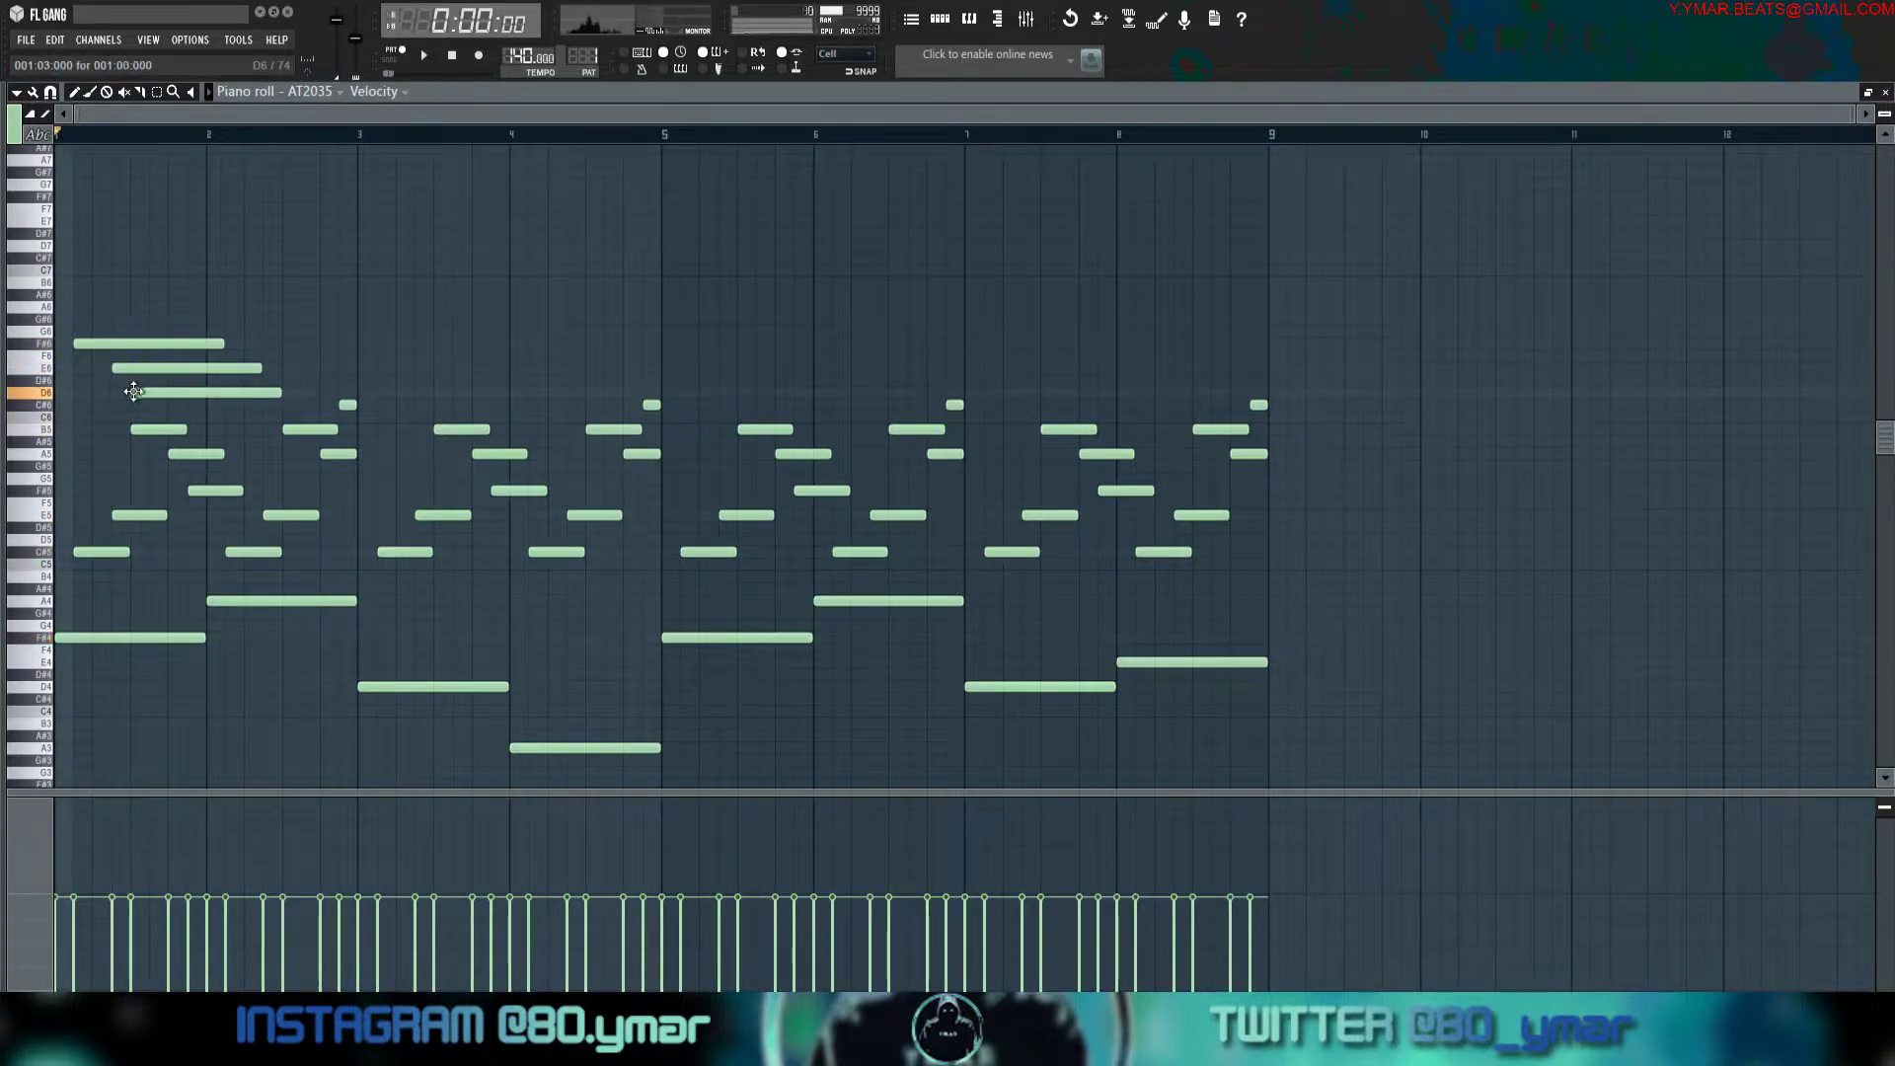
drag(131, 401, 131, 413)
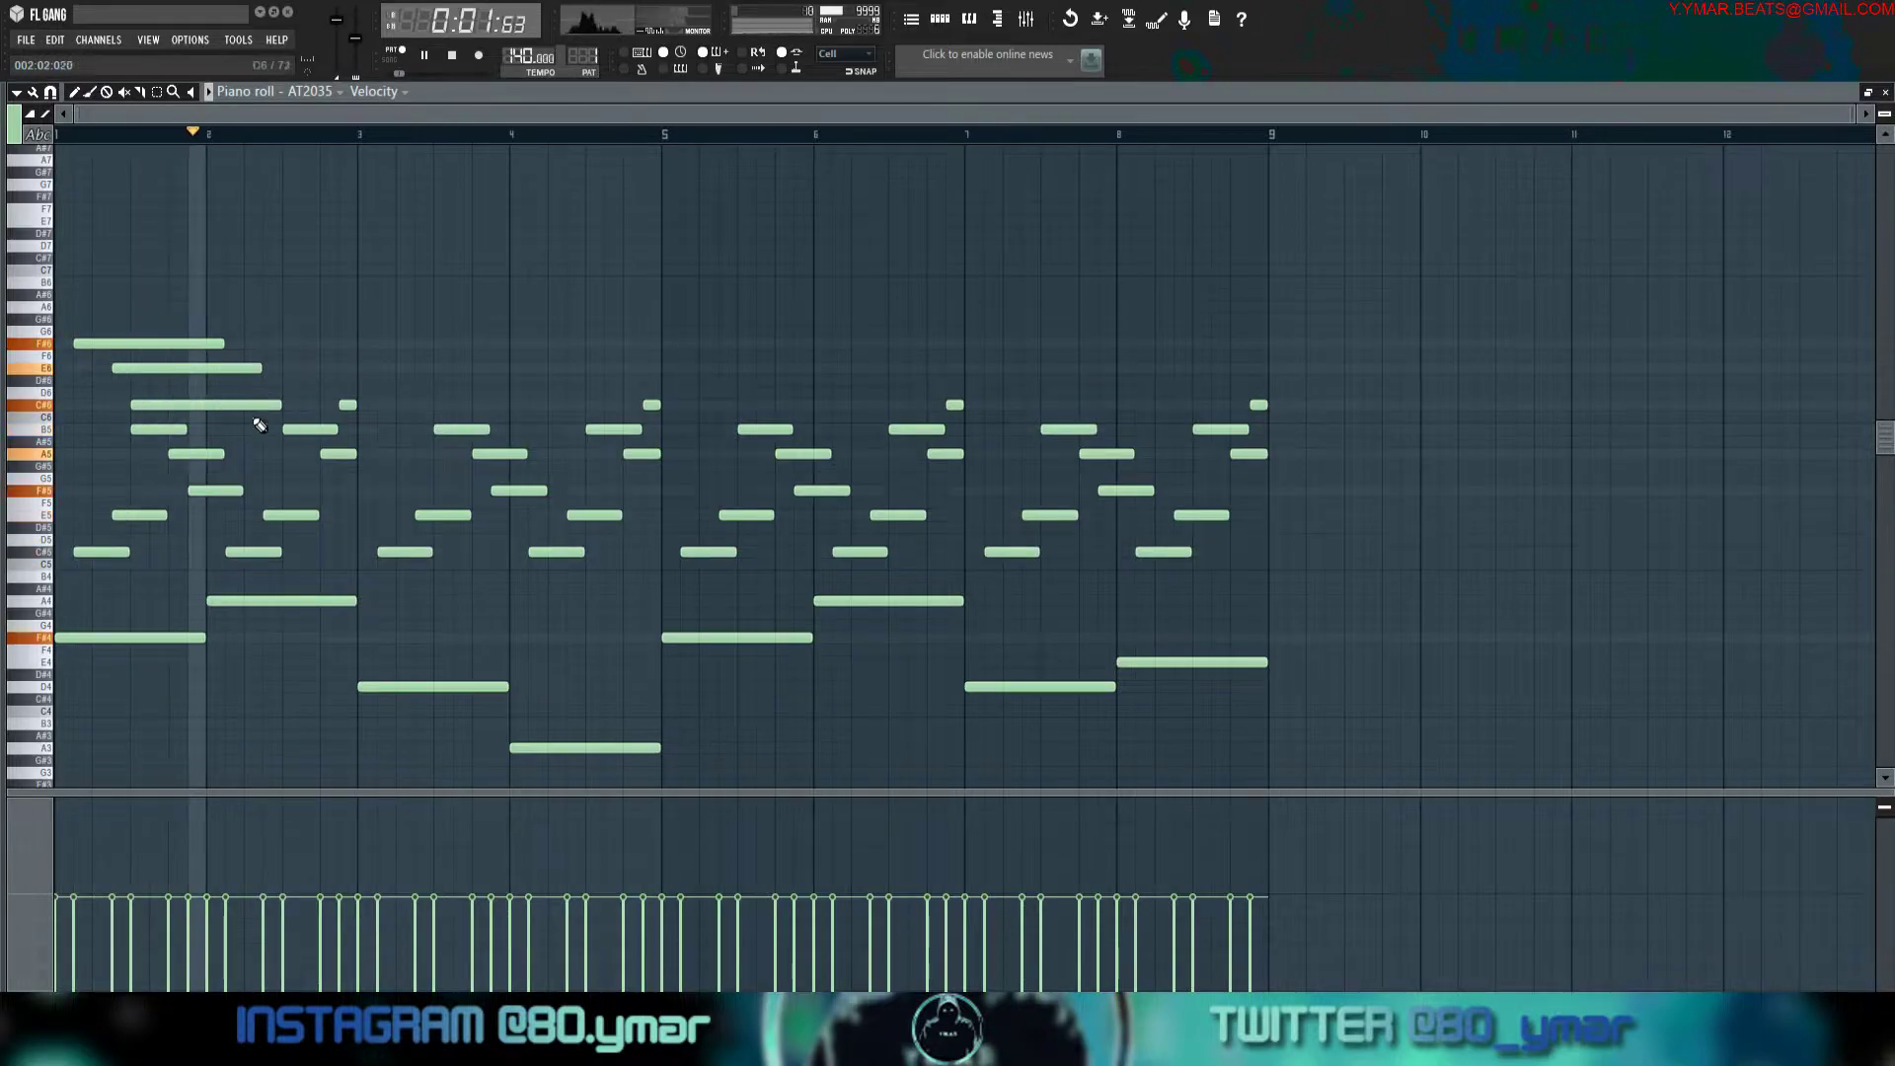
key(space)
Continue the high melody with A6 and G#6 late in bar 2, E6 and F#6 late in bar 3, and D#6 in bar 4.
click(325, 293)
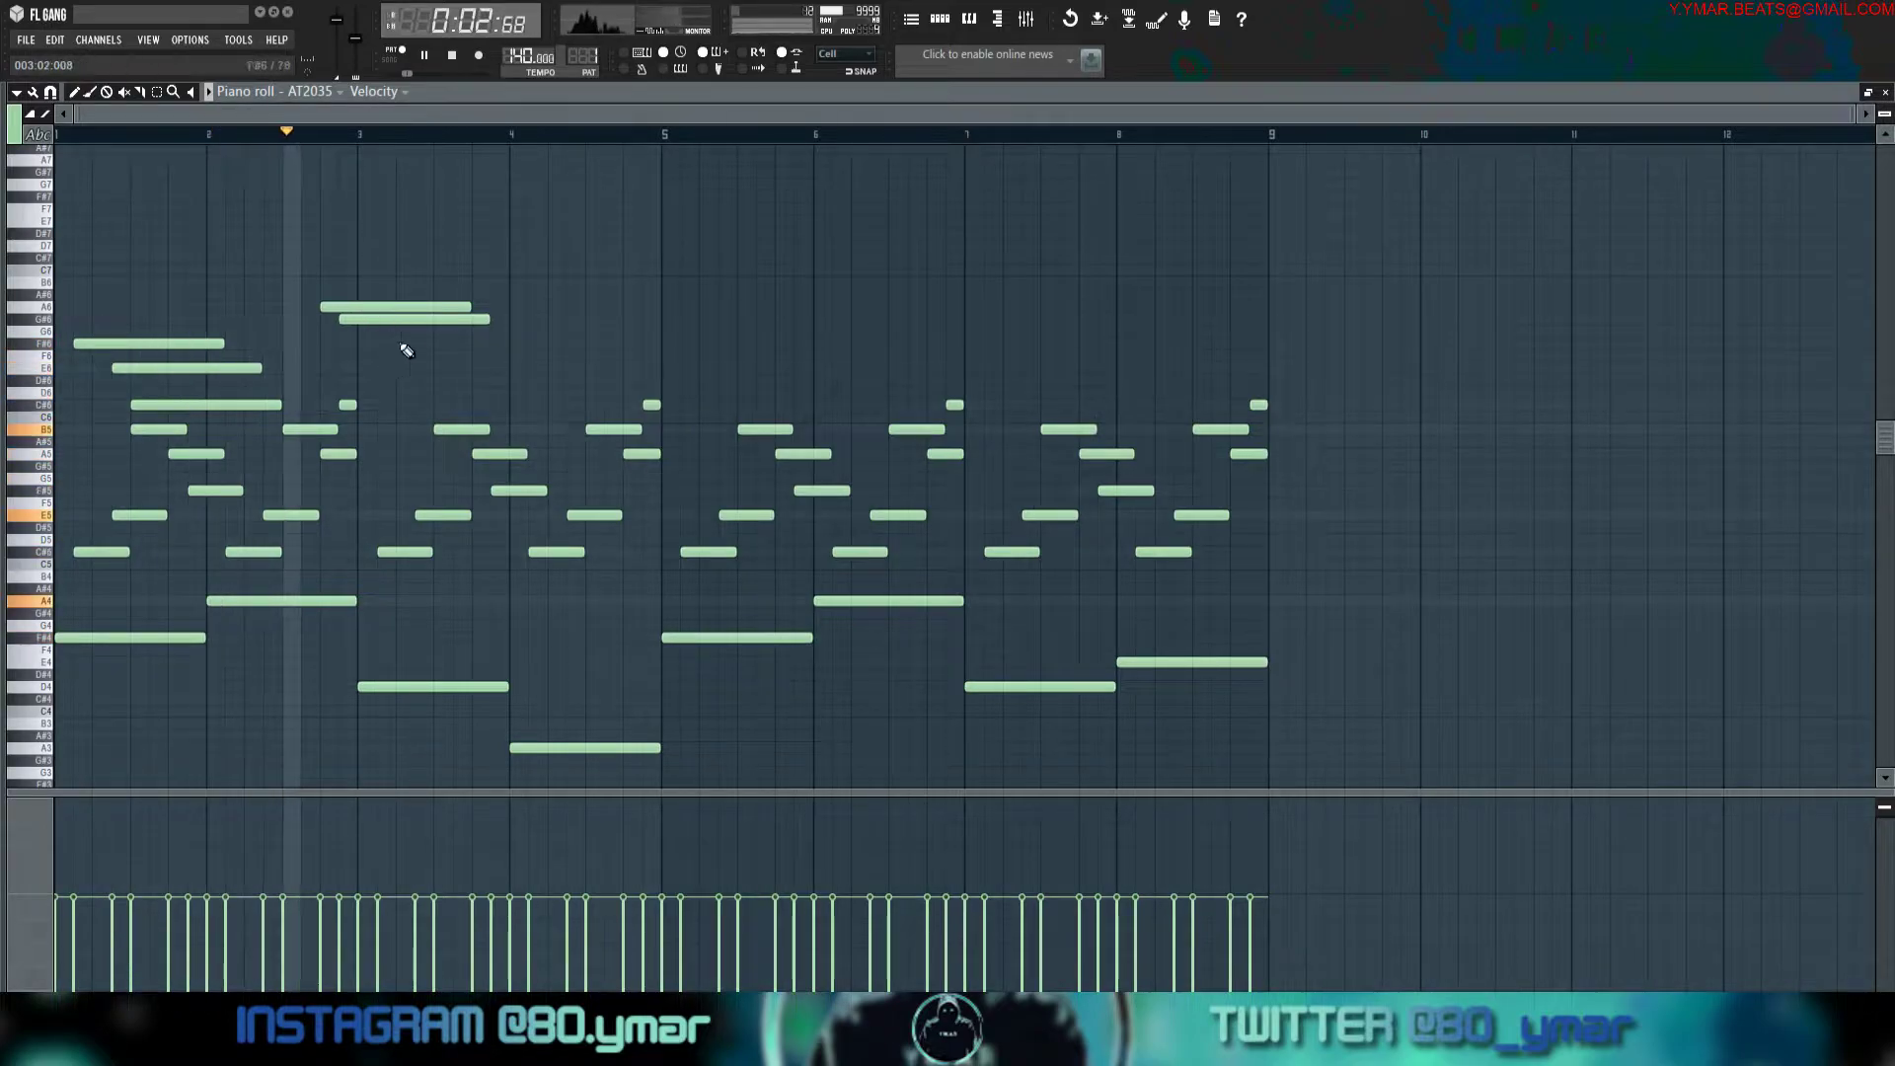
key(space)
click(476, 370)
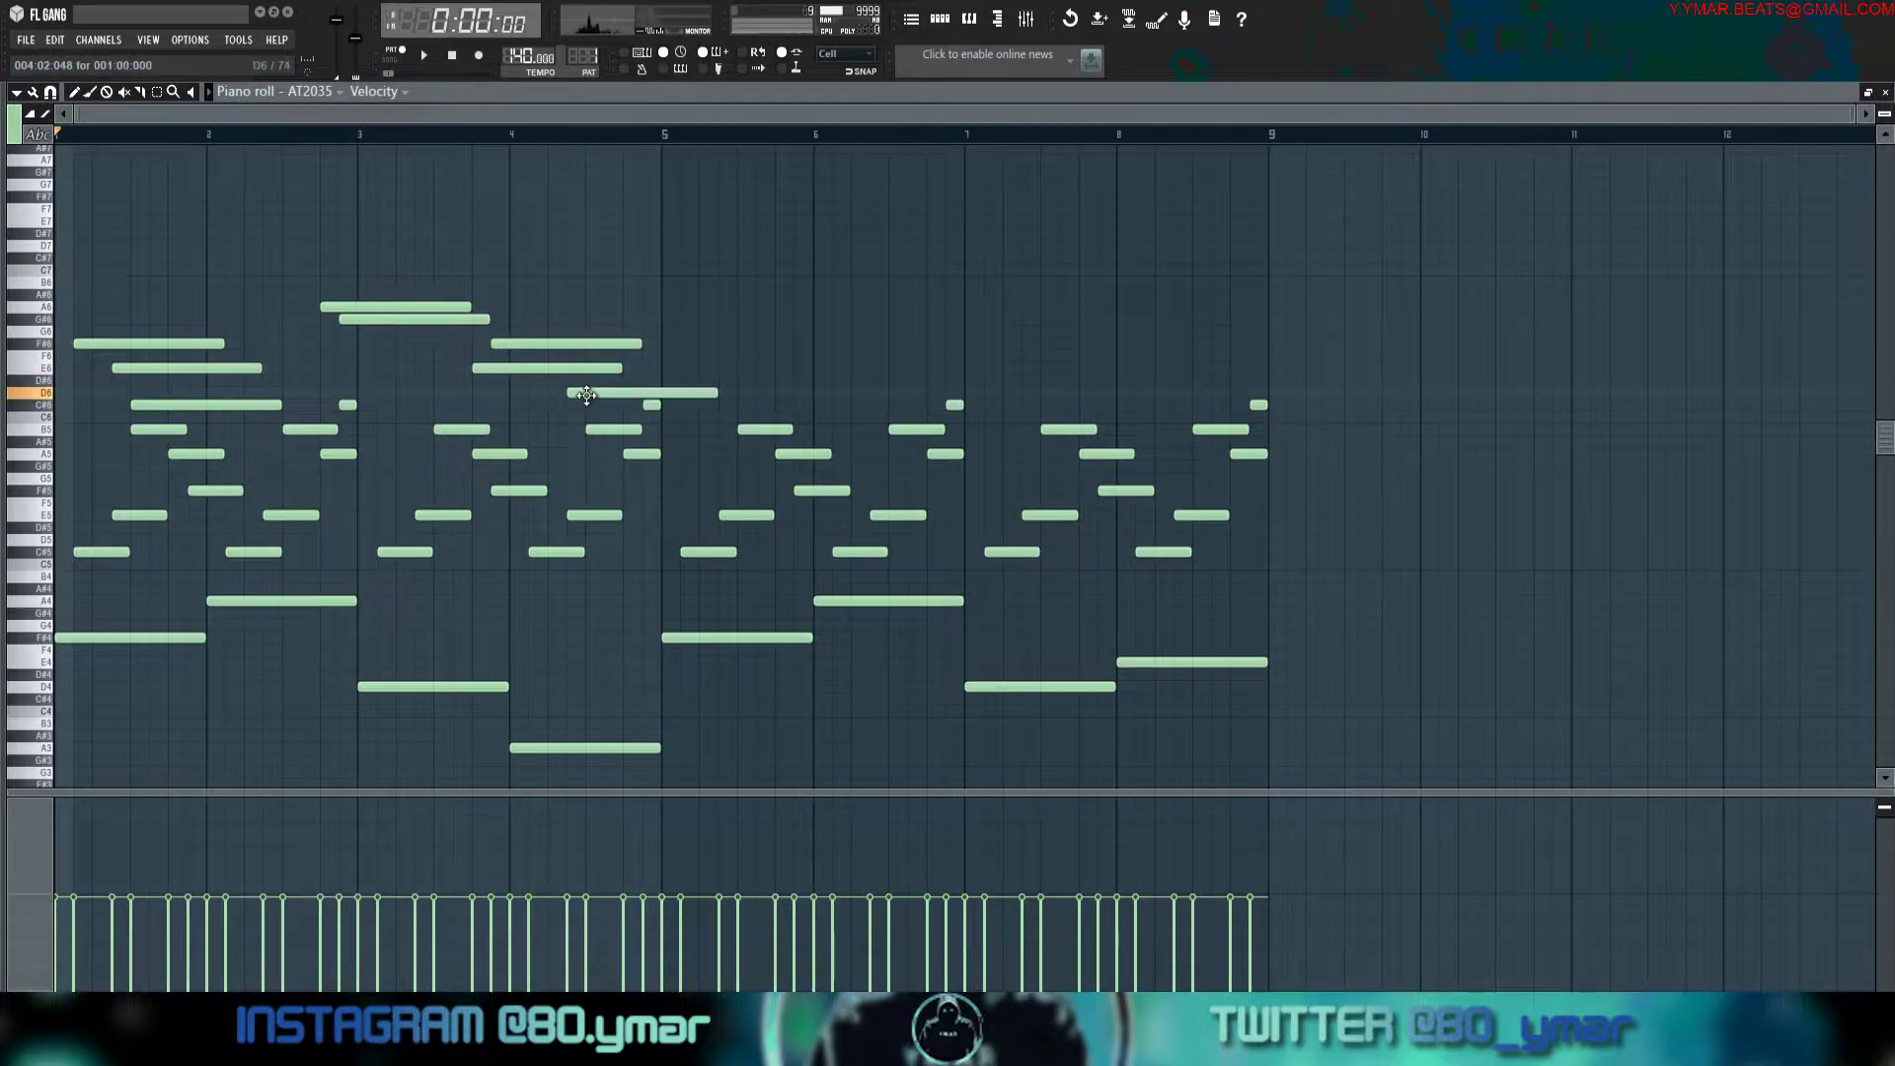
ctrl+click(612, 405)
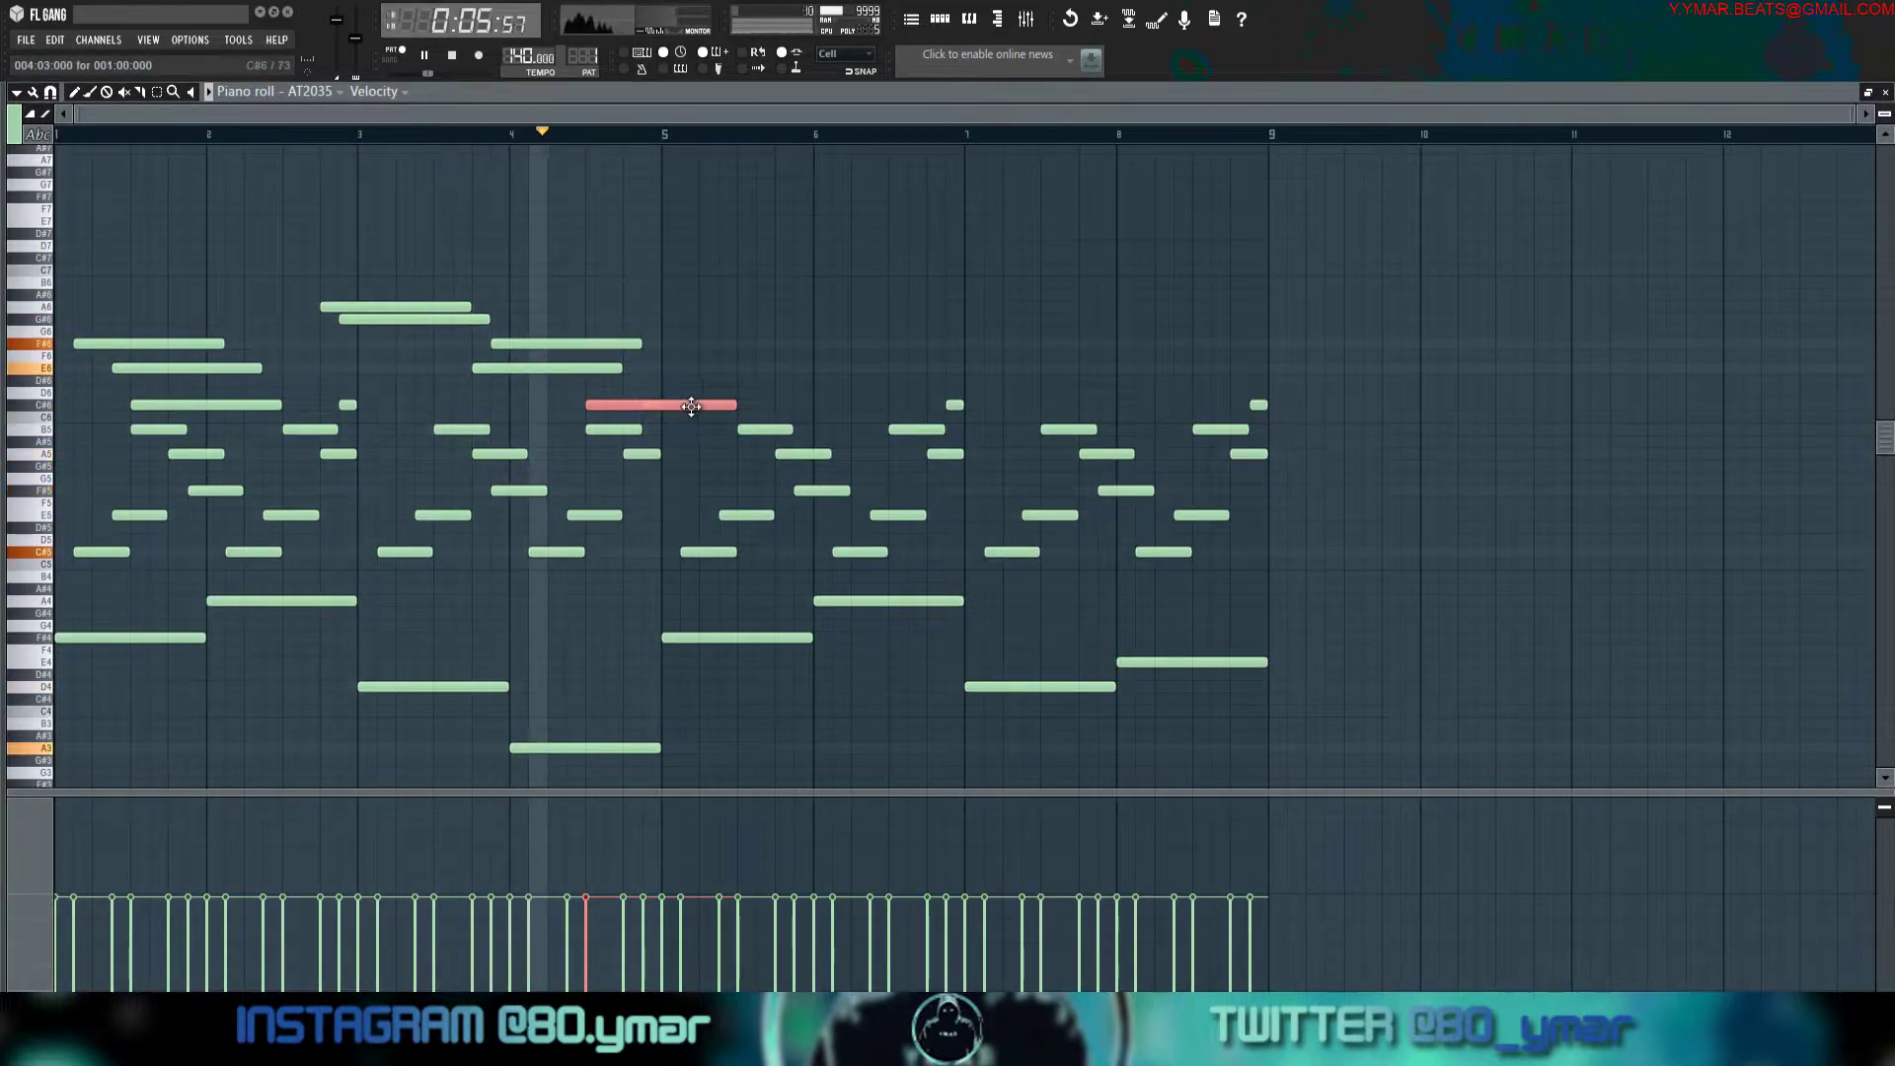
drag(690, 407, 695, 379)
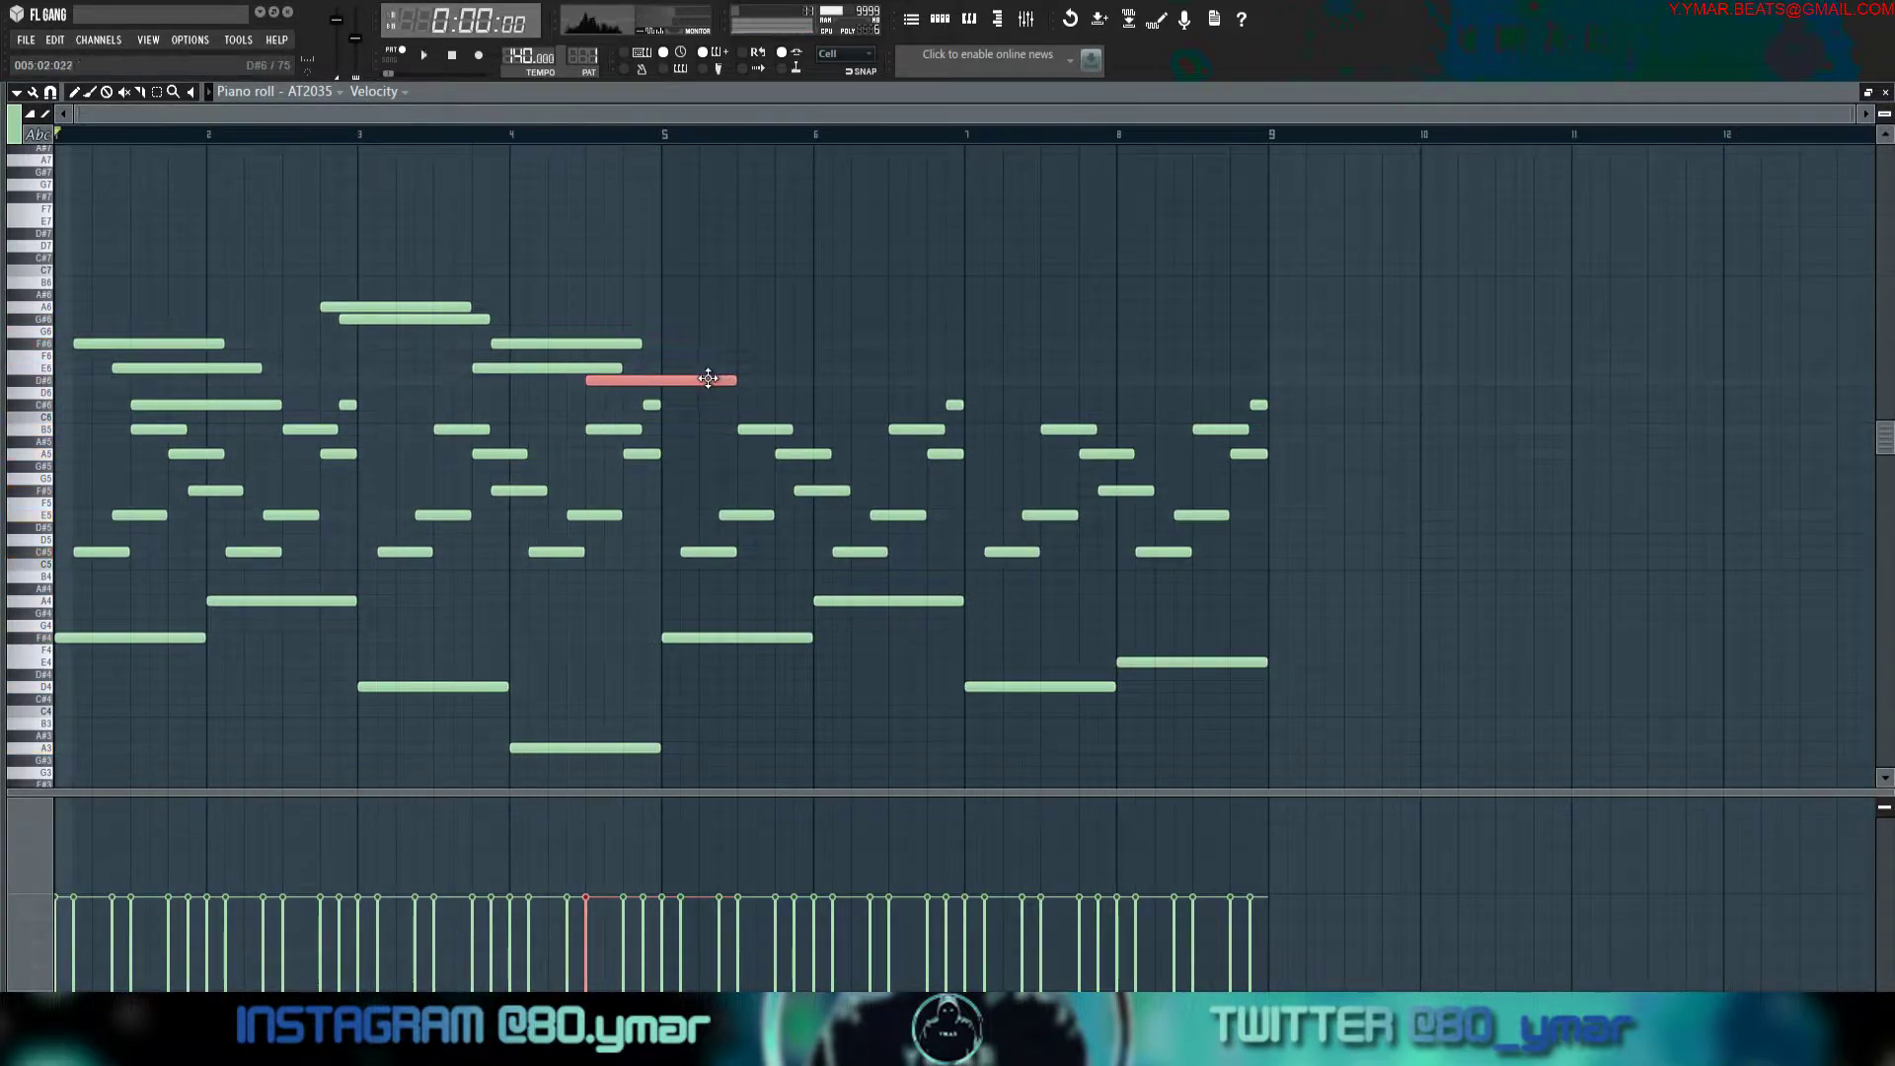
Trim the high notes in bars 1 and 2 to the bar lines, shift A6 and G#6 earlier, and add E6 ending bar 2.
drag(261, 367, 356, 308)
click(326, 367)
ctrl+click(372, 305)
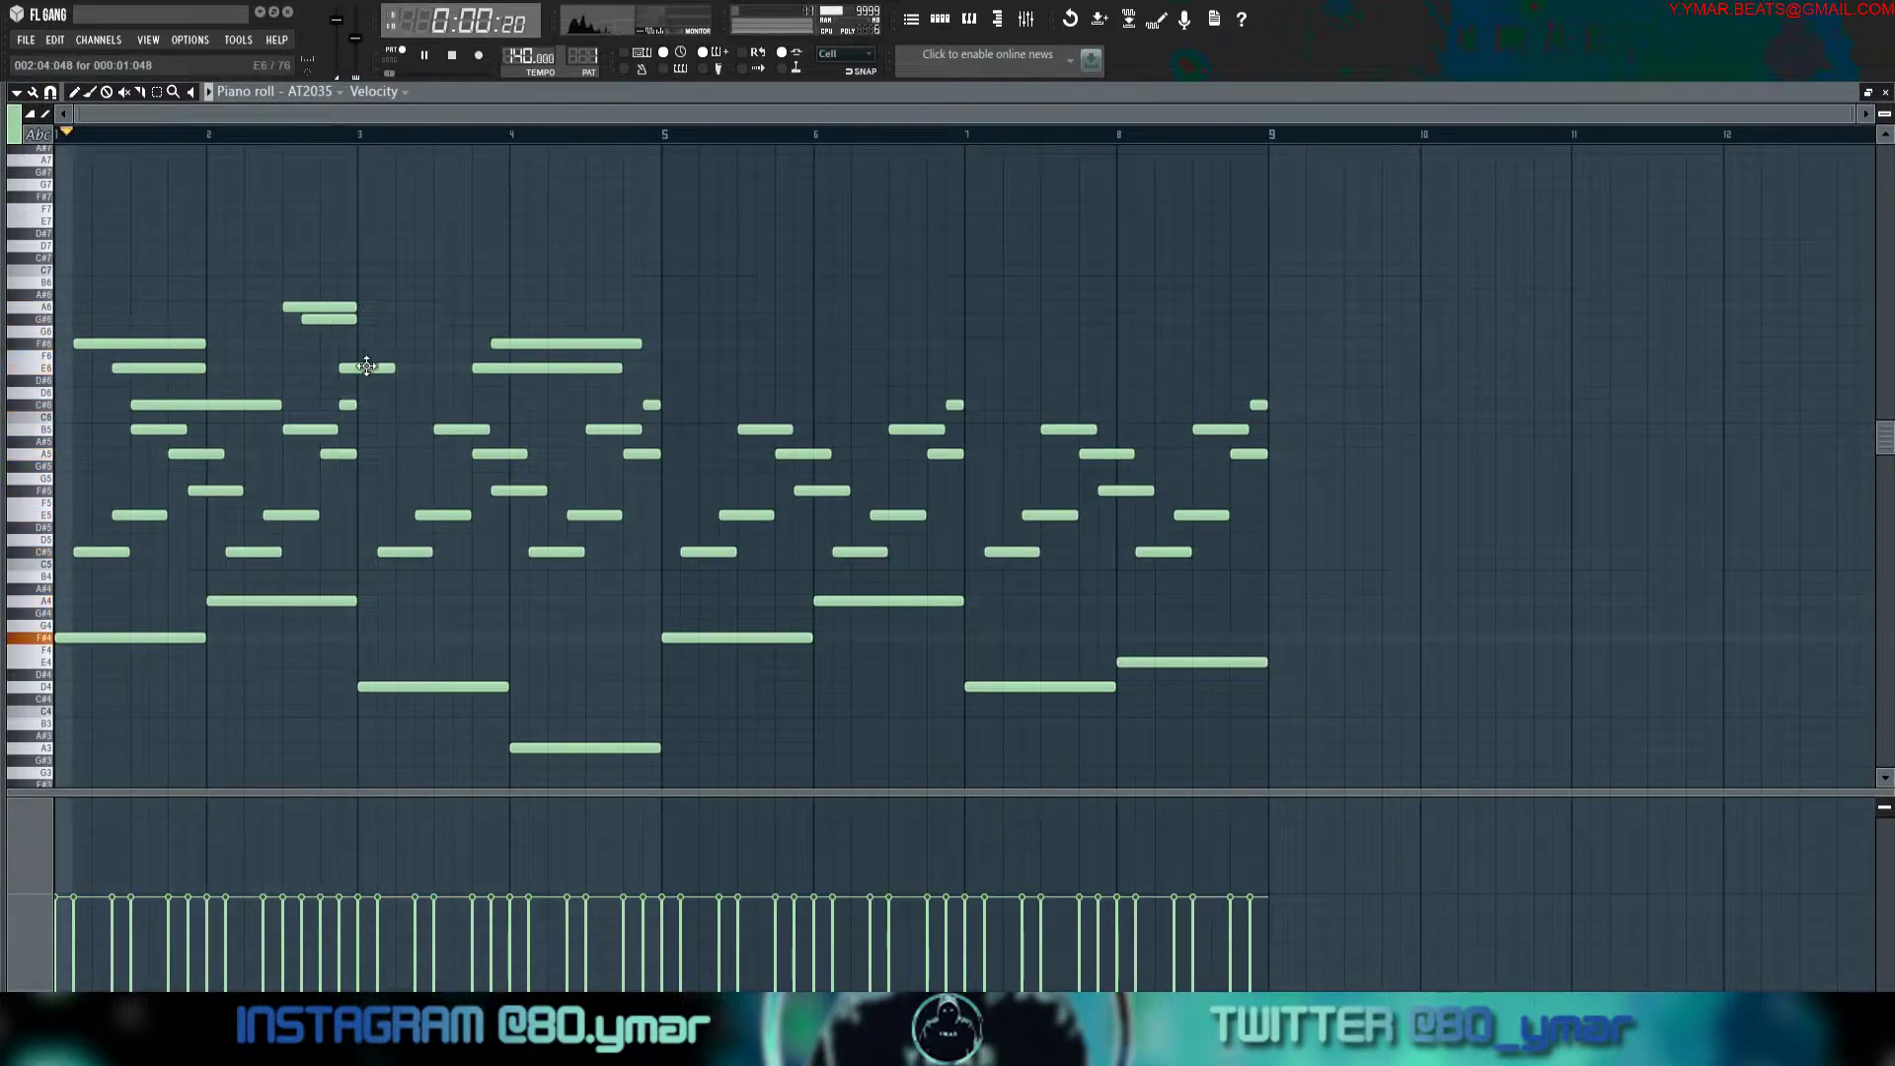
drag(391, 368, 367, 368)
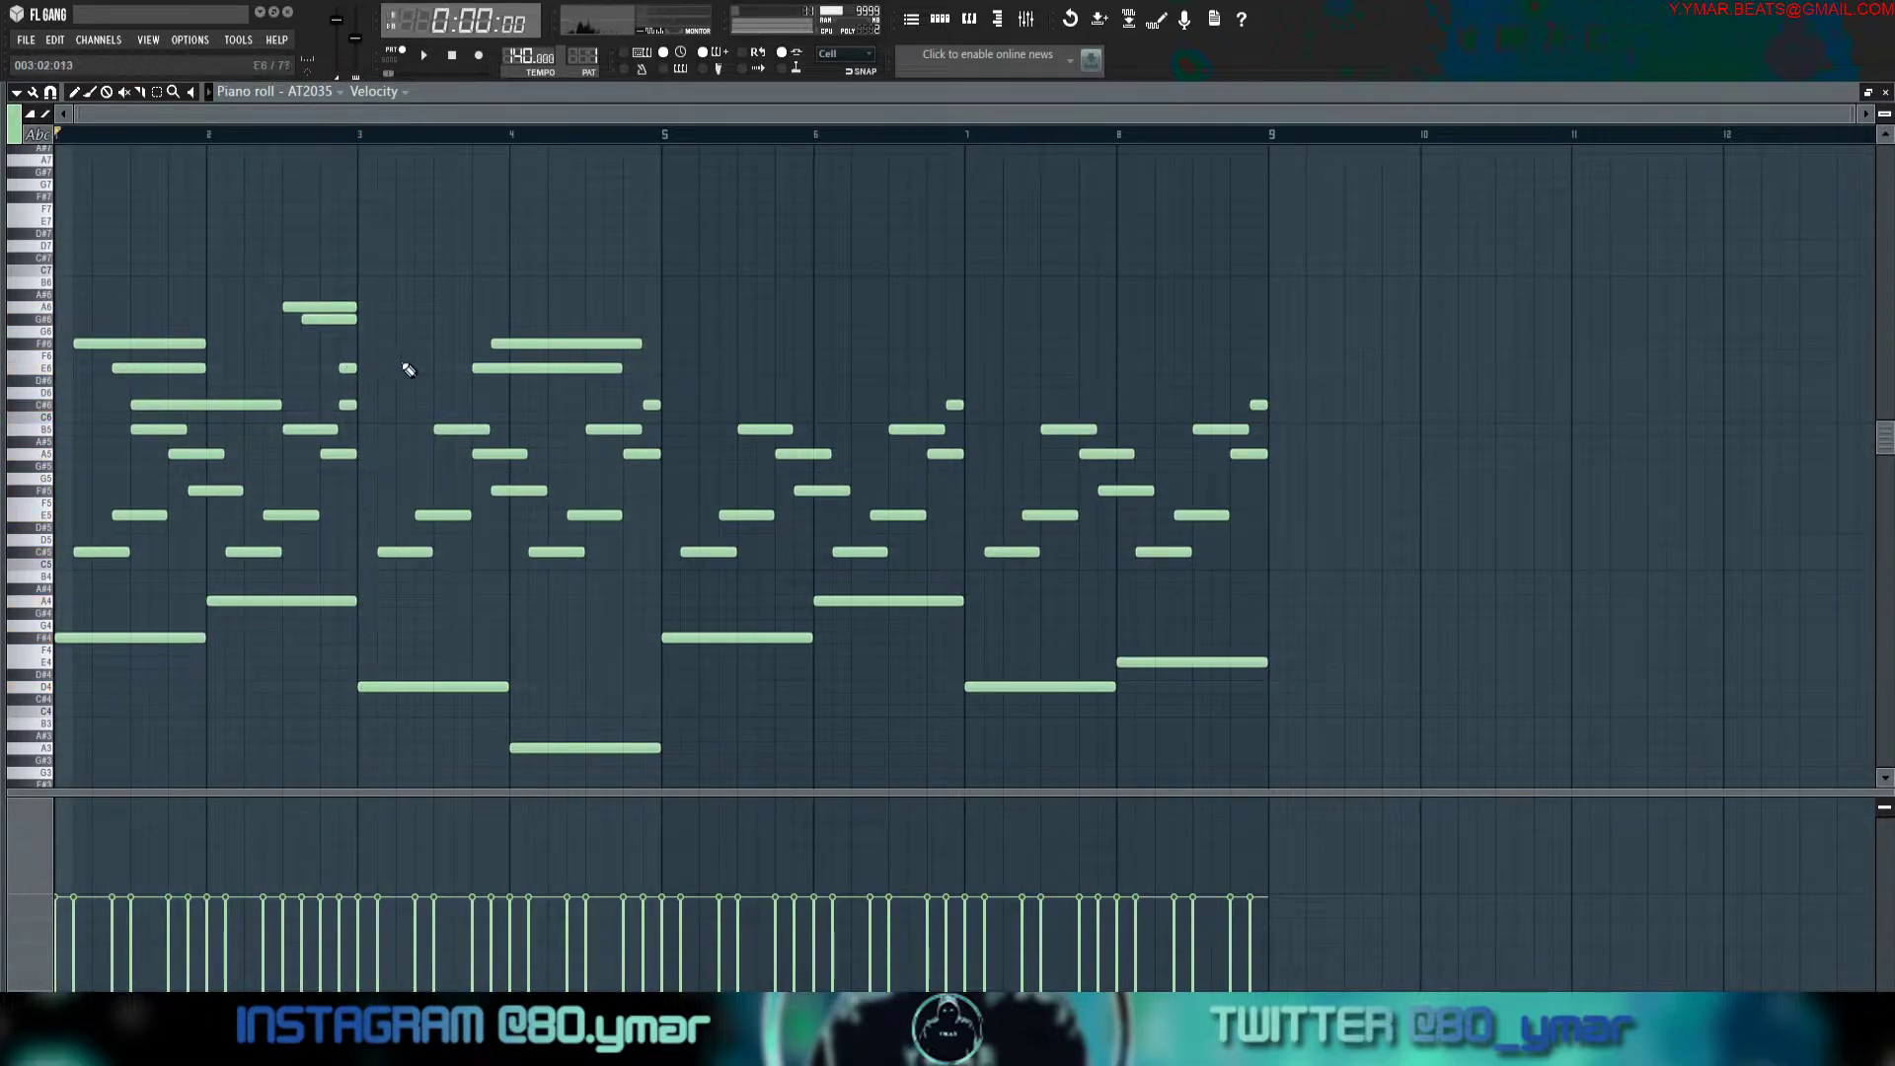
Shorten the high E6 and F#6 notes to the end of bar 3 and add a short F#6 on that bar's second beat.
drag(567, 378, 508, 343)
ctrl+click(533, 335)
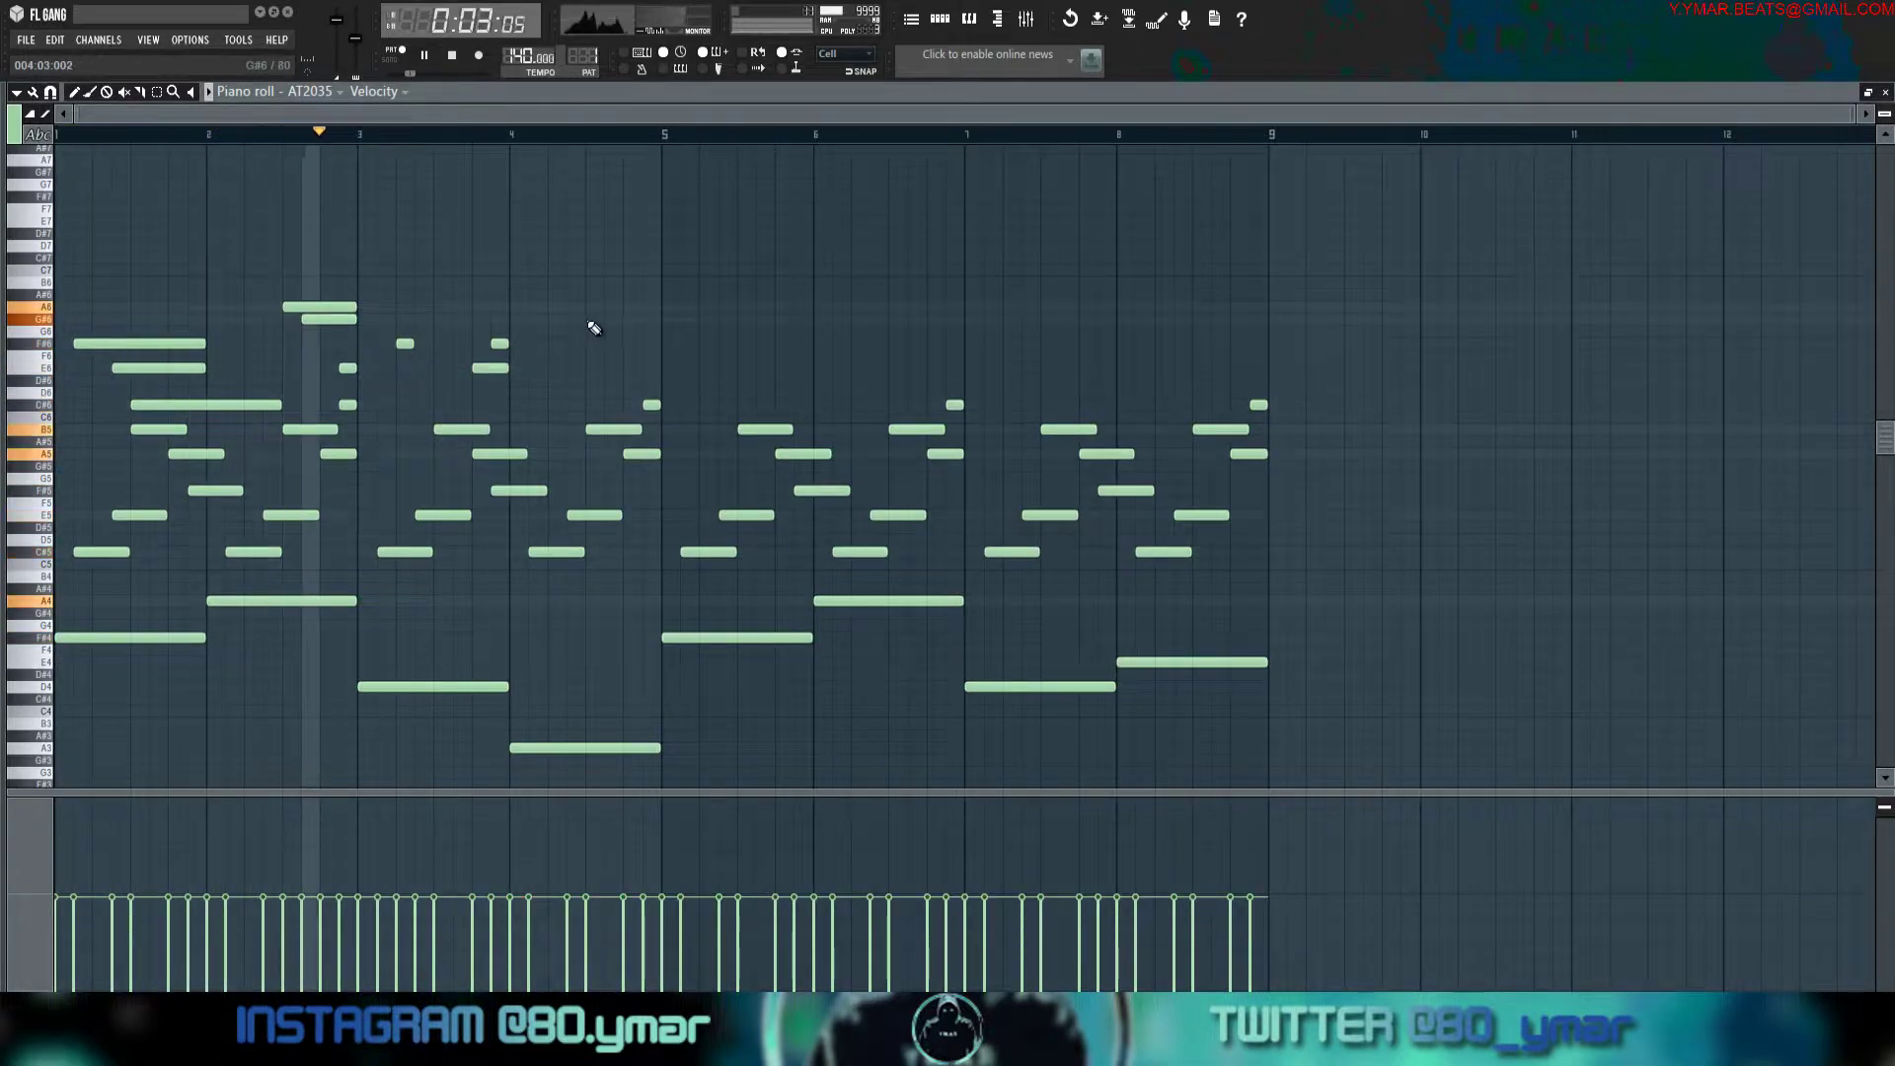
key(space)
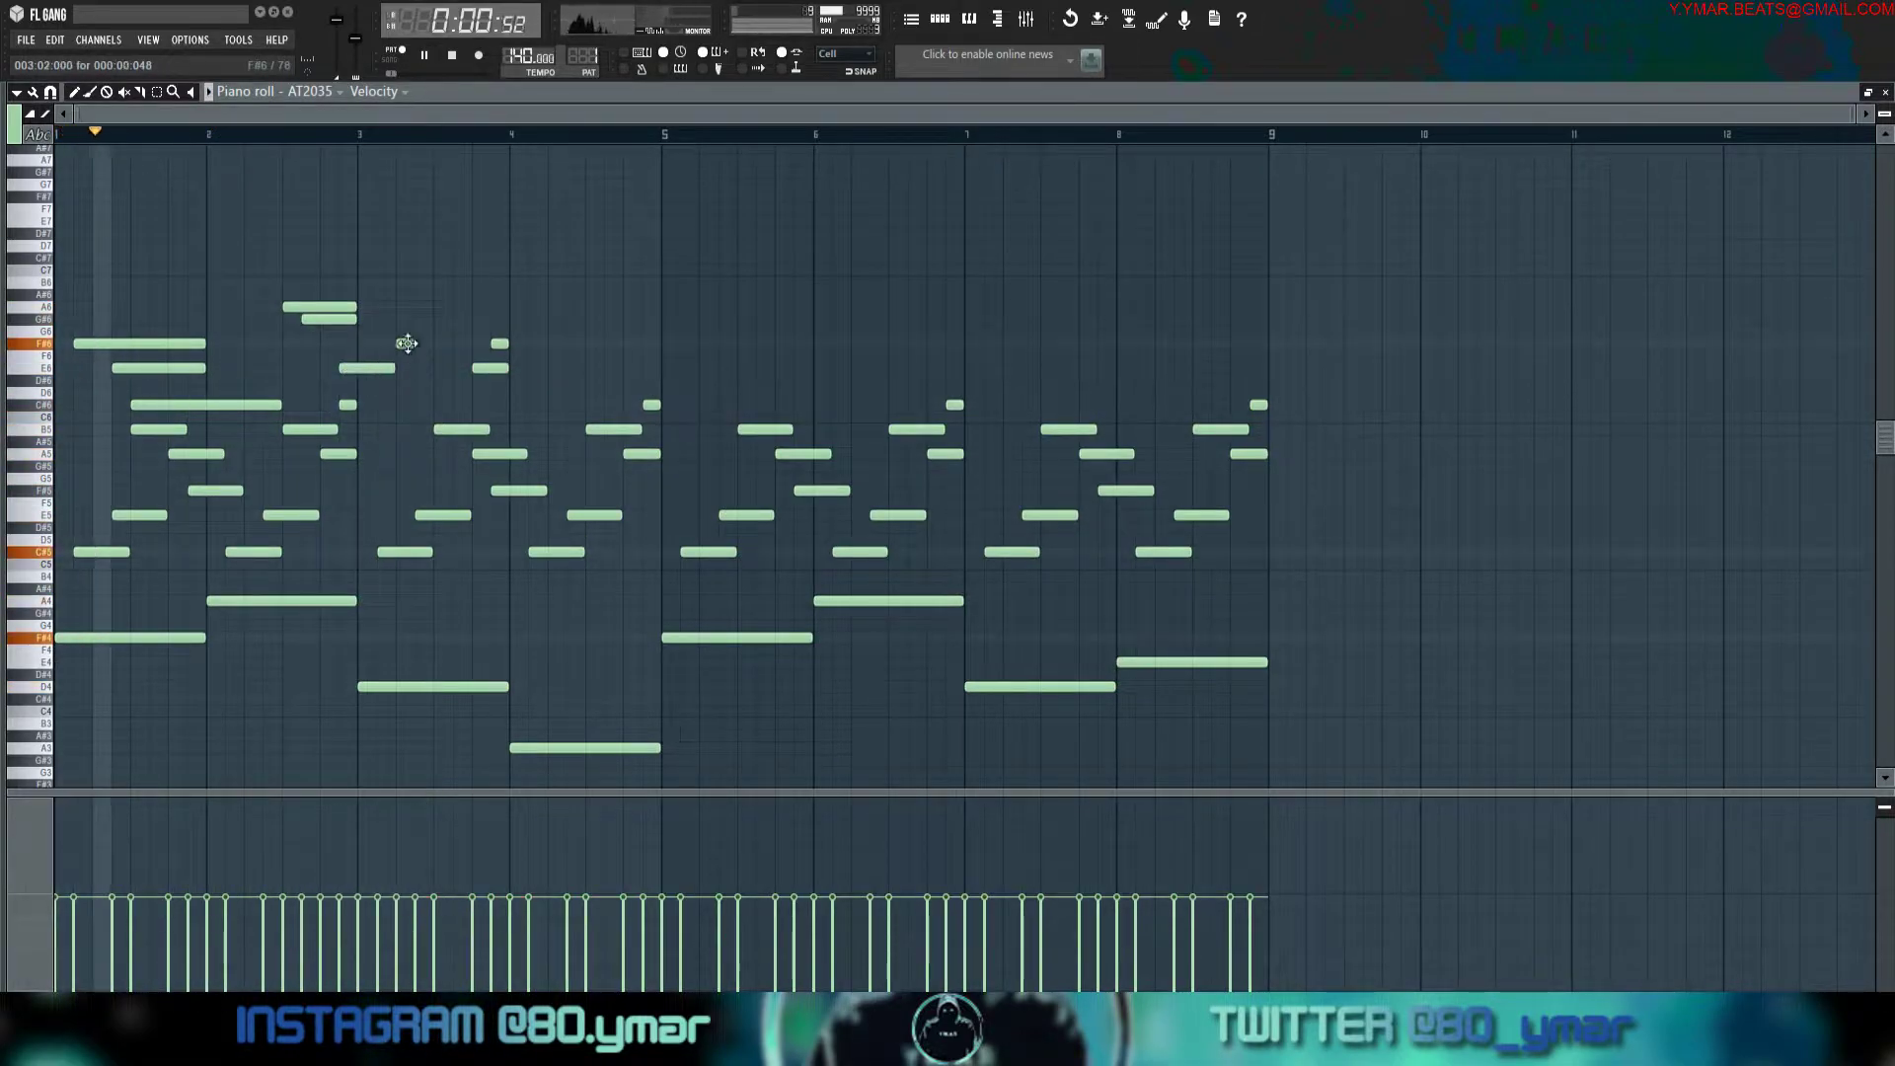
Replace the end of bar 3's high line with an extended F#6, C#6 and B5, and start bar 4 with a long E6.
drag(413, 344, 508, 404)
key(space)
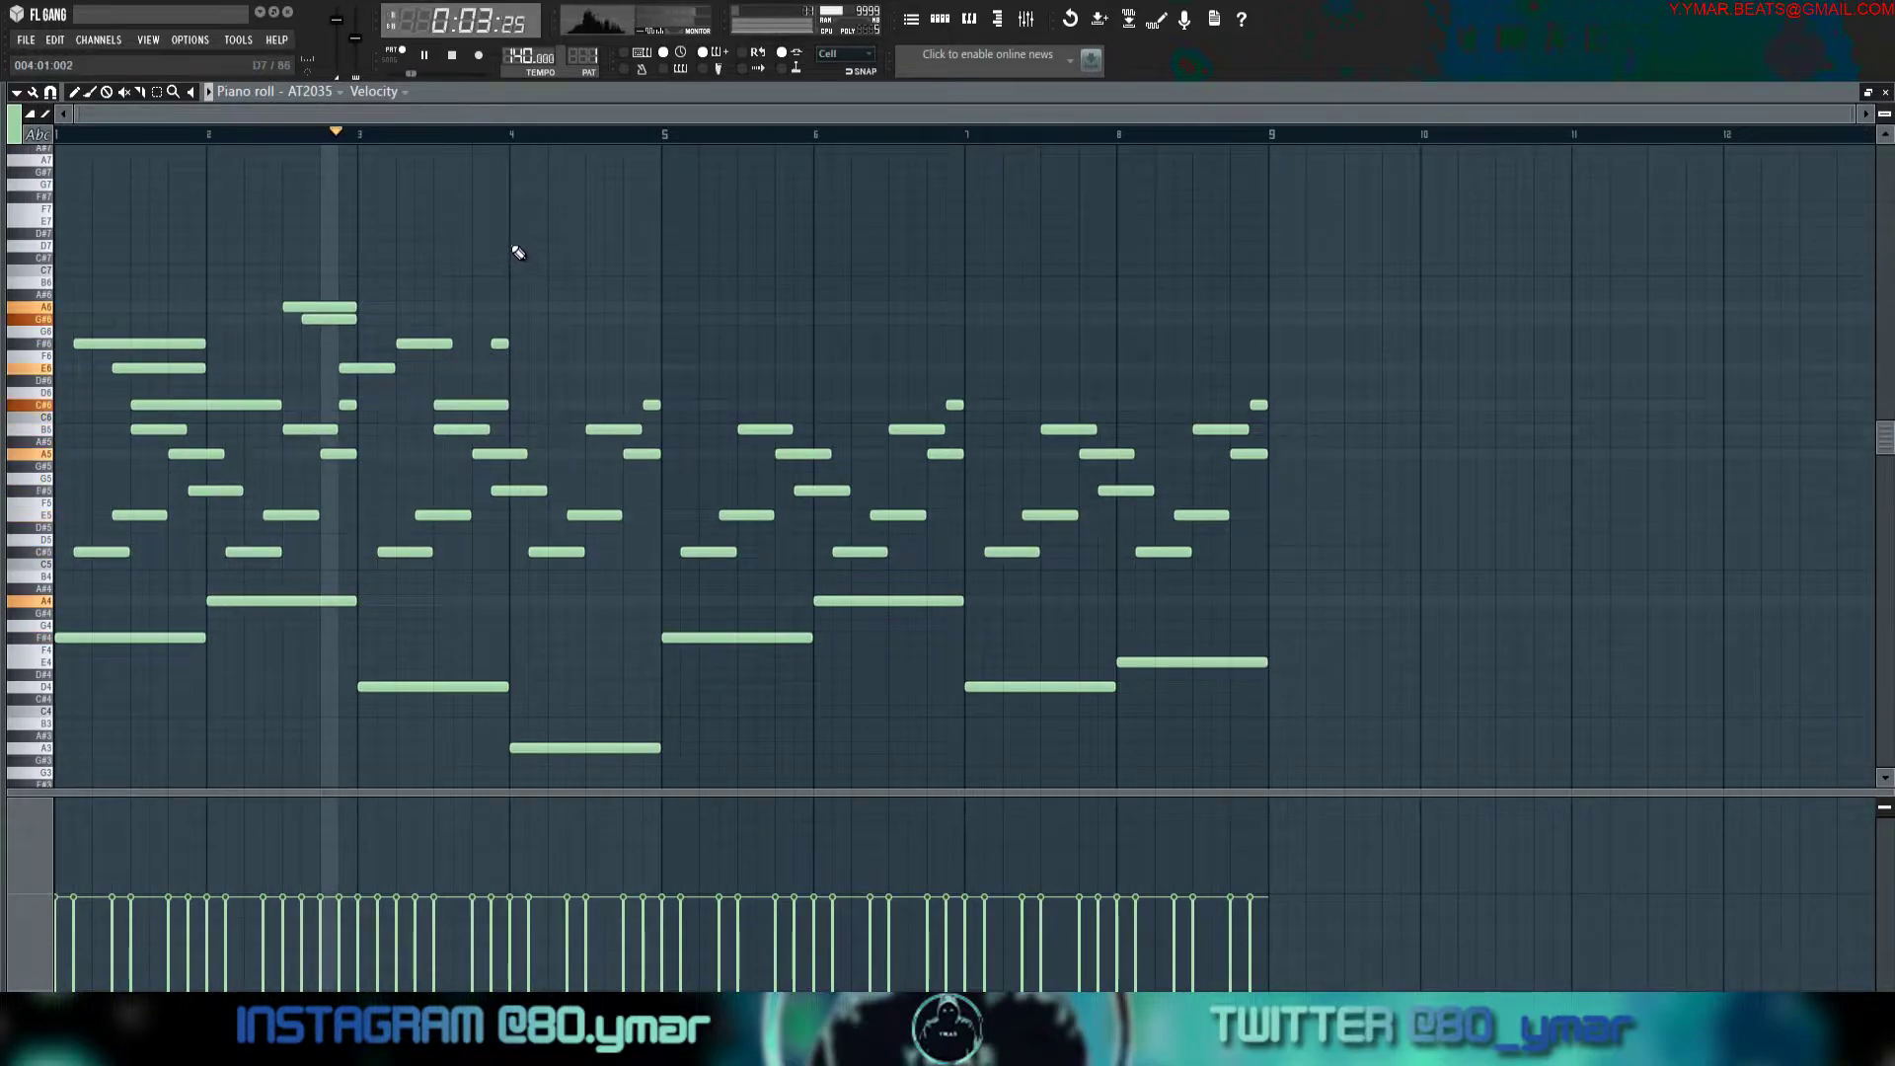
drag(460, 408, 441, 407)
drag(449, 344, 489, 344)
right_click(496, 344)
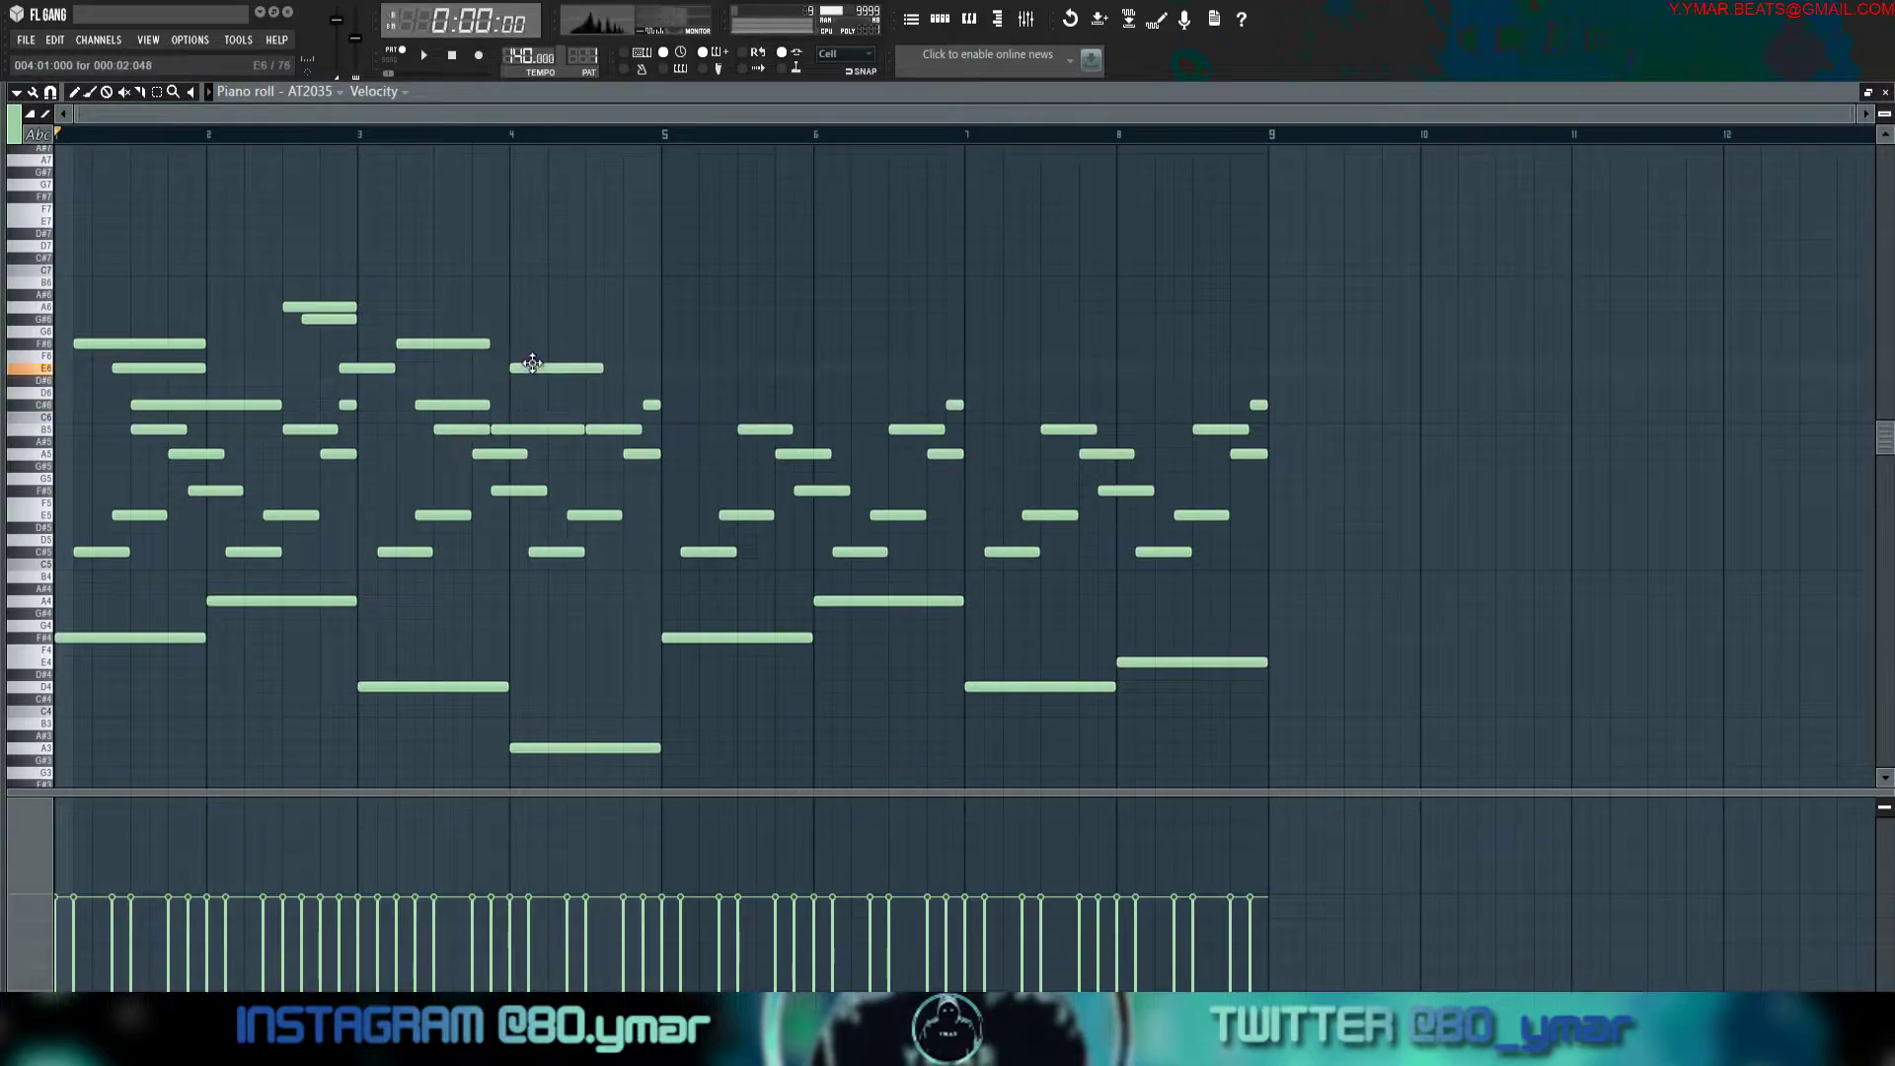
Trim the high B5 to the end of bar 3 and raise it and the bar's C#6 by an octave.
drag(588, 430, 508, 430)
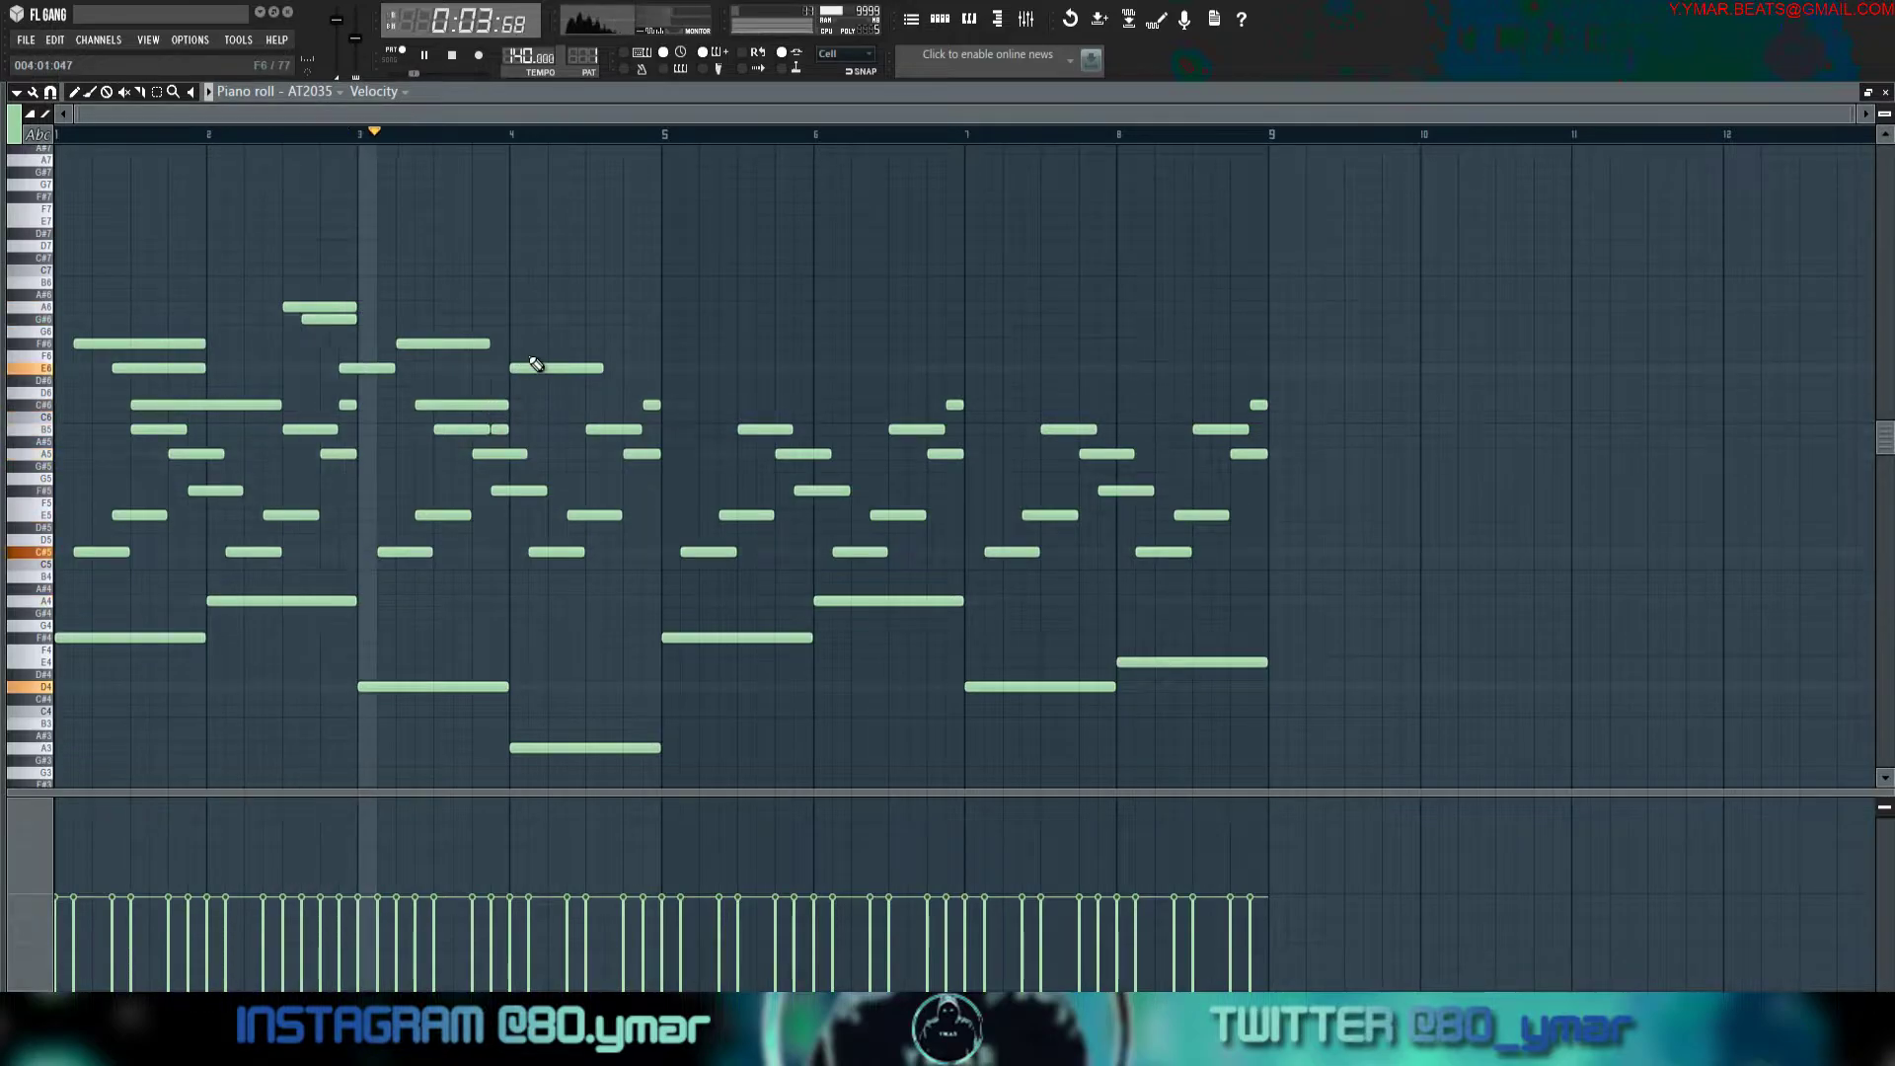
right_click(502, 431)
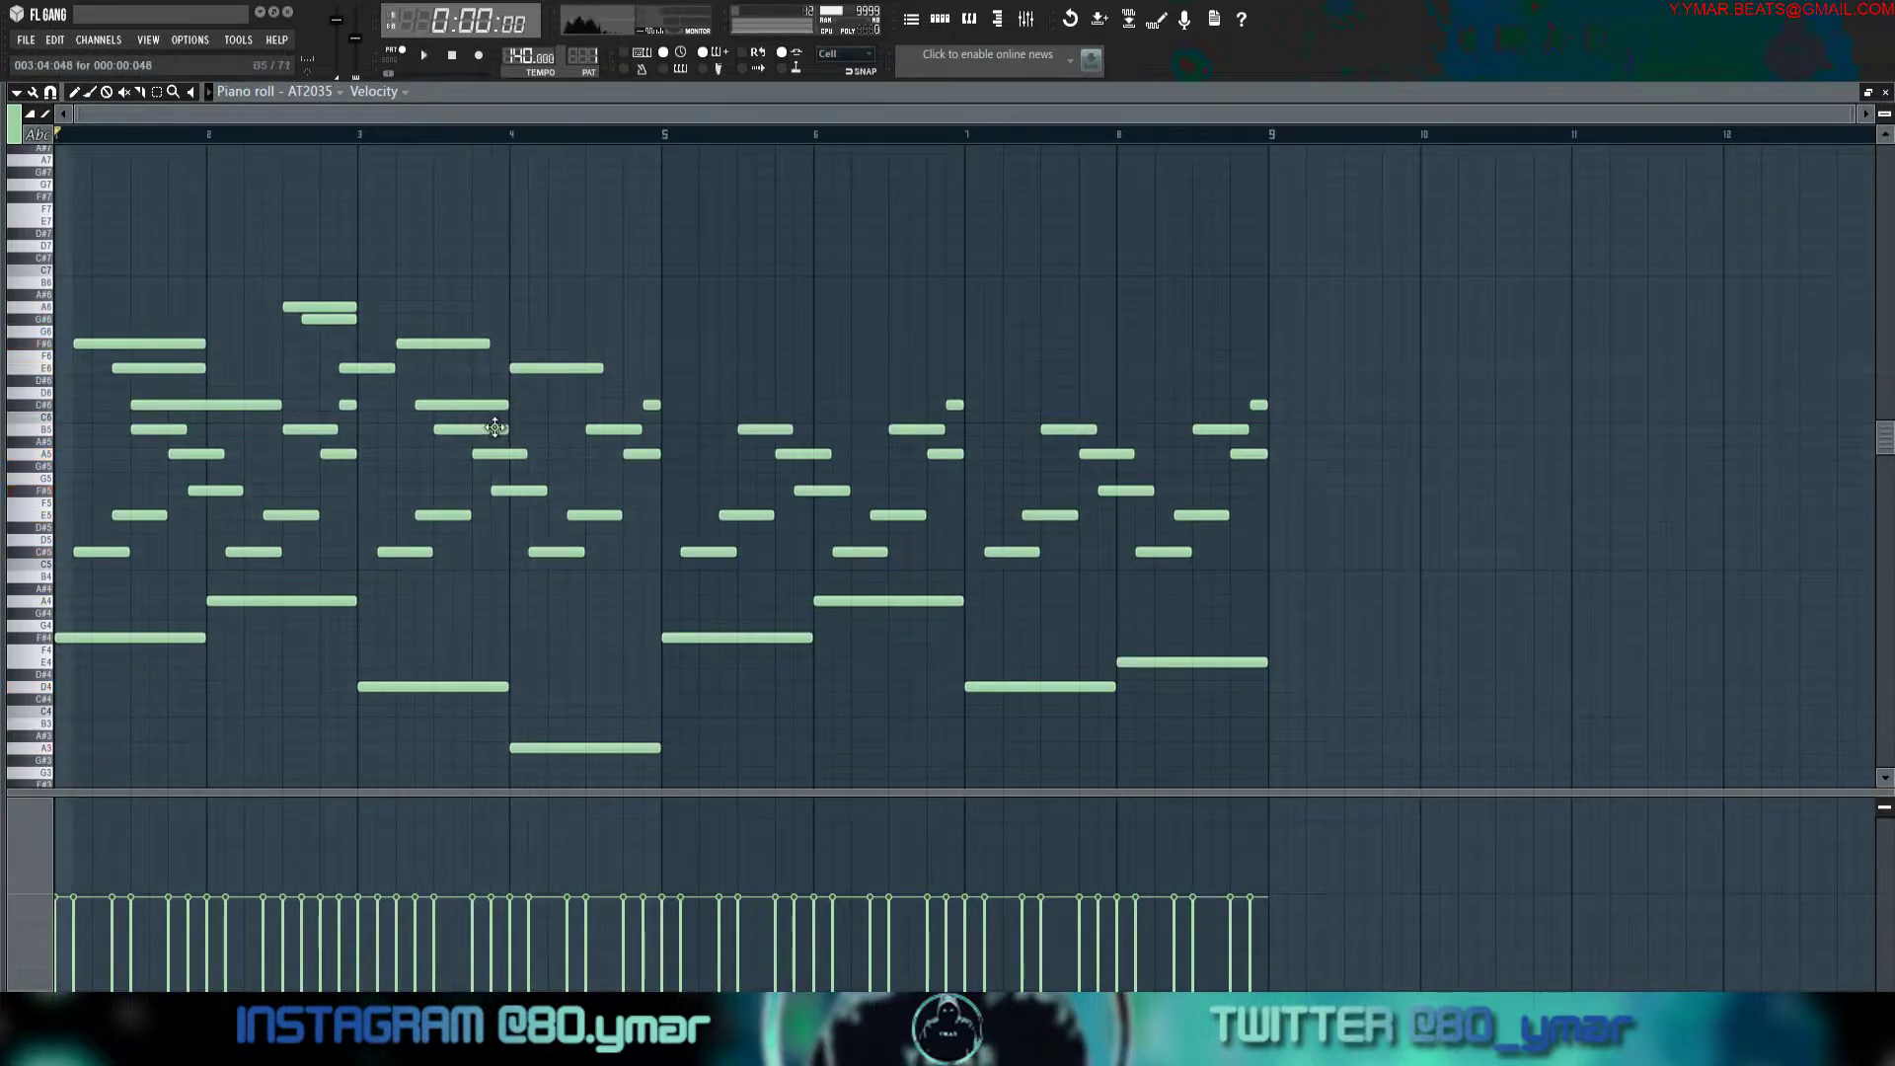
ctrl+shift+click(500, 405)
key(ctrl+Up)
scroll(484, 414, down, 1)
key(ctrl+d)
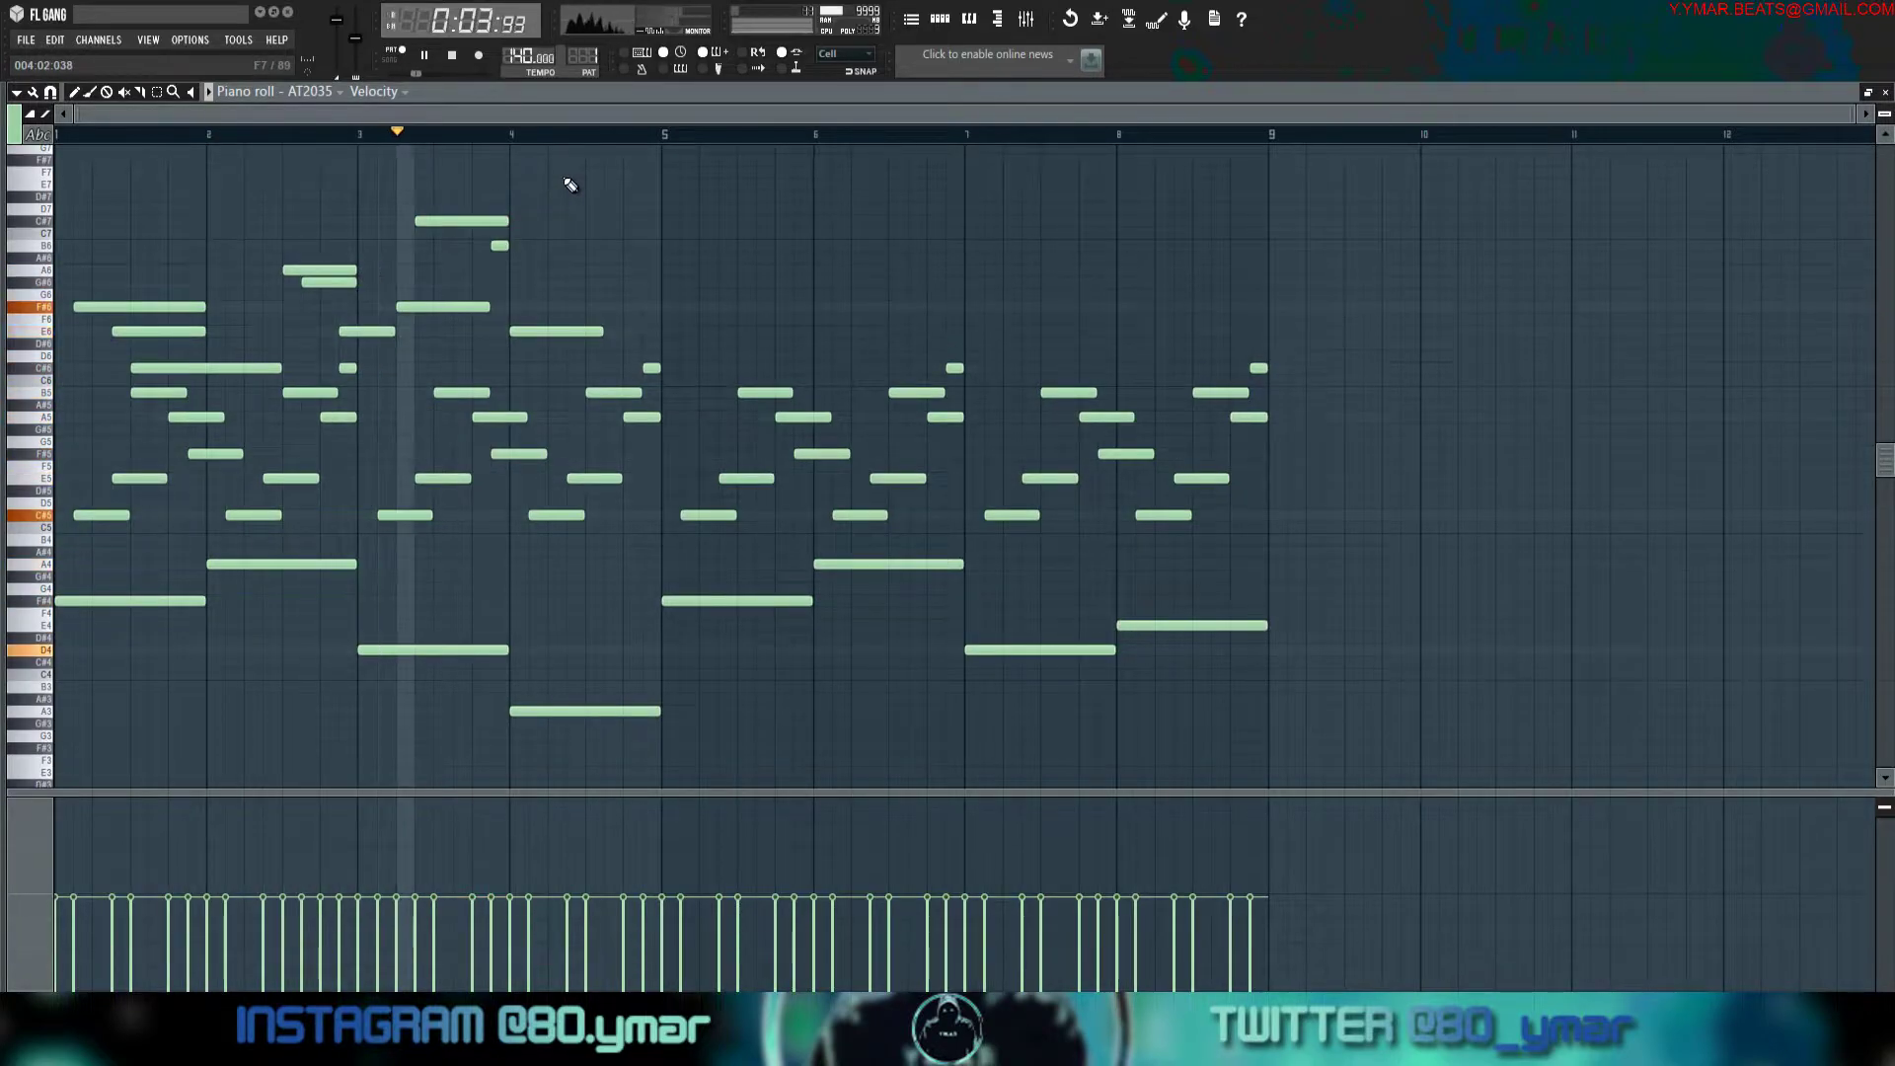
Move the short B6 half a beat earlier in bar 3 and add a short A6 ending the bar.
right_click(500, 245)
click(479, 246)
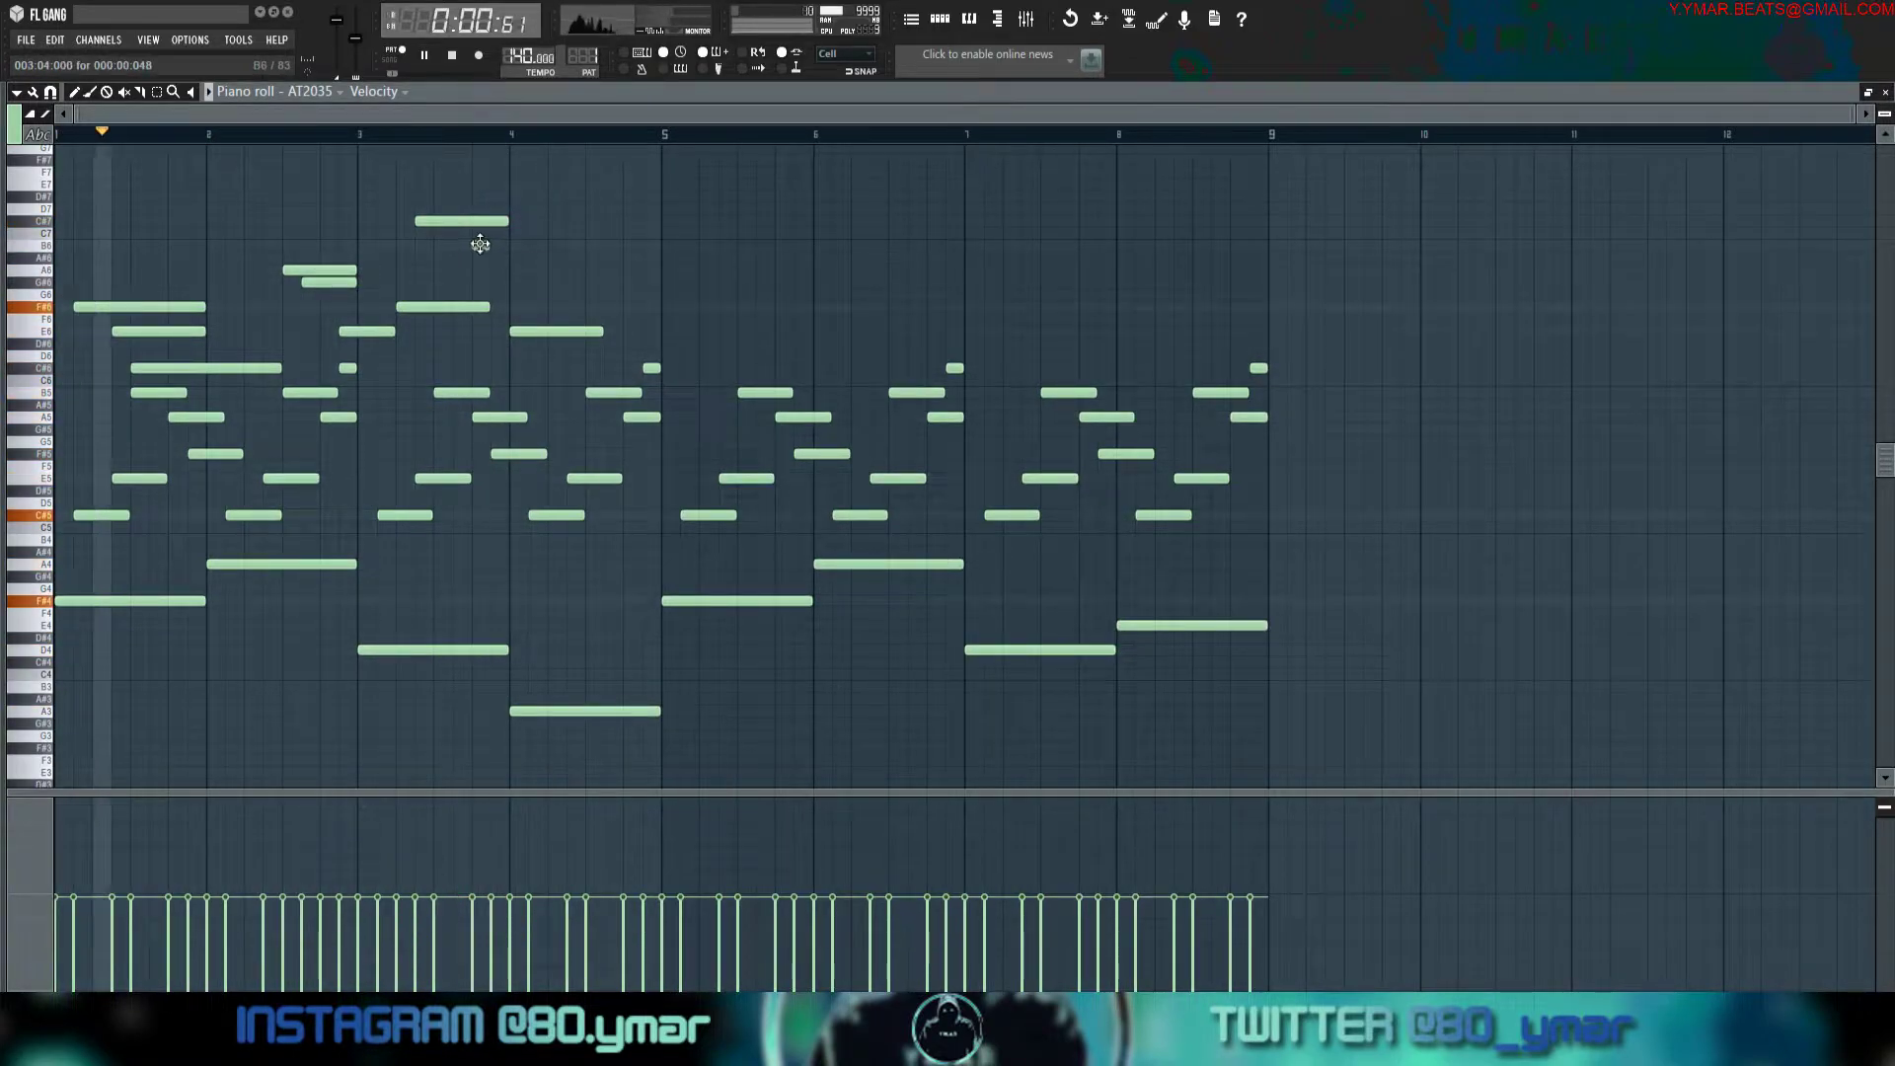
scroll(375, 137, up, 3)
click(369, 136)
click(634, 270)
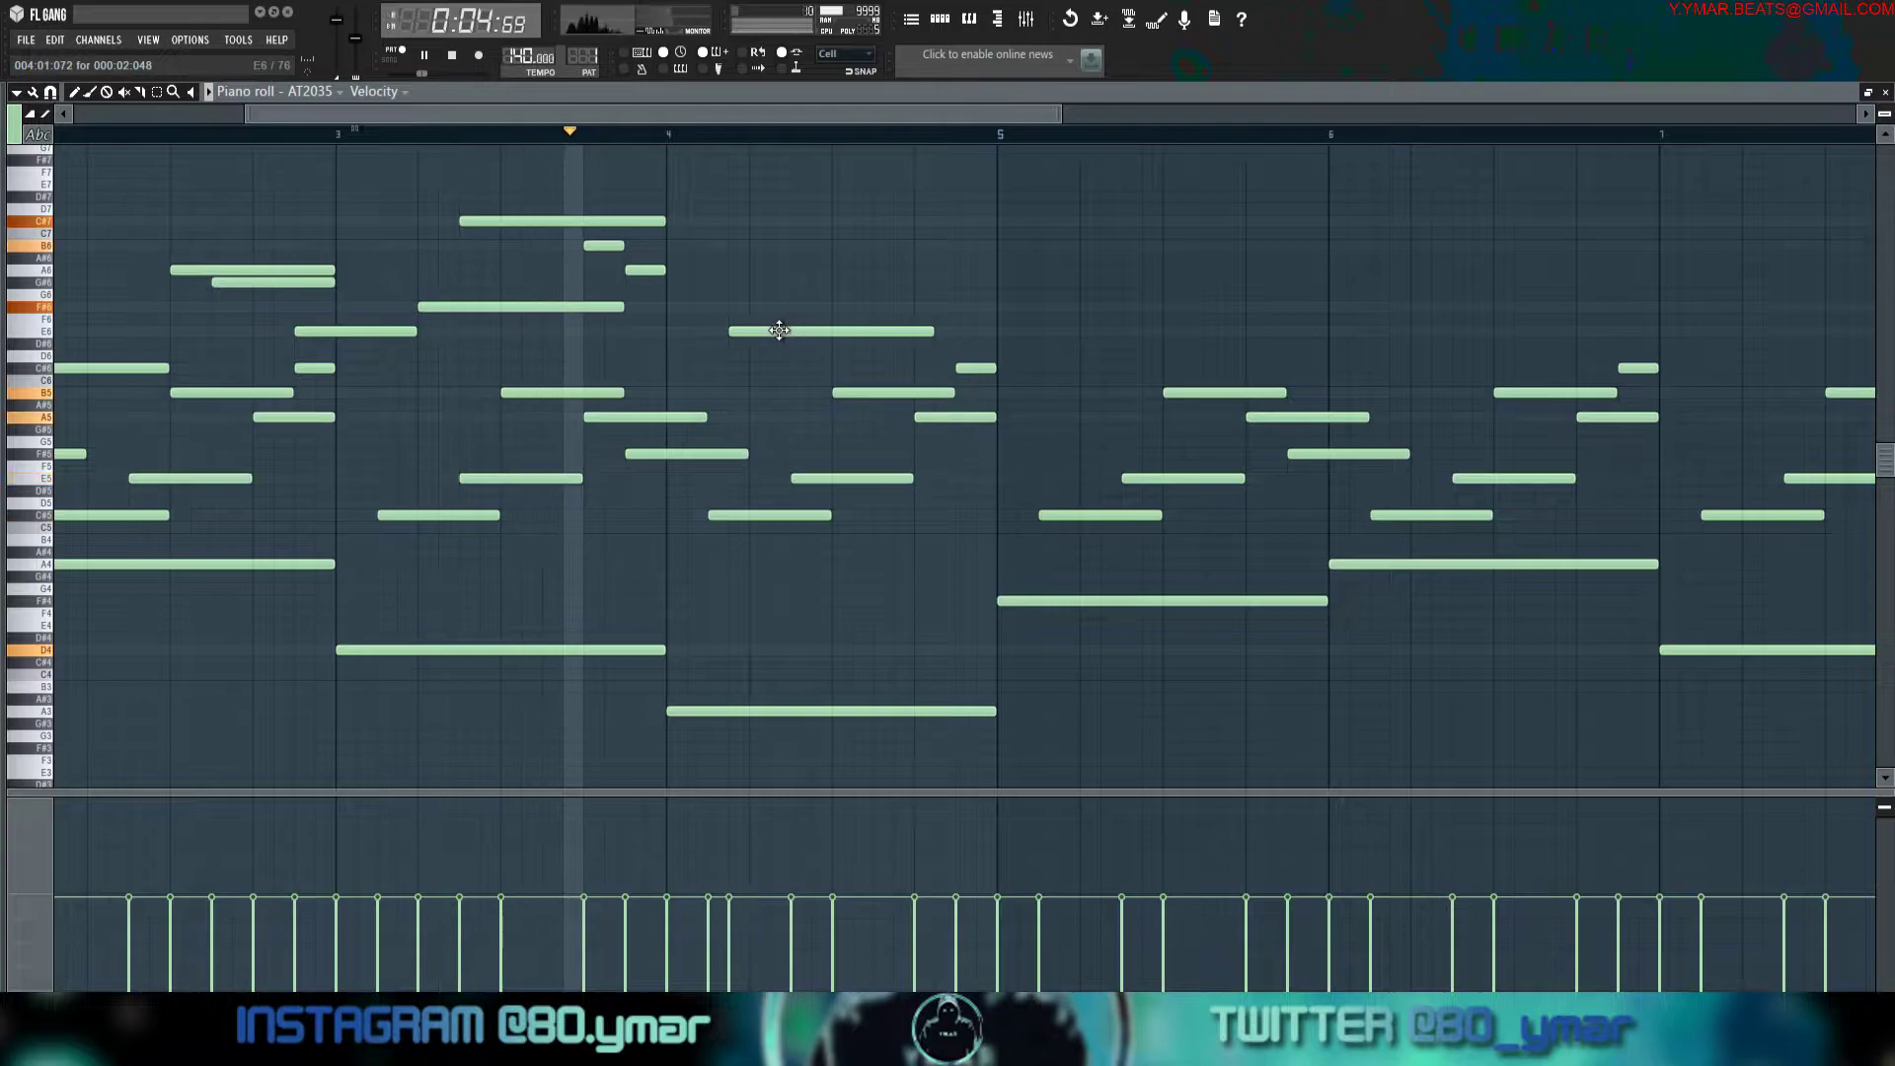
Move bar 4's high note to G#6 on beat two and add E6 half a beat after it, lasting to the bar's end.
key(space)
drag(725, 334, 801, 301)
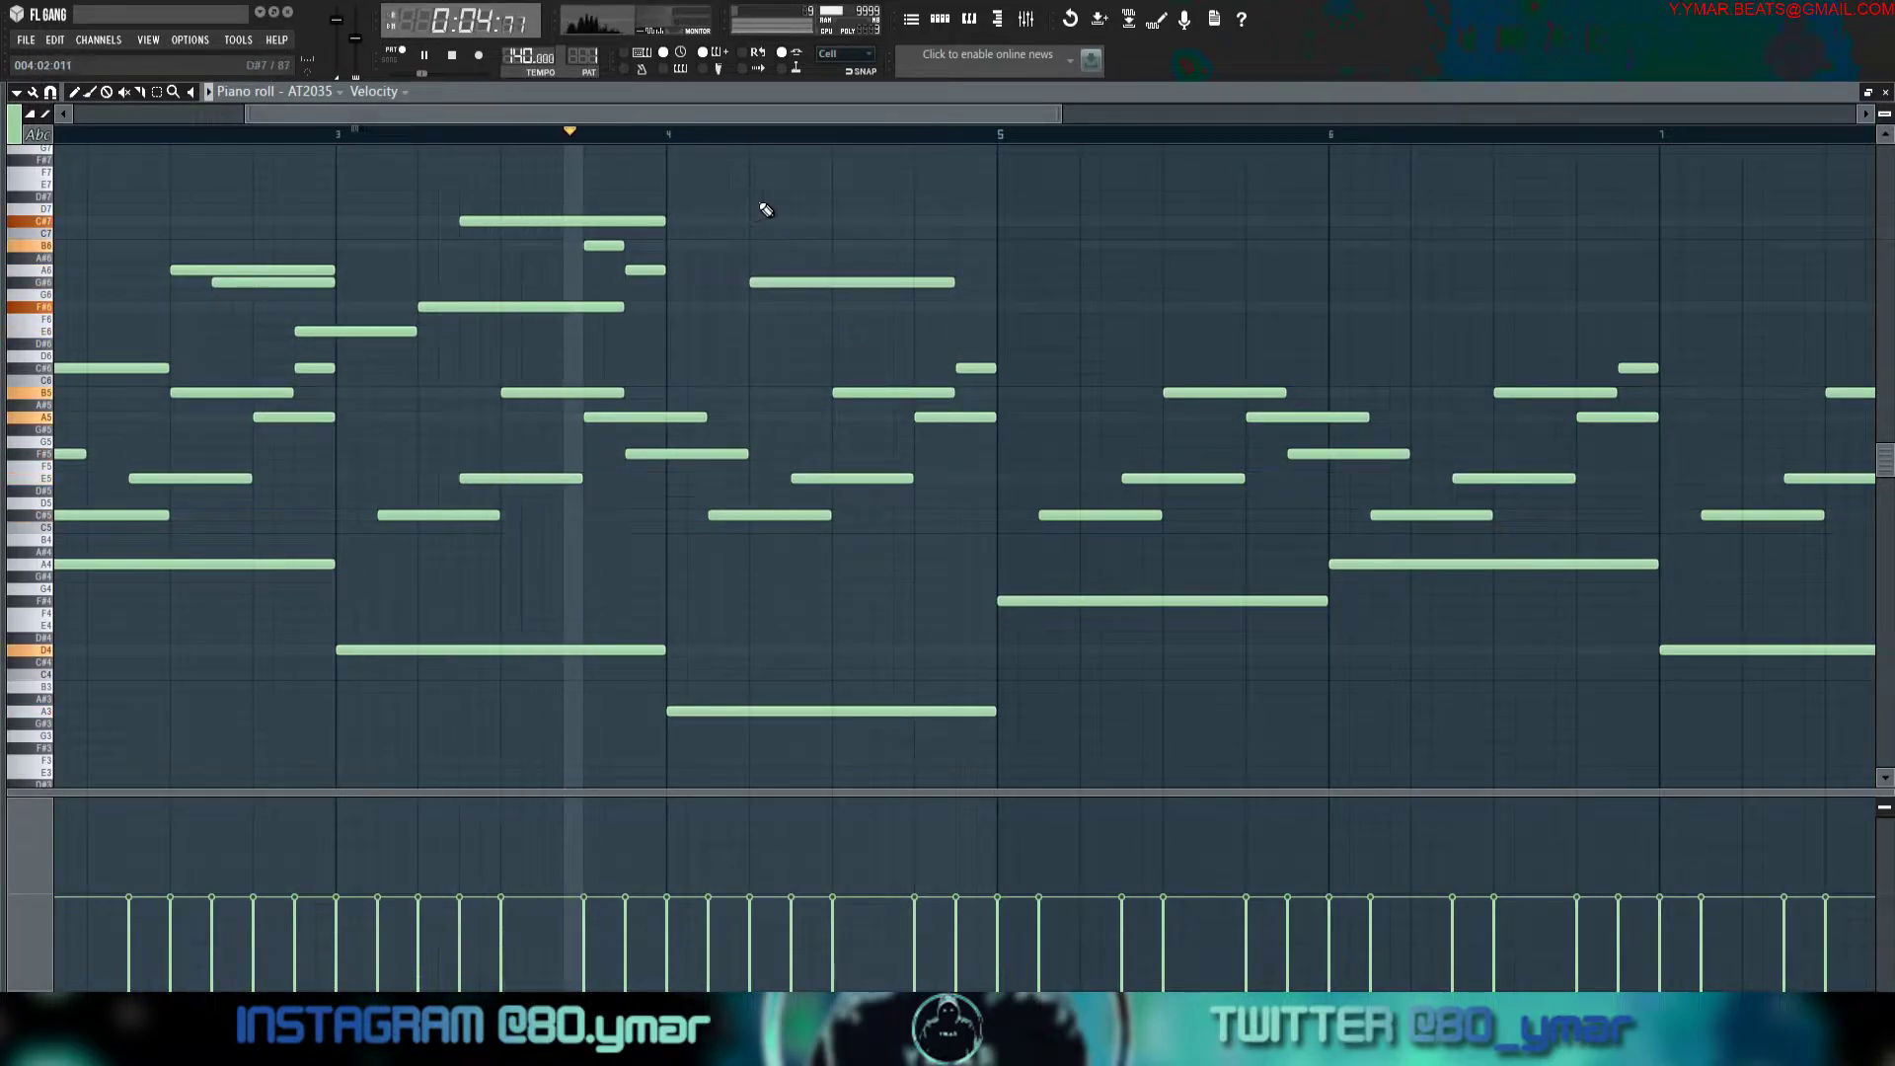
key(space)
click(834, 308)
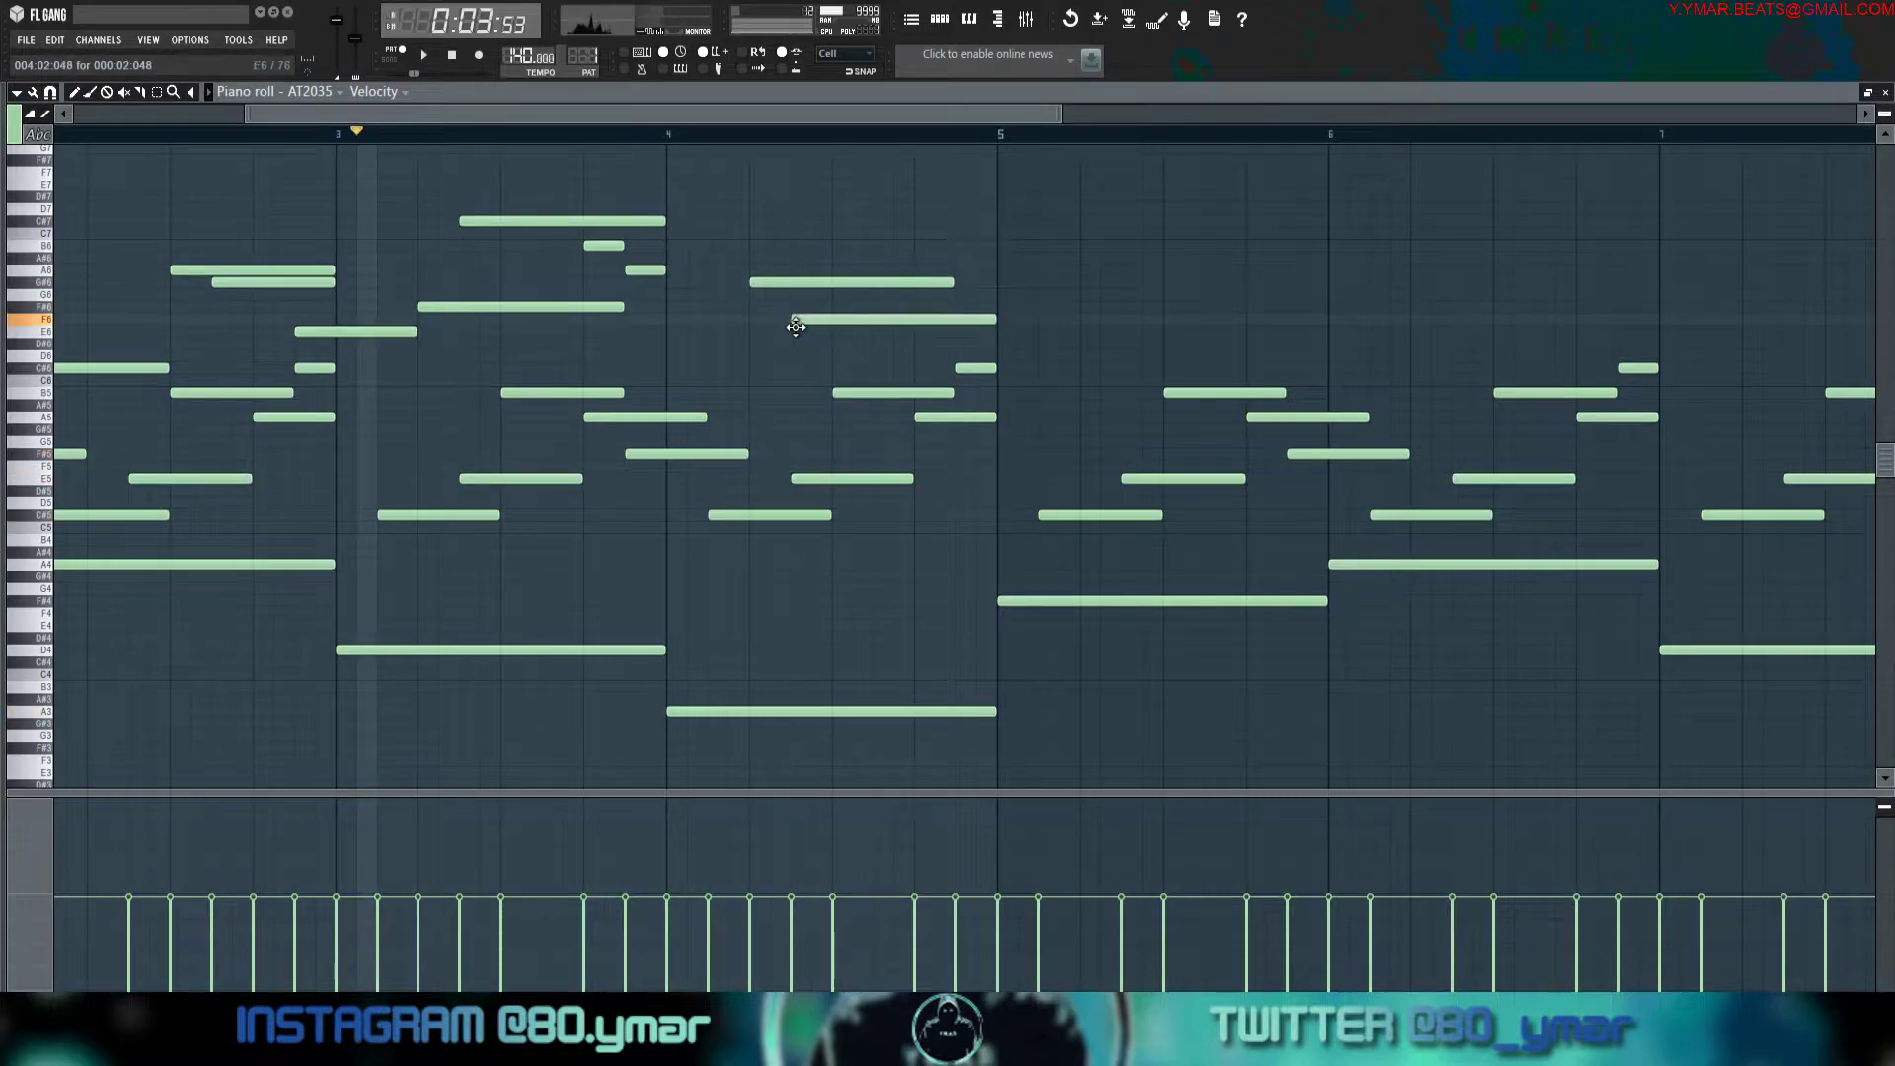
key(space)
scroll(617, 205, down, 3)
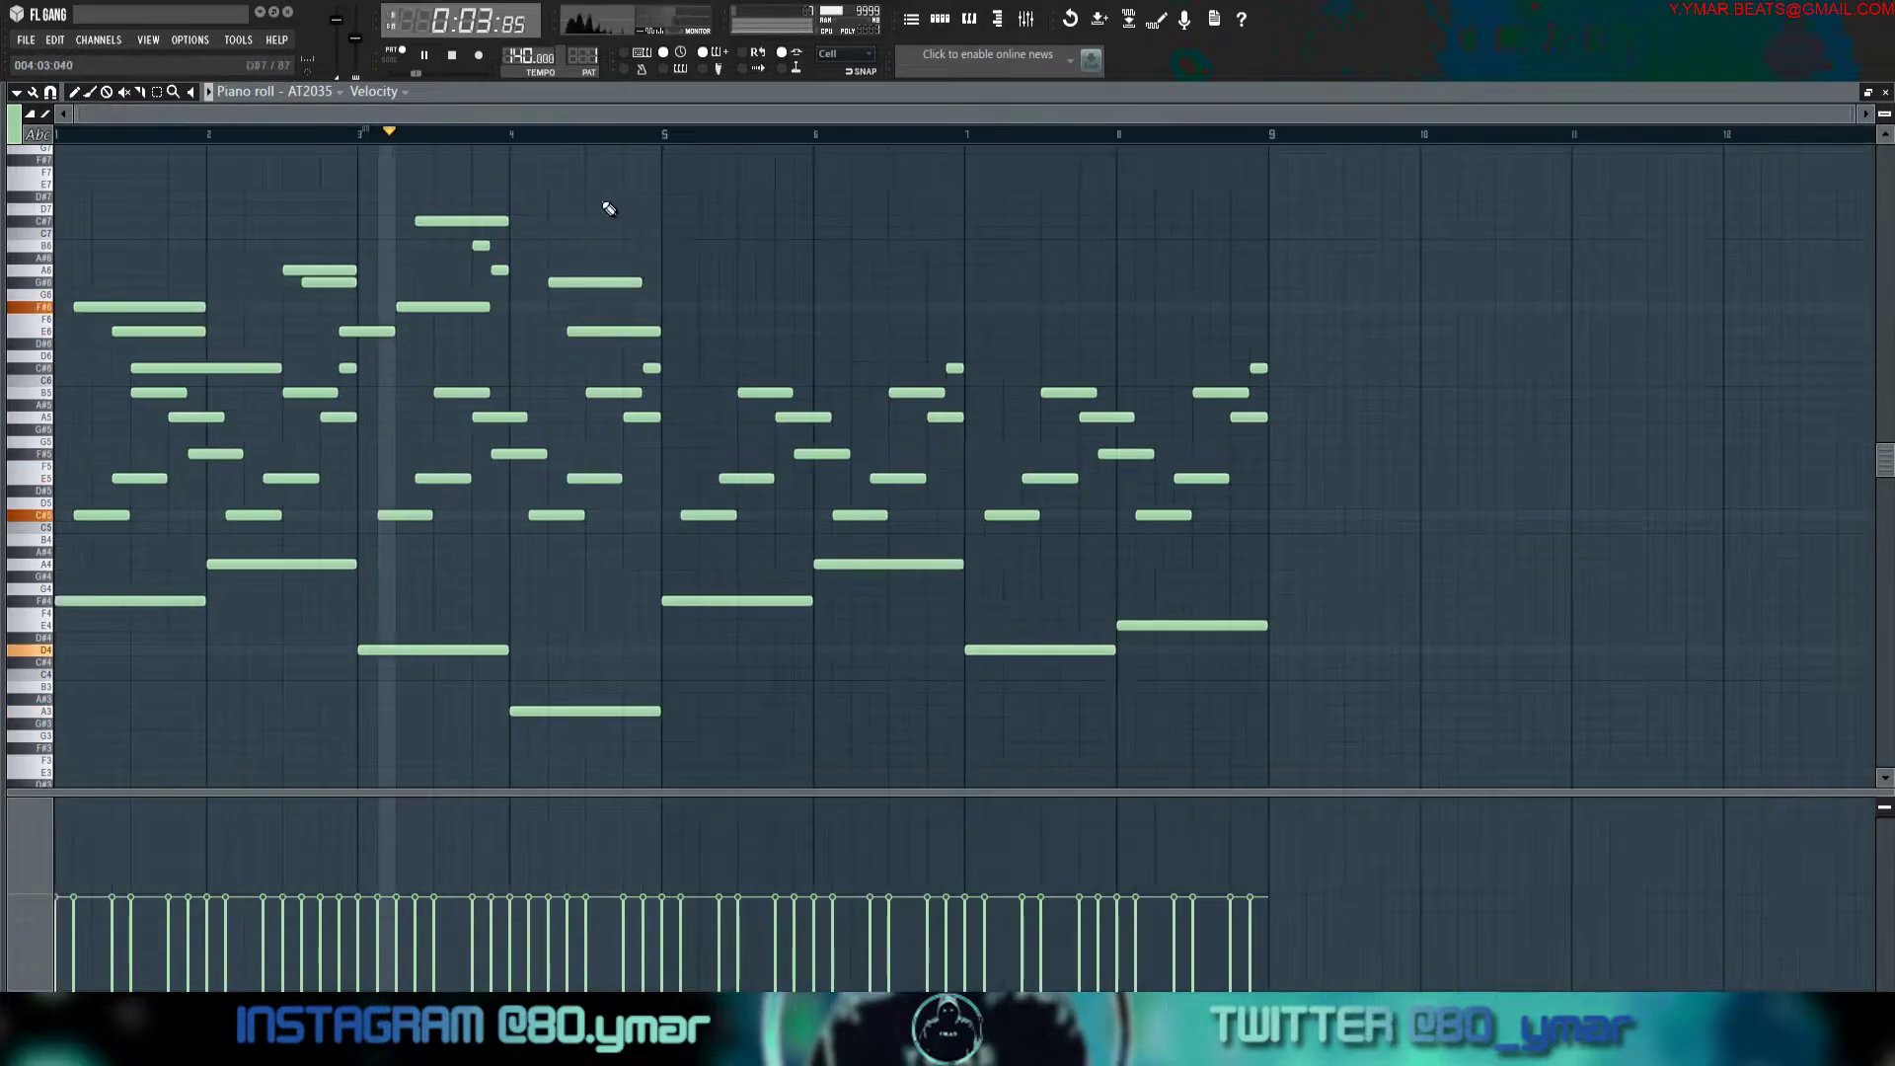
Add a short F#6 ending bar 4, and extend G#6 to that bar's end and B6 to the end of bar 3.
click(59, 135)
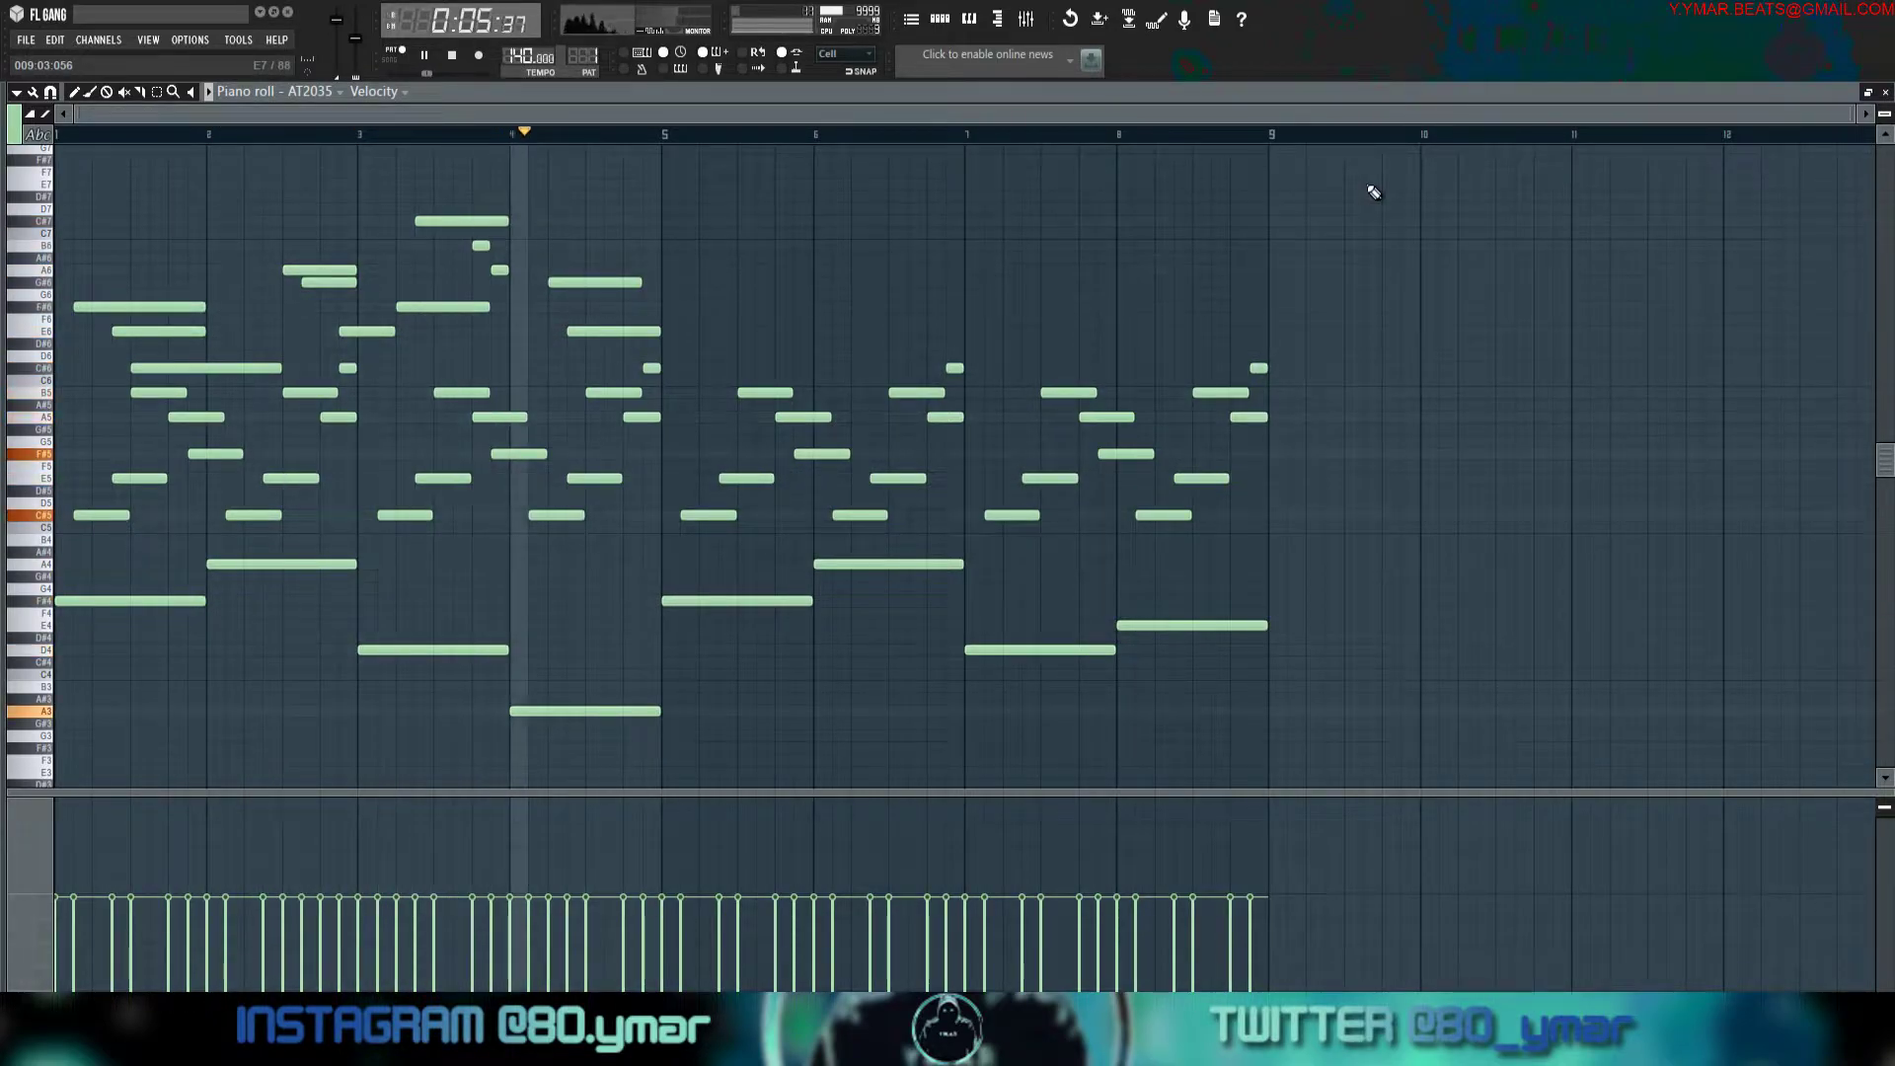
key(space)
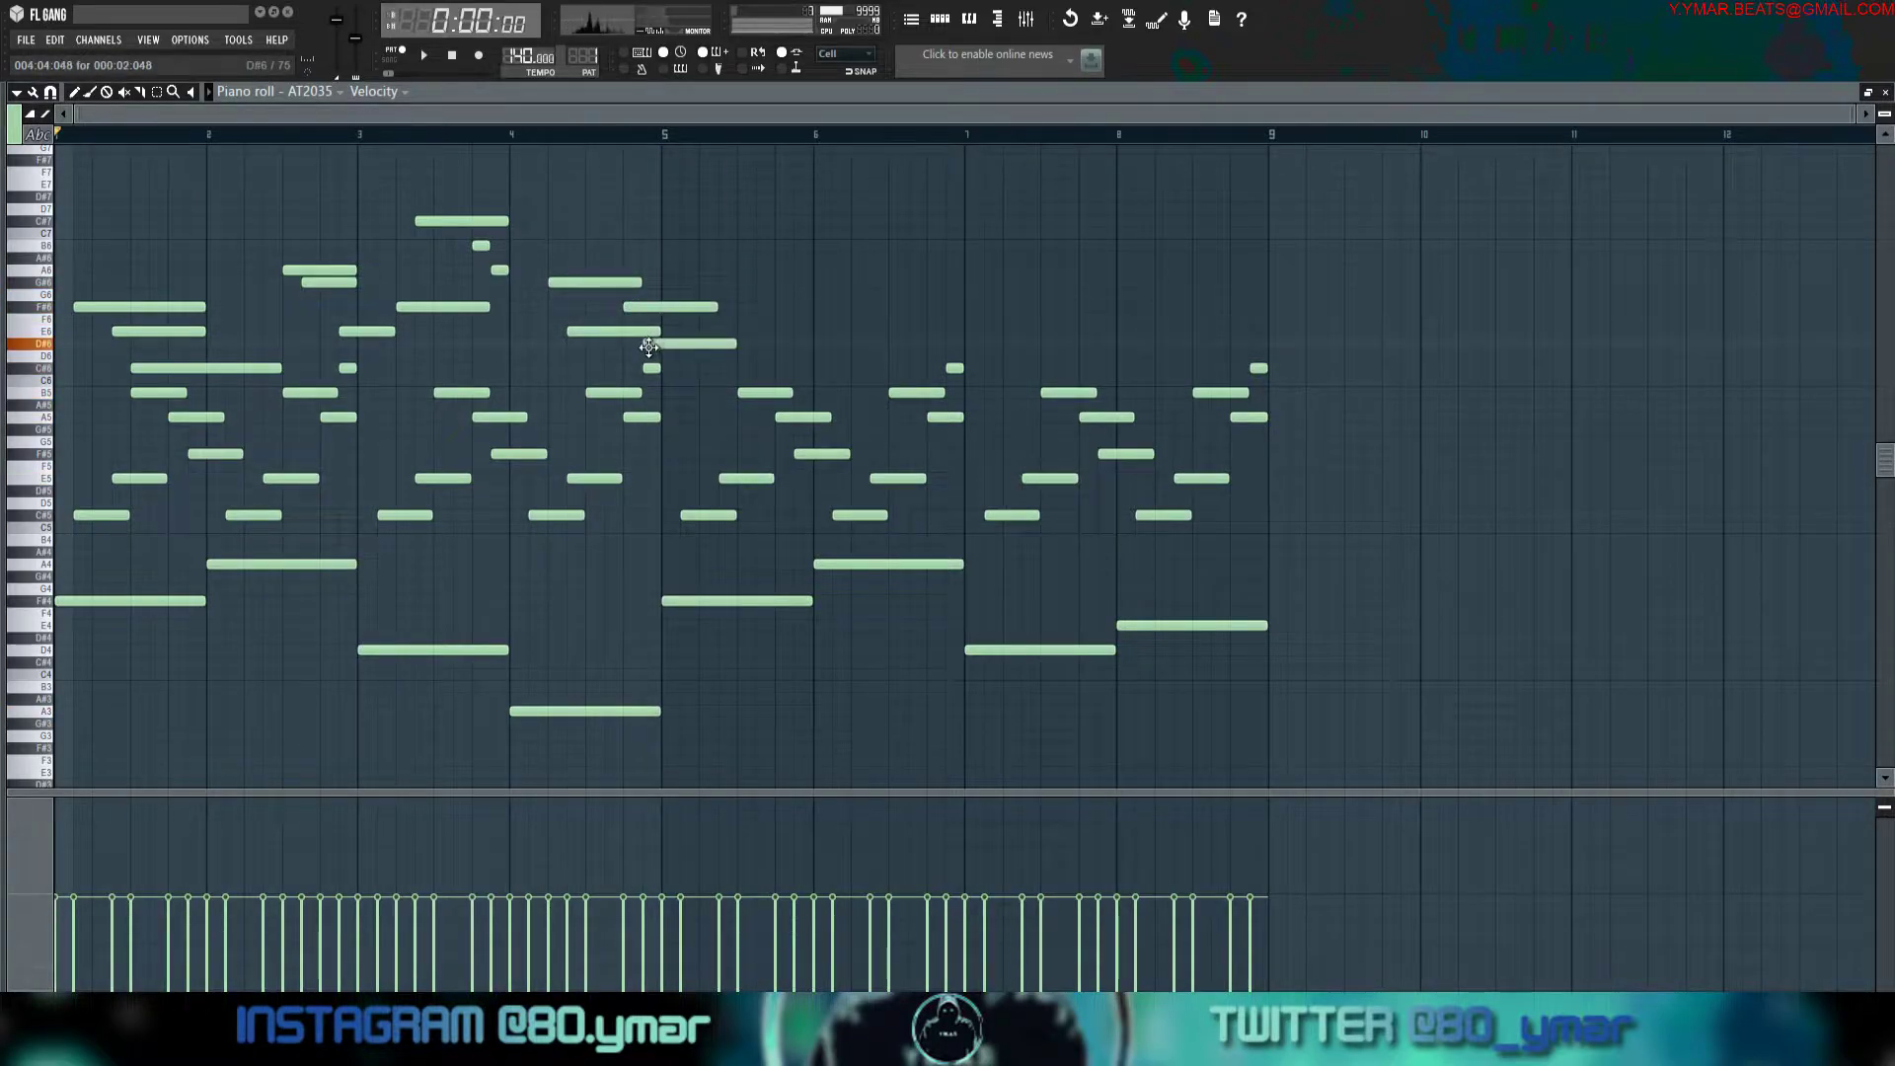
click(633, 271)
right_click(637, 271)
drag(639, 283, 658, 284)
drag(503, 247, 508, 246)
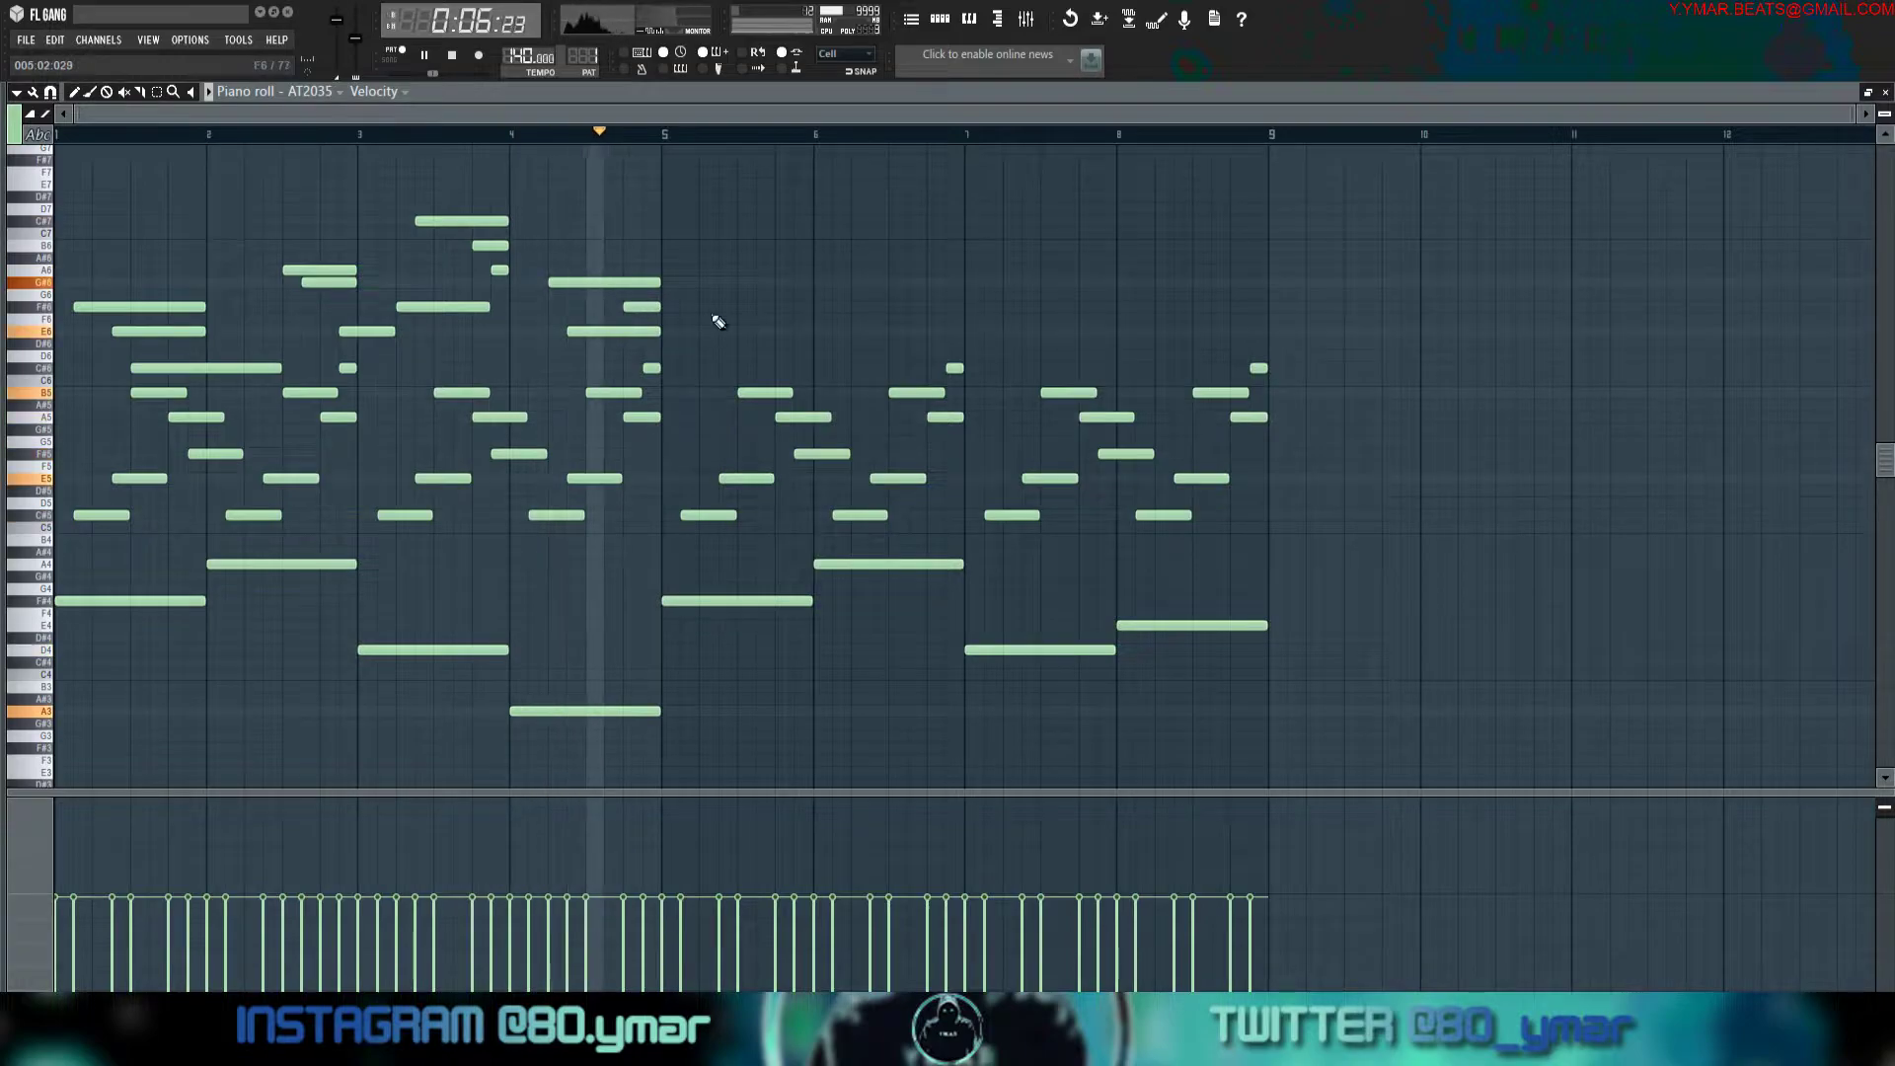
Copy the high melody of bars 1 to 4 into bars 5 to 8.
drag(679, 373, 537, 216)
drag(227, 273, 173, 372)
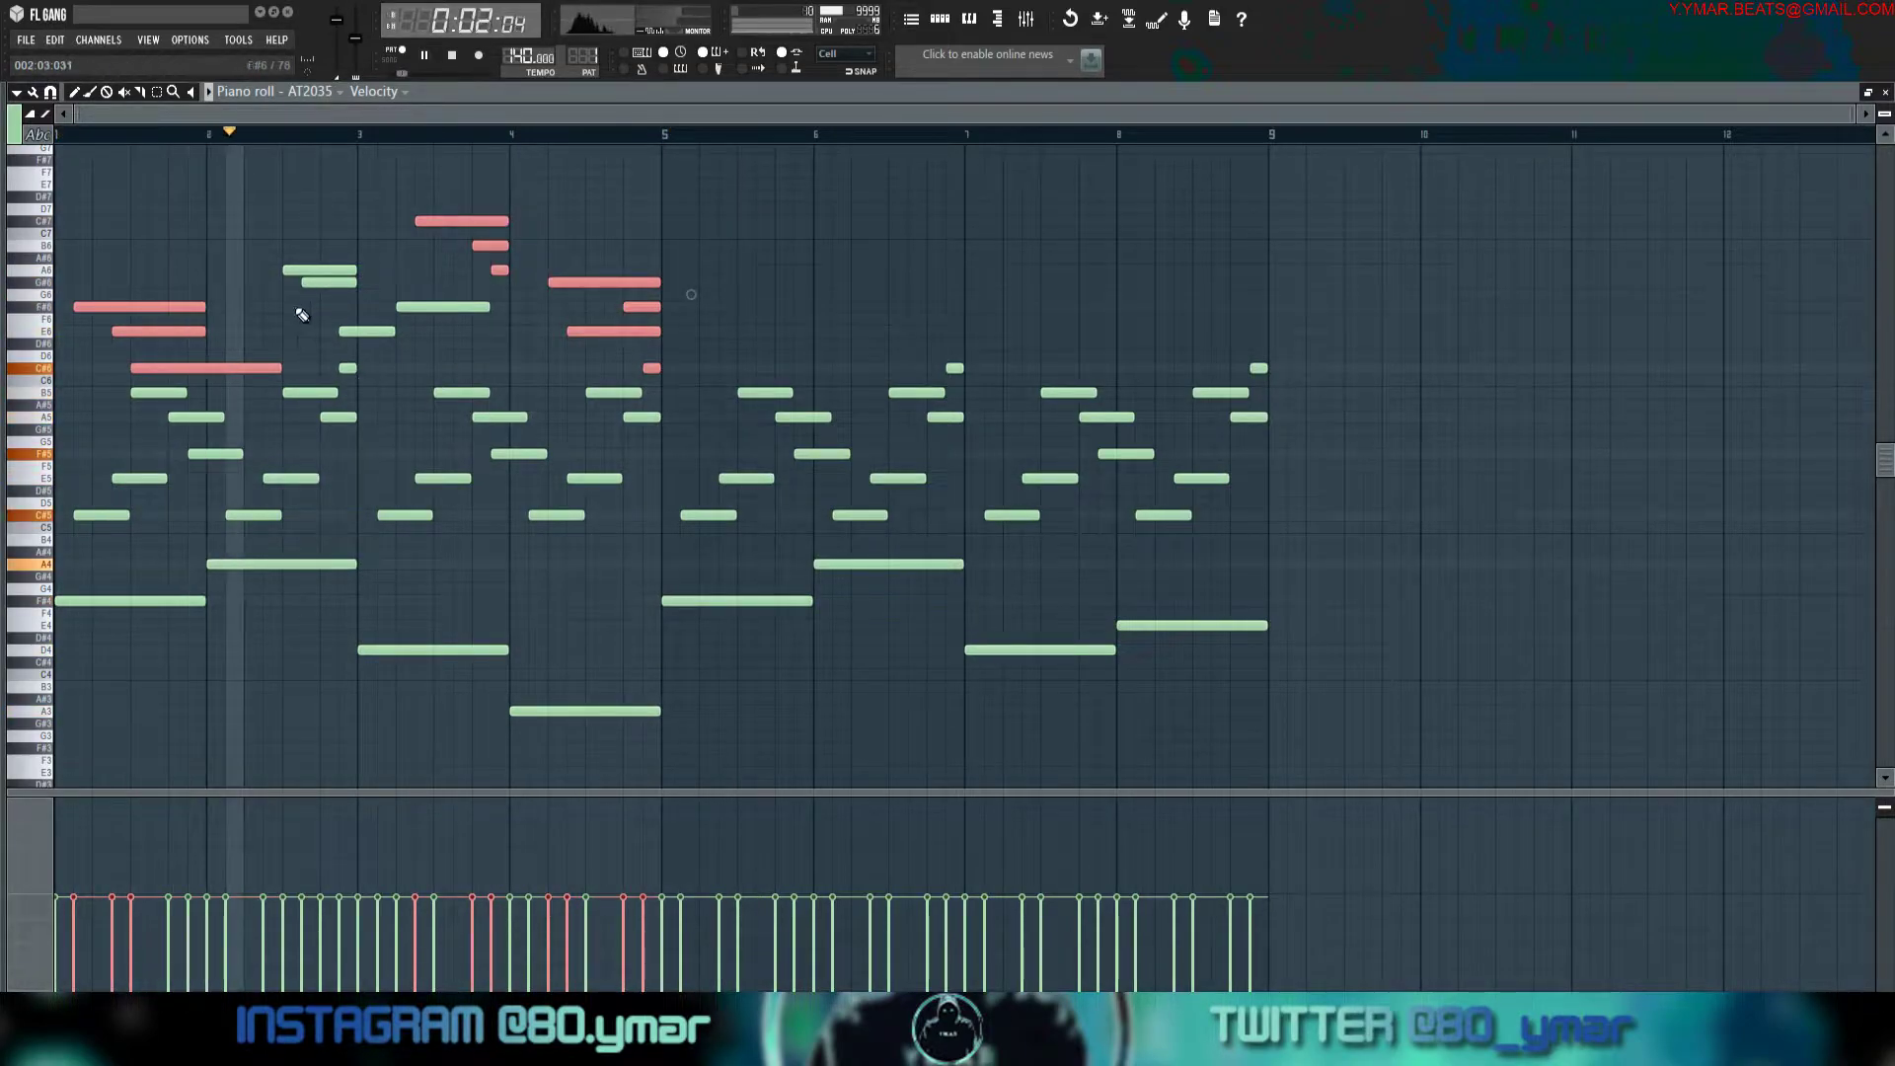
drag(341, 304, 371, 345)
drag(440, 322, 451, 282)
drag(625, 329, 1241, 332)
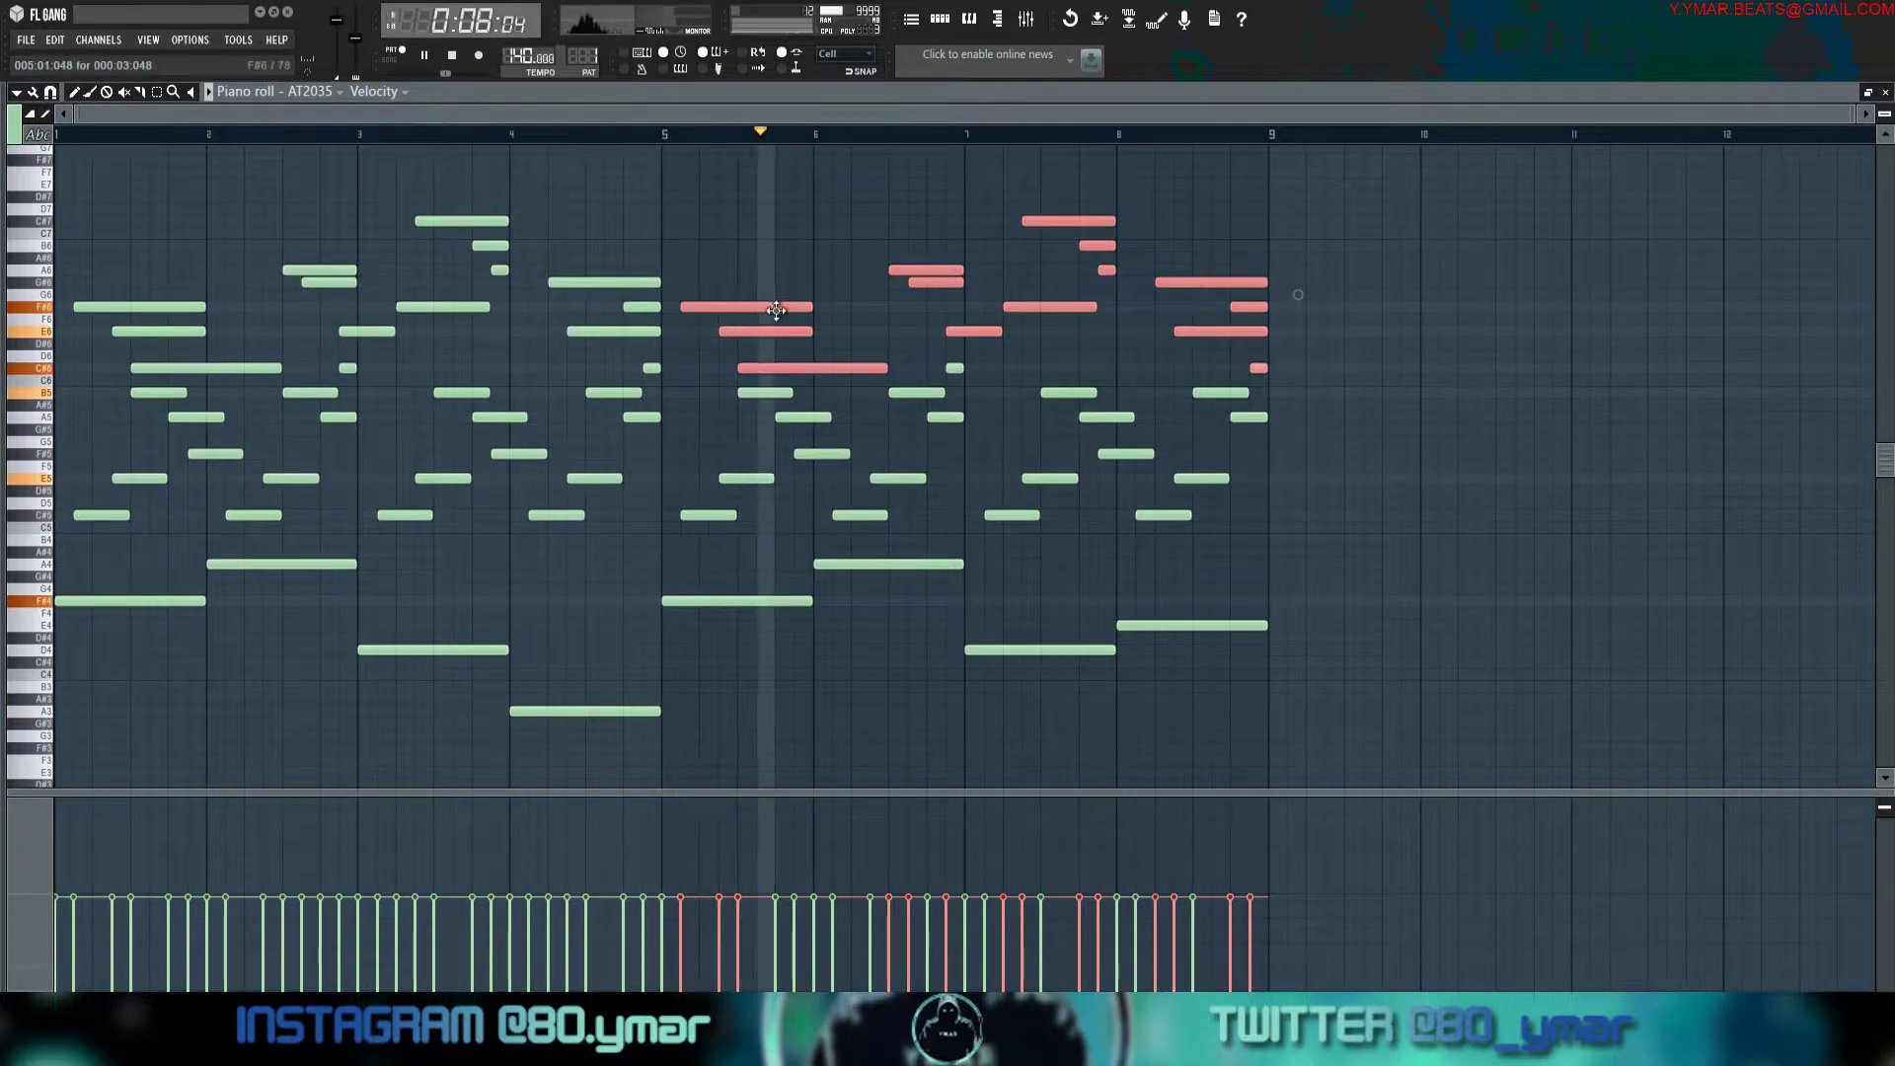
Paste a second copy of the high melody over bars 5 to 8 and raise it by an octave.
key(ctrl+v)
drag(154, 304, 791, 300)
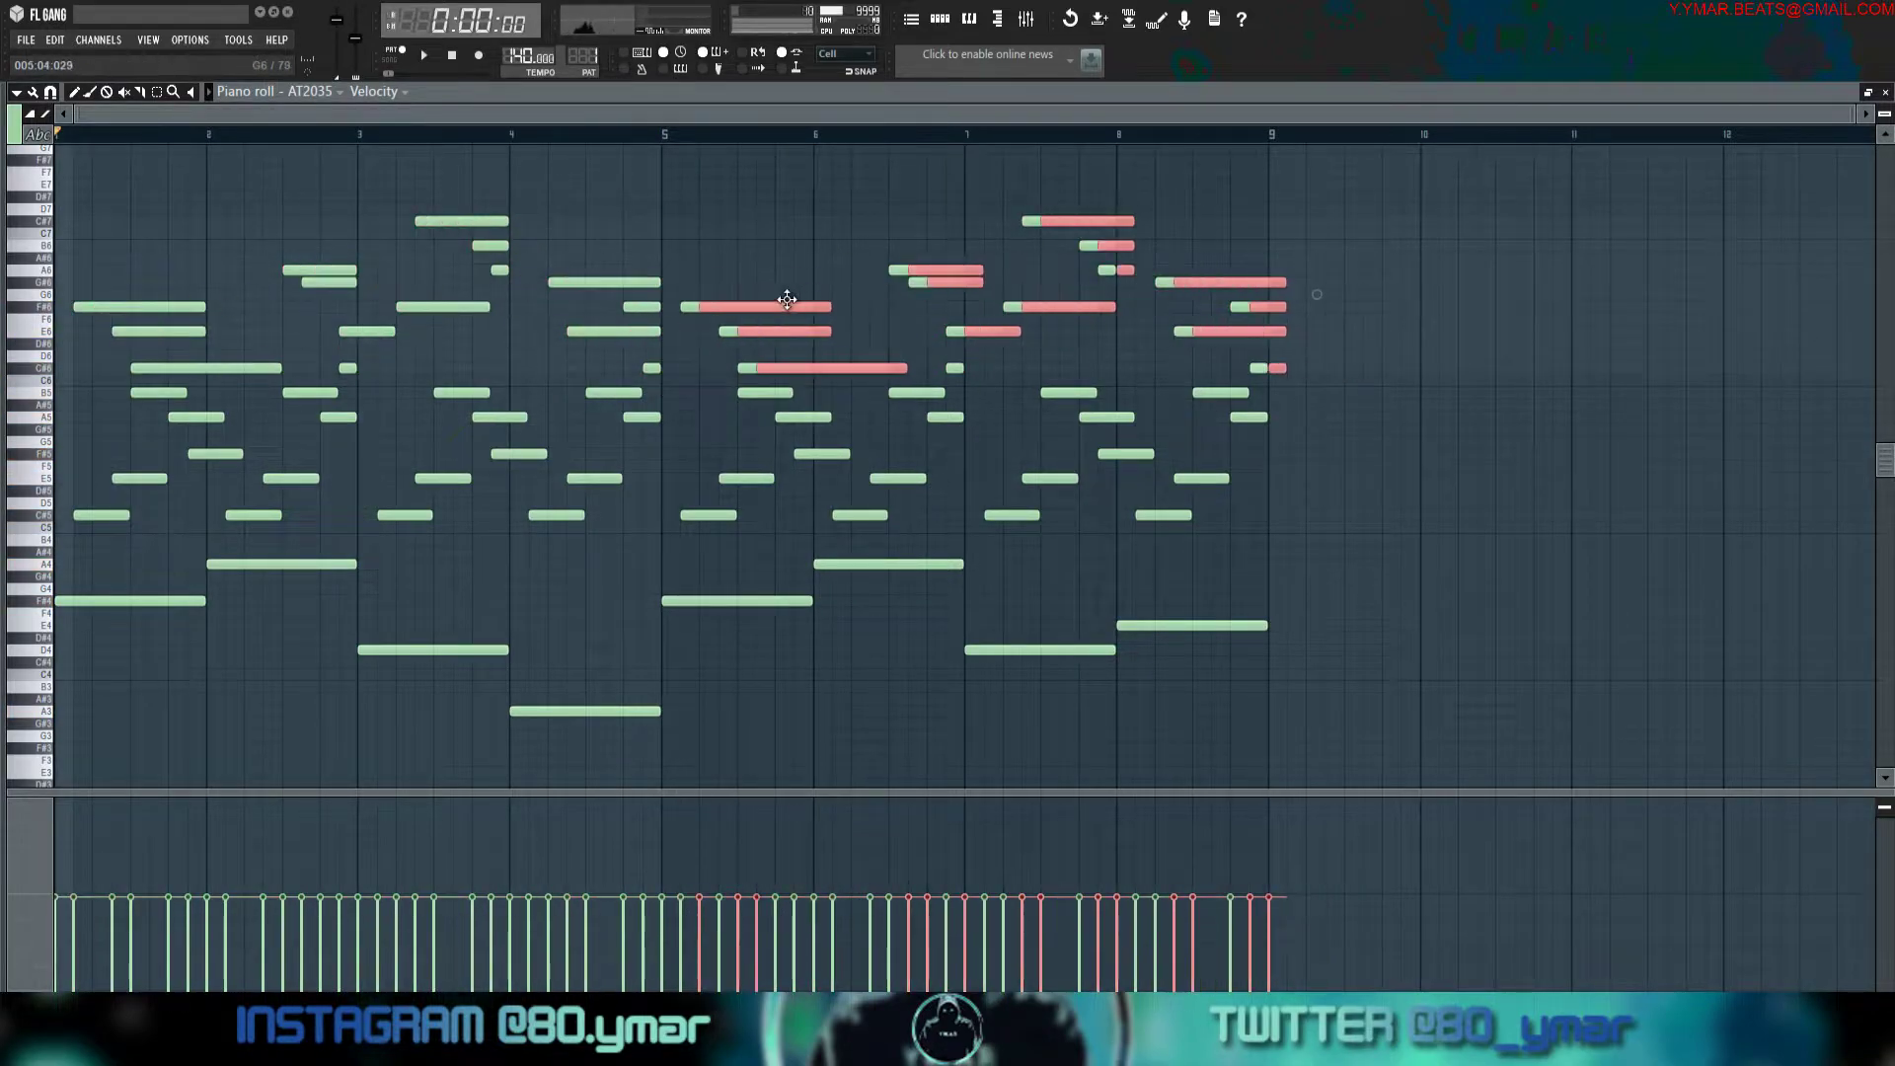
key(ctrl+Up)
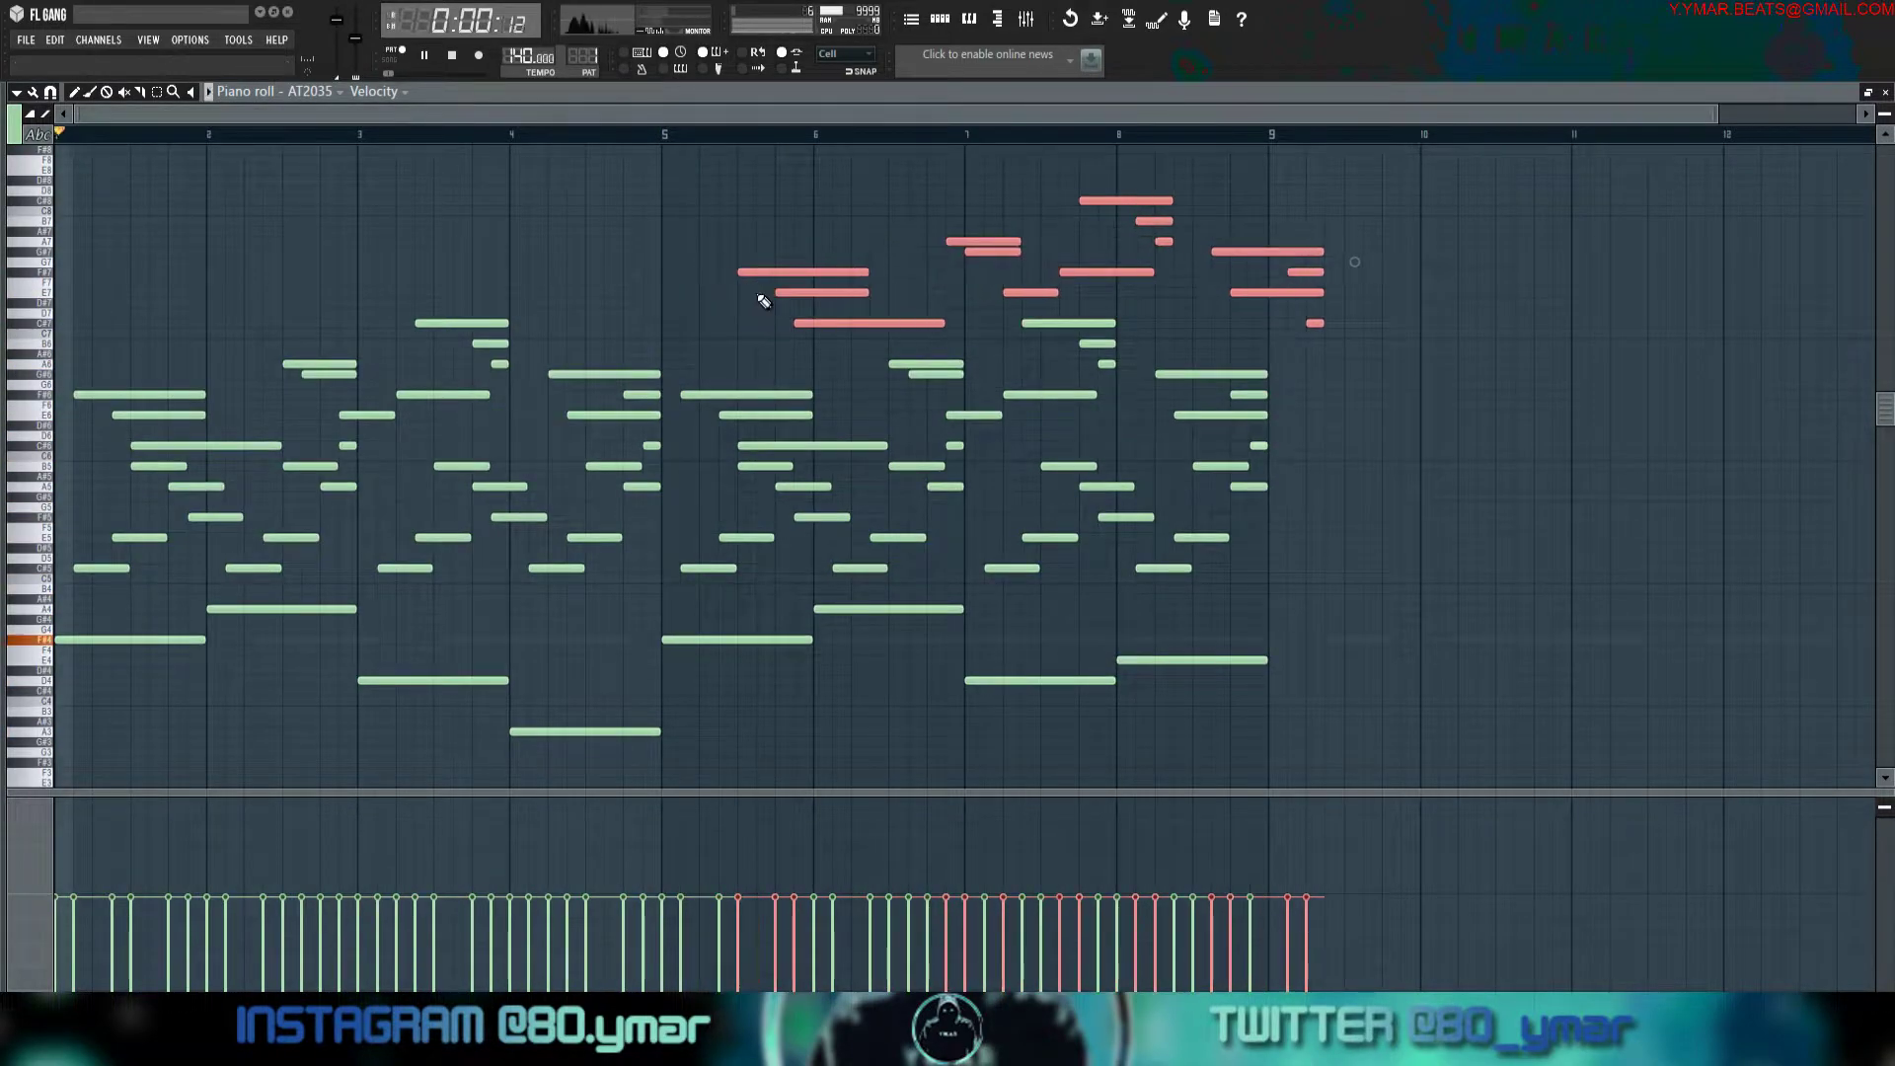
Align the octave-up copy with the melody beneath it in bars 5 to 8 and lower its velocities.
click(677, 130)
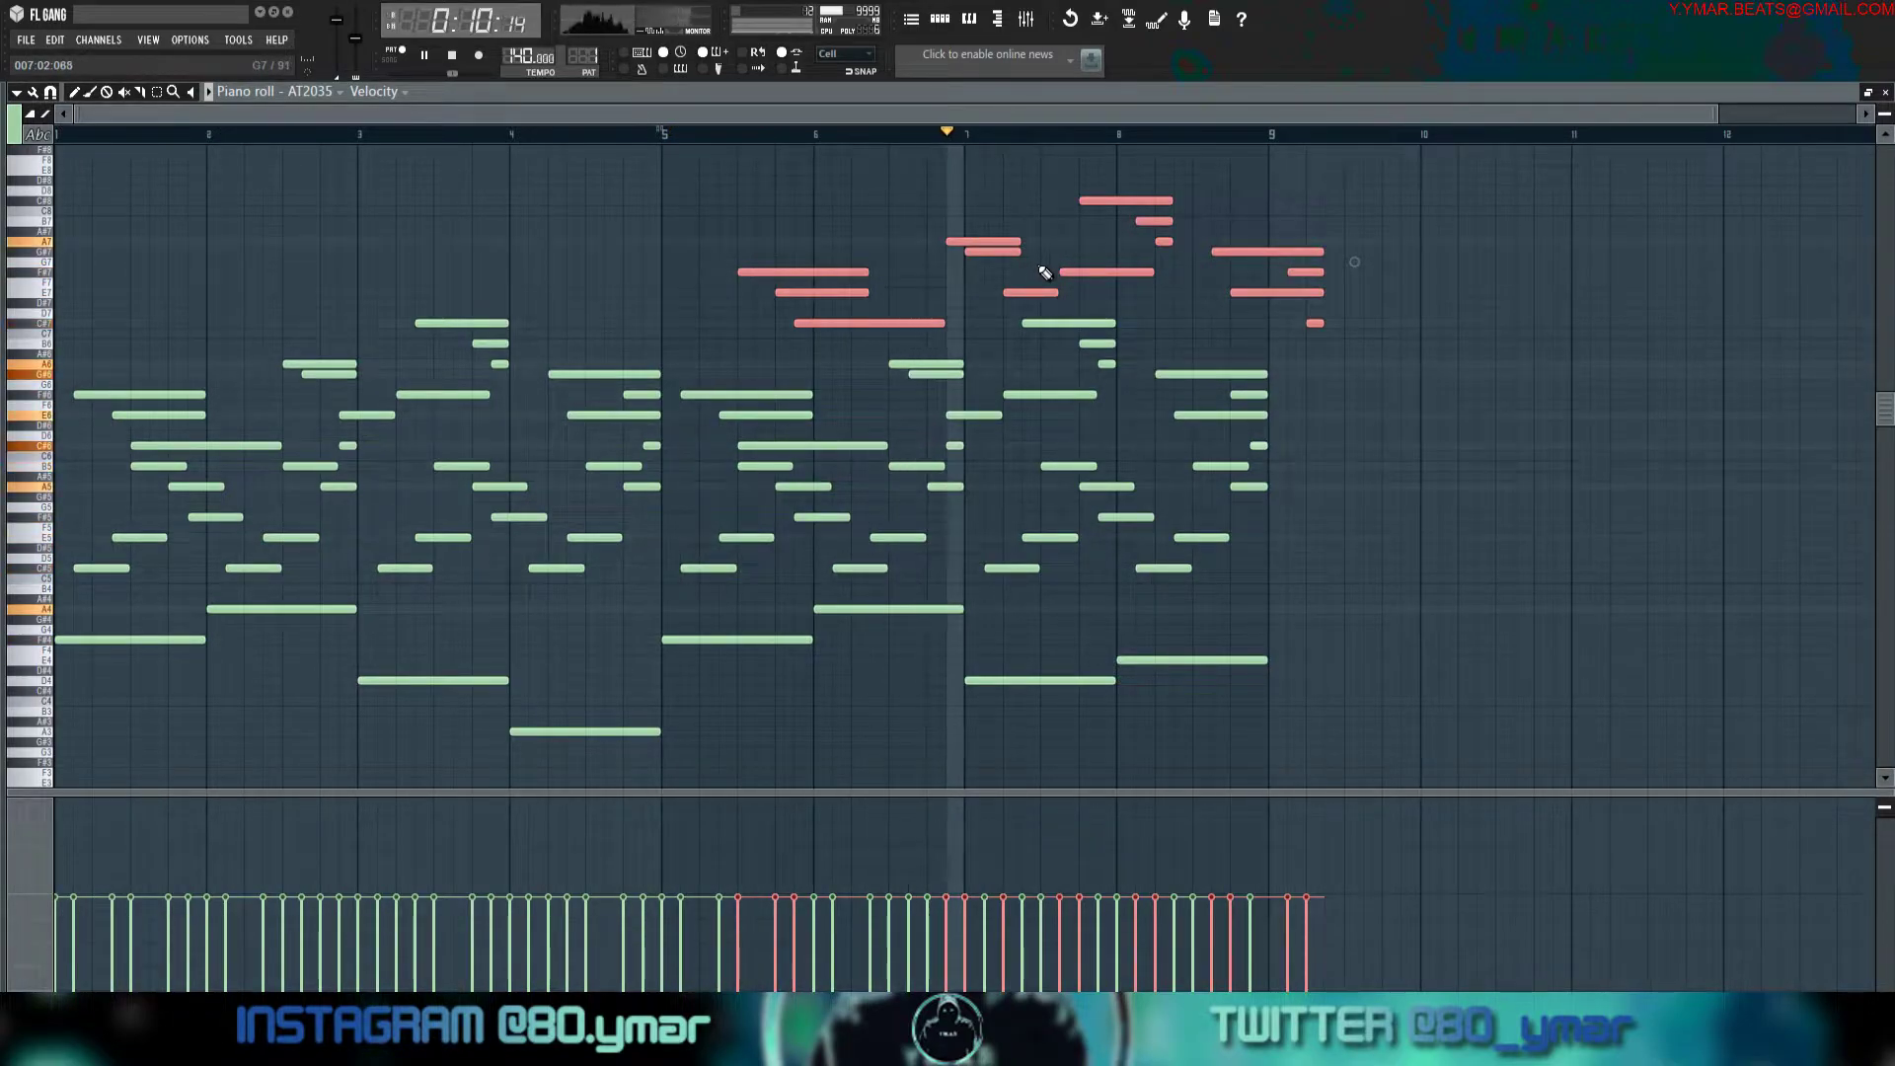
key(space)
key(space)
drag(968, 241, 933, 241)
key(space)
key(space)
scroll(888, 276, up, 2)
key(space)
key(space)
drag(795, 268, 752, 270)
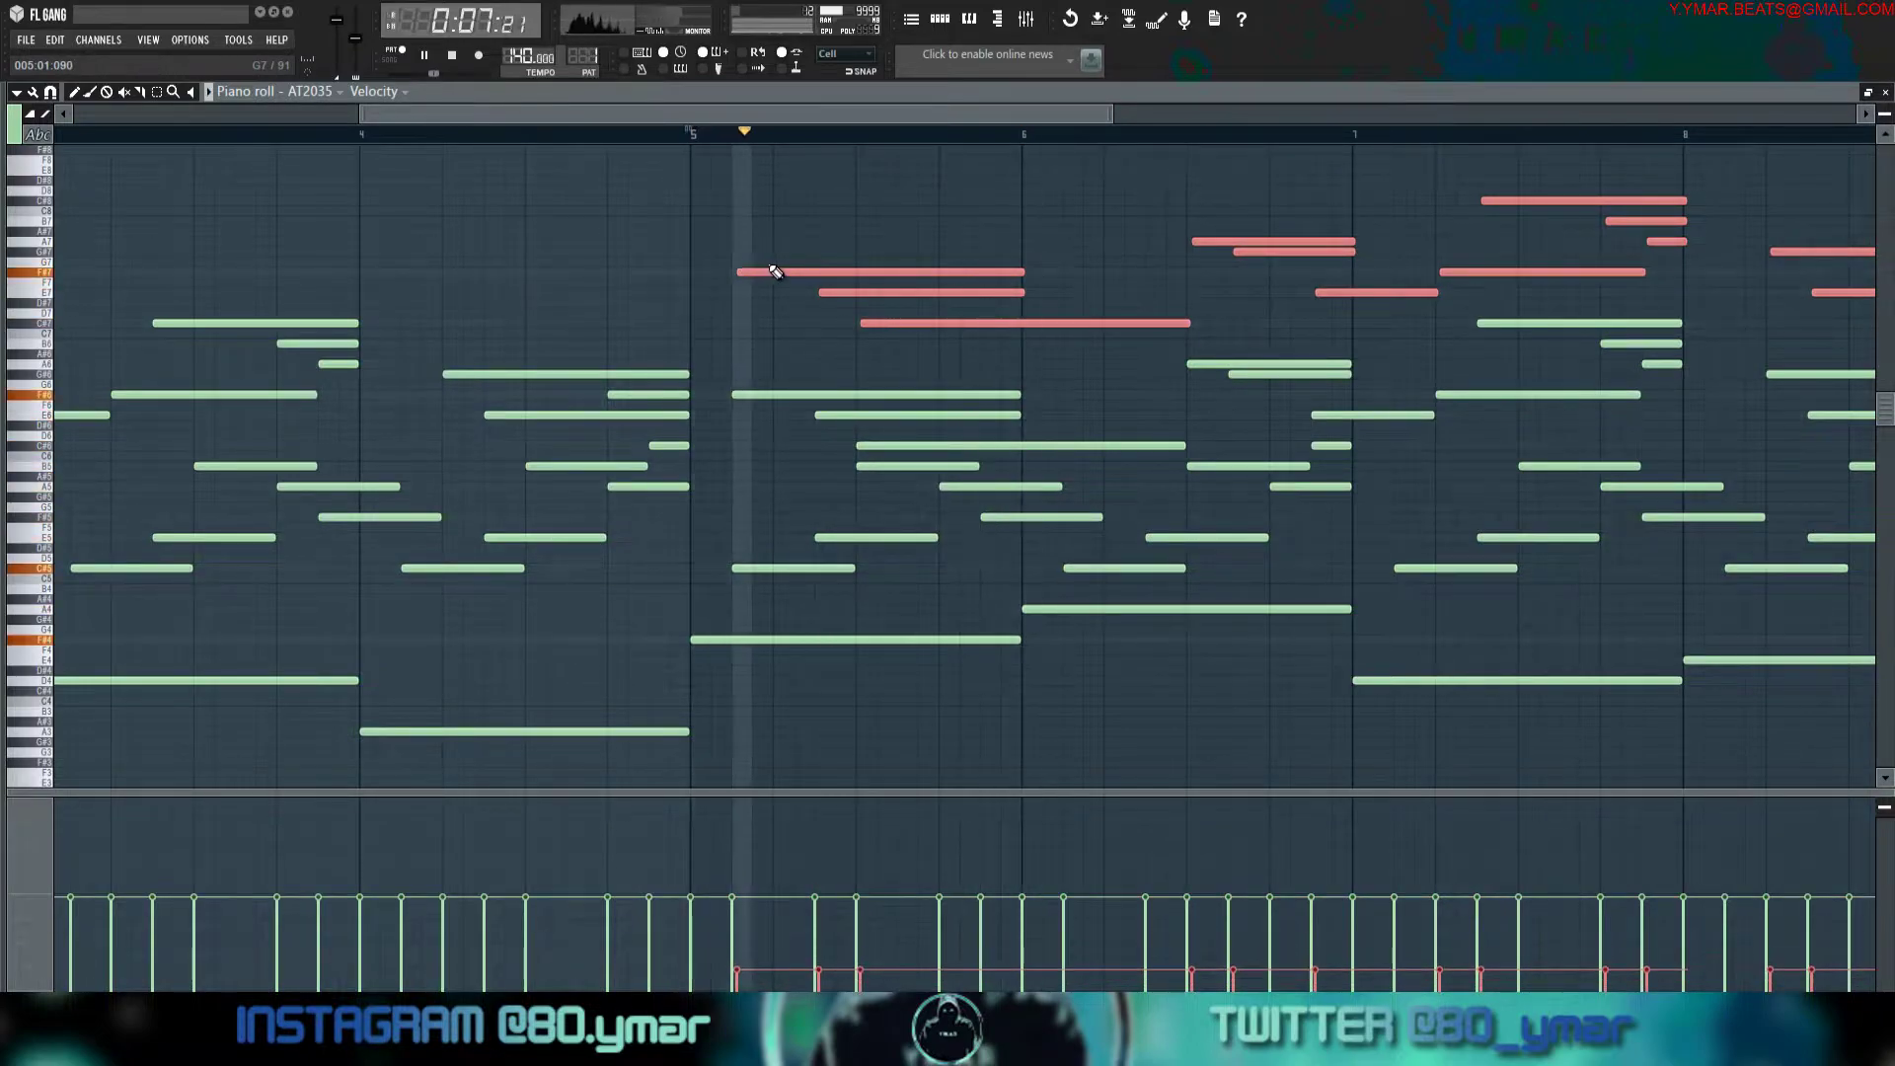
scroll(782, 267, down, 3)
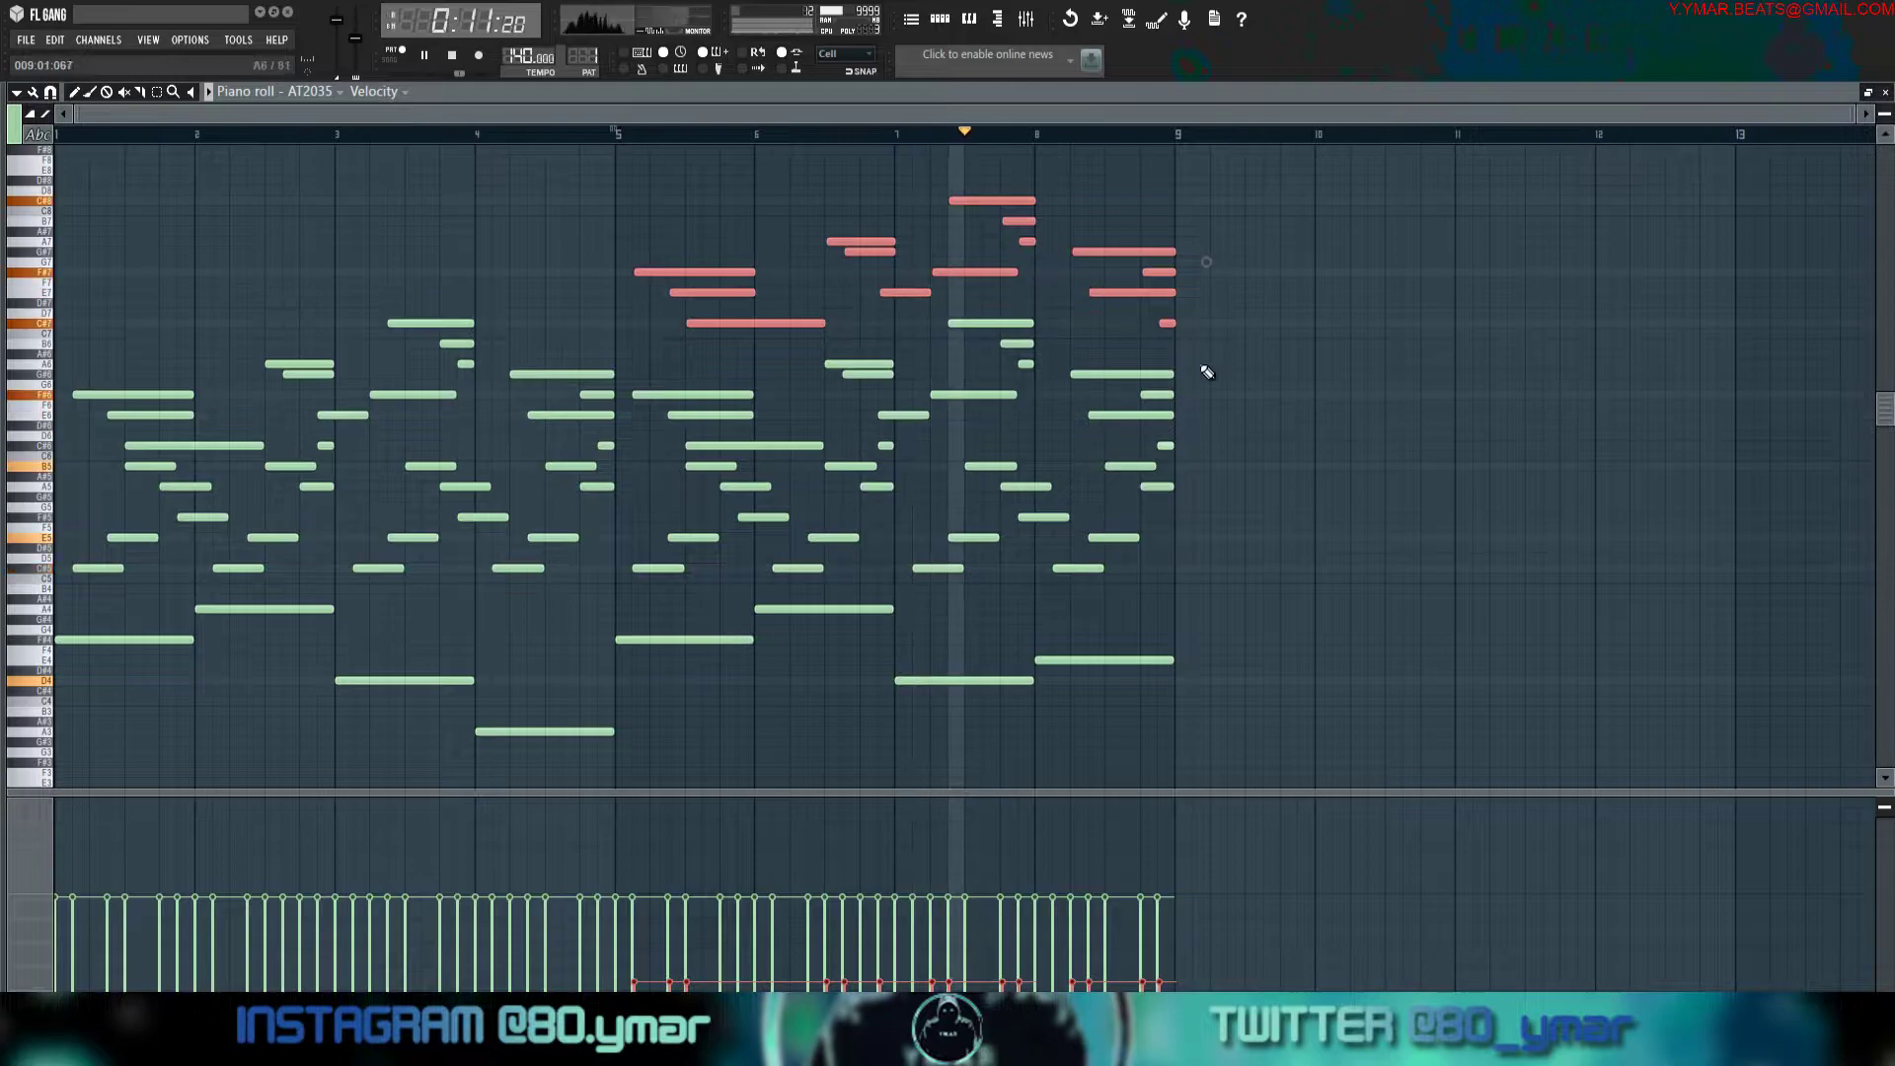
drag(1184, 255, 1169, 249)
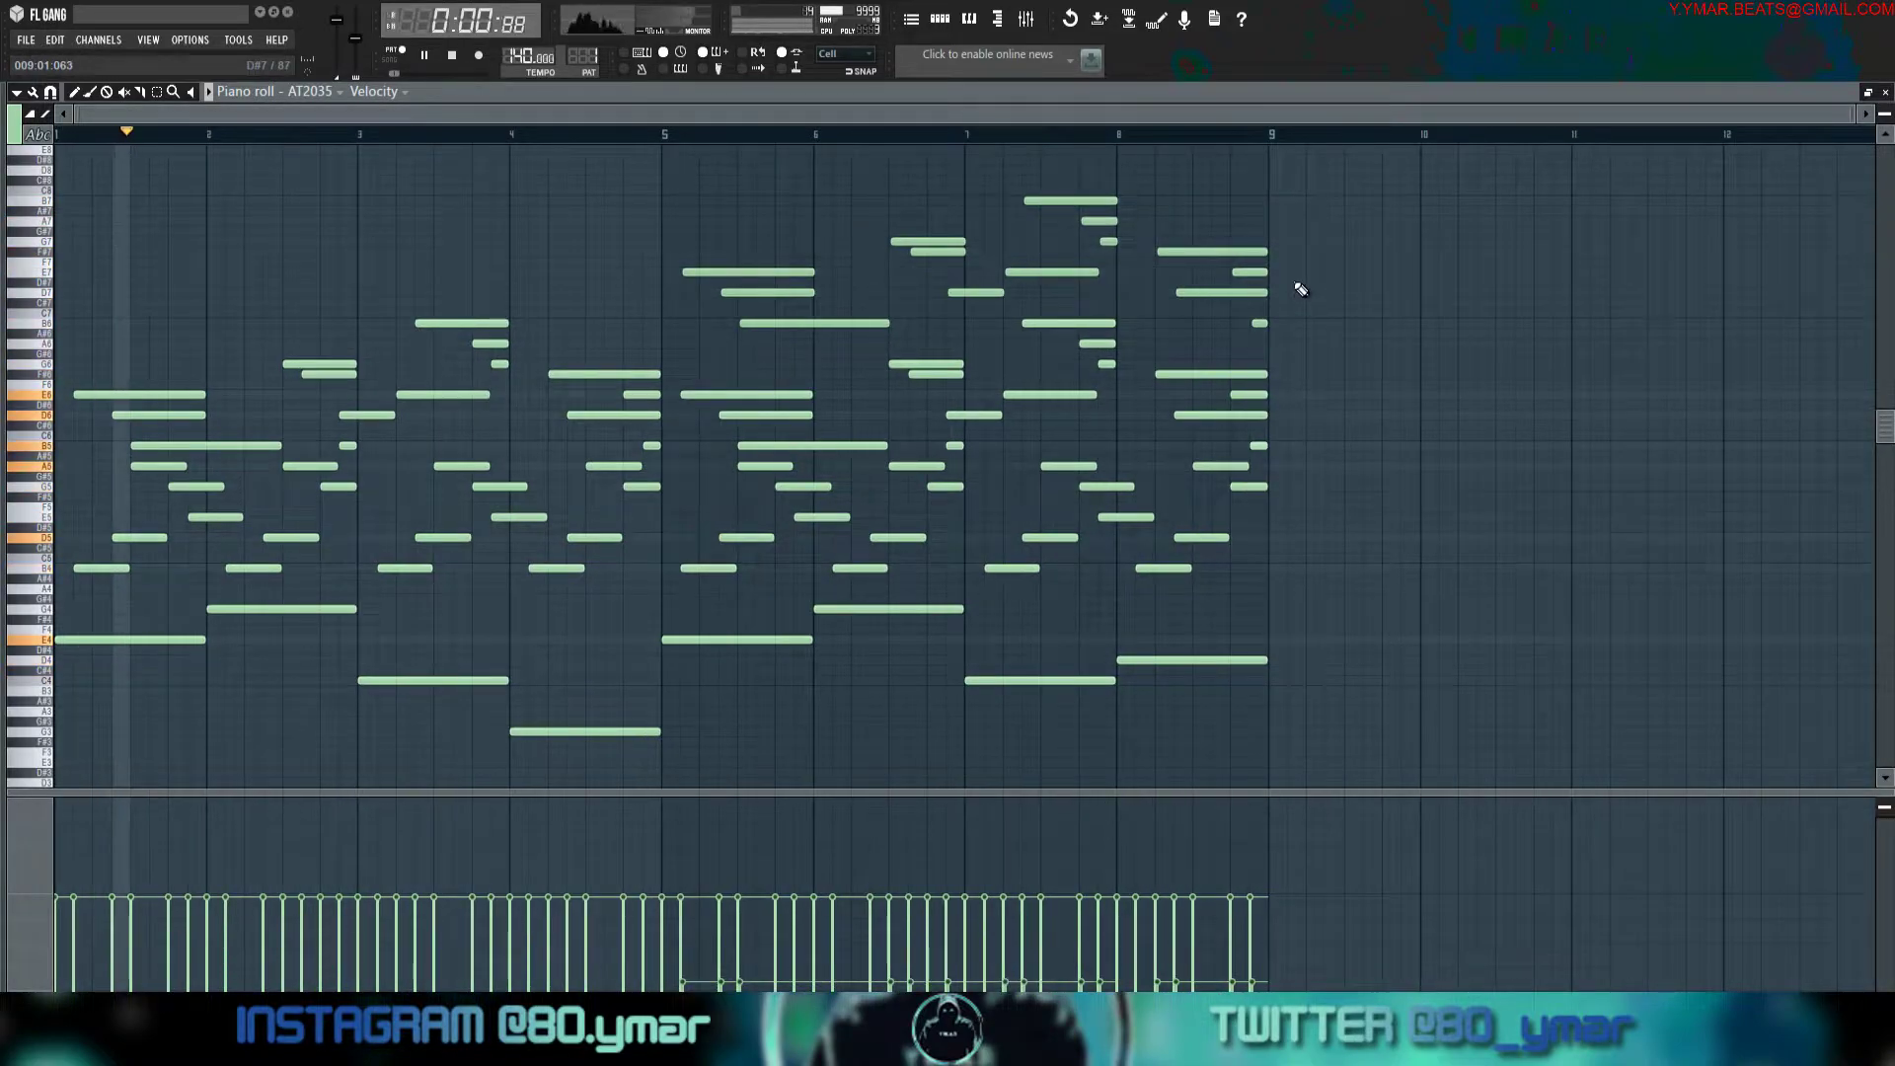
Try duplicating the eight-bar phrase into bars 9 to 16 and remove the copy.
key(ctrl+b)
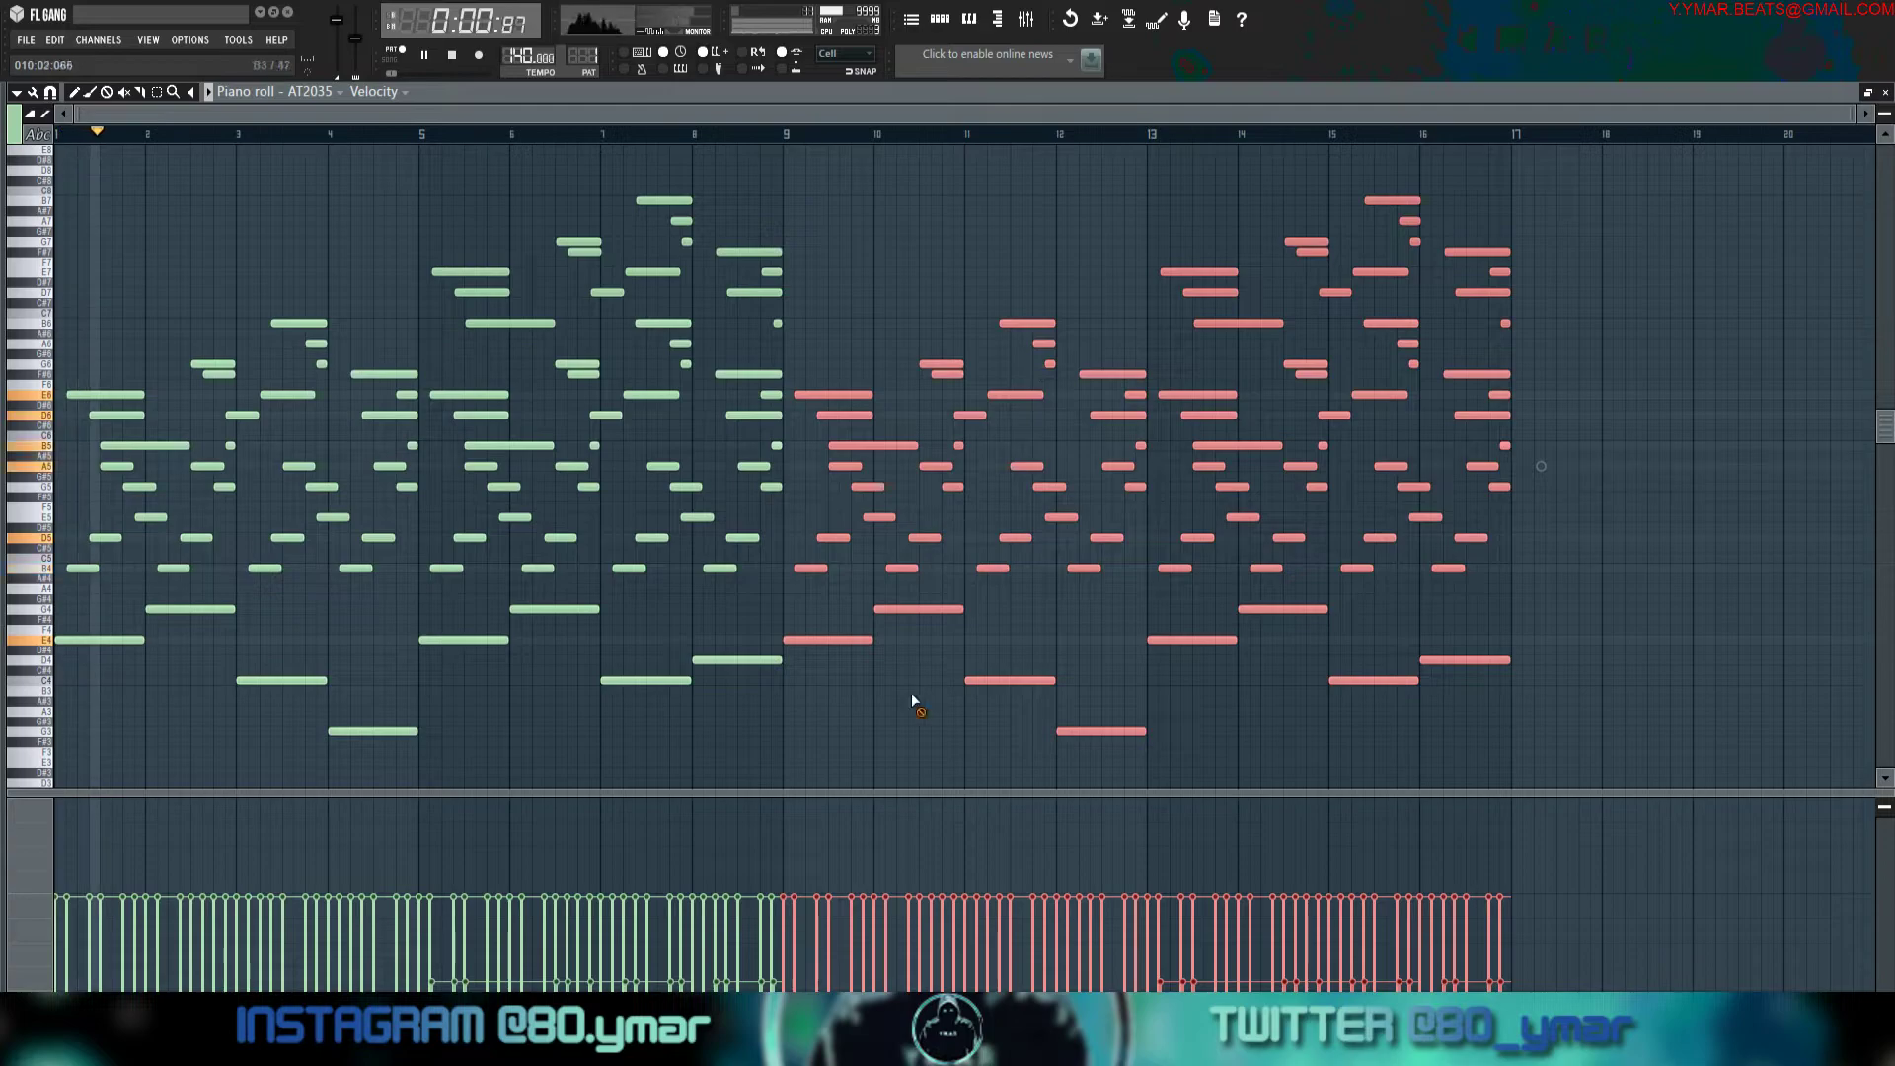
scroll(926, 699, up, 3)
click(834, 568)
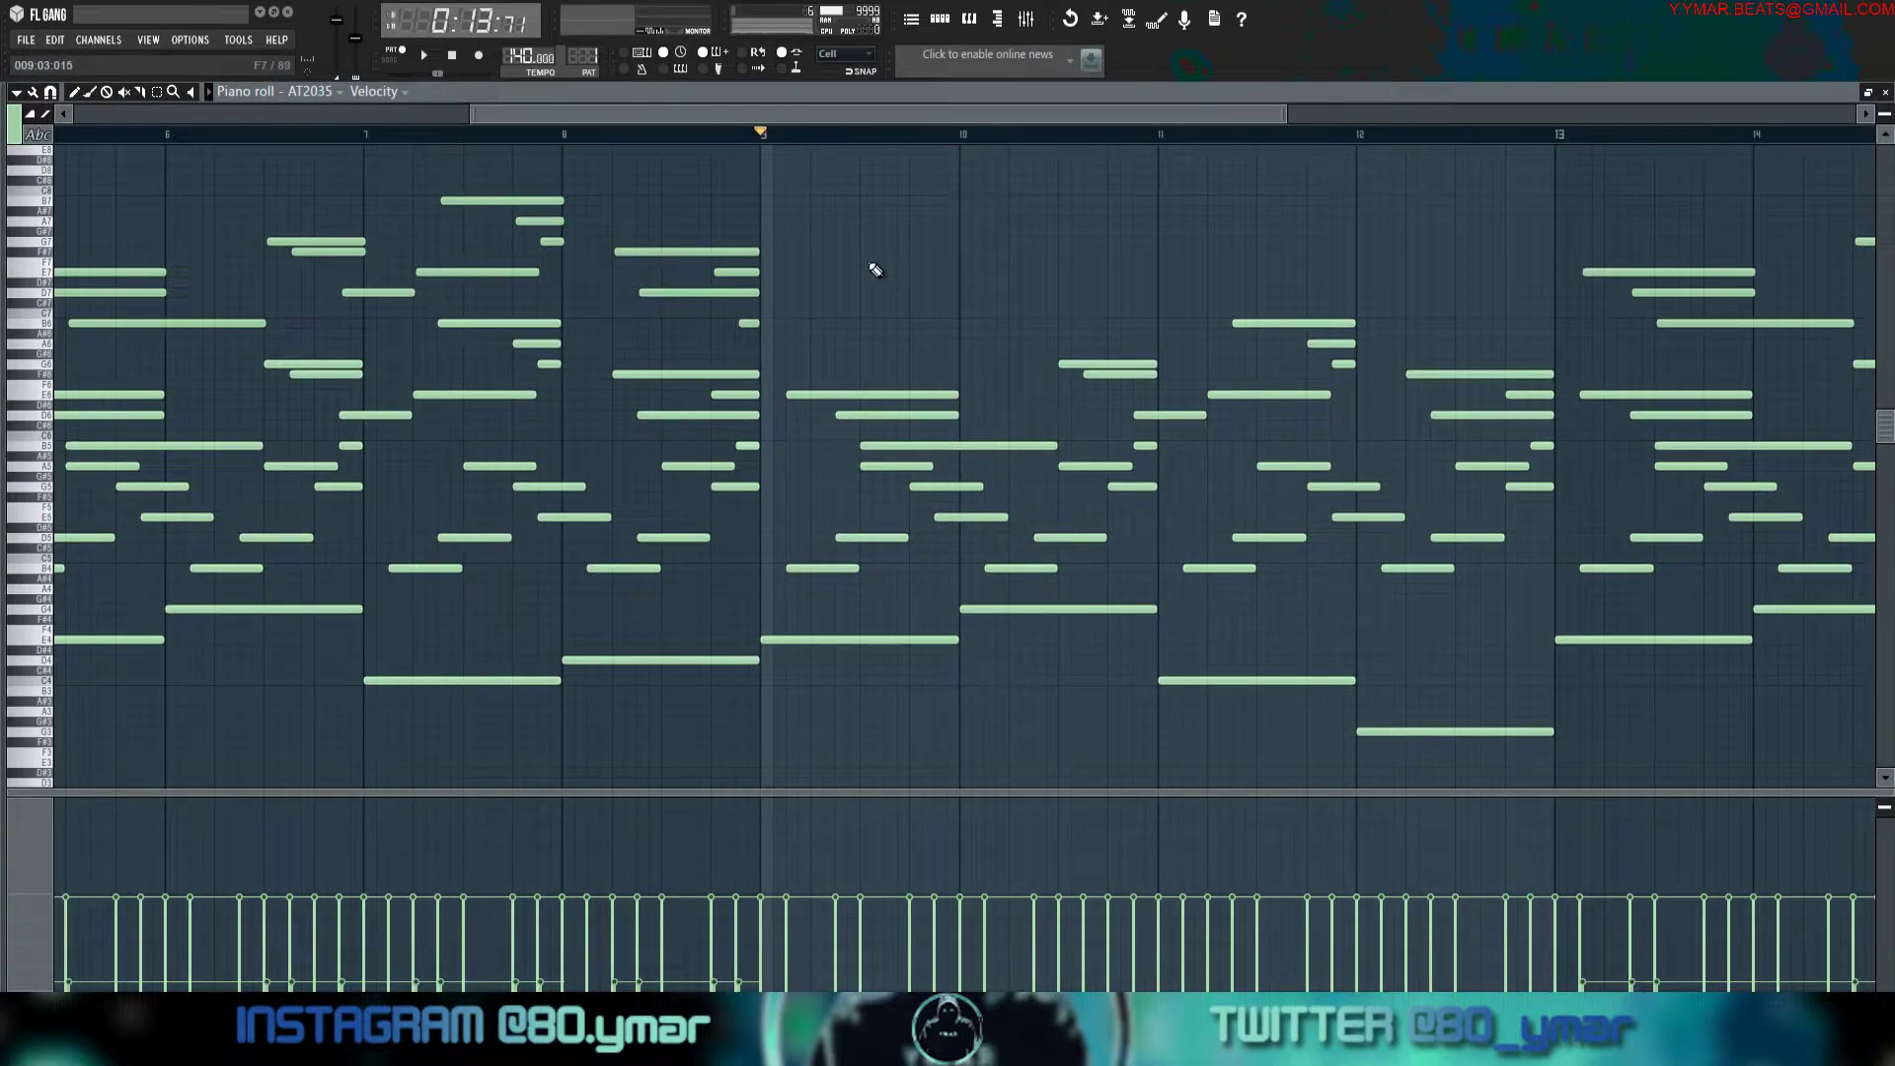
ctrl+scroll(876, 296, down, 3)
drag(1590, 755, 832, 118)
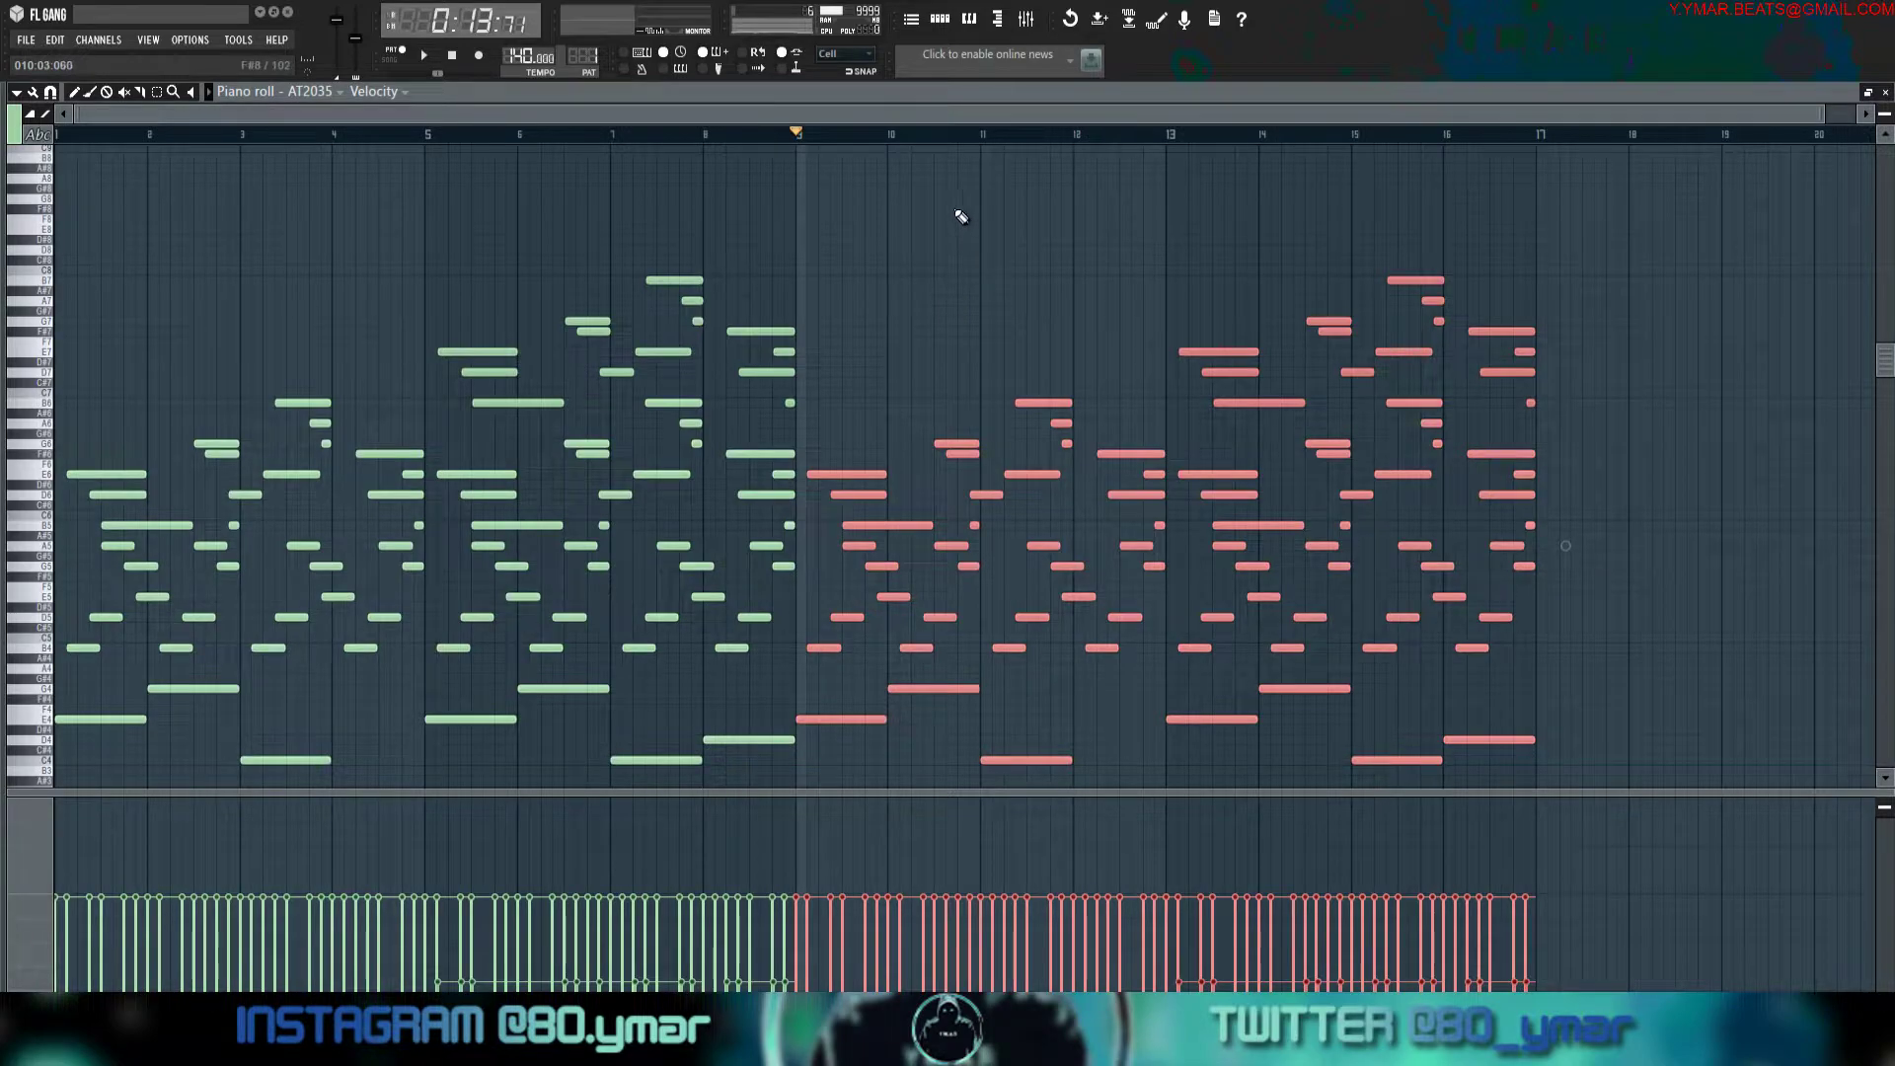
key(Delete)
Play back the eight-bar melody from the start to review it.
key(space)
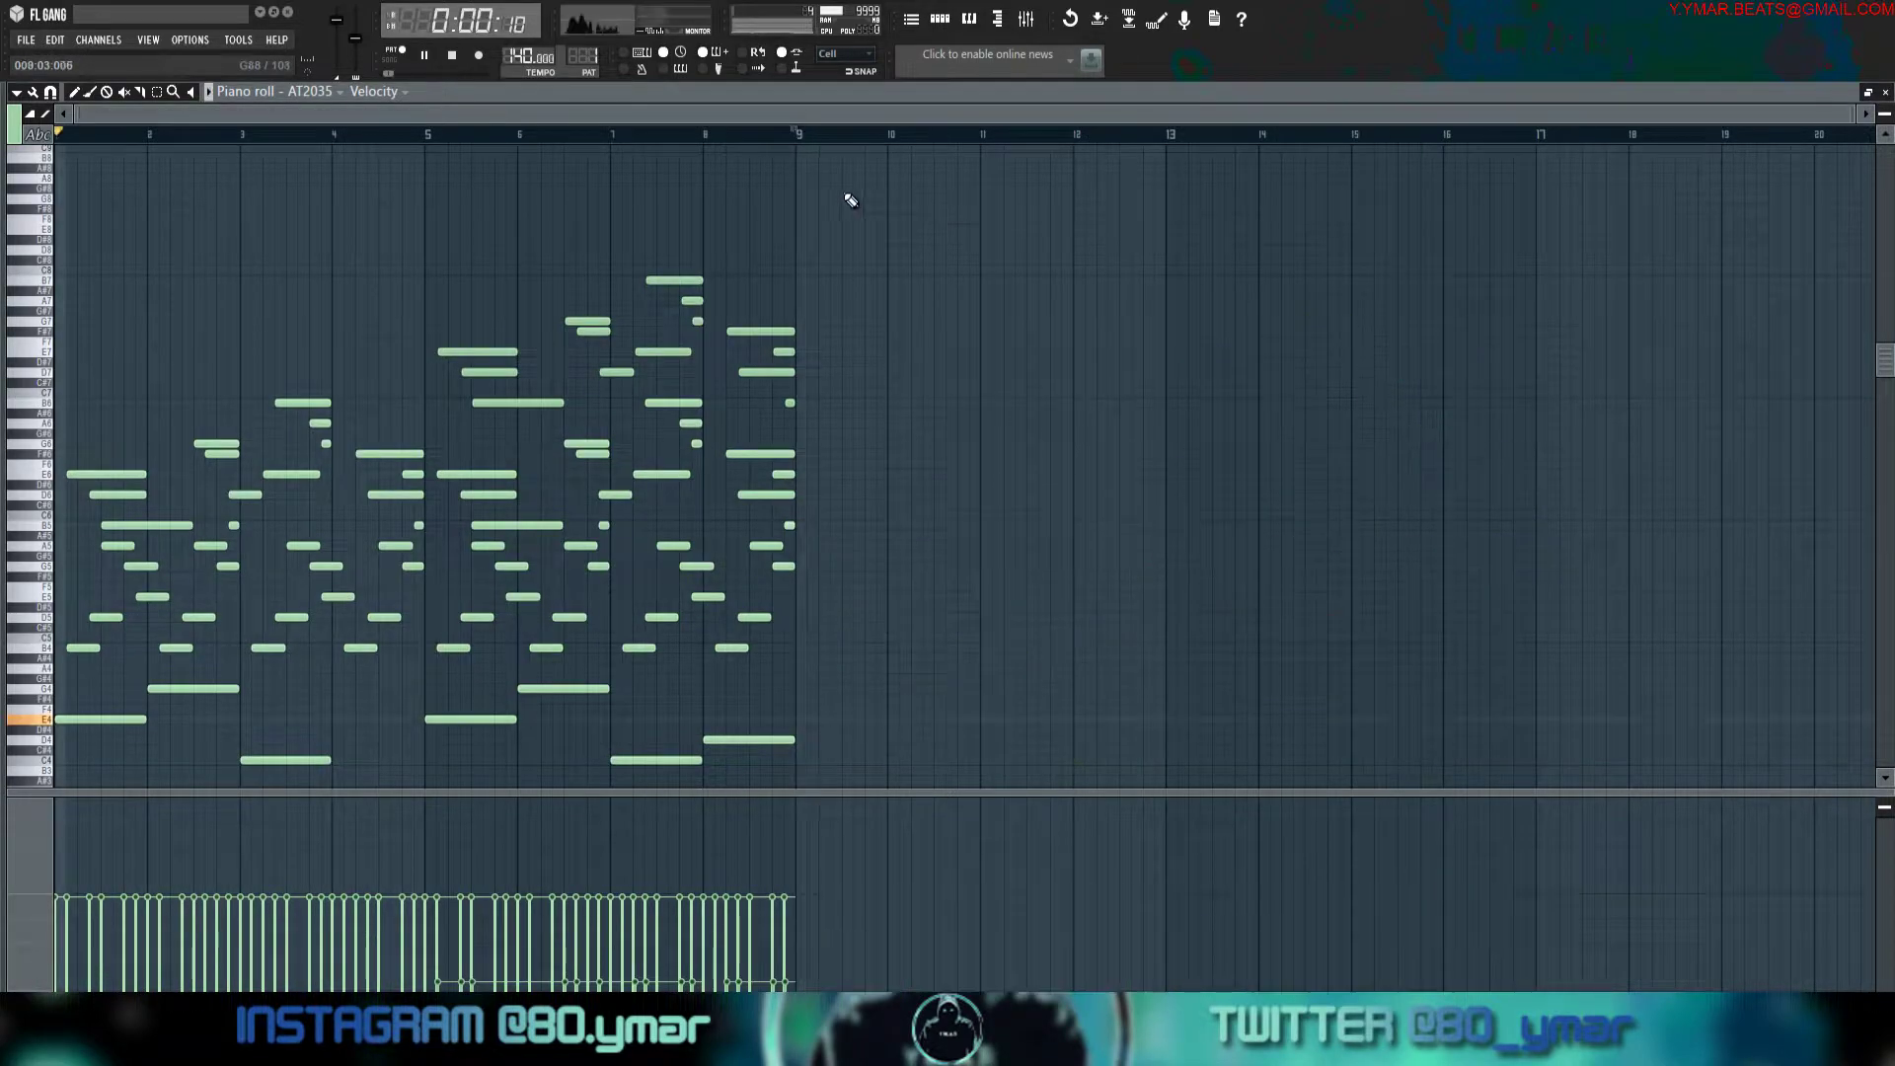
scroll(631, 148, down, 3)
scroll(621, 148, up, 1)
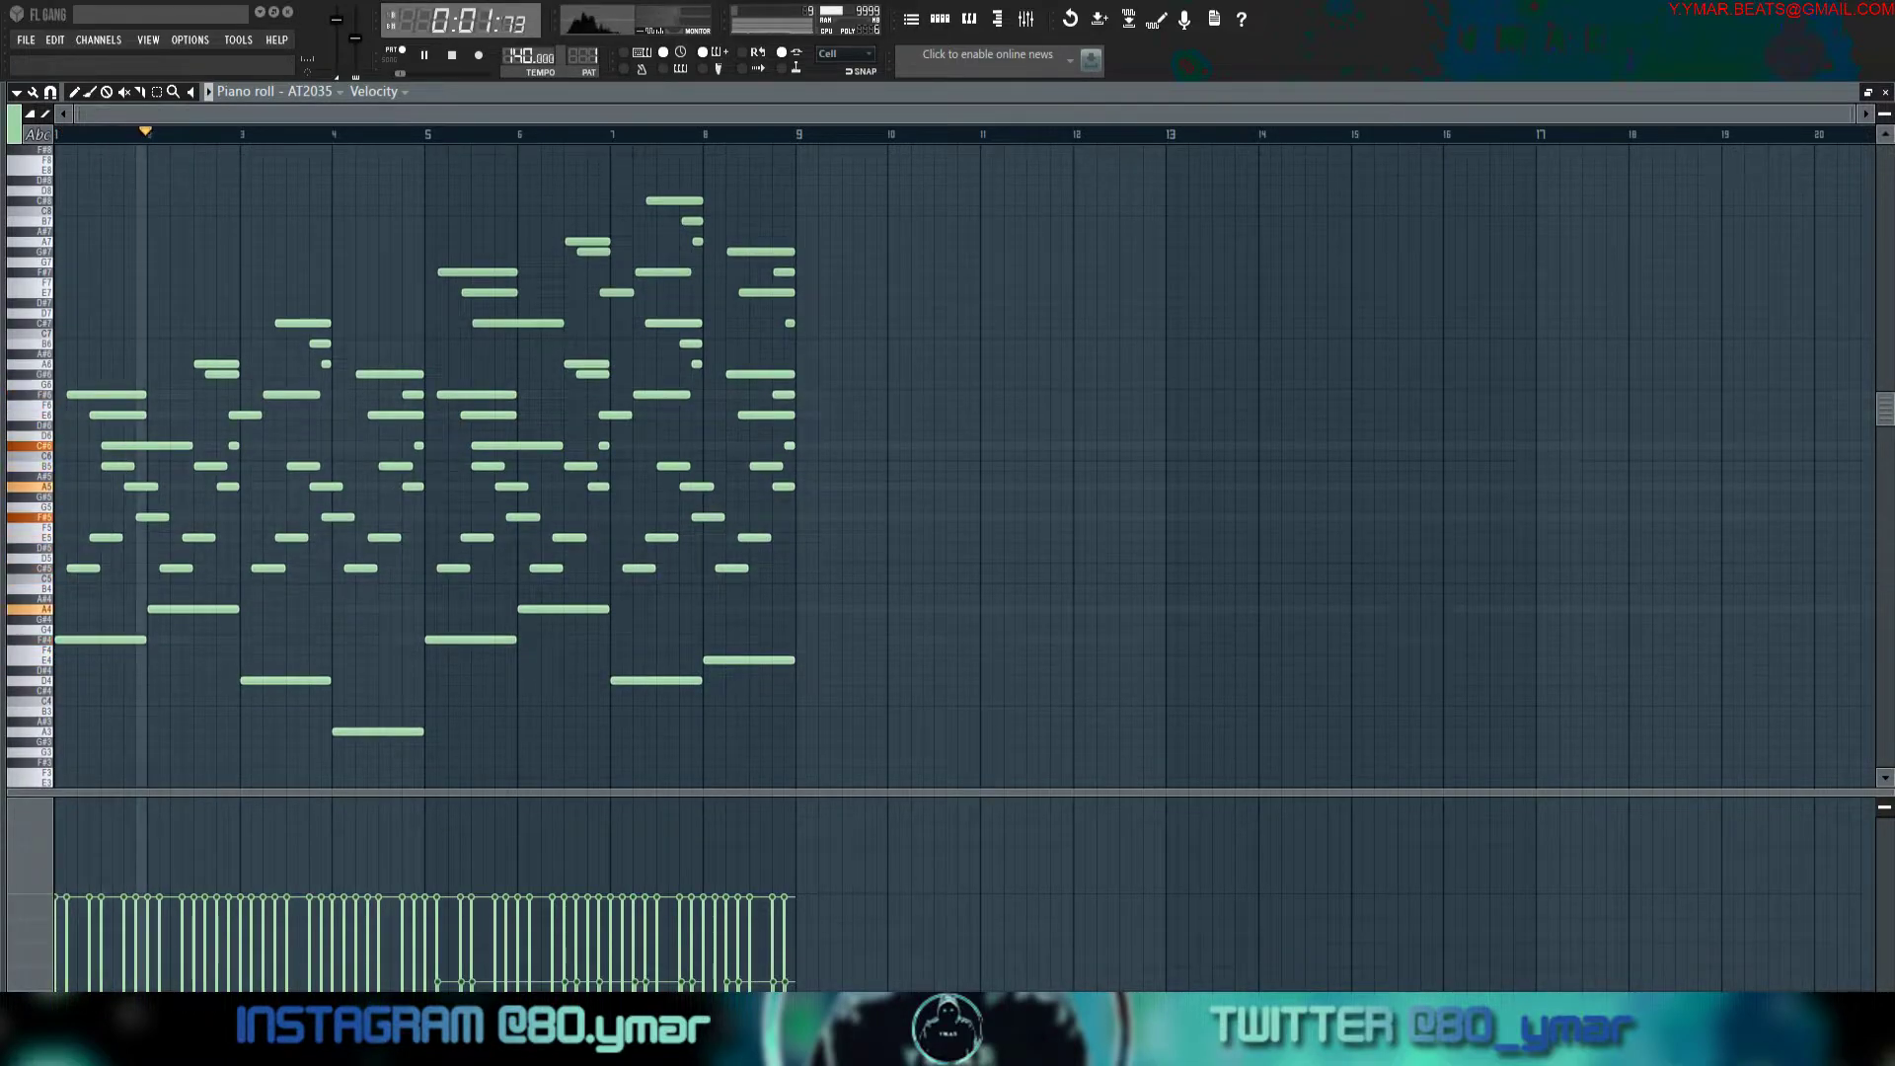
key(space)
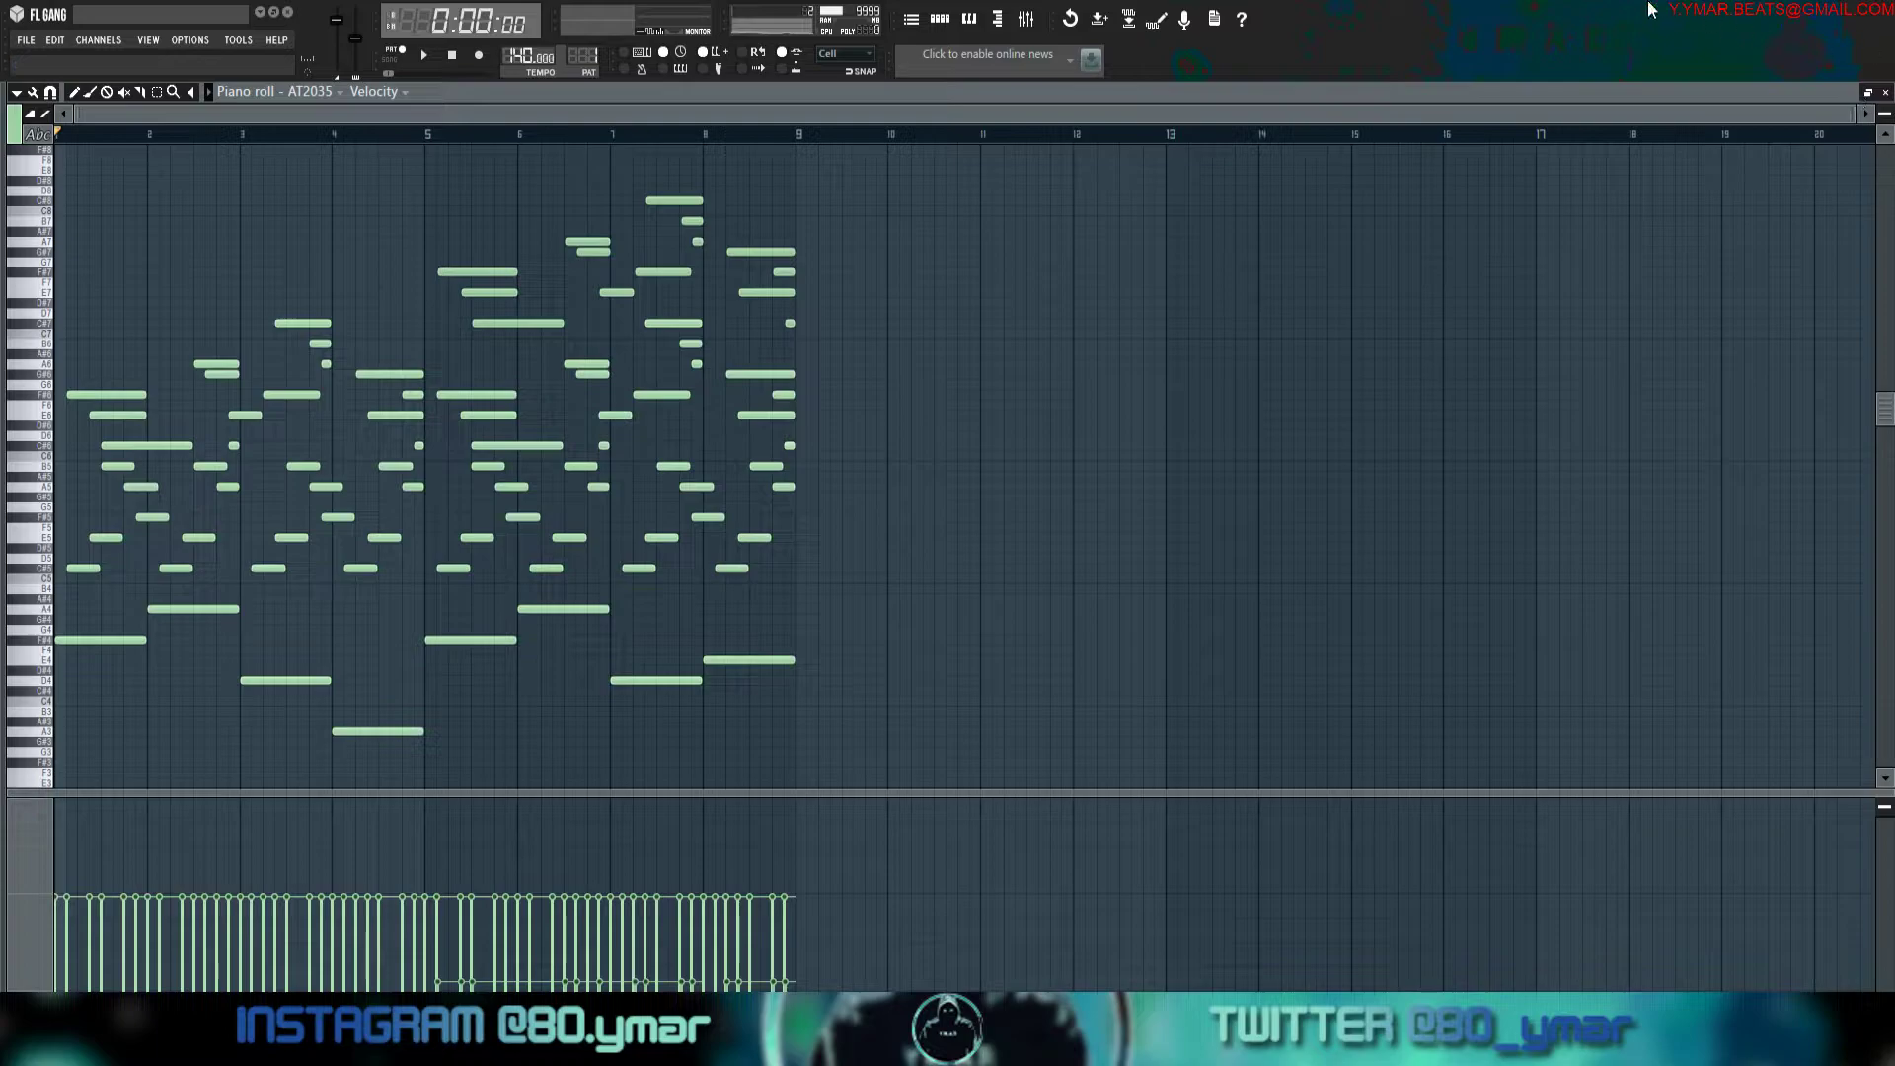
key(space)
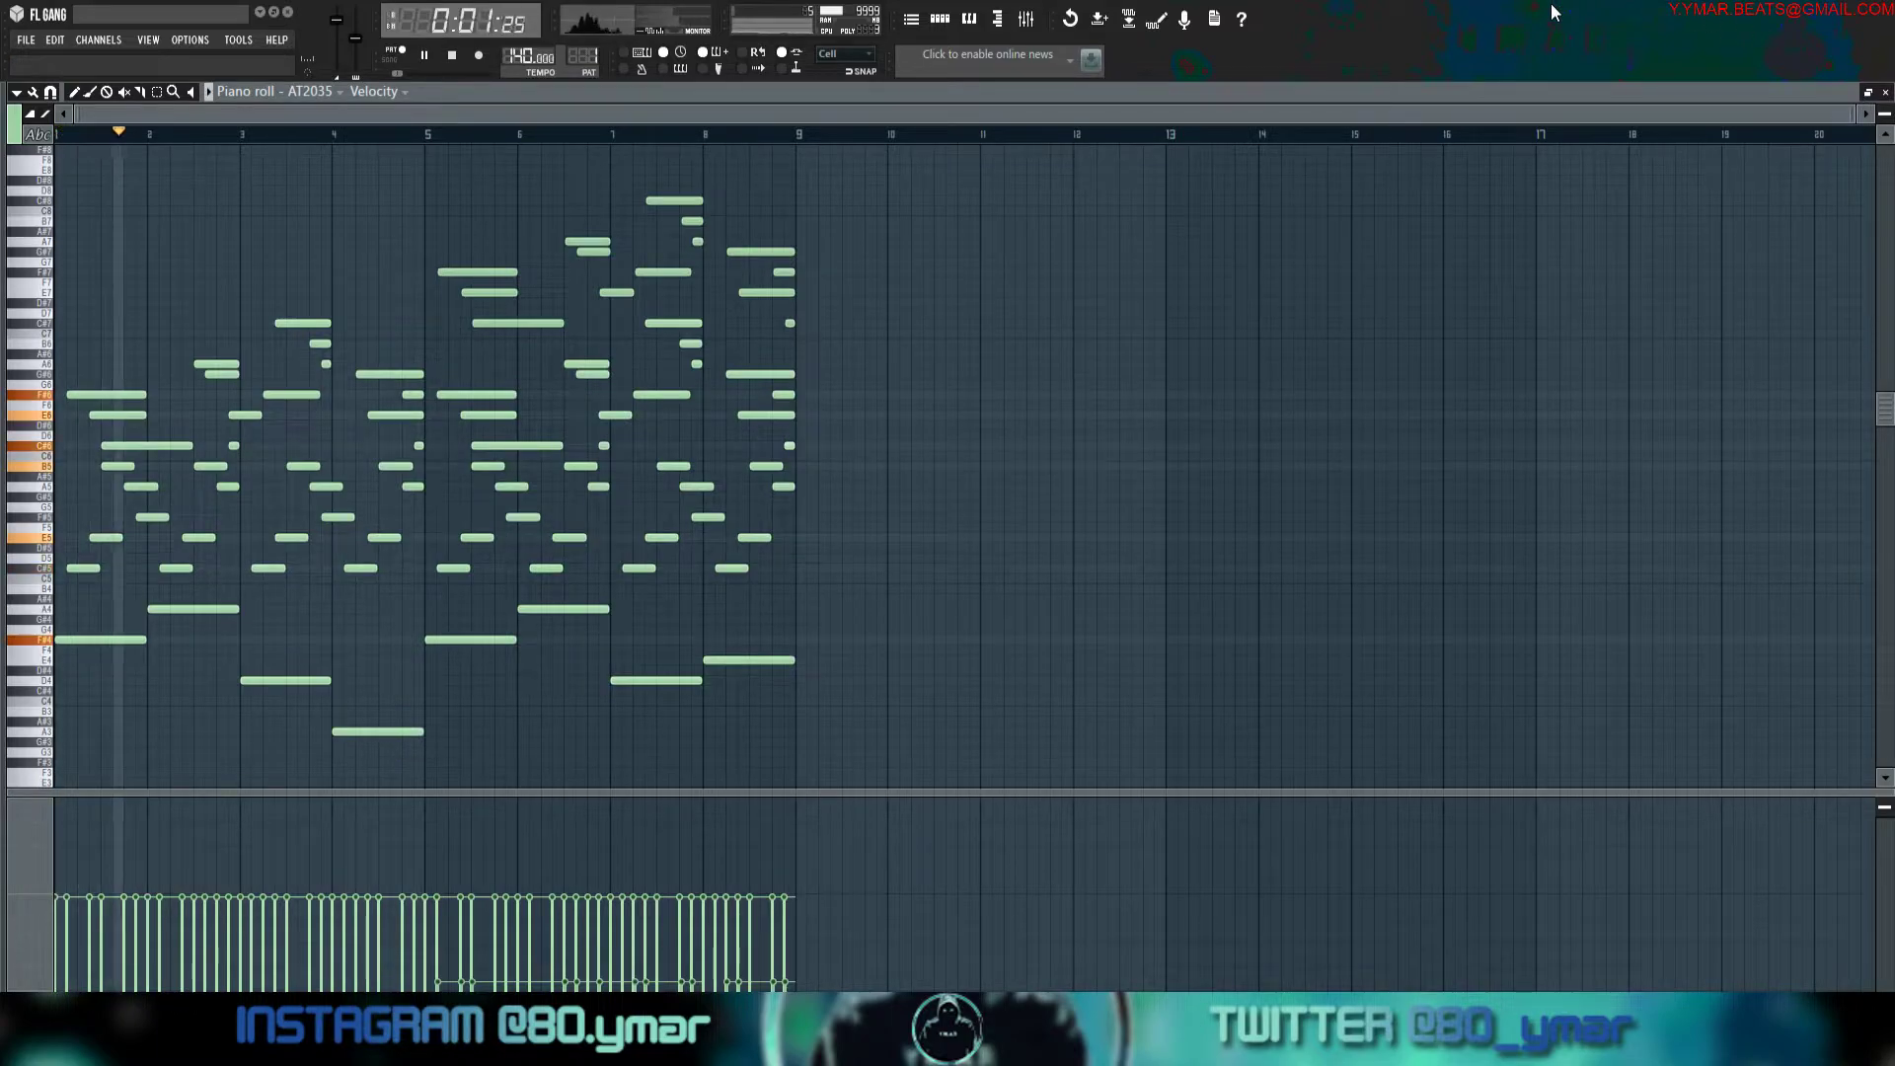
key(space)
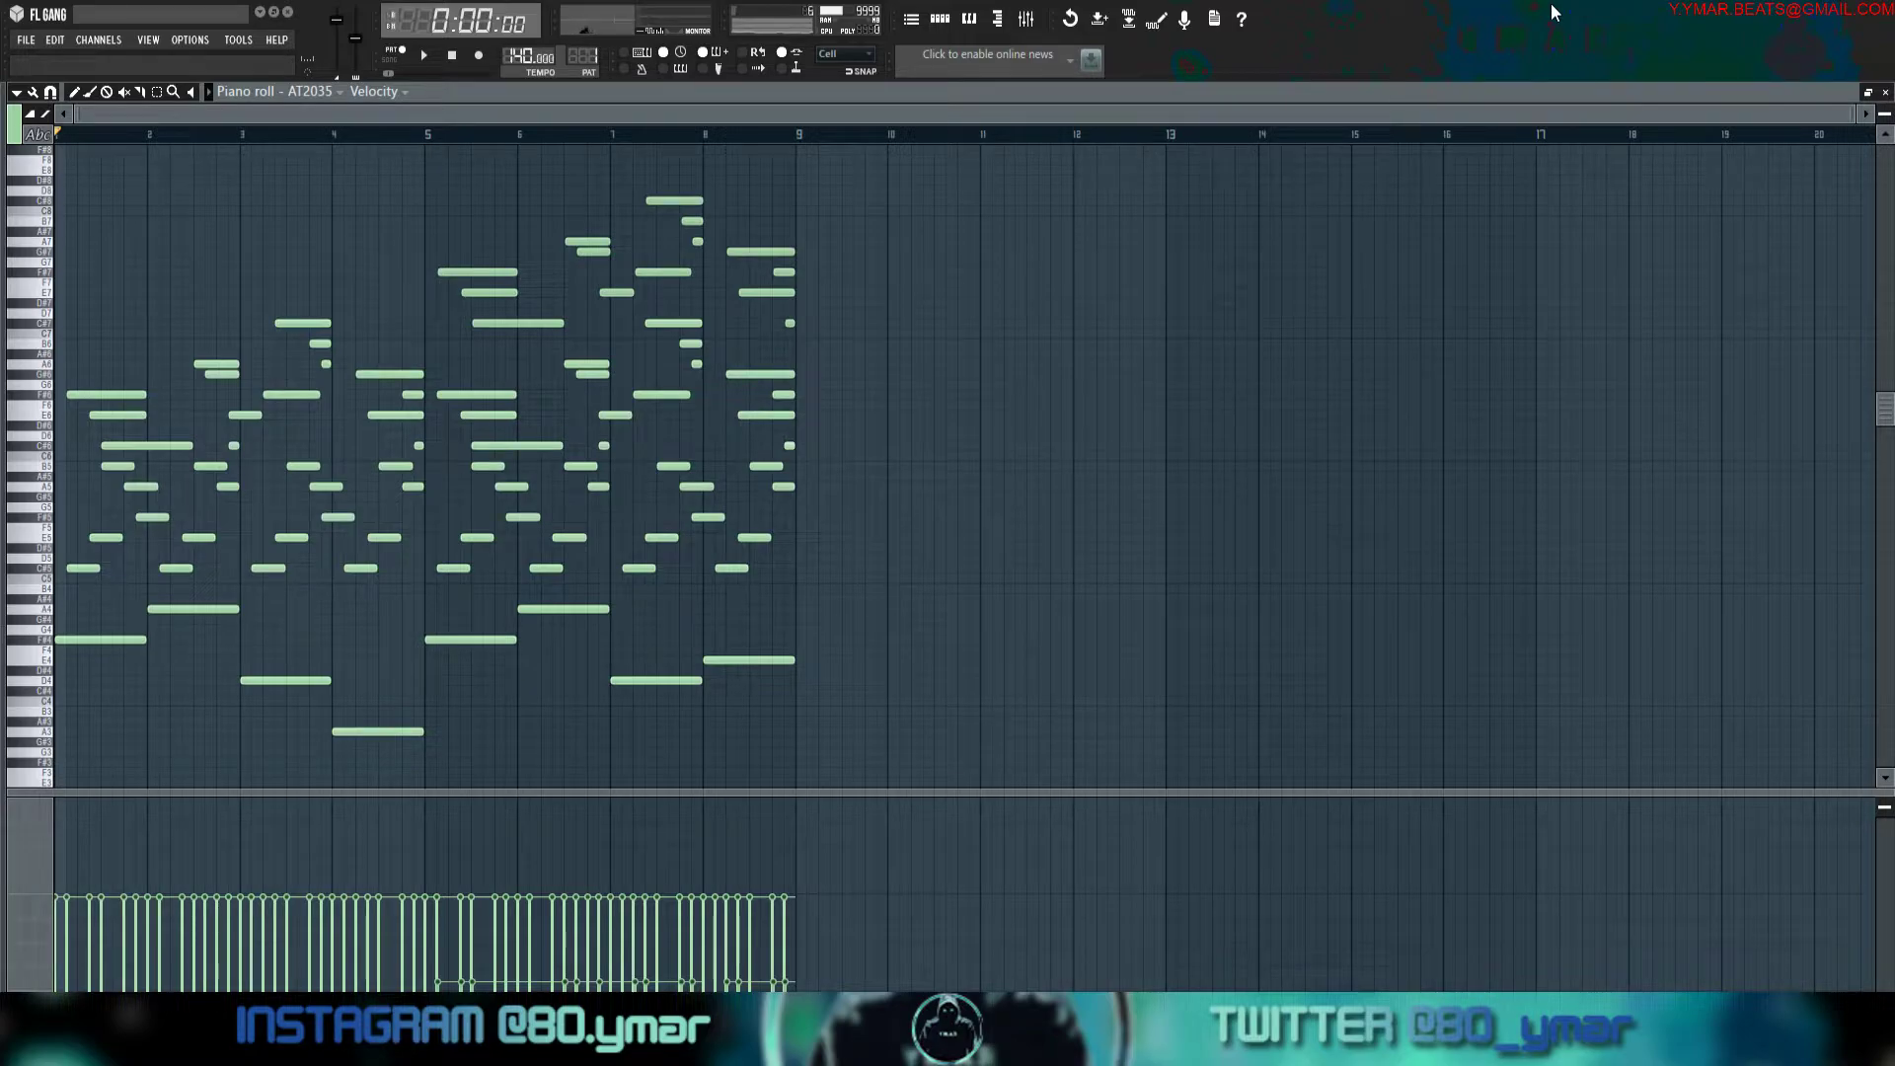
key(space)
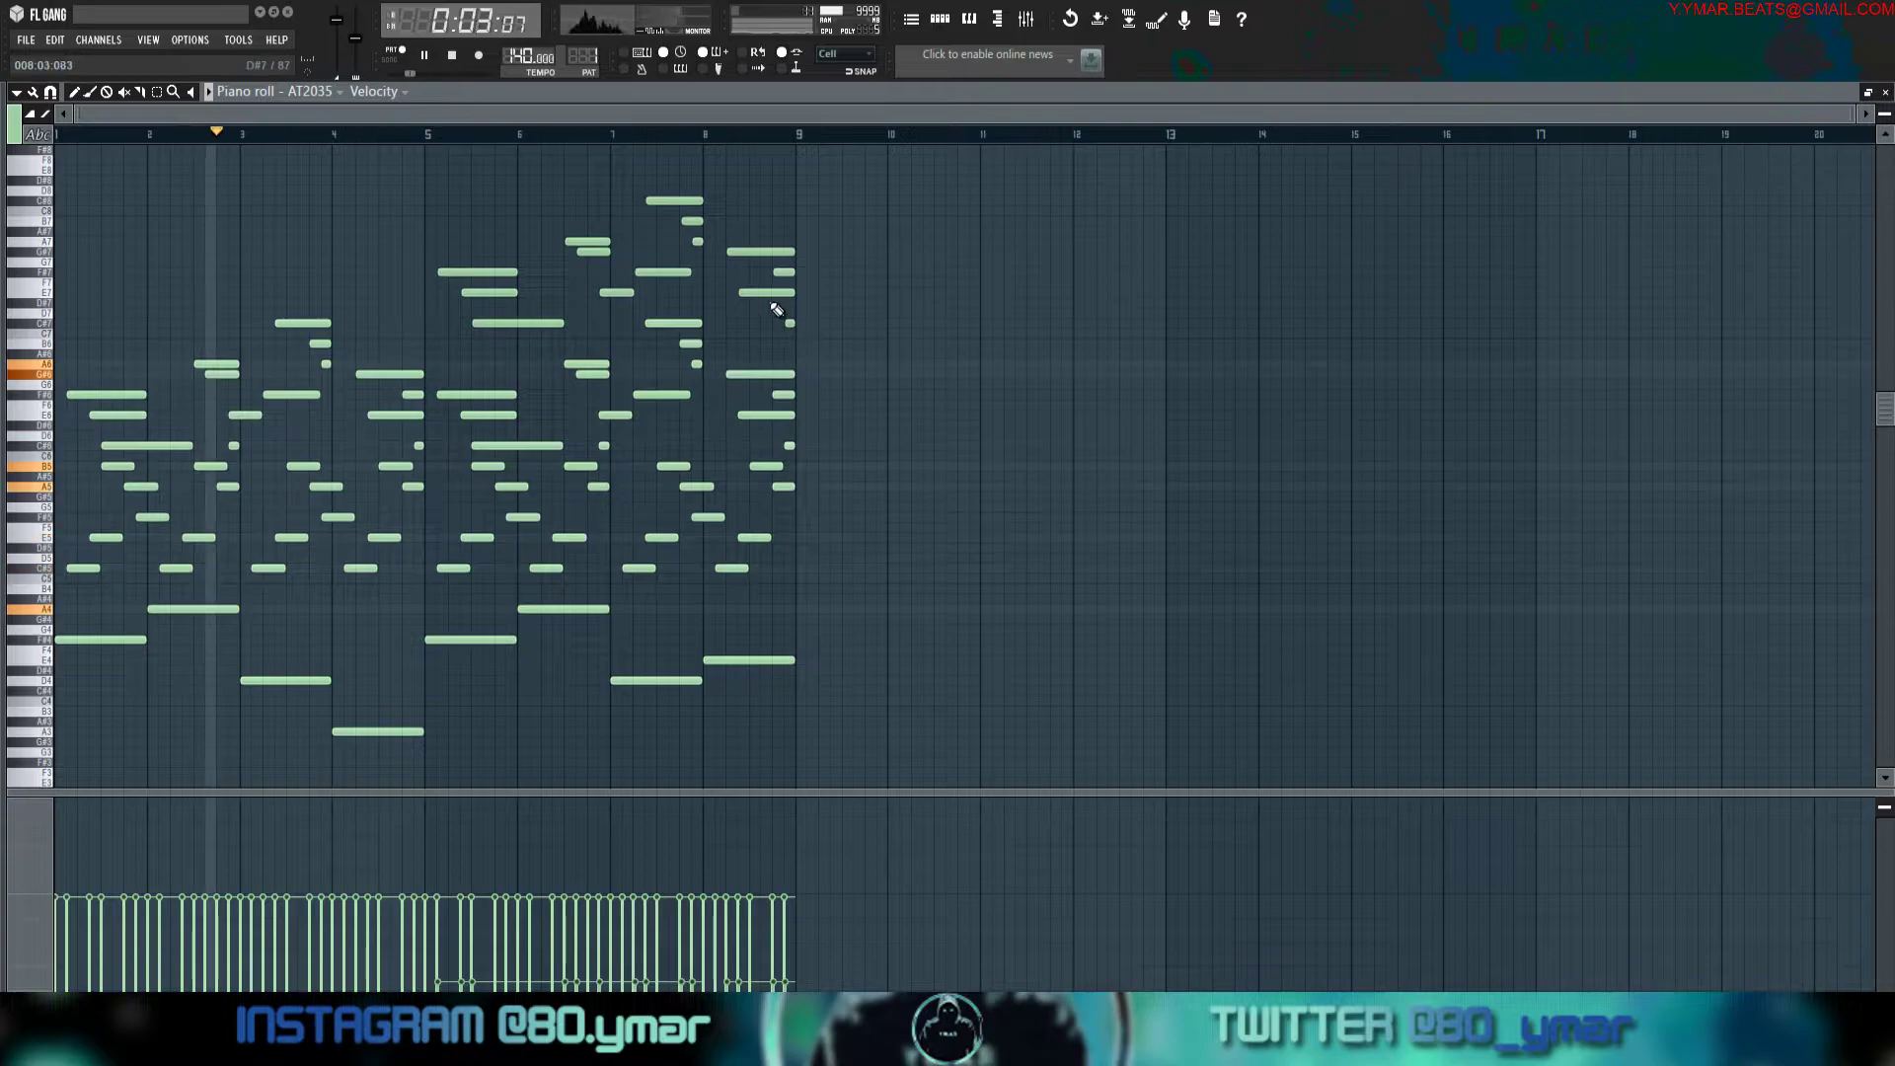
Extend the closing high notes C#, B and A of bars 3 and 7, including the octave-up copies, through bars 4 and 8.
drag(340, 382, 424, 316)
drag(728, 254, 786, 324)
ctrl+click(791, 361)
ctrl+shift+click(779, 363)
drag(833, 246, 794, 198)
ctrl+click(900, 207)
scroll(1129, 466, up, 1)
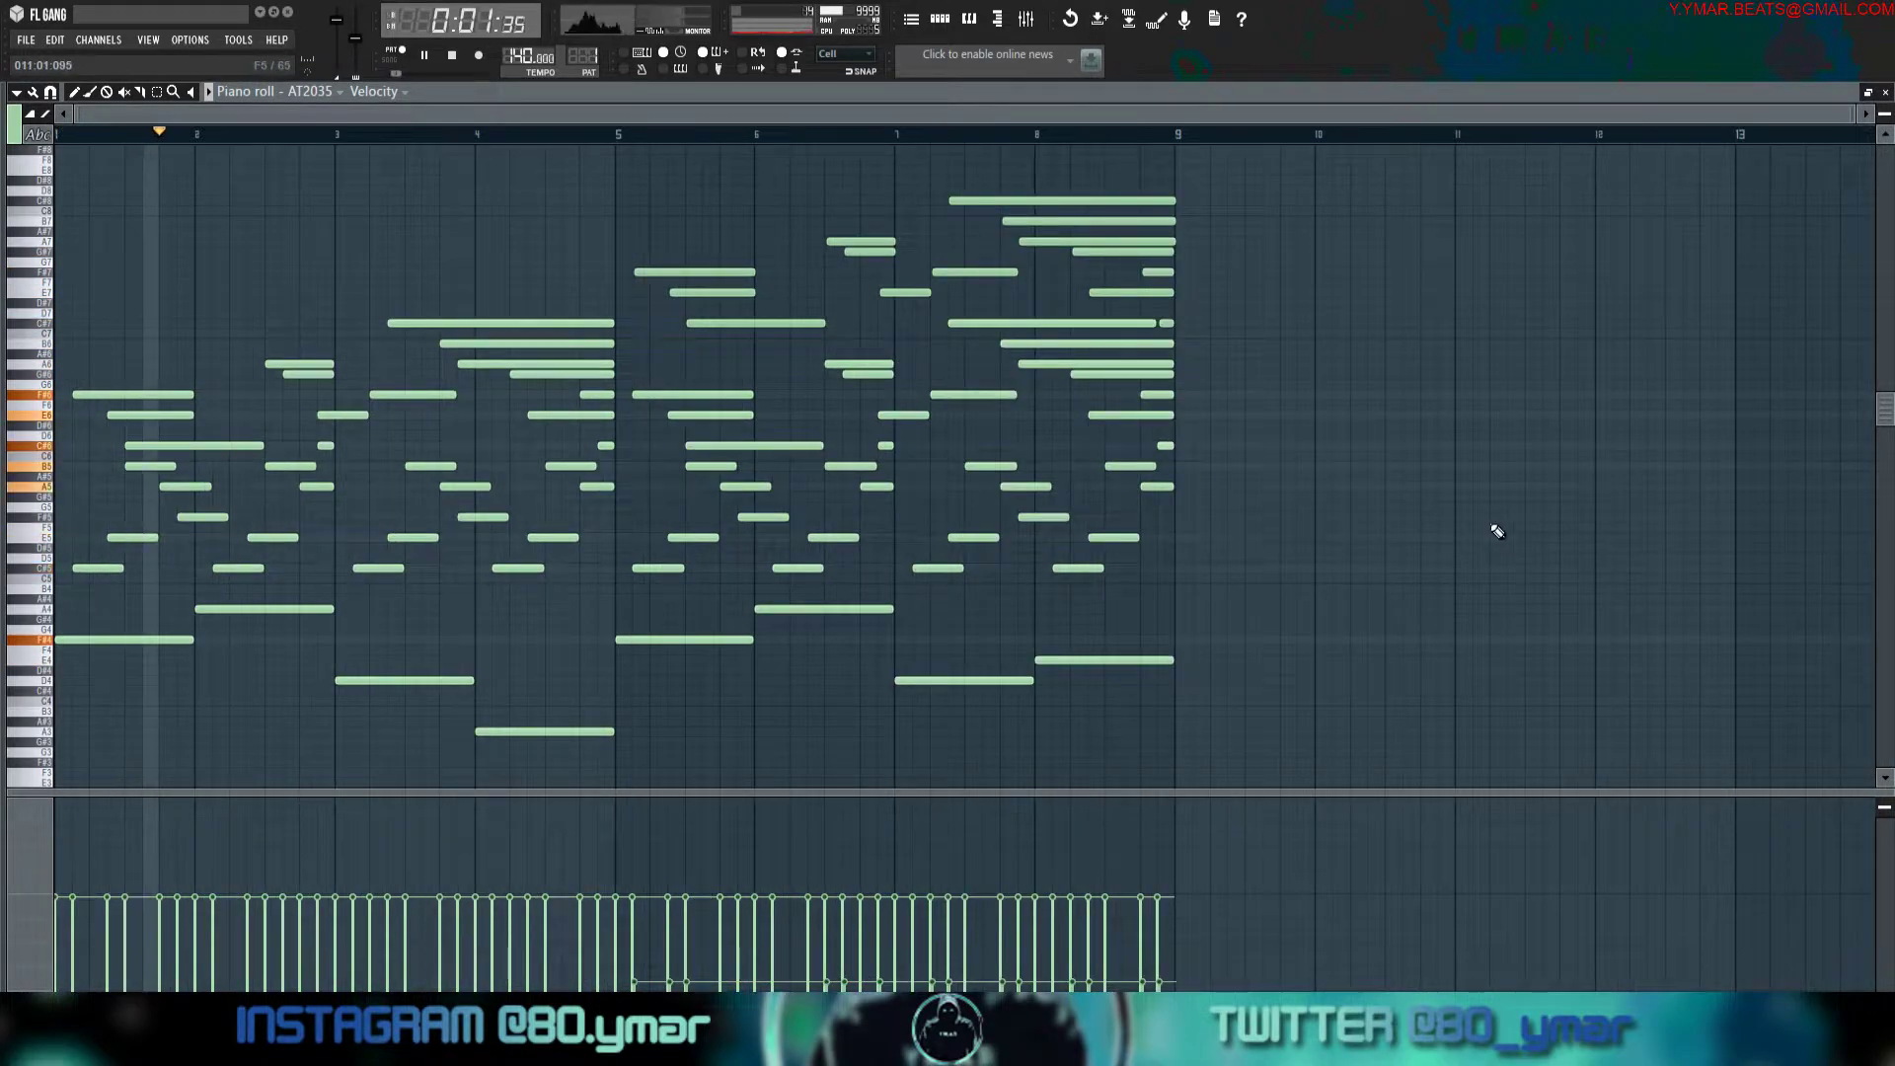
Randomize the velocities of all notes in the pattern.
key(alt+r)
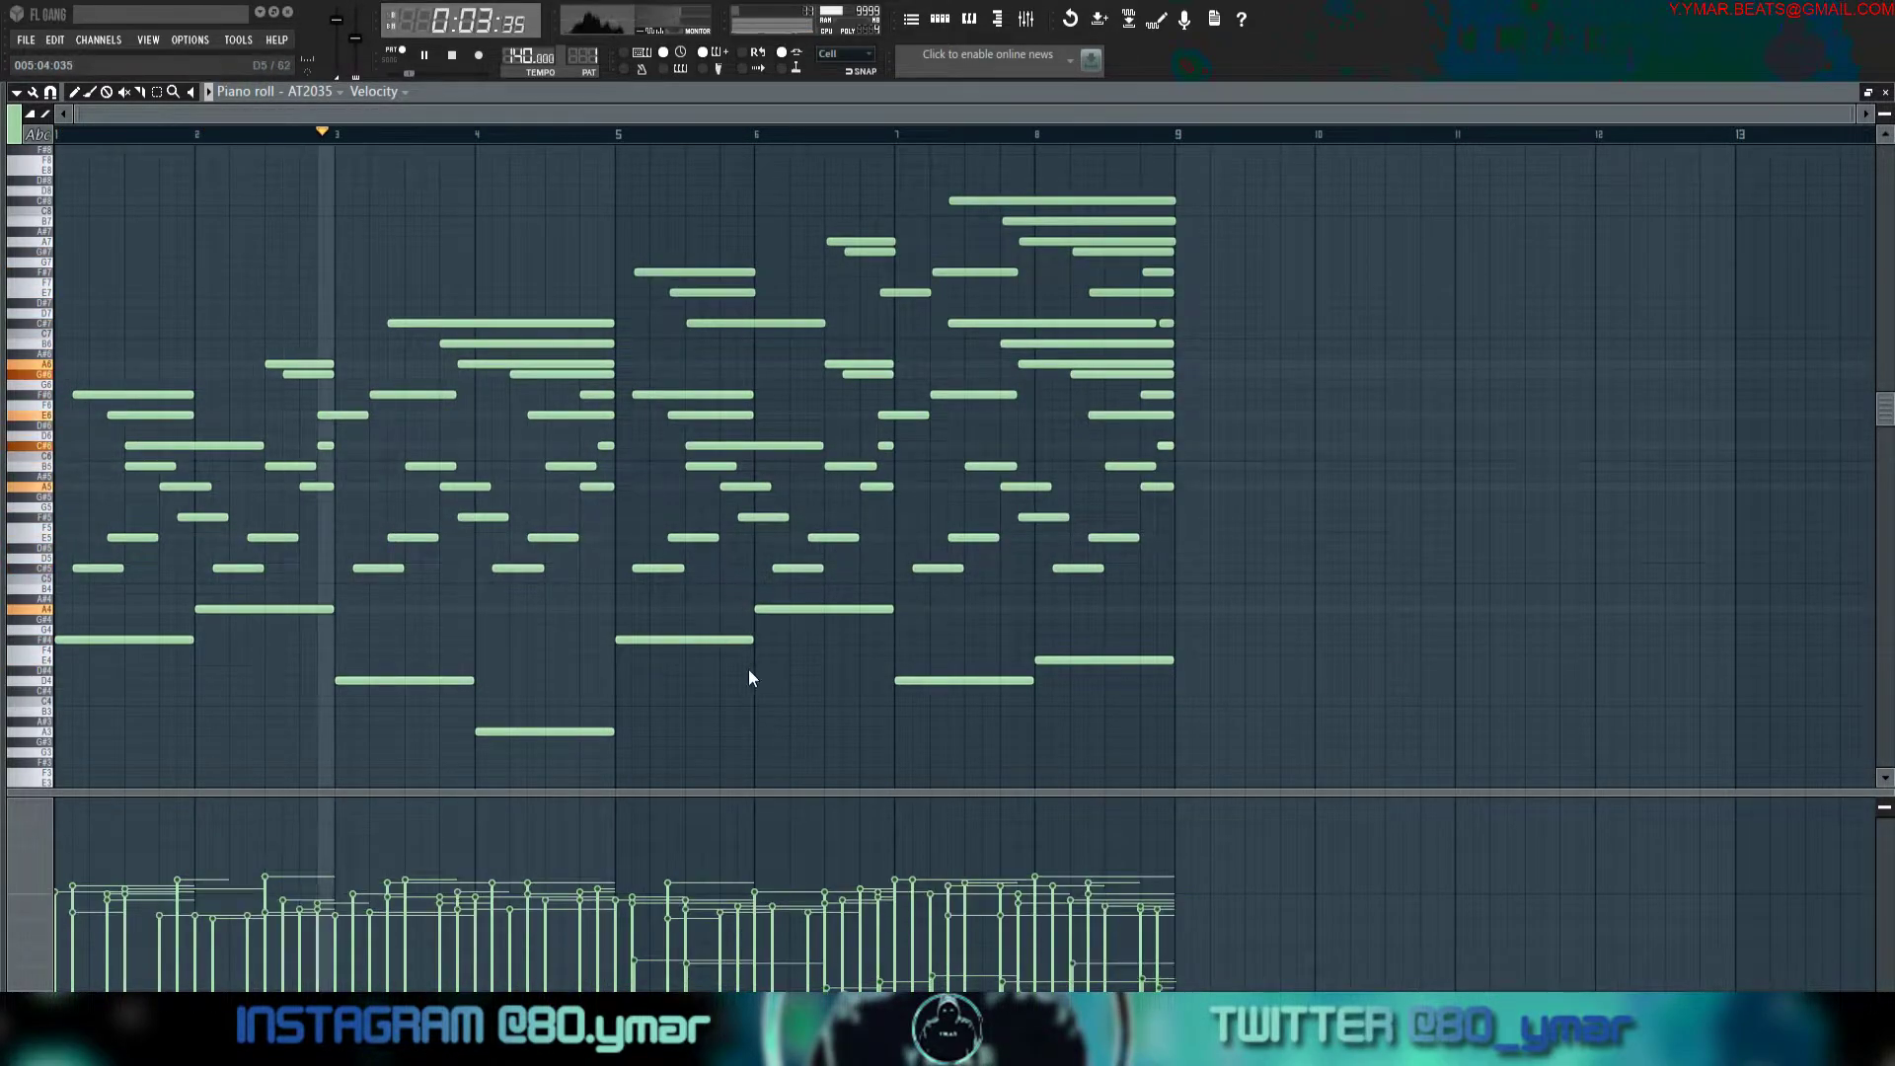
drag(948, 647, 947, 622)
click(1075, 729)
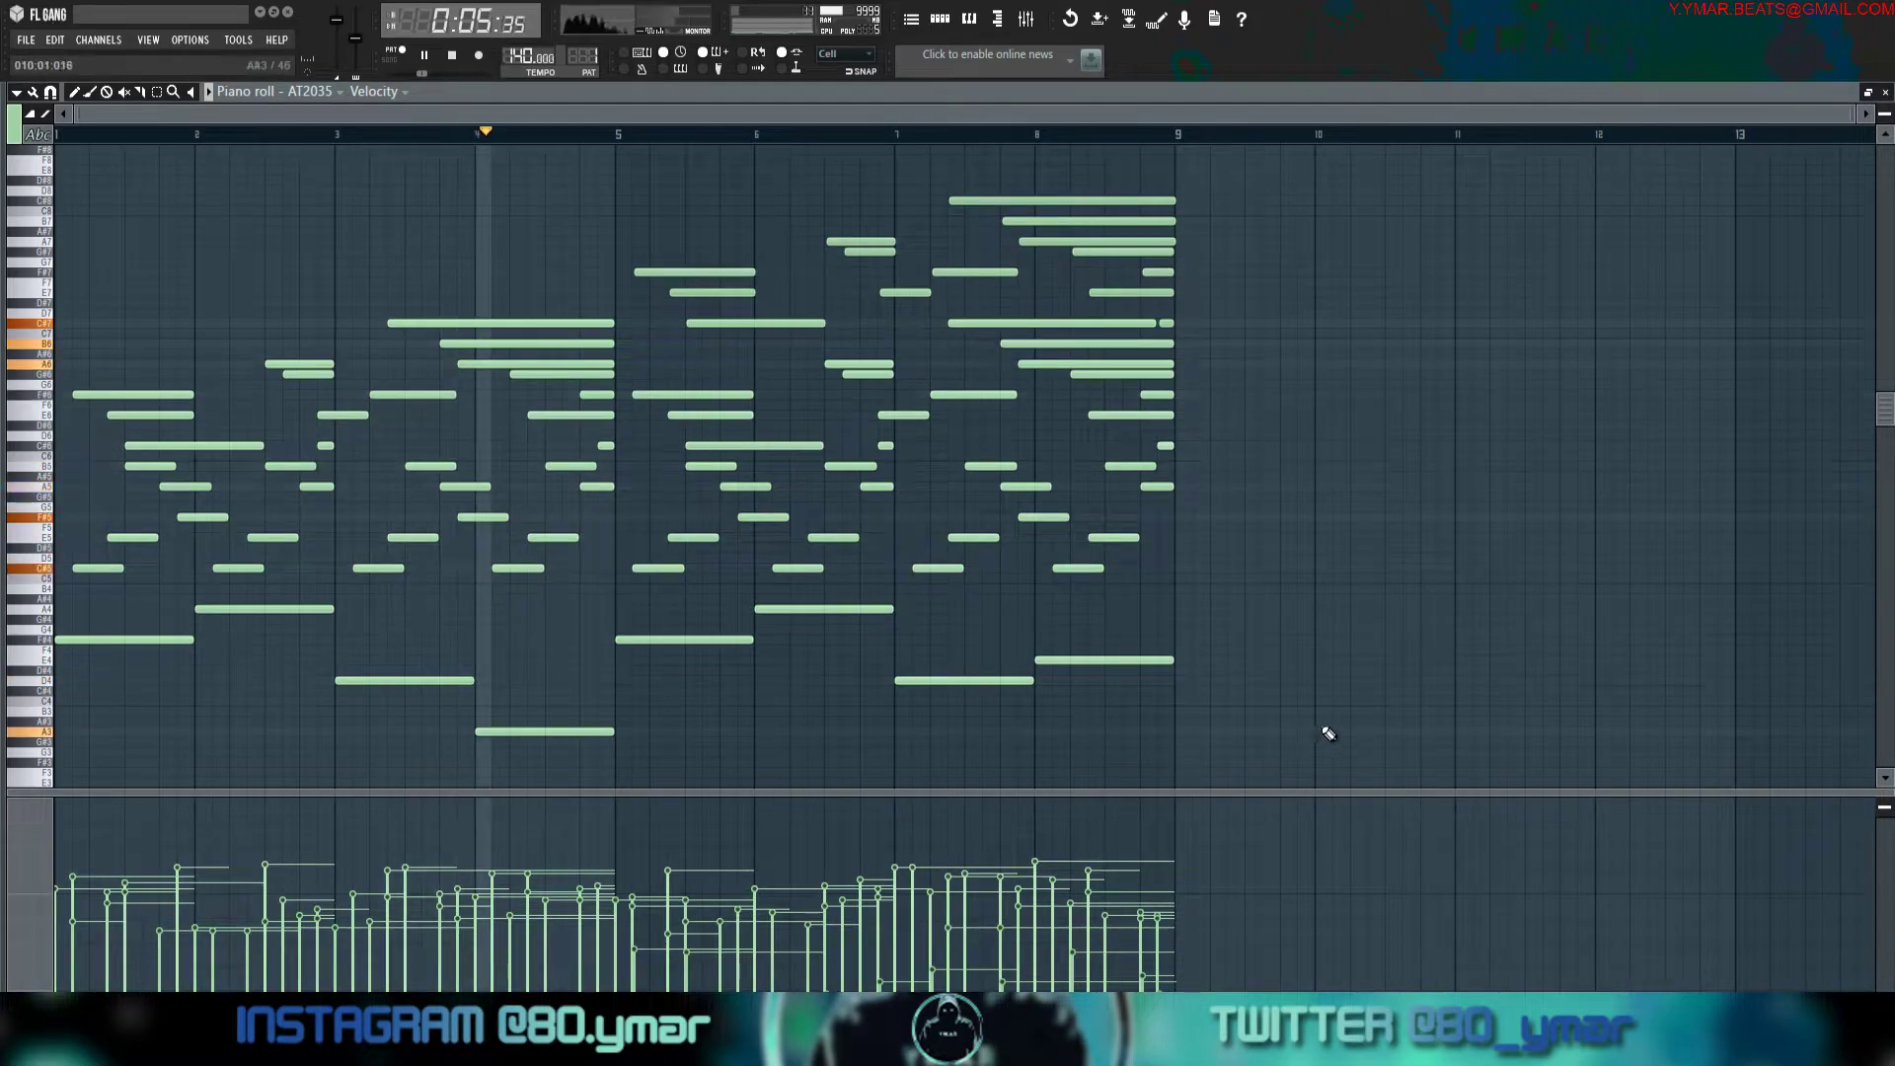
Add a low F#3 bass note spanning bar 1, an octave below the existing bass note.
scroll(892, 669, down, 2)
key(space)
click(83, 700)
key(space)
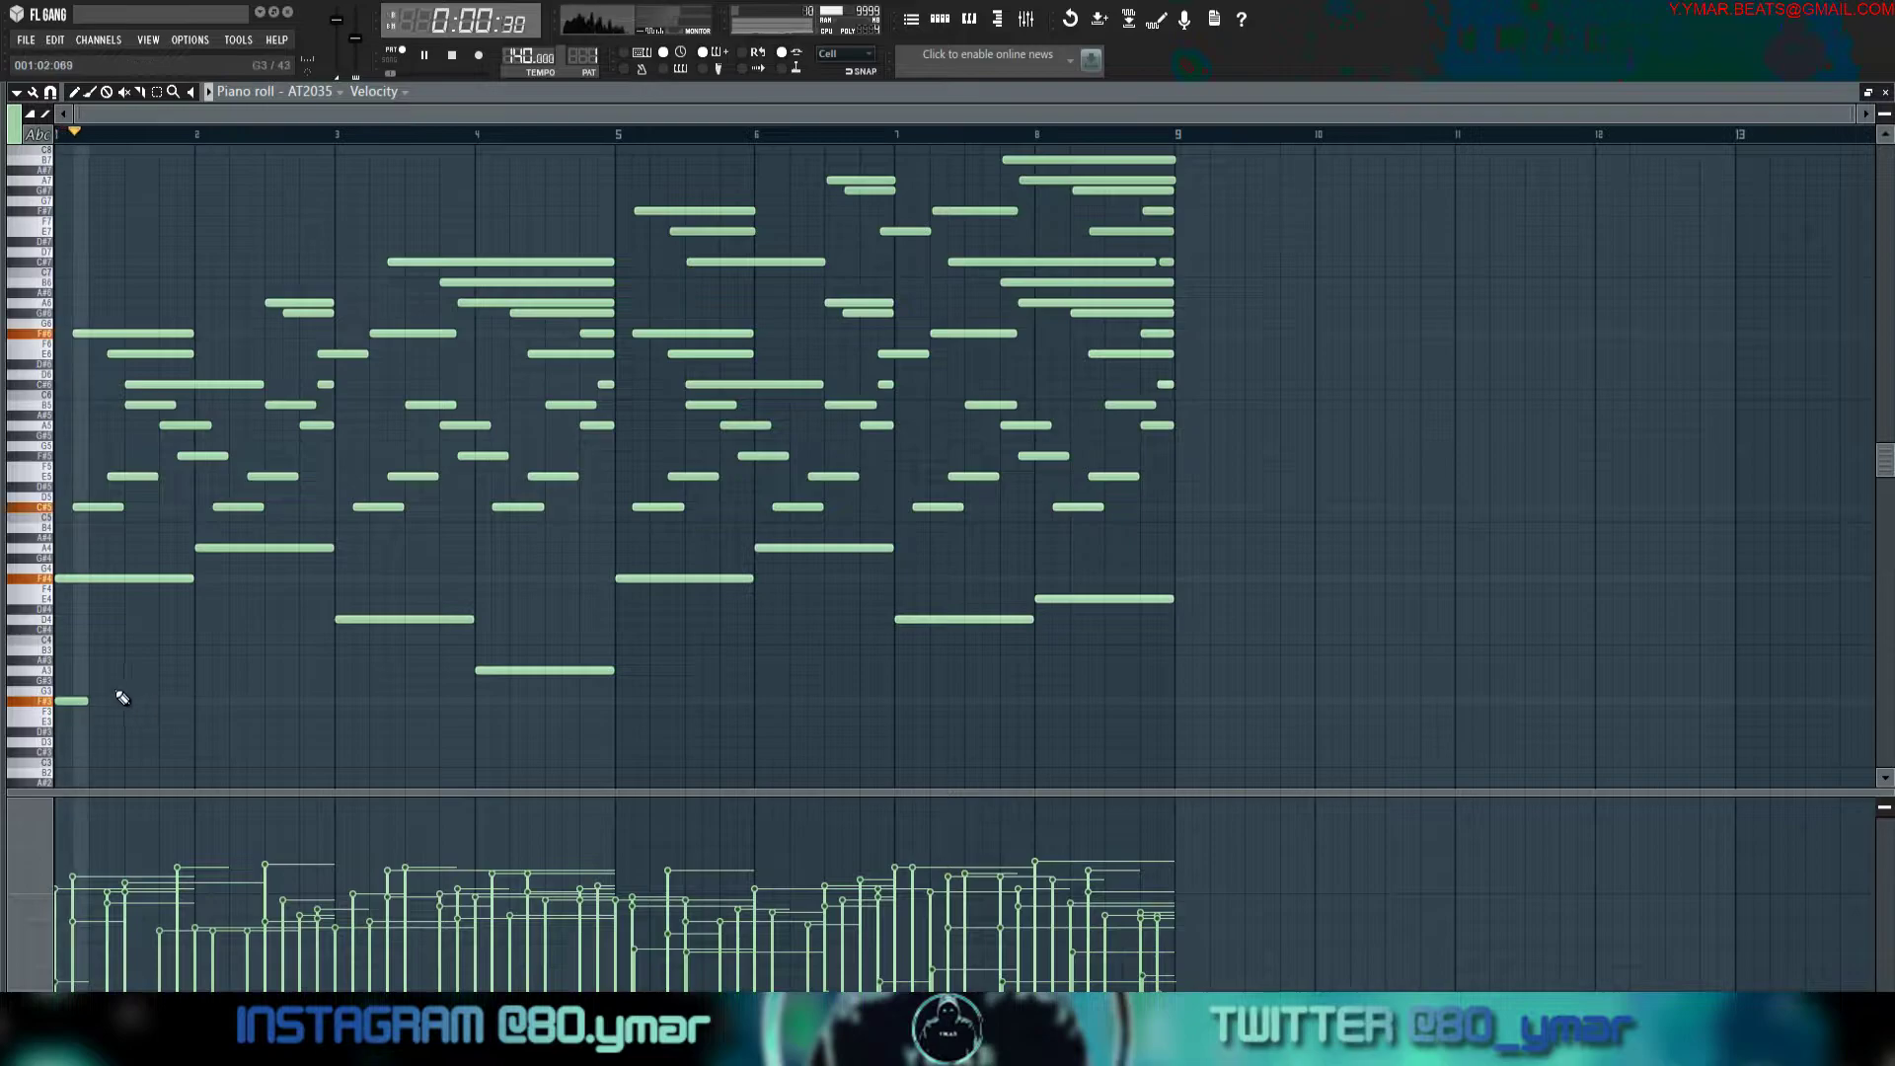
drag(86, 700, 193, 700)
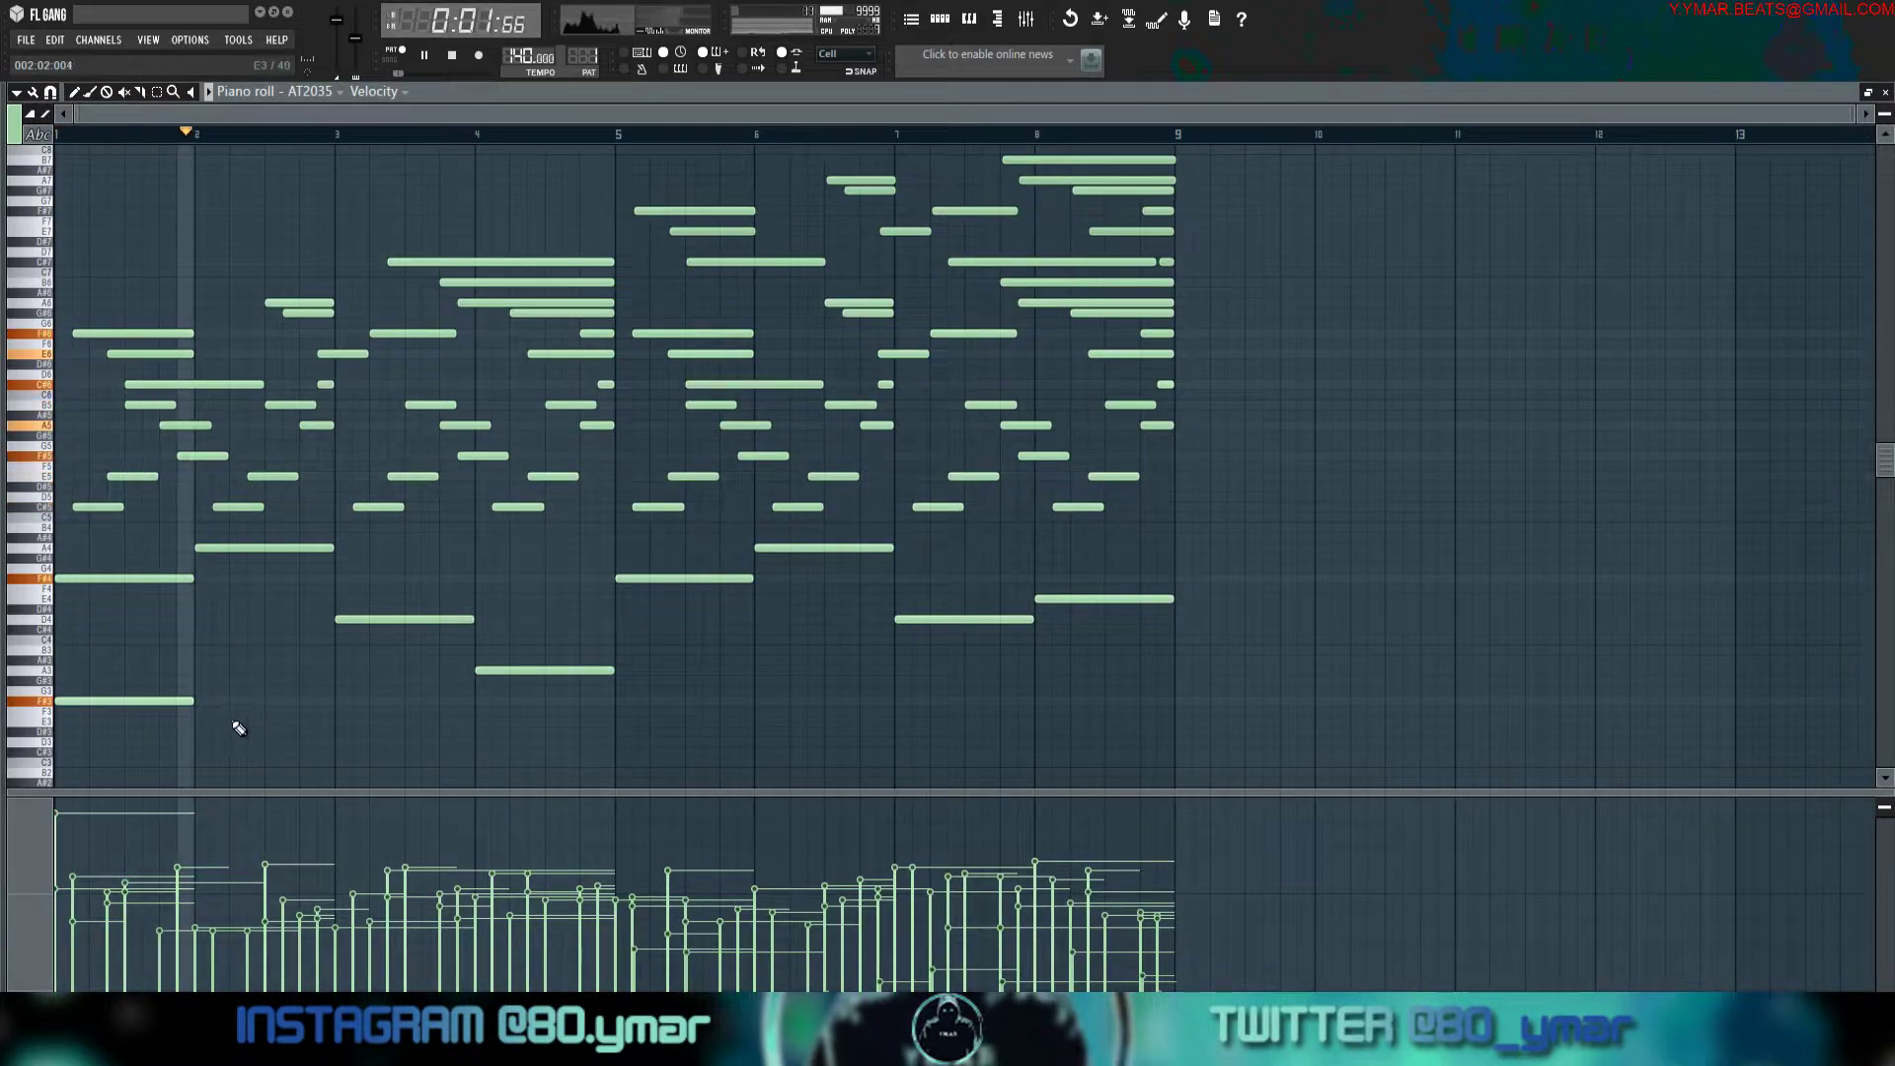
Add low bass notes A3 in the second half of bar 2, D3 in bar 3 and E3 in bar 4, extending the low F#3 up to A3.
click(271, 671)
key(space)
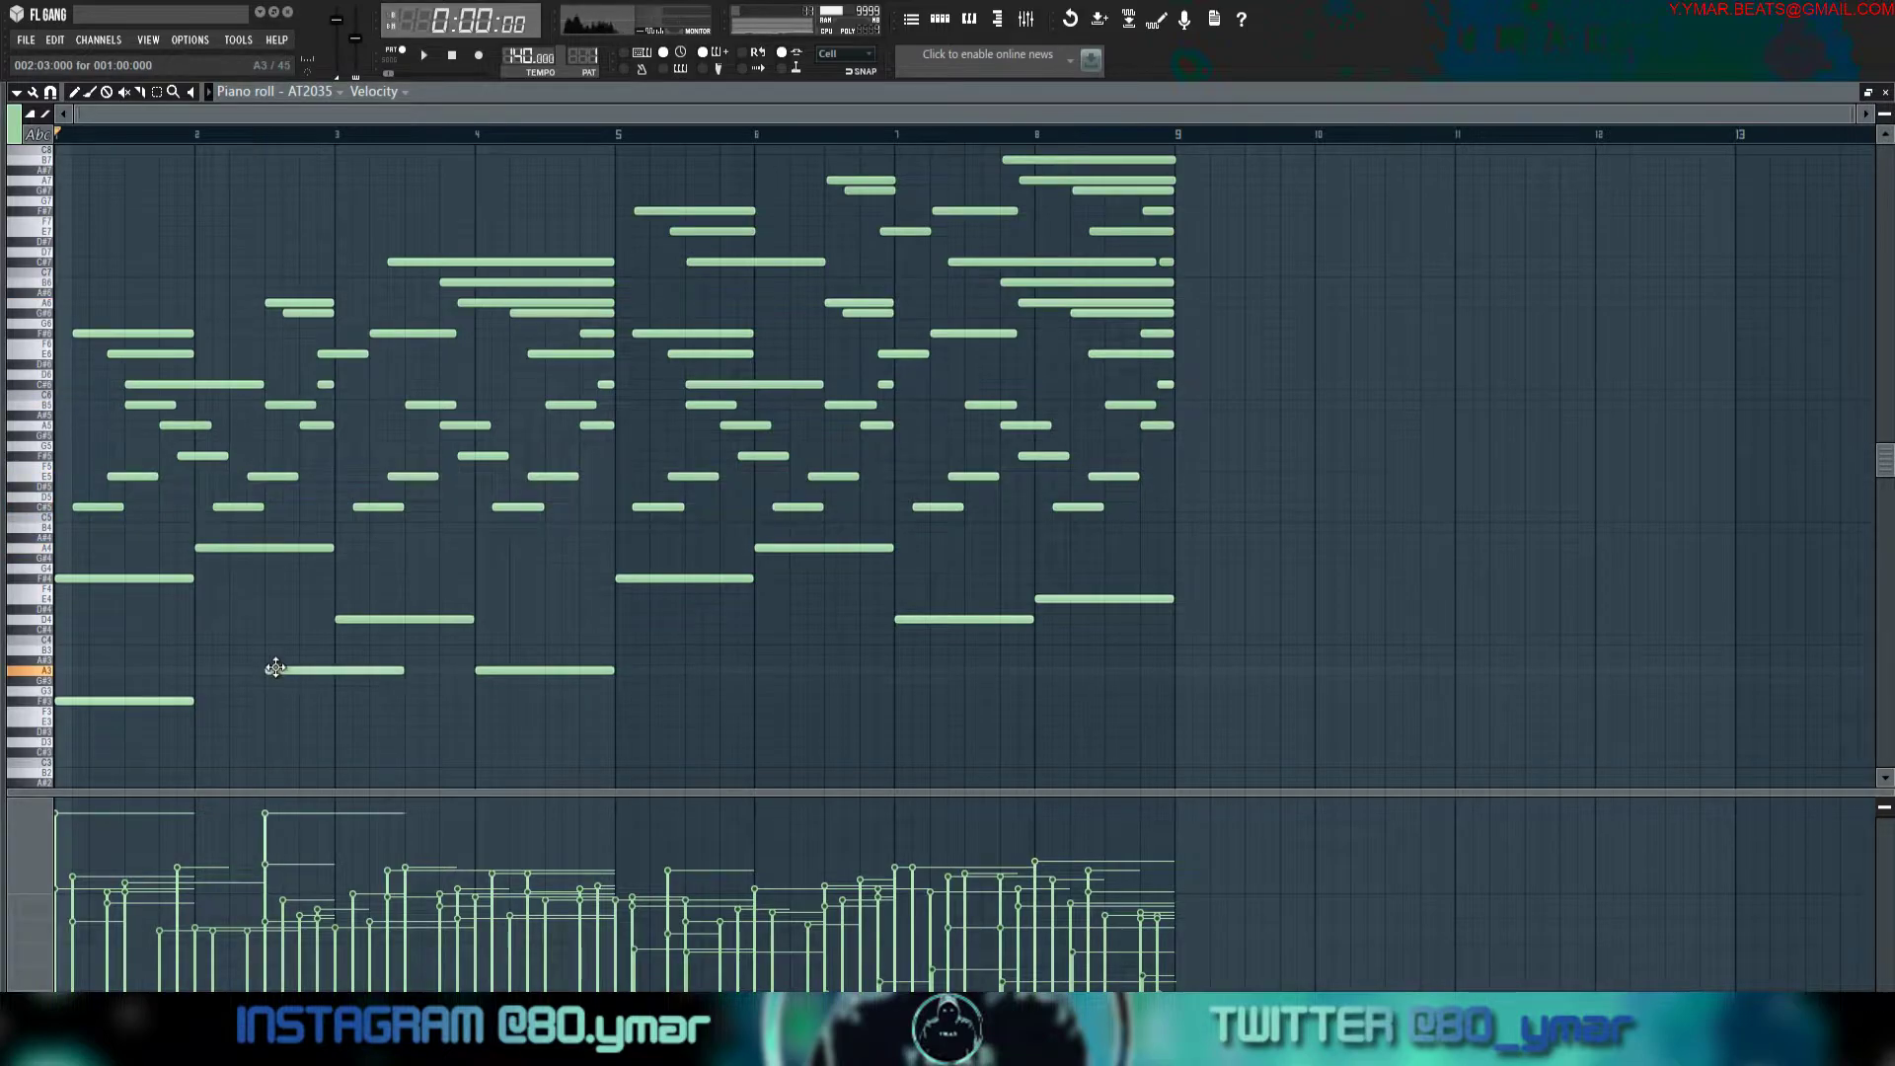
click(338, 742)
click(479, 726)
key(space)
drag(189, 702, 263, 702)
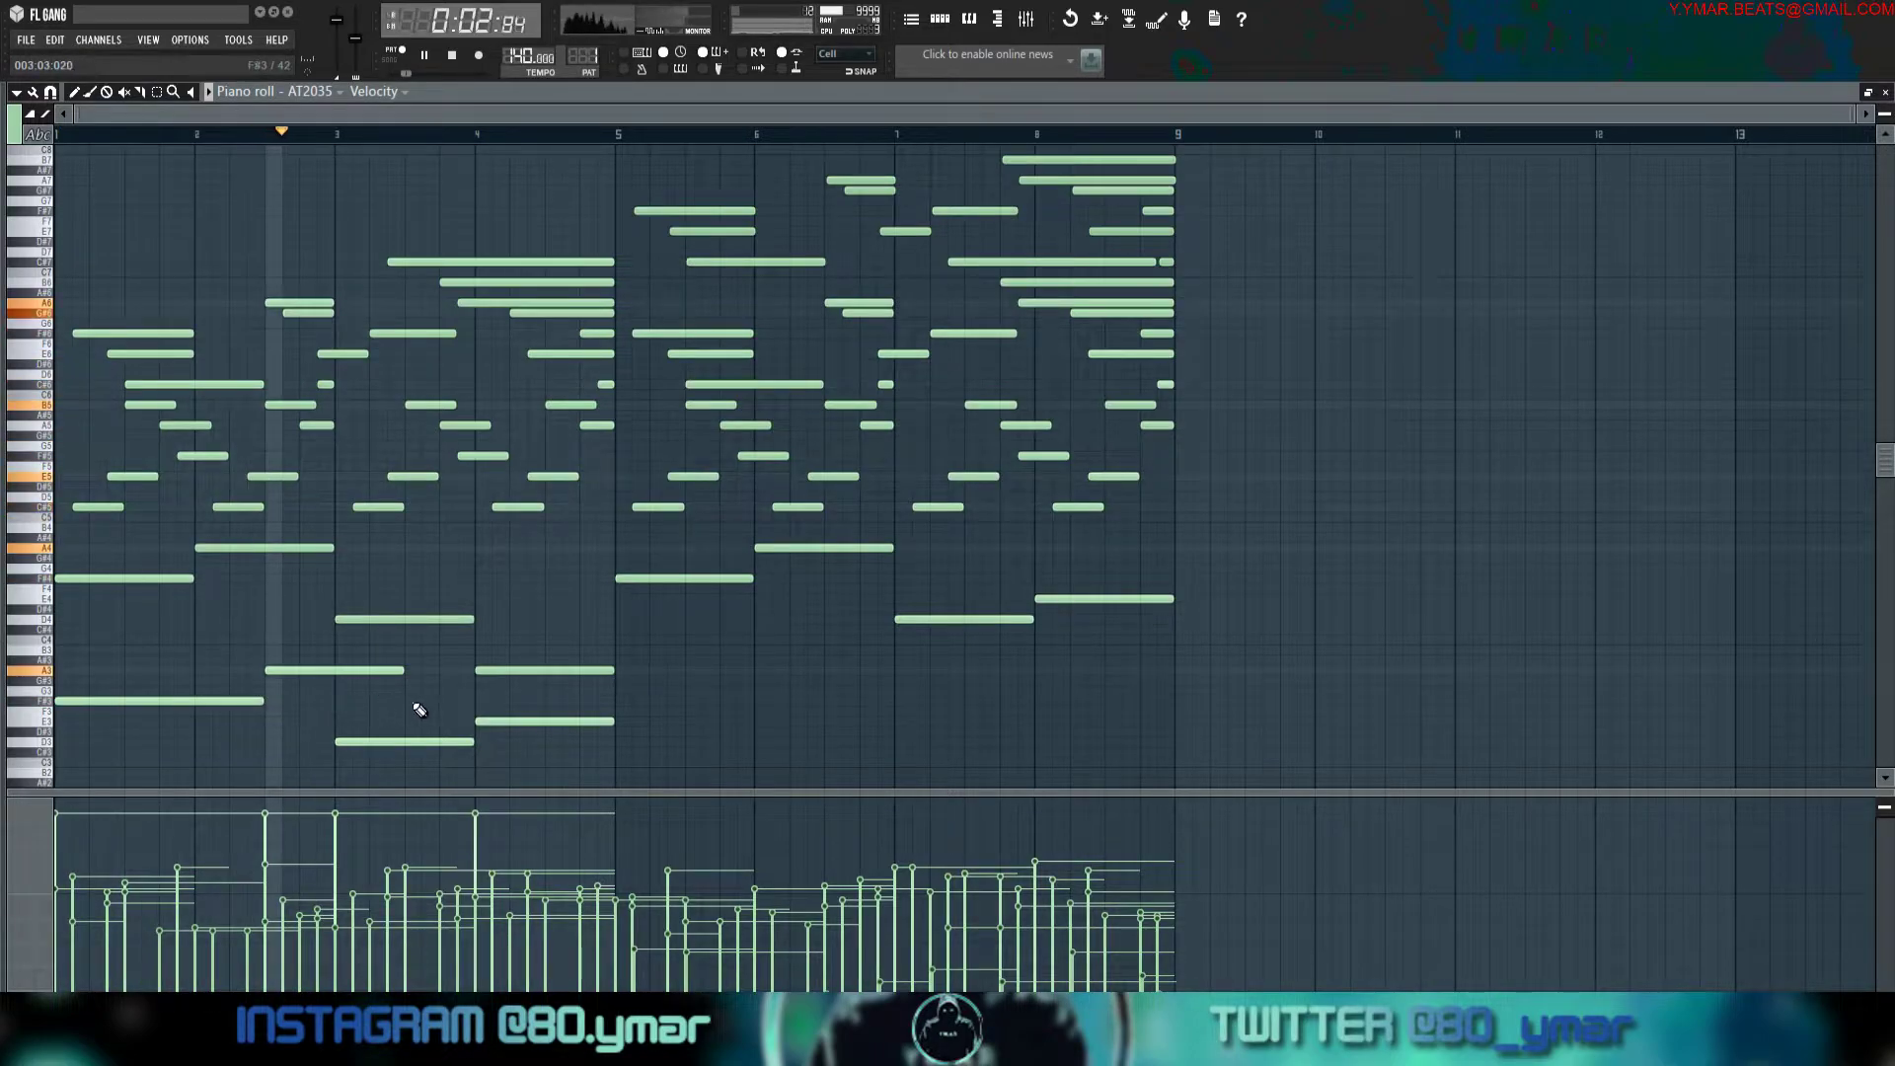
drag(402, 671, 334, 673)
Try raising the low bass note of bar 3 to E3 and play the pattern from the start.
key(space)
click(365, 752)
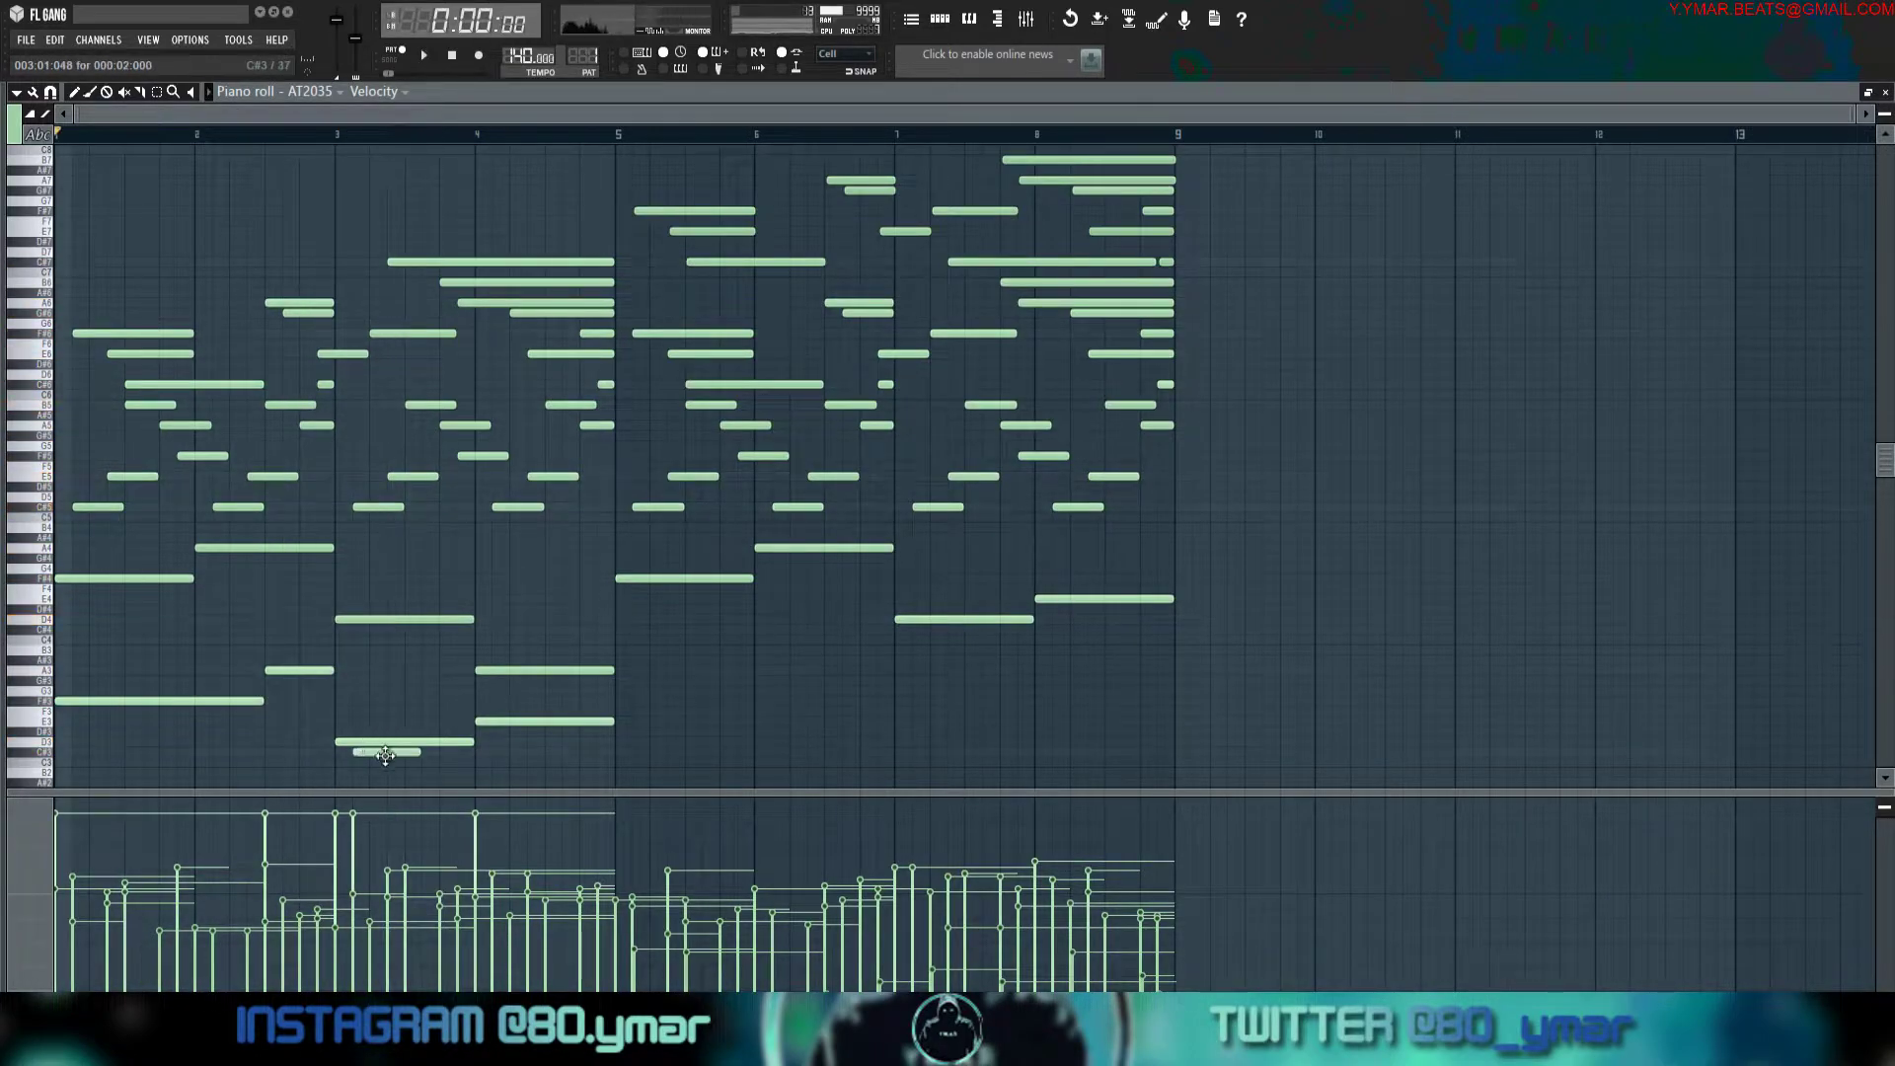
right_click(383, 752)
drag(383, 741, 383, 718)
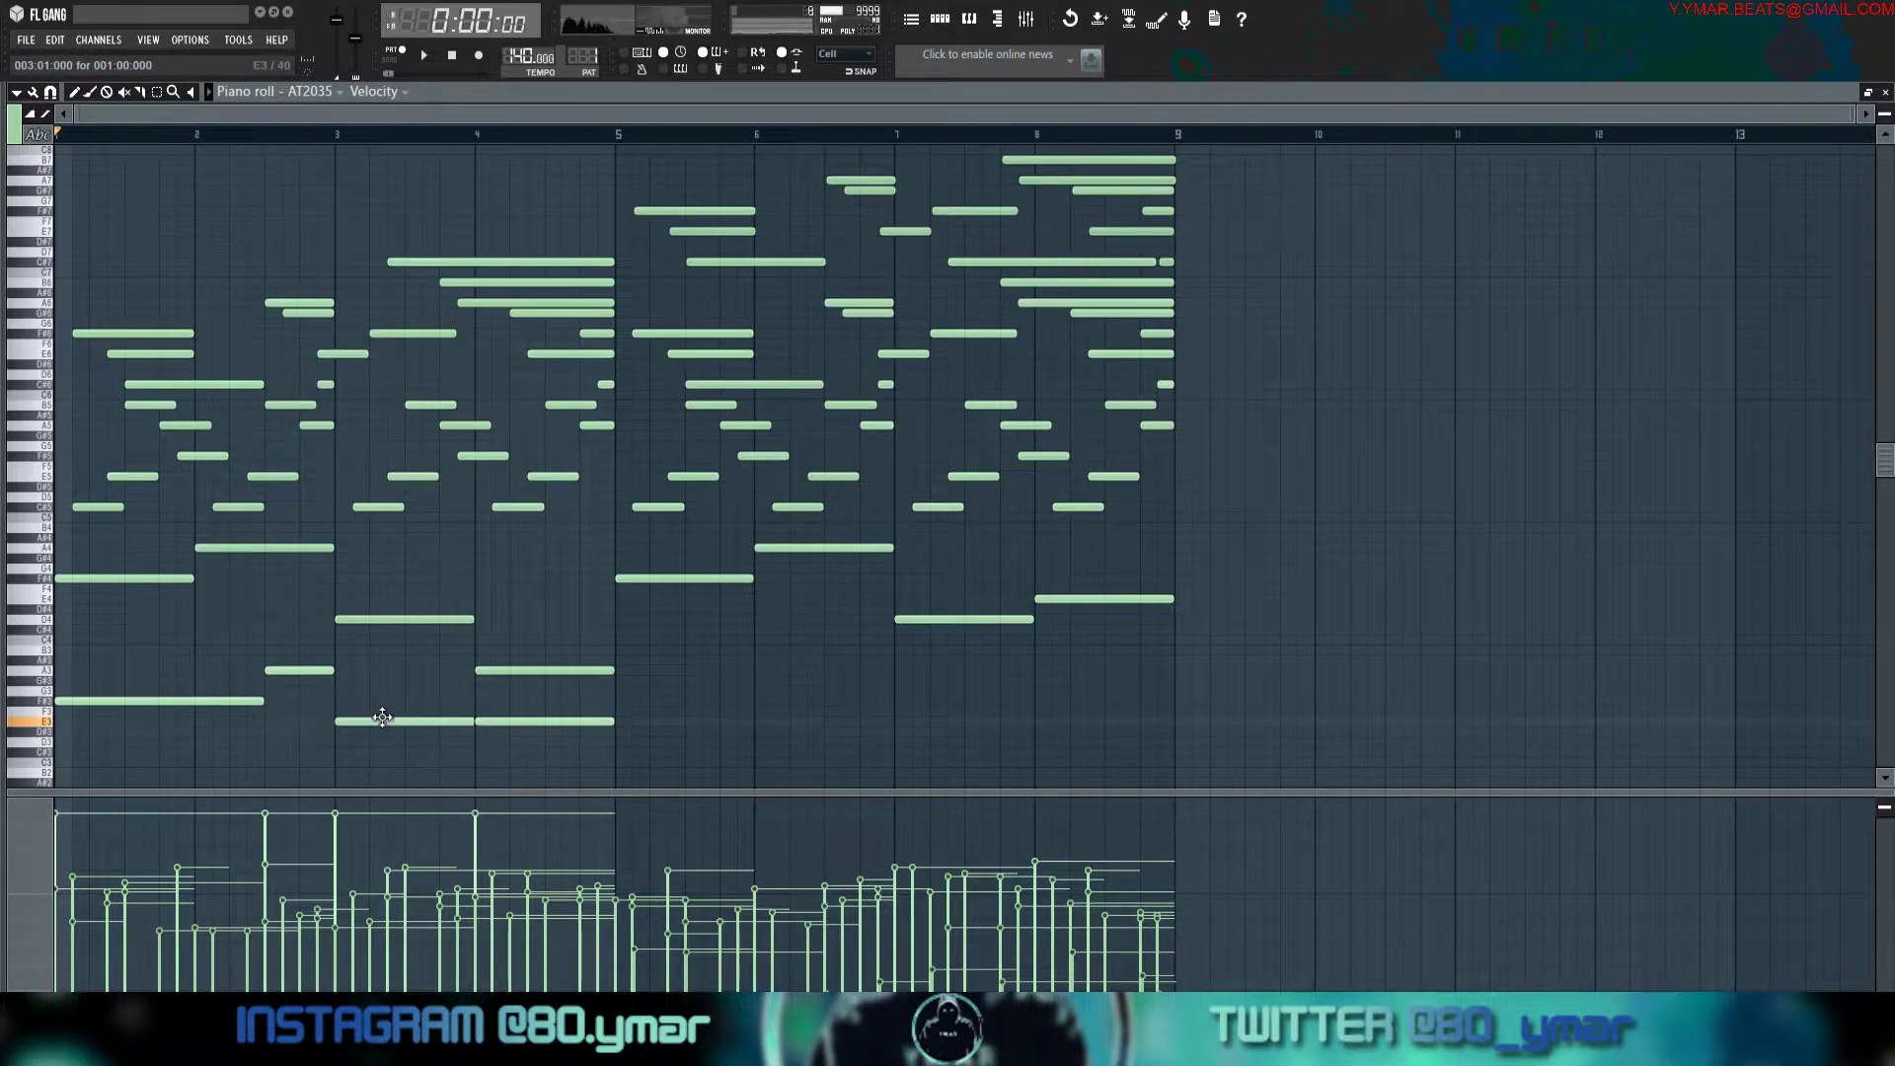
scroll(383, 717, down, 1)
key(space)
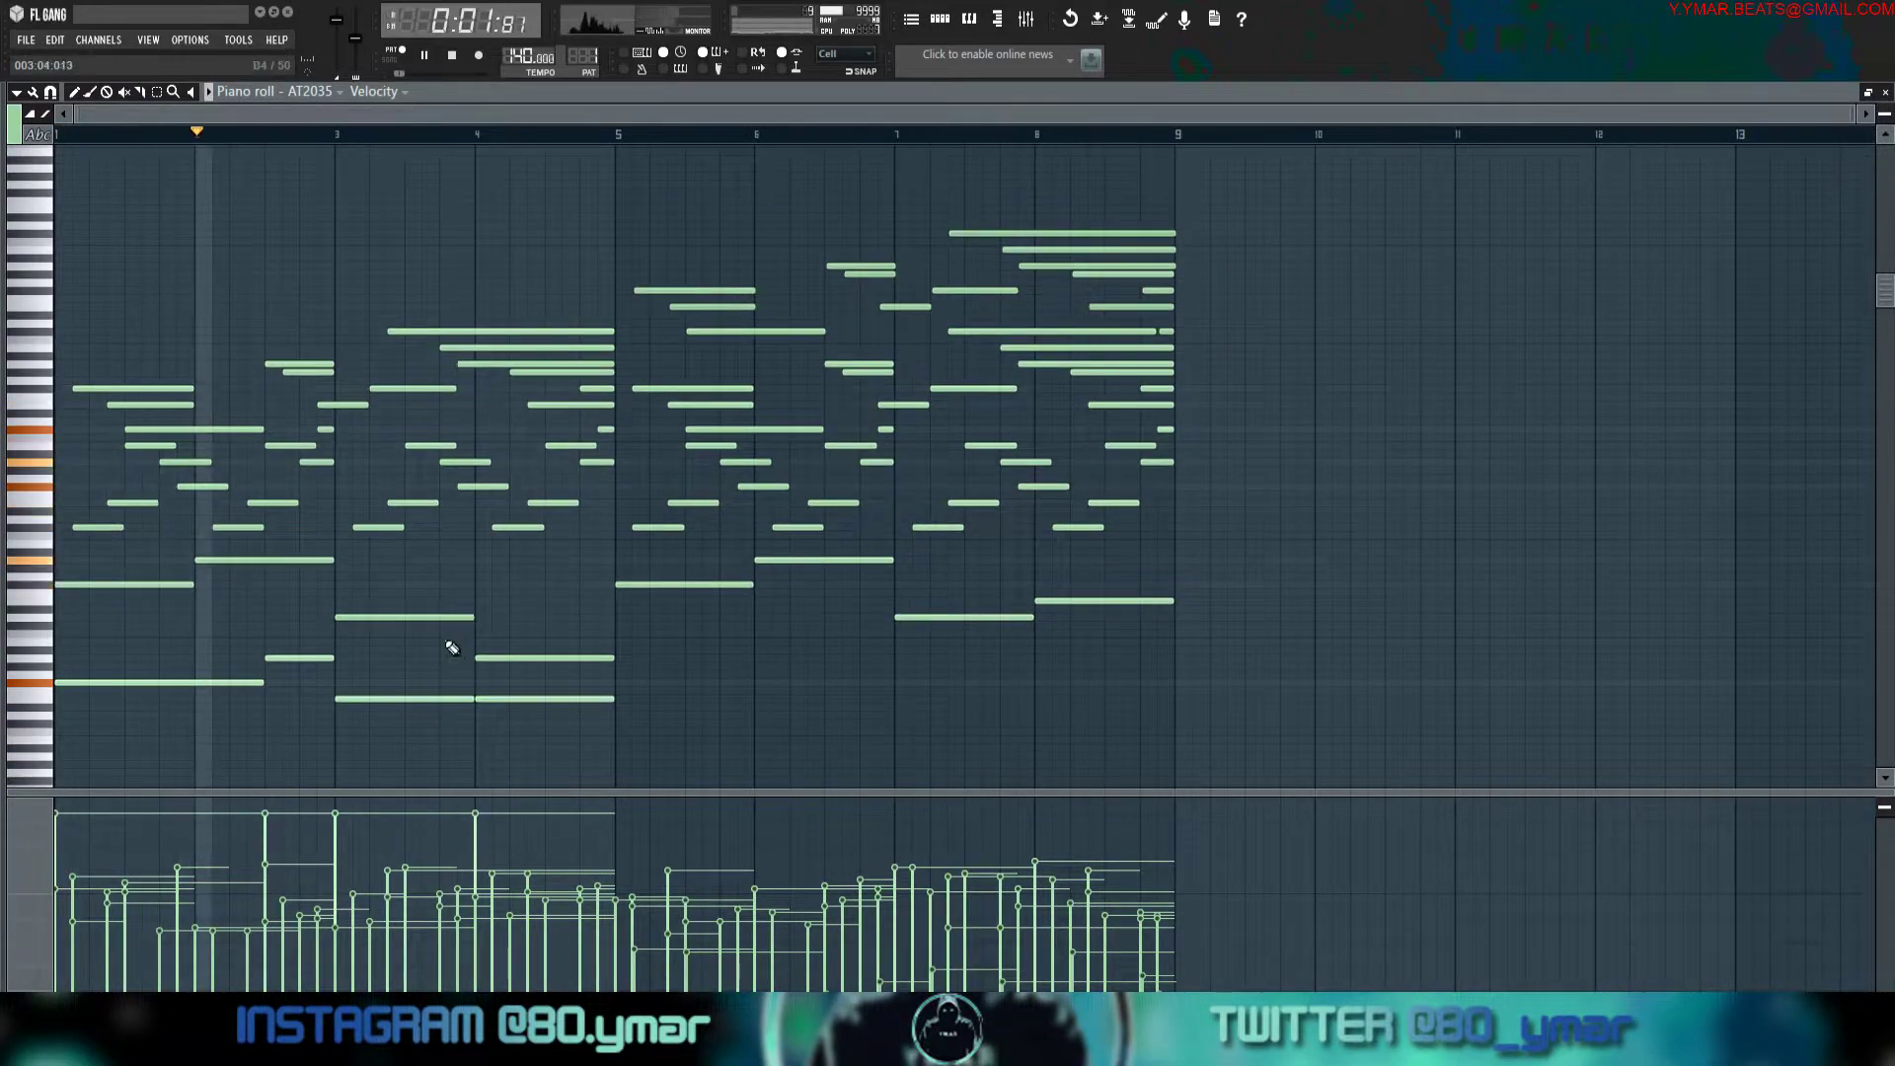
Lower the low bass note of bar 3 to D3 and listen to the pattern again.
key(space)
click(409, 714)
right_click(423, 712)
drag(379, 699, 383, 713)
key(space)
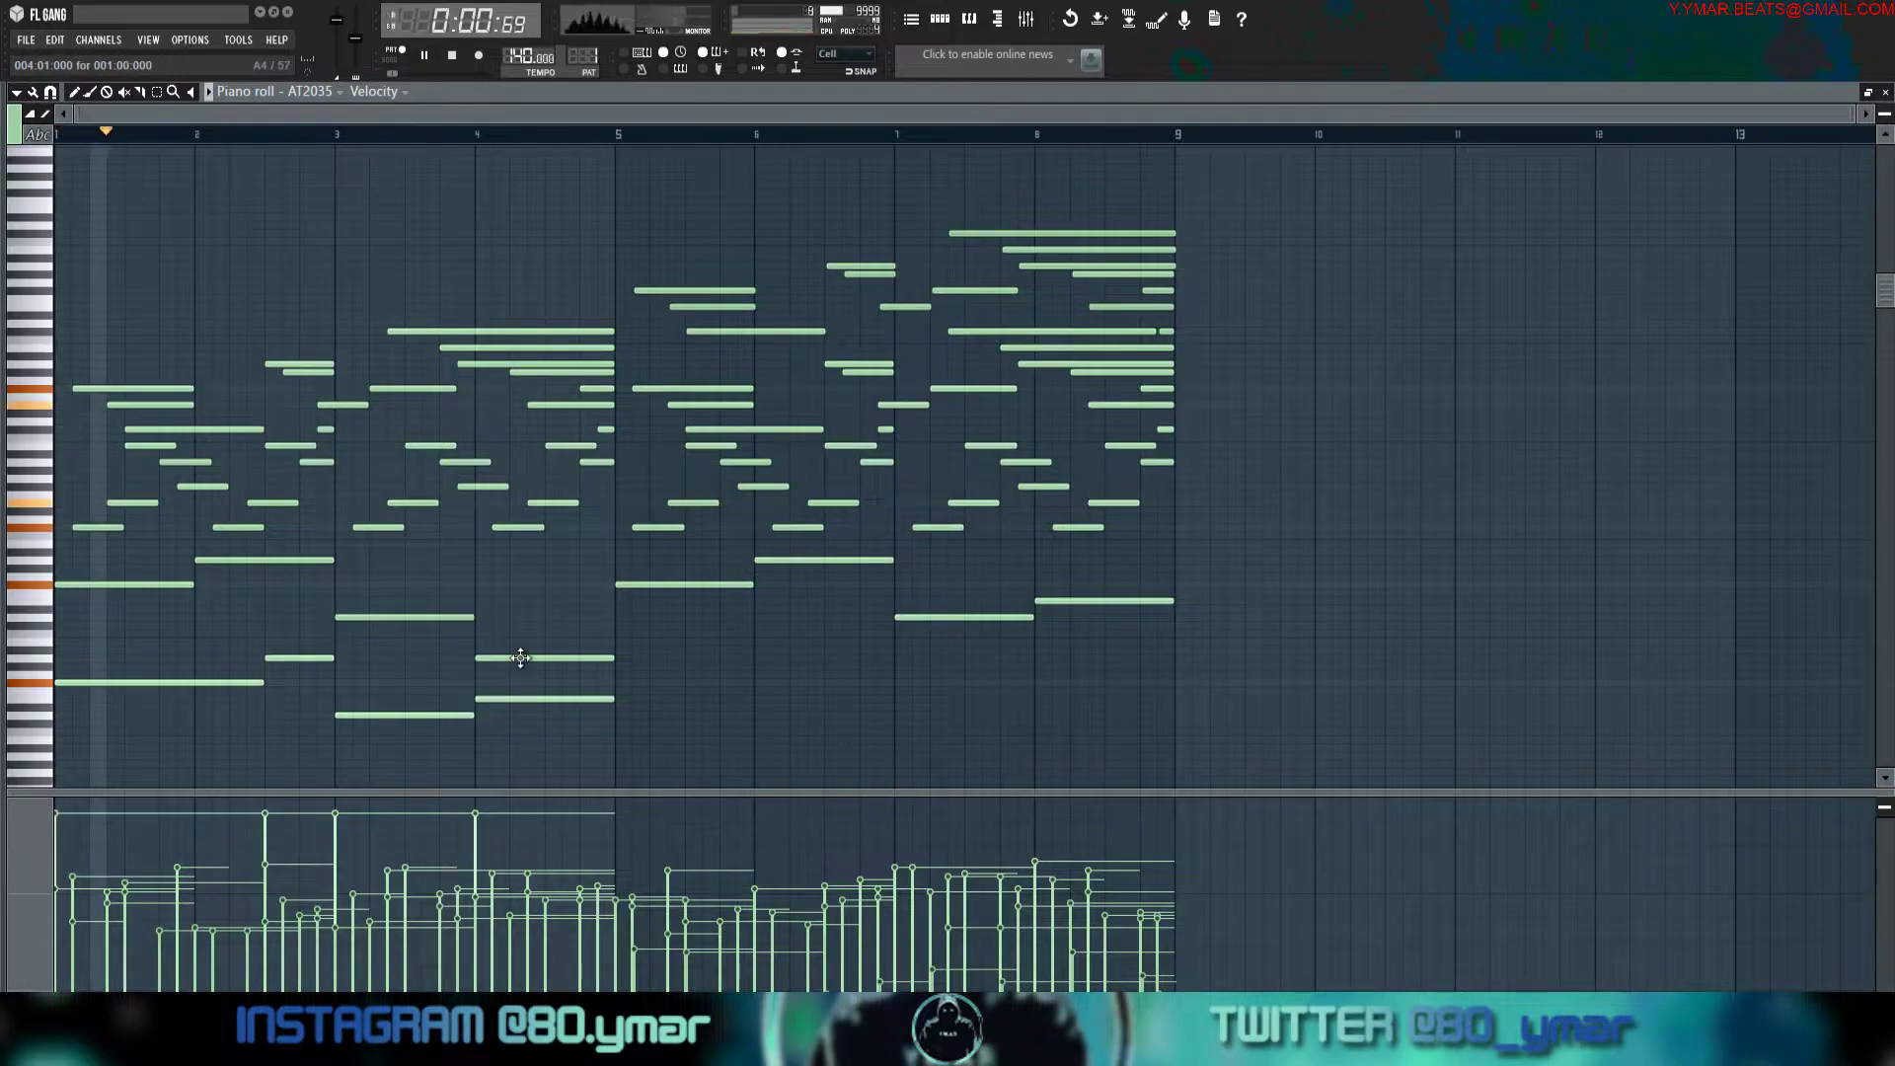
Lower the low bass note of bar 4 to C#3 and play back the pattern.
scroll(496, 697, down, 1)
key(space)
drag(505, 691, 244, 676)
key(space)
Duplicate the low bass line of bars 1 to 4 into bars 5 to 8 and raise the copy in bar 8 to E3.
ctrl+shift+click(314, 650)
key(ctrl+b)
ctrl+click(1201, 736)
drag(1072, 714, 1071, 690)
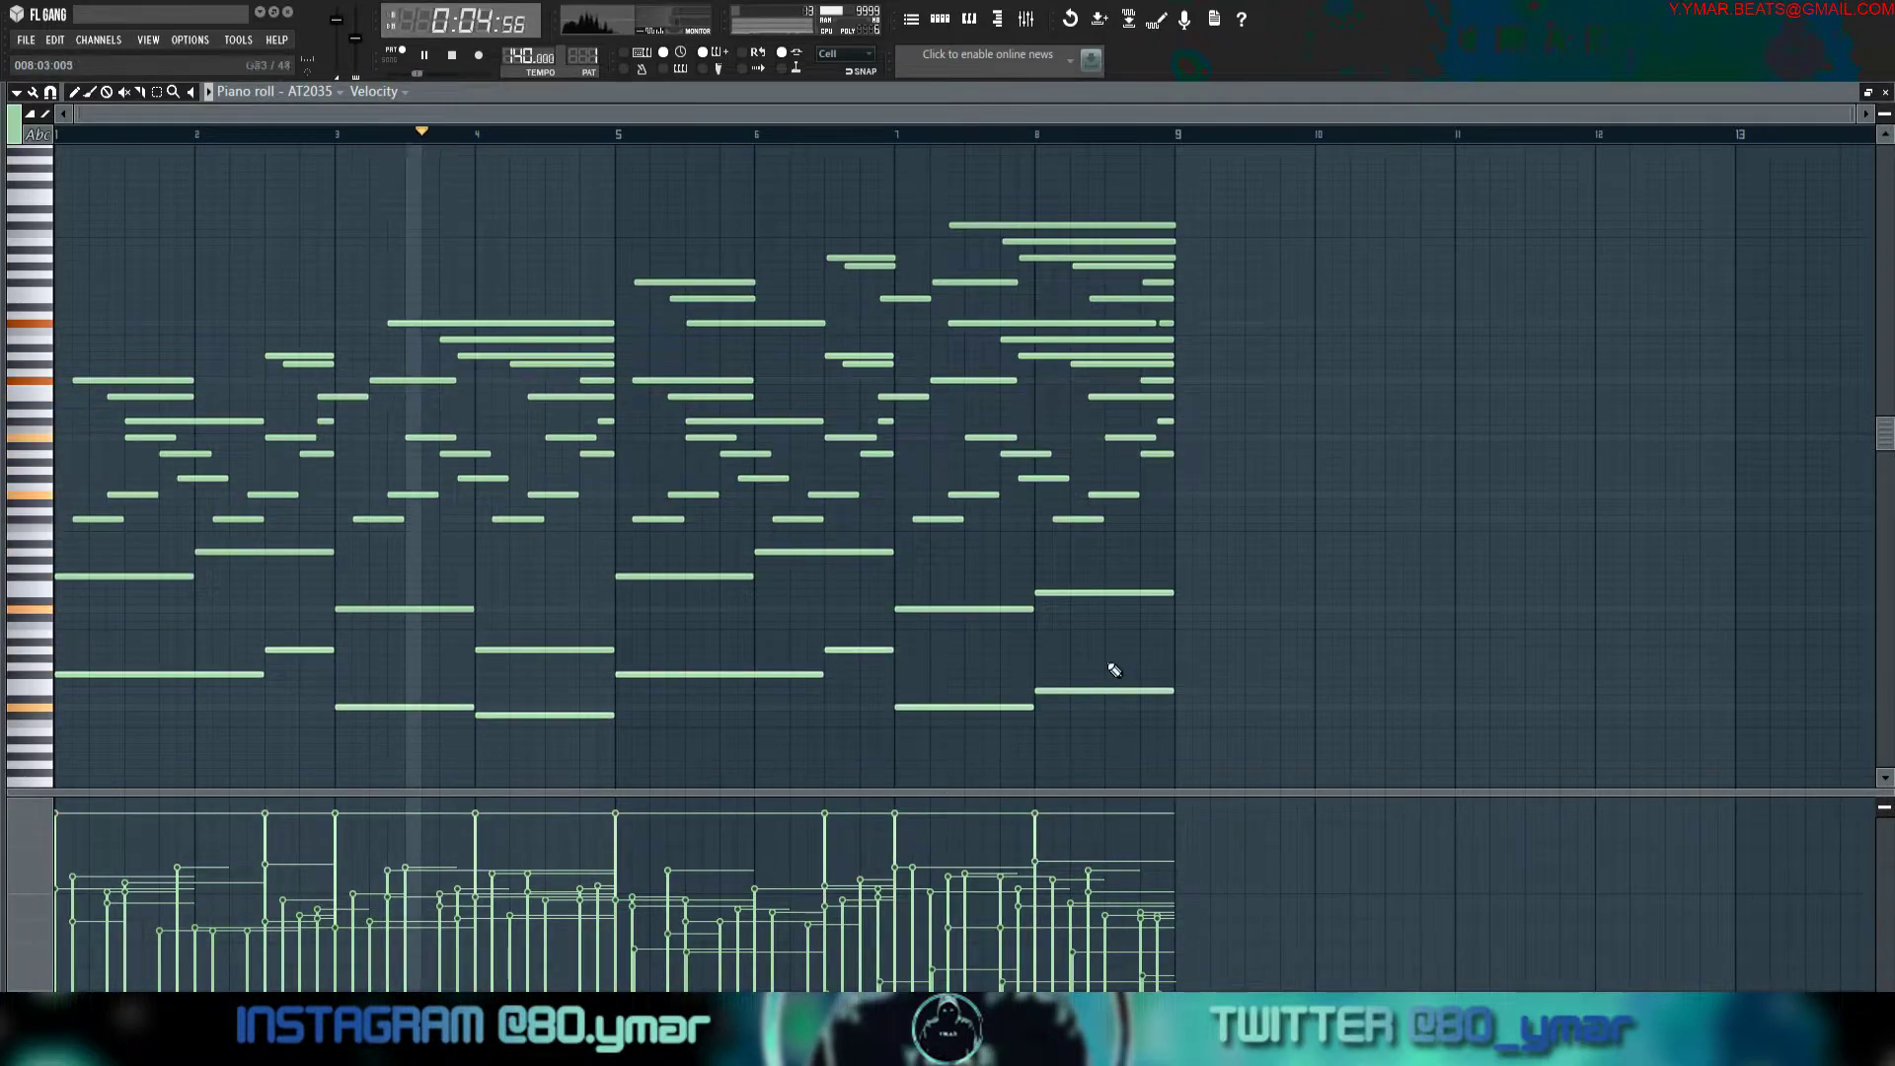
Delete the low bass notes in bars 2, 3 and 4 and play the pattern from the start.
key(space)
drag(543, 713, 435, 712)
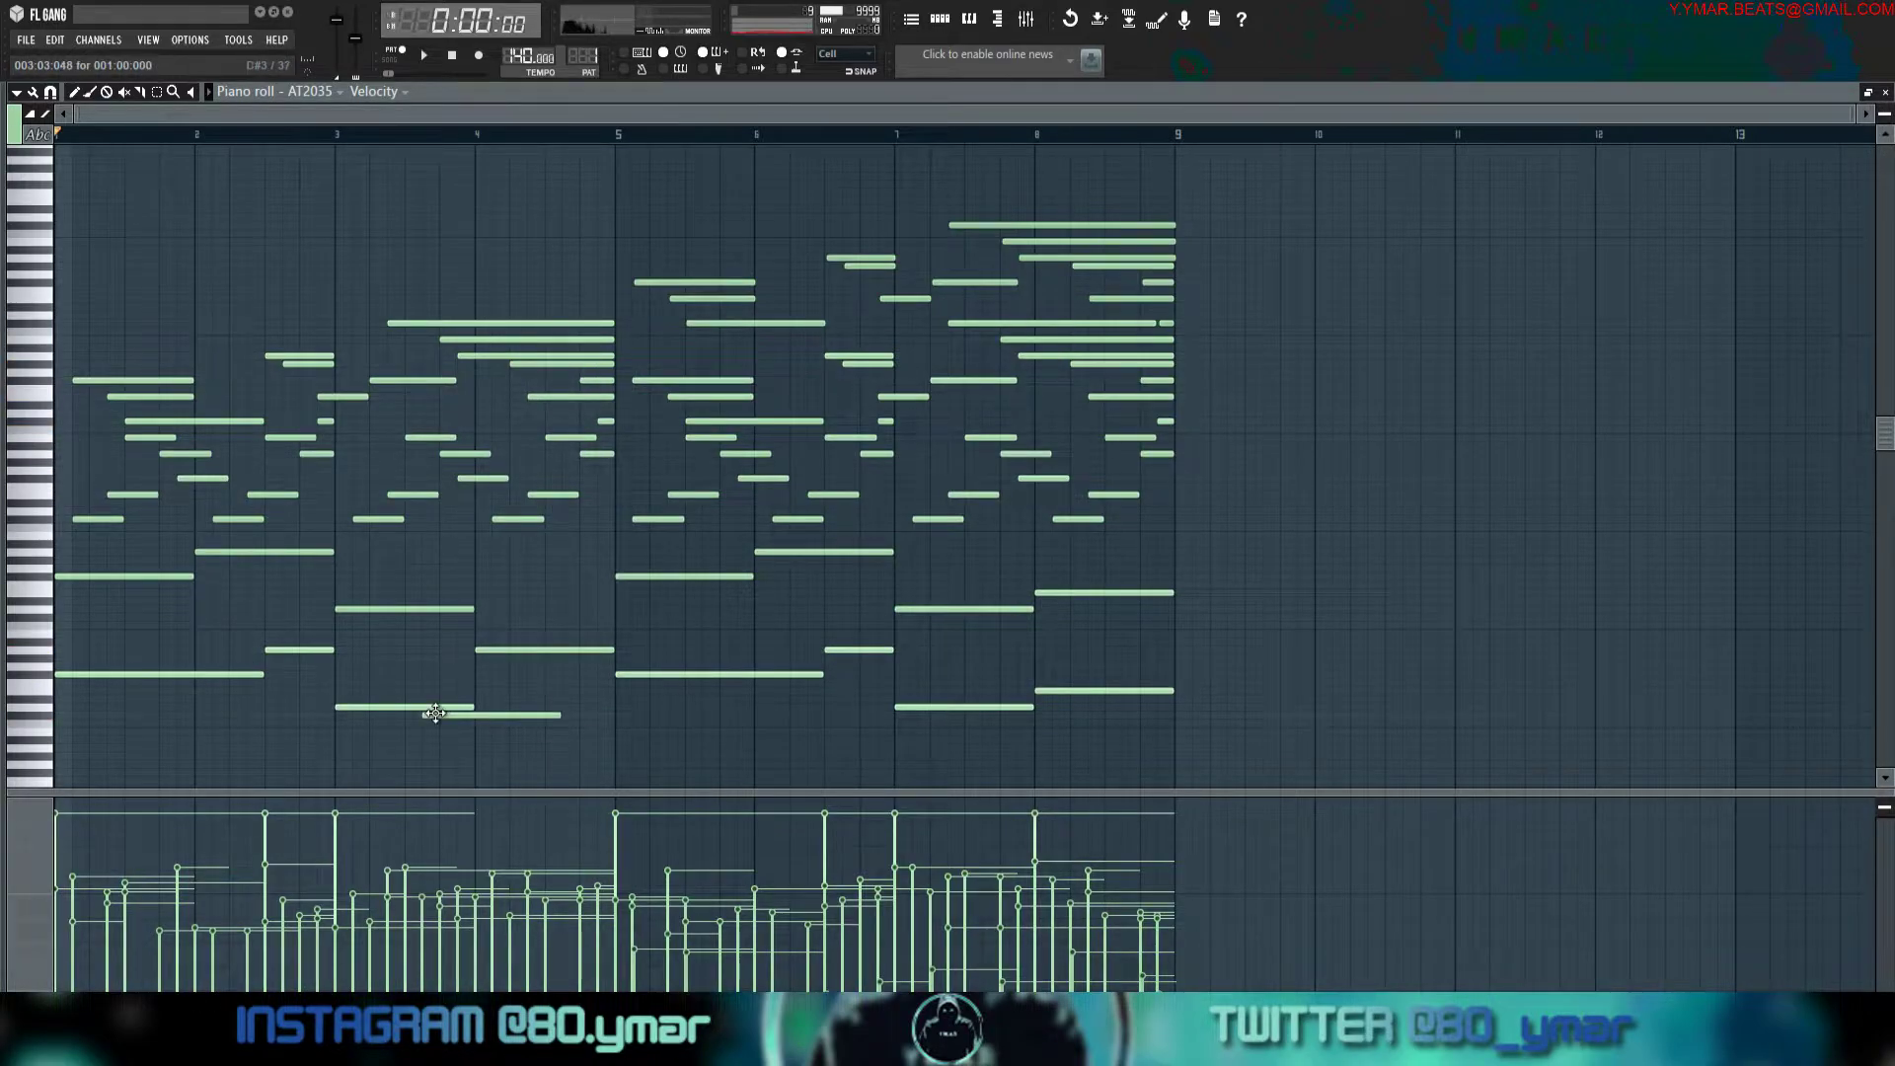
right_click(472, 713)
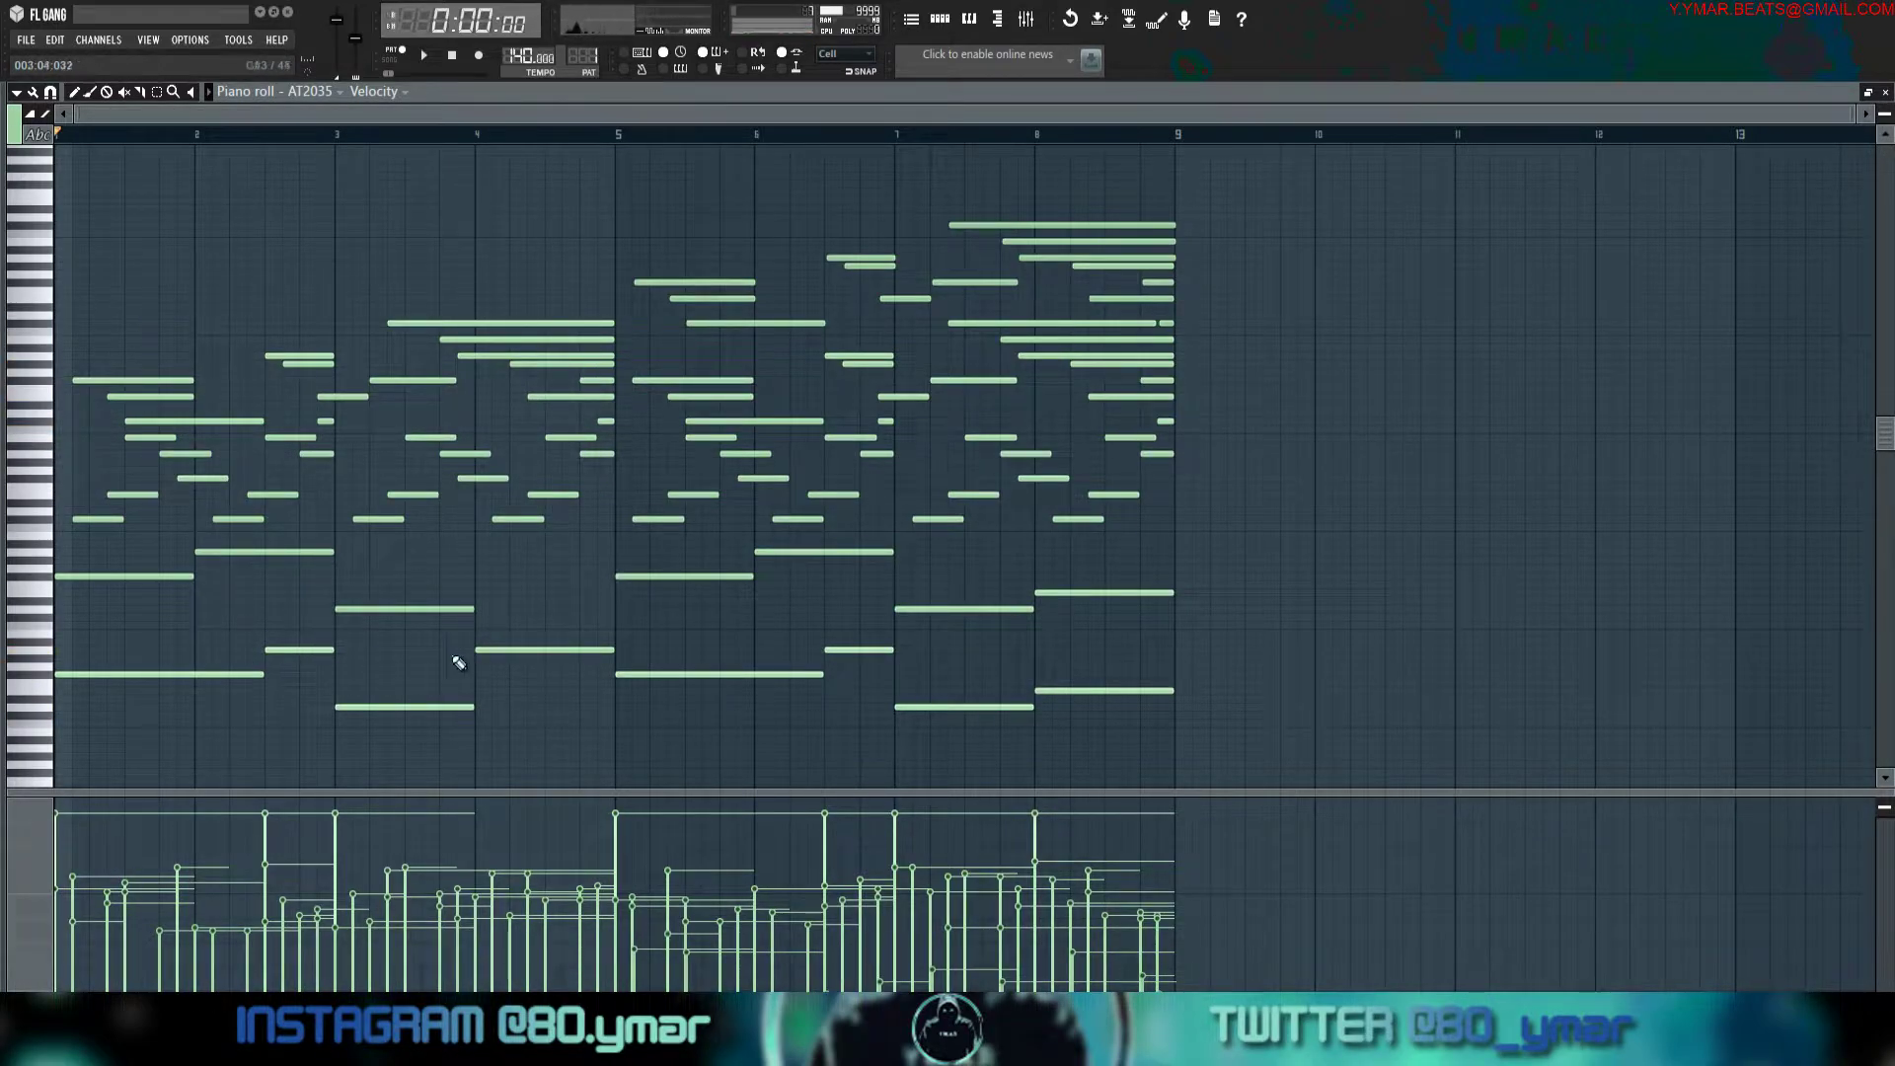
right_click(365, 707)
key(space)
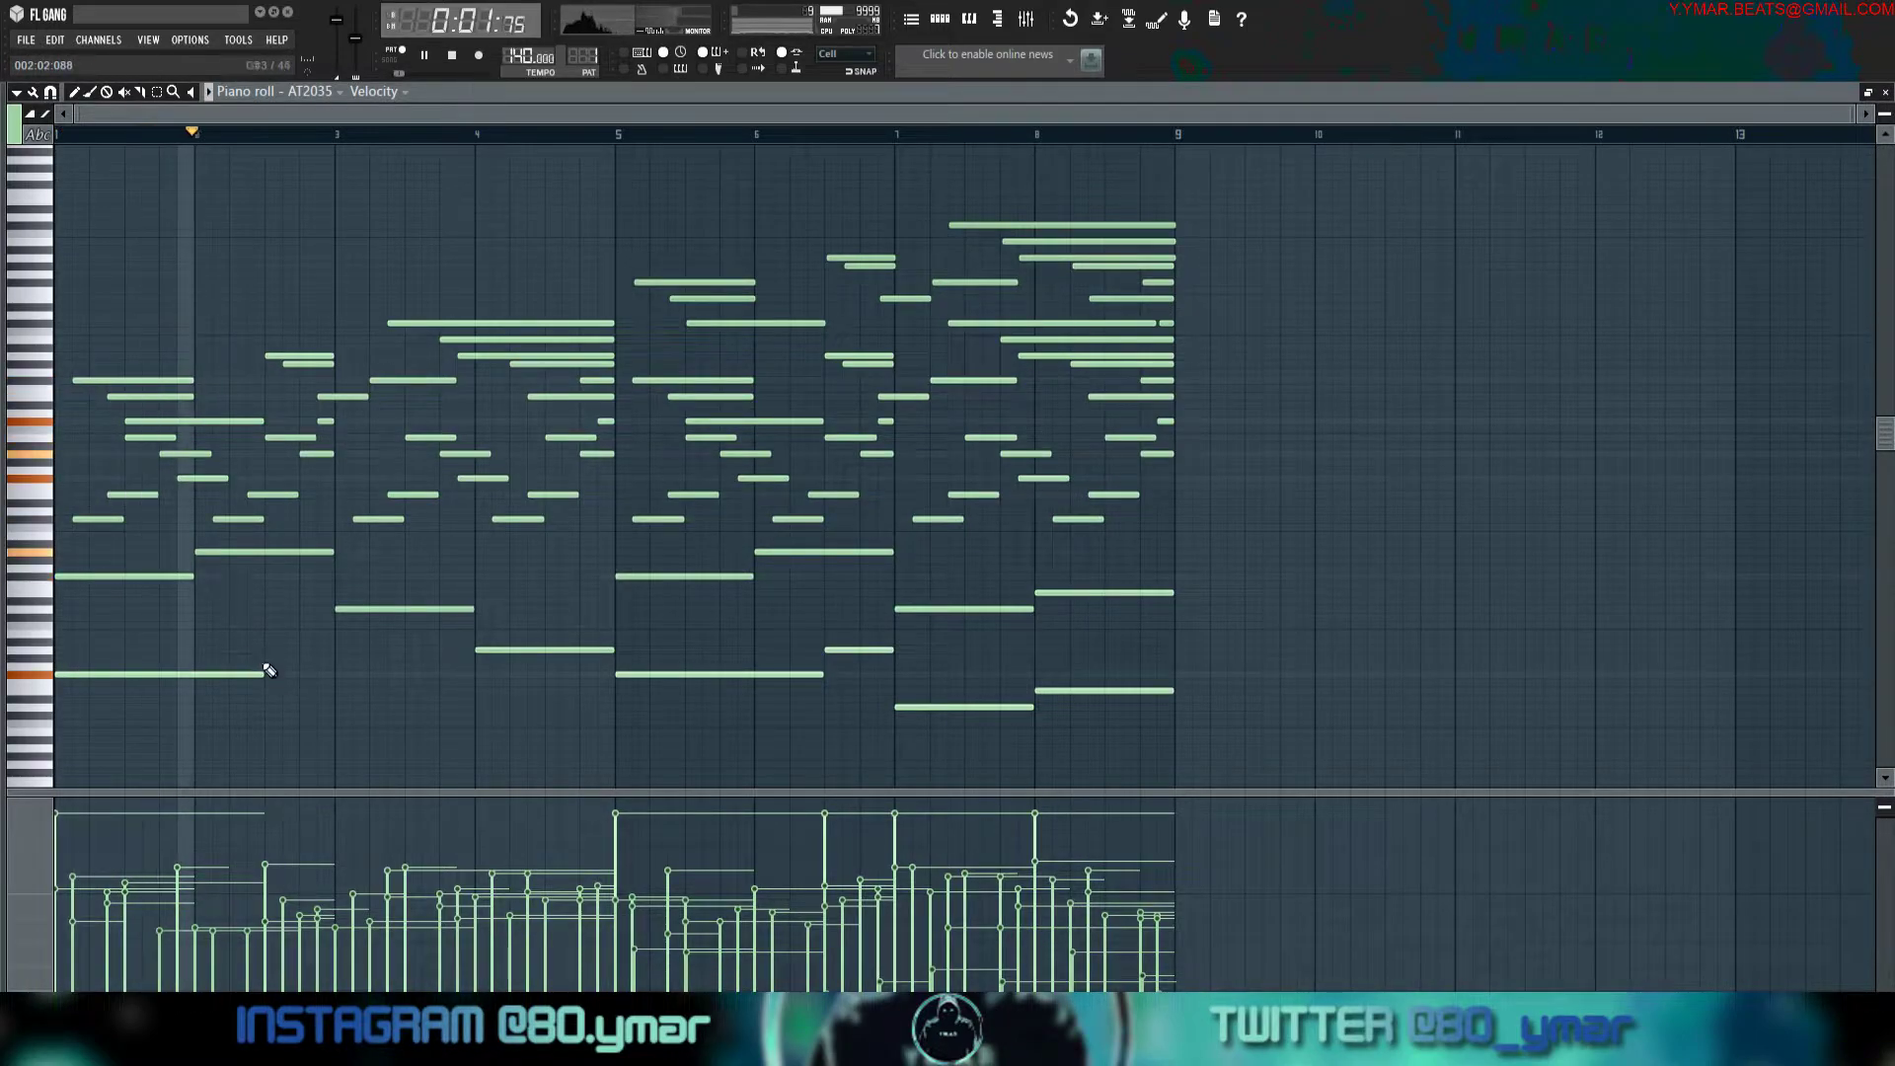
Add low bass notes D3 in bar 3 and E3 in bar 4, and extend the opening low F#3 through bar 2.
key(space)
click(345, 706)
drag(500, 693, 480, 690)
key(space)
drag(273, 681, 341, 680)
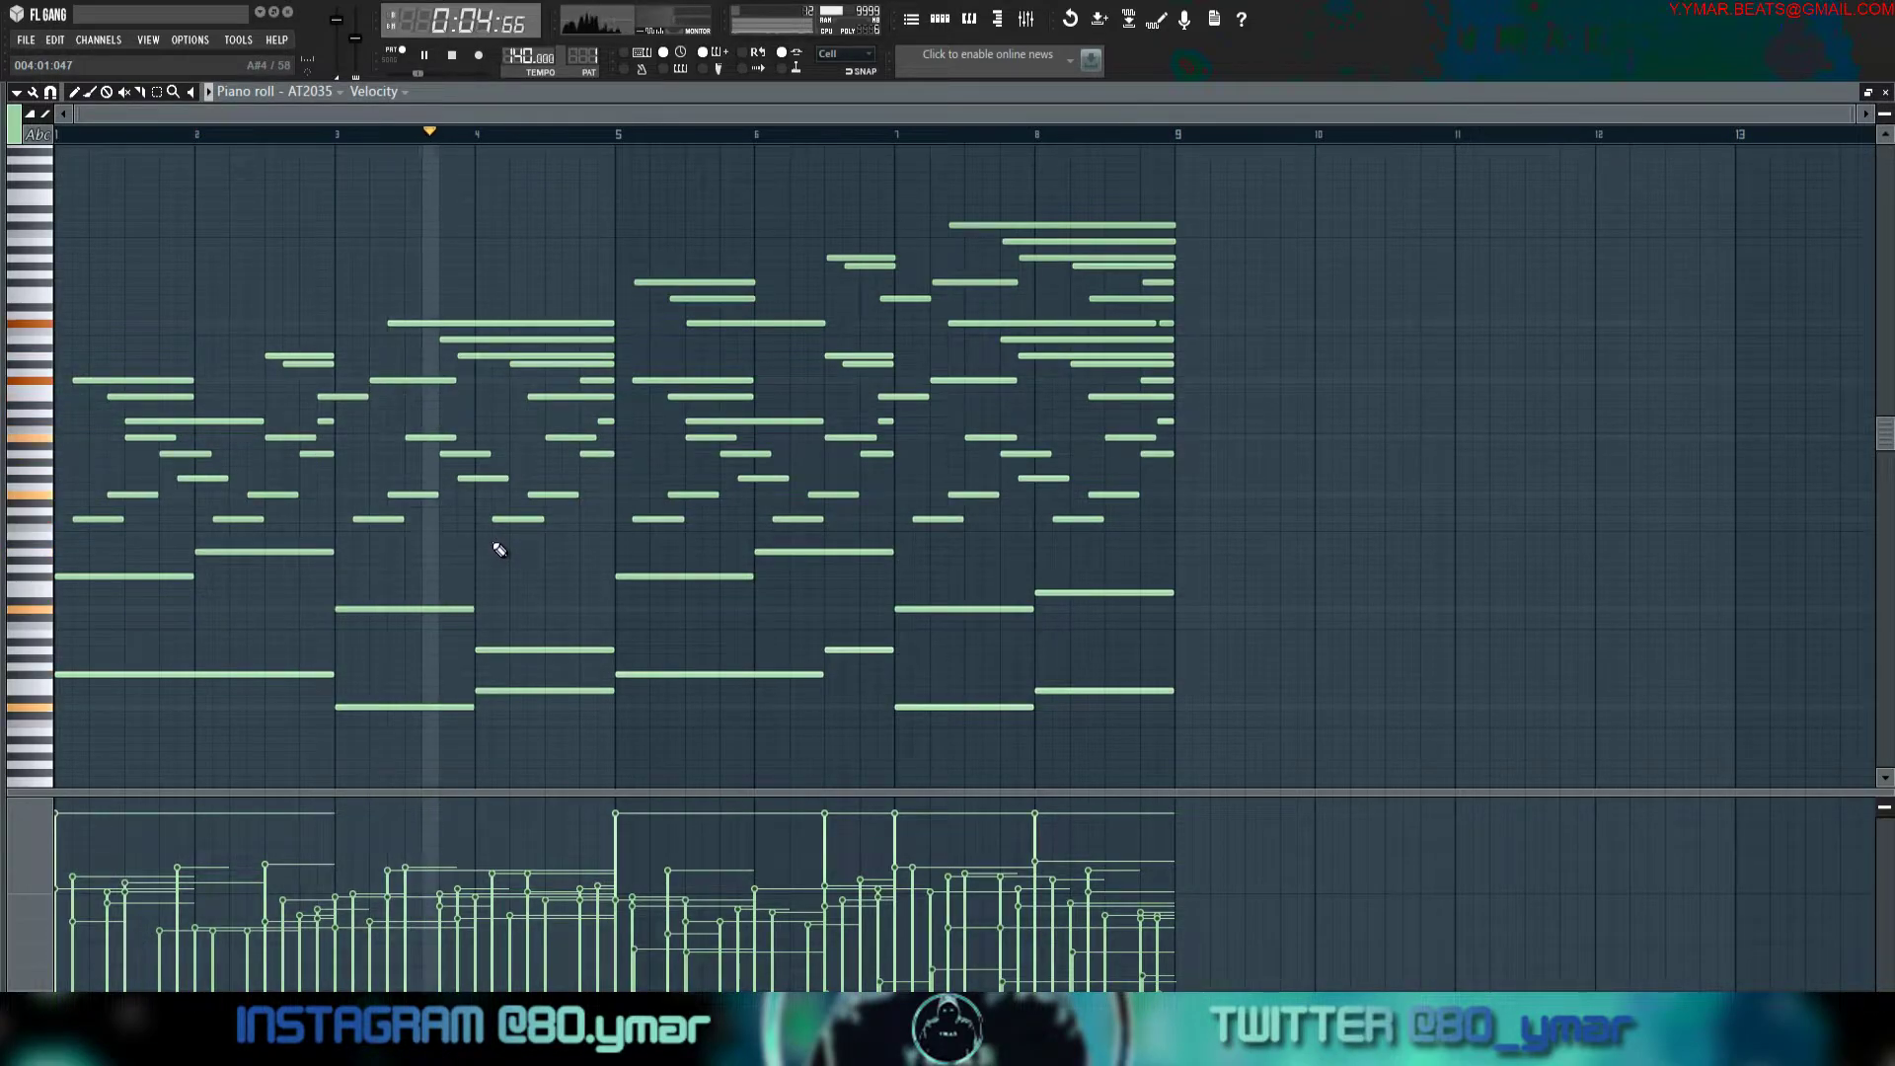
Remove the low bass notes of bars 3 and 4 and trim the low F#3 notes starting bars 1 and 5 to one bar each.
key(space)
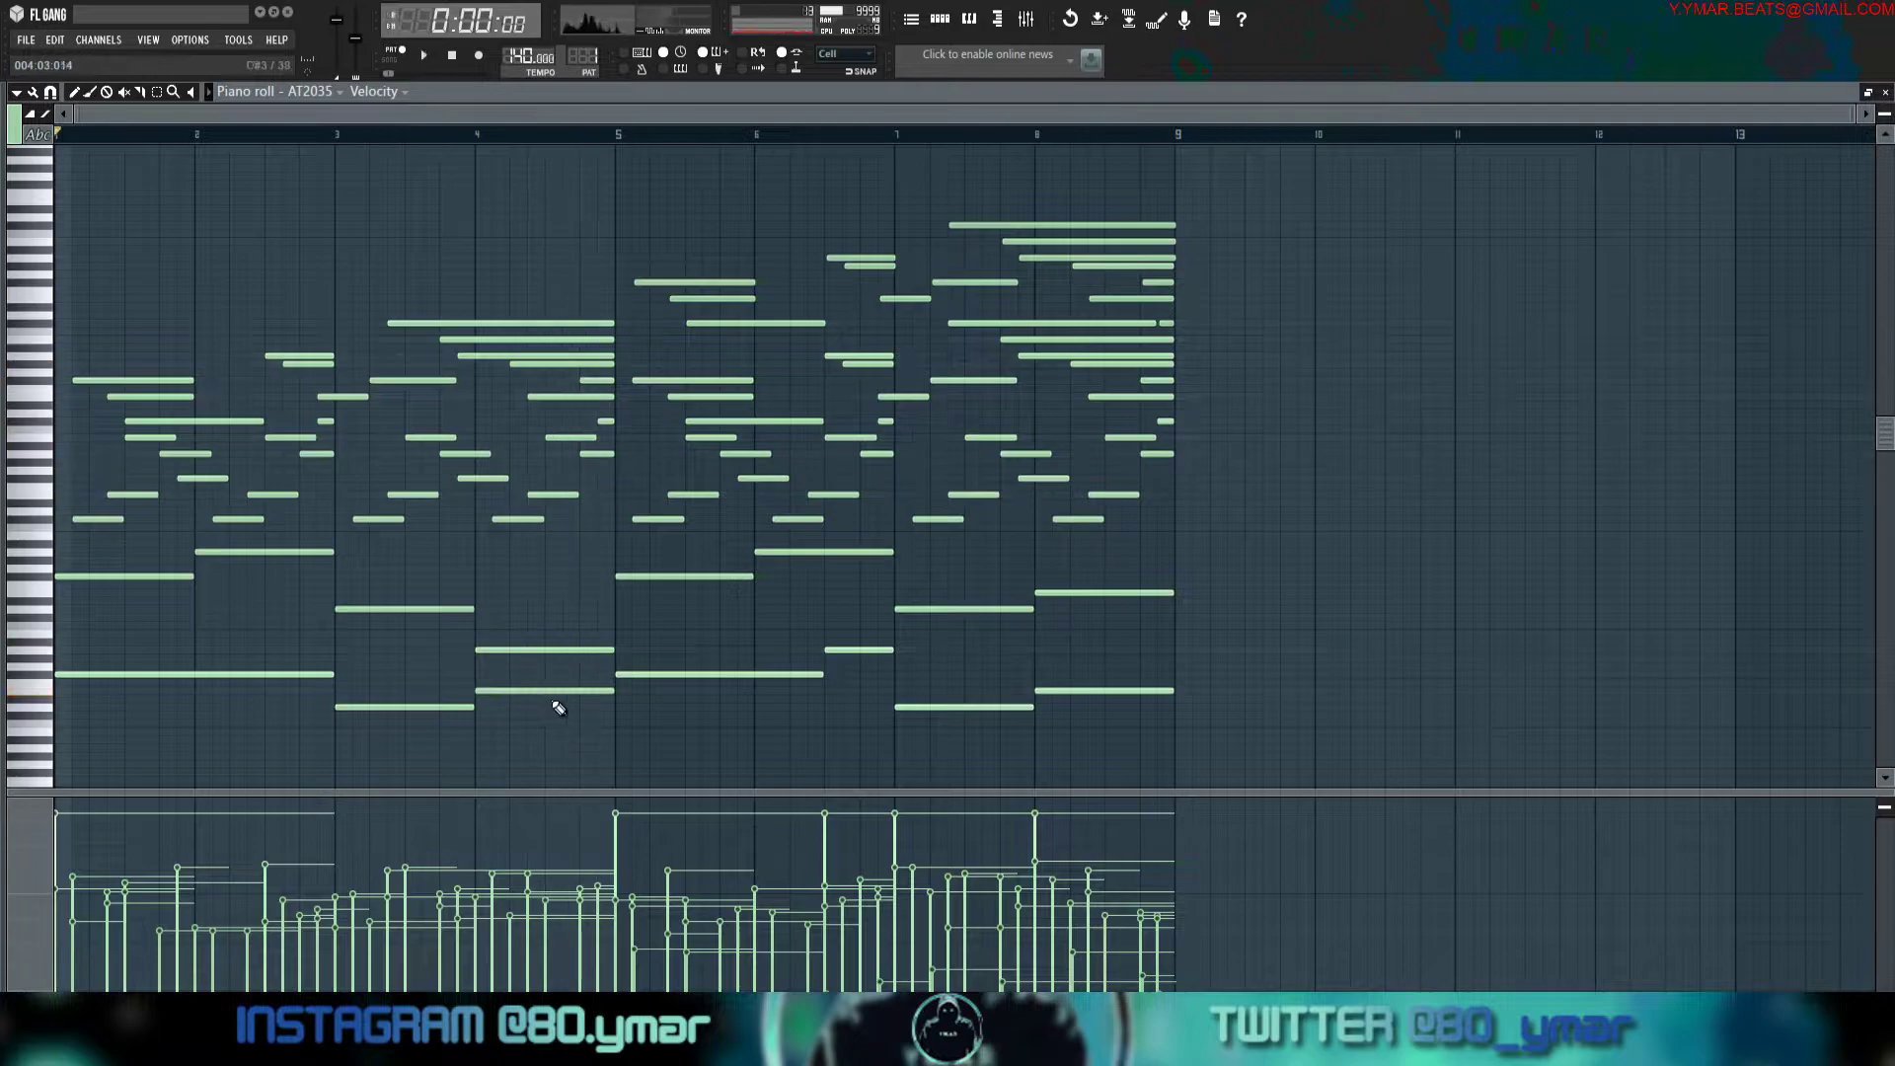
key(space)
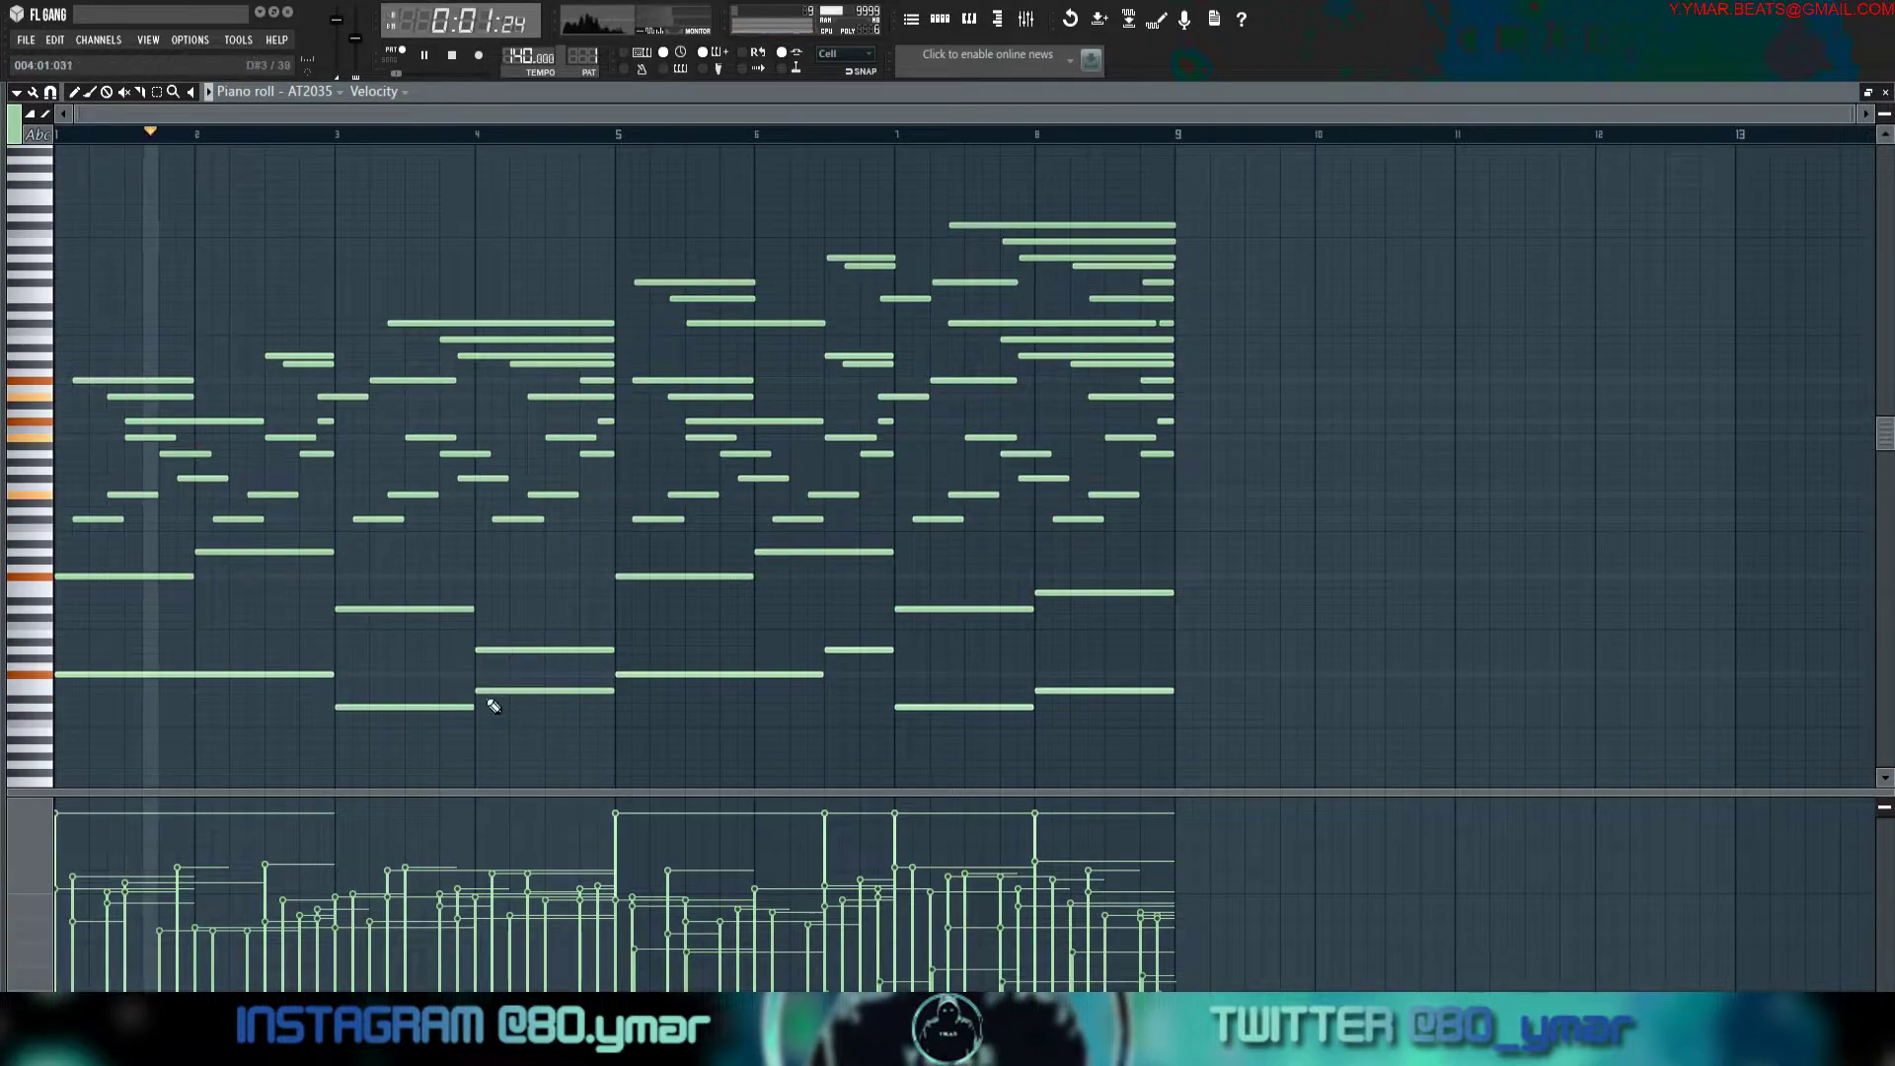
right_click(385, 707)
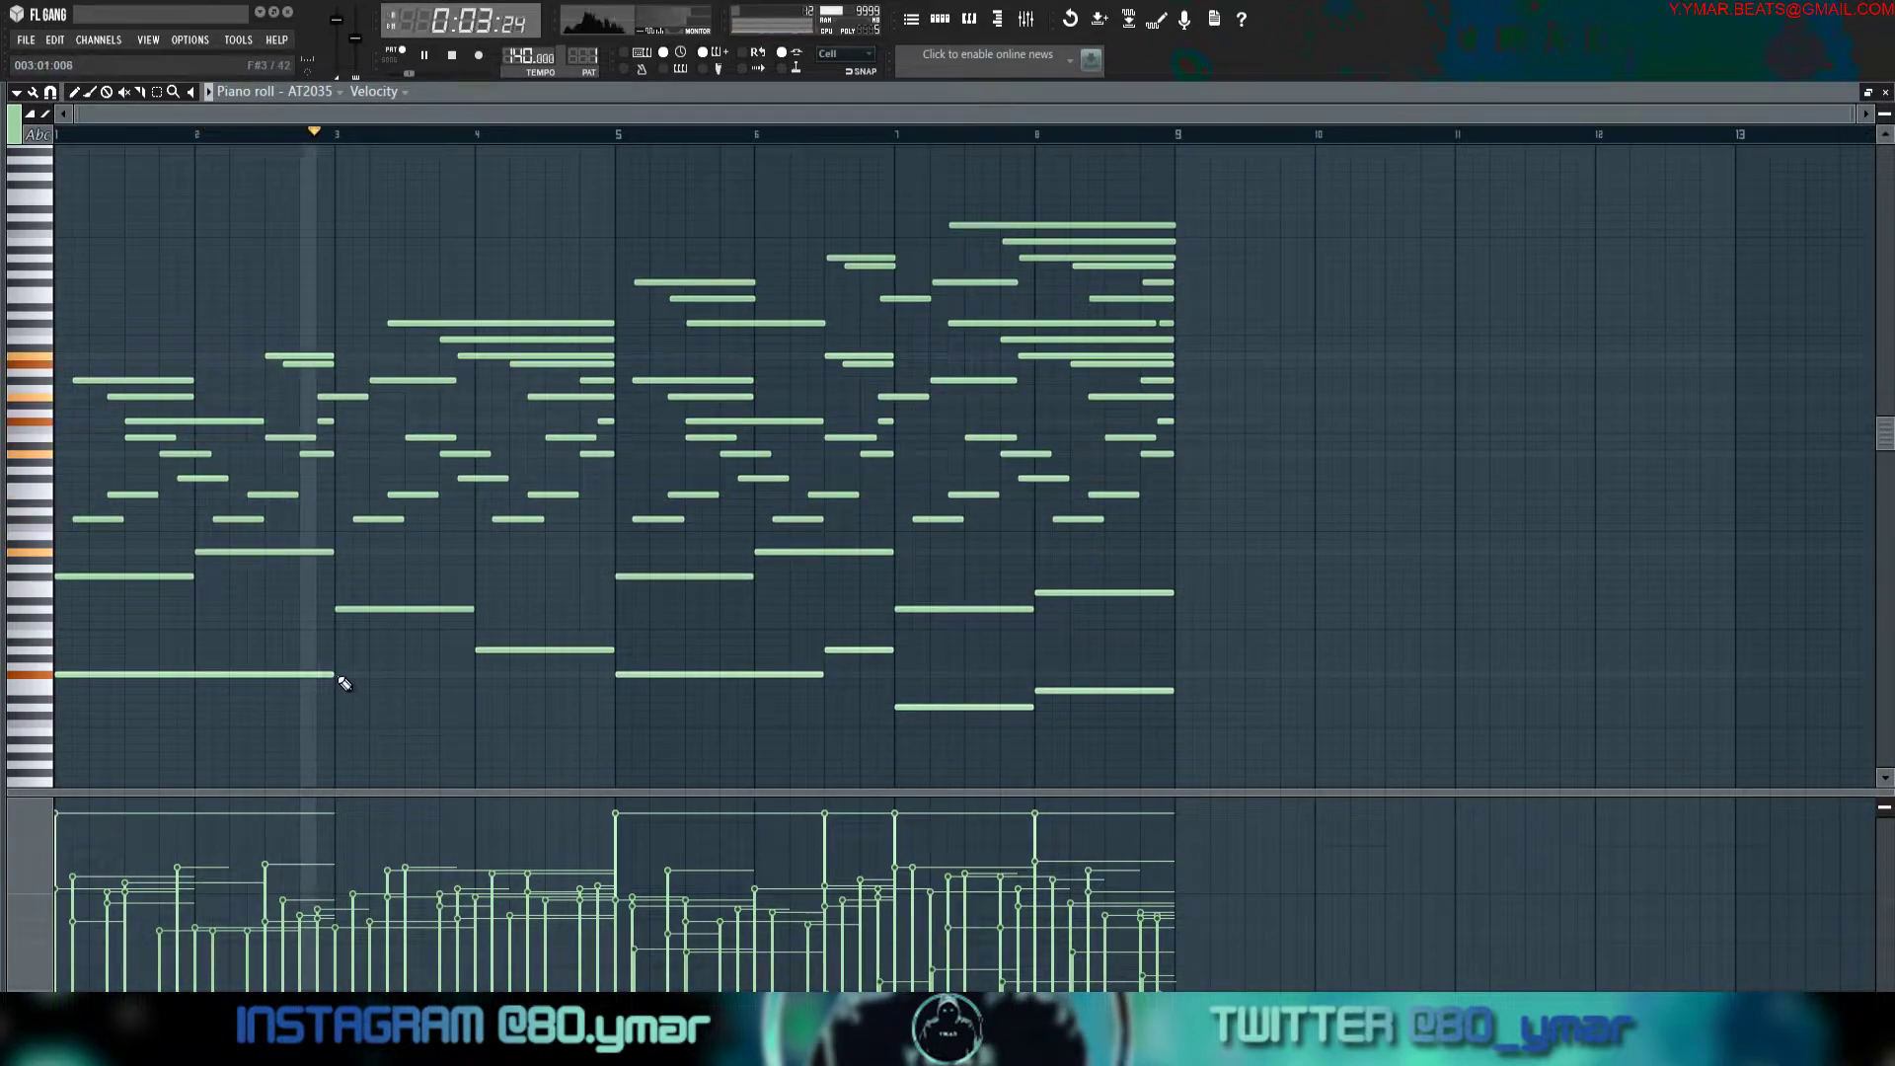
drag(334, 674, 88, 674)
click(553, 674)
right_click(562, 674)
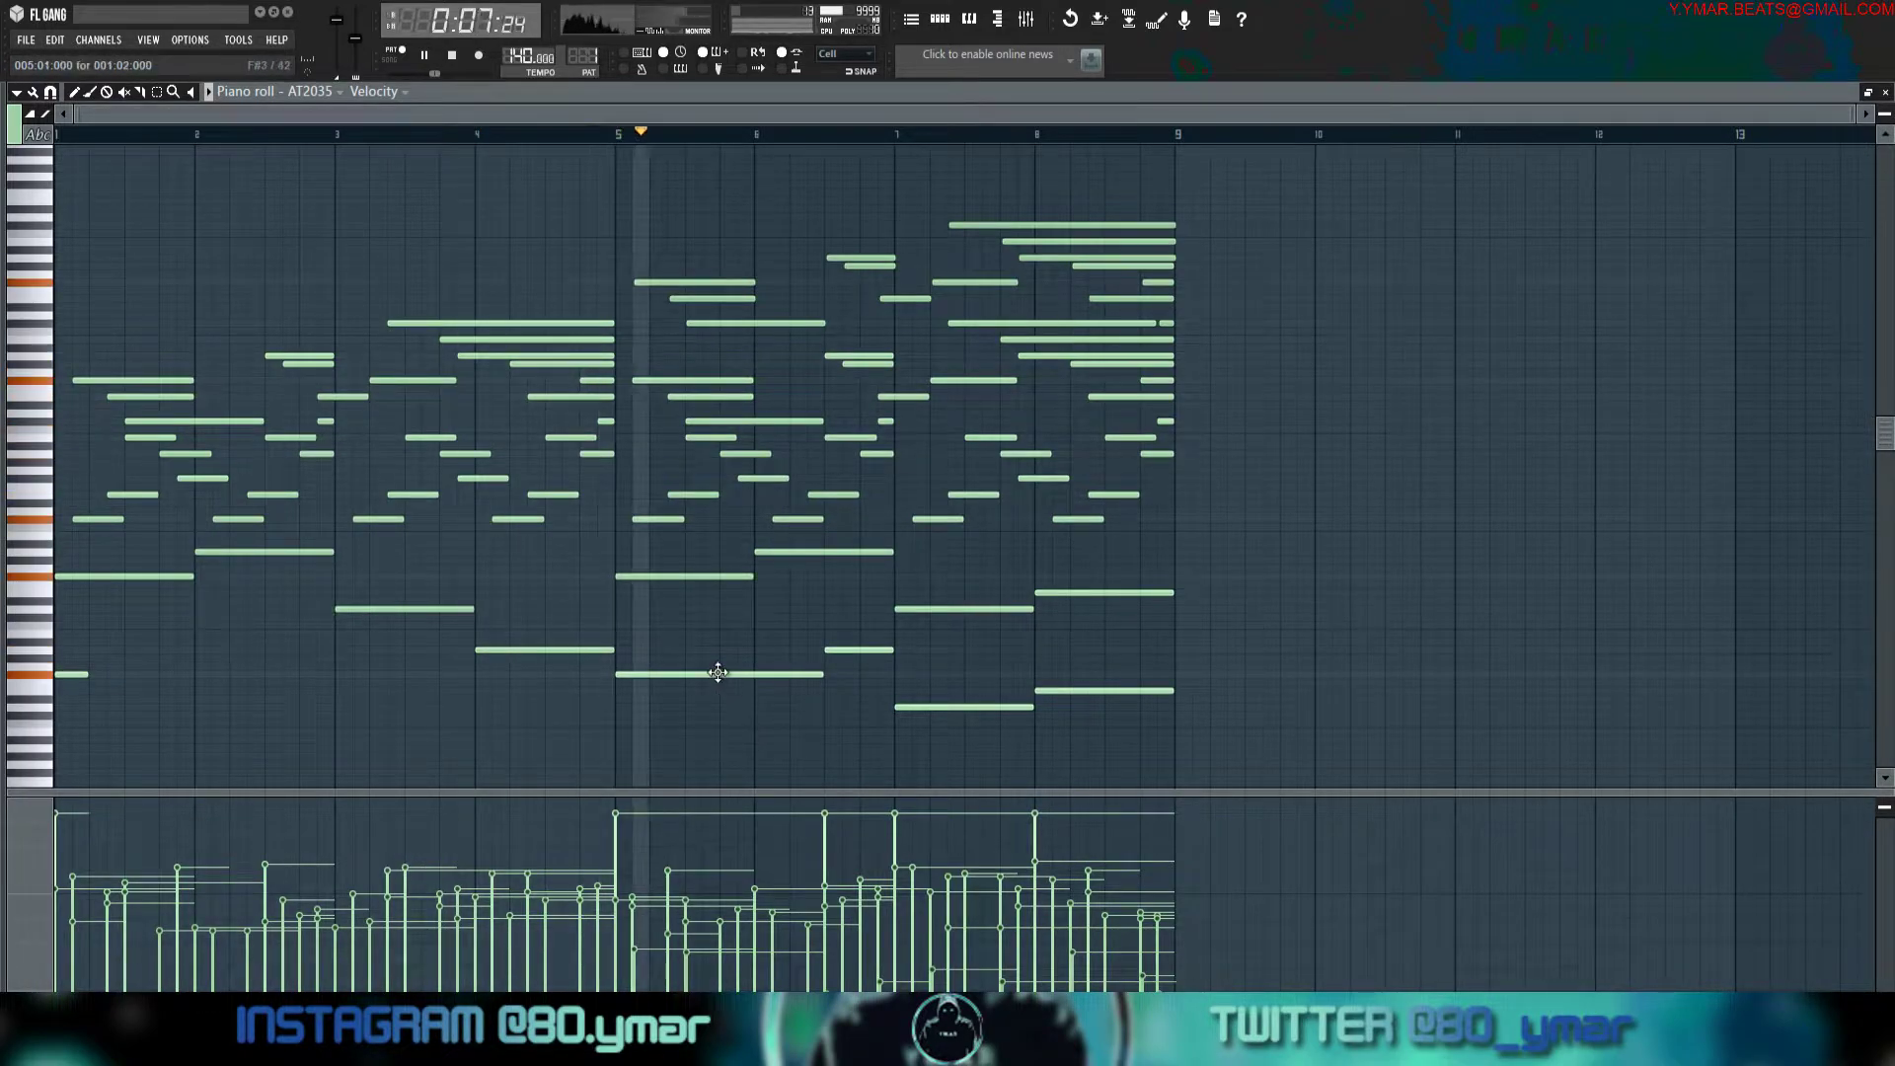
drag(827, 675, 756, 674)
drag(87, 674, 193, 674)
Delete the remaining low bass notes in bars 6, 7 and 8.
right_click(963, 707)
right_click(1104, 689)
right_click(857, 650)
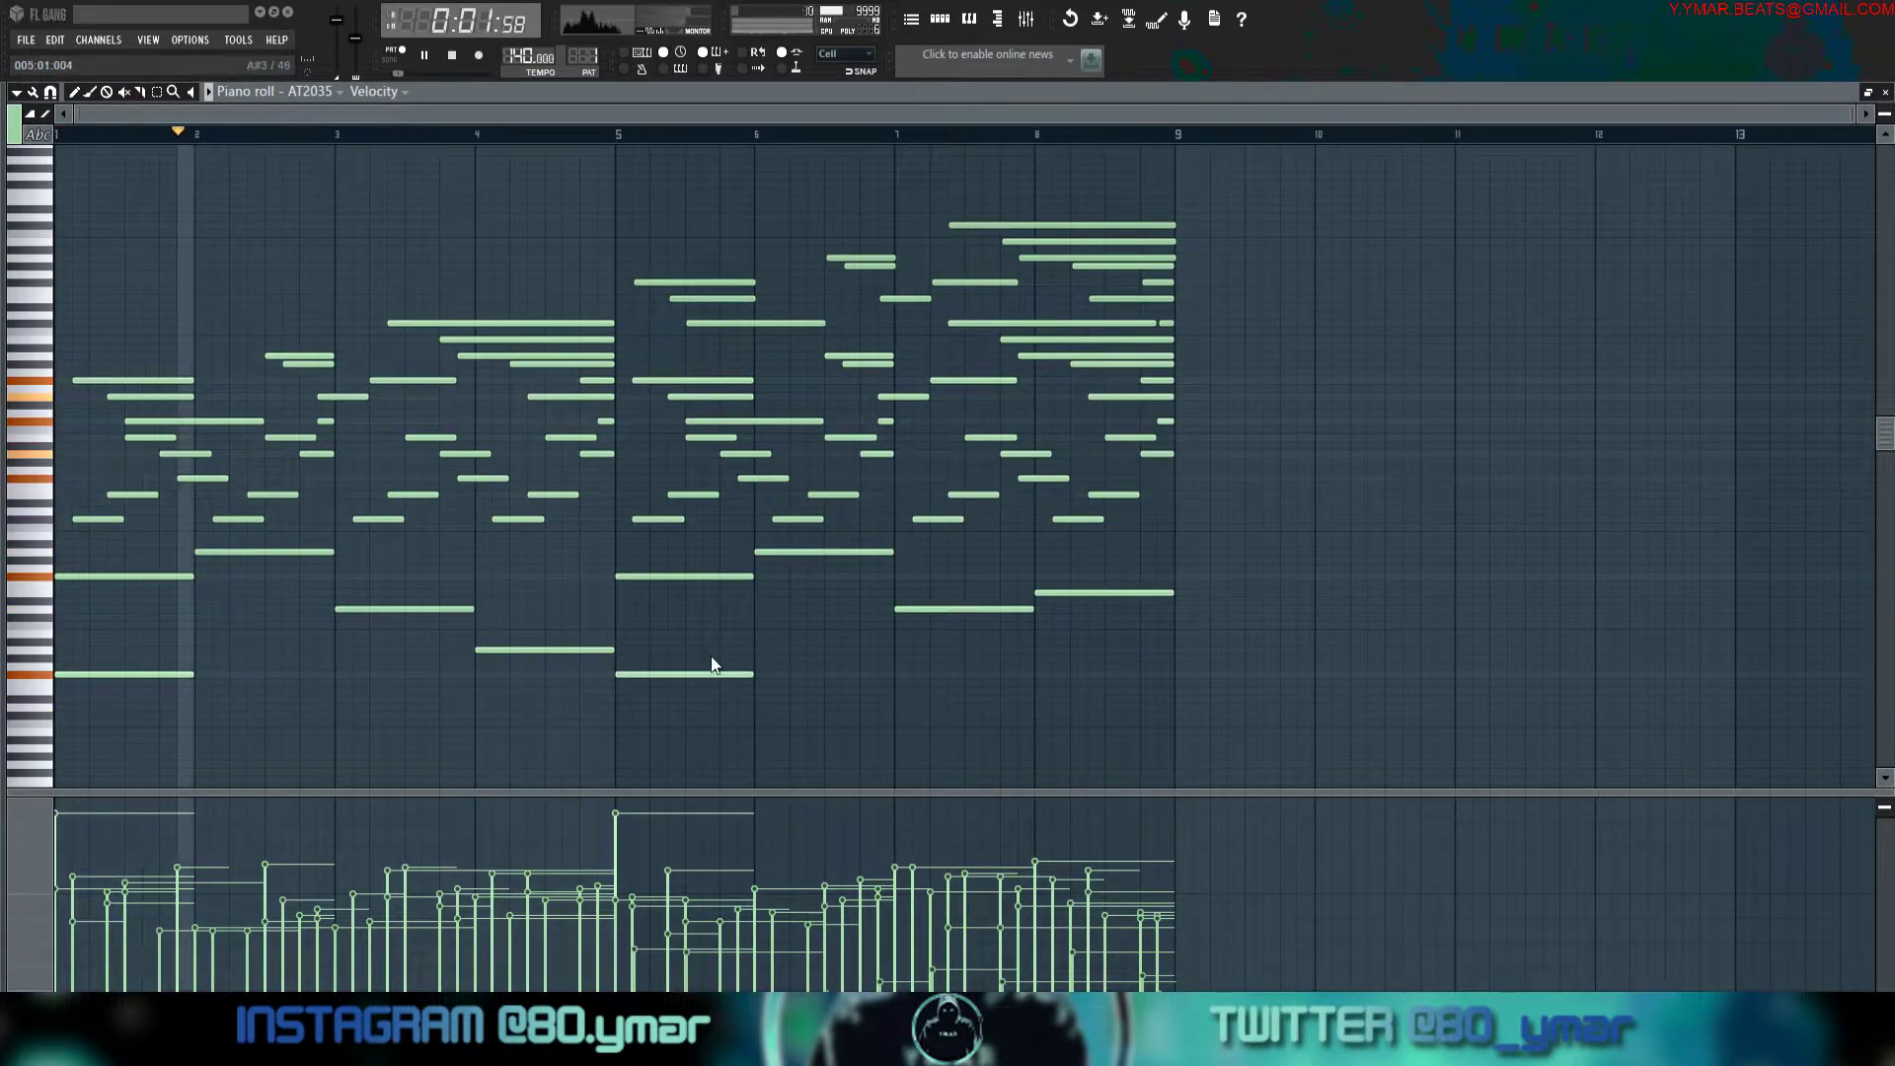
key(space)
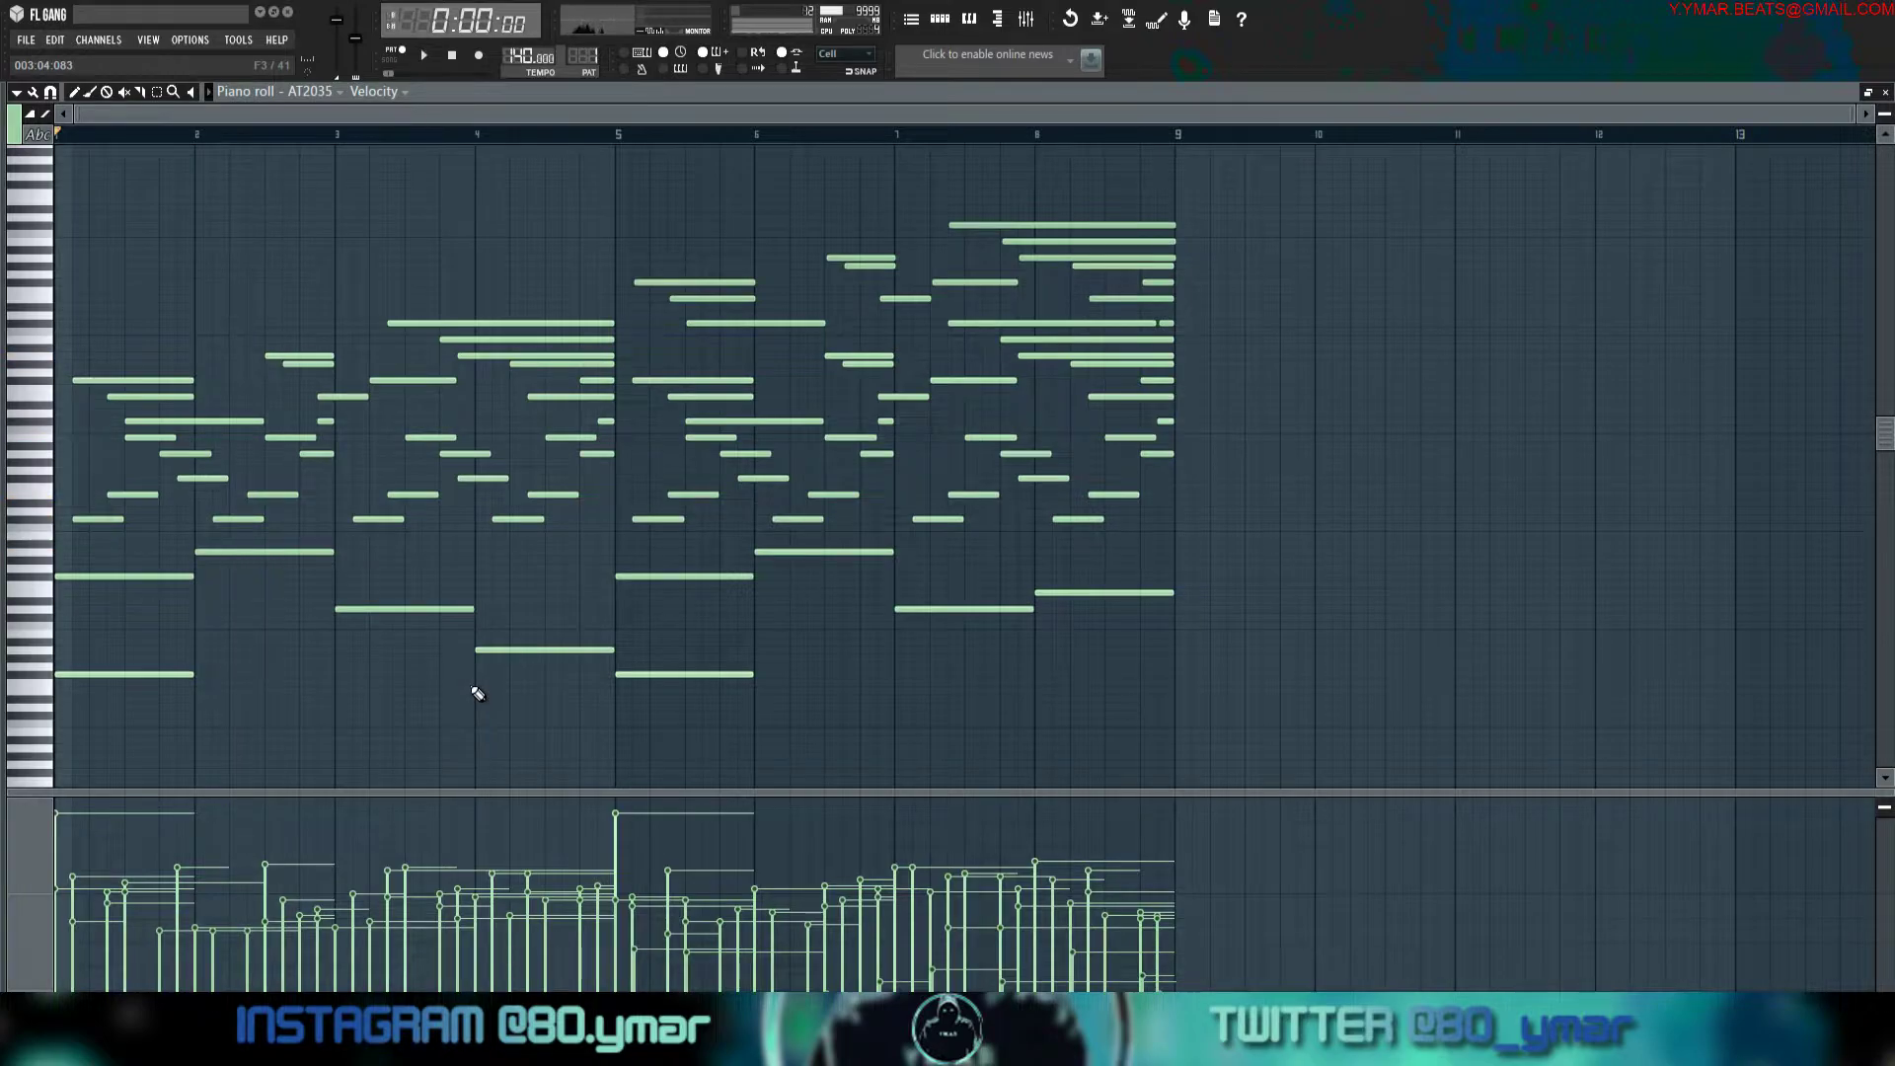
Lower the velocity of the two low F#3 notes to match the other notes and play back the full melody.
drag(719, 702, 53, 660)
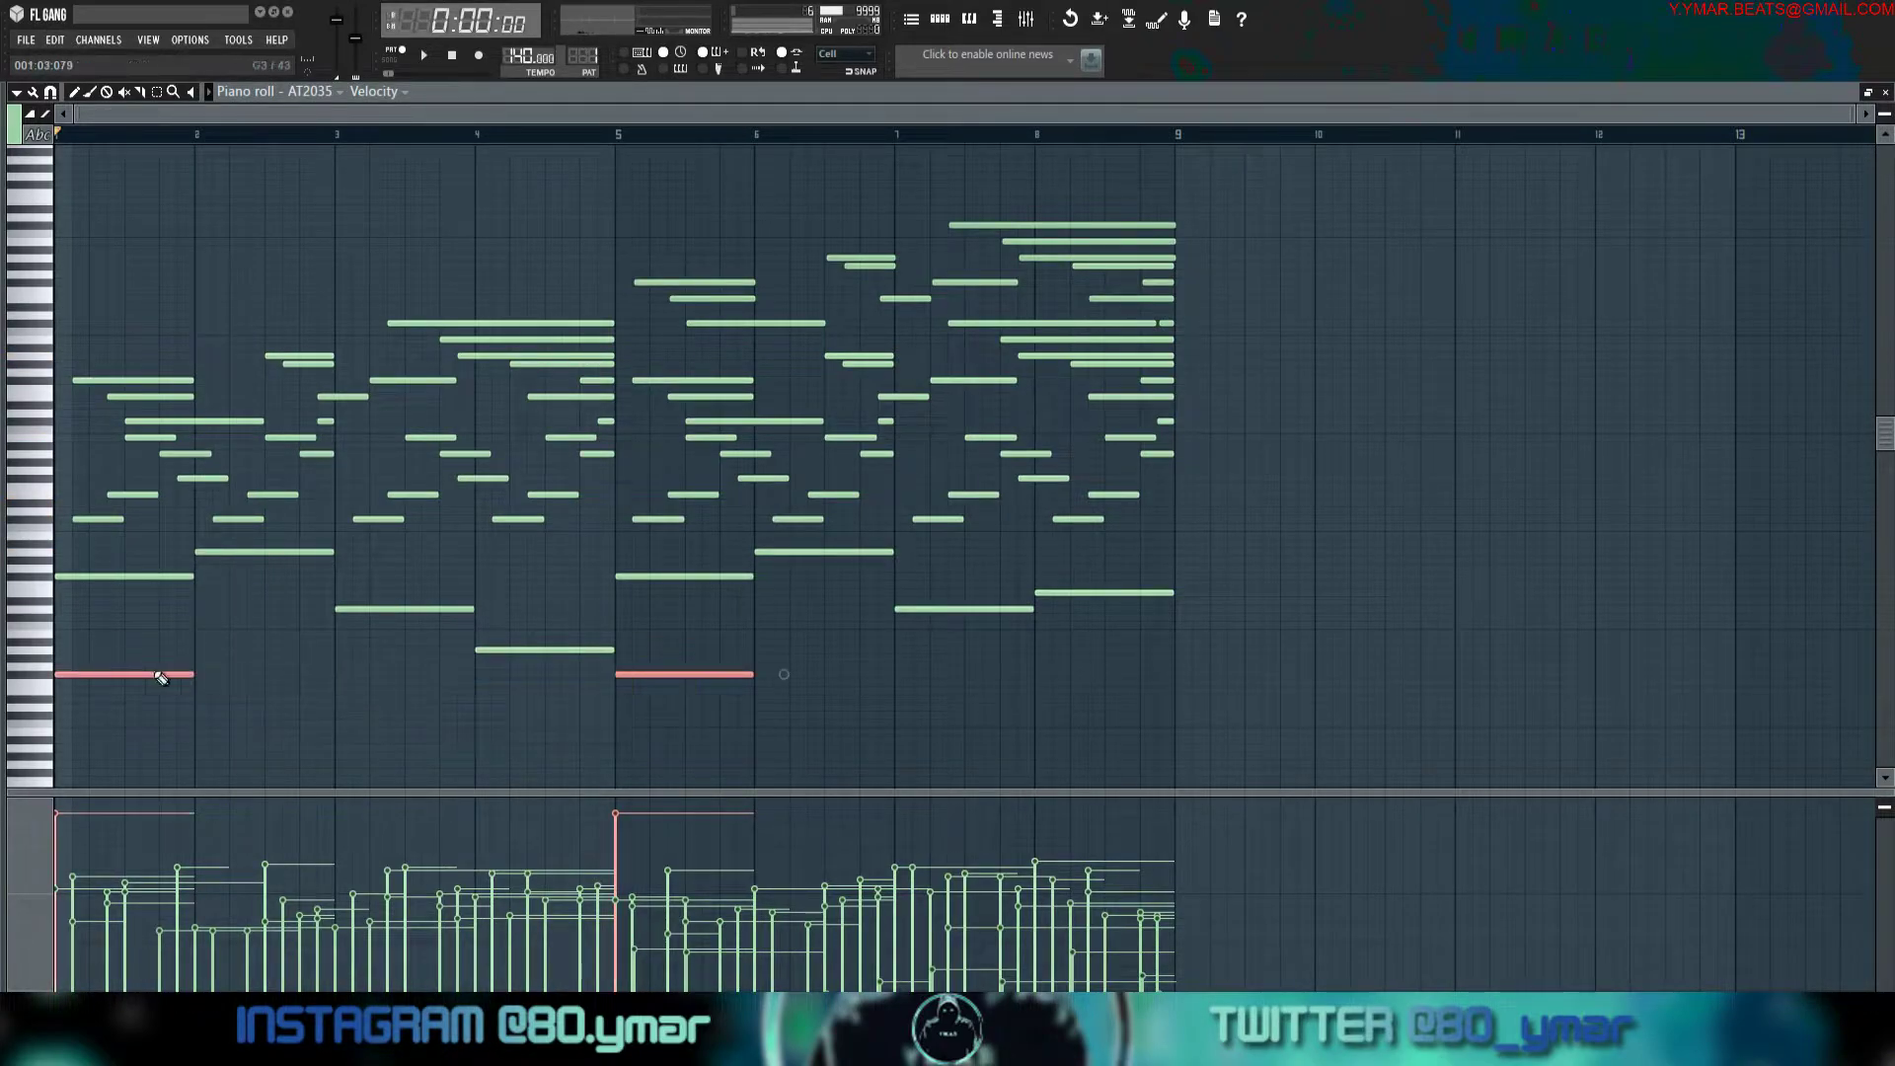
scroll(622, 730, down, 4)
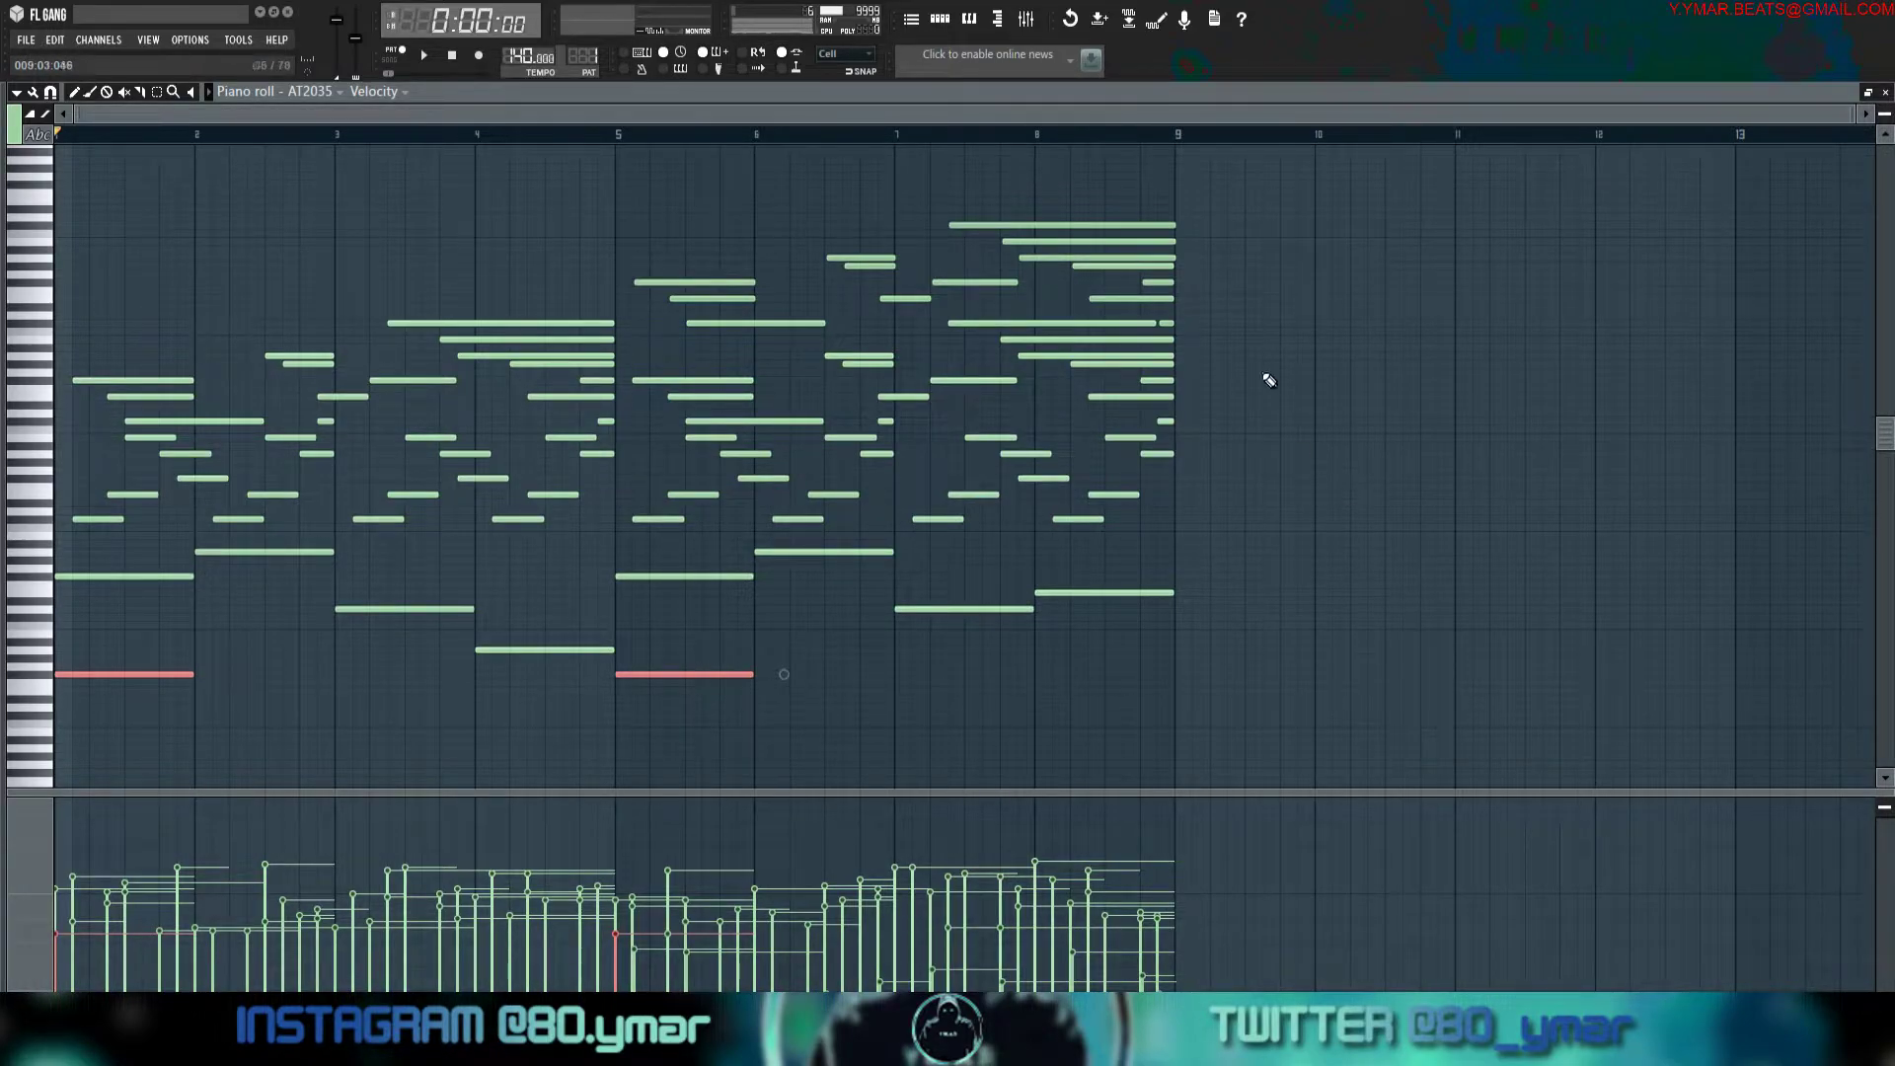
click(1386, 384)
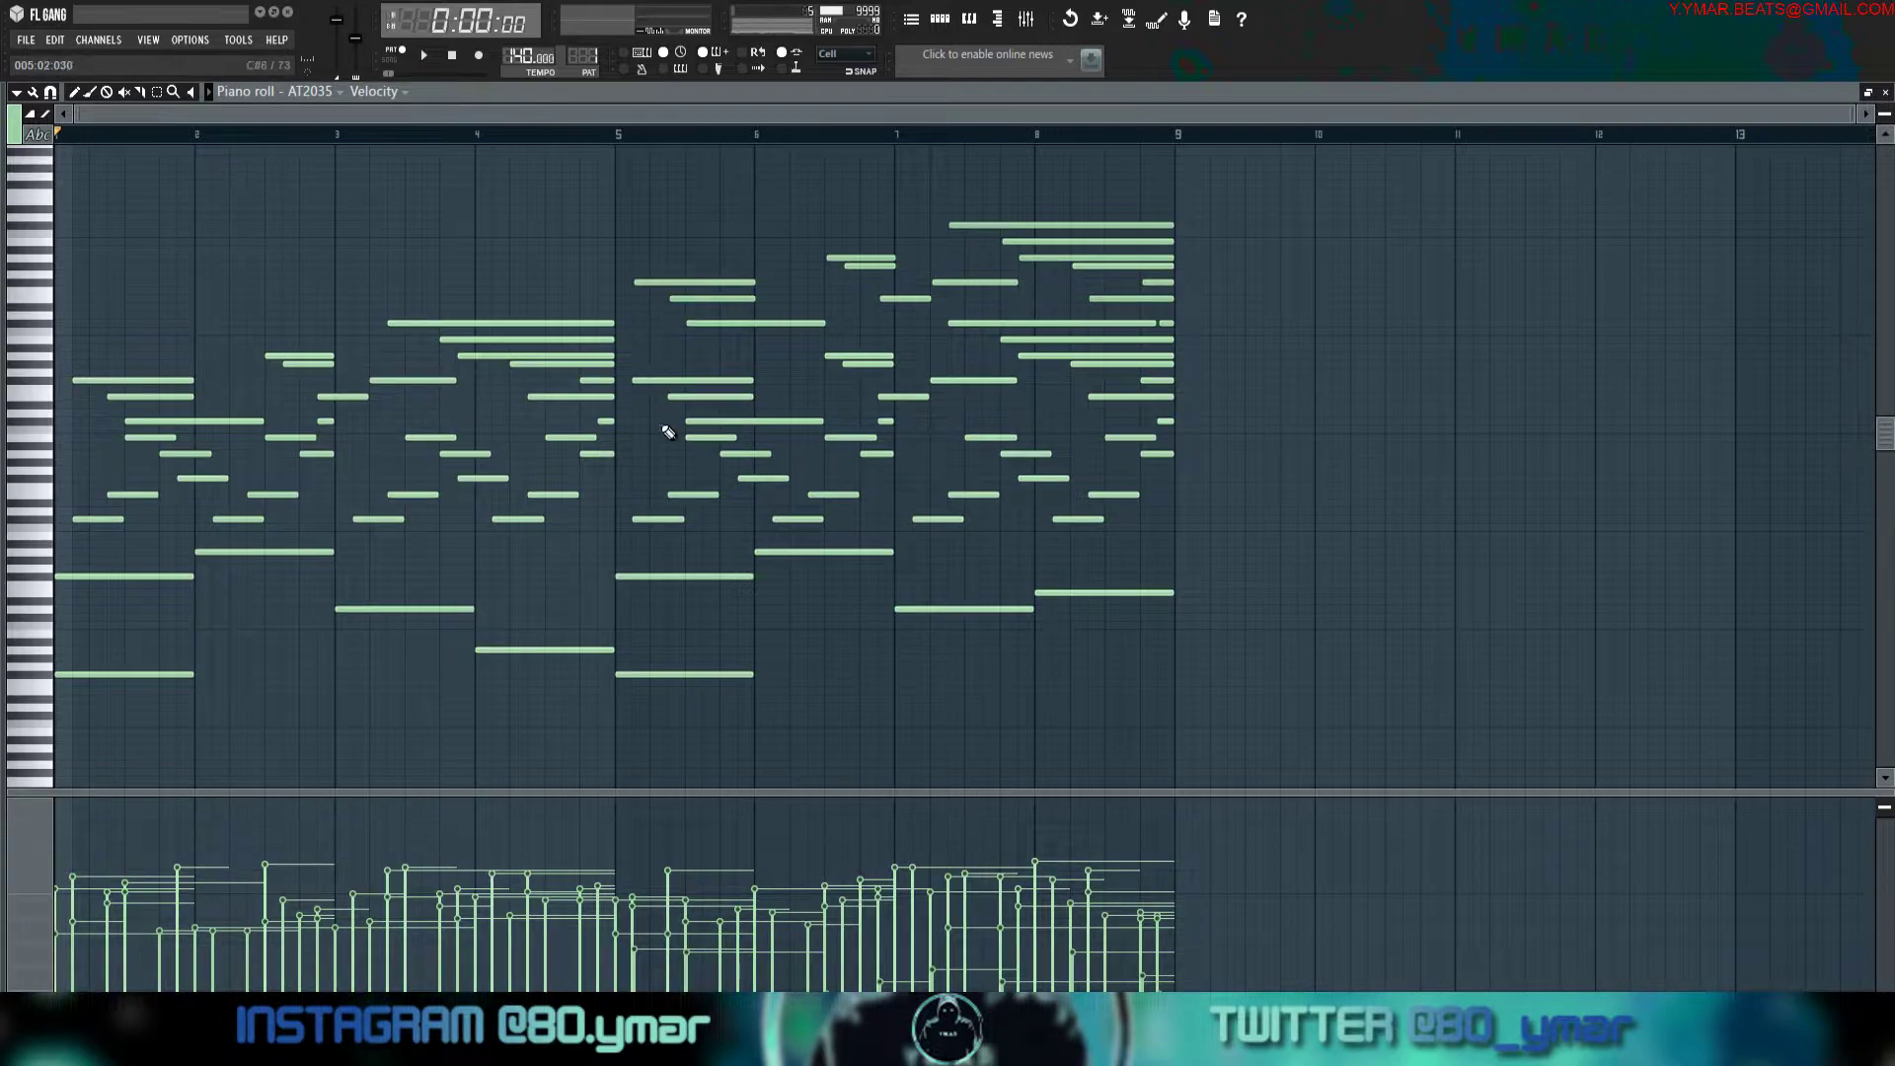
key(space)
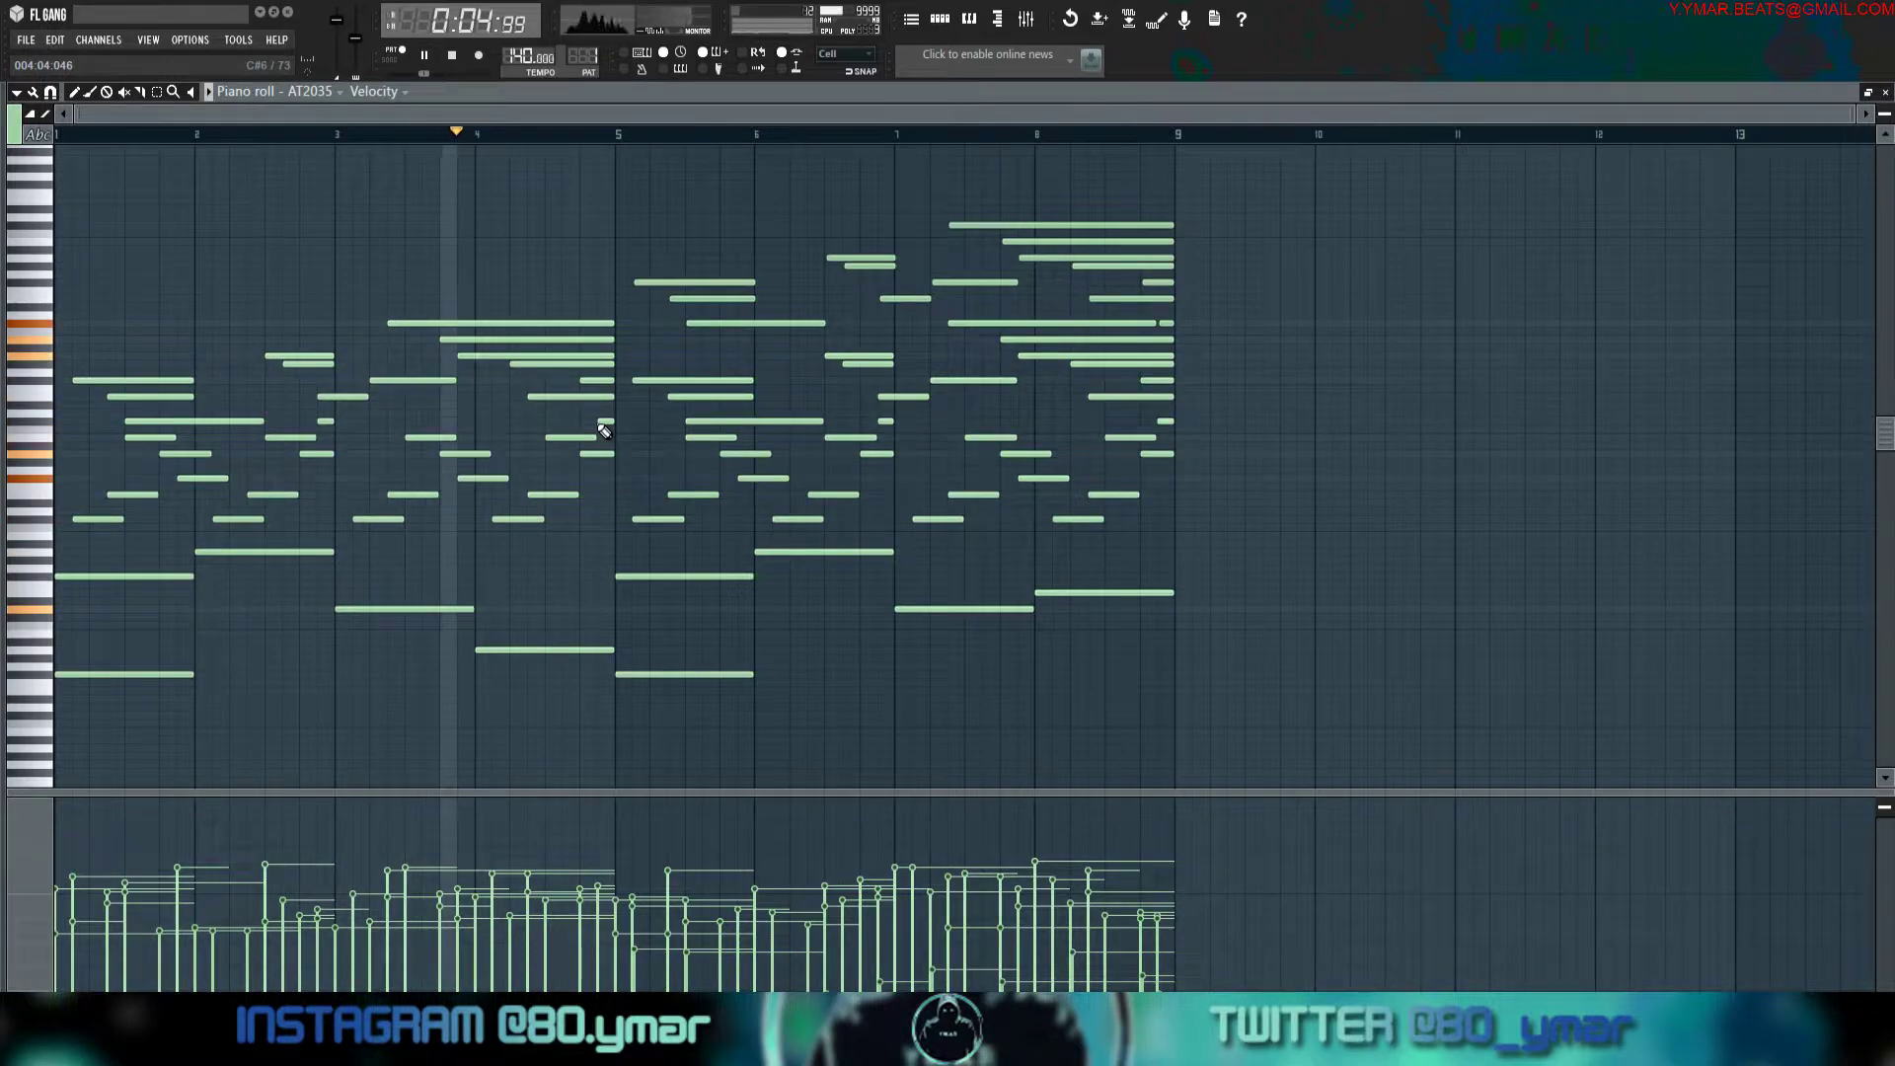
key(space)
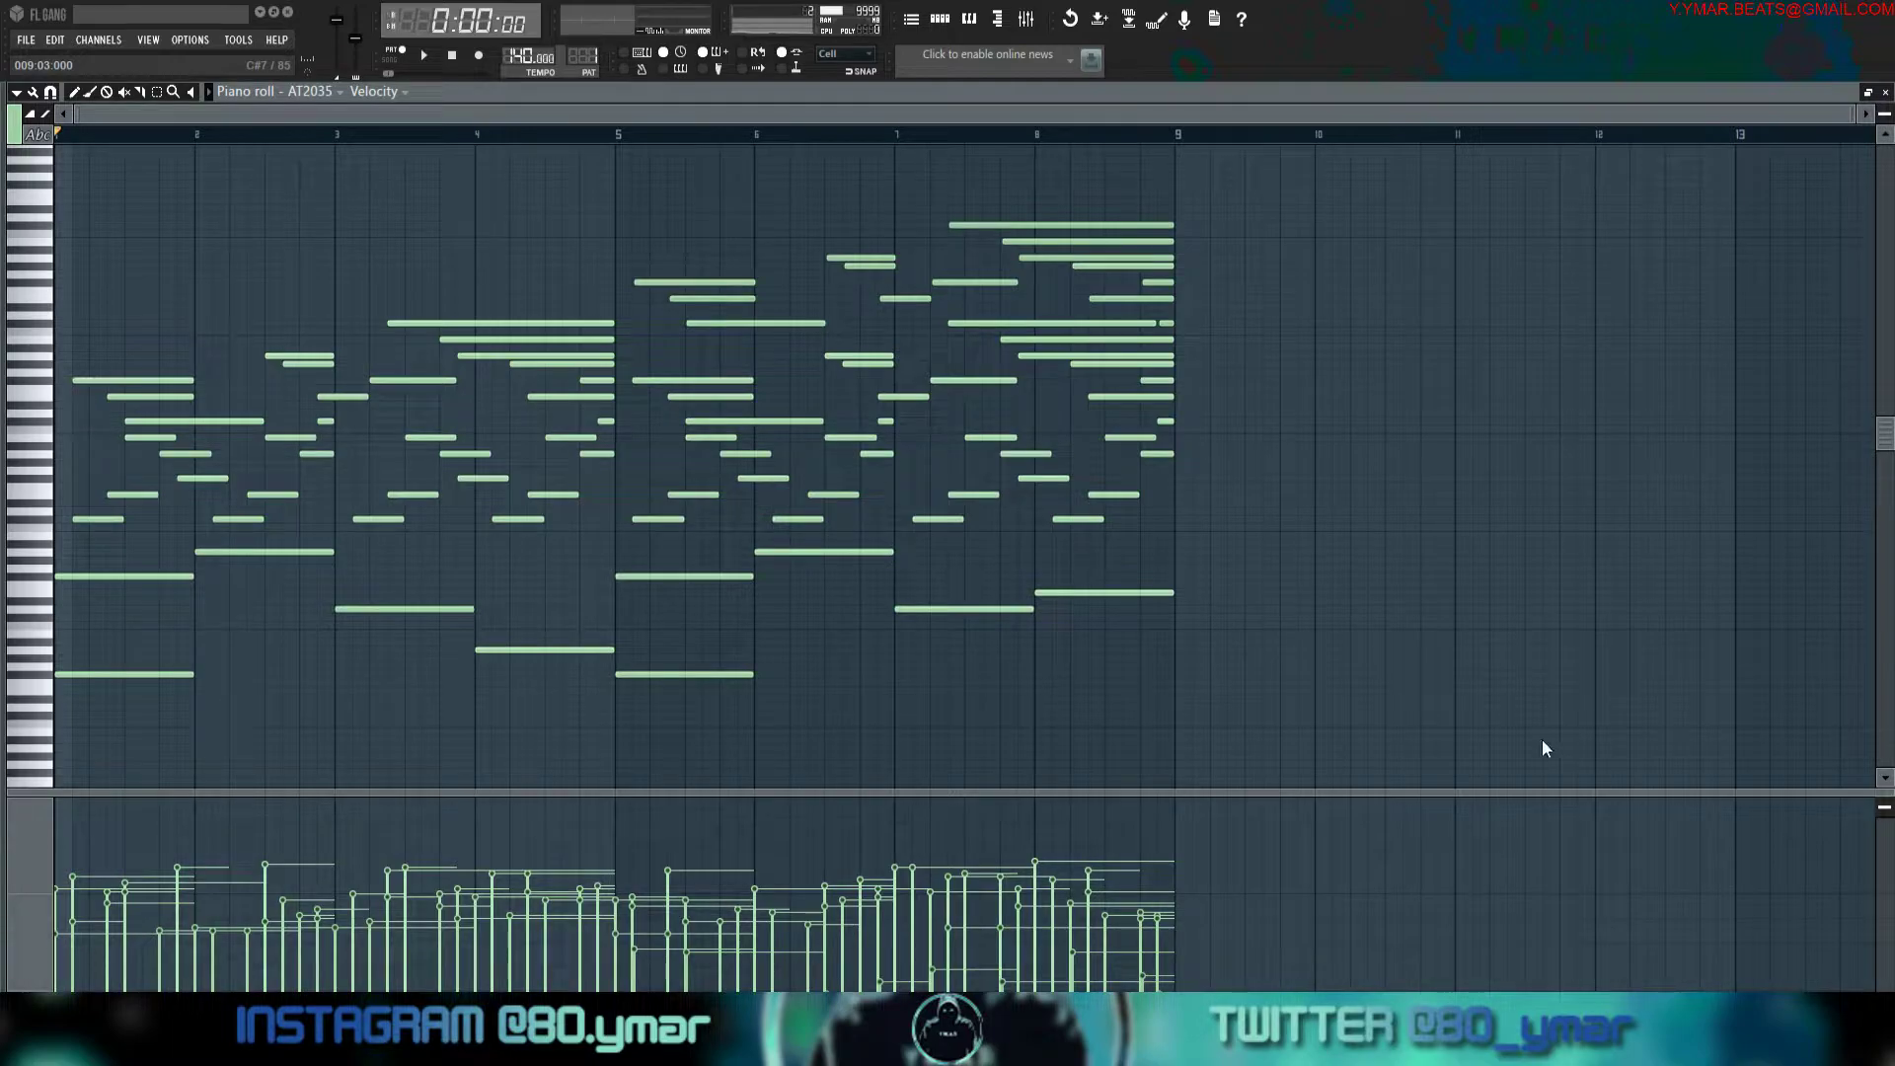
Save the project under the title Carribbean Connection and shrink the velocity lane to enlarge the note grid.
key(ctrl+s)
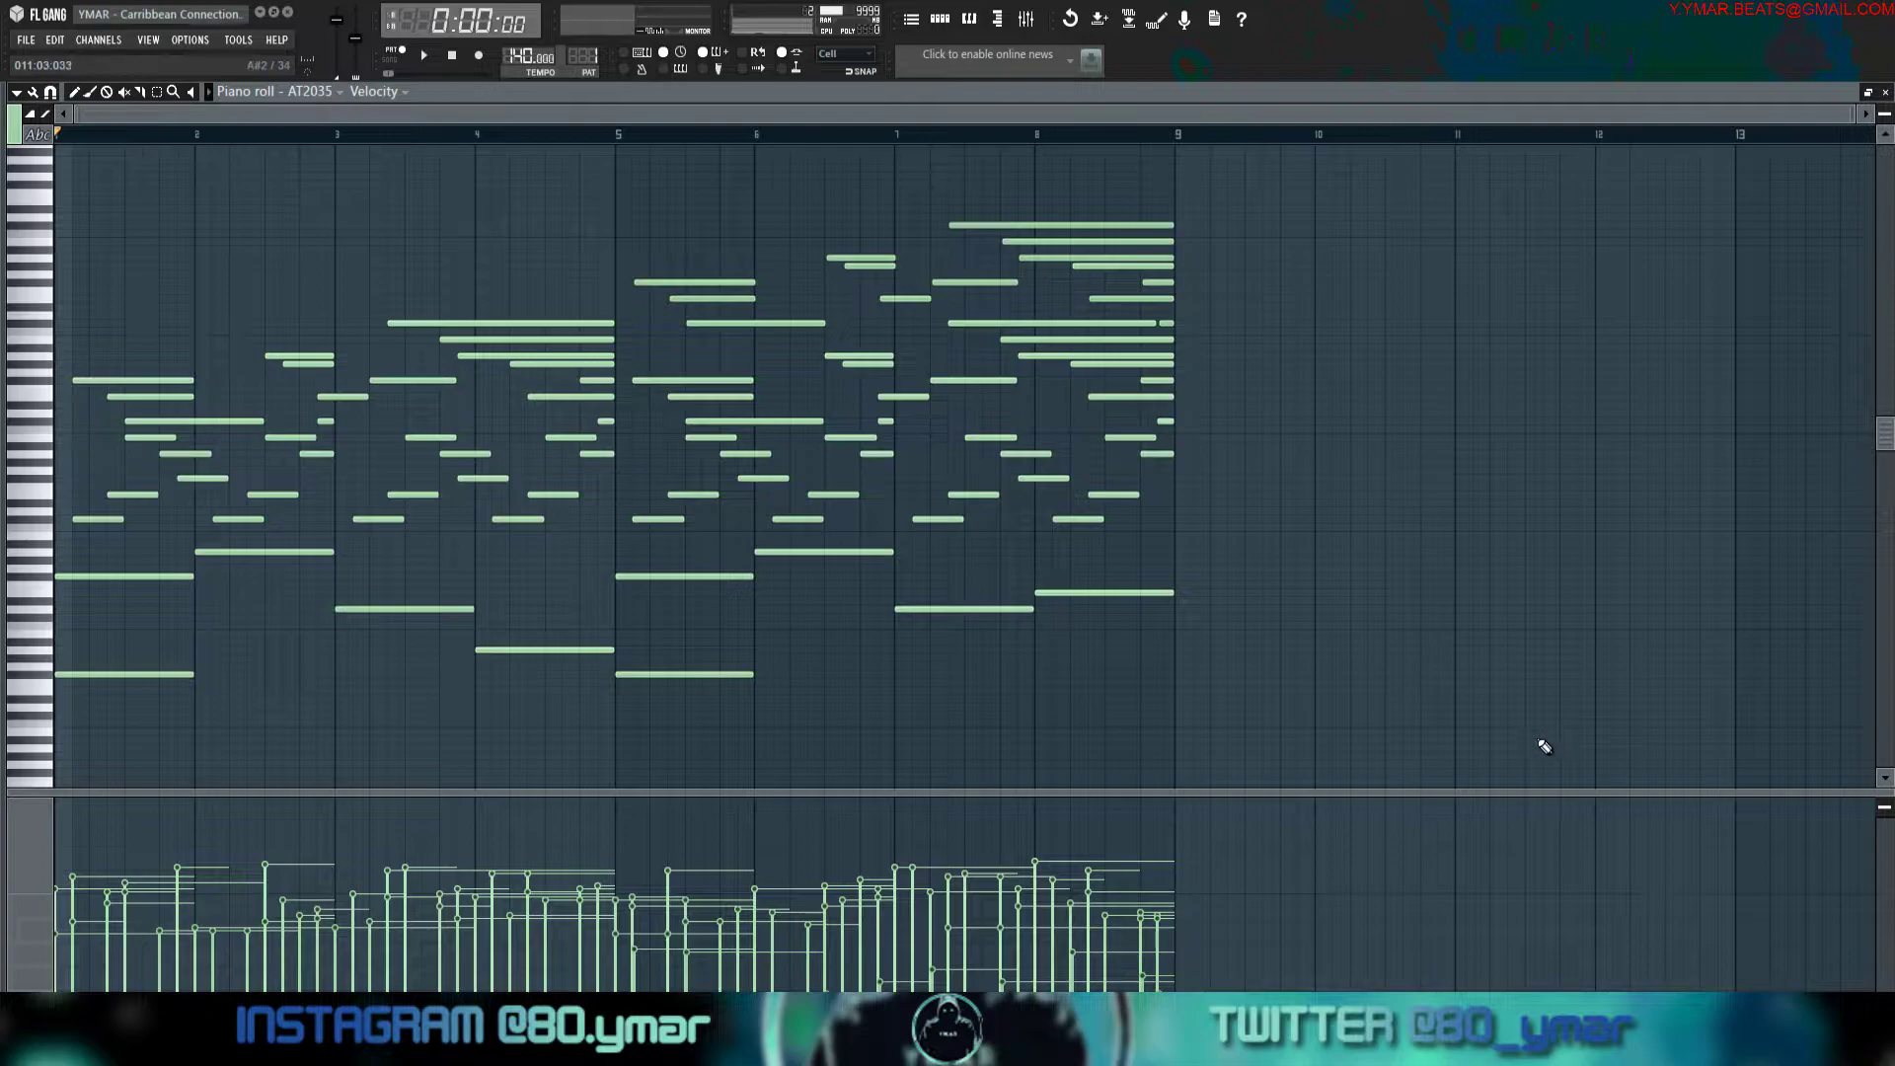
drag(1497, 791, 1471, 925)
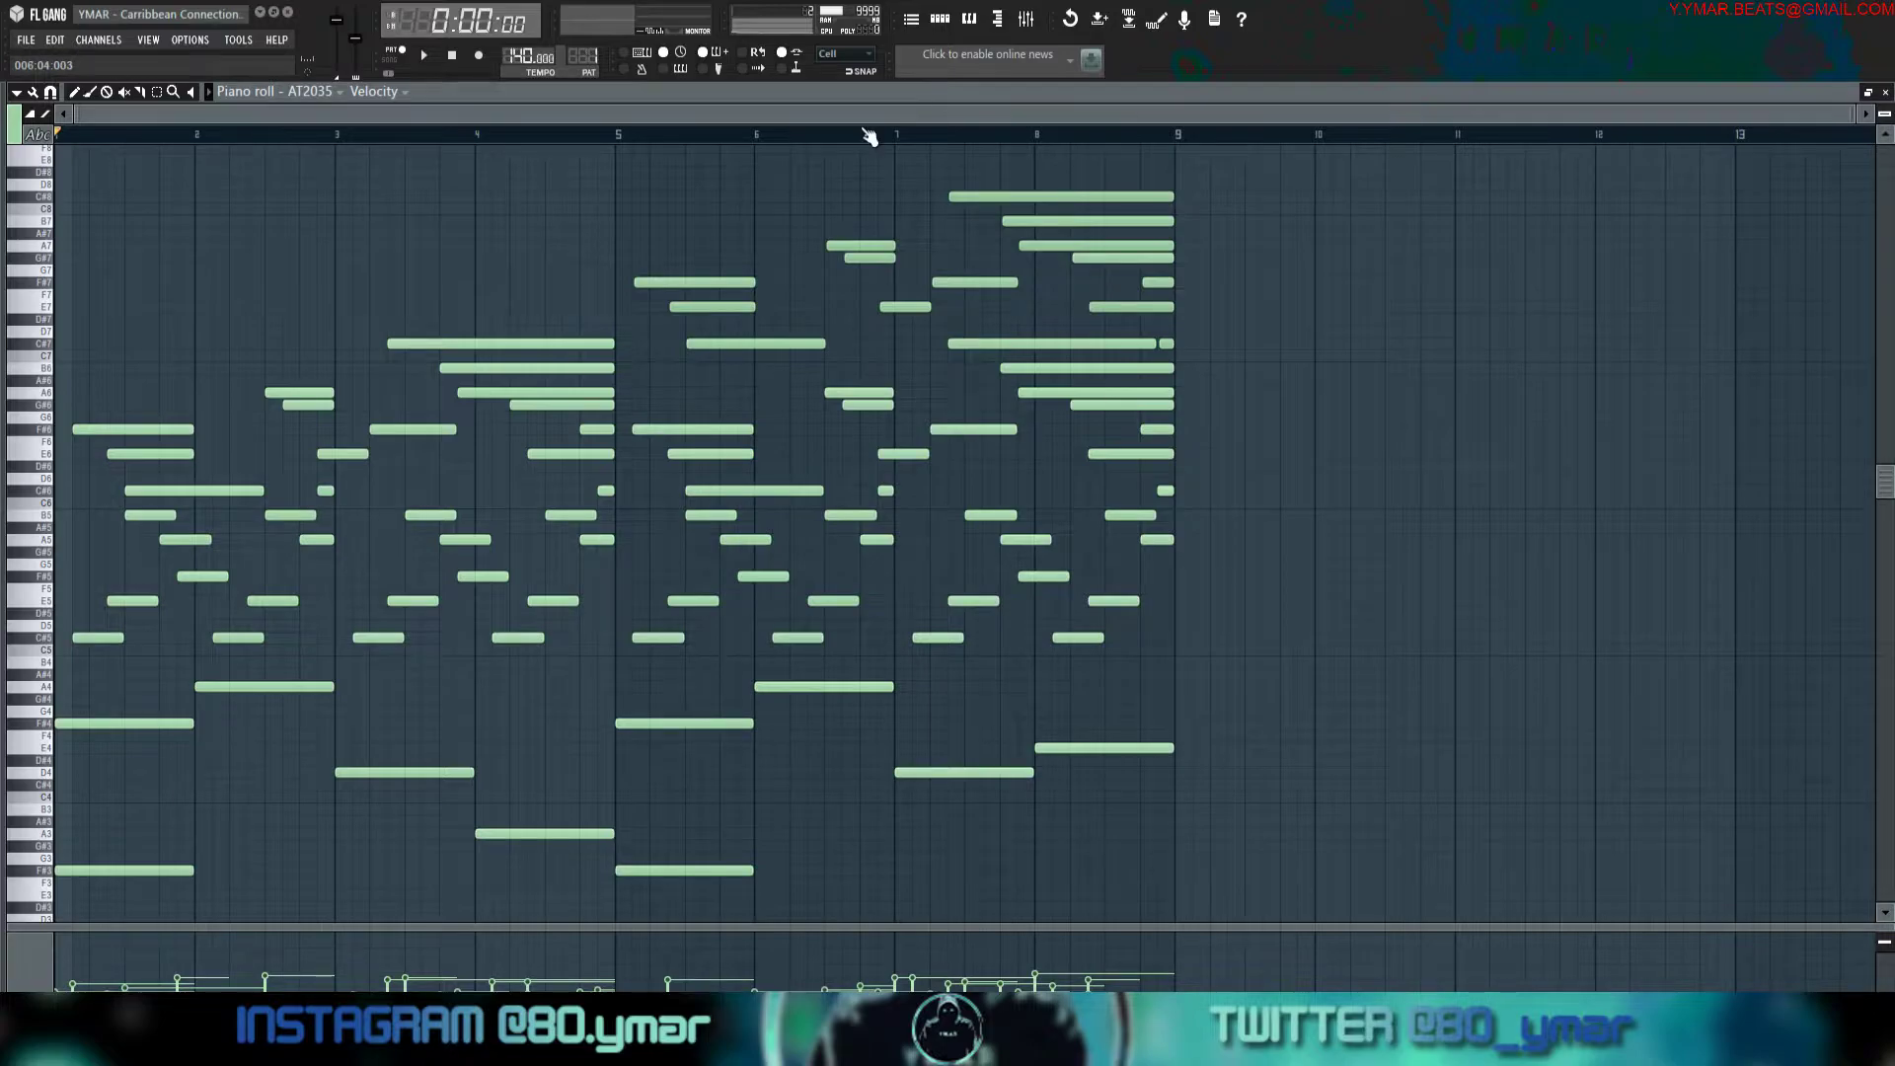
scroll(1386, 351, up, 3)
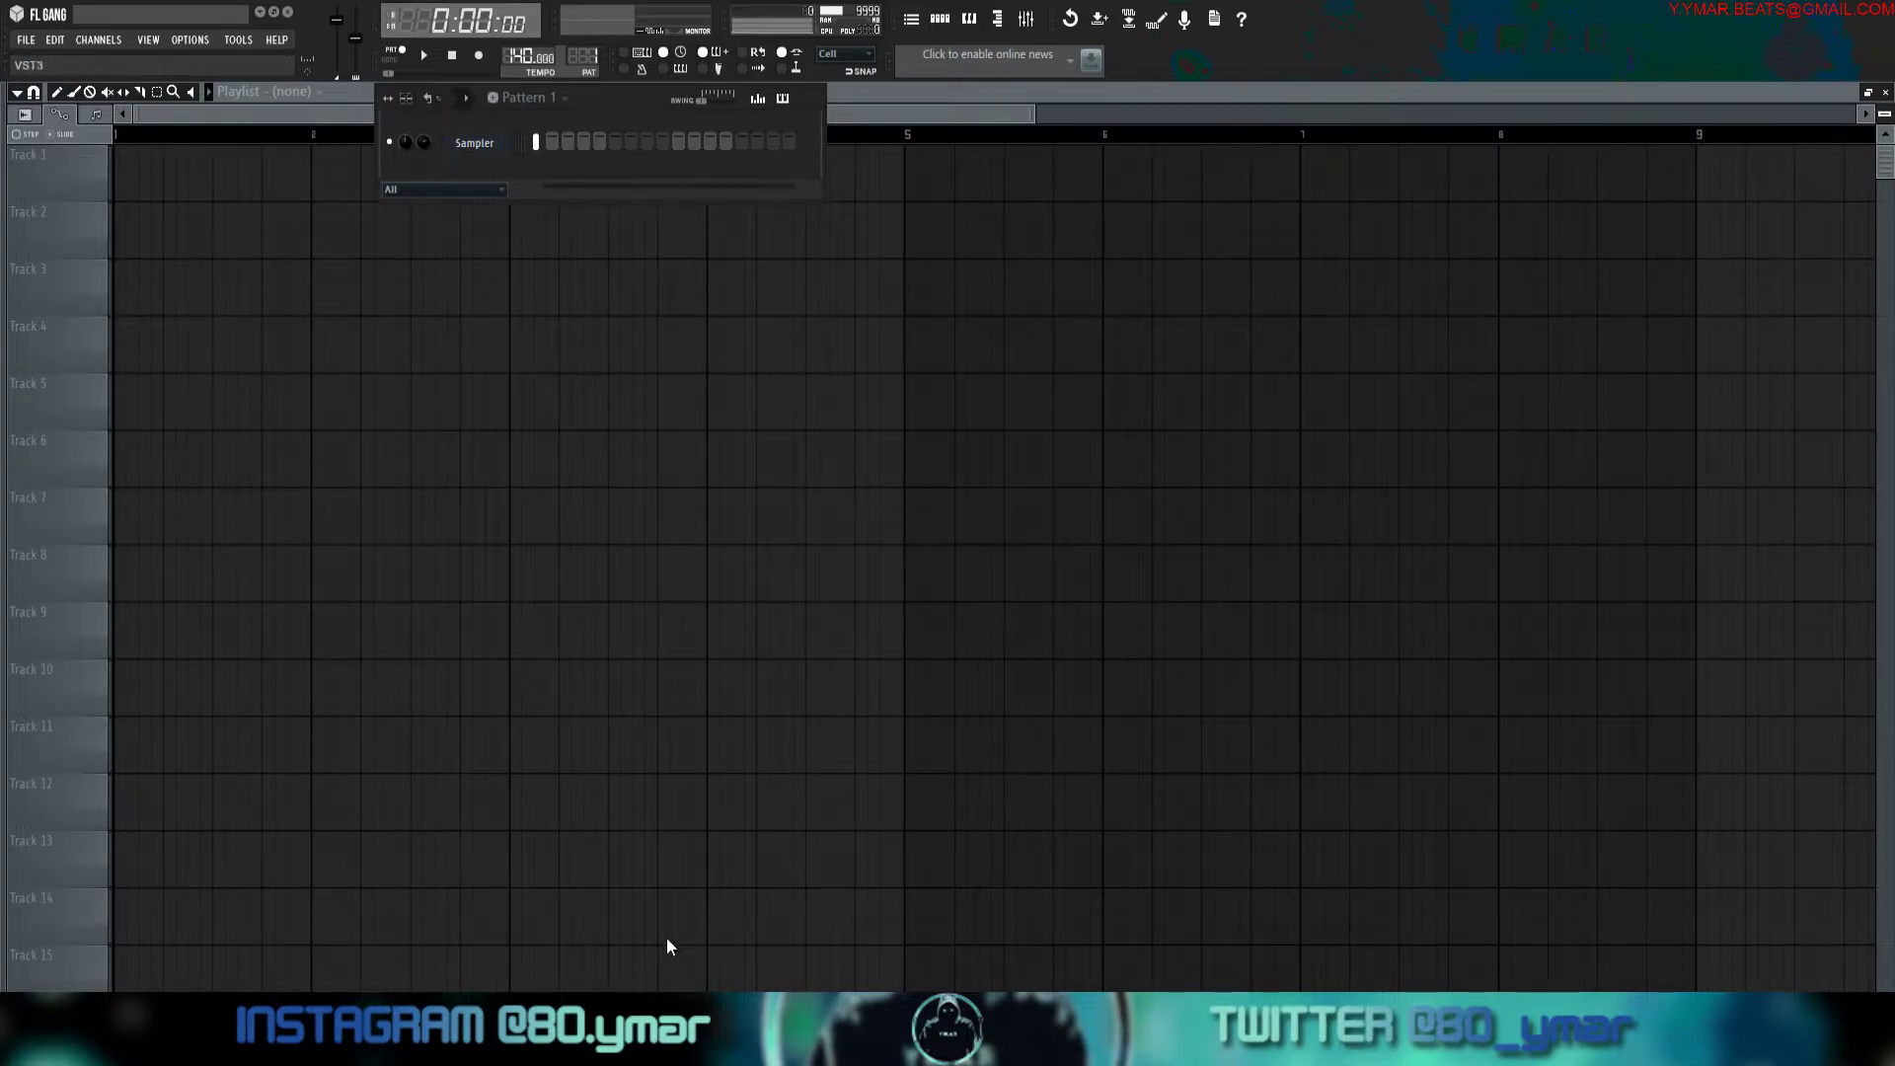
Load Keyscape into the empty project's Sampler channel and open that channel's piano roll.
click(719, 775)
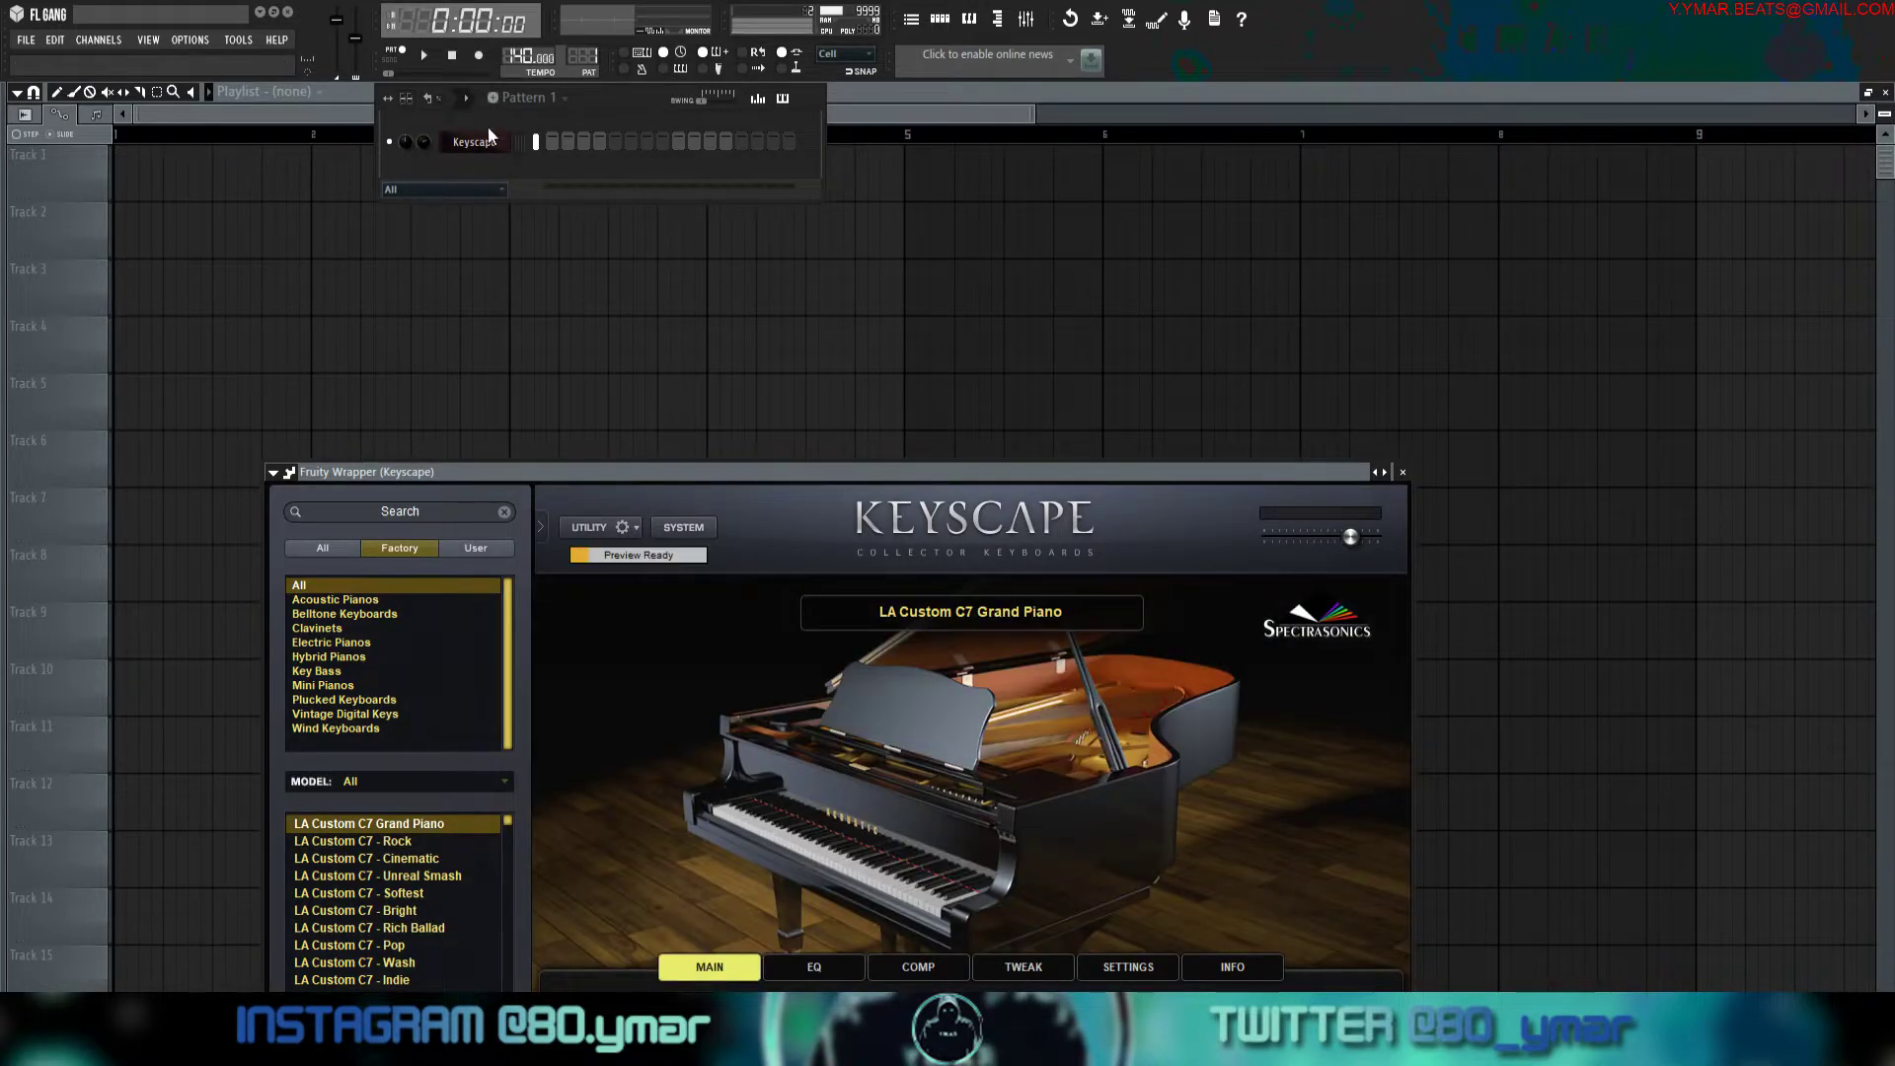
right_click(491, 135)
click(546, 151)
scroll(463, 236, down, 4)
click(69, 600)
click(138, 443)
right_click(139, 443)
drag(178, 601, 446, 564)
right_click(441, 538)
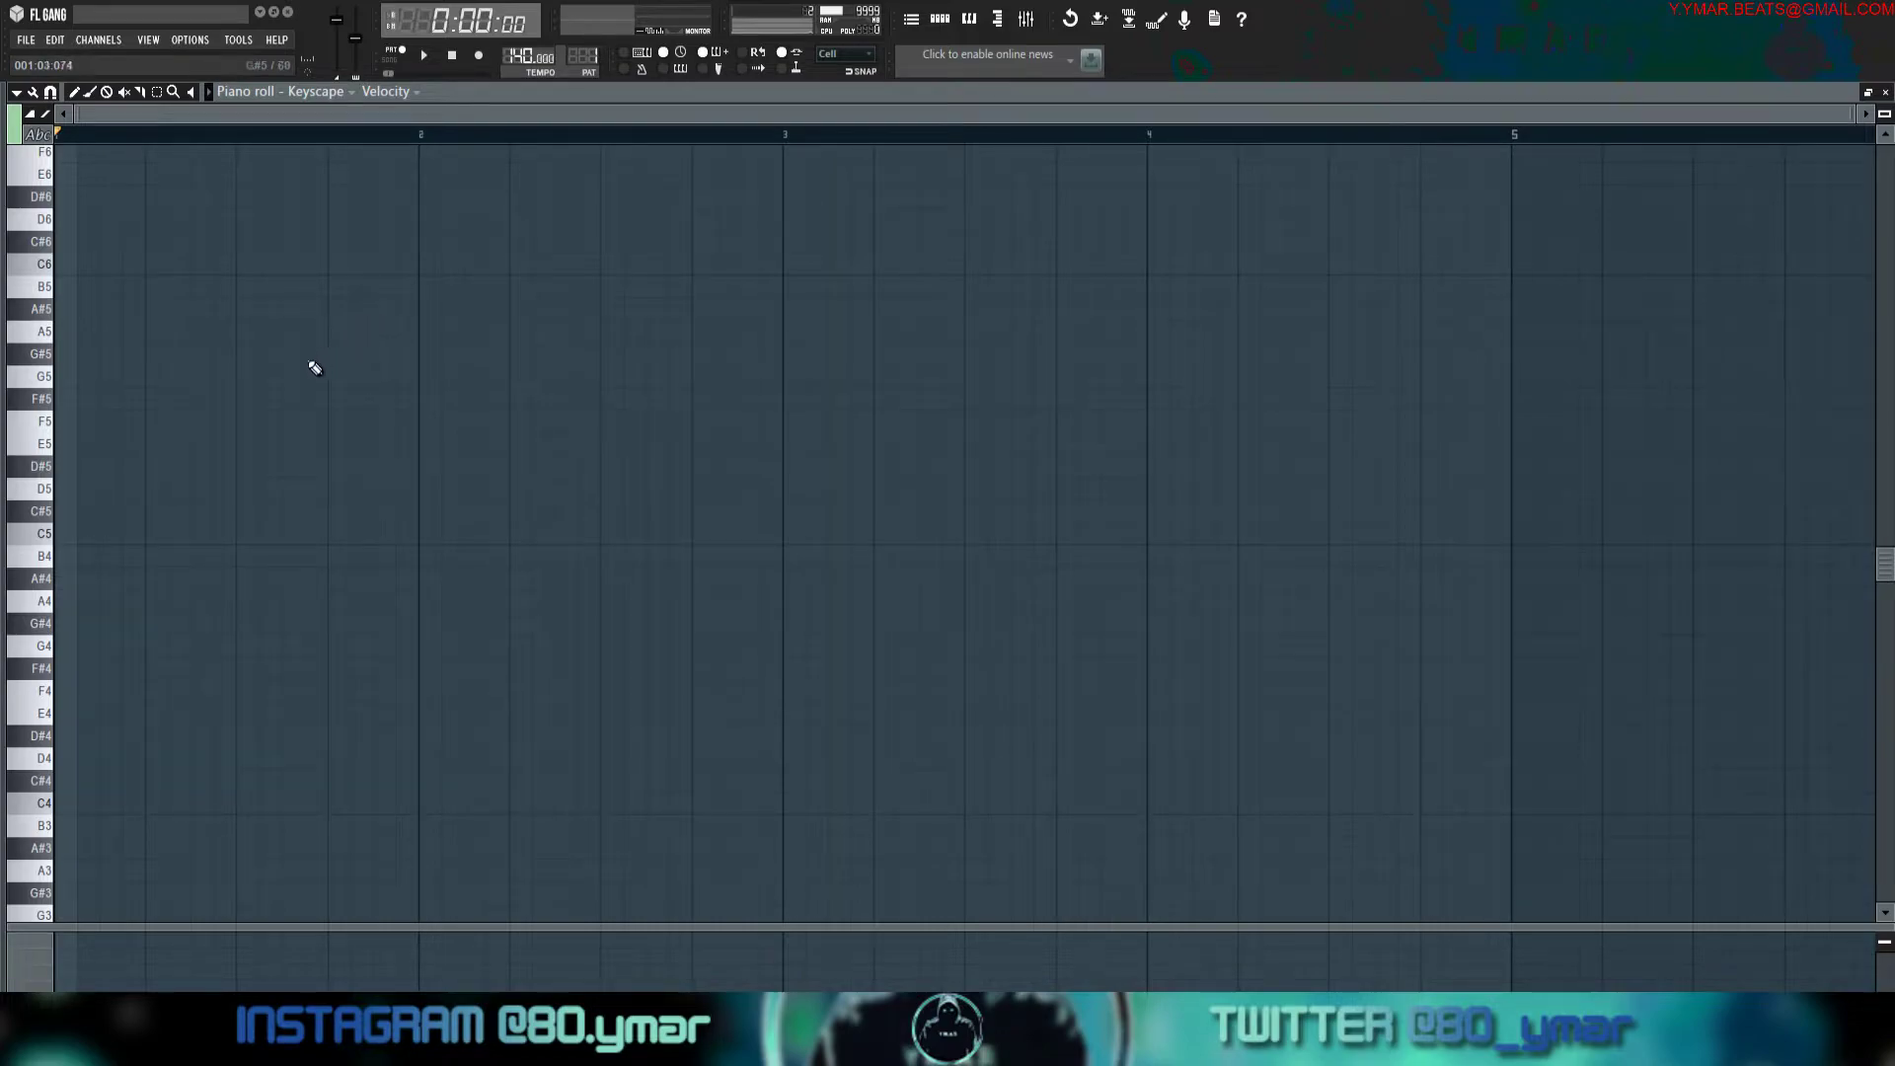
Try a one-bar chord of B4, D5 and F#5 in bar 1 of the Keyscape pattern, and clear it after listening.
click(42, 398)
click(44, 490)
click(42, 556)
key(space)
key(space)
click(140, 580)
right_click(185, 582)
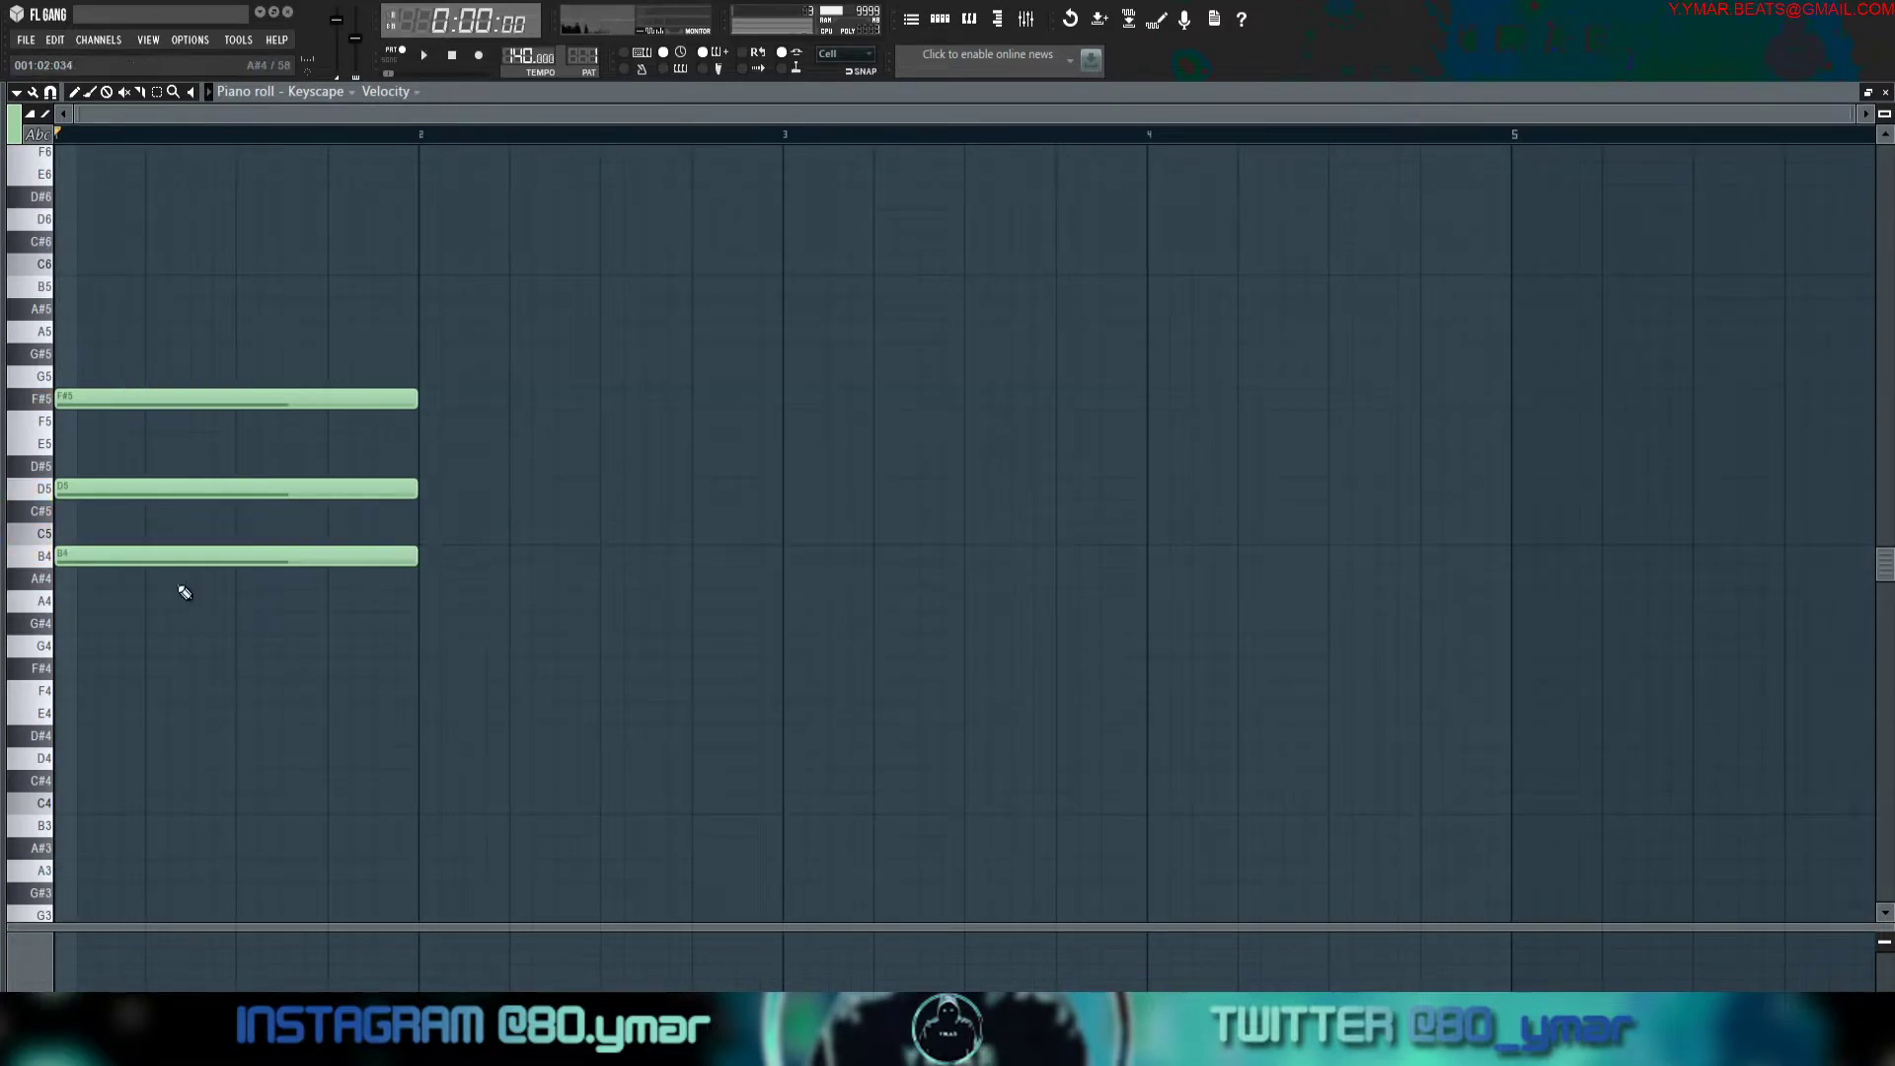
right_click(189, 556)
right_click(193, 489)
right_click(195, 399)
Place one-bar A4 and C5 notes at the start of bar 1 and a D5 note starting slightly after them.
drag(61, 602, 81, 475)
key(space)
key(space)
key(space)
key(space)
key(space)
key(space)
click(80, 535)
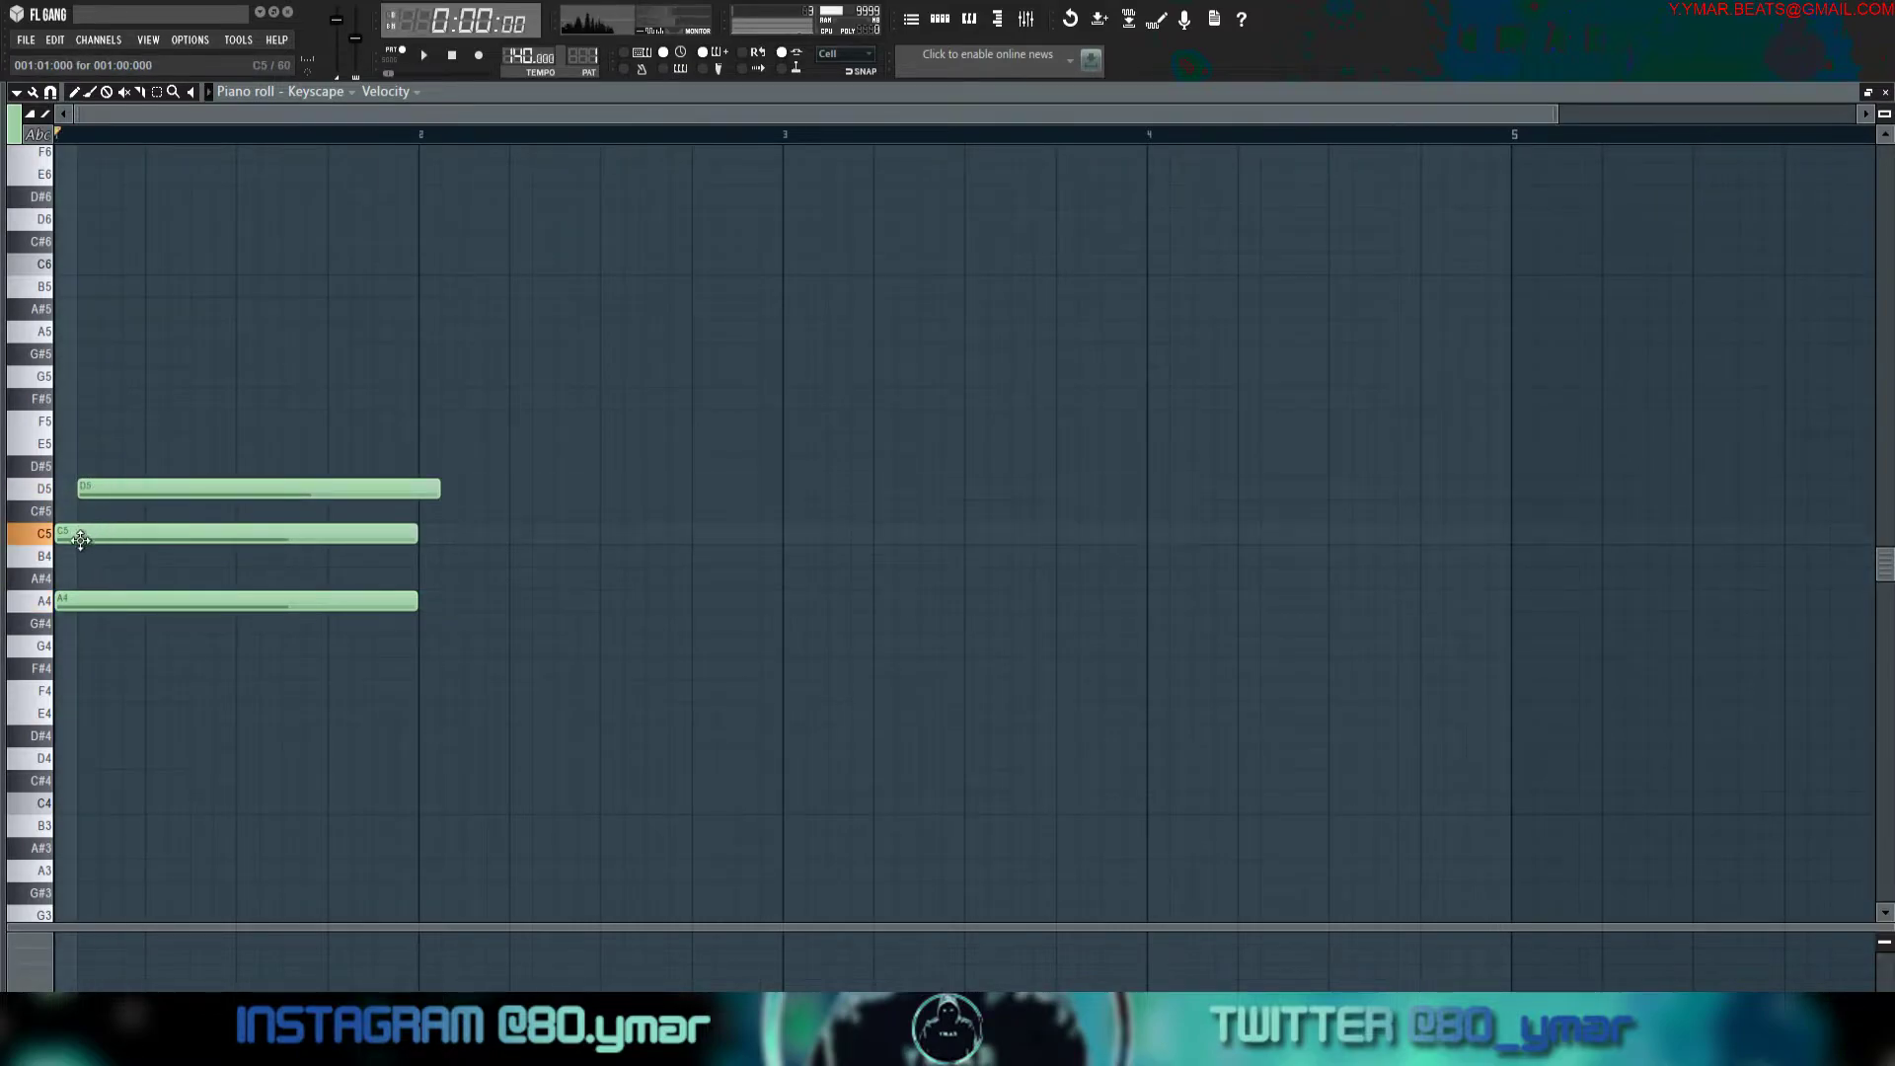
Move the C5 note down to B4 and the D5 note down to C5, and add another D5 starting slightly later.
click(81, 601)
click(84, 534)
drag(84, 534, 84, 556)
drag(95, 488, 95, 537)
drag(116, 468, 126, 496)
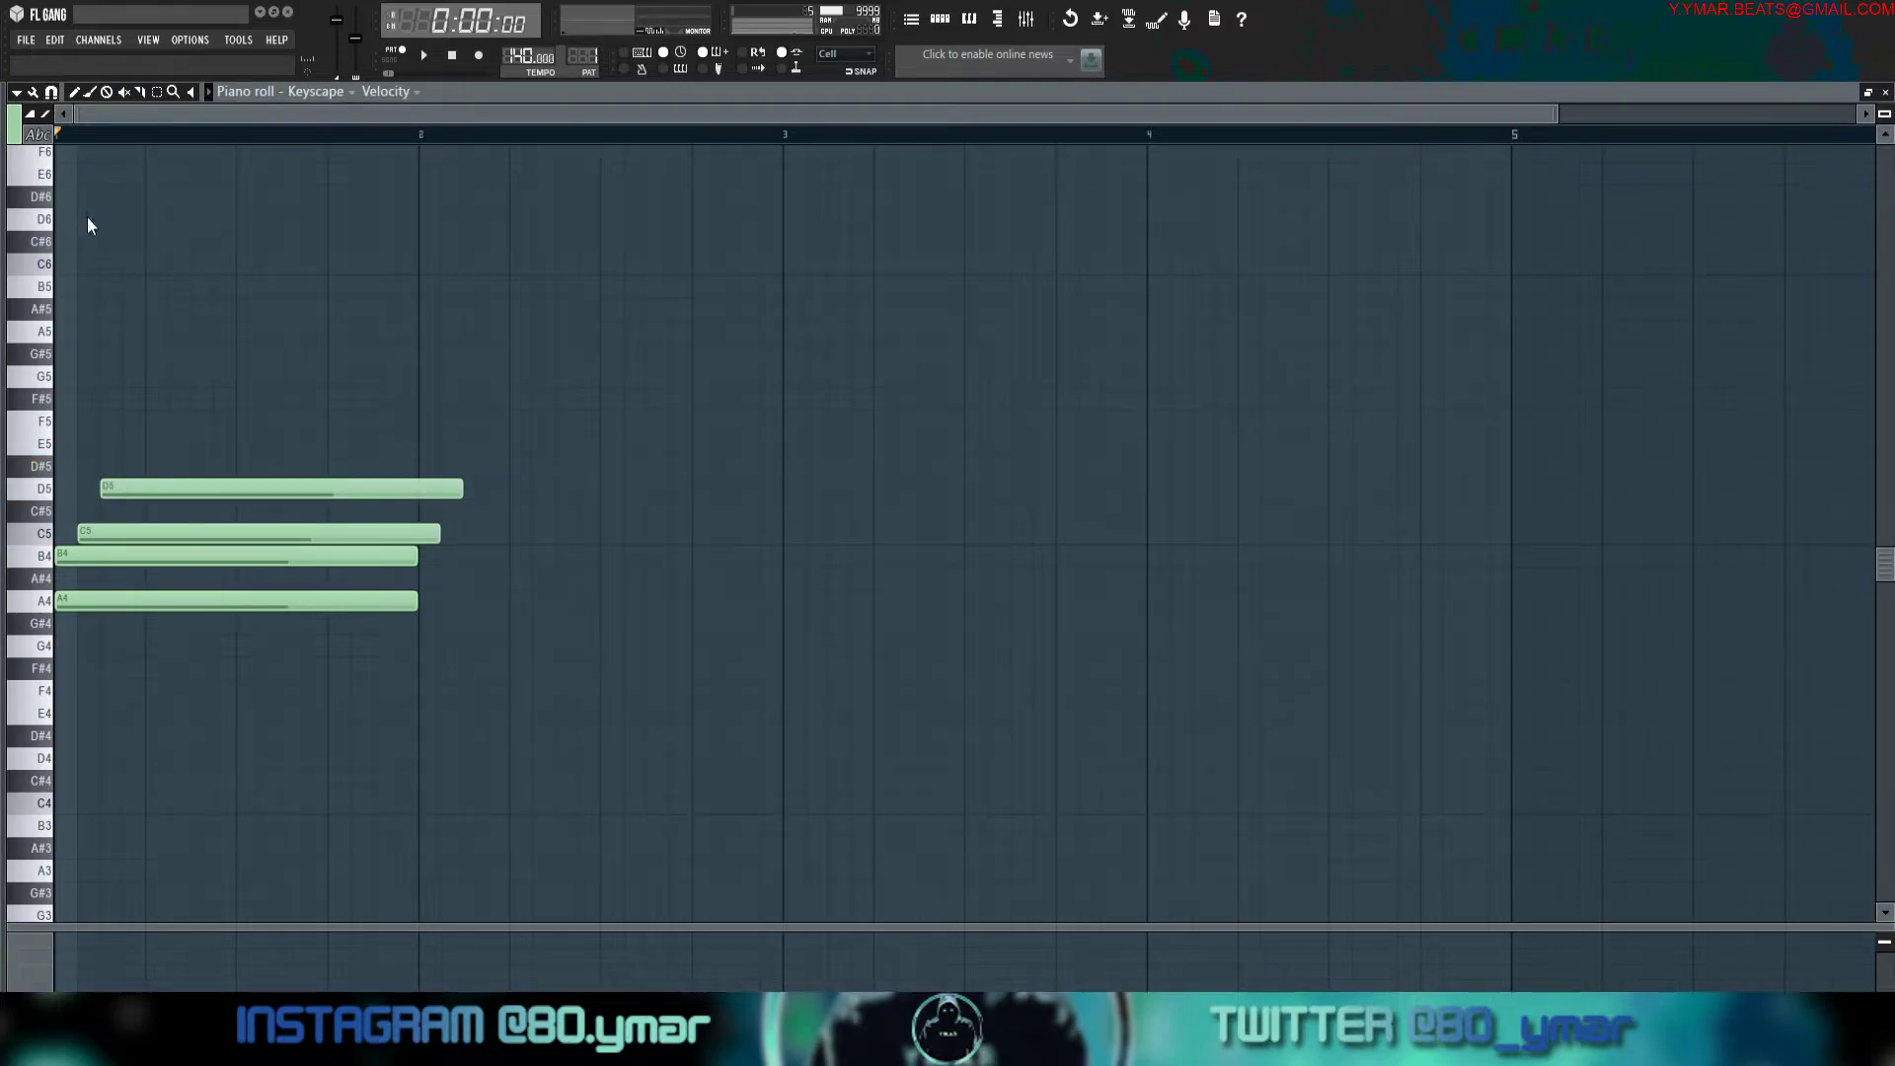
Stagger the starts of B4, C5 and D5 after A4, with D5 starting on beat 2, and audition the roll-up.
scroll(90, 507, up, 4)
drag(90, 735, 101, 735)
scroll(494, 626, down, 4)
key(space)
drag(118, 537, 173, 521)
key(space)
key(space)
key(space)
key(space)
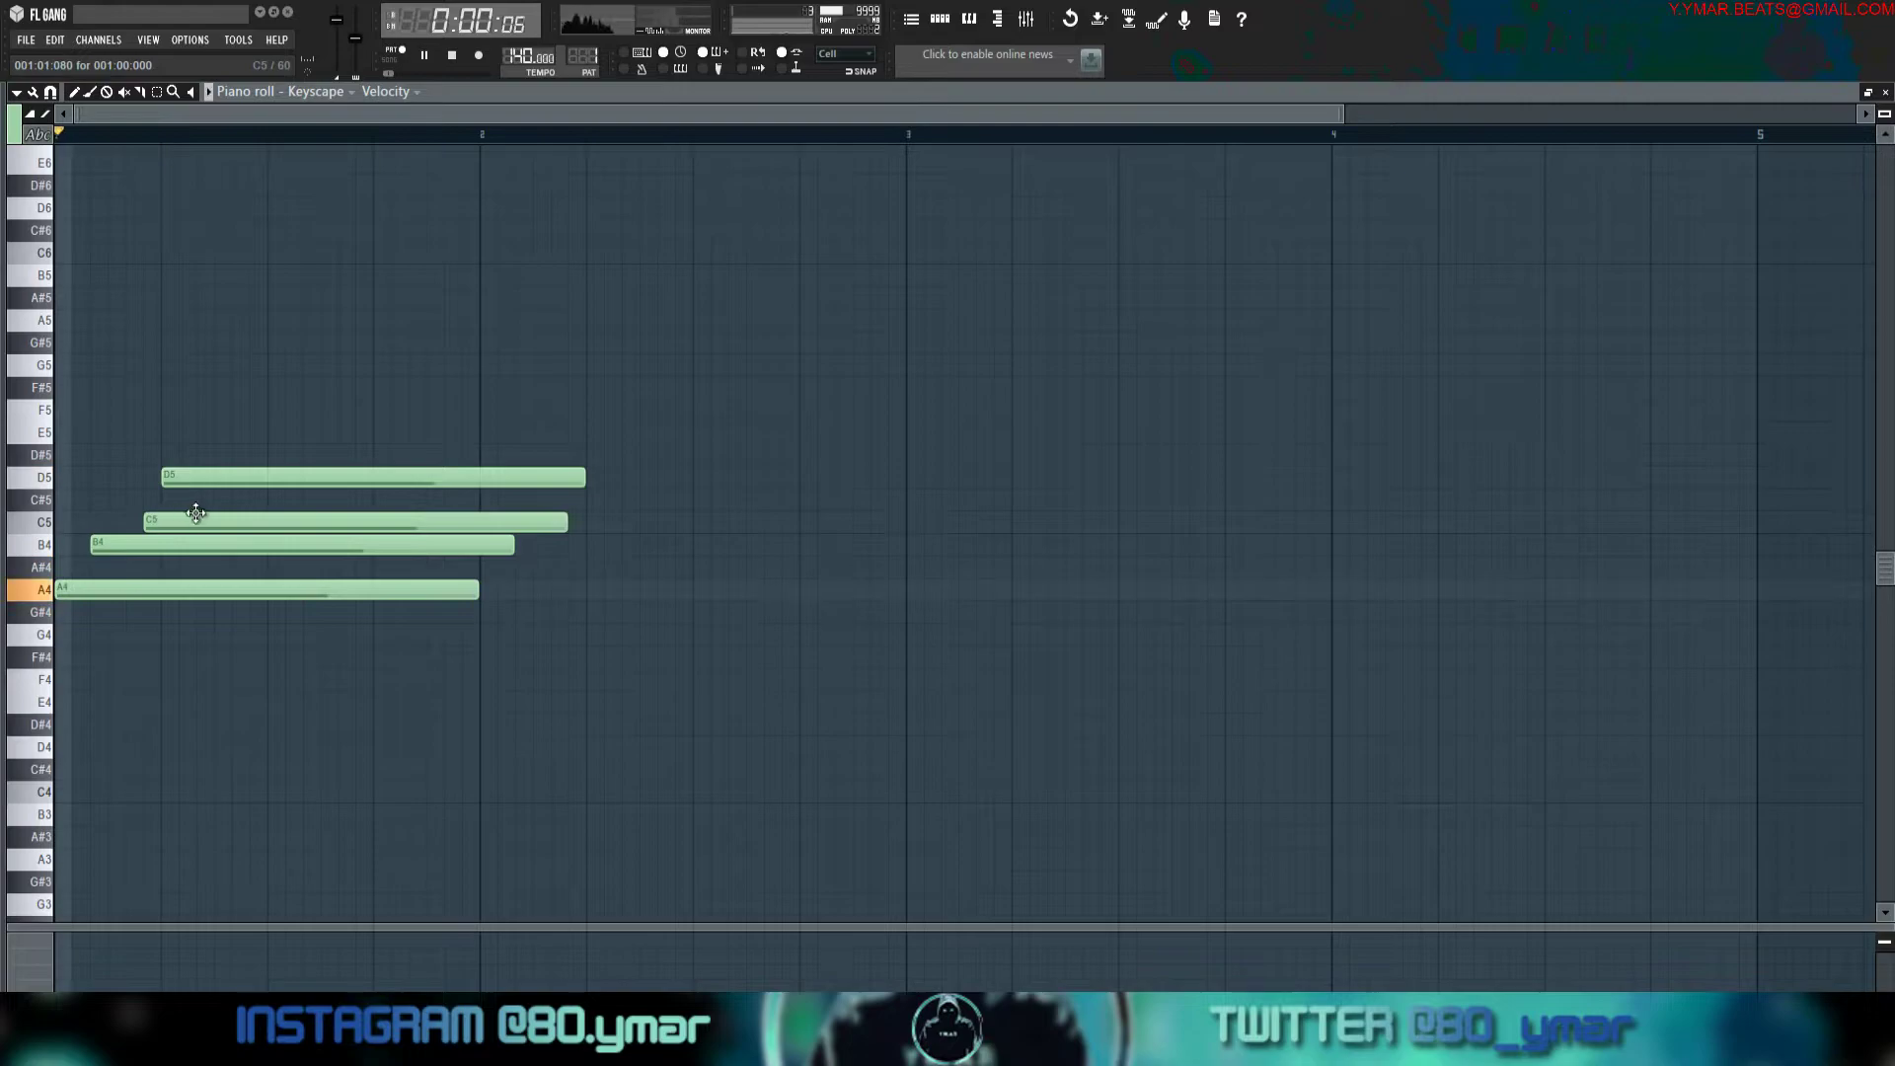
Shift B4 and C5 later so that A4, B4 and C5 start at even intervals of about two-thirds of a beat.
key(space)
key(space)
key(space)
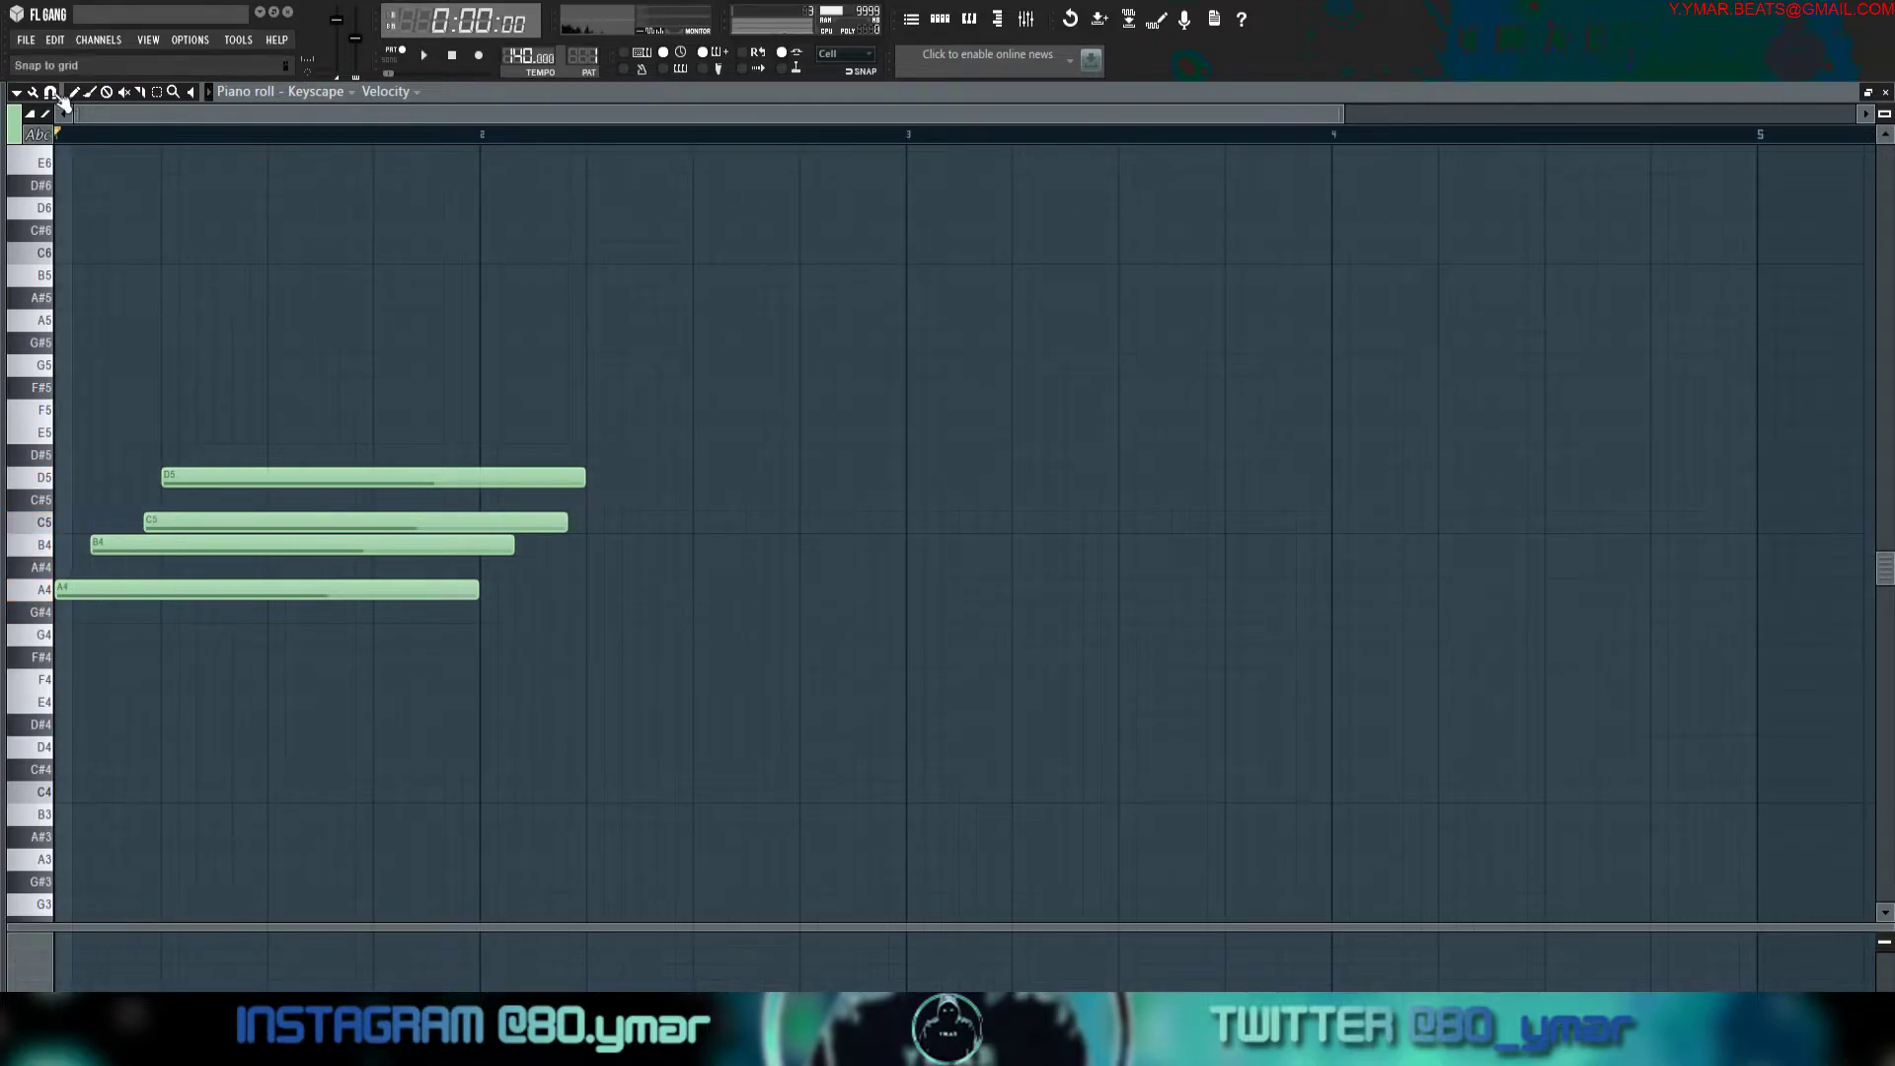
key(space)
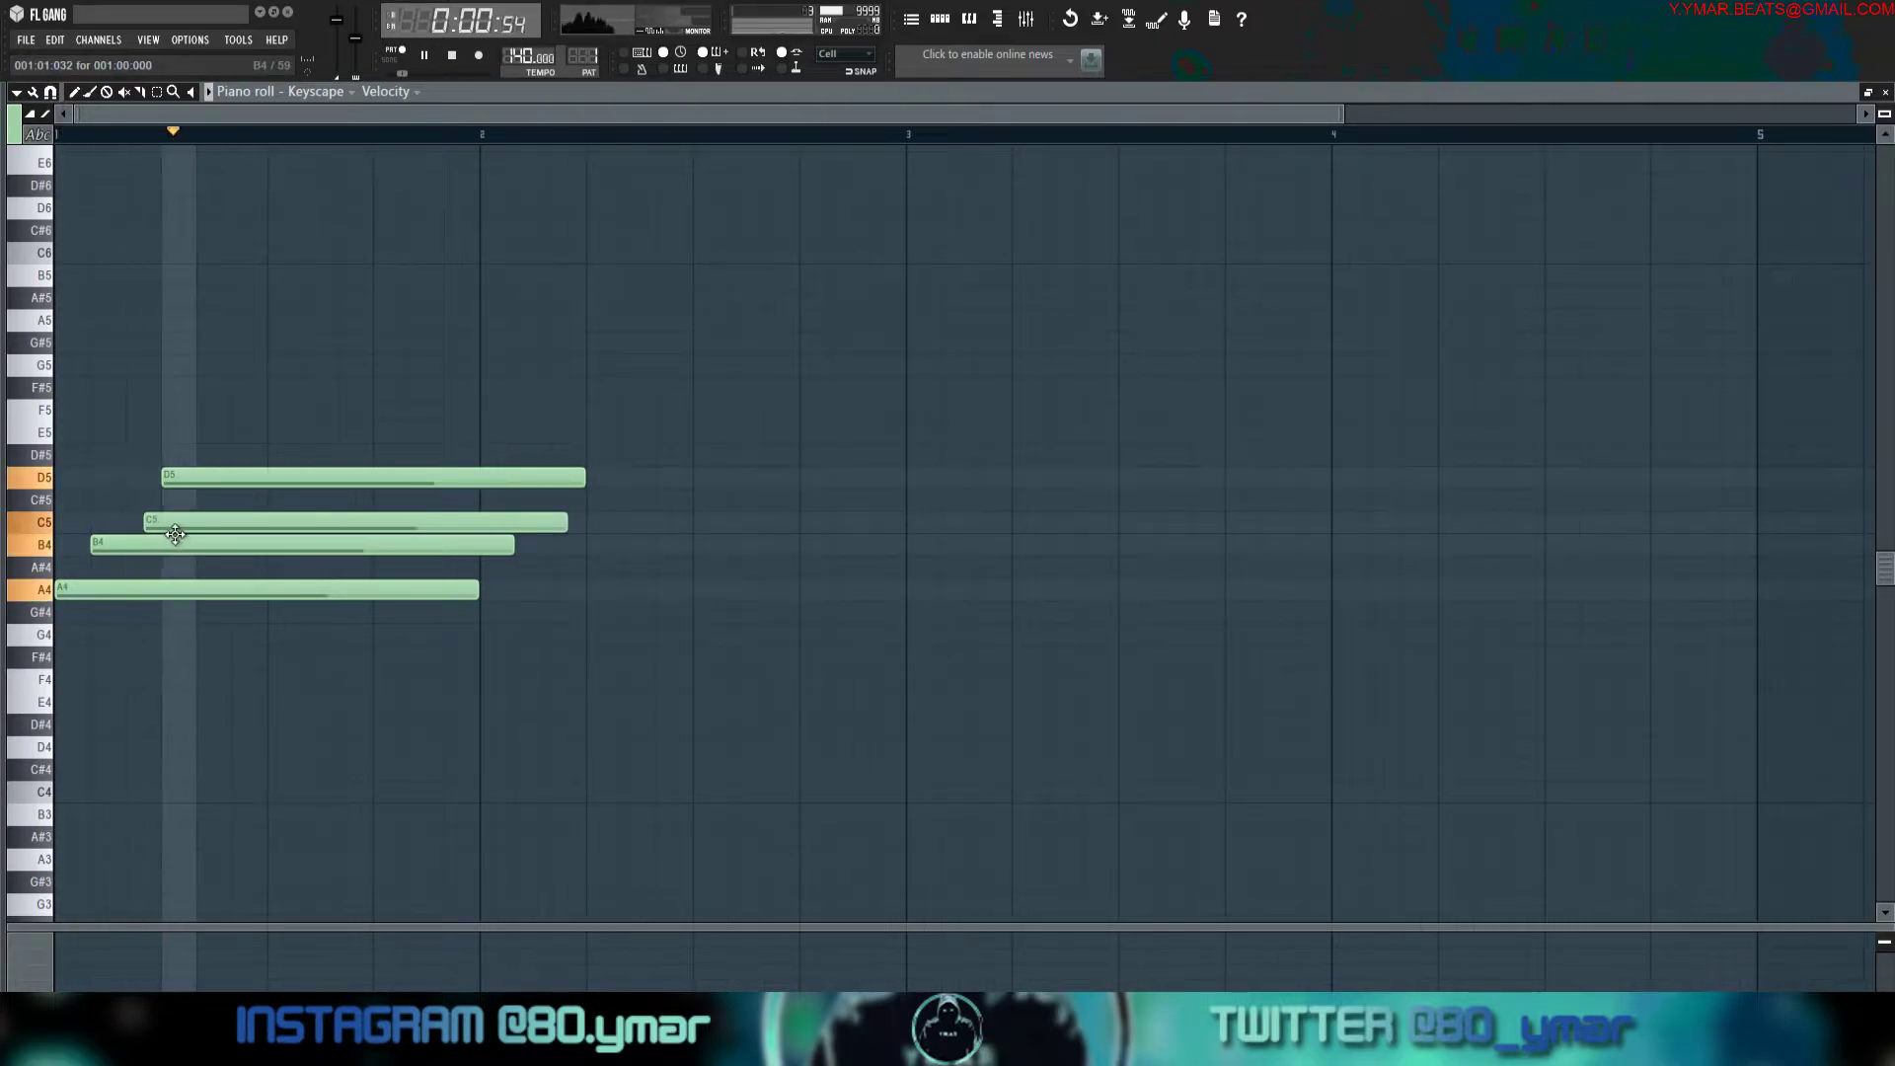
click(189, 524)
drag(191, 528, 592, 621)
key(space)
key(space)
Delete the D5 note and duplicate the A4, B4, C5 figure so the copy starts on beat 3 of bar 1.
right_click(326, 477)
key(ctrl+b)
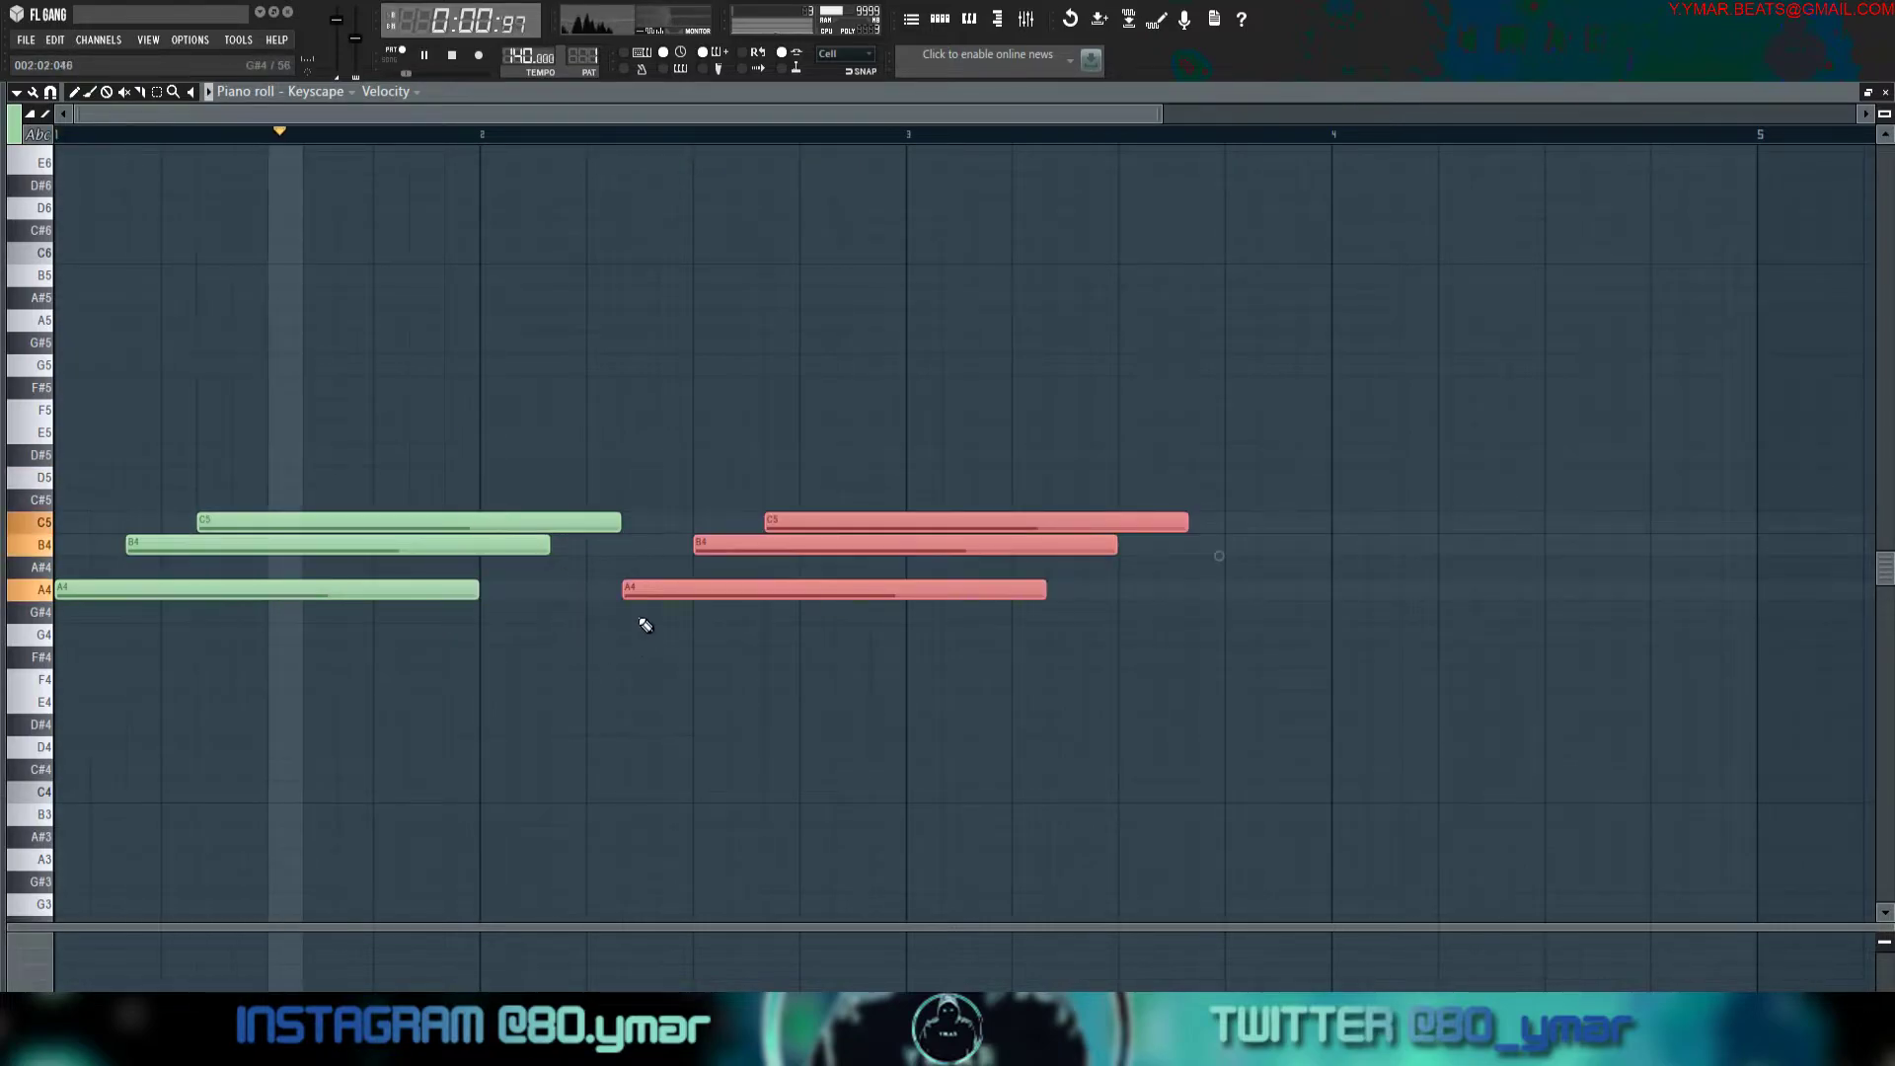
drag(711, 583, 329, 582)
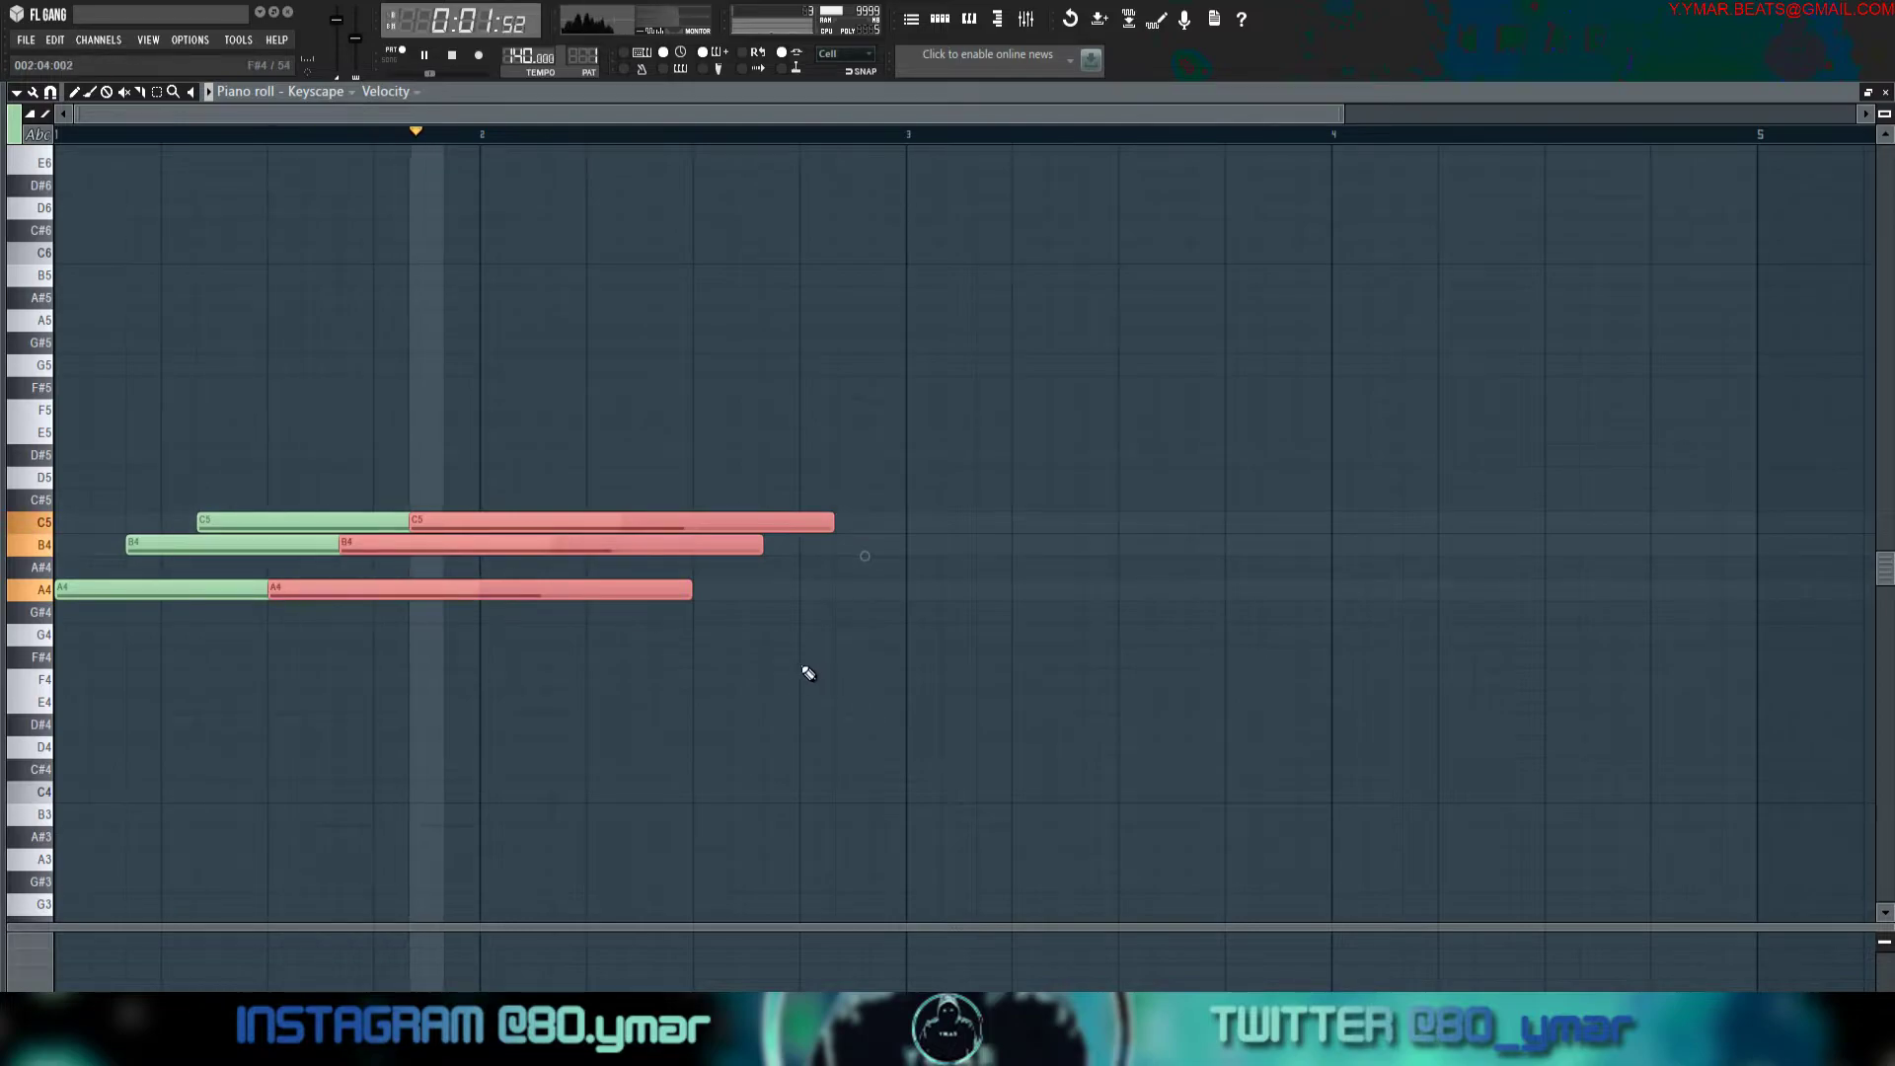
Duplicate the A4, B4, C5 figure until it fills bars 1 and 2, and apply quick legato to all notes.
key(ctrl+b)
drag(895, 592, 539, 595)
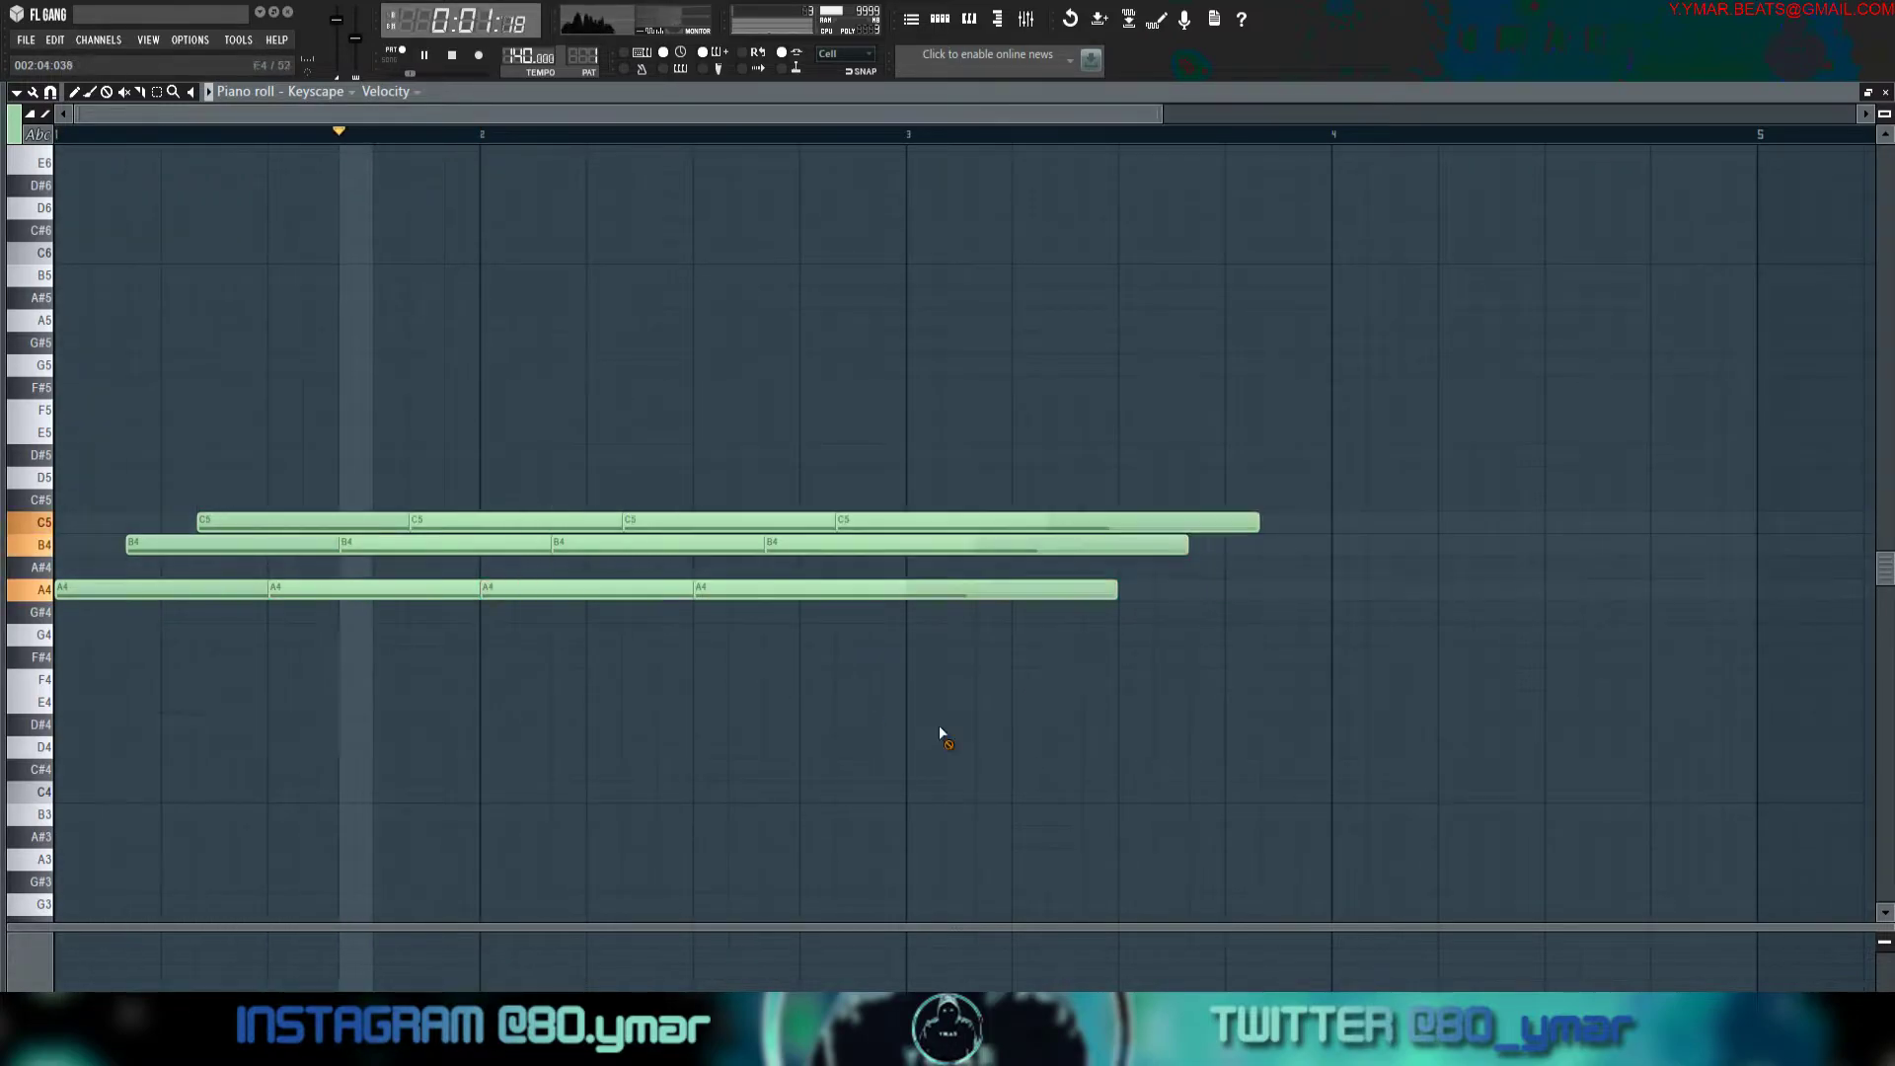
drag(1433, 708, 415, 489)
key(shift+d)
key(space)
key(space)
key(ctrl+l)
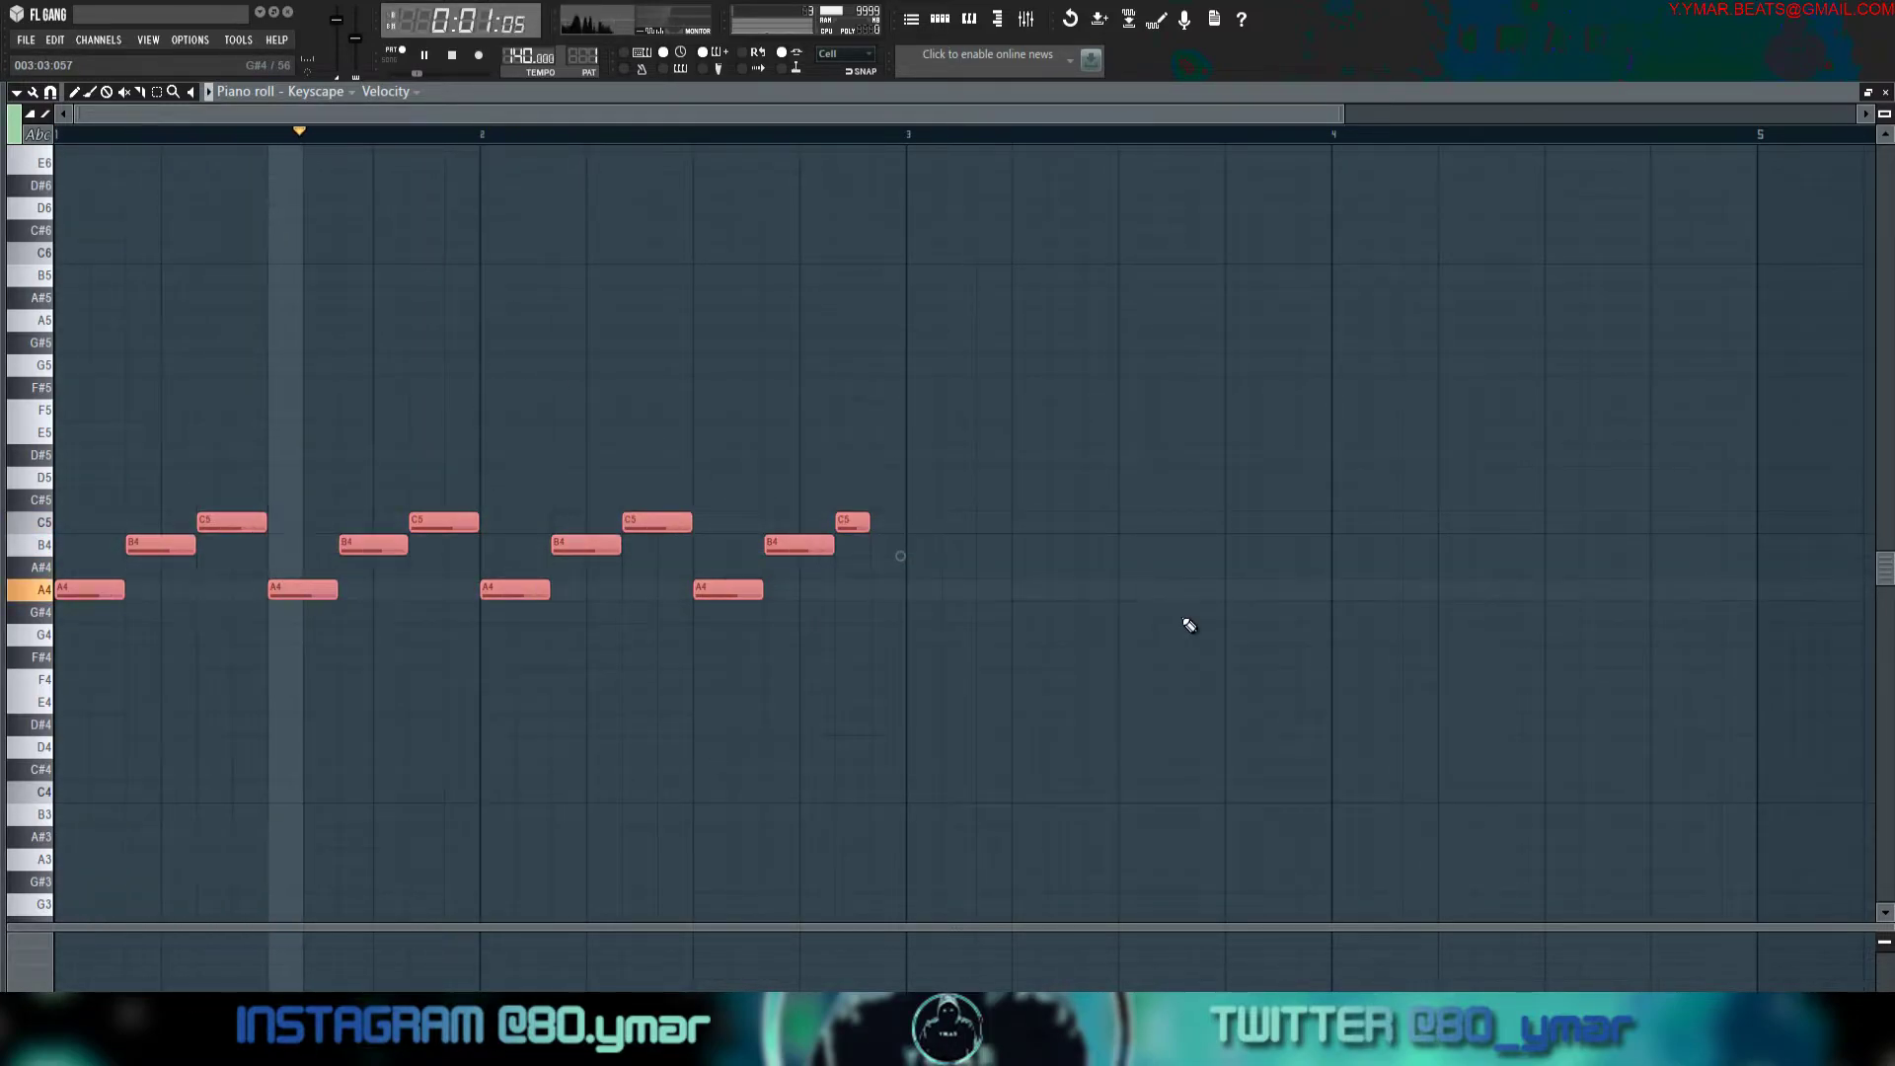
Lengthen the last C5 so it ends at the start of bar 3 and audition the figure.
click(895, 537)
click(895, 538)
right_click(895, 540)
drag(863, 526, 887, 526)
drag(901, 637, 54, 551)
key(space)
Lengthen the A4 and B4 notes and trim them so each ends together with its figure's C5 every two beats.
mouse_move(918, 702)
mouse_down()
mouse_move(571, 595)
mouse_move(57, 542)
mouse_up()
mouse_move(193, 544)
mouse_down()
mouse_move(324, 540)
mouse_move(292, 538)
mouse_up()
key(c)
mouse_move(551, 582)
mouse_down()
mouse_move(550, 560)
mouse_move(480, 536)
mouse_up()
drag(730, 584, 693, 525)
drag(943, 584, 906, 525)
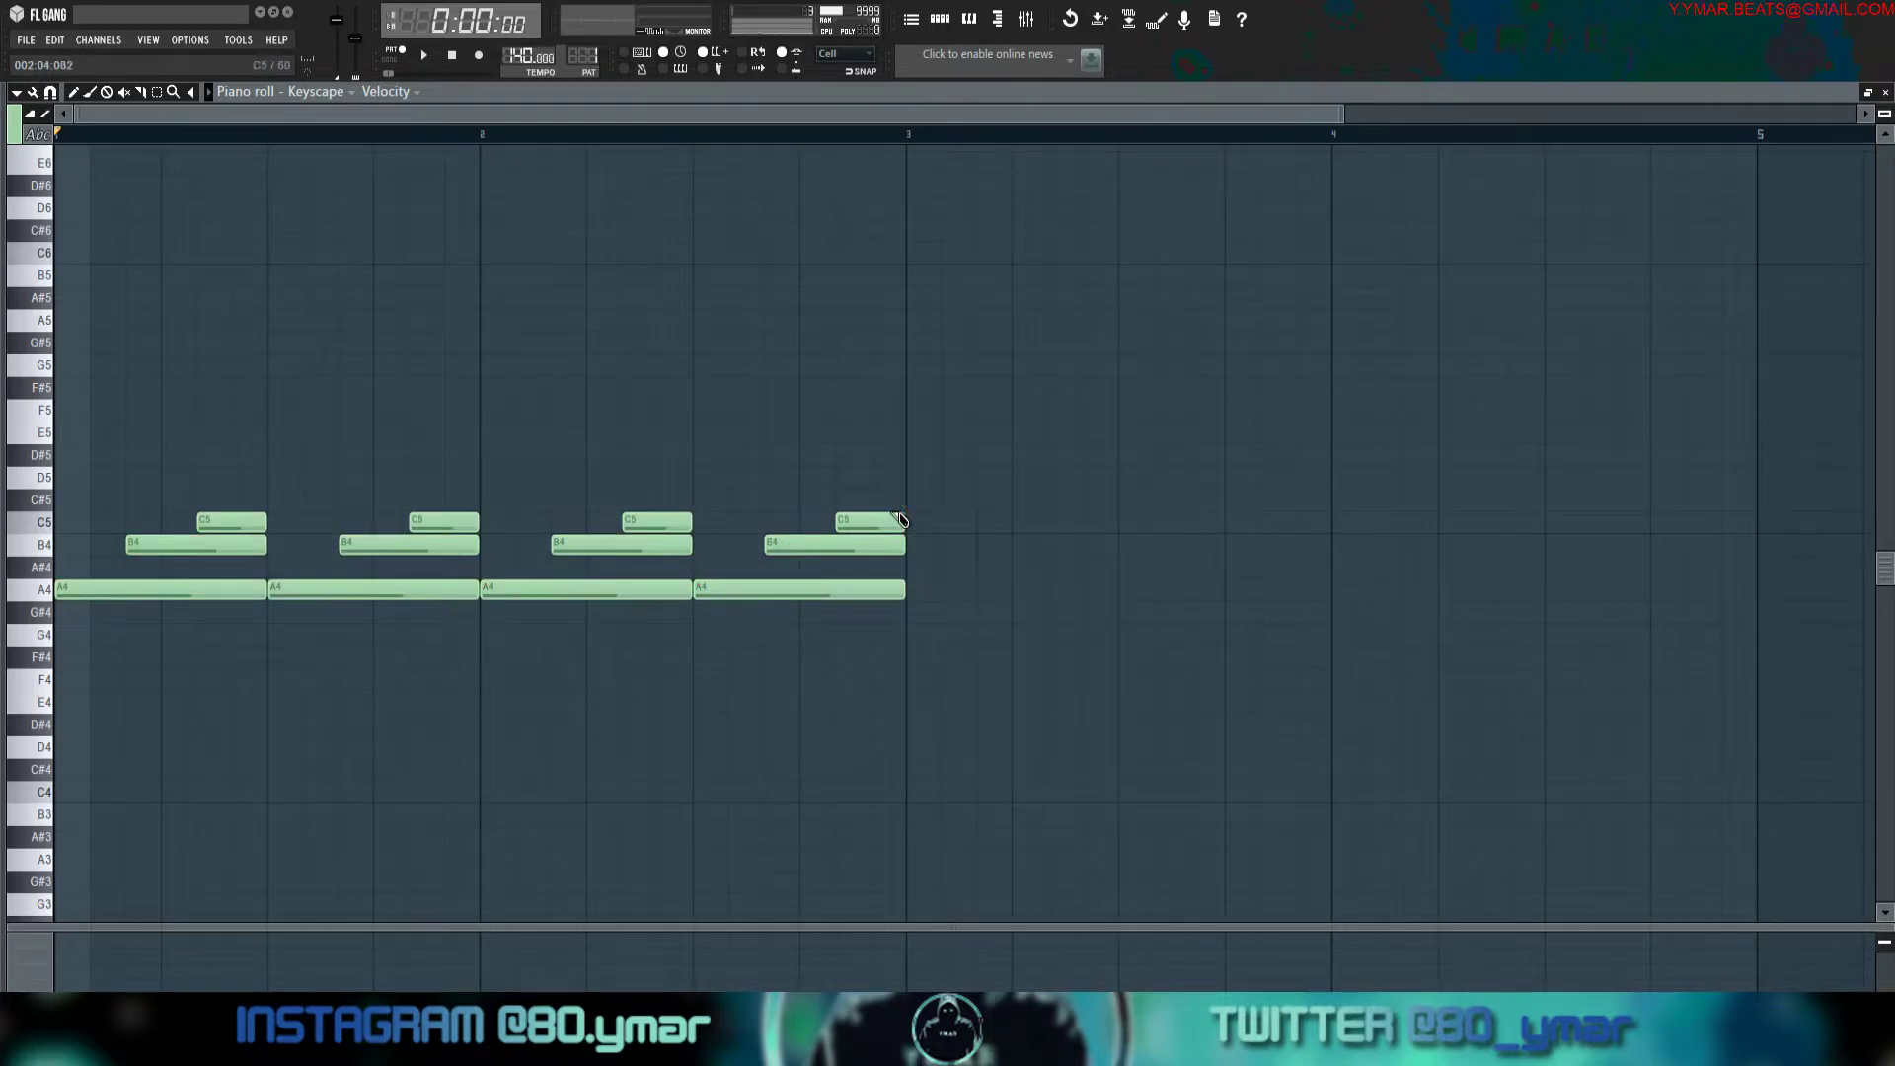
Duplicate the two-bar figure into bars 3 and 4, and duplicate those four bars to fill eight bars.
key(space)
drag(1111, 664, 118, 380)
key(ctrl+b)
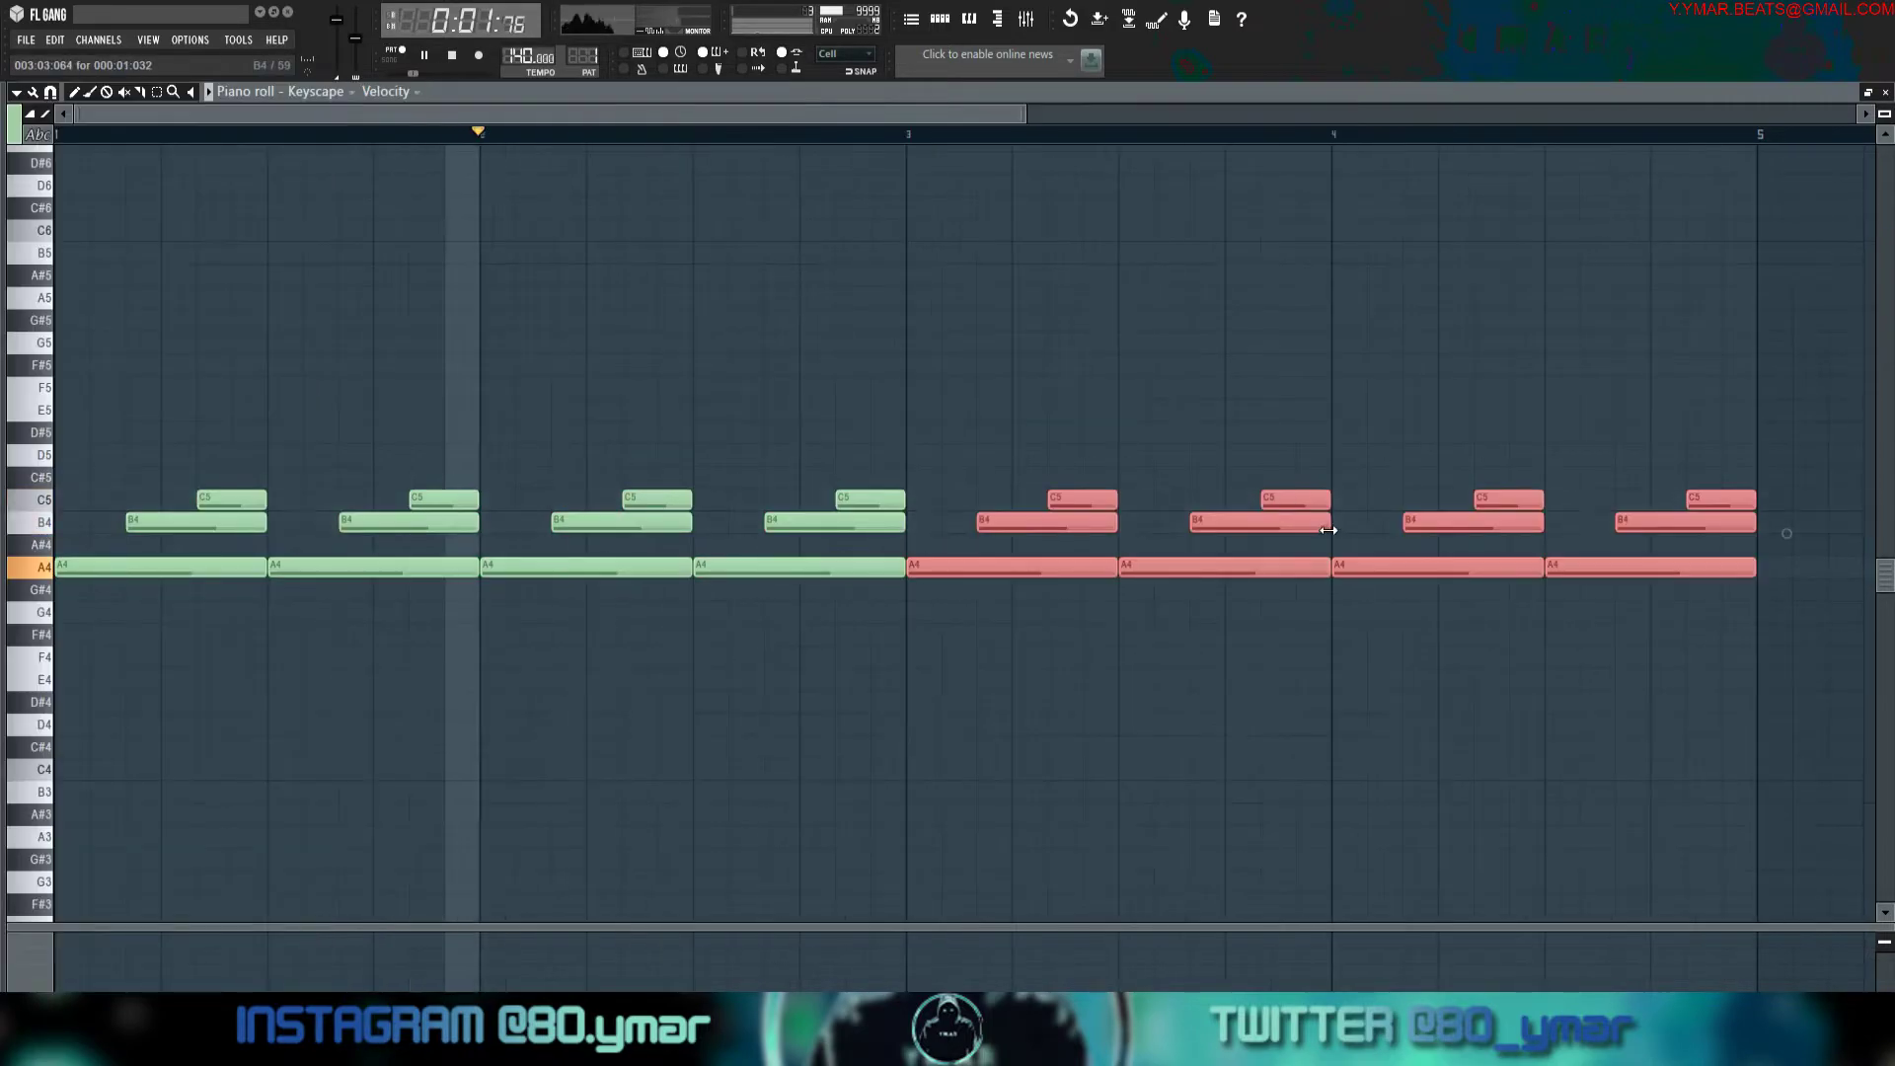
scroll(703, 240, down, 3)
ctrl+click(703, 240)
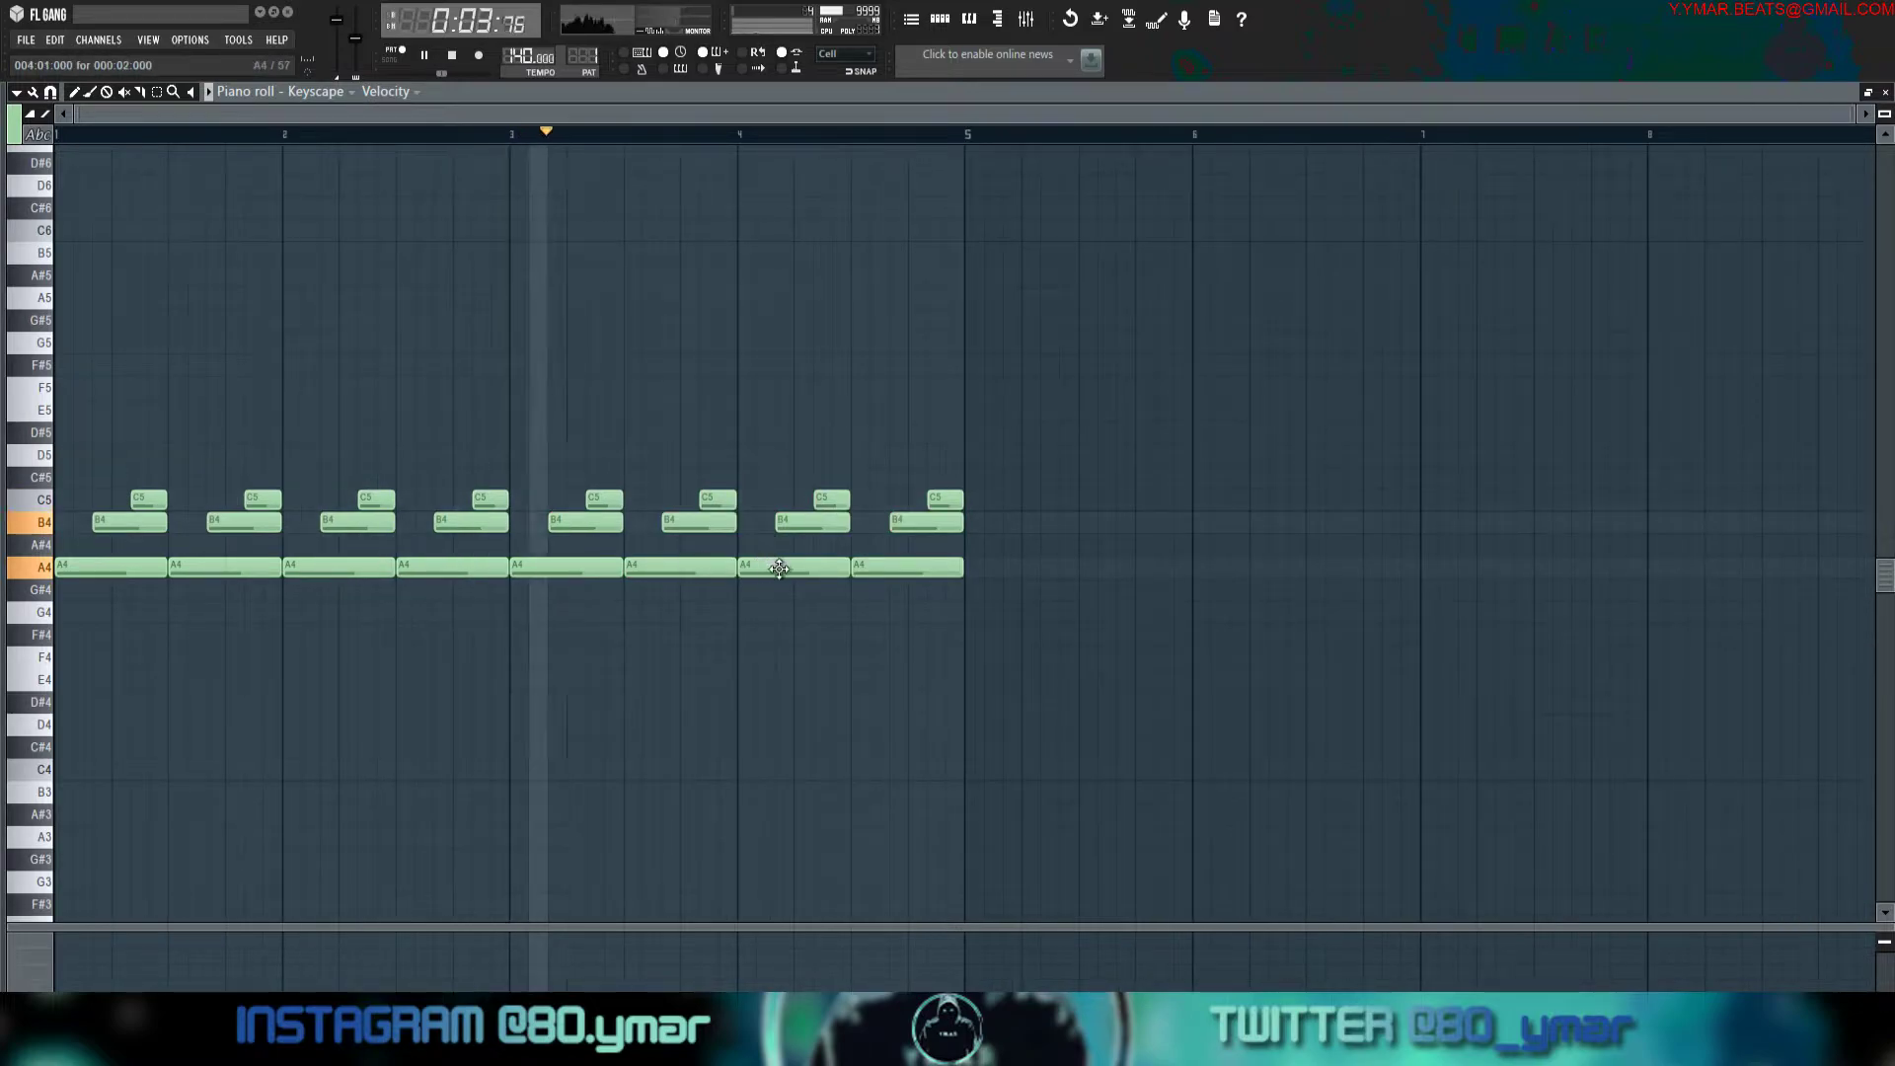
key(ctrl+b)
Move the last A4 of bar 4 down to G4 and the first A4 of bar 5 down to F4.
key(space)
drag(891, 569, 888, 626)
scroll(846, 605, down, 3)
drag(693, 568, 693, 666)
Transpose the remaining A4 notes in bars 5 to 8 down four semitones to F4 and audition the pattern.
drag(710, 556, 1277, 637)
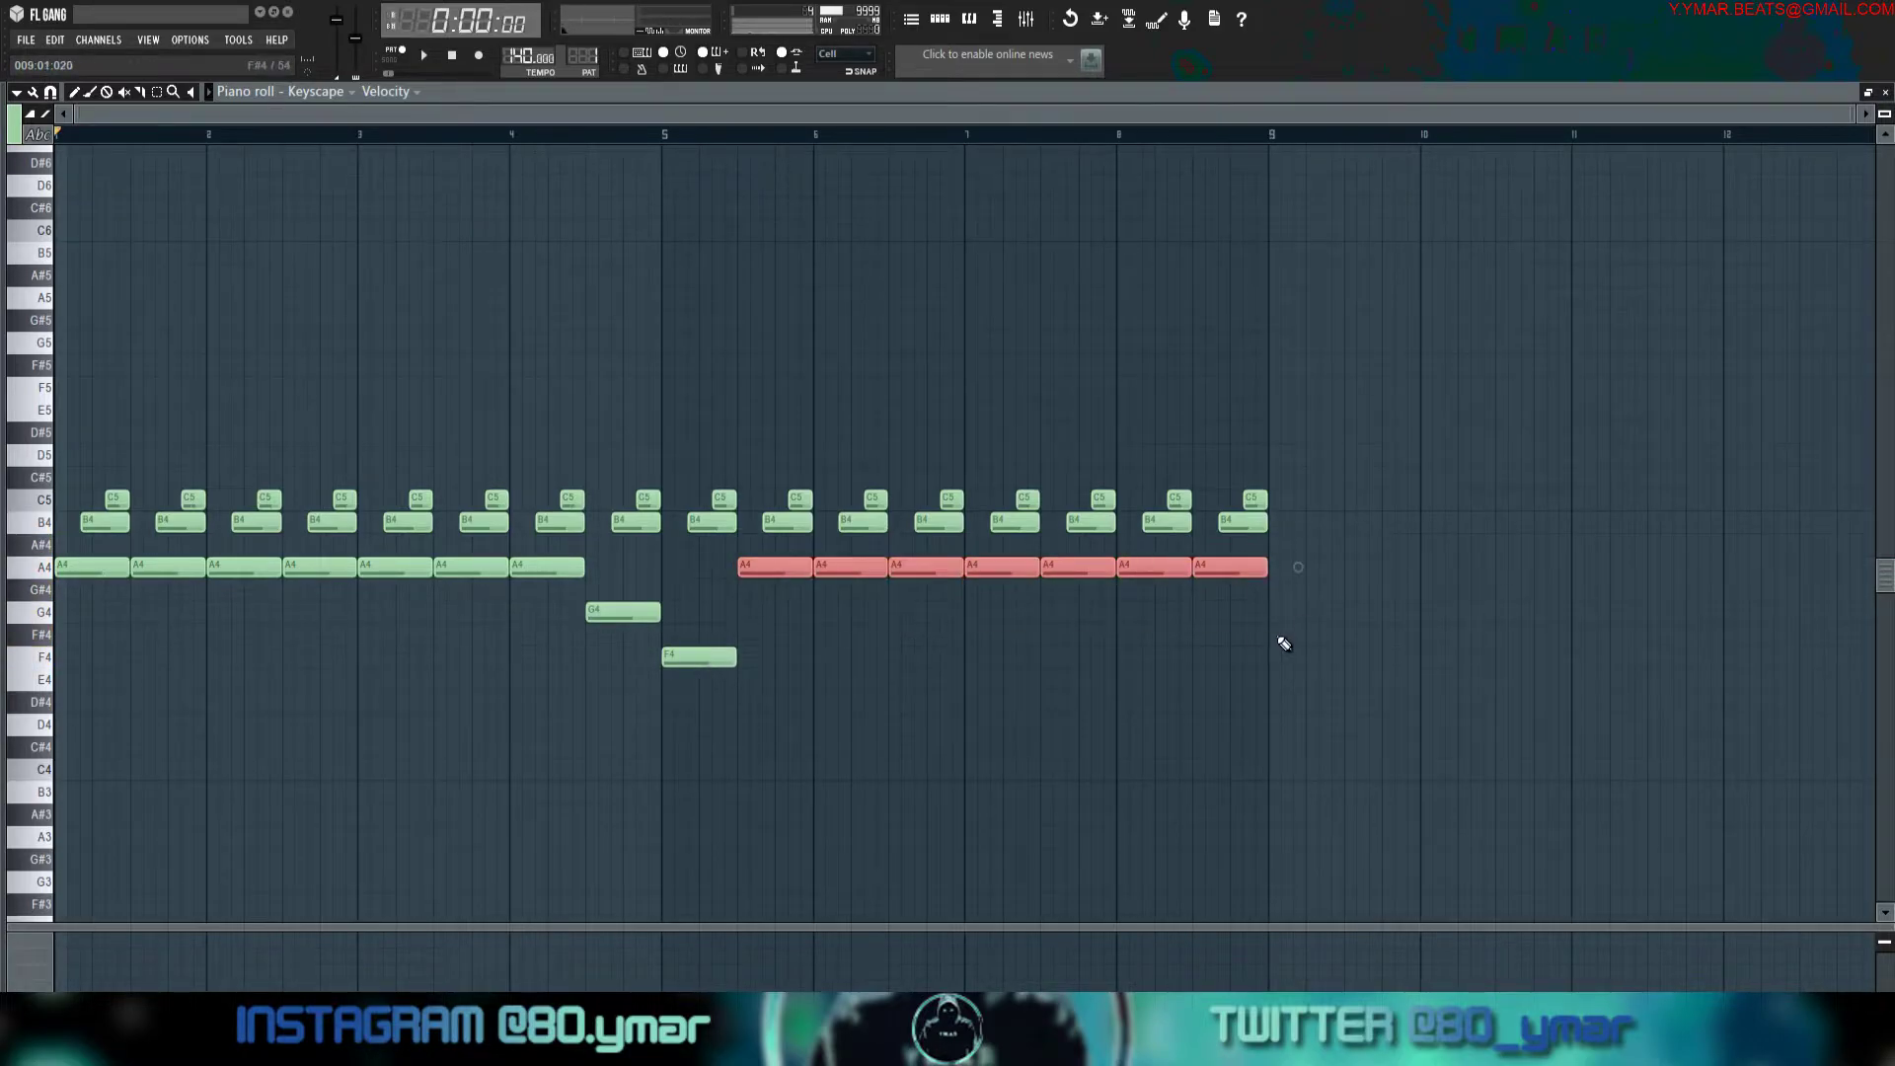
key(shift+Down)
key(shift+Down)
key(shift+Down)
key(shift+Down)
key(ctrl+d)
key(space)
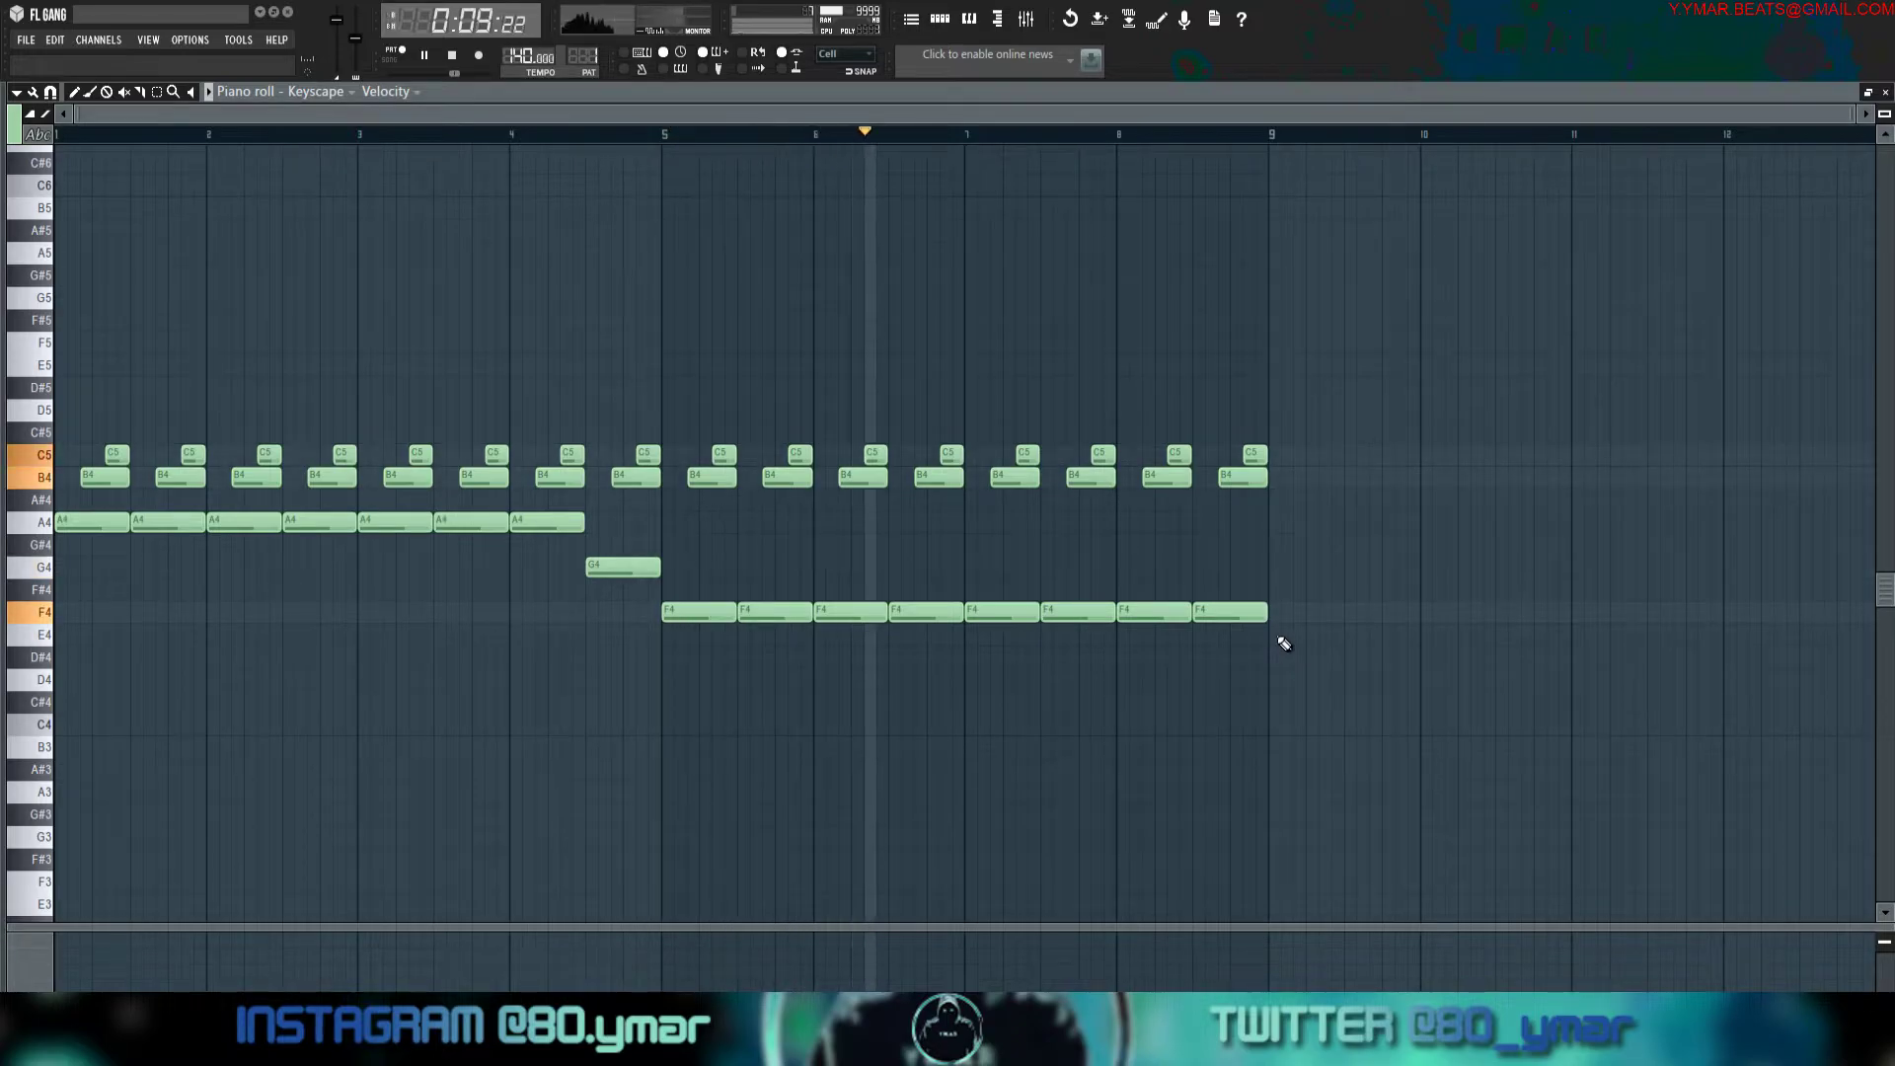
key(space)
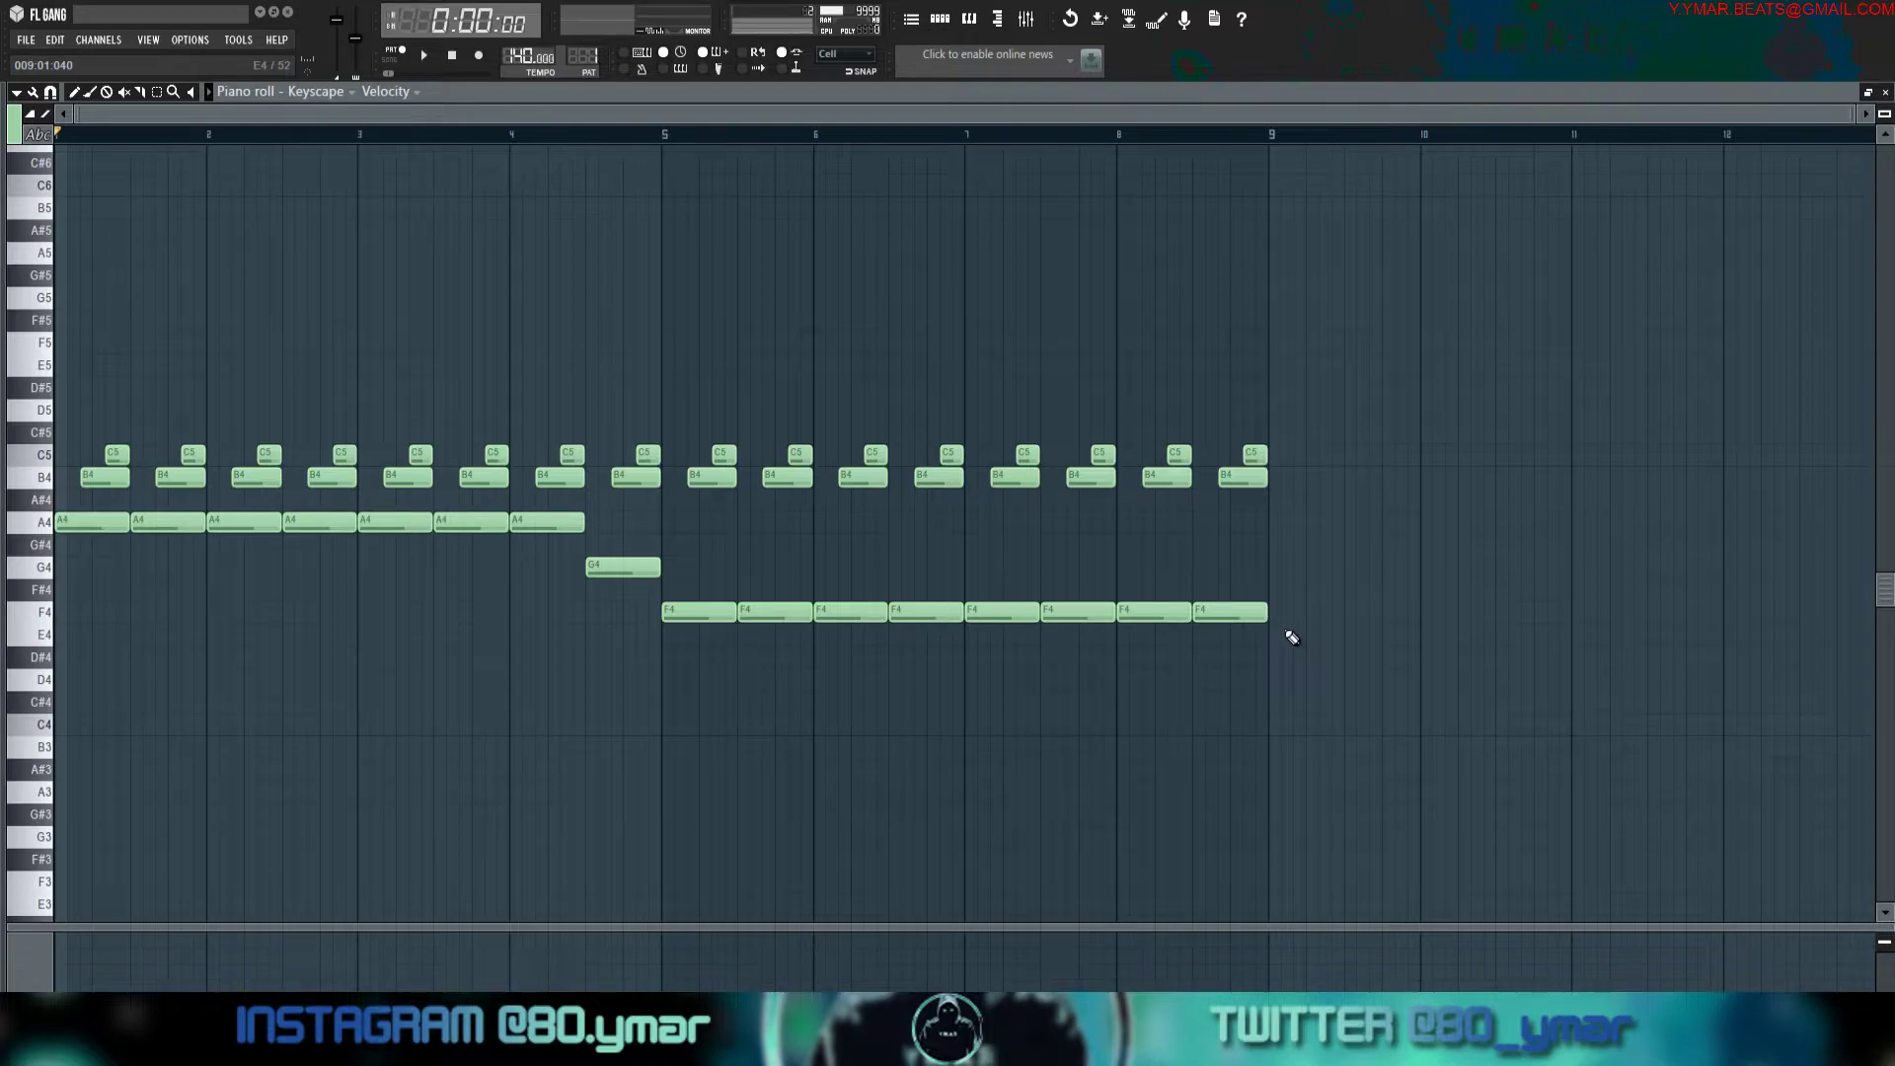
Add two-bar A3 bass notes at the starts of bars 1 and 3.
key(alt+Tab)
key(alt+Tab)
key(space)
key(space)
drag(91, 679, 3, 791)
key(space)
drag(128, 791, 358, 770)
click(375, 790)
Add bass notes B3 at bar 4, C4 at beat 3 of bar 4 and F3 at bar 5, and audition them.
key(space)
drag(526, 750, 580, 726)
drag(667, 861, 666, 881)
key(space)
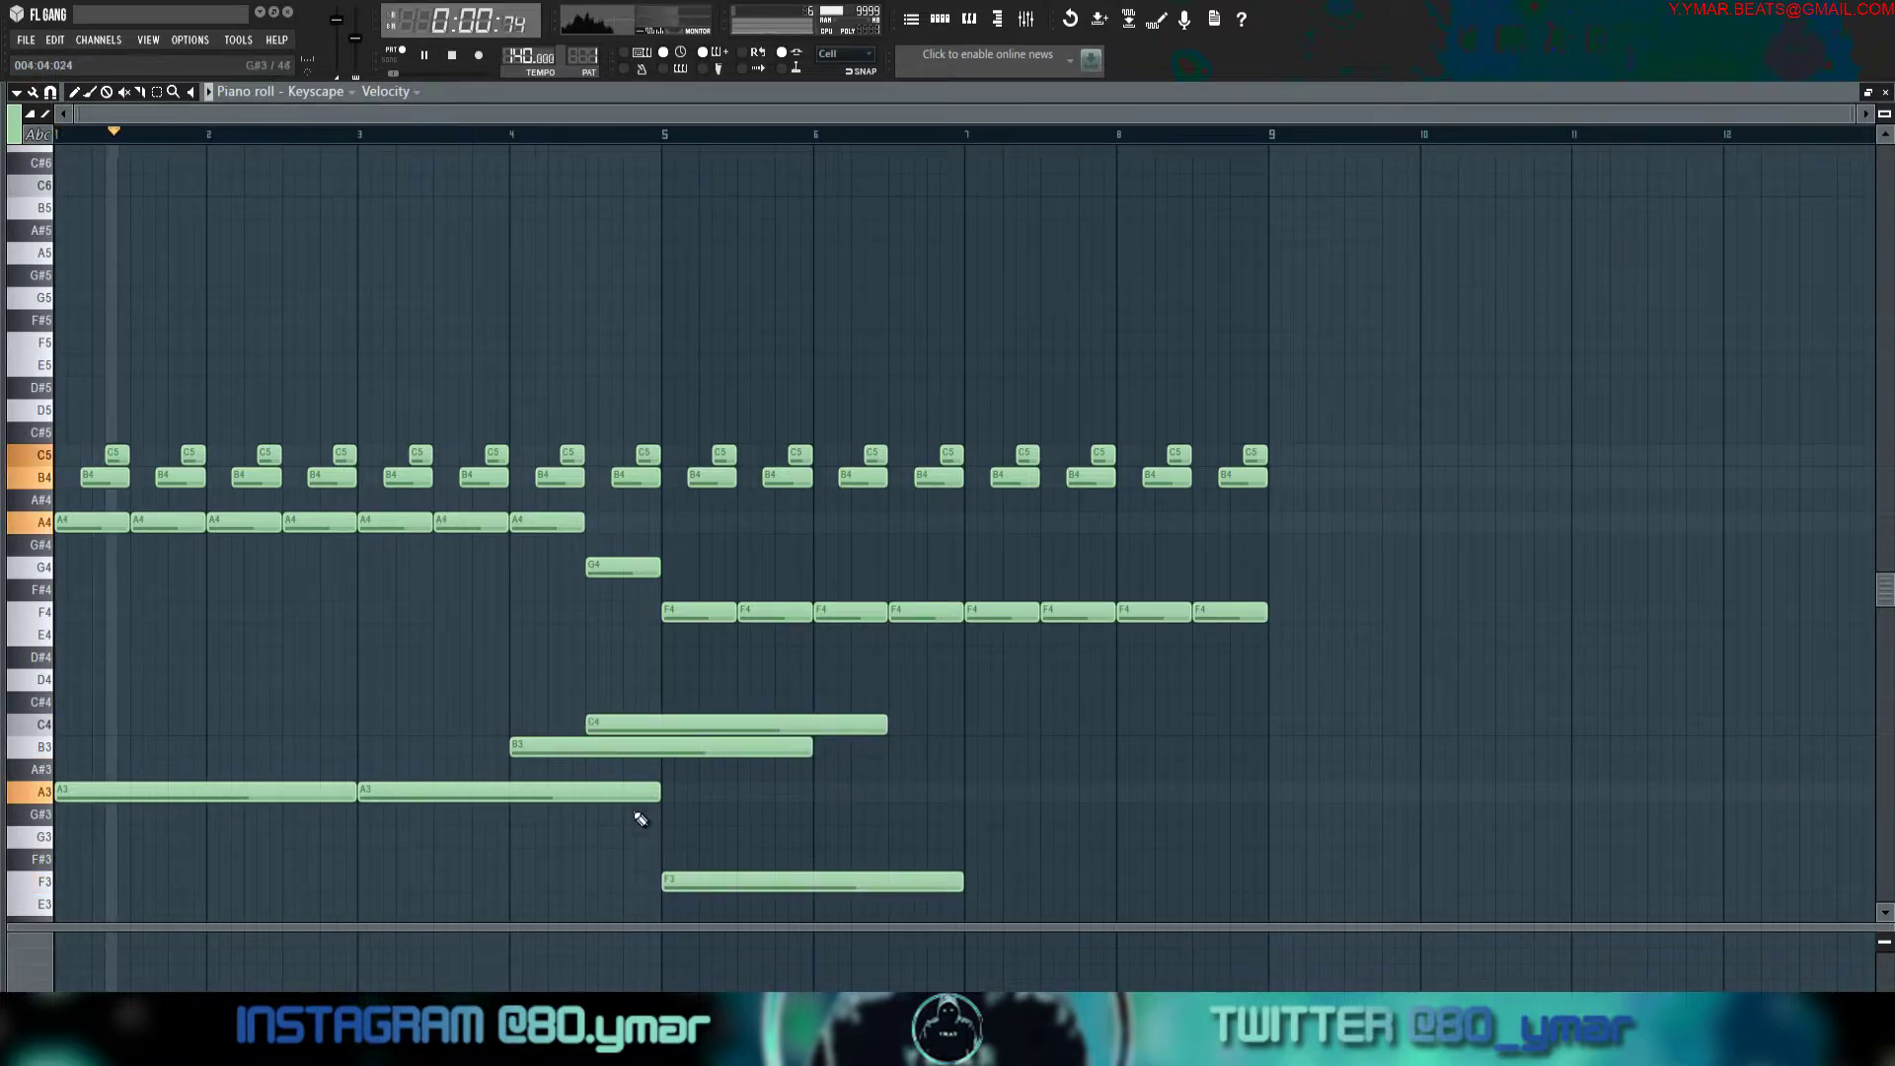
Shorten the second A3, B3 and C4 so each ends where the next bass note starts, and raise the G4 back to A4.
drag(659, 790, 509, 790)
drag(811, 747, 620, 762)
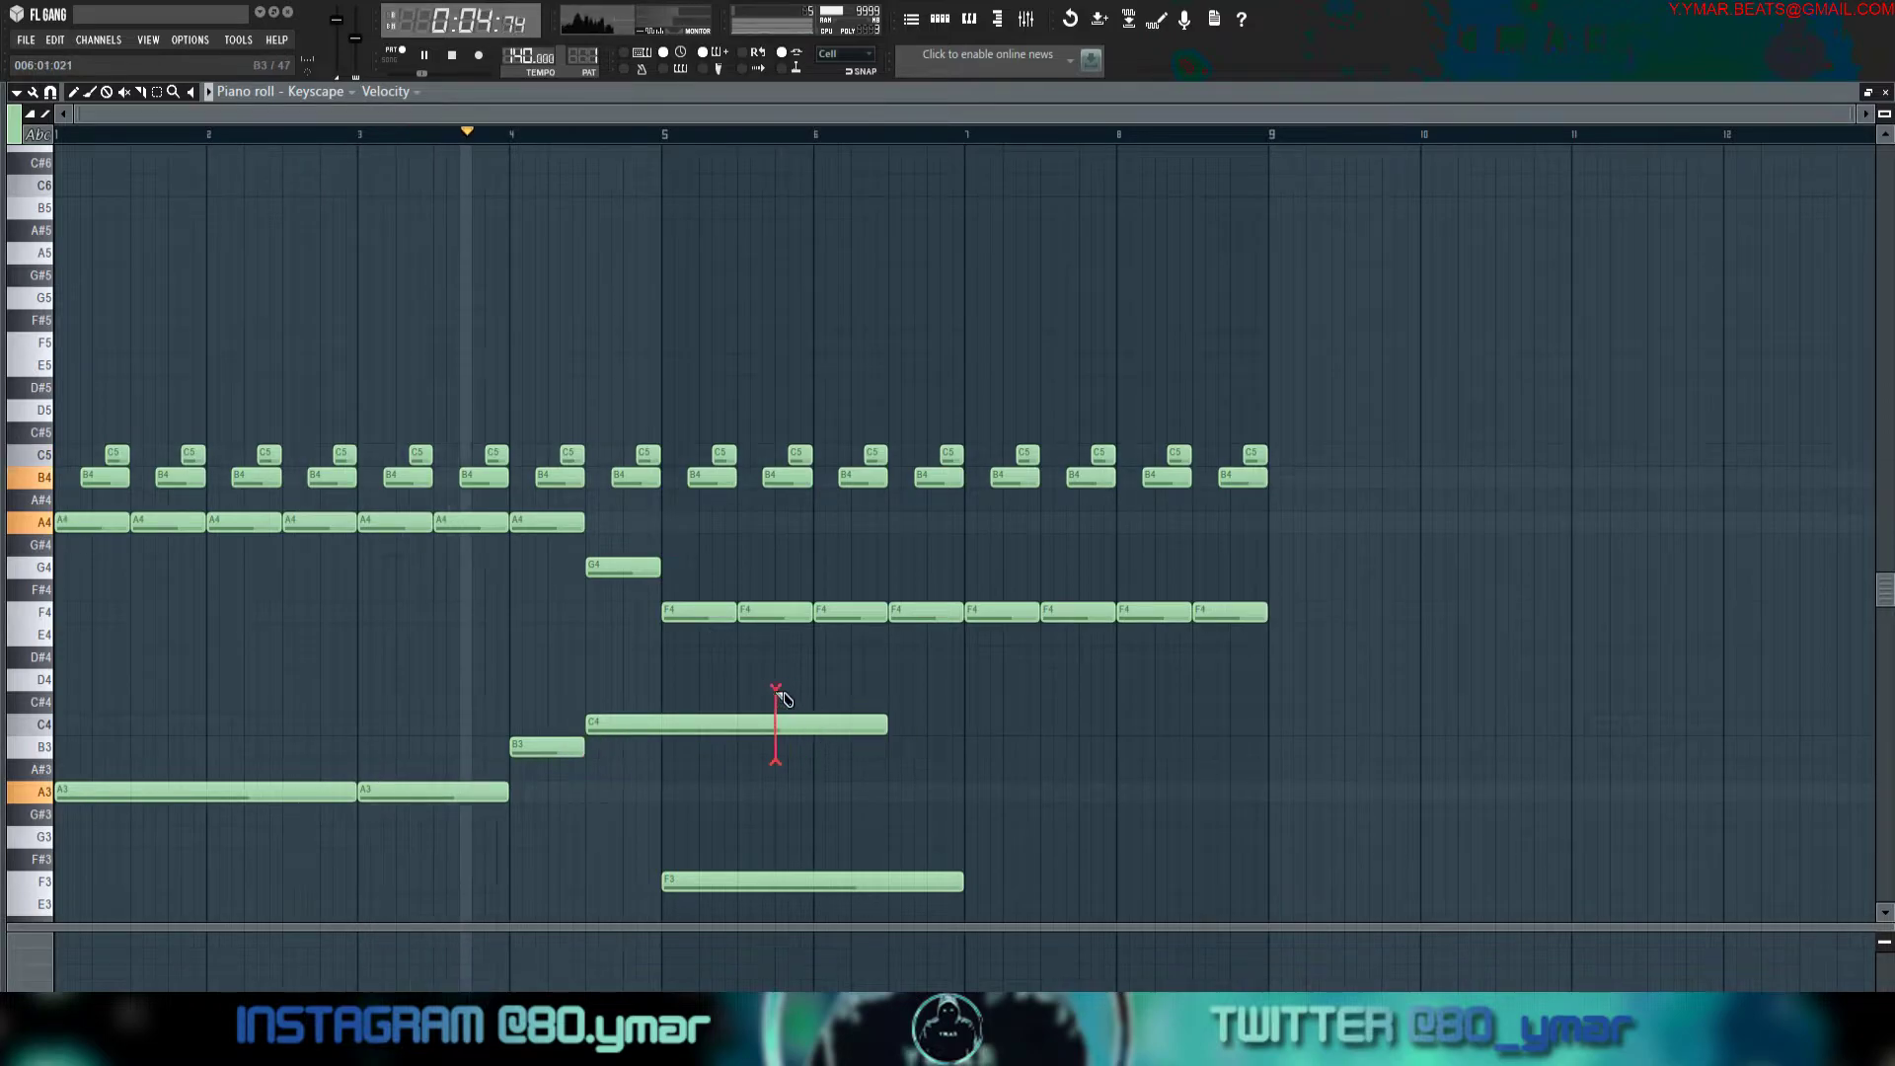
drag(885, 725, 660, 725)
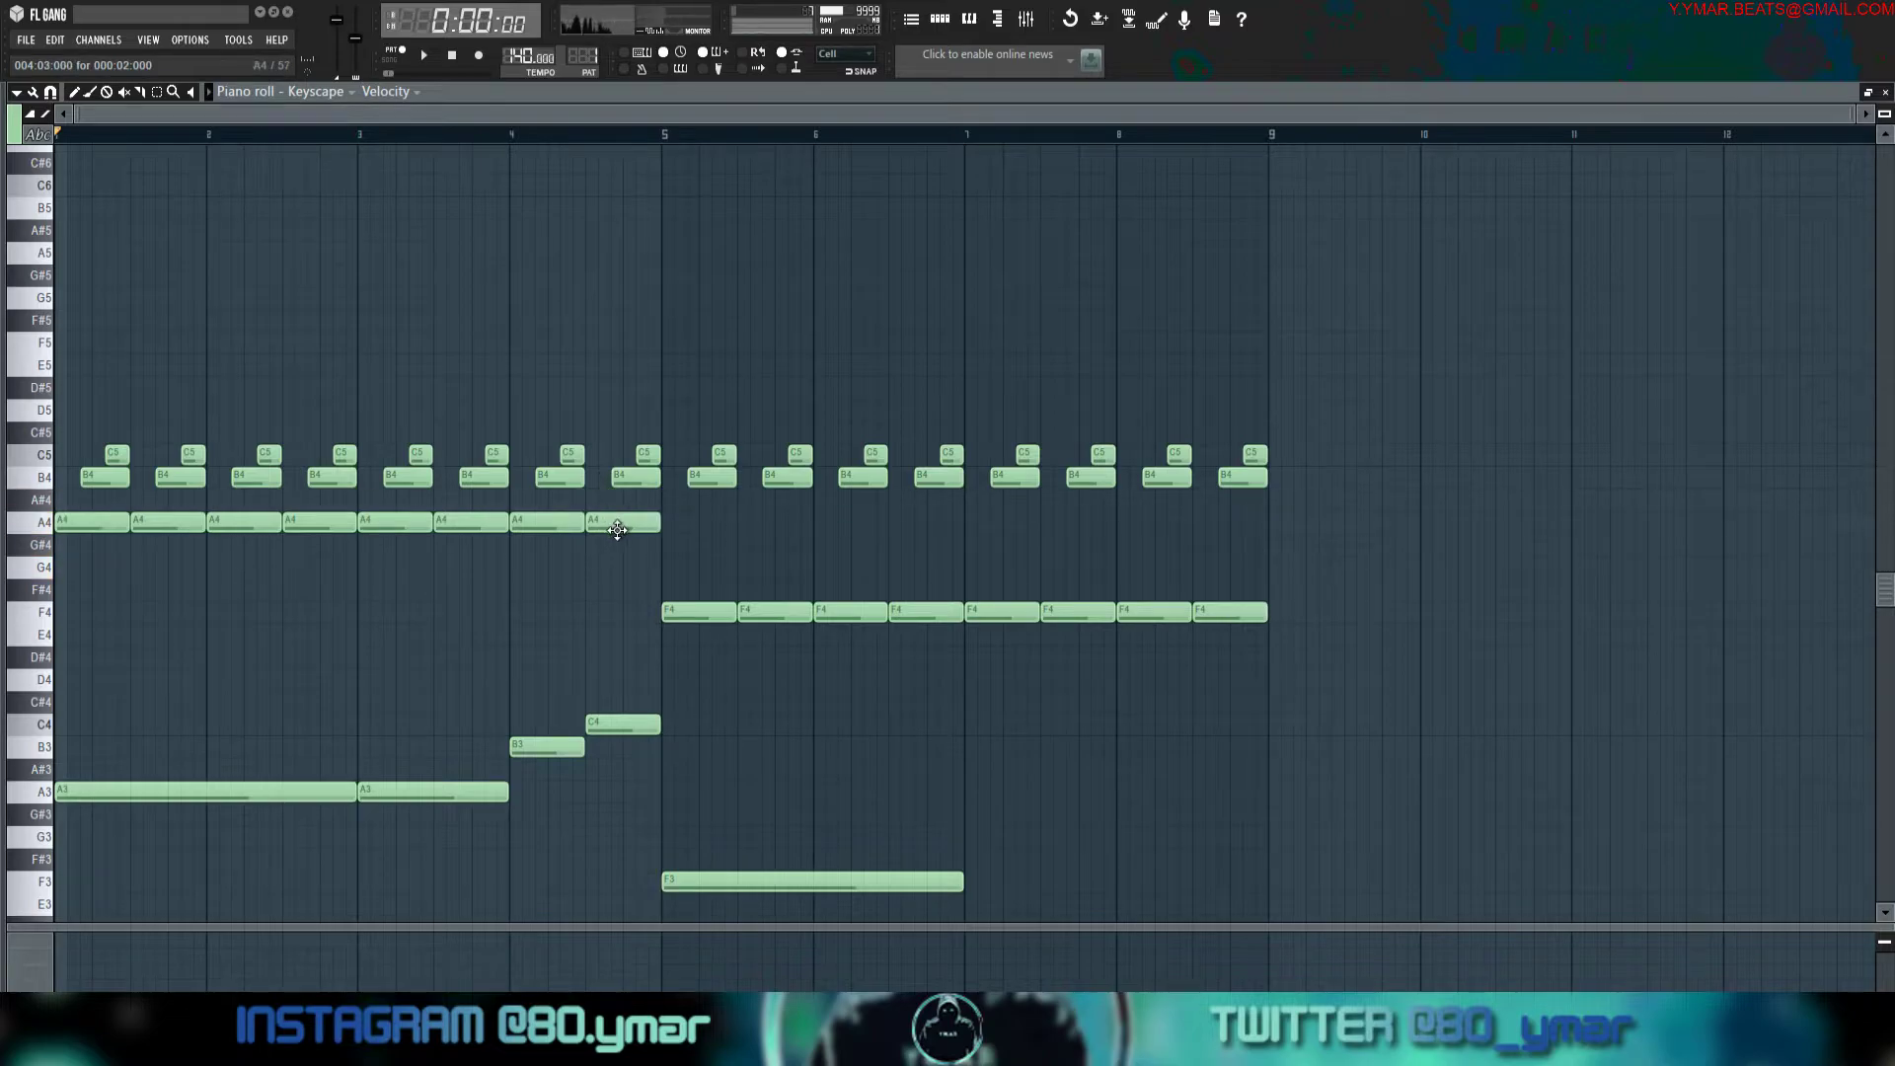
Add a two-bar G3 bass note at bar 7, with the F3 before it ending at the start of bar 7.
drag(955, 914, 493, 808)
ctrl+click(827, 861)
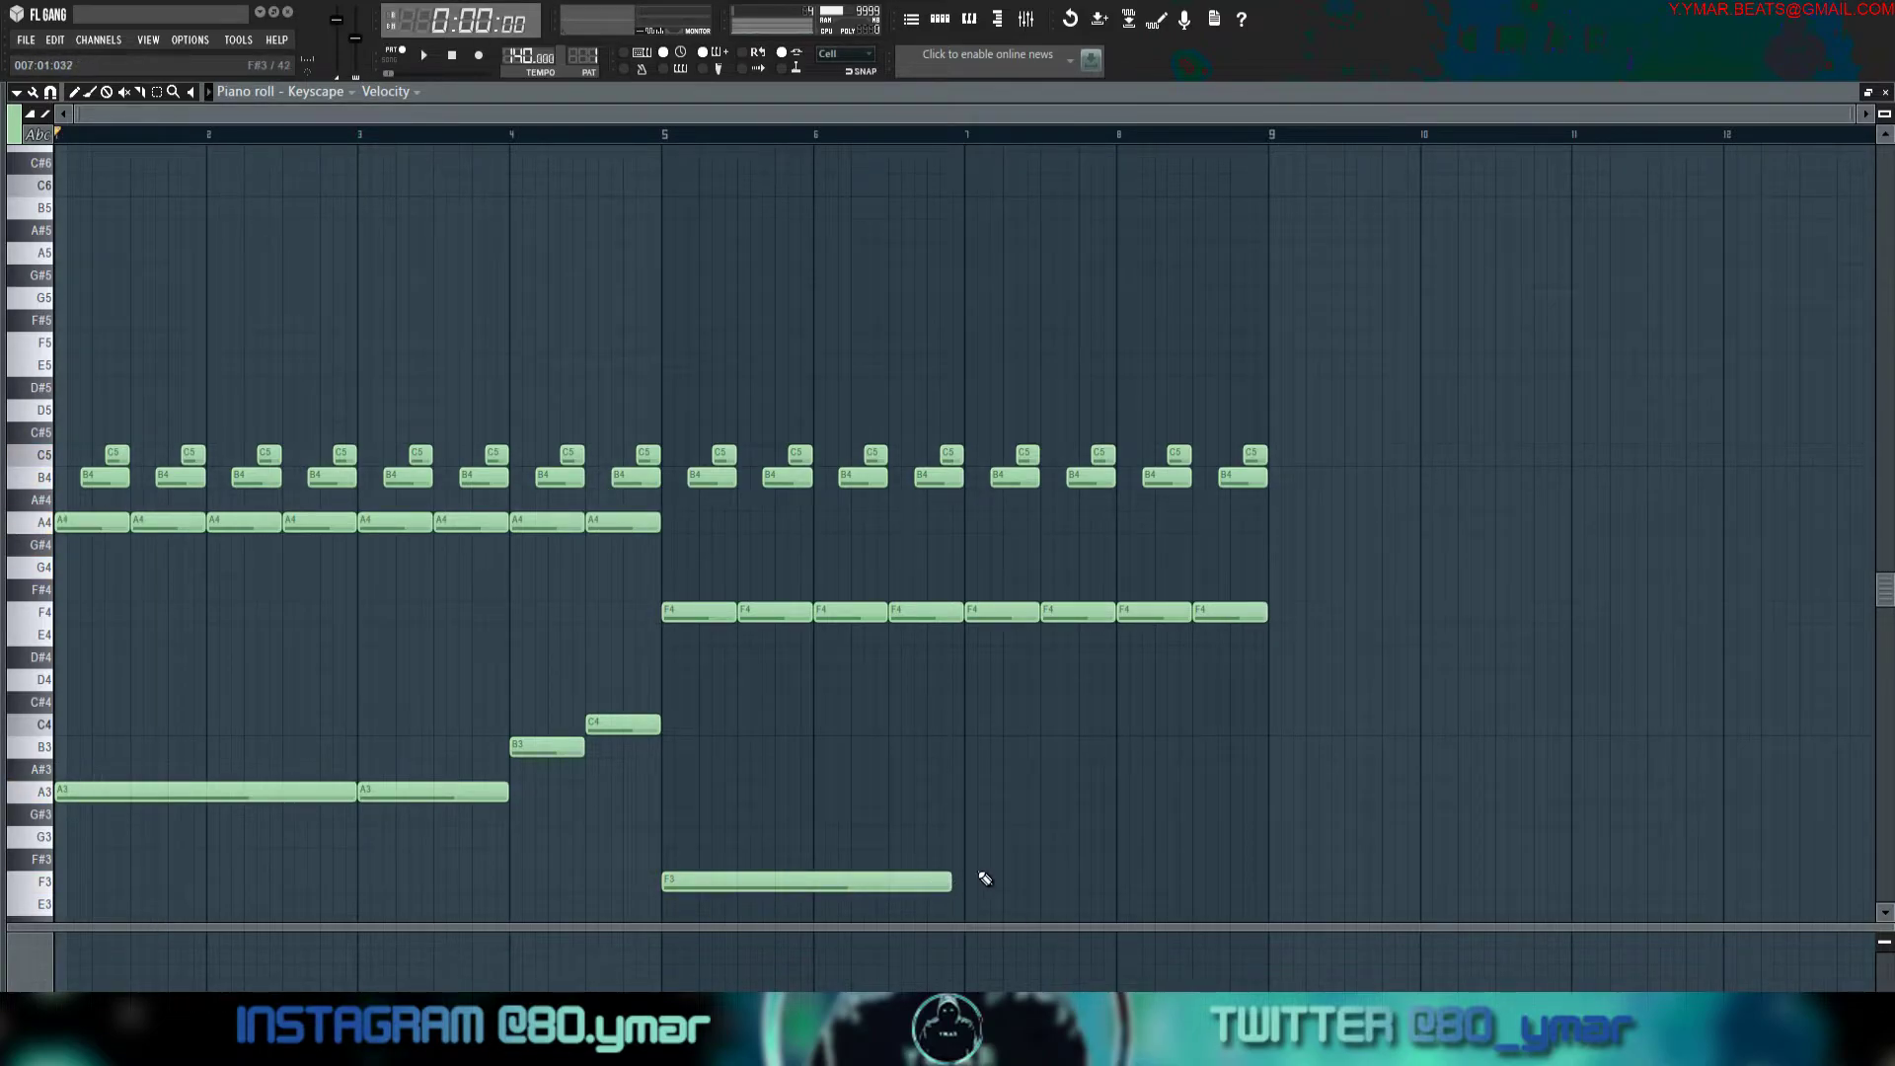
drag(1255, 837, 1268, 837)
Build a descending top melody of two-bar notes: A5 at bar 1, and G5, F5 and E5 staggered across bar 2.
key(space)
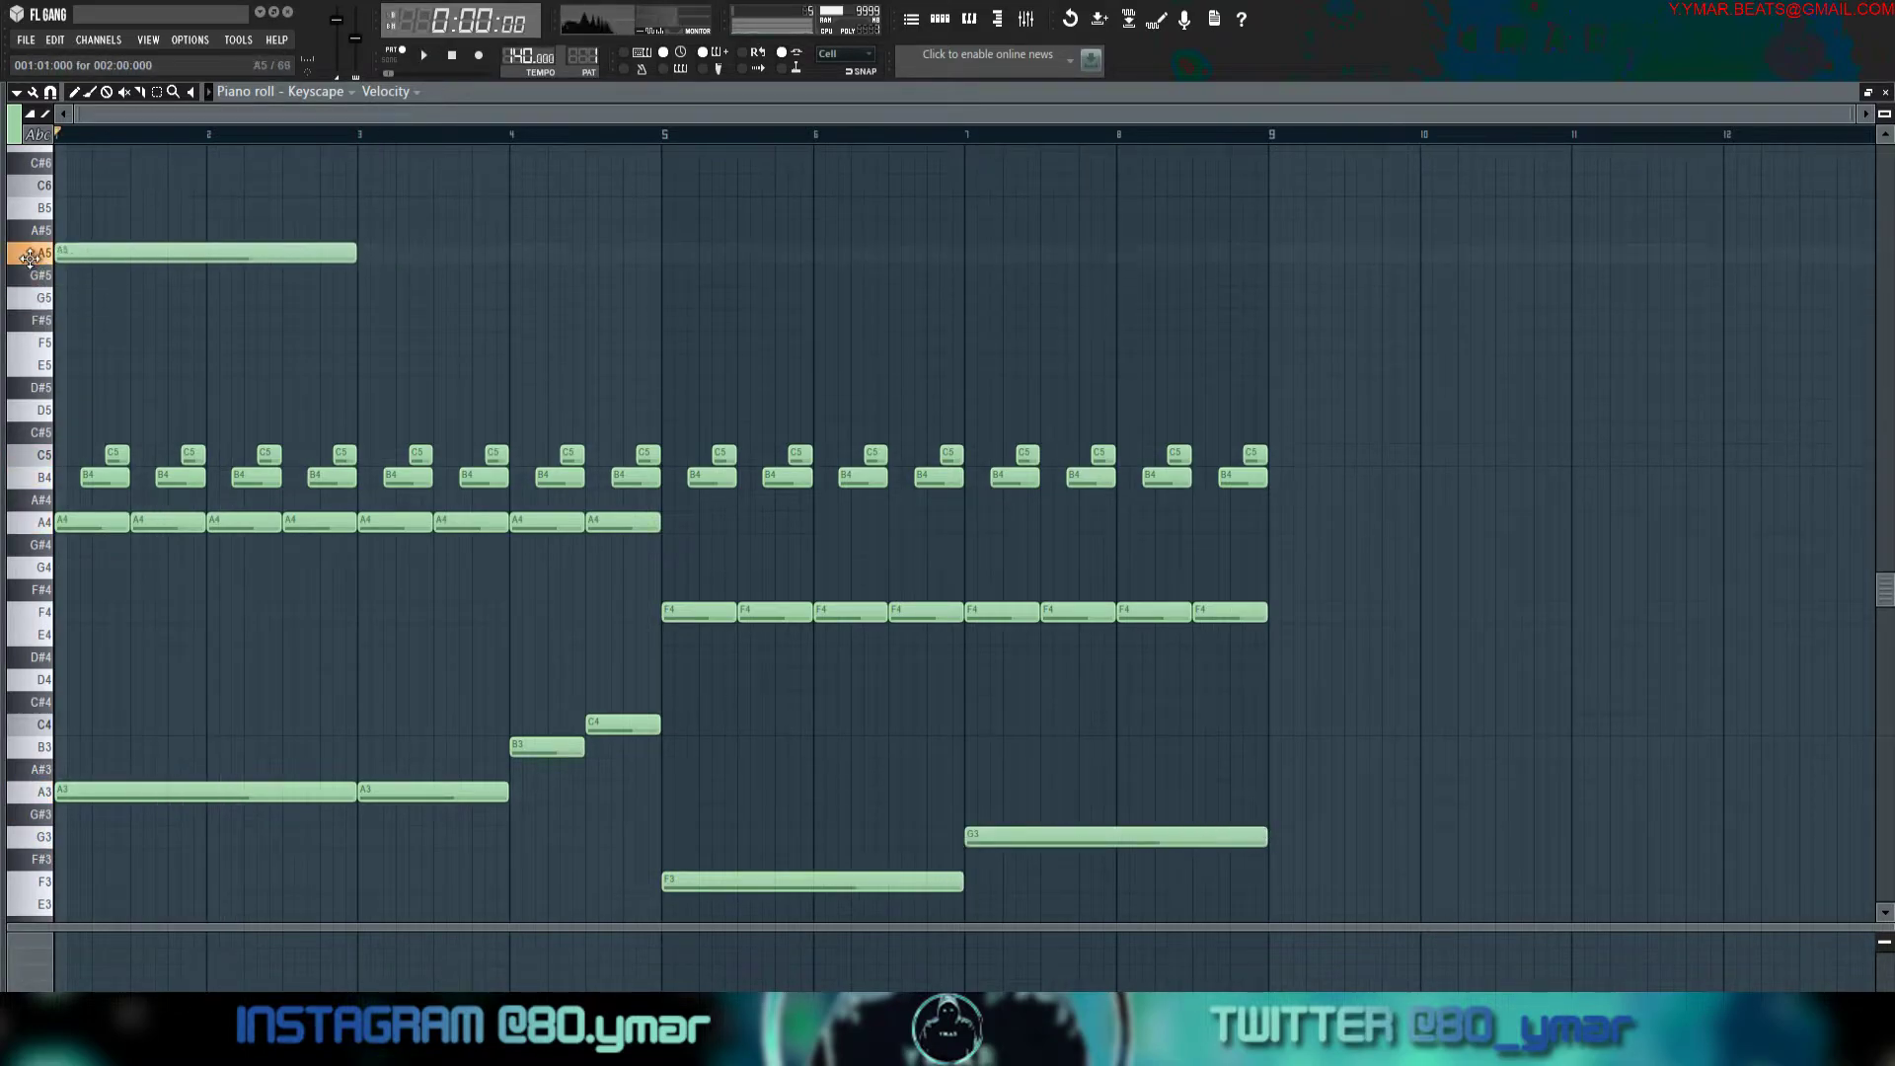
key(space)
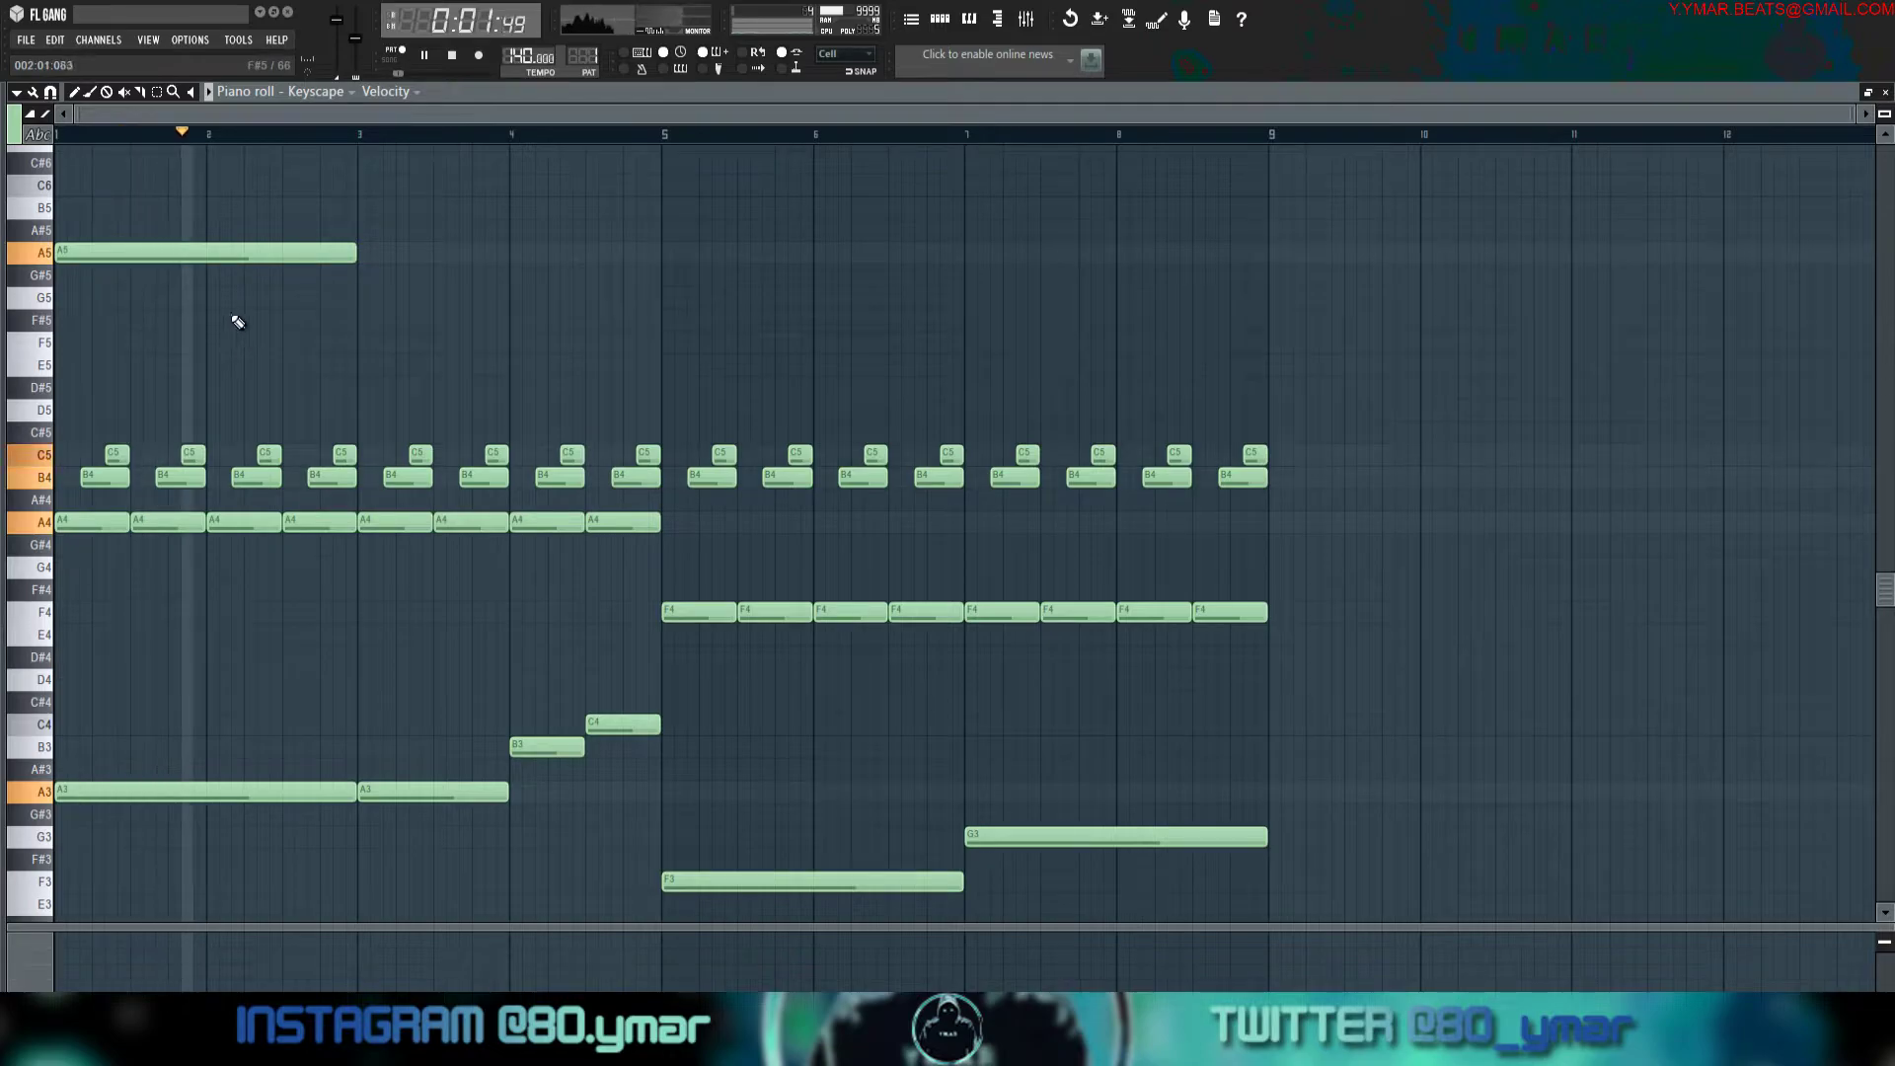
click(261, 301)
scroll(173, 276, up, 2)
drag(317, 298, 331, 304)
click(424, 325)
key(space)
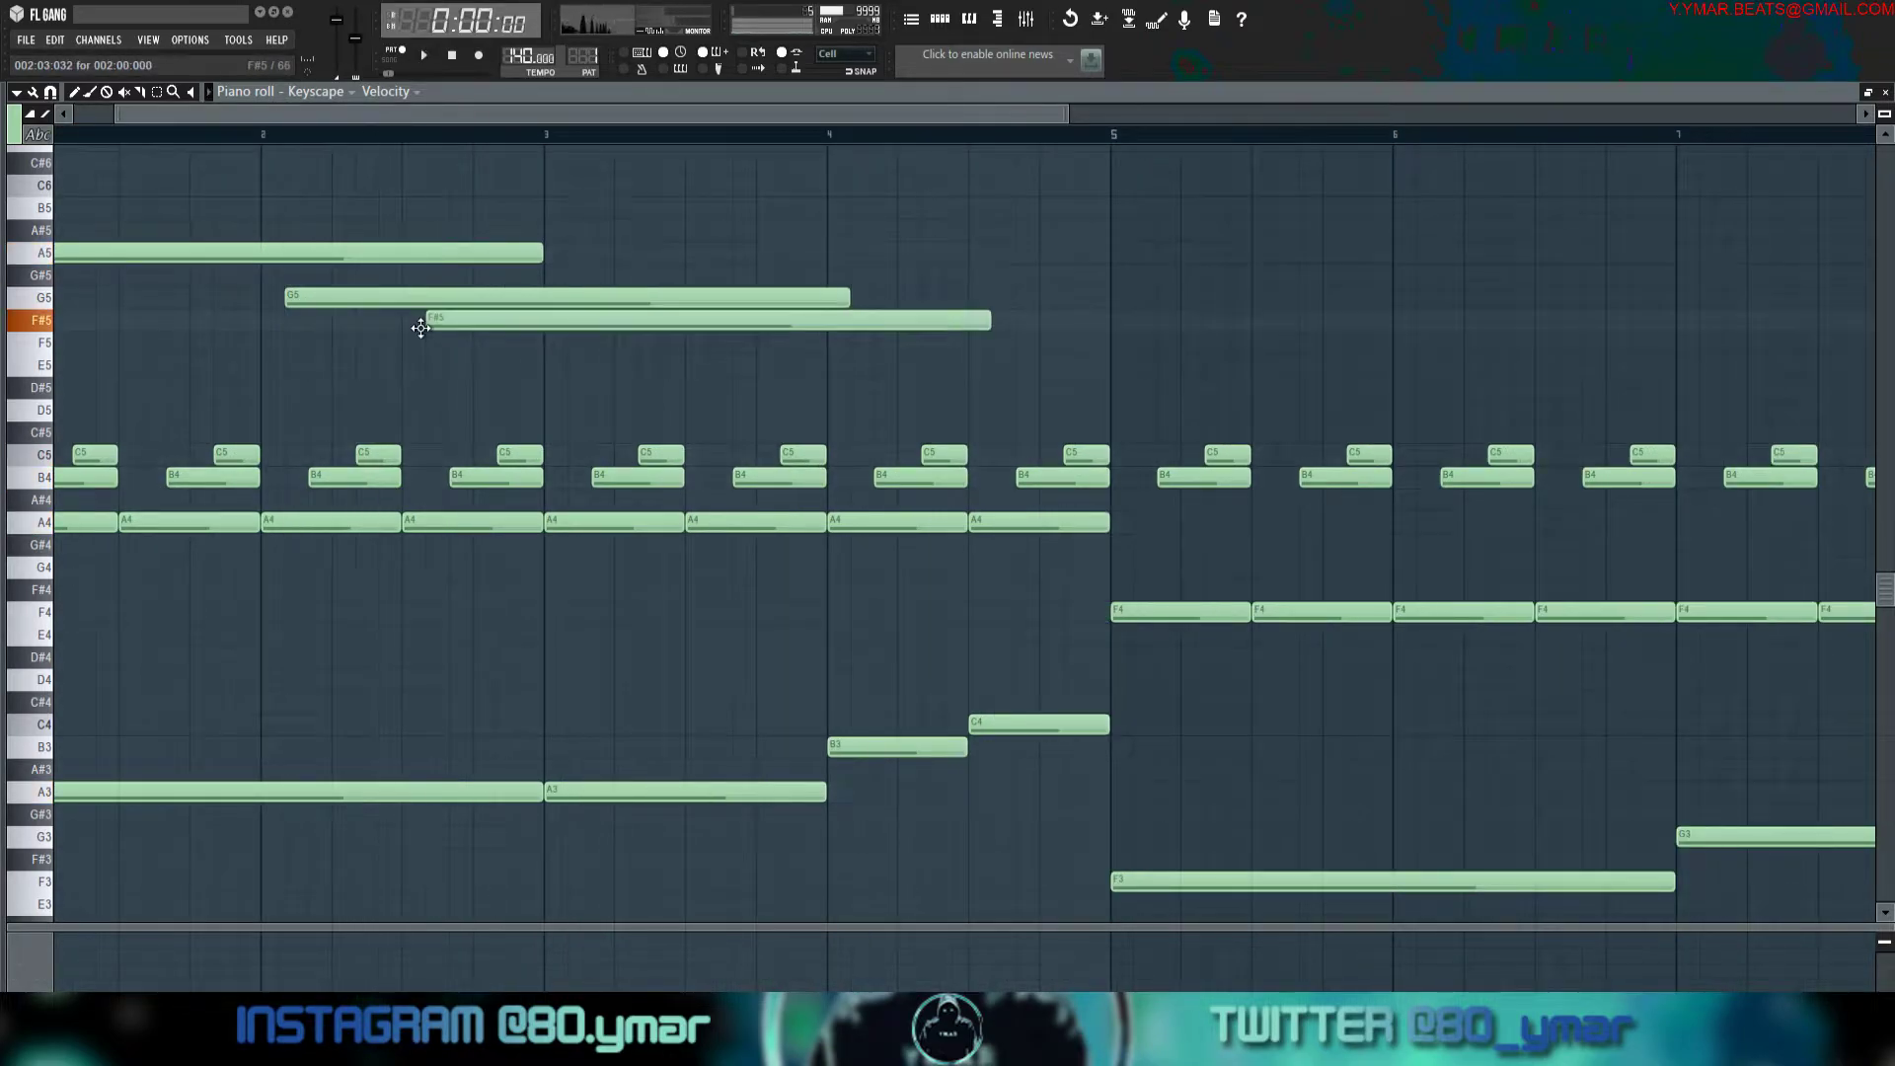
drag(437, 332, 424, 362)
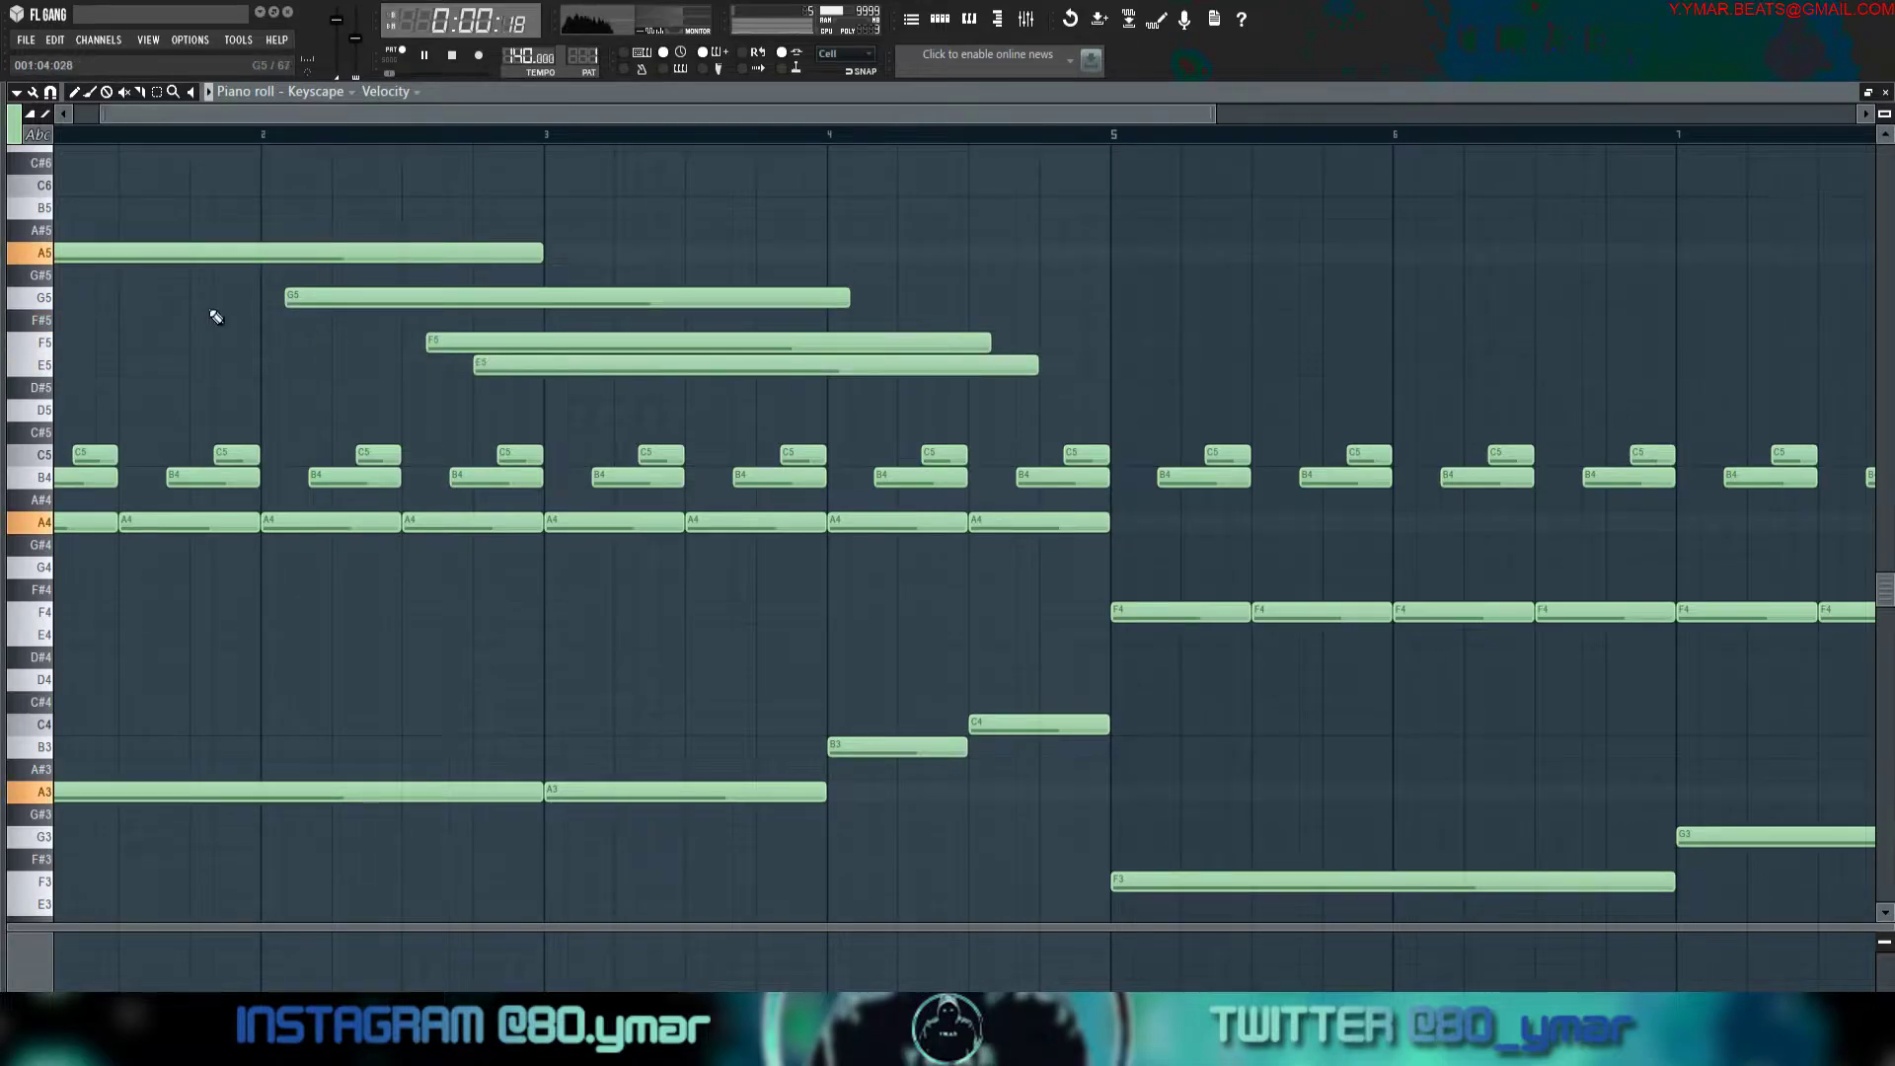
Audition the top melody and shift its F5 slightly earlier, to beat 3 of bar 2.
scroll(267, 317, up, 2)
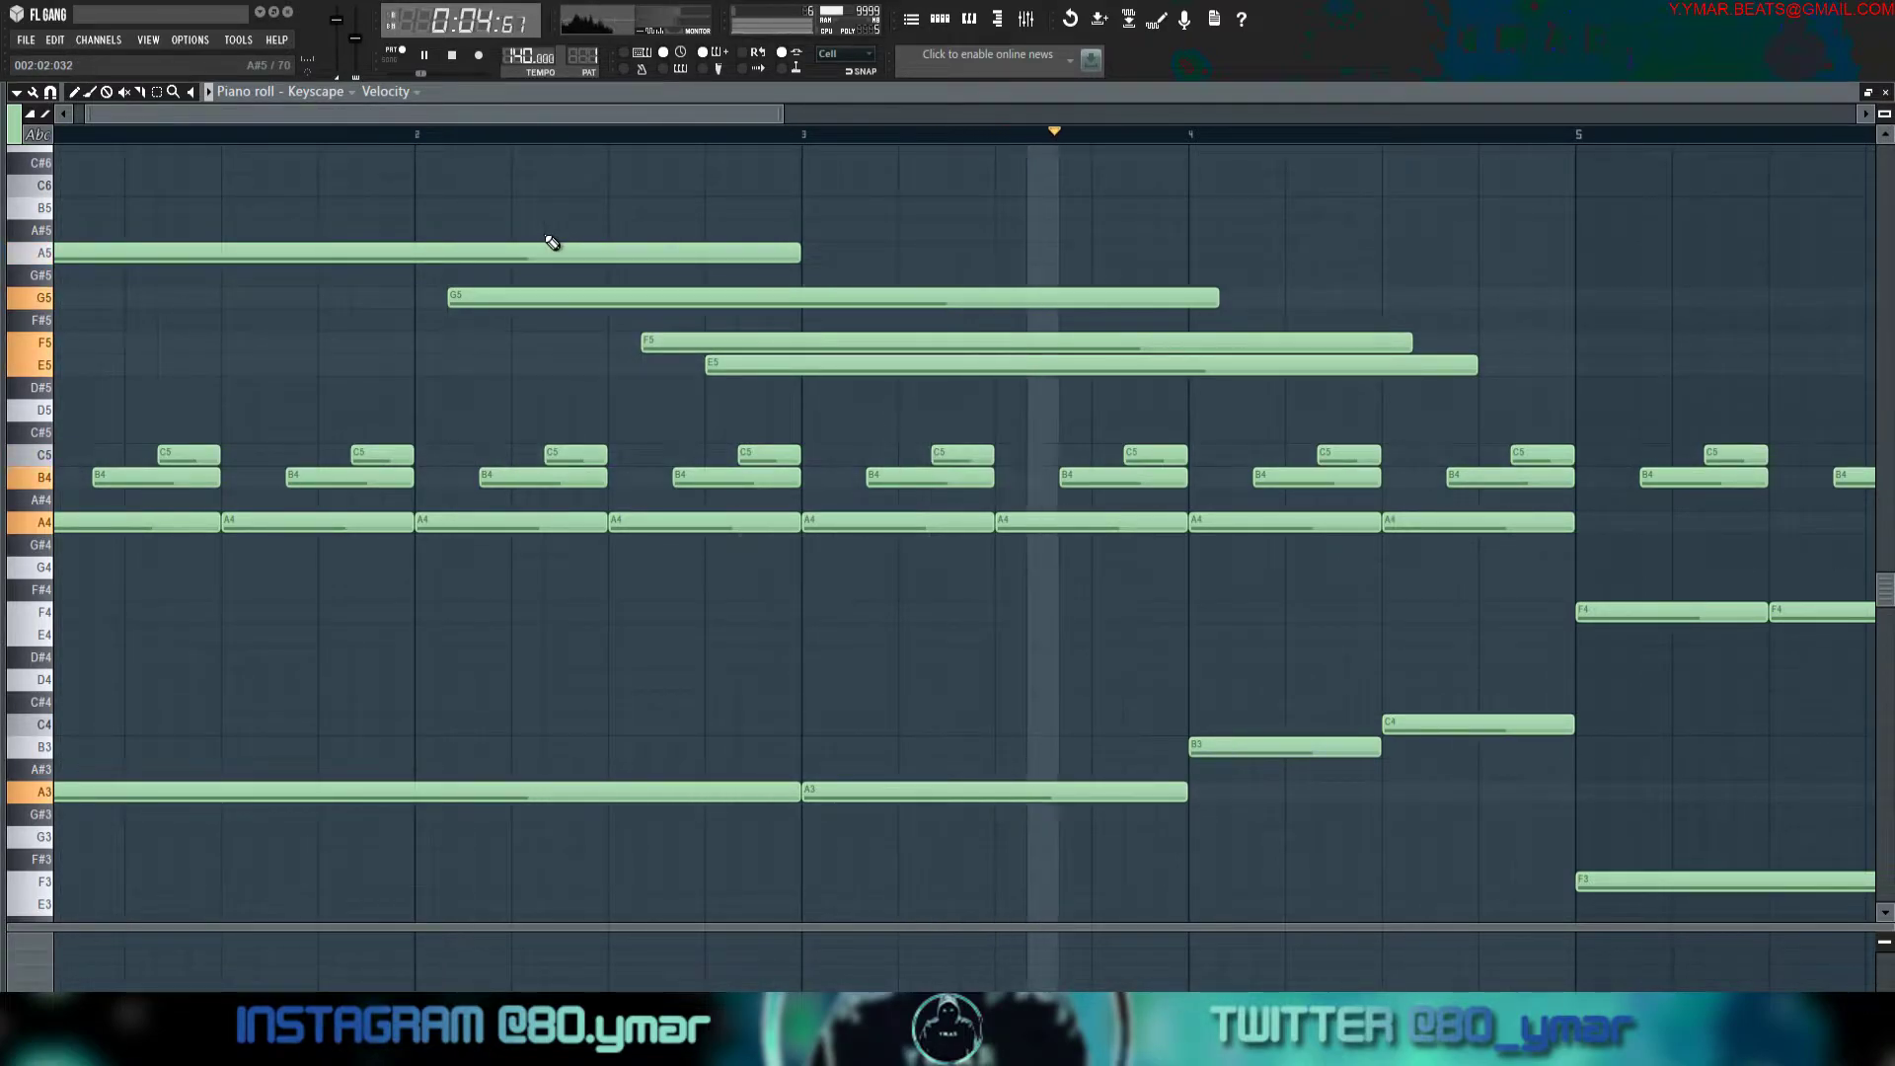
key(space)
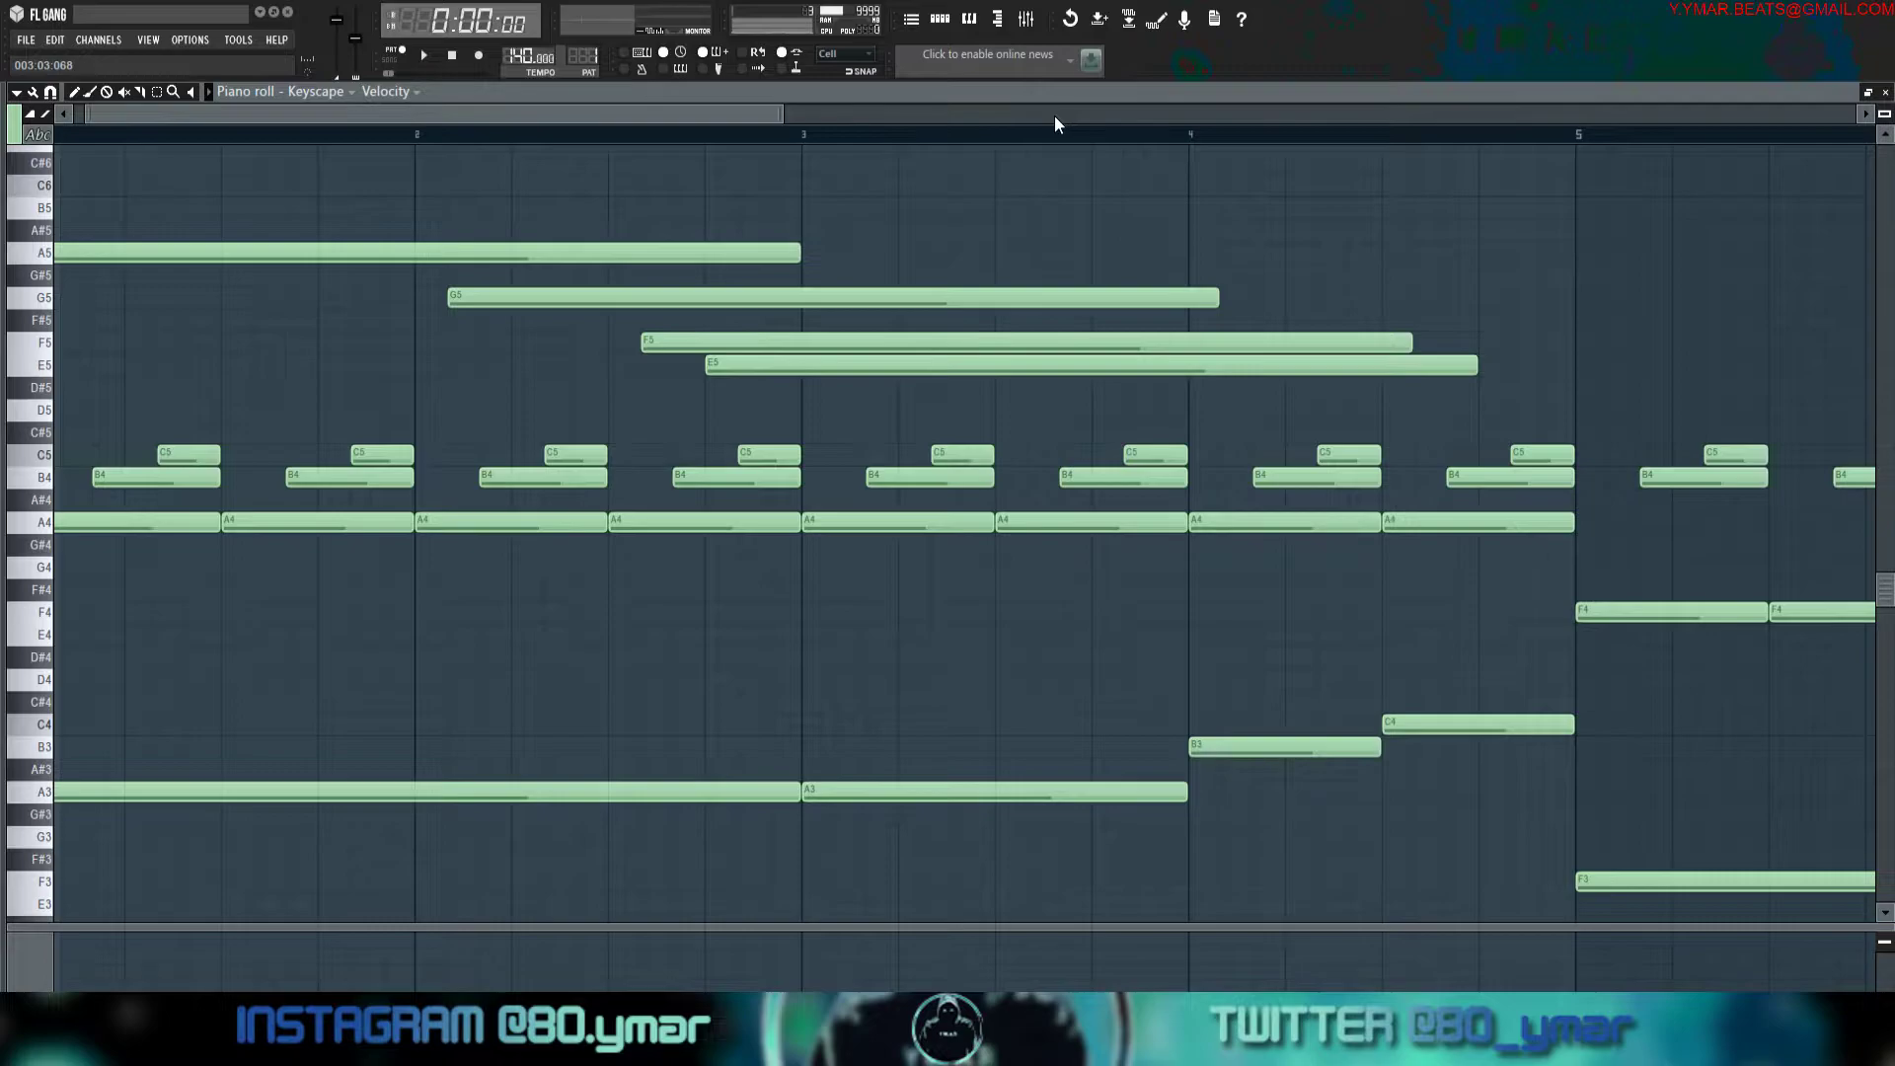
scroll(1003, 98, down, 3)
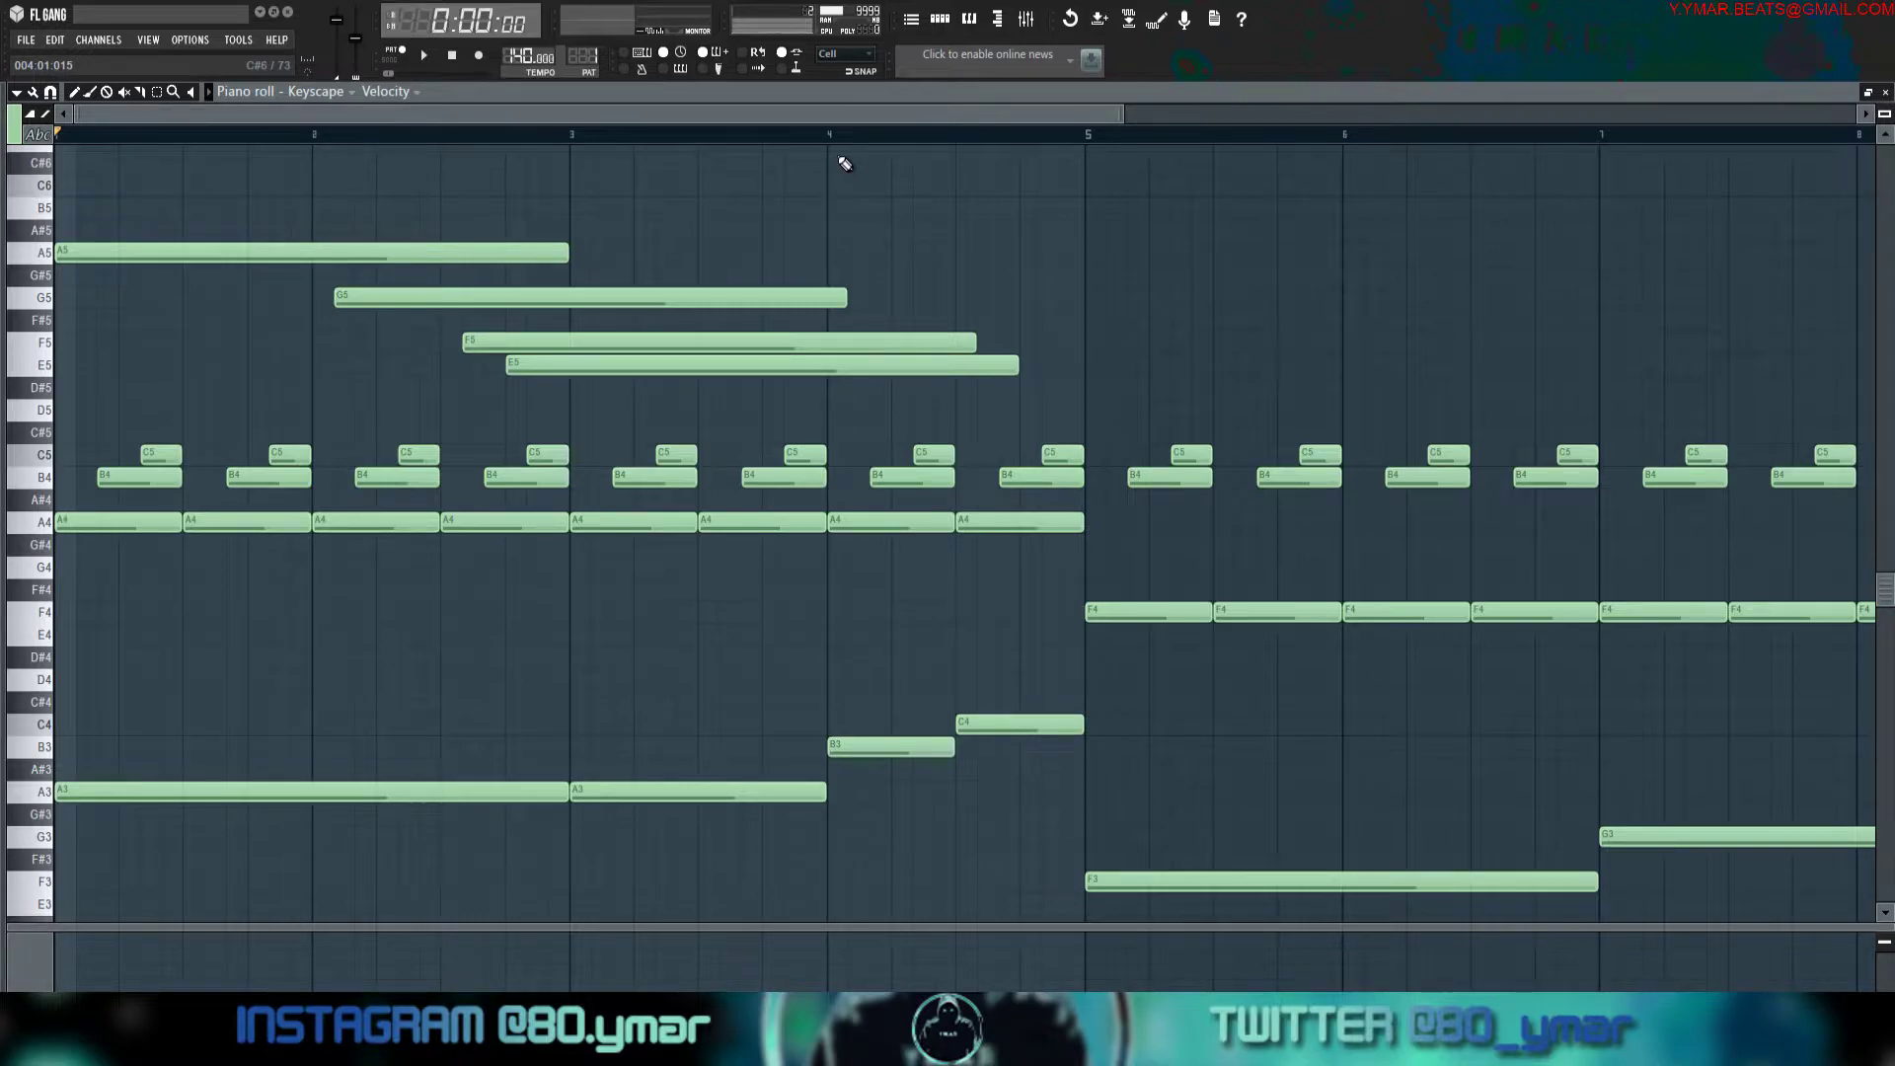
key(space)
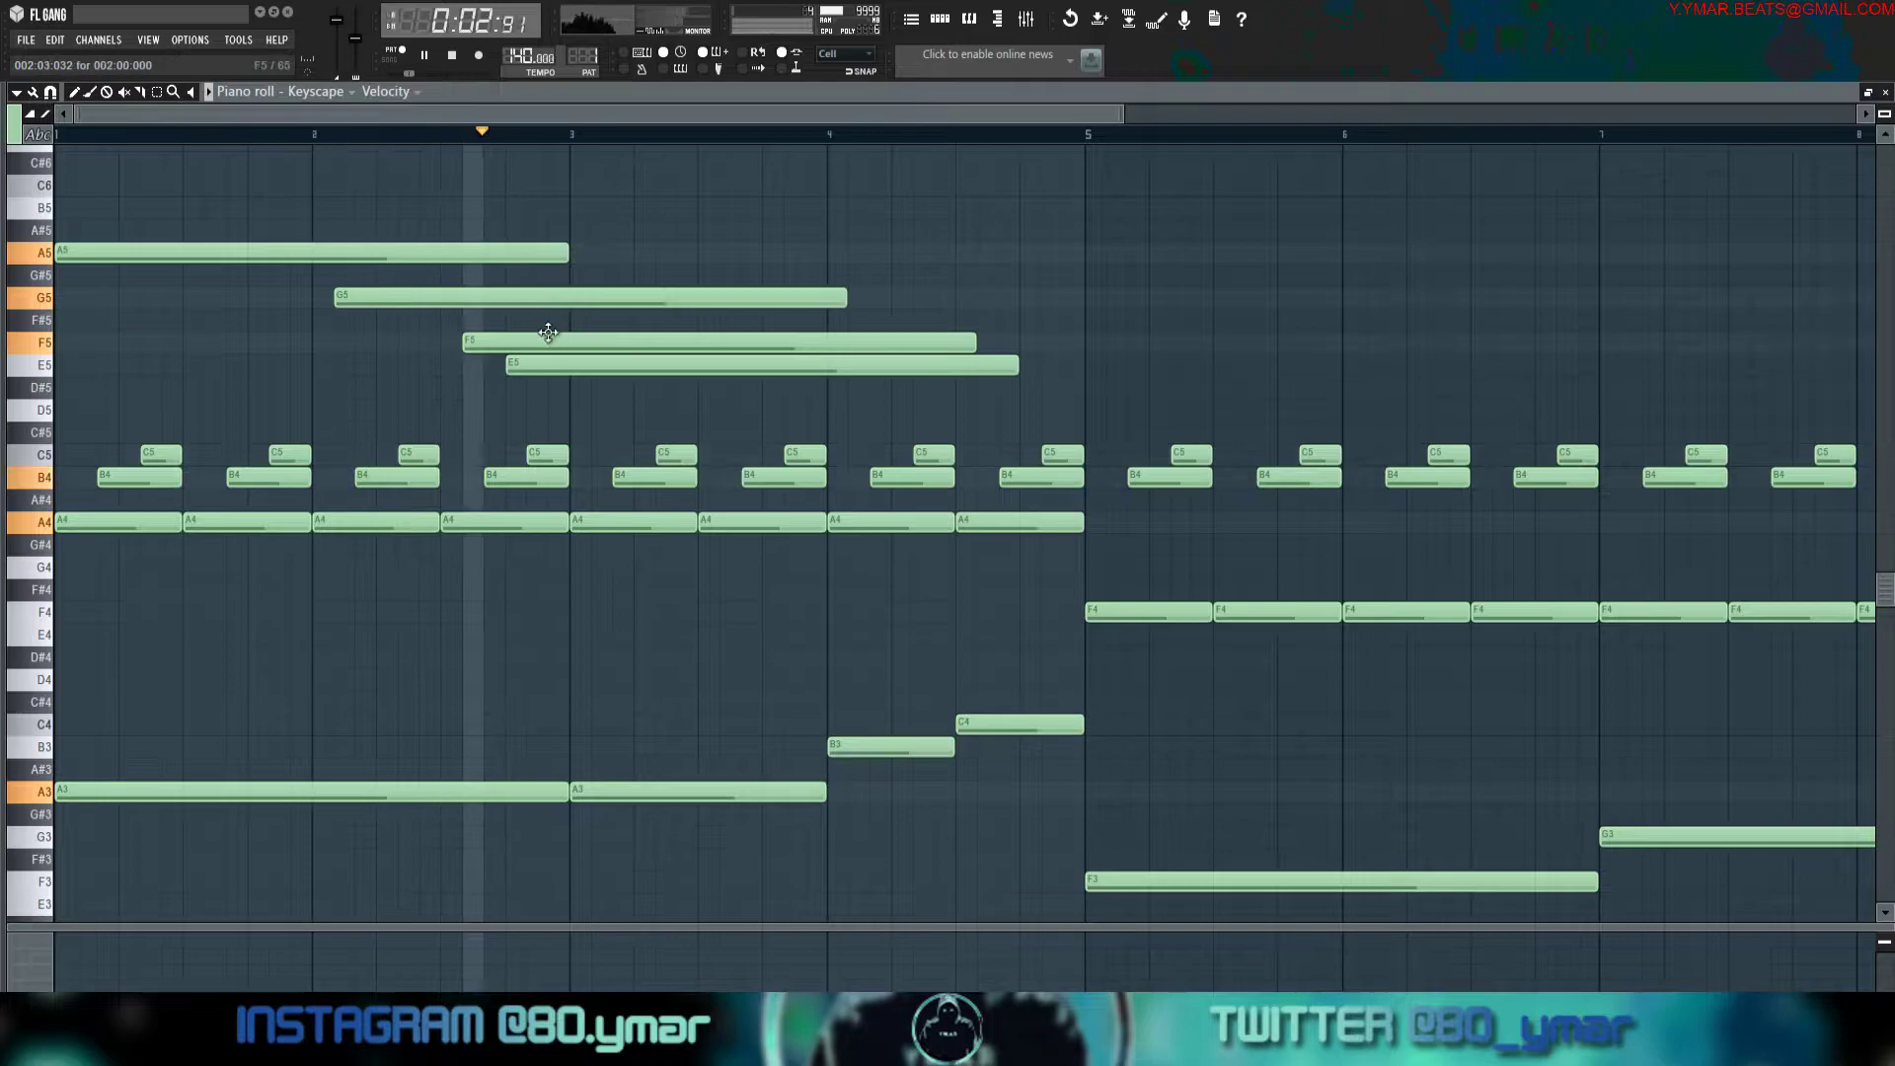
click(248, 136)
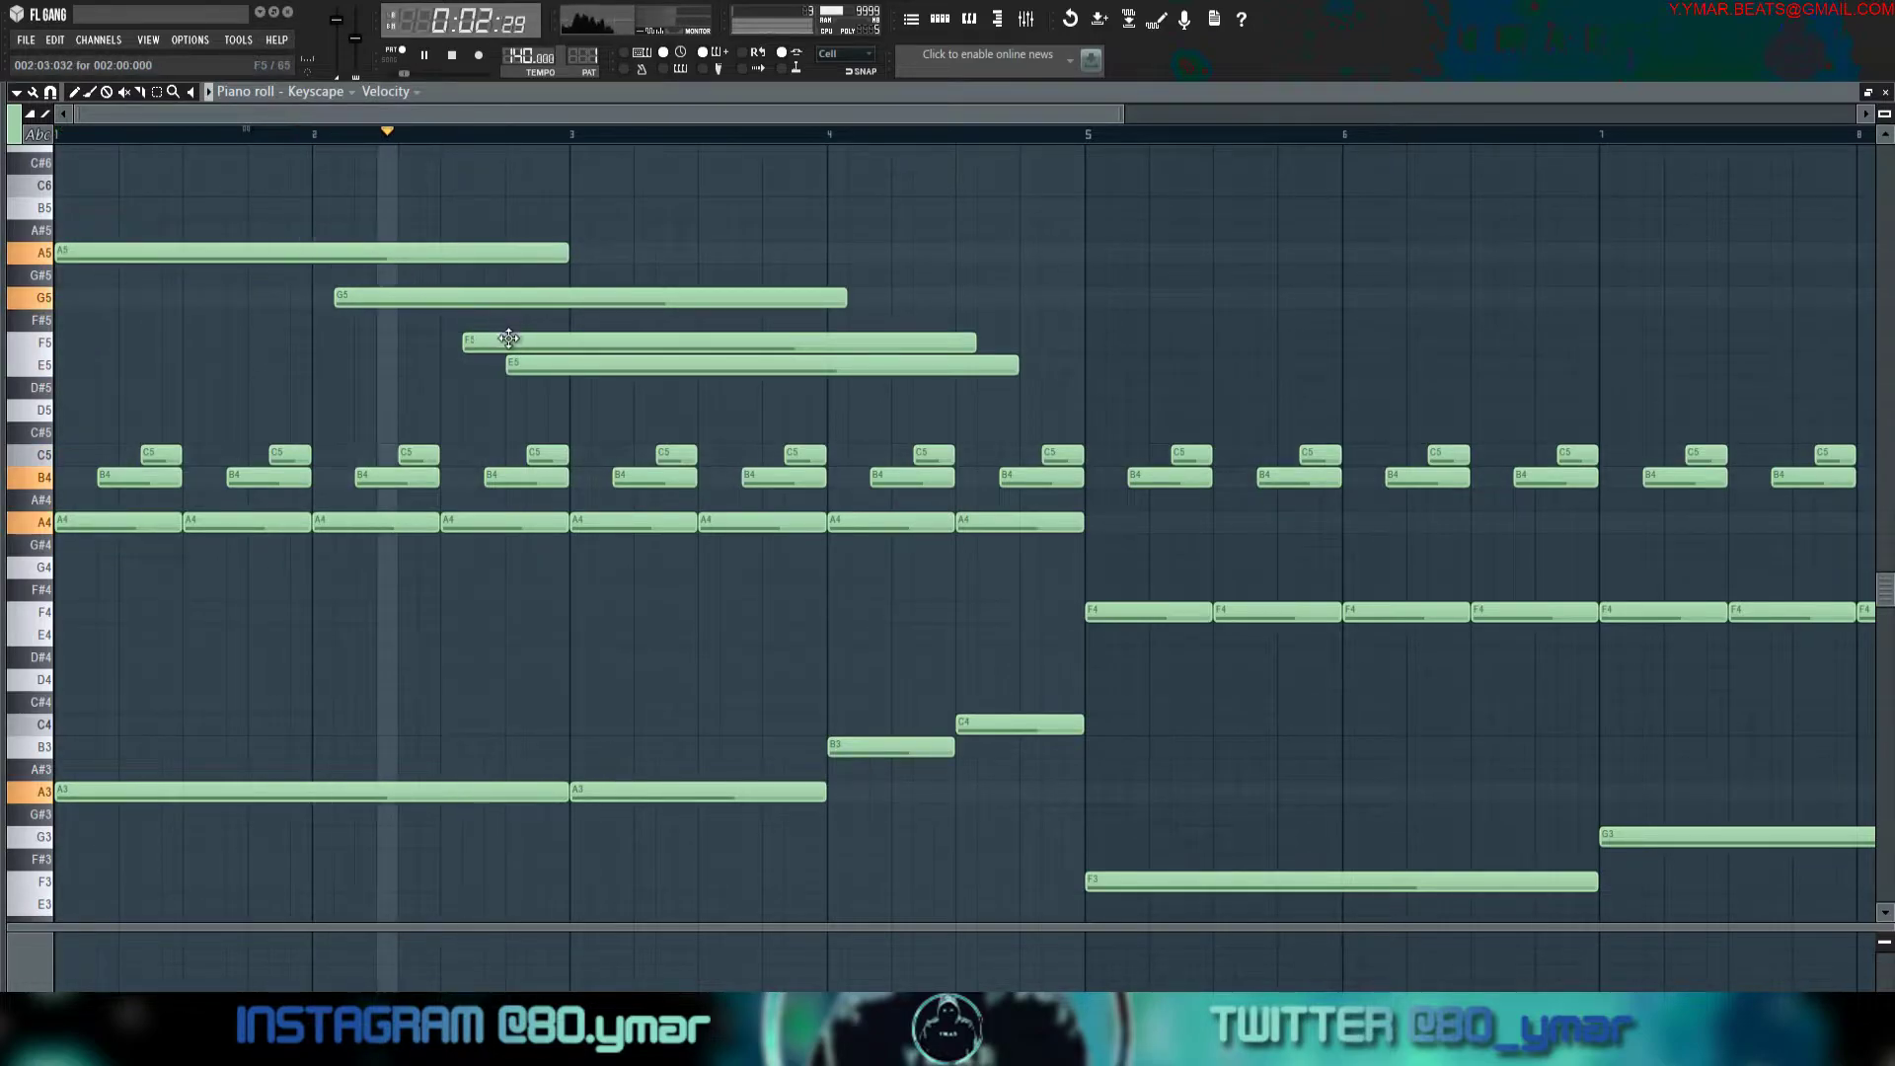
drag(512, 341, 492, 341)
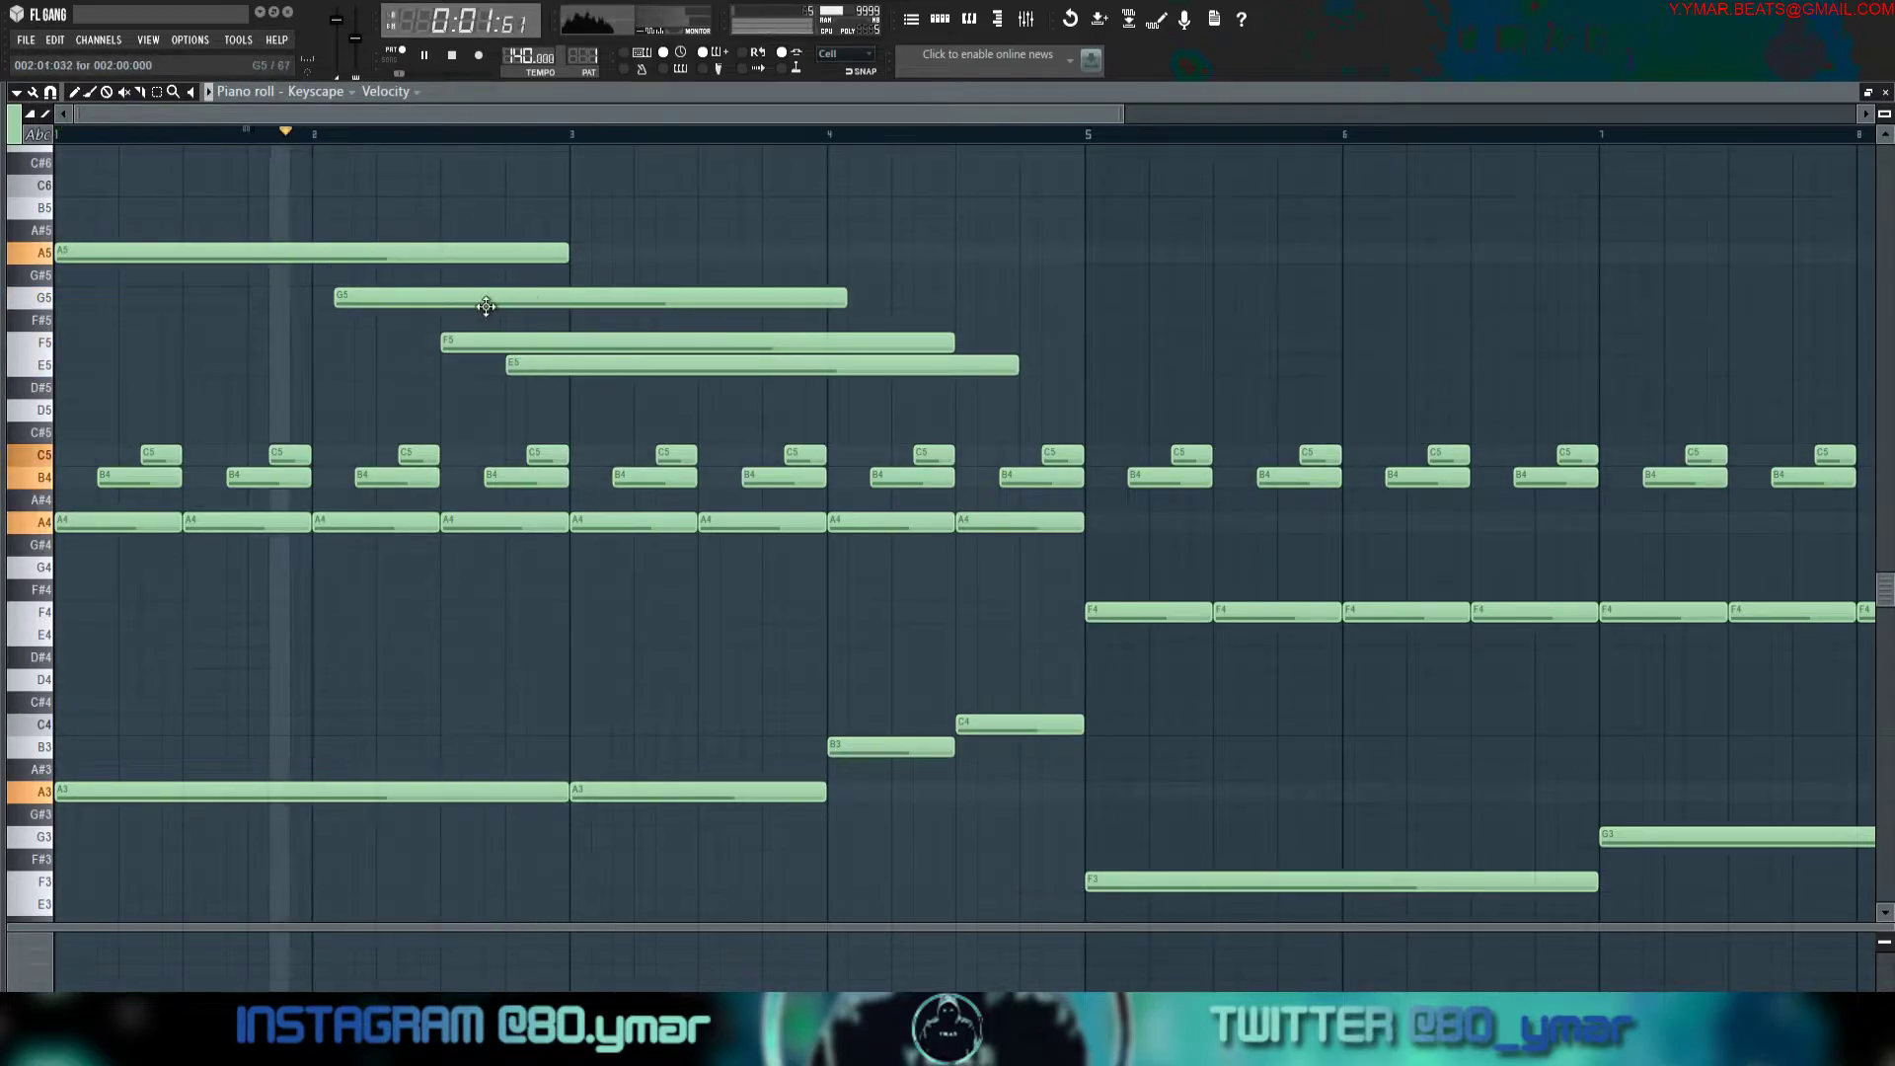
Transpose all notes down three semitones and trim the top melody's E5, D5 and C#5 to end at bar 3.
click(86, 128)
drag(957, 389, 839, 296)
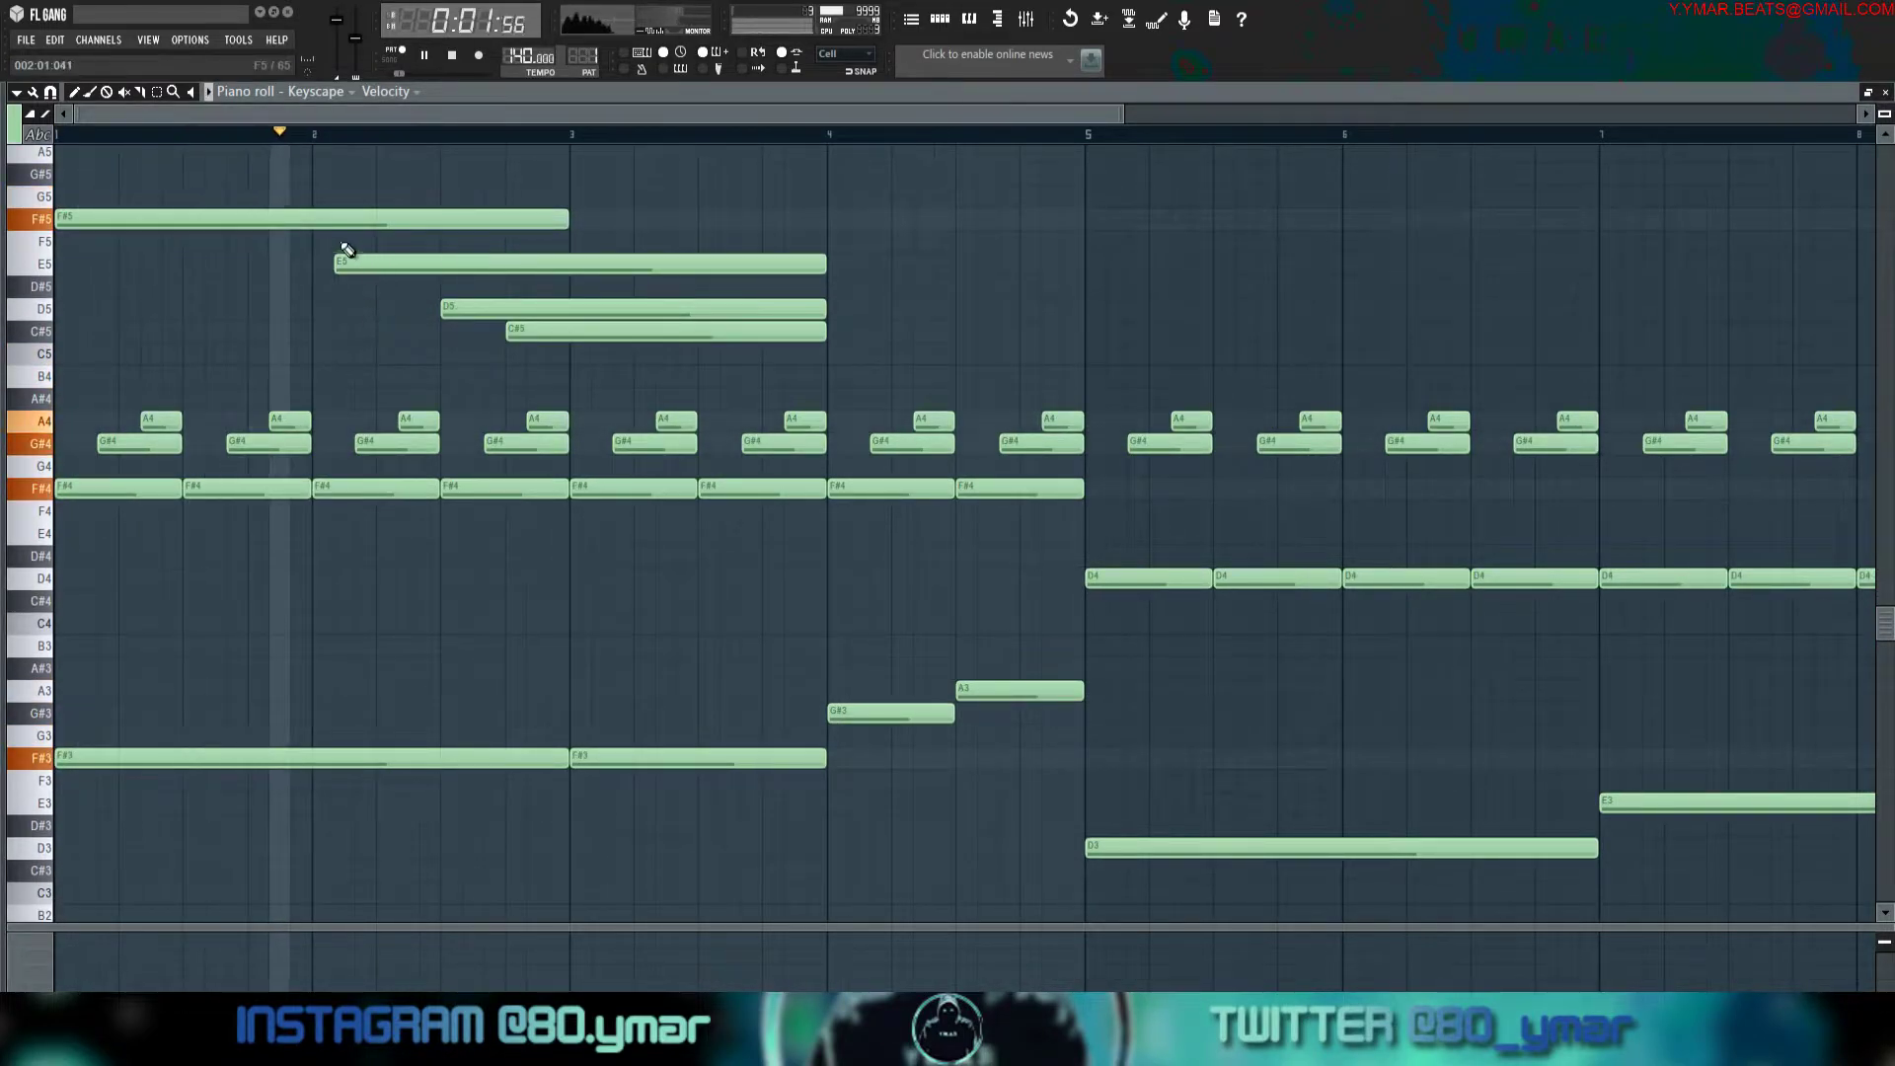
drag(753, 388, 571, 239)
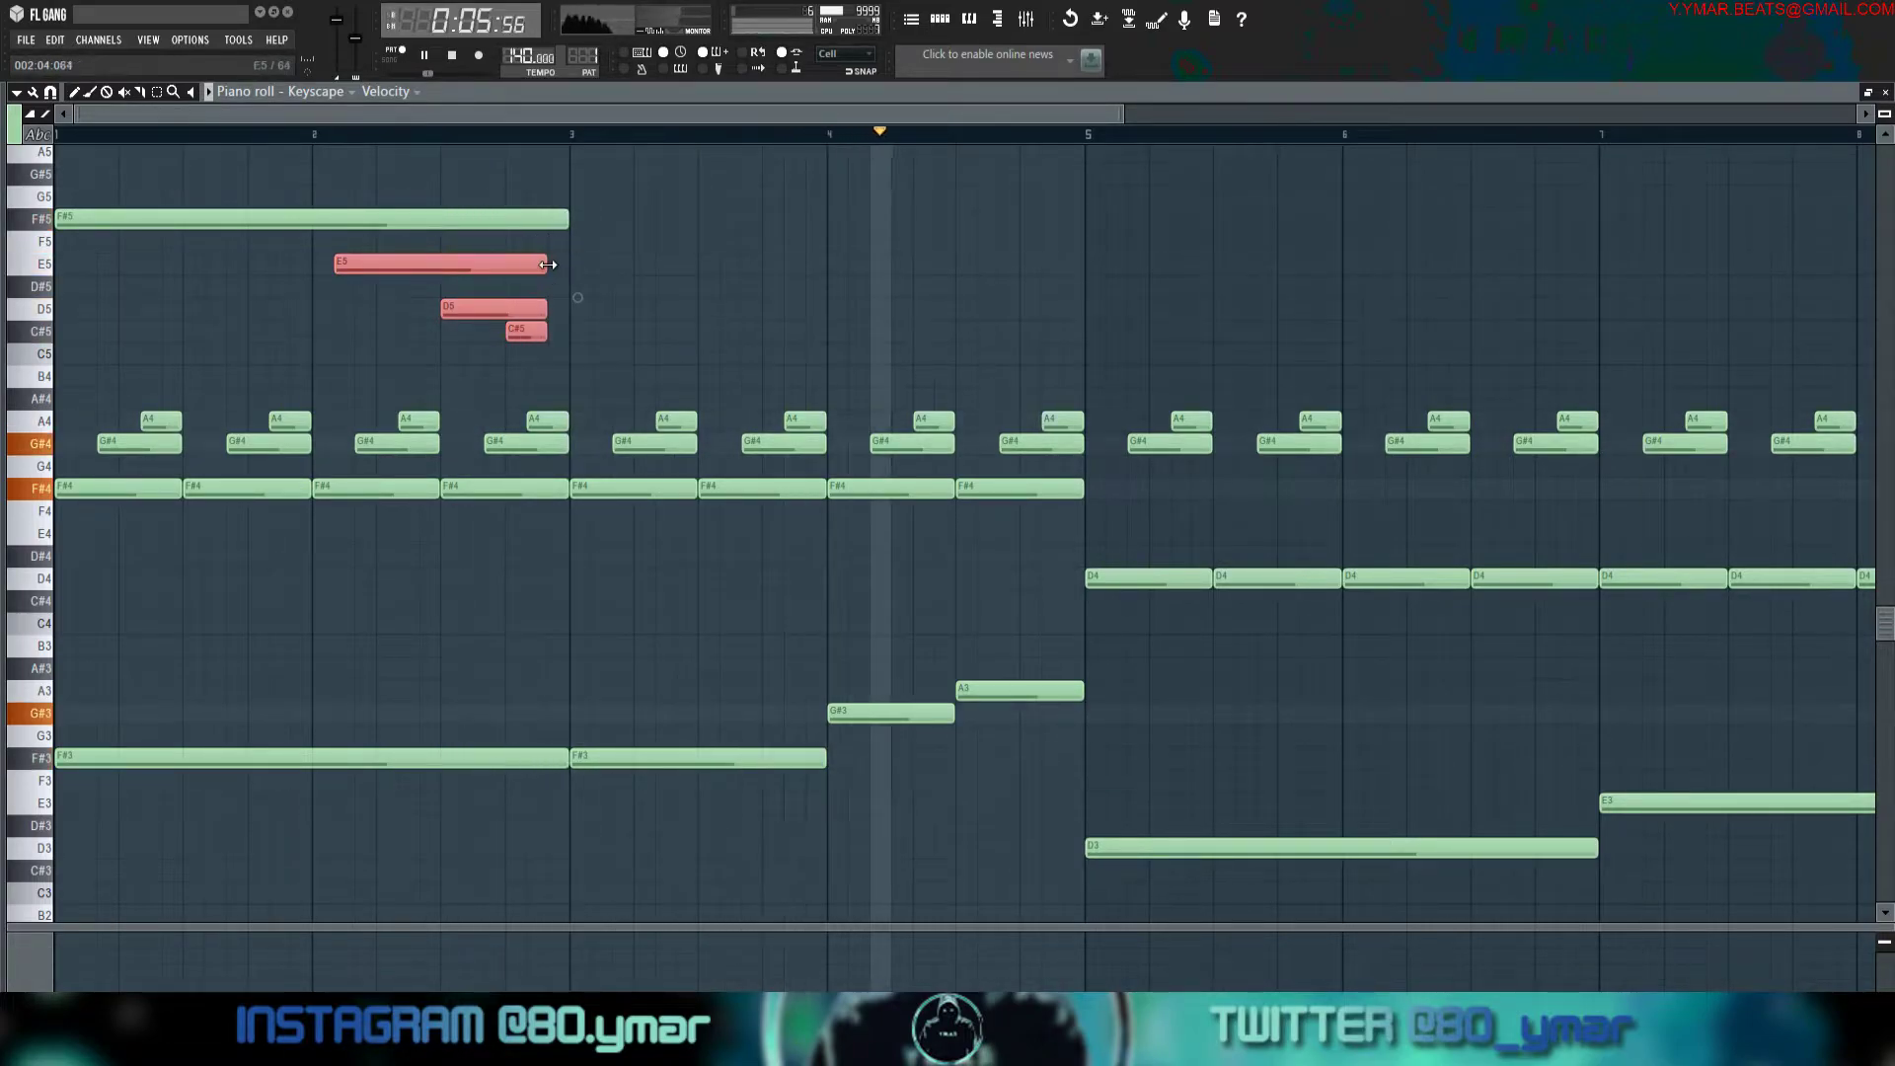
Duplicate the two-bar F#5, E5, D5, C#5 melody phrase into bars 3 and 4 and audition it.
drag(642, 347, 538, 213)
key(ctrl+b)
key(space)
key(space)
right_click(660, 286)
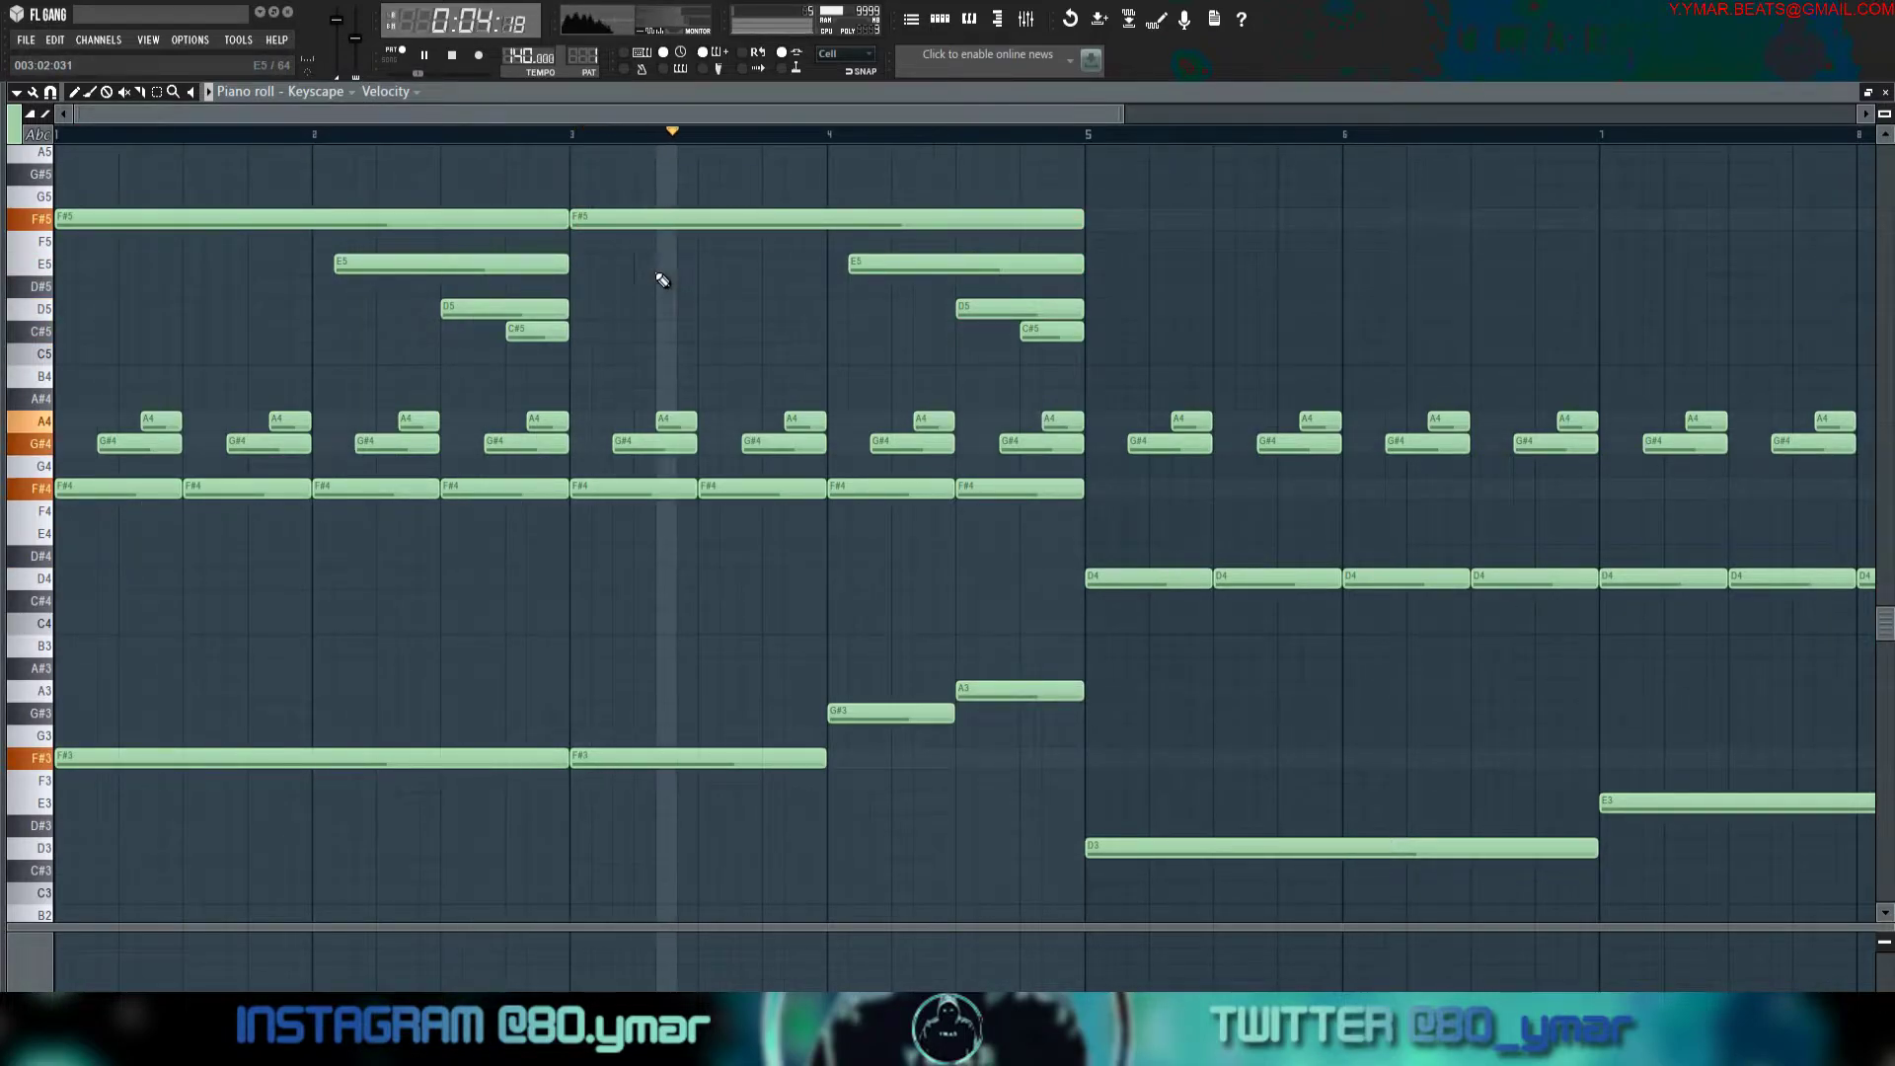
Duplicate the top melody of bars 1 to 4 into bars 5 to 8.
scroll(830, 181, down, 2)
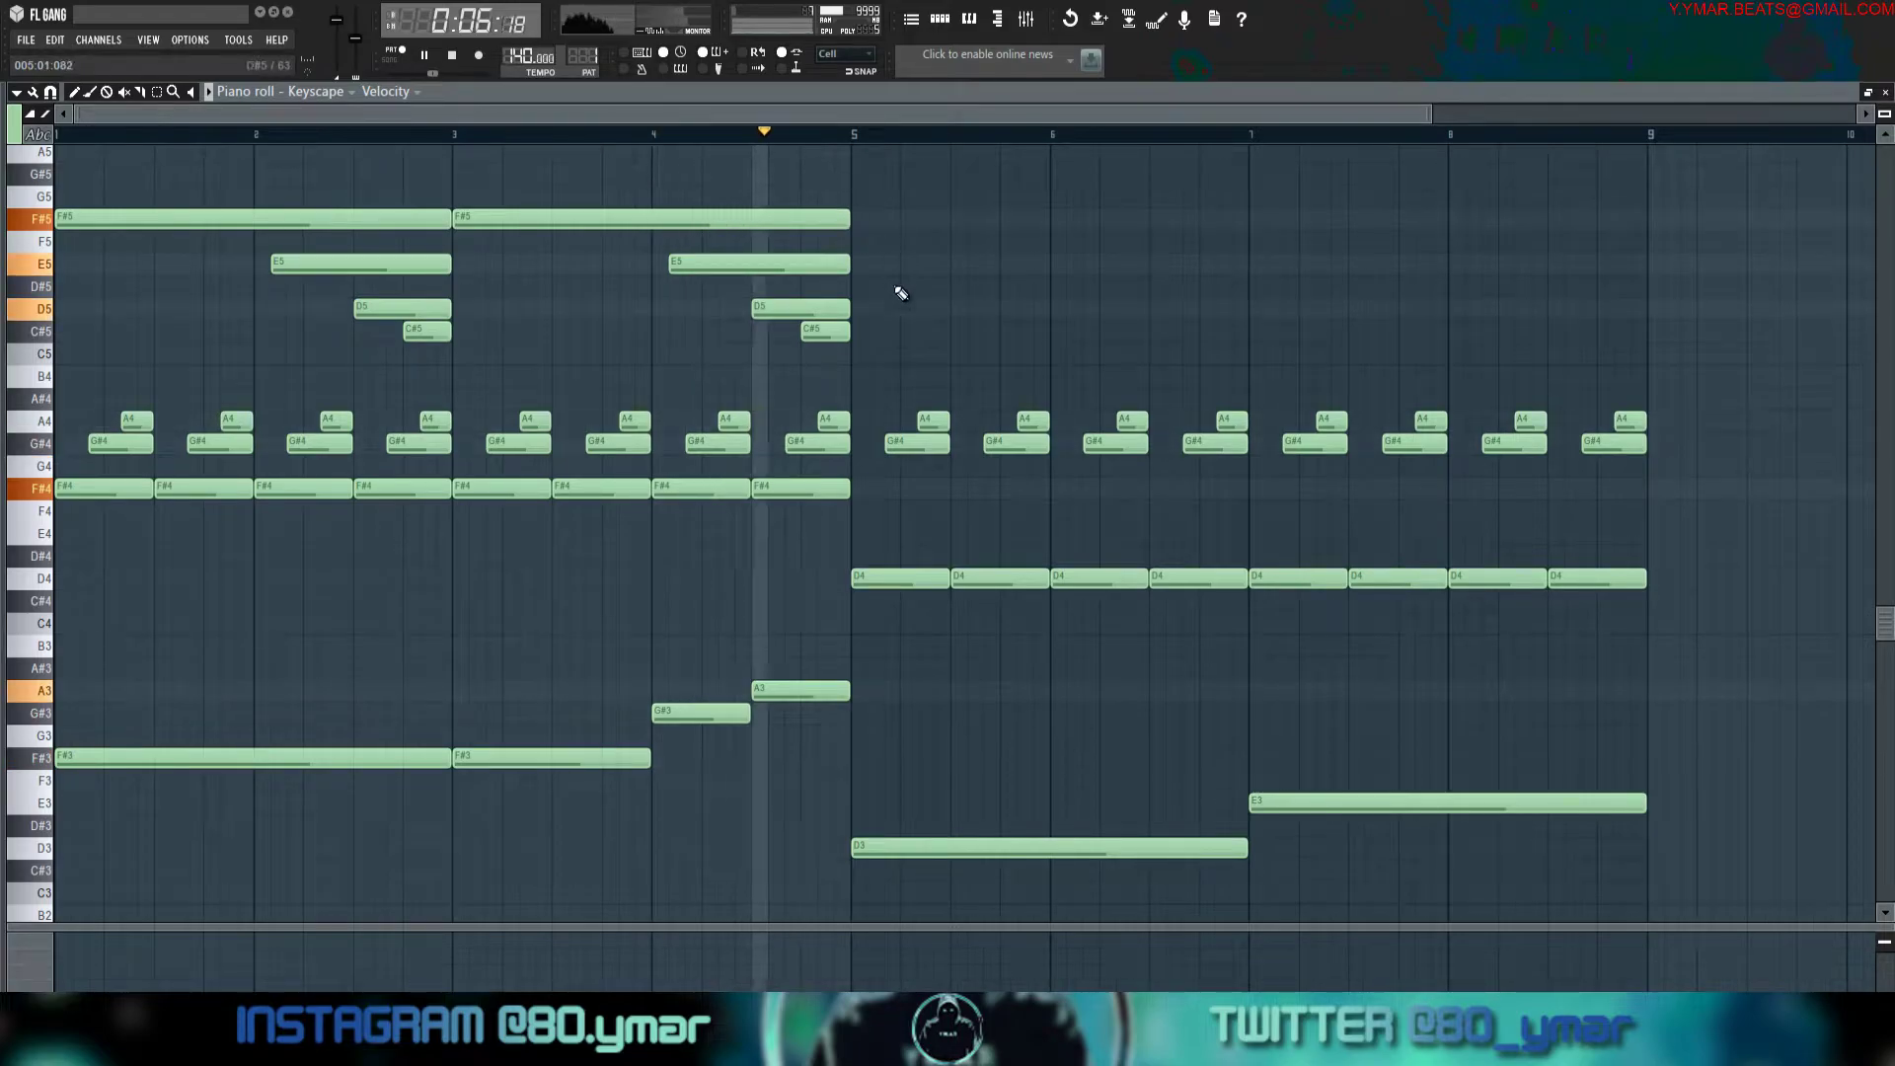
drag(878, 363, 394, 205)
key(ctrl+b)
scroll(1114, 243, up, 3)
ctrl+click(1010, 196)
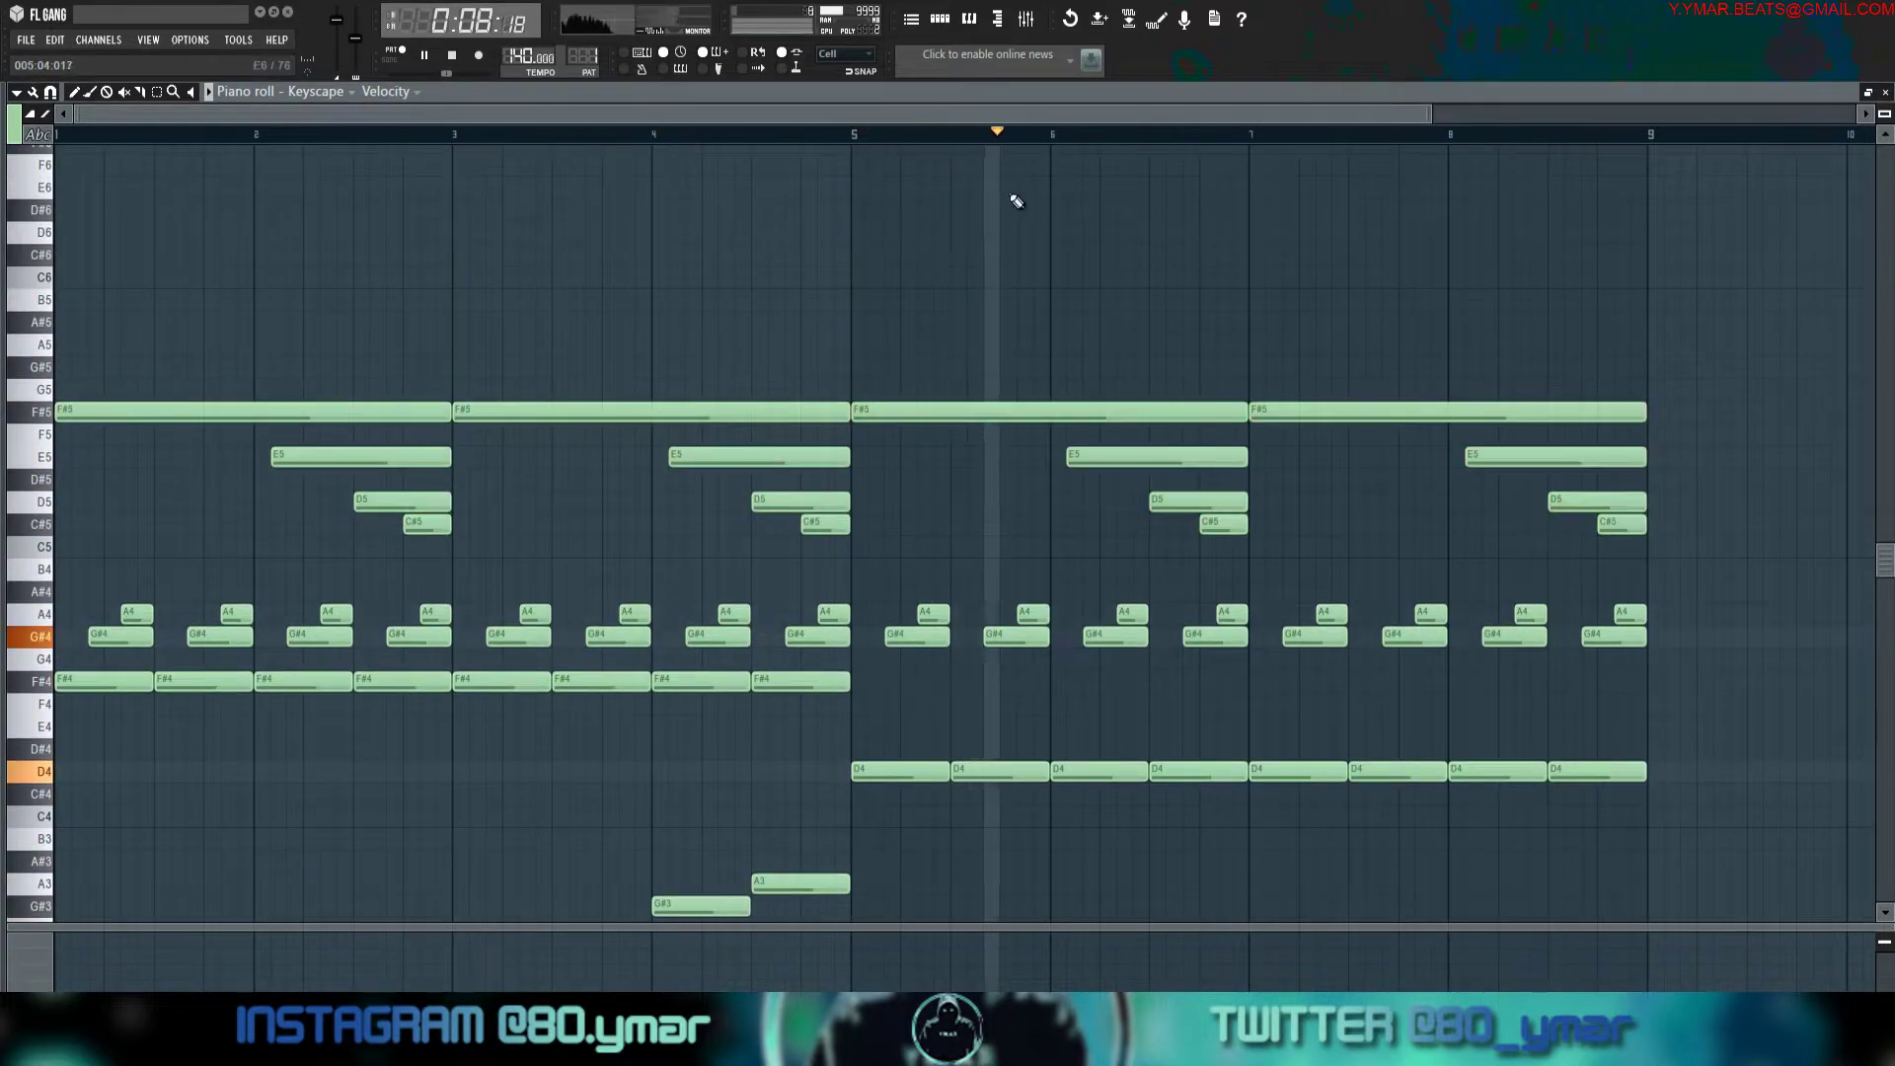
Audition the eight bars and raise the four D4 notes in bars 7 and 8 to E4.
scroll(947, 227, down, 1)
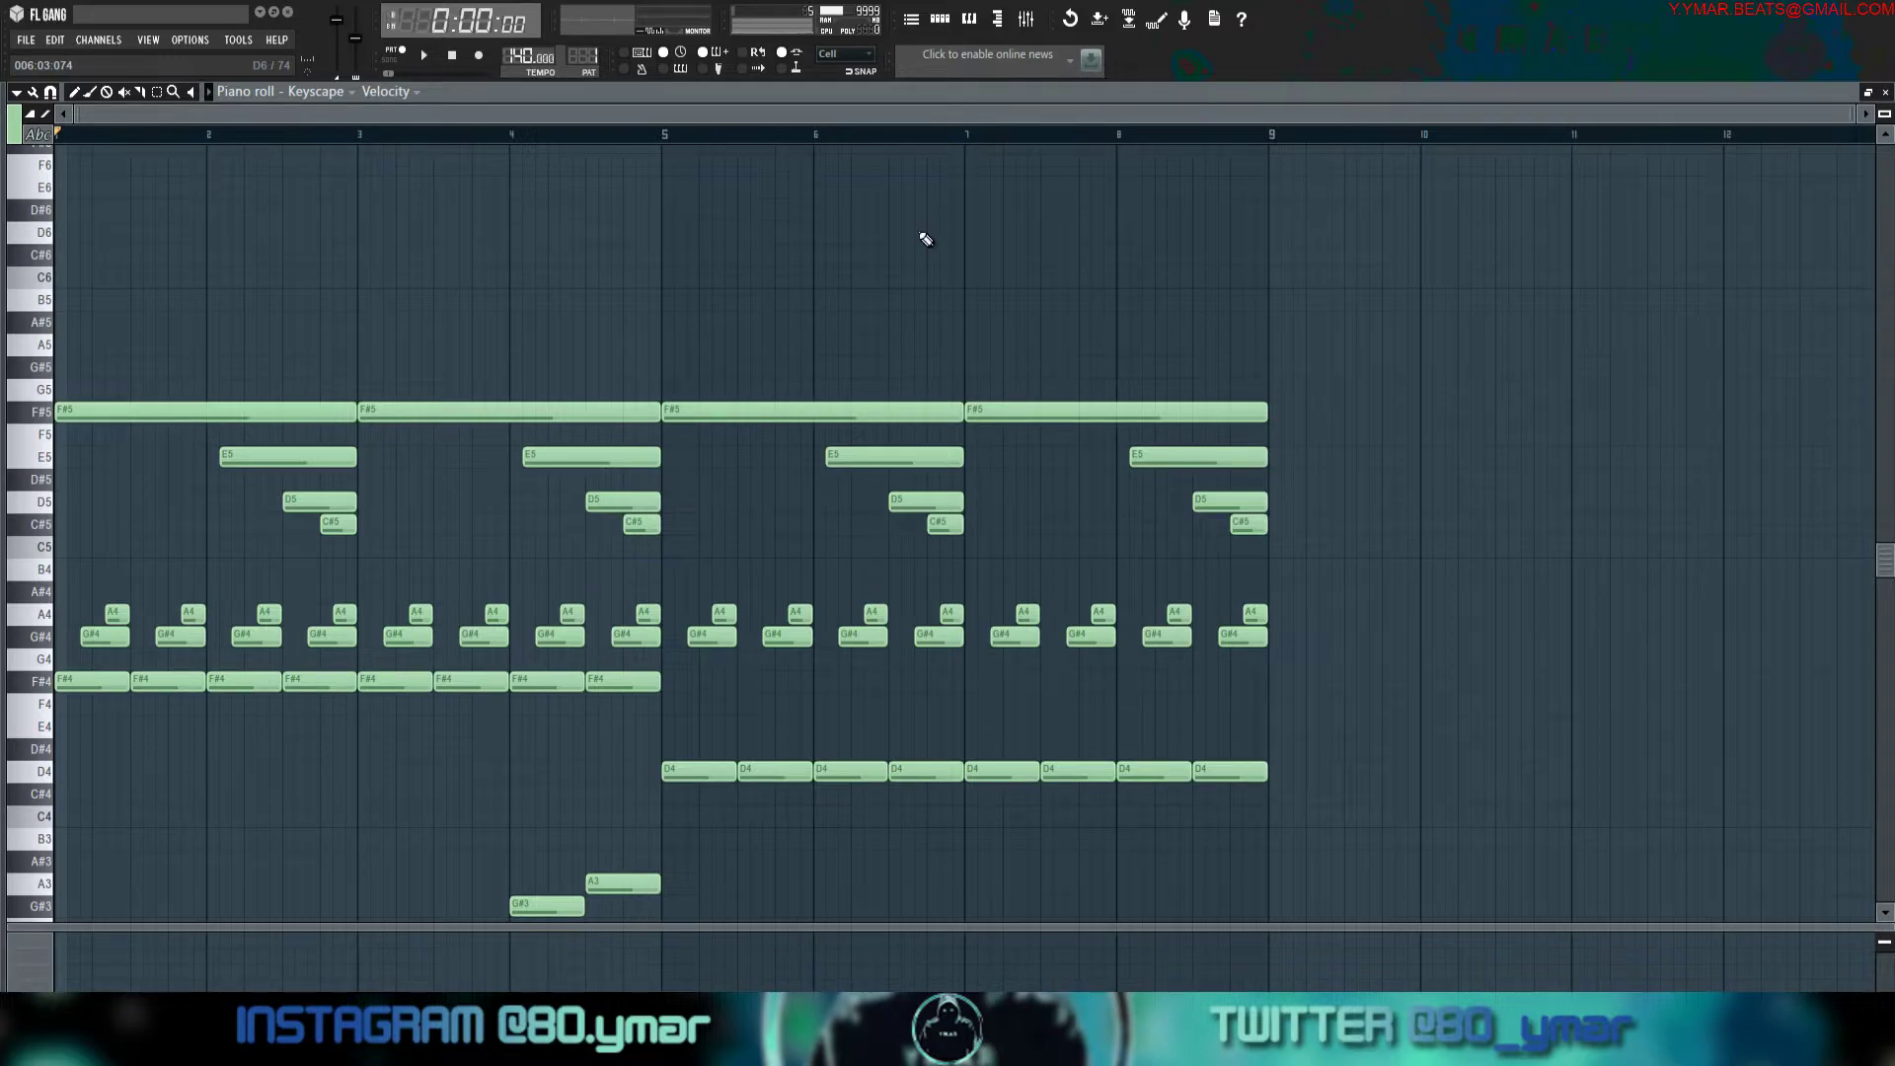
key(space)
scroll(926, 239, down, 1)
scroll(516, 220, down, 4)
scroll(477, 411, up, 5)
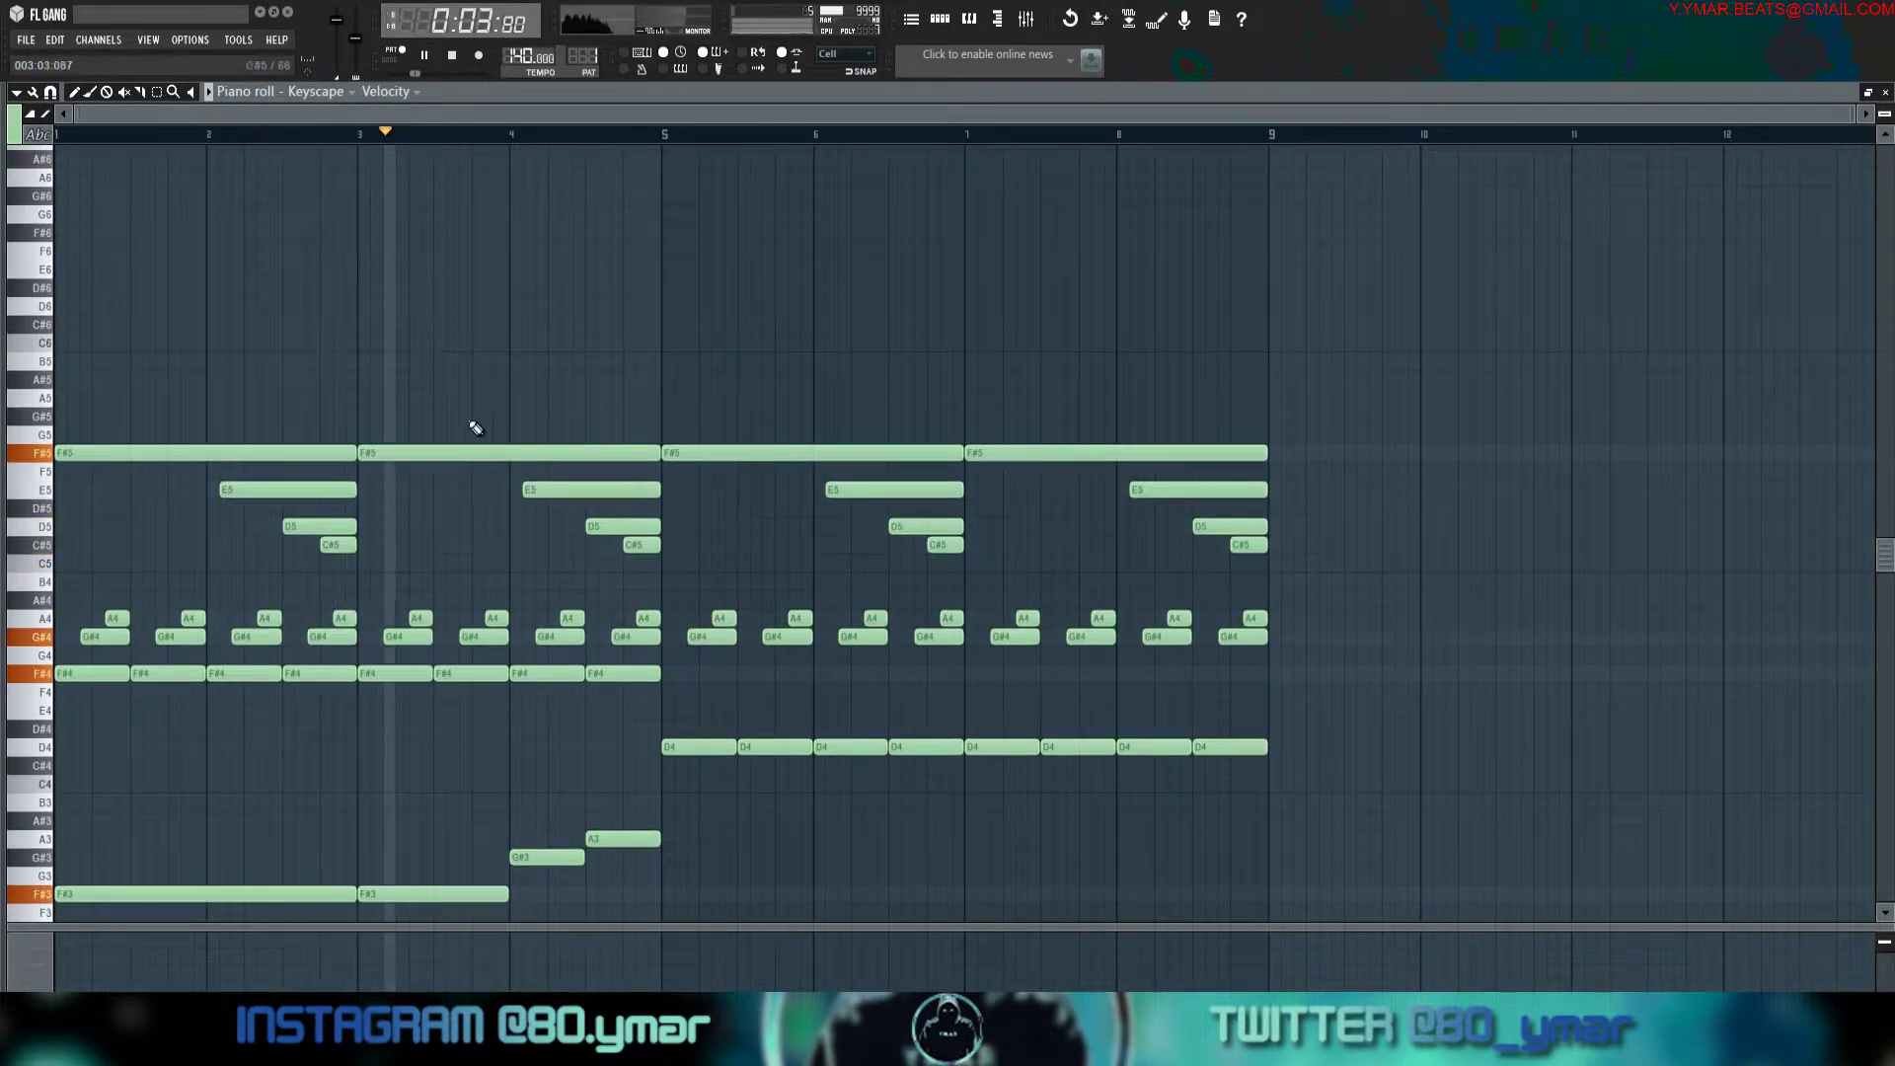
scroll(536, 534, down, 3)
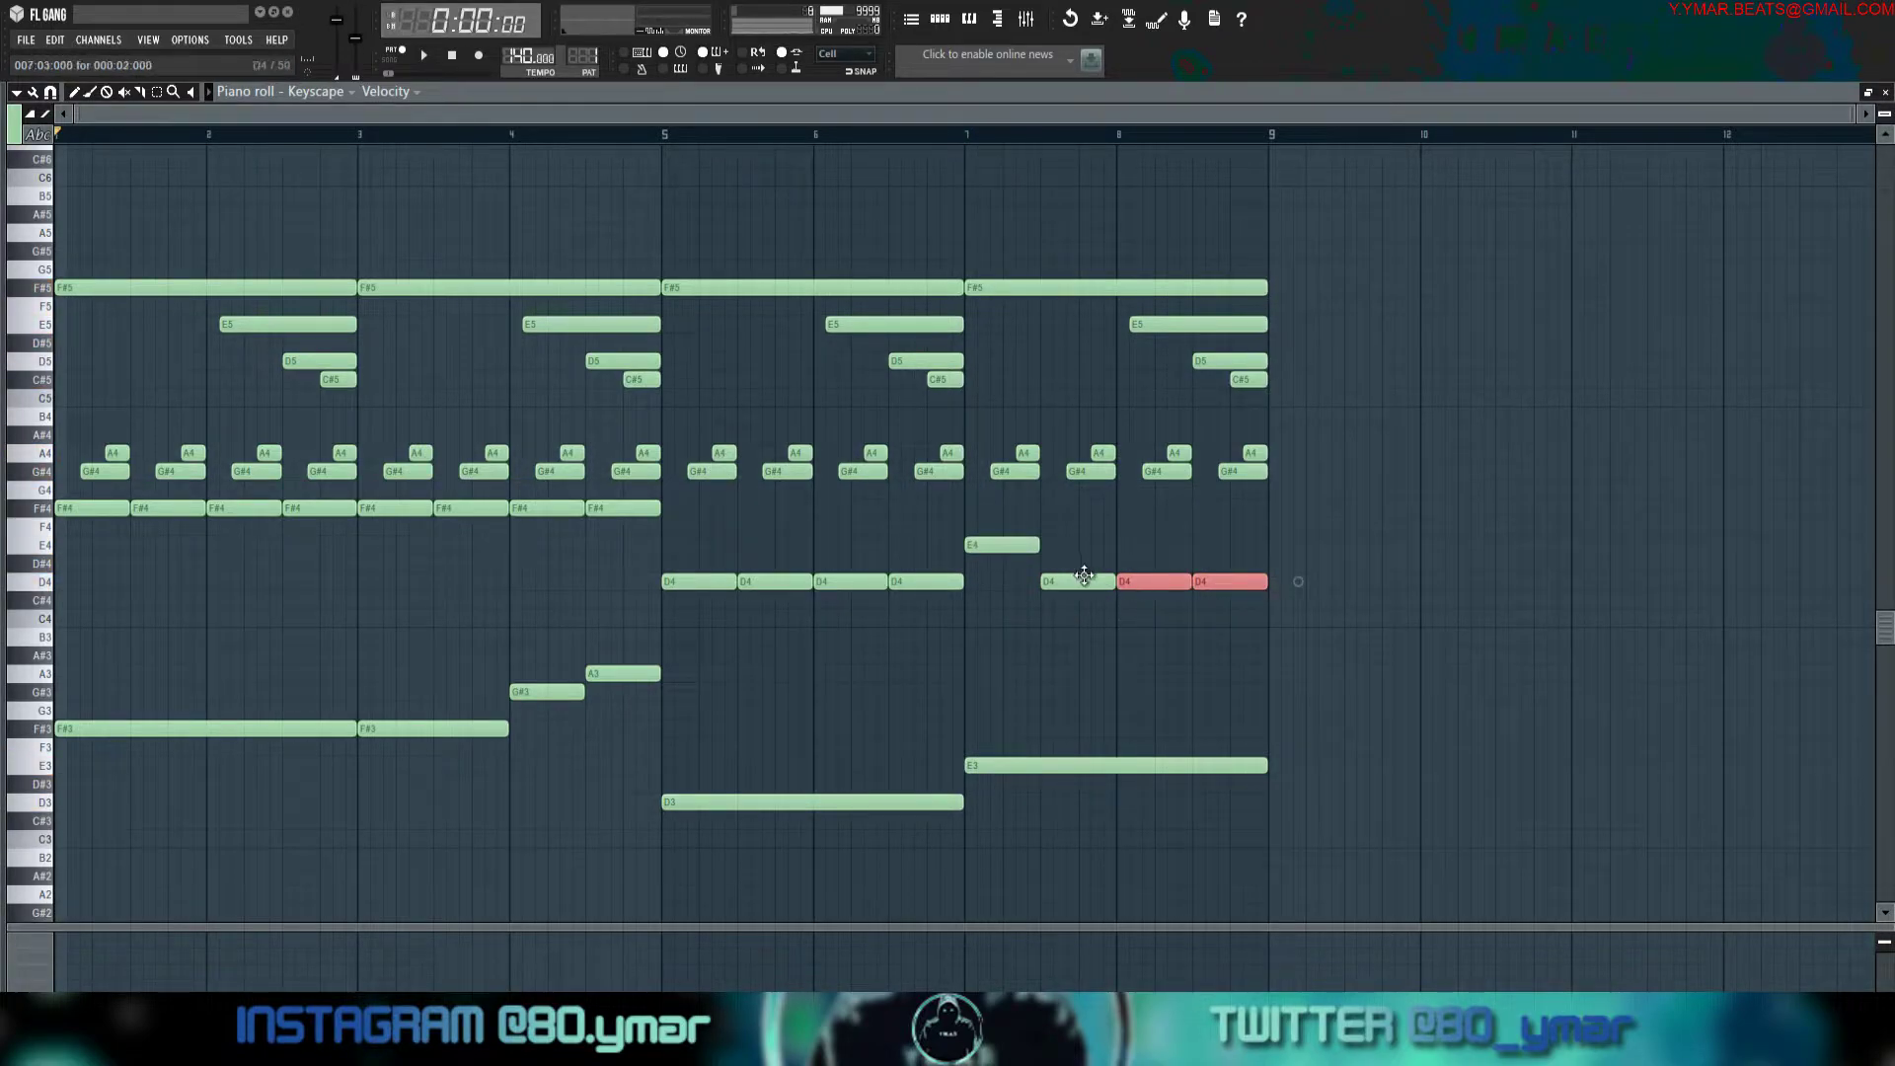
key(shift+Up)
key(shift+Up)
scroll(1083, 584, up, 1)
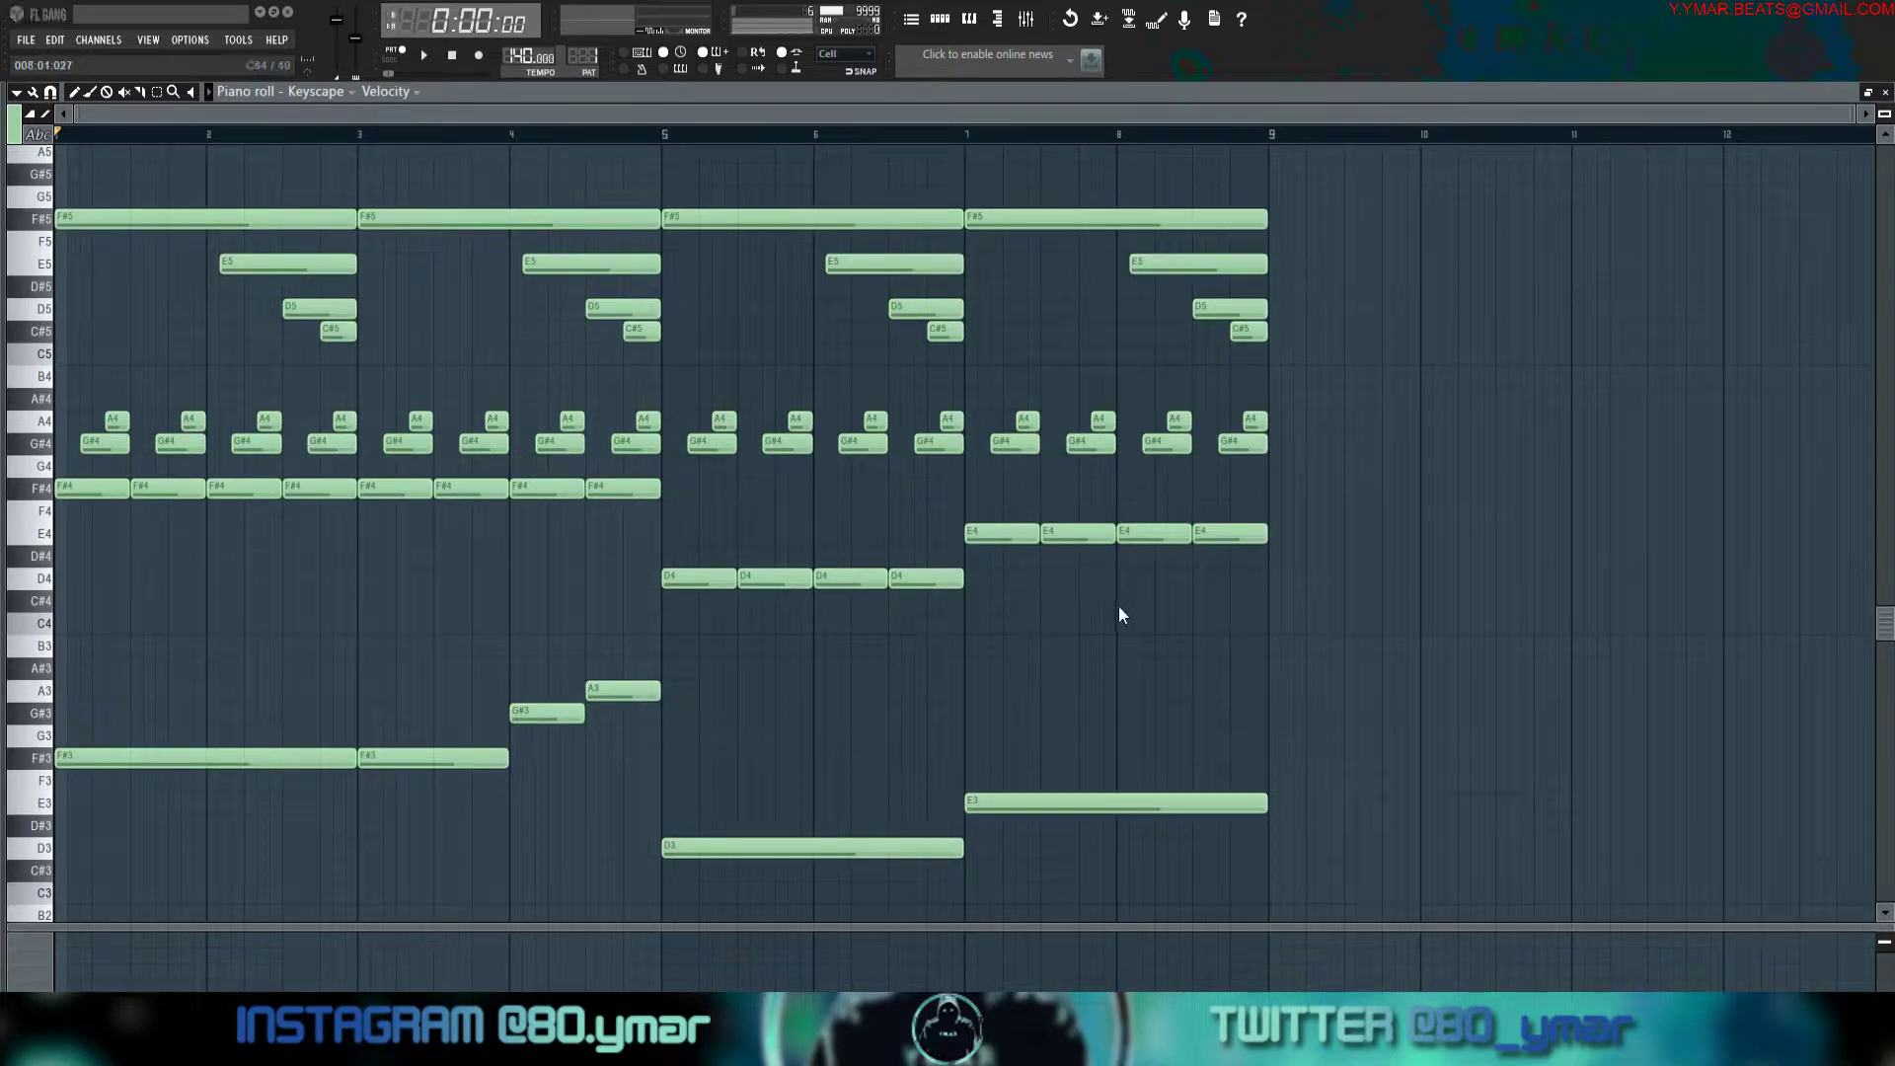
key(space)
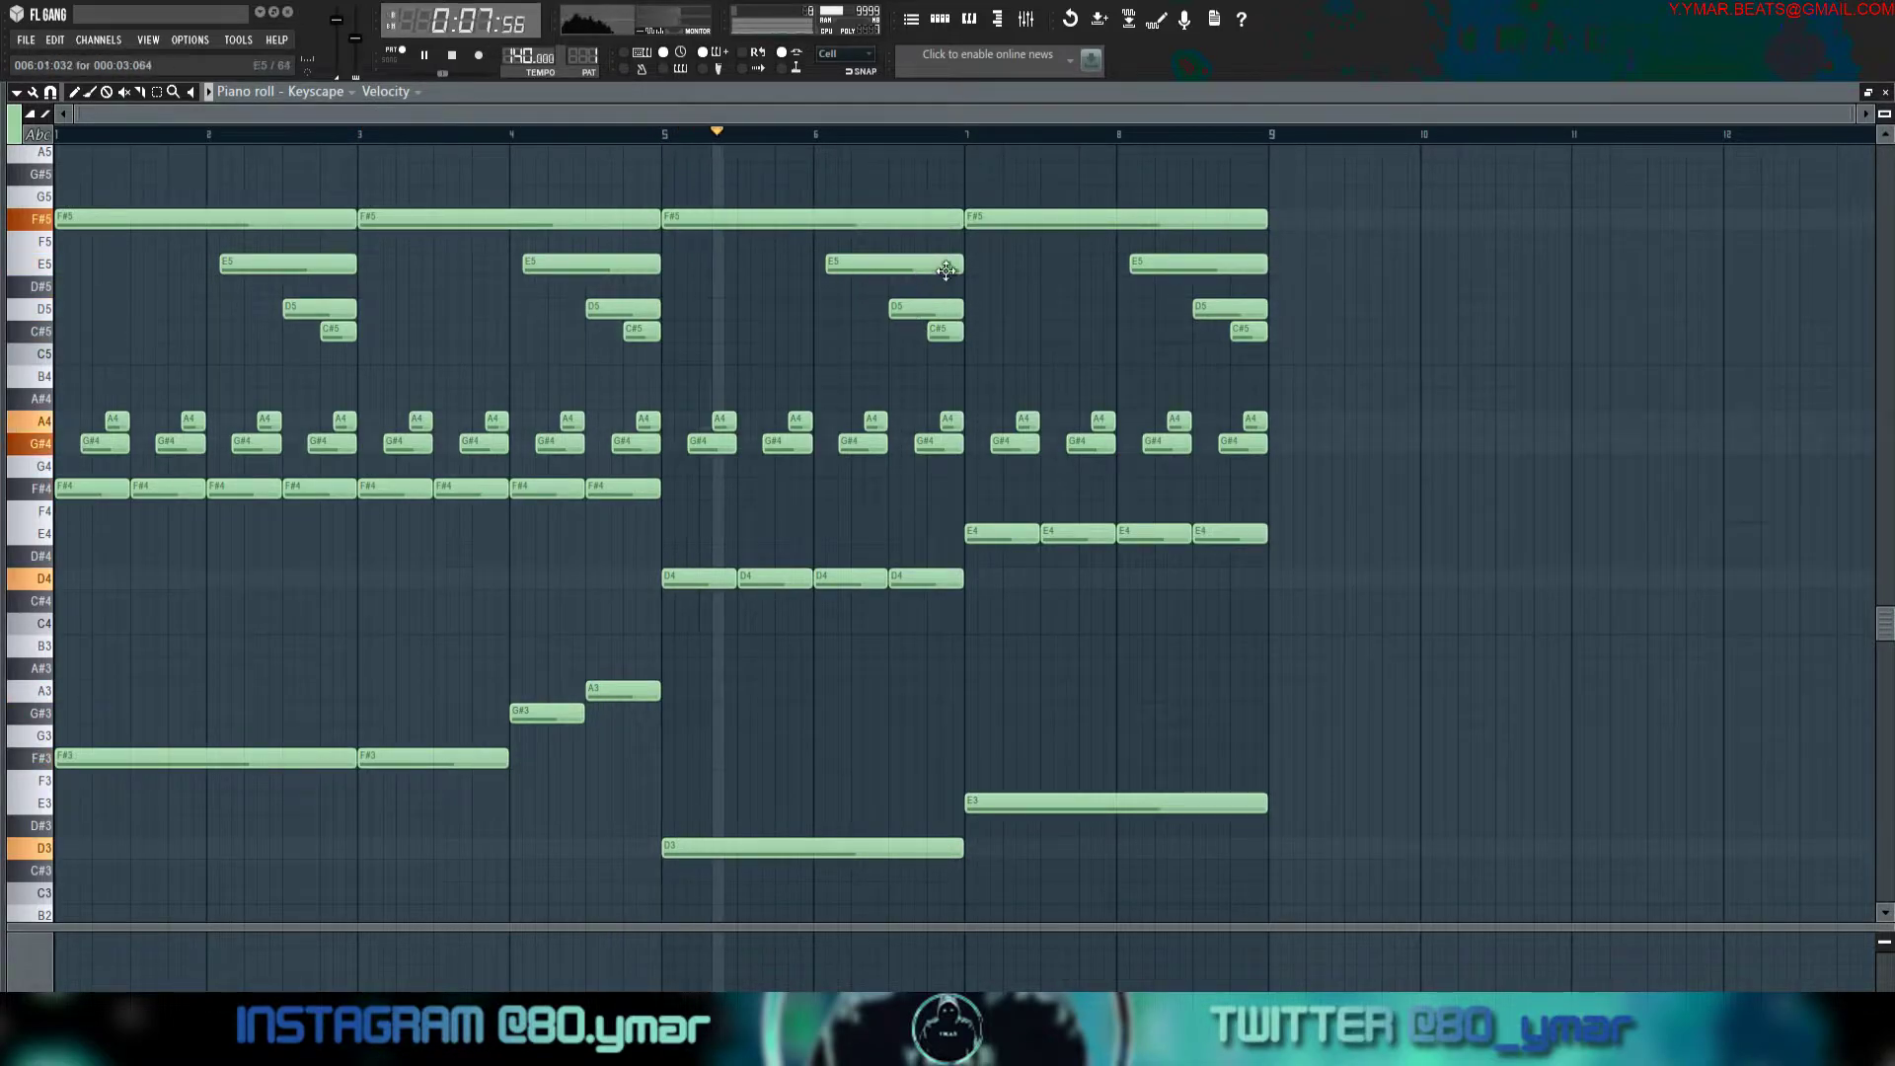
Try lengthening the repeated A4 and G#4 notes to close their gaps, trimming the last ones at bar 9.
drag(1310, 429, 180, 409)
ctrl+click(178, 382)
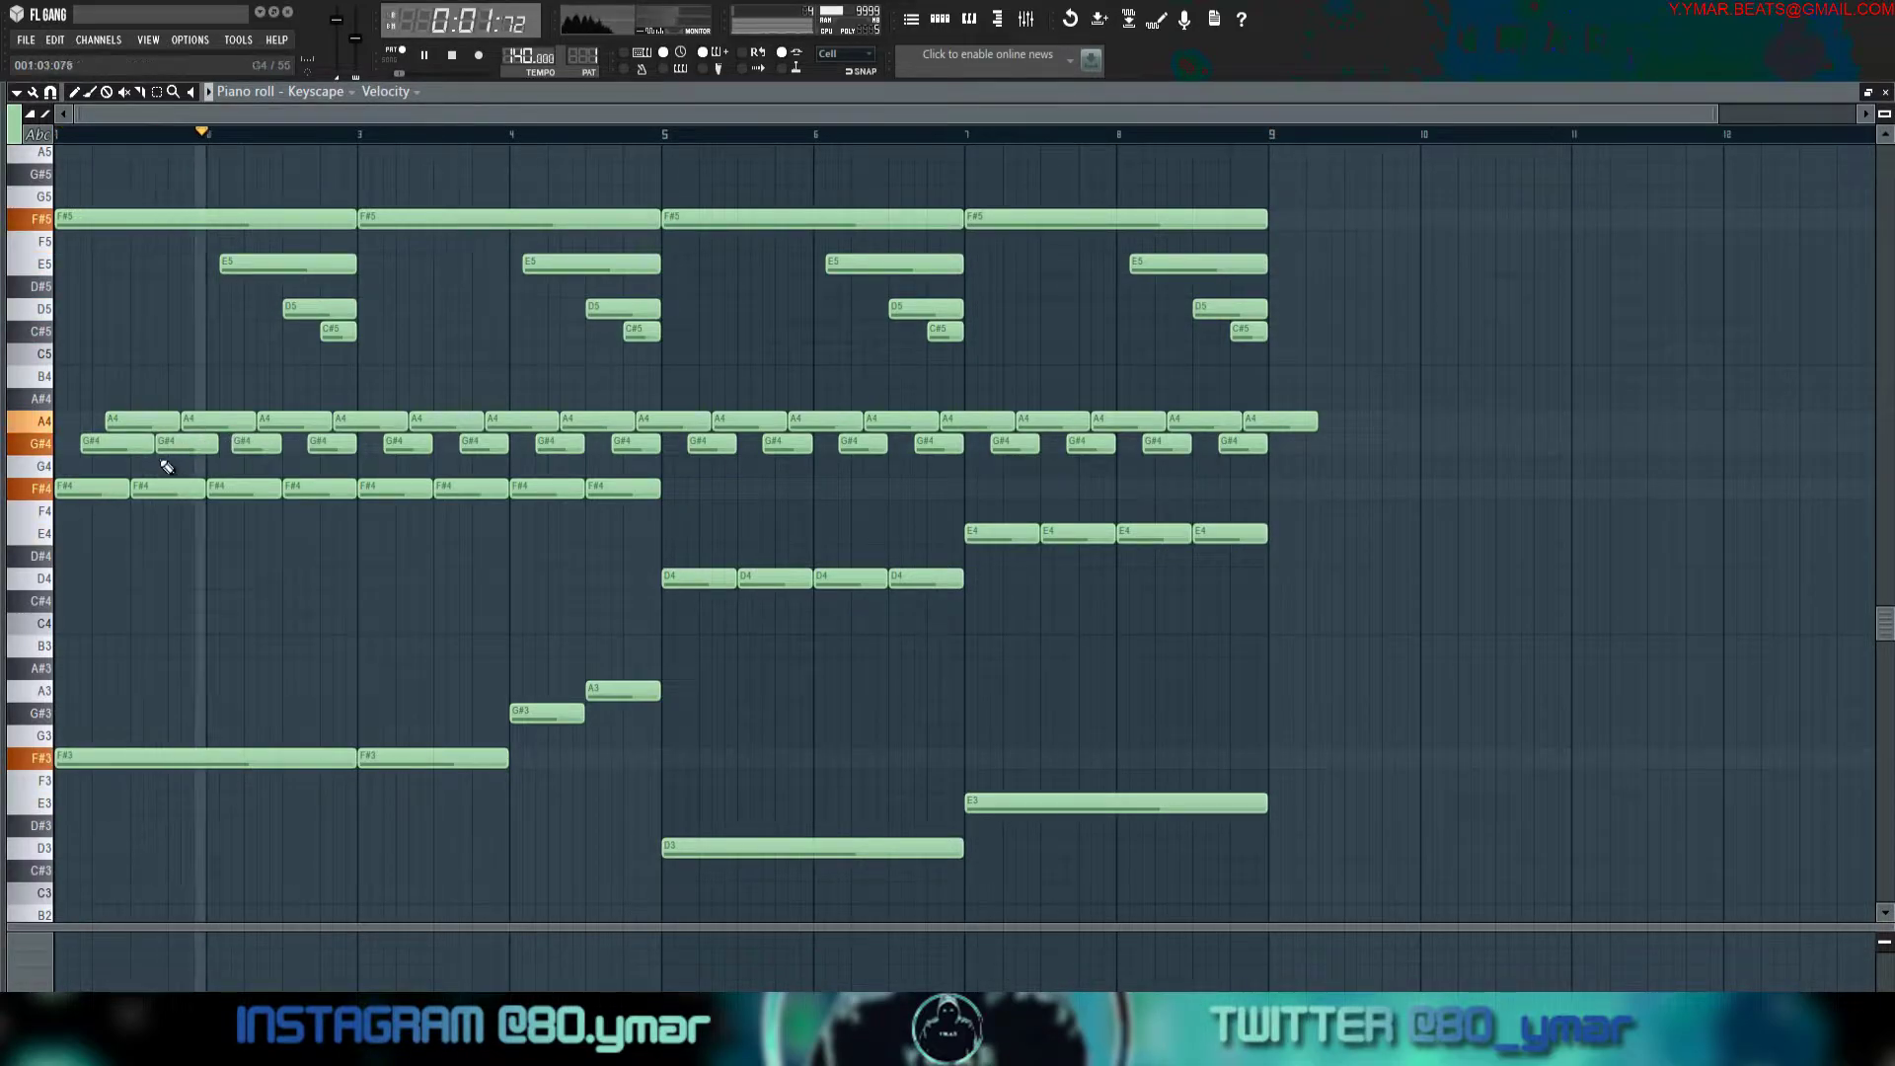
drag(209, 436, 1393, 451)
mouse_move(1265, 444)
mouse_down()
mouse_move(1292, 444)
mouse_move(1295, 367)
mouse_up()
ctrl+click(1323, 444)
drag(1283, 476, 1270, 392)
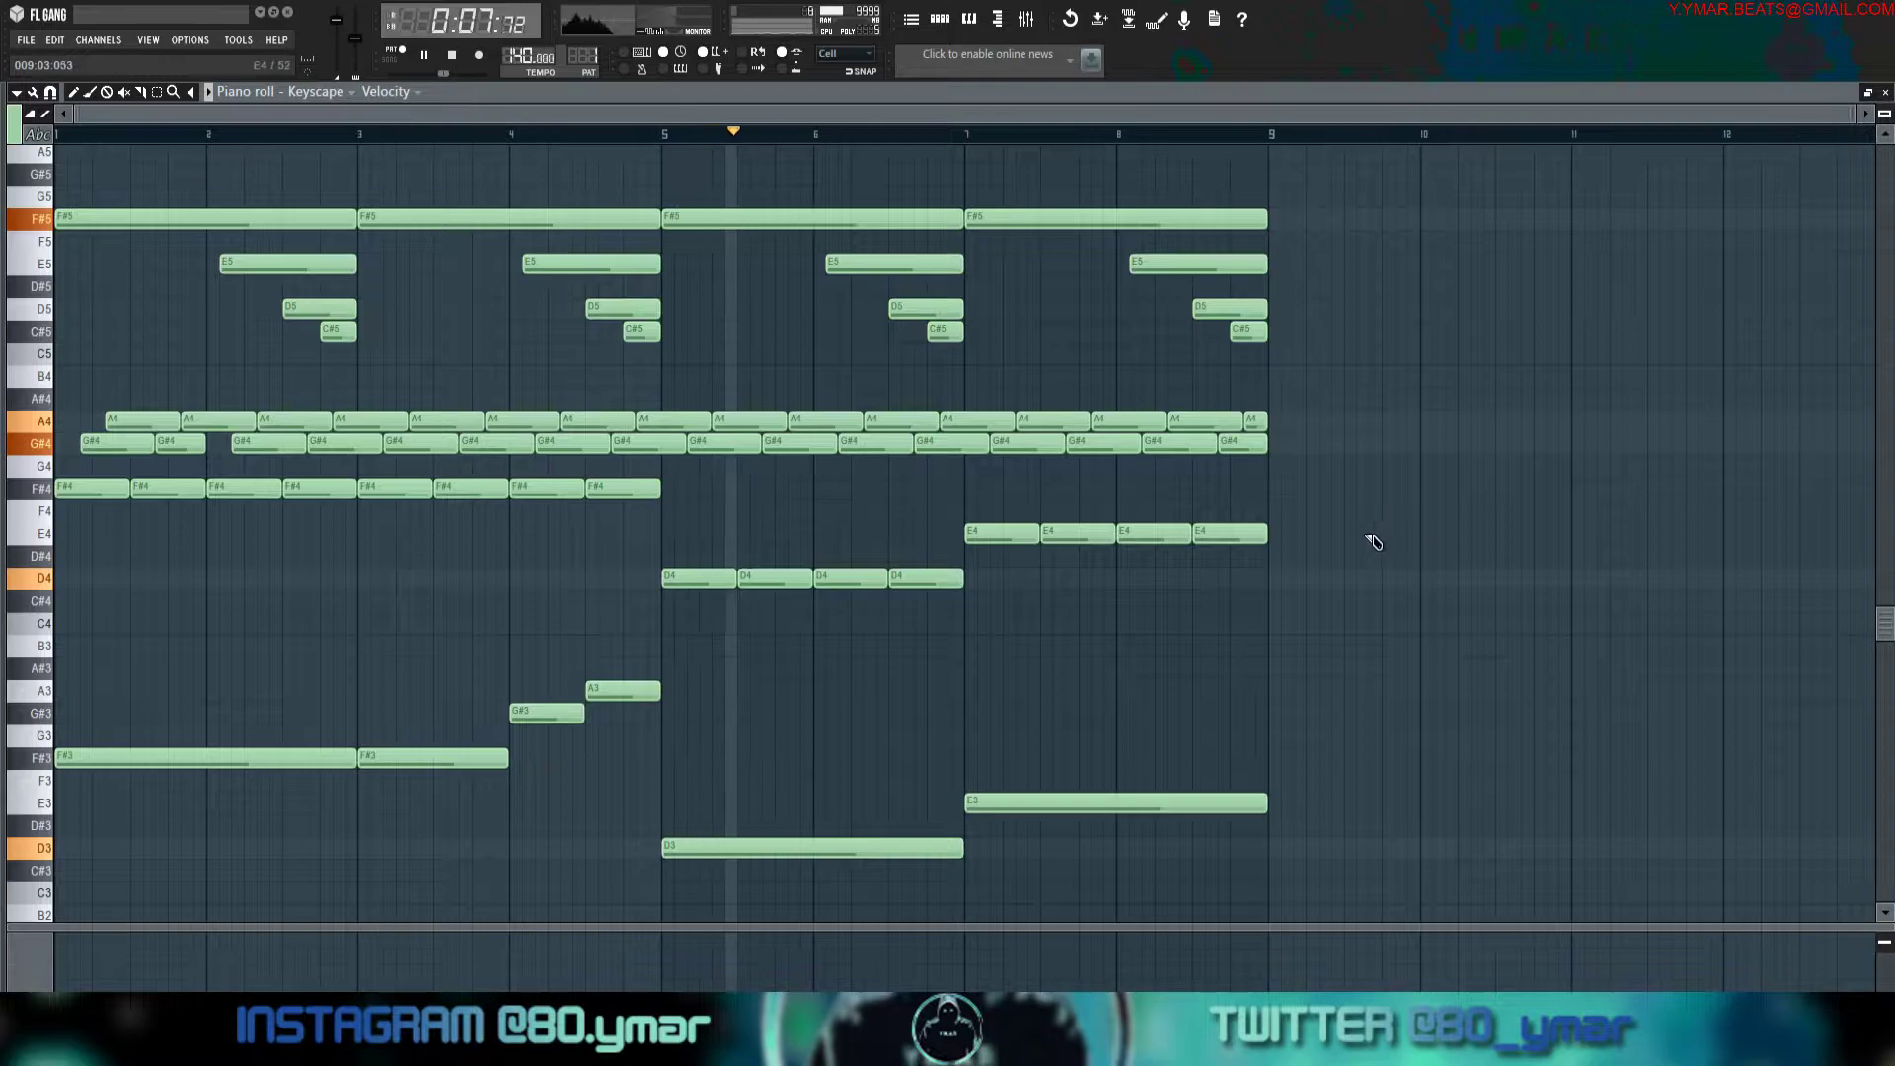
Undo the lengthening and trimming of the A4 and G#4 notes.
key(ctrl+alt+z)
key(ctrl+alt+z)
key(ctrl+alt+z)
key(ctrl+alt+z)
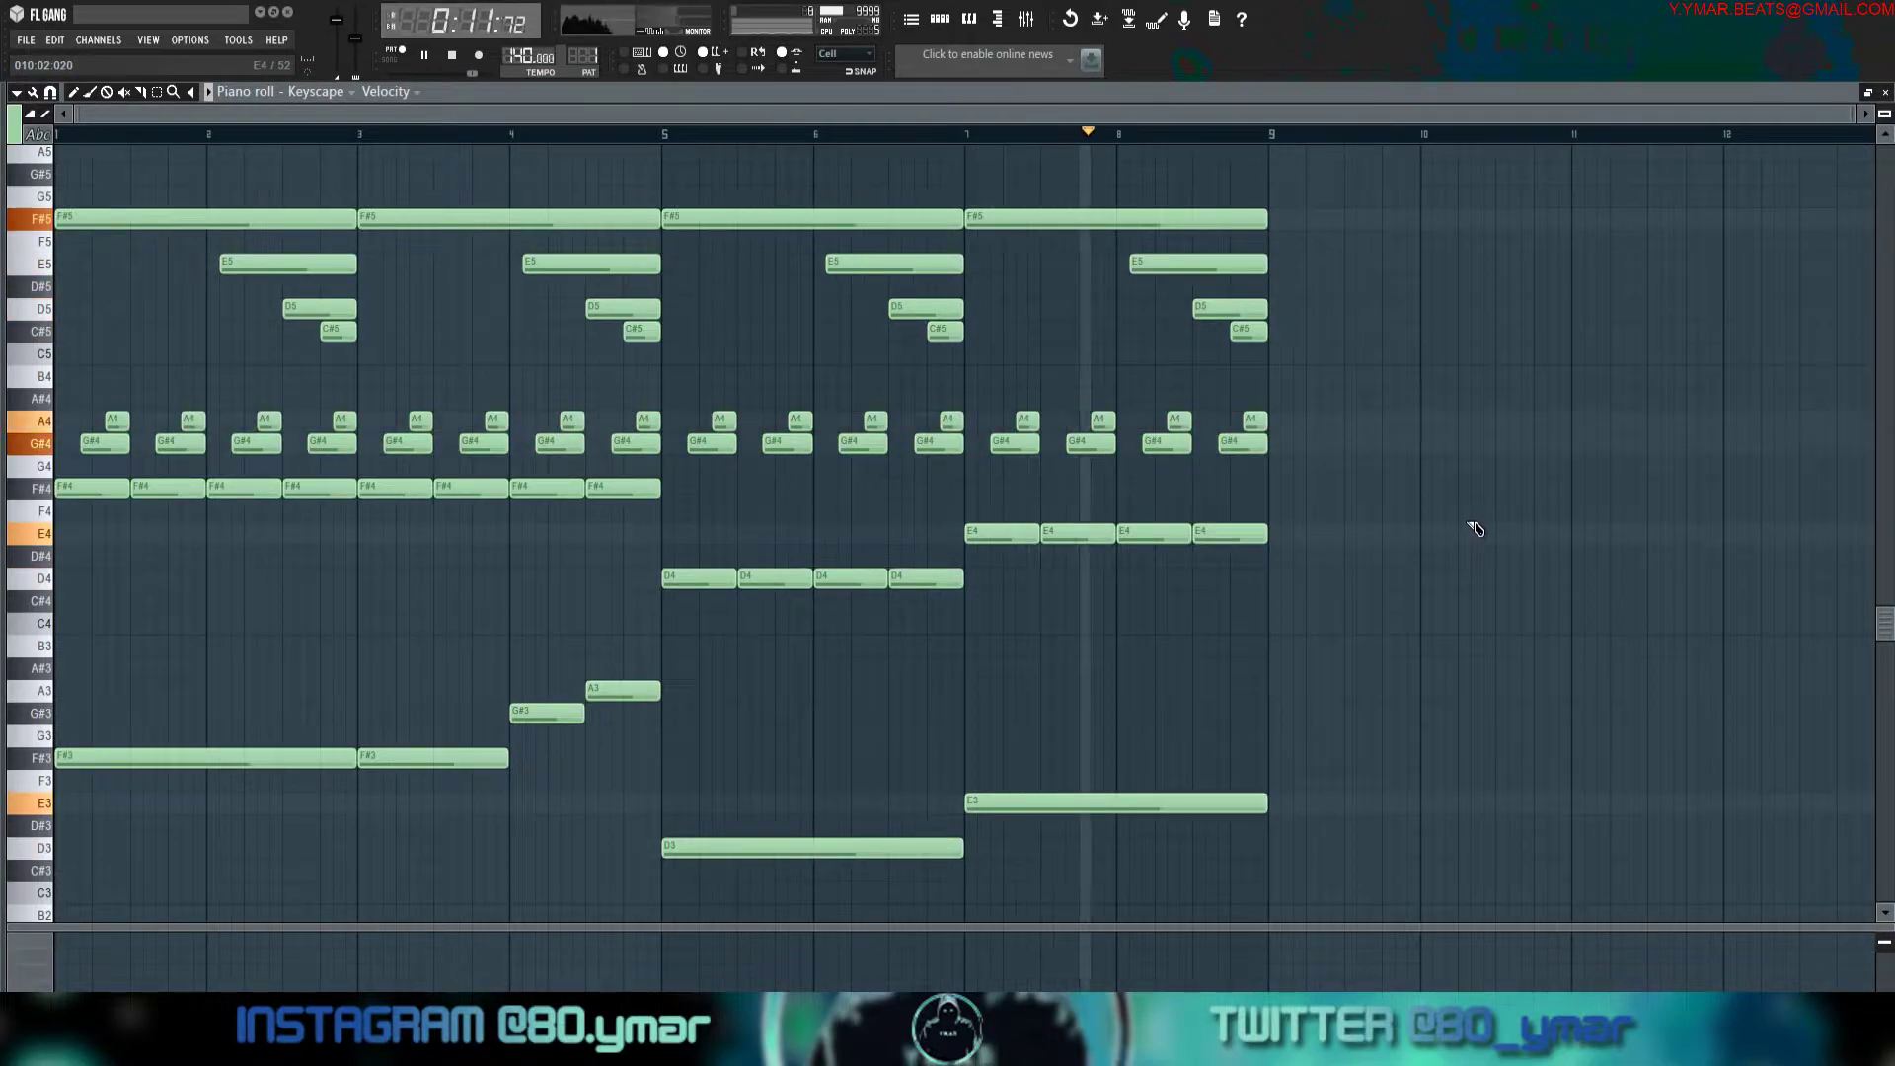
Try an extra half-bar A4 note in the second half of bar 1 and remove it.
drag(1298, 395, 94, 436)
click(131, 419)
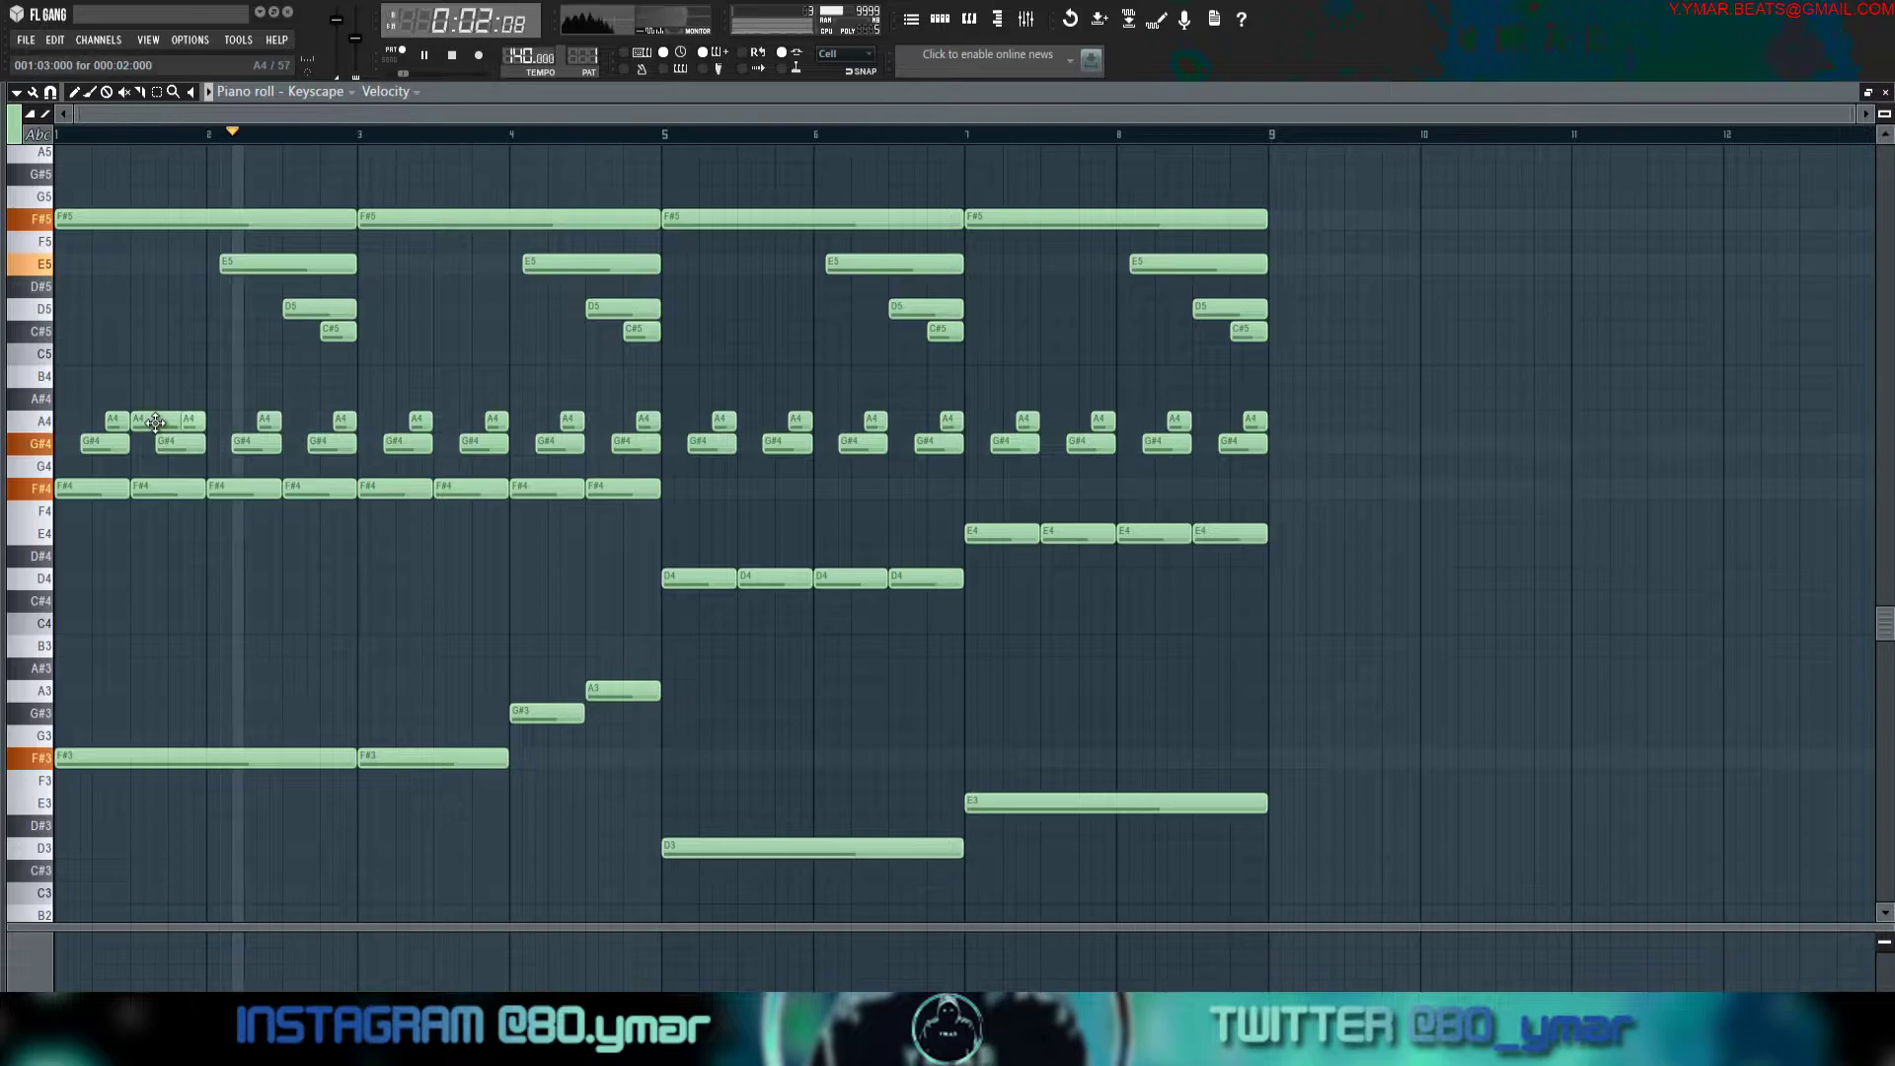
right_click(148, 423)
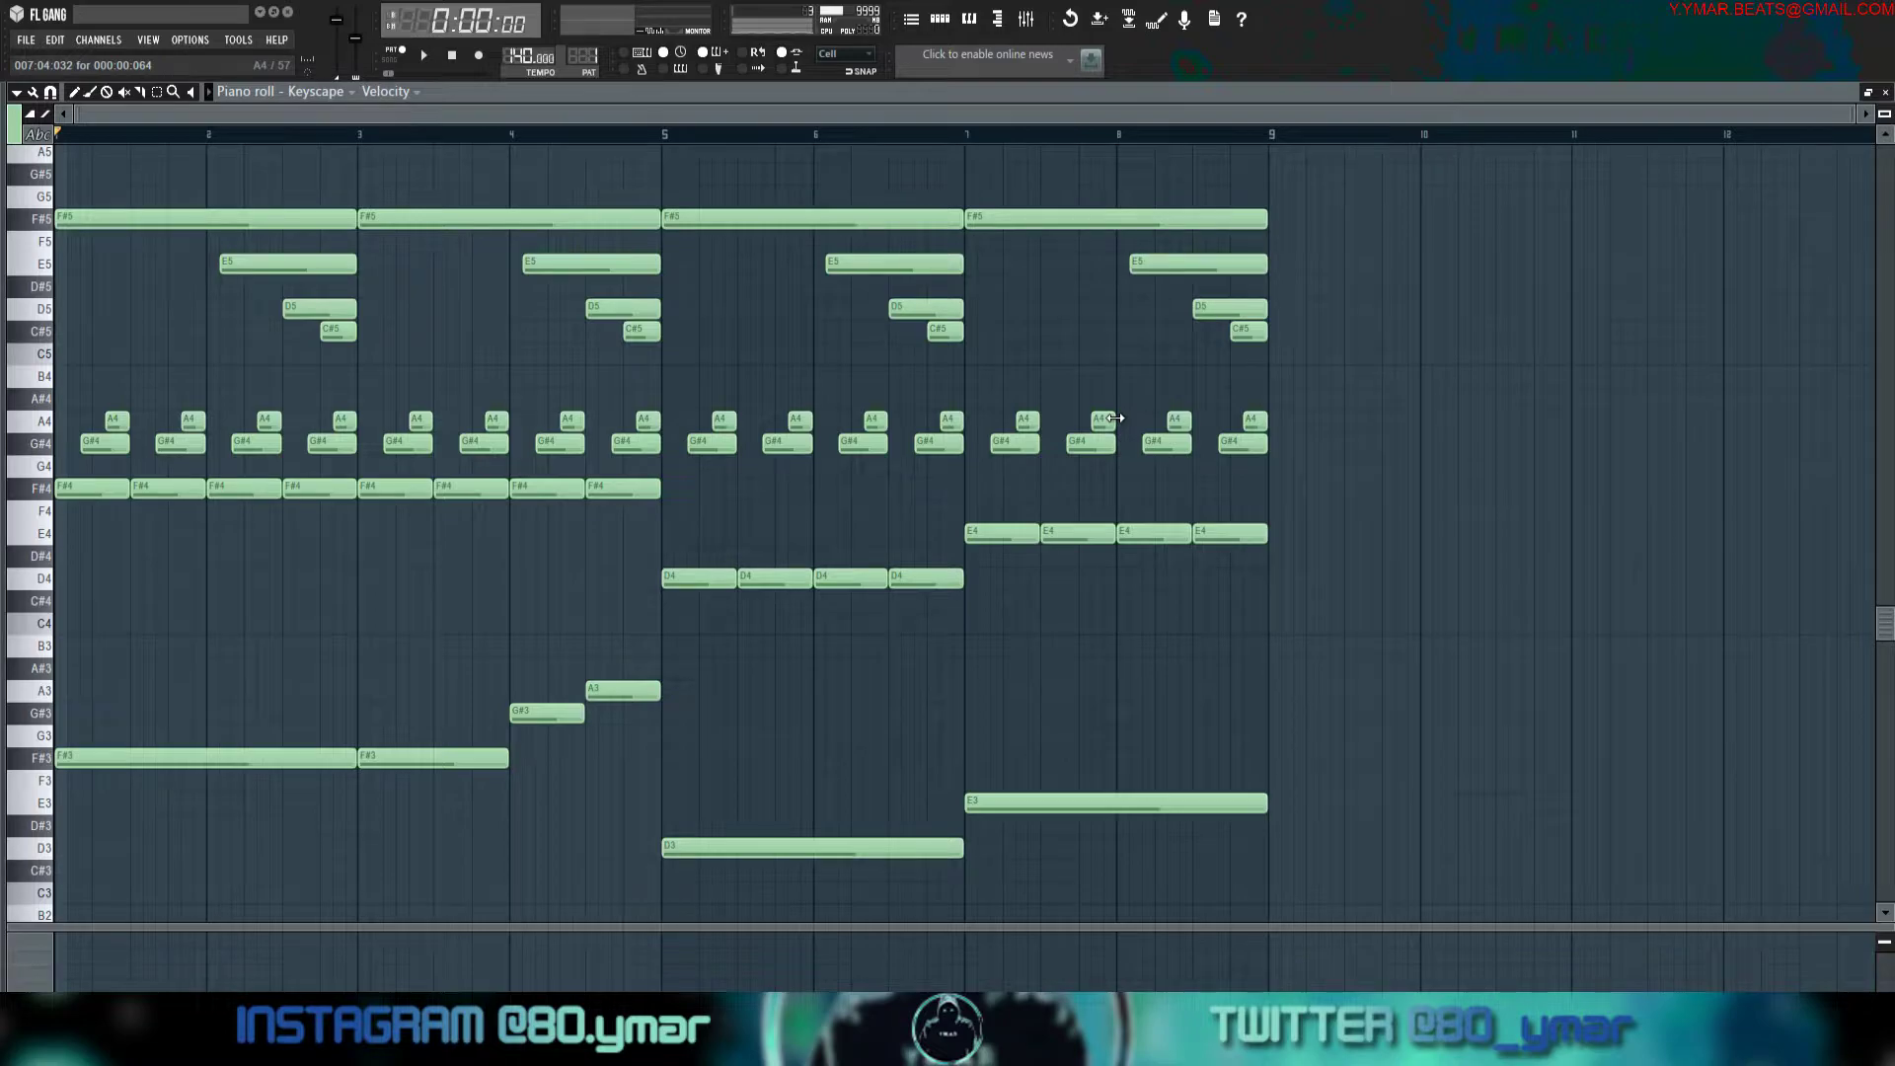
Duplicate the eight bars into bars 9 to 16, then add half-bar A4 notes ending bars 9 to 11 and a B4 note ending bar 12.
key(ctrl+b)
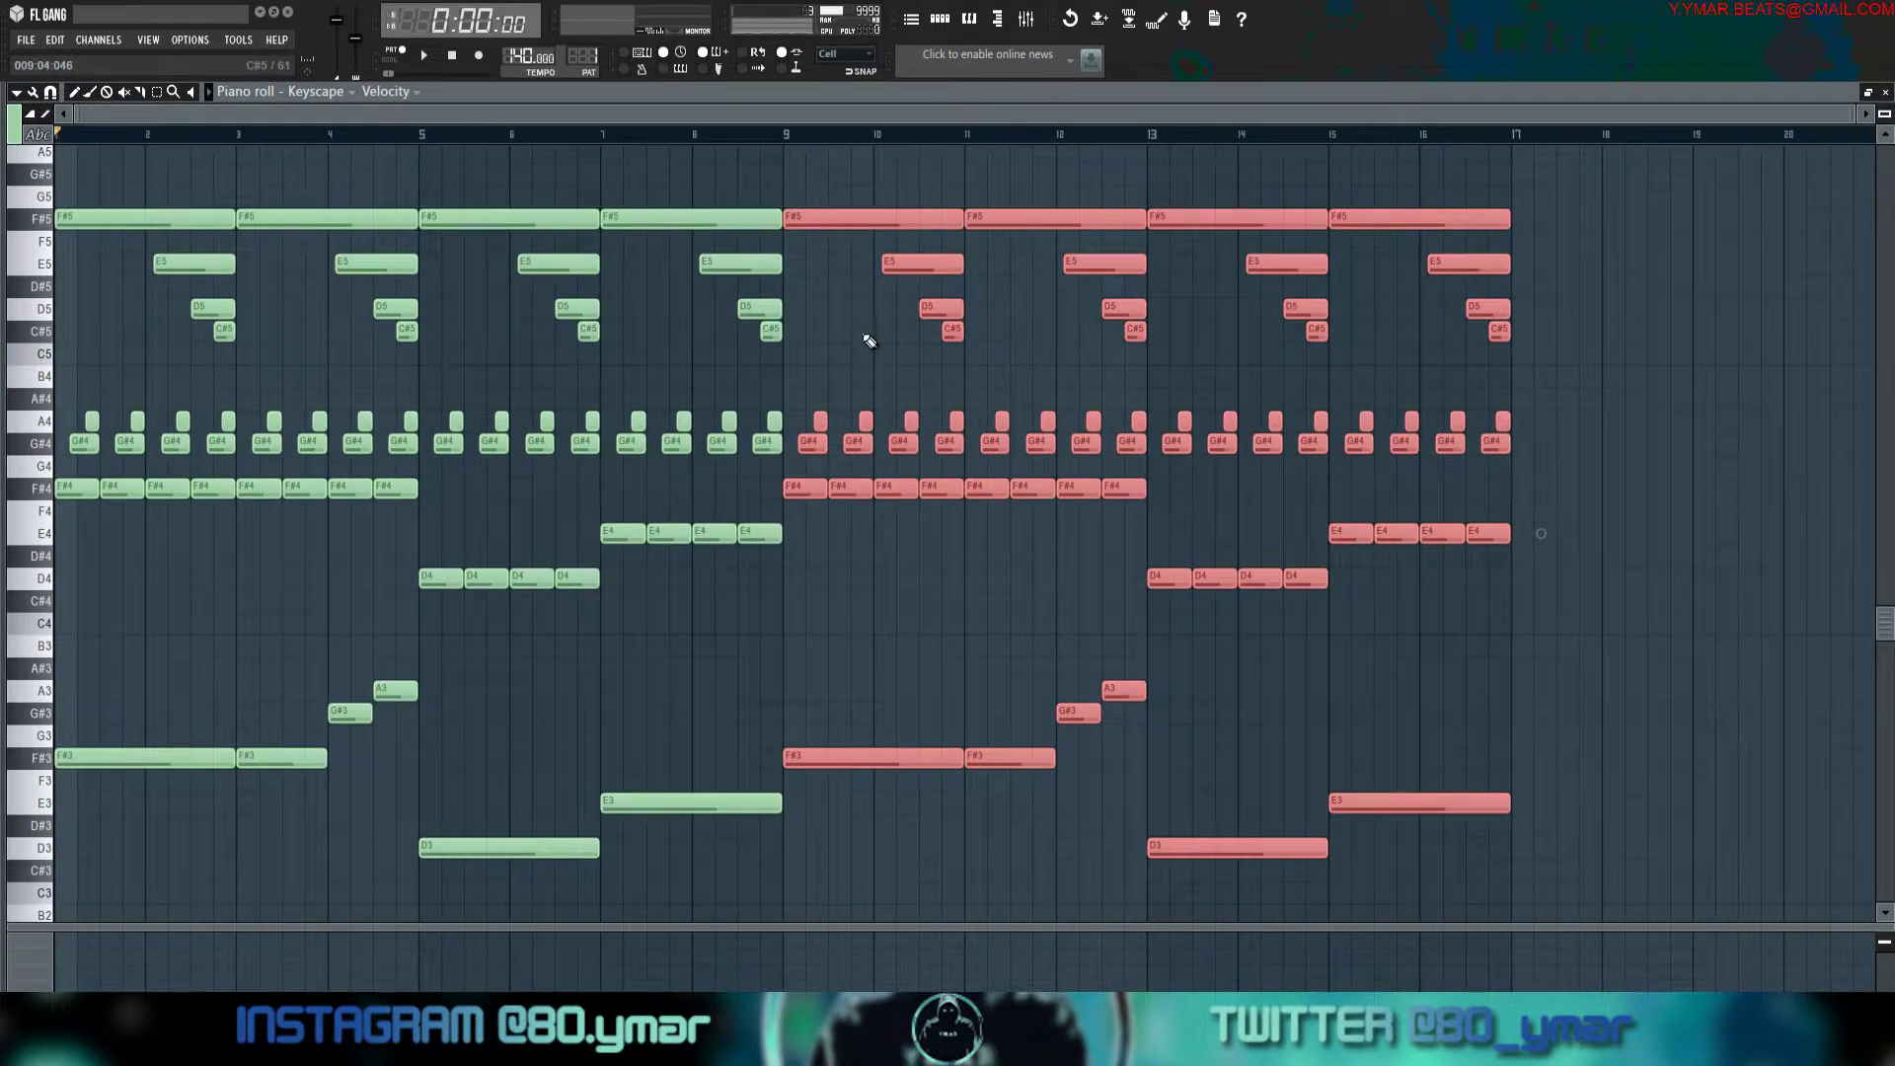
click(837, 332)
click(839, 420)
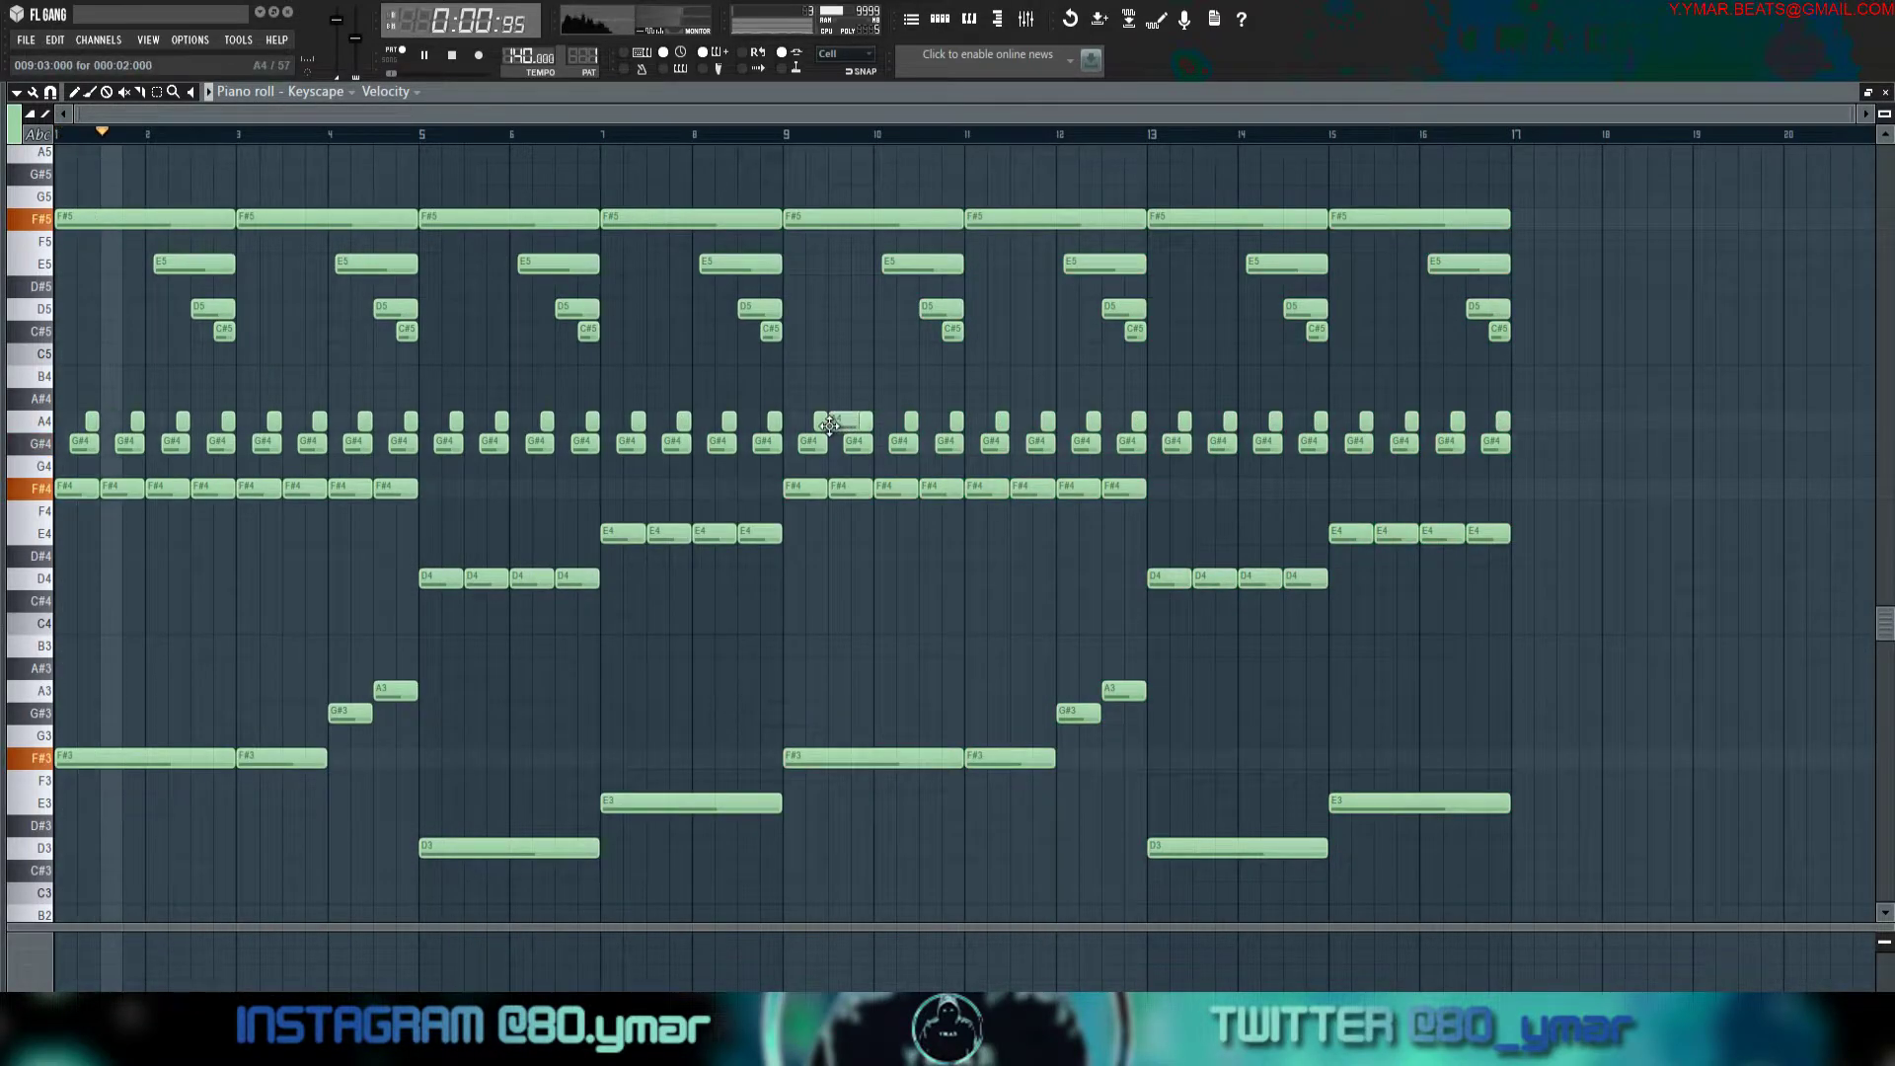
key(space)
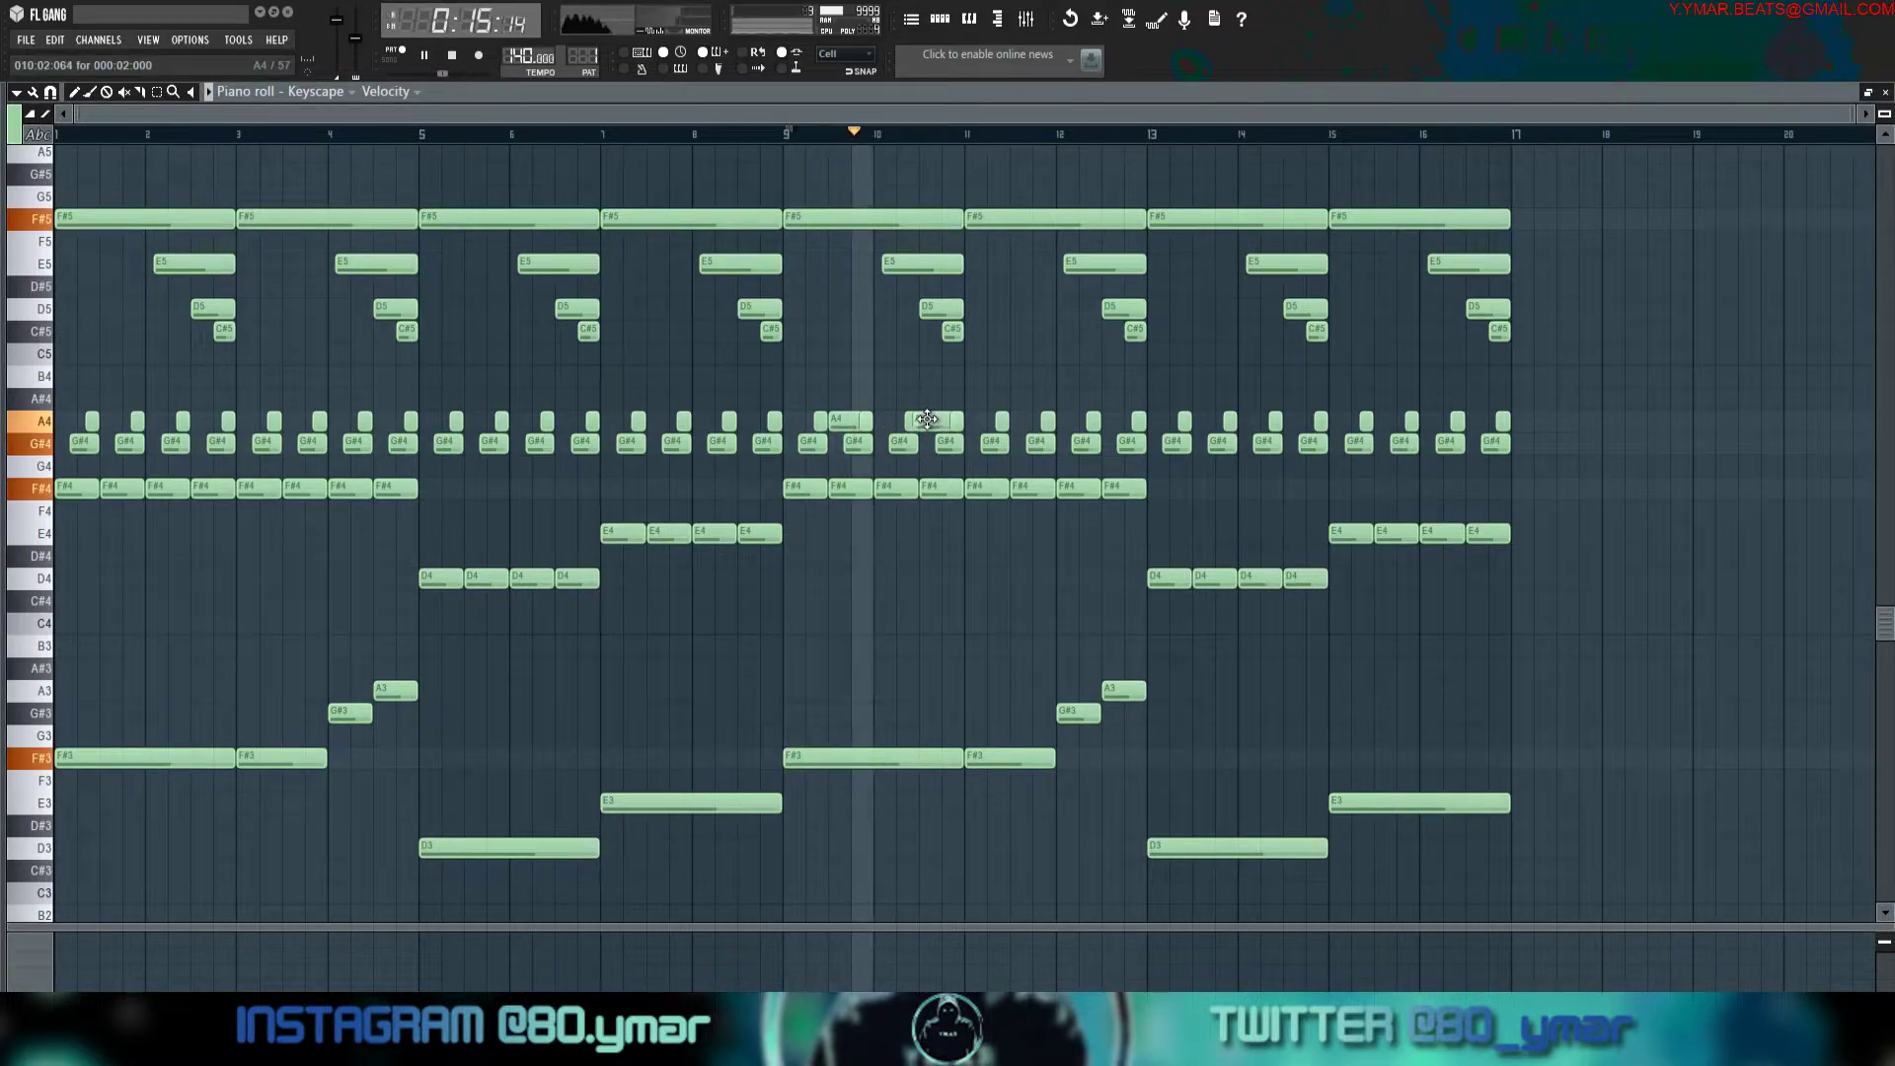
click(941, 421)
click(1023, 420)
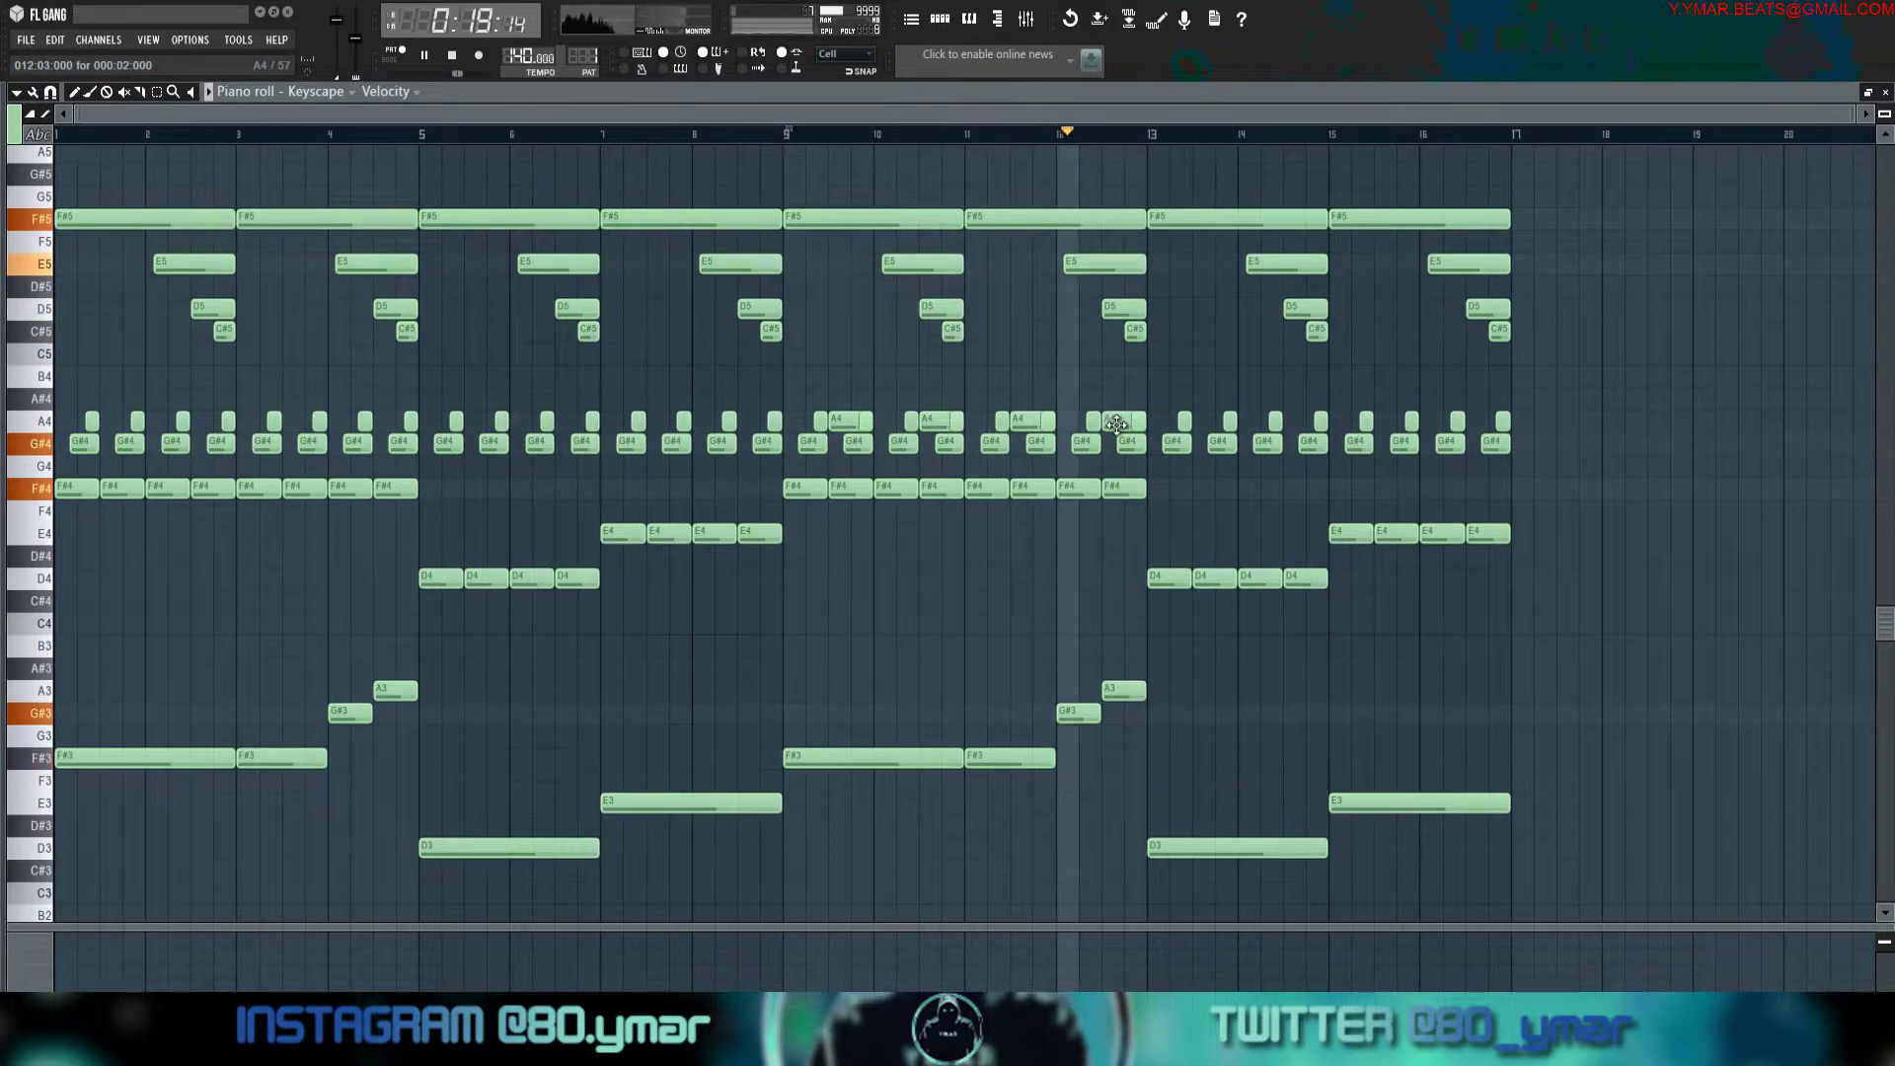
click(1116, 376)
Add half-bar A4 notes in the second halves of bars 13 to 16.
drag(1157, 377, 1207, 428)
key(space)
key(space)
click(1303, 421)
click(1388, 419)
drag(1389, 419, 1468, 420)
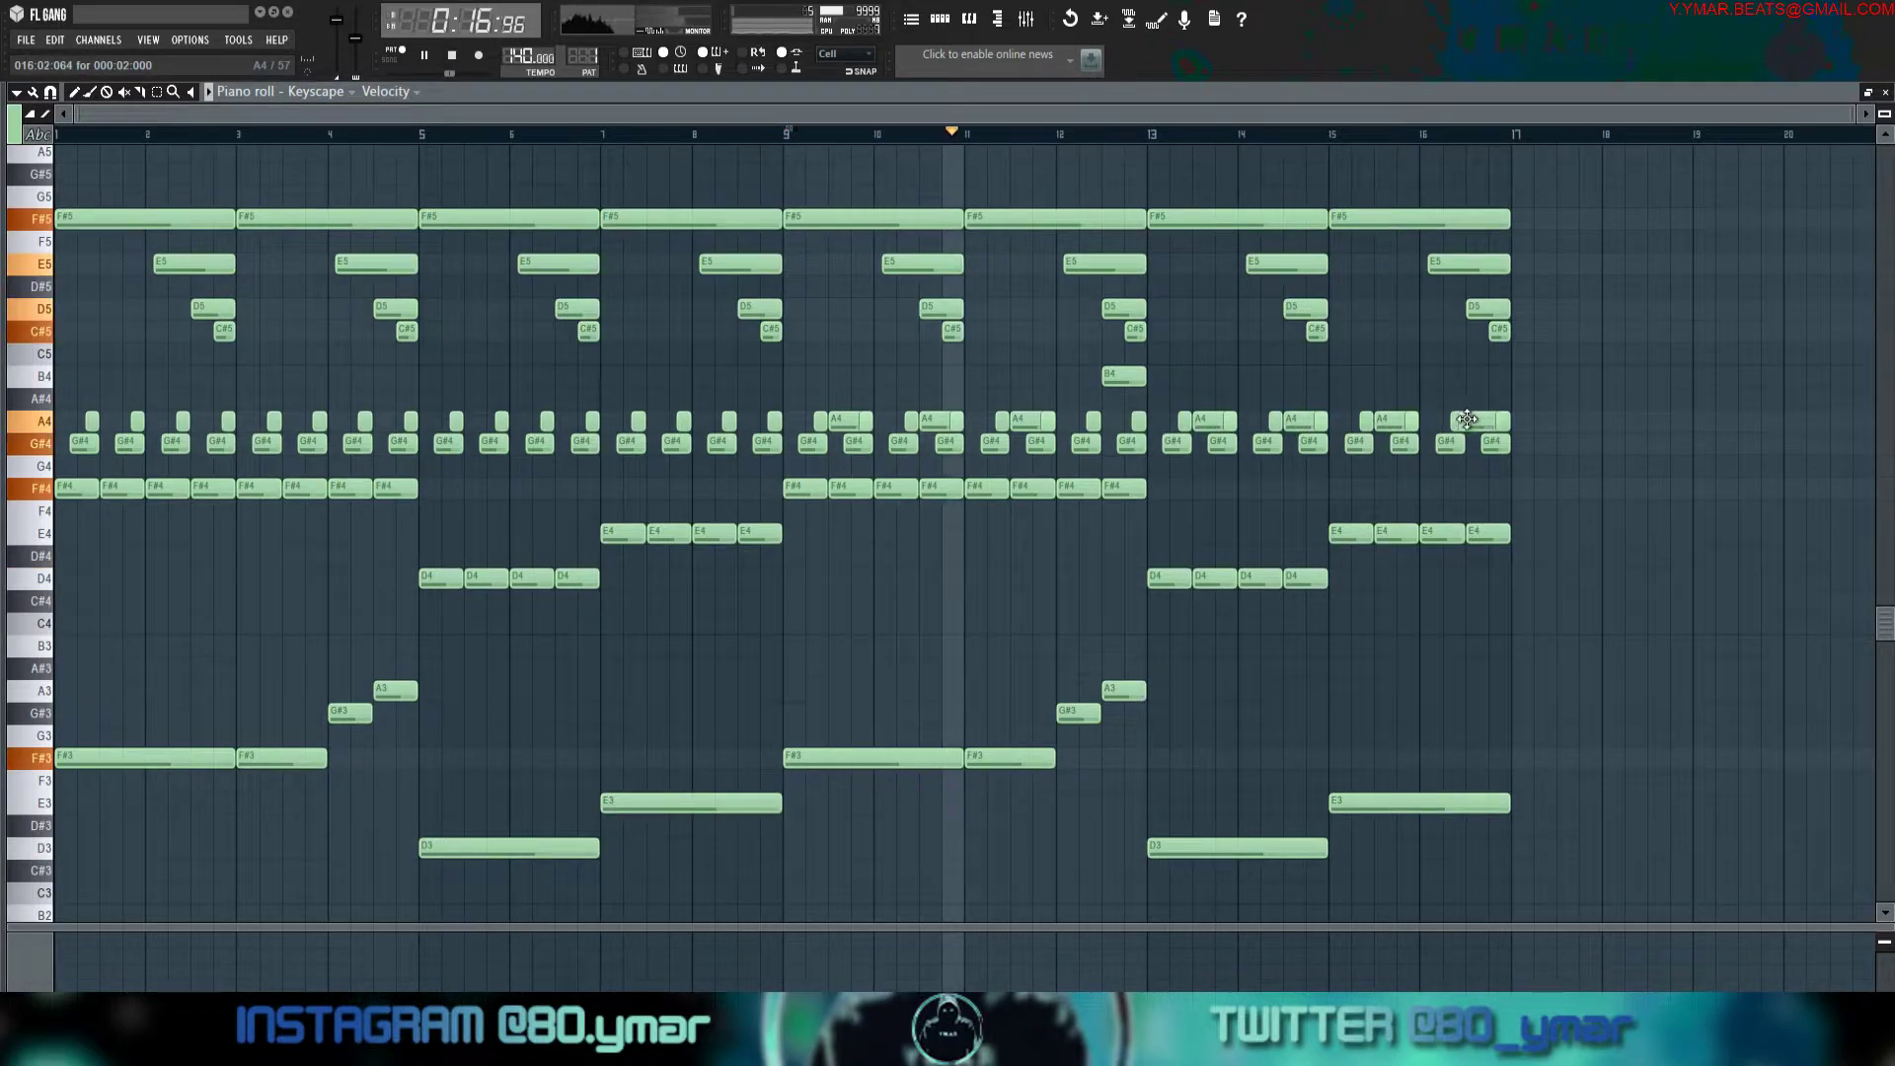
Shorten the added A4 notes in bars 13 to 16 so each ends where the figure's next A4 begins.
ctrl+click(1472, 420)
ctrl+click(1395, 420)
ctrl+click(1305, 419)
ctrl+click(1224, 419)
drag(1233, 419, 1219, 419)
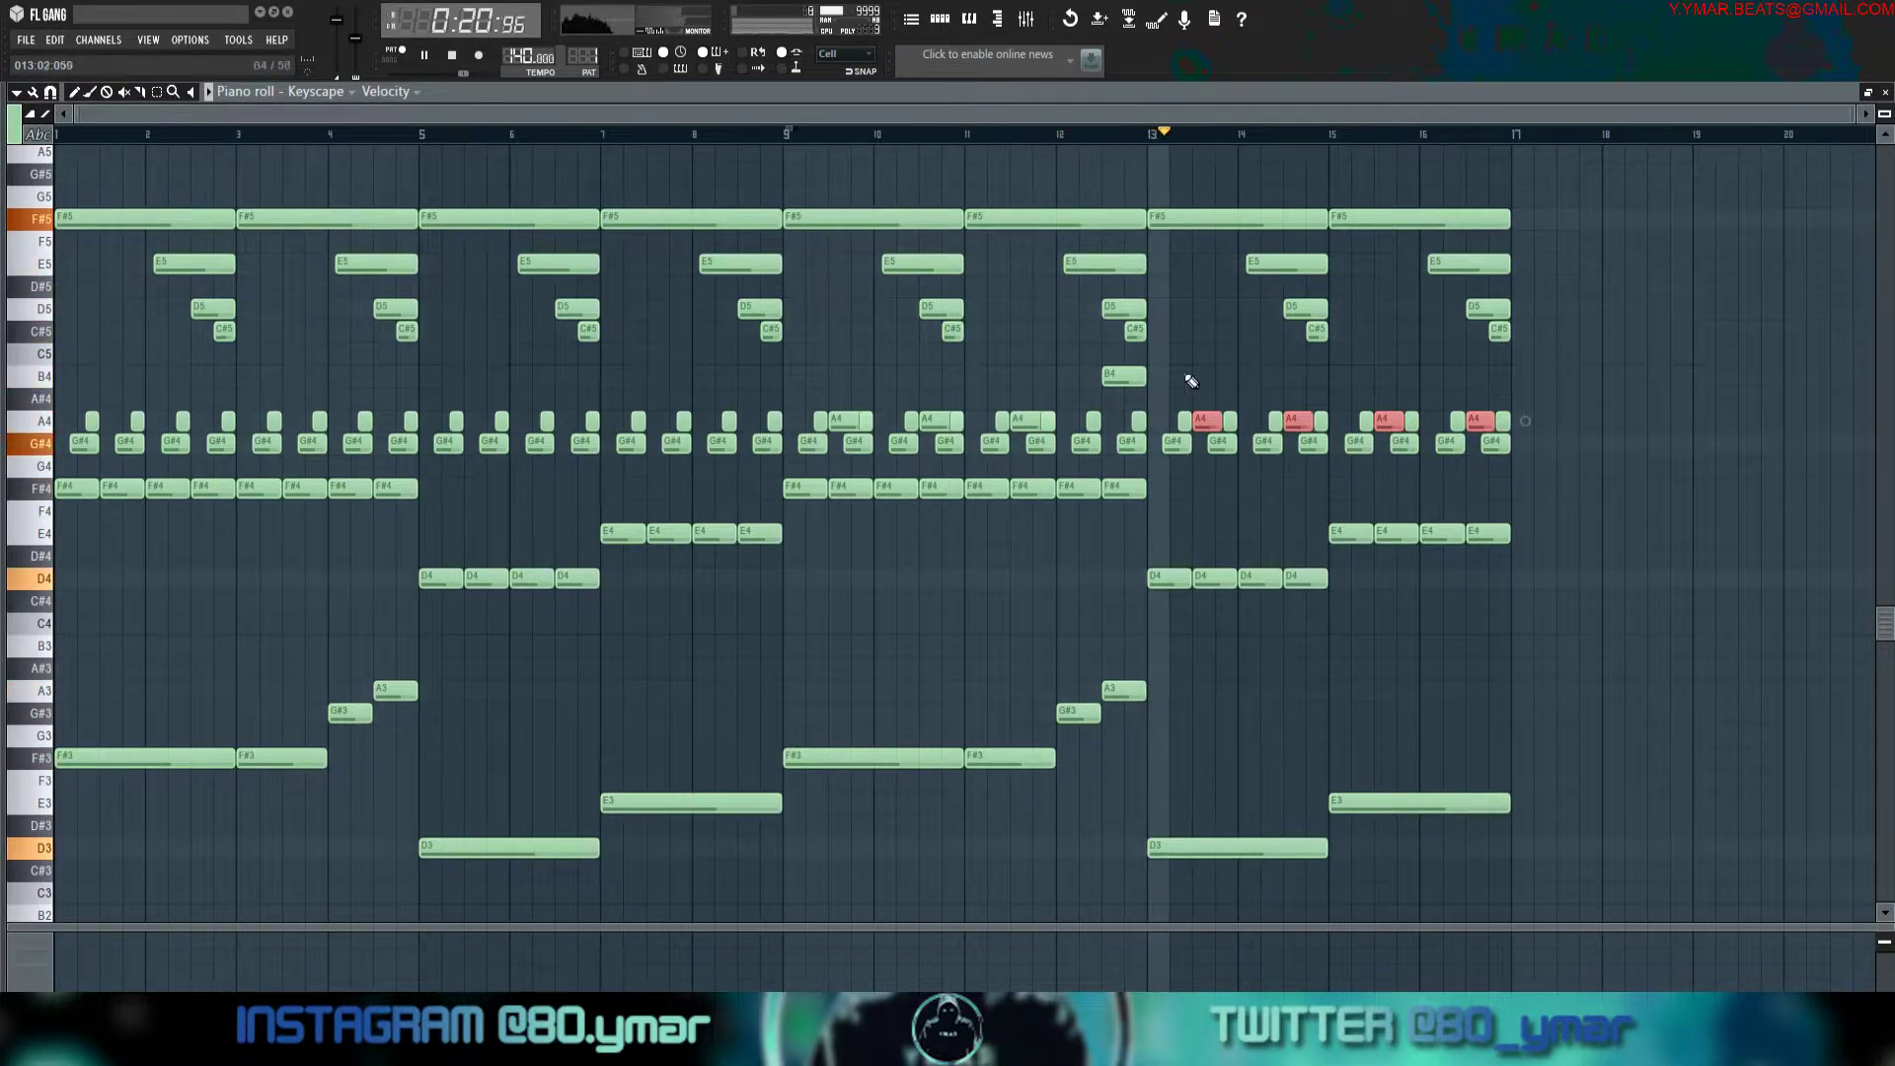
ctrl+click(1201, 389)
Shorten the added A4 notes in bars 9 to 11 so each ends at the following A4.
ctrl+click(1031, 425)
ctrl+click(938, 421)
ctrl+click(851, 421)
drag(870, 420, 856, 420)
ctrl+click(864, 375)
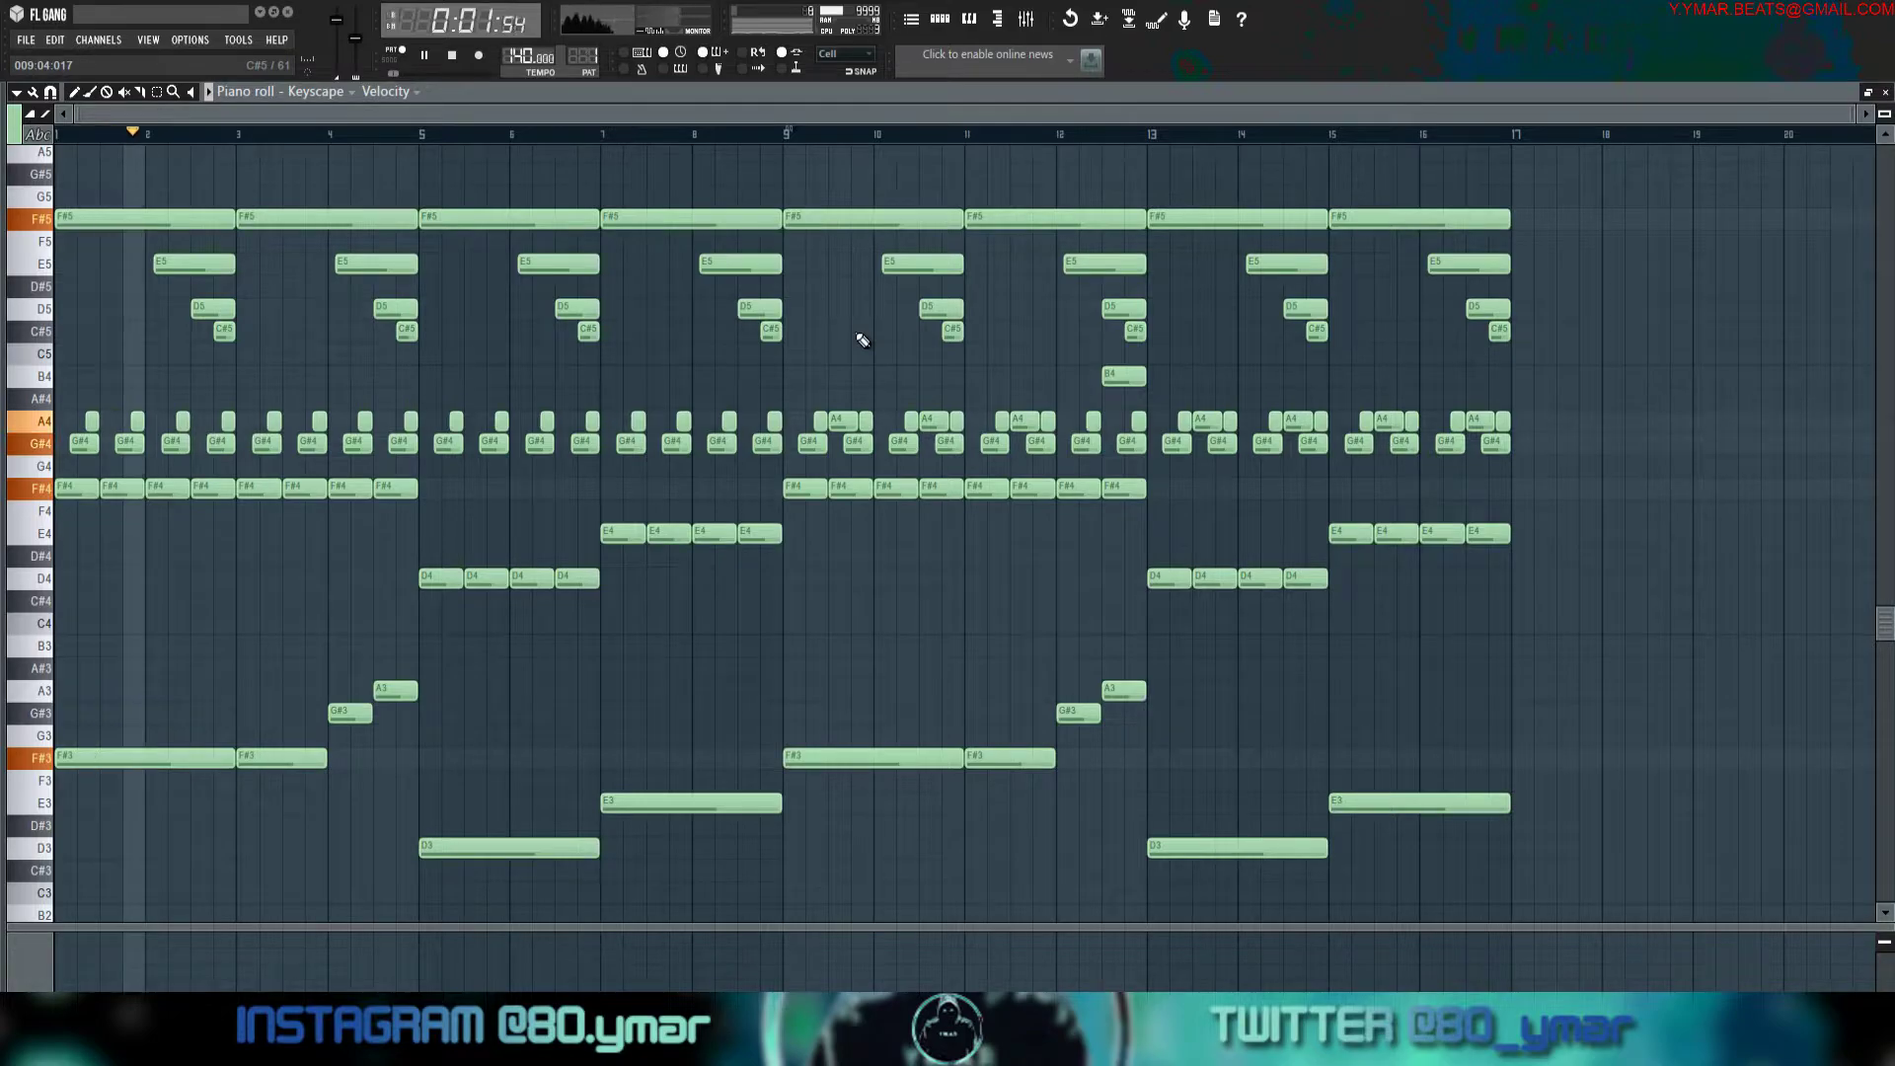
Duplicate the sixteen bars into bars 17 to 32 and deselect the copies.
key(space)
key(ctrl+b)
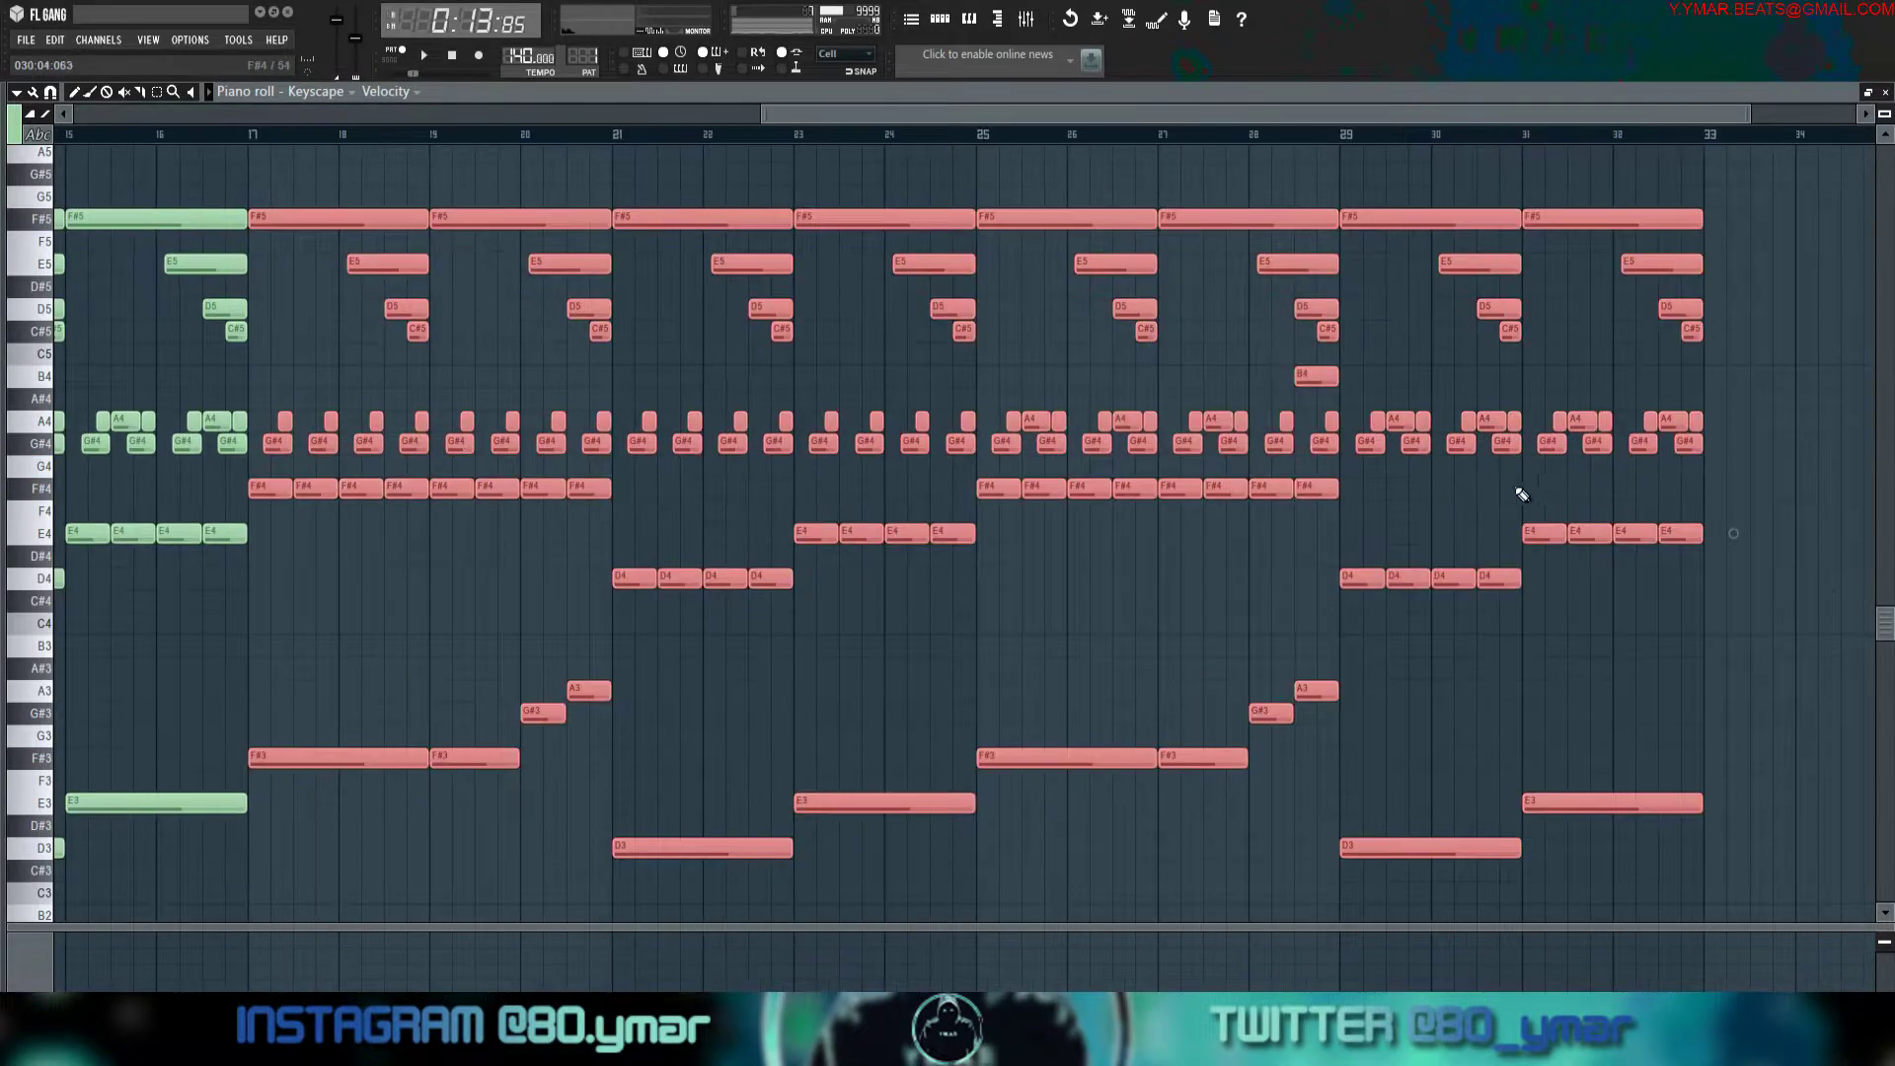
key(ctrl+d)
scroll(1181, 621, down, 3)
key(space)
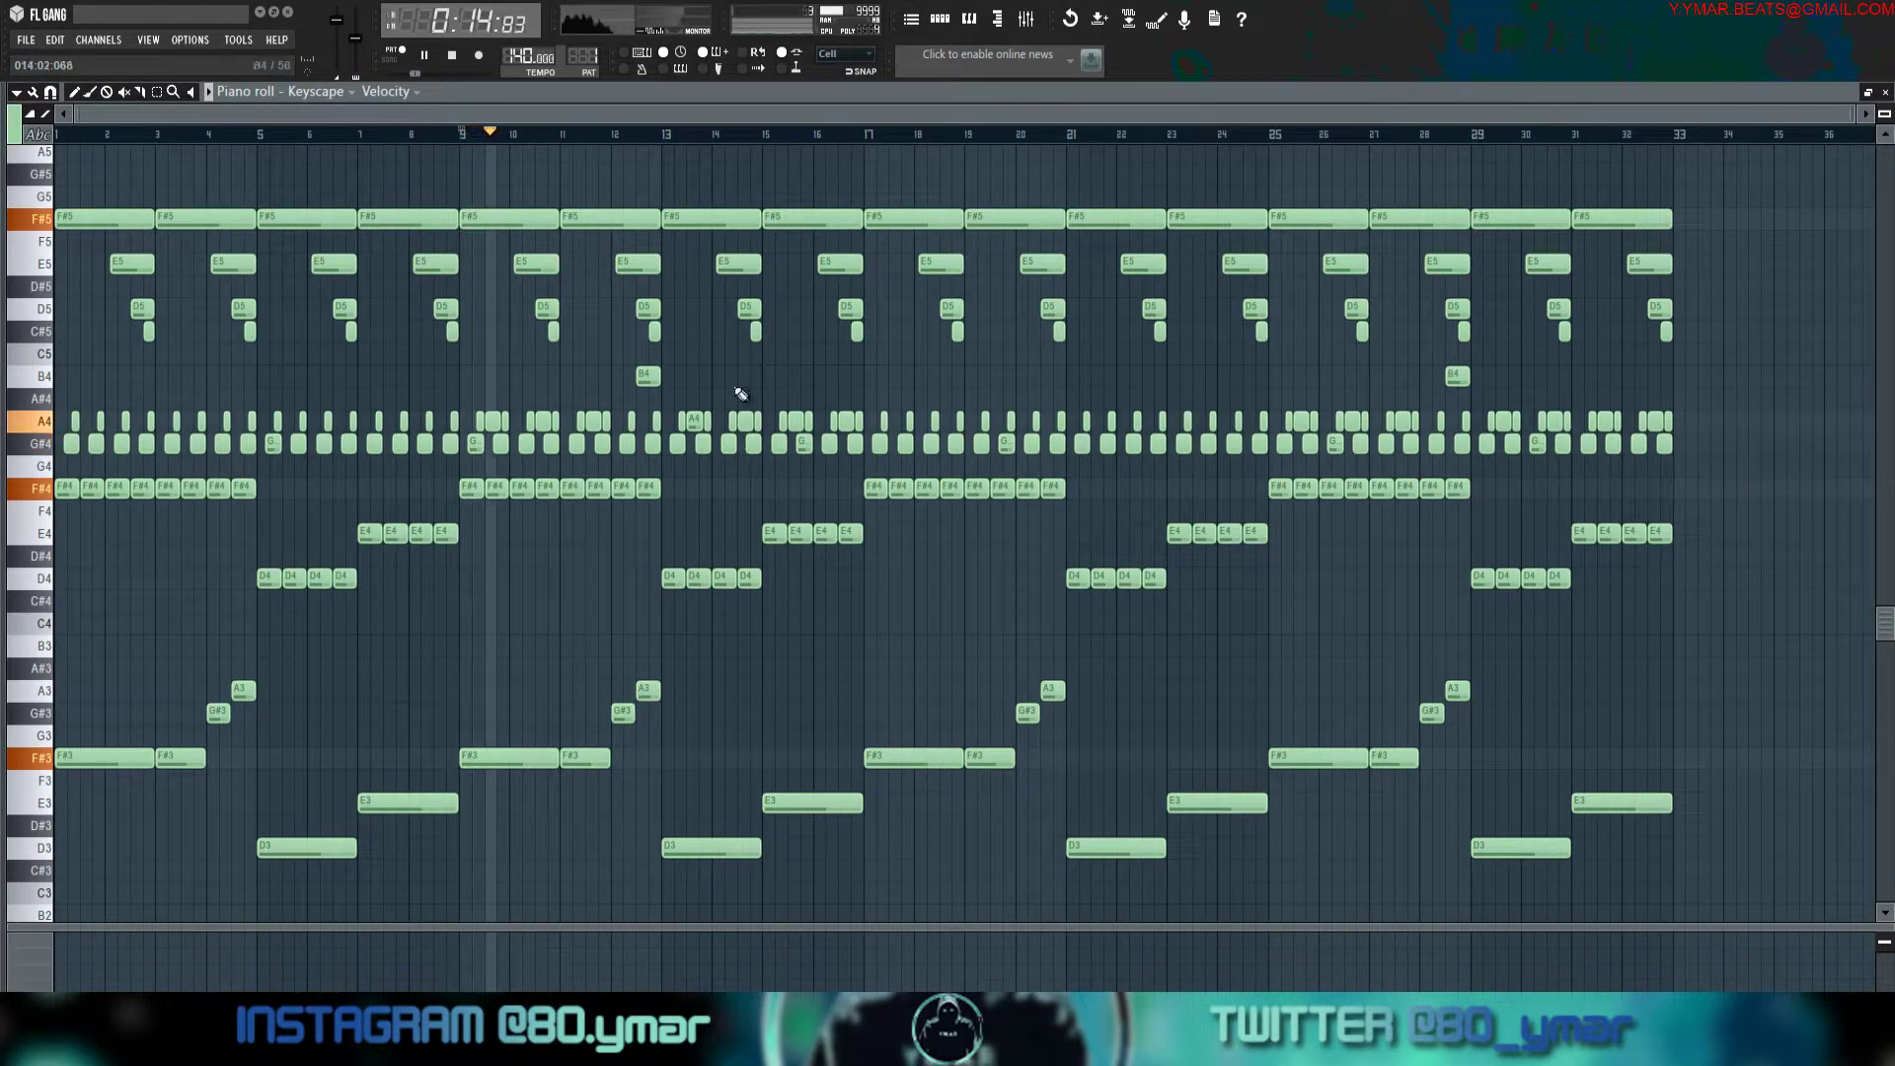
Try a copy of bar 17's second F#4, G#4, A4 figure one octave higher, playing from bar 17.
click(867, 135)
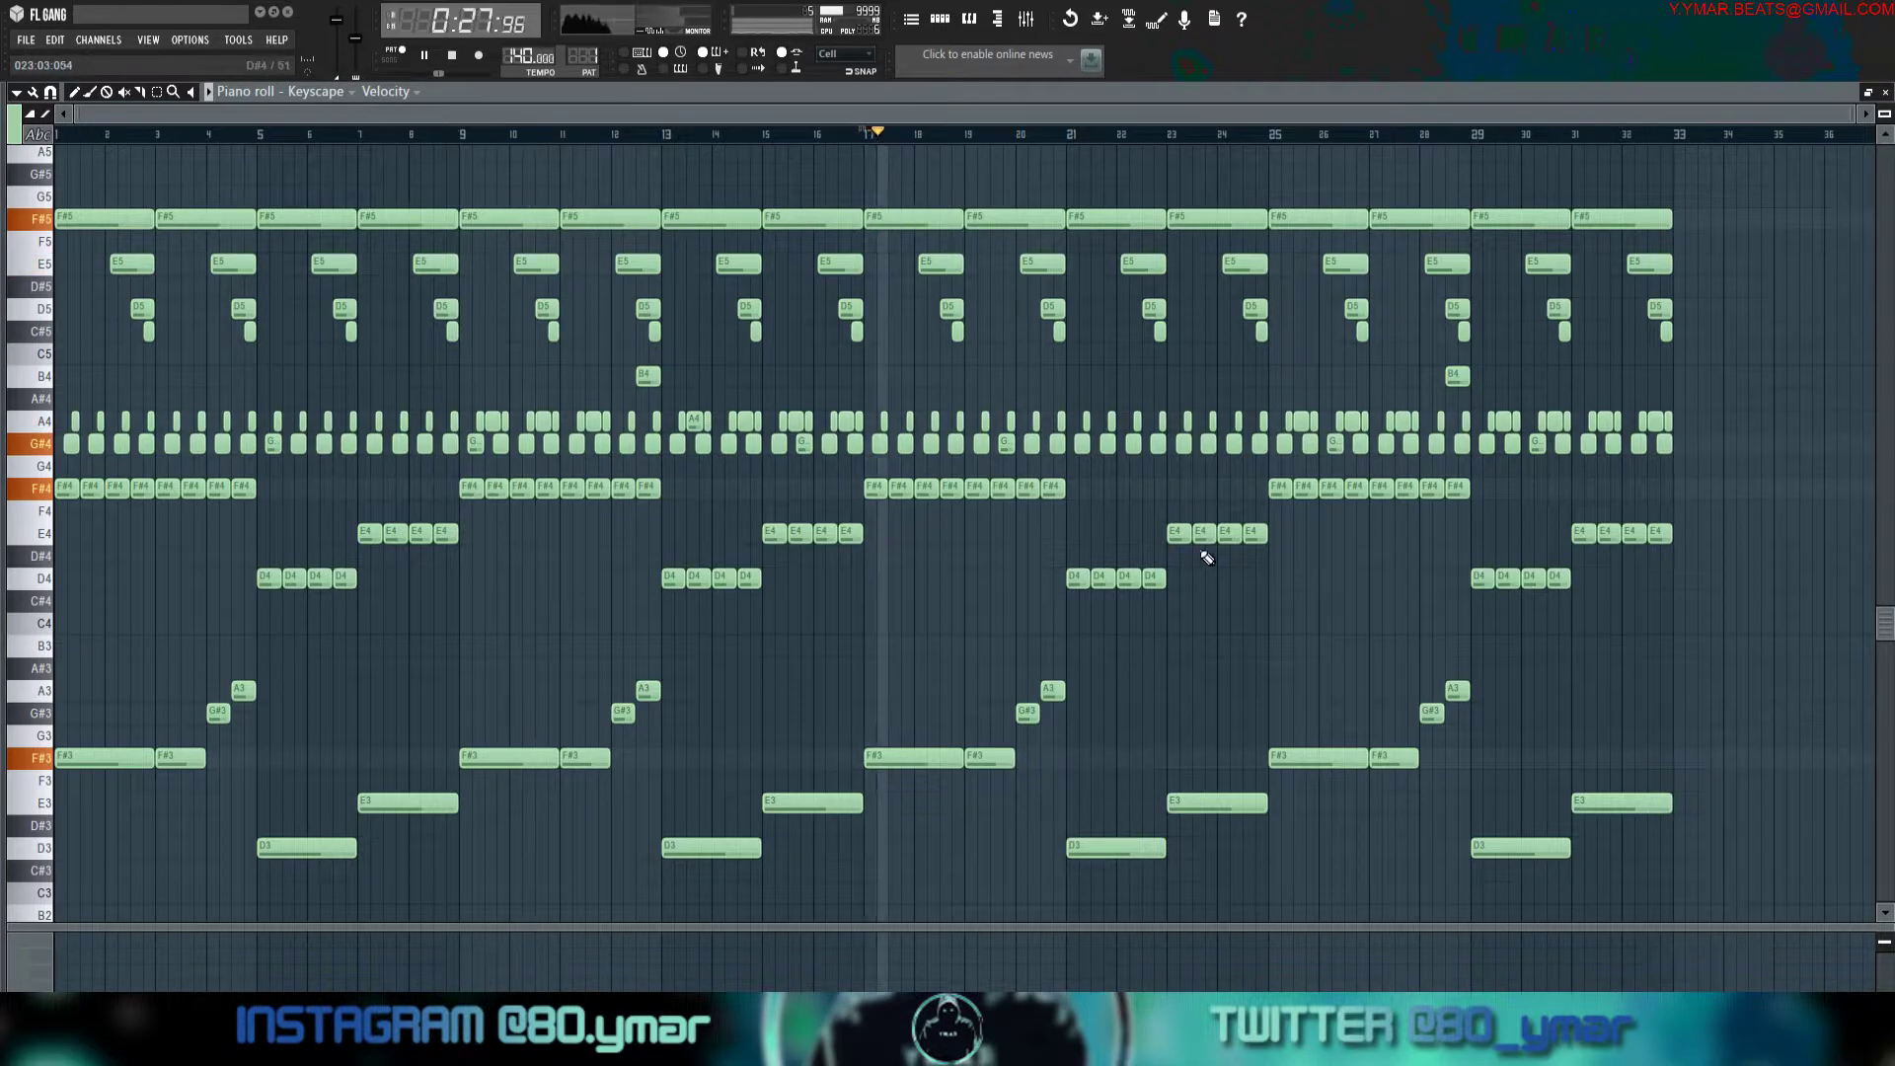
scroll(938, 388, up, 3)
key(space)
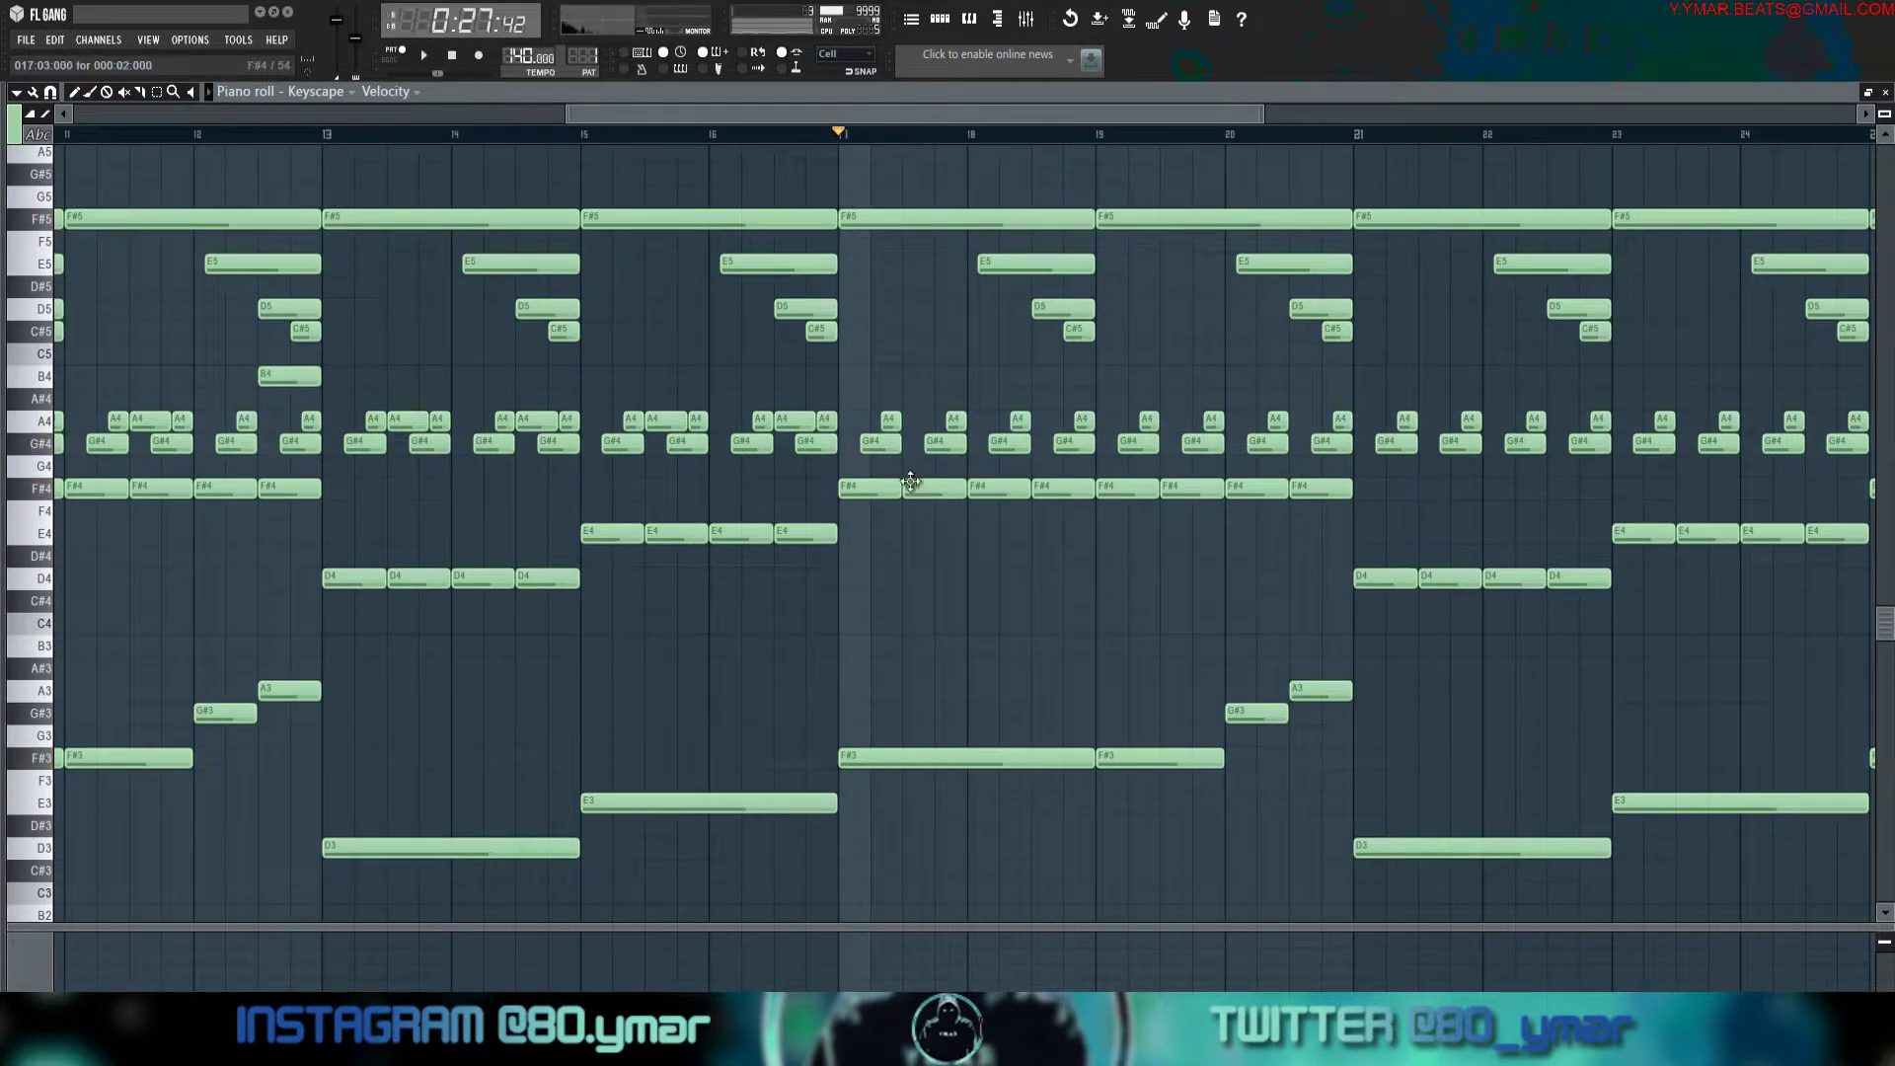
key(space)
key(space)
drag(888, 516, 962, 491)
key(space)
key(space)
key(space)
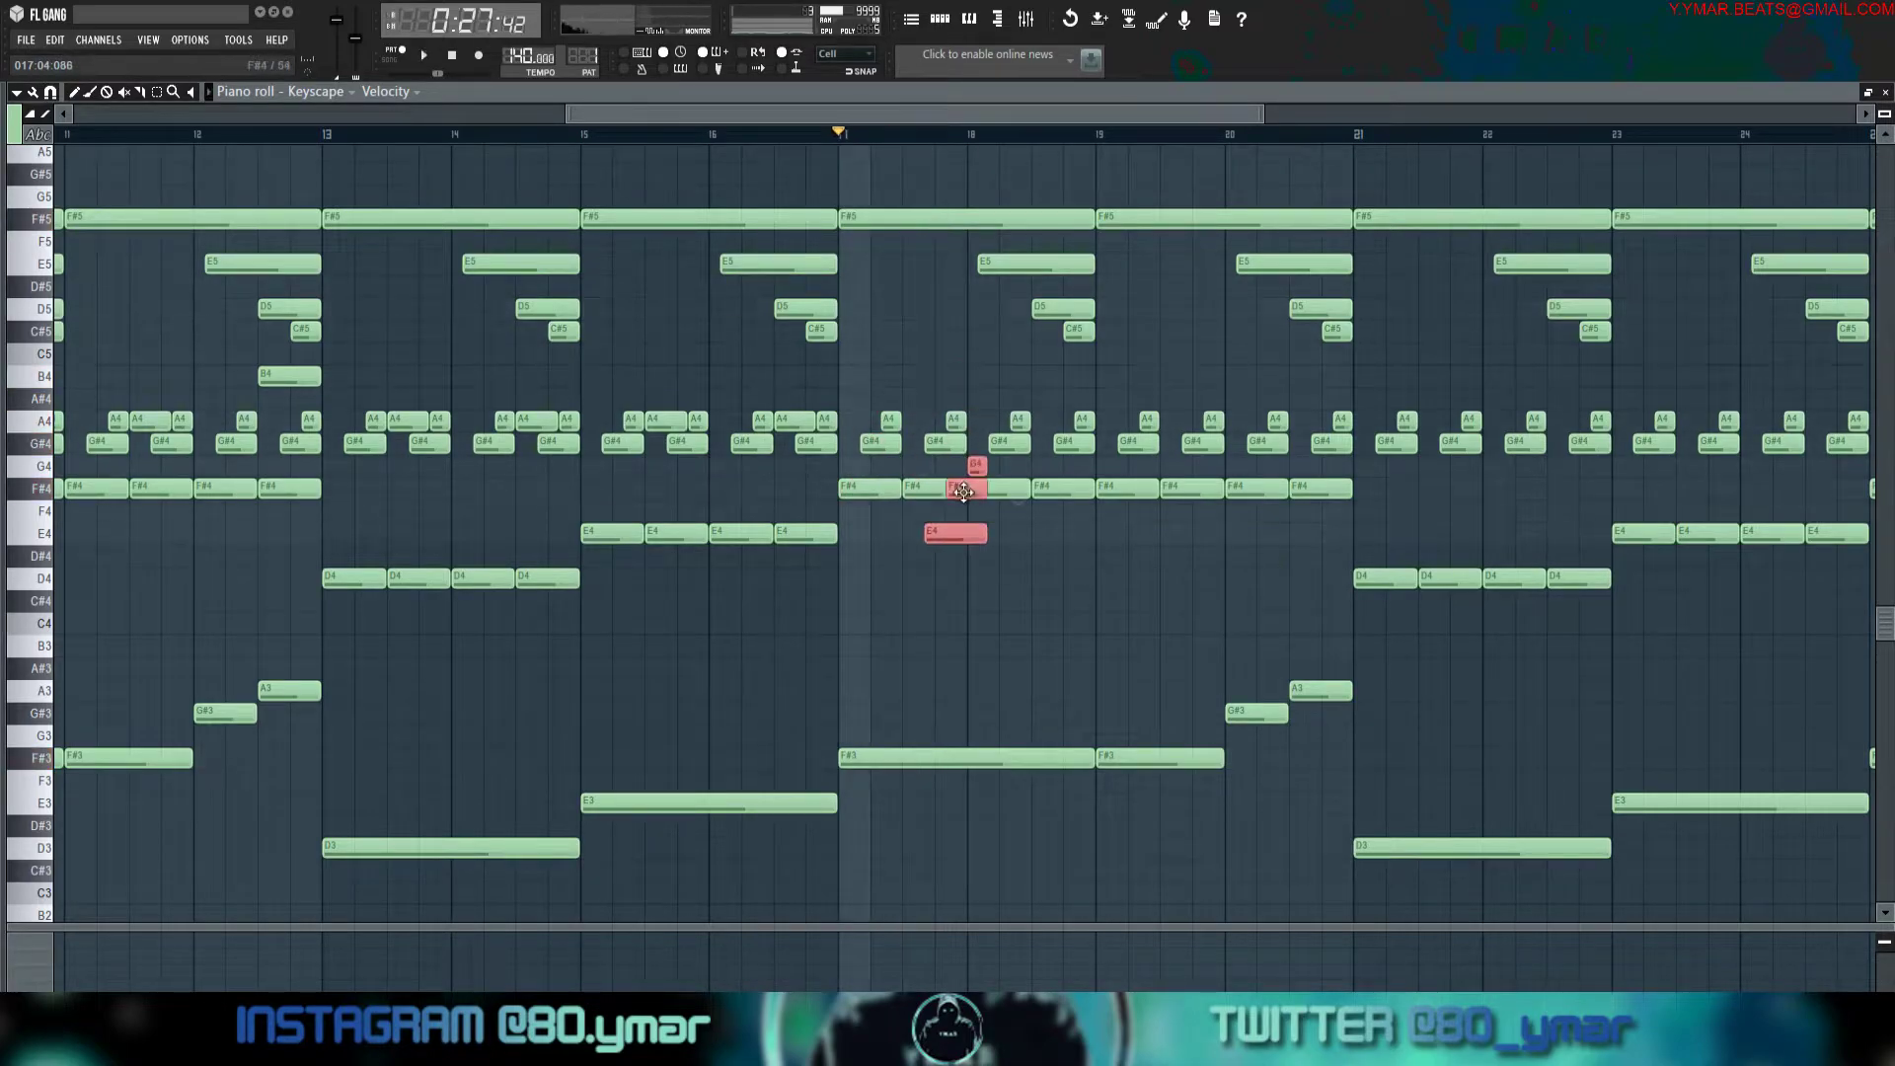
key(ctrl+Up)
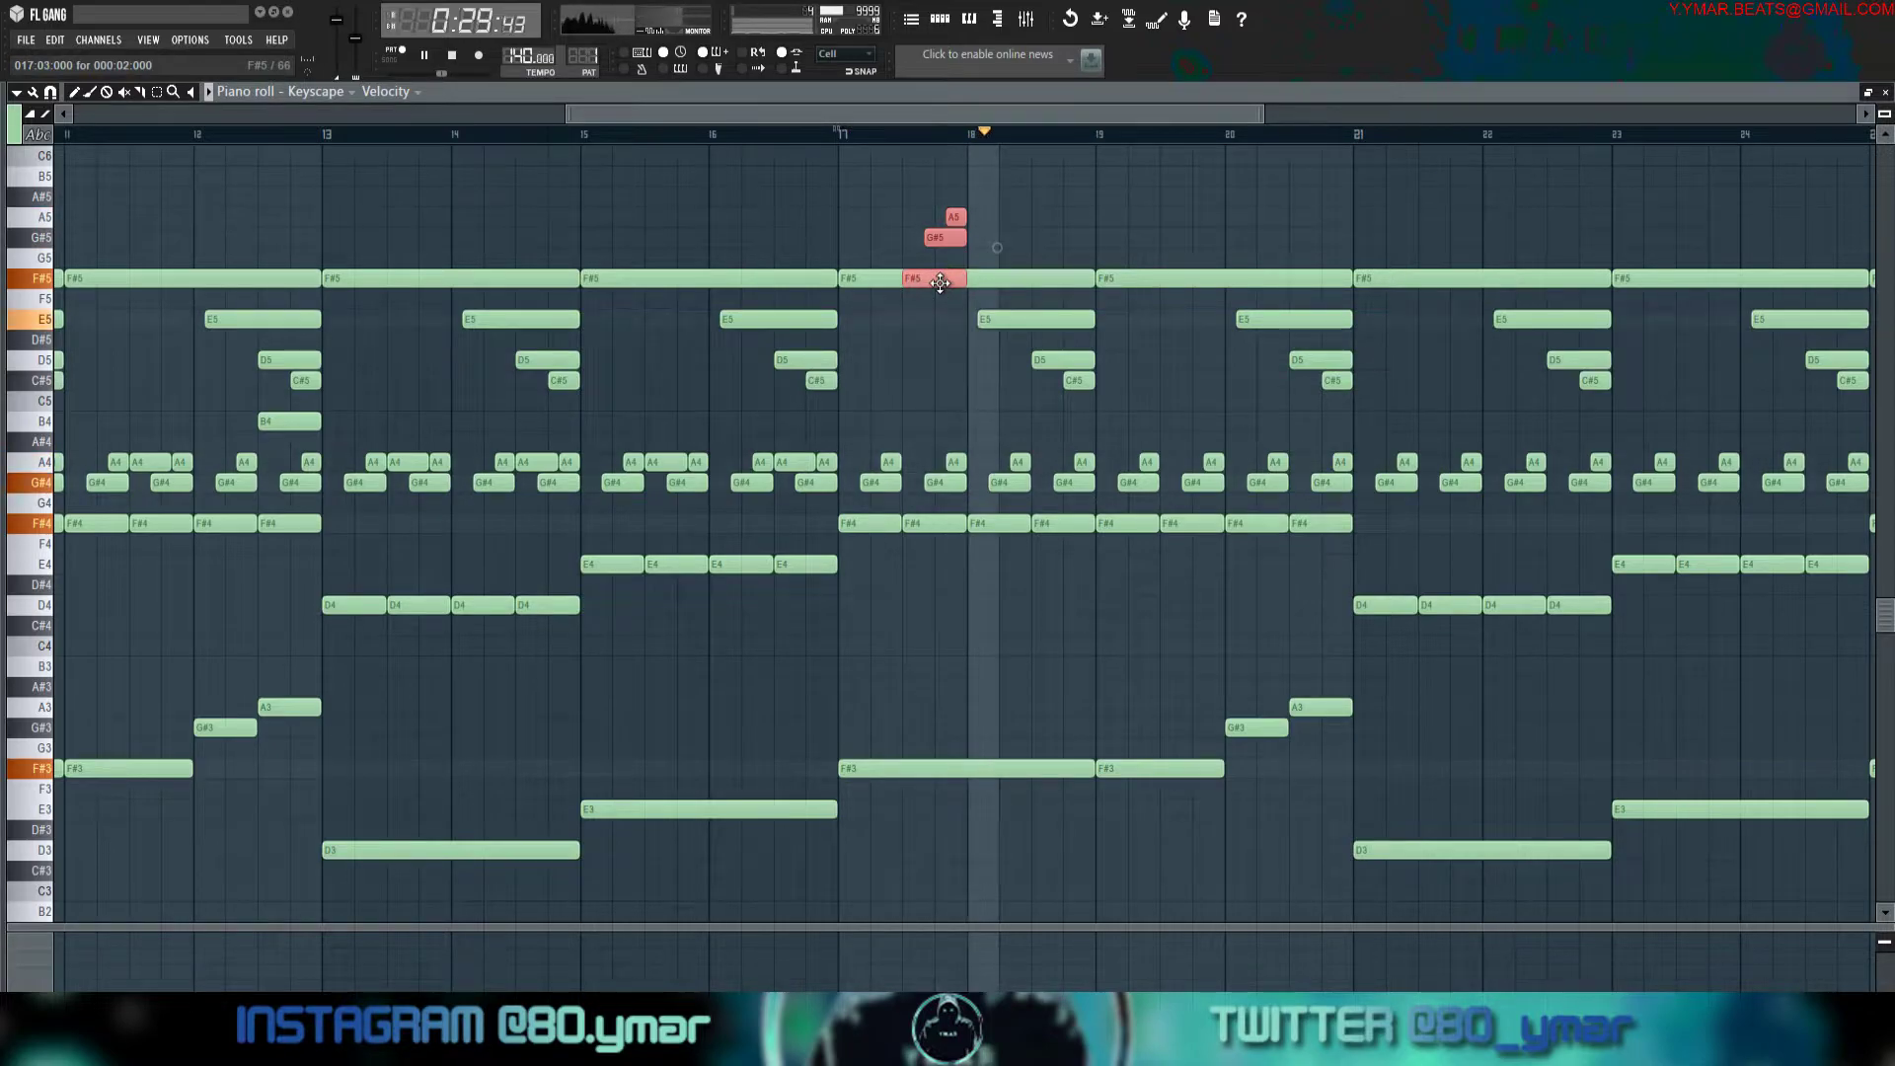
key(space)
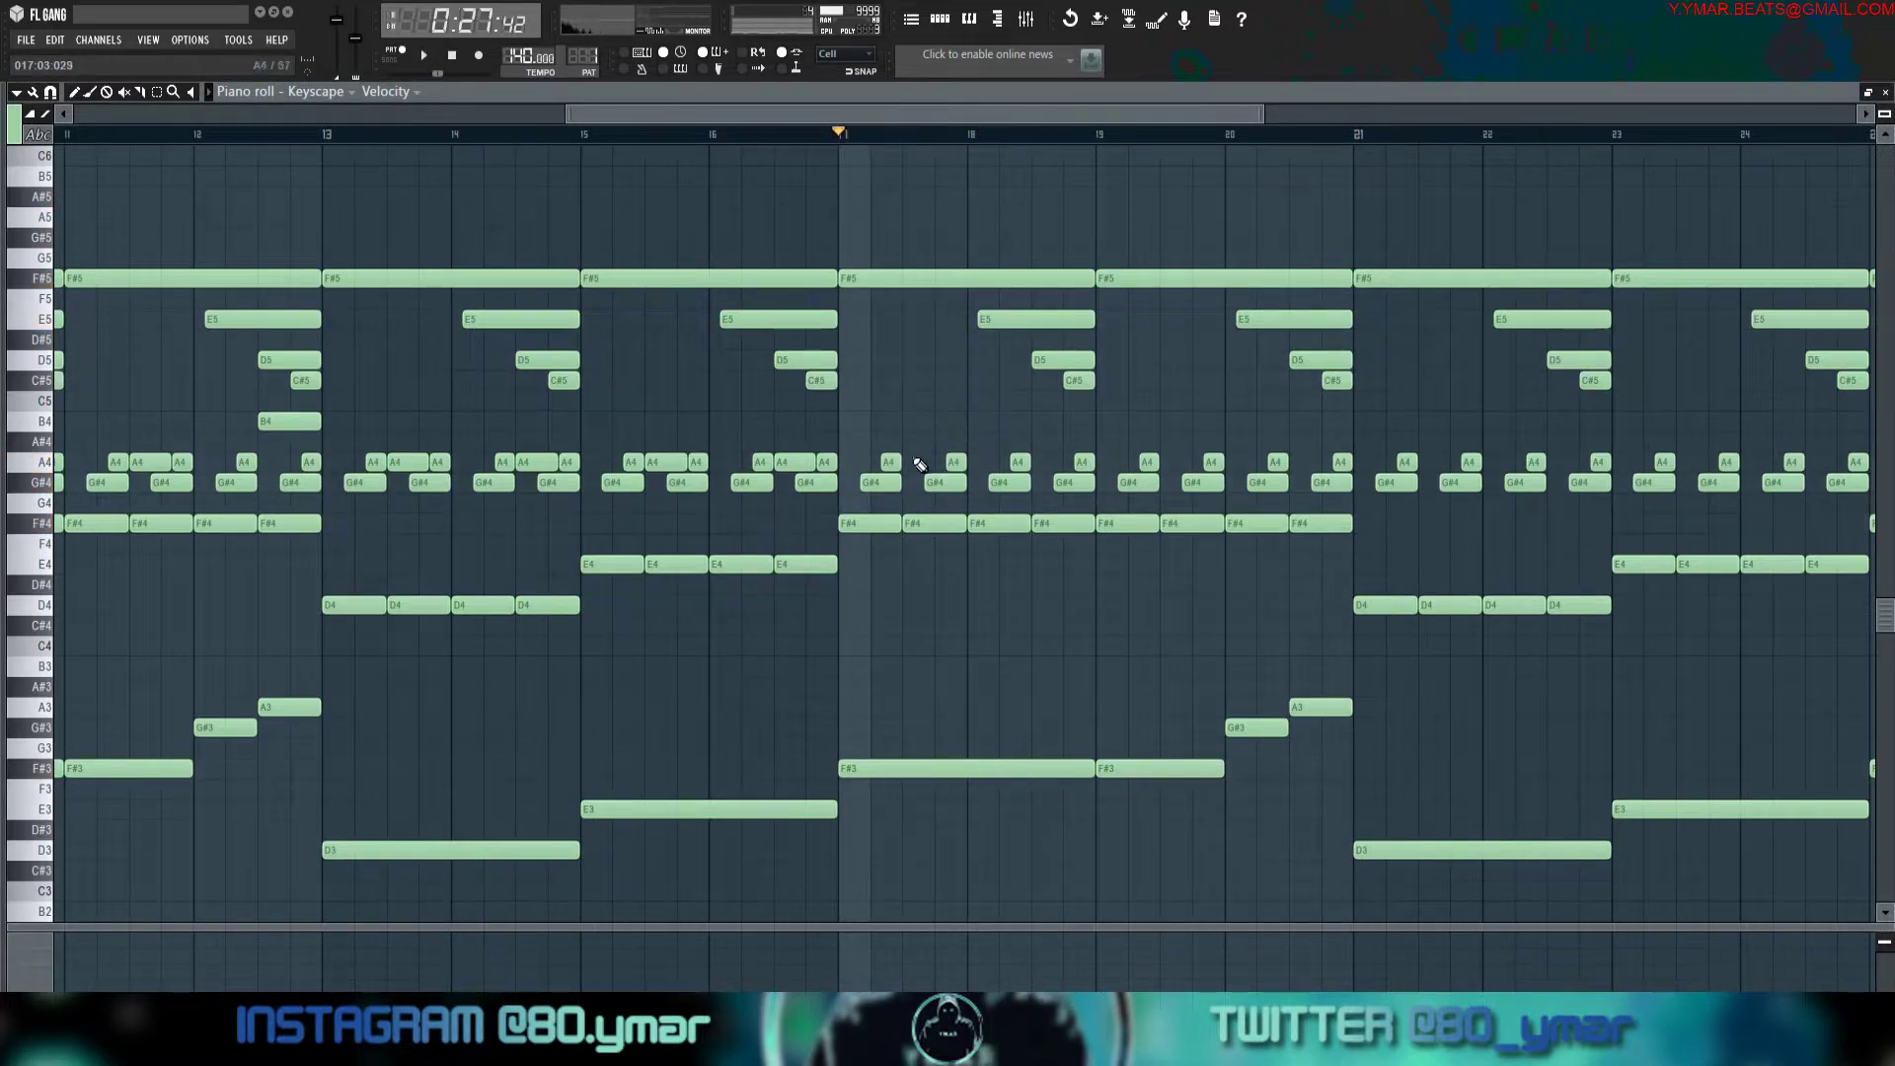
Draw staggered C#5, E5 and F#5 notes in the second half of bar 17, extend C#5 and E5 to bar 18, and trim the long F#5 there.
key(space)
scroll(890, 457, up, 4)
click(945, 379)
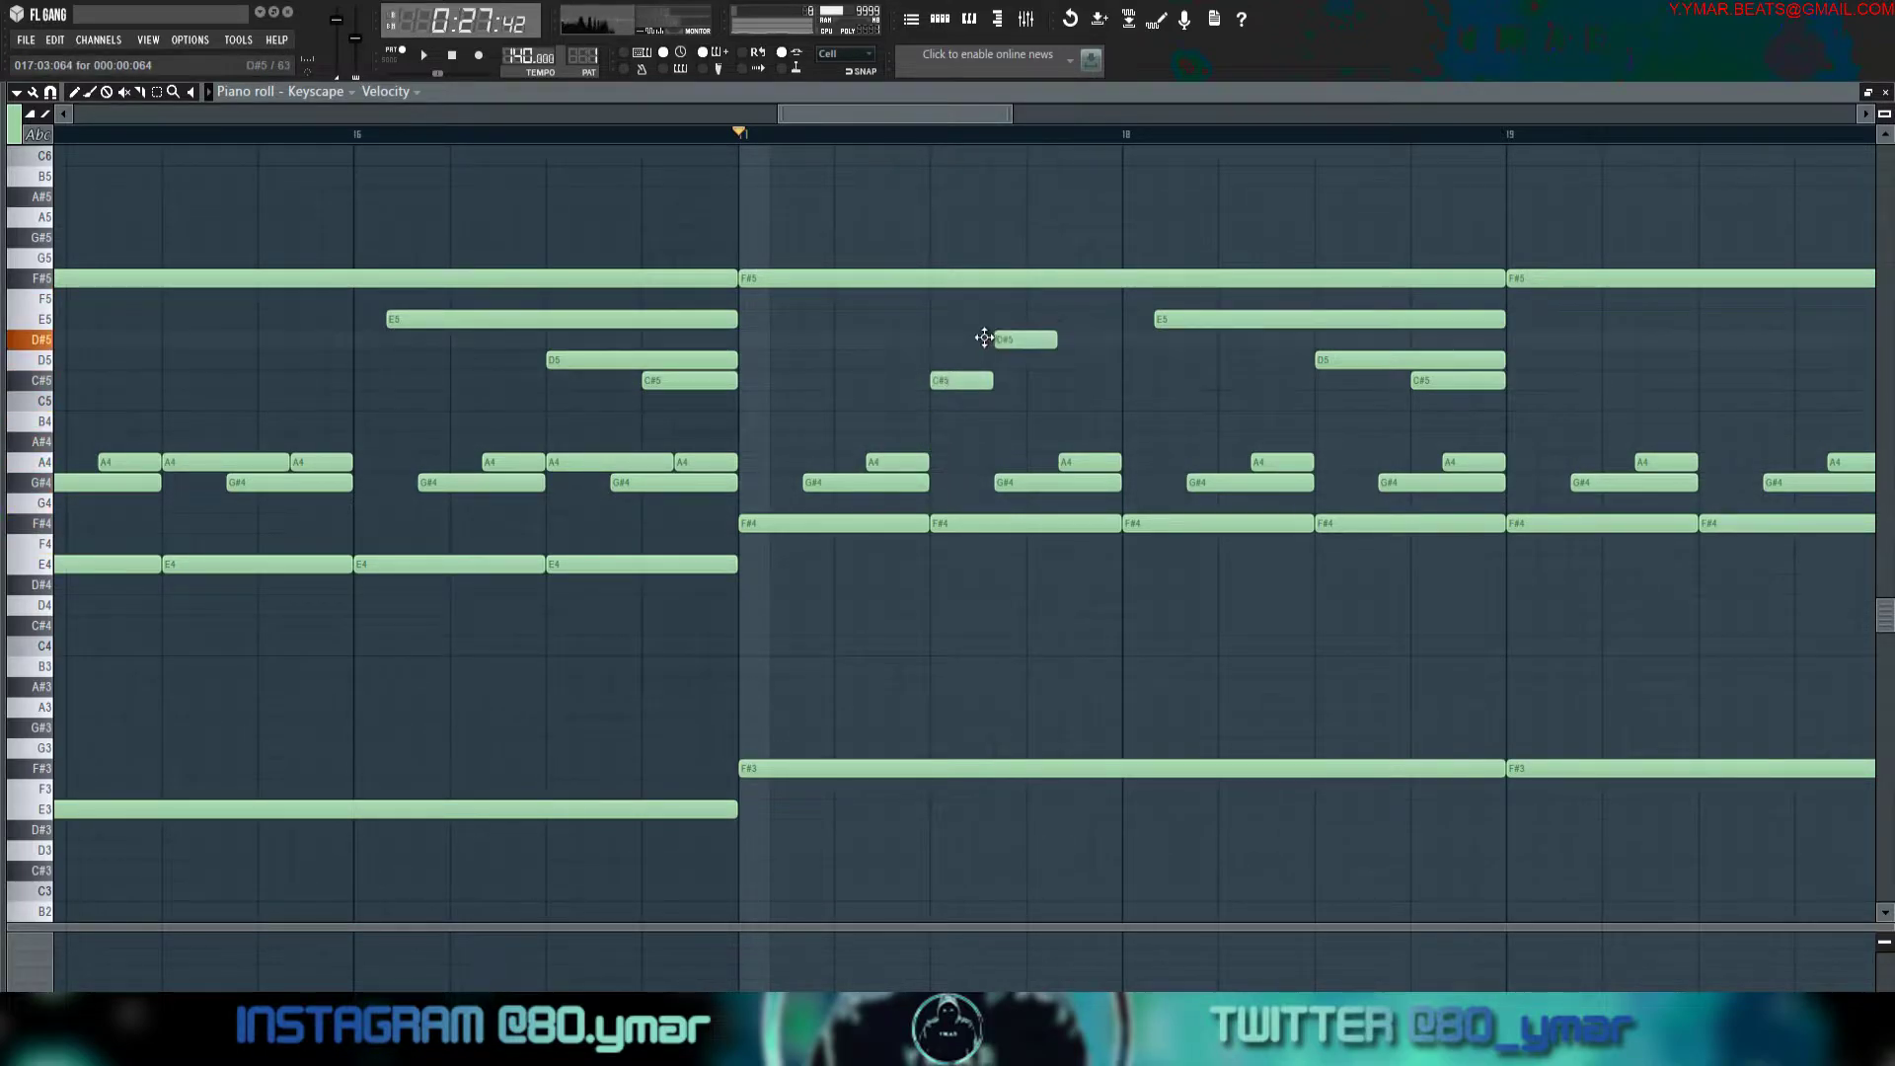
key(space)
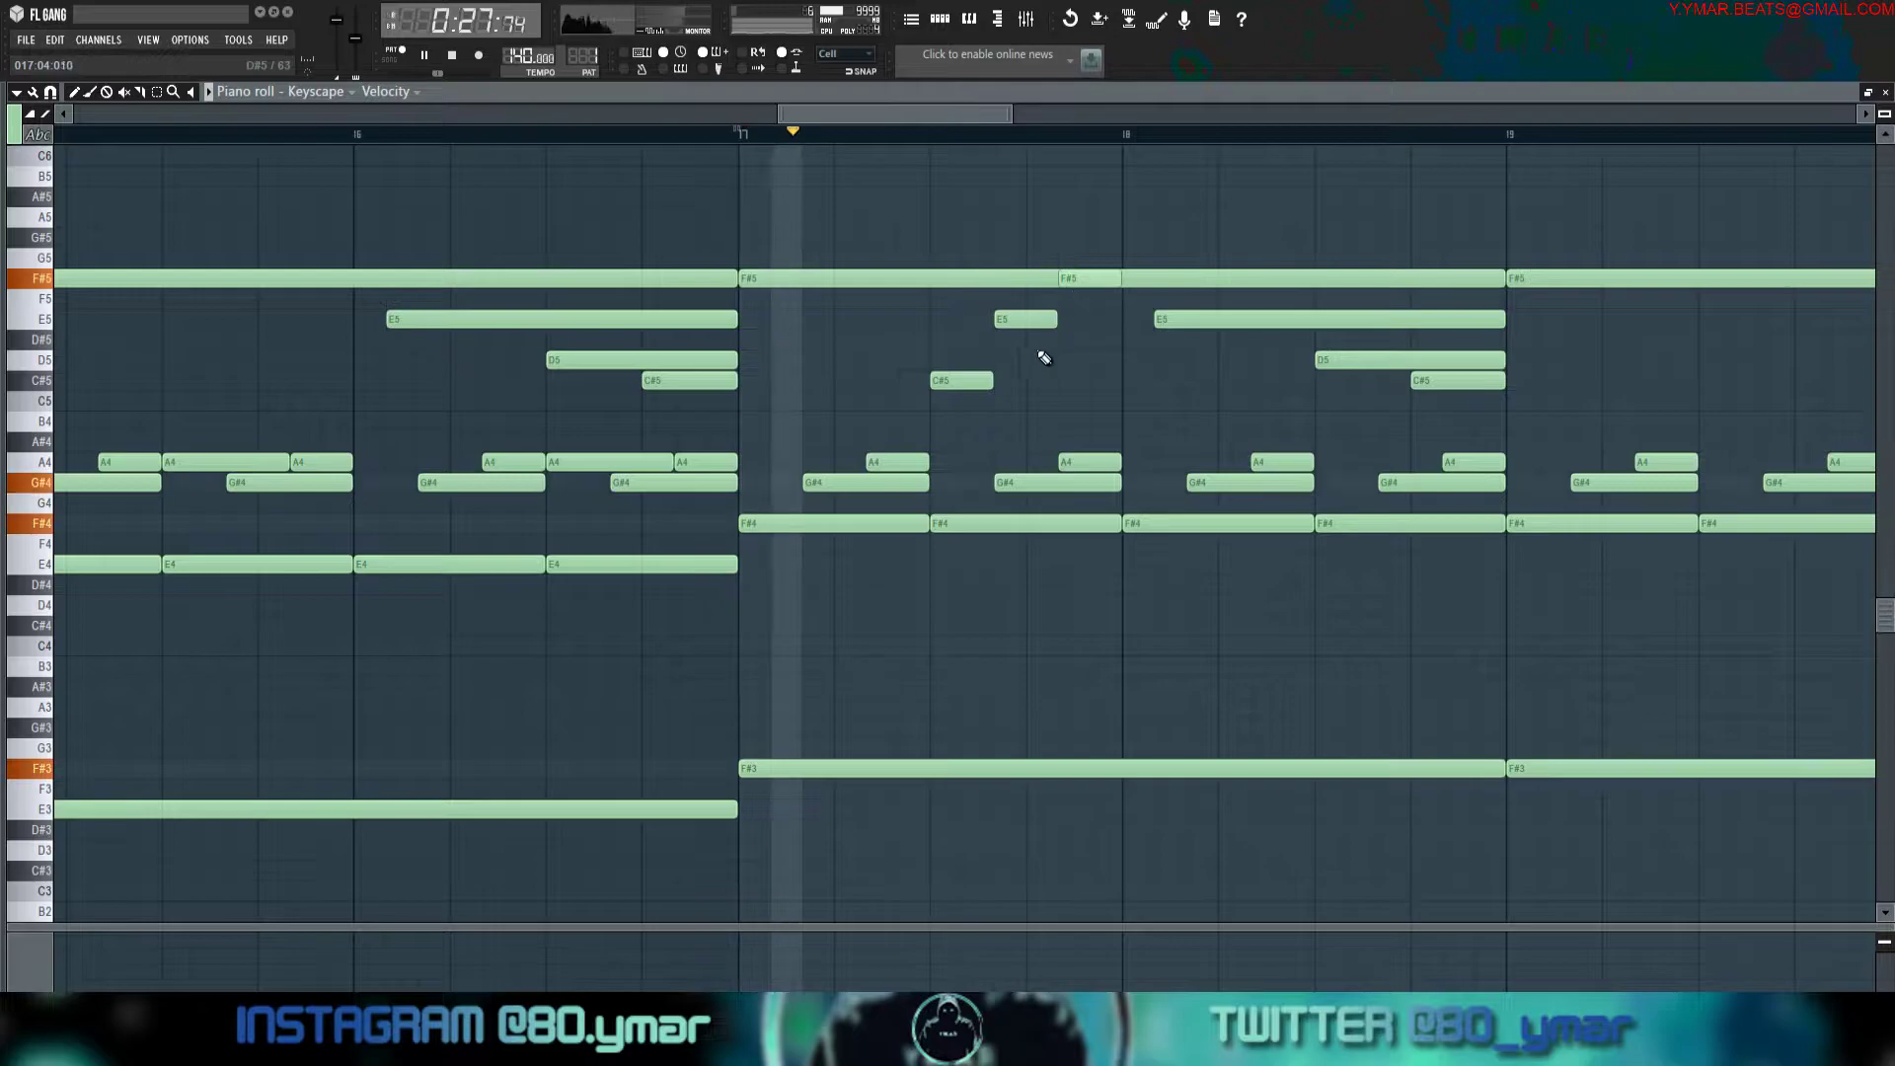
drag(992, 380, 1121, 380)
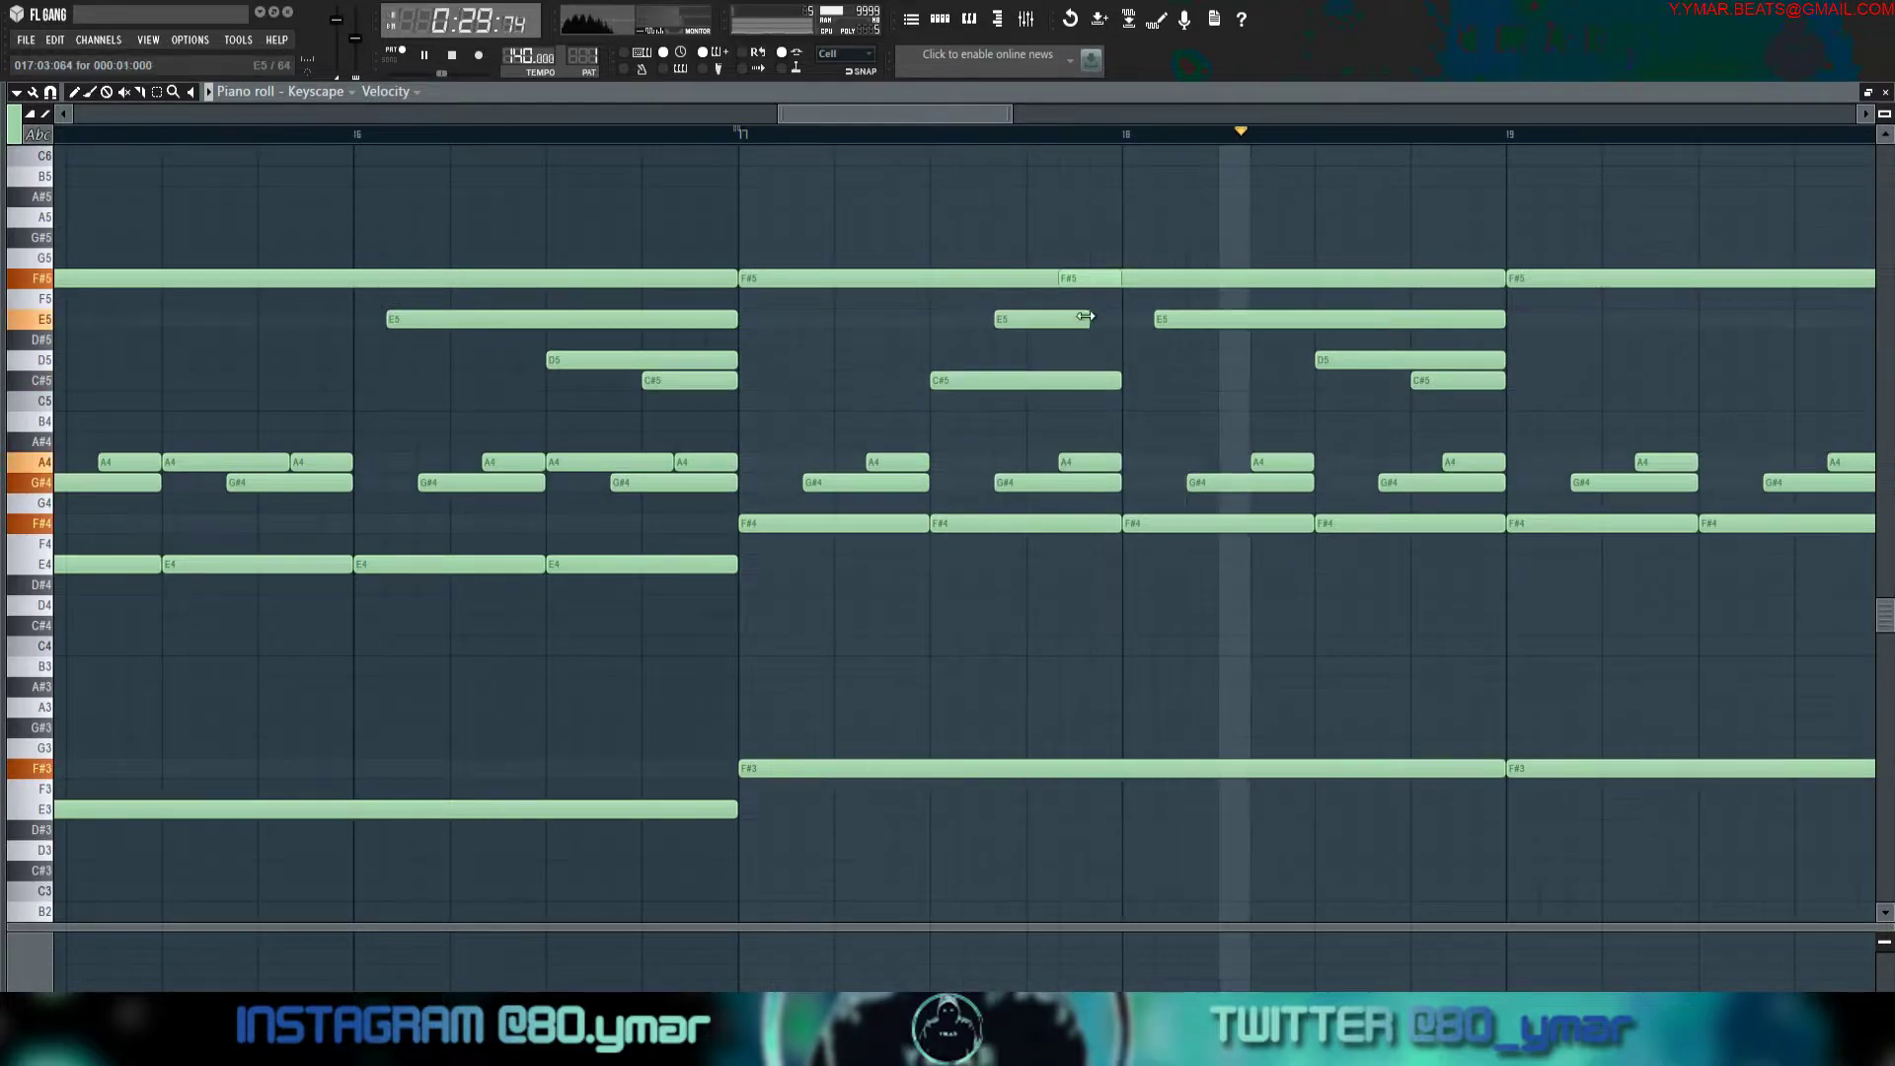
scroll(963, 310, down, 4)
drag(1193, 269, 1090, 270)
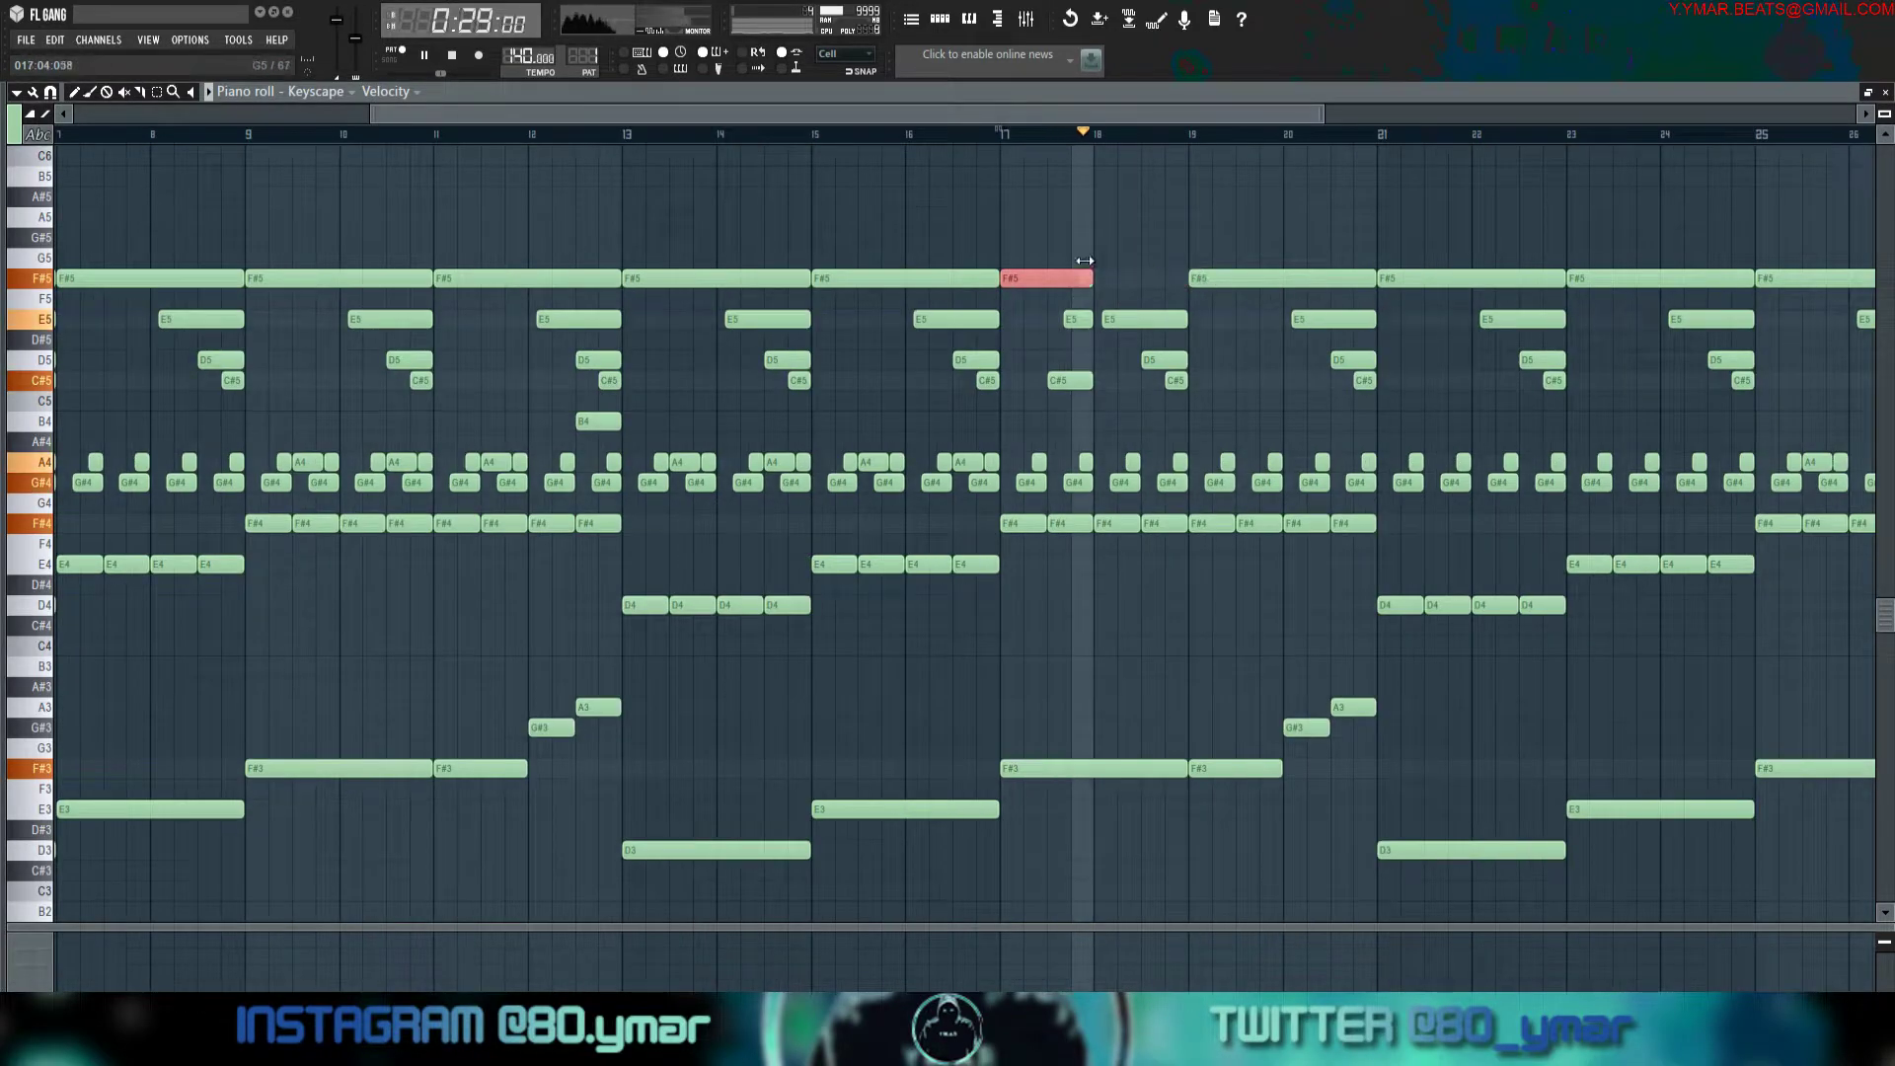
Finish the rising figure with a short F#5 at the end of bar 17 and copy the figure to the end of bar 19.
scroll(1007, 408, down, 3)
scroll(999, 405, up, 3)
key(space)
key(space)
click(847, 280)
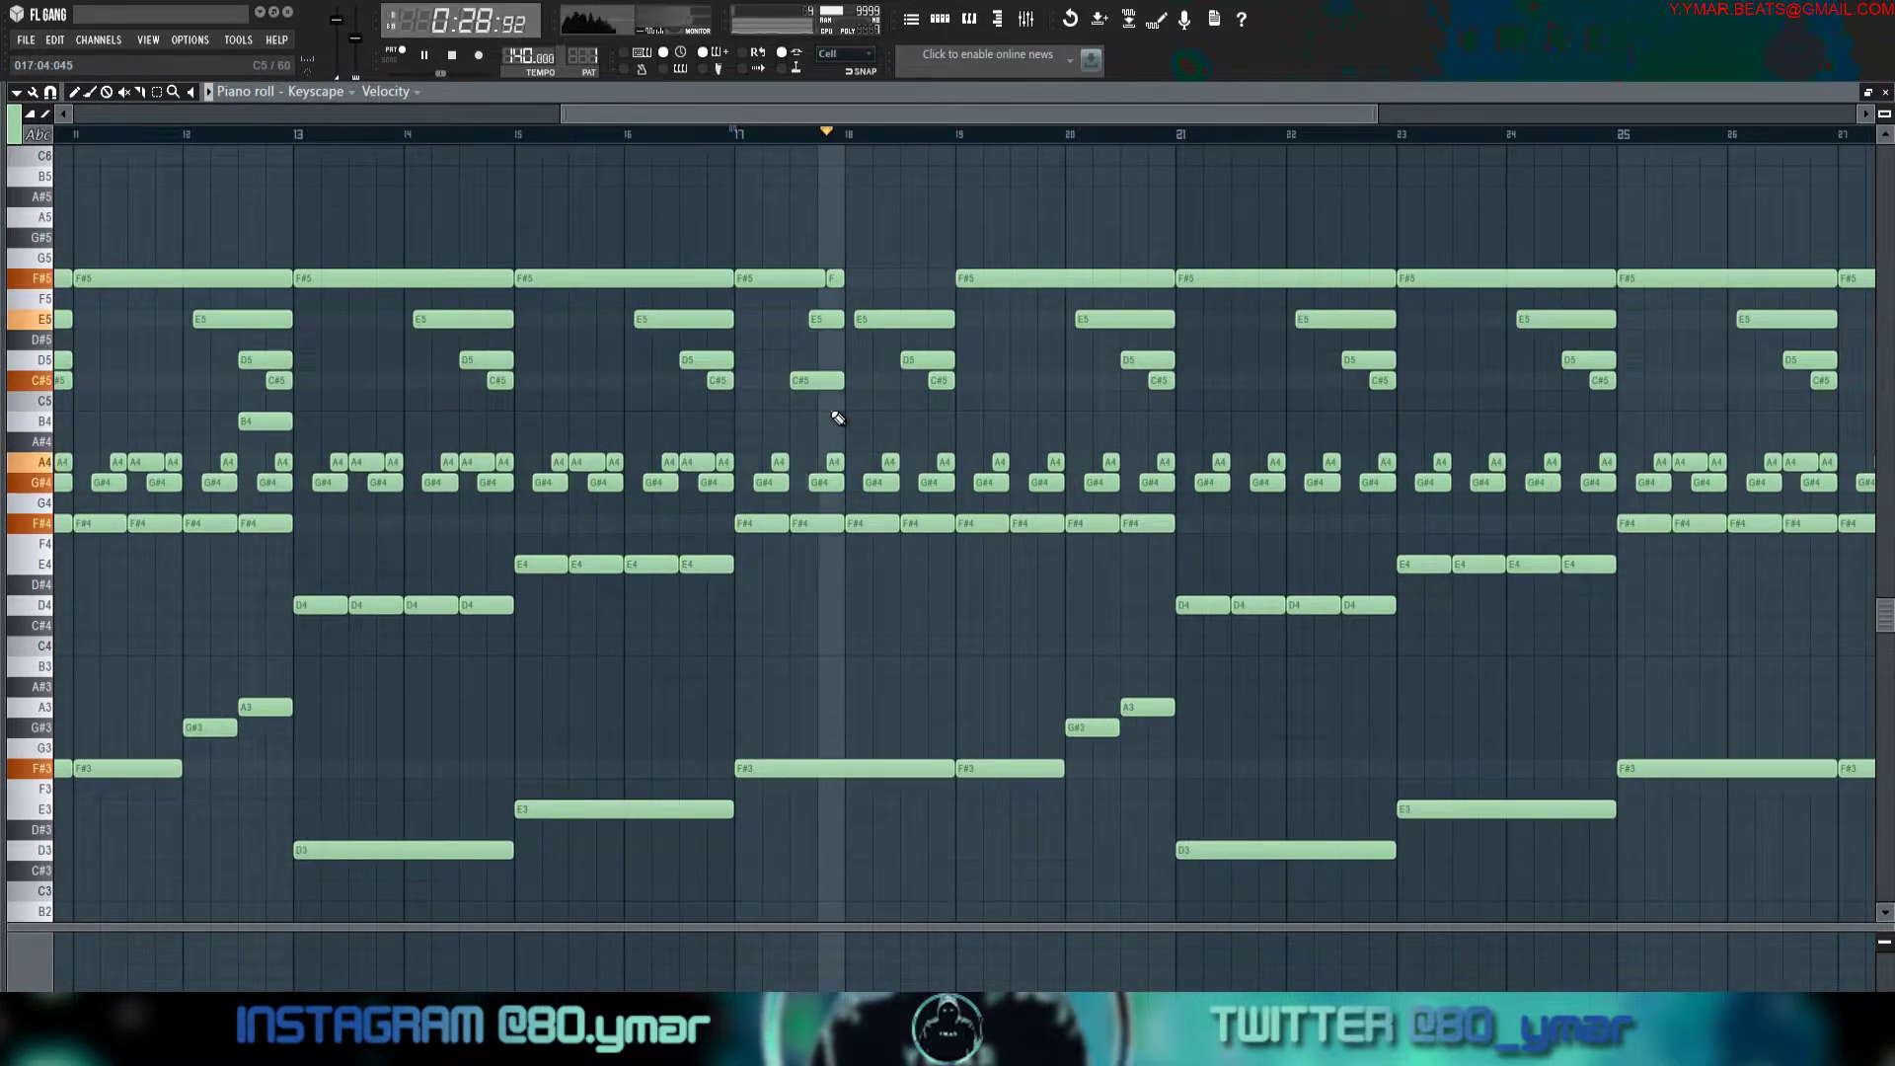
drag(829, 400, 1059, 264)
key(space)
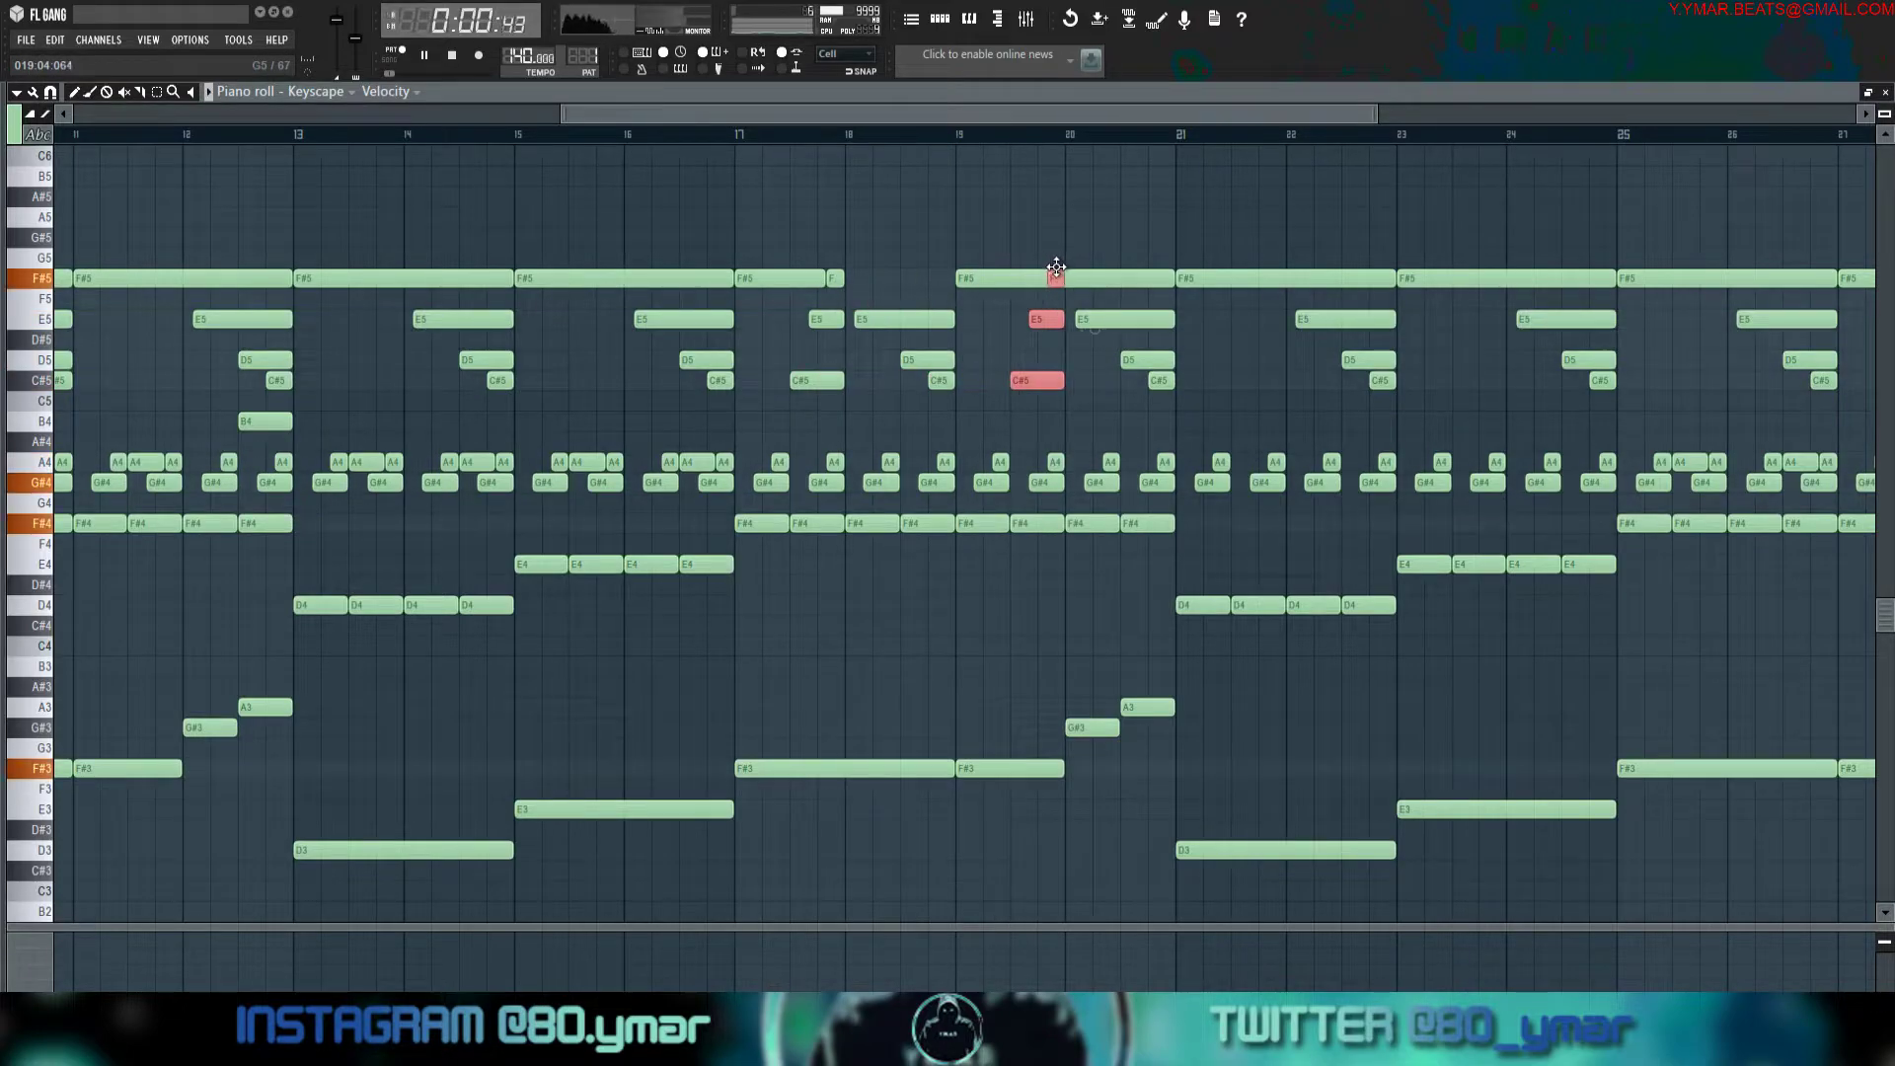
scroll(972, 247, down, 4)
ctrl+click(1121, 227)
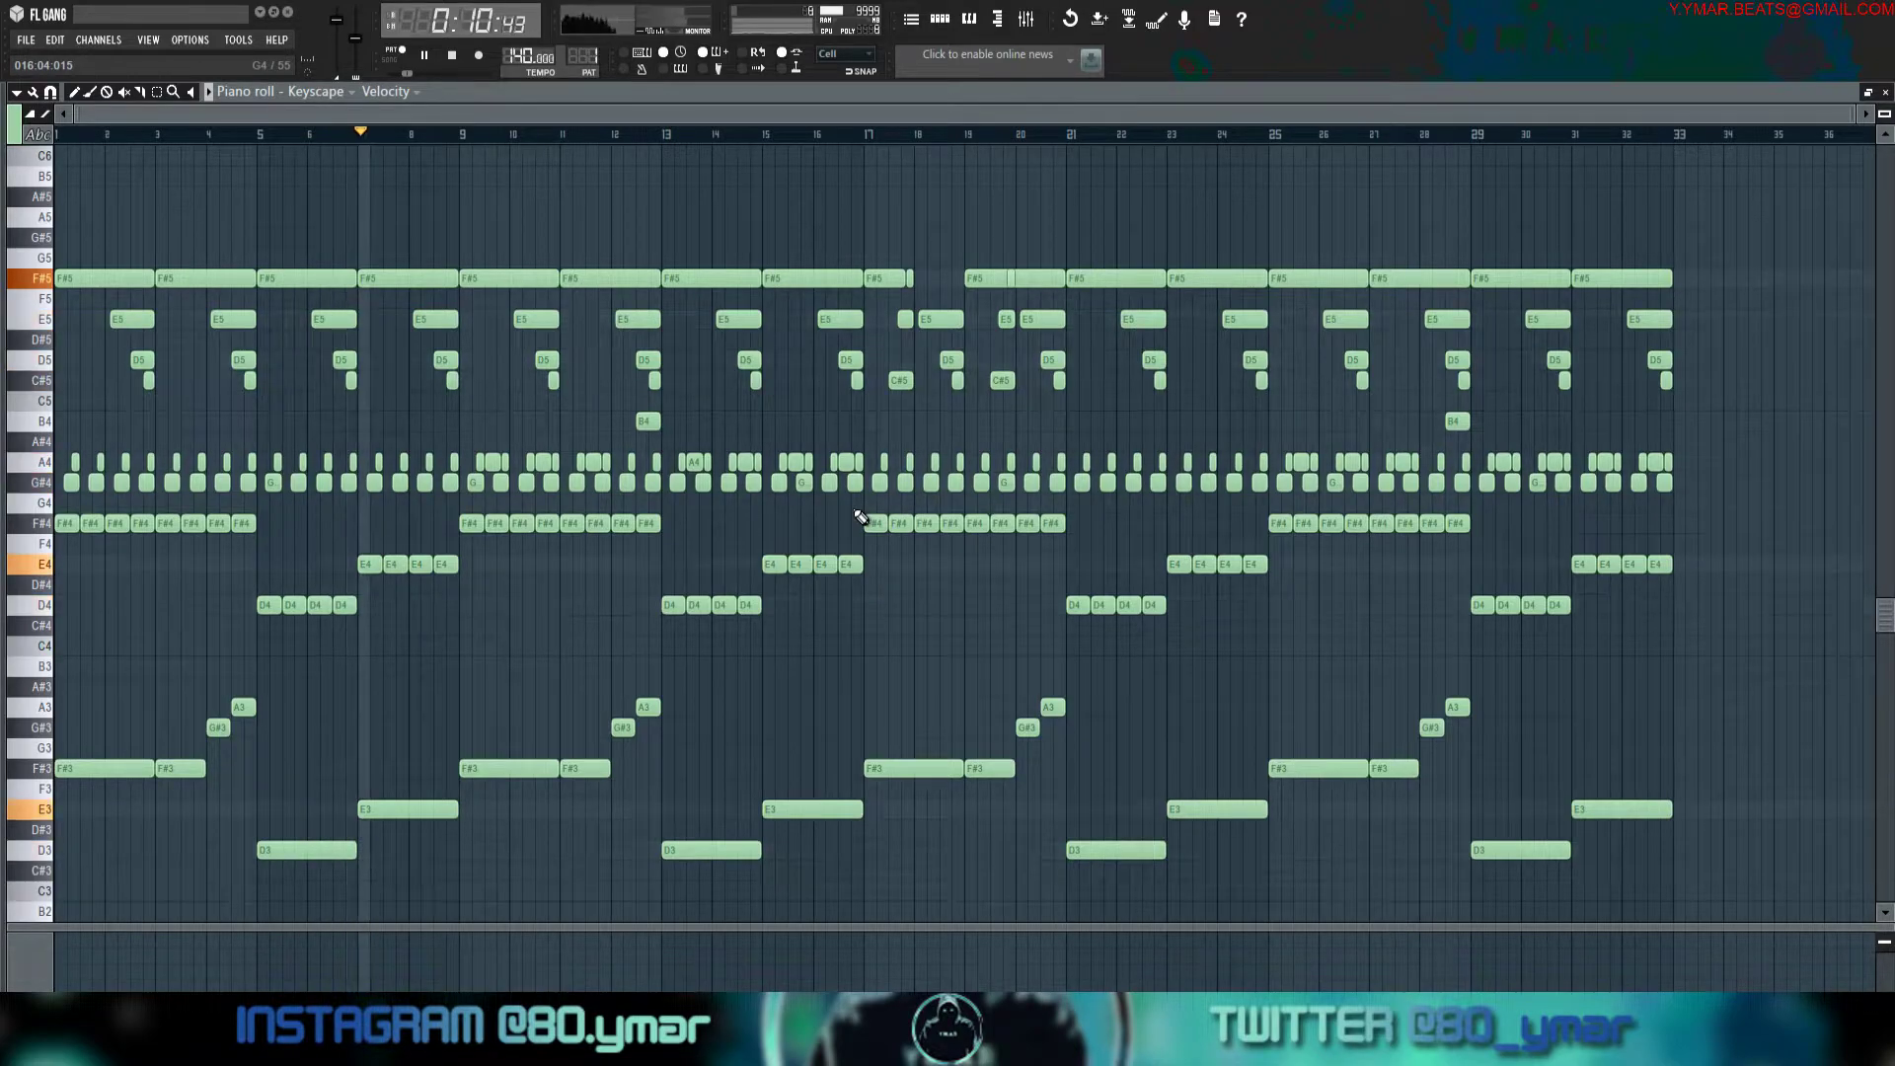
Undo the copied rising figure and the note-length changes in bar 17.
drag(983, 254, 1019, 389)
key(ctrl+alt+z)
key(ctrl+alt+z)
key(ctrl+alt+z)
key(ctrl+alt+z)
key(ctrl+alt+z)
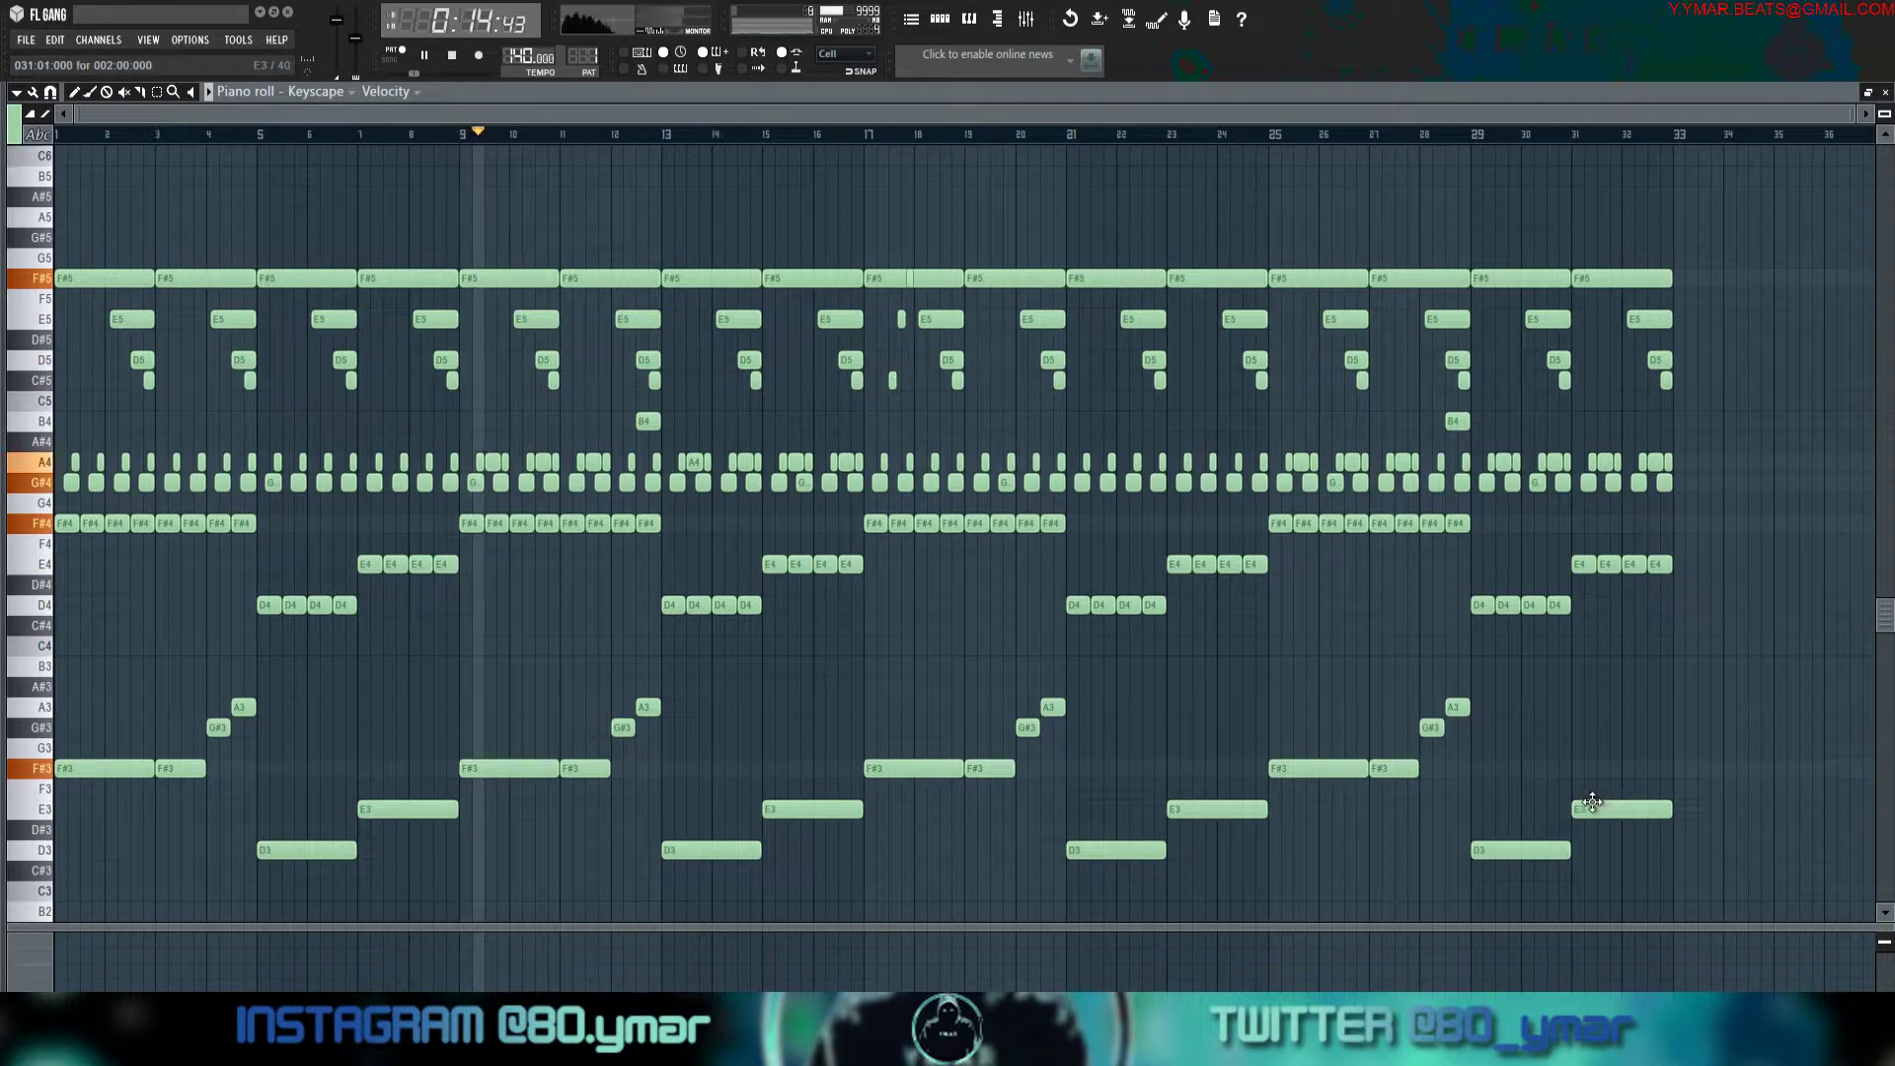
Delete all notes from bar 17 onward, including the remaining D3 bass notes.
drag(1688, 916, 894, 114)
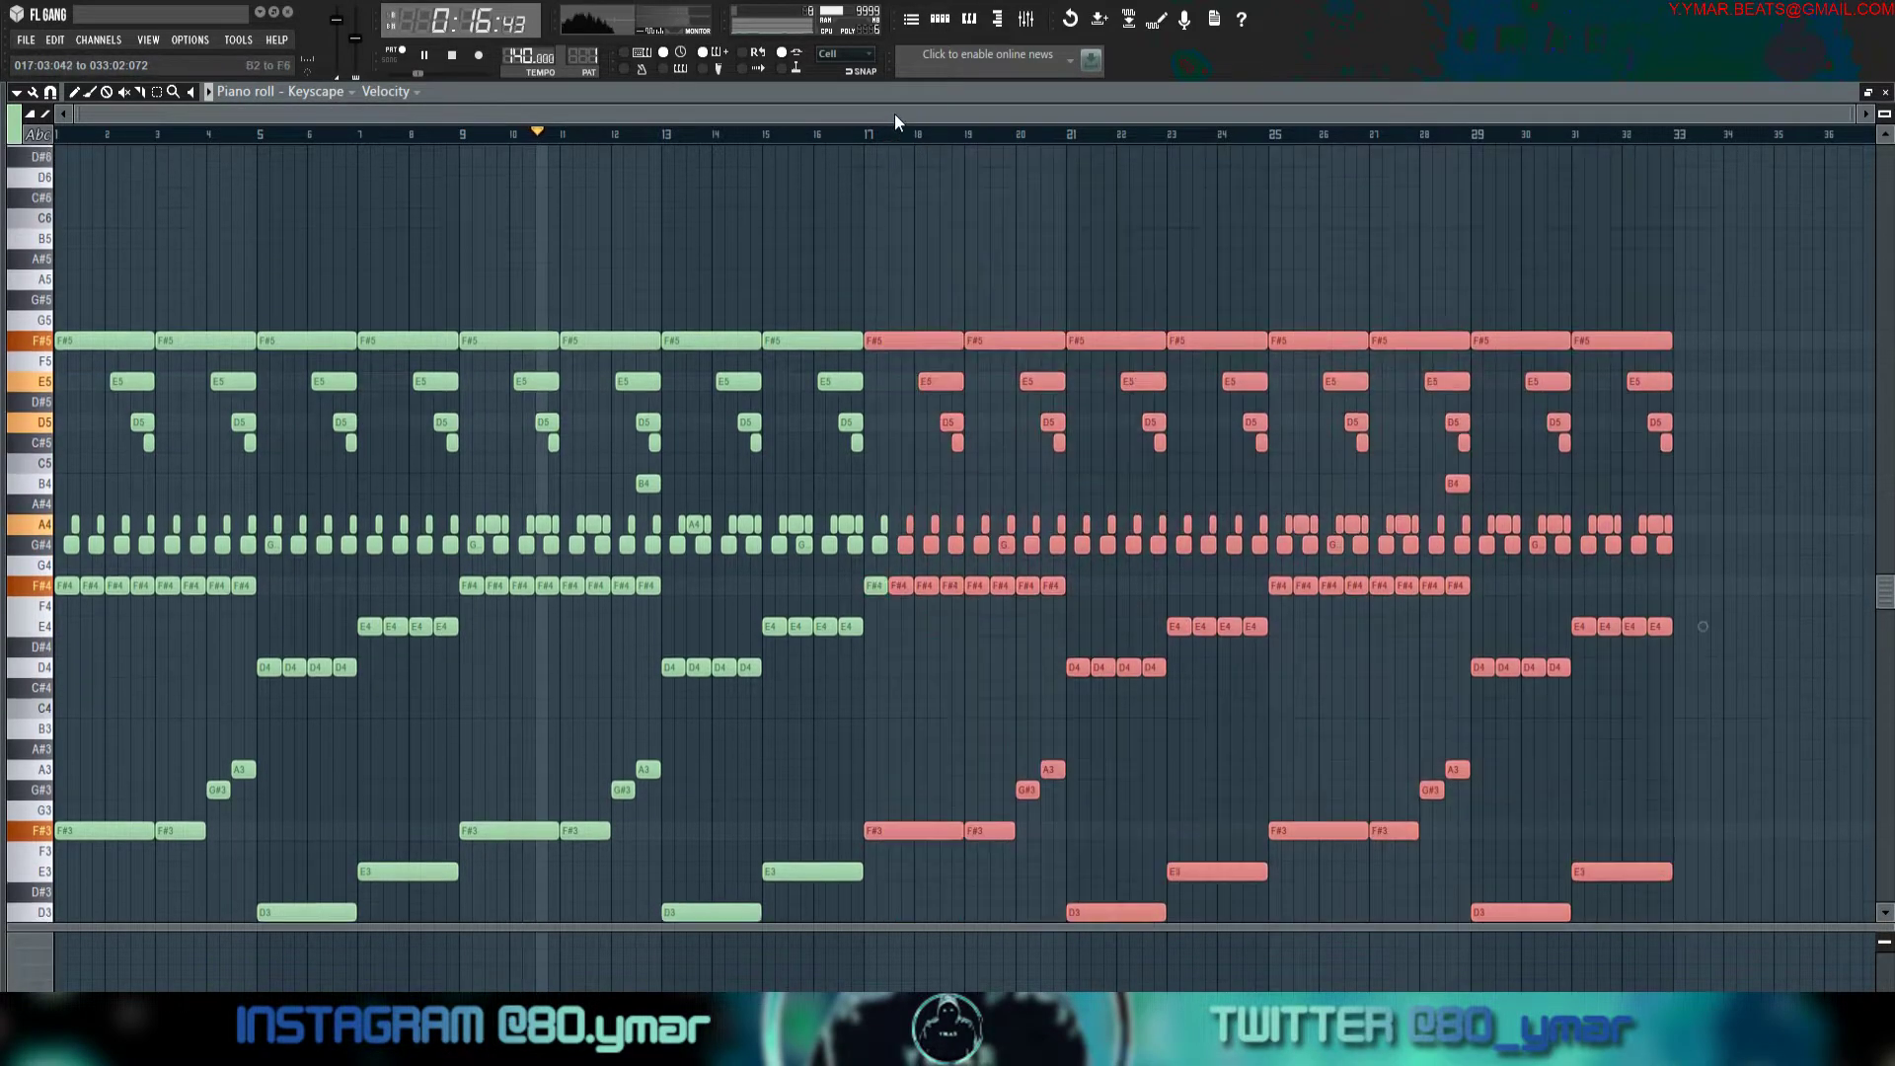
click(906, 643)
drag(1705, 909, 867, 321)
key(Delete)
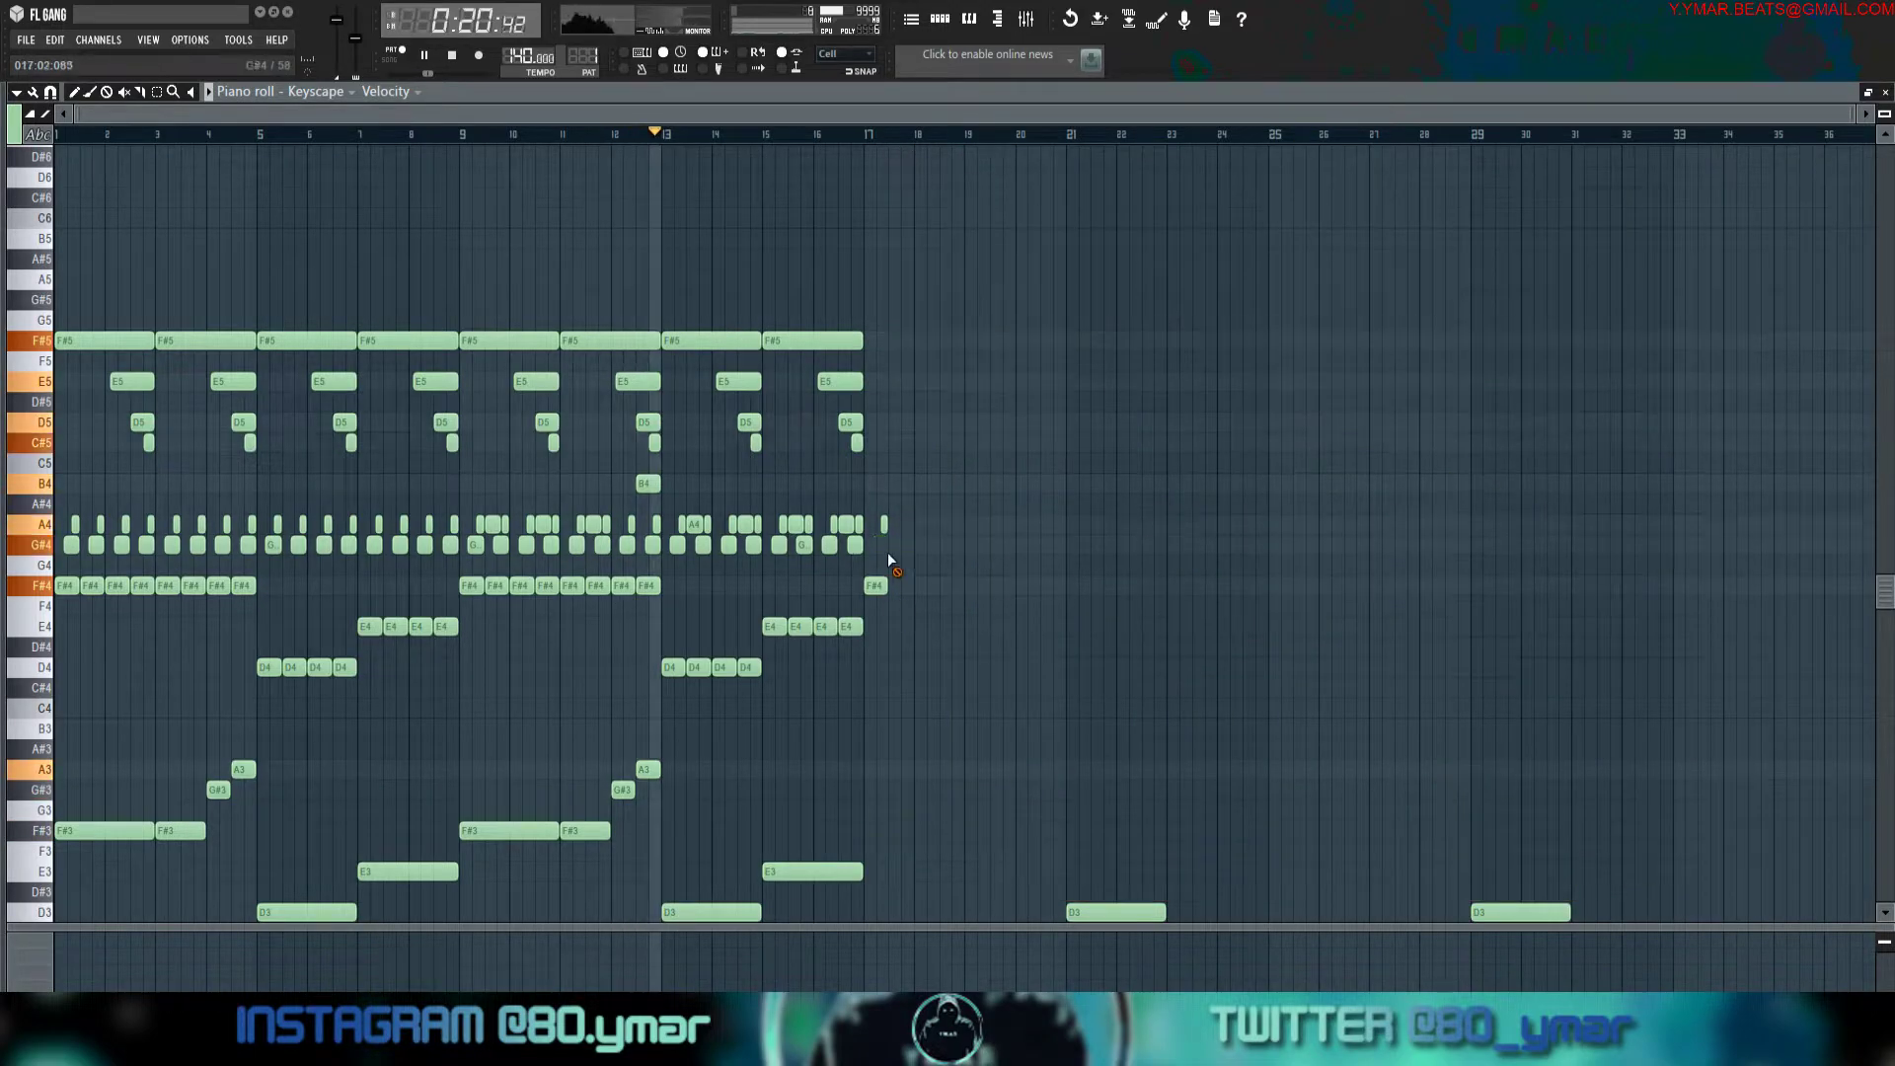
right_click(1135, 913)
scroll(1382, 740, down, 6)
right_click(1525, 544)
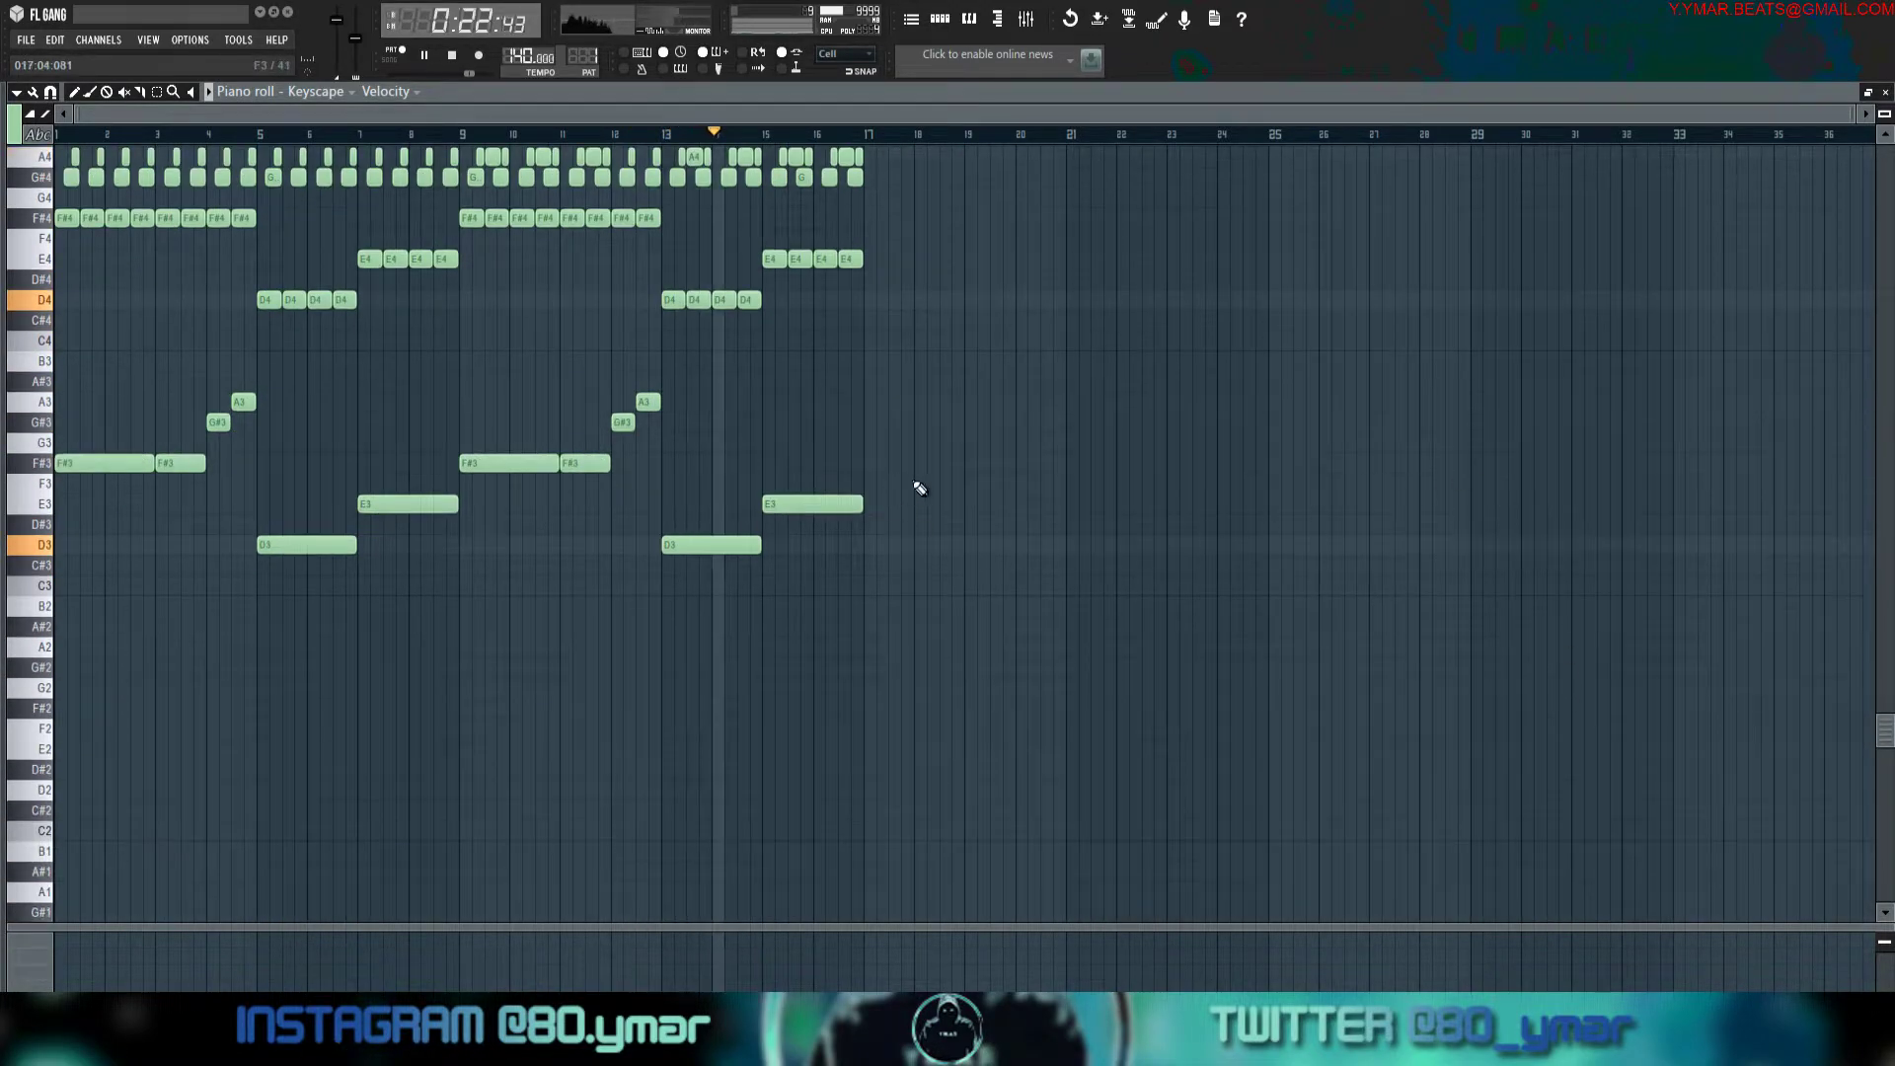
Try short F#5 and E5 notes in the empty bar 17 and remove them.
scroll(914, 489, up, 5)
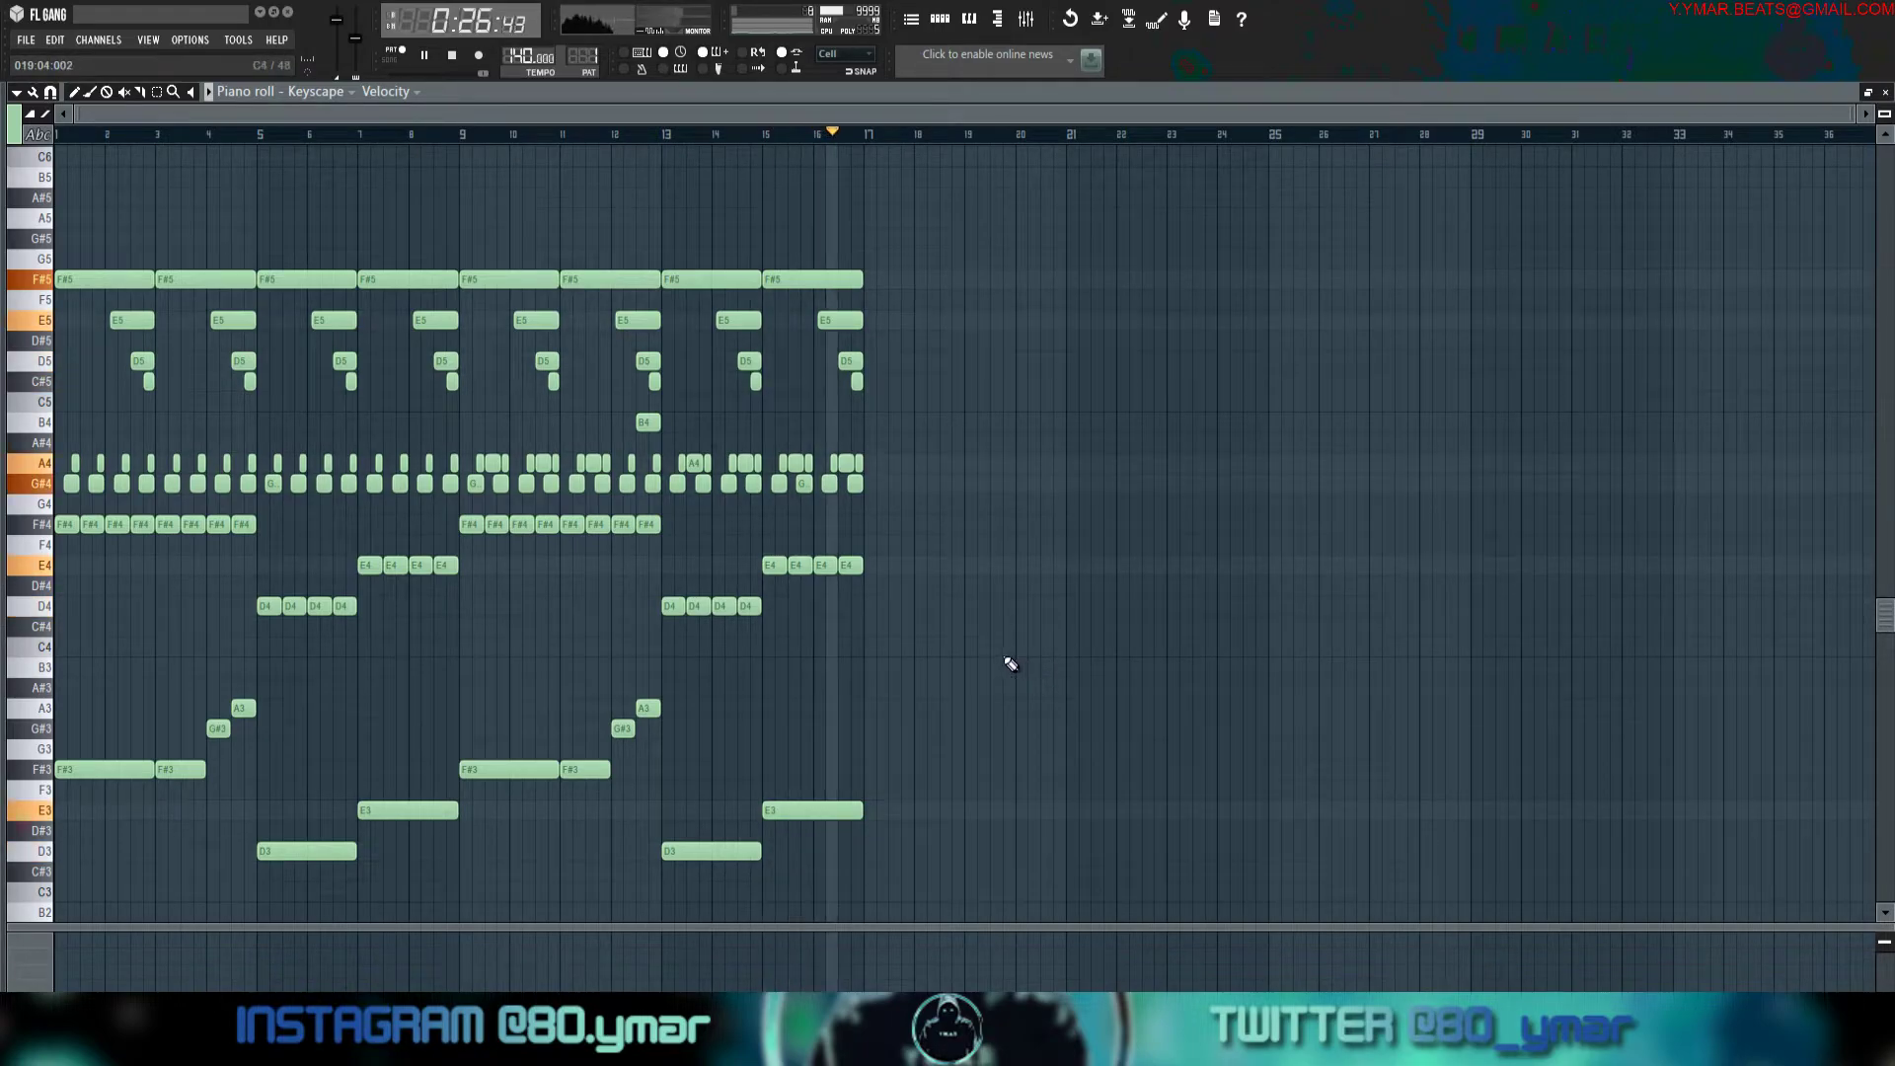
key(space)
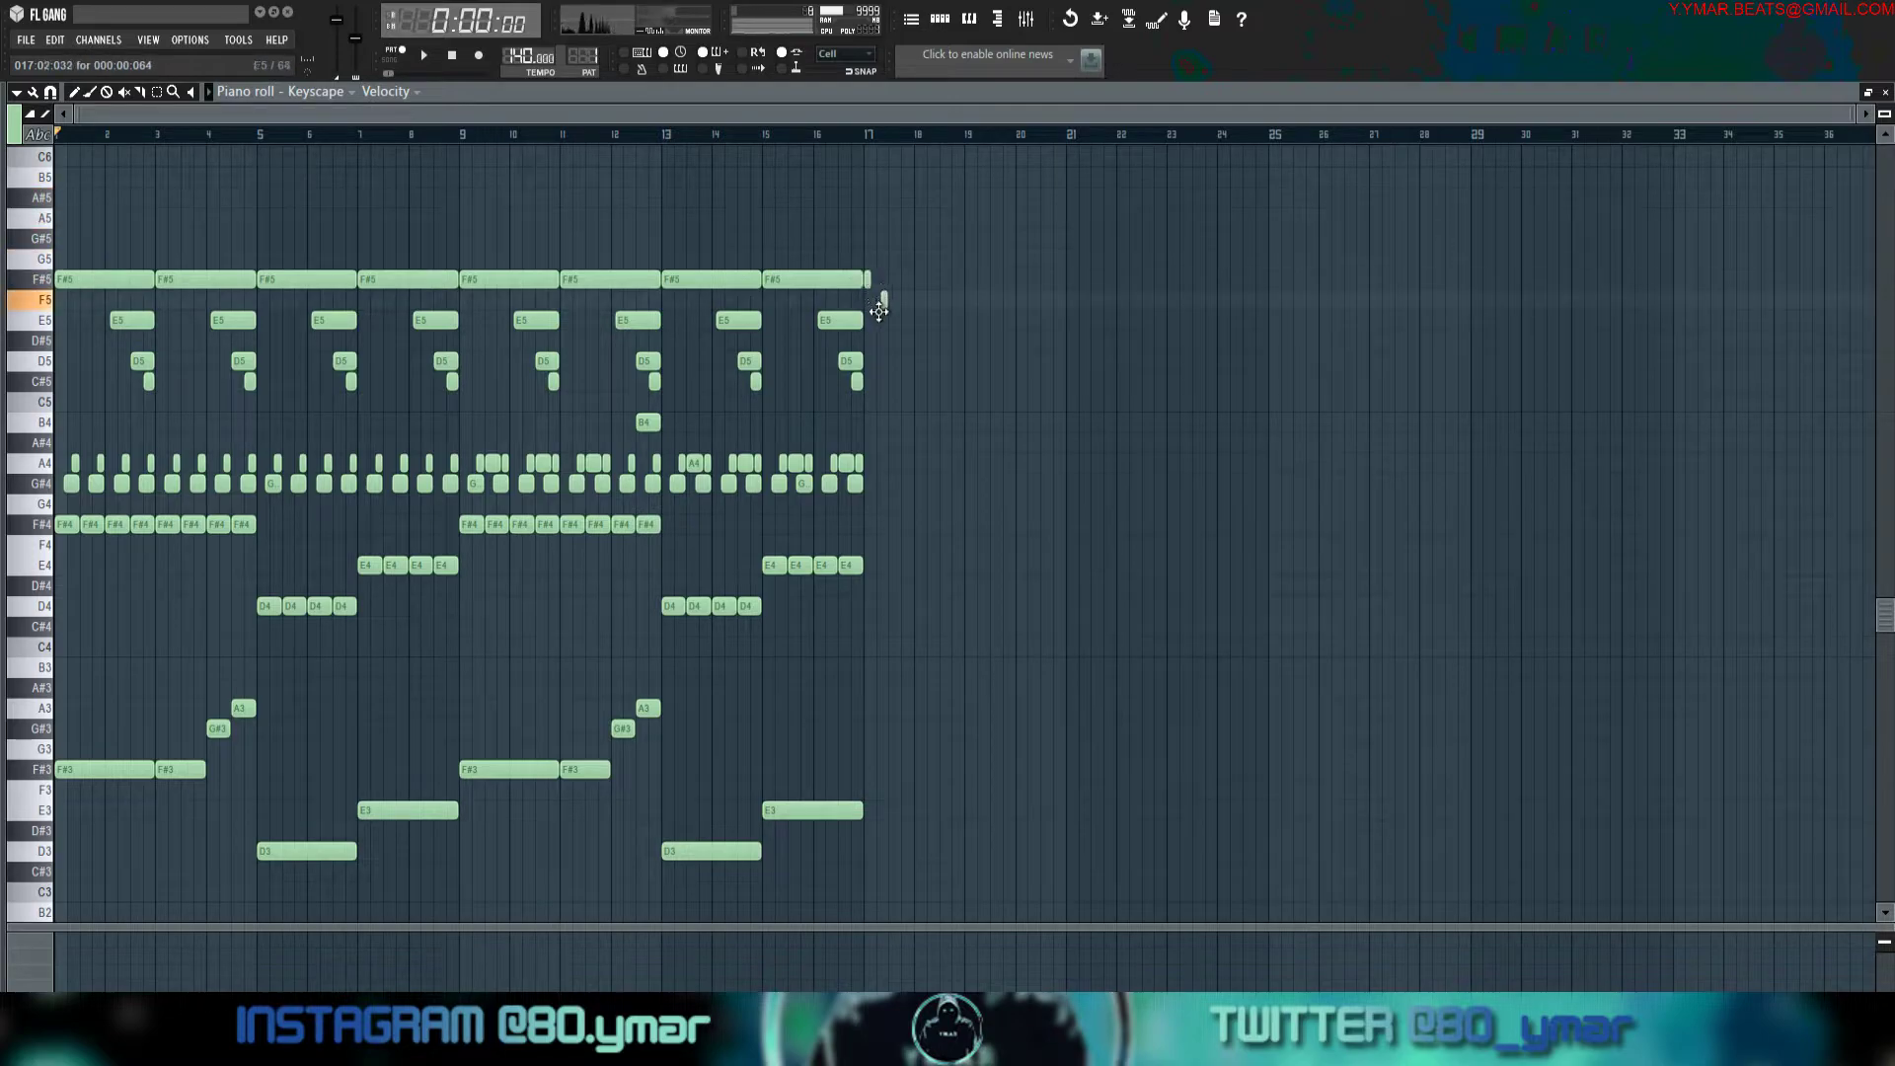
click(866, 153)
key(space)
right_click(867, 159)
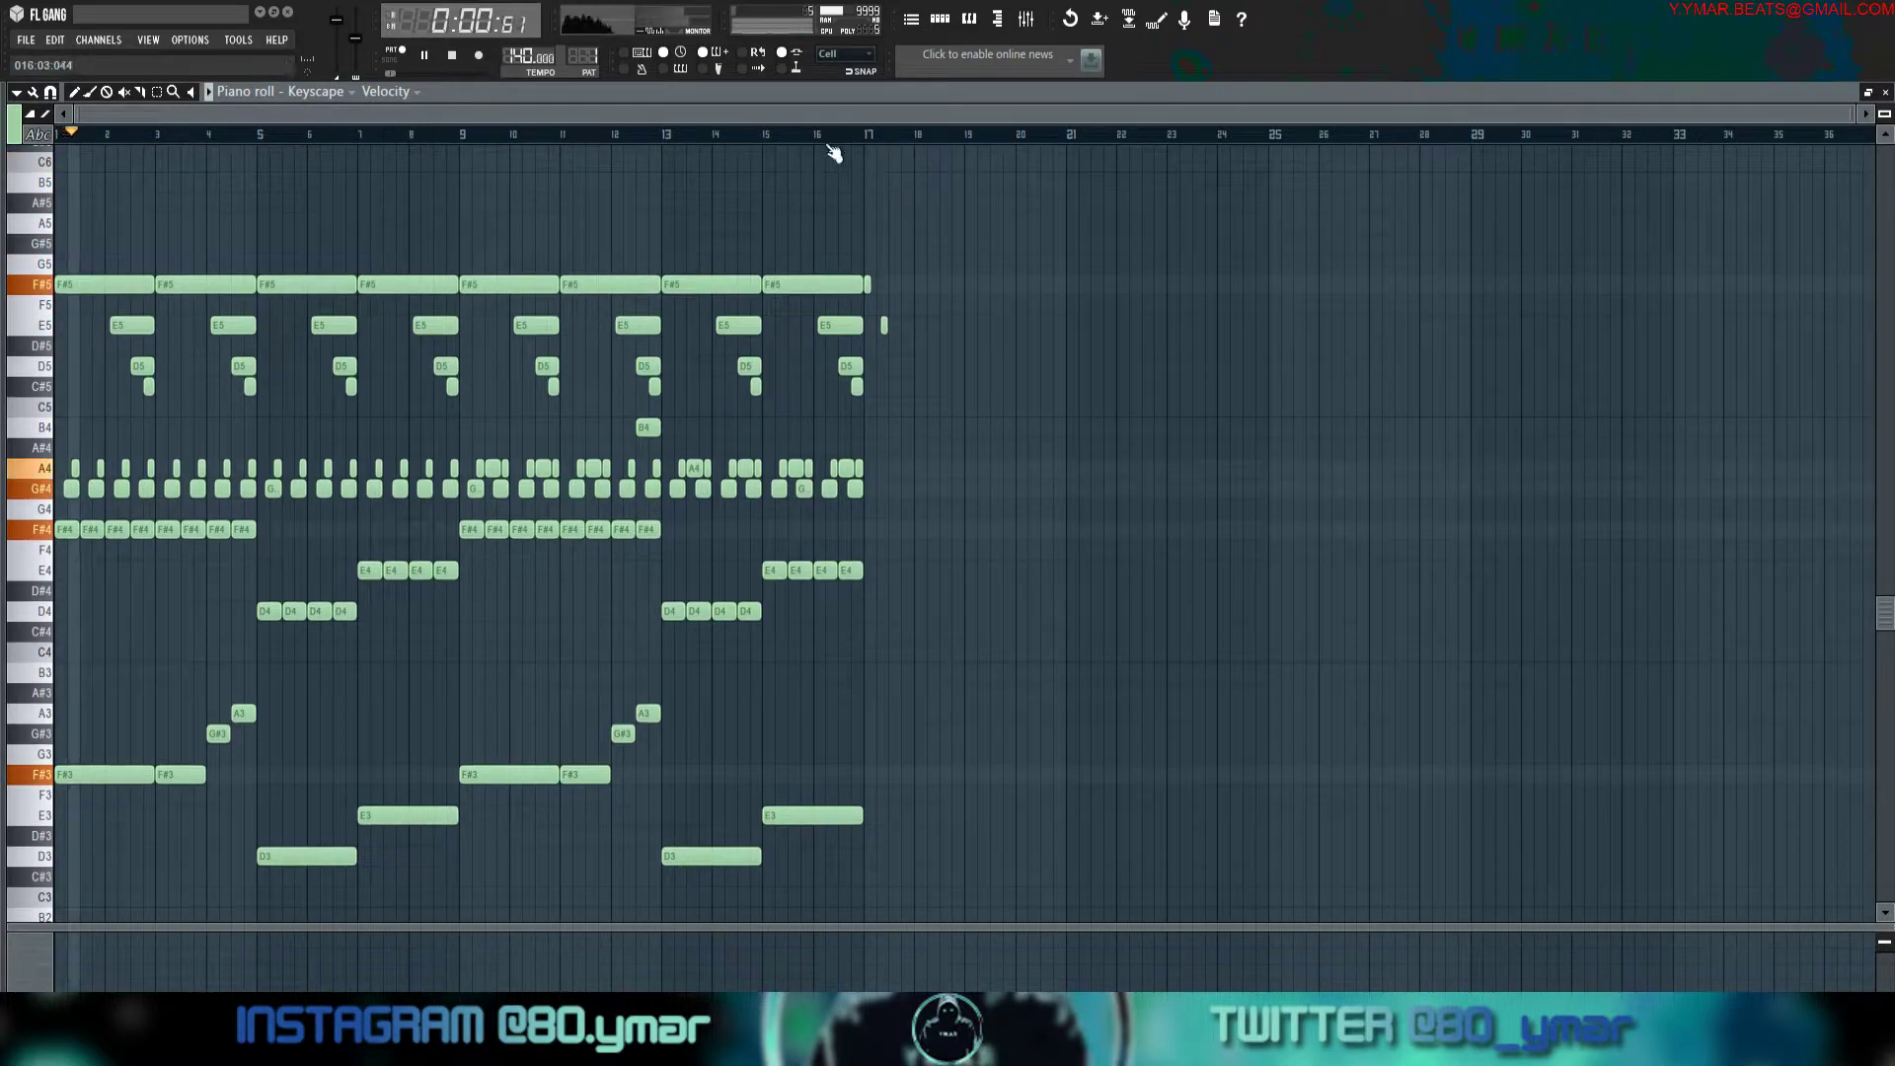
right_click(862, 284)
key(ctrl+z)
right_click(884, 324)
right_click(867, 285)
Duplicate the sixteen bars into bars 17 to 32 and delete the copied top melody from F#5 down to C#5.
key(ctrl+b)
key(ctrl+d)
drag(1747, 415, 938, 157)
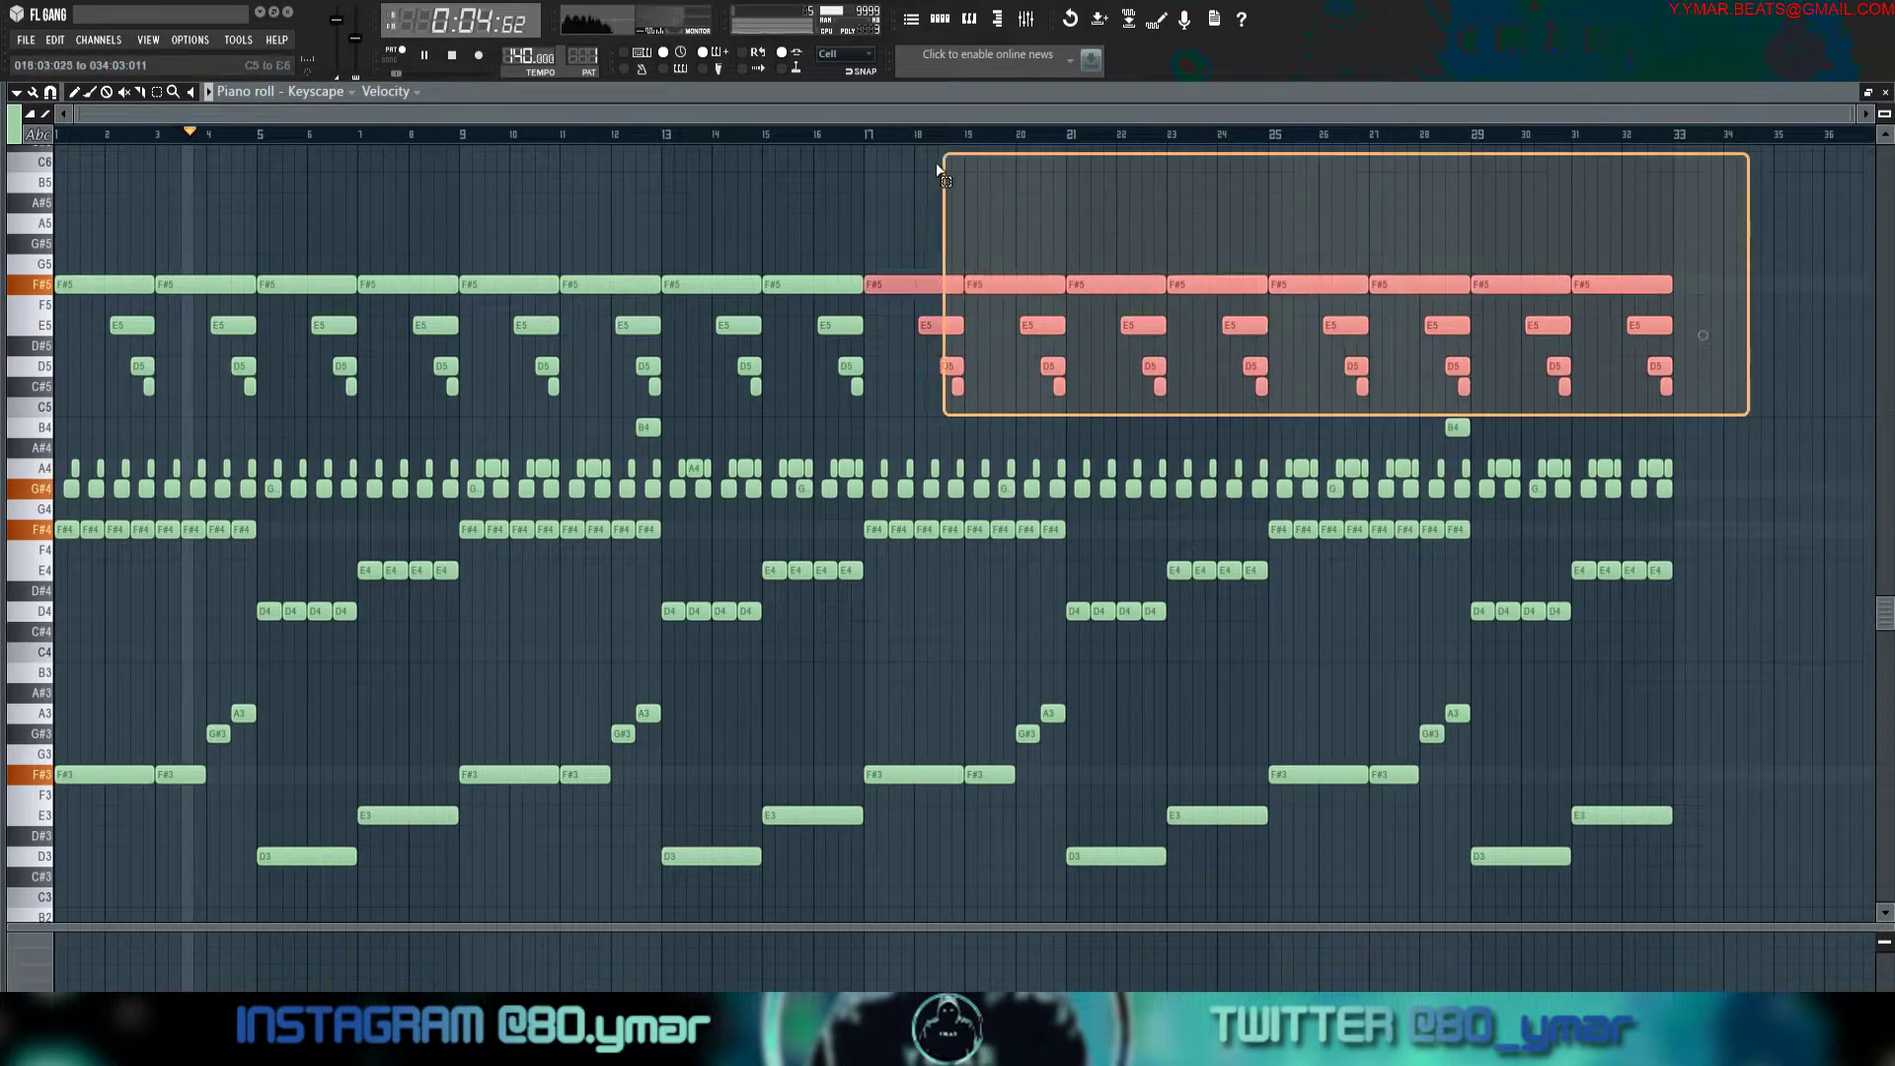
key(space)
key(Delete)
Set playback to start at bar 17 and listen to the accompaniment without the top melody.
click(869, 139)
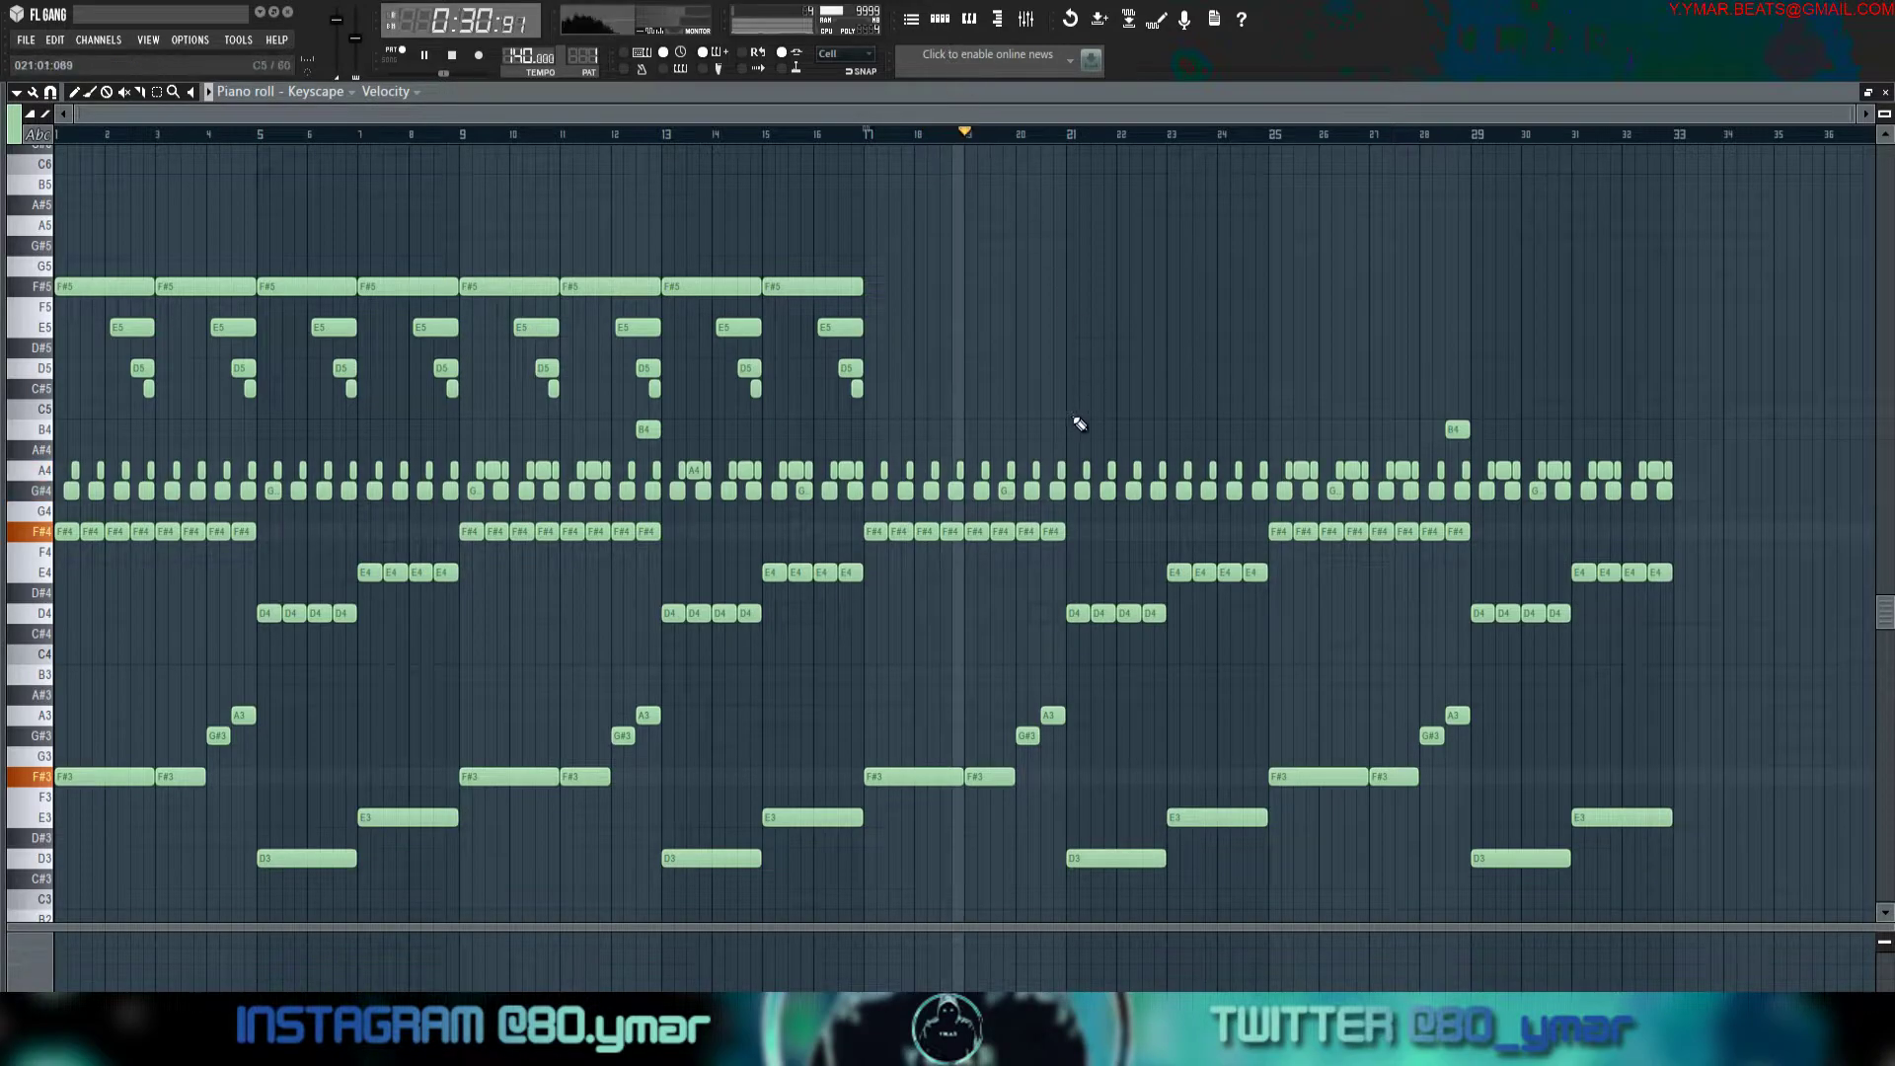
key(space)
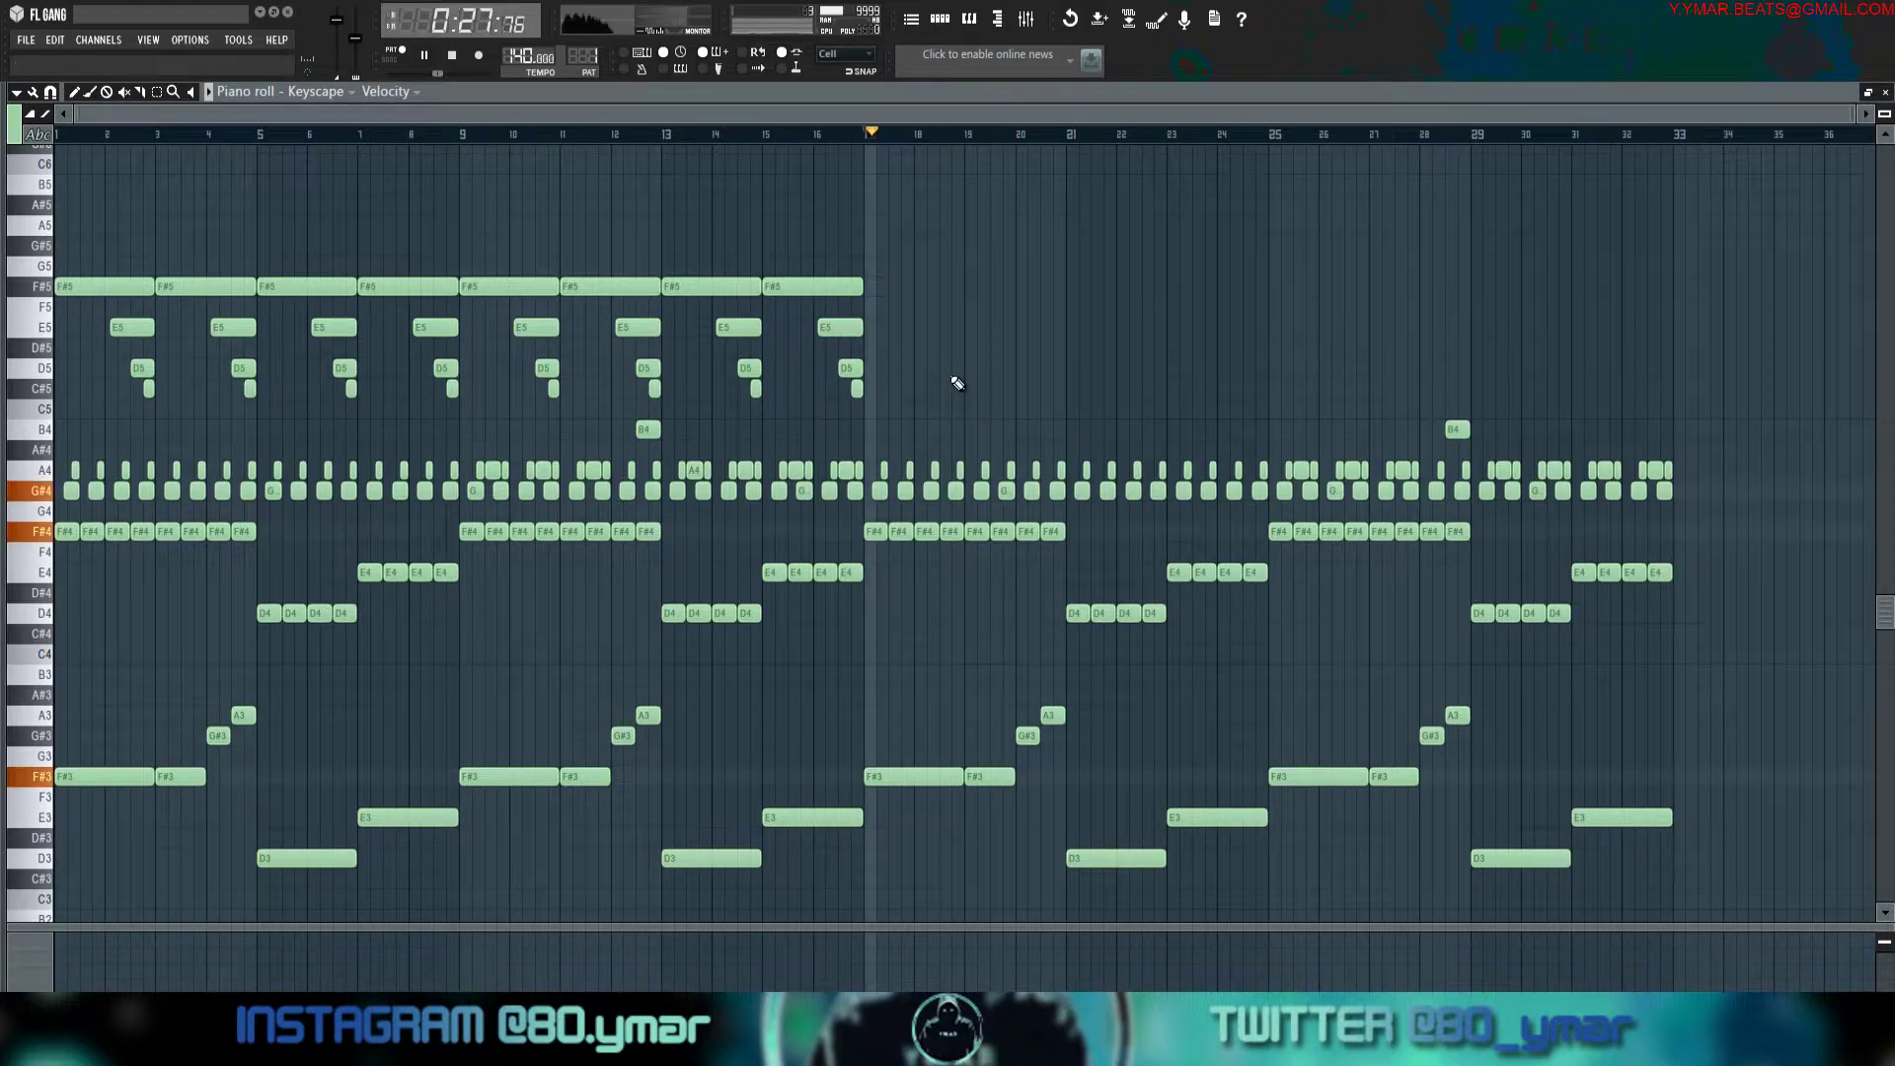
key(space)
key(space)
Try a short F#5, C#5, F#5 figure at the start of bar 17 and play it back.
click(865, 185)
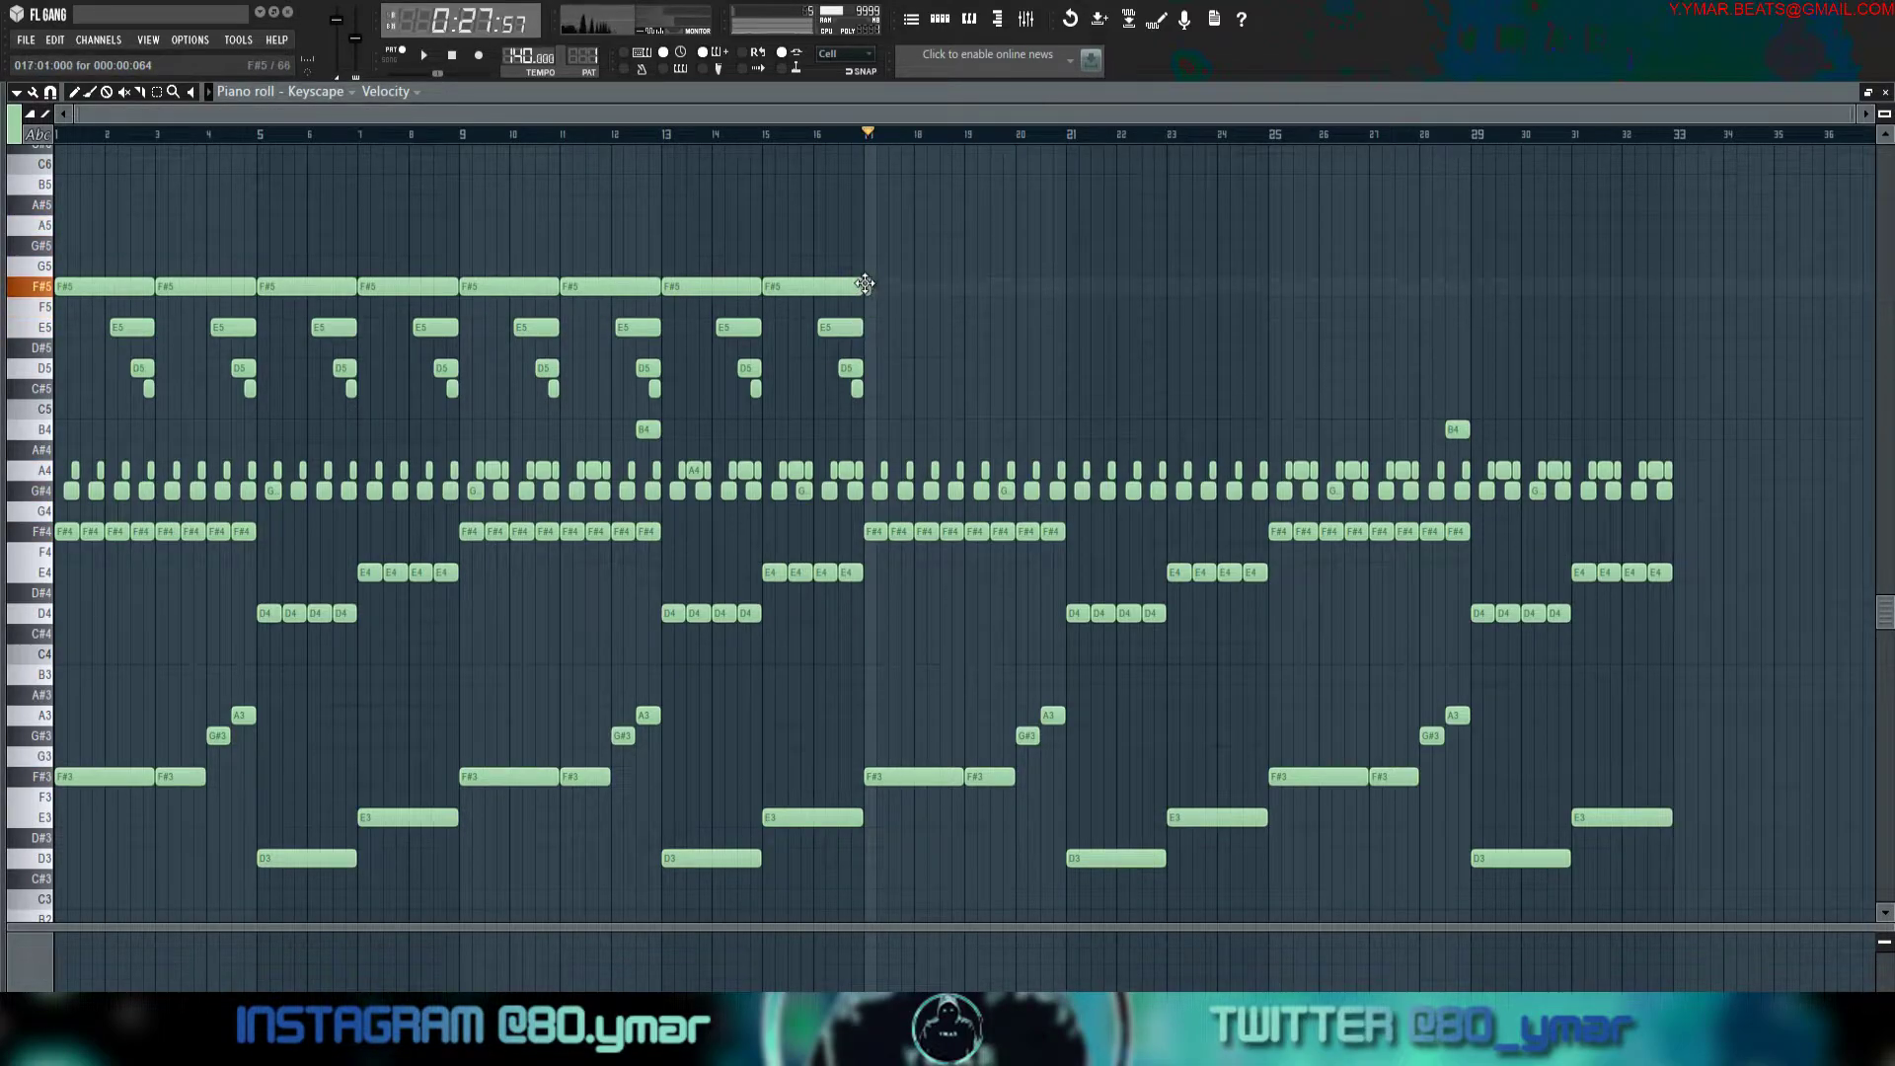
scroll(877, 316, up, 3)
click(897, 330)
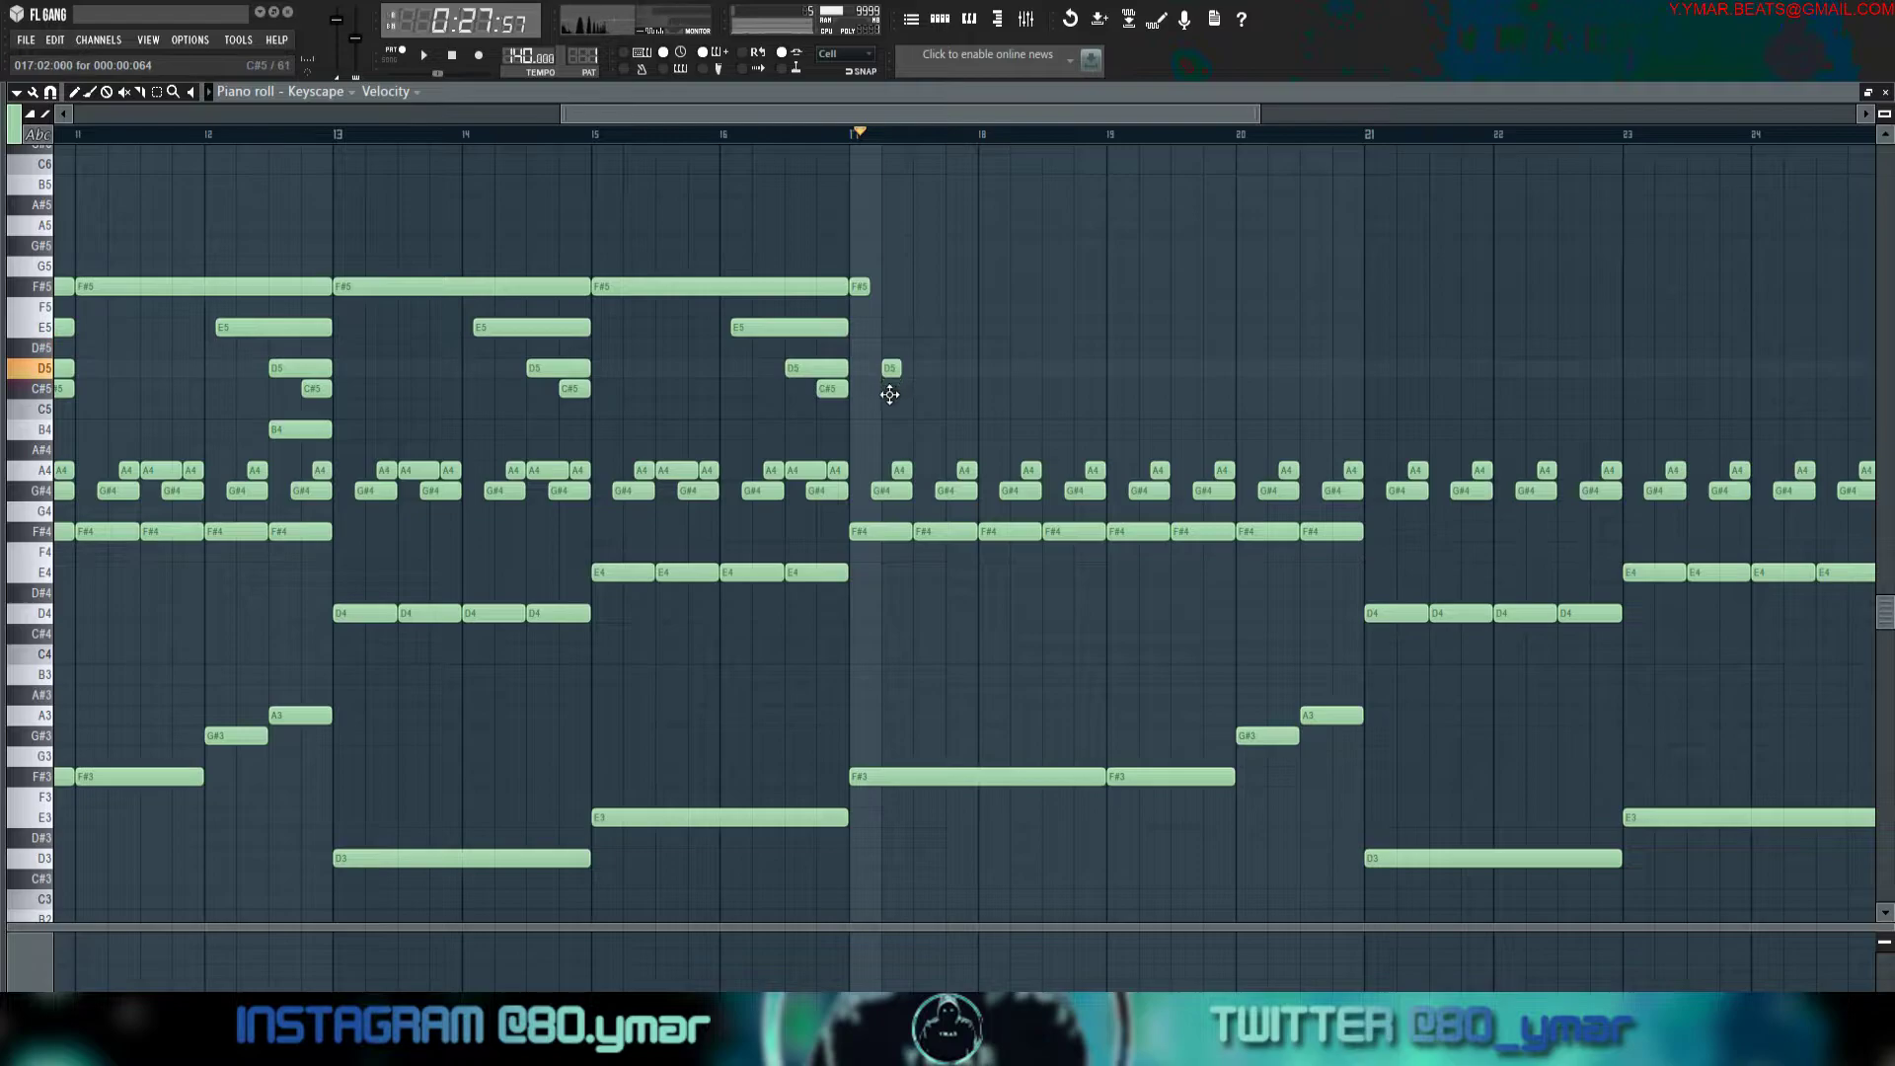
click(939, 288)
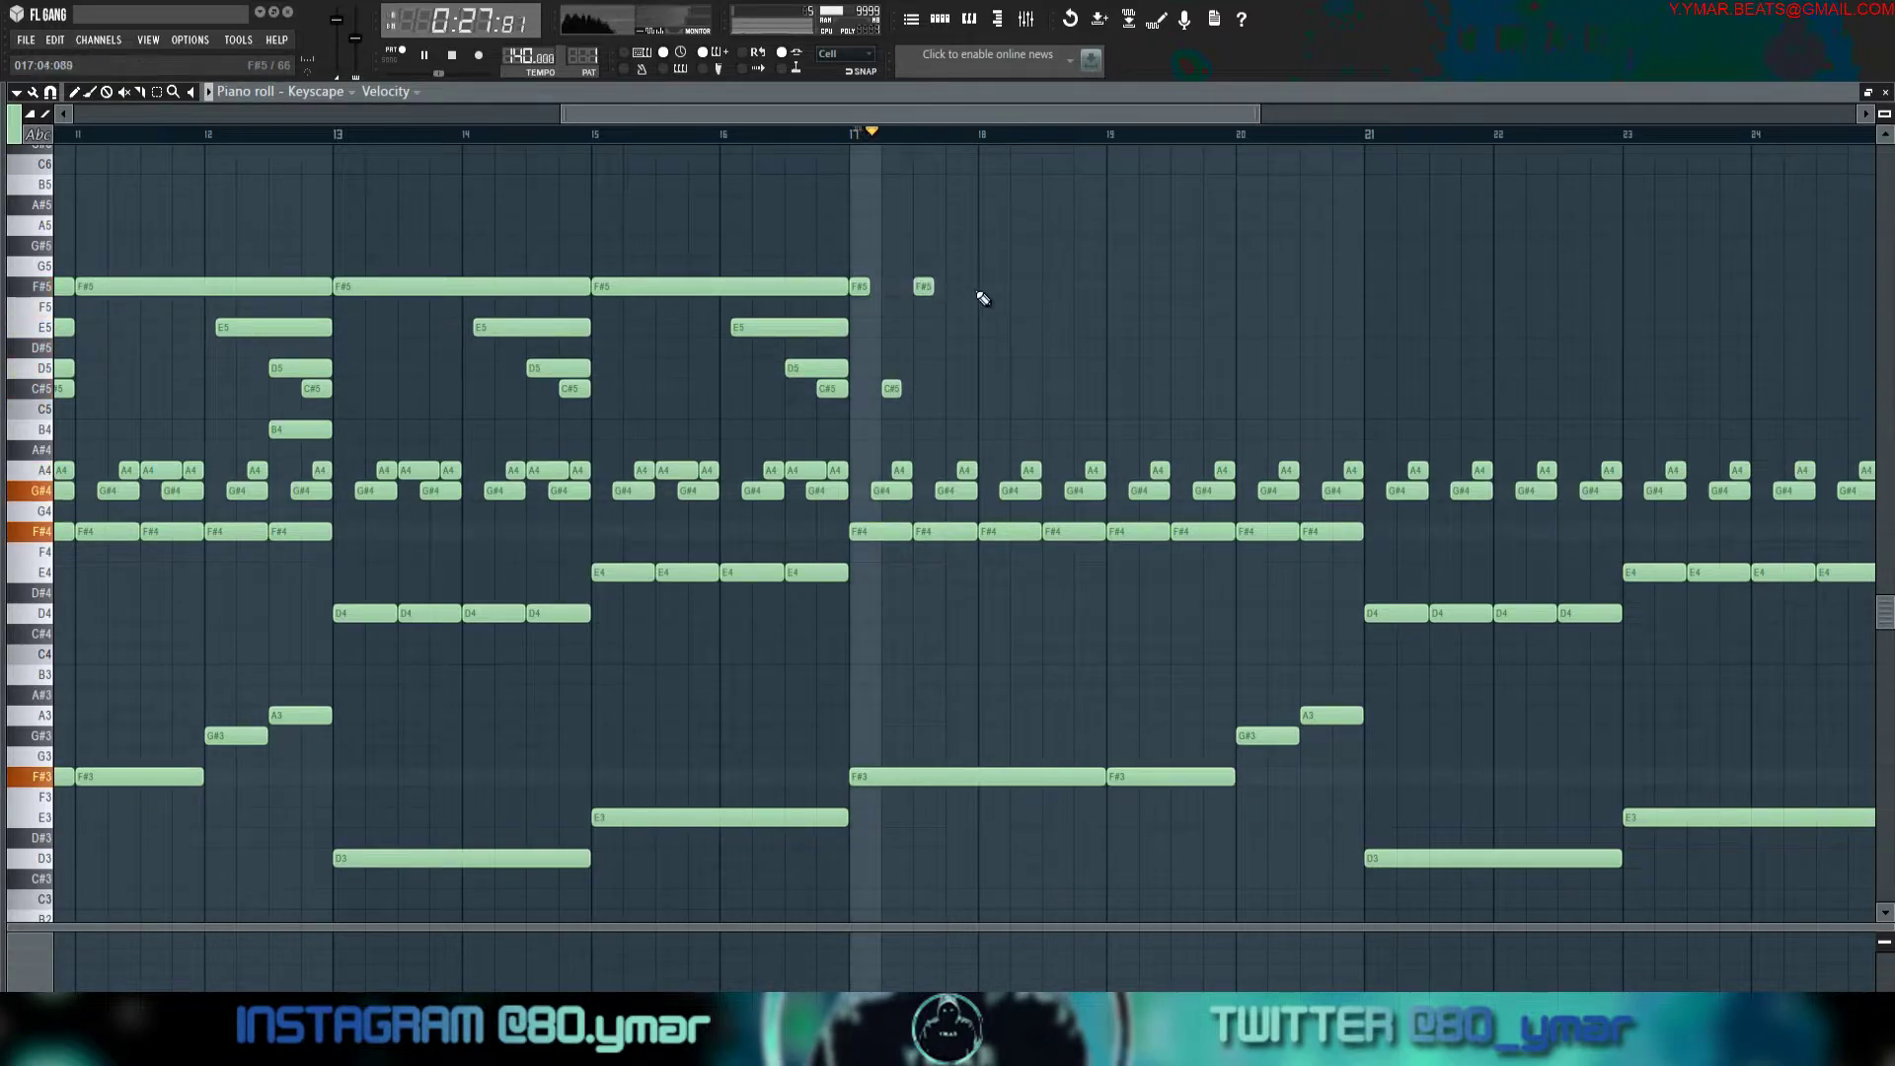
key(space)
scroll(987, 290, up, 3)
key(space)
Try a D5 note in bar 17, remove it, and move the C#5 directly after the first F#5.
click(982, 369)
key(space)
key(space)
right_click(981, 368)
key(space)
drag(977, 388, 951, 386)
key(space)
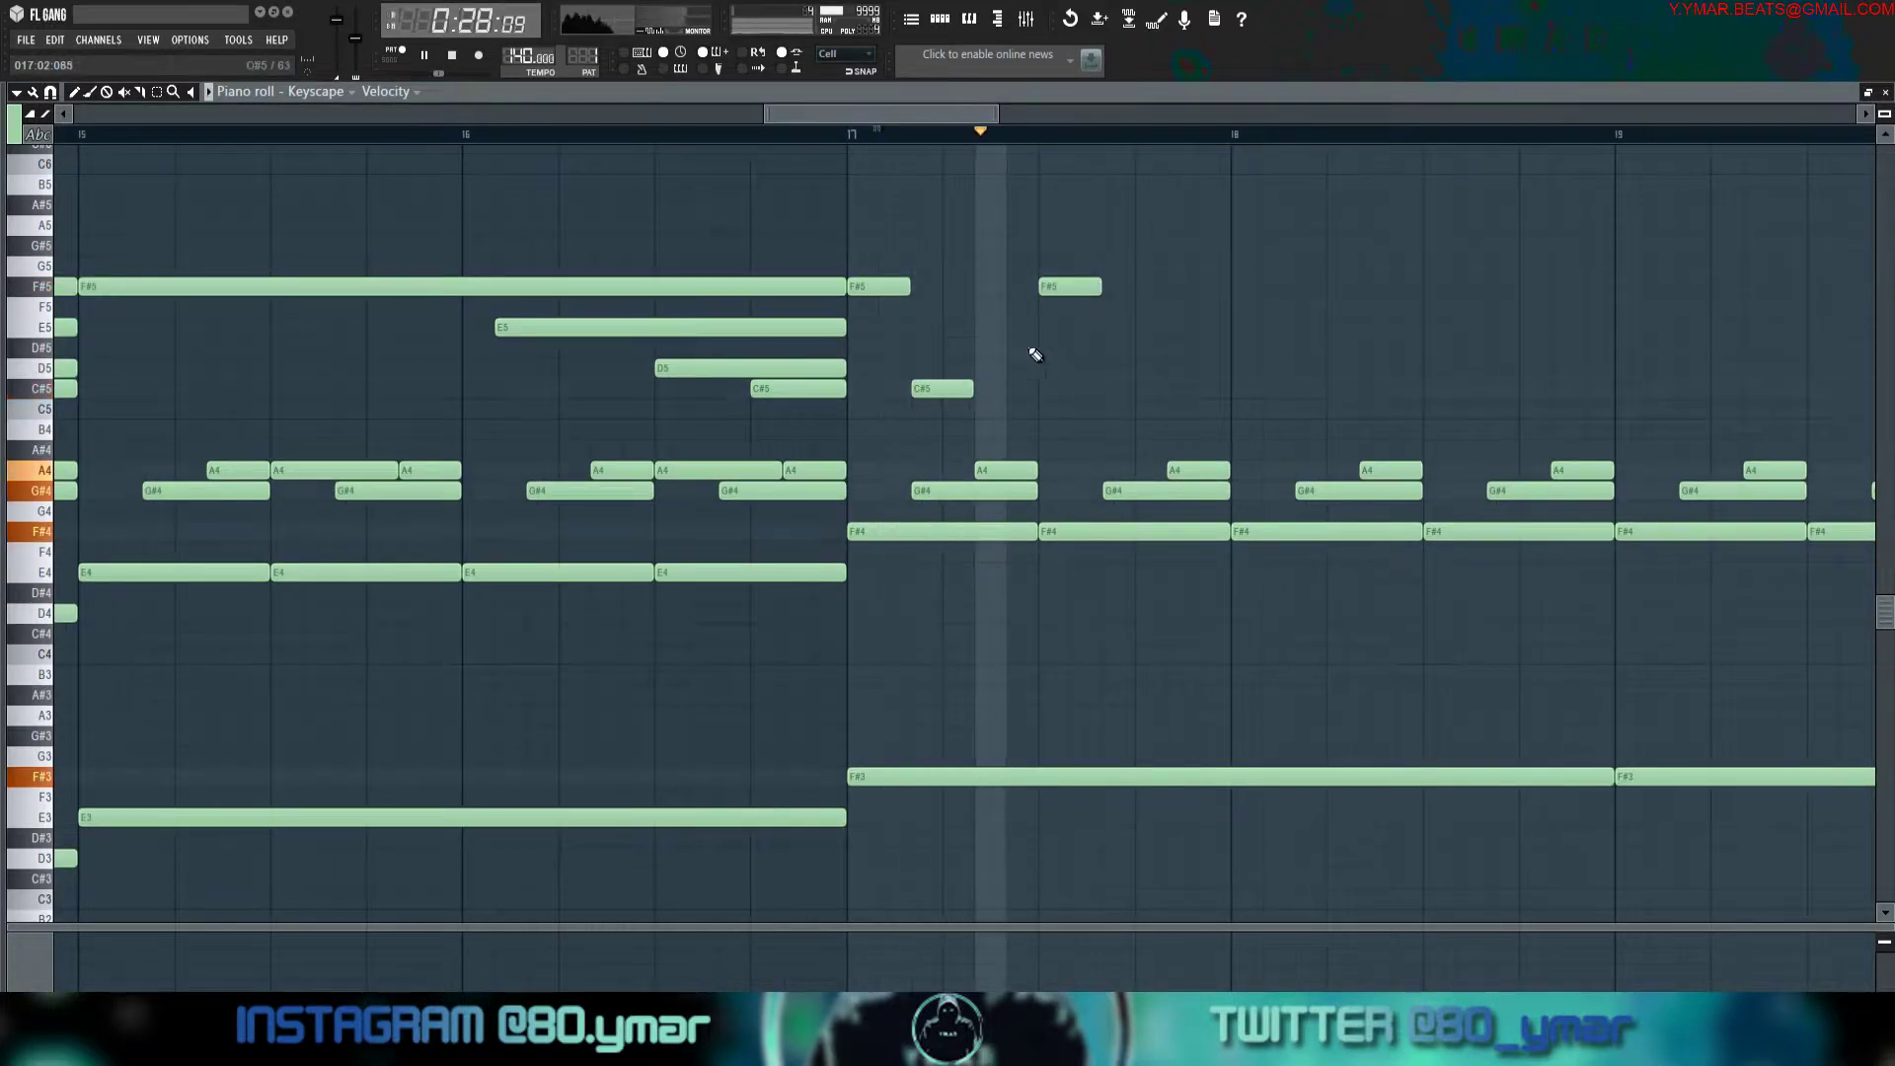
Adjust the timing of the C#5 and second F#5 in bar 17 while checking the rhythm by playback.
key(space)
drag(1069, 287, 1006, 289)
key(space)
key(space)
key(space)
key(space)
drag(946, 389, 977, 389)
key(space)
key(space)
mouse_move(996, 287)
mouse_down()
mouse_move(1065, 288)
mouse_move(1028, 291)
mouse_up()
key(space)
key(space)
key(space)
Duplicate the short F#5 and C#5 figure after itself in bar 17, play it, and remove the copies.
drag(1101, 398, 886, 281)
key(ctrl+b)
scroll(1248, 282, down, 3)
key(space)
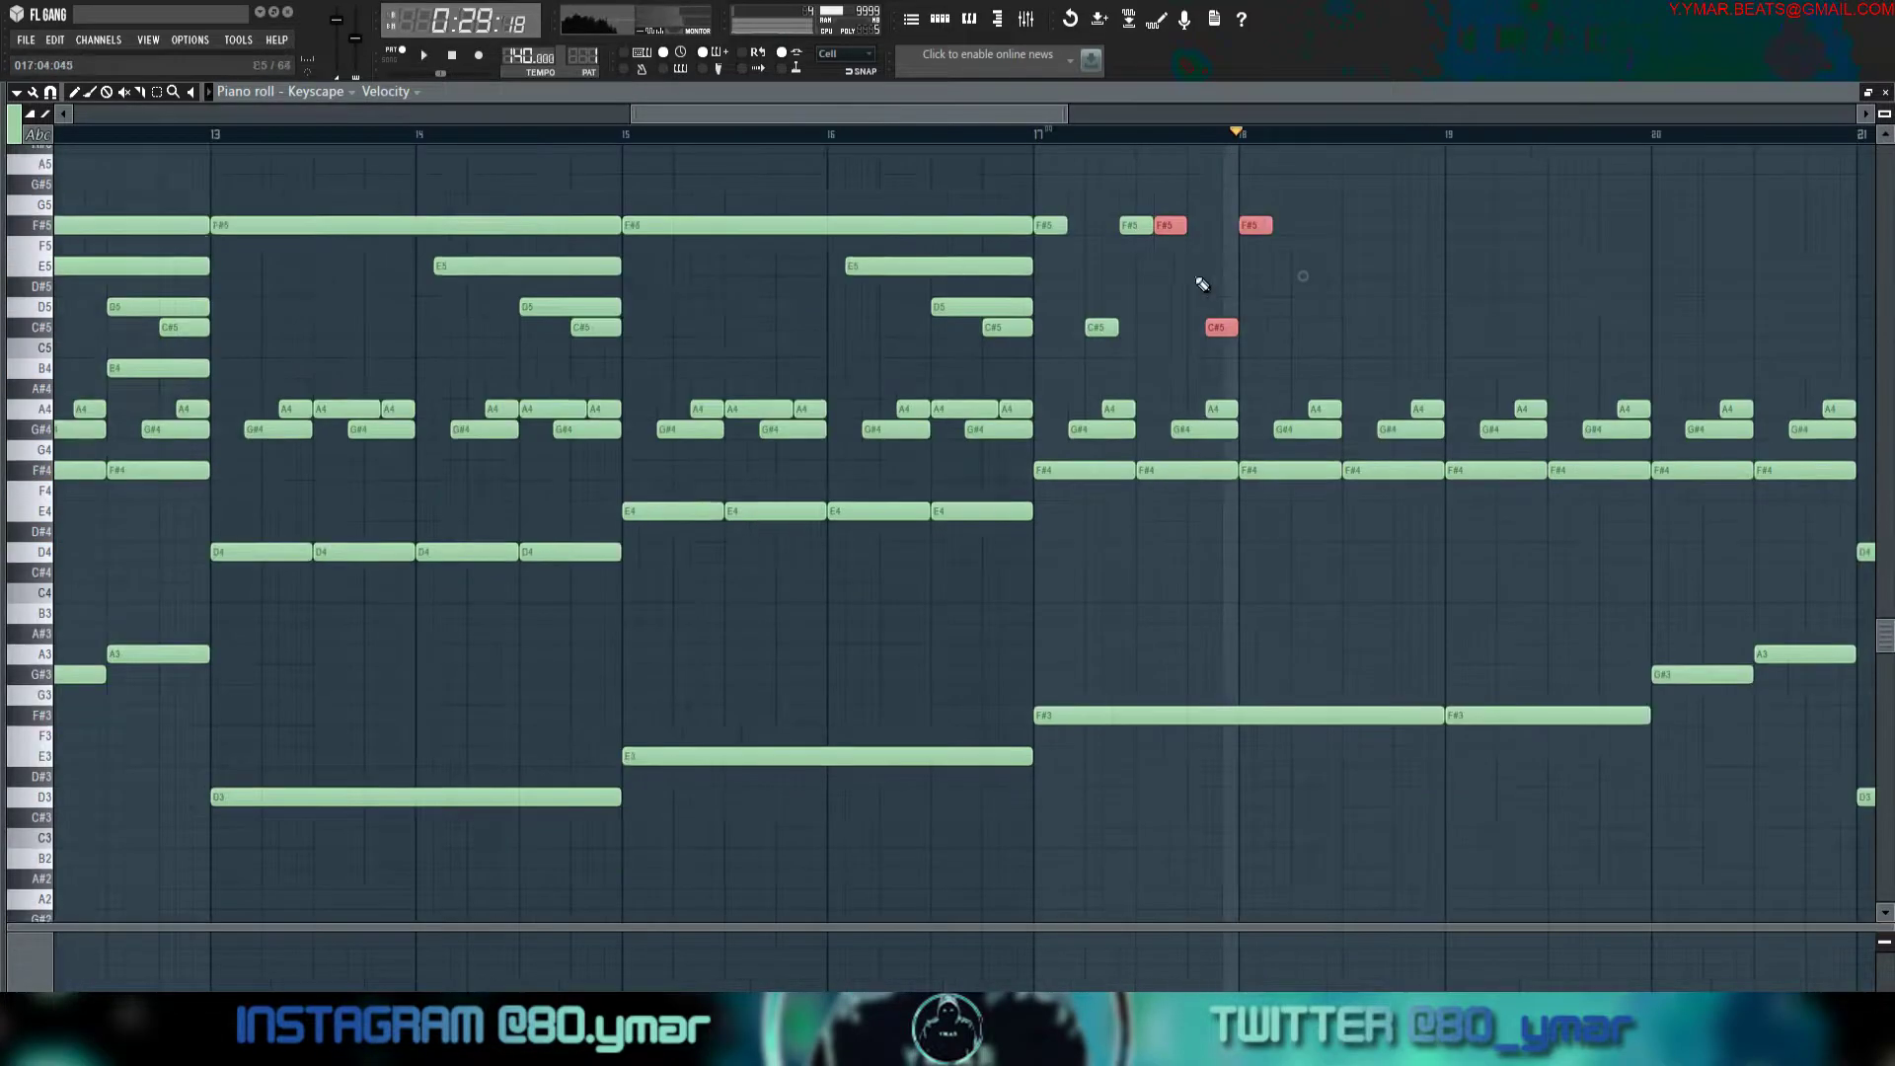
scroll(1224, 277, down, 1)
scroll(1249, 263, up, 4)
key(space)
key(space)
right_click(1237, 411)
scroll(1162, 393, down, 4)
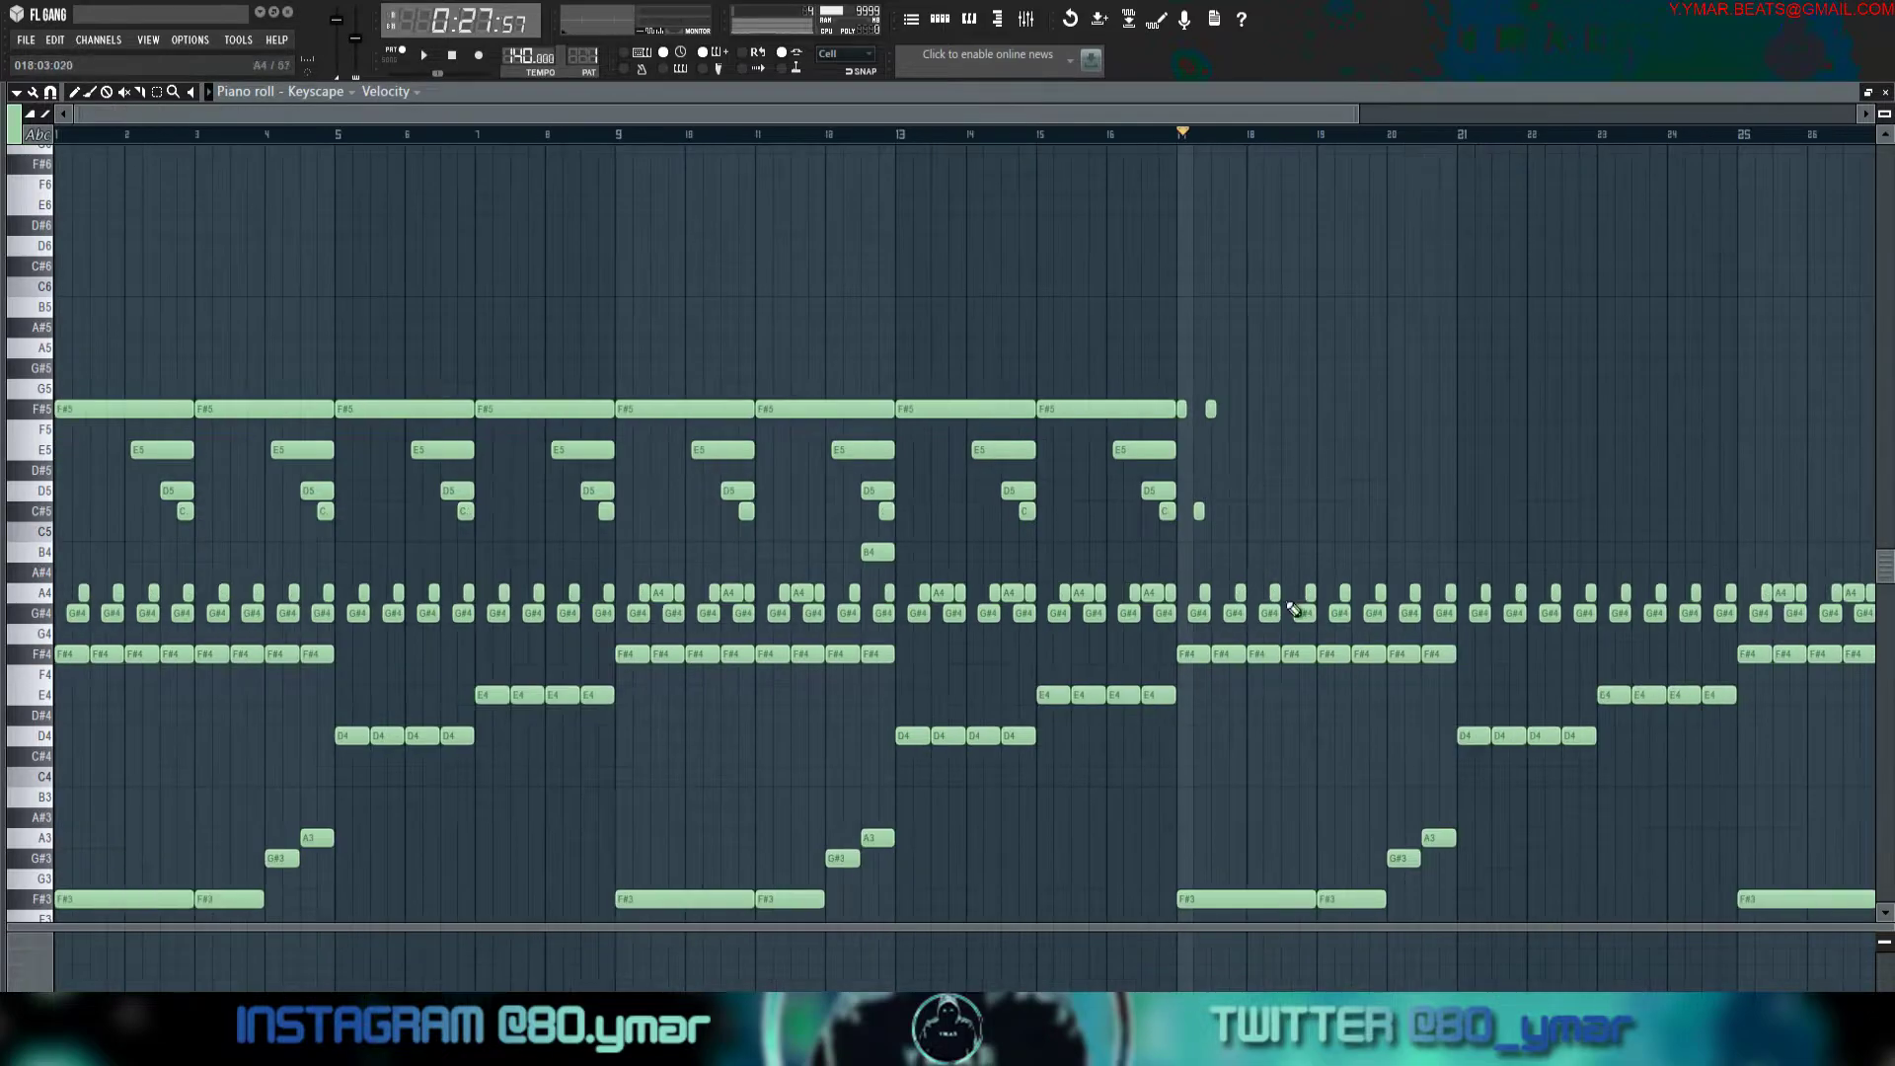
Try rearranging the notes around bar 17 and undo the changes.
drag(1860, 635, 888, 507)
drag(1097, 685, 898, 646)
drag(1081, 654, 1058, 655)
key(space)
scroll(981, 287, up, 4)
right_click(907, 262)
key(space)
key(space)
key(ctrl+alt+z)
key(ctrl+alt+z)
key(space)
key(space)
key(ctrl+alt+z)
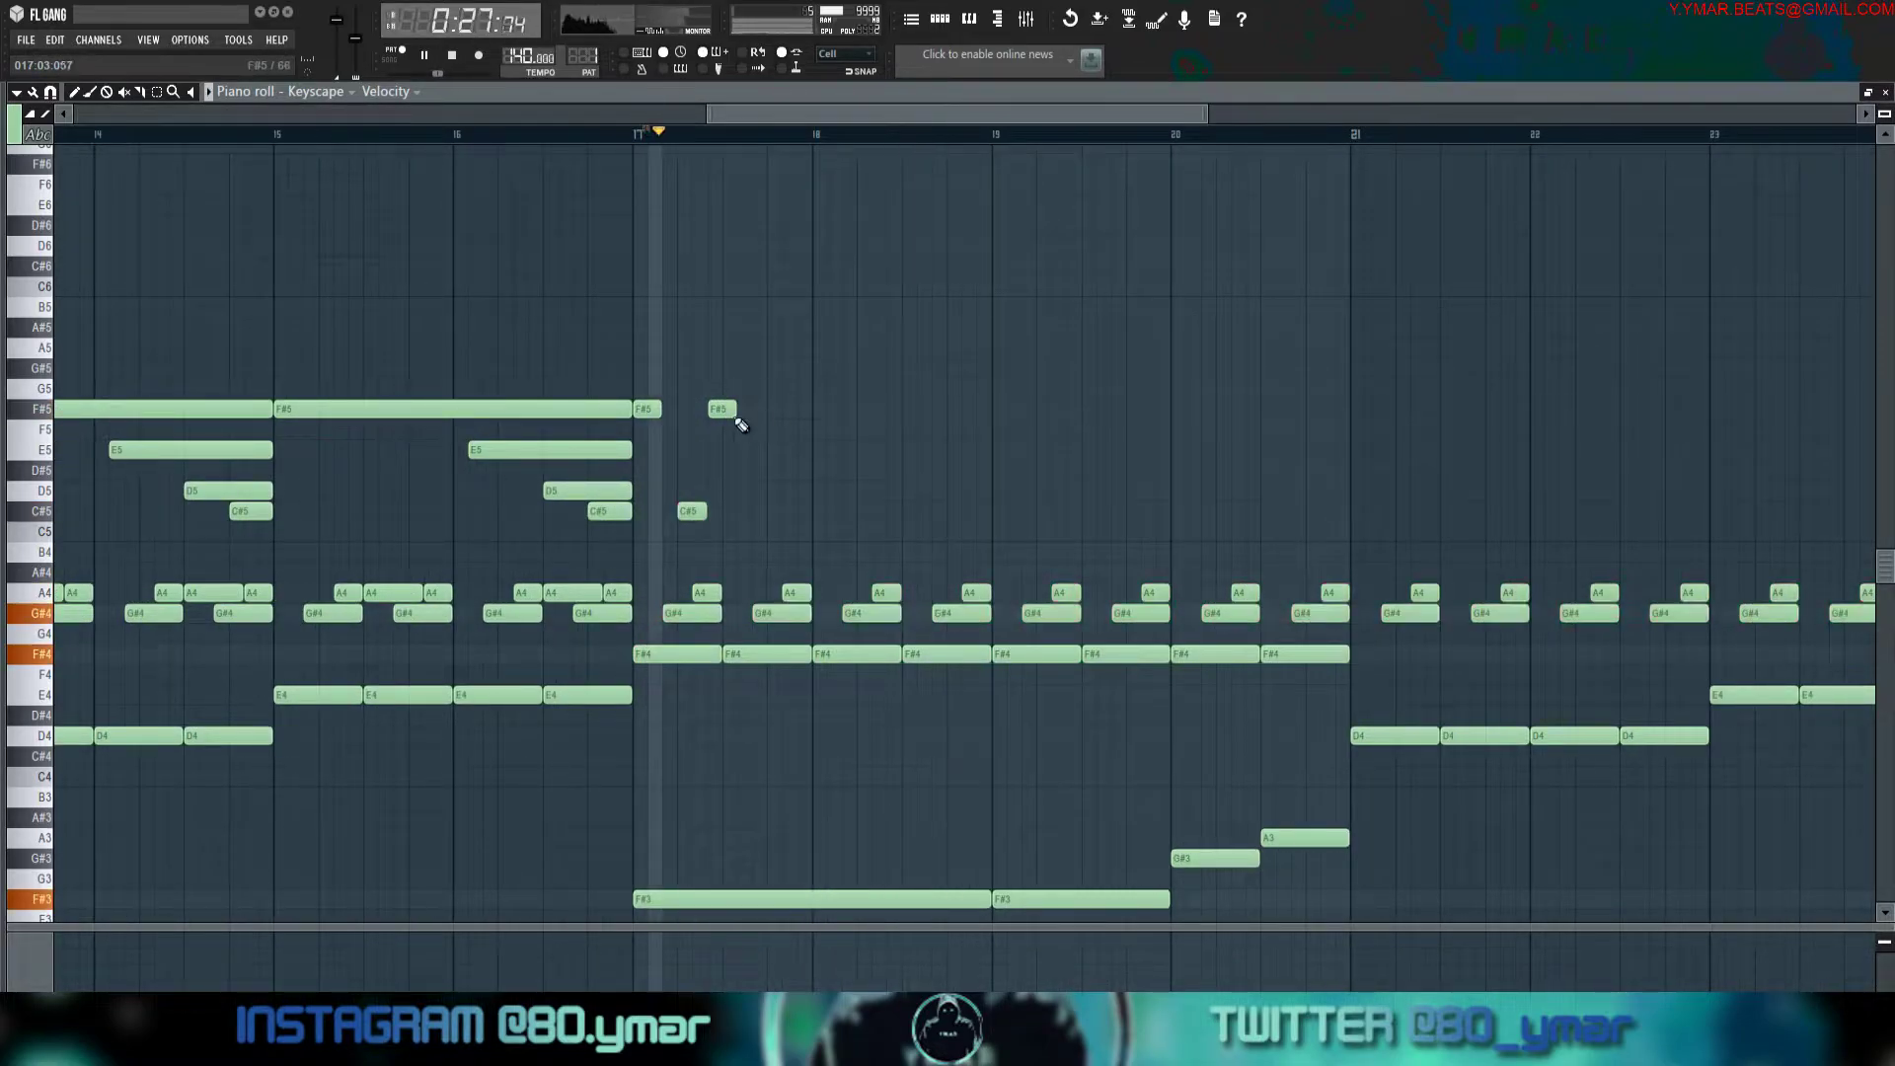
Try a short D5, C#5, A5, G#5, F5 sequence after the opening F#5 in bar 17.
key(space)
drag(688, 510, 672, 421)
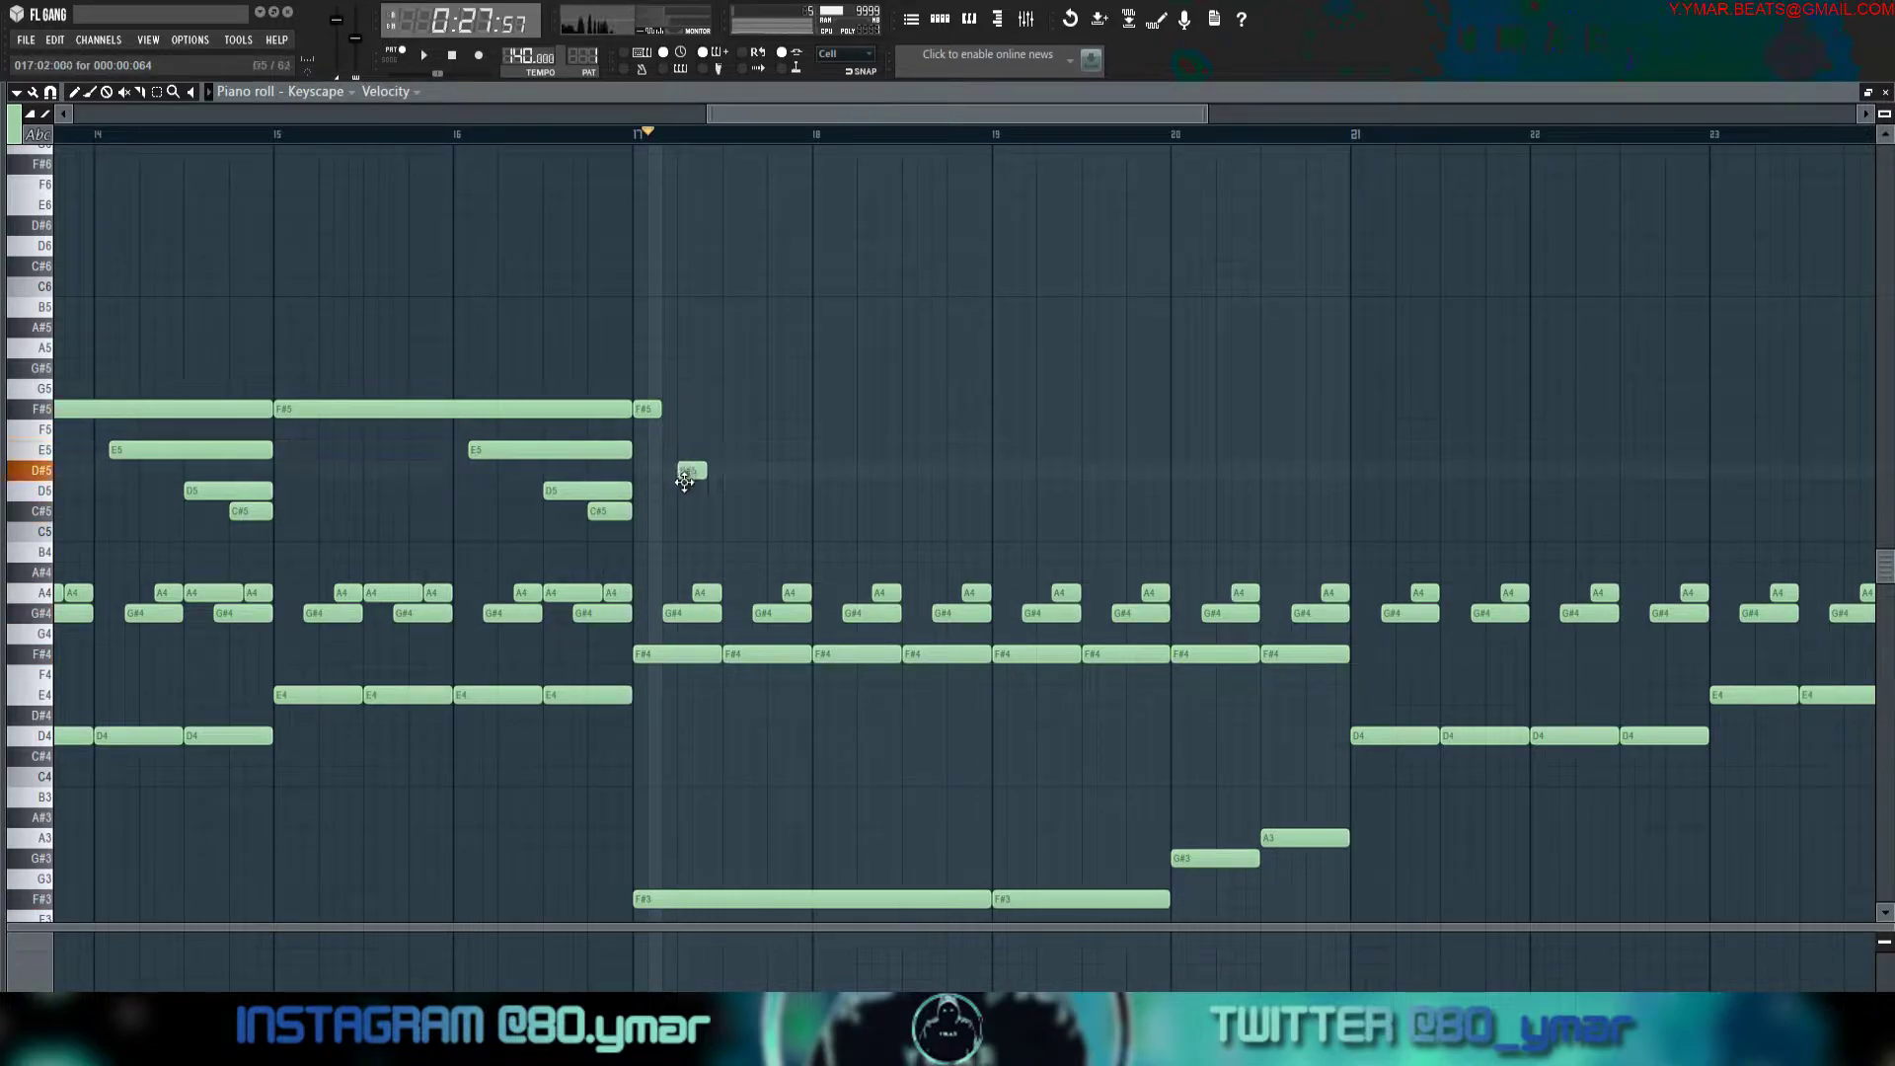
key(space)
key(space)
key(space)
key(space)
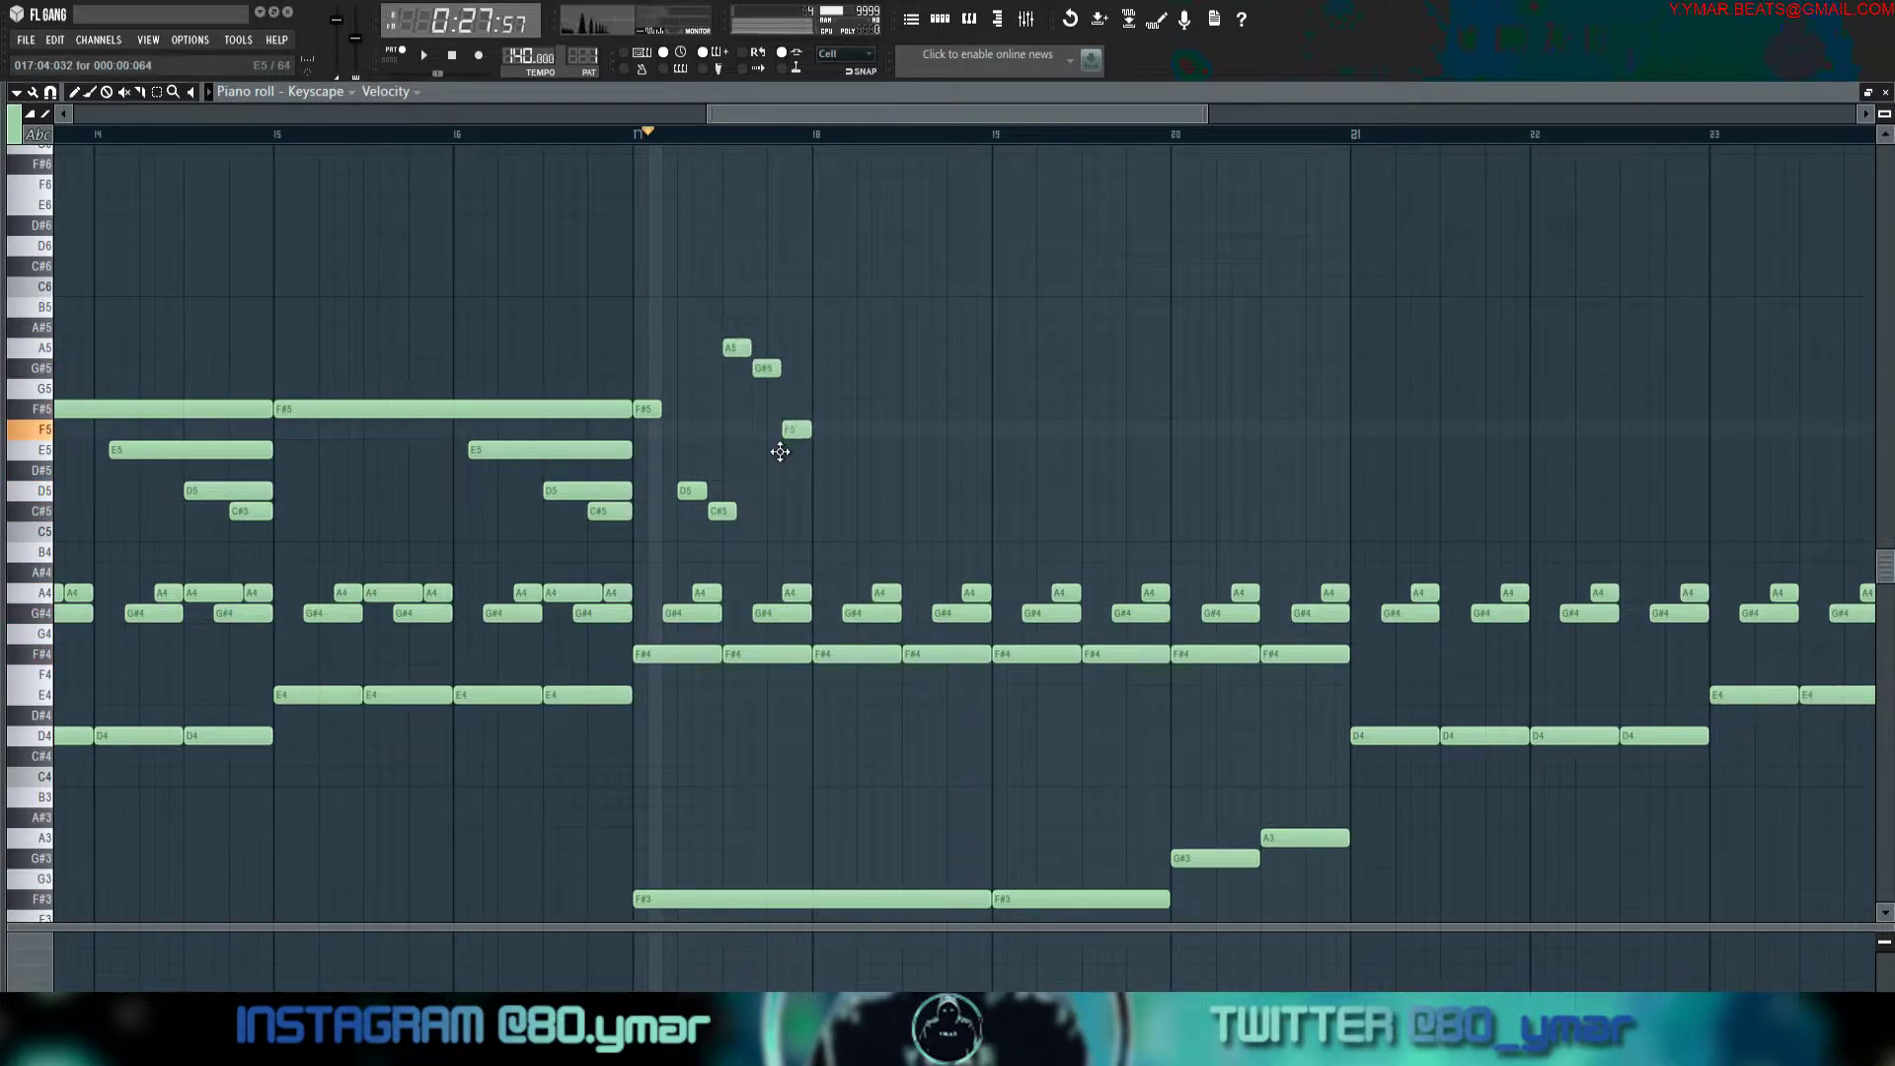
key(space)
key(space)
key(space)
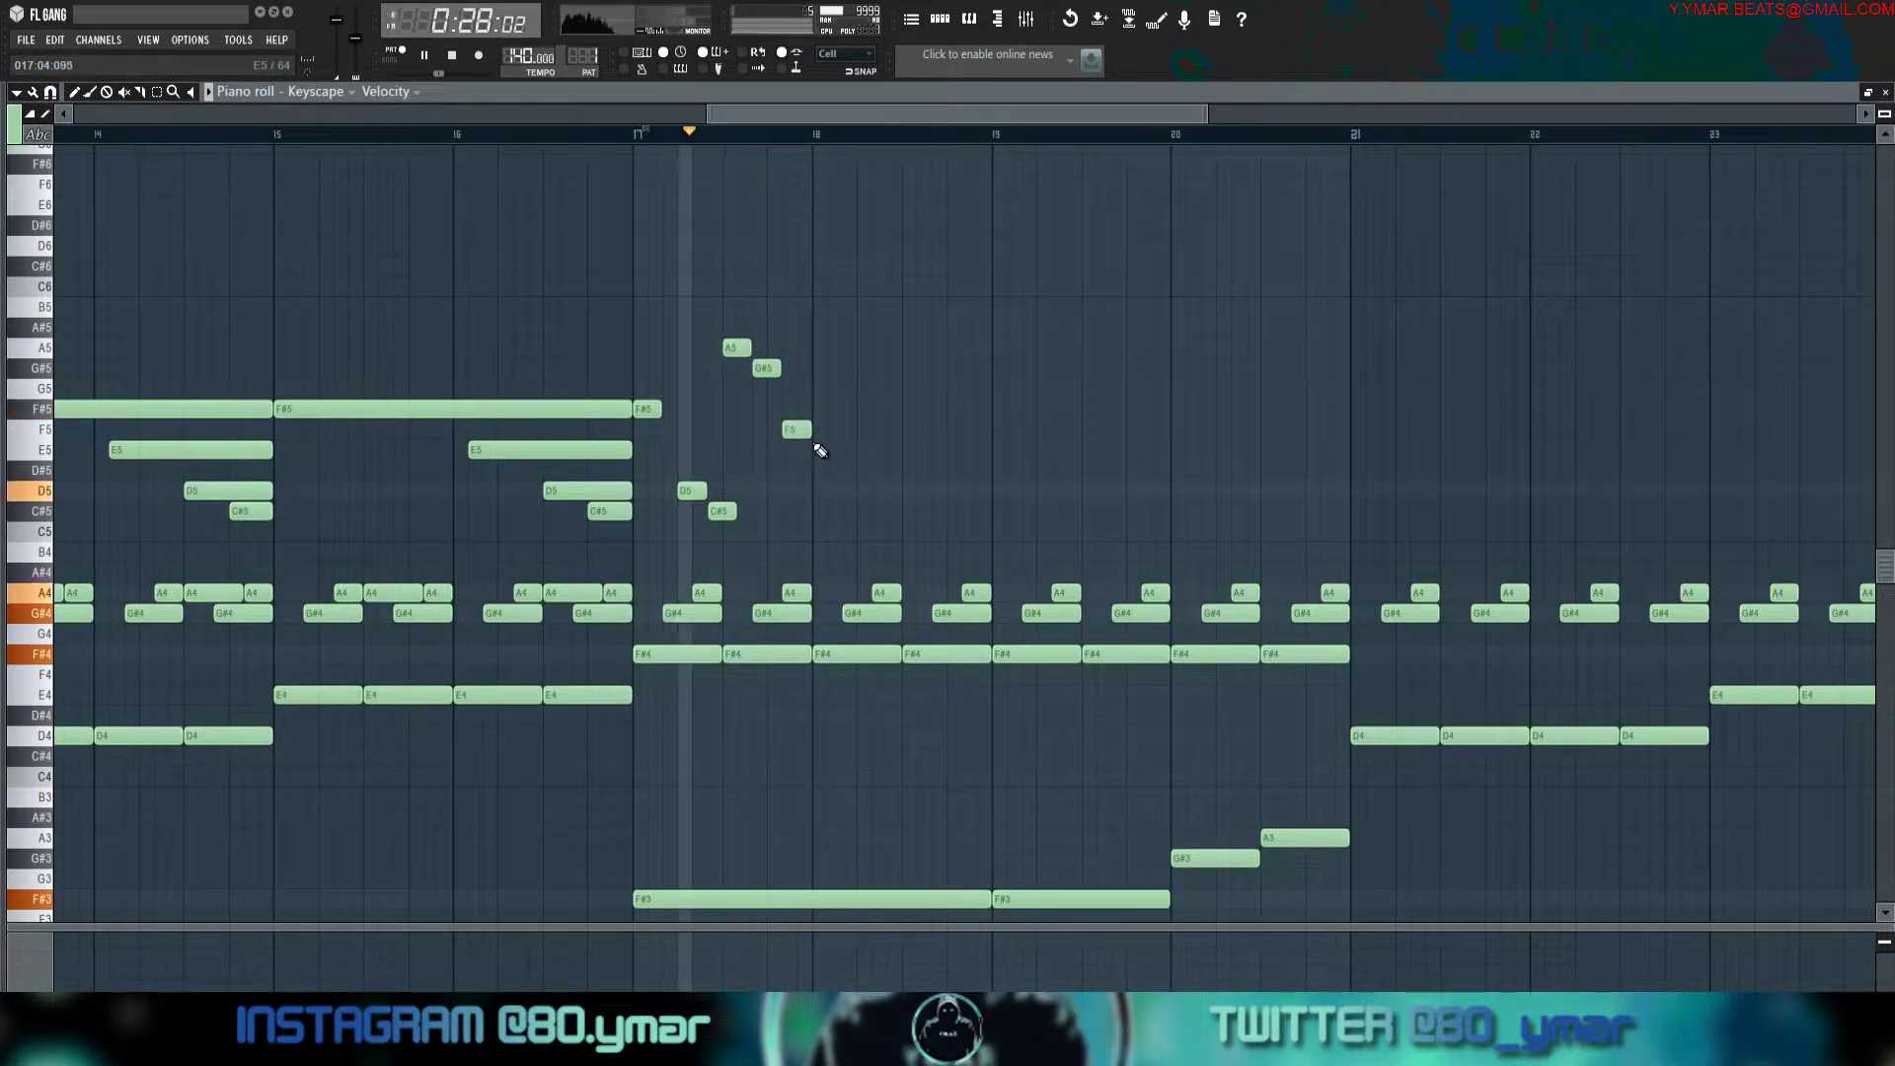
Remove the C#5 and G#5 from the bar 17 figure and move the F5 slightly earlier.
right_click(722, 511)
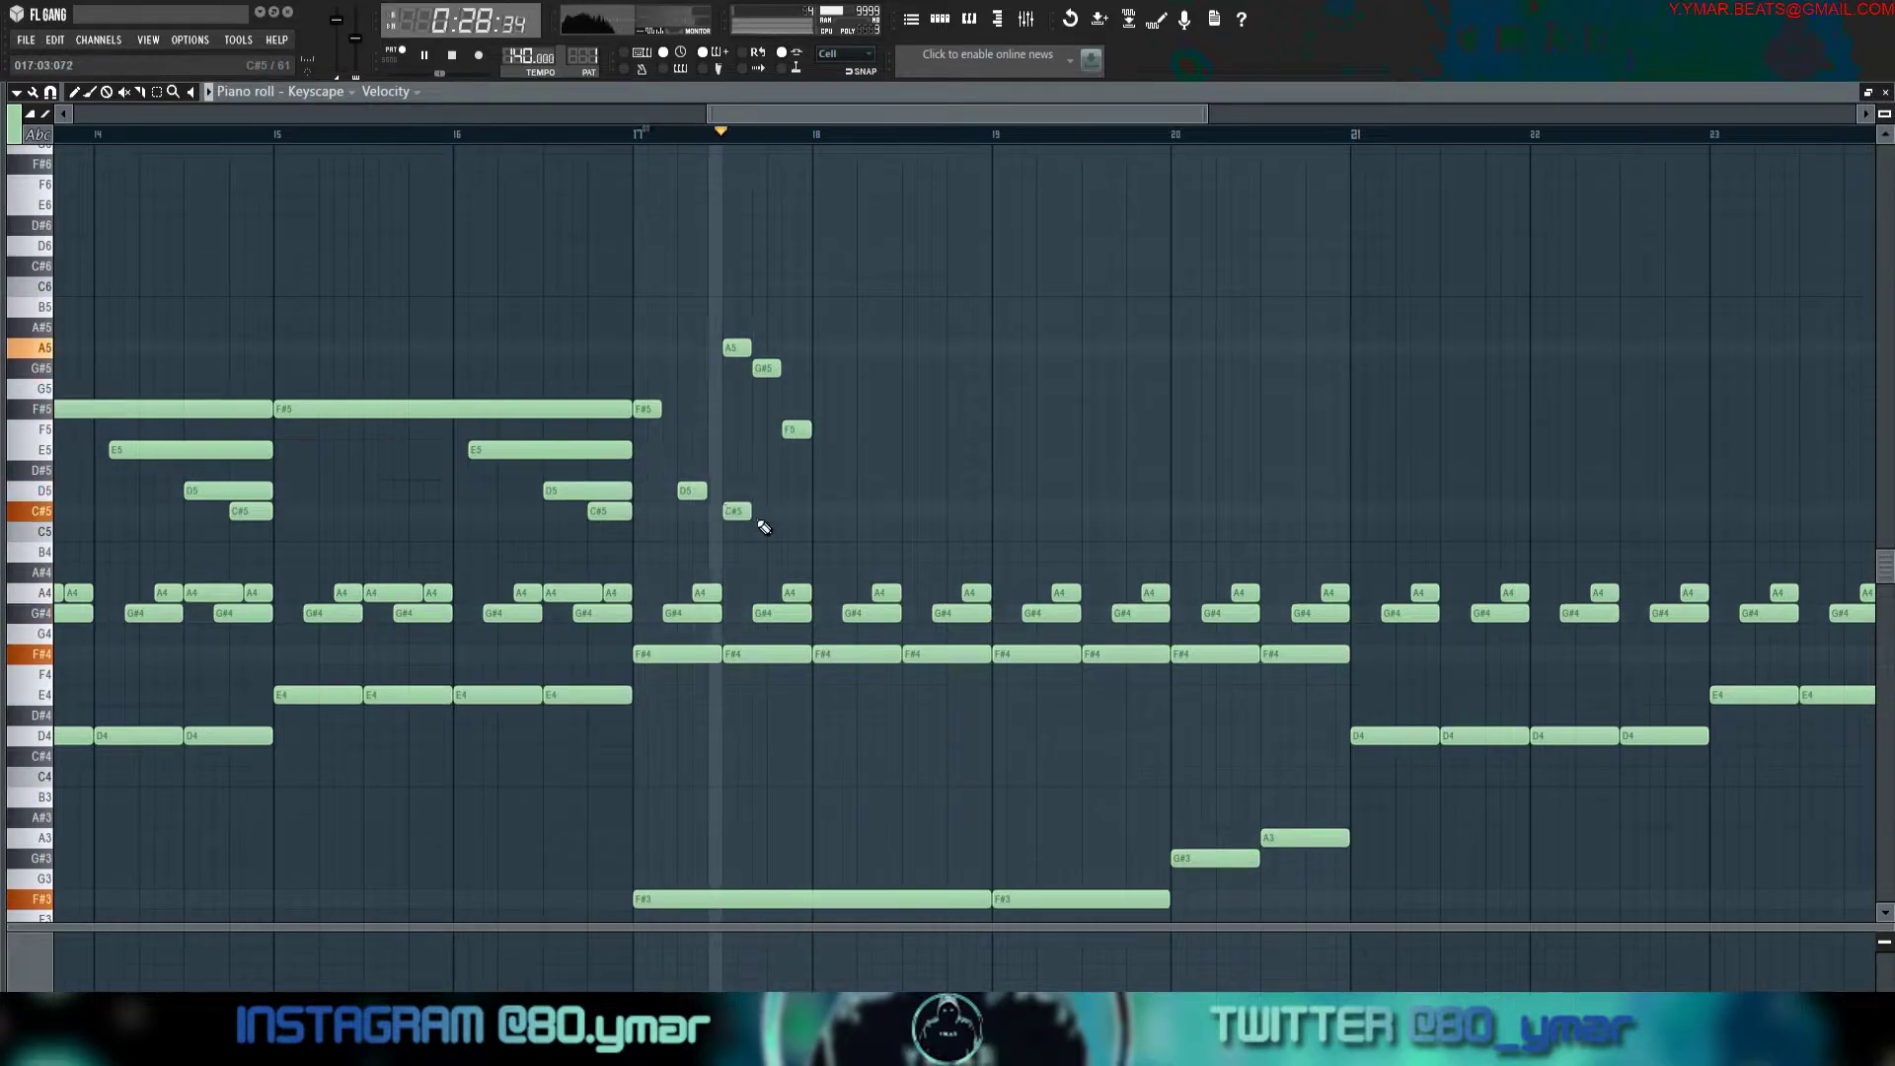
key(space)
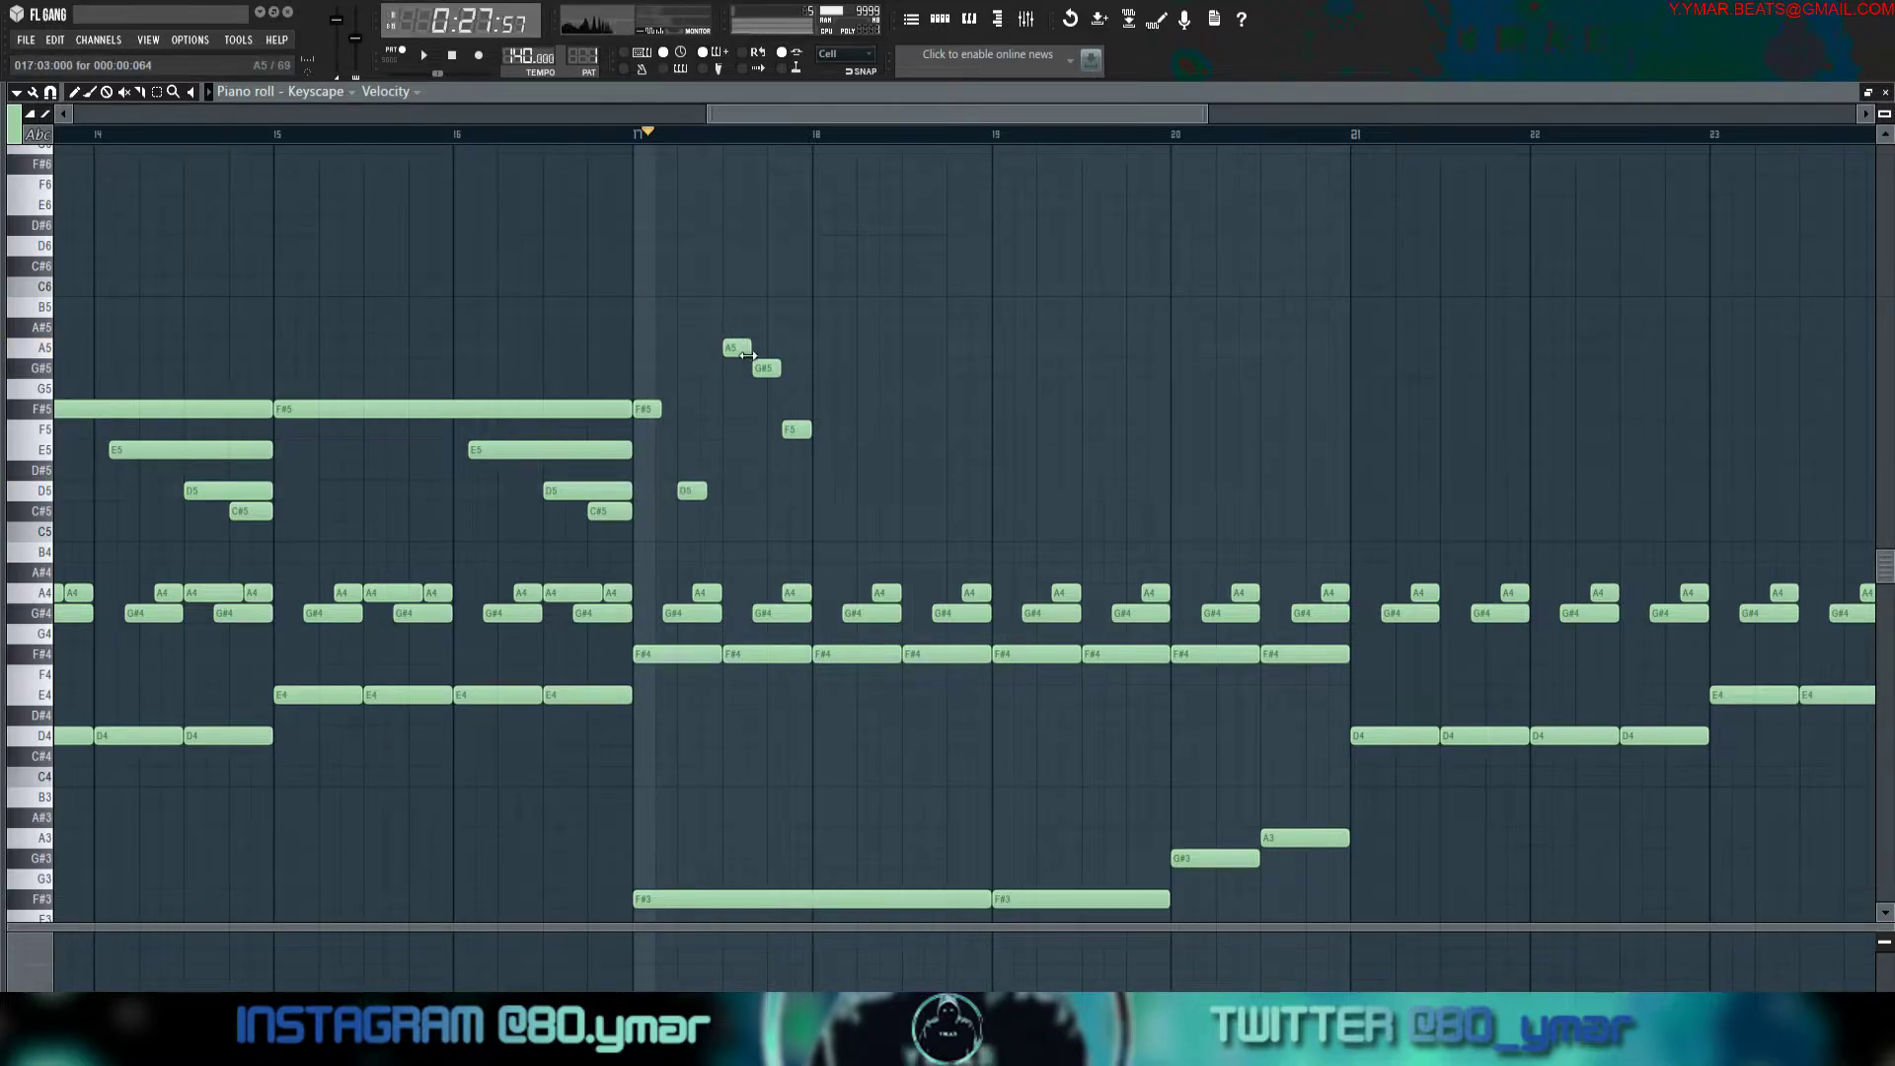
key(space)
drag(795, 432, 781, 433)
key(space)
key(space)
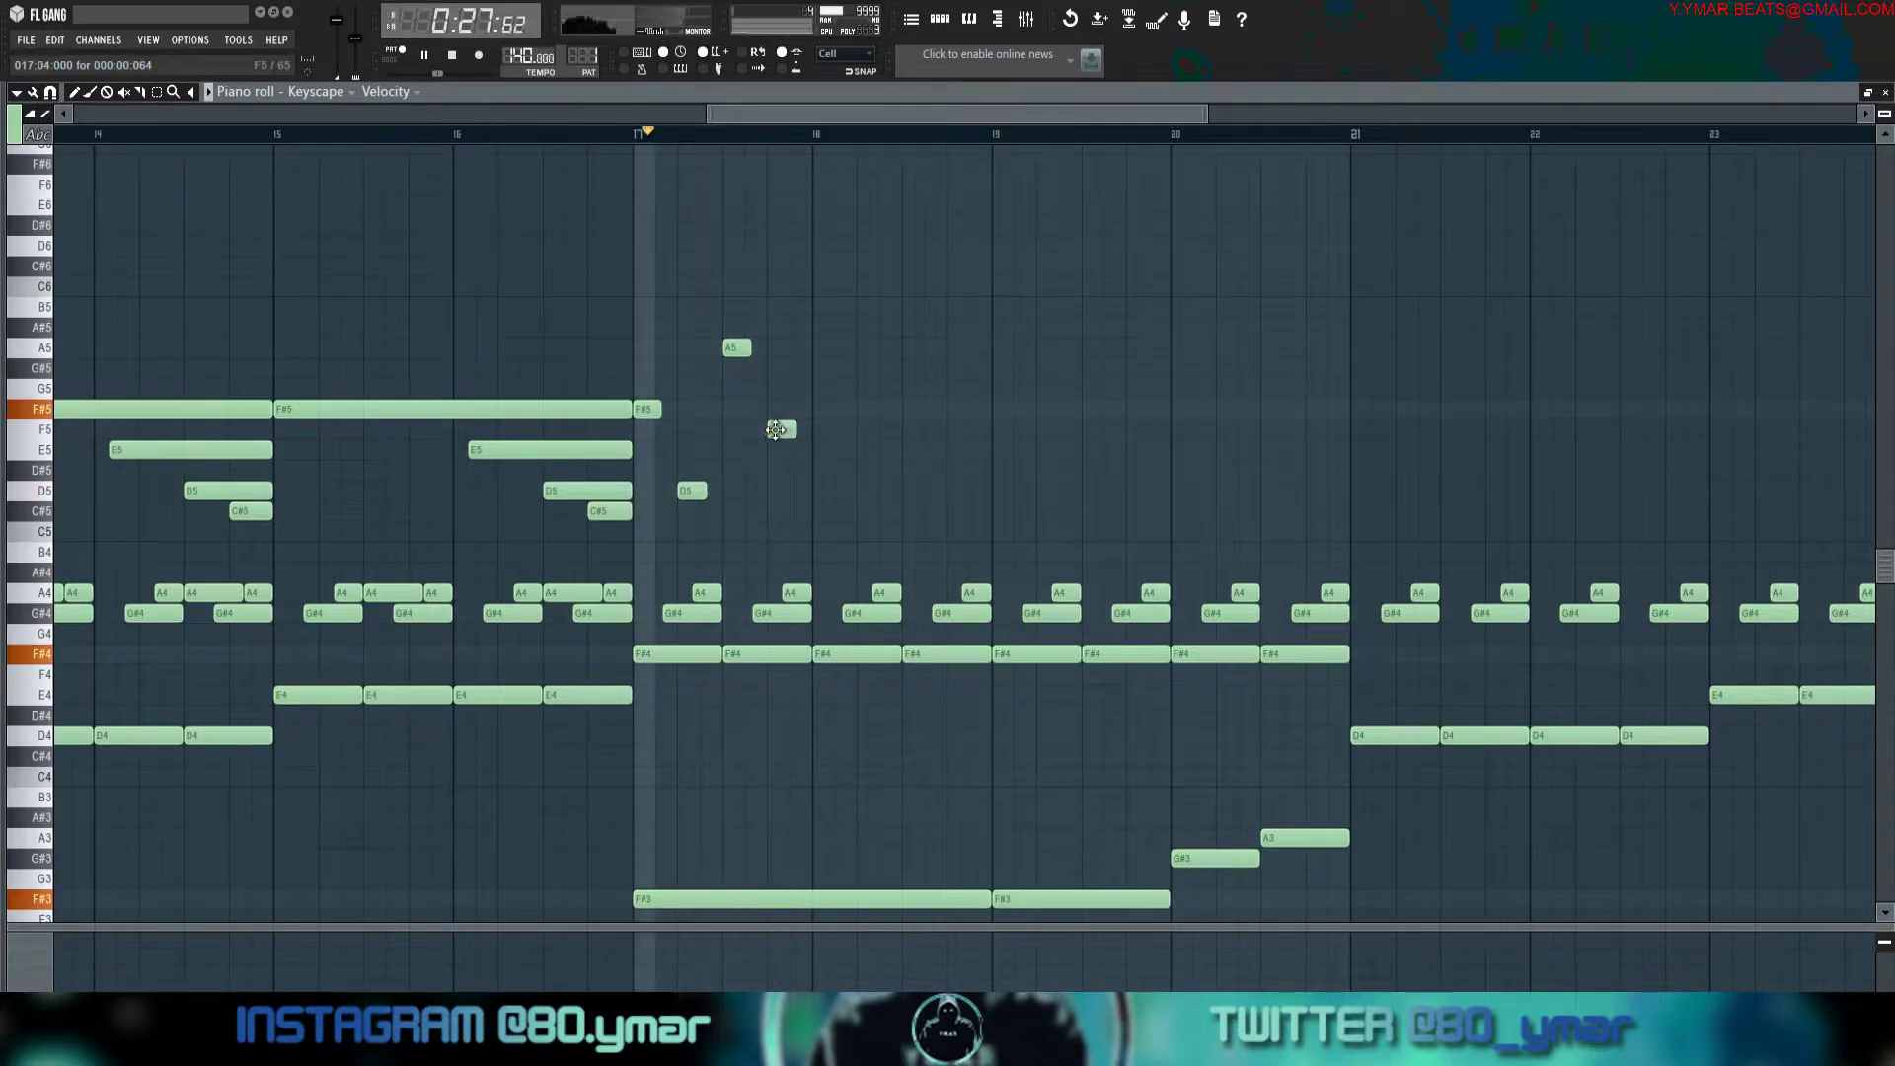
Delete the F5 from bar 17 and lengthen the short F#5, D5 and A5 notes.
ctrl+drag(827, 538, 622, 314)
drag(878, 494, 818, 454)
right_click(817, 454)
key(space)
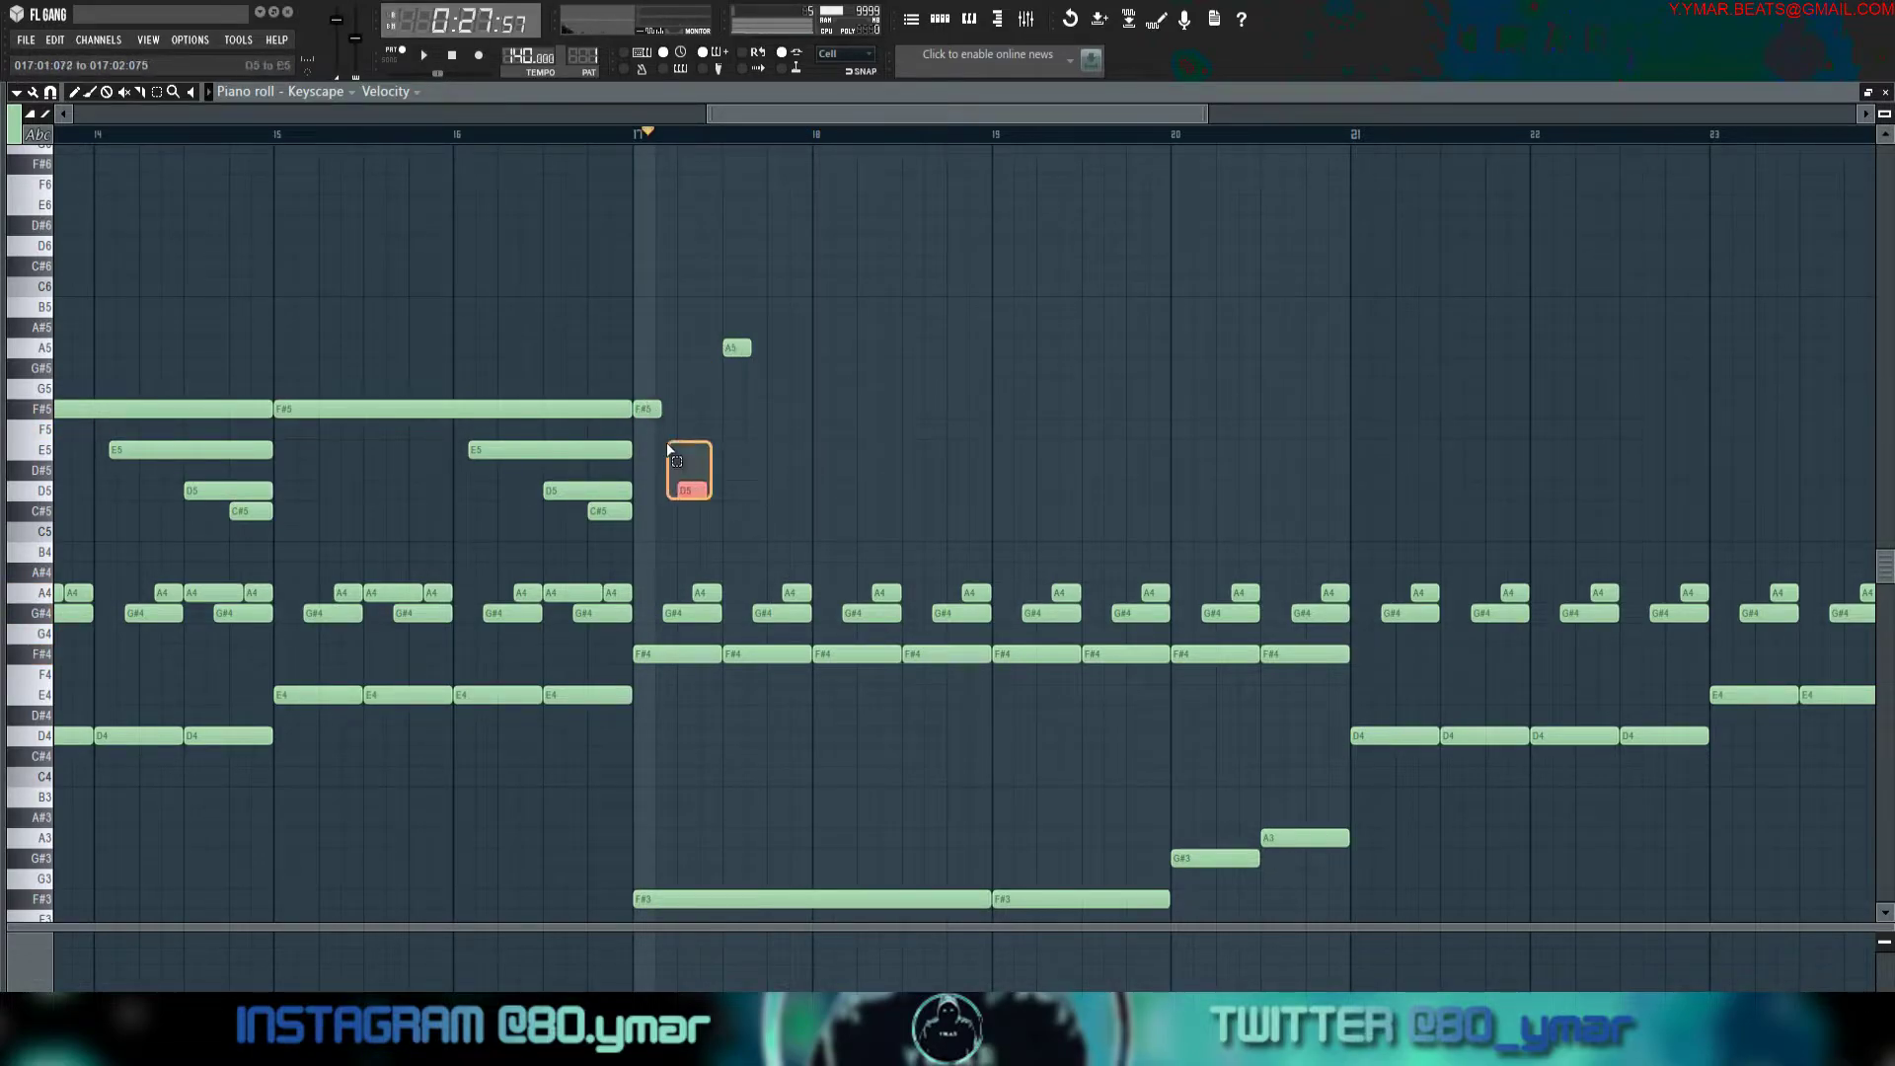
drag(662, 412, 675, 405)
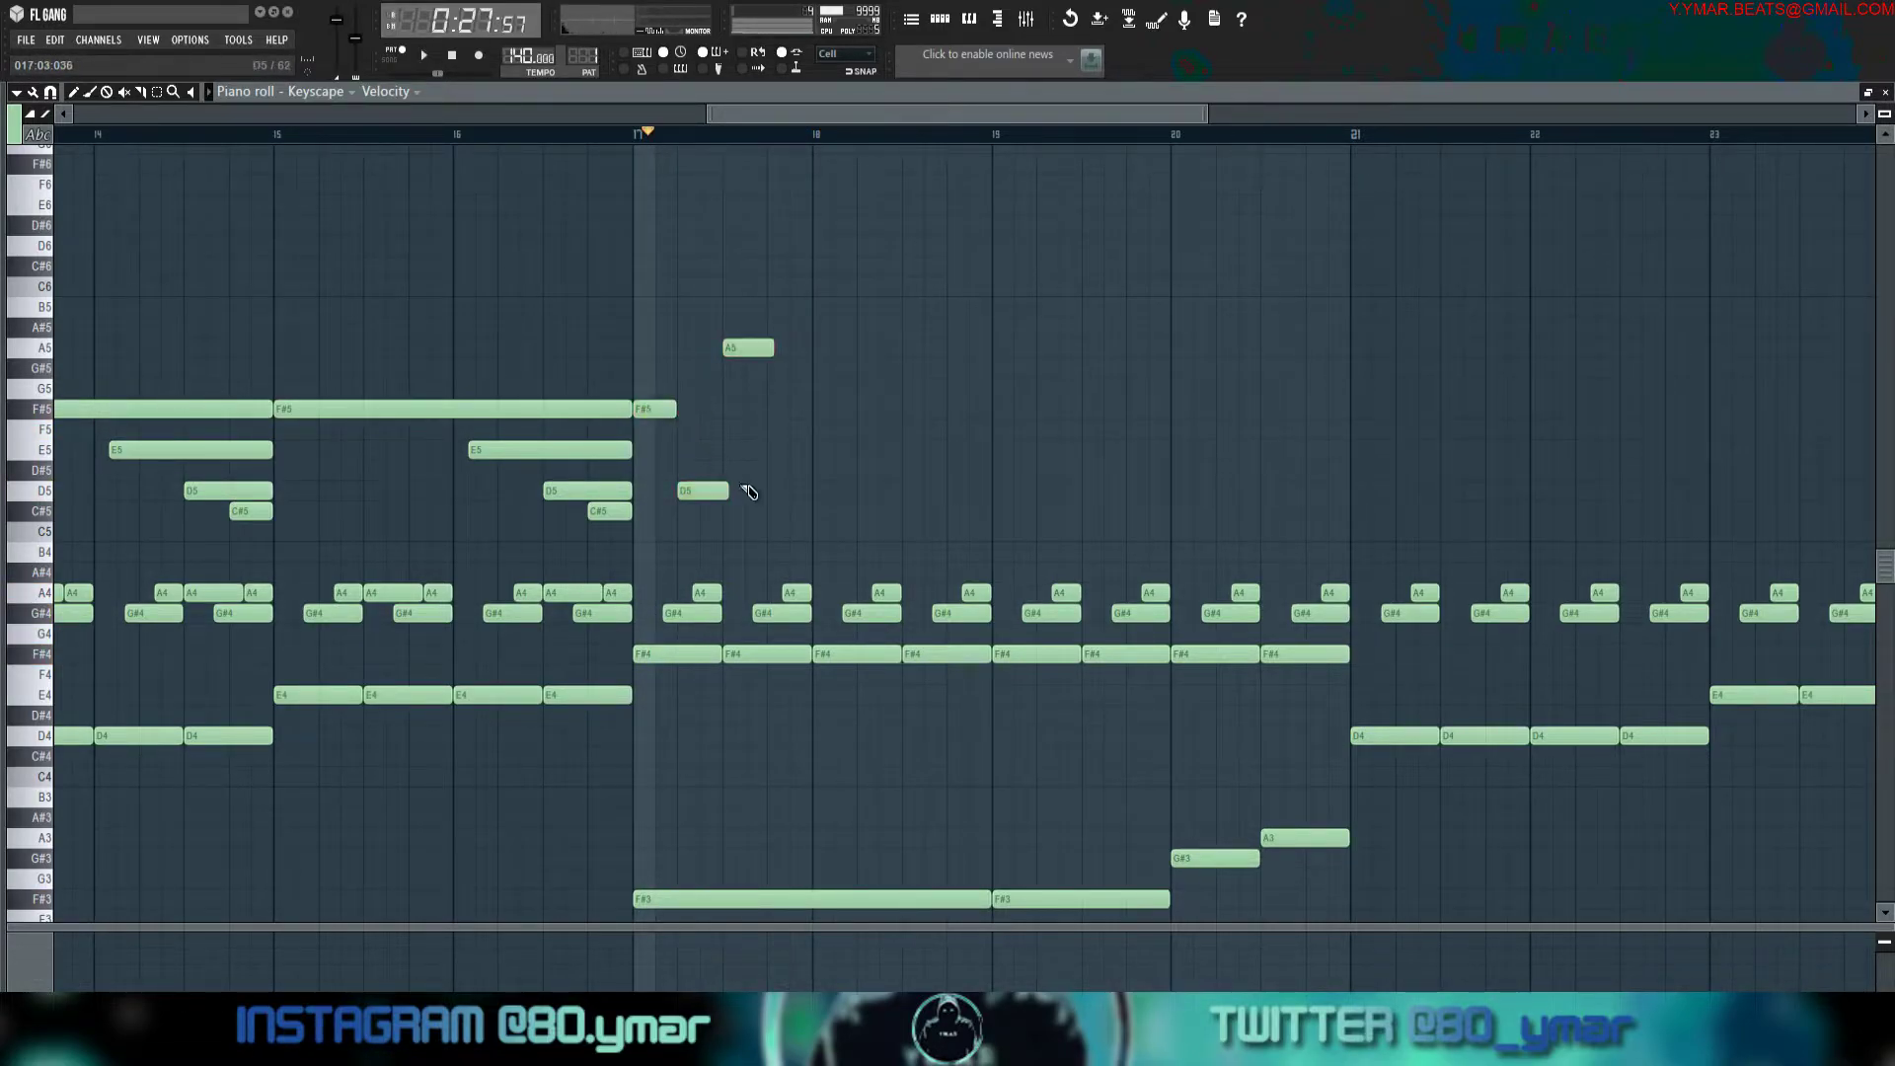
key(space)
key(space)
key(space)
Try other positions for the D5 and A5 notes, and delete all trial melody notes from bar 17.
drag(706, 497, 785, 347)
key(space)
key(space)
key(space)
key(space)
key(space)
key(space)
key(space)
right_click(779, 349)
right_click(735, 369)
key(space)
key(space)
right_click(665, 410)
scroll(725, 380, down, 5)
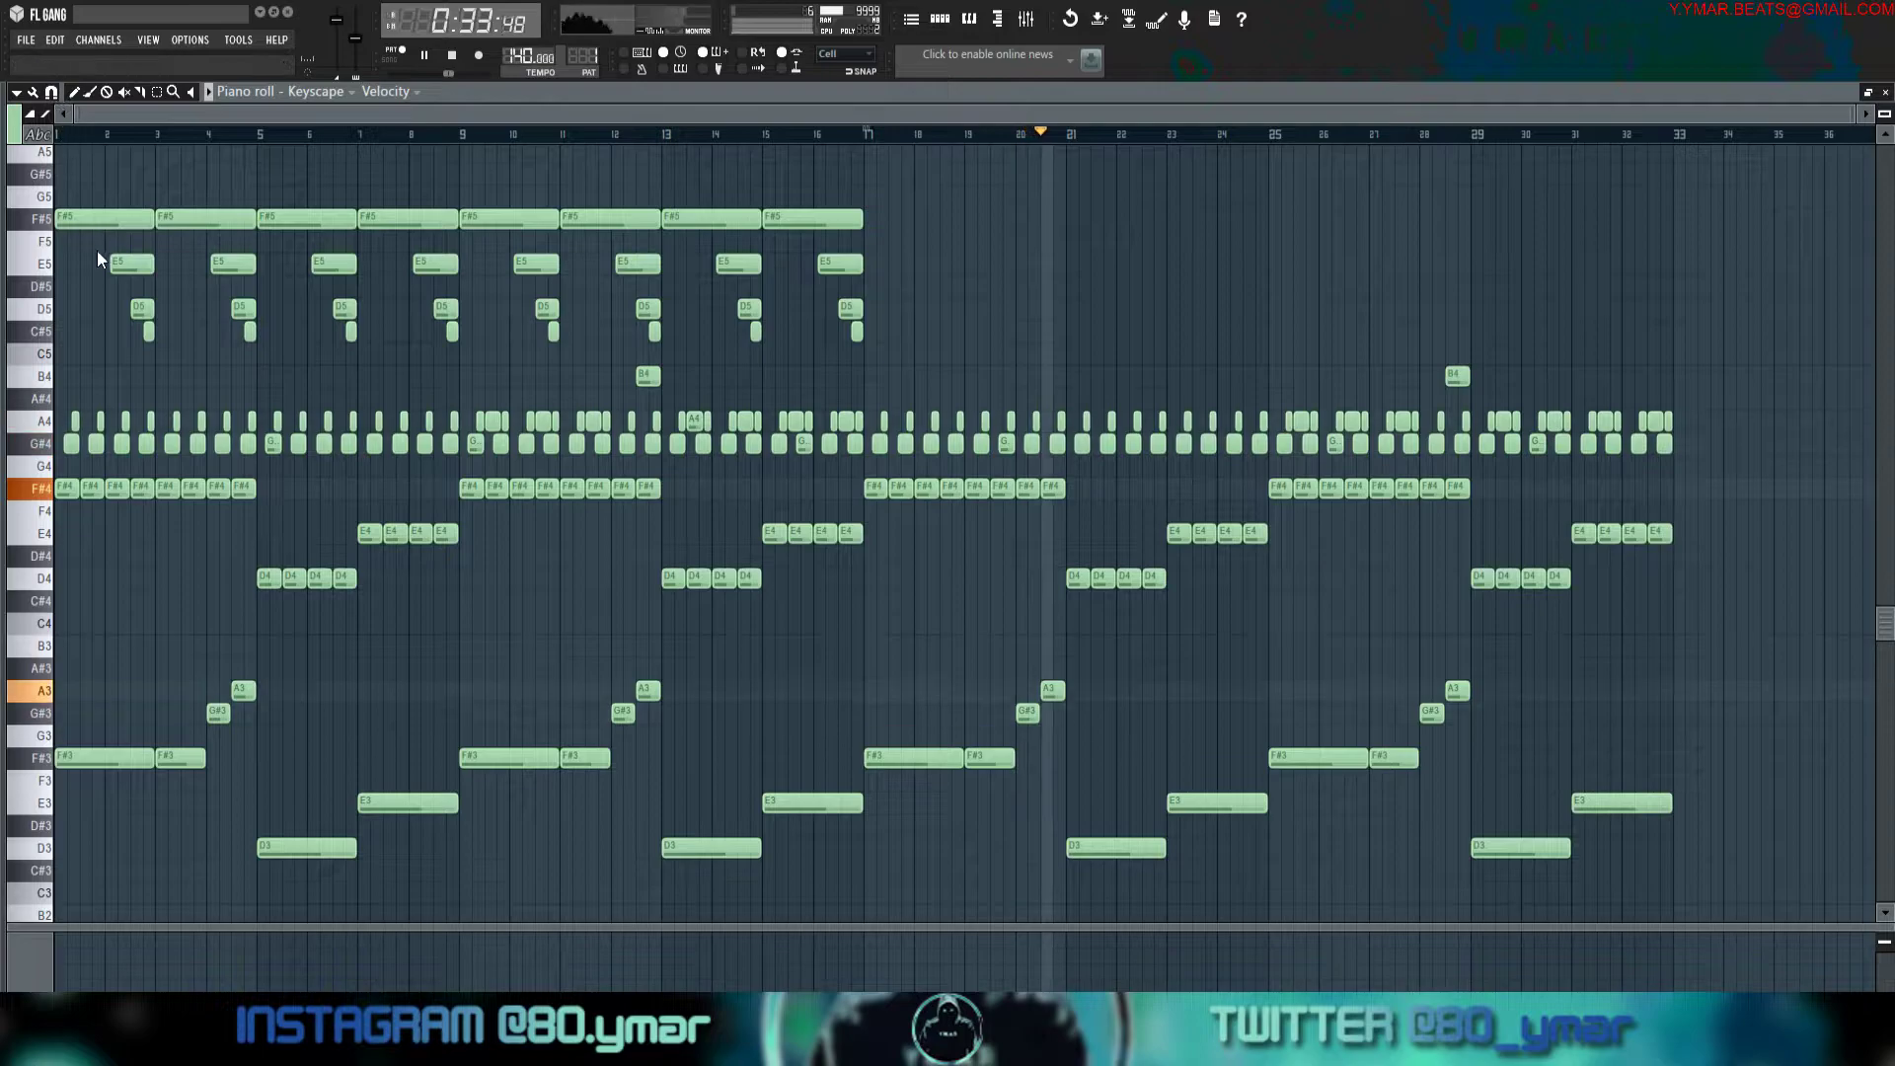
Fill bar 17 with four consecutive one-beat F#5 notes.
key(space)
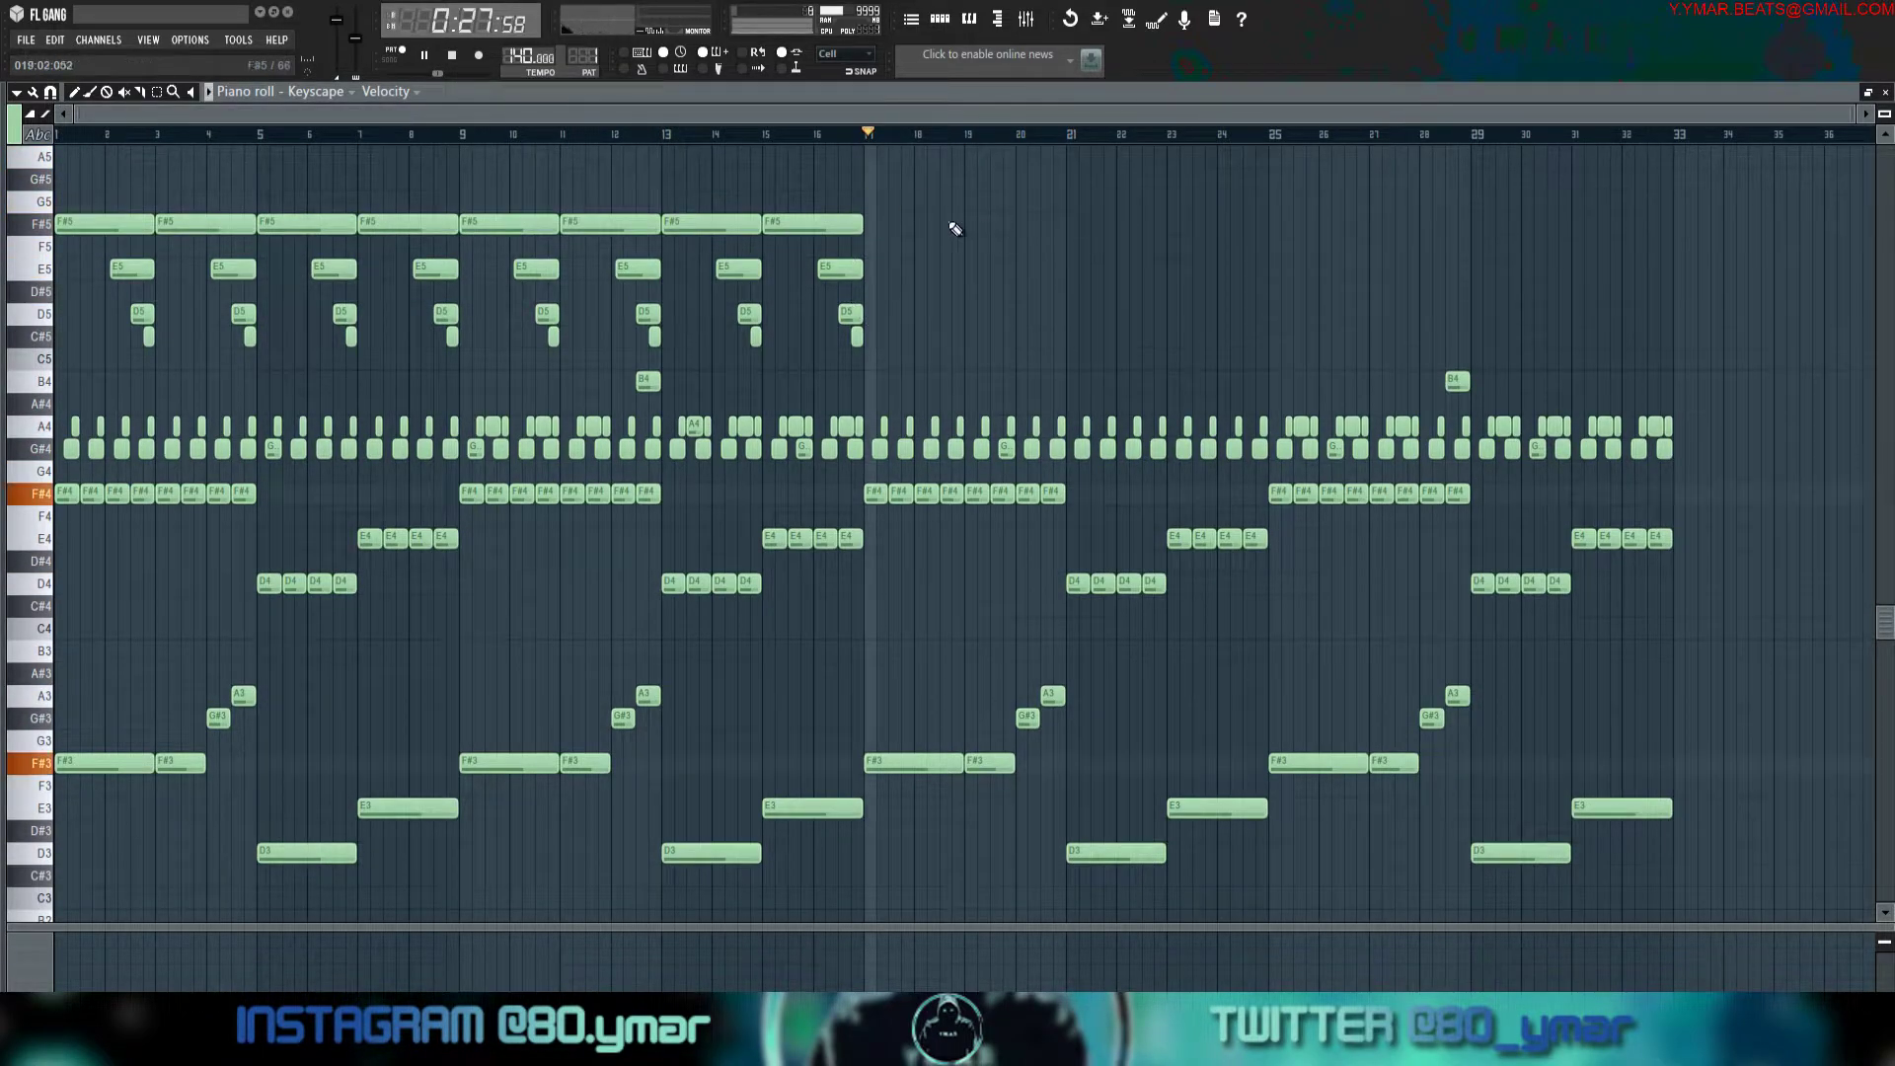
scroll(977, 229, up, 4)
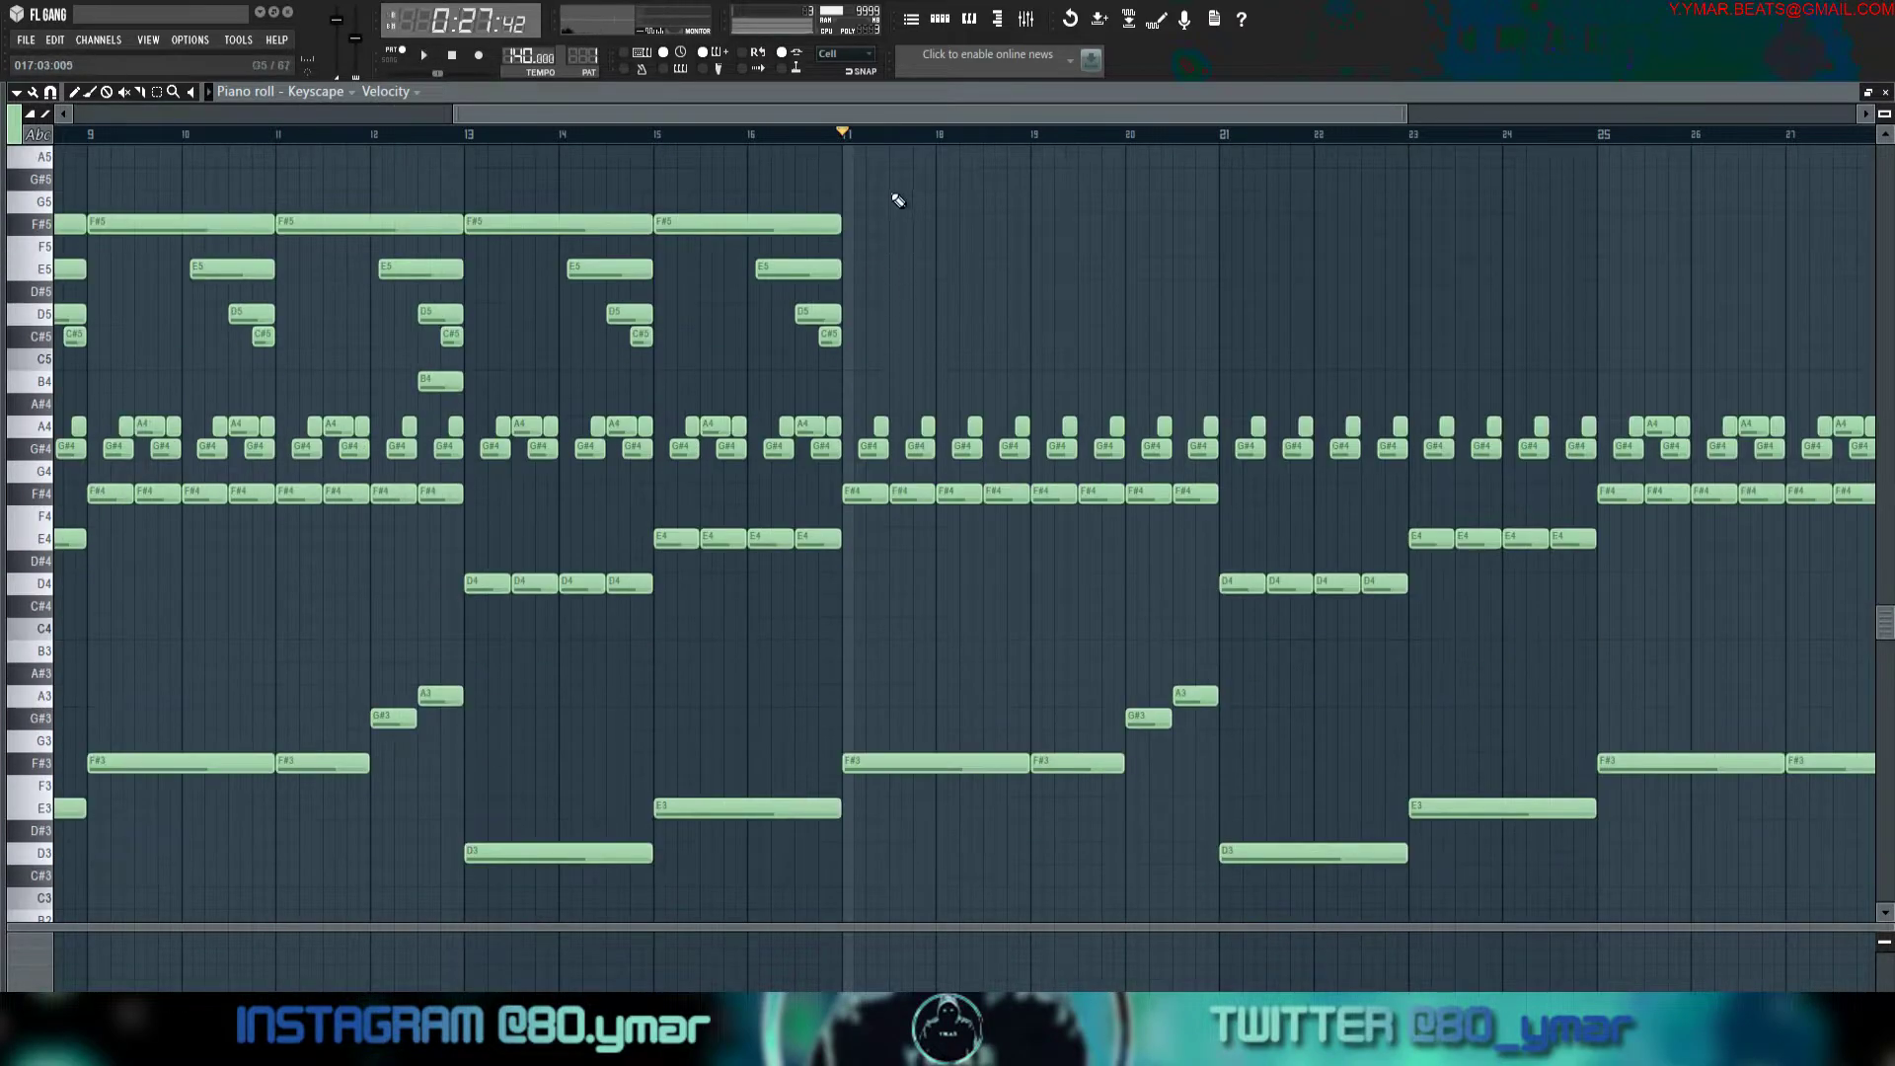
scroll(897, 217, up, 3)
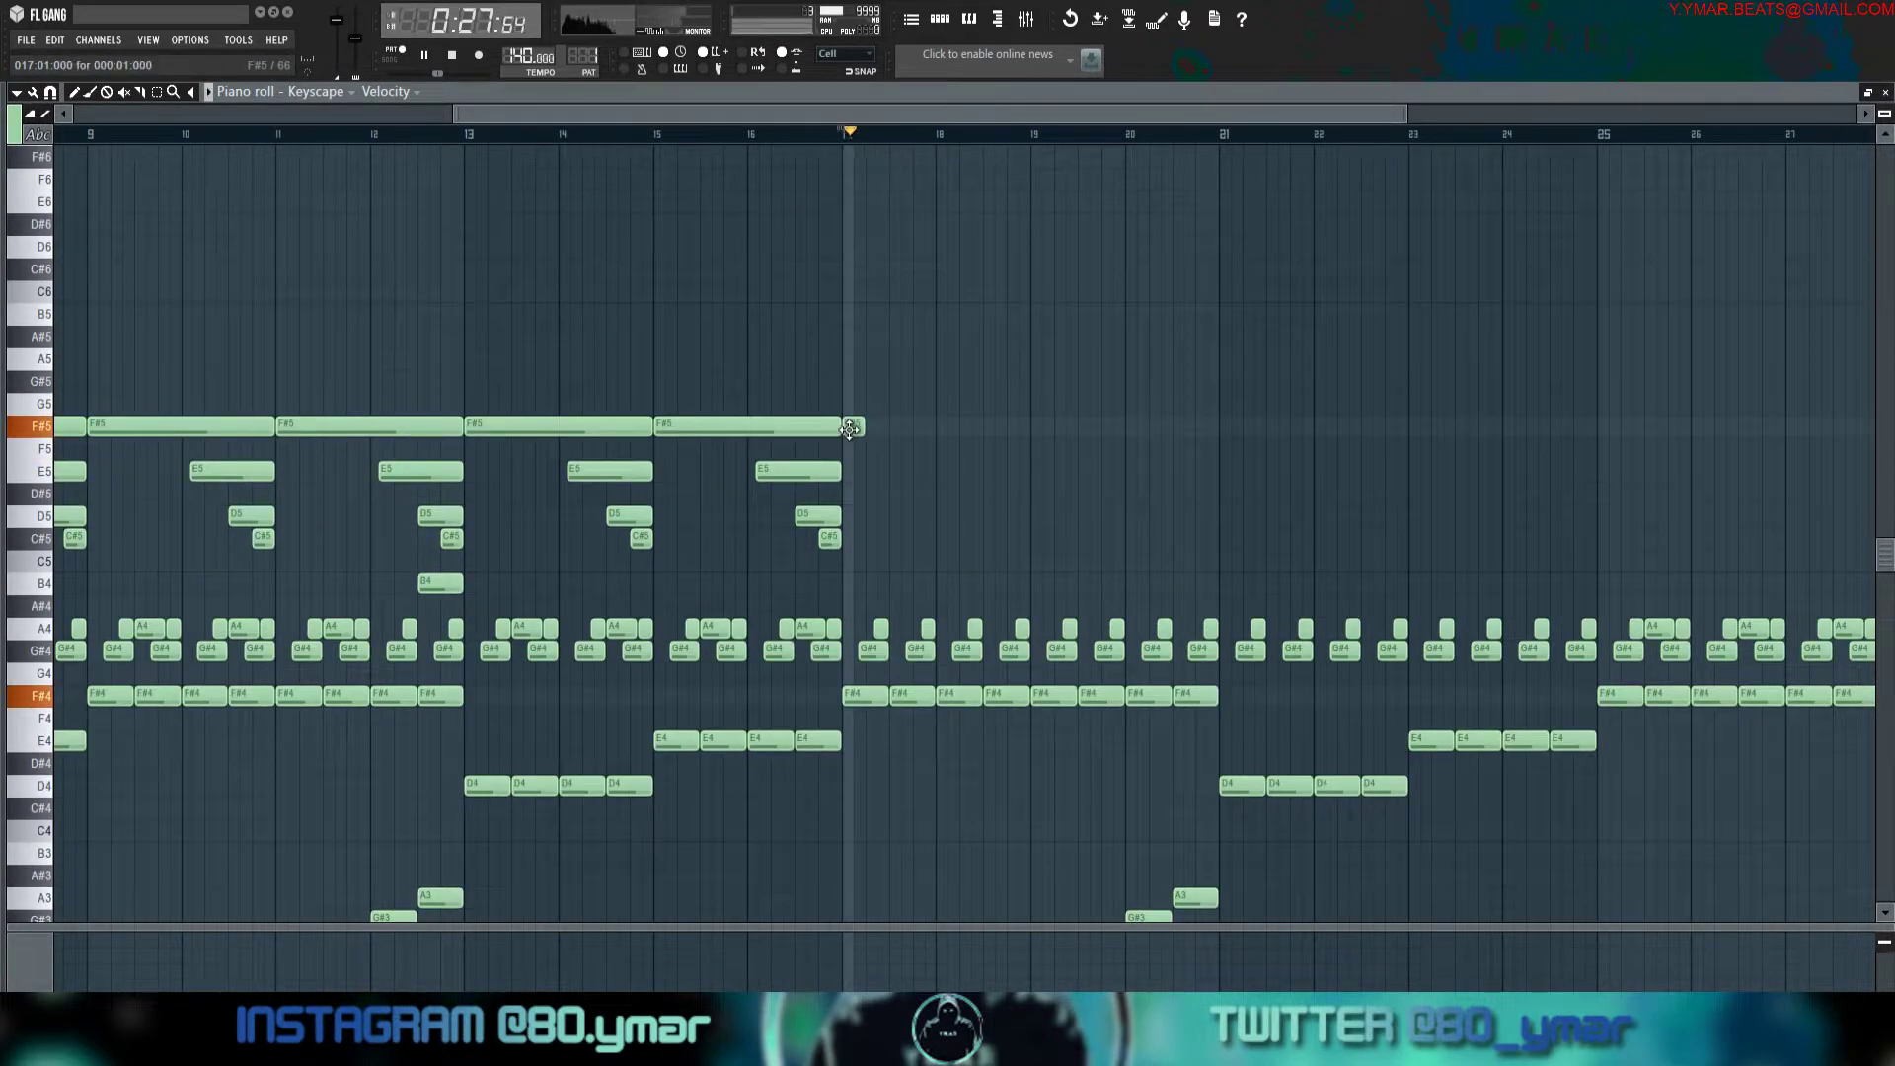
scroll(848, 427, up, 3)
click(868, 427)
key(space)
click(934, 429)
click(995, 428)
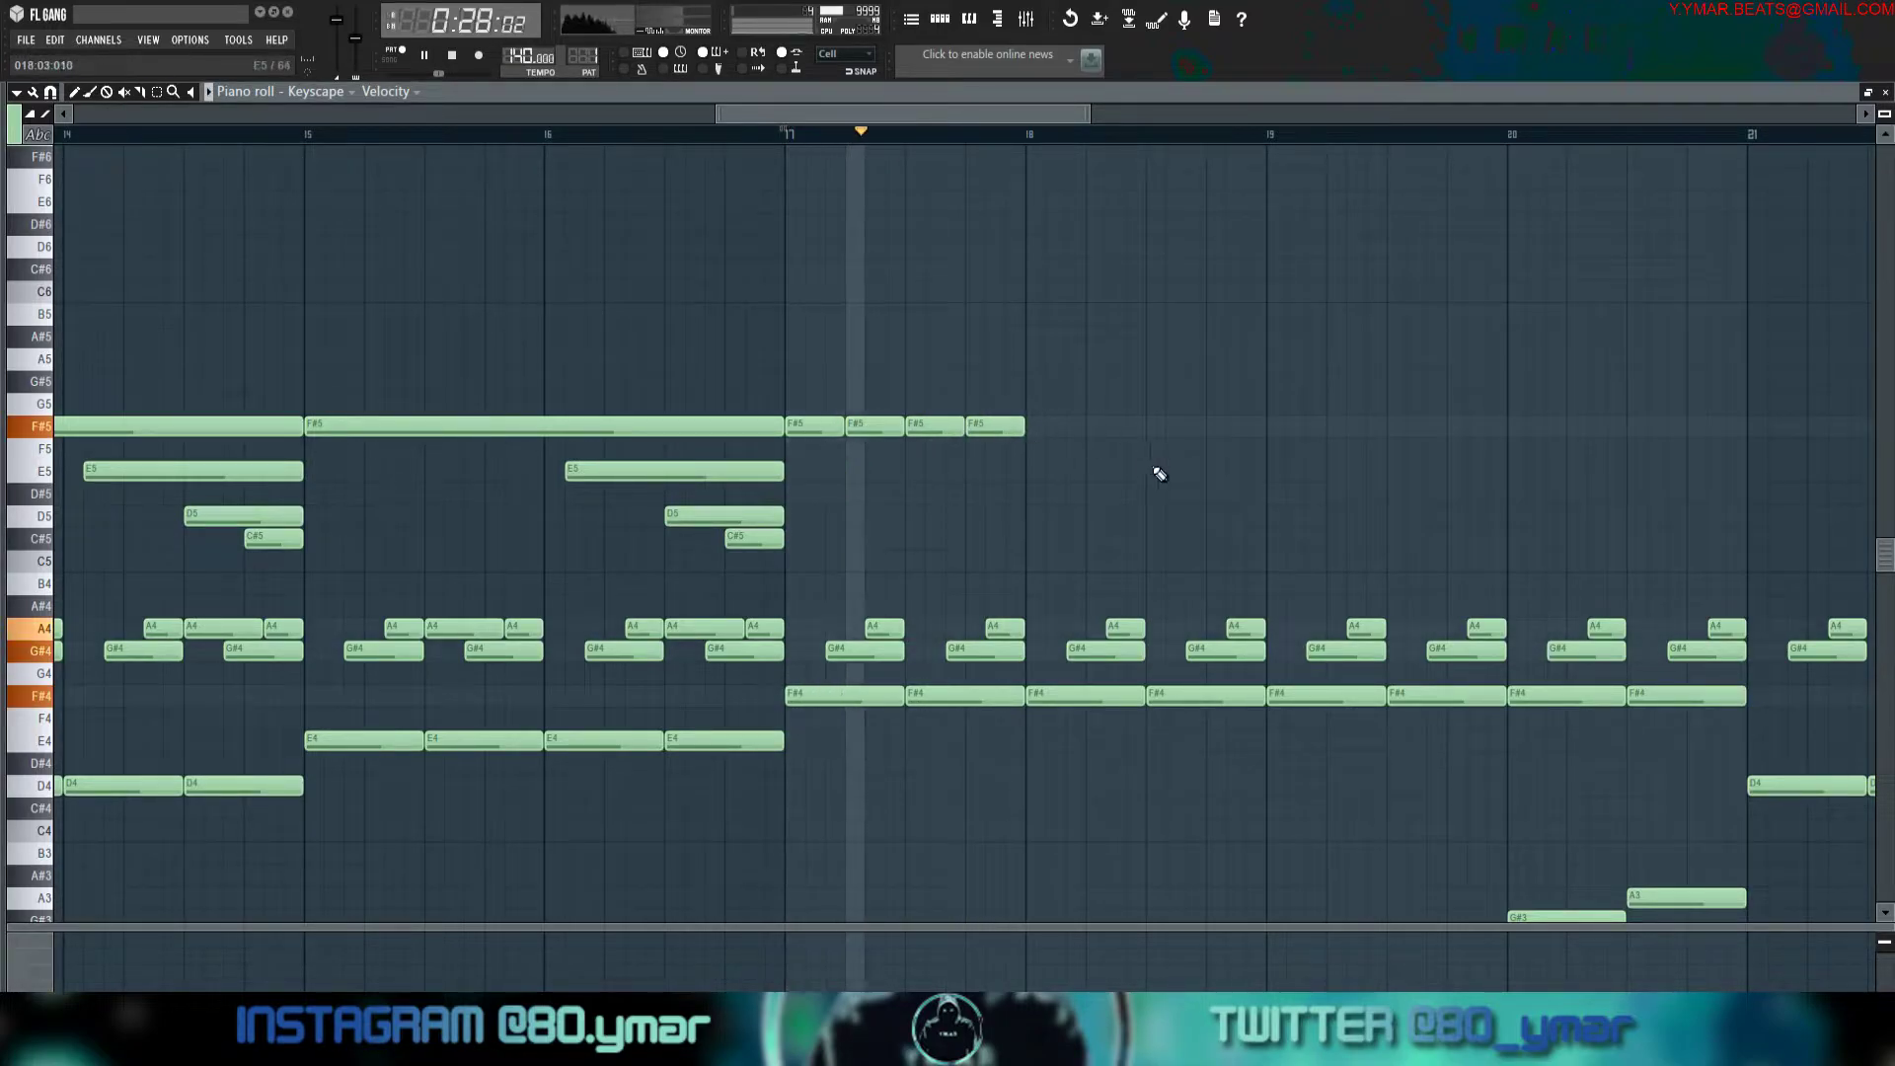
Fill bar 18 with two one-beat G#5 notes followed by two one-beat A5 notes.
click(1048, 382)
click(1109, 383)
key(space)
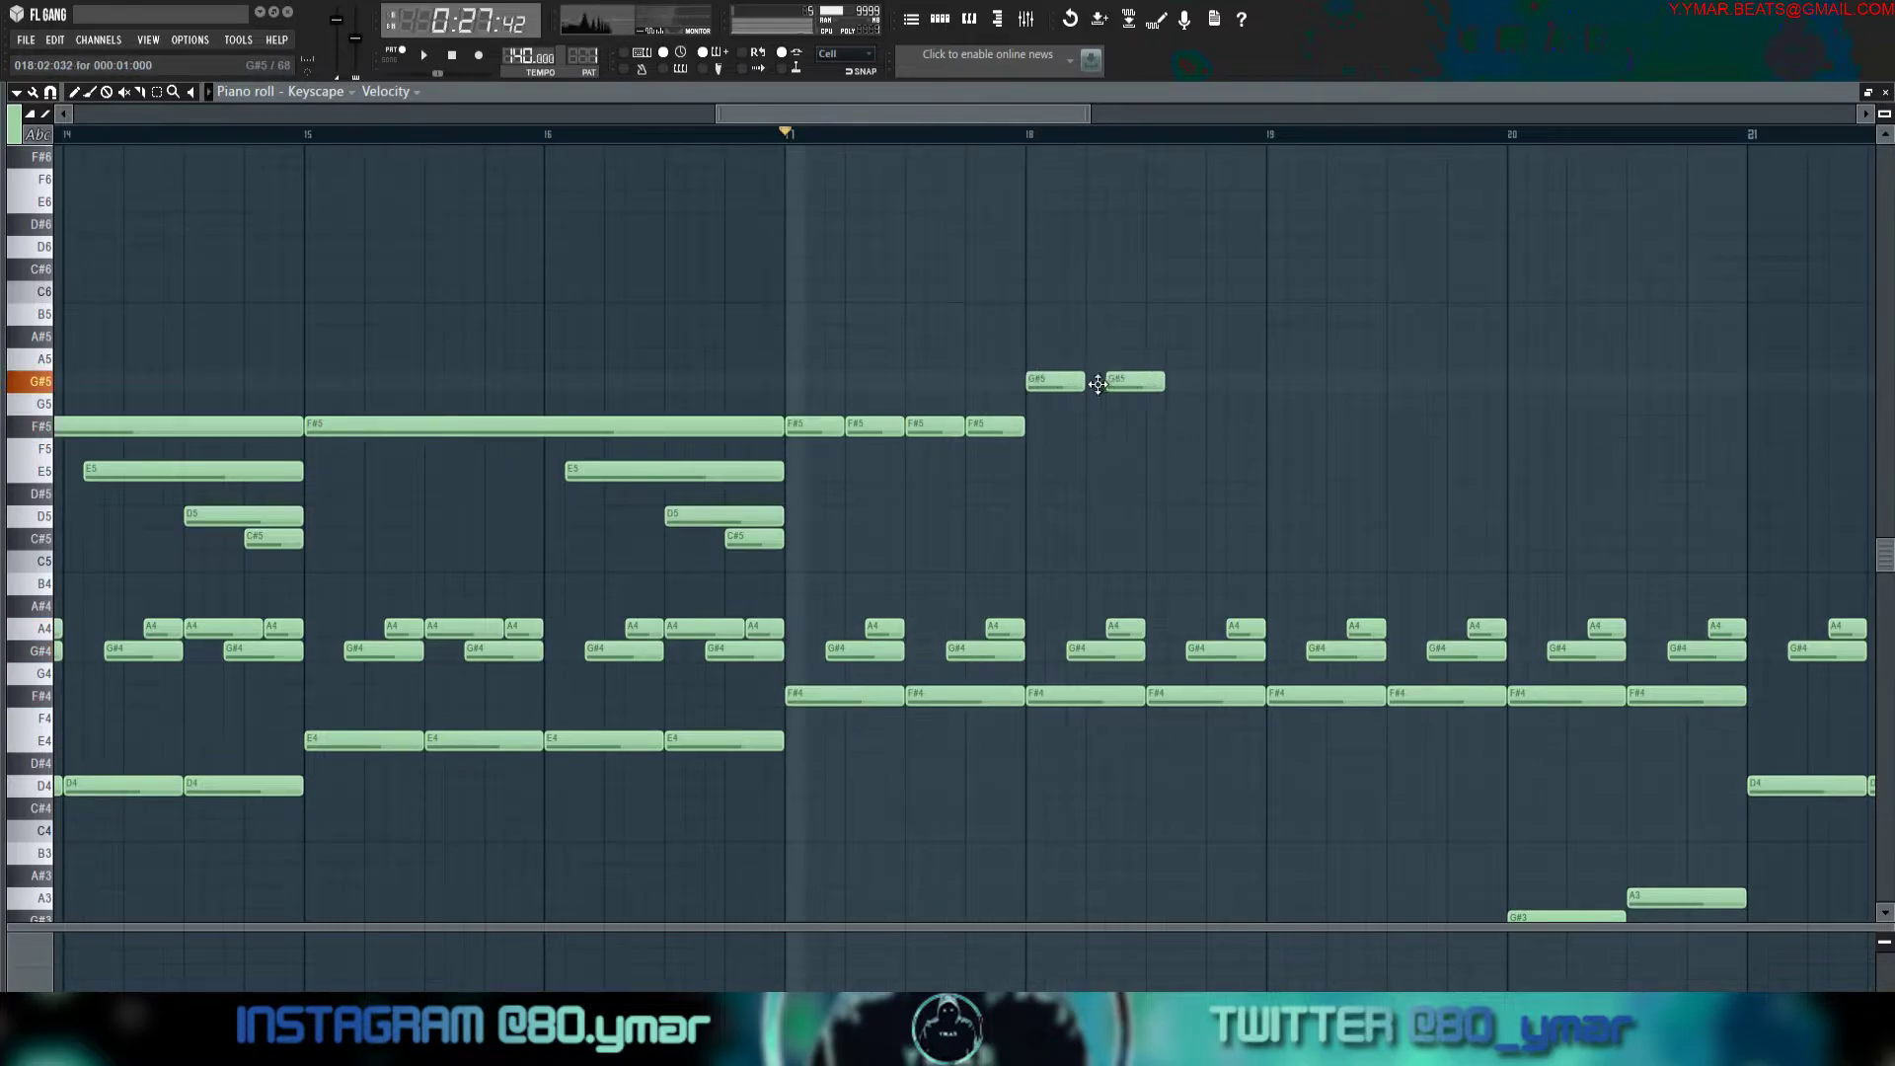
drag(1118, 383, 1164, 381)
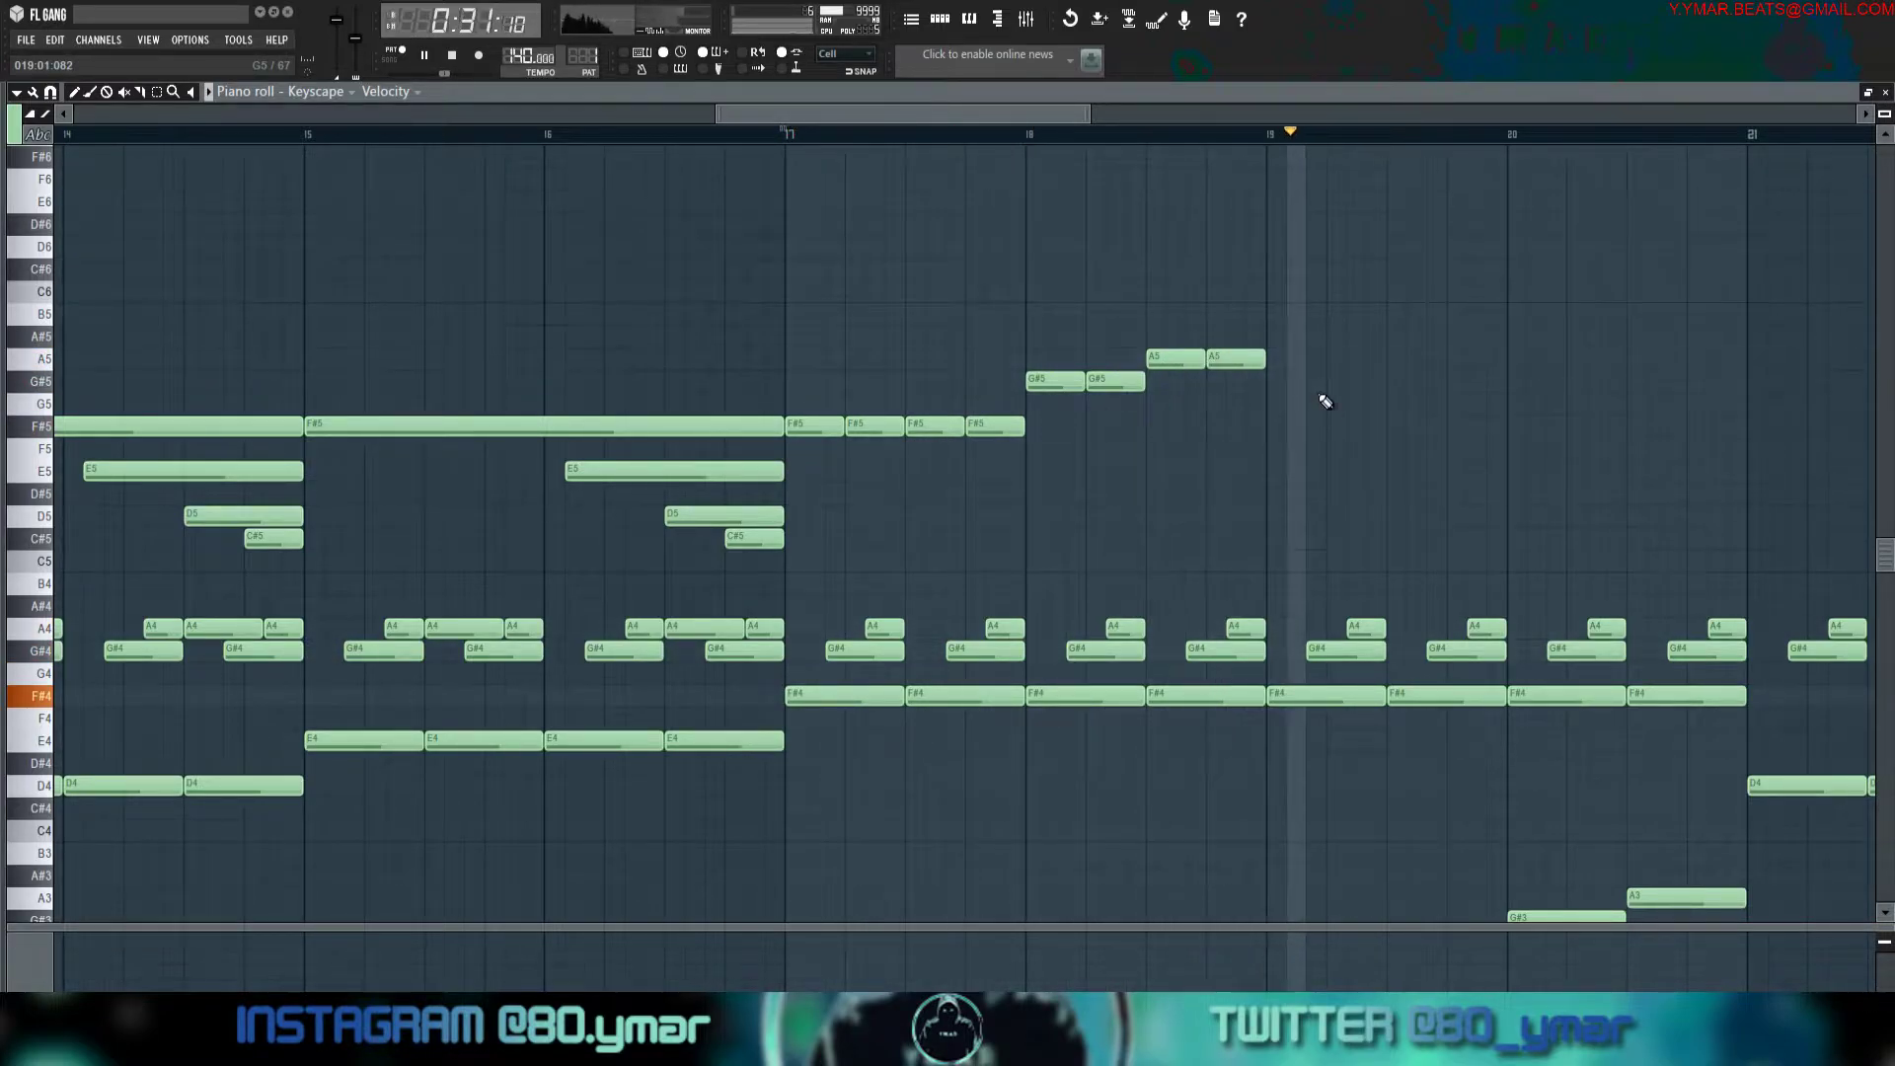
Duplicate the eight-note F#5, G#5, A5 phrase from bars 17–18 until it fills bars 19 to 24, deleting the extra copy.
drag(1271, 454, 844, 237)
key(ctrl+b)
key(ctrl+b)
scroll(1336, 421, down, 3)
key(ctrl+b)
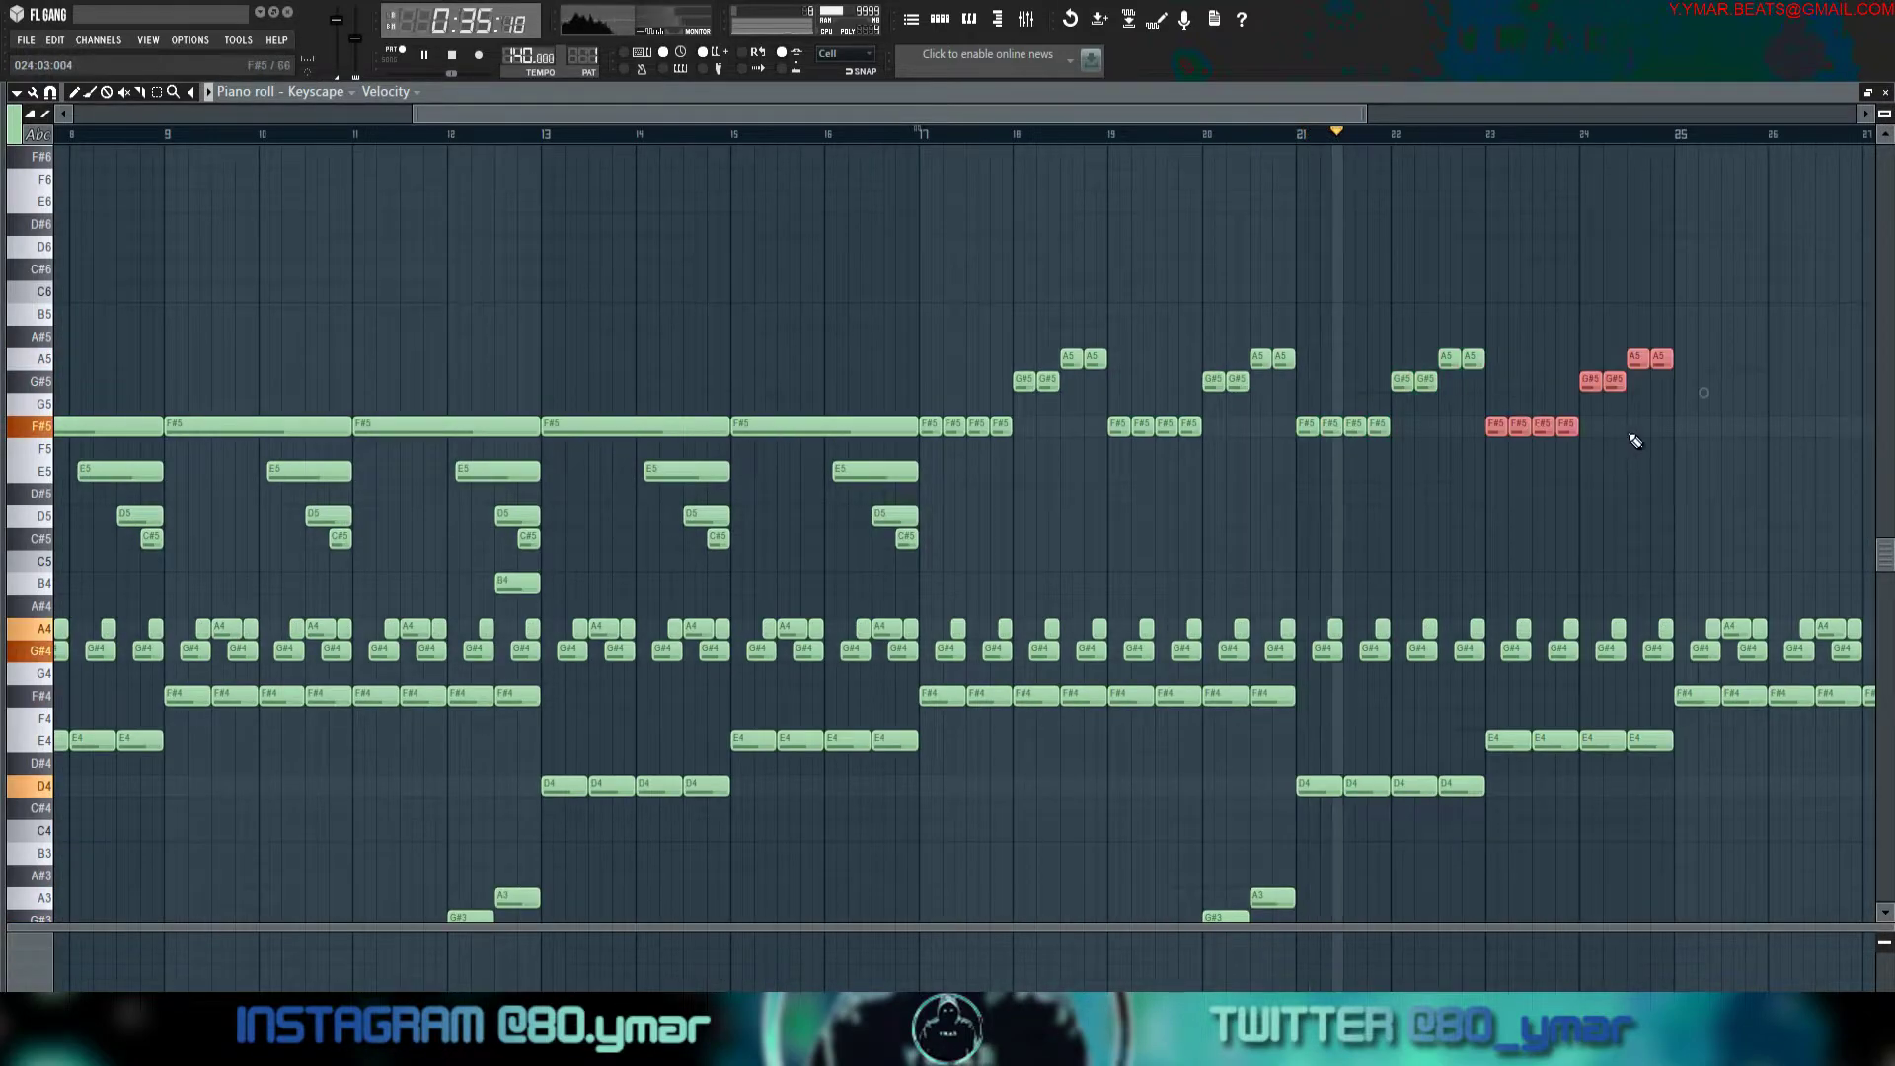
key(ctrl+b)
scroll(1596, 452, down, 2)
key(Delete)
scroll(1357, 435, up, 5)
drag(1110, 481, 896, 375)
ctrl+click(1438, 463)
scroll(1460, 452, down, 4)
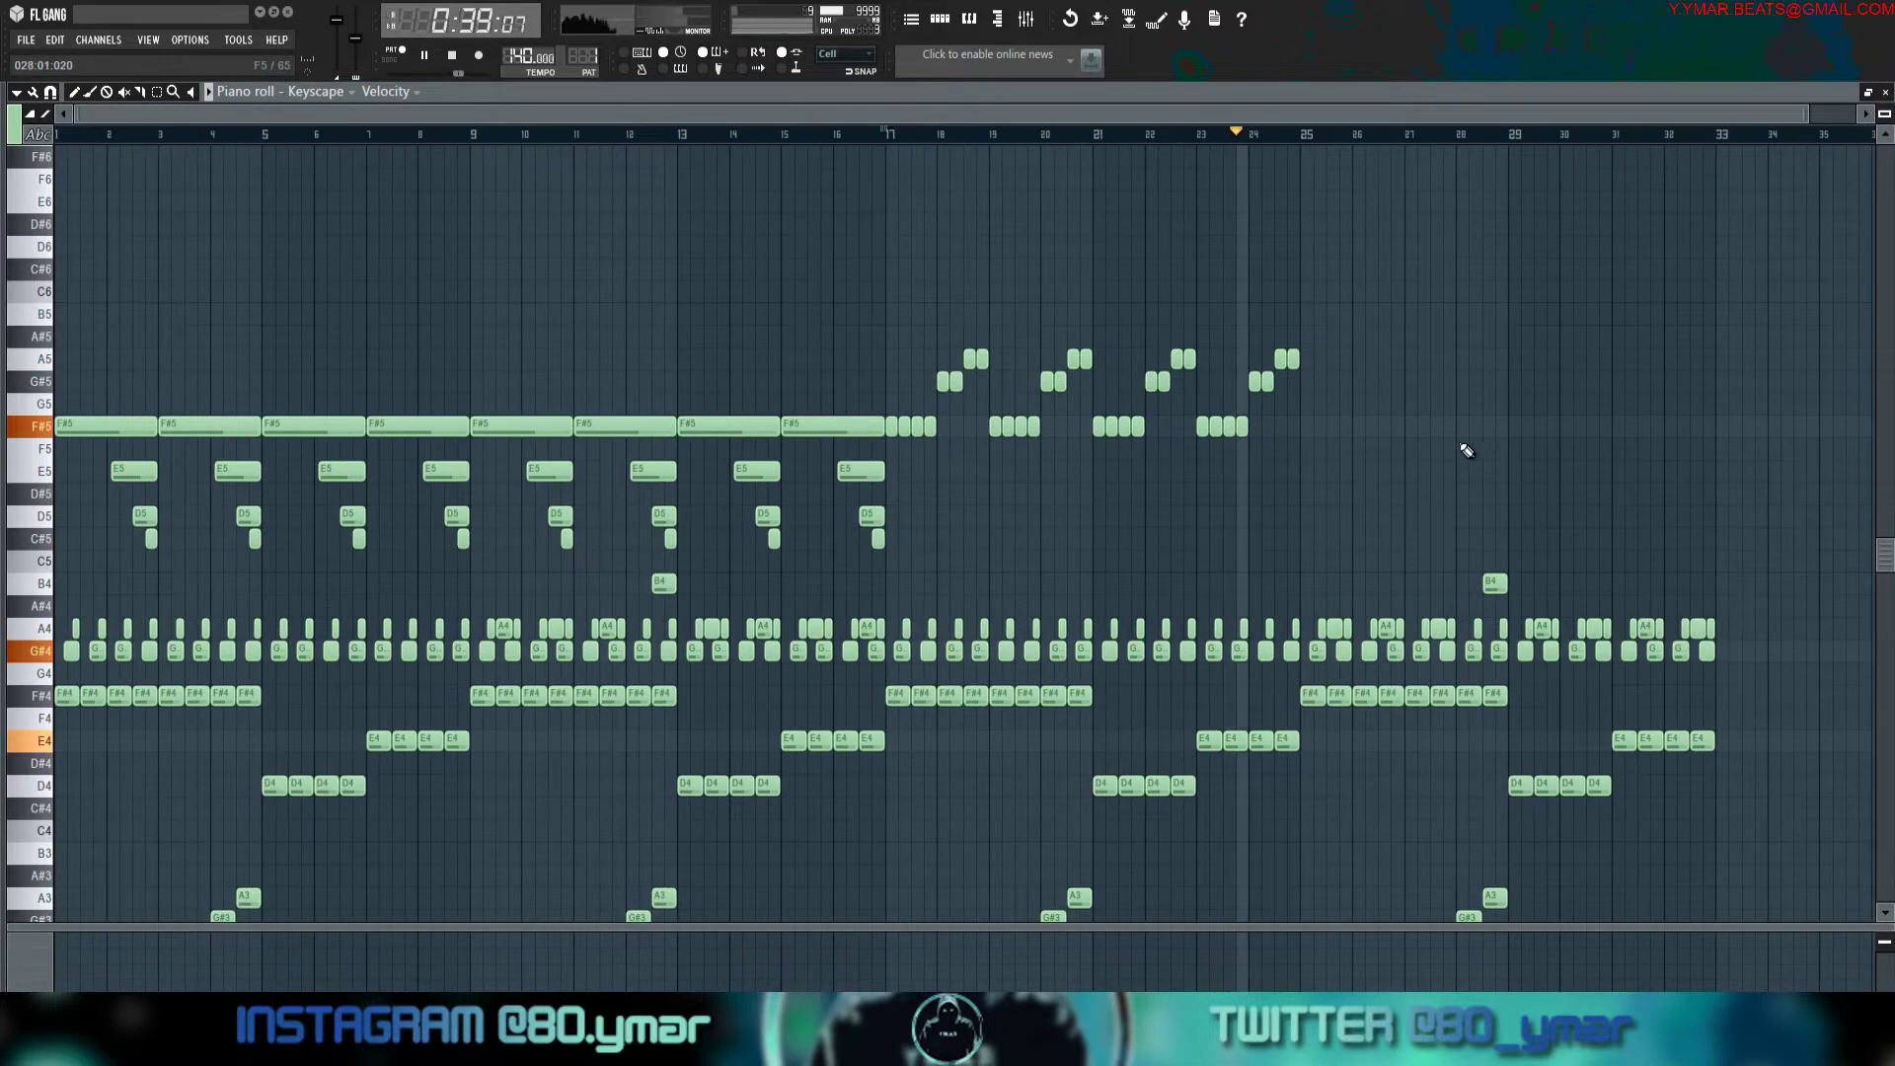
scroll(1467, 447, up, 2)
scroll(1416, 427, down, 2)
scroll(1409, 430, down, 5)
scroll(1412, 432, up, 5)
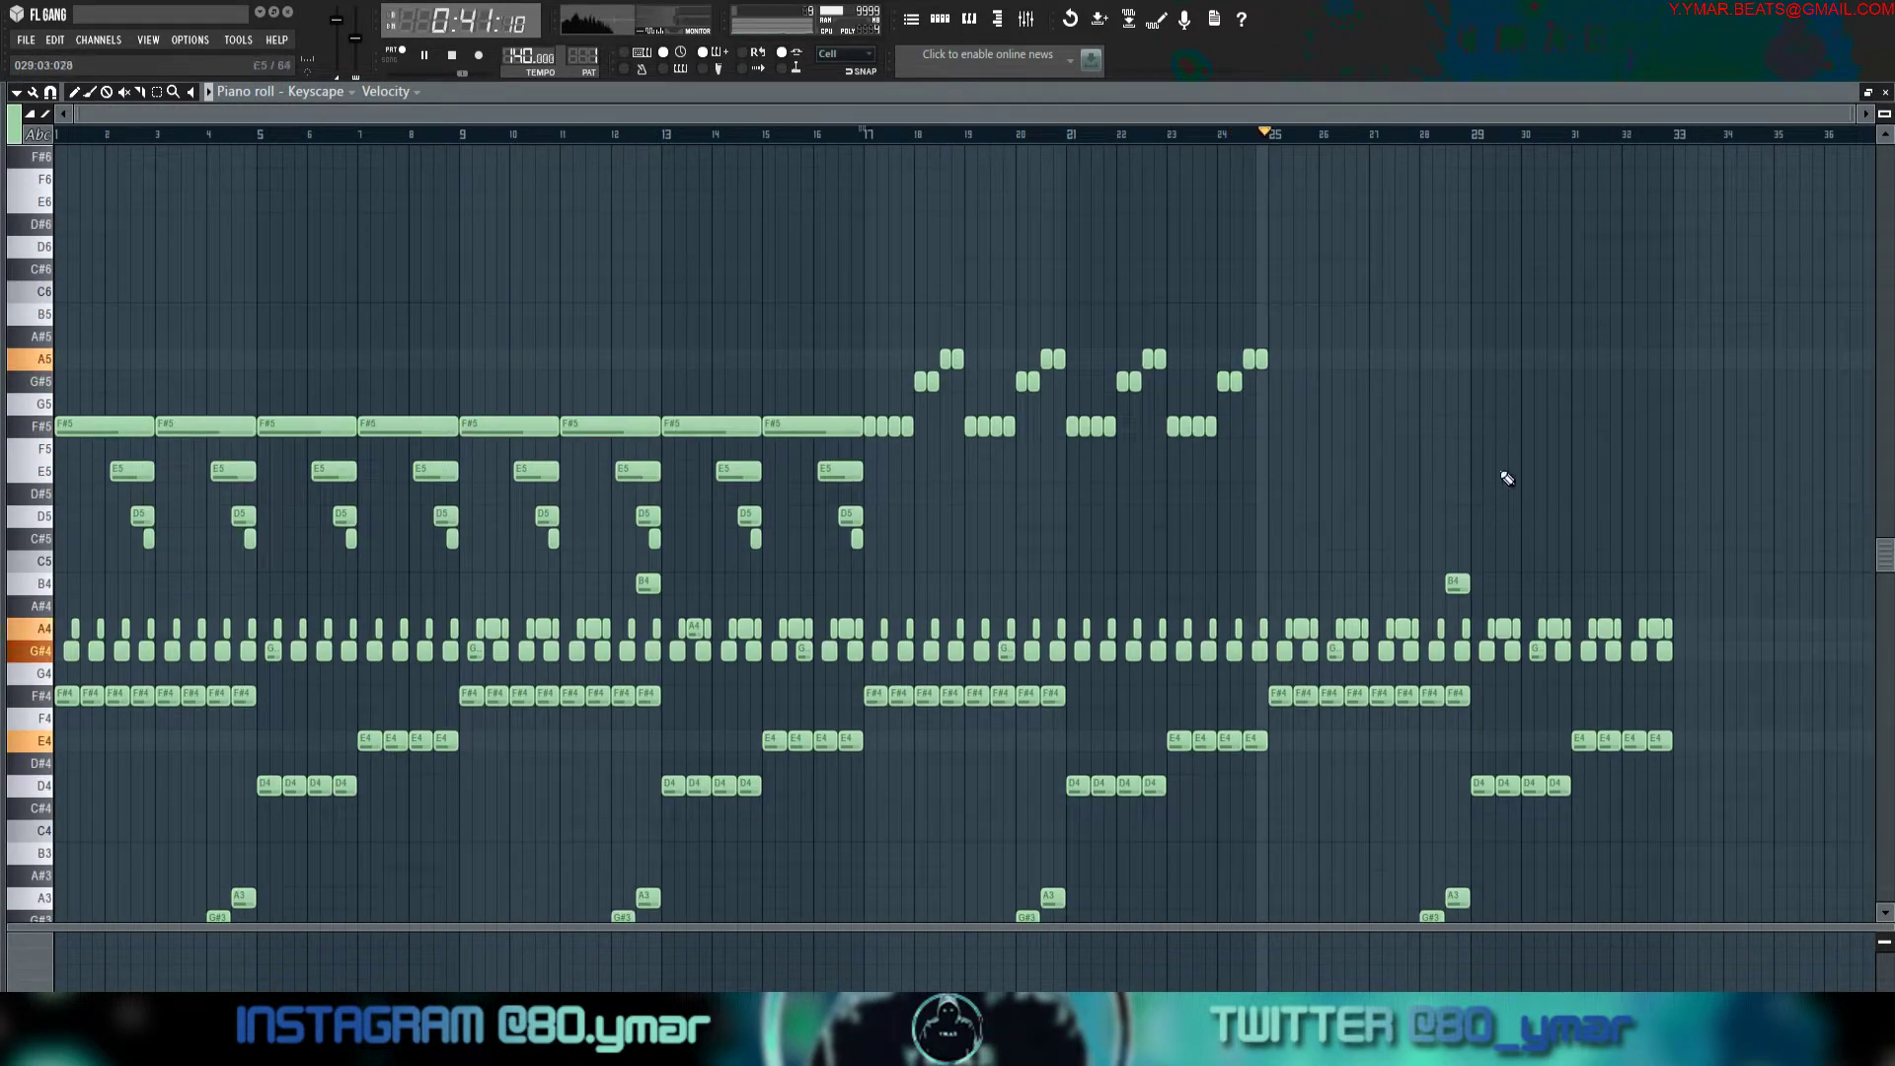
Place a C#6 note at the start of bar 25 with an A5 note after it, and move the playback position to bar 25.
key(space)
click(1261, 285)
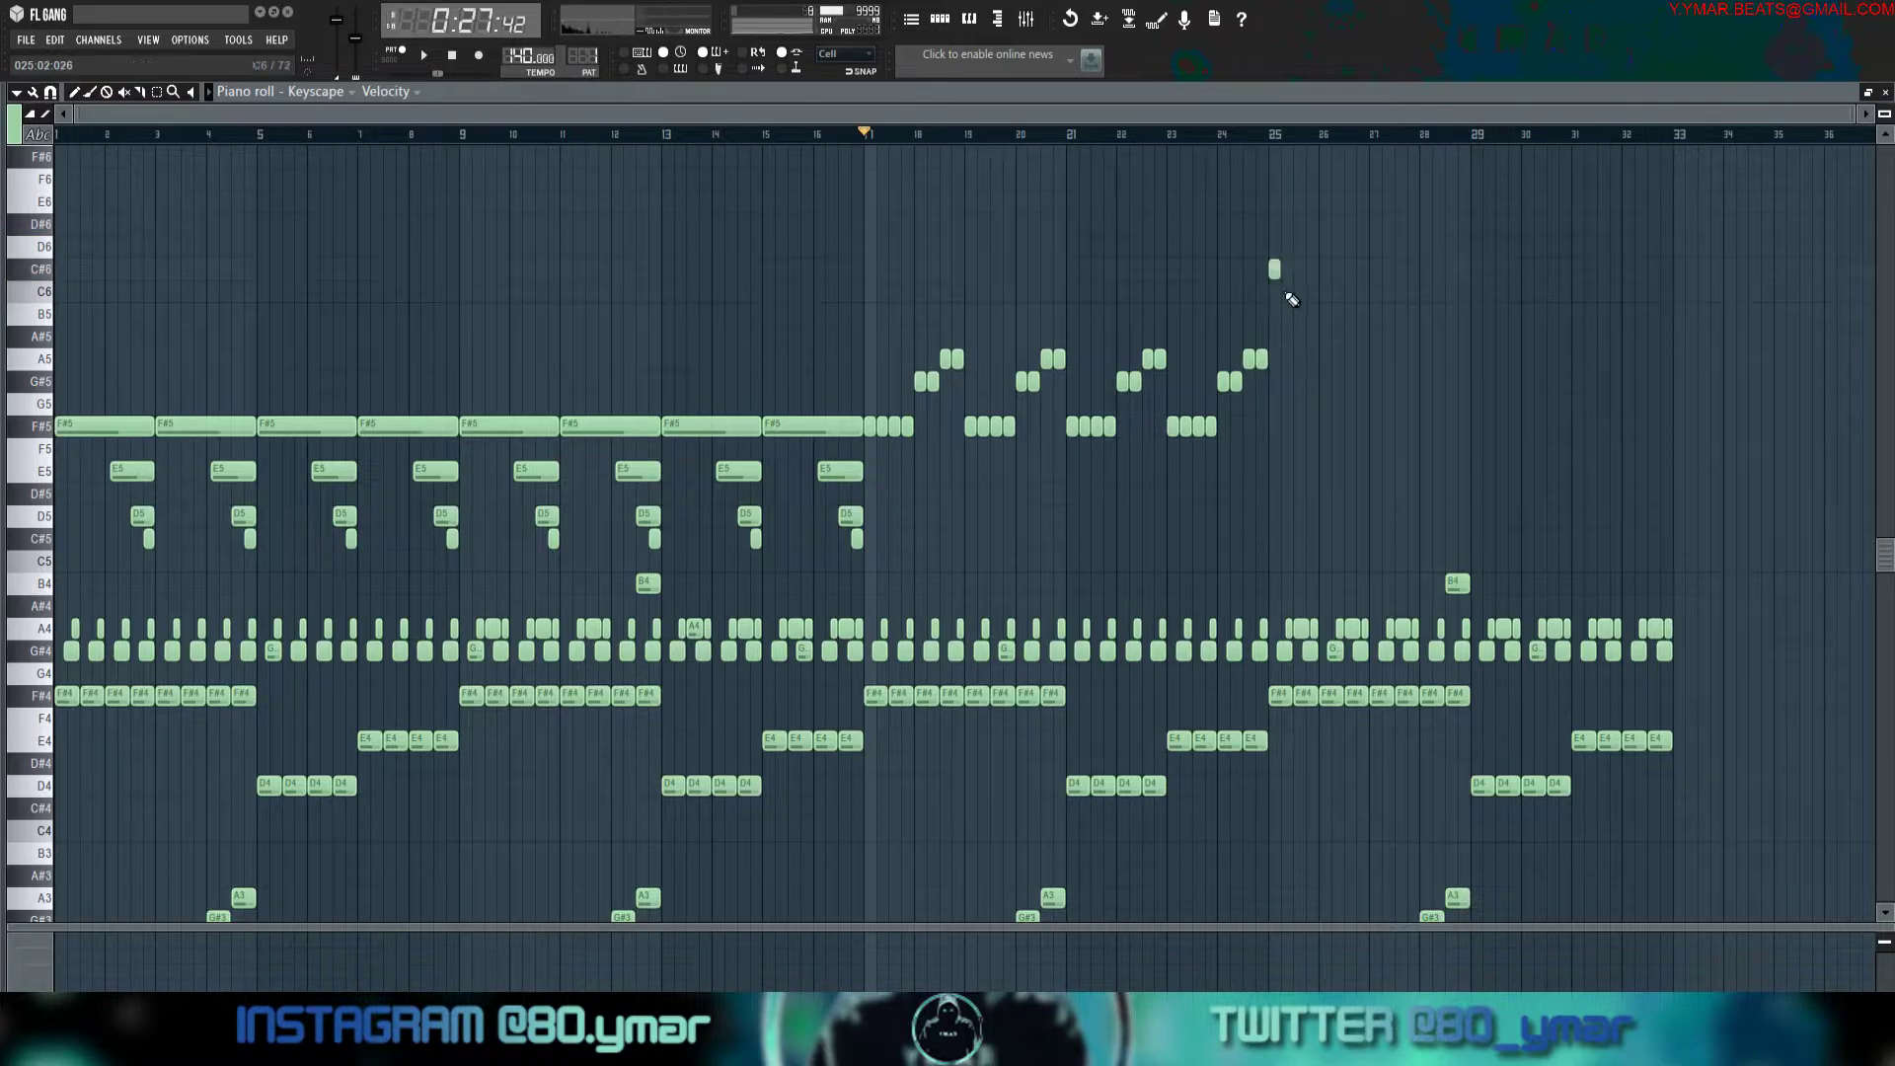
scroll(1274, 280, up, 3)
click(1221, 306)
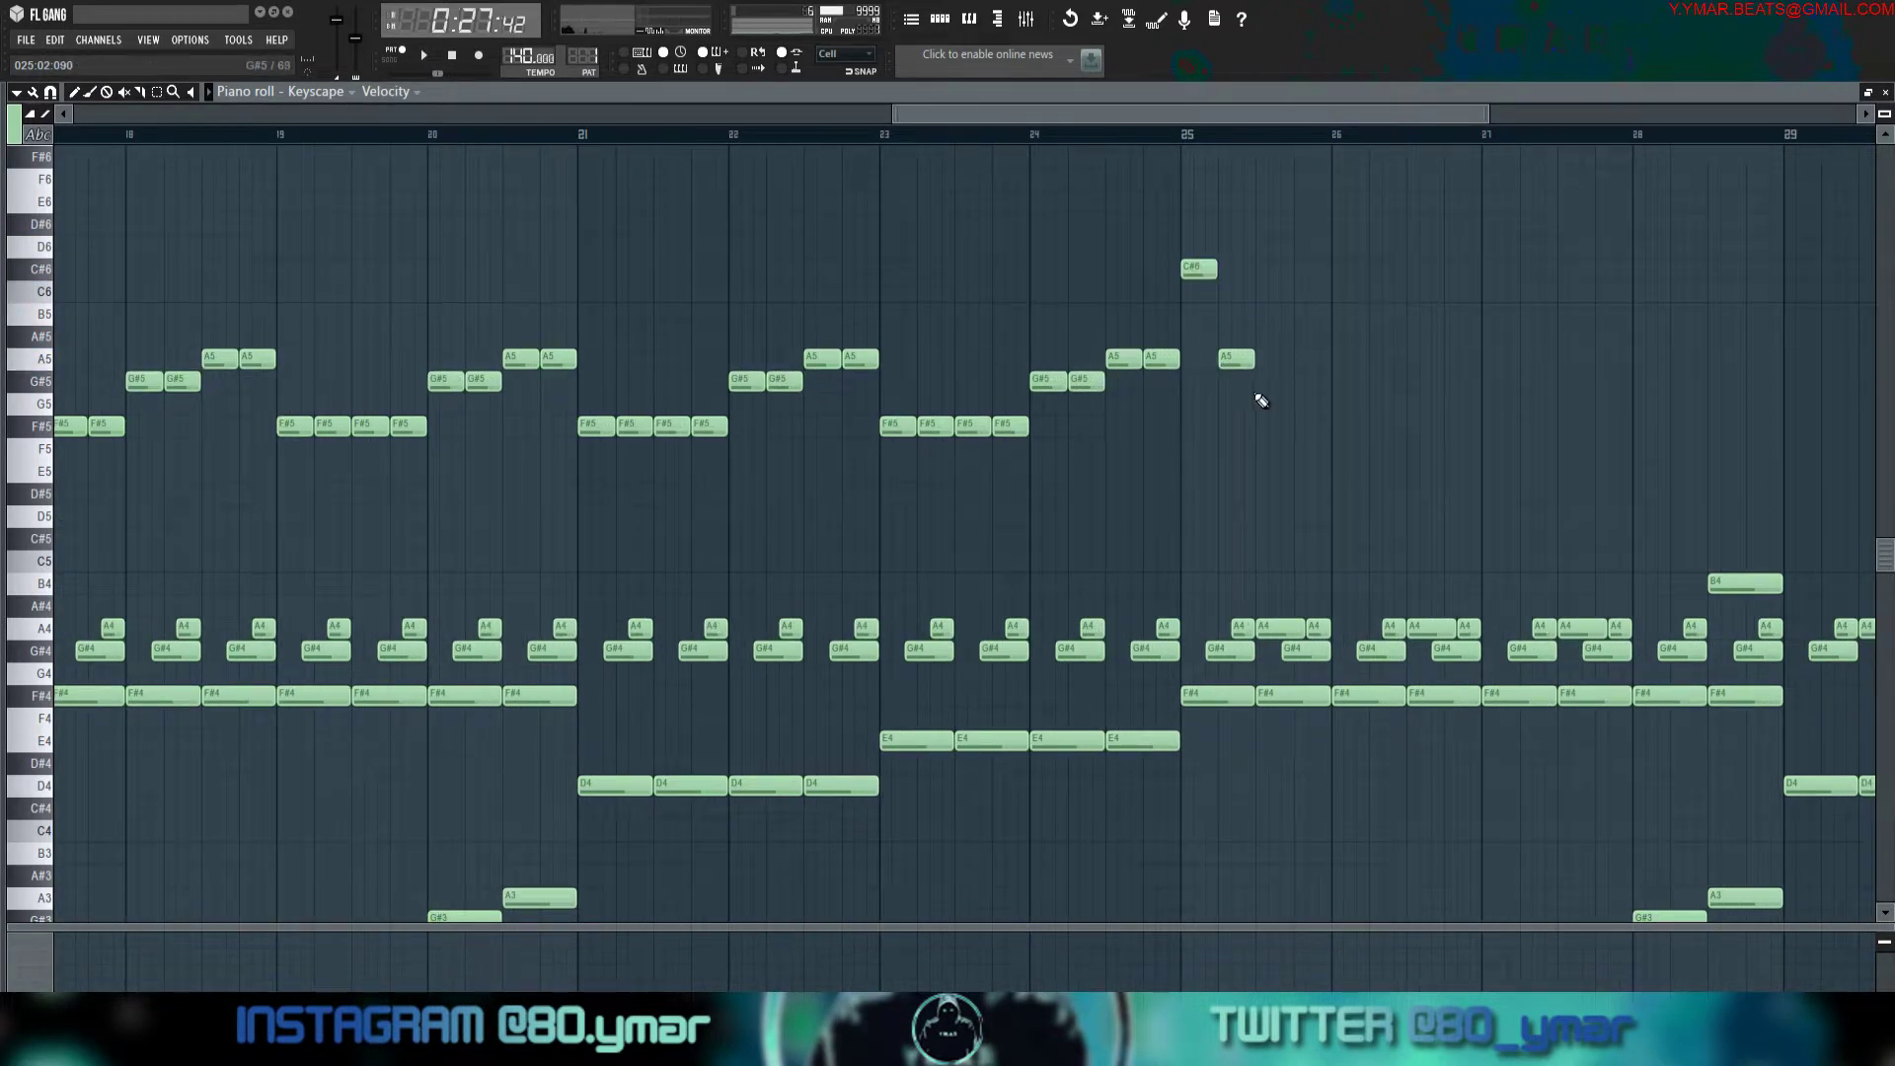
click(1187, 144)
Audition the new notes from bar 25 and remove the A5, keeping only the C#6.
key(space)
key(space)
key(space)
scroll(1237, 379, up, 2)
key(space)
drag(1255, 365, 1201, 370)
key(space)
key(space)
key(space)
right_click(1201, 369)
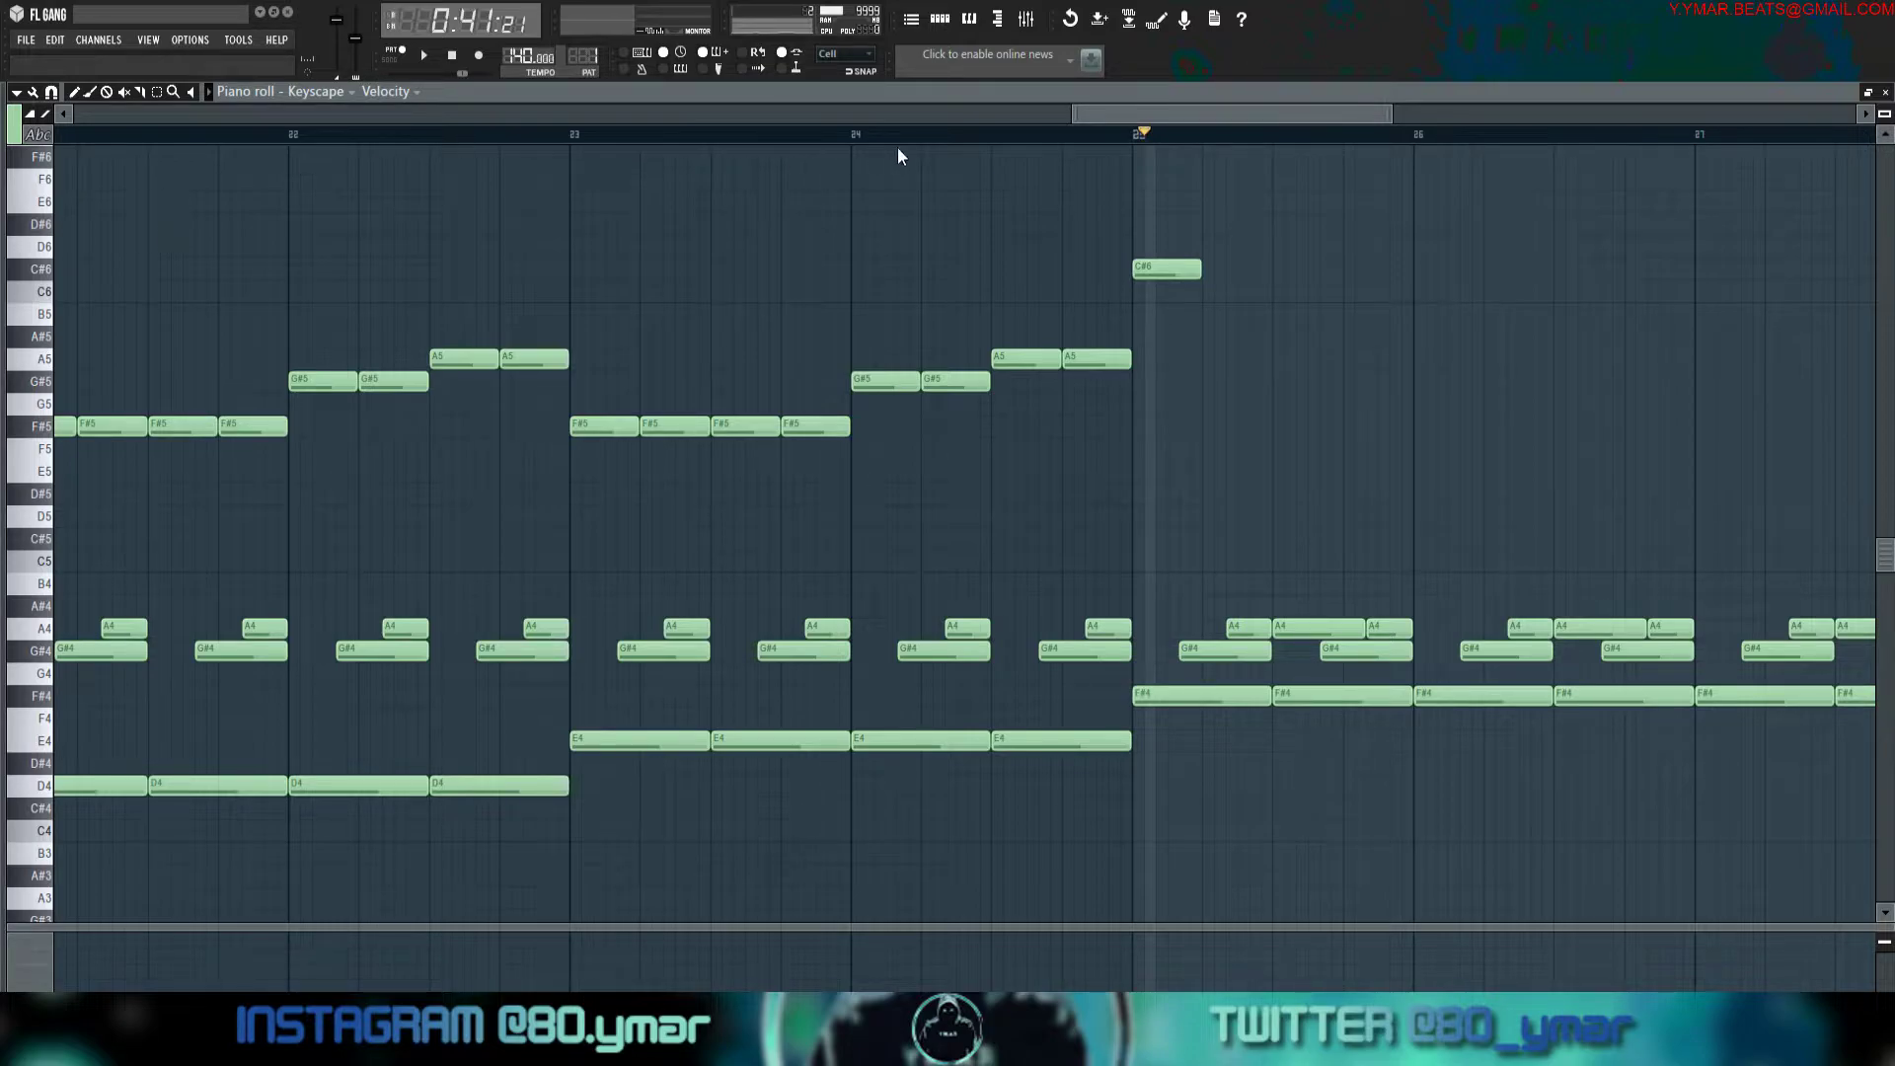
key(space)
key(space)
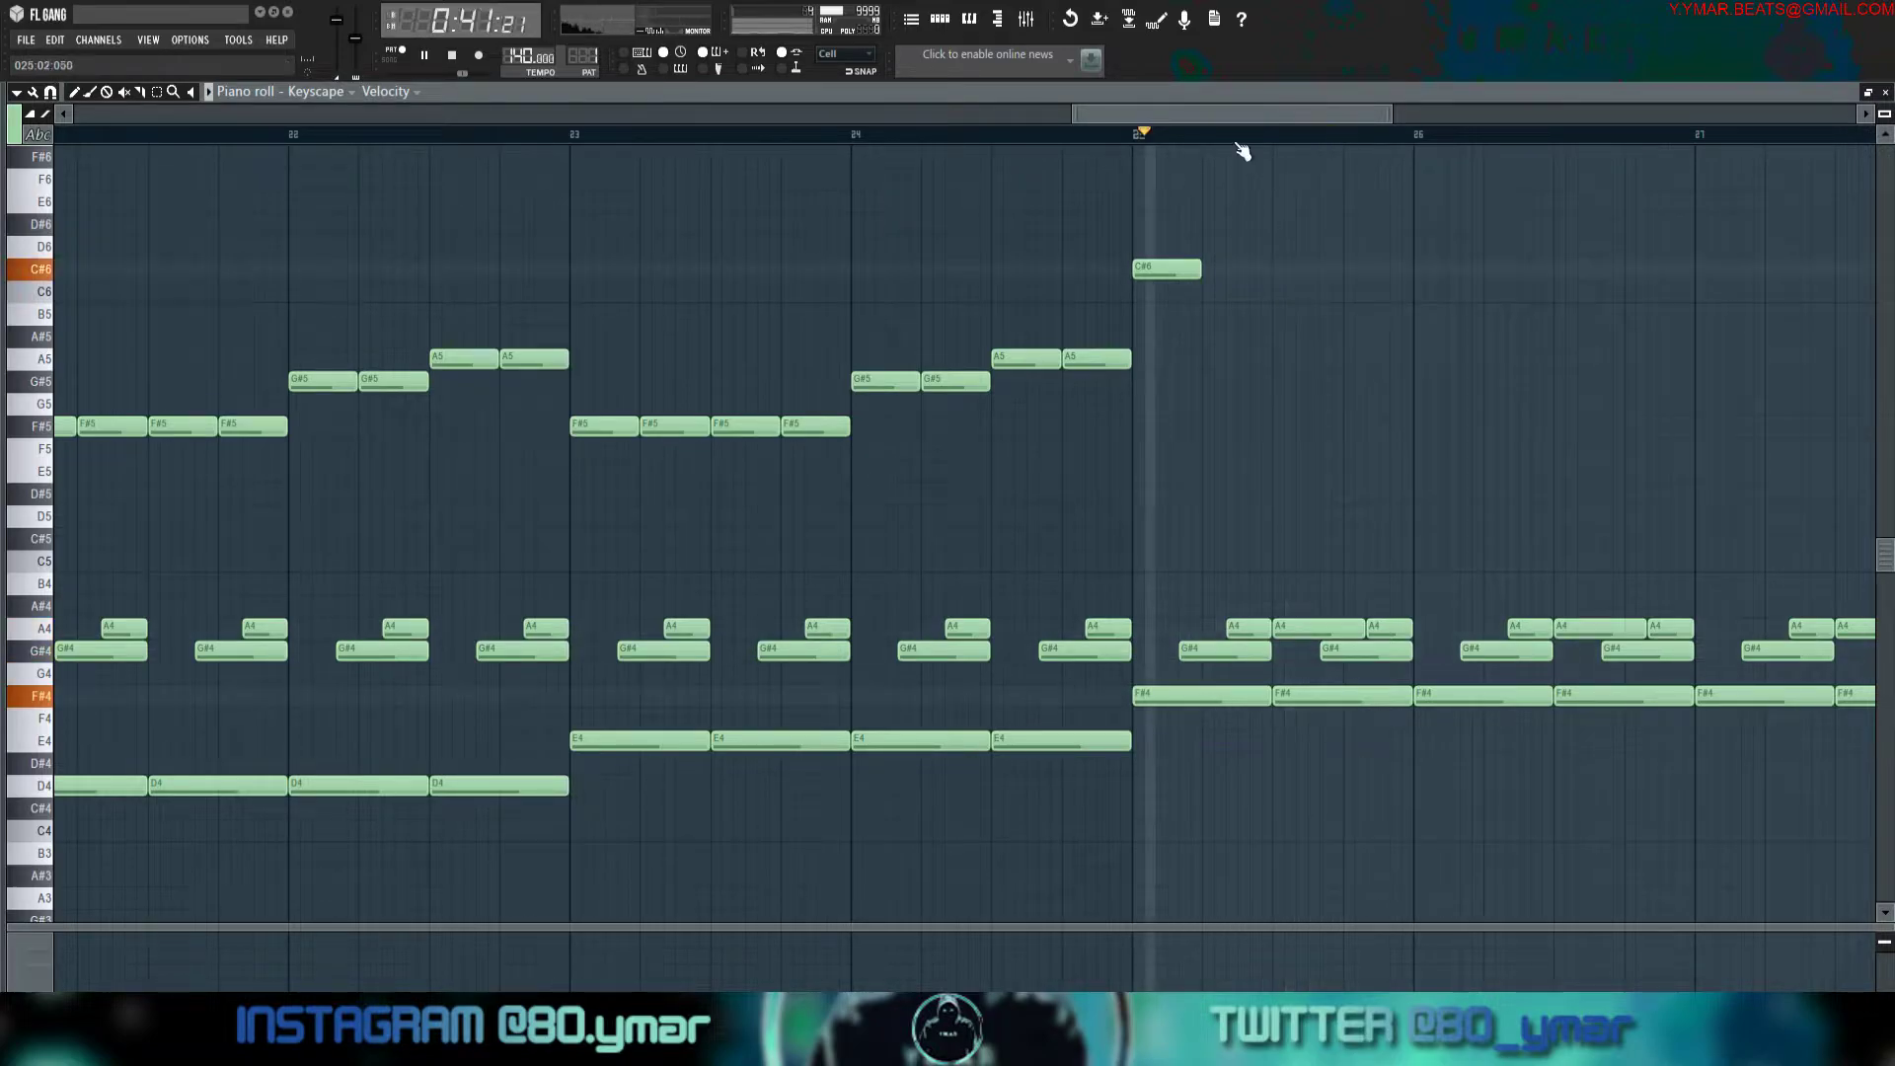
Try a second note overlapping the C#6 at bar 25, auditioning it at A5 and moving it down to G#5.
click(1174, 314)
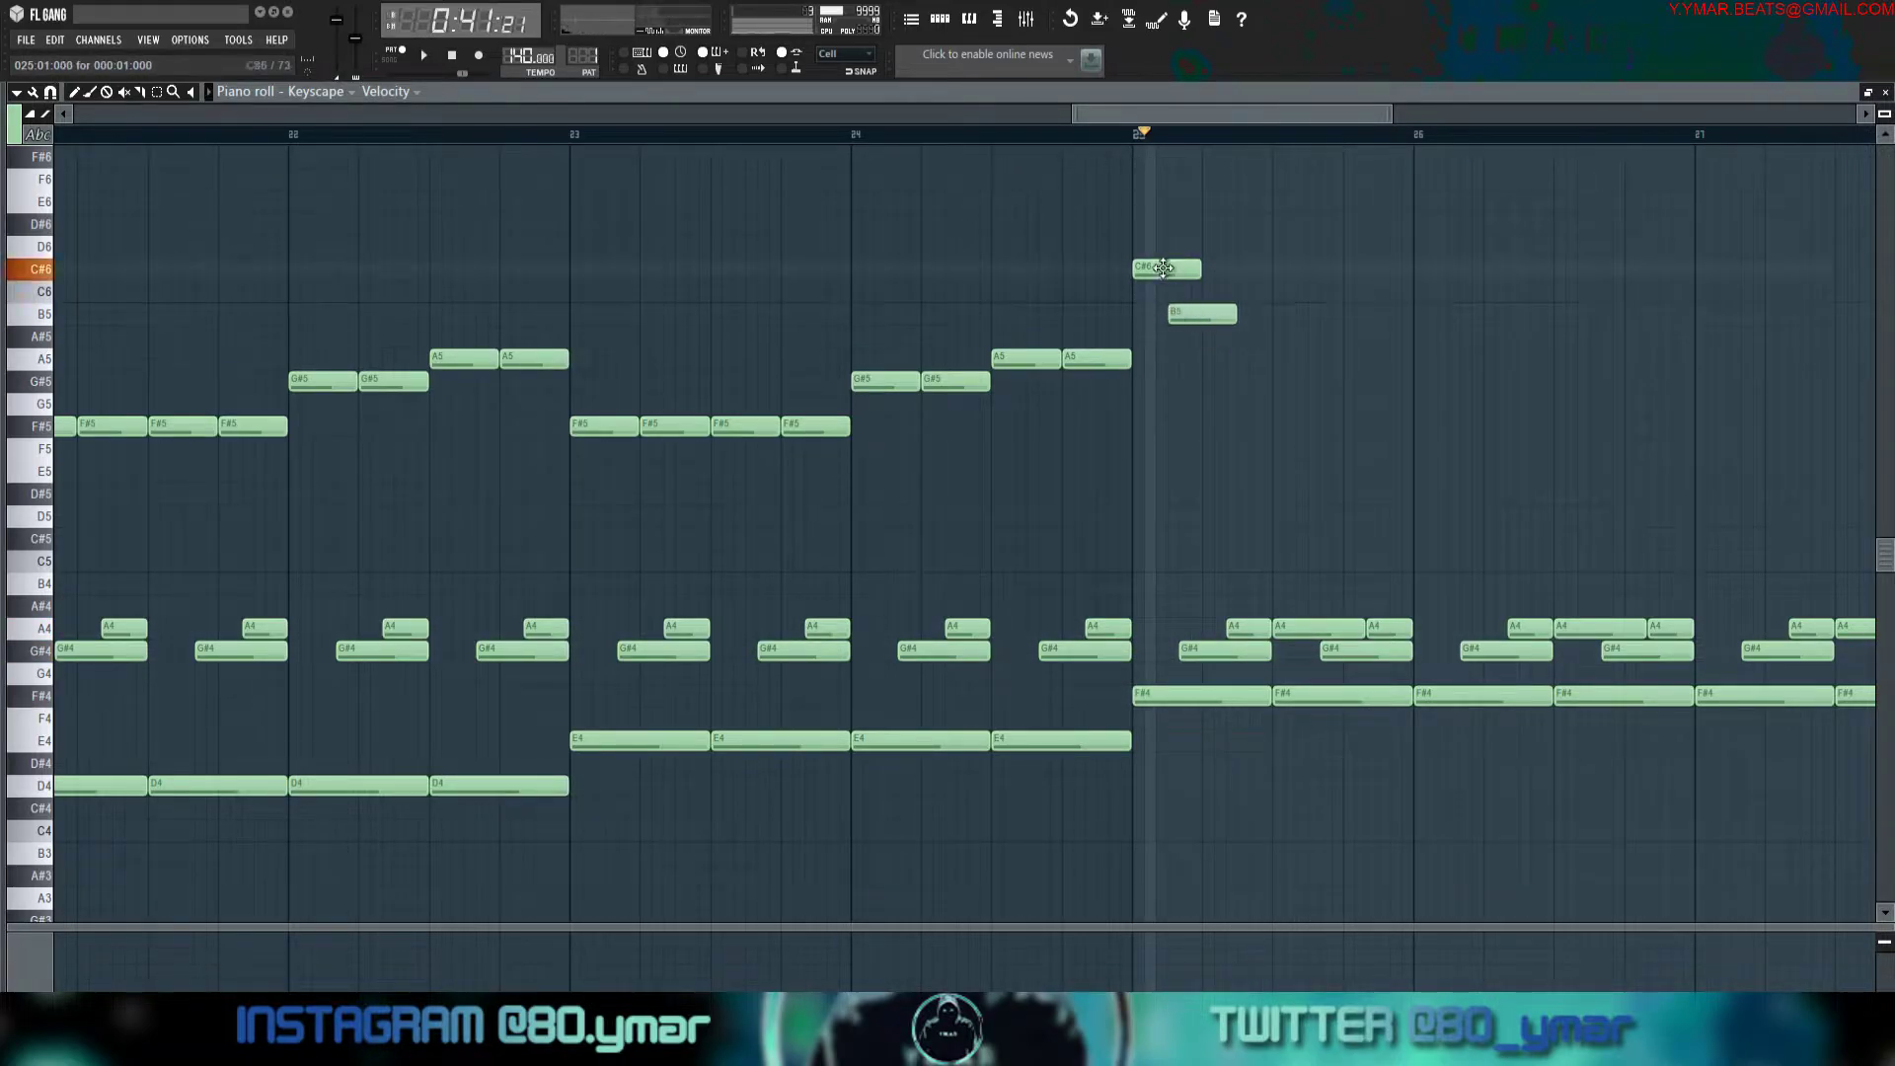
drag(1182, 328, 1179, 347)
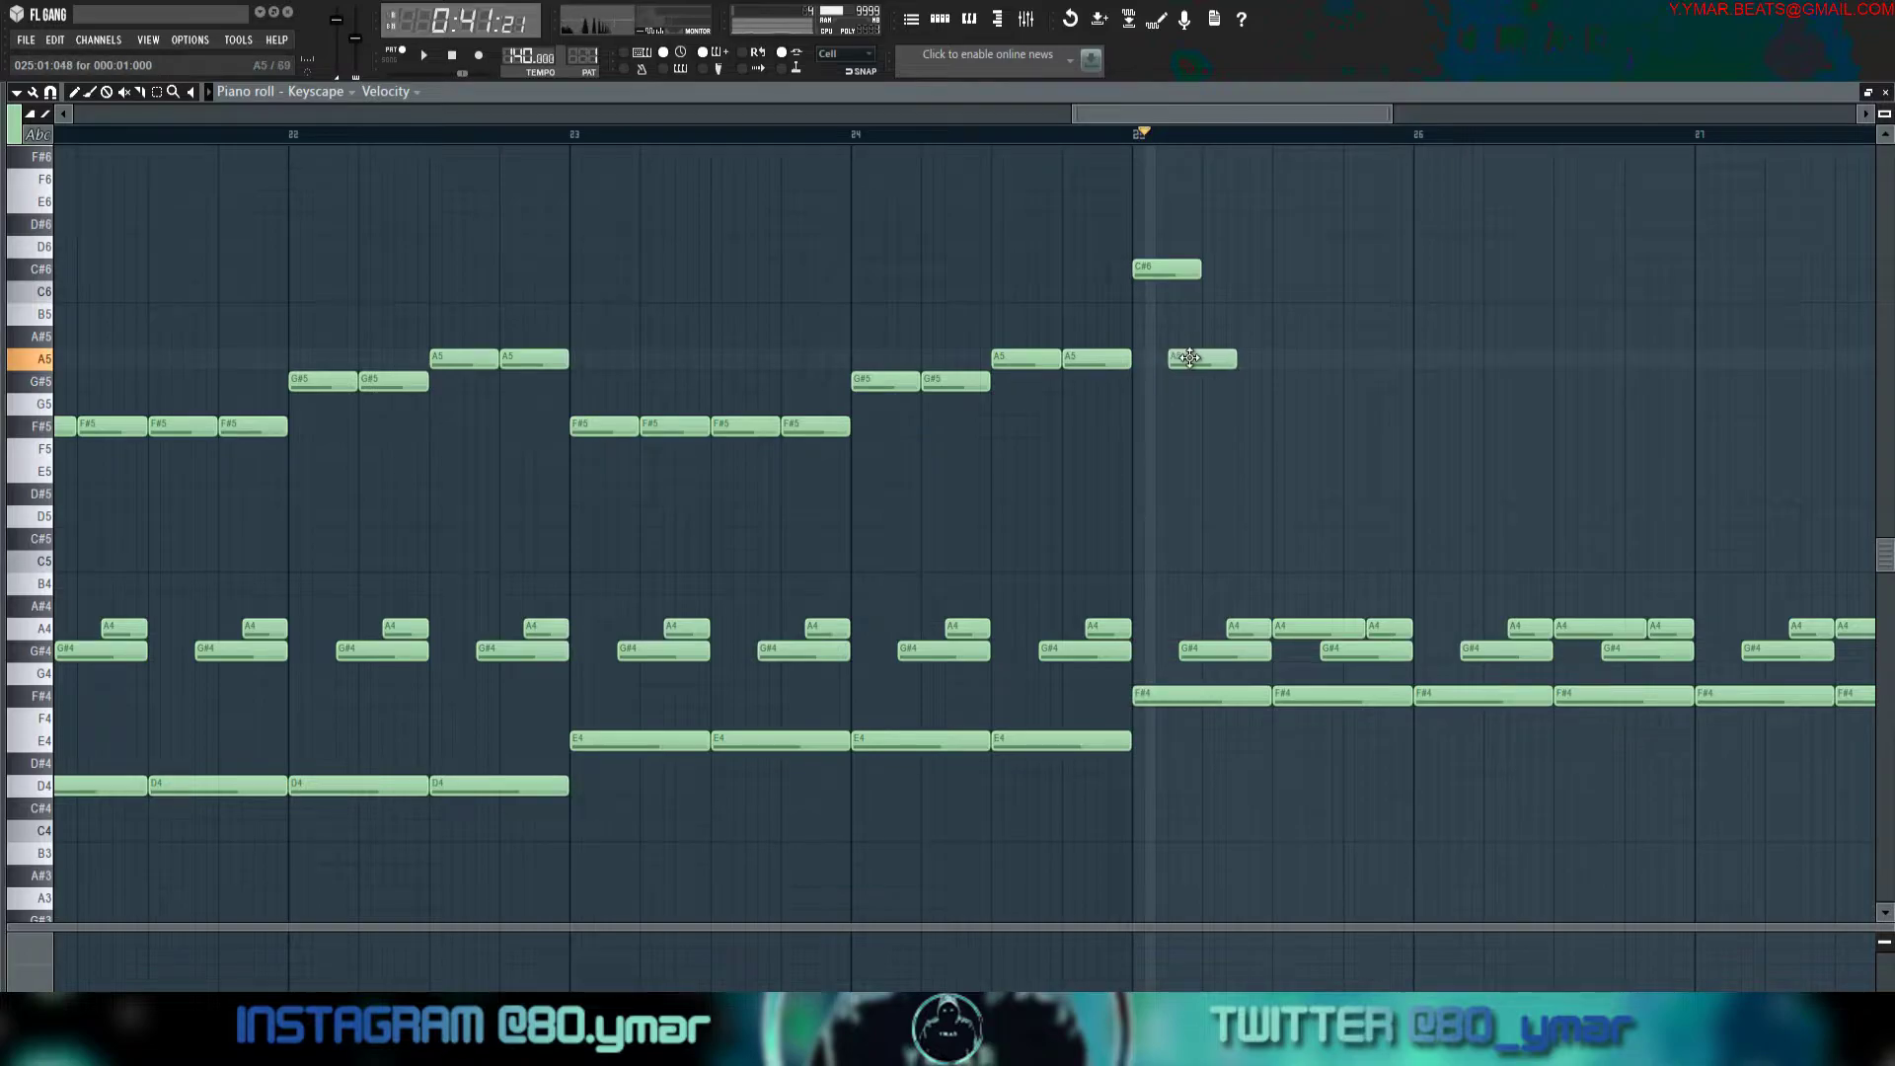
key(space)
key(space)
key(space)
key(space)
key(space)
key(space)
mouse_move(1205, 364)
mouse_down()
mouse_move(1208, 409)
mouse_move(1202, 388)
mouse_up()
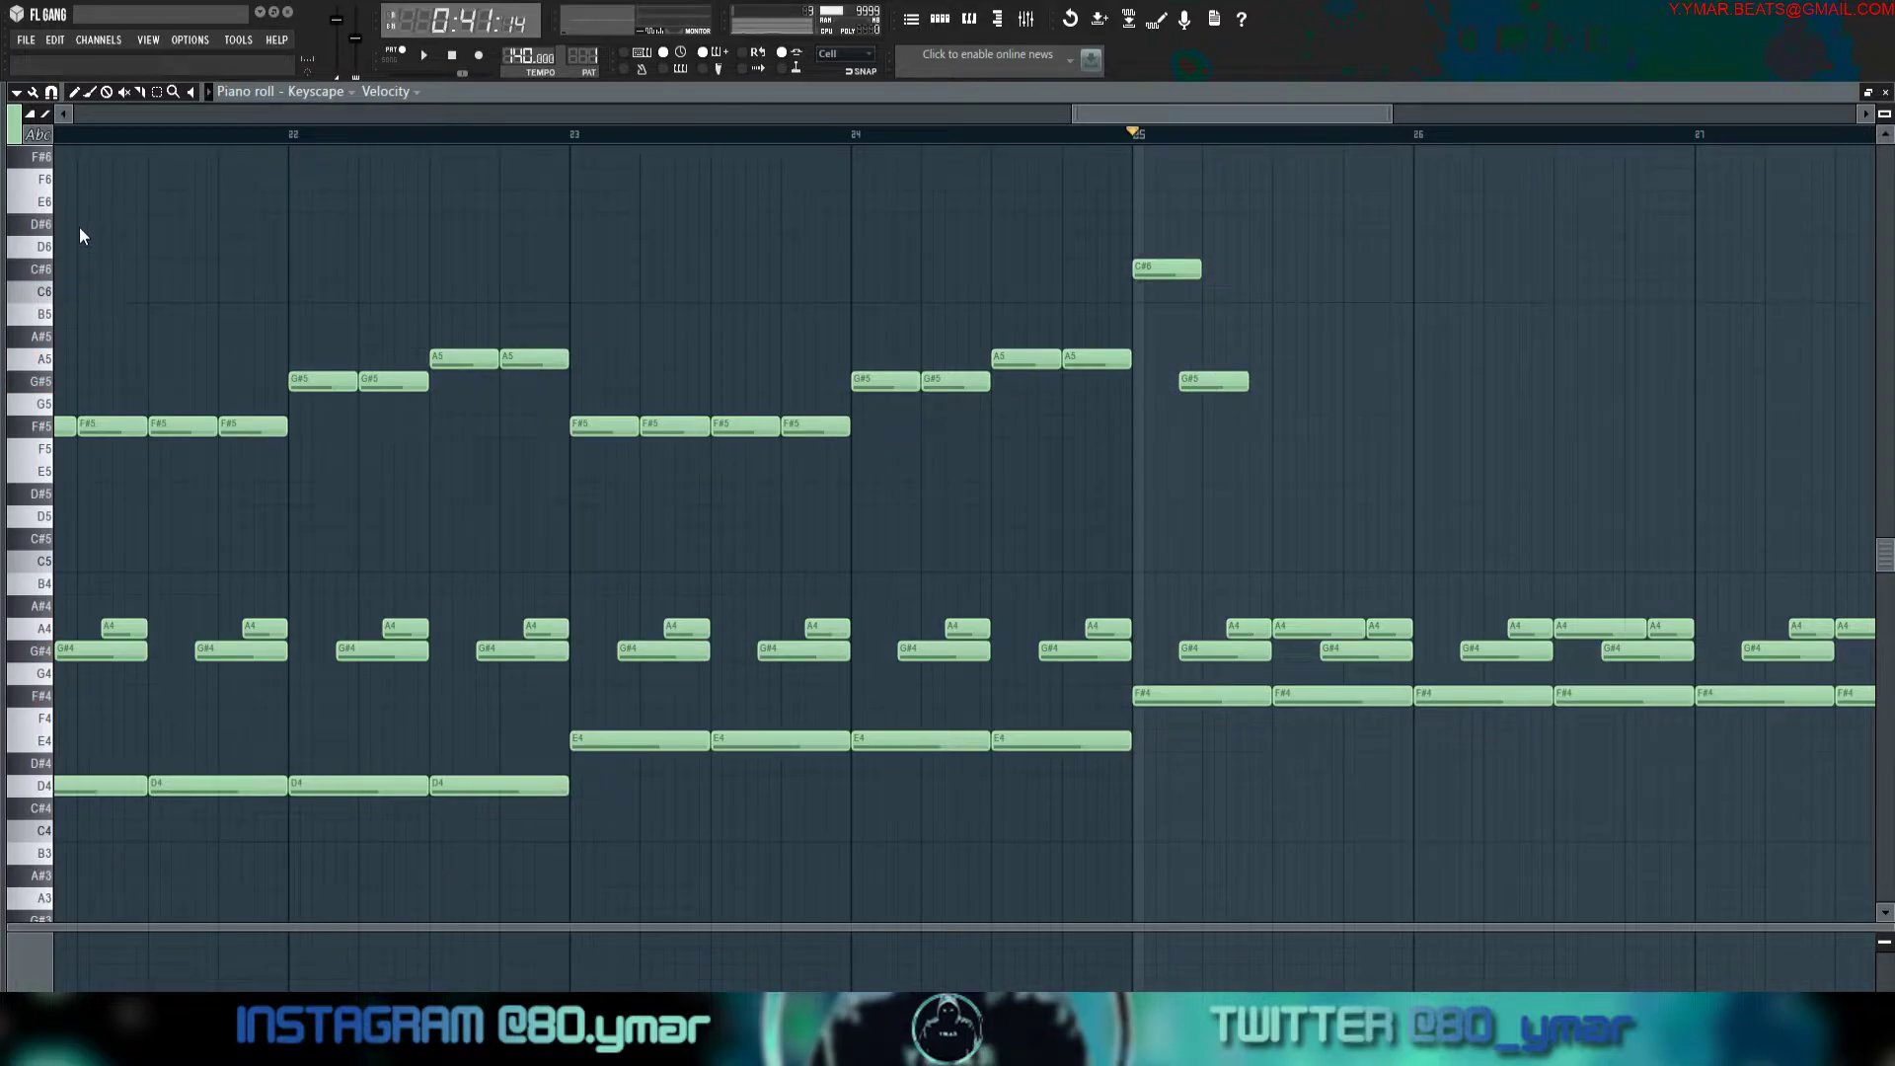
click(1197, 380)
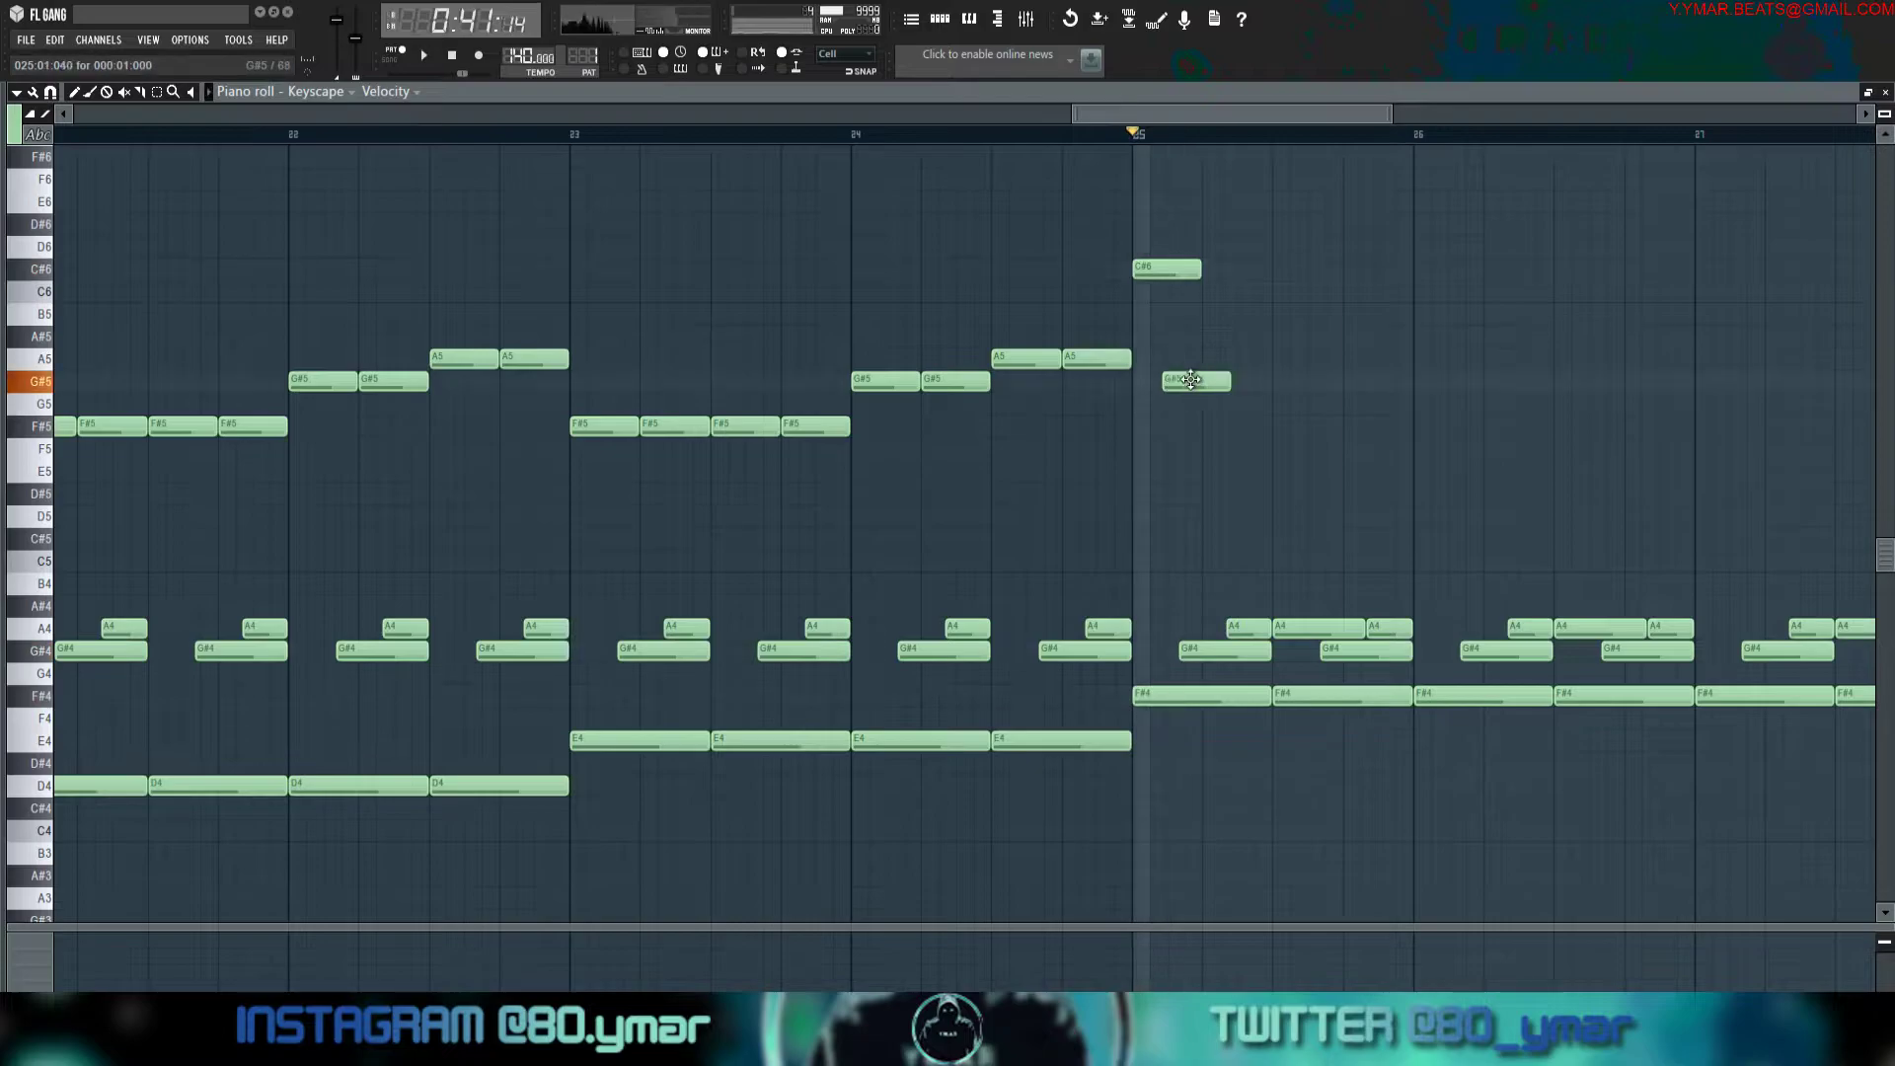
Try a descending run of overlapping A5, G#5 and F5 notes after the C#6 at bar 25.
key(space)
drag(1181, 359, 1202, 476)
key(space)
key(space)
click(1171, 407)
click(1188, 430)
key(space)
key(space)
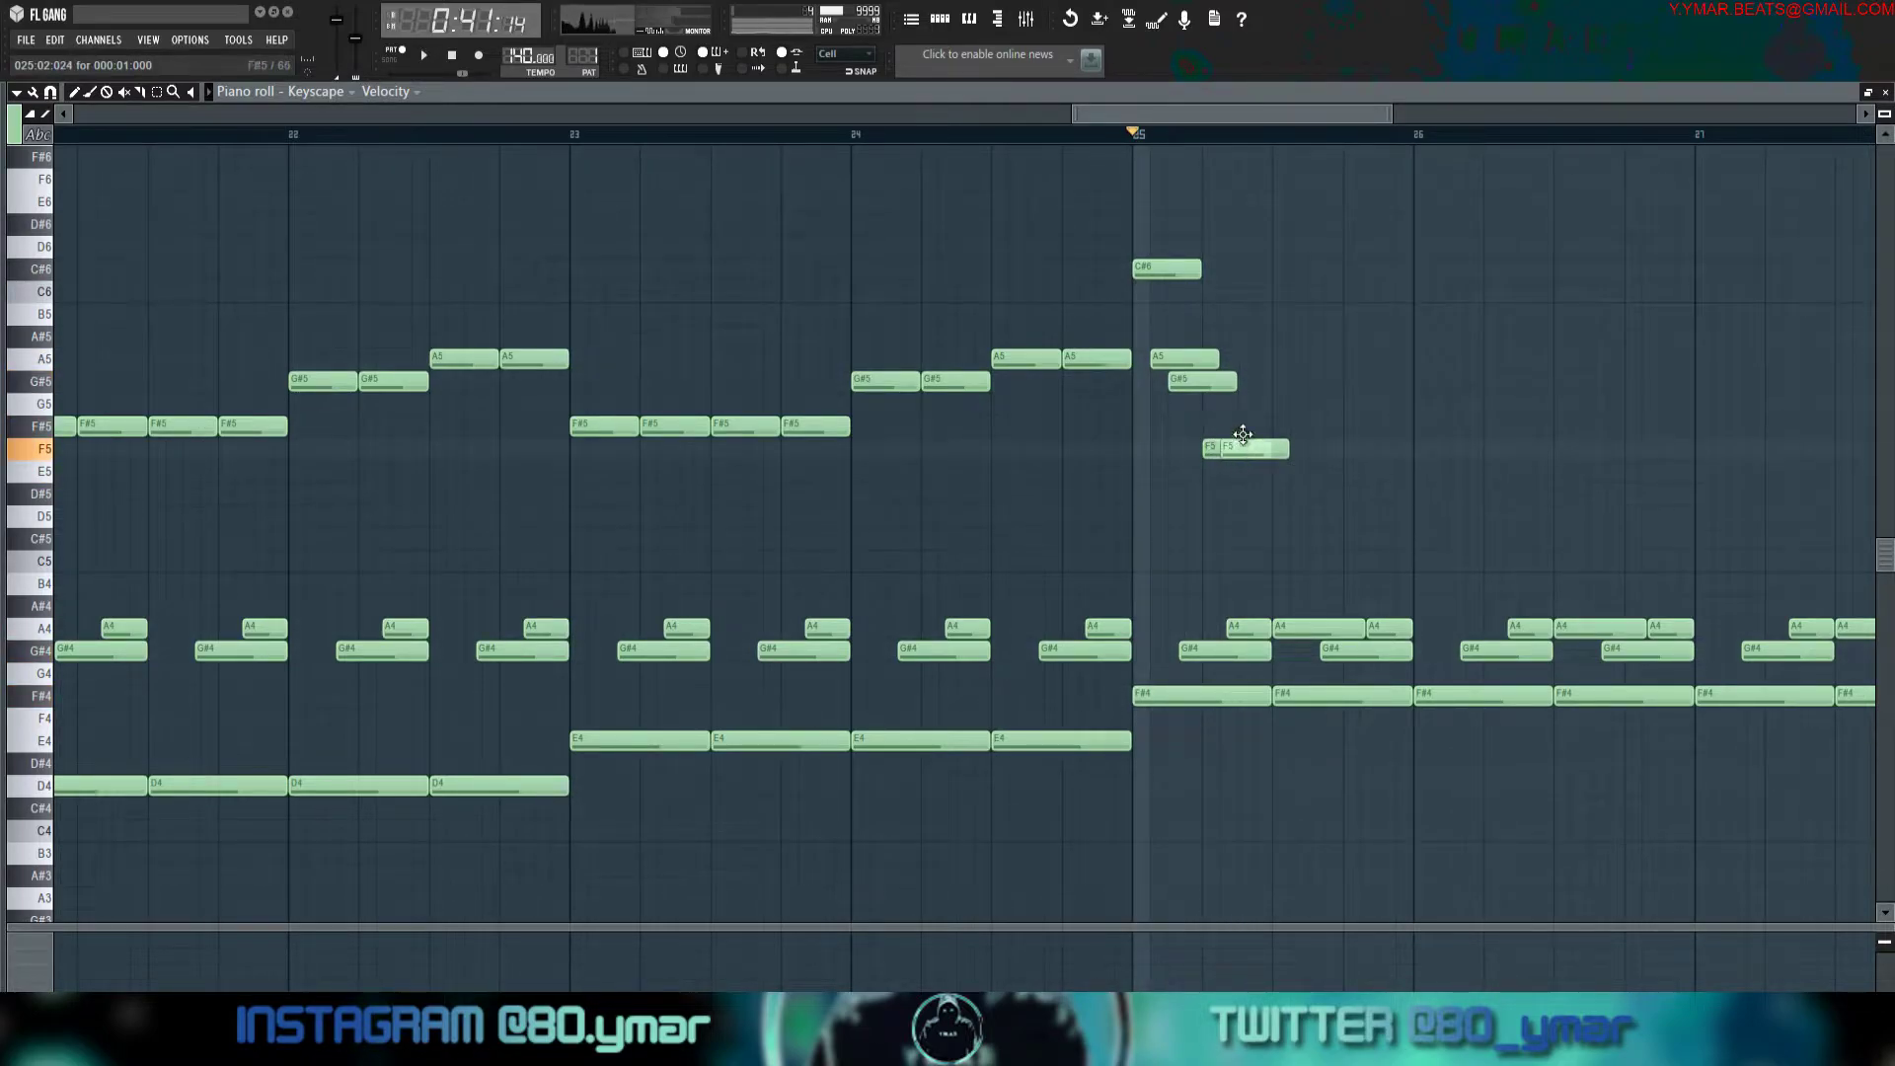
drag(1243, 438, 1213, 421)
right_click(1258, 425)
key(space)
key(space)
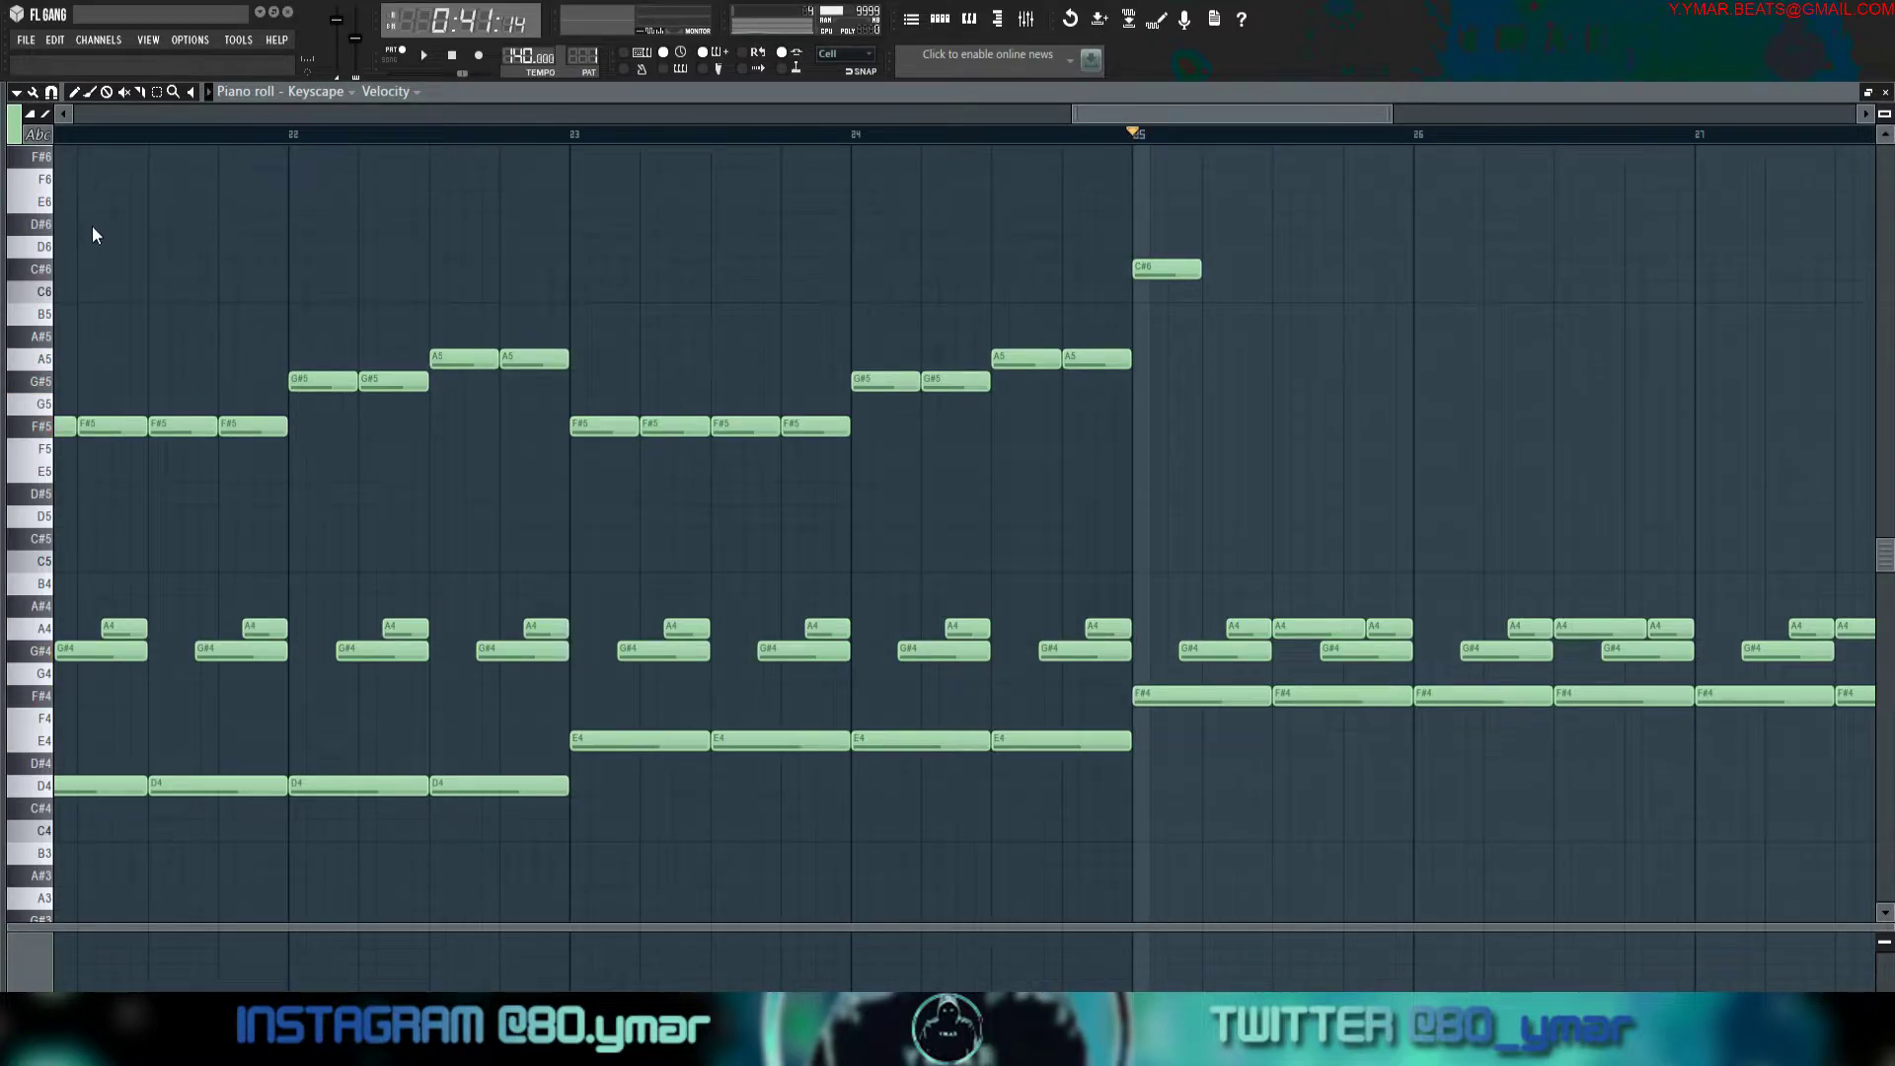
Shorten the C#6 at bar 25 to half a beat and add equally short A5 and G#5 notes after it.
scroll(1247, 296, up, 4)
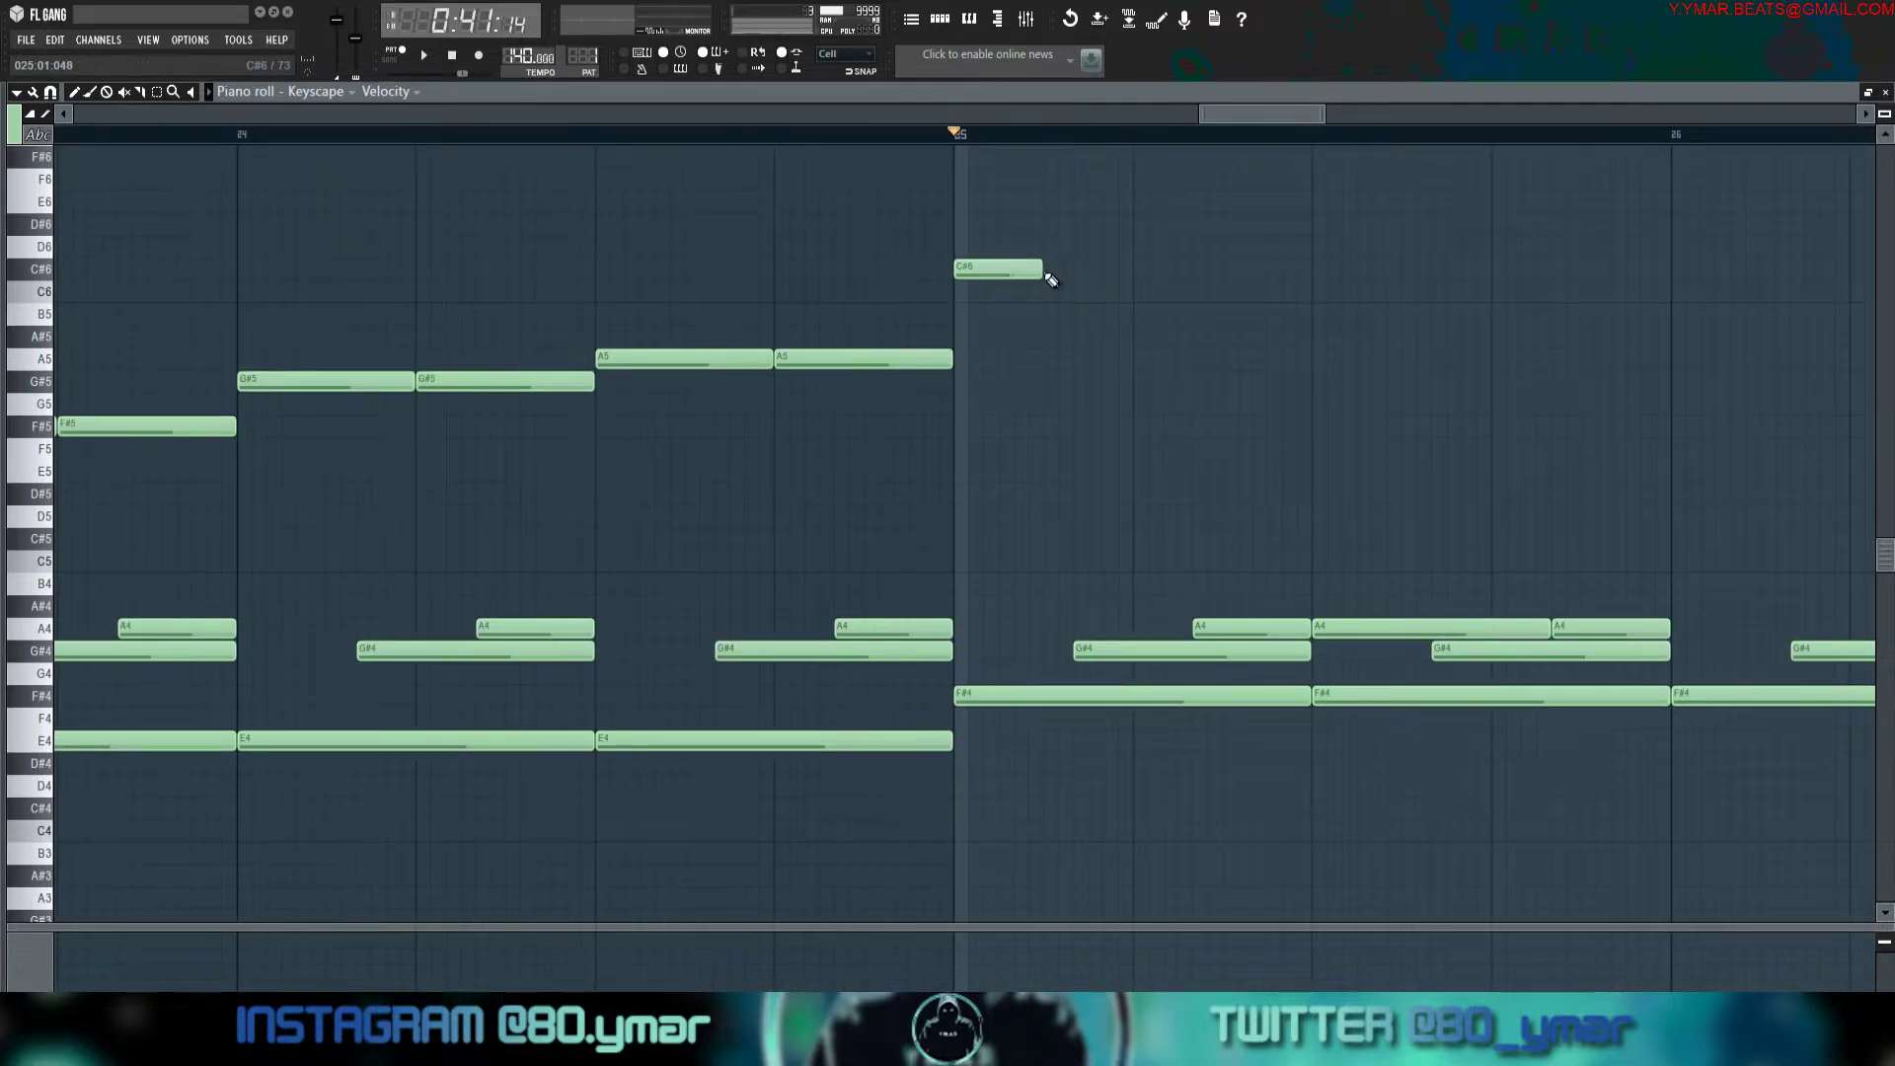
scroll(1051, 279, down, 4)
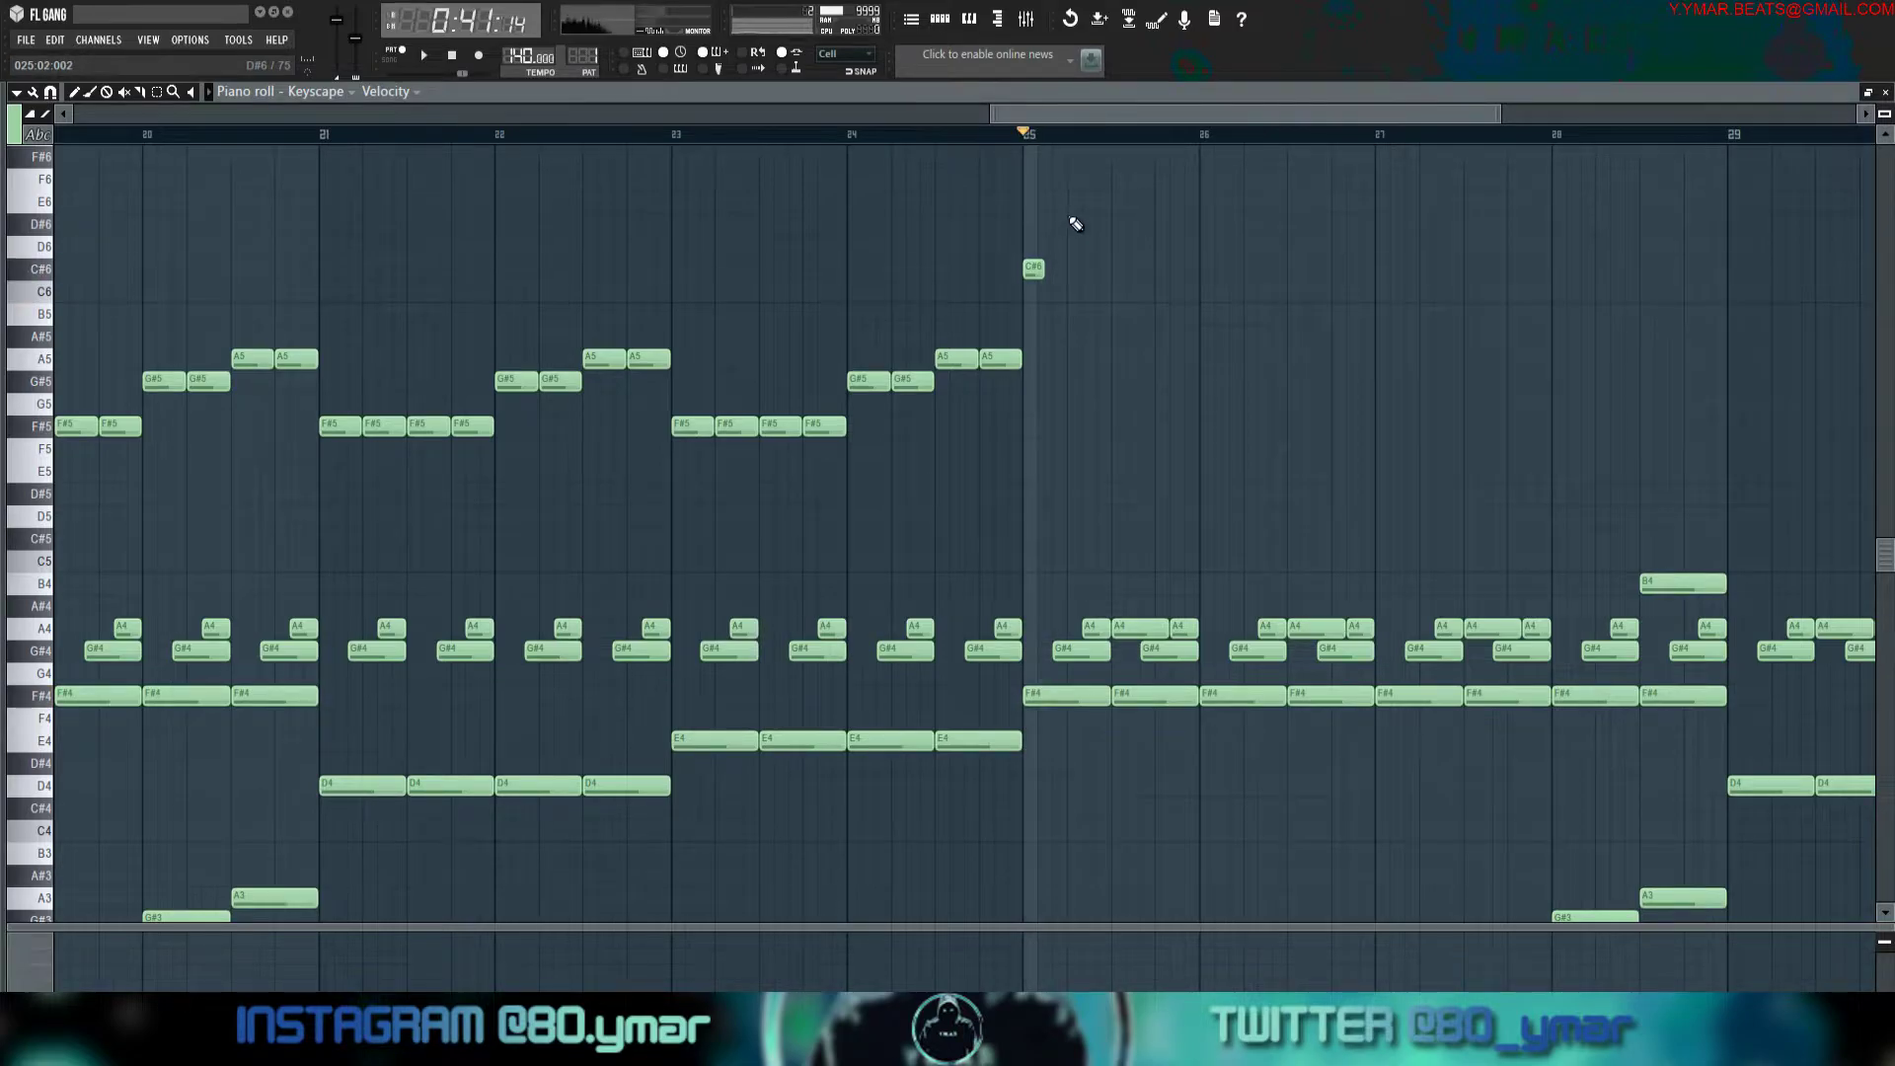
key(space)
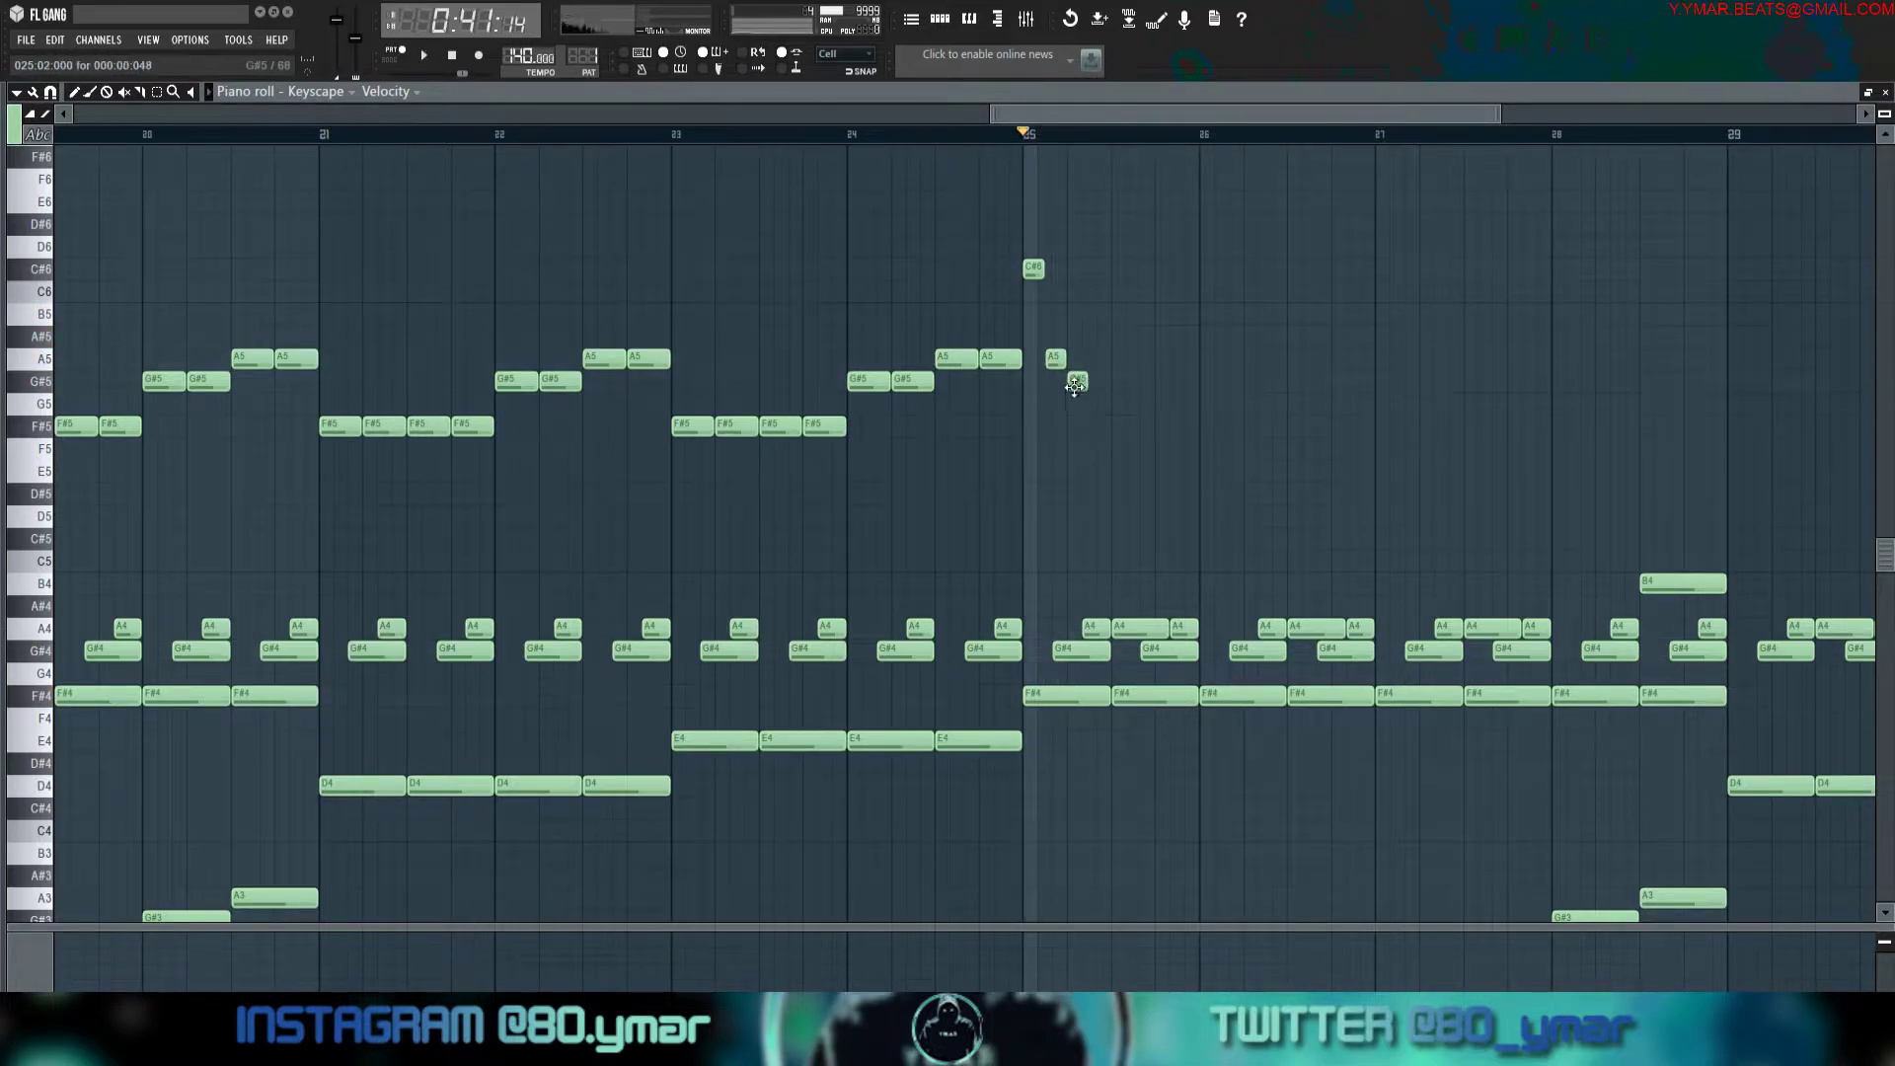
scroll(1079, 317, up, 4)
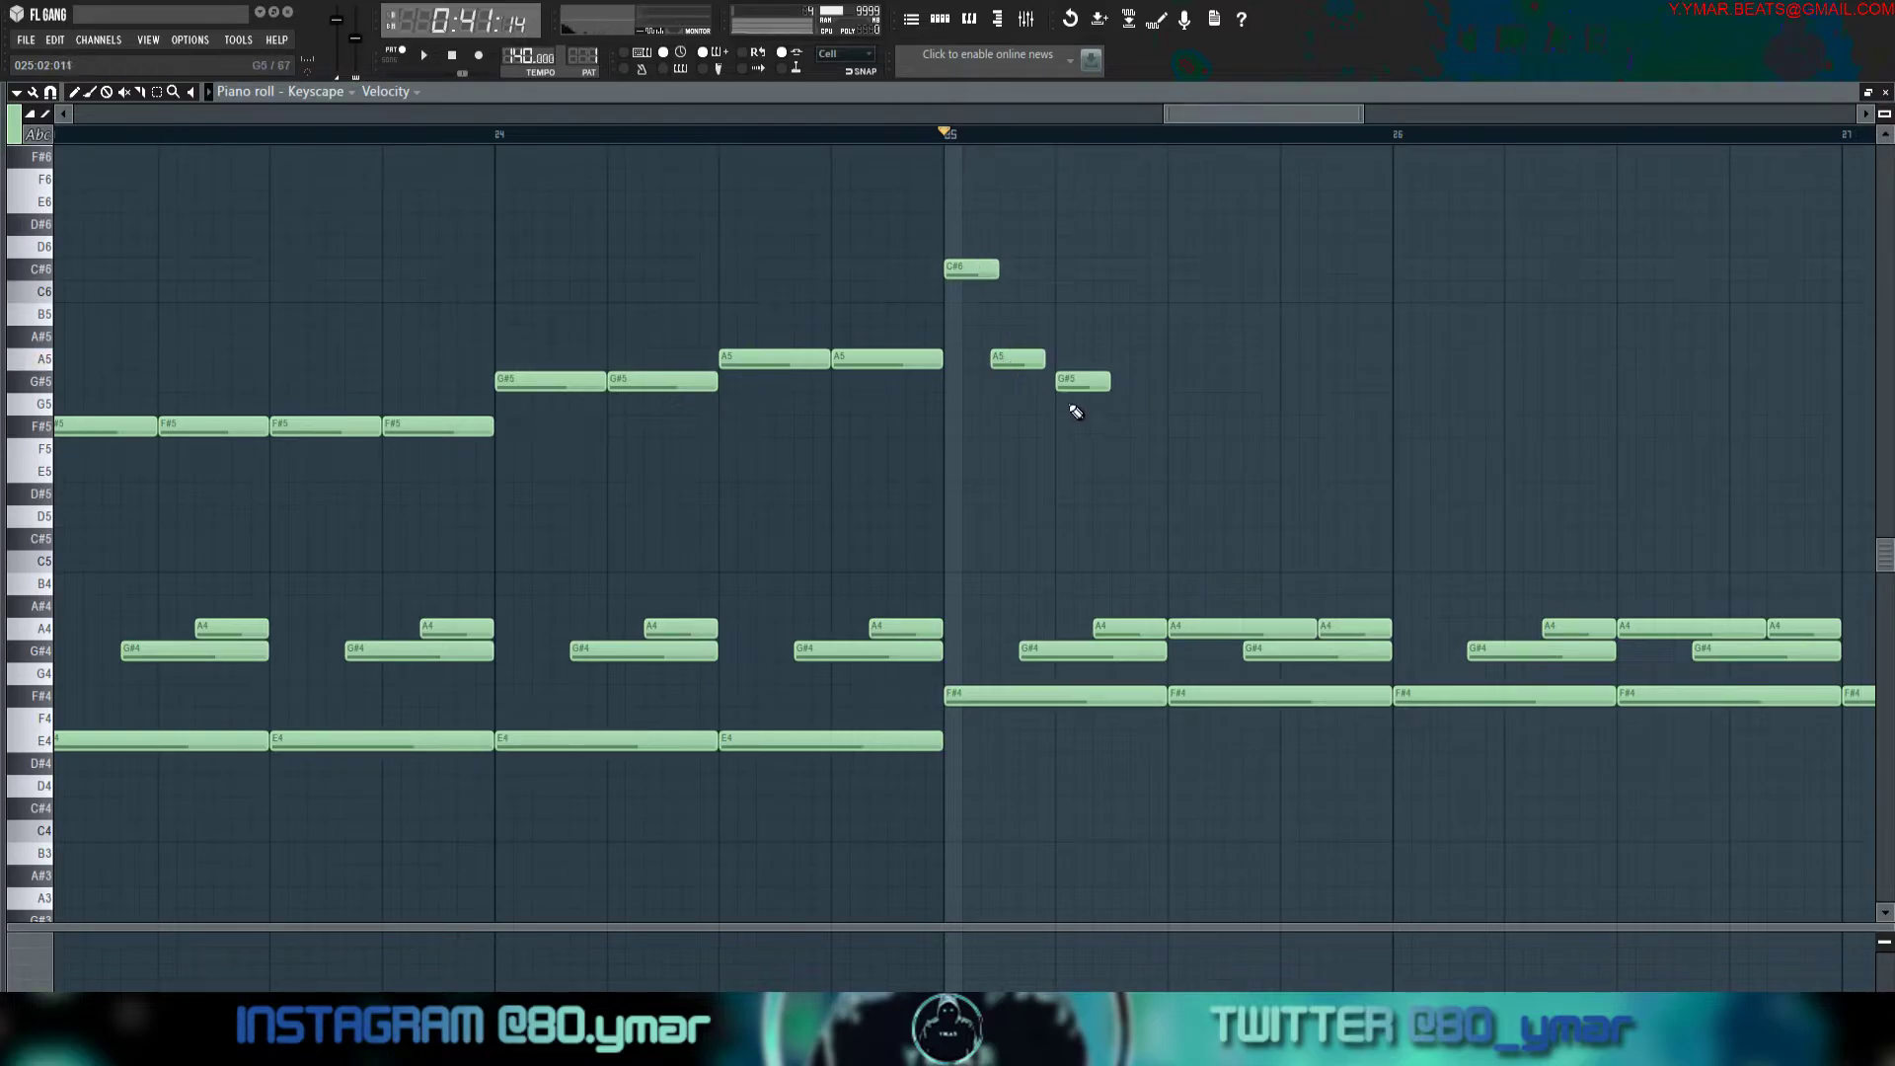
Shorten the C#6, A5 and G#5 notes at bar 25 to a third of a beat each and line them up back to back.
key(space)
key(space)
key(space)
ctrl+click(1037, 258)
key(space)
key(space)
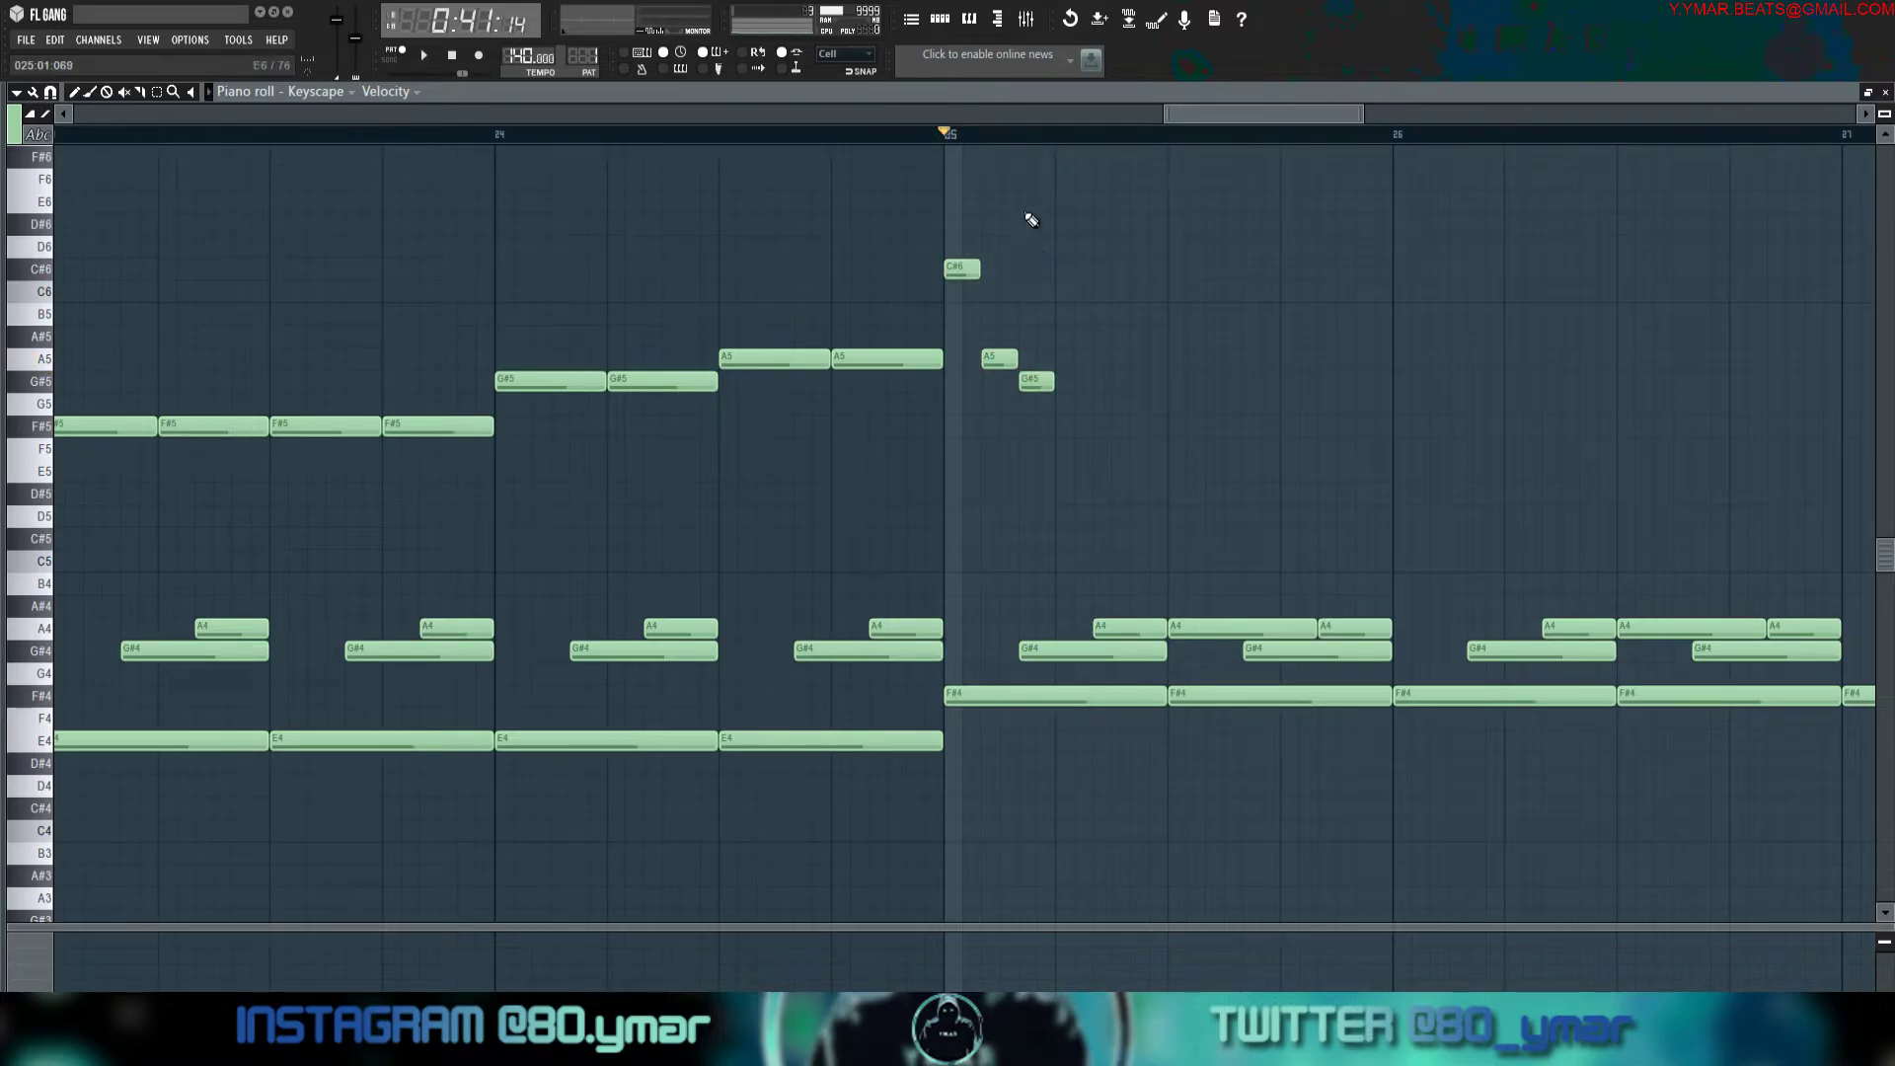
Extend the descending run at bar 25 with equally short F#5, E5 and closing F#5 notes.
key(space)
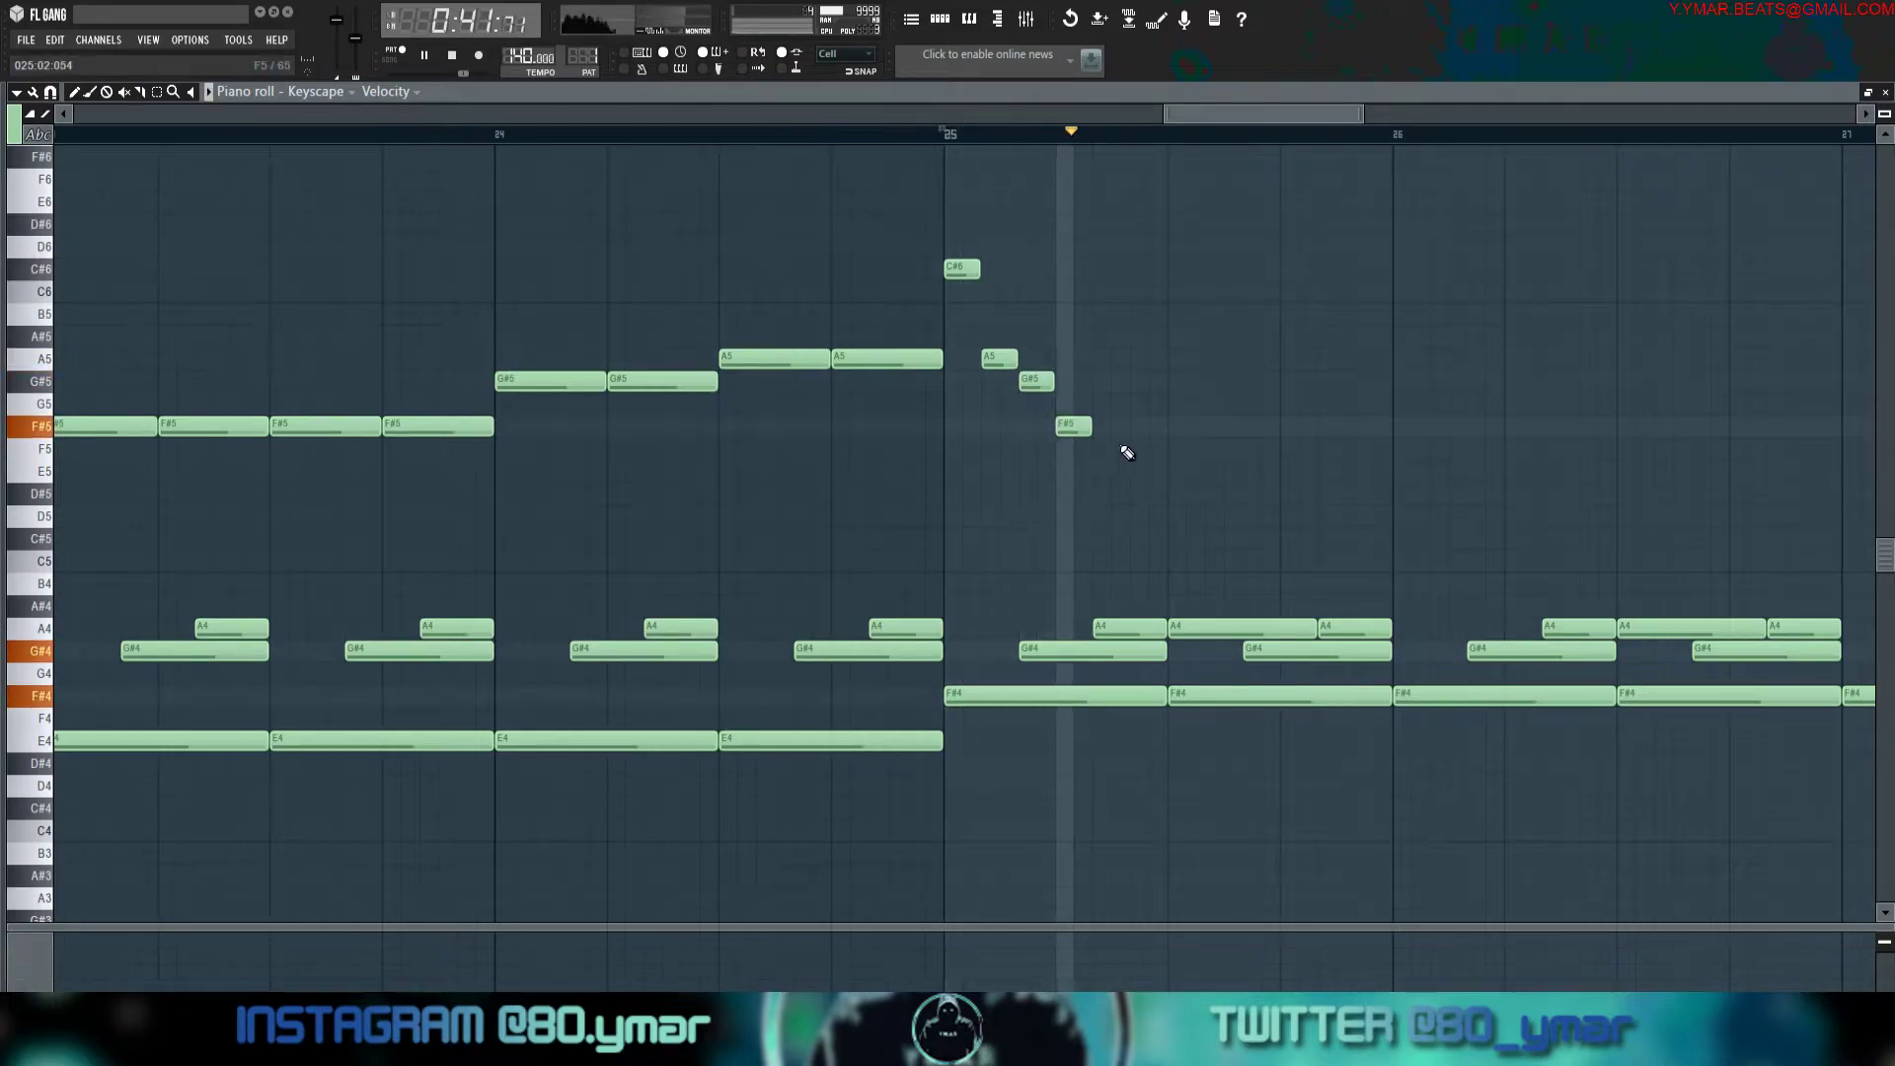
key(space)
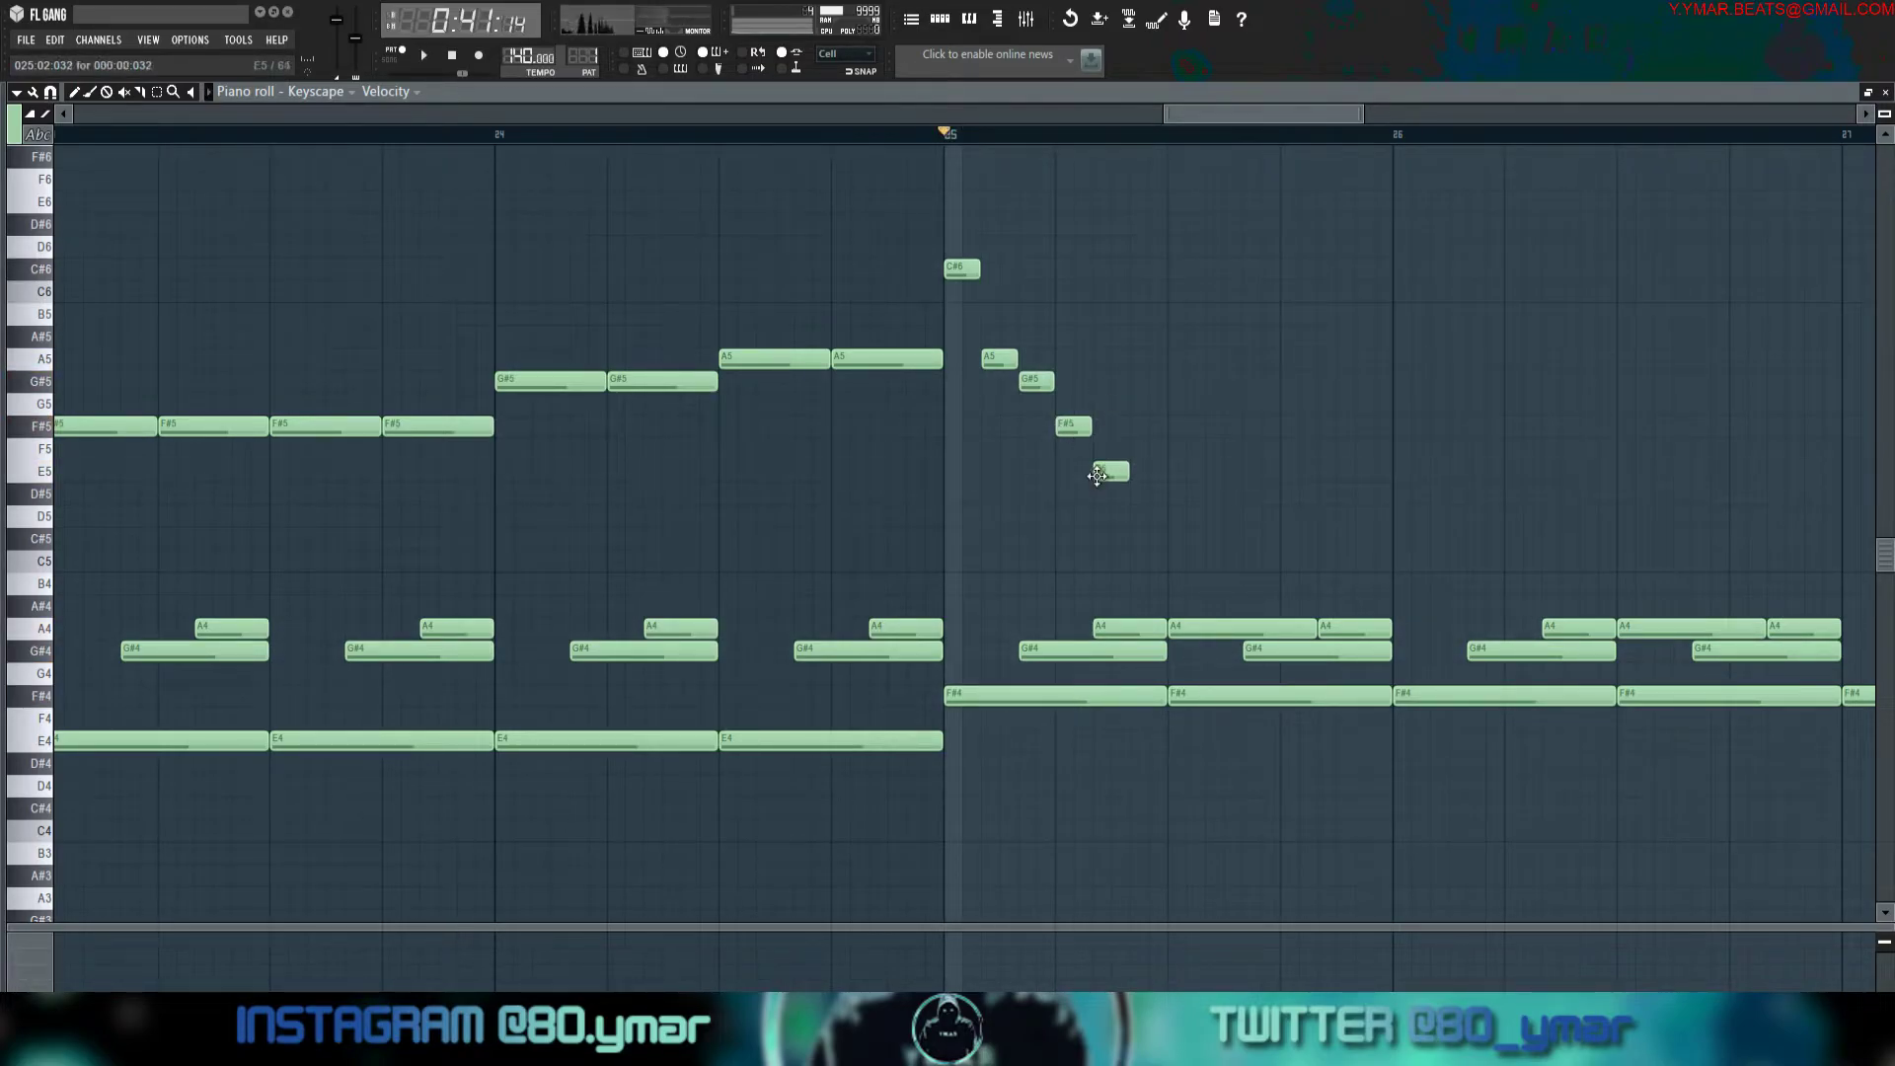
key(space)
Duplicate the six-note run back to back until it fills bars 25 to 27, and play it back.
drag(1270, 505, 973, 200)
key(ctrl+b)
key(ctrl+b)
scroll(1734, 305, down, 5)
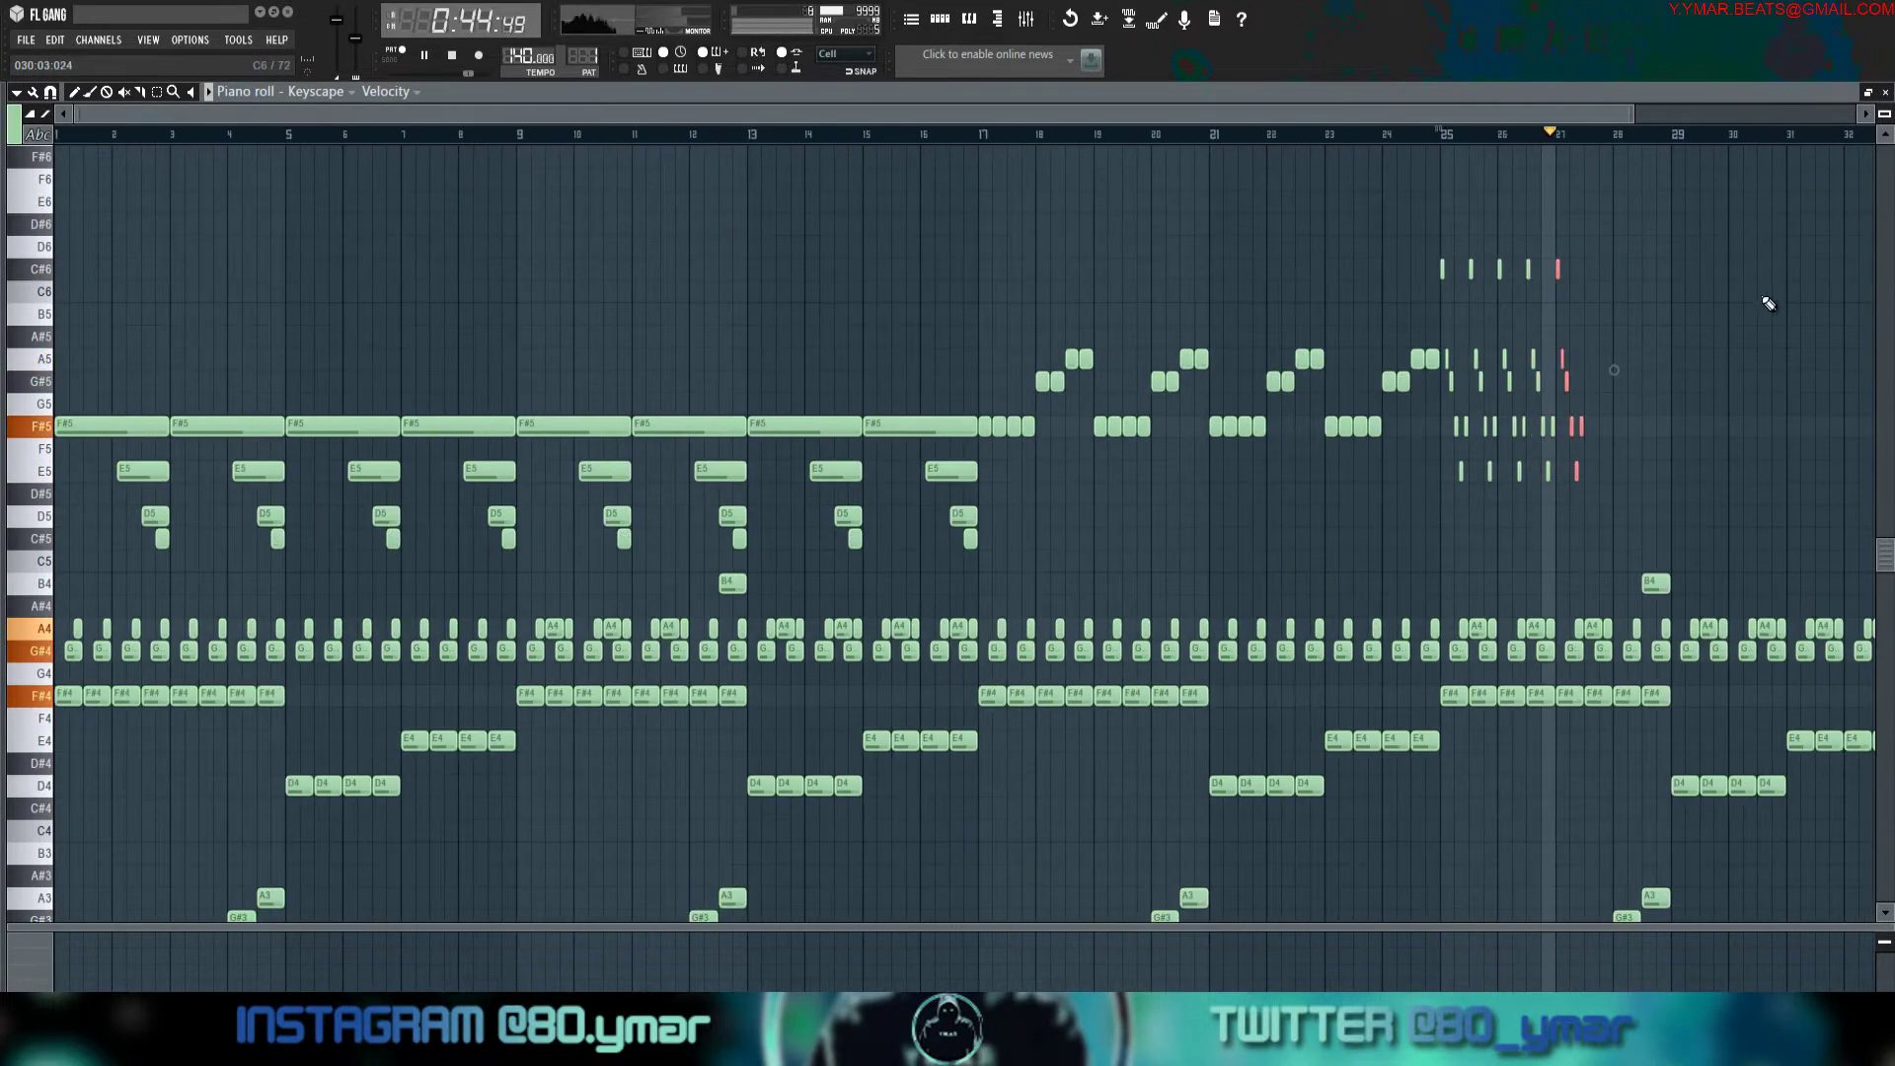
key(ctrl+b)
key(space)
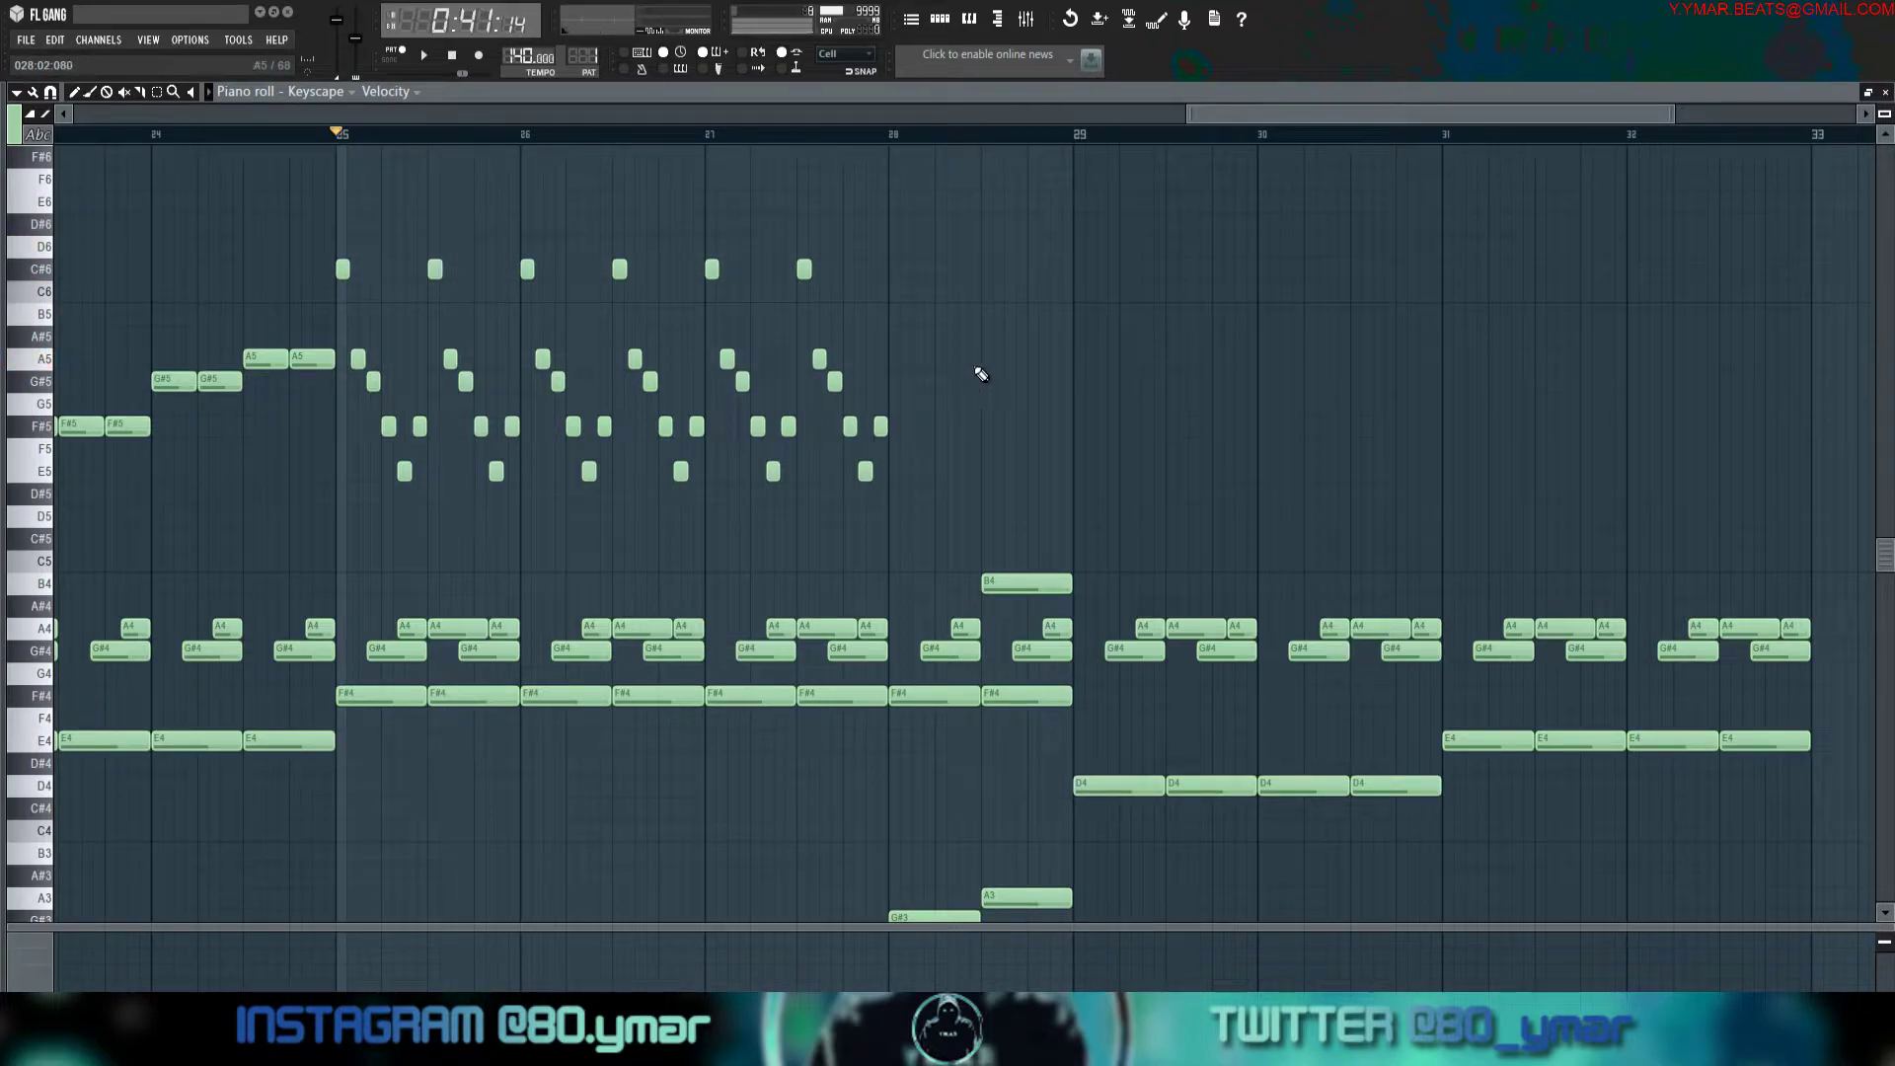
key(space)
key(space)
Place a short F#6 note at the start of bar 25 and another one beat after it, auditioning them above the run.
scroll(368, 400, up, 4)
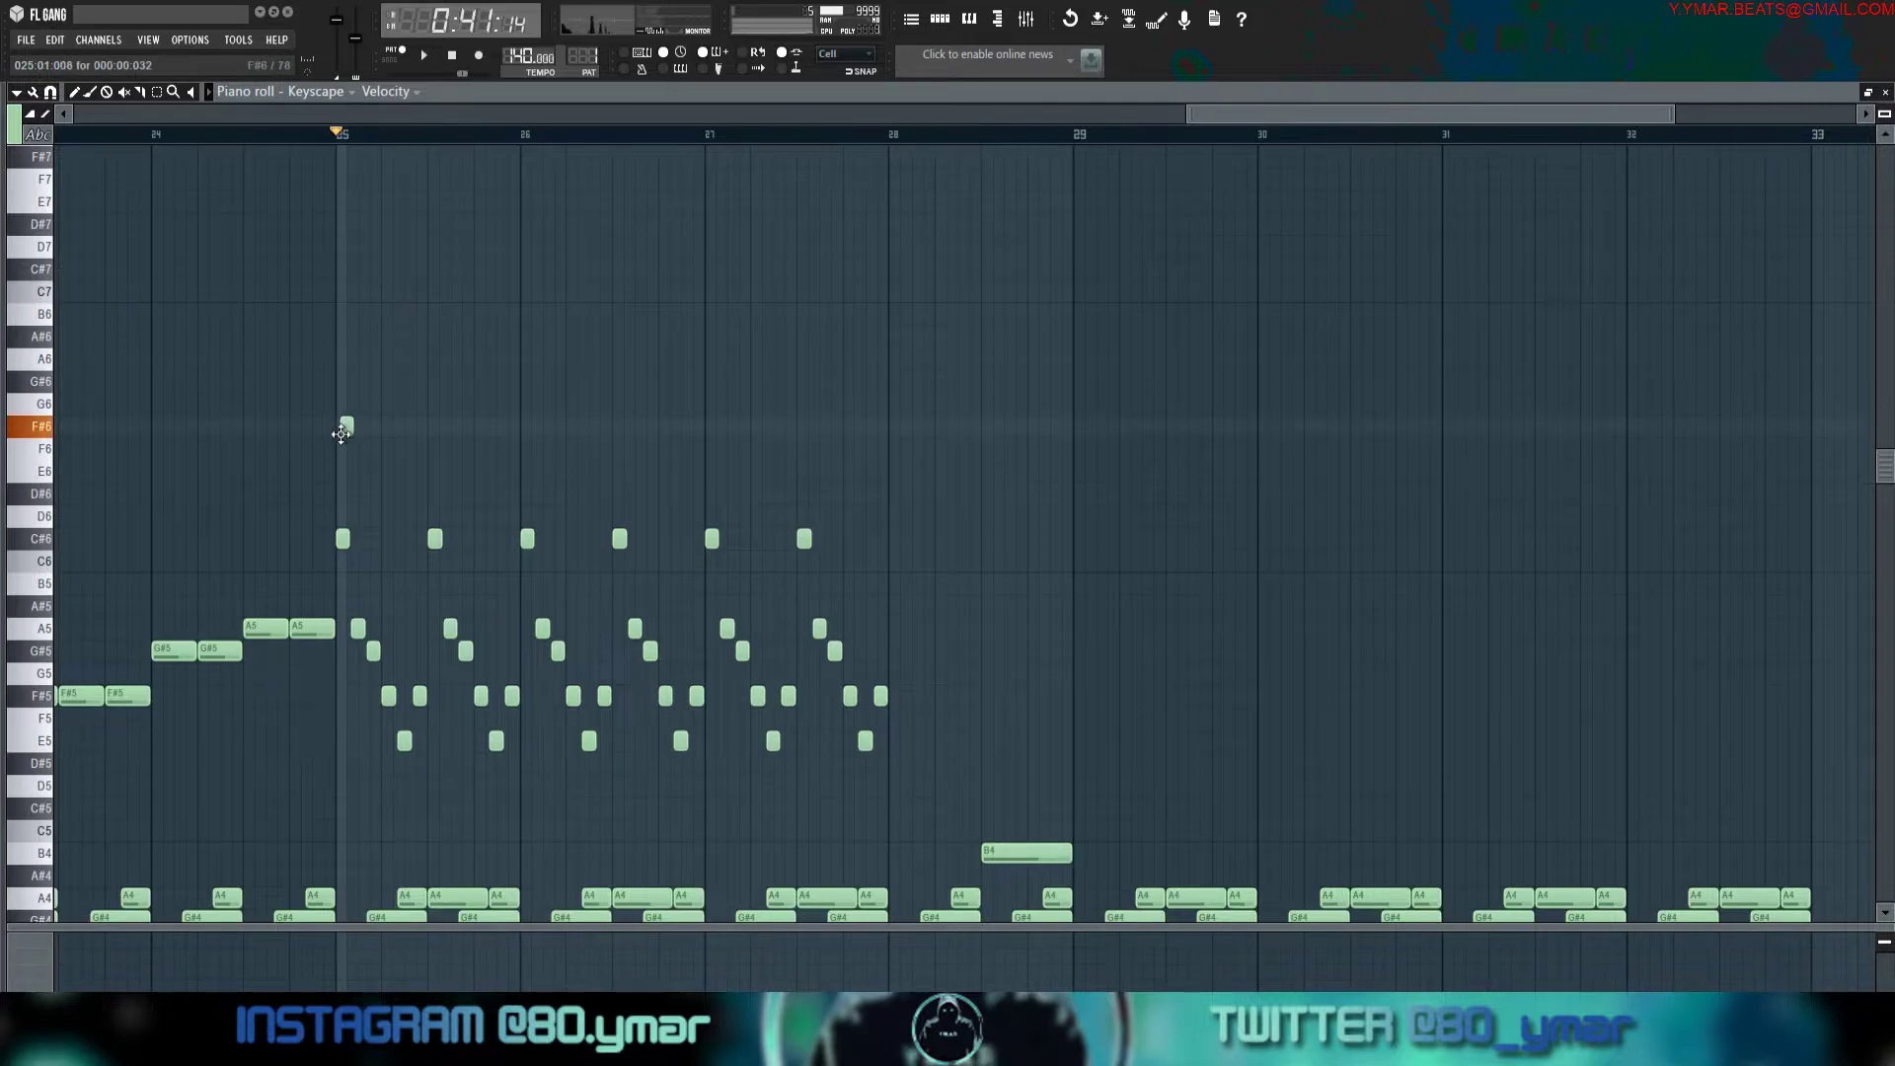
click(388, 427)
drag(465, 452, 360, 395)
key(space)
key(space)
ctrl+click(451, 400)
key(space)
Lengthen both F#6 notes in bar 25 to one full beat each so they join end to end.
scroll(428, 407, up, 5)
scroll(456, 430, down, 5)
ctrl+click(728, 557)
ctrl+click(589, 561)
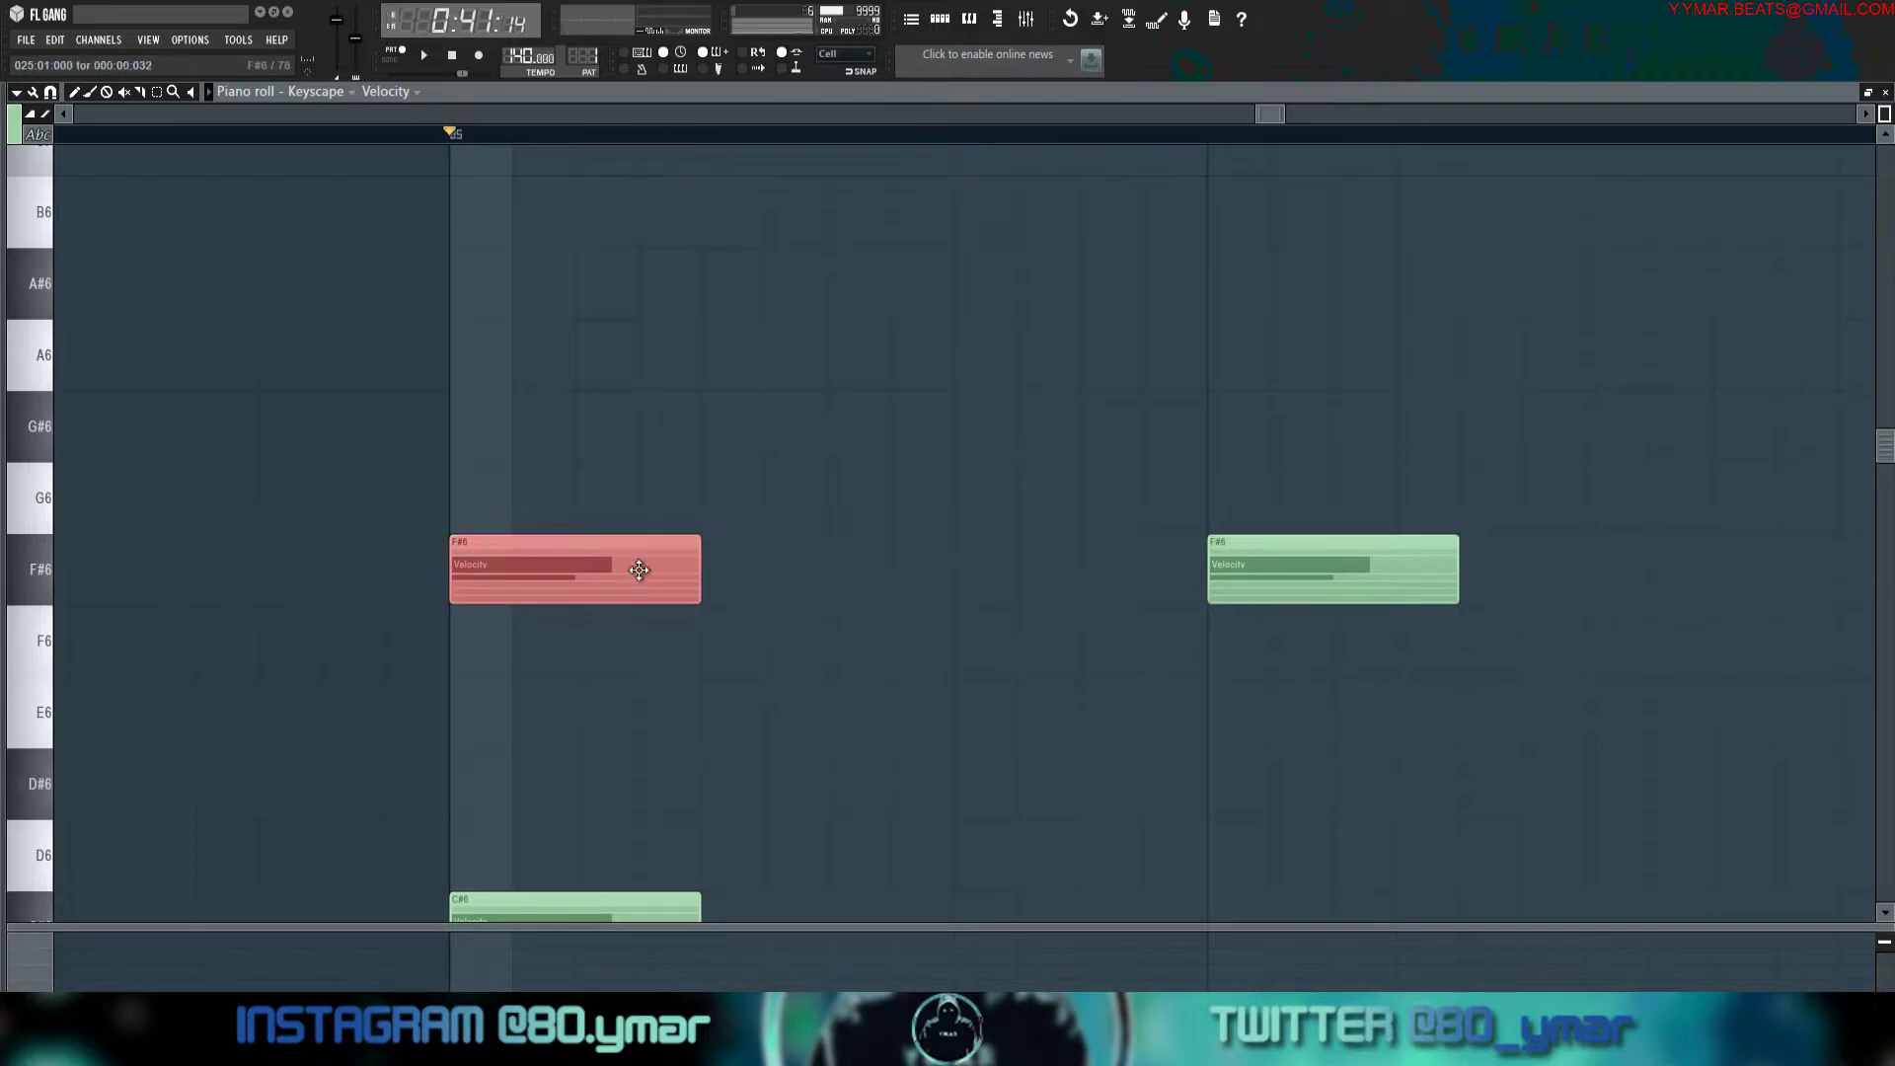
ctrl+click(1345, 591)
drag(692, 561, 1209, 535)
scroll(1205, 367, down, 5)
ctrl+click(1254, 366)
ctrl+right_click(1257, 363)
ctrl+right_click(1262, 362)
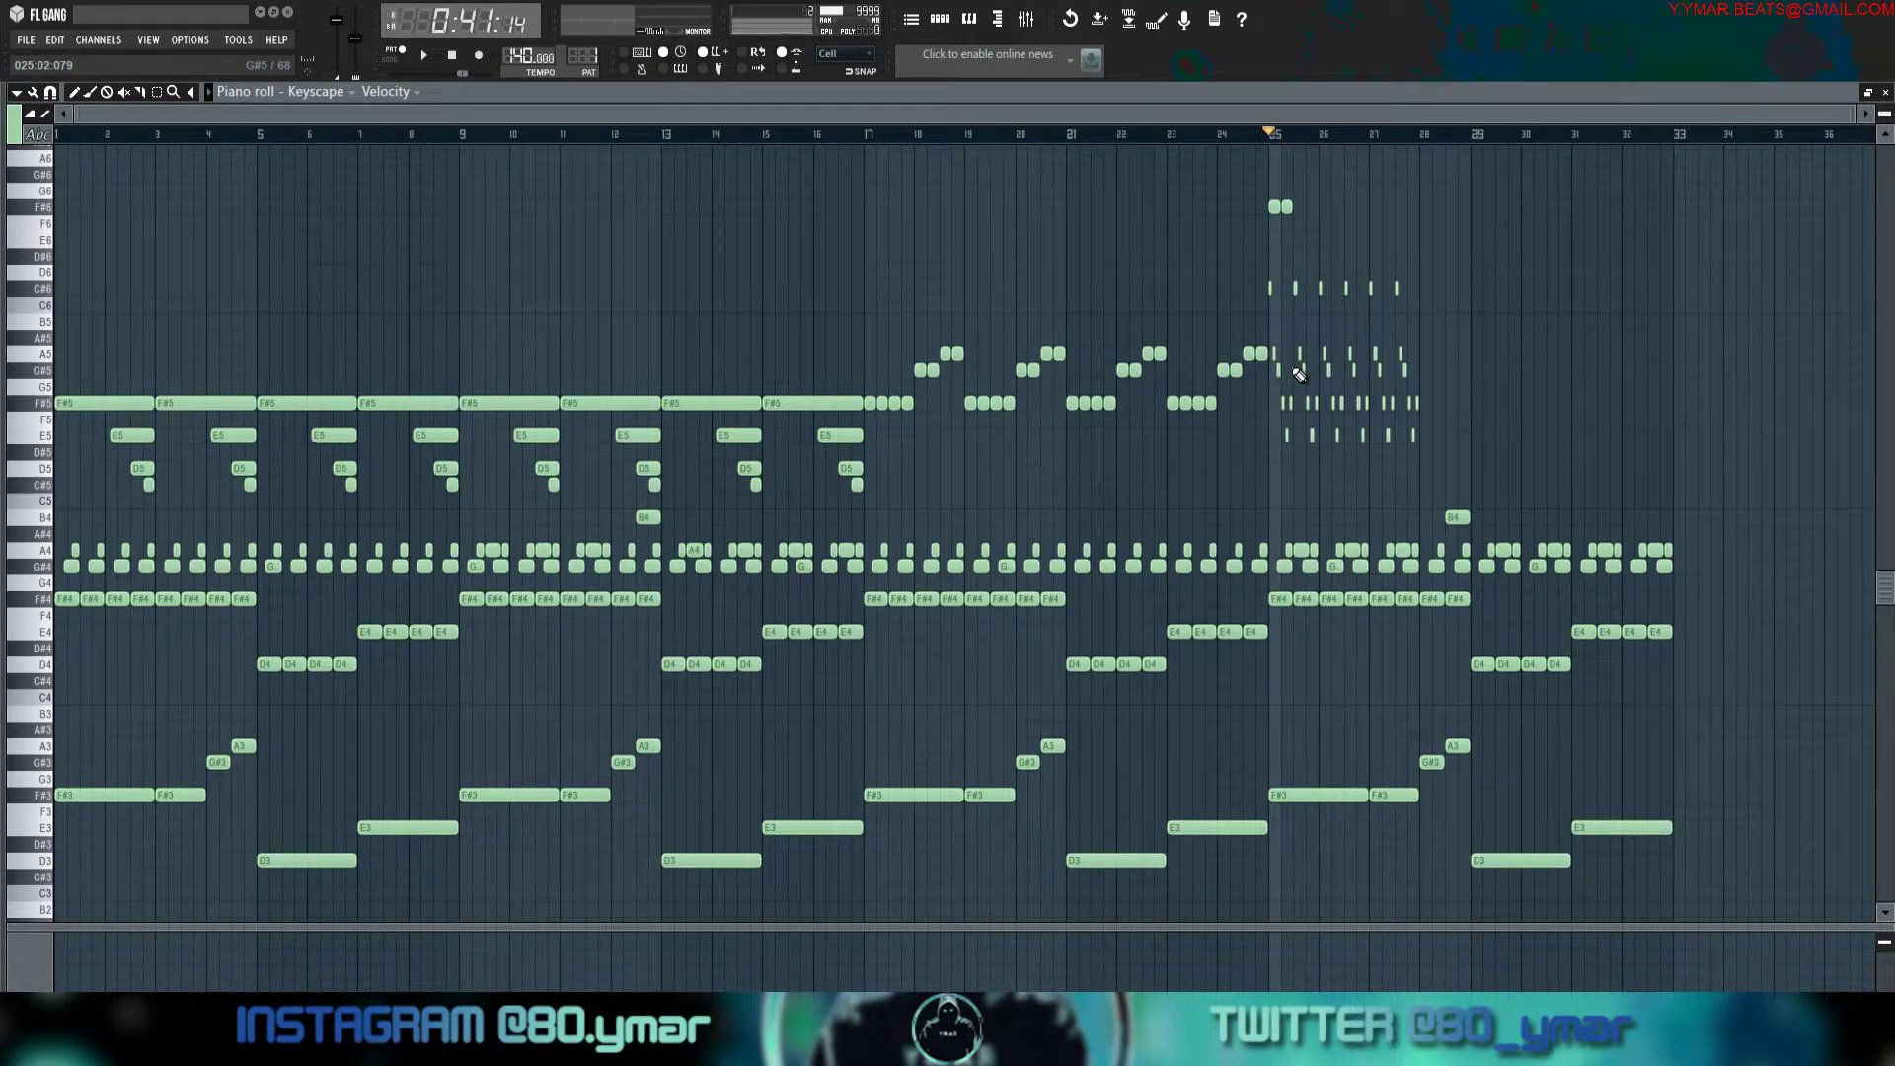
Duplicate the pair of one-beat F#6 notes until the row fills bars 25 to 27.
key(space)
drag(1328, 226, 1267, 175)
key(ctrl+b)
key(ctrl+b)
key(ctrl+b)
key(ctrl+b)
key(ctrl+b)
scroll(1569, 237, up, 5)
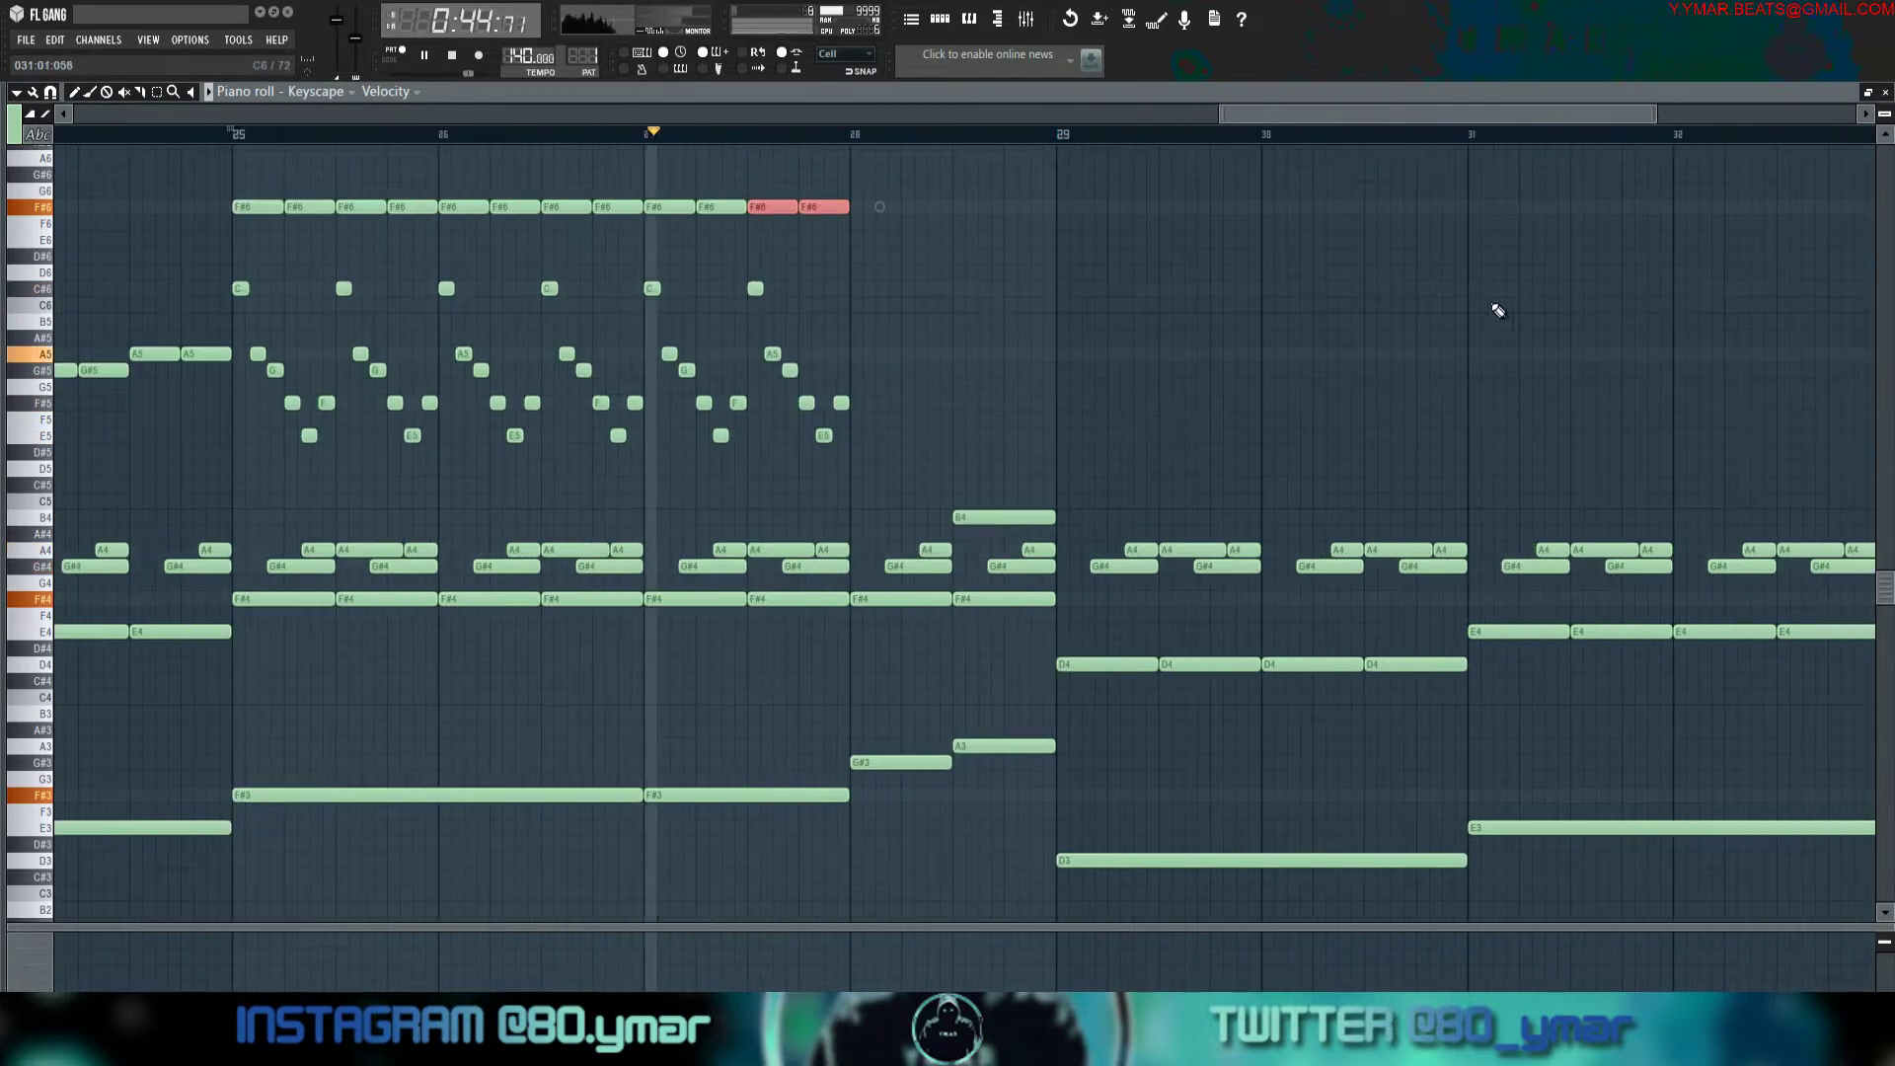
scroll(1529, 310, down, 5)
key(space)
Copy the row of F#6 notes to E6 starting at bar 28 and play it back from there.
mouse_move(1348, 217)
mouse_down()
mouse_move(1315, 237)
mouse_move(1052, 199)
mouse_move(1334, 227)
mouse_move(1291, 237)
mouse_move(1281, 217)
mouse_move(1227, 240)
mouse_up()
click(1256, 138)
scroll(1309, 235, up, 3)
key(space)
key(space)
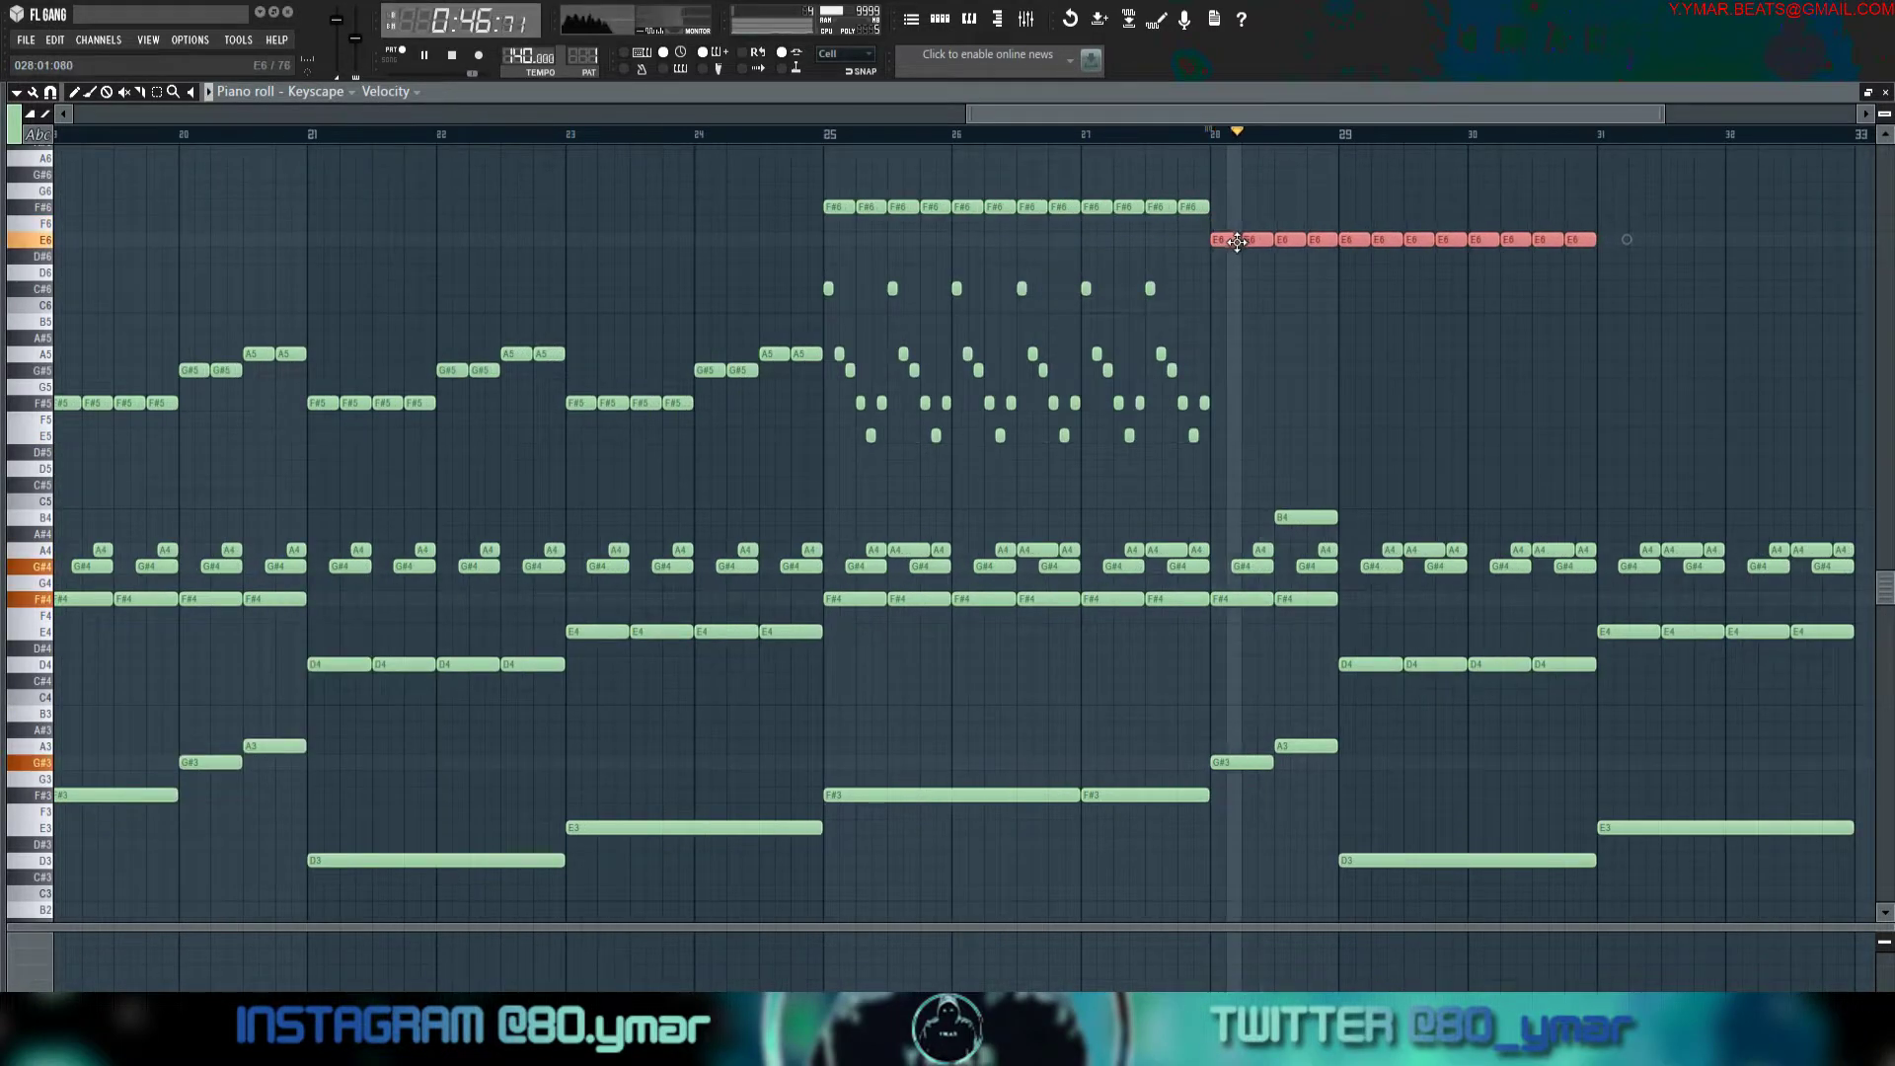
mouse_move(1304, 422)
mouse_down()
mouse_move(1014, 359)
mouse_move(827, 231)
mouse_up()
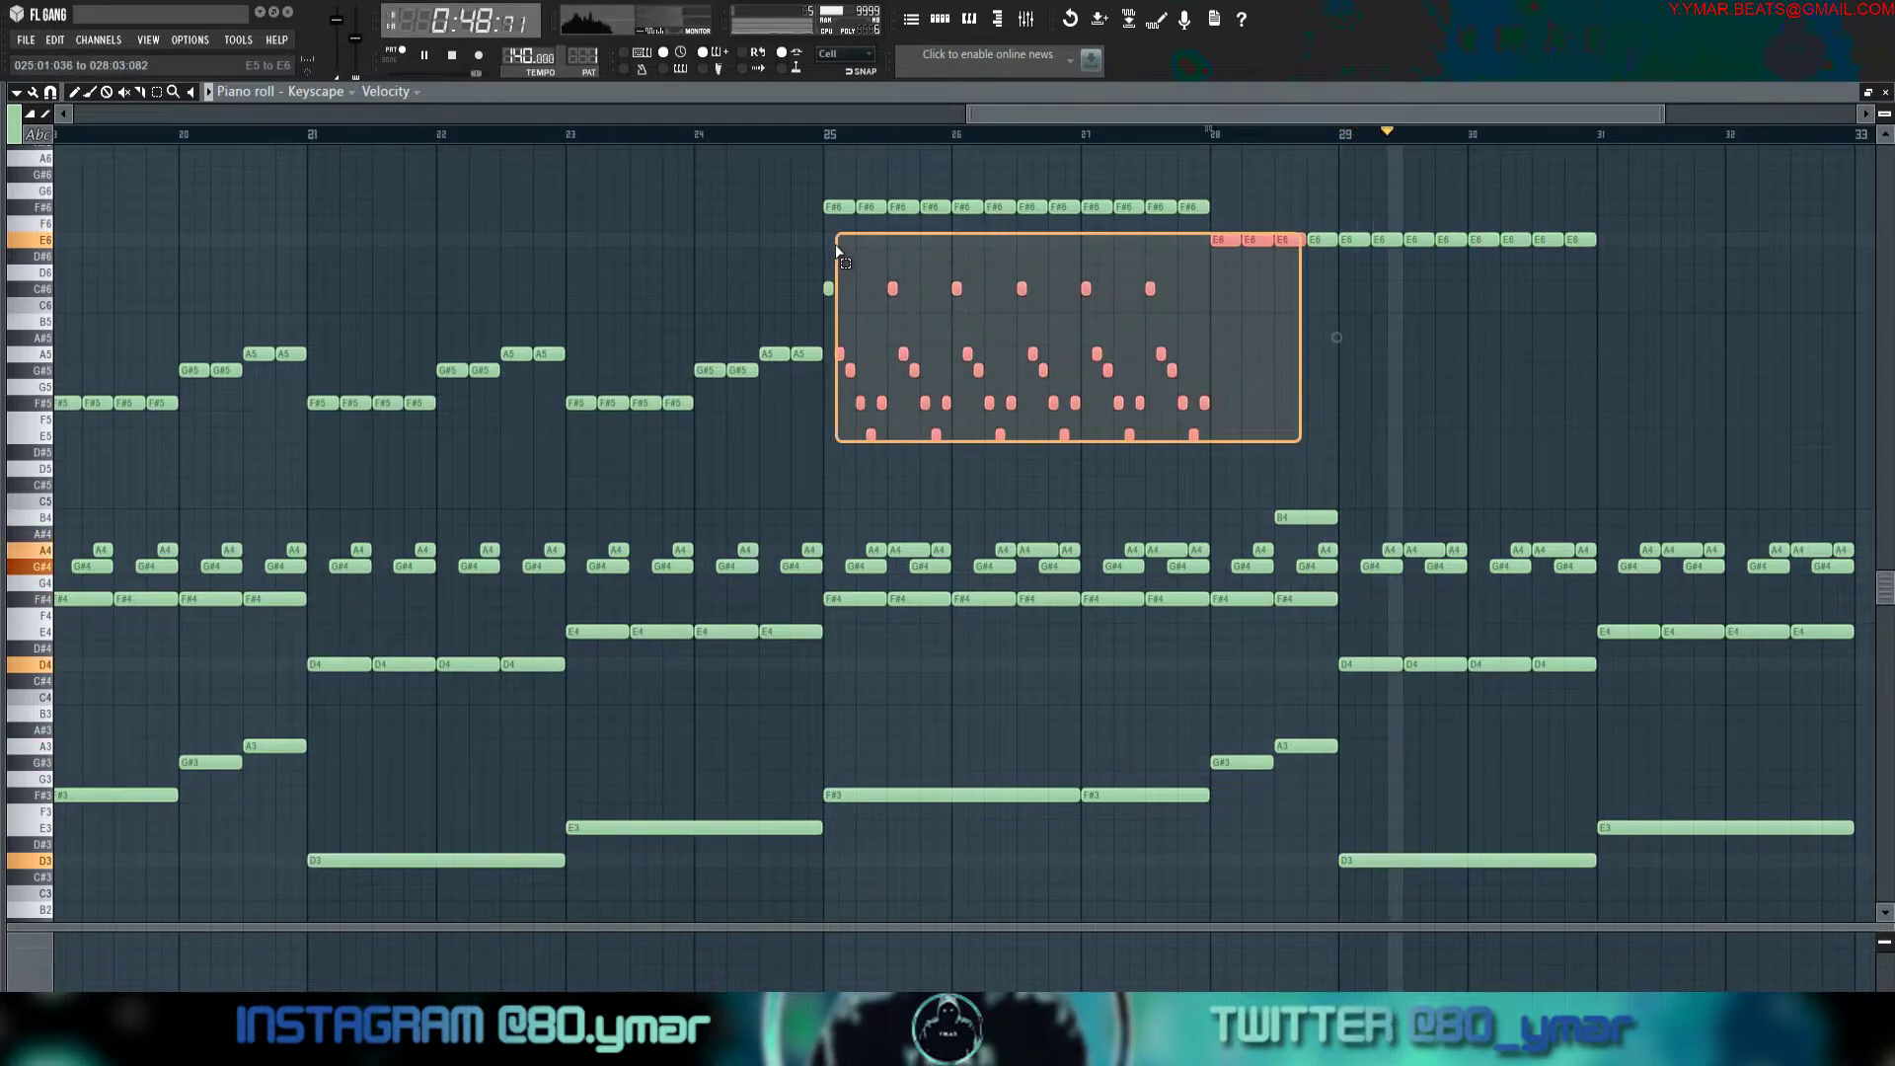
key(ctrl+b)
key(space)
key(space)
key(Delete)
Duplicate the descending runs of bars 25–27 into bars 28–30, play from bar 25 and clear the selection.
ctrl+drag(1262, 458, 827, 271)
key(ctrl+b)
key(space)
key(space)
click(827, 135)
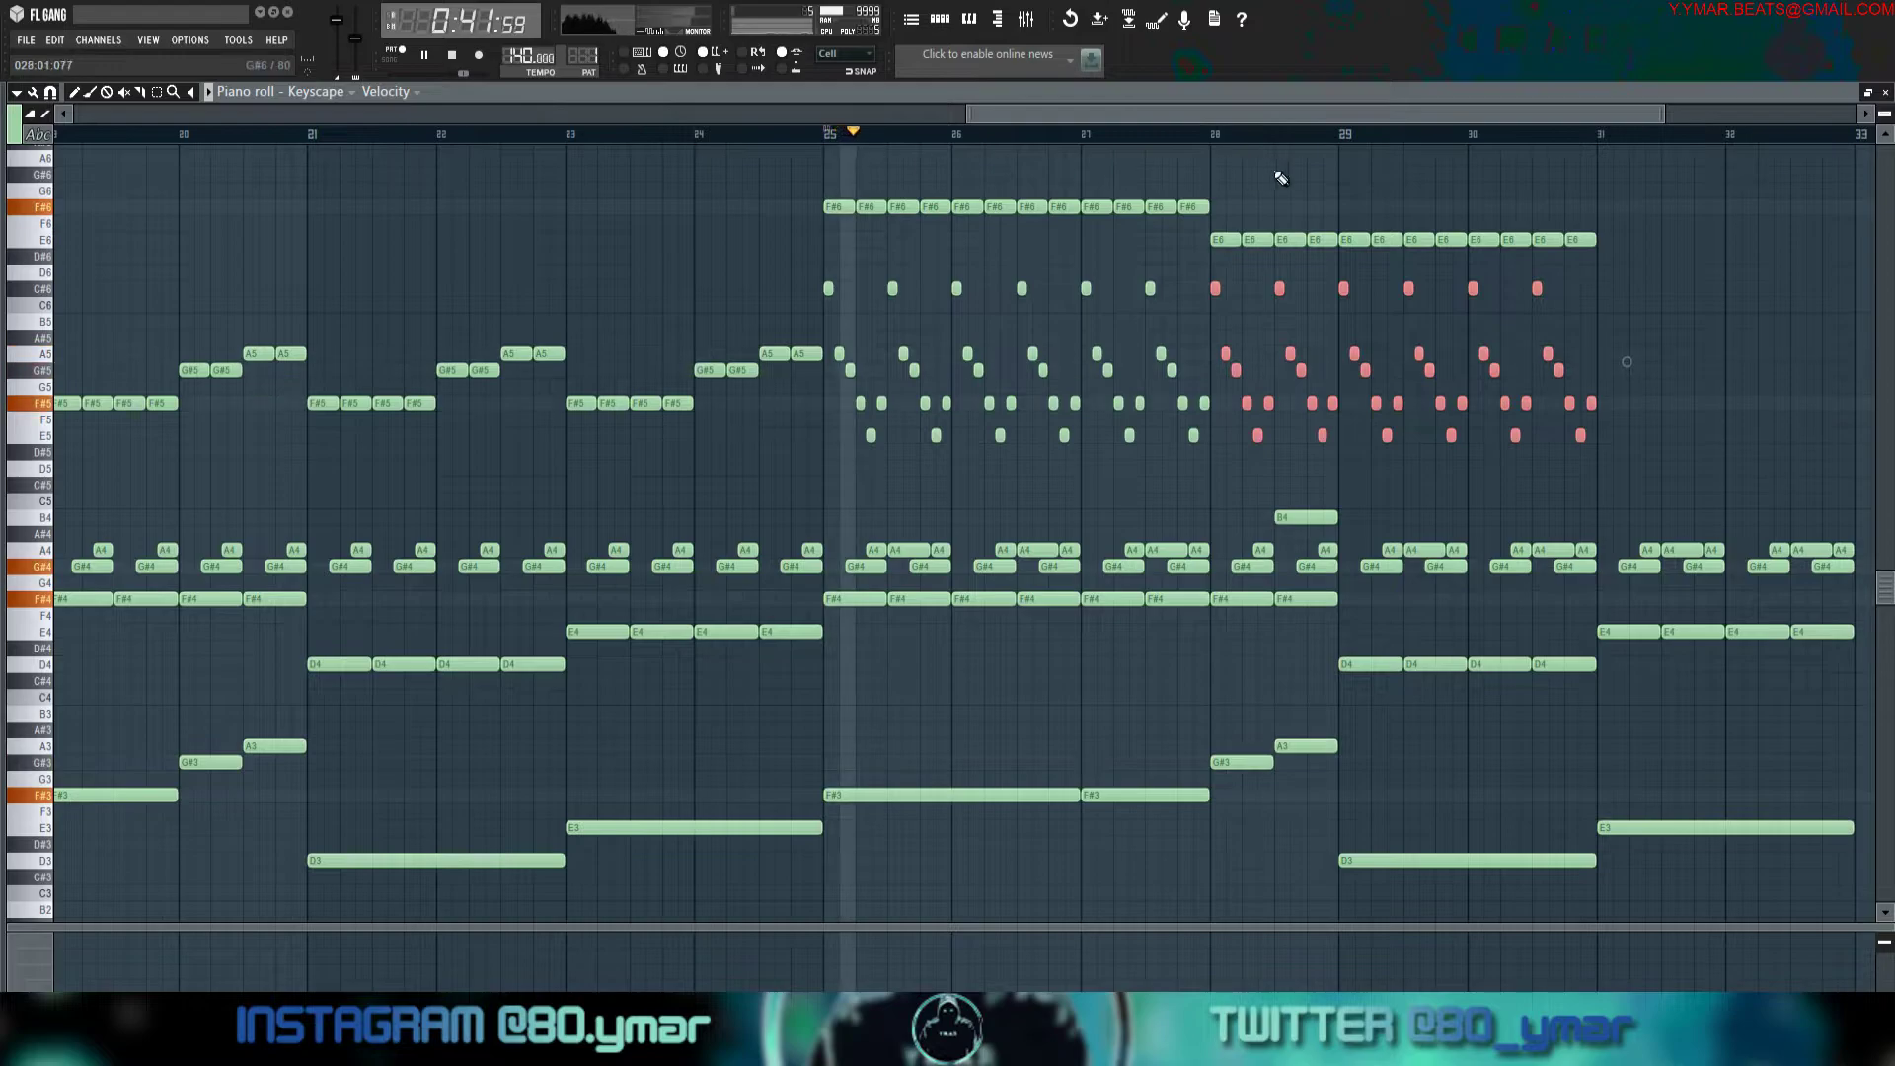
scroll(1131, 142, down, 3)
scroll(1562, 140, up, 3)
ctrl+click(1608, 287)
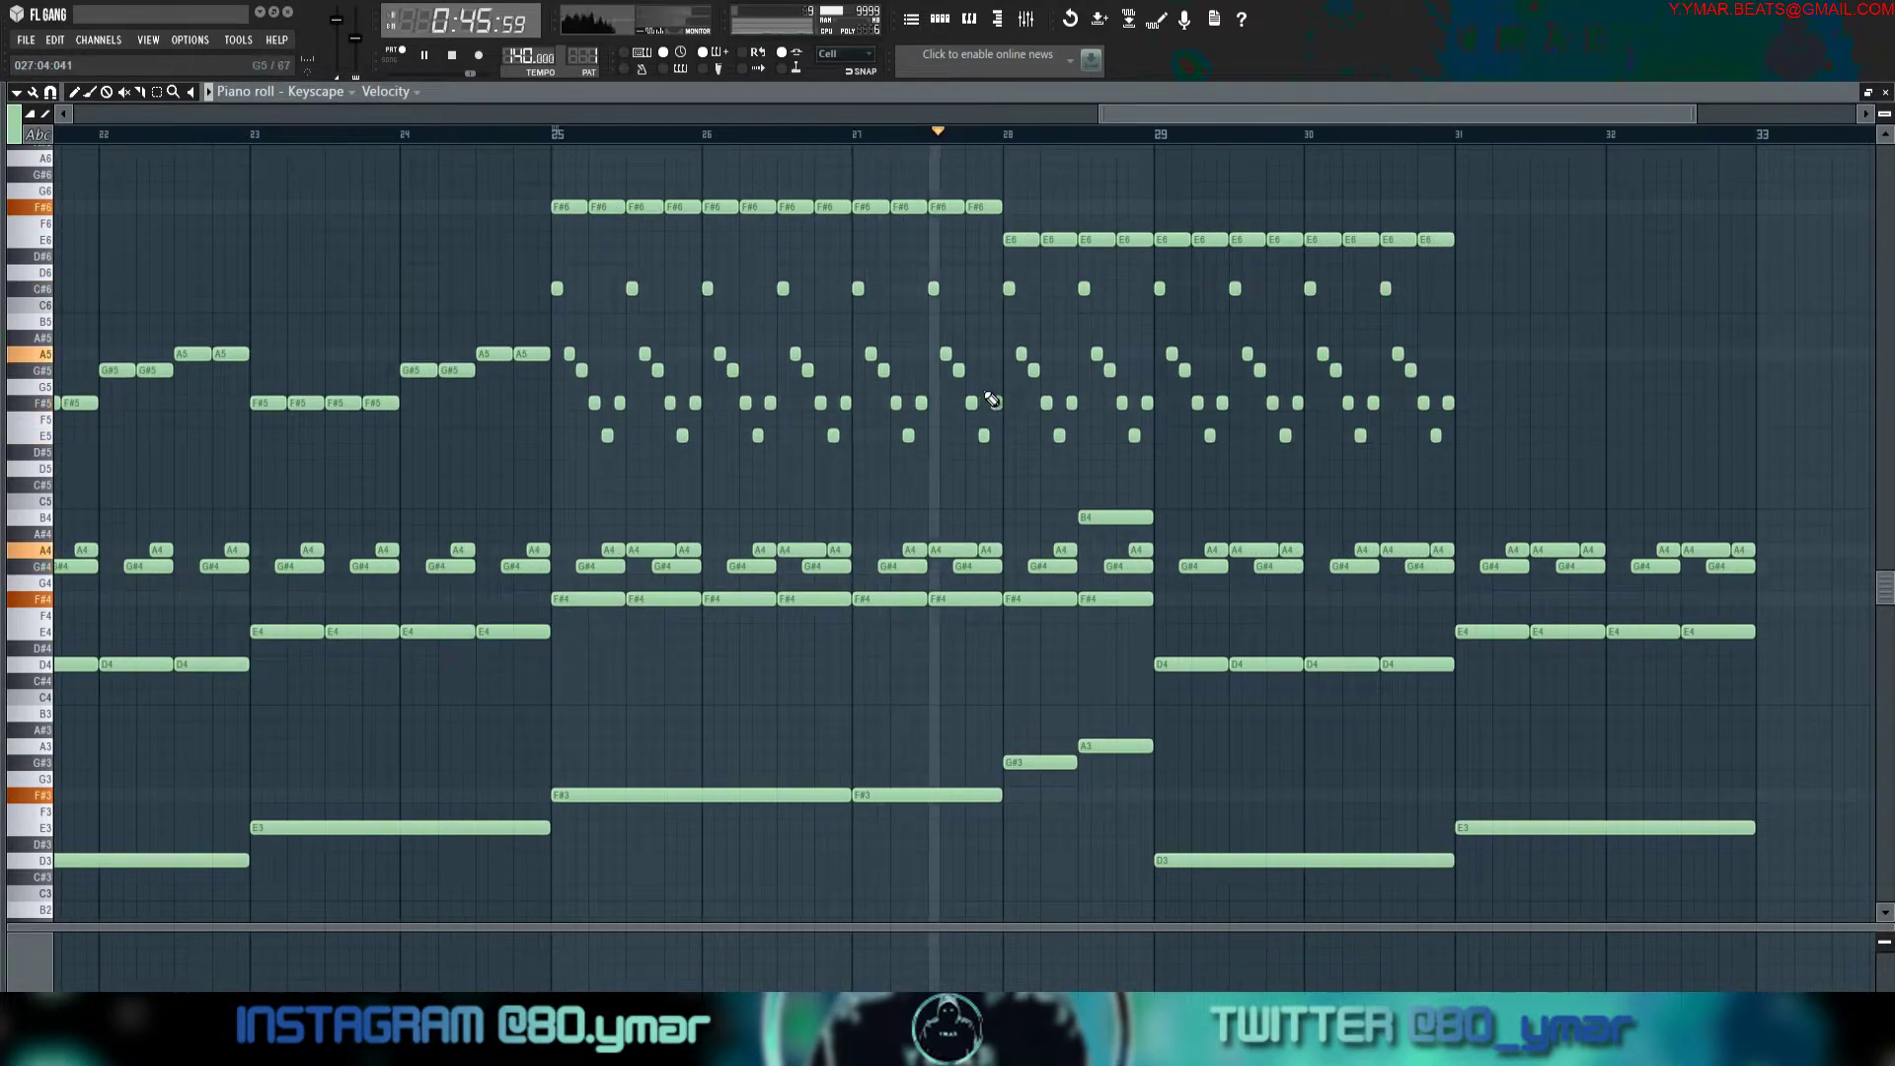
Try lowering the C#6 note at the start of bar 28 to B5.
key(space)
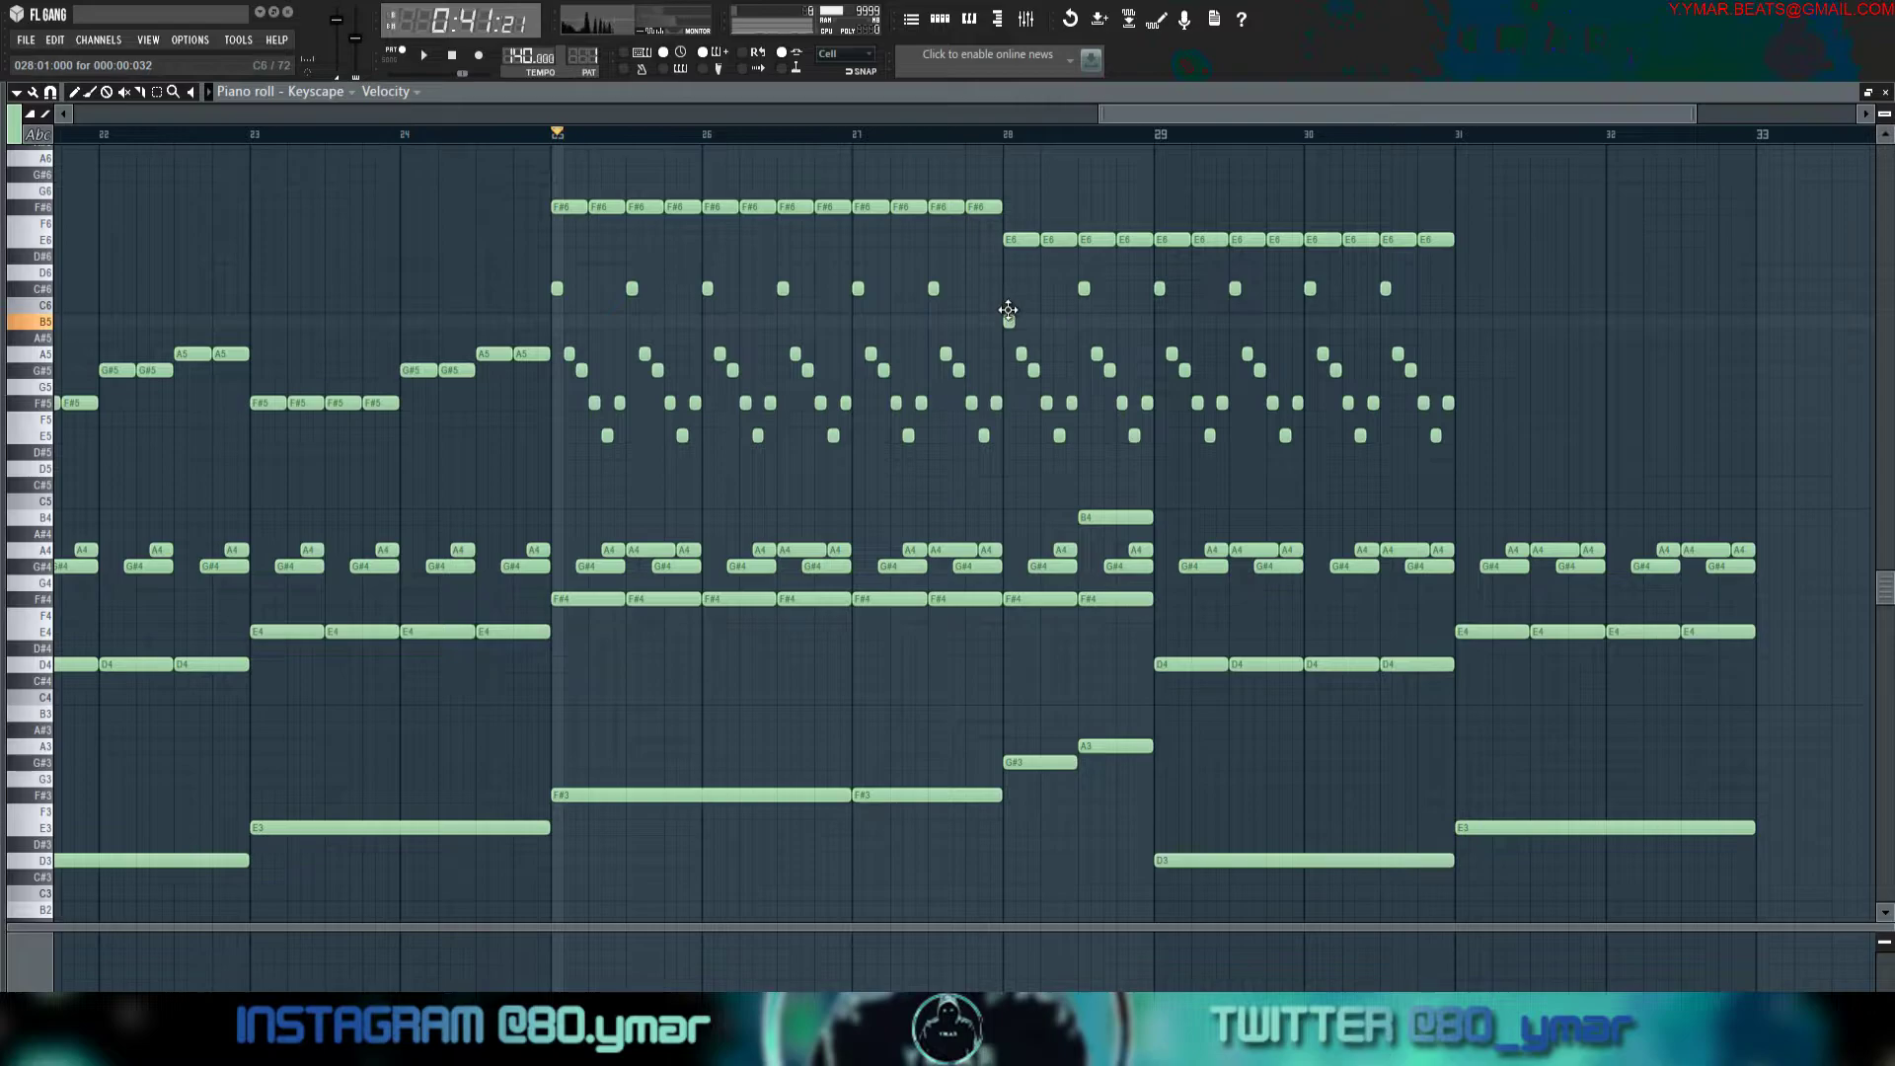
key(space)
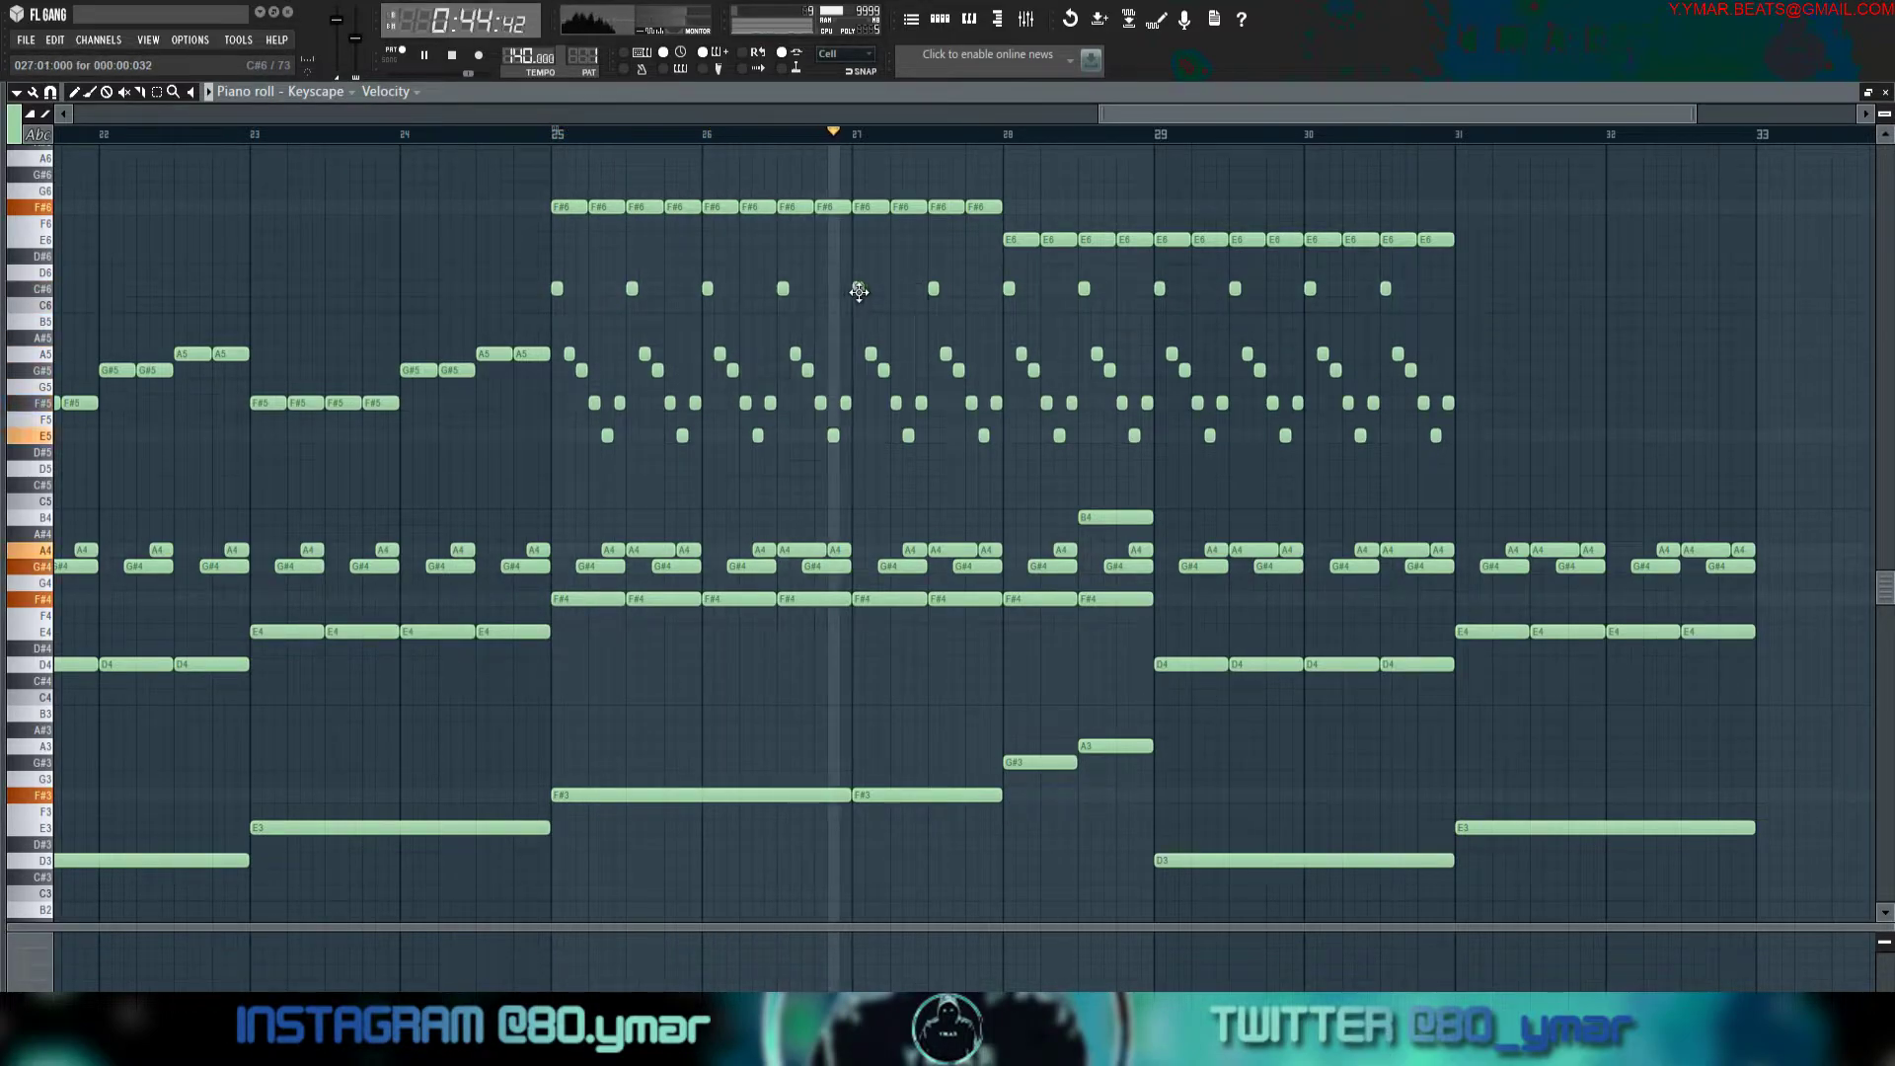
key(space)
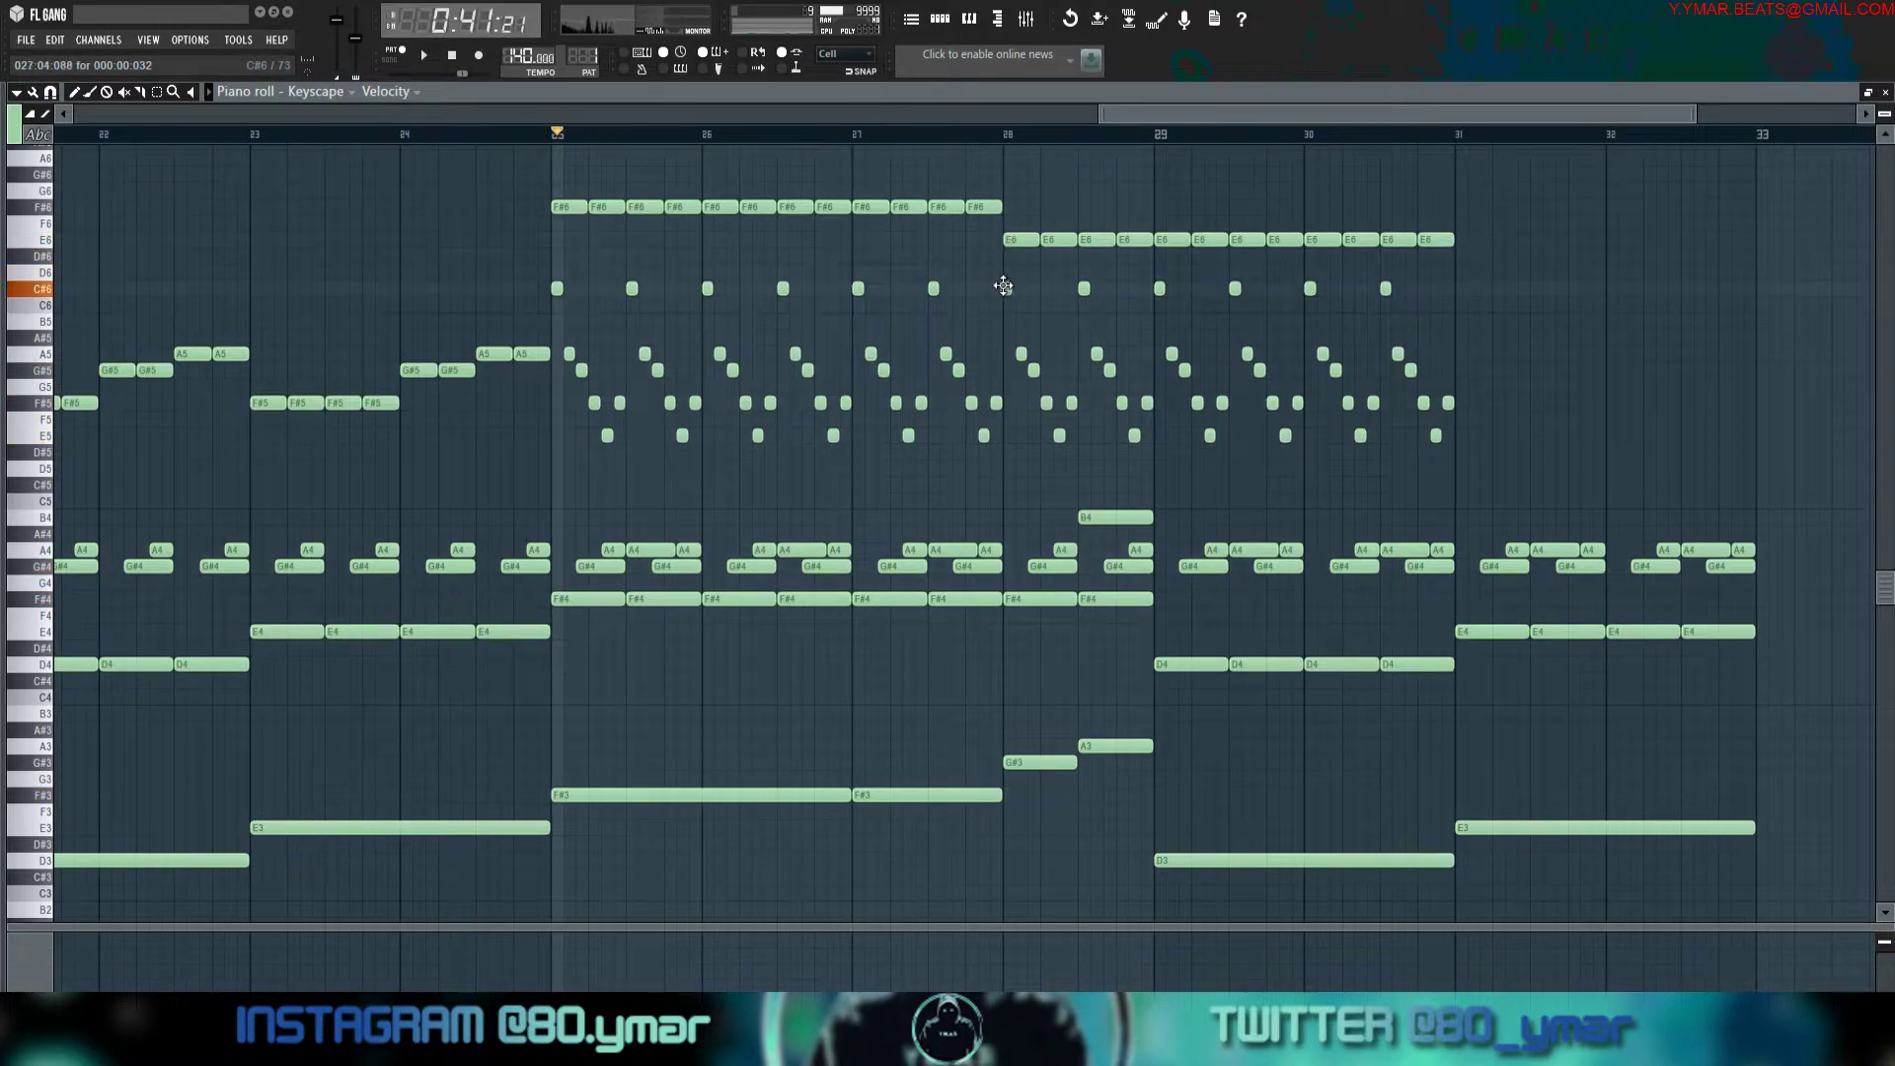
Remove the row of one-beat E6 notes, raise the short C#6 notes of bars 28–30 to E6 and play from bar 28.
right_click(1007, 245)
drag(1534, 295, 976, 234)
key(shift+Up)
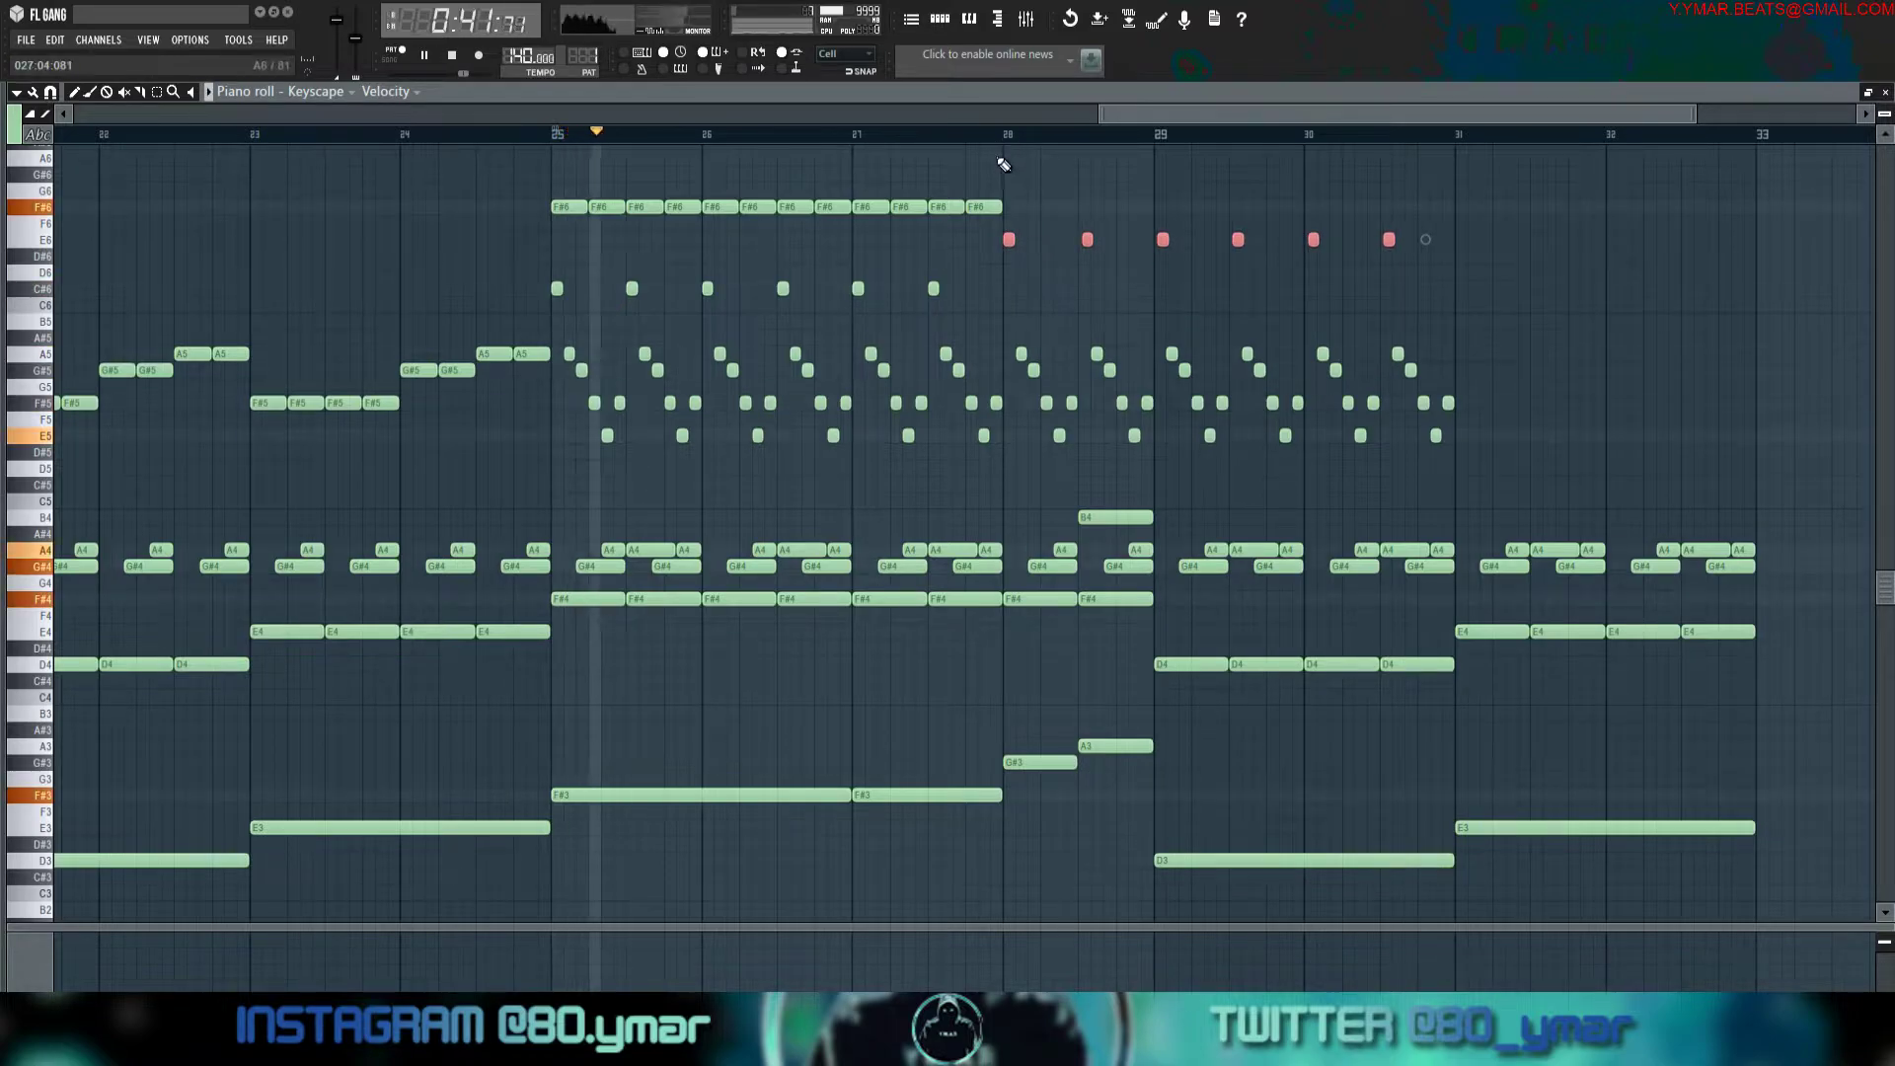
click(1005, 134)
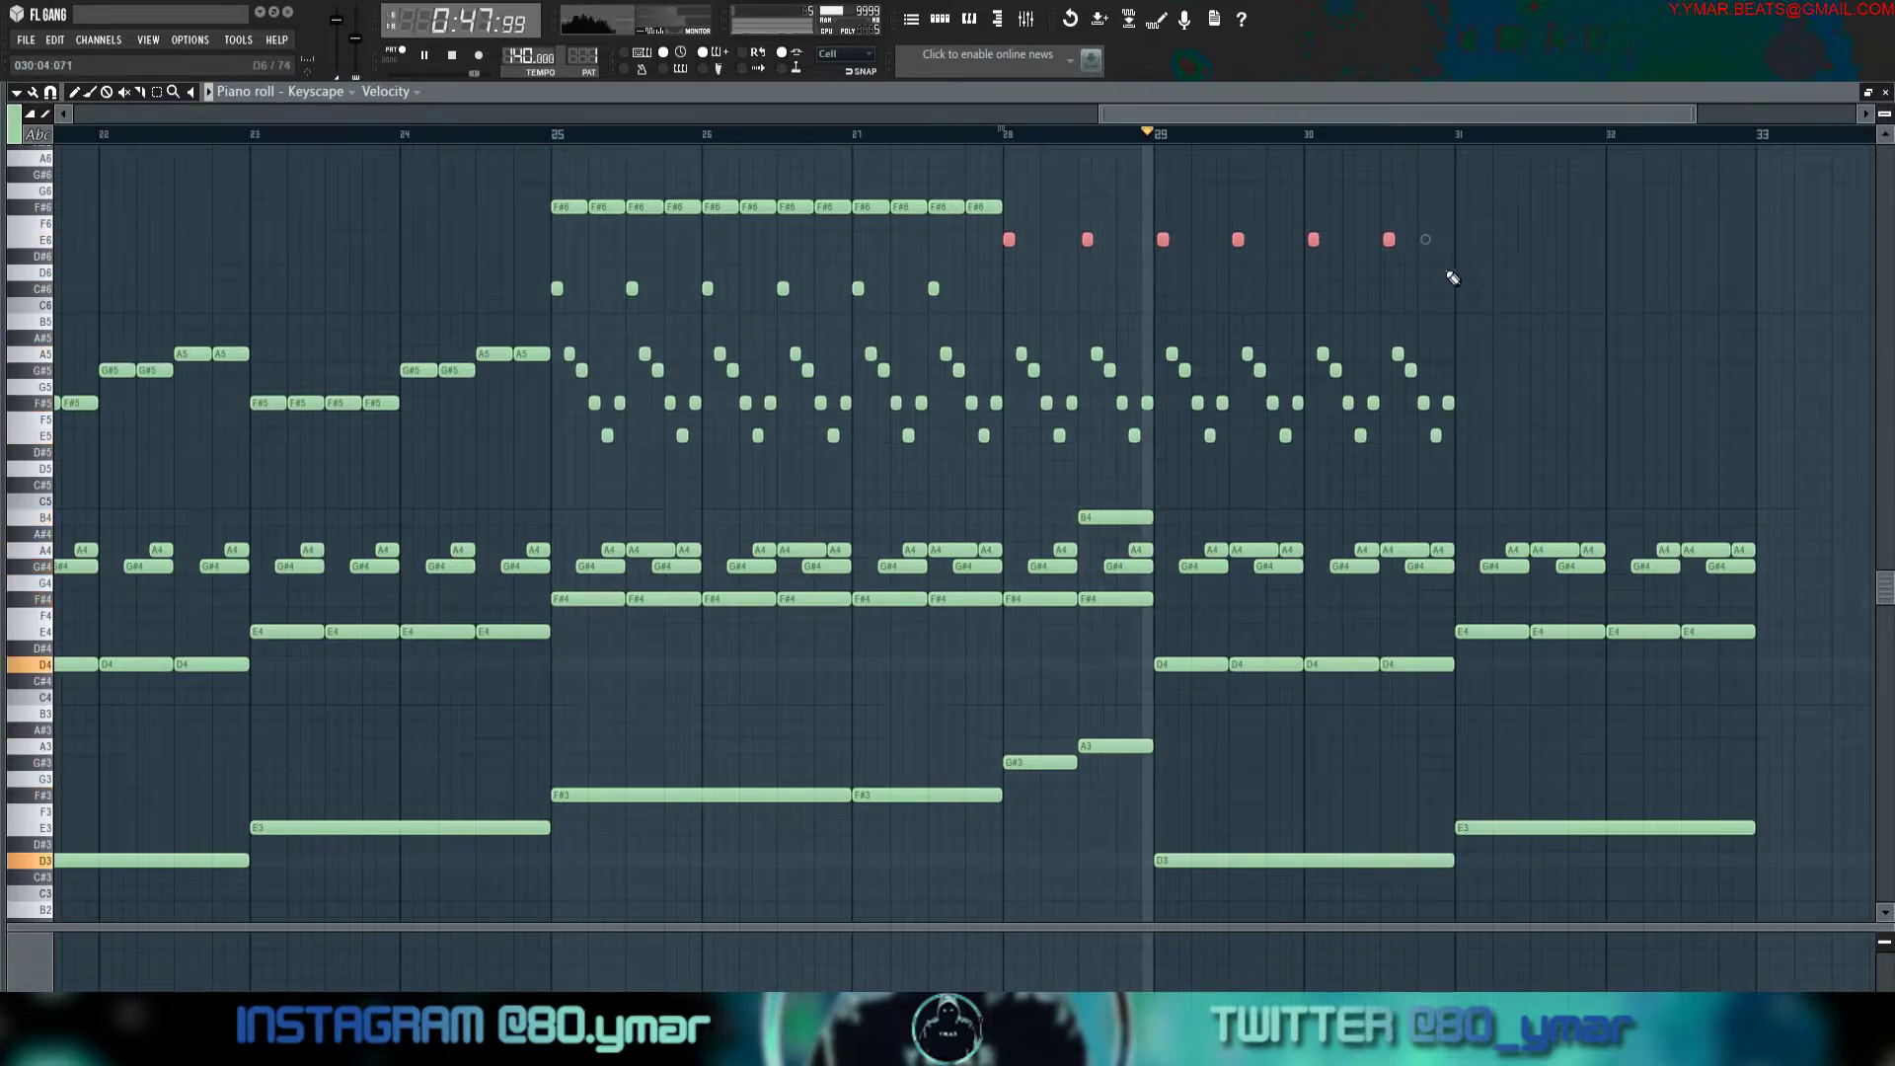
Set the tempo to 126 and try the short E6 notes of bars 28–30 at D6, playing from bar 25.
key(space)
key(space)
right_click(1087, 240)
key(space)
key(space)
right_click(1007, 240)
key(space)
mouse_move(965, 283)
mouse_down()
mouse_move(832, 308)
mouse_move(545, 298)
mouse_move(1012, 260)
mouse_move(1001, 277)
mouse_up()
key(space)
key(space)
key(space)
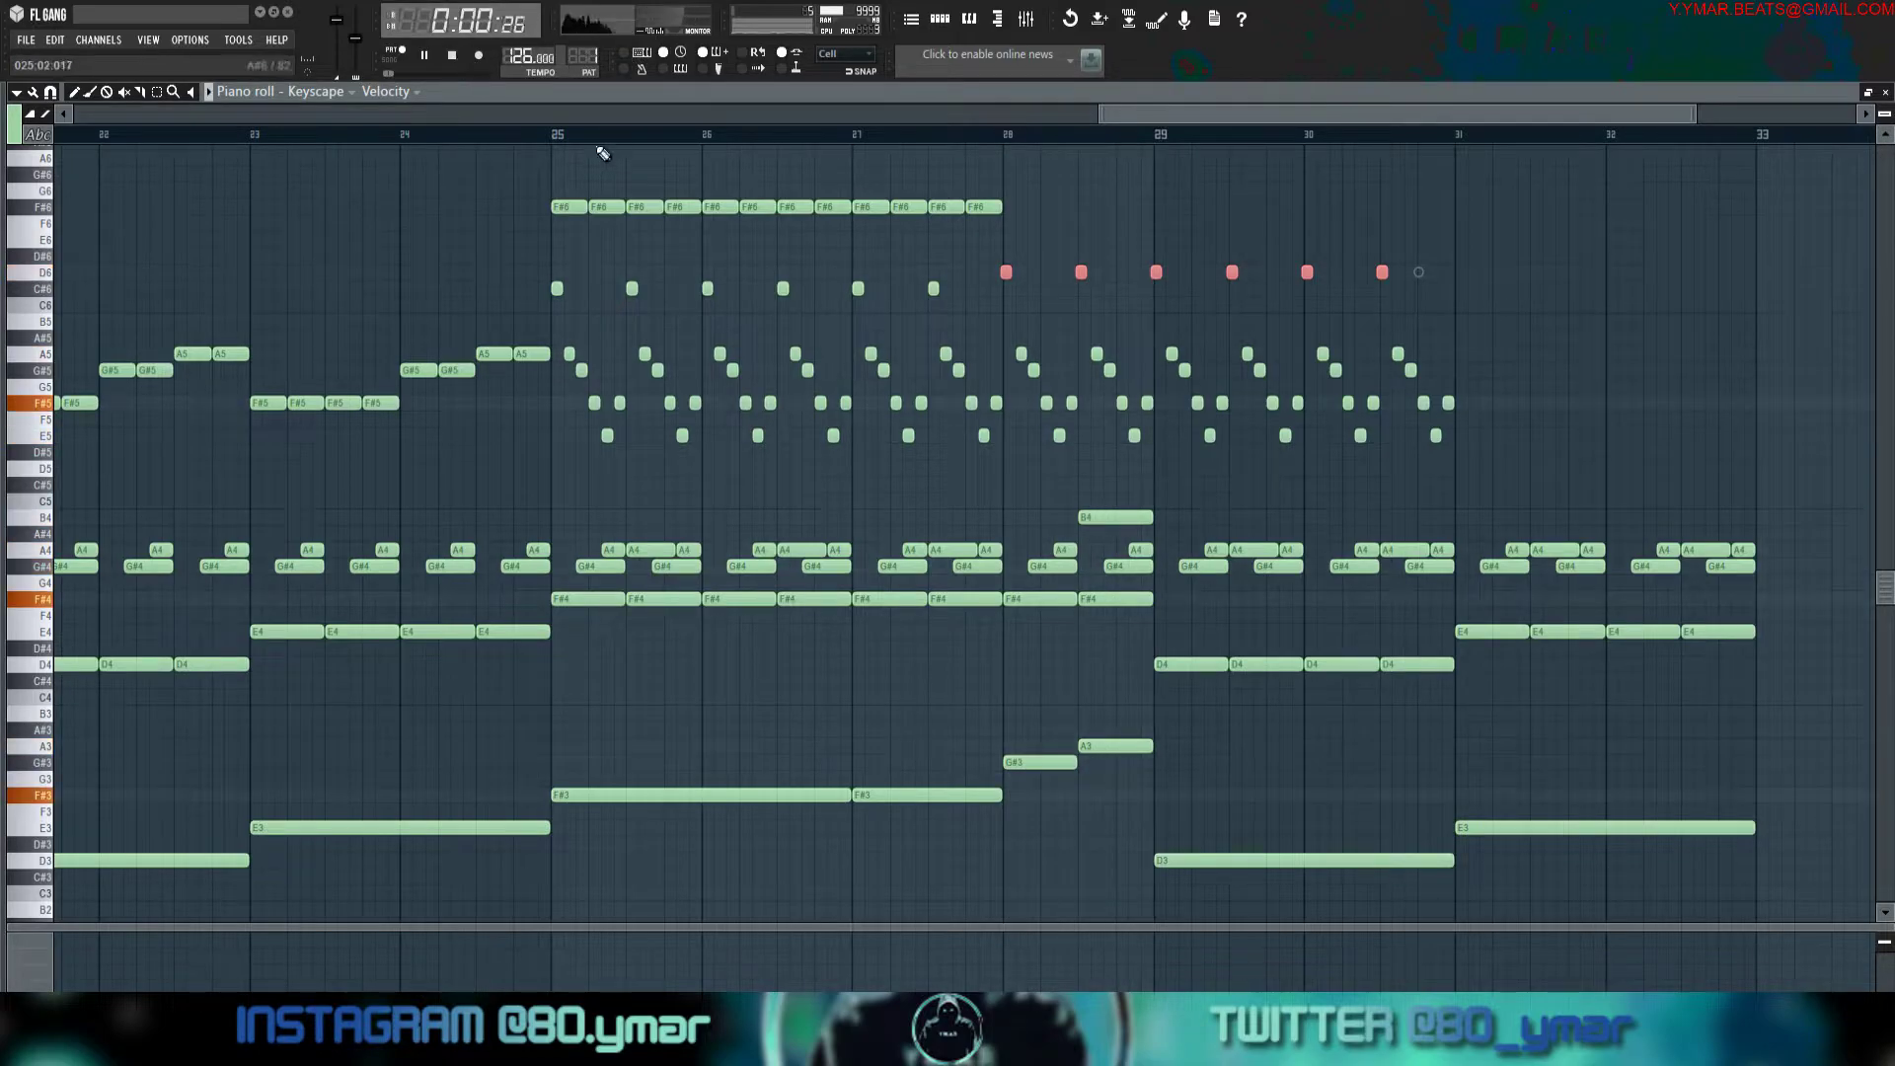
Raise the short D6 notes of bars 28–30 back to E6, play the passage and clear the selection.
scroll(1016, 266, up, 3)
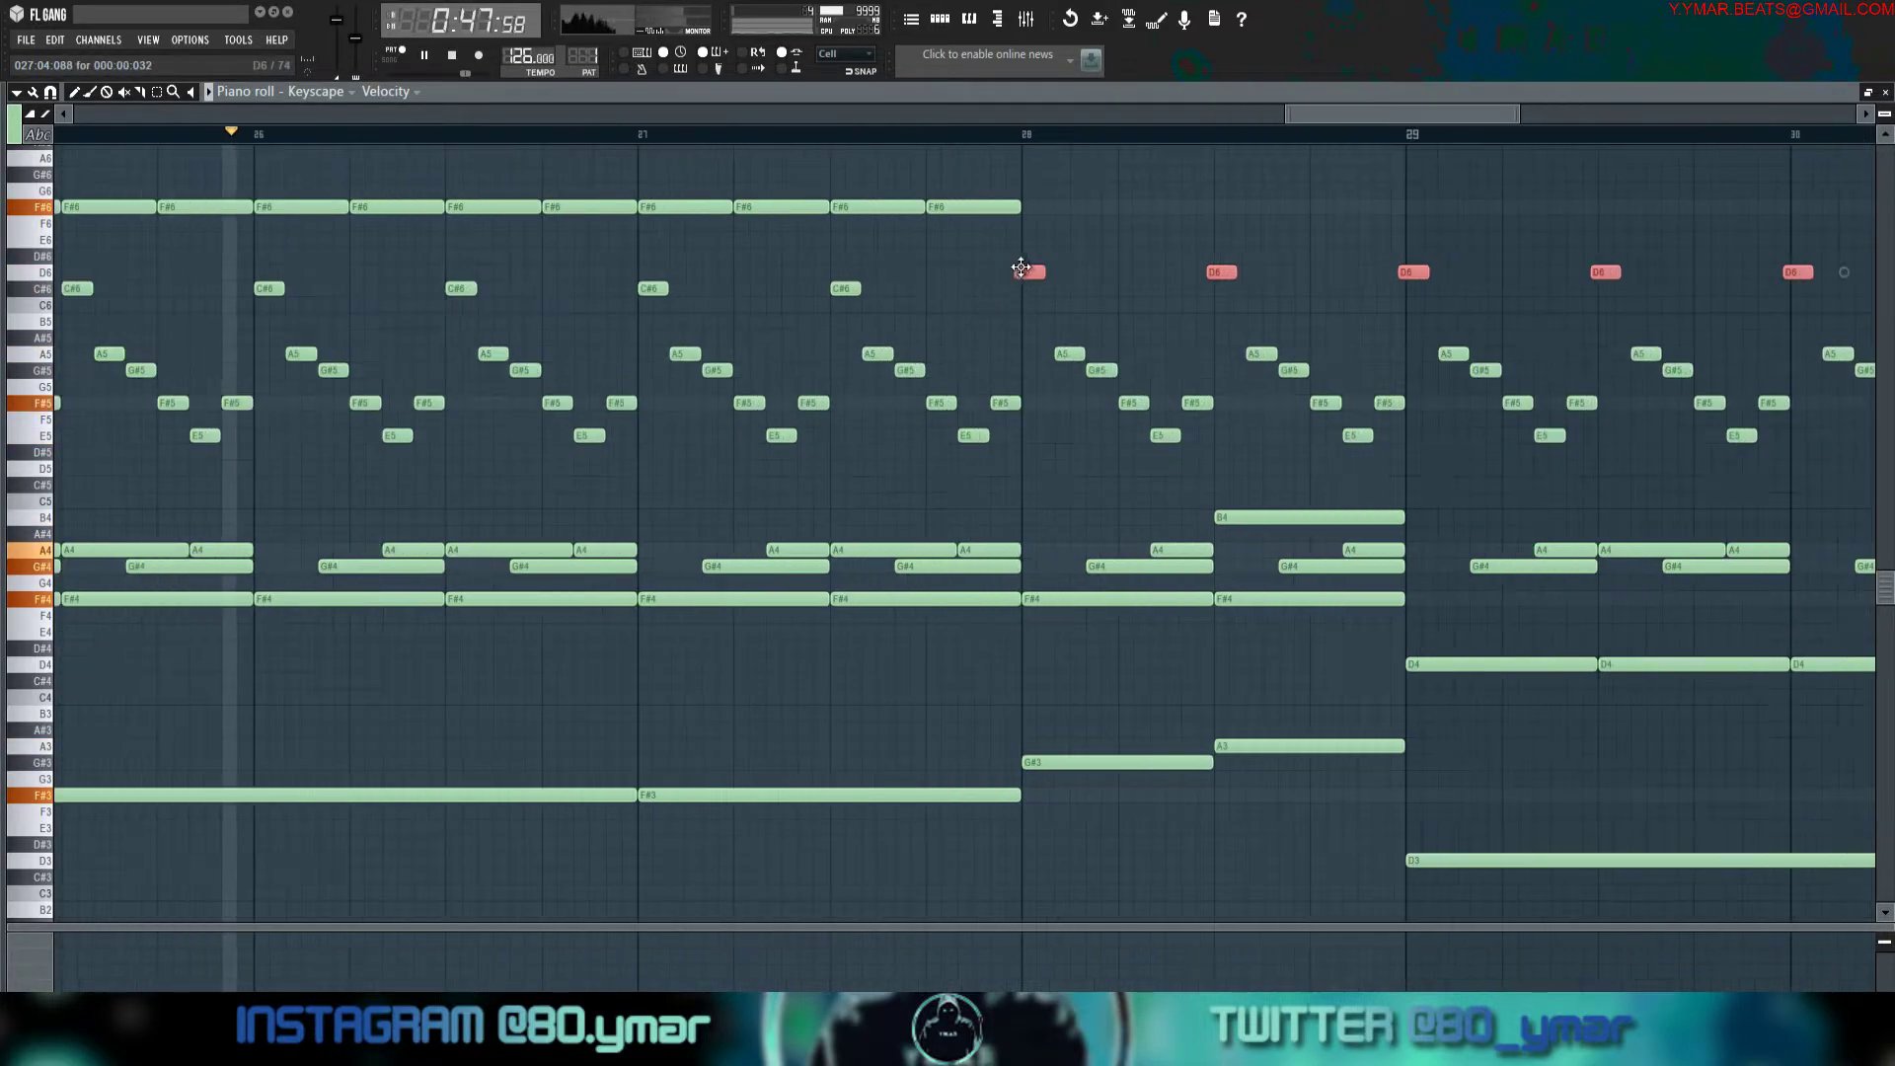
drag(1020, 267, 1020, 235)
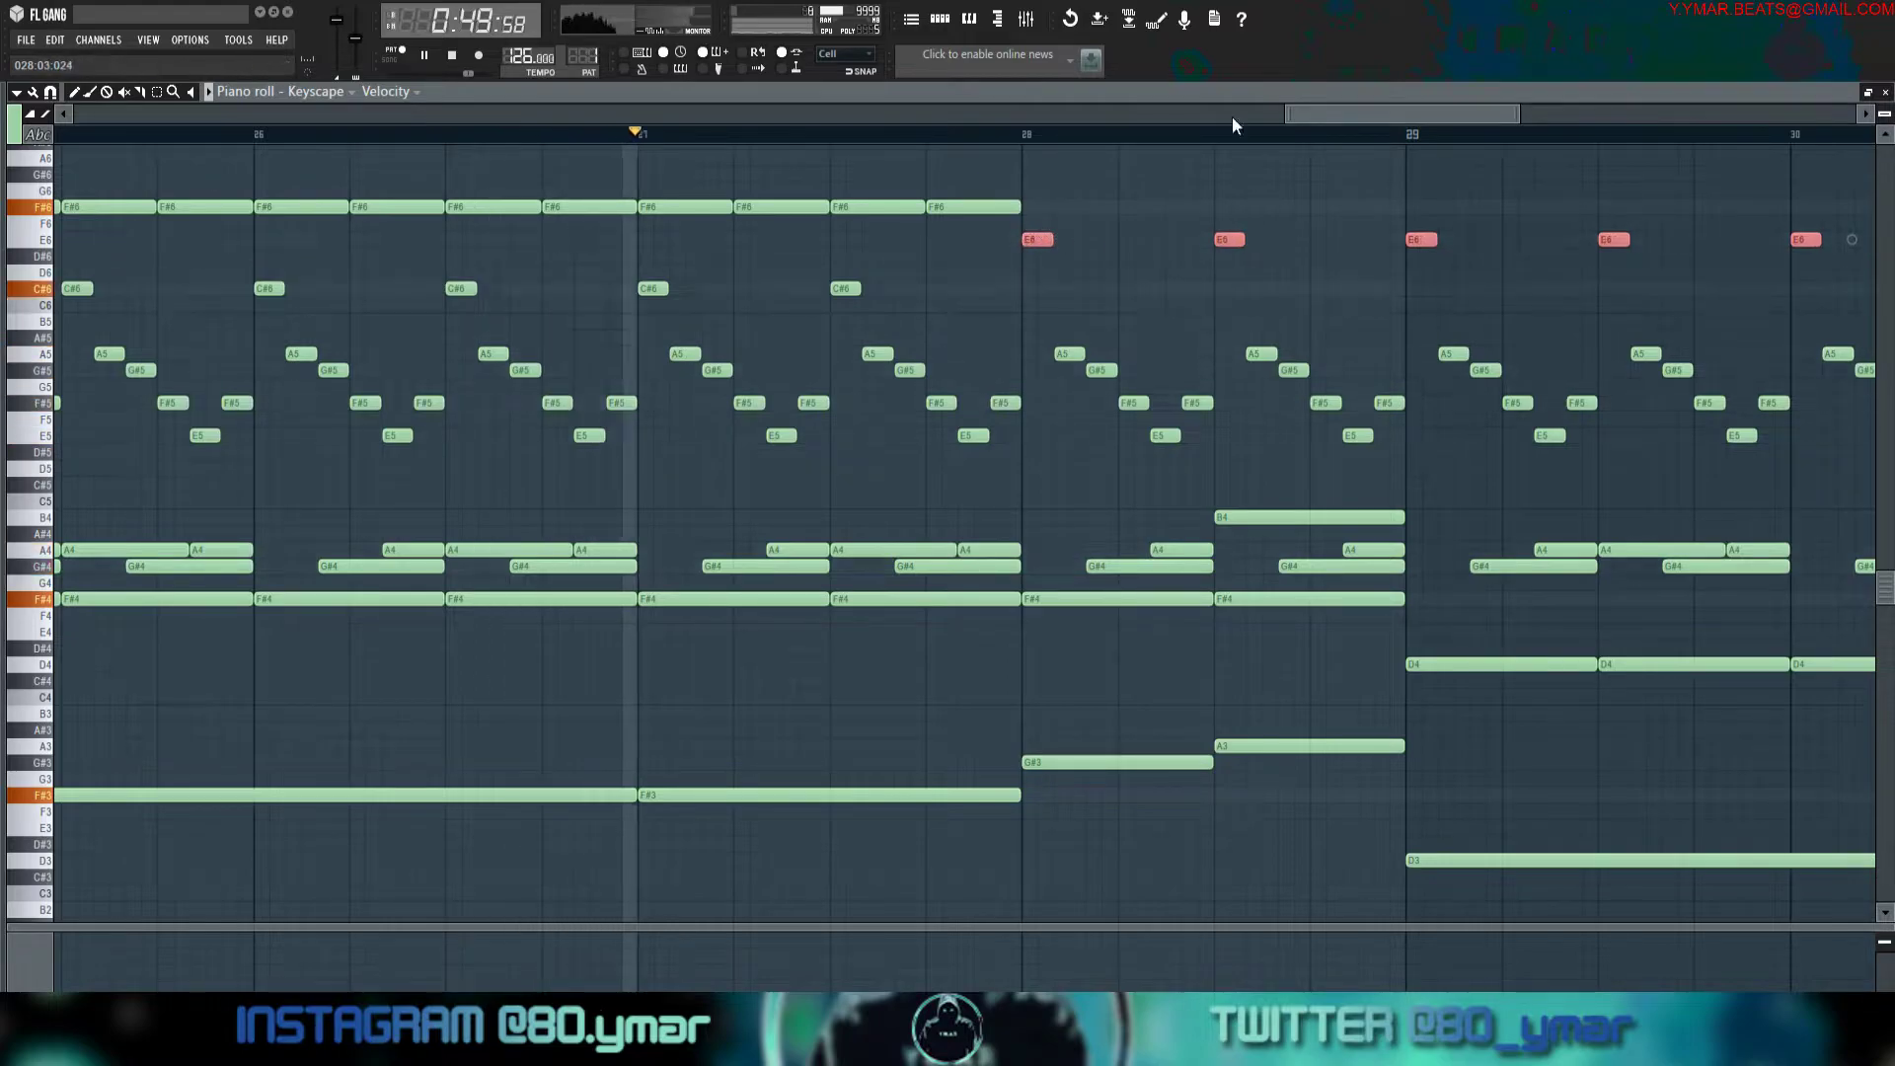
scroll(1246, 168, down, 3)
scroll(1214, 182, up, 2)
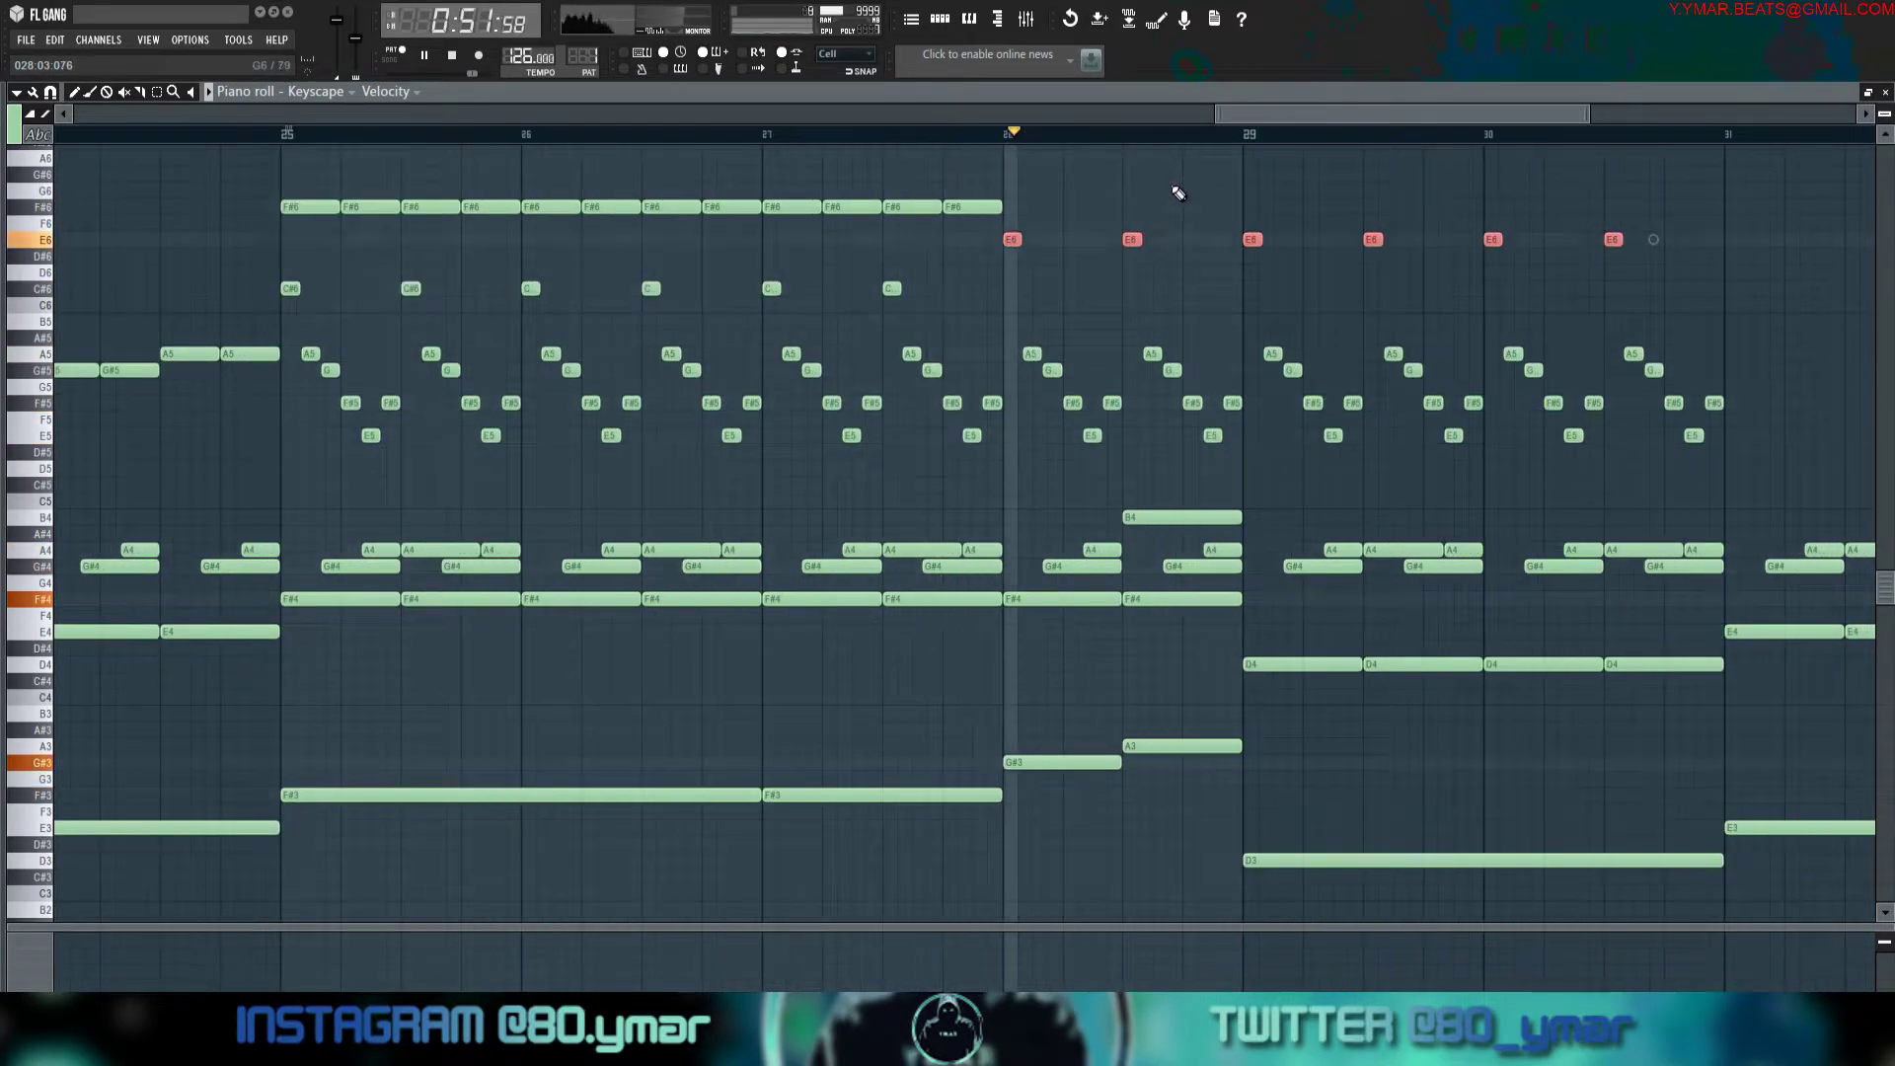
key(space)
right_click(1180, 248)
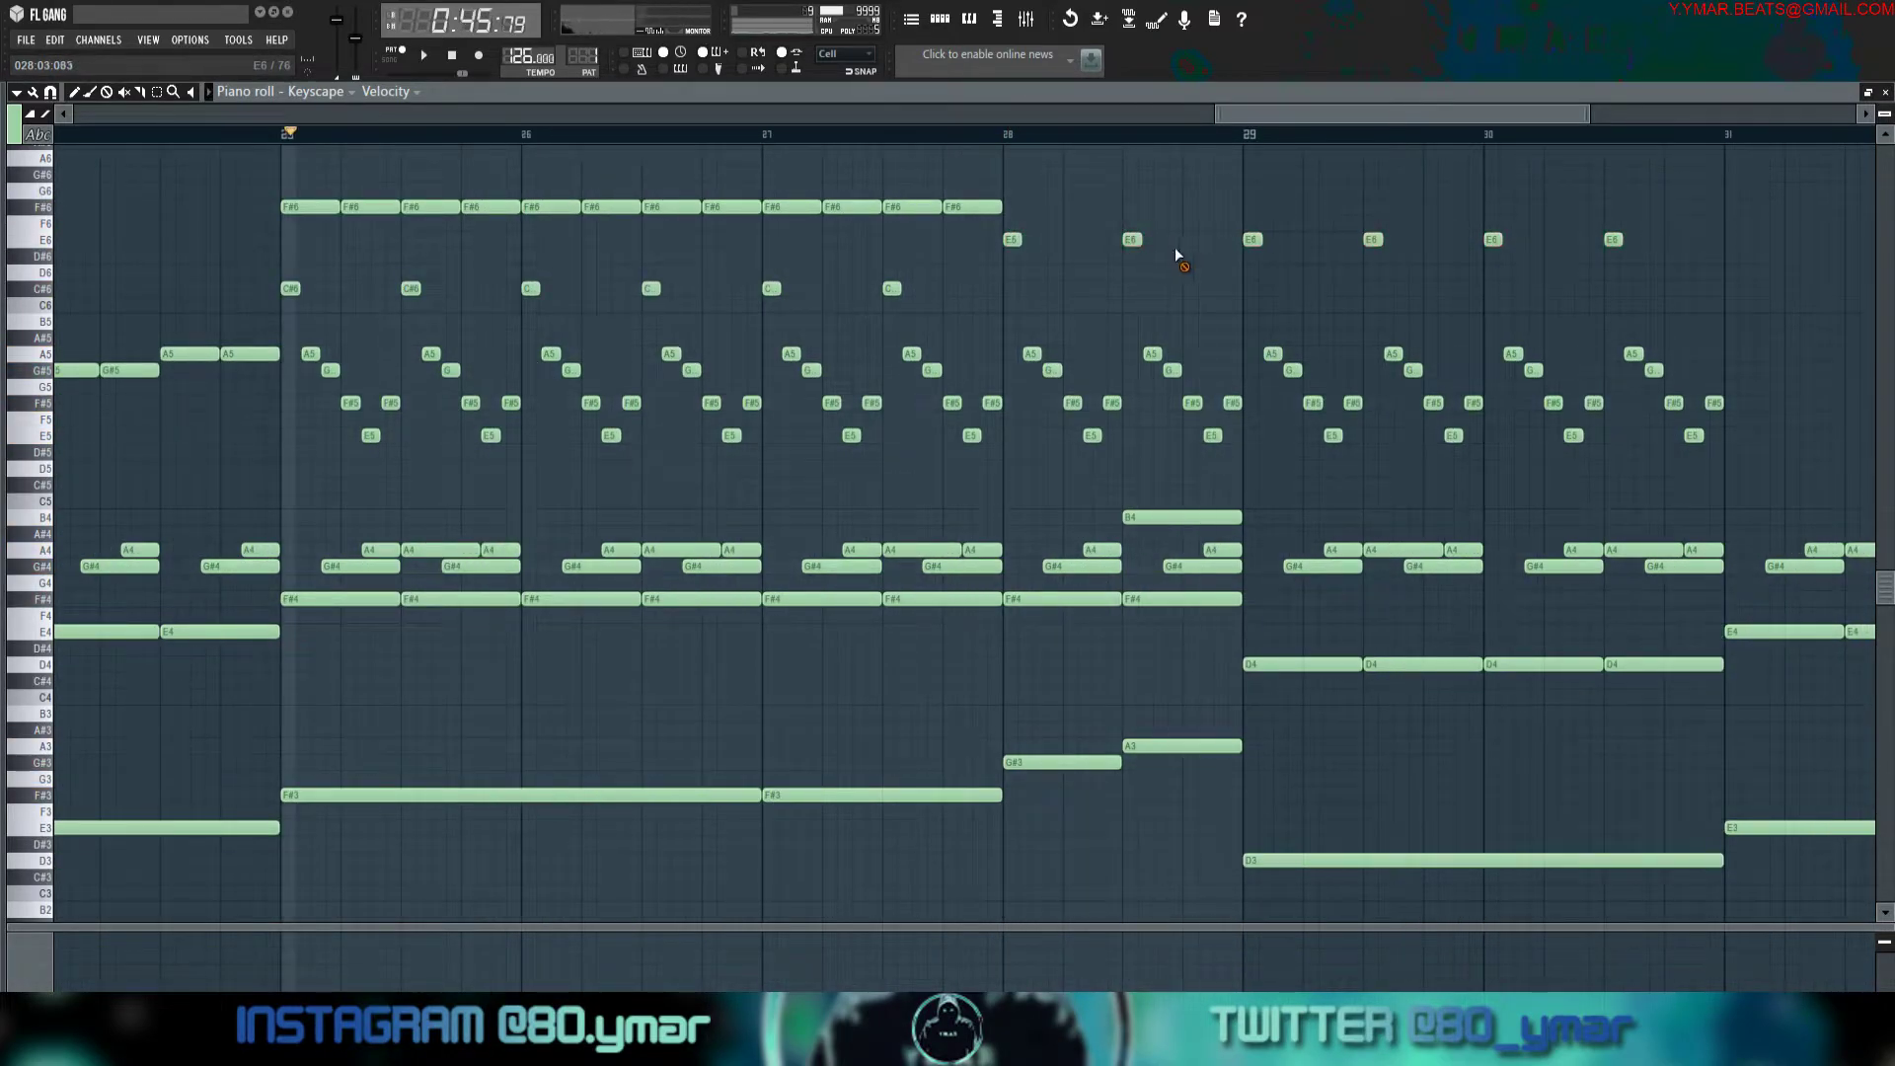
Delete the row of F#6 notes above bars 25–27 and play from bar 25.
drag(1700, 281, 942, 175)
scroll(931, 207, down, 3)
drag(710, 183, 742, 212)
key(Delete)
key(ctrl+z)
key(Delete)
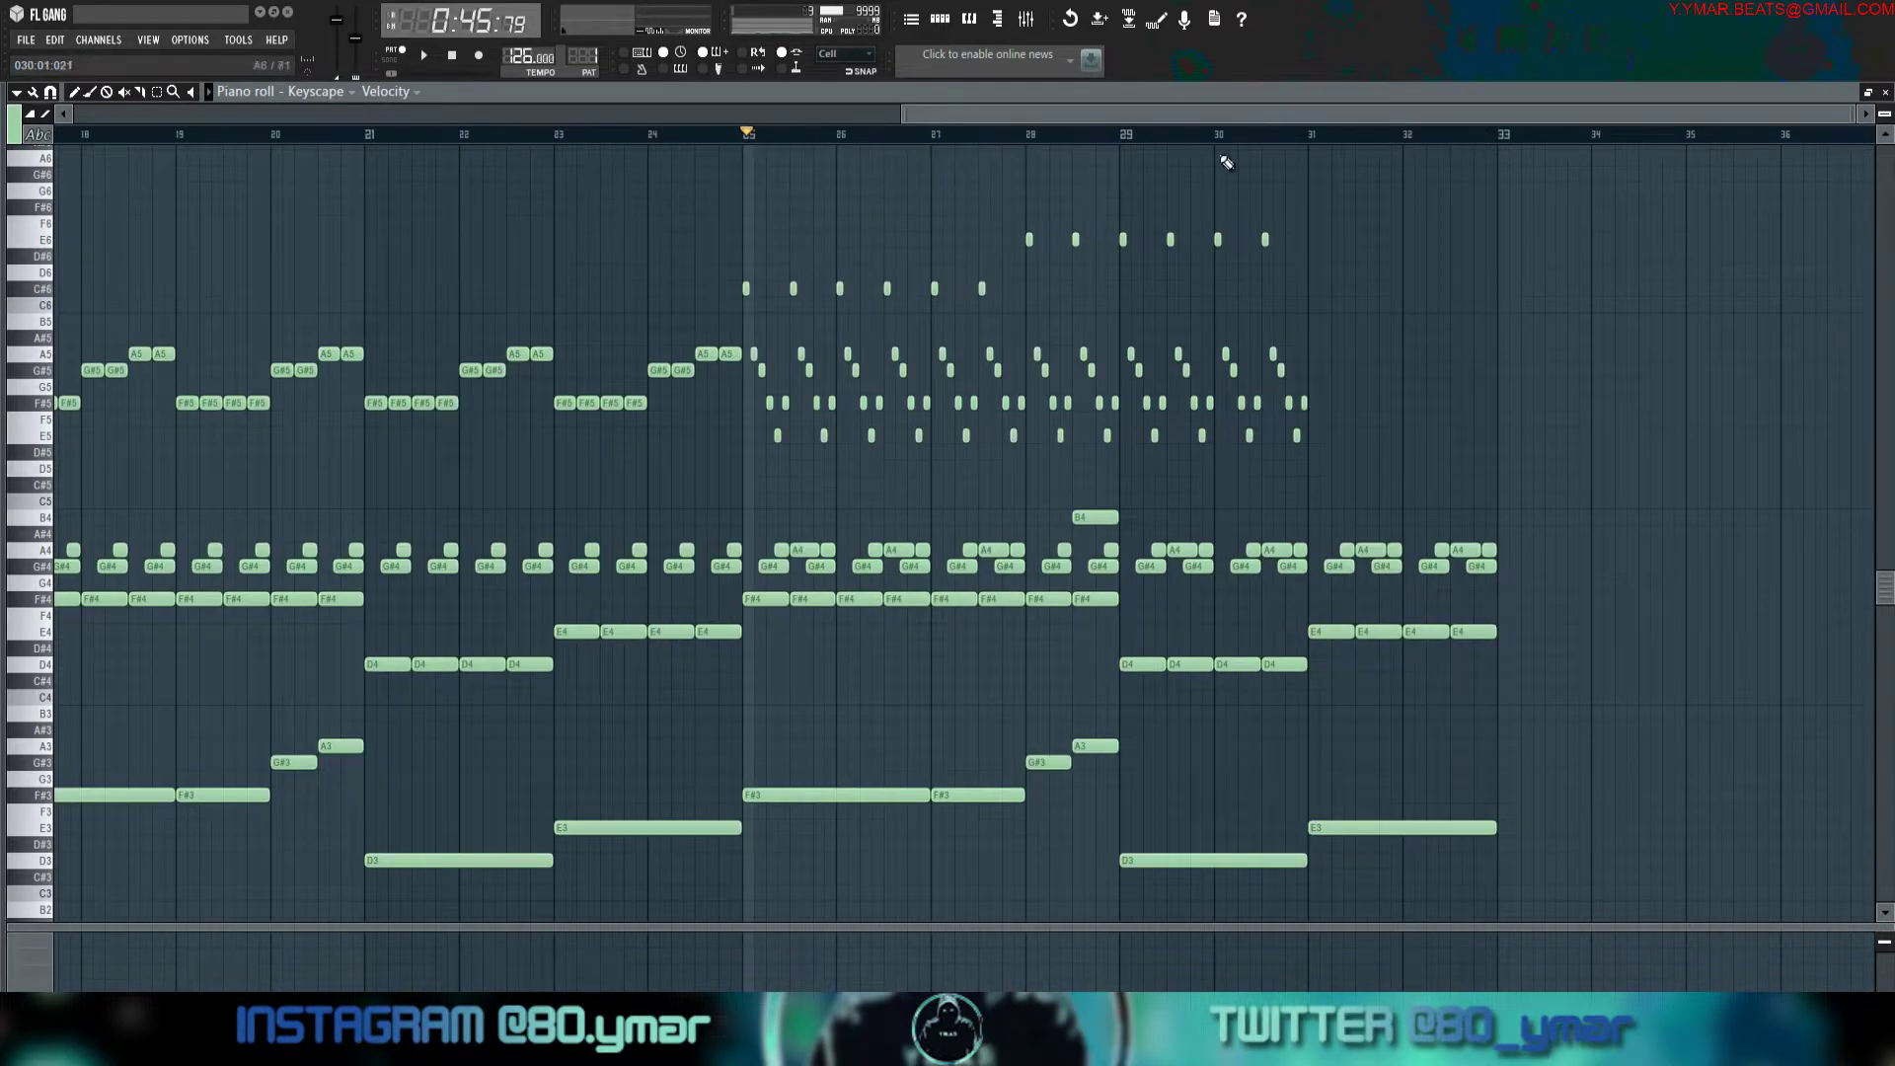
key(space)
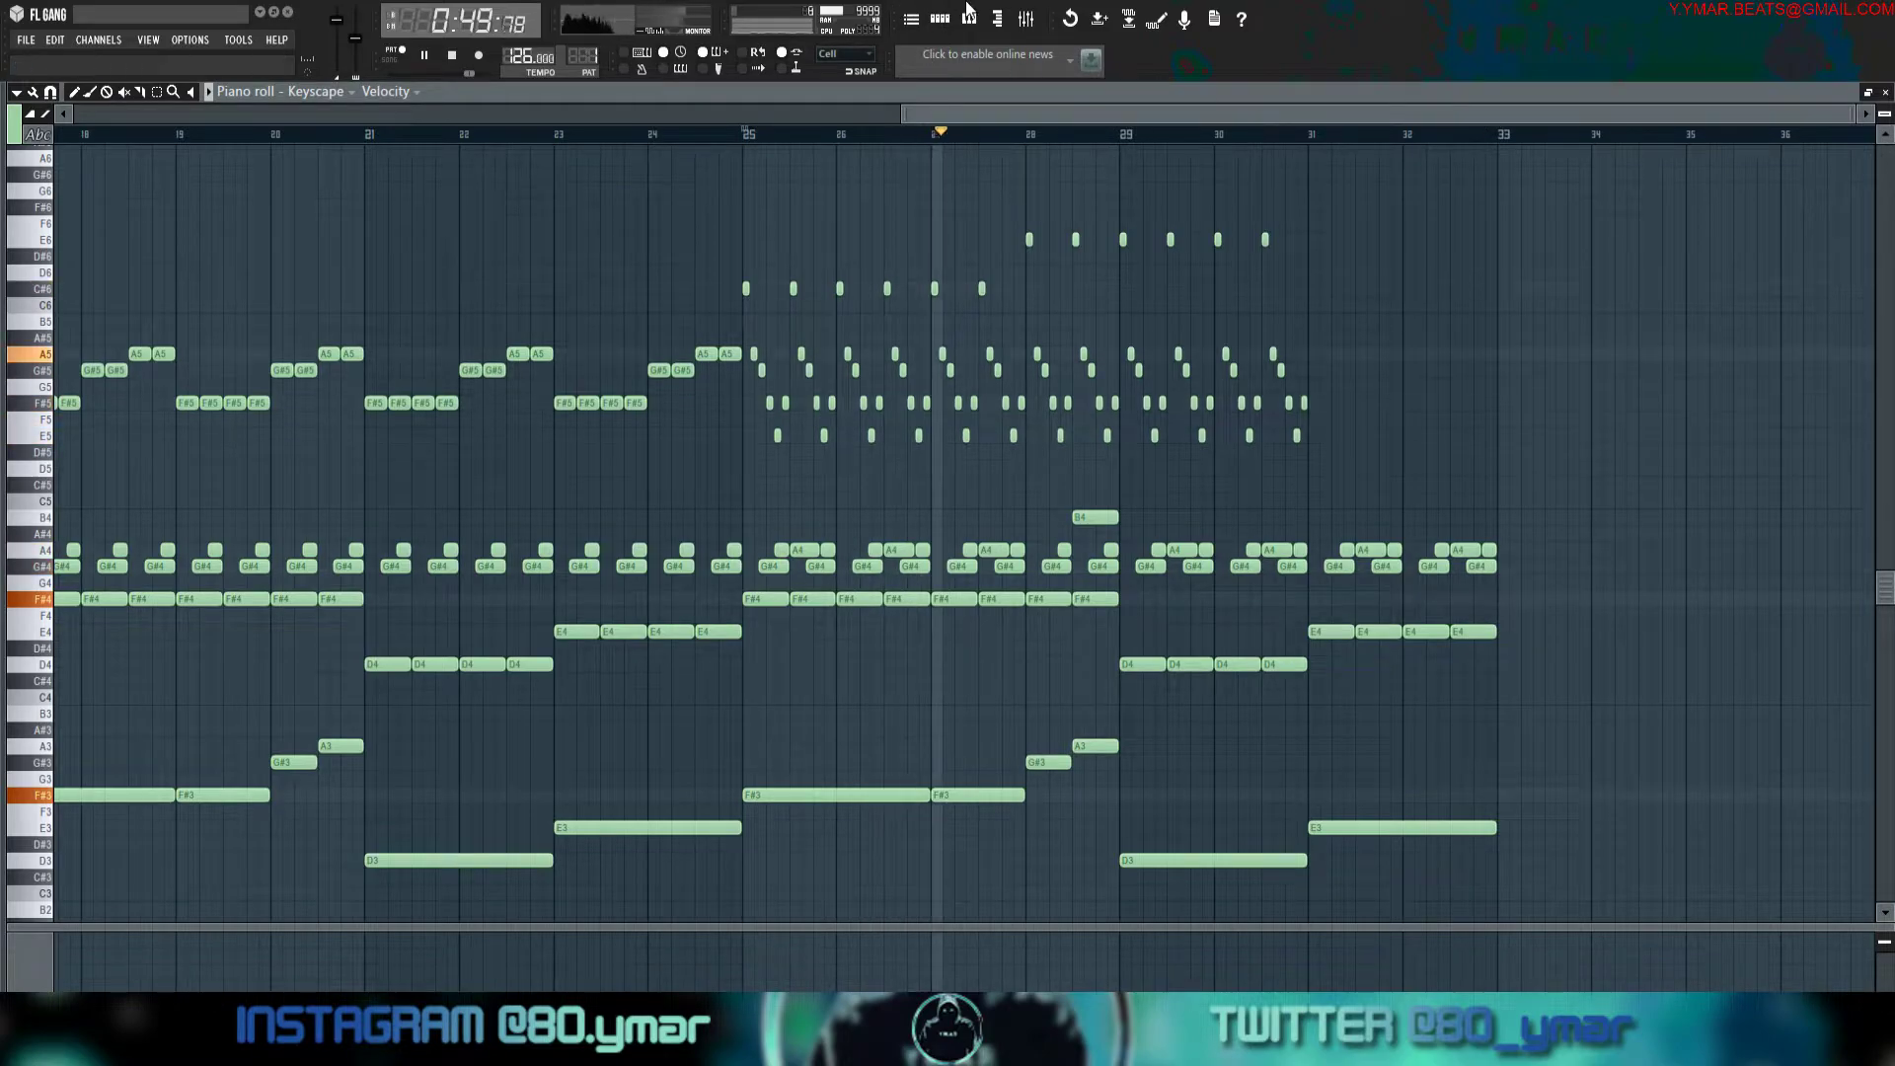
Add one-beat top-line notes C#6, C#6, B5, A5 and G#5 across bars 31–32 and play from bar 25.
scroll(1057, 296, up, 4)
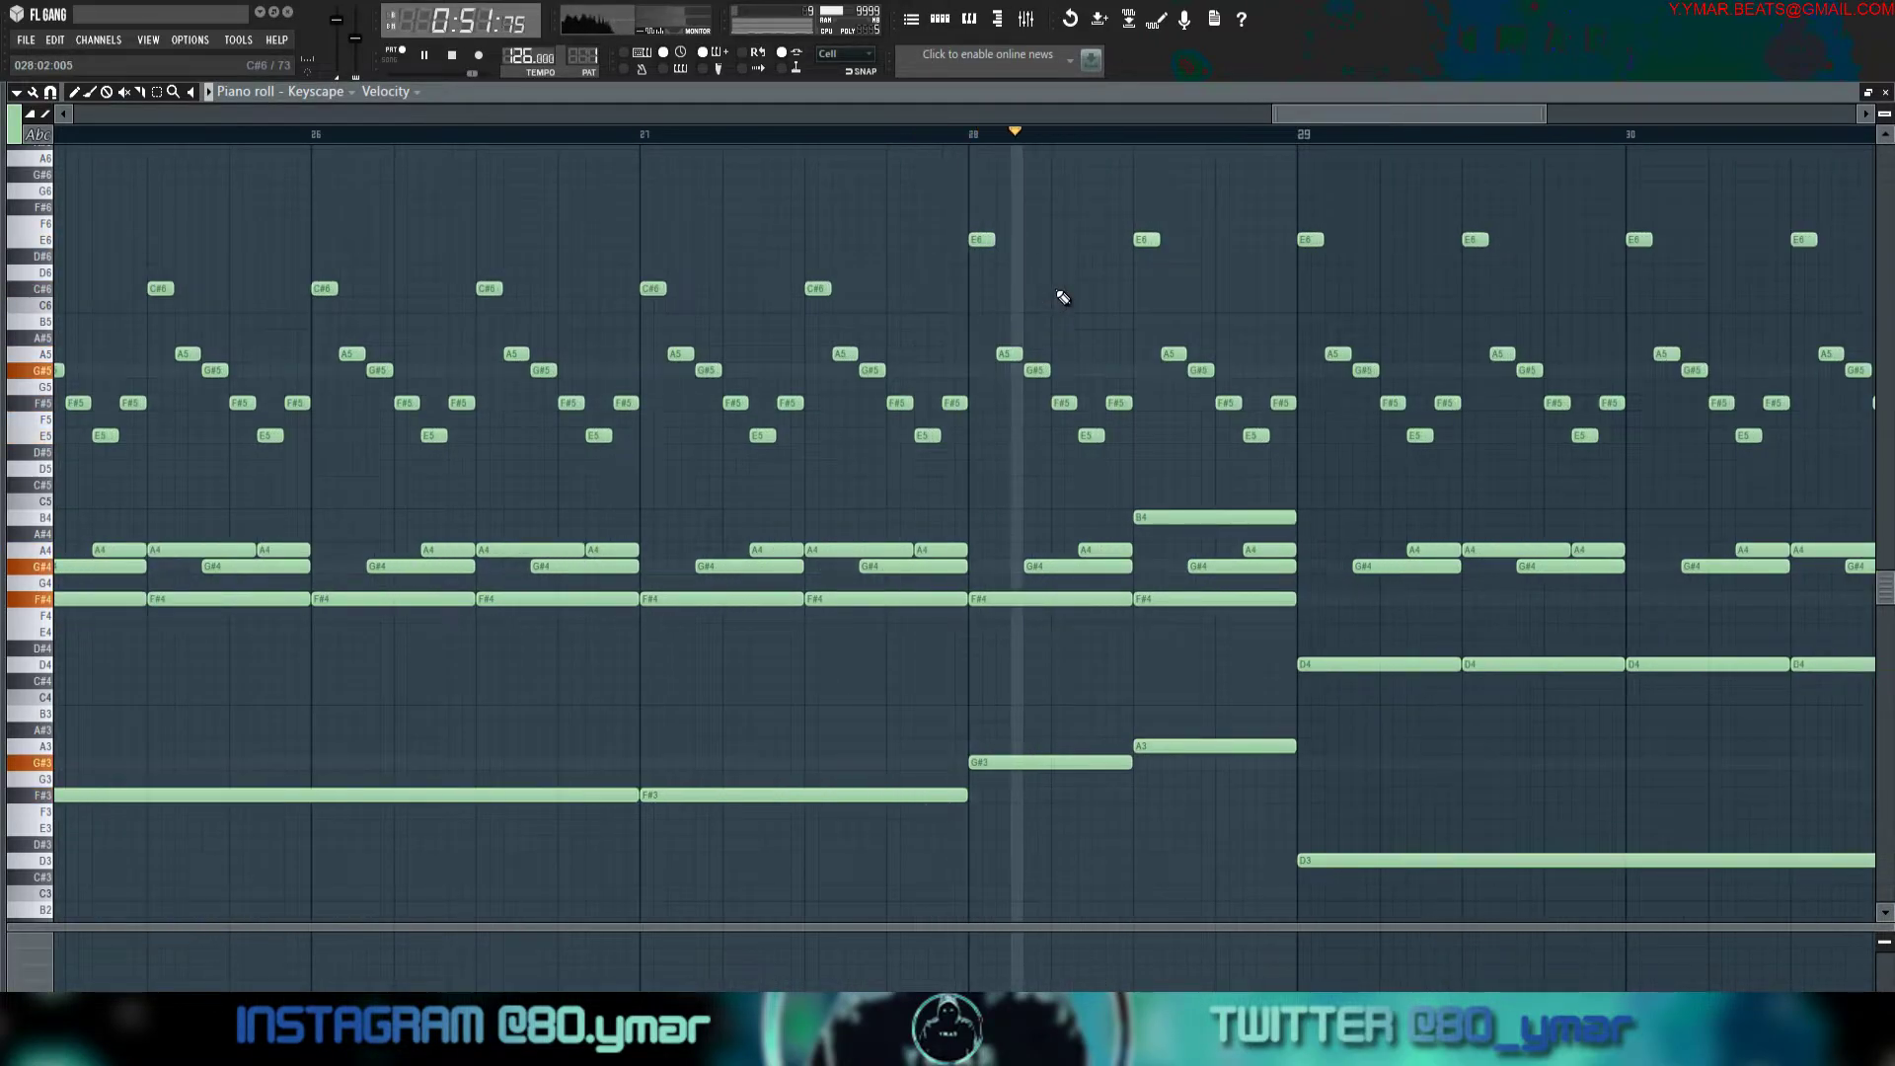
scroll(1455, 291, down, 4)
drag(1443, 222, 1639, 259)
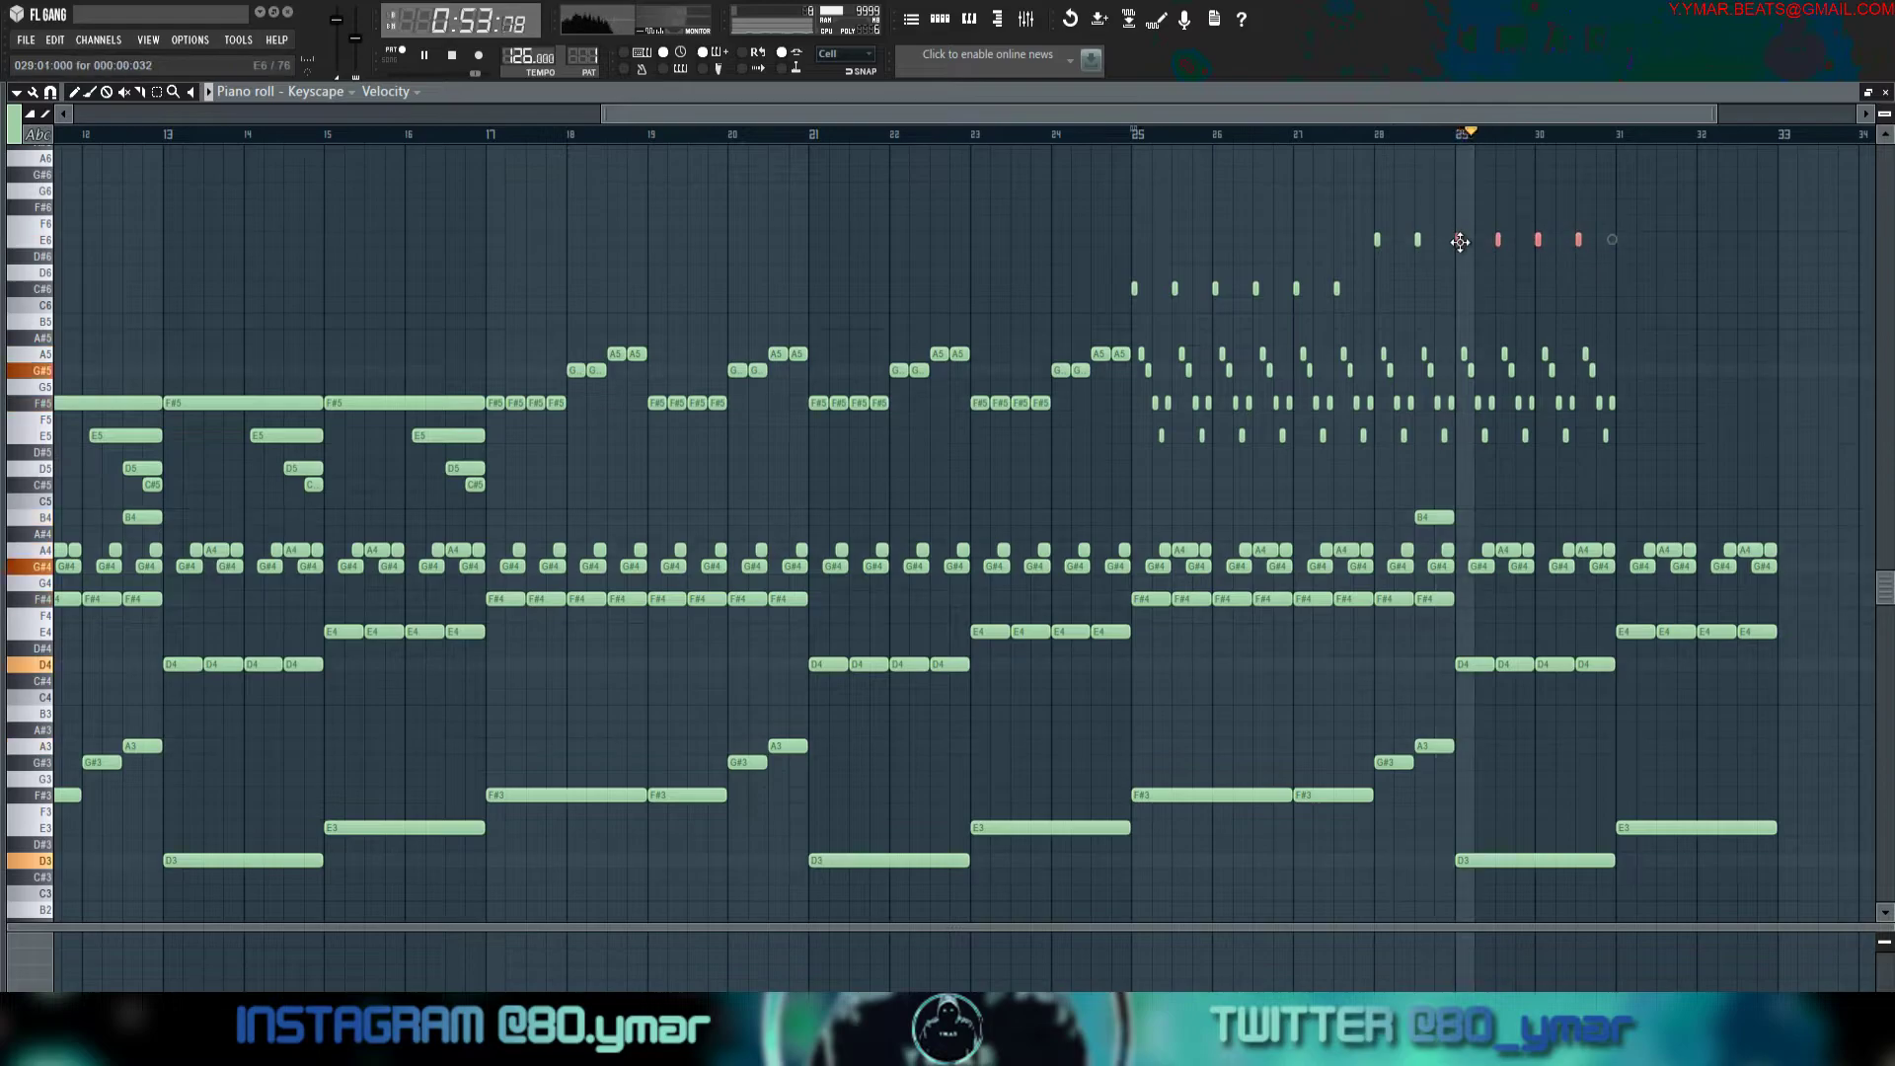
click(1687, 292)
scroll(1612, 424, up, 3)
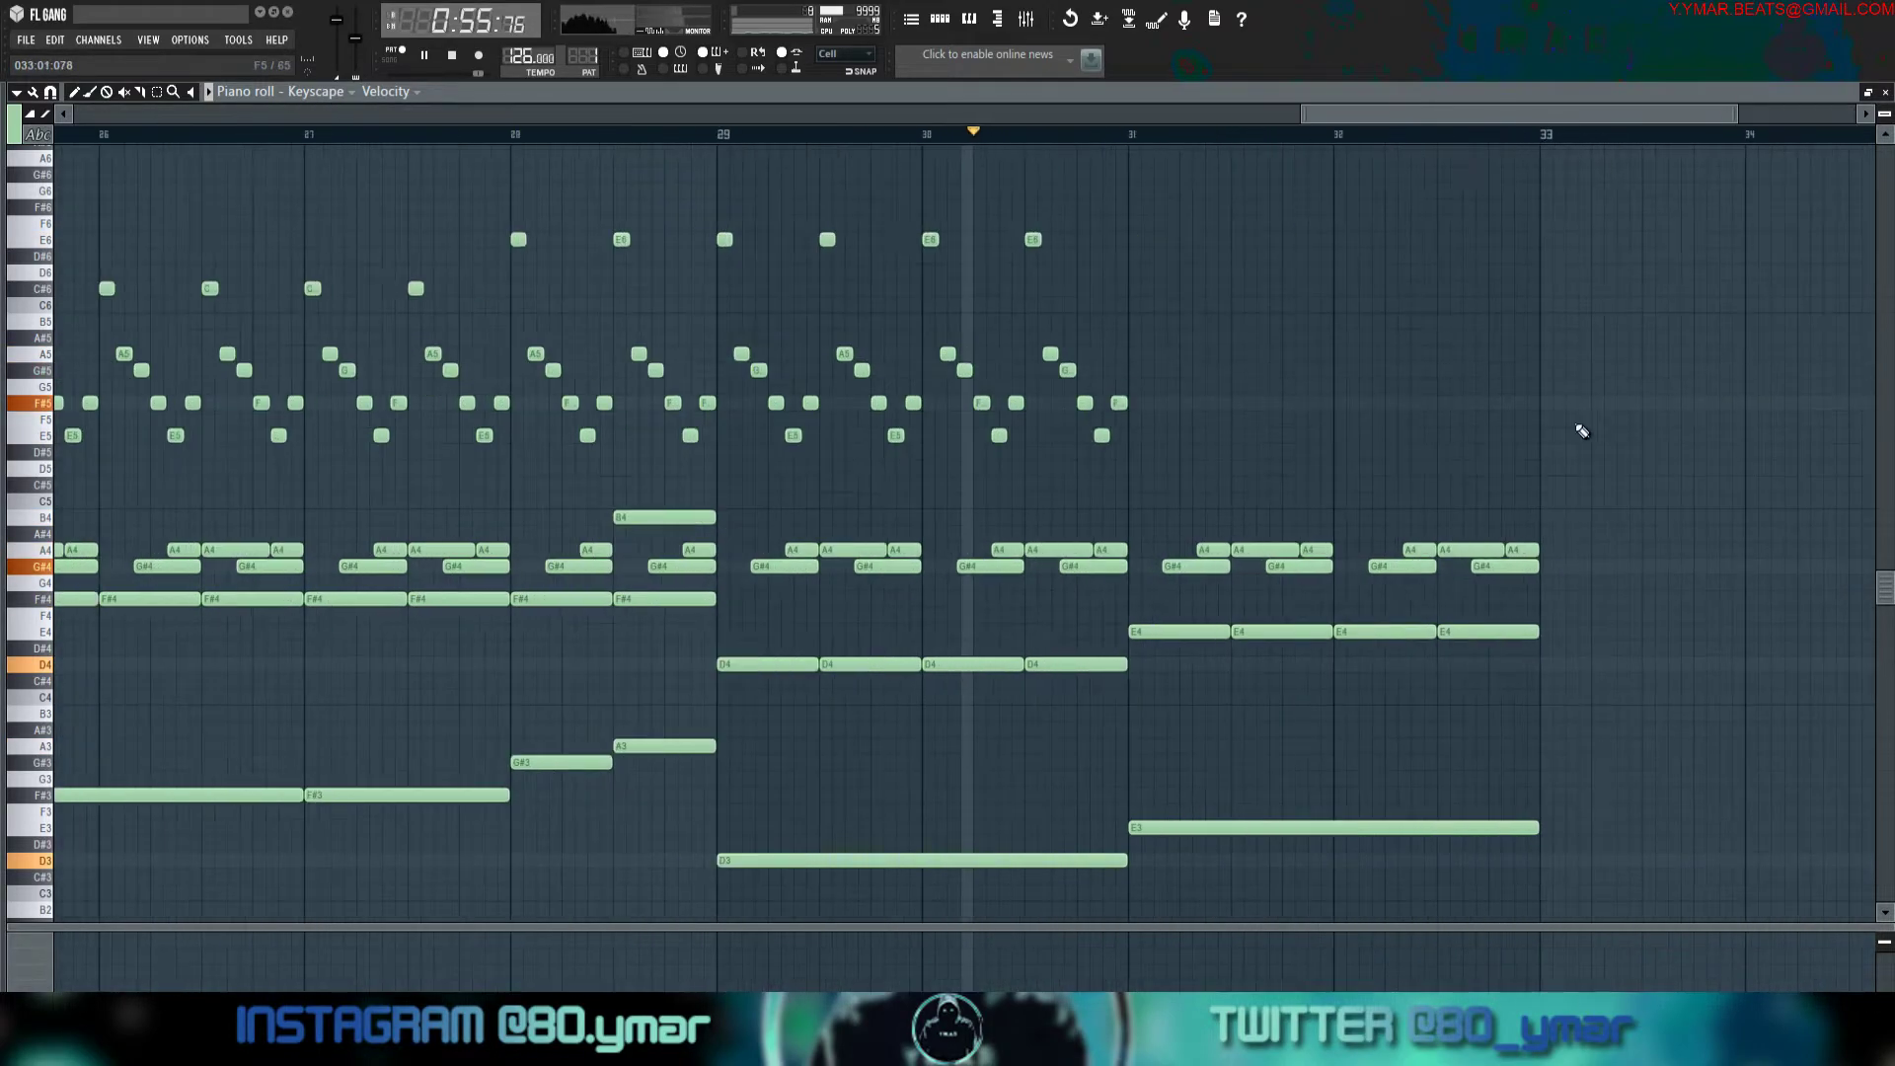
drag(1315, 499, 1024, 317)
key(space)
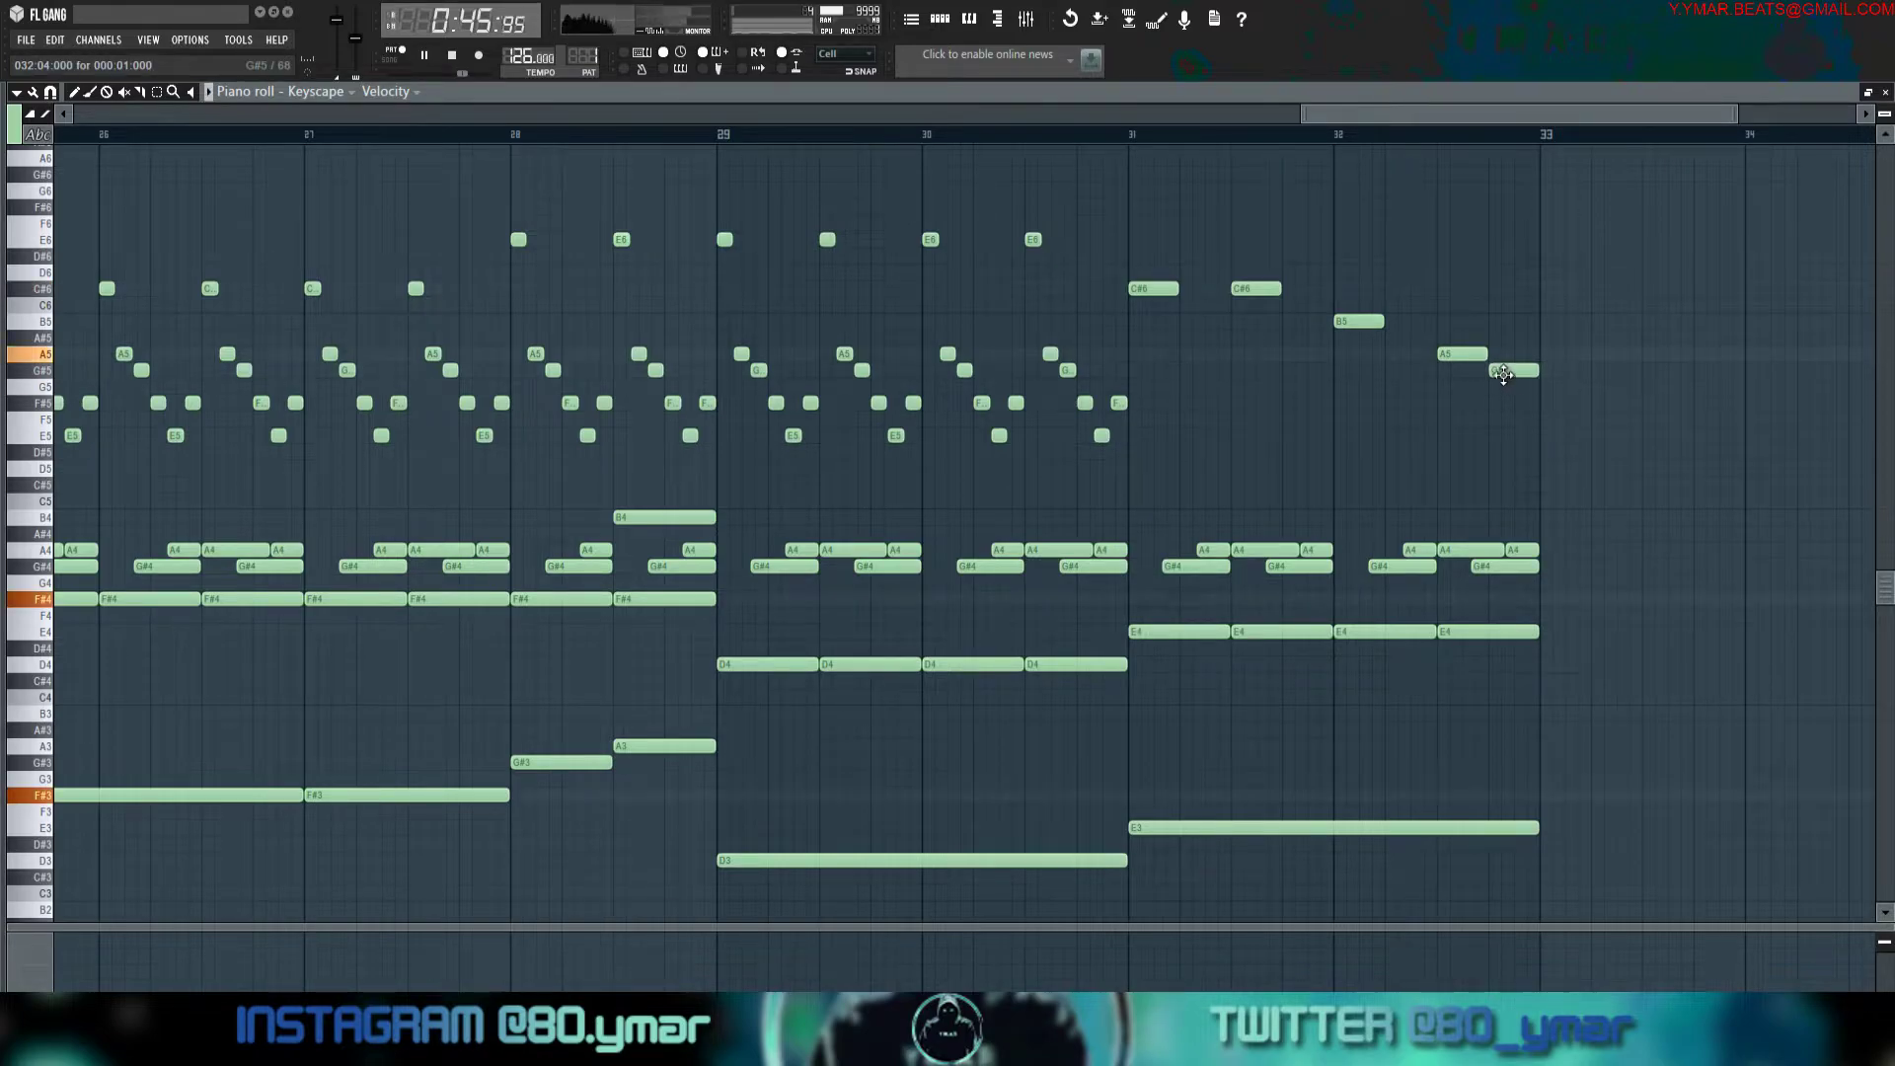
Duplicate the descending runs of bars 29–30, without their top notes, into bars 31–32.
scroll(1509, 375, down, 3)
drag(1521, 456, 1377, 352)
key(ctrl+b)
scroll(1411, 367, up, 3)
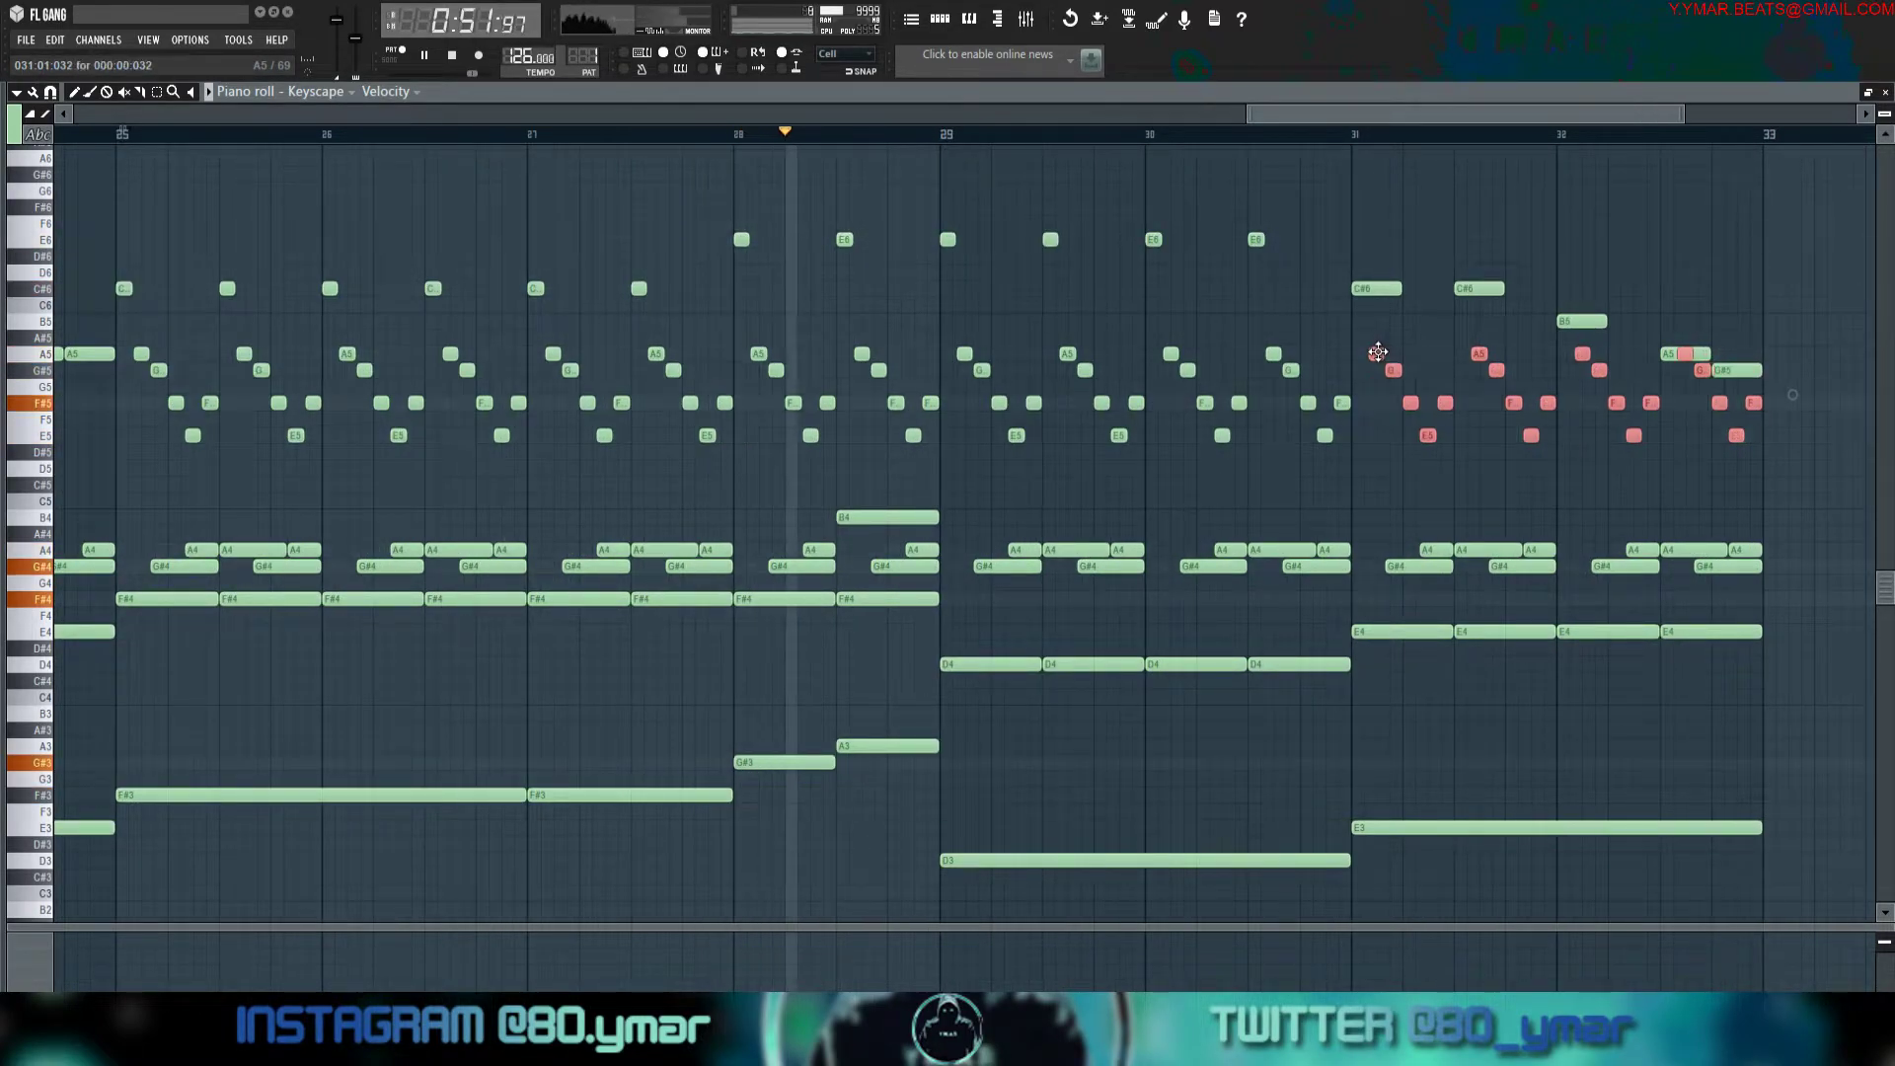
scroll(1377, 352, up, 2)
scroll(1288, 310, down, 3)
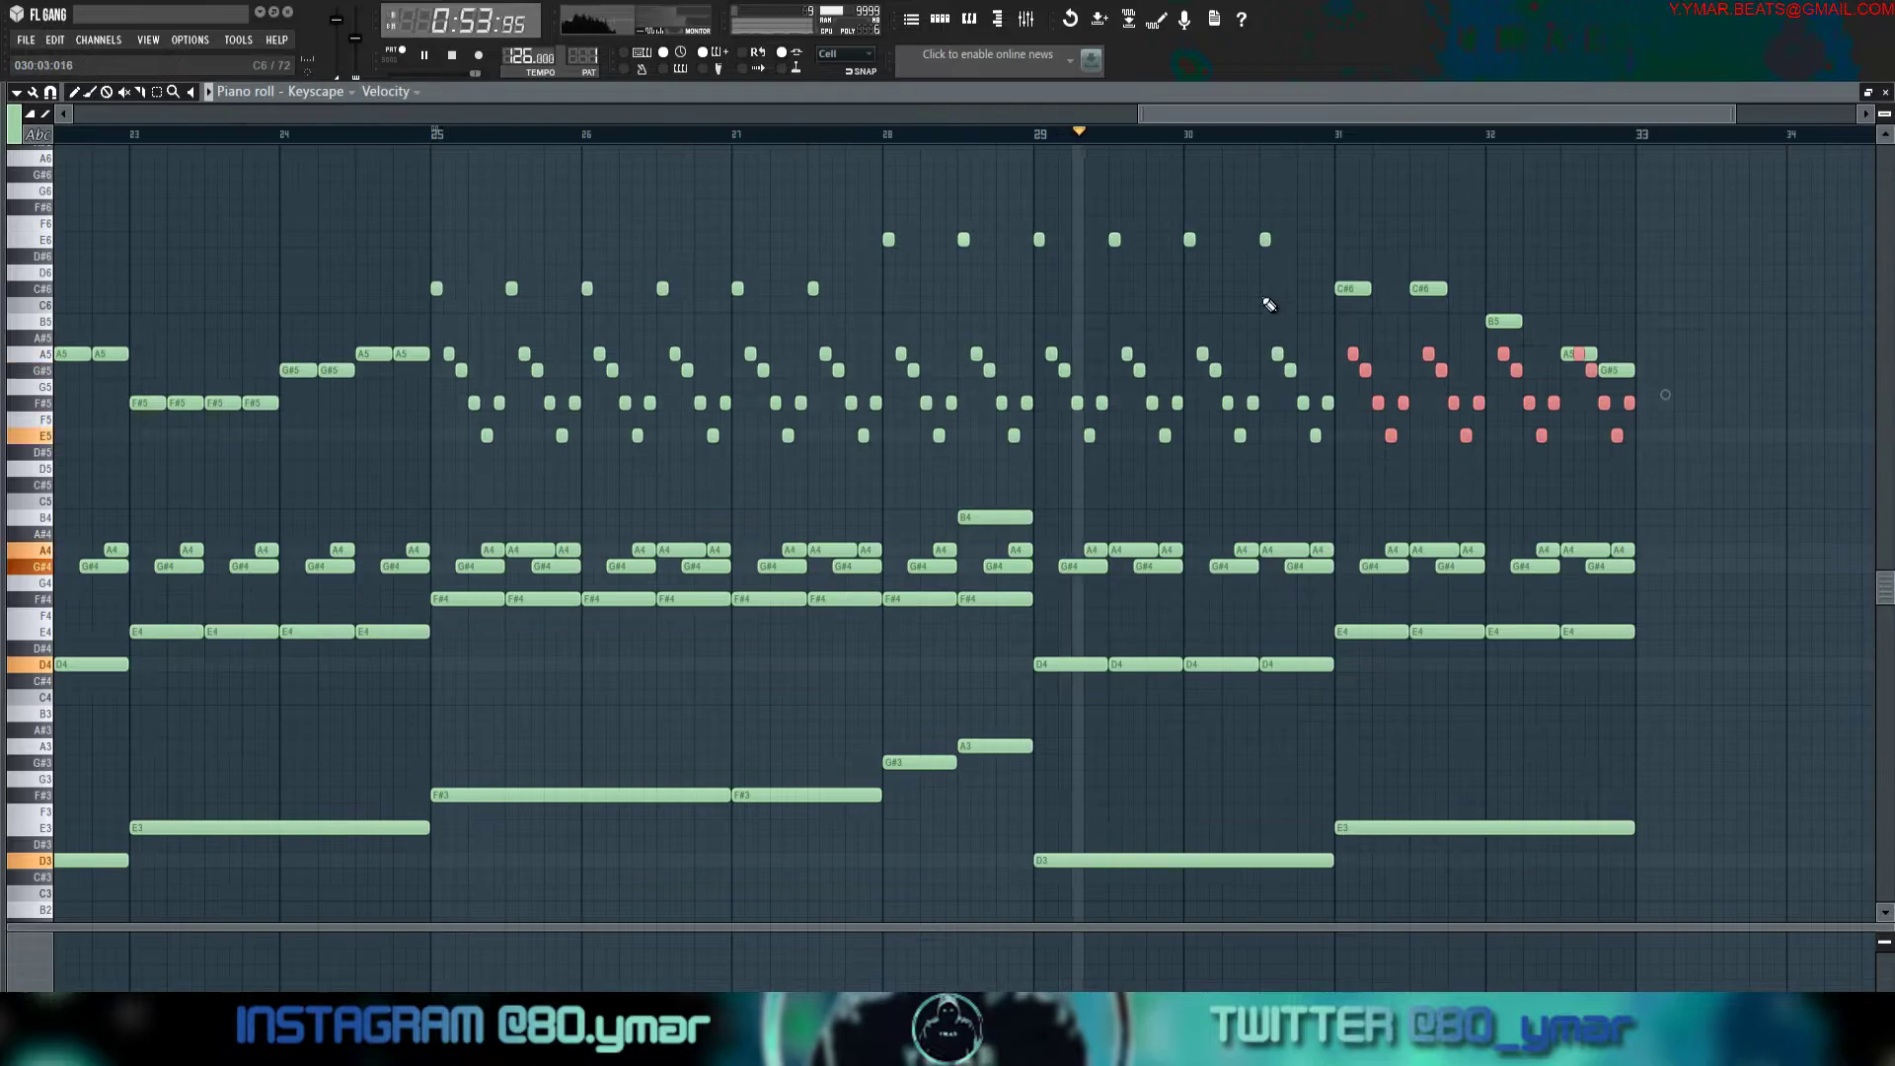
Lengthen the short C#6 notes of bars 25–27 to two beats each and clear the selection.
drag(859, 326, 444, 248)
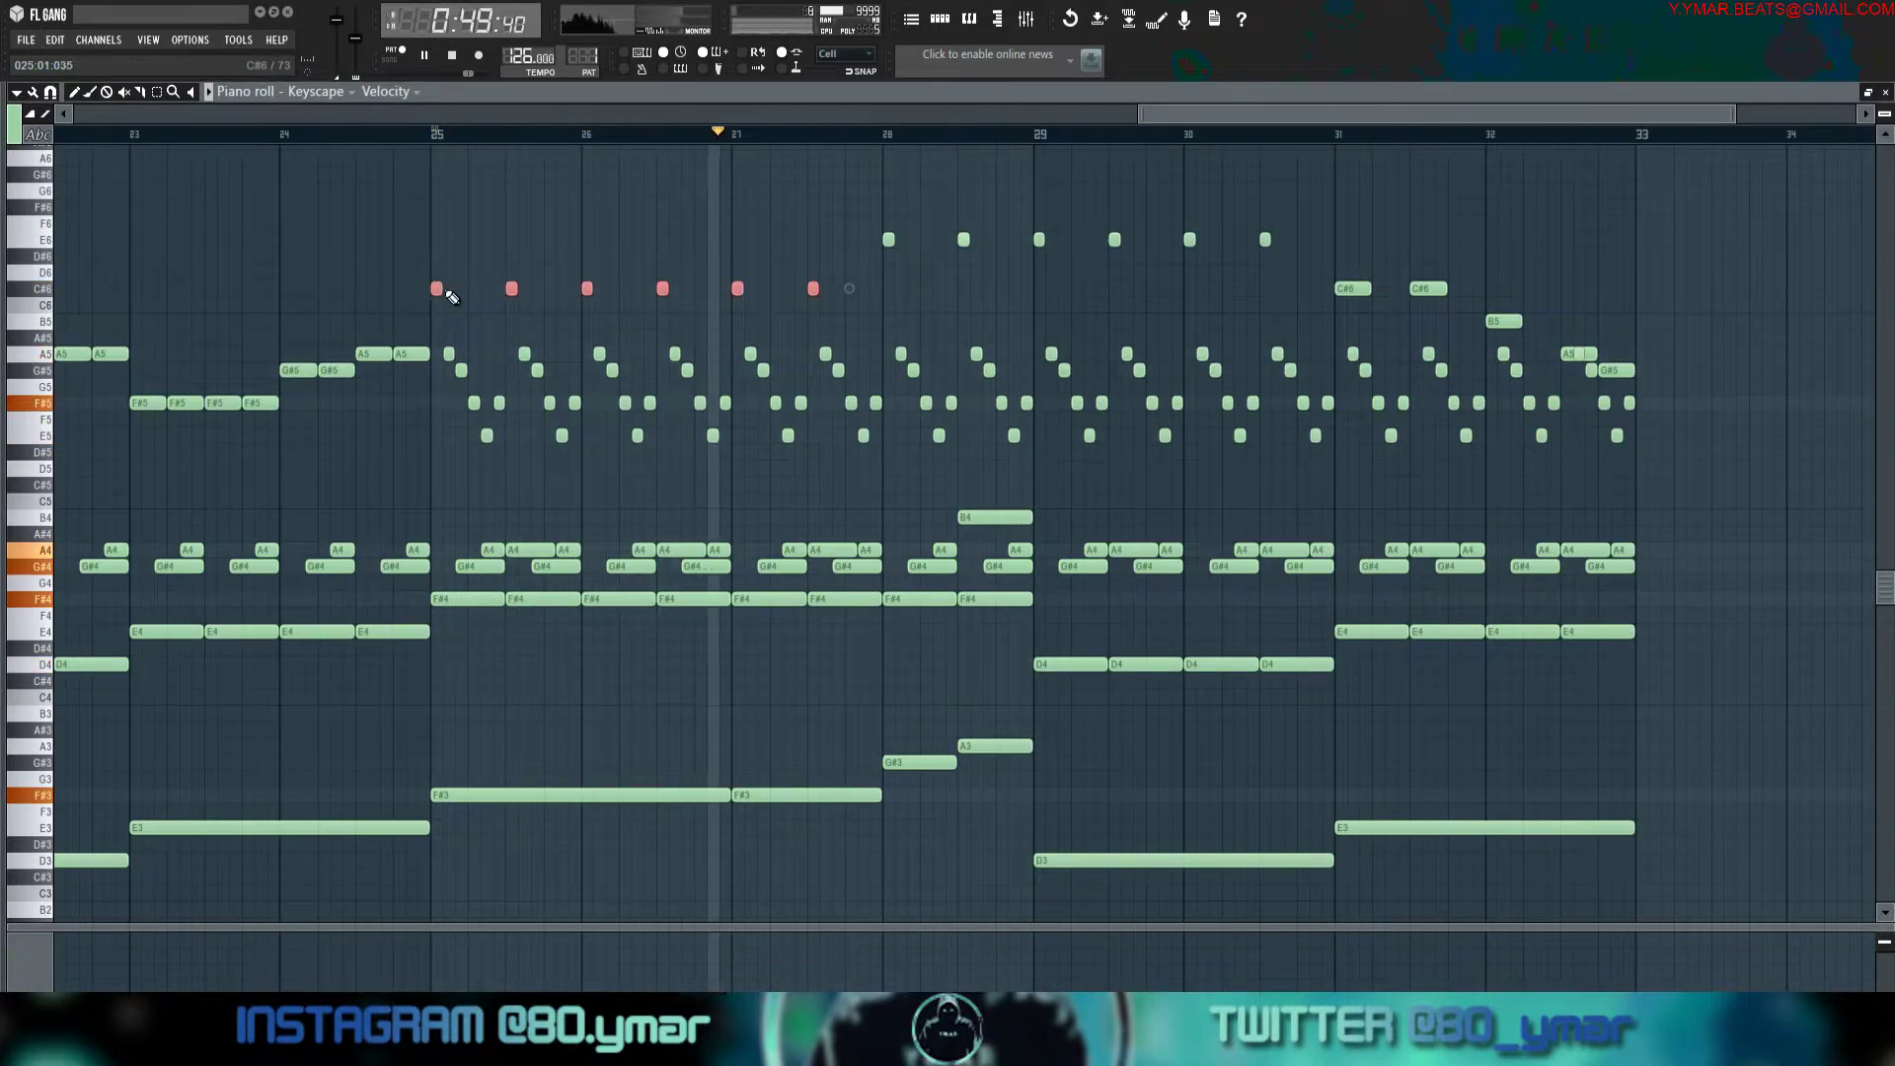
drag(442, 288, 504, 284)
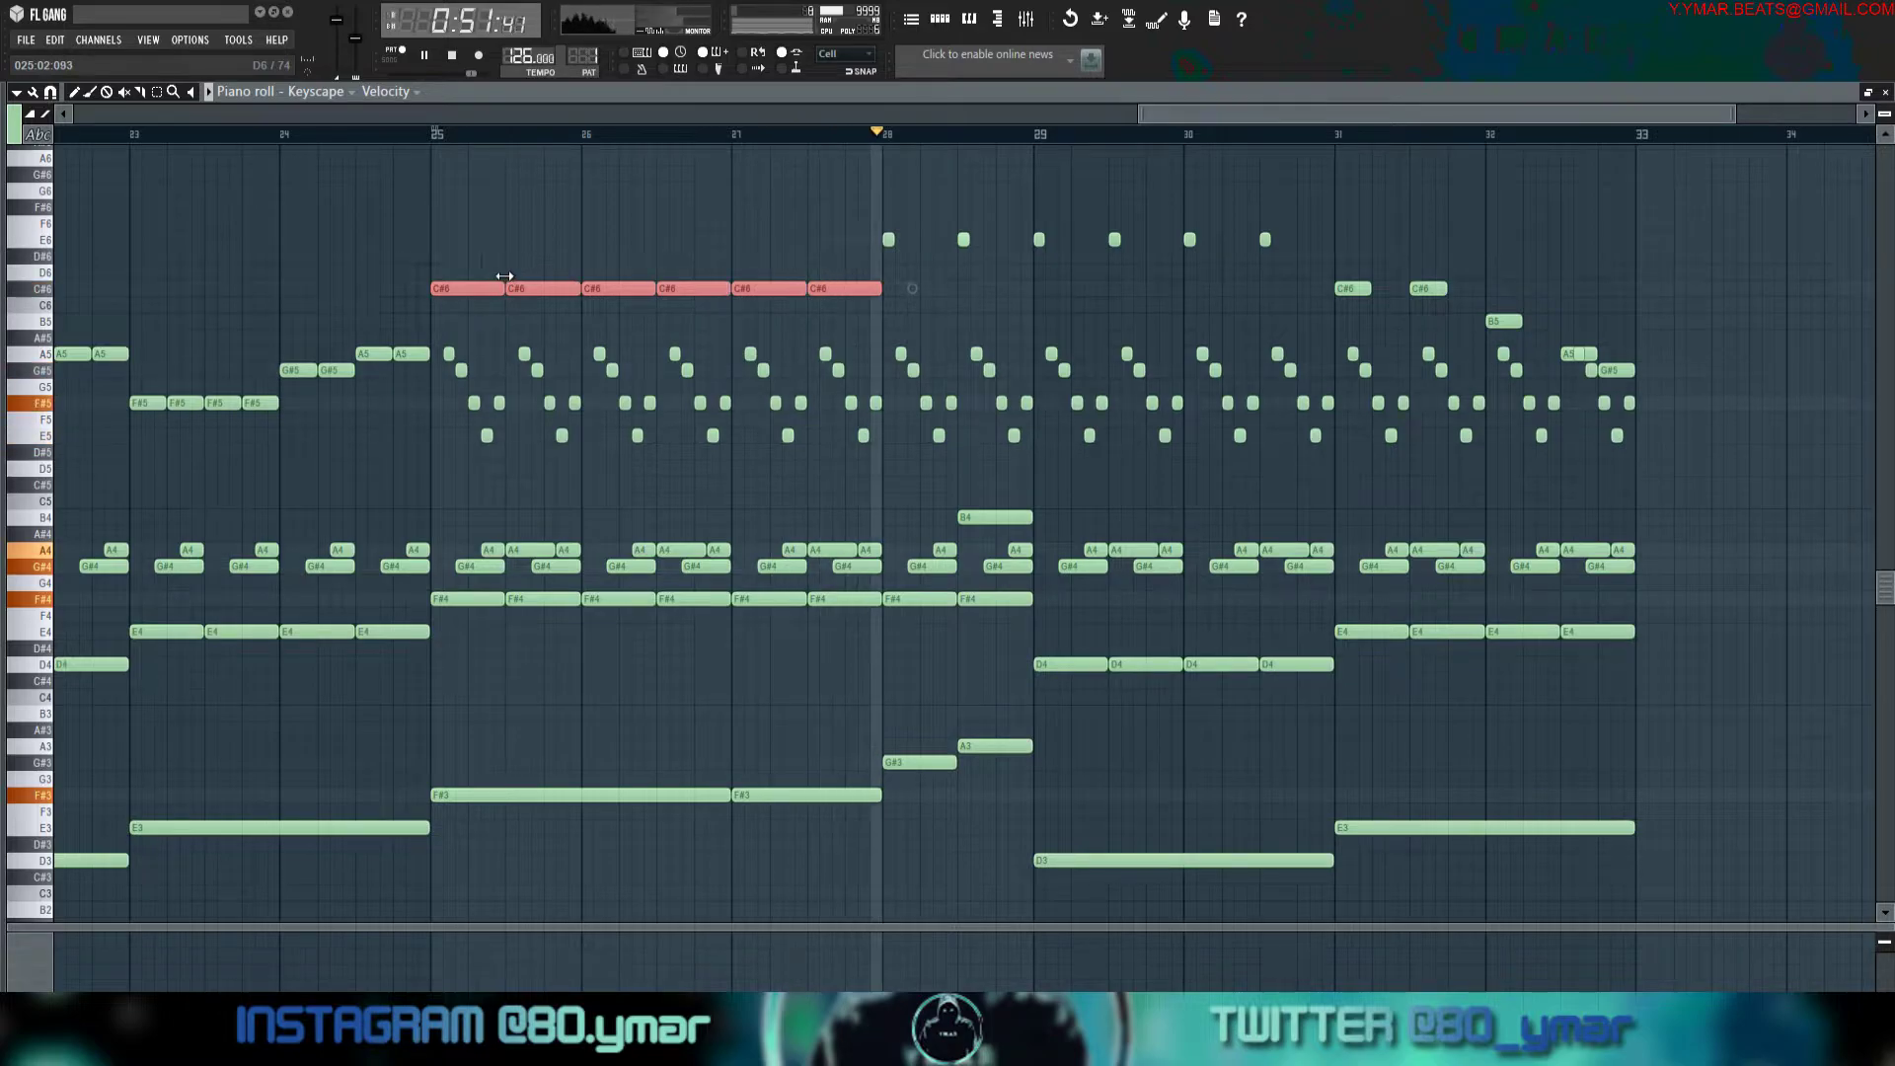
click(1345, 275)
key(space)
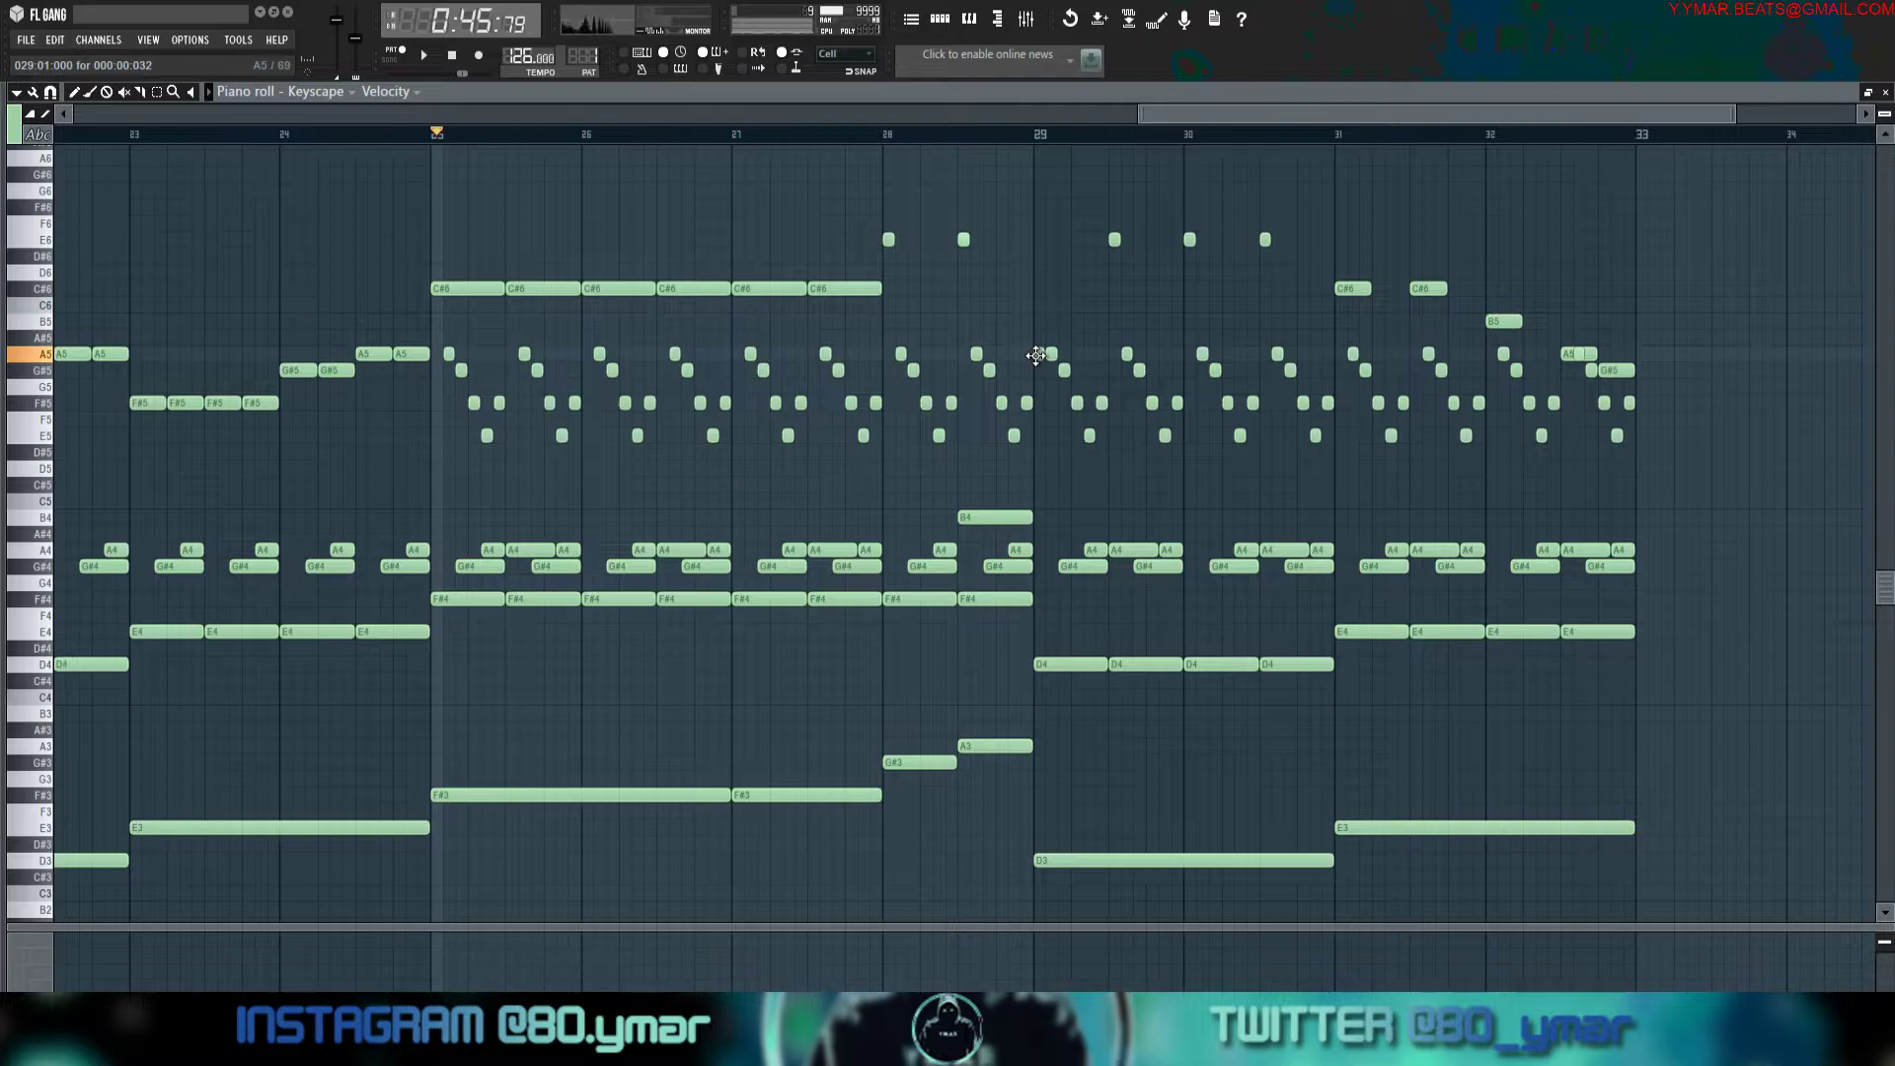
Try lowering the E6 note at the start of bar 29 to A#5 and play it back.
key(space)
drag(1040, 353, 1038, 337)
key(space)
key(space)
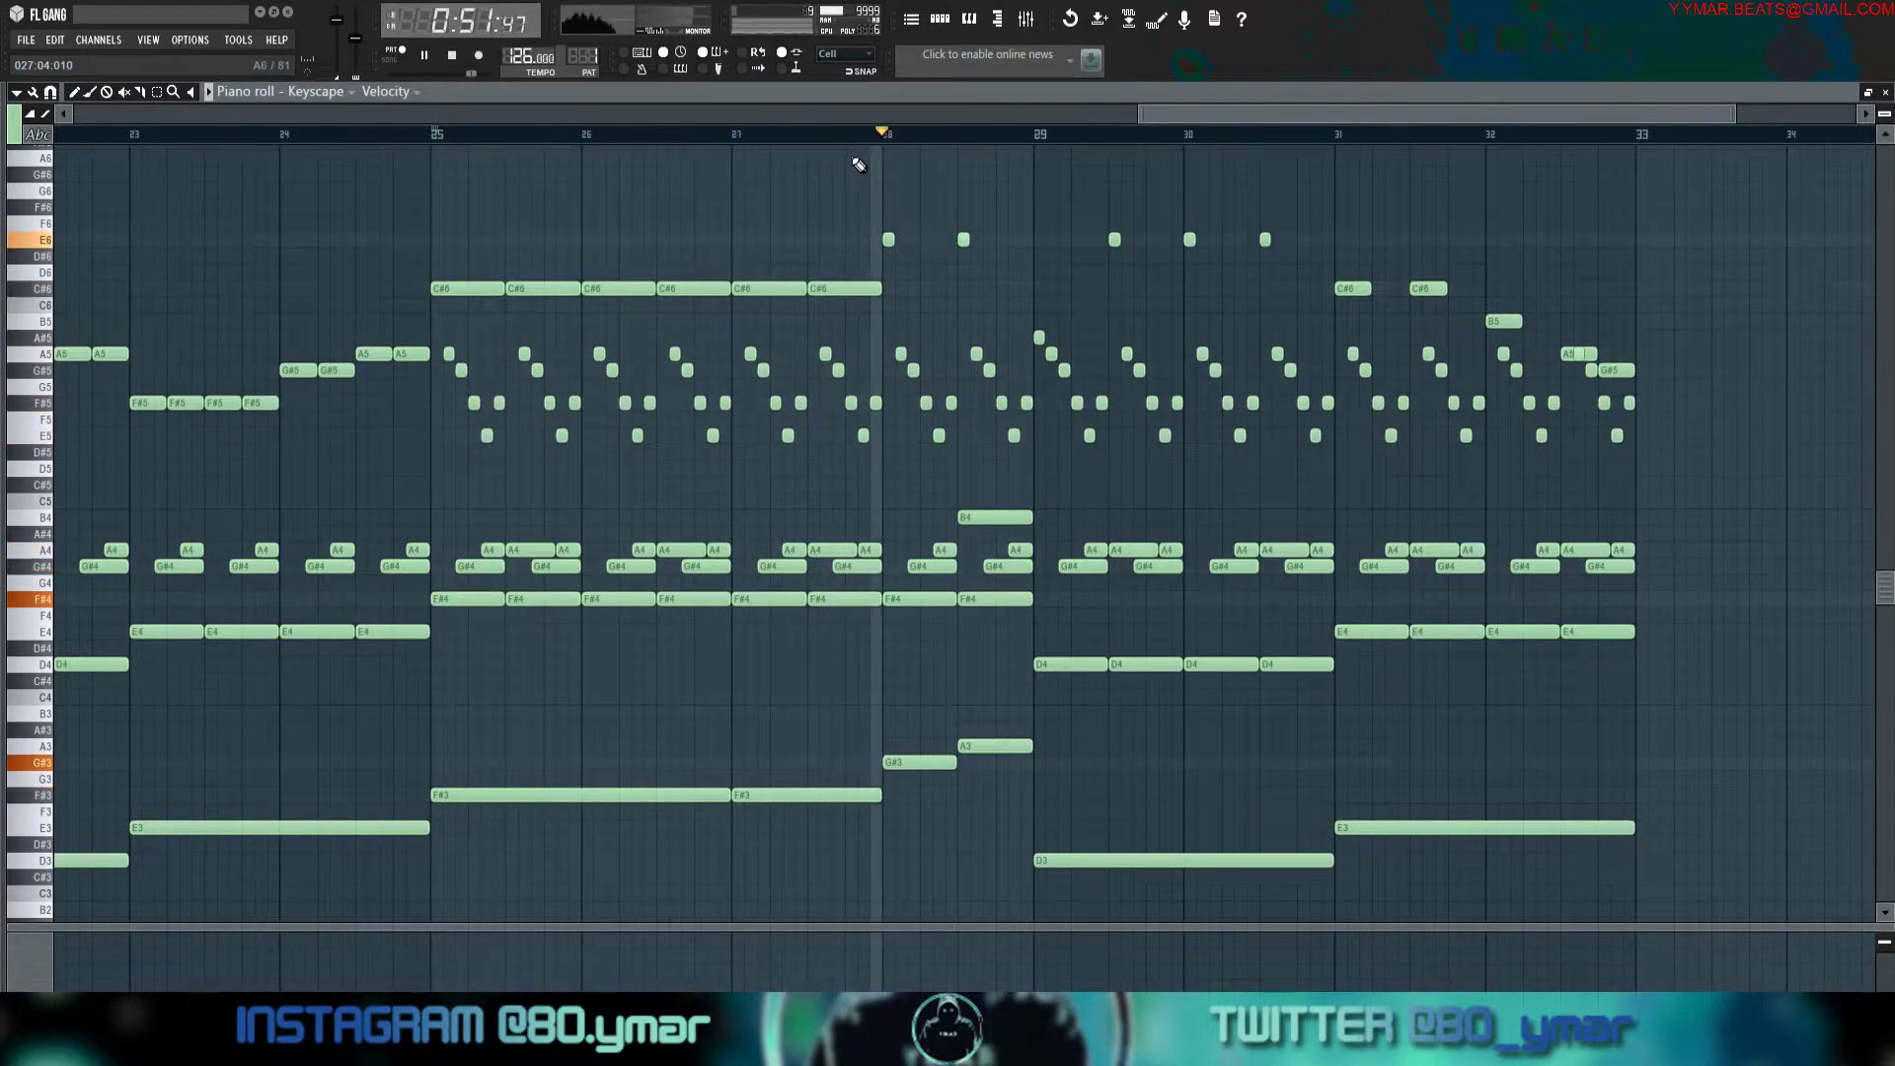
Lengthen the two short E6 notes of bar 28 to two beats each and play from bar 25.
drag(1000, 241, 956, 237)
click(981, 290)
key(space)
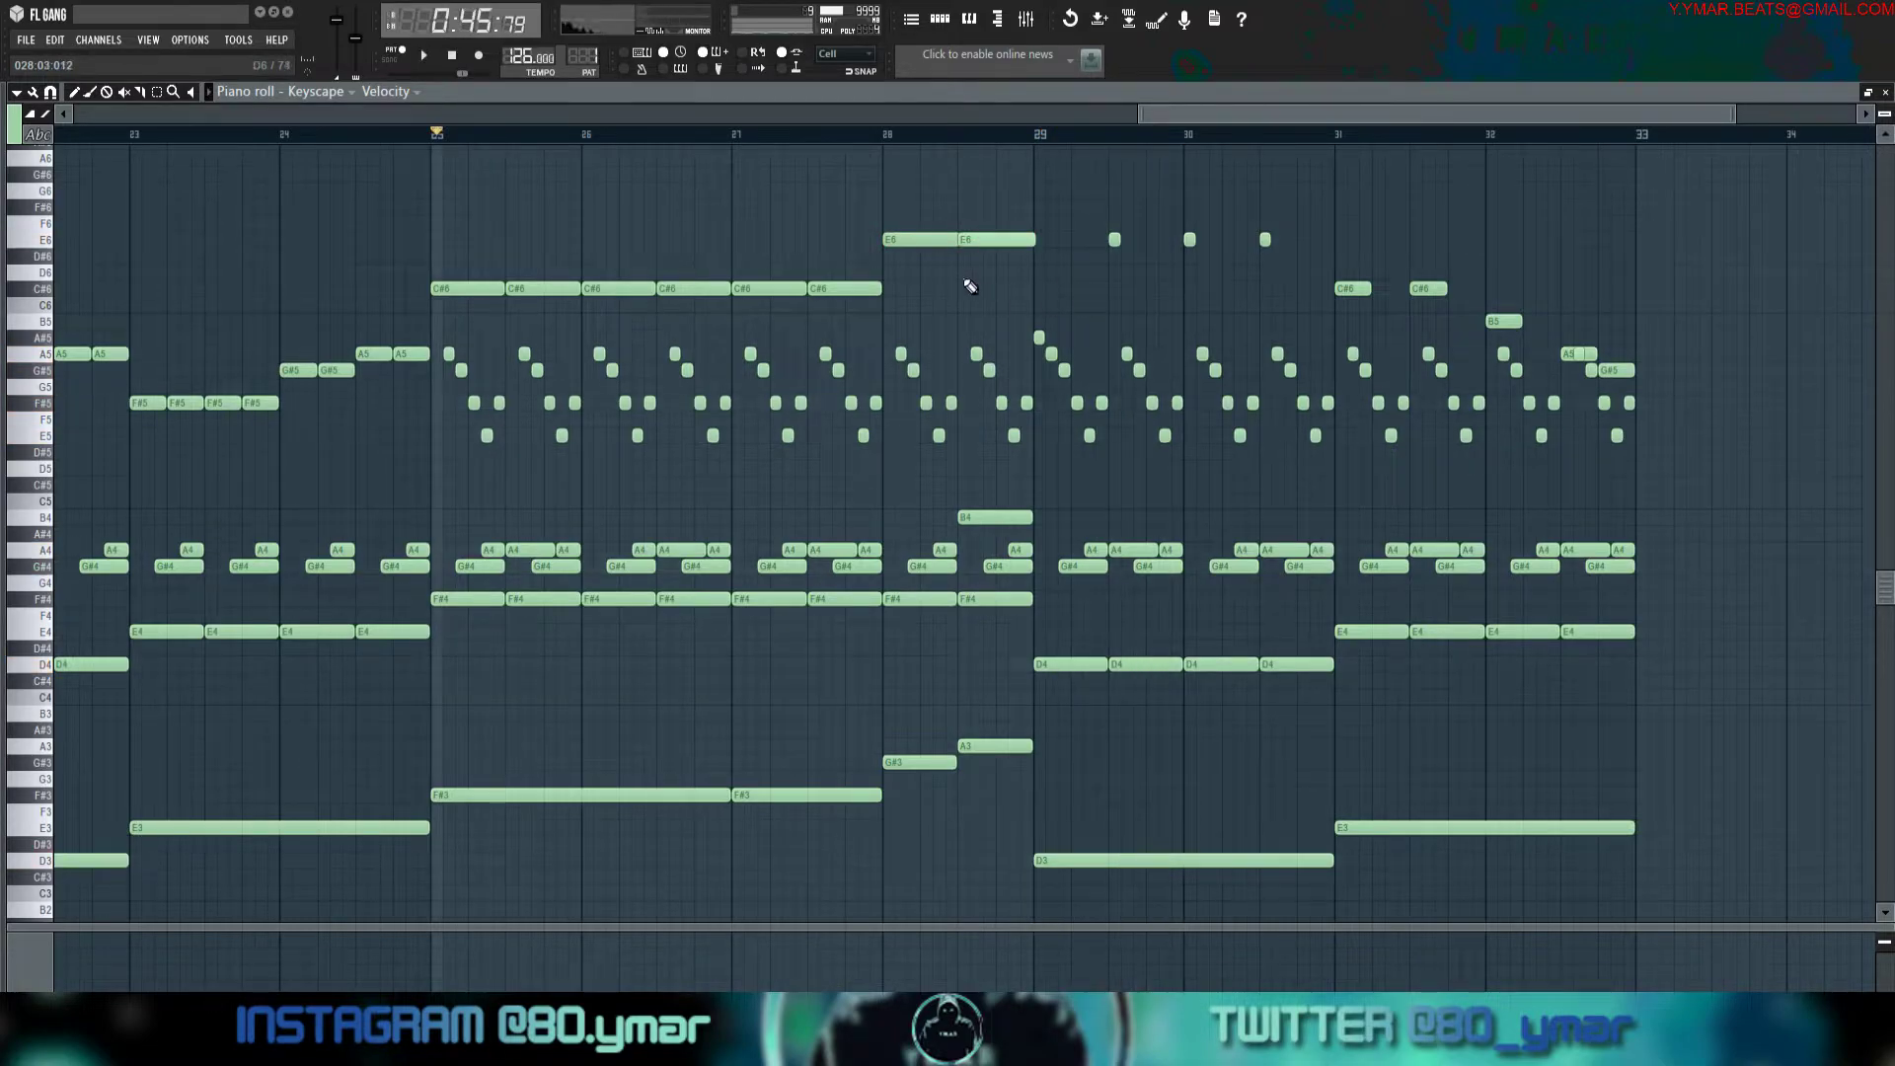
key(space)
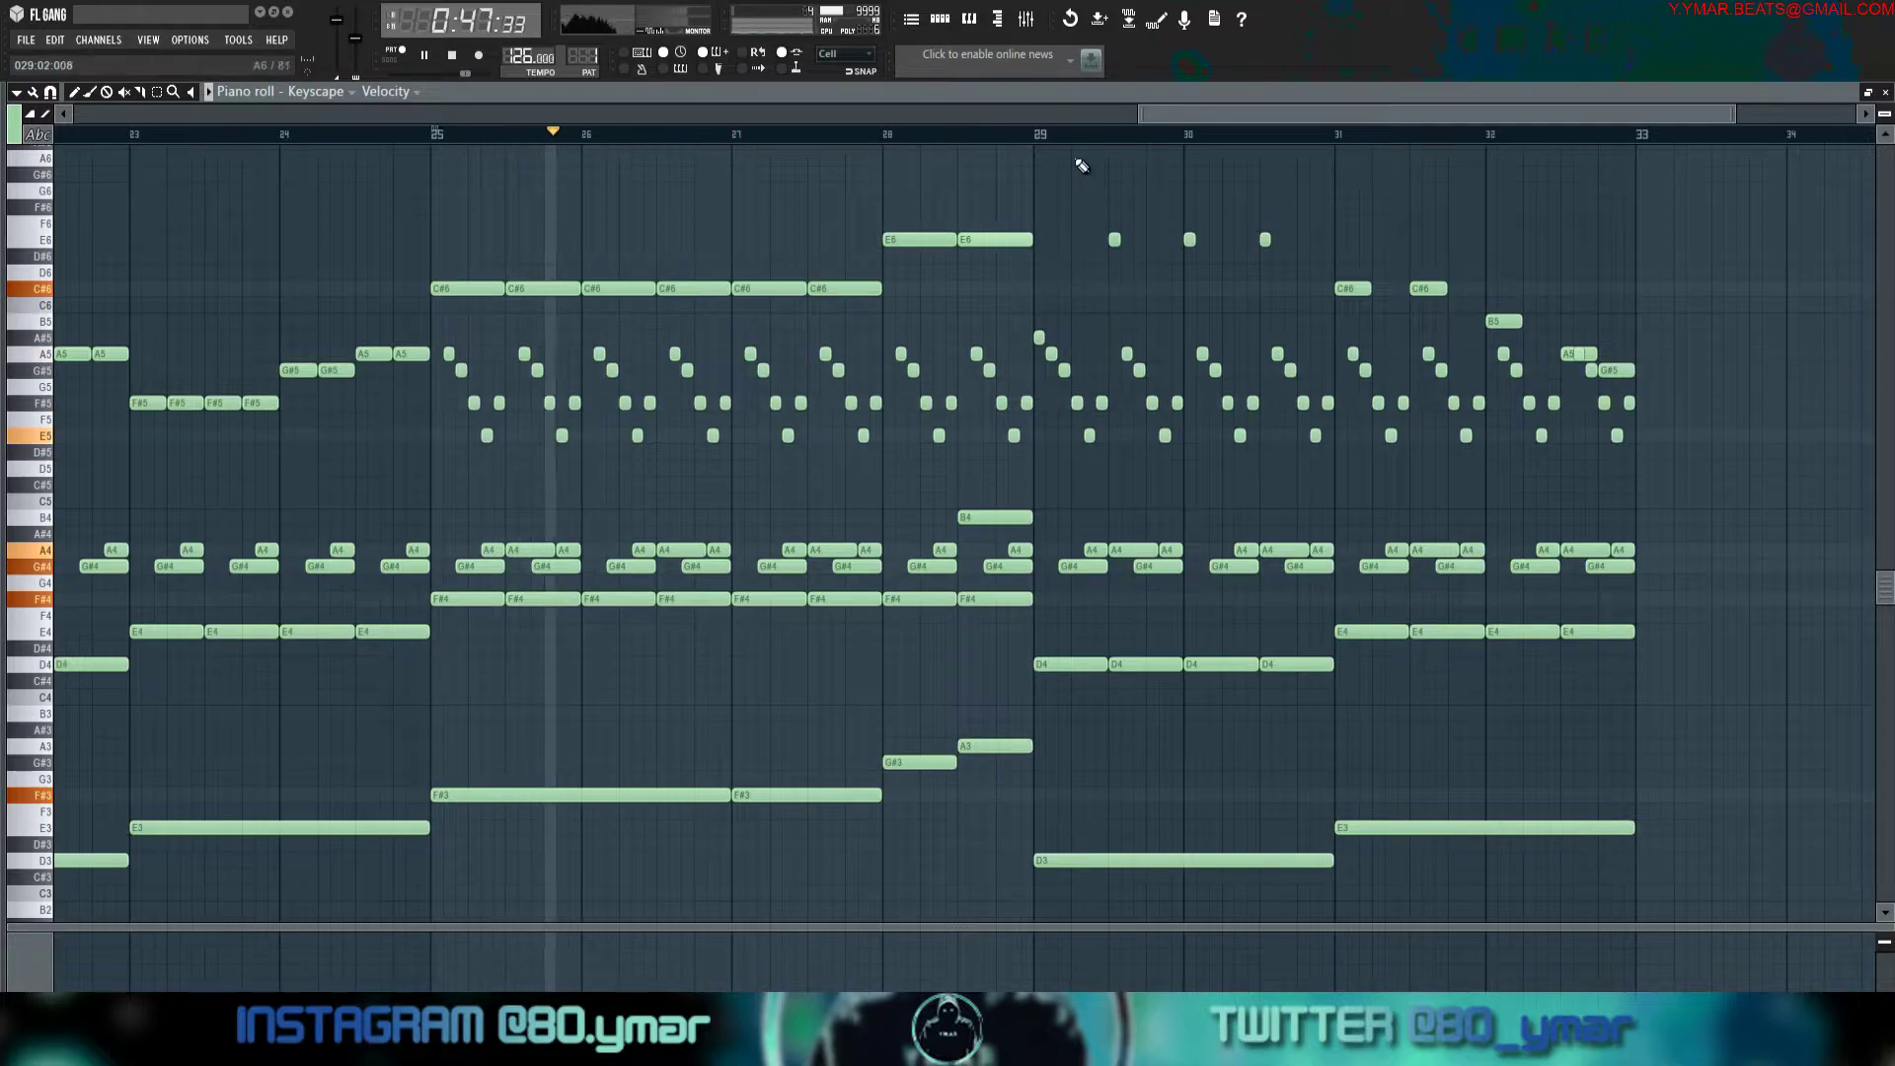
Reshape the first run of bar 29 into A5, G#5, F#5, E5, C#5, F#5 and play it back.
scroll(1040, 160, up, 1)
click(1025, 135)
key(space)
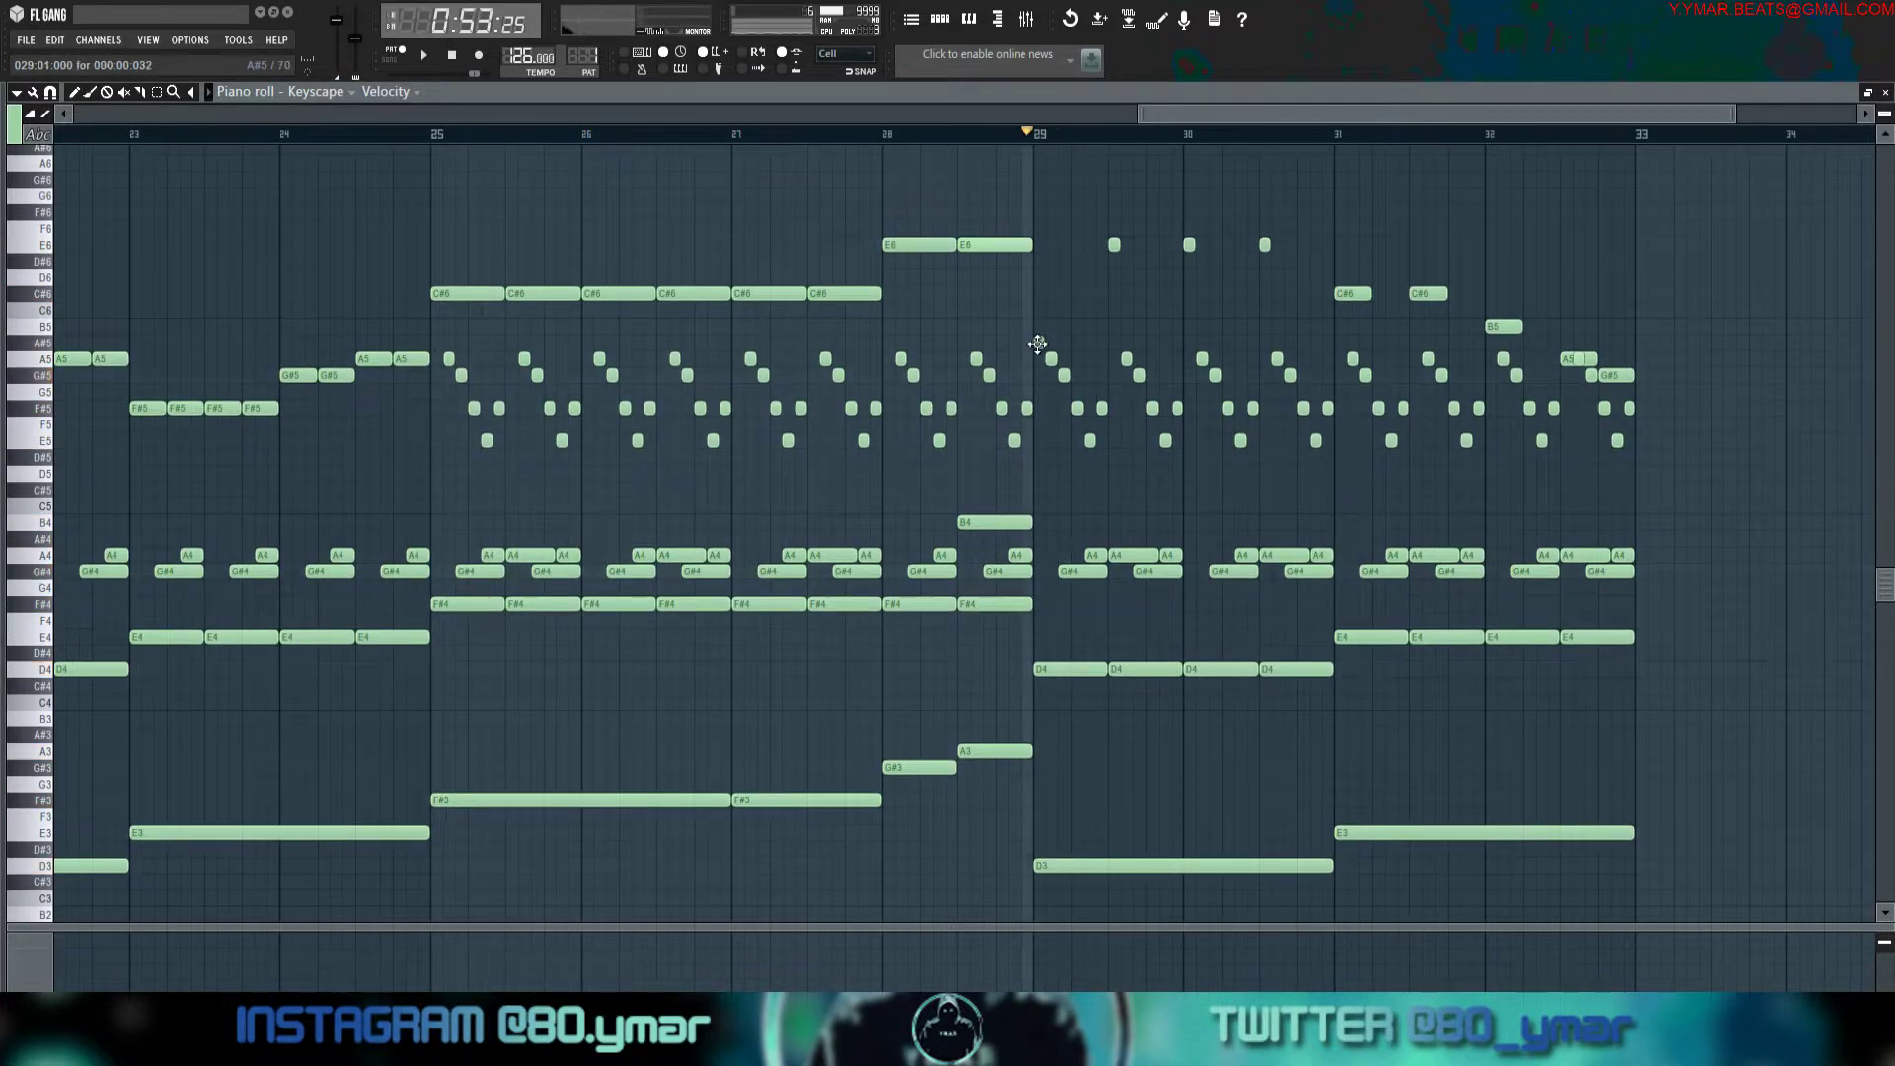
drag(1042, 362, 1036, 363)
click(1089, 490)
drag(1063, 410, 1078, 442)
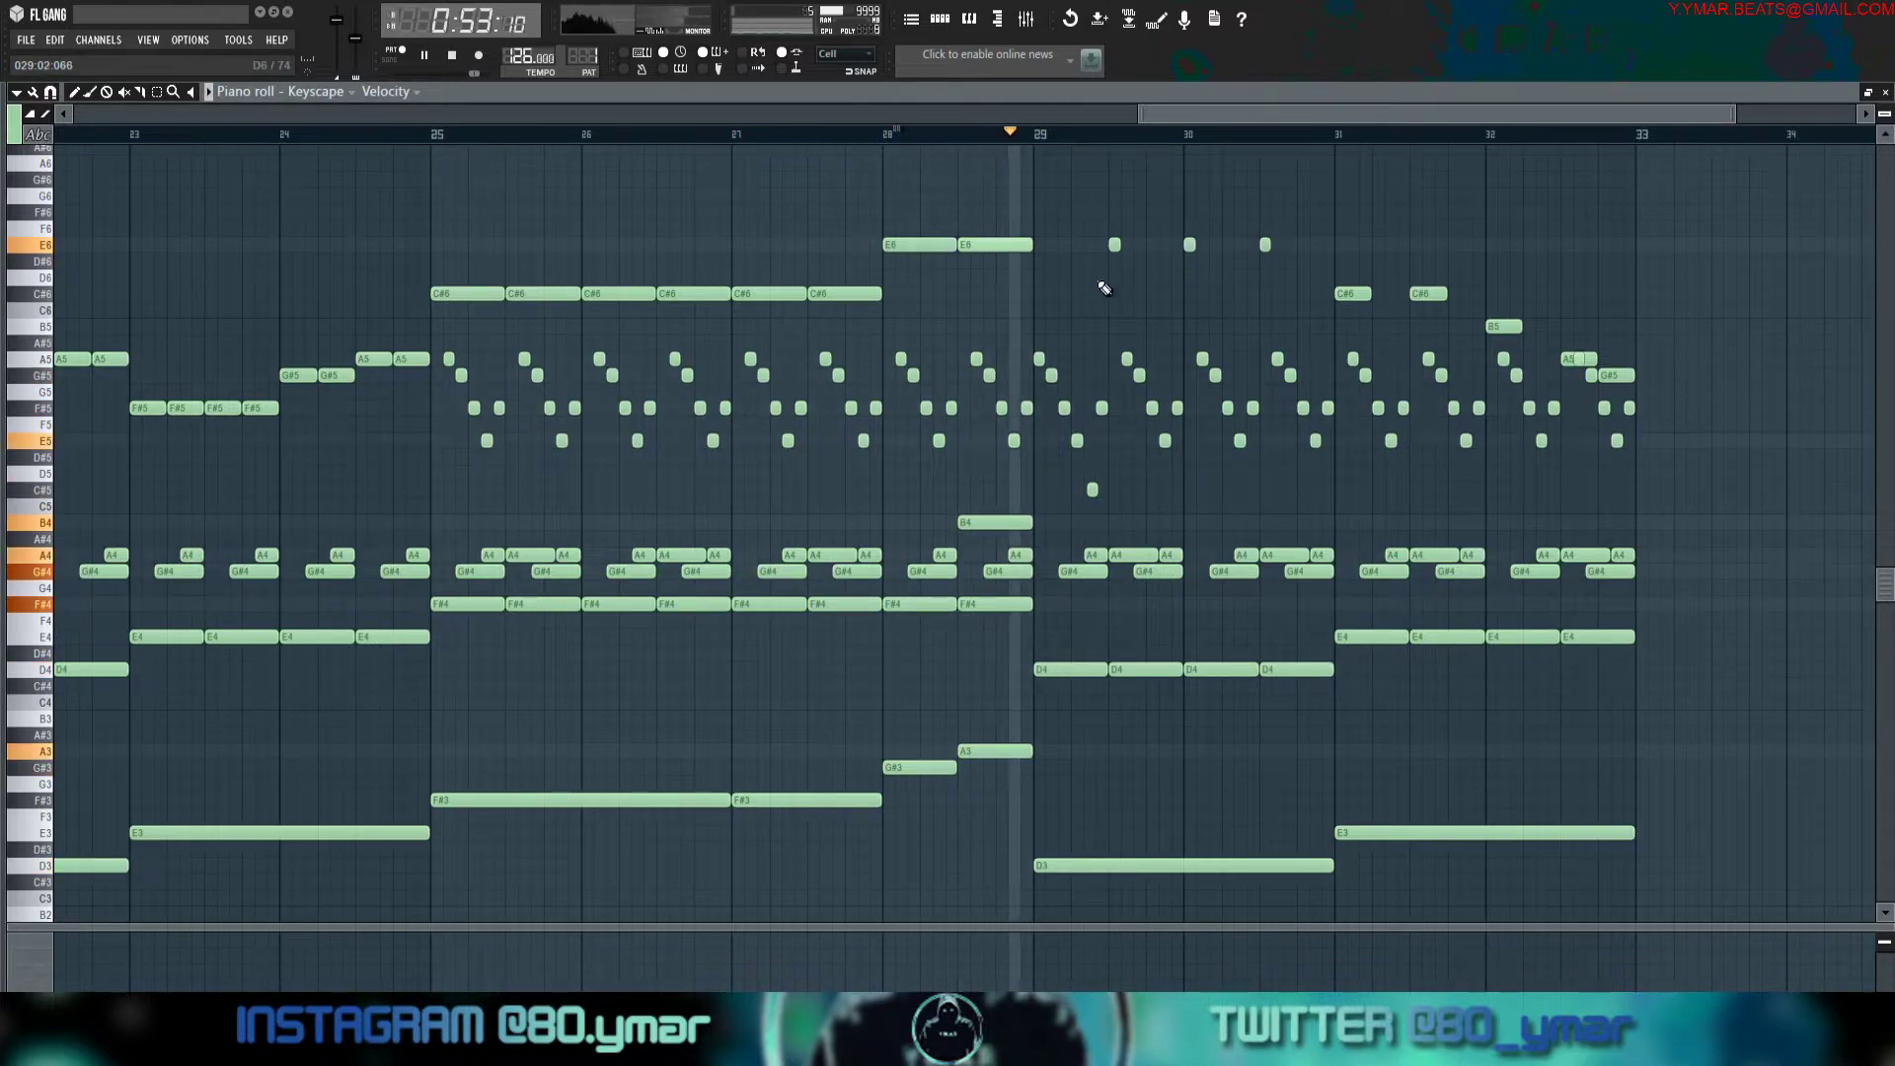
key(space)
Raise the first note of bar 29 to B5 and play from bar 25.
drag(1036, 356, 1036, 315)
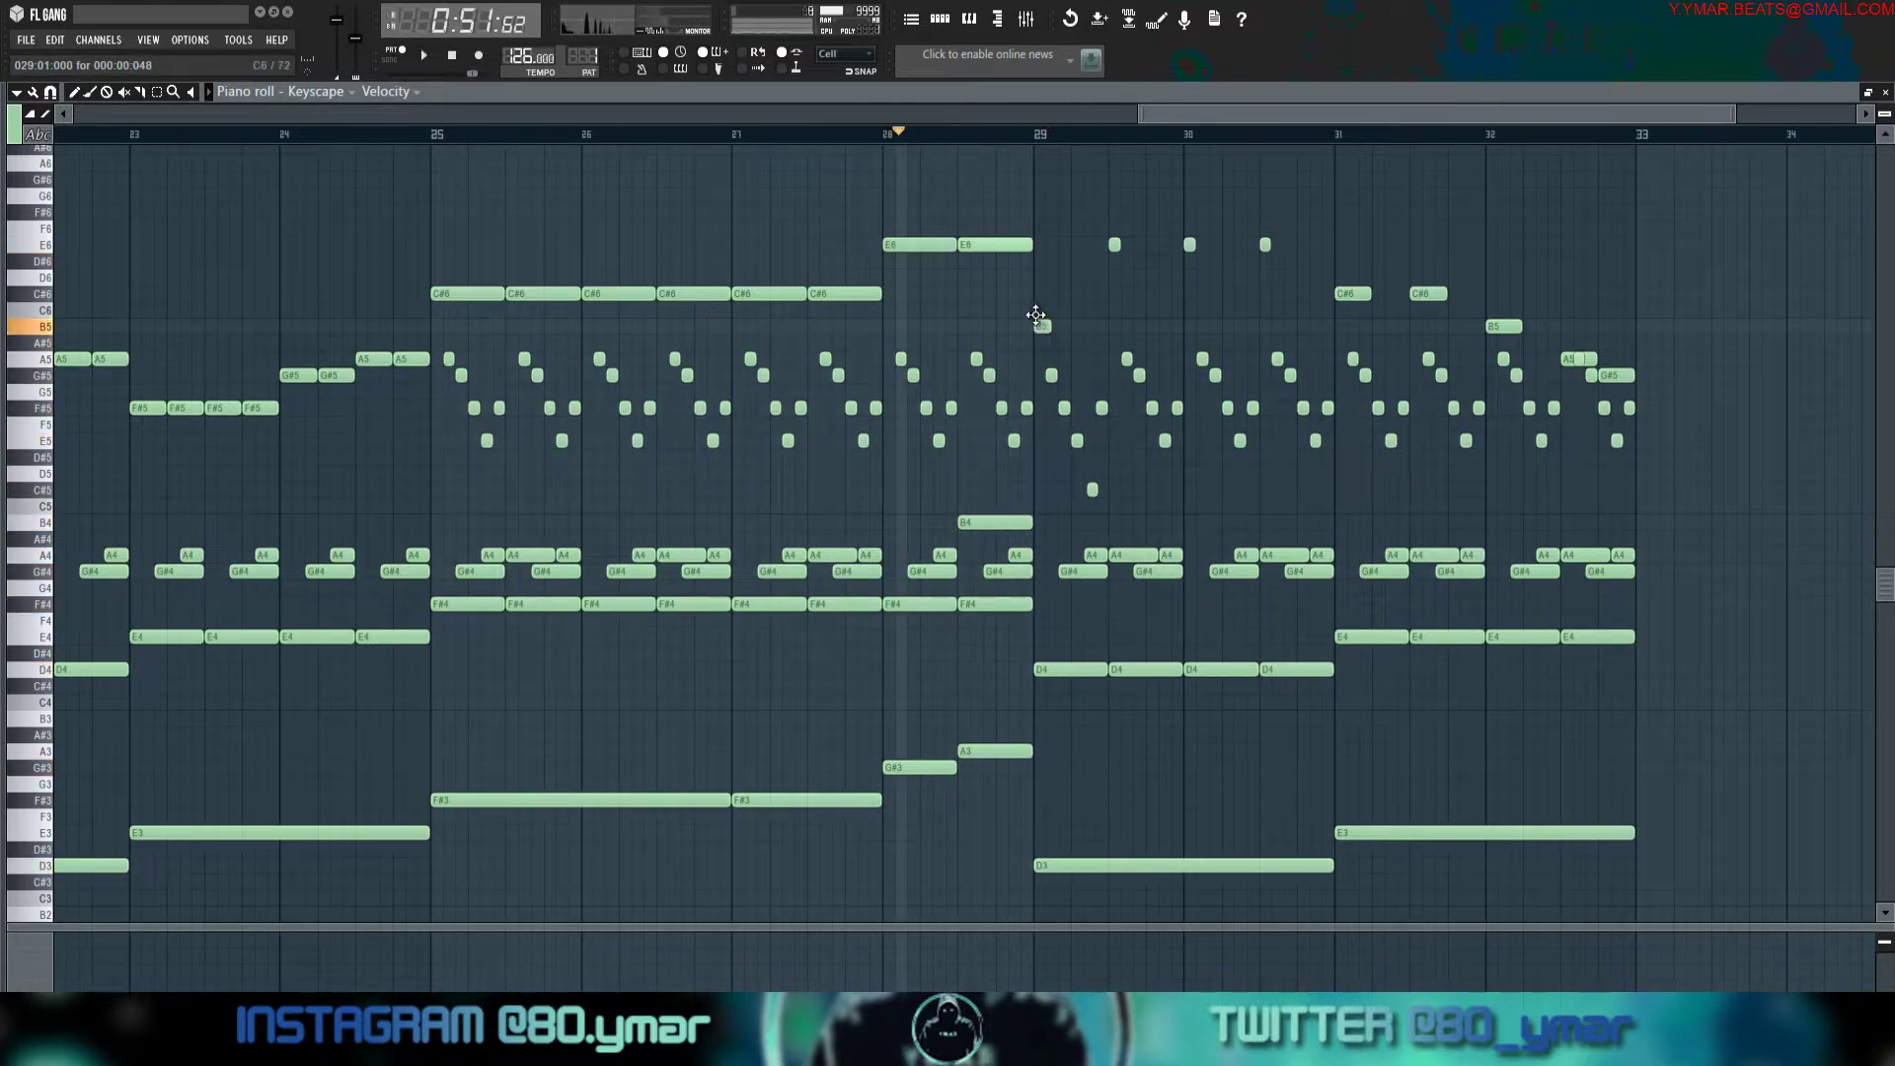
key(space)
double_click(446, 116)
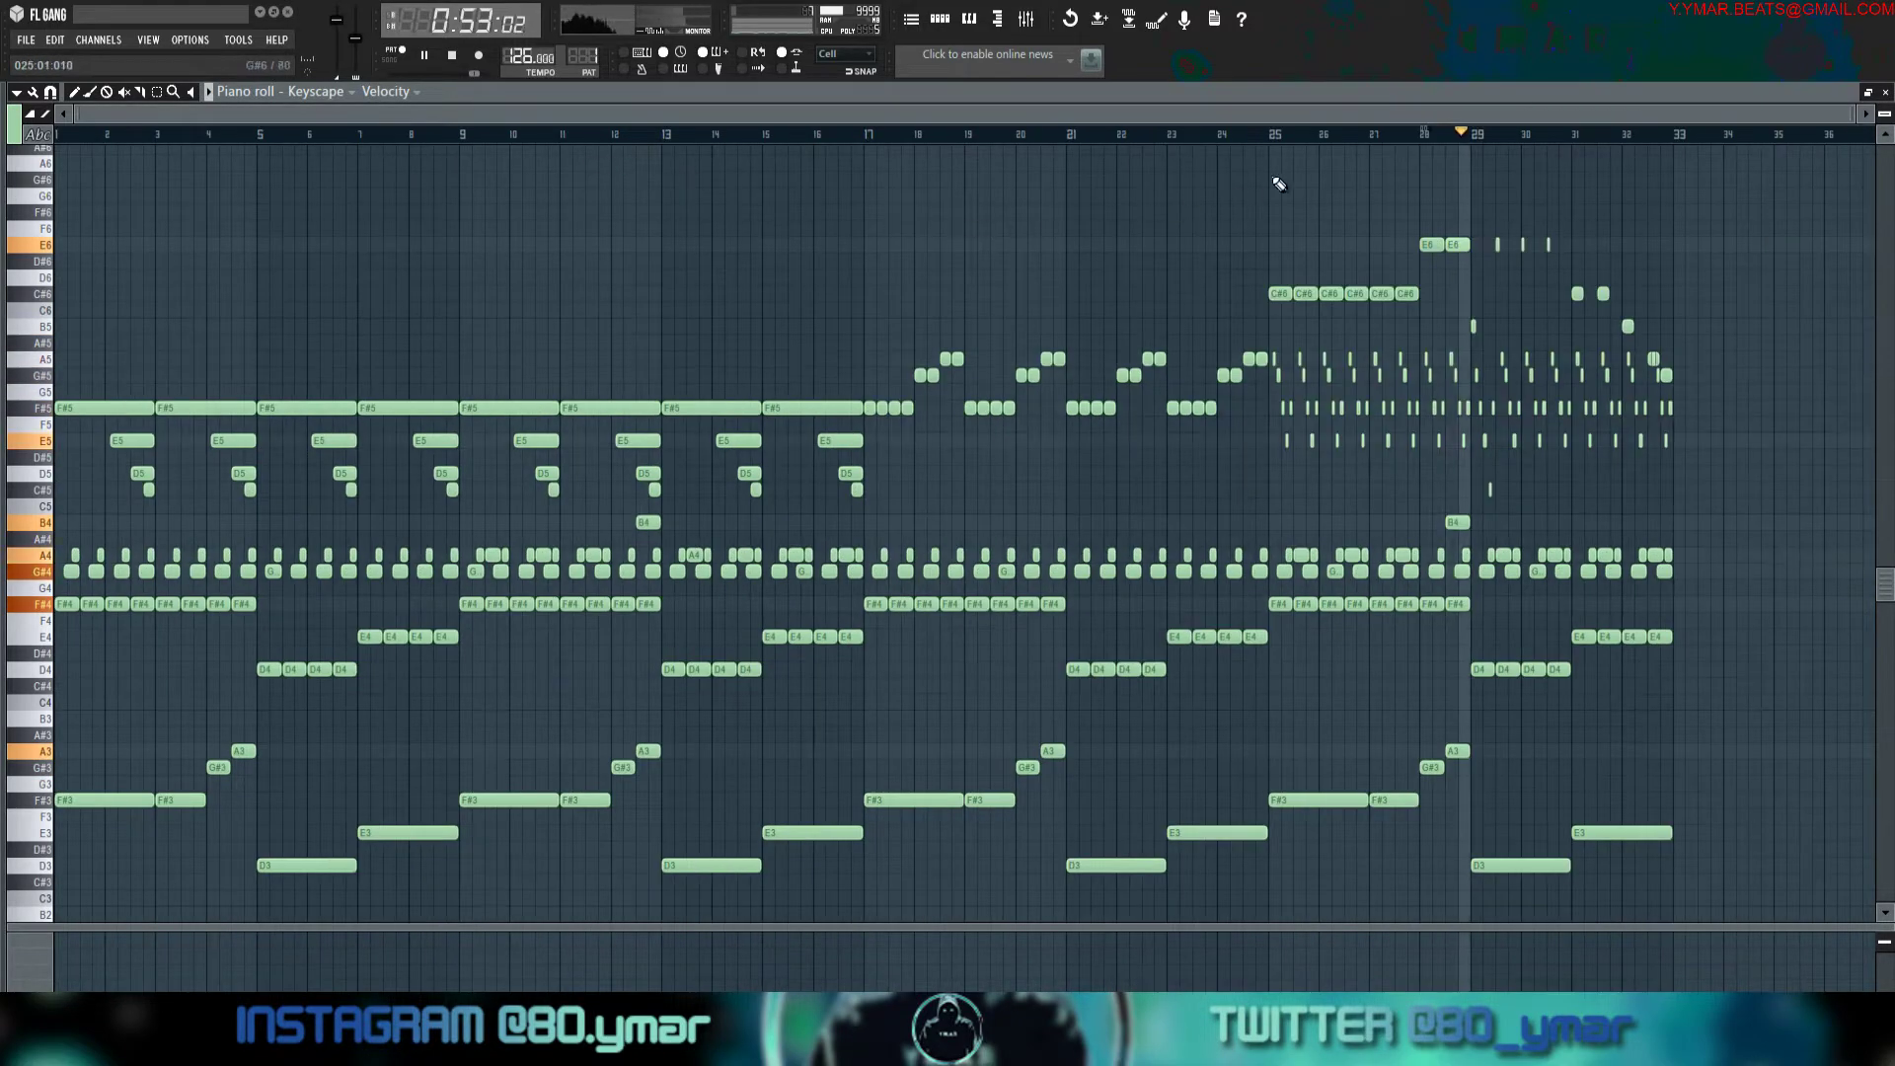
click(1271, 141)
scroll(1607, 381, up, 5)
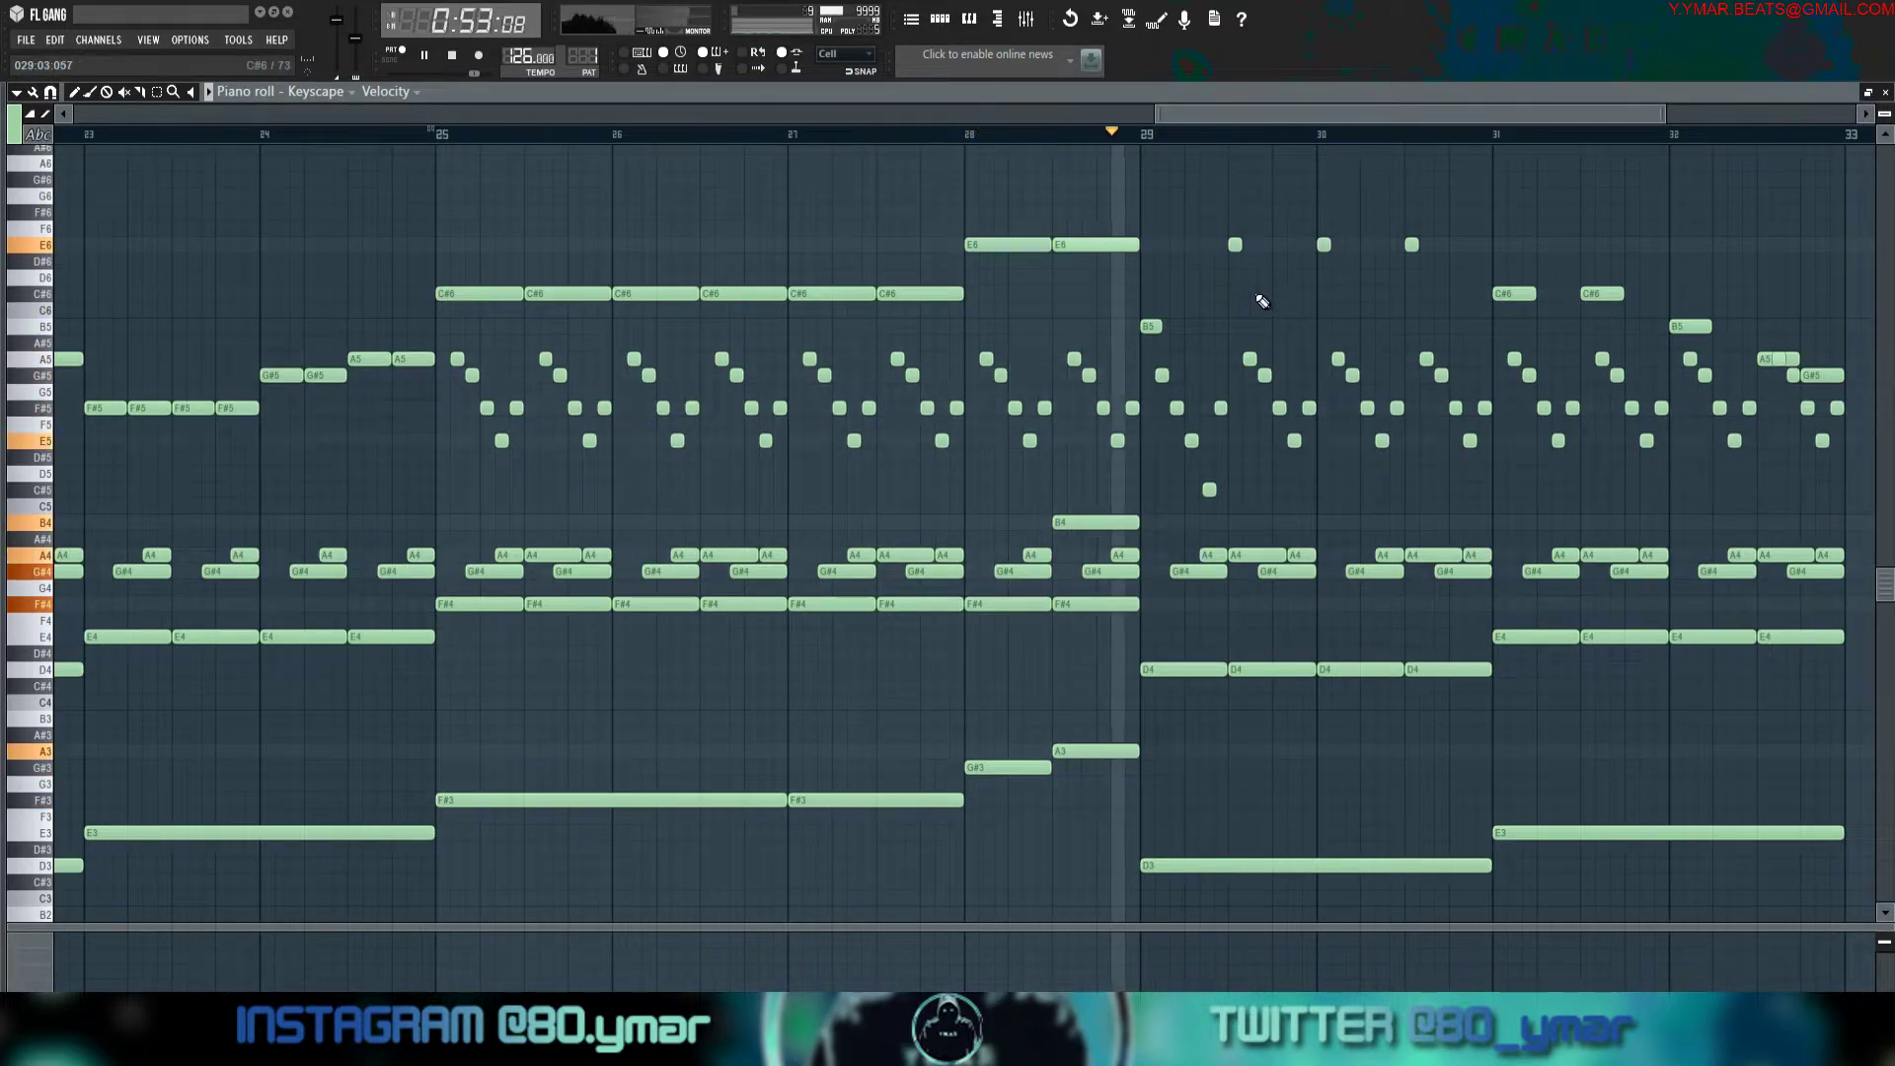
Lengthen the B5 note at bar 29 to two beats and duplicate it through the end of bar 30.
drag(1153, 325, 1226, 324)
ctrl+click(1220, 326)
key(ctrl+b)
key(ctrl+b)
key(ctrl+b)
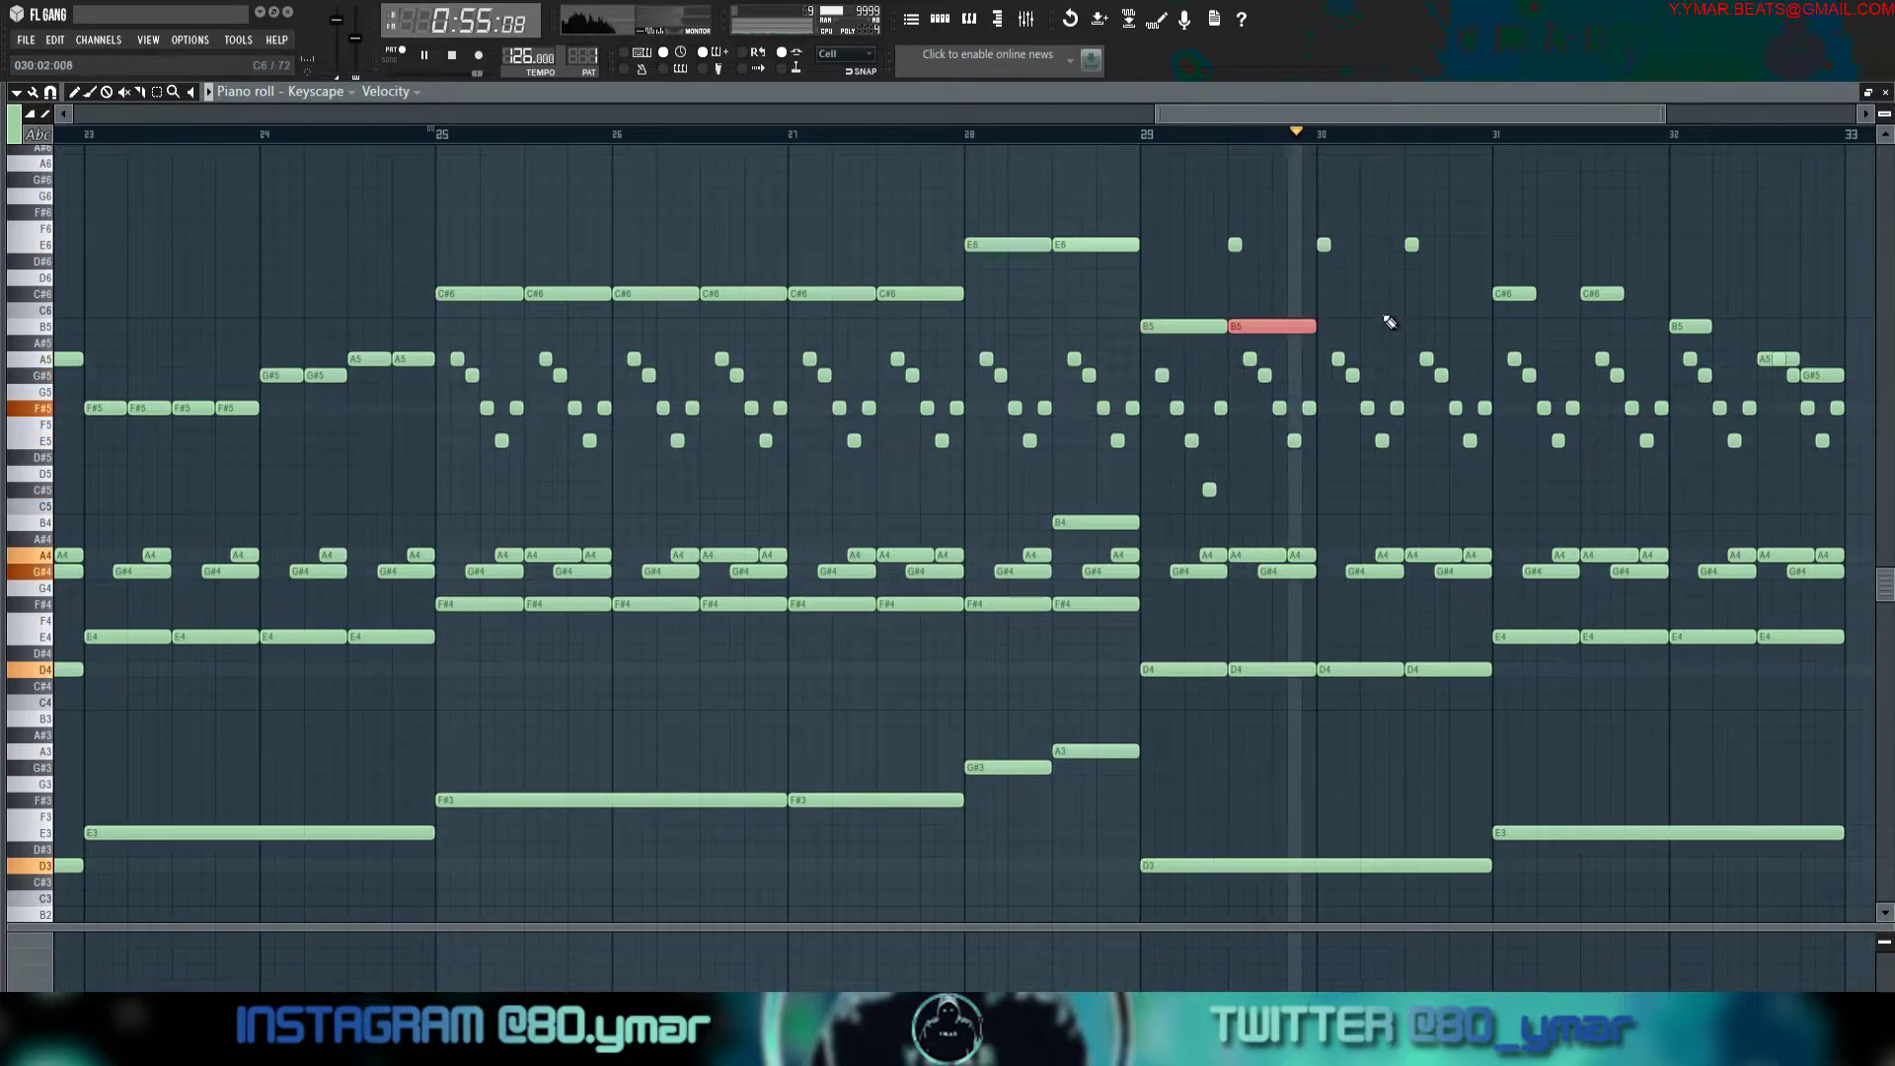
Delete the three remaining short E6 notes above bars 29–30.
right_click(1324, 245)
right_click(1235, 243)
right_click(1412, 245)
scroll(1668, 325, down, 4)
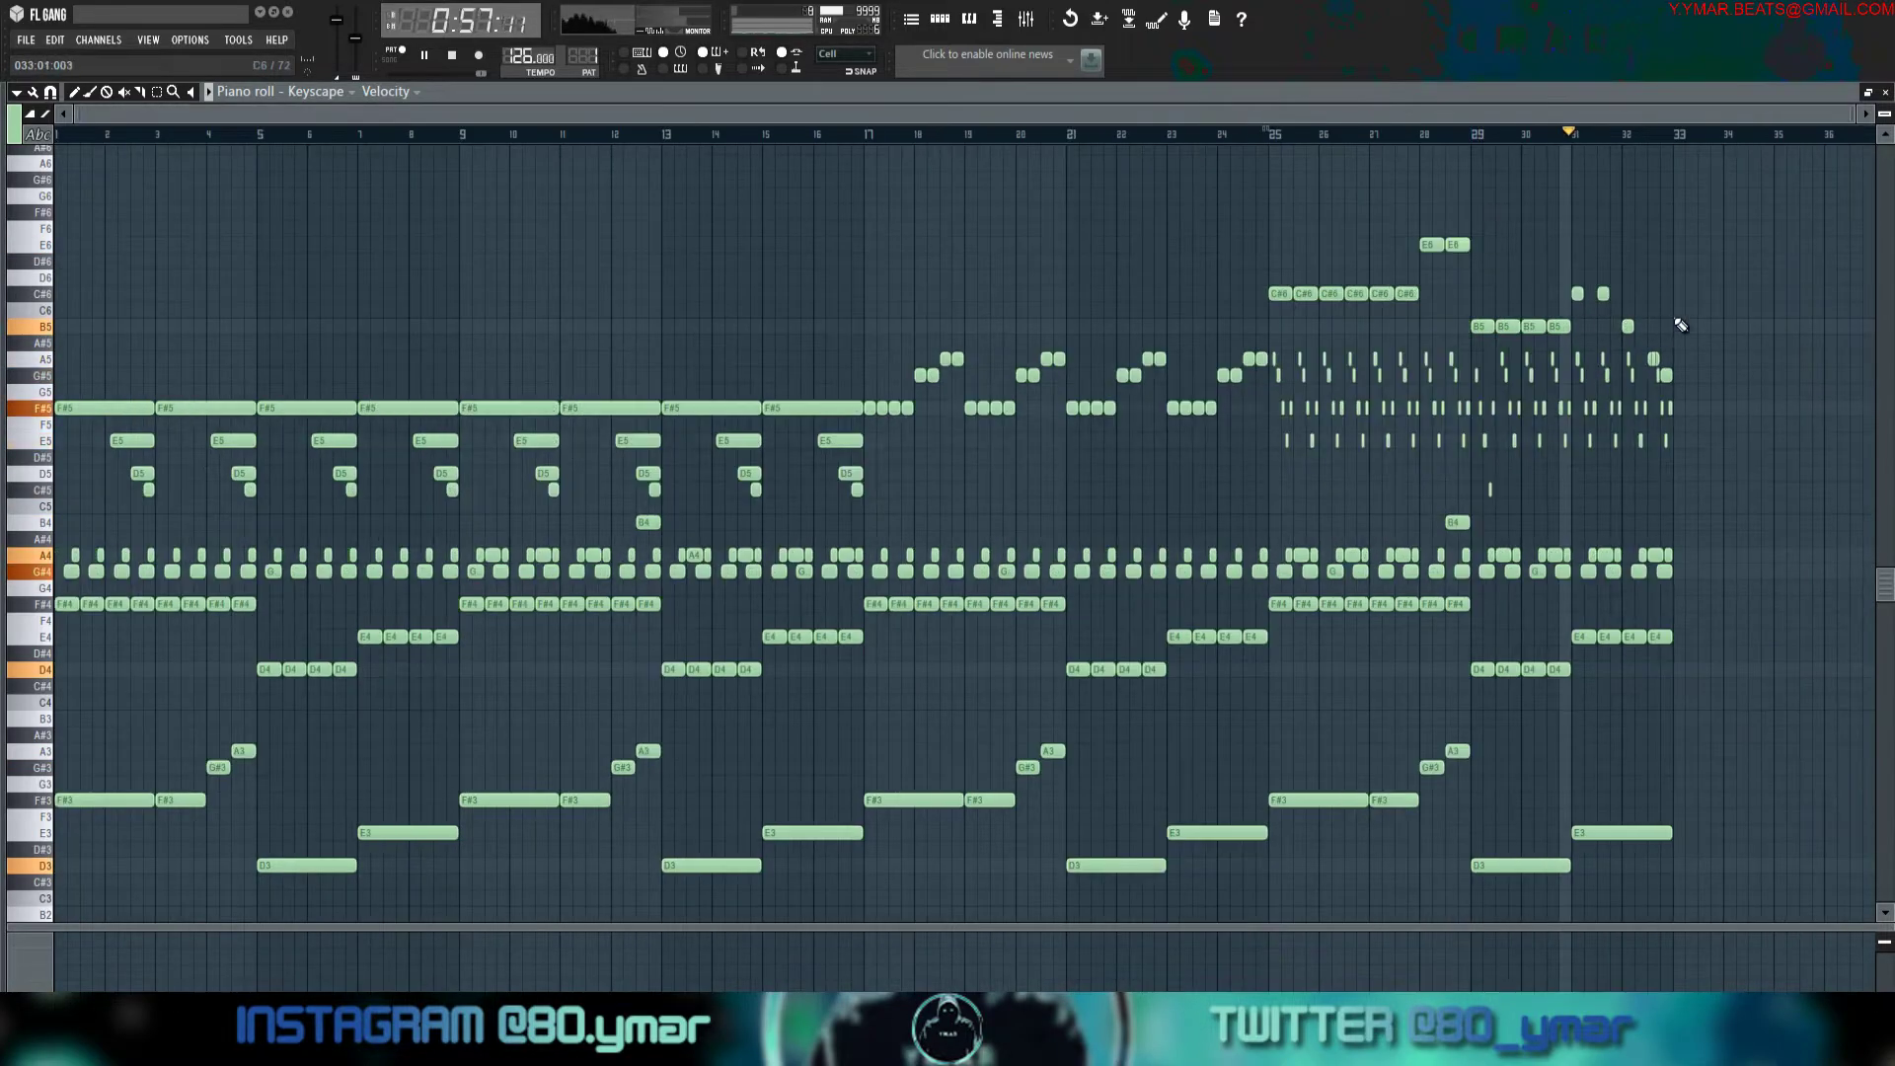
Lengthen the two C#6 notes of bar 31 to two beats and remove the one-beat G#5 ending bar 32.
scroll(1648, 326, up, 4)
drag(1549, 313, 1446, 286)
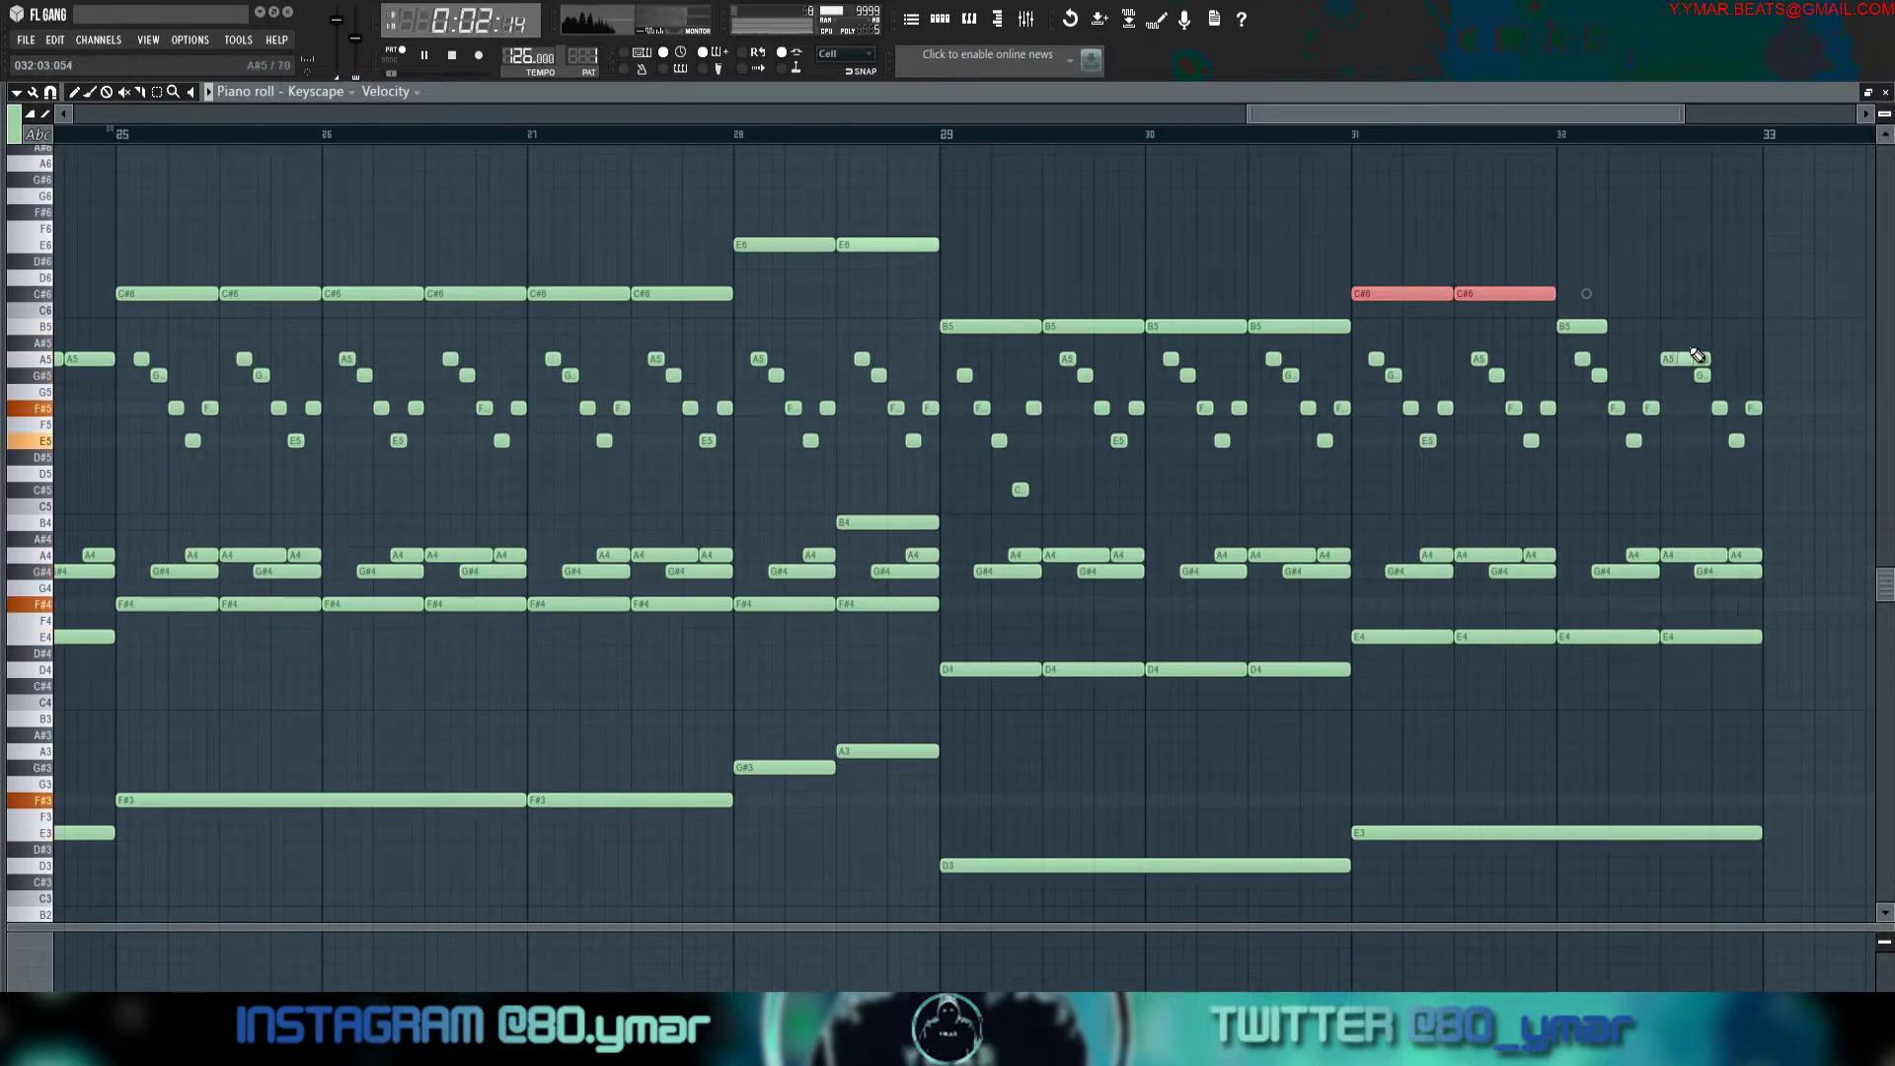
click(1697, 318)
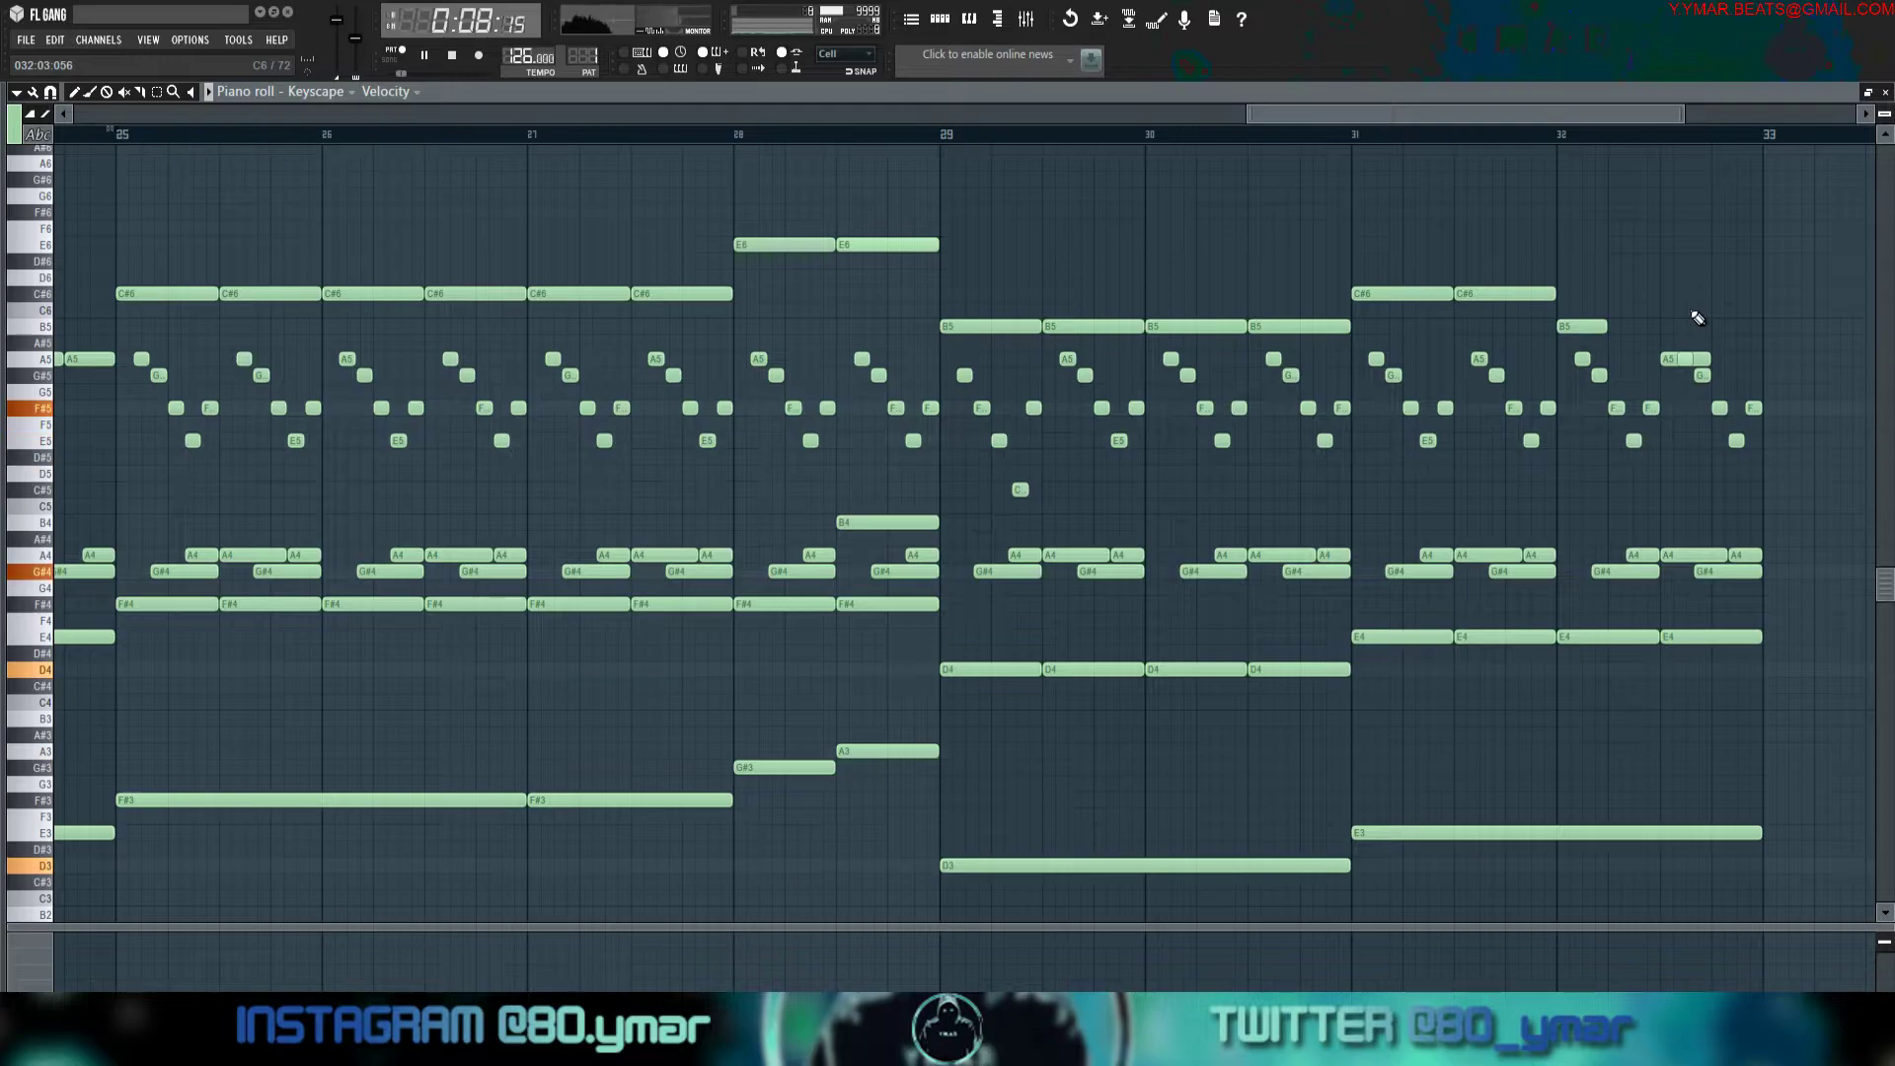
key(space)
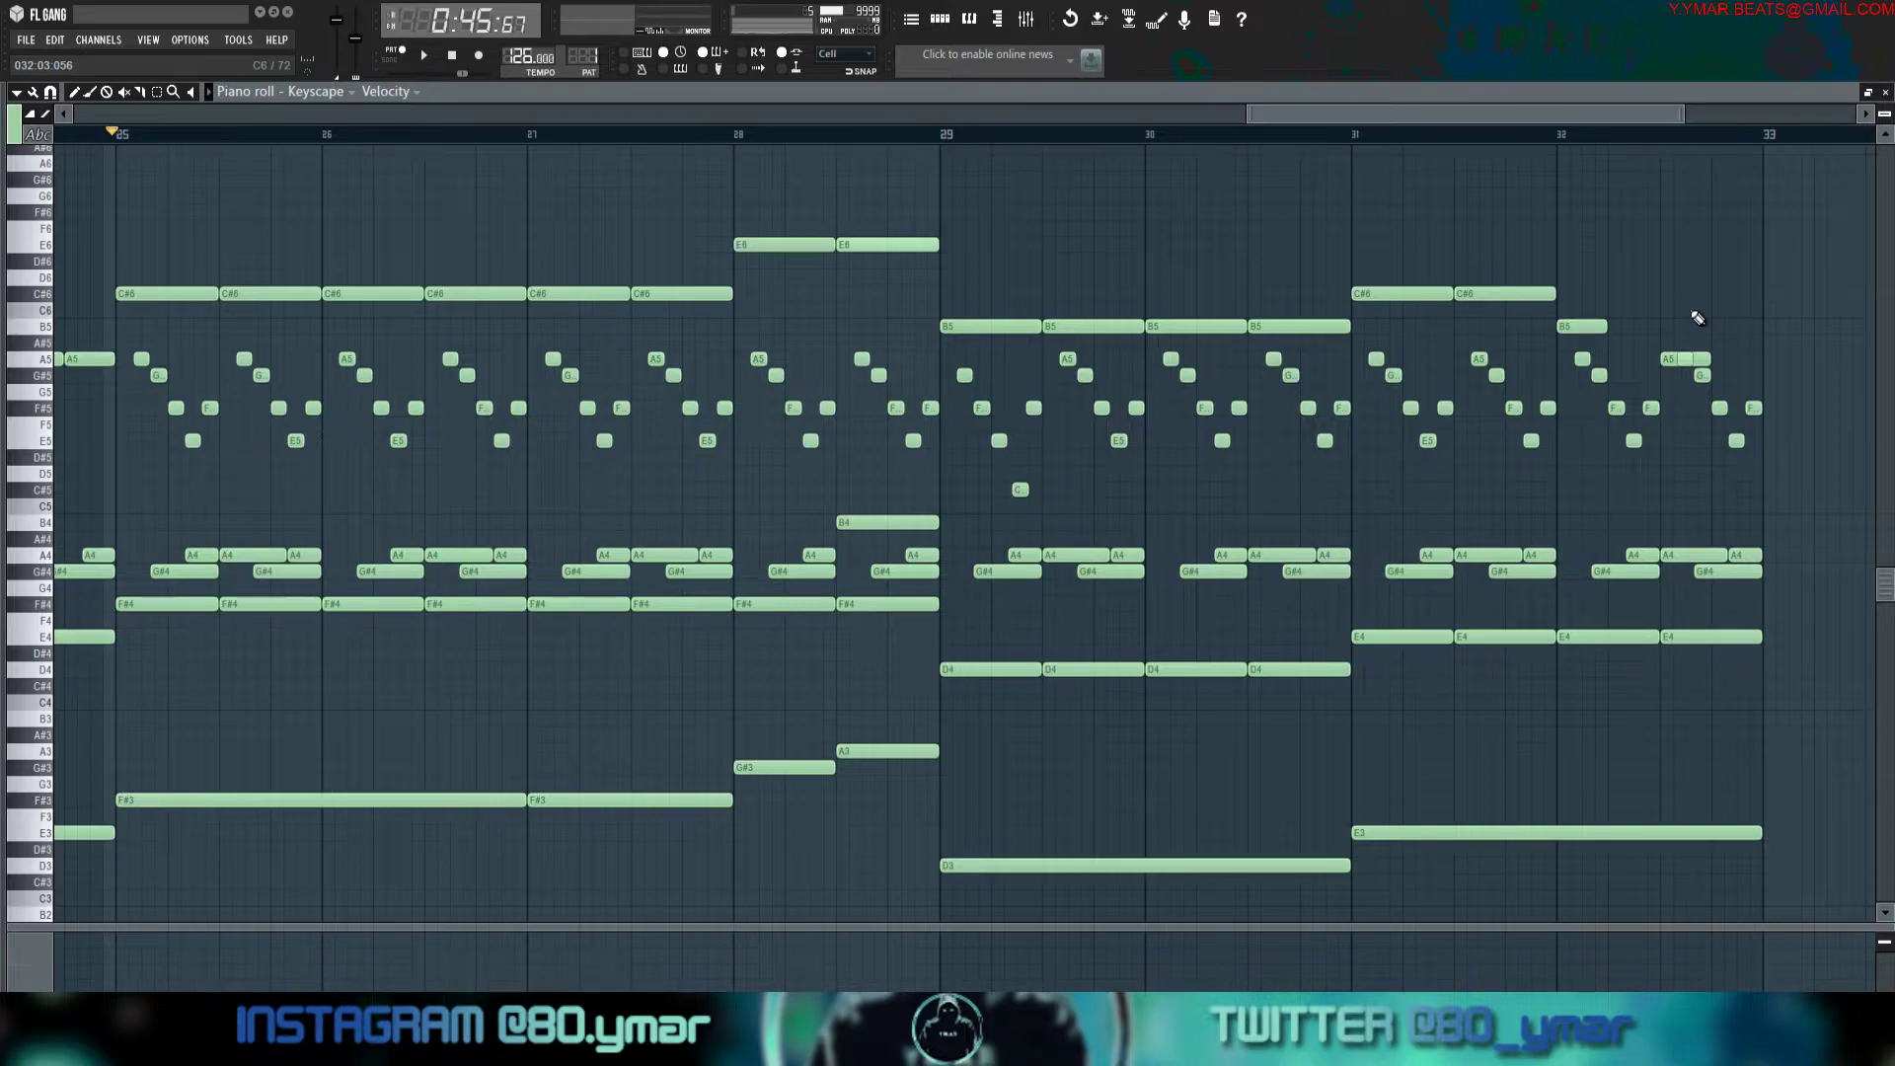
Lower the last F#5 of bar 29's first run to E5 and play from just before bar 29.
key(space)
click(944, 136)
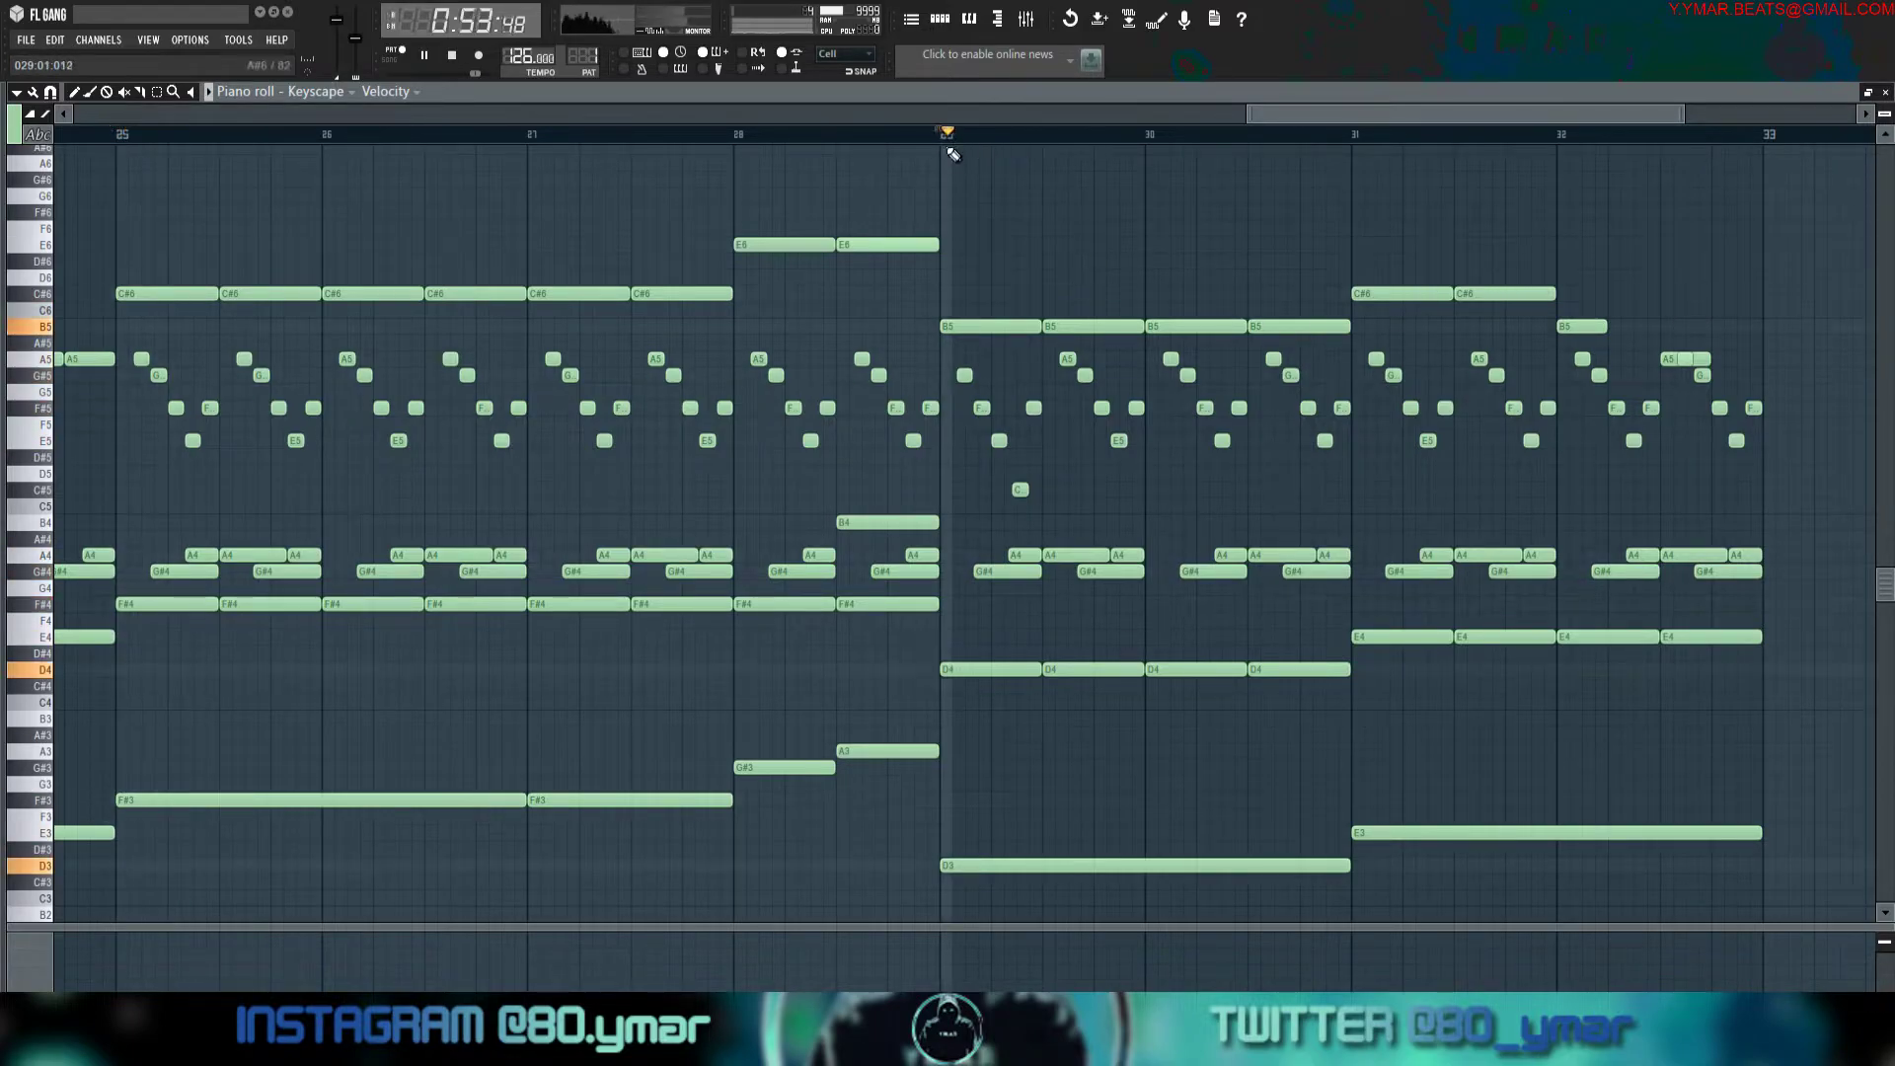
click(866, 135)
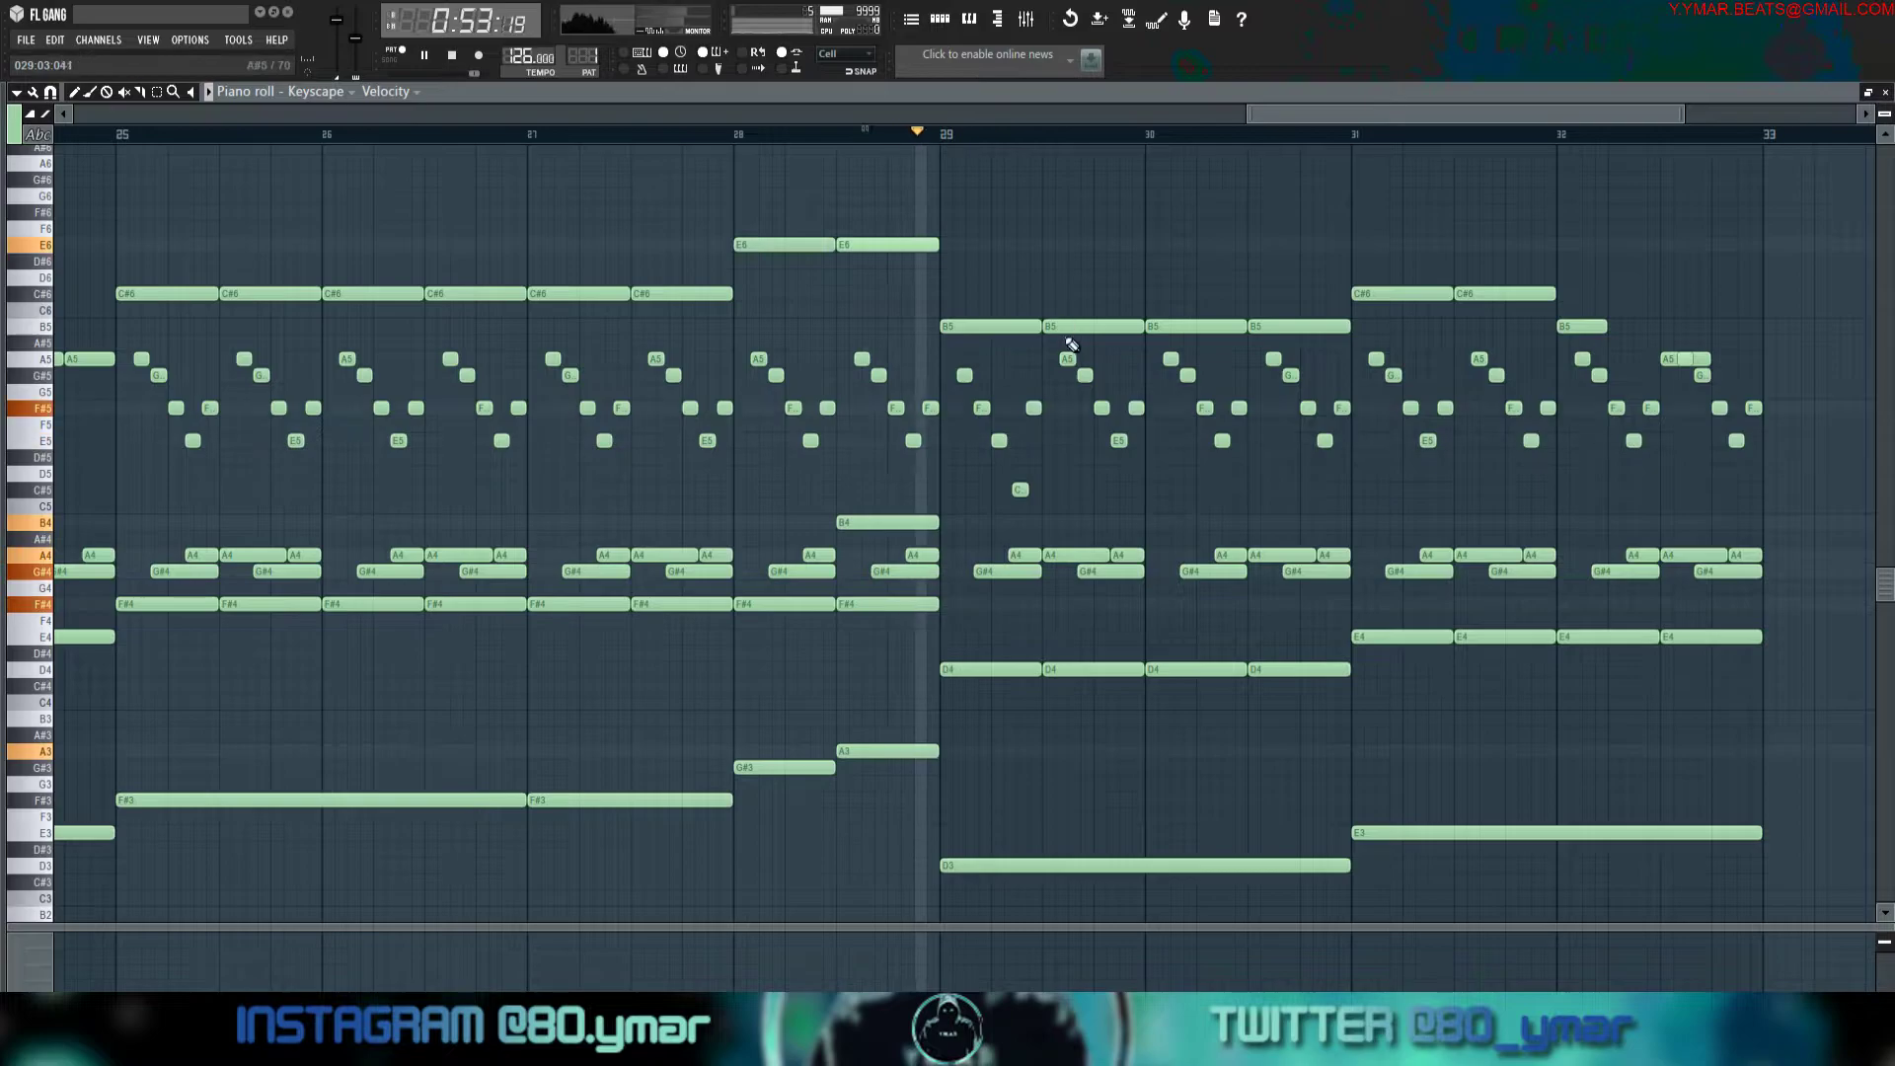
key(space)
key(space)
drag(1032, 409, 1032, 441)
key(space)
key(space)
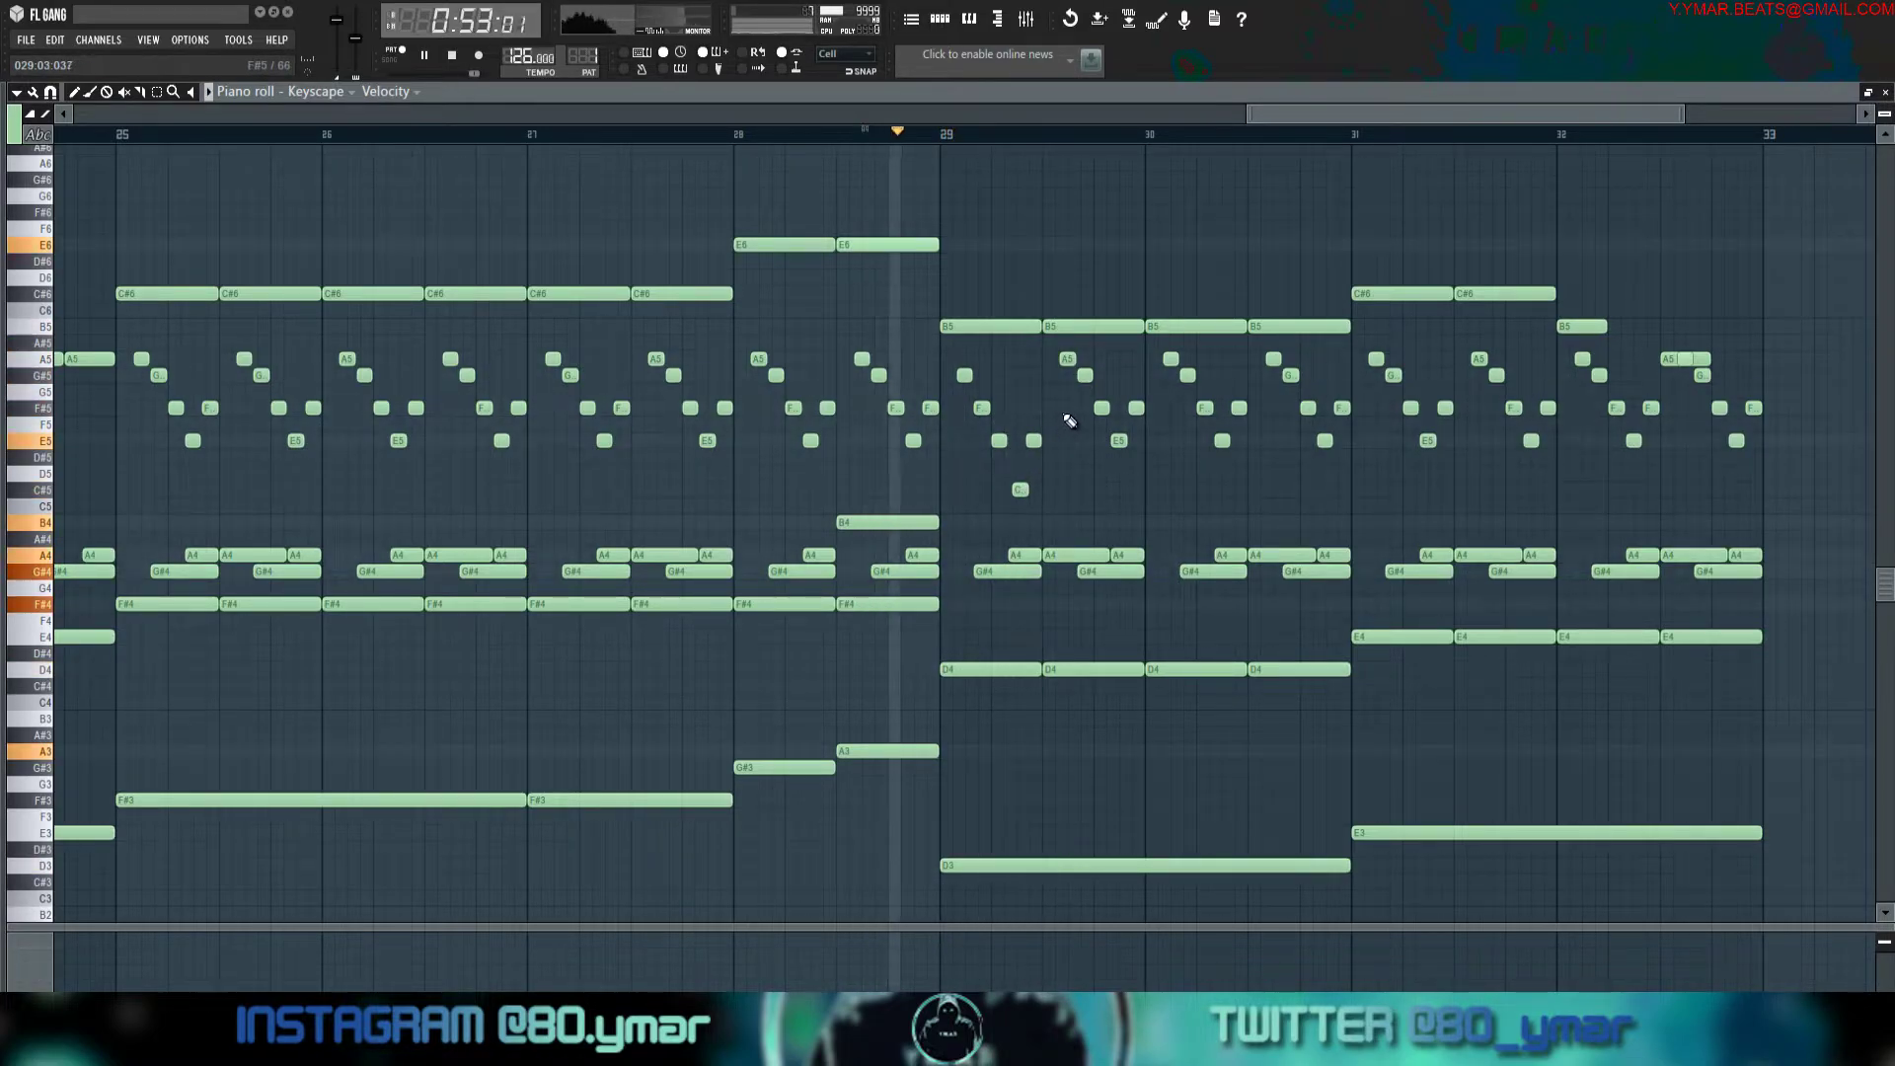
Replace the second run of bar 29 with a copy of its first run and play it back.
key(space)
drag(1152, 465, 1054, 335)
key(Delete)
mouse_move(1076, 496)
mouse_down()
mouse_move(1028, 474)
mouse_move(954, 371)
mouse_move(1063, 377)
mouse_up()
key(space)
key(space)
key(space)
scroll(1090, 395, up, 4)
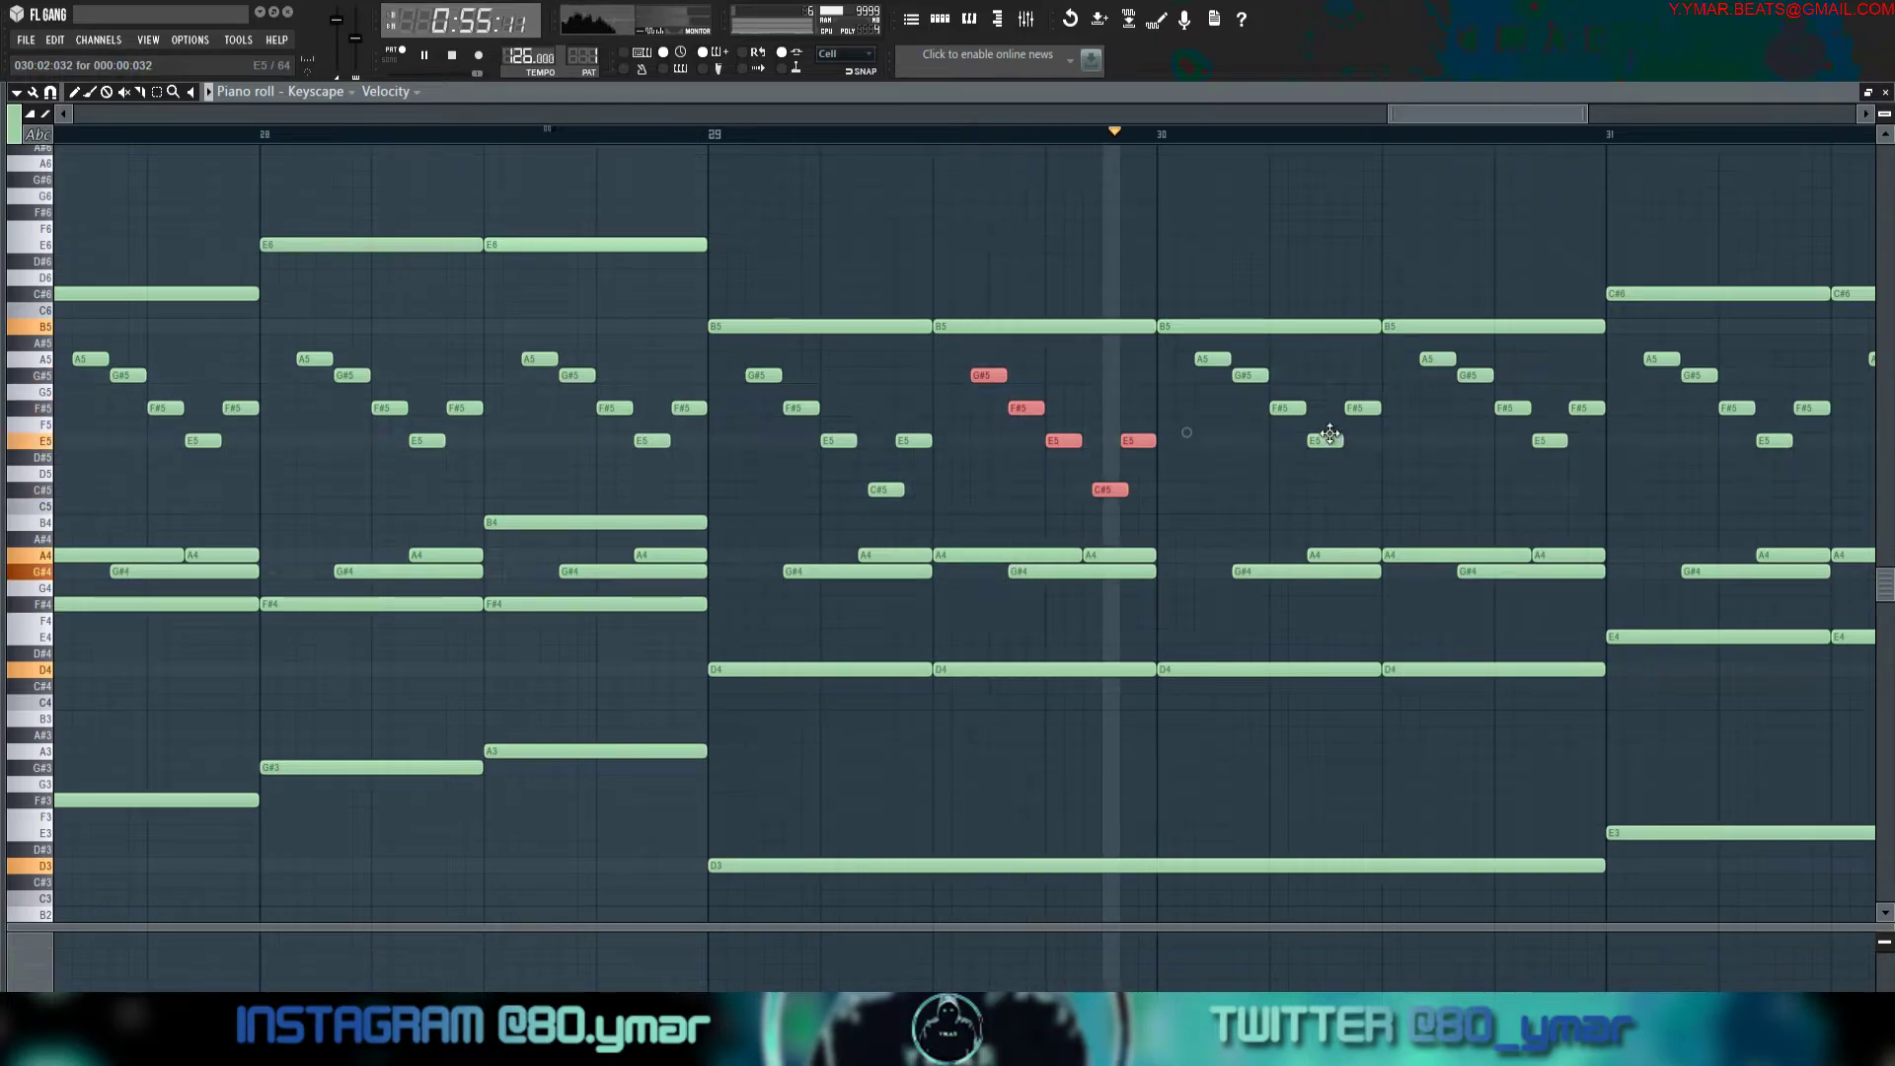
drag(1393, 457, 1196, 346)
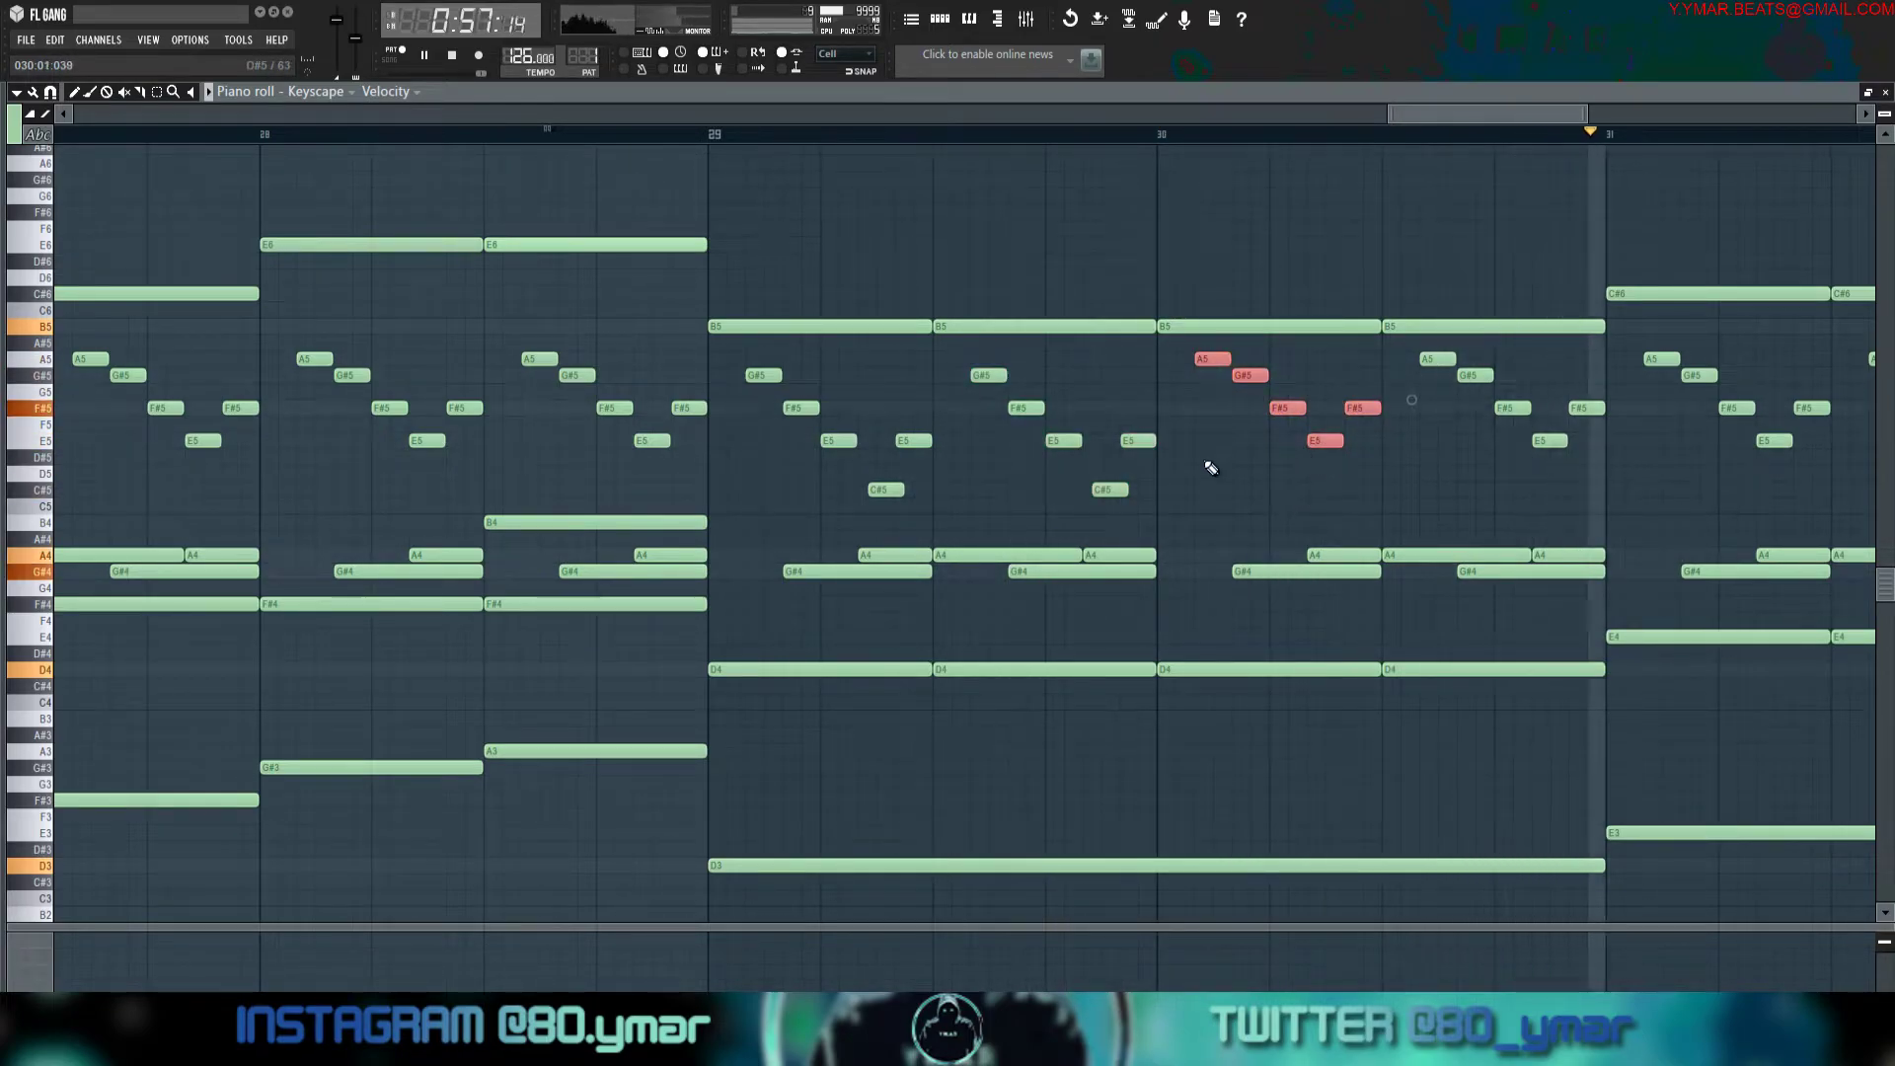
scroll(1106, 500, down, 4)
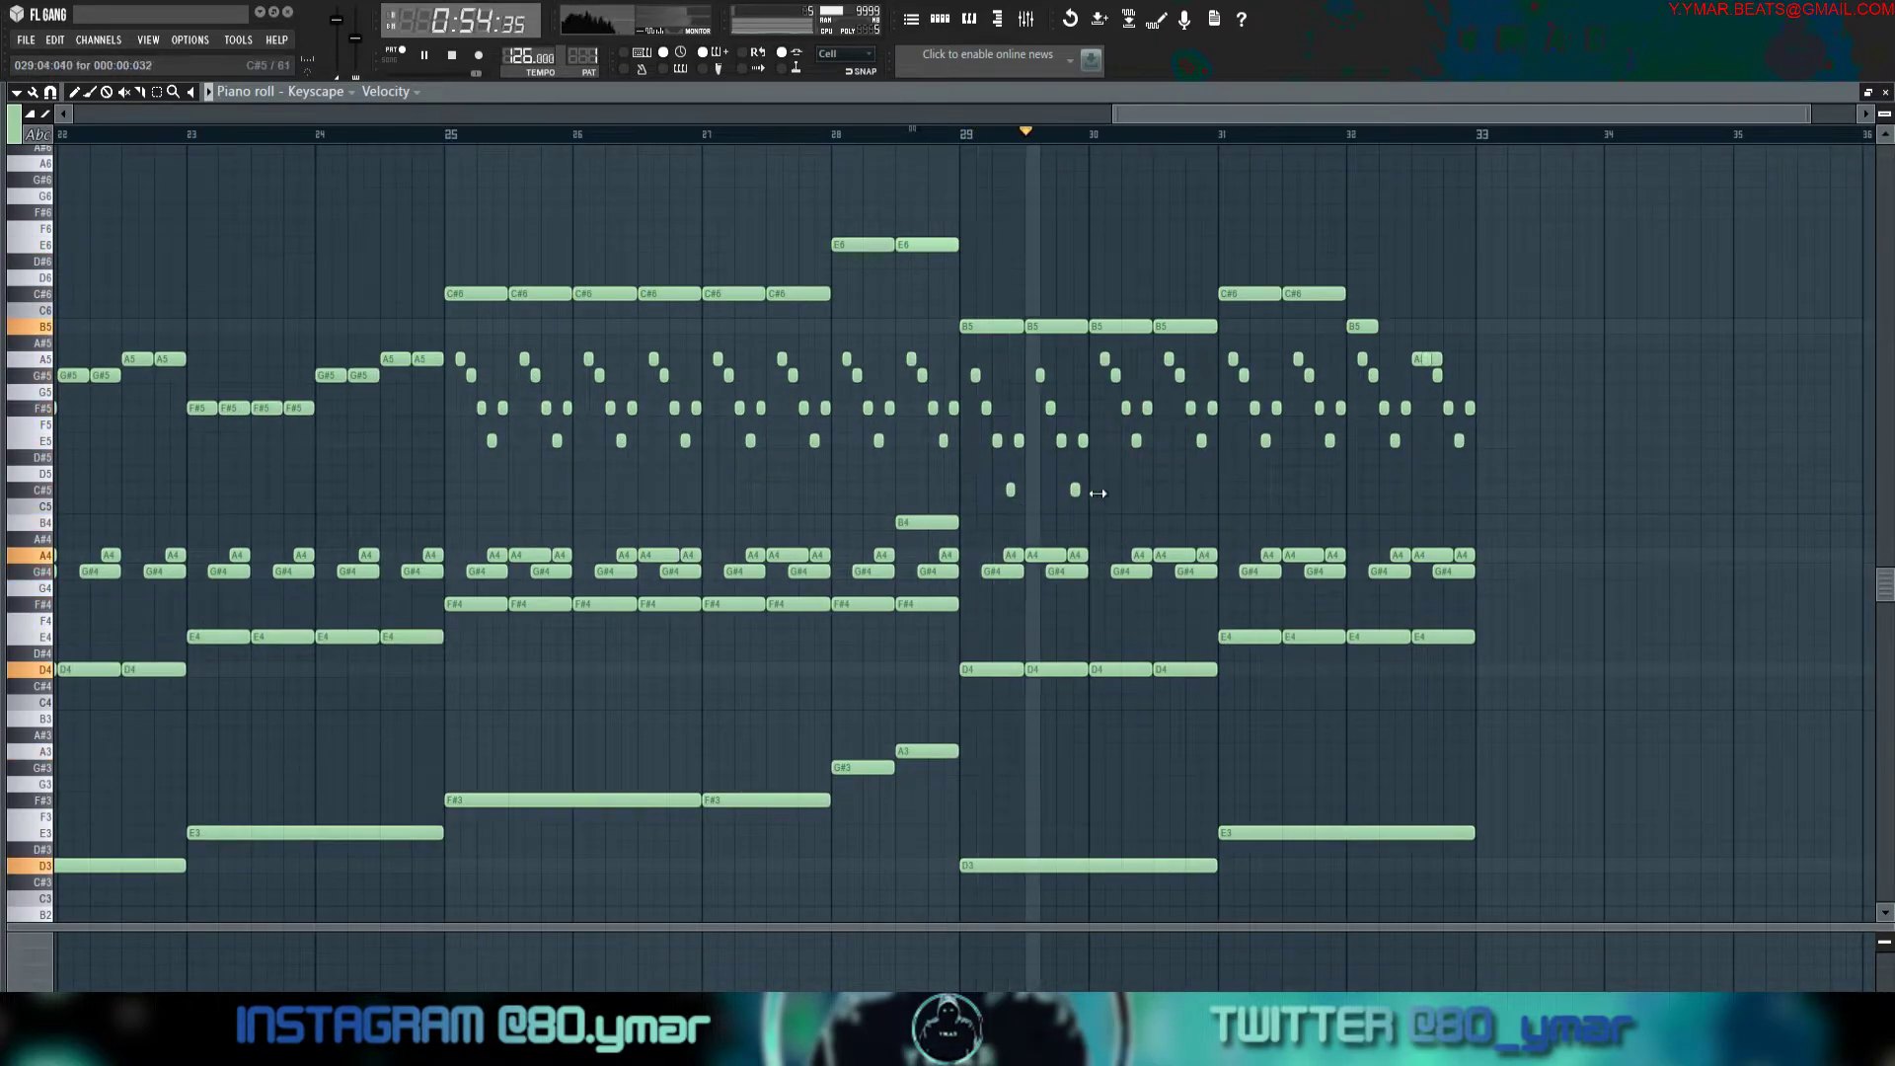
drag(1154, 480, 1105, 364)
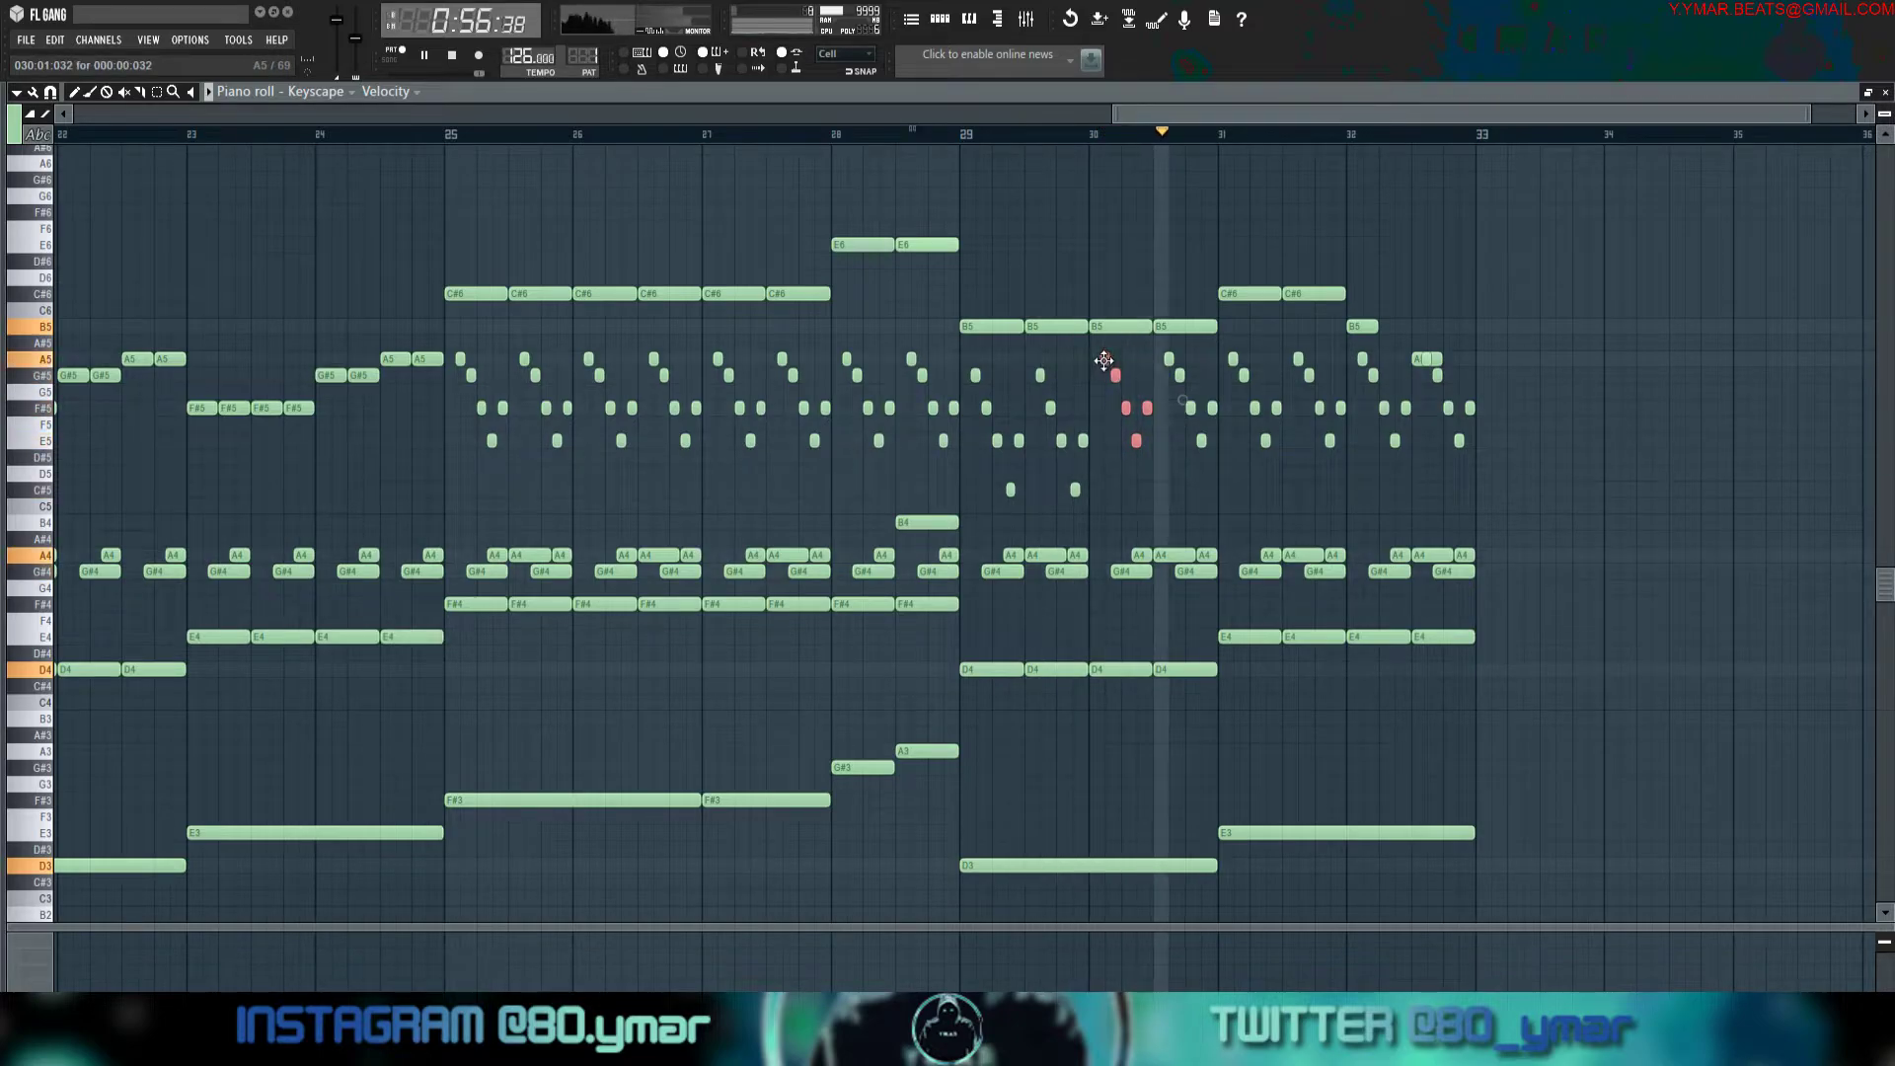
key(space)
key(space)
mouse_move(1088, 512)
mouse_down()
mouse_move(1027, 367)
mouse_move(1087, 495)
mouse_up()
key(space)
click(1035, 371)
key(space)
mouse_move(1040, 376)
mouse_down()
mouse_move(1104, 376)
mouse_move(1150, 459)
mouse_move(1035, 369)
mouse_up()
key(ctrl+z)
key(Delete)
key(ctrl+z)
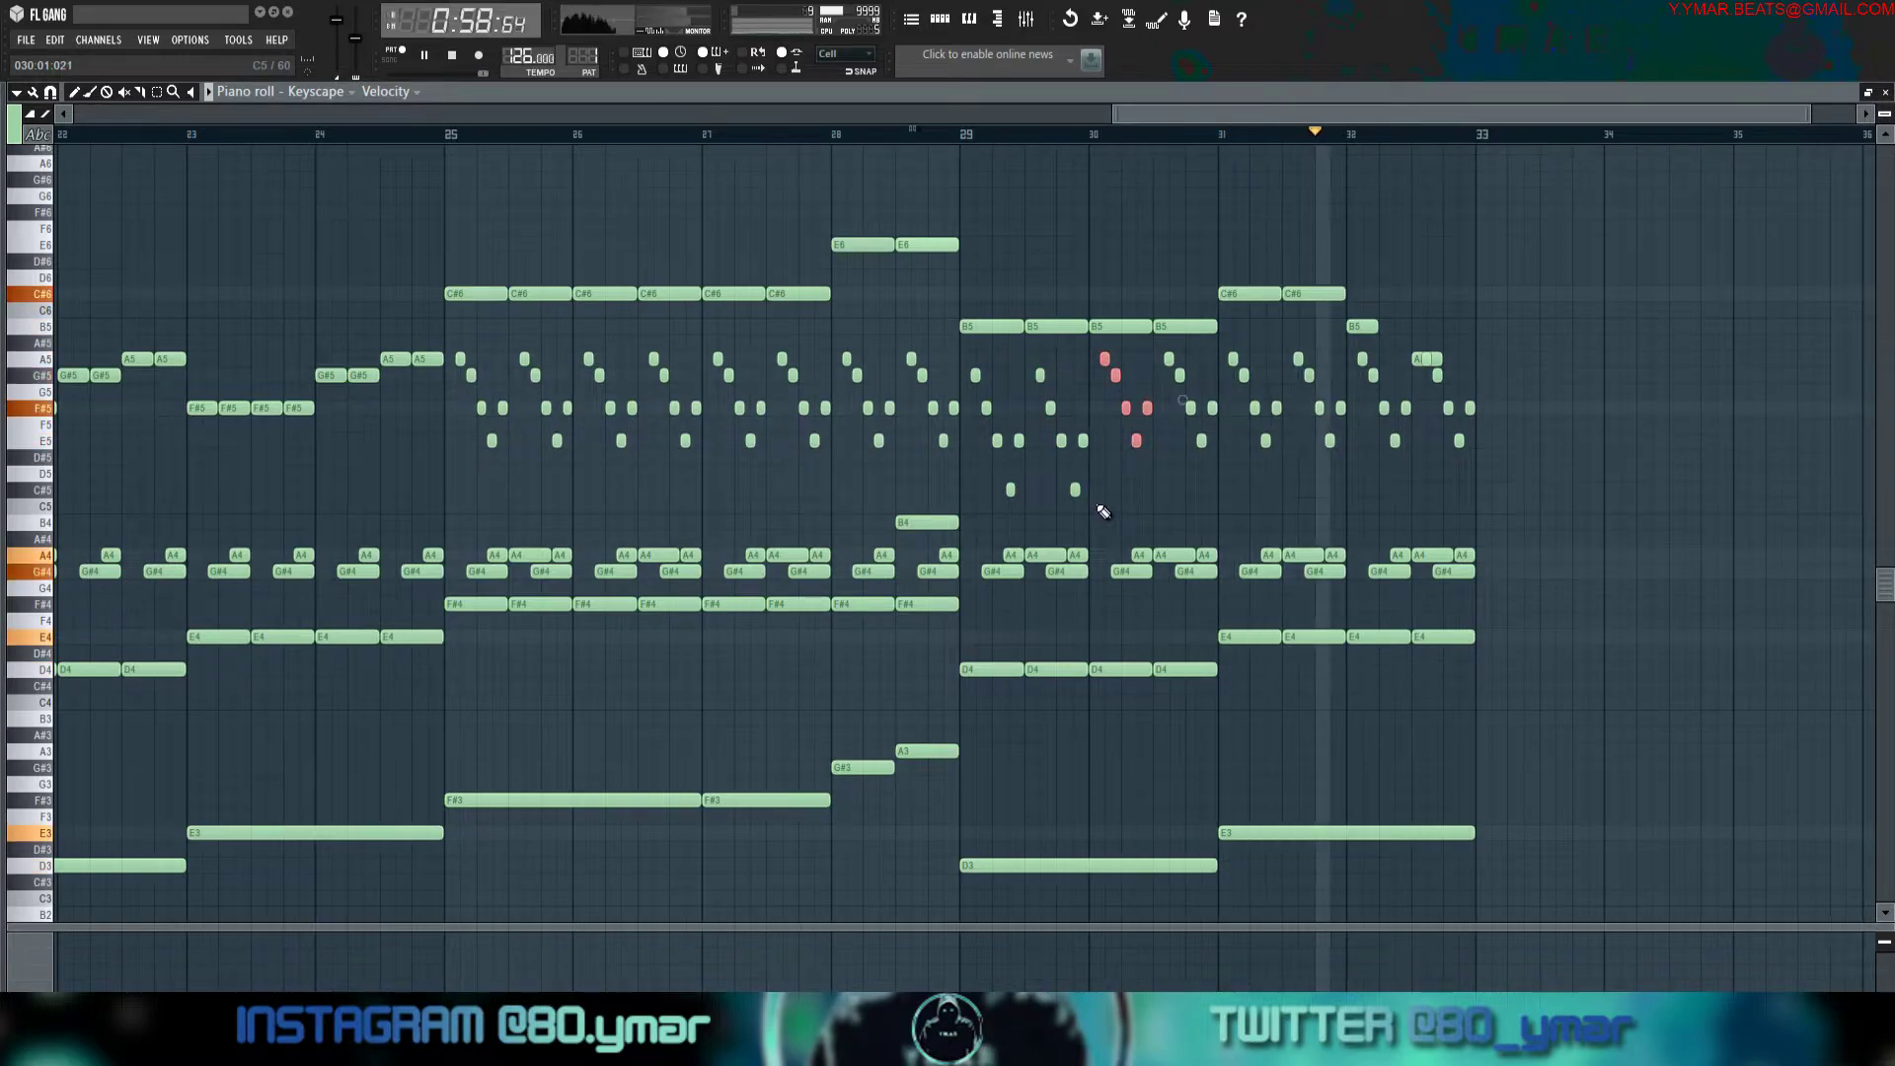
Delete the second run of bar 29 and move bar 30's first run, A5–G#5–F#5–E5–F#5, into its place.
drag(1082, 506, 1035, 379)
key(Delete)
key(space)
key(space)
drag(1140, 460, 1062, 357)
key(space)
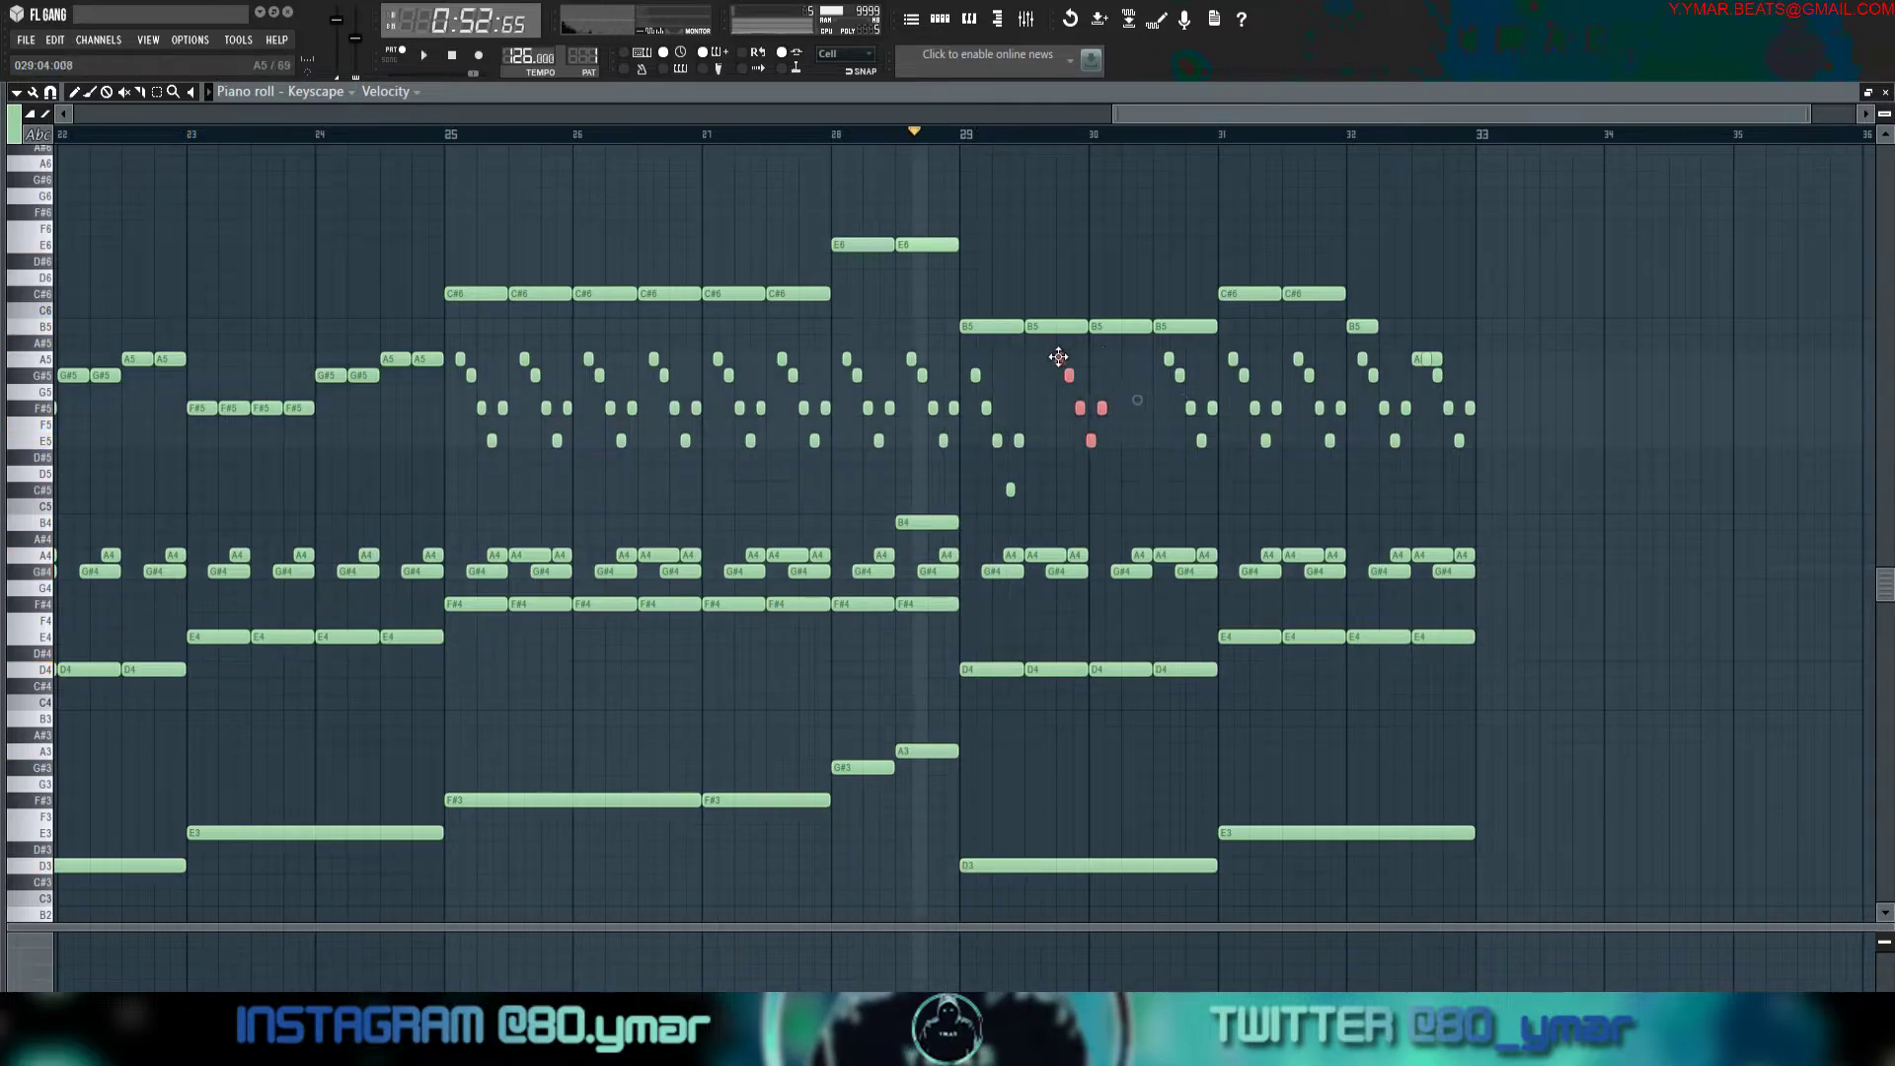
ctrl+scroll(1044, 353, up, 3)
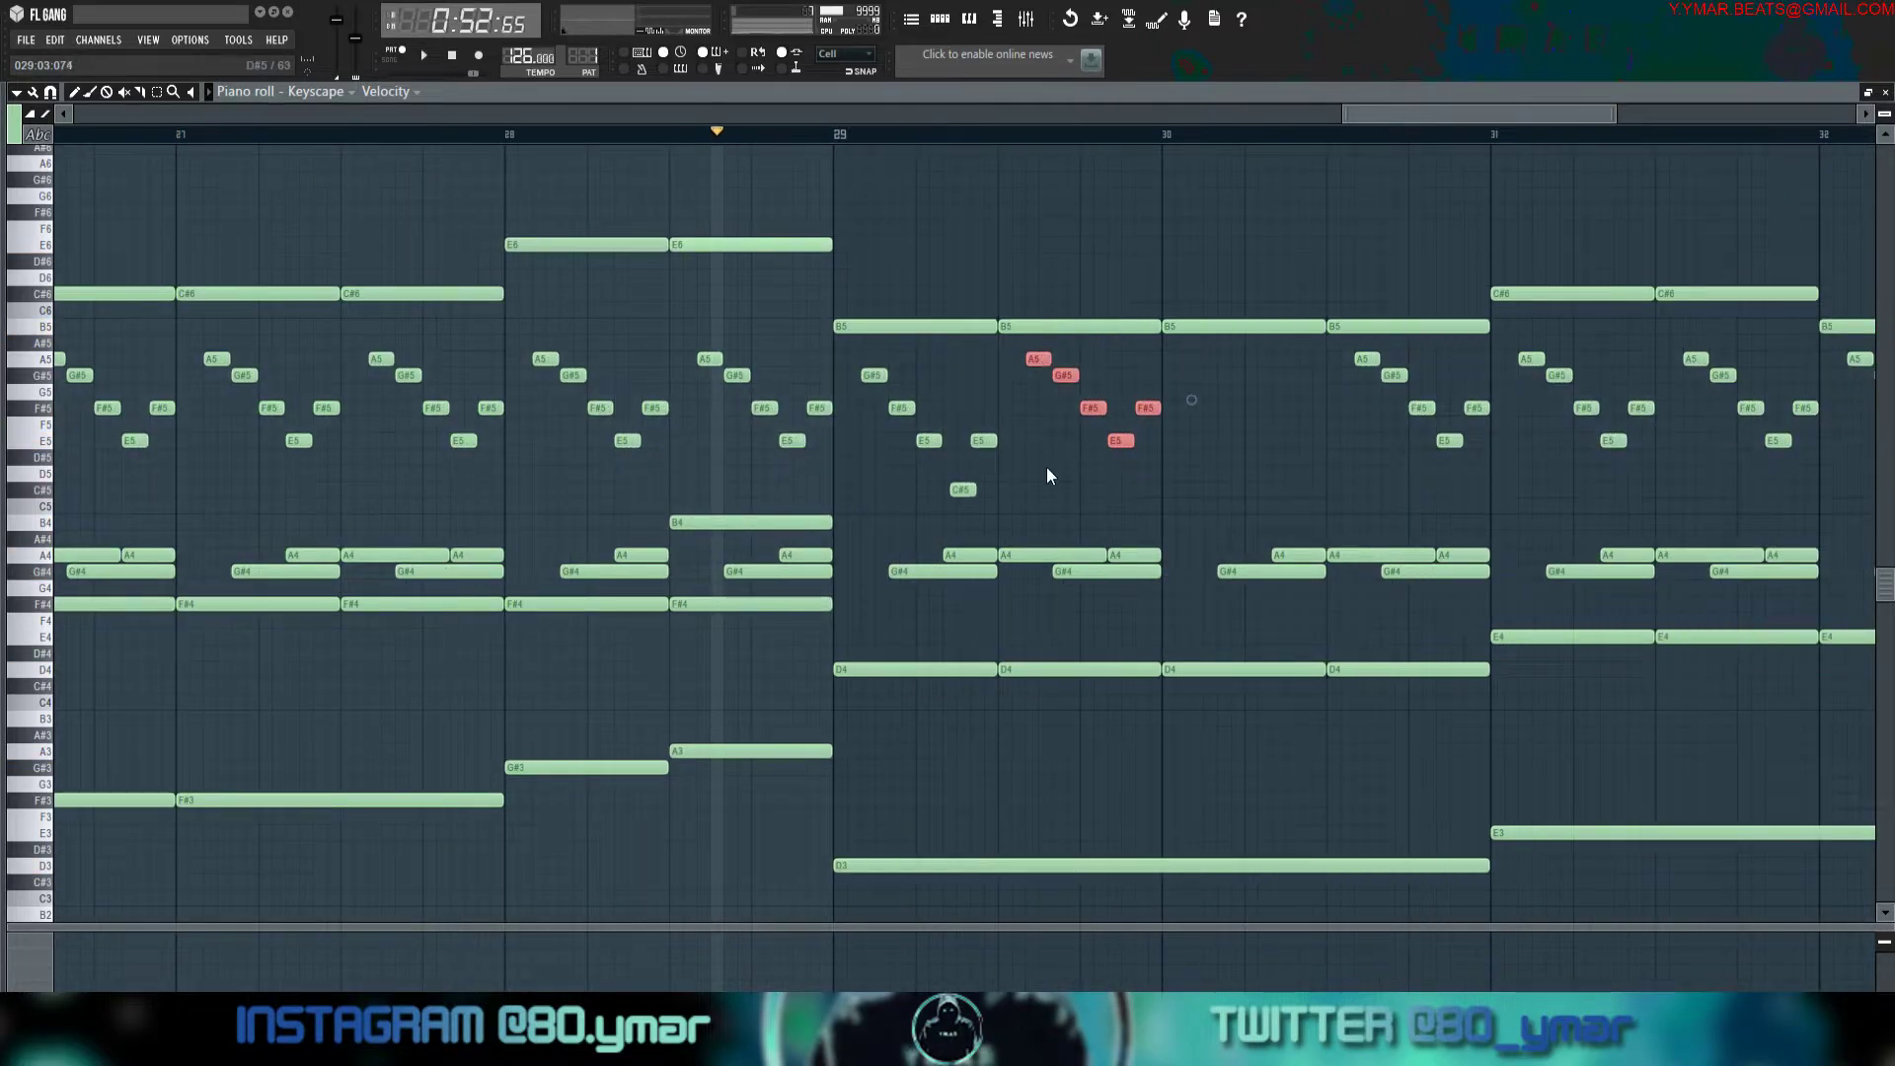
Copy bar 29's first run, G#5–F#5–E5–C#5–E5, into the first half of bar 30 and play it back.
drag(997, 498, 1194, 387)
ctrl+scroll(1530, 389, down, 4)
key(space)
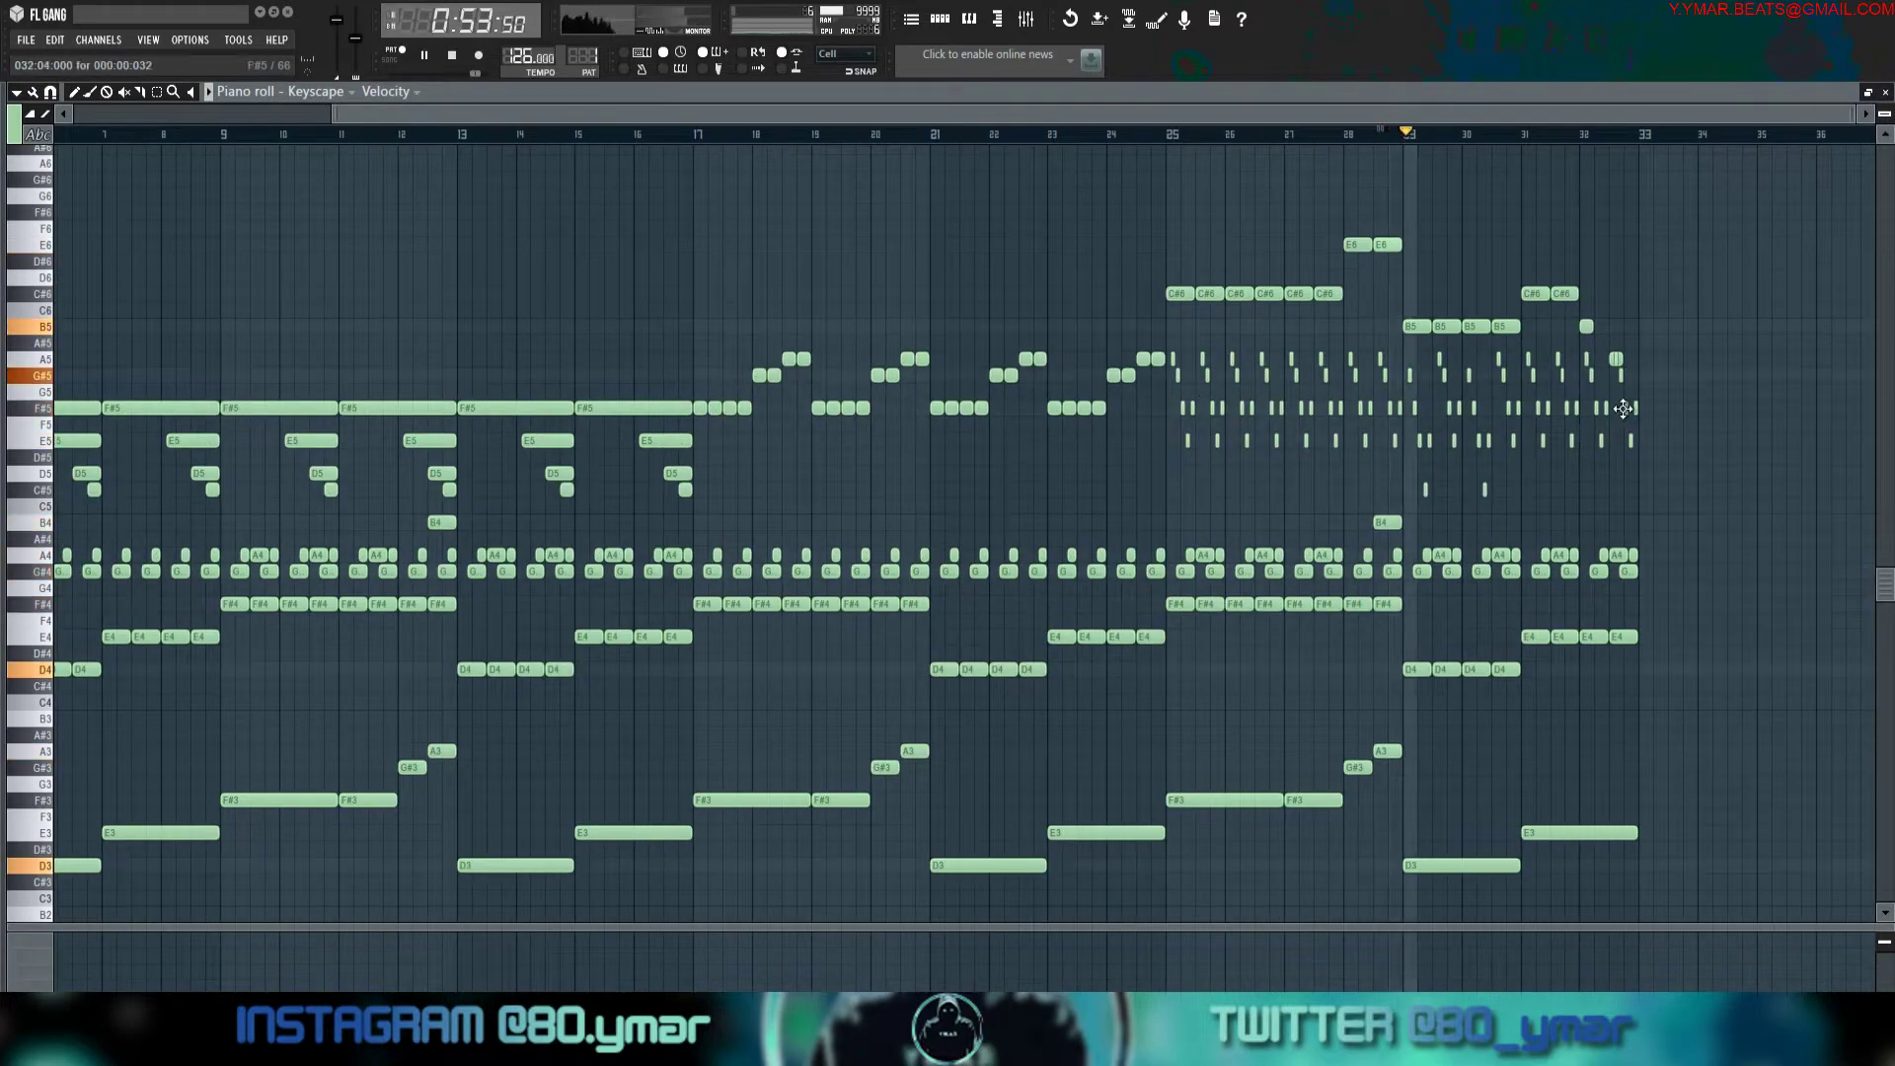
ctrl+scroll(1678, 394, up, 4)
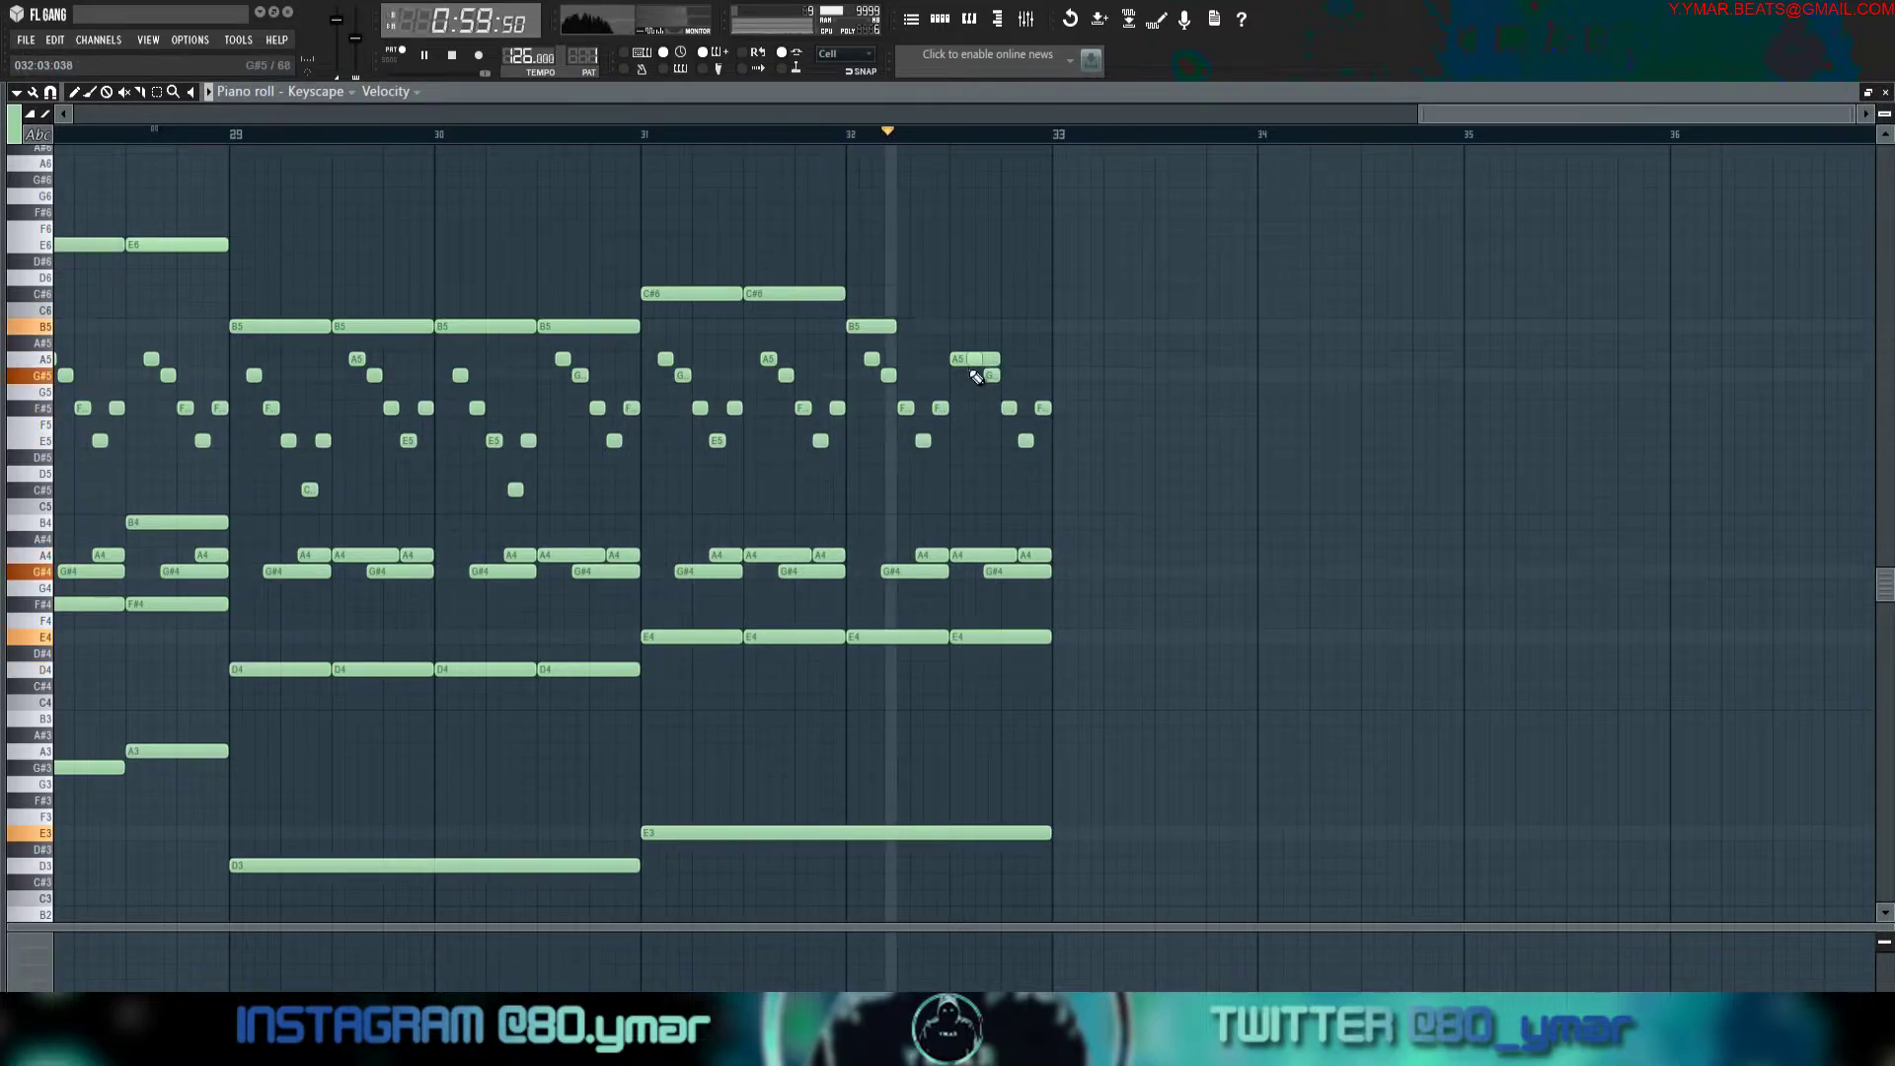
Replace bar 32's last run with a copy of the G#5–F#5–E5–C#5–E5 run, and lengthen bar 32's B5 and A5 to two beats each.
drag(641, 481, 590, 400)
drag(559, 512, 1038, 350)
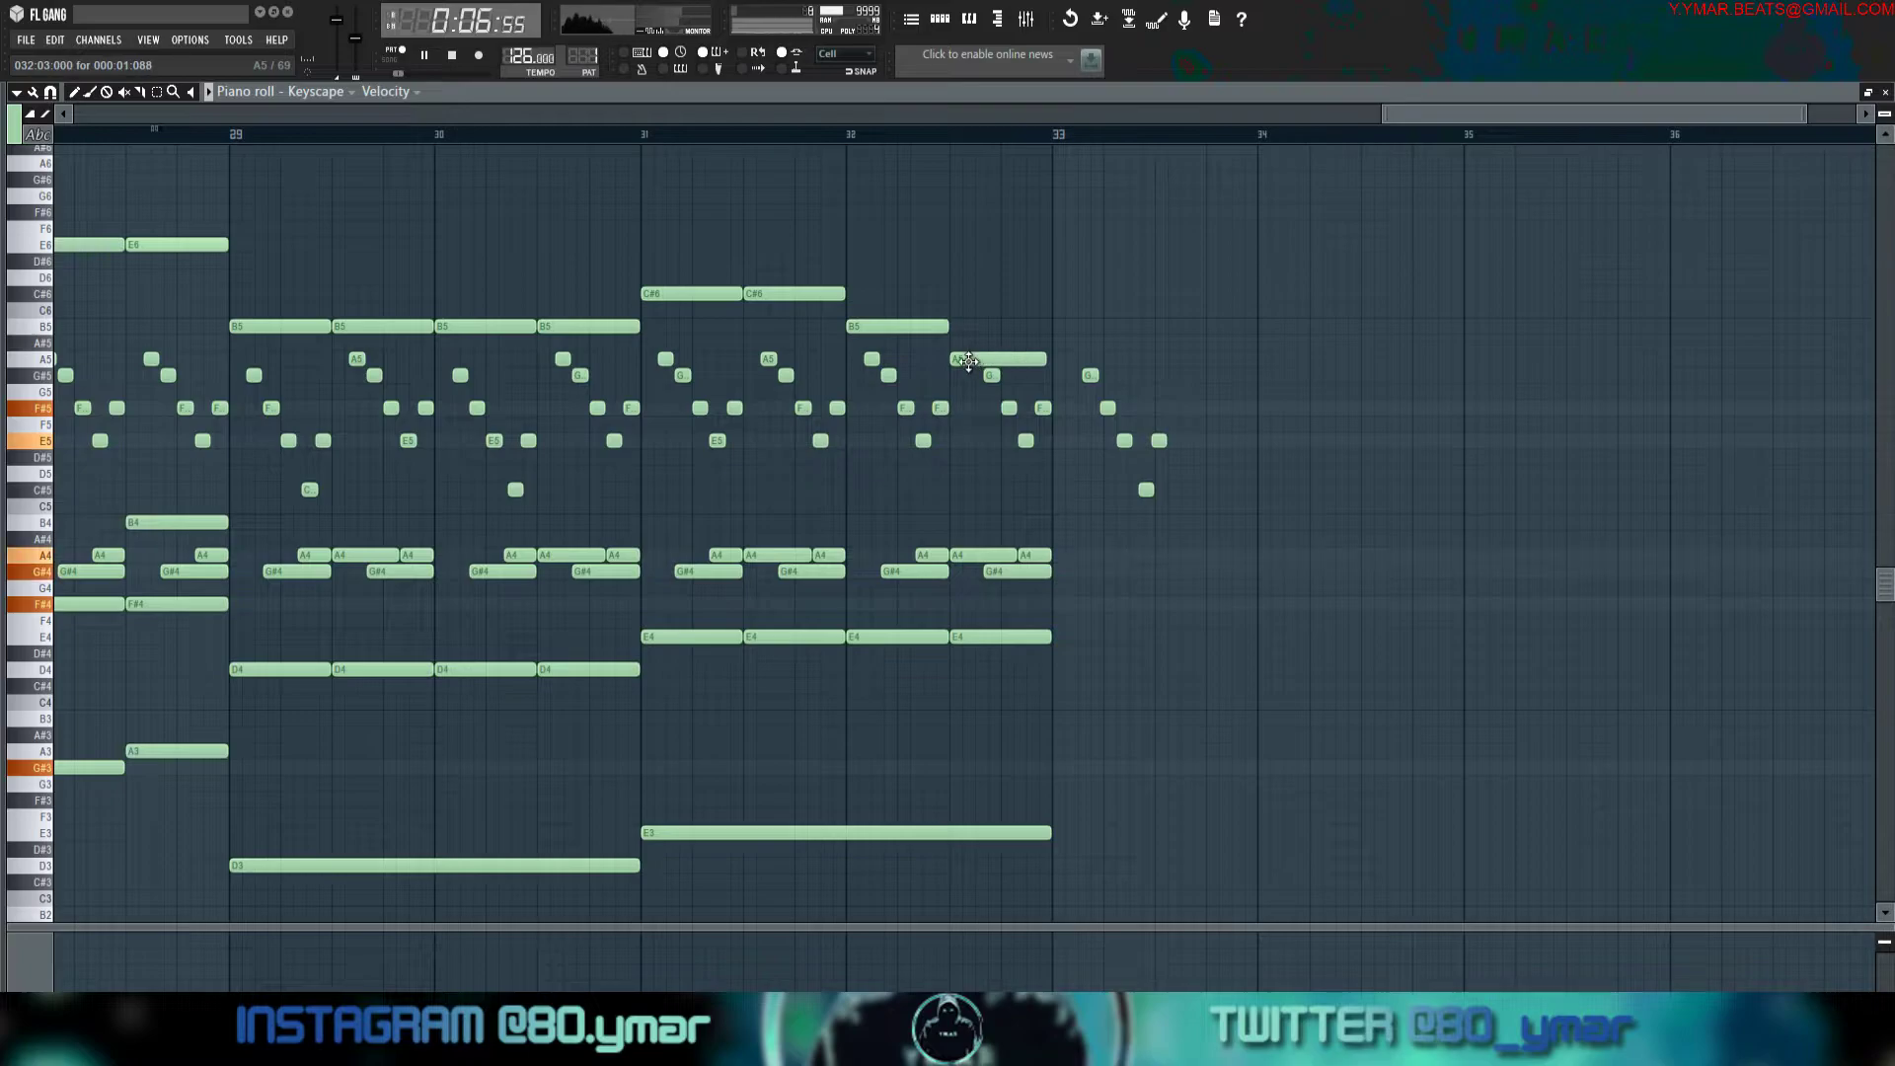
right_click(990, 375)
drag(1203, 529, 977, 380)
scroll(981, 382, up, 3)
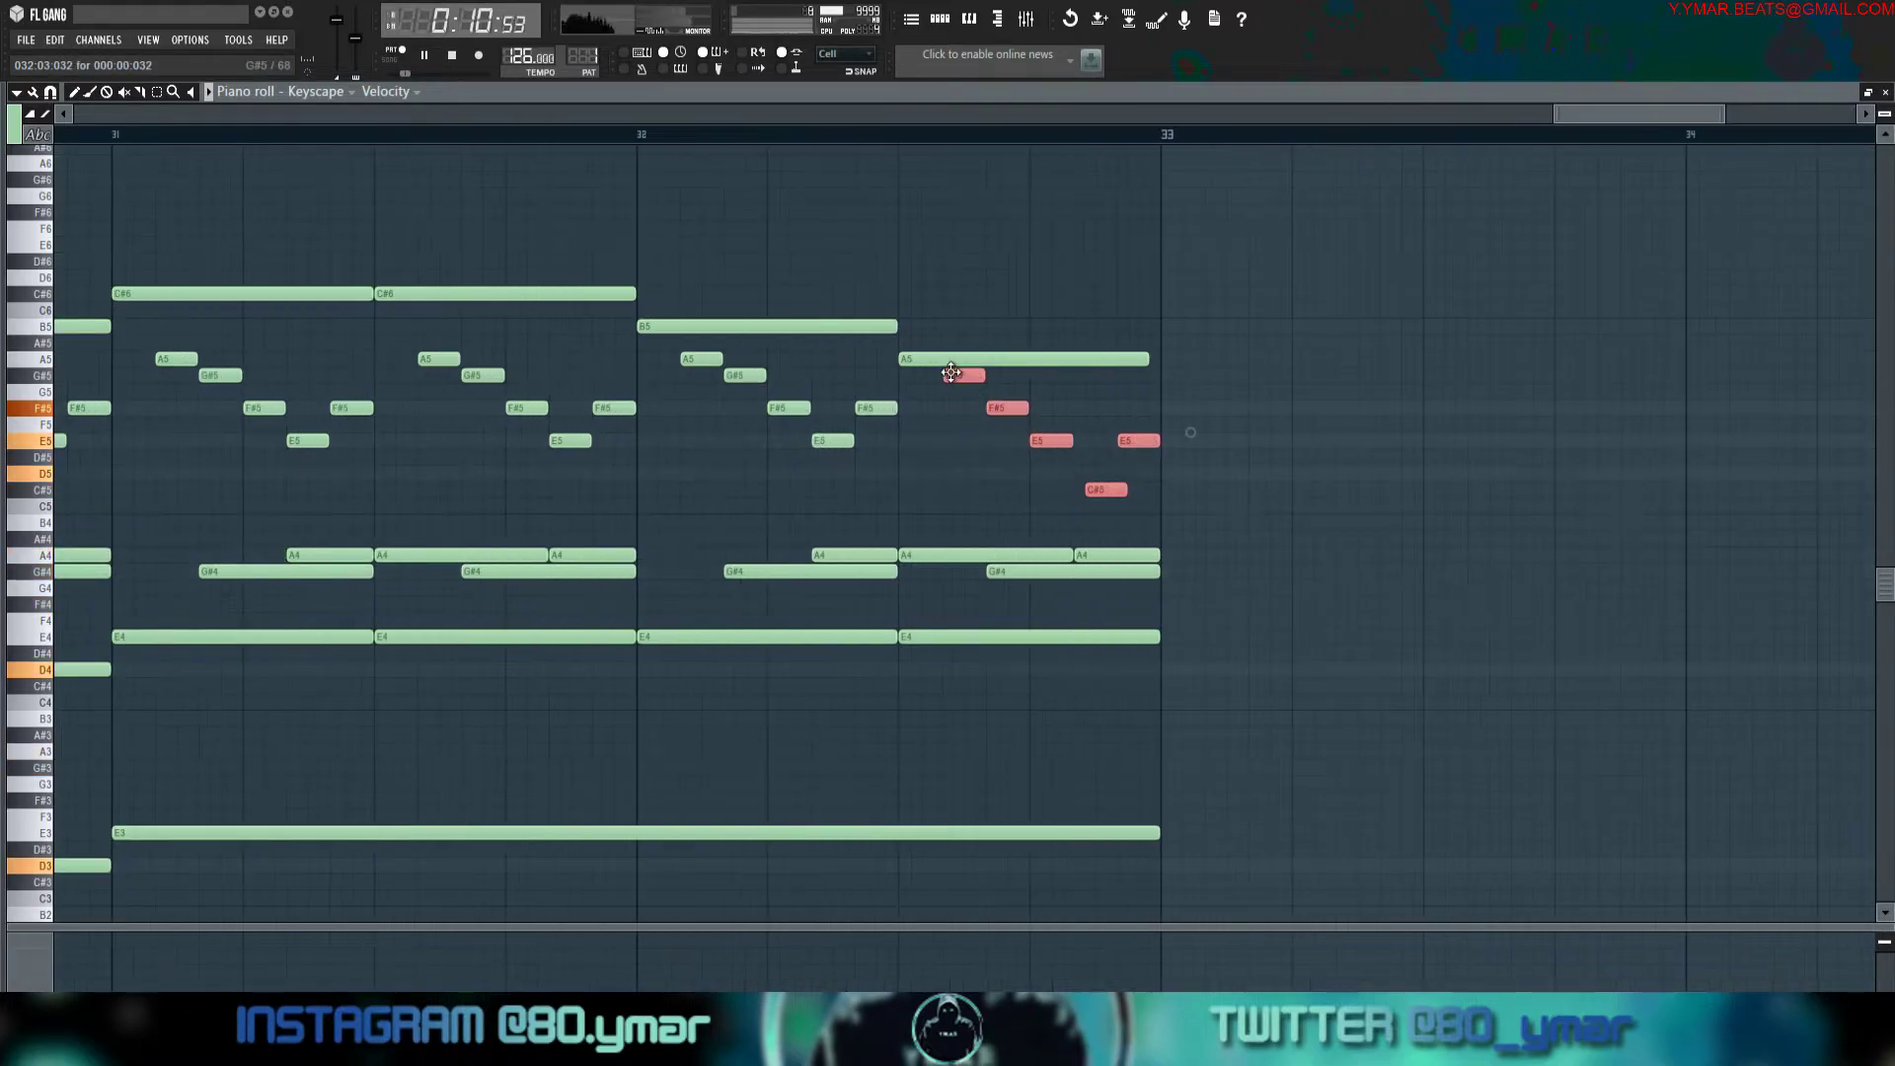
click(1145, 356)
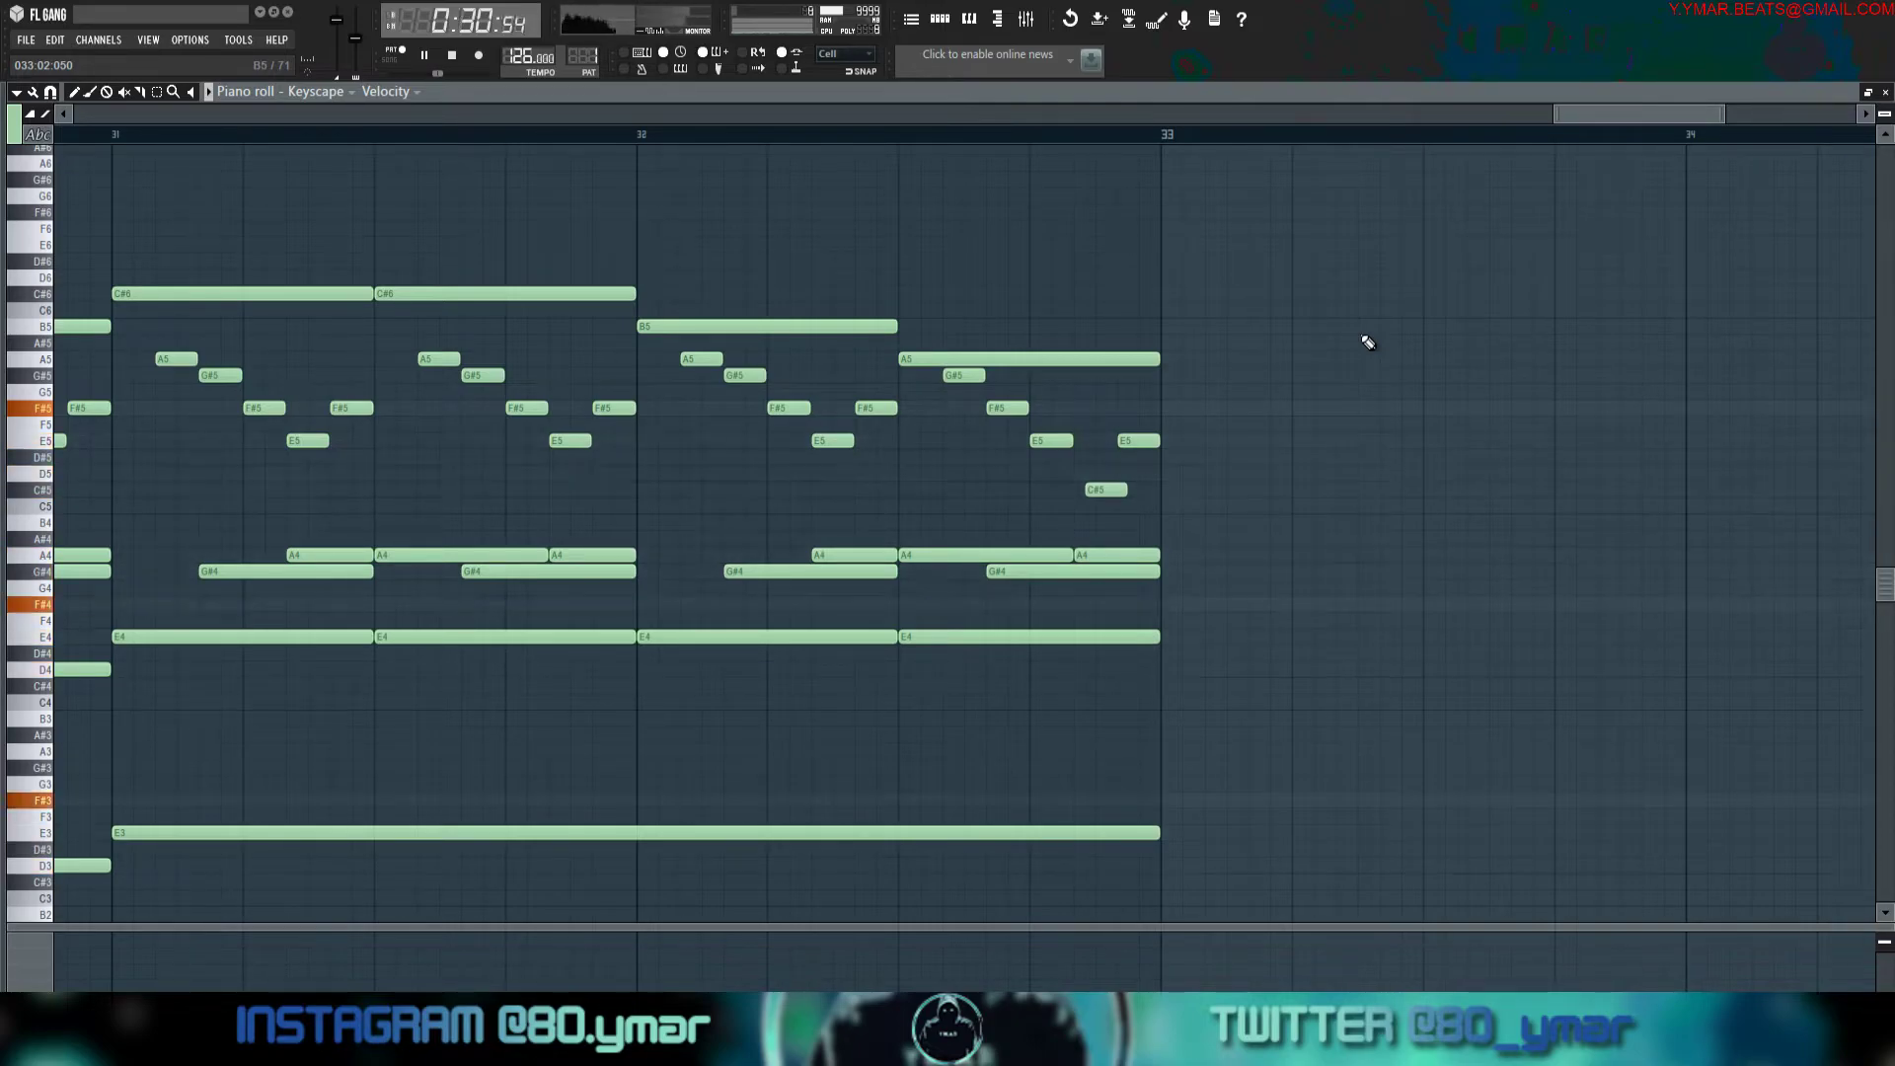
Review the complete 32-bar Keyscape melody during playback.
scroll(1392, 339, down, 5)
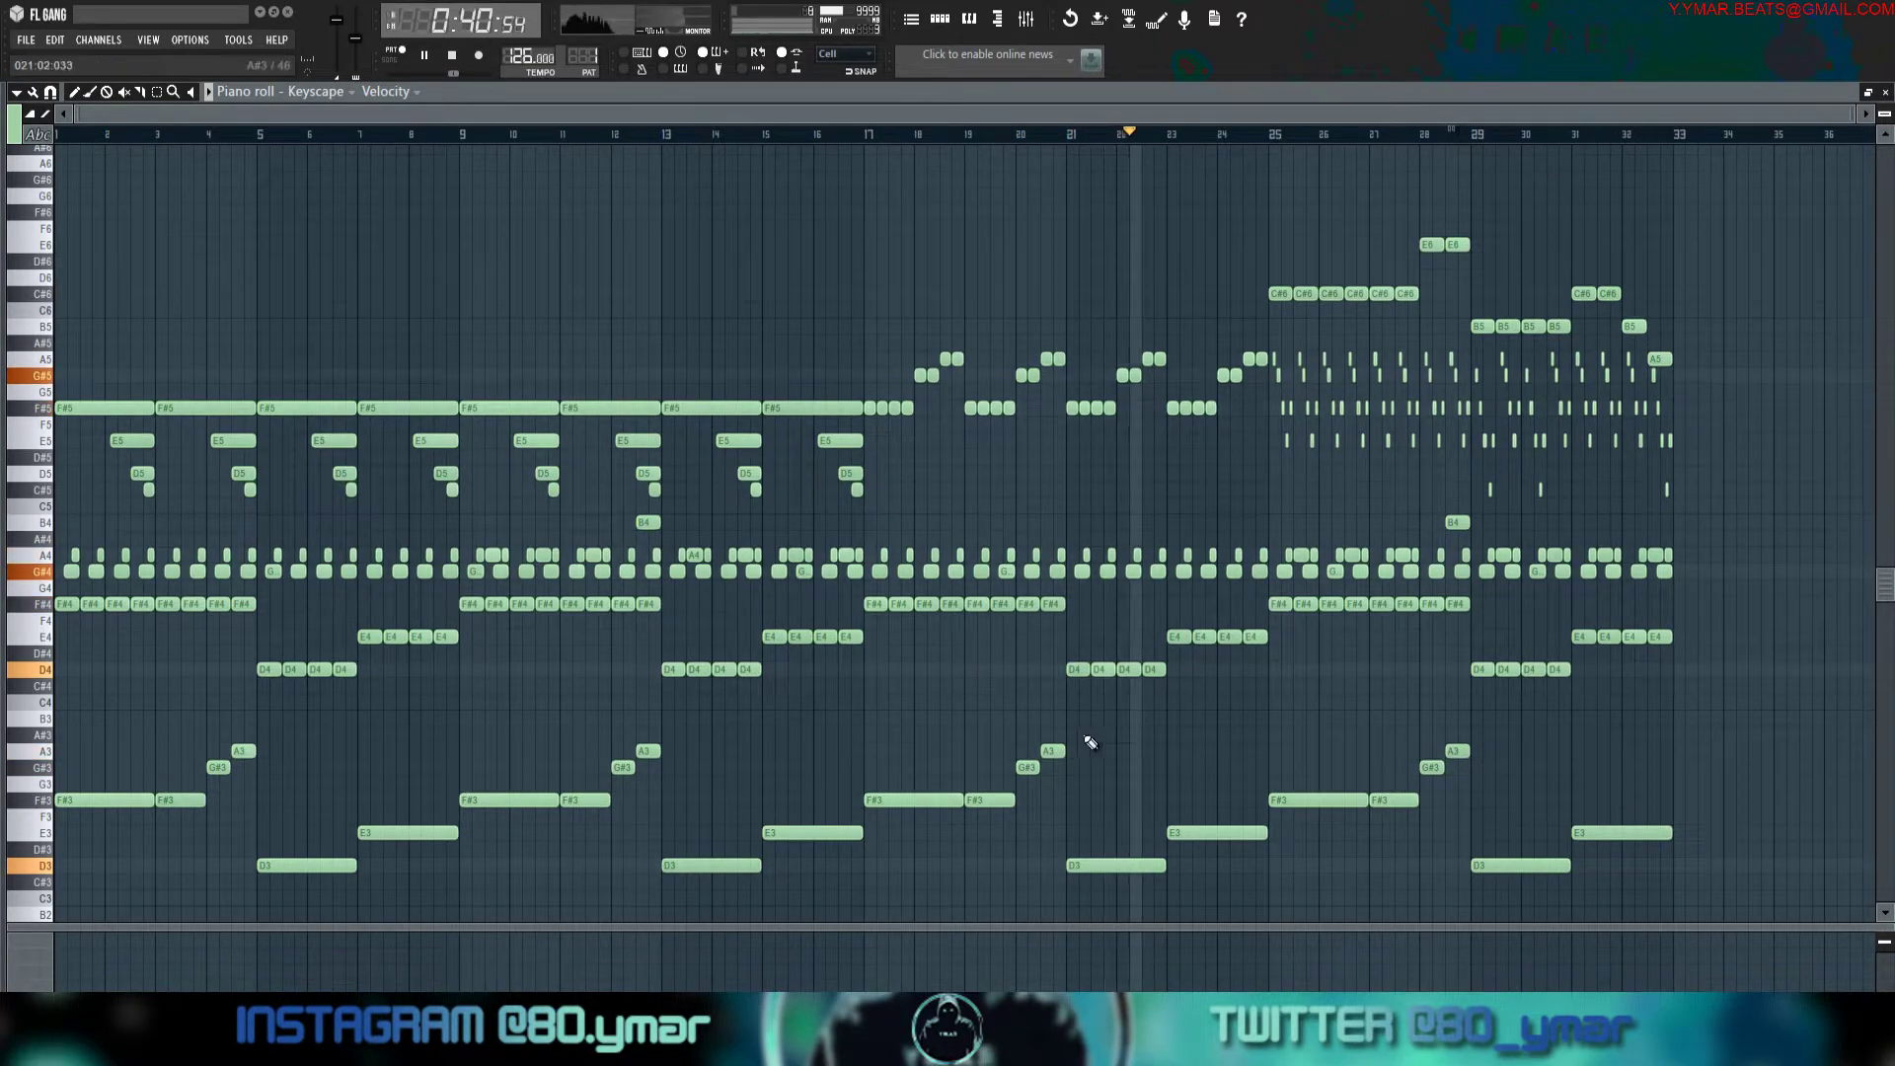
key(ctrl+a)
key(ctrl+d)
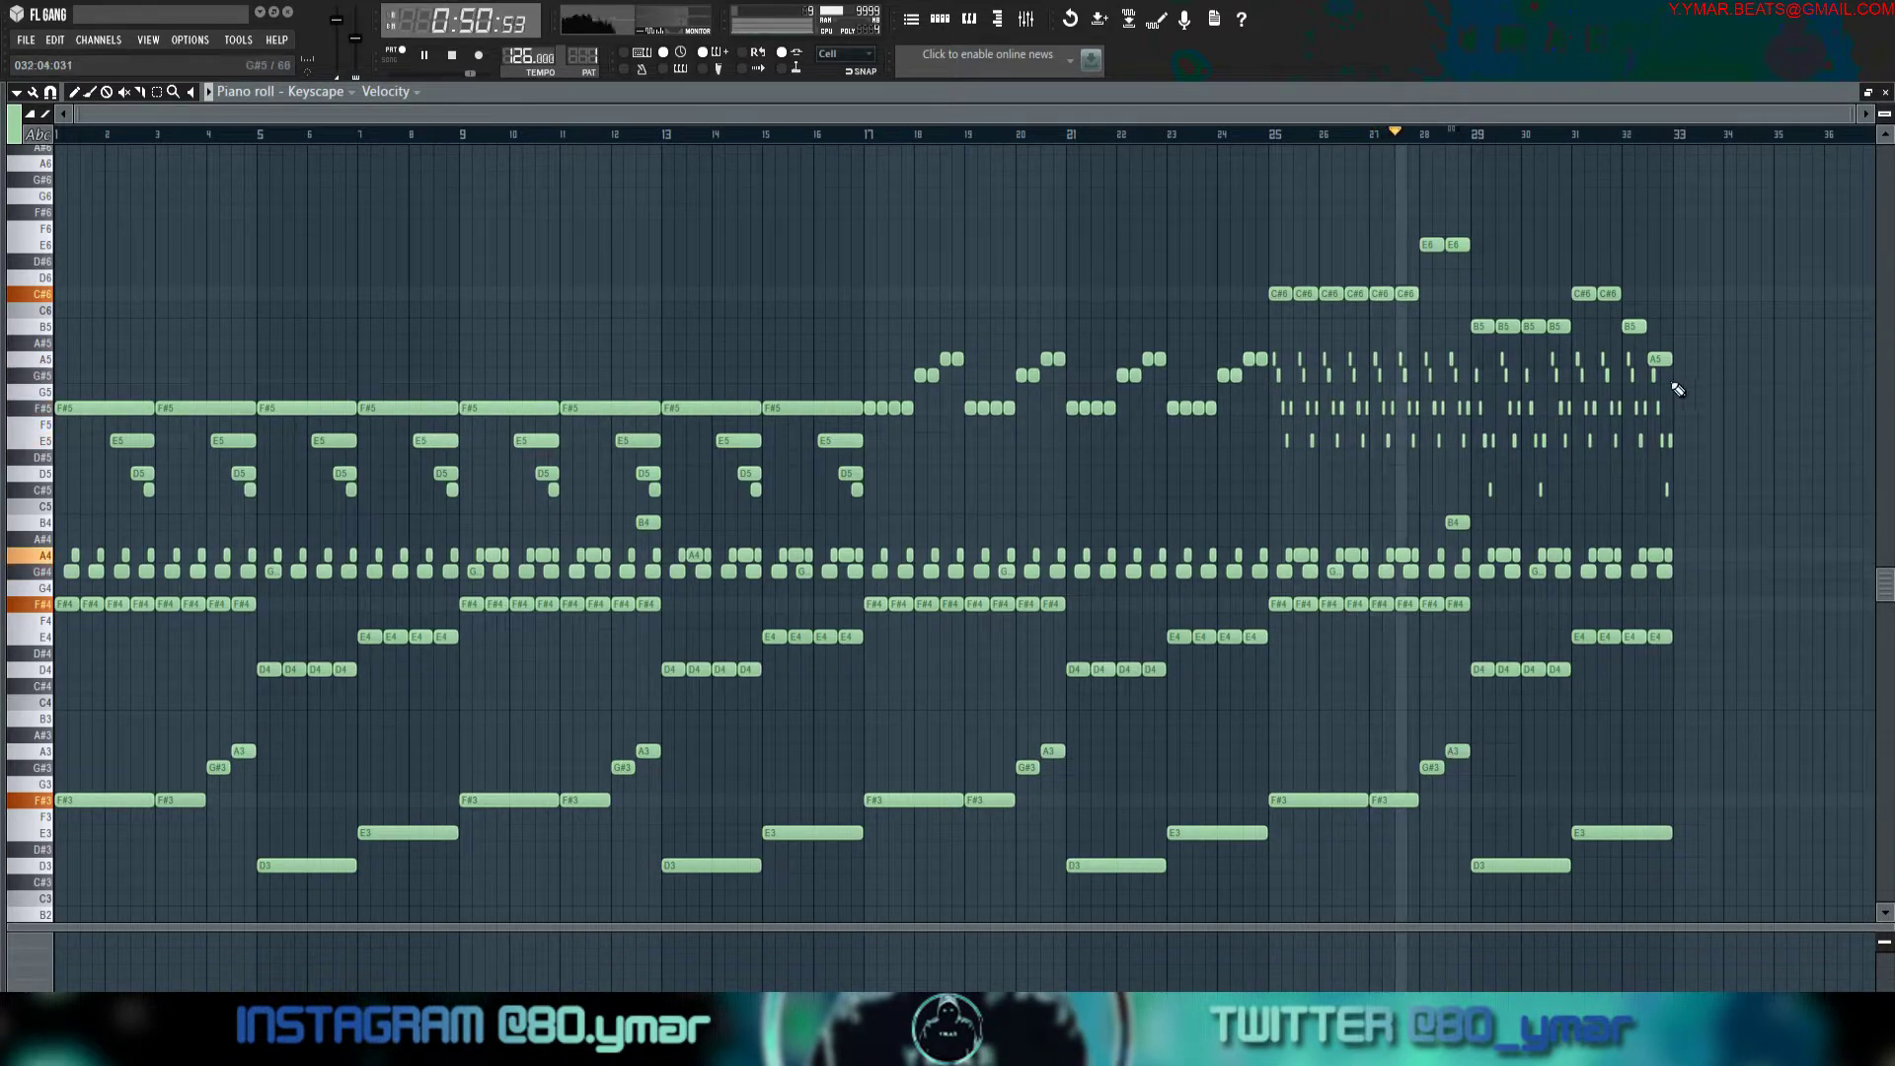
drag(1440, 237, 1720, 380)
click(1757, 444)
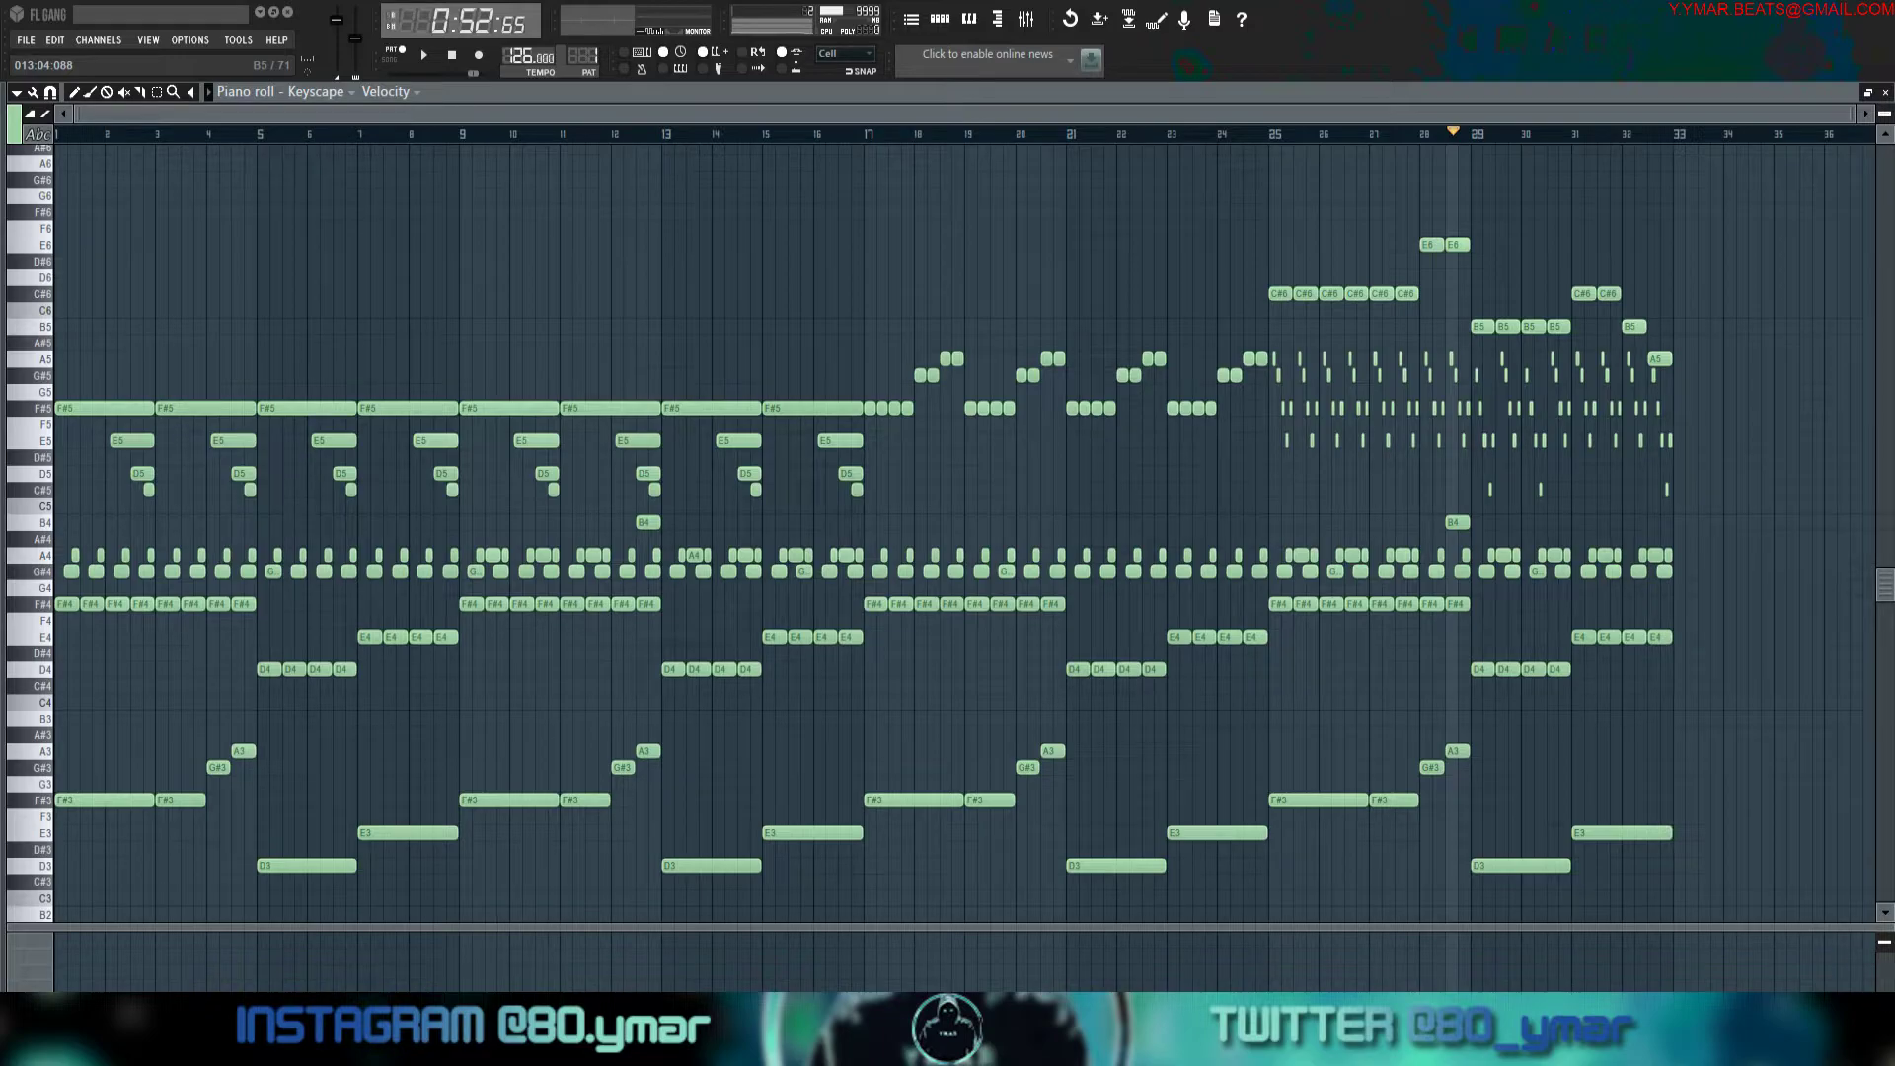
click(930, 379)
key(ctrl+a)
key(ctrl+d)
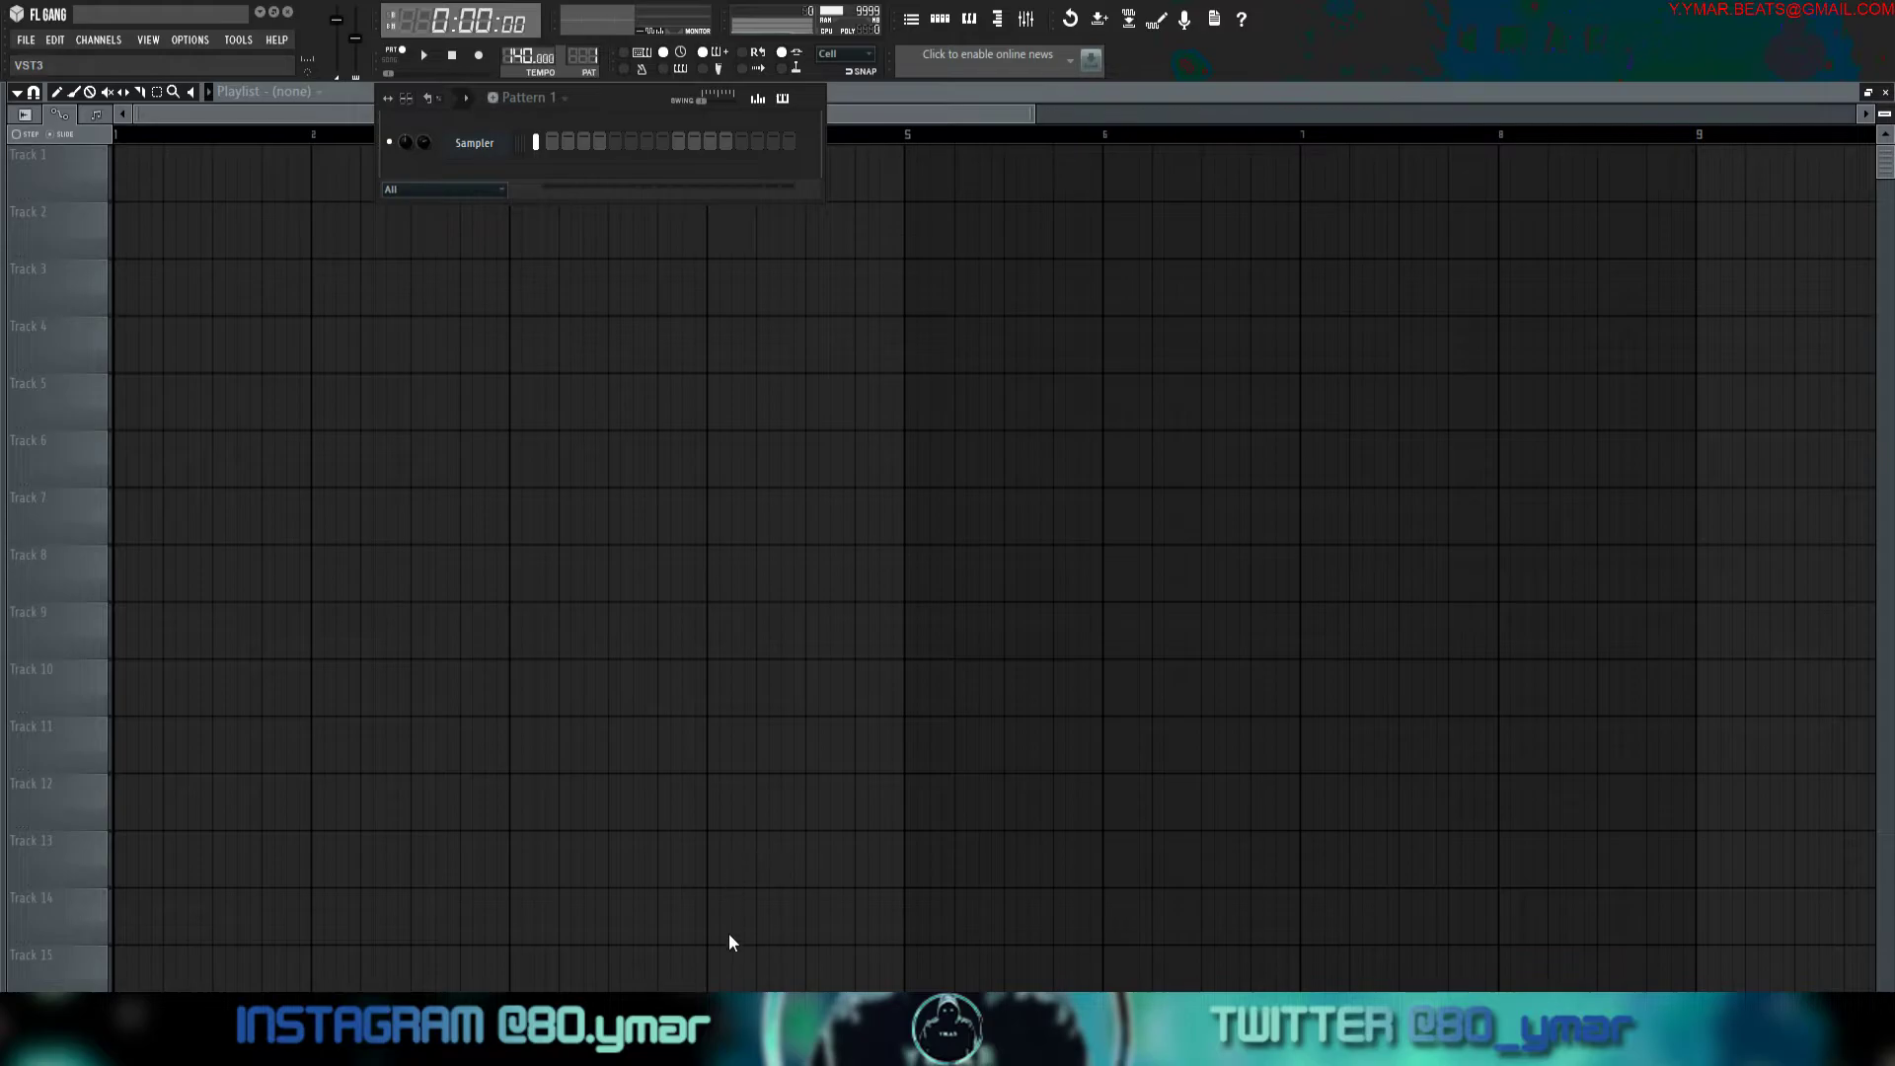
In the new project, load Keyscape in place of the Sampler channel, close its plugin window and open its piano roll.
click(690, 800)
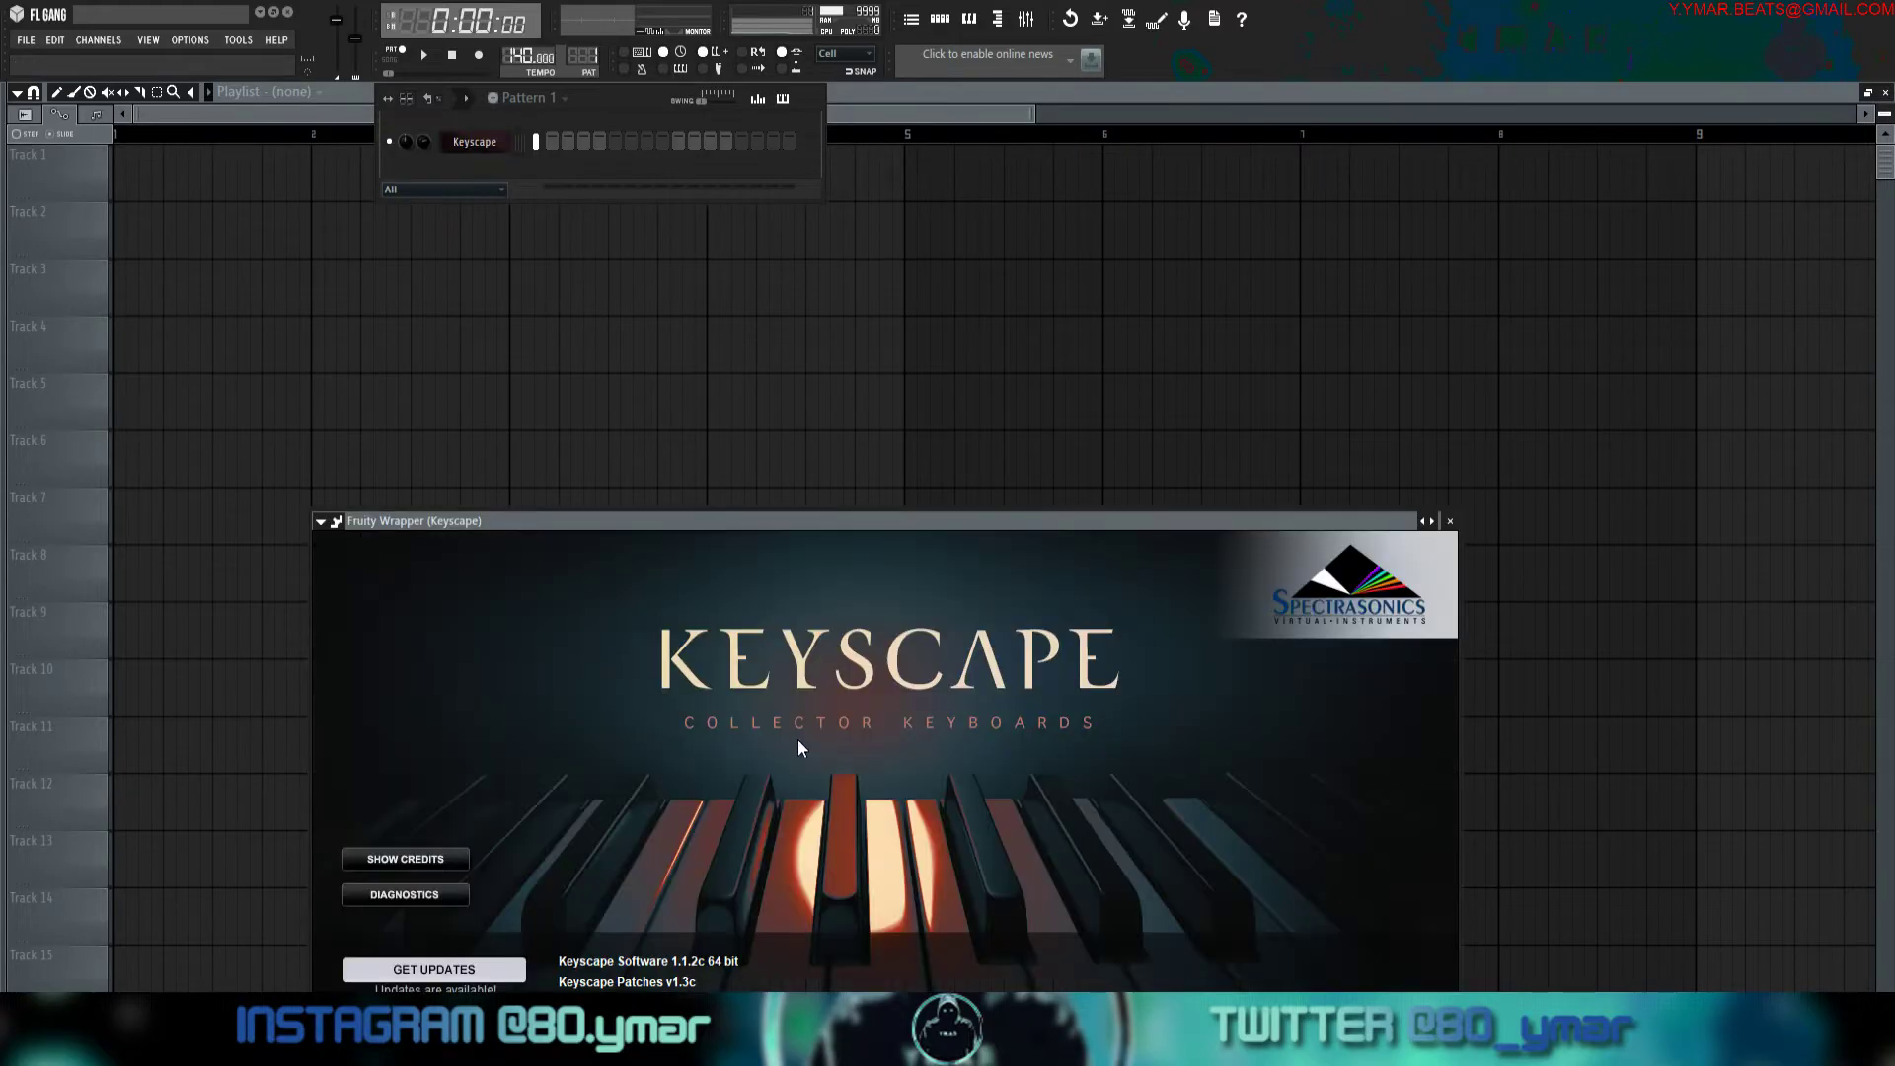
drag(738, 523, 787, 391)
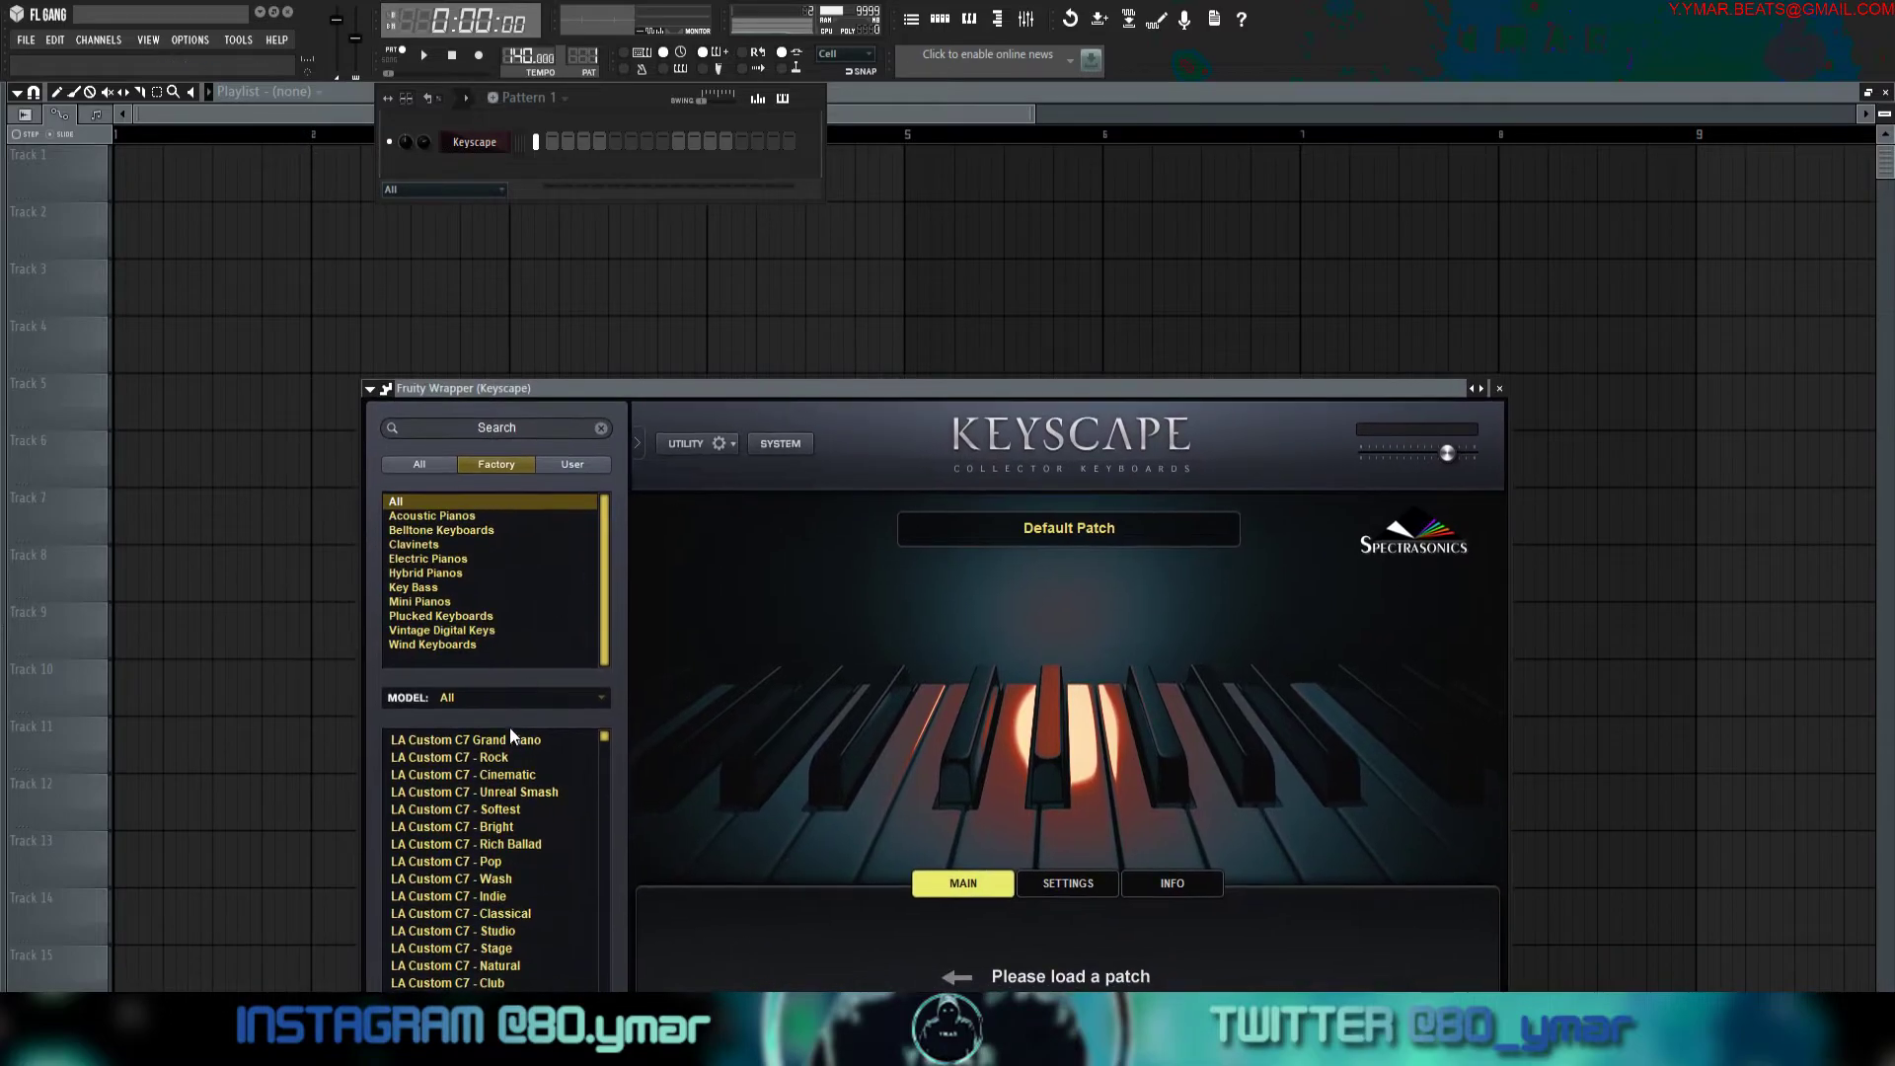
click(1497, 389)
right_click(484, 151)
click(567, 148)
scroll(804, 402, down, 3)
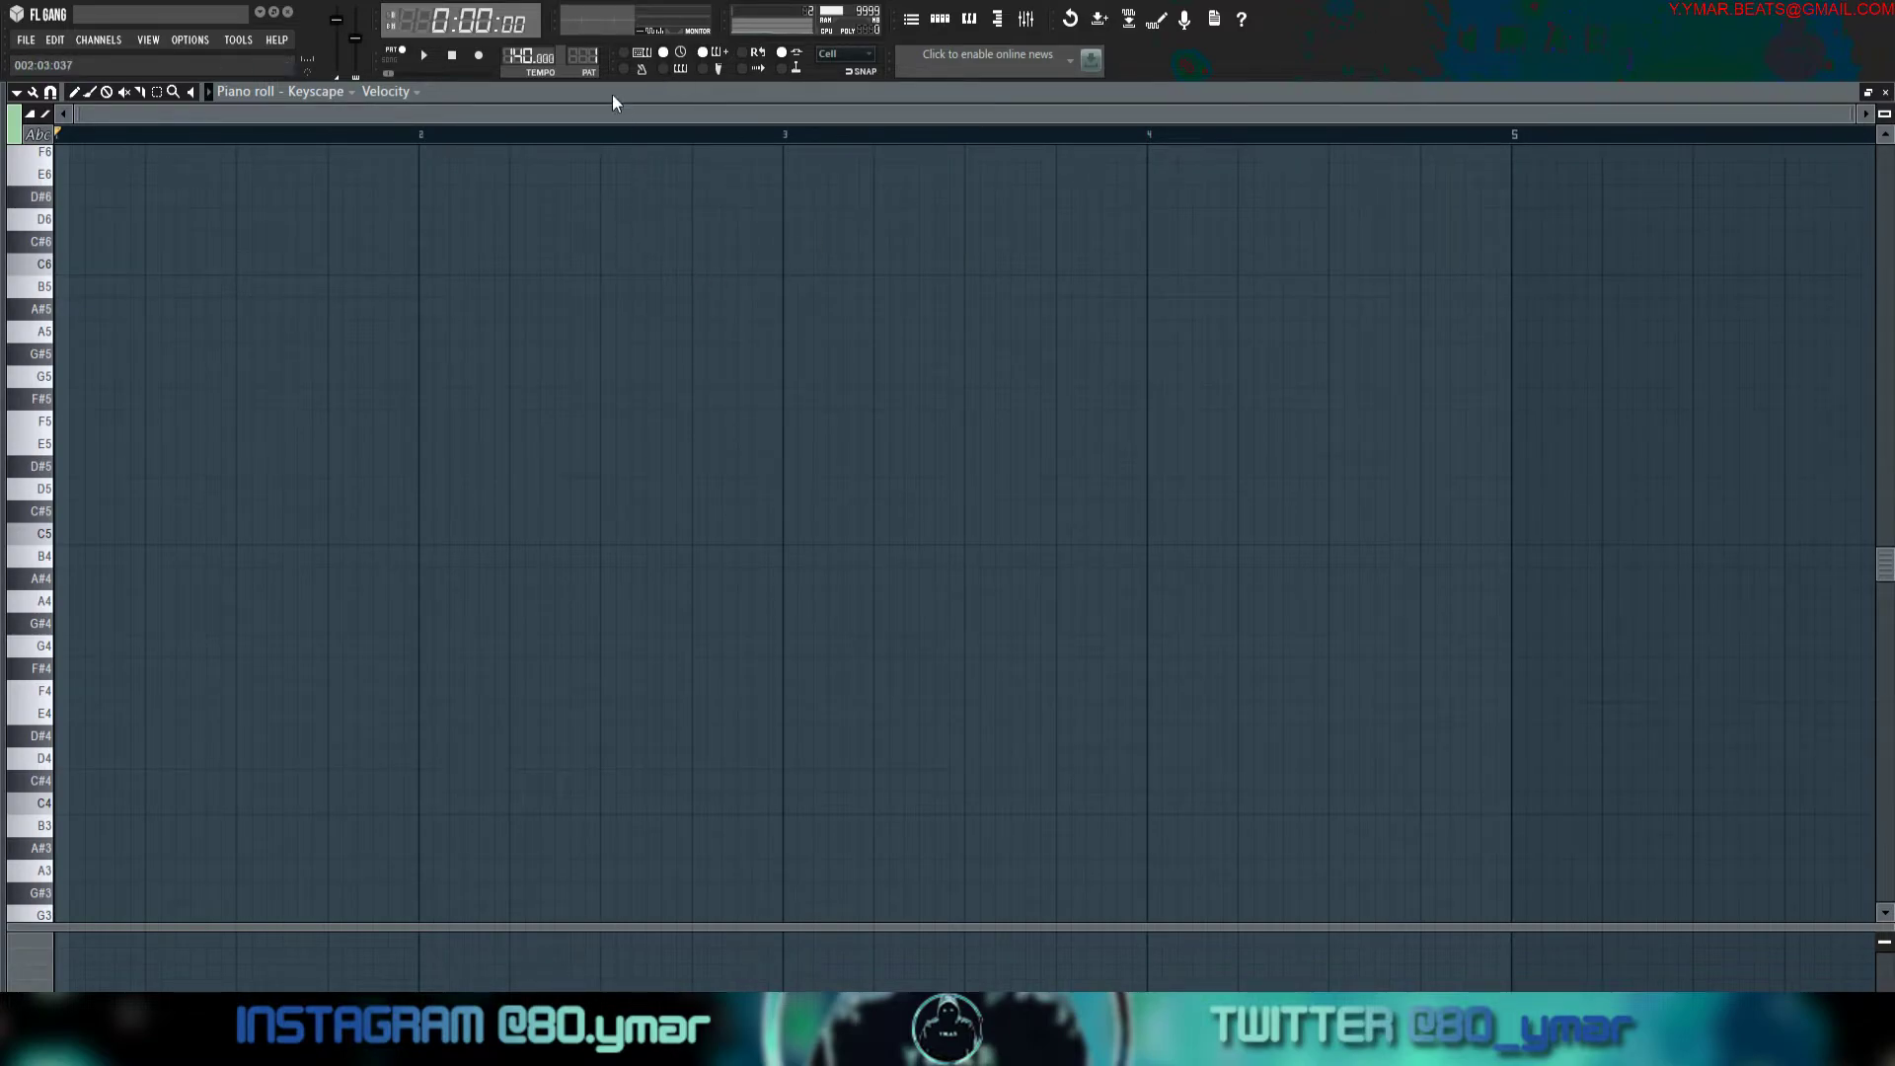
Add a Sampler channel above Keyscape in Pattern 1.
click(945, 21)
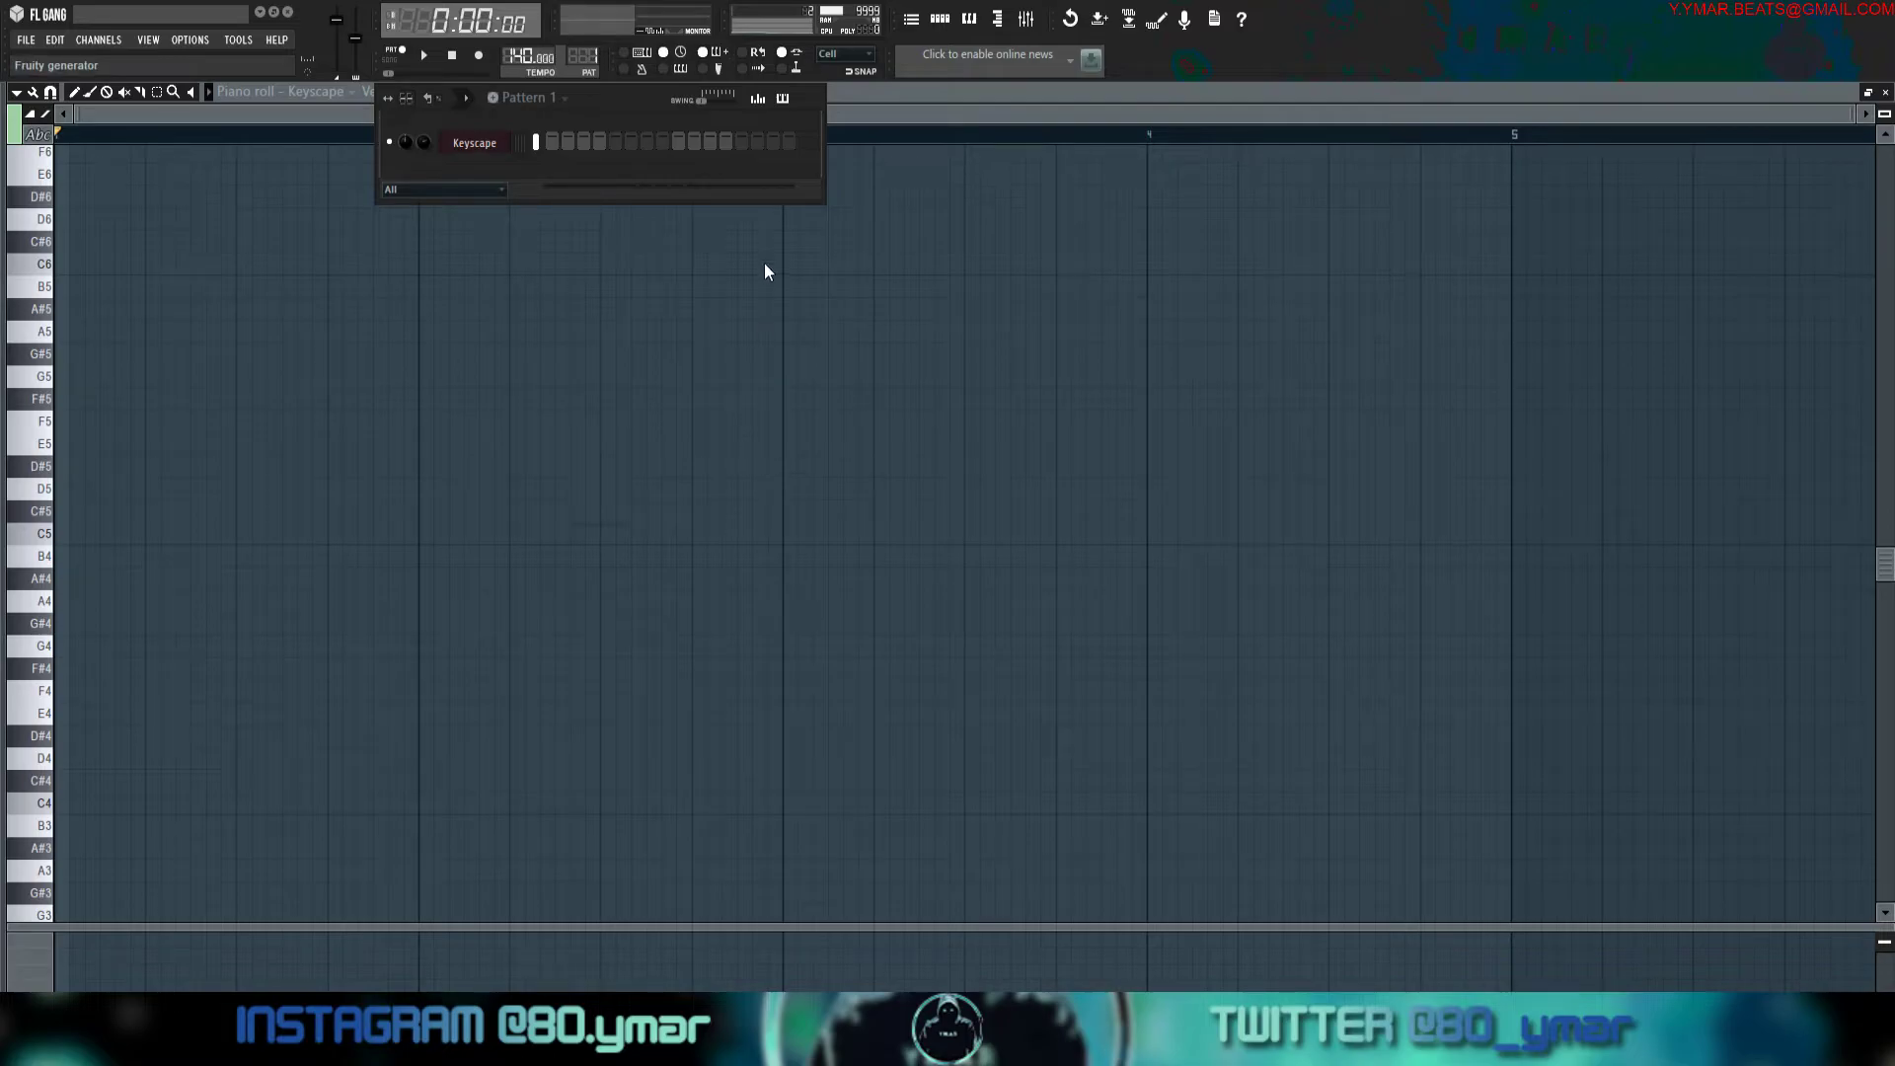
click(714, 187)
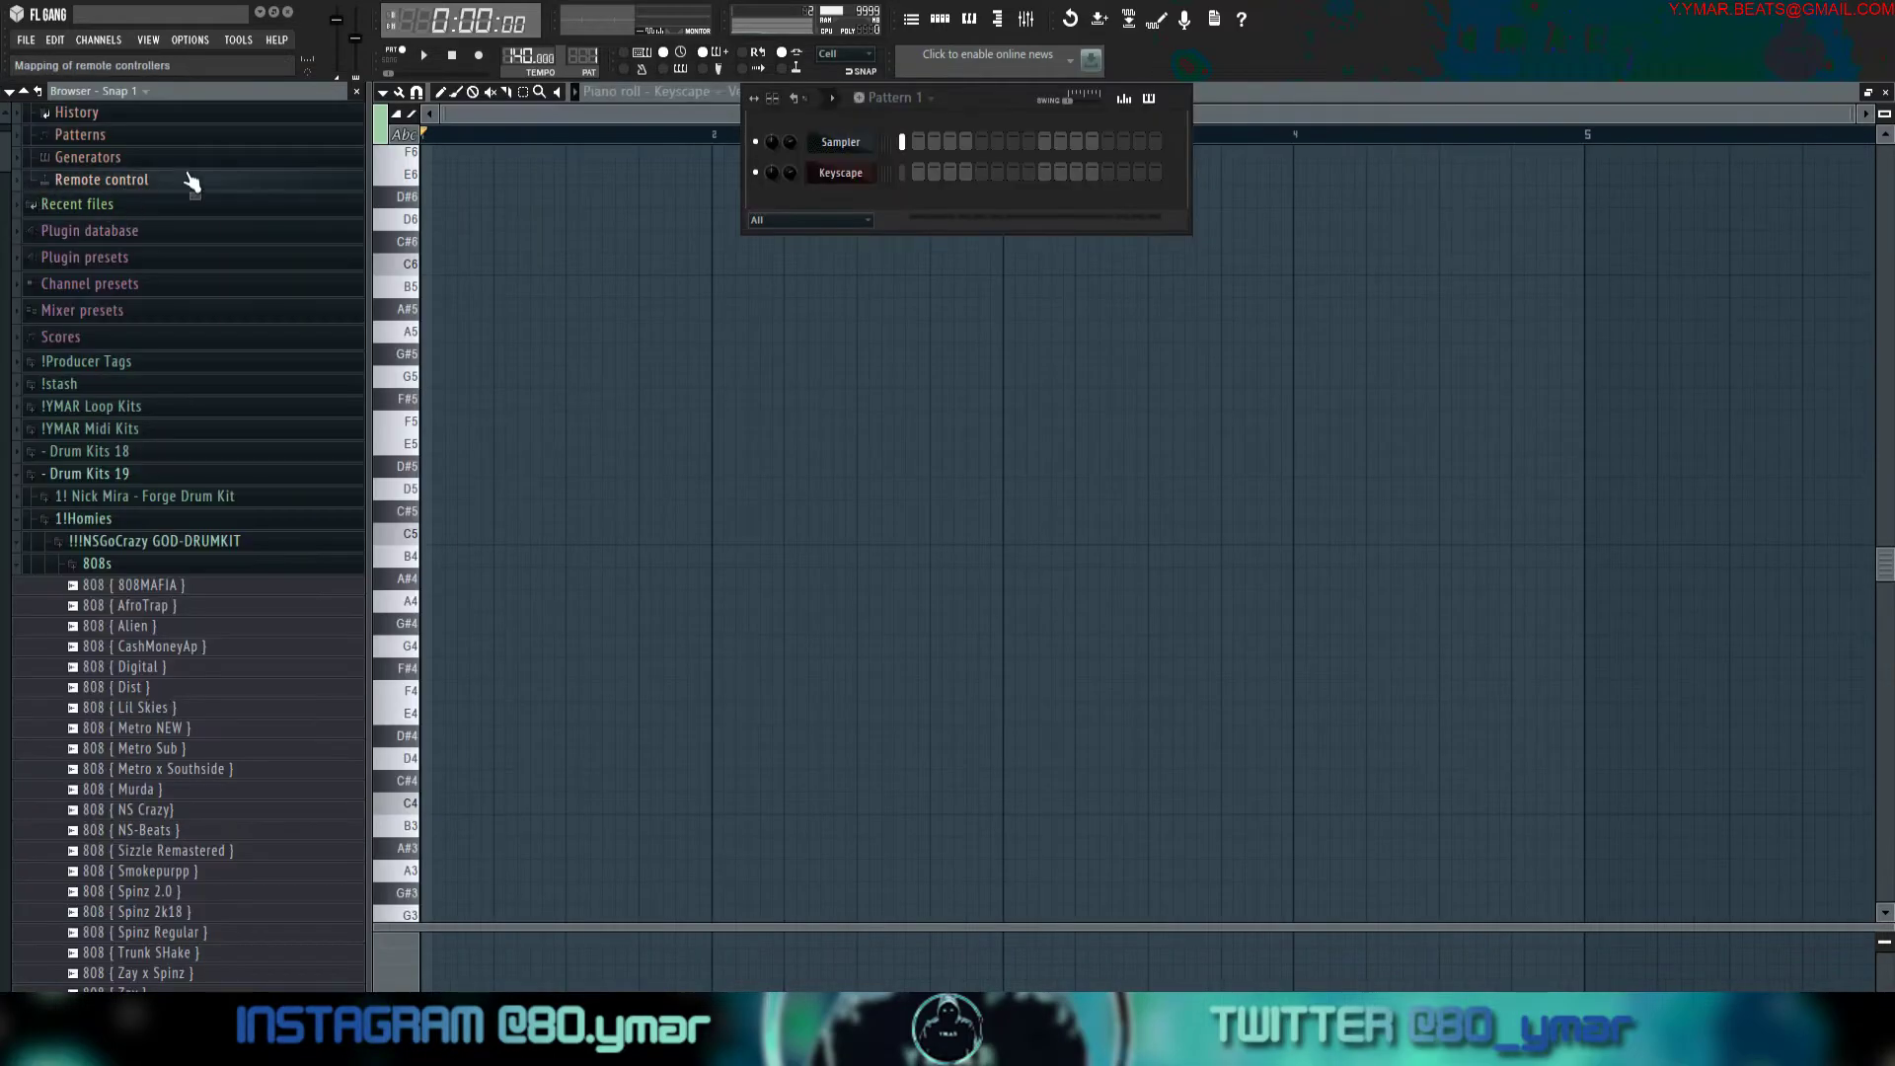
right_click(309, 254)
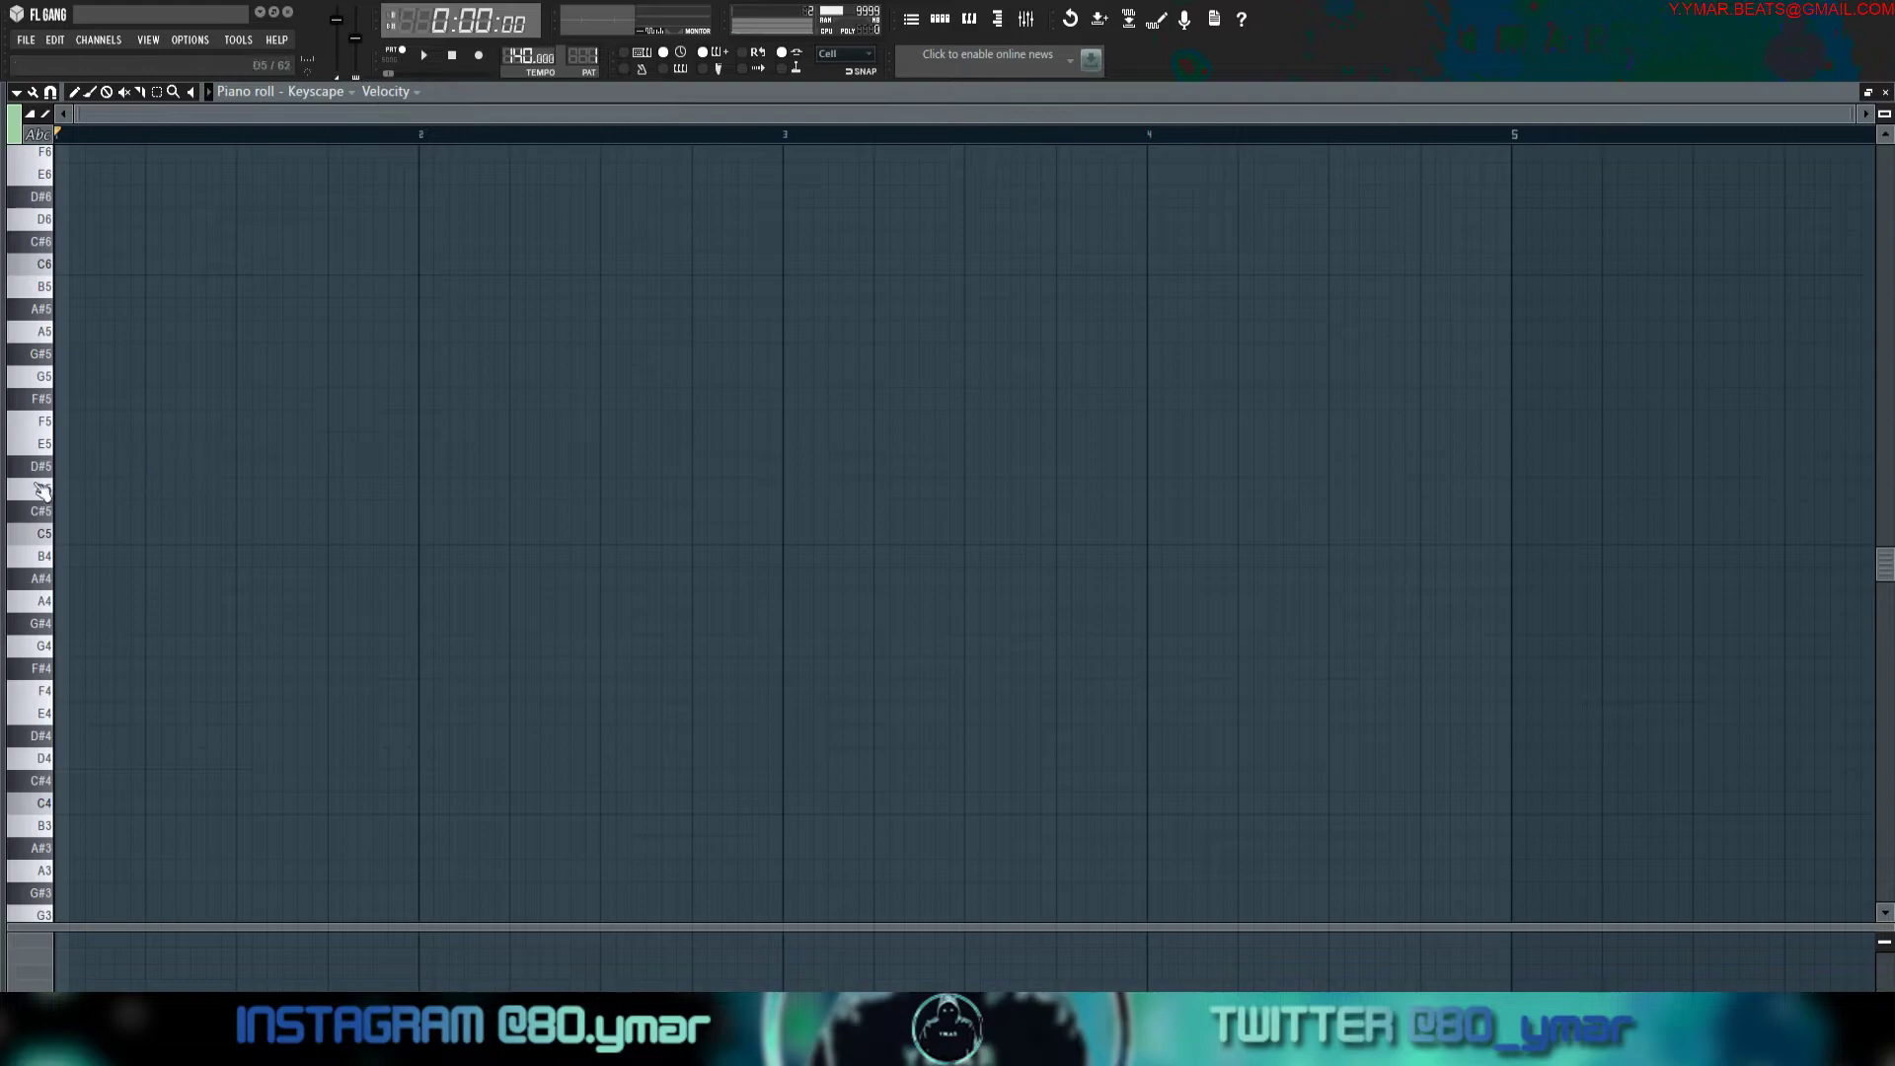
Stamp the scale D#, F, F#, G#, A#, B, D octave by octave up to D8 at the start of bar 1.
drag(81, 474, 27, 474)
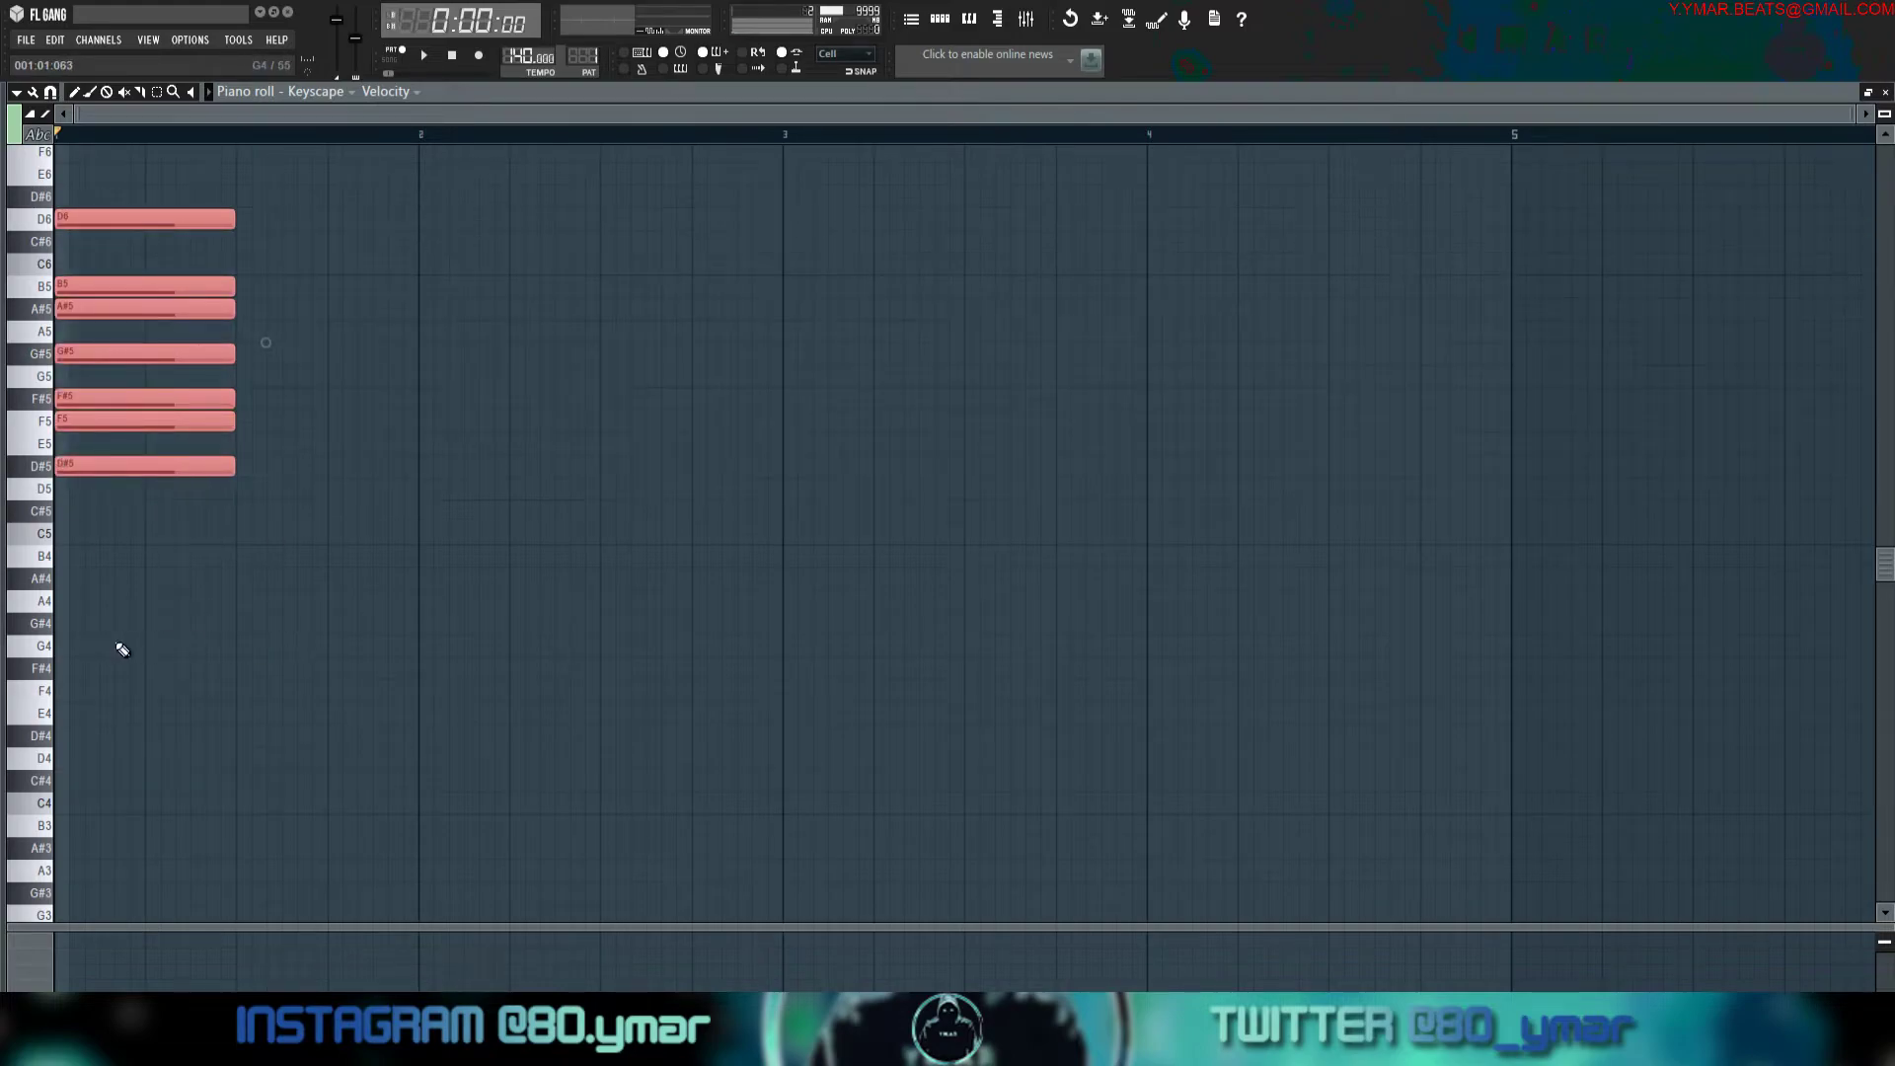
drag(66, 741, 28, 733)
scroll(138, 760, down, 2)
scroll(123, 763, down, 3)
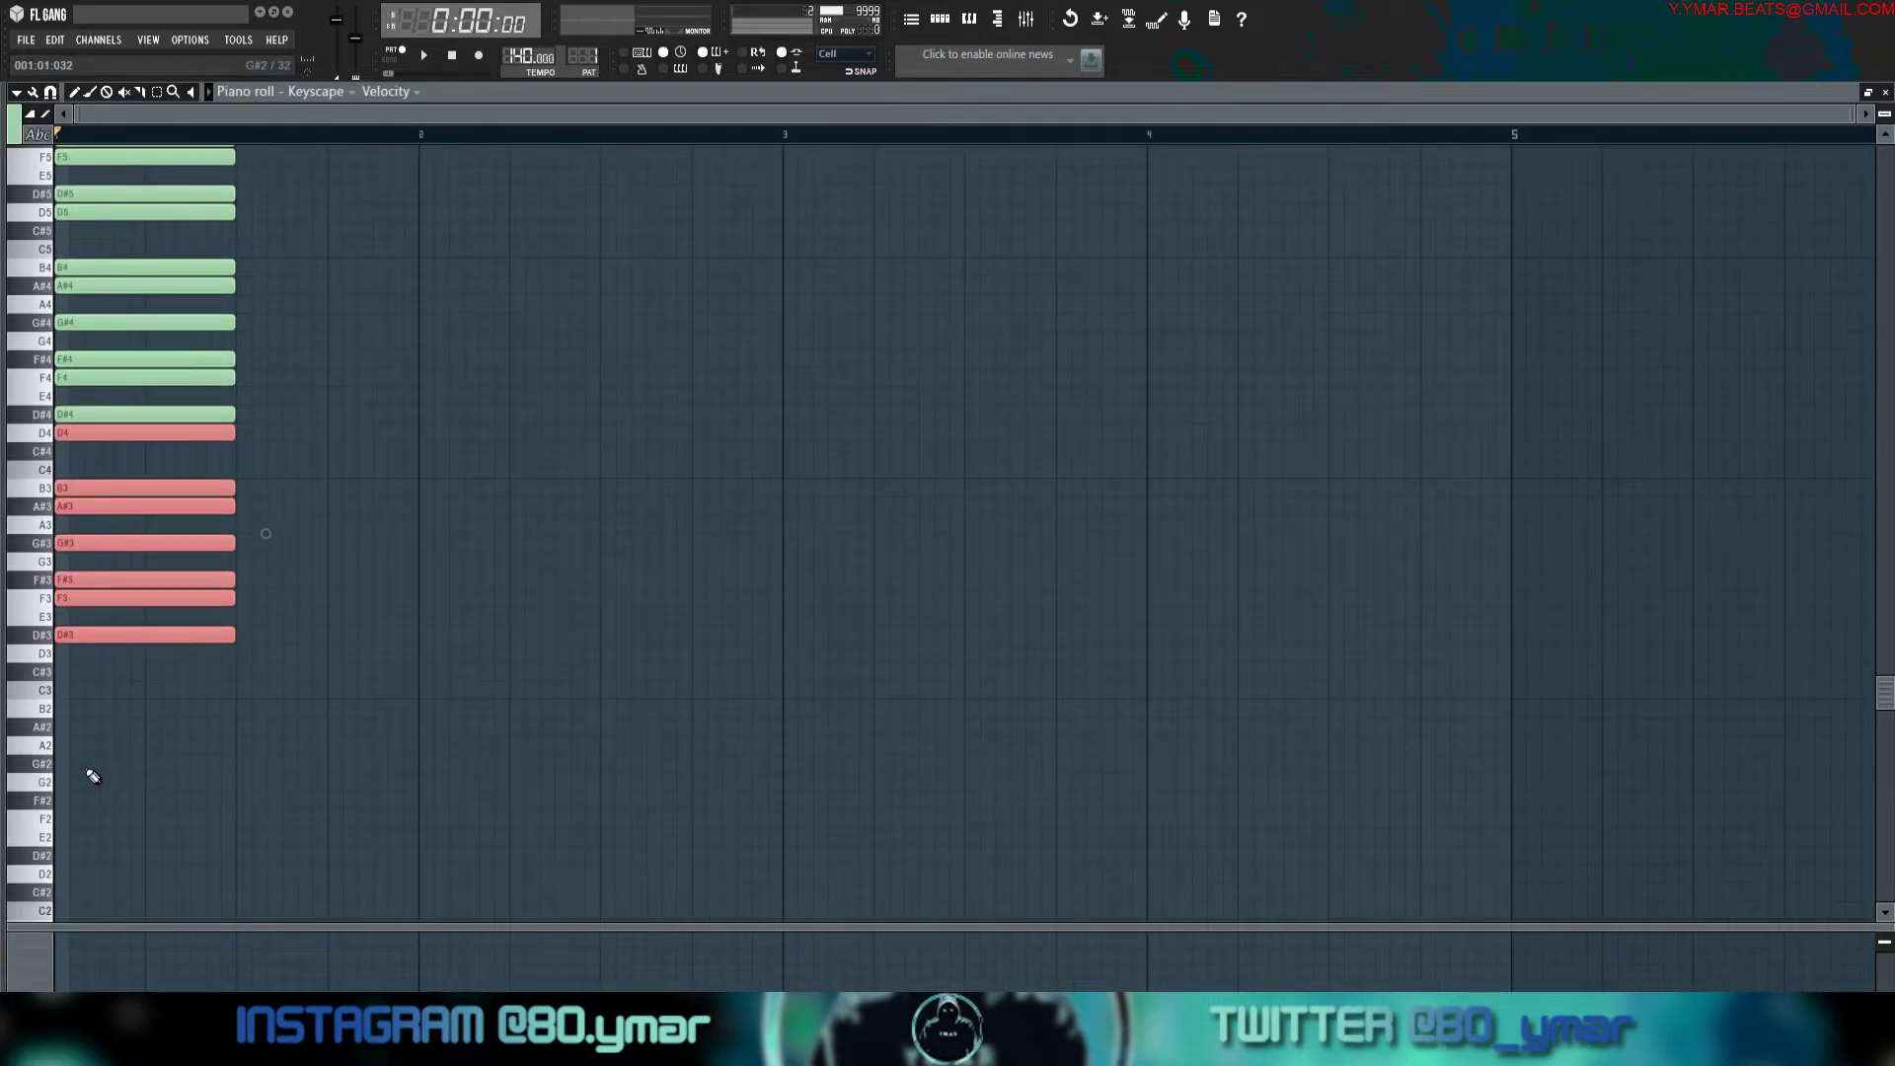
scroll(106, 787, down, 2)
scroll(82, 730, up, 12)
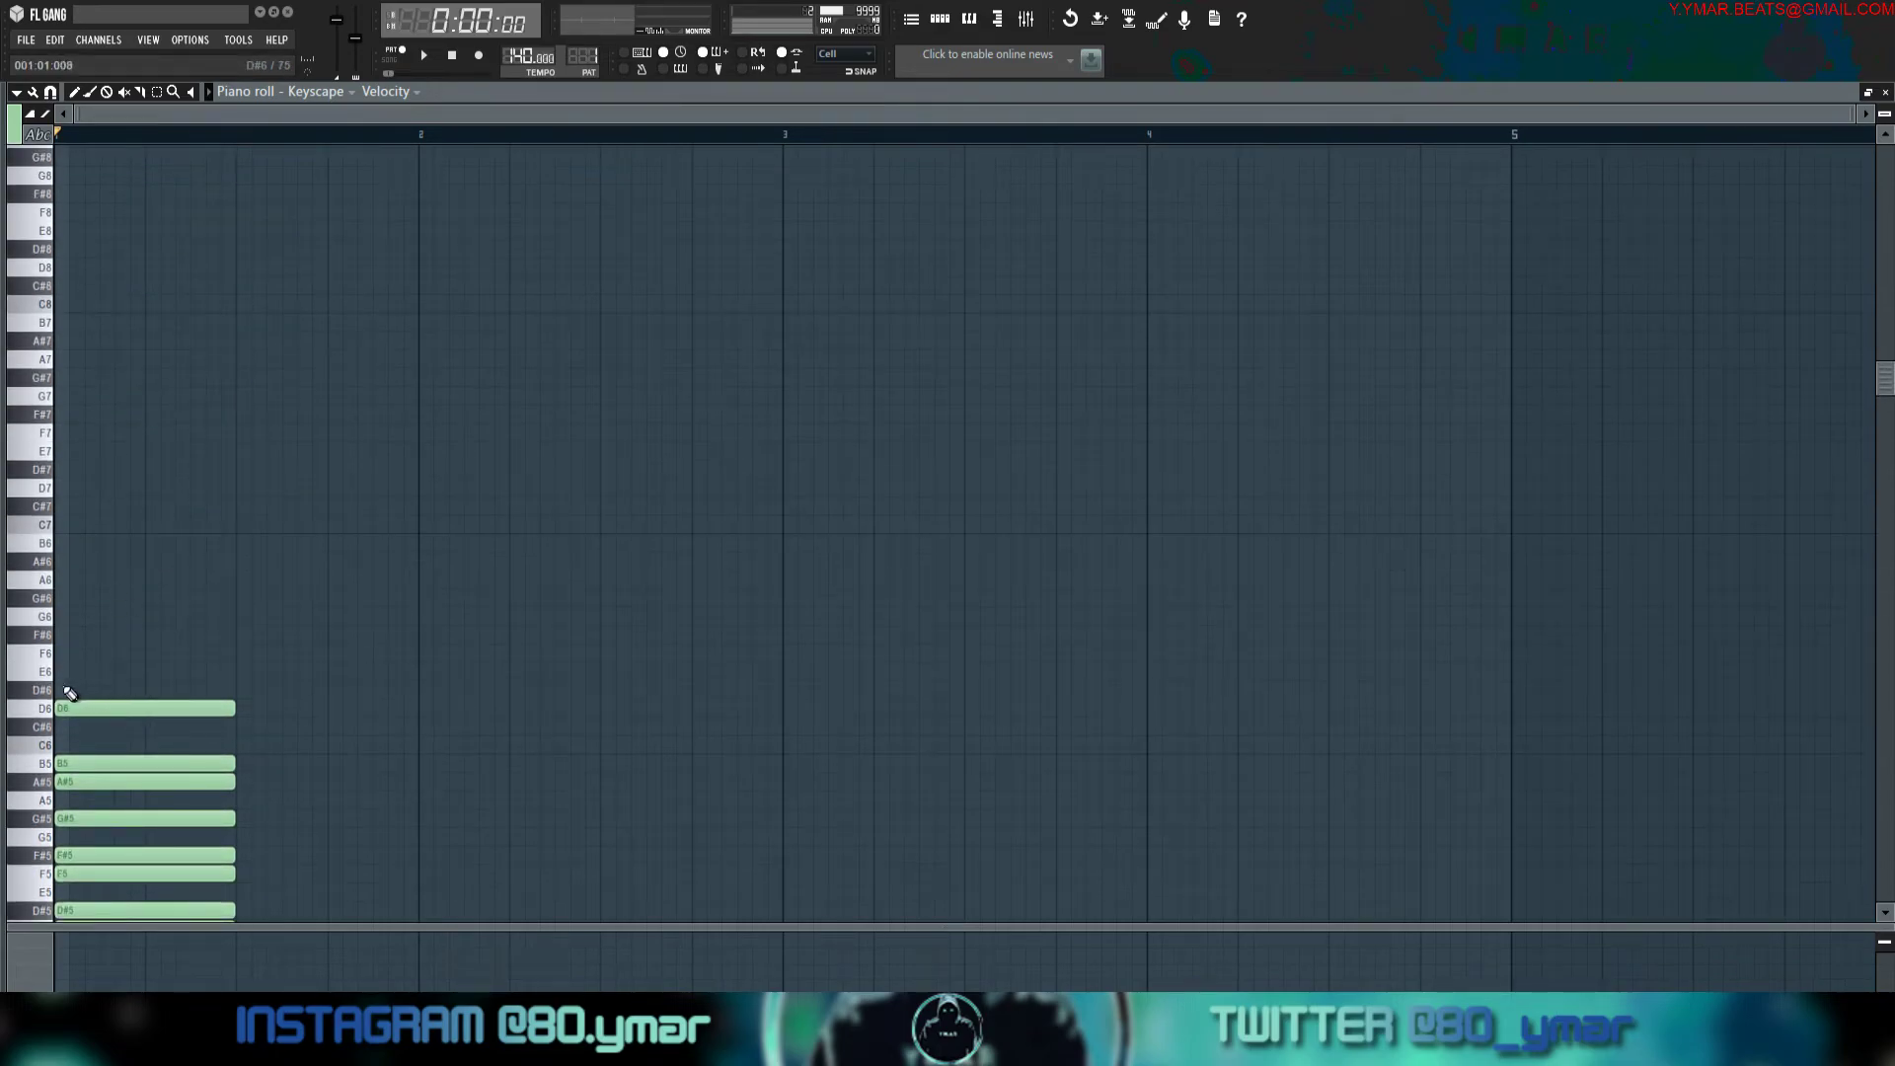
click(65, 689)
click(65, 466)
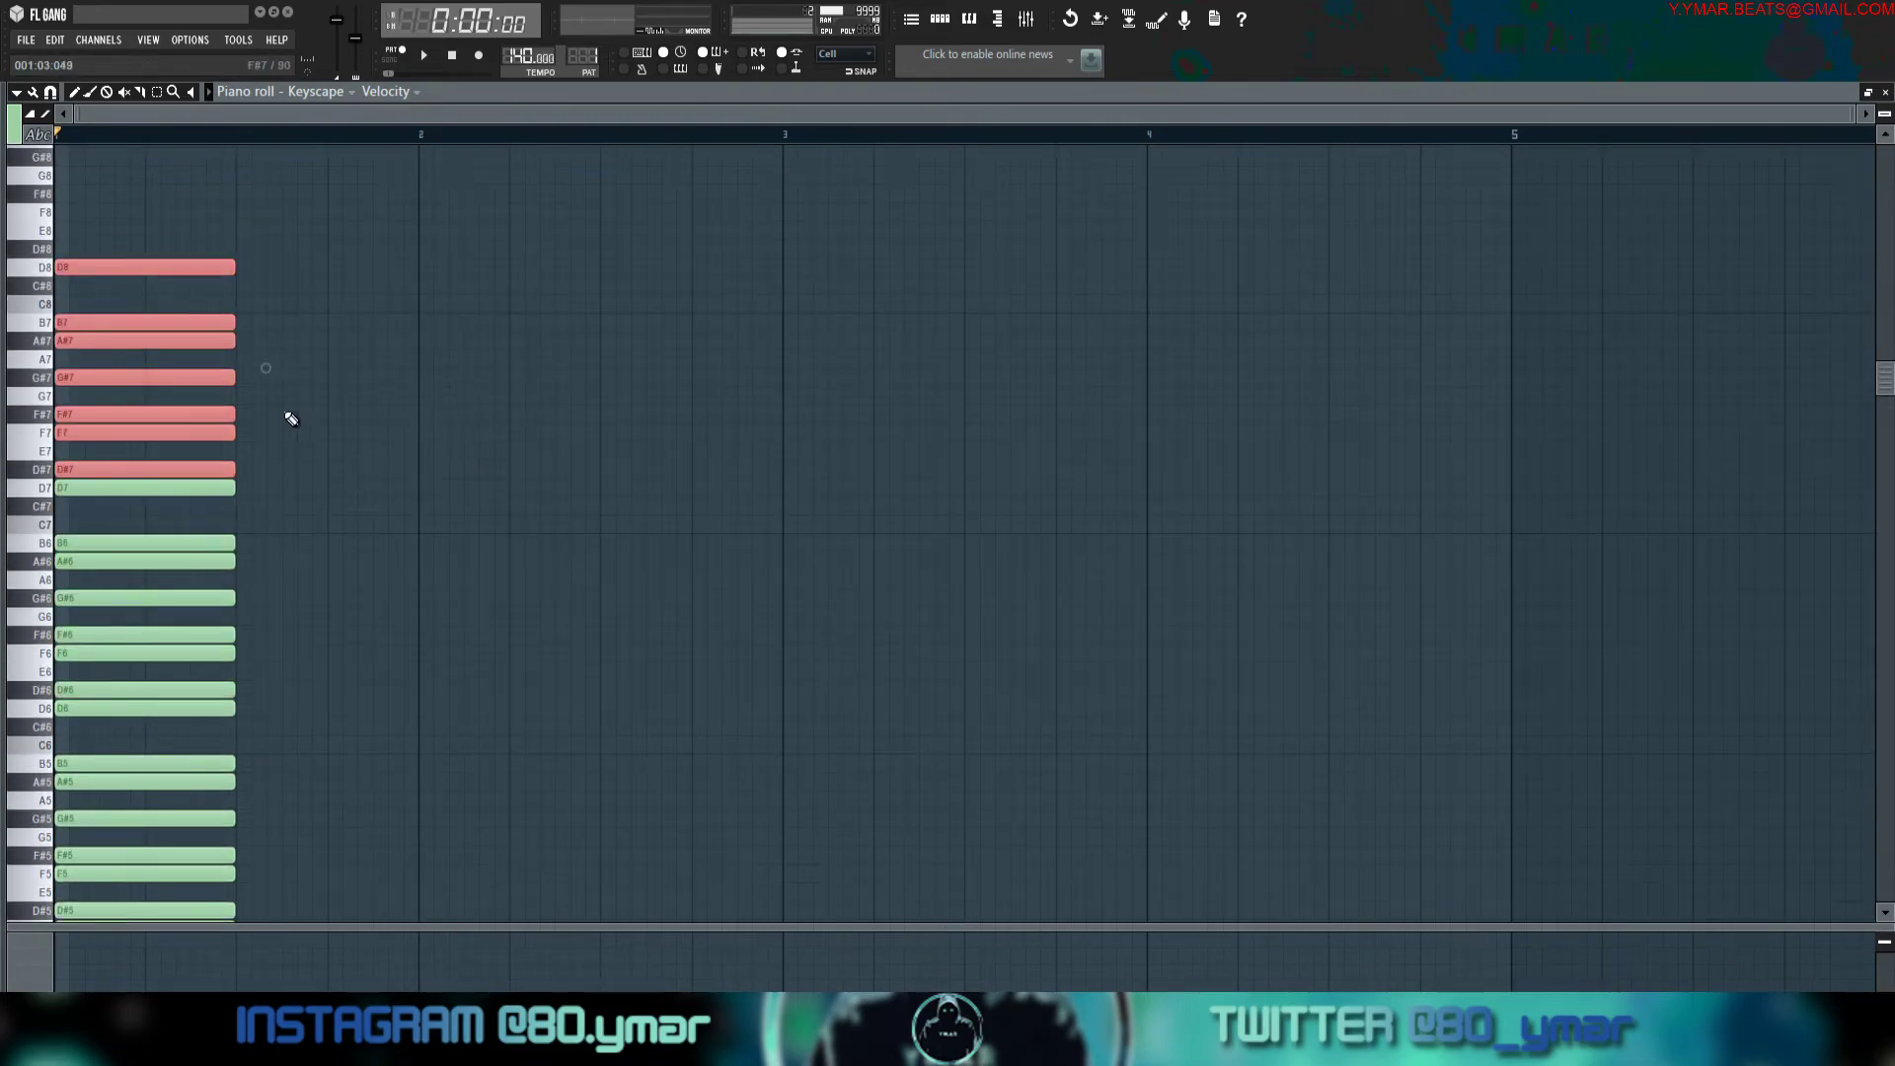
Stretch all the stamped scale notes to four bars, ending at the start of bar 5.
key(ctrl+a)
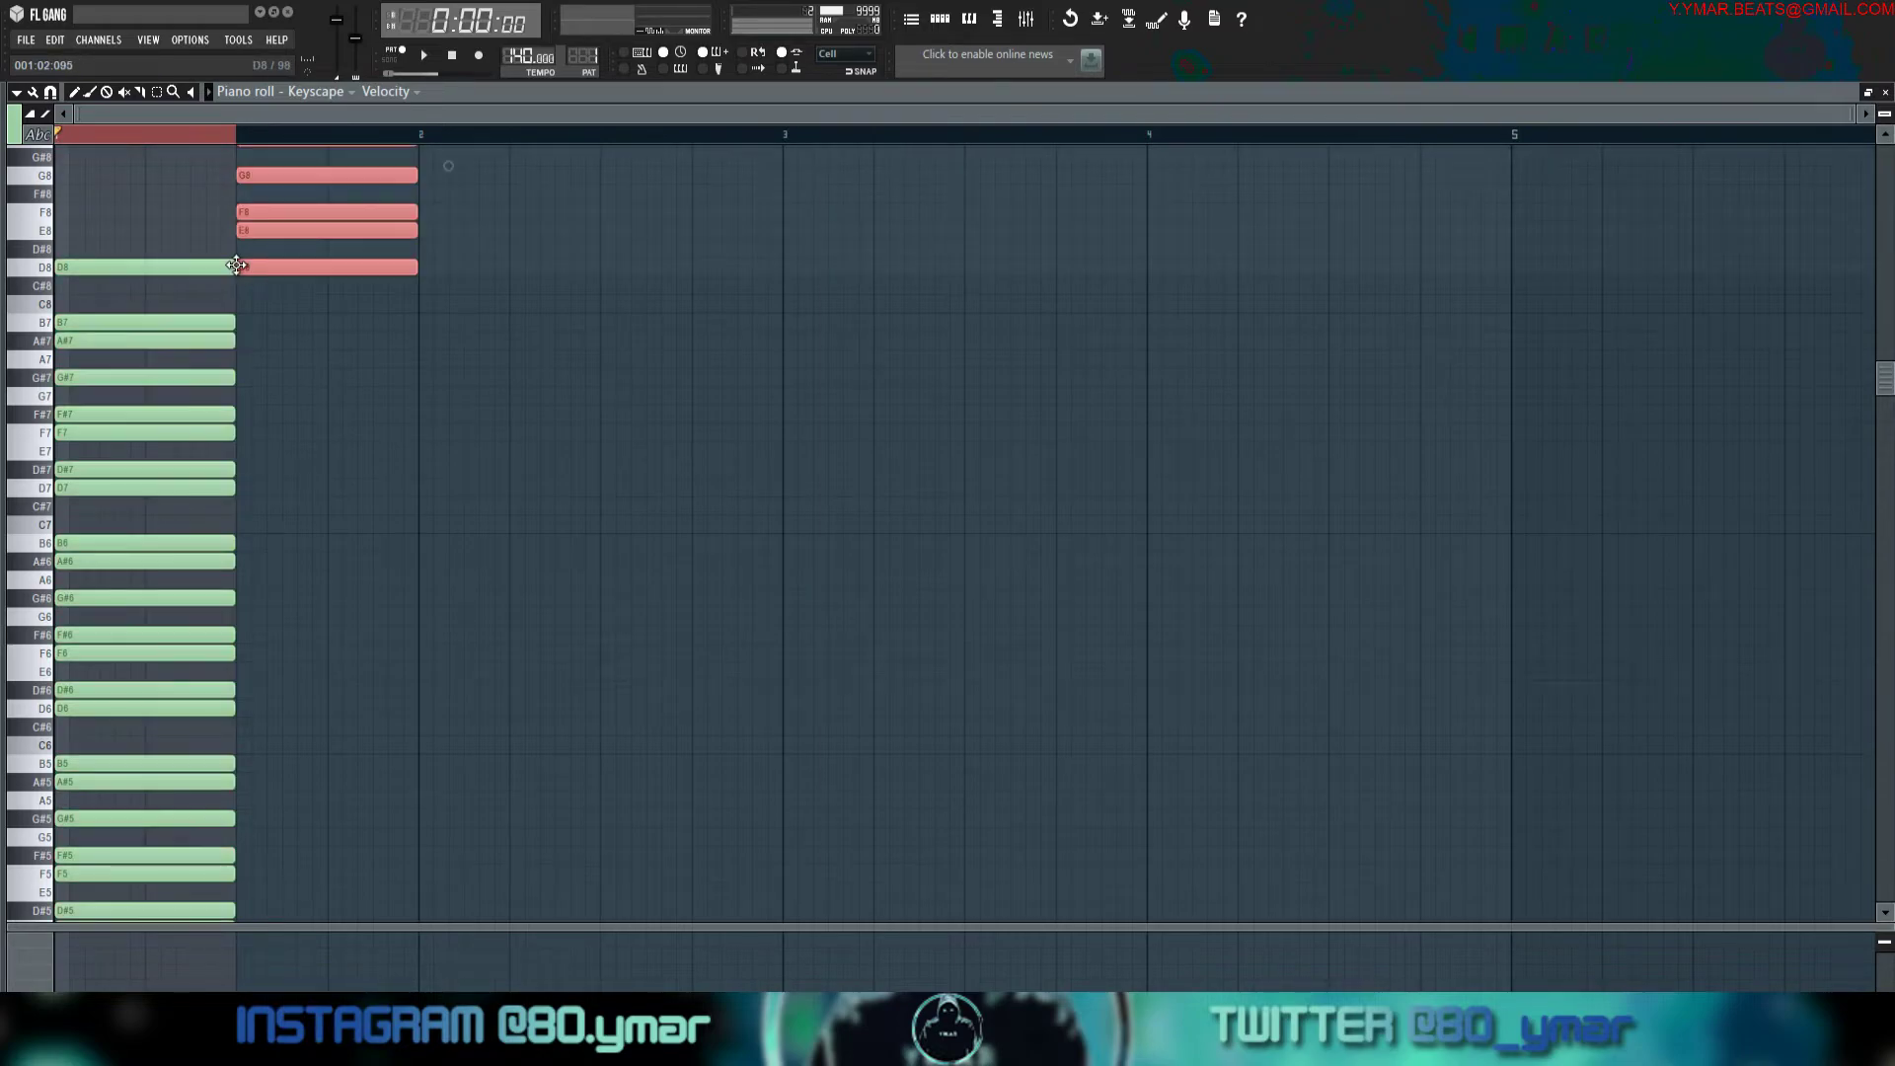
drag(235, 266, 1514, 194)
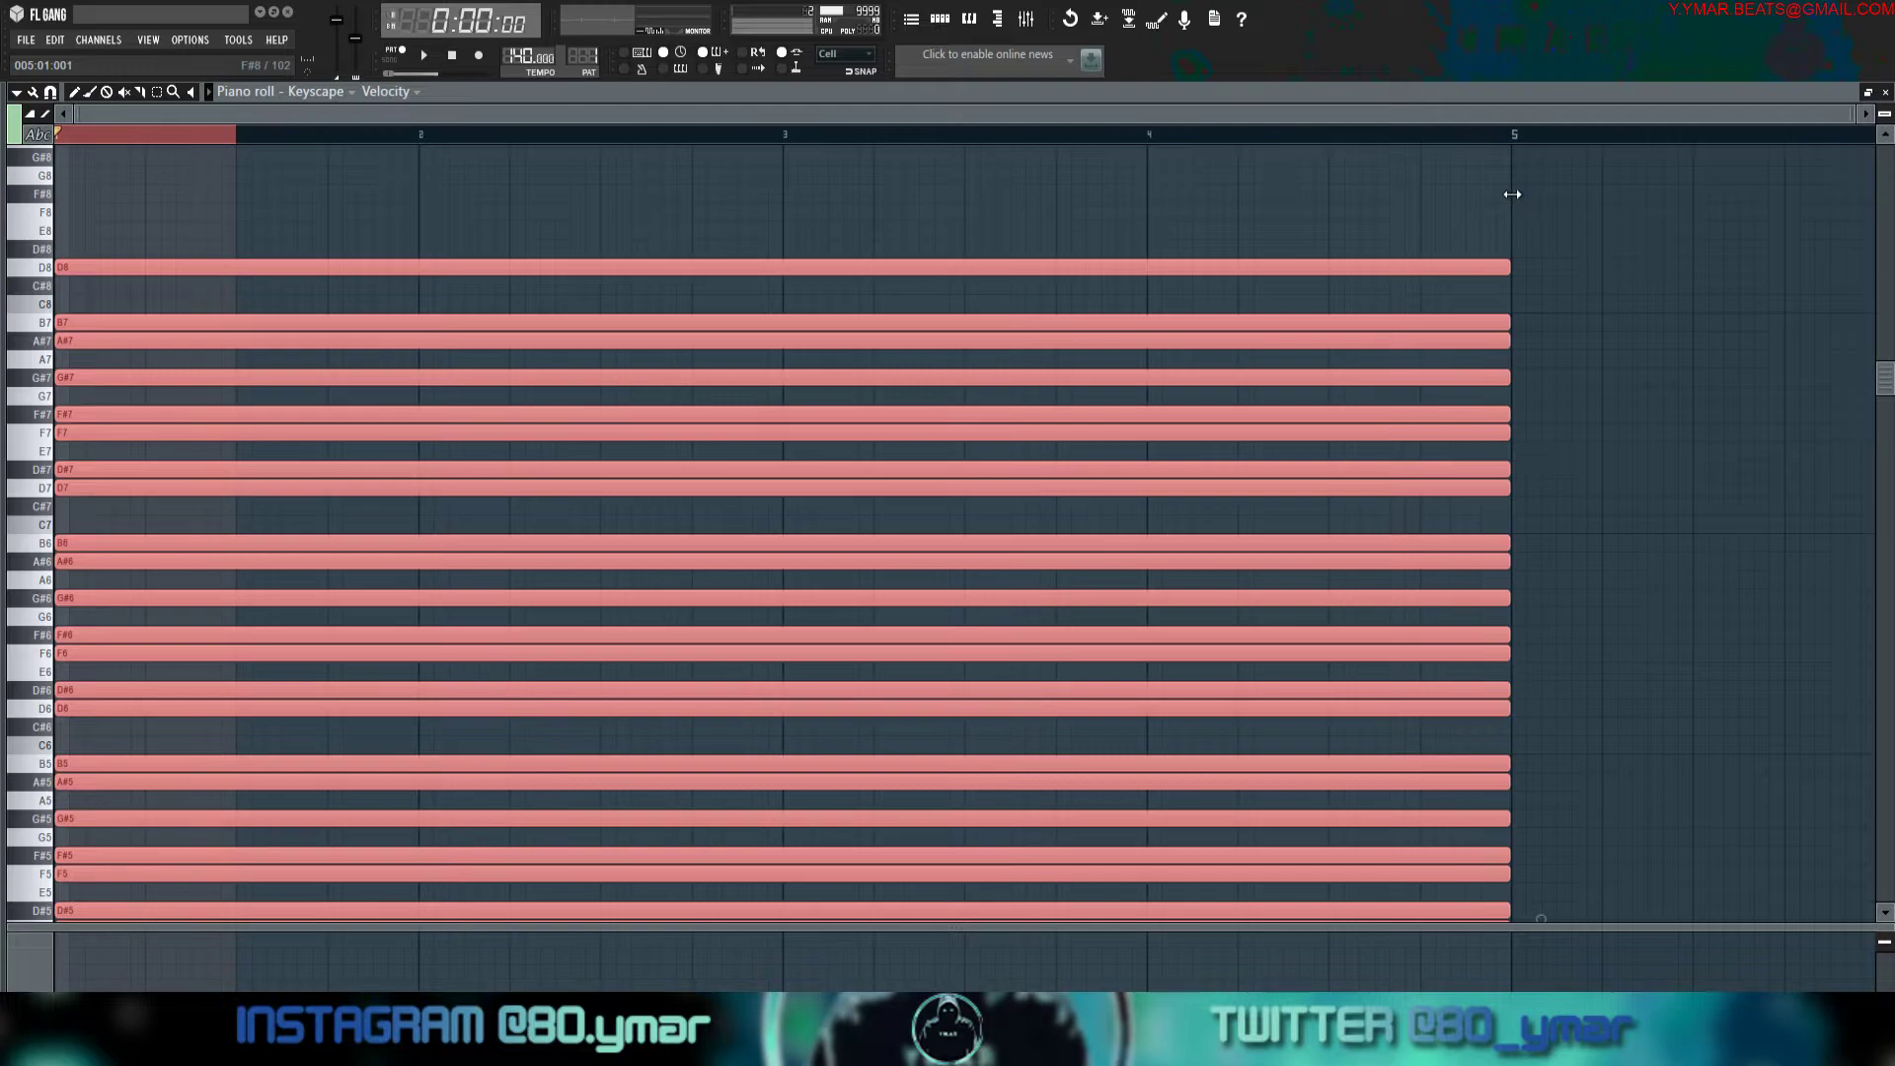
scroll(1629, 276, down, 2)
click(1219, 210)
drag(973, 204, 1115, 435)
ctrl+click(965, 198)
Move the scale notes from Keyscape to the Sampler channel as ghost notes and reopen Keyscape's piano roll.
click(946, 22)
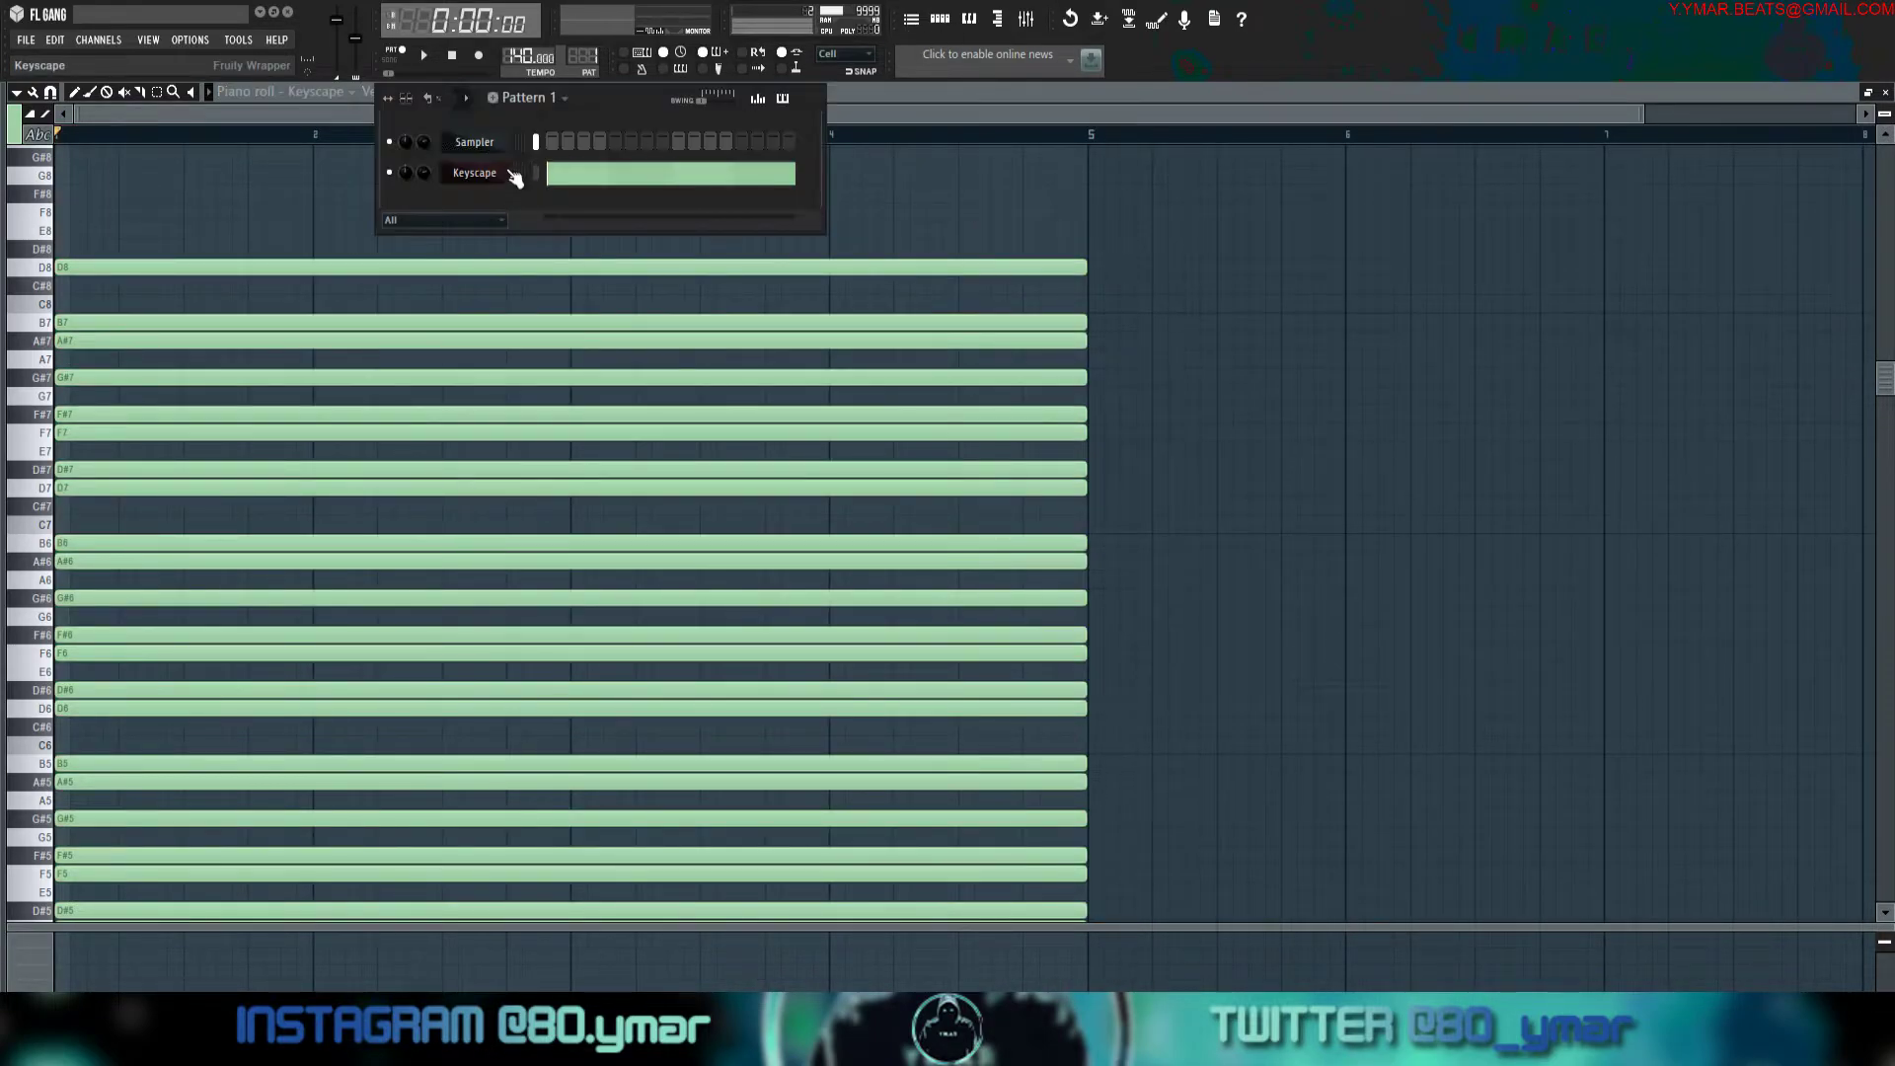
click(539, 172)
key(ctrl+x)
click(536, 147)
key(ctrl+v)
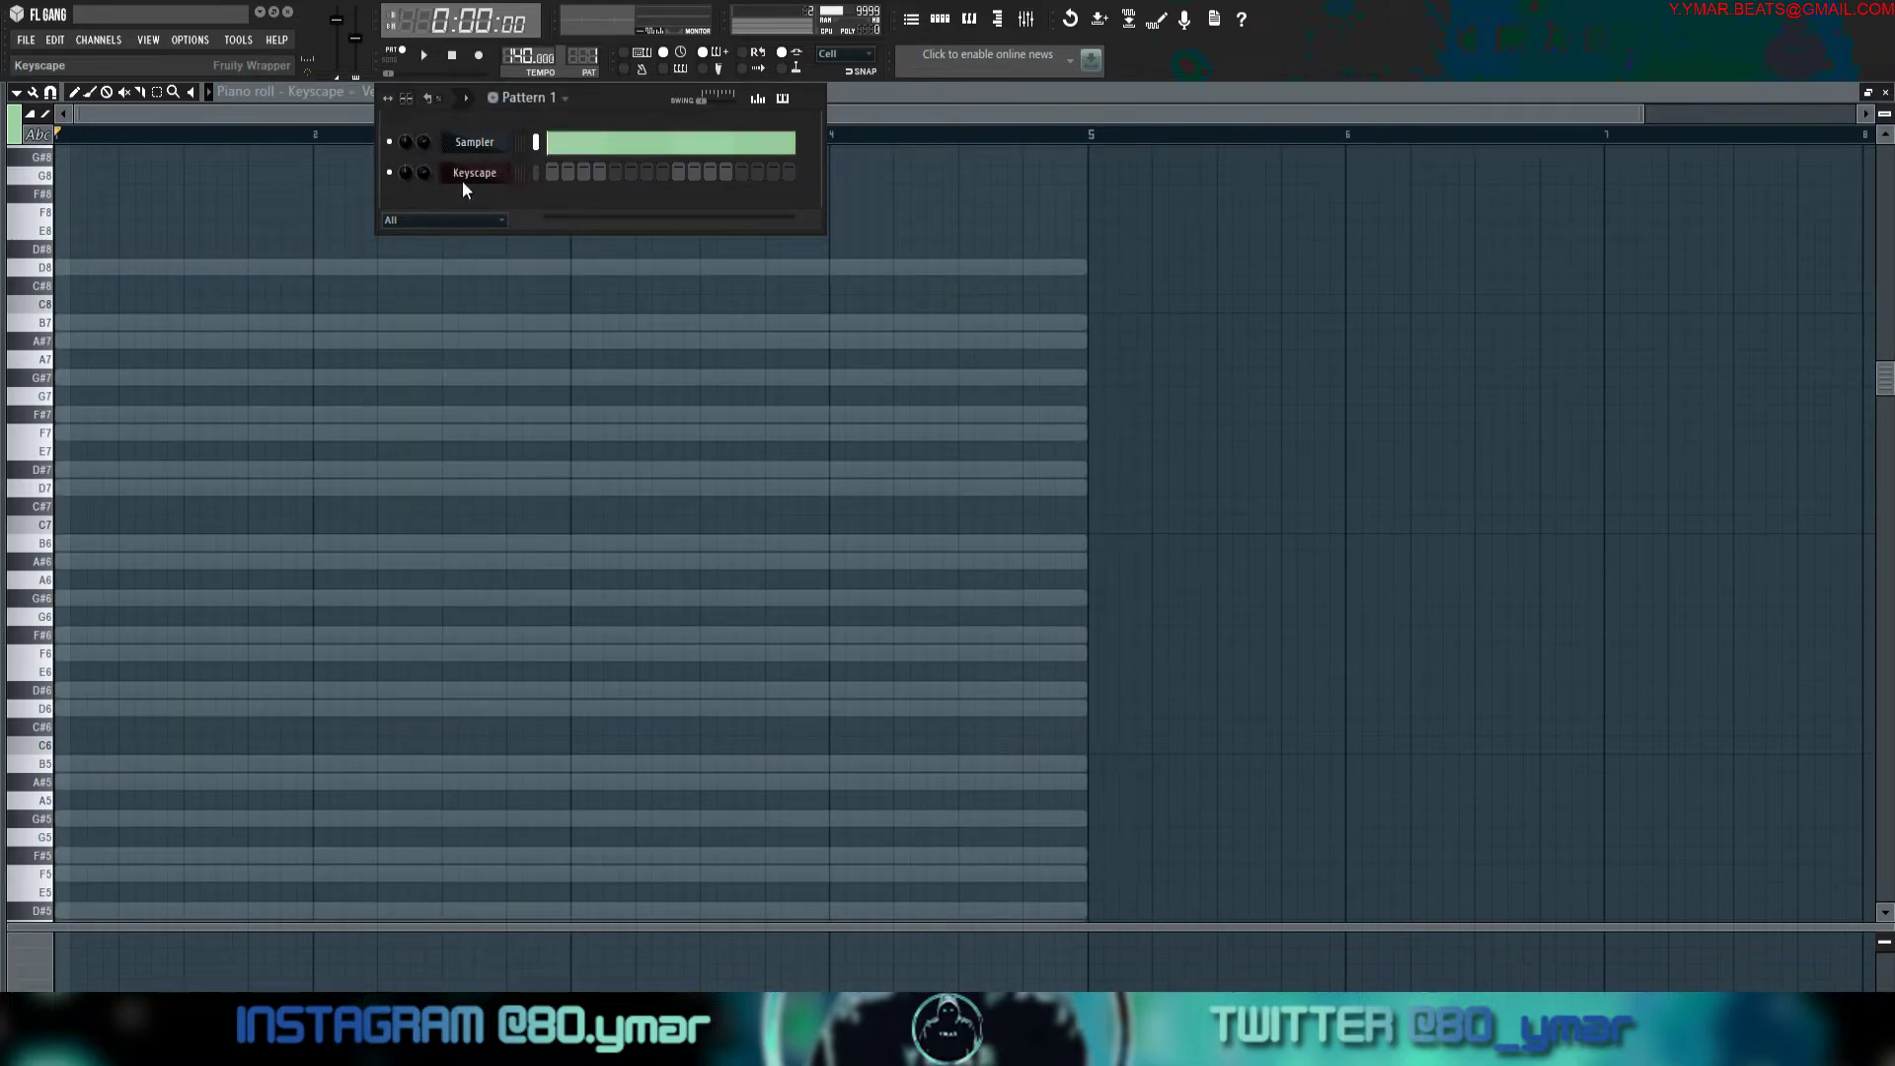
key(F7)
click(537, 172)
key(F7)
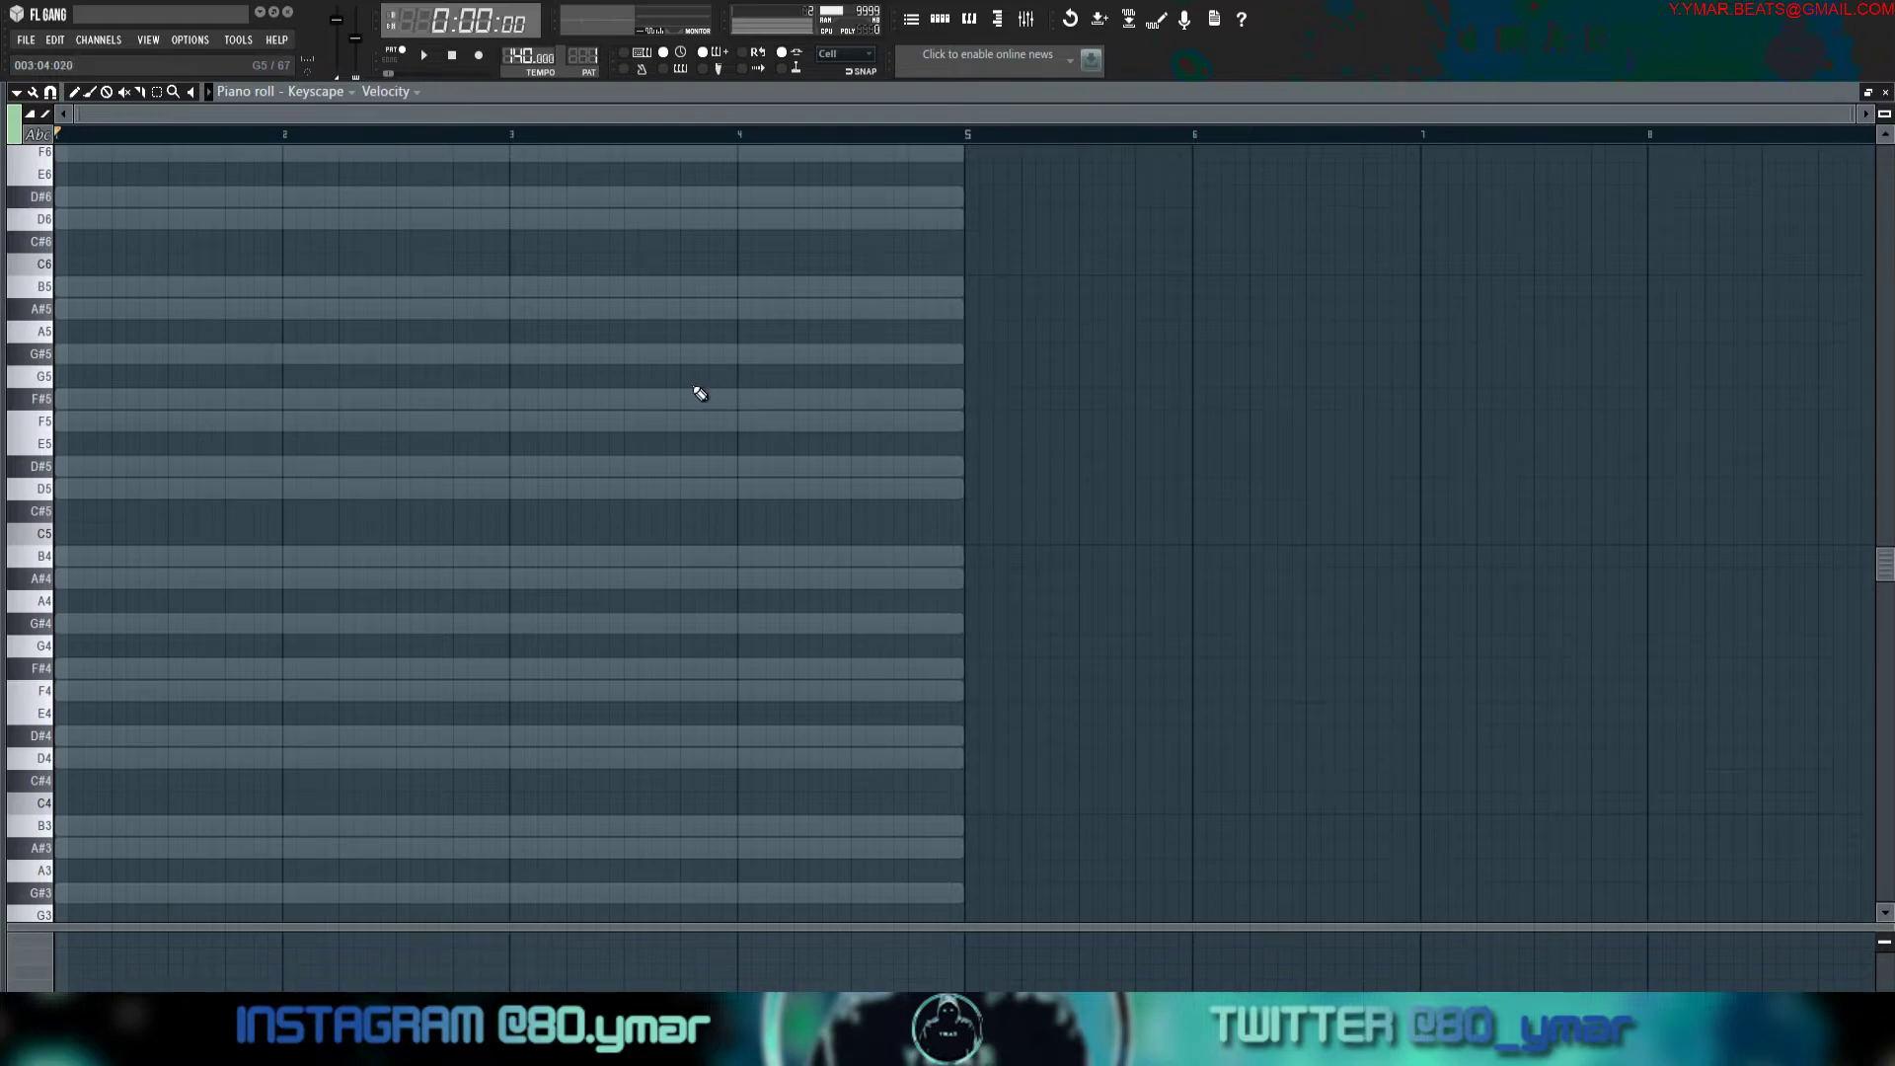
click(80, 489)
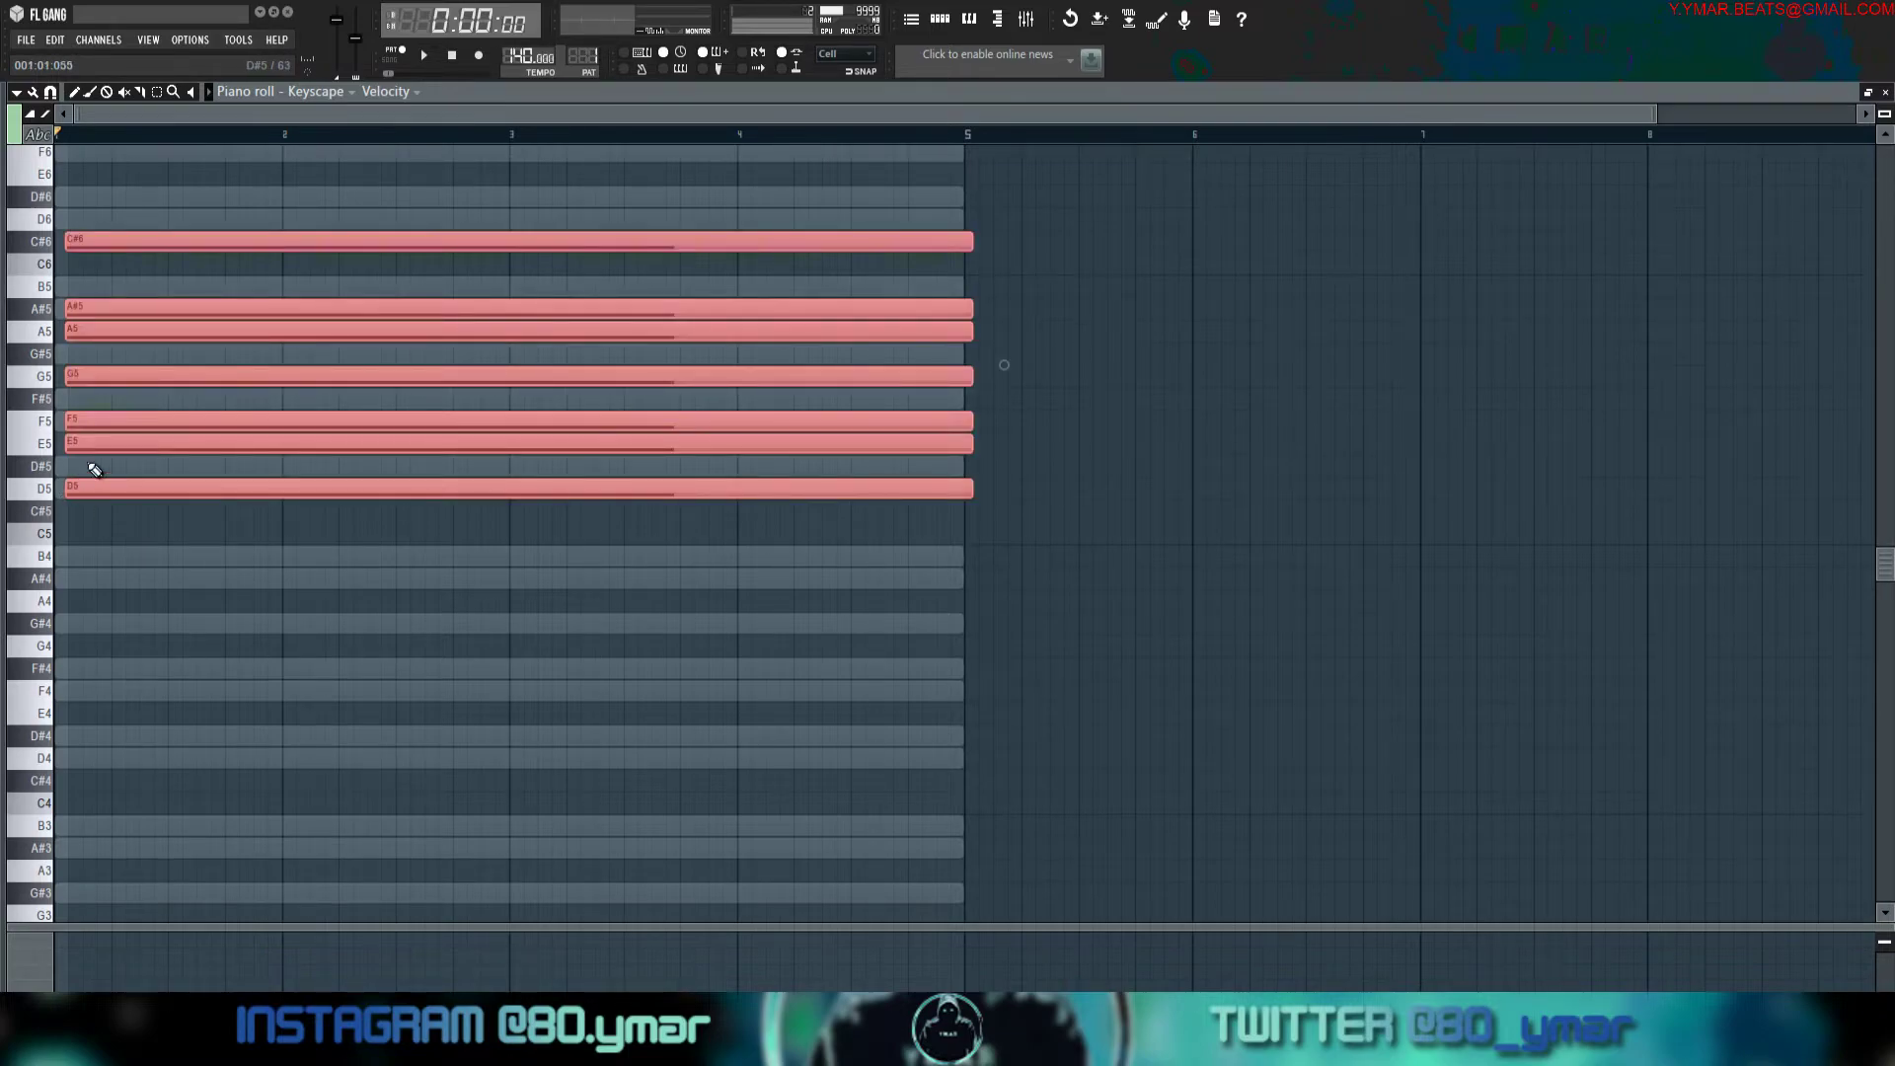
right_click(150, 486)
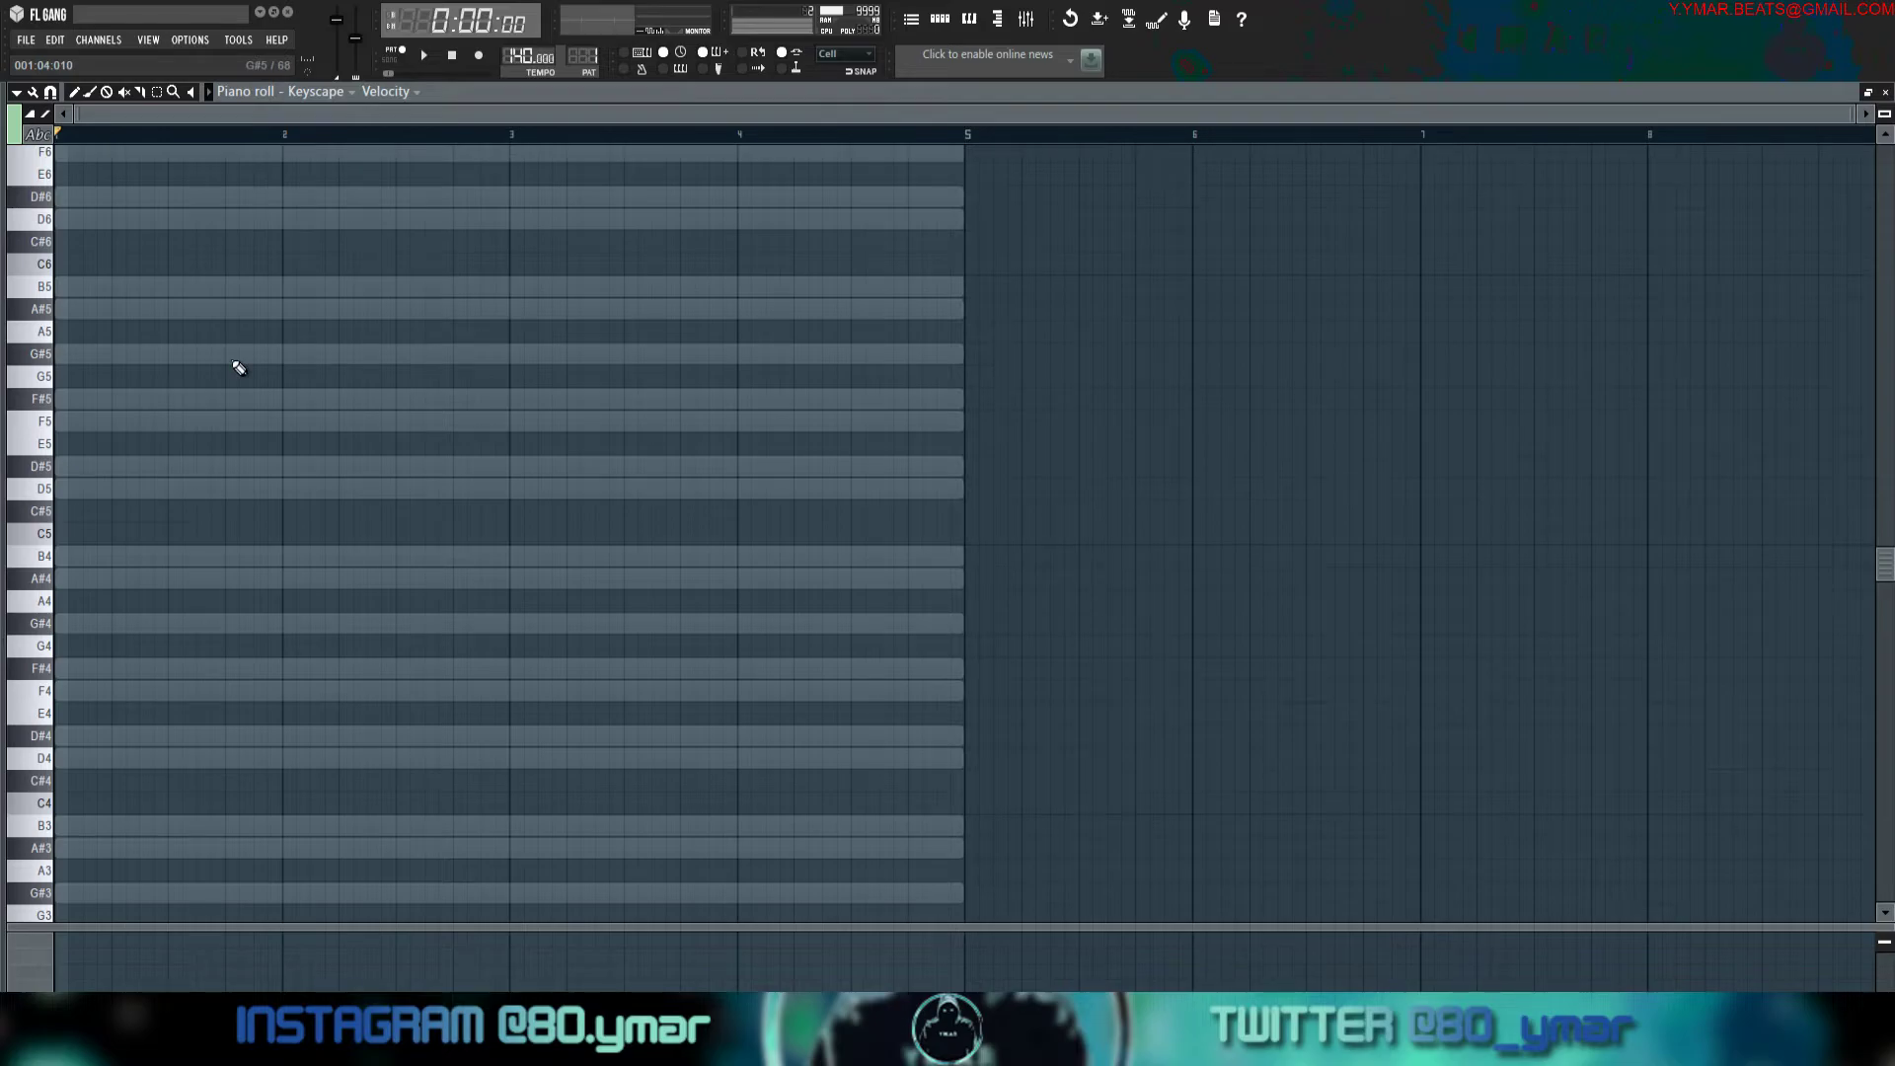
click(81, 397)
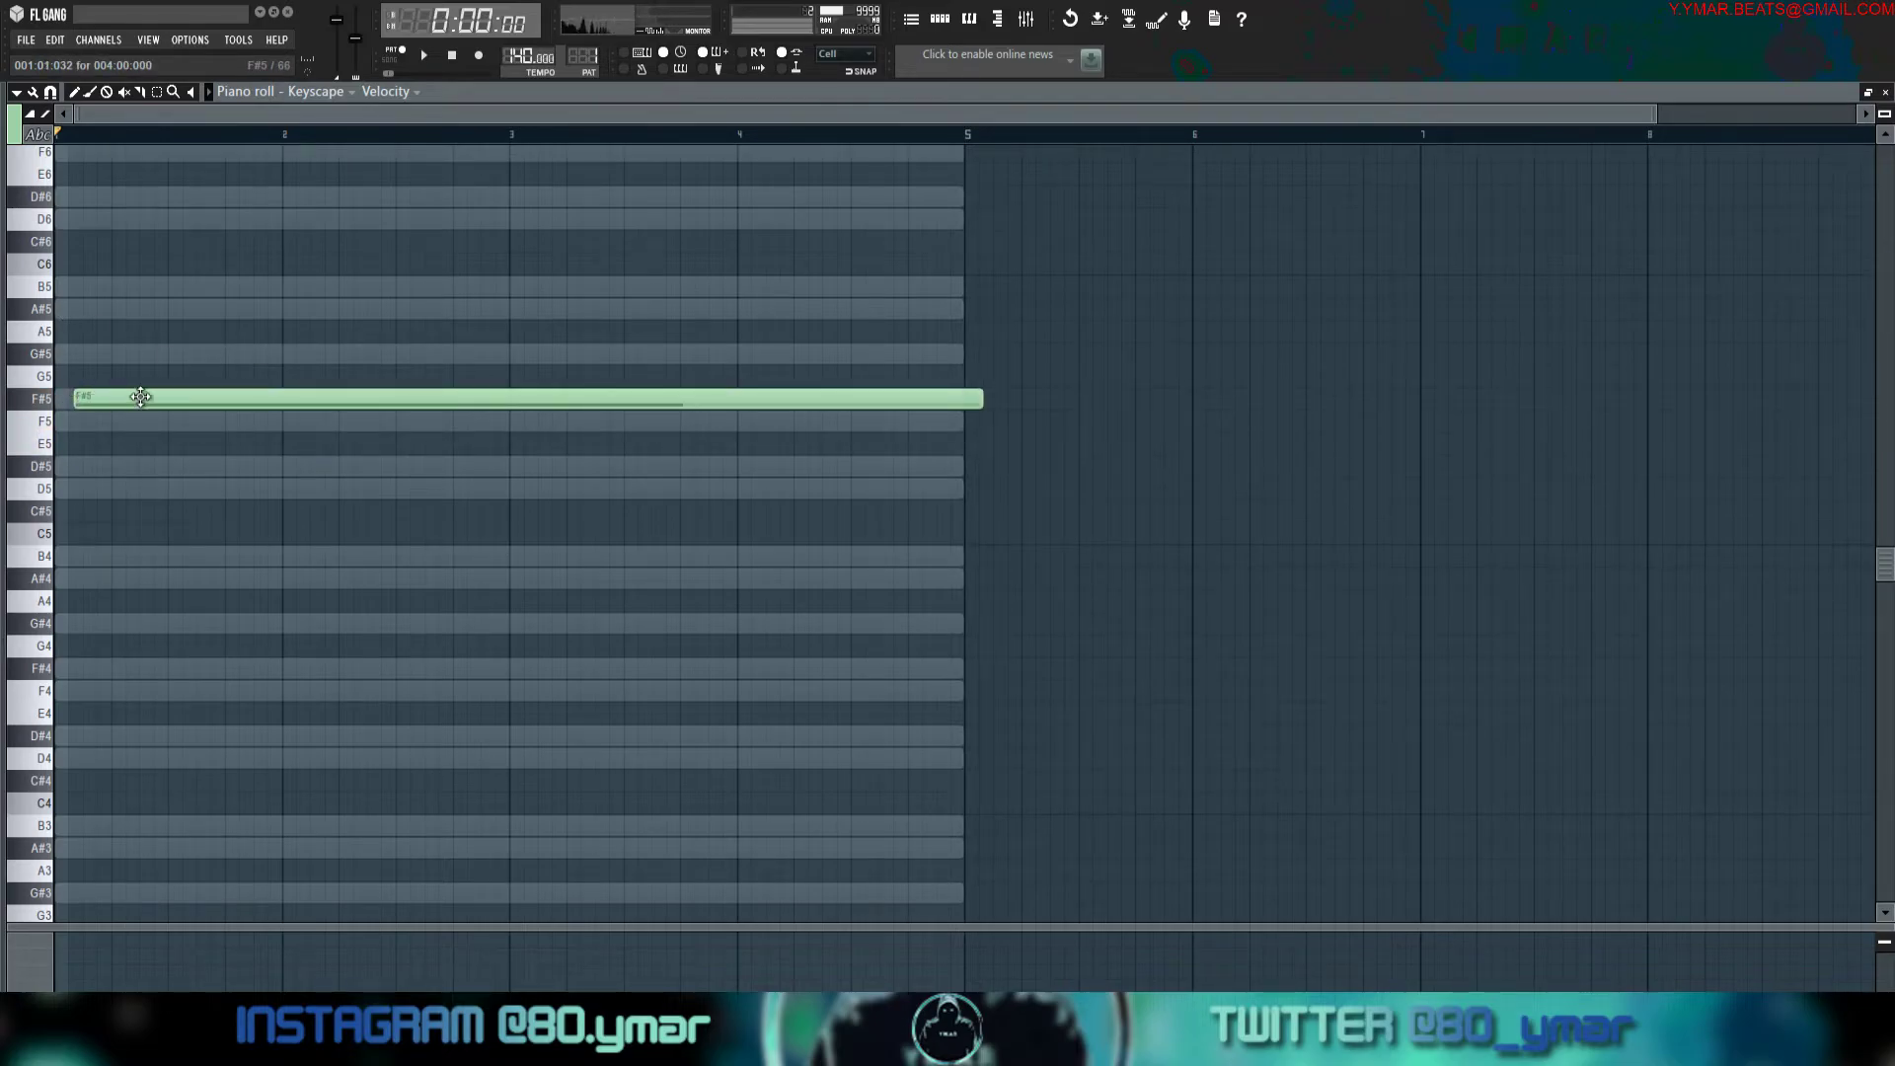
right_click(308, 397)
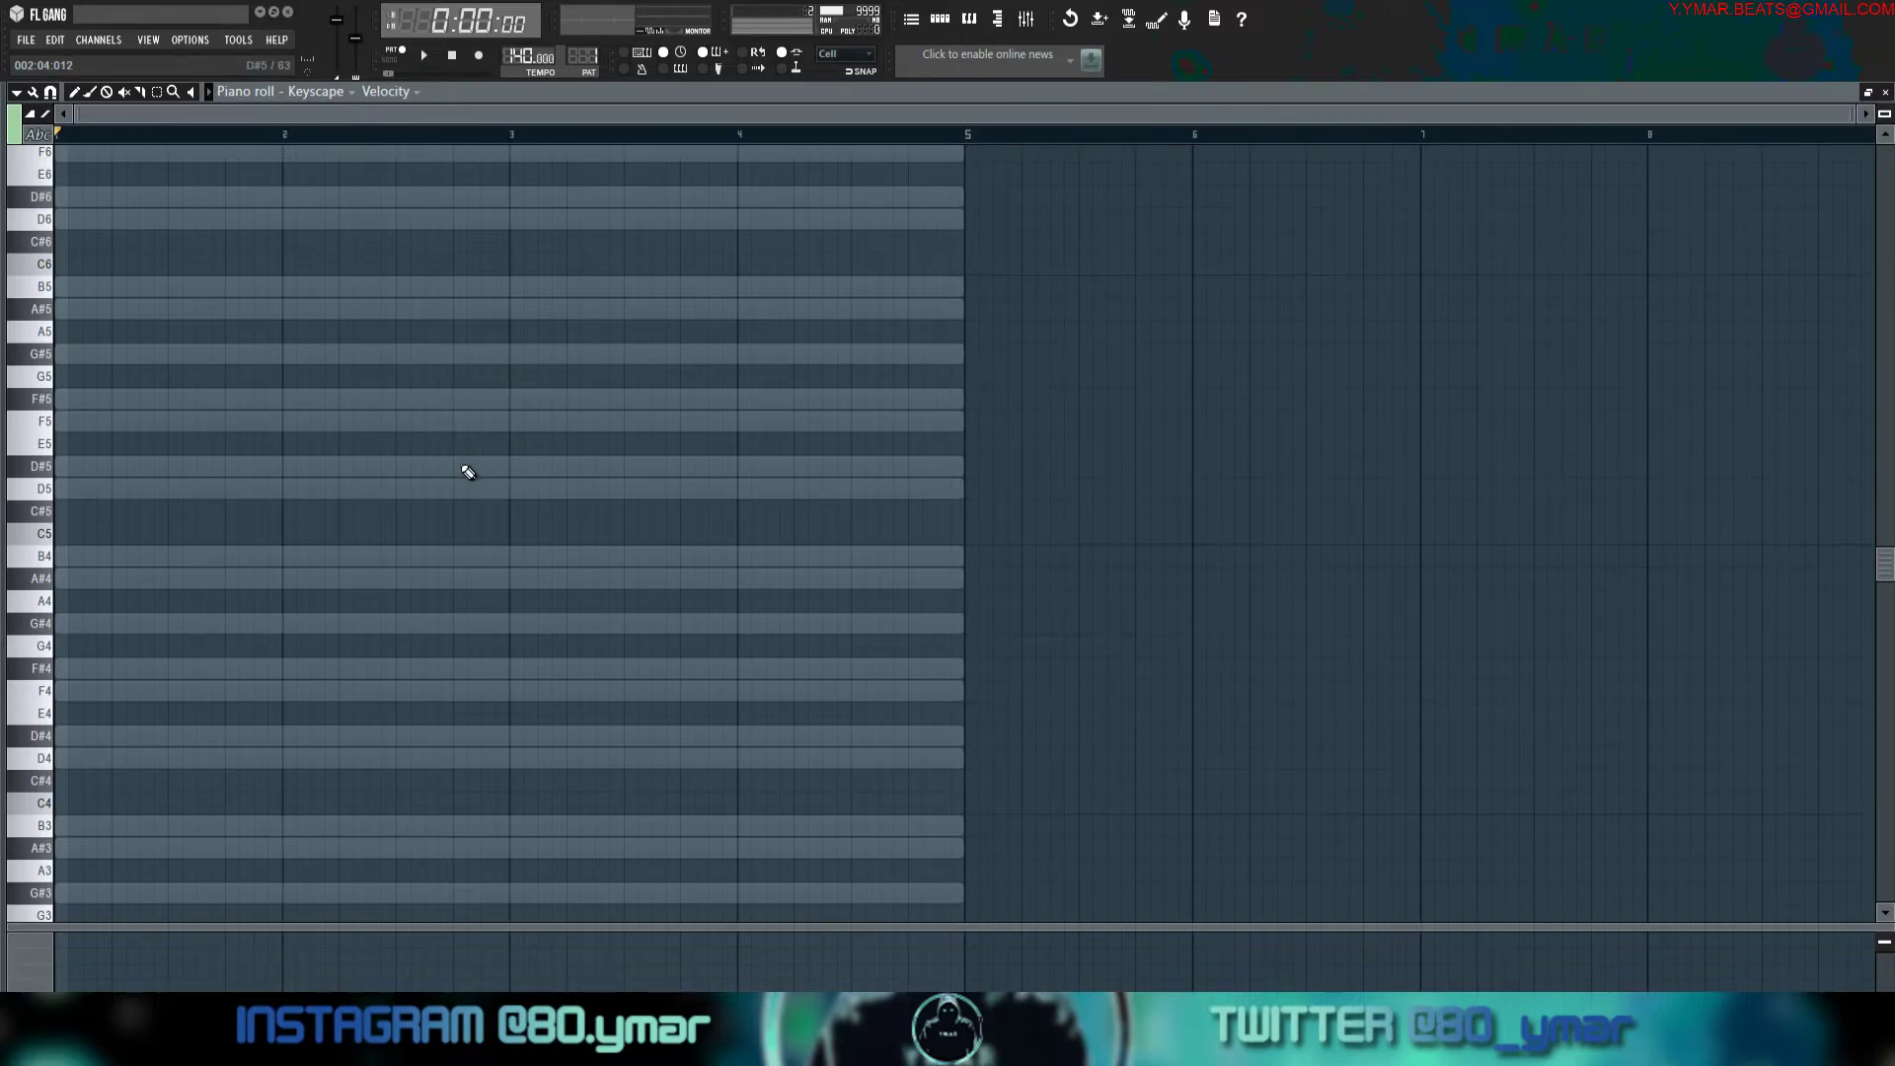
drag(148, 576, 35, 576)
click(64, 489)
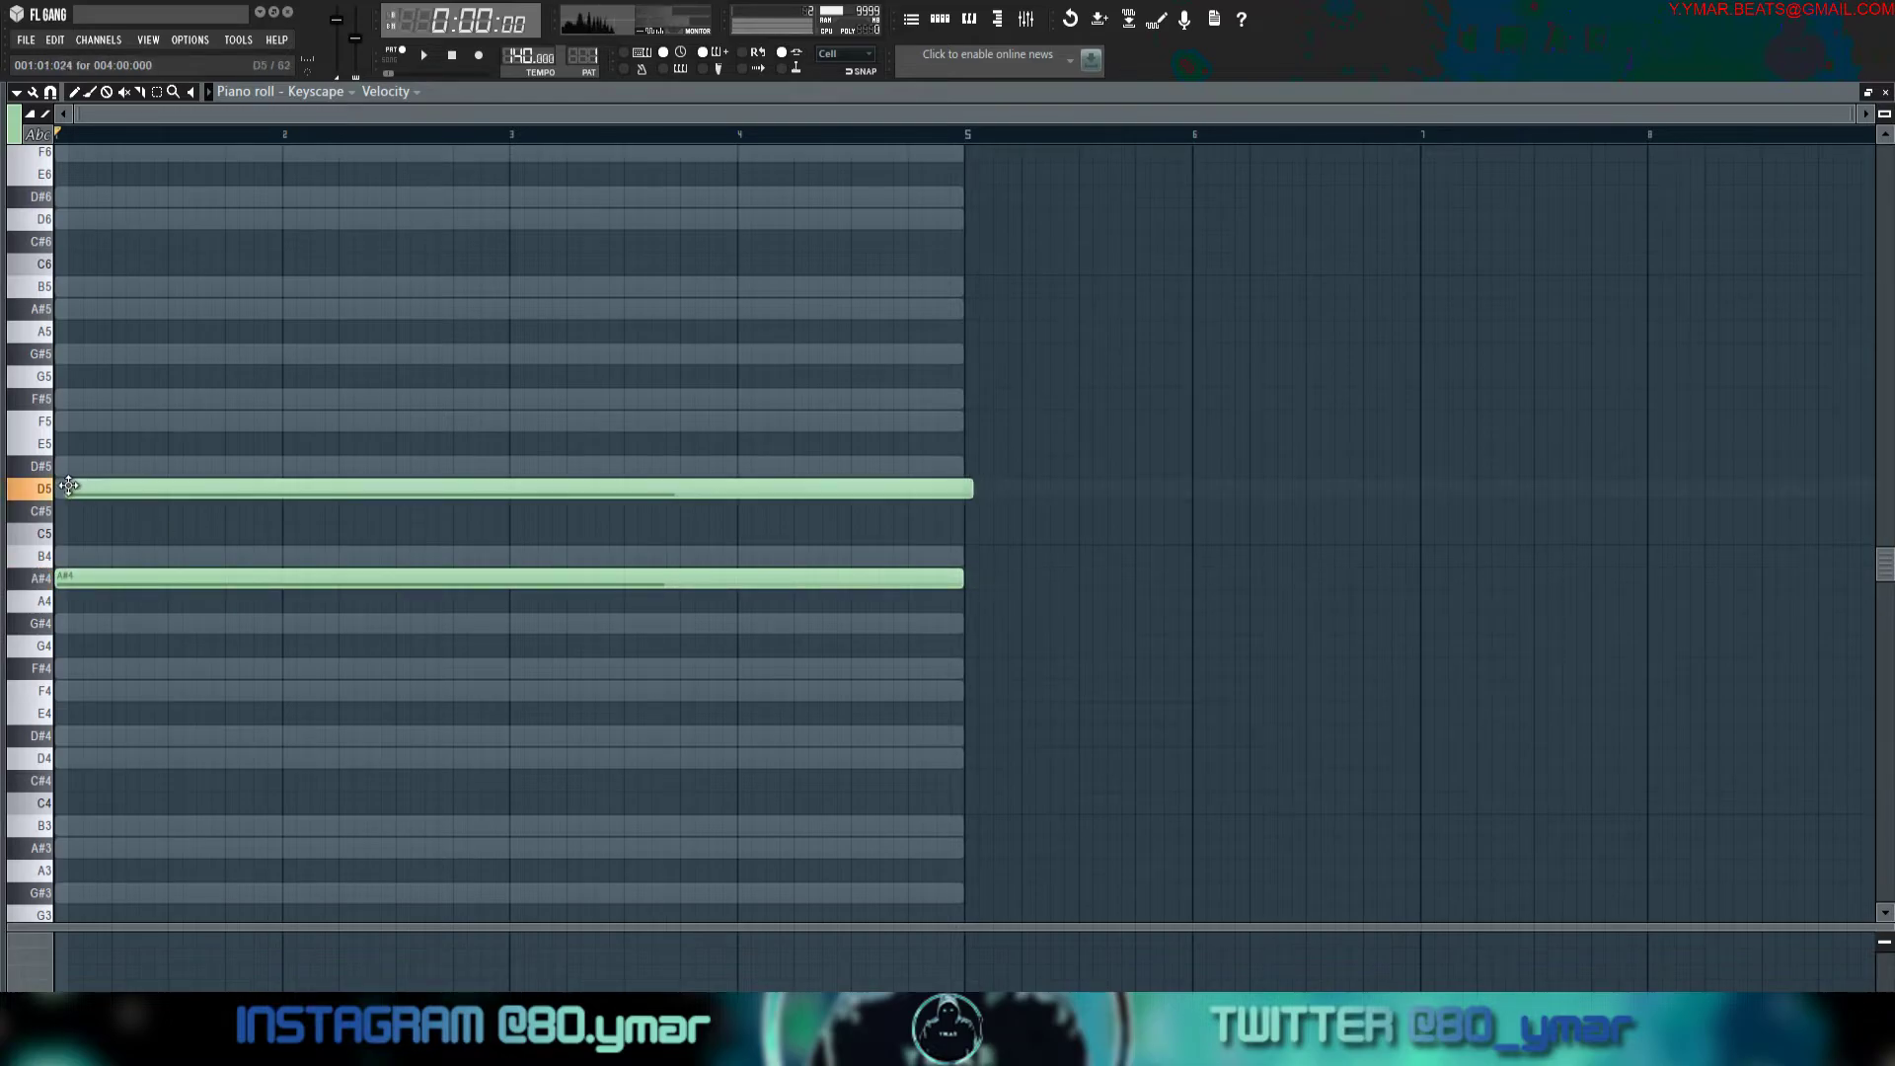
click(62, 422)
click(66, 356)
right_click(86, 357)
right_click(86, 580)
right_click(76, 488)
right_click(76, 422)
Build a four-bar chord of A#4, D5, F#5 and A#5 starting at bar 1 and play it.
click(76, 578)
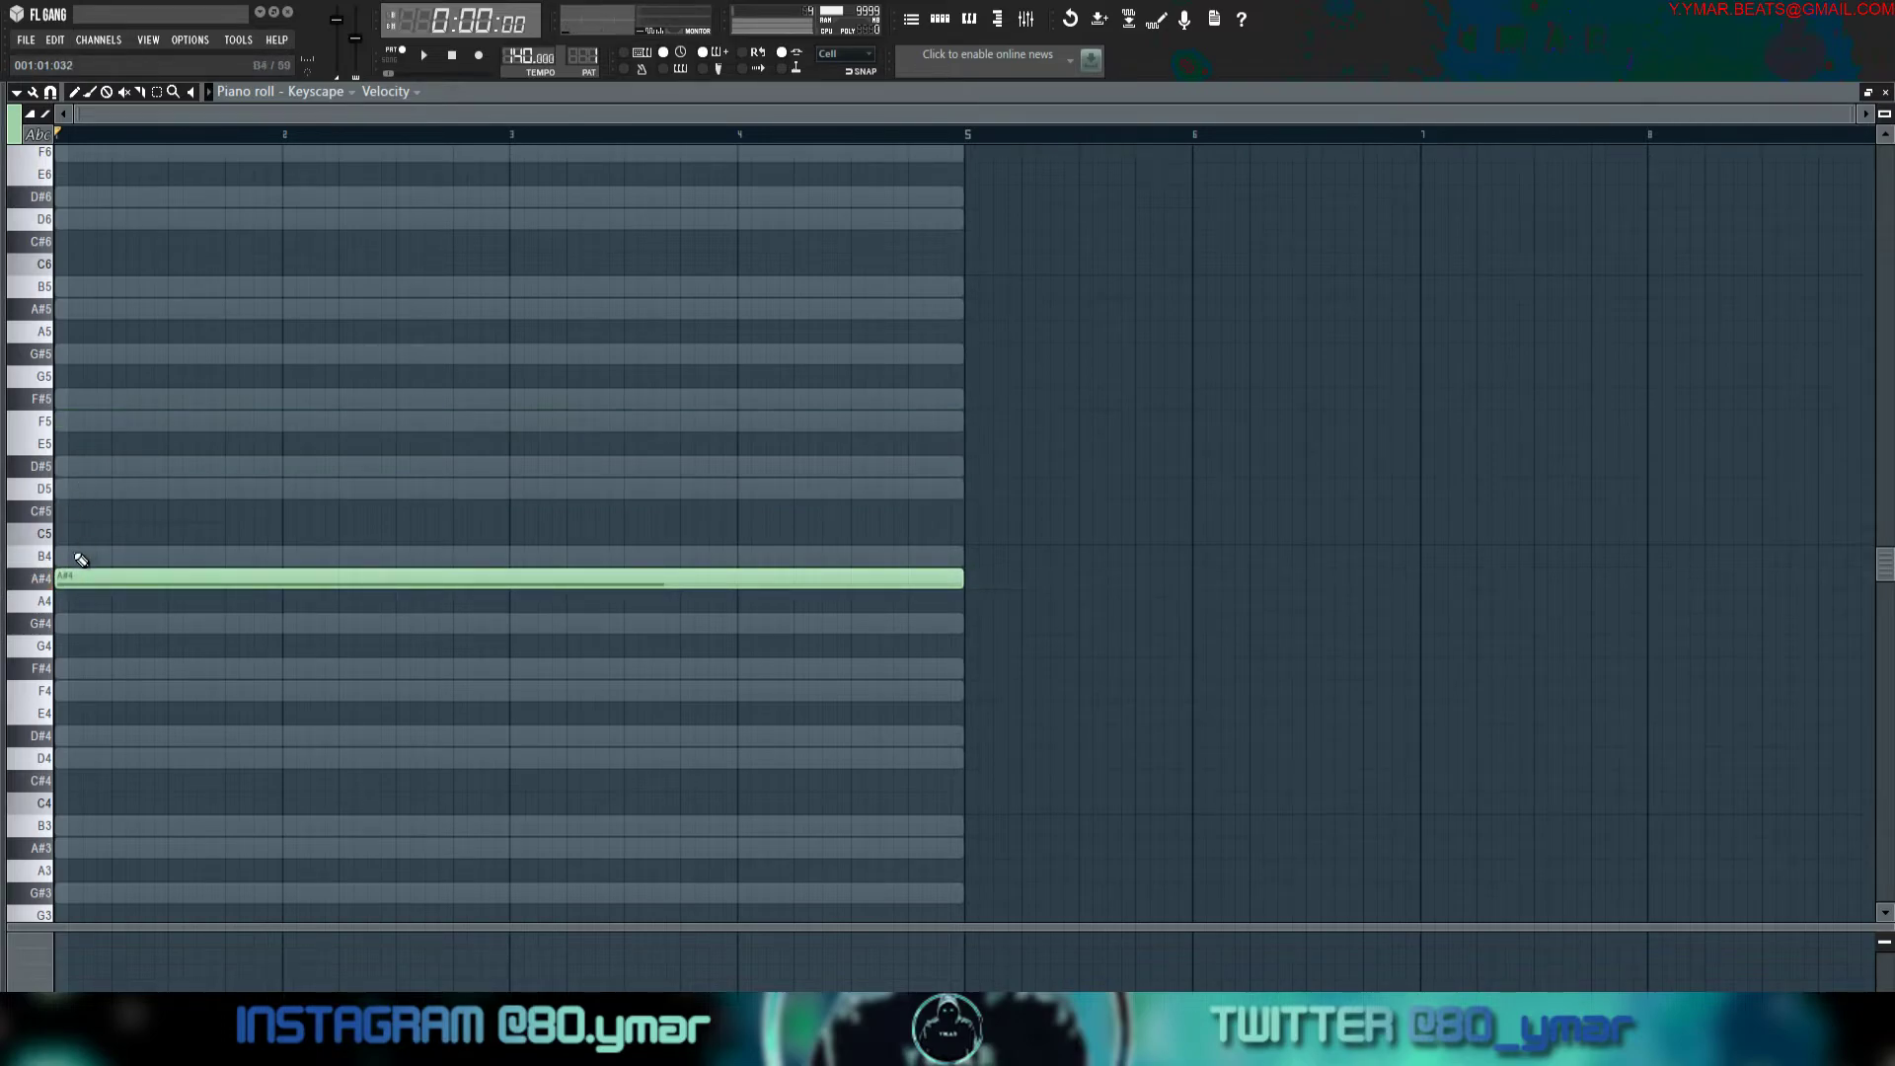
click(69, 490)
click(74, 401)
click(104, 308)
key(space)
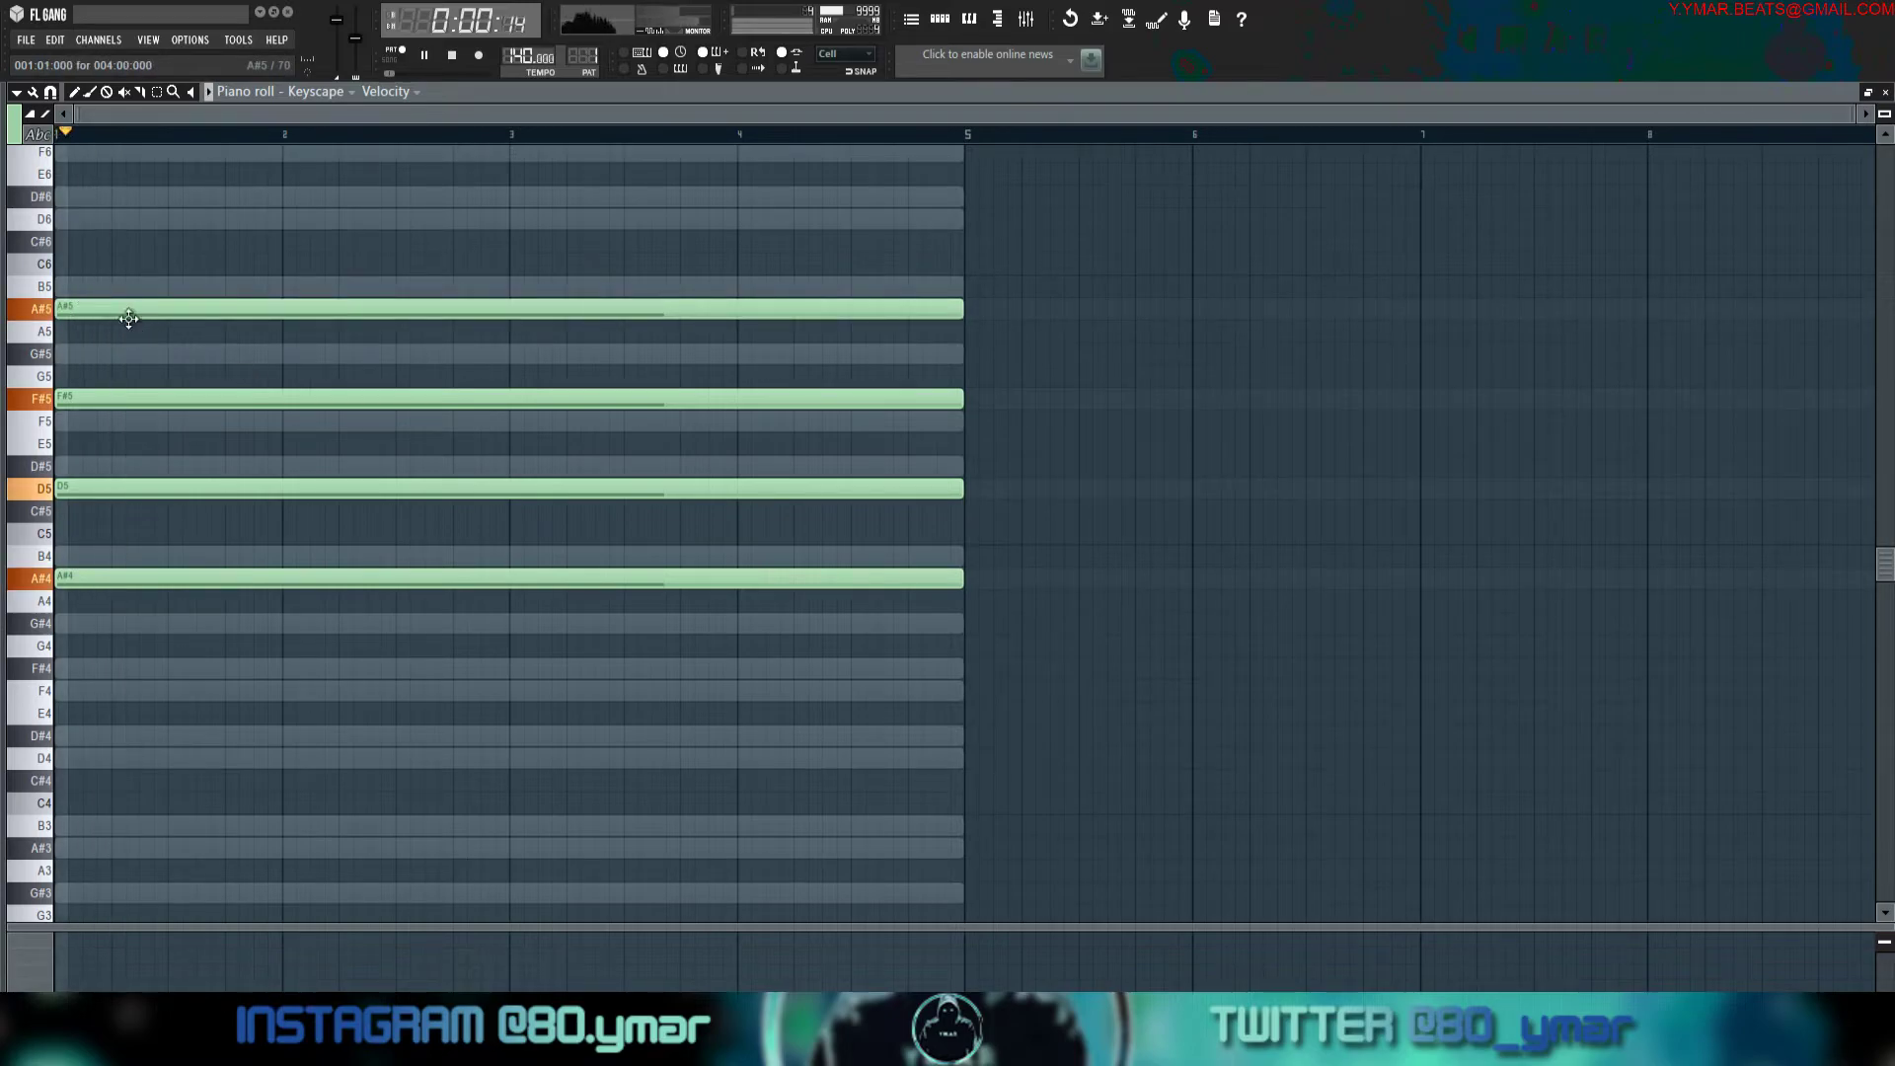
Replace the chord at bar 1 with a four-bar chord of D#4, F#4, A#4 and D#5 and play it.
key(space)
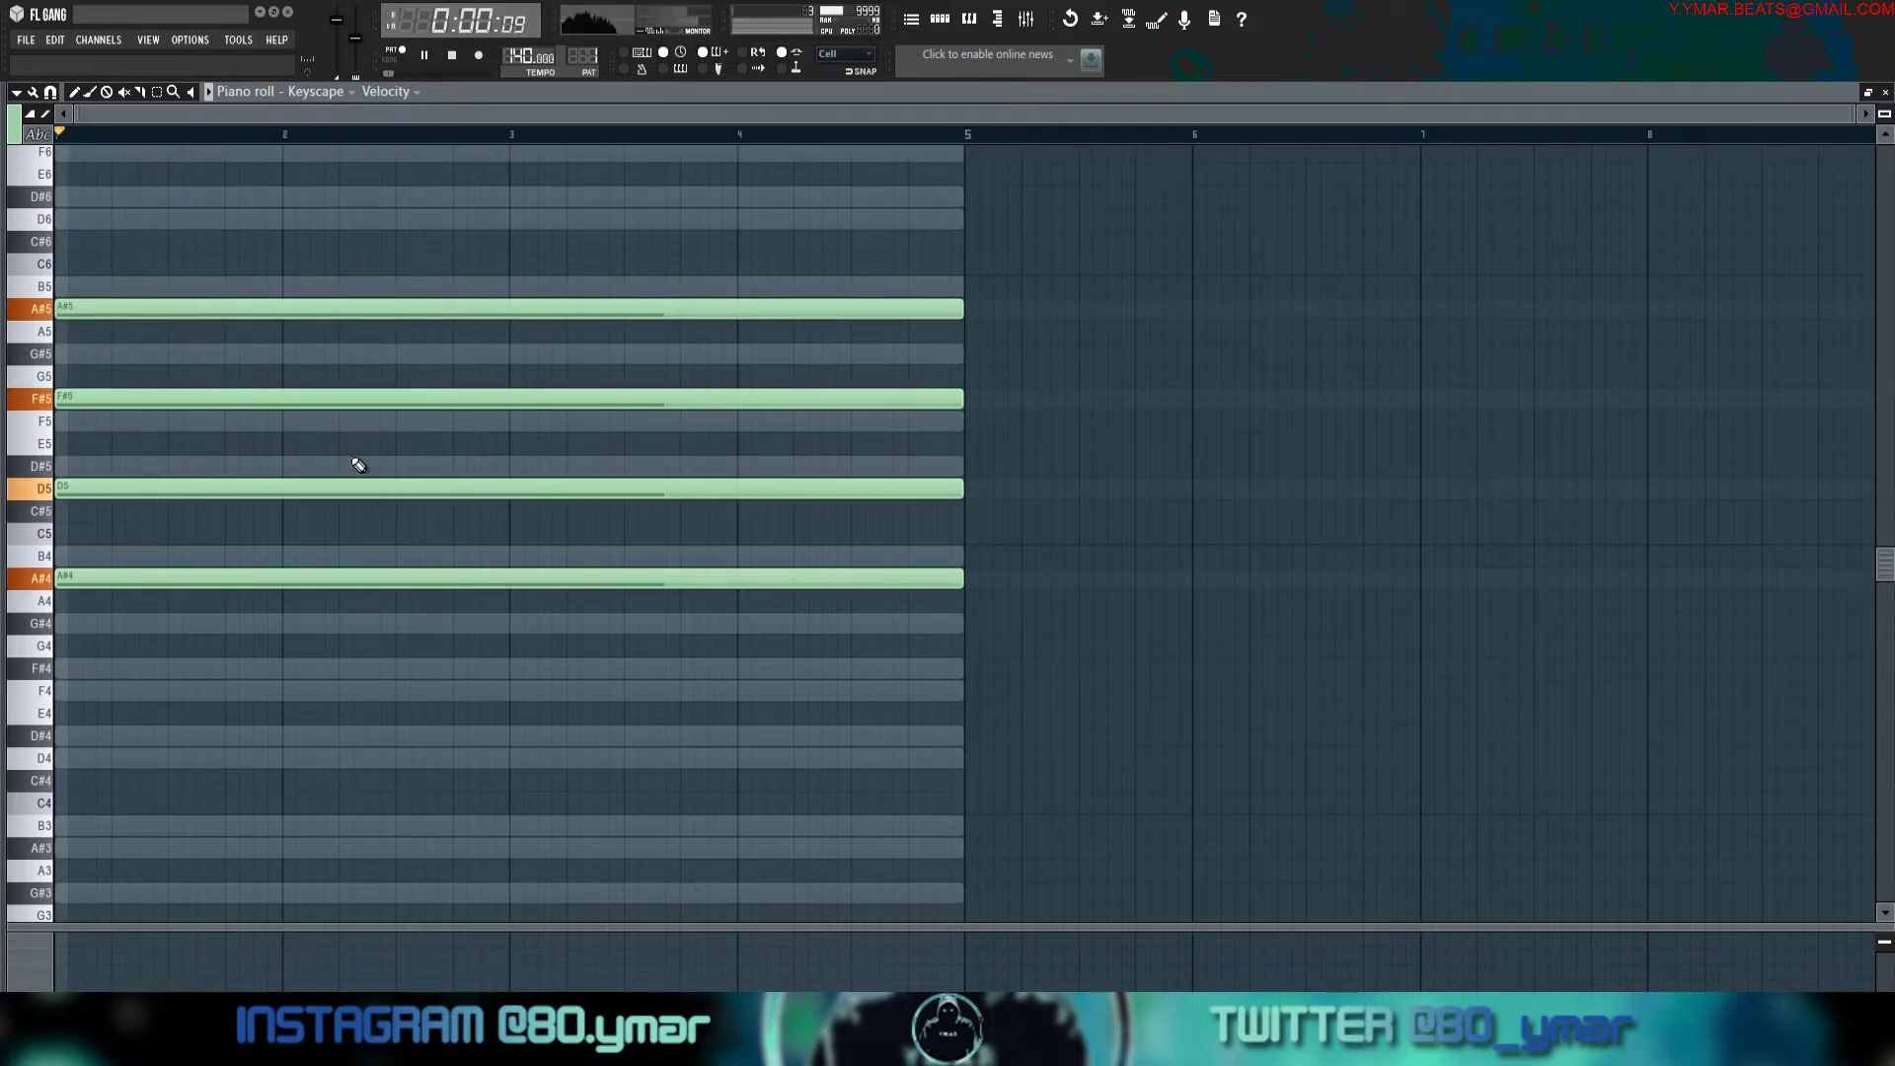
key(ctrl+a)
key(Delete)
click(95, 735)
click(93, 668)
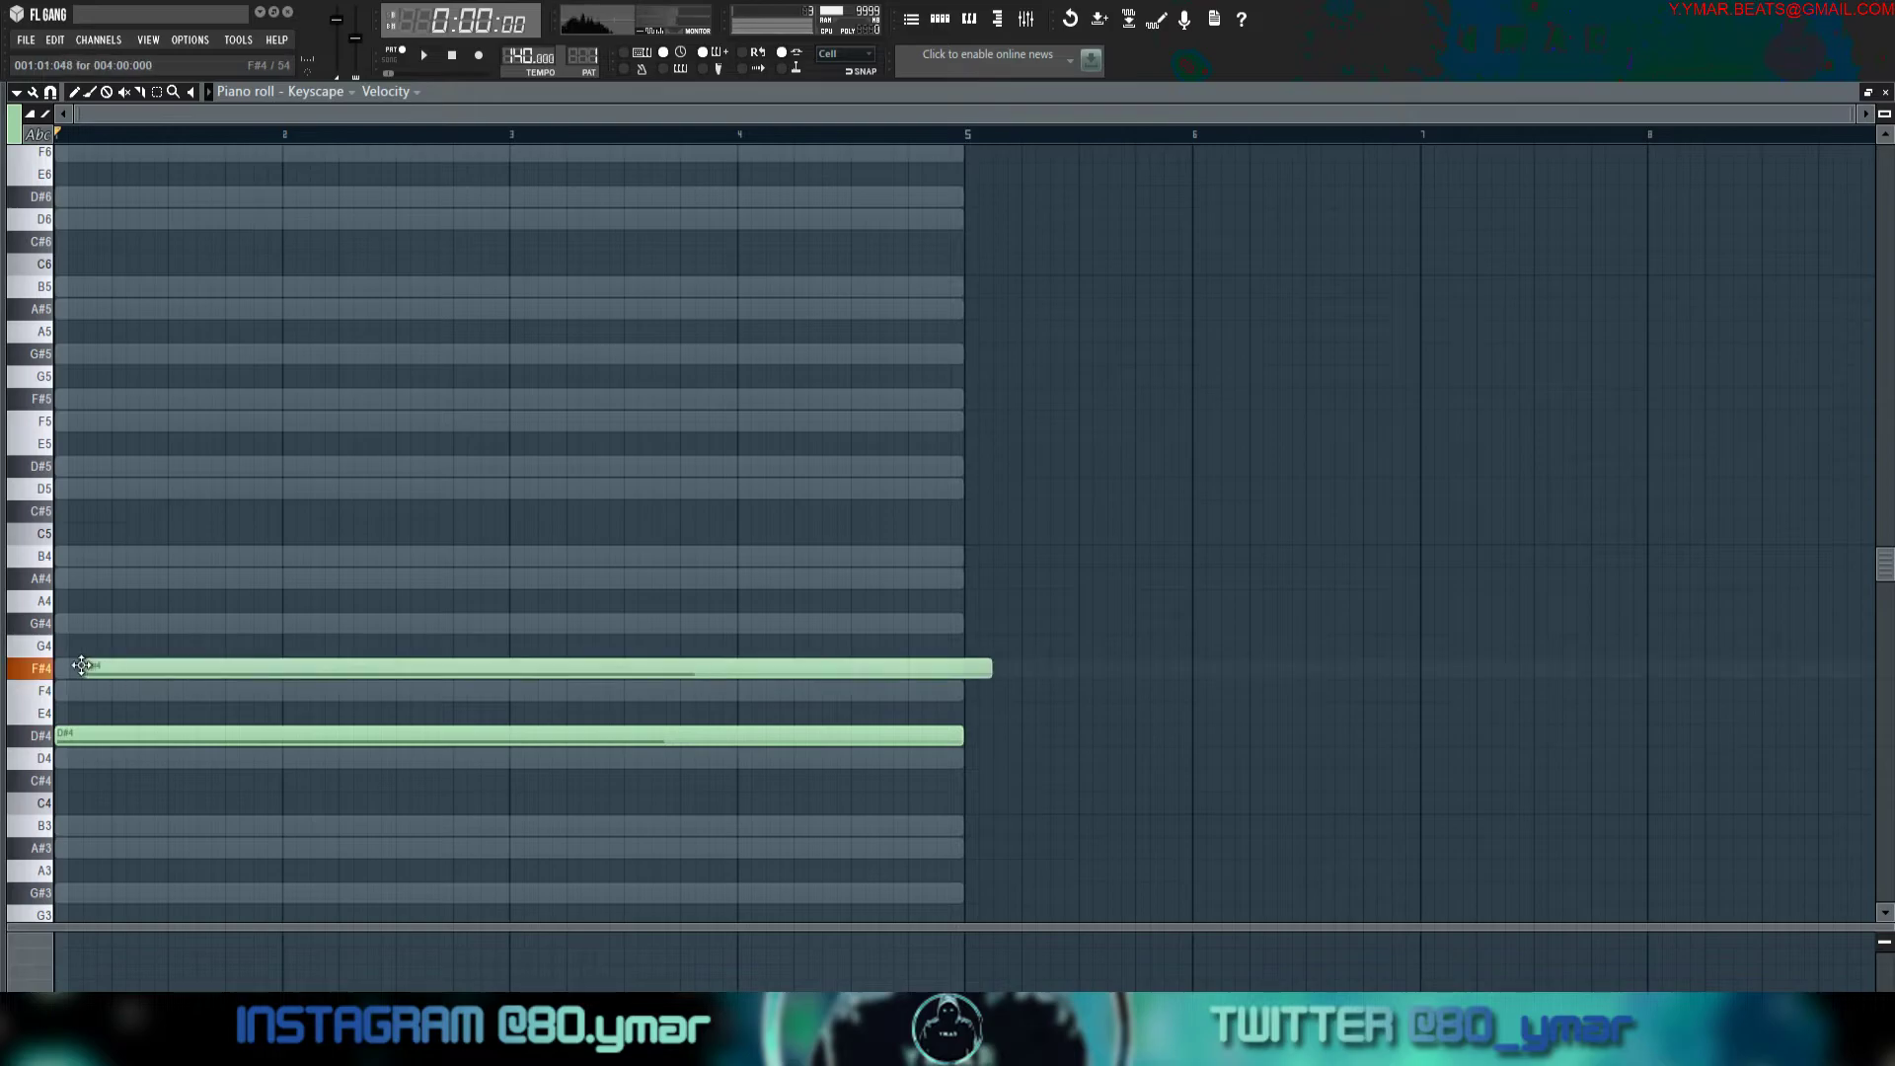
click(75, 578)
click(61, 465)
key(space)
key(space)
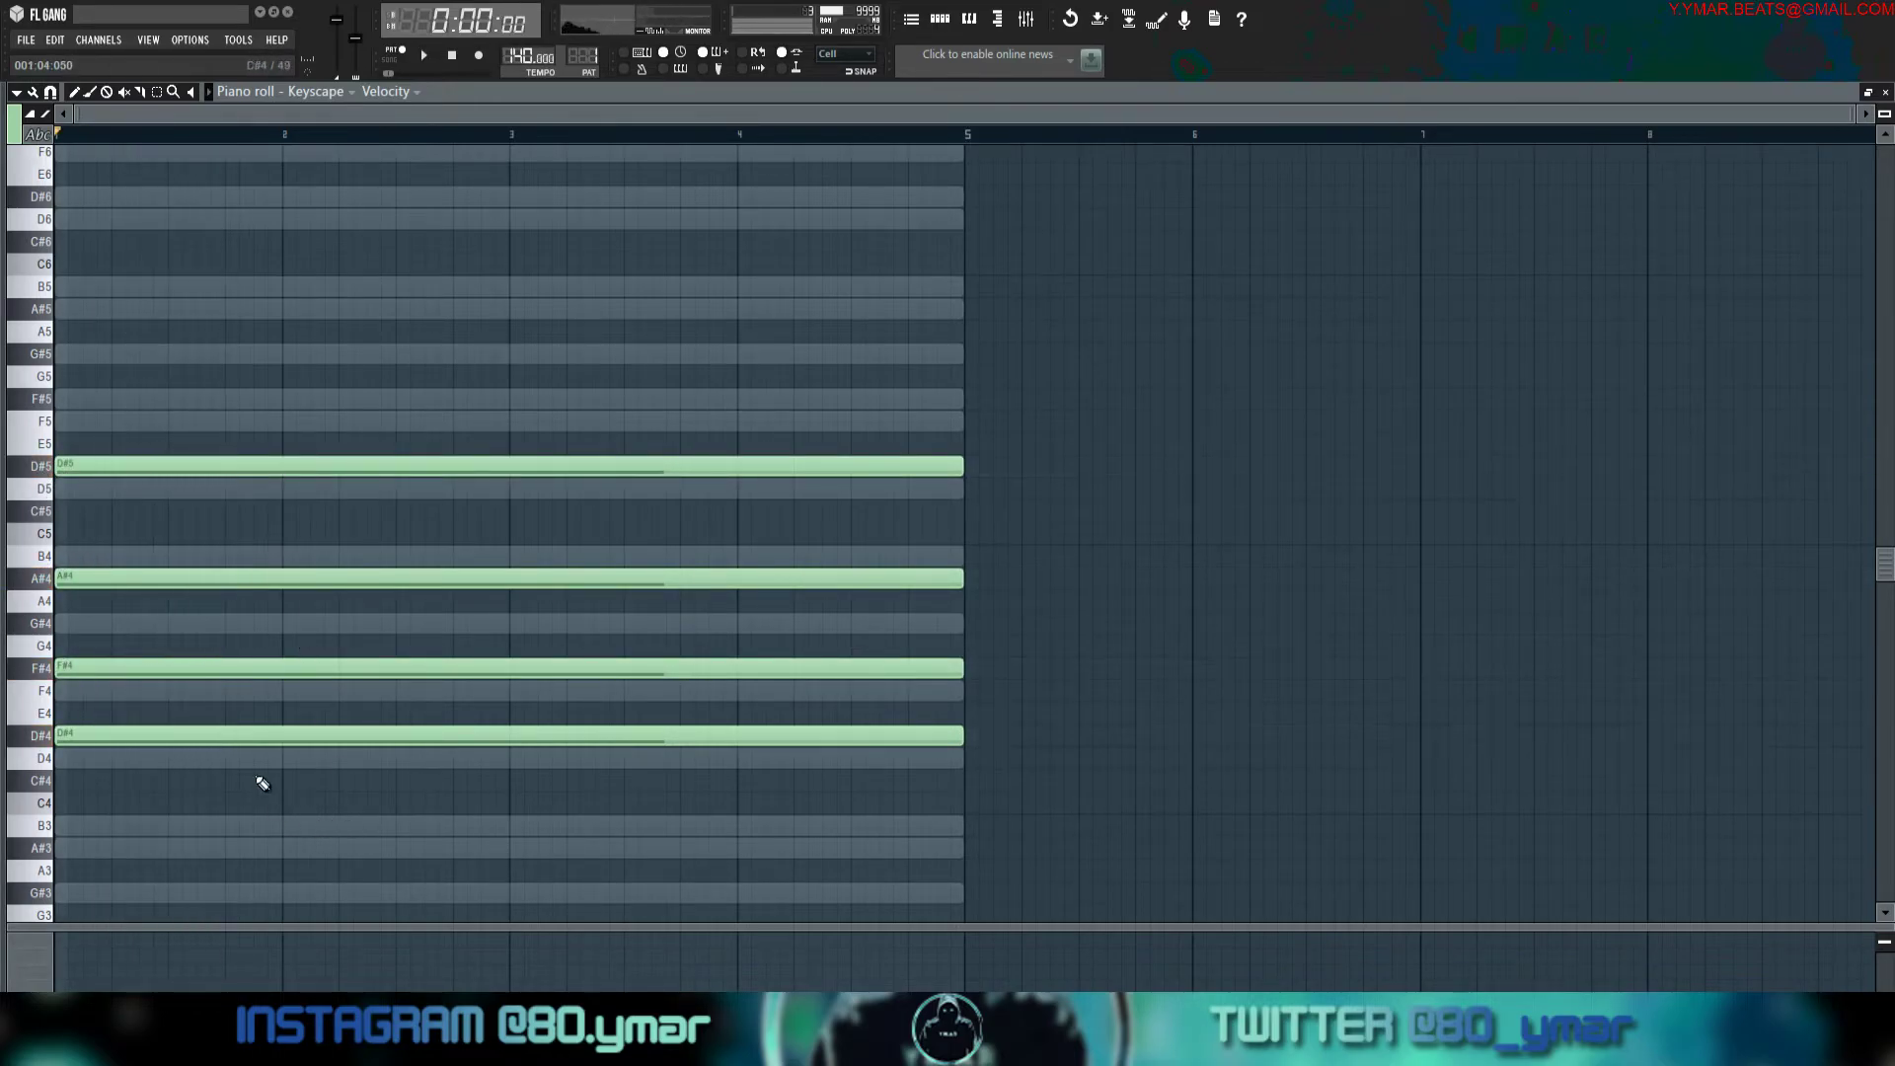
Shorten the chord to three beats and add a one-beat B4 on beat 4 of bar 1.
key(ctrl+a)
key(space)
drag(959, 465, 220, 373)
key(space)
drag(258, 489, 258, 556)
key(space)
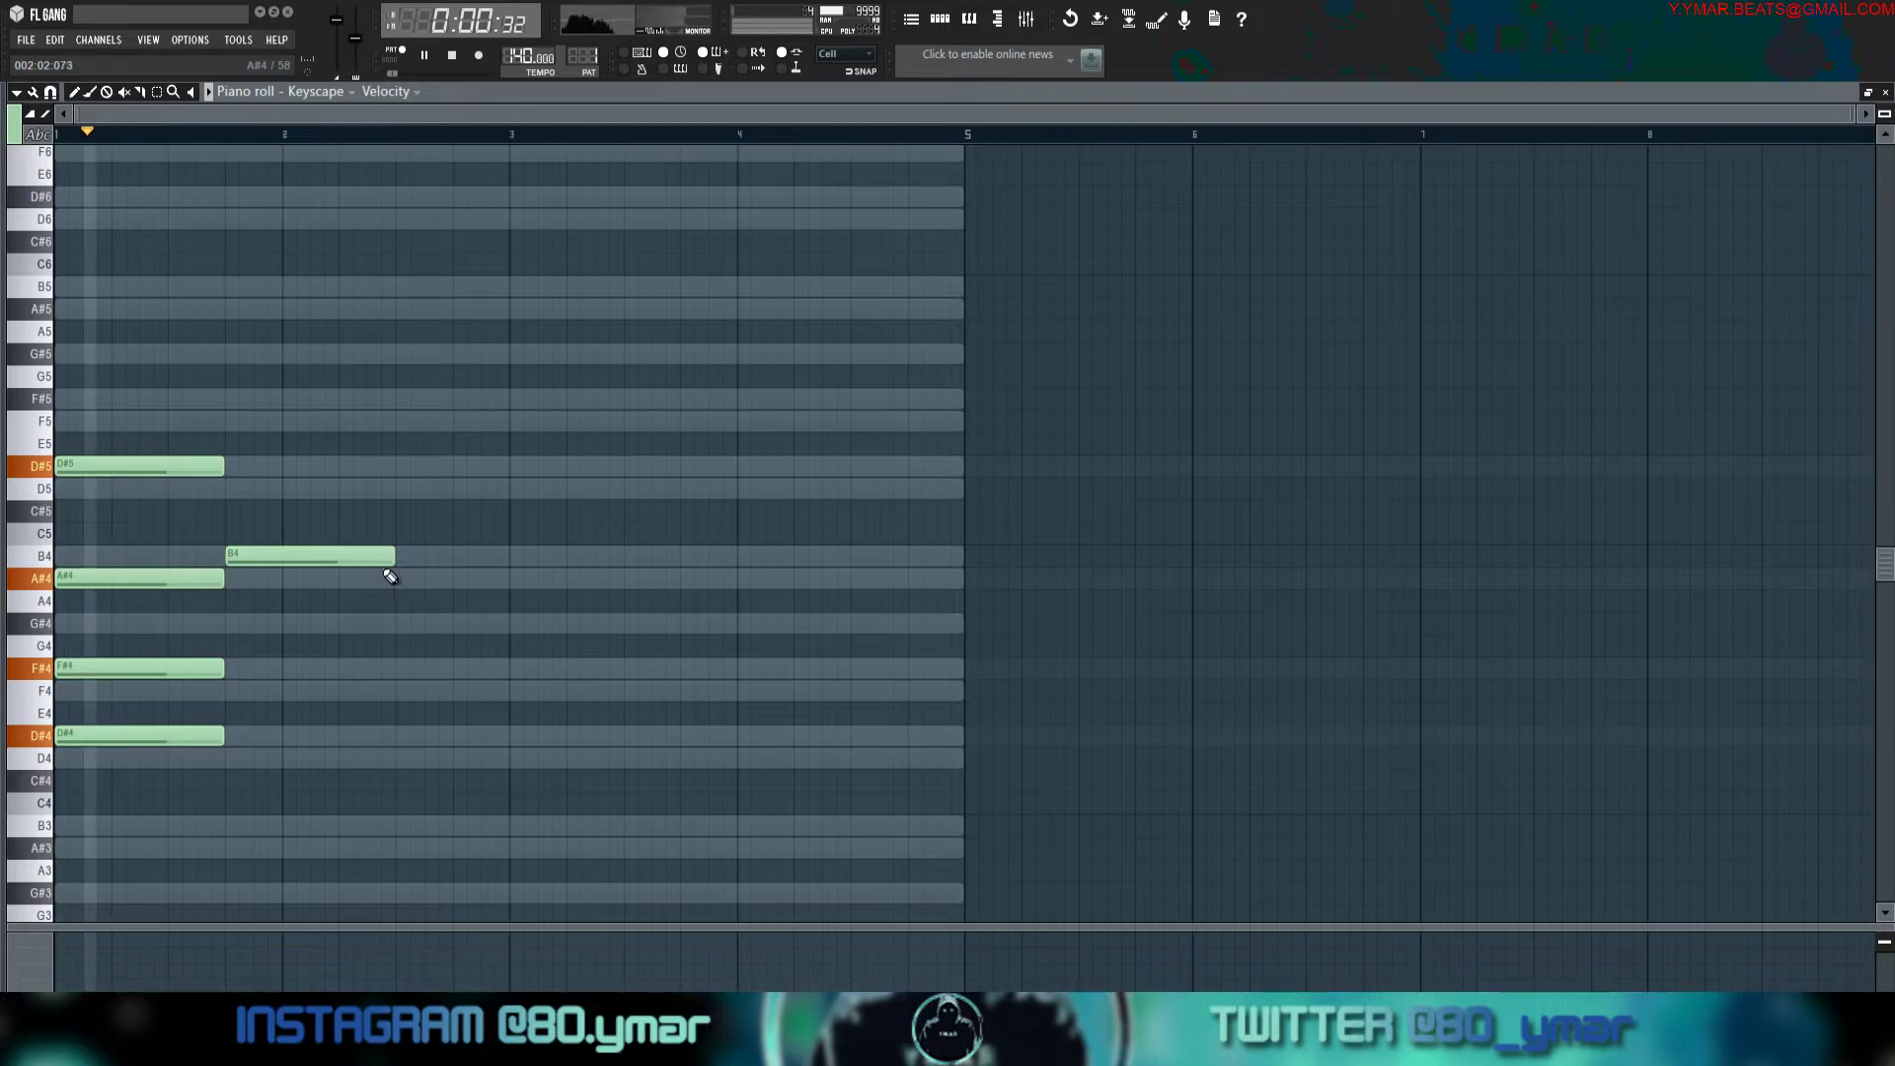
drag(389, 572, 283, 556)
key(space)
Build a one-beat chord of B3, D#4, F4 and G#4 at the start of bar 2 and play it.
click(284, 758)
right_click(293, 758)
click(279, 825)
drag(281, 826, 287, 825)
click(289, 735)
click(288, 668)
drag(288, 668, 284, 691)
drag(309, 735, 306, 694)
click(301, 622)
drag(301, 623, 307, 629)
key(space)
key(space)
Transpose the Sampler scale notes and all Keyscape notes up three semitones and play the pattern.
drag(378, 860, 301, 525)
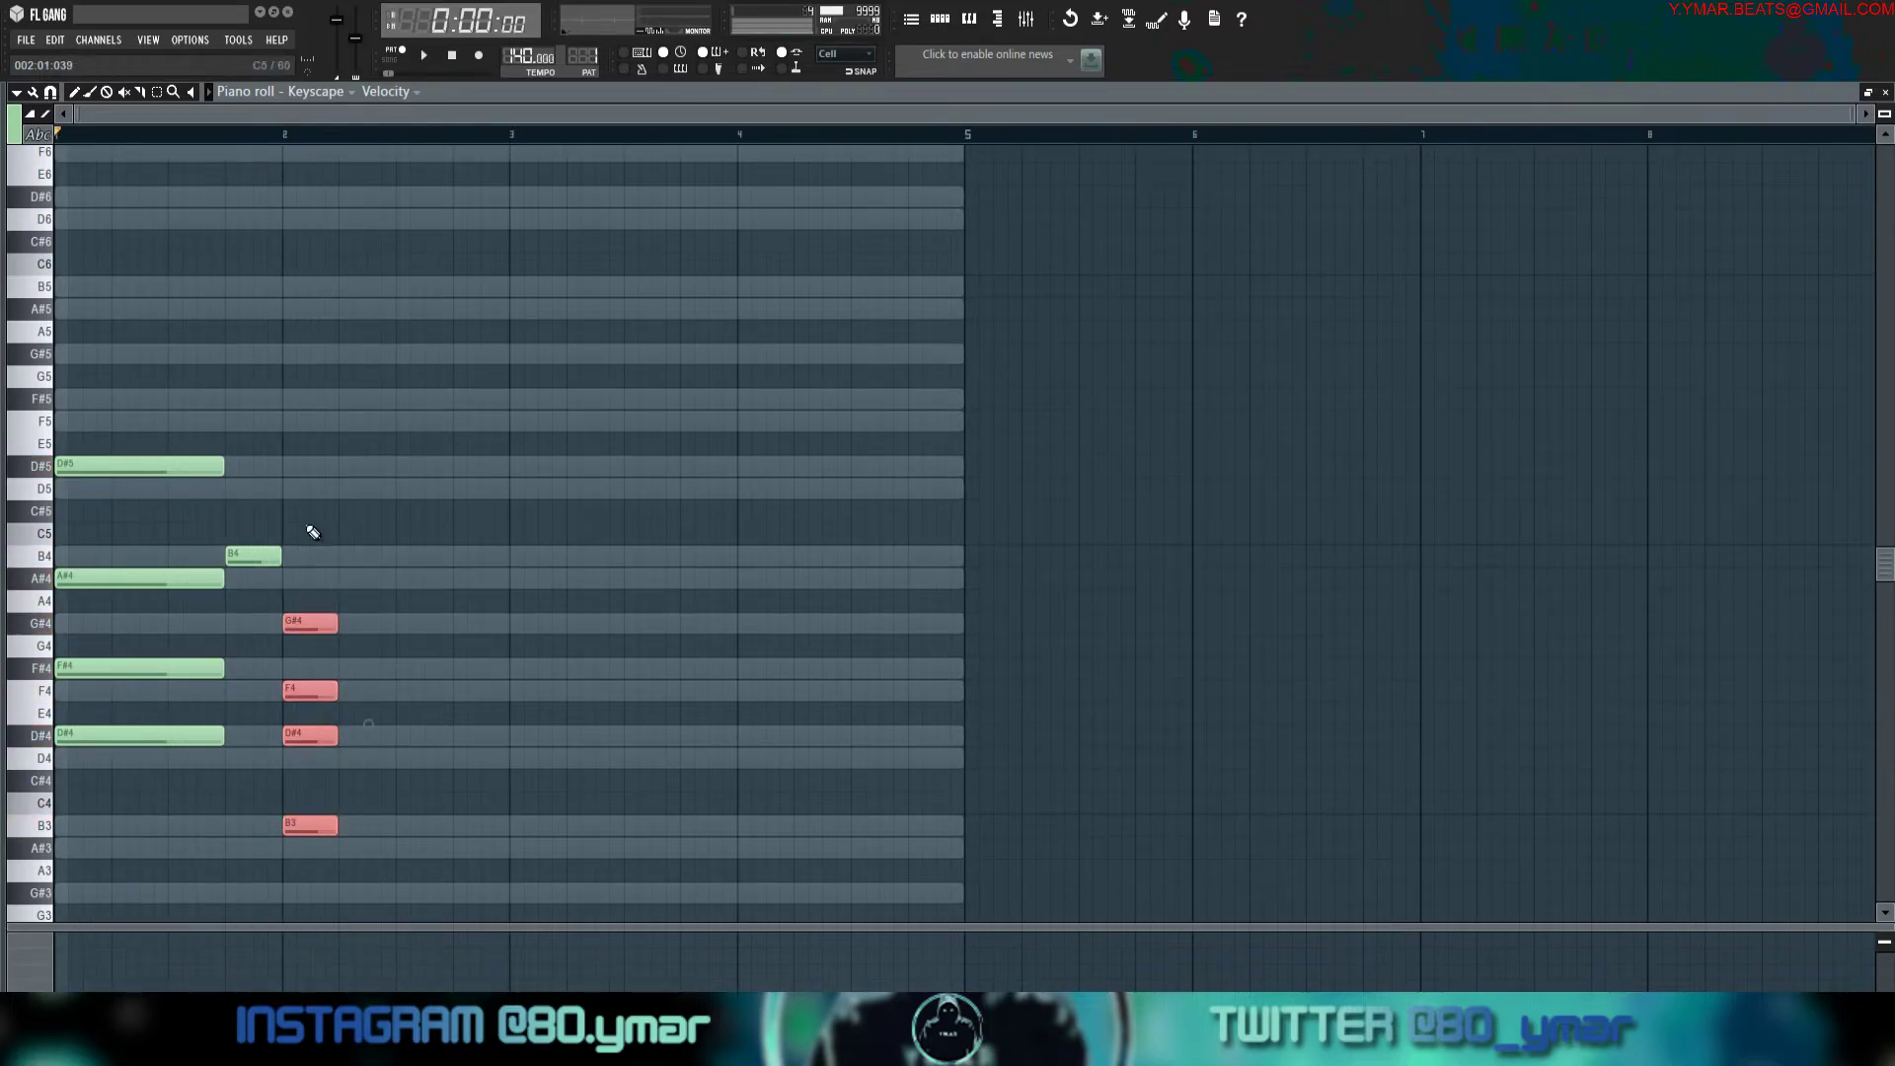
key(ctrl+a)
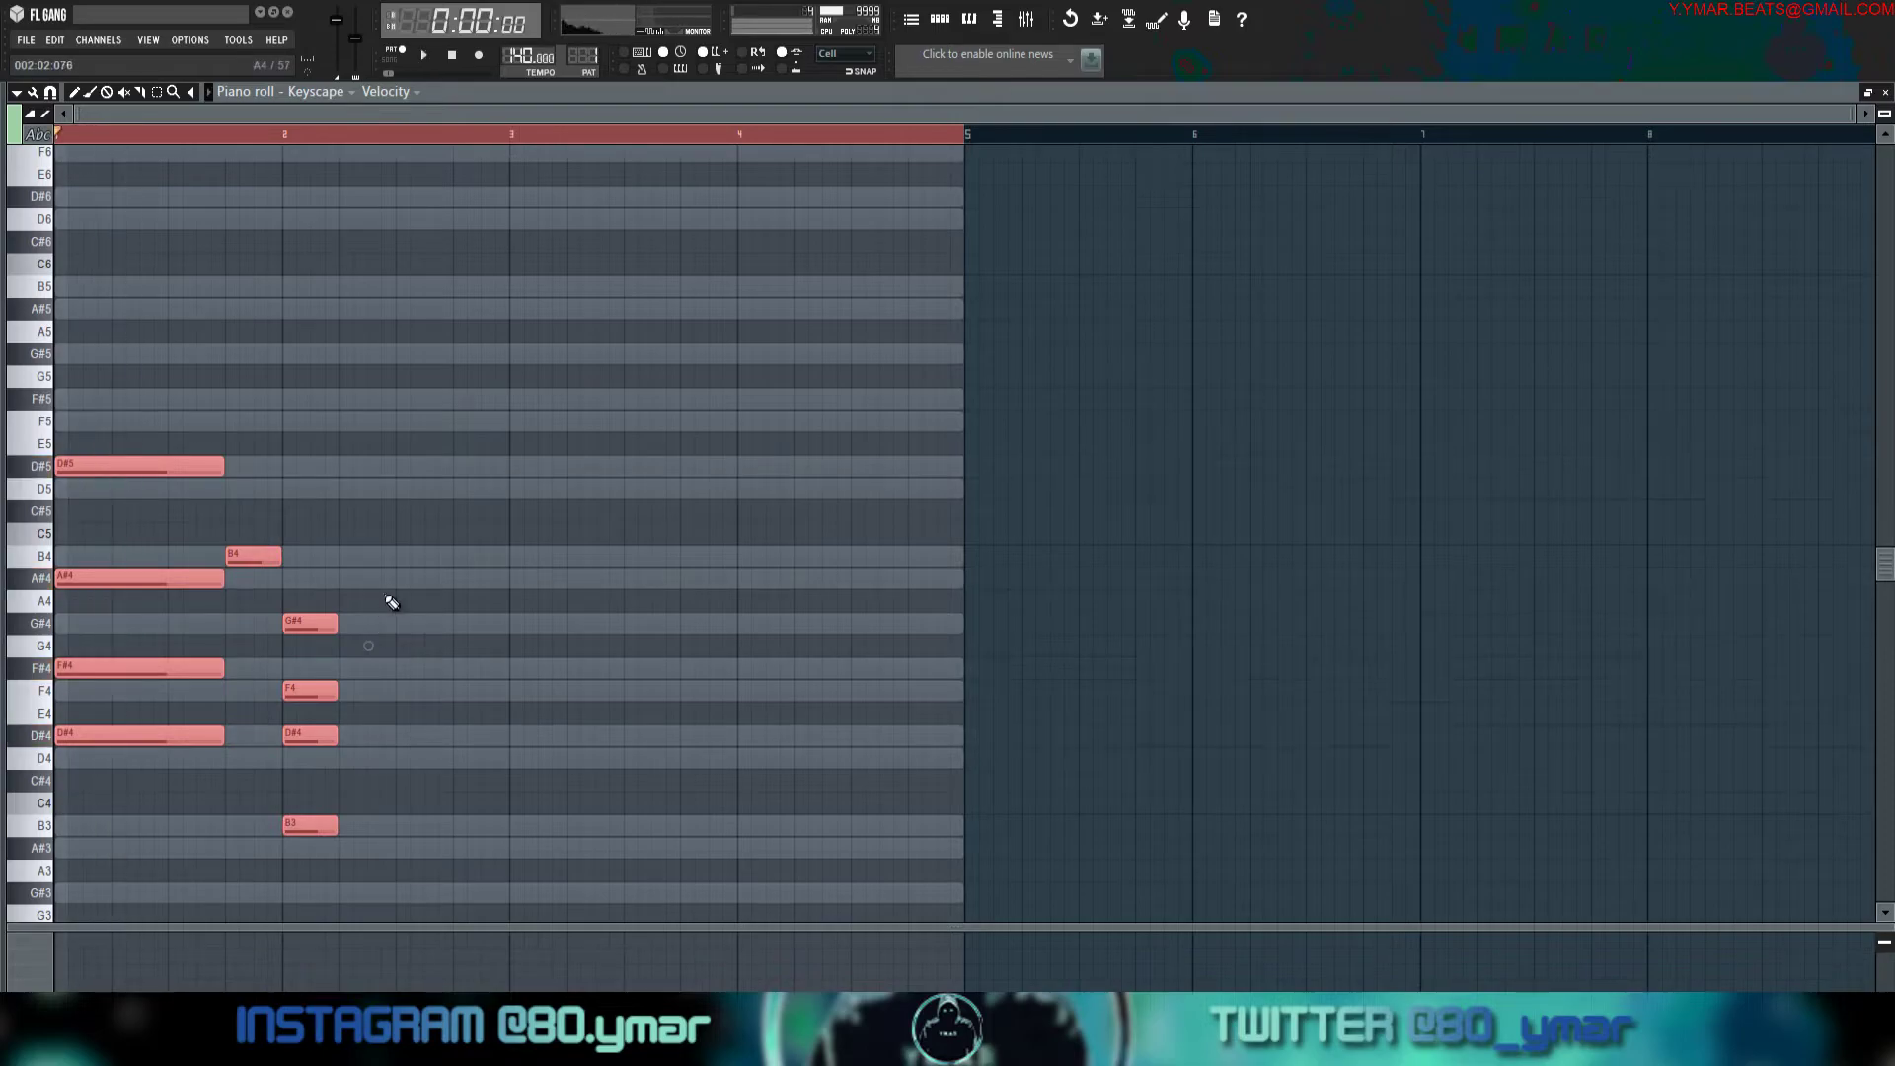
click(948, 24)
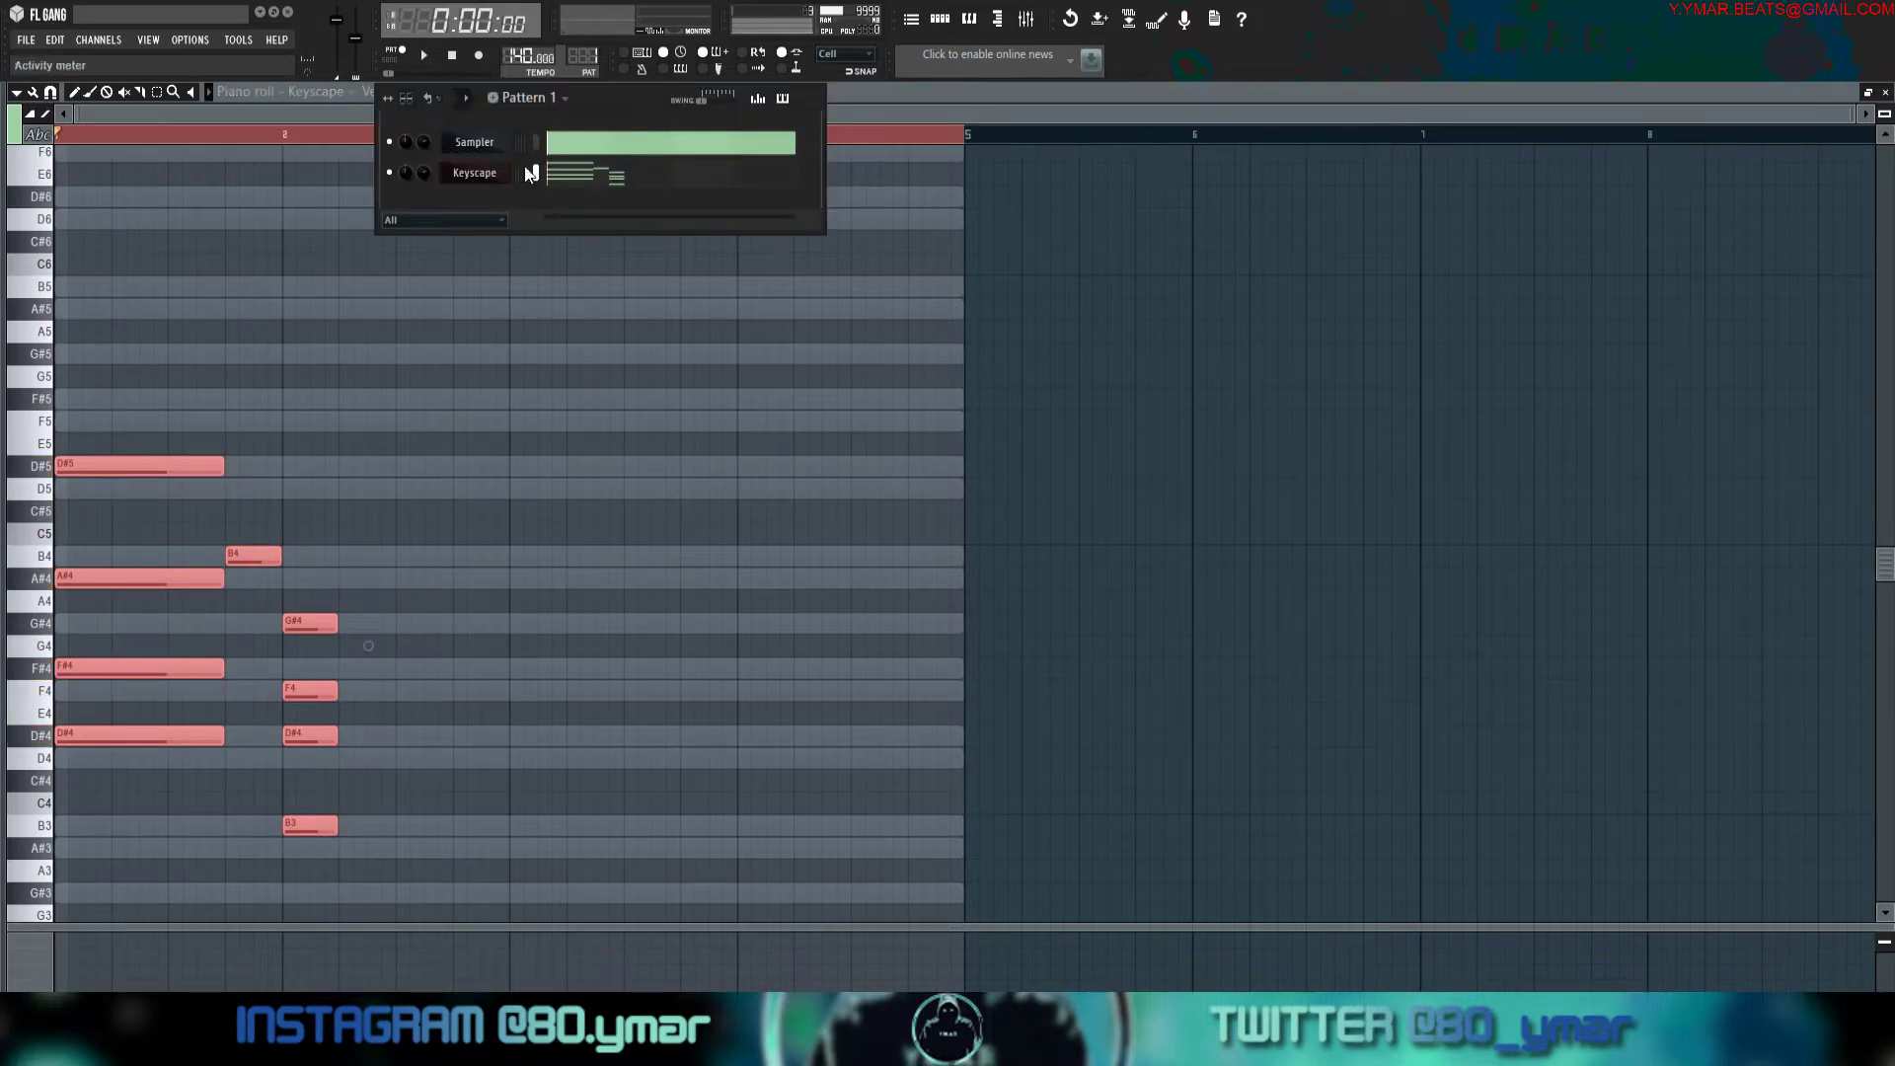
click(596, 148)
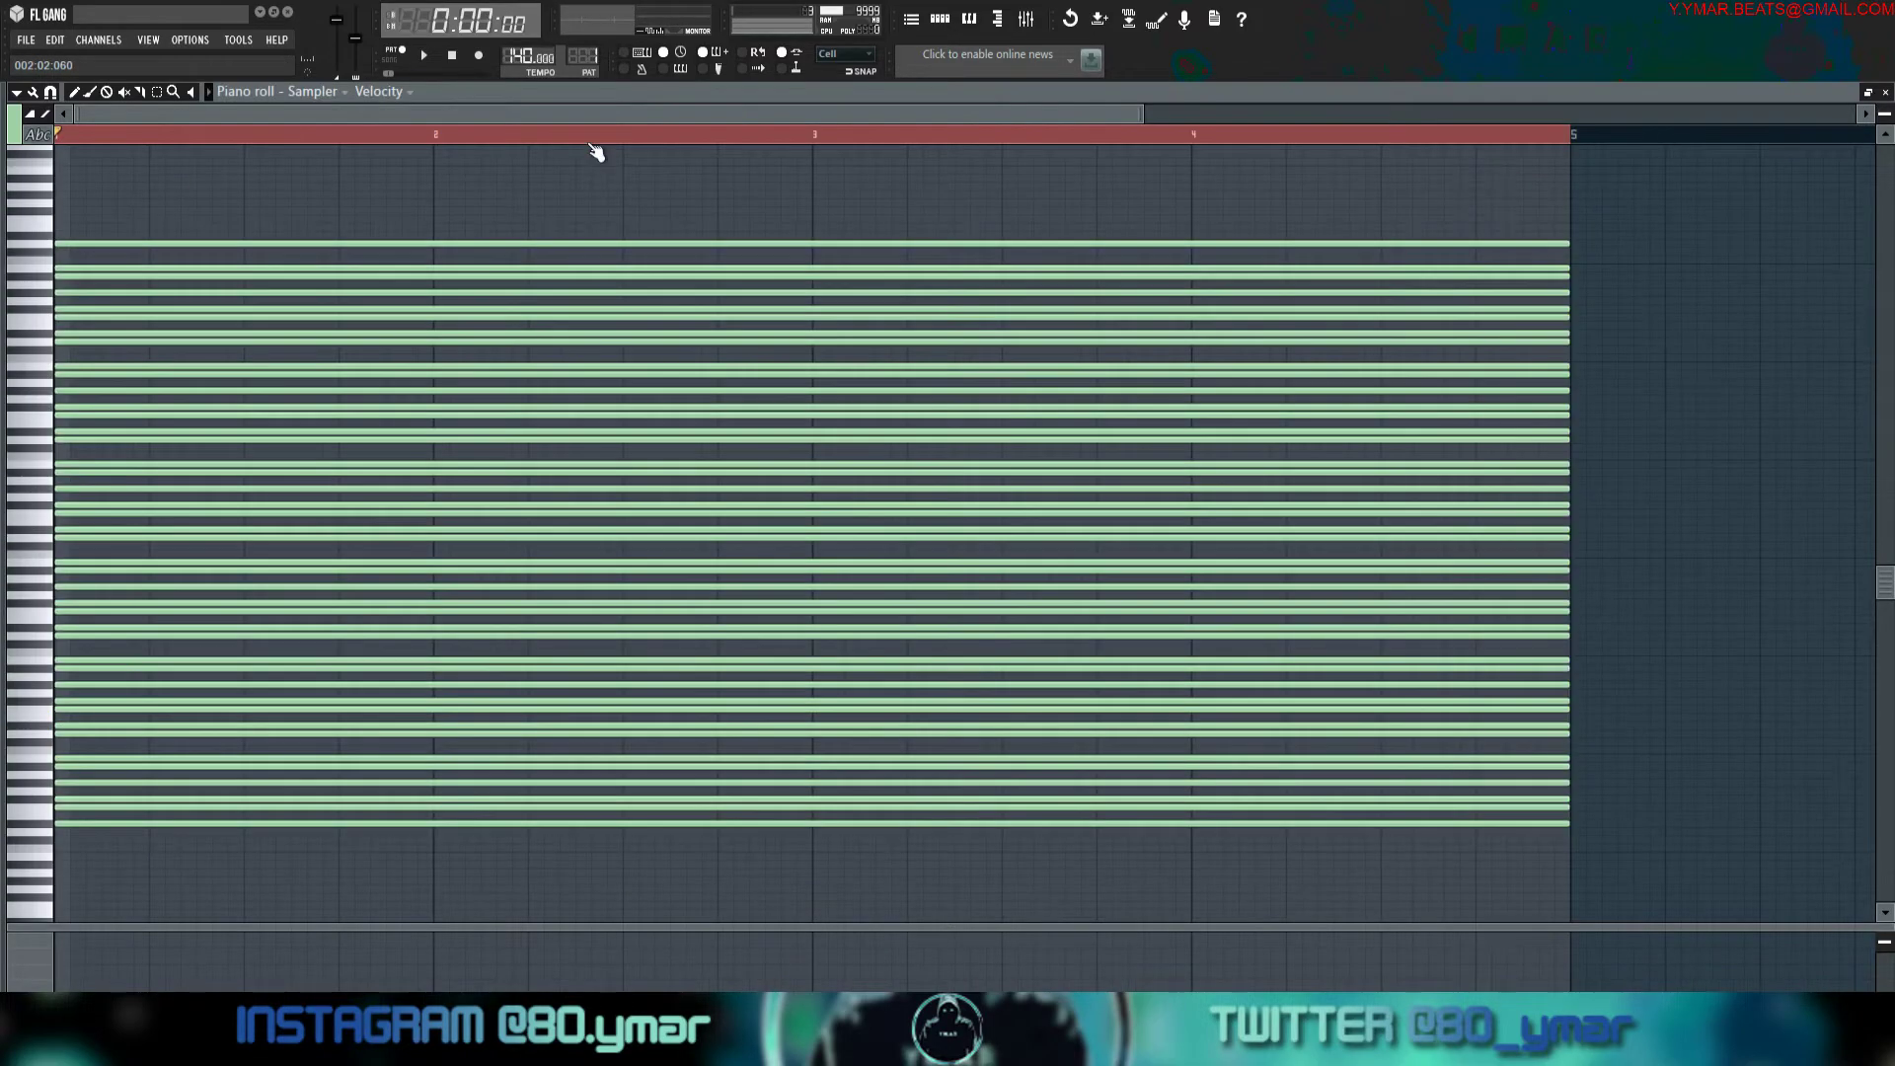
click(964, 21)
click(934, 17)
click(645, 173)
key(Up)
key(Up)
key(Up)
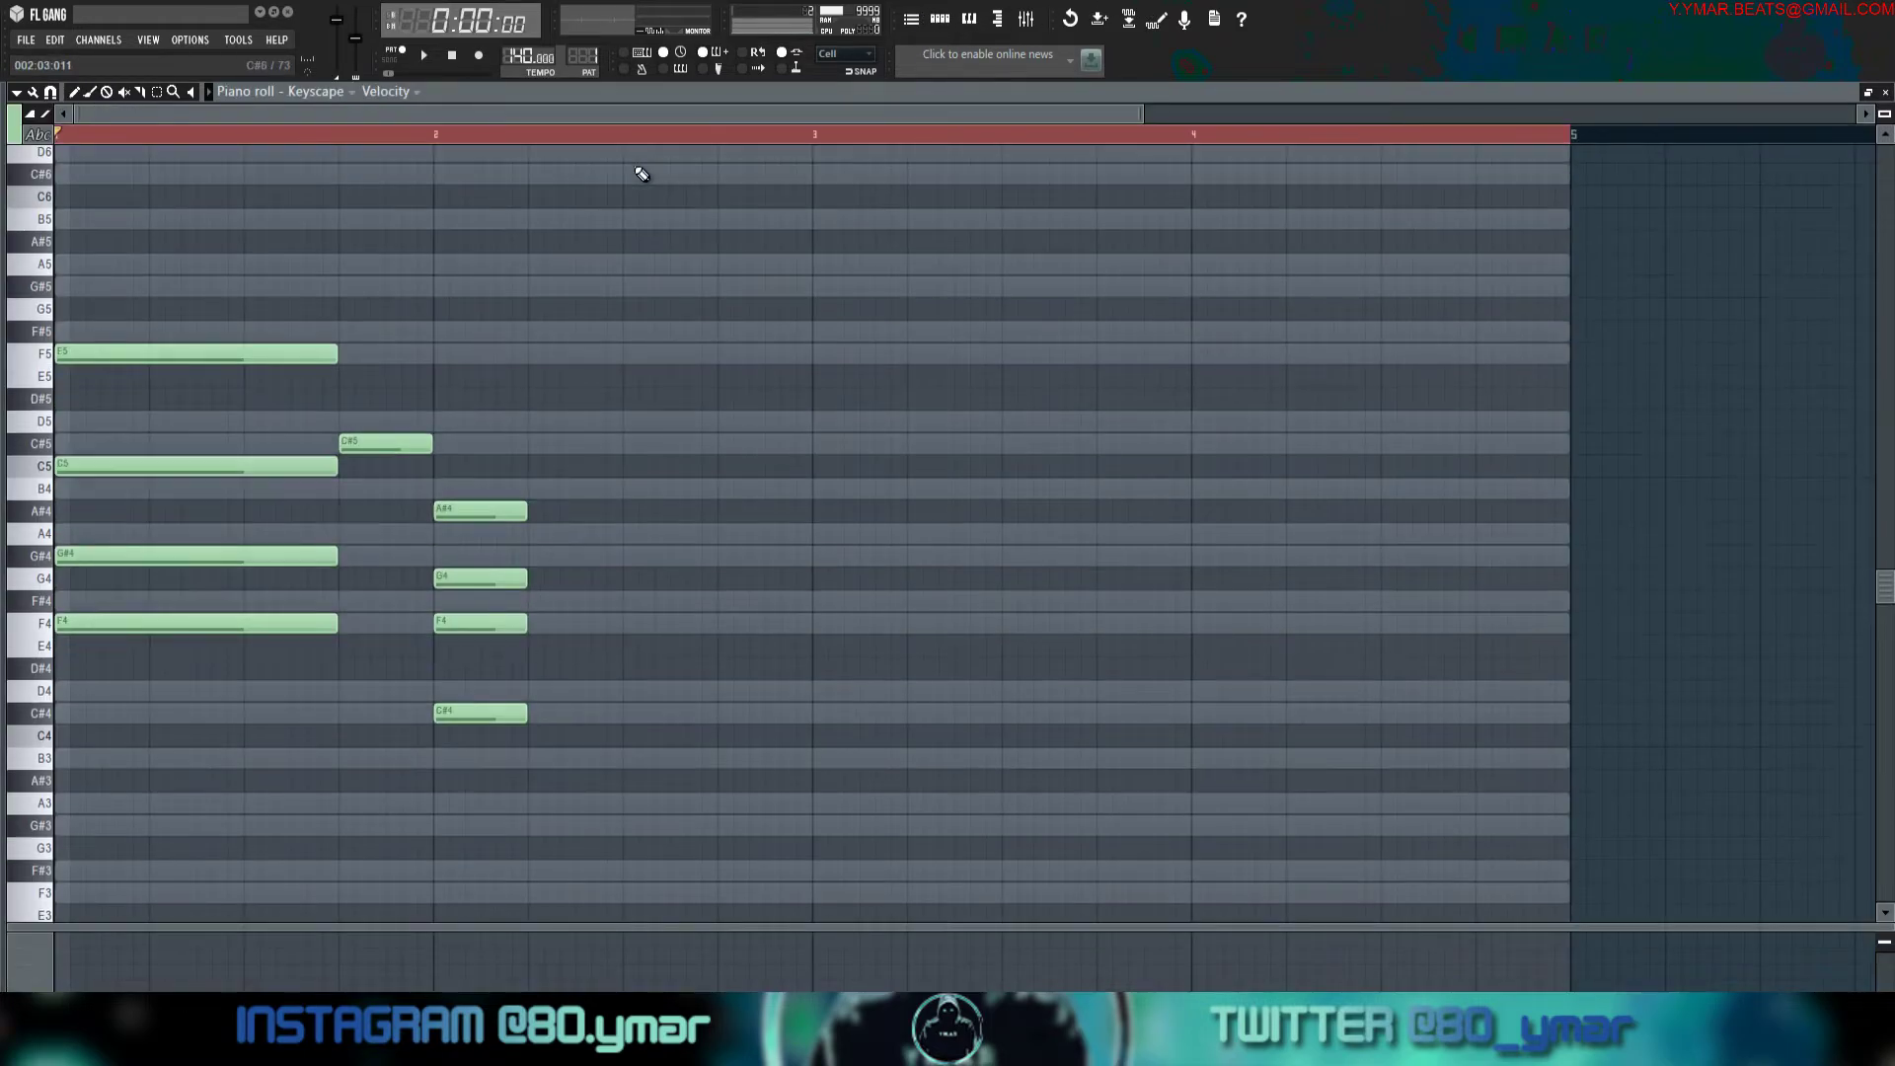
key(space)
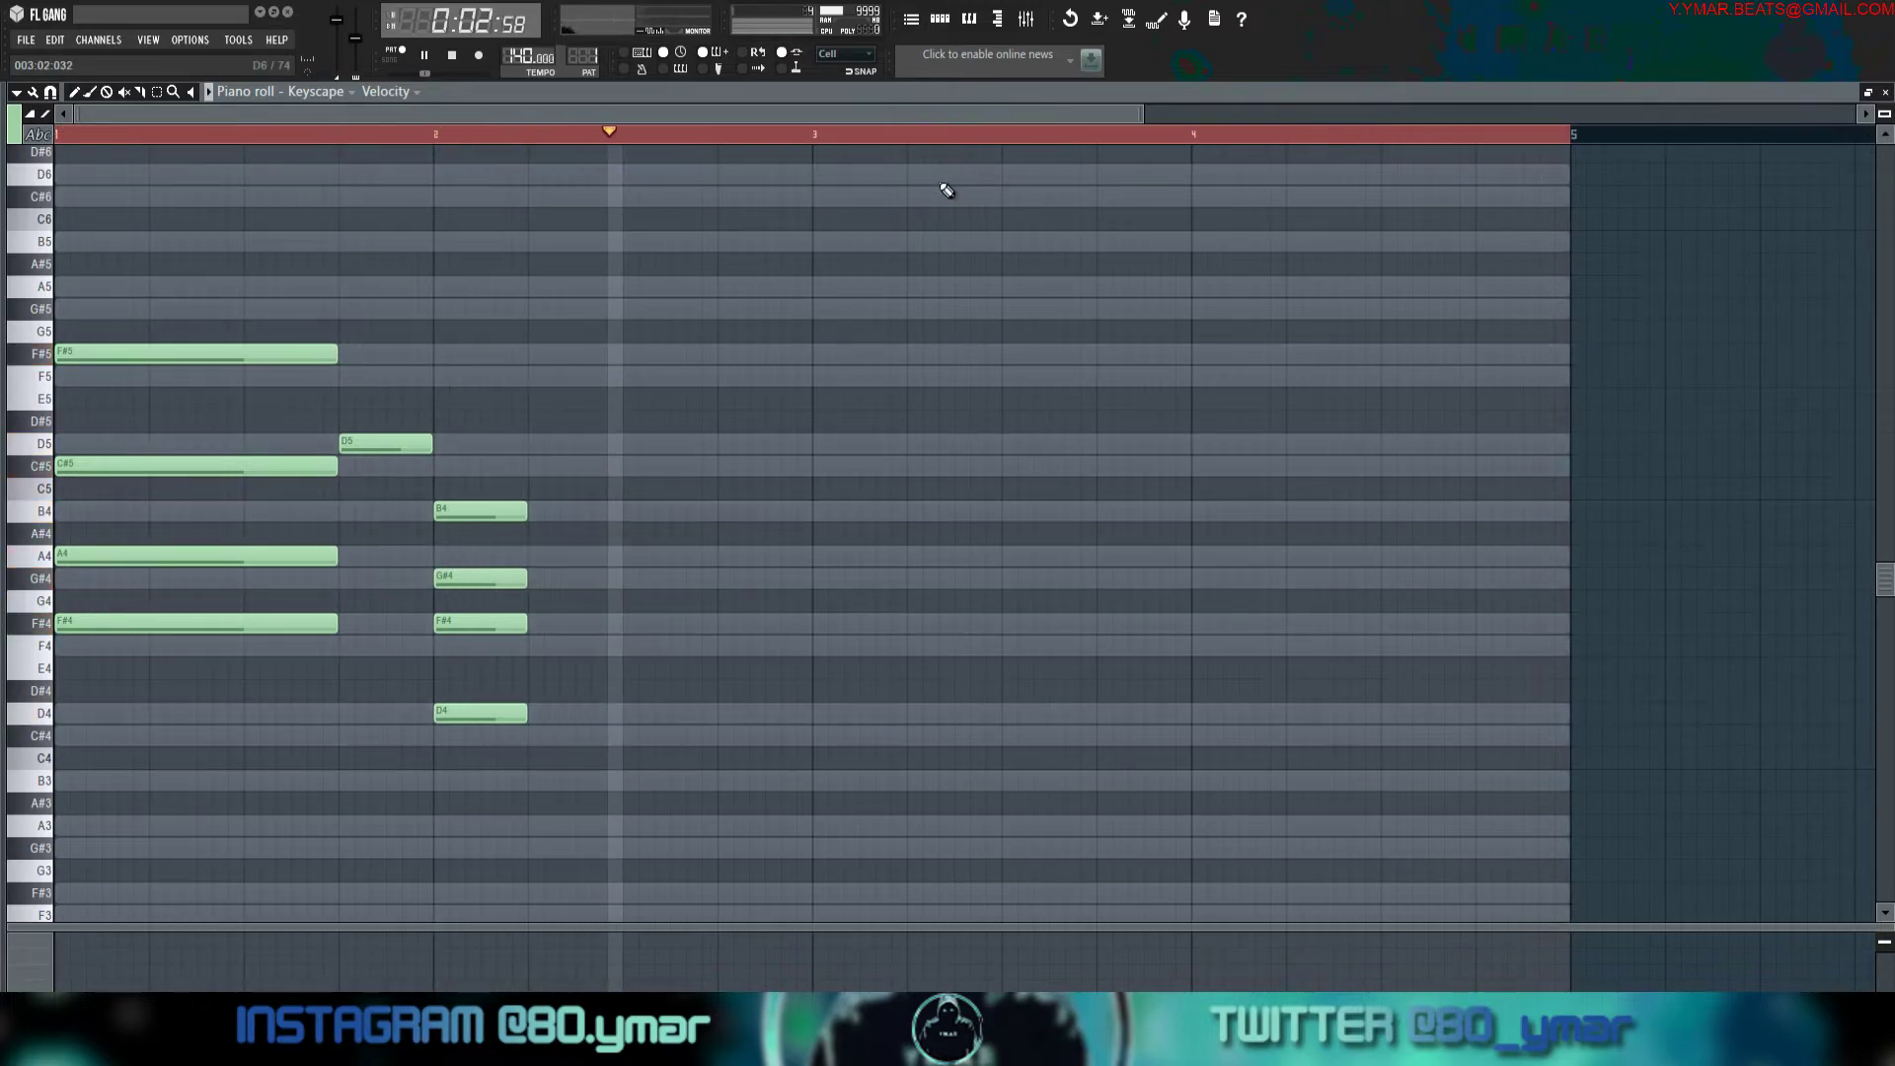
key(space)
key(space)
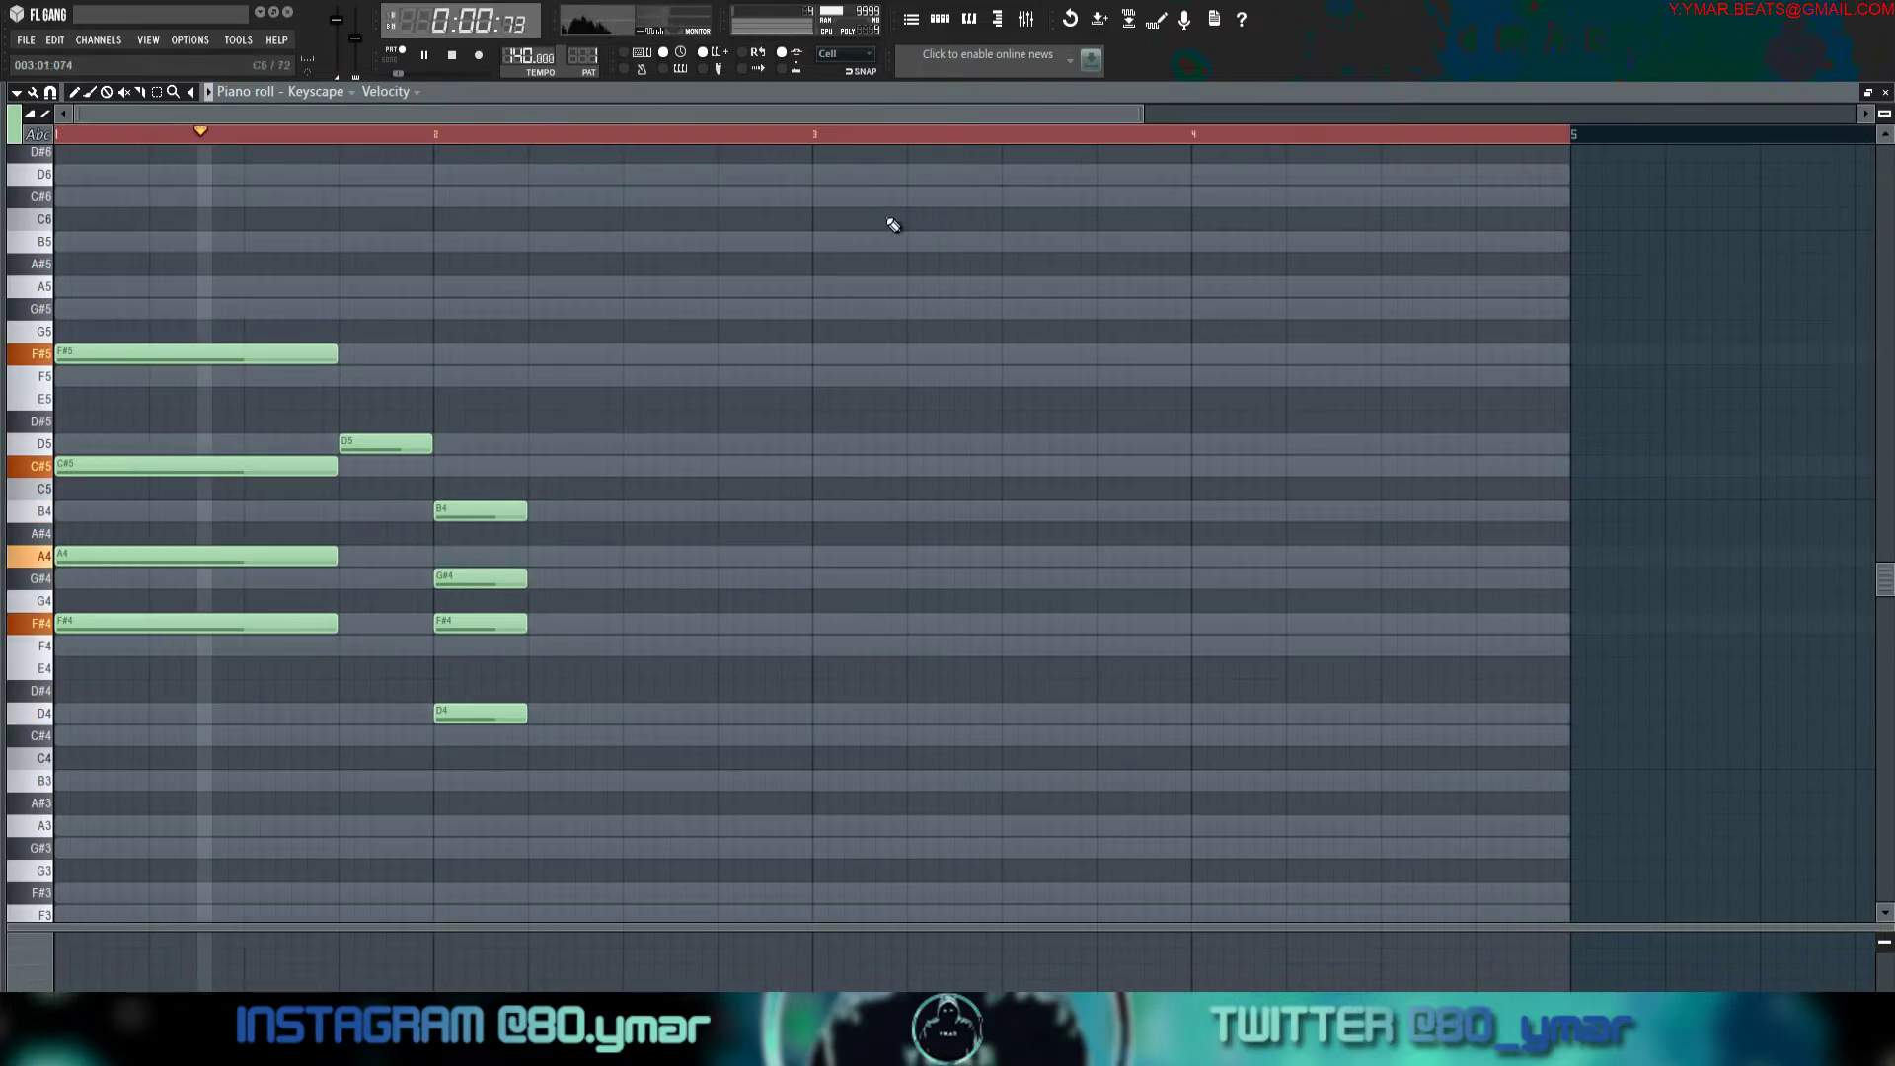
key(space)
Add a one-beat chord of D4, F#4, A4 and C#5 on beat 3 of bar 2 and play it.
drag(632, 711, 626, 628)
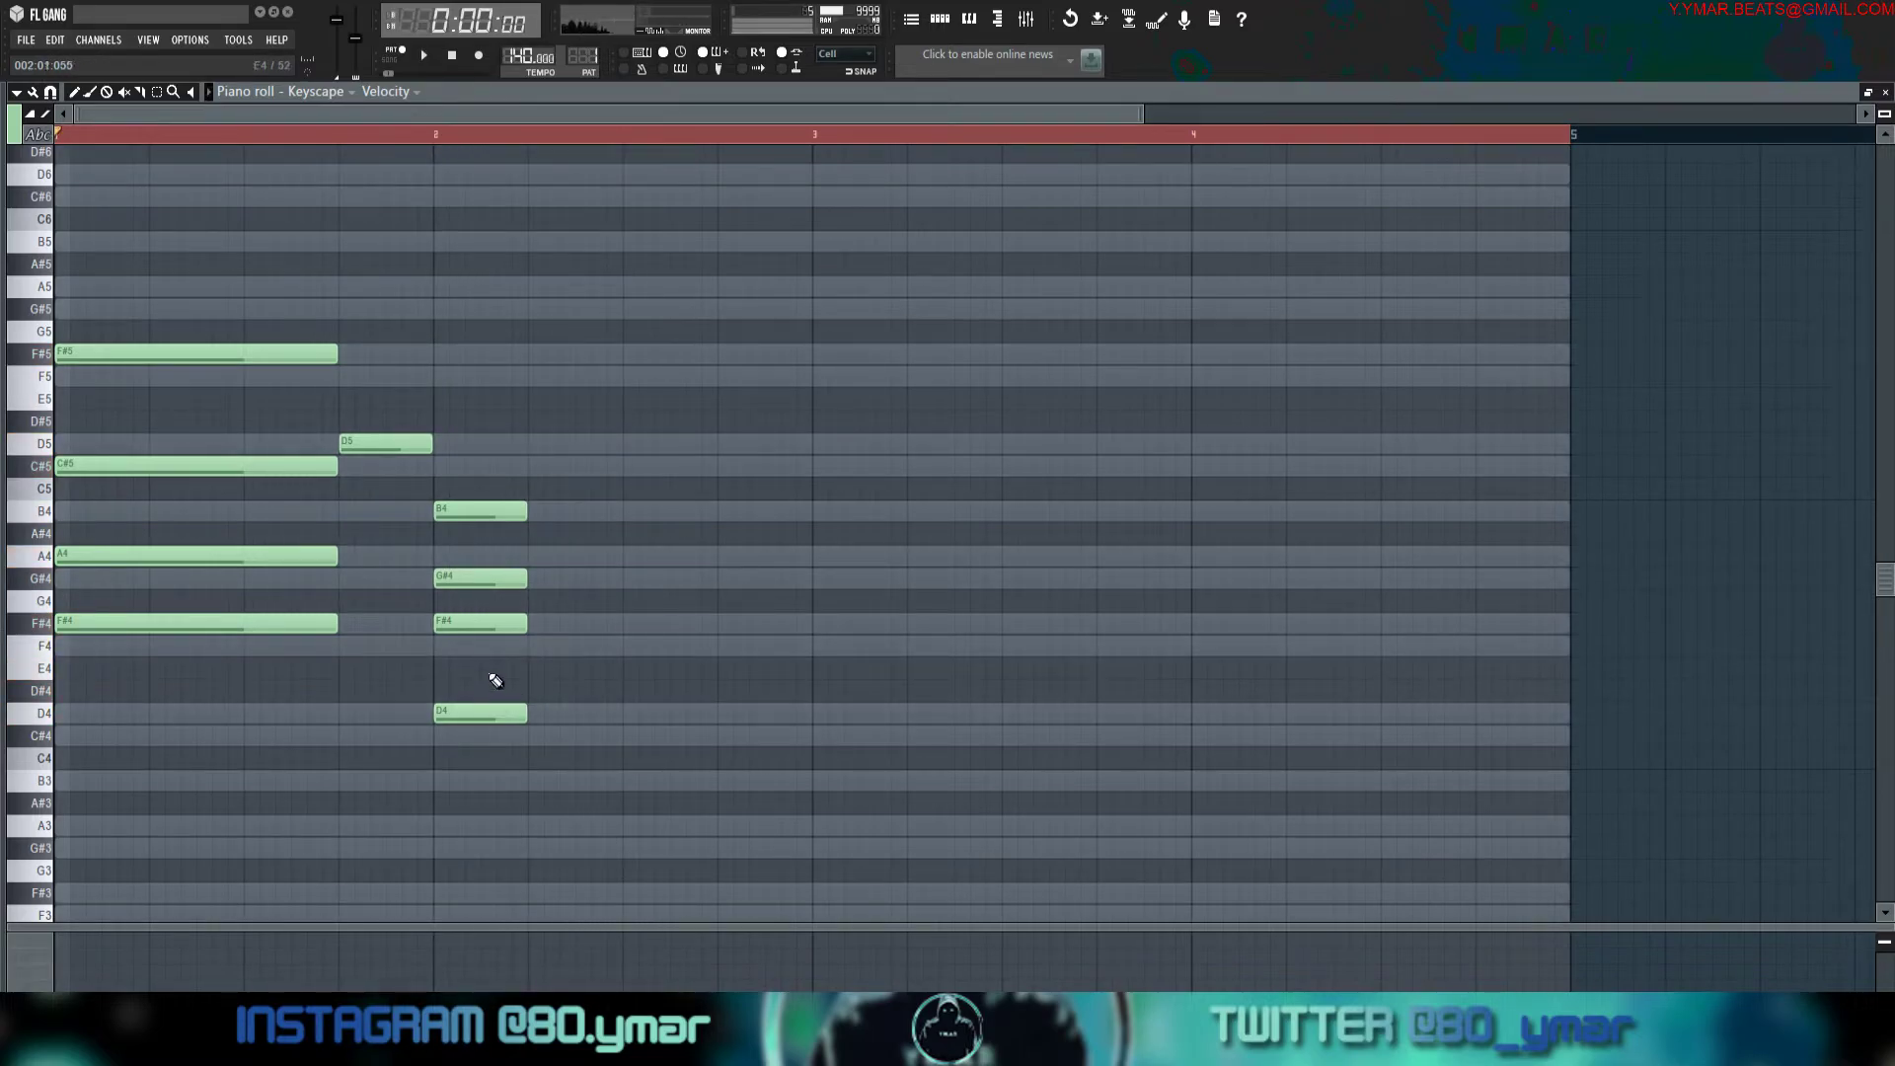
key(space)
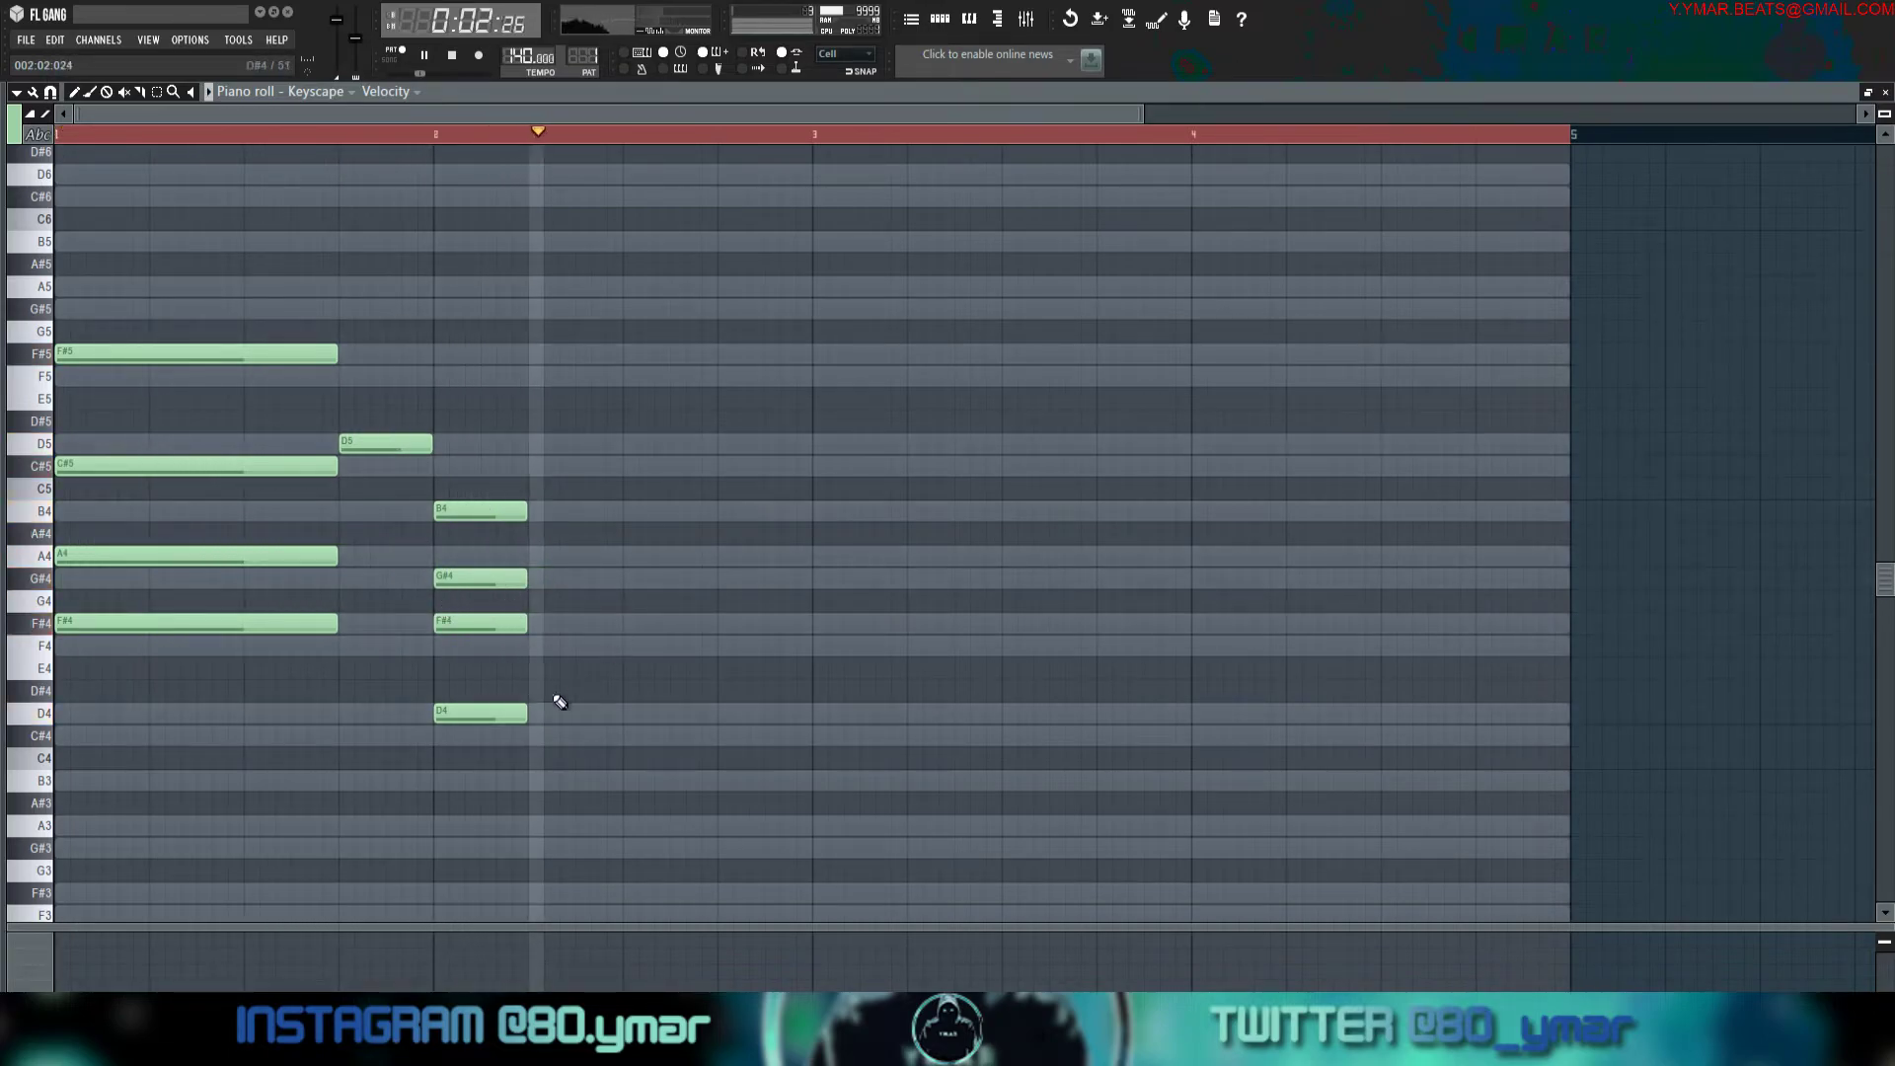
key(space)
click(633, 643)
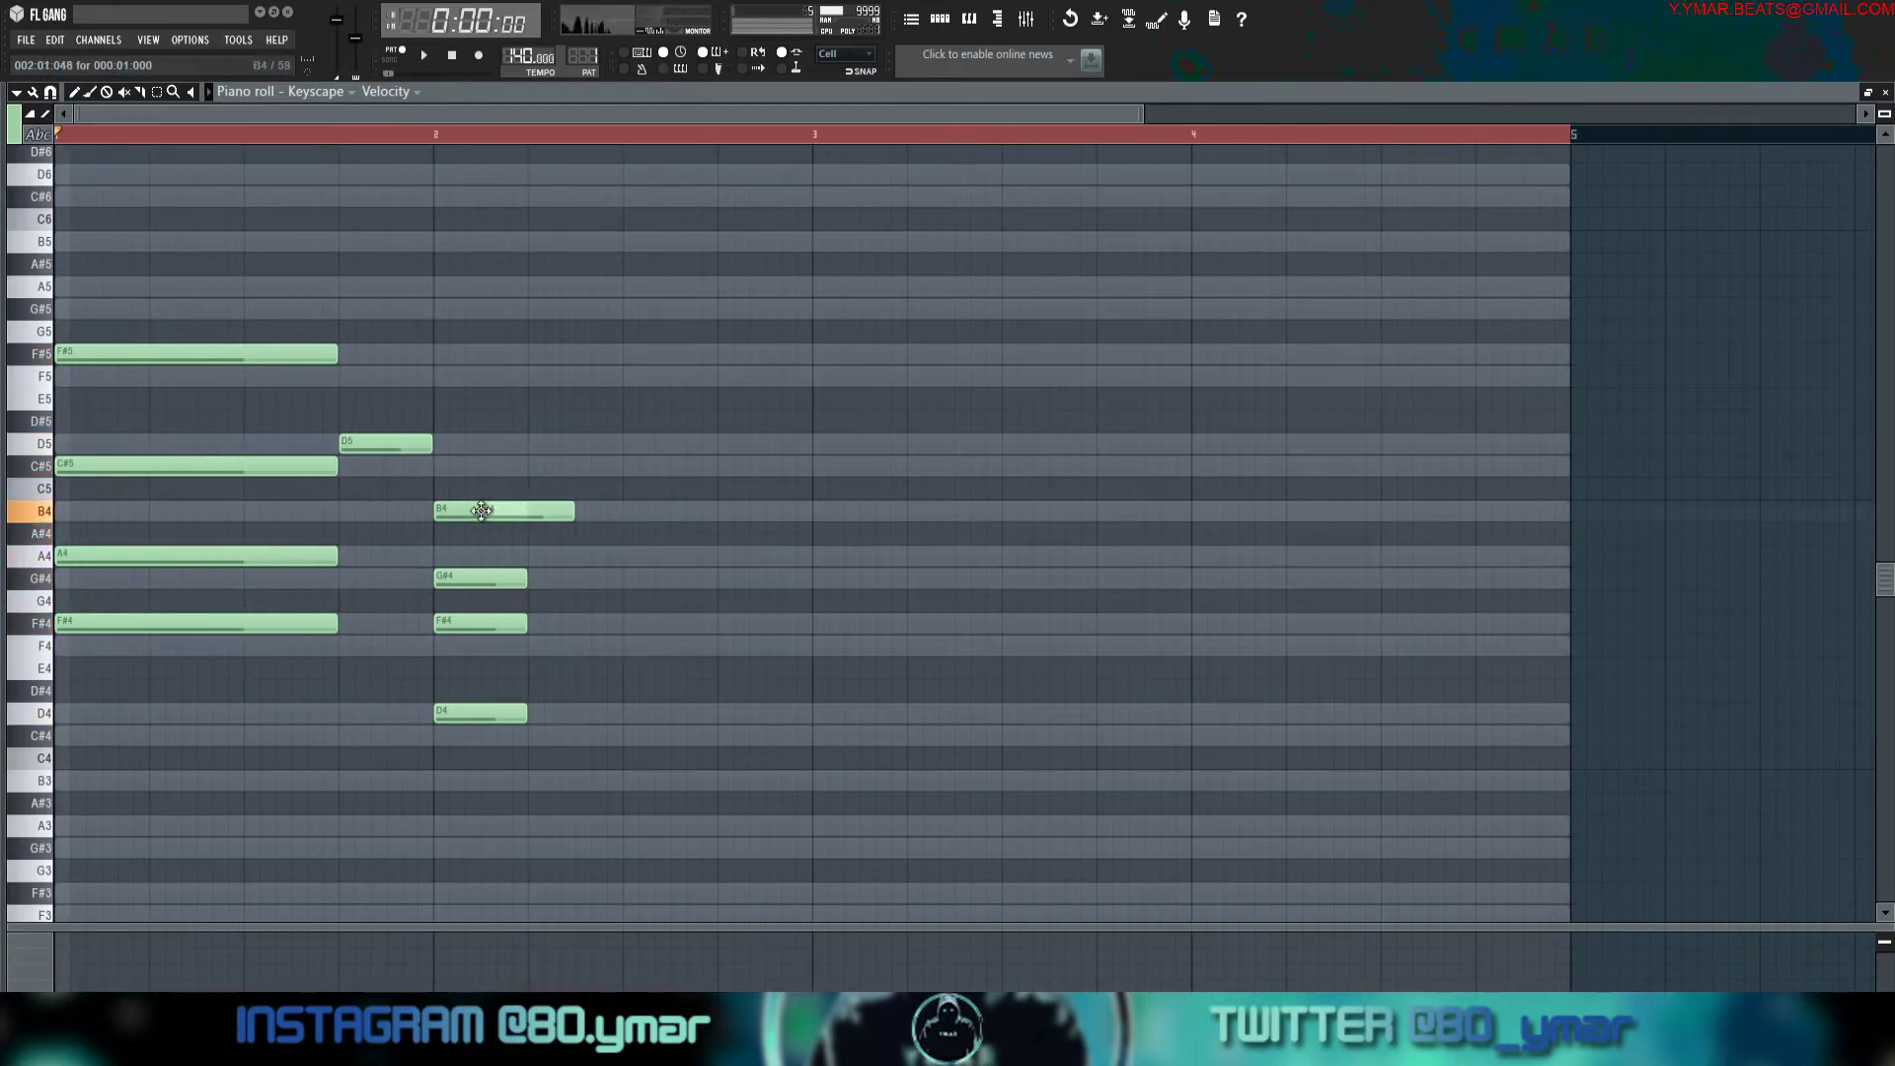
drag(578, 449, 625, 450)
key(space)
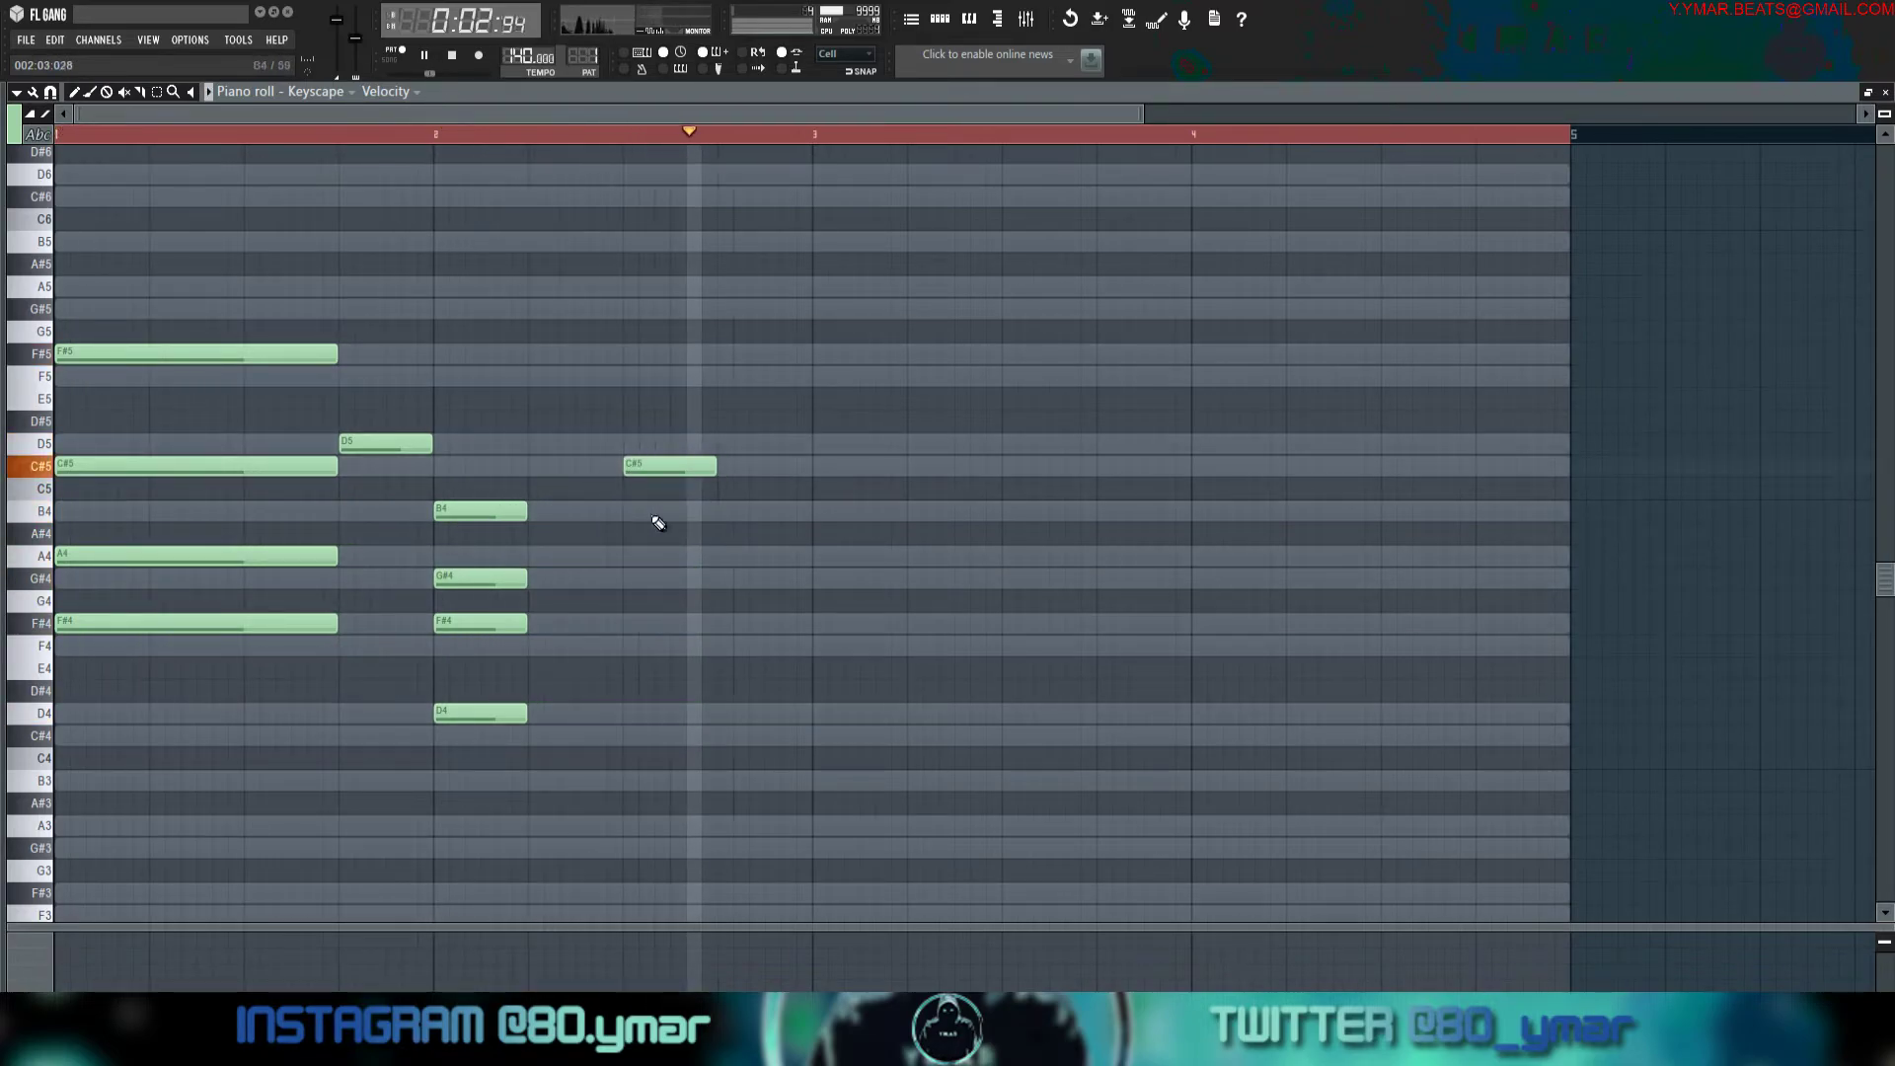
key(space)
click(620, 564)
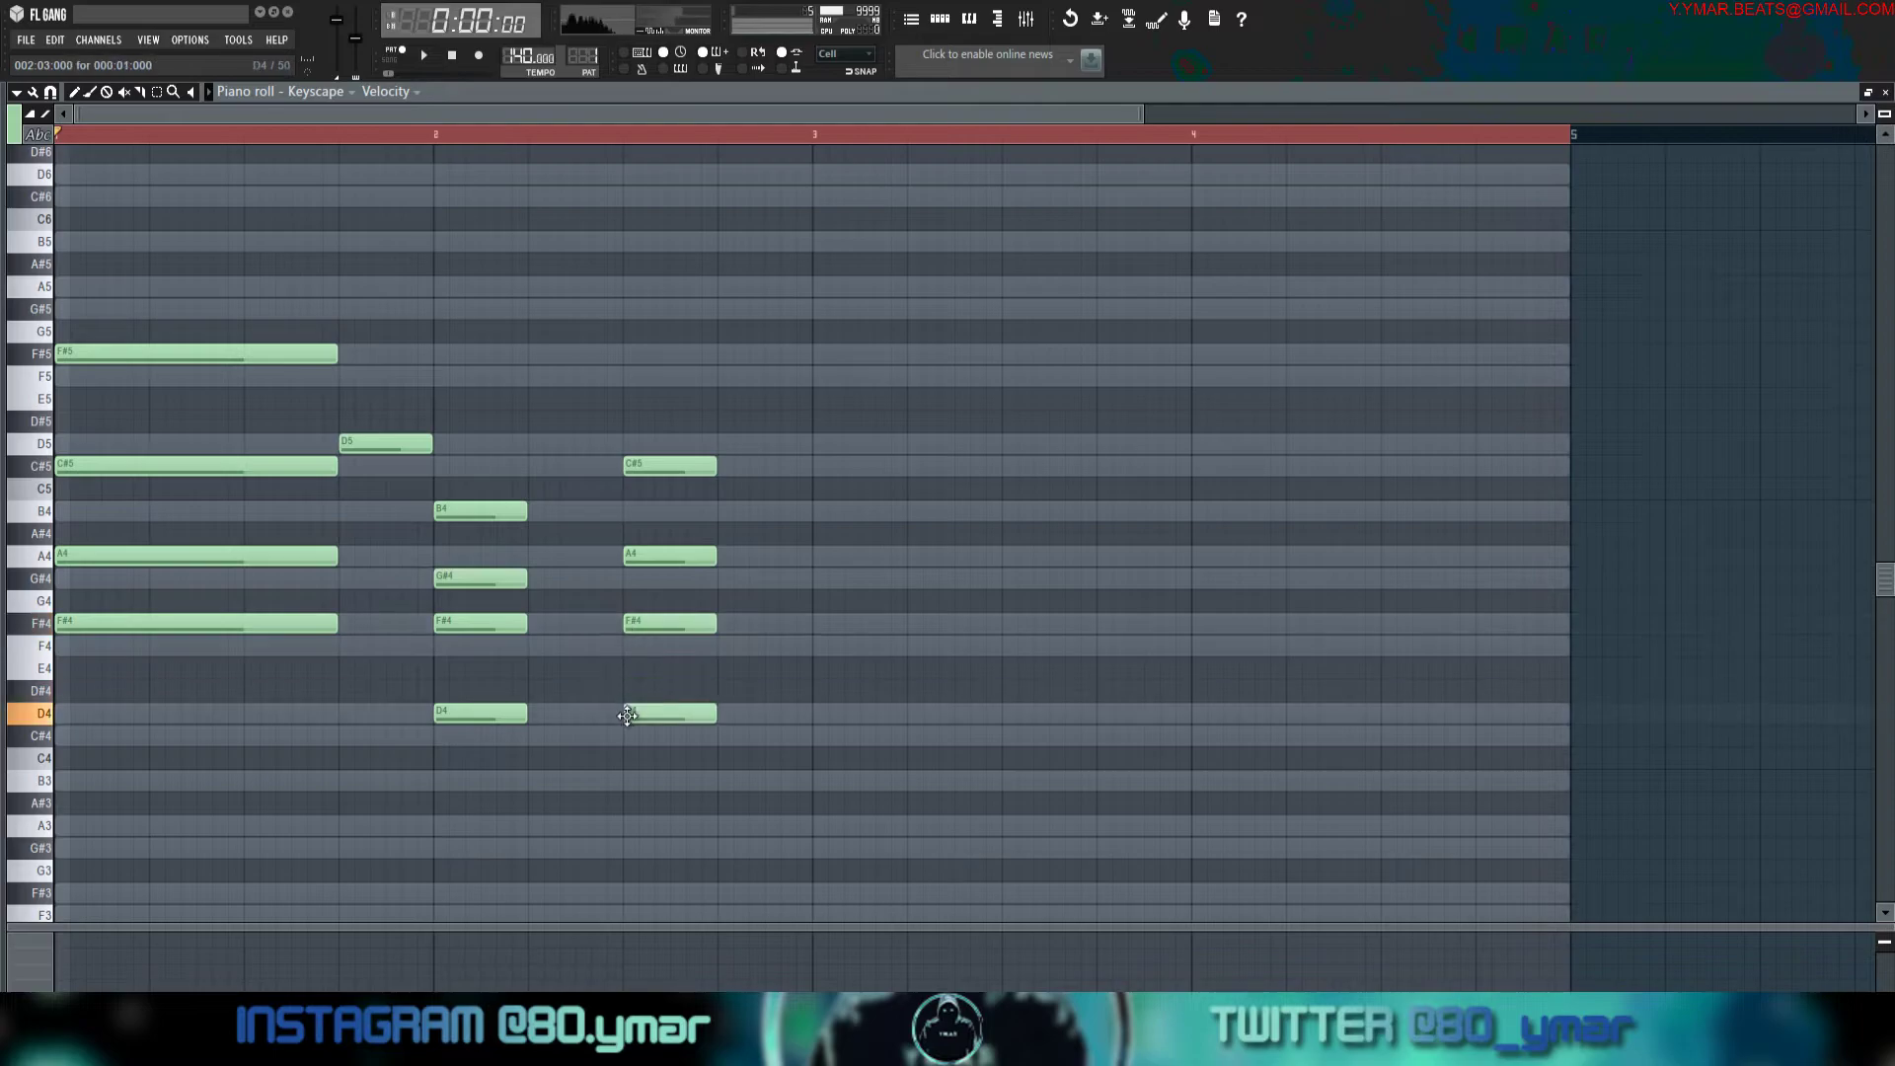
key(space)
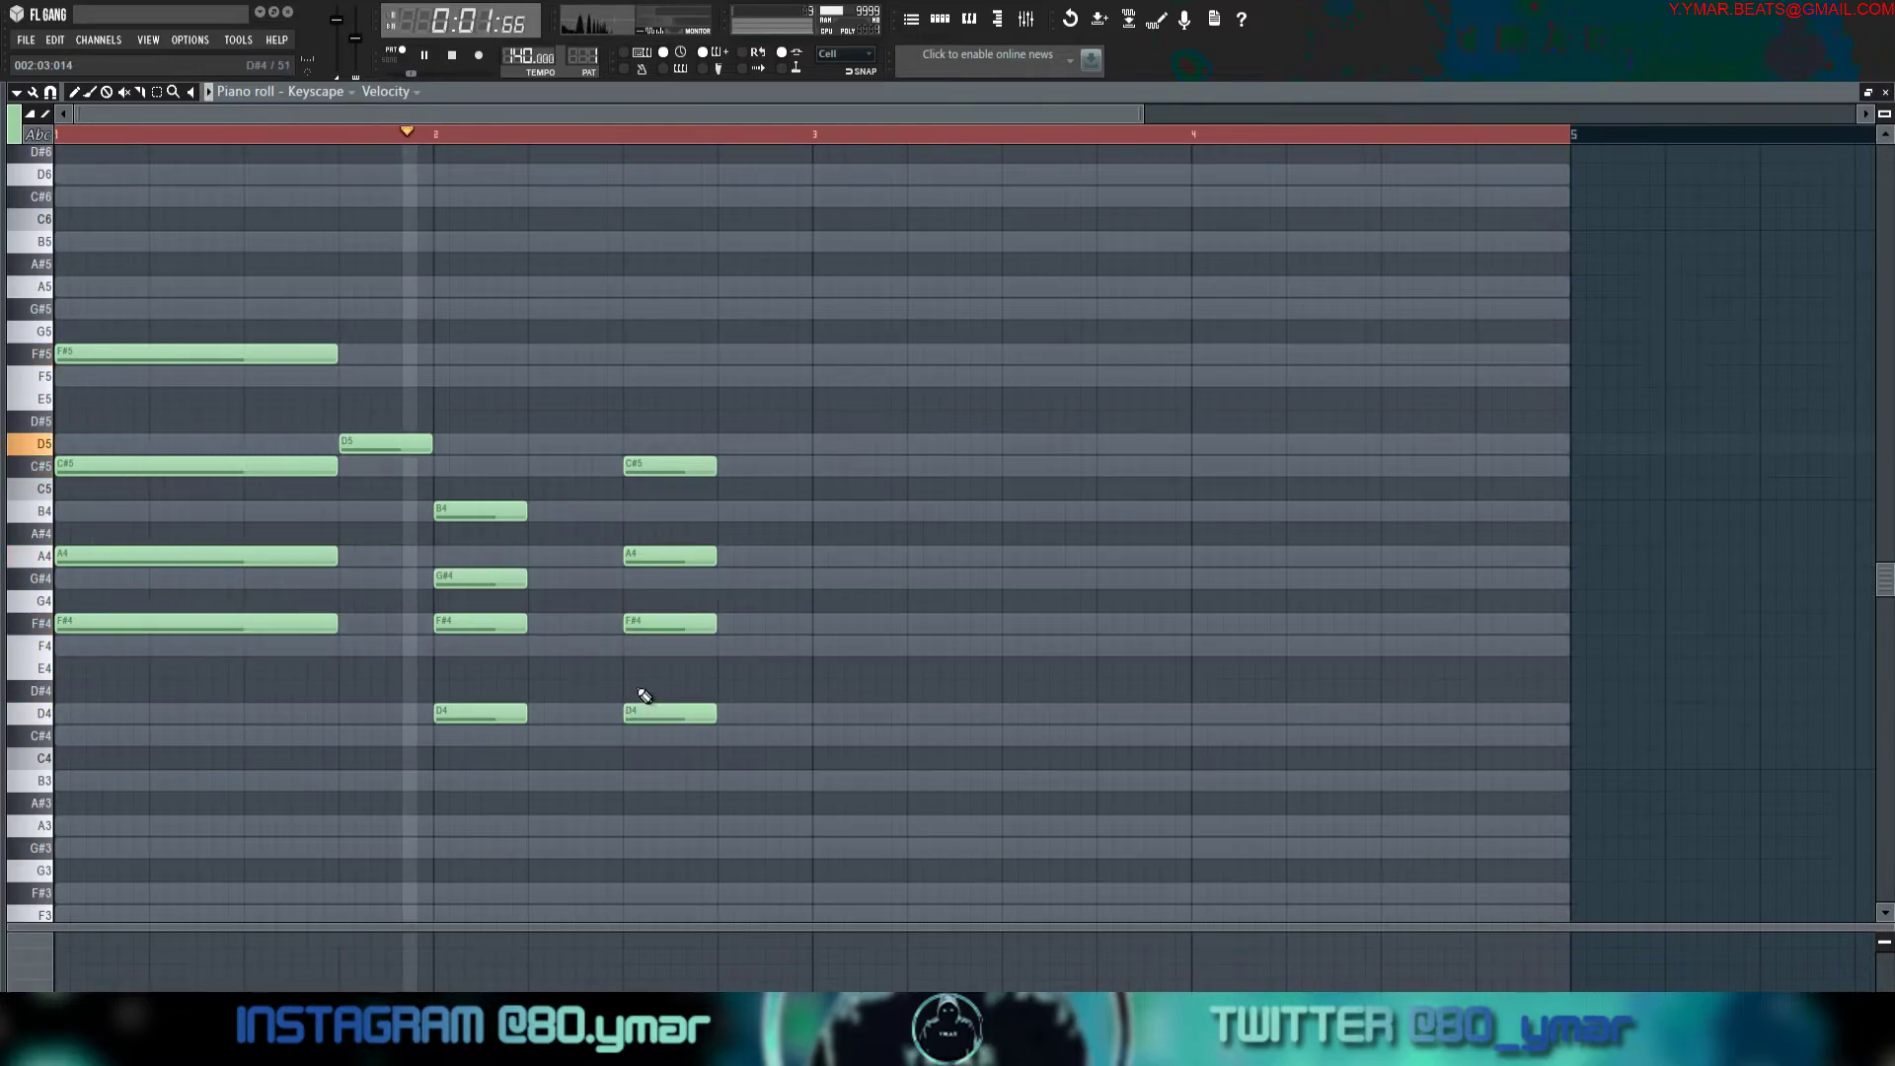
Stretch both chords in bar 2 to two beats each and play the progression.
drag(766, 795, 448, 327)
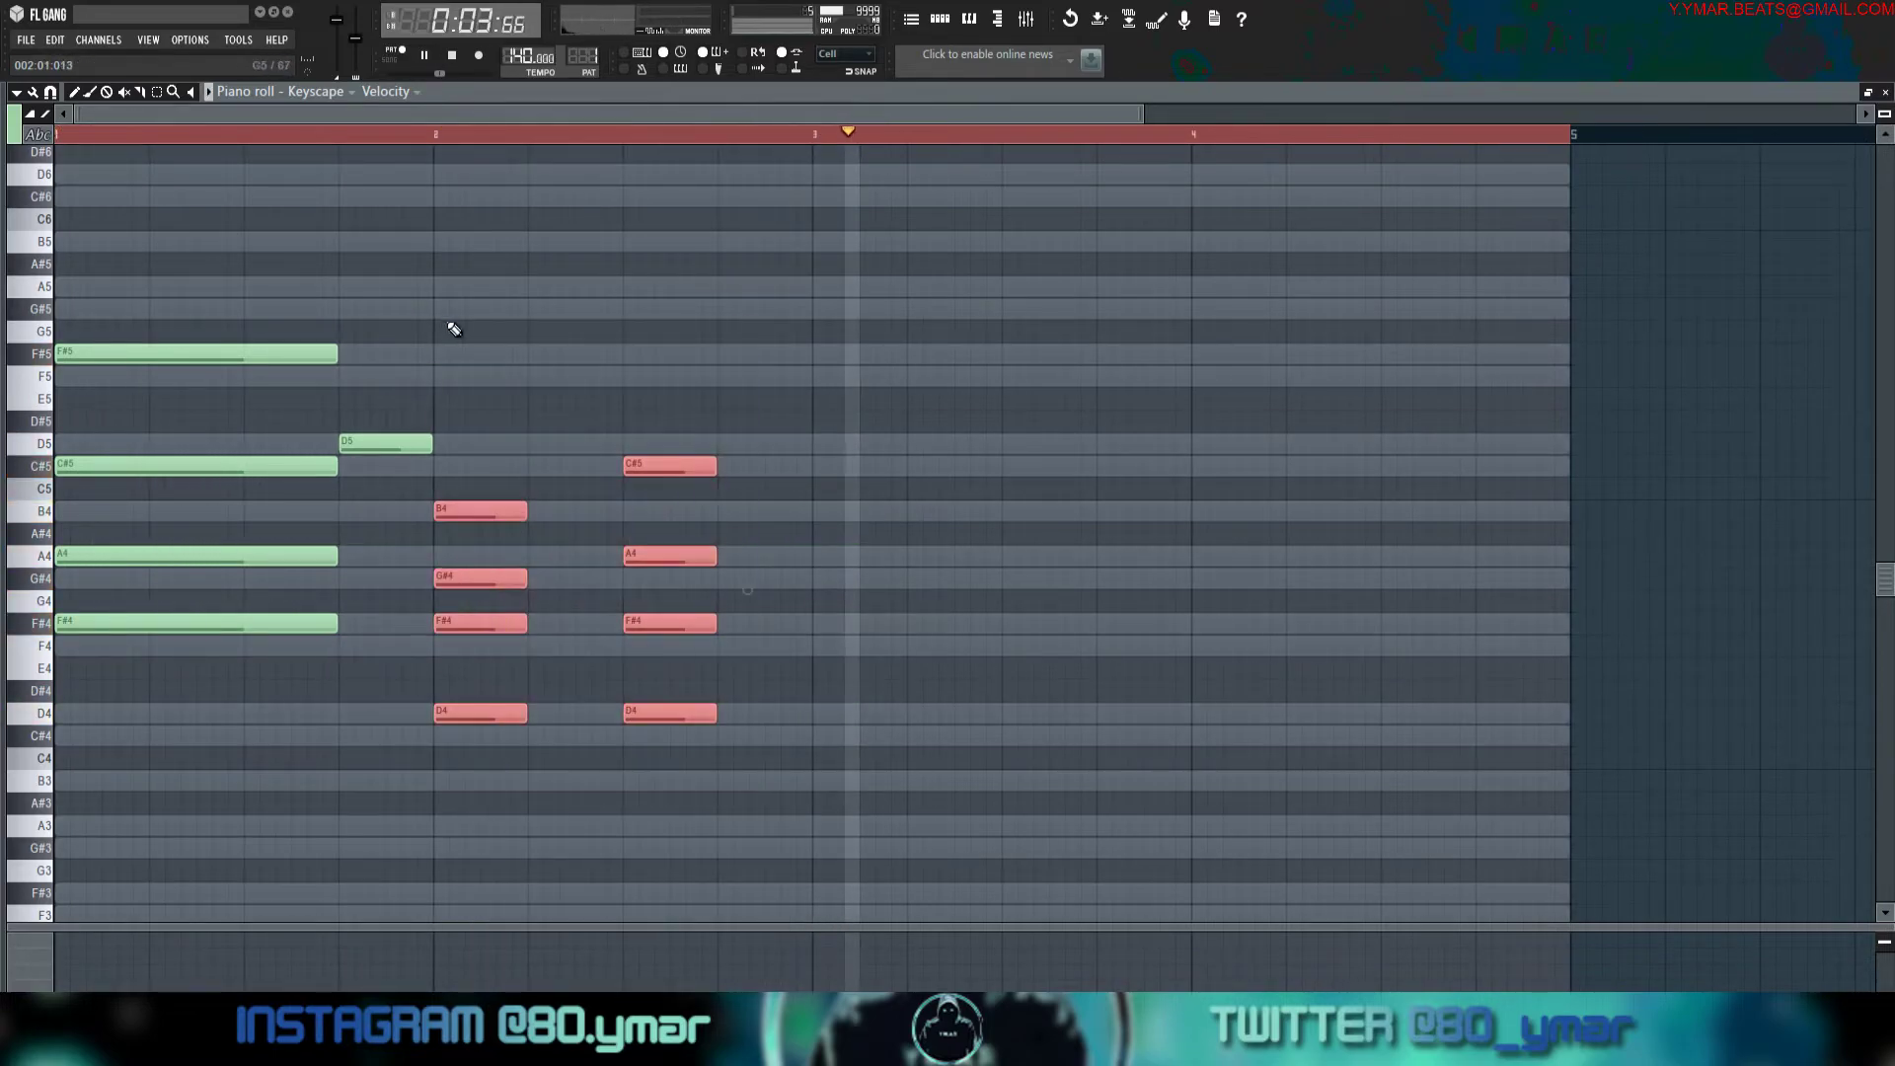
drag(524, 513, 619, 500)
ctrl+click(642, 531)
scroll(592, 523, down, 3)
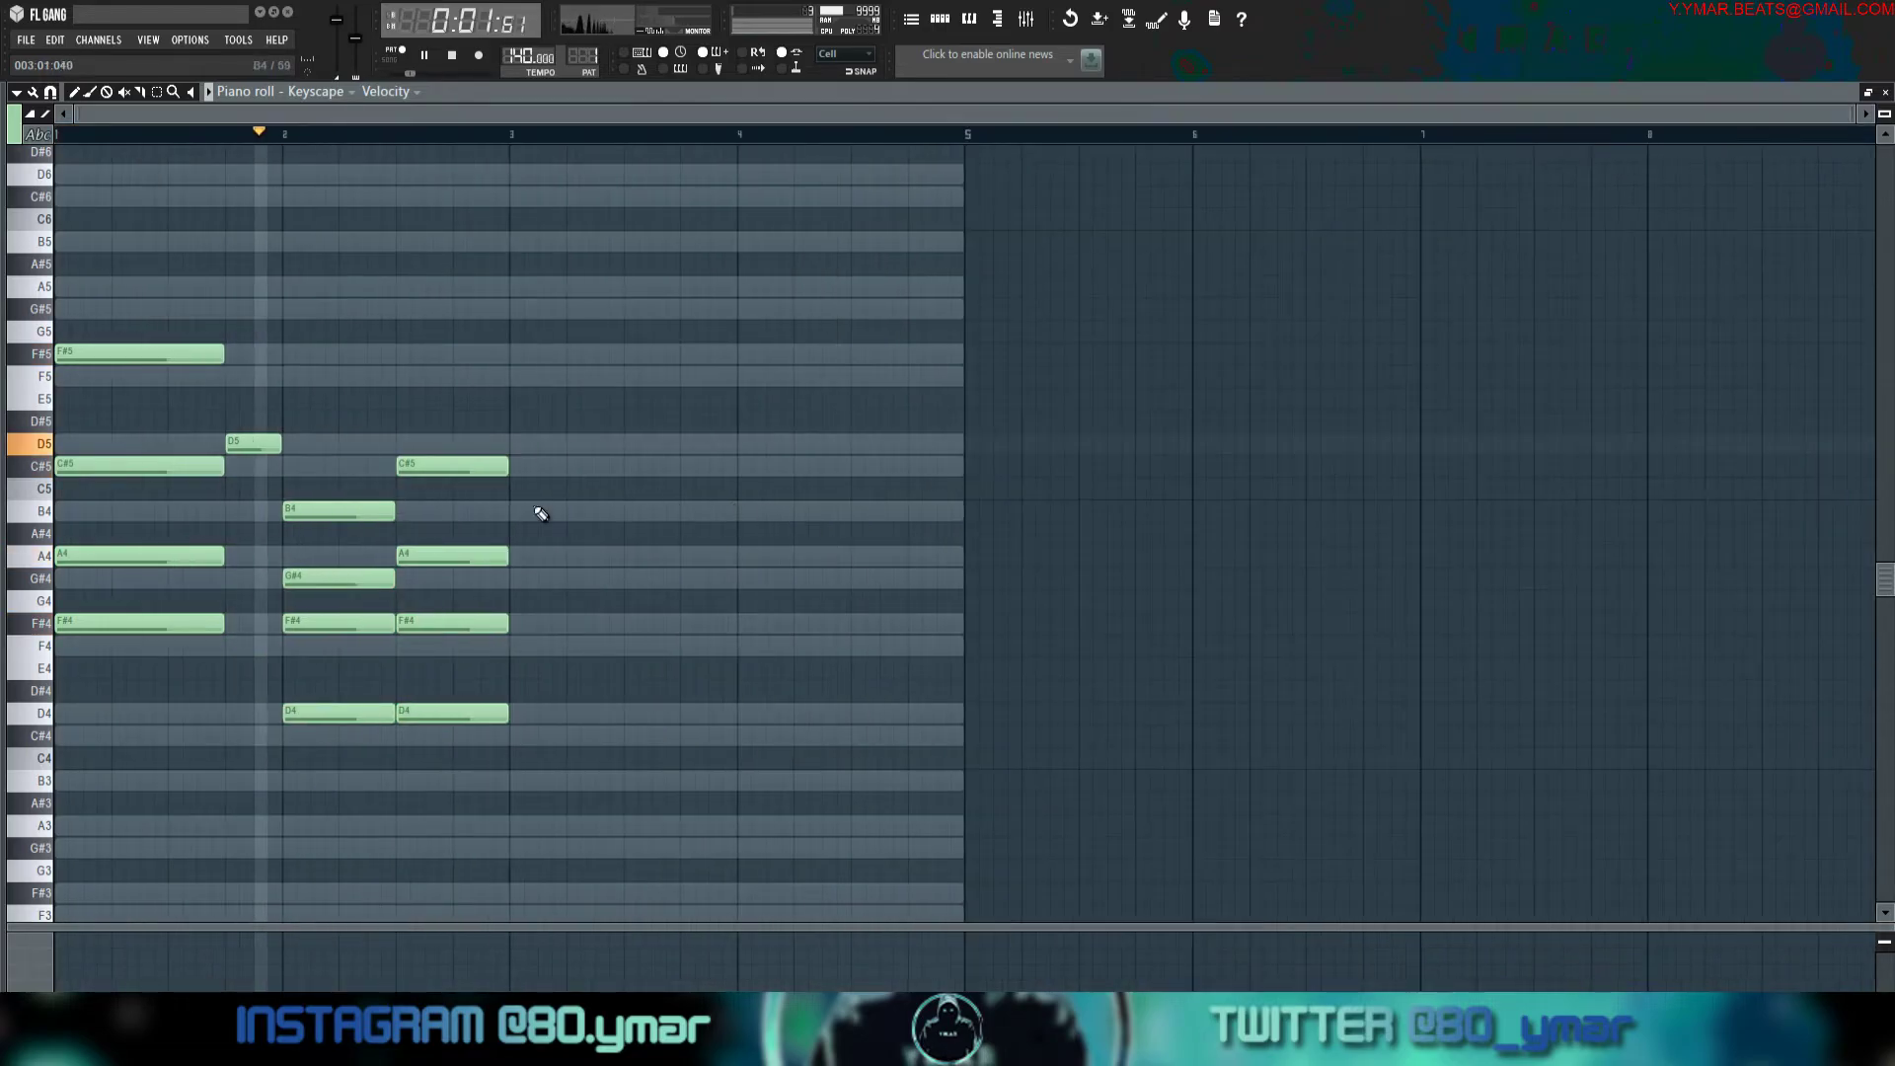
key(space)
Shorten the second chord of bar 2 to one beat and add a one-beat G#4 on beat 4.
click(469, 530)
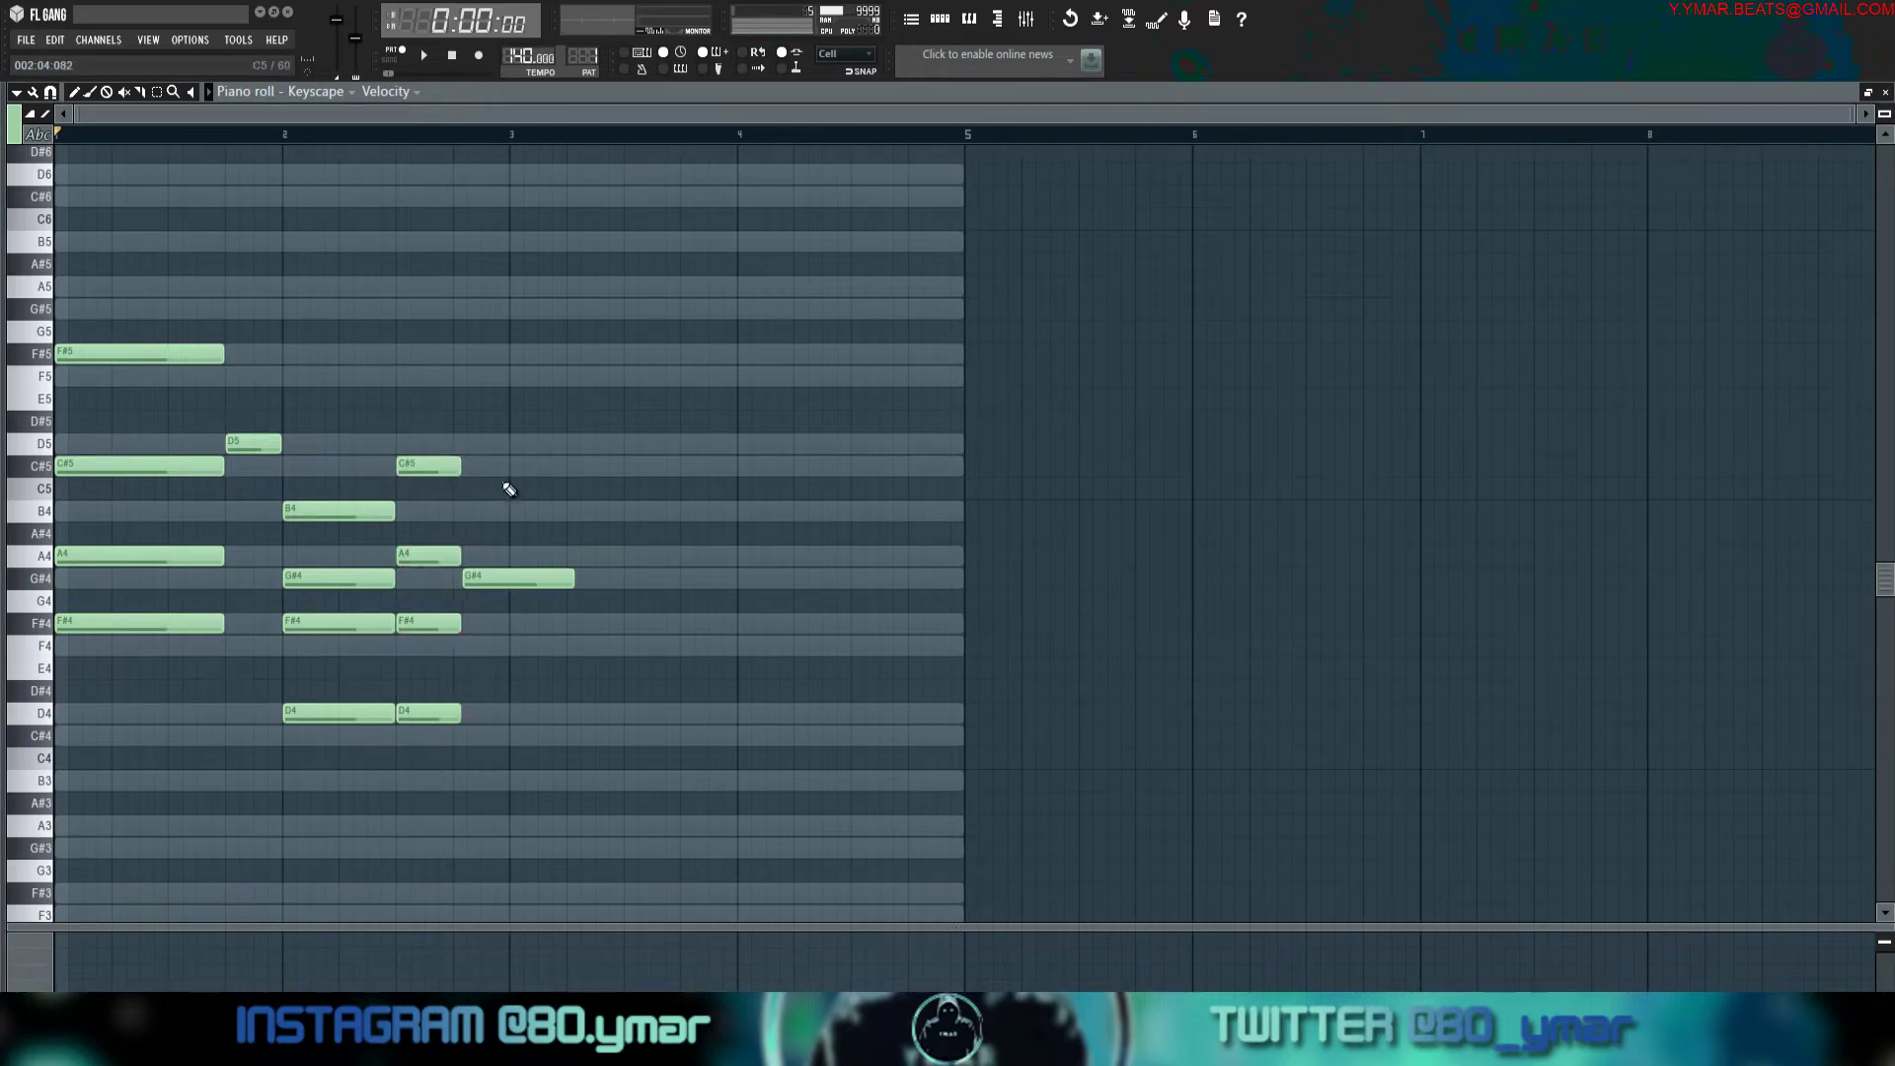
scroll(508, 642, up, 3)
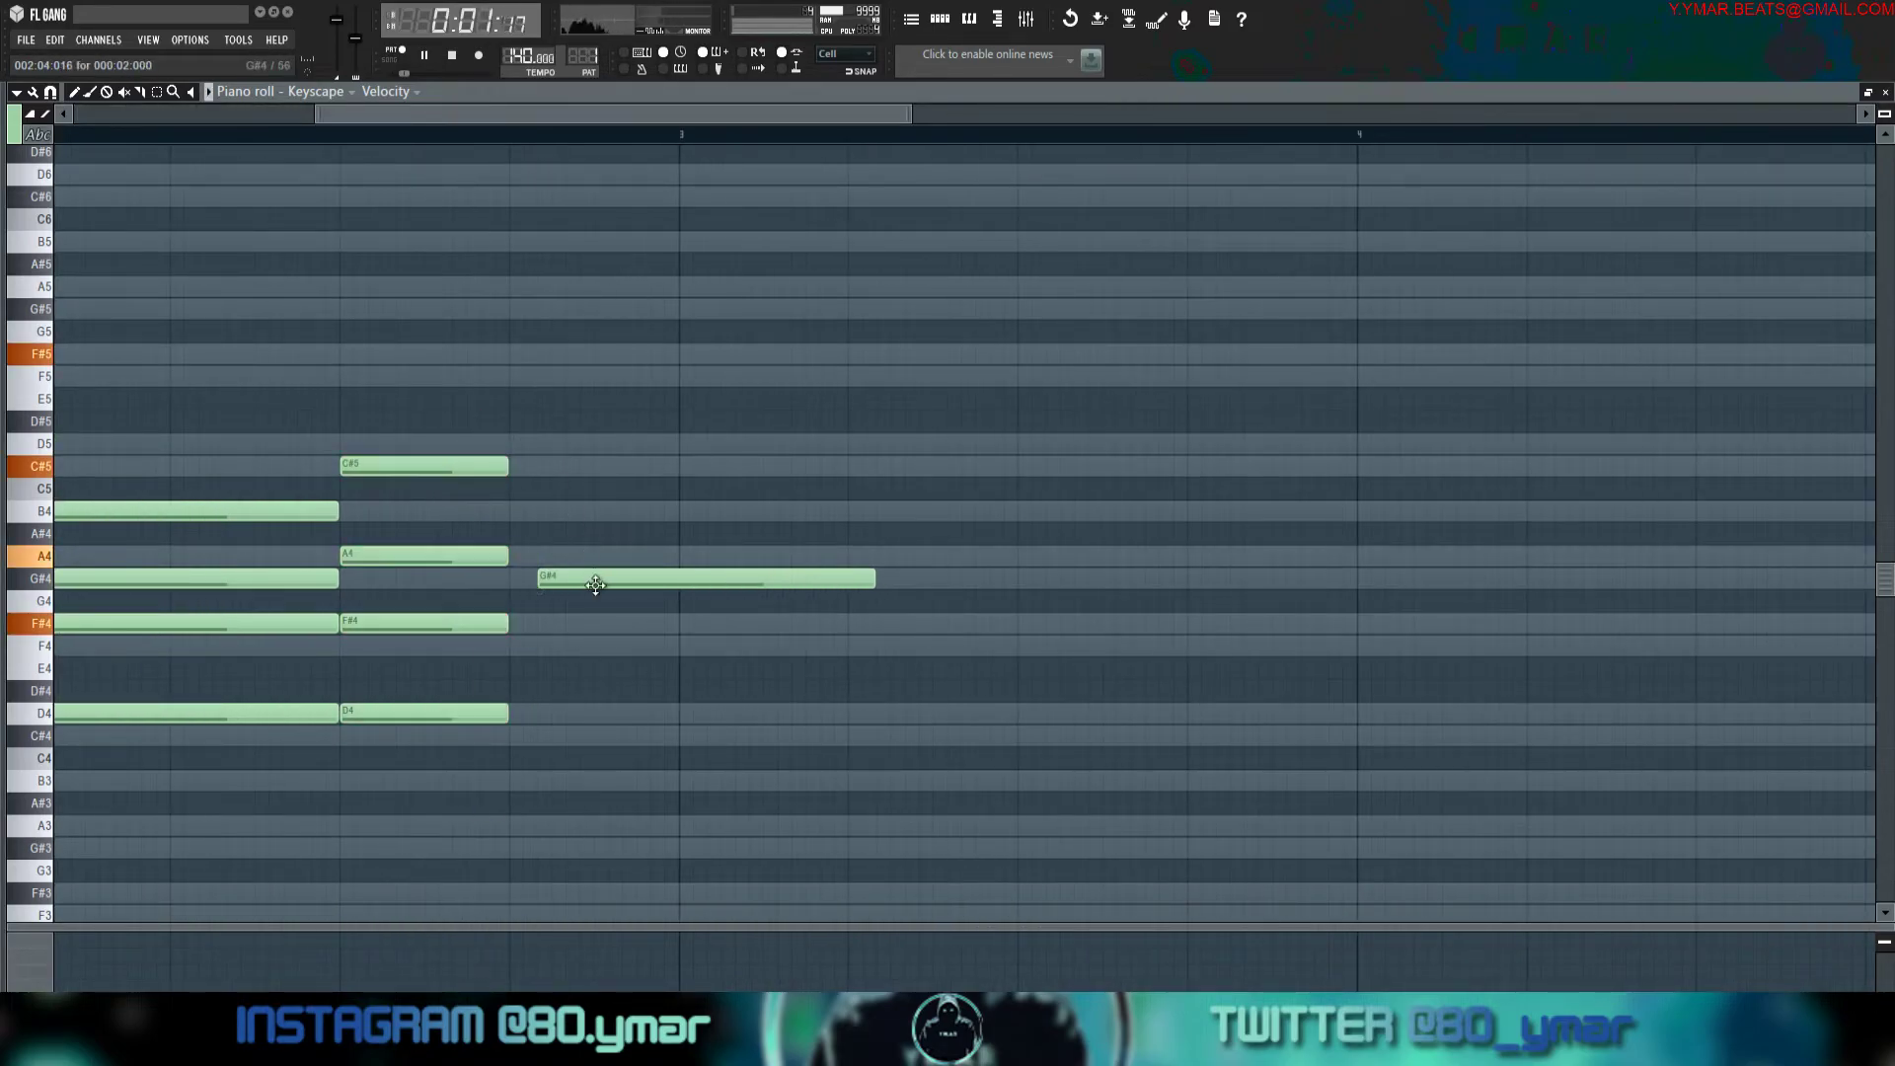
drag(855, 592, 681, 582)
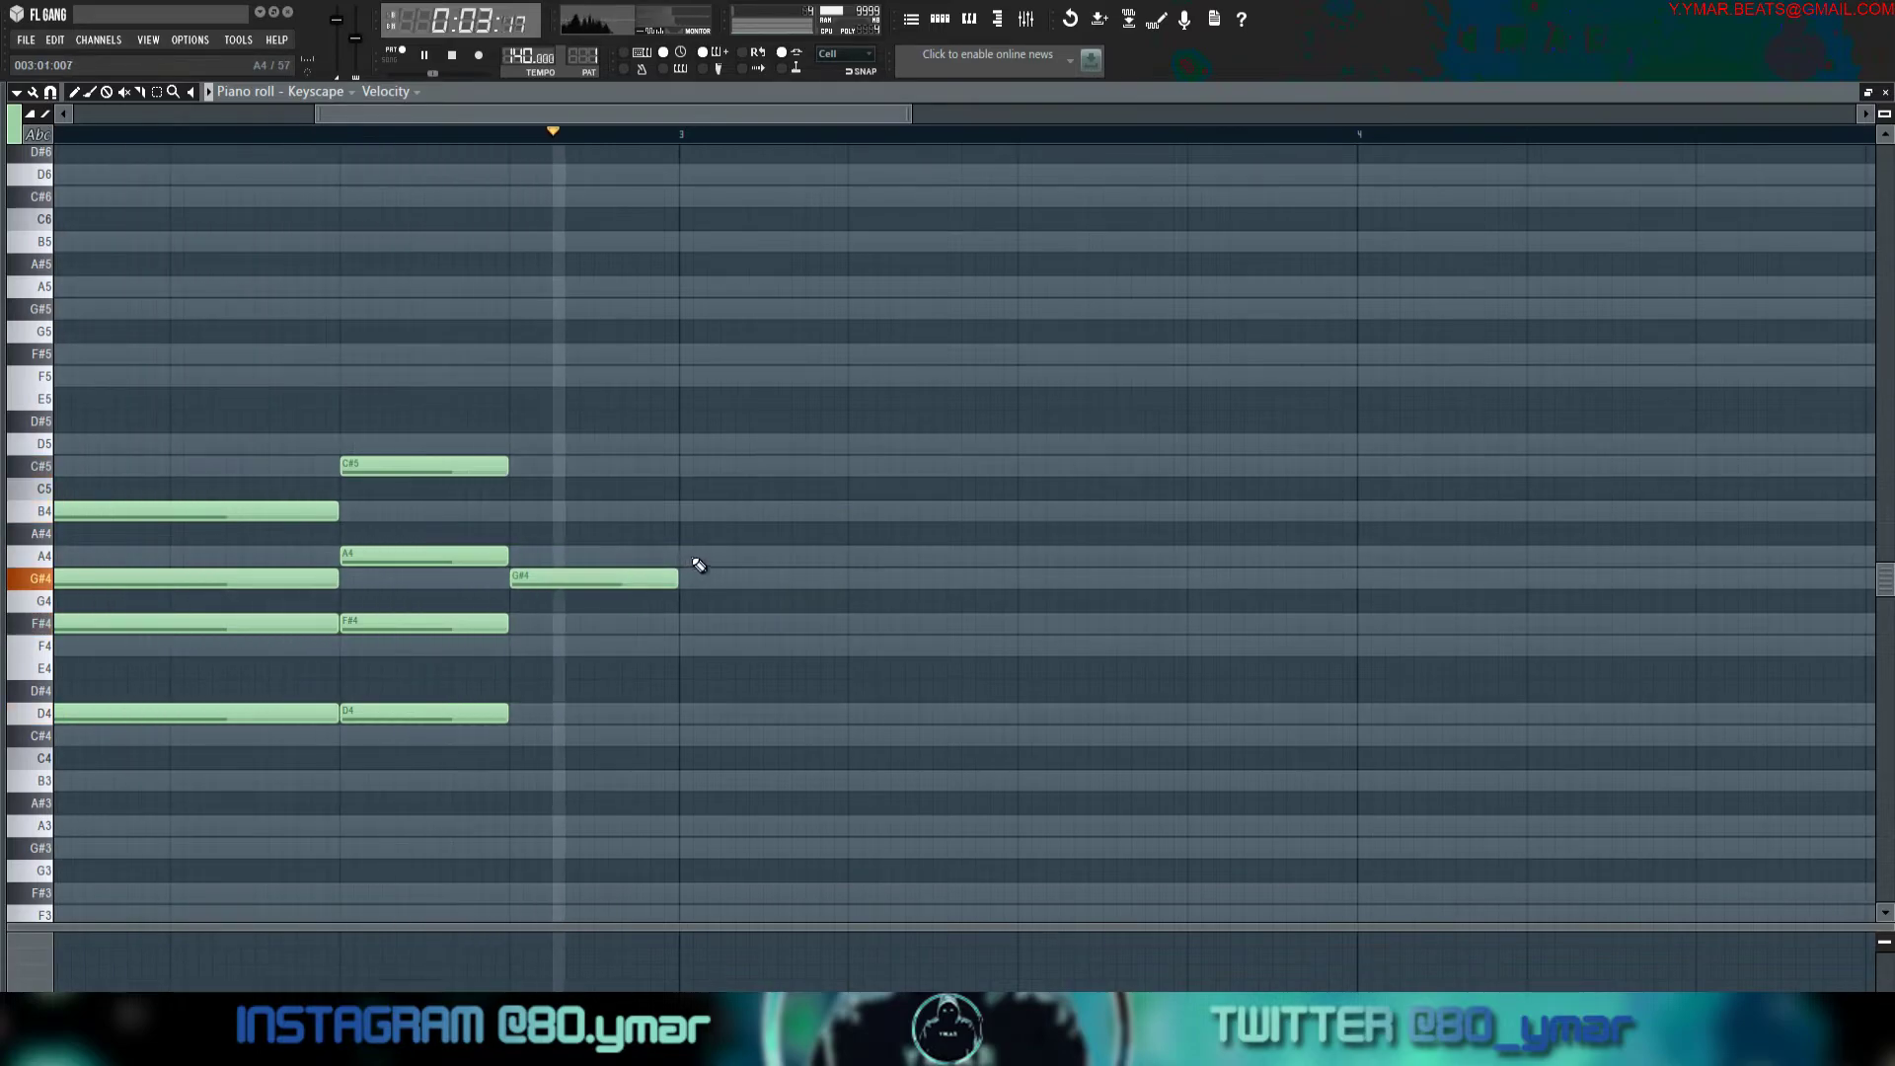
scroll(541, 549, down, 3)
Duplicate the two-bar progression into bars 3 and 4 and clear the selection.
key(ctrl+b)
key(ctrl+d)
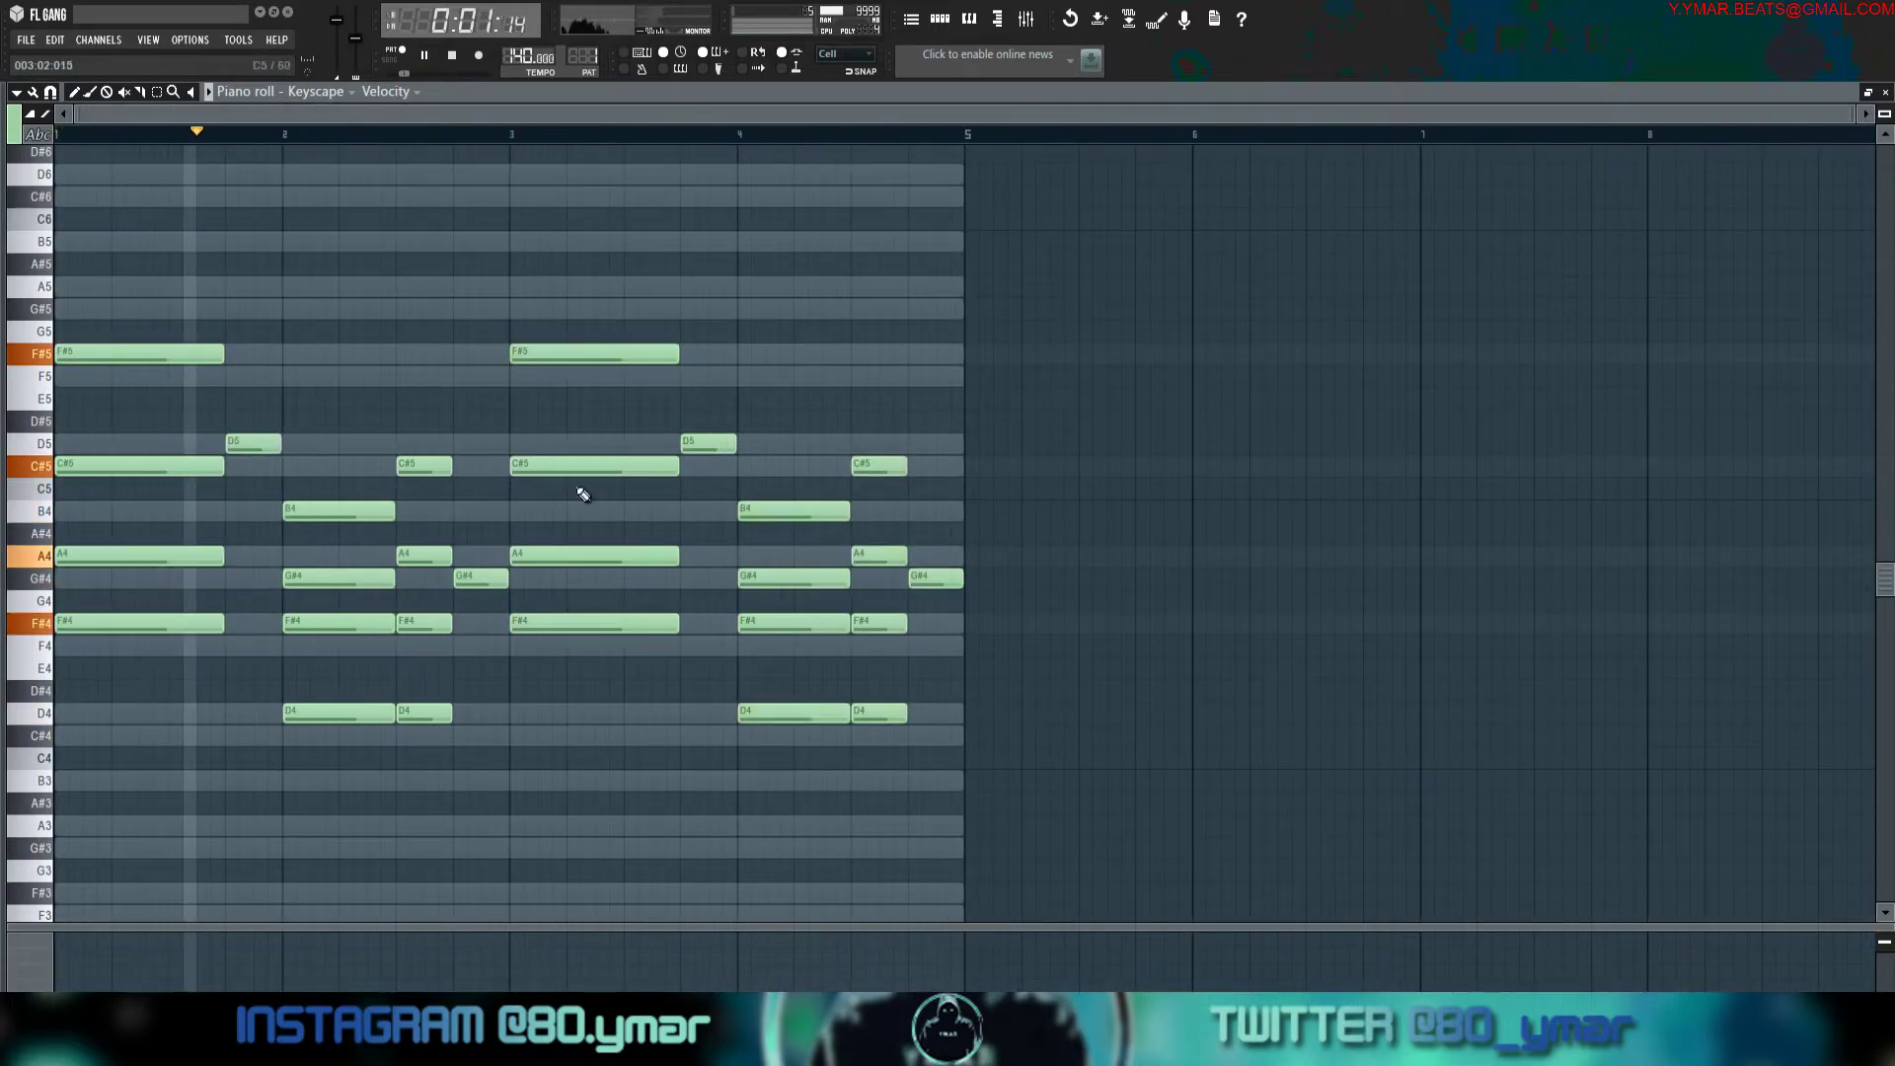
key(space)
Add a three-beat F#3 at the start of bar 1, plus short D4 and C#4 notes half a beat apart on beat 4.
drag(13, 874, 224, 852)
key(space)
scroll(225, 850, up, 3)
key(space)
drag(415, 769, 416, 713)
right_click(492, 720)
right_click(514, 700)
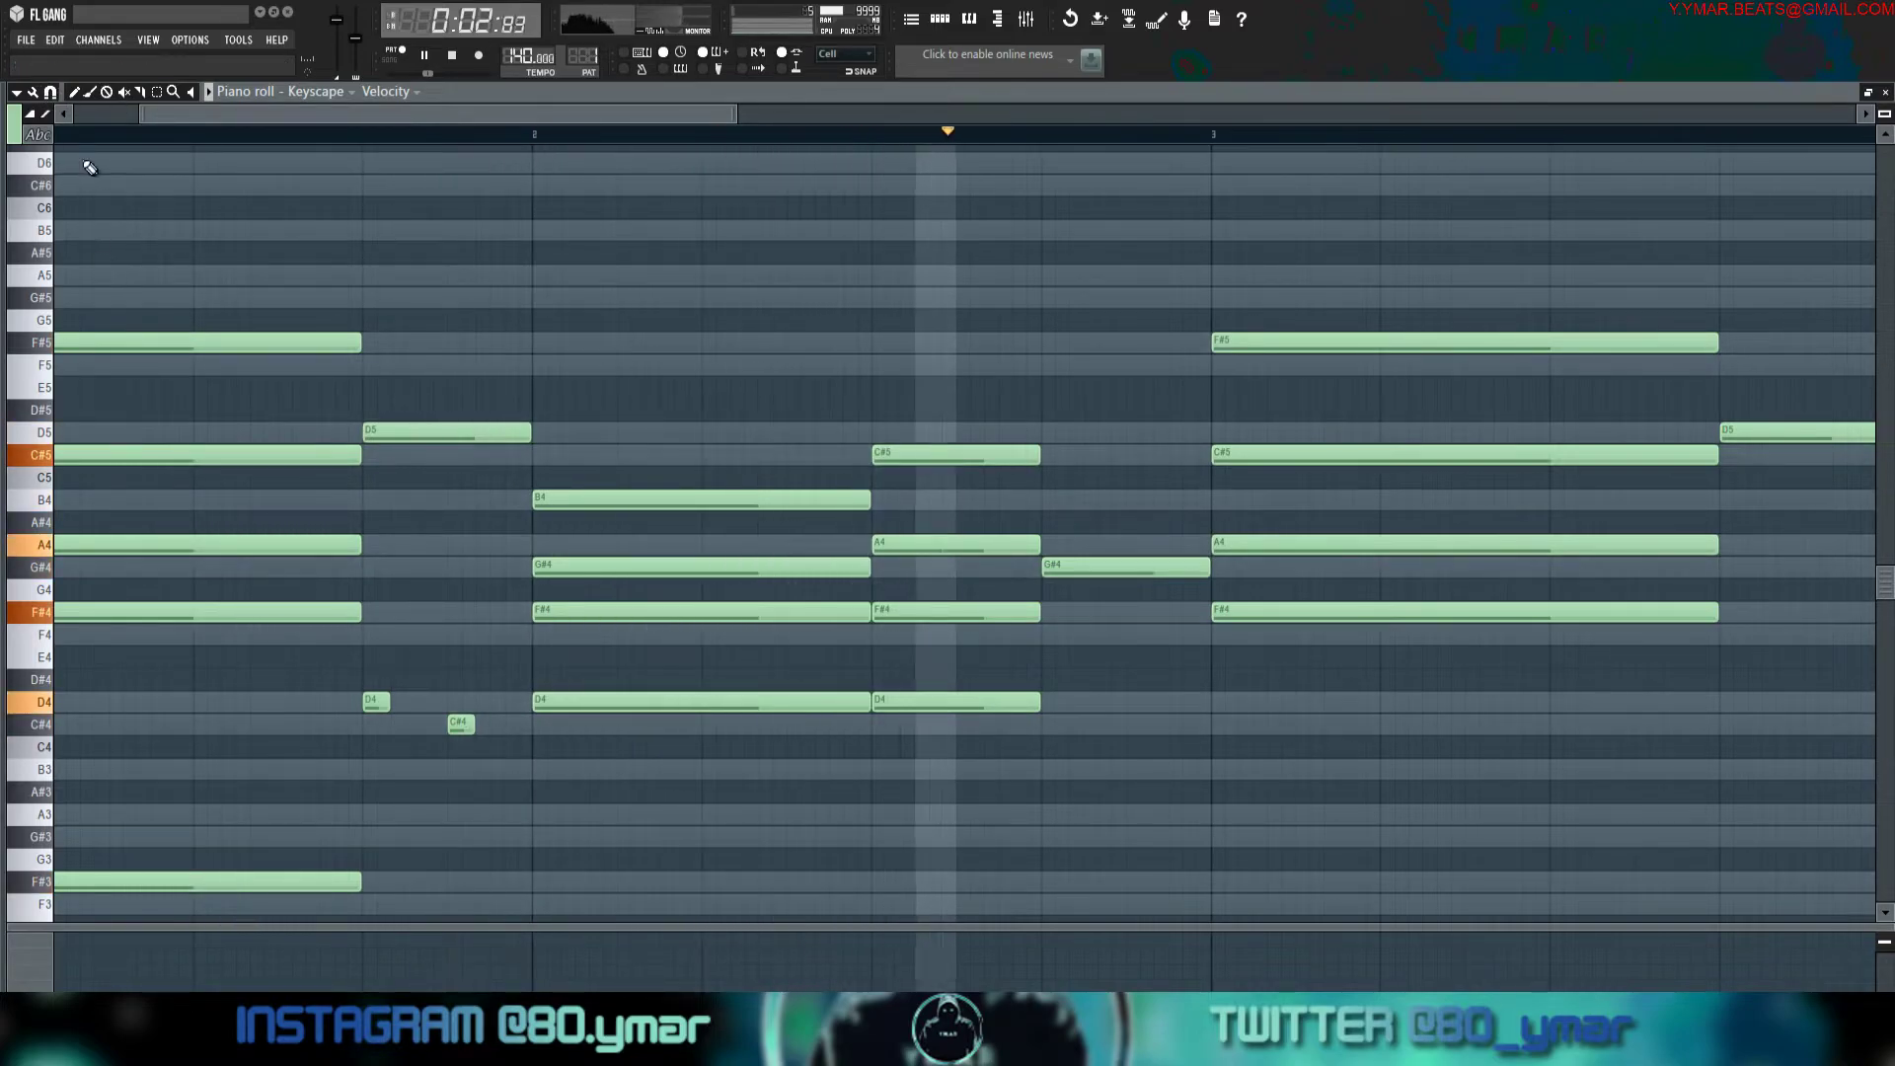
Add an F#2 bass note at the start of bar 1 and stretch it to one full bar.
scroll(421, 708, down, 3)
scroll(326, 709, down, 5)
key(space)
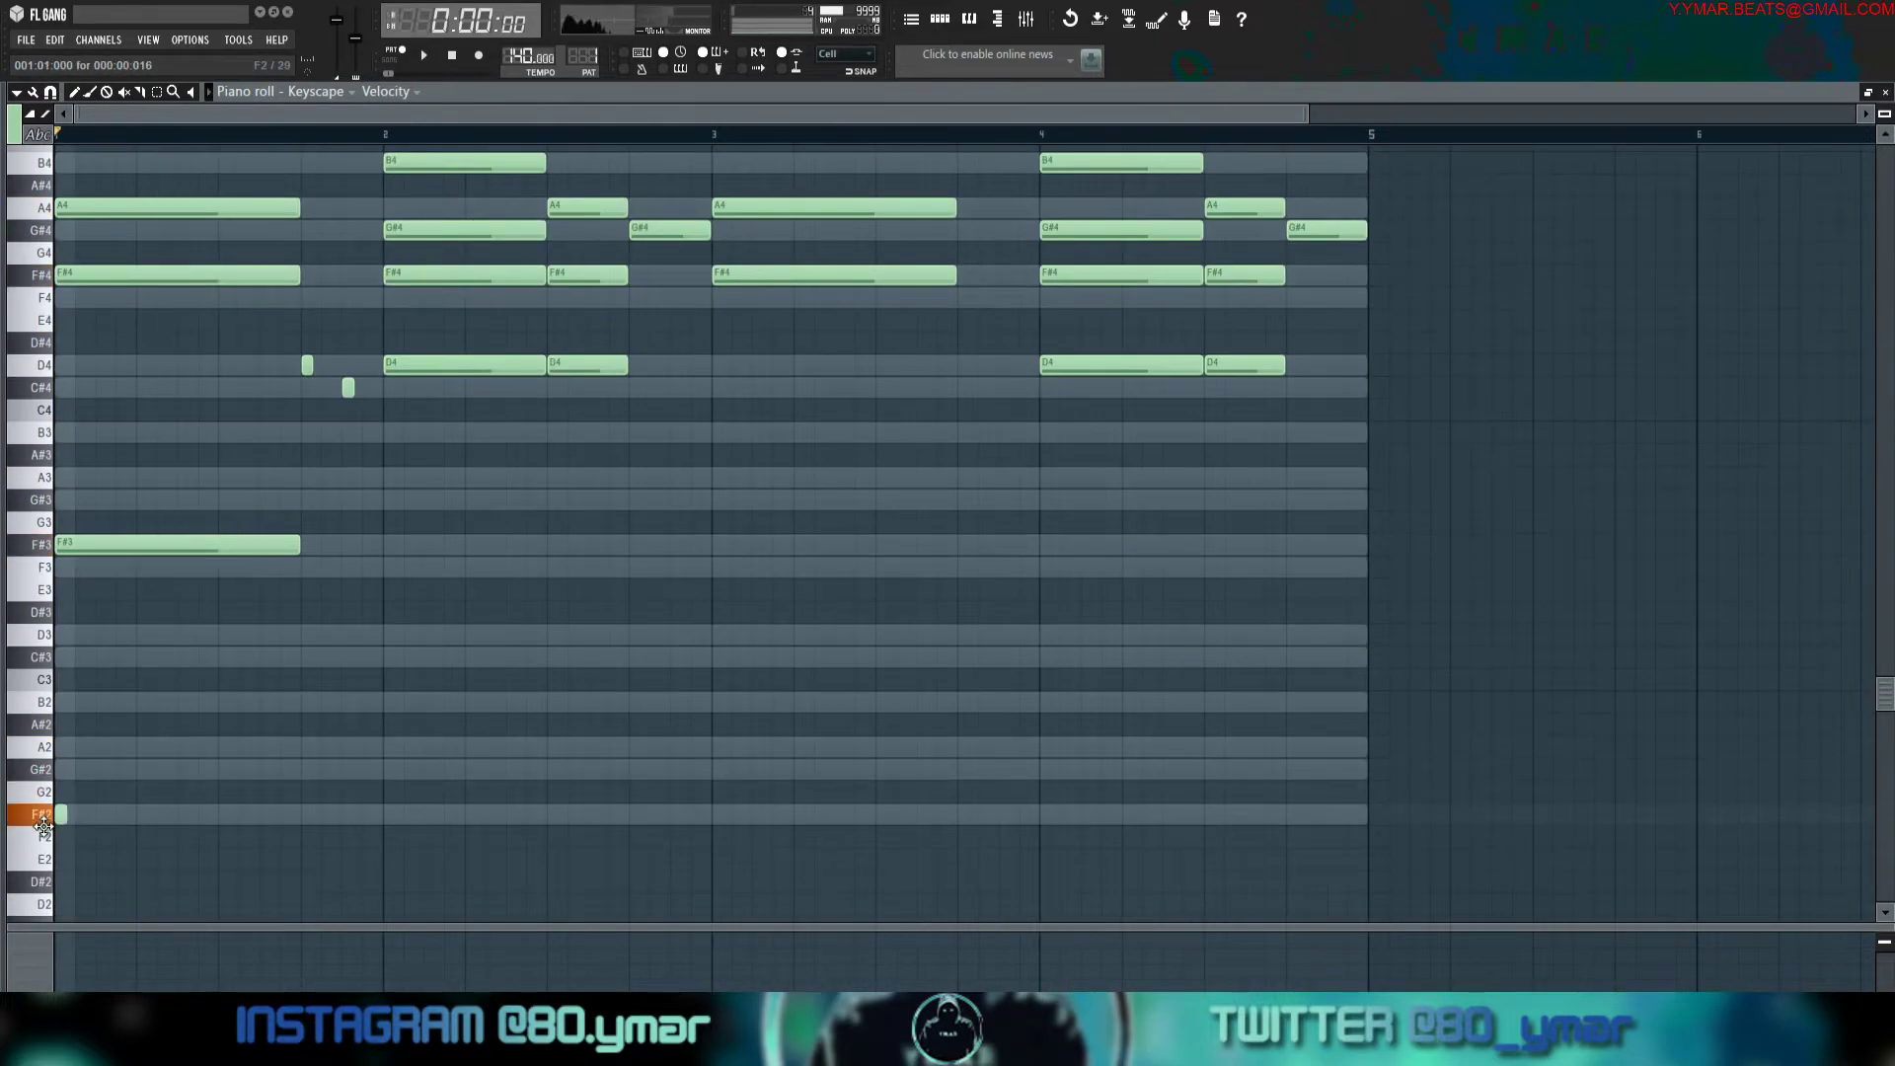
key(space)
drag(65, 814, 382, 789)
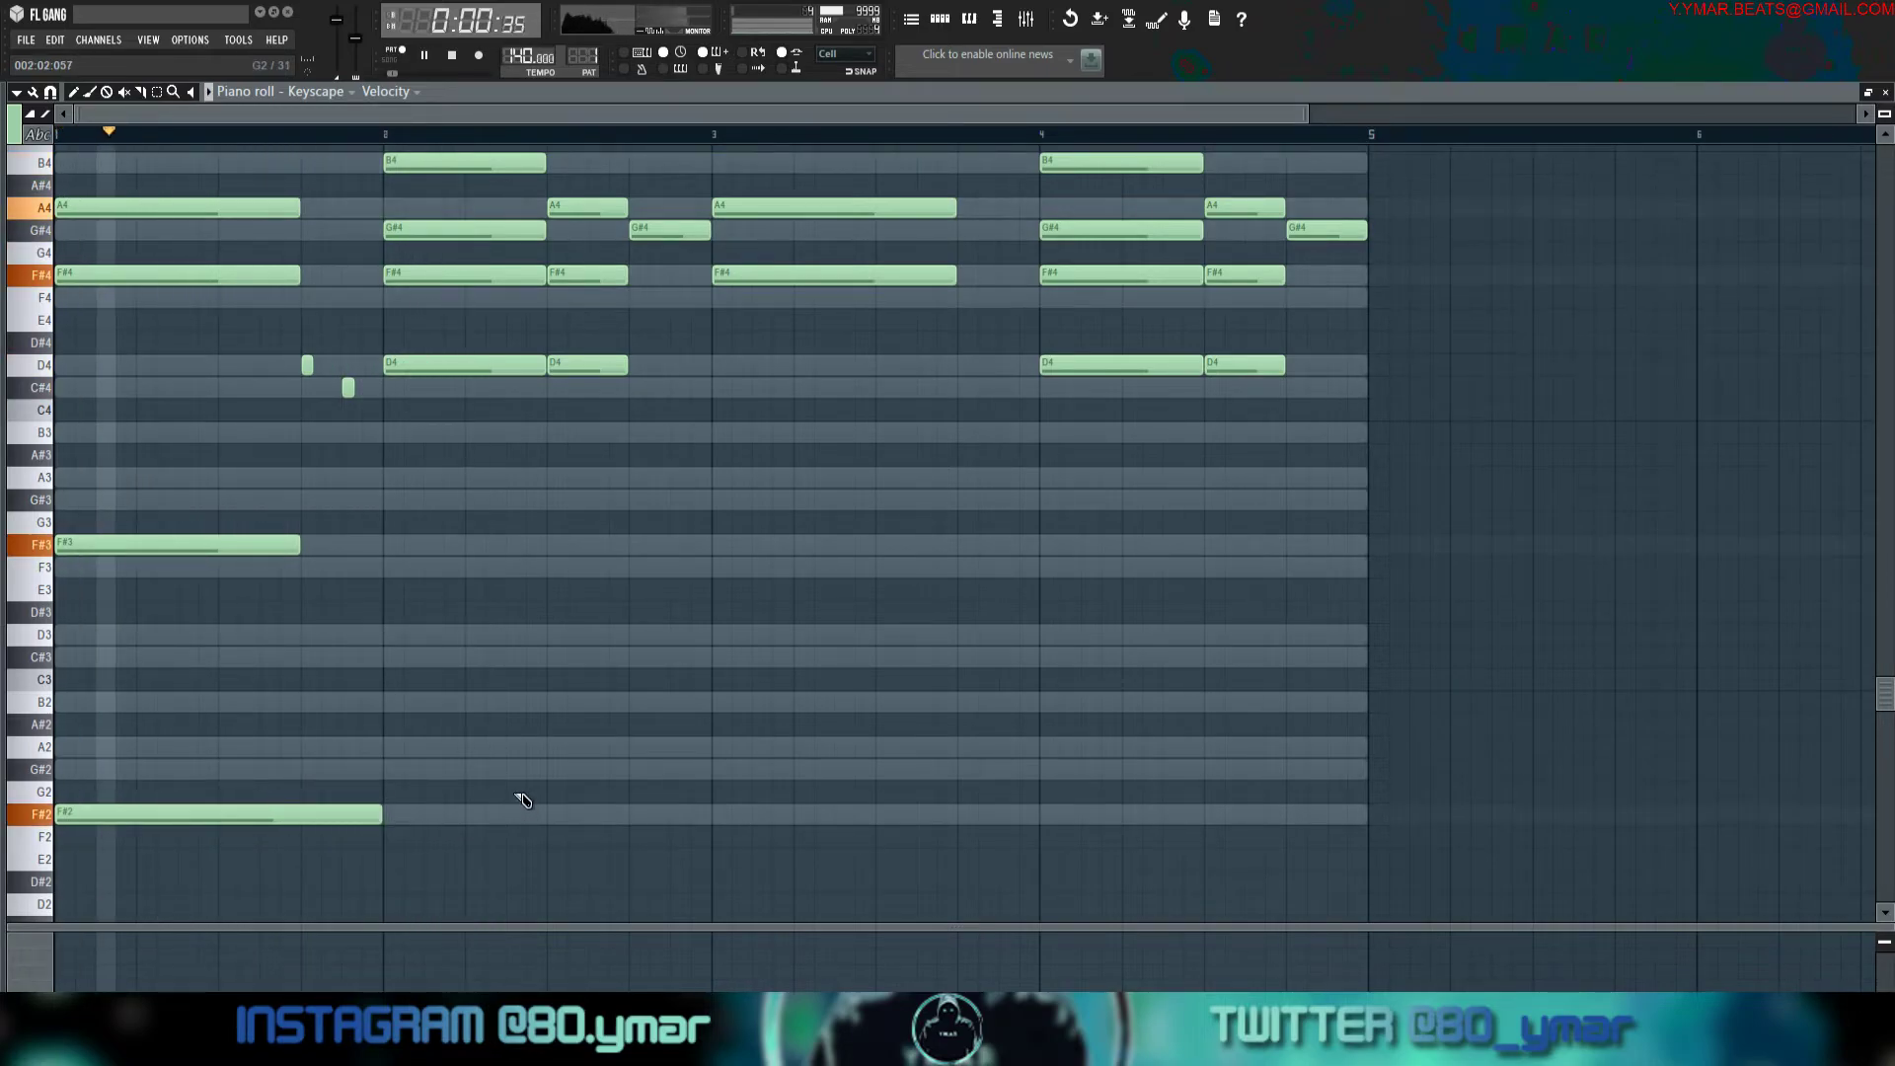
Add a bass note filling bar 2, trying A2 and D2 before settling on D3.
key(space)
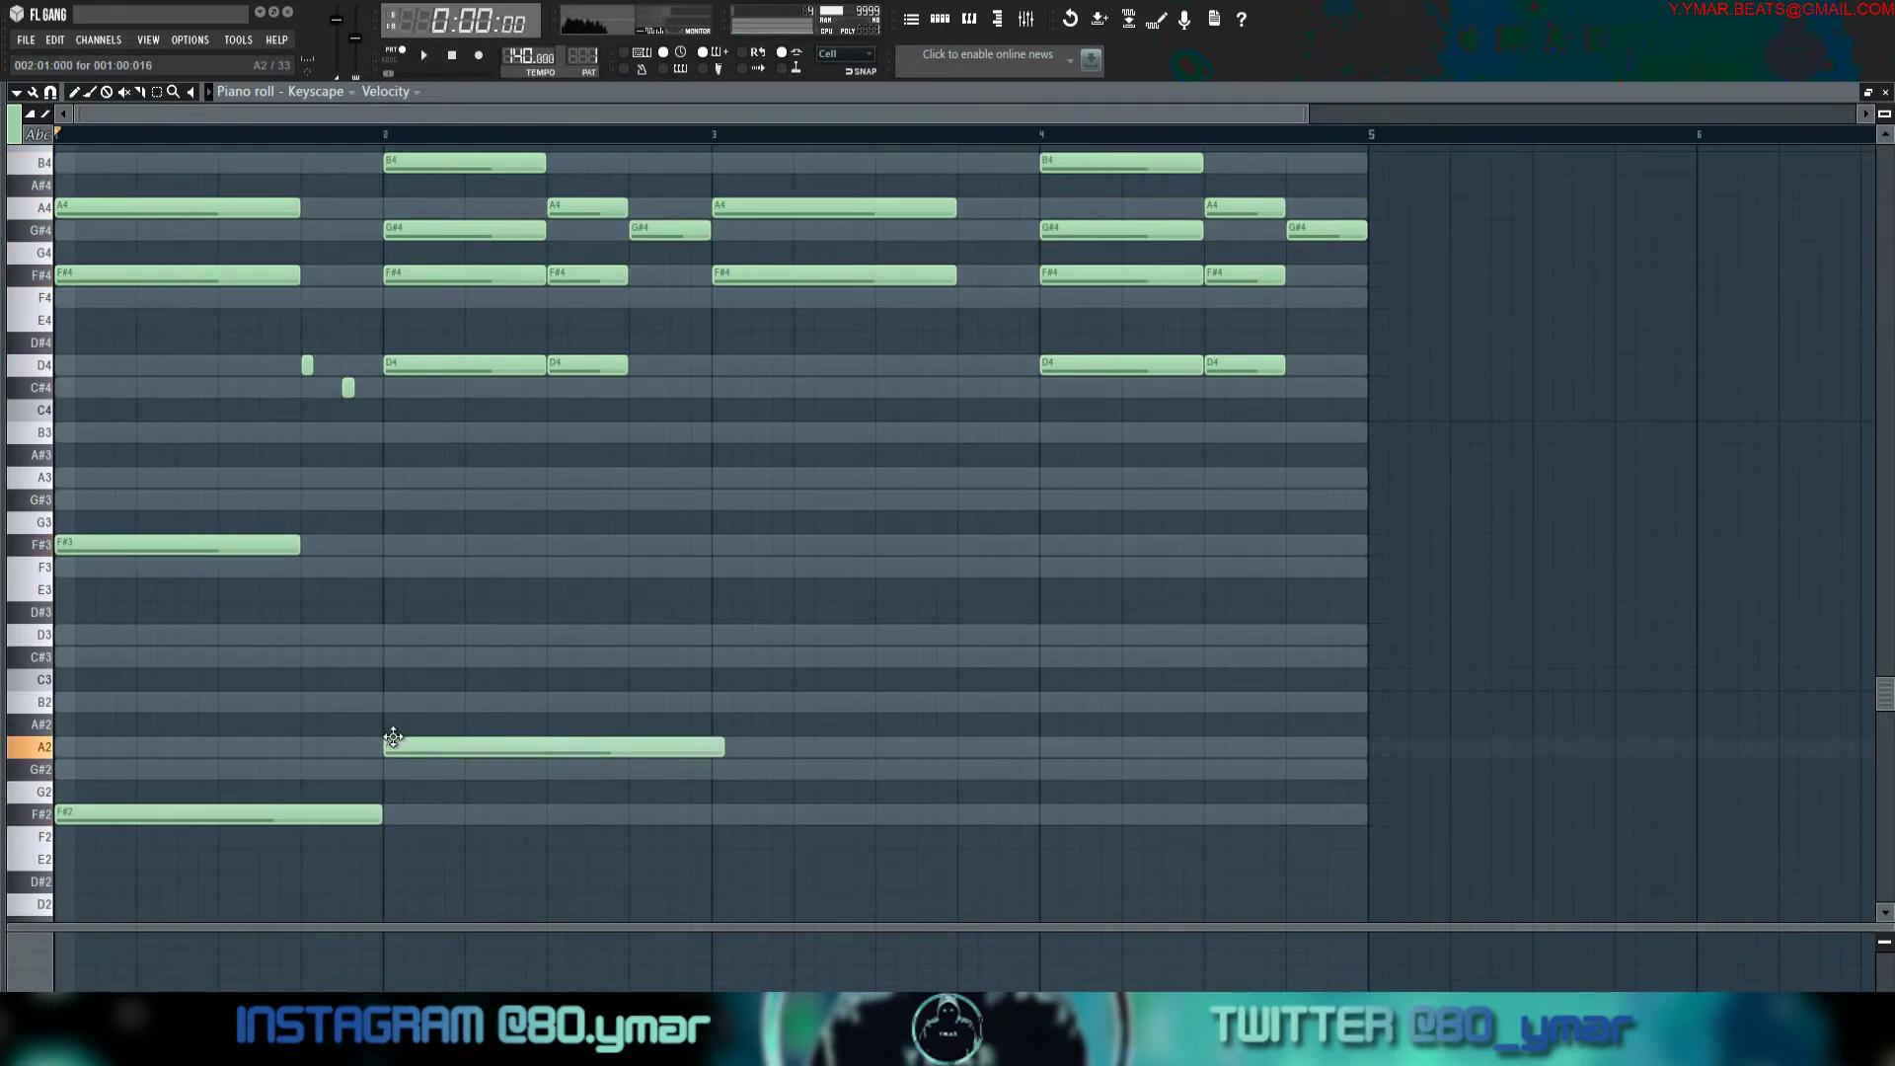
drag(721, 746, 689, 747)
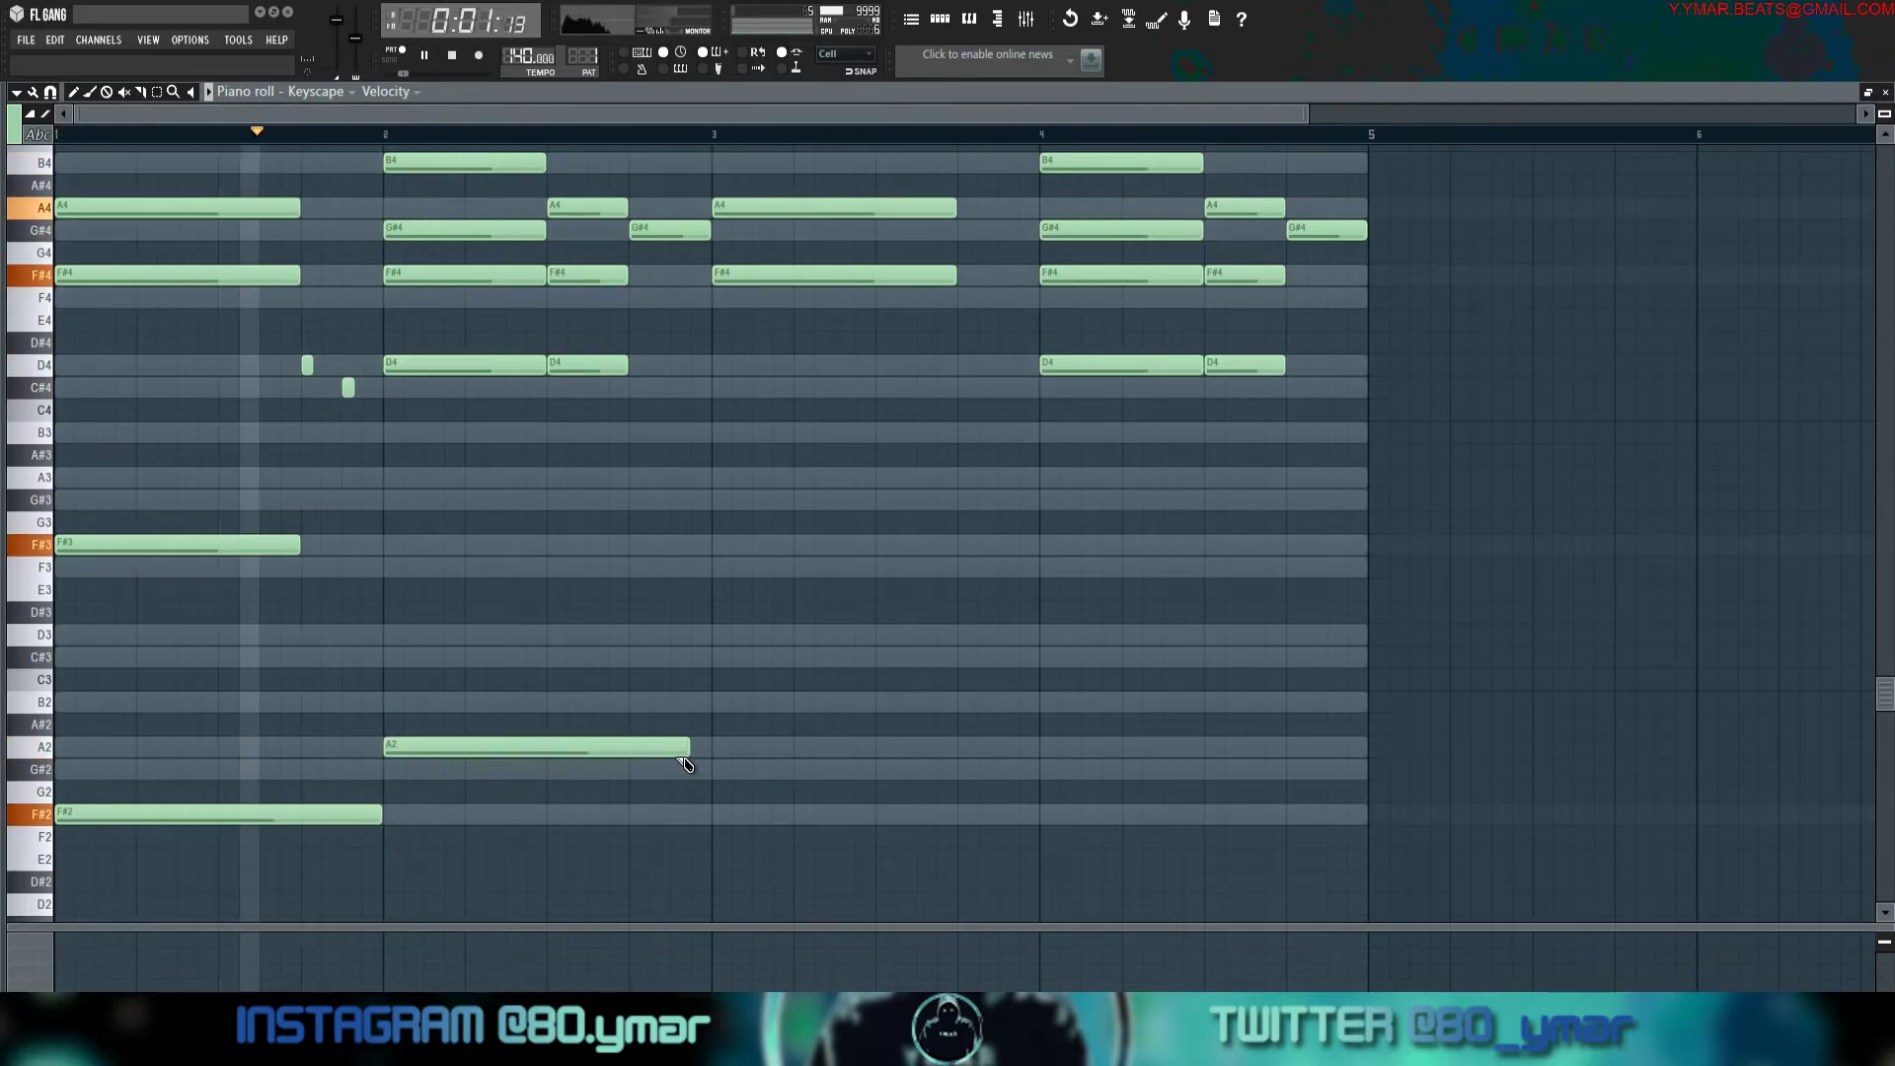
key(space)
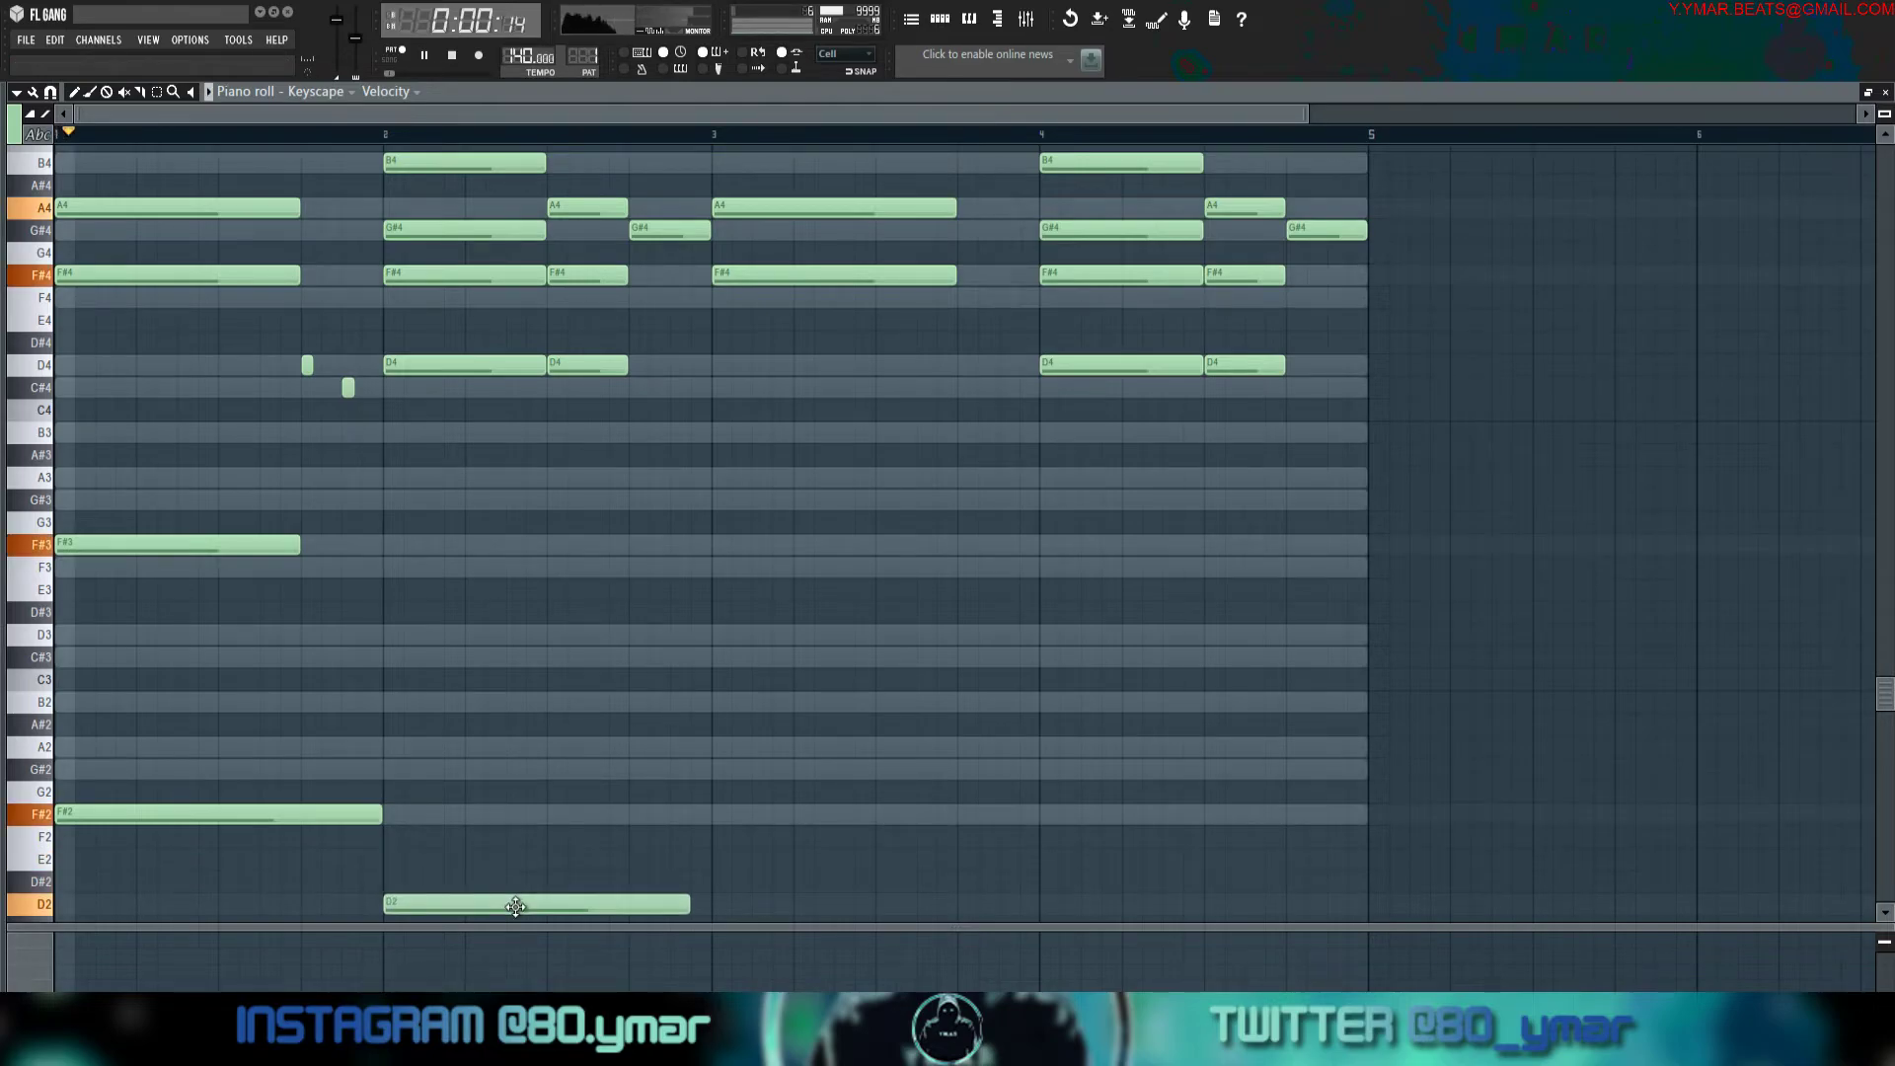
drag(660, 904, 681, 901)
ctrl+click(668, 900)
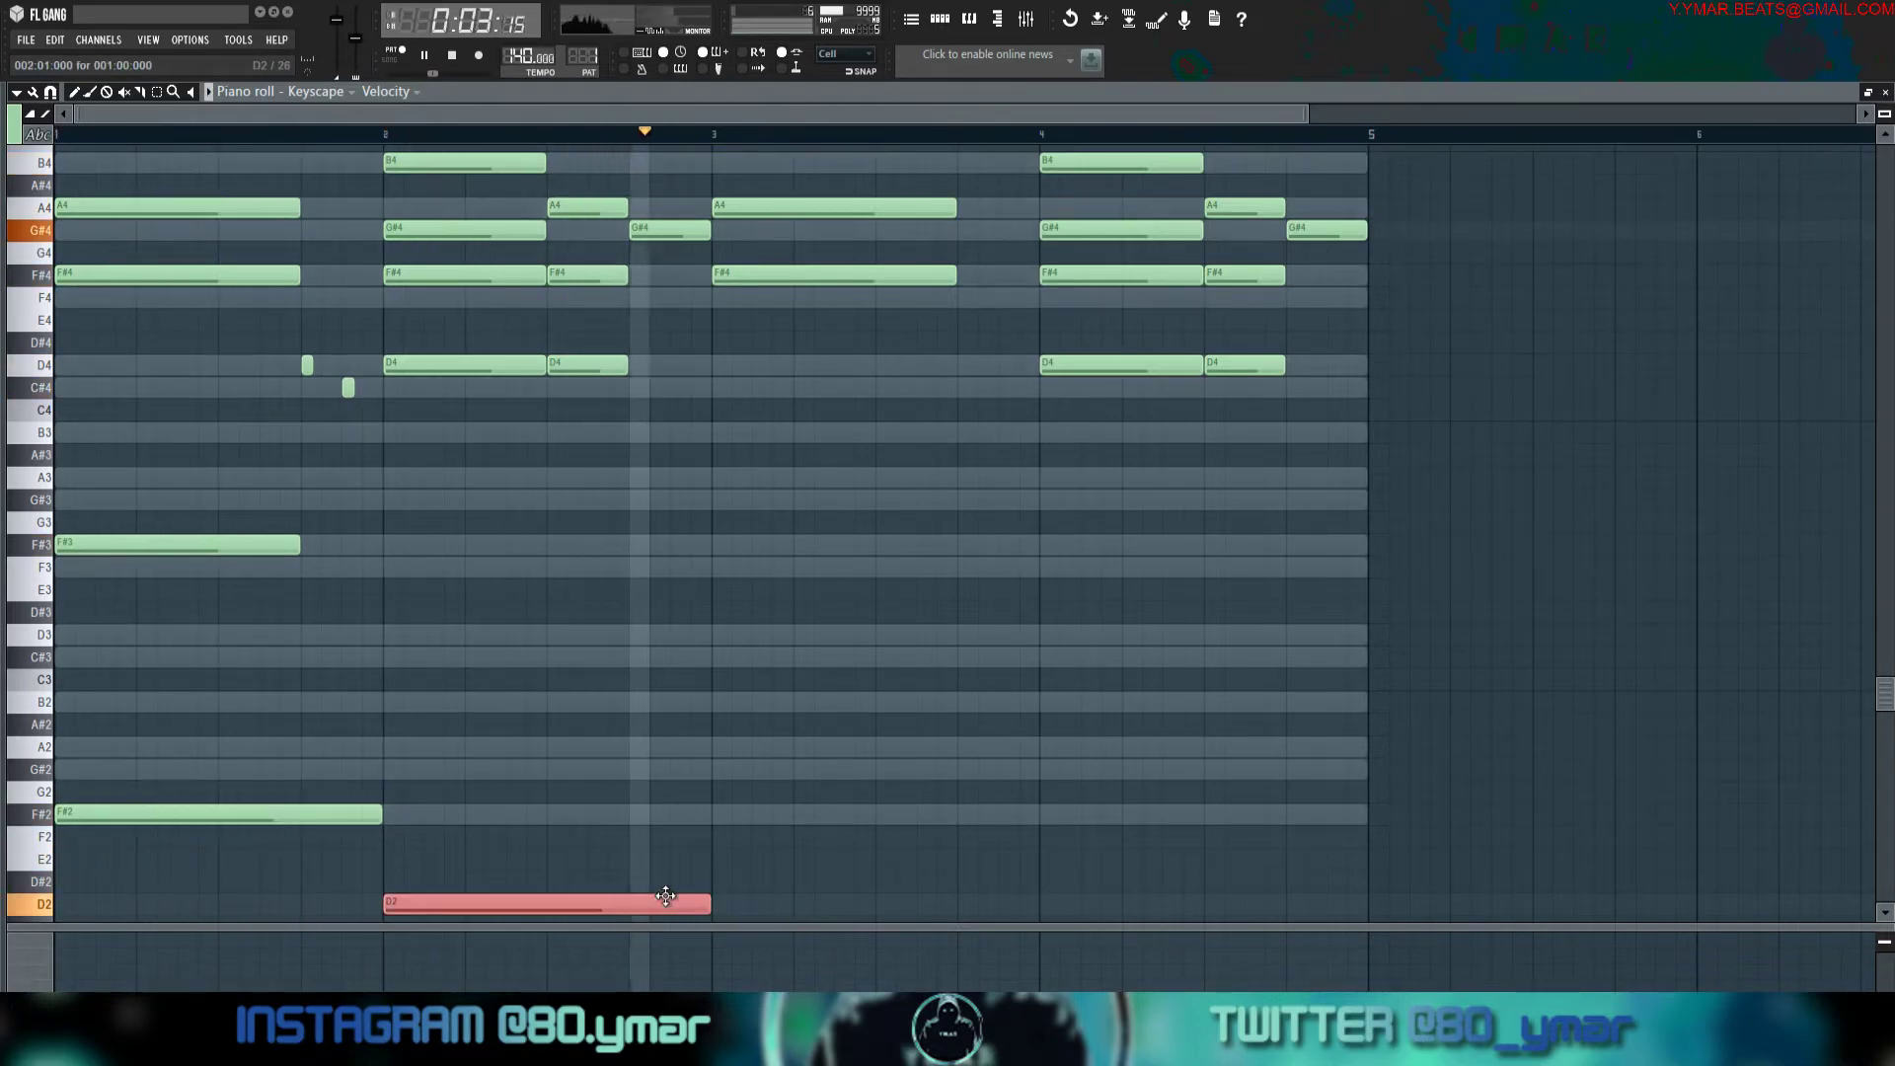
key(ctrl+Up)
Duplicate the F#2 and D3 bass notes into bars 3 and 4 and play the pattern.
ctrl+click(844, 895)
ctrl+drag(846, 896, 356, 770)
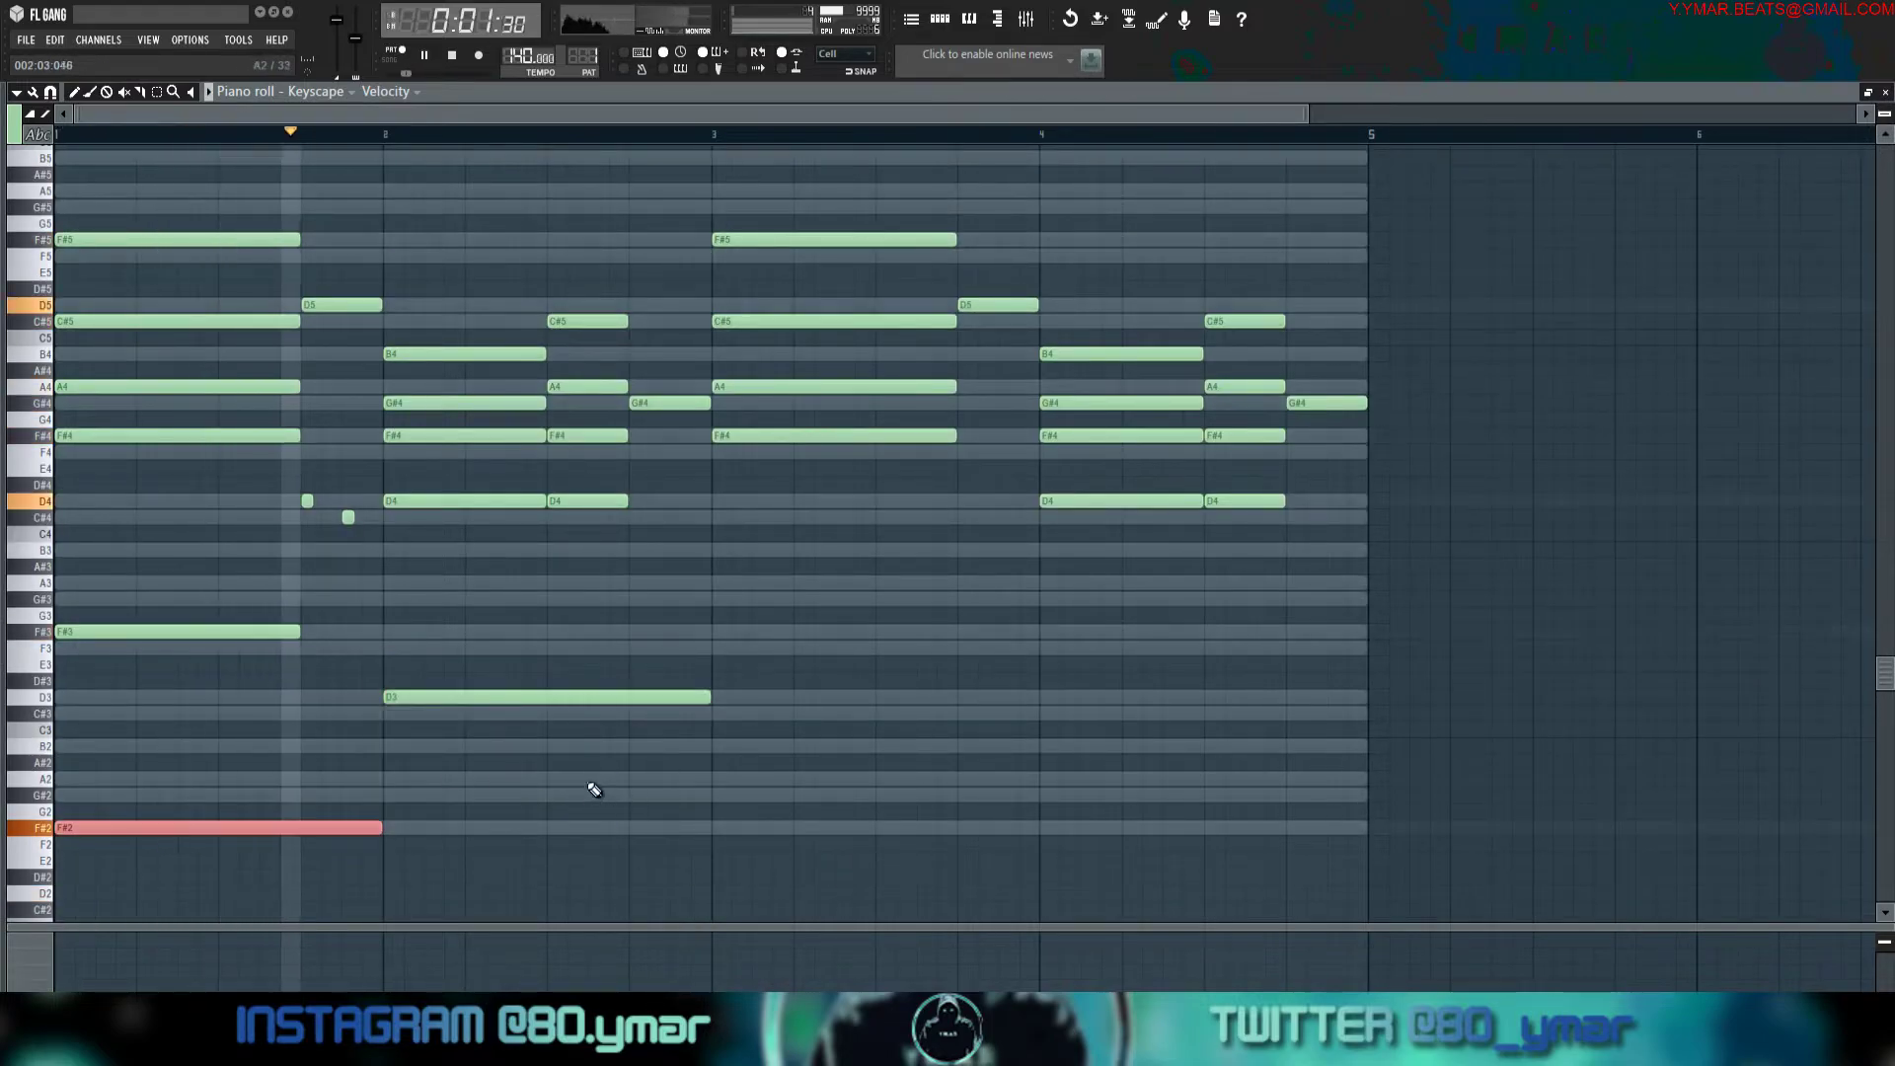
ctrl+drag(770, 858, 355, 689)
key(ctrl+b)
ctrl+click(952, 646)
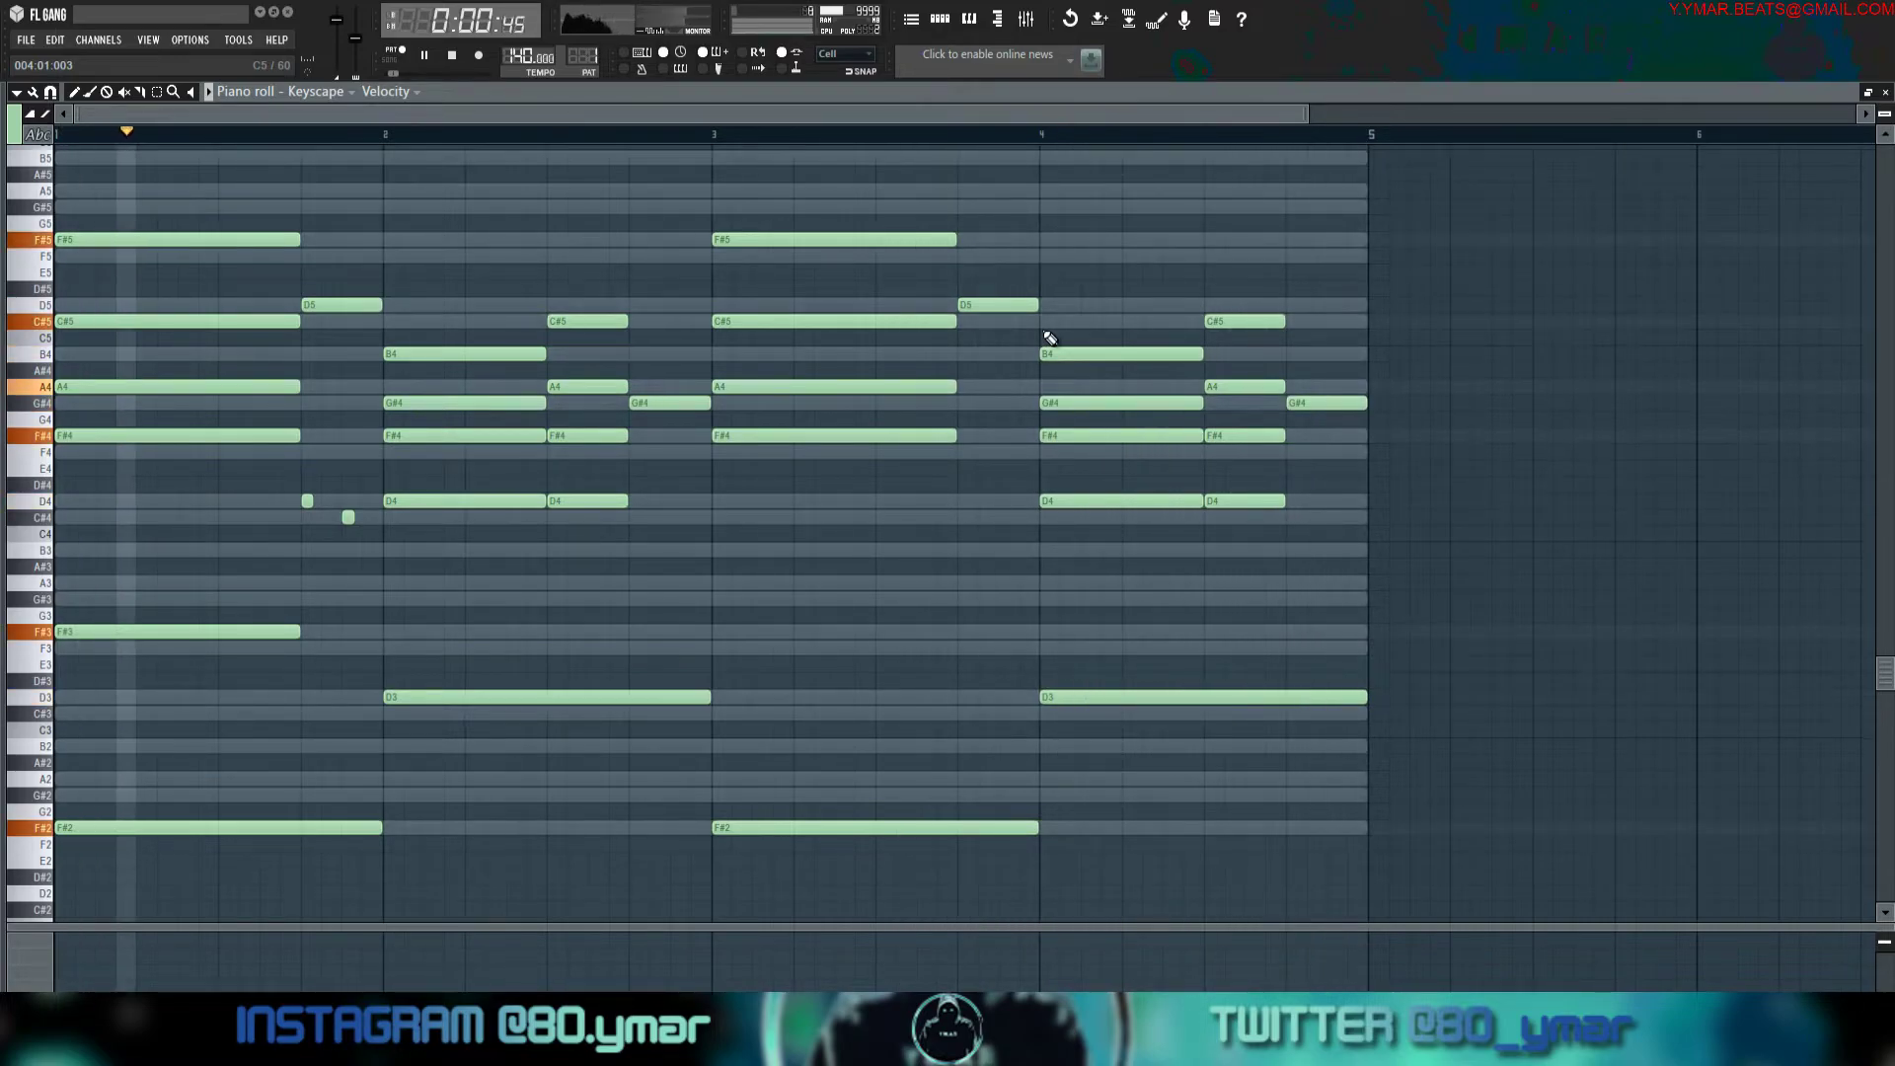
key(space)
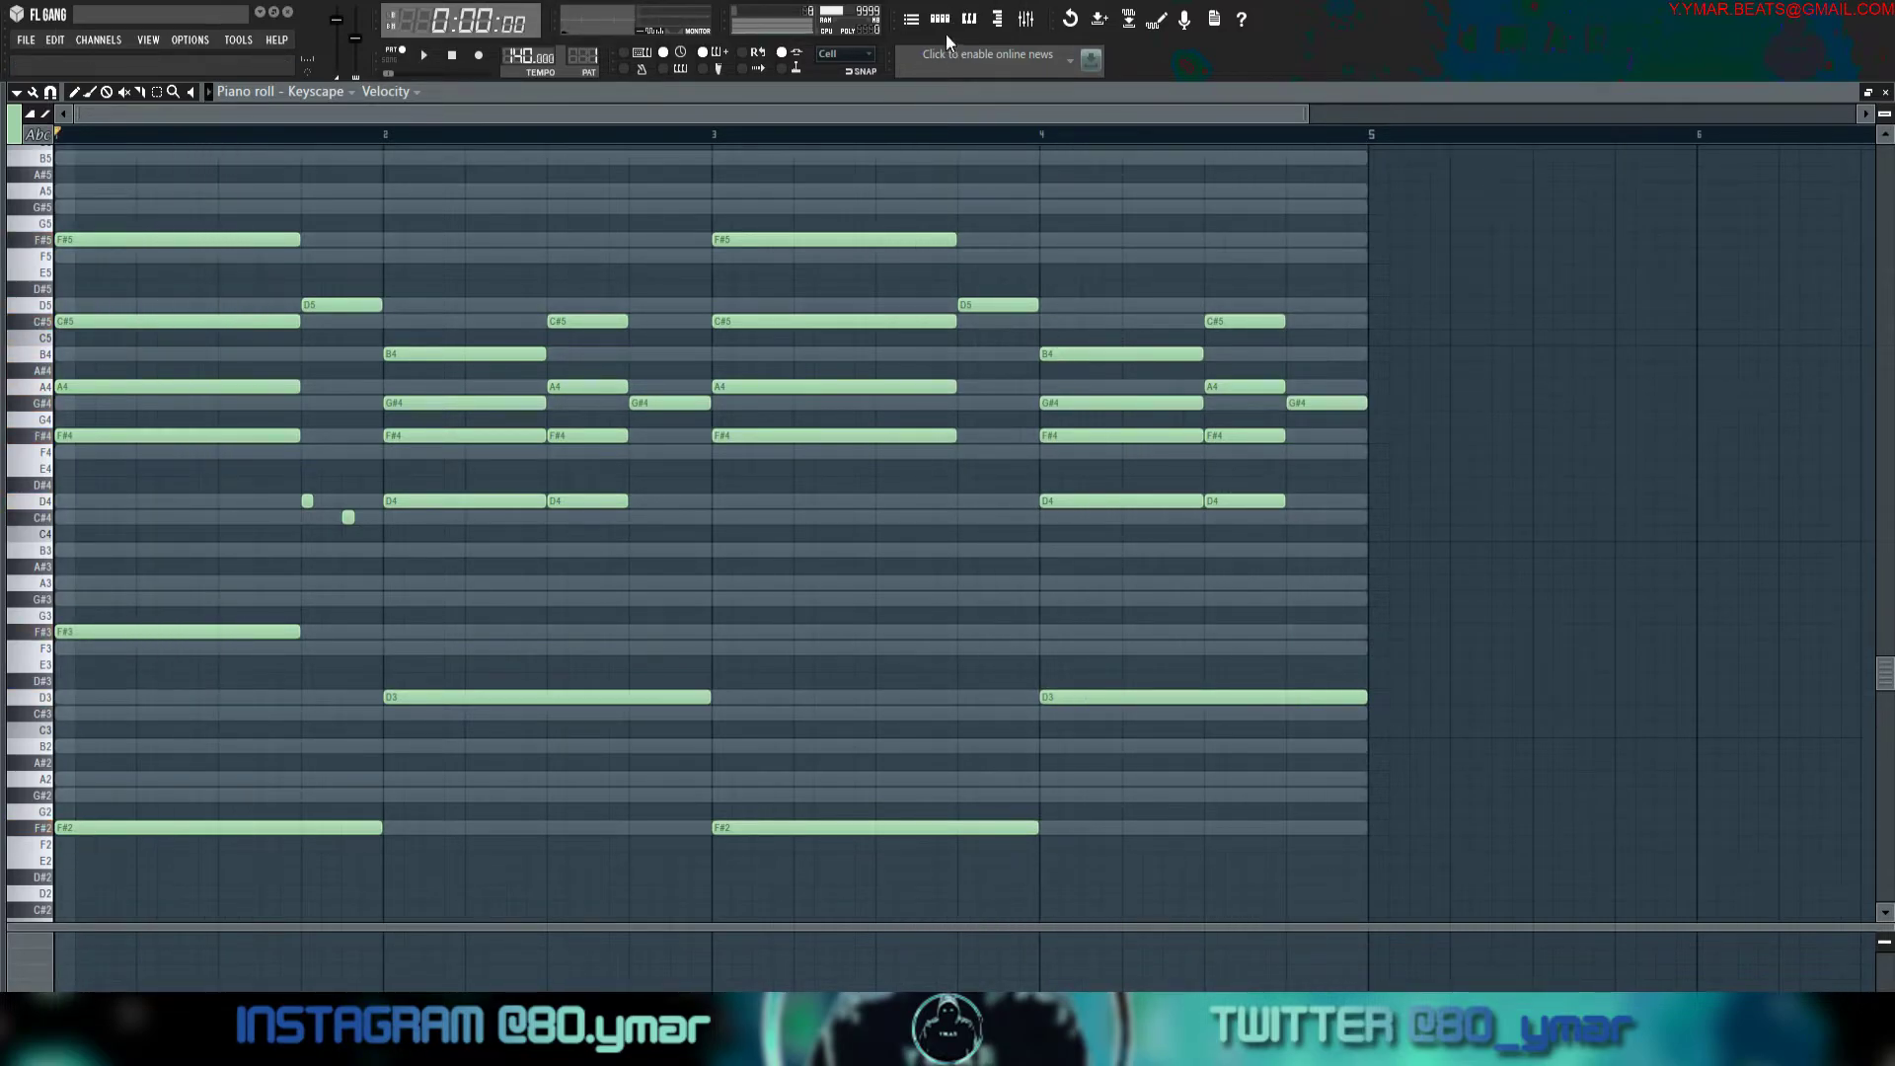
Open the Keyscape instrument and load the LA Custom C7 - Ballad preset.
key(F6)
click(475, 174)
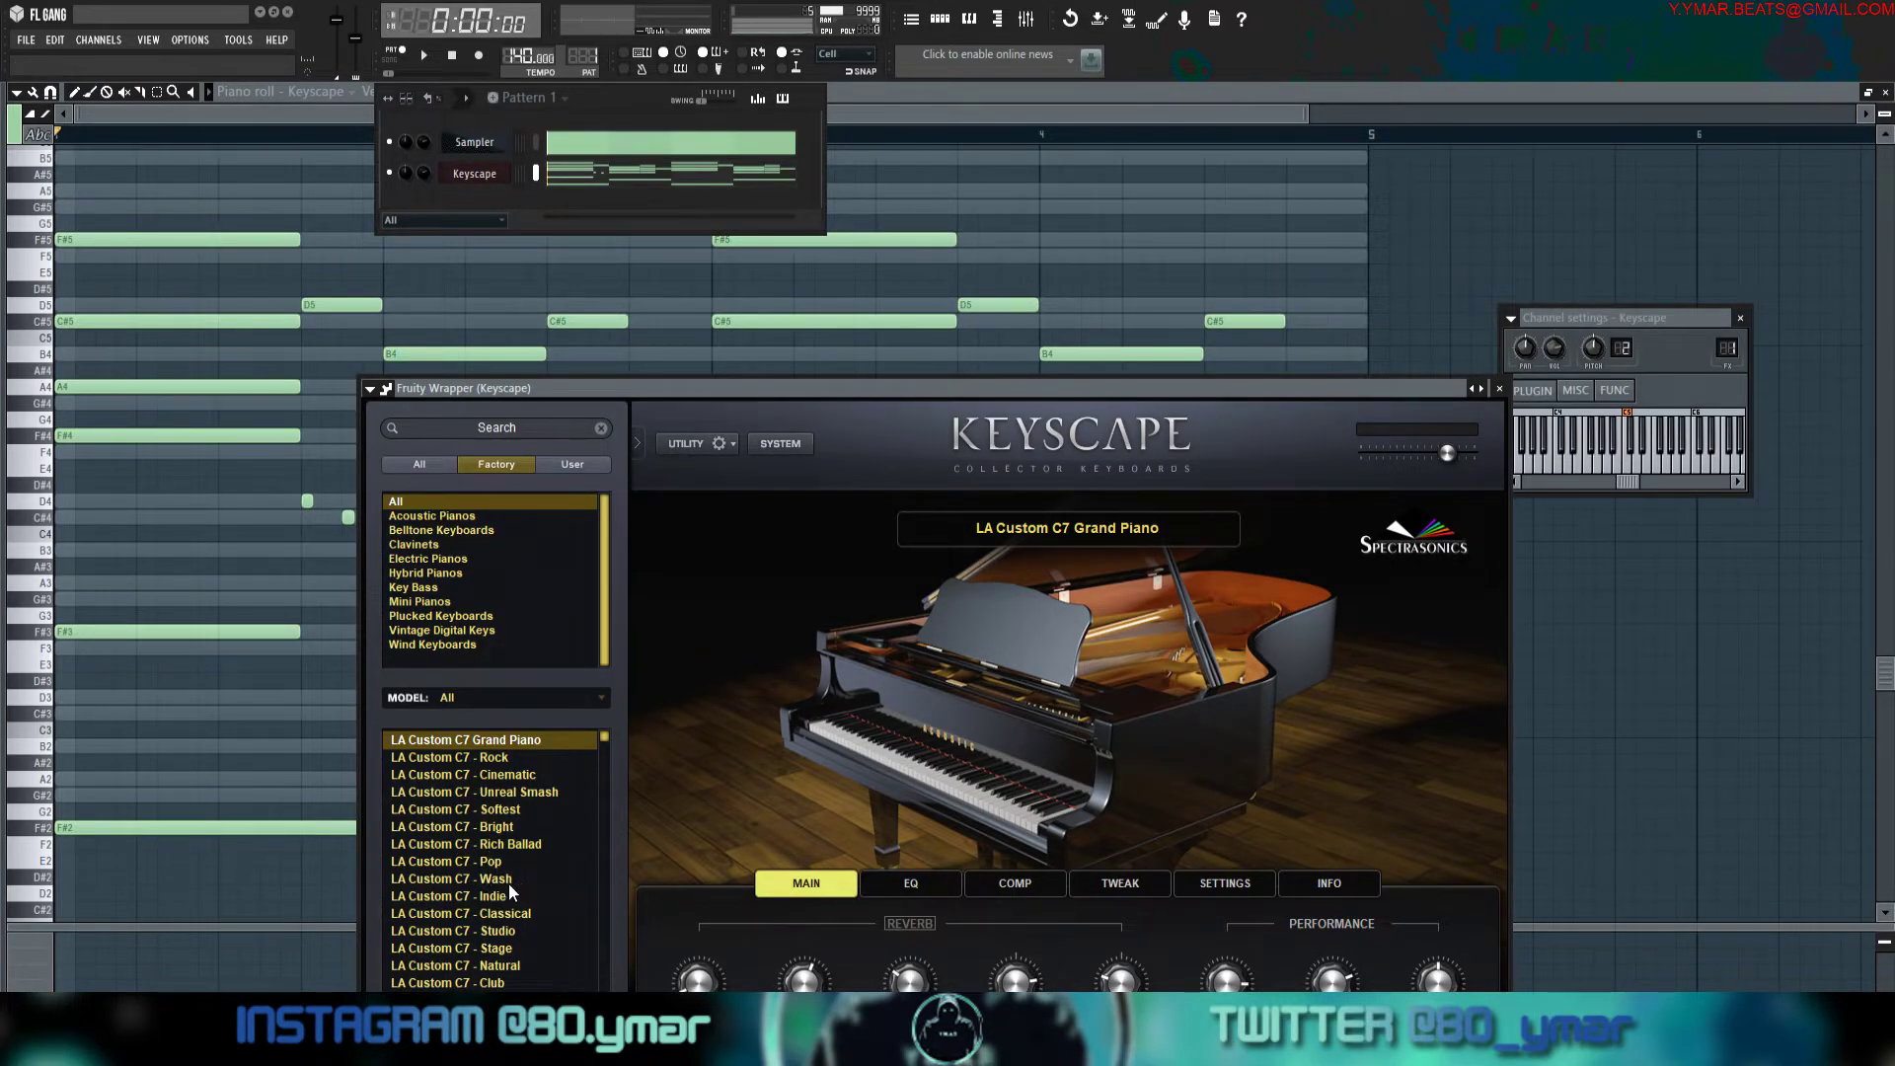
scroll(504, 873, down, 4)
click(523, 842)
click(533, 827)
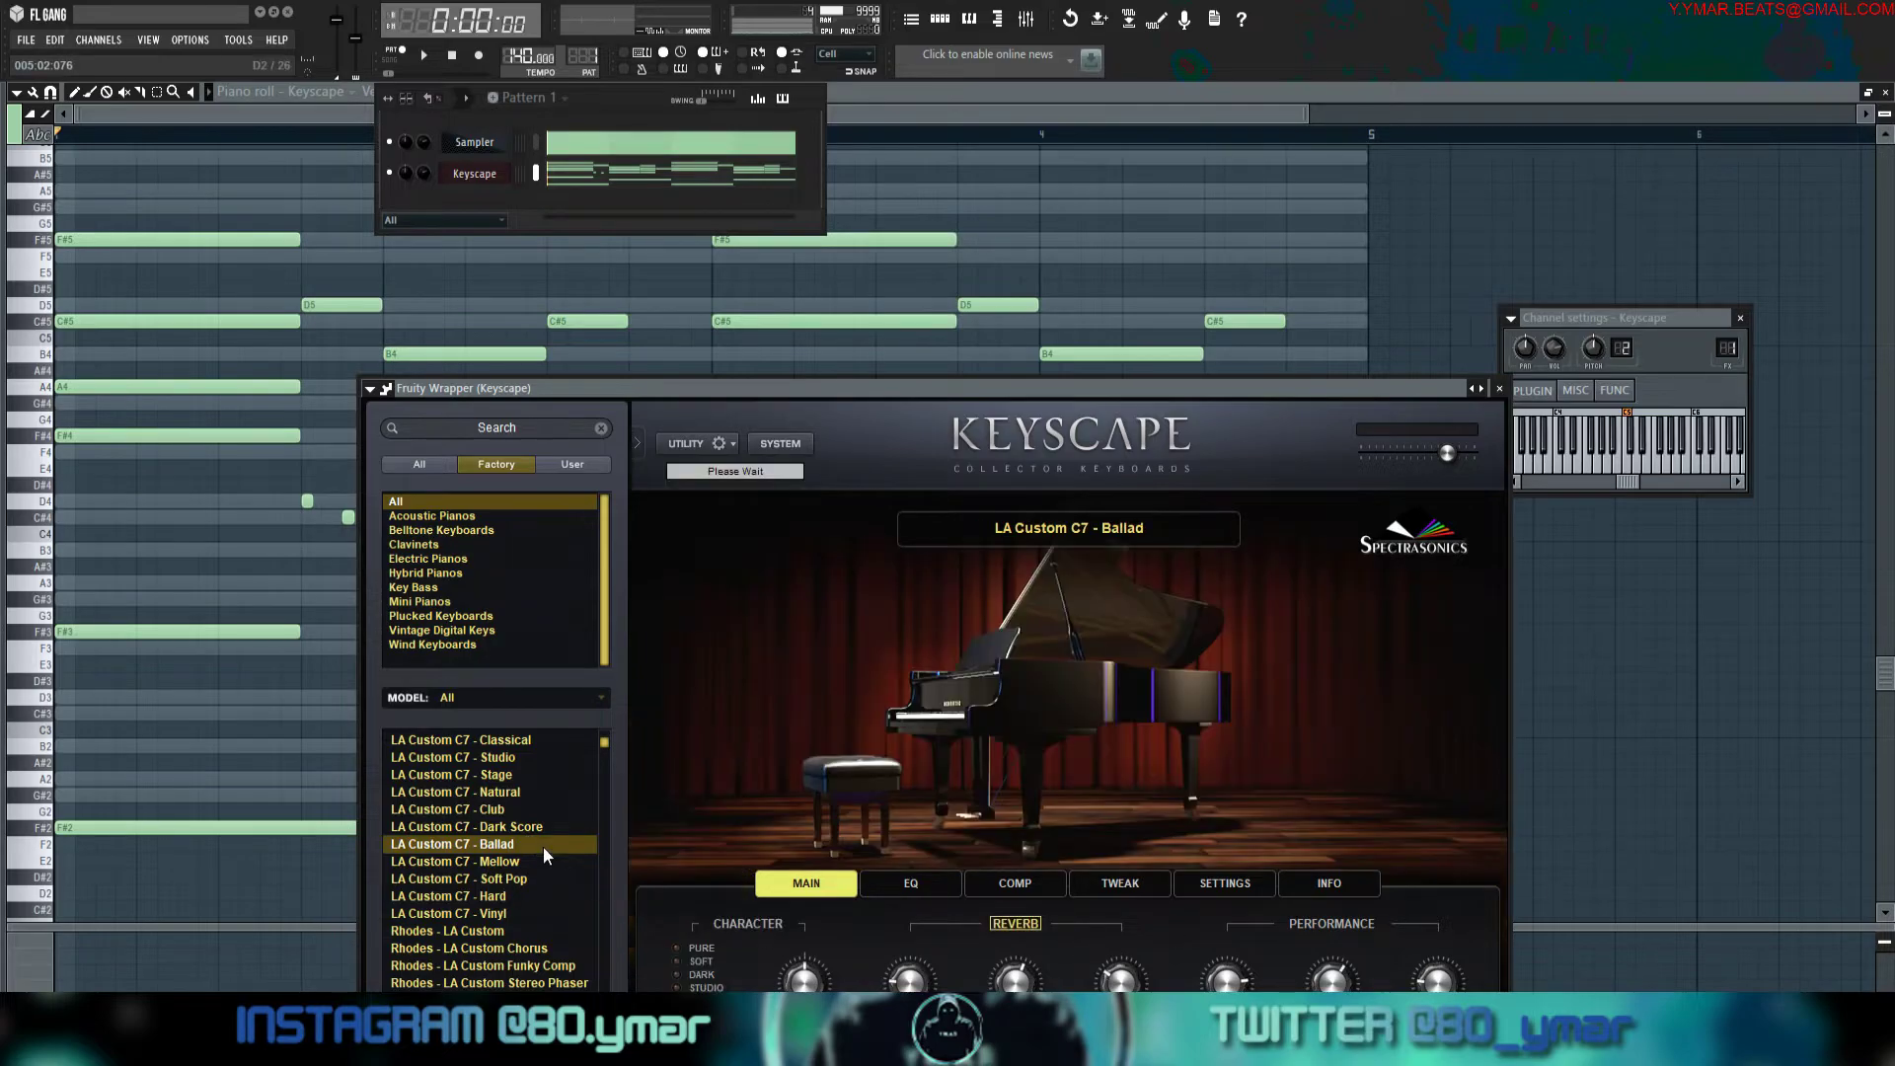
Close Keyscape, transpose all the melody and bass notes up one octave and play the pattern.
click(1502, 389)
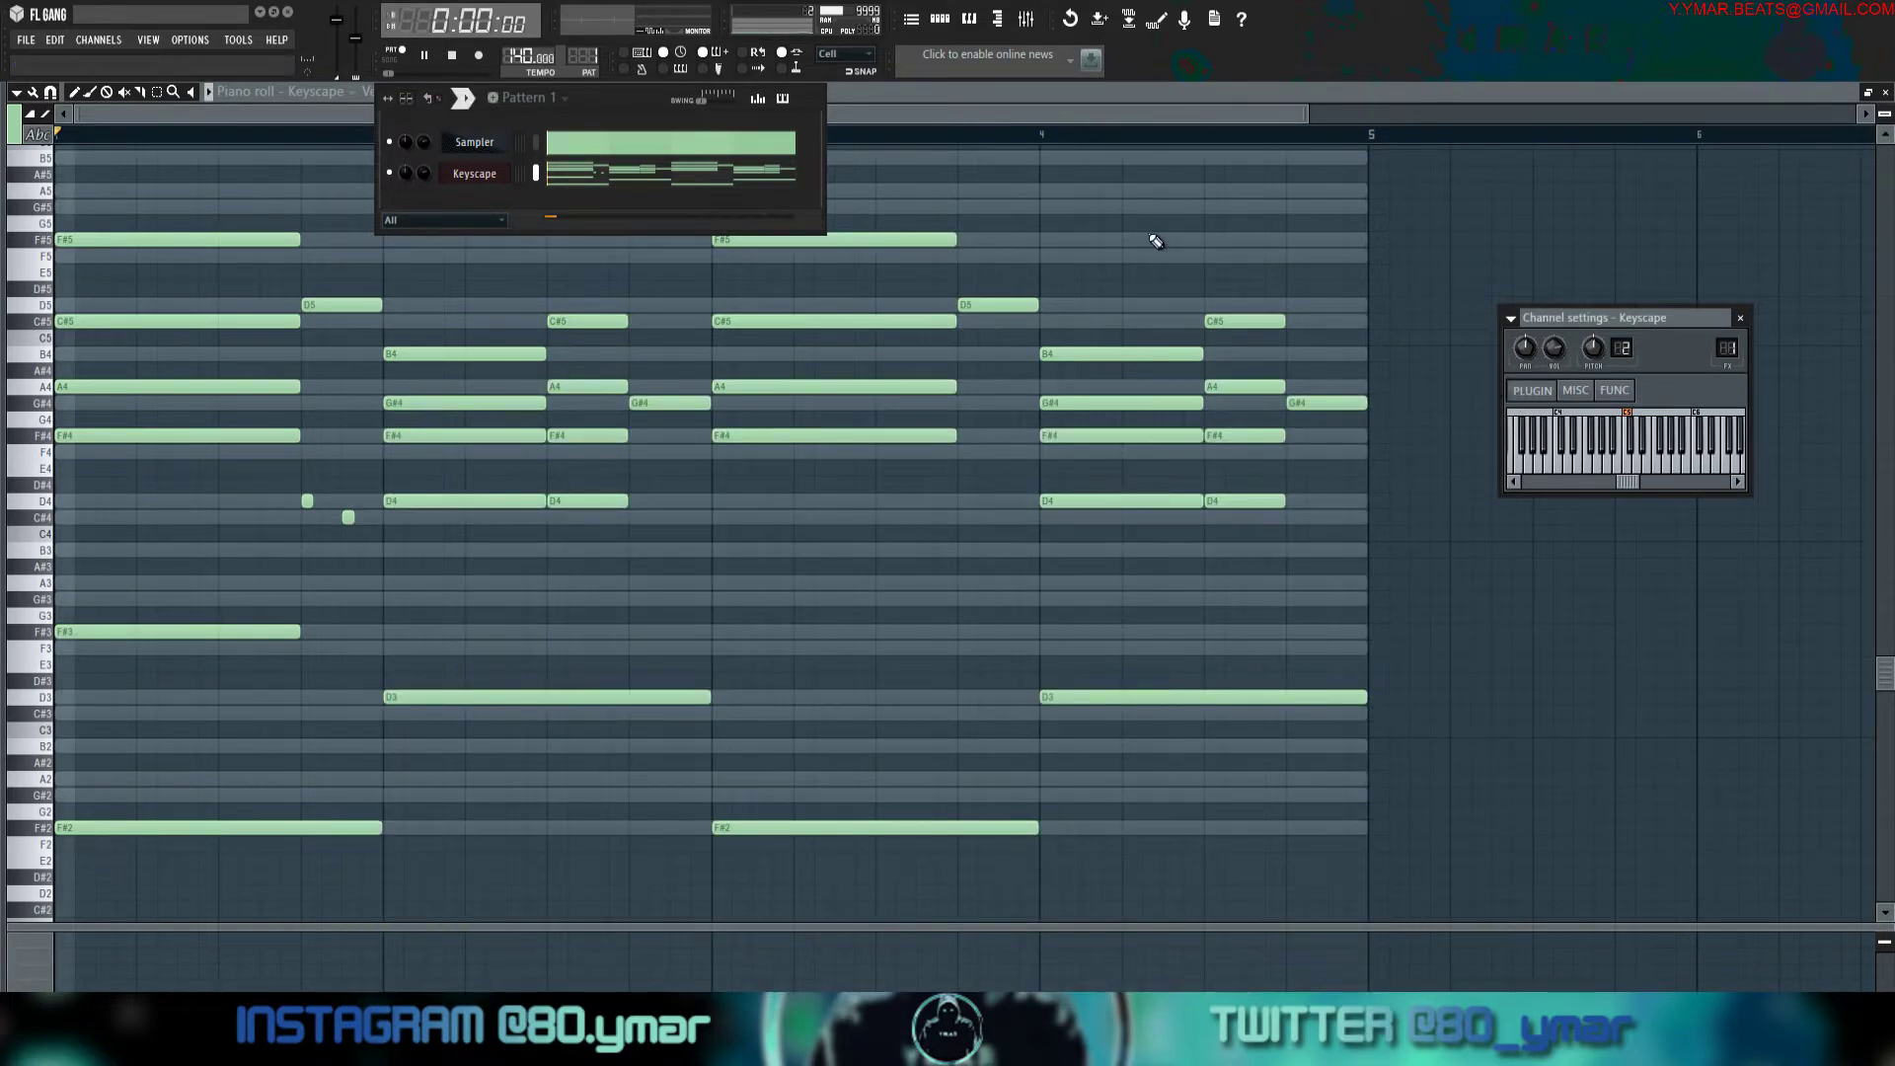
key(space)
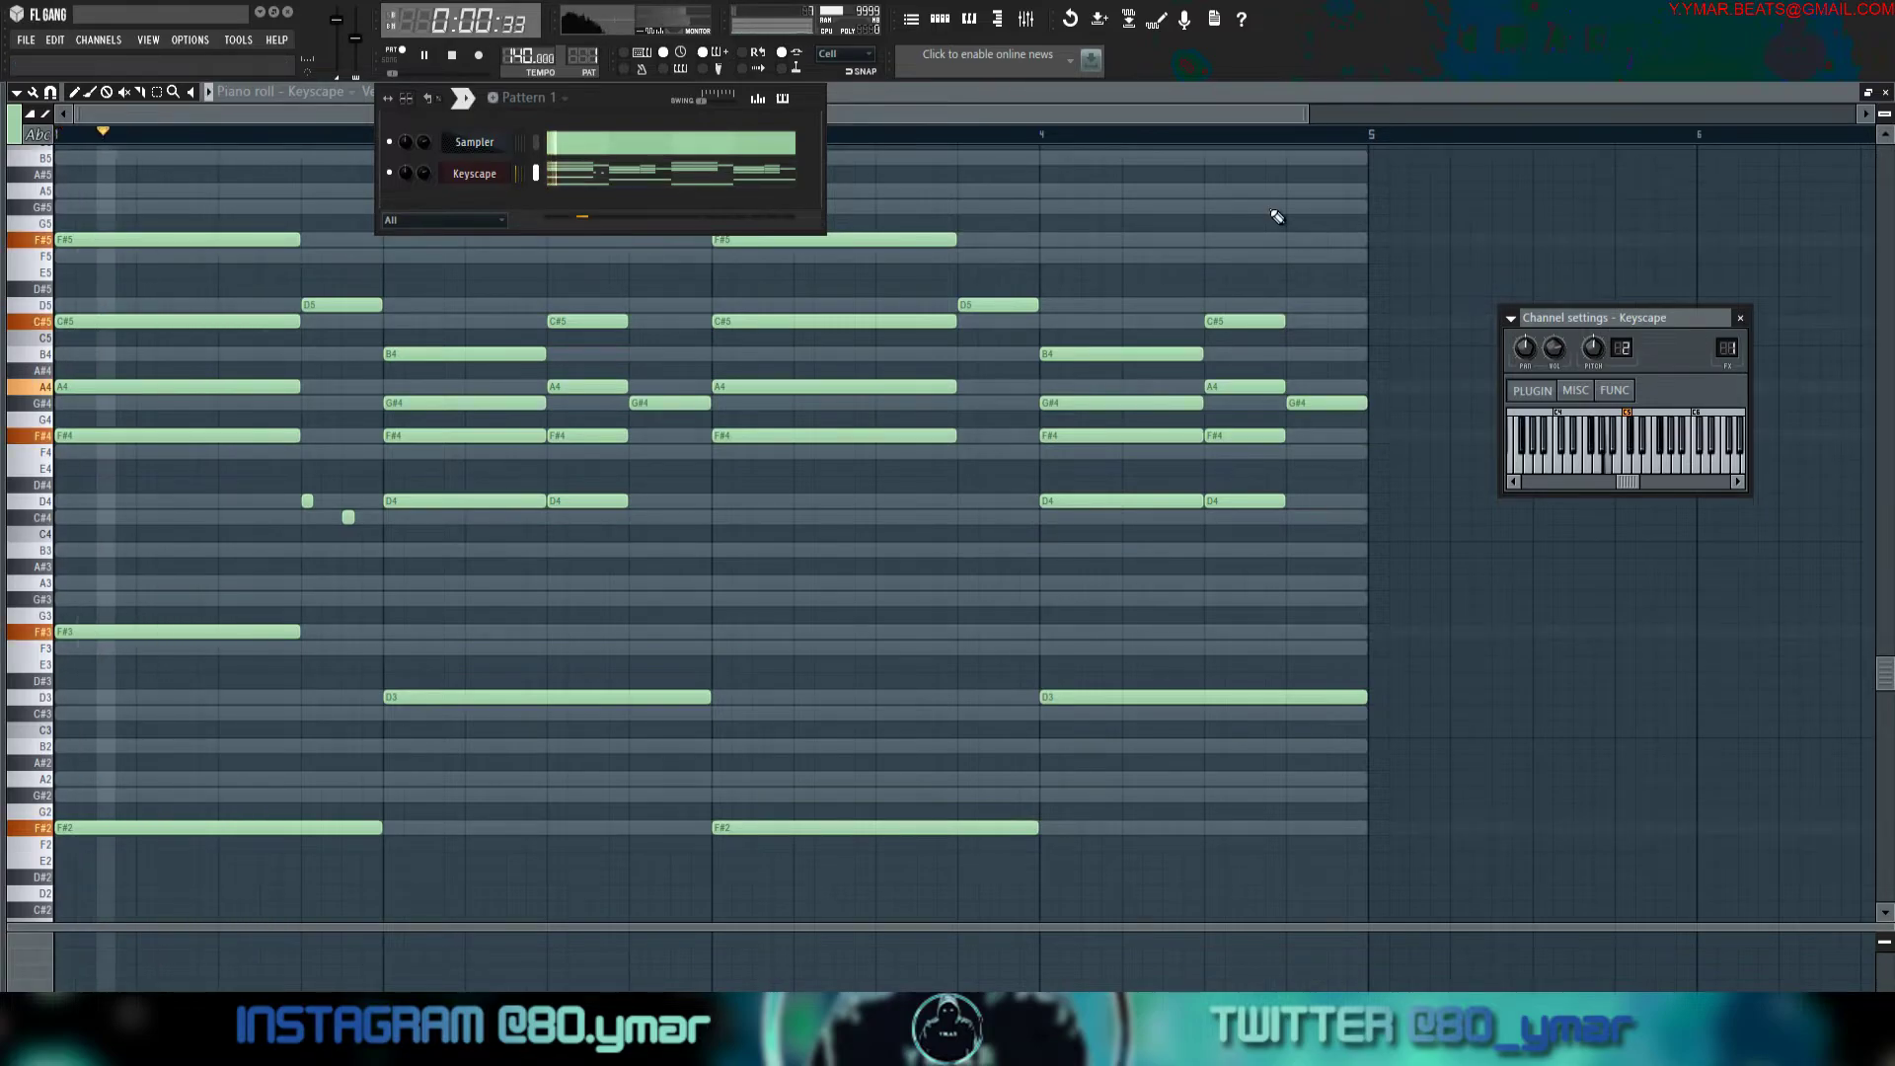
click(1197, 237)
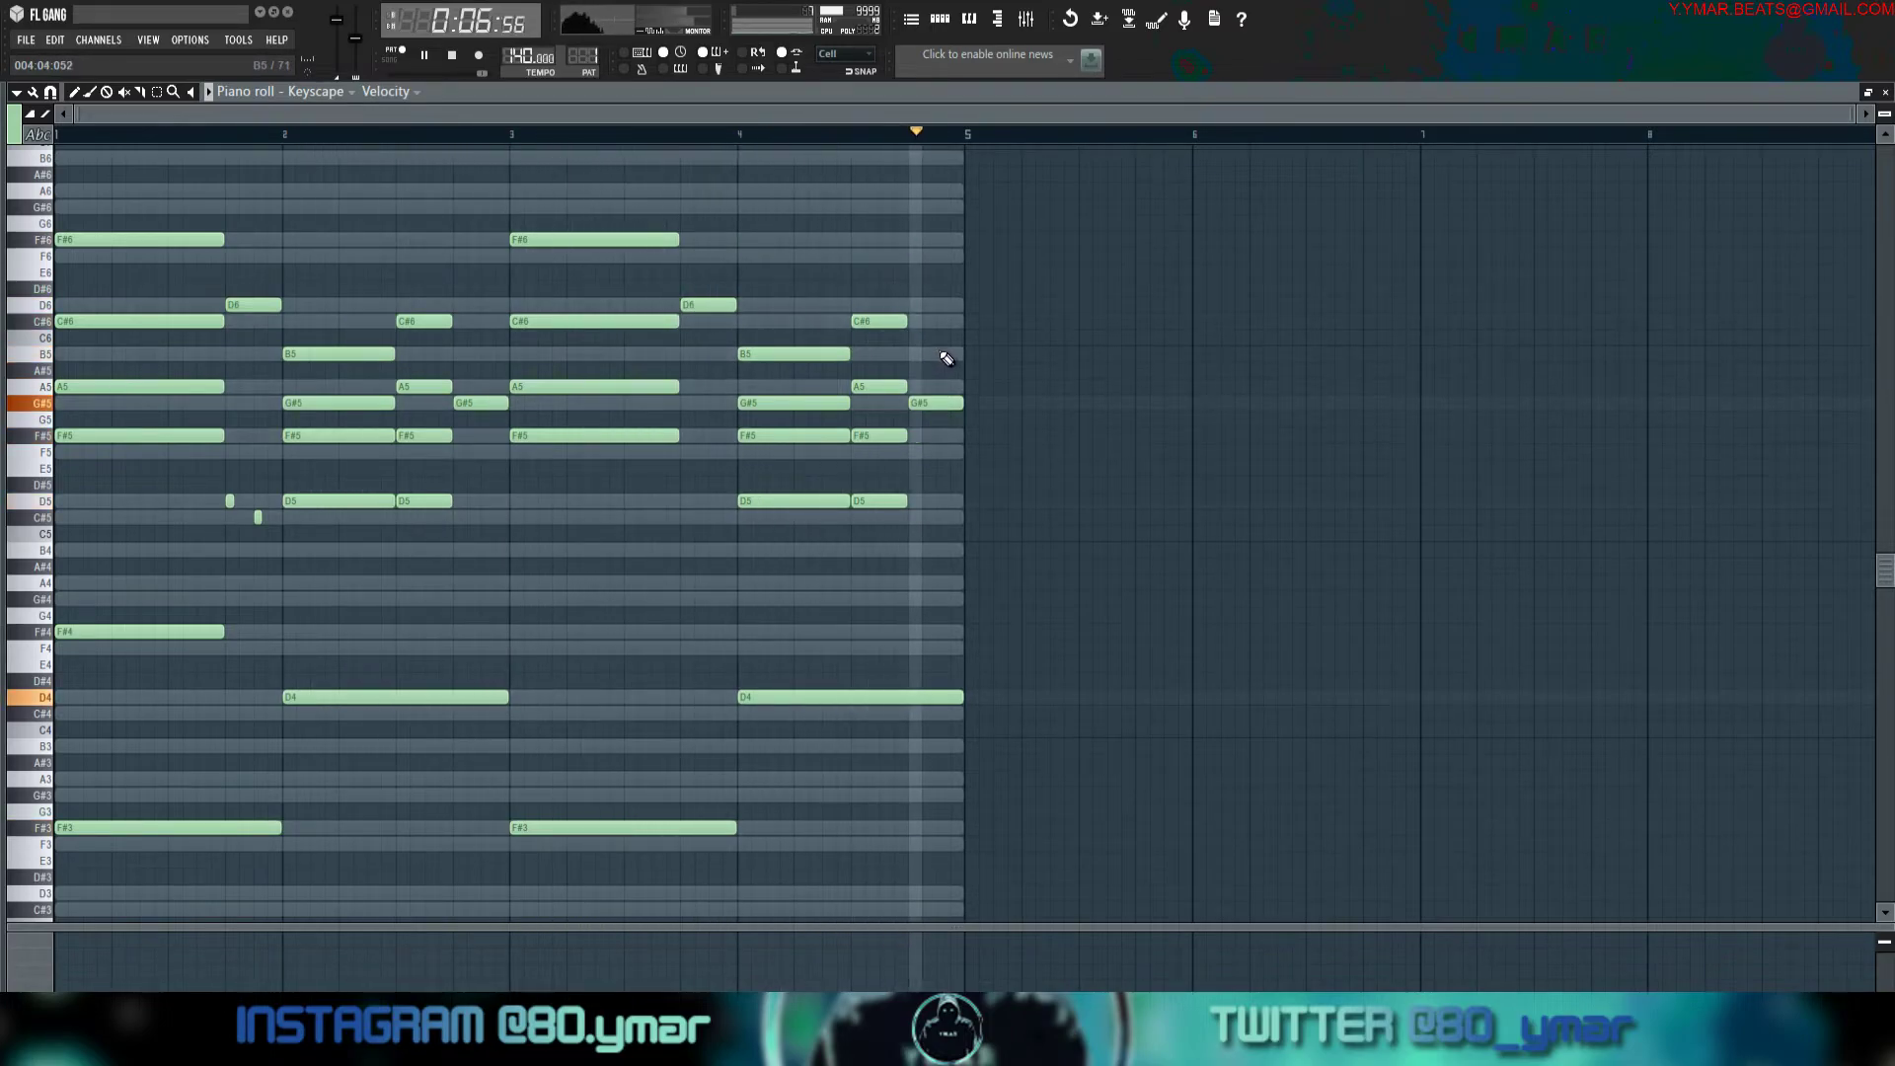
key(F6)
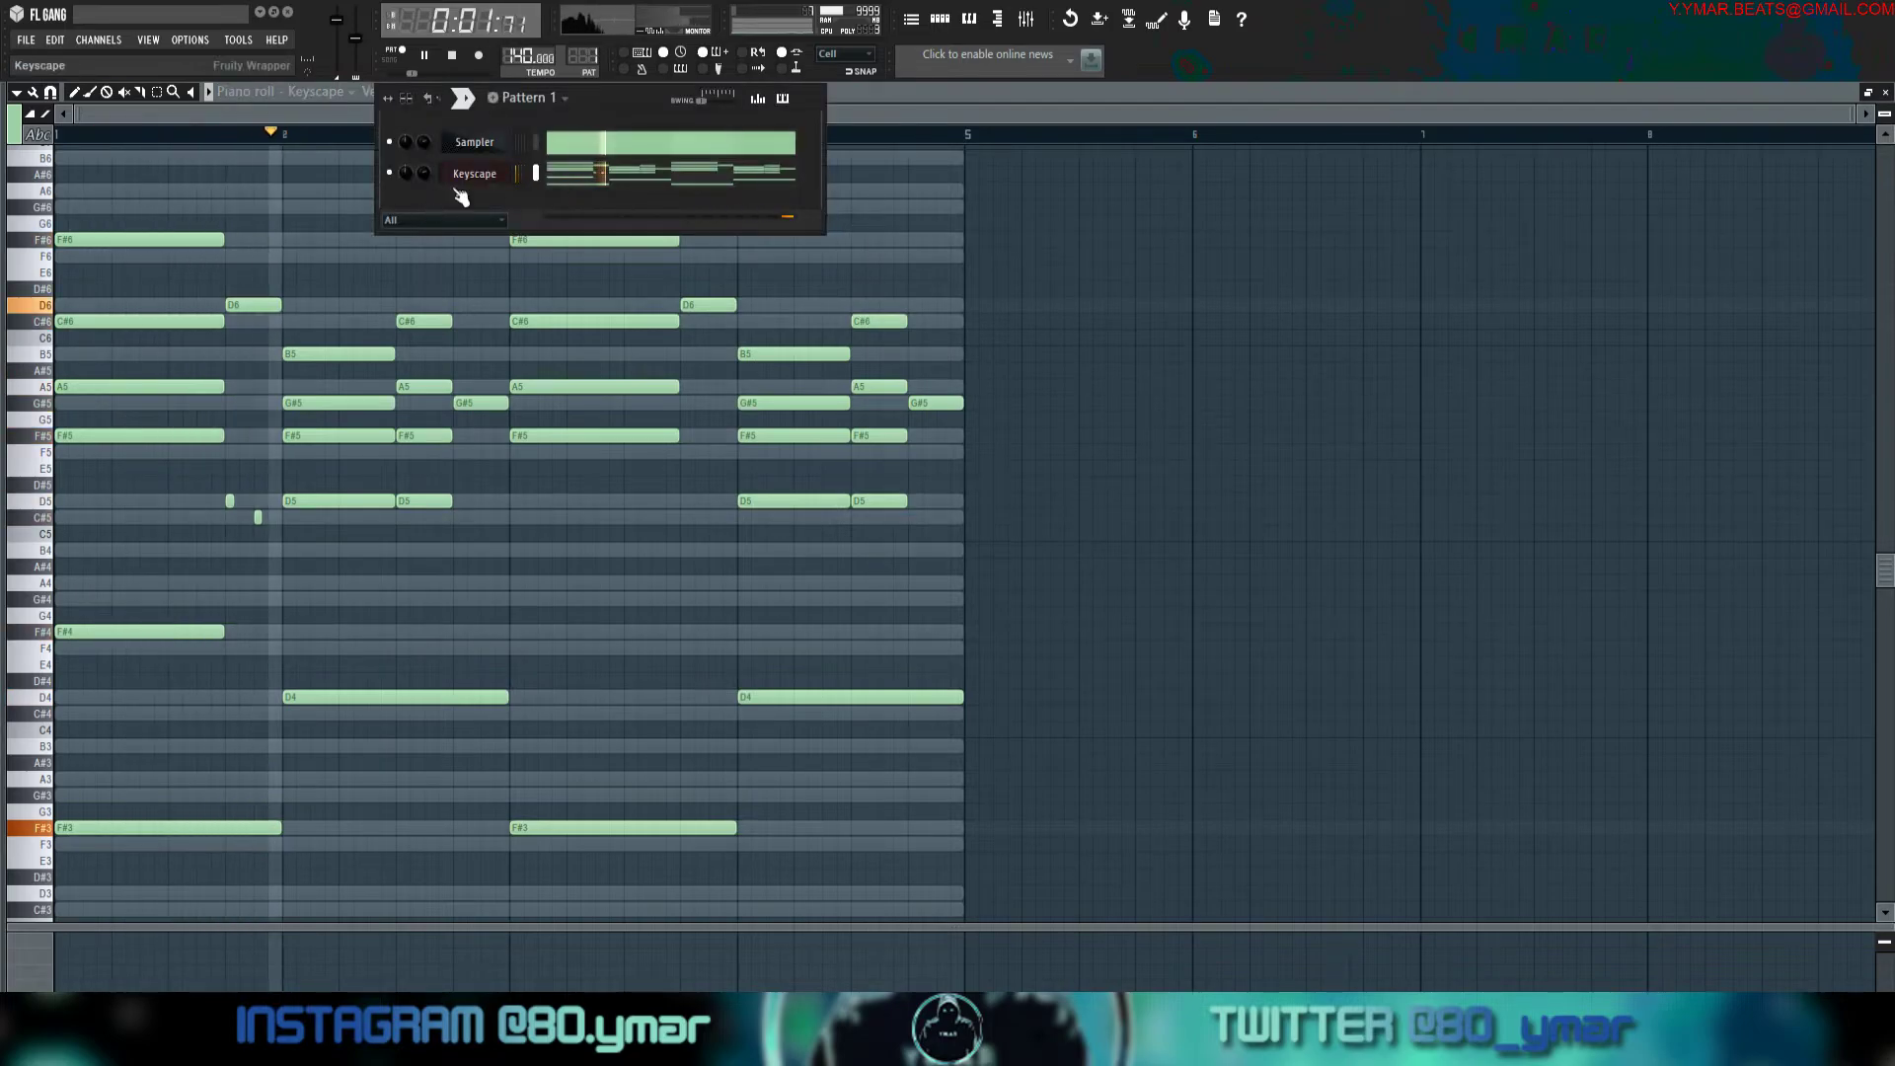
key(space)
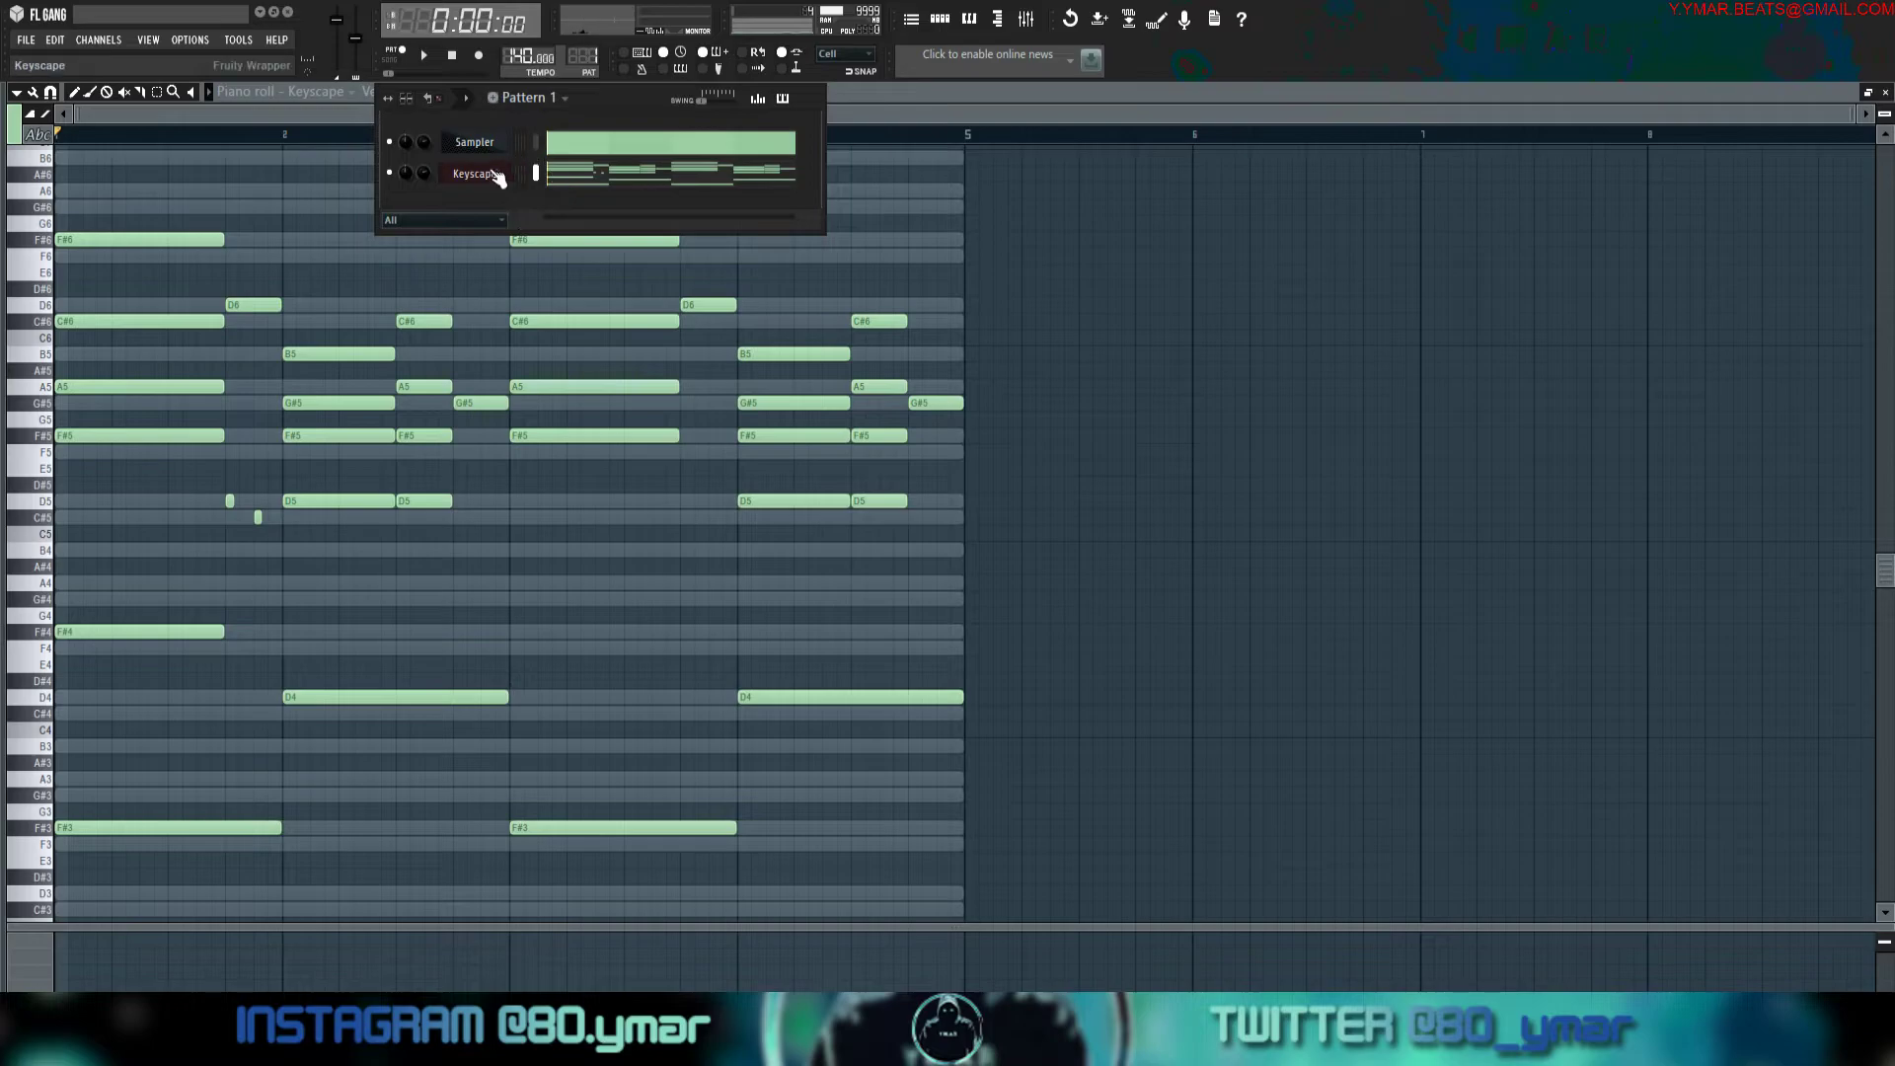
Load the LA Custom C7 - Wash preset in Keyscape and play the pattern with it.
click(475, 173)
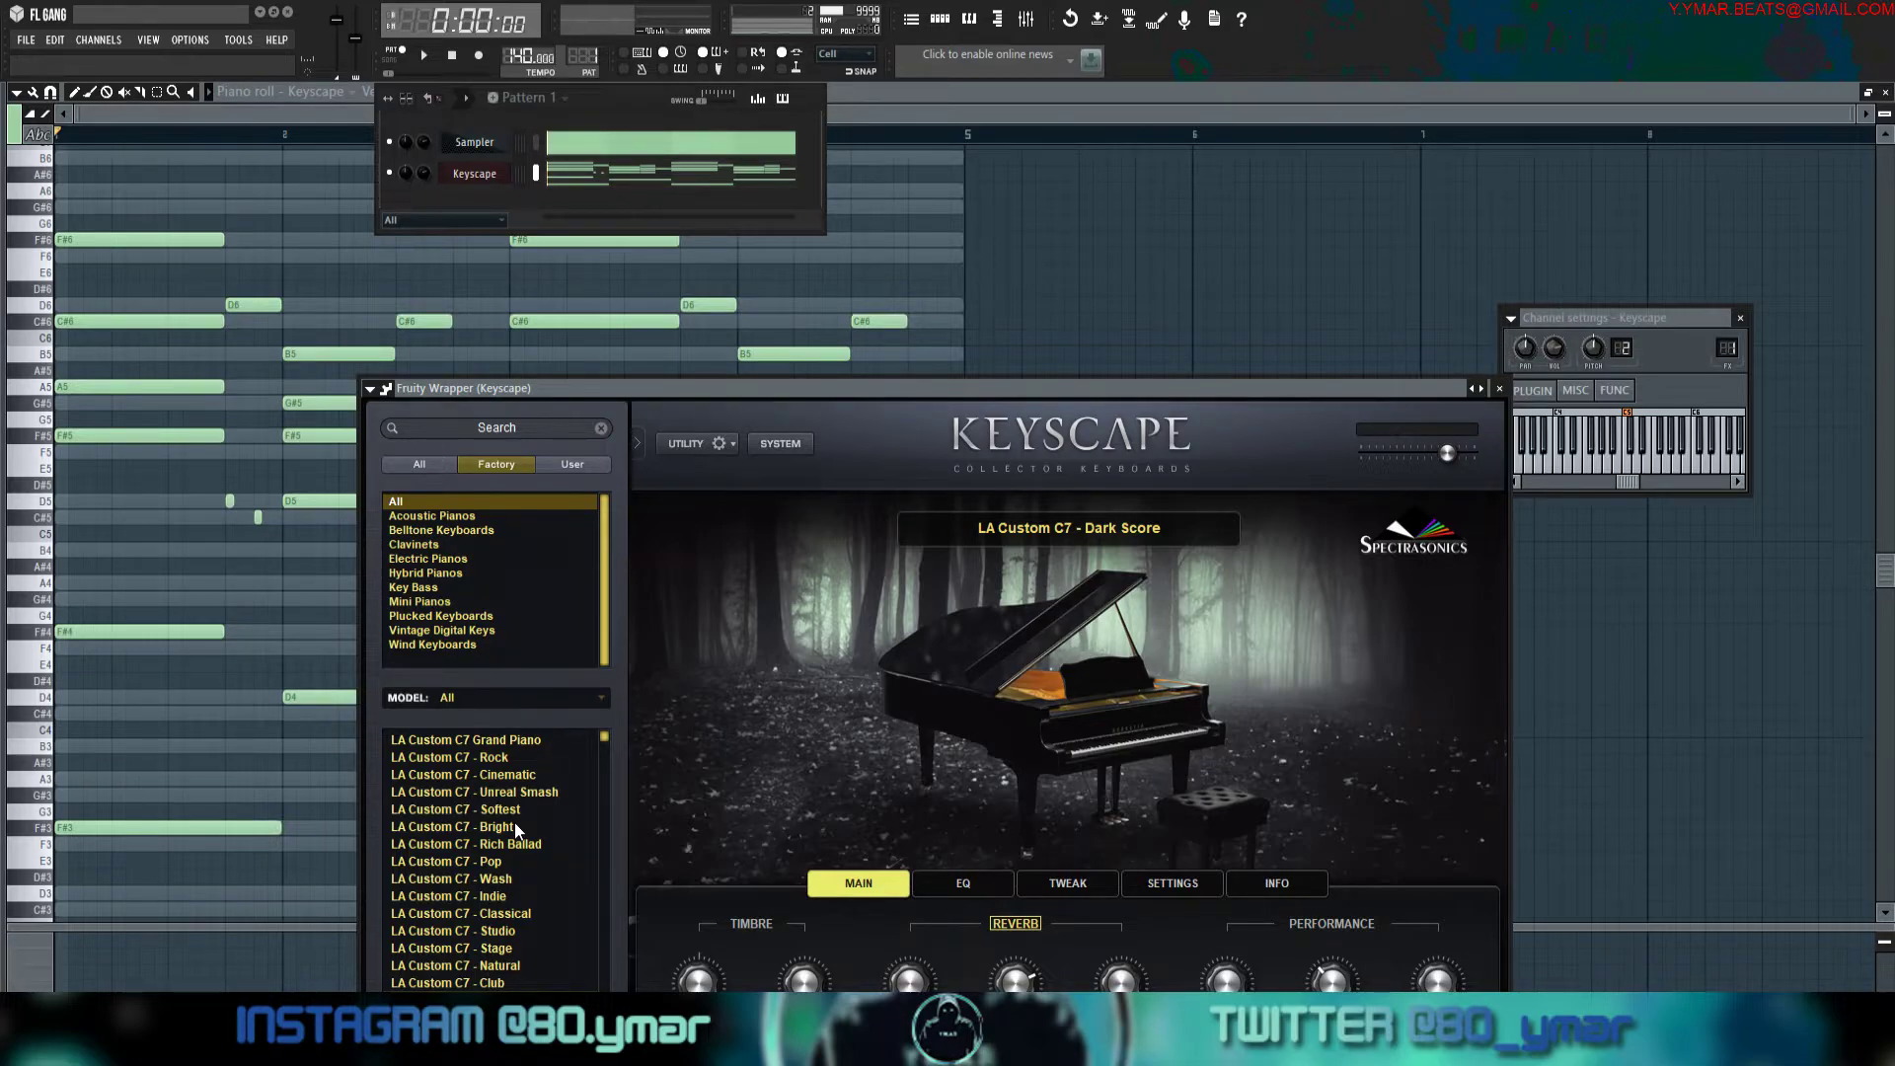
click(513, 878)
click(1151, 220)
key(space)
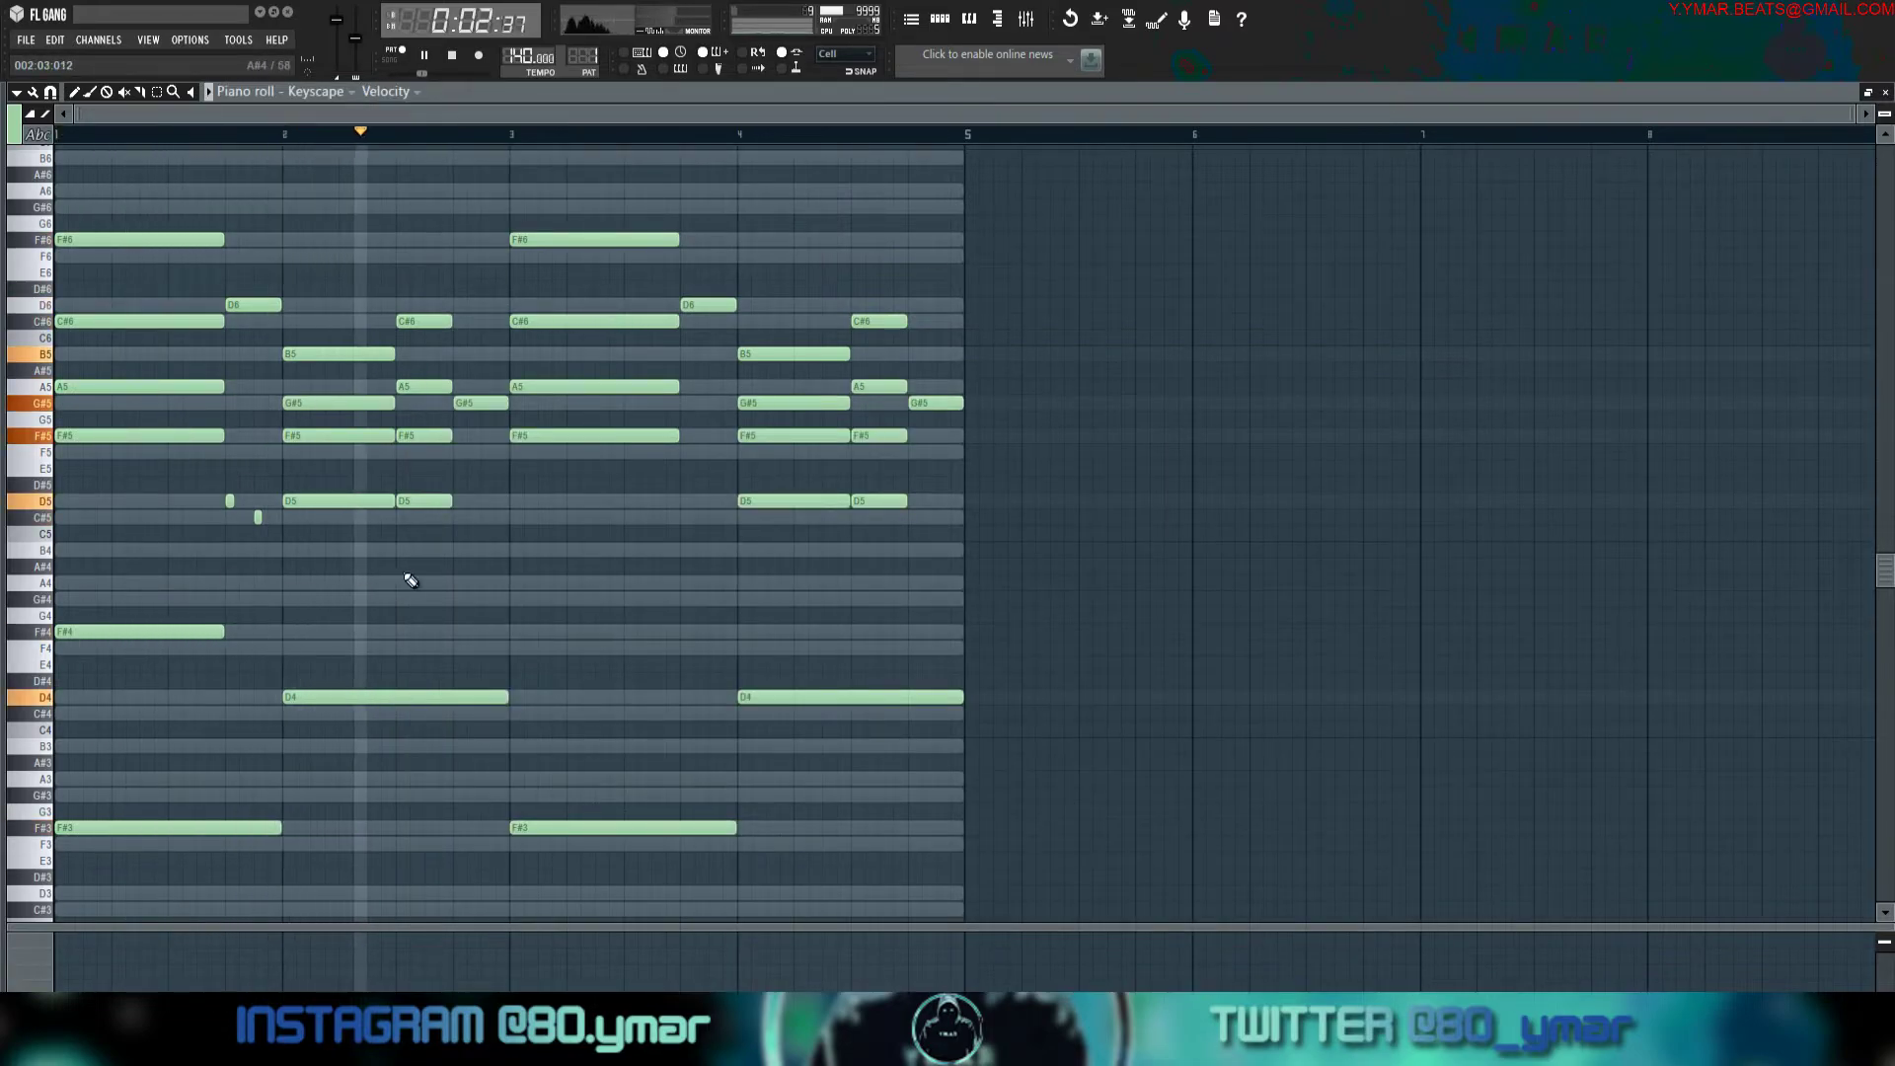
key(F6)
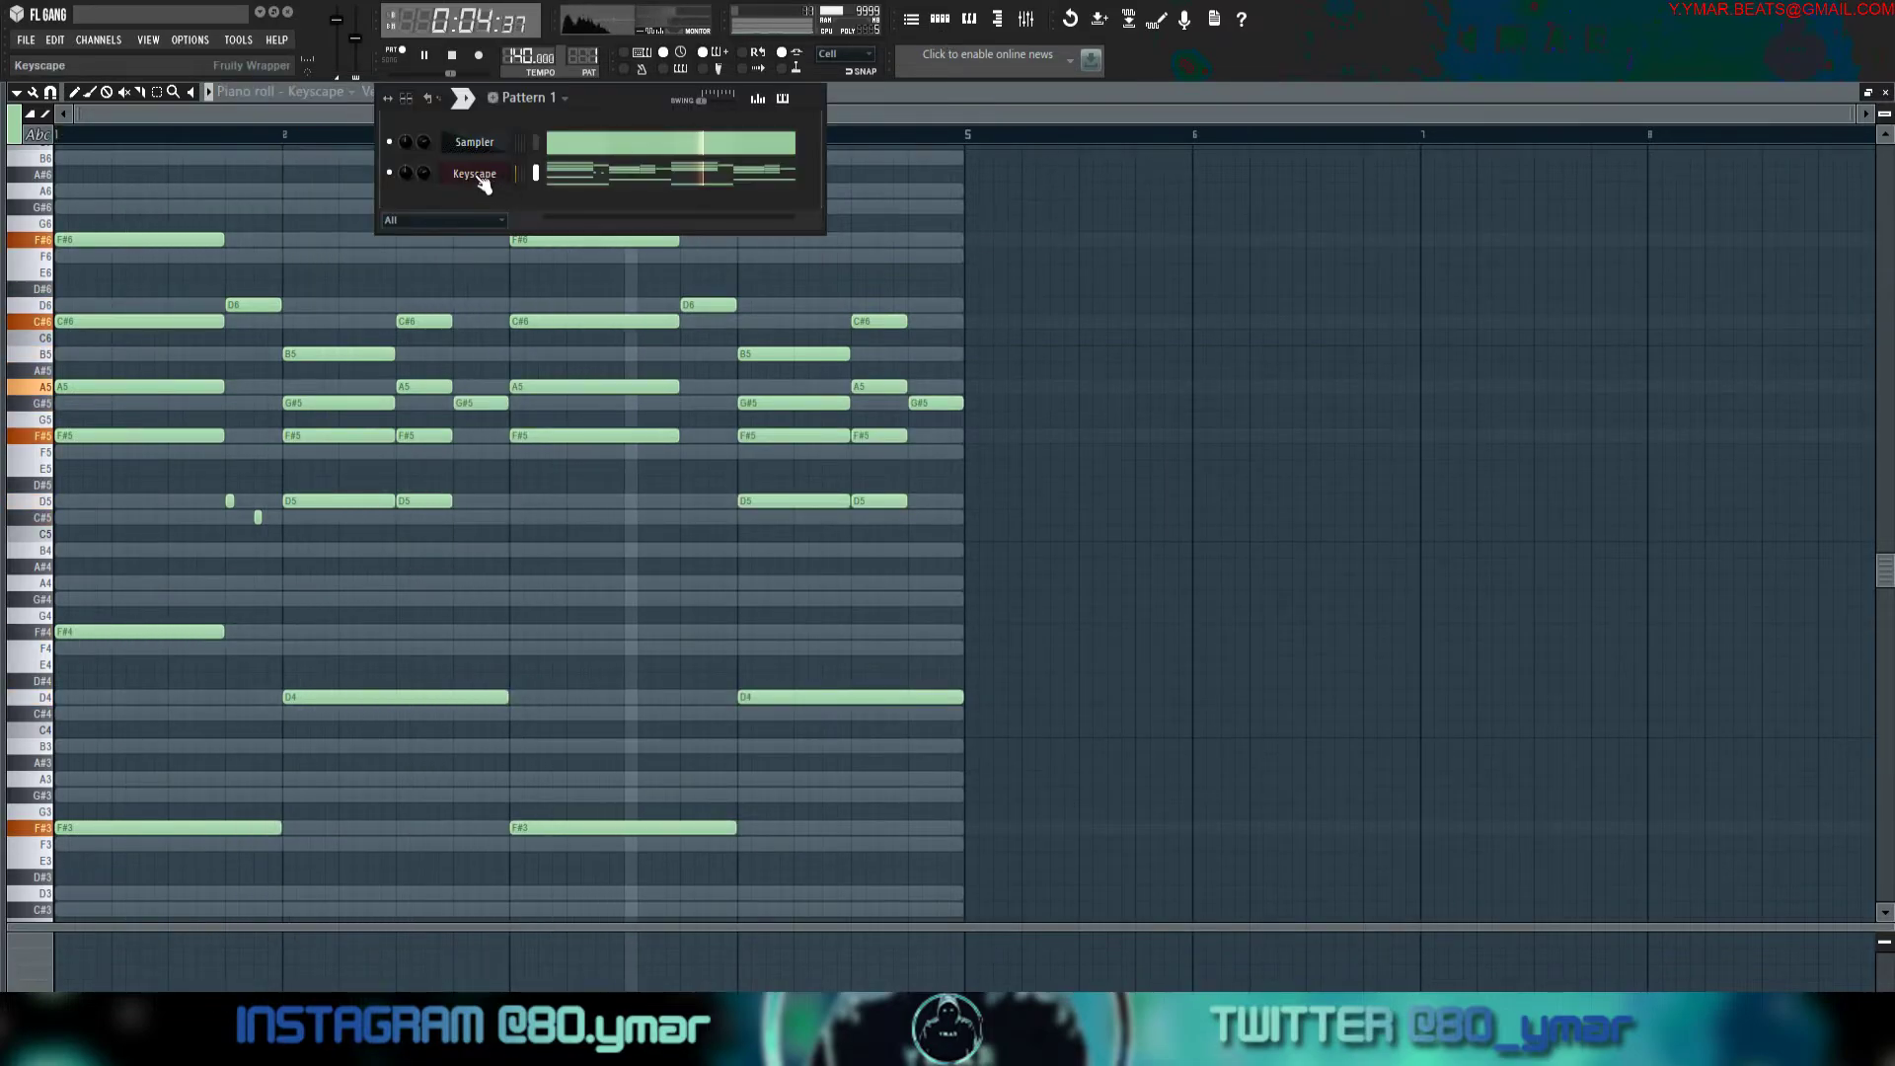
key(space)
Shorten the D4 bass note in bar 4 to half a bar and fill the bar's second half with a C#4 note.
click(840, 715)
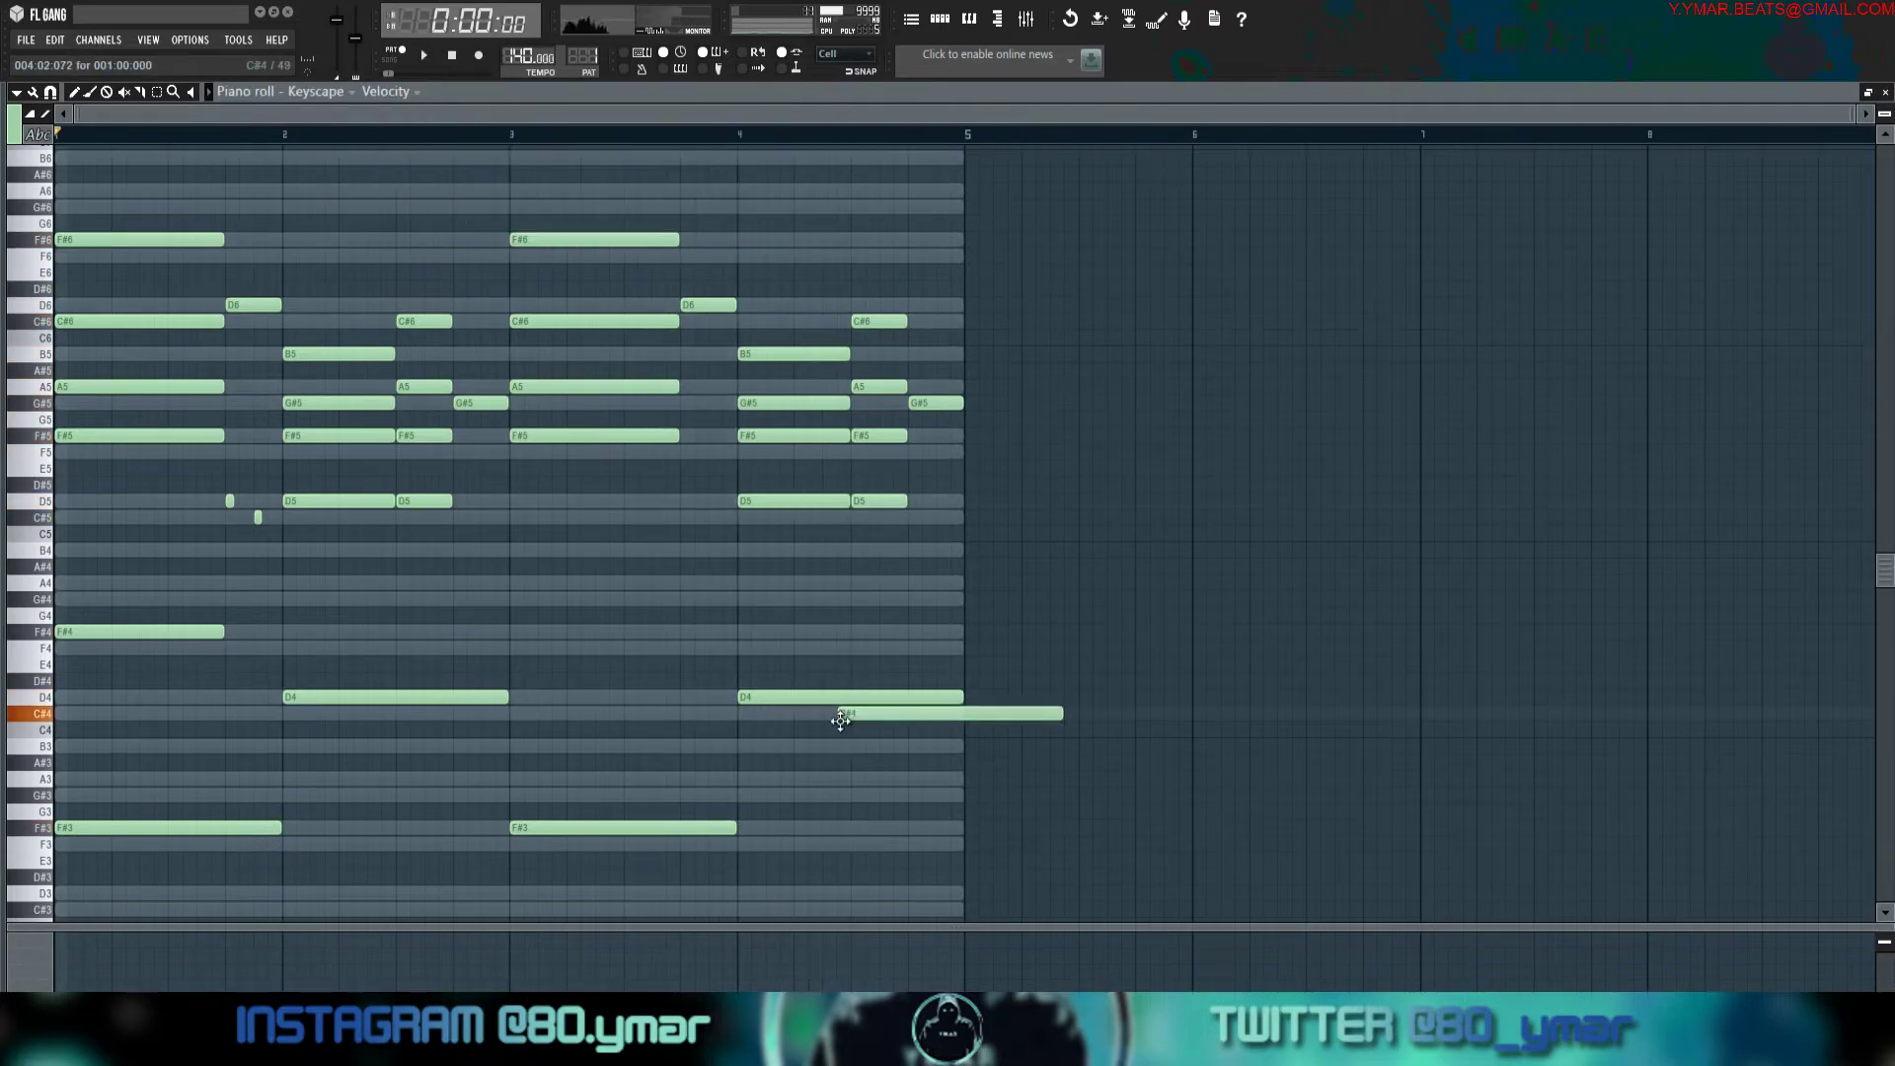
key(space)
drag(962, 697, 871, 717)
drag(1073, 713, 967, 713)
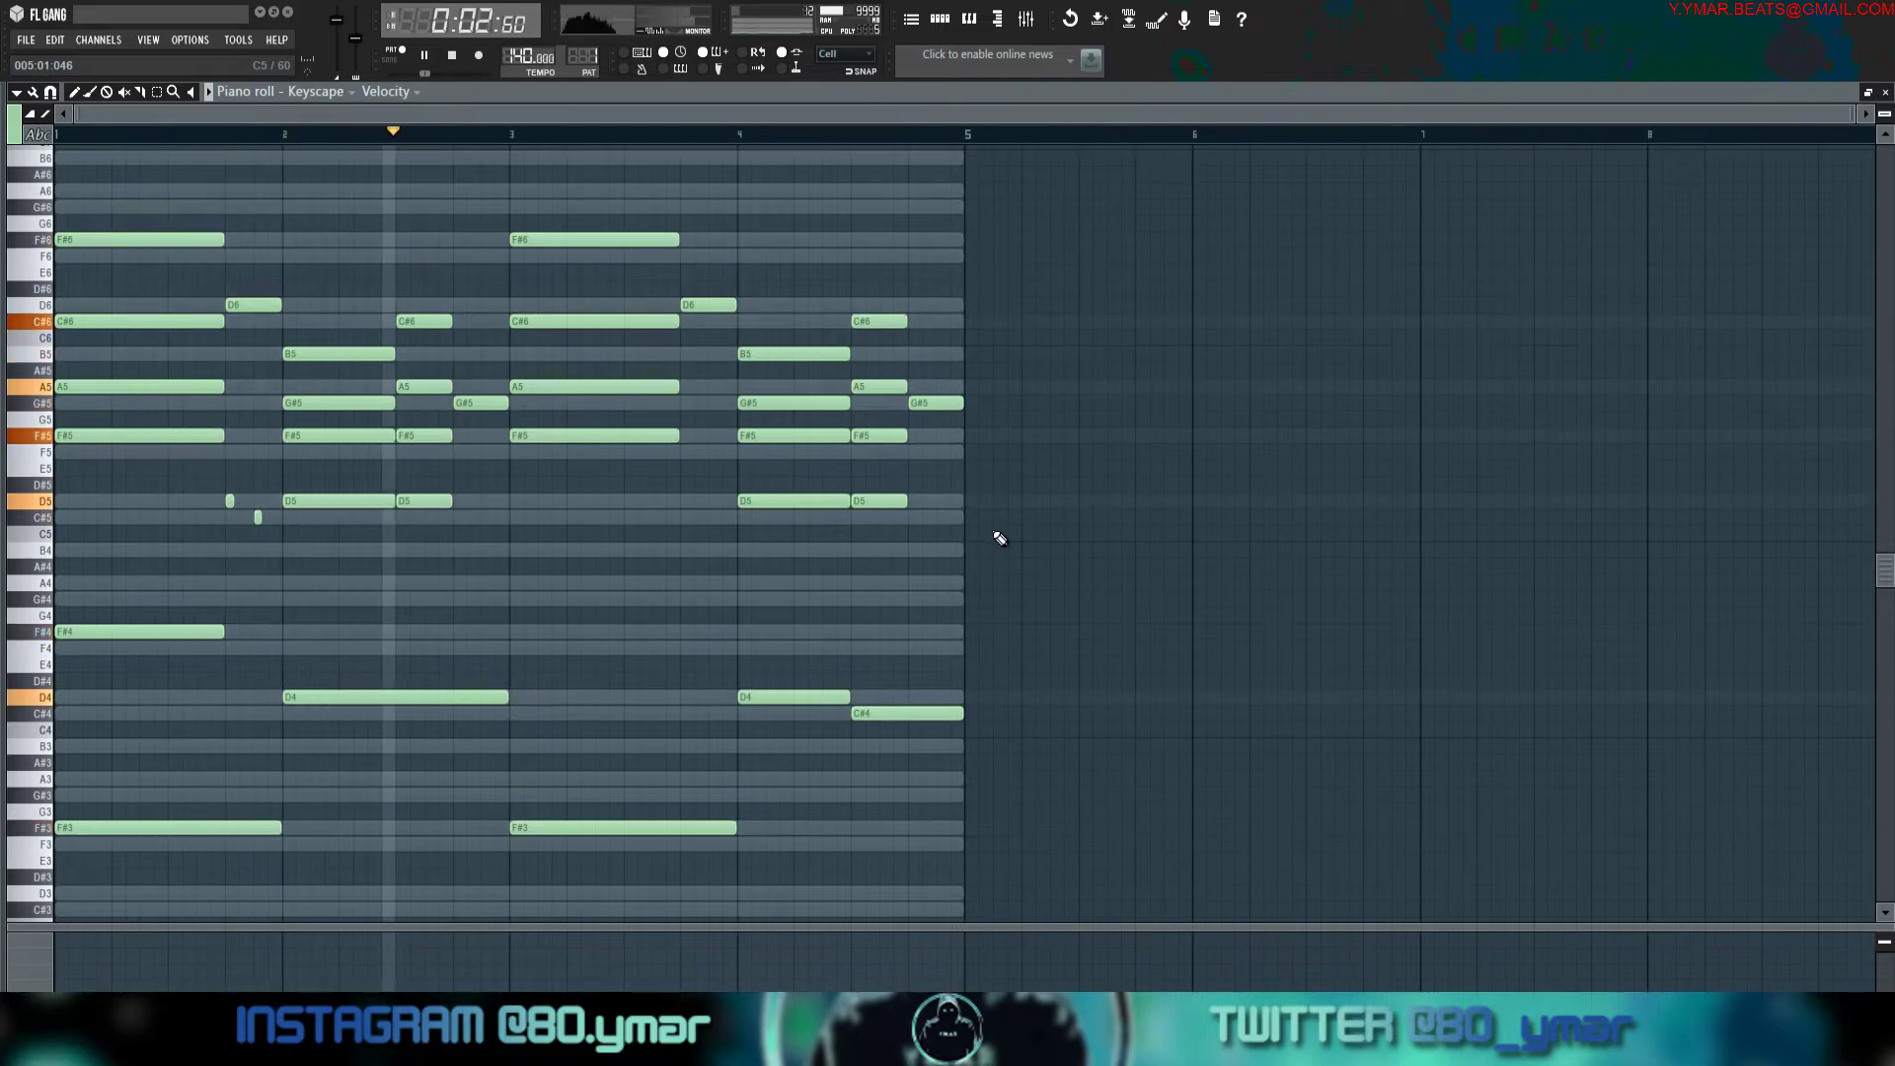
Duplicate the four-bar phrase into bars 5 to 8 and stop playback.
key(ctrl+b)
key(ctrl+d)
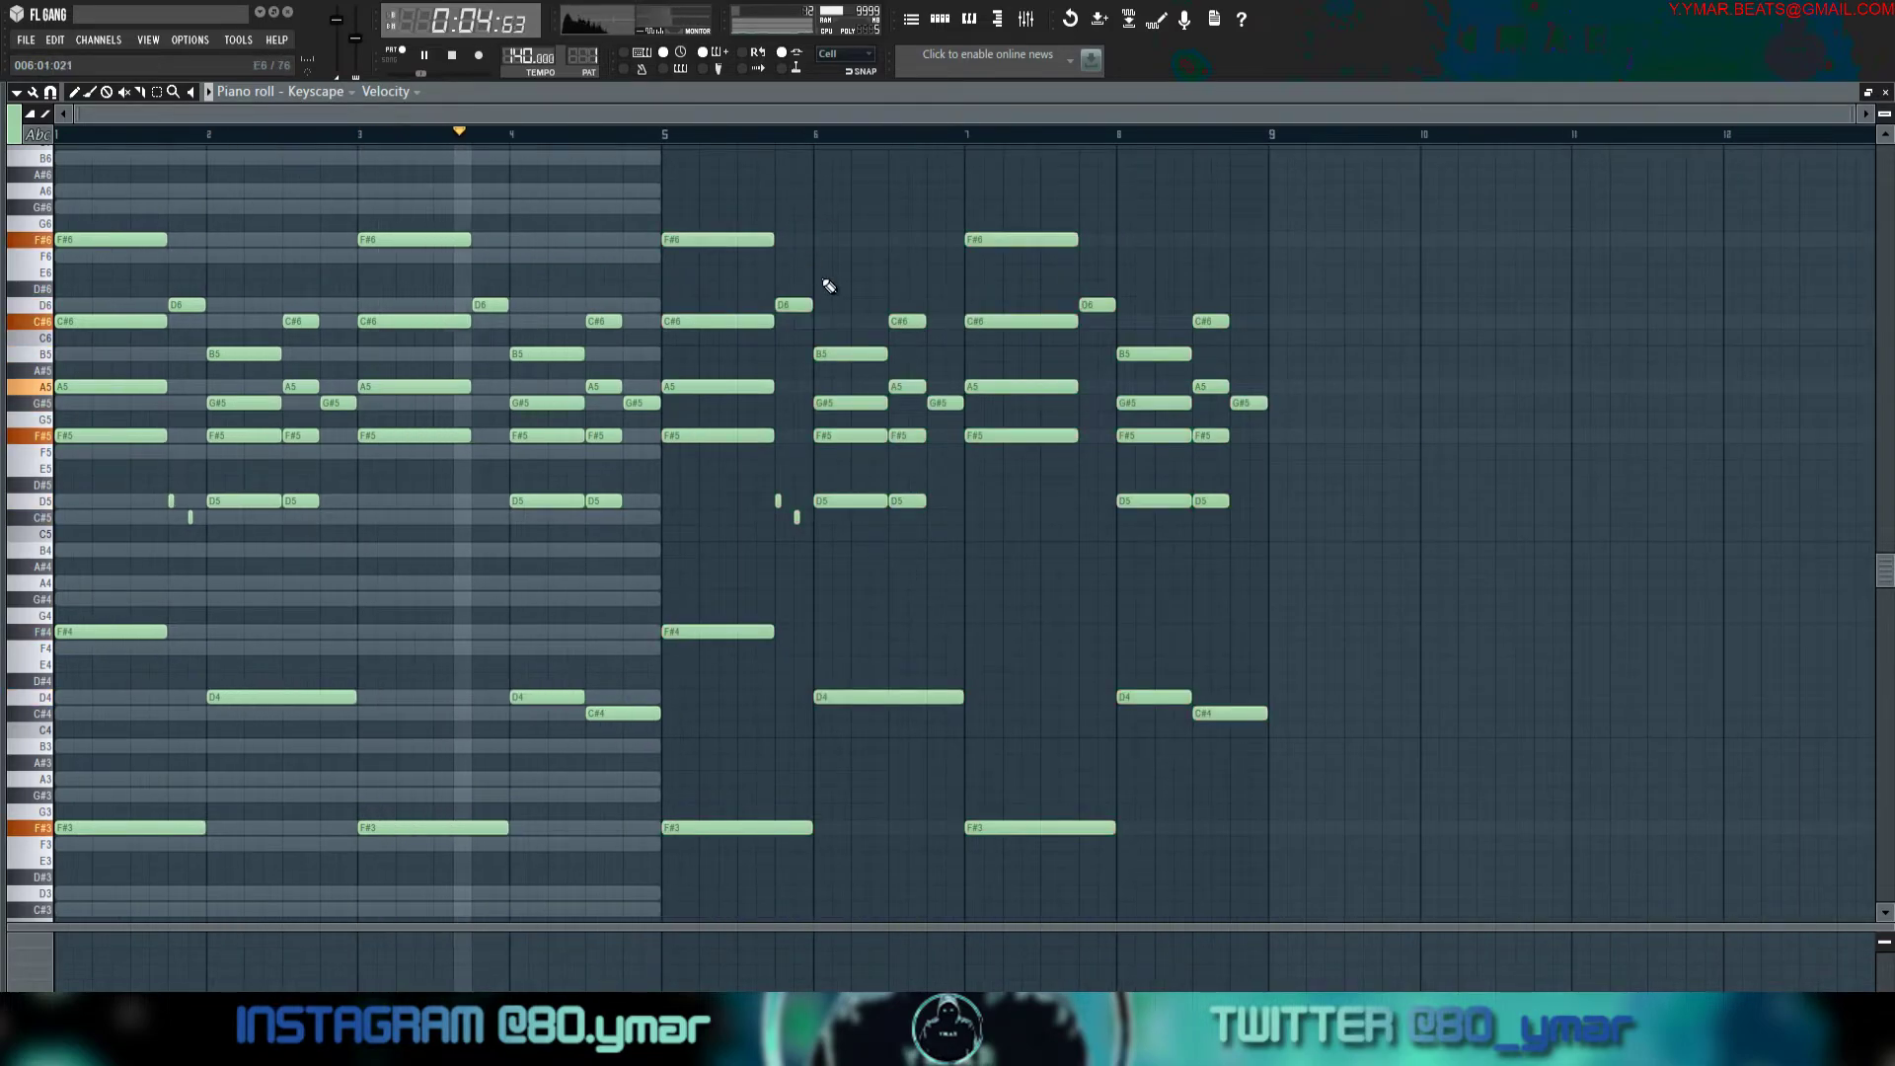
scroll(825, 281, up, 3)
key(space)
Load the LA Custom C7 Grand Piano preset in Keyscape and play the pattern.
click(941, 20)
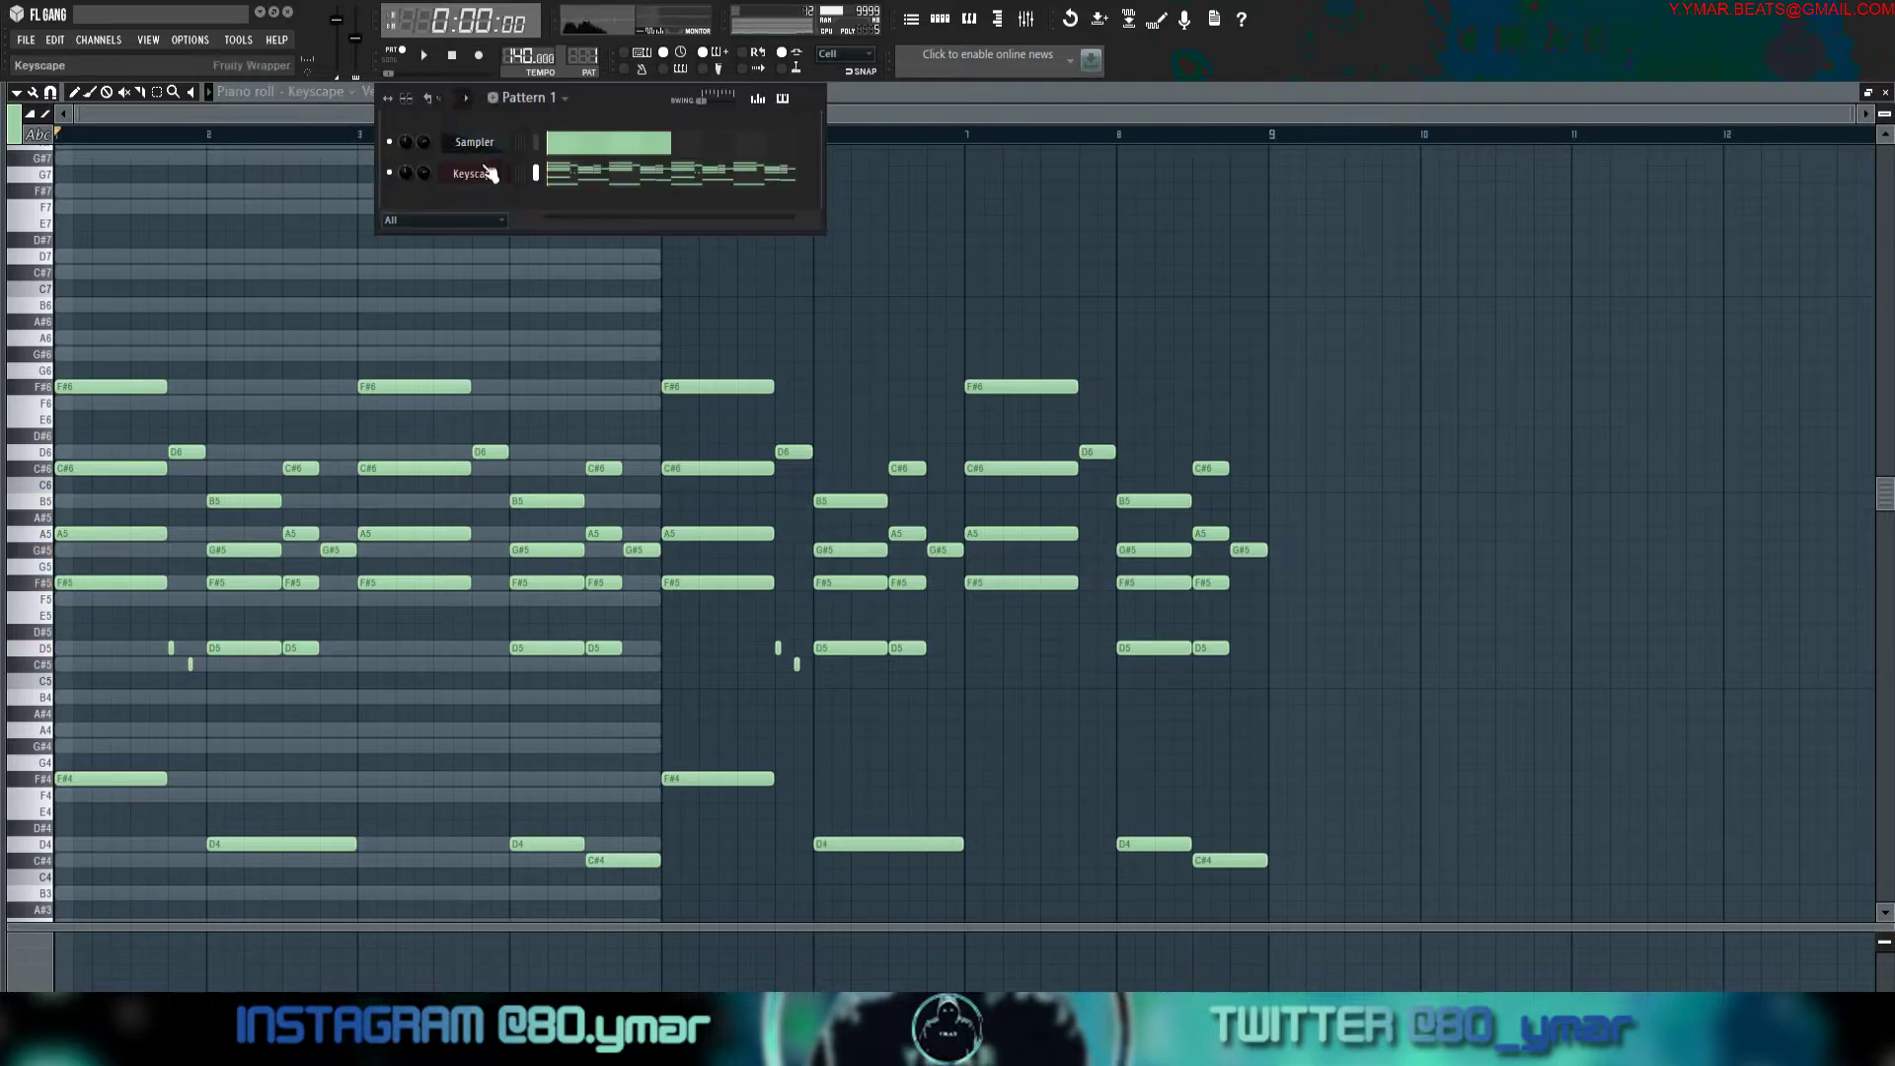
click(464, 176)
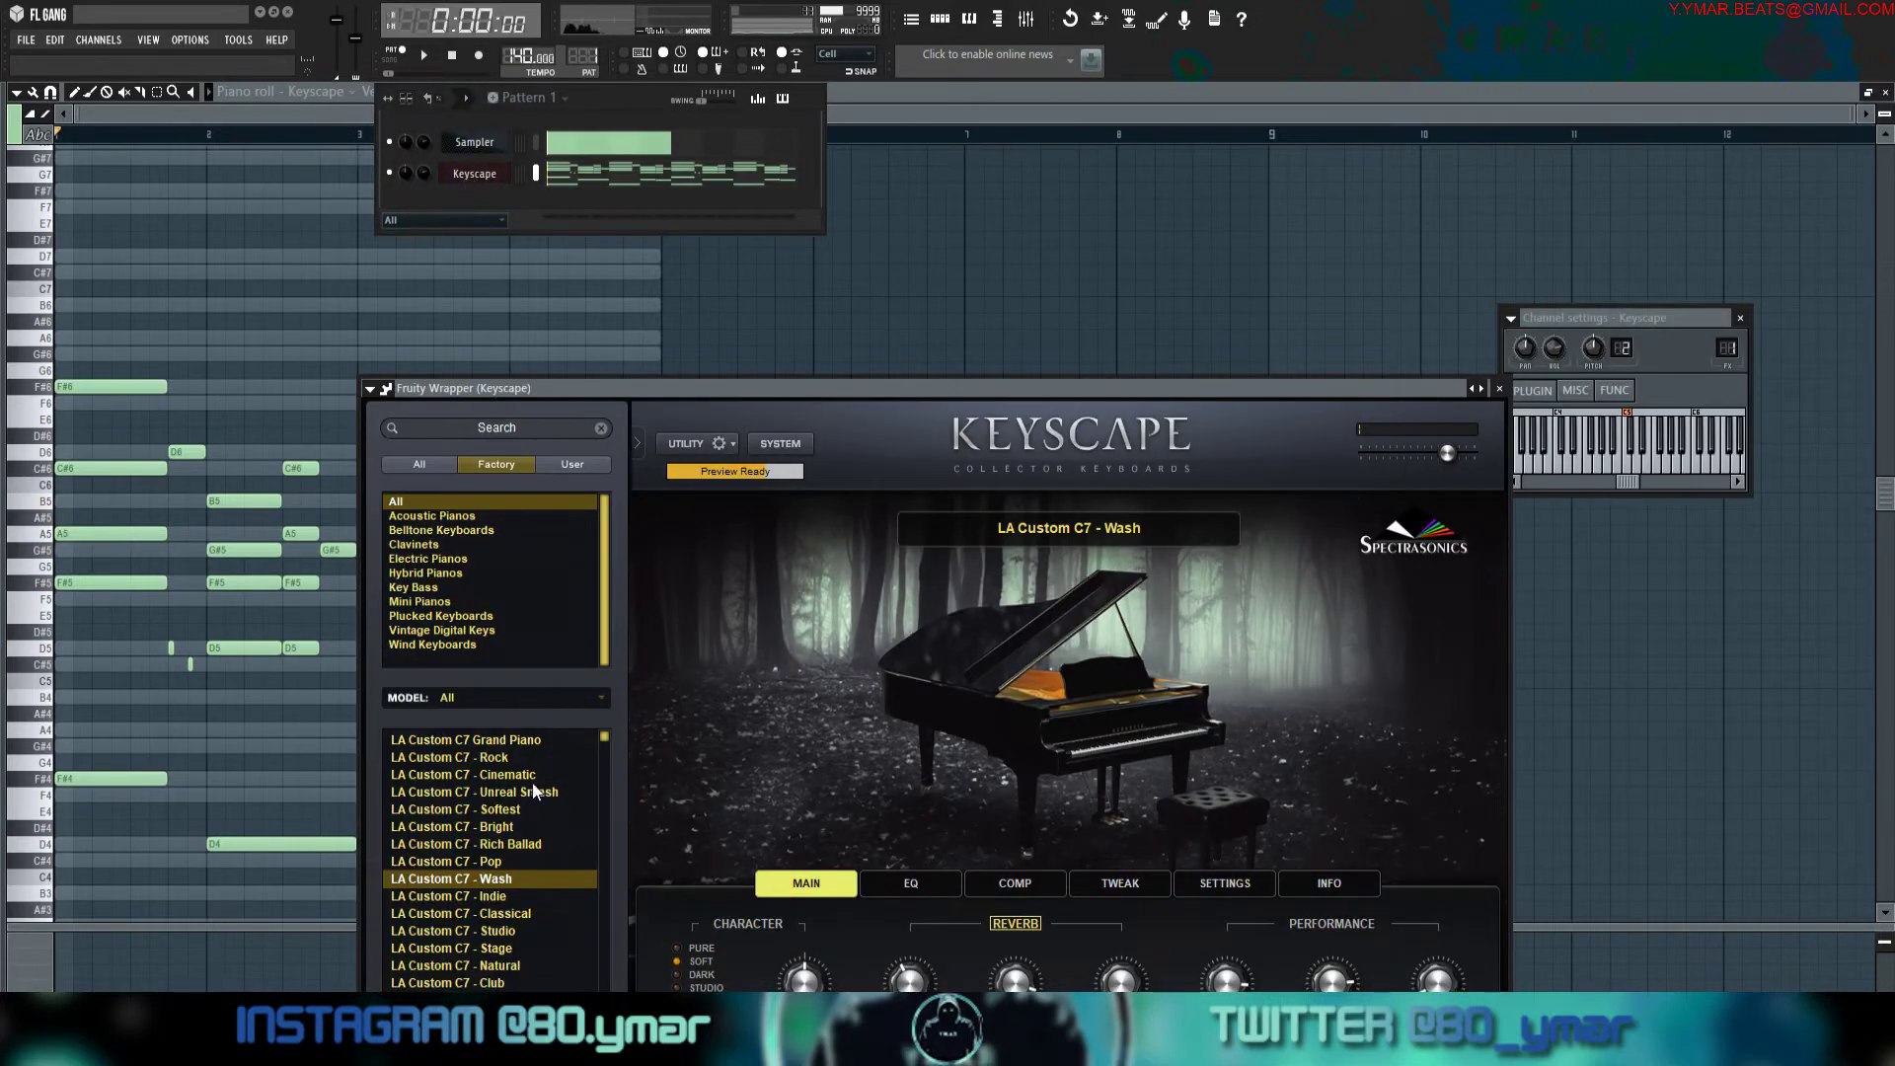
click(542, 740)
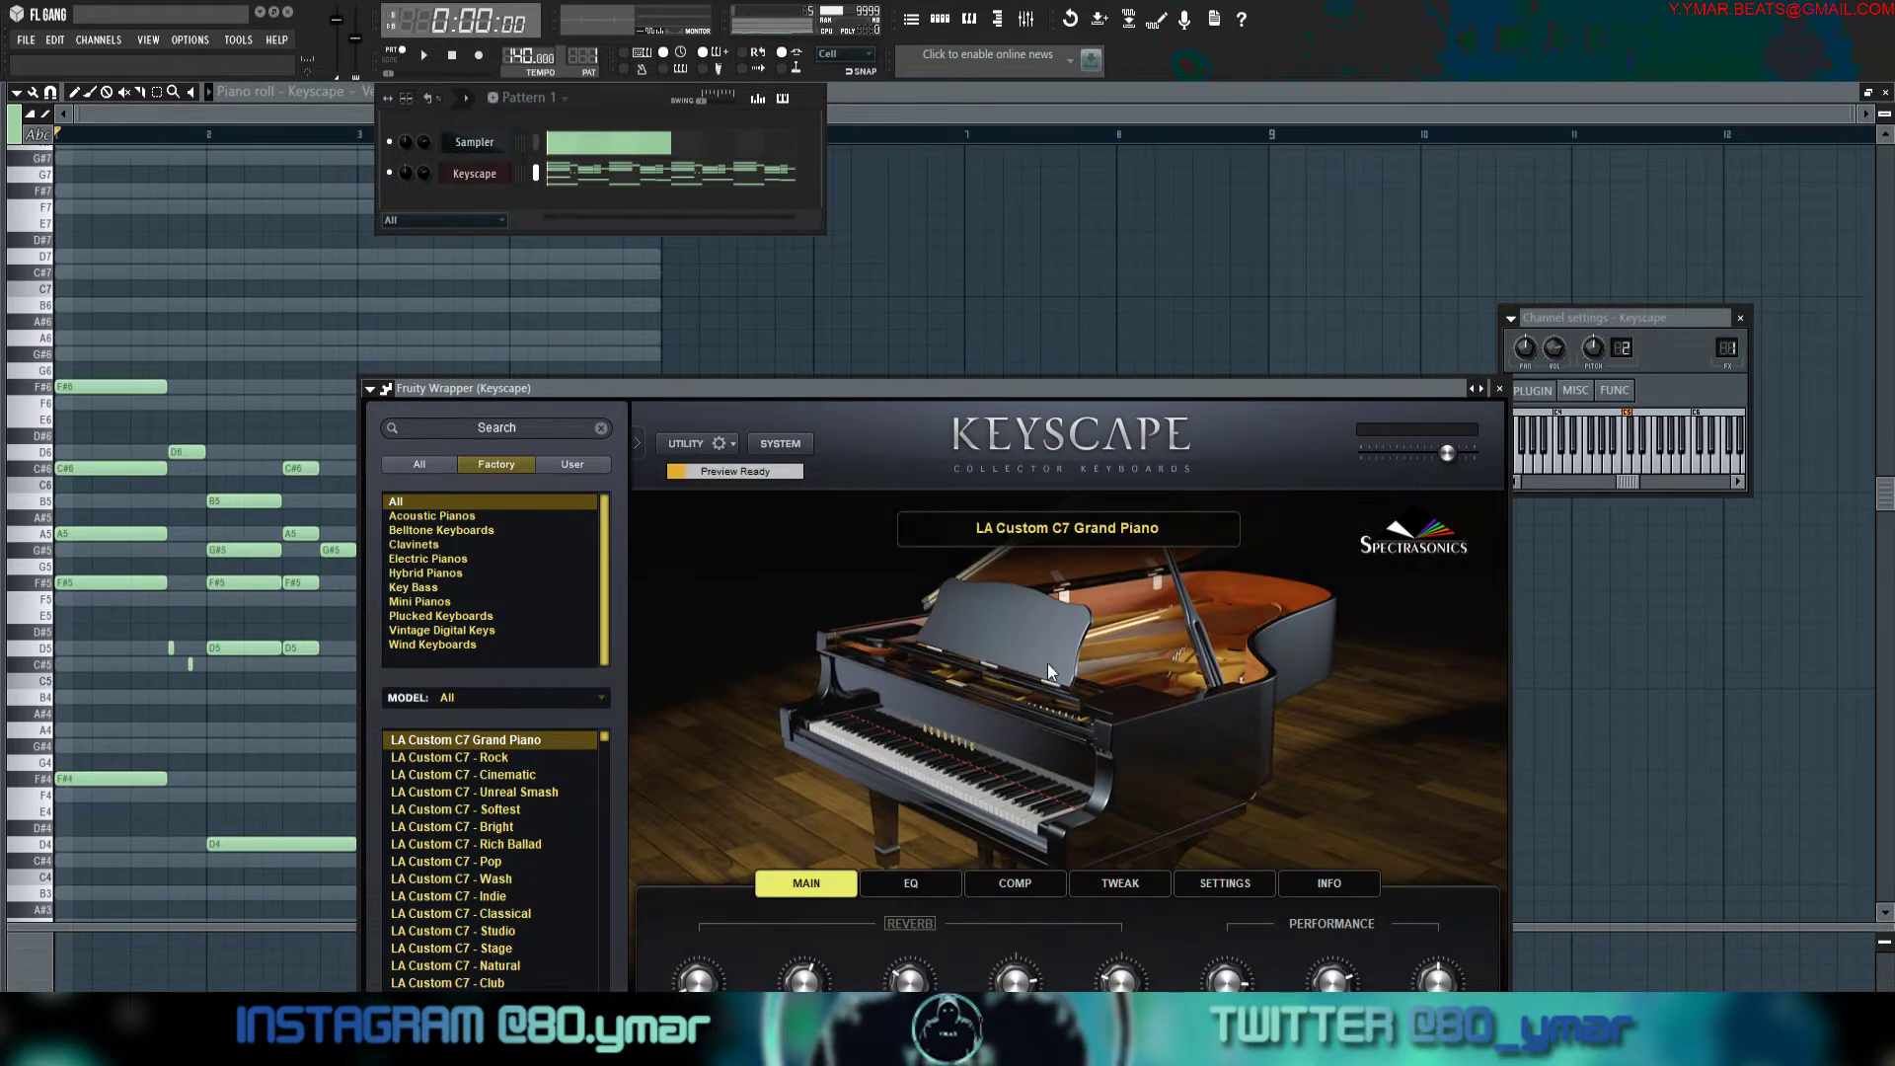
right_click(1053, 274)
key(space)
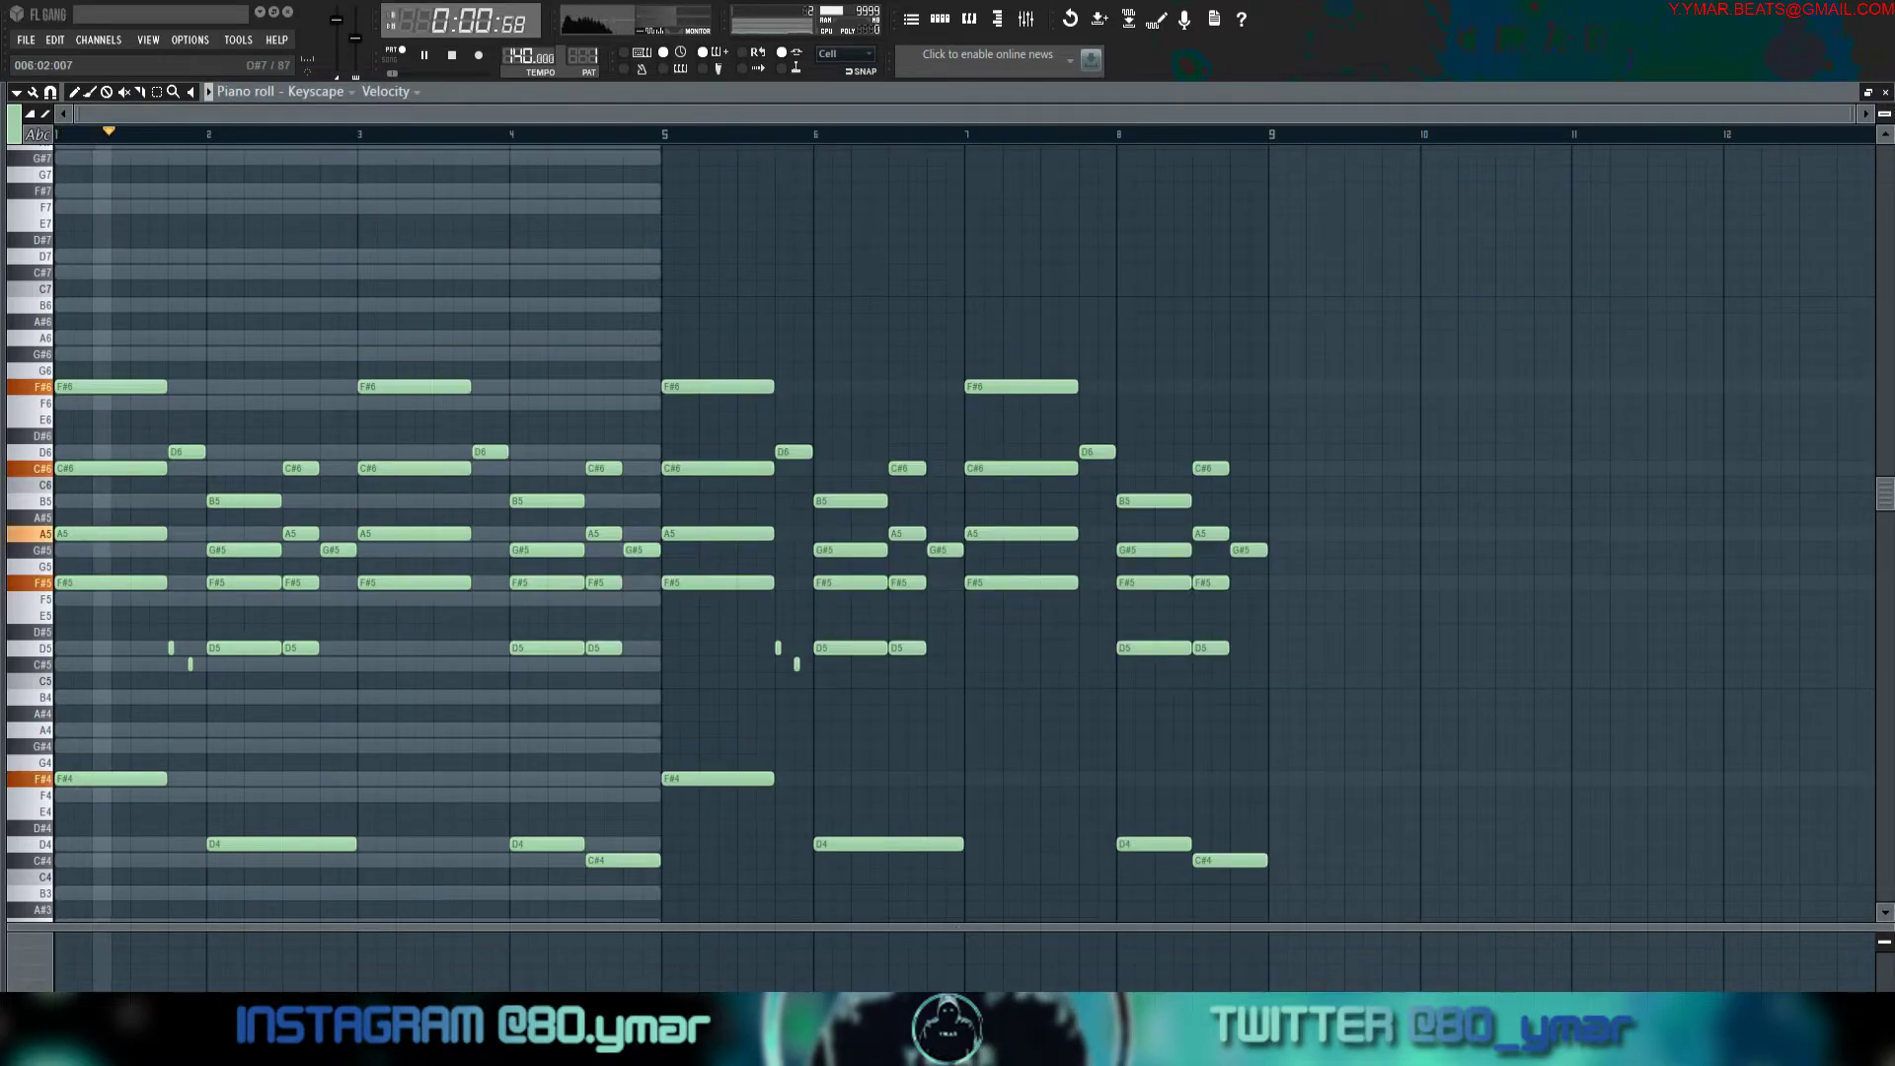
Lengthen the short D5 and C#5 notes ending bars 1 and 5 to half a beat each and copy the pair into bars 3 and 7.
scroll(190, 643, up, 5)
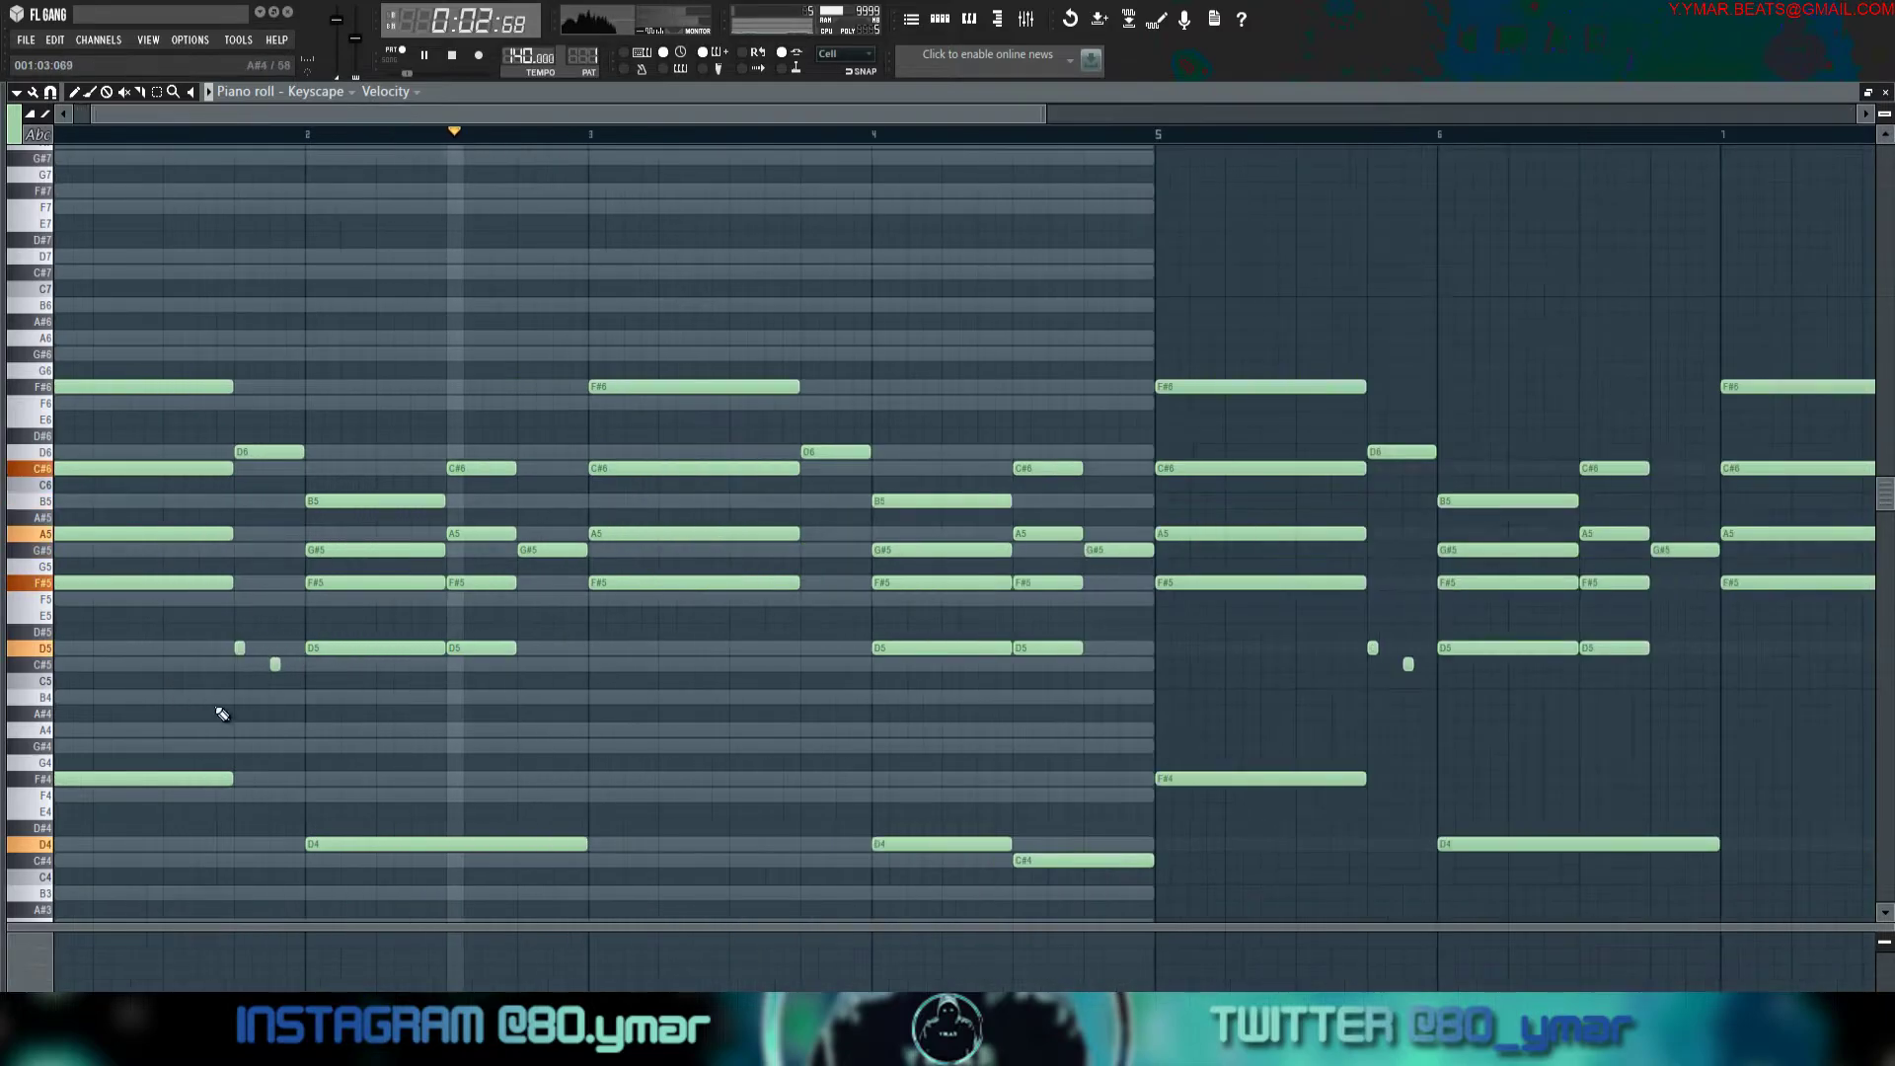
mouse_move(213, 644)
mouse_down()
mouse_move(261, 646)
mouse_move(232, 649)
mouse_up()
scroll(232, 648, down, 5)
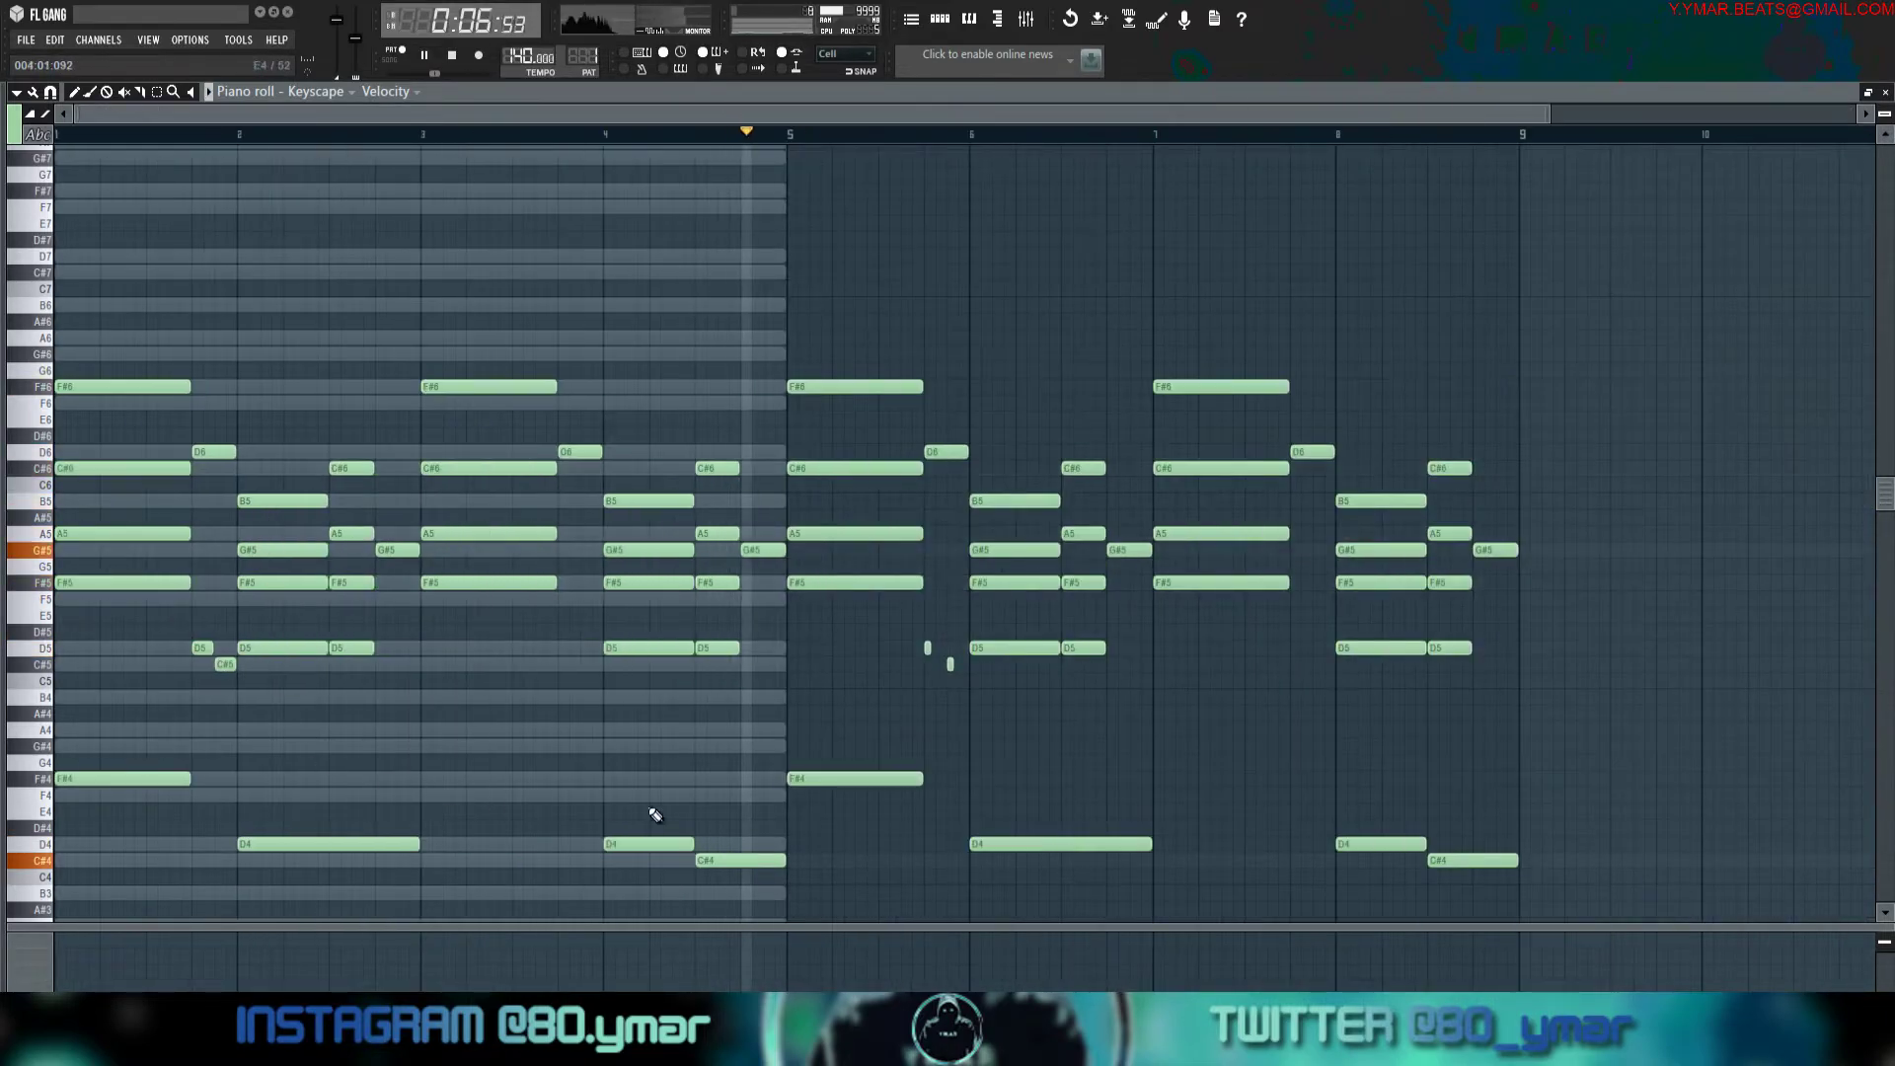
mouse_move(954, 683)
mouse_down()
mouse_move(923, 646)
mouse_move(943, 651)
mouse_up()
drag(235, 681, 519, 637)
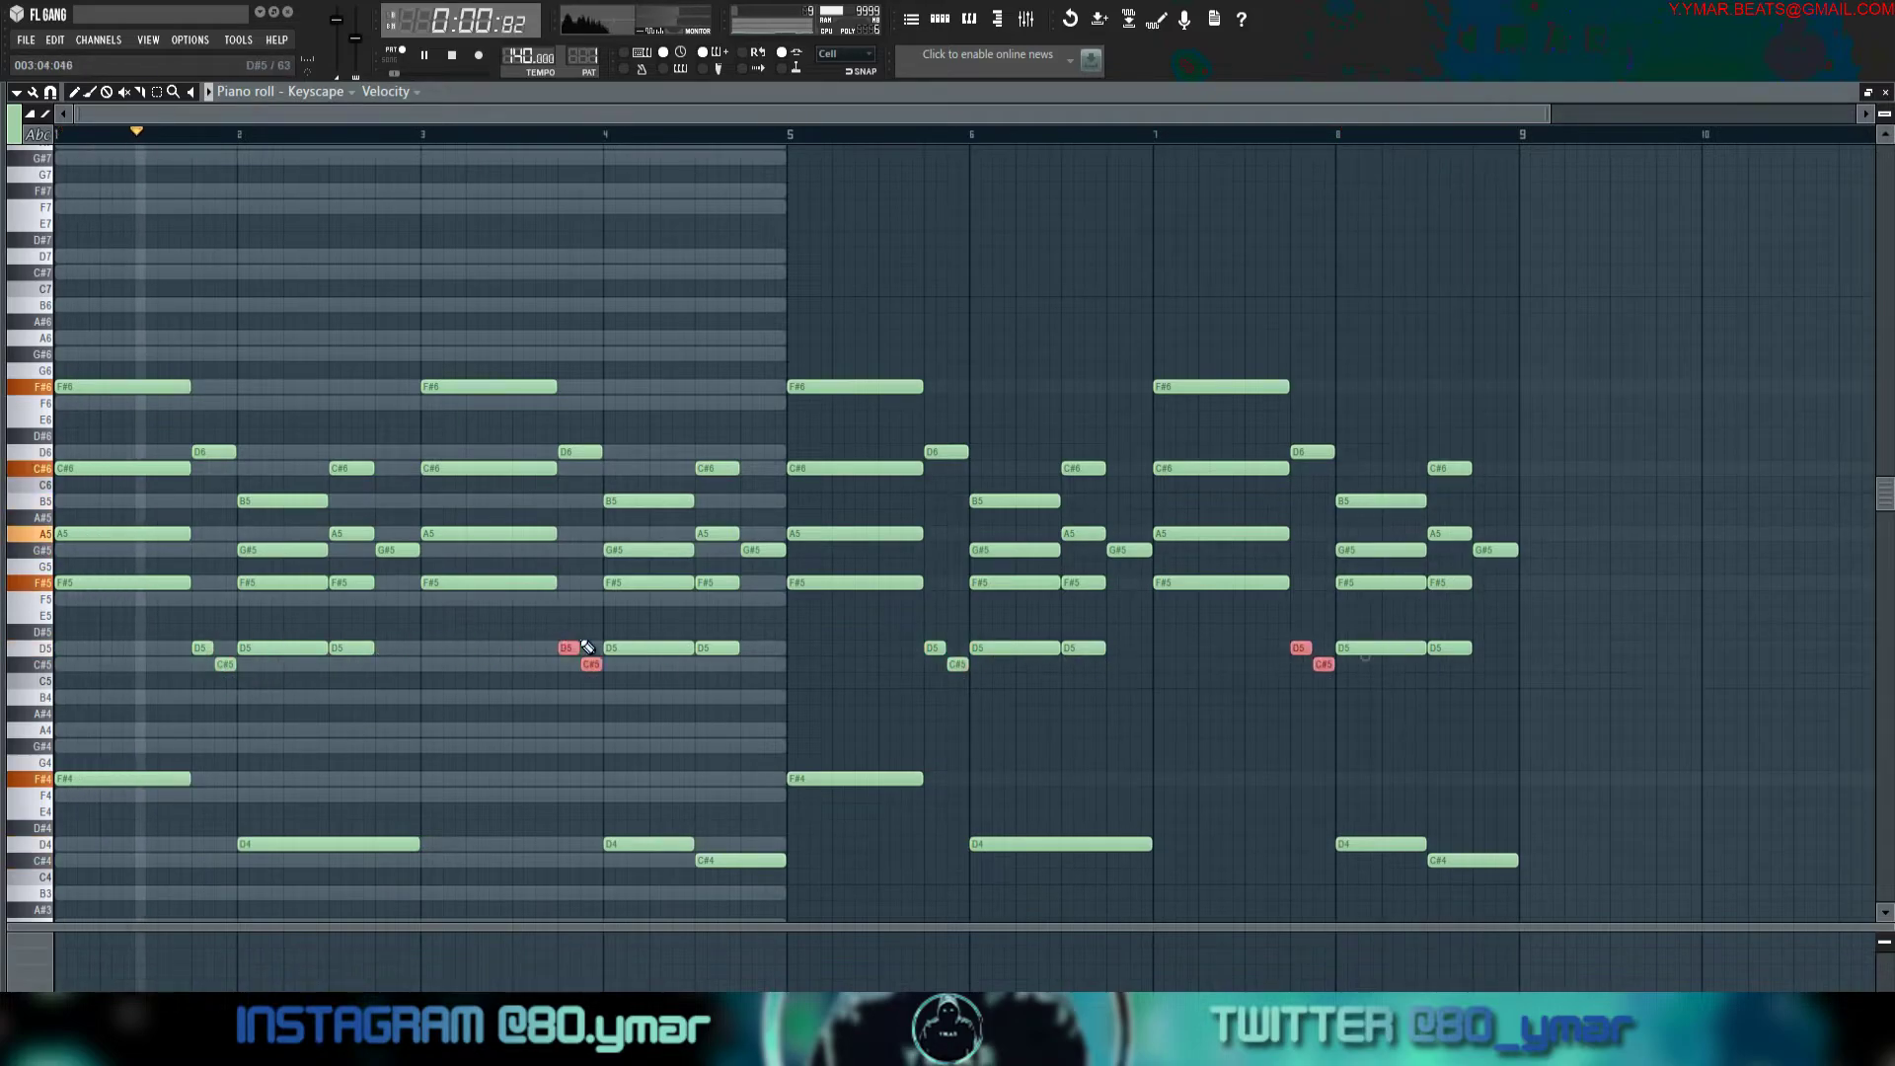
Transpose all notes down one octave and restart playback.
key(ctrl+a)
key(ctrl+Down)
key(space)
key(space)
ctrl+click(1049, 629)
scroll(1050, 629, down, 1)
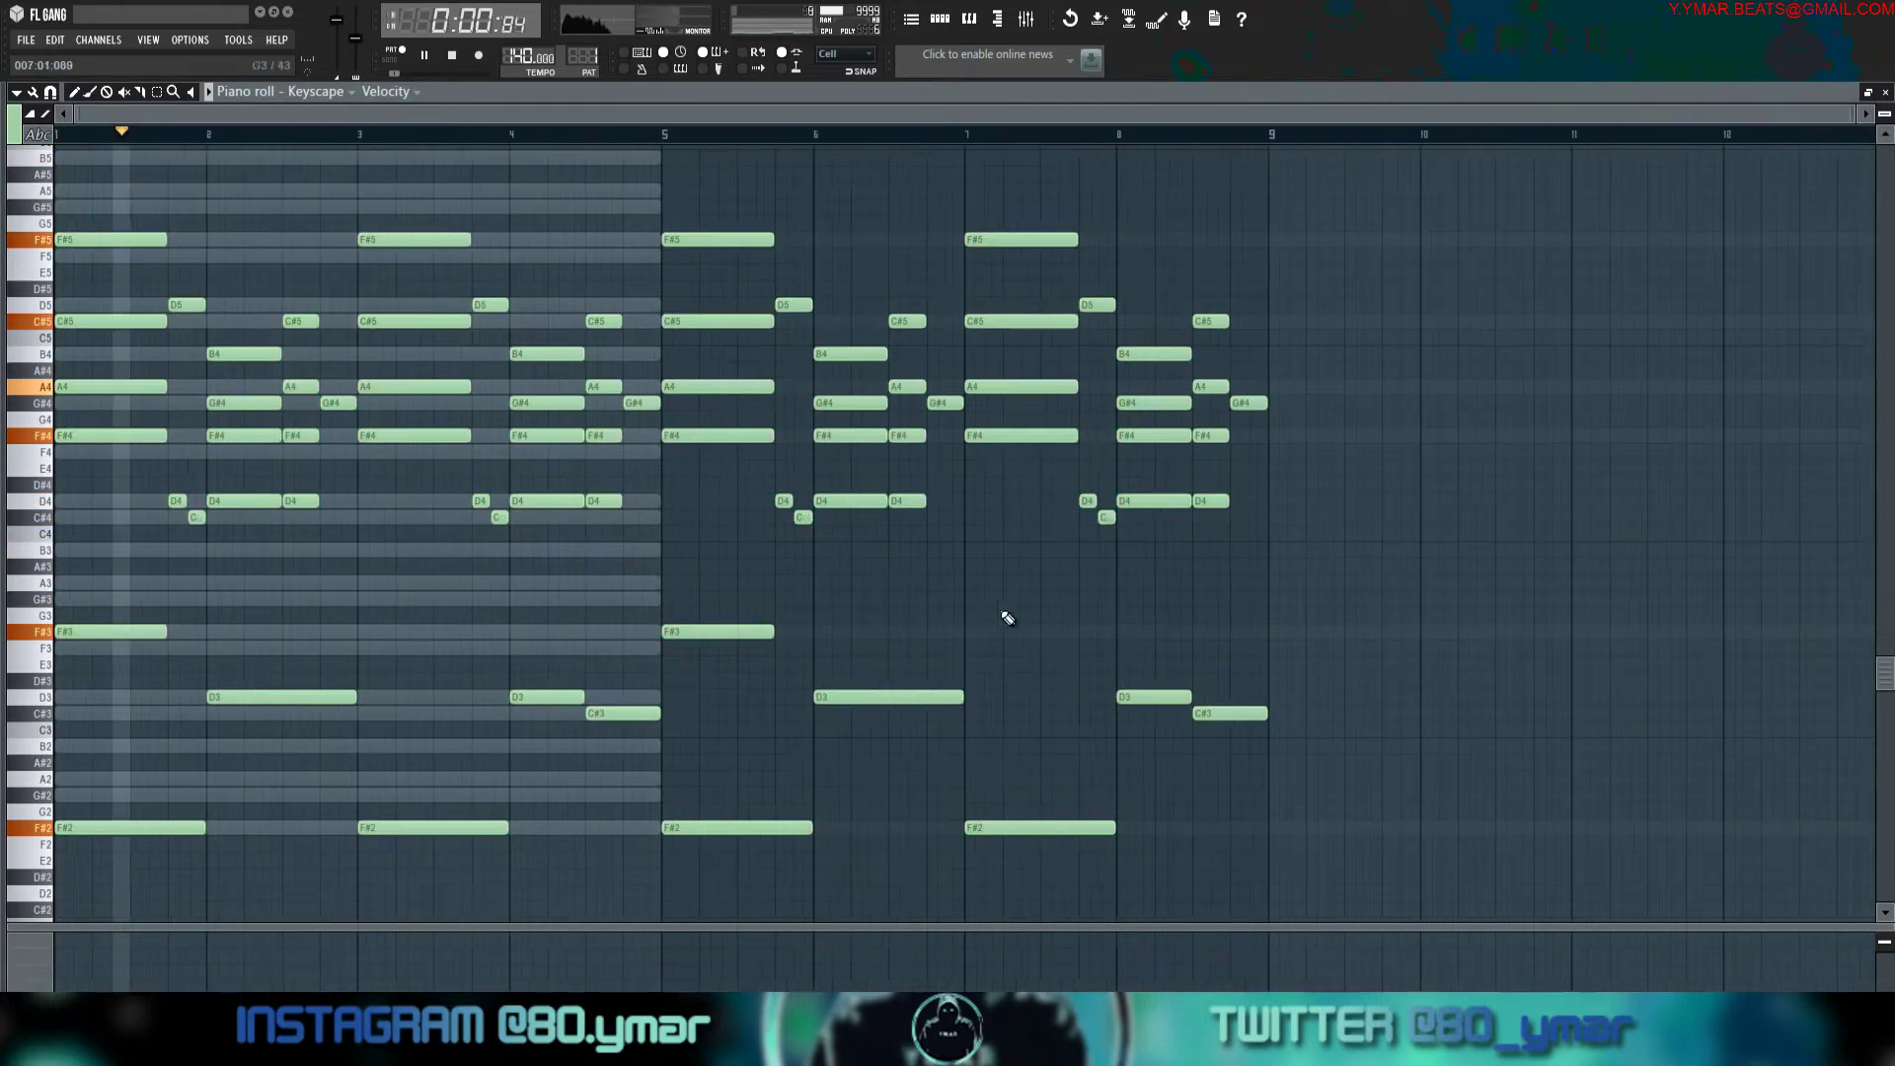
Copy the D4 and C#4 notes at the end of bar 1 one octave down as D3 and C#3, and play.
scroll(246, 691, up, 2)
drag(320, 565, 278, 492)
key(ctrl+b)
key(space)
drag(724, 494, 269, 500)
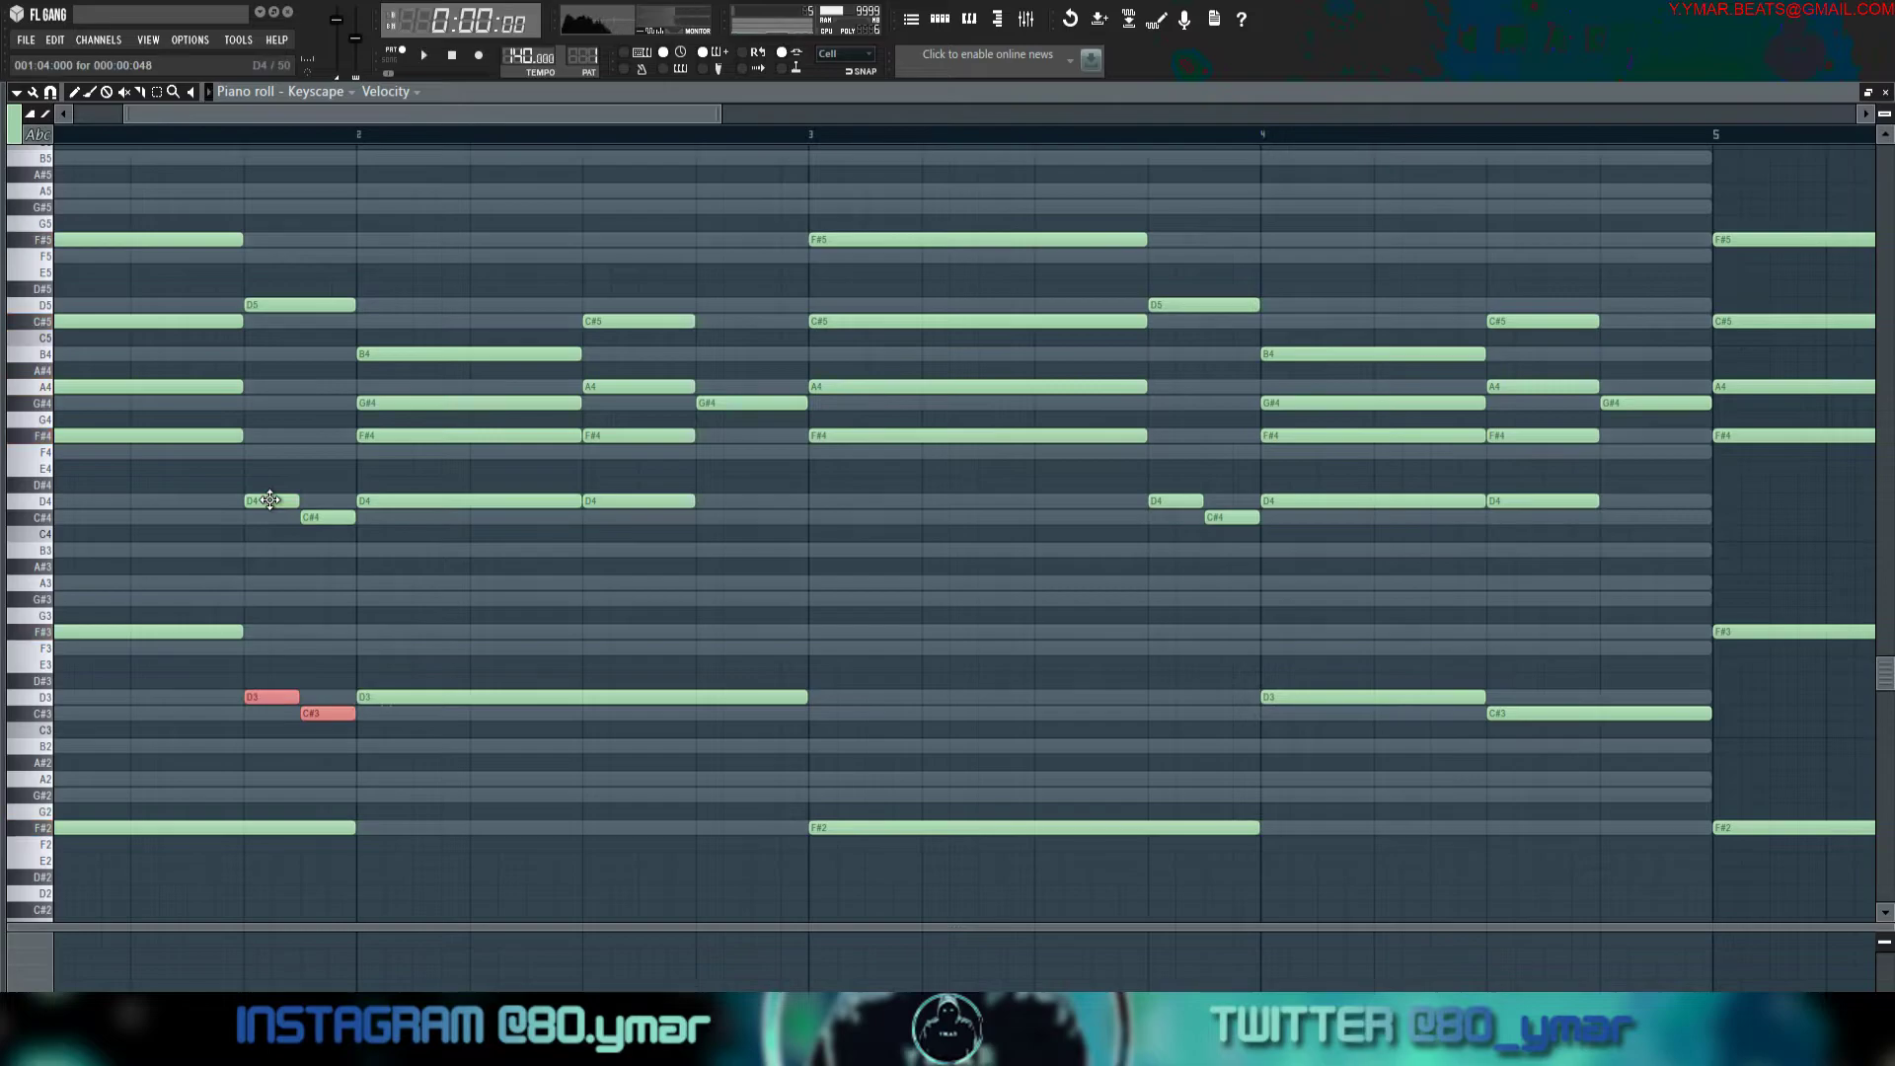
key(space)
Shorten the bar 1 F#2 bass note to three beats and copy the D3 and C#3 pair to the end of bar 3.
scroll(614, 678, down, 3)
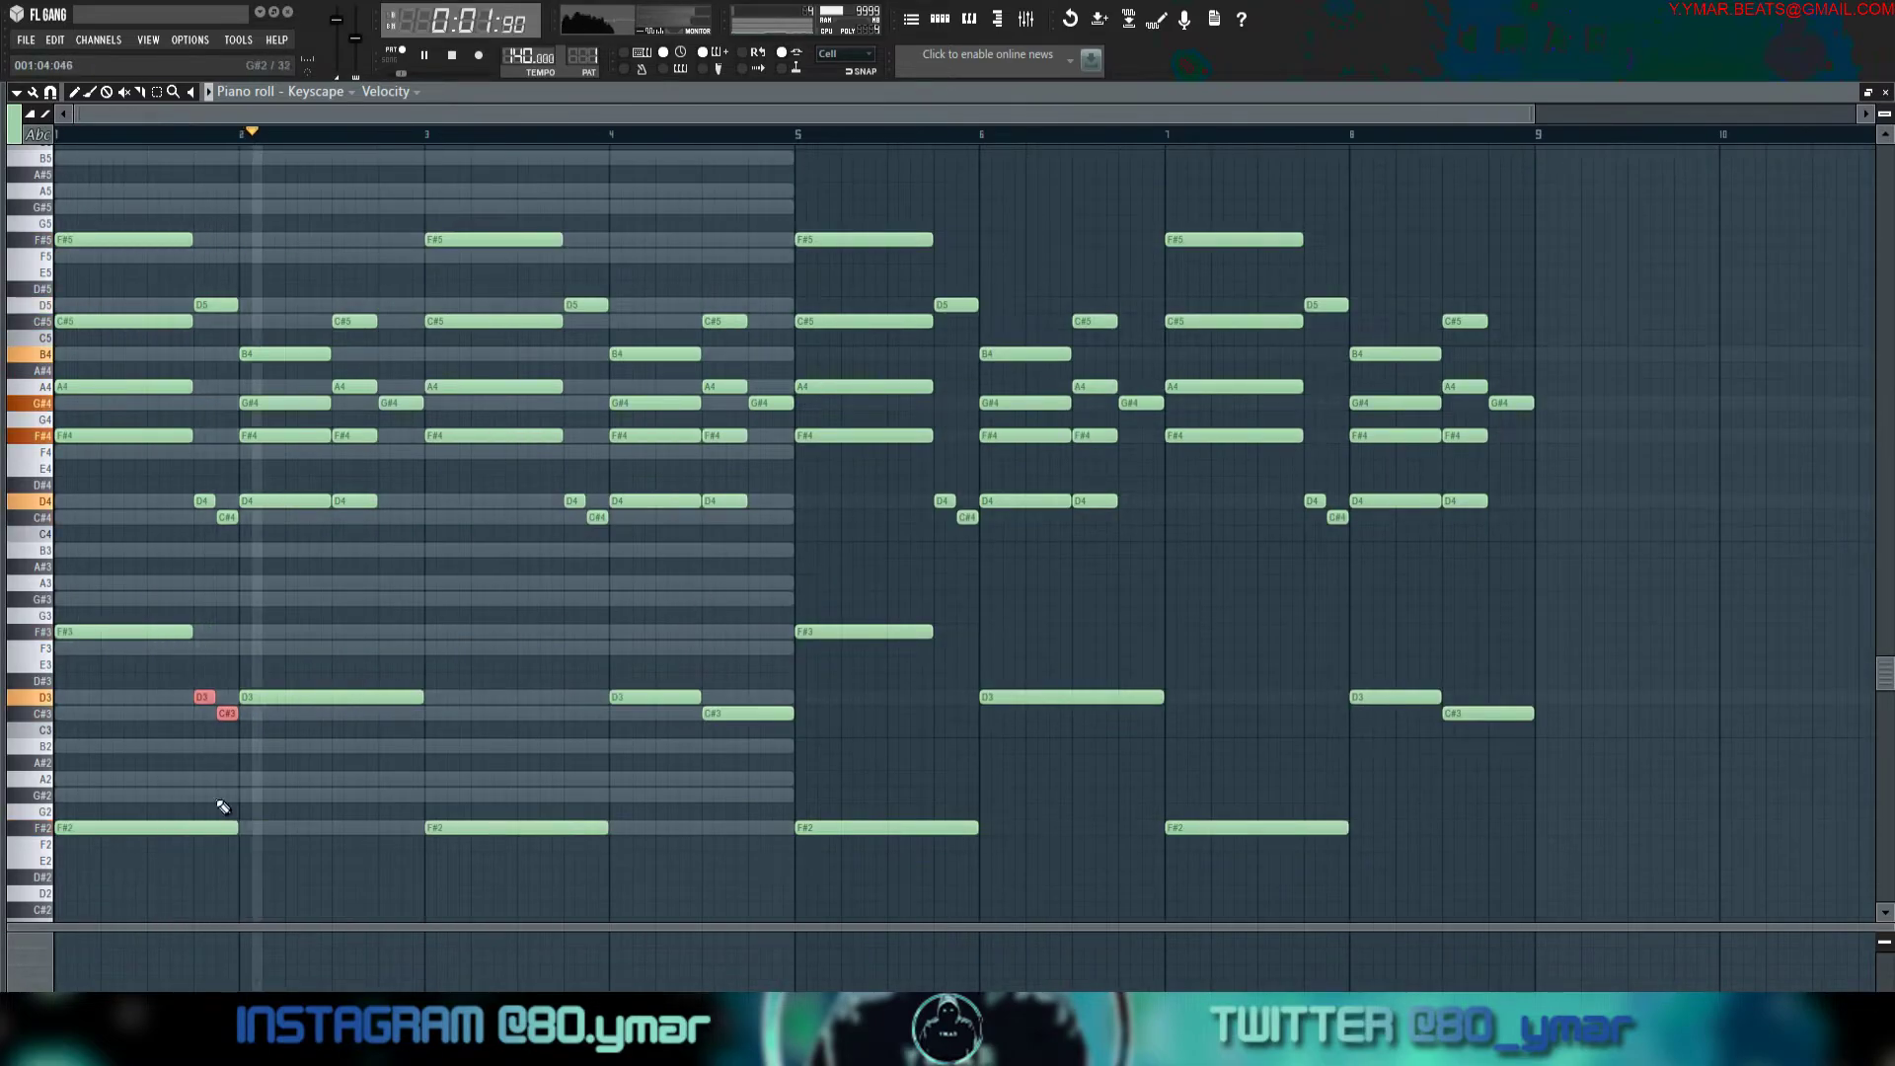
drag(200, 833, 190, 832)
drag(220, 736, 533, 494)
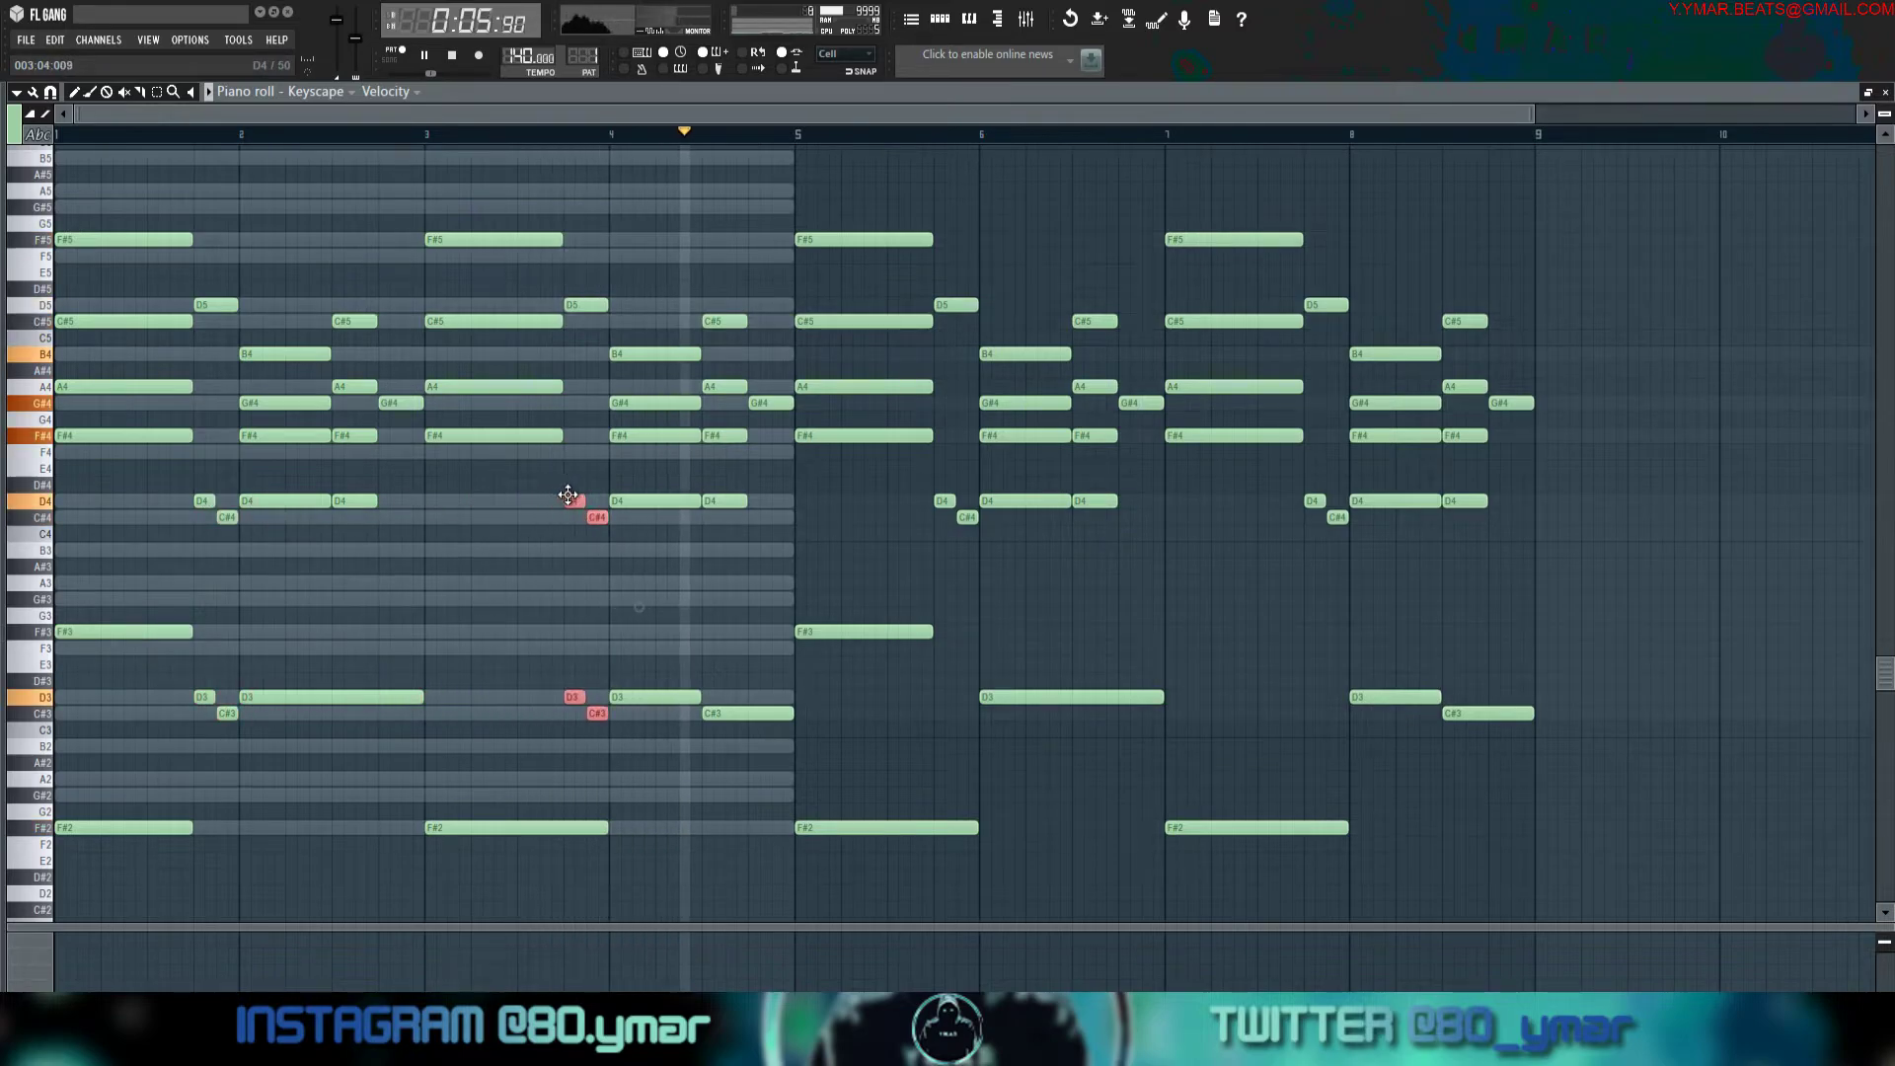
key(ctrl+d)
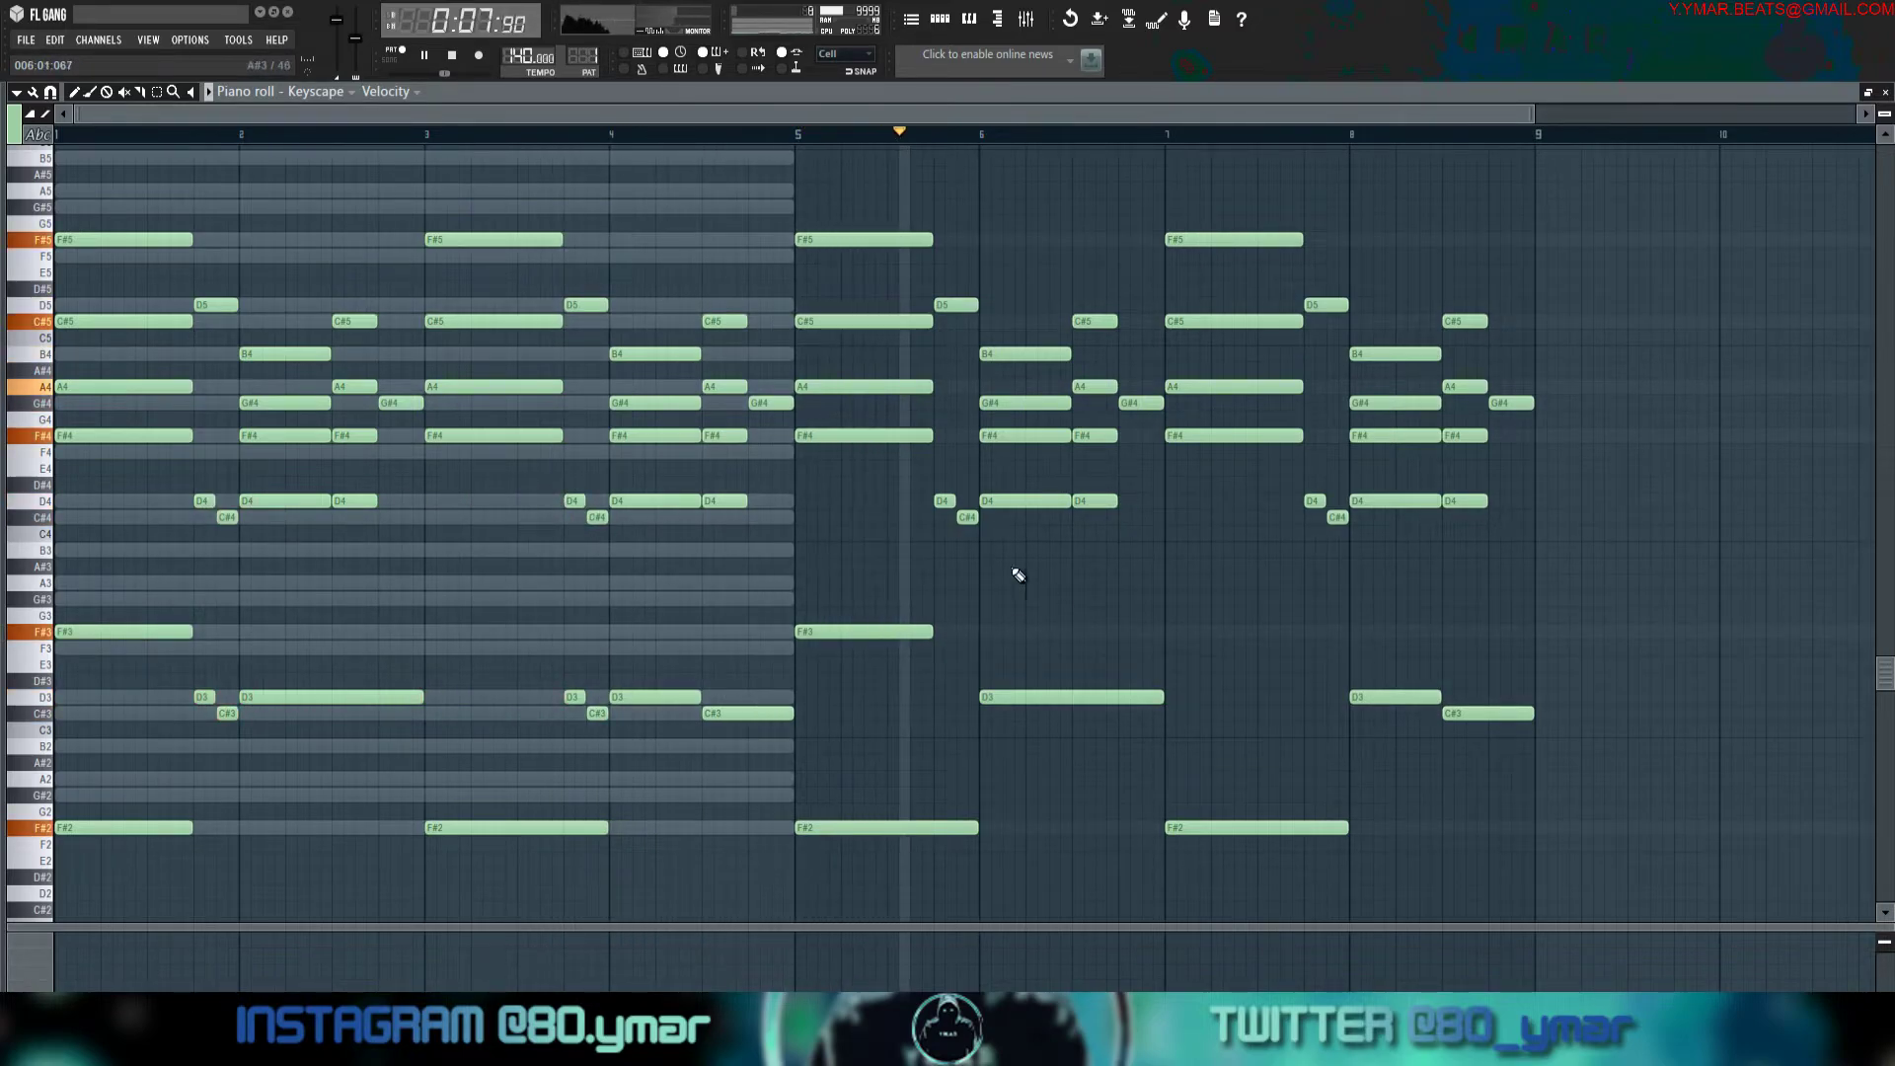
Replace the notes in bars 5 to 8 with a fresh duplicate of the edited first four bars and play the pattern.
drag(1605, 898, 861, 198)
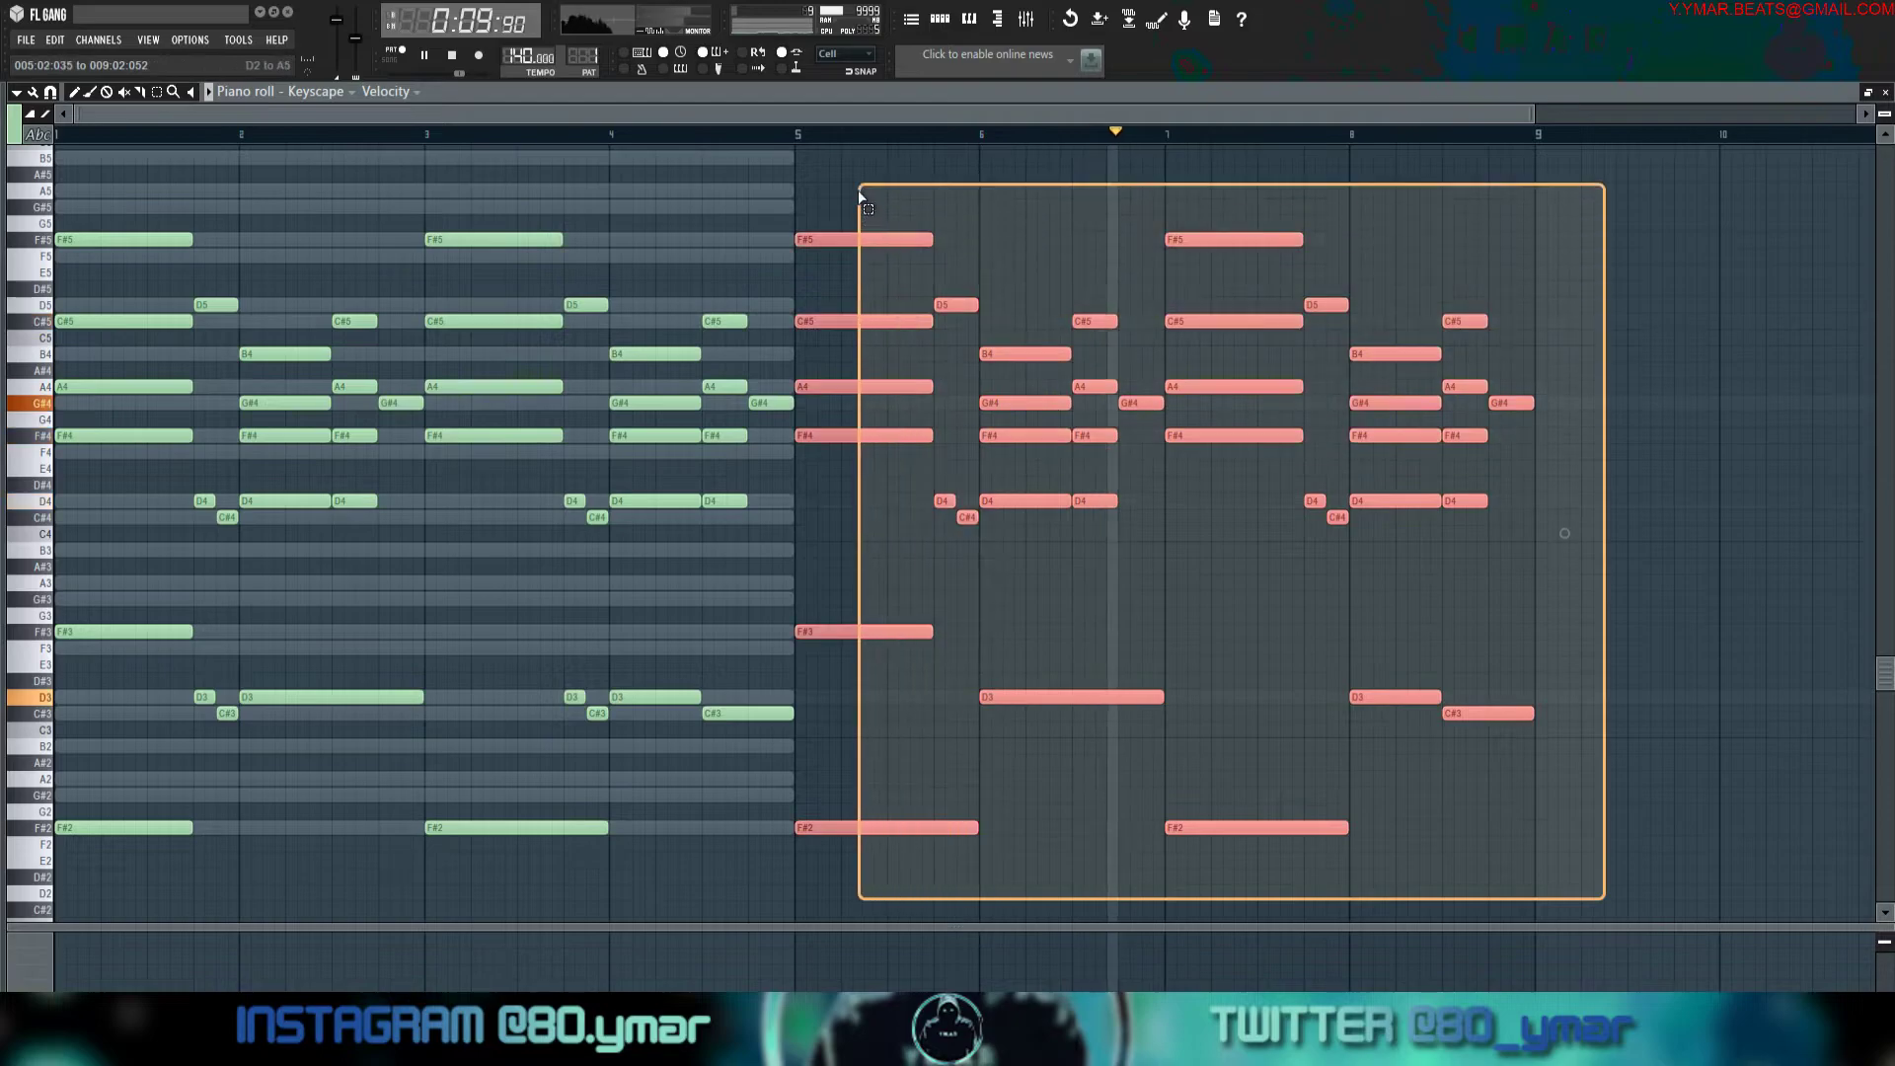
key(Delete)
scroll(996, 235, up, 1)
key(ctrl+b)
key(space)
key(space)
scroll(959, 227, down, 1)
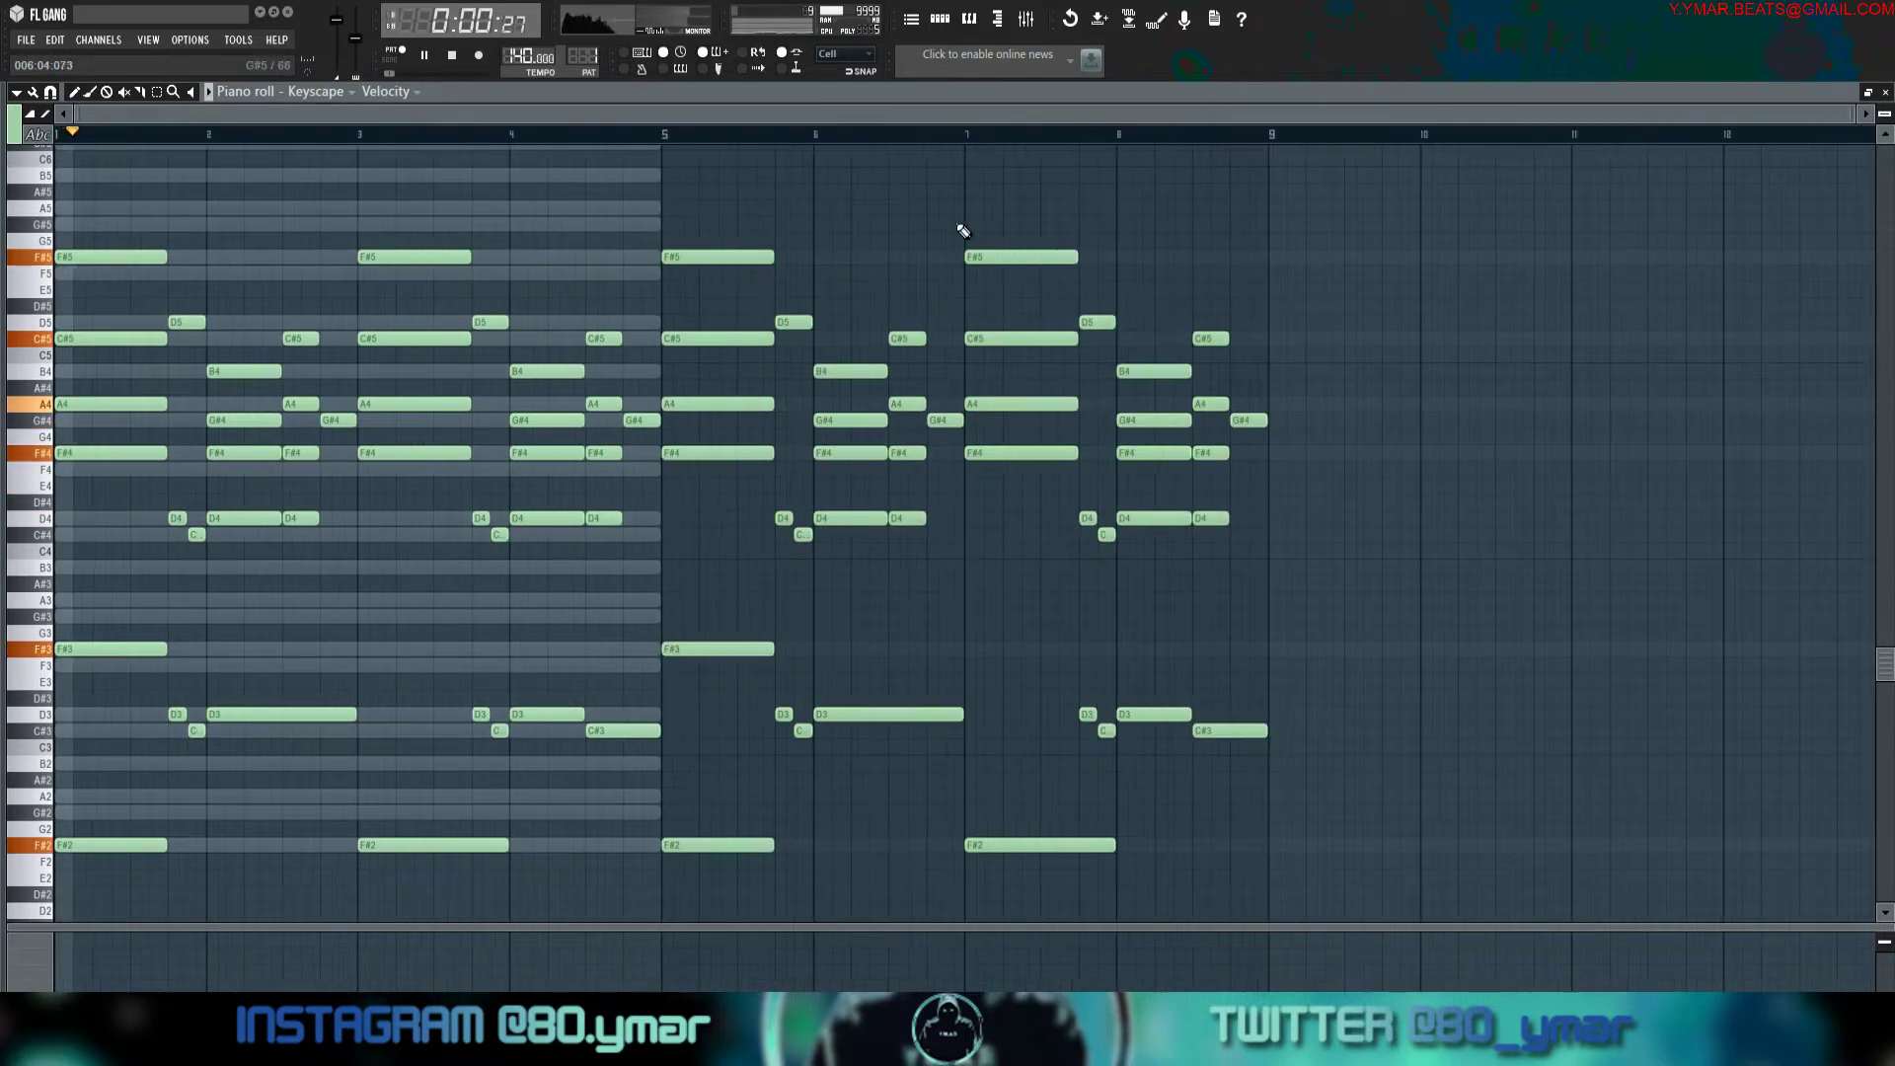
Extend all the scale notes in the Sampler's piano roll to the end of bar 8.
click(940, 20)
click(642, 181)
click(671, 147)
scroll(724, 243, down, 3)
key(ctrl+a)
scroll(724, 244, down, 1)
drag(668, 262, 1256, 220)
click(1369, 292)
In the Keyscape piano roll, move the bar 7 F#2 bass note up to A2 and play the pattern.
click(940, 20)
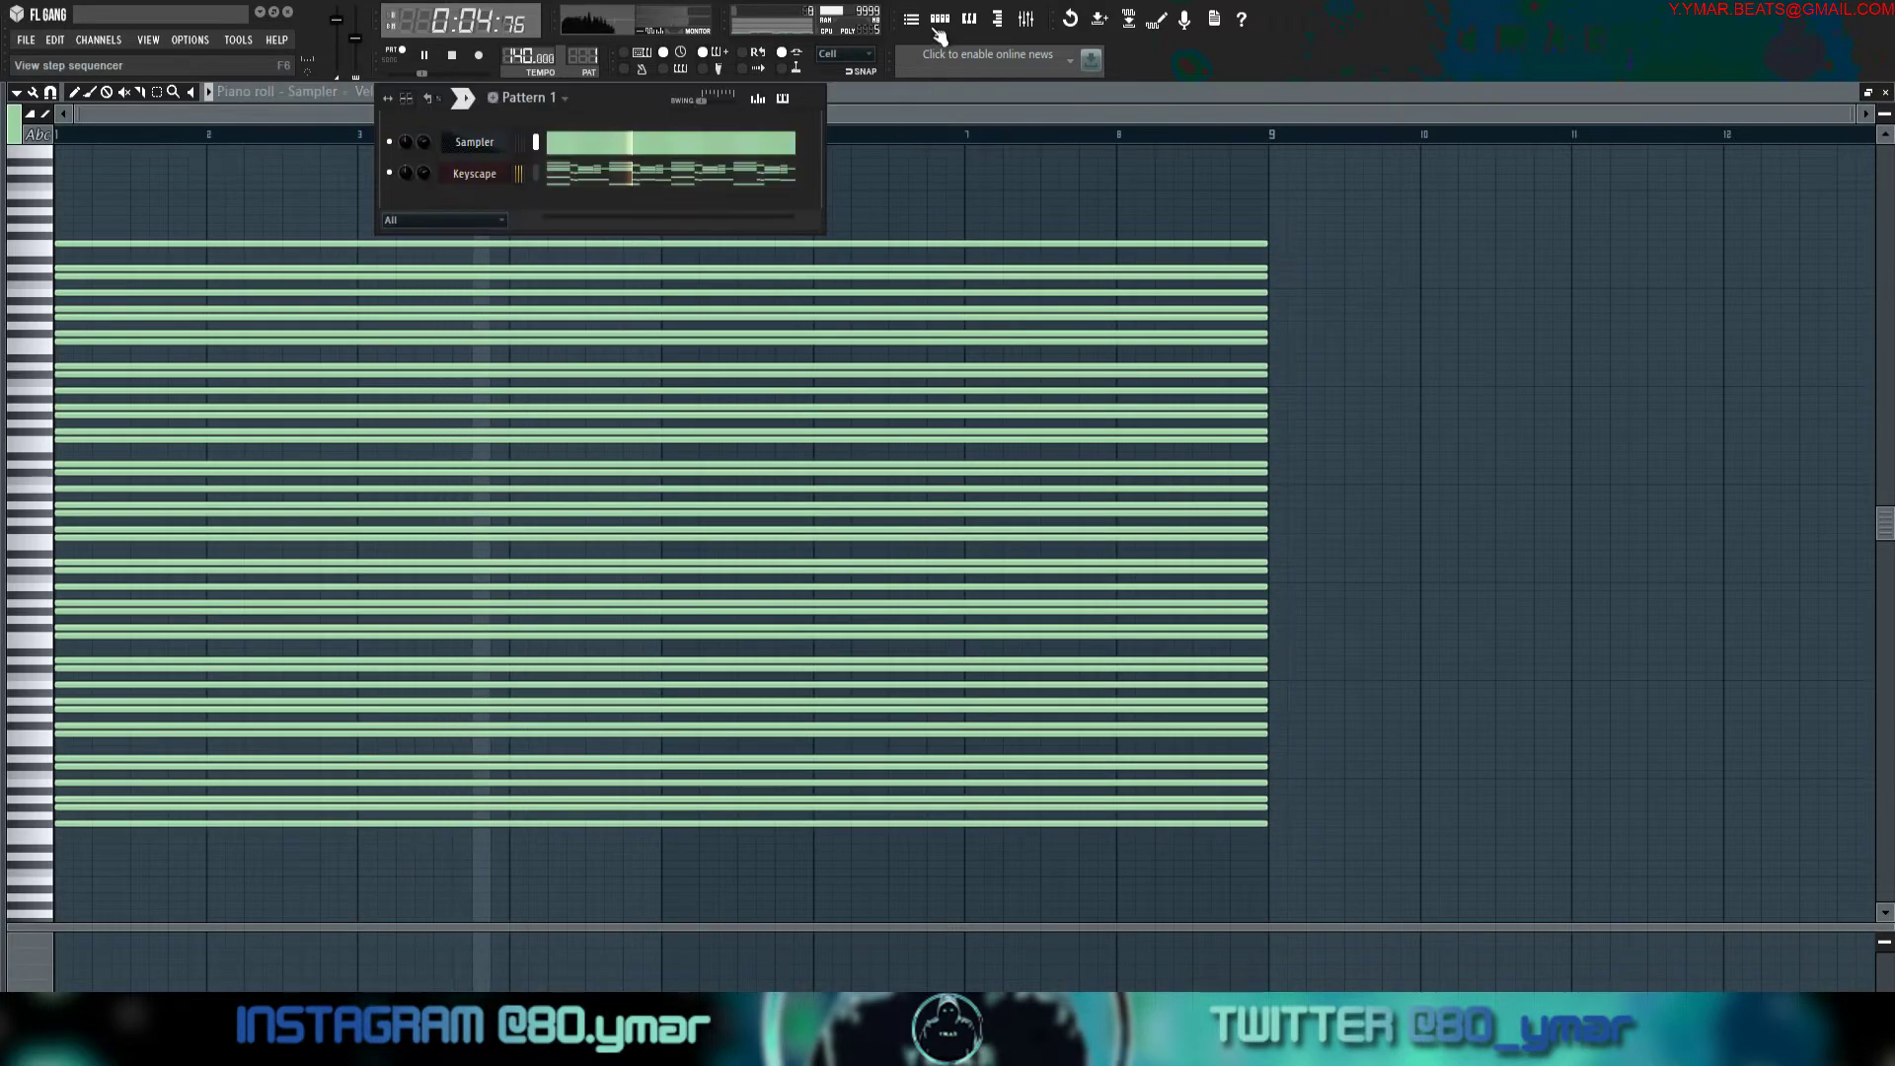
click(691, 174)
scroll(789, 197, down, 3)
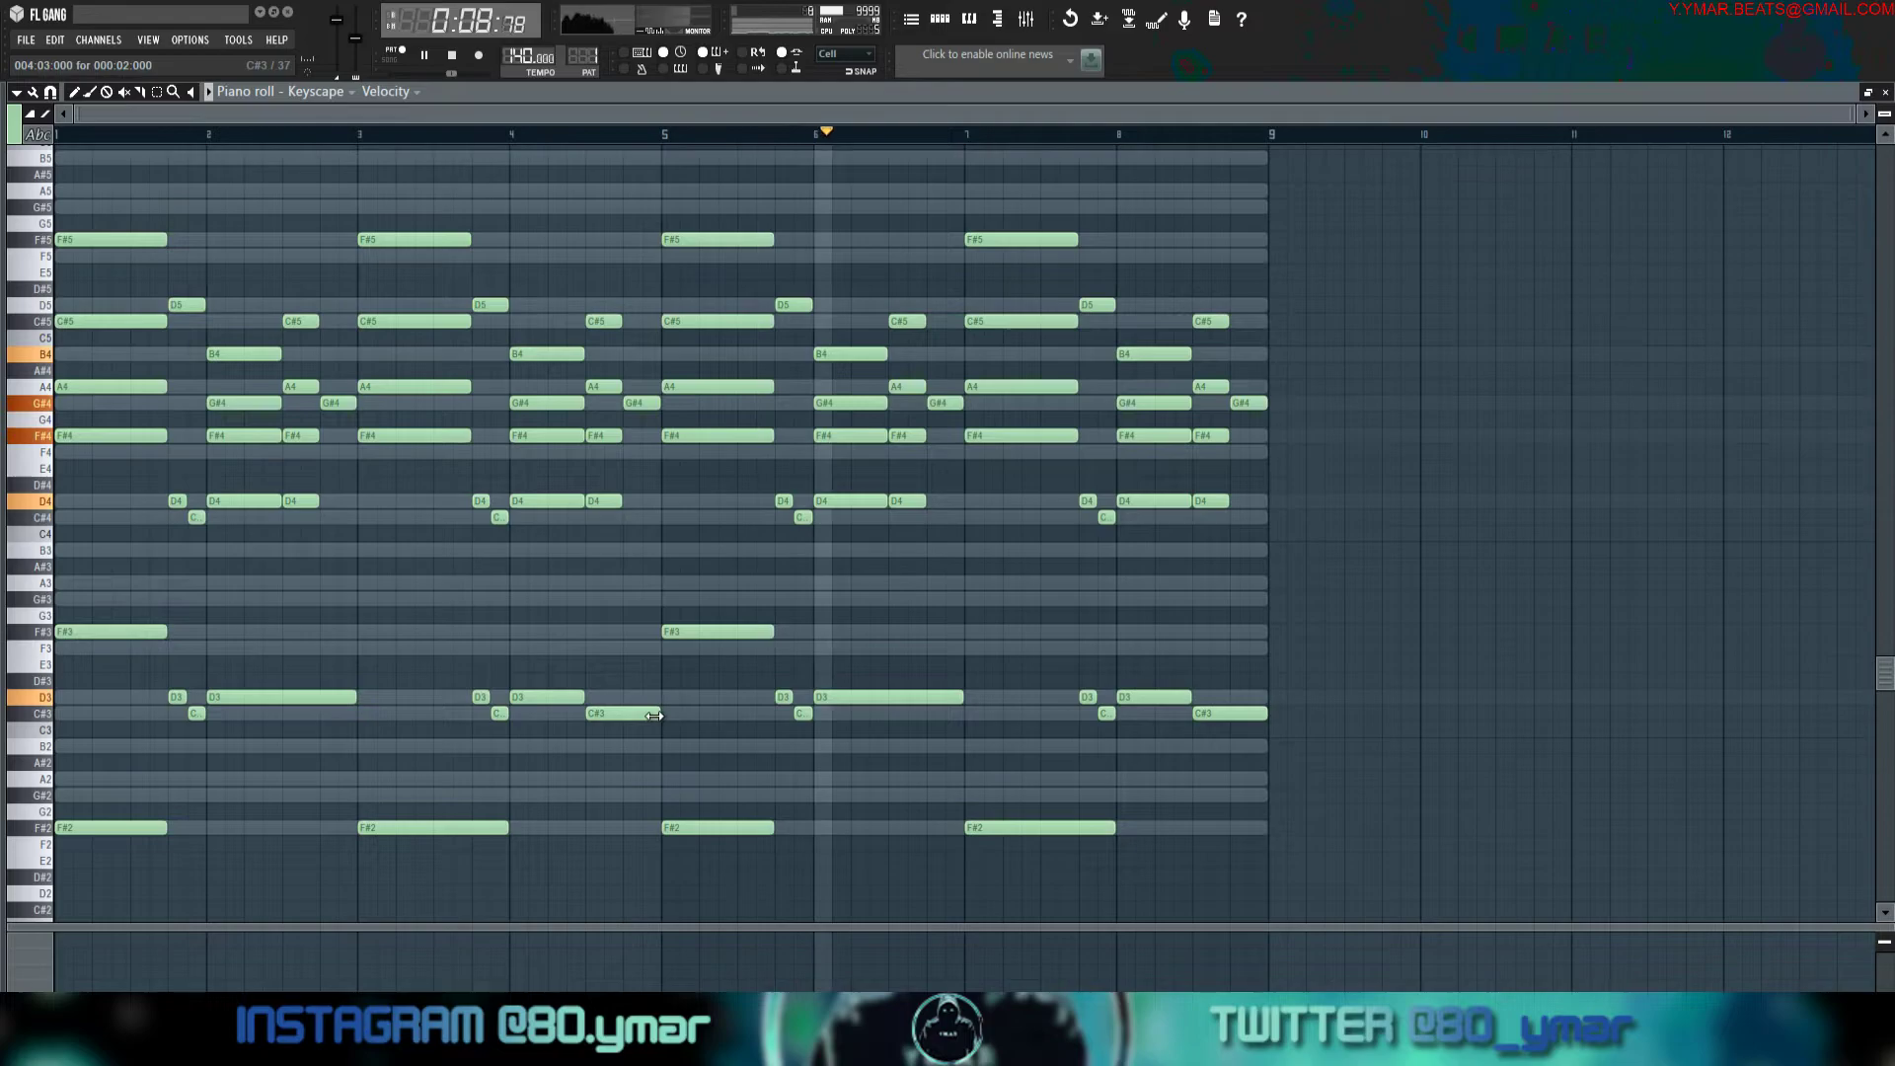
key(space)
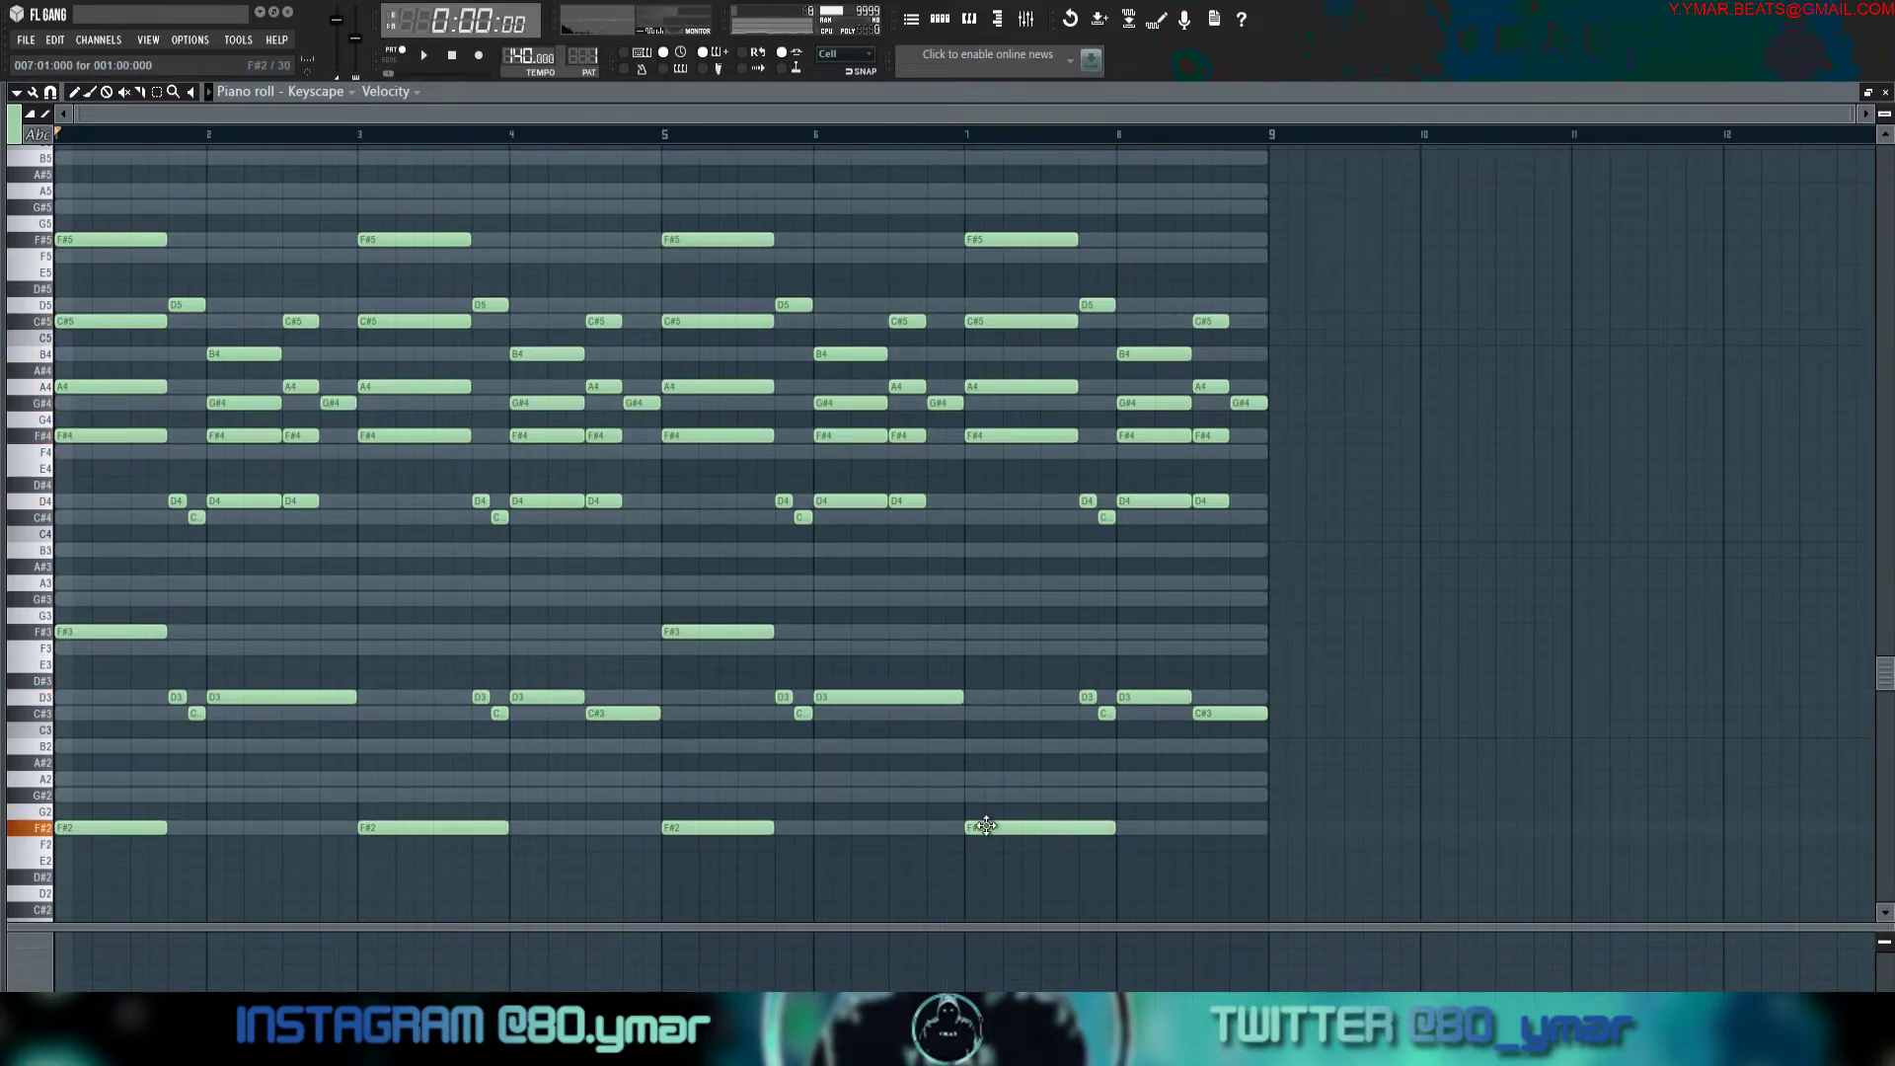
key(space)
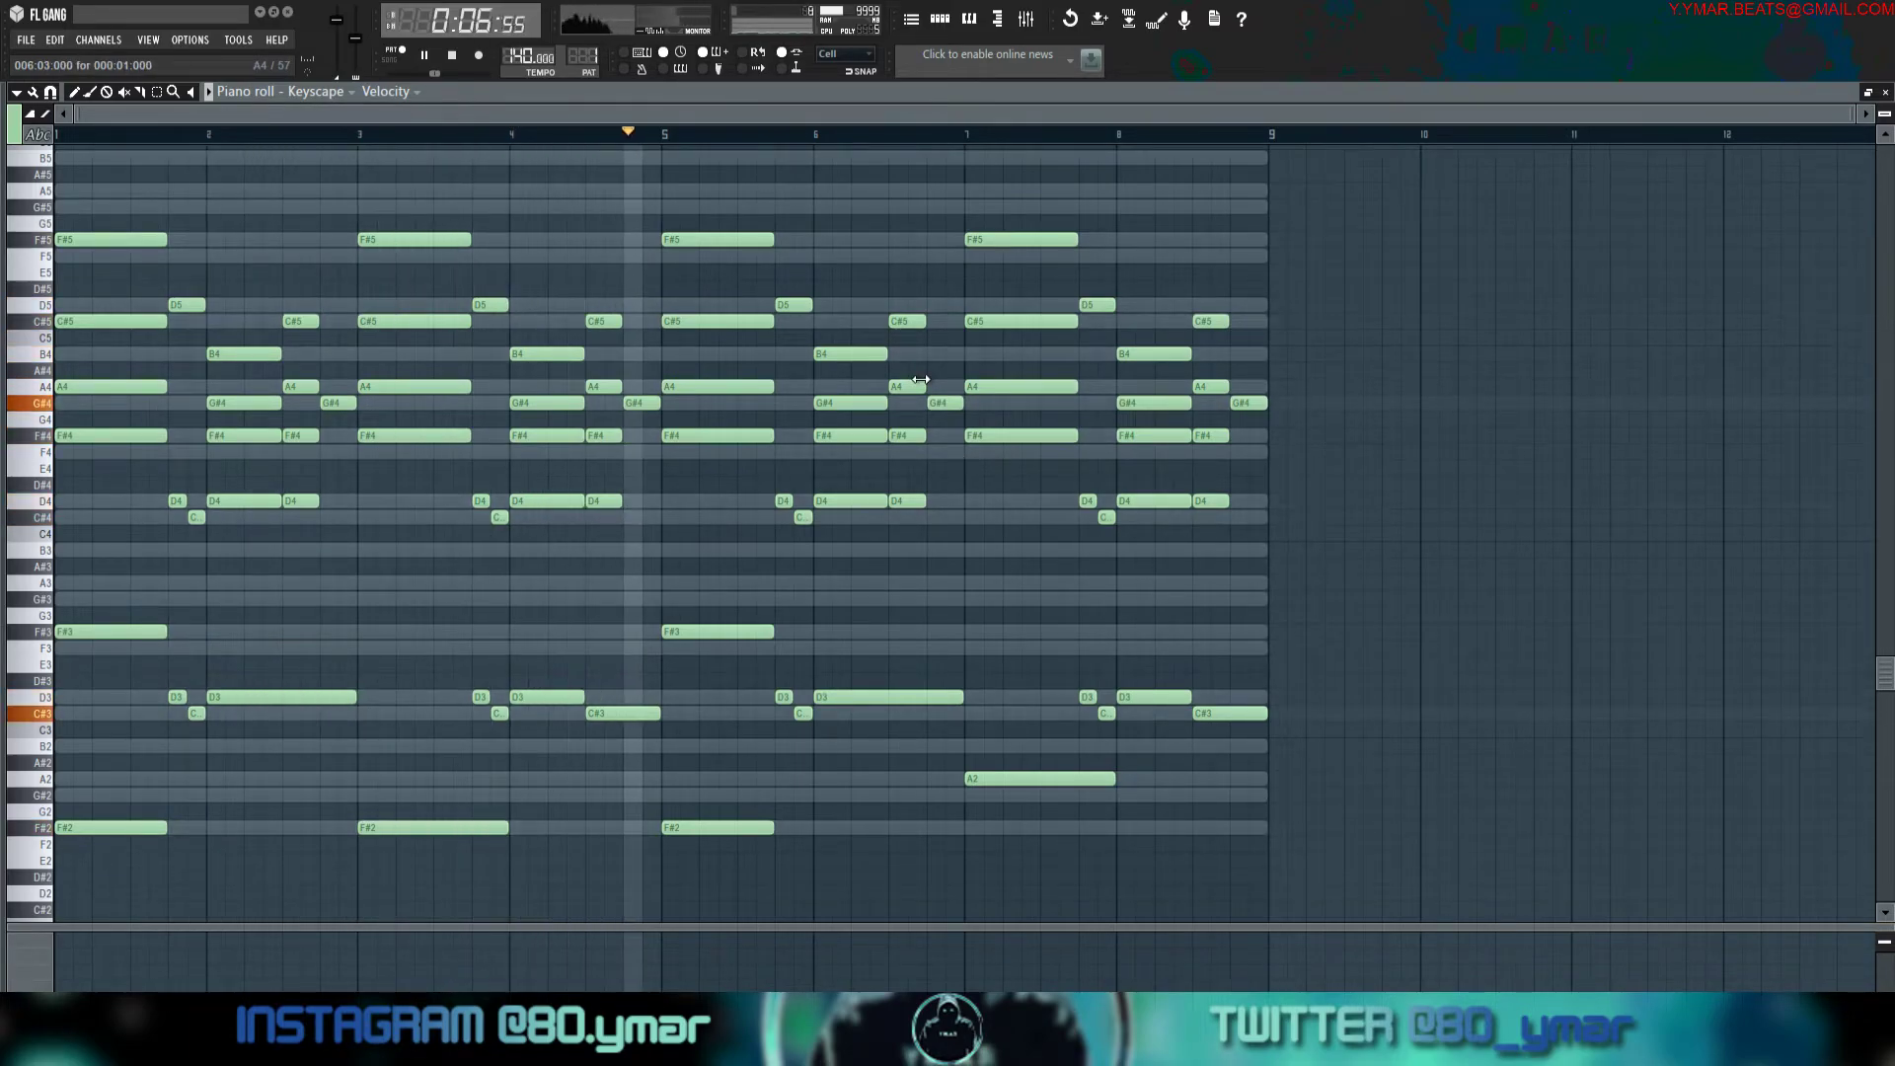
key(space)
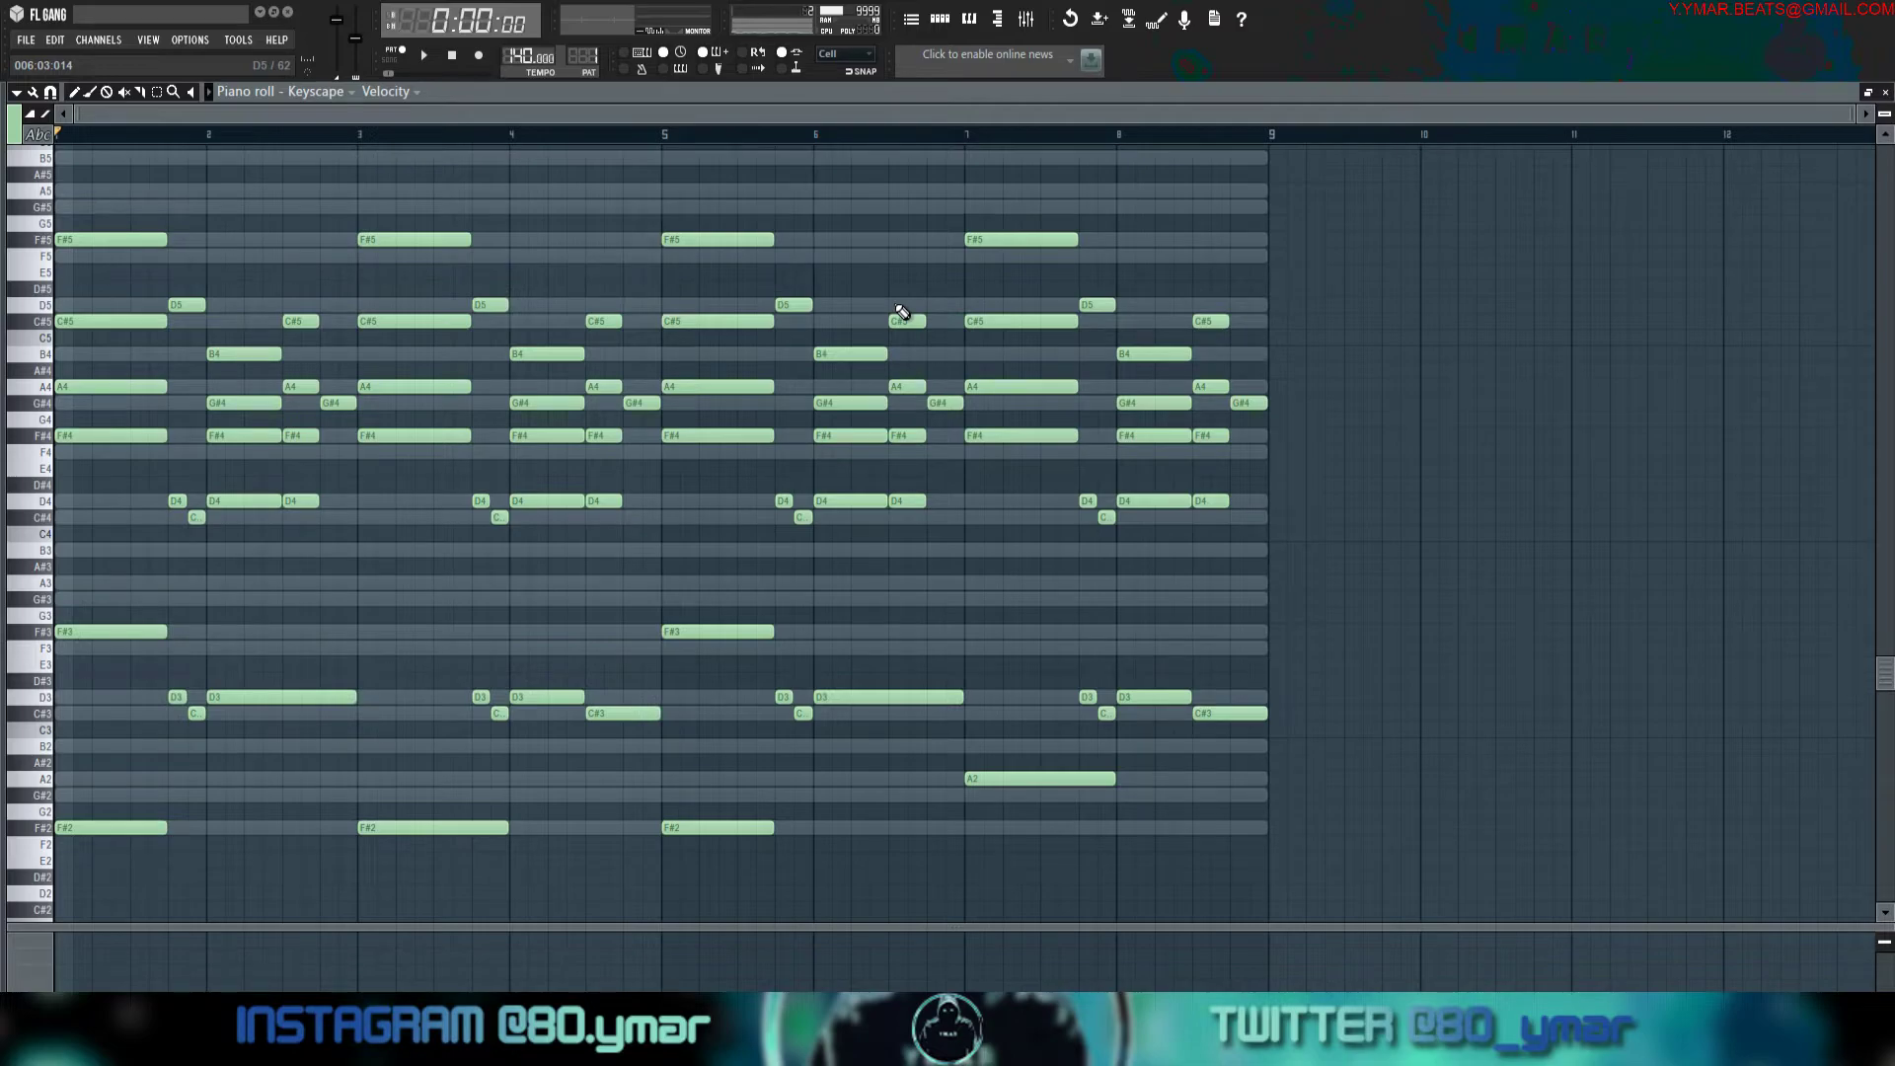
key(space)
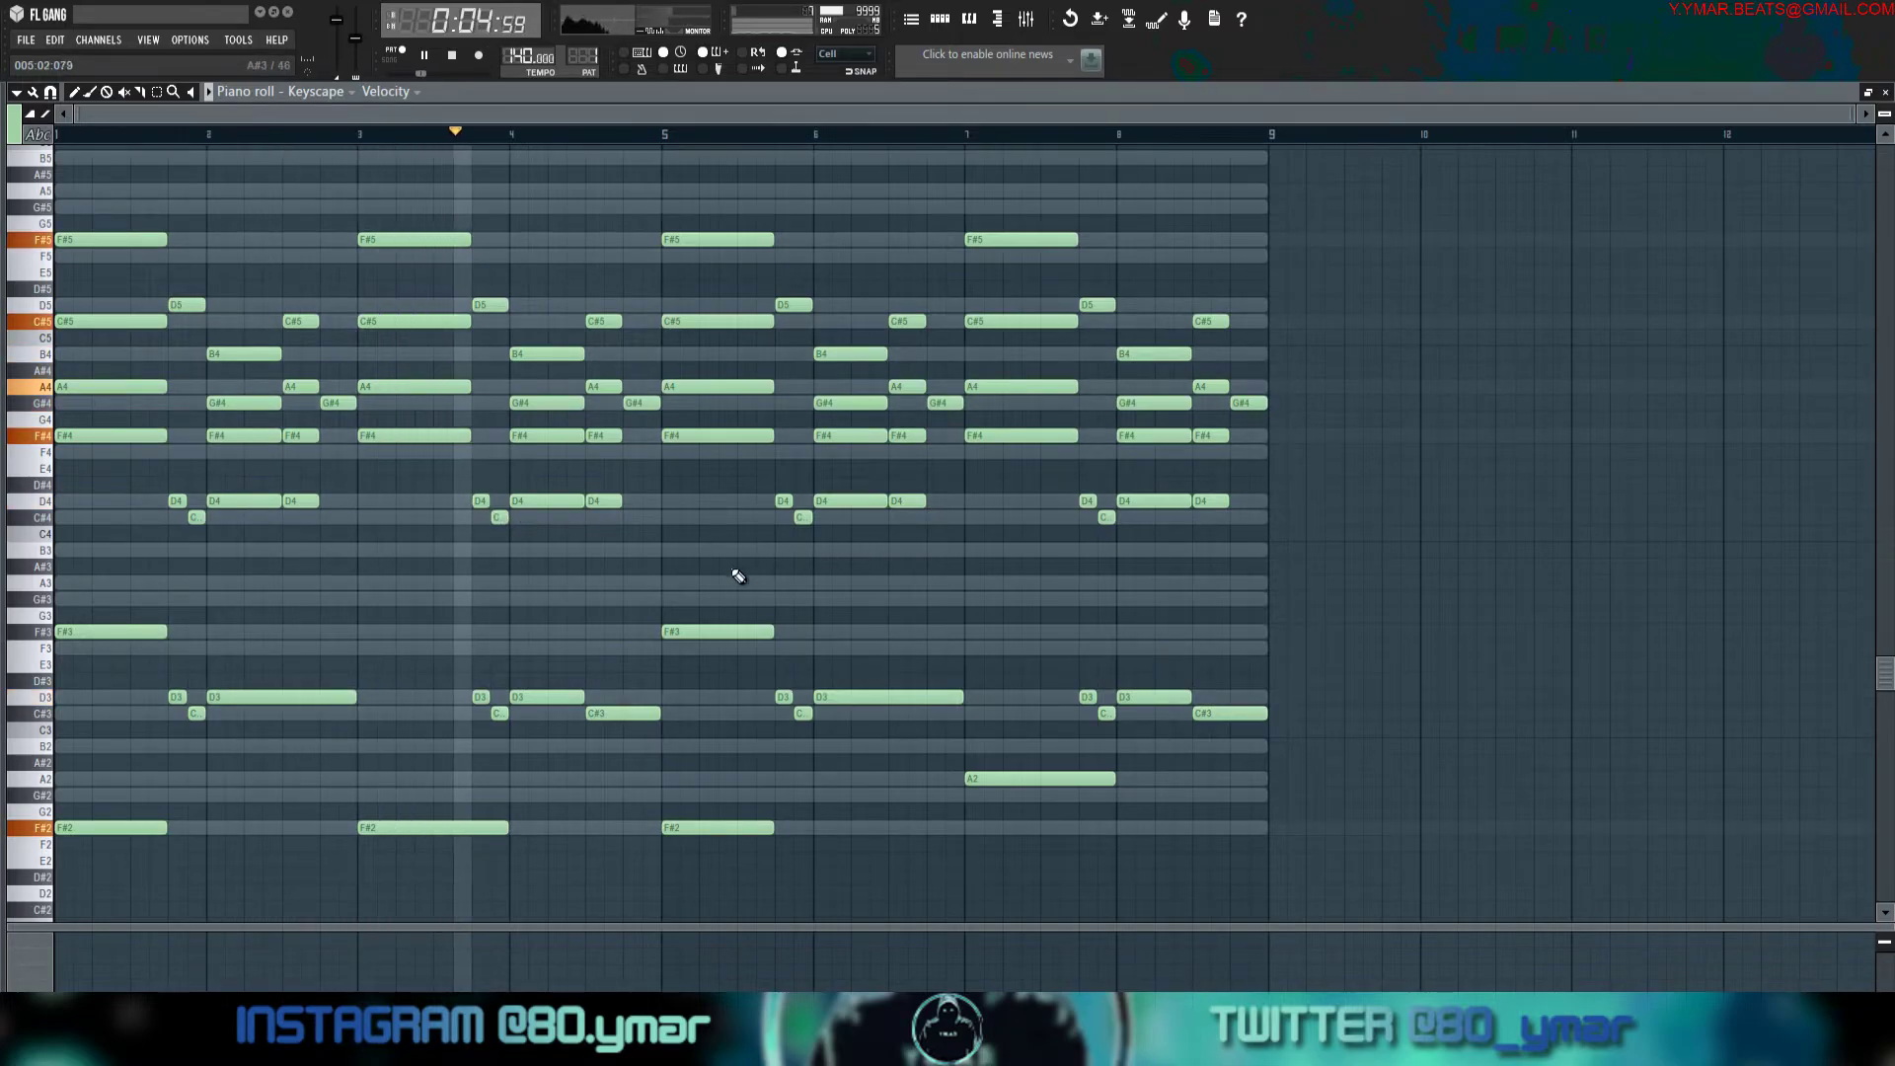
Lower the D4 notes on beat 3 of bars 4 and 8 to C#4.
key(space)
click(598, 517)
key(space)
ctrl+click(1216, 505)
key(shift+Down)
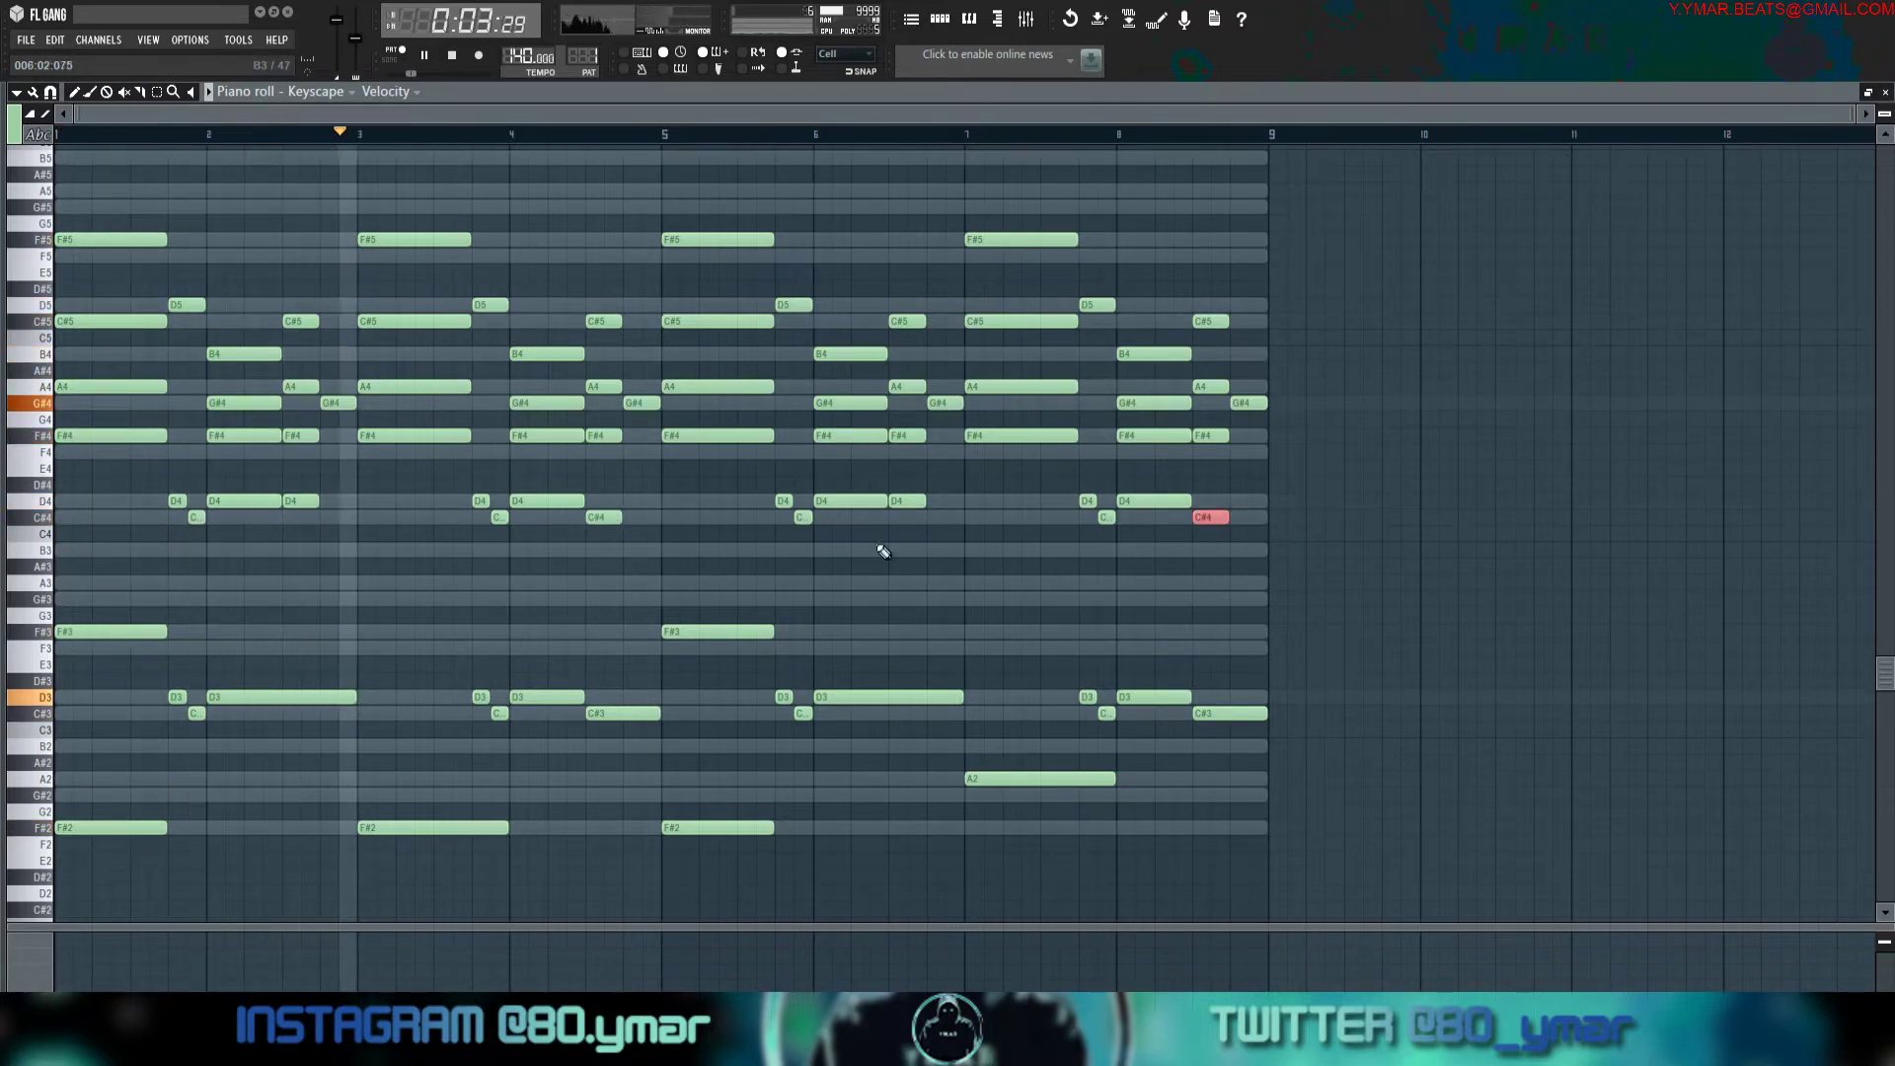
Stretch the C#4 notes on beat 3 of bars 4 and 8 to the end of their bars and listen to the pattern.
ctrl+shift+click(610, 517)
drag(619, 515, 656, 512)
ctrl+right_click(720, 547)
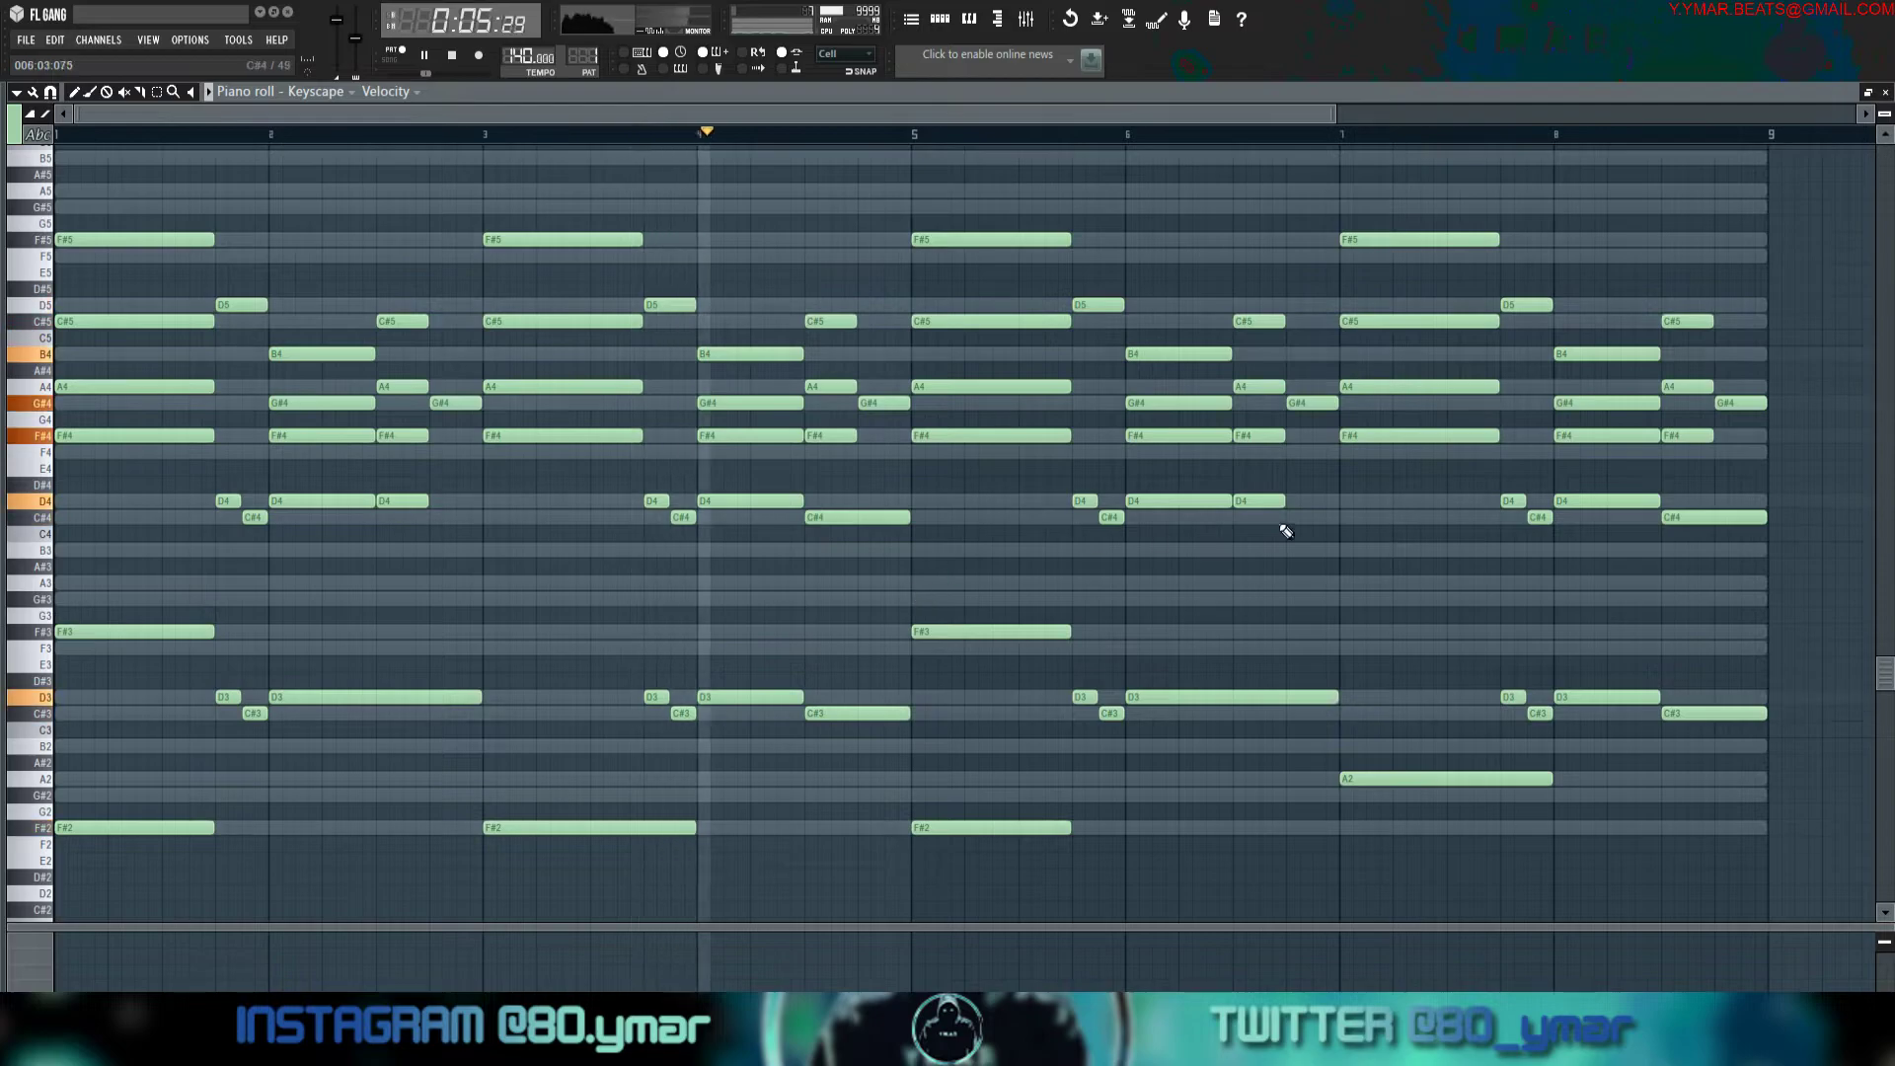
ctrl+right_click(1062, 509)
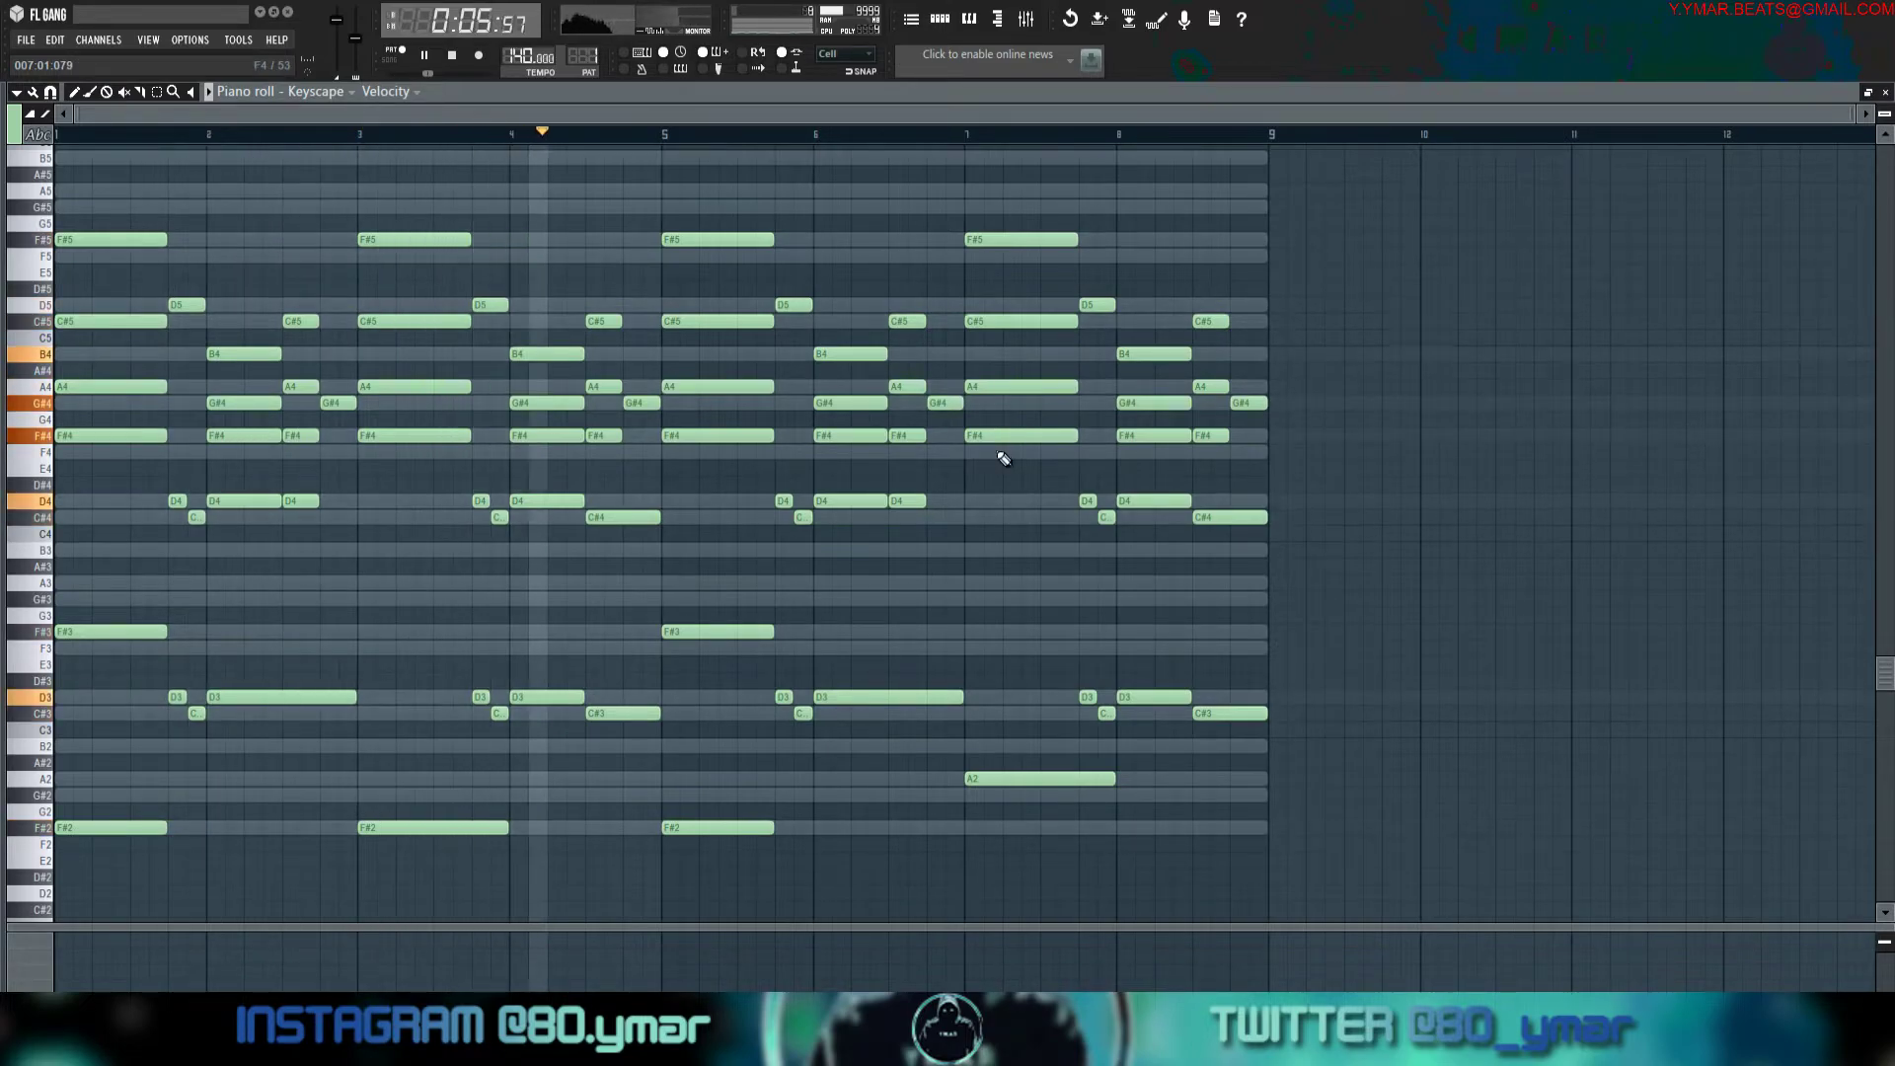
key(space)
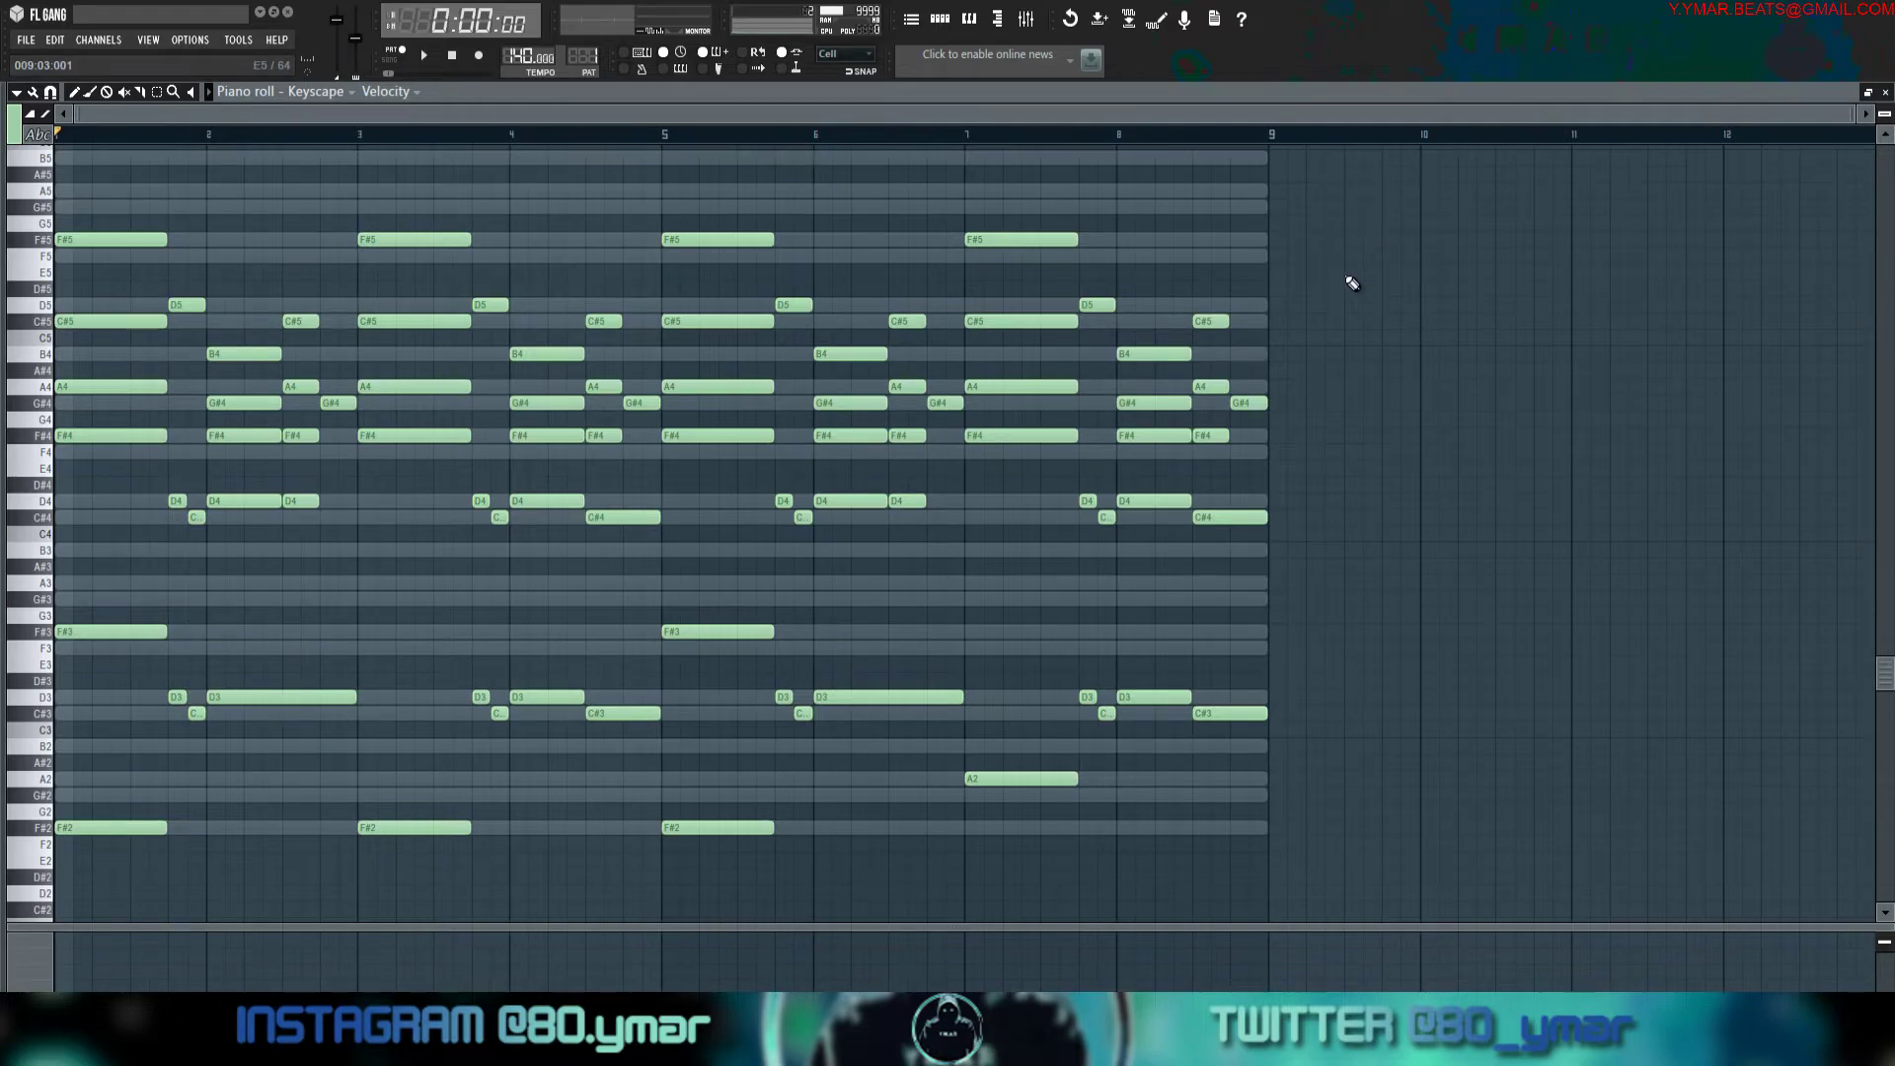
Play the Keyscape pattern and duplicate its eight bars of notes into bars 9 to 16.
key(space)
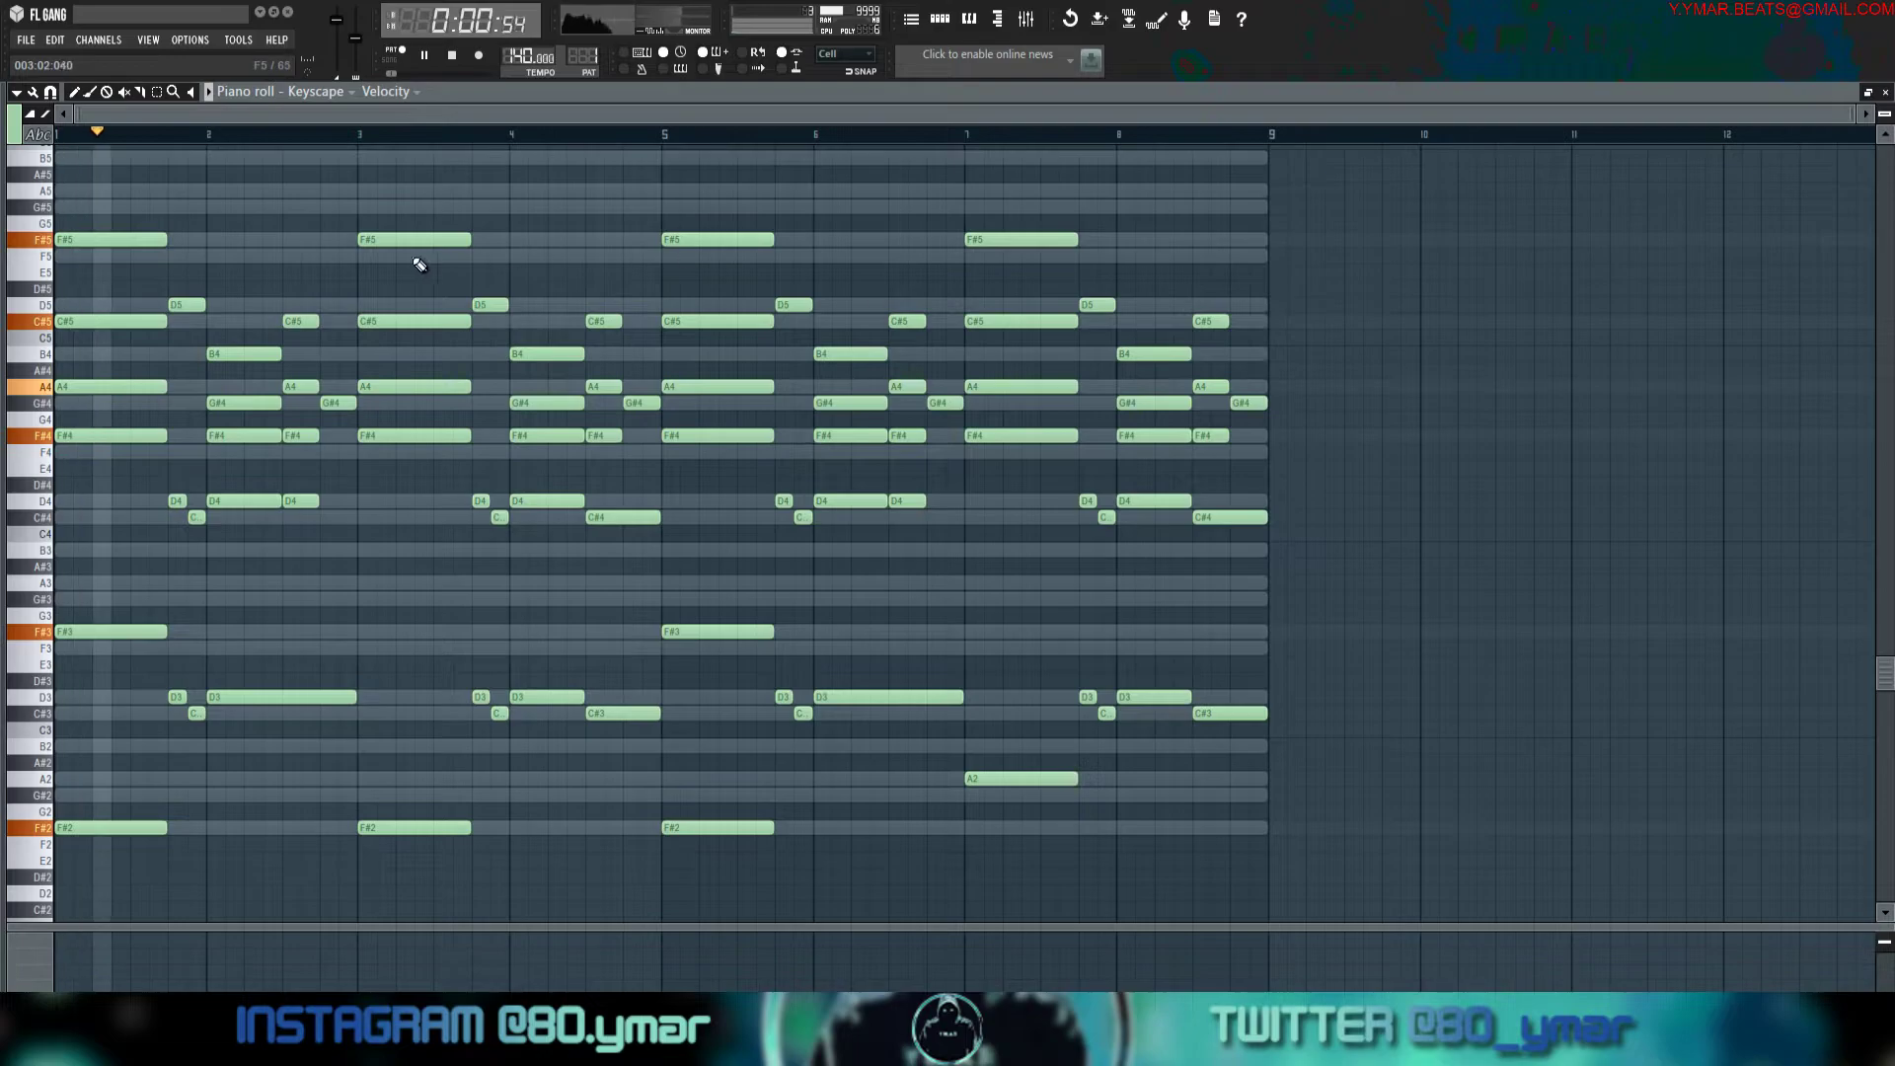
key(F6)
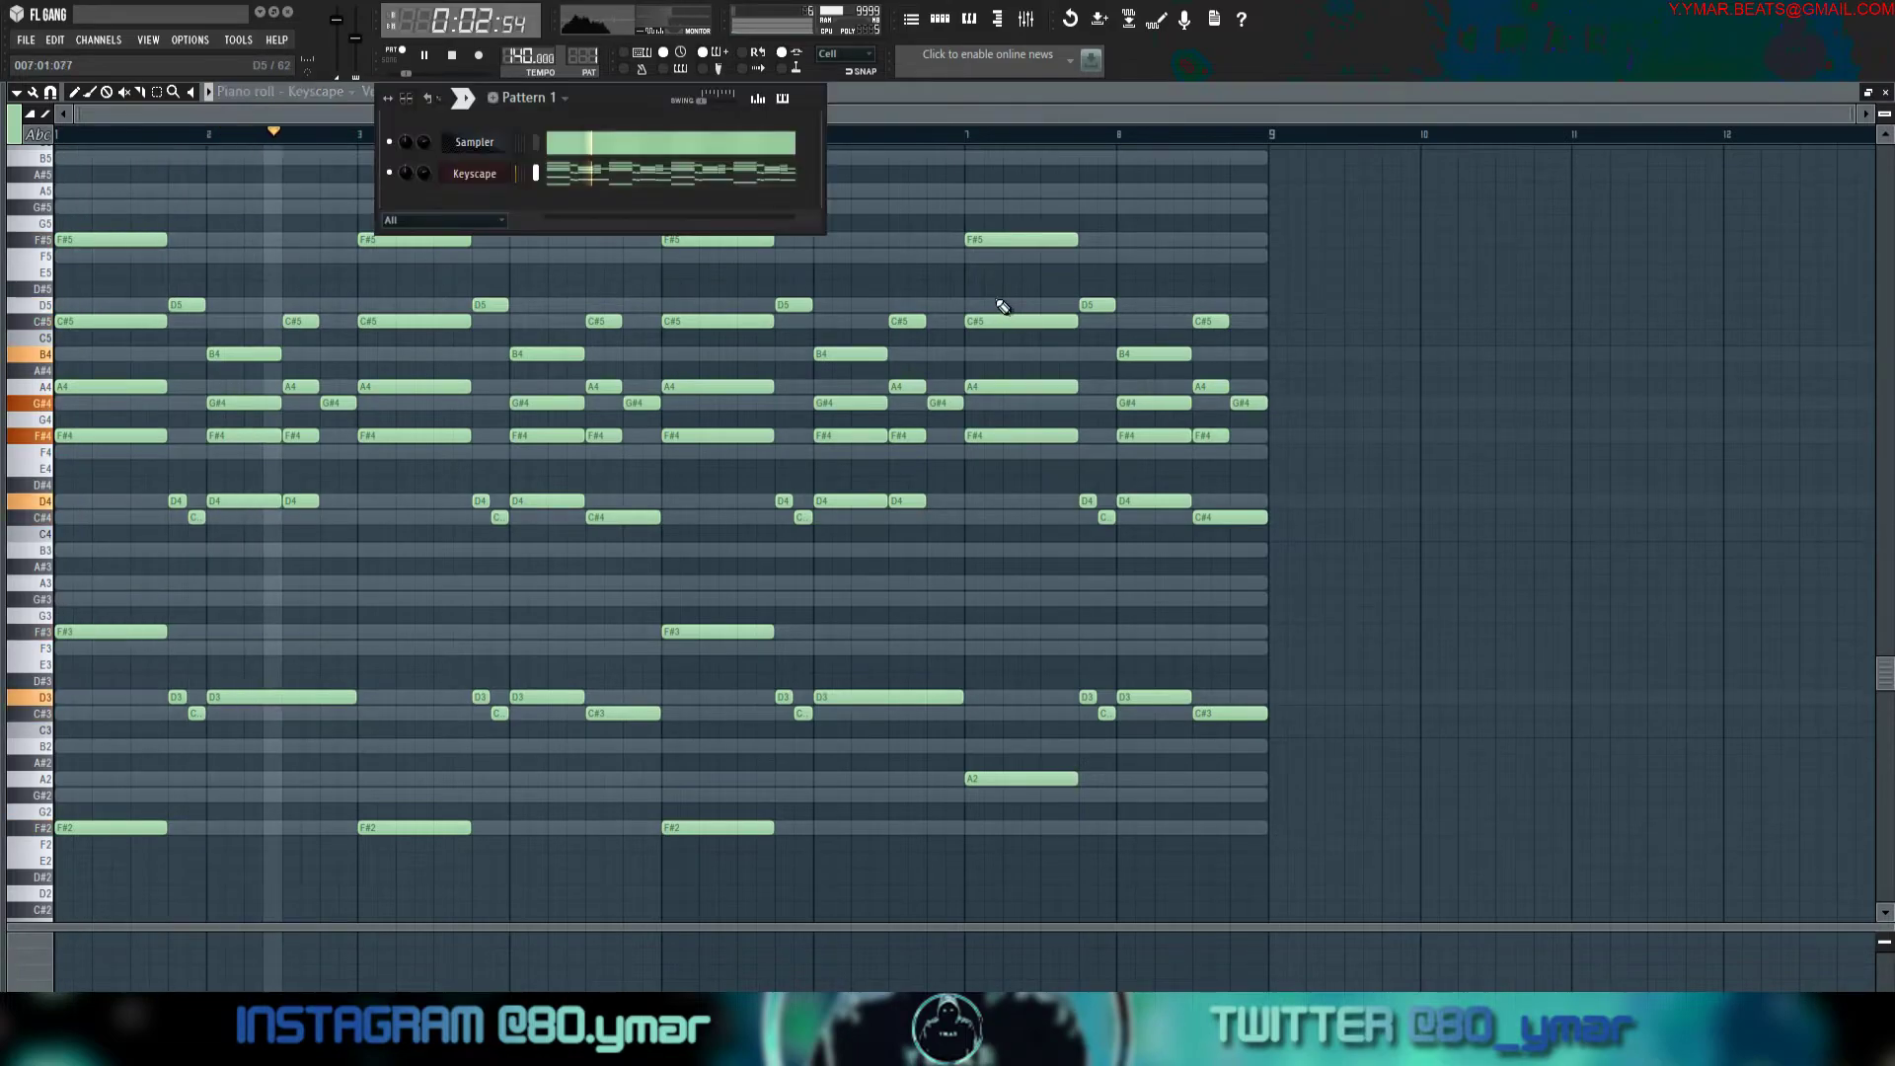
key(F6)
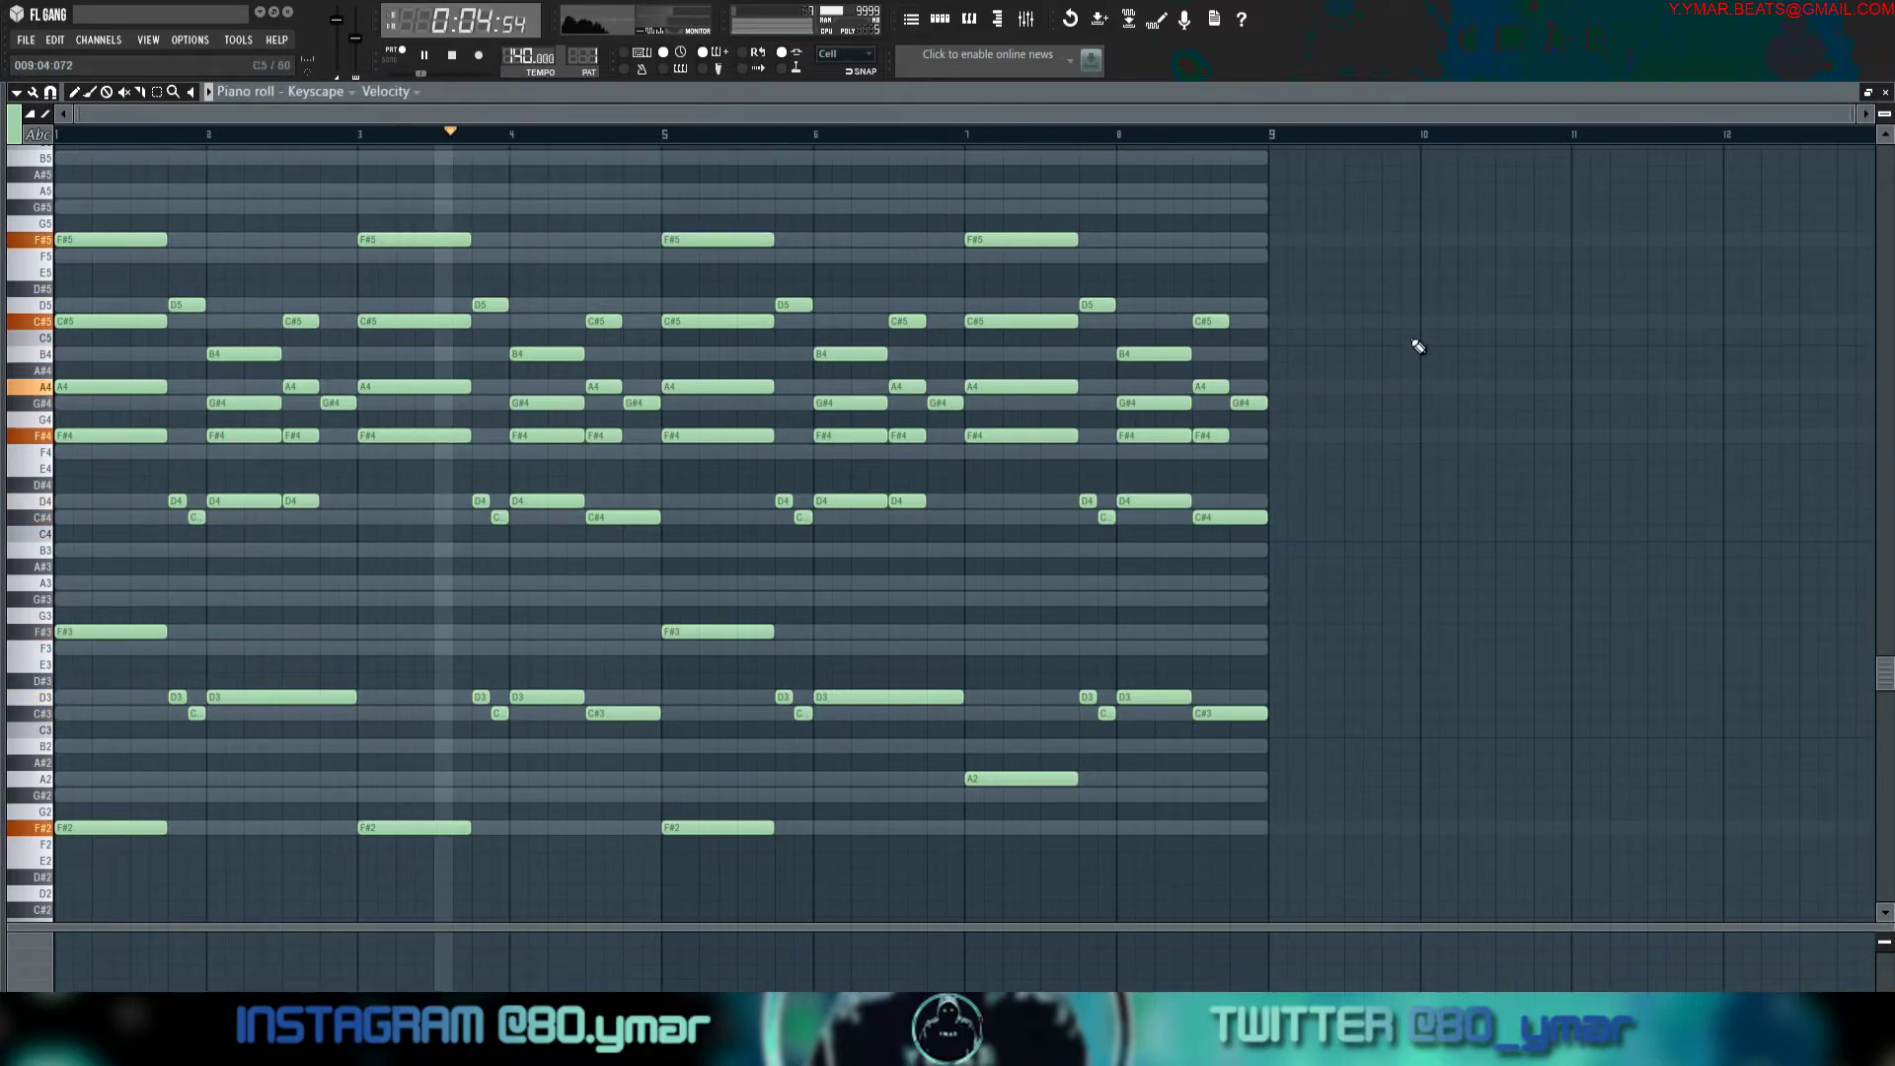
key(ctrl+b)
ctrl+click(1543, 535)
Try lowering the bar 7 F#4 note to D4 during playback and move it back to F#4.
drag(634, 435, 635, 449)
key(shift+Down)
key(shift+Down)
key(shift+Down)
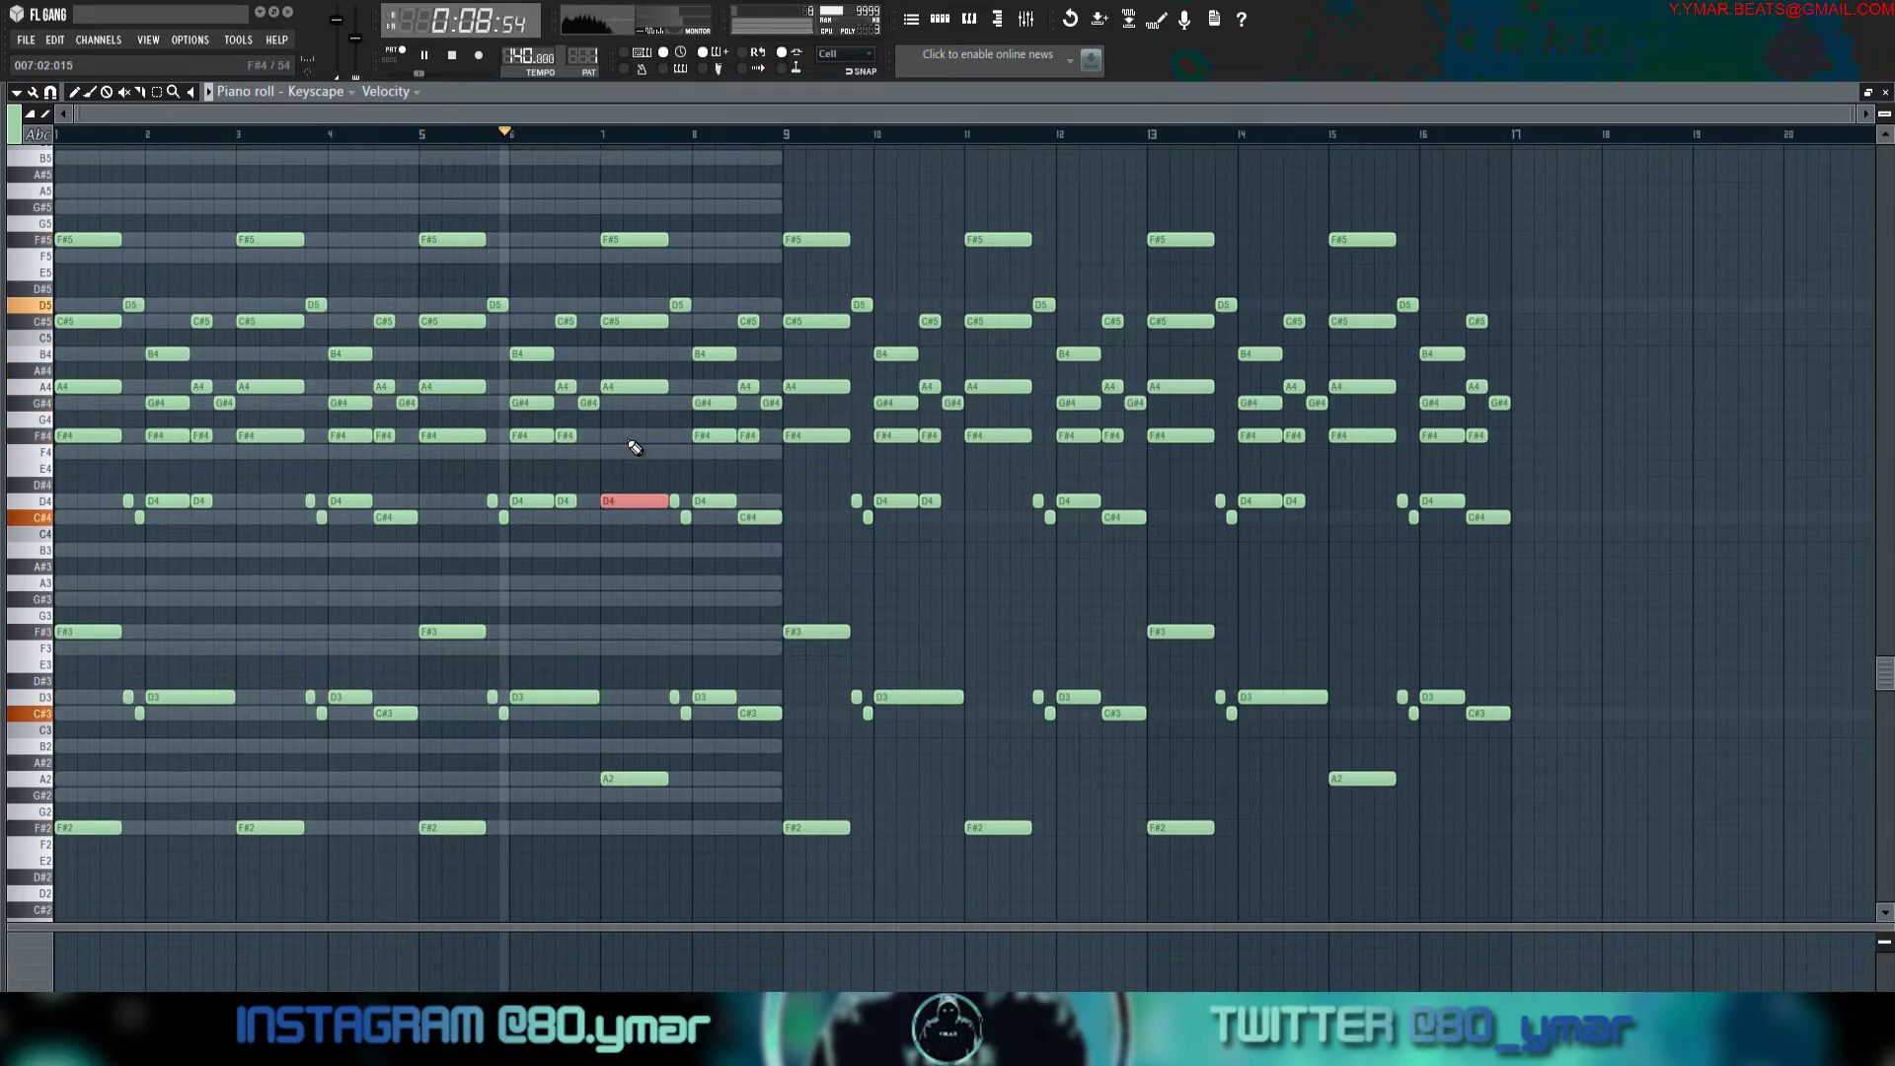
key(shift+Up)
key(shift+Up)
key(shift+Up)
key(shift+Up)
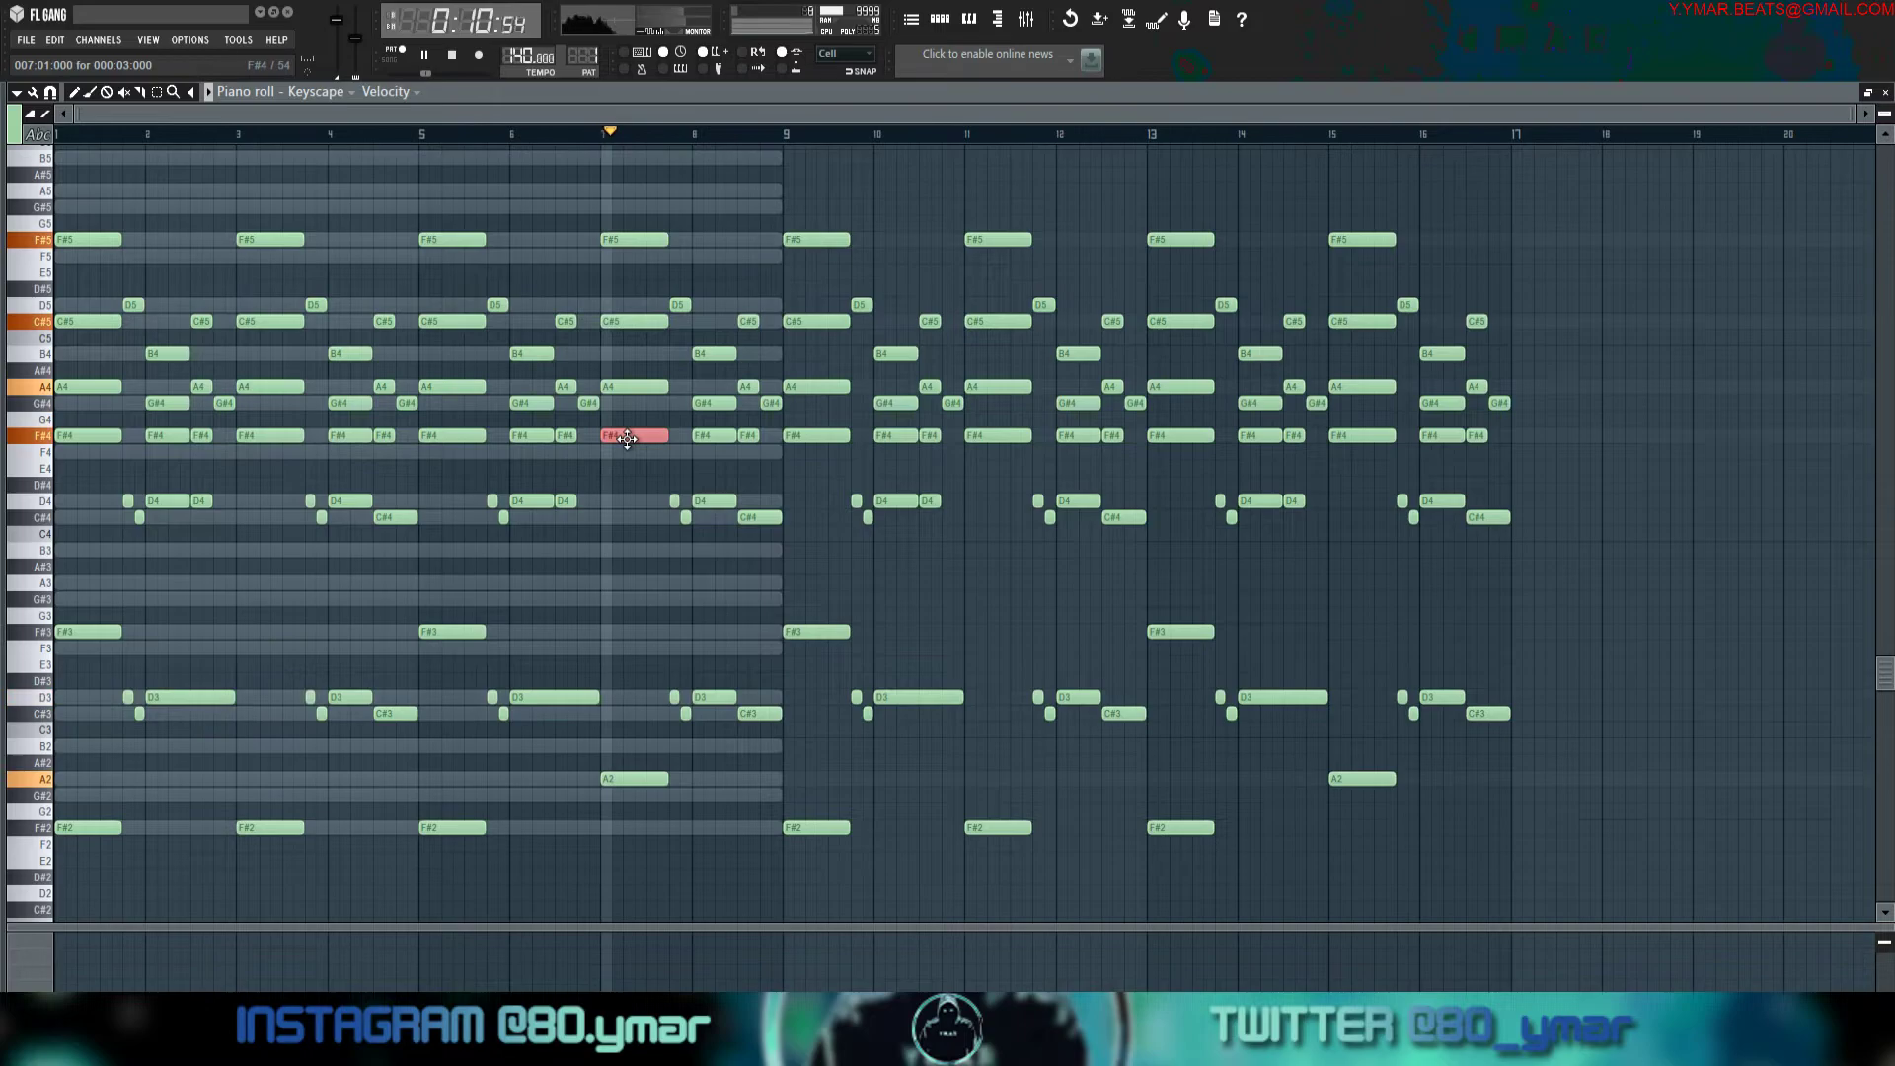
drag(627, 439, 627, 437)
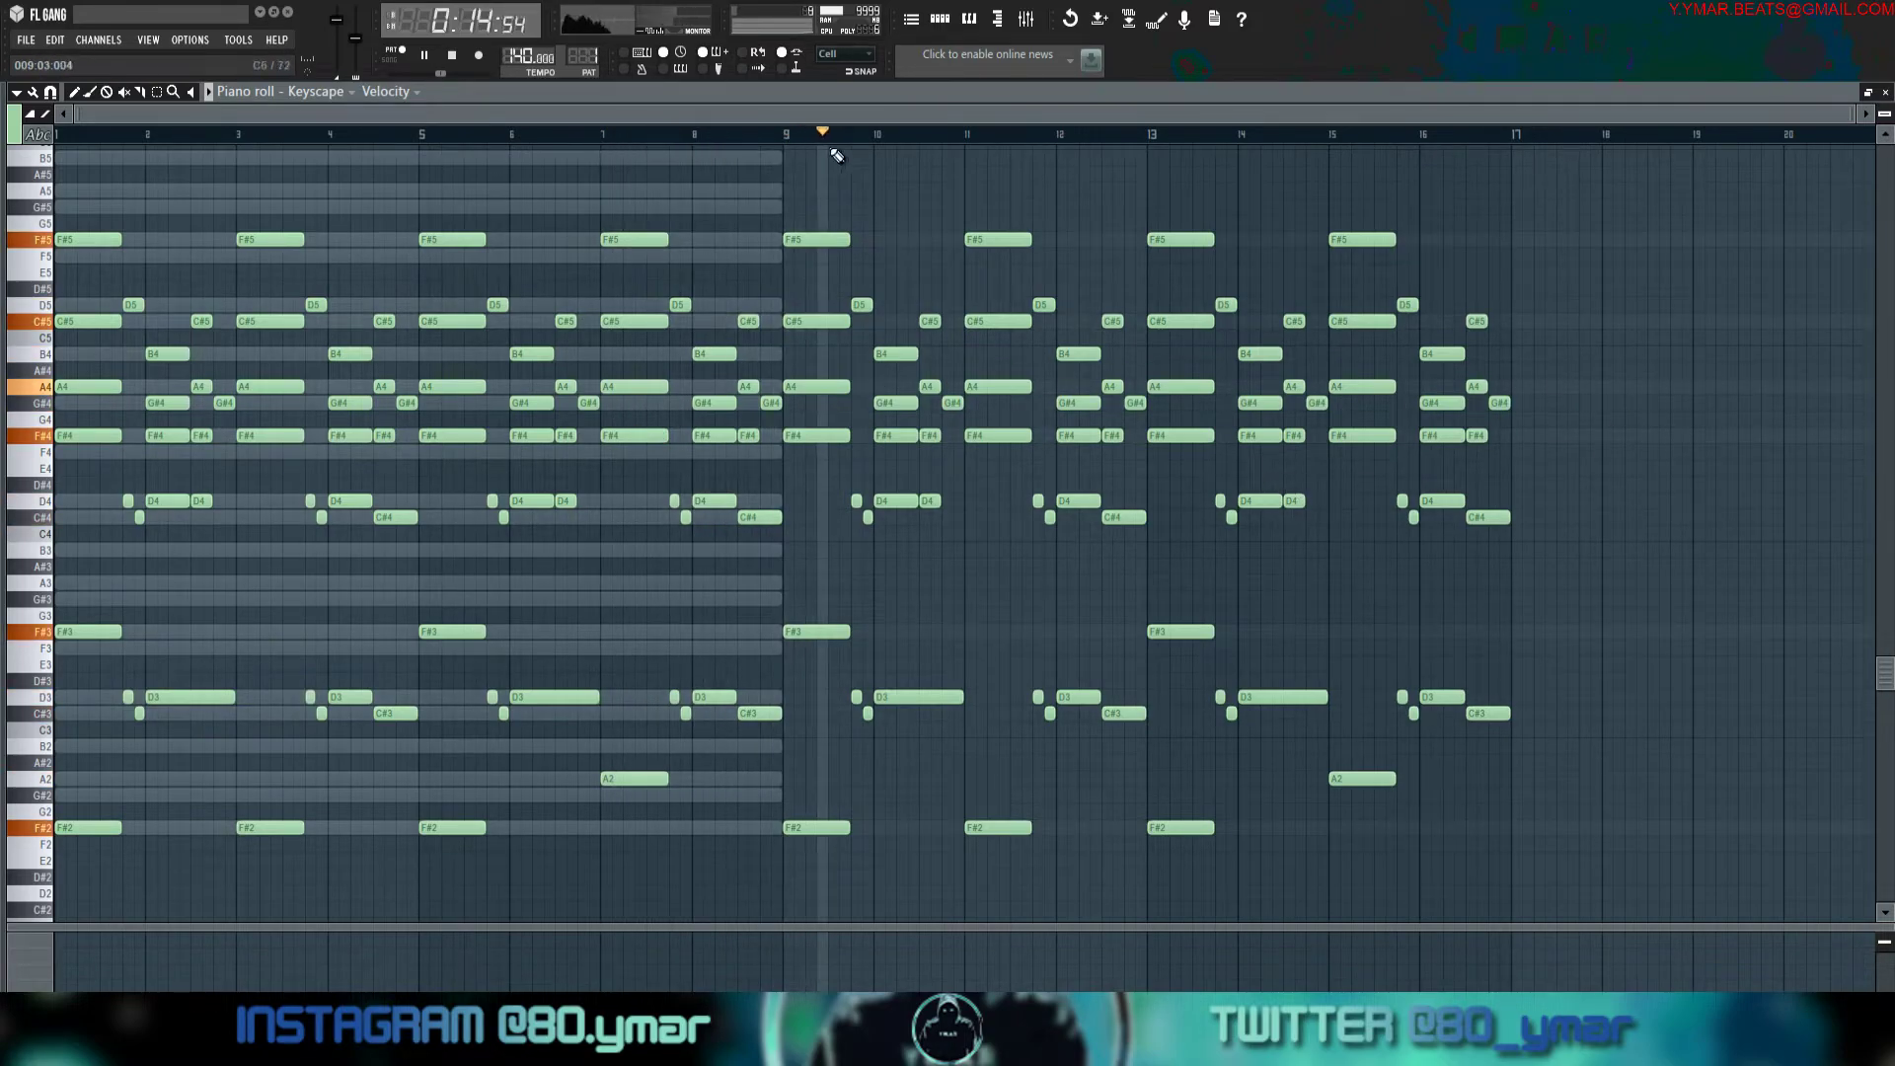
Place an F#6 note at the start of bar 9 in the Keyscape piano roll.
scroll(844, 178, up, 2)
key(space)
scroll(819, 227, up, 4)
key(space)
key(space)
mouse_move(804, 271)
mouse_down()
mouse_move(793, 308)
mouse_move(796, 289)
mouse_up()
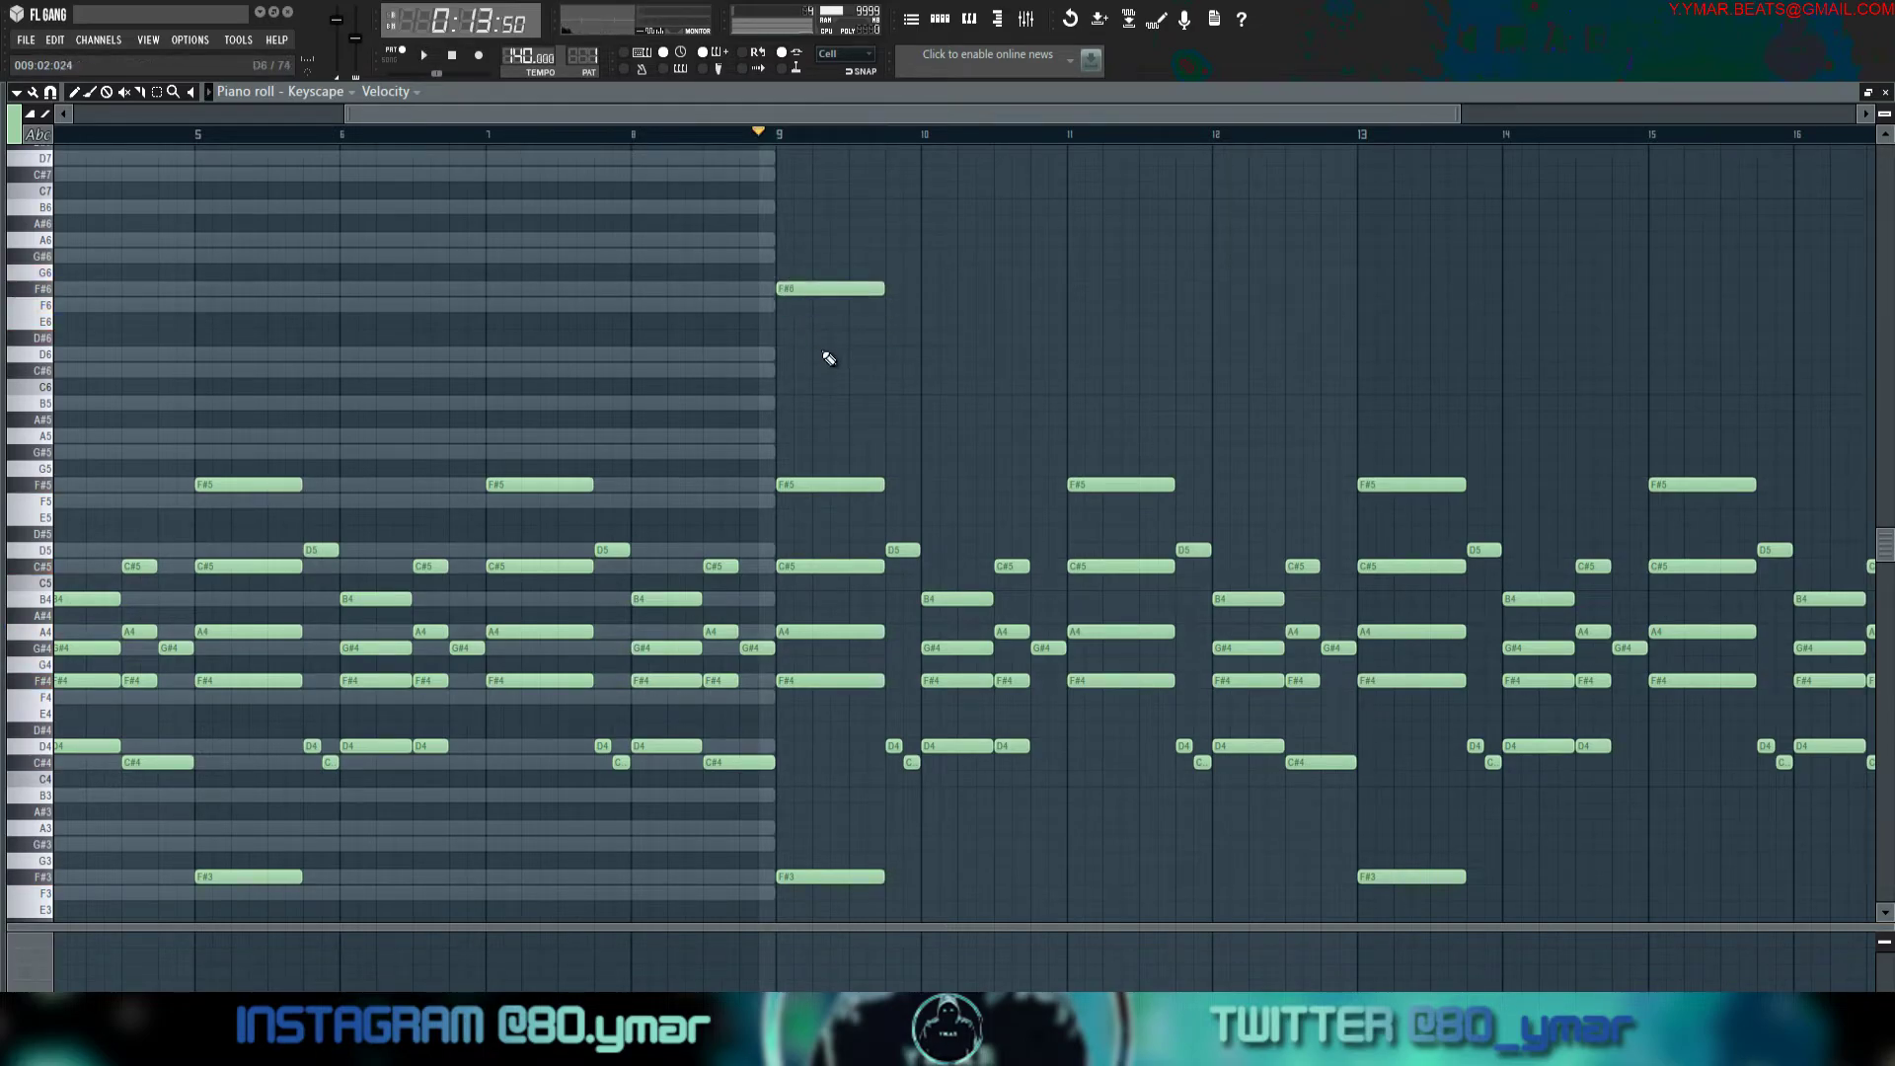
Add short D6, C#6 and A5 notes after a shortened F#6 in bar 9 and play the phrase.
click(827, 354)
click(846, 371)
mouse_move(856, 421)
mouse_down()
mouse_move(864, 436)
mouse_move(856, 269)
mouse_move(793, 289)
mouse_up()
key(space)
key(space)
key(space)
ctrl+click(825, 316)
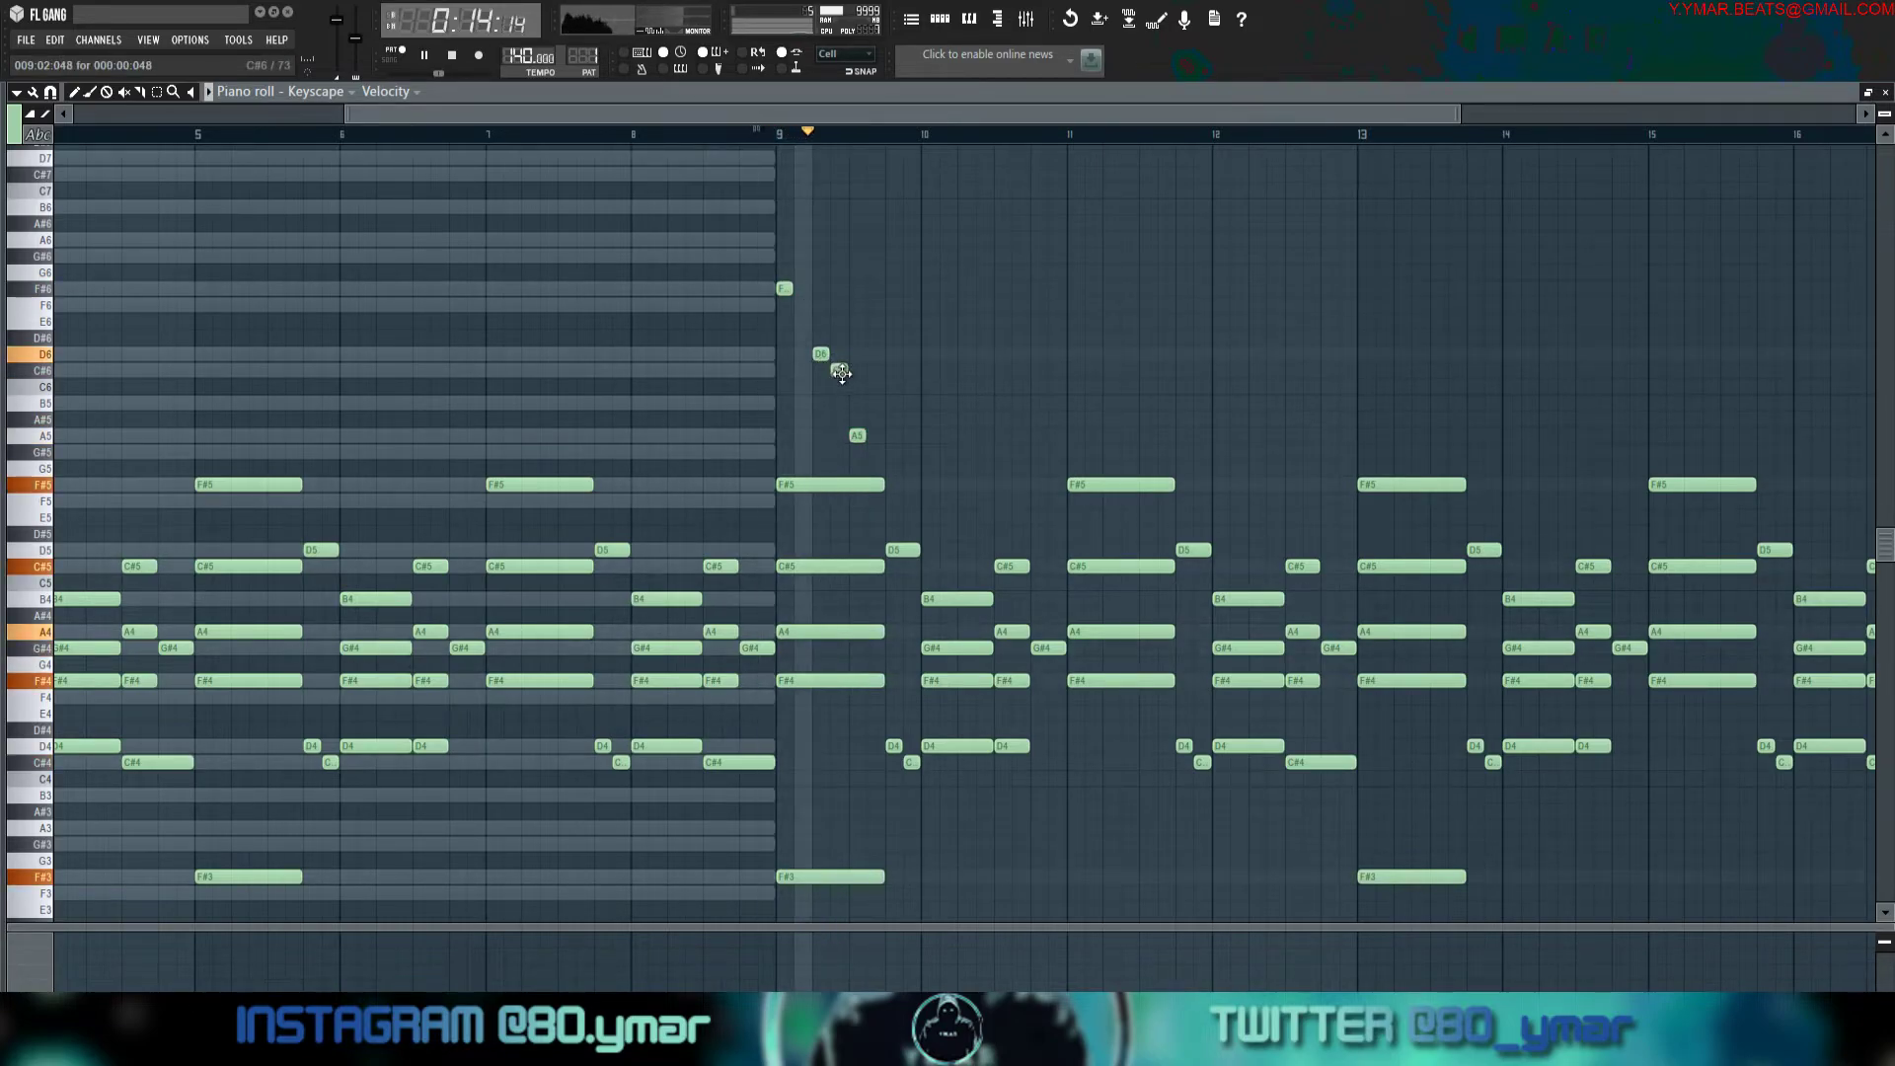
Shift the D6 and C#6 notes in bar 9 one step earlier, closer to the F#6, and replay the phrase.
drag(879, 368, 804, 355)
key(space)
key(space)
ctrl+click(856, 379)
key(space)
drag(859, 435, 789, 271)
key(space)
key(space)
key(space)
key(space)
key(space)
Try another position for the bar 9 D6 note, undo it, and delete the A5 note from the phrase.
drag(800, 355, 811, 354)
key(ctrl+z)
mouse_move(816, 369)
mouse_down()
mouse_move(876, 368)
mouse_move(804, 355)
mouse_up()
right_click(835, 435)
key(space)
key(space)
key(space)
key(space)
key(space)
Add short A5, D6 and C#6 notes at the start of bar 10 and replay the melody.
ctrl+click(897, 412)
drag(875, 420, 927, 435)
ctrl+click(969, 274)
key(space)
key(space)
key(space)
key(space)
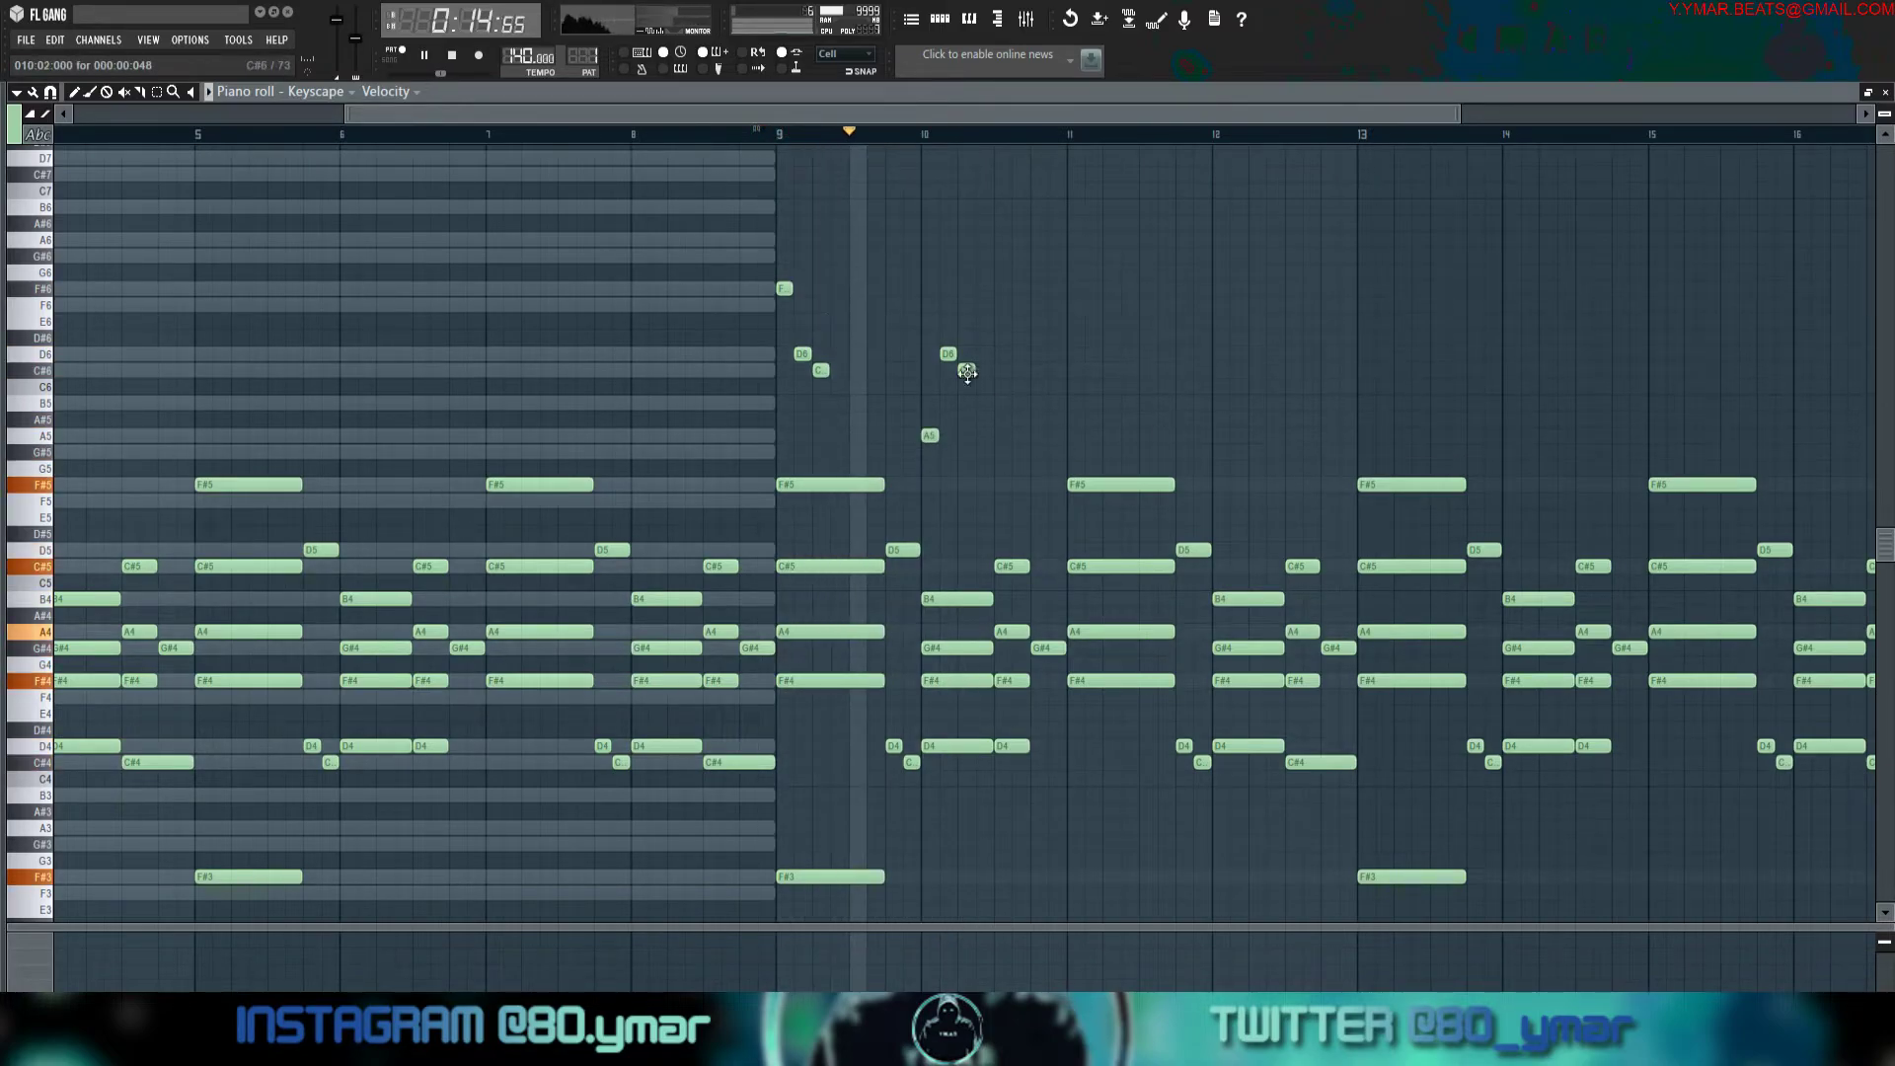
Copy the high melody from bars 9 and 10 to bars 11 and 12, and the four-bar result to bars 13 to 16.
mouse_move(1030, 473)
mouse_down()
mouse_move(776, 275)
mouse_move(1076, 288)
mouse_up()
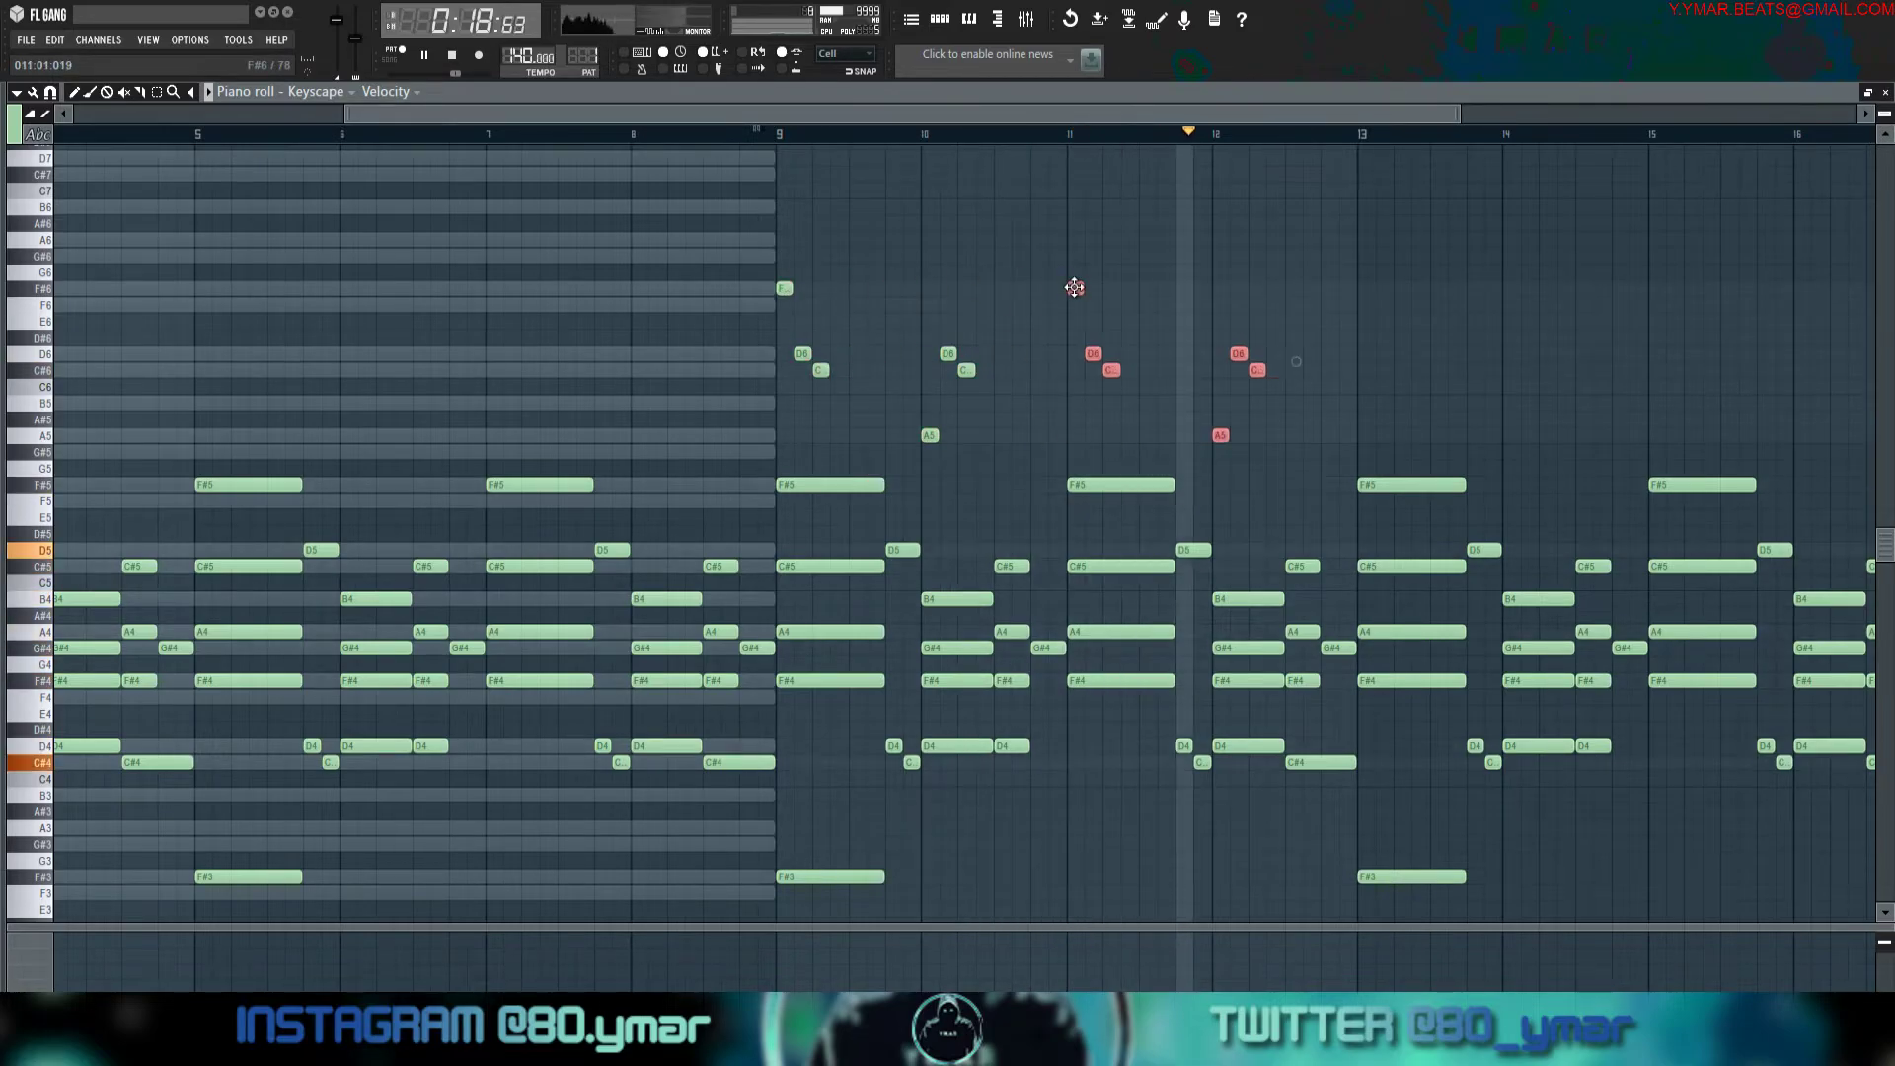
key(space)
key(space)
scroll(1204, 232, down, 3)
drag(1160, 441, 778, 198)
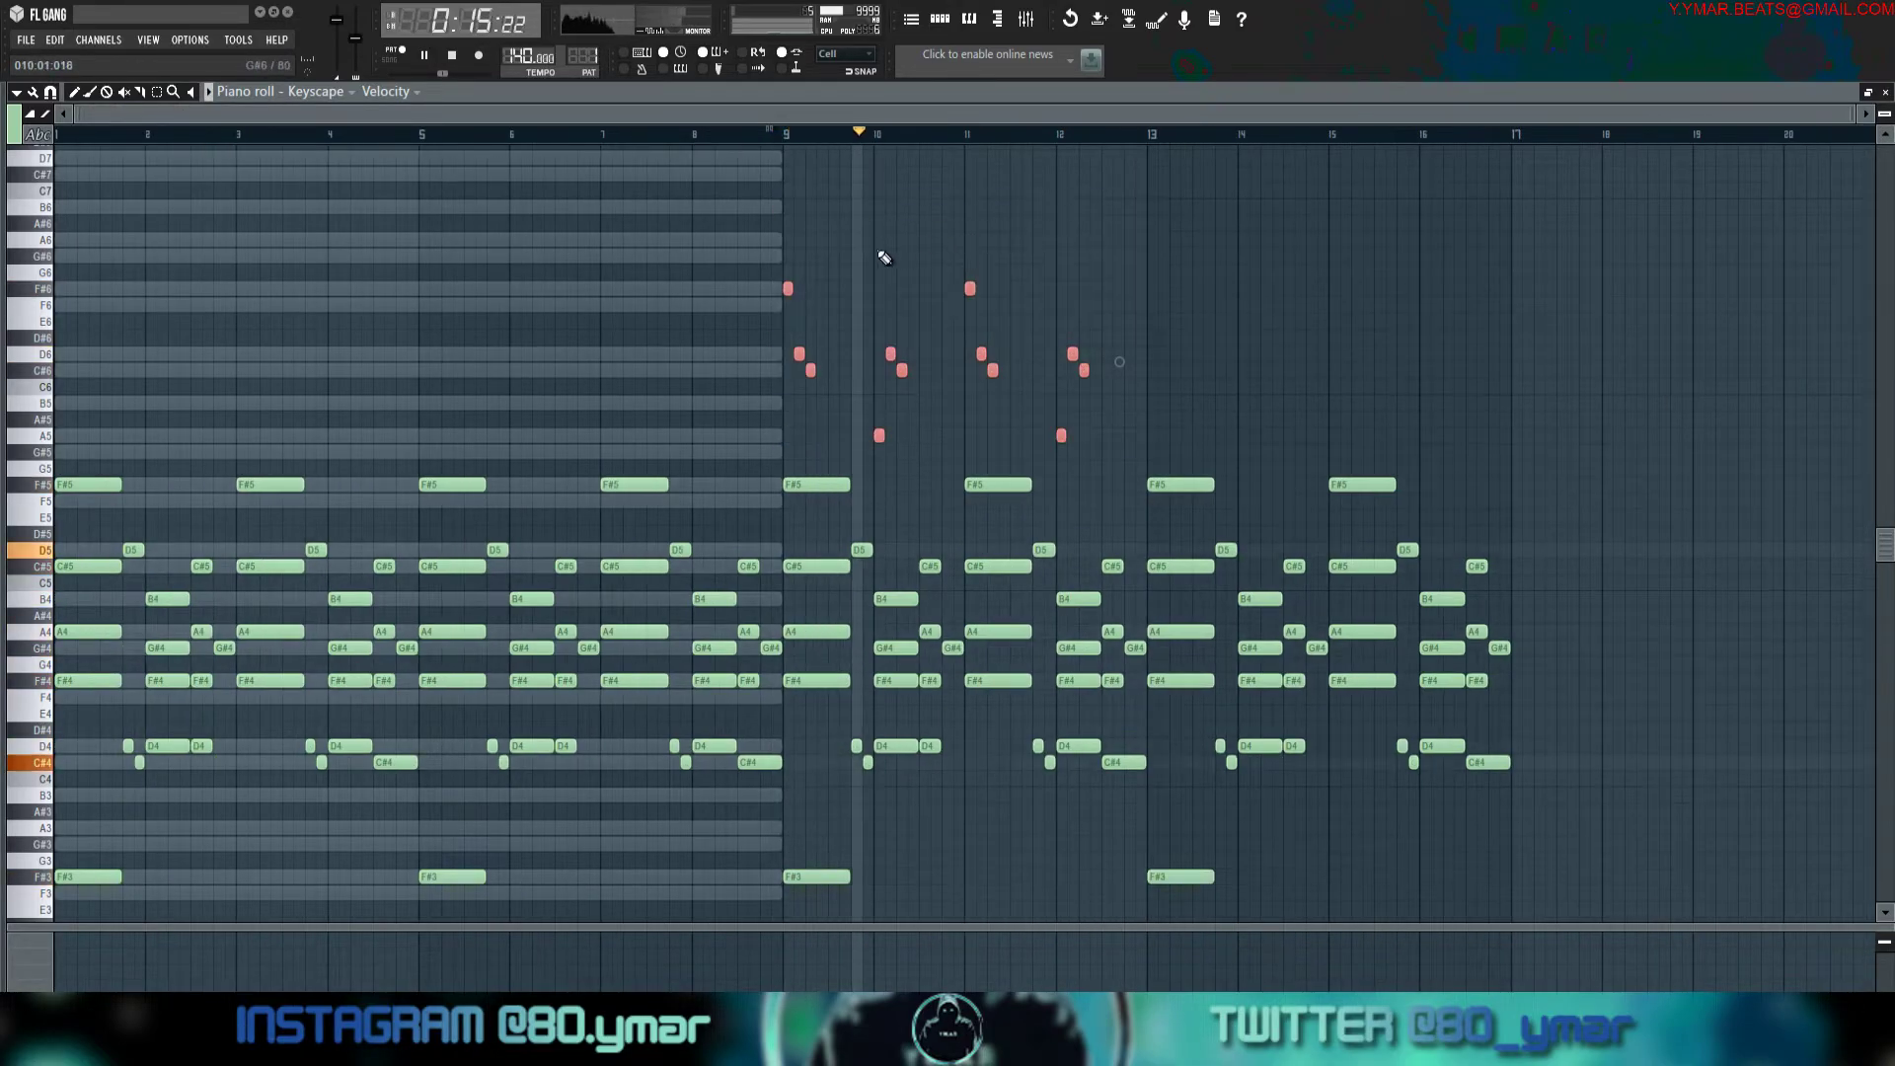
drag(787, 287, 1147, 279)
click(1127, 228)
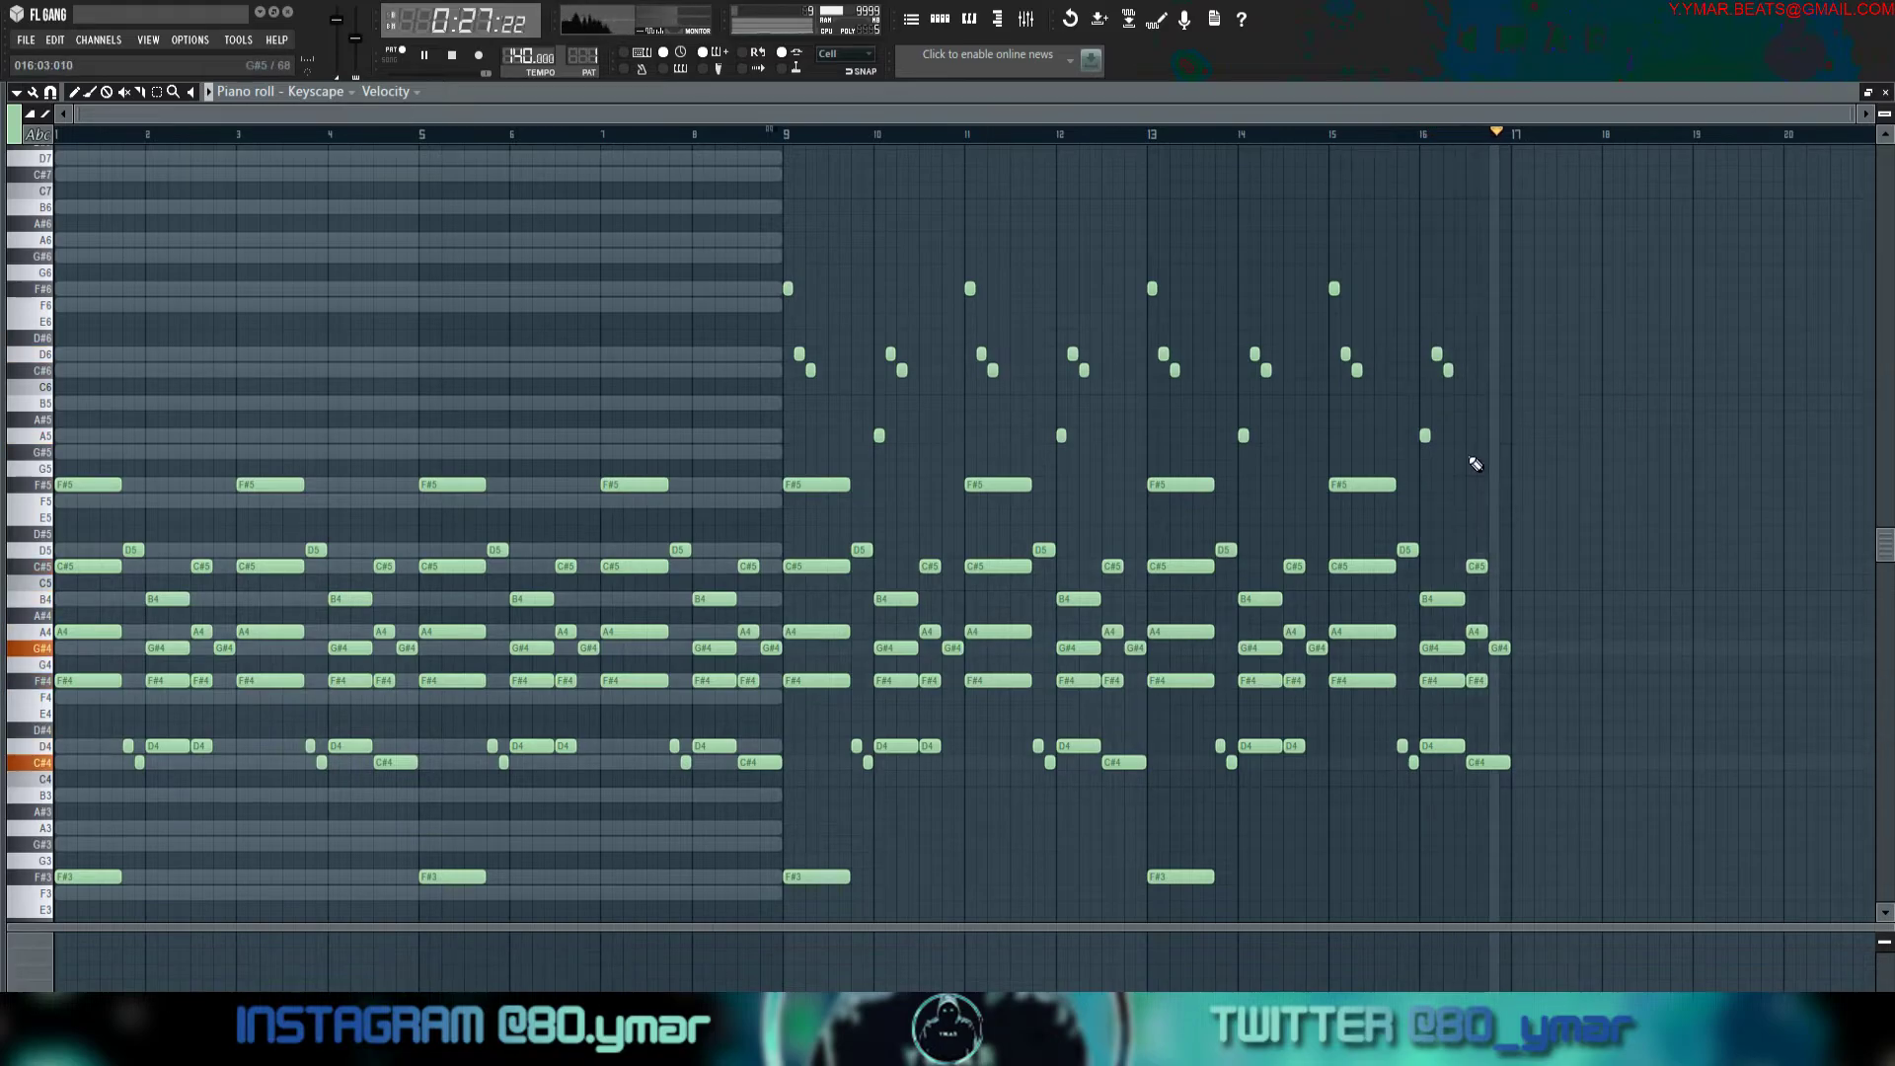
Delete the high melody from bars 9 to 16 and try a wider-spaced F#6, D6, C#6 run in bar 9.
drag(1520, 460, 797, 150)
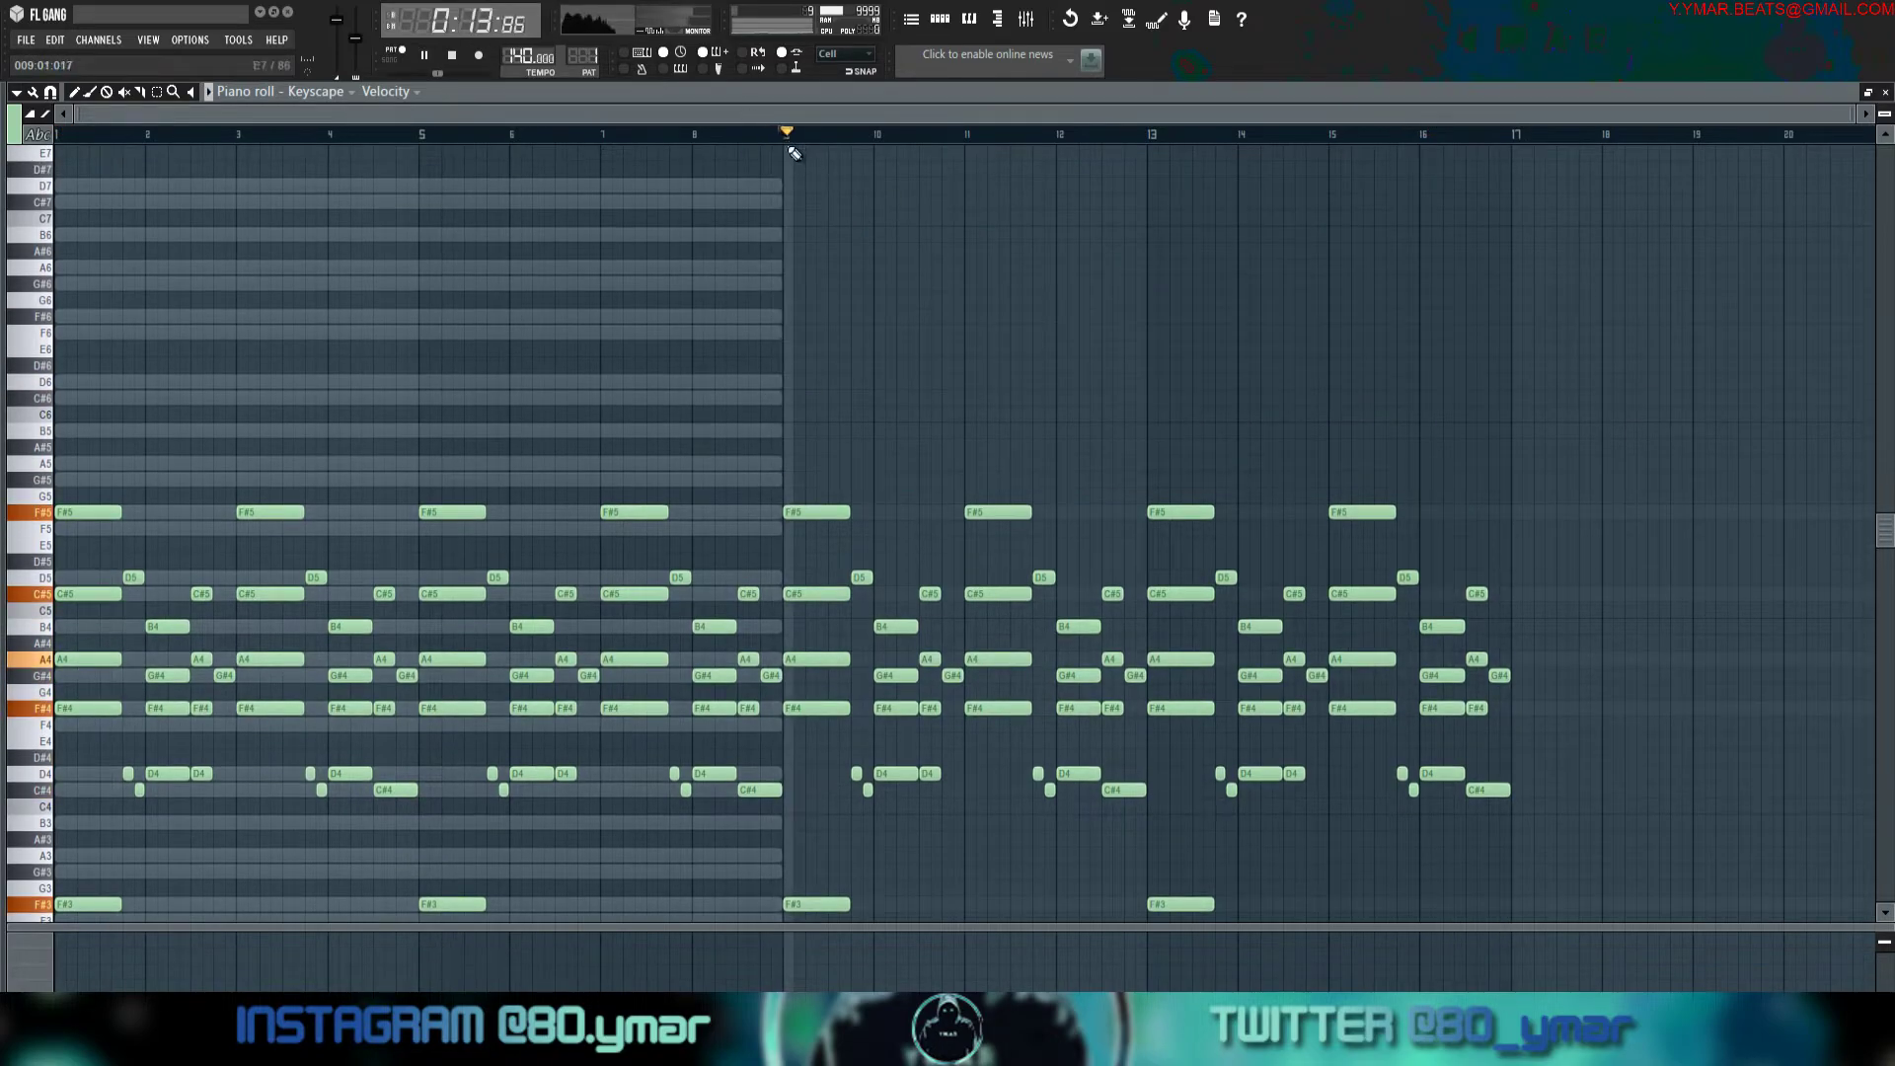
click(788, 316)
click(799, 334)
drag(800, 342, 830, 393)
click(831, 395)
key(F6)
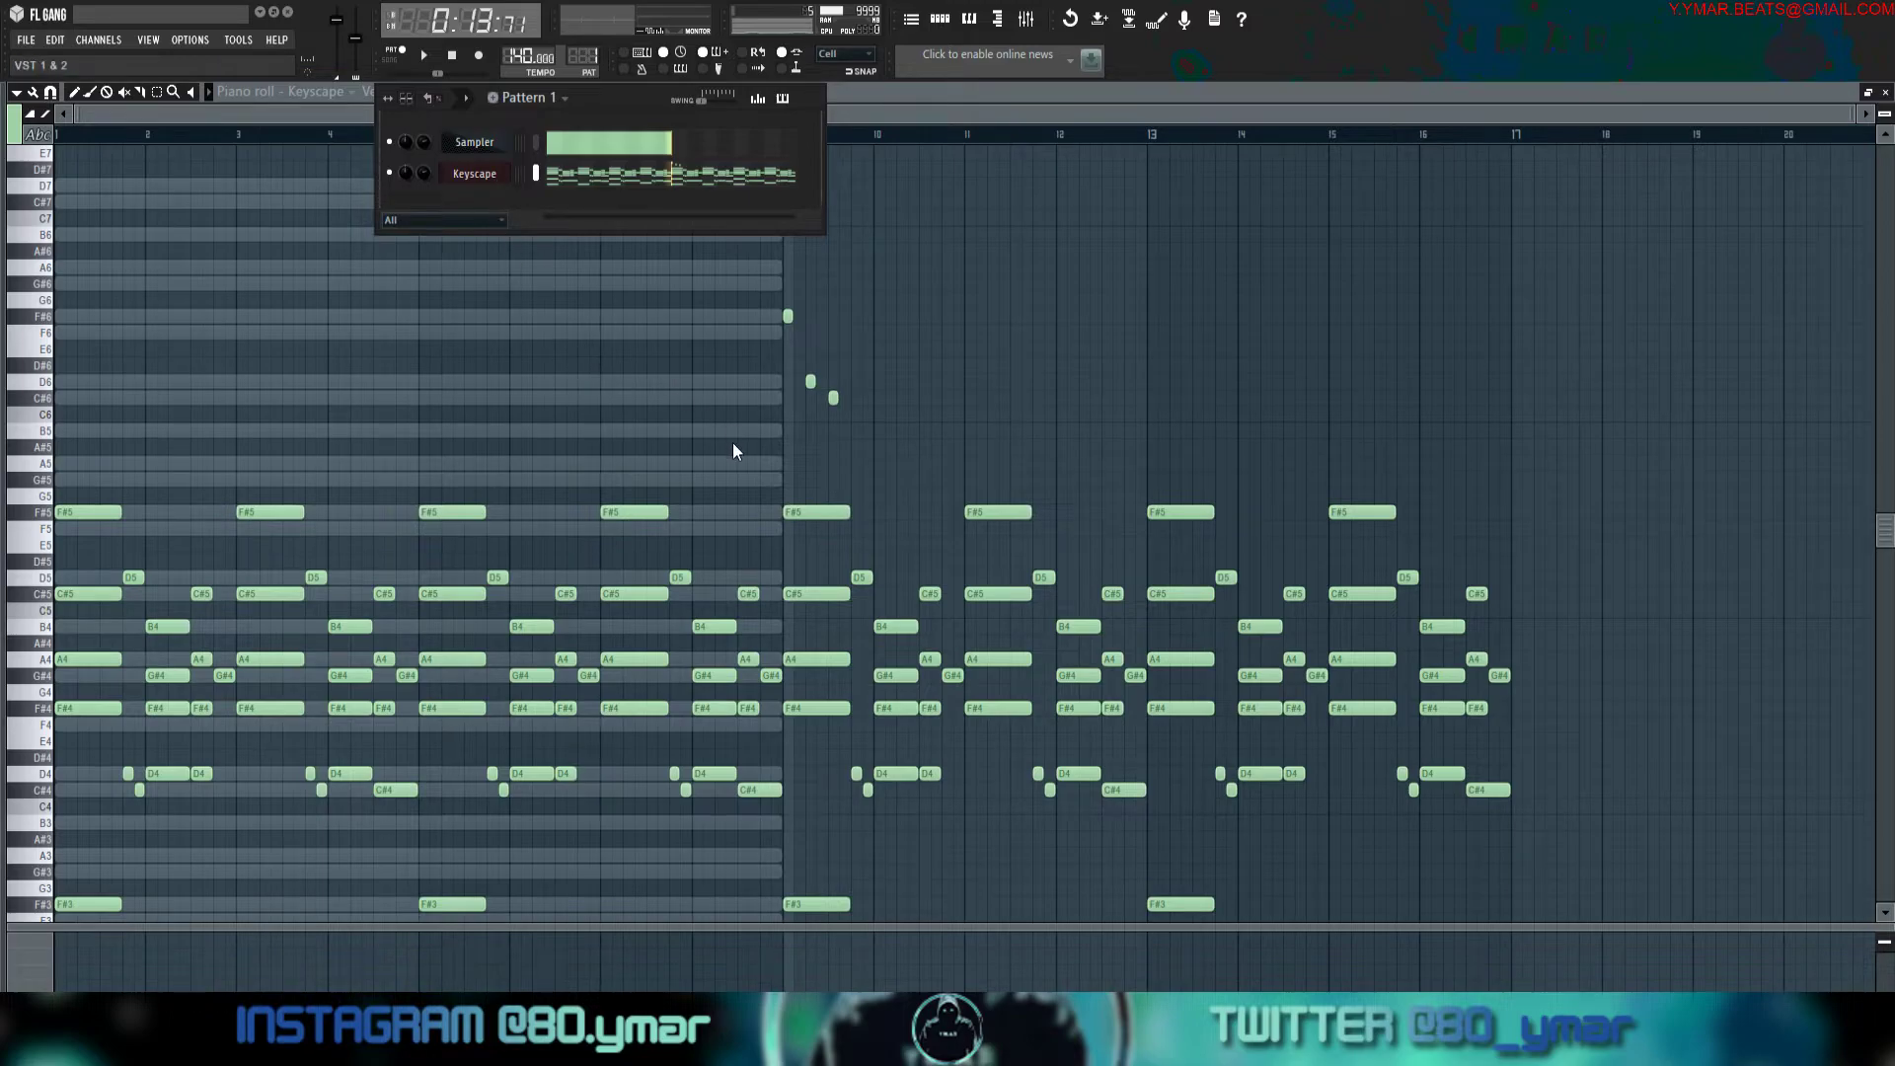
key(F6)
ctrl+drag(907, 407, 734, 194)
key(Delete)
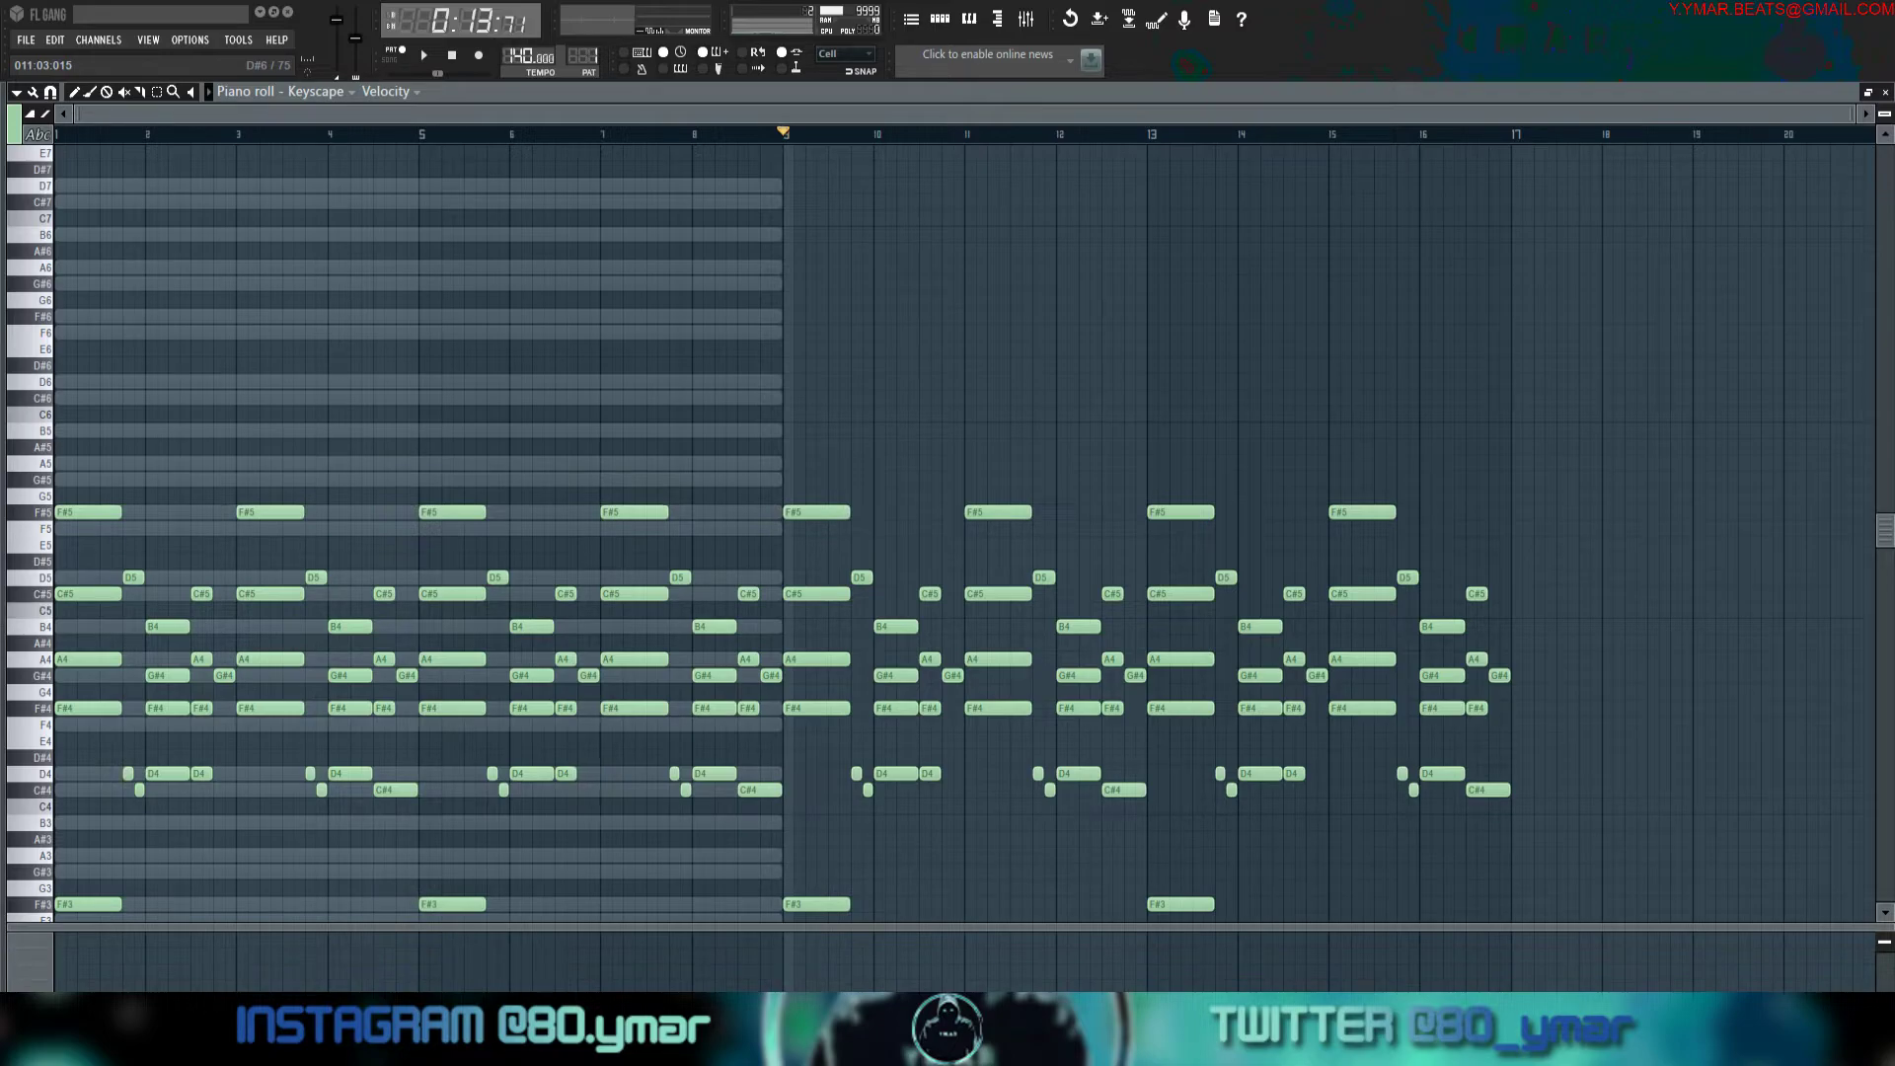
Add an Omnisphere channel and search its patch browser for "in memorium".
click(968, 19)
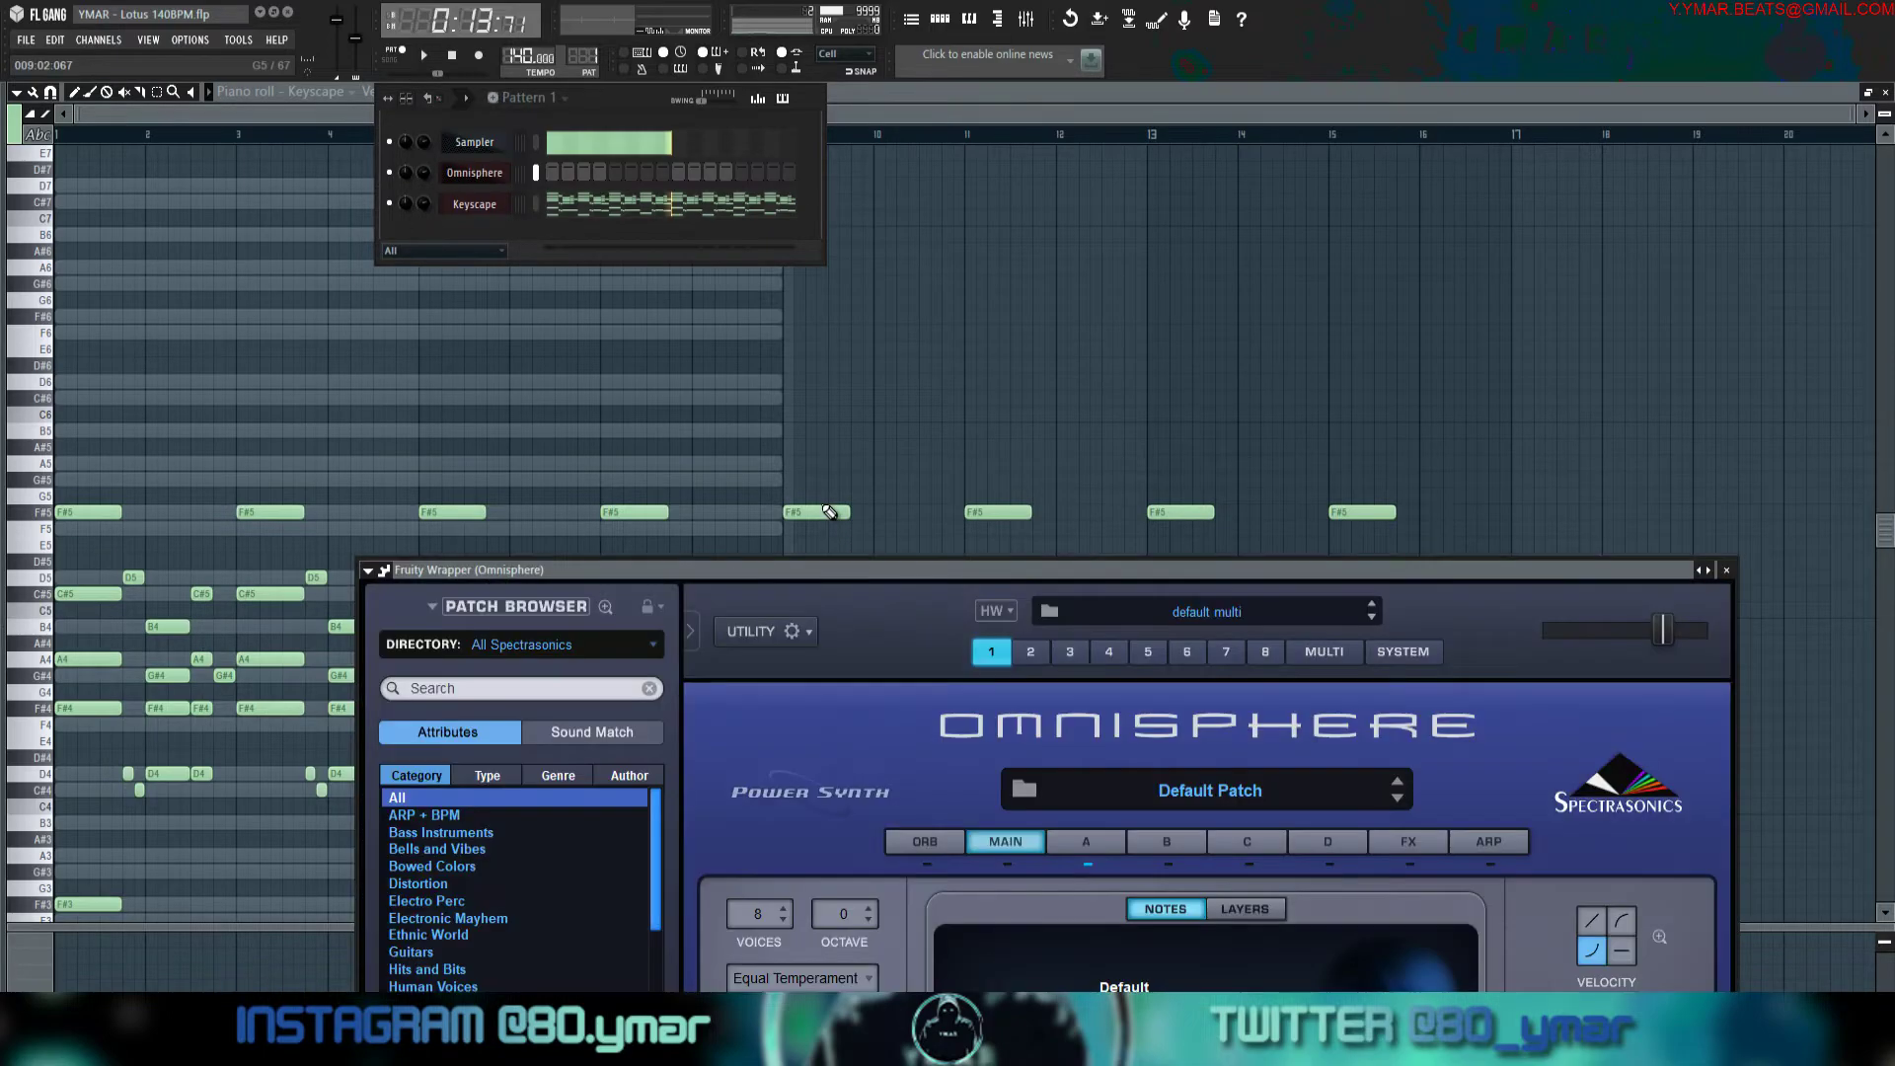
drag(723, 557, 673, 292)
click(624, 320)
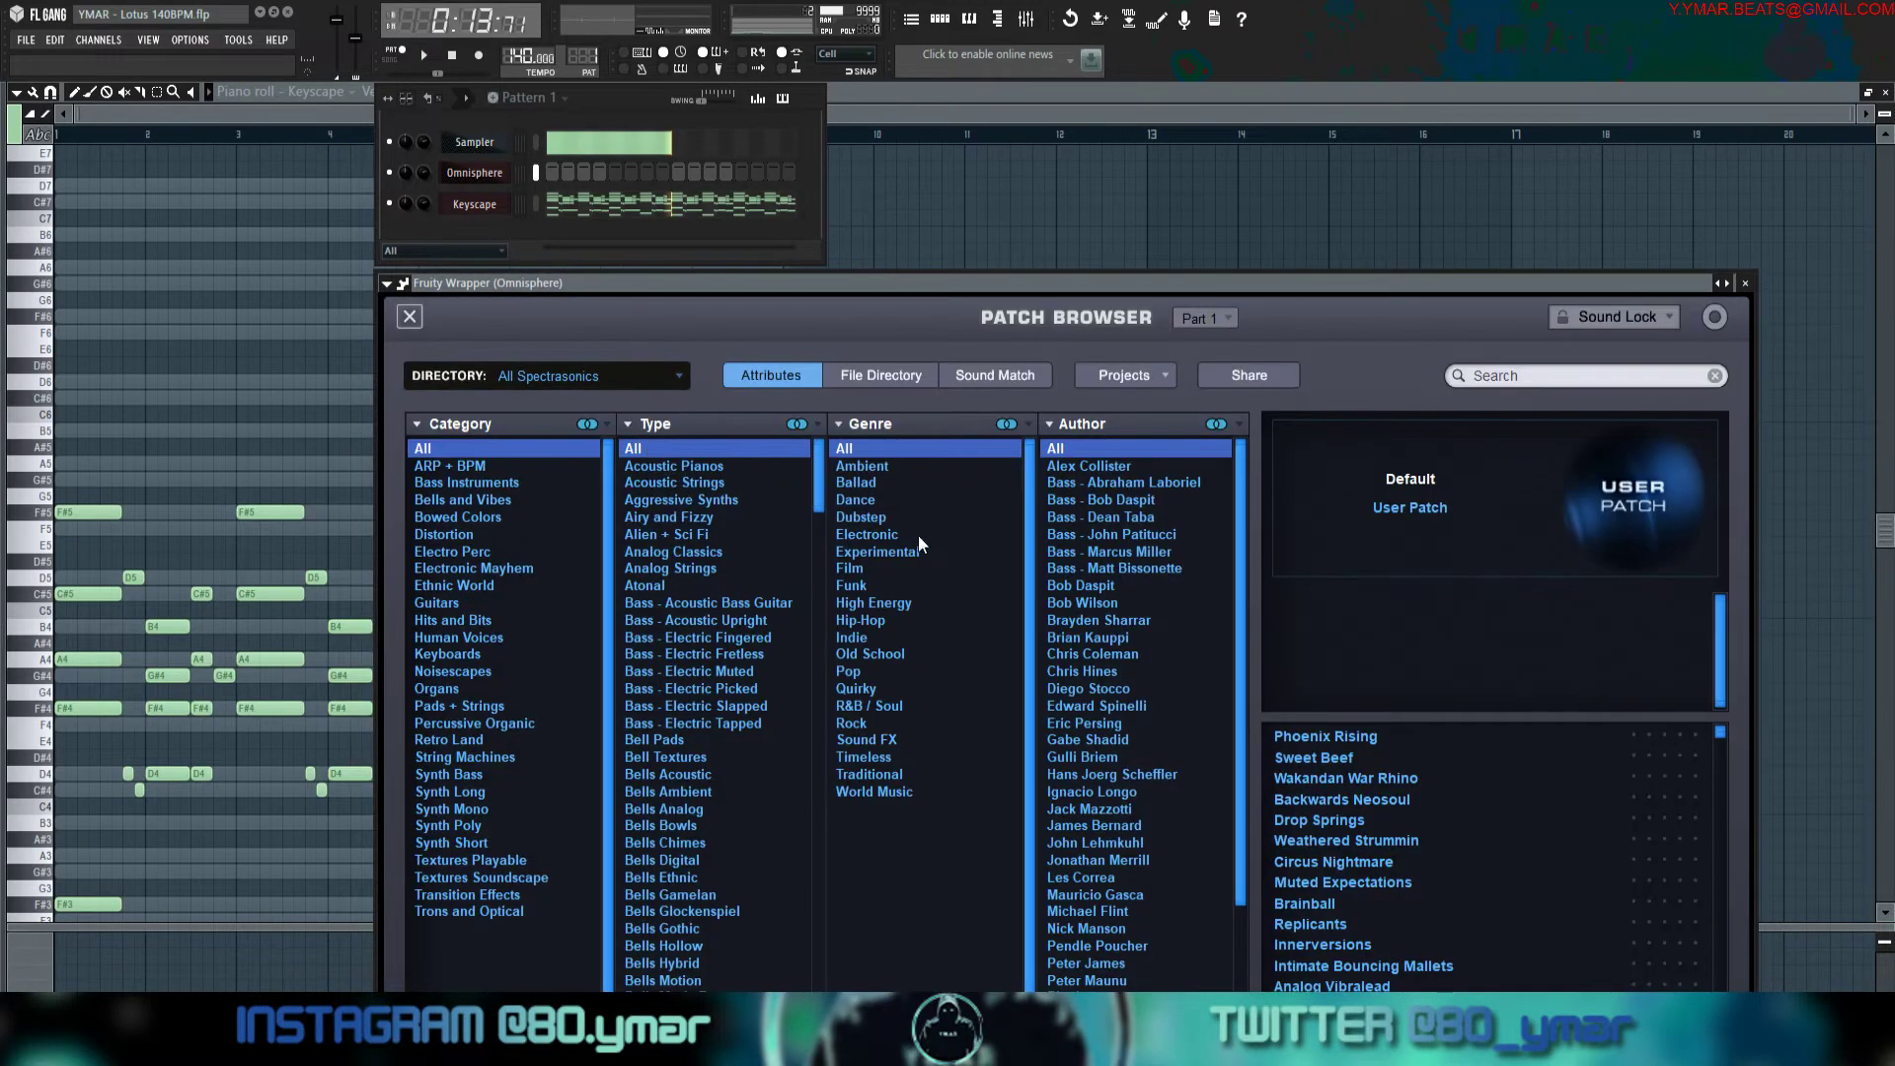
click(410, 316)
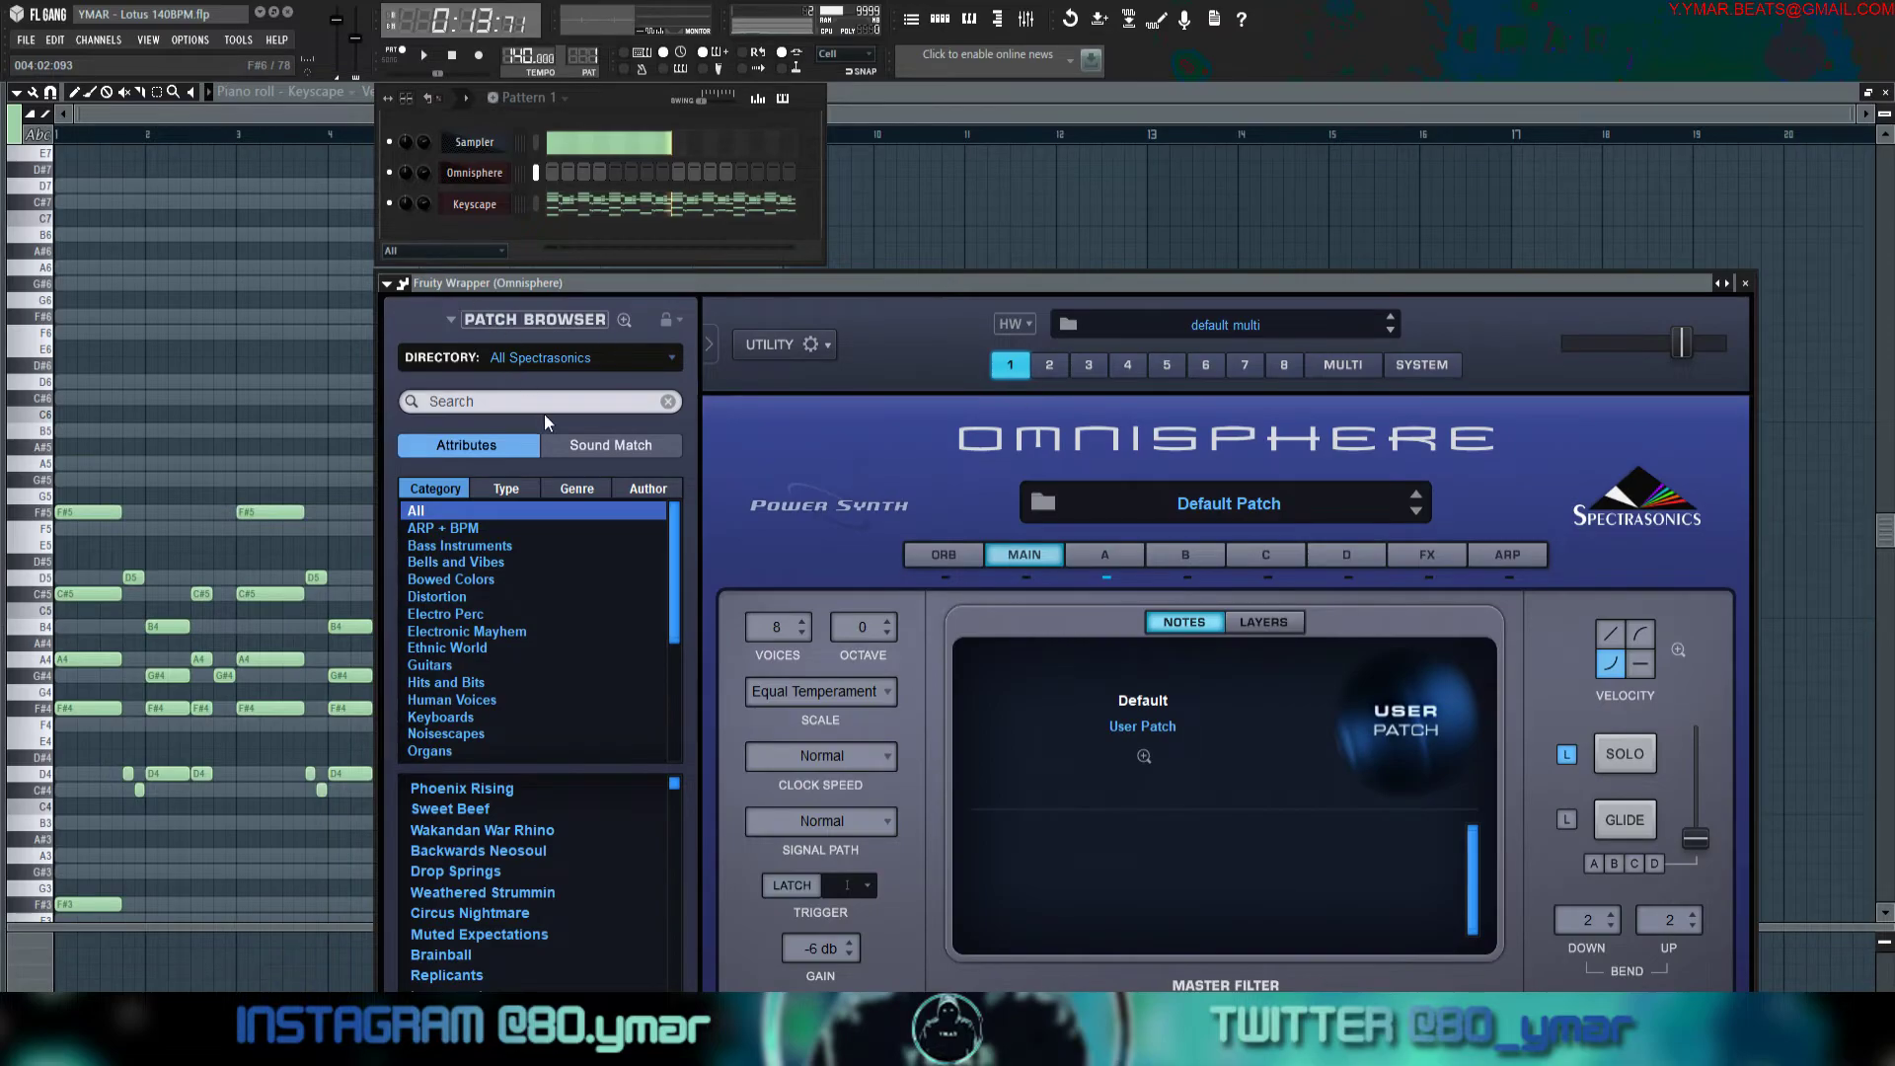
click(570, 390)
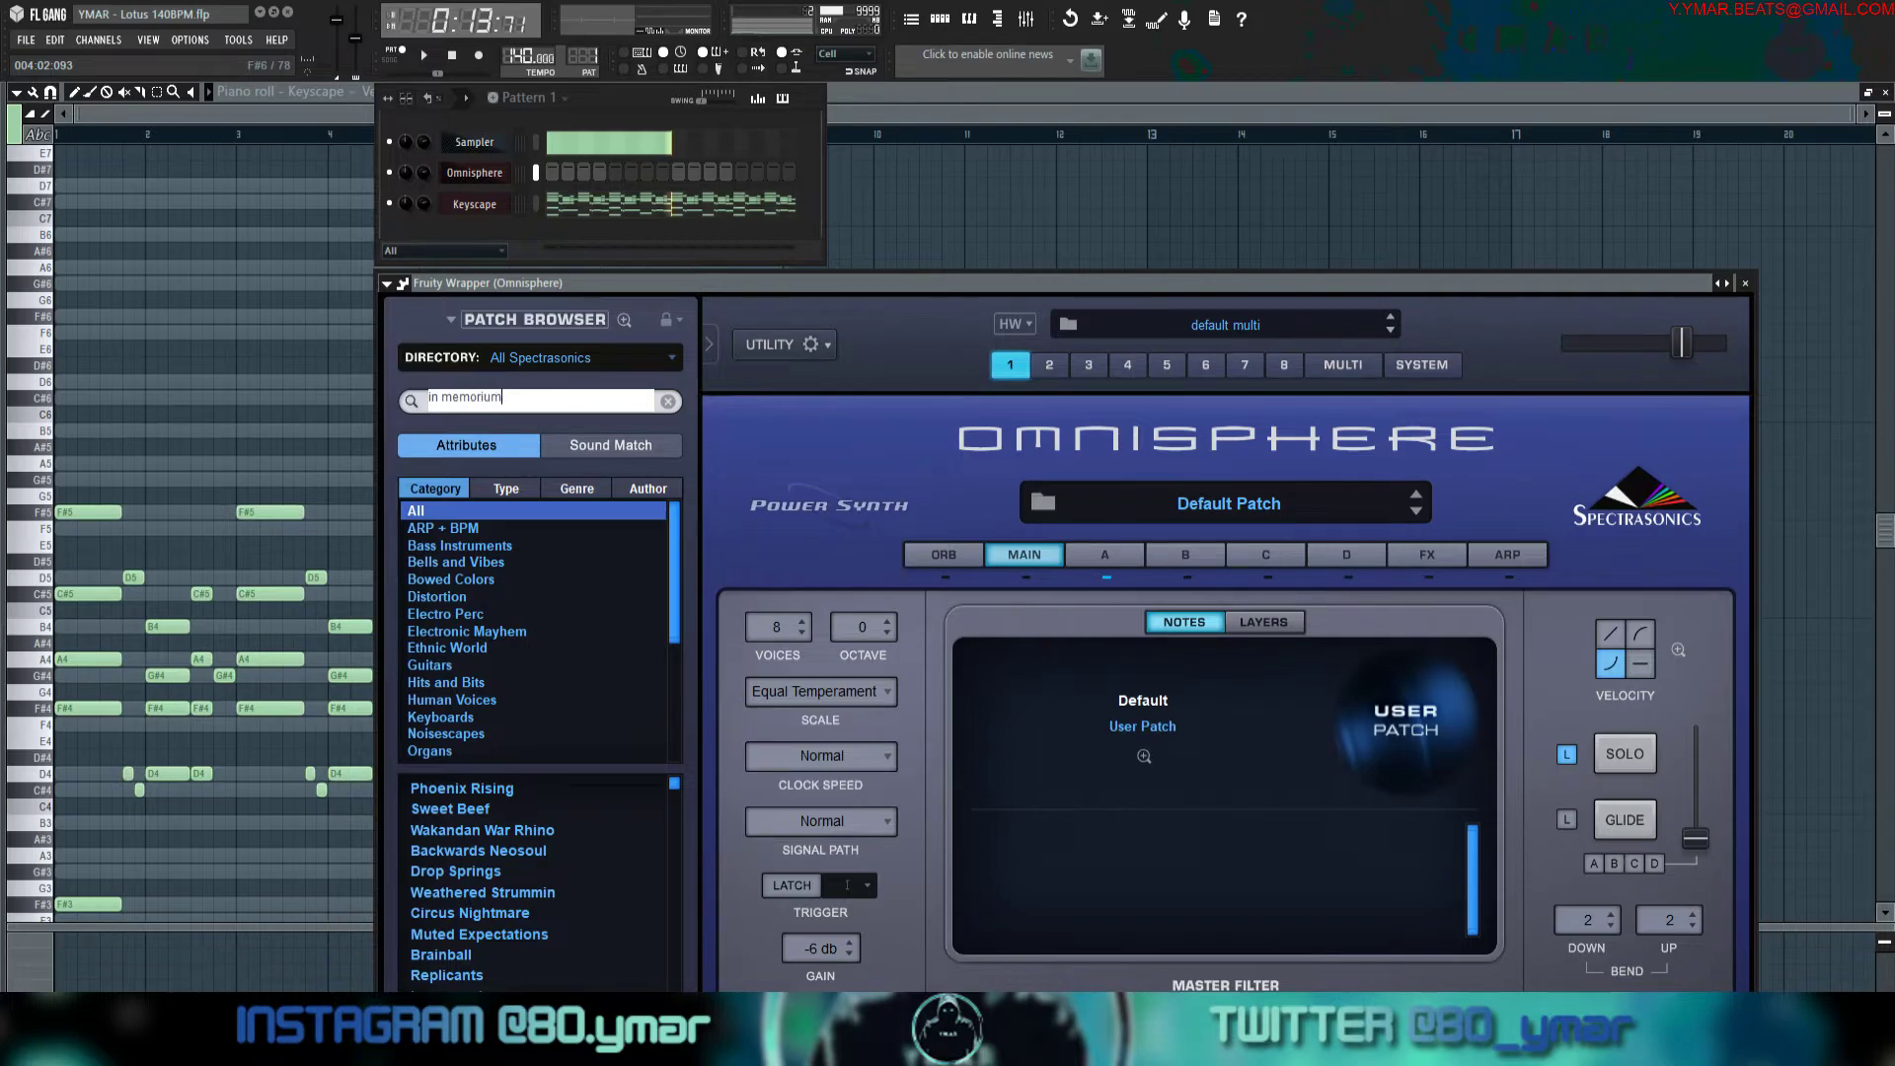
key(Return)
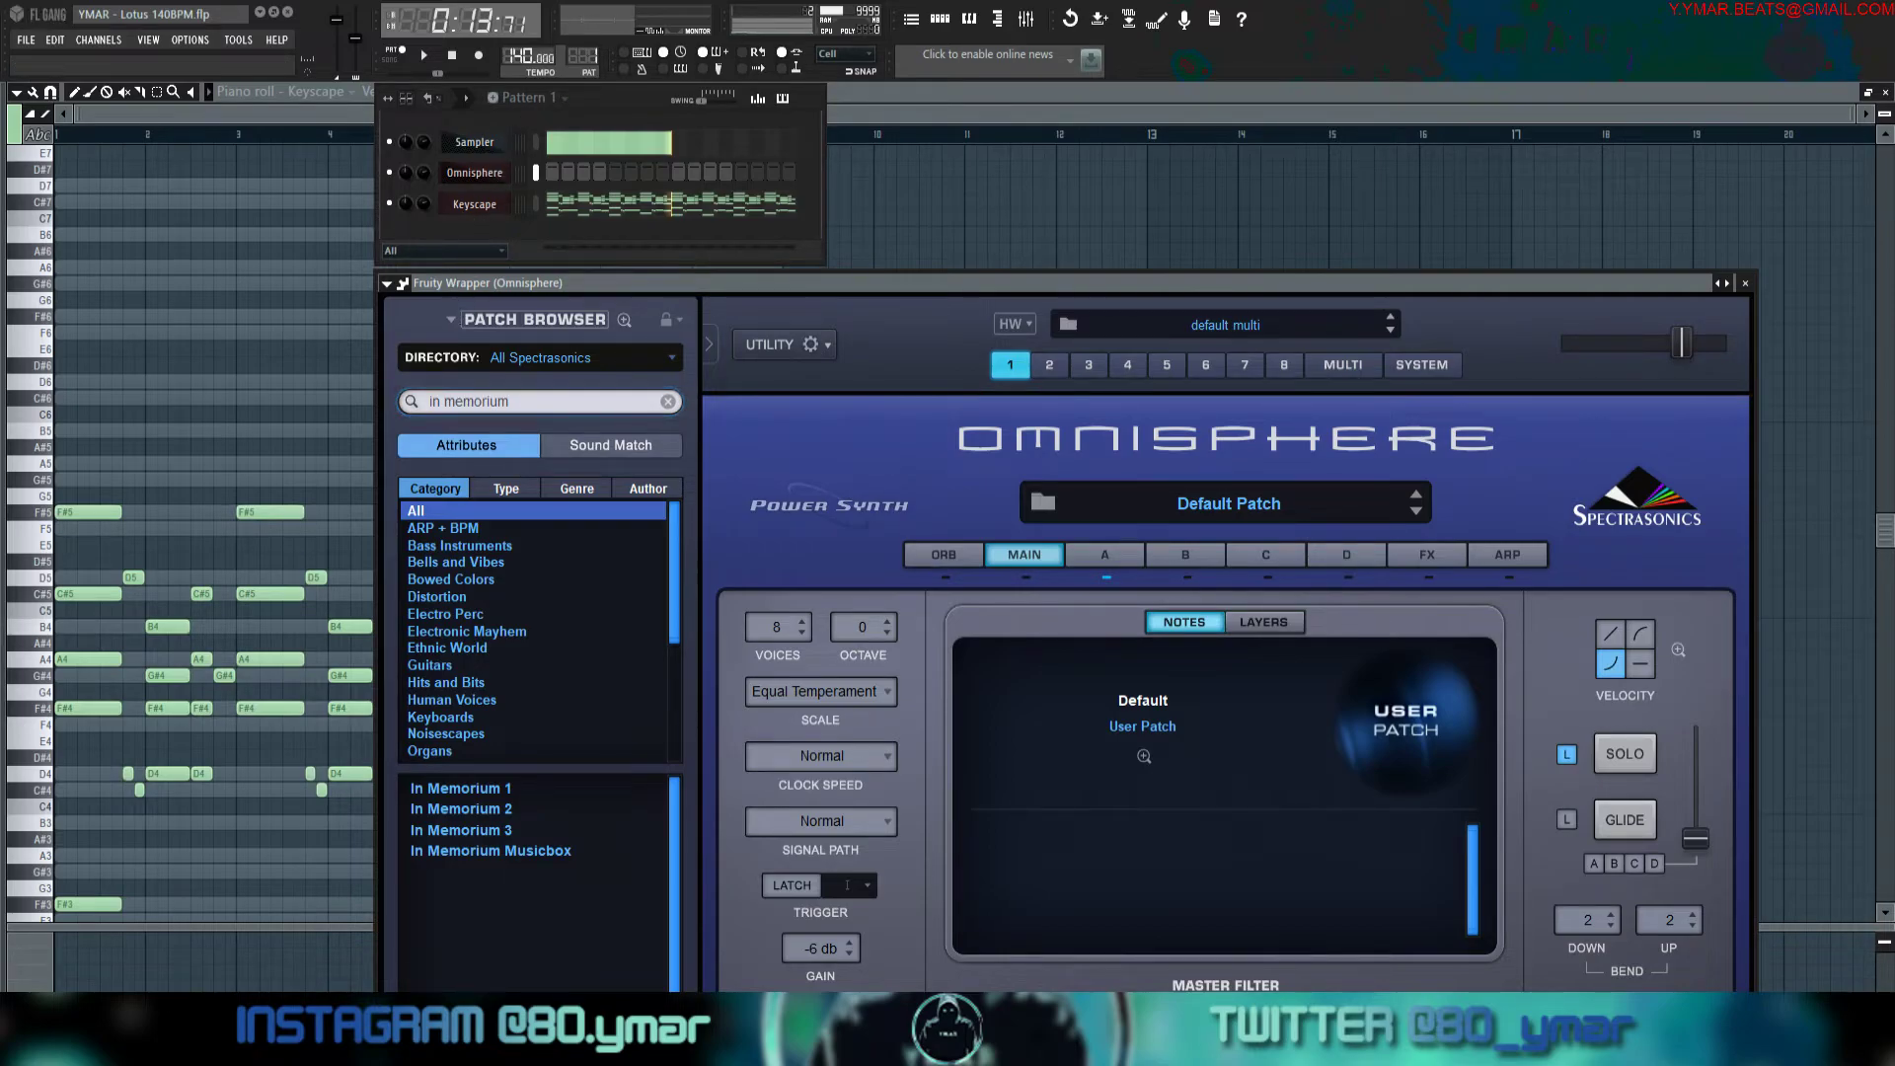
Copy the Keyscape notes onto the Omnisphere channel and briefly play the pattern.
drag(475, 207, 477, 171)
key(space)
key(space)
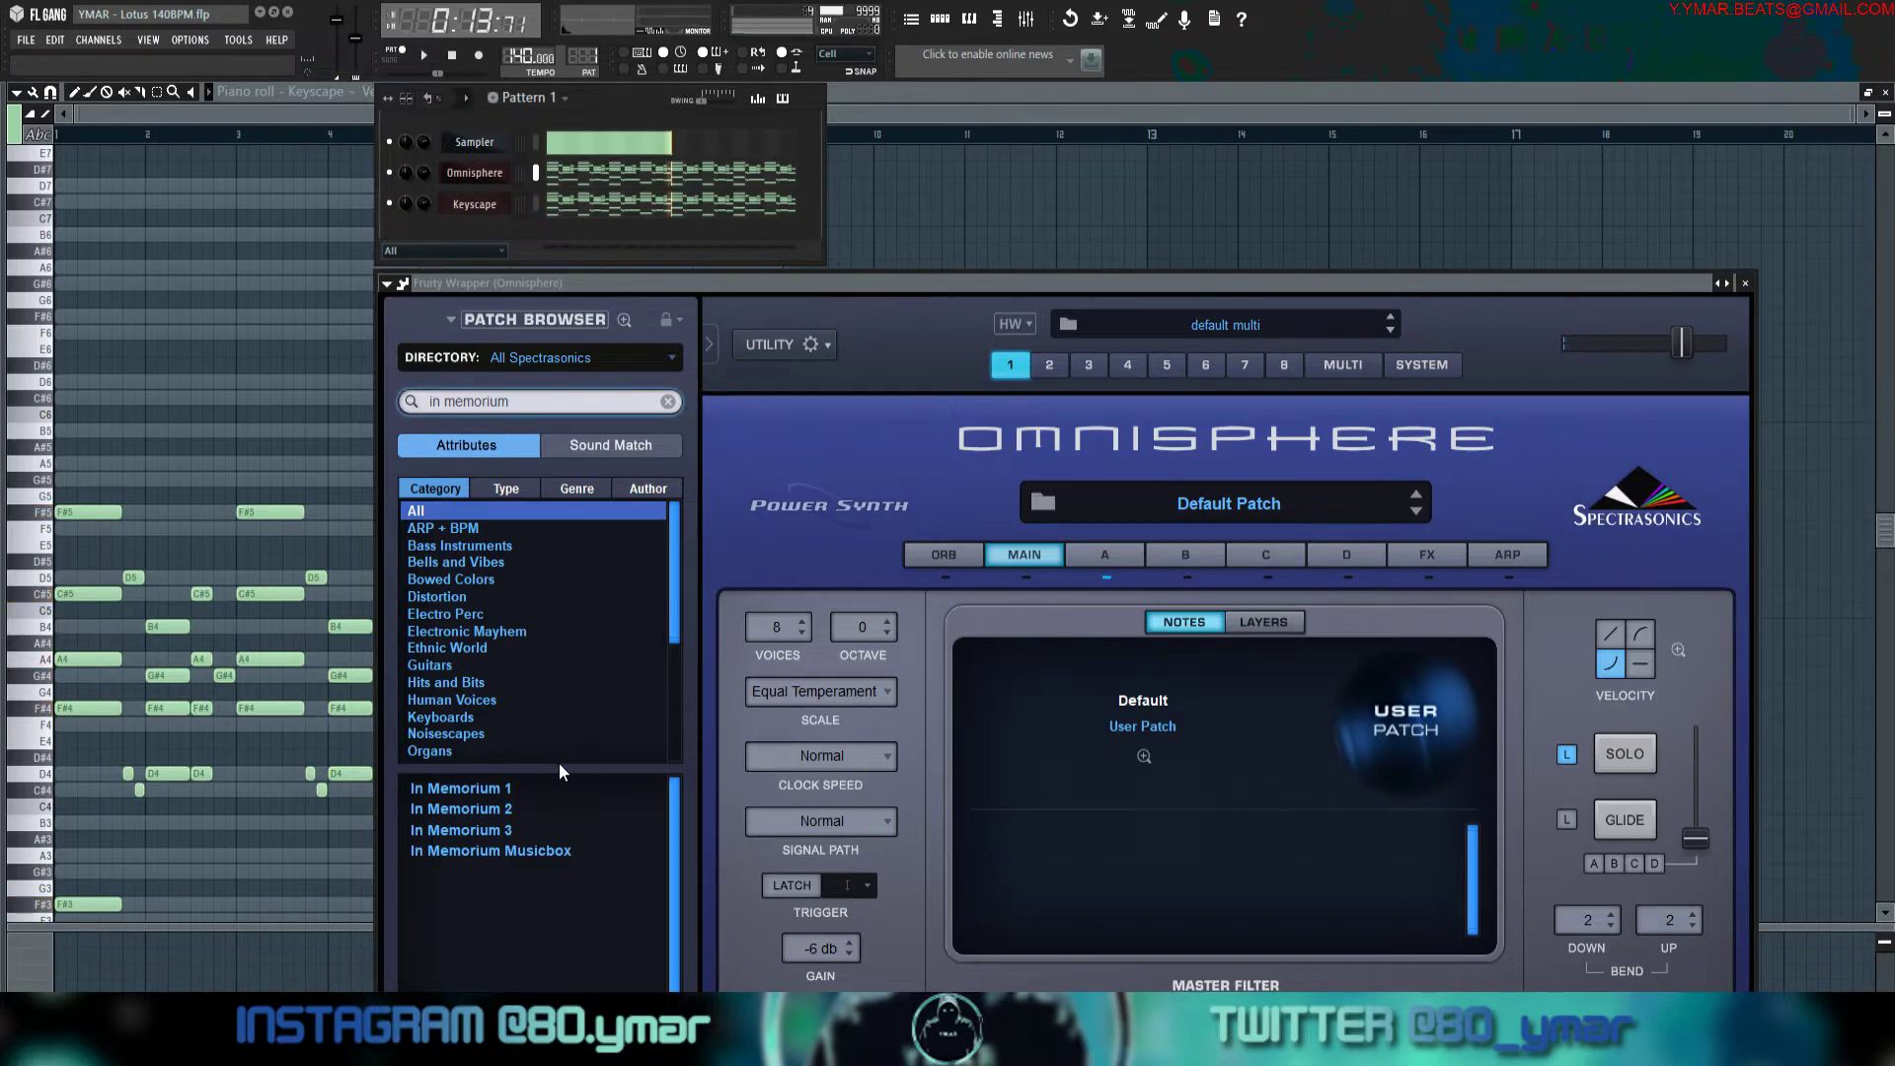
Load the In Memorium 1 patch in Omnisphere and audition it with the pattern.
click(461, 789)
click(467, 240)
click(390, 204)
key(space)
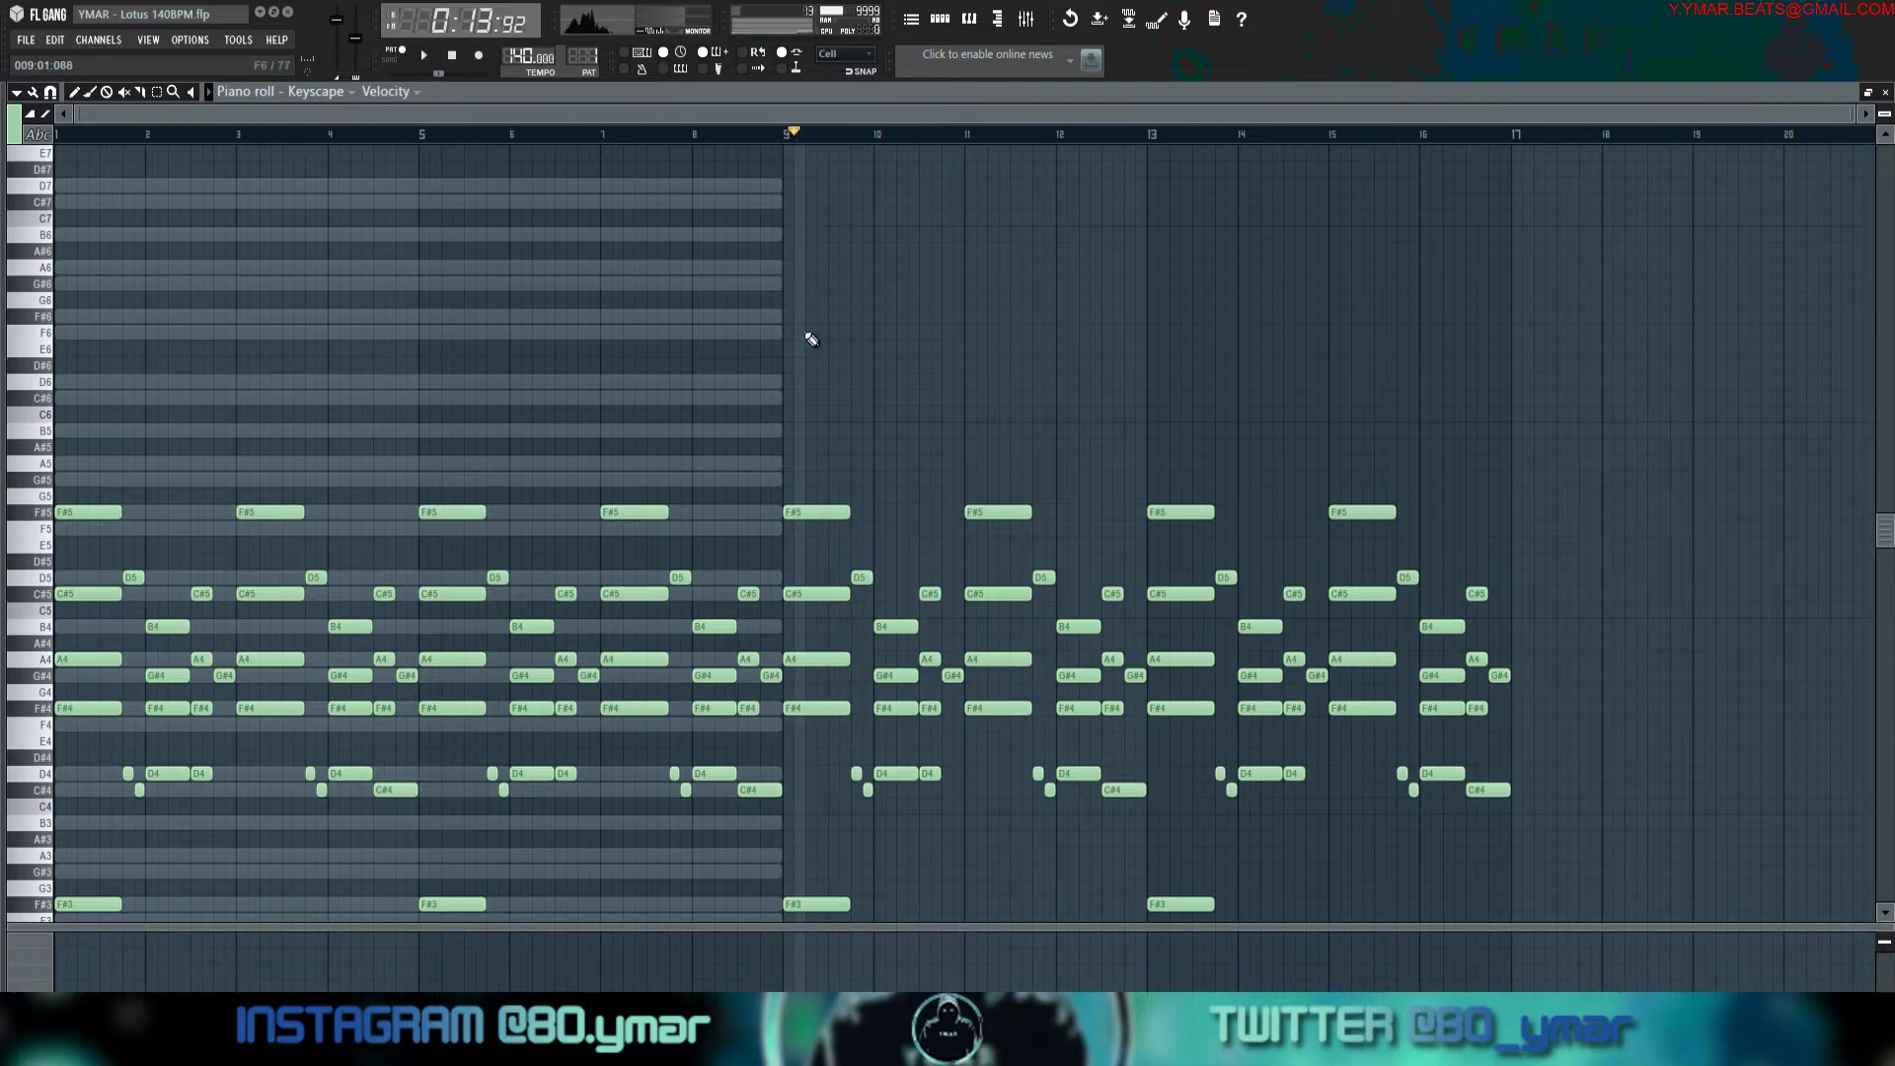
scroll(804, 338, up, 3)
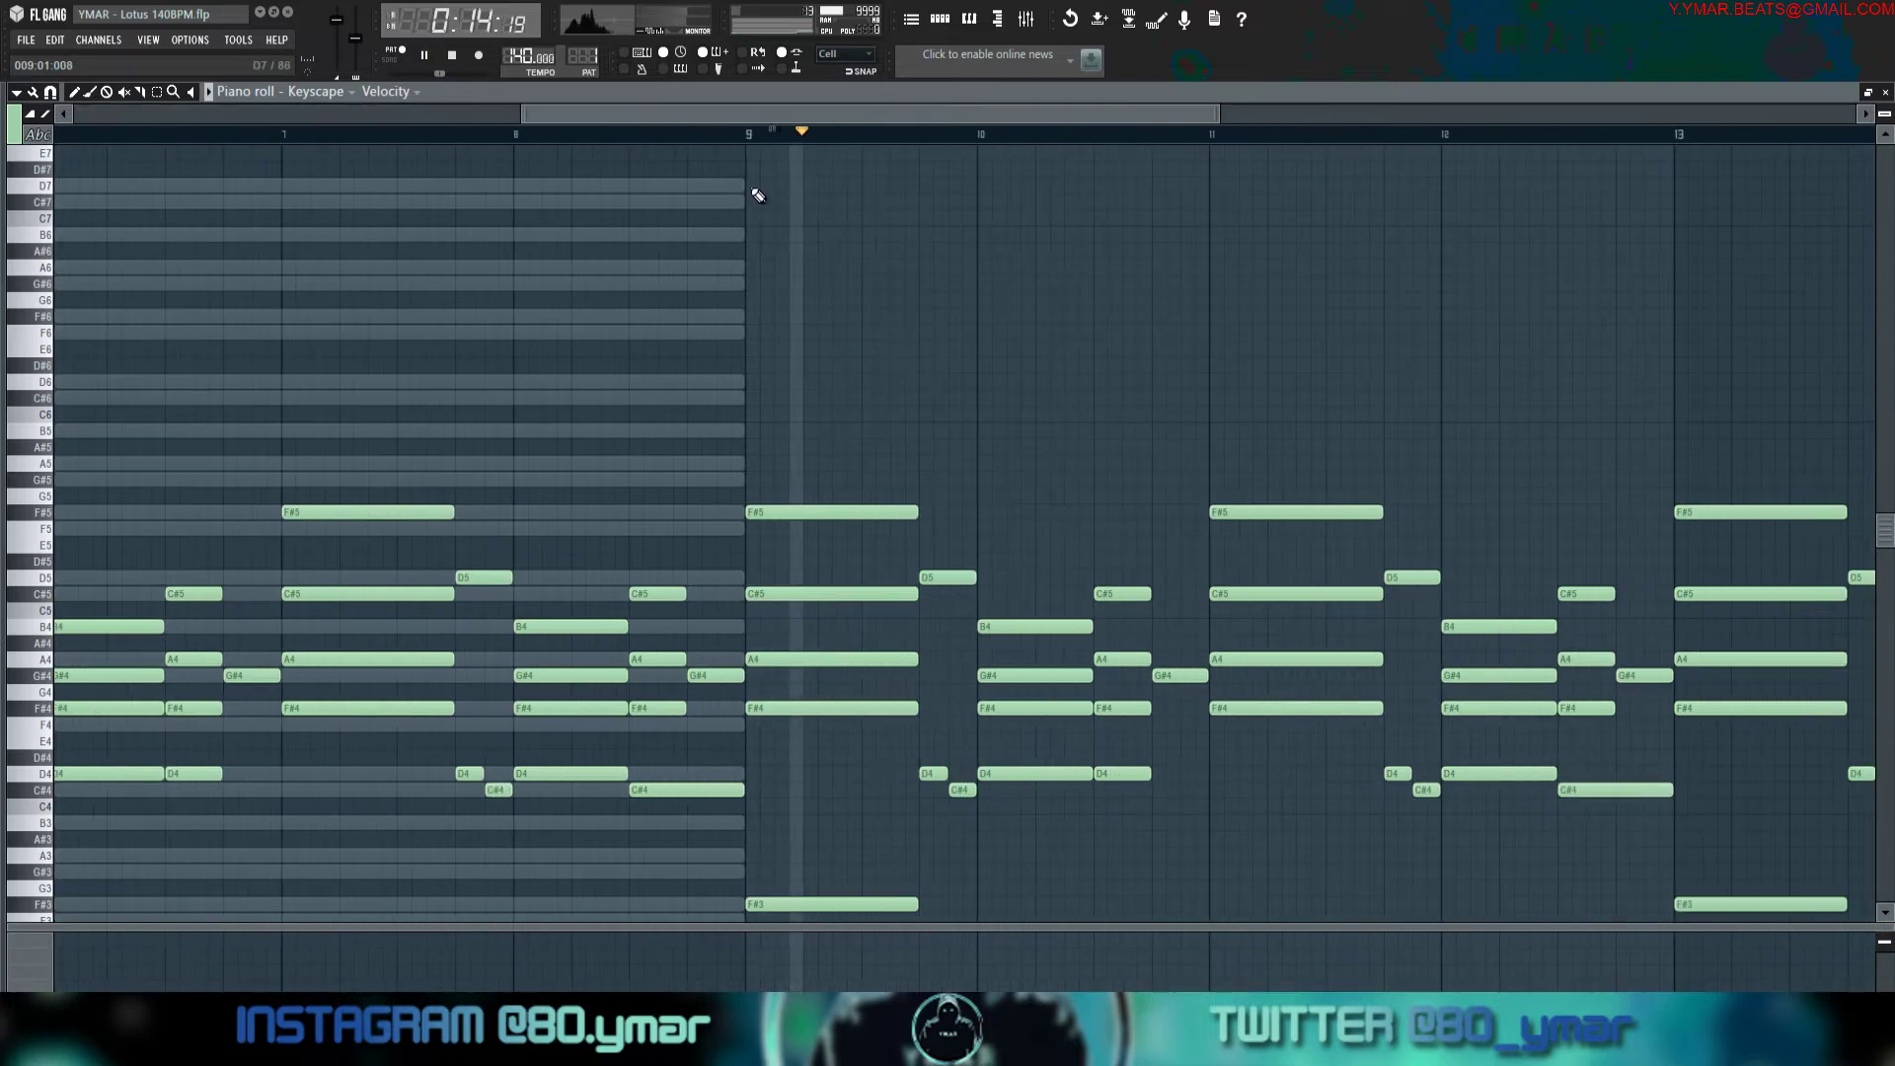
right_click(757, 153)
drag(761, 186, 758, 239)
right_click(758, 239)
In the Omnisphere piano roll, place consecutive short F#6, D6 and C#6 notes from the start of bar 9 and play them.
click(939, 19)
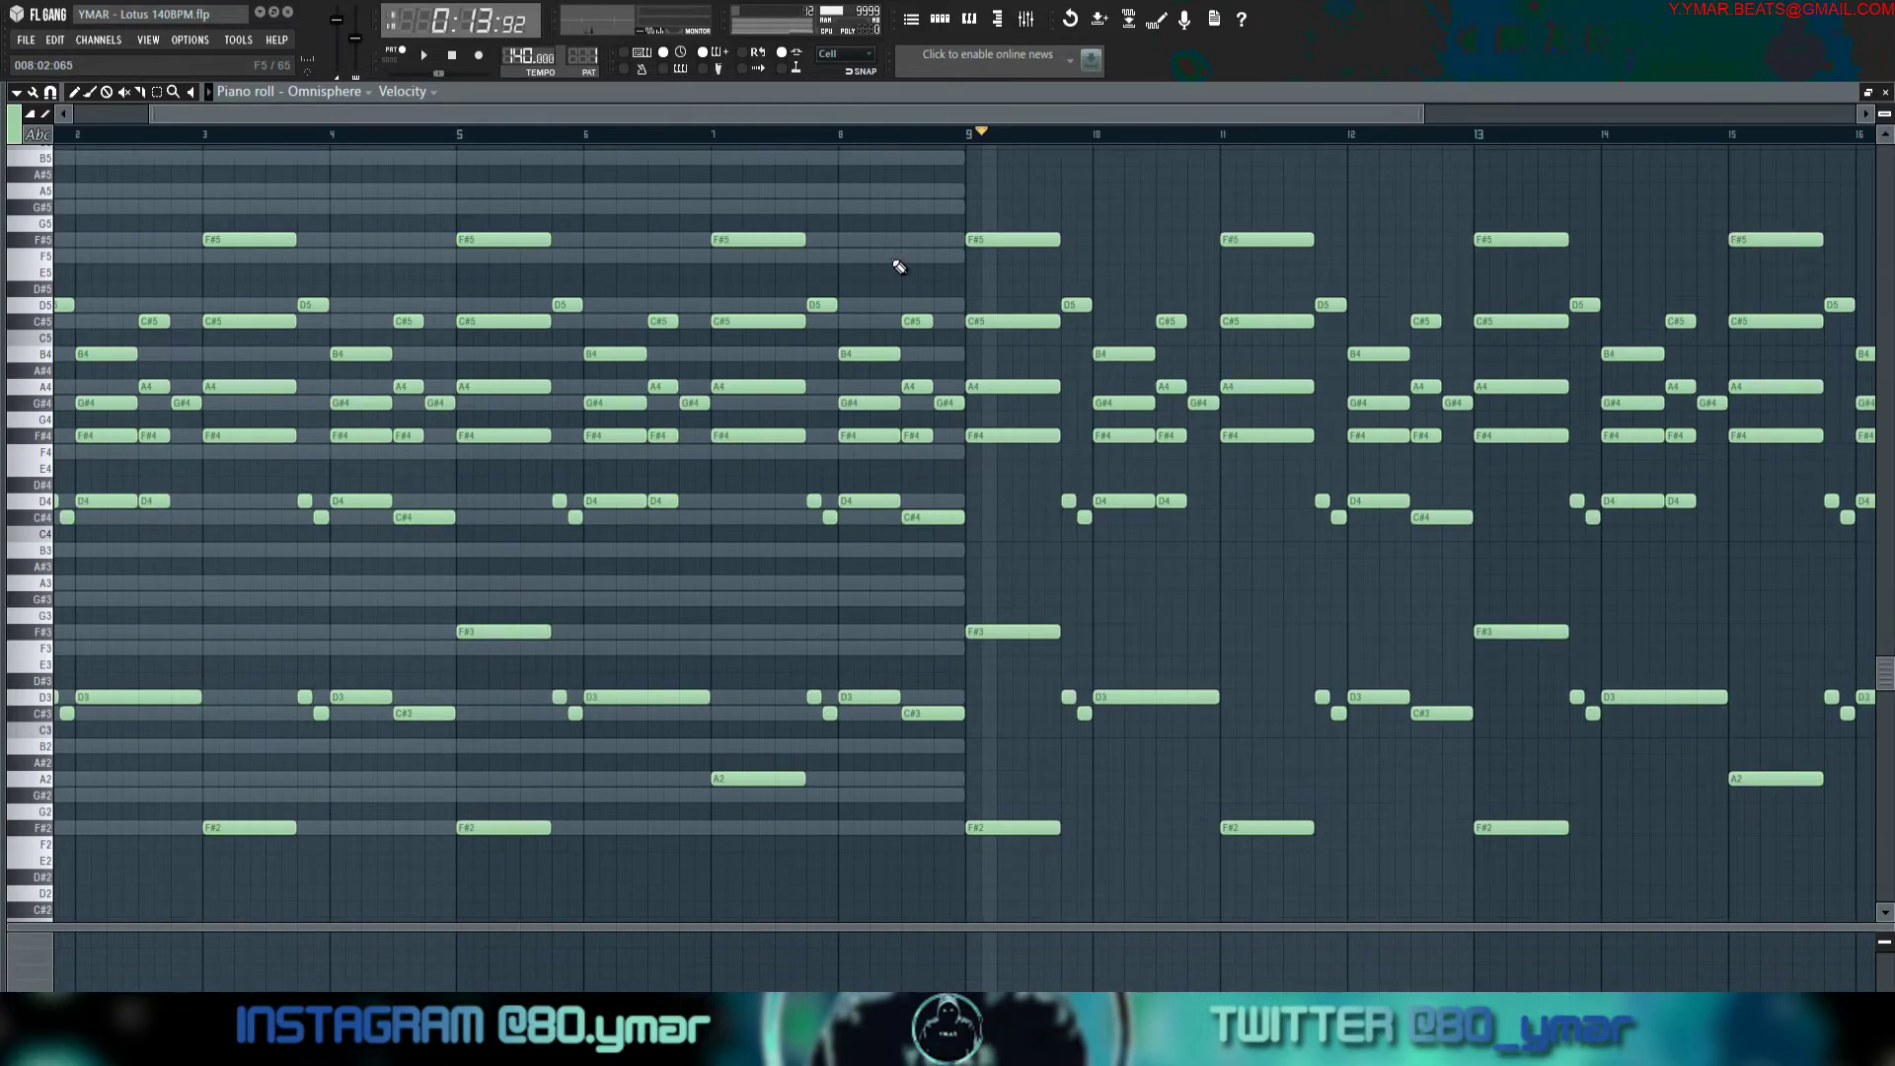
scroll(987, 306, up, 3)
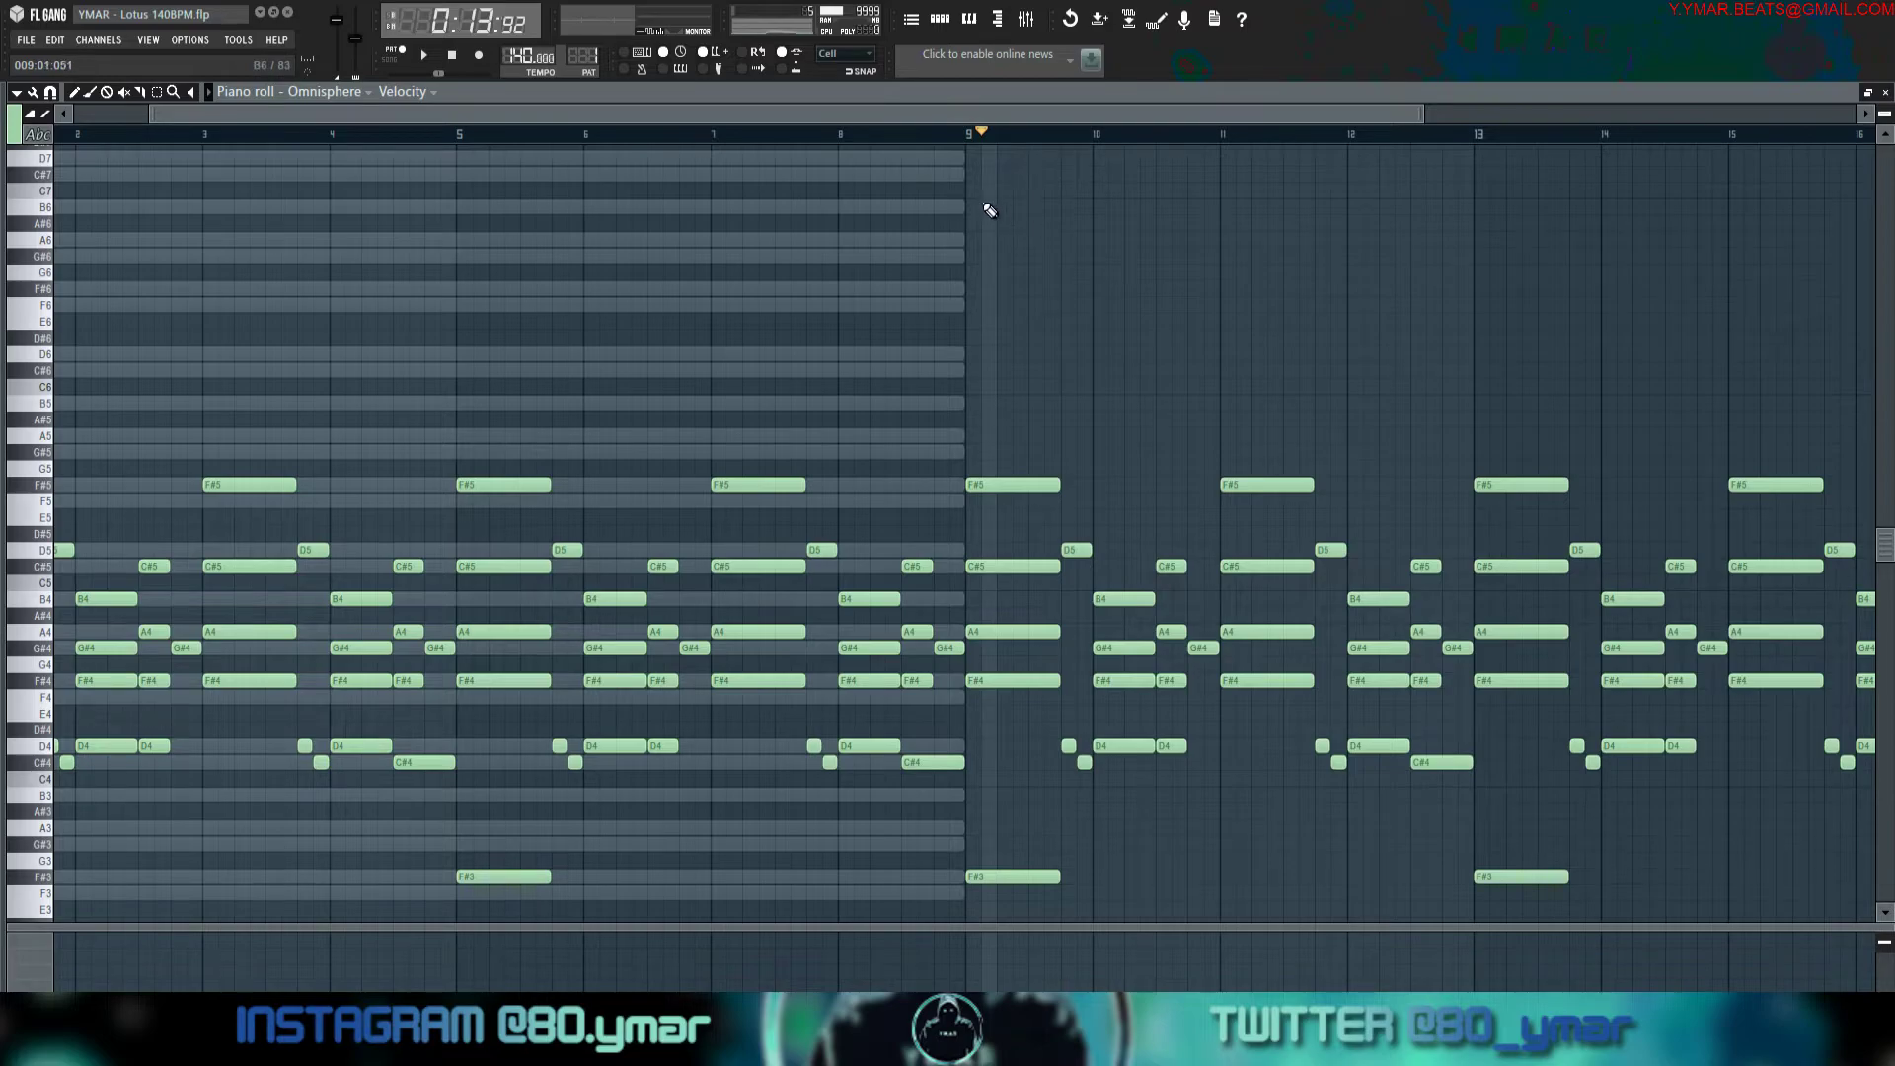
key(space)
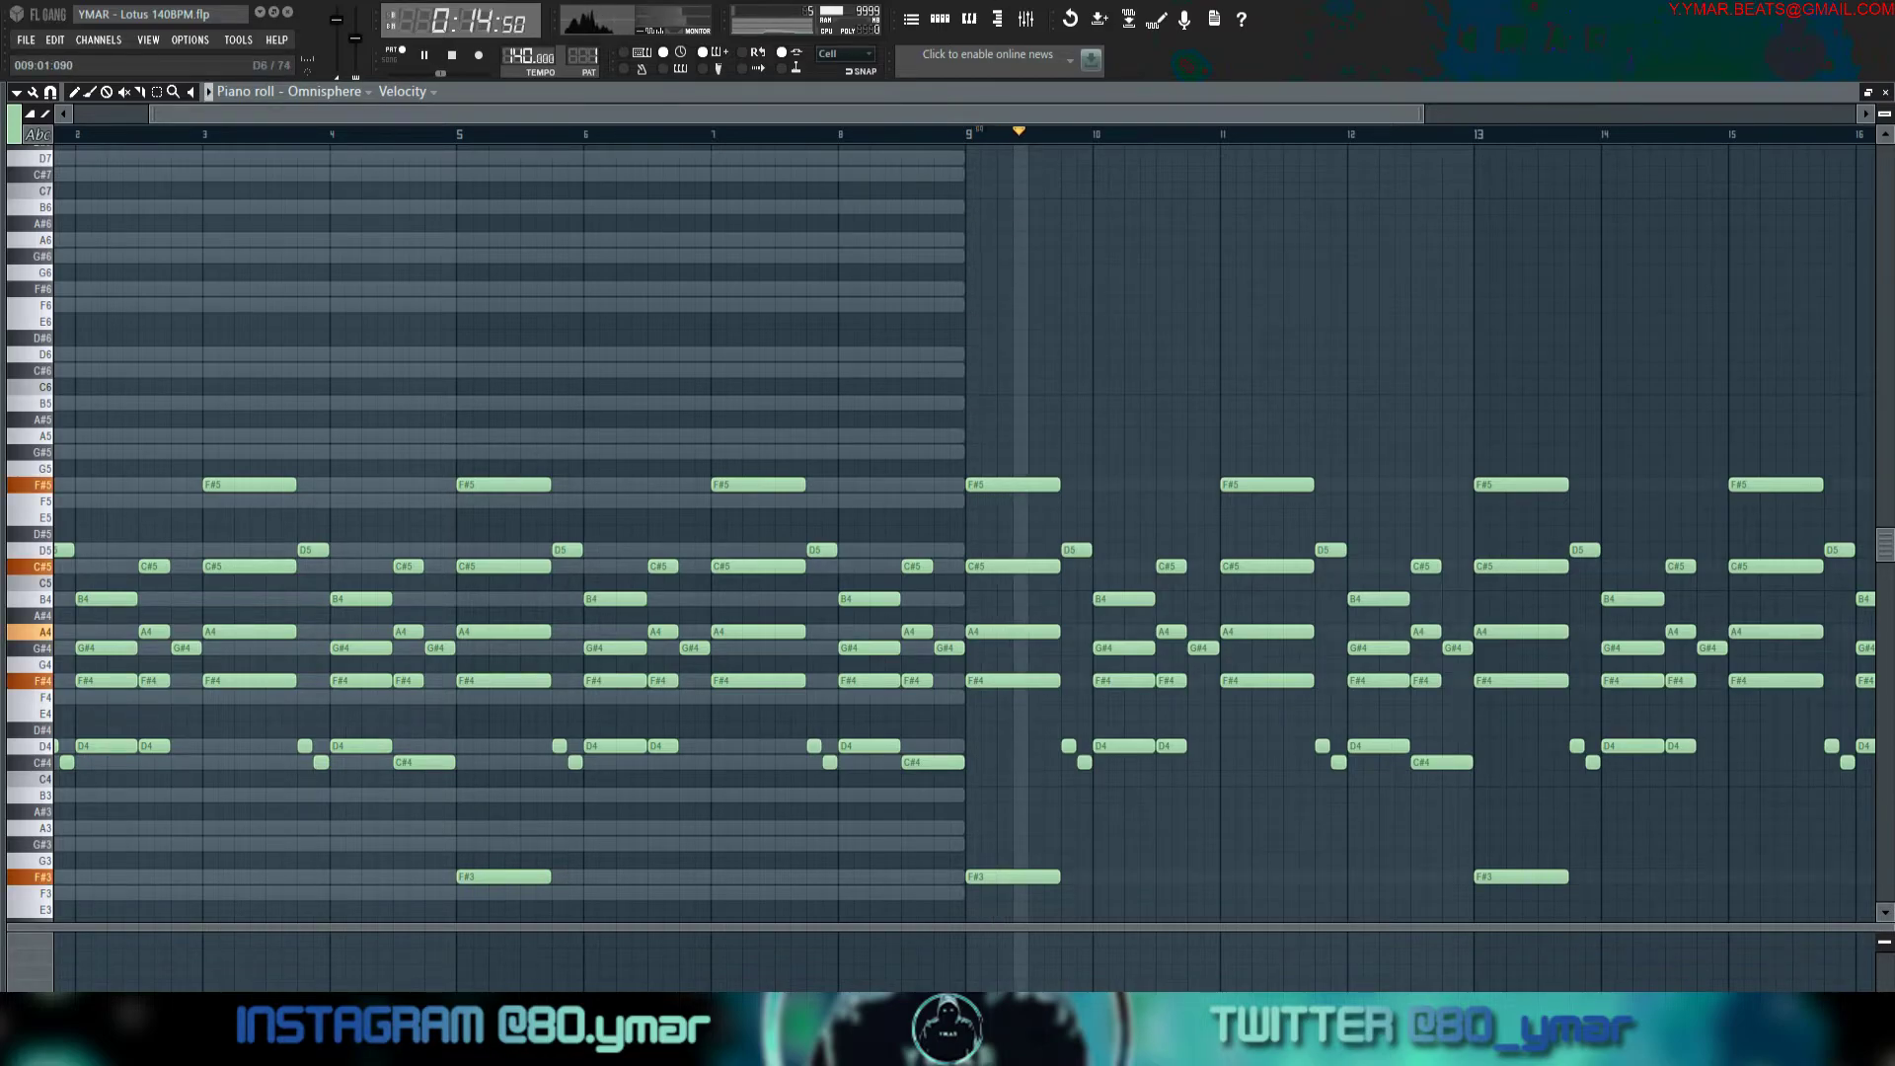
key(space)
click(972, 288)
click(981, 289)
click(986, 340)
drag(984, 343, 989, 353)
click(1004, 371)
key(space)
key(space)
Add a short A5 note directly after the C#6 in bar 9 and replay the phrase.
click(1035, 421)
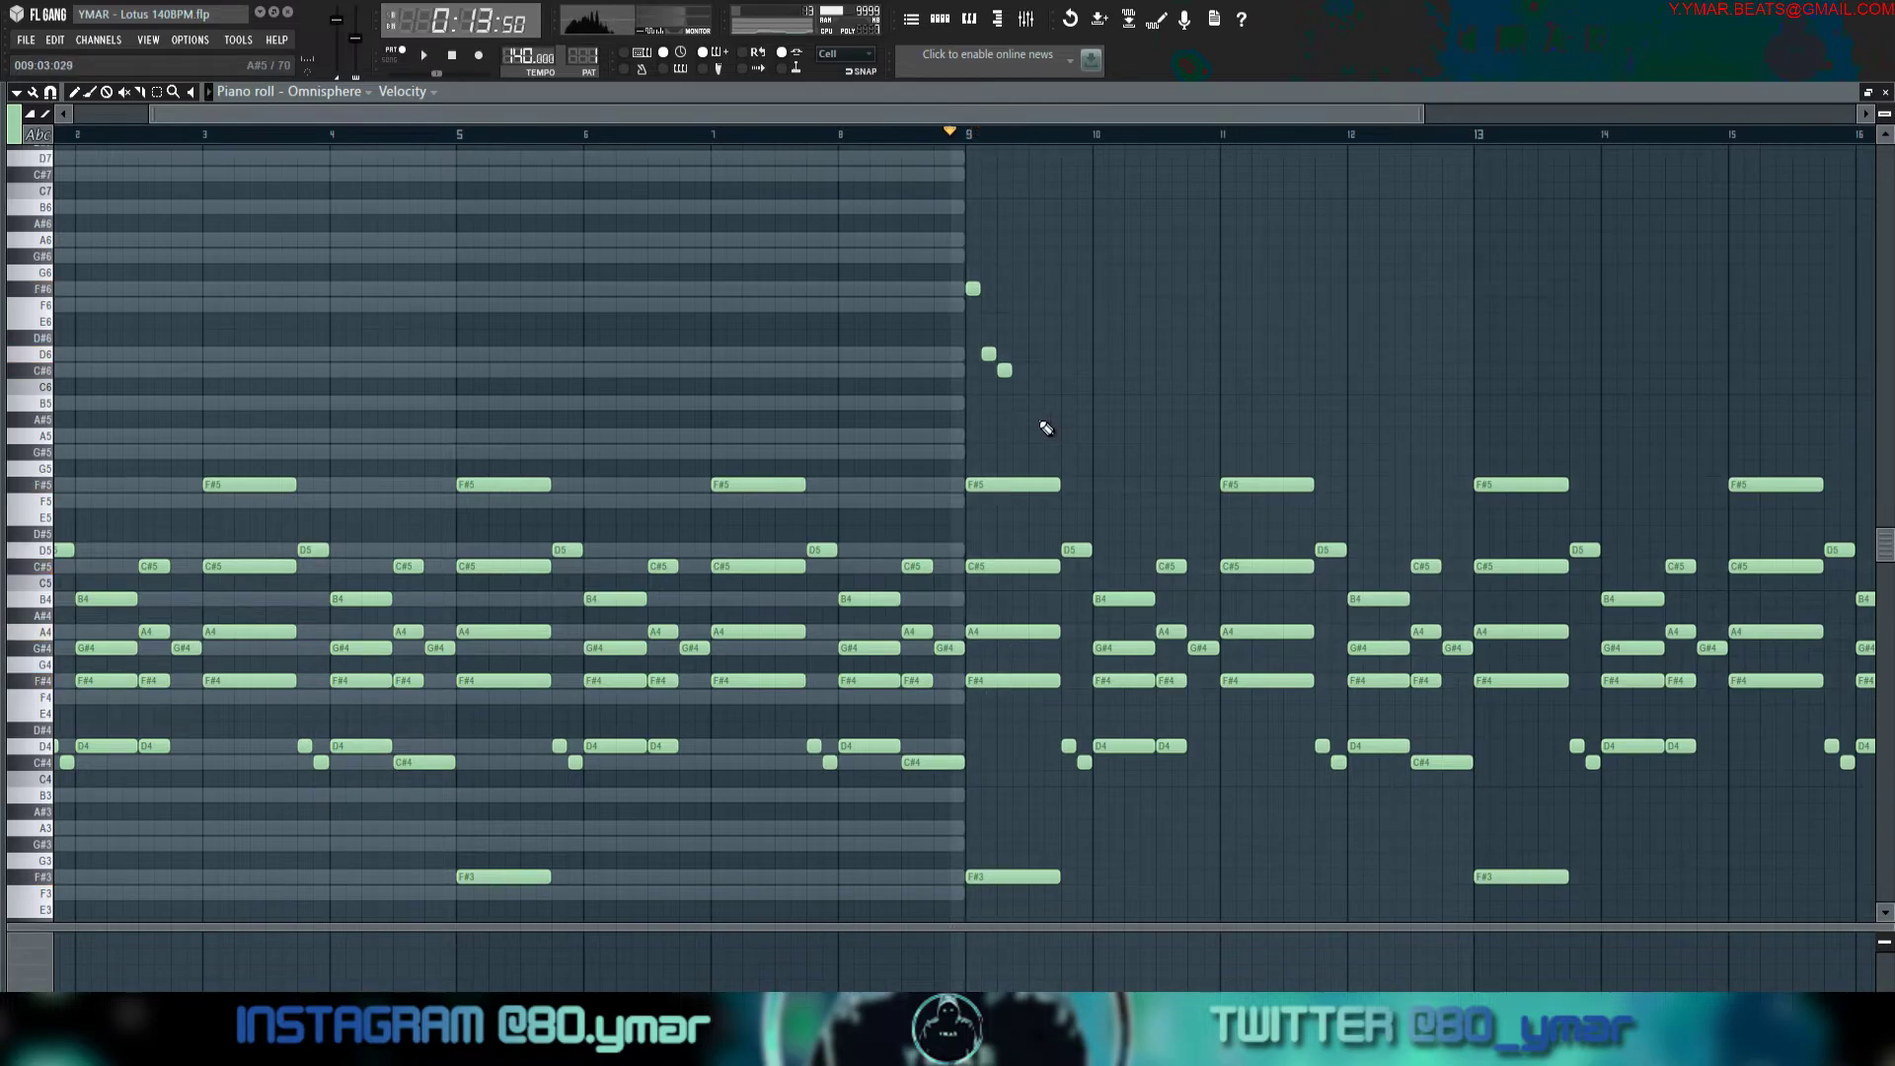
drag(1037, 424, 1023, 436)
key(space)
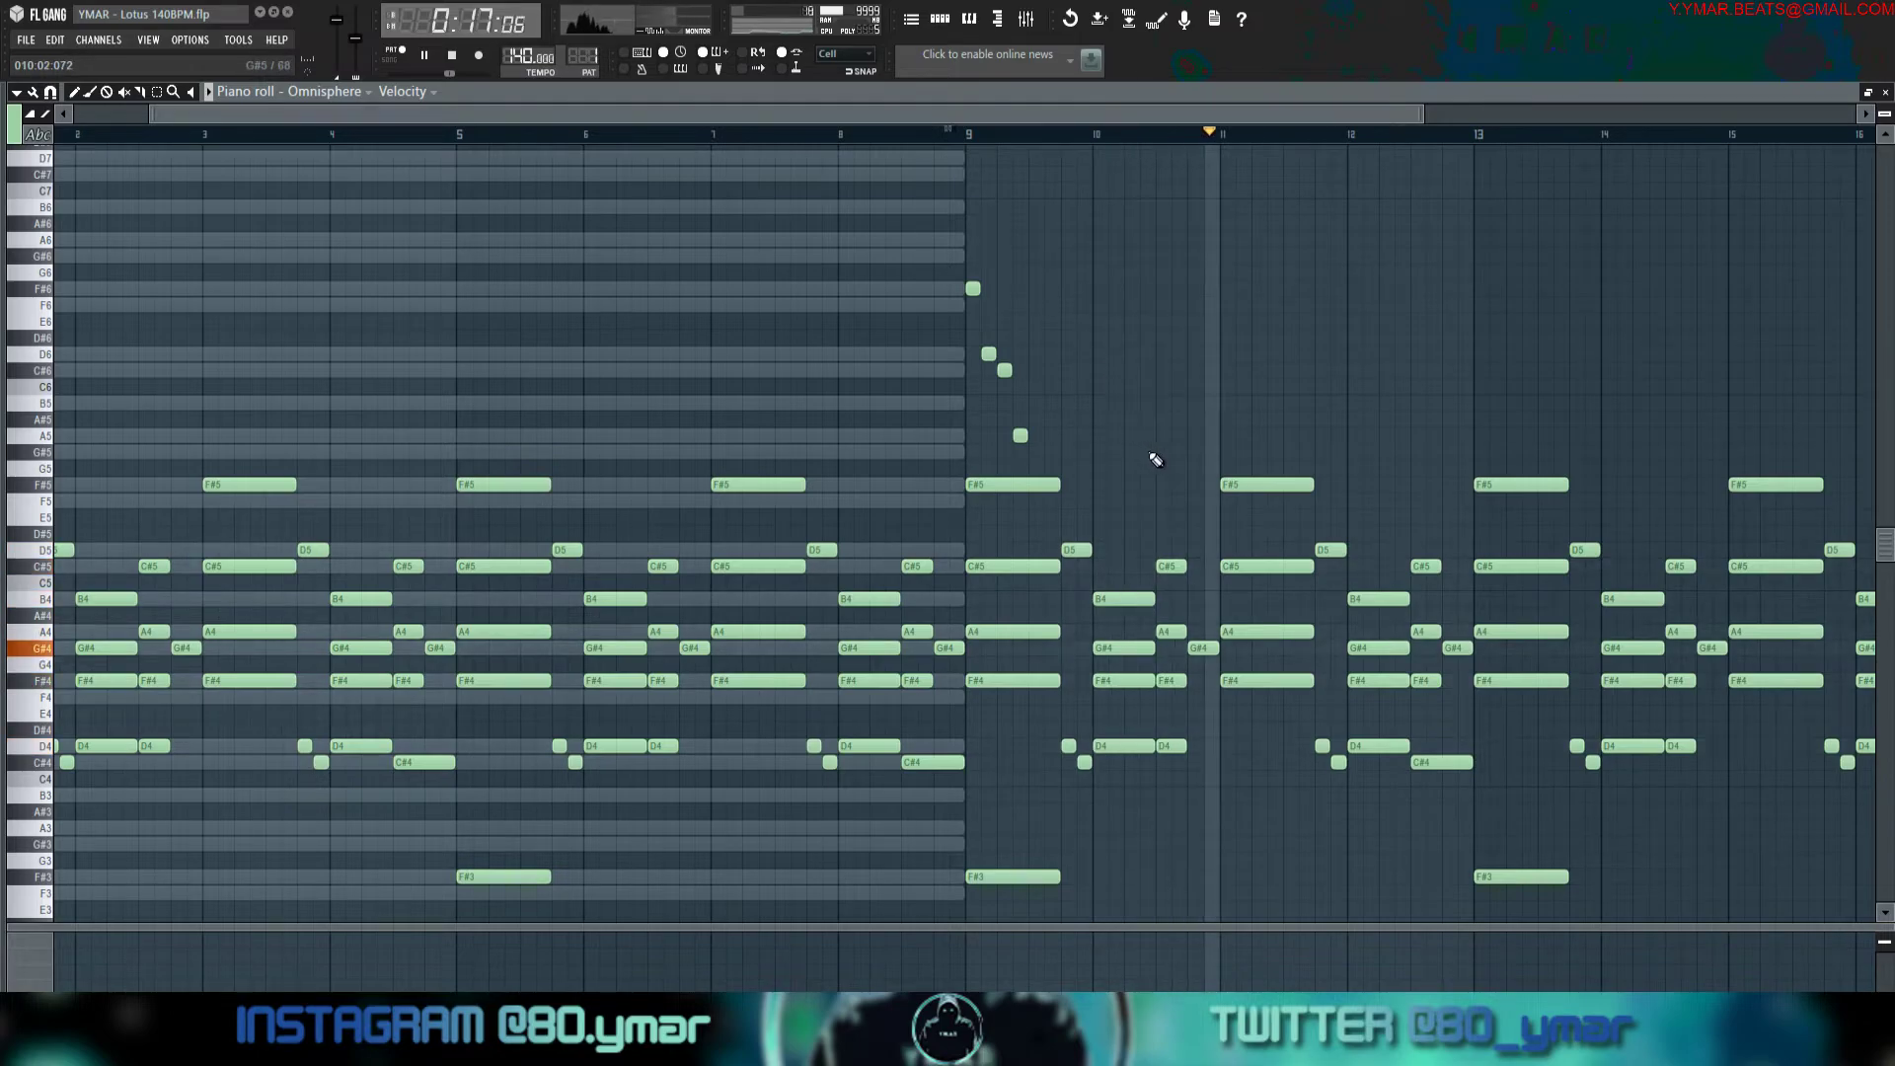
key(space)
ctrl+scroll(1003, 334, down, 2)
key(space)
key(space)
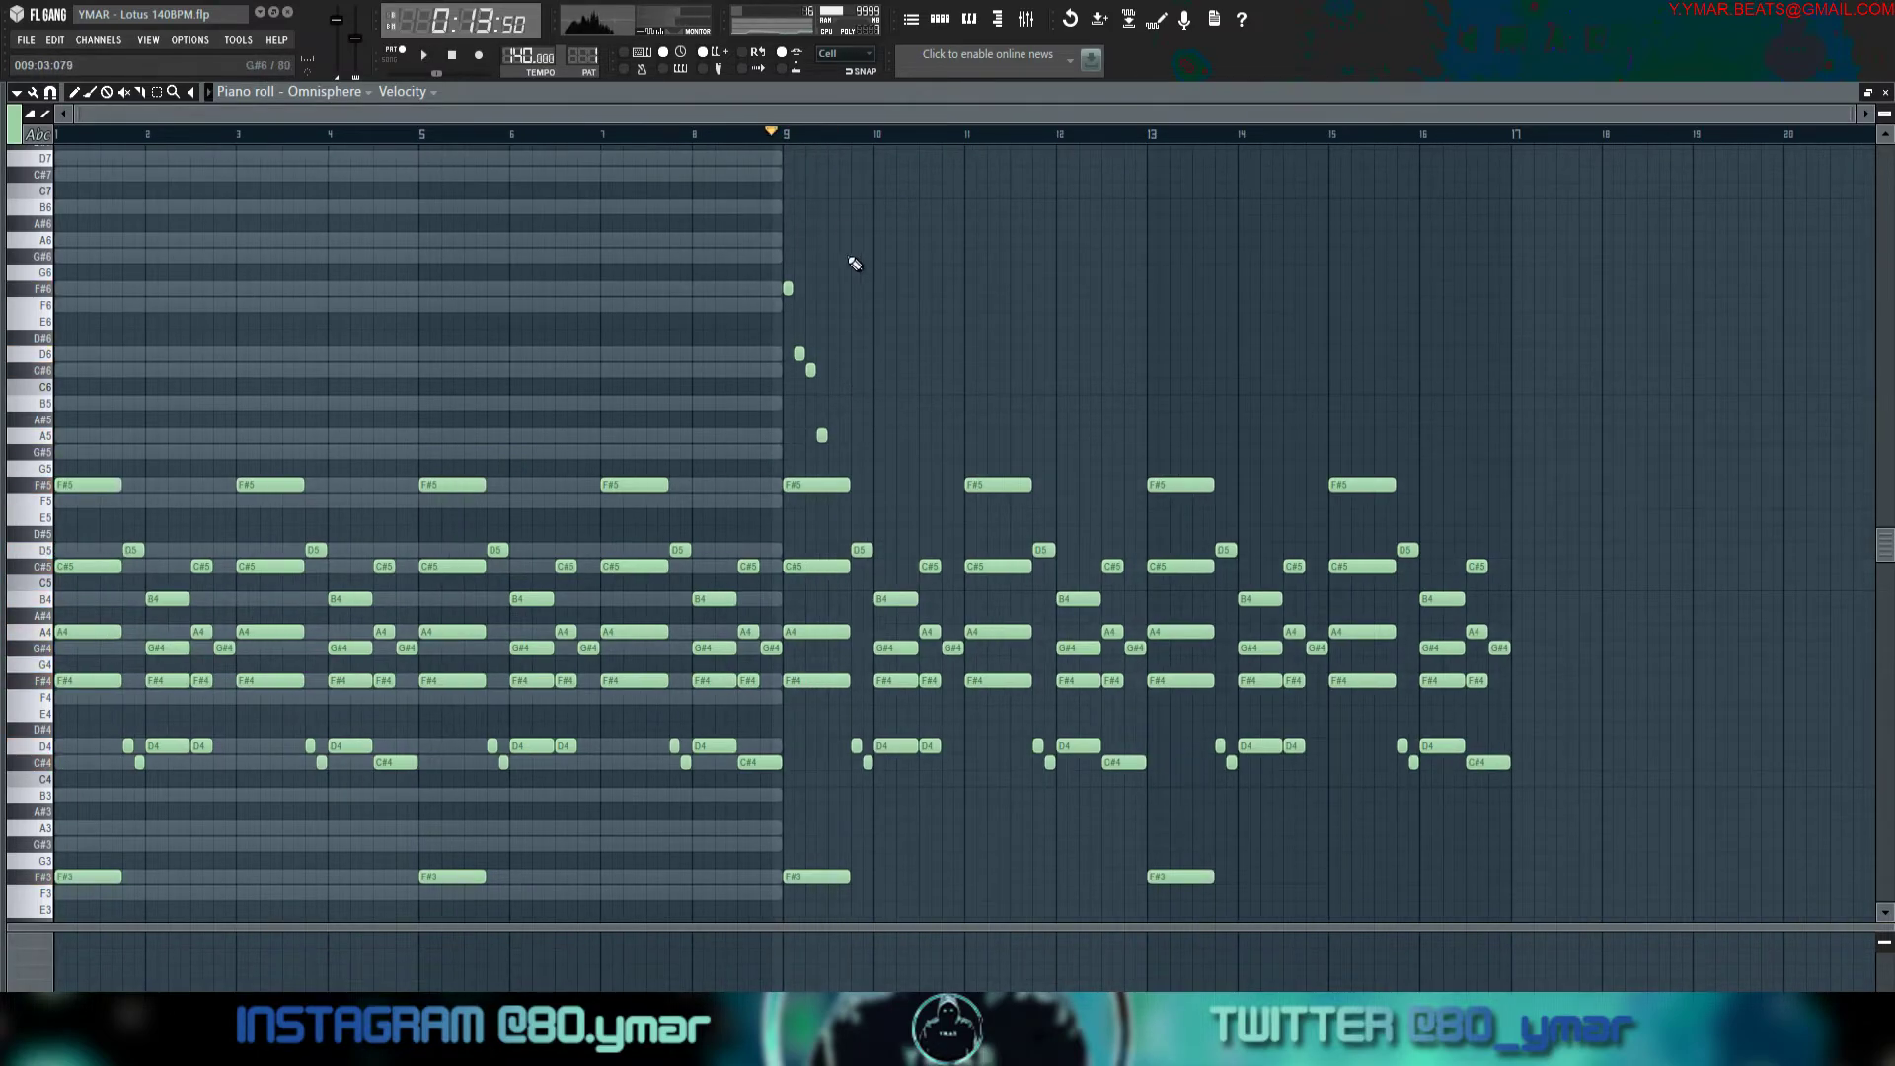
Continue the bar 9 run after the A5 with short A6, G#6, D6 and C#6 notes.
click(833, 240)
click(844, 257)
key(space)
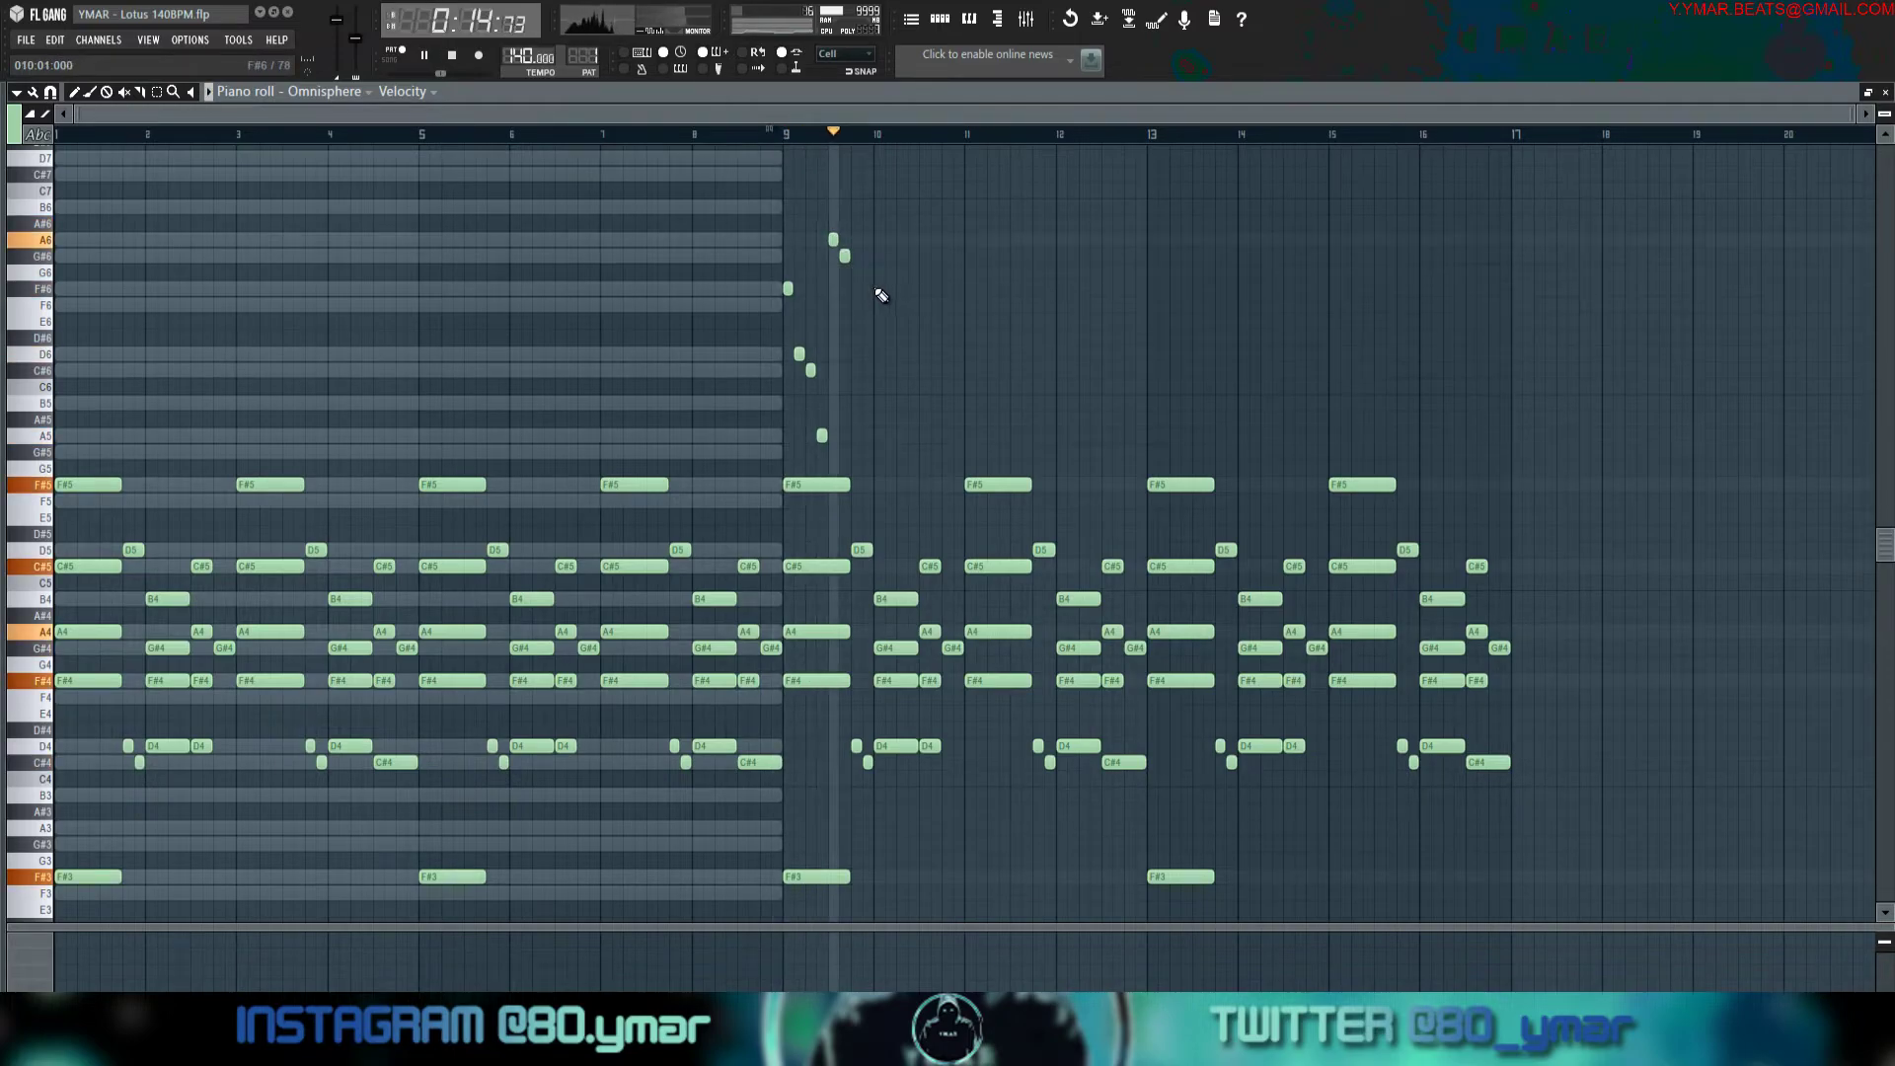
key(space)
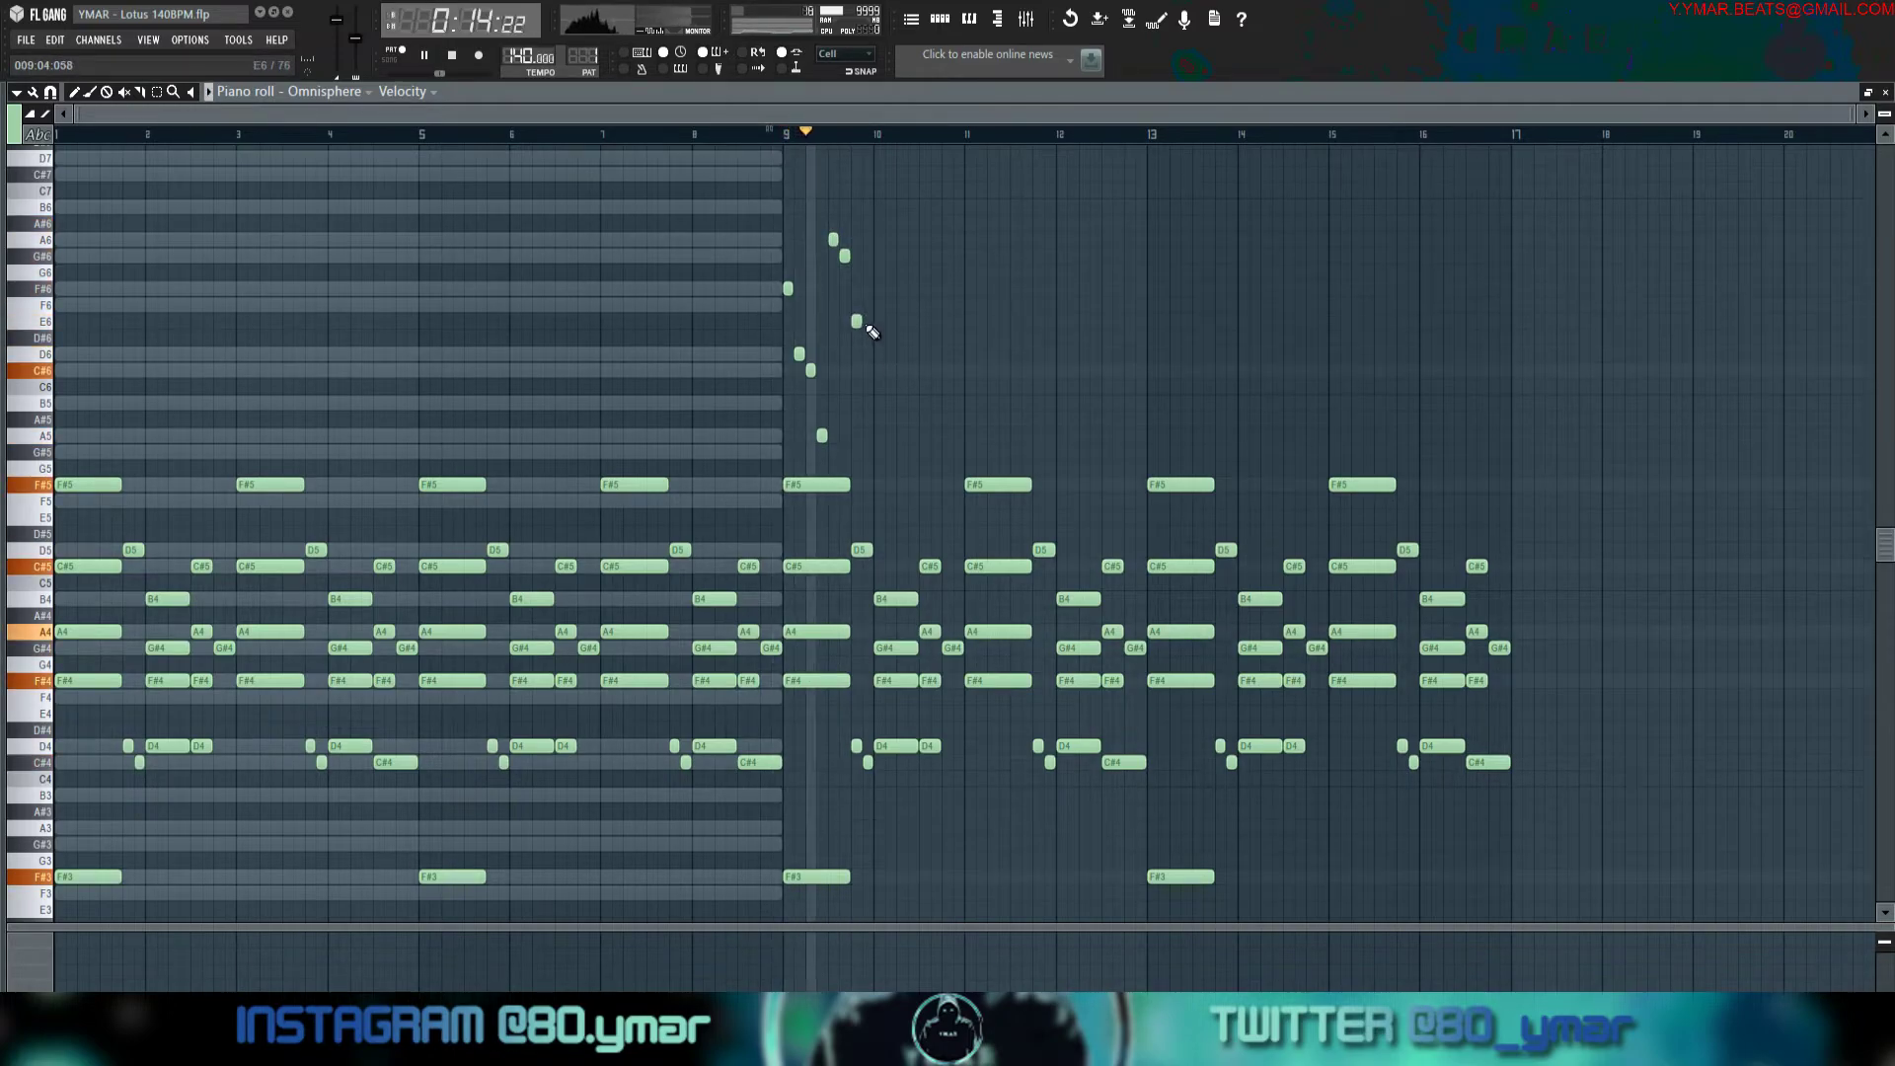
click(857, 371)
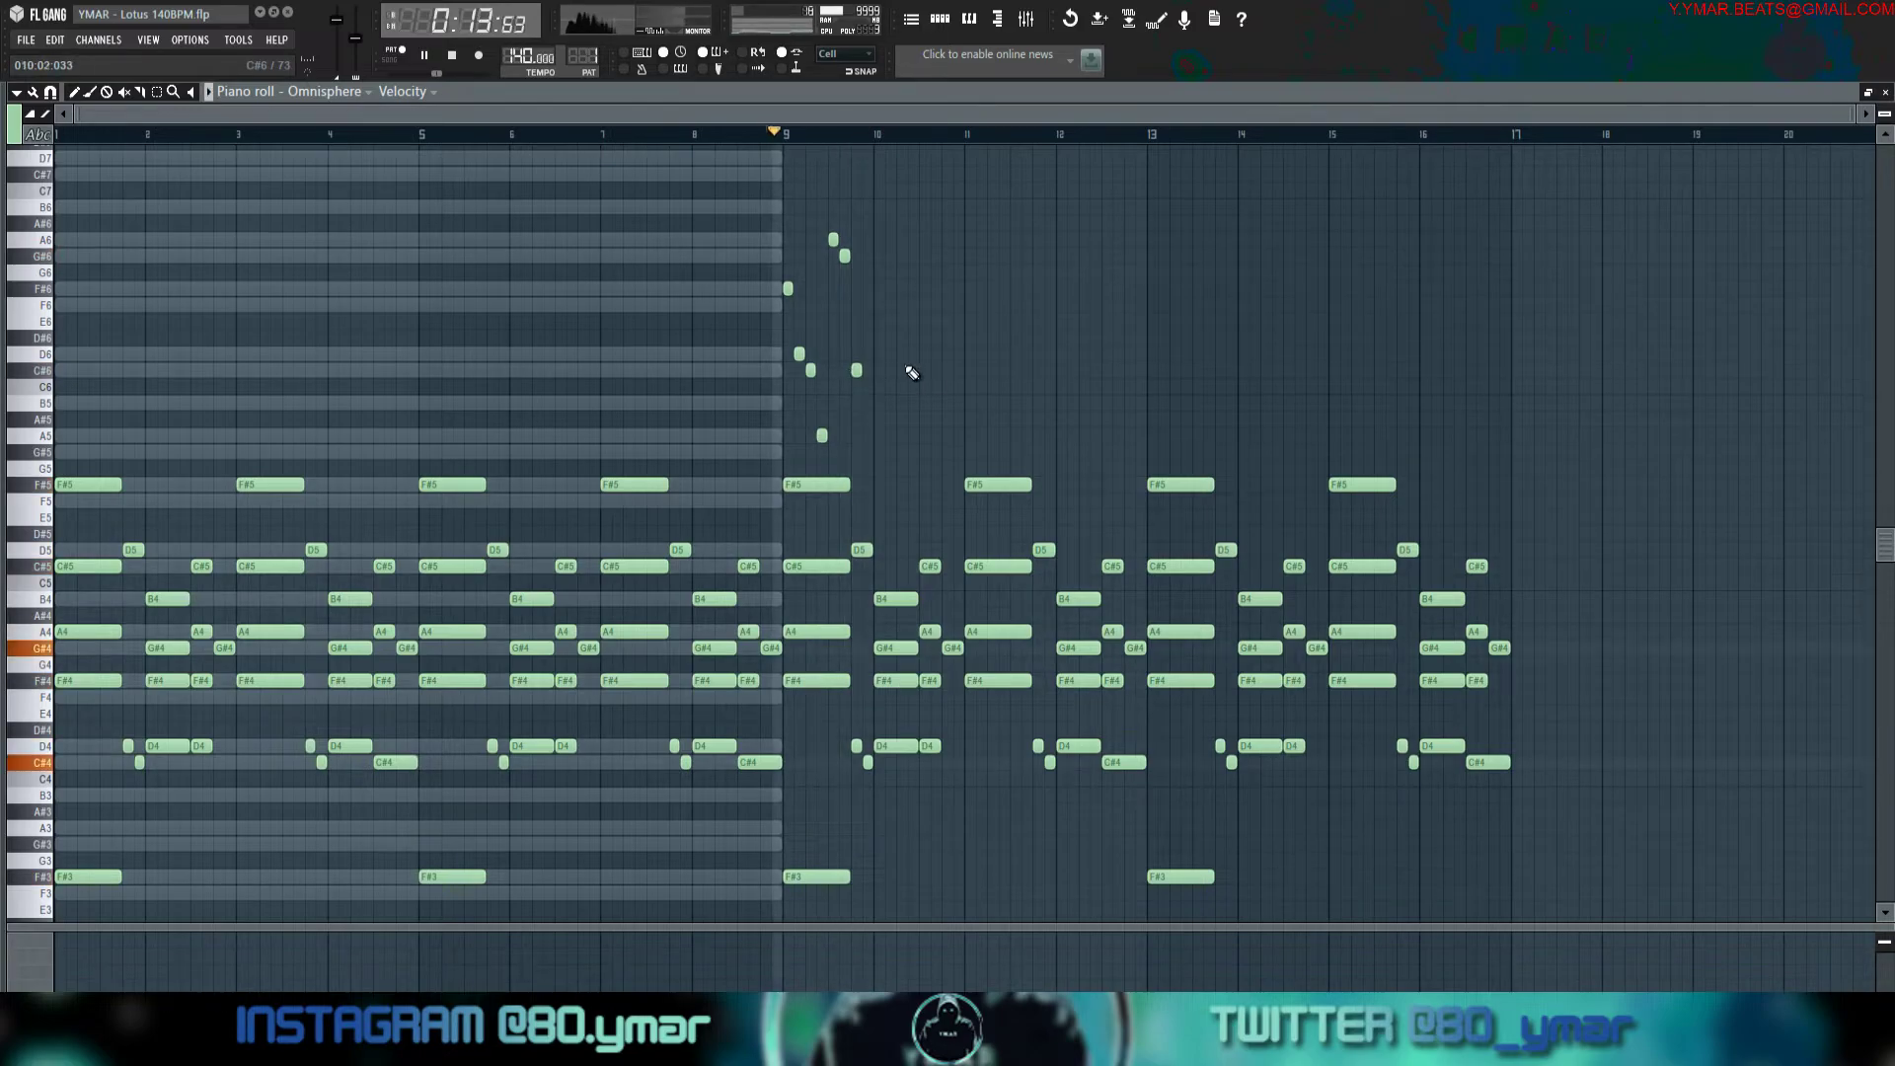
scroll(858, 380, up, 3)
drag(863, 373, 866, 356)
click(888, 371)
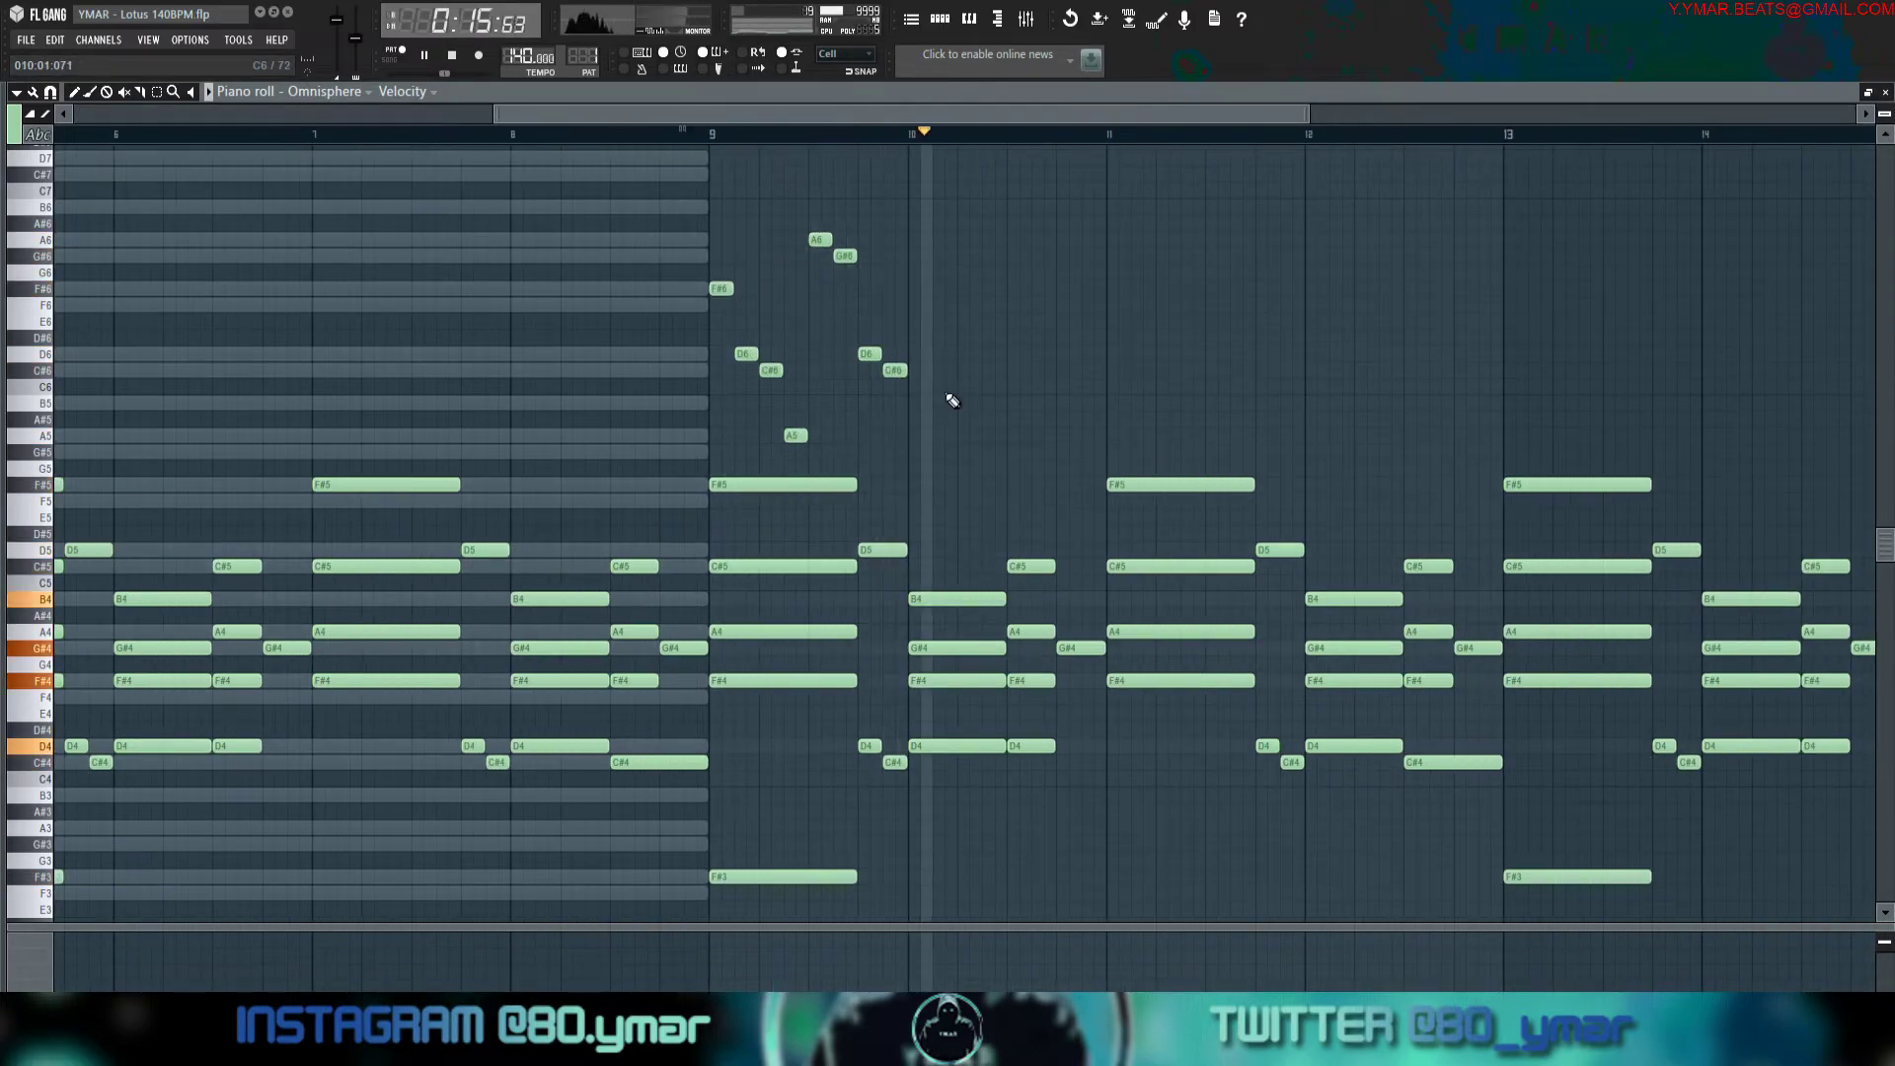
Copy the eight-note run from bar 9 to the start of bar 11 and play it.
drag(988, 458, 696, 192)
drag(728, 292, 1115, 294)
key(space)
key(space)
scroll(1056, 227, down, 3)
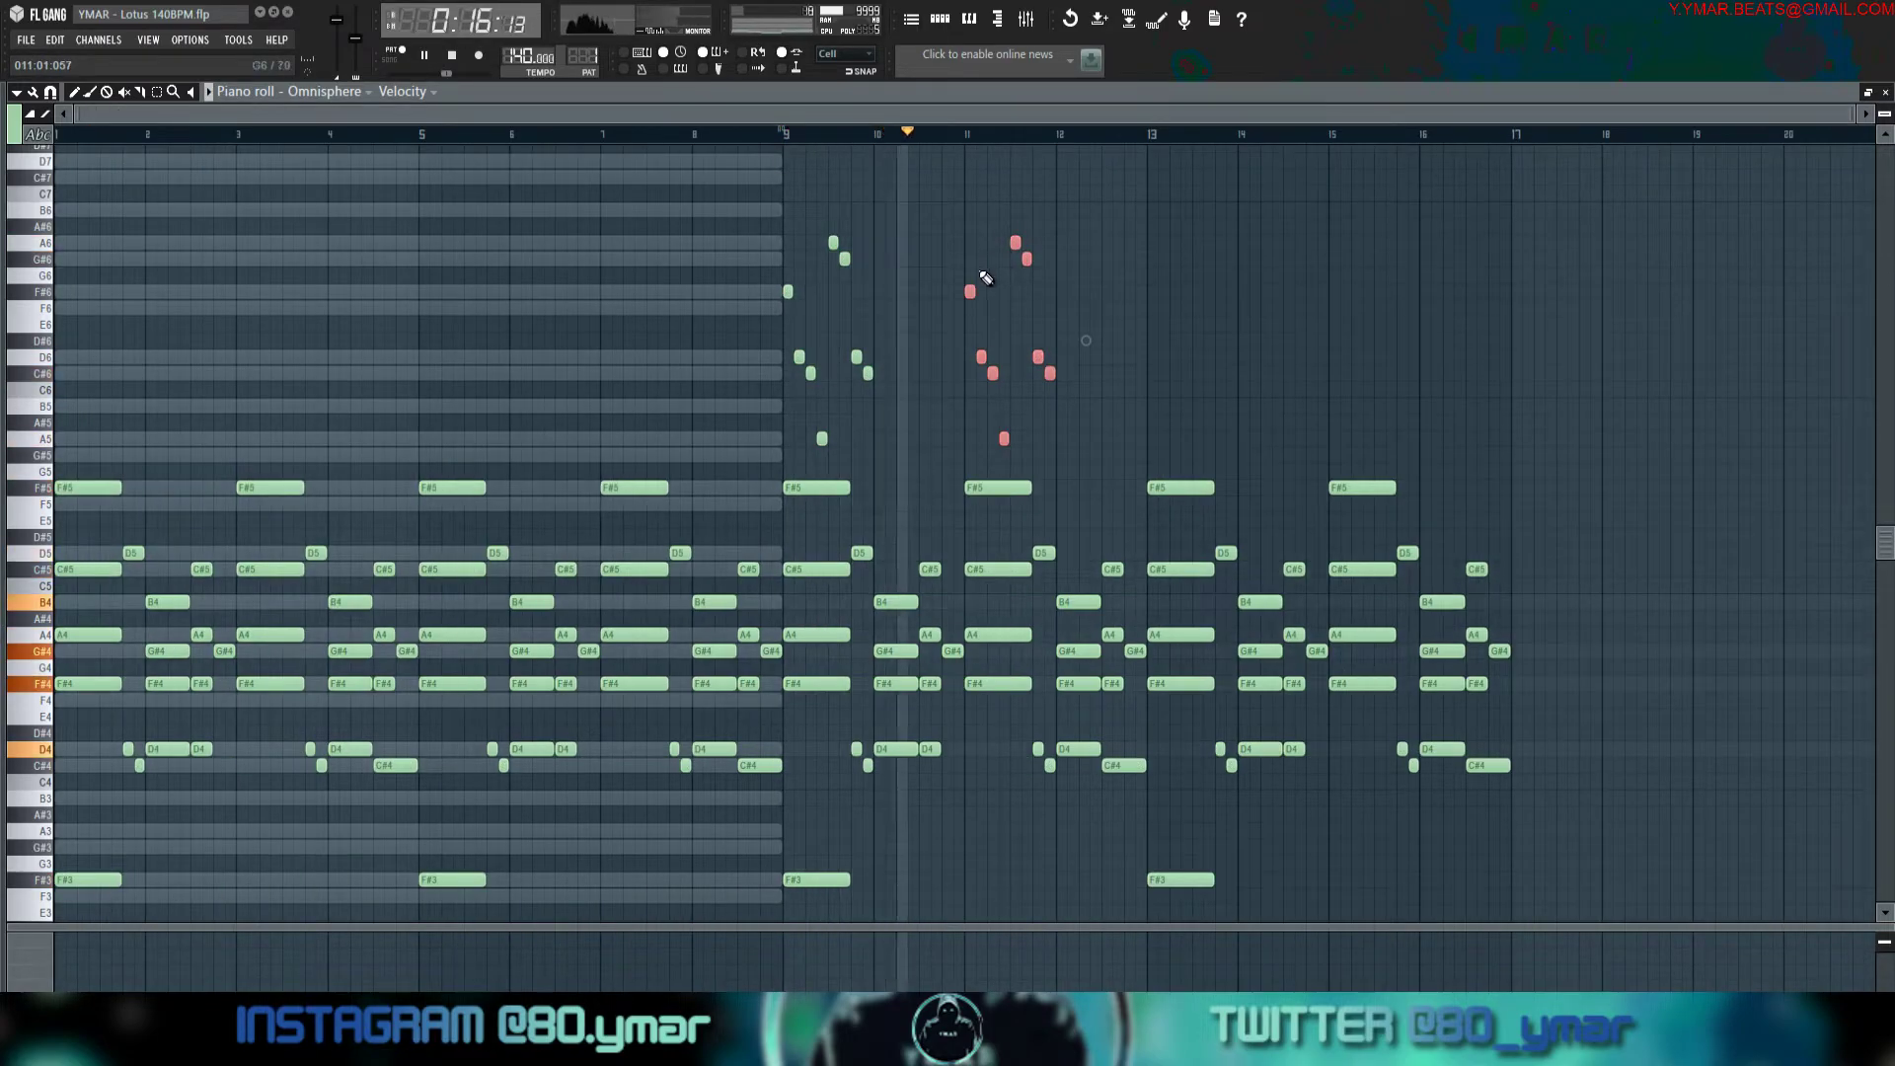
Delete the copied run from bar 11 and stop playback.
ctrl+click(1118, 296)
click(1076, 440)
drag(1073, 441, 914, 203)
key(Delete)
key(space)
Delete the A6, G#6, D6 and C#6 notes from the end of the bar 9 run and replay the phrase.
drag(920, 430, 836, 196)
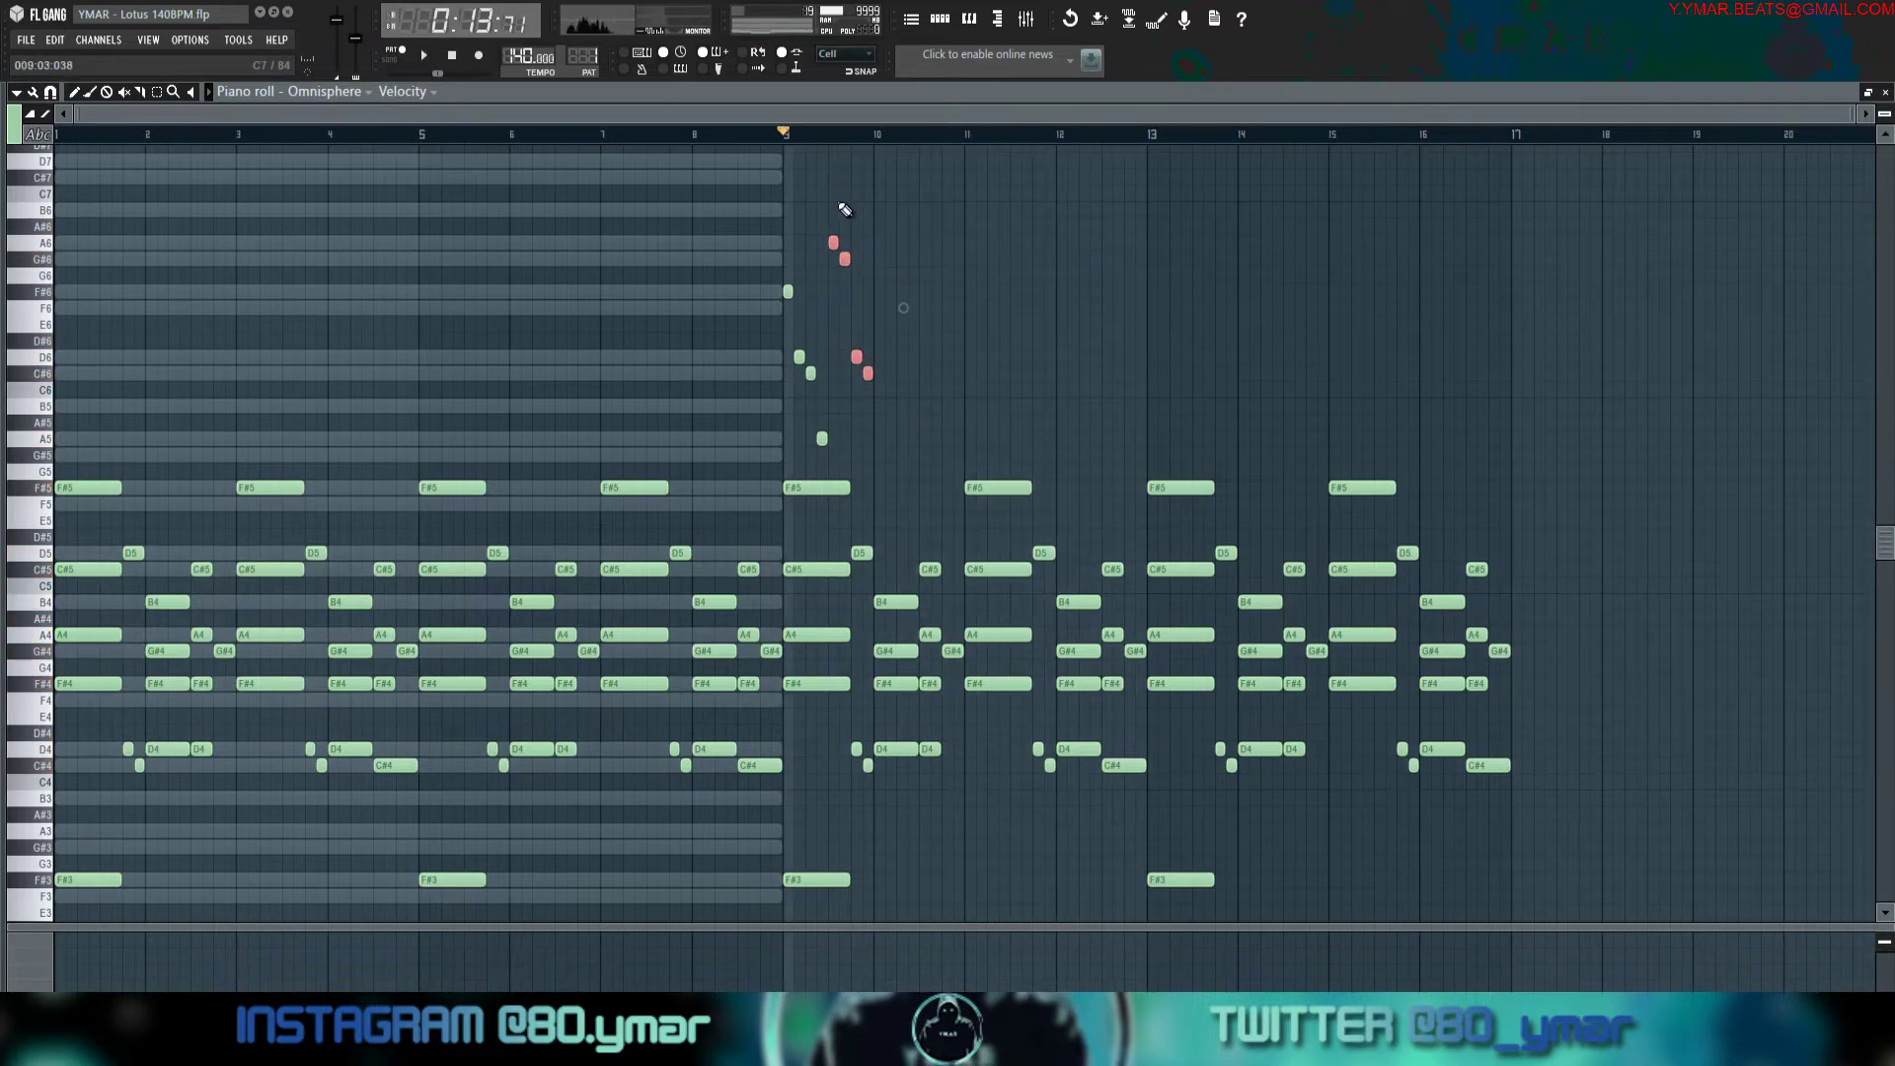
key(Delete)
key(space)
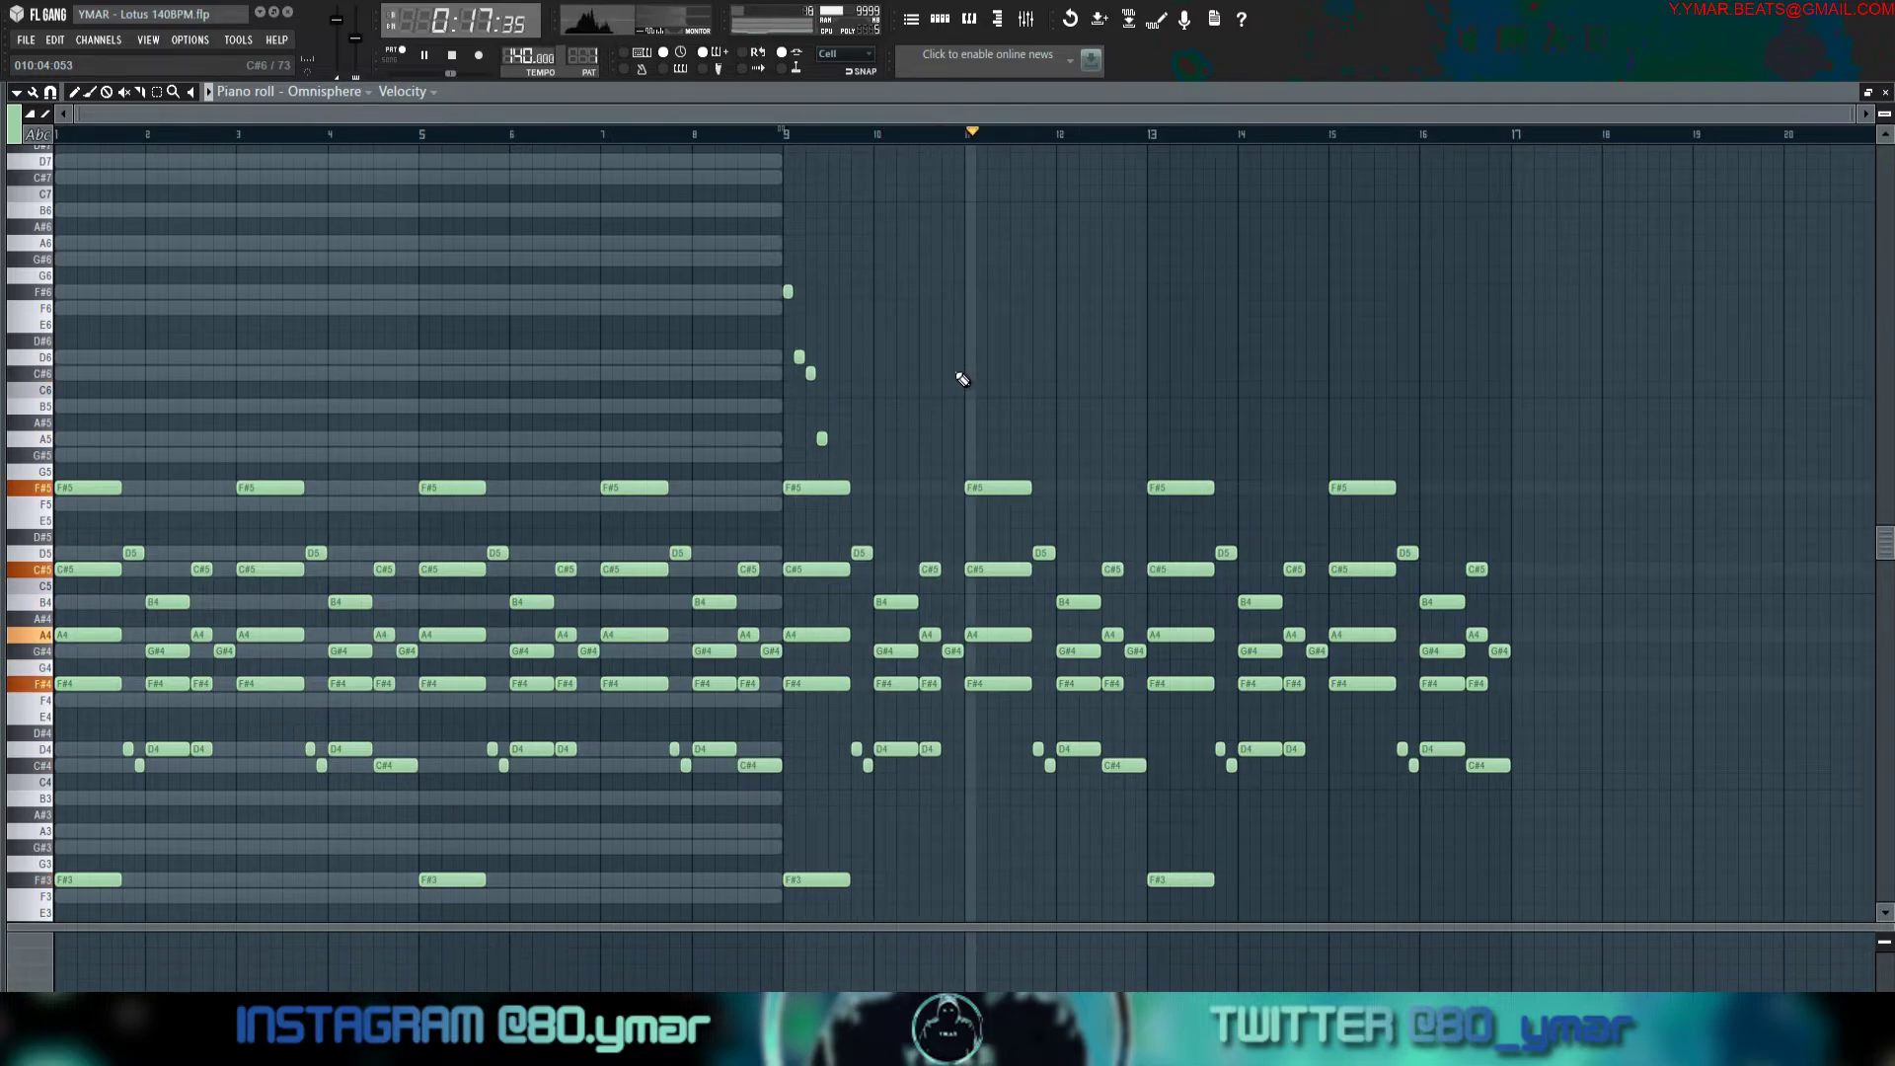
key(space)
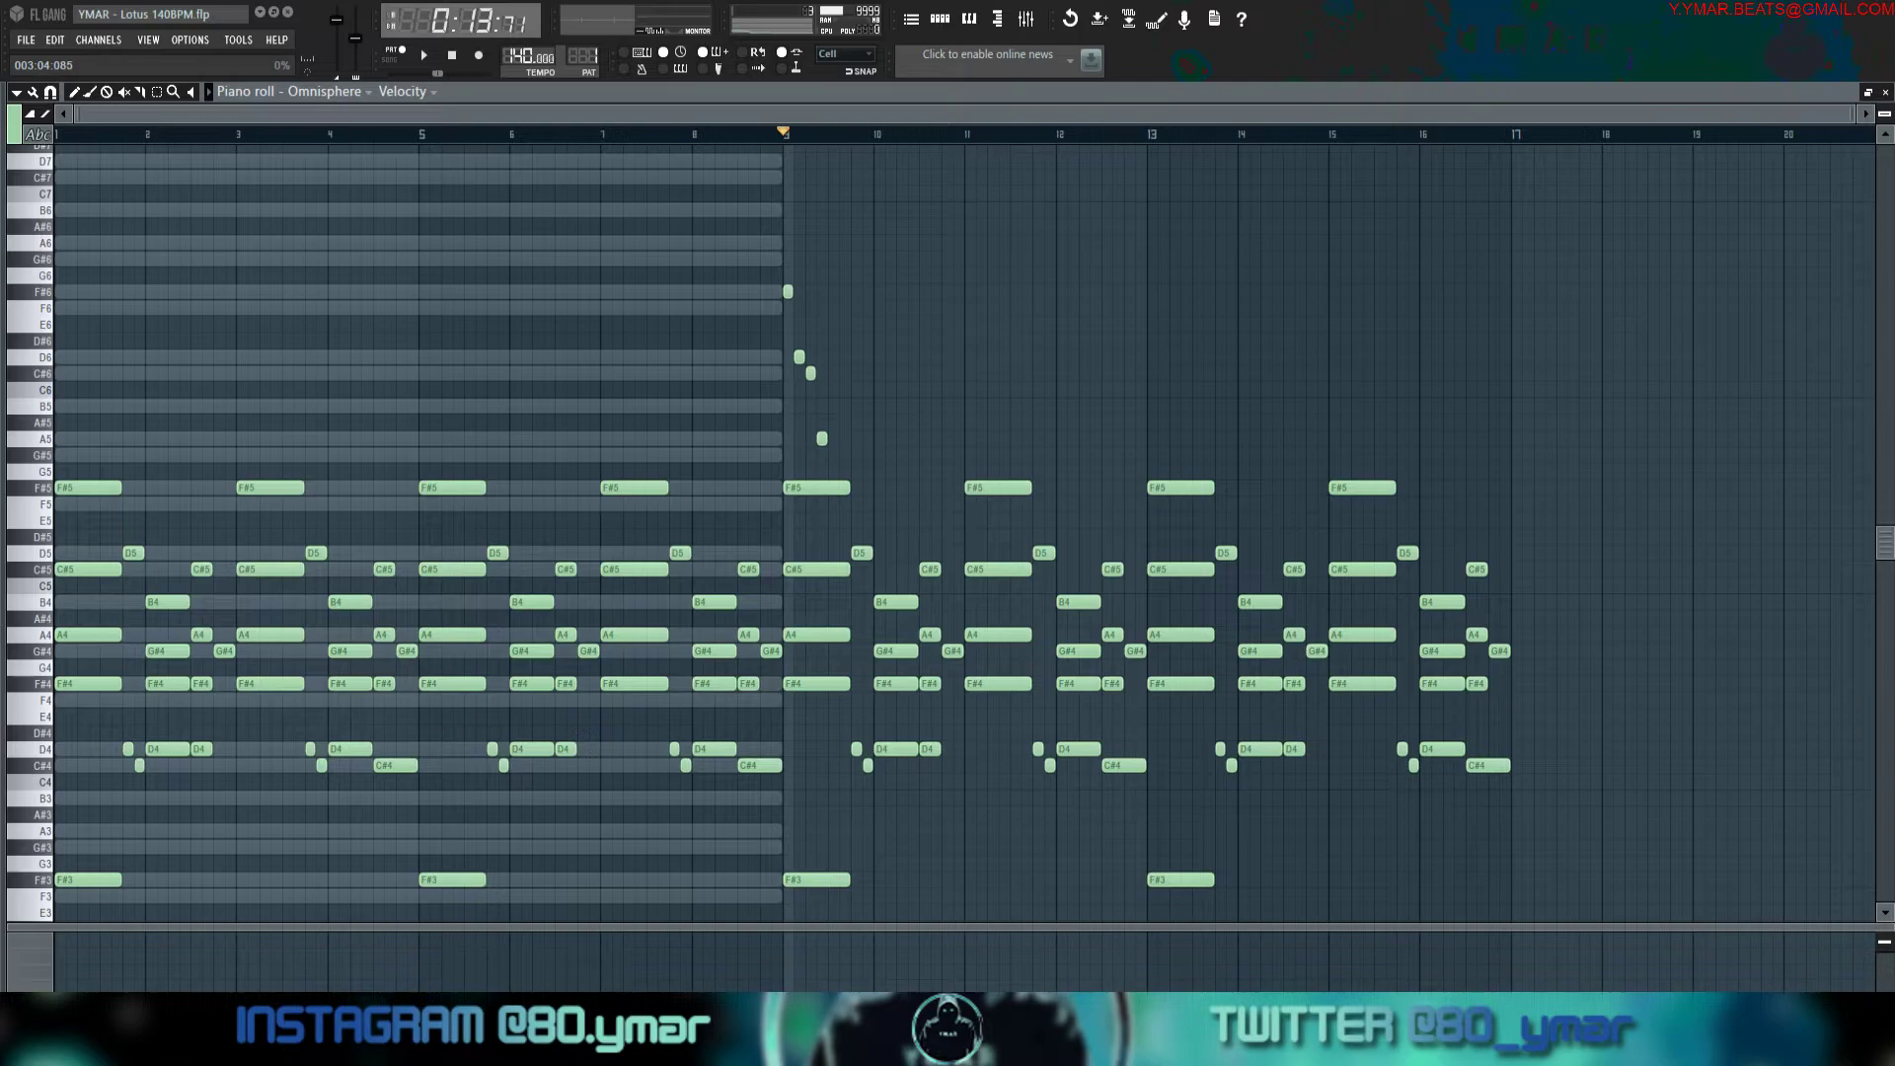
scroll(964, 533, down, 1)
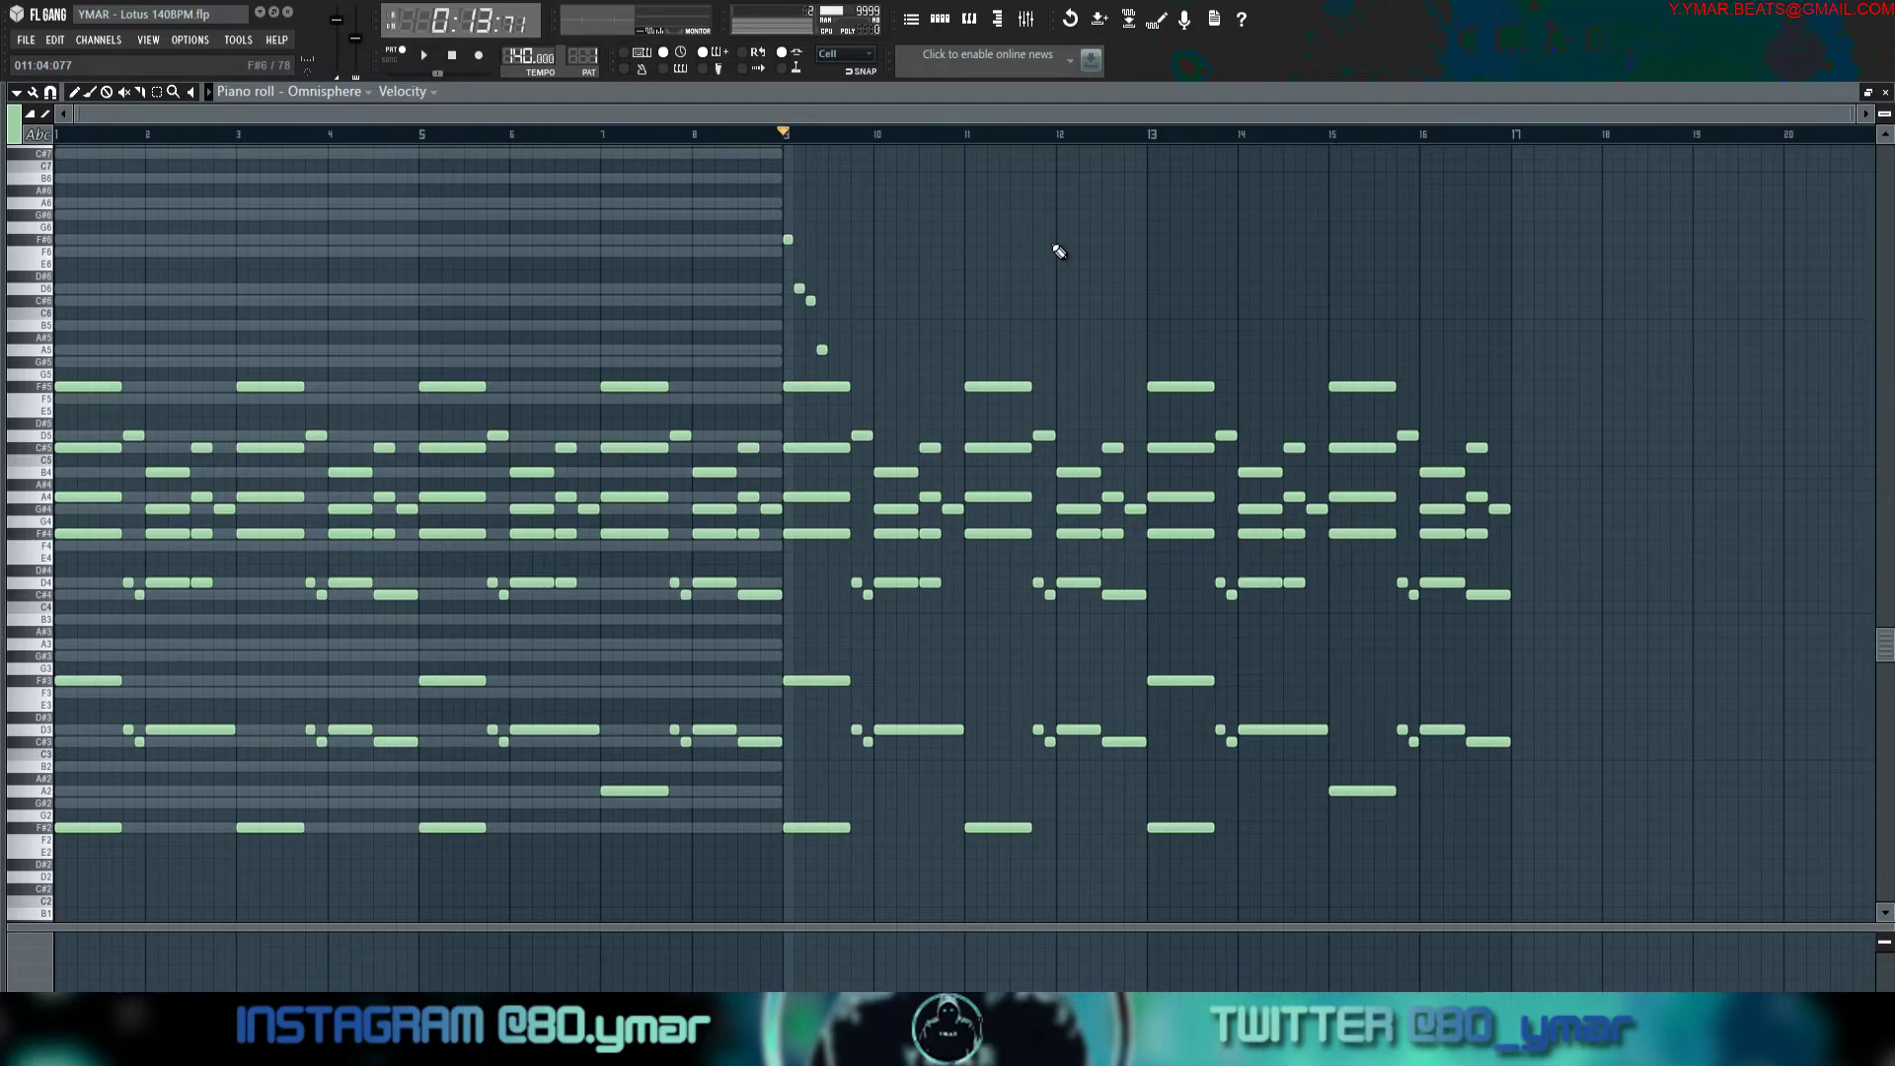
key(space)
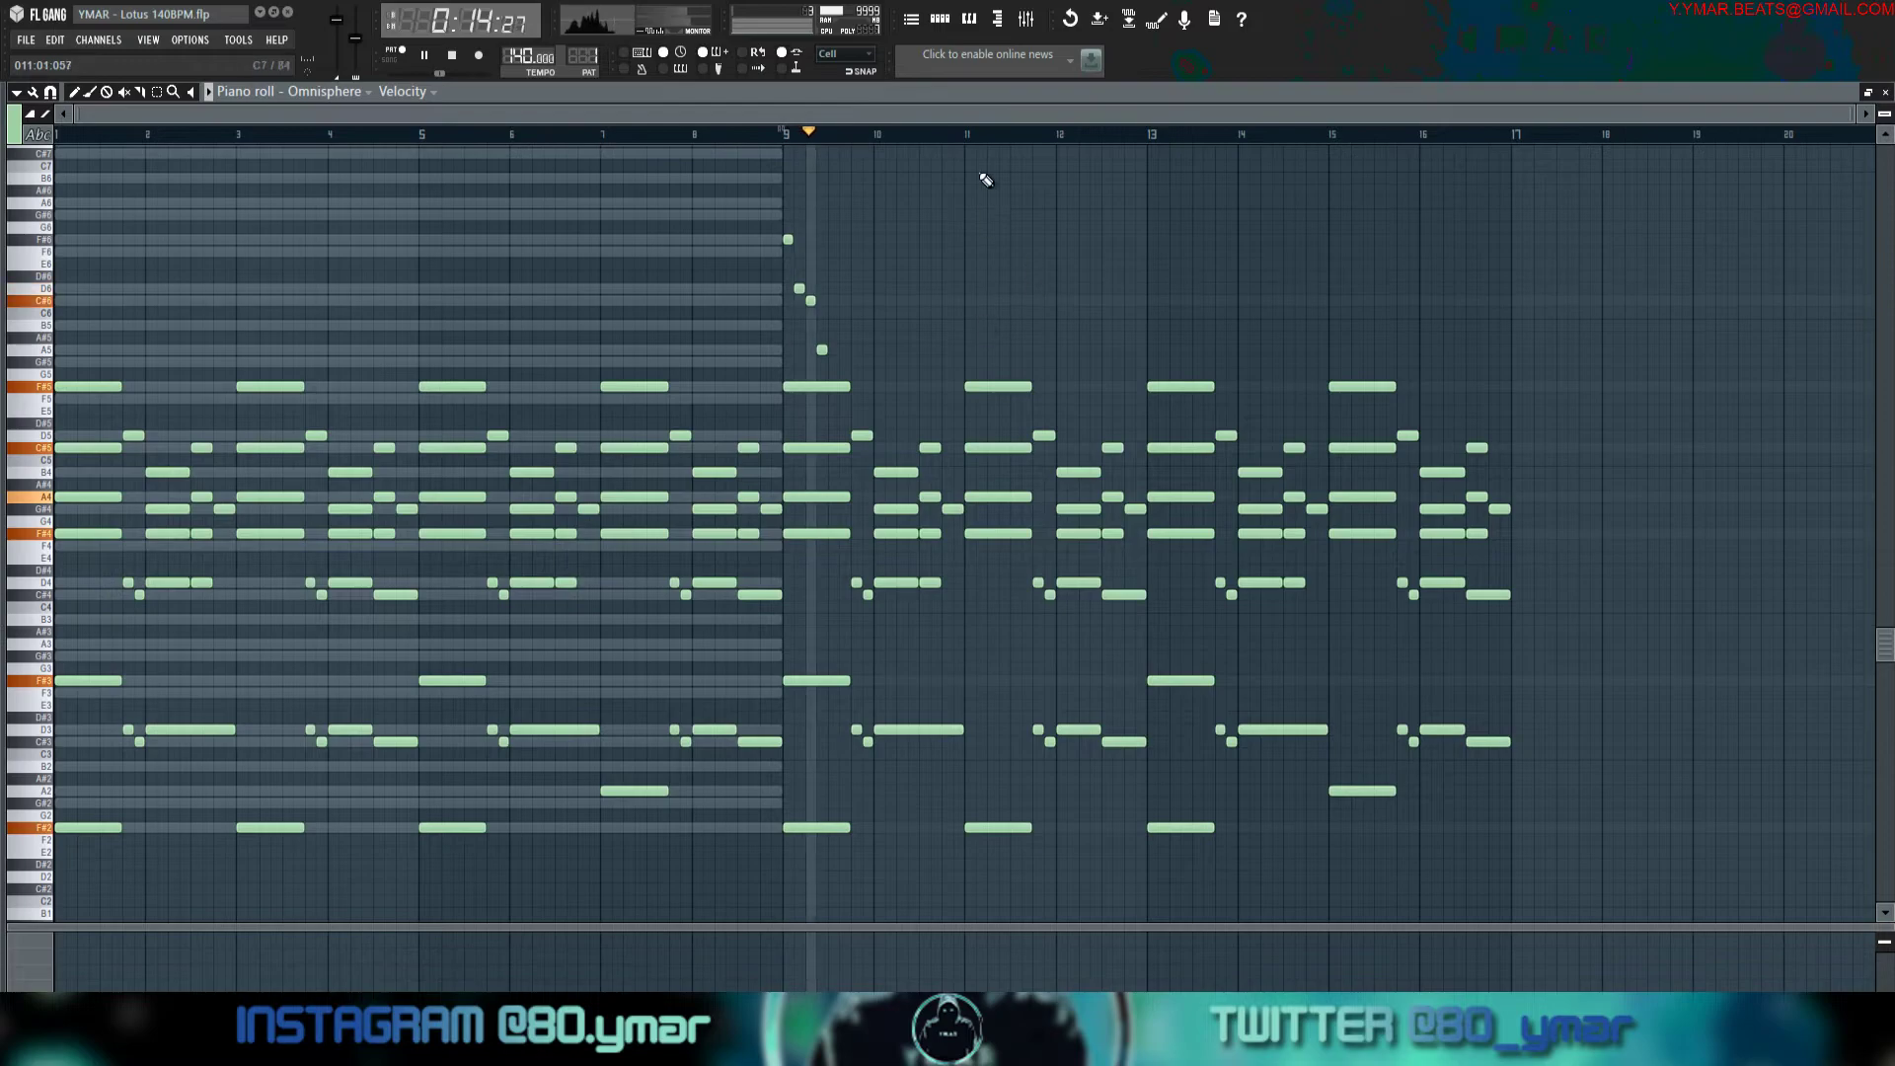
key(space)
Add short C#6, D6, C#6 and A5 notes in a row from beat 2 of bar 10 and play the phrase.
scroll(903, 296, up, 1)
scroll(900, 296, up, 3)
key(space)
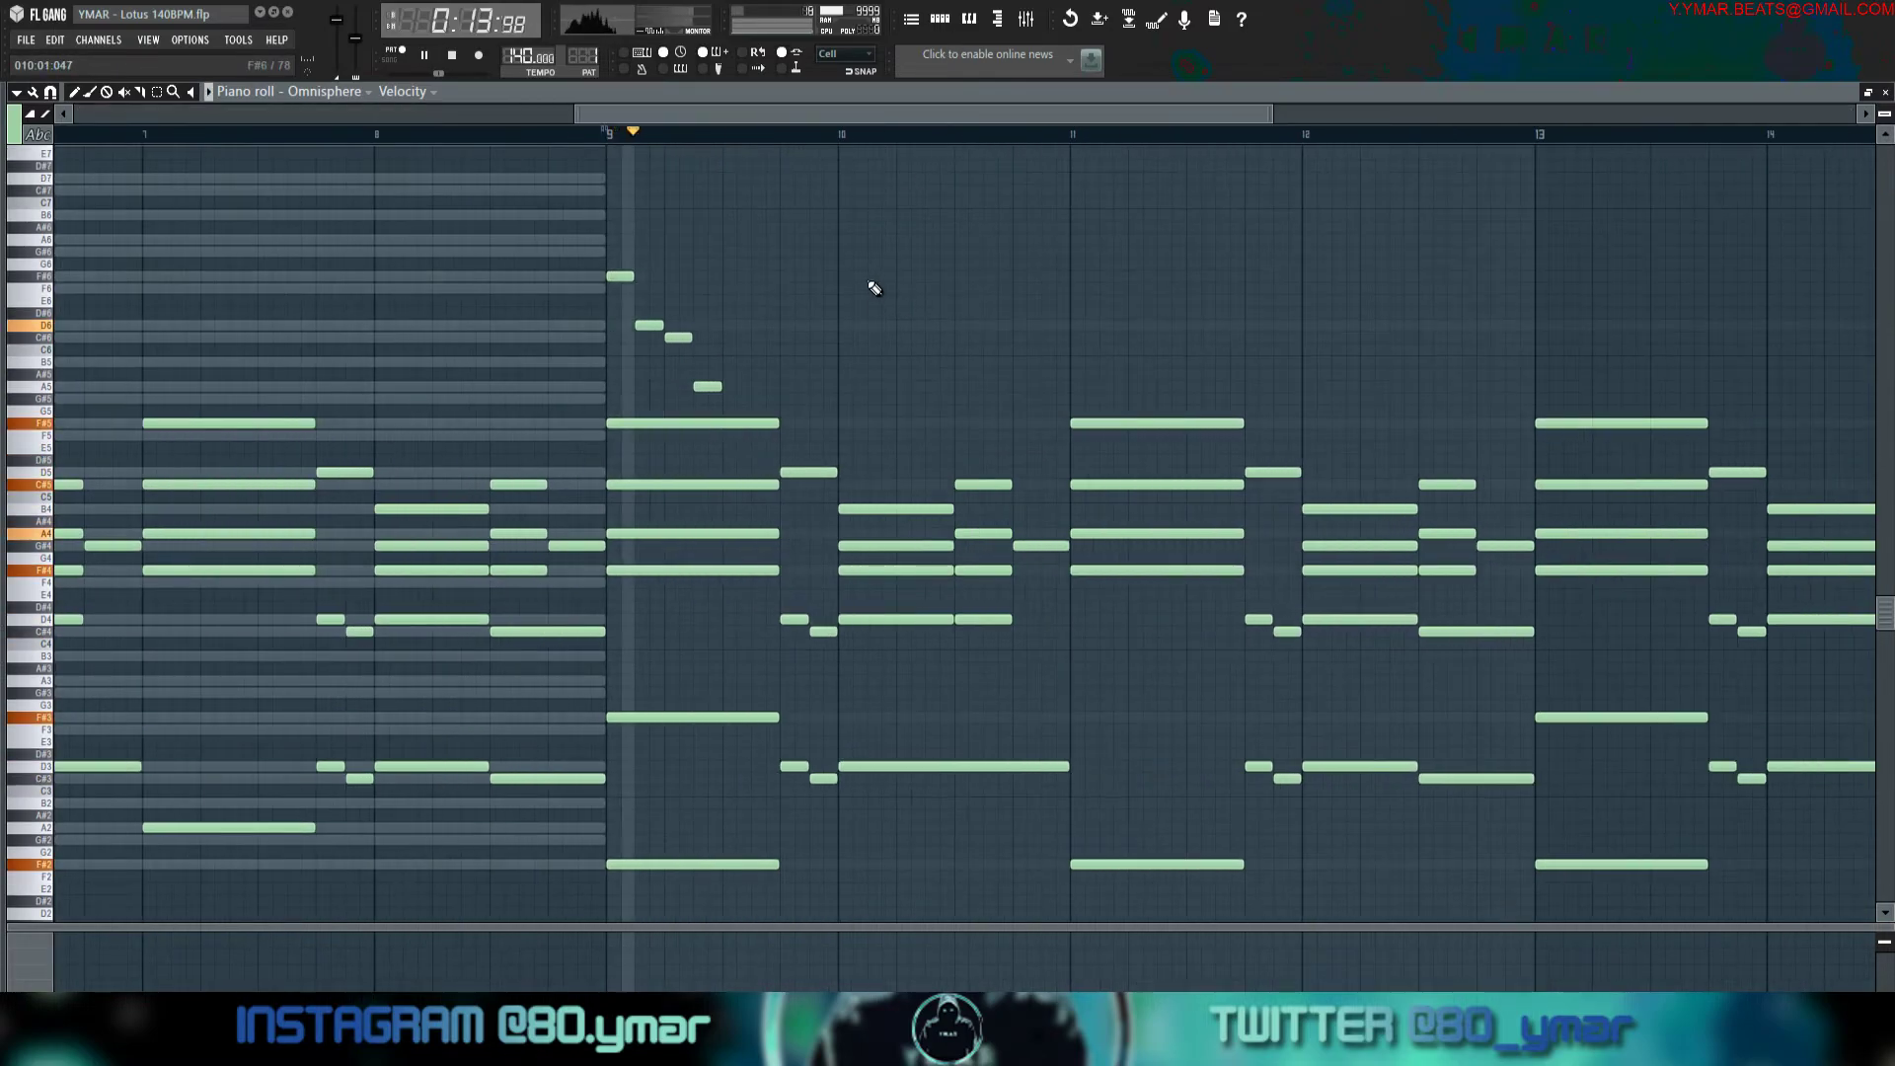
key(space)
click(906, 364)
drag(908, 363, 909, 340)
click(933, 325)
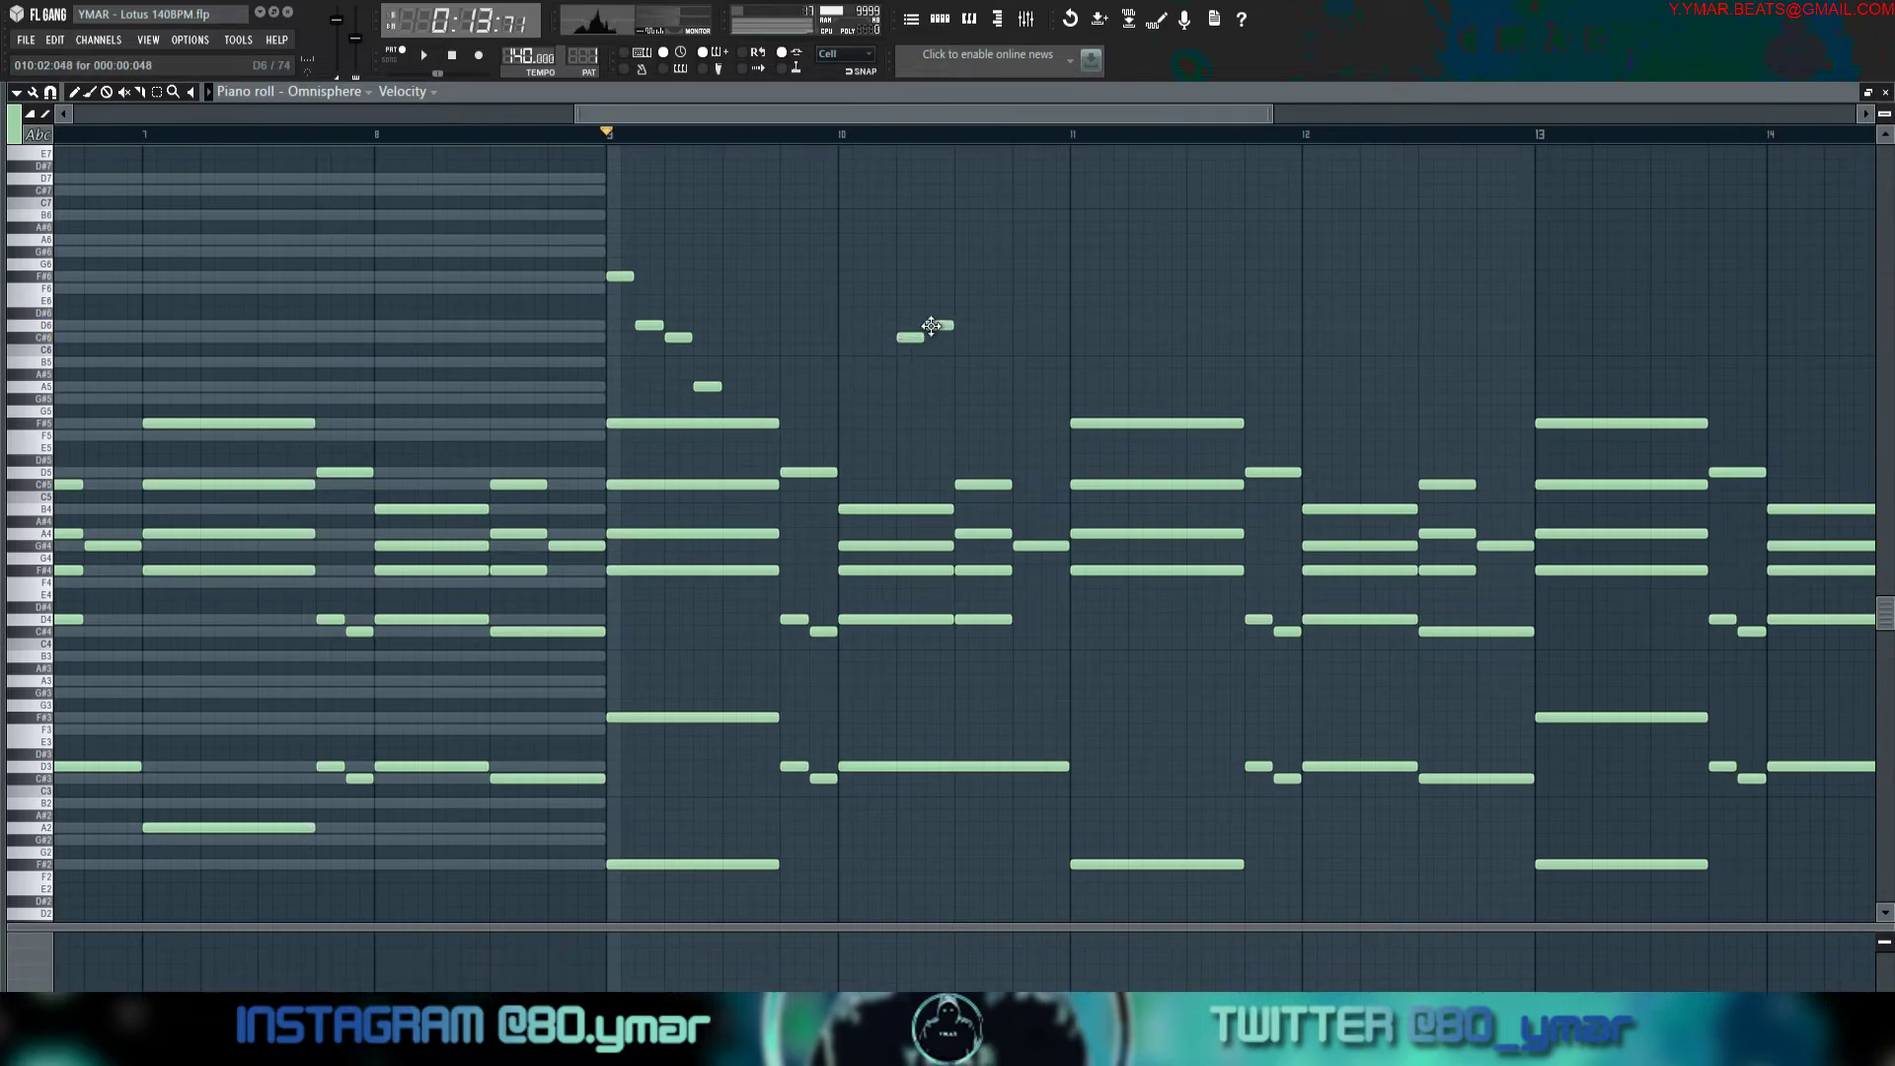
click(969, 339)
click(987, 386)
key(space)
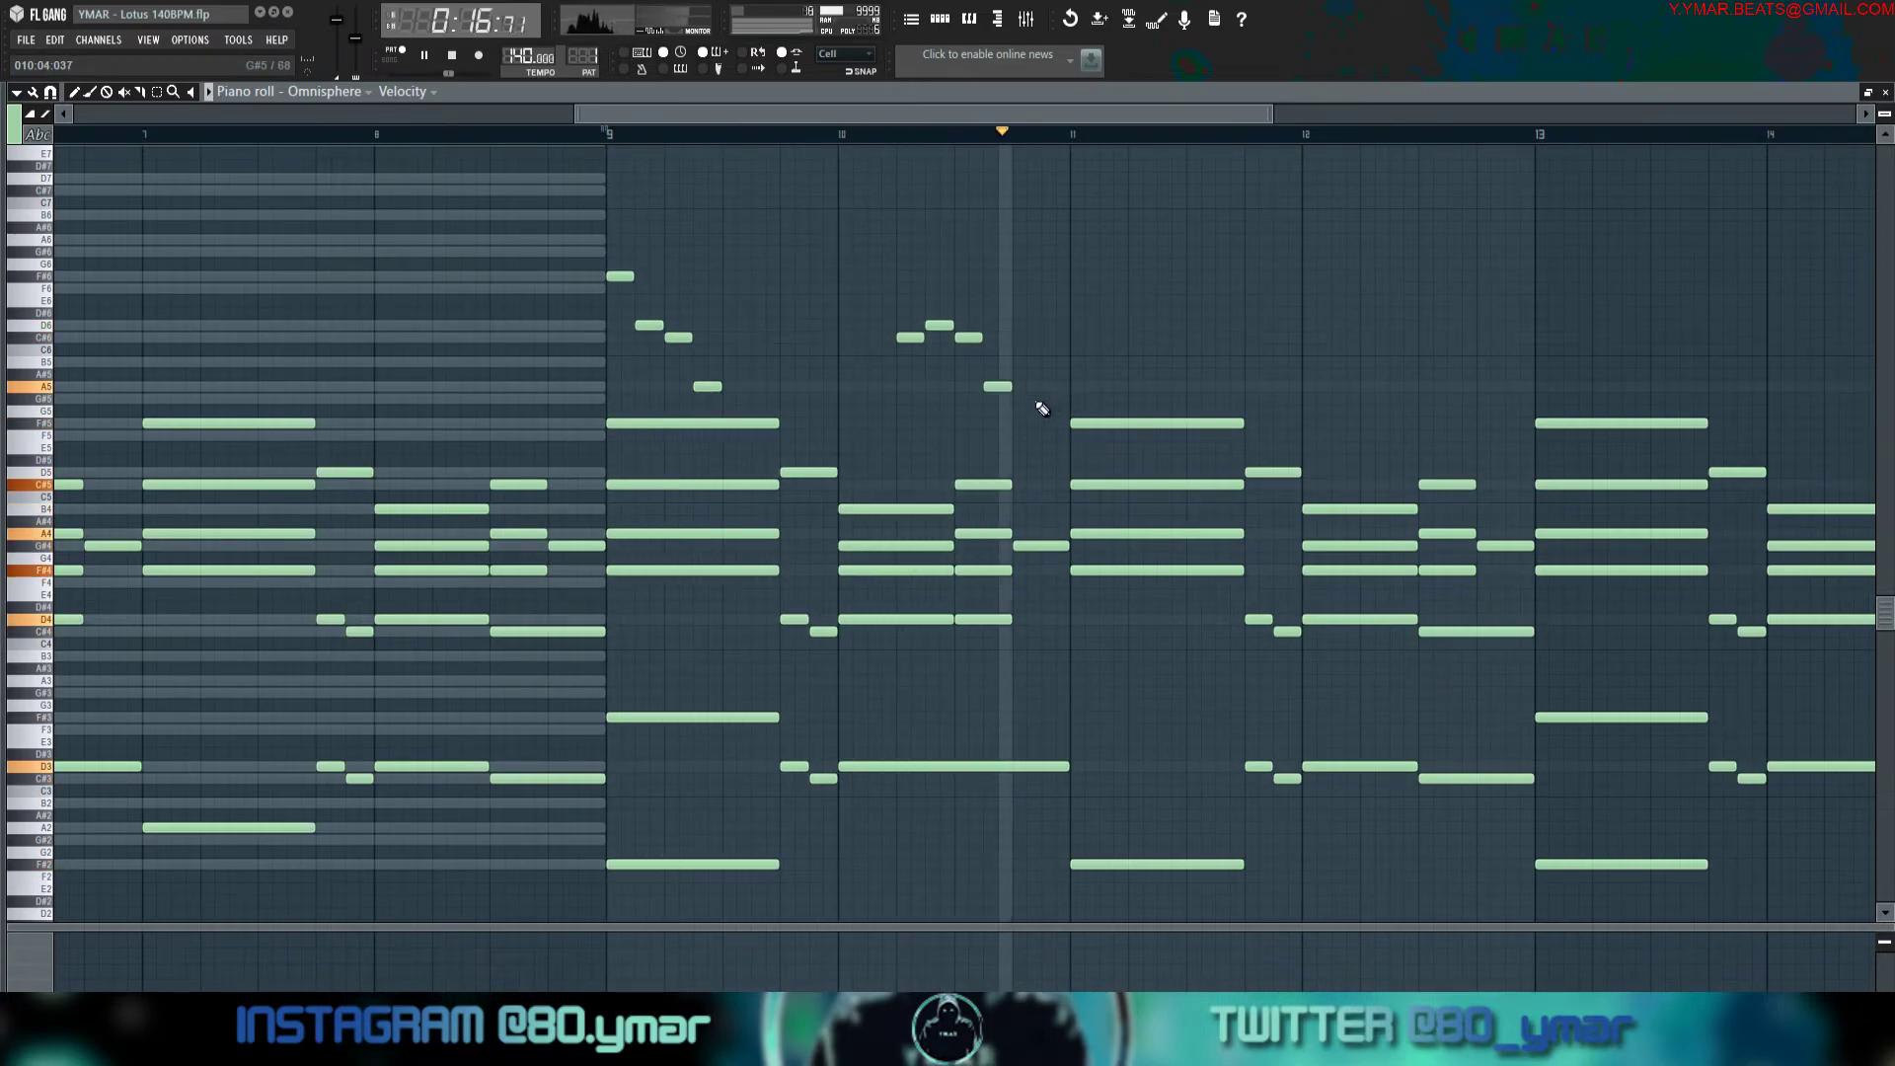
Add a short G#5 note directly after the A5 in bar 10 and play the phrase.
key(space)
click(1018, 422)
mouse_move(1019, 421)
mouse_down()
mouse_move(893, 316)
mouse_move(777, 271)
mouse_move(968, 271)
mouse_up()
right_click(1023, 409)
click(1020, 399)
key(space)
Copy the counter-melody of bars 9-10 to bars 11-12 and end bar 12 with a short E5 note.
scroll(1027, 364, down, 3)
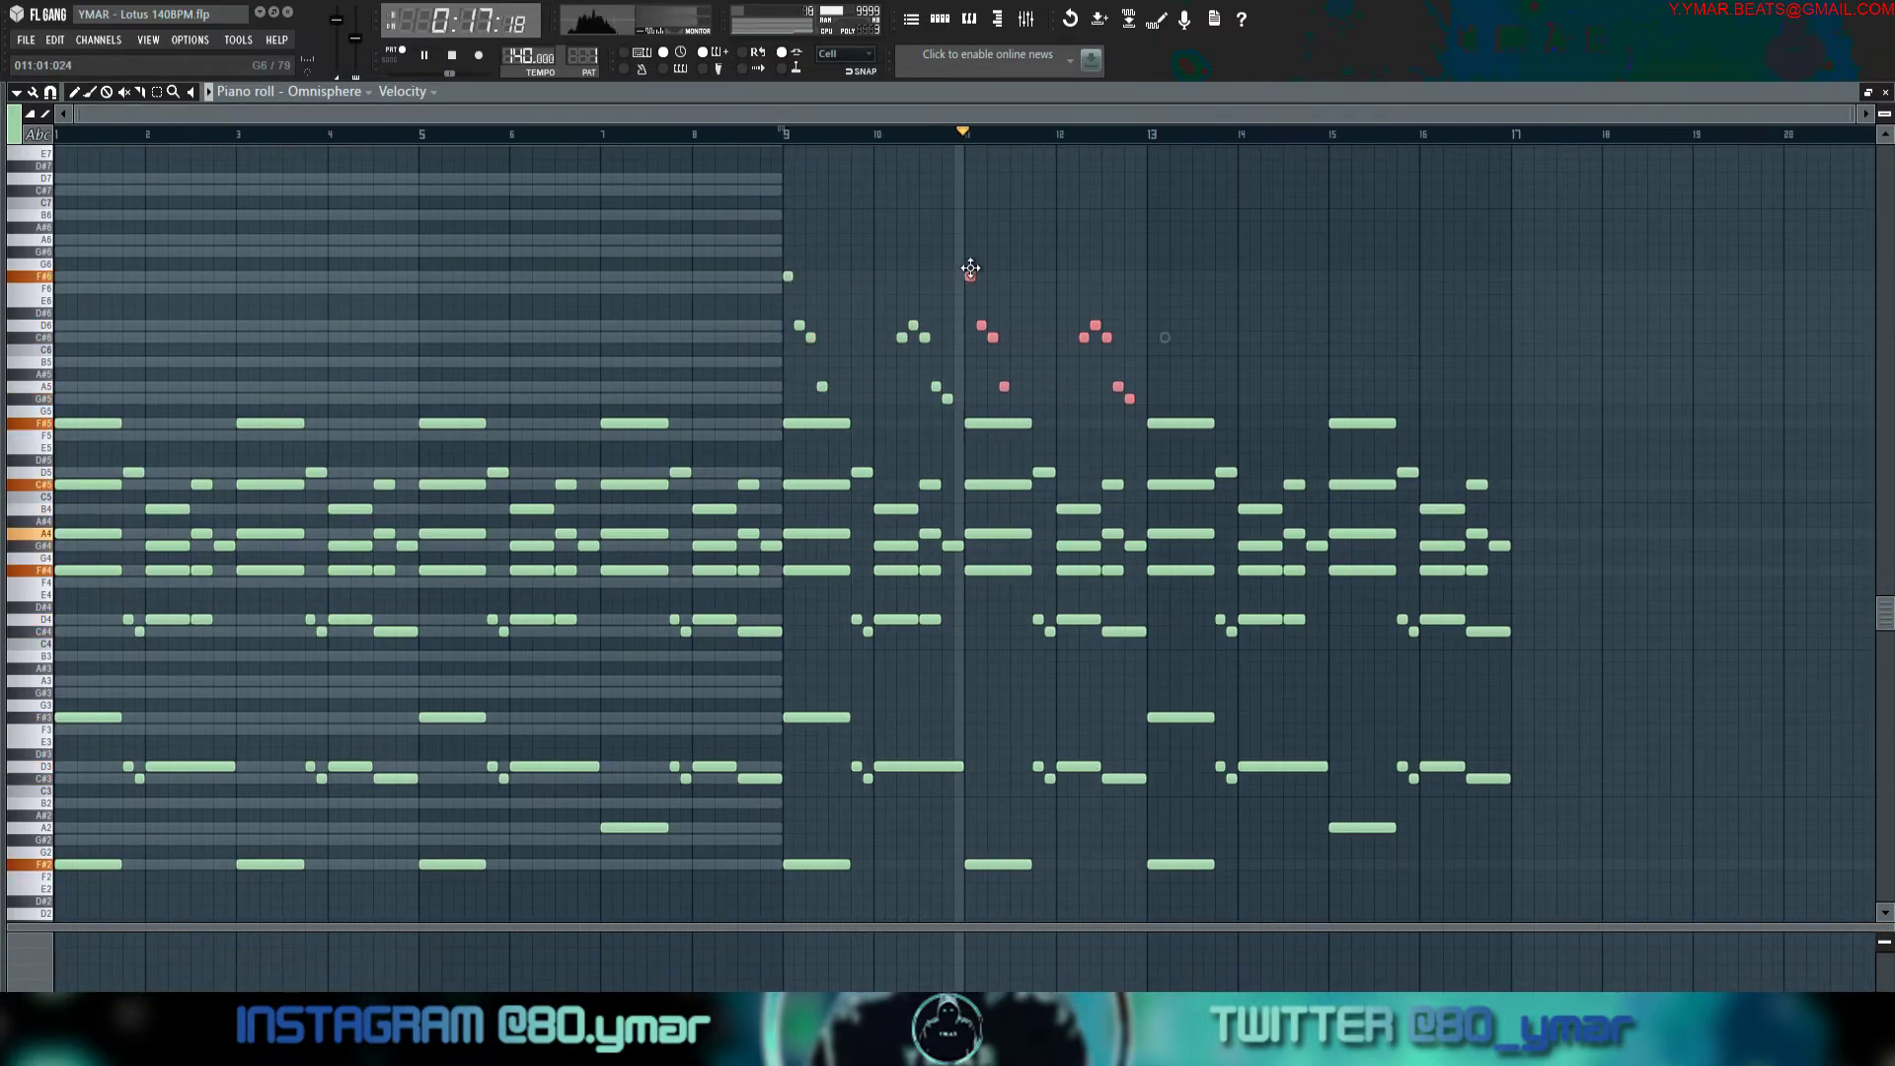
scroll(1143, 281, up, 3)
ctrl+click(1168, 353)
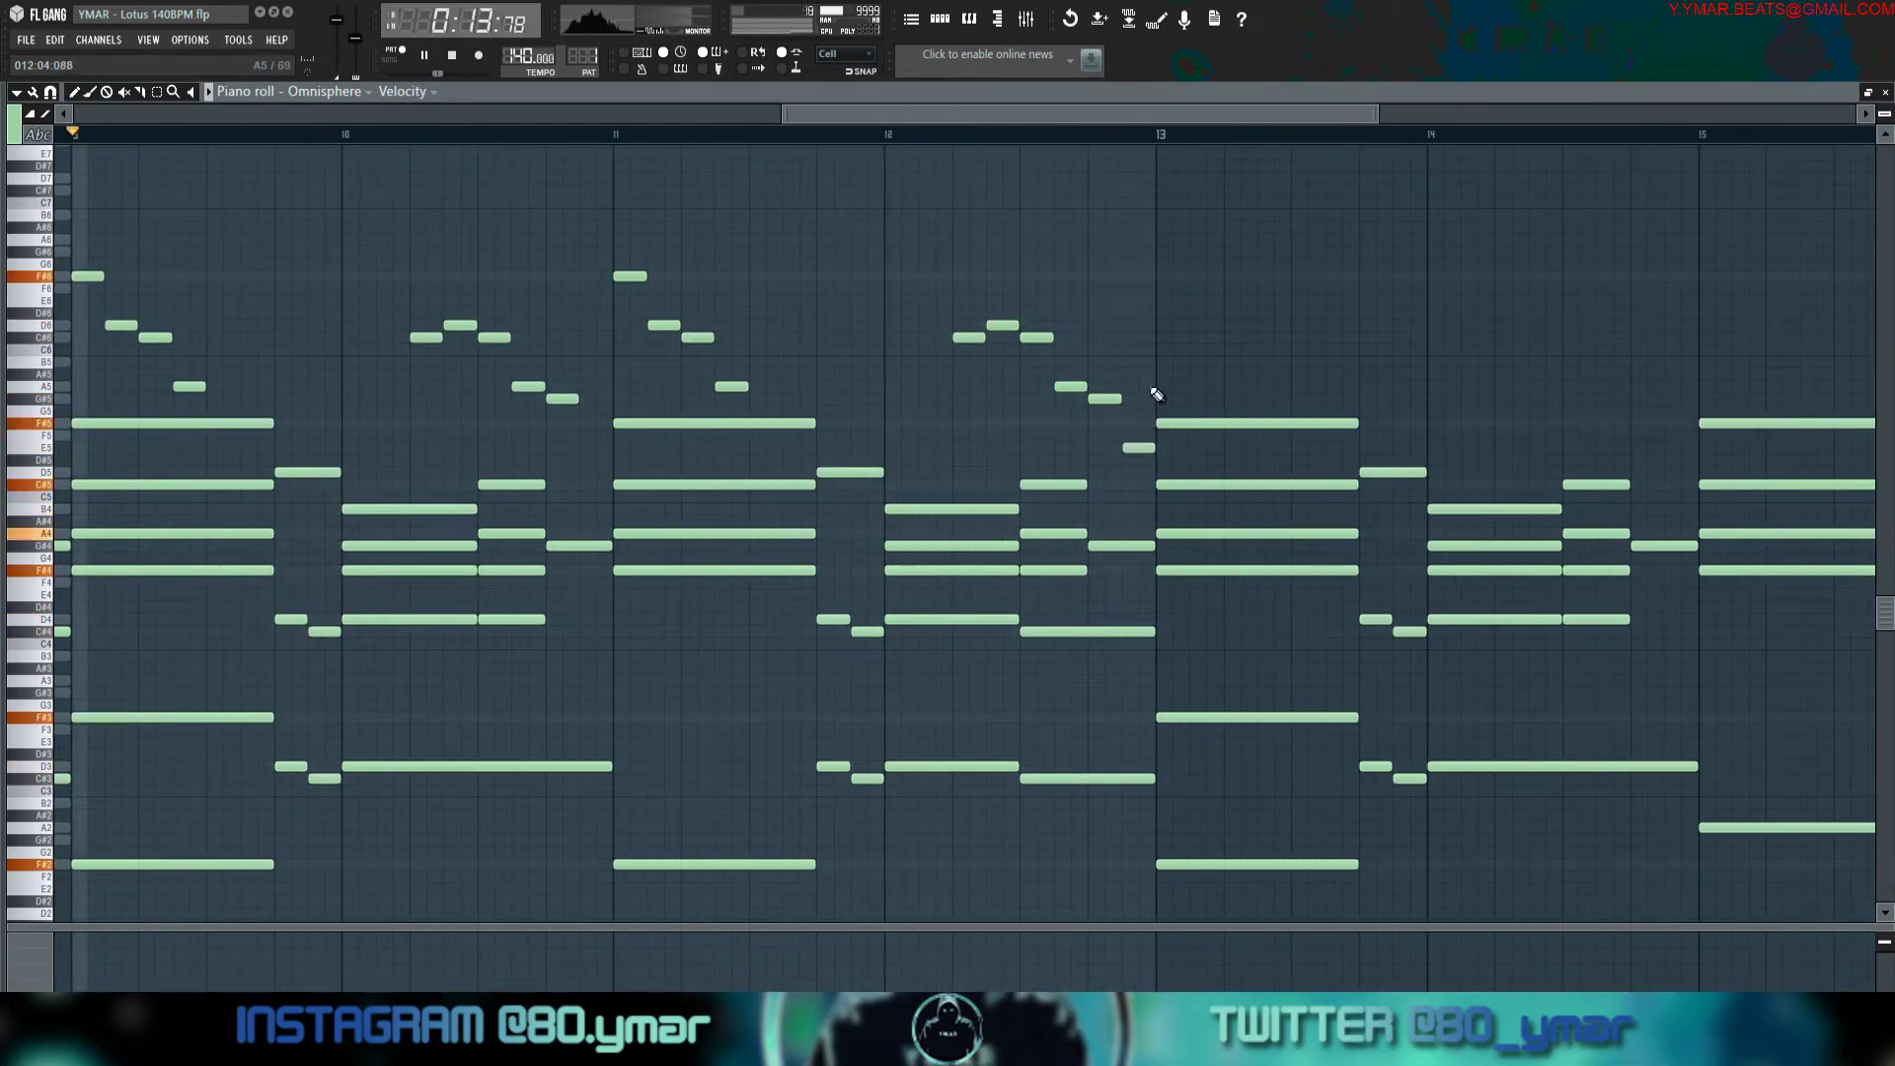
Duplicate the high counter-melody of bars 9-12 into bars 13-16 and play it back.
scroll(1143, 447, down, 3)
ctrl+drag(1140, 435, 1082, 304)
ctrl+shift+drag(1020, 393, 879, 201)
ctrl+shift+click(949, 401)
ctrl+shift+click(823, 386)
key(ctrl+b)
ctrl+click(1216, 221)
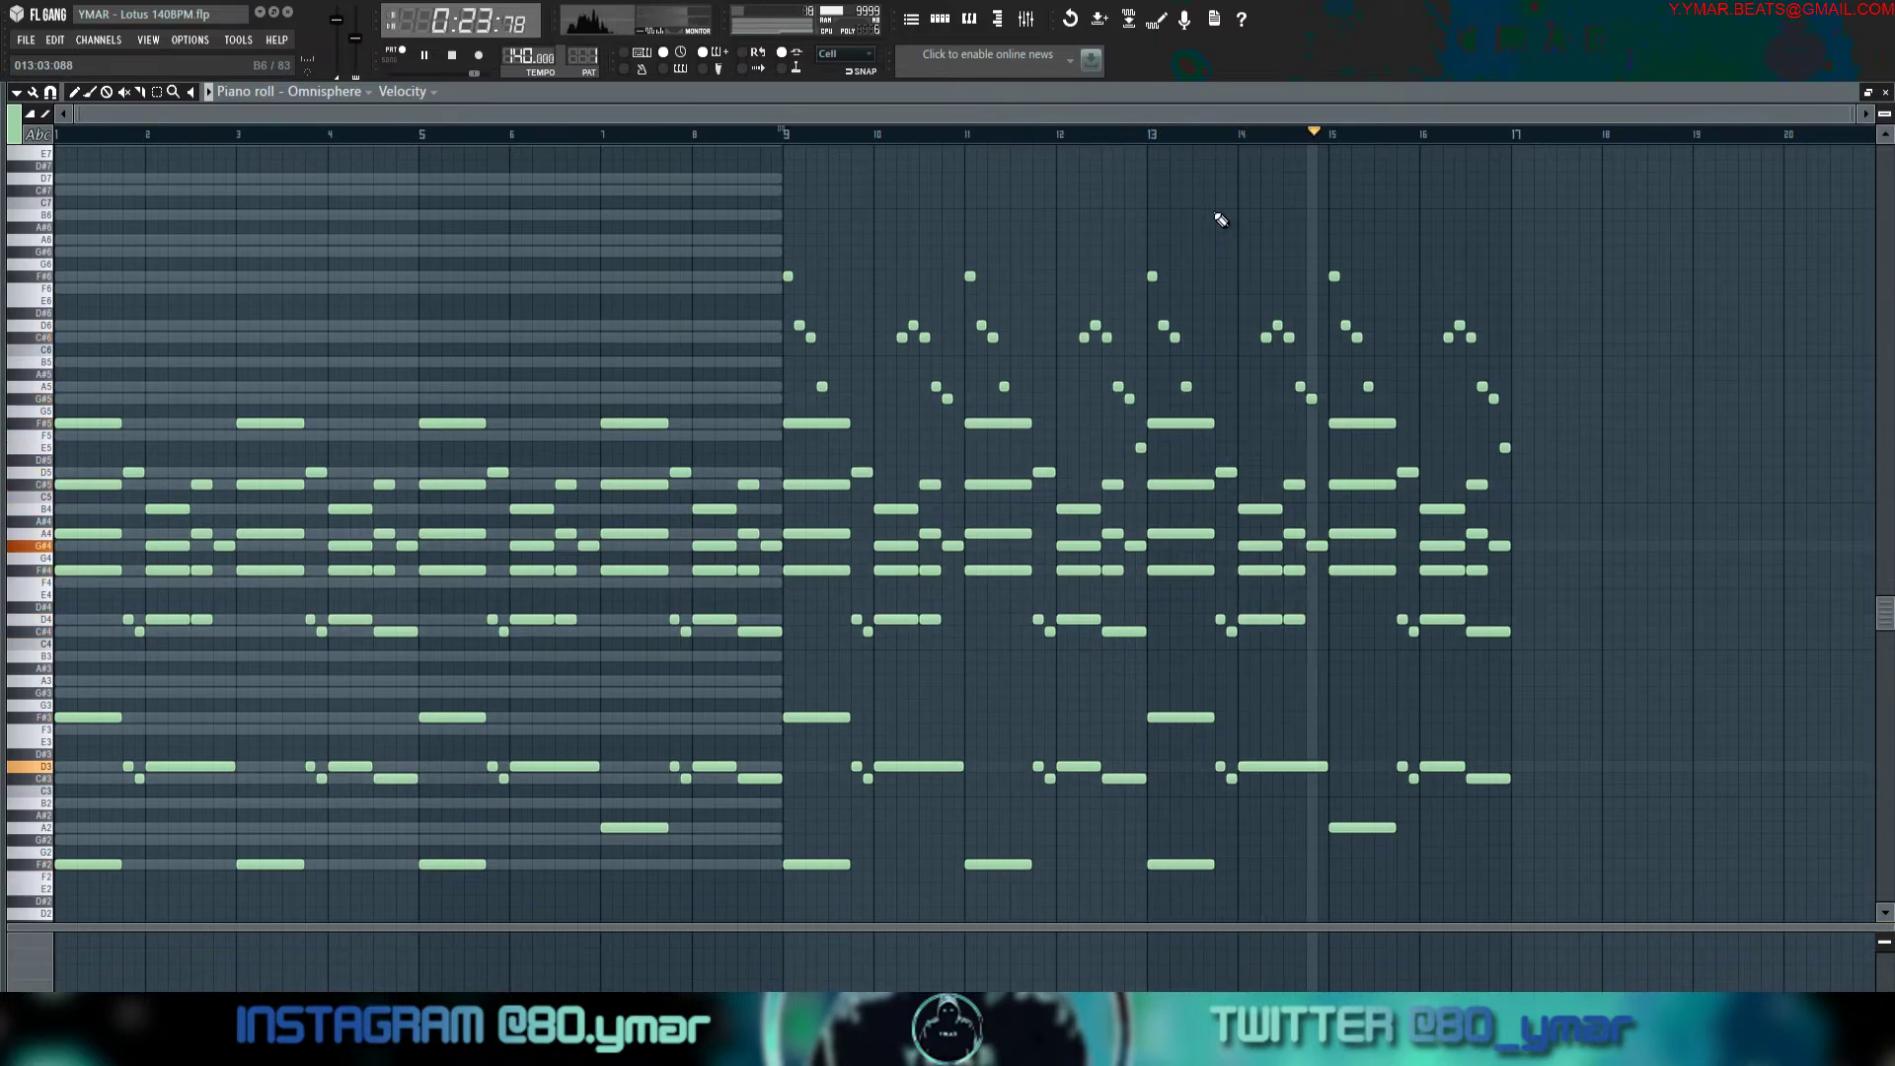
key(space)
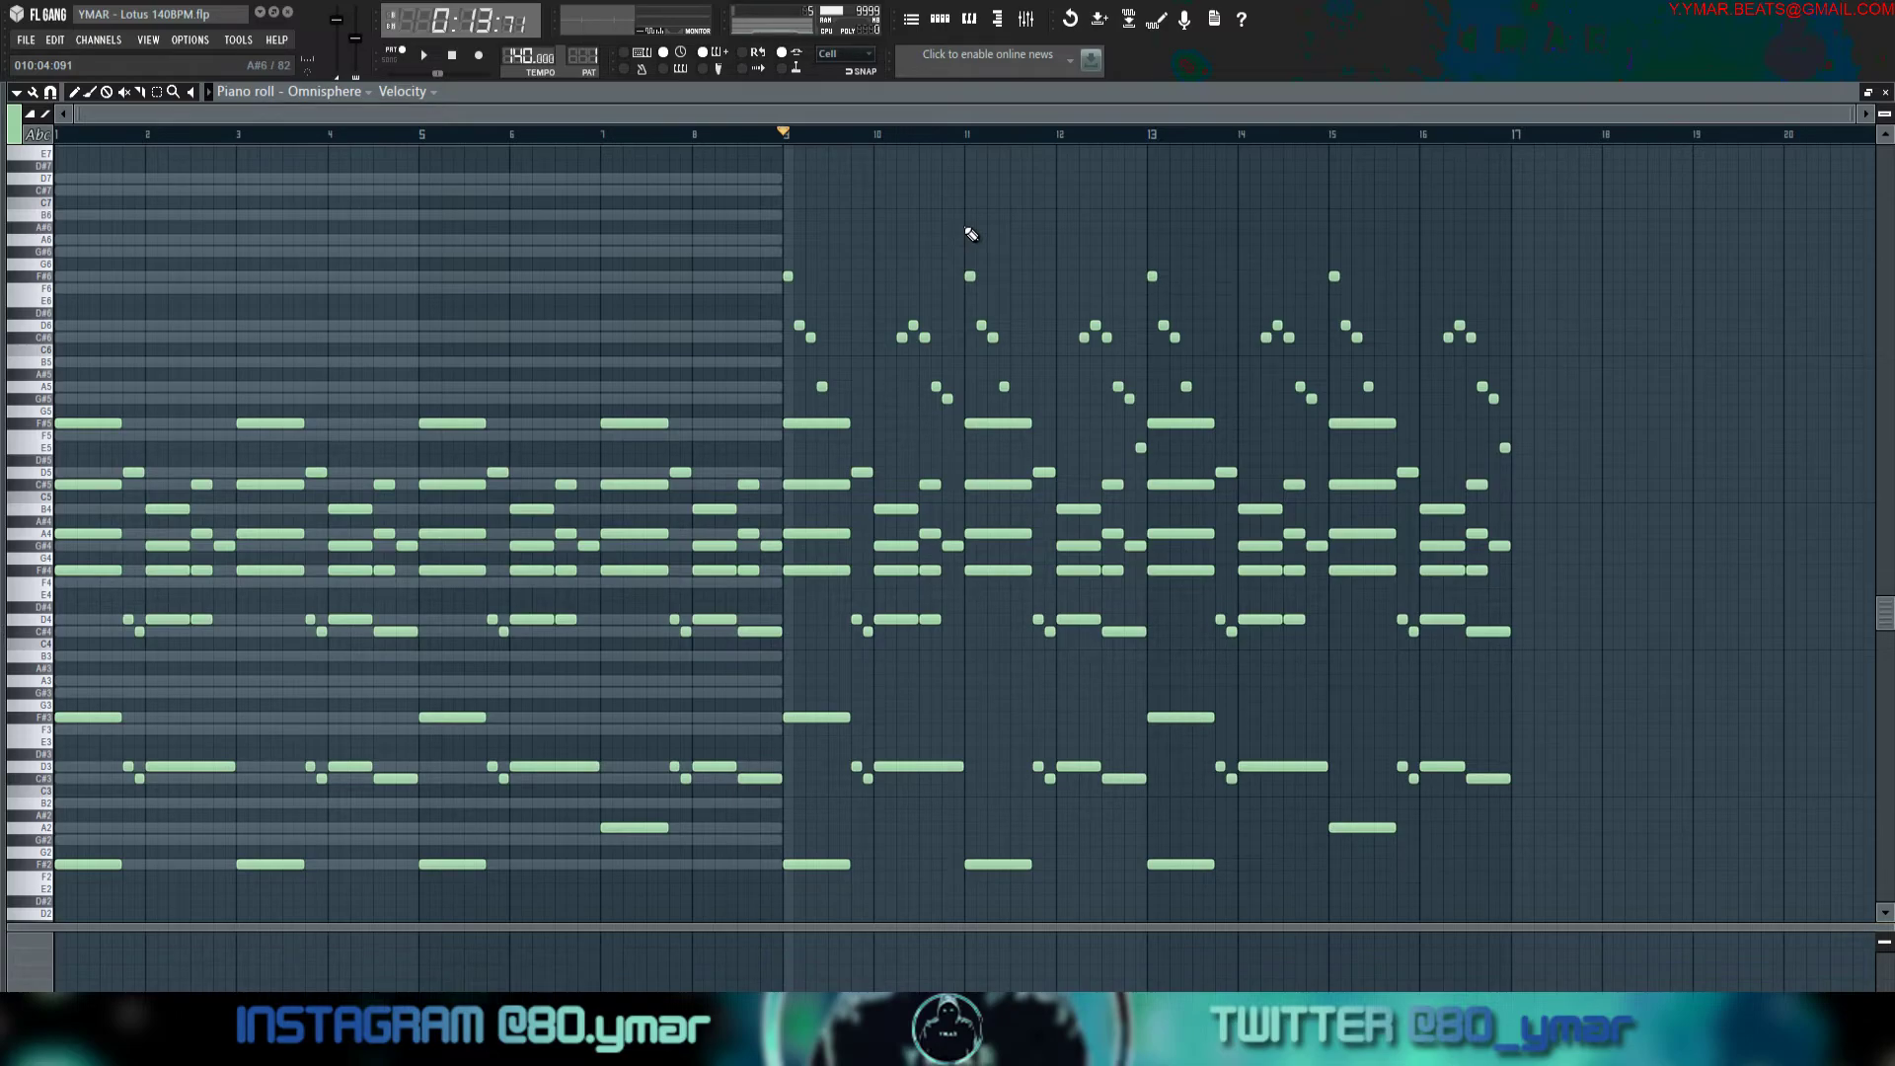
Play the melody and lower the last counter-melody note of bar 12 to C#5.
key(space)
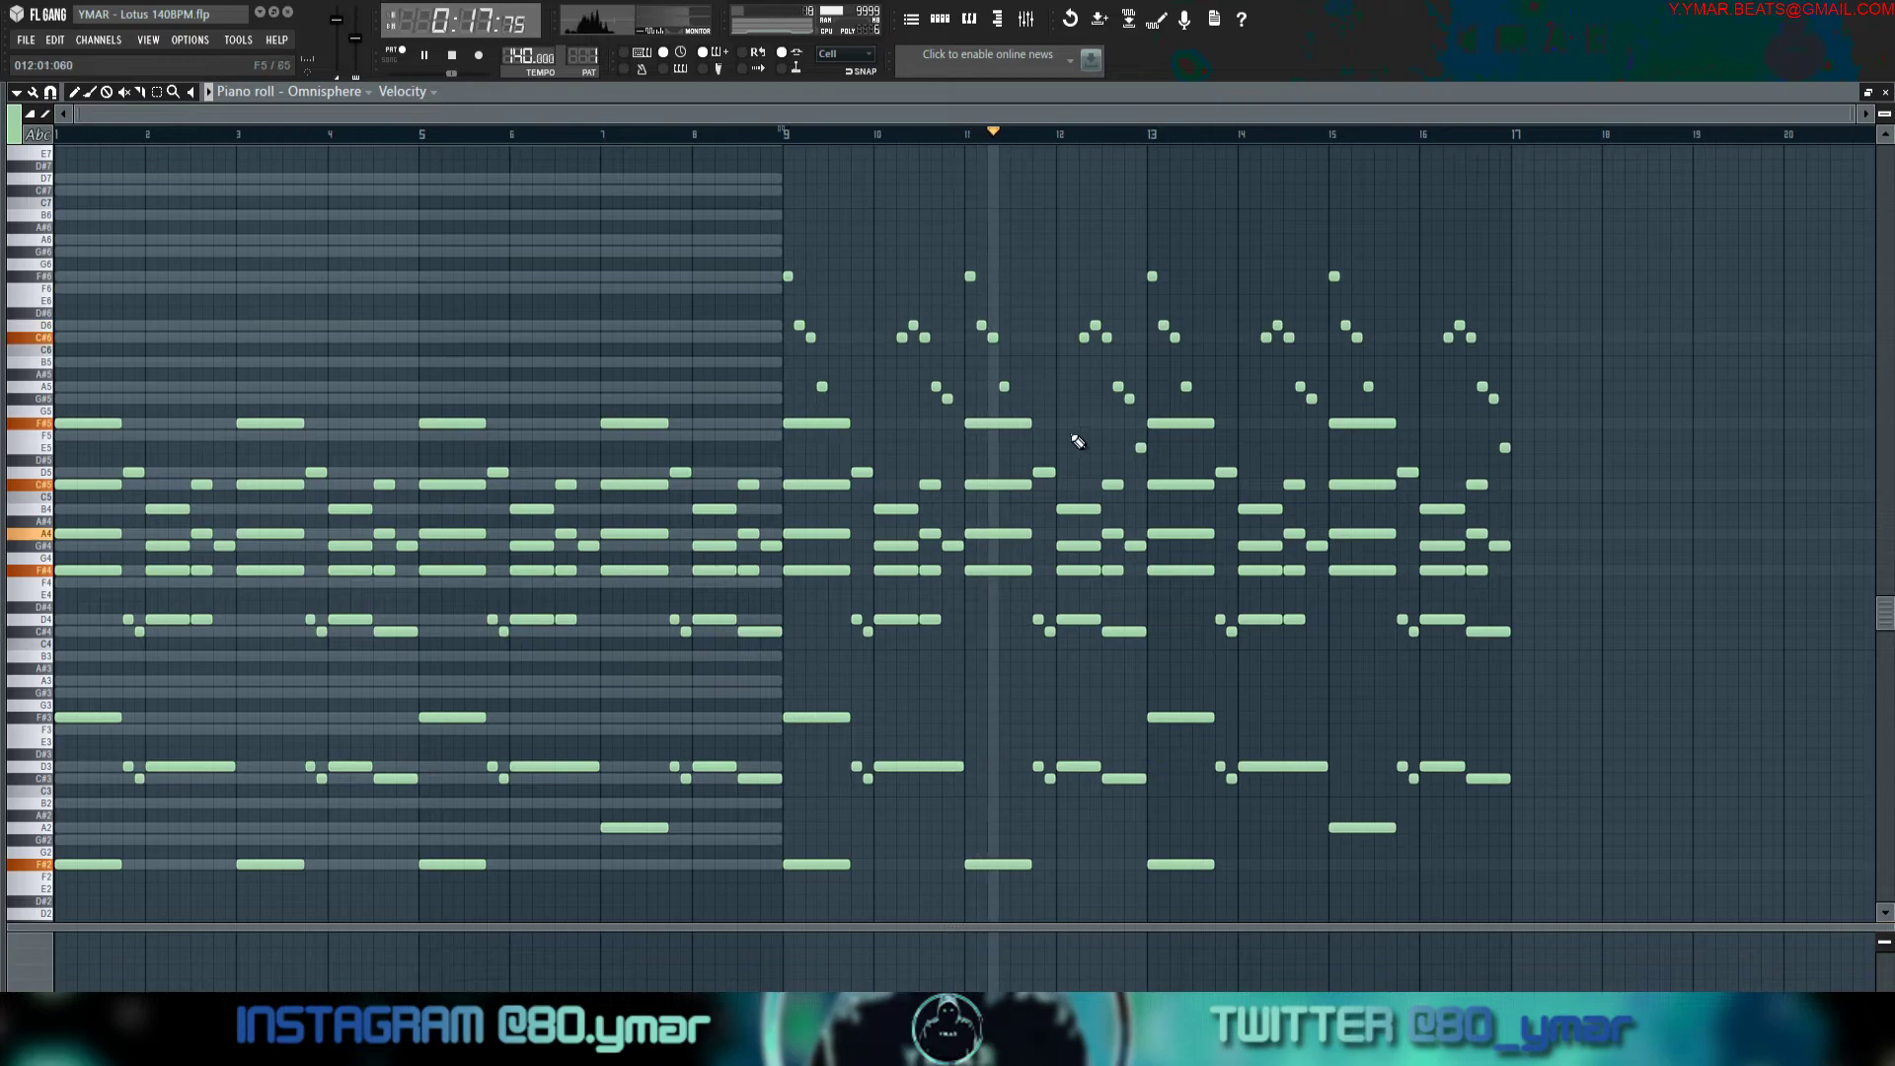
scroll(1070, 428, up, 3)
drag(1162, 441, 1125, 488)
key(space)
scroll(1125, 487, down, 3)
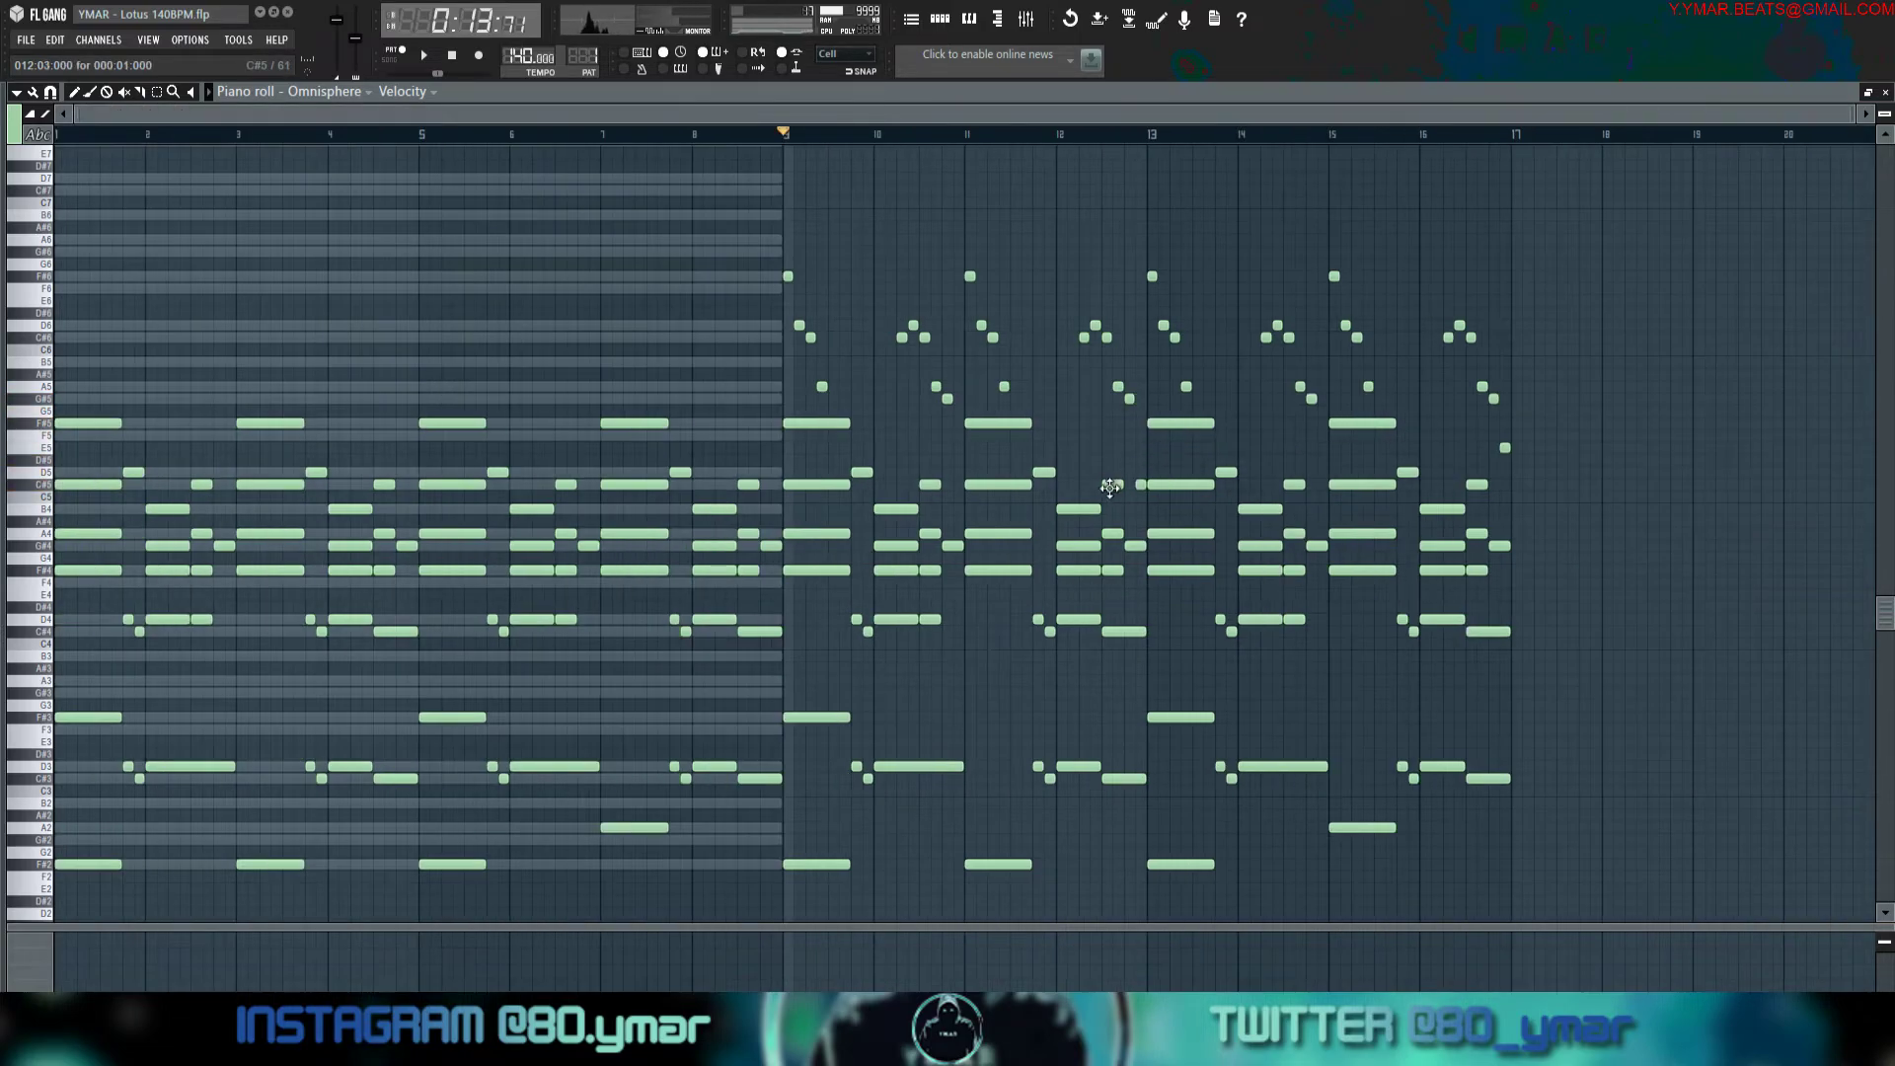
Raise the last counter-melody note of bar 16 to F#5, play the pattern and stop playback.
mouse_move(1502, 446)
mouse_down()
mouse_move(1502, 394)
mouse_move(1505, 423)
mouse_up()
key(space)
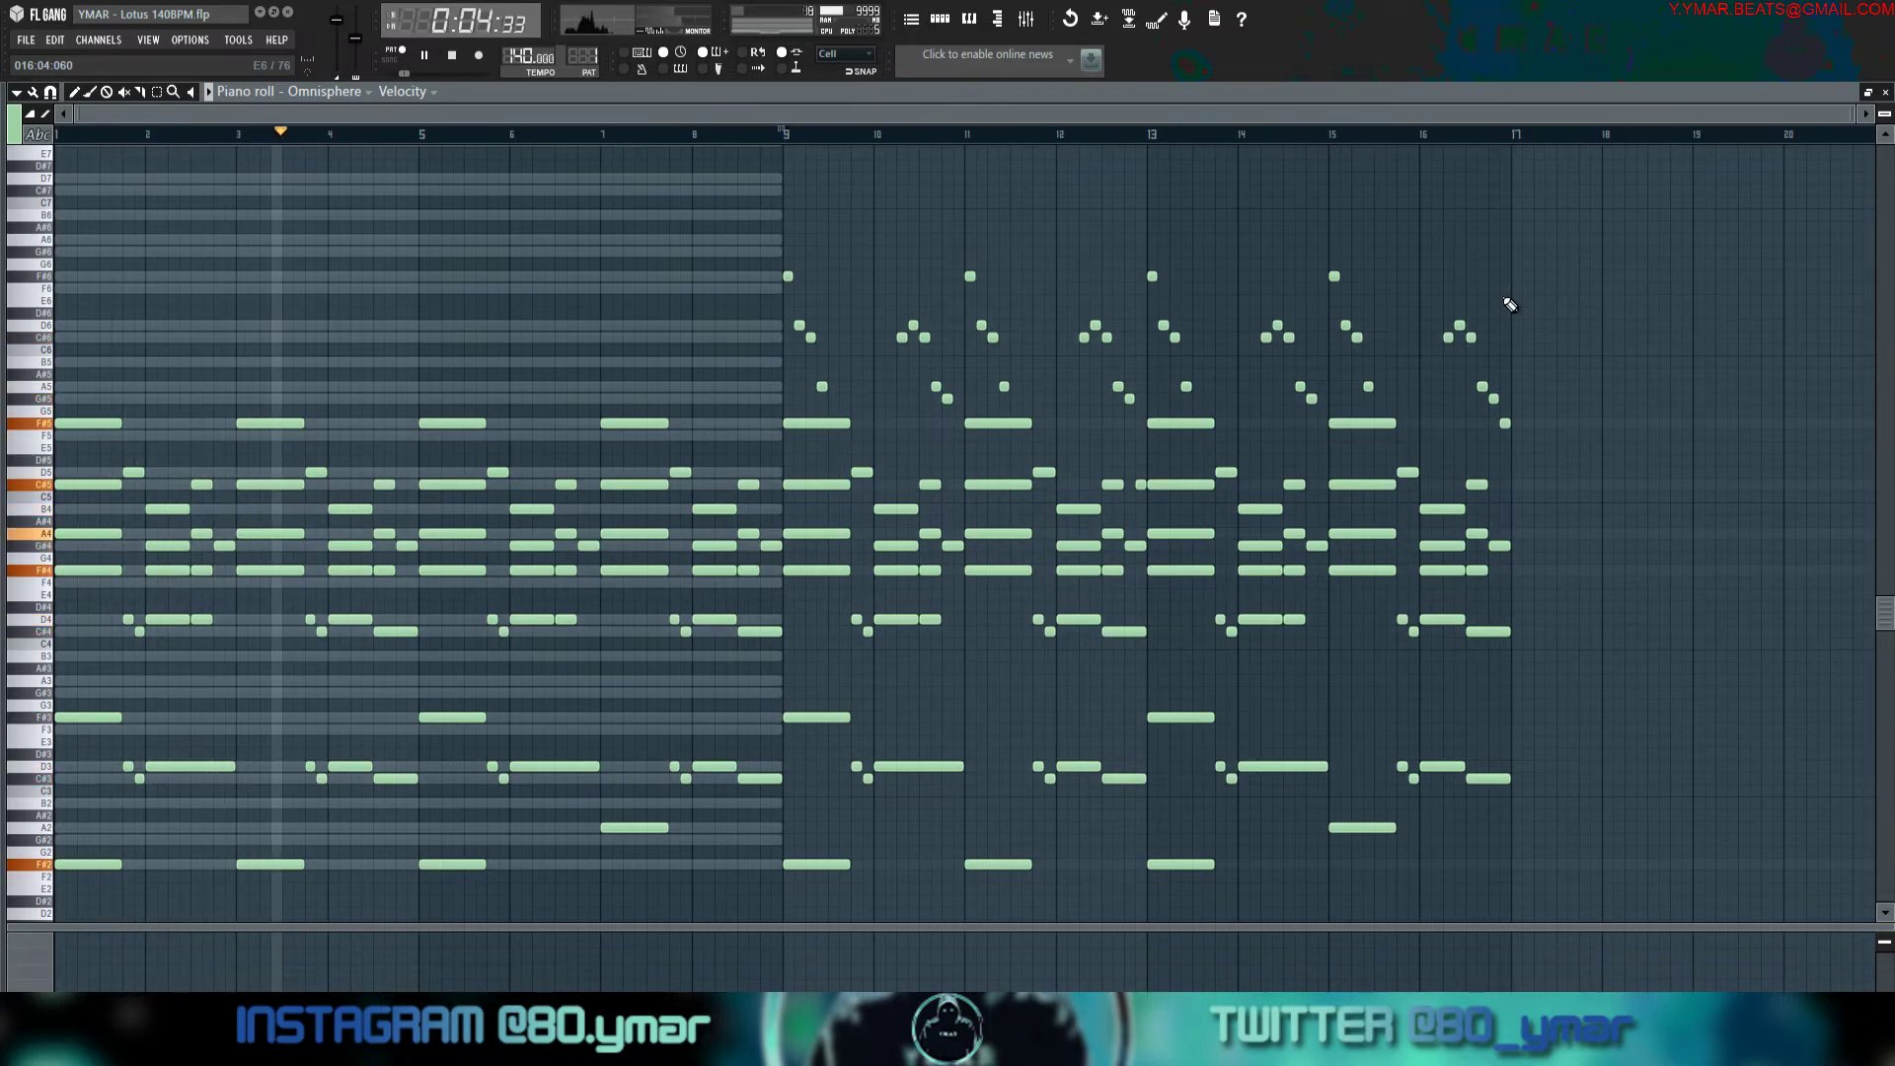
key(space)
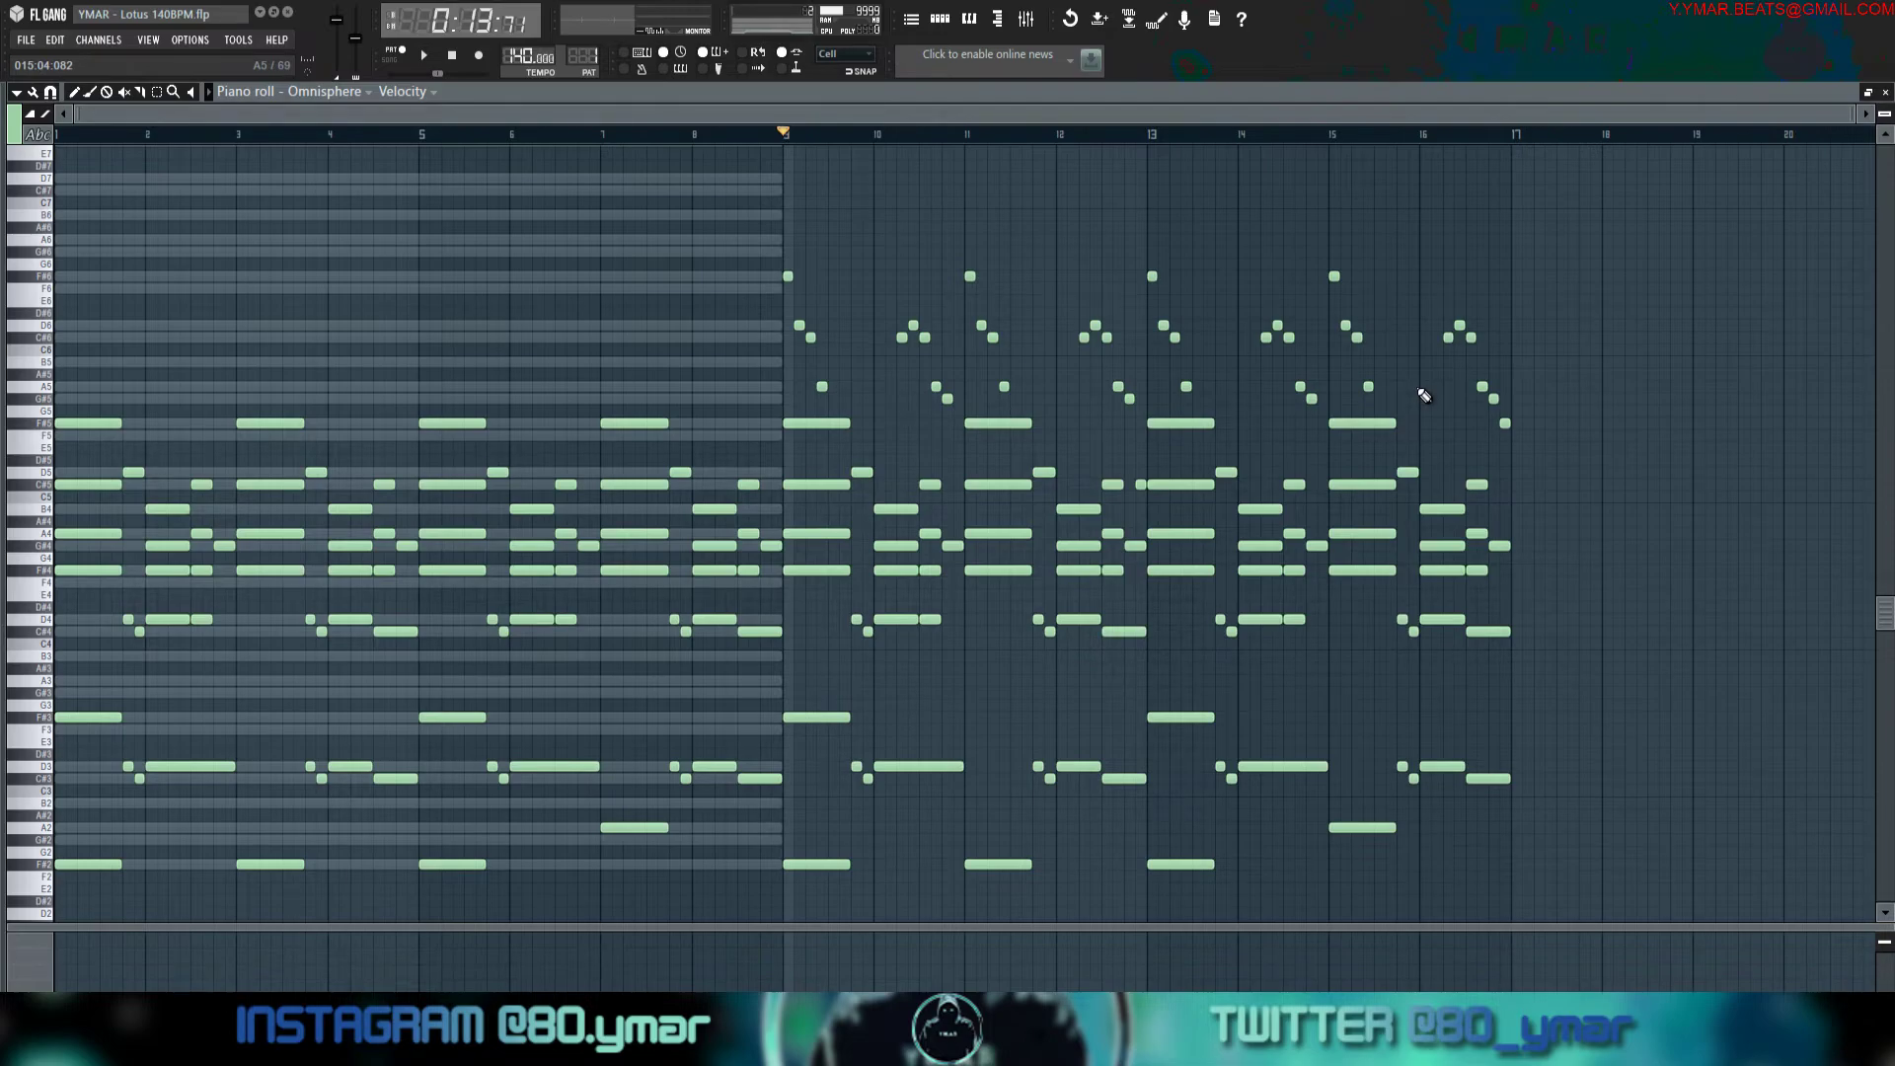
click(452, 56)
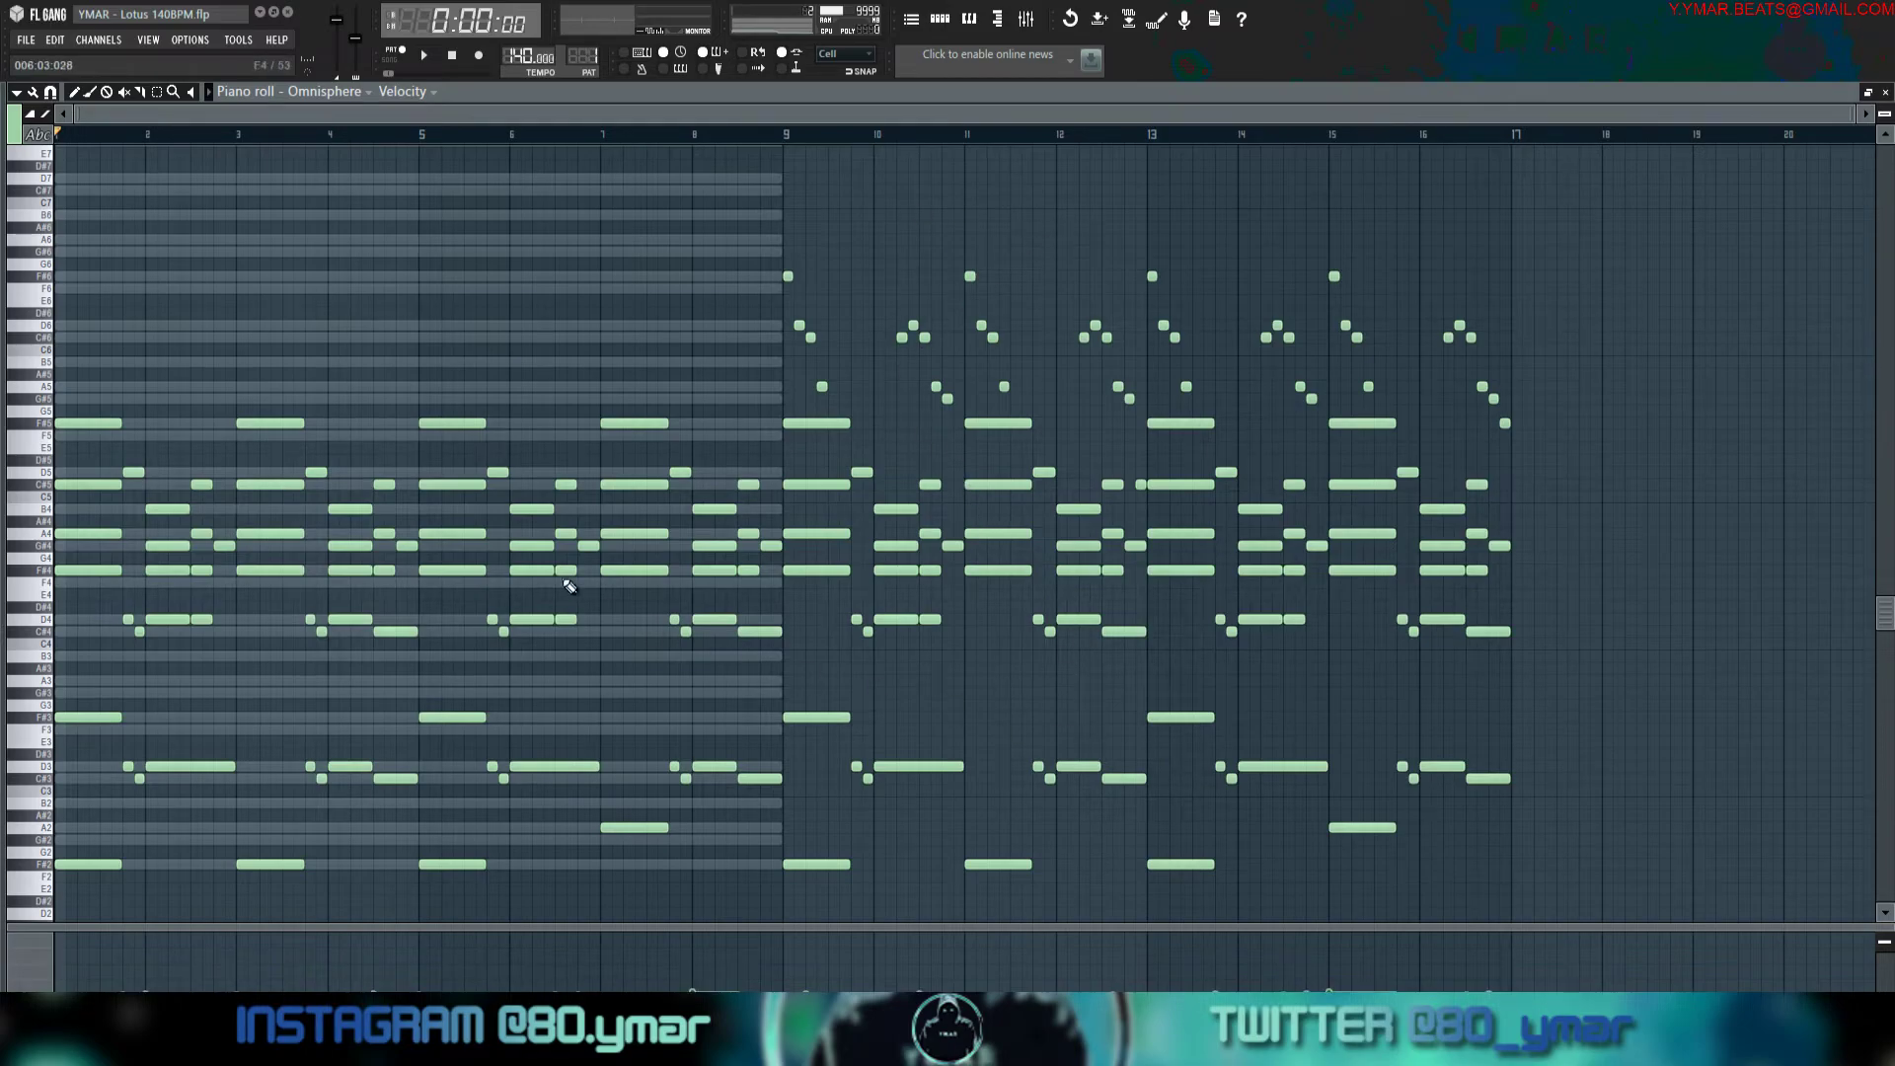
Solo the Keyscape channel, play it and open its notes in the piano roll.
scroll(760, 575, down, 3)
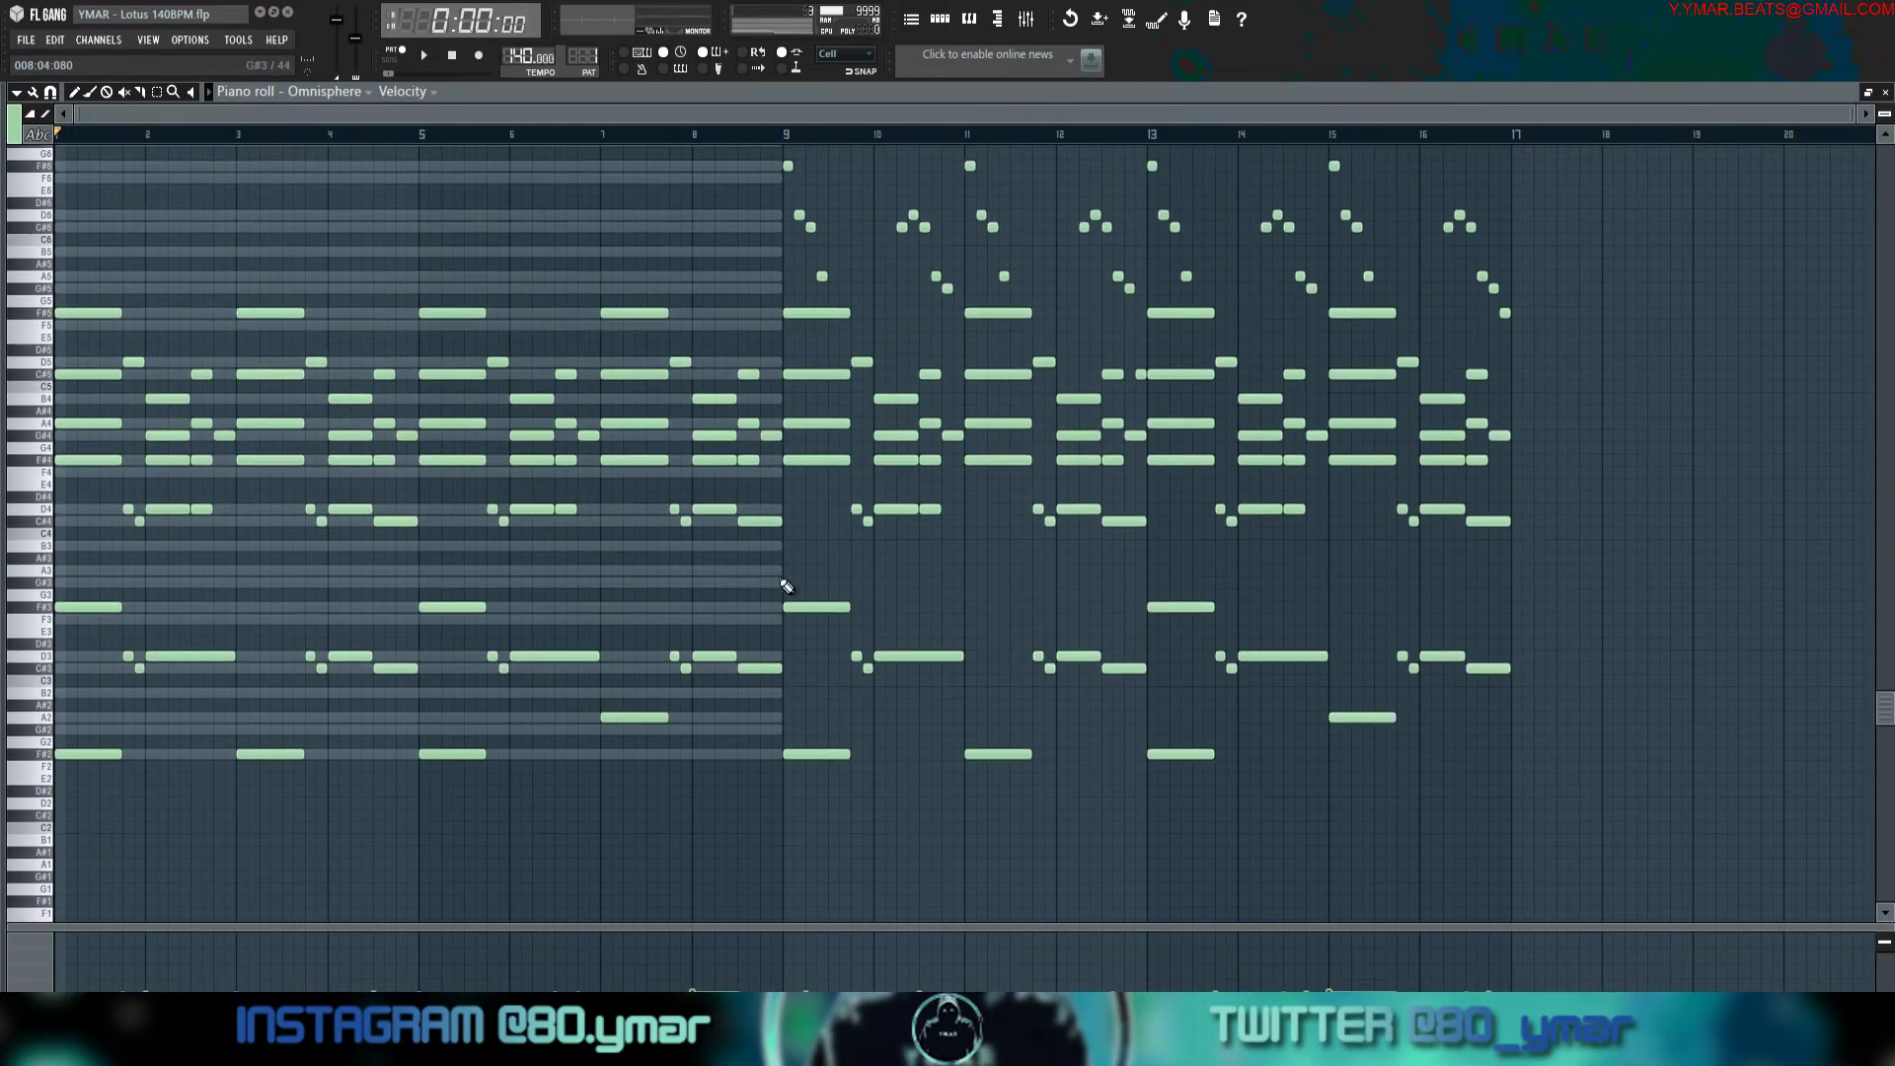
scroll(786, 582, down, 1)
scroll(789, 584, up, 5)
scroll(789, 589, down, 4)
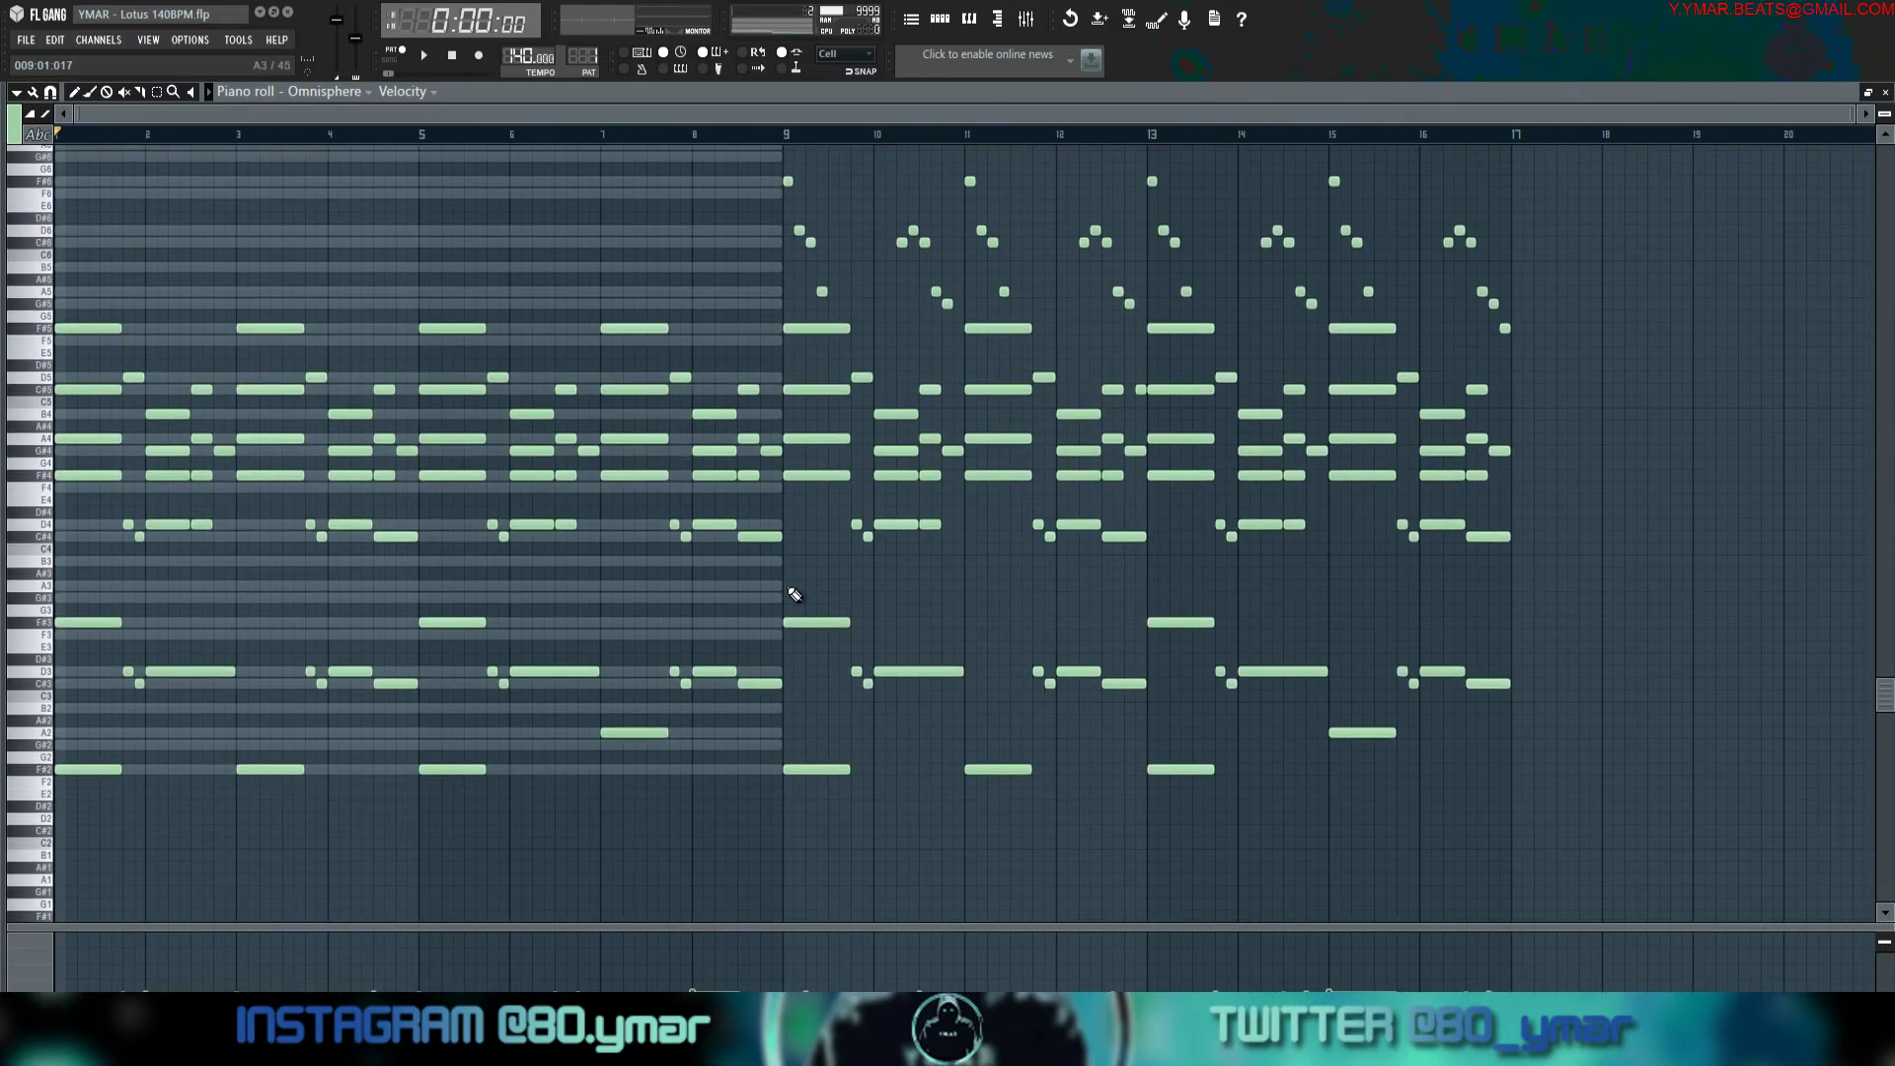
click(969, 19)
click(466, 206)
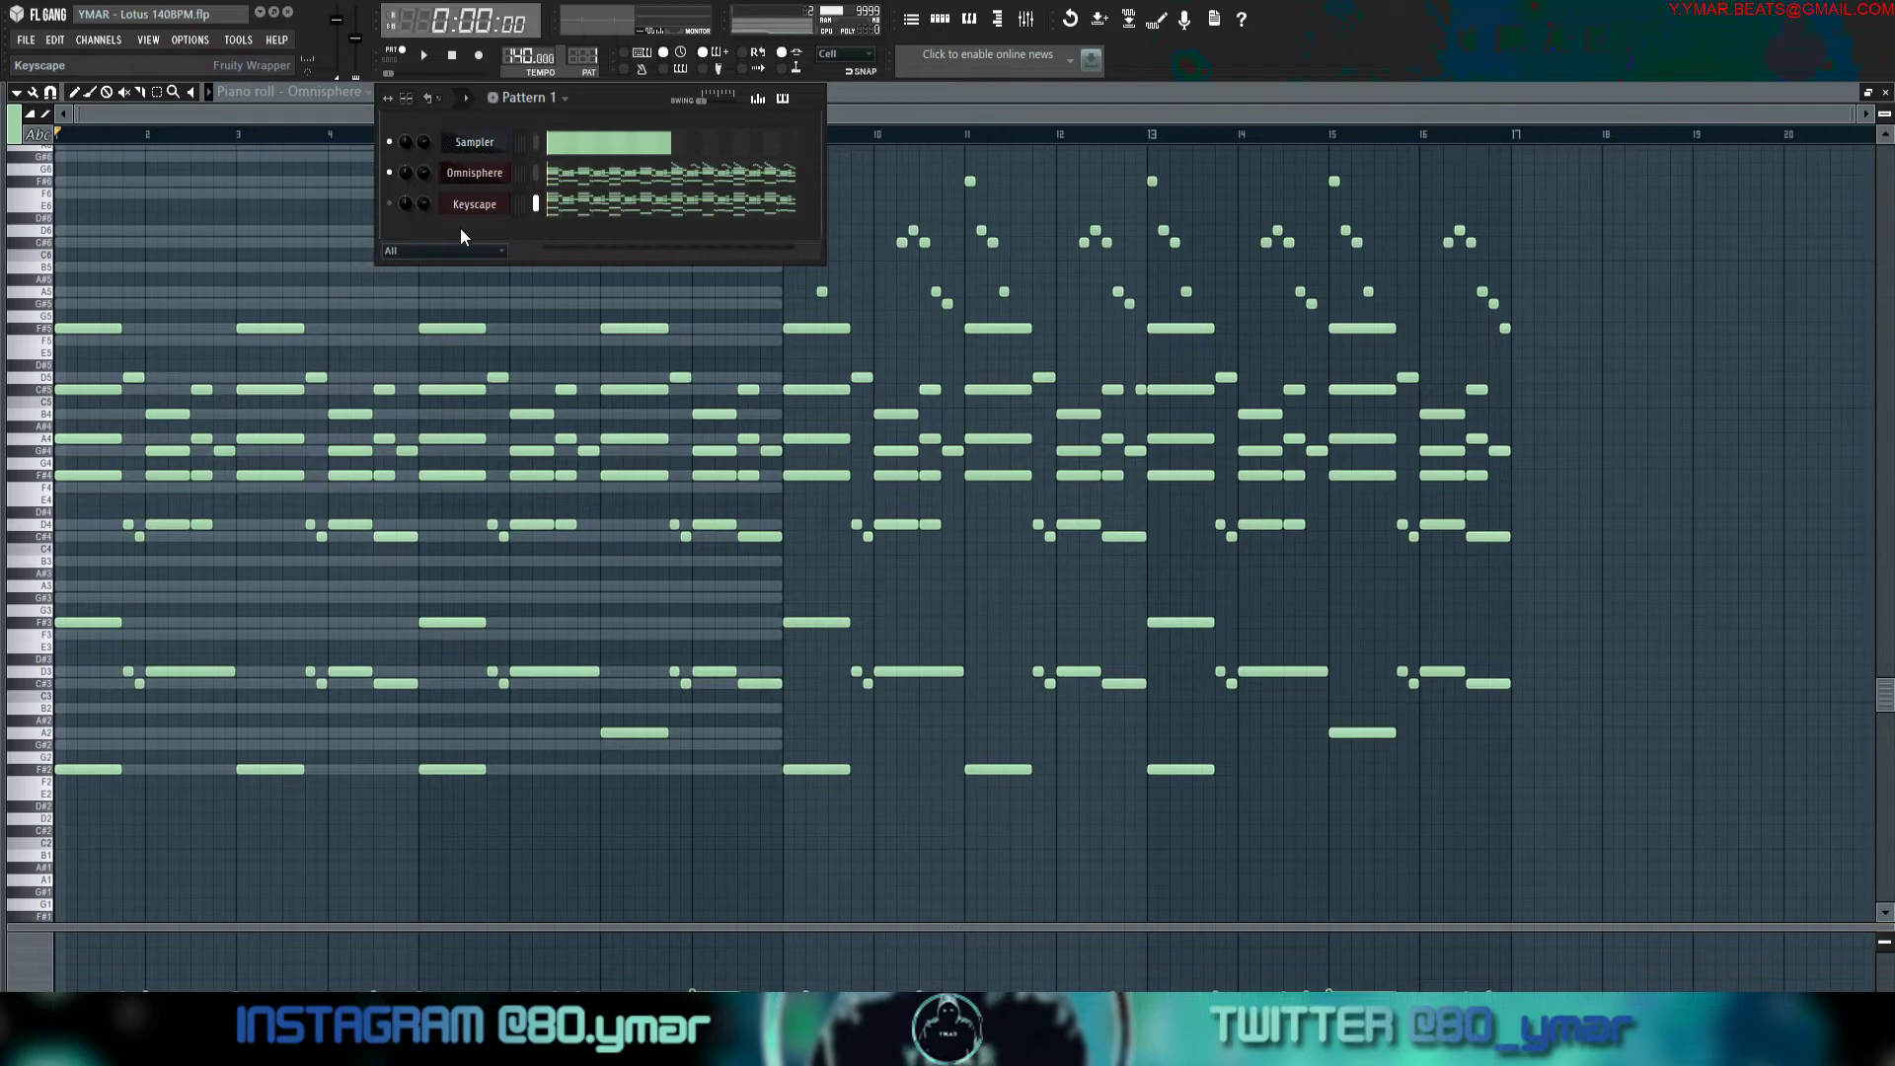
click(388, 203)
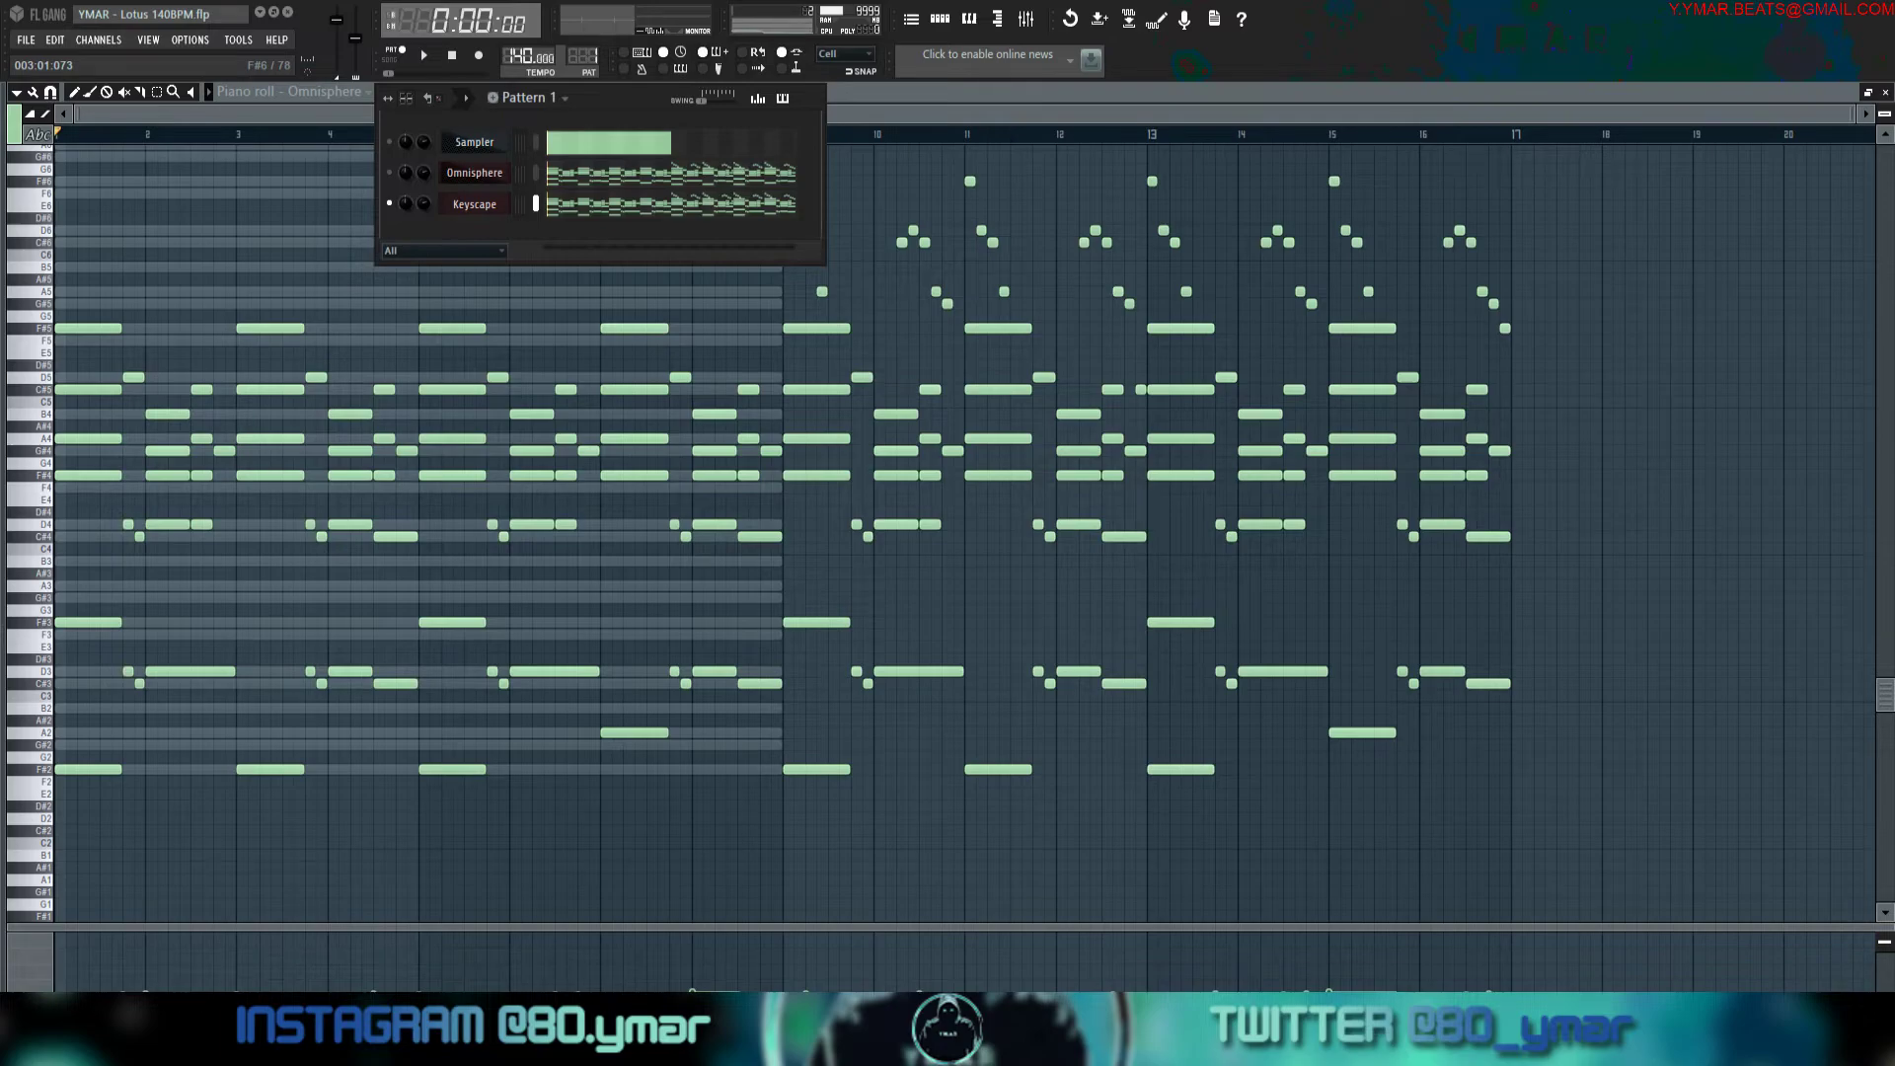
key(space)
click(635, 204)
Stop playback and save the project.
ctrl+scroll(595, 168, down, 3)
key(ctrl+s)
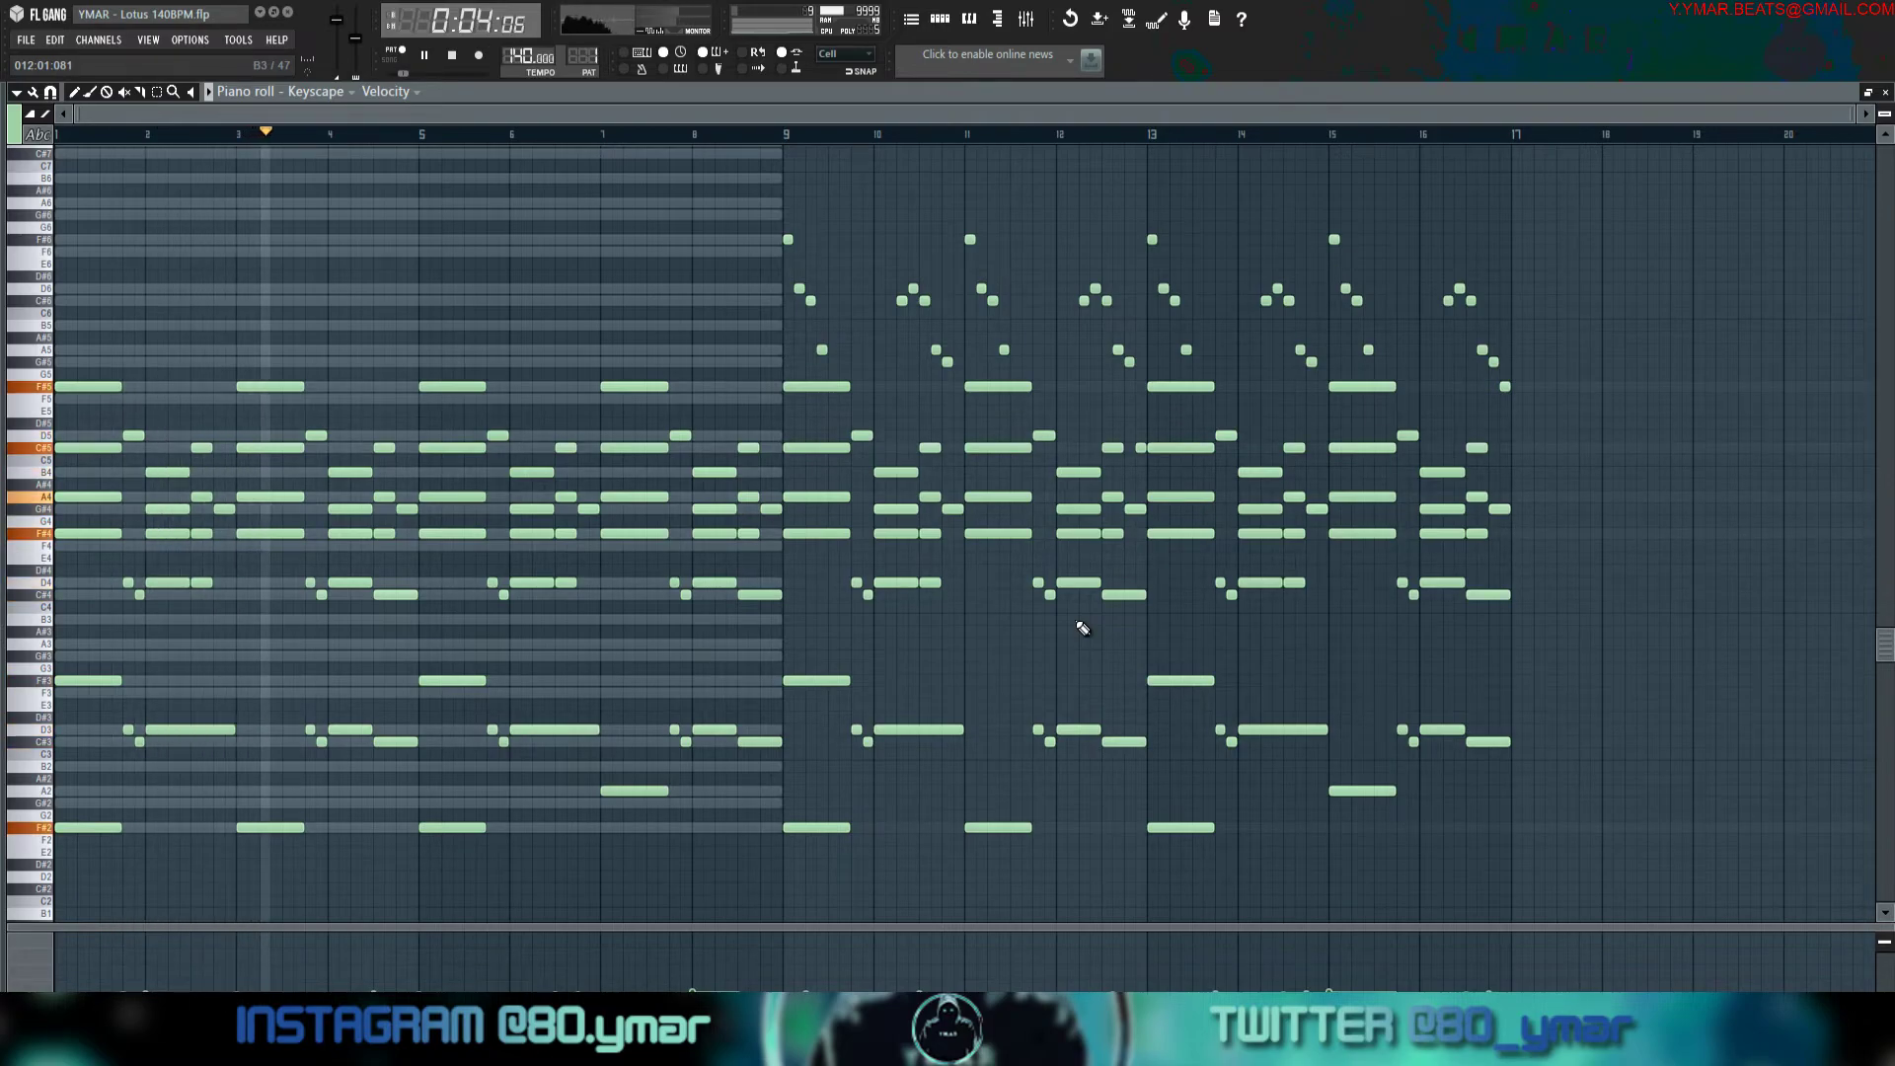
key(space)
key(ctrl+s)
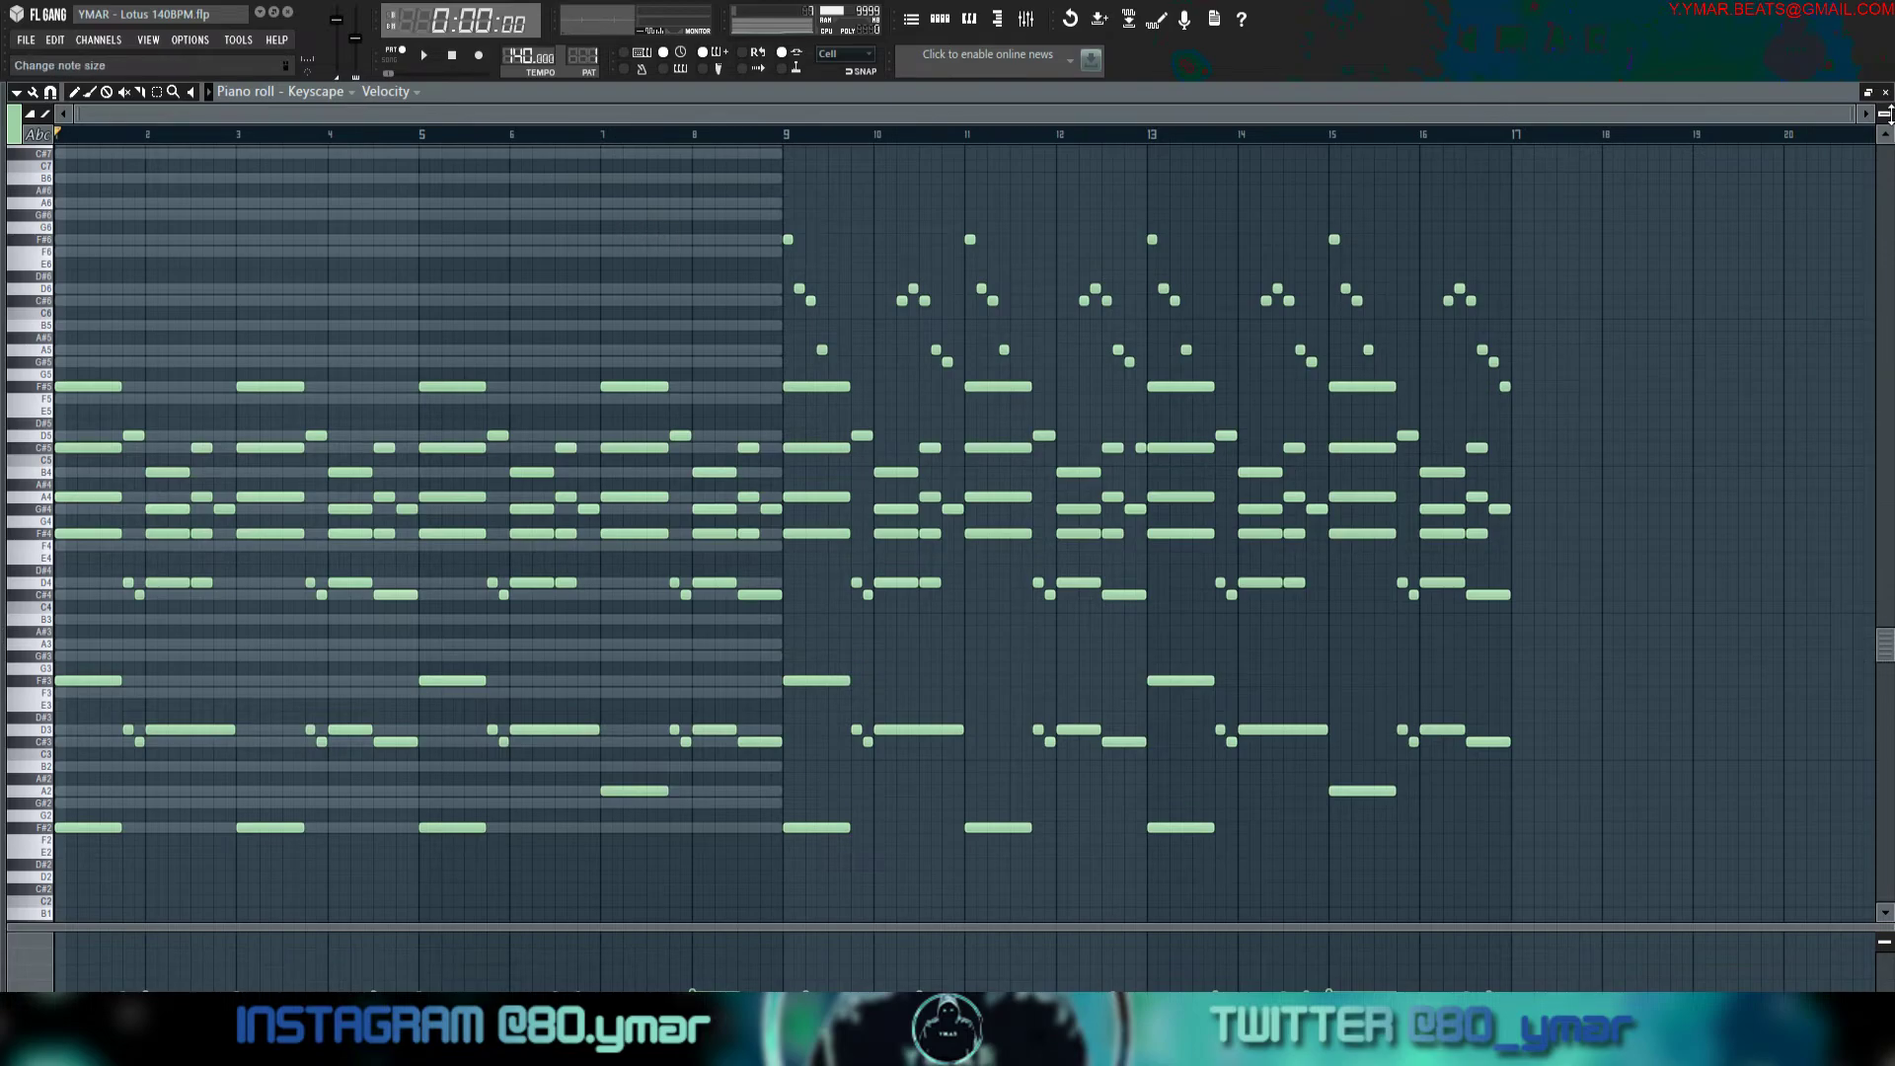
mouse_move(1884, 115)
mouse_down()
mouse_move(1884, 148)
mouse_move(1884, 128)
mouse_up()
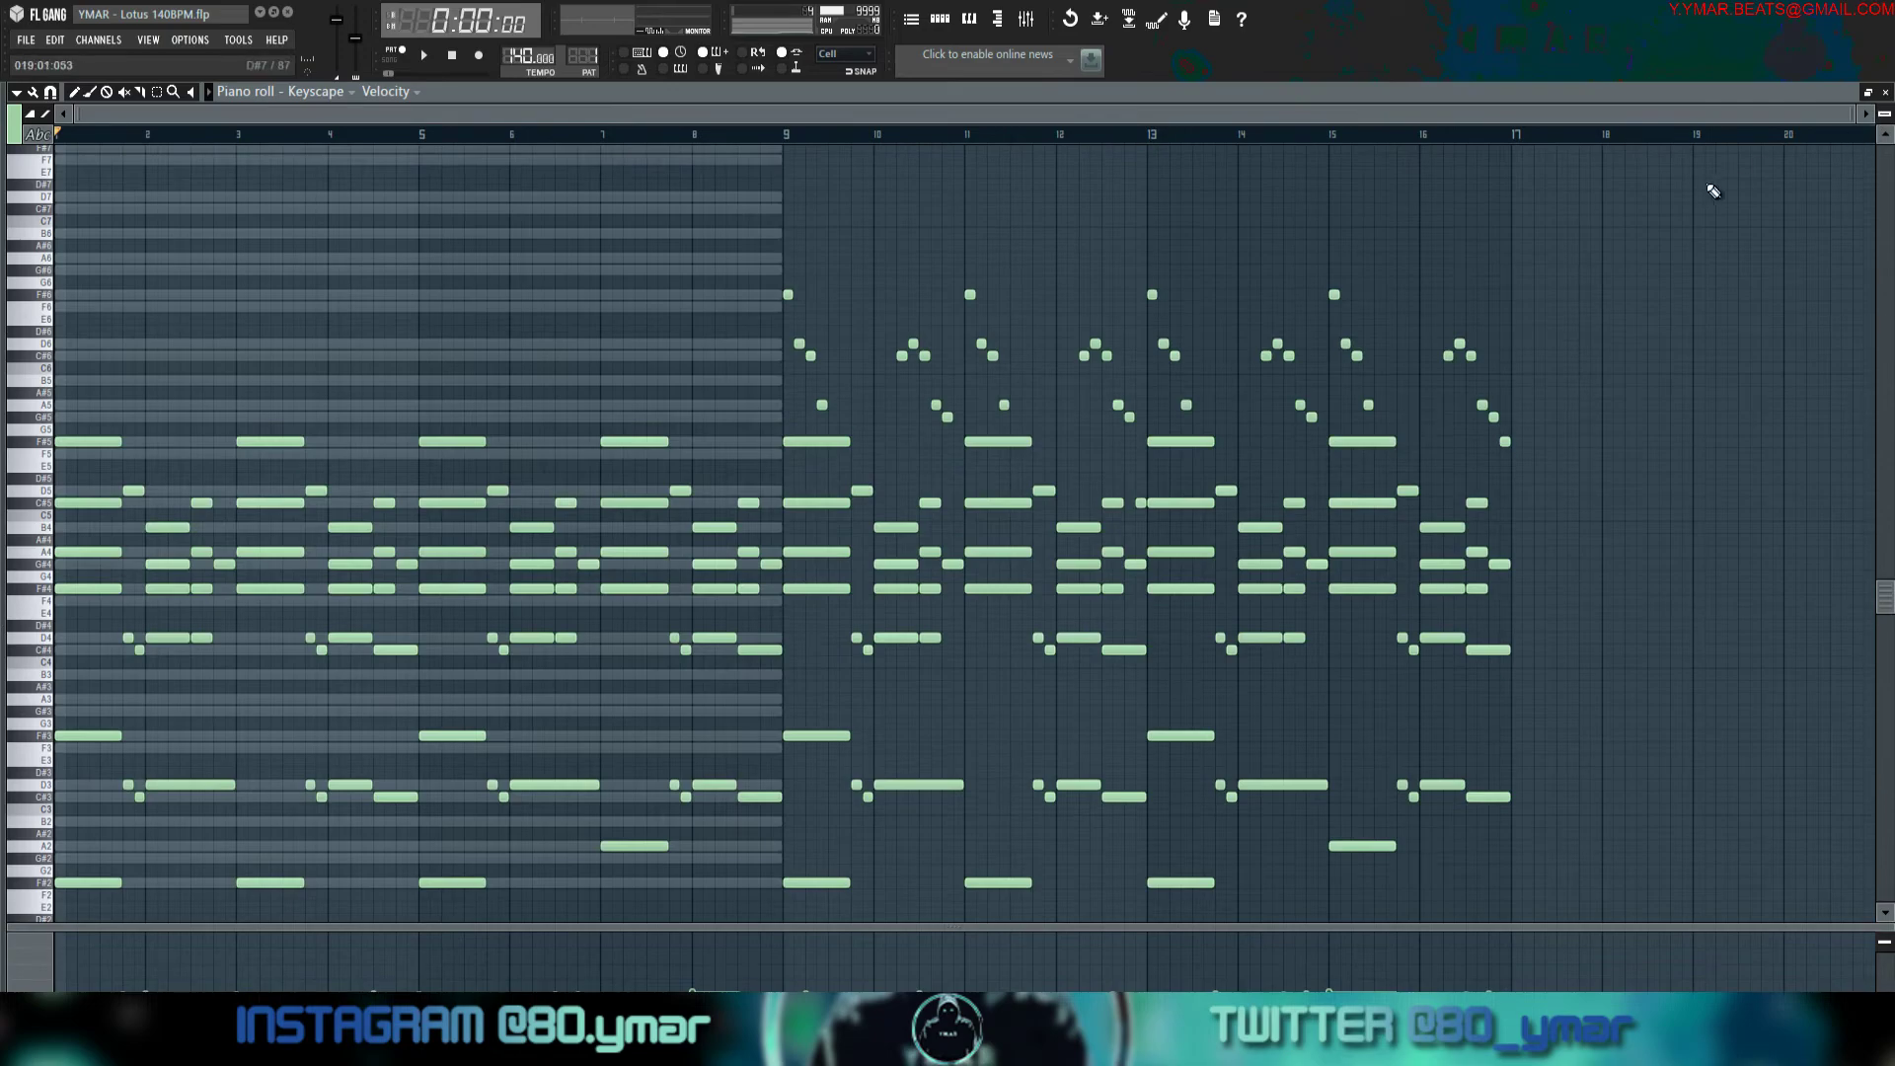
scroll(1692, 200, down, 2)
scroll(1531, 215, up, 2)
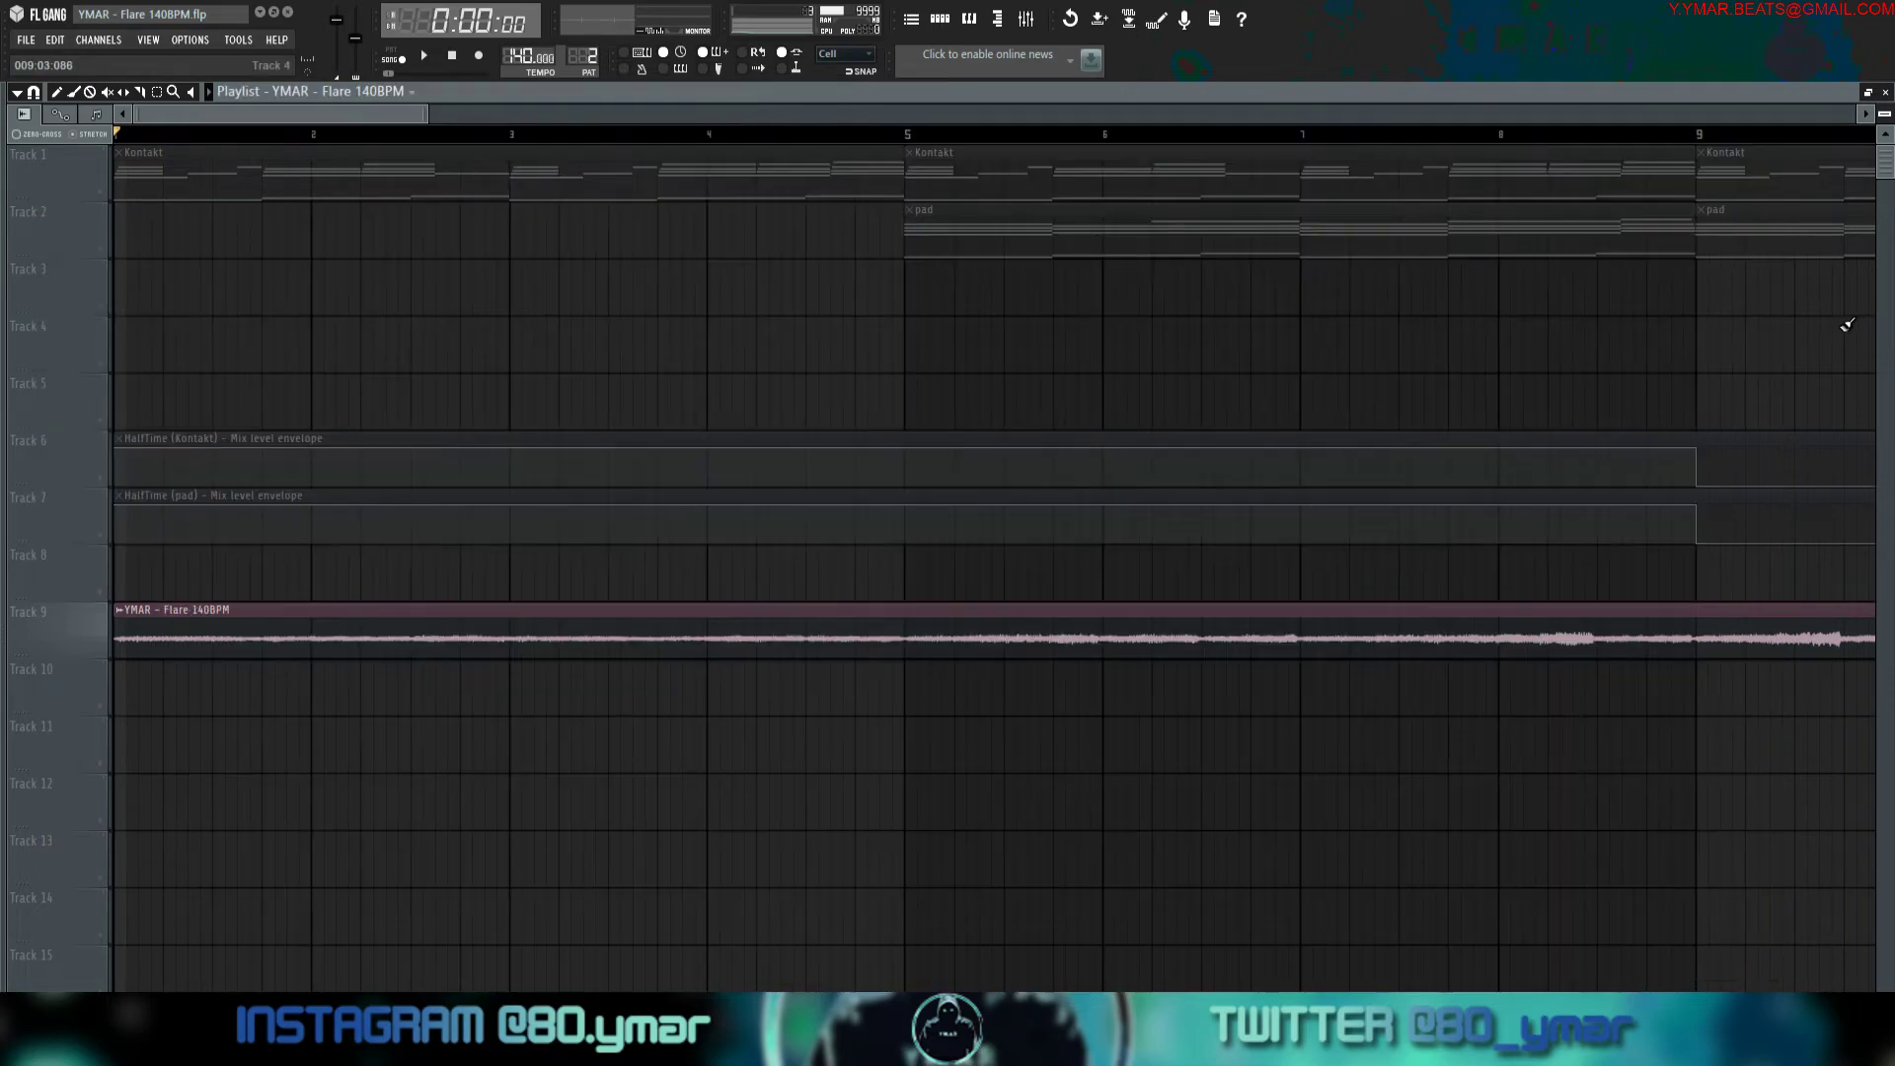
In the Flare 140BPM project's playlist, unmute all tracks except the rendered audio on Track 9.
key(F12)
ctrl+right_click(1031, 291)
scroll(780, 306, down, 2)
drag(1885, 114, 1885, 131)
scroll(889, 343, up, 2)
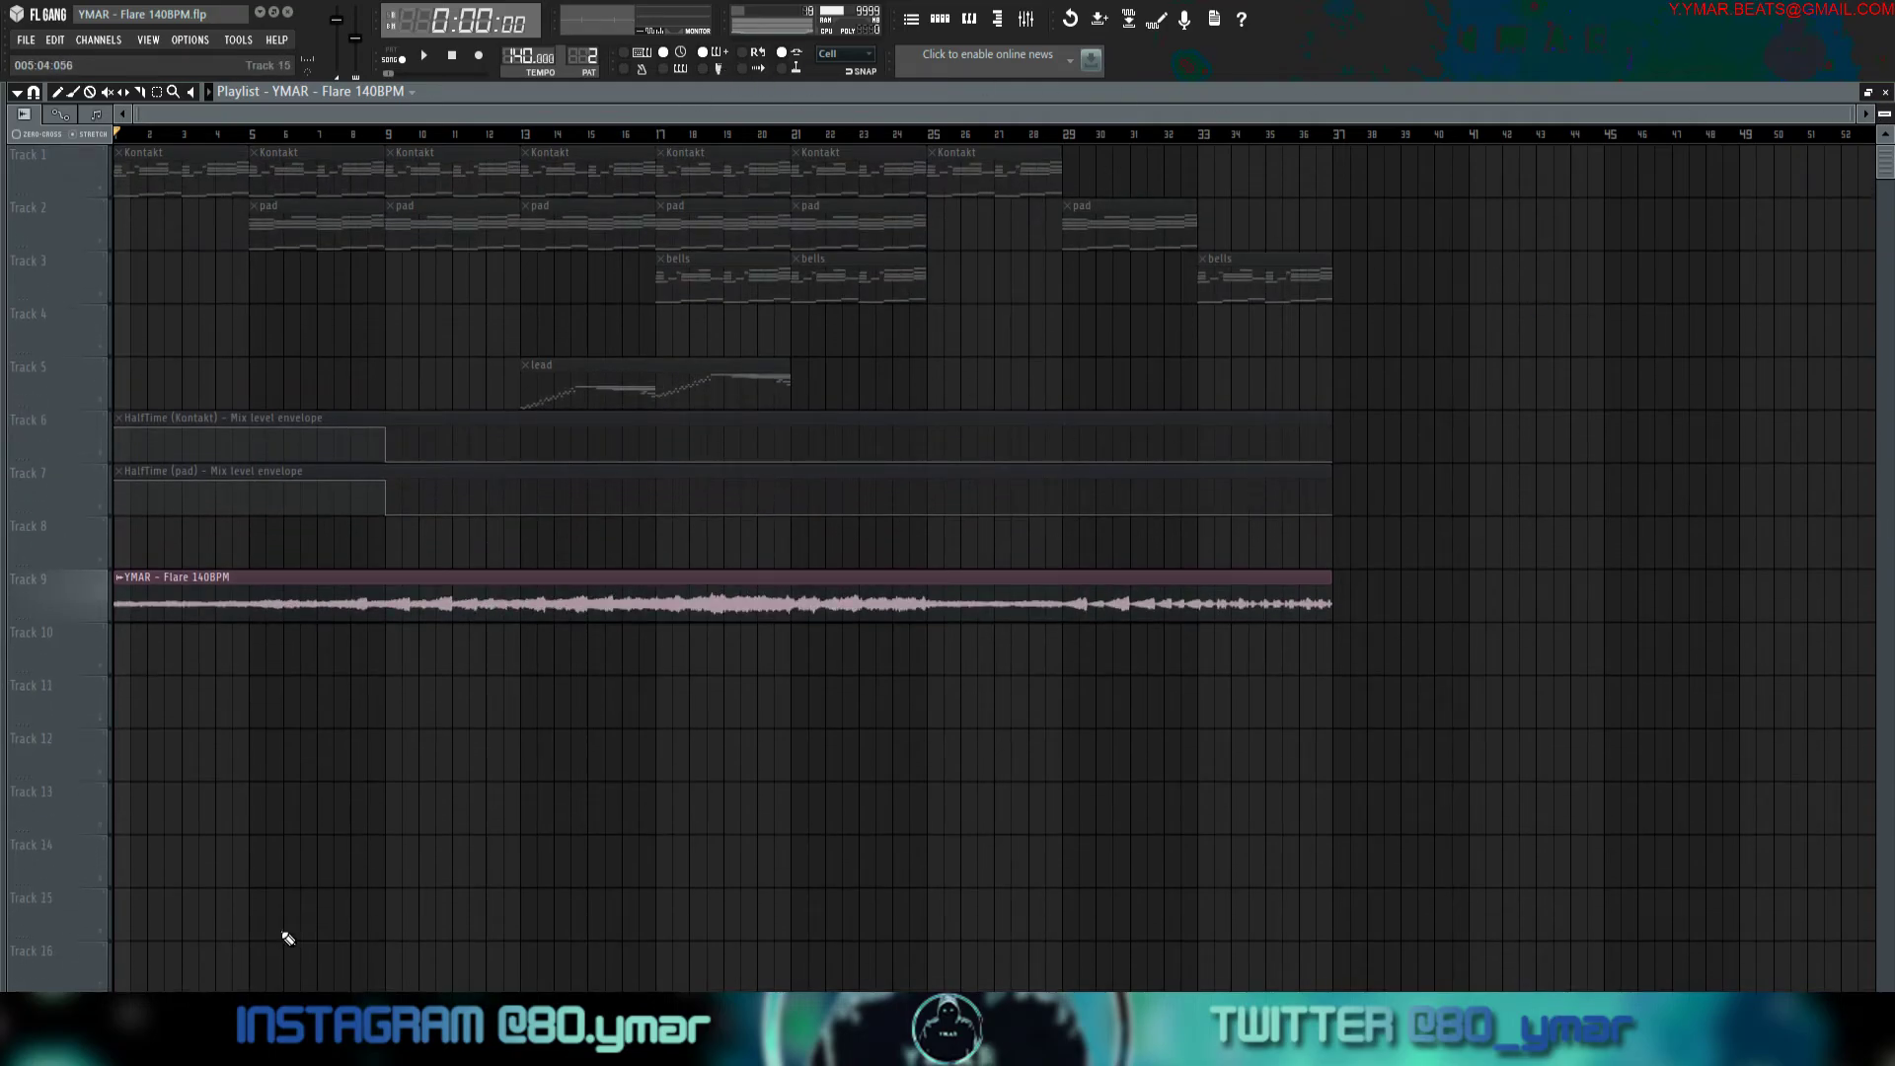
click(101, 617)
click(101, 455)
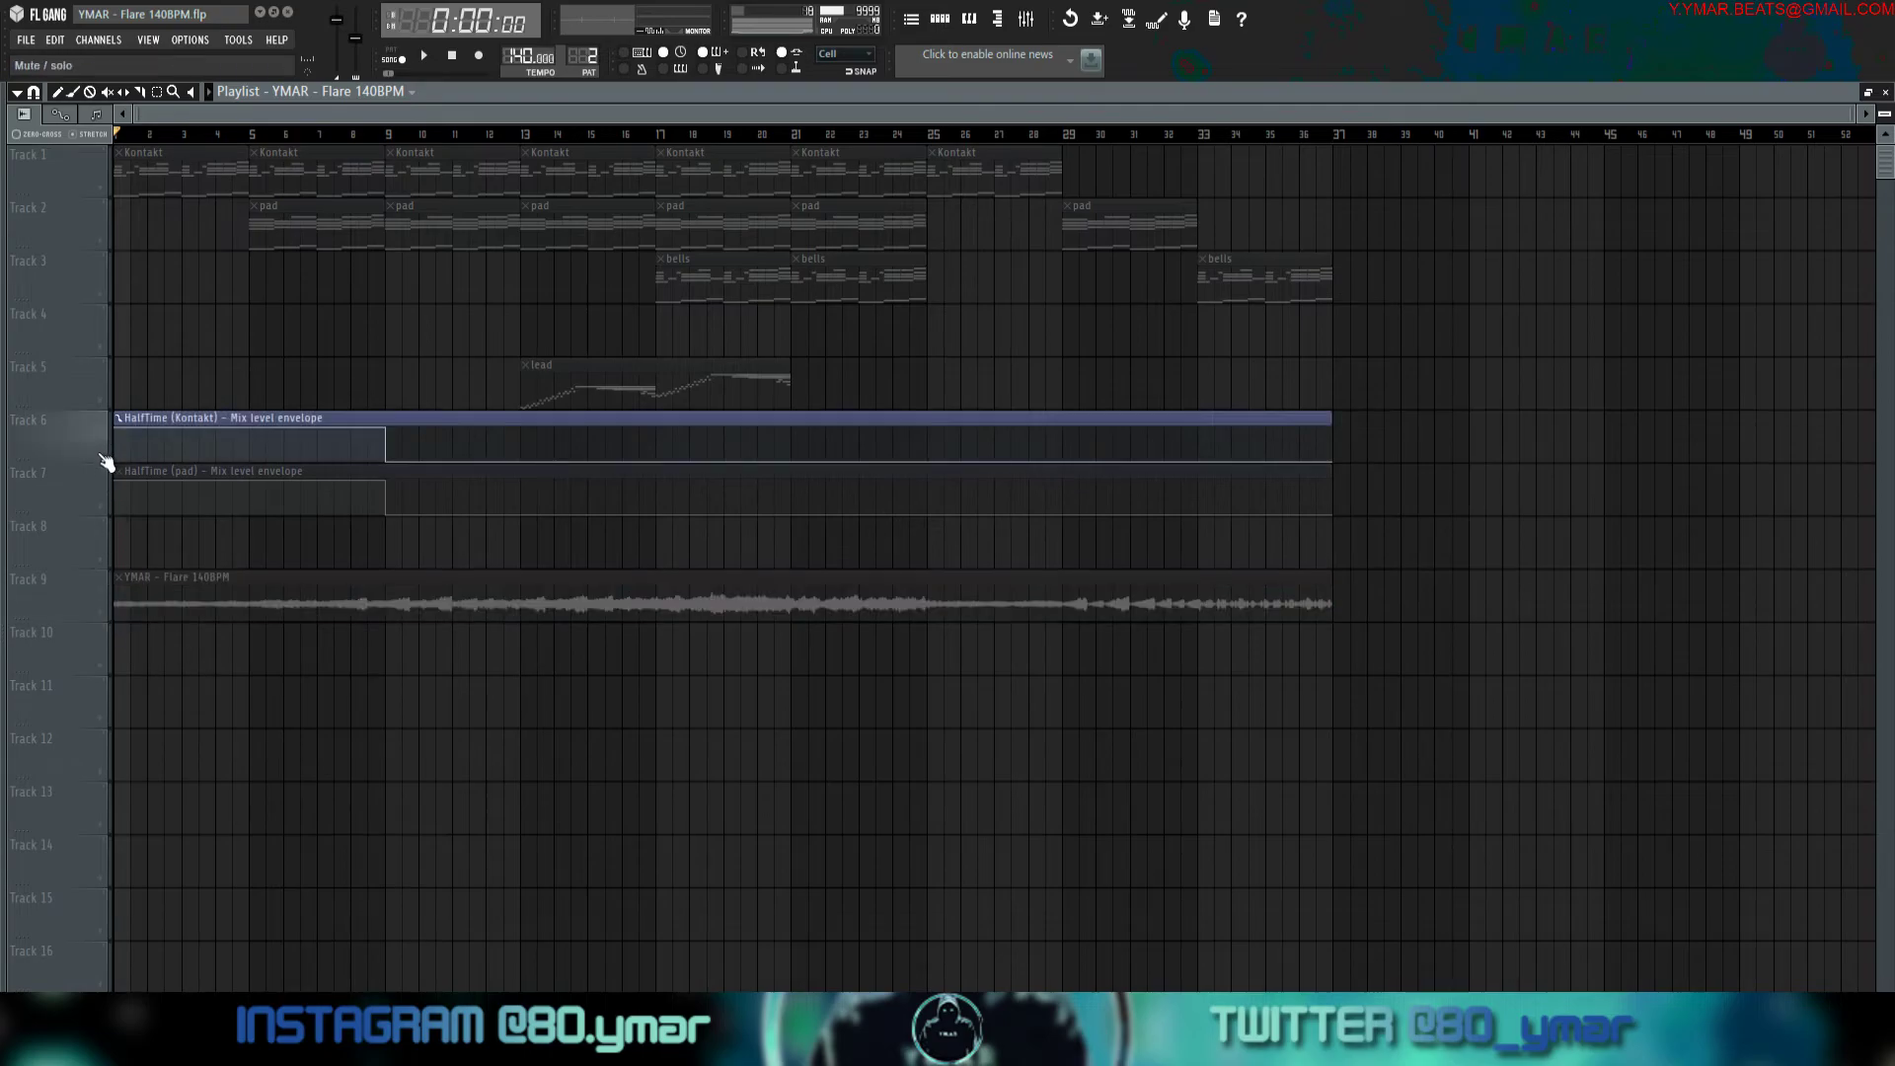
click(103, 494)
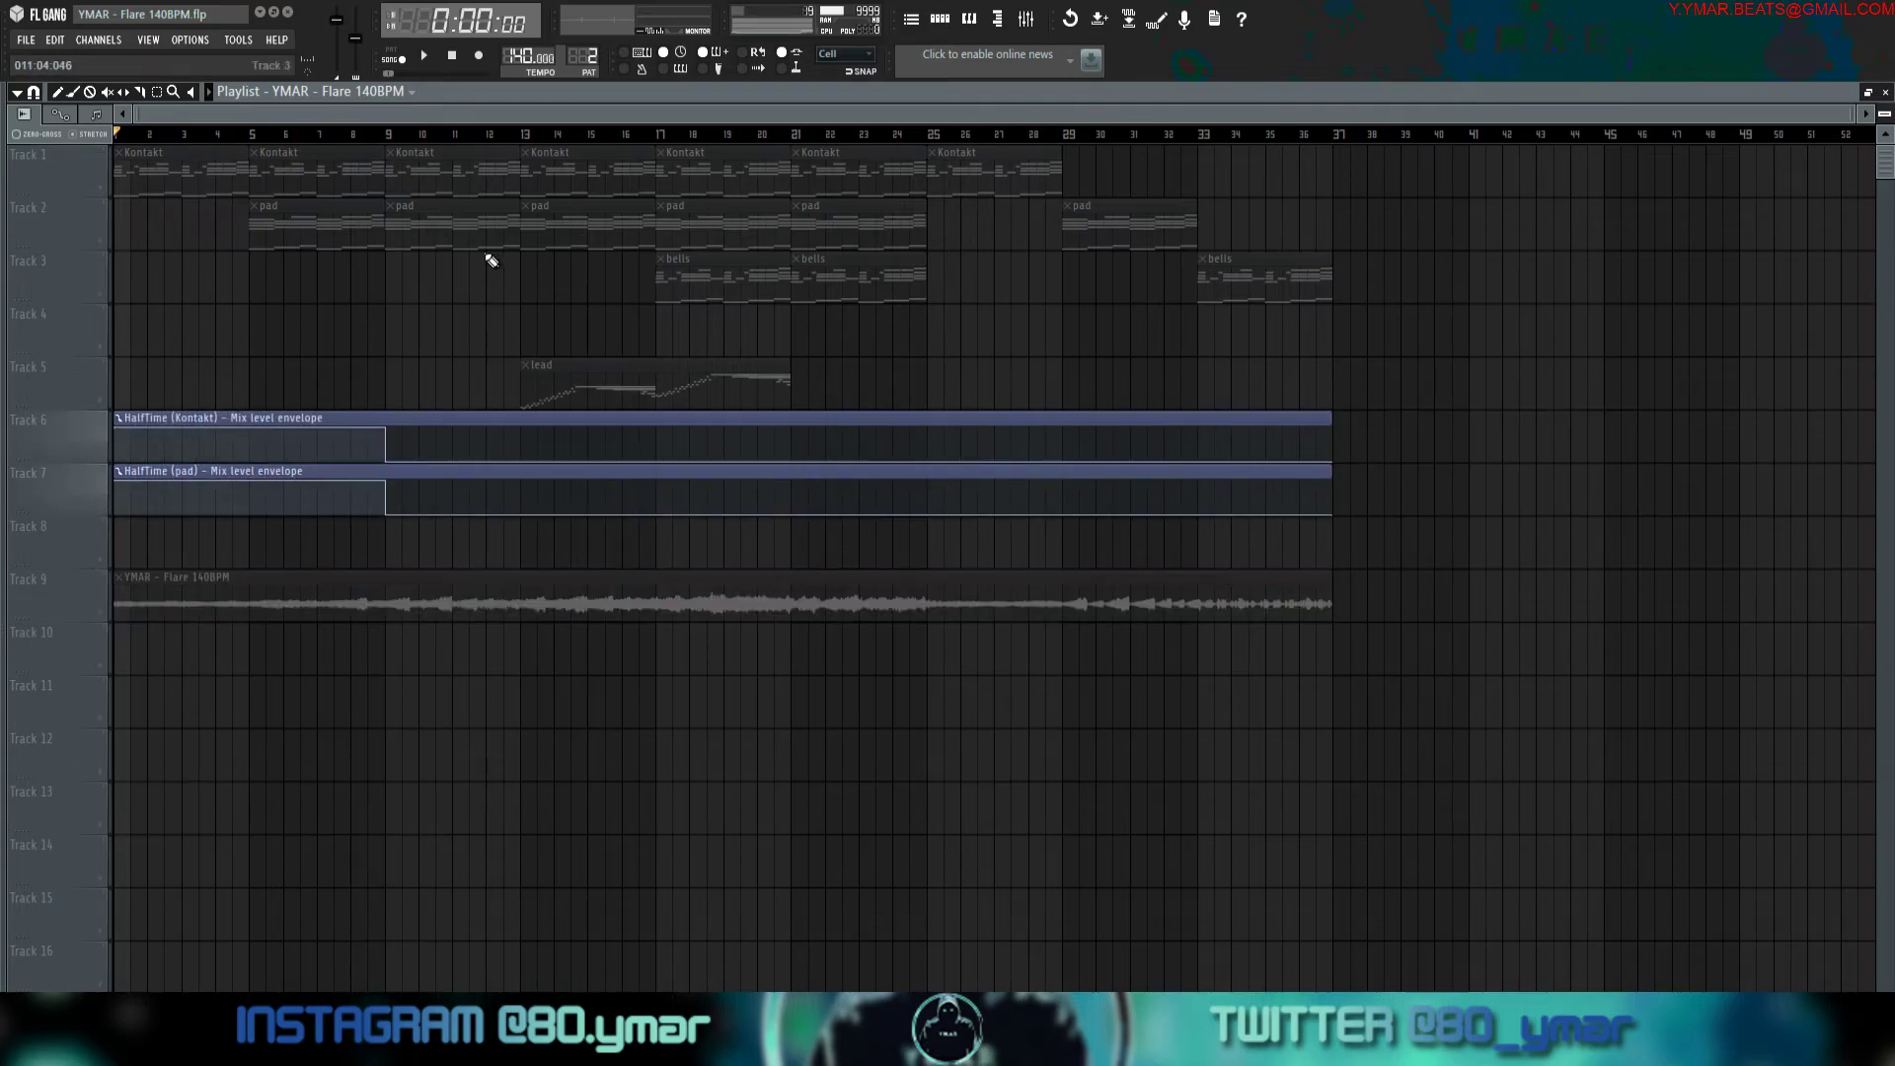
click(97, 188)
ctrl+click(98, 188)
ctrl+click(98, 188)
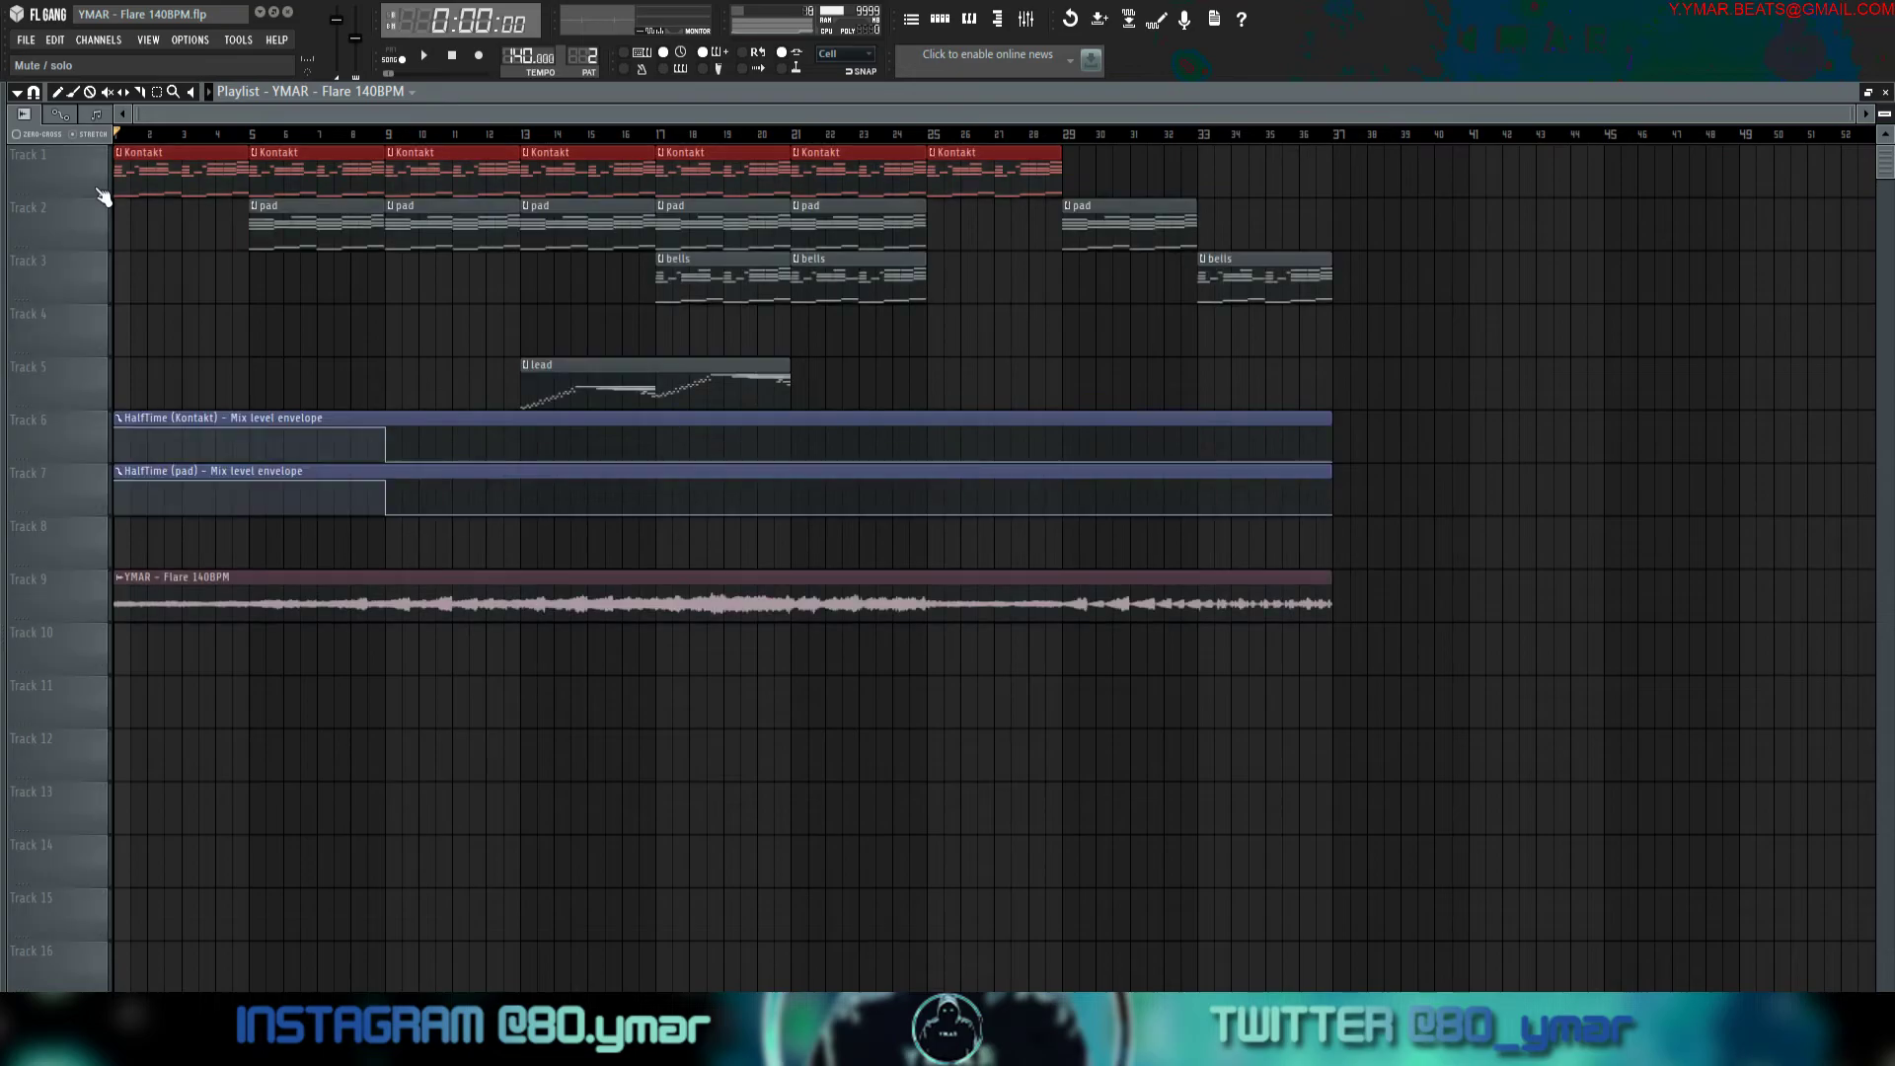
click(103, 619)
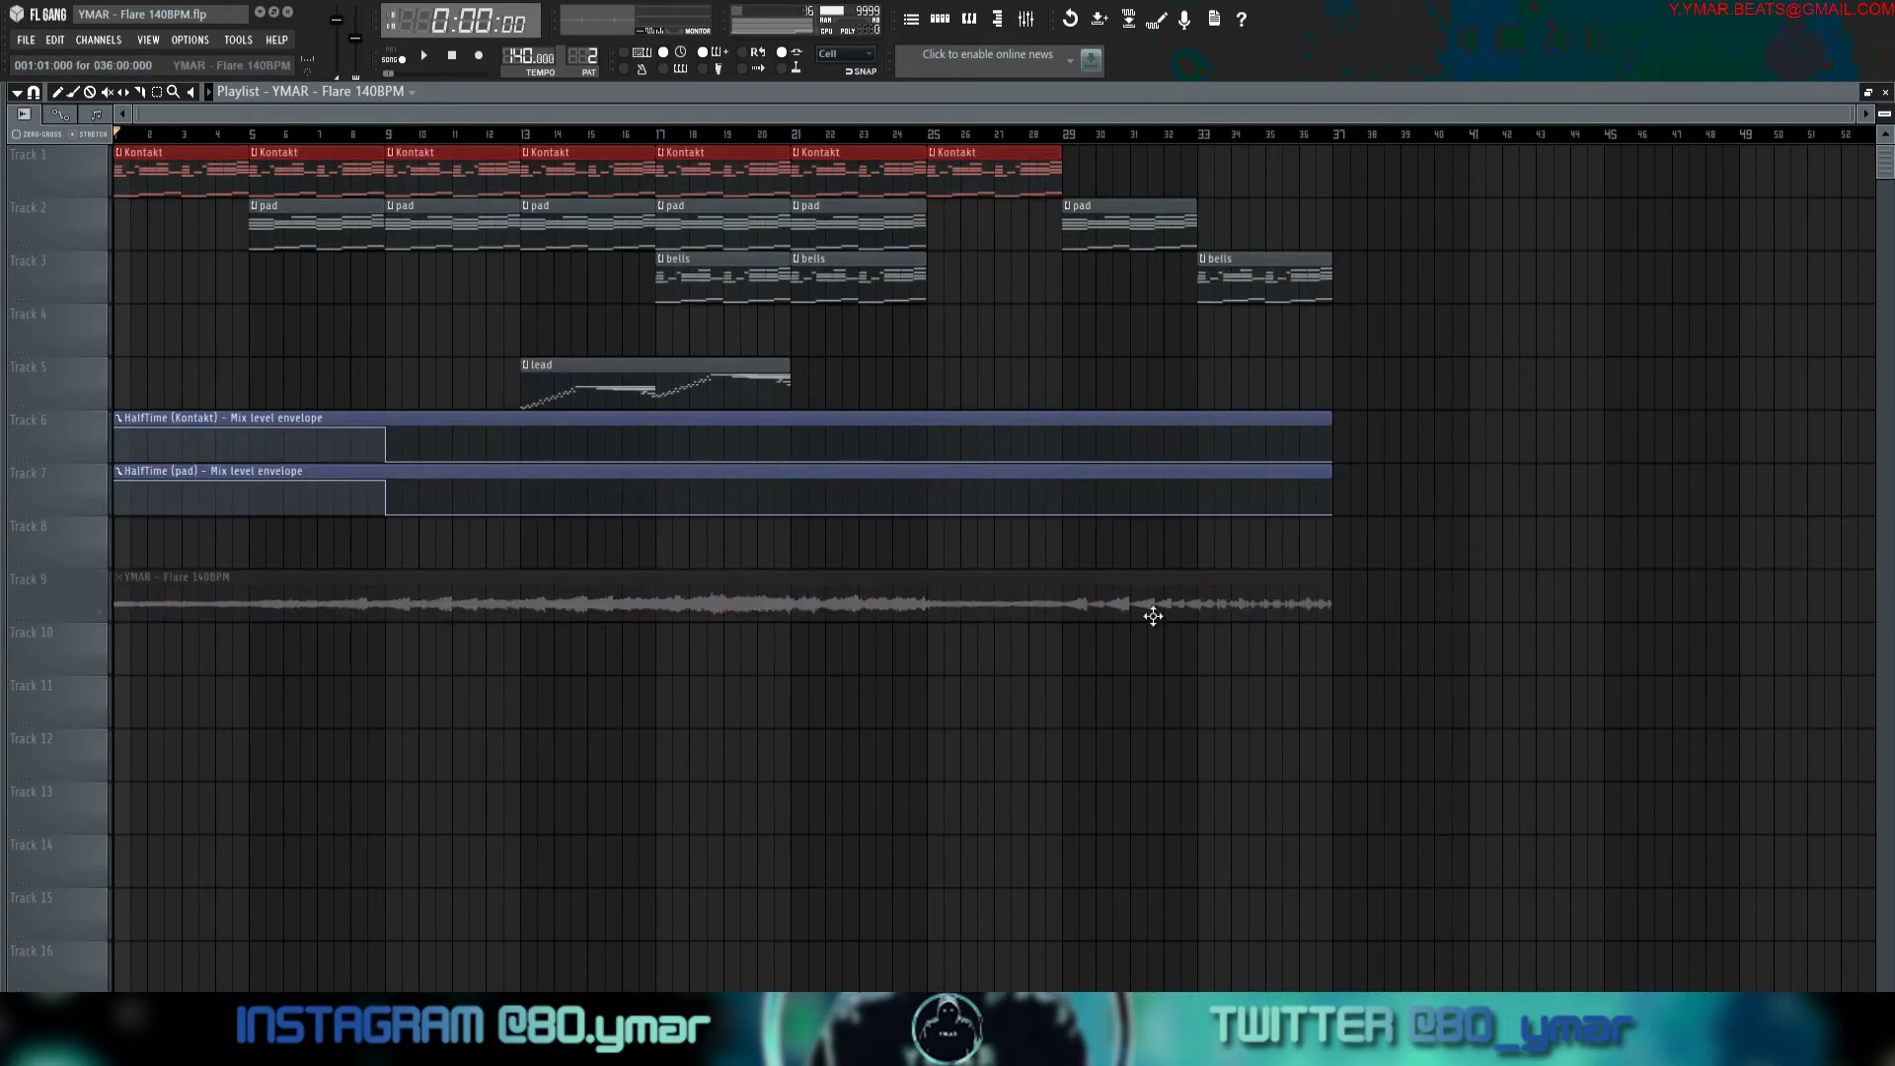
Examine the Kontakt channel's notes in the piano roll while playing its pattern.
scroll(584, 58, down, 1)
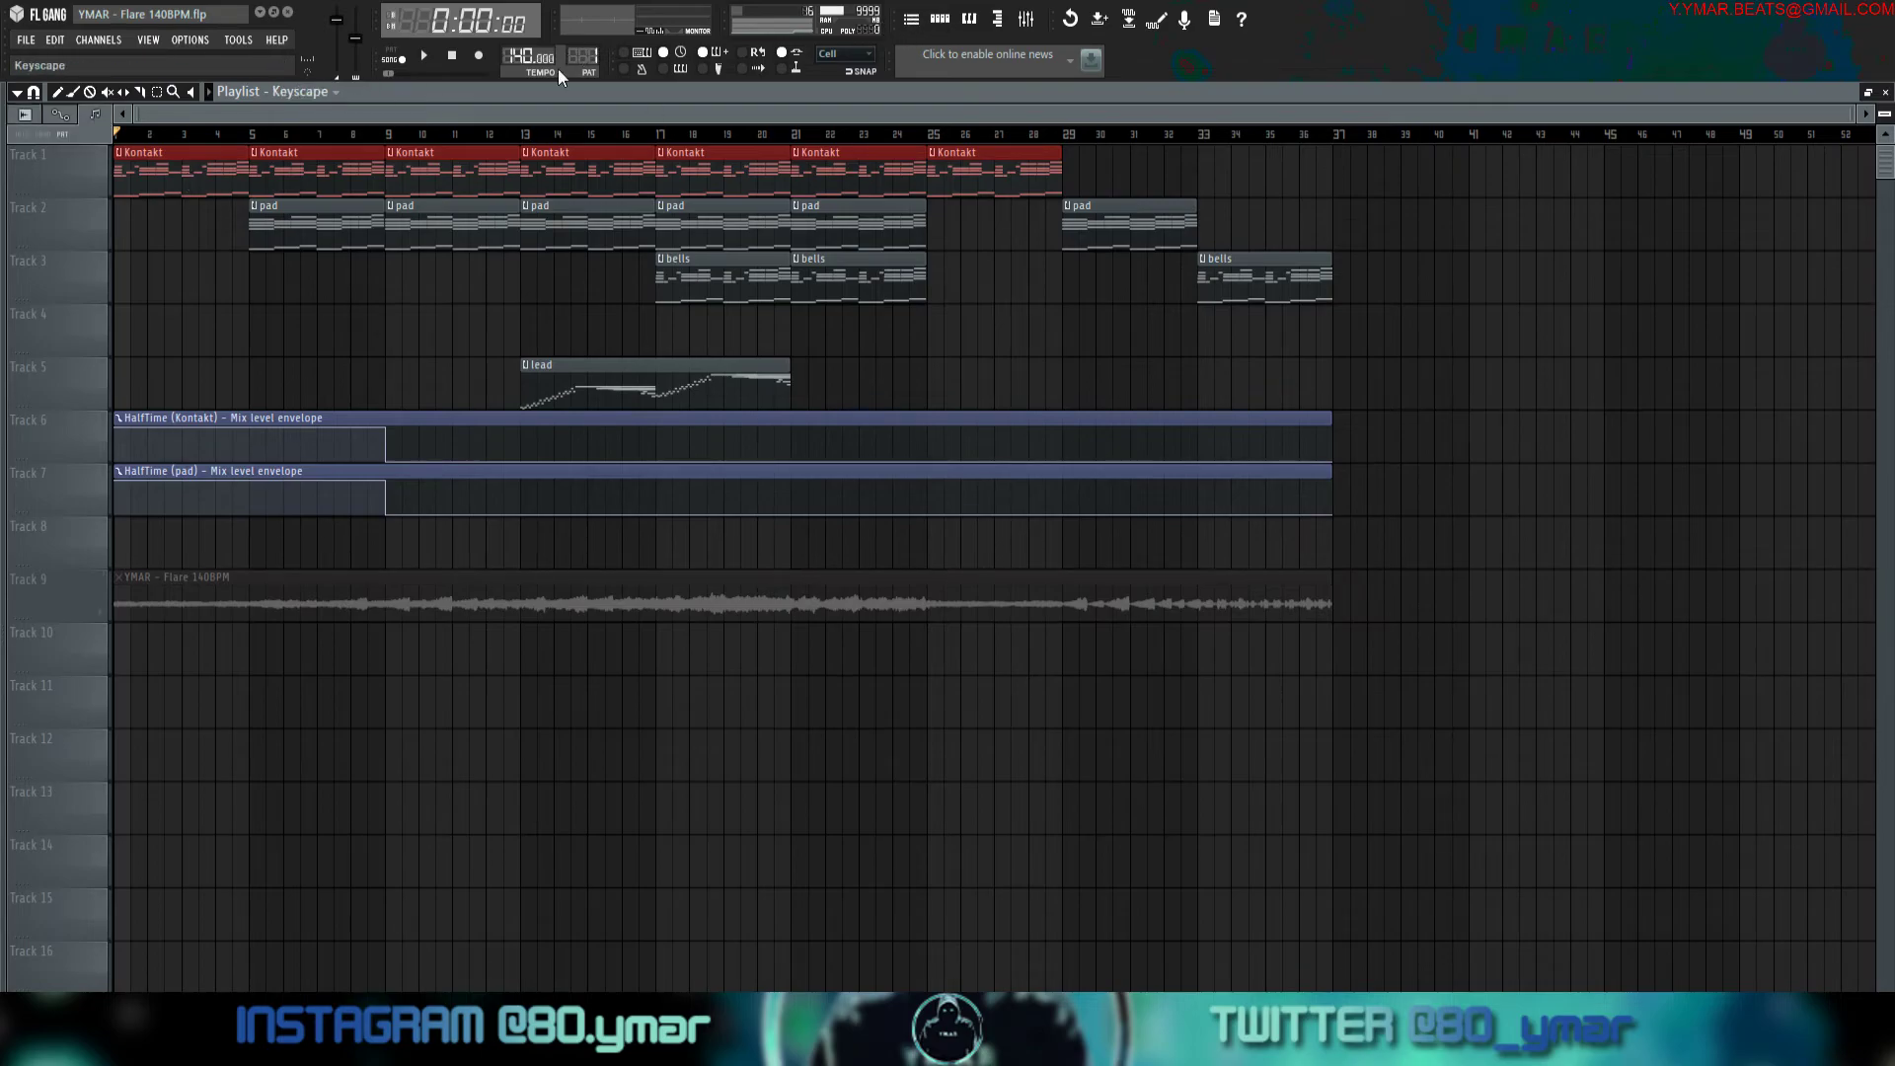
click(939, 19)
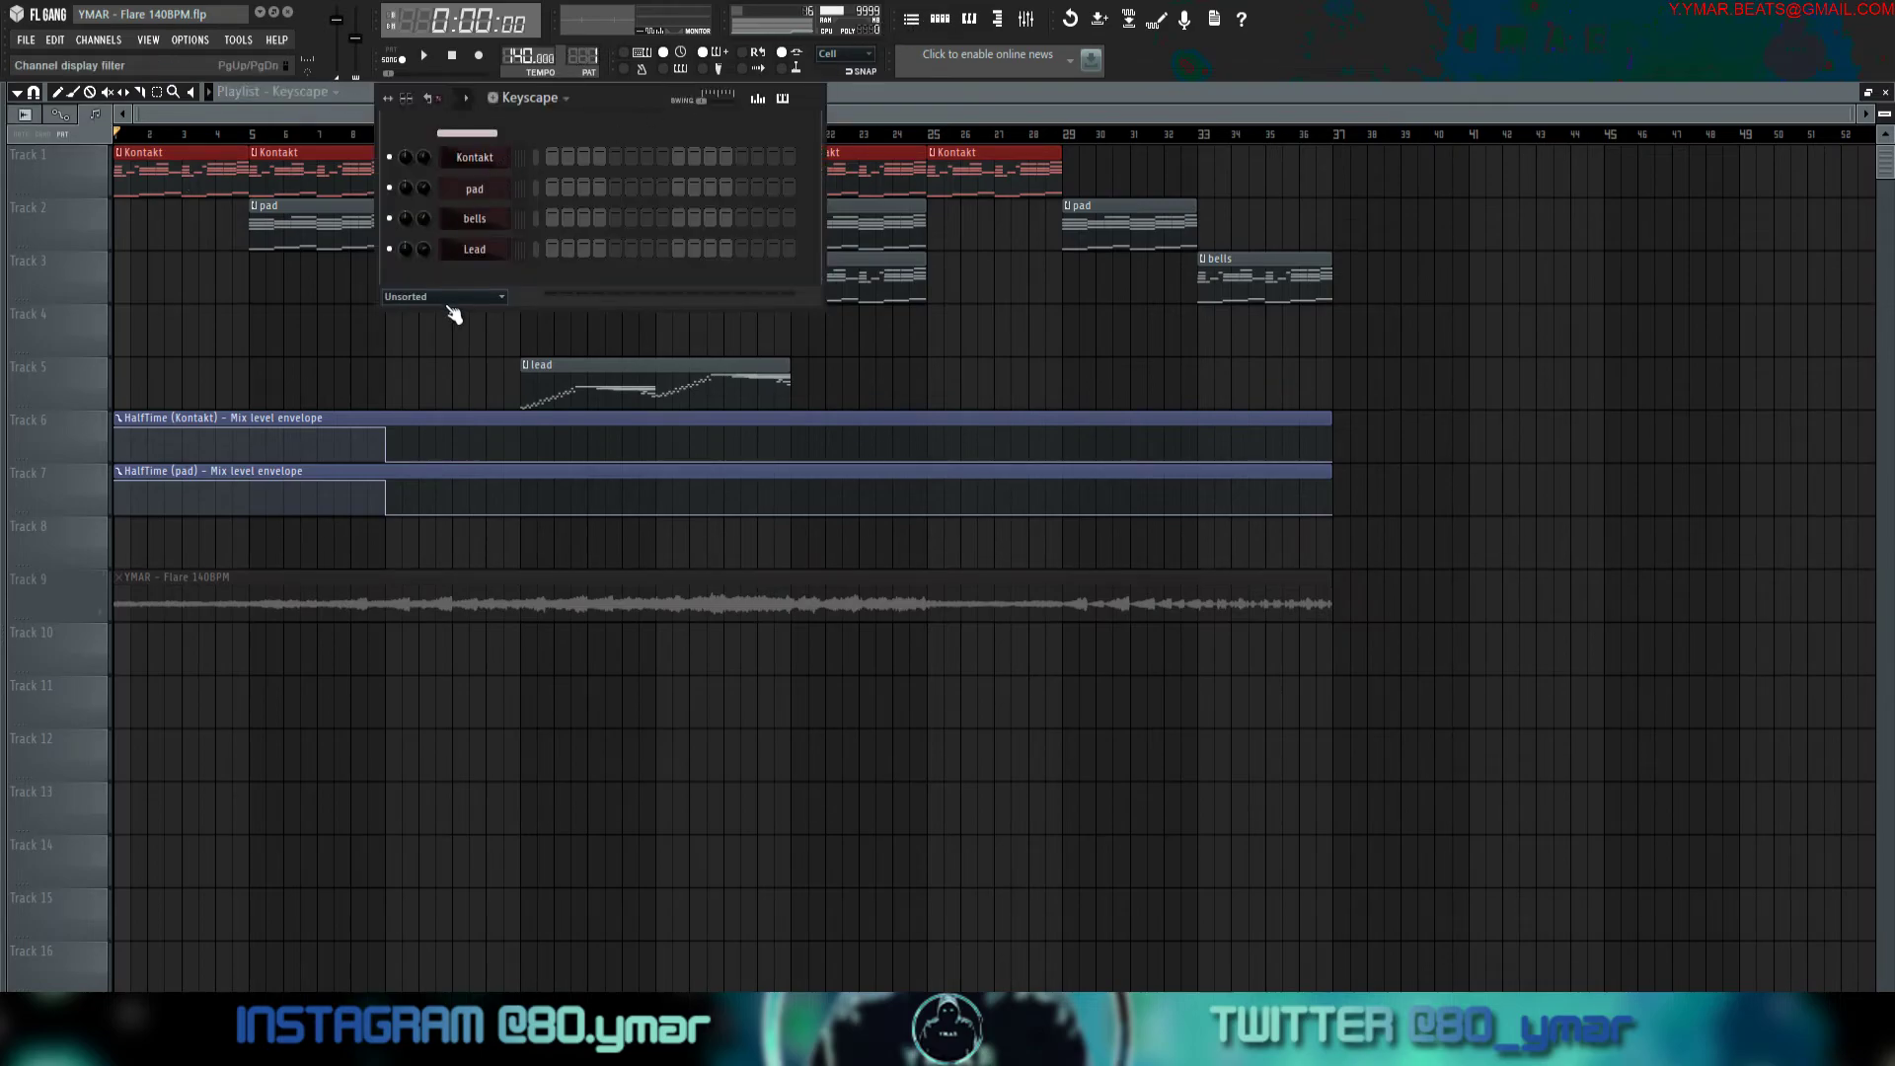
scroll(583, 58, up, 1)
click(553, 156)
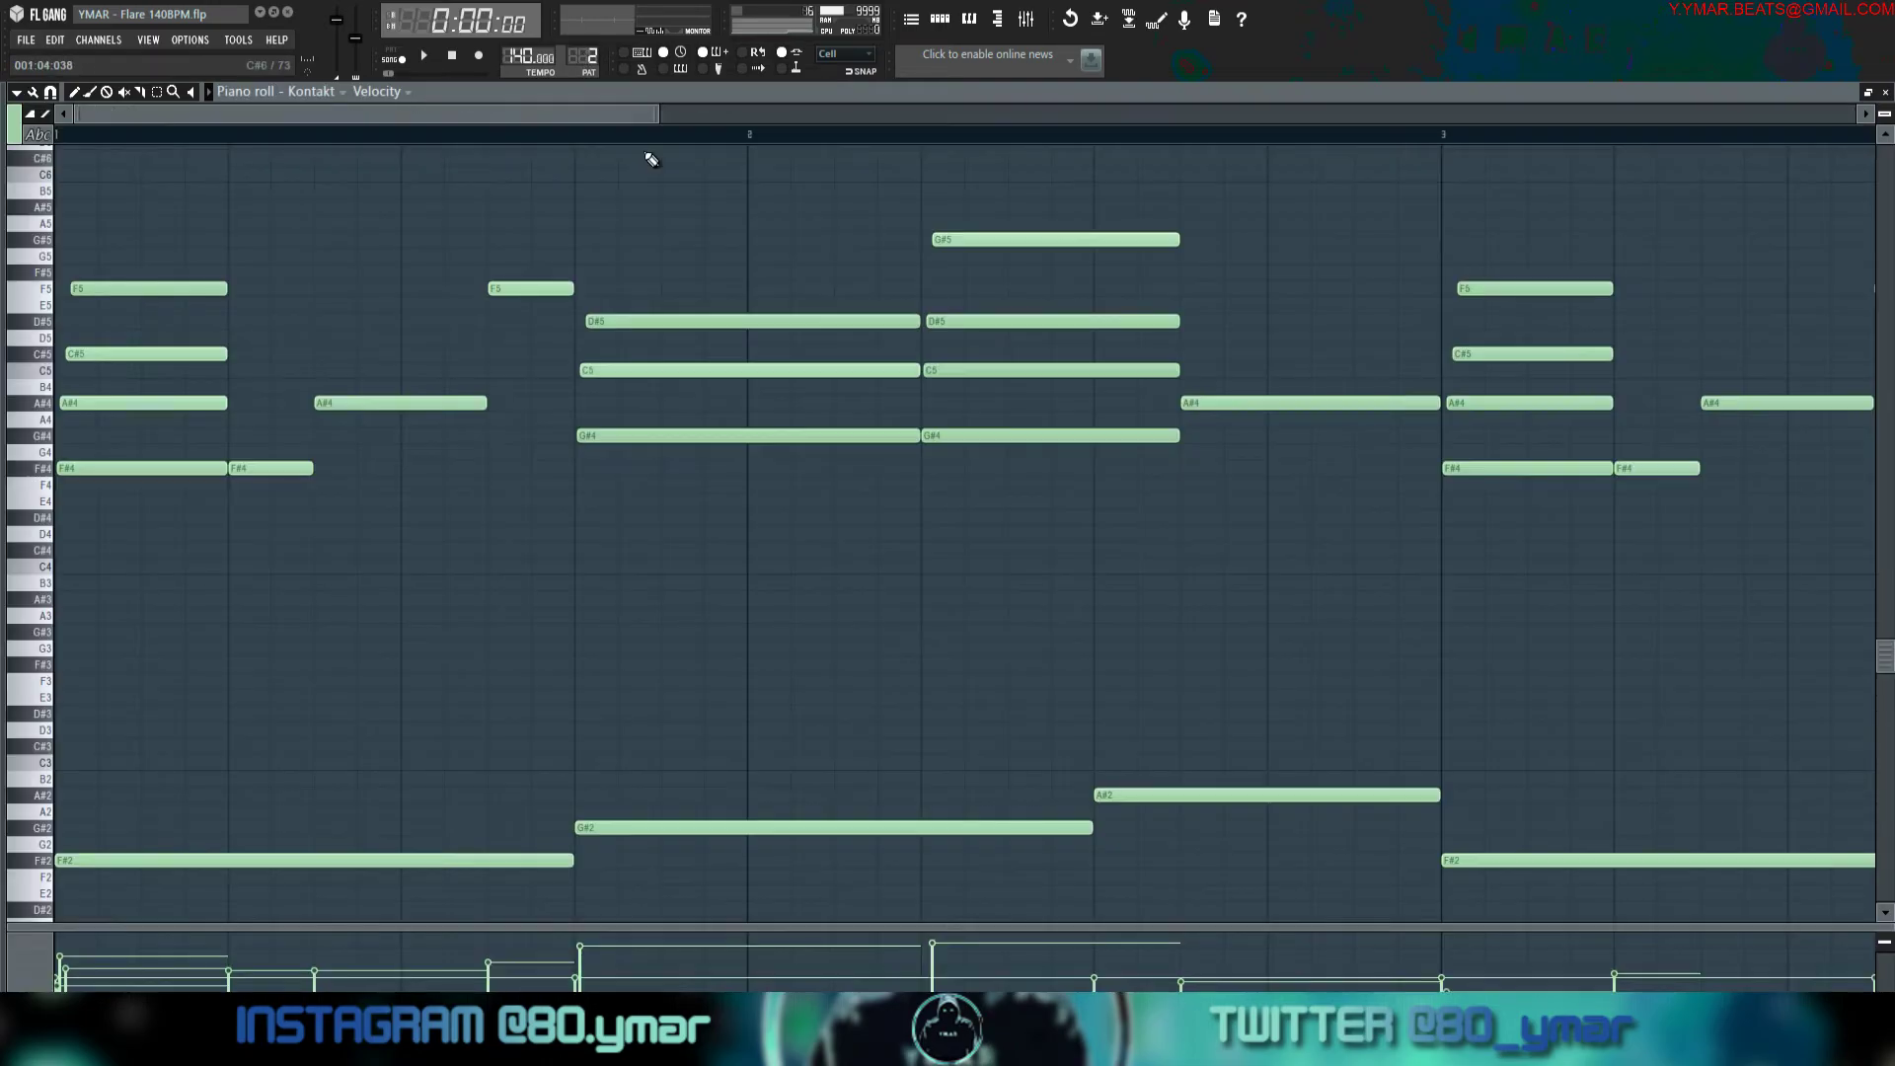
click(407, 57)
key(space)
key(space)
click(424, 64)
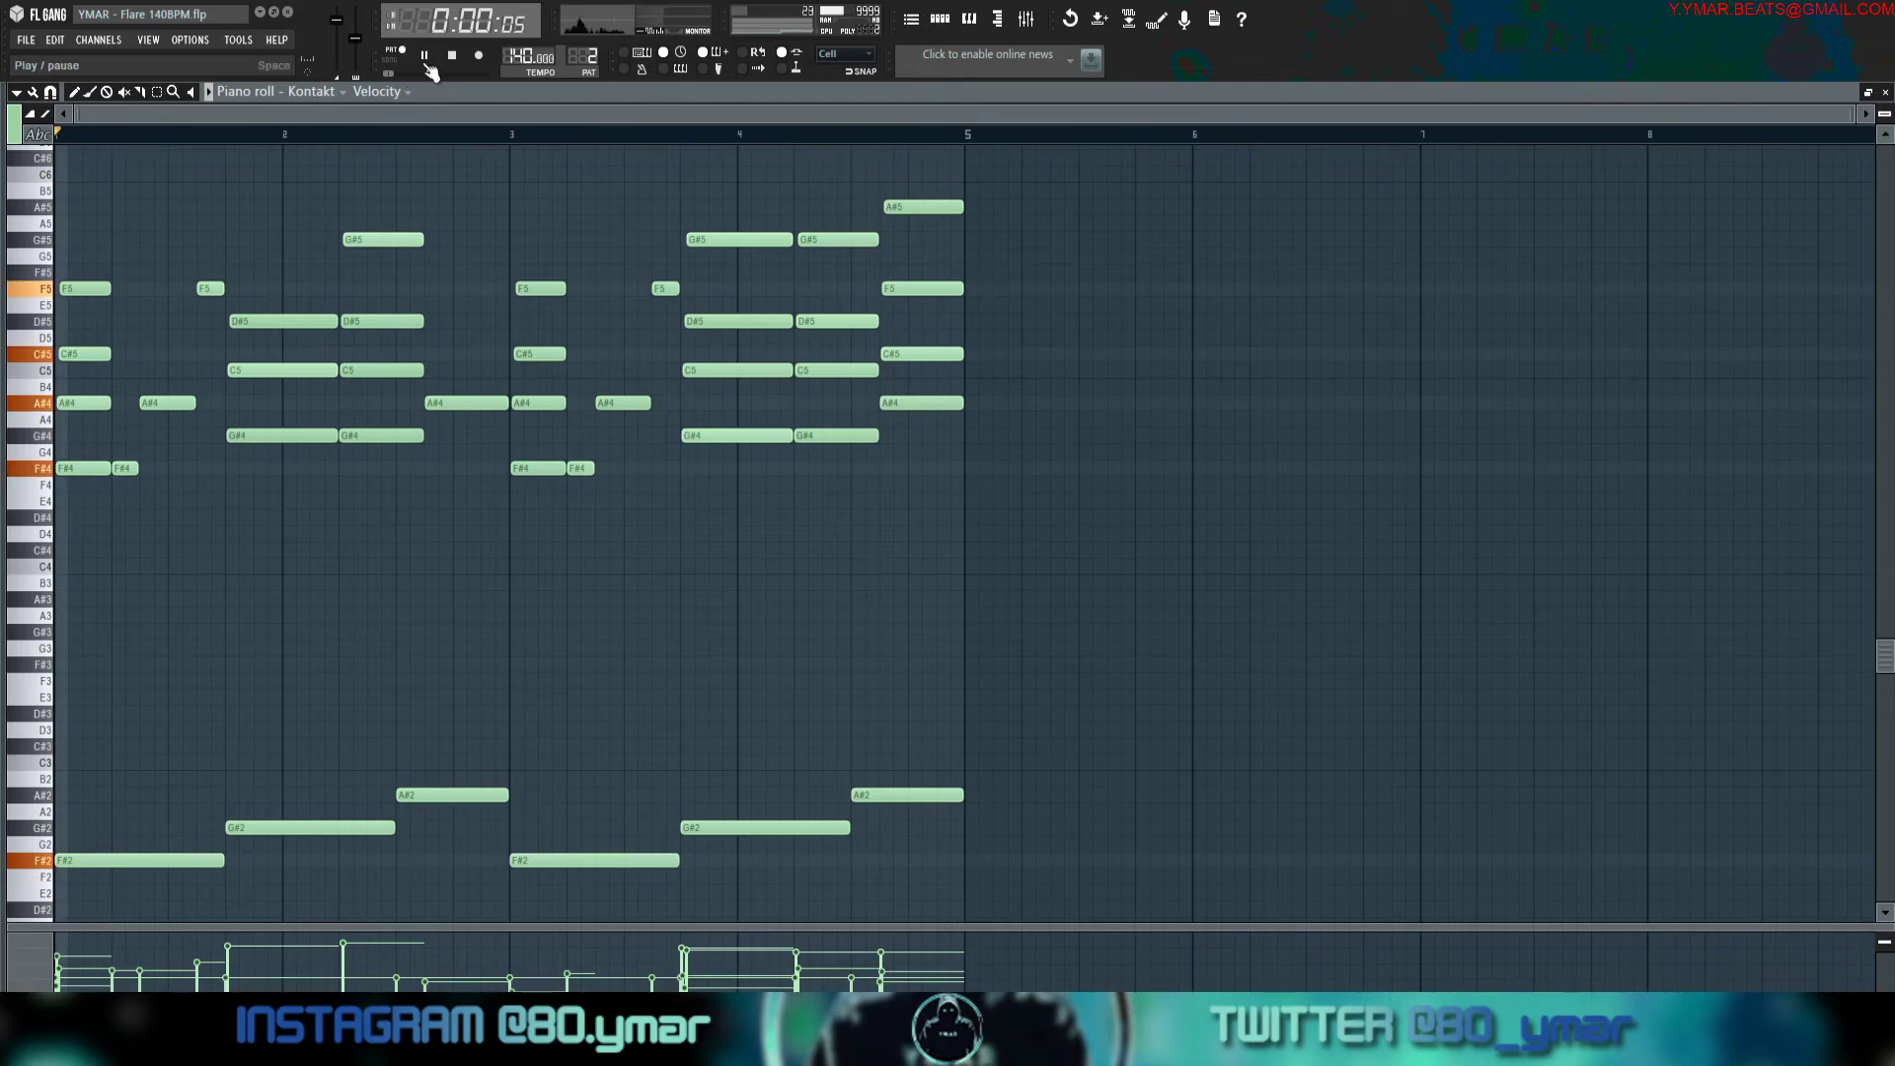
click(911, 18)
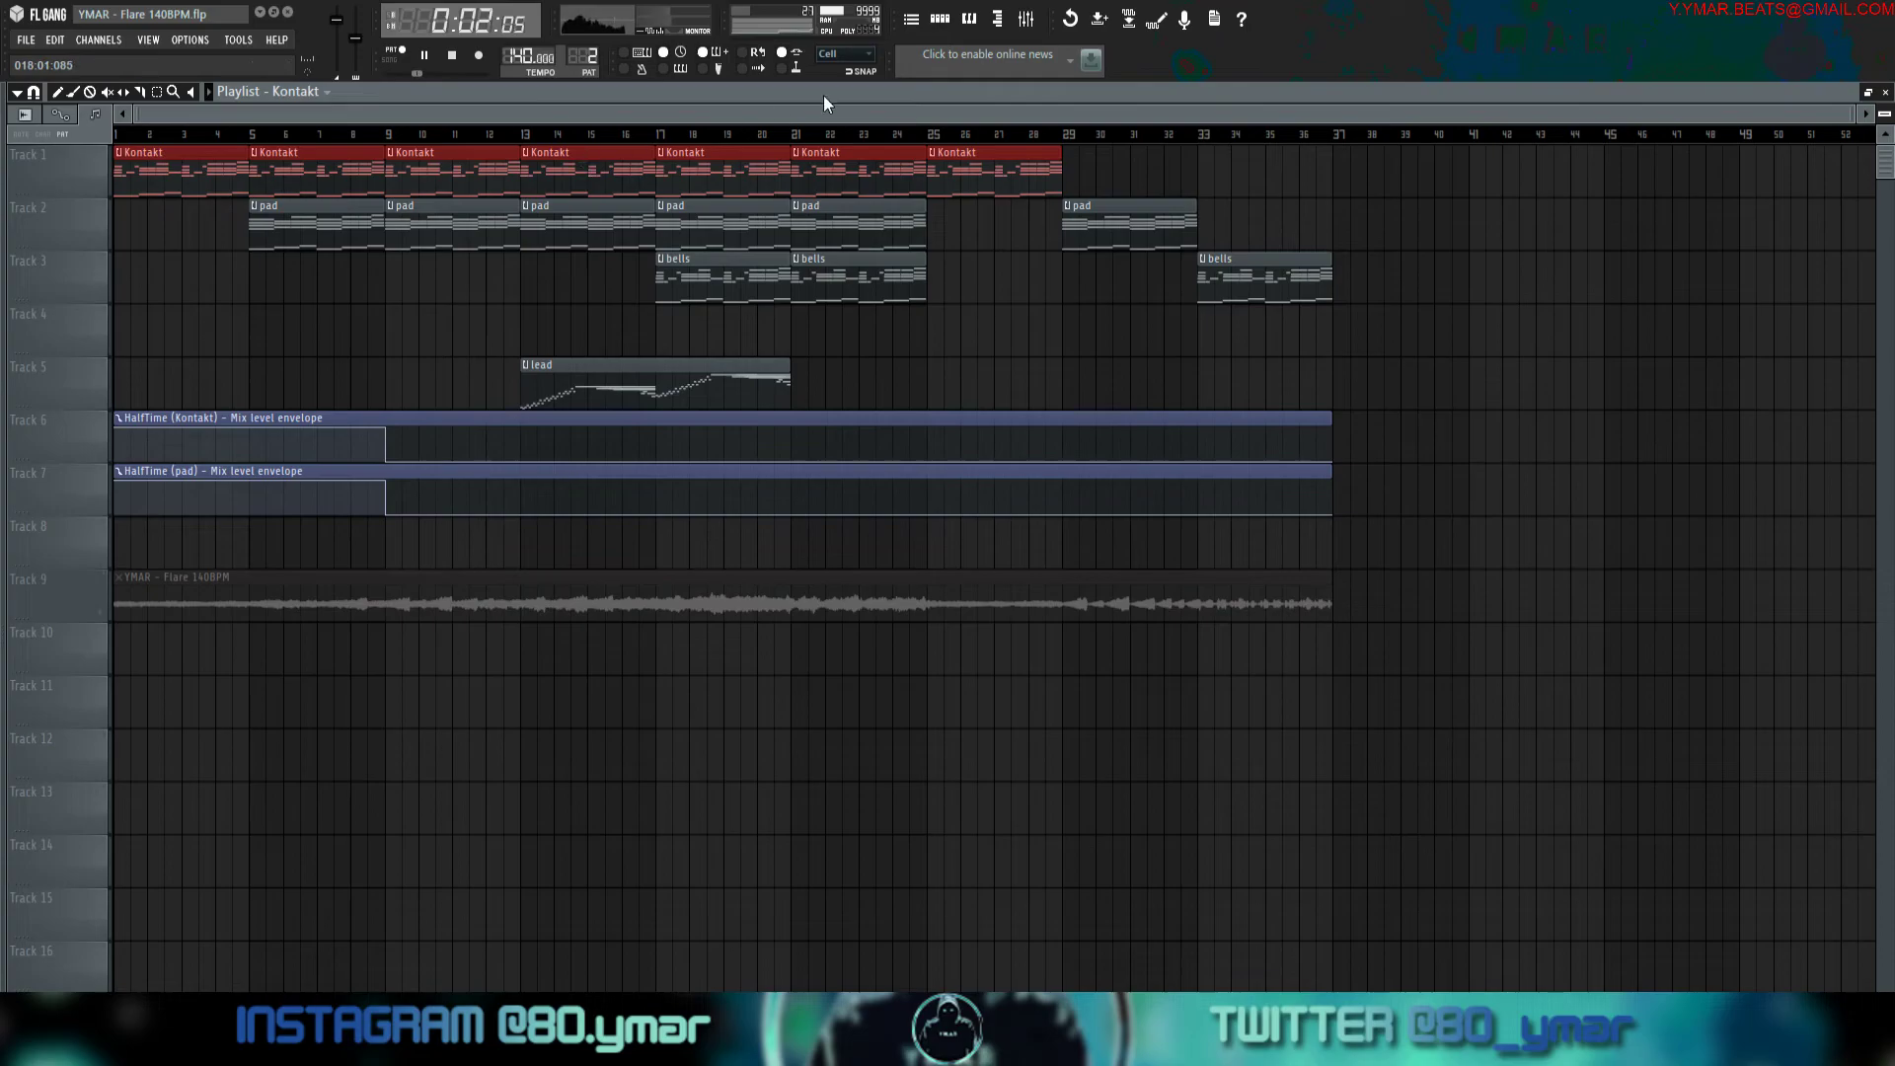
Toggle the HalfTime effect in the mixer, replay the Kontakt pattern and bring its notes back up in the piano roll.
click(968, 19)
click(1026, 19)
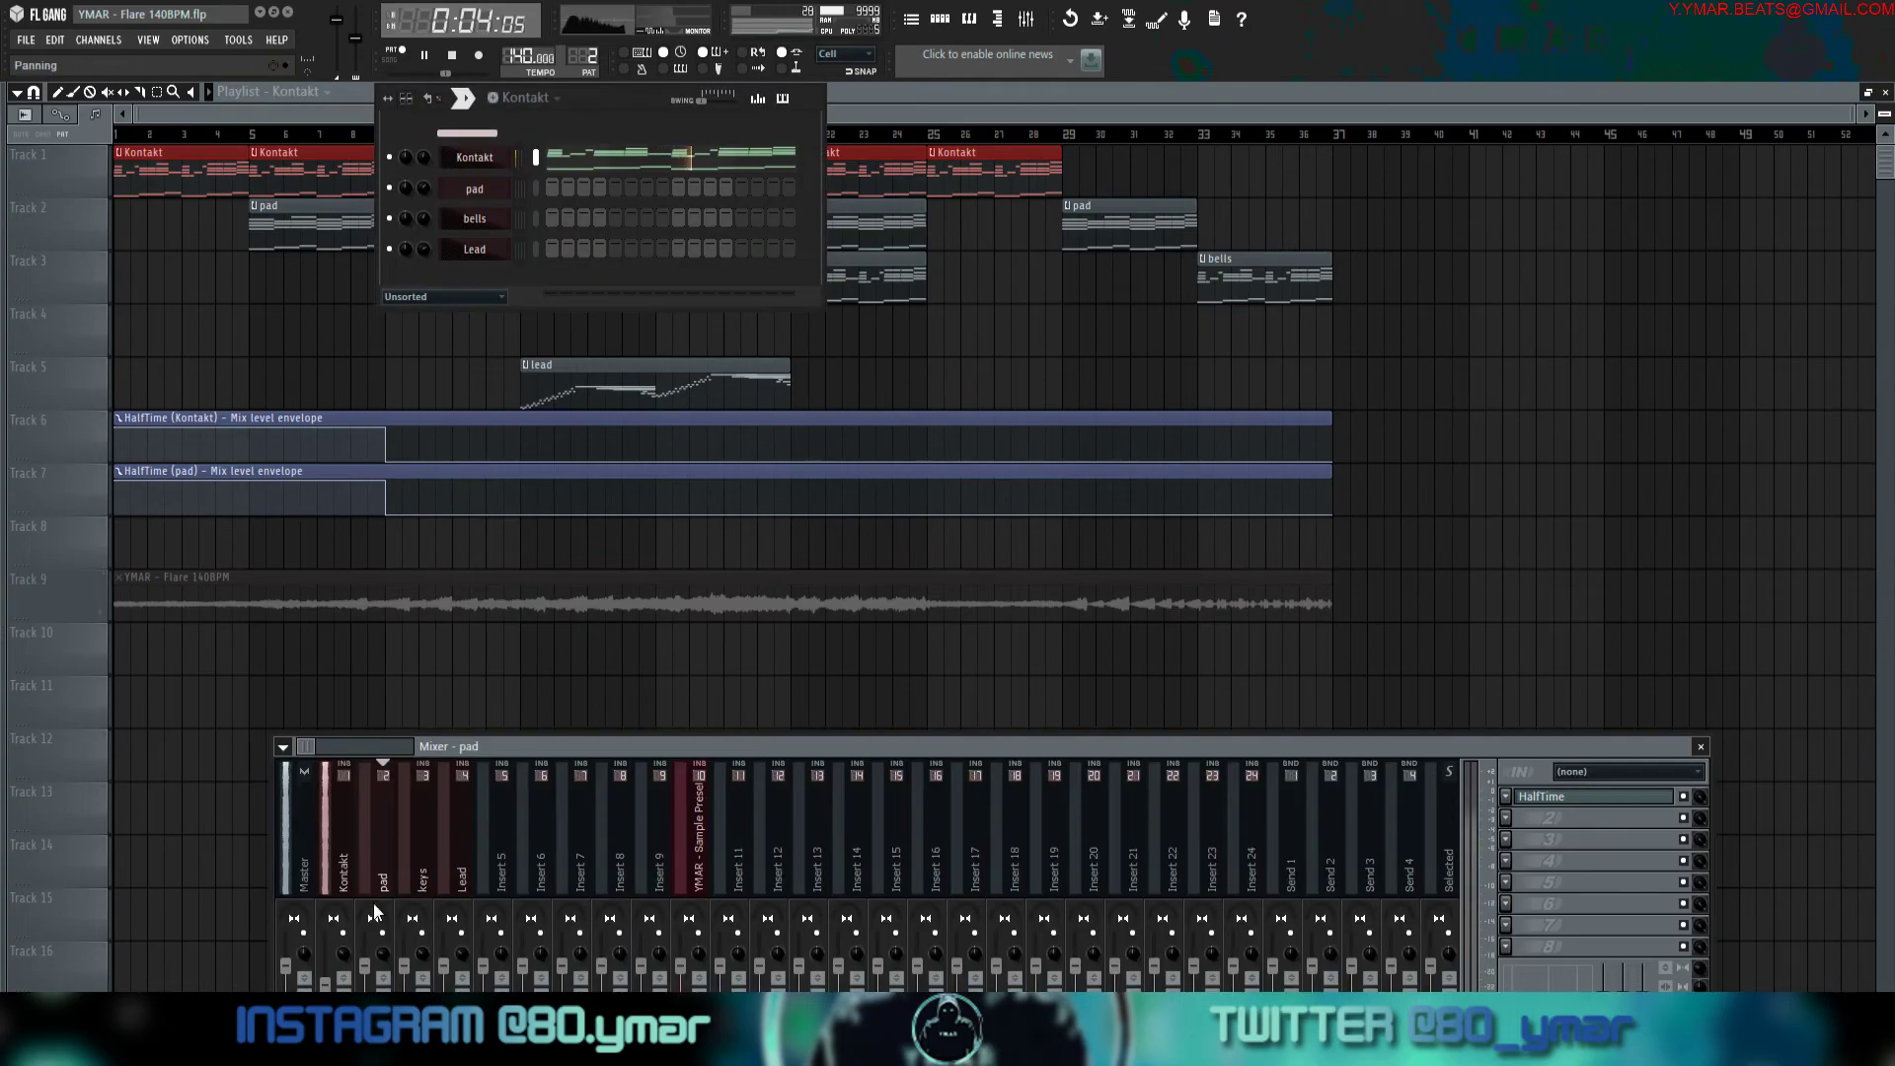
key(space)
click(1684, 797)
key(space)
click(603, 162)
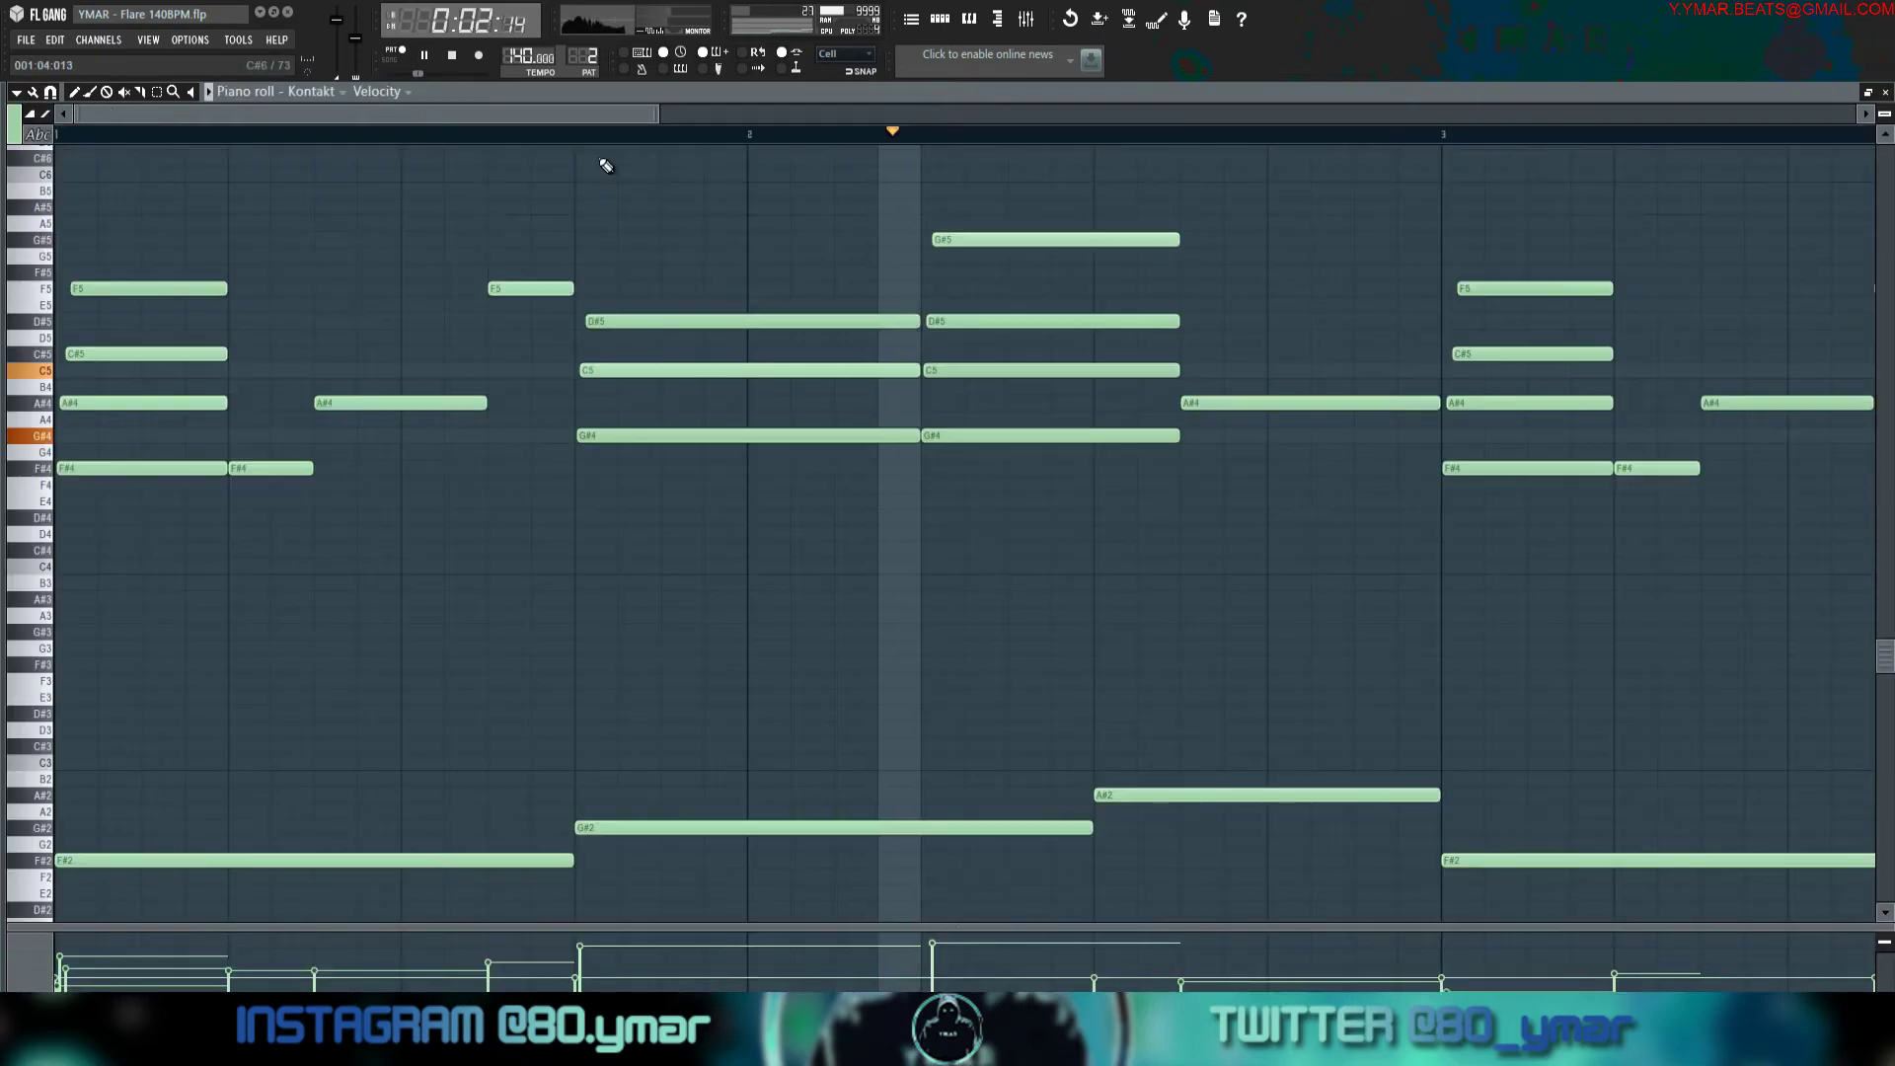
Inspect the Kontakt channel's Steam Engine Wagon instrument and its full four-bar note pattern in the piano roll.
scroll(604, 119, down, 3)
key(F6)
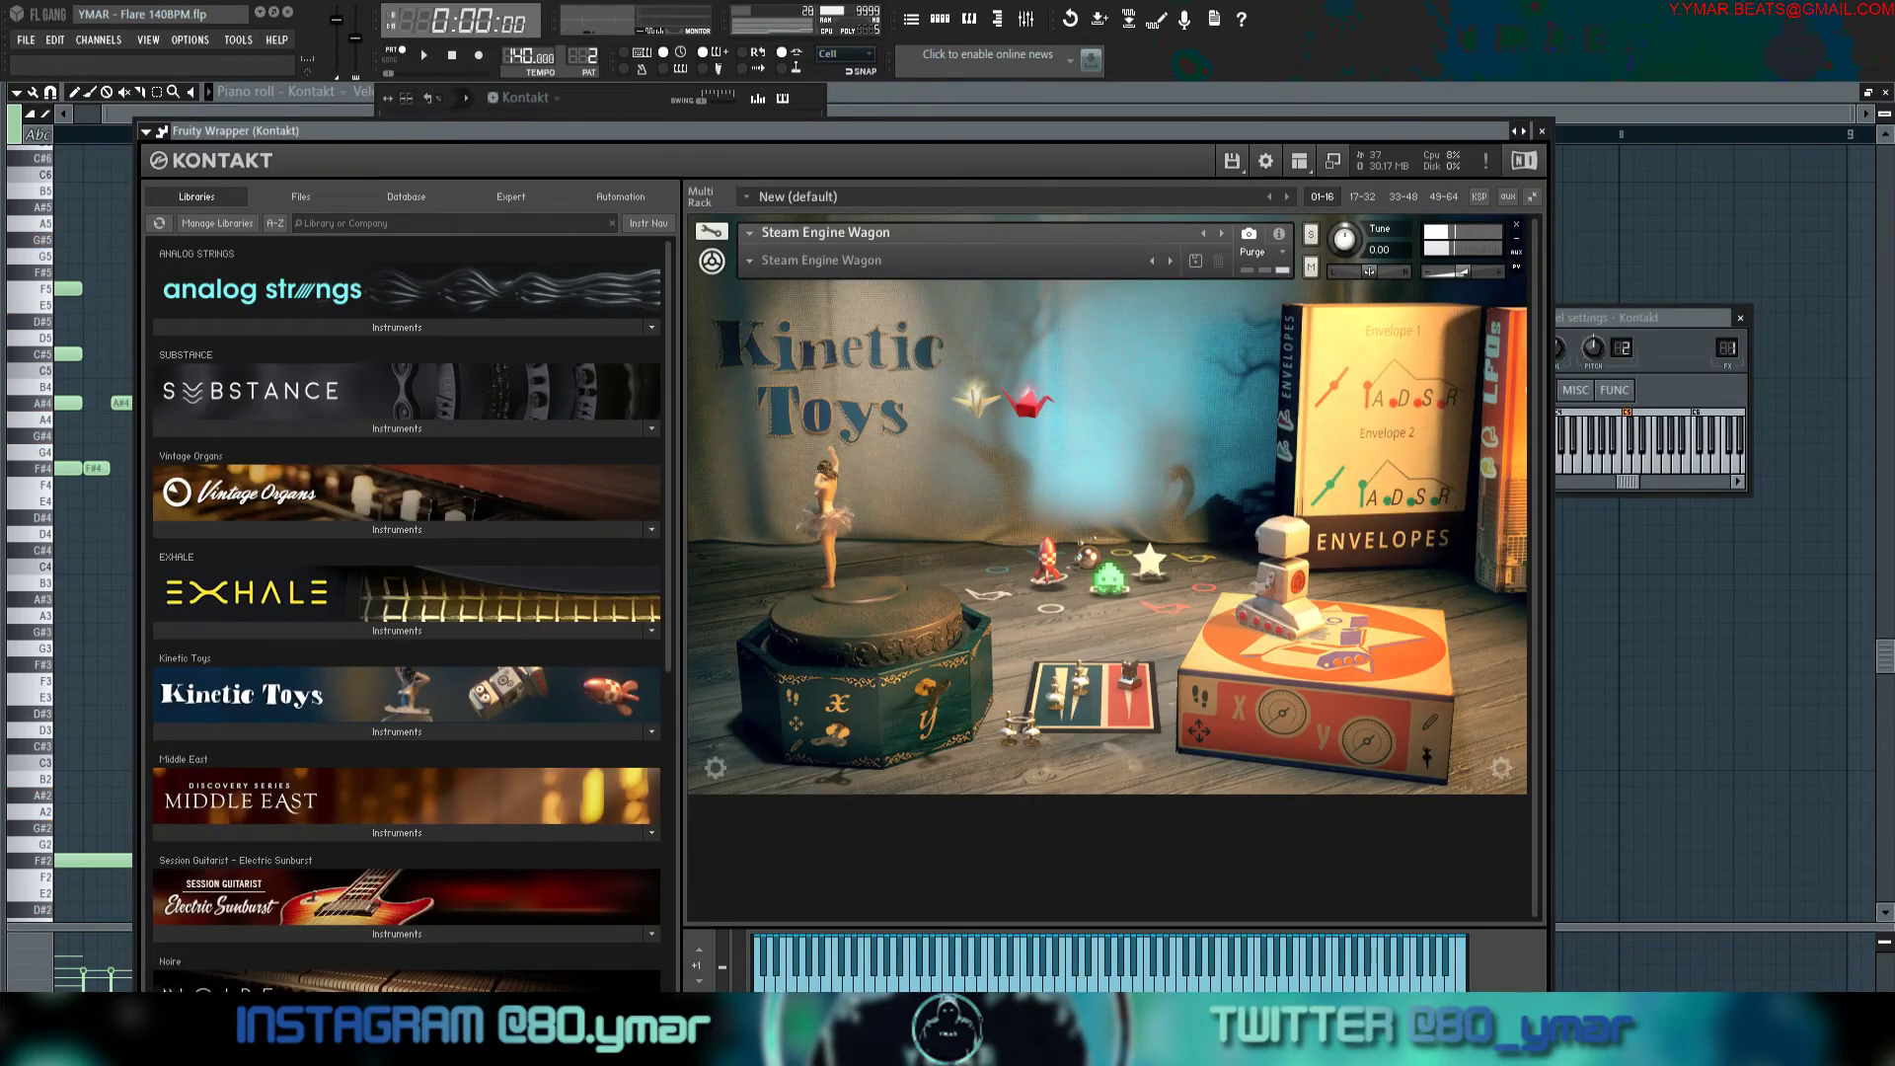
right_click(1717, 225)
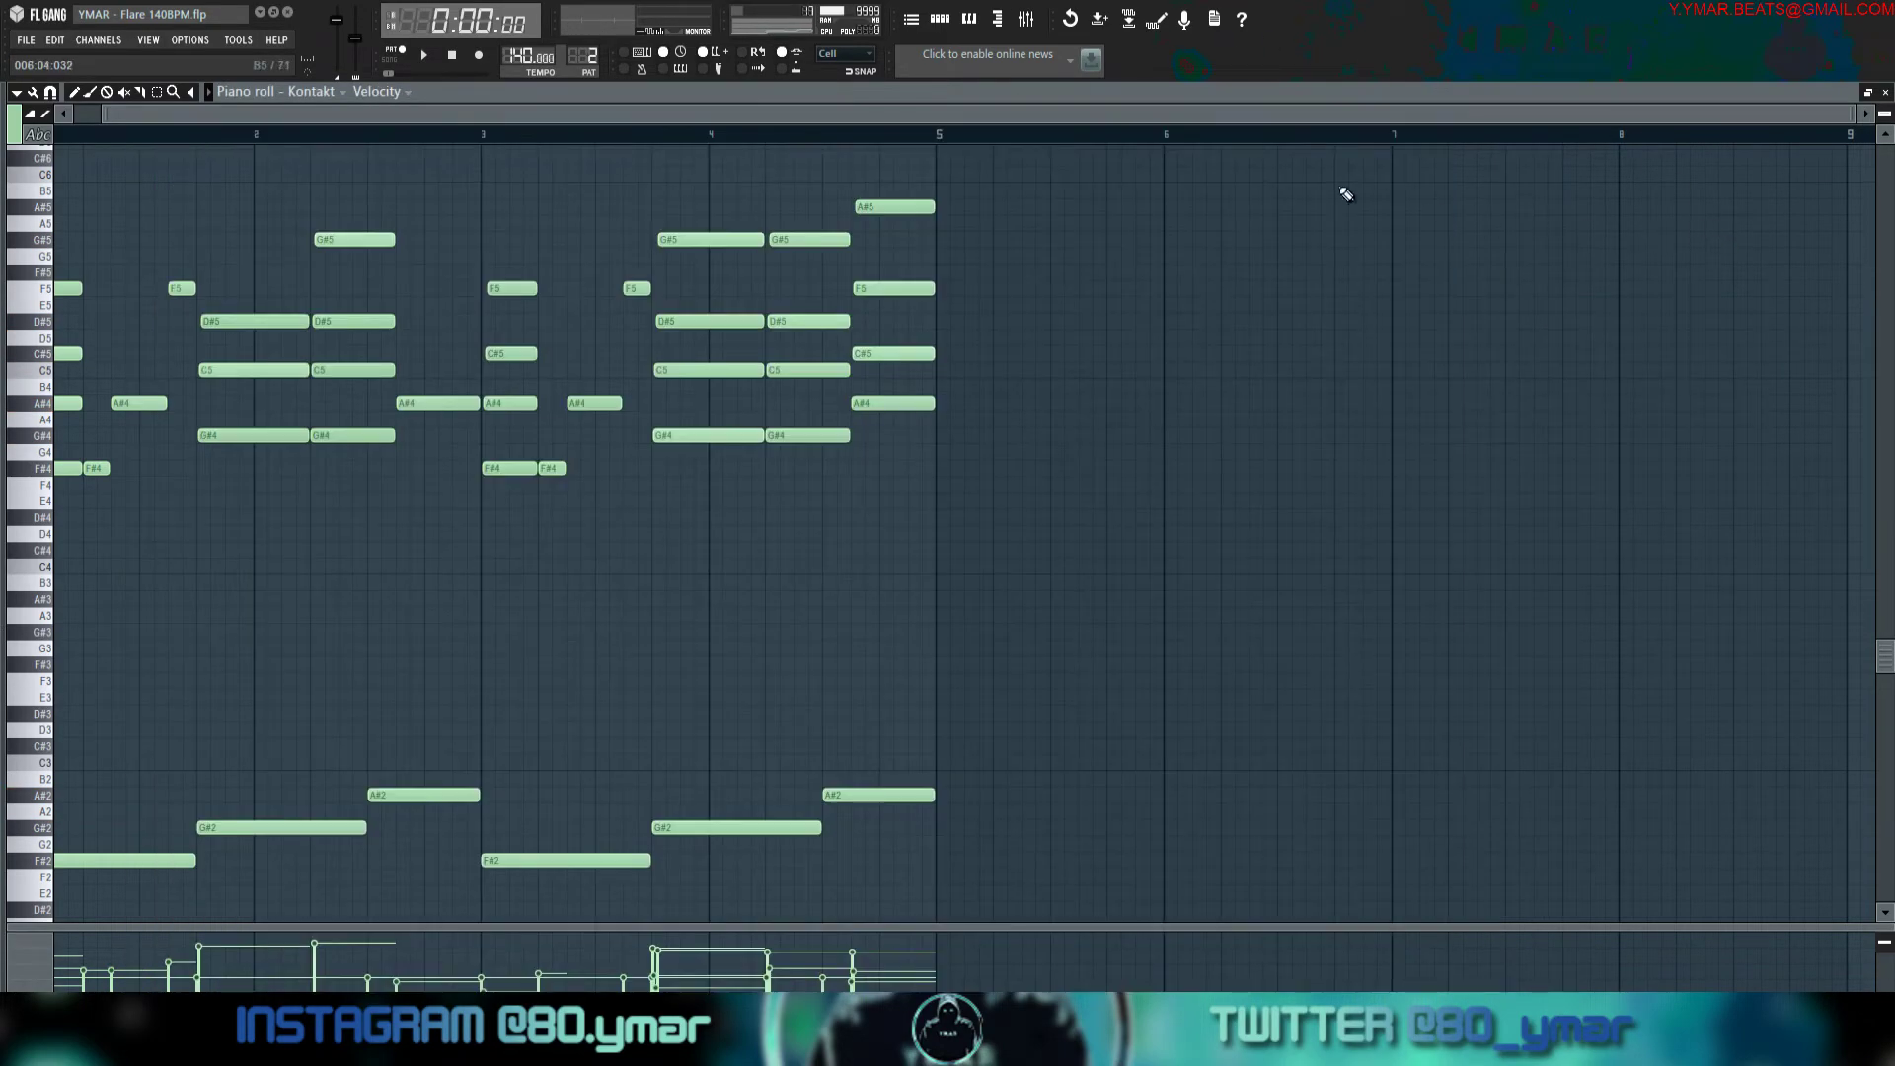
key(F6)
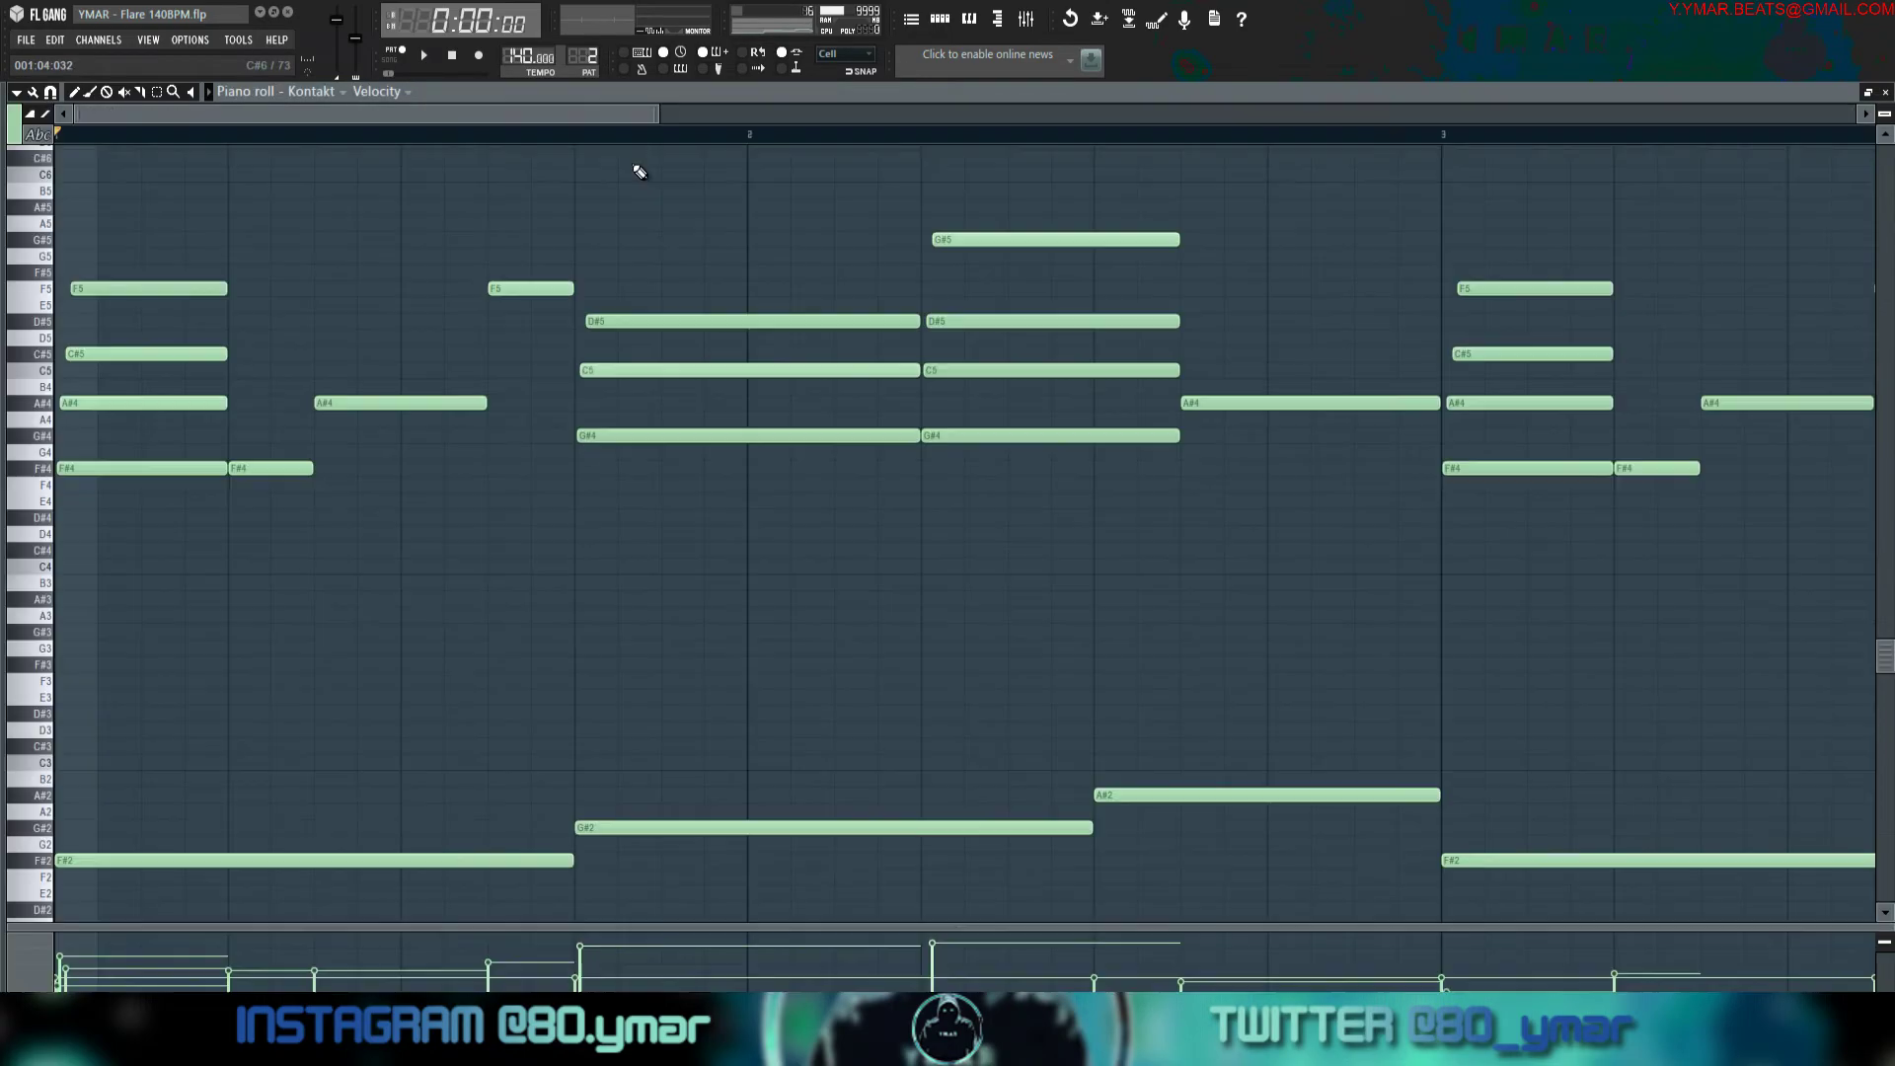
ctrl+scroll(671, 153, down, 4)
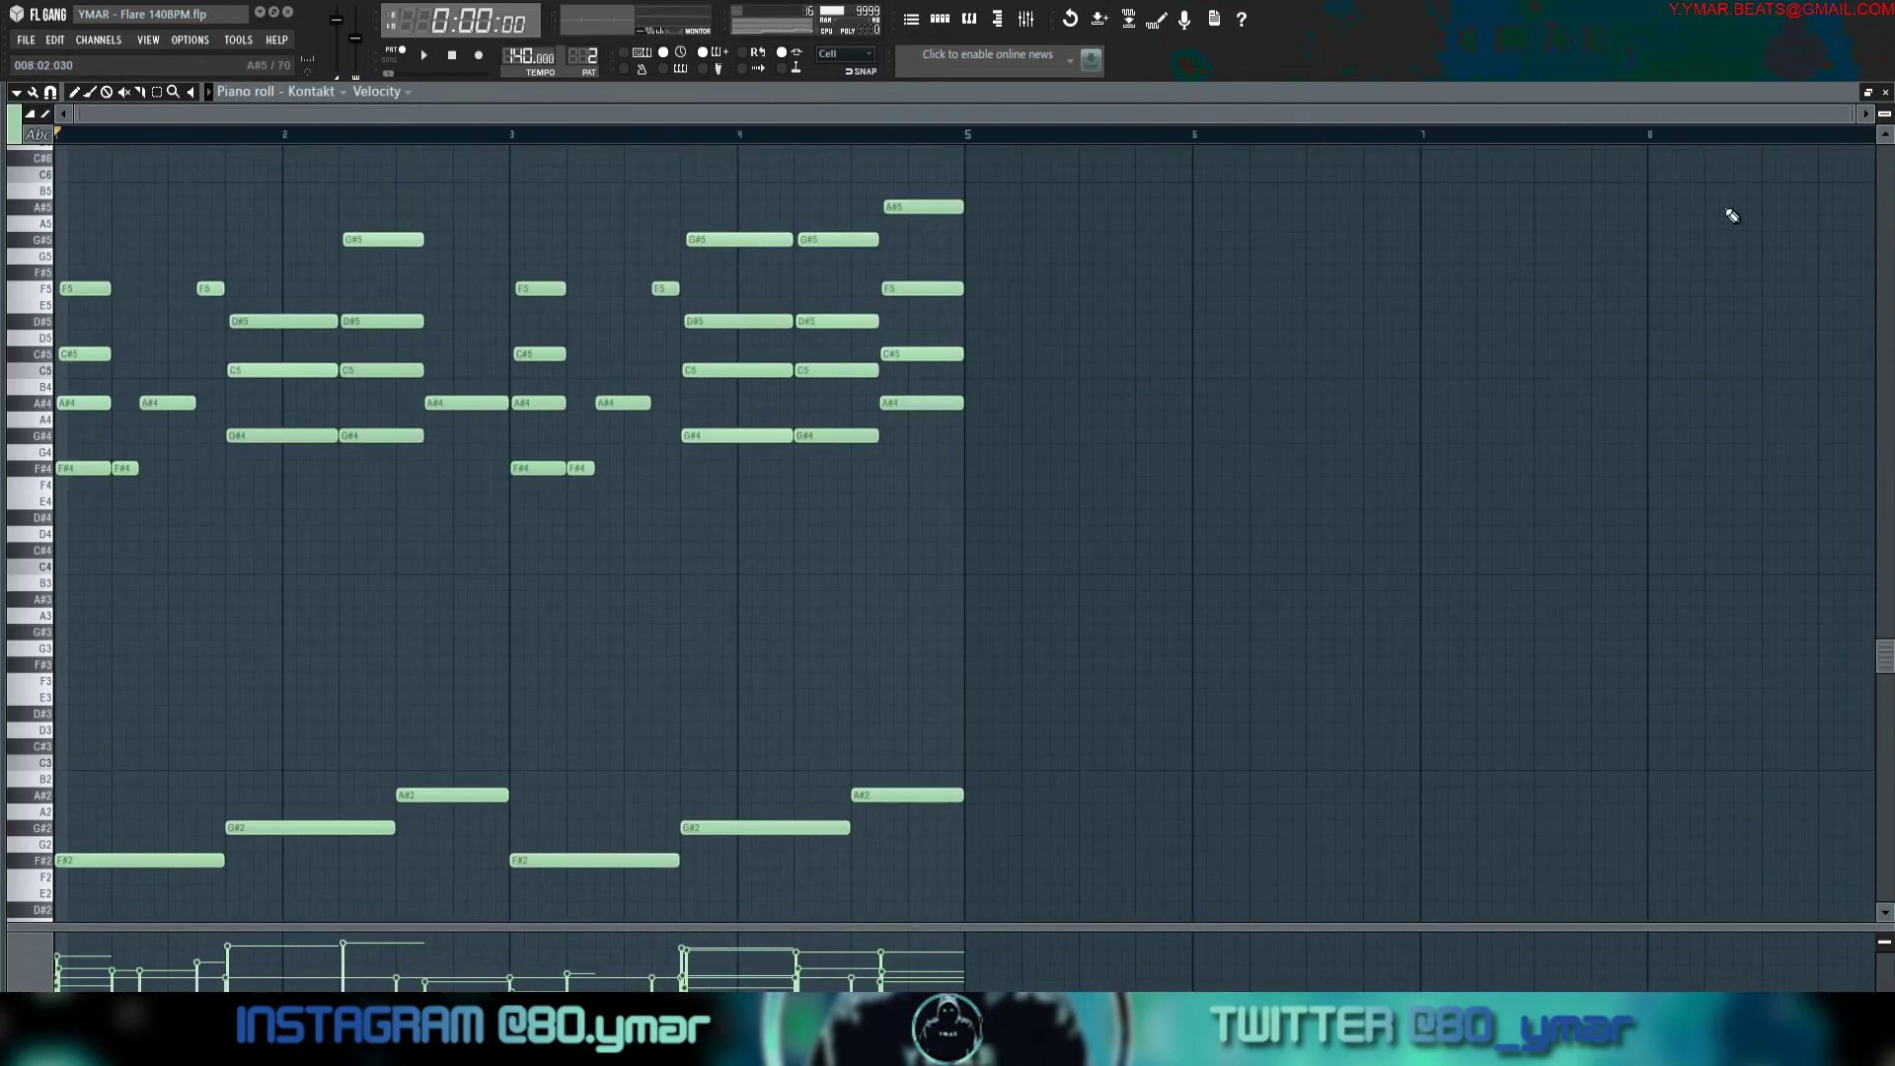
click(1866, 114)
drag(1884, 114, 1884, 130)
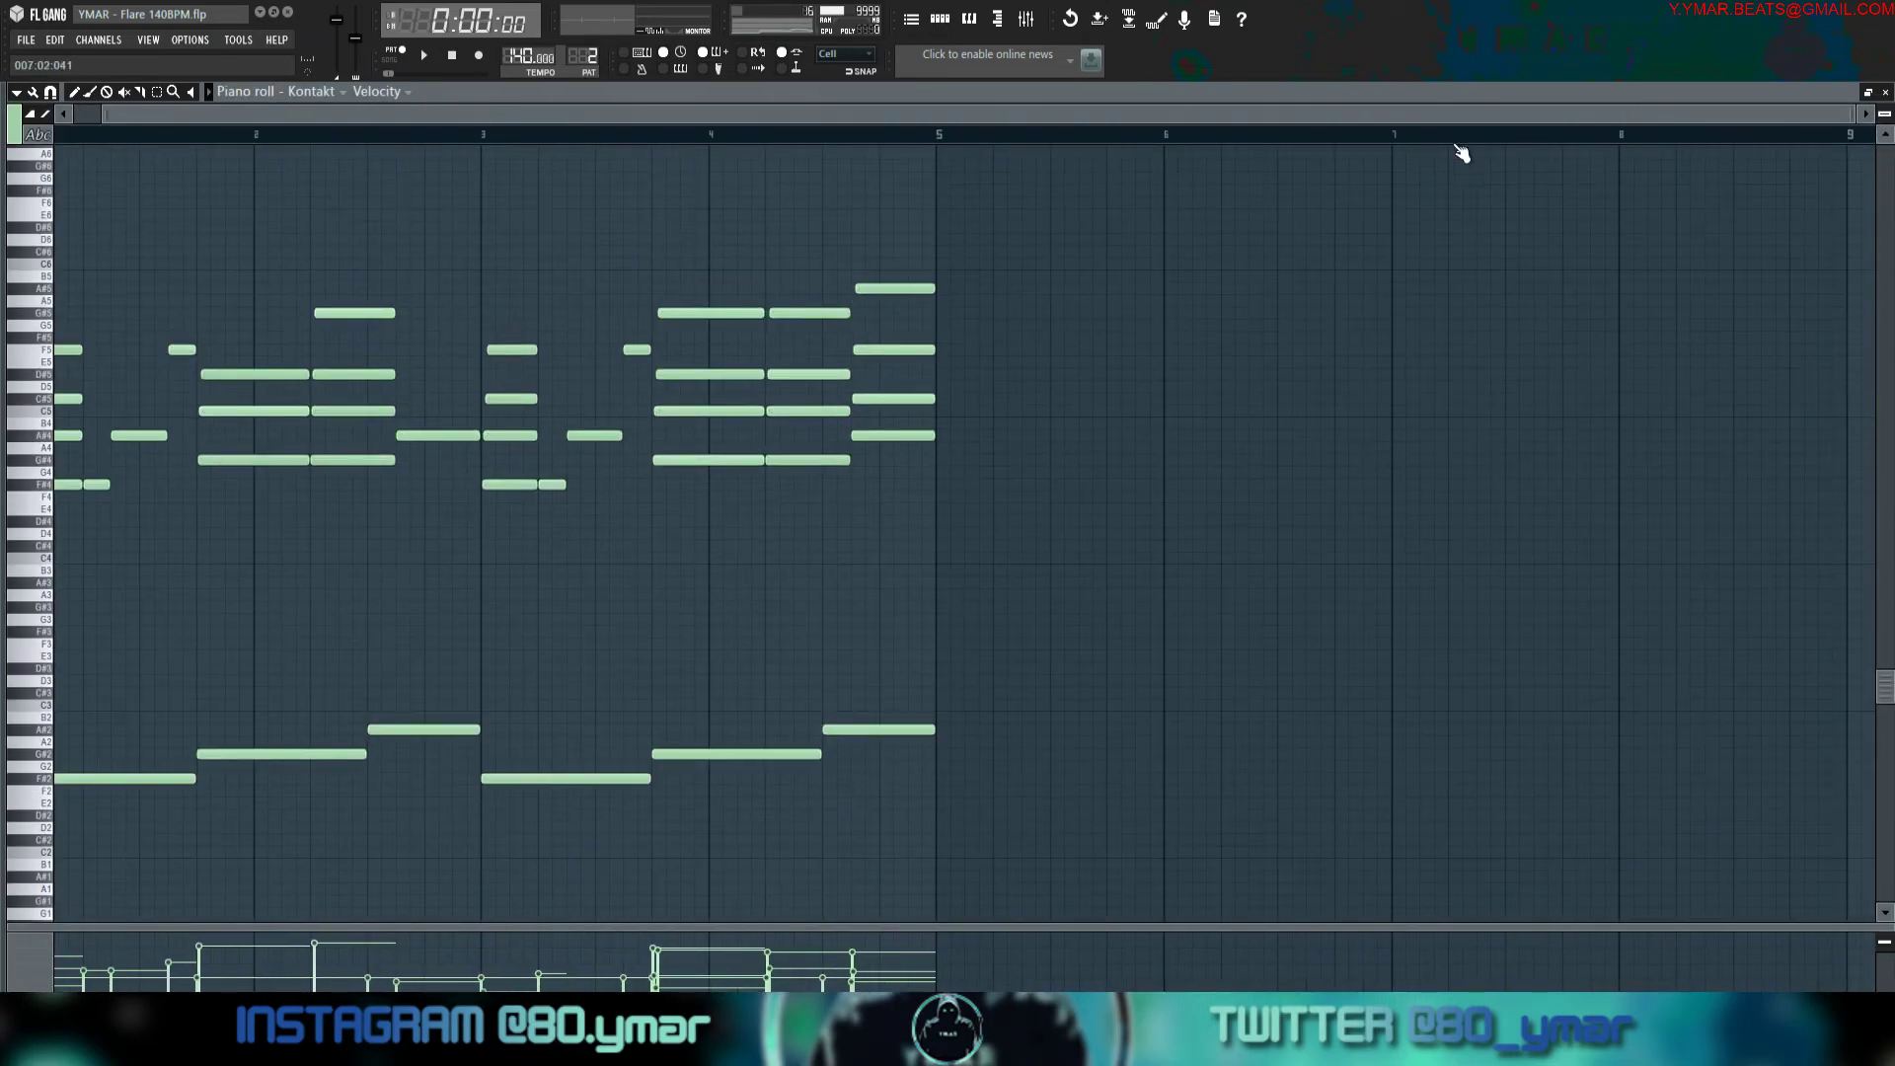
drag(1168, 116, 736, 102)
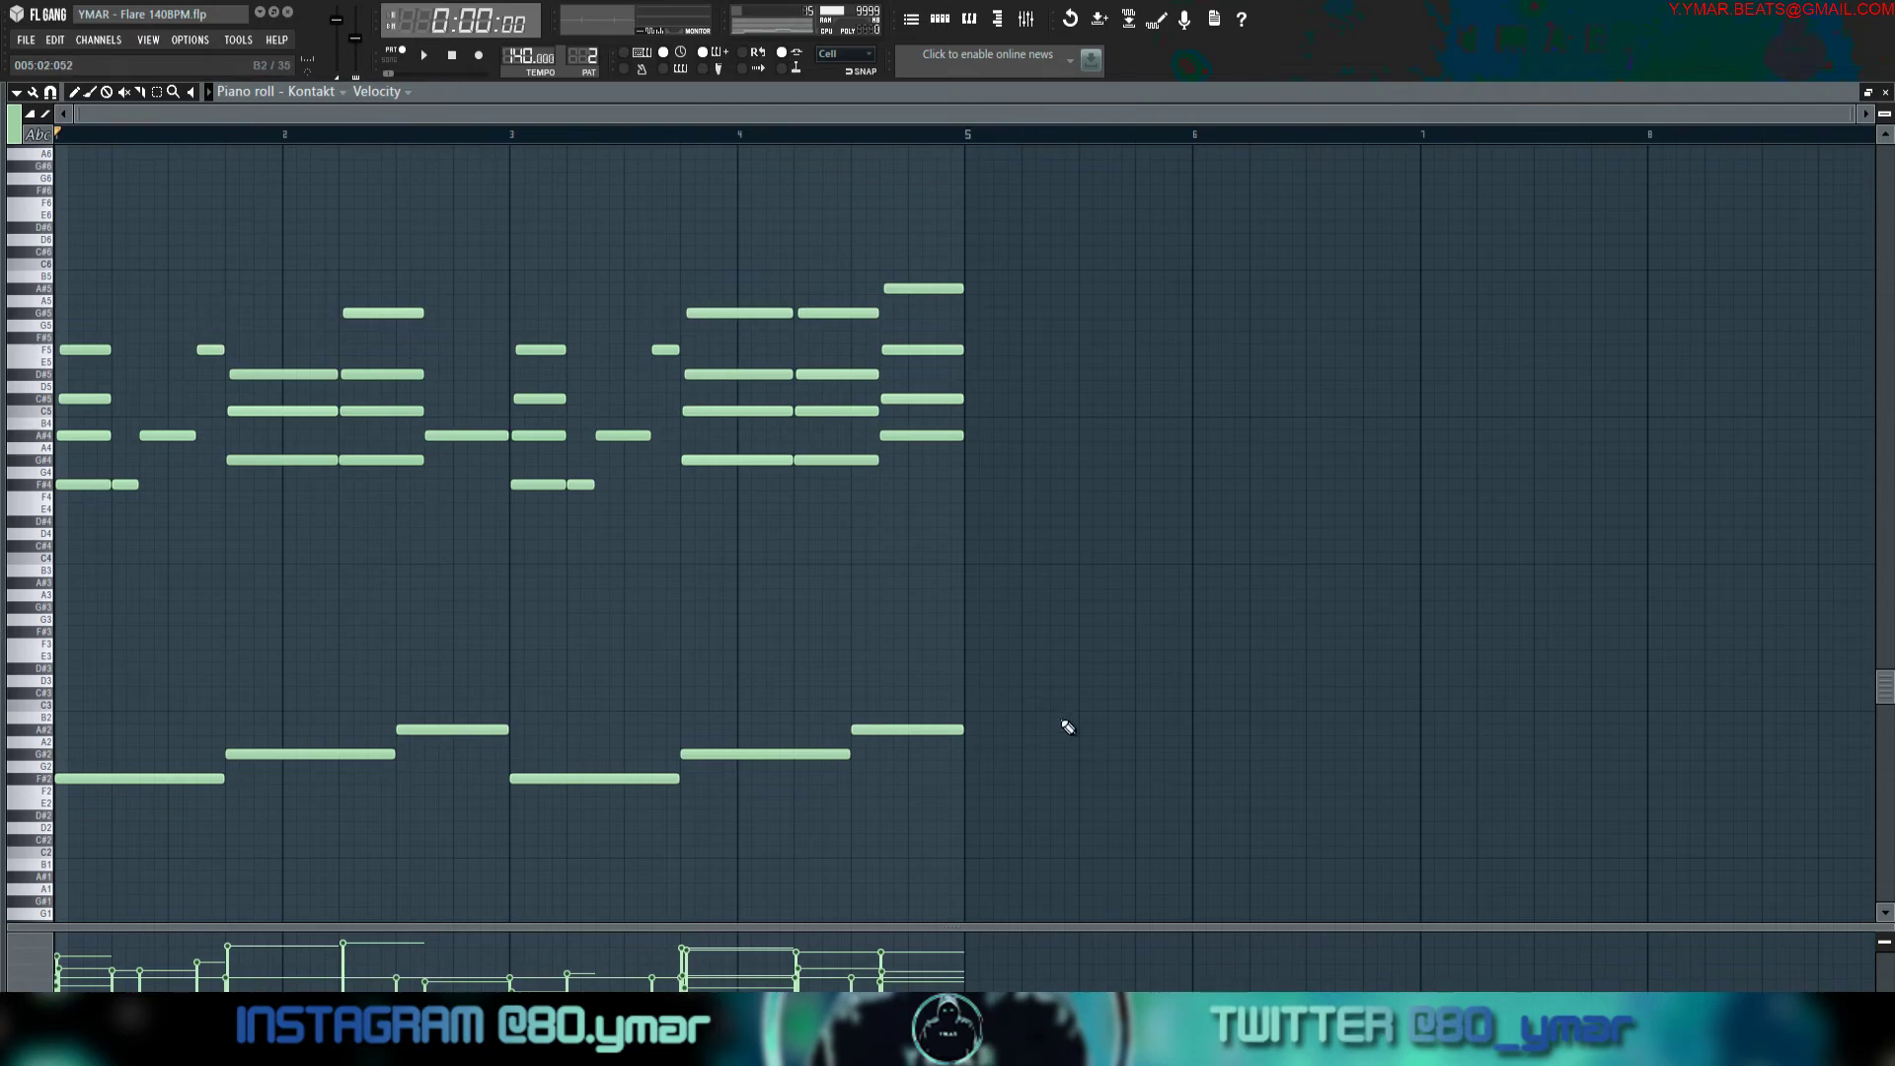
Toggle HalfTime on the Kontakt mixer track while playing the pattern to compare the sound.
click(969, 19)
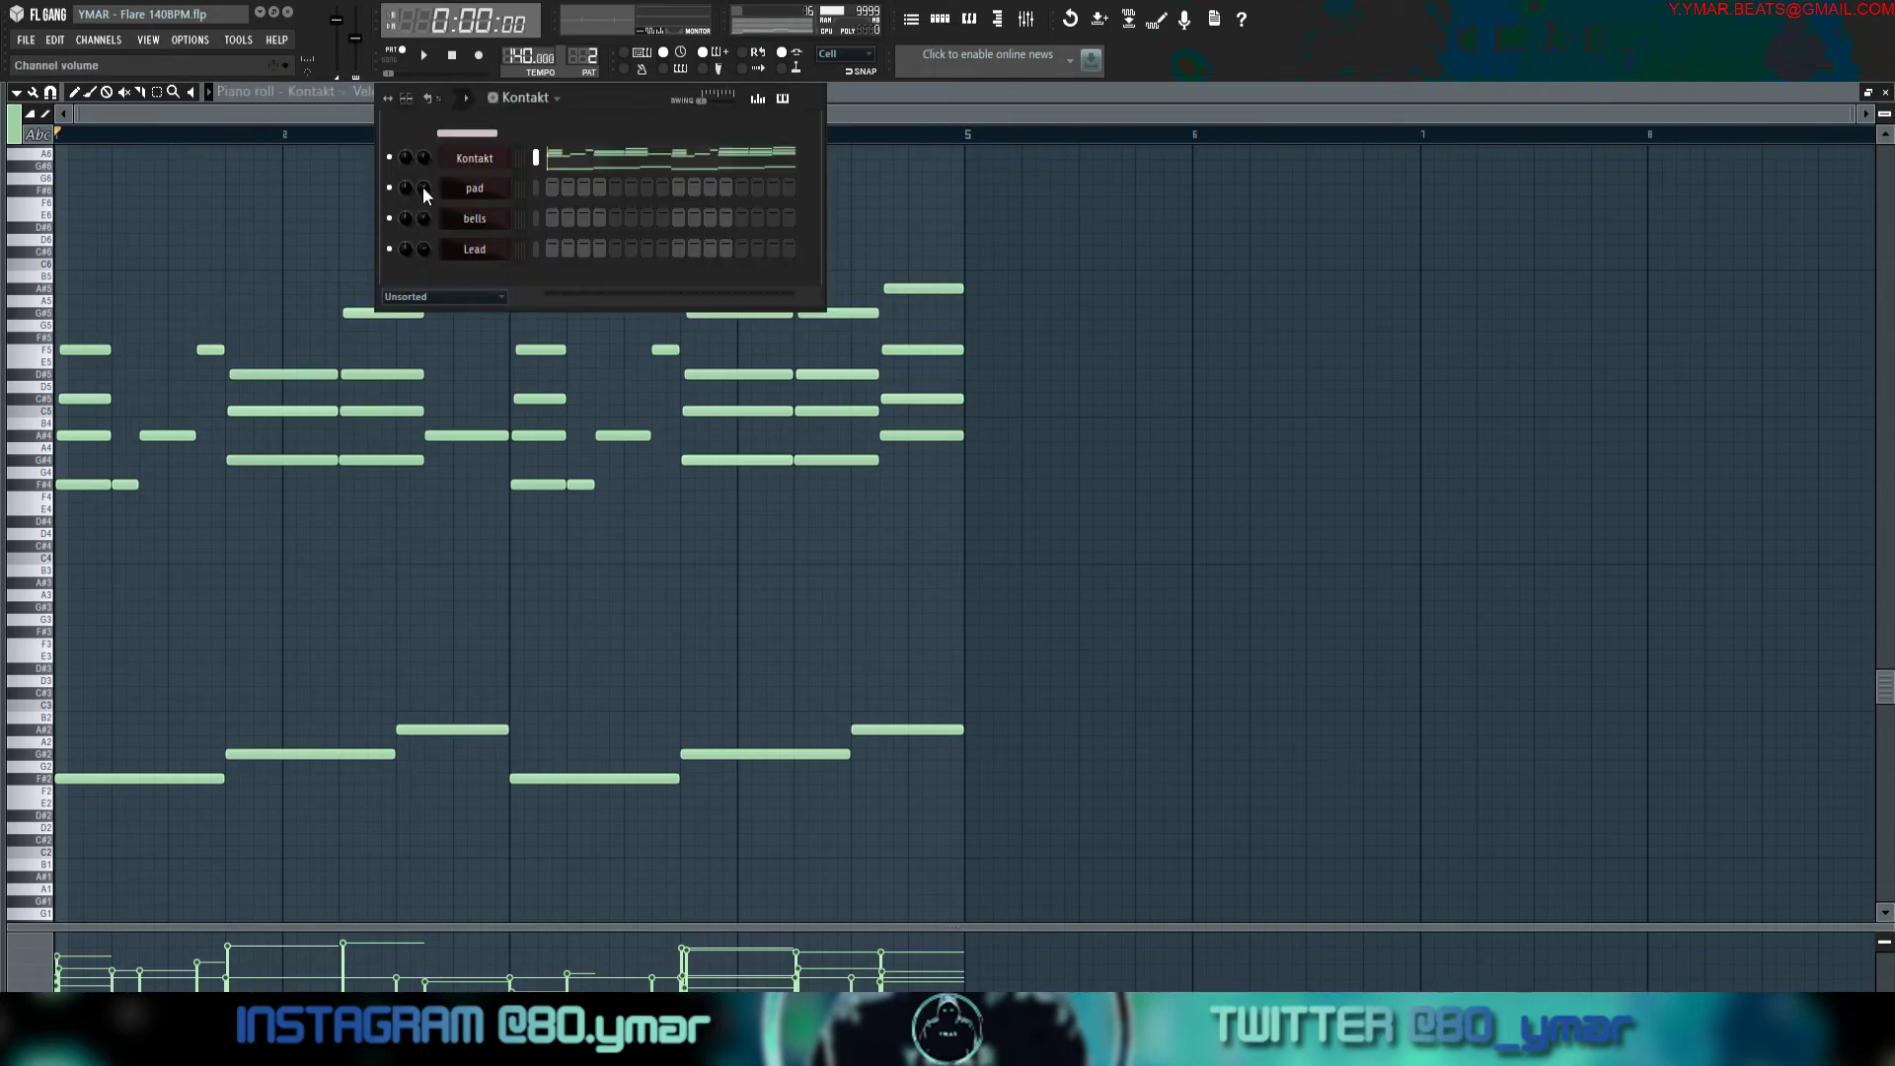
key(F9)
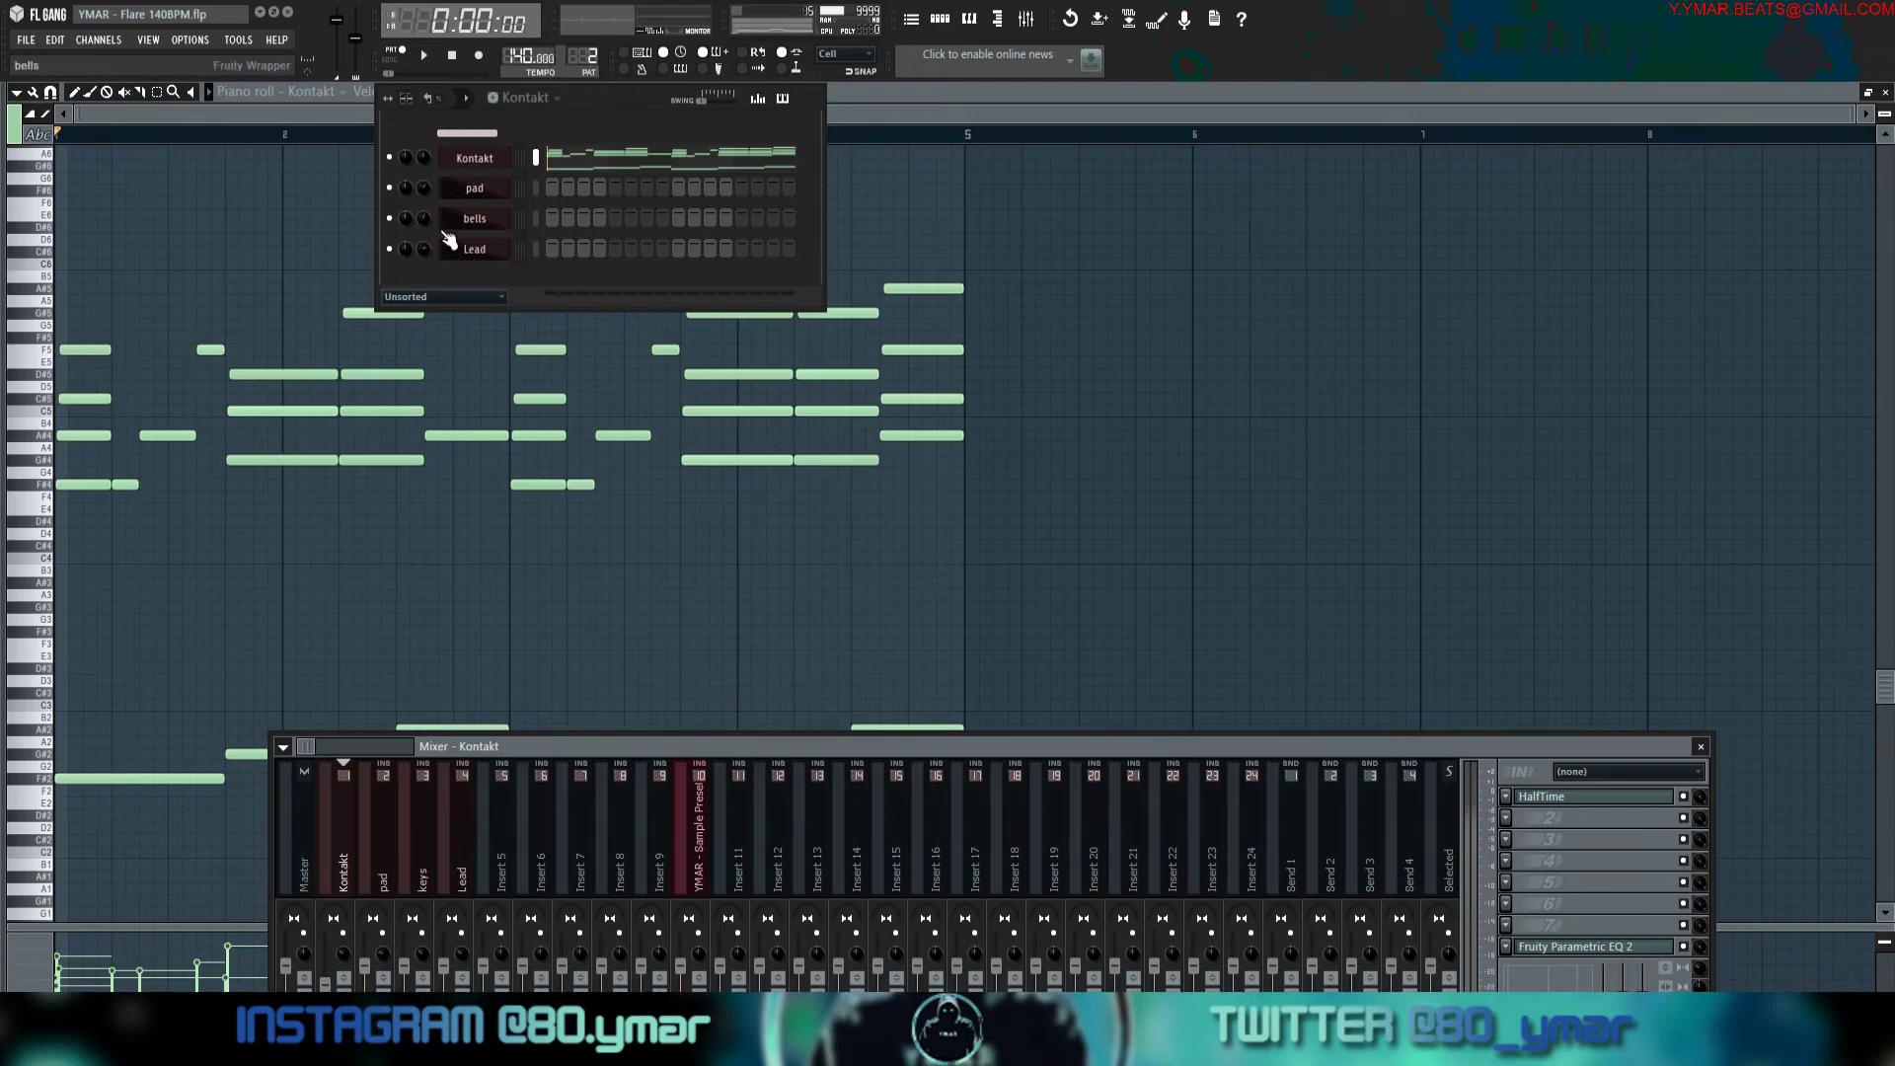
key(space)
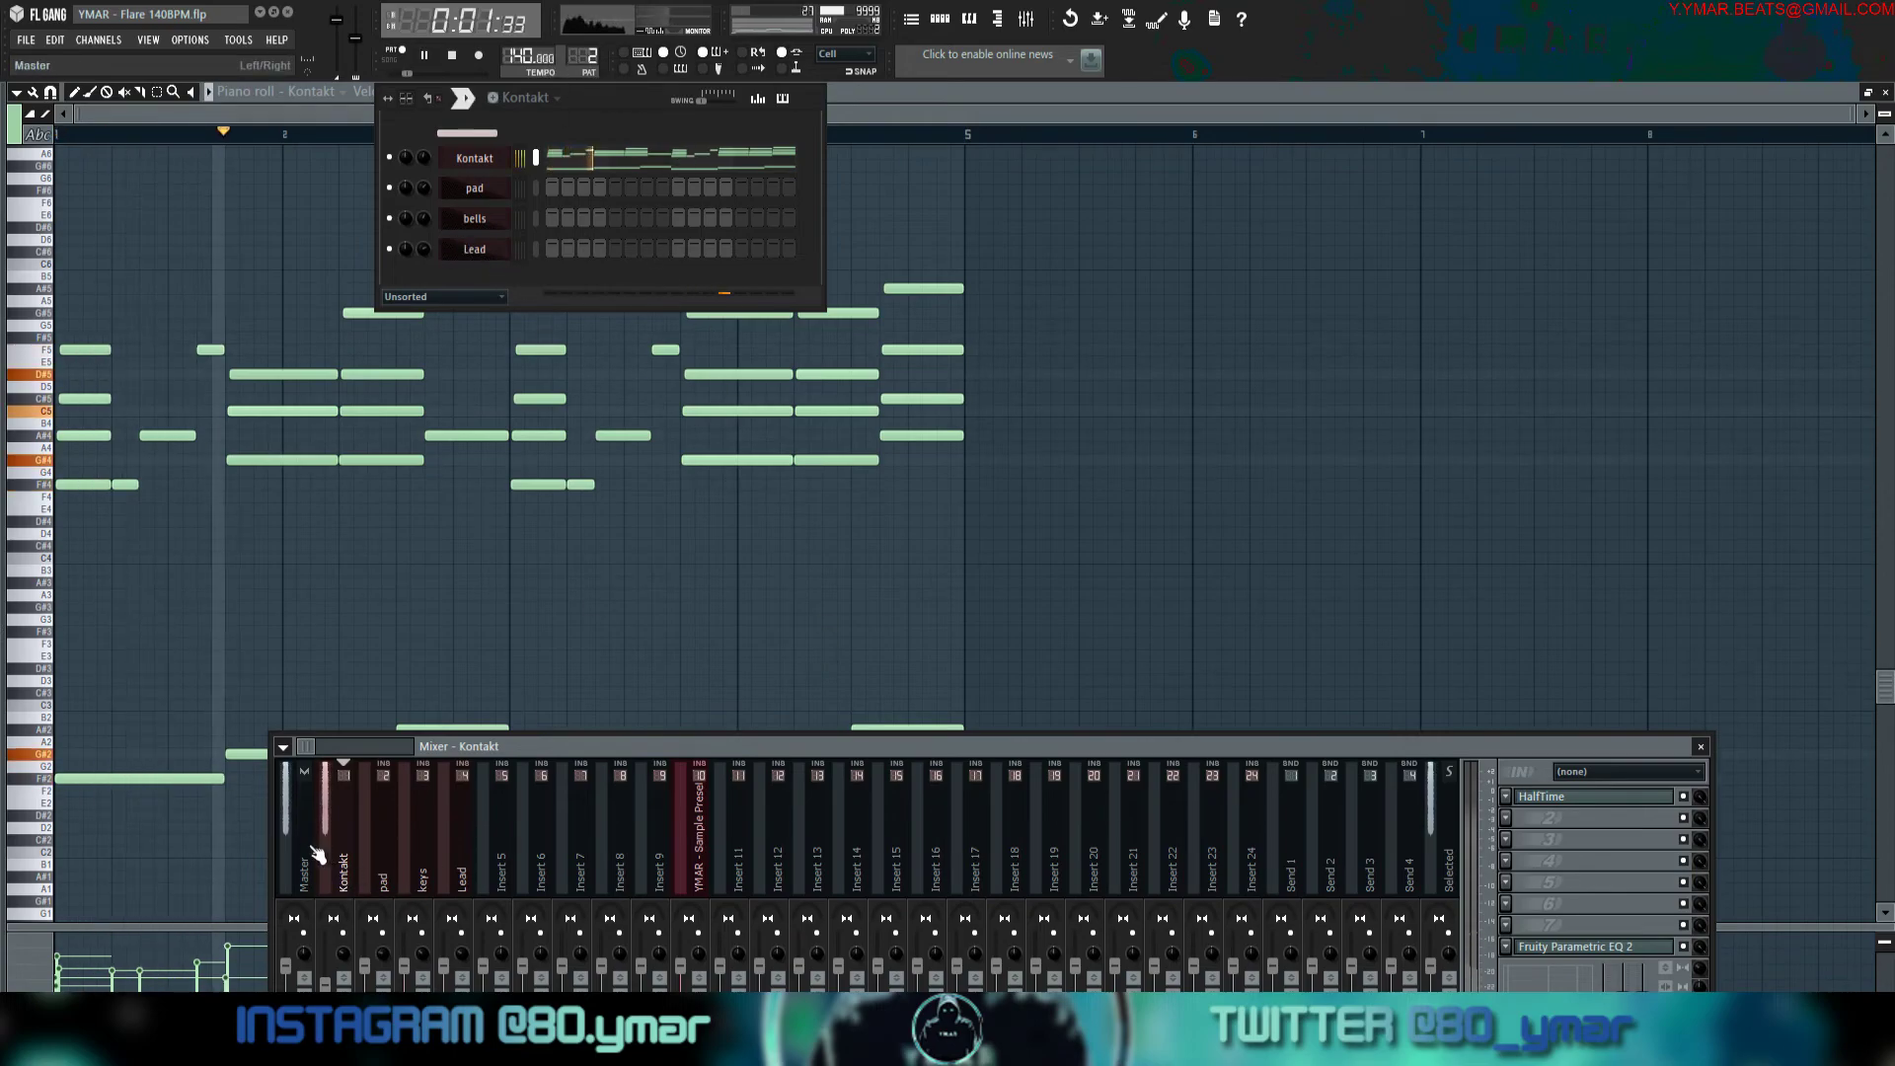
click(269, 840)
right_click(275, 841)
click(1025, 19)
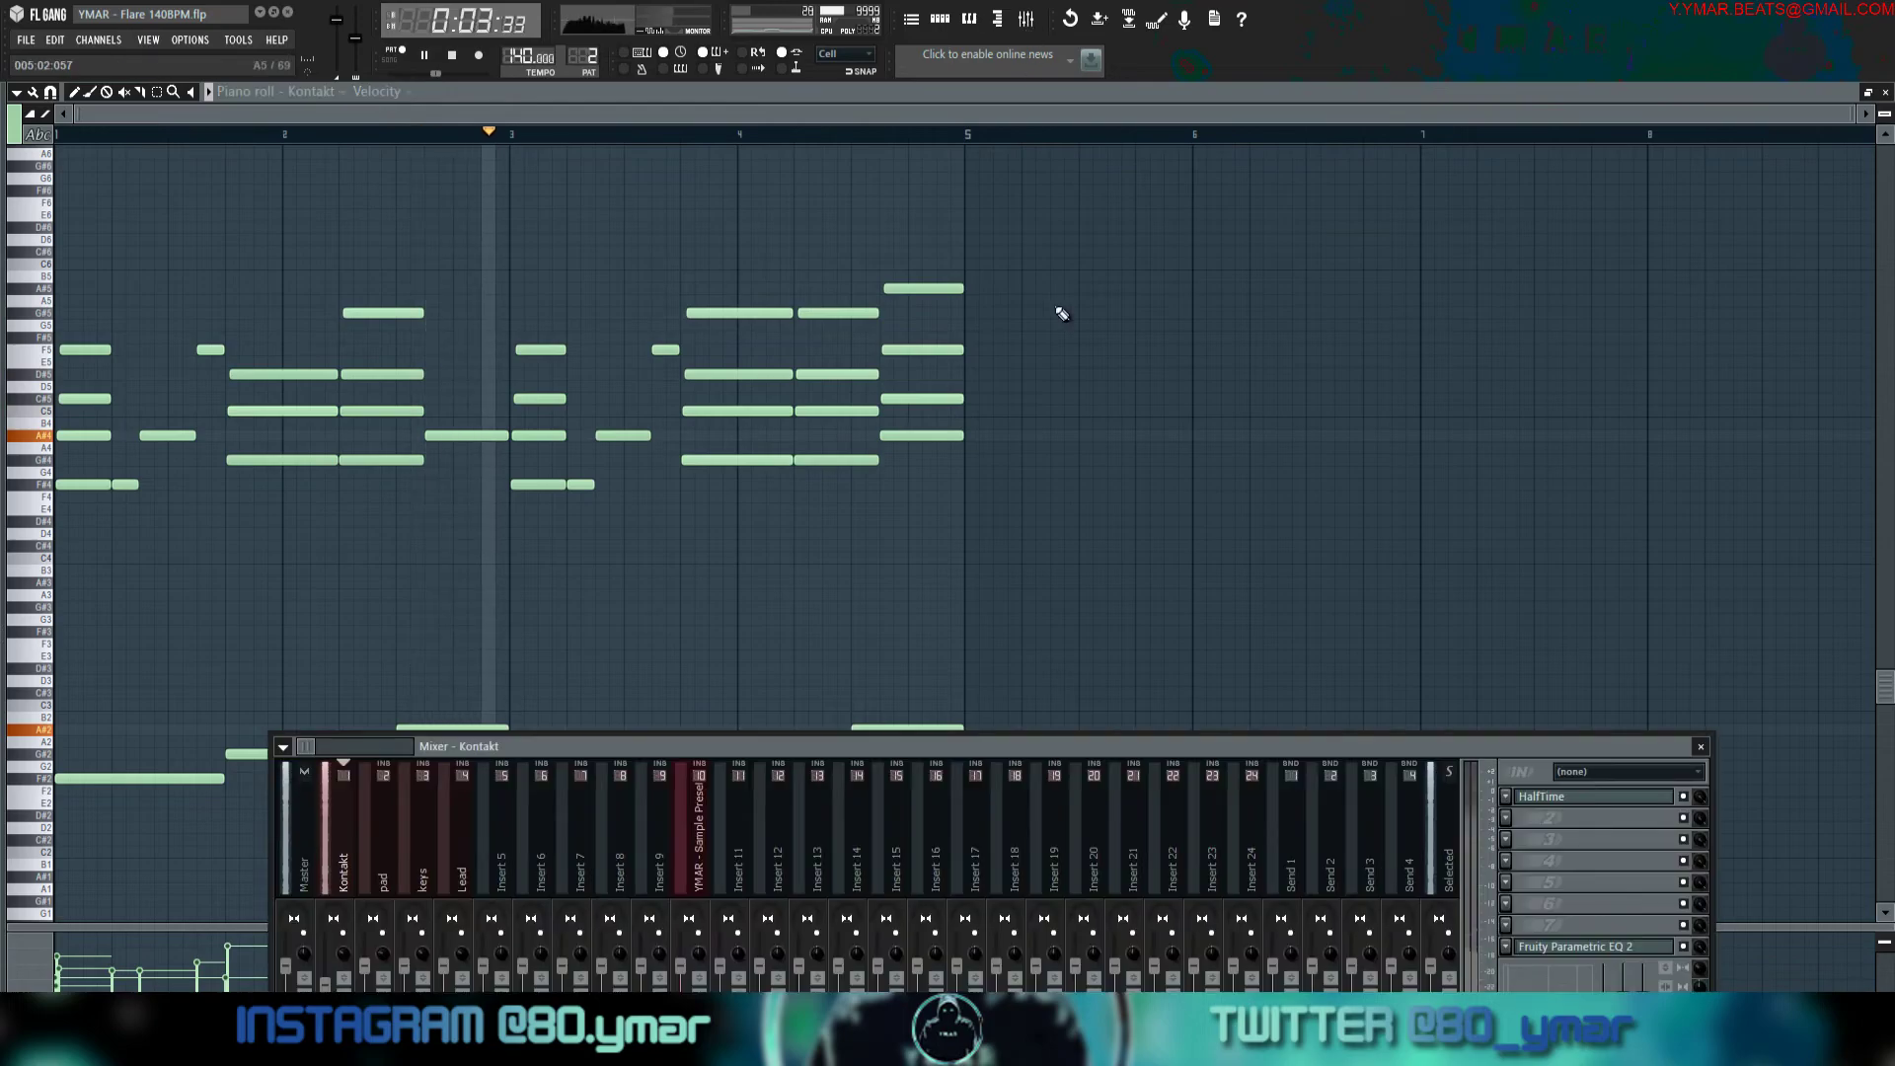
click(1683, 796)
key(space)
key(space)
key(F9)
key(space)
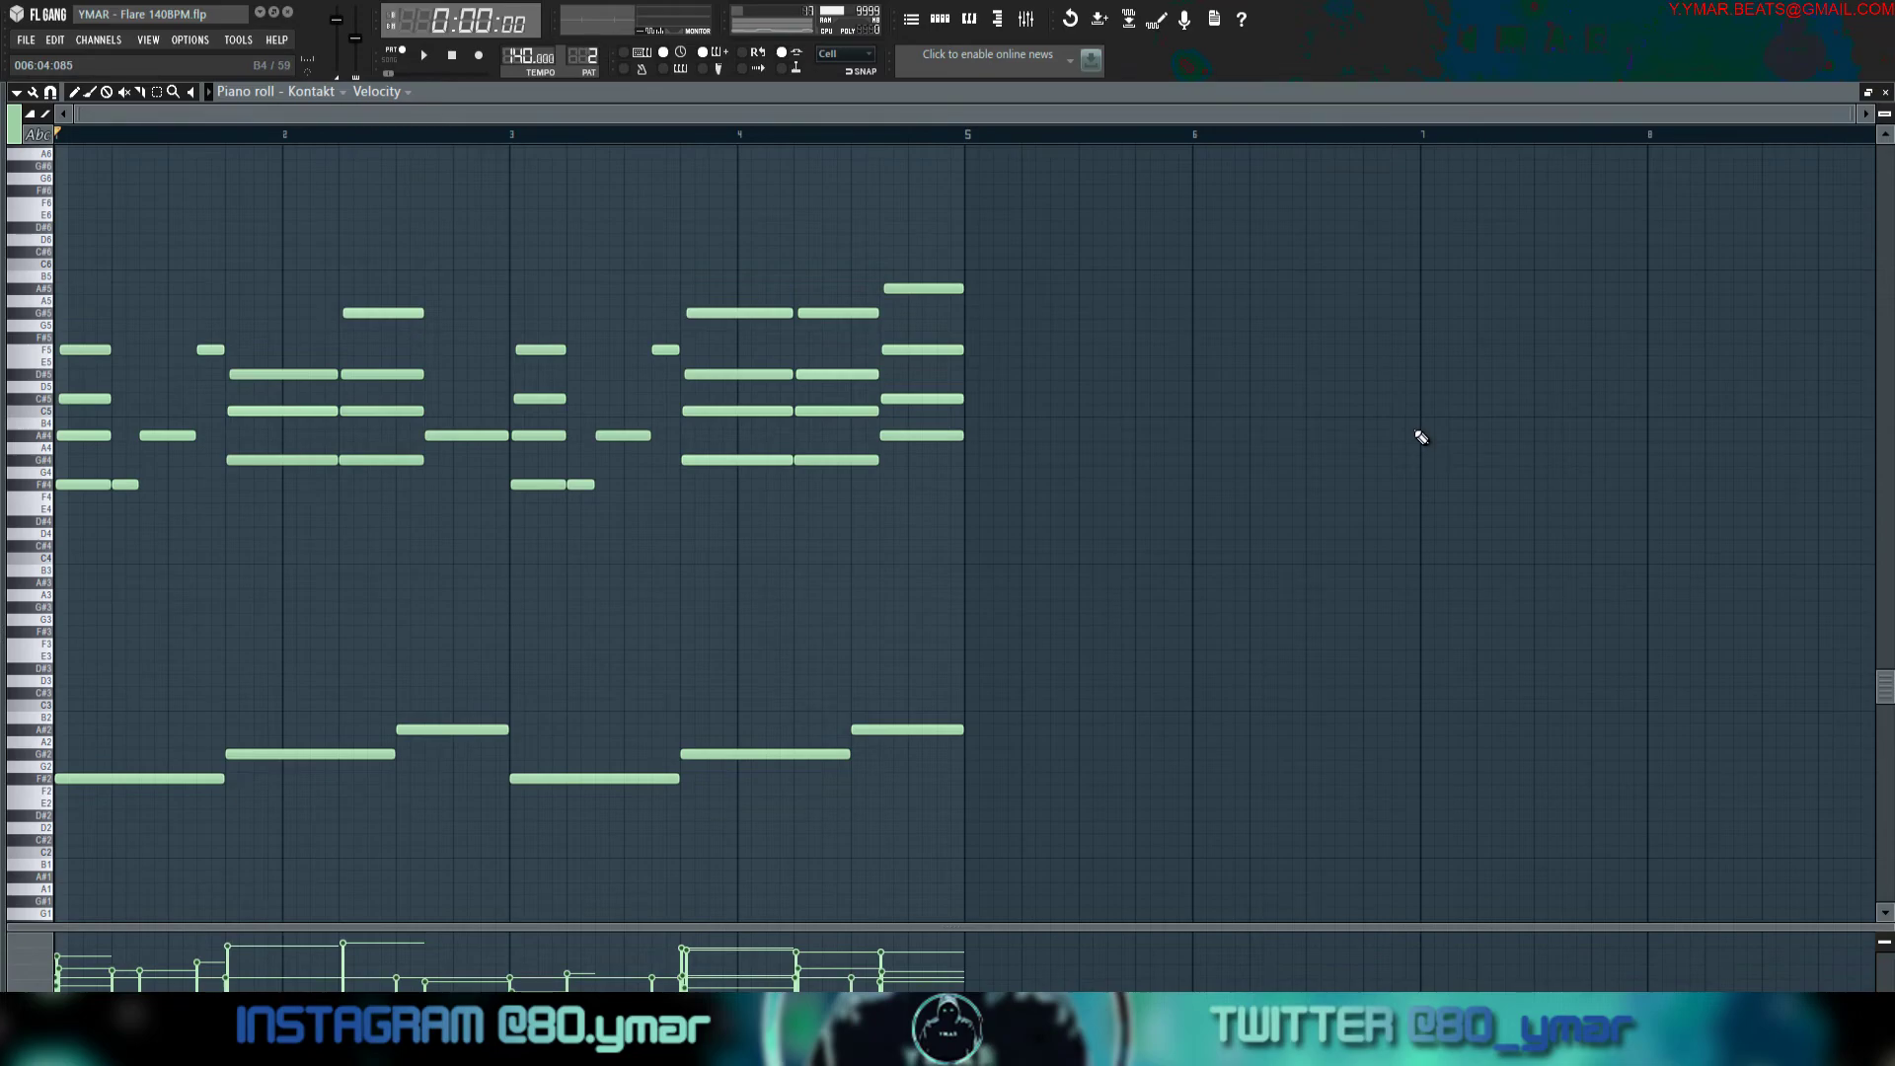
key(space)
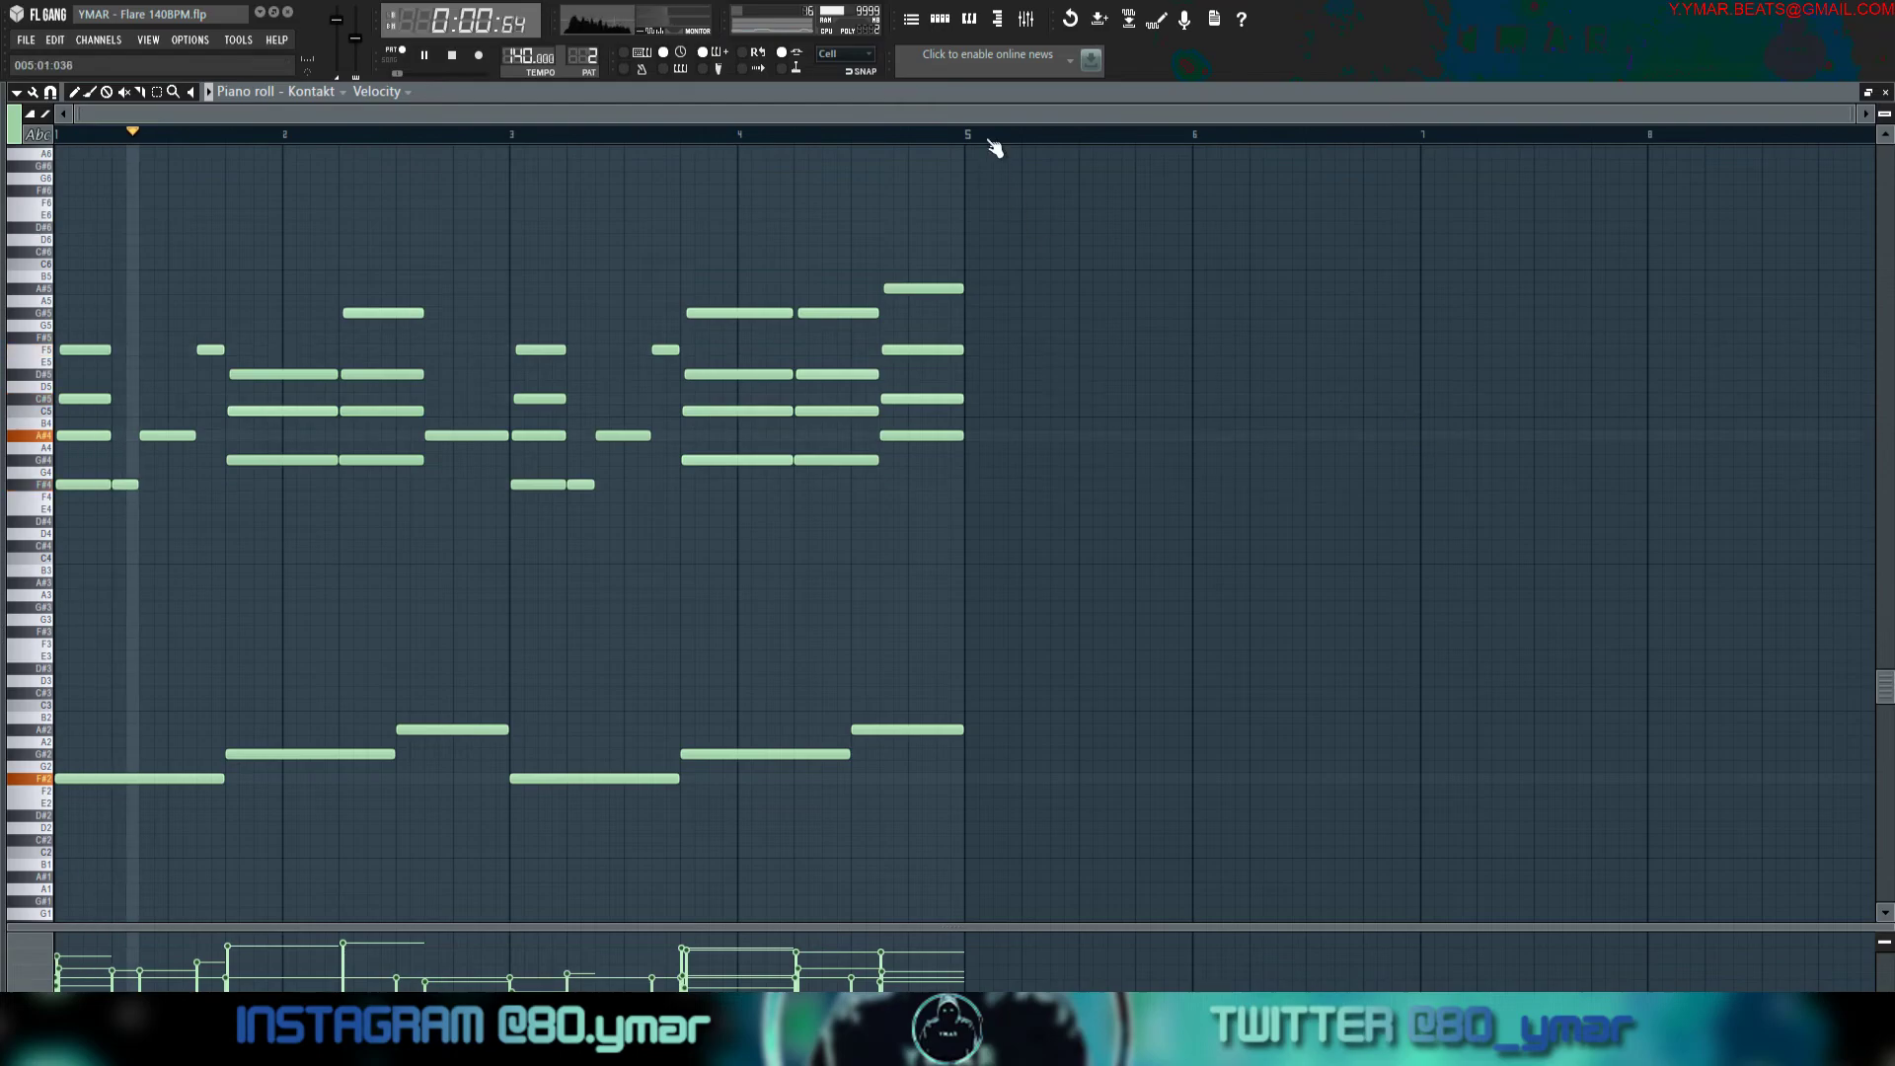
Reopen the Kontakt notes in the piano roll and listen to the whole pattern.
key(F5)
key(F6)
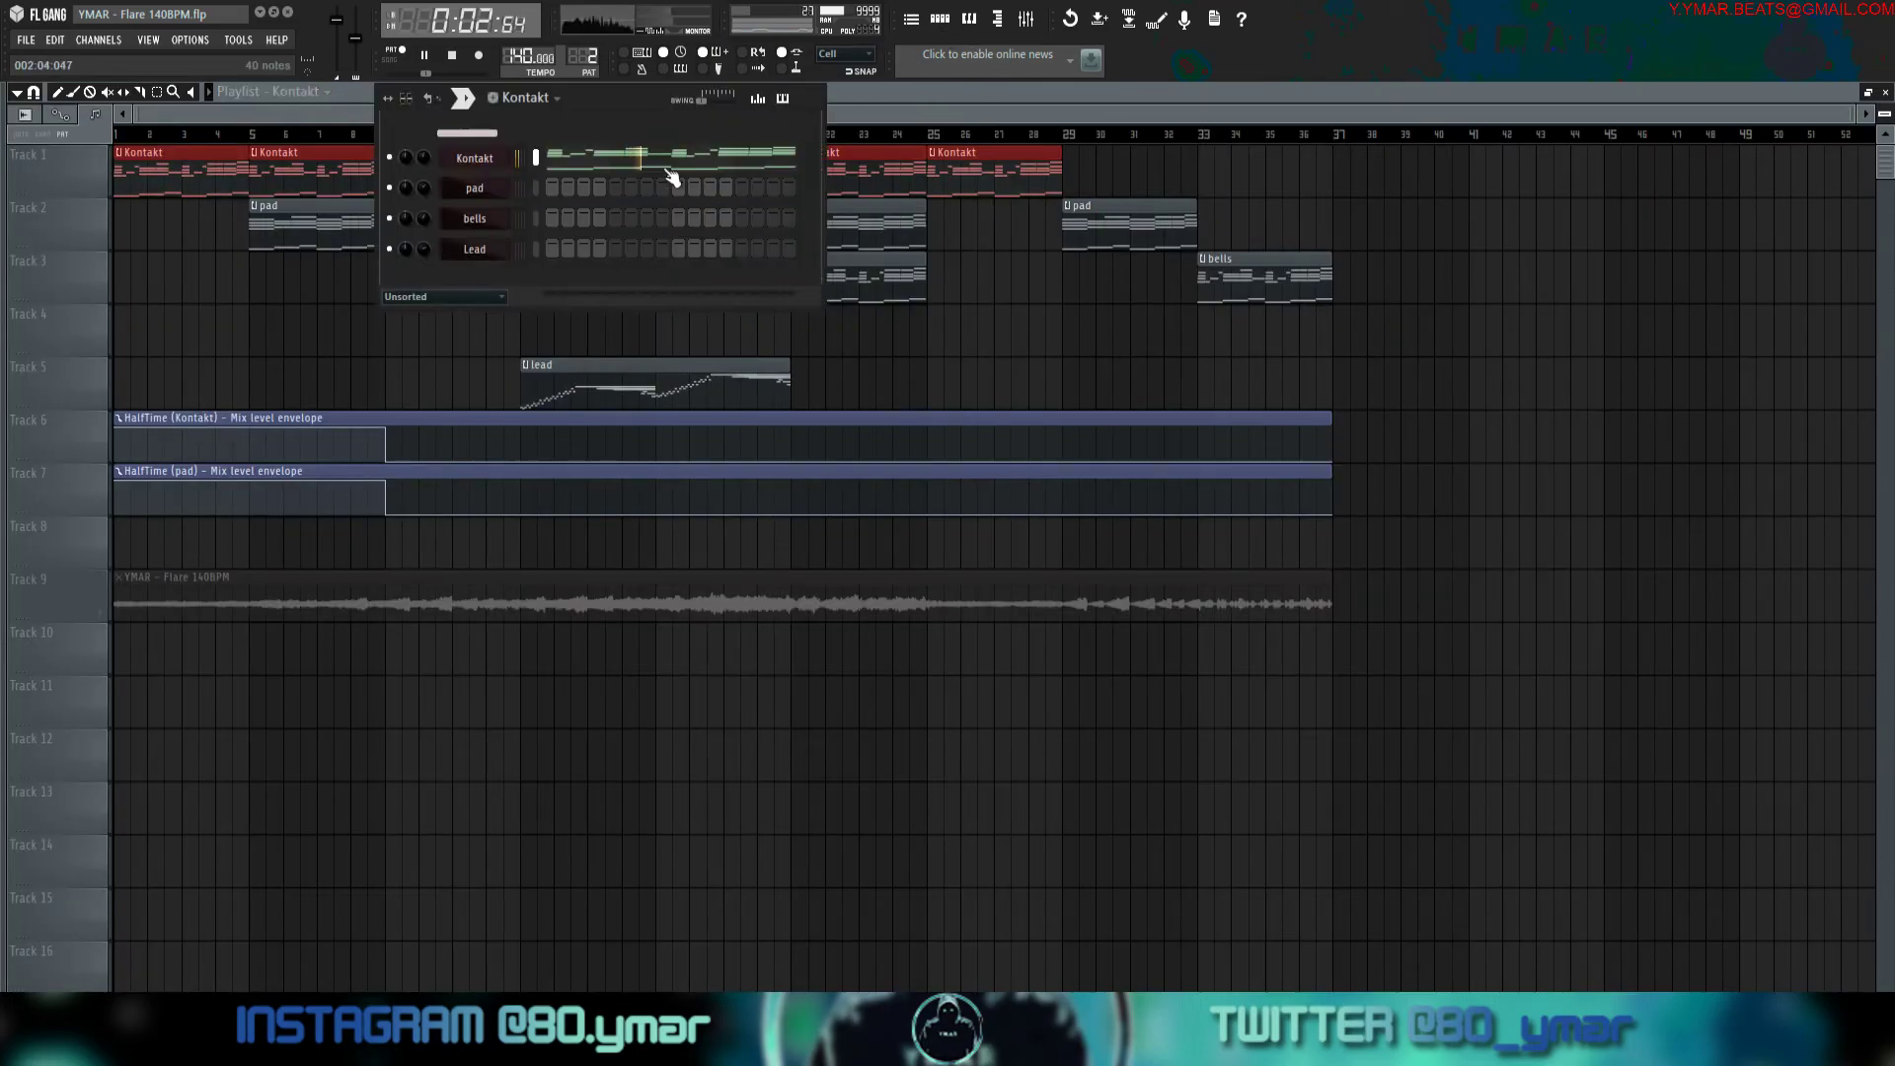
click(663, 174)
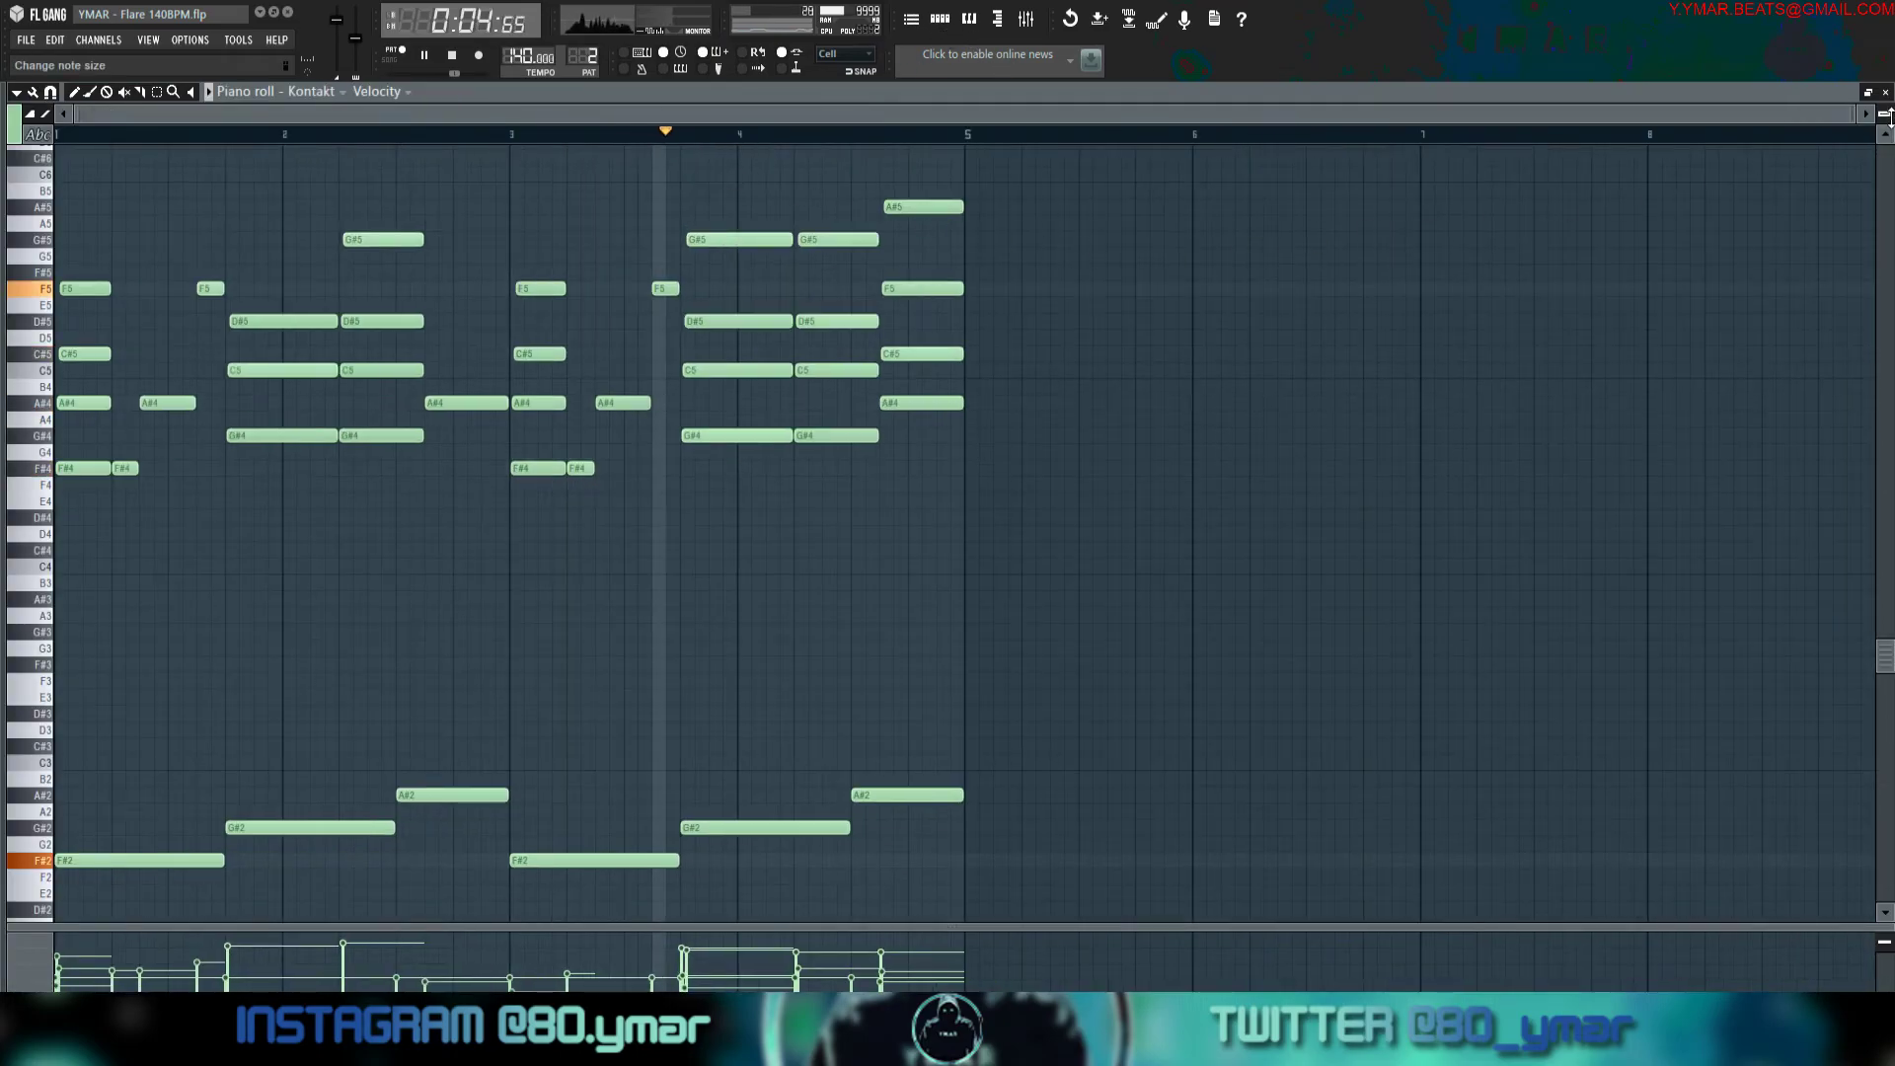
drag(1884, 113, 1884, 126)
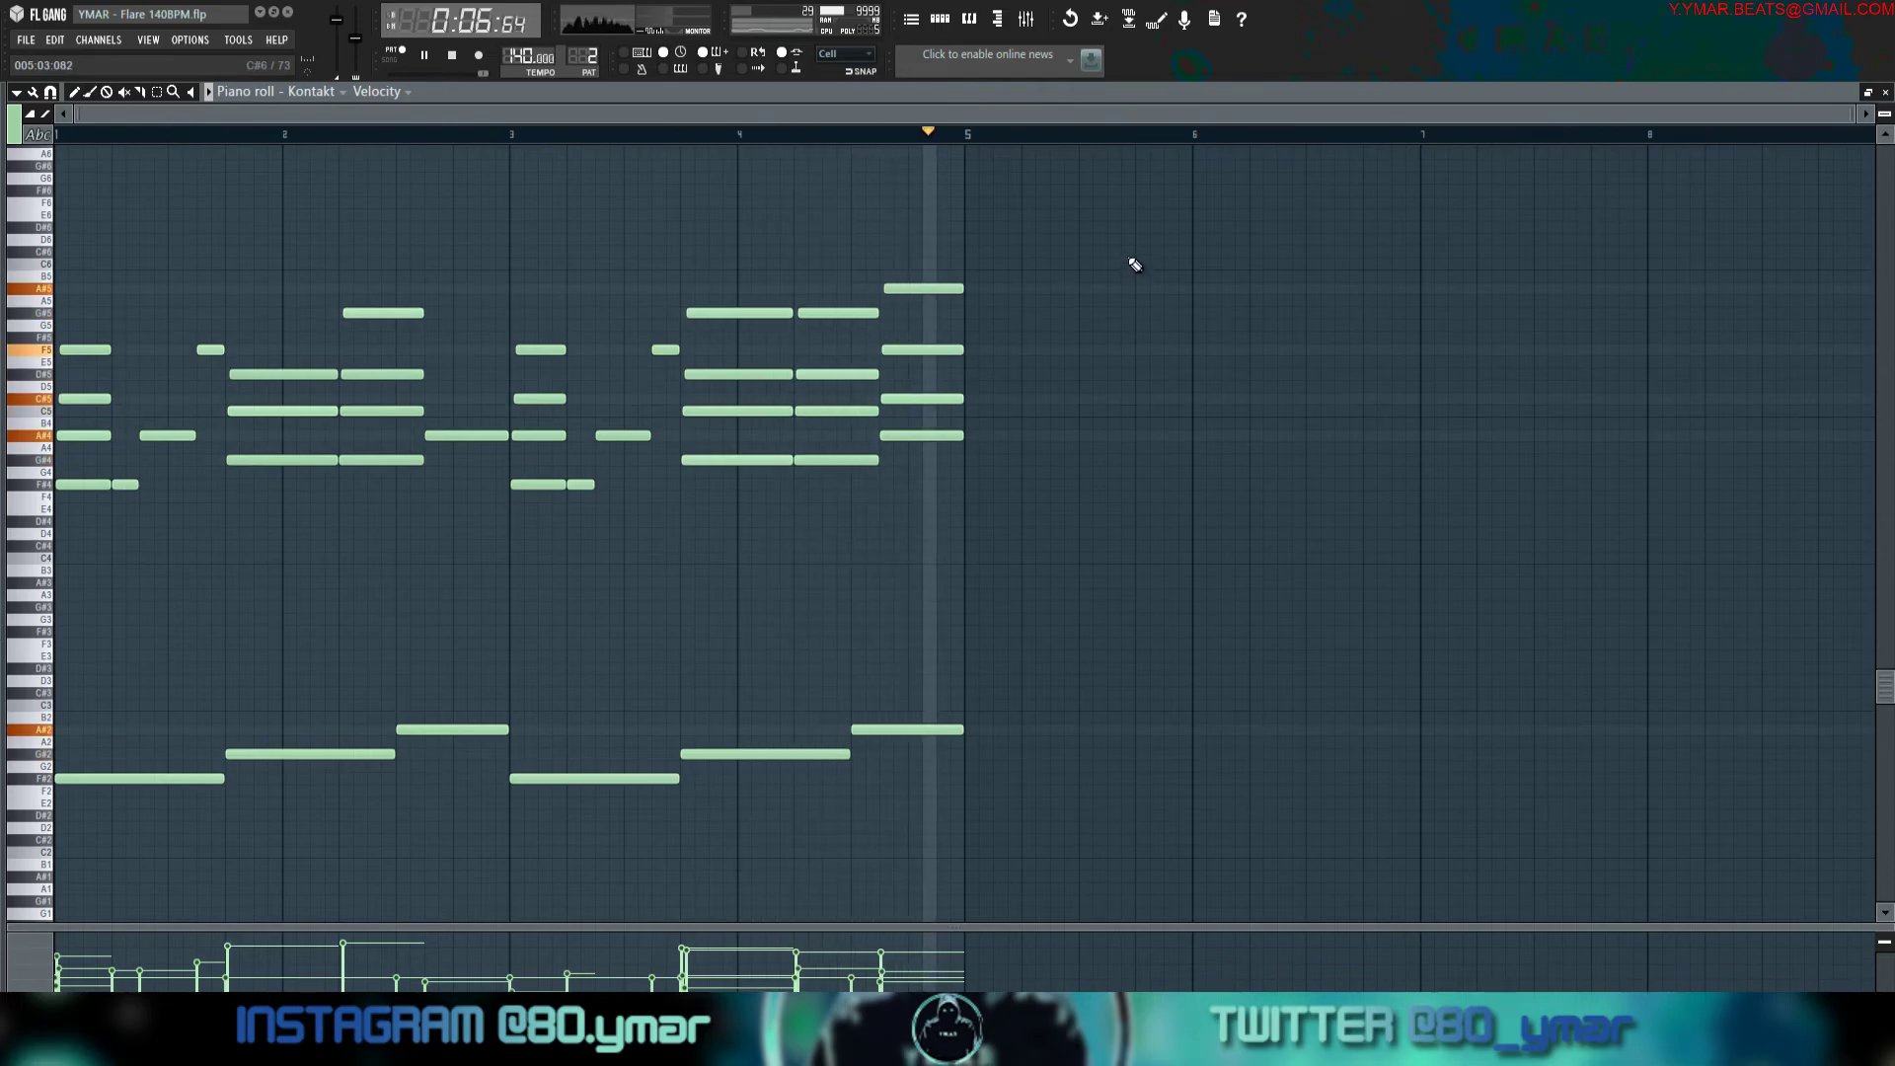
key(space)
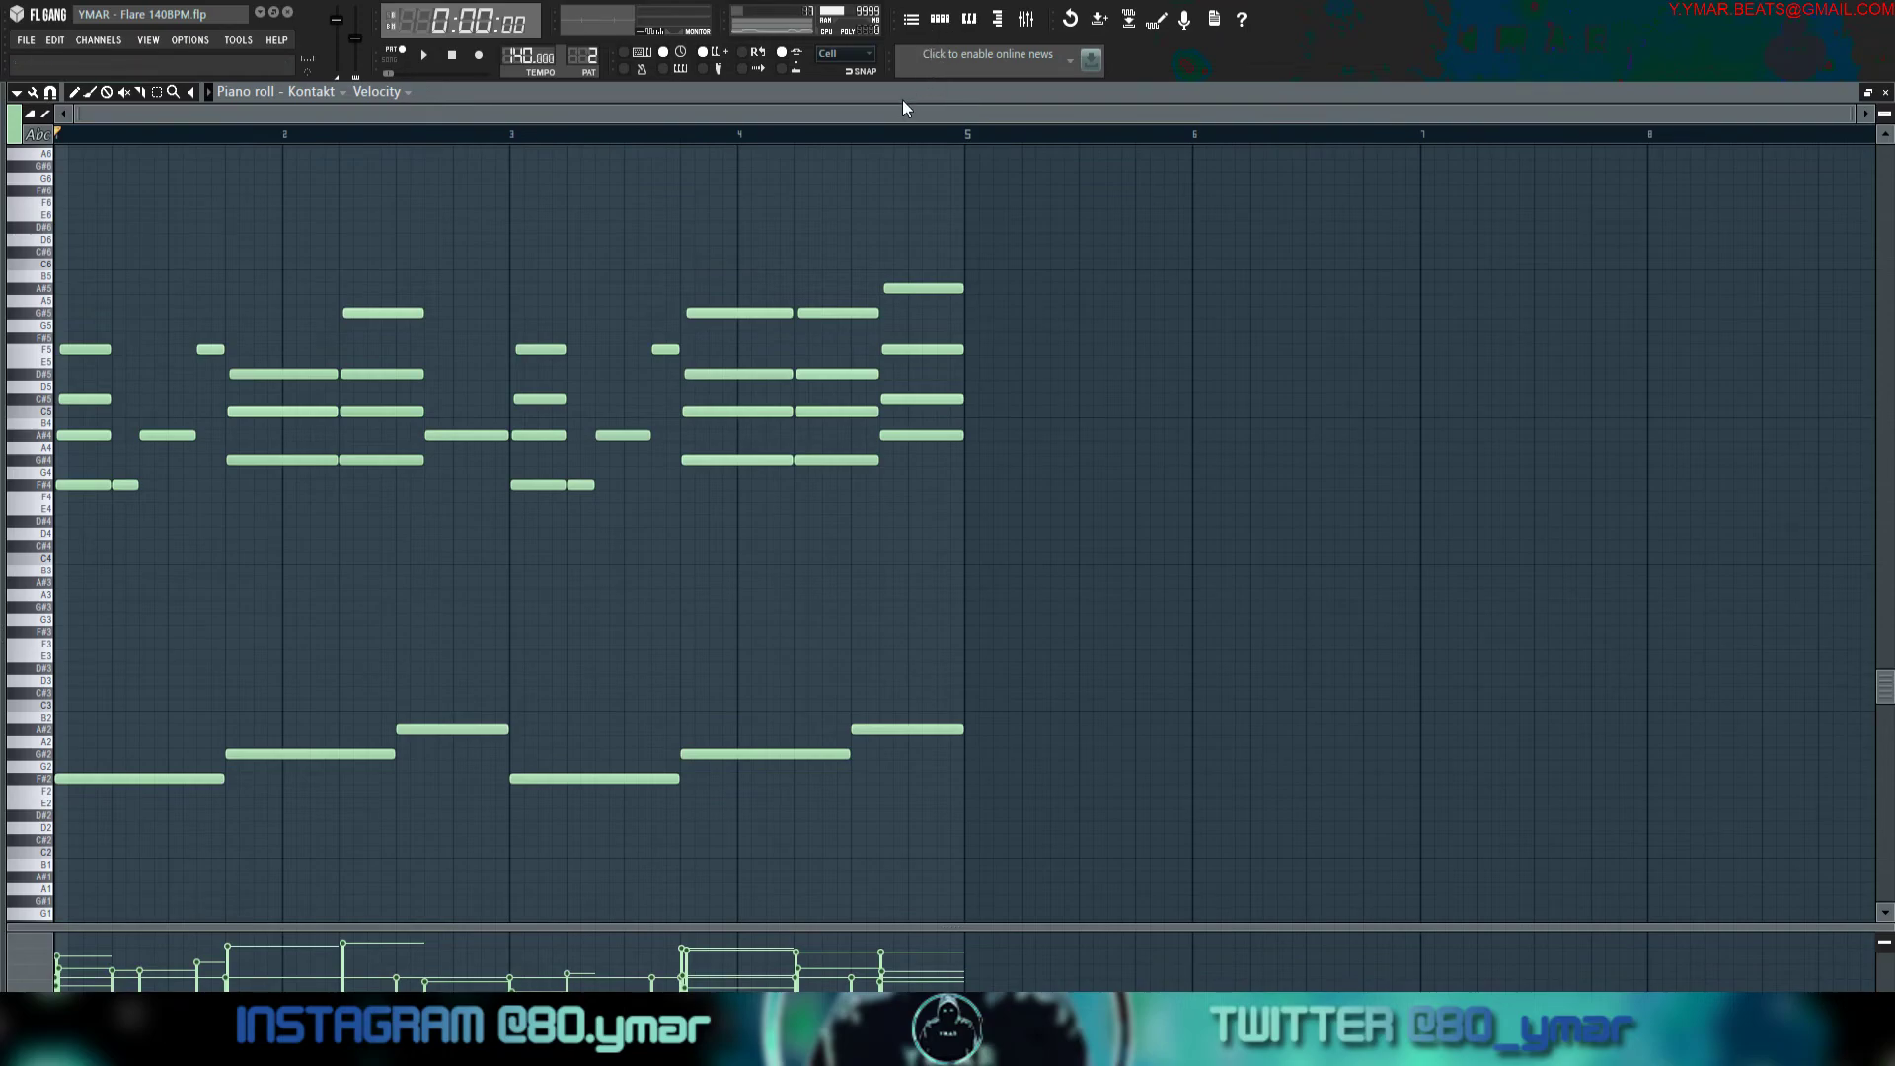
click(970, 20)
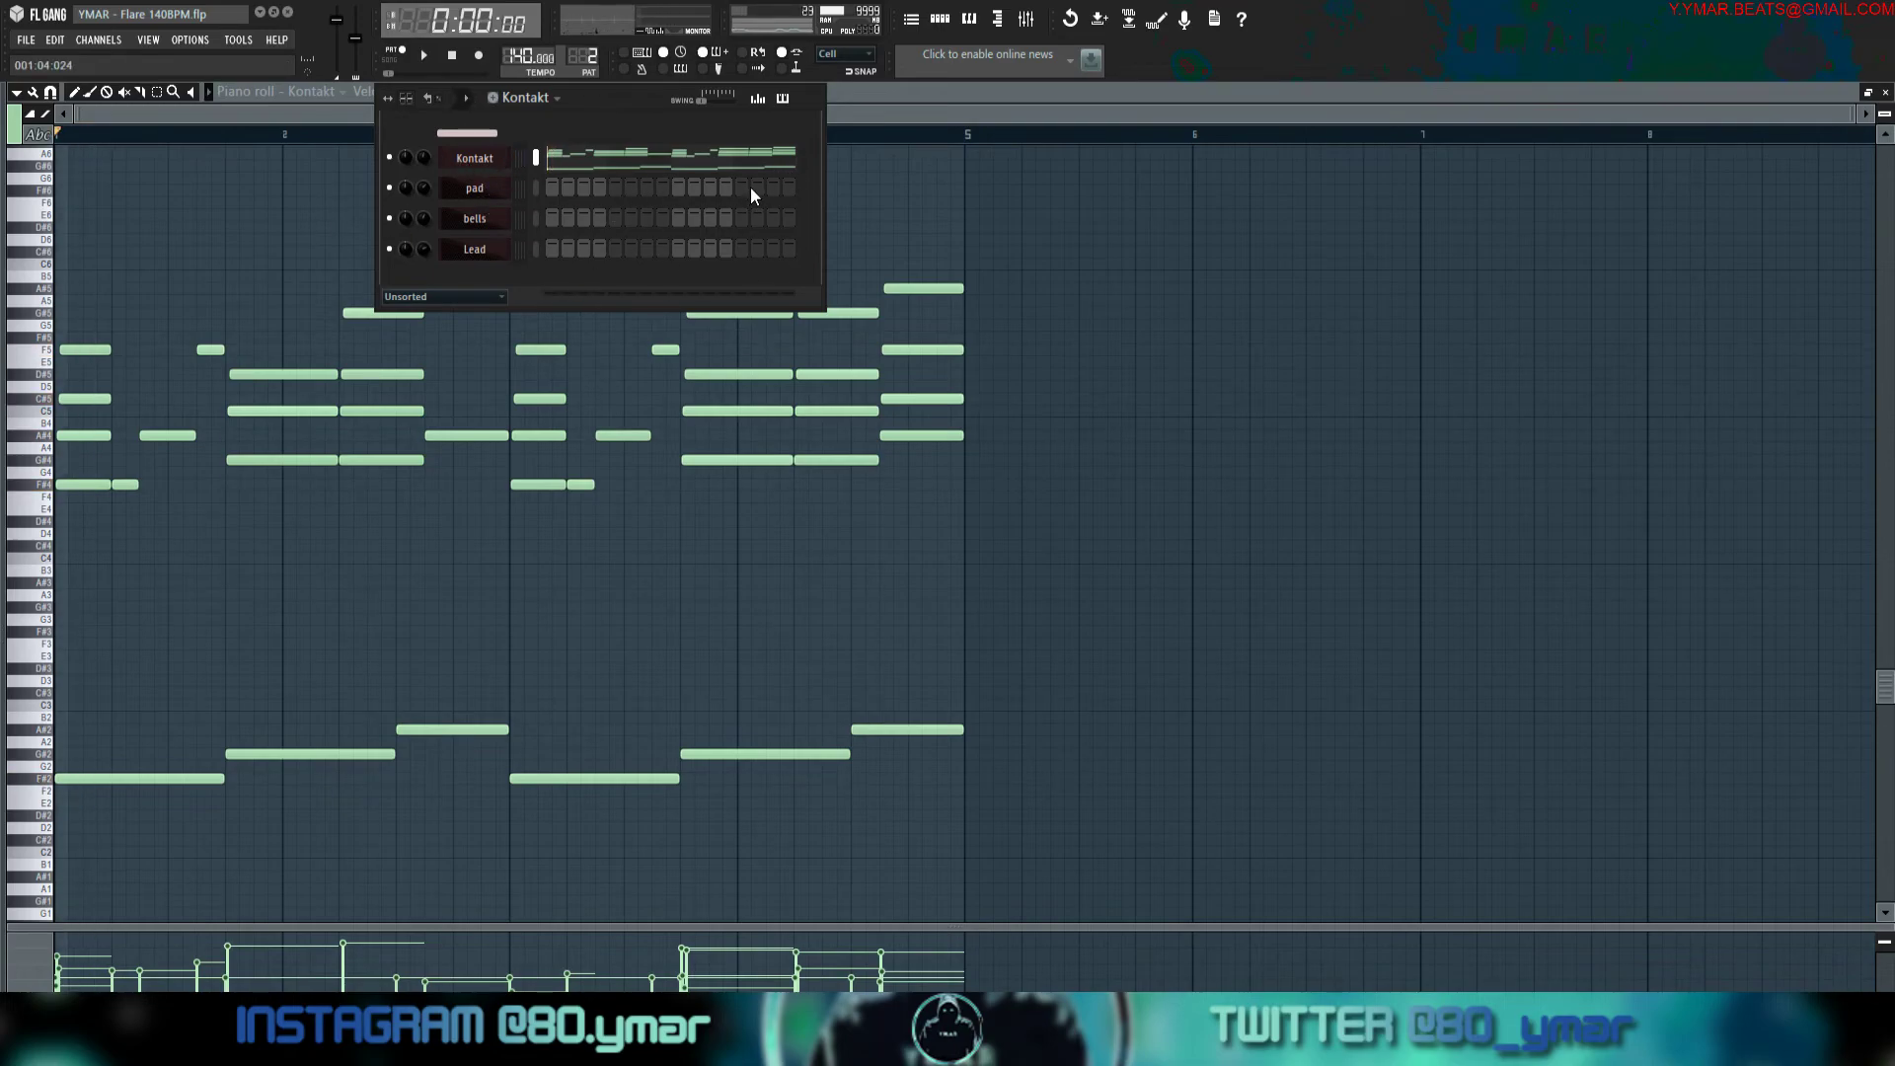
key(space)
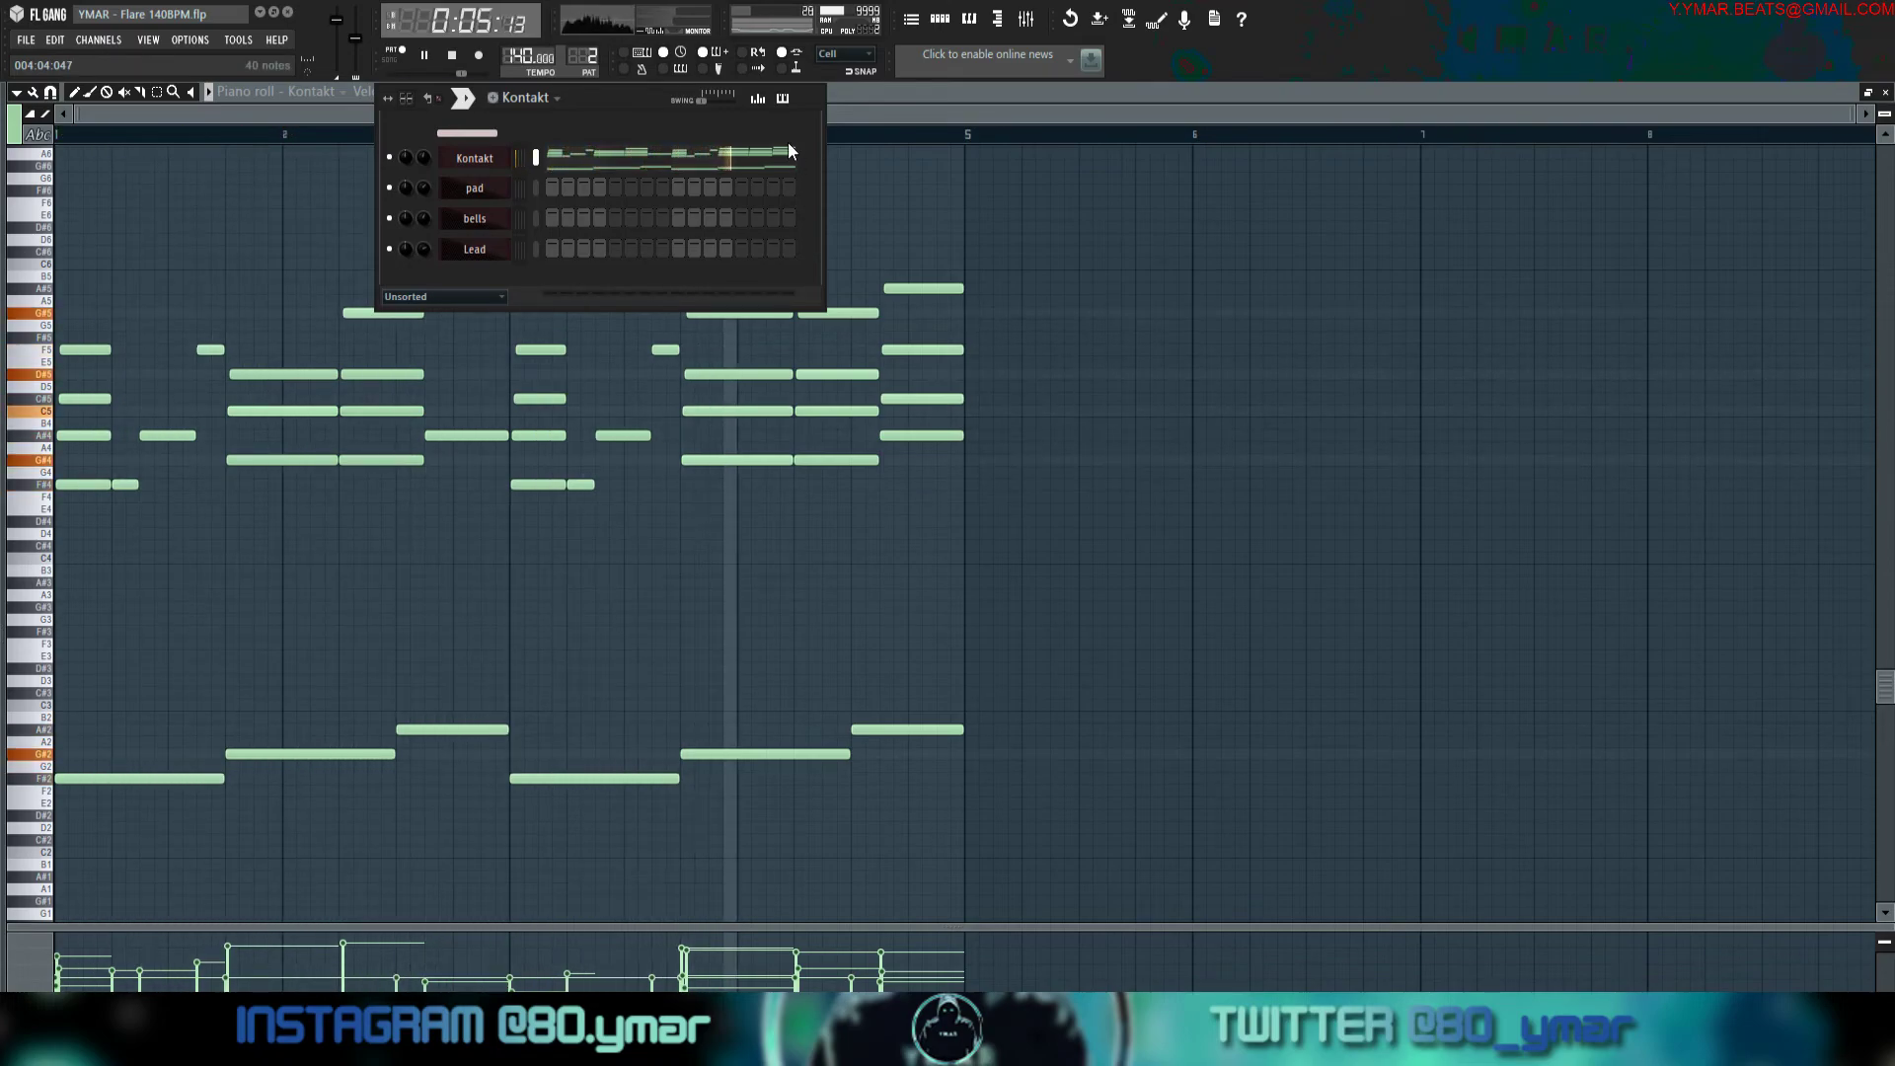
key(space)
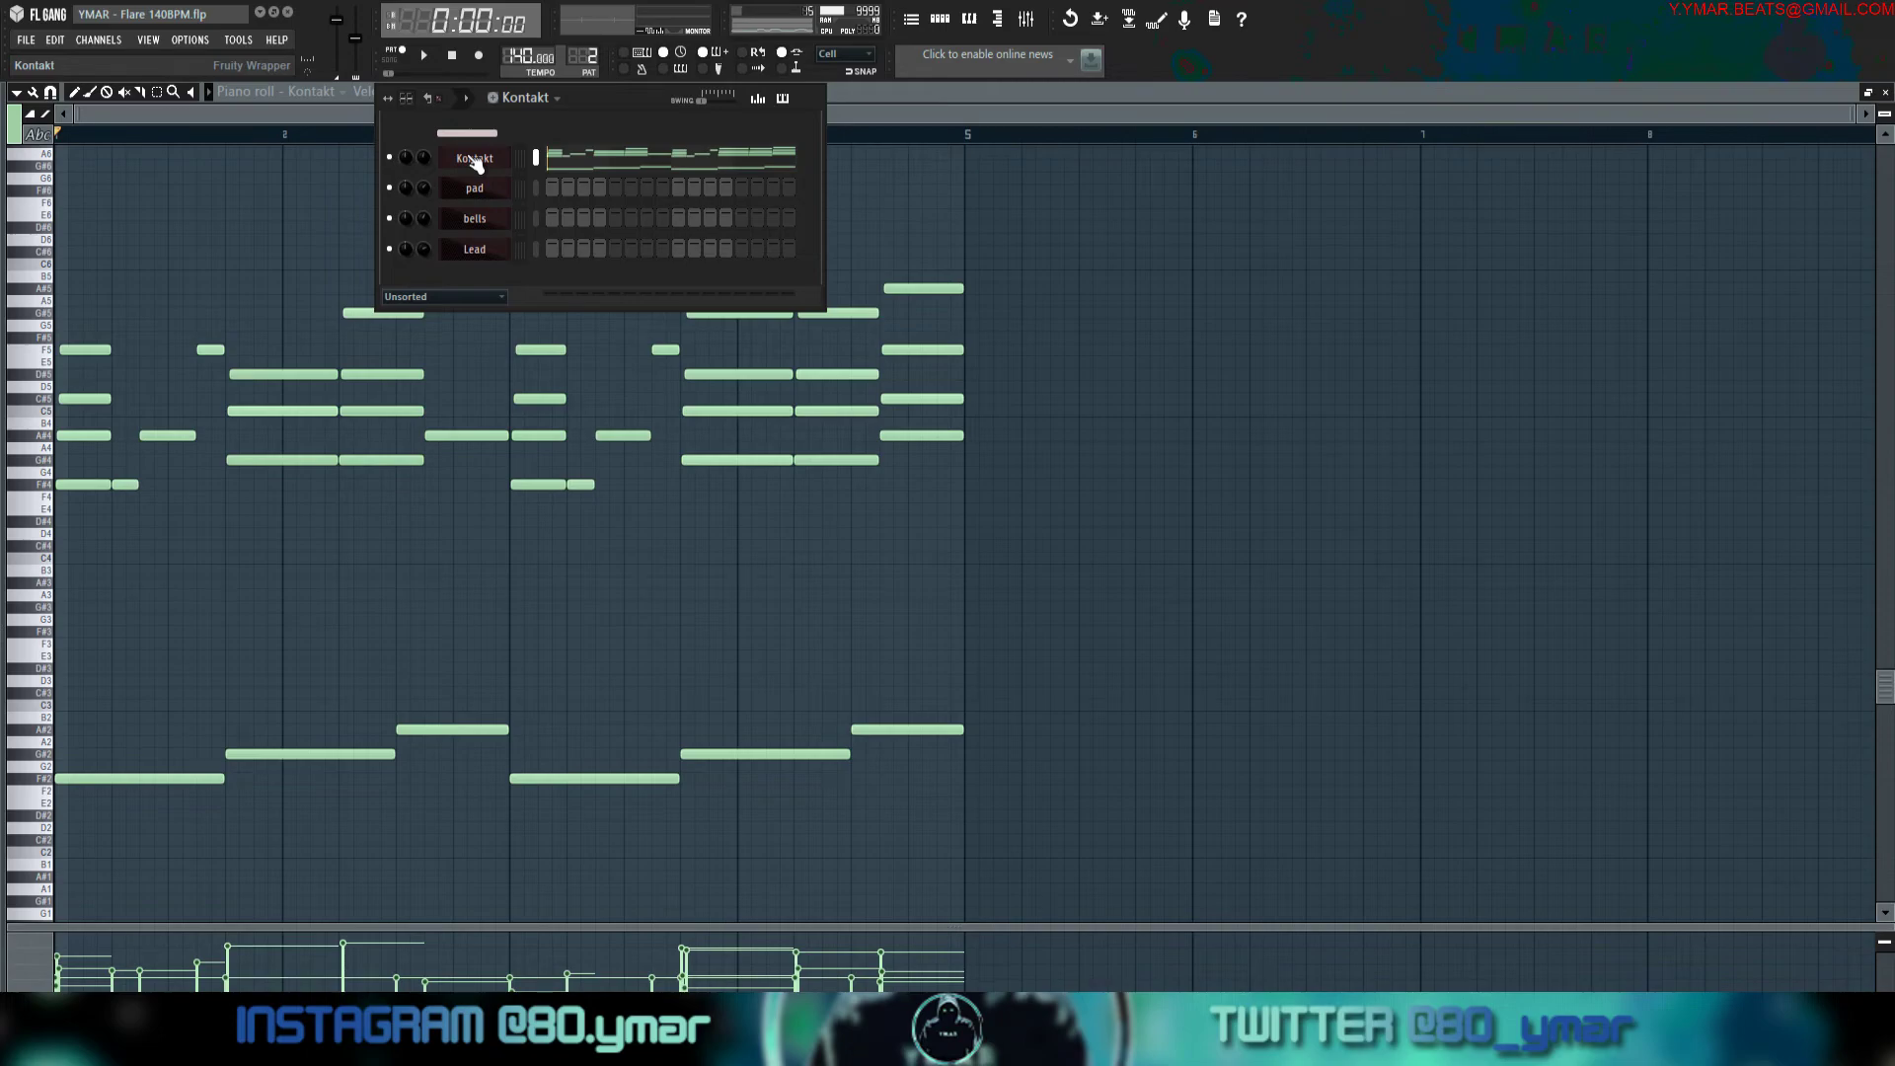
View the pad channel's Omnisphere patch, switch to pattern 3 and open the pad notes in the piano roll.
click(484, 189)
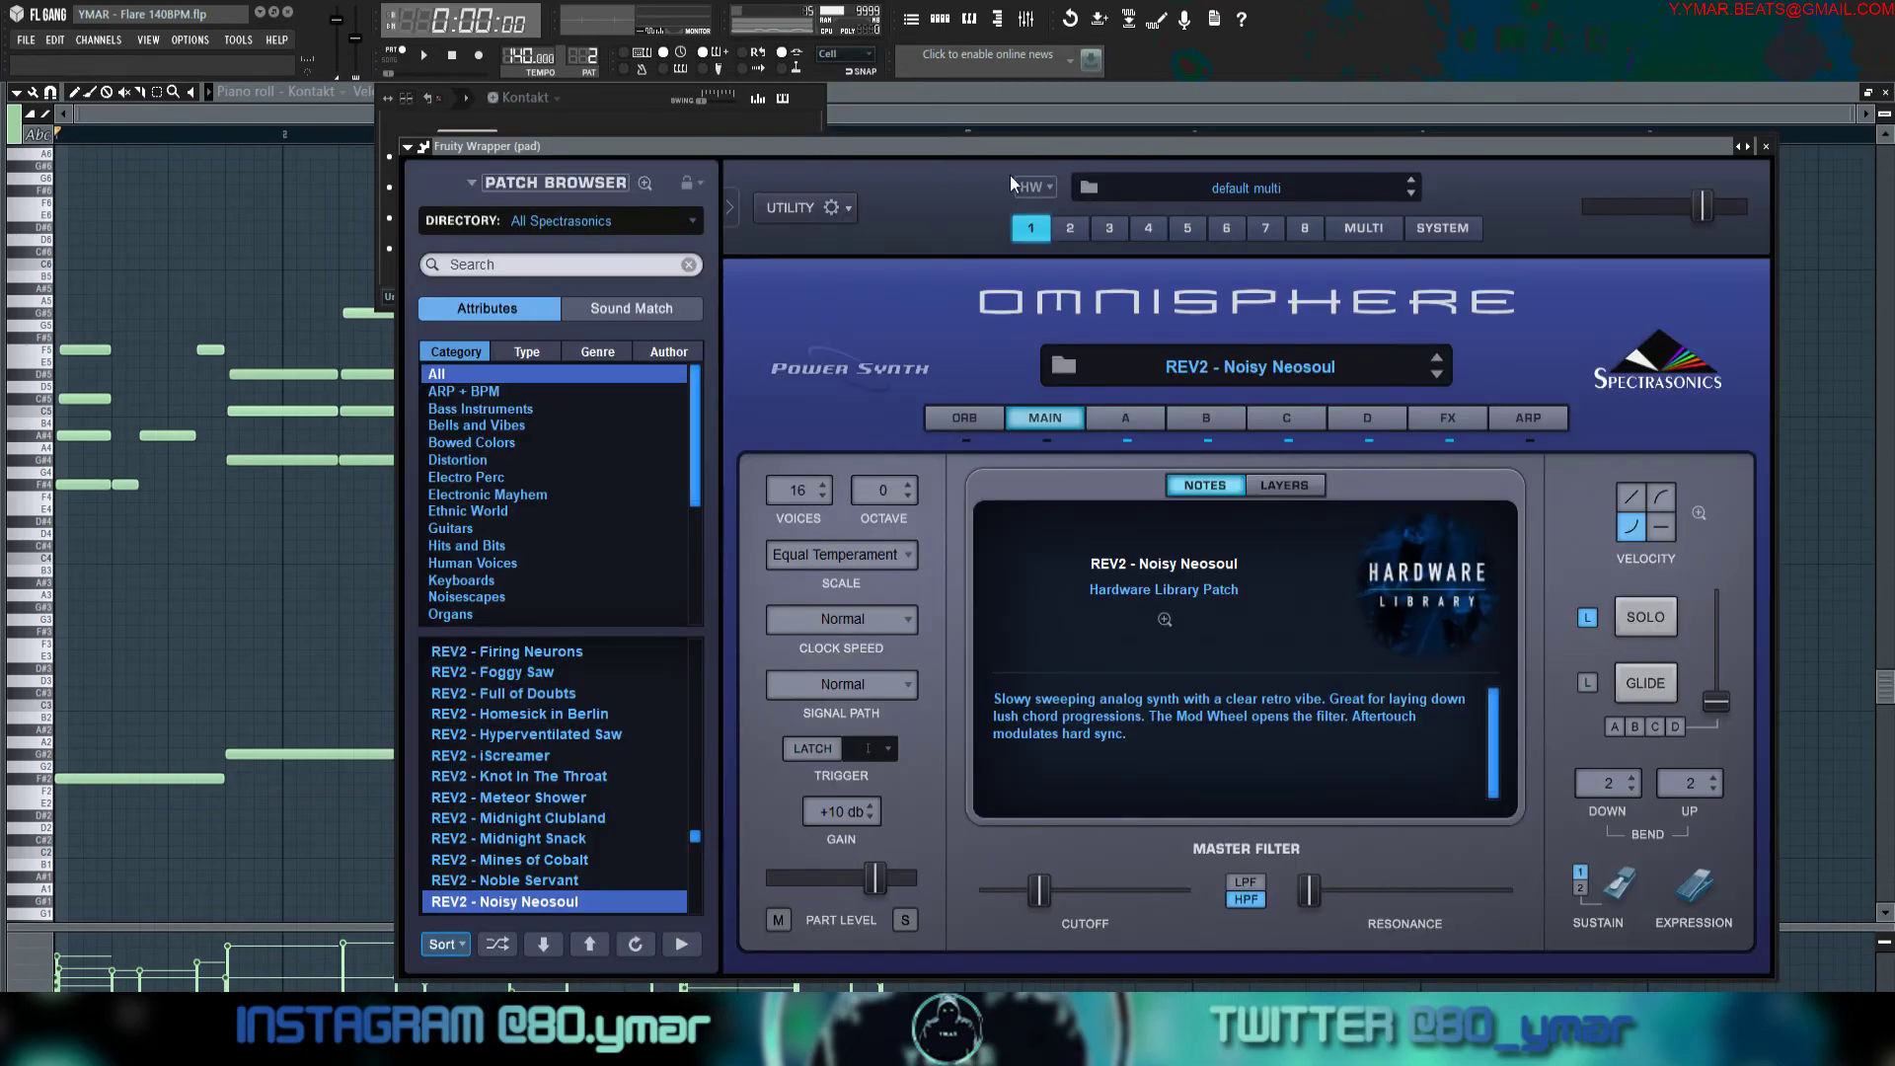
click(1768, 147)
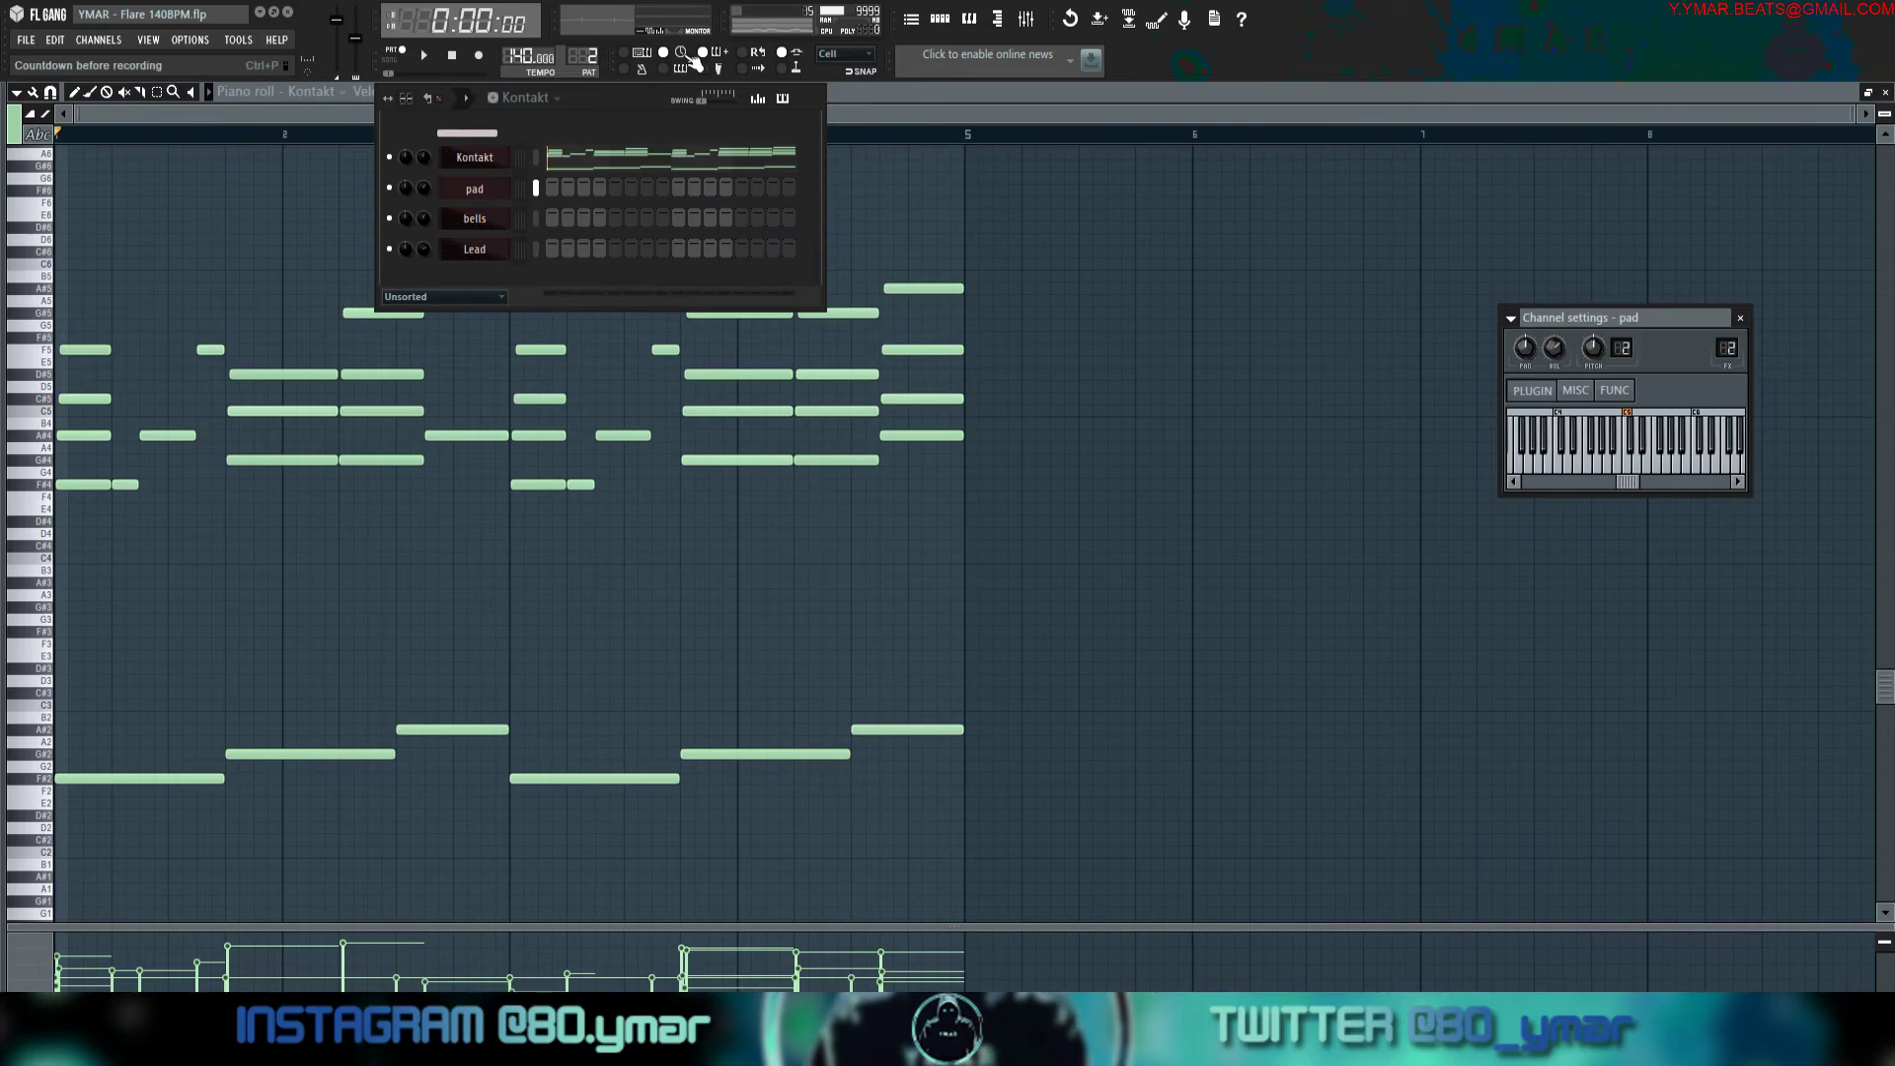
drag(587, 59, 586, 49)
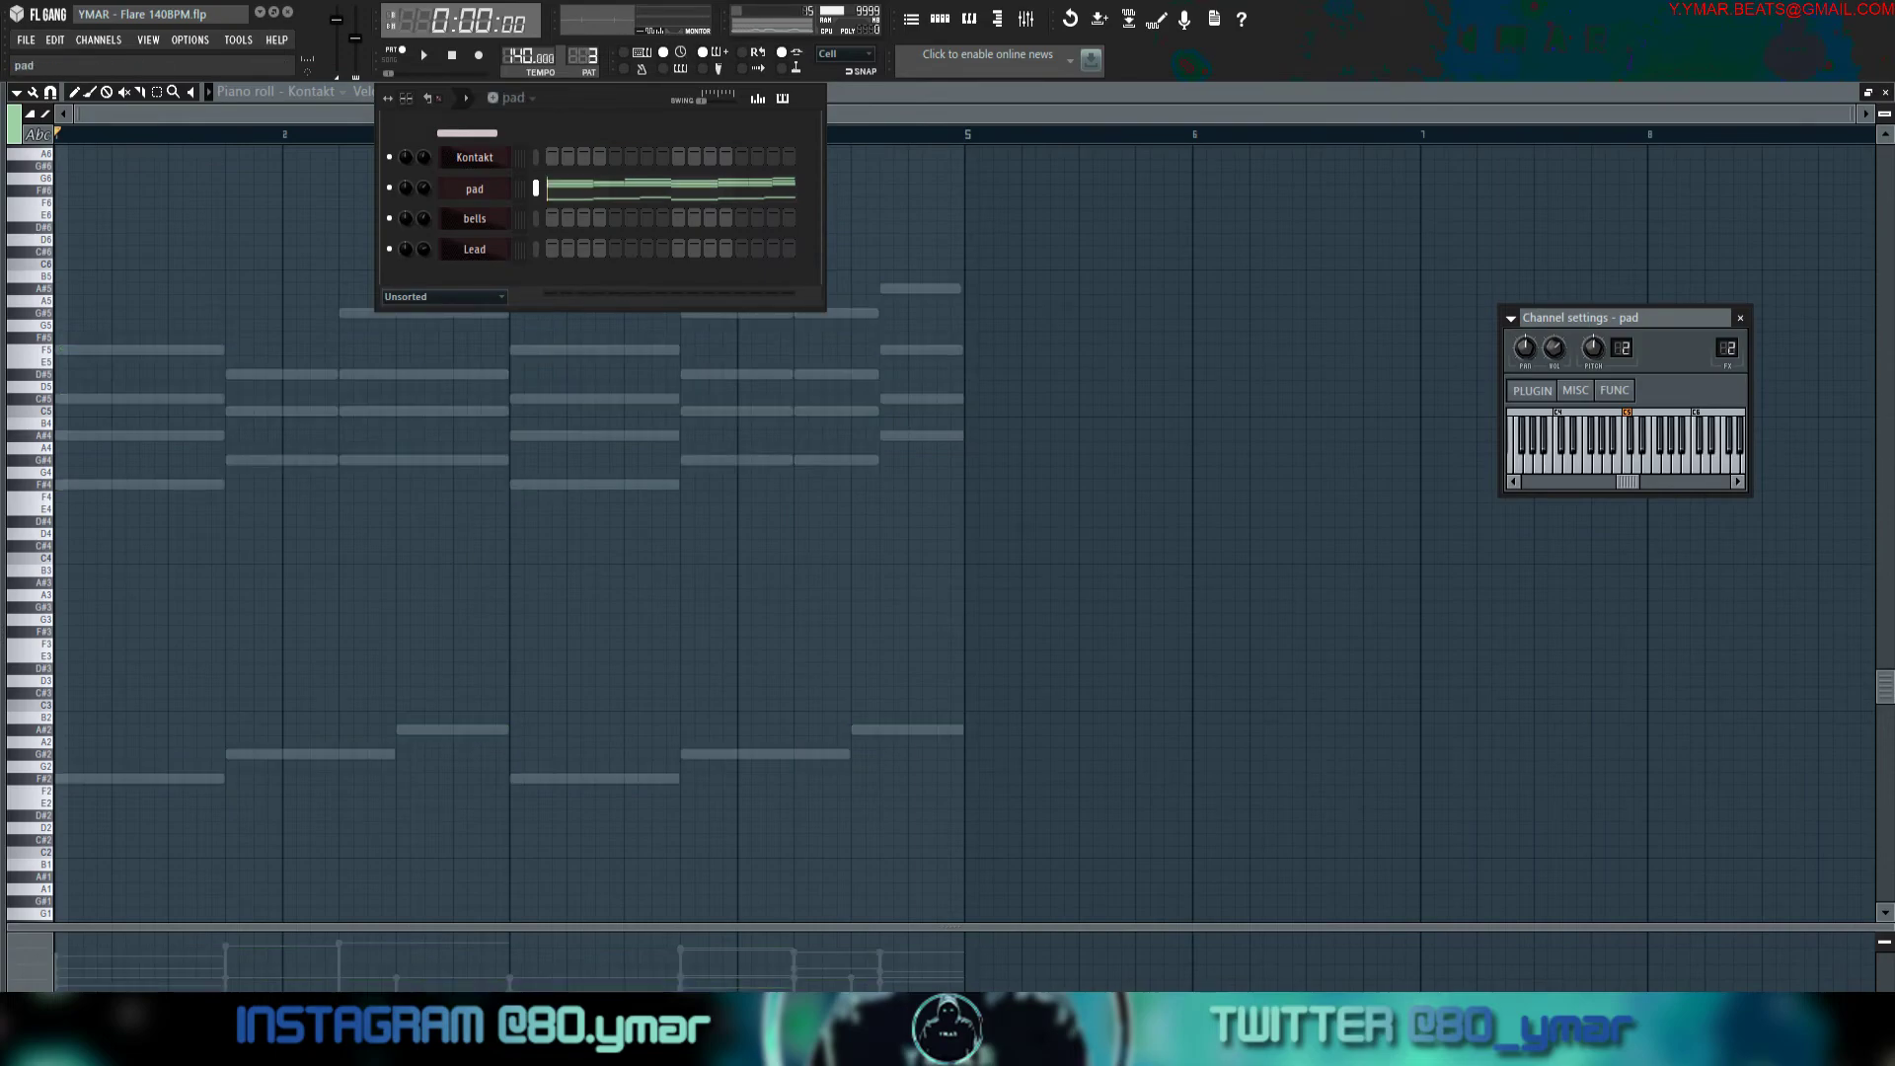
click(605, 185)
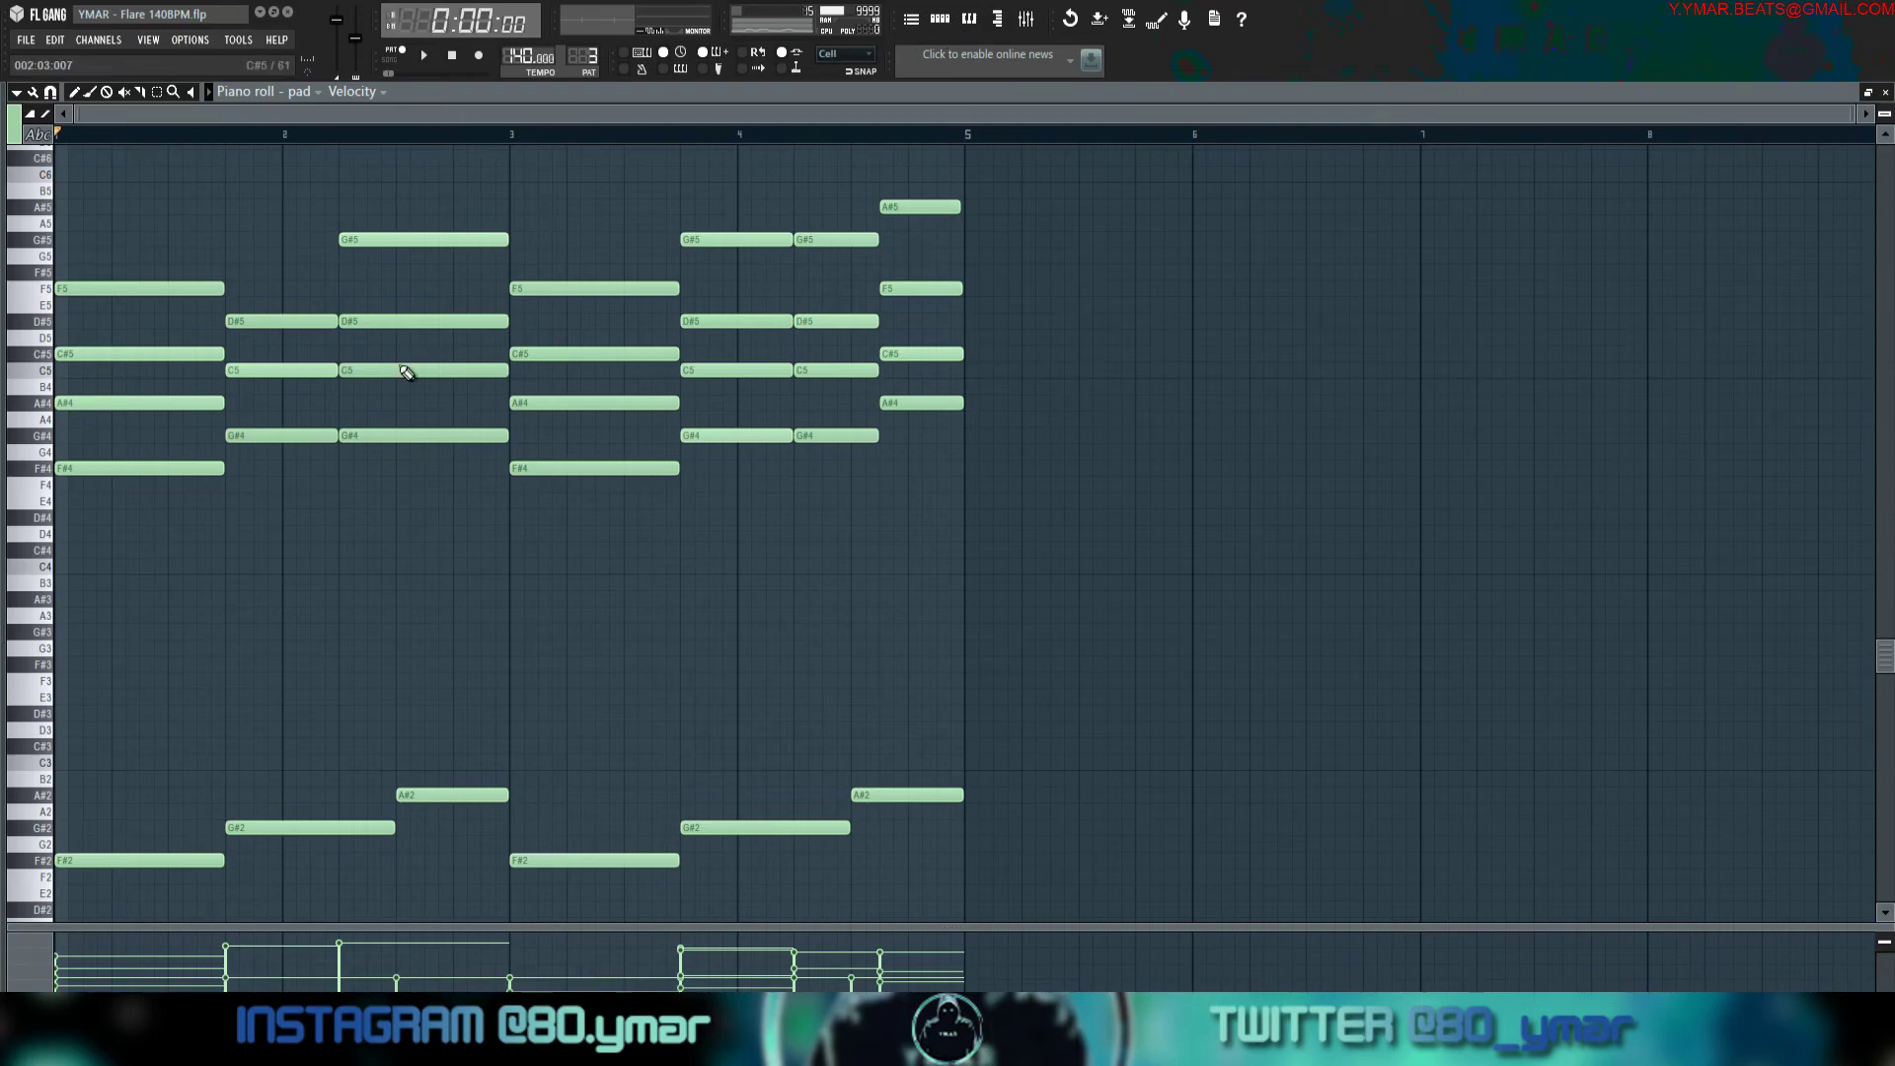
Compare the pad pattern's chords with the Kontakt pattern by switching between patterns 2 and 3.
click(940, 20)
right_click(905, 219)
scroll(582, 57, down, 1)
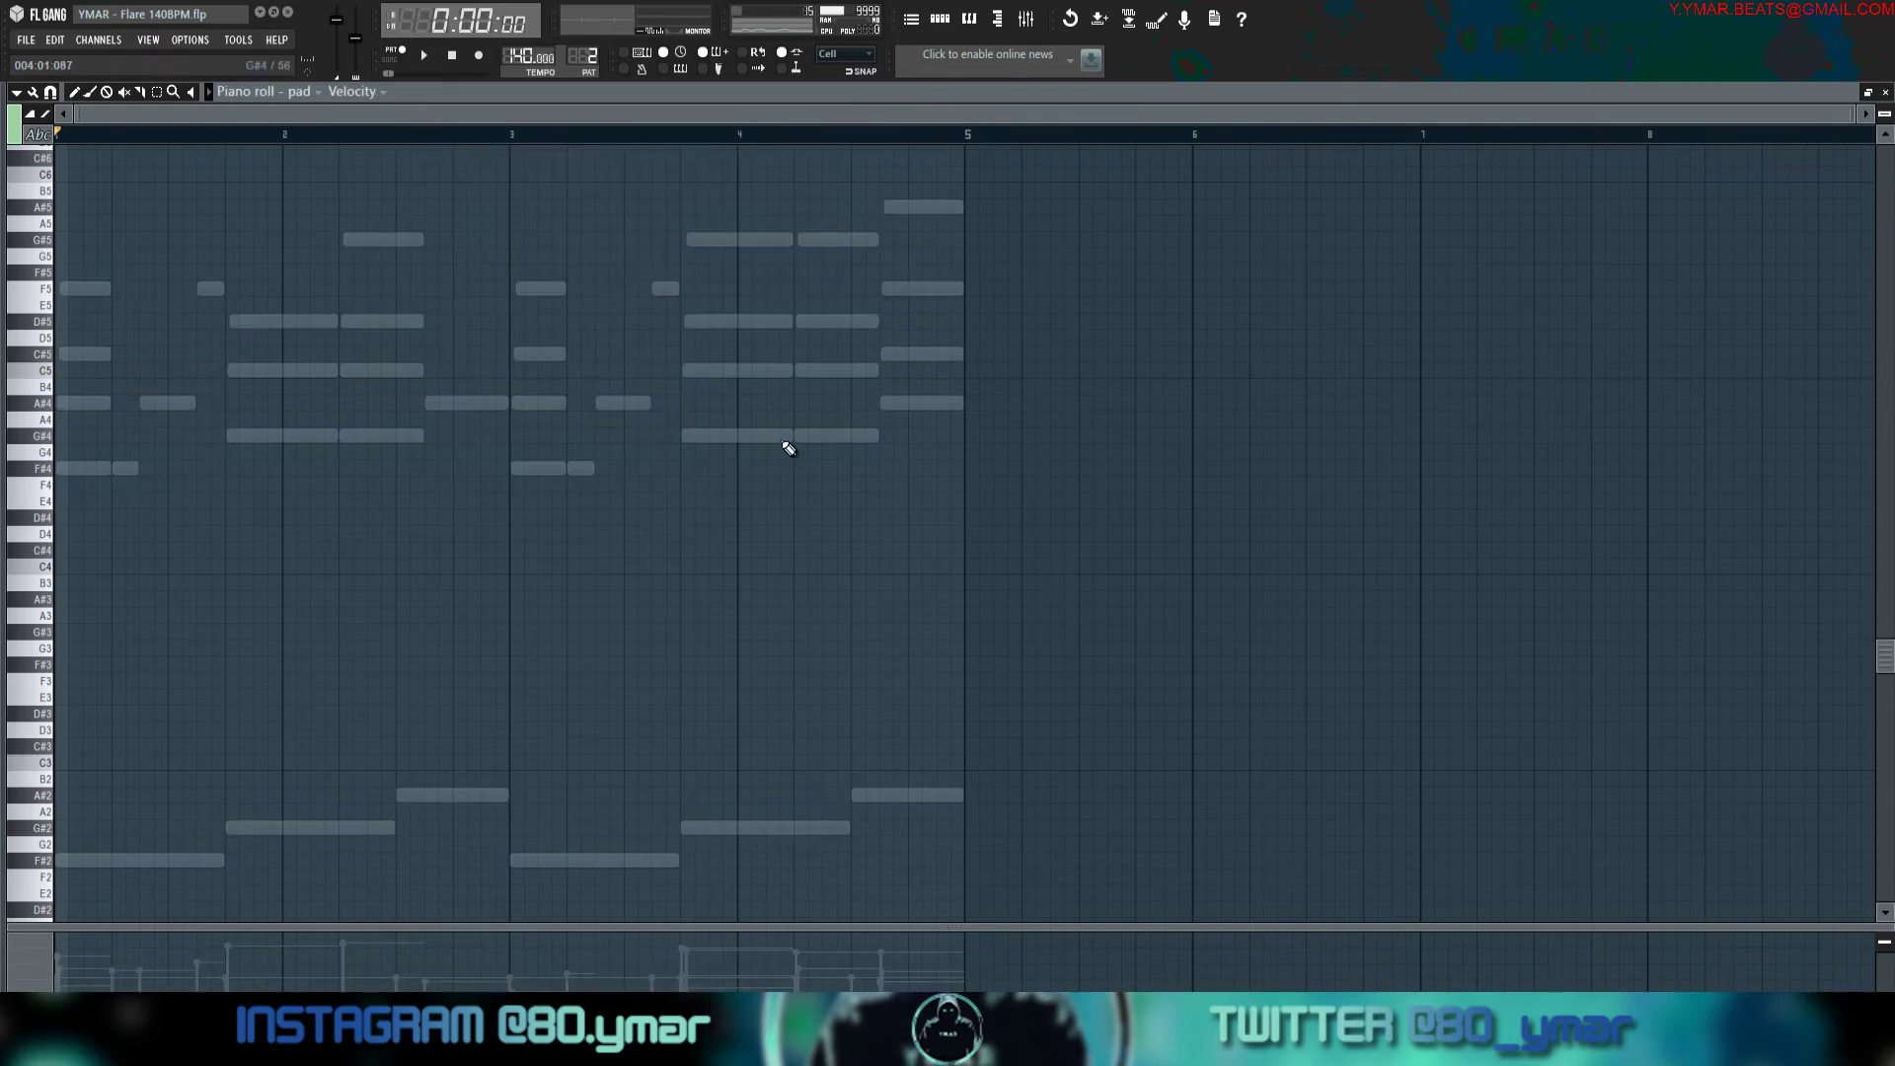
click(939, 20)
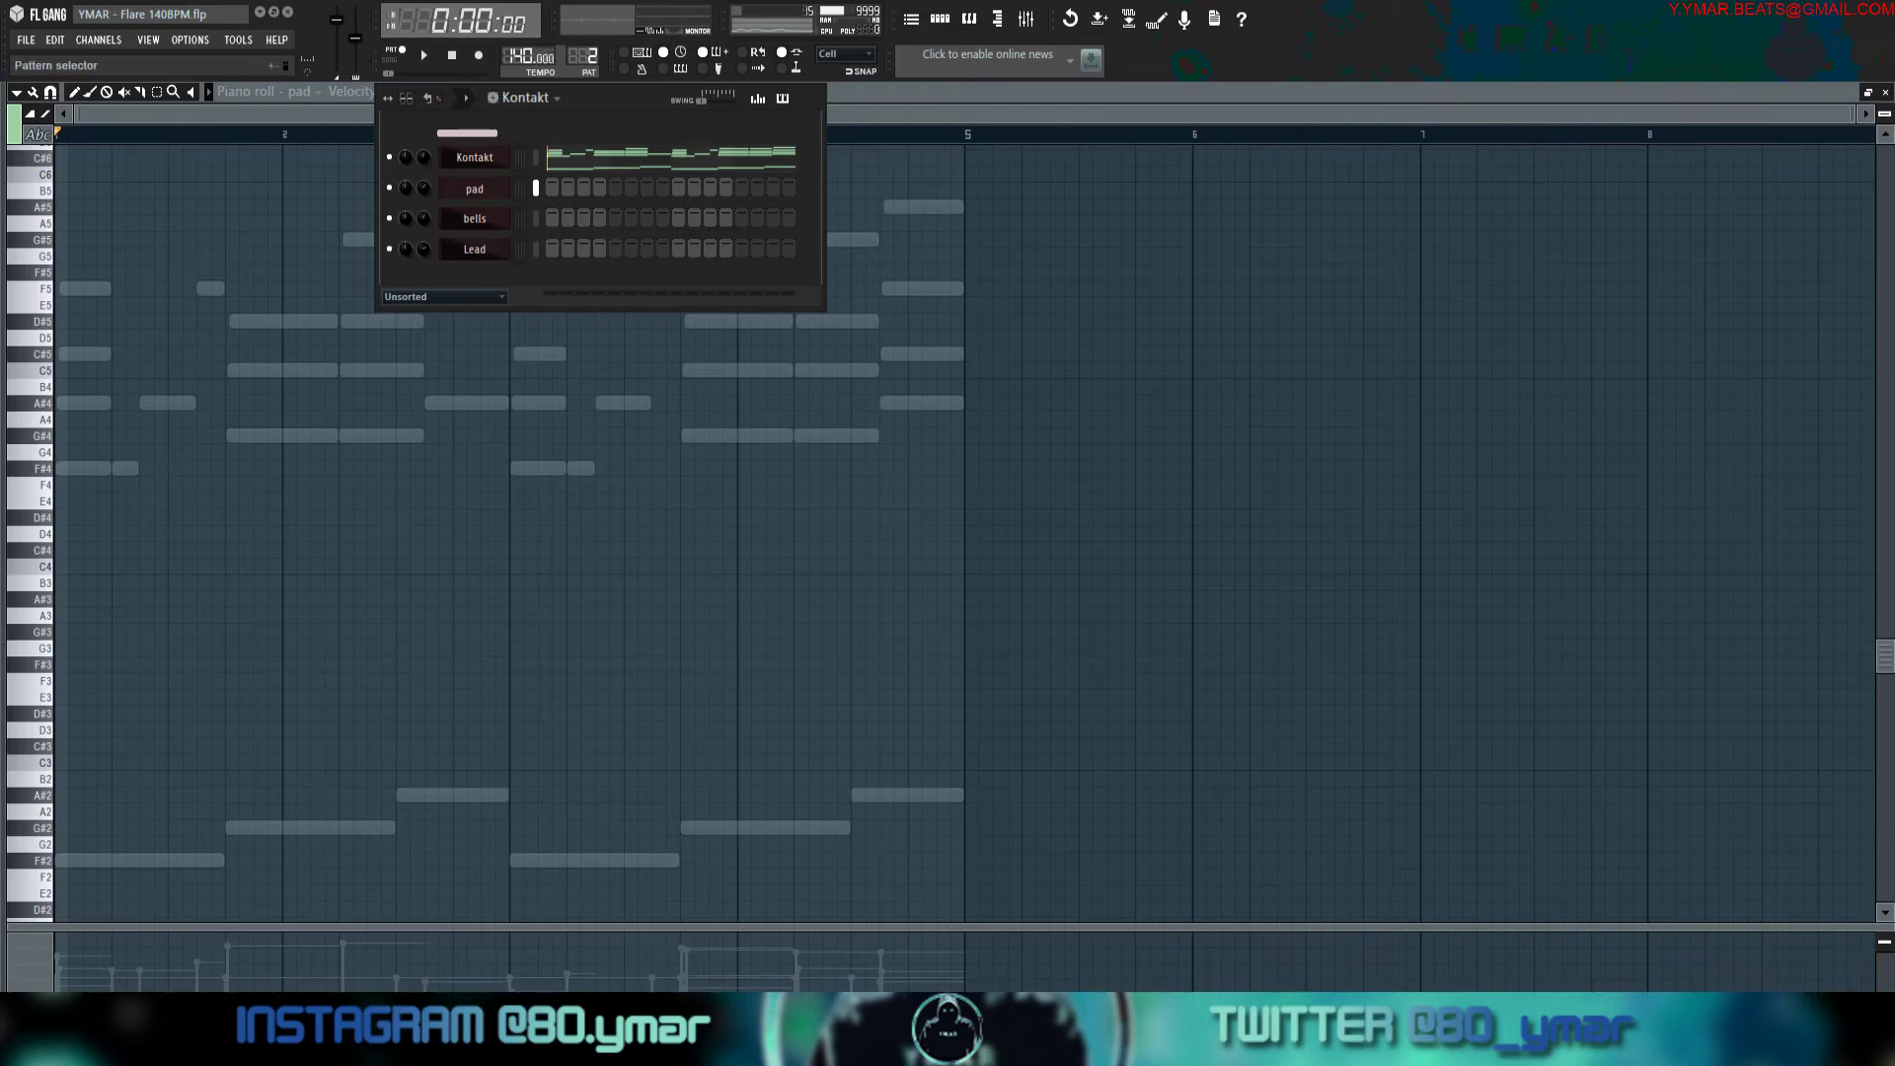
scroll(582, 57, up, 1)
Check the pad's REV2 - Noisy Neosoul patch in Omnisphere and play the pad pattern.
click(474, 189)
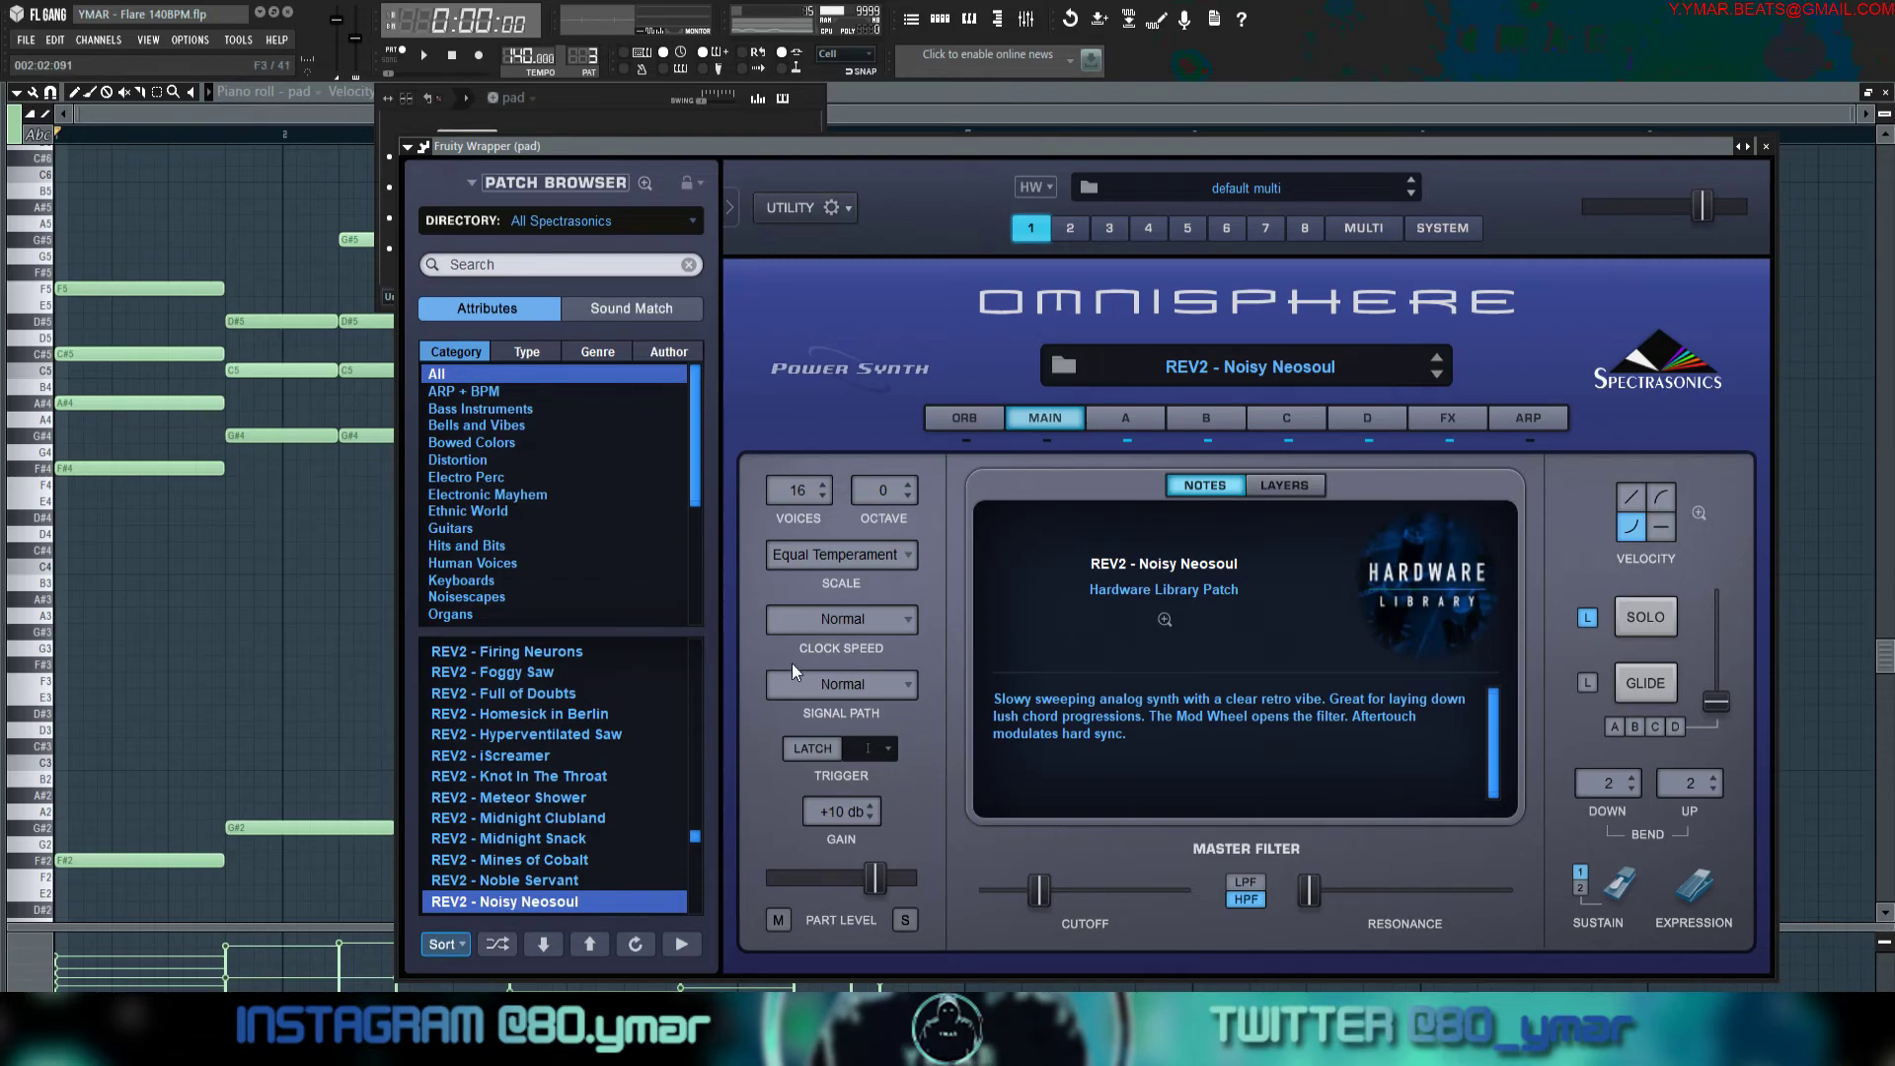
right_click(275, 589)
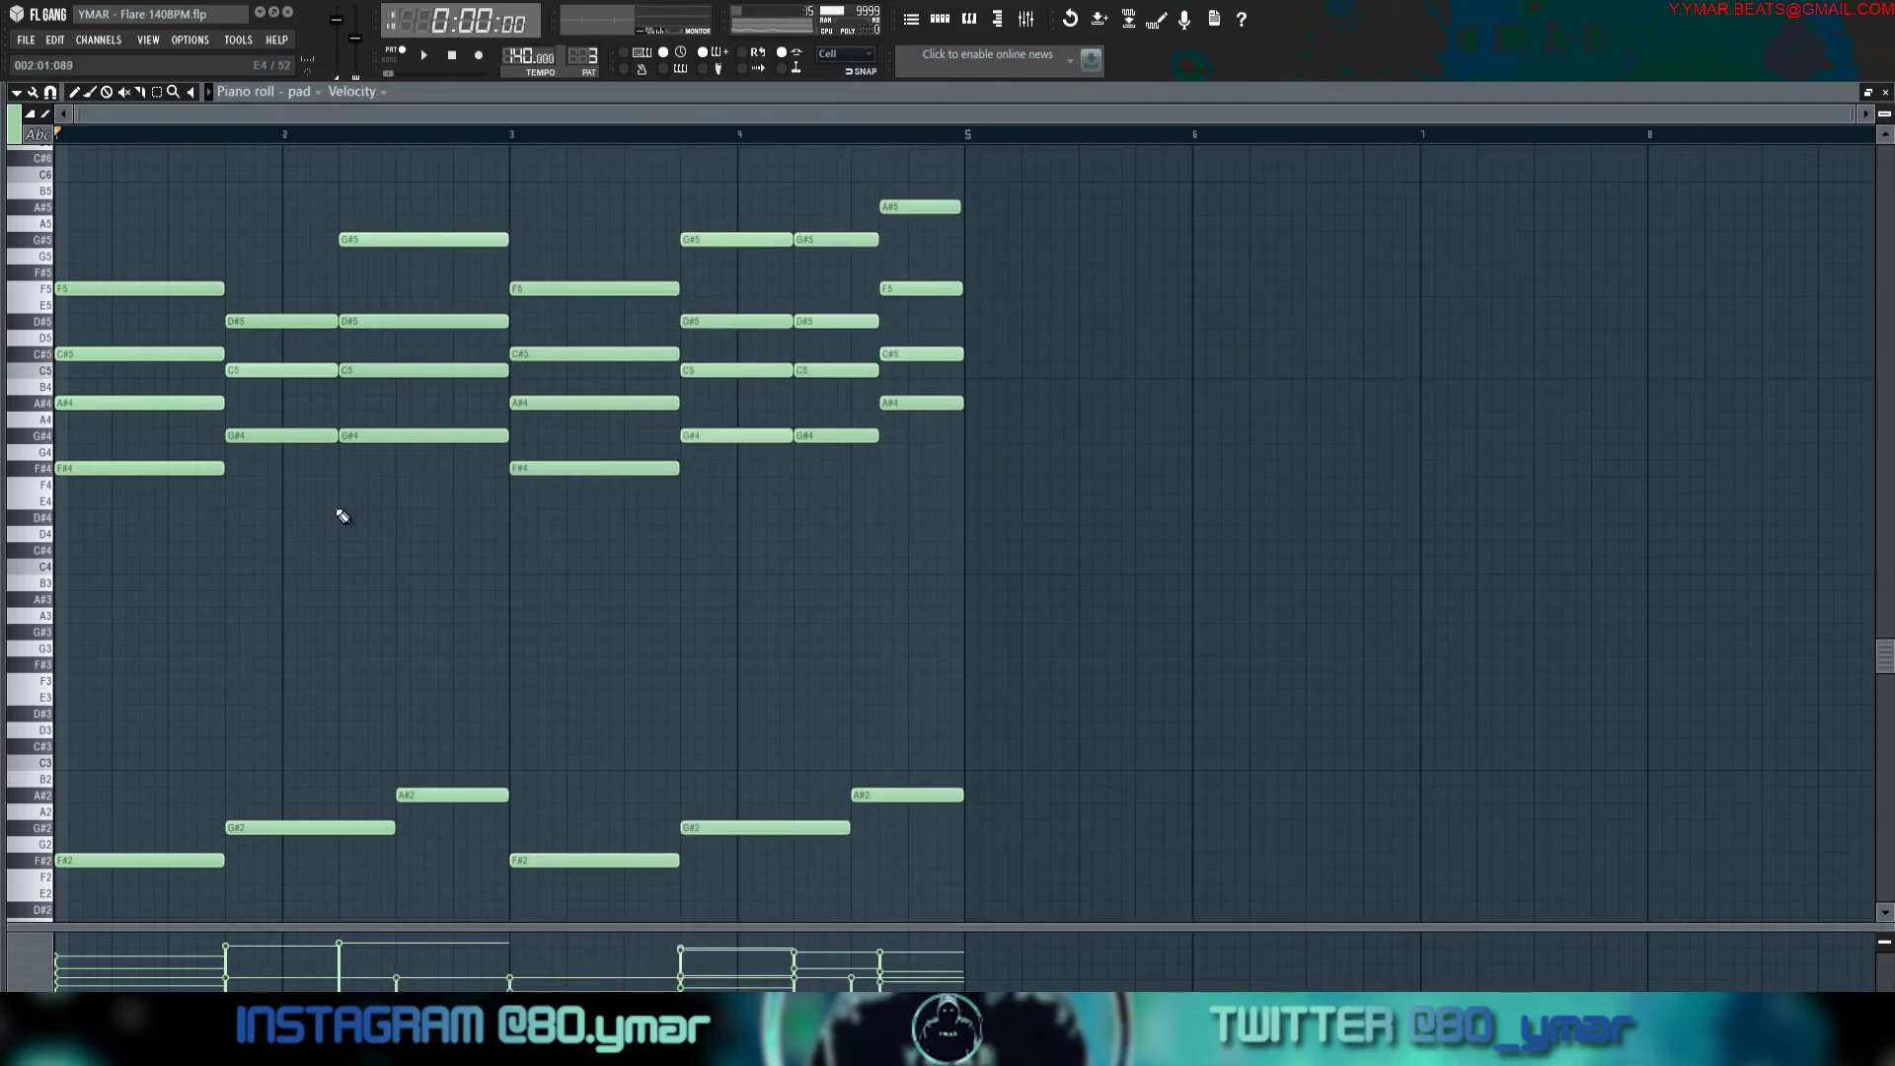
key(space)
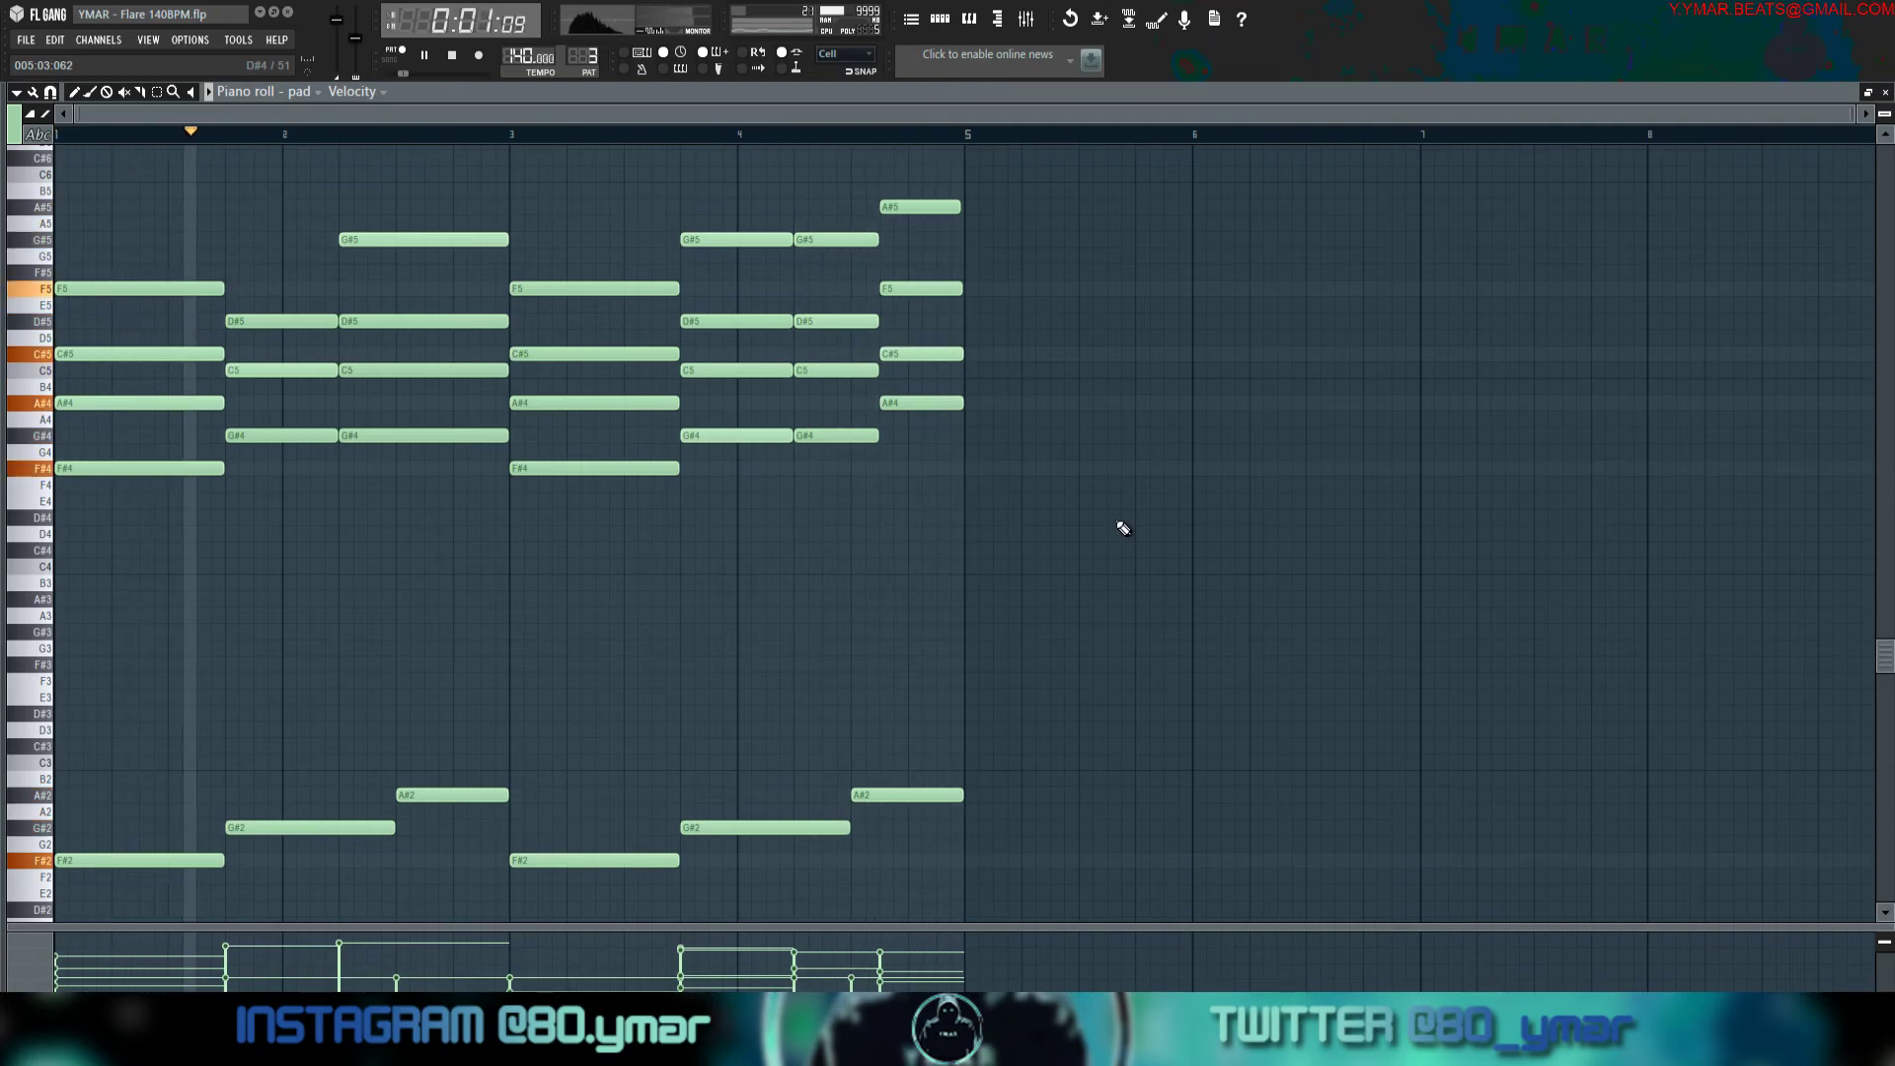
key(space)
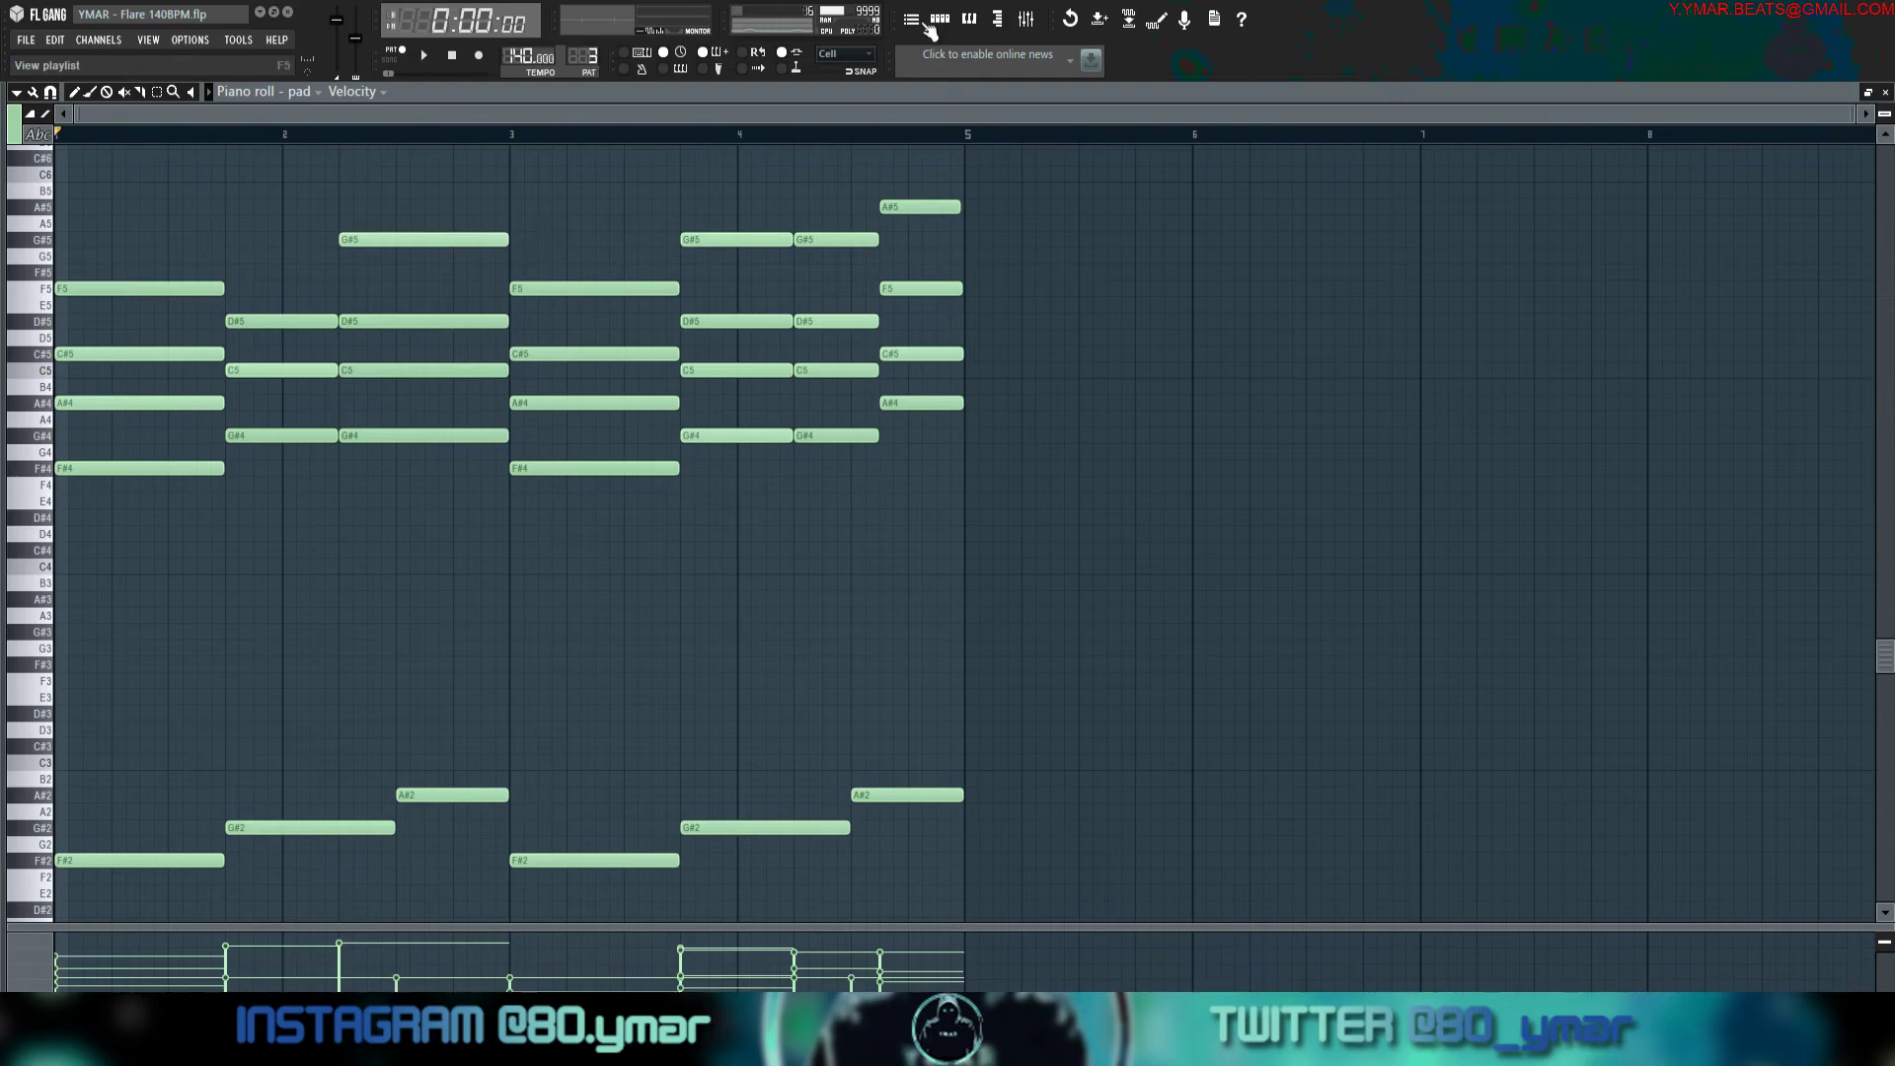
Switch to song mode in the playlist and play the Kontakt and pad layers together from bar 9.
click(963, 26)
click(935, 27)
click(938, 30)
click(275, 292)
click(394, 56)
click(261, 137)
click(403, 137)
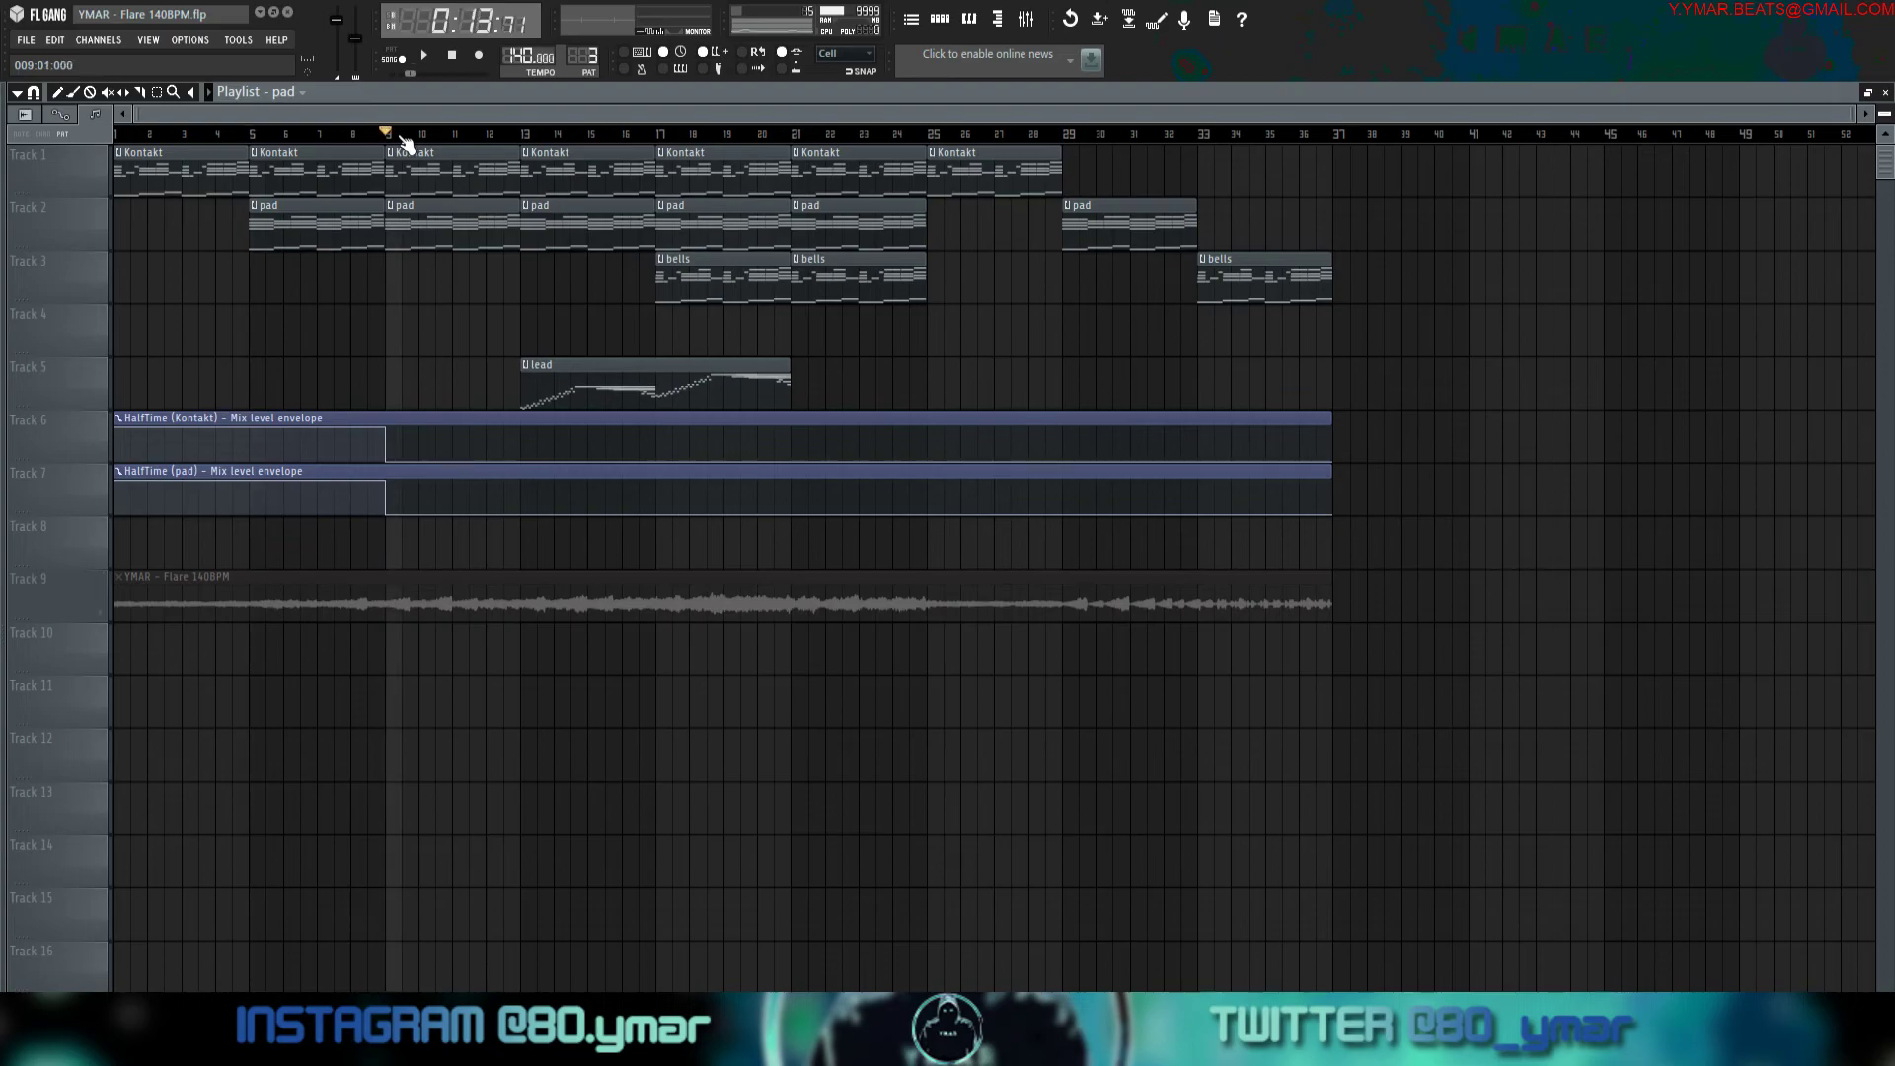
key(space)
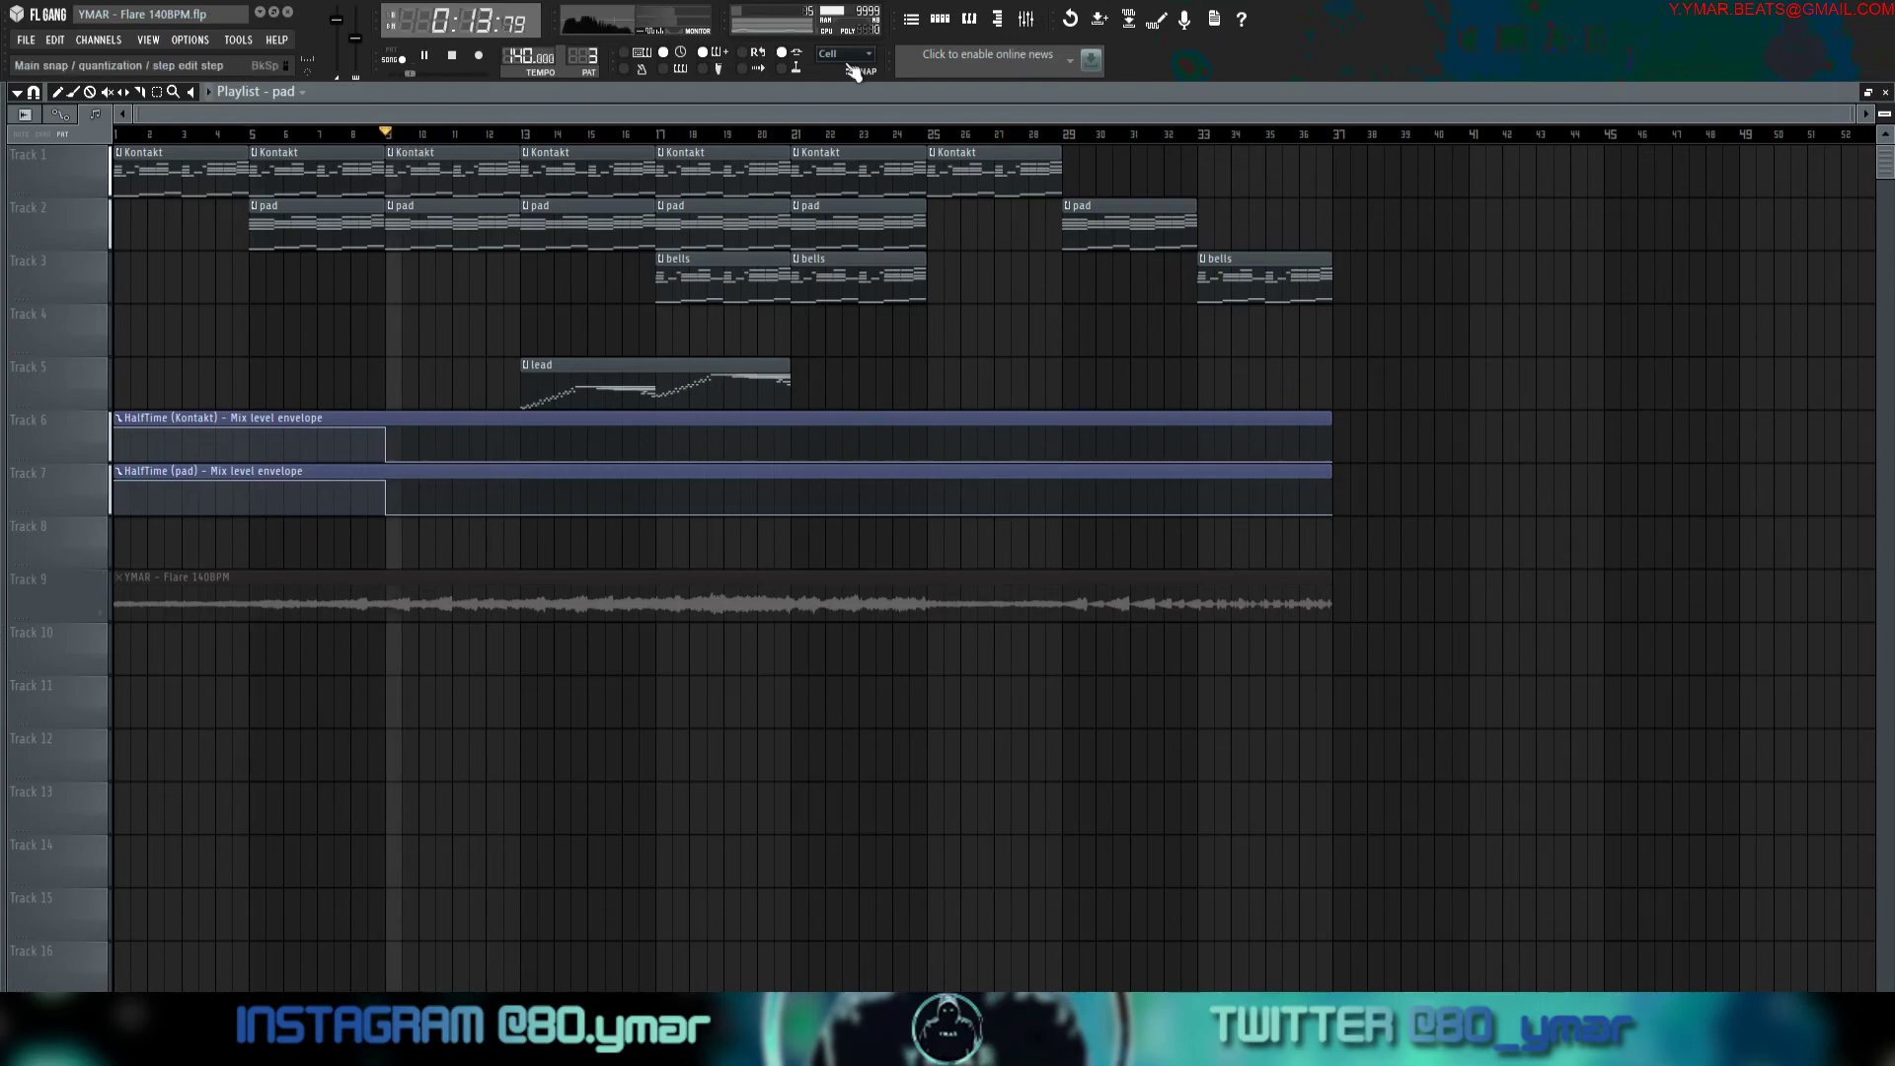
click(943, 25)
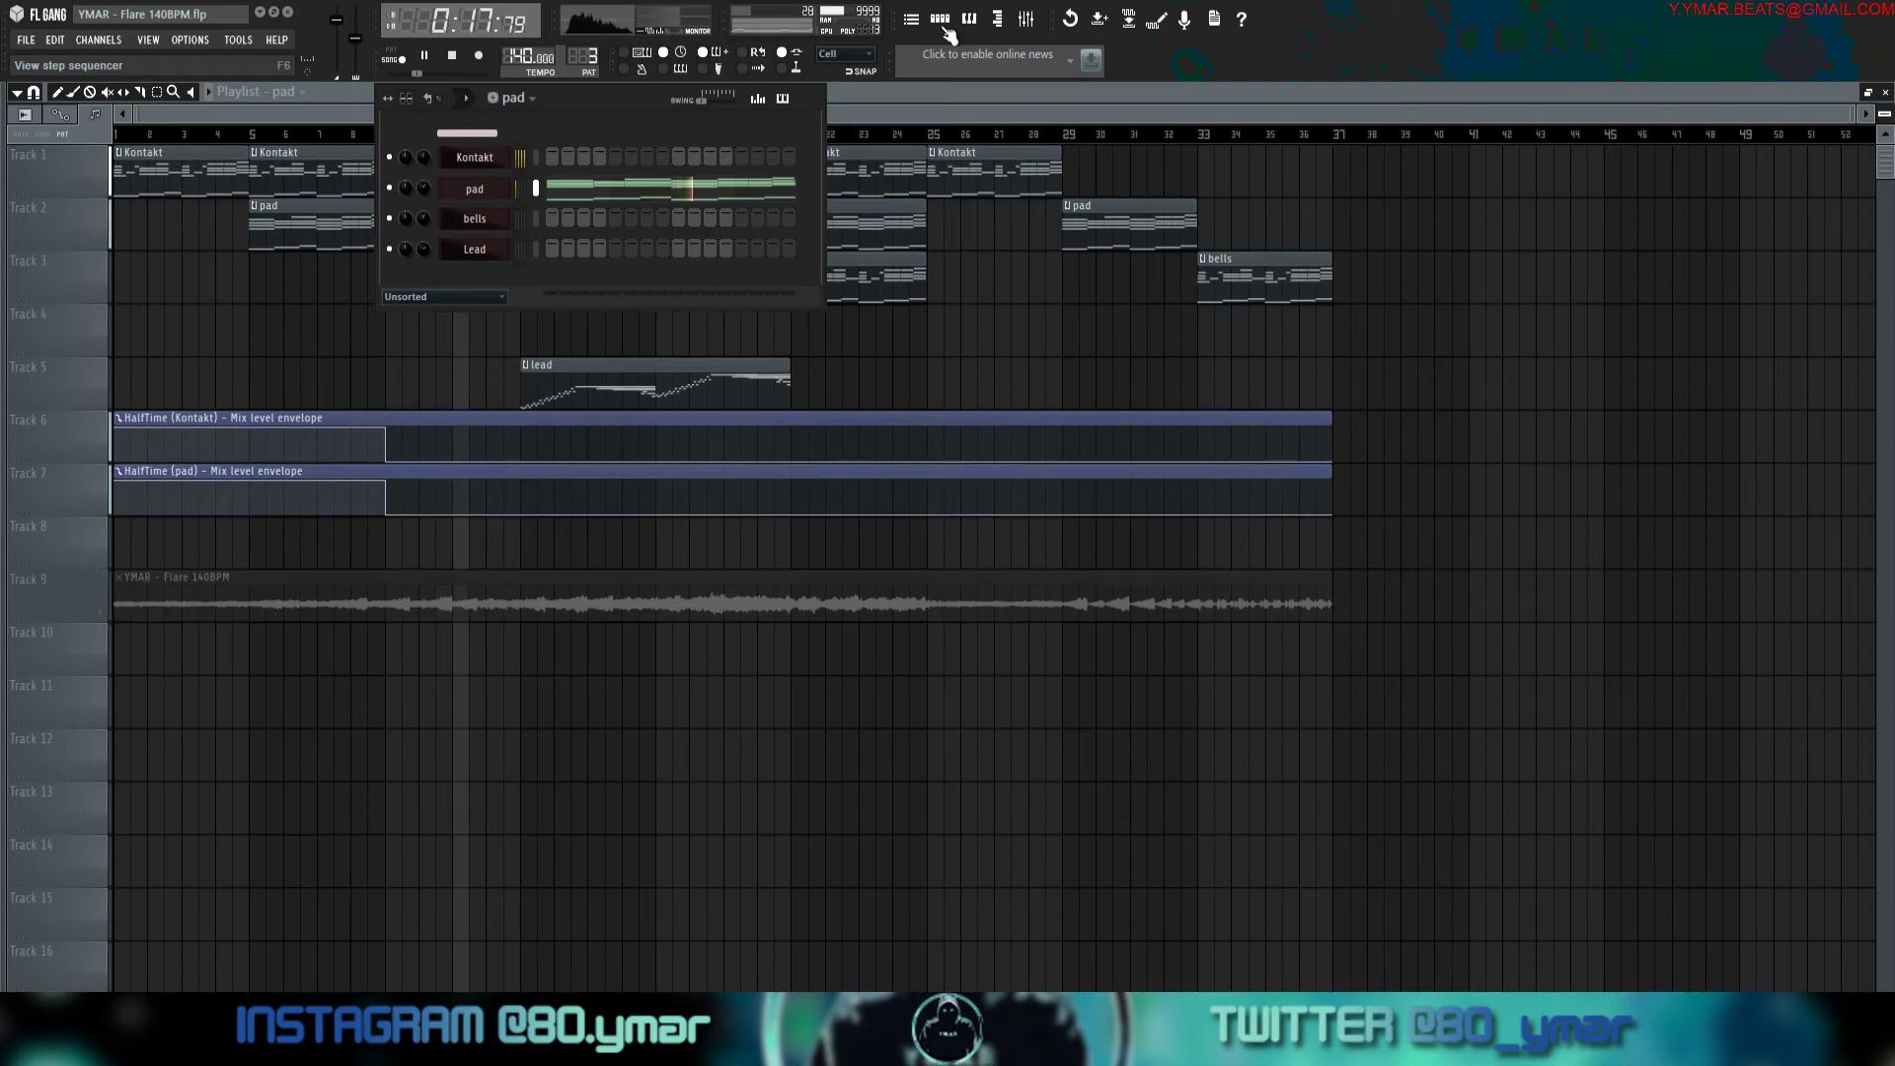
key(F6)
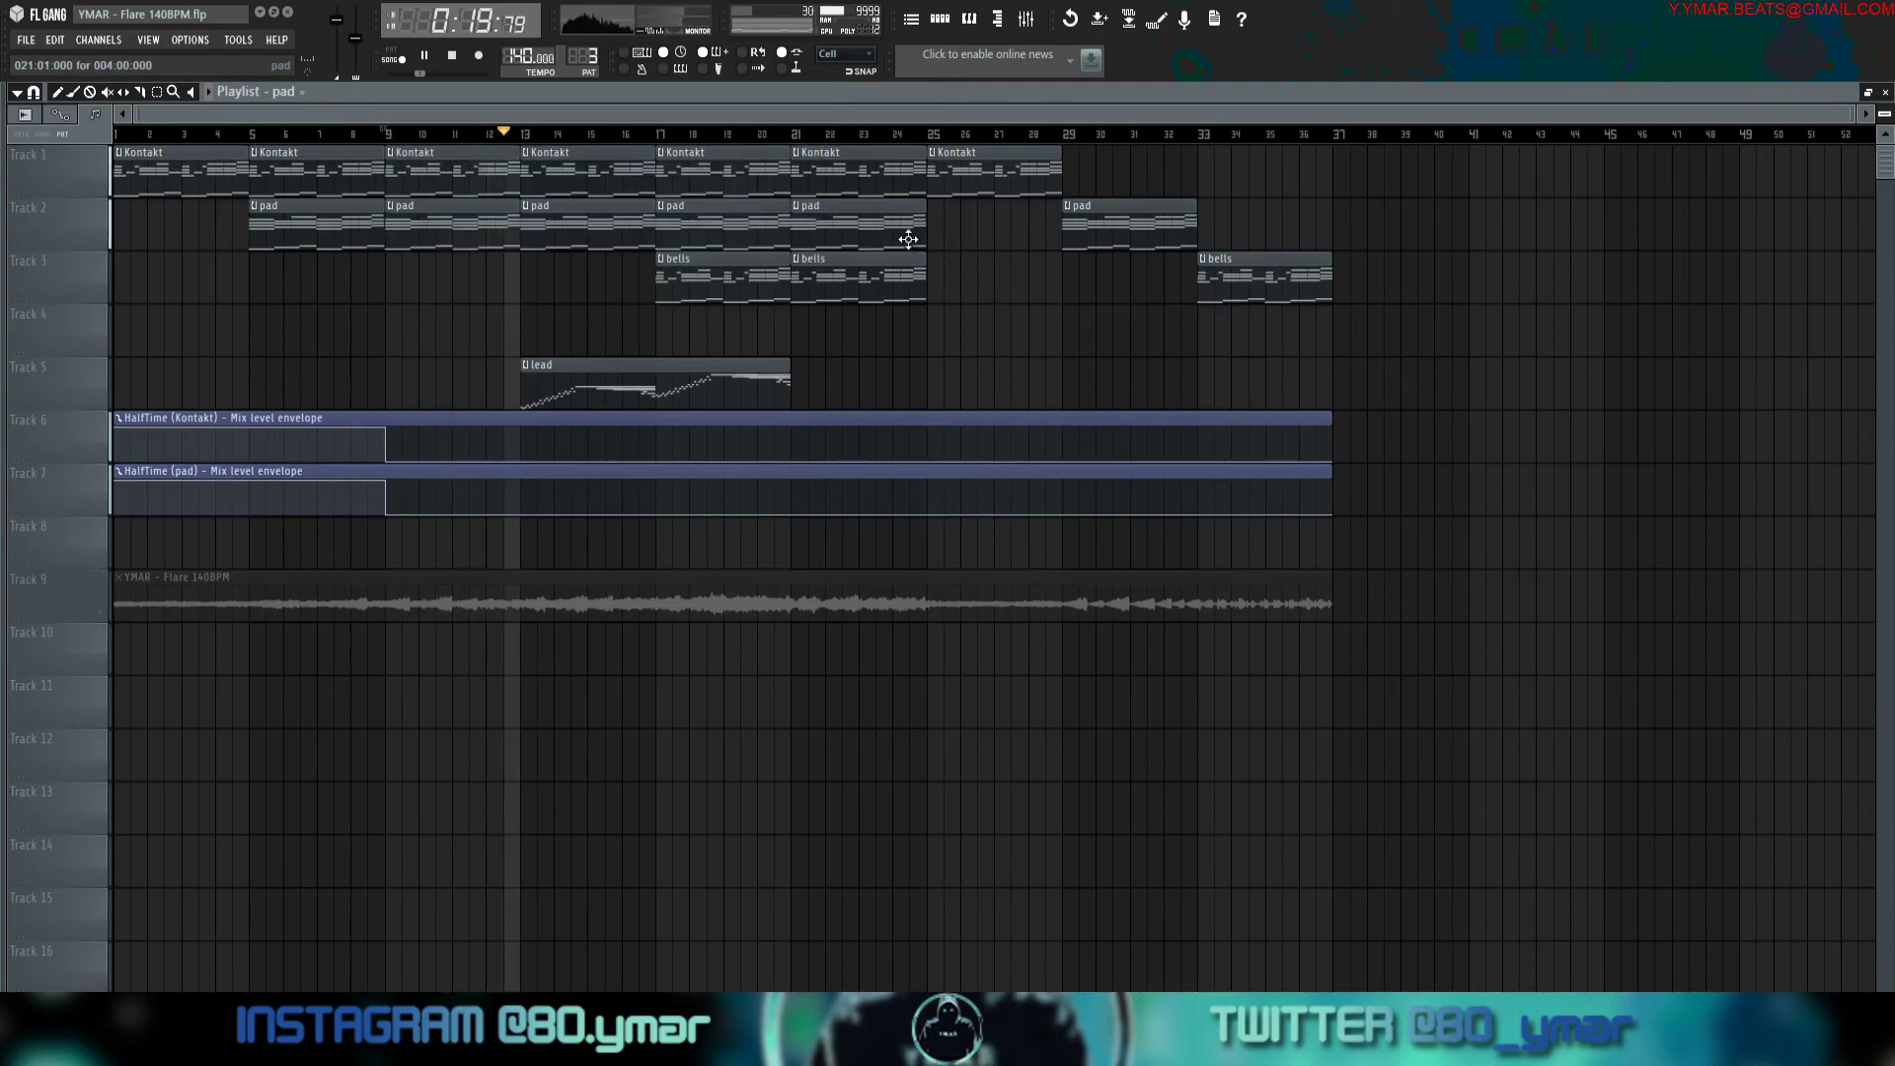
Stop the playback and view the bells channel's GAIA - Fickle Pluck patch in Omnisphere from the channel rack.
key(space)
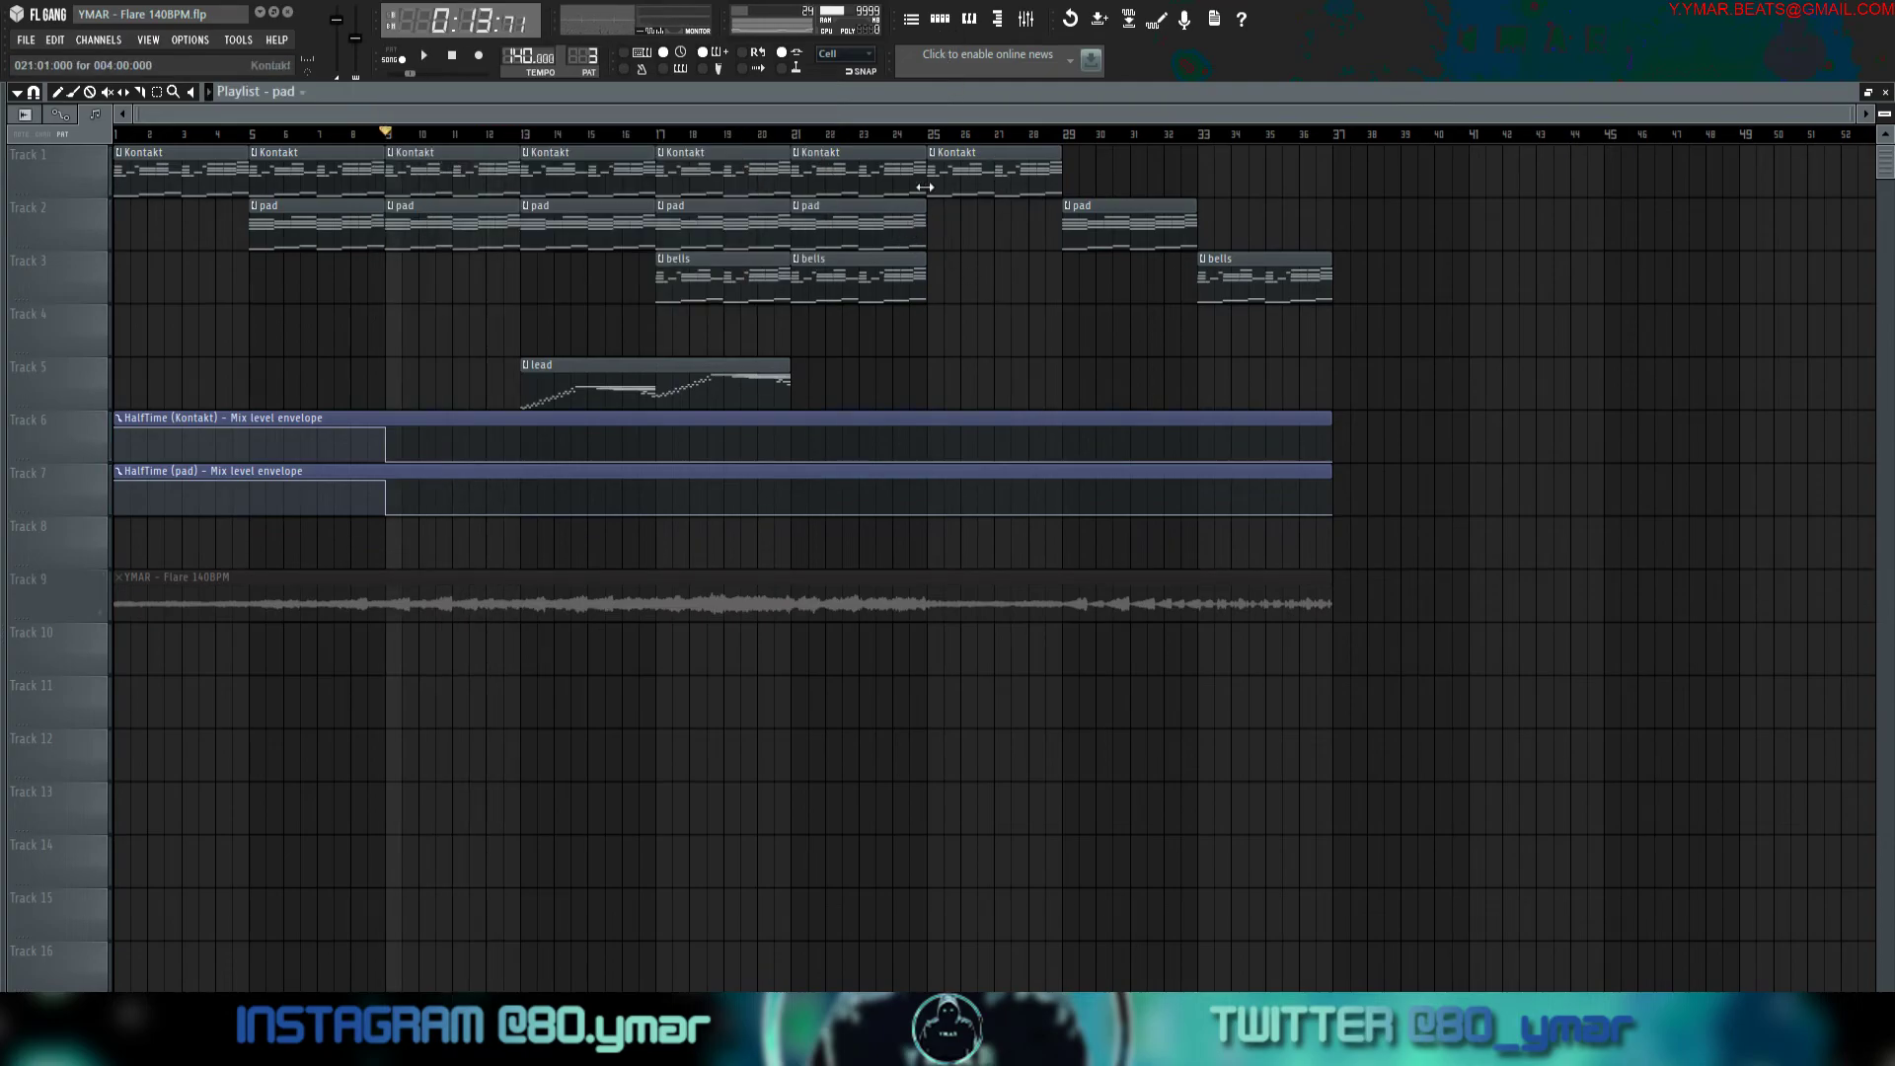
click(820, 141)
key(F6)
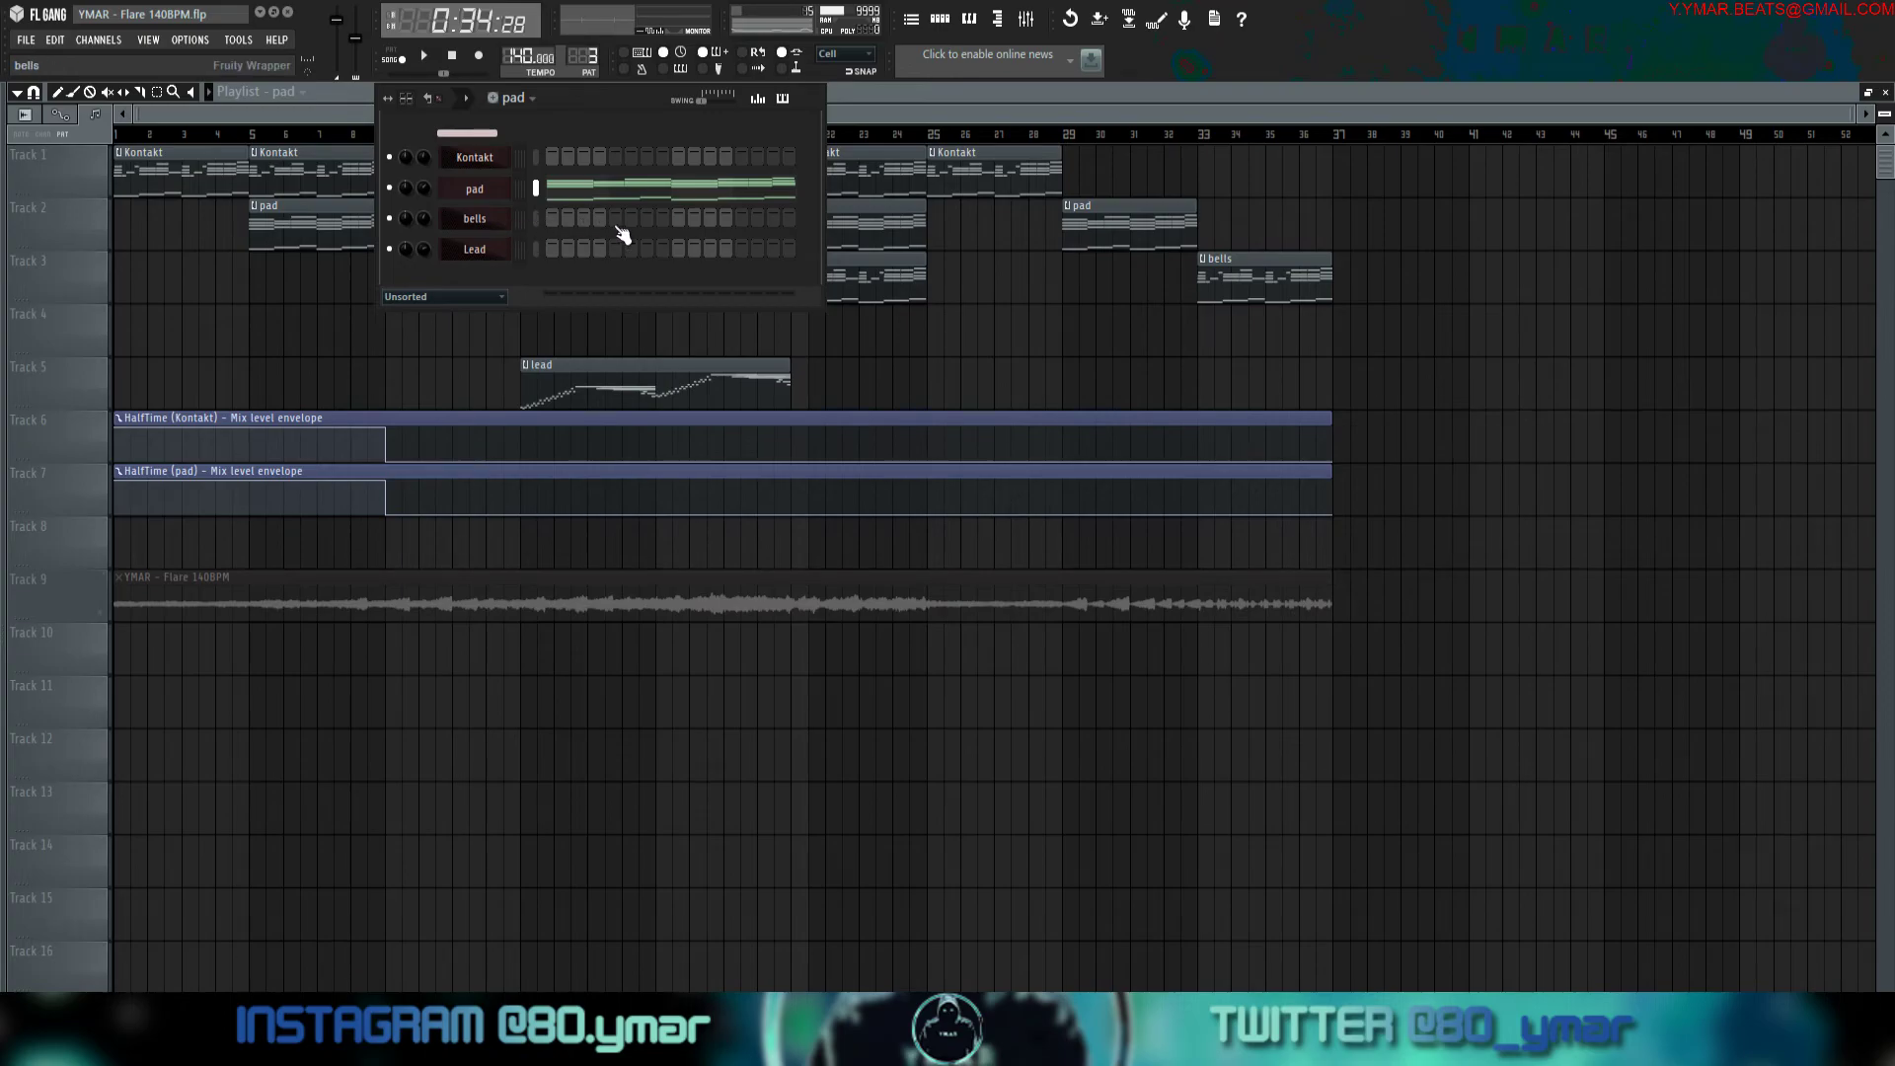
click(475, 218)
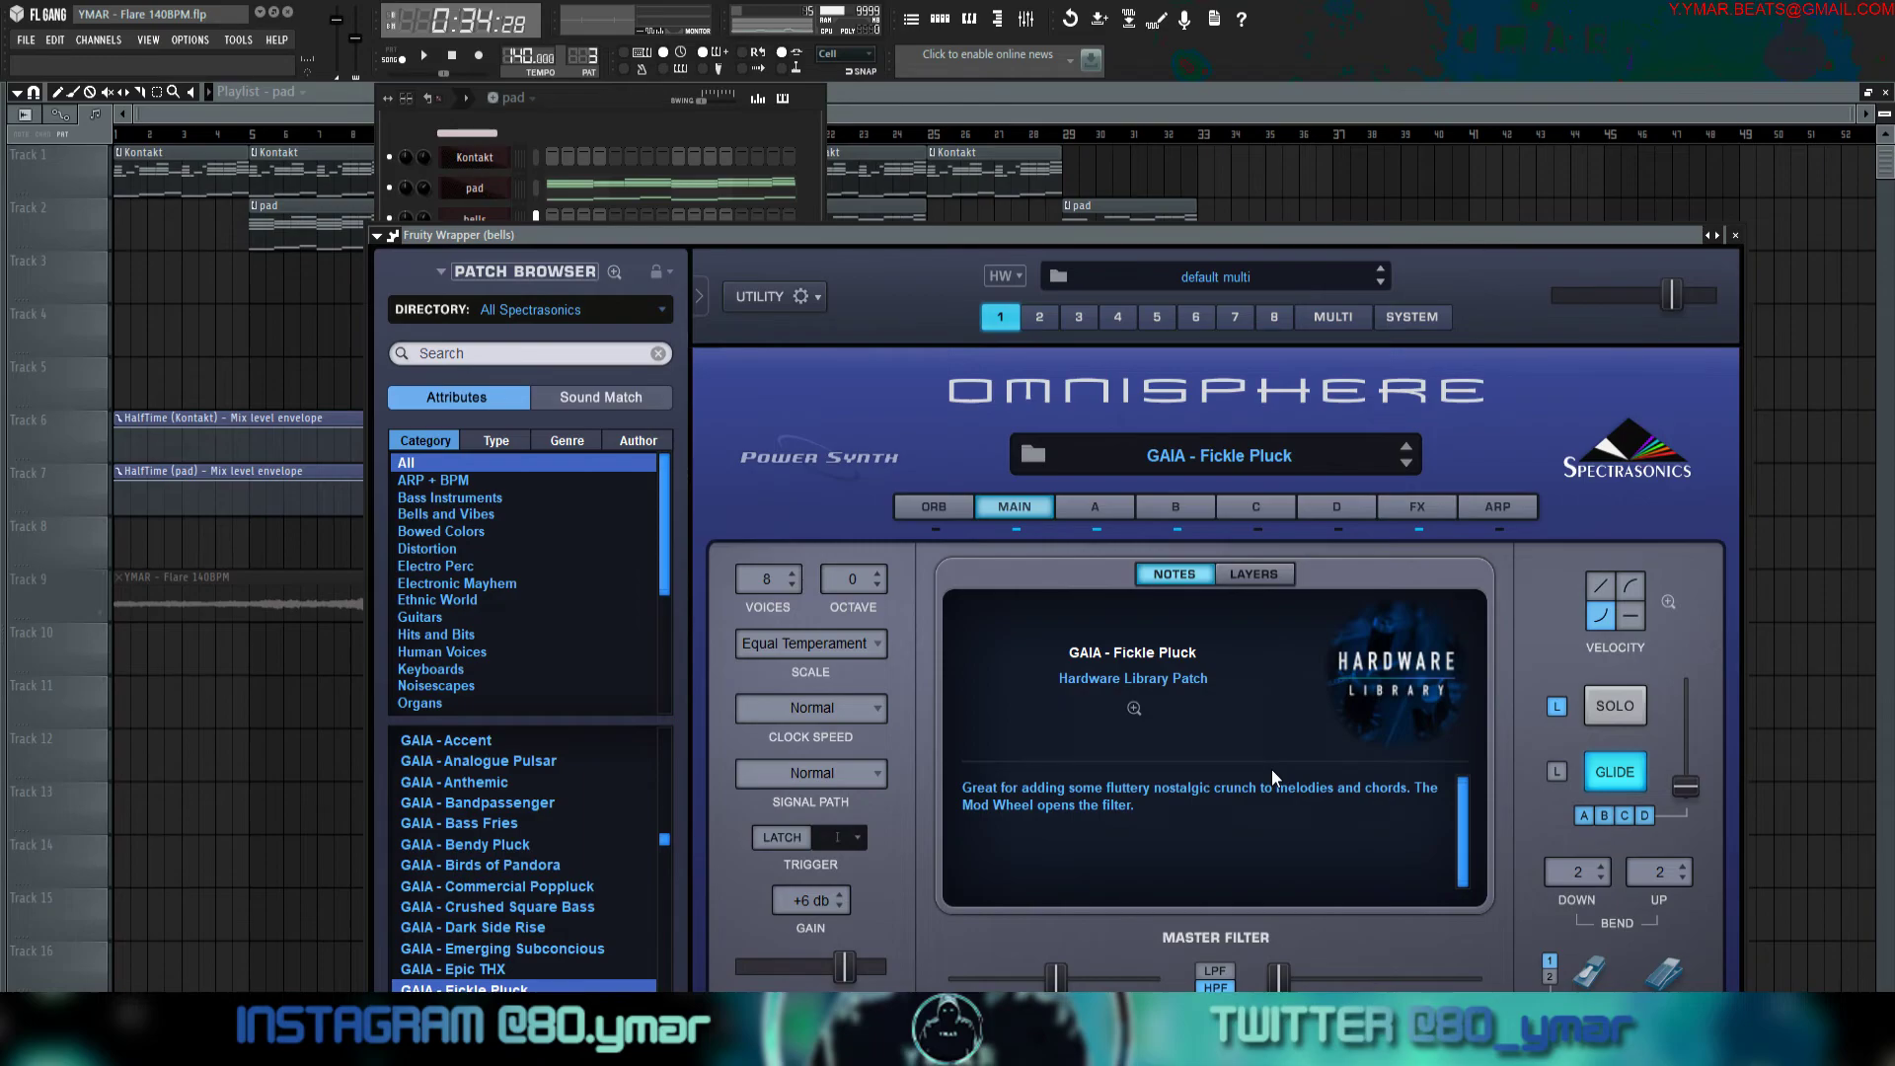
click(1735, 235)
Compare the bells pattern's notes with the Kontakt pattern by switching between patterns 4 and 2.
scroll(582, 57, up, 1)
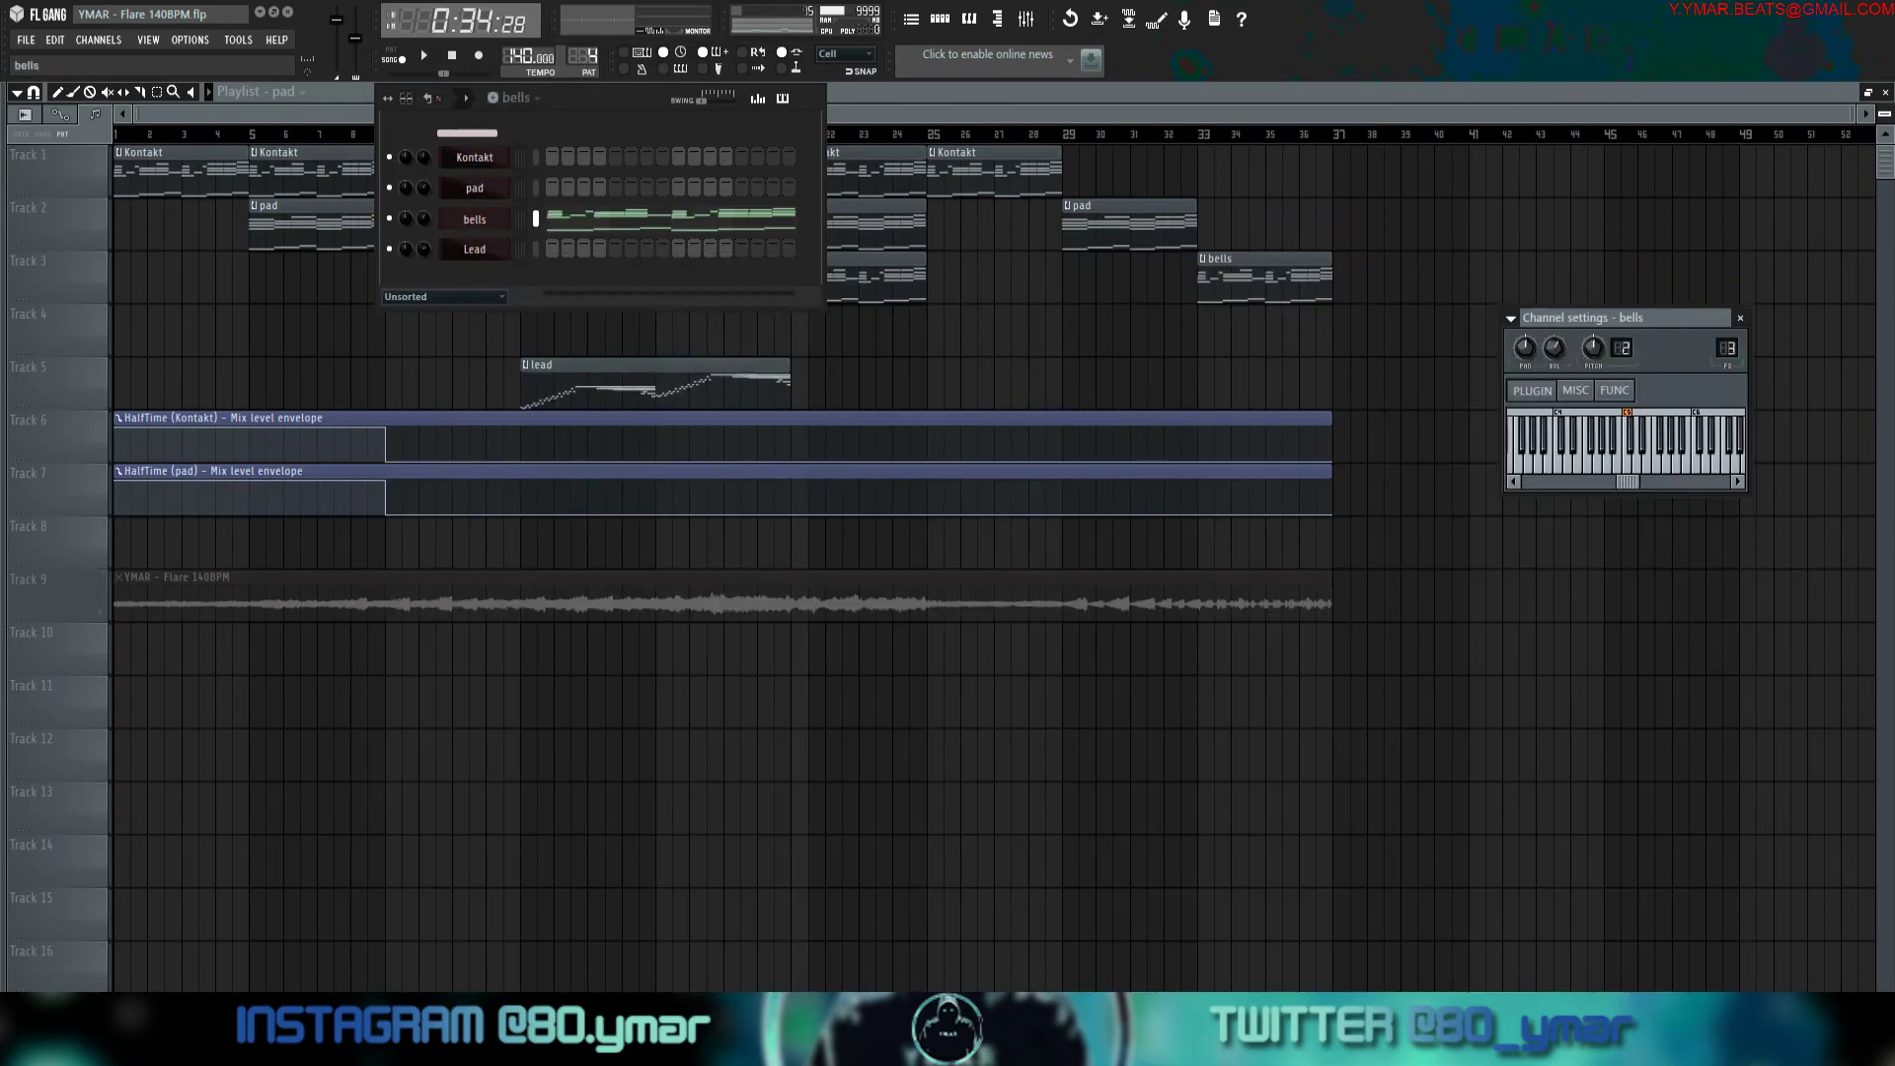
right_click(390, 219)
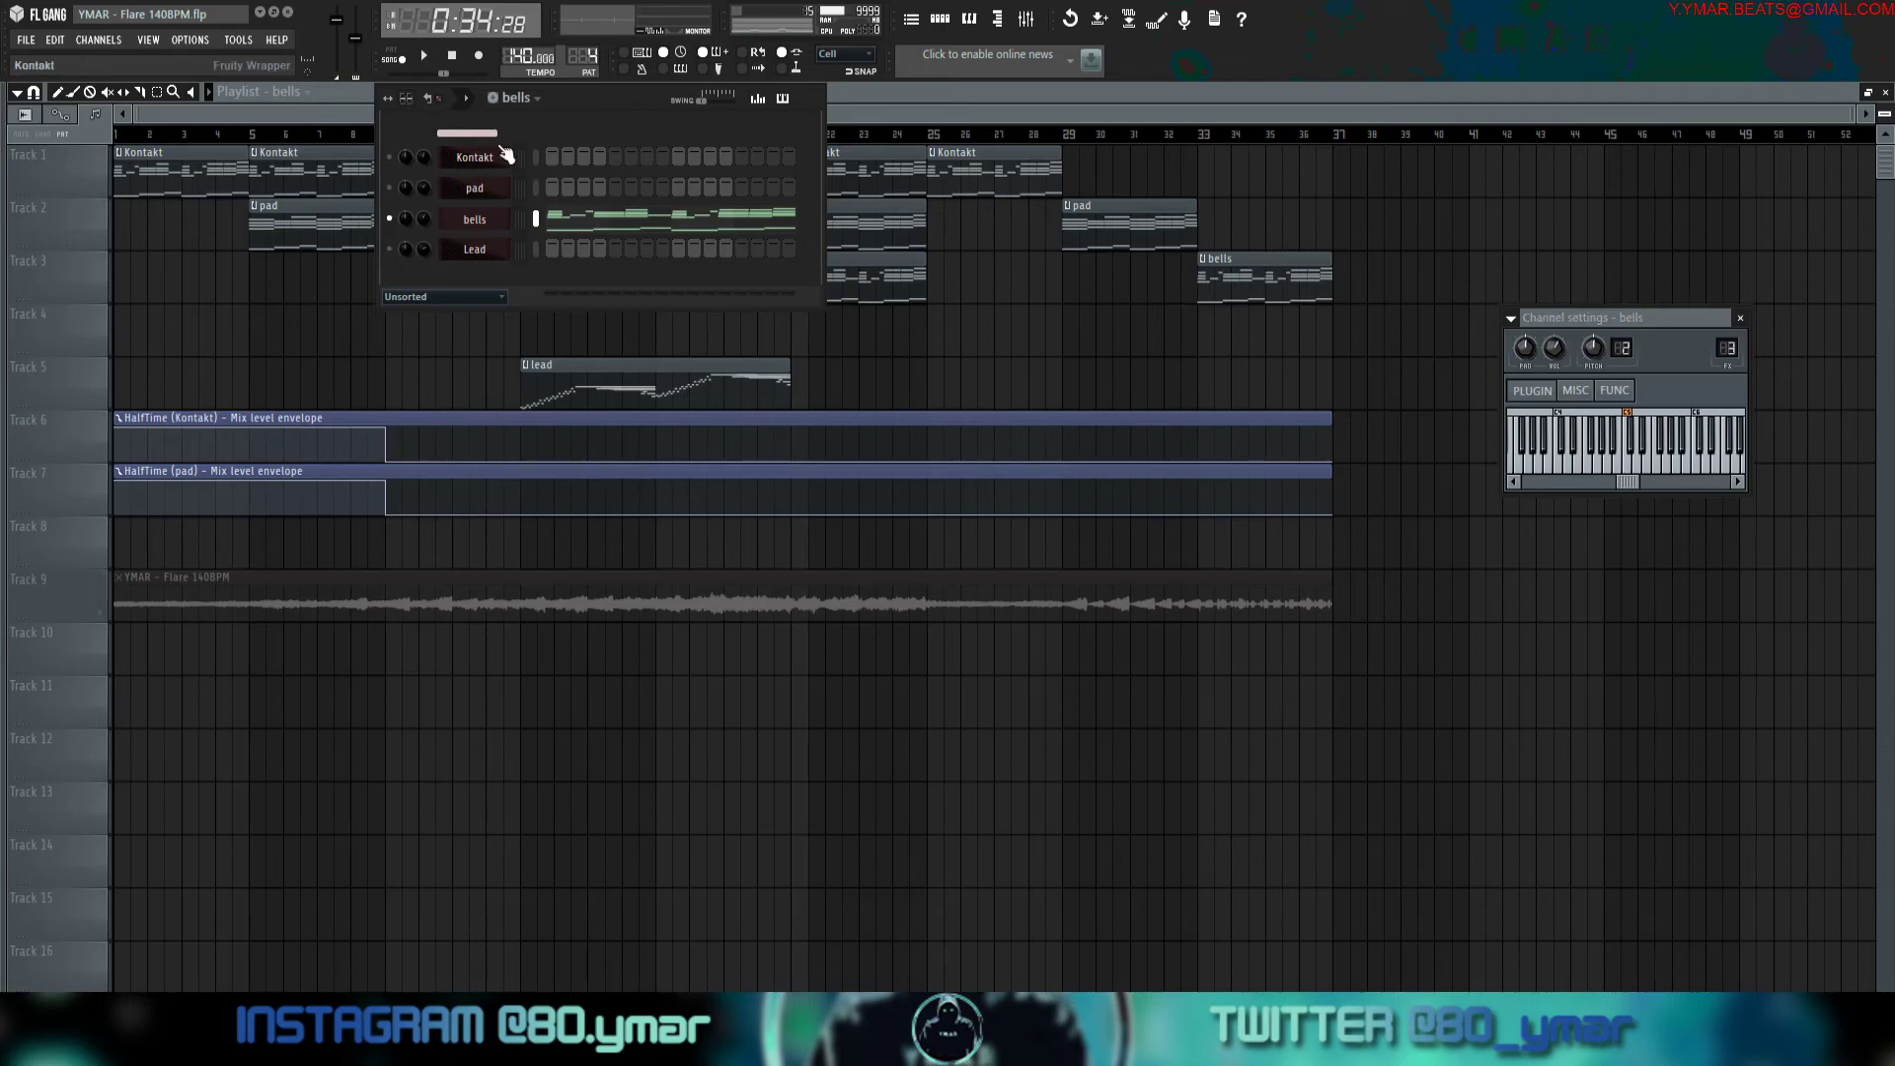
scroll(583, 57, down, 2)
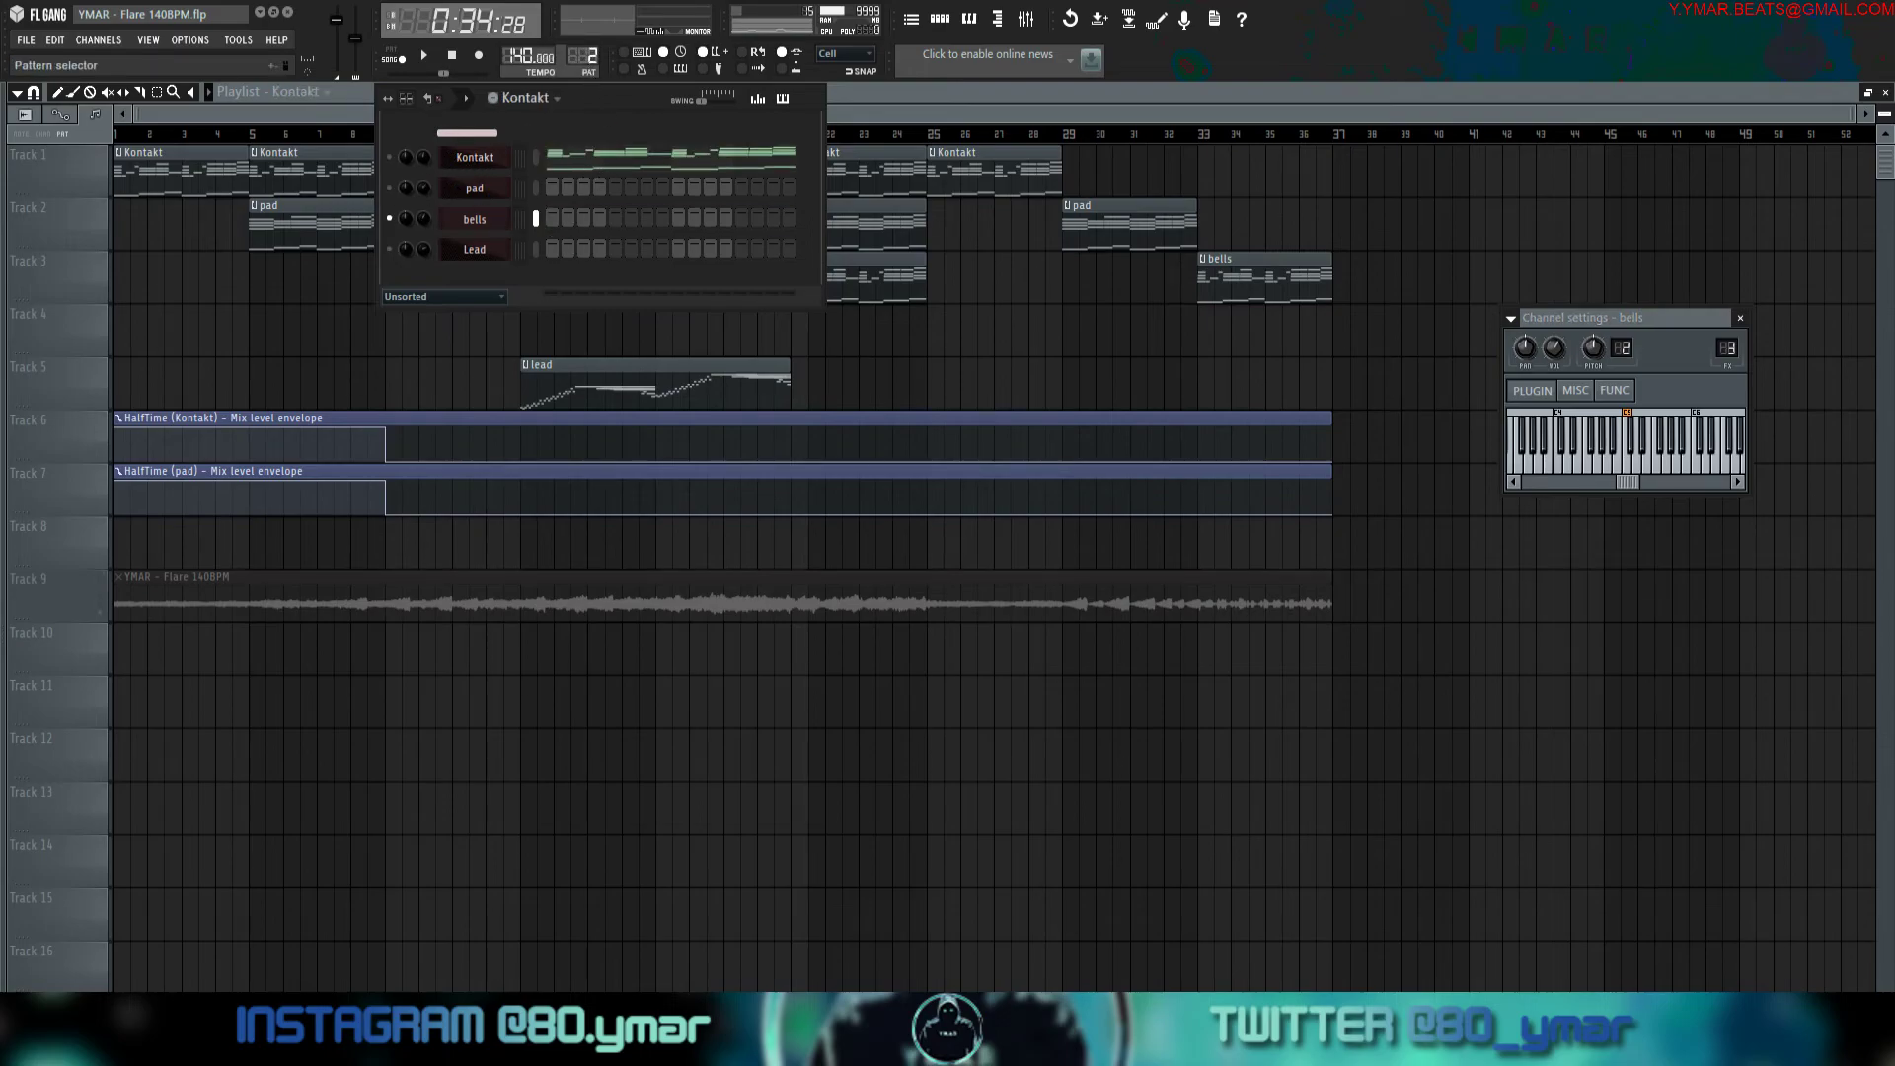
scroll(583, 58, up, 1)
scroll(583, 58, up, 1)
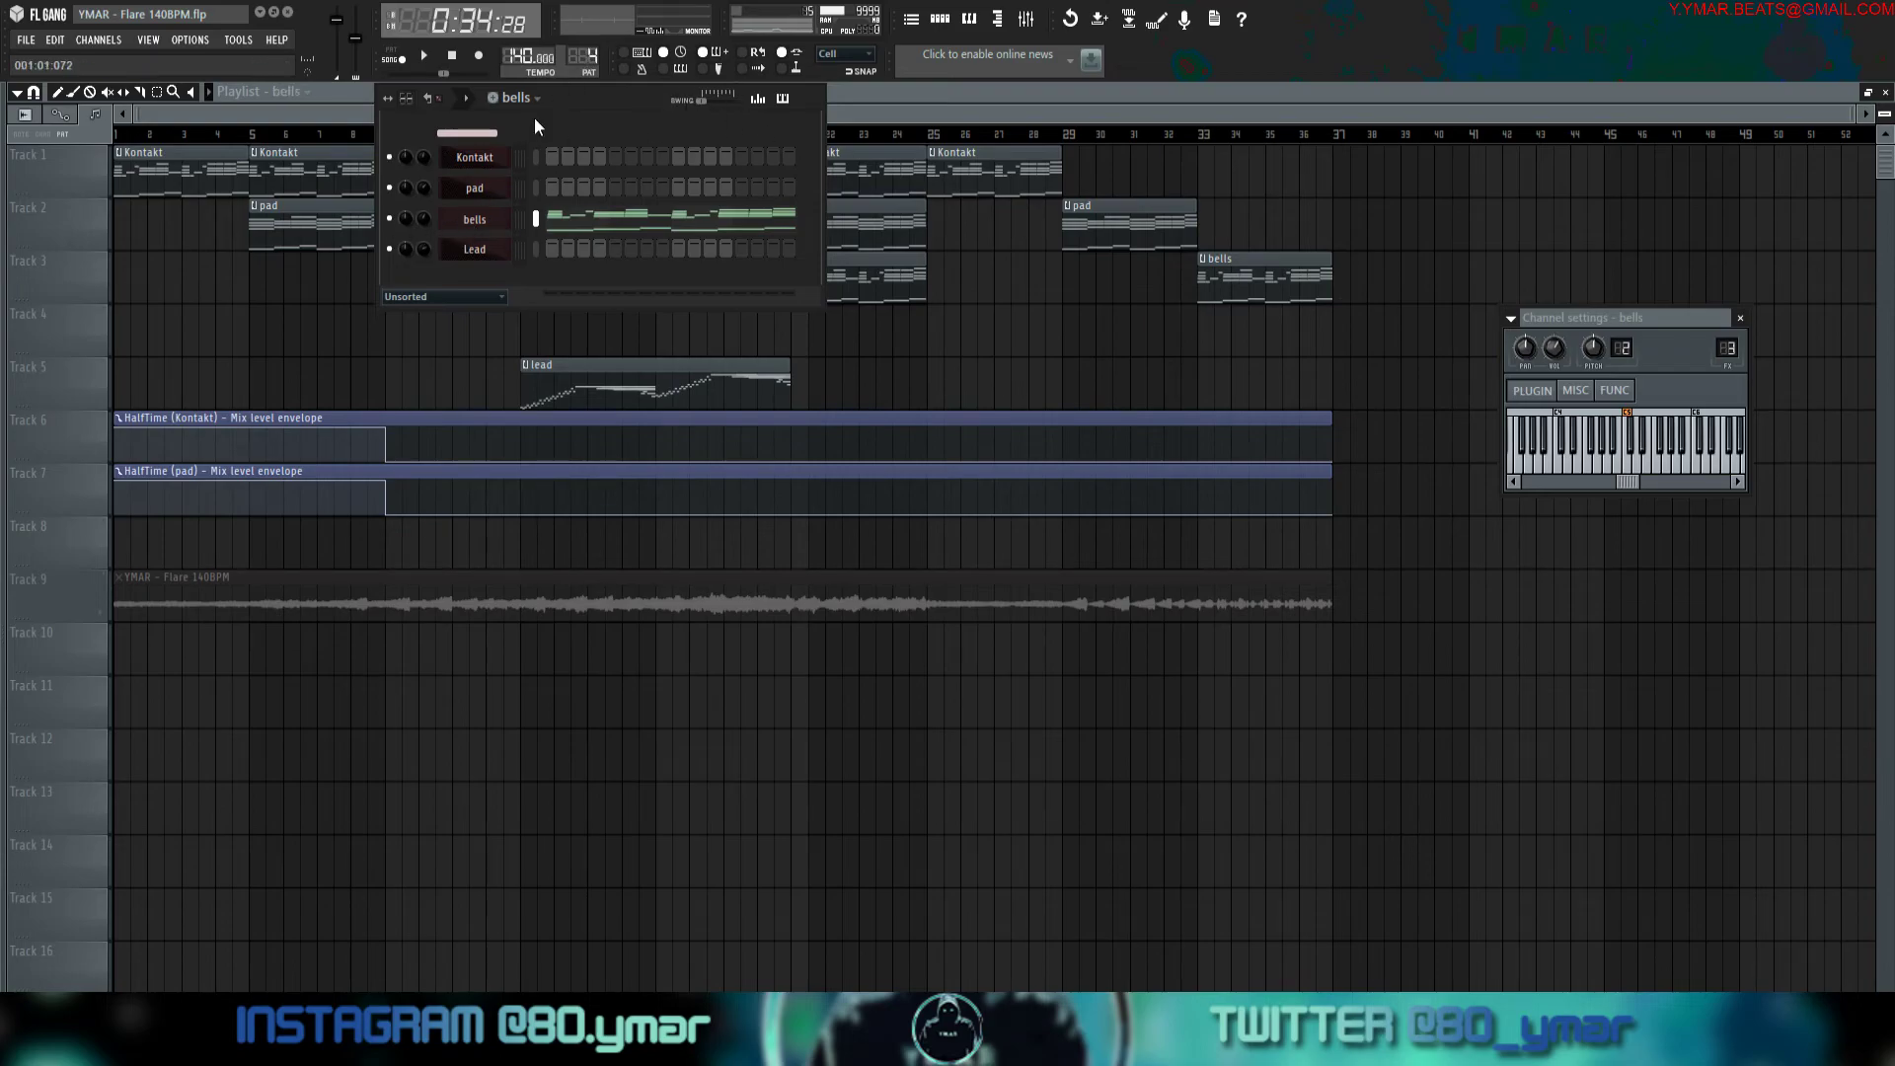
Play the bells pattern and examine its notes in the piano roll.
key(space)
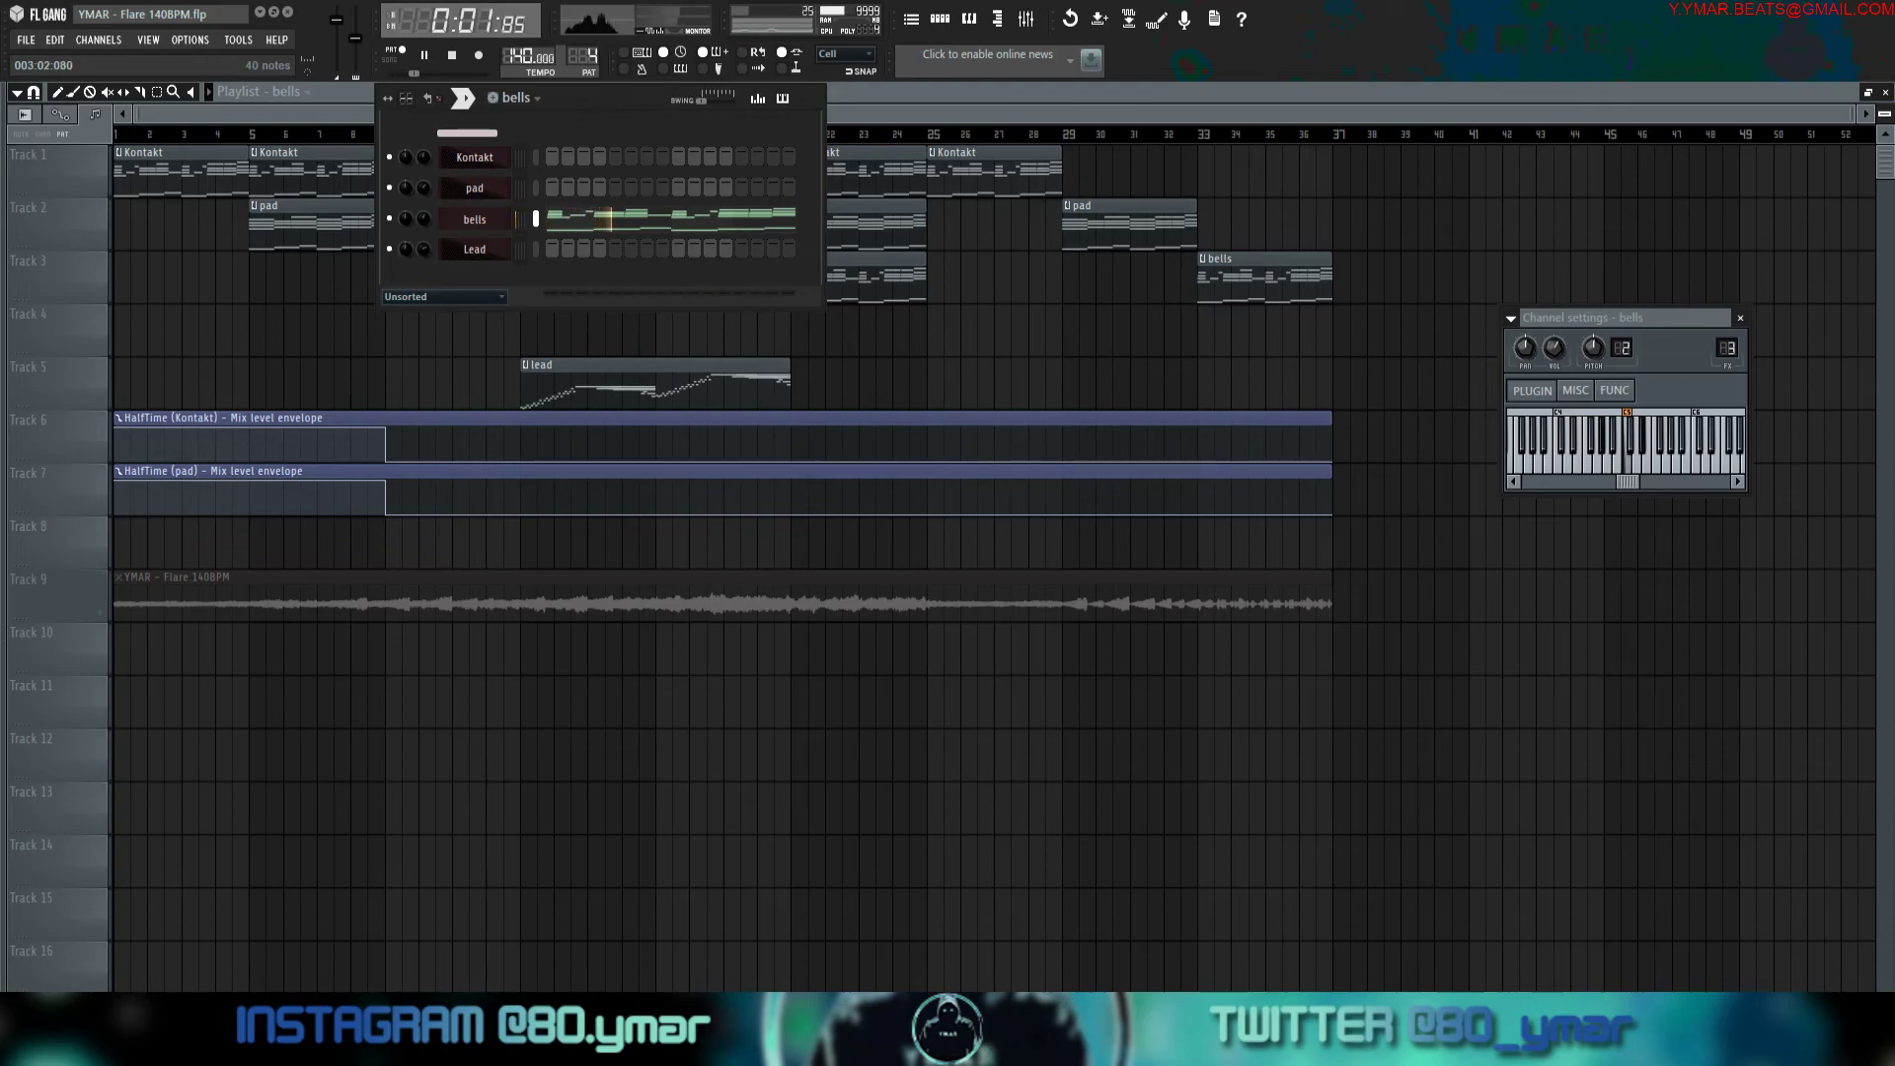
click(698, 227)
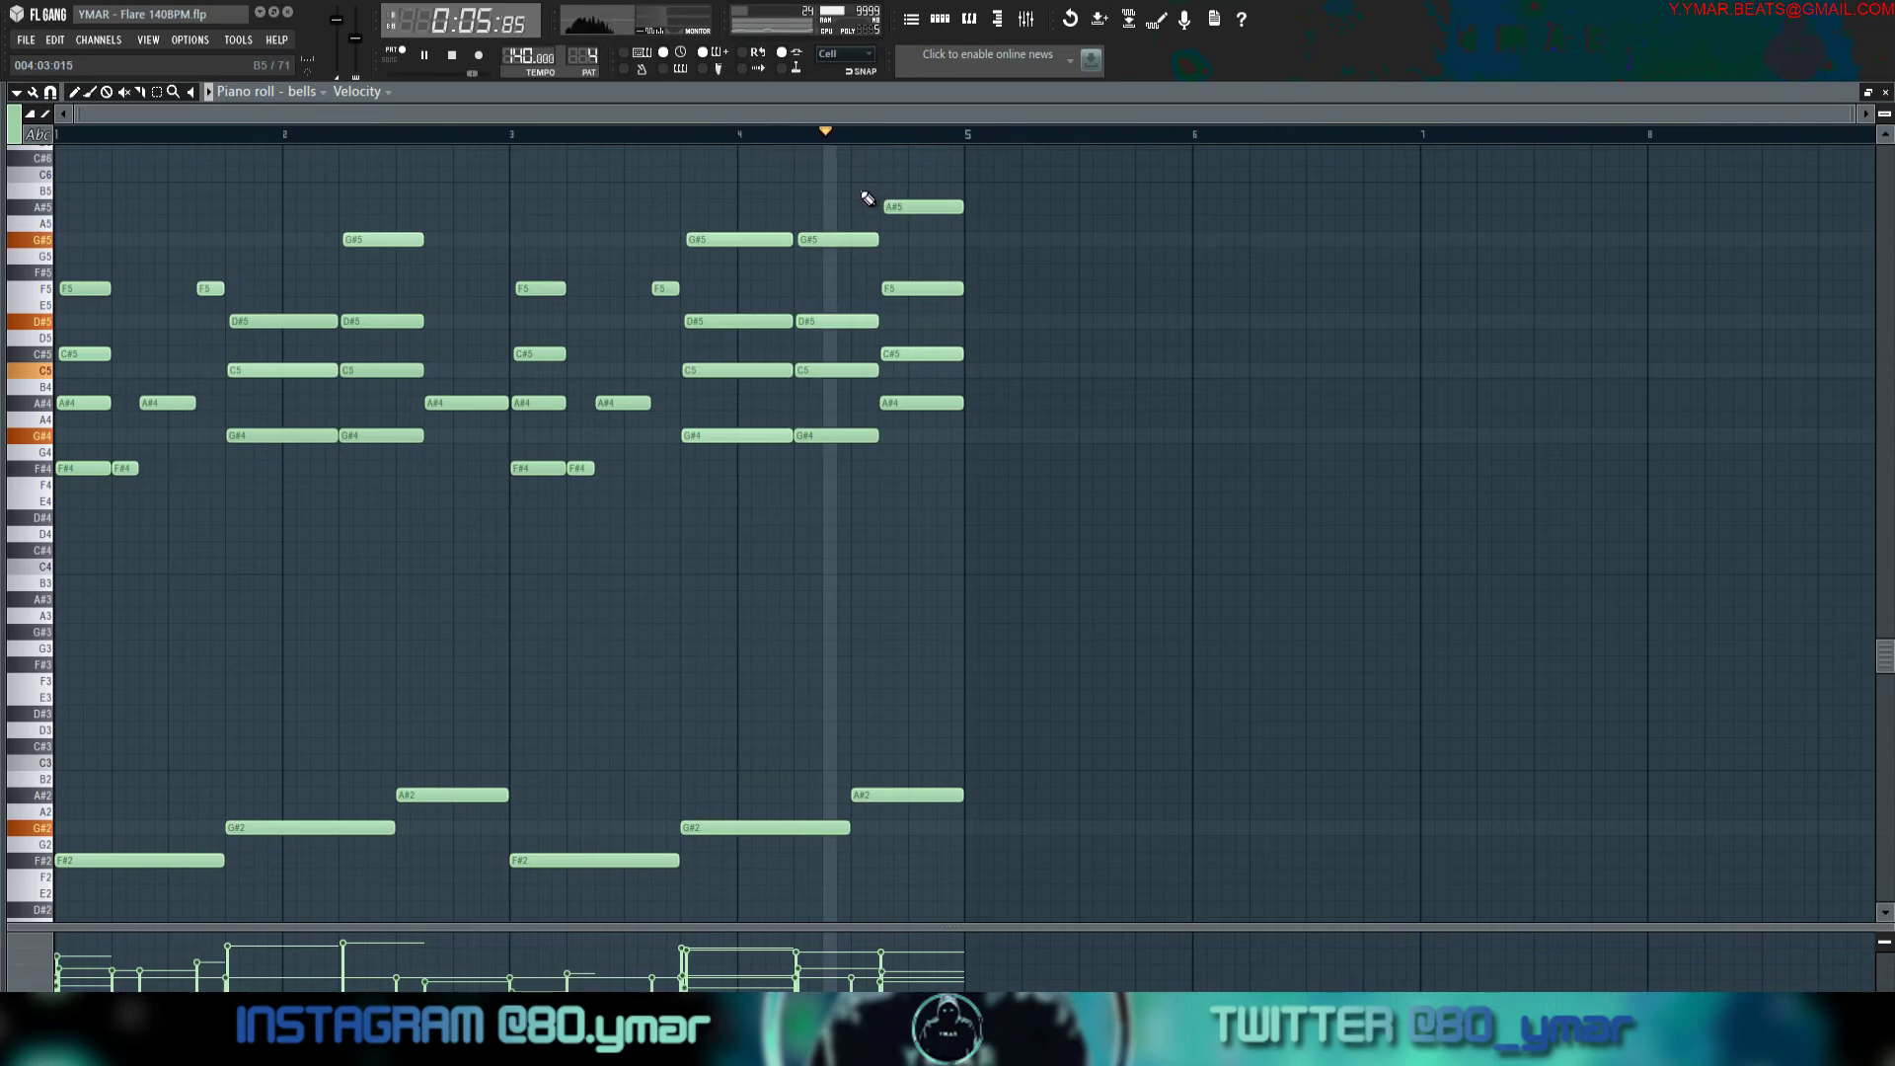
key(space)
click(939, 19)
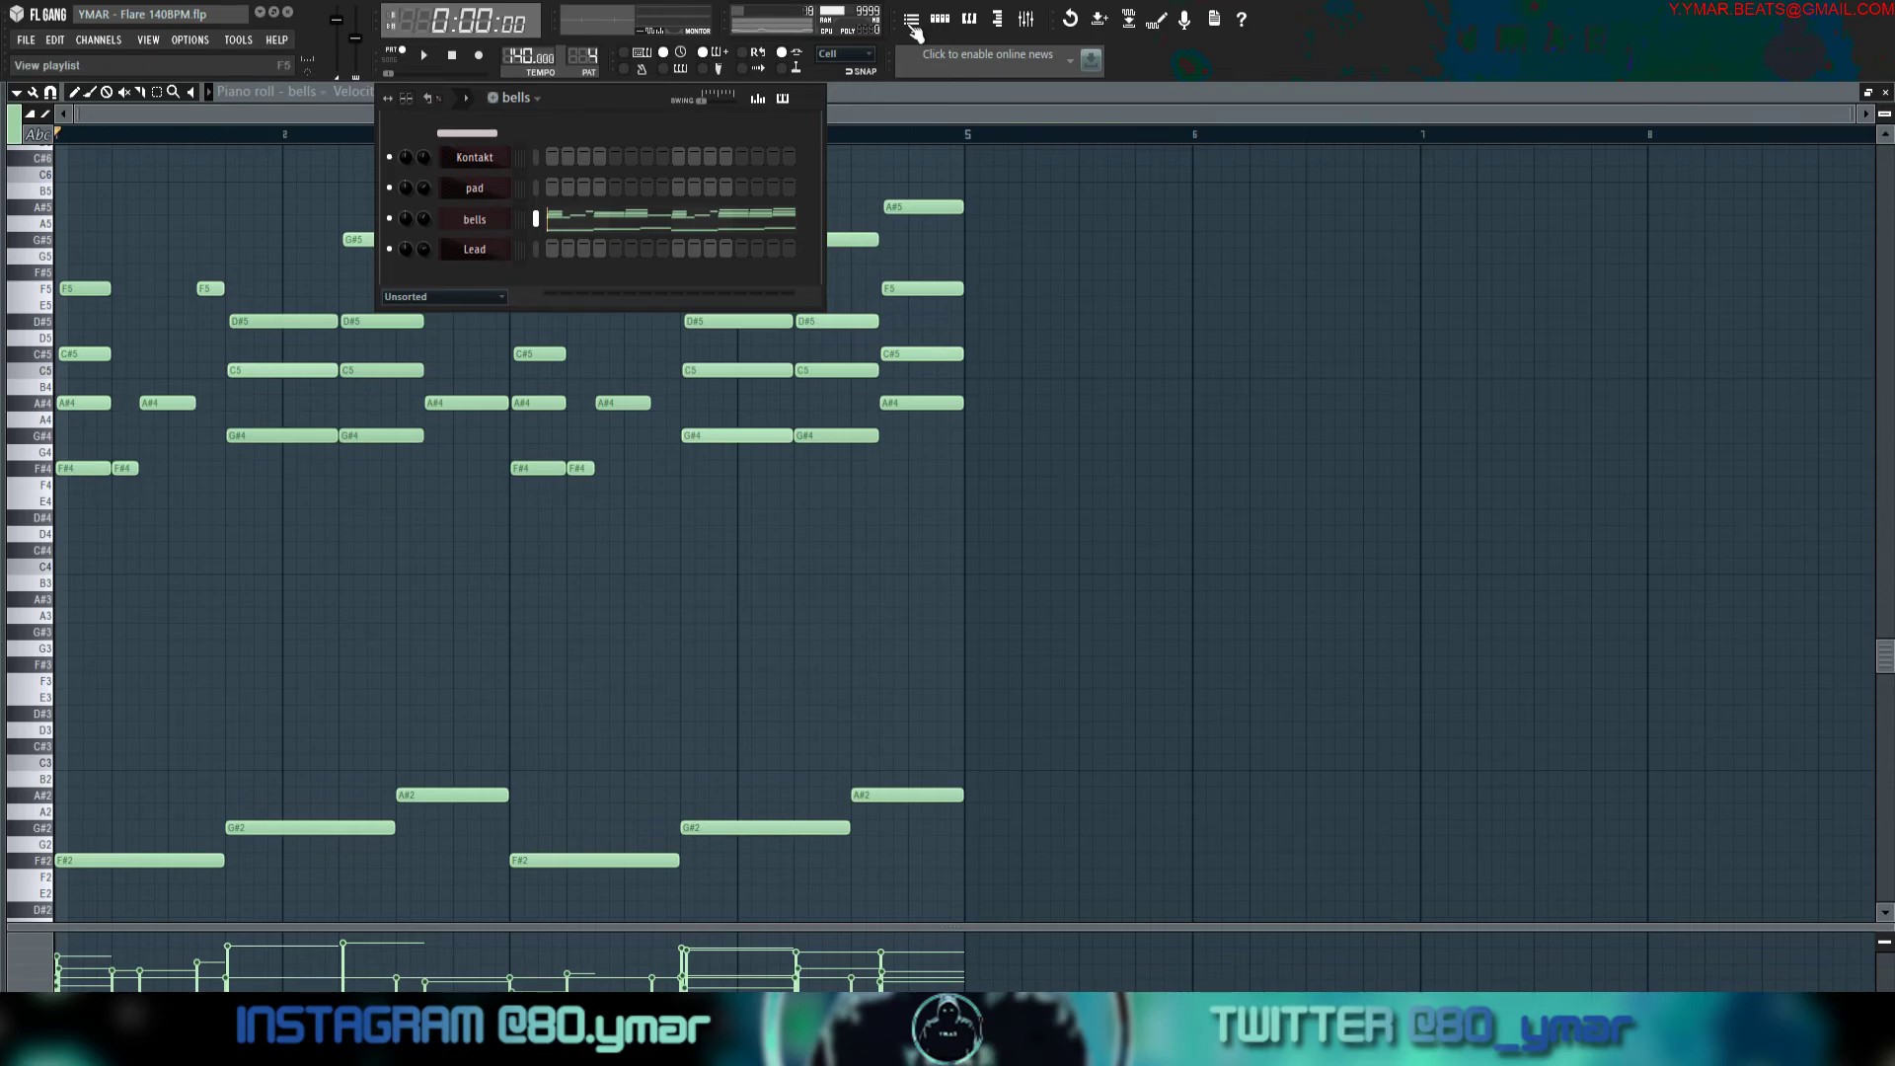
Return to the playlist and view the Lead channel's instrument from the channel rack.
key(F5)
scroll(486, 281, up, 3)
scroll(553, 182, down, 3)
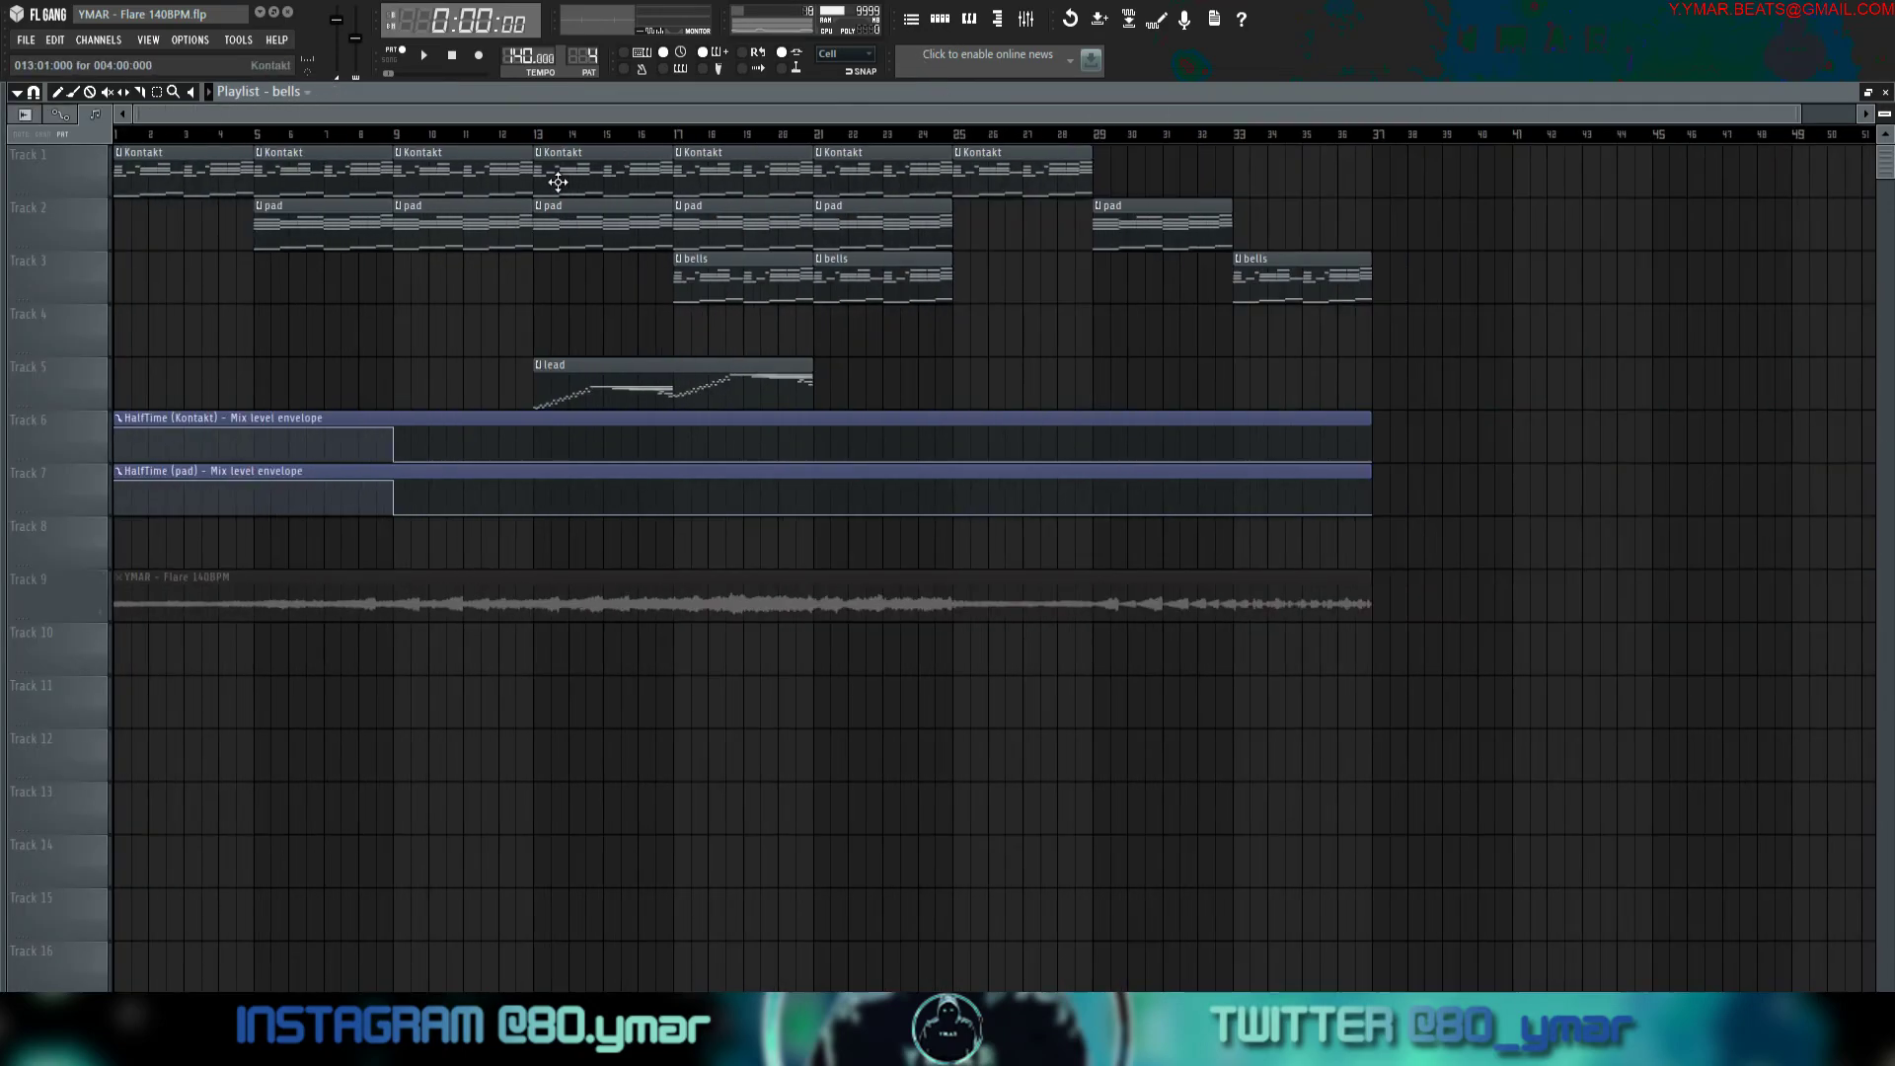
click(939, 18)
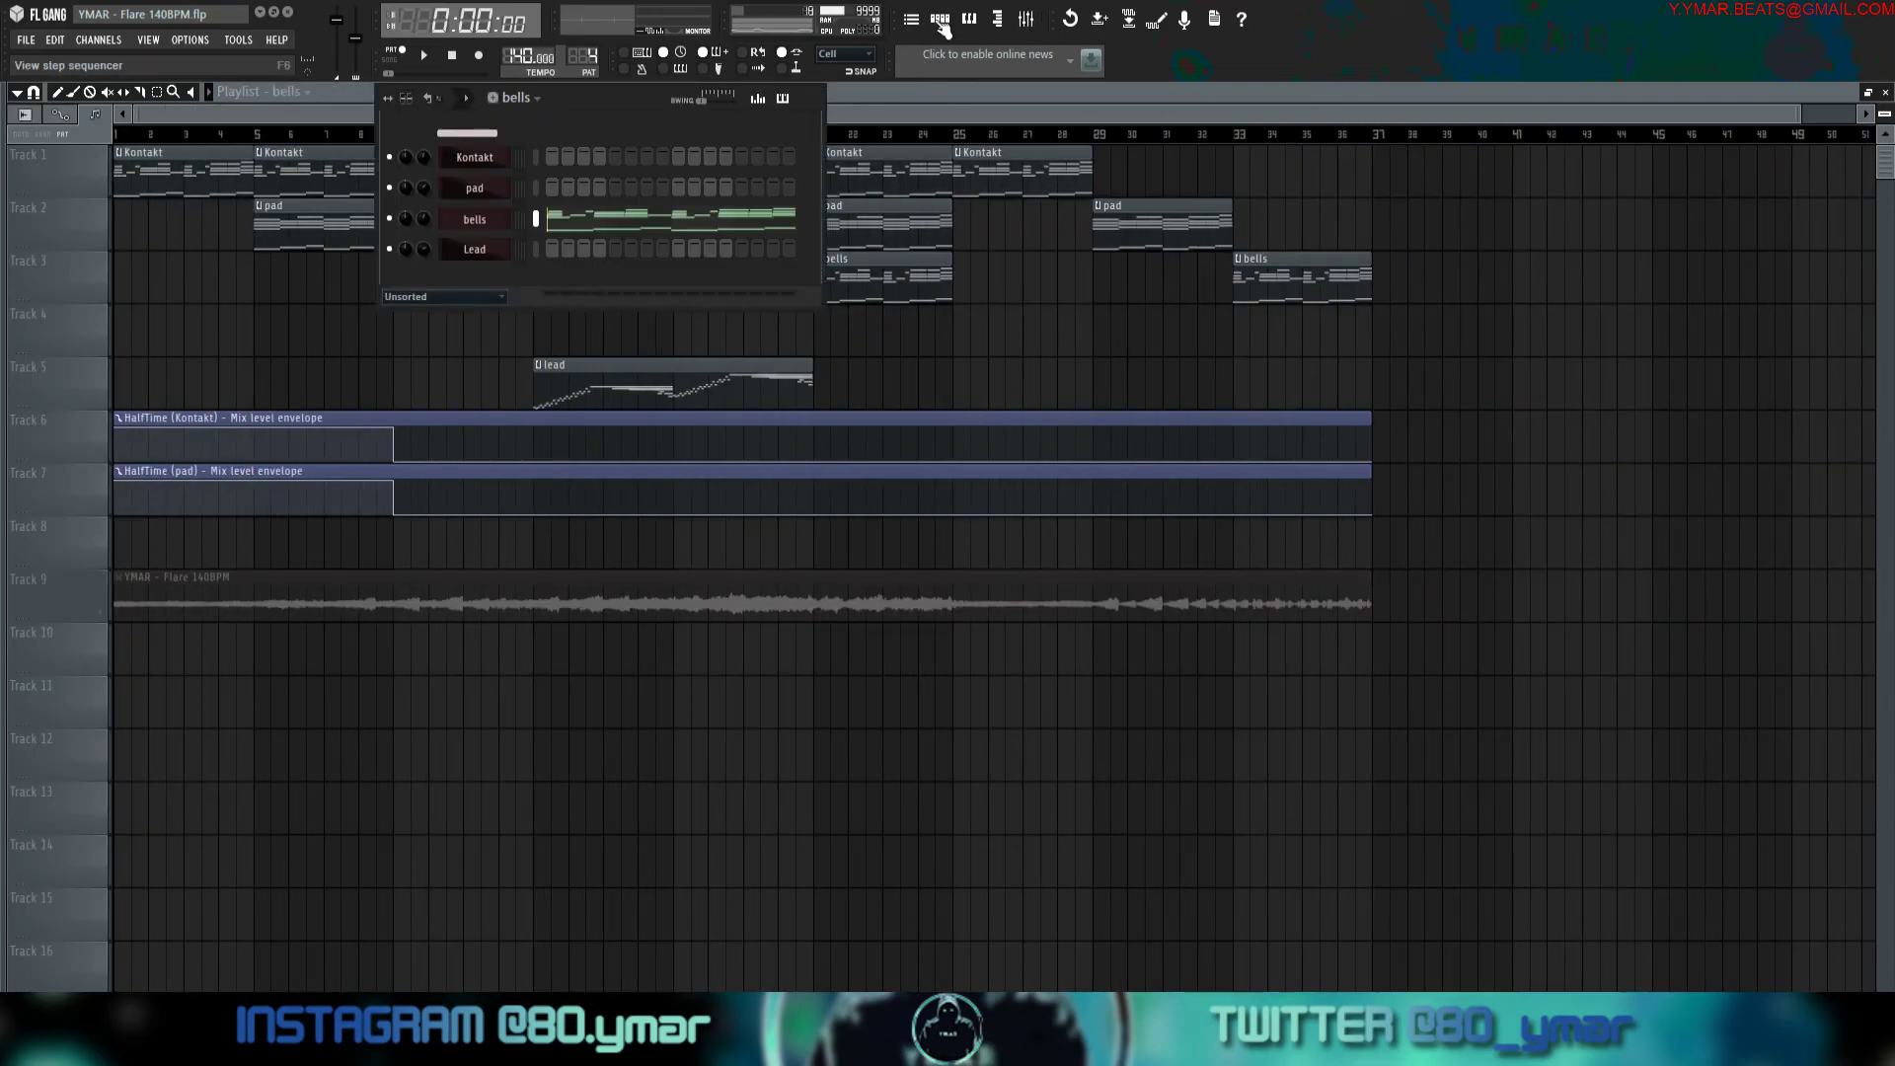
click(475, 249)
click(1637, 278)
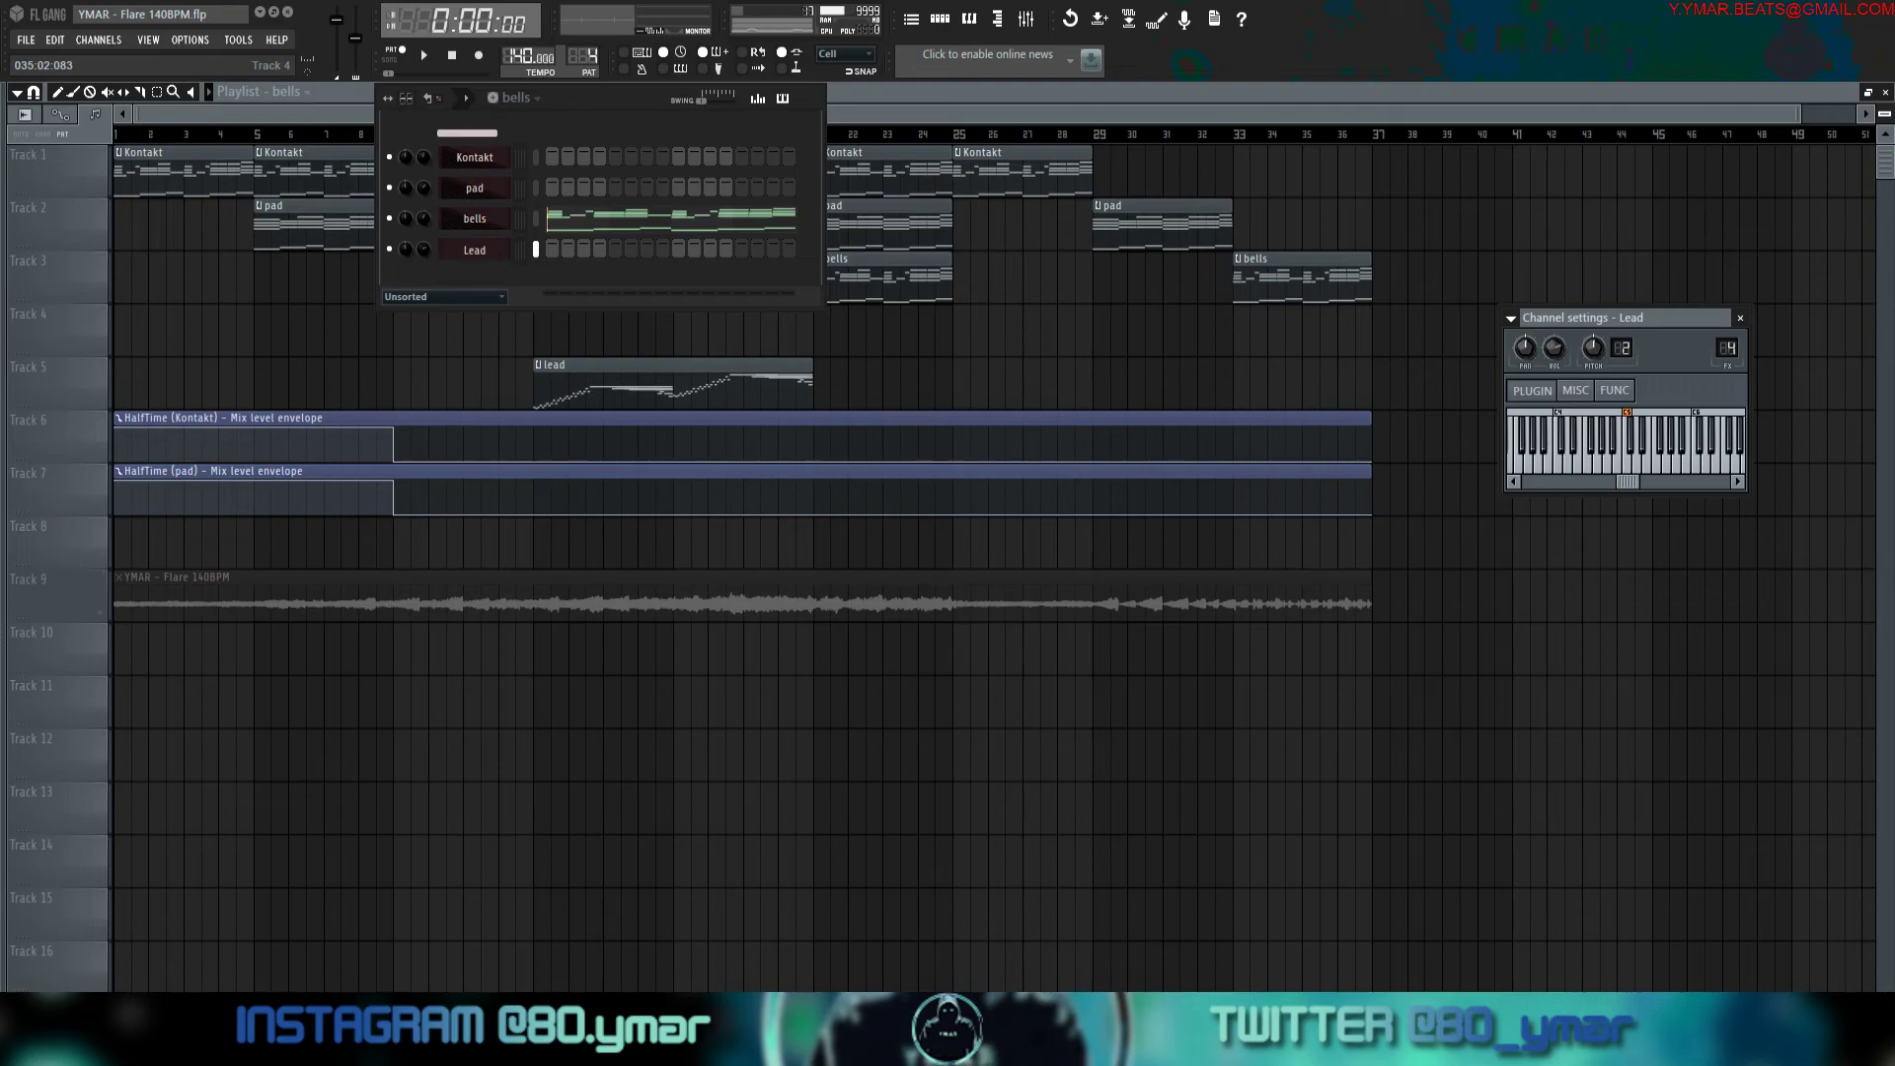
Open the lead clip's notes in the piano roll and check the Lead channel's Arcade Token Lead patch.
click(607, 367)
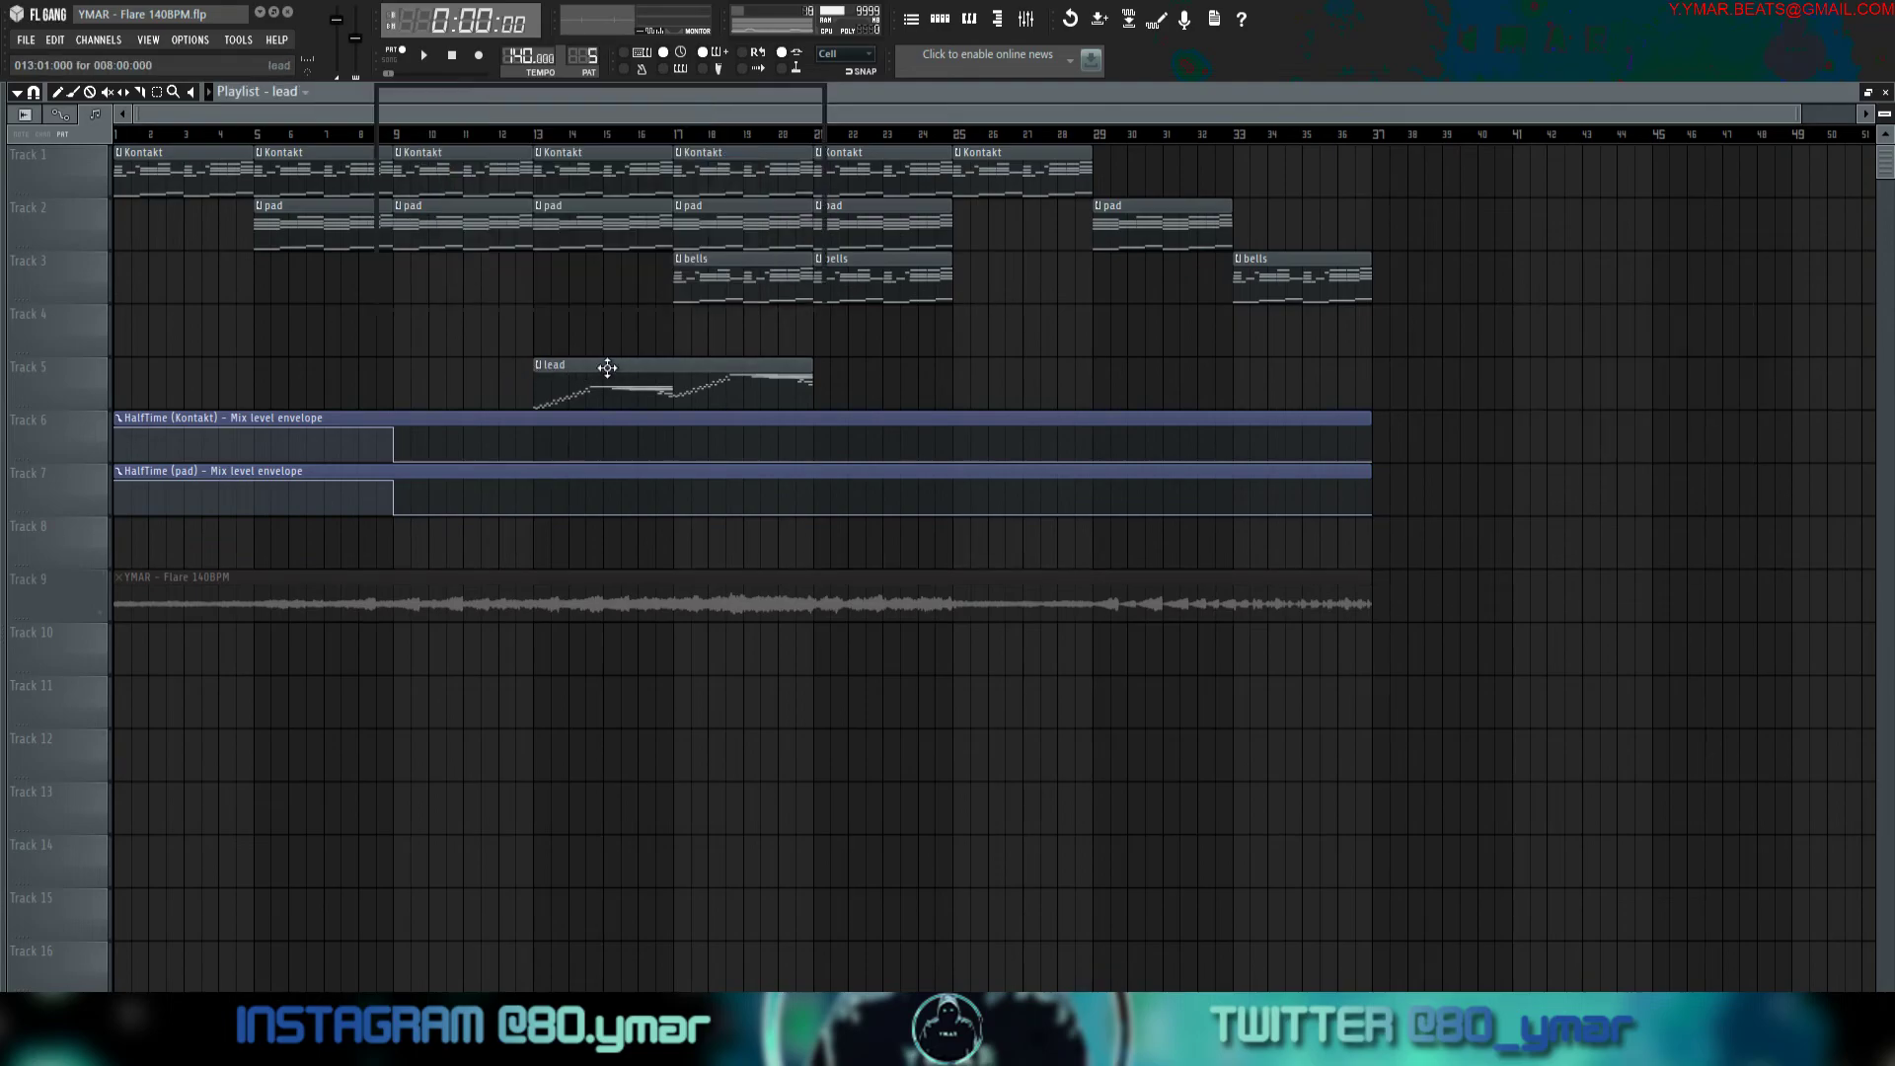
double_click(607, 367)
click(941, 22)
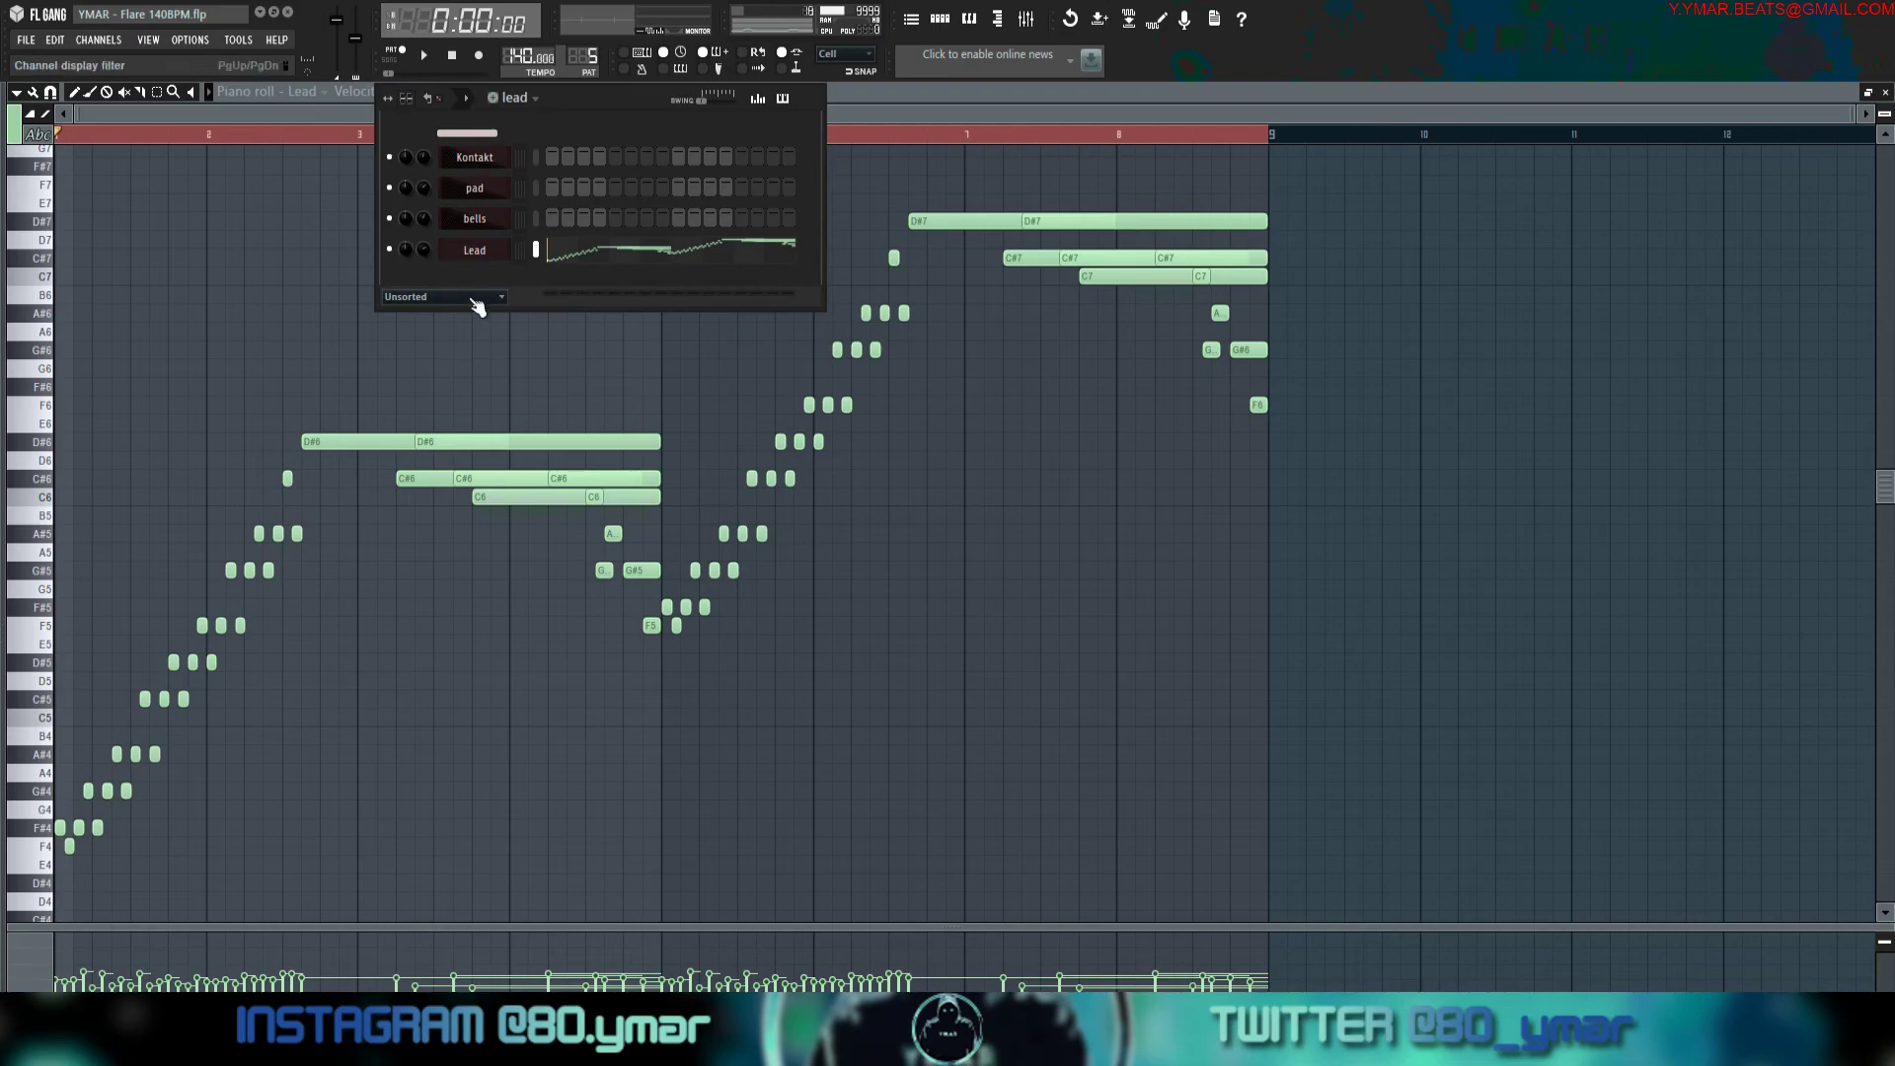
click(475, 250)
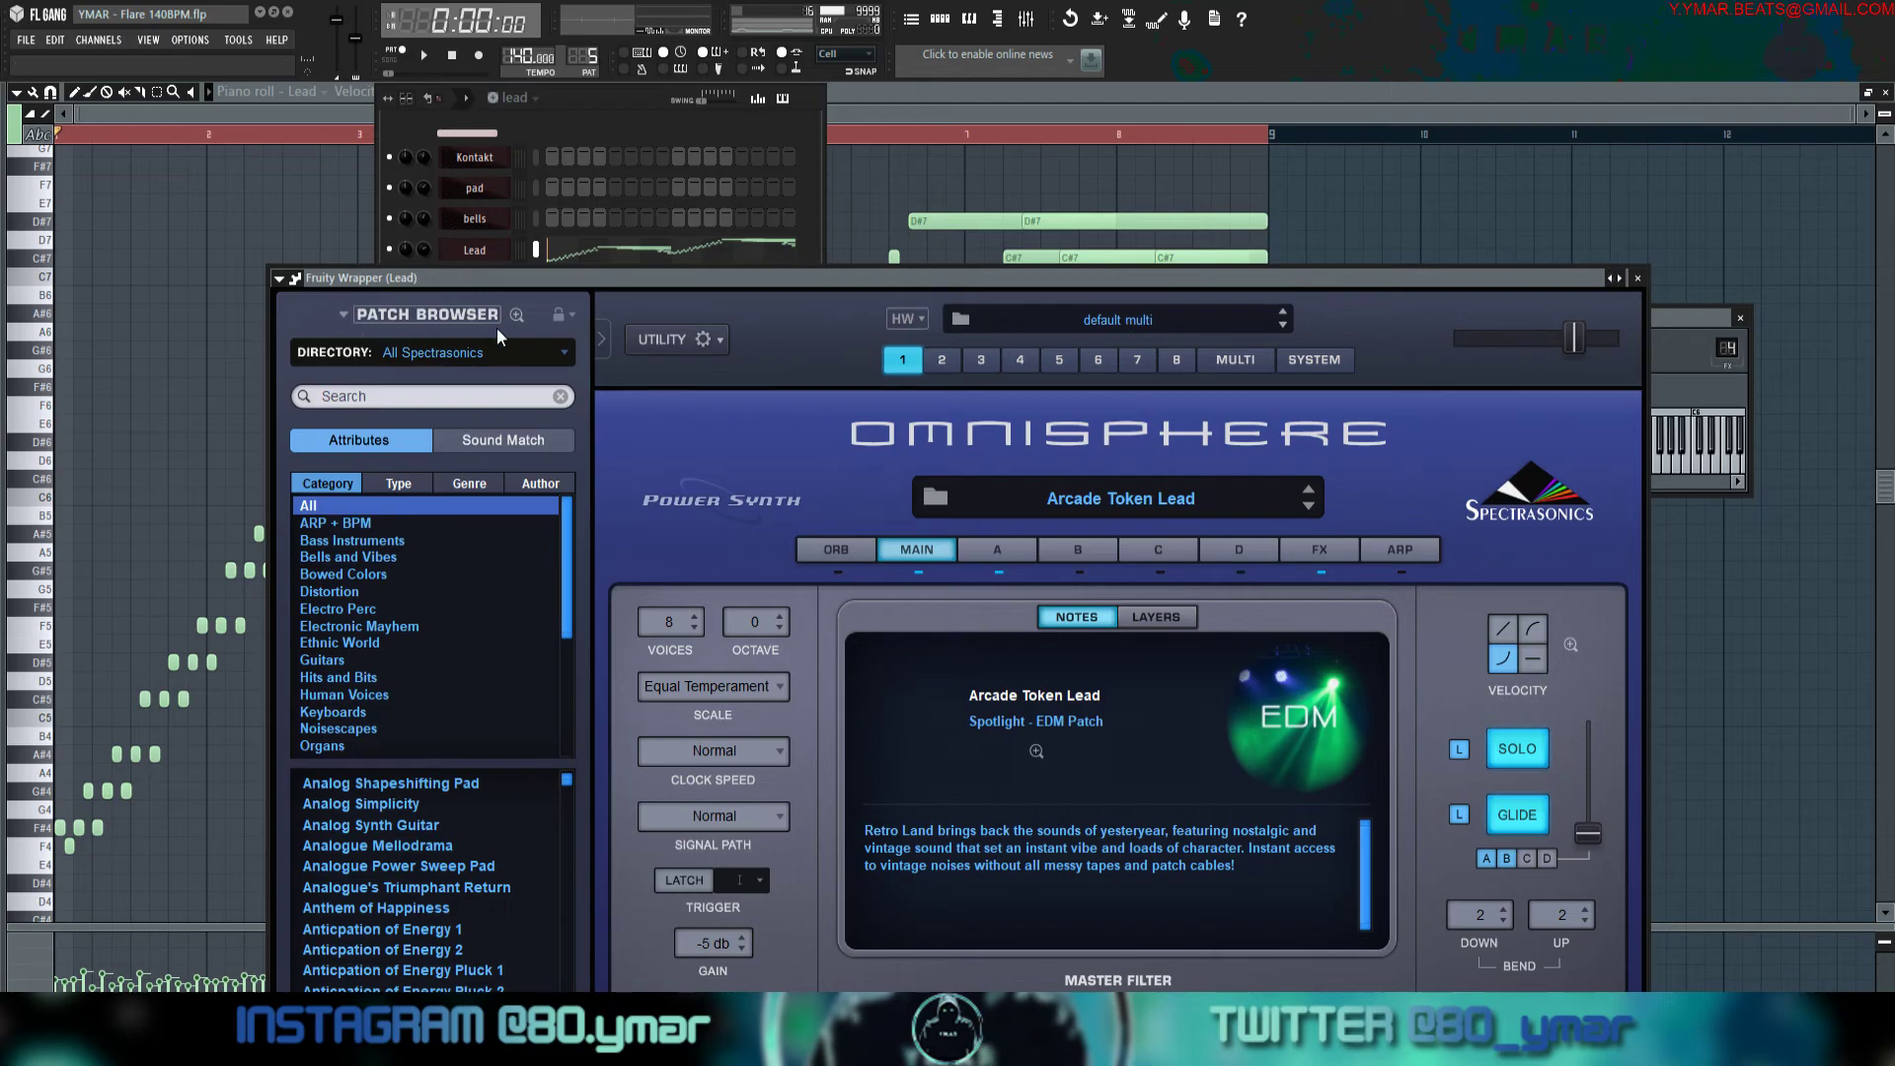
click(1637, 278)
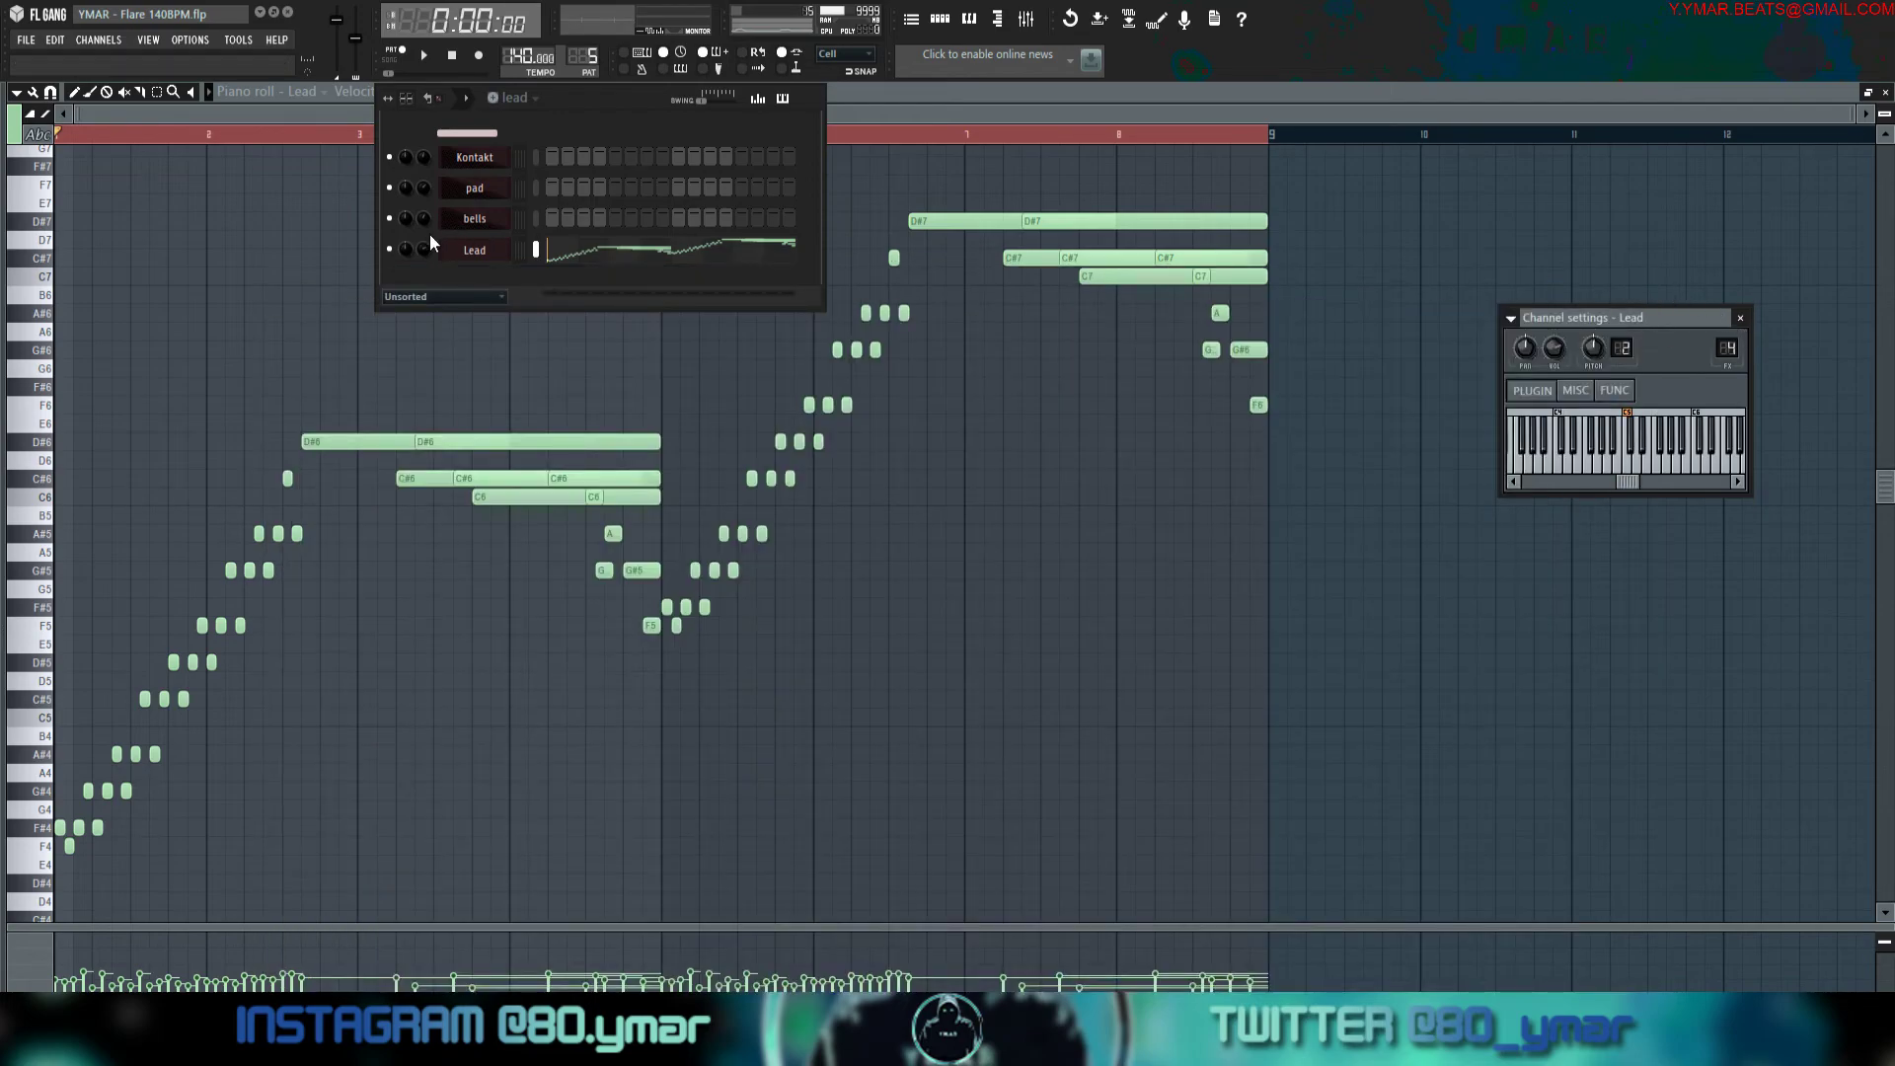
click(188, 216)
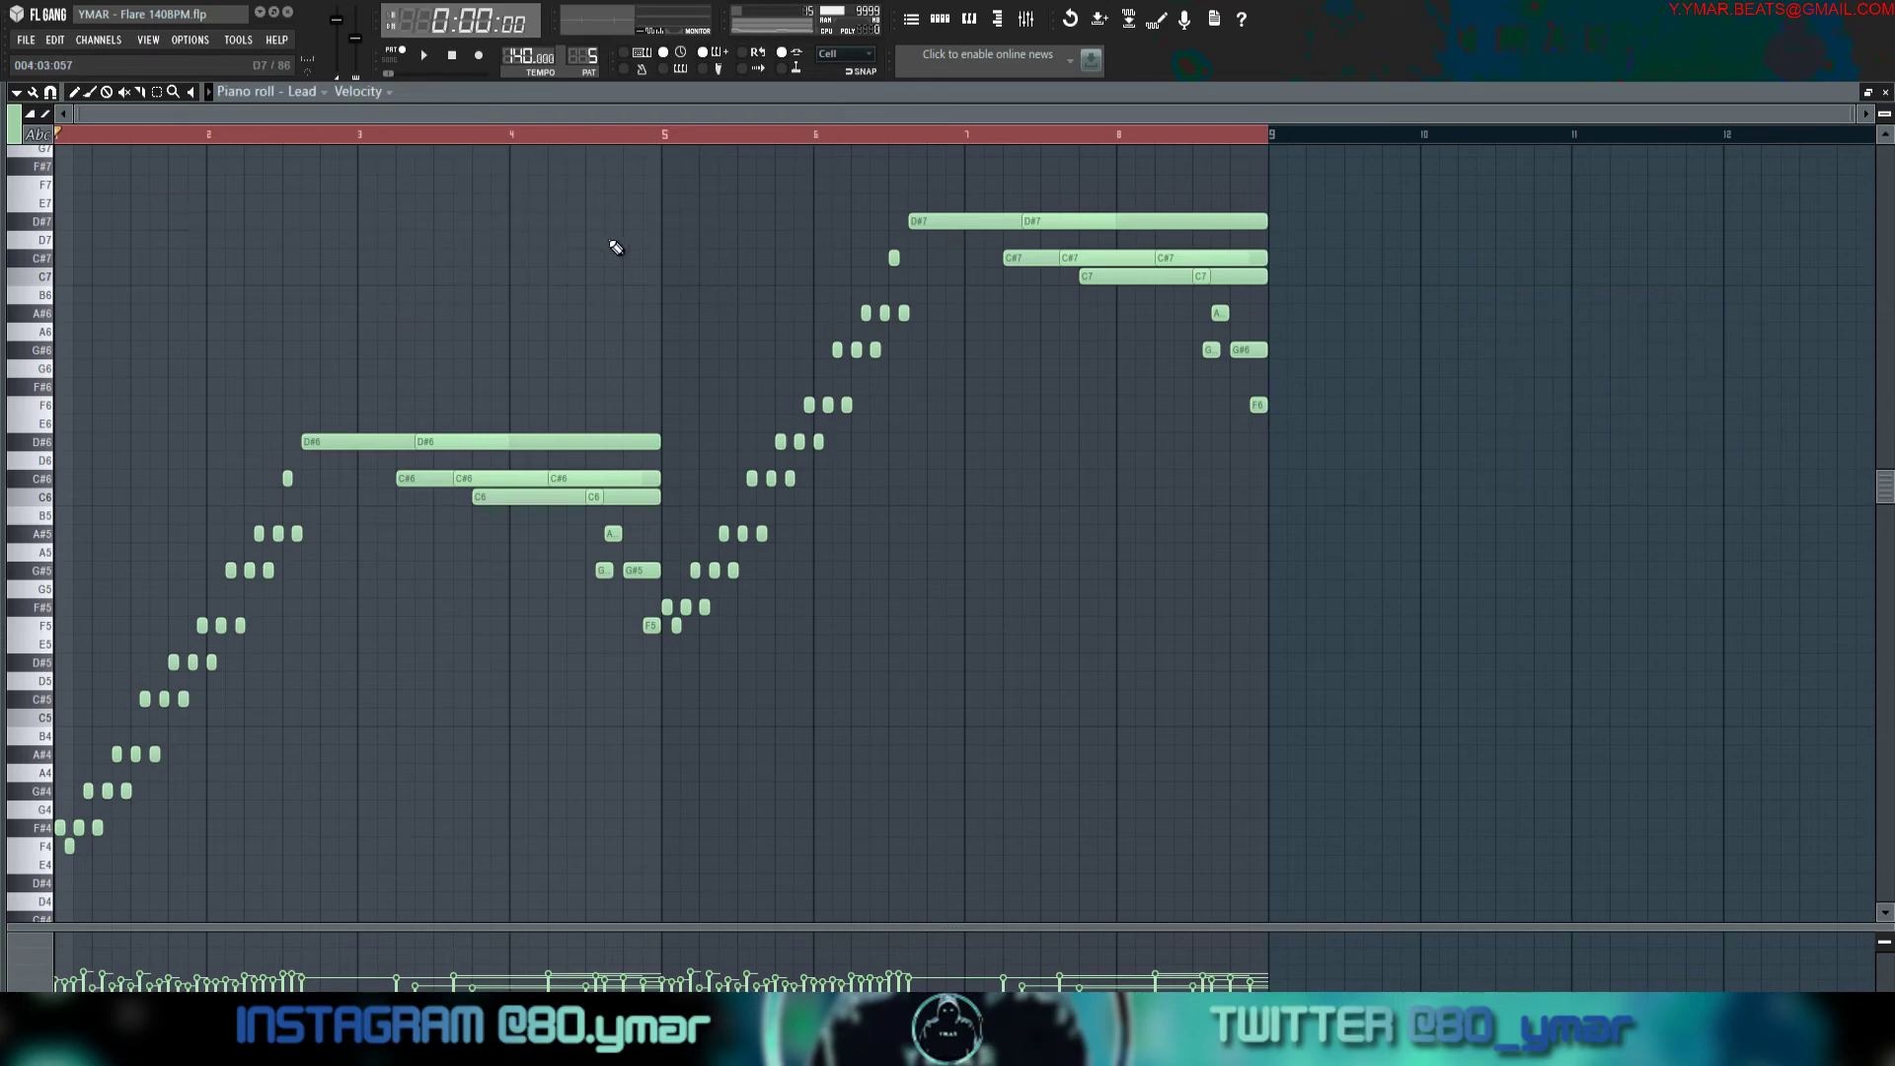
Play the lead pattern in the piano roll, return to the playlist during playback and stop it.
key(space)
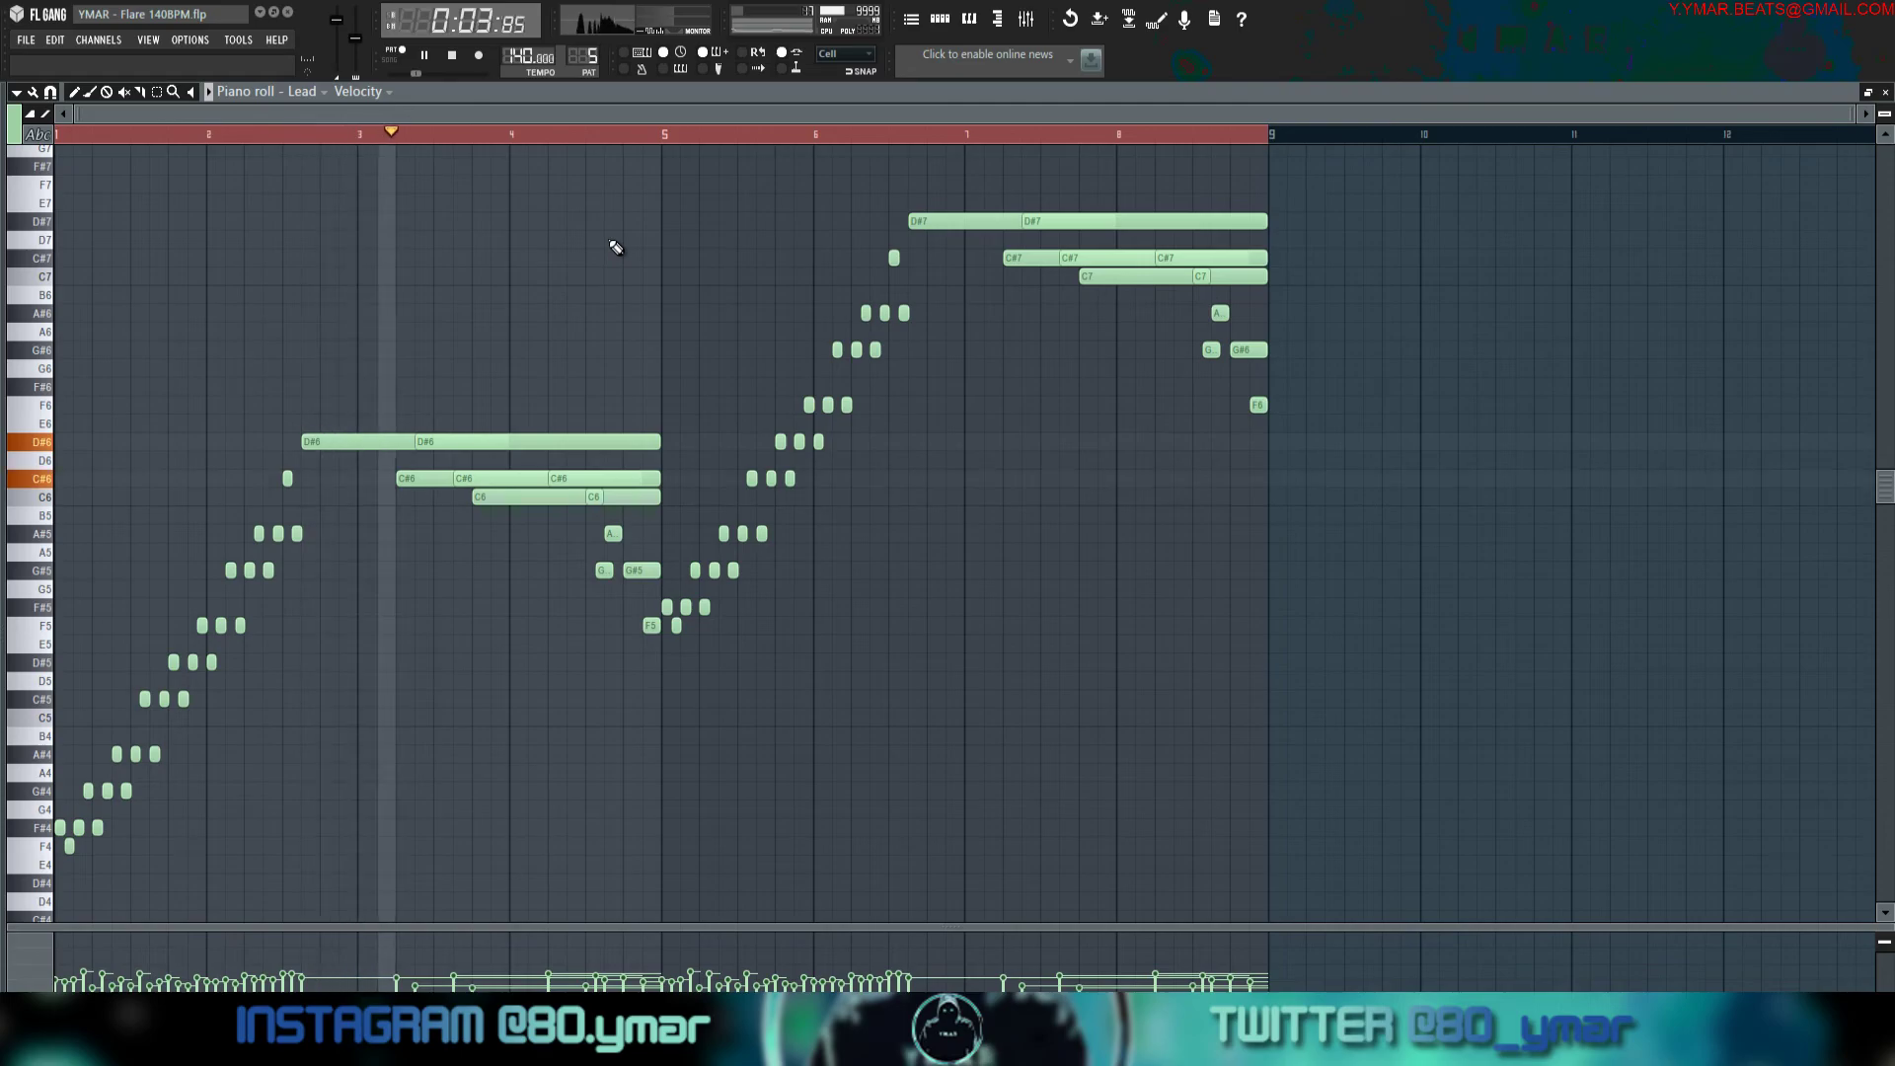
key(space)
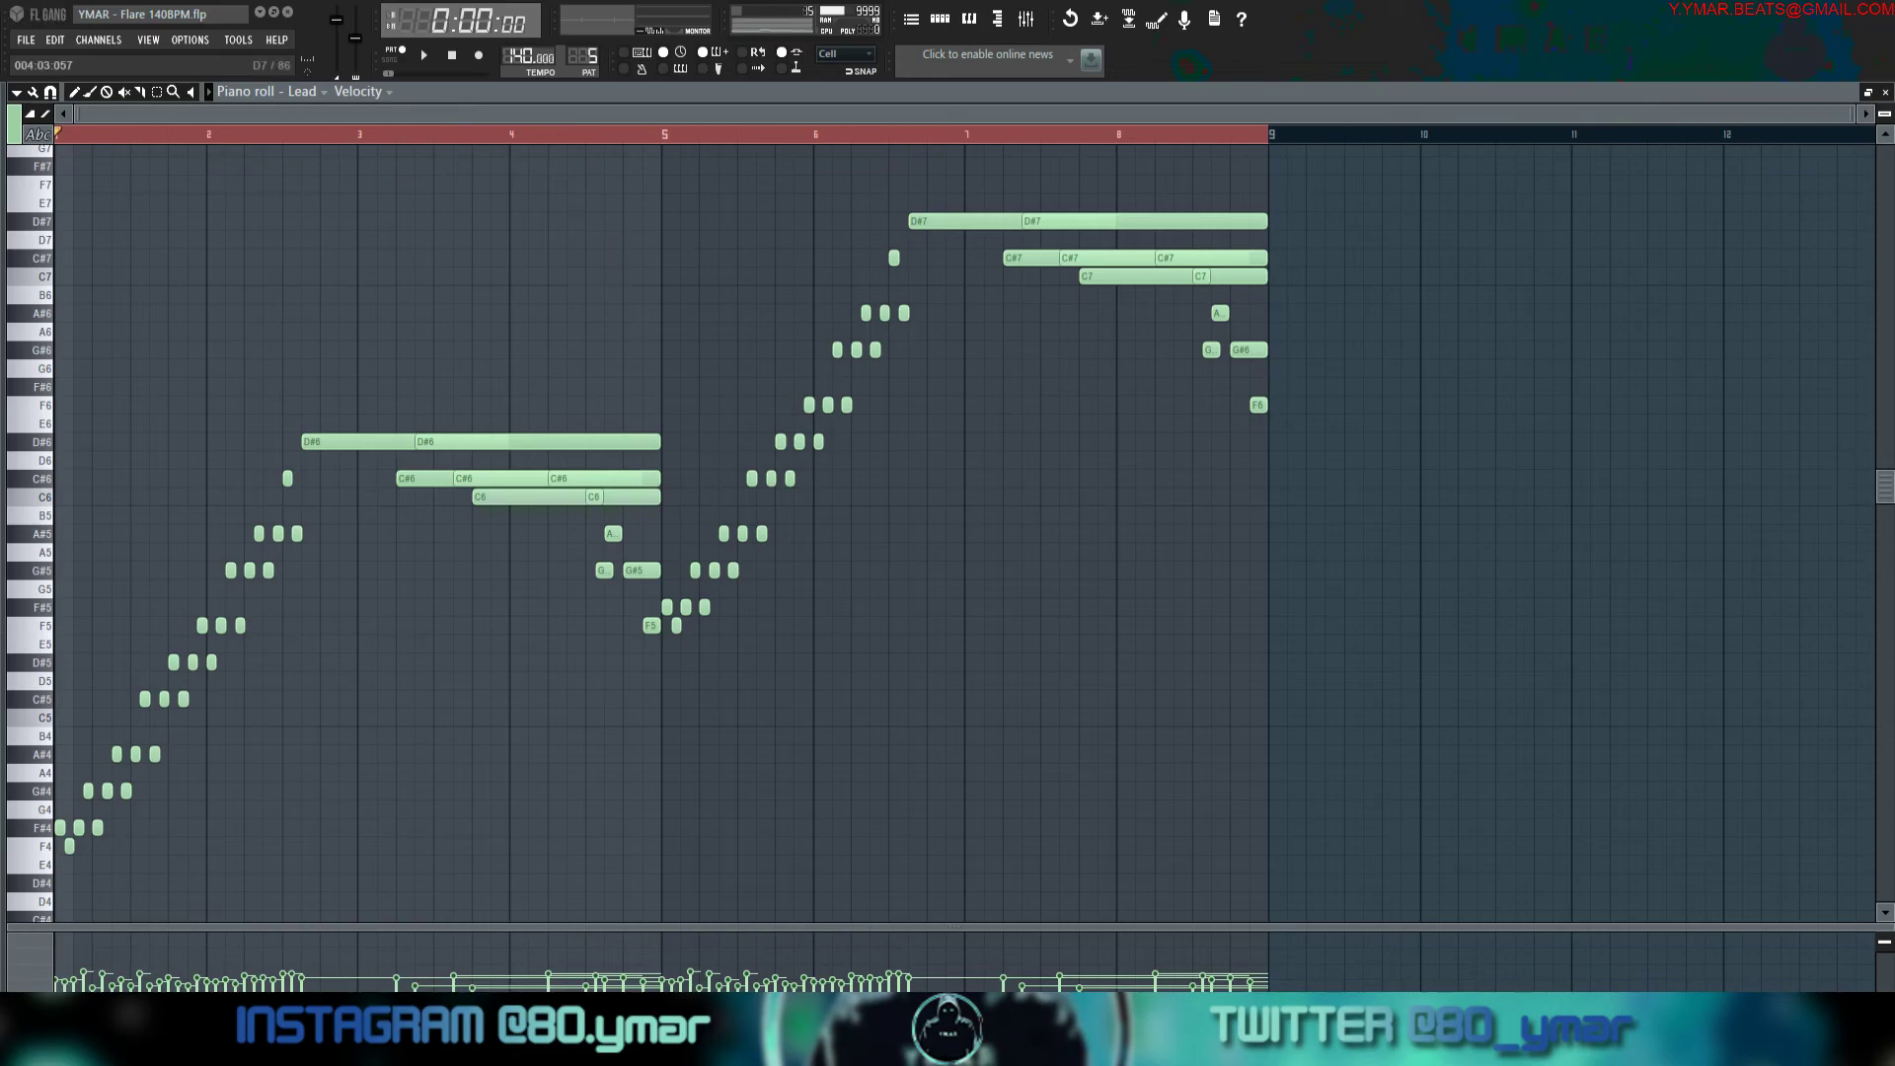
key(space)
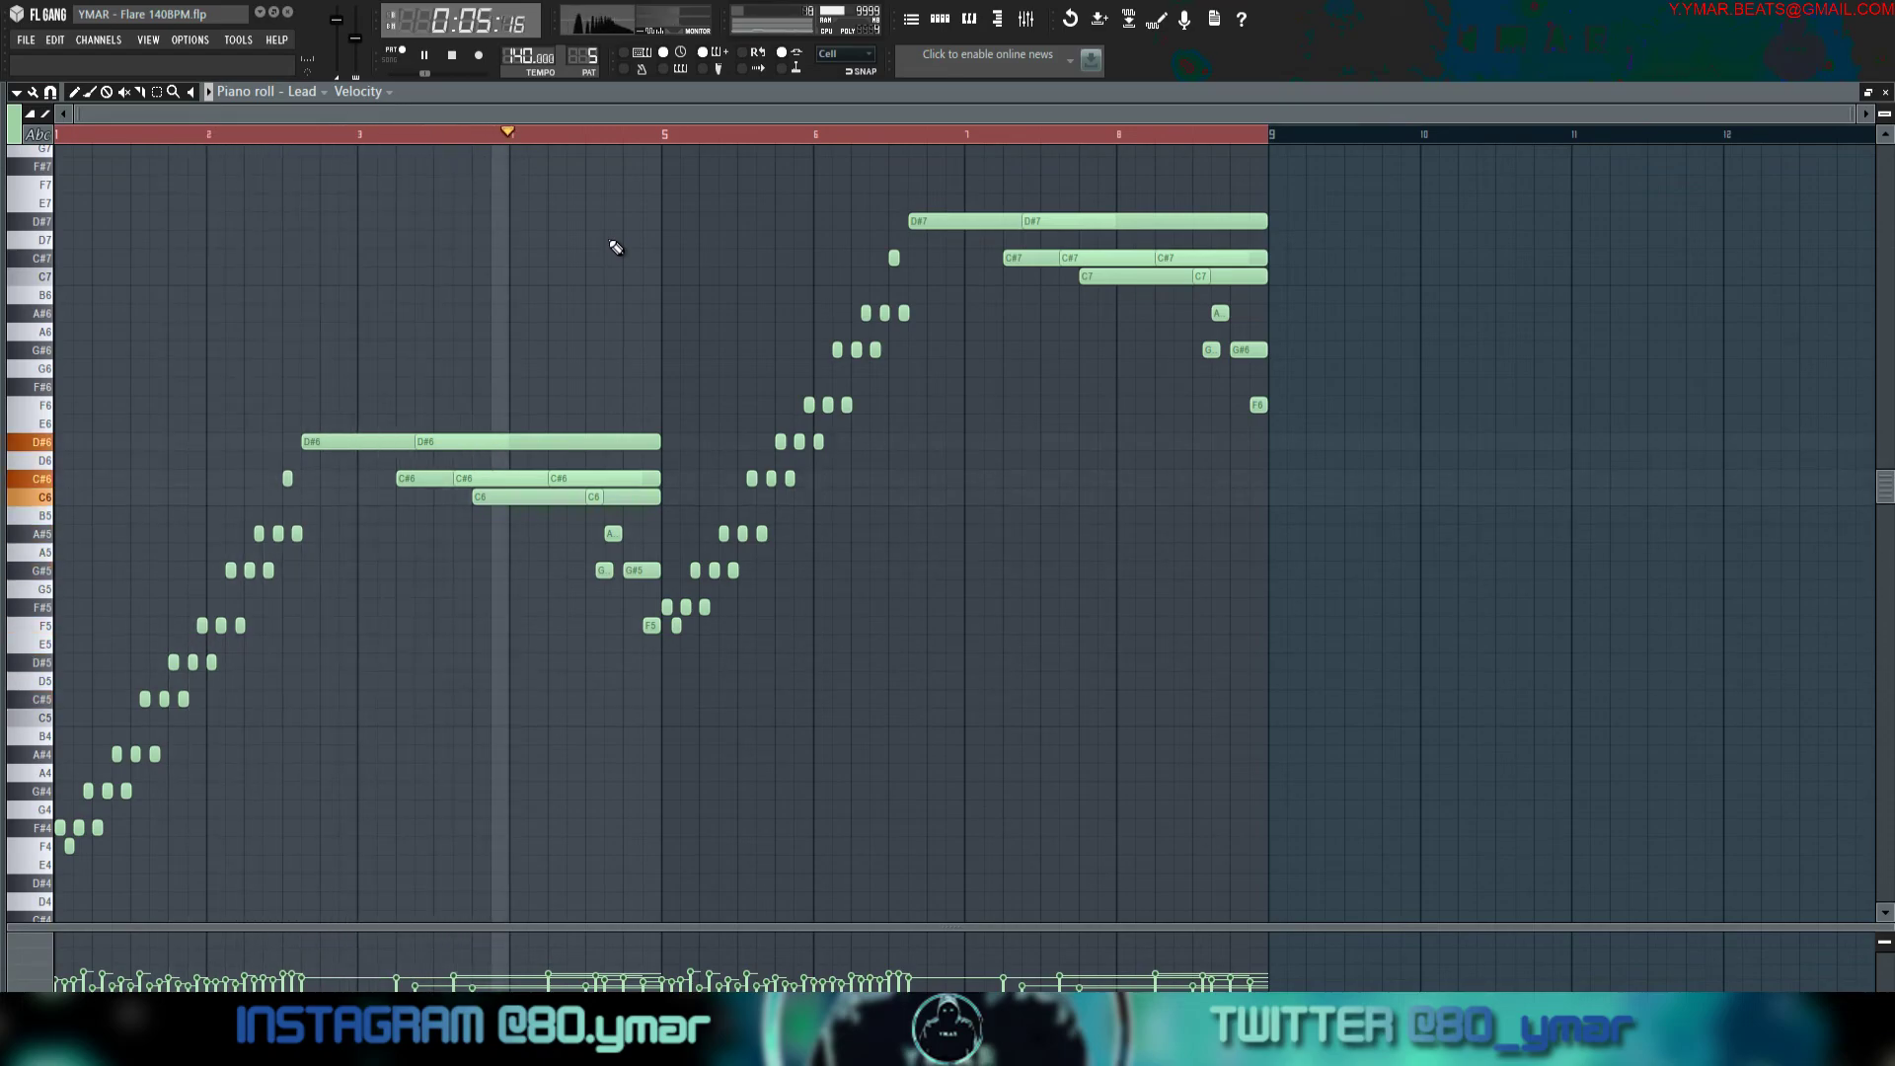
click(916, 20)
click(943, 21)
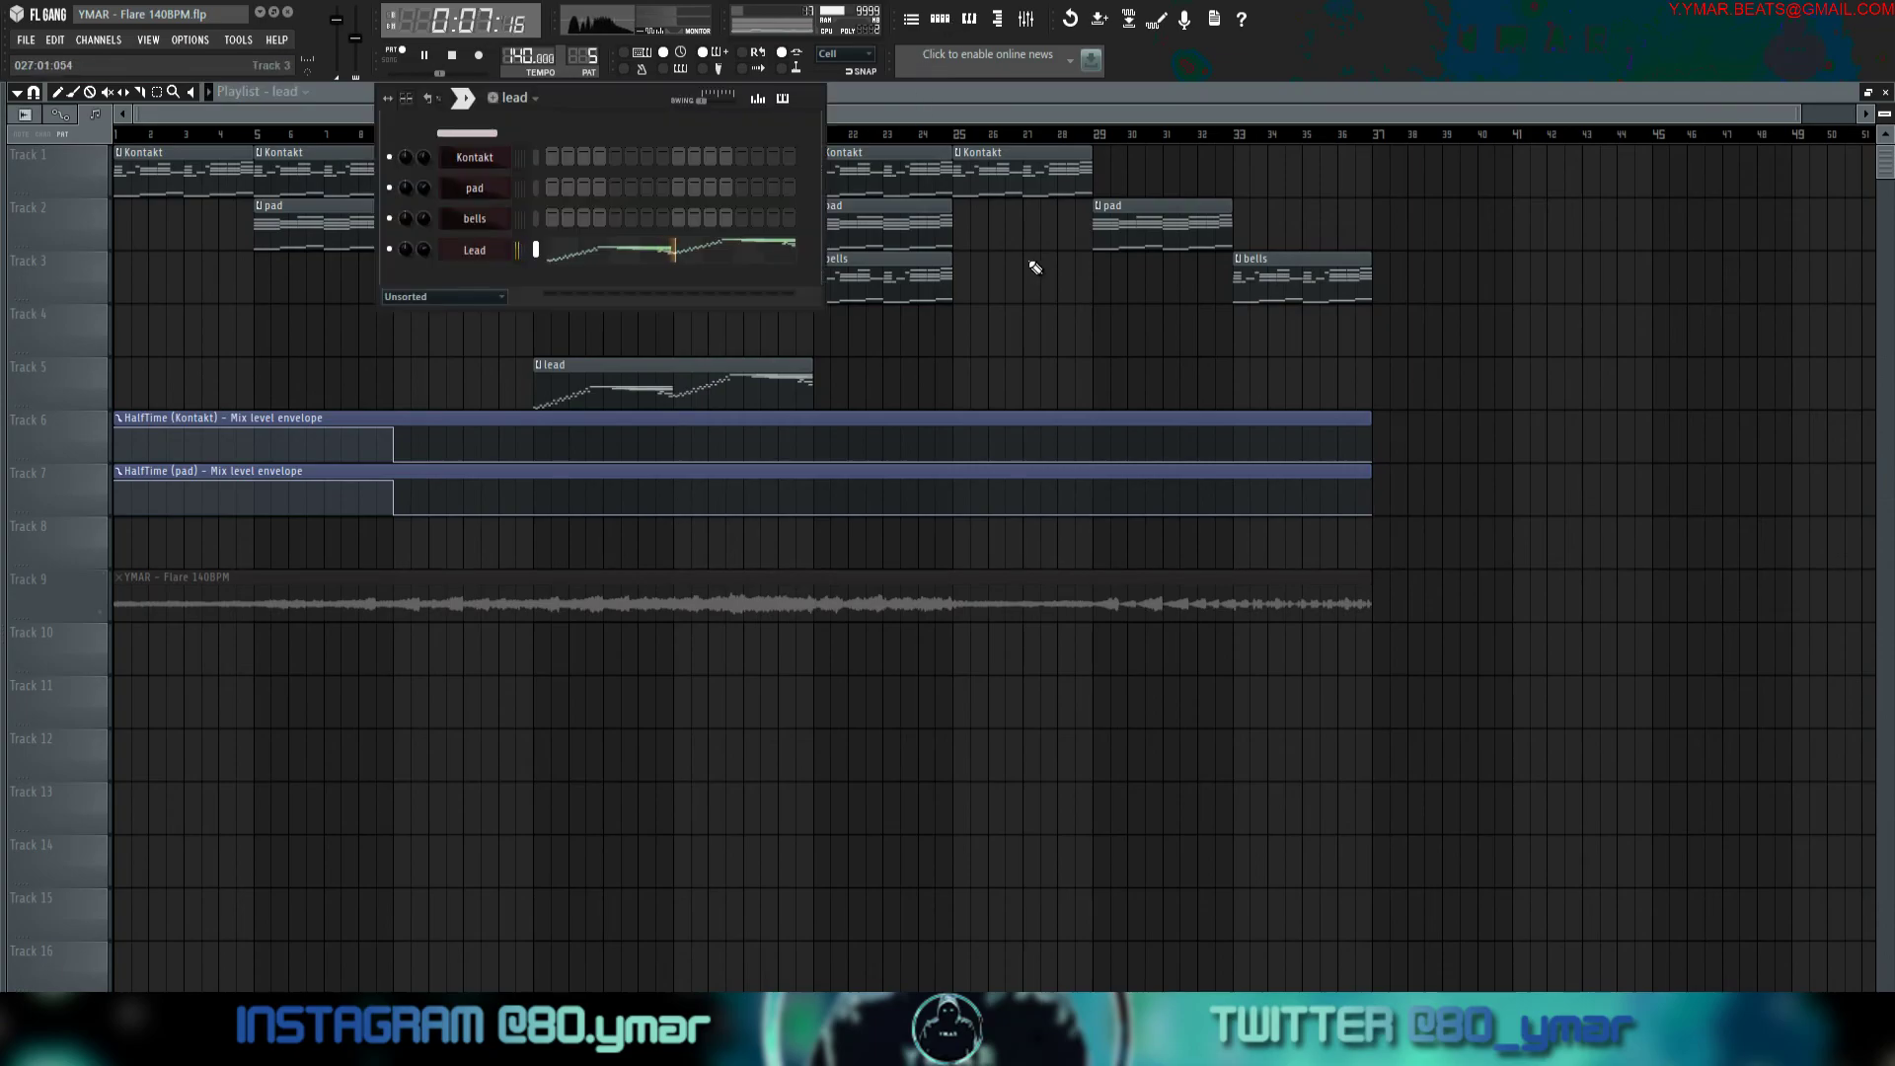
key(F6)
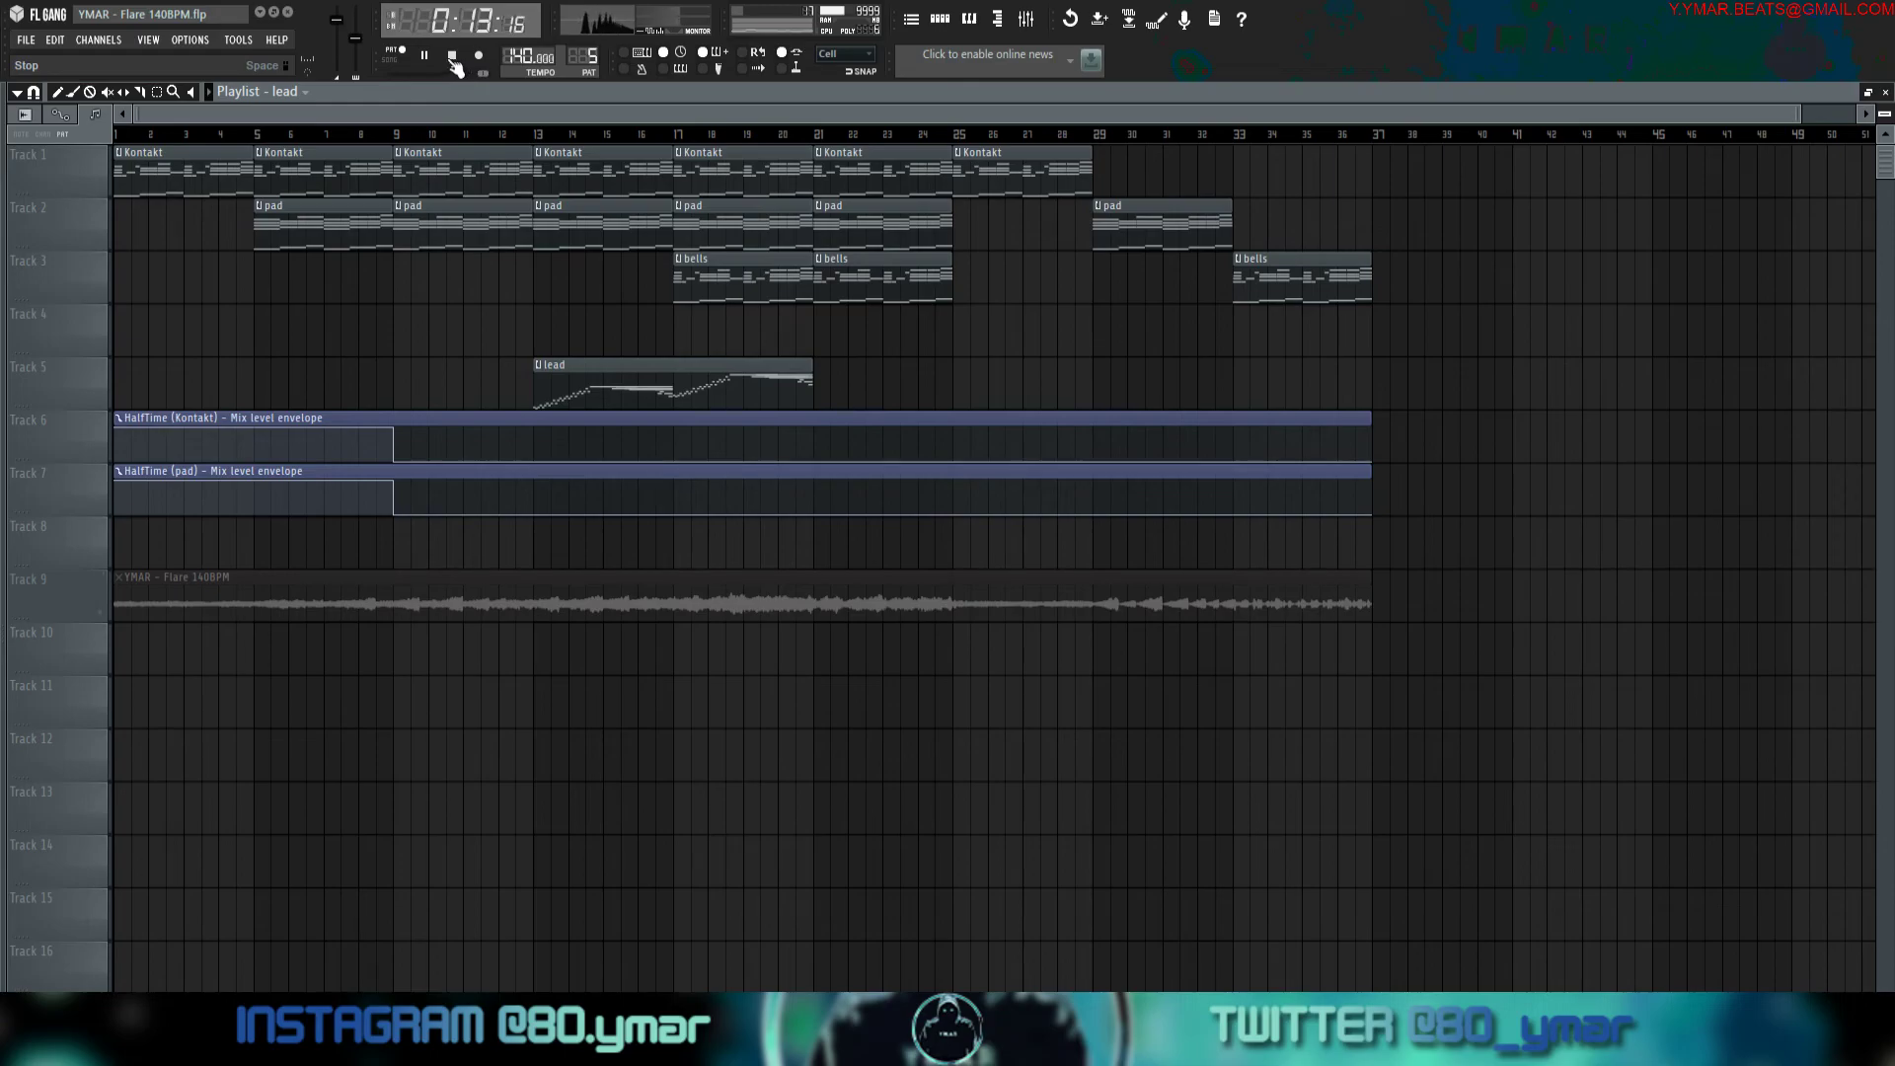
click(452, 58)
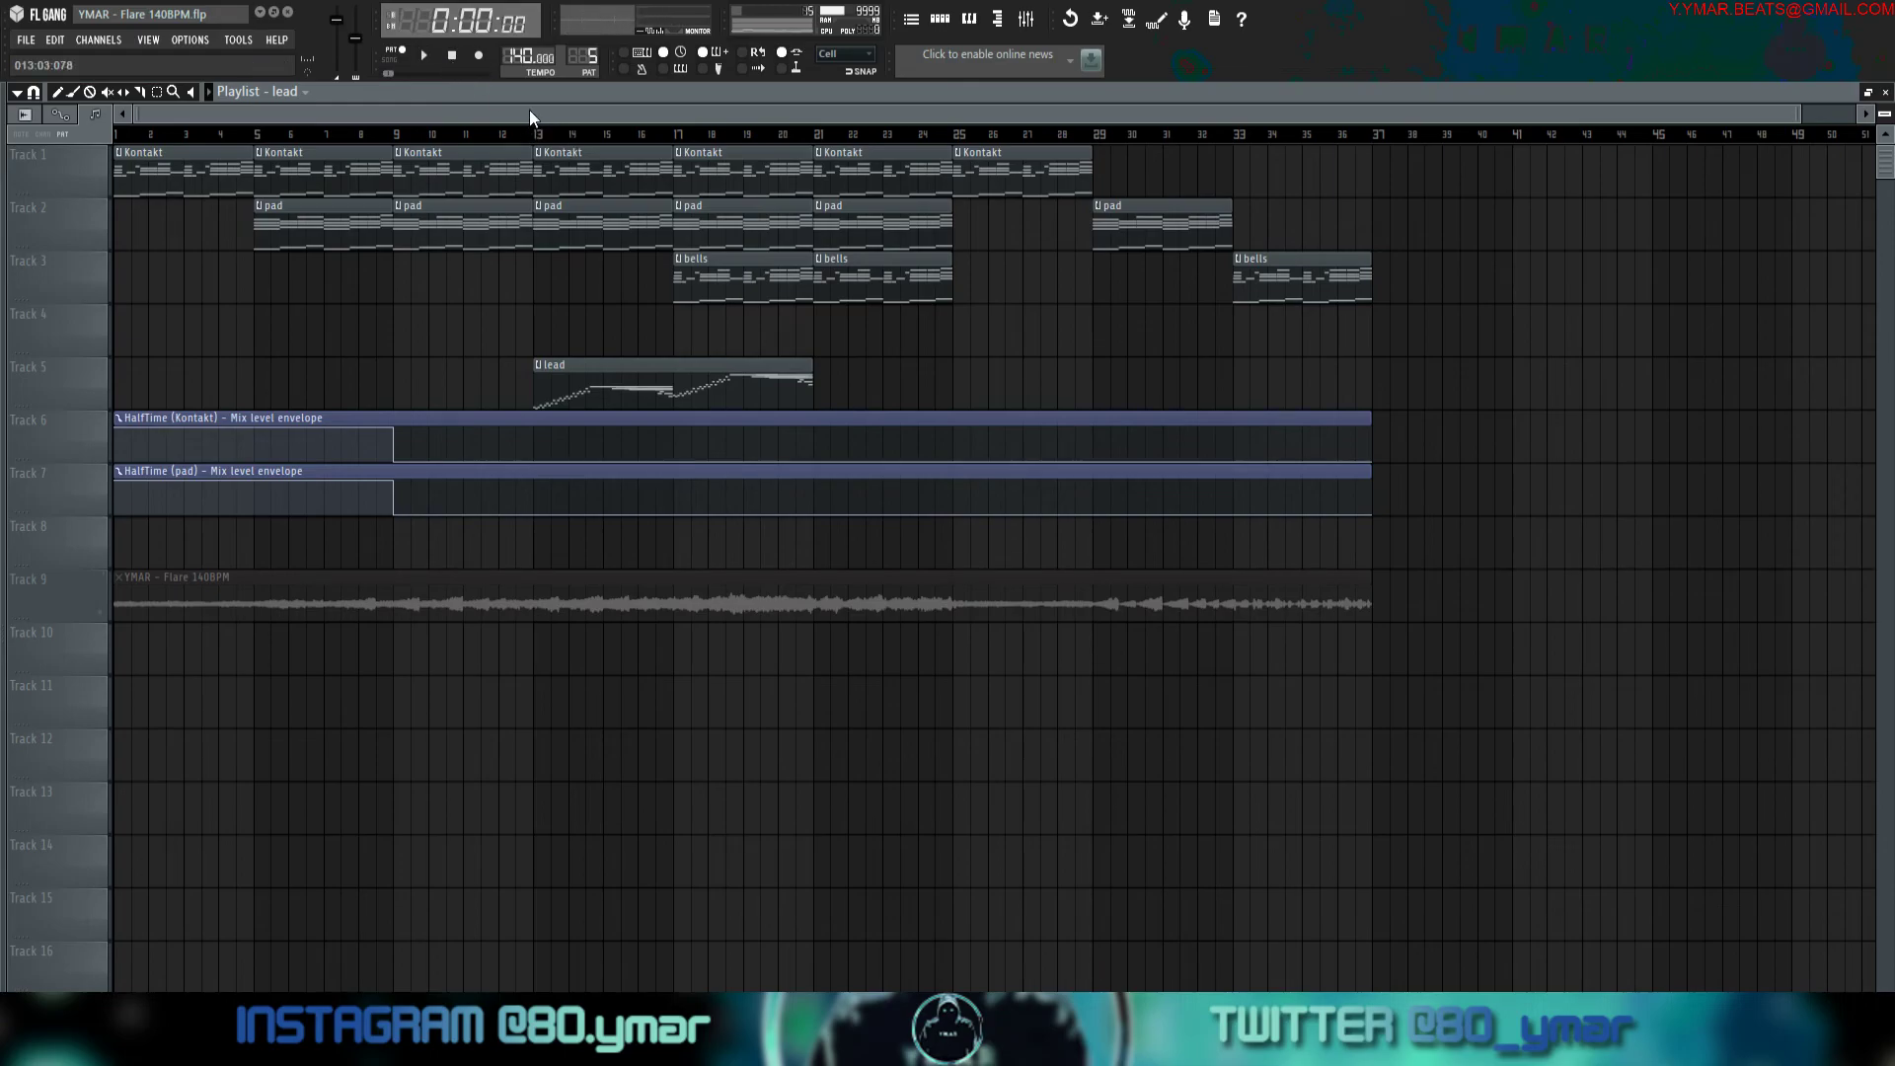
Play the arrangement in song mode from bar 13 to hear the lead and bells with the other layers.
click(679, 134)
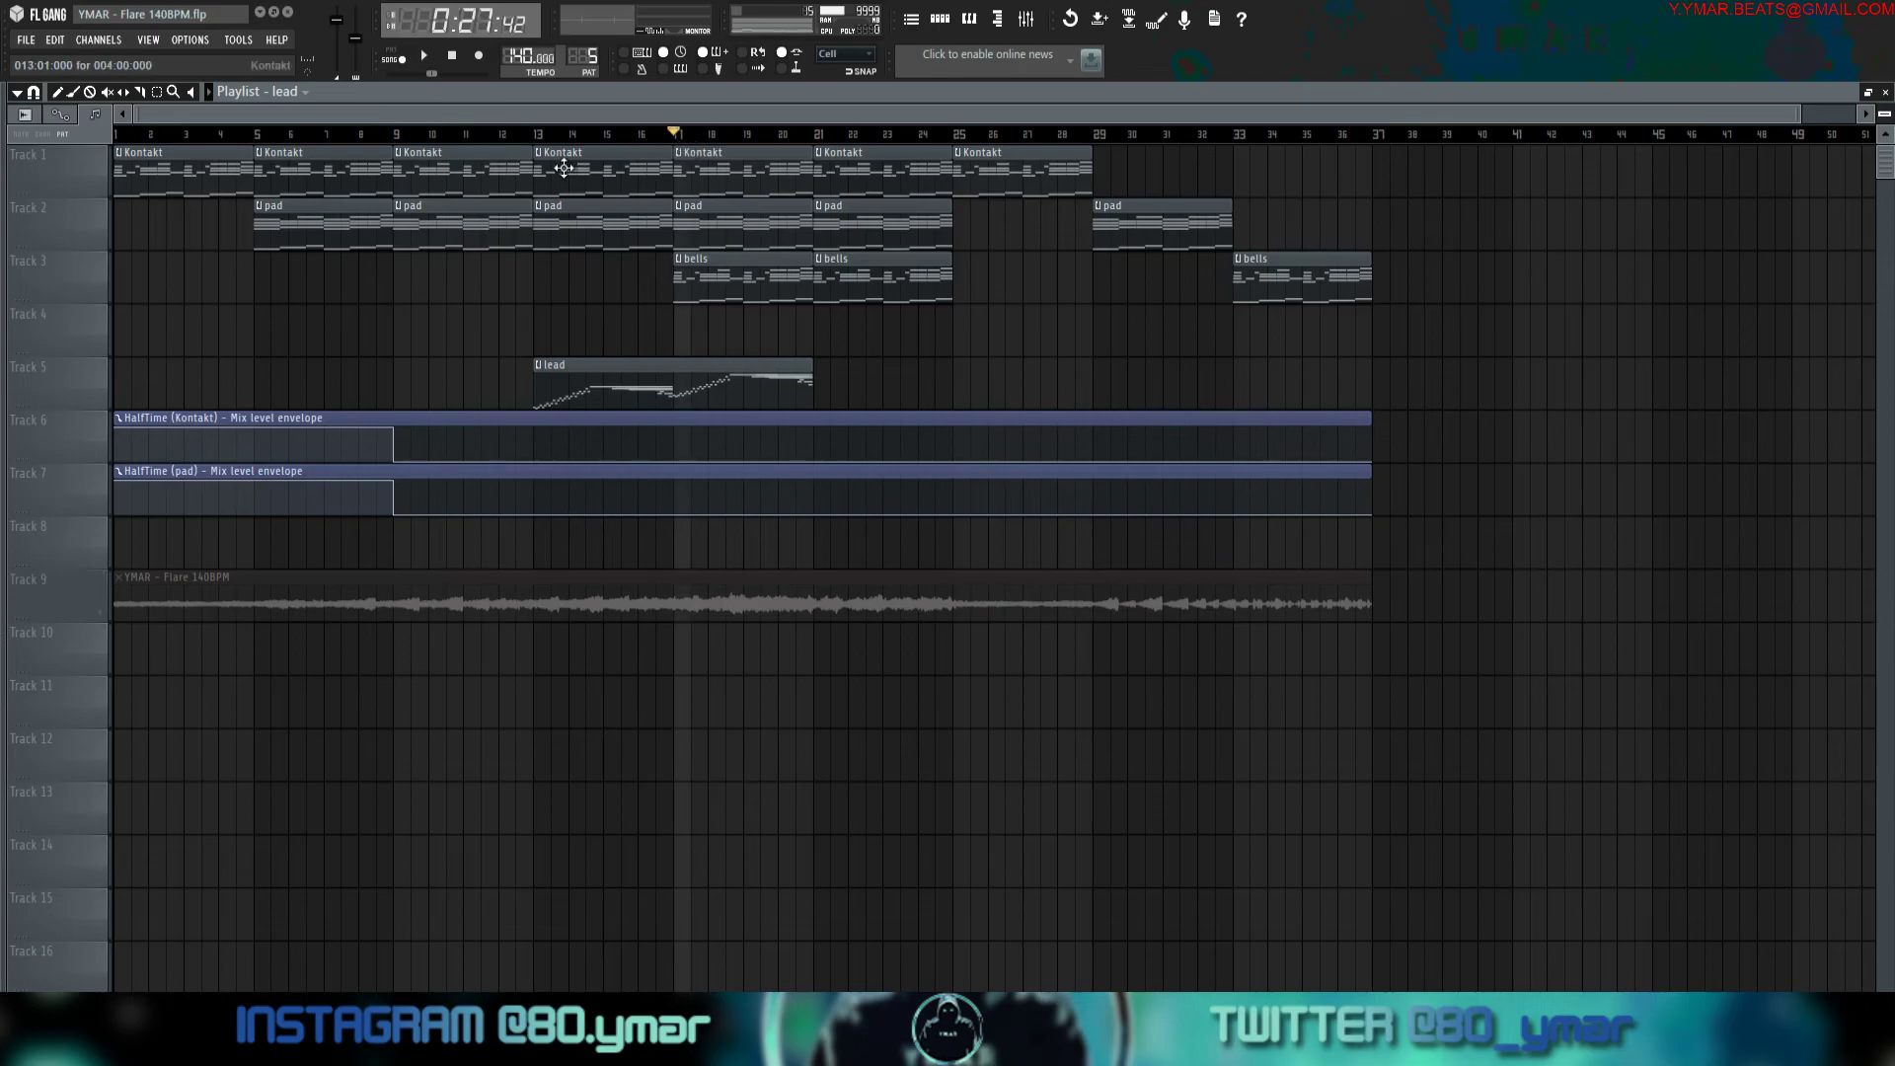
click(545, 134)
click(426, 57)
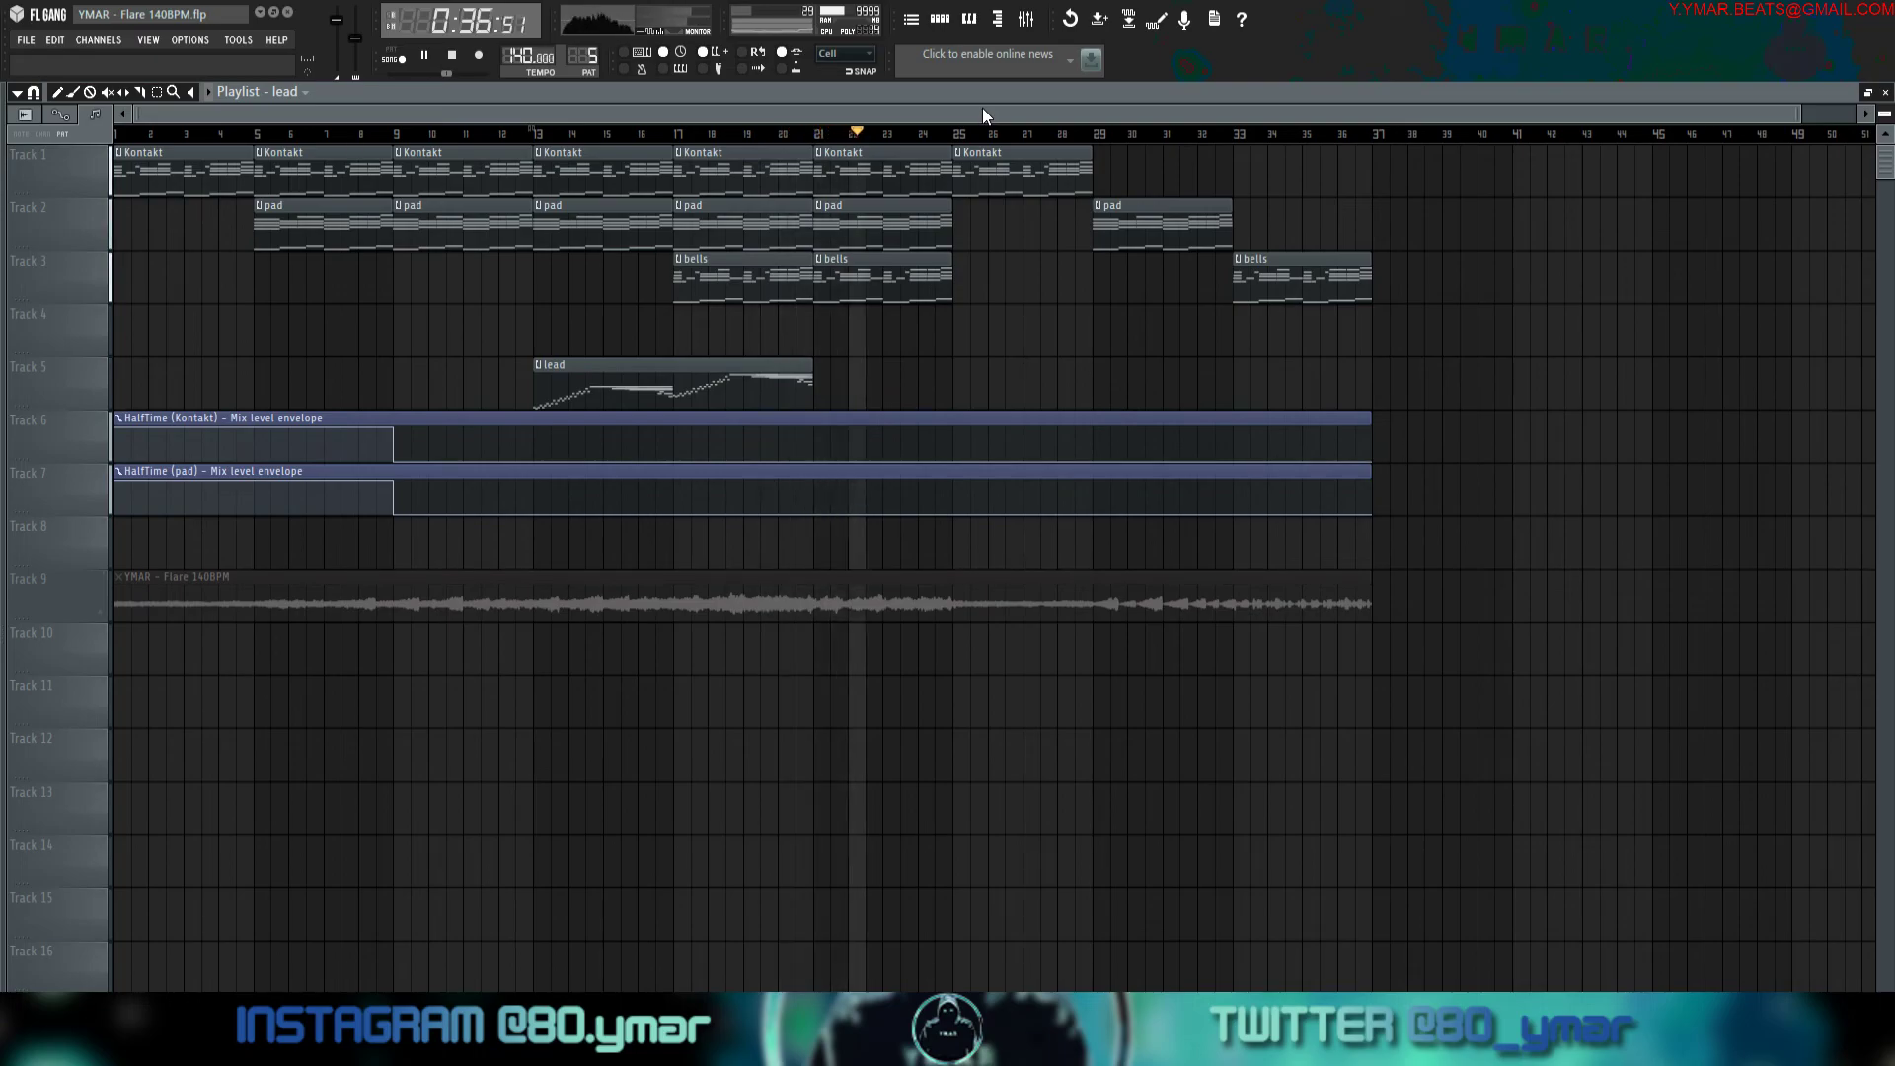
key(space)
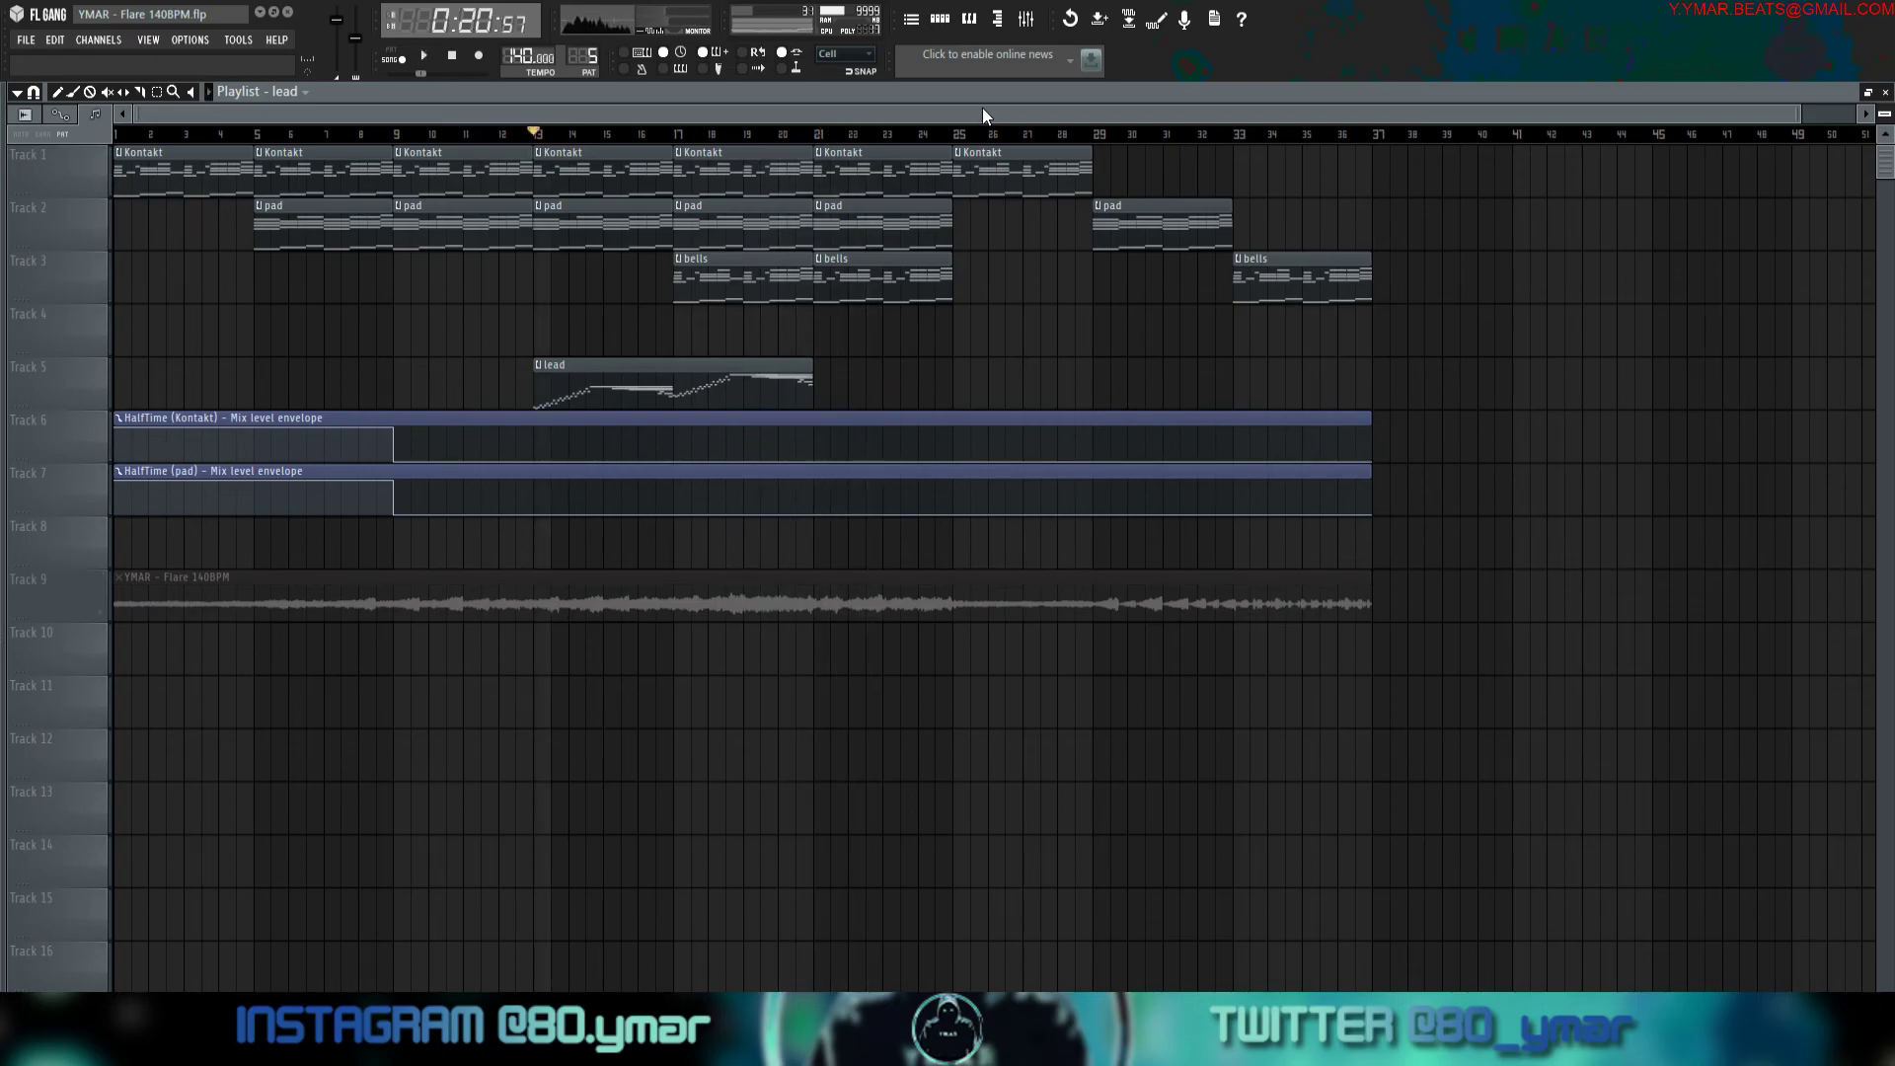
click(938, 33)
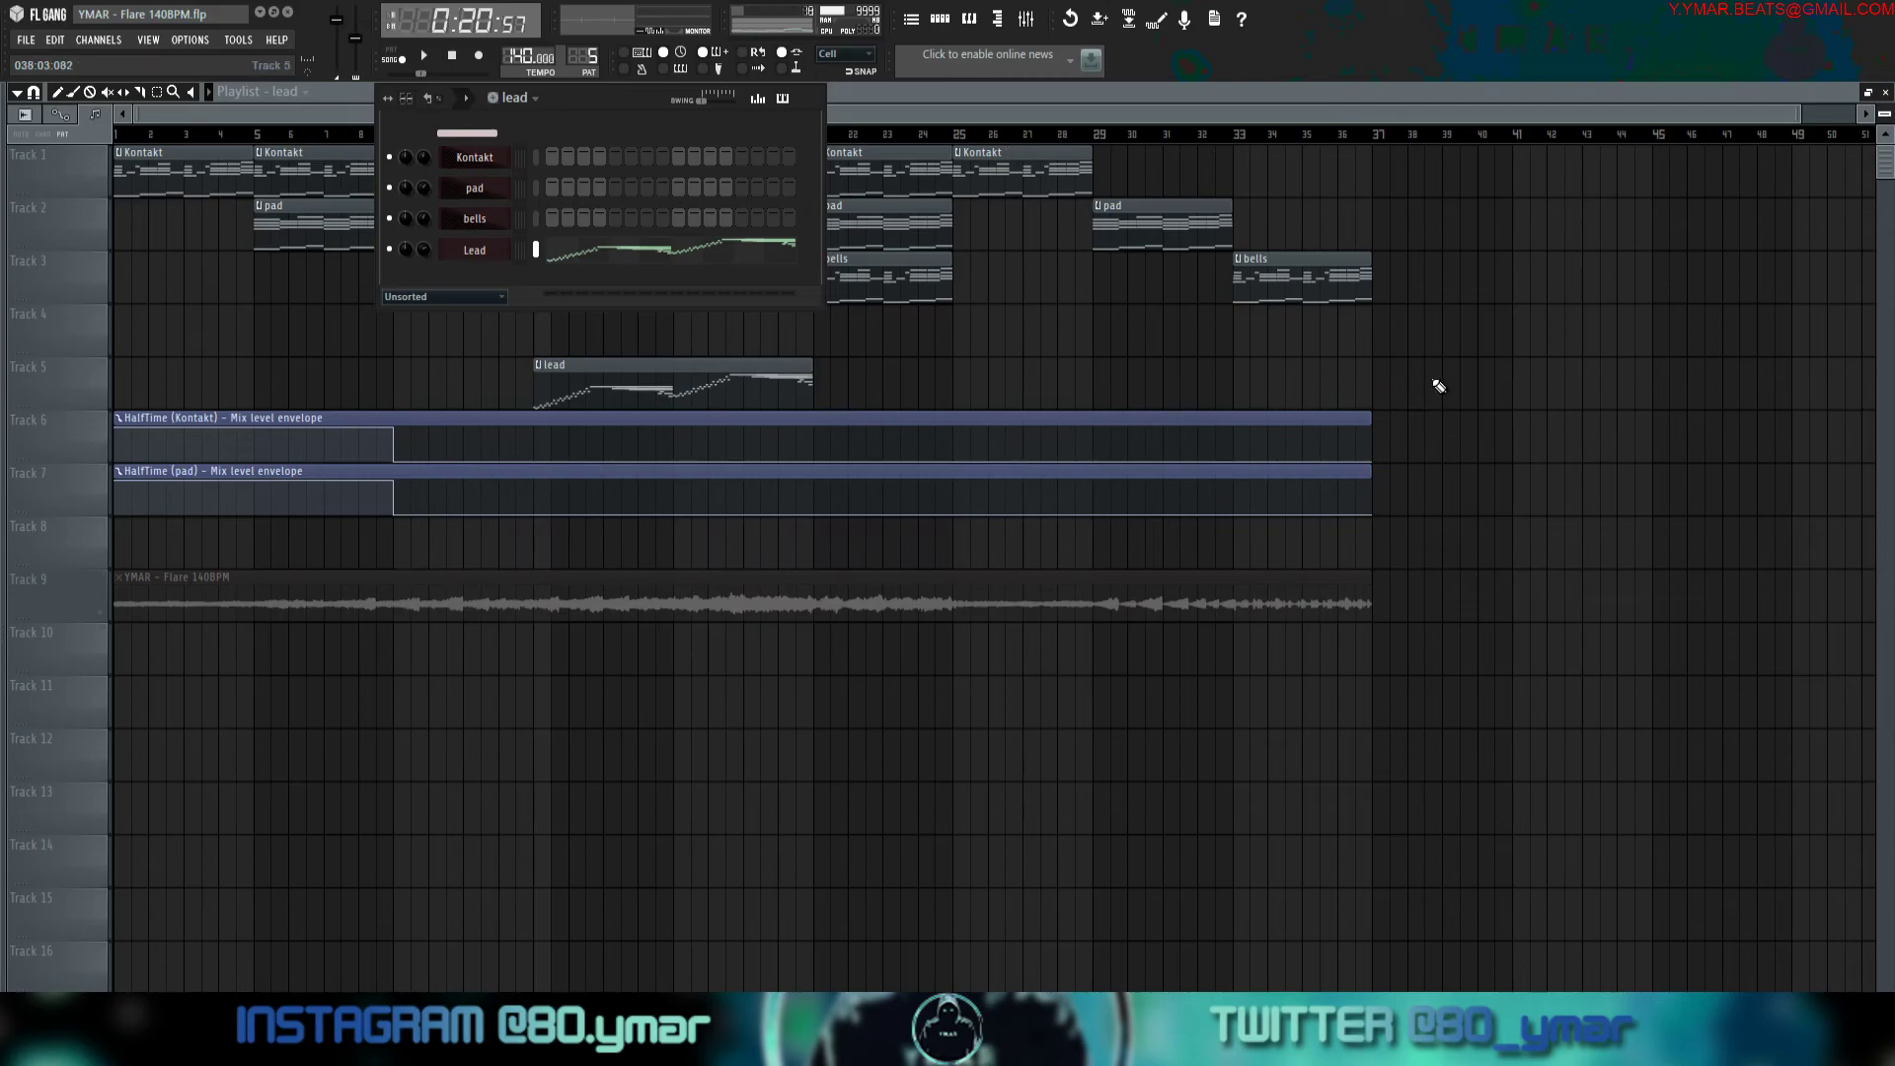
key(F6)
drag(737, 405, 730, 180)
ctrl+click(1001, 308)
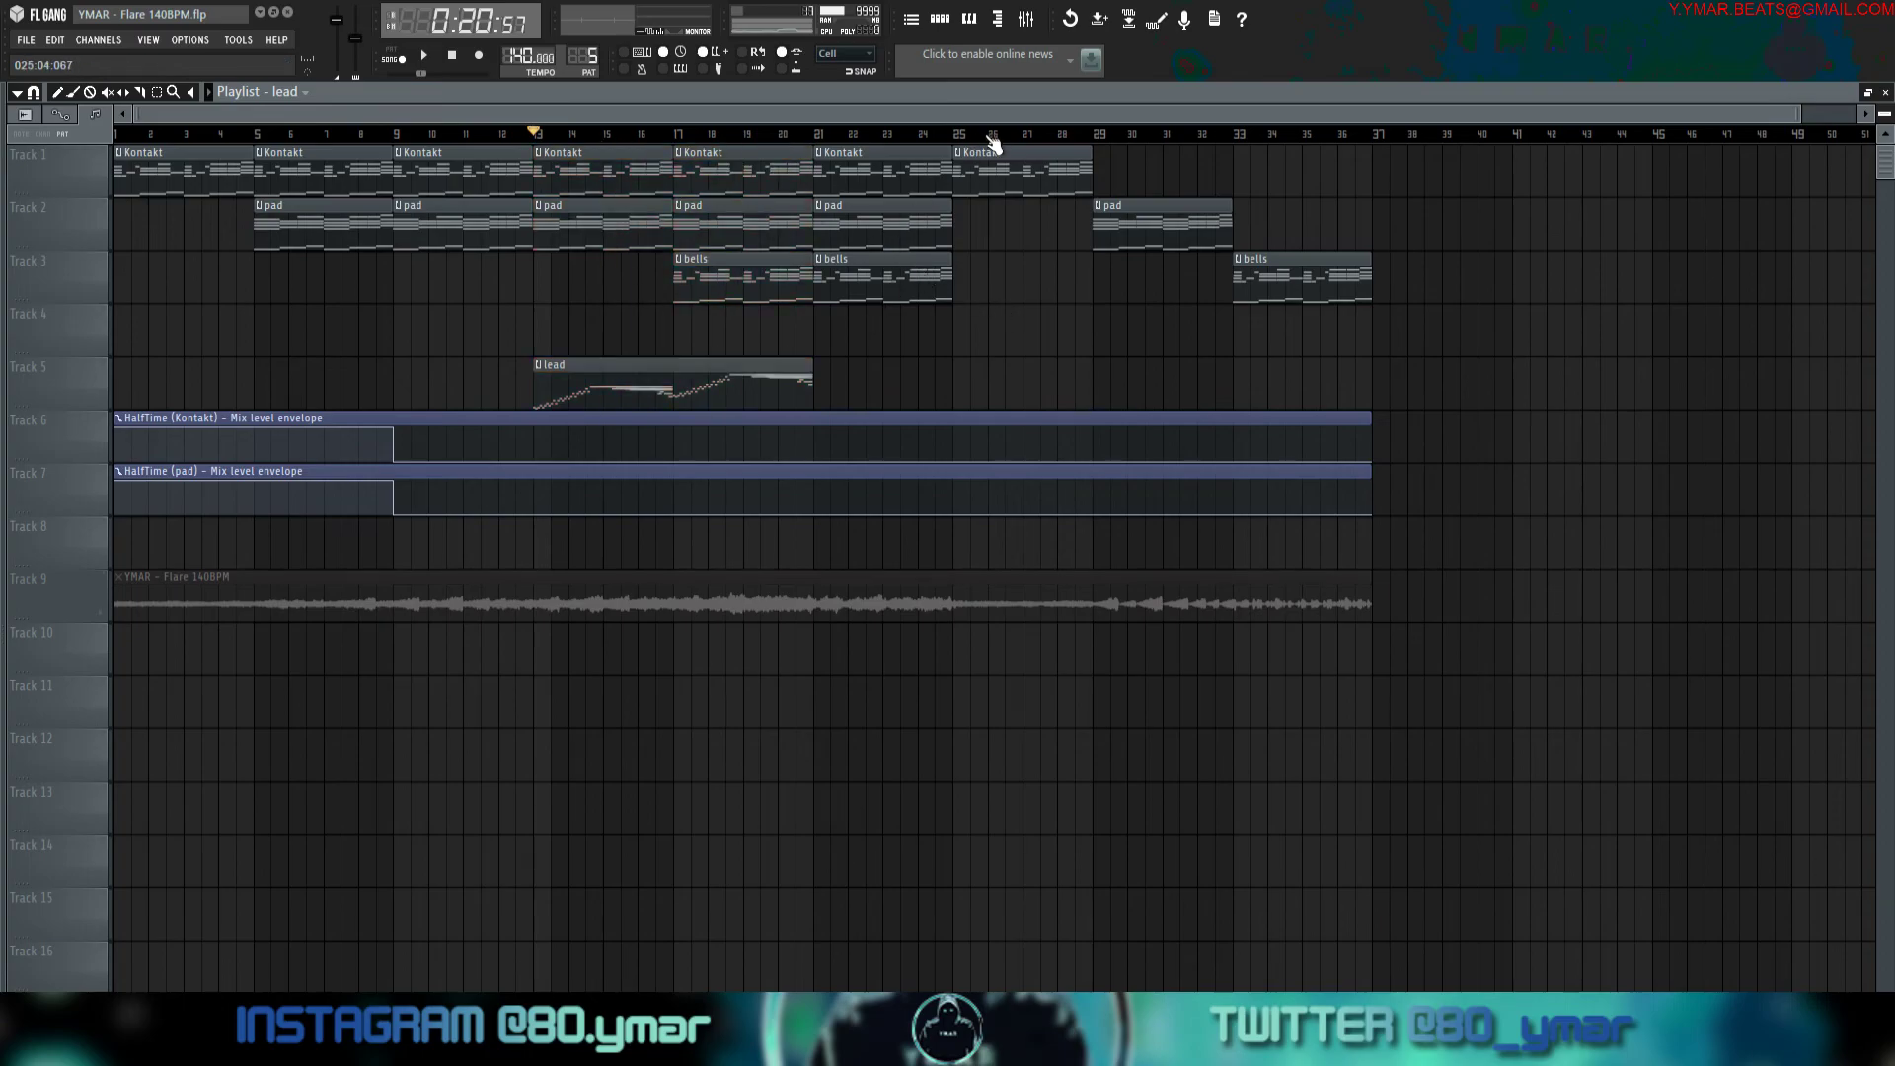
Open Edison on the mixer's master track and view the recorded waveform of the whole song.
click(1026, 19)
click(302, 849)
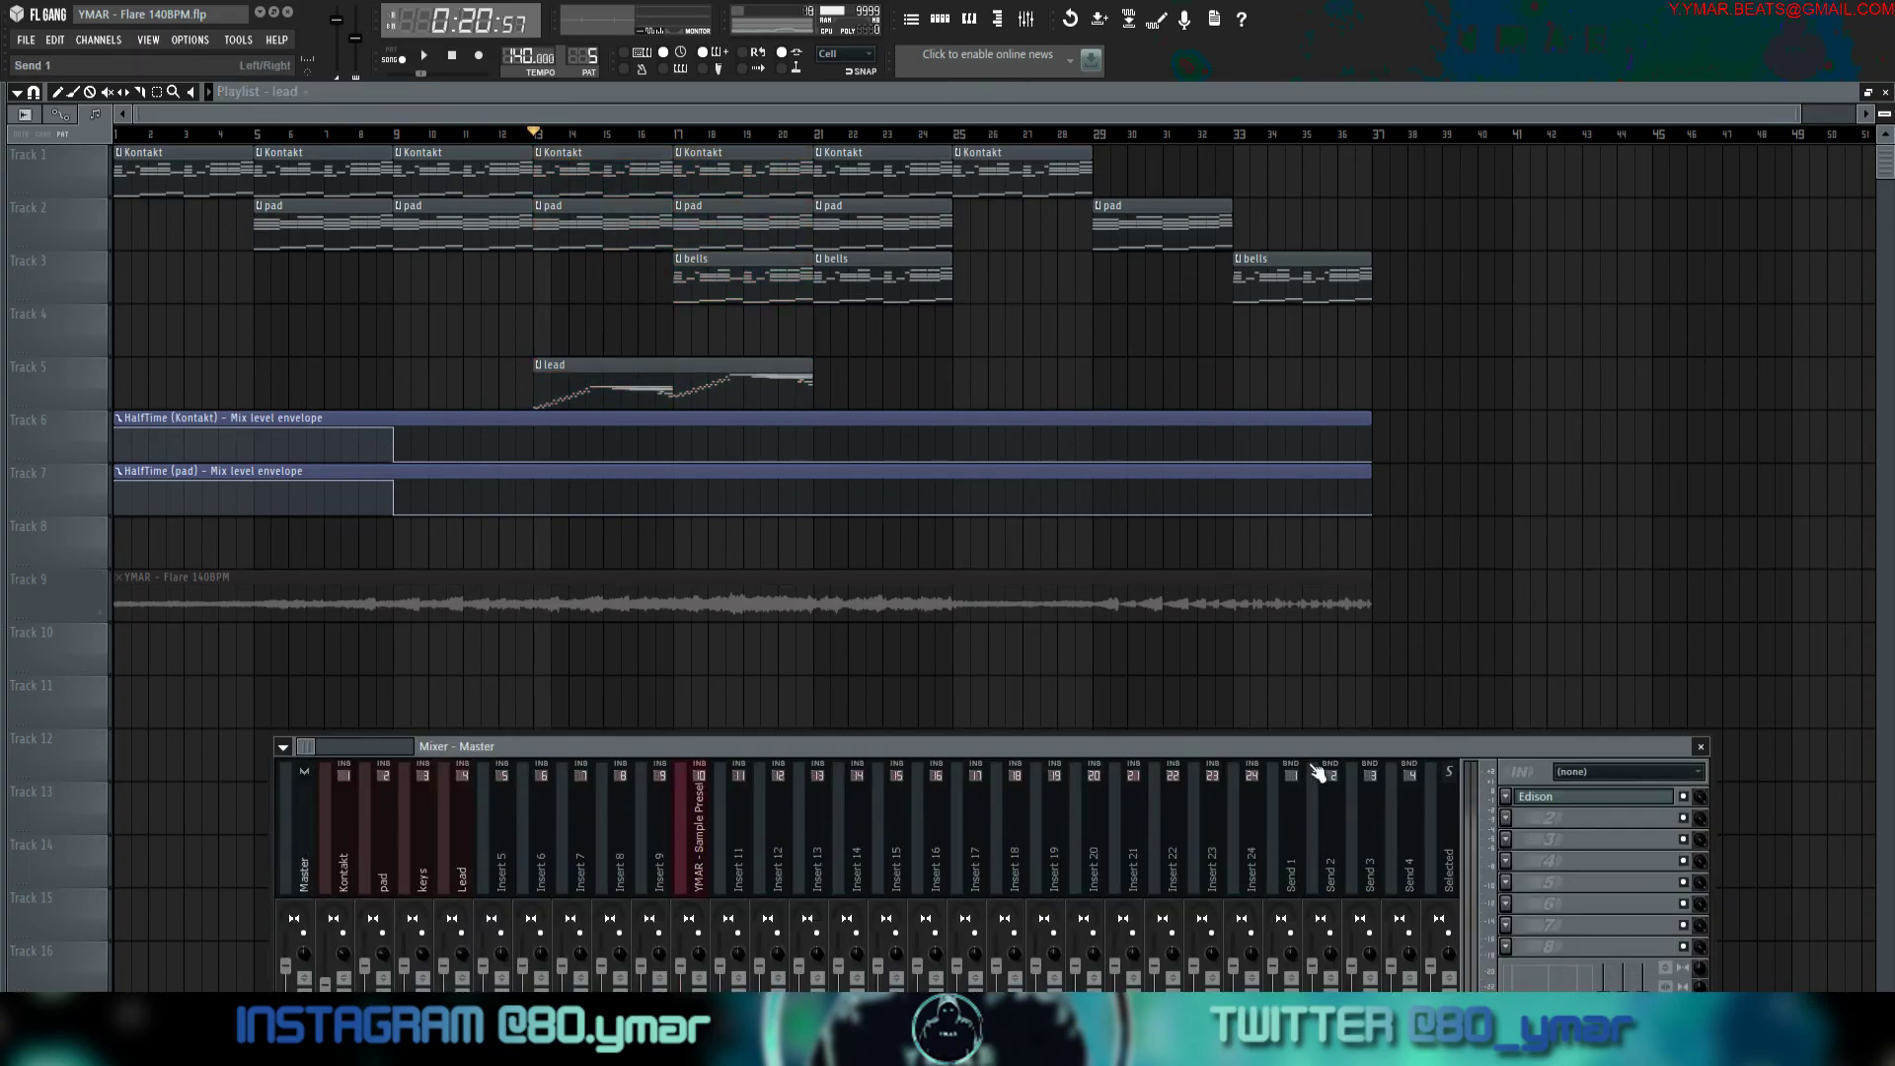
click(1561, 803)
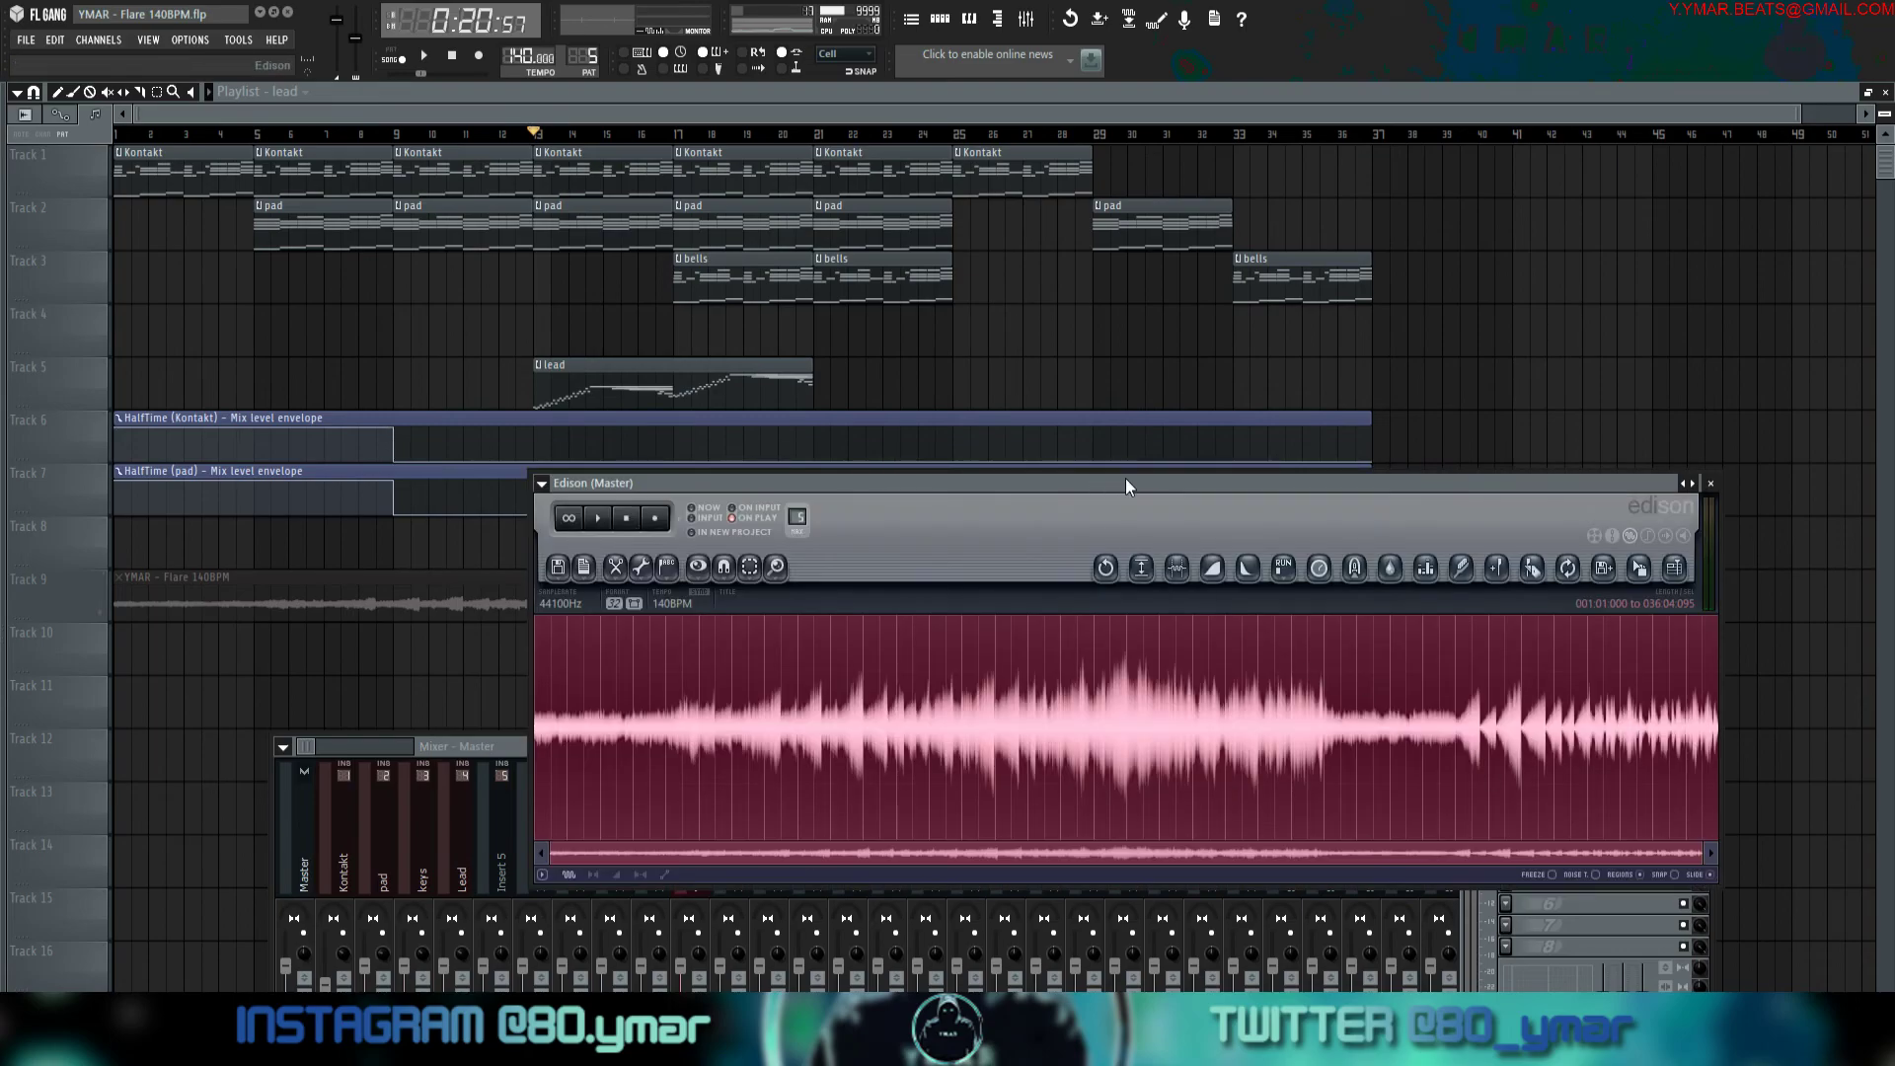
right_click(1091, 333)
Solo playlist track 9 with the rendered Flare audio and check the YMAR - Sample Preset mixer track.
right_click(109, 622)
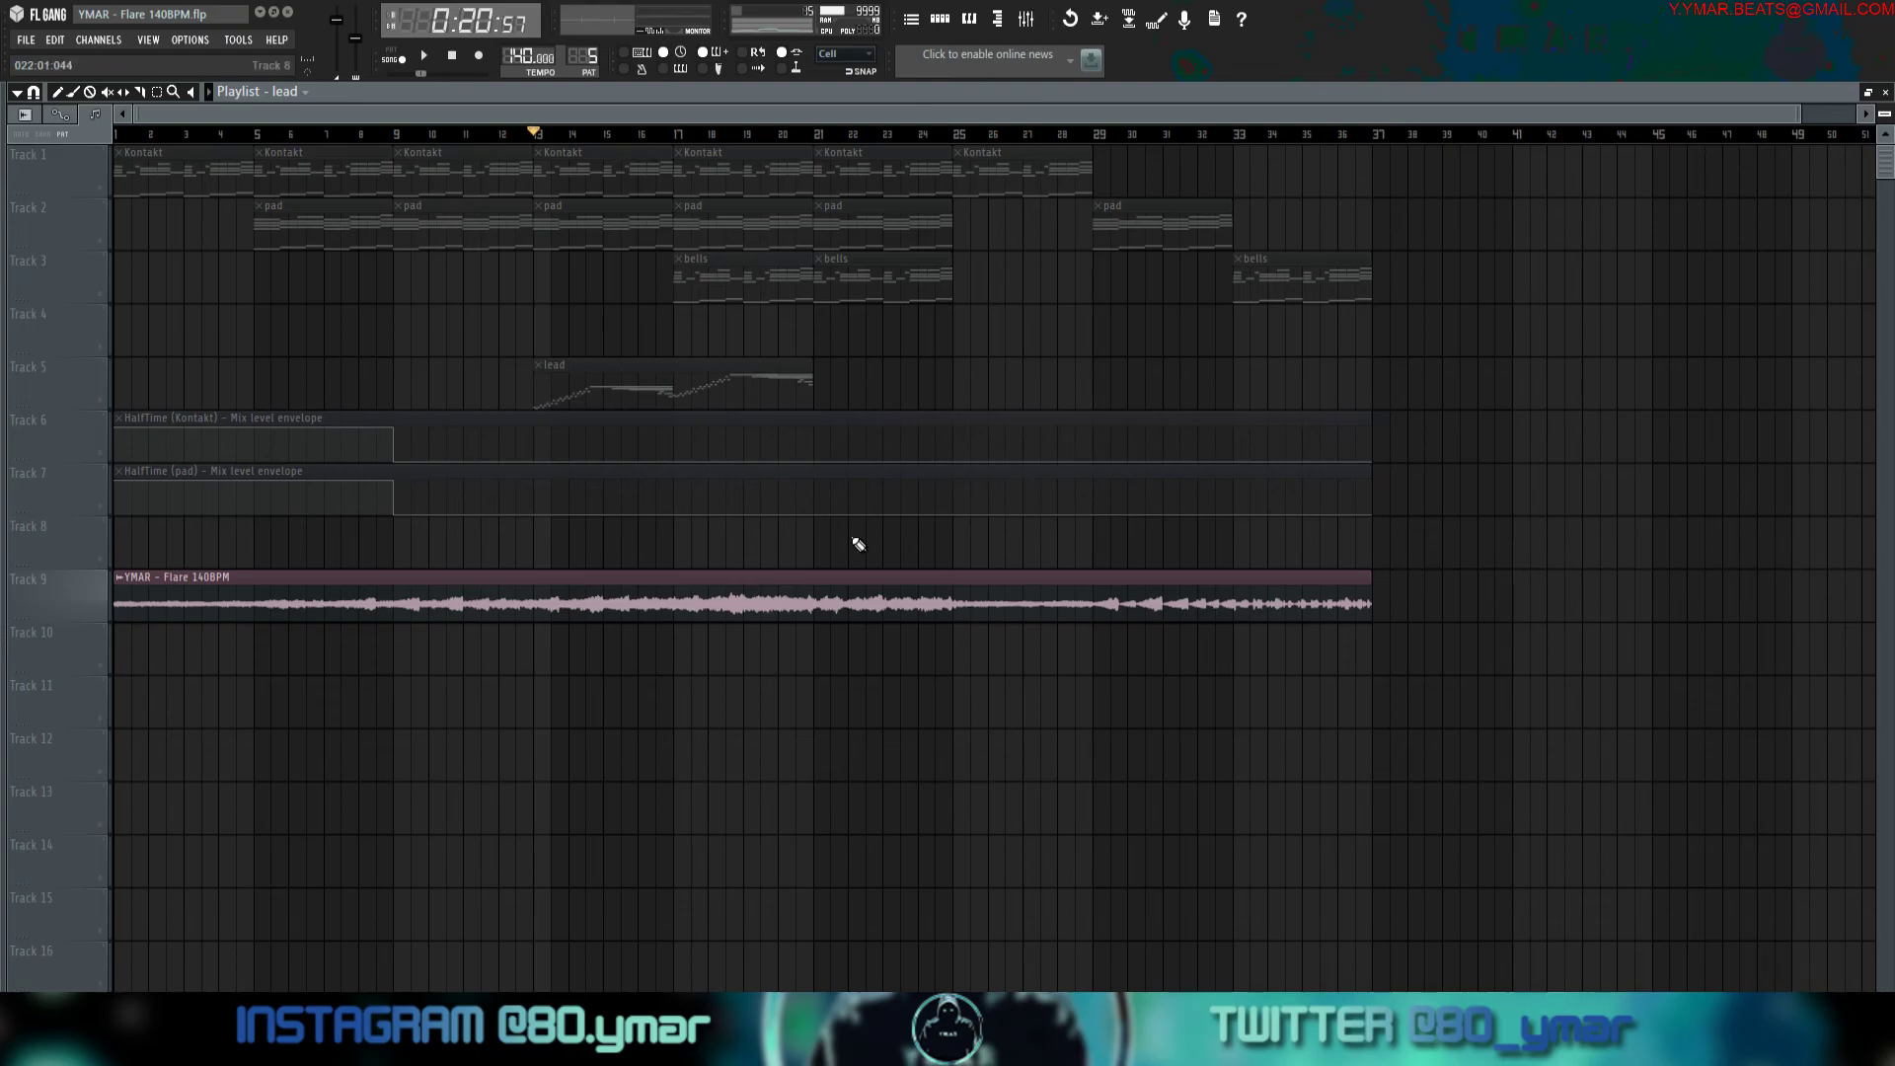
key(F9)
click(703, 832)
click(747, 849)
key(F9)
Play the soloed Flare audio clip from the start of the song.
click(123, 136)
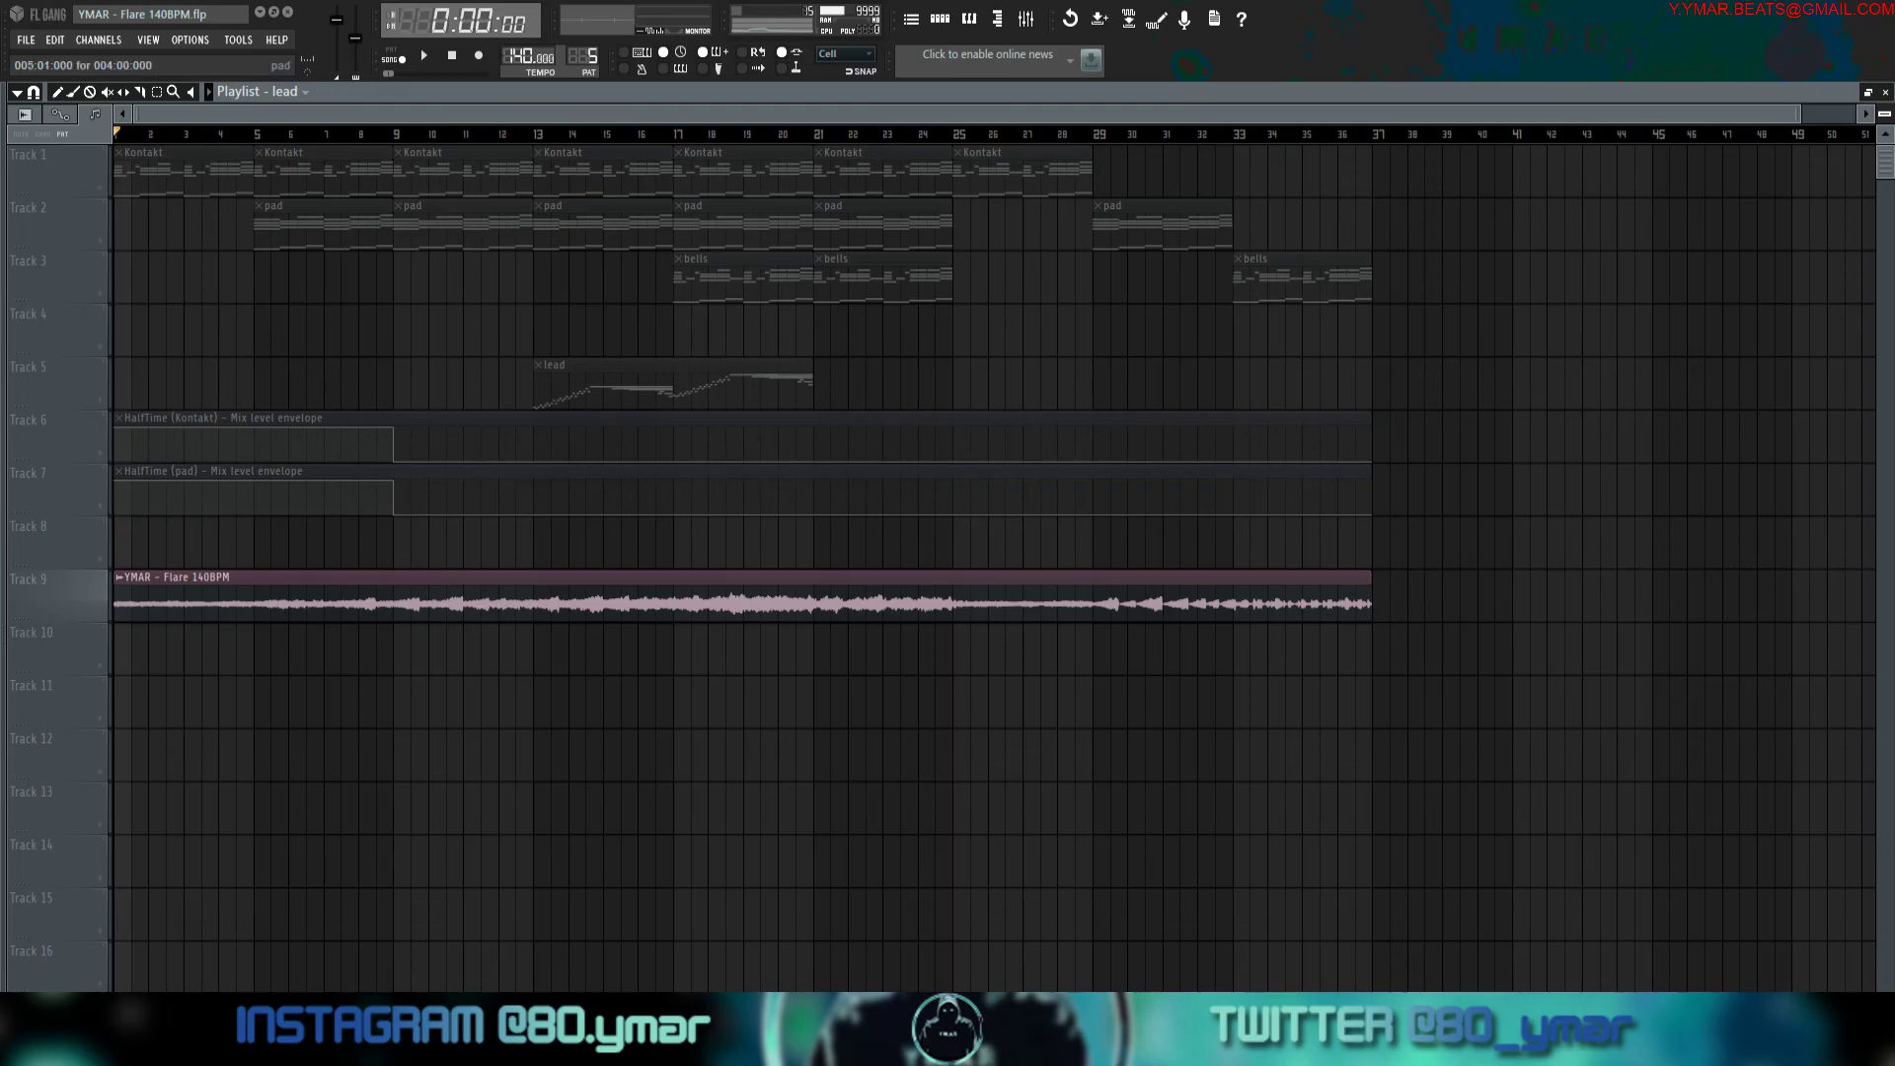
key(space)
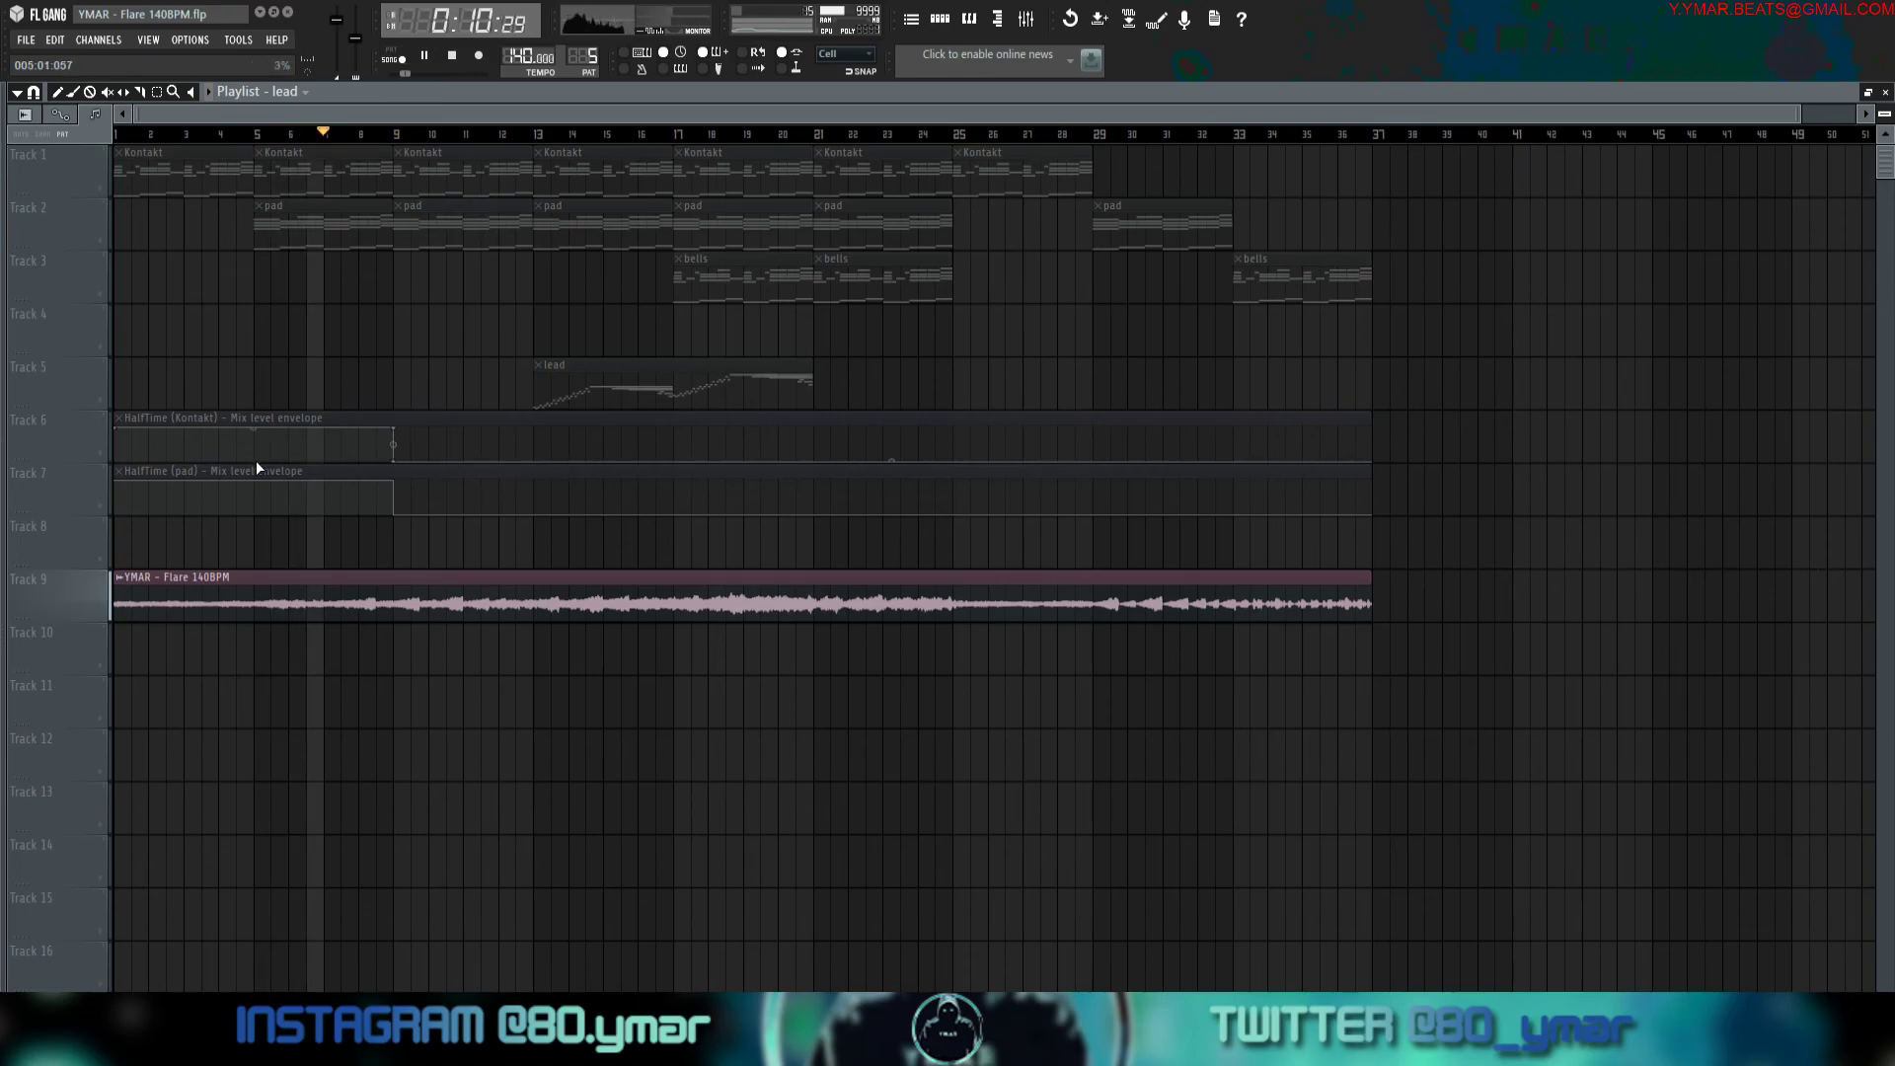
click(110, 501)
click(110, 502)
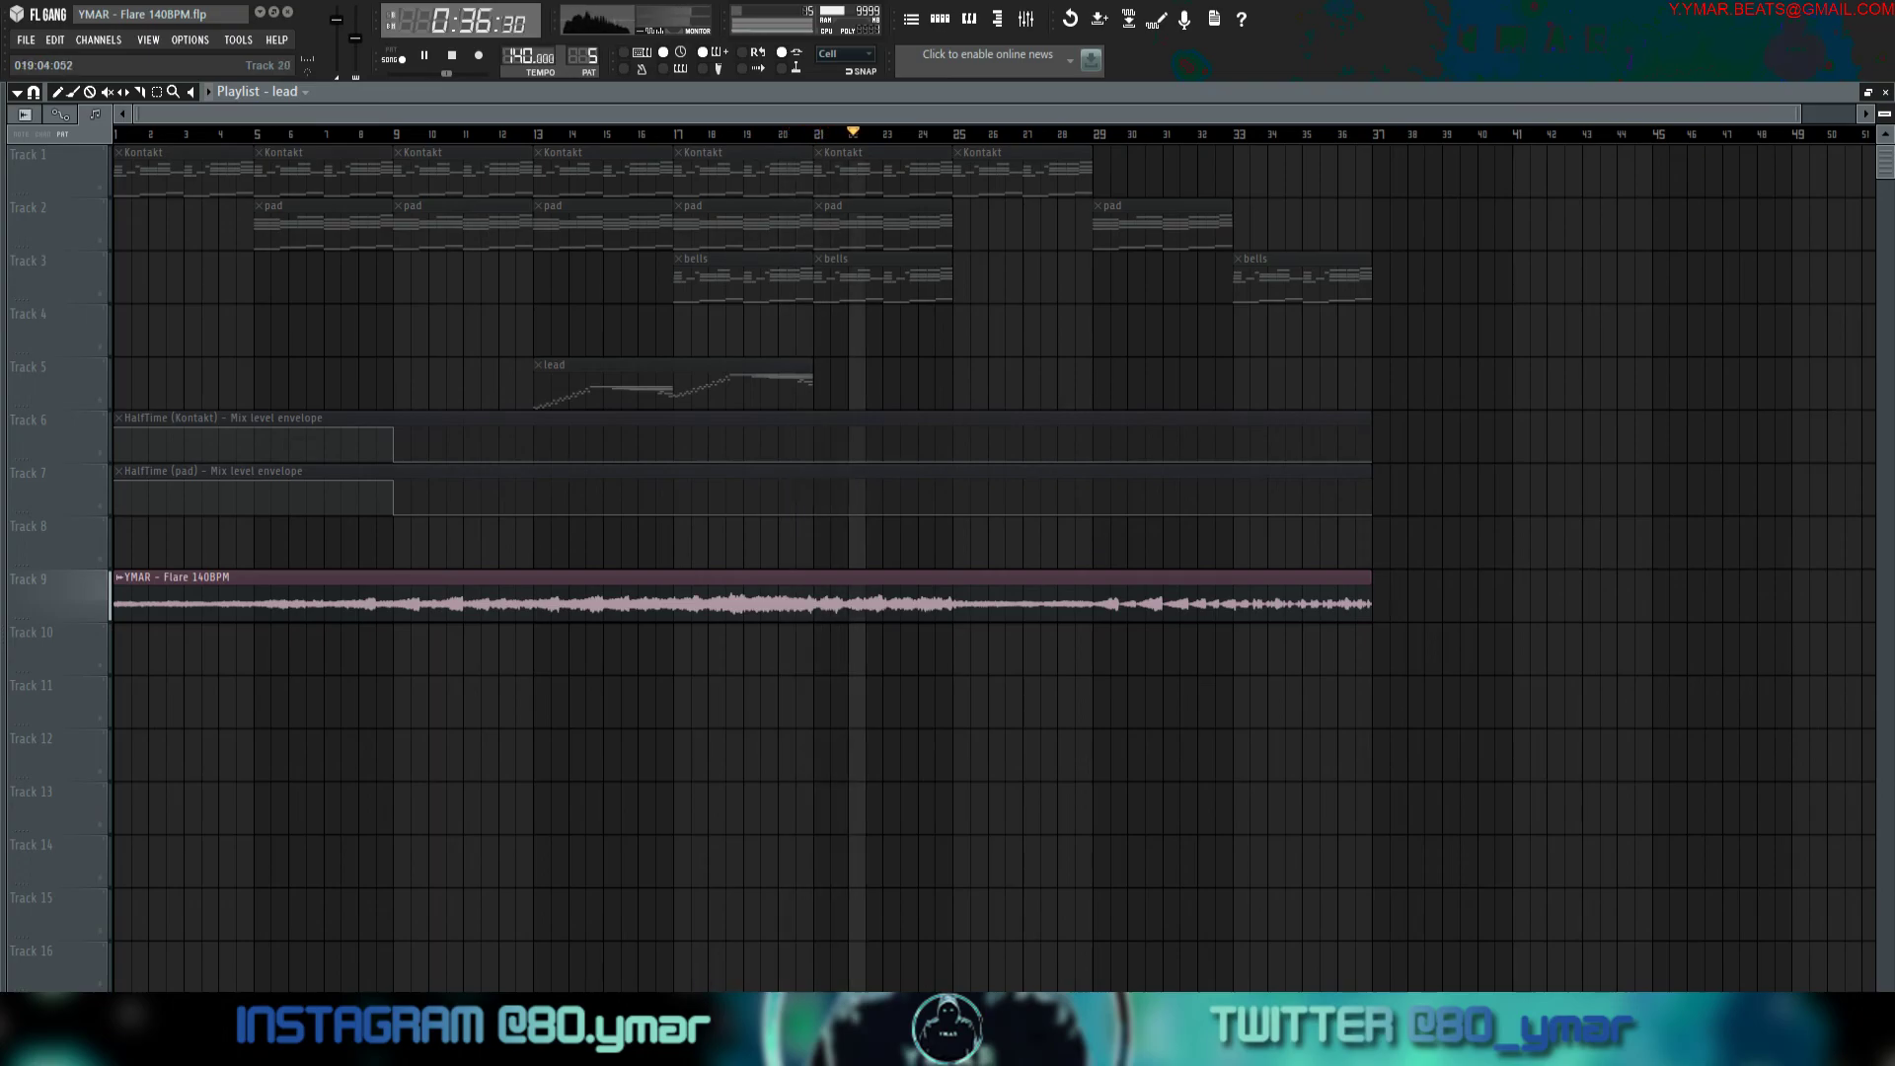
Stop the Flare playback and play the Pissed Cudi beat project from the start of its arrangement.
key(space)
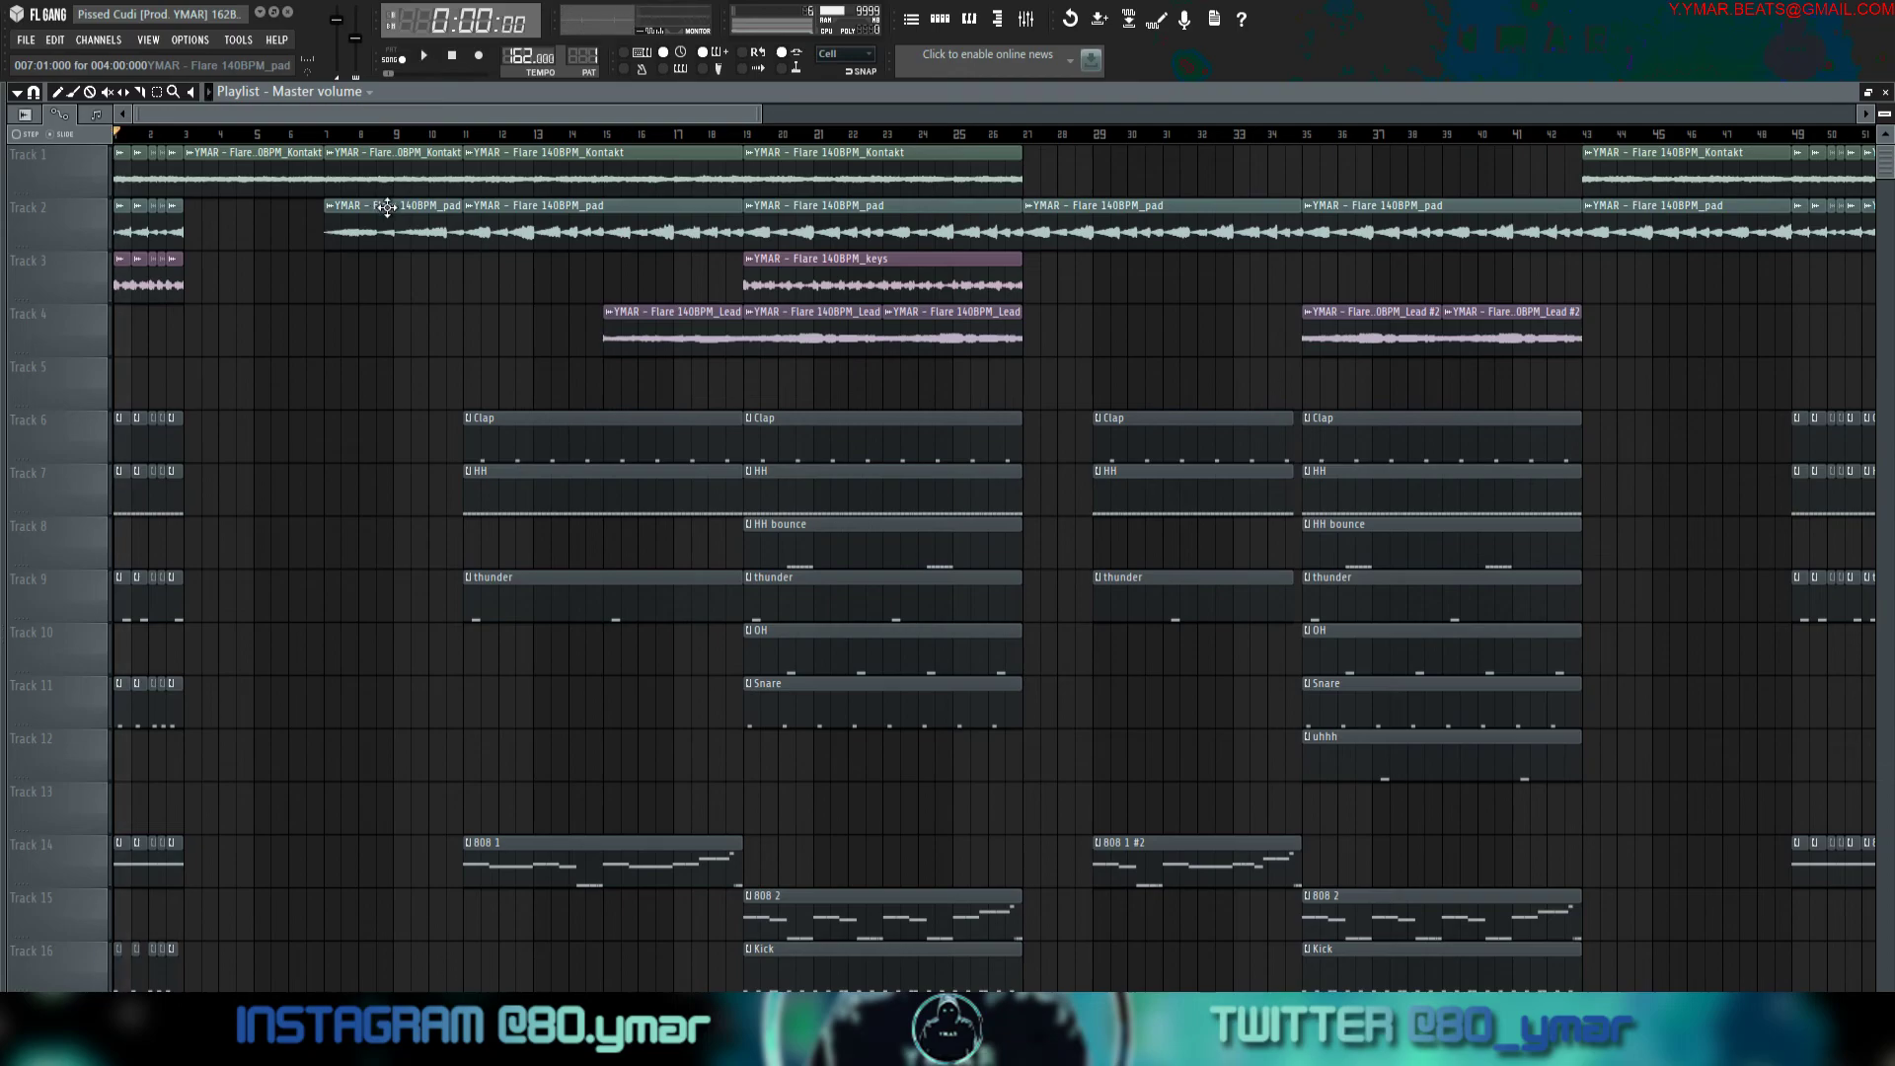
key(space)
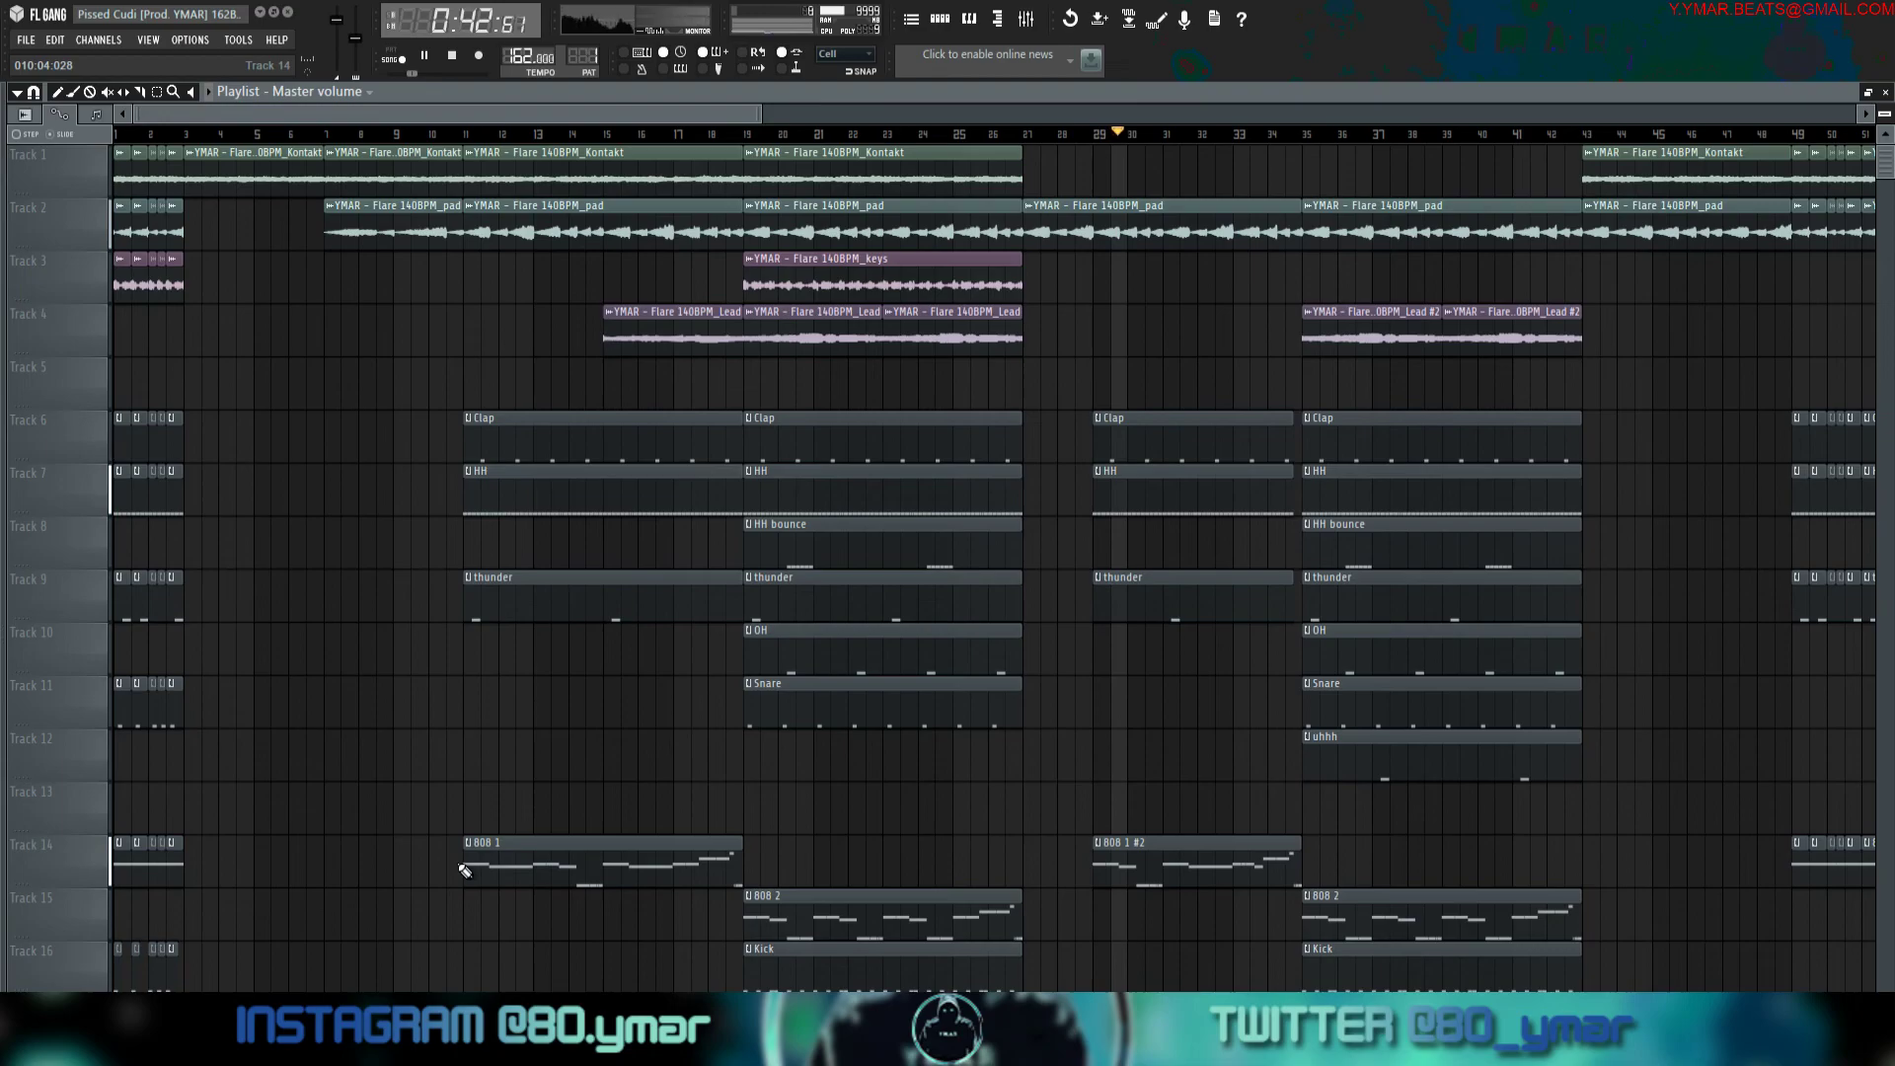
key(space)
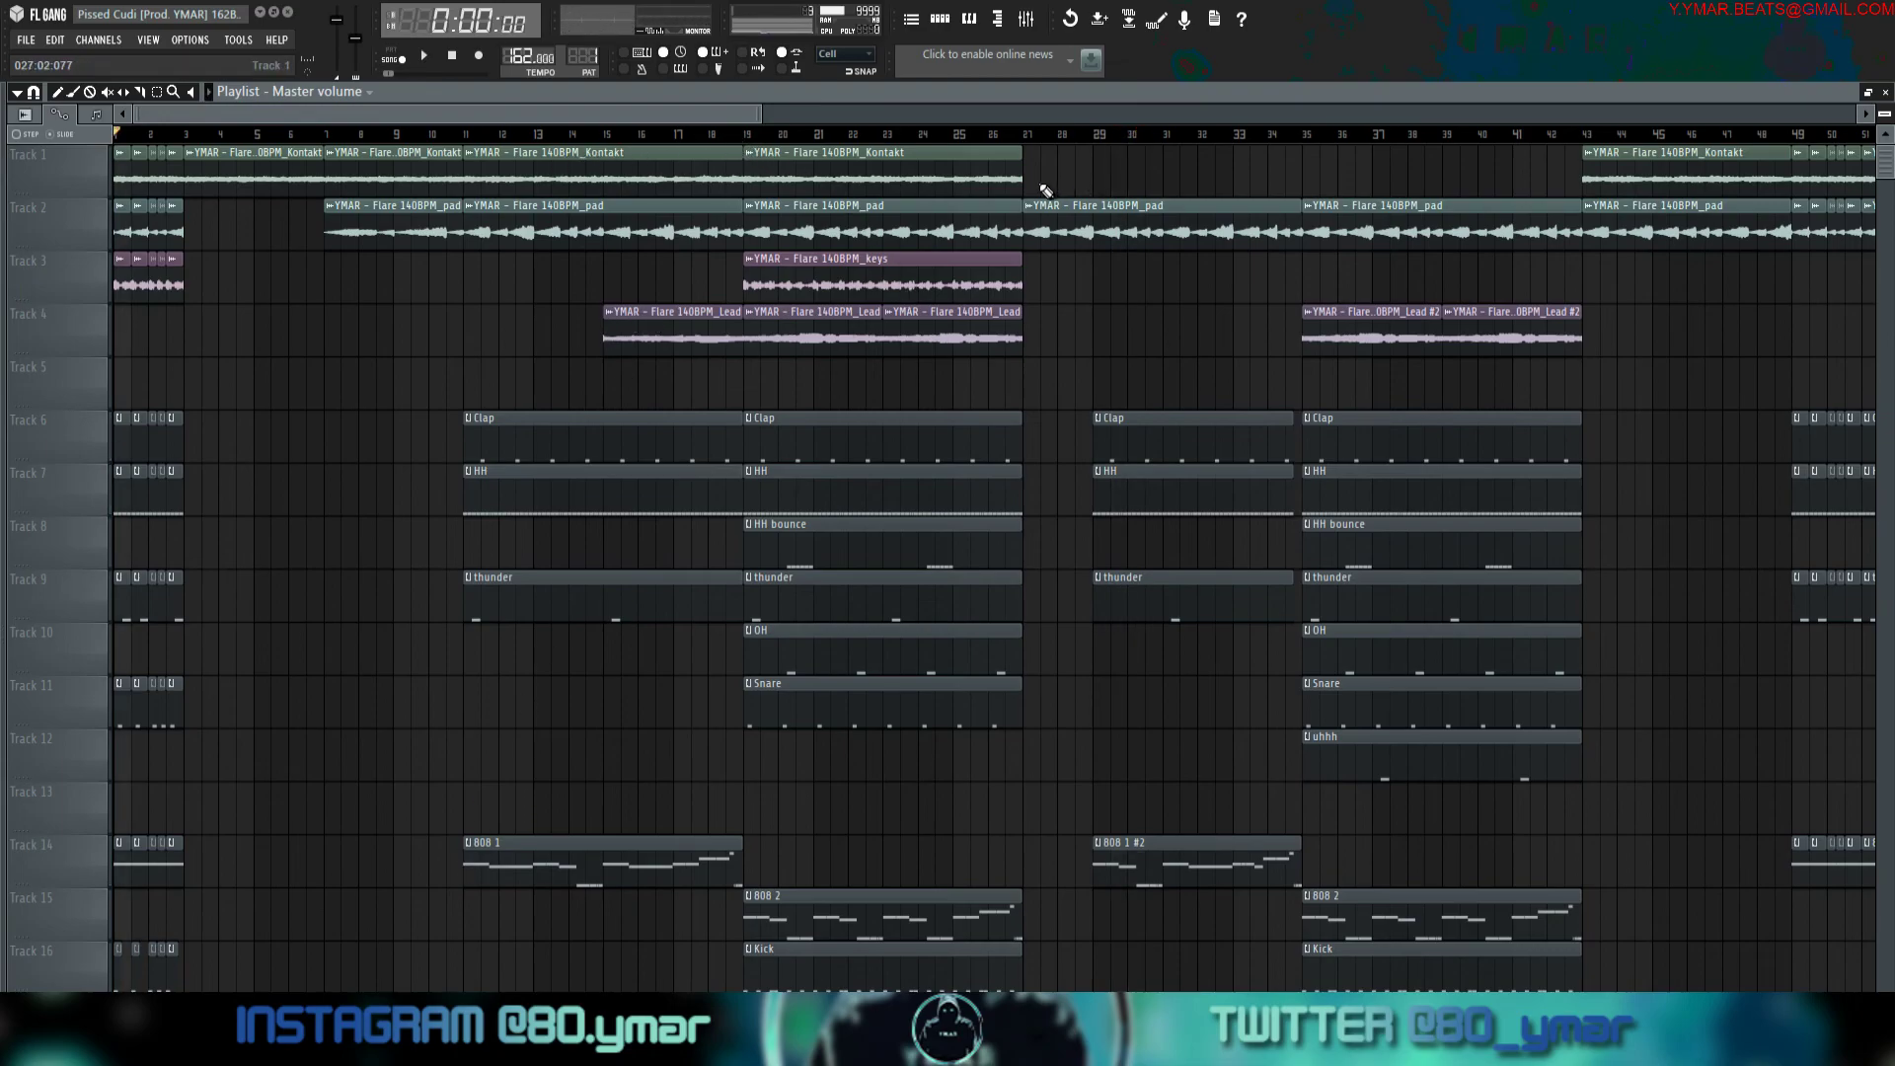
Show the full Pissed Cudi arrangement in the playlist and select the dblue TapeStop Trigger envelope clip.
click(1026, 18)
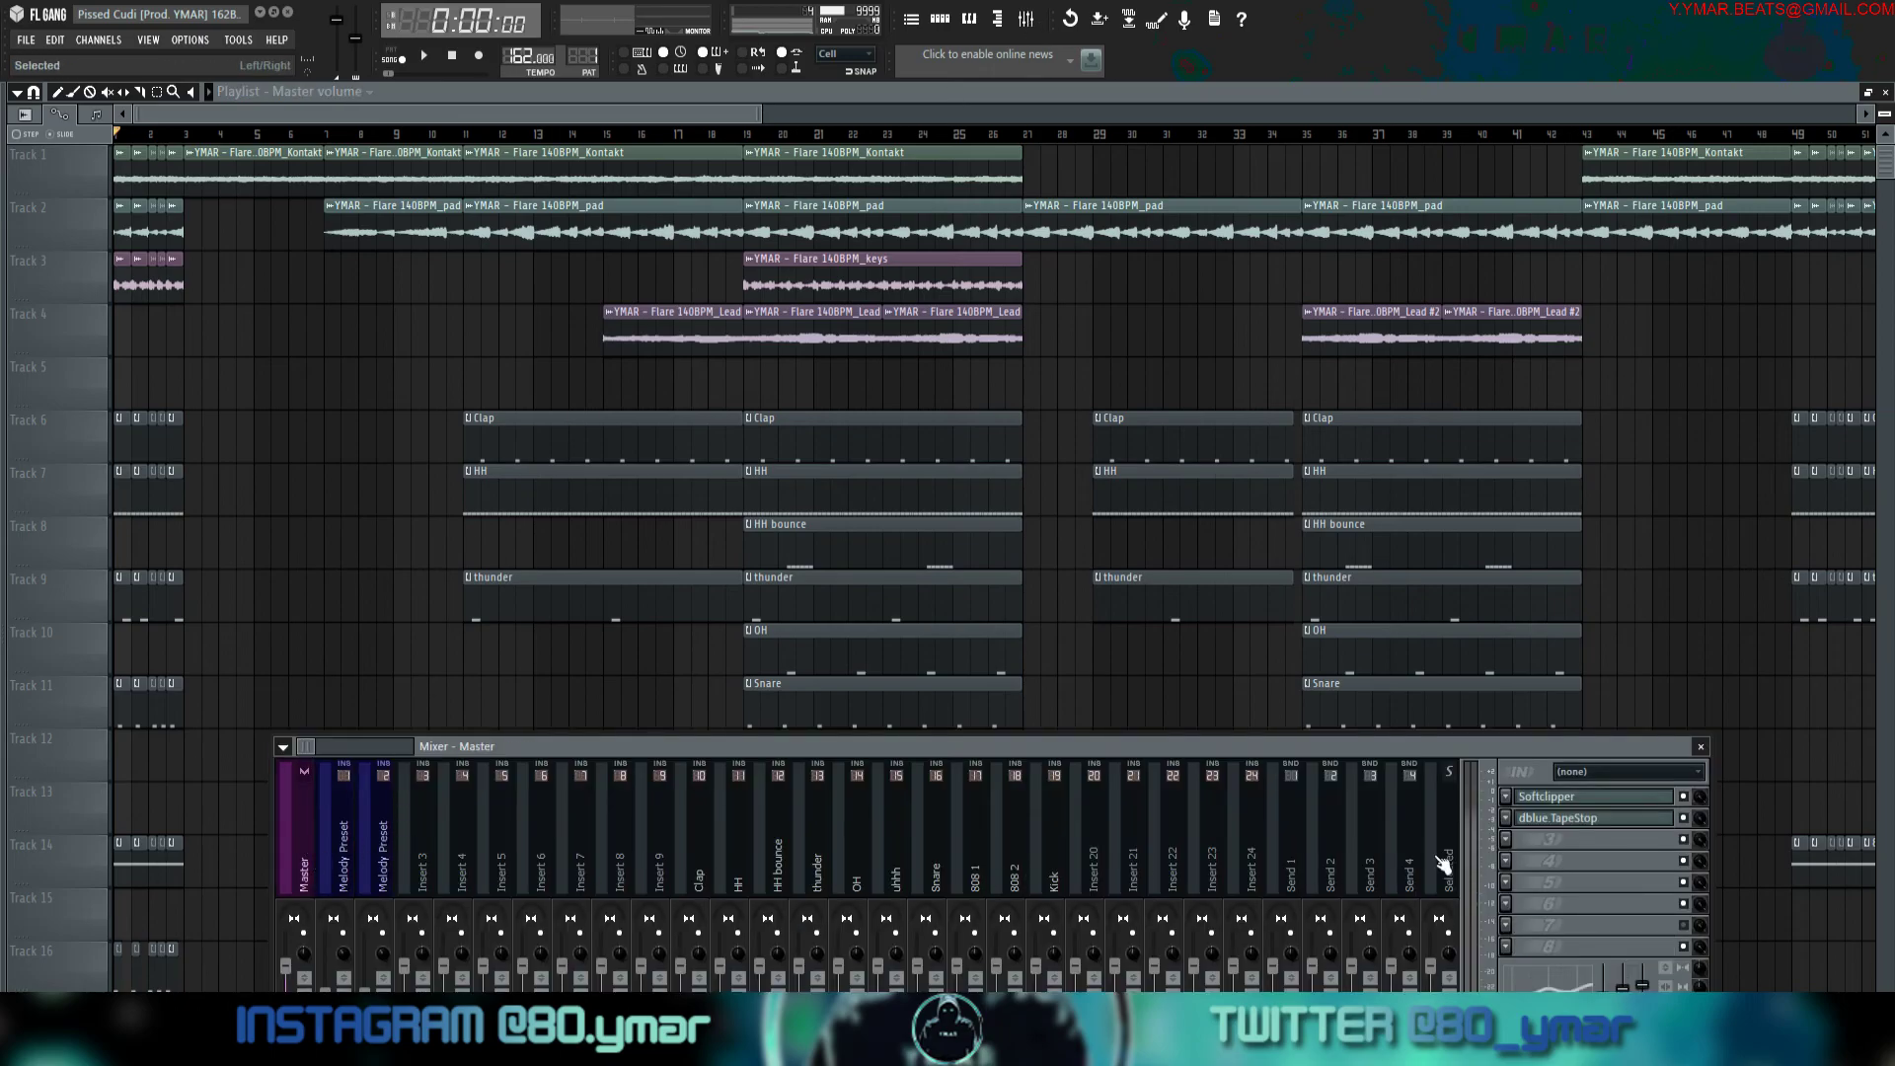
click(1701, 747)
ctrl+right_click(1596, 766)
ctrl+right_click(1596, 766)
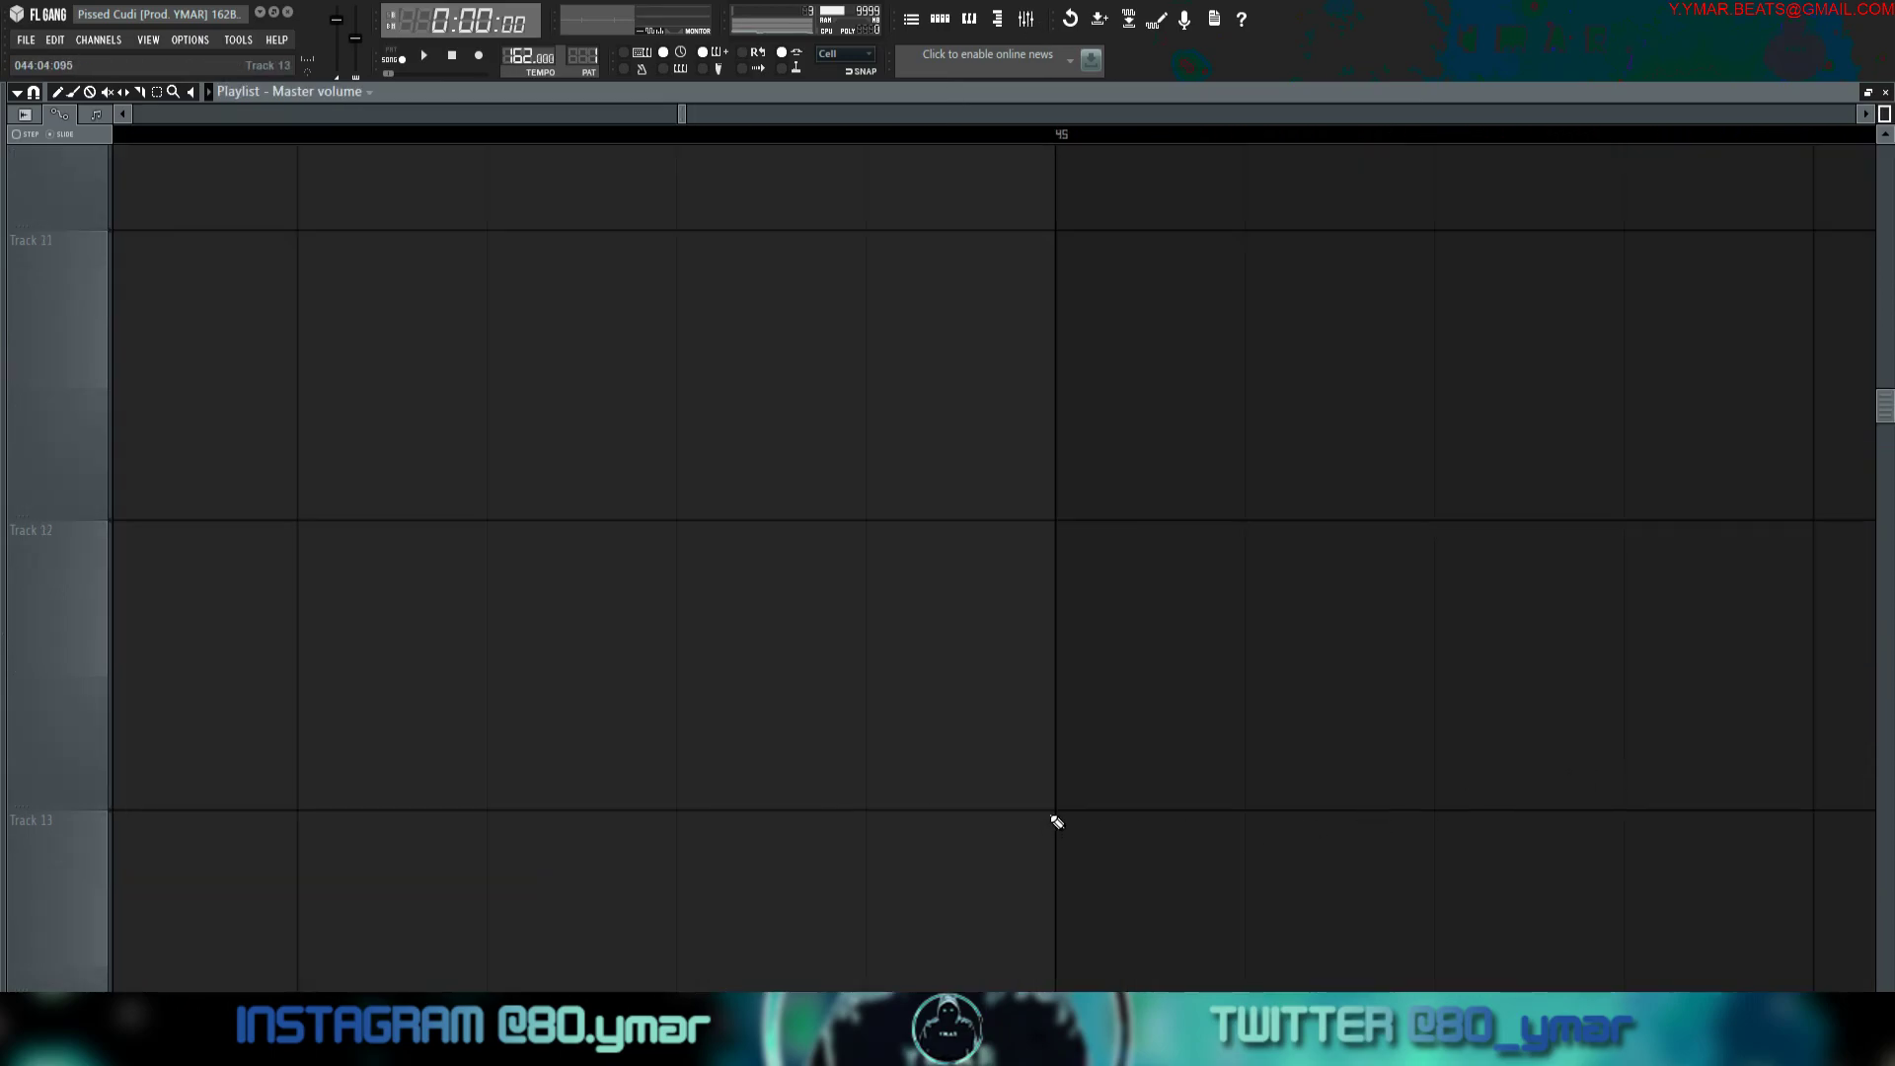
ctrl+right_click(1056, 825)
scroll(1056, 821, down, 1)
ctrl+drag(263, 945, 204, 938)
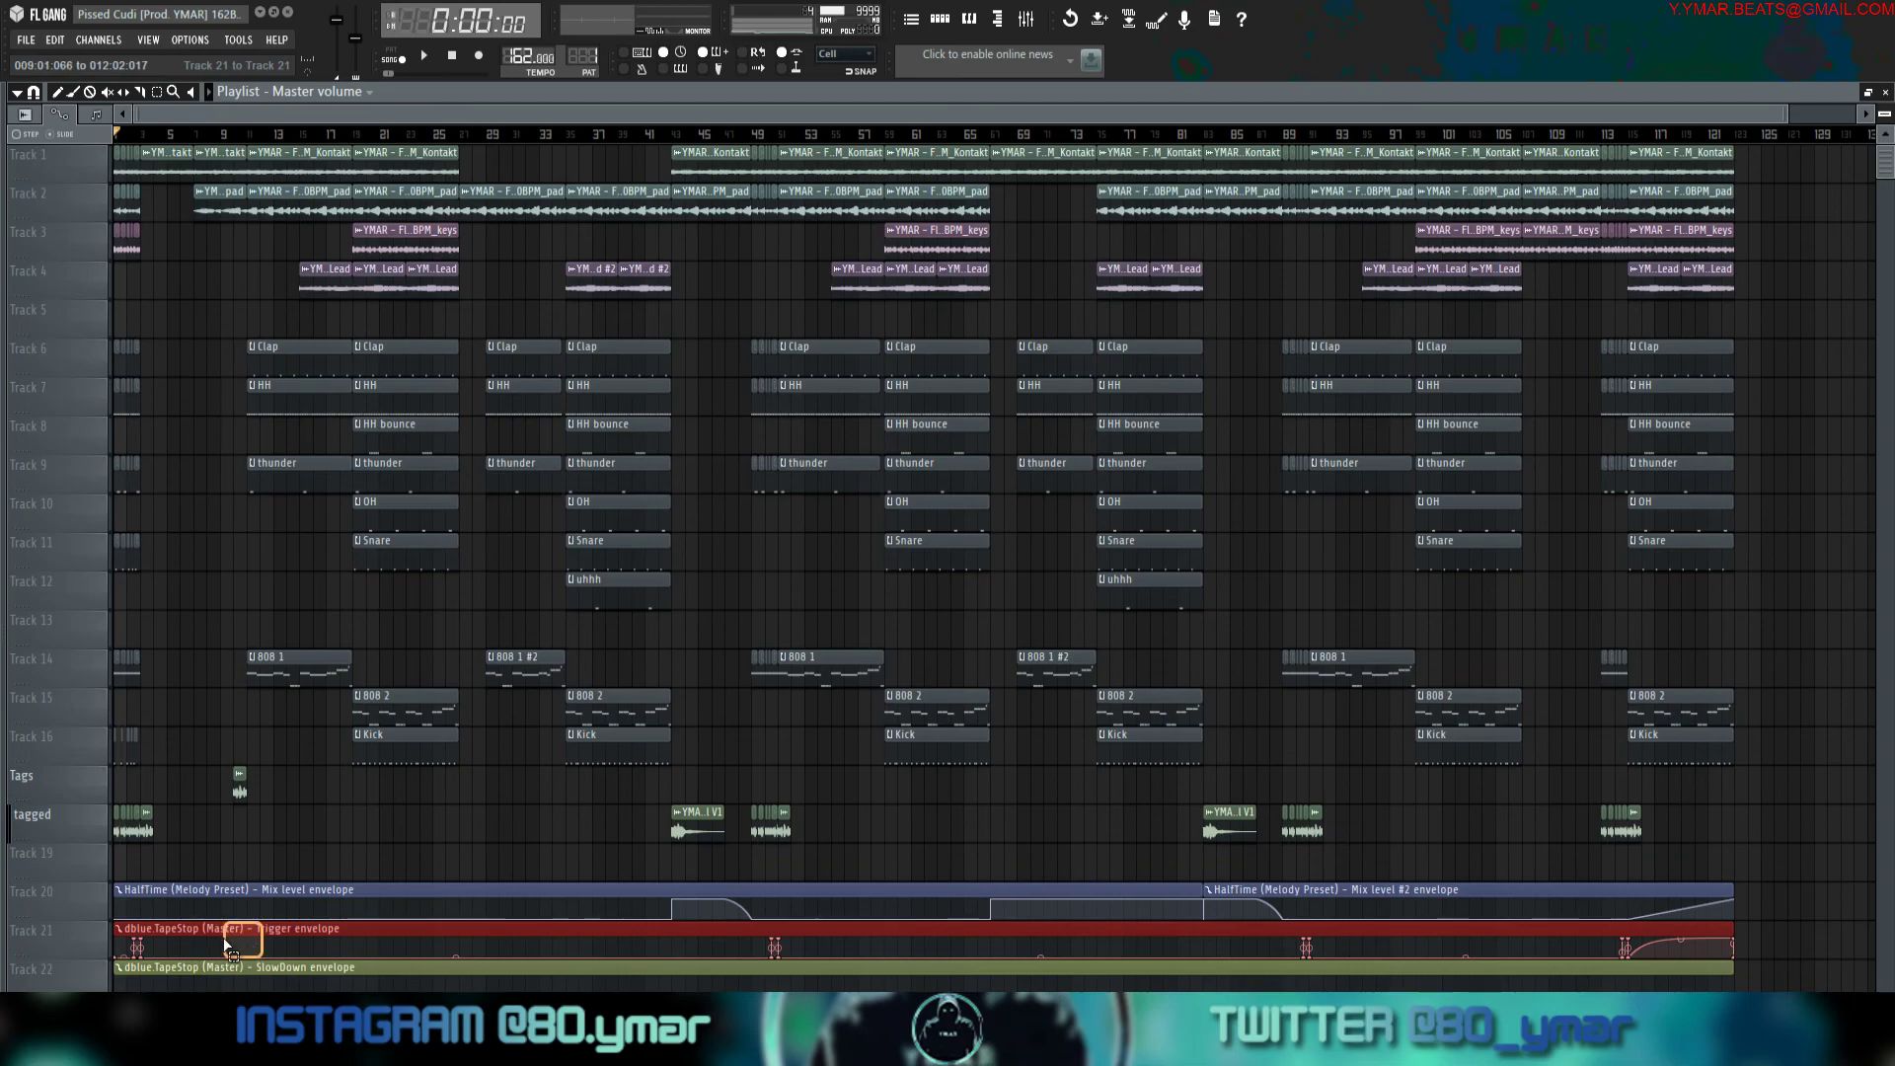
Inspect the dblue TapeStop effect's Trigger, SlowDown and DeClick settings on the mixer's master track.
key(F9)
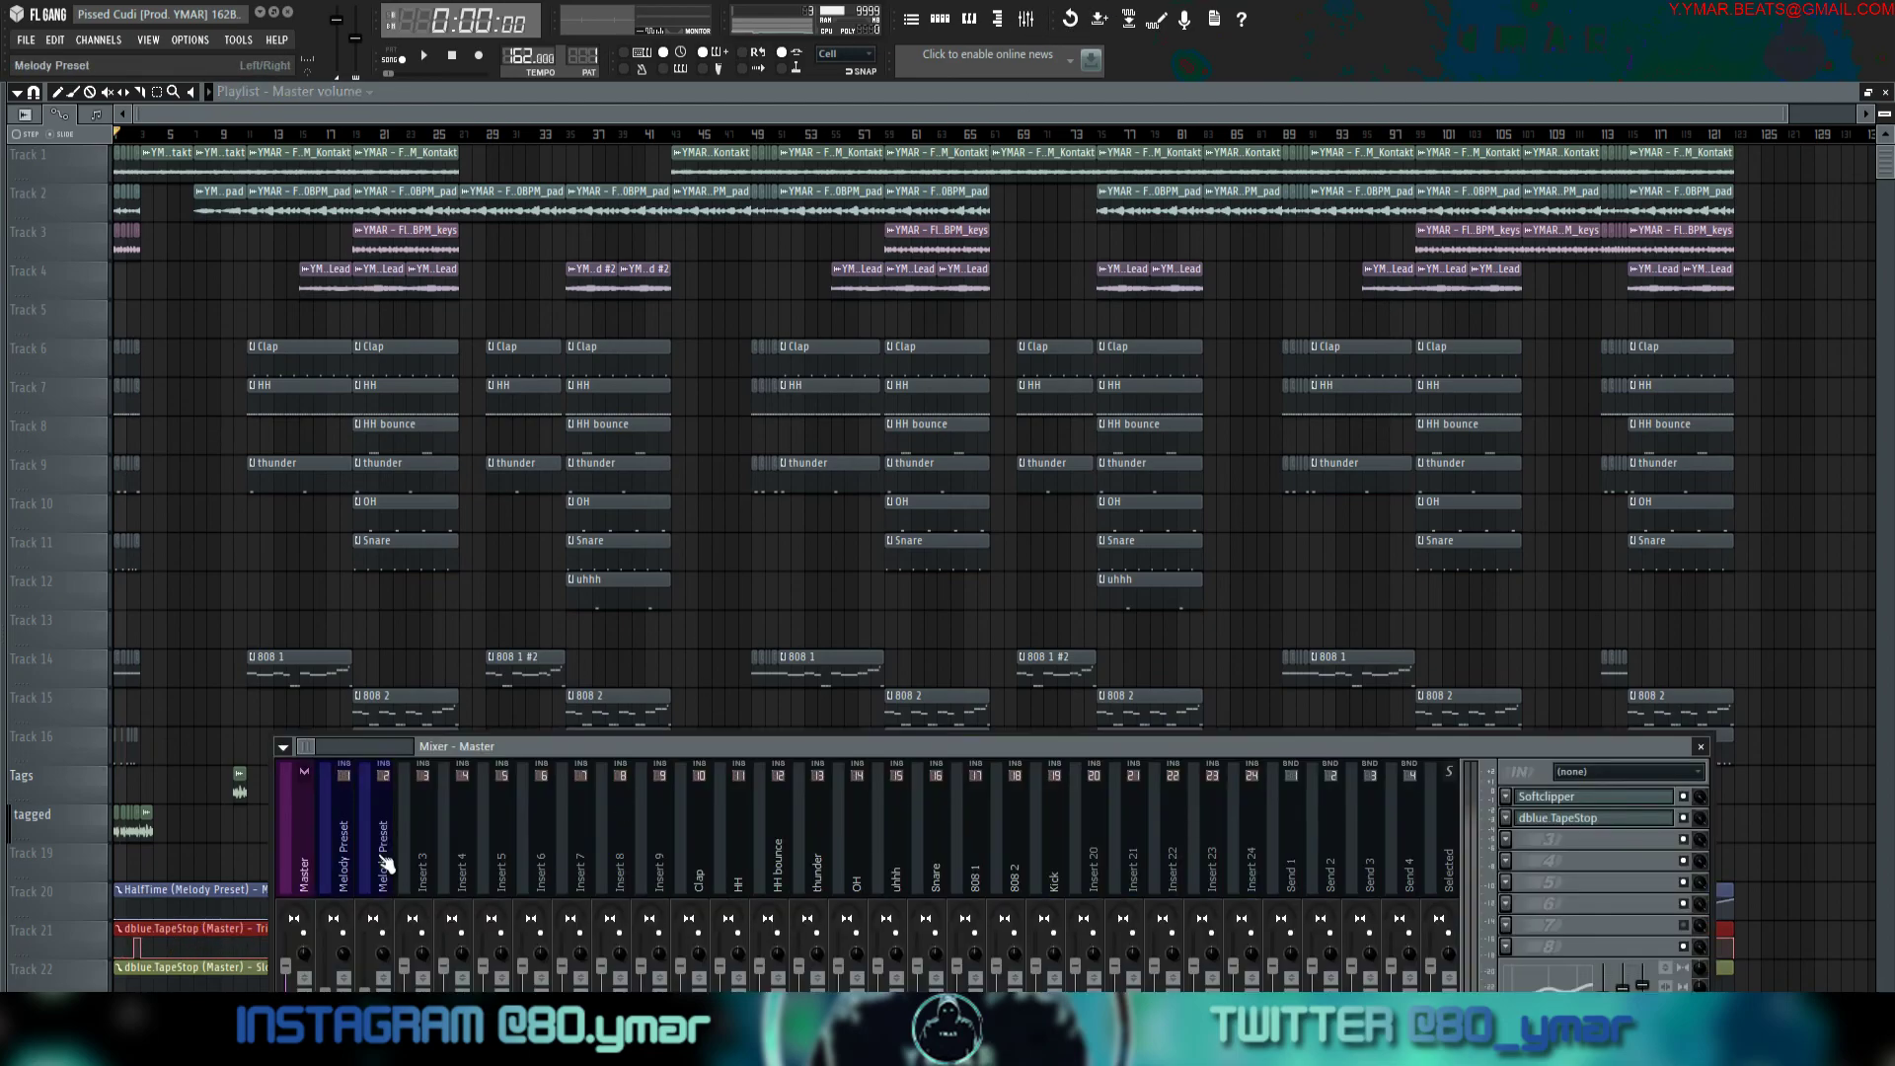
click(1561, 822)
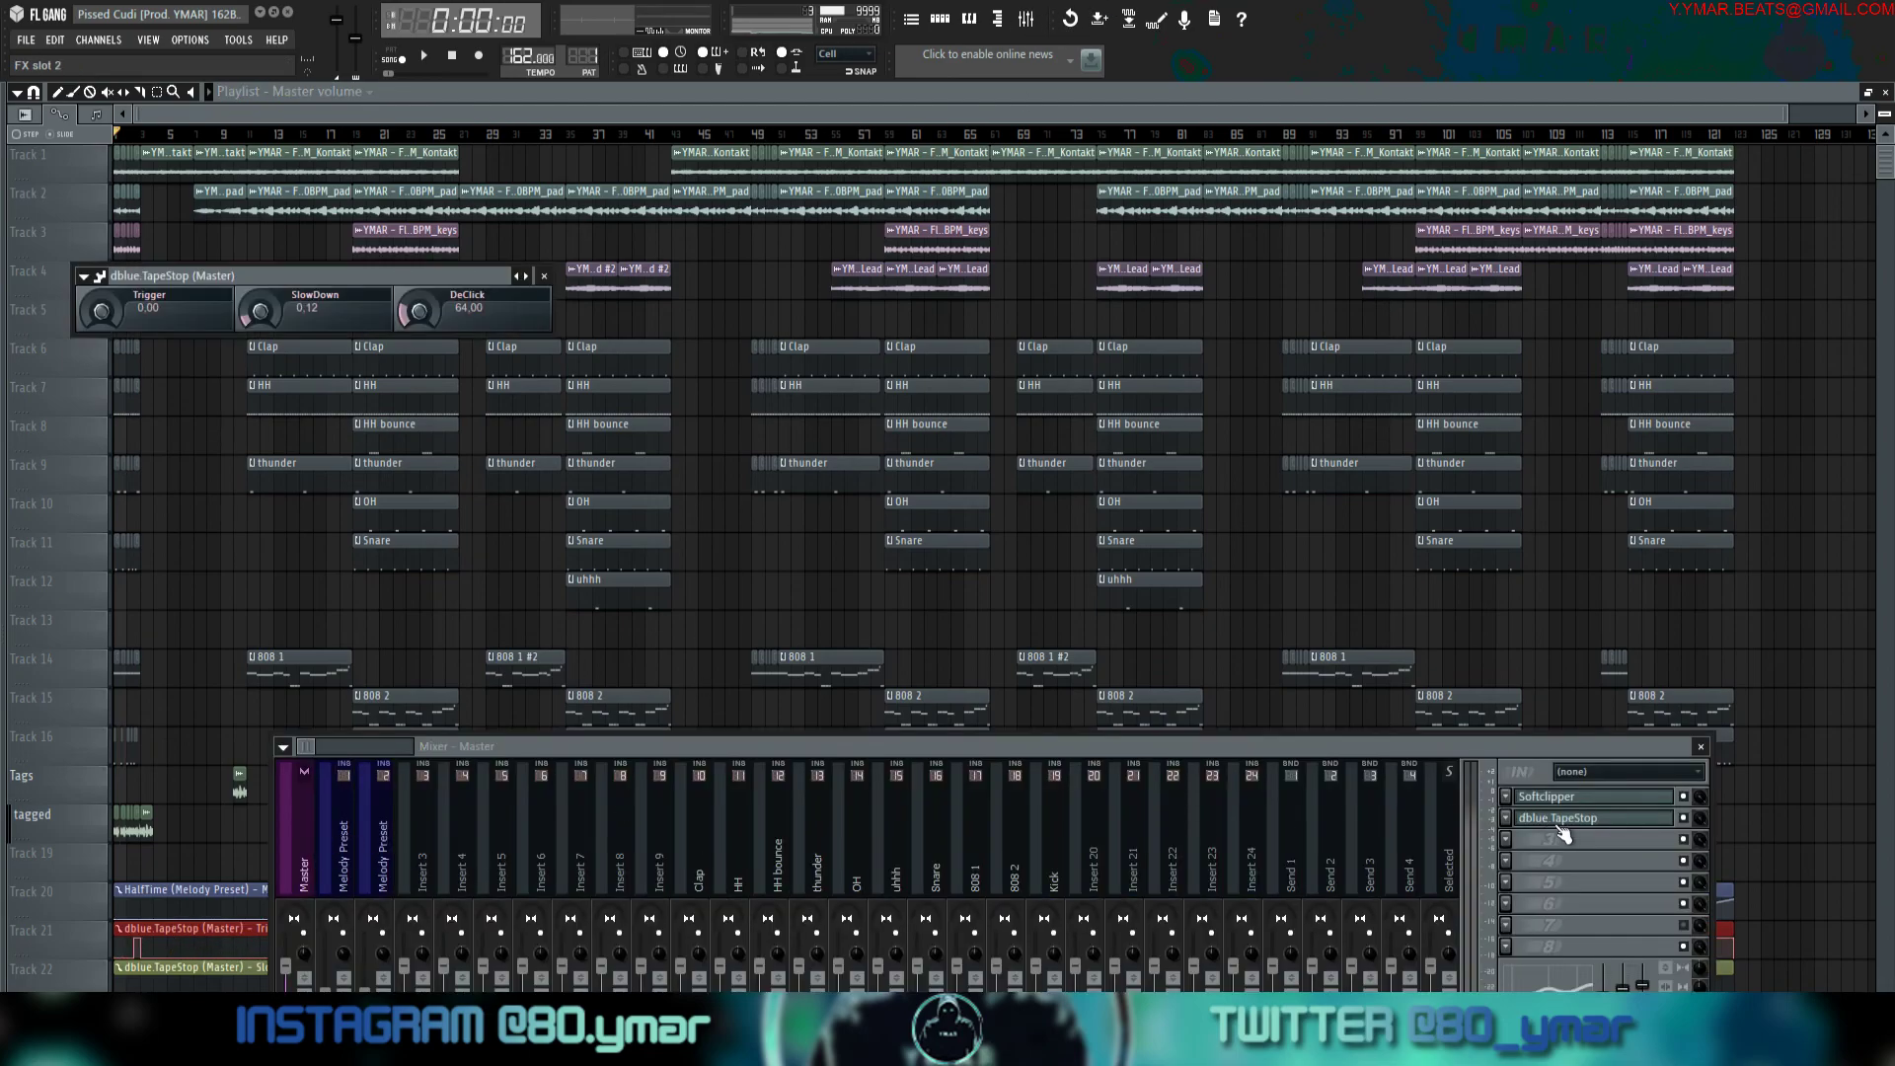
drag(537, 276, 574, 293)
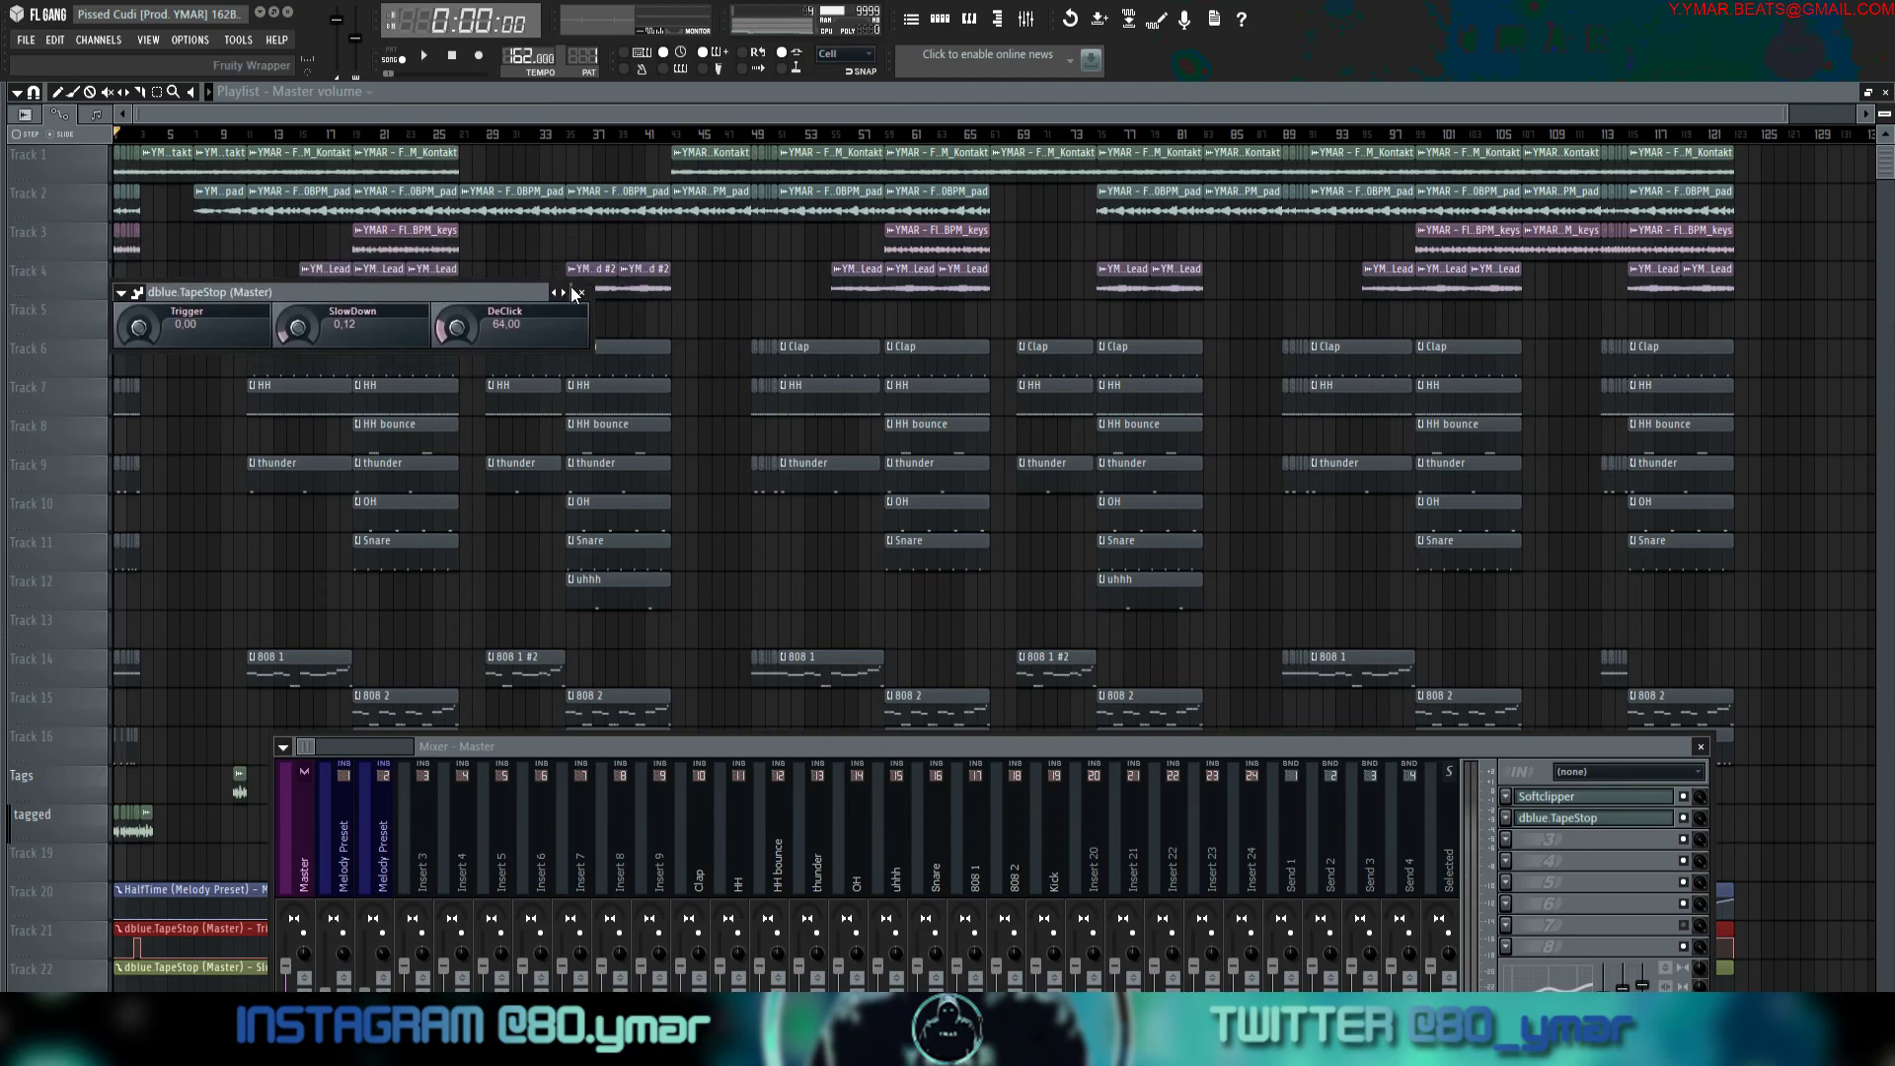
click(578, 292)
key(F9)
Play the Pissed Cudi arrangement from bar 27 to hear the section after the first 808 2 part.
click(462, 134)
key(space)
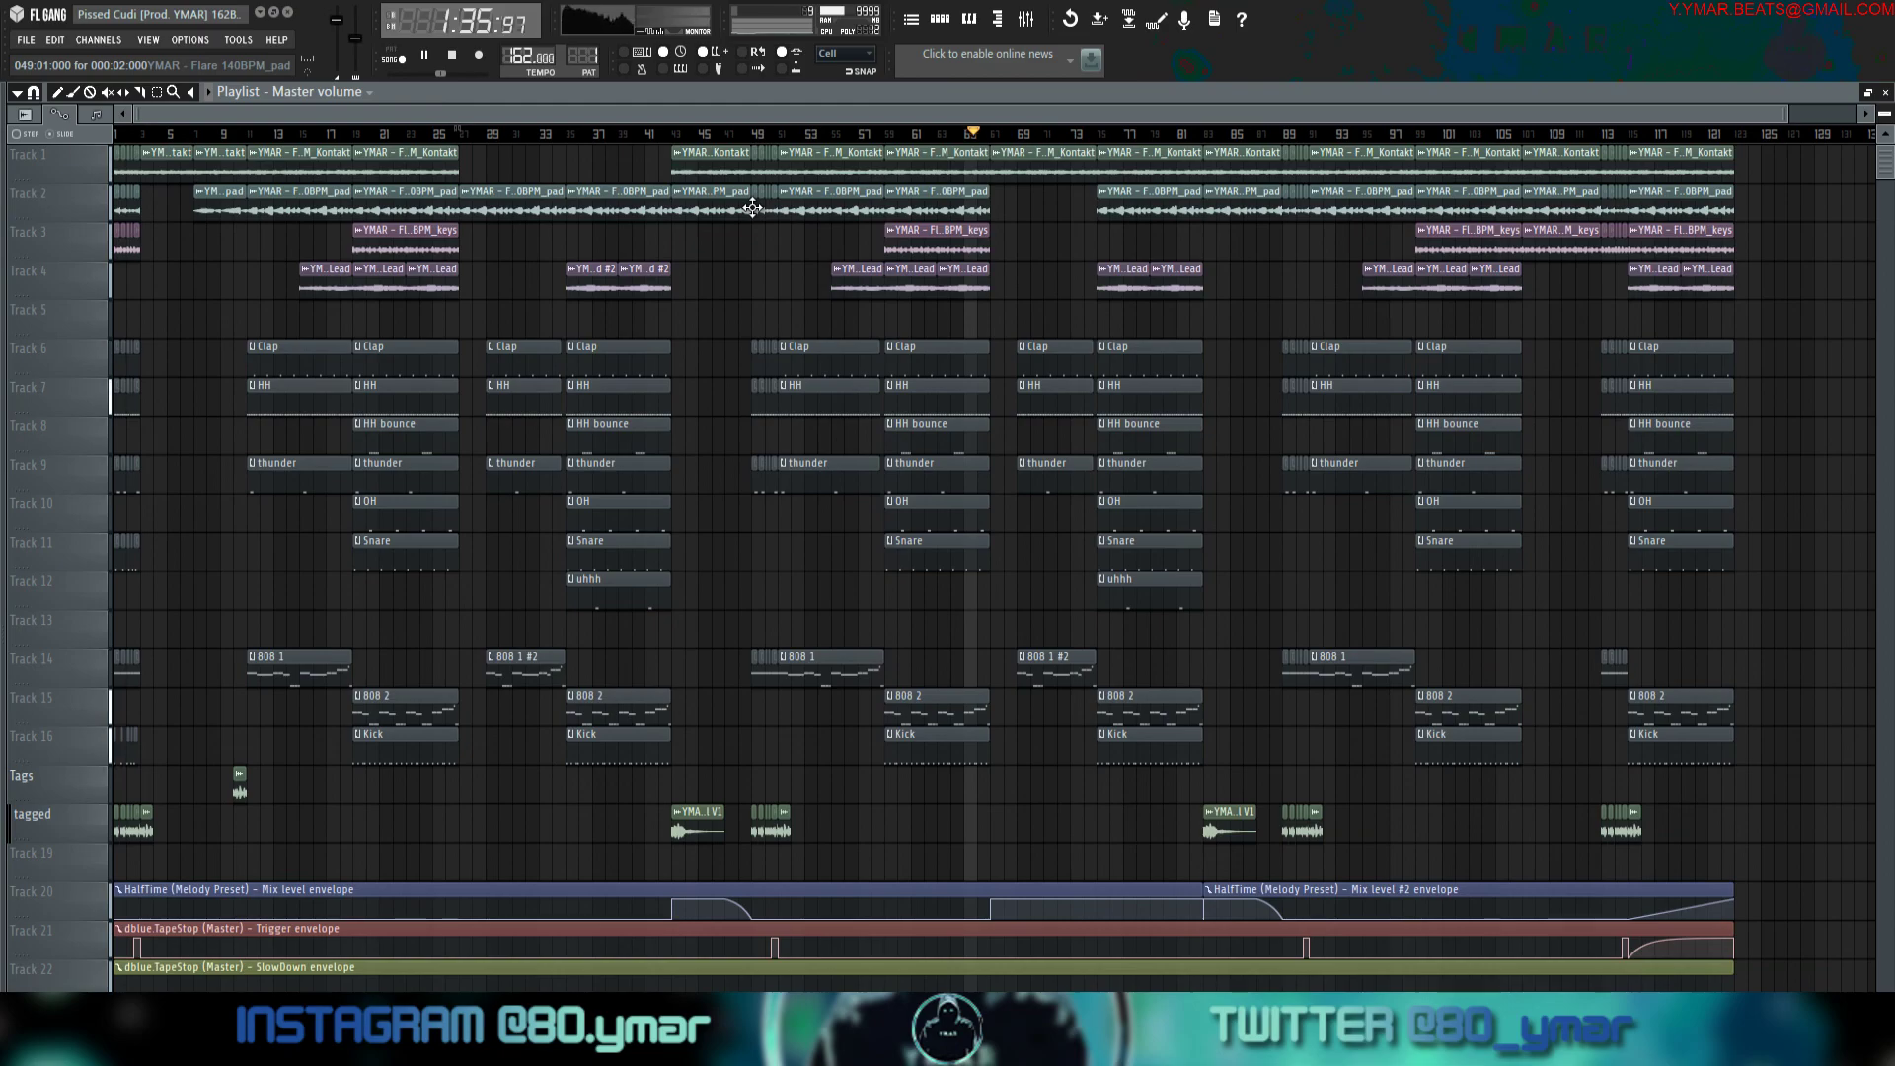
key(space)
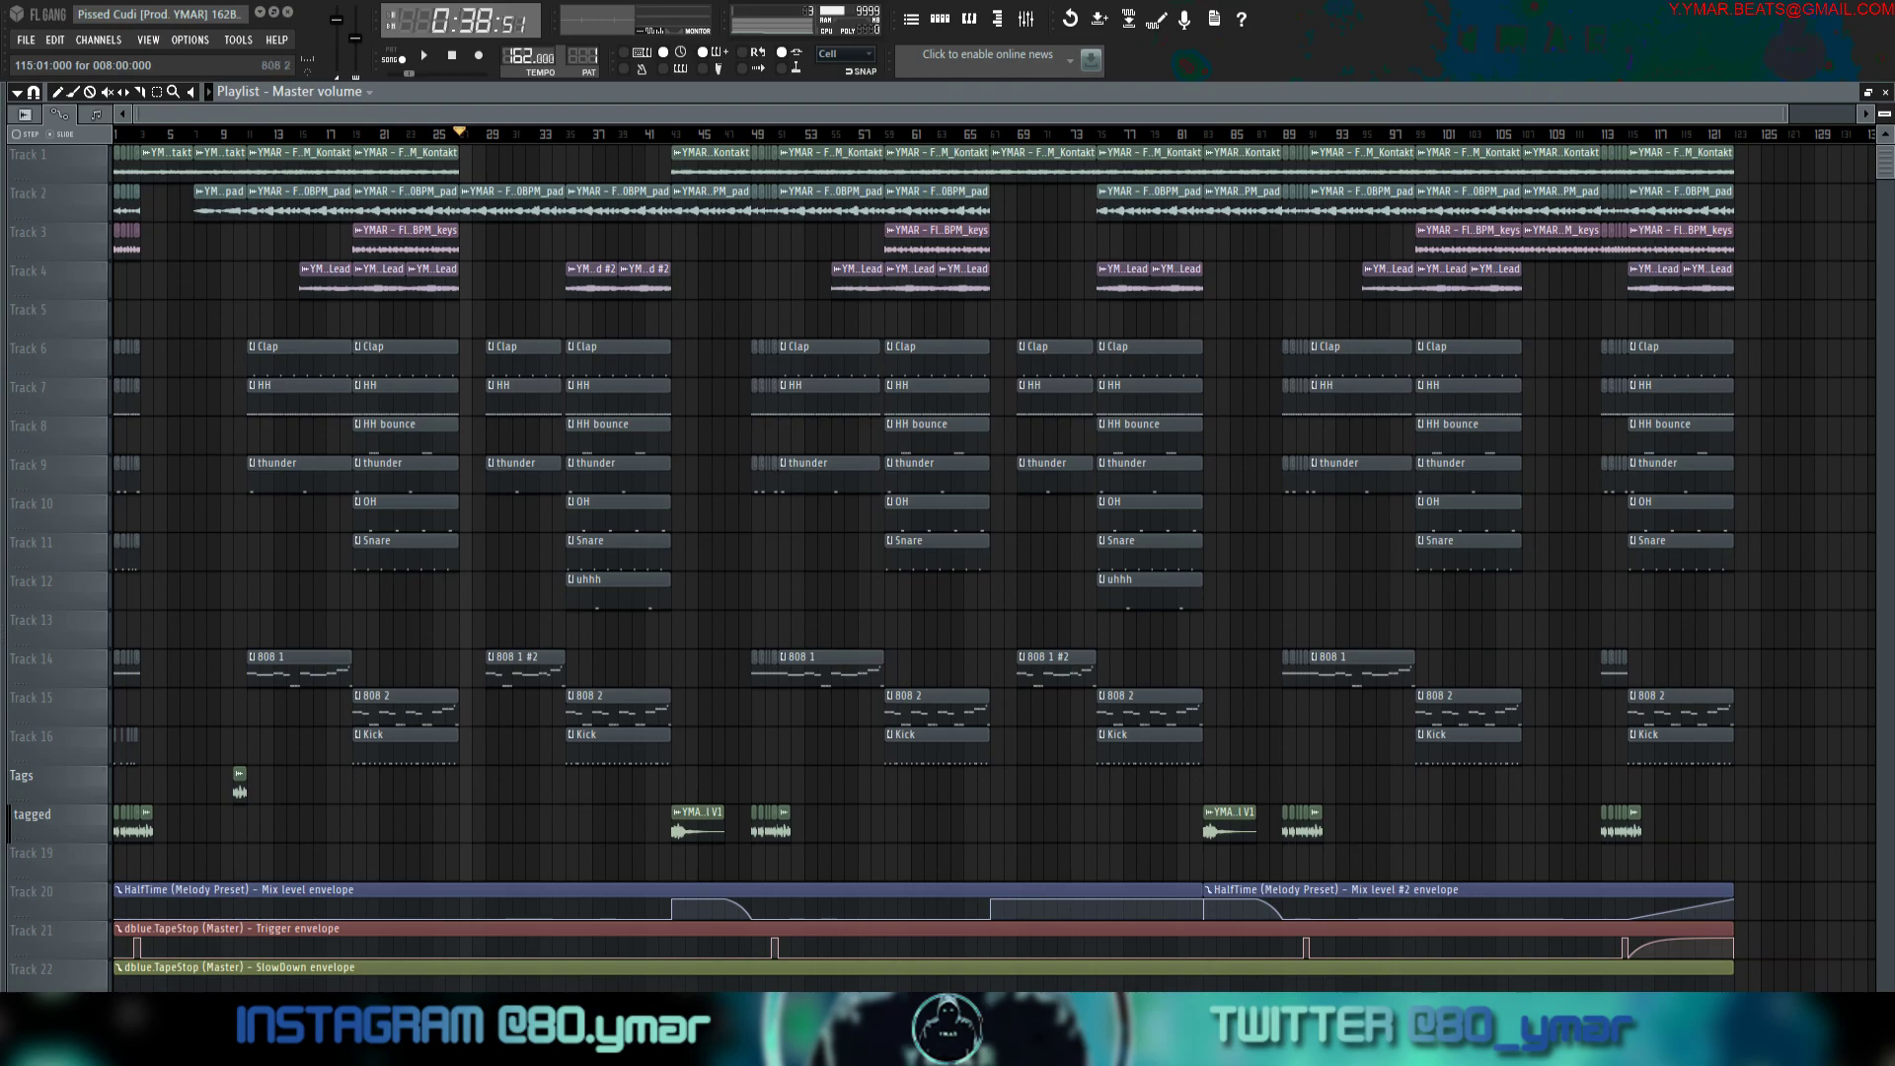
Play the arrangement from bar 80 to hear the transition into the second half of the beat.
click(1212, 135)
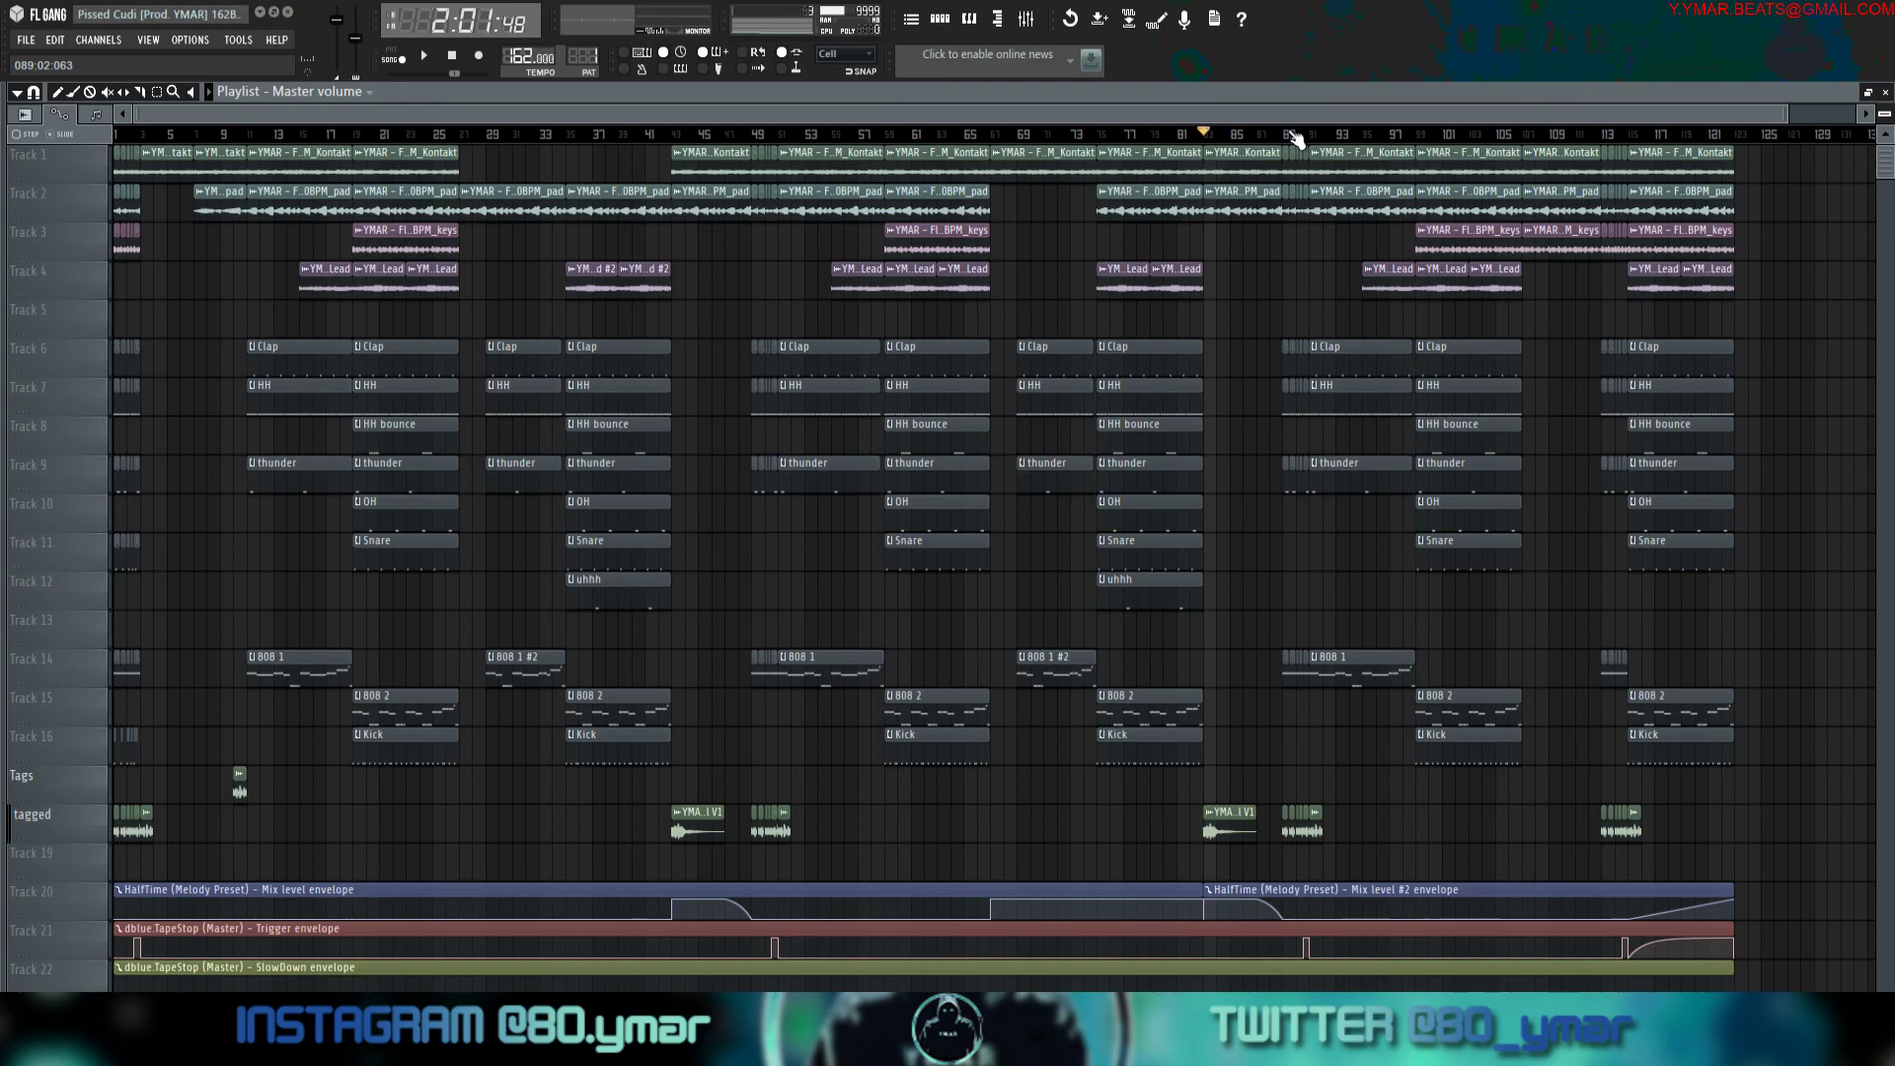
click(1160, 132)
click(1168, 133)
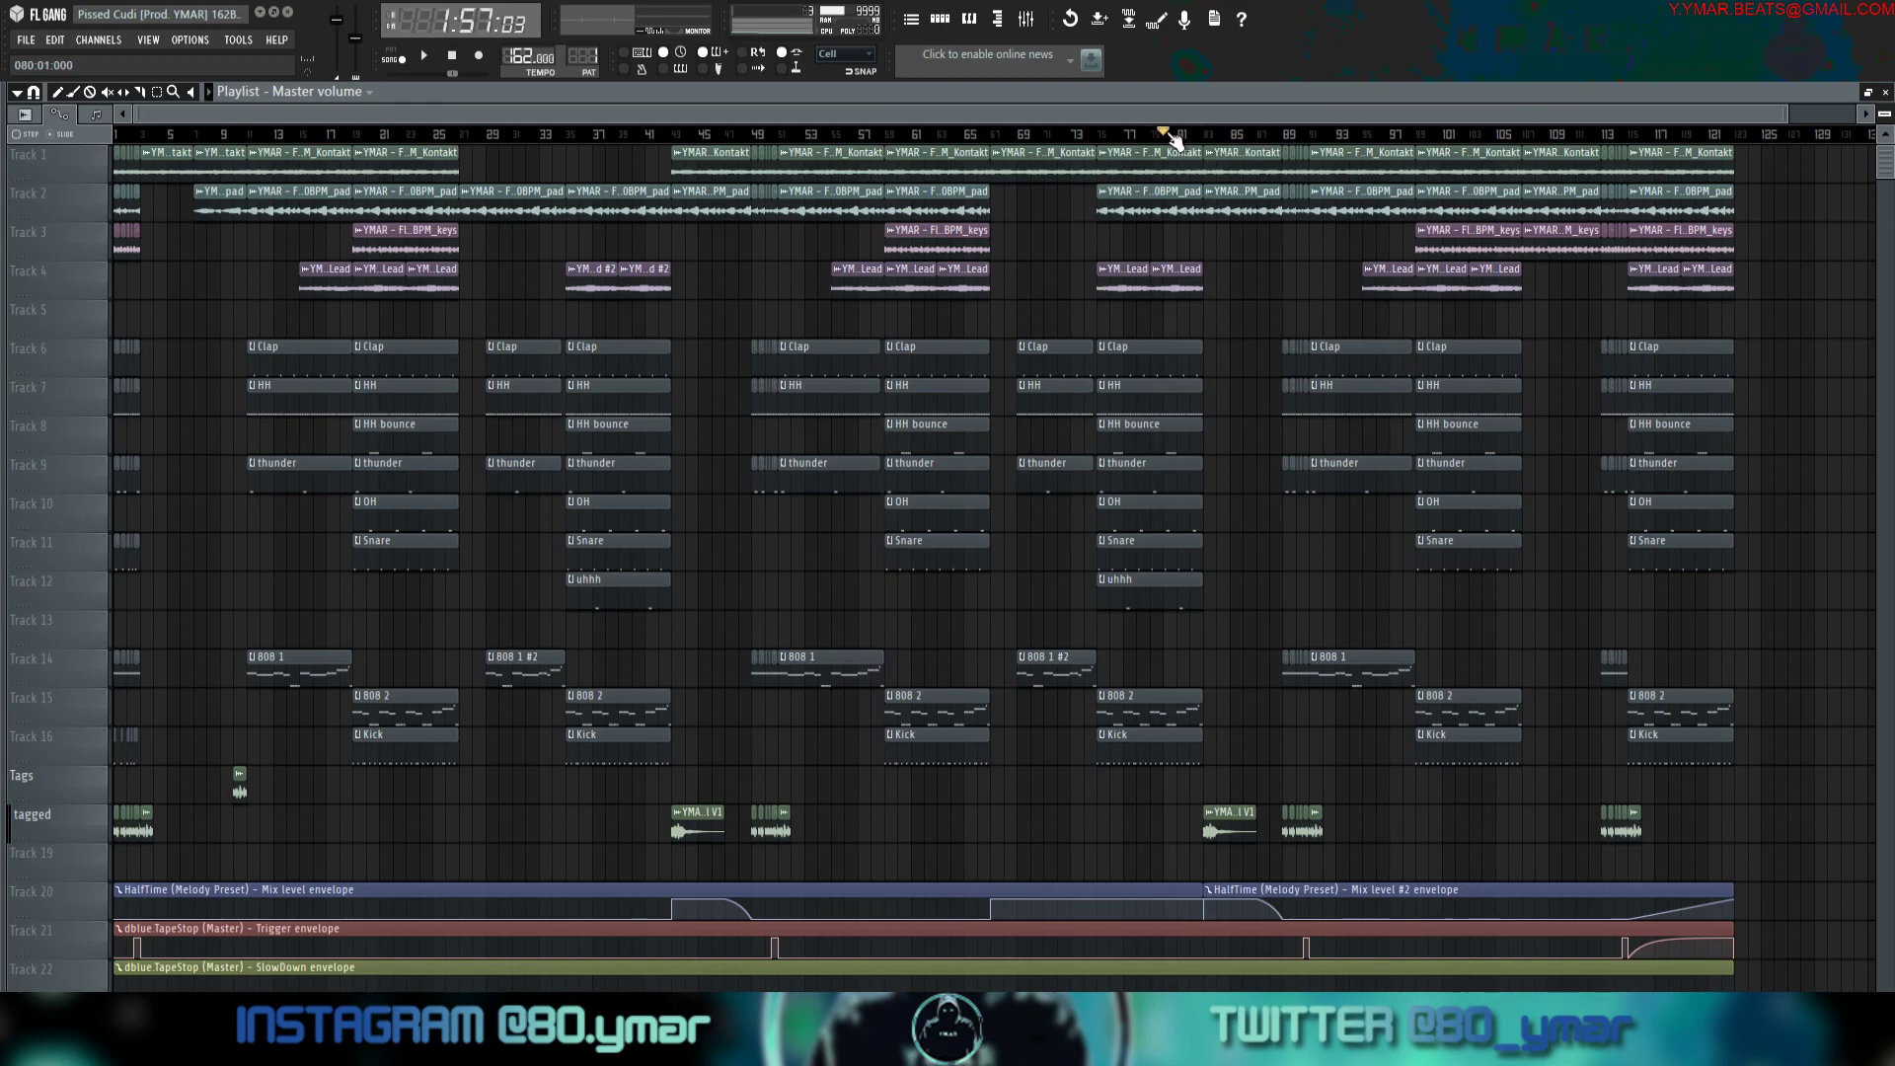
key(space)
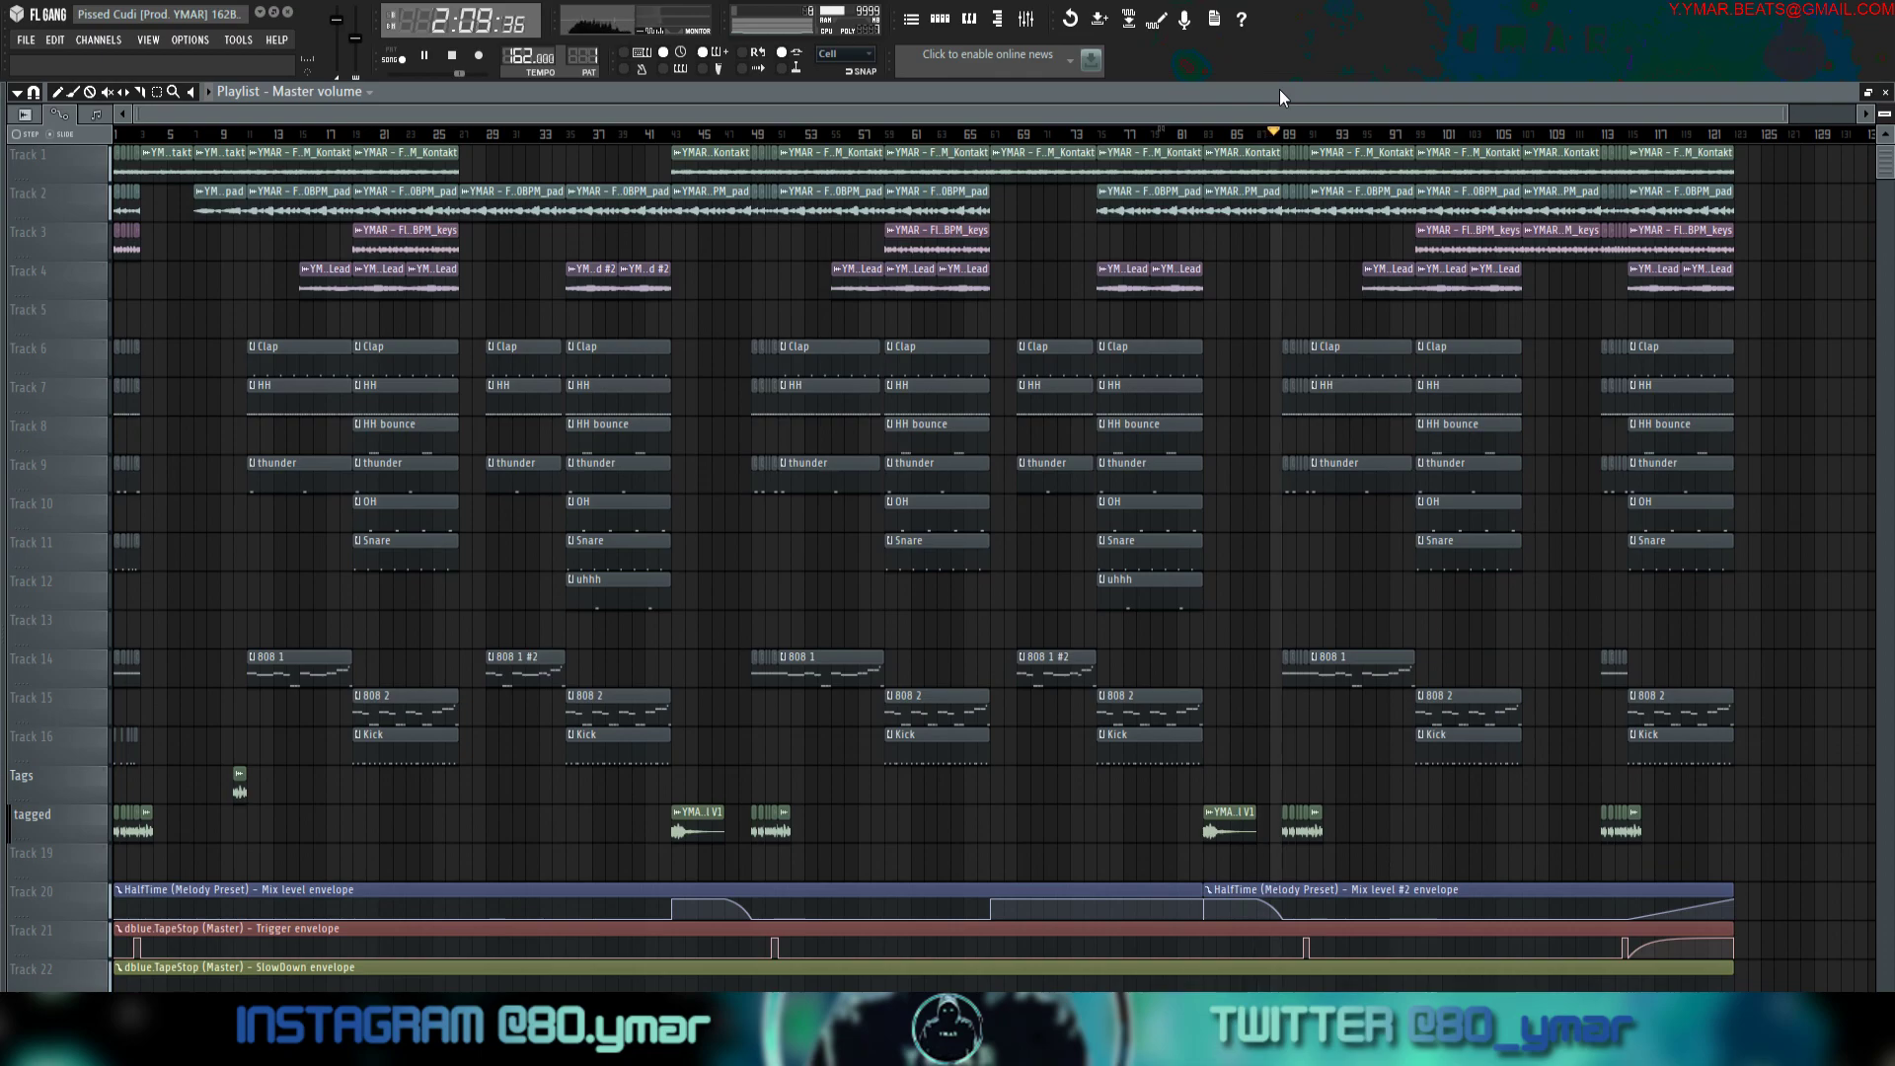
View the beat's channel rack and mixer levels during playback, and close both to return to the playlist.
click(939, 19)
click(1027, 20)
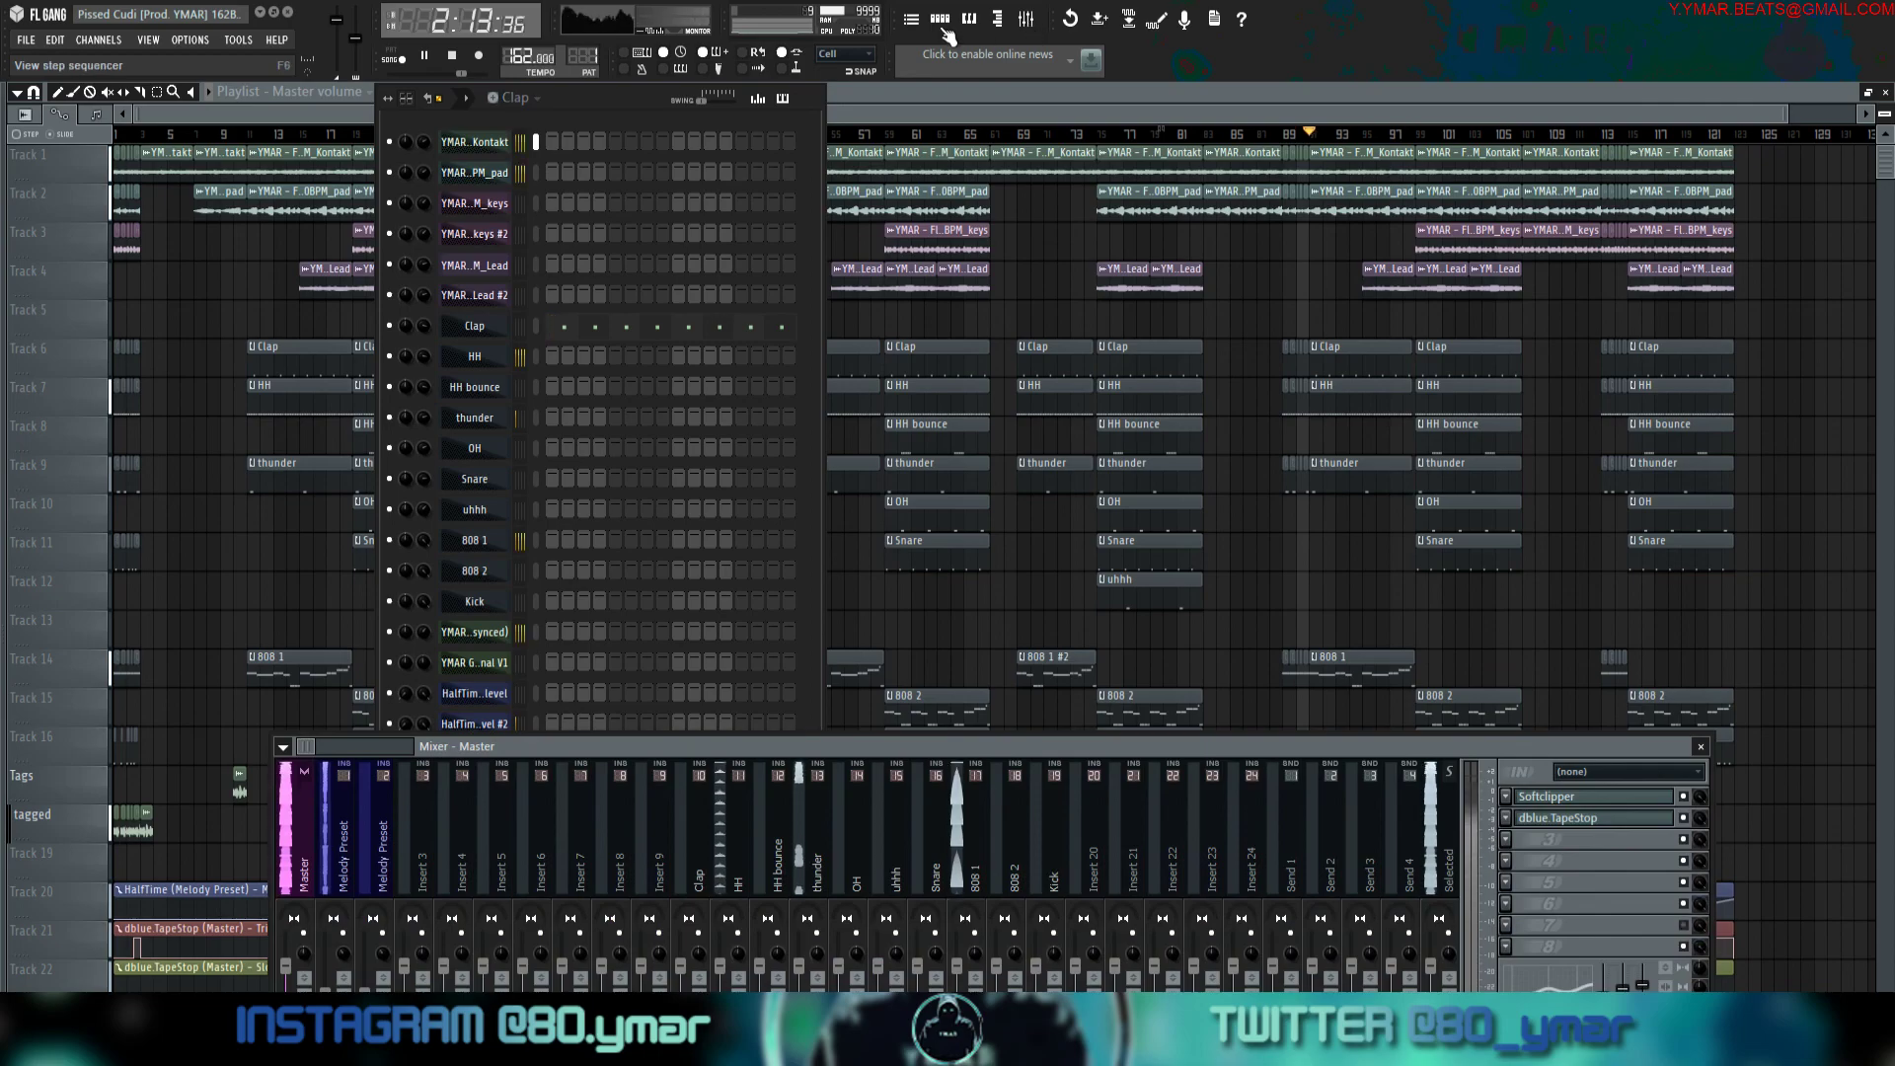
key(F6)
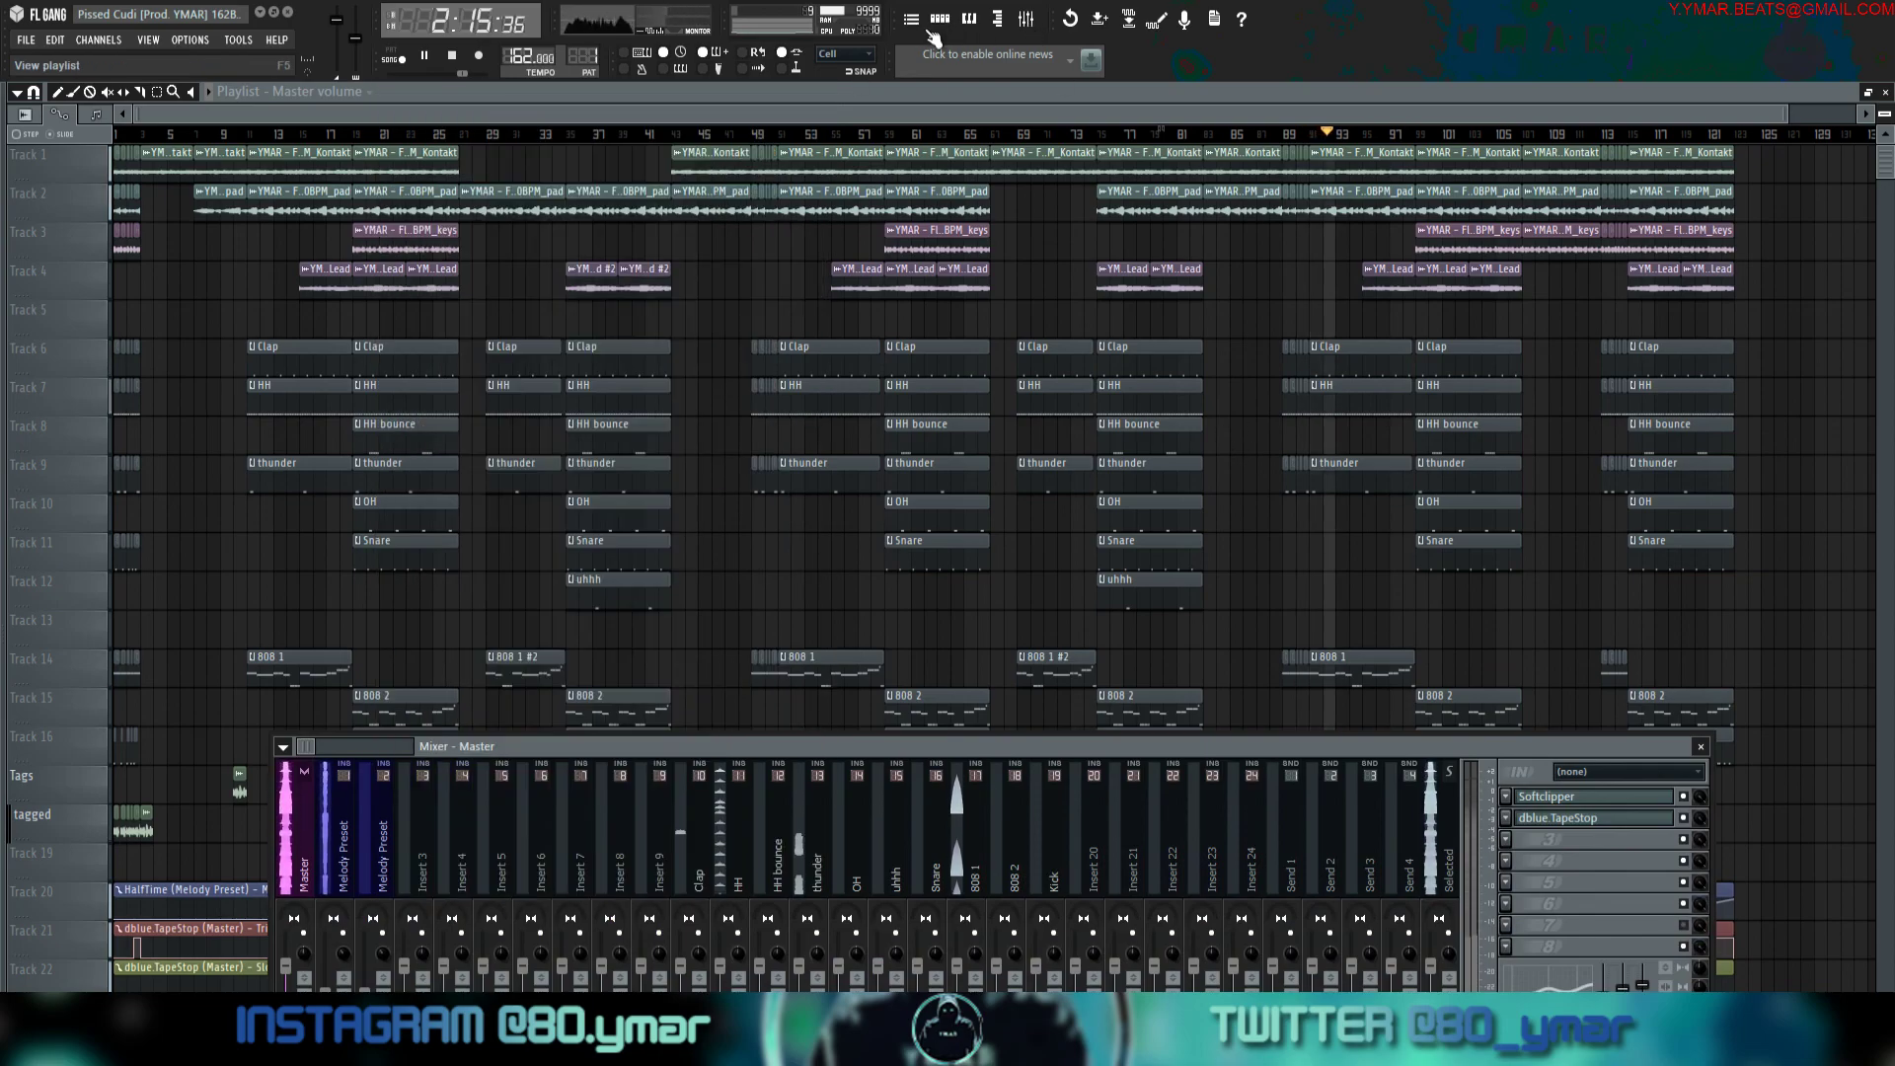
key(F9)
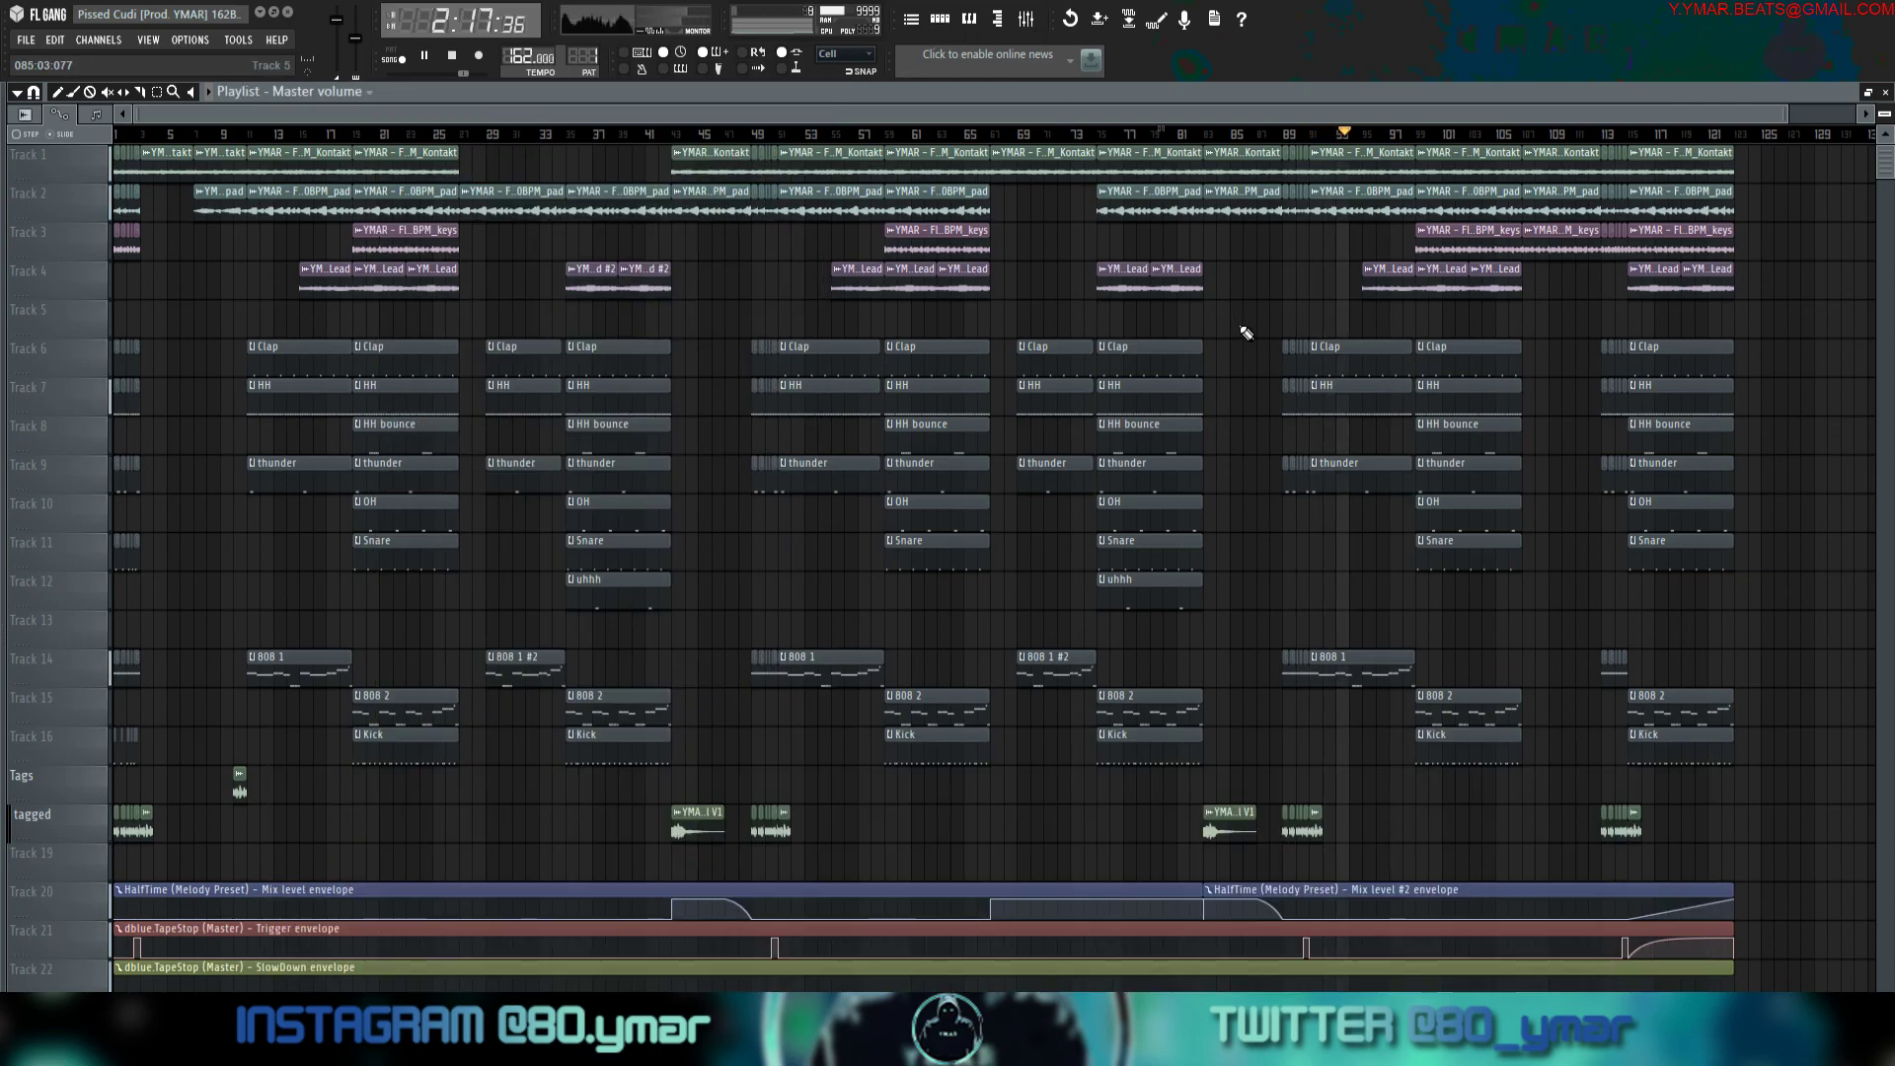